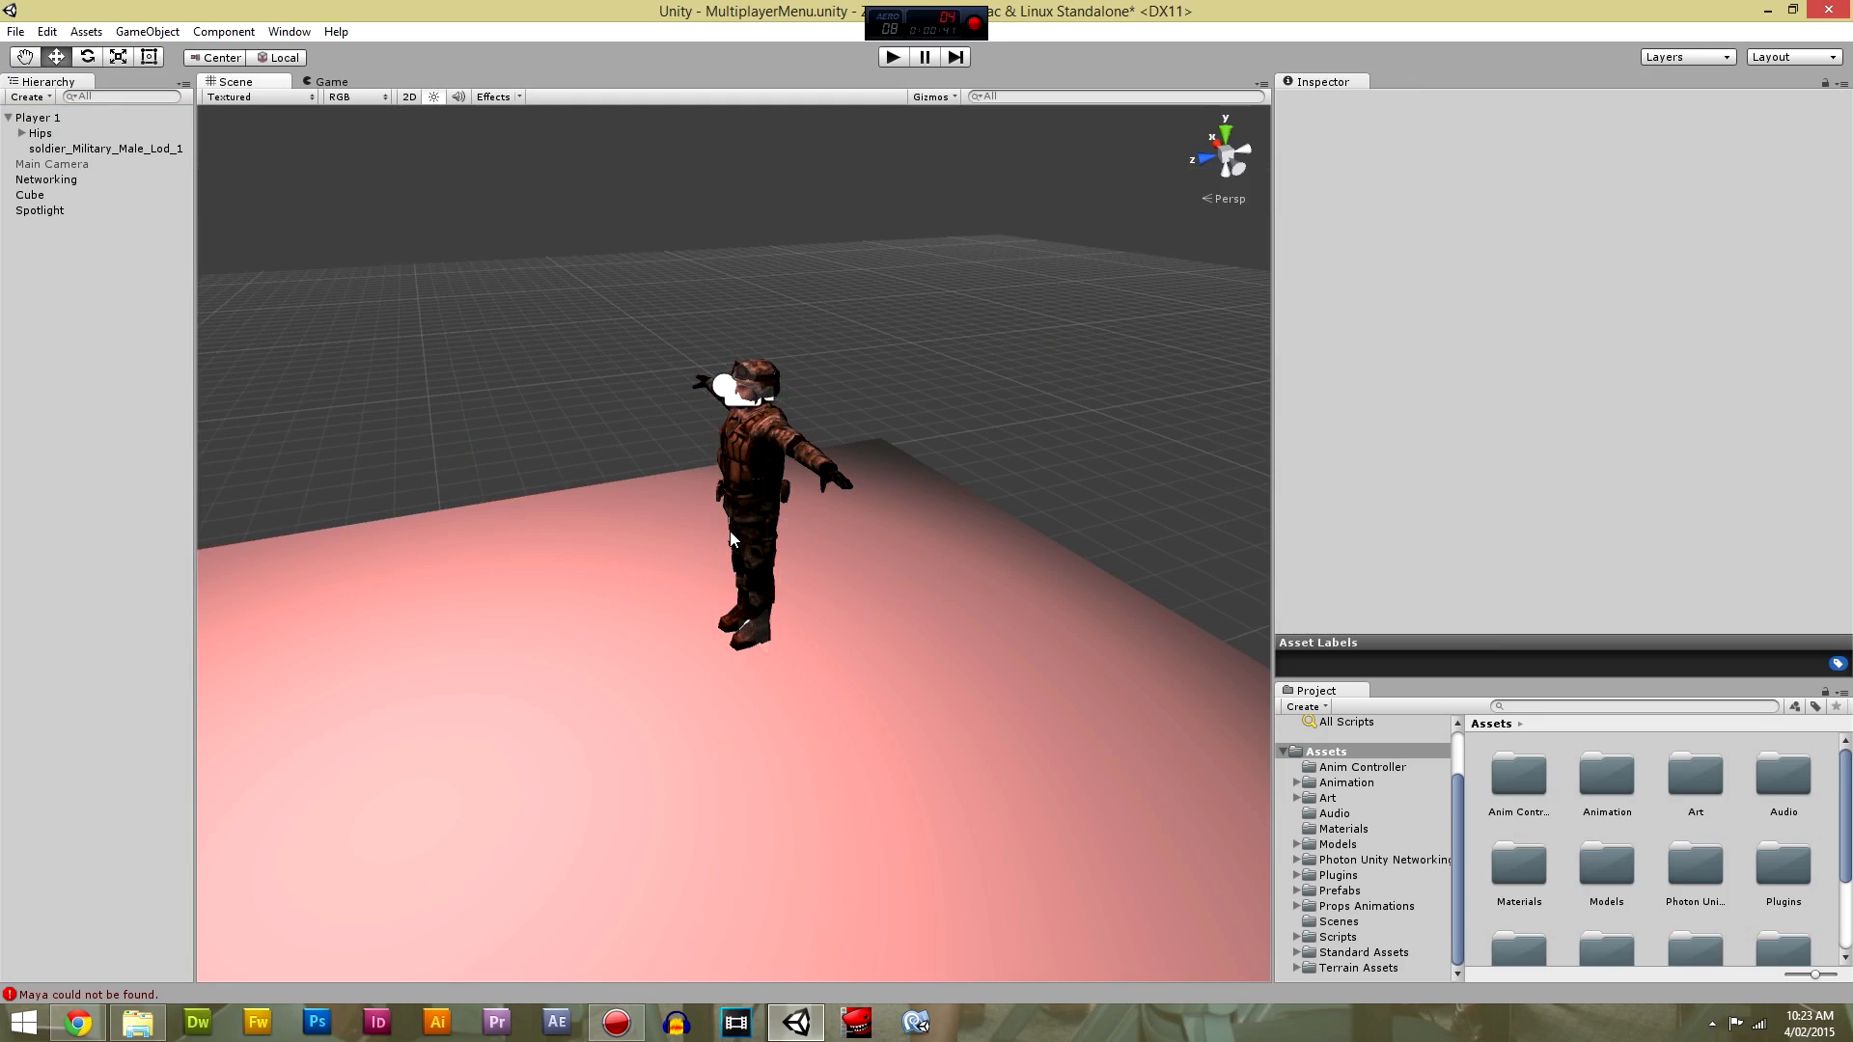
left_click(554, 515)
key("f")
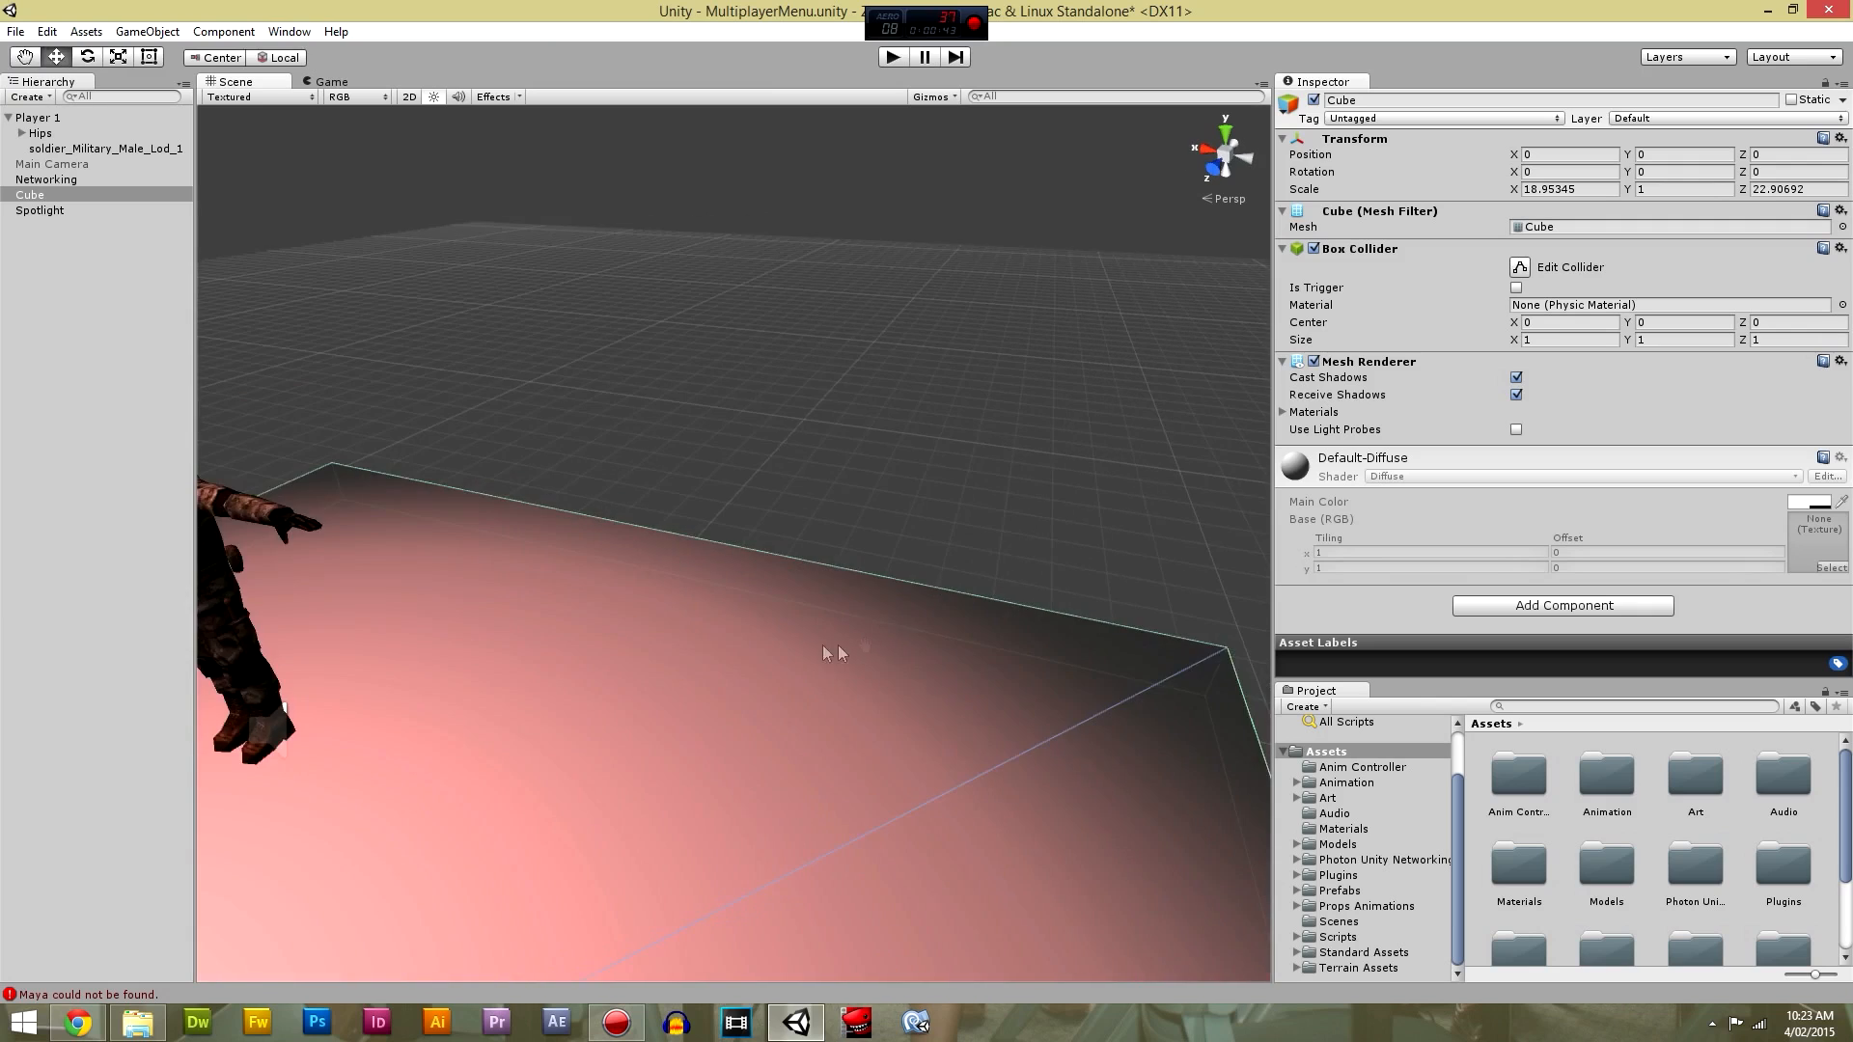
scroll(870, 565, "up", 3)
scroll(840, 552, "up", 5)
scroll(840, 552, "down", 7)
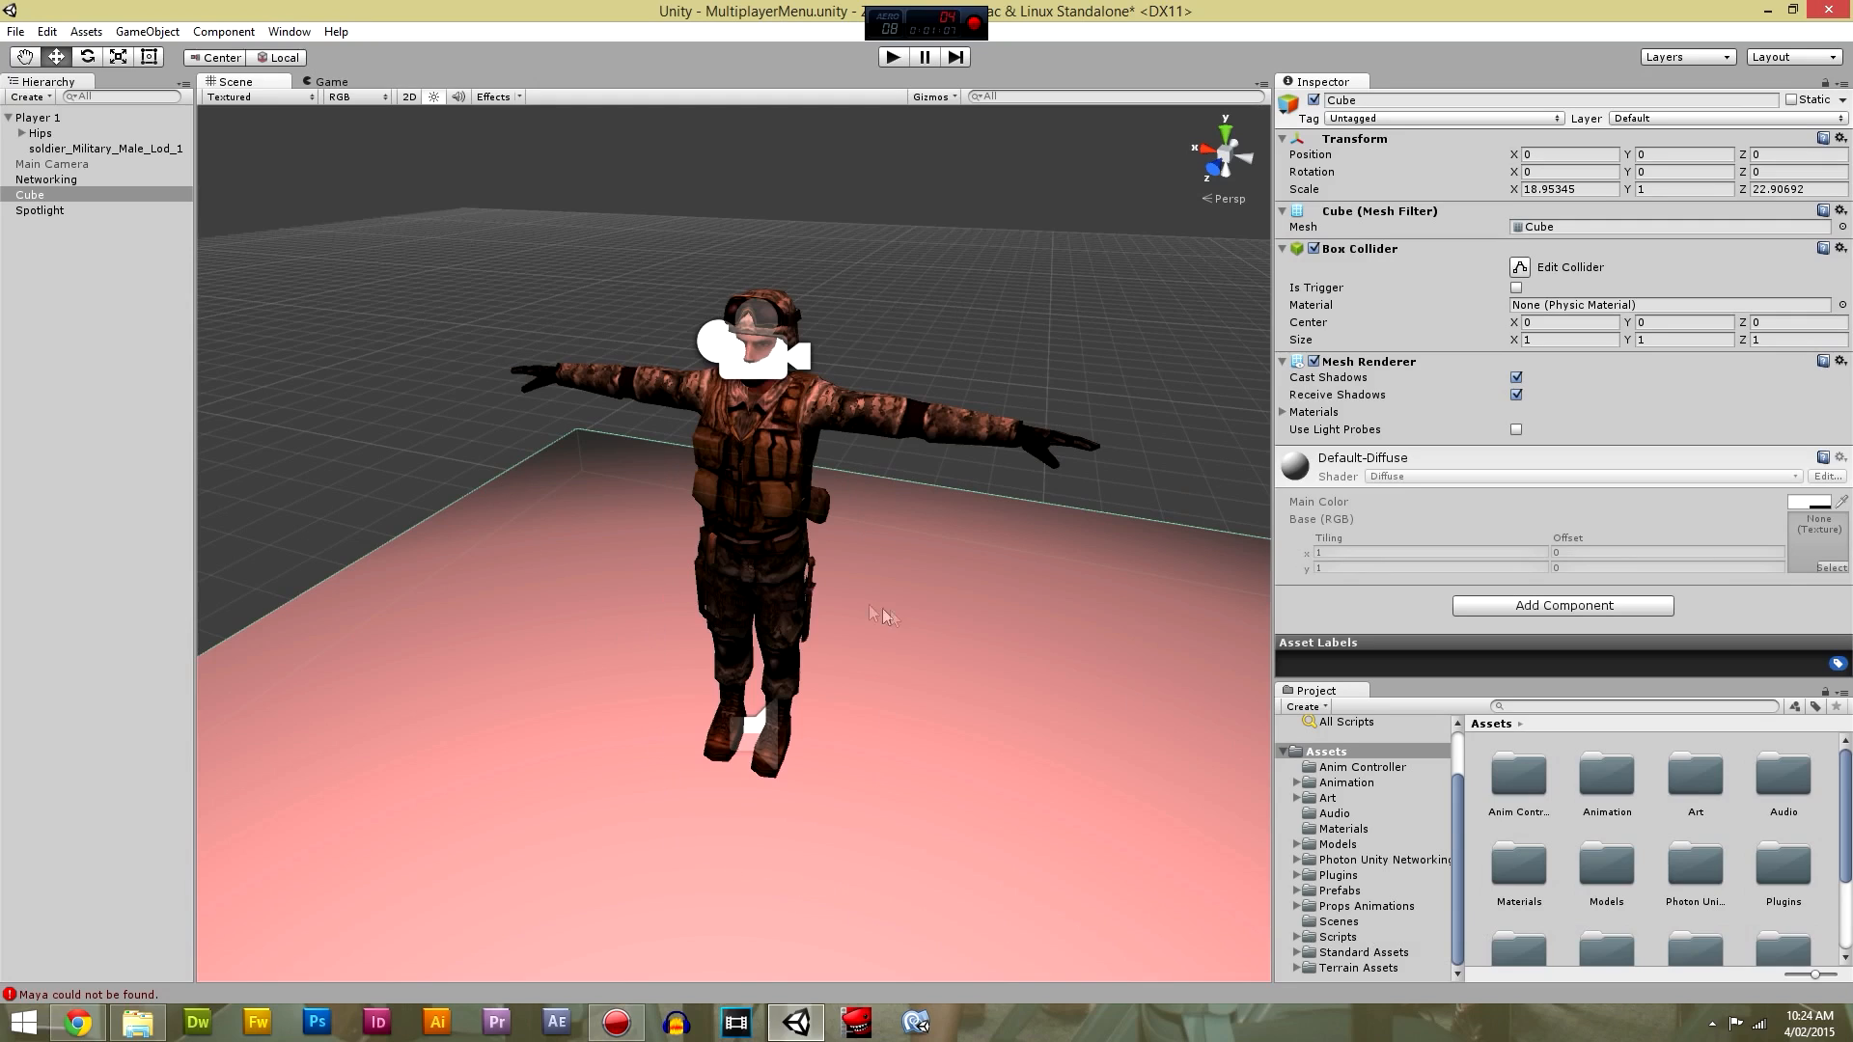
scroll(938, 615, "down", 5)
left_click_drag(942, 604, 614, 631, "alt")
middle_click_drag(851, 648, 917, 625)
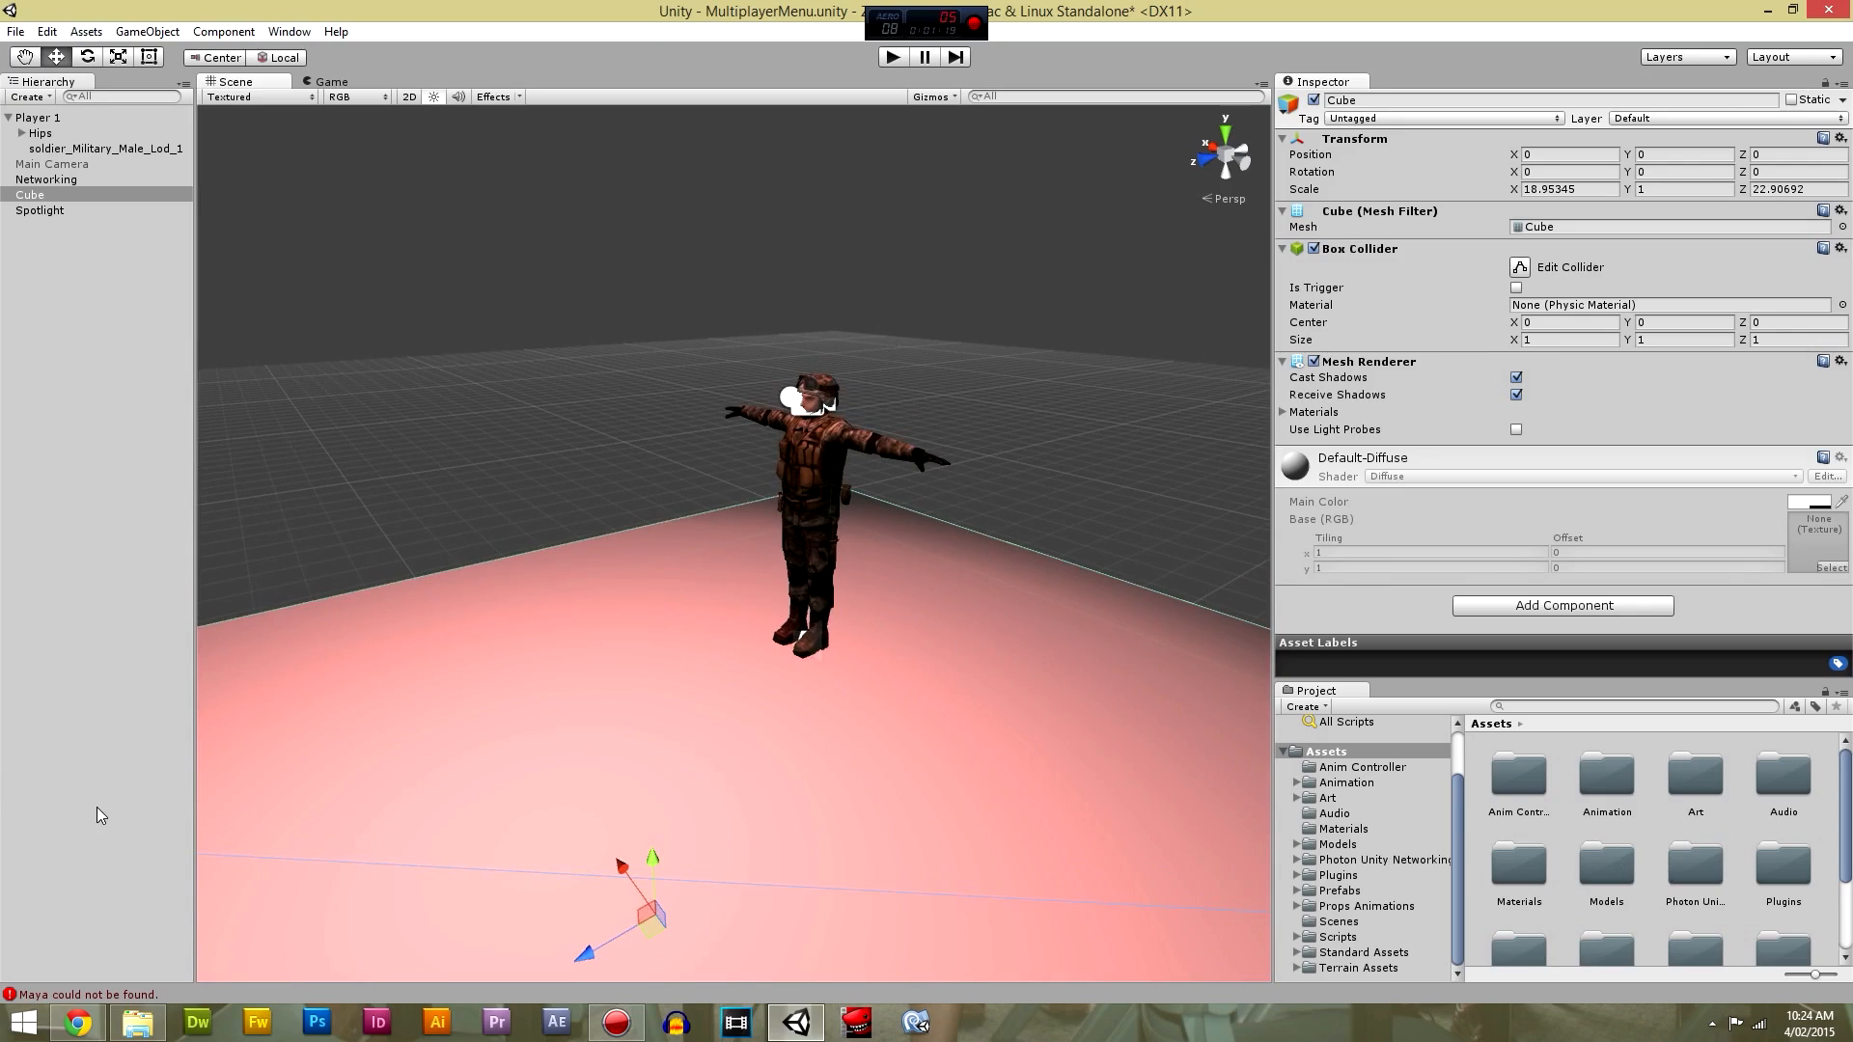
Switch to Chrome and review the TF3DM download pages for the farm house, low-poly rock, stone set, landscape rocks, destroyed car and tractor.
left_click(85, 1019)
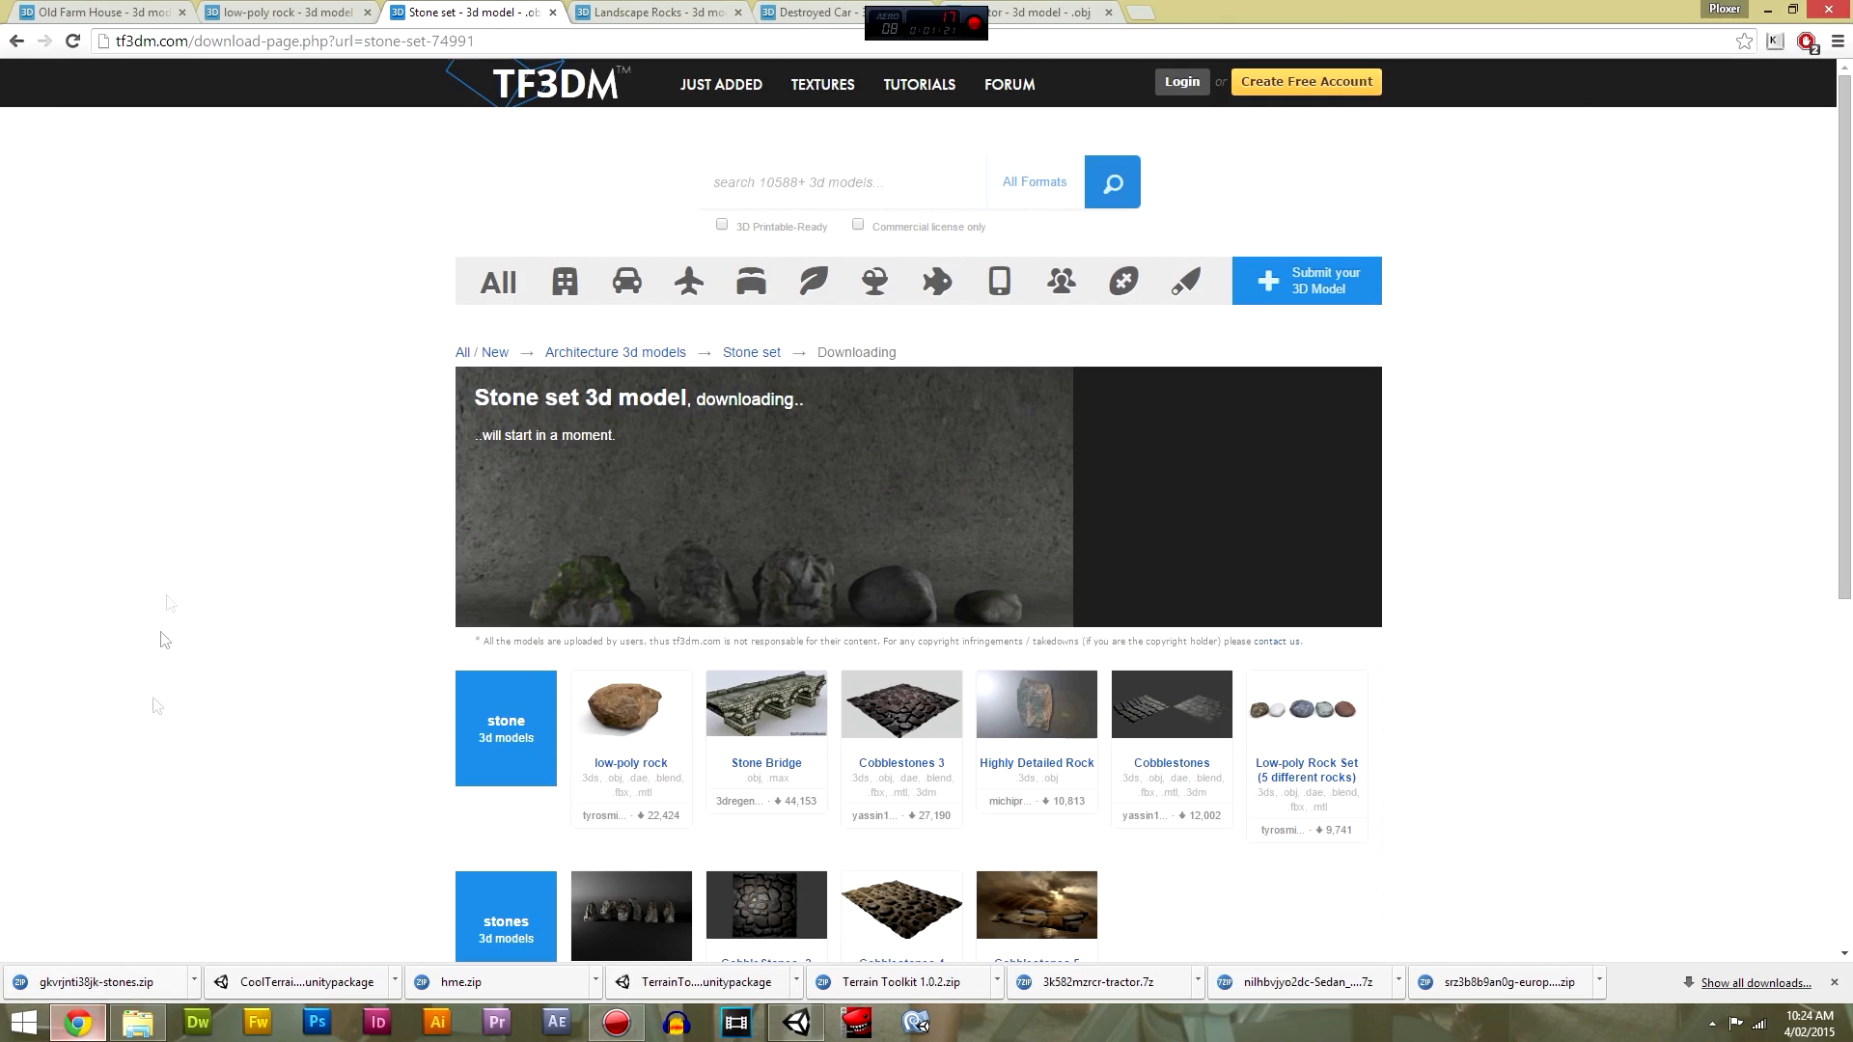
left_click(142, 12)
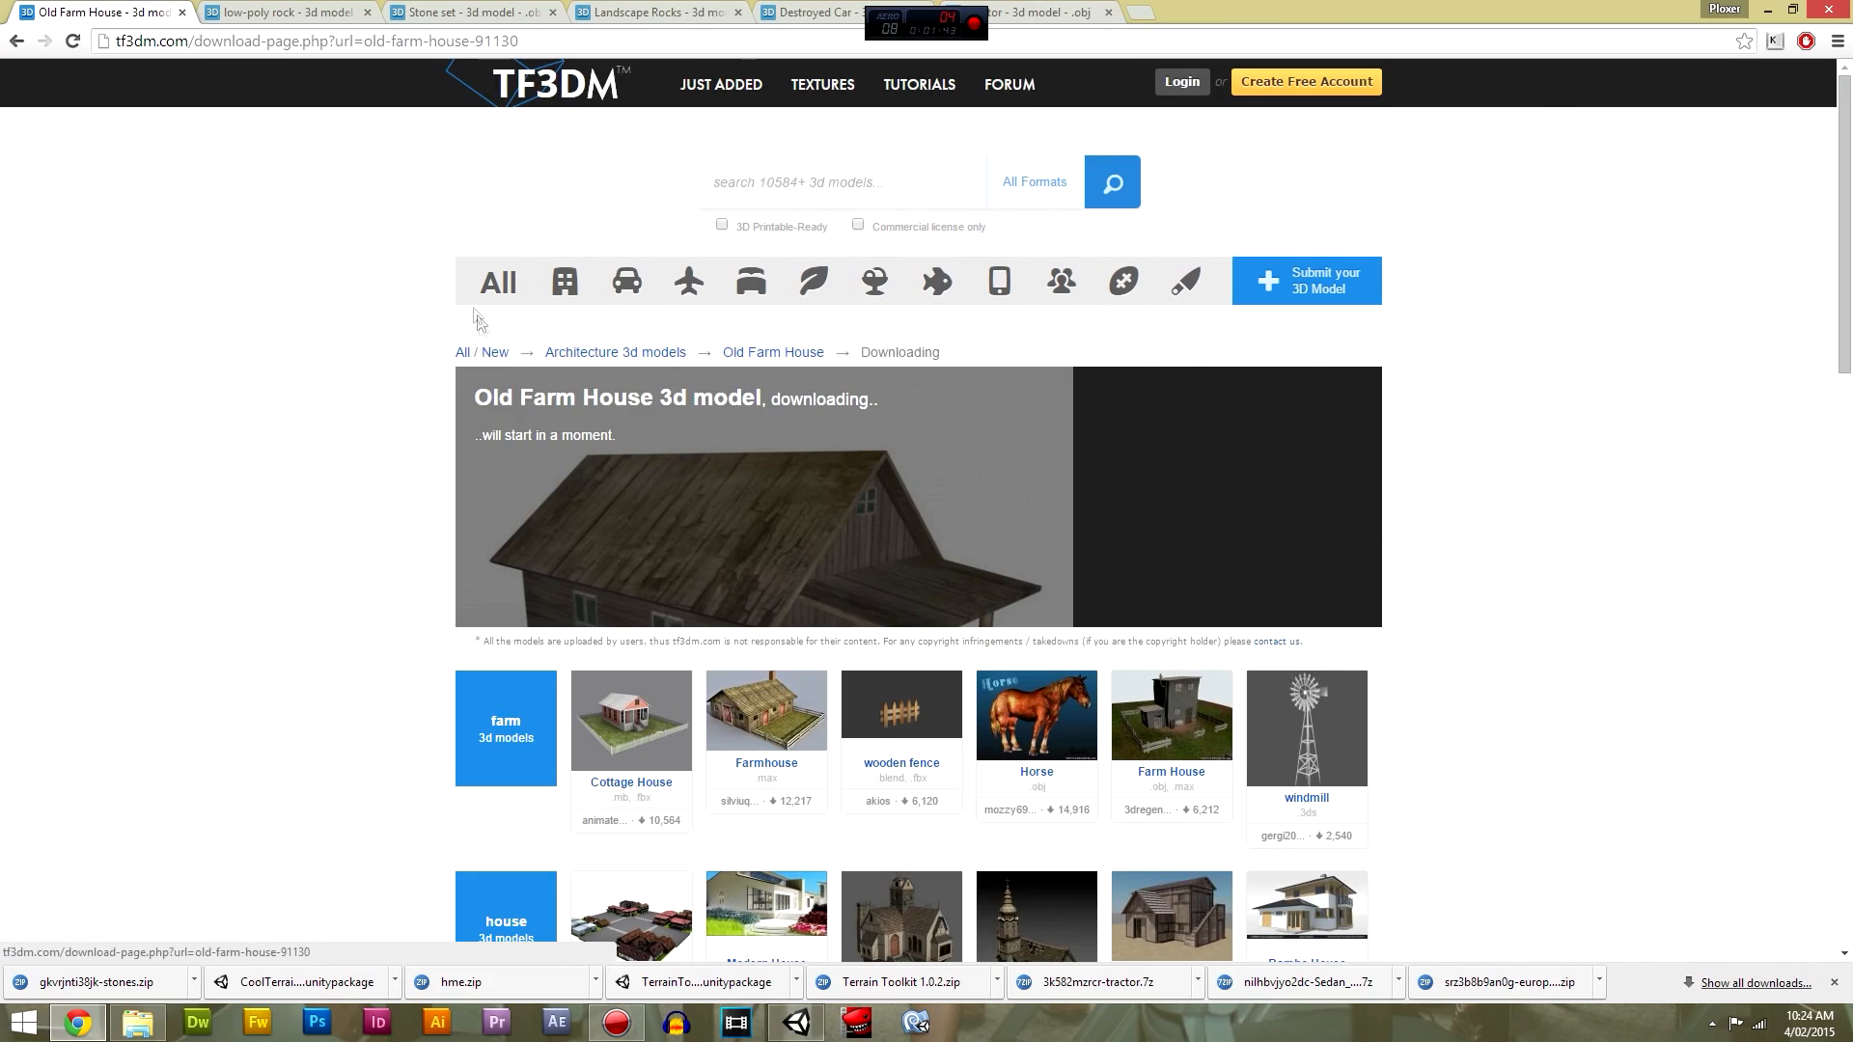
left_click(377, 21)
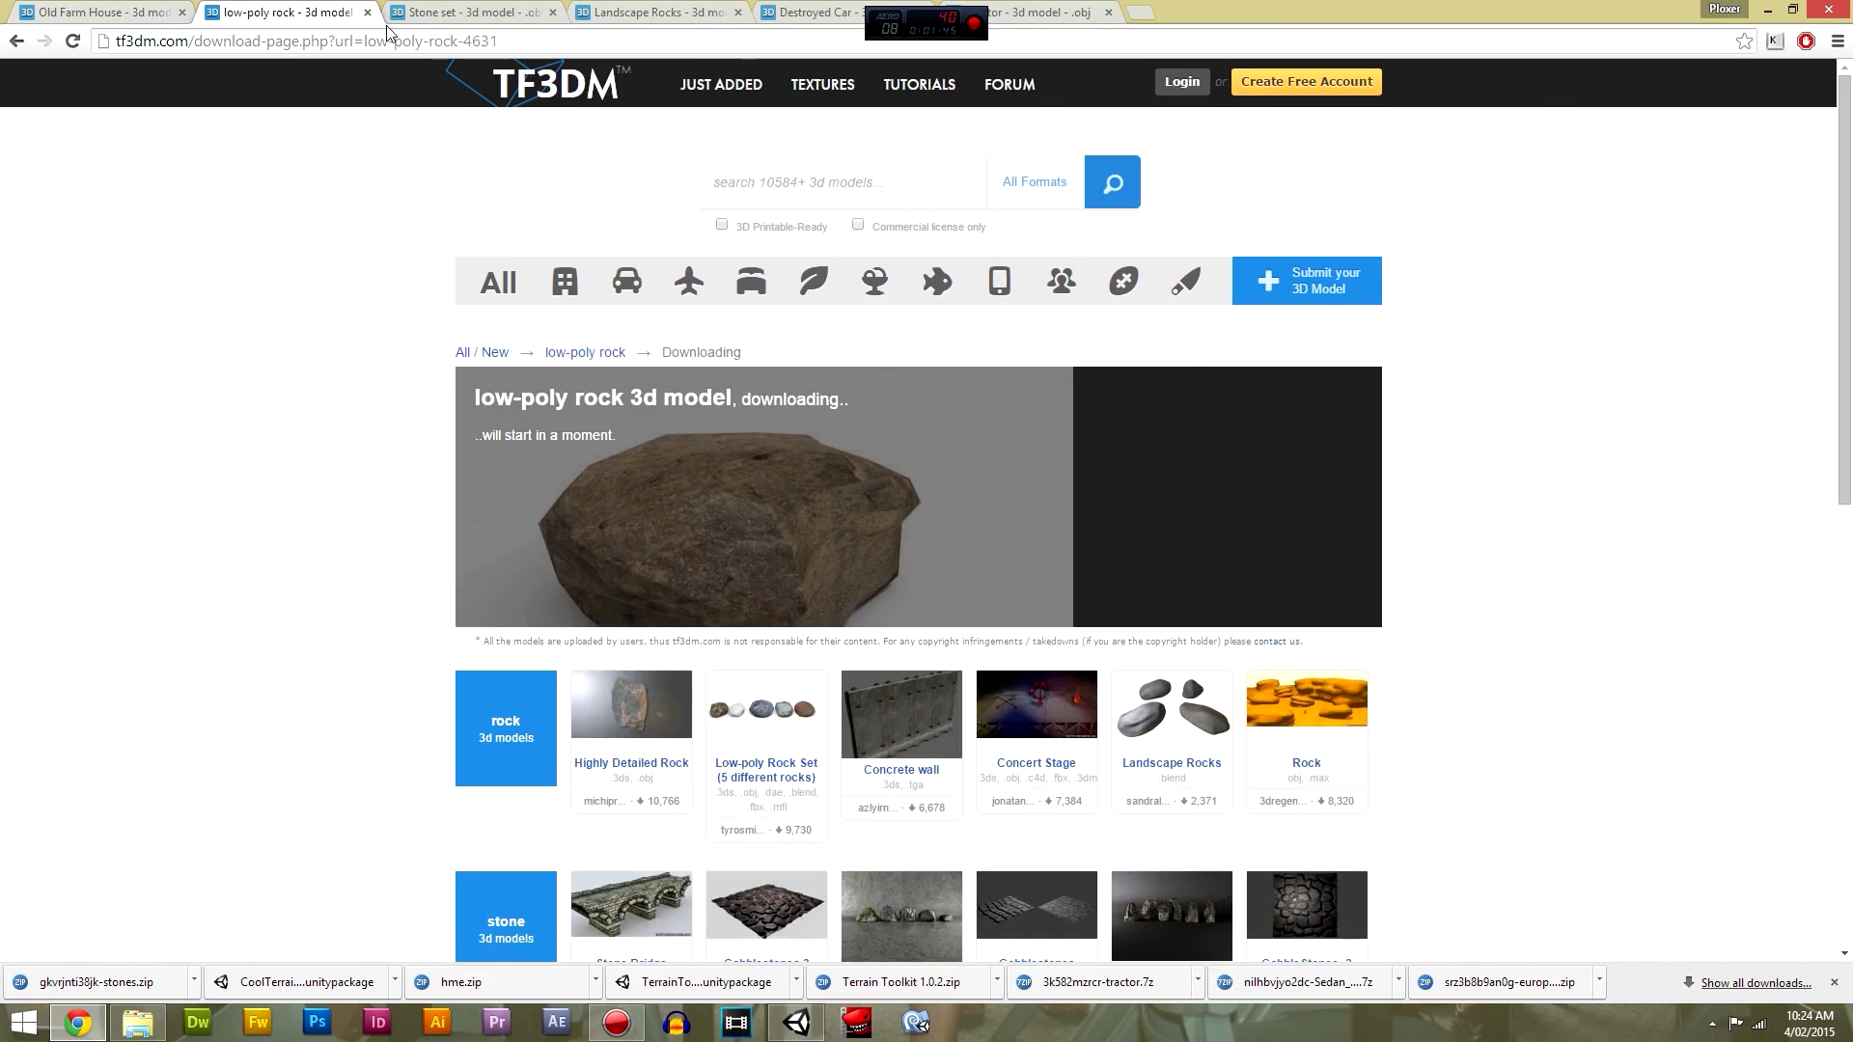
left_click(486, 19)
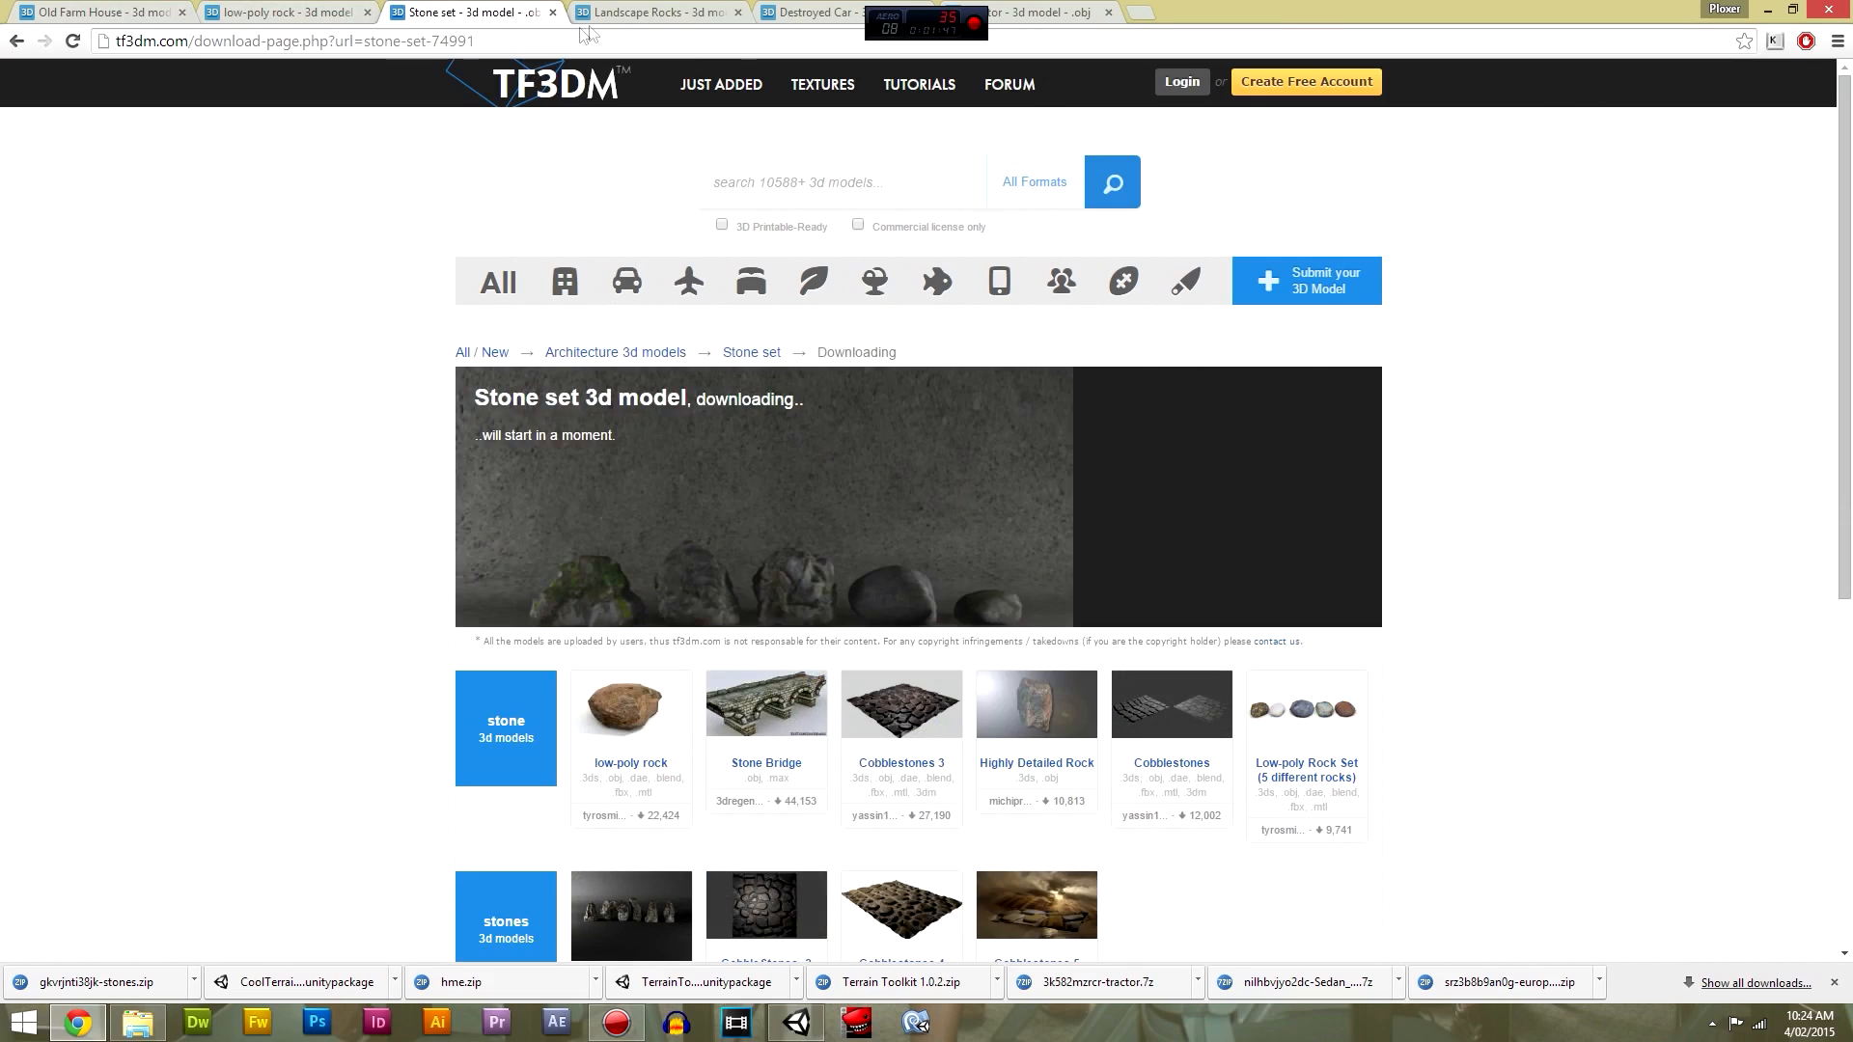
left_click(664, 17)
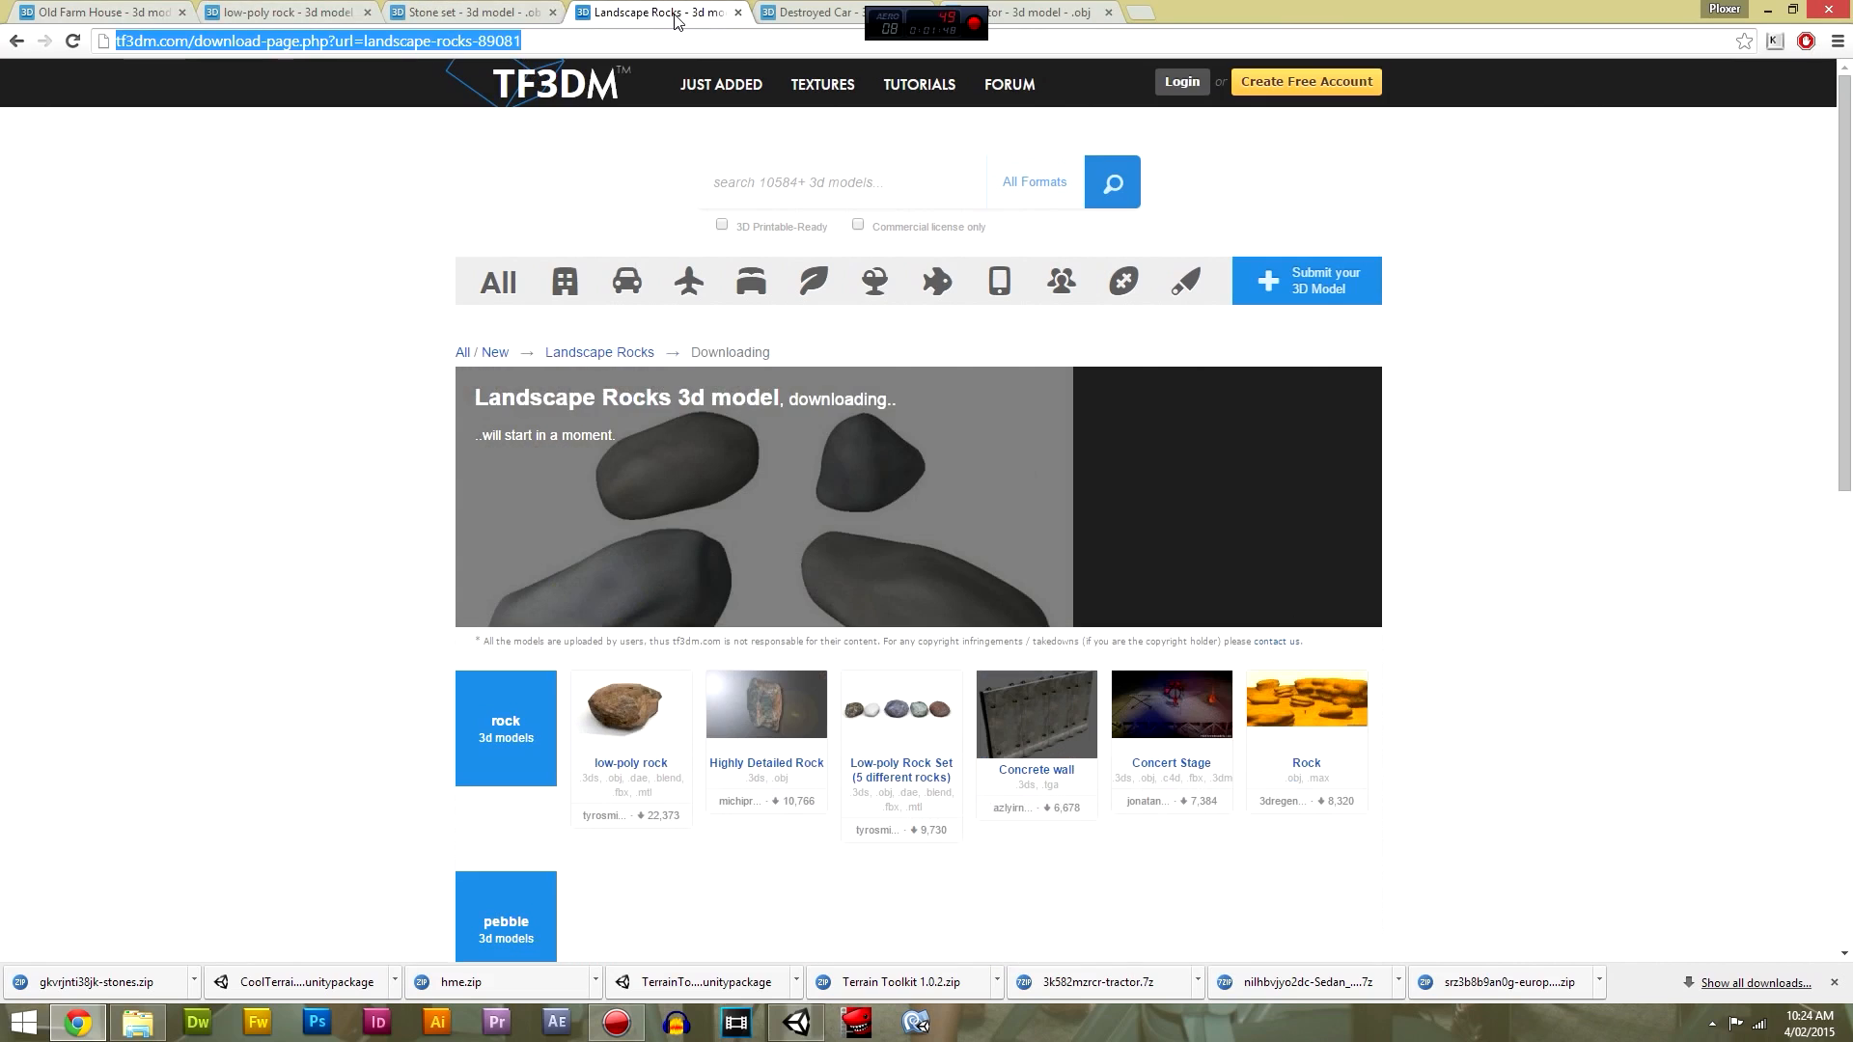
left_click(799, 20)
left_click(1066, 13)
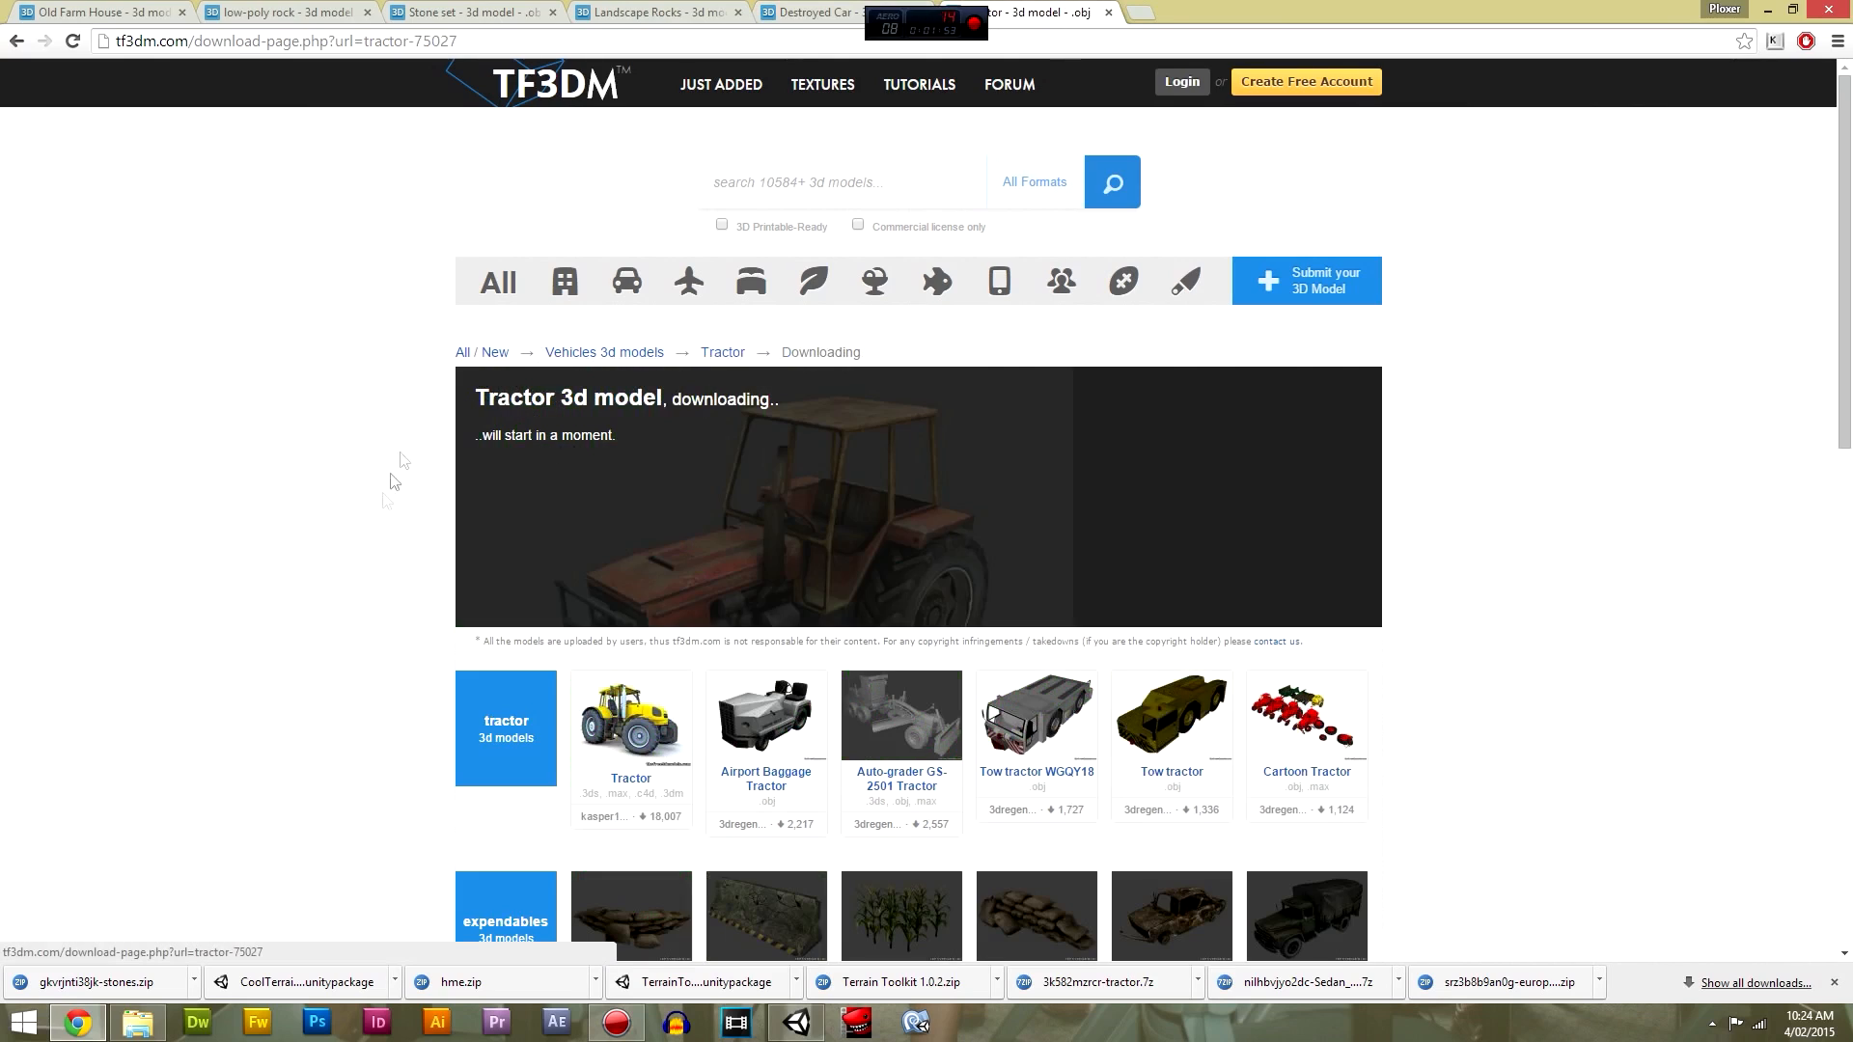
left_click(1835, 983)
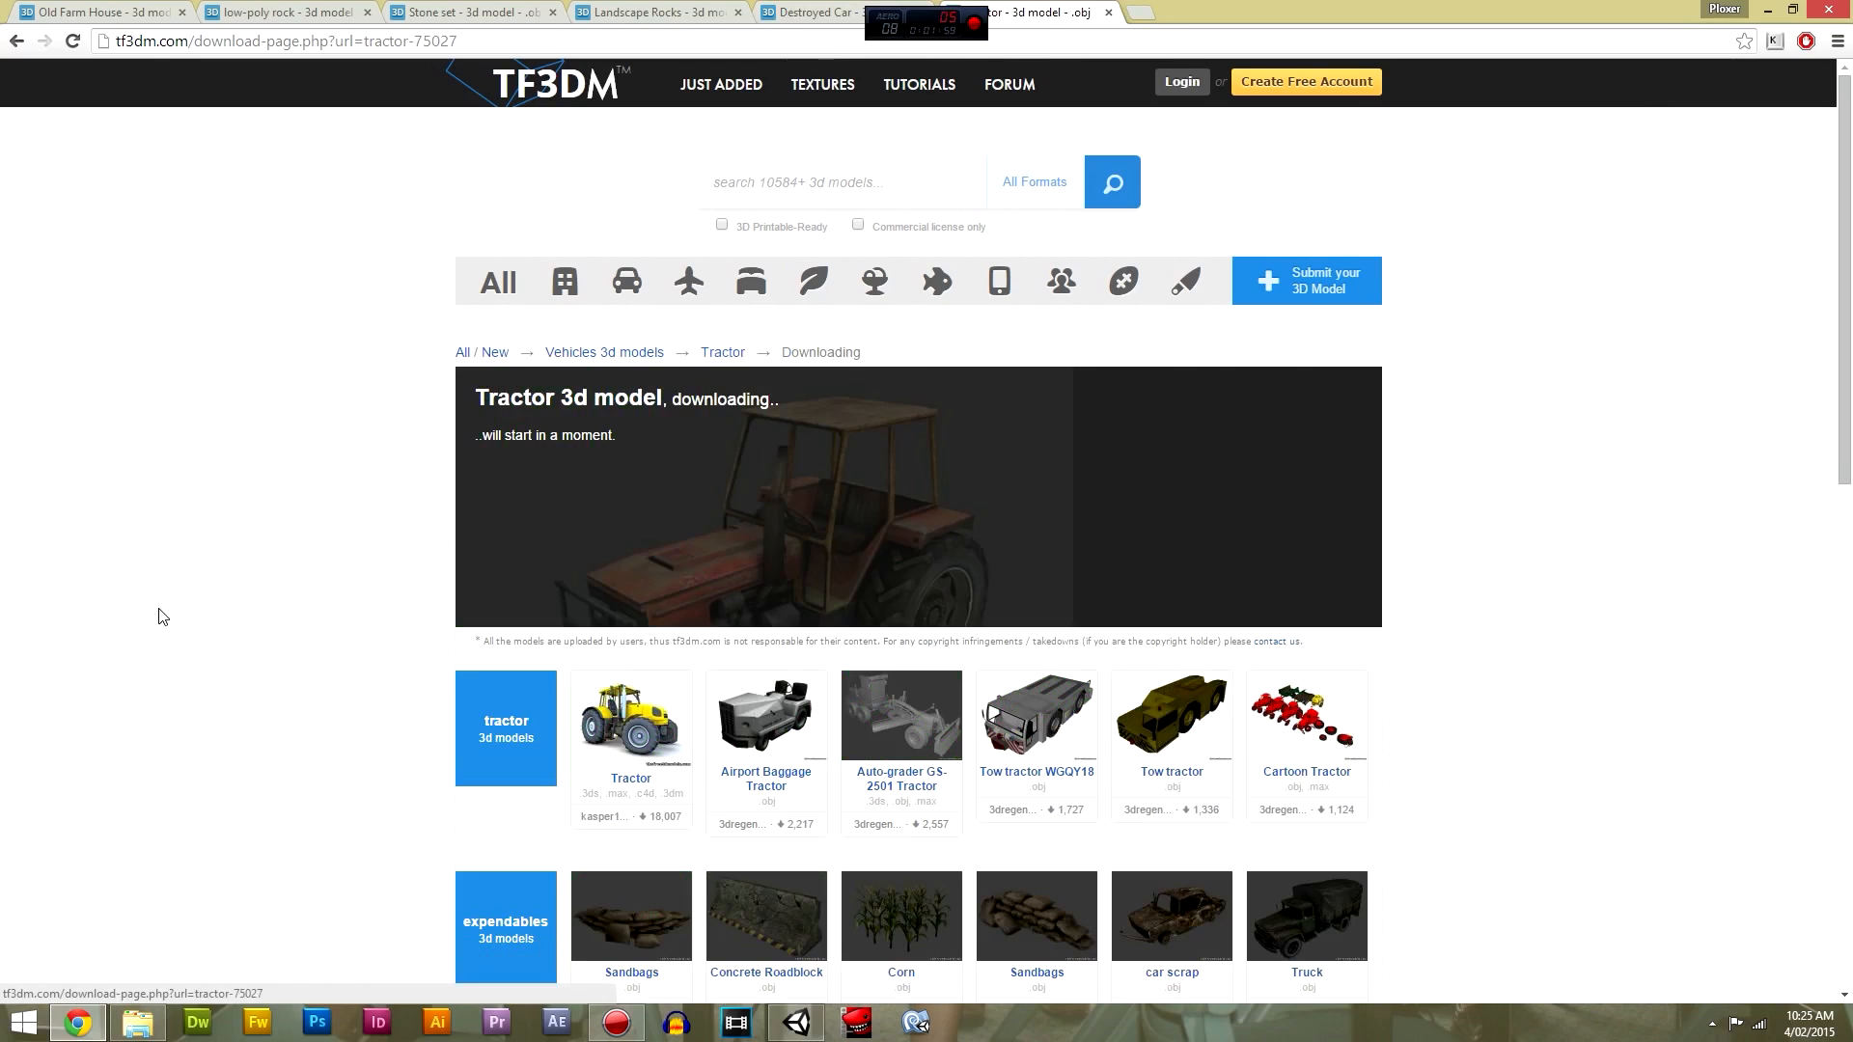
Switch back to Unity and examine the model folders inside Models > BarnMap.
left_click(797, 1022)
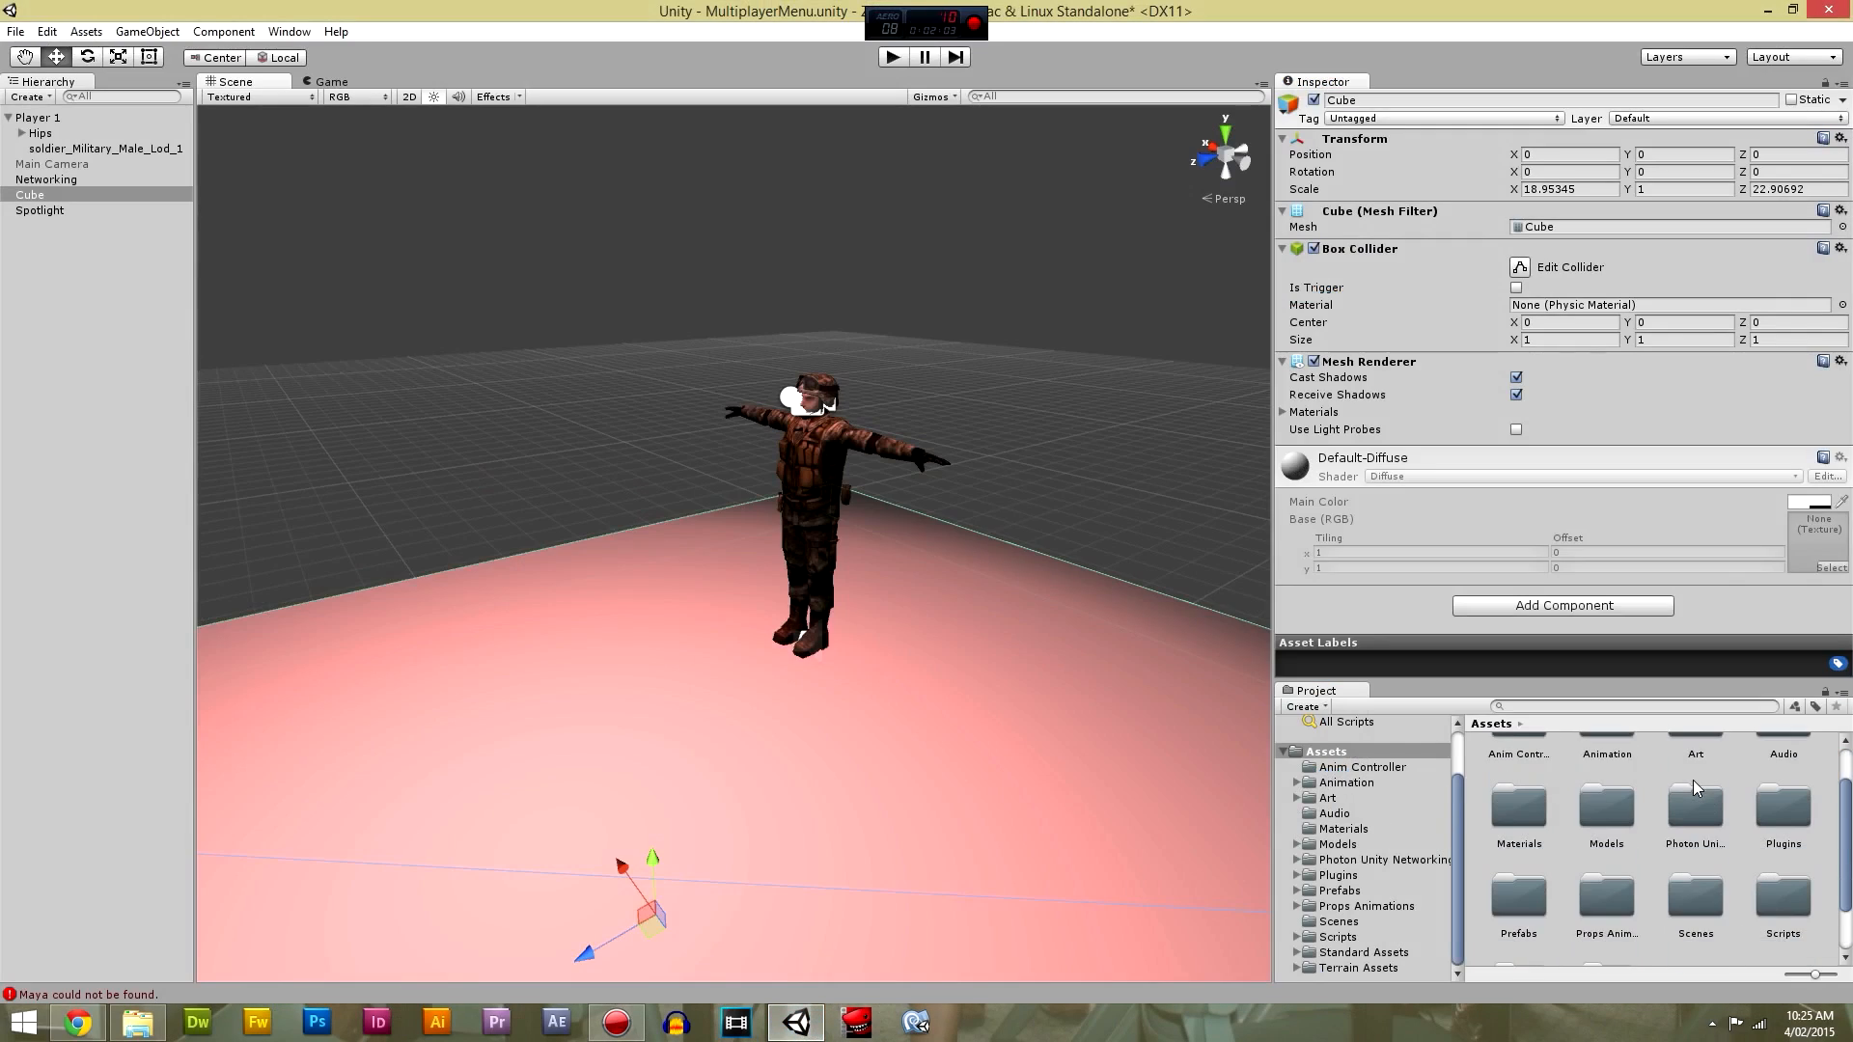
scroll(1704, 797, "down", 1)
double_click(1608, 818)
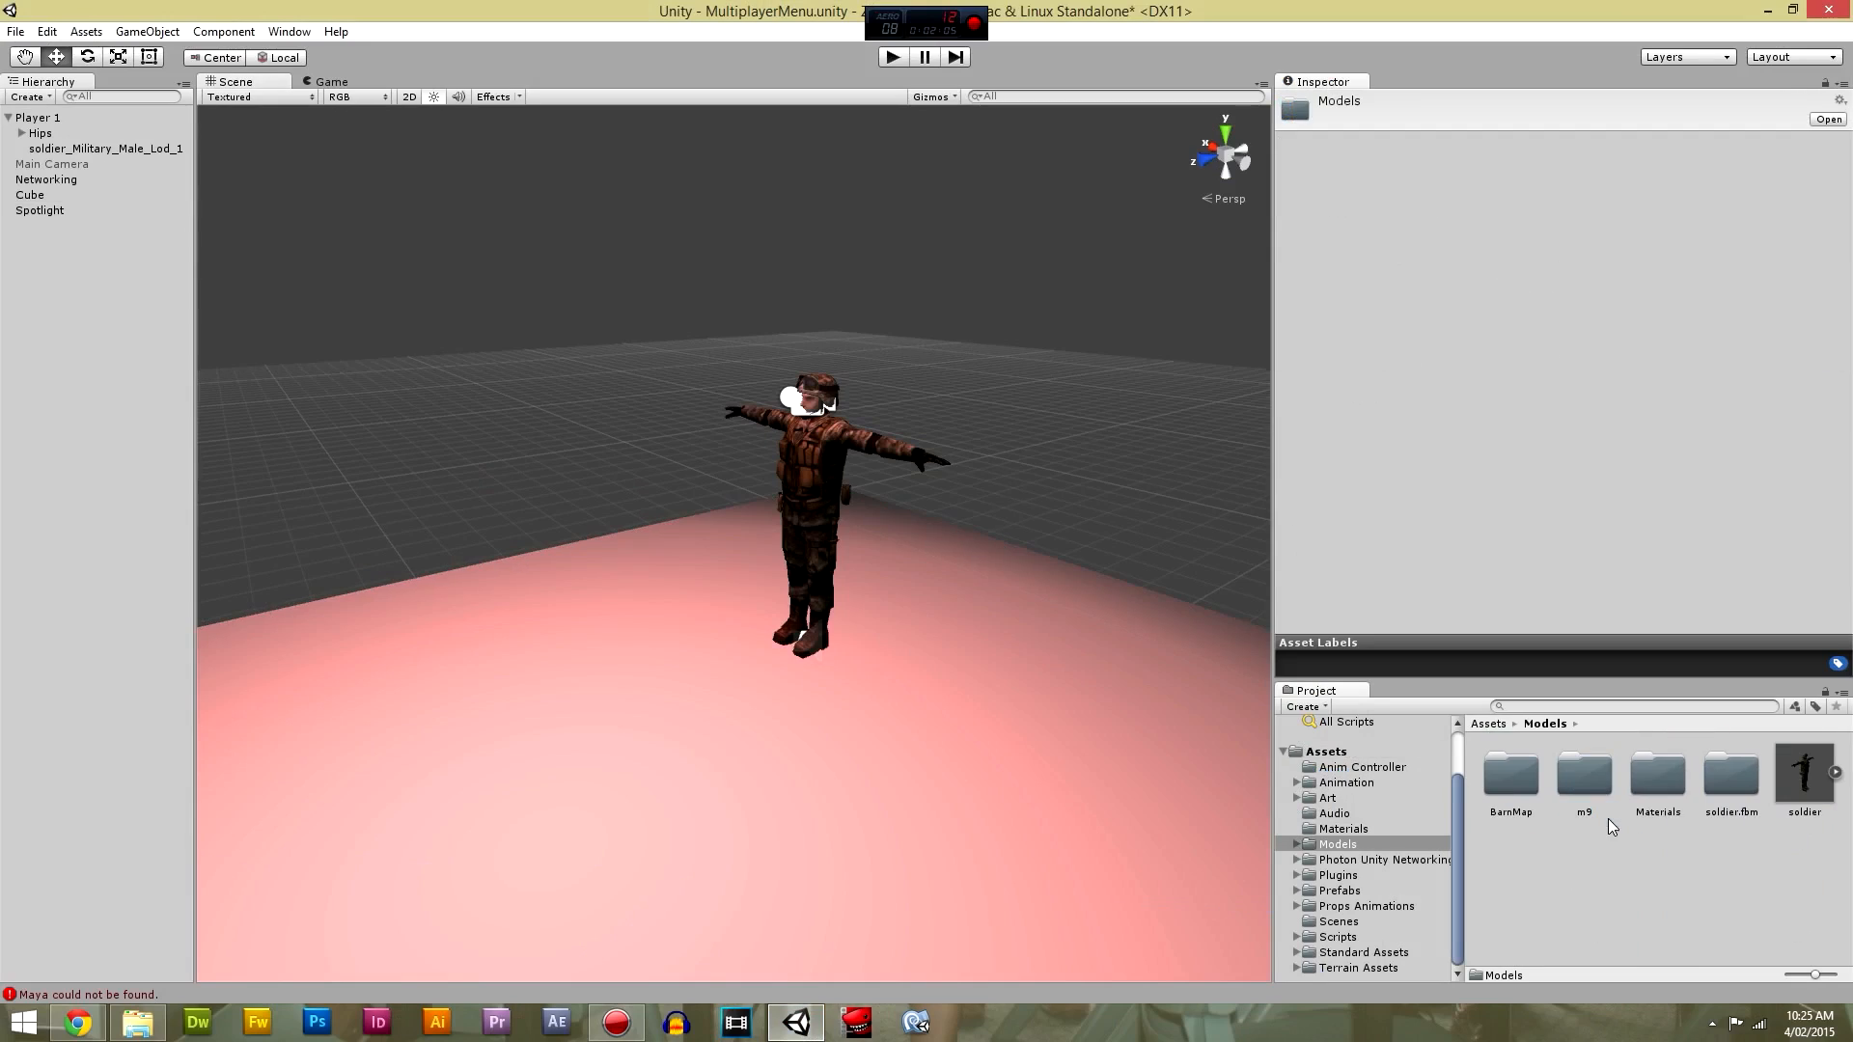
left_click(1507, 777)
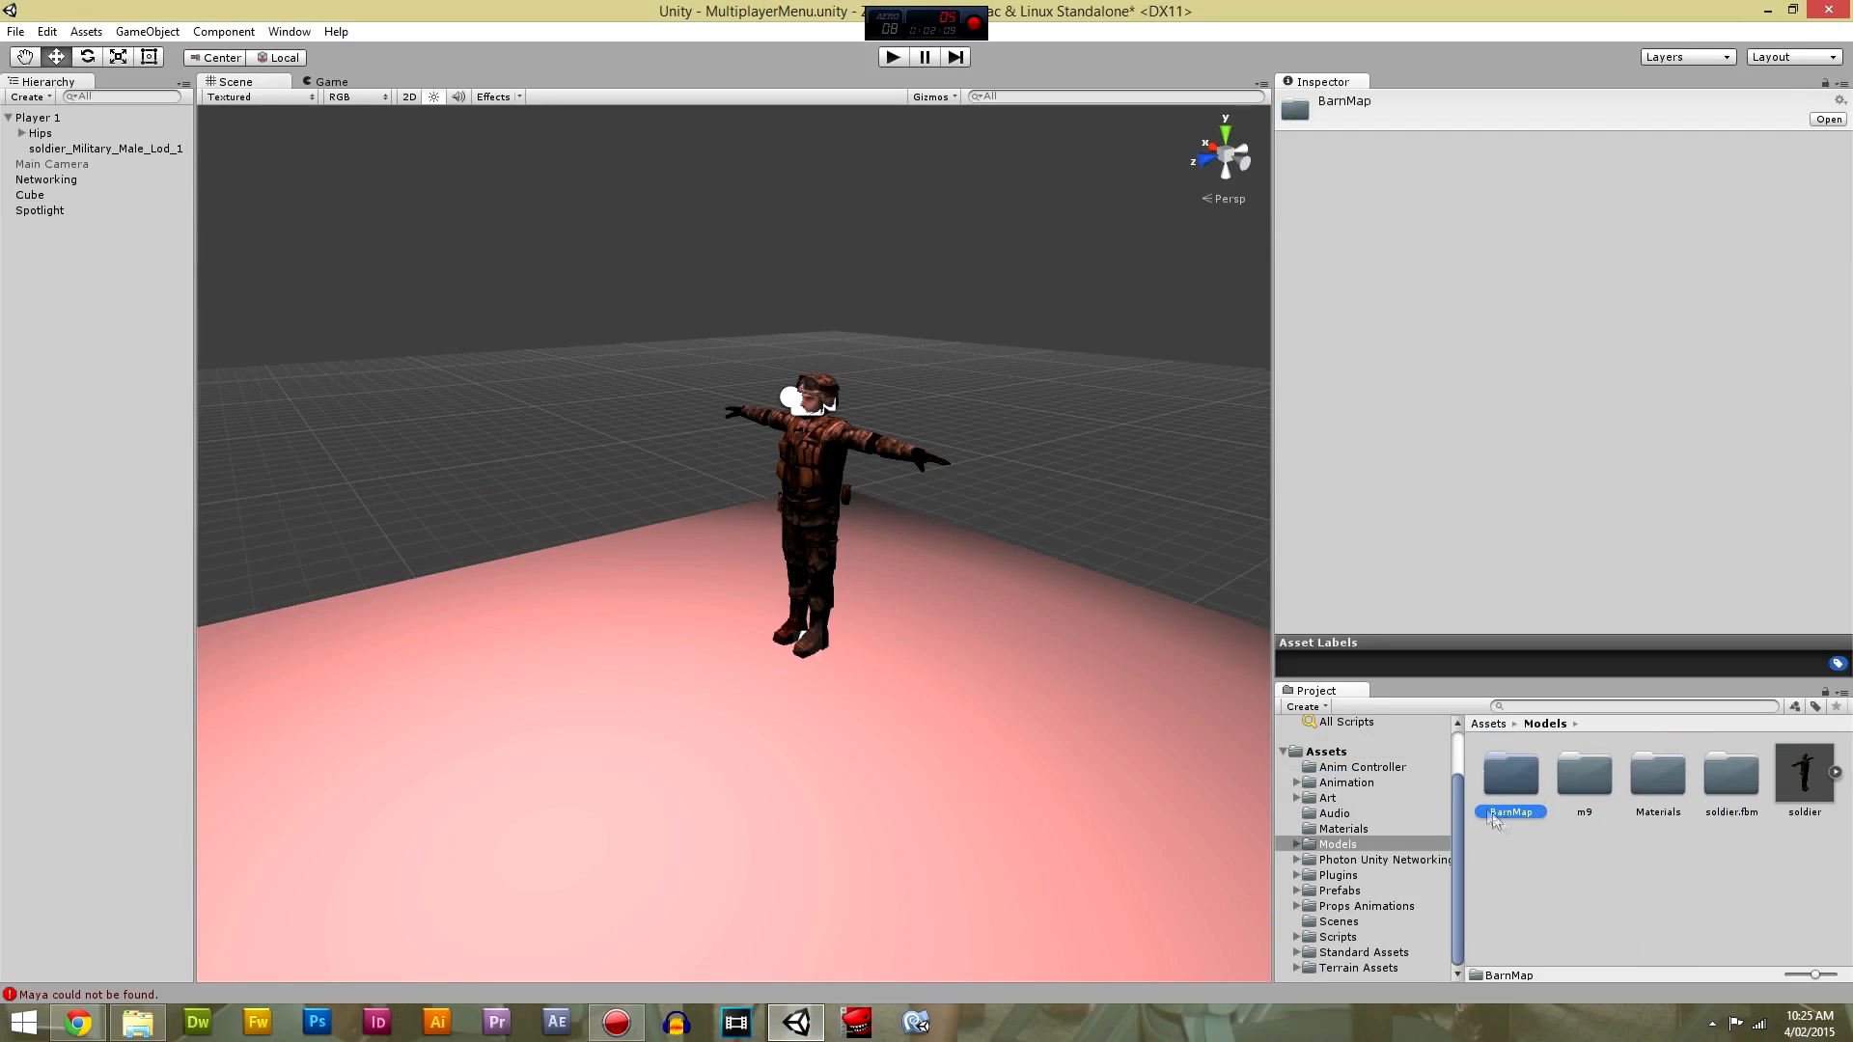
double_click(1512, 776)
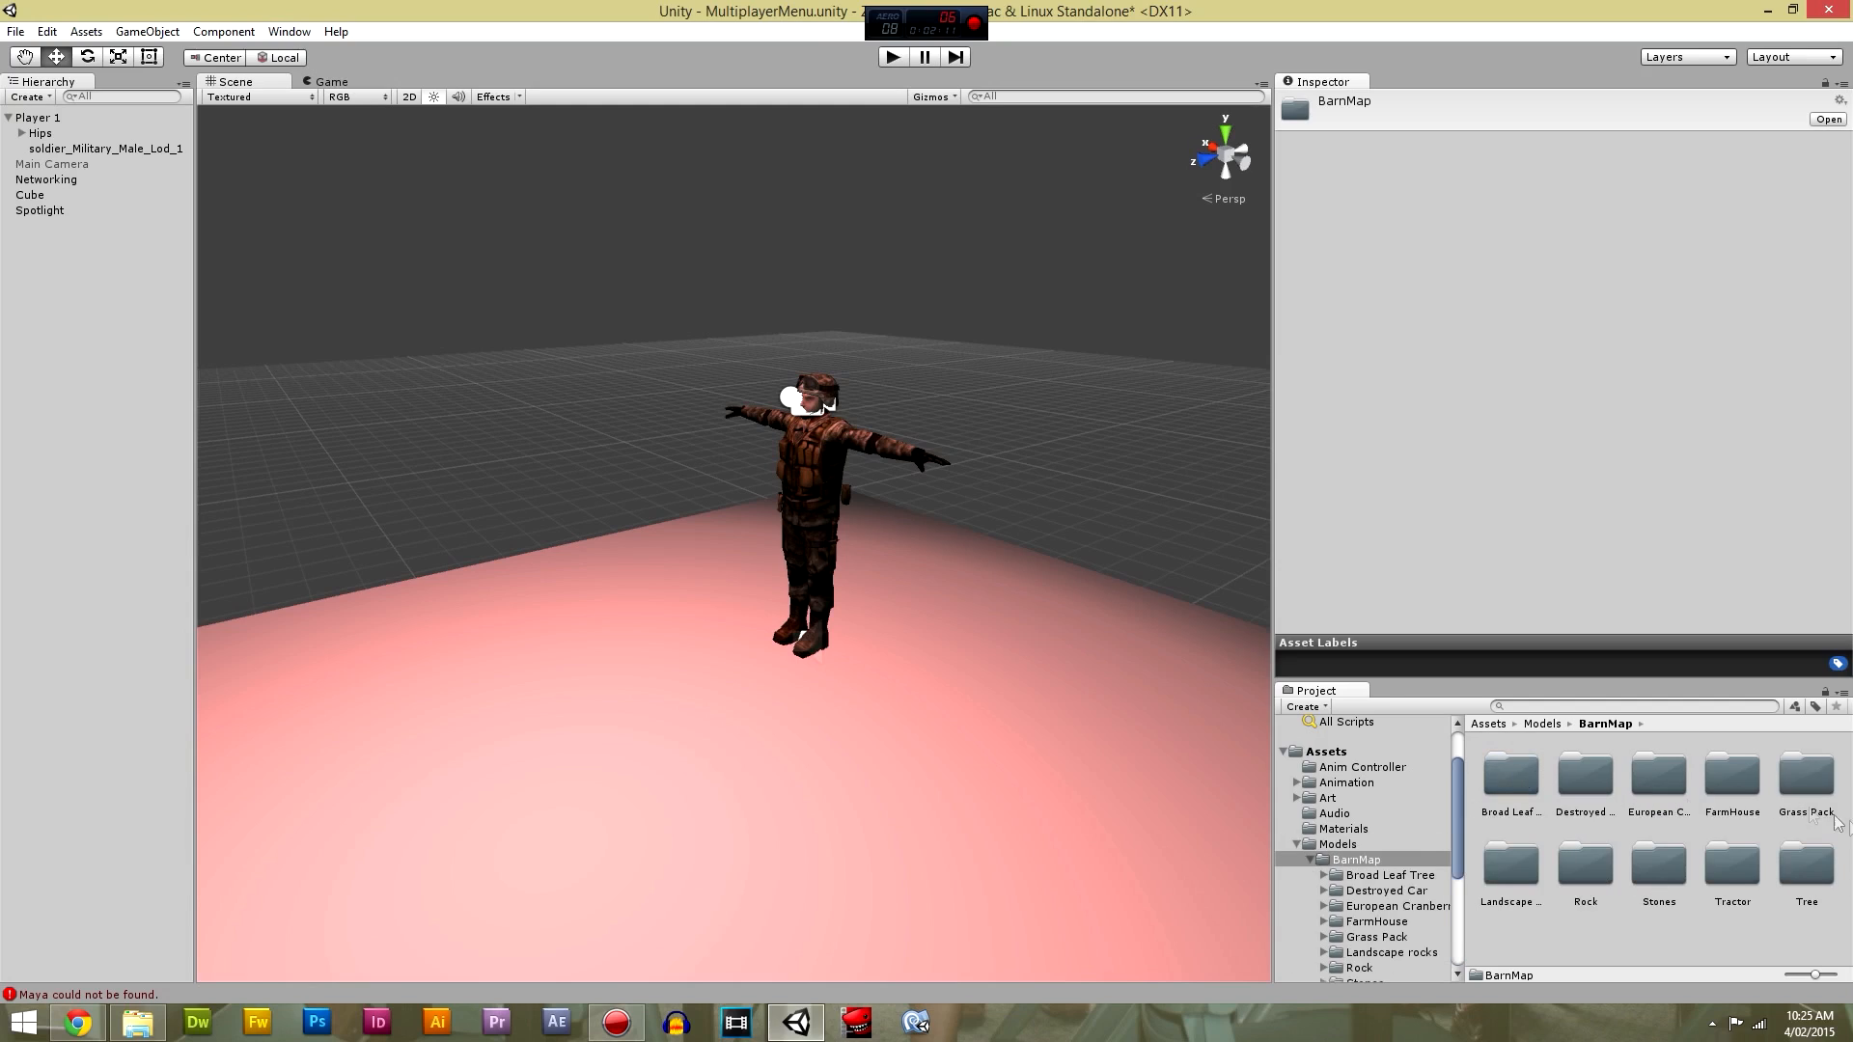
left_click(1656, 799)
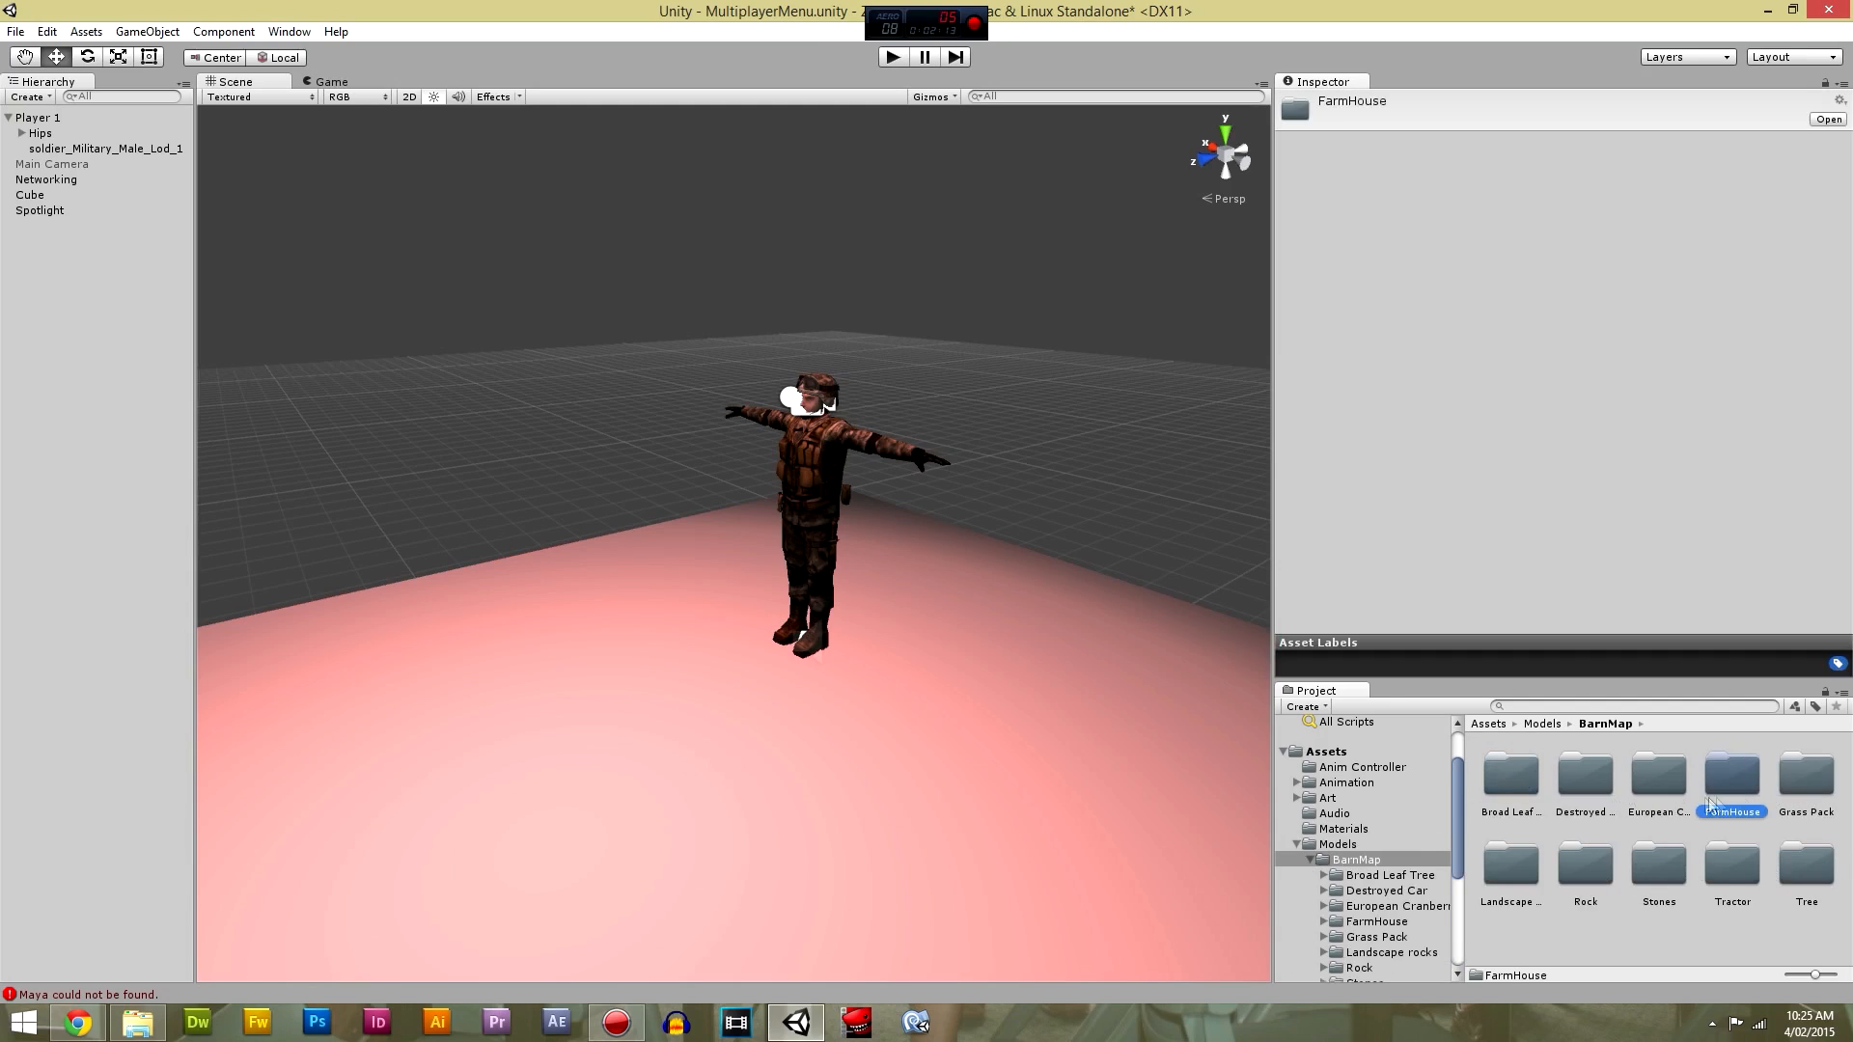
left_click(1680, 944)
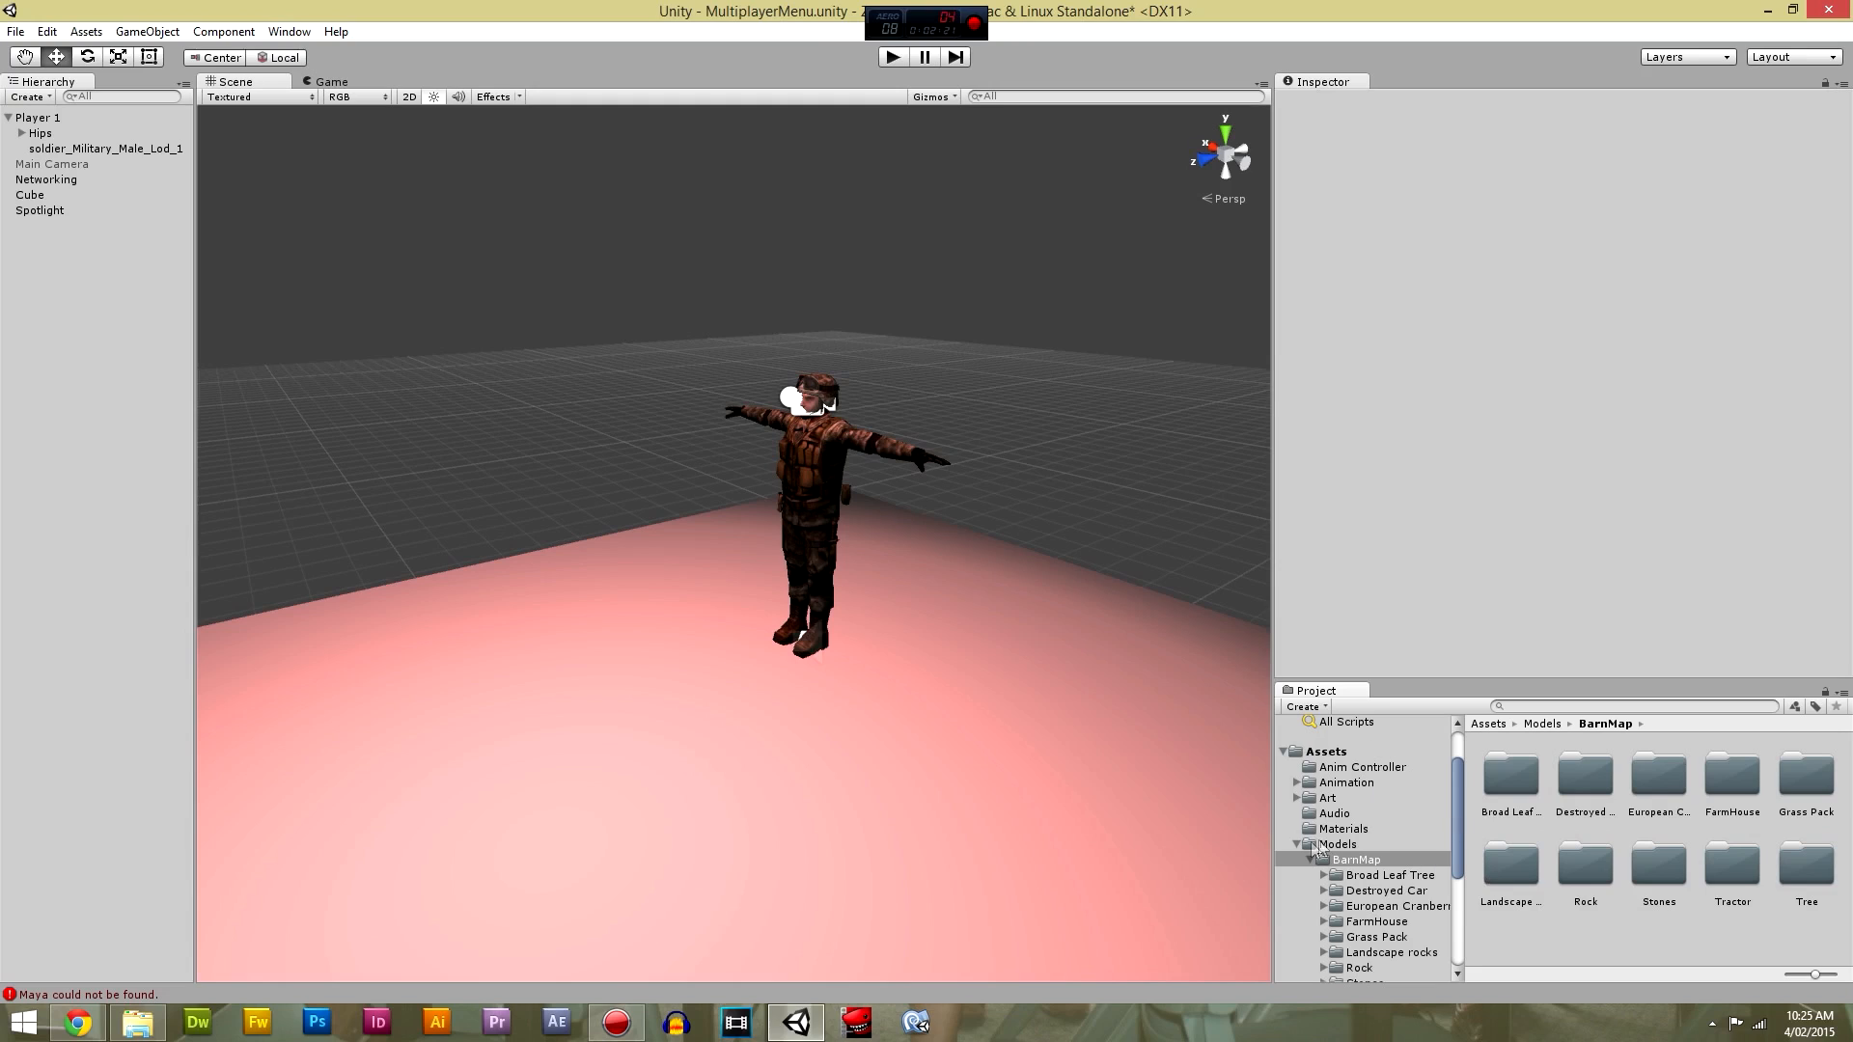
Return to the root Assets folder, then open the Asset Store window and close it again.
left_click(1326, 751)
scroll(1676, 840, "down", 2)
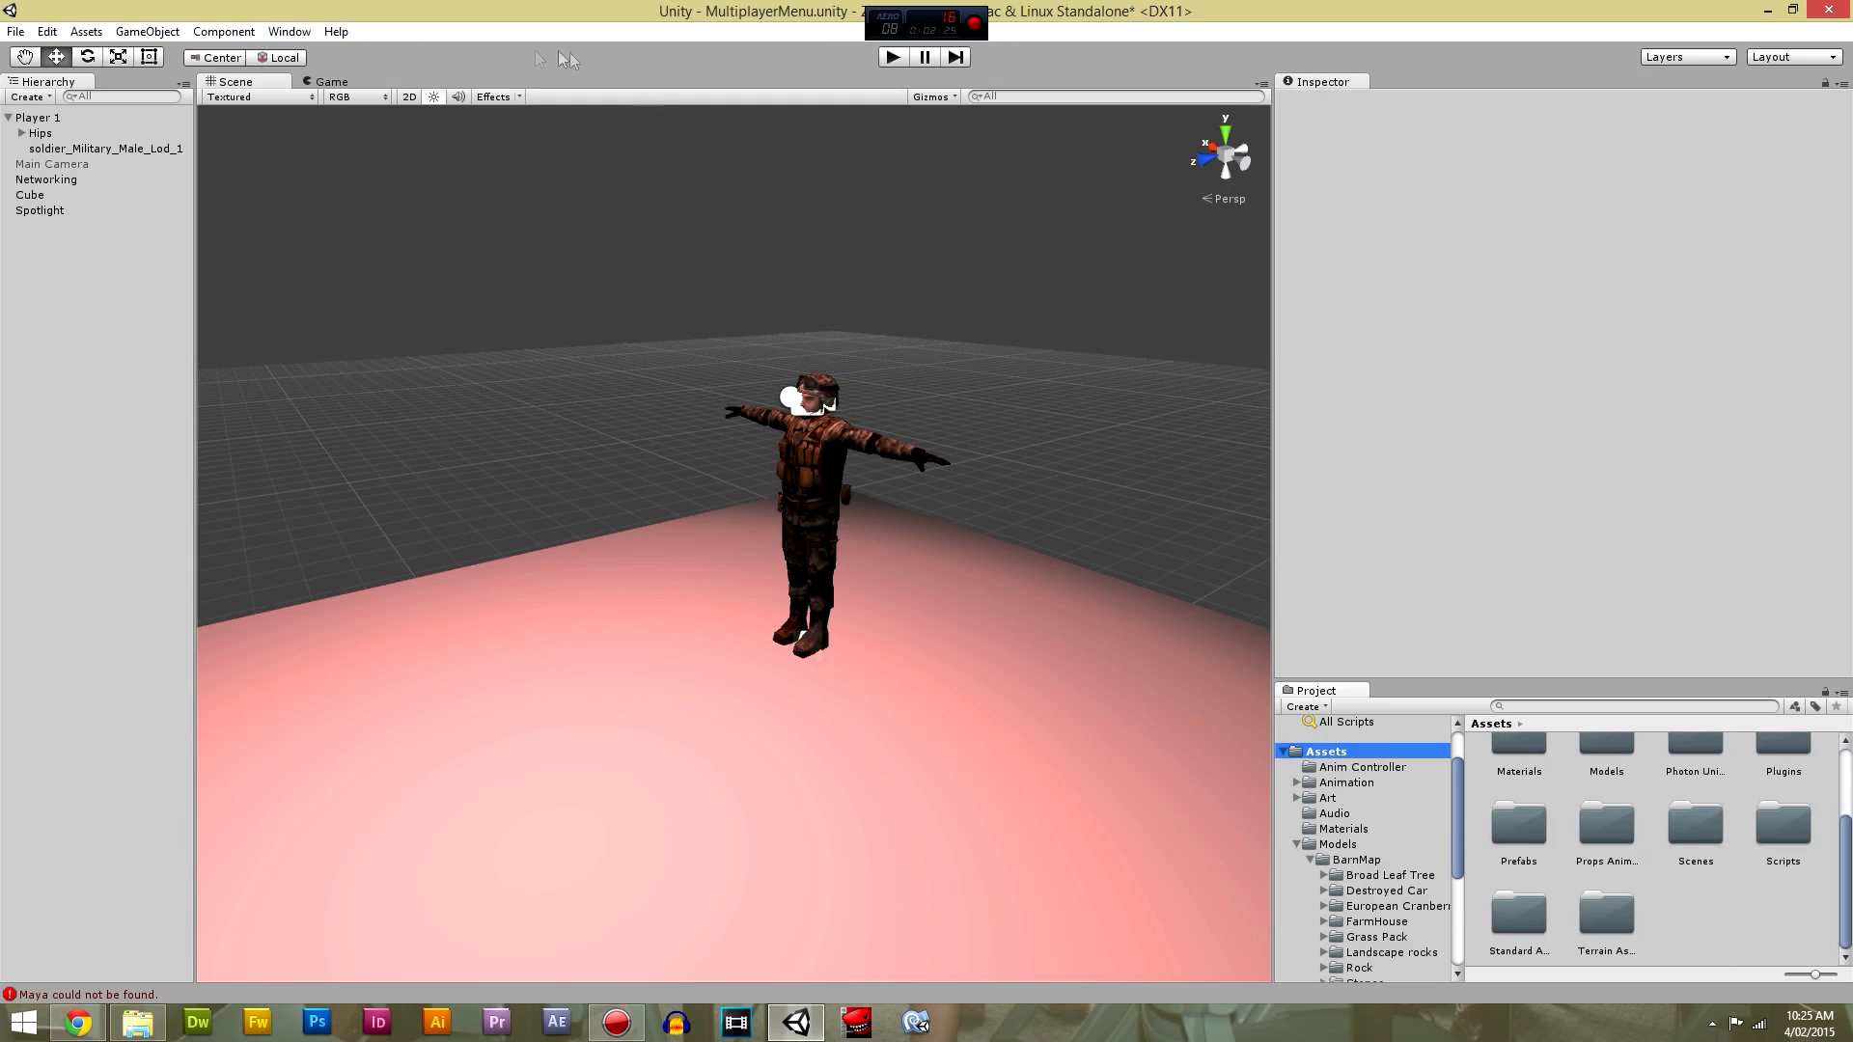
left_click(290, 31)
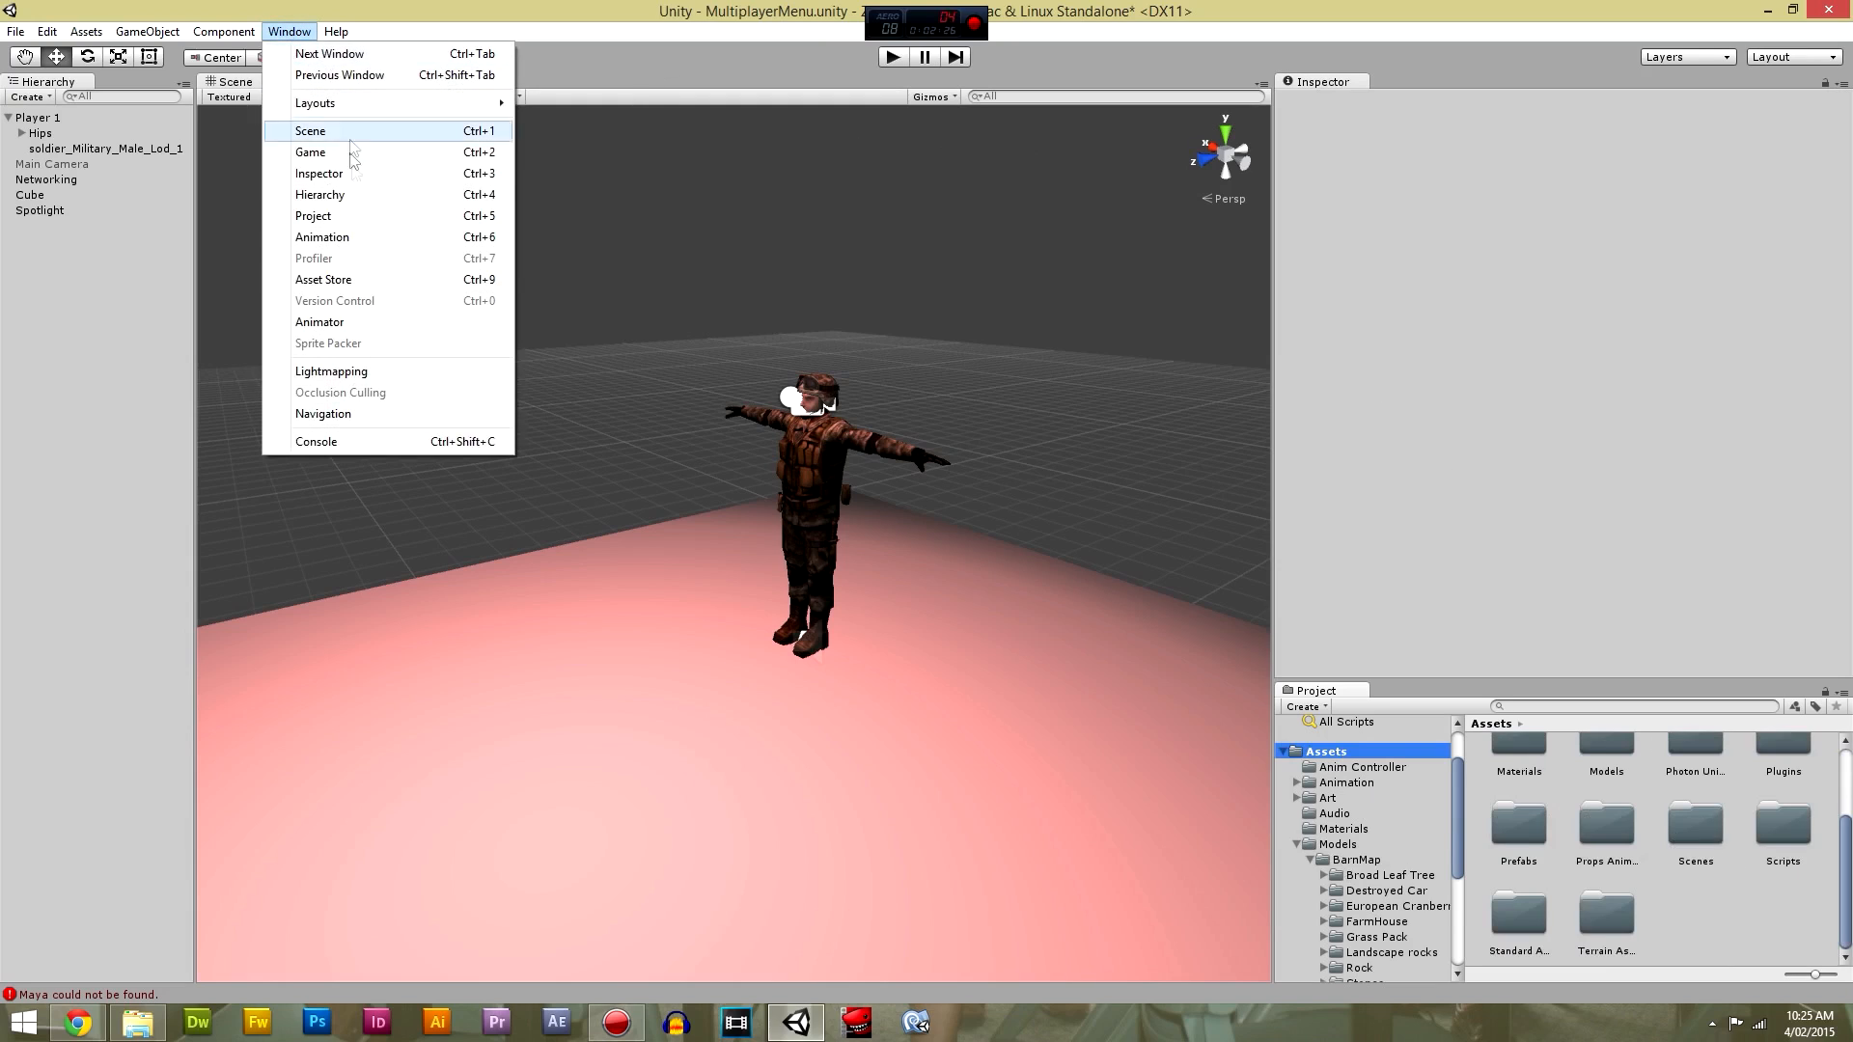
left_click(372, 288)
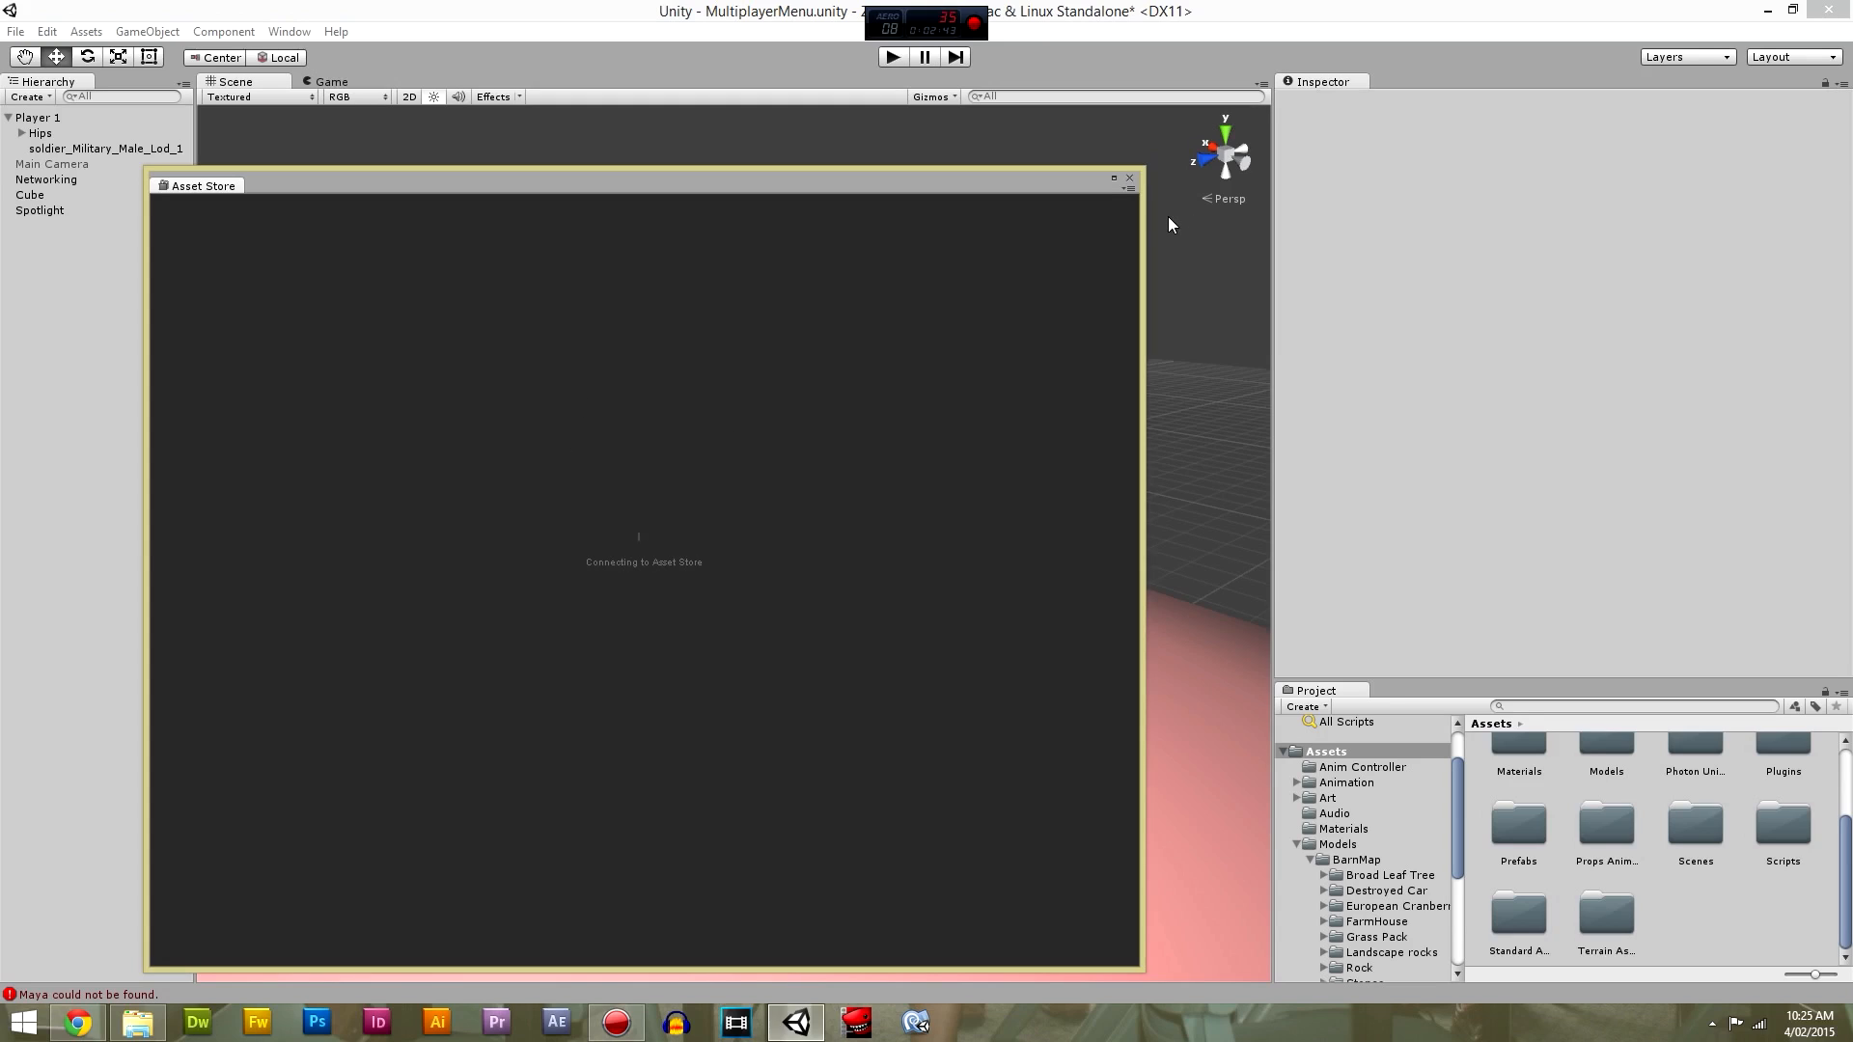
left_click(1130, 179)
Examine the Terrain Assets folder and the tree models in its Trees Ambient-Occlusion subfolder.
left_click(1697, 898)
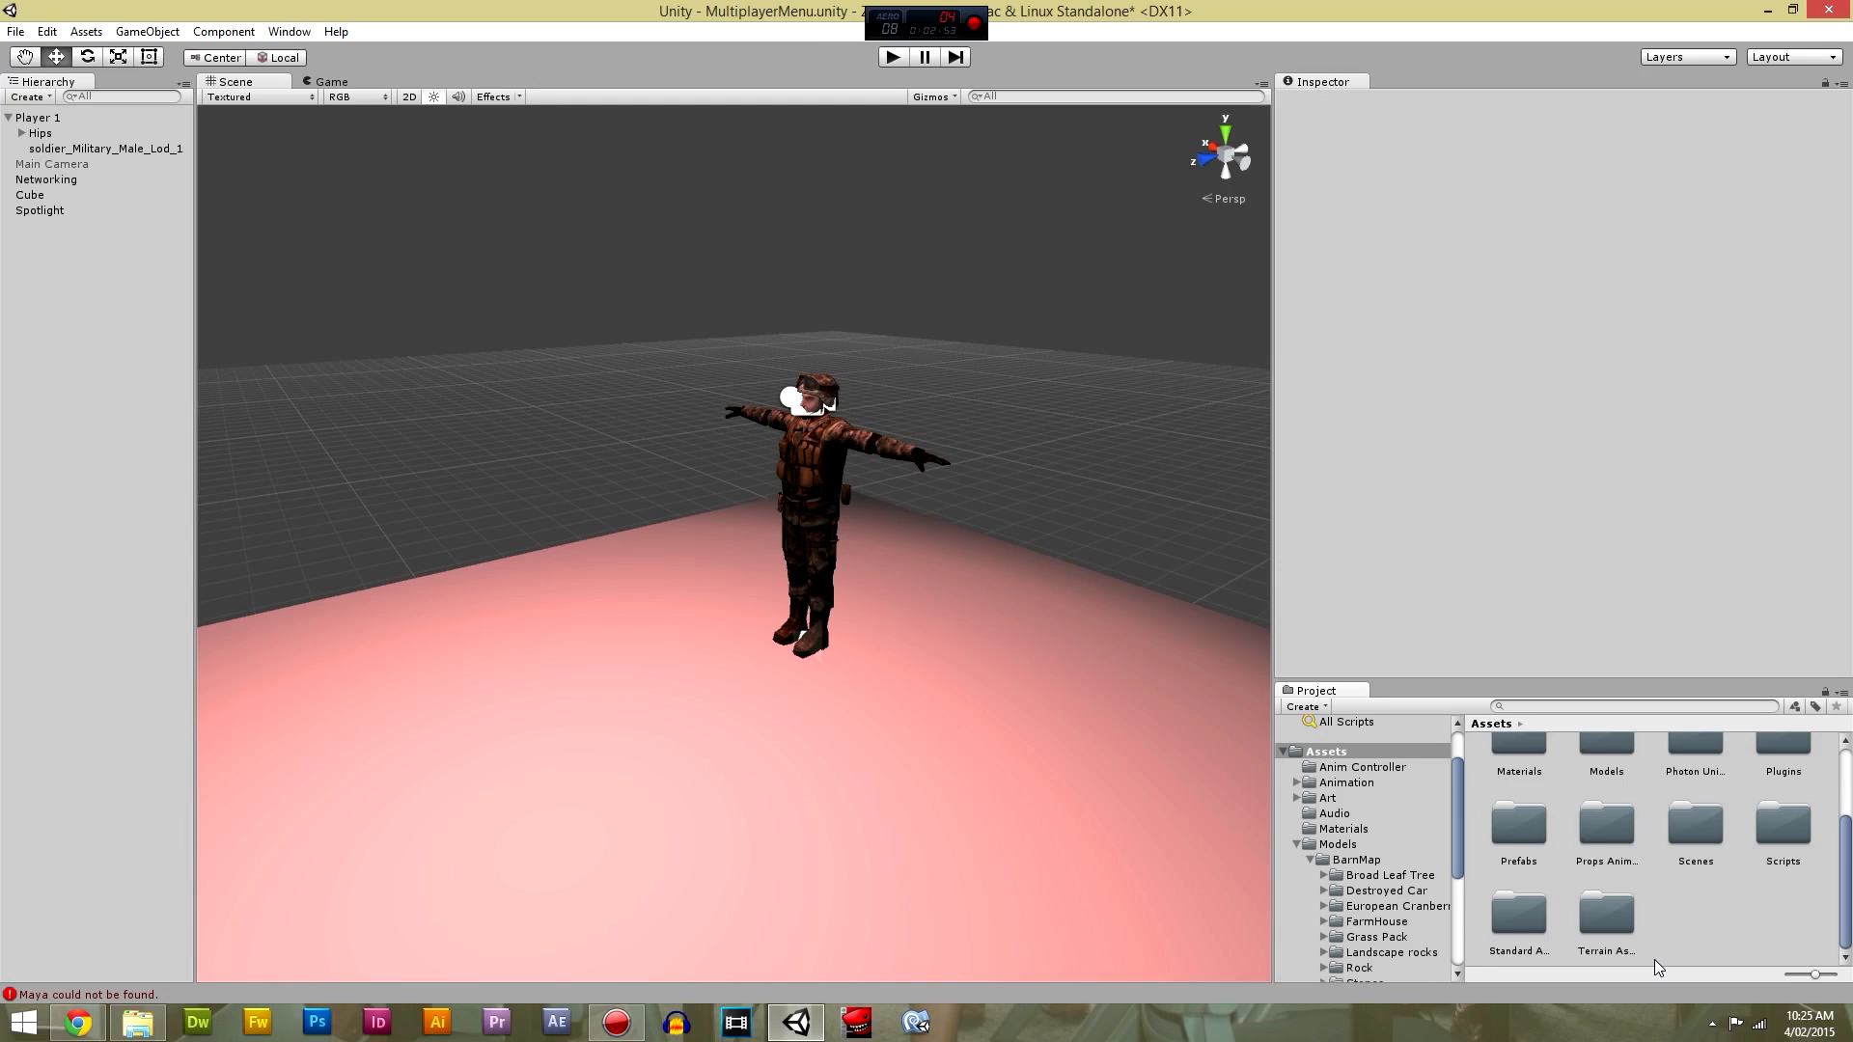
double_click(1606, 922)
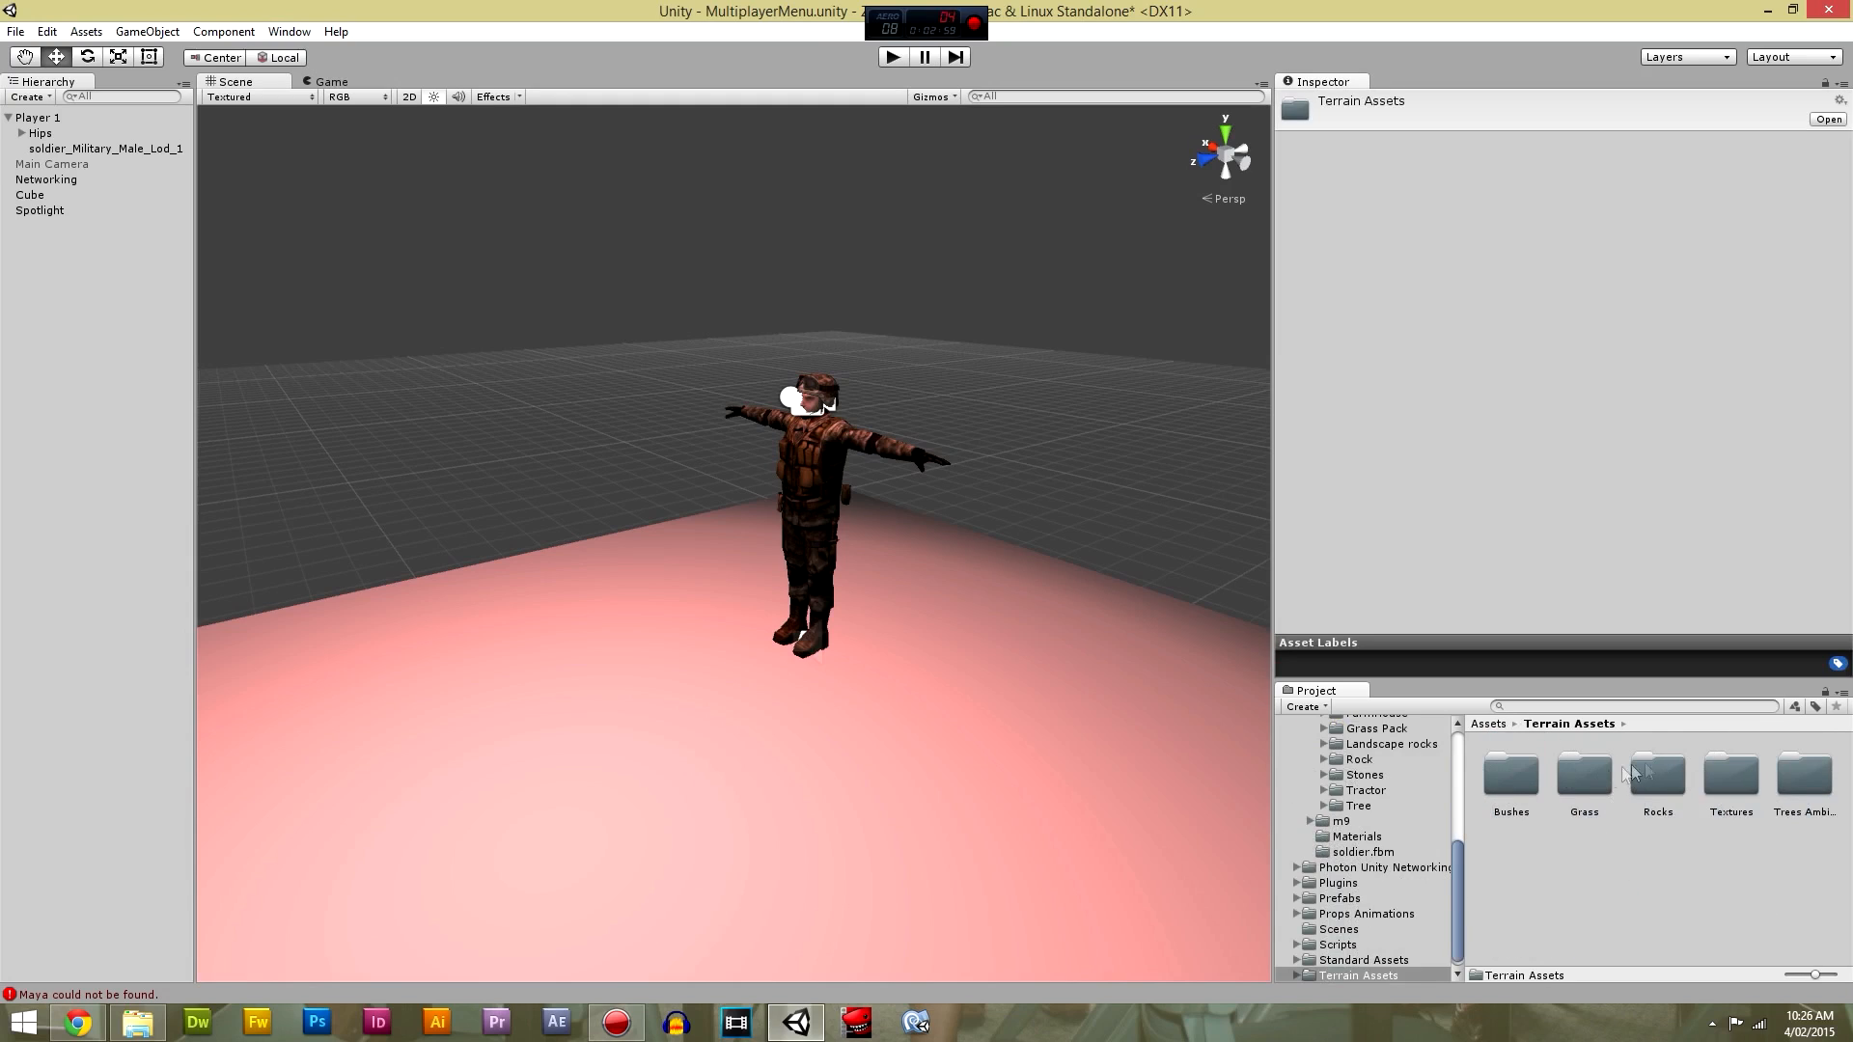
double_click(1797, 771)
left_click(1717, 785)
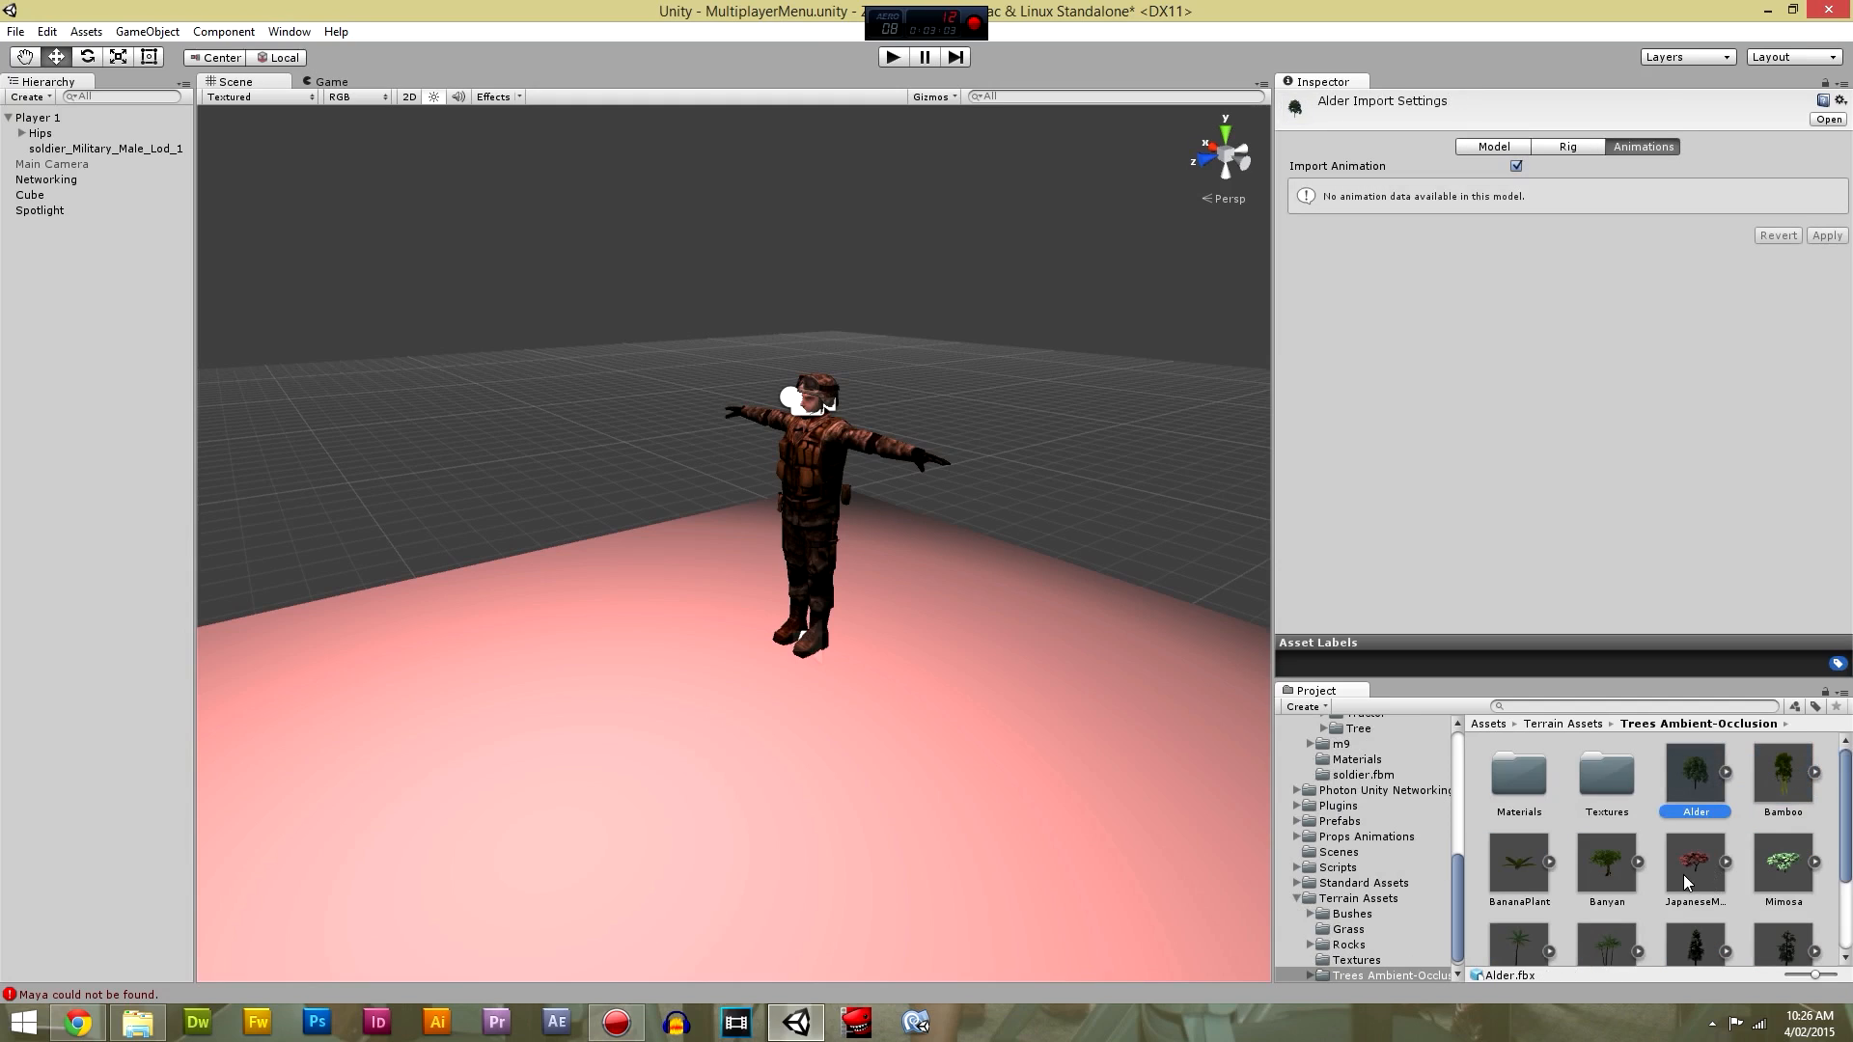
left_click(1546, 725)
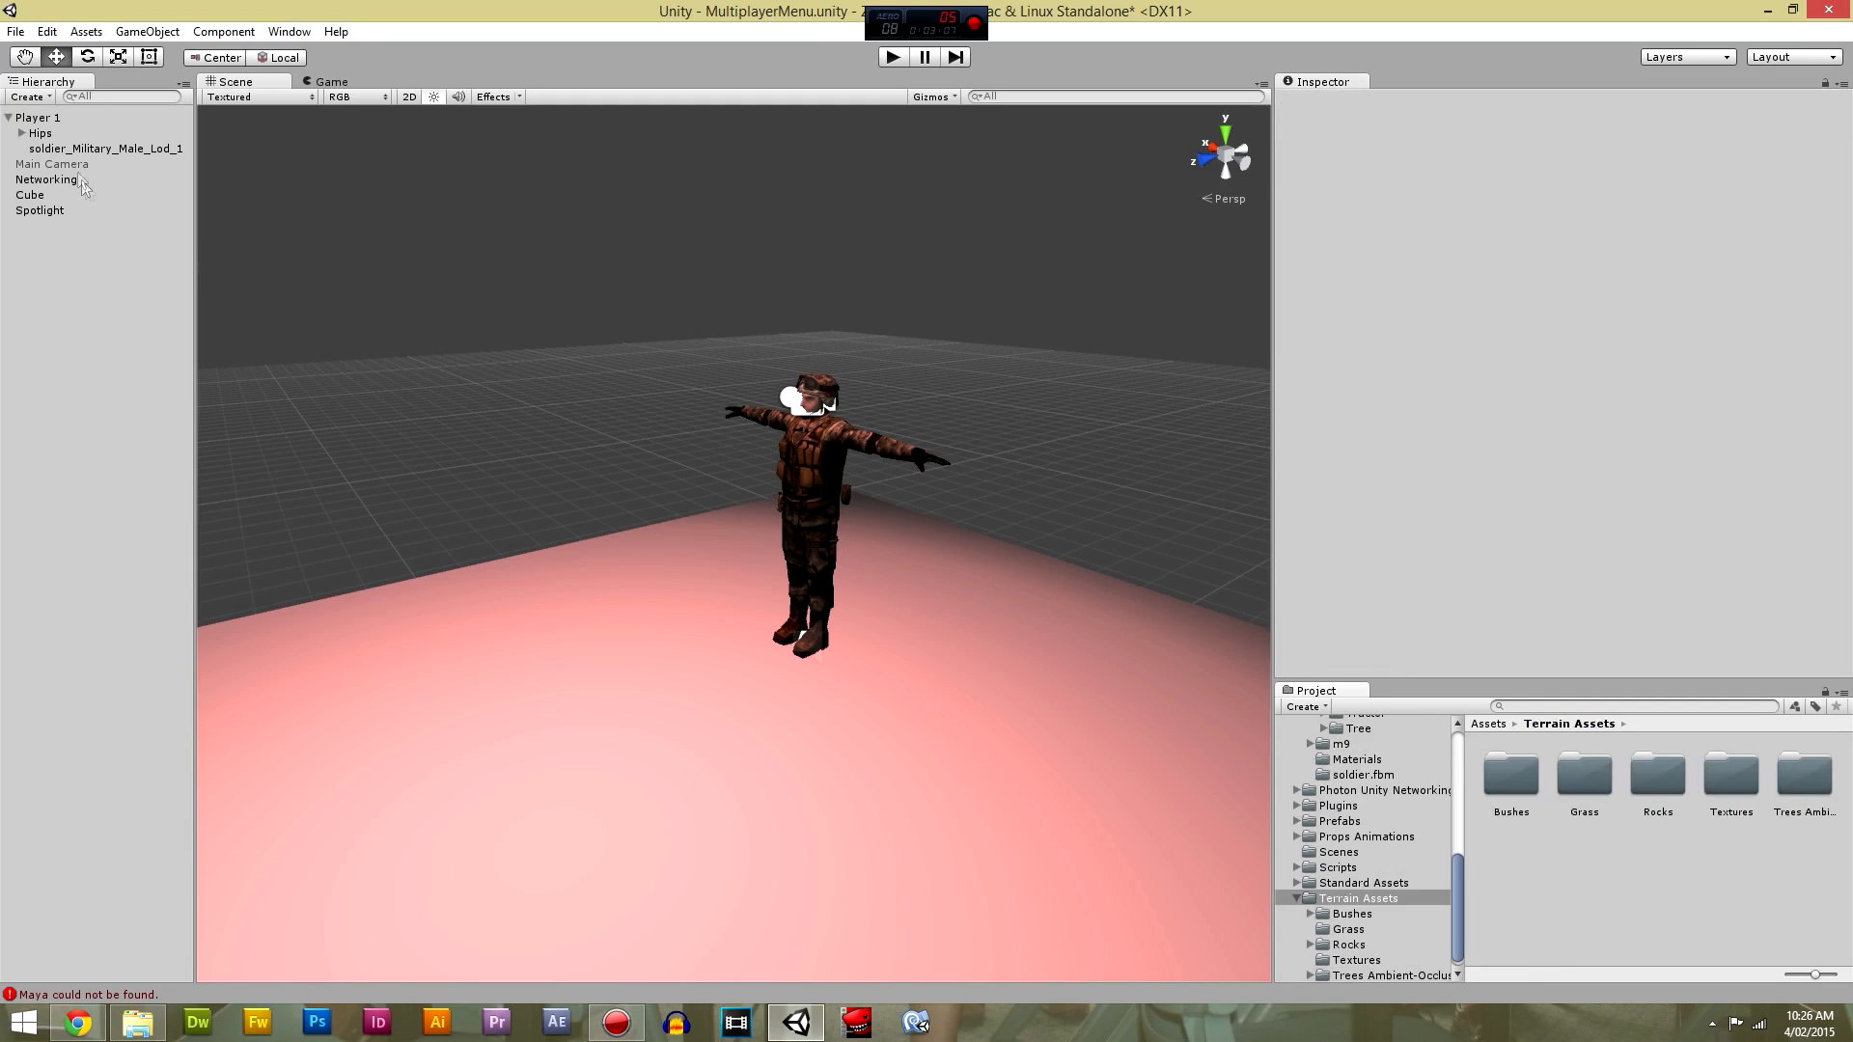
Collapse the Terrain Assets and Models folders in the project tree and return to the root Assets folder.
left_click(56, 120)
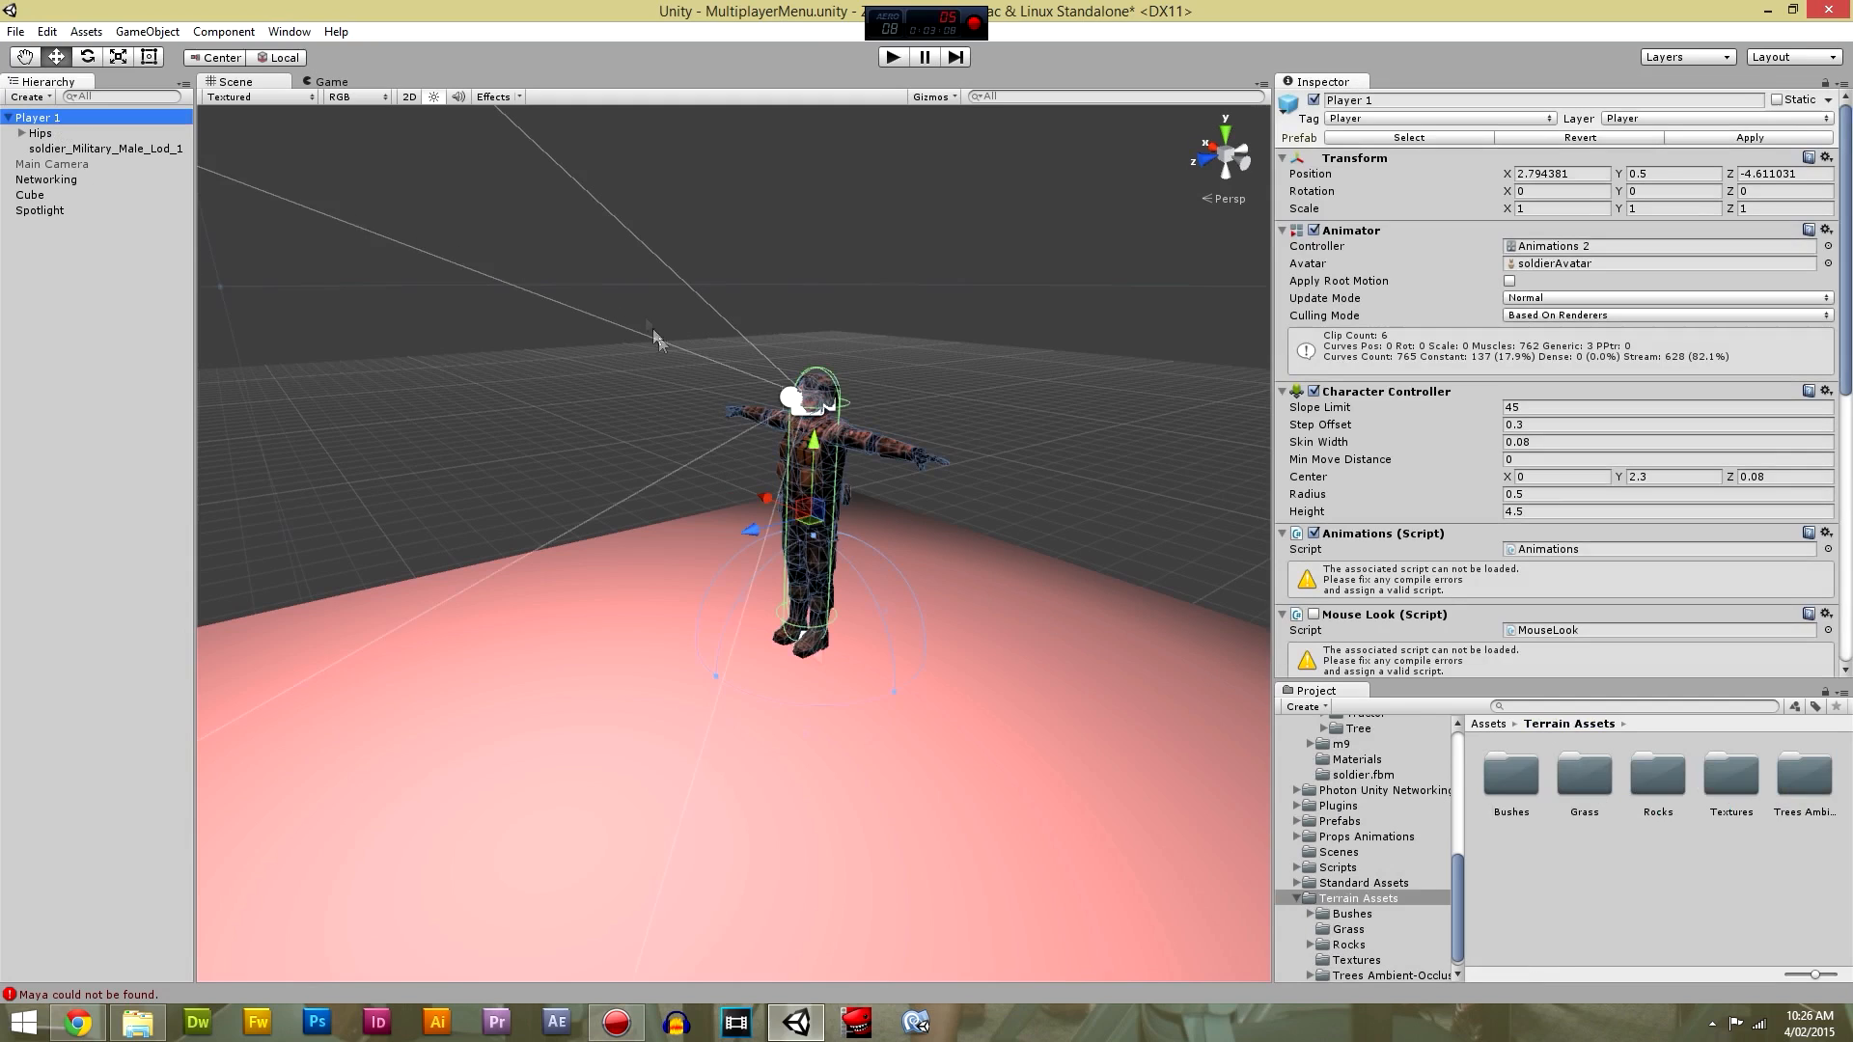
left_click(1545, 900)
scroll(1407, 795, "up", 10)
scroll(1399, 803, "down", 10)
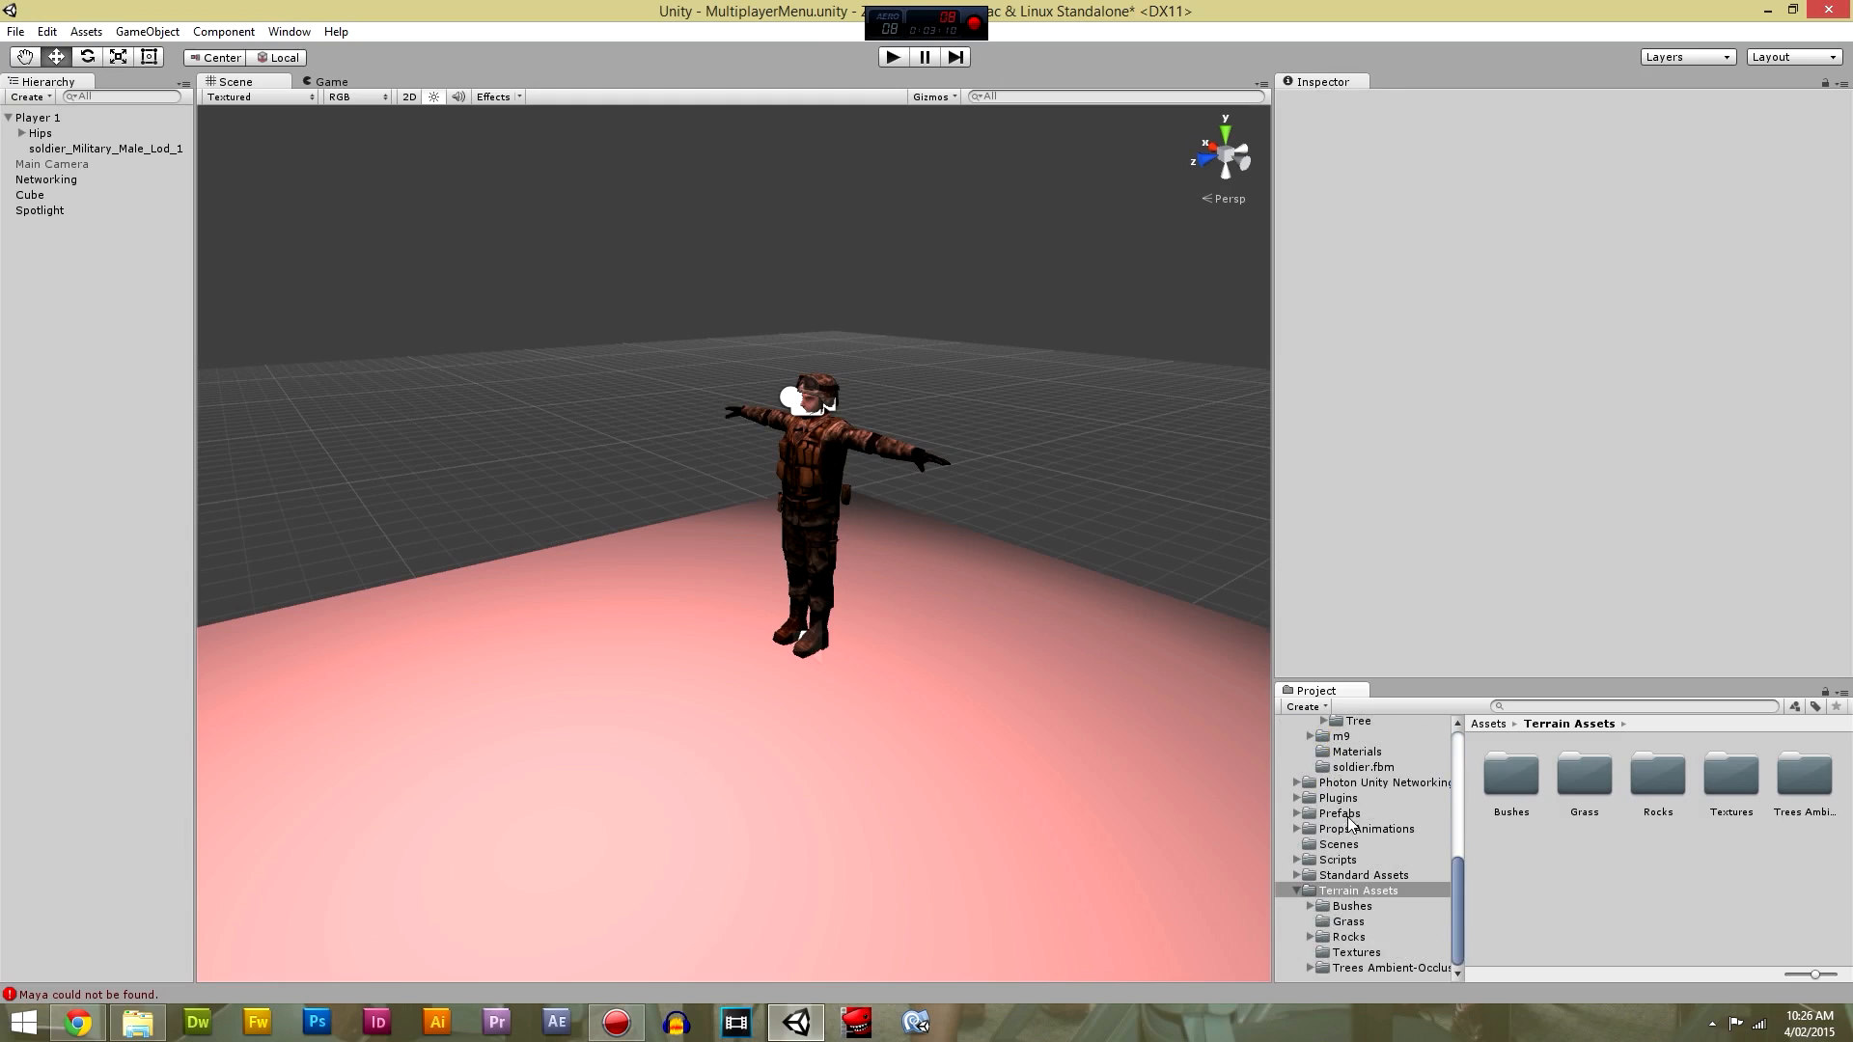
left_click(1298, 893)
scroll(1305, 859, "up", 10)
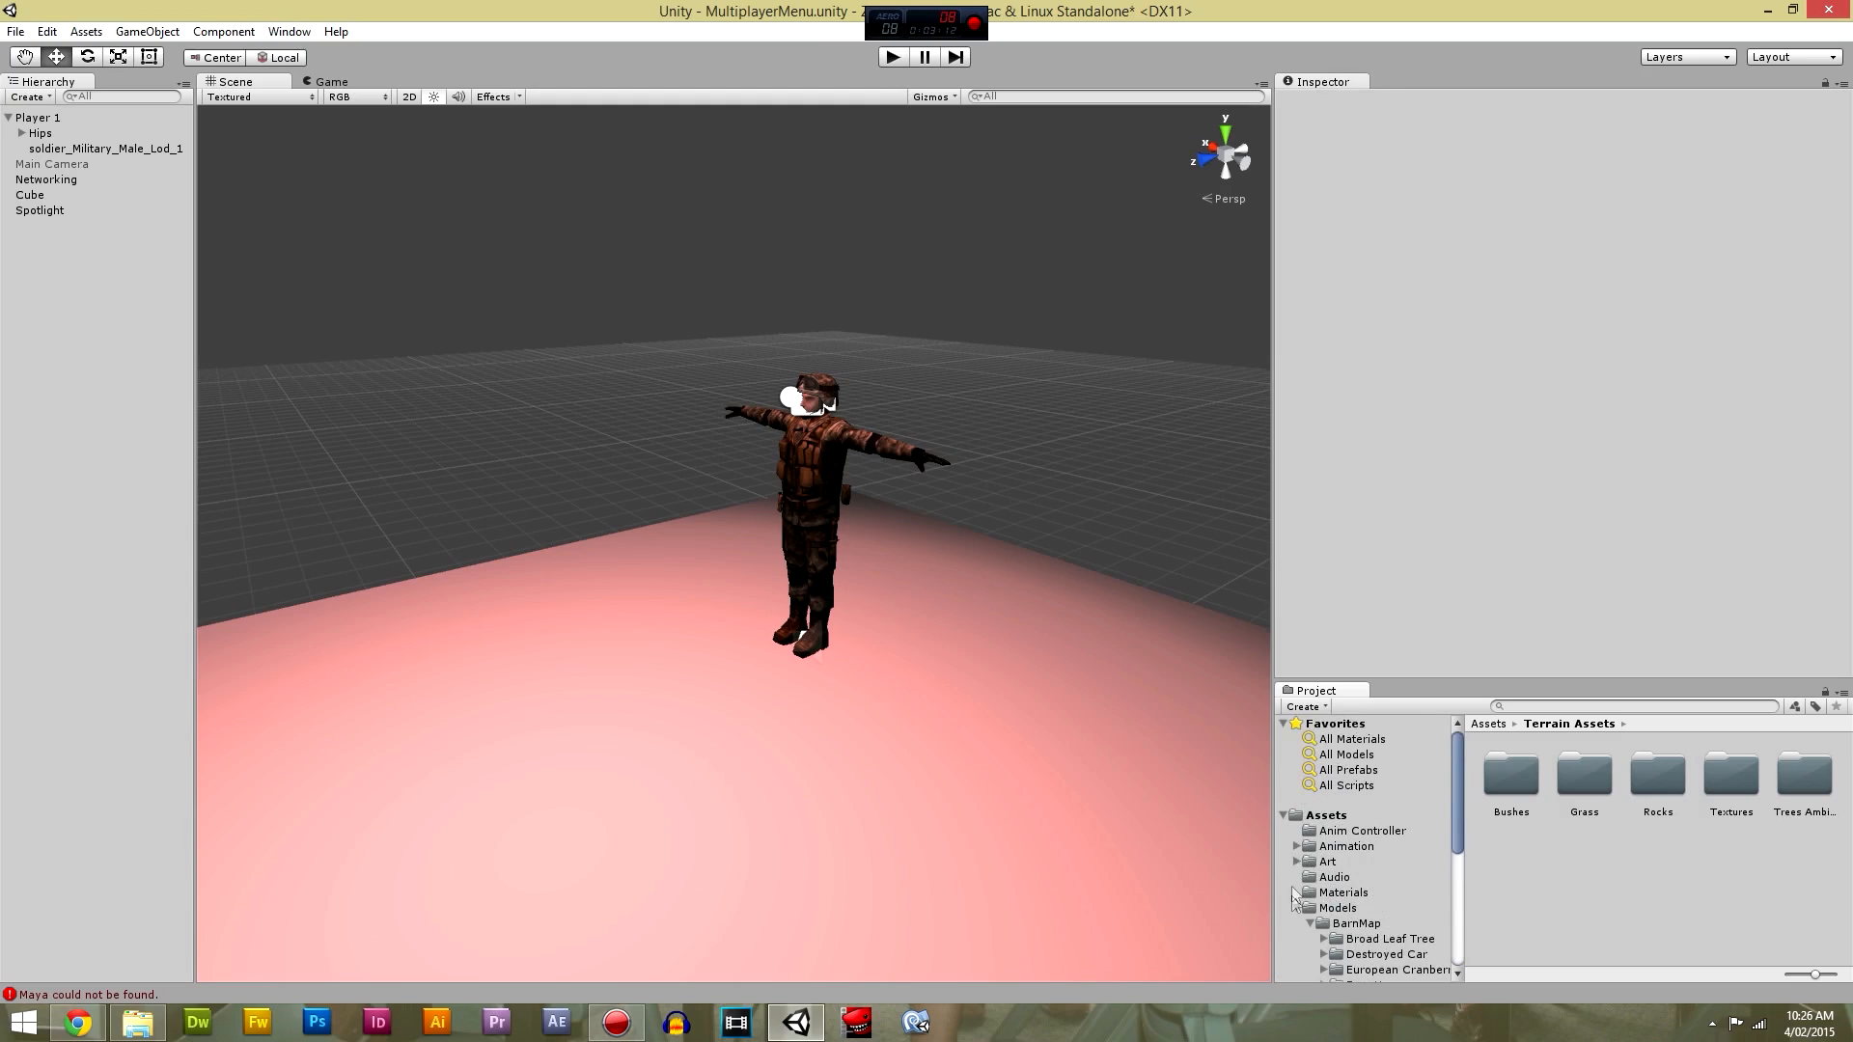
left_click(1325, 815)
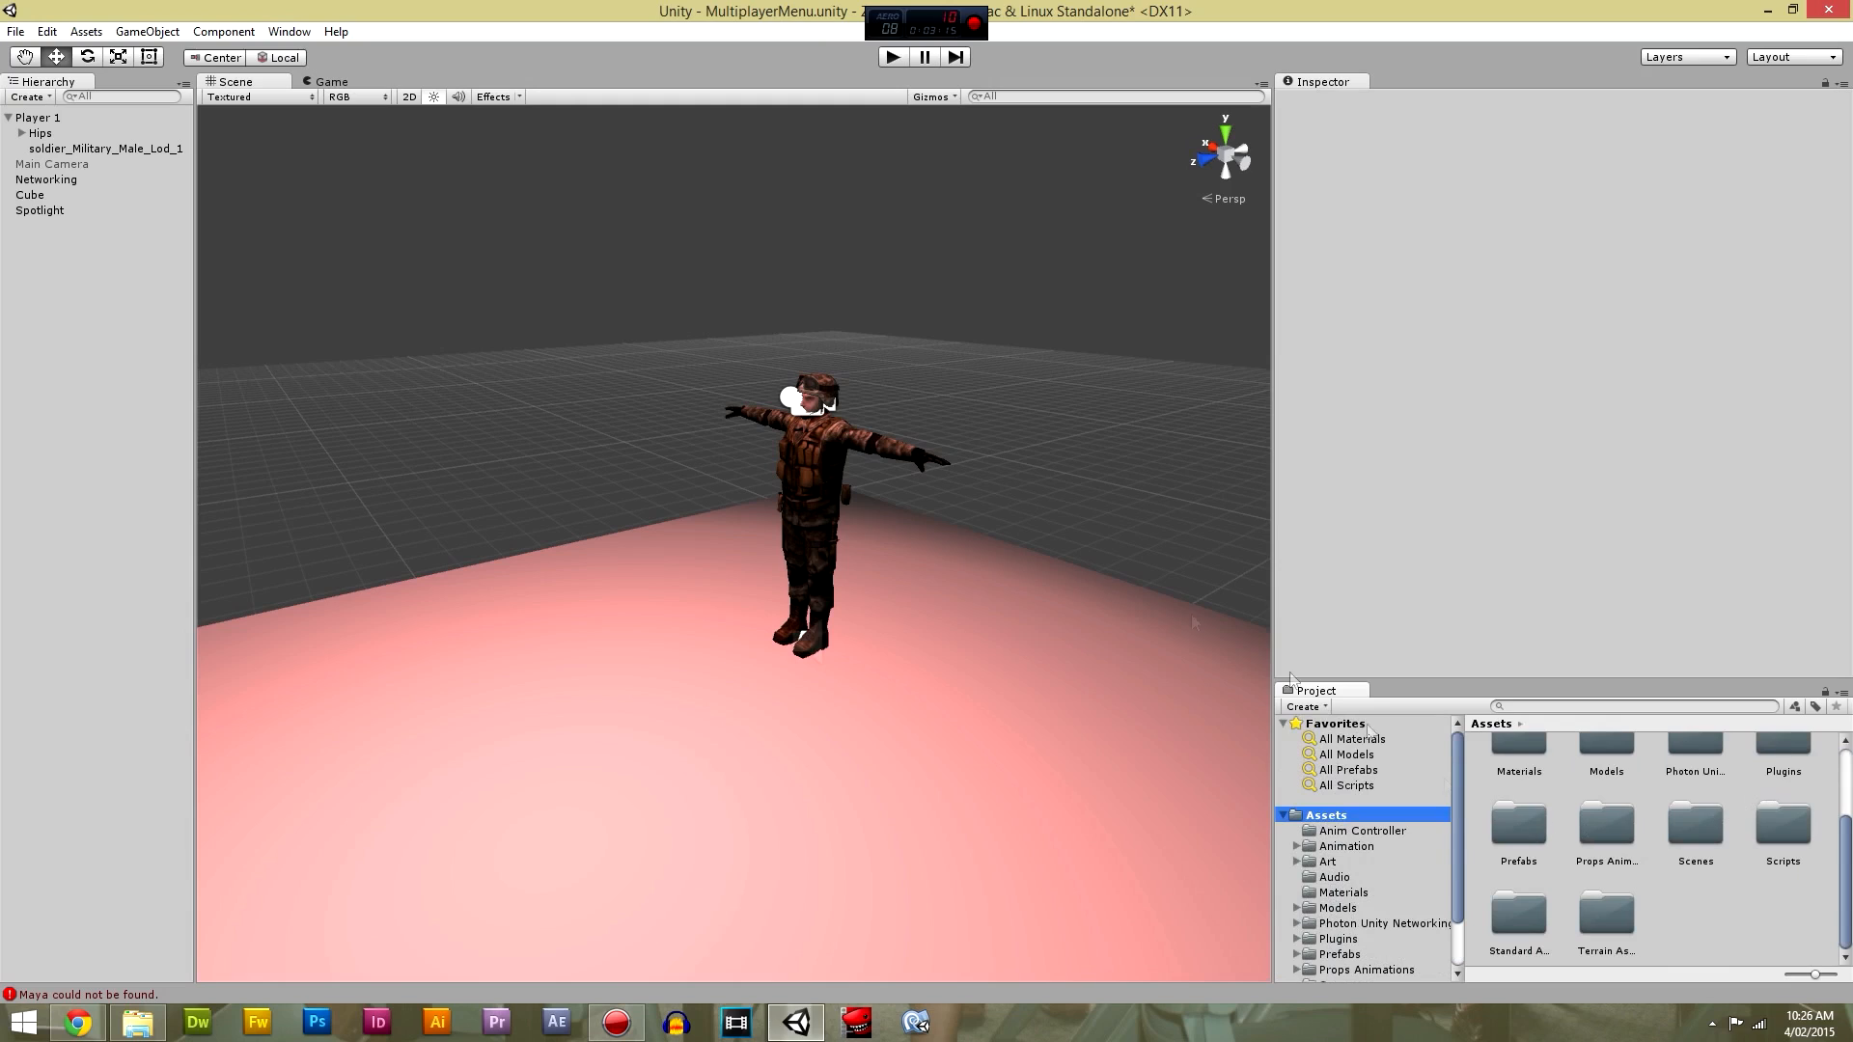
Create a new scene, saving the changes to the MultiplayerMenu scene.
left_click(14, 34)
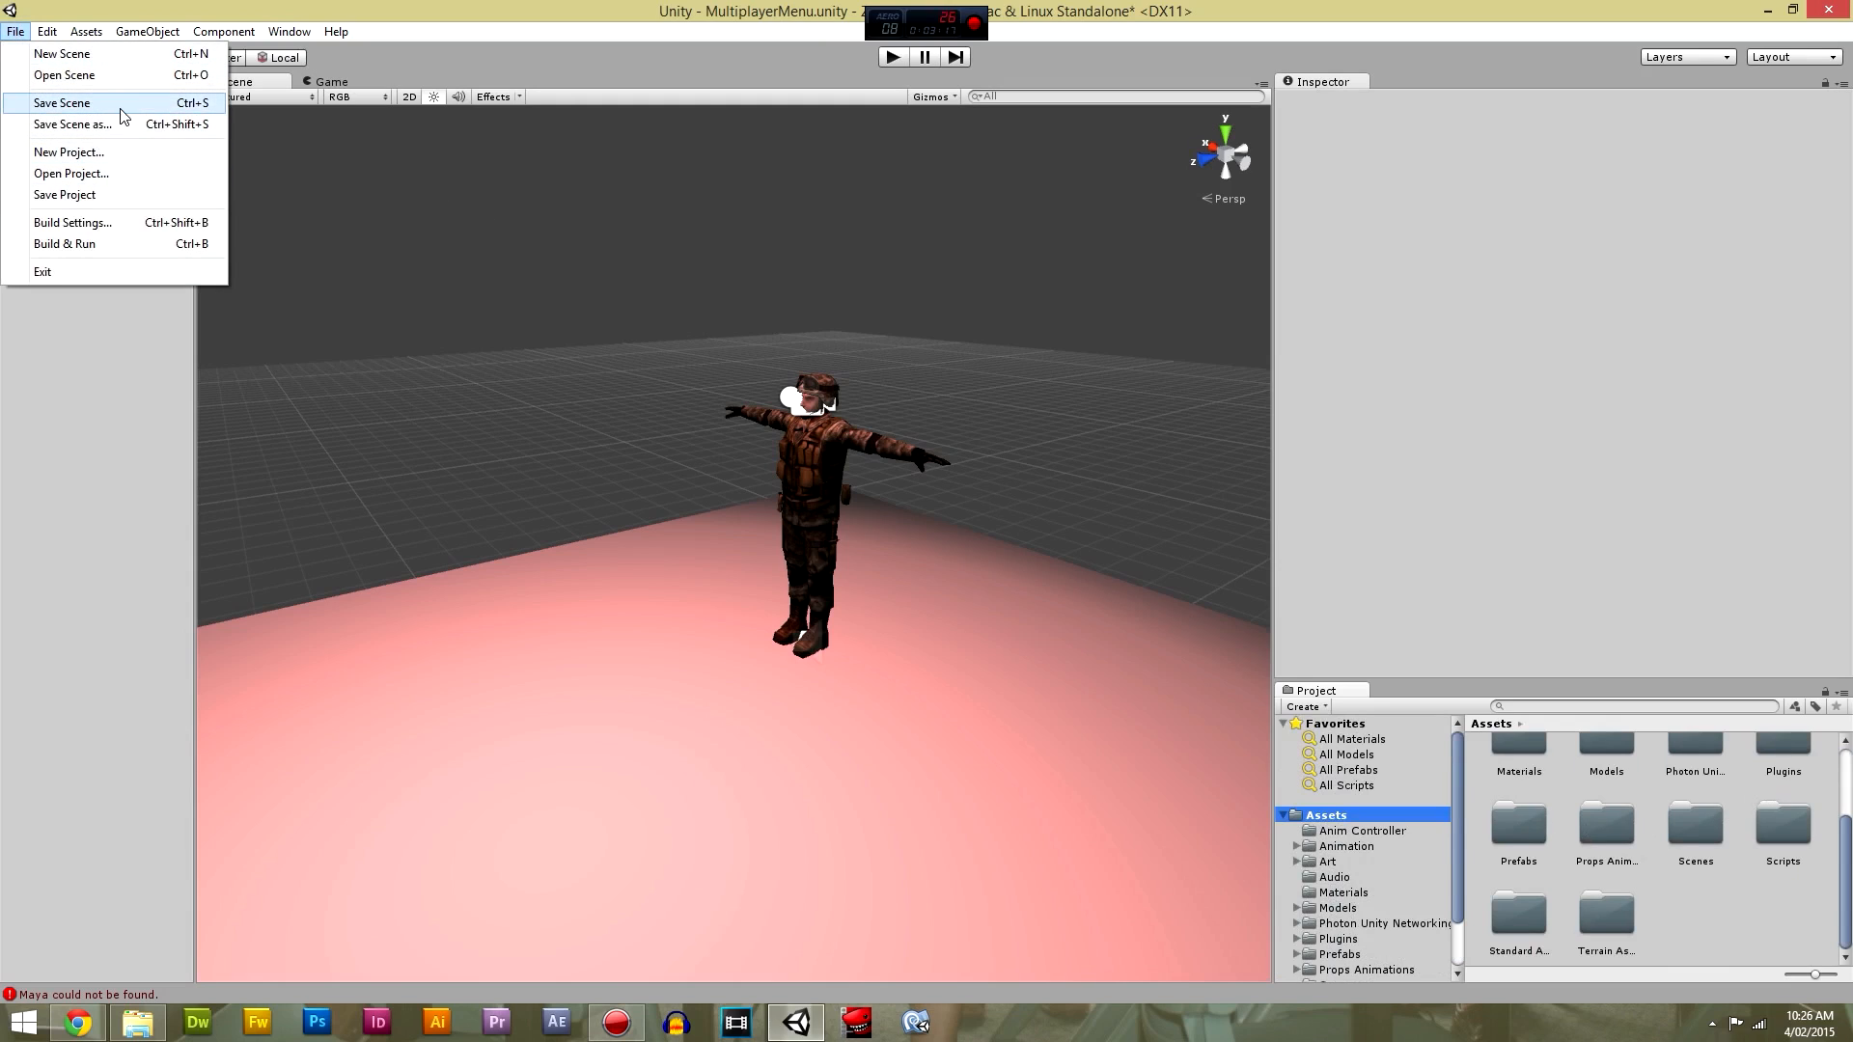
left_click(114, 64)
left_click(941, 551)
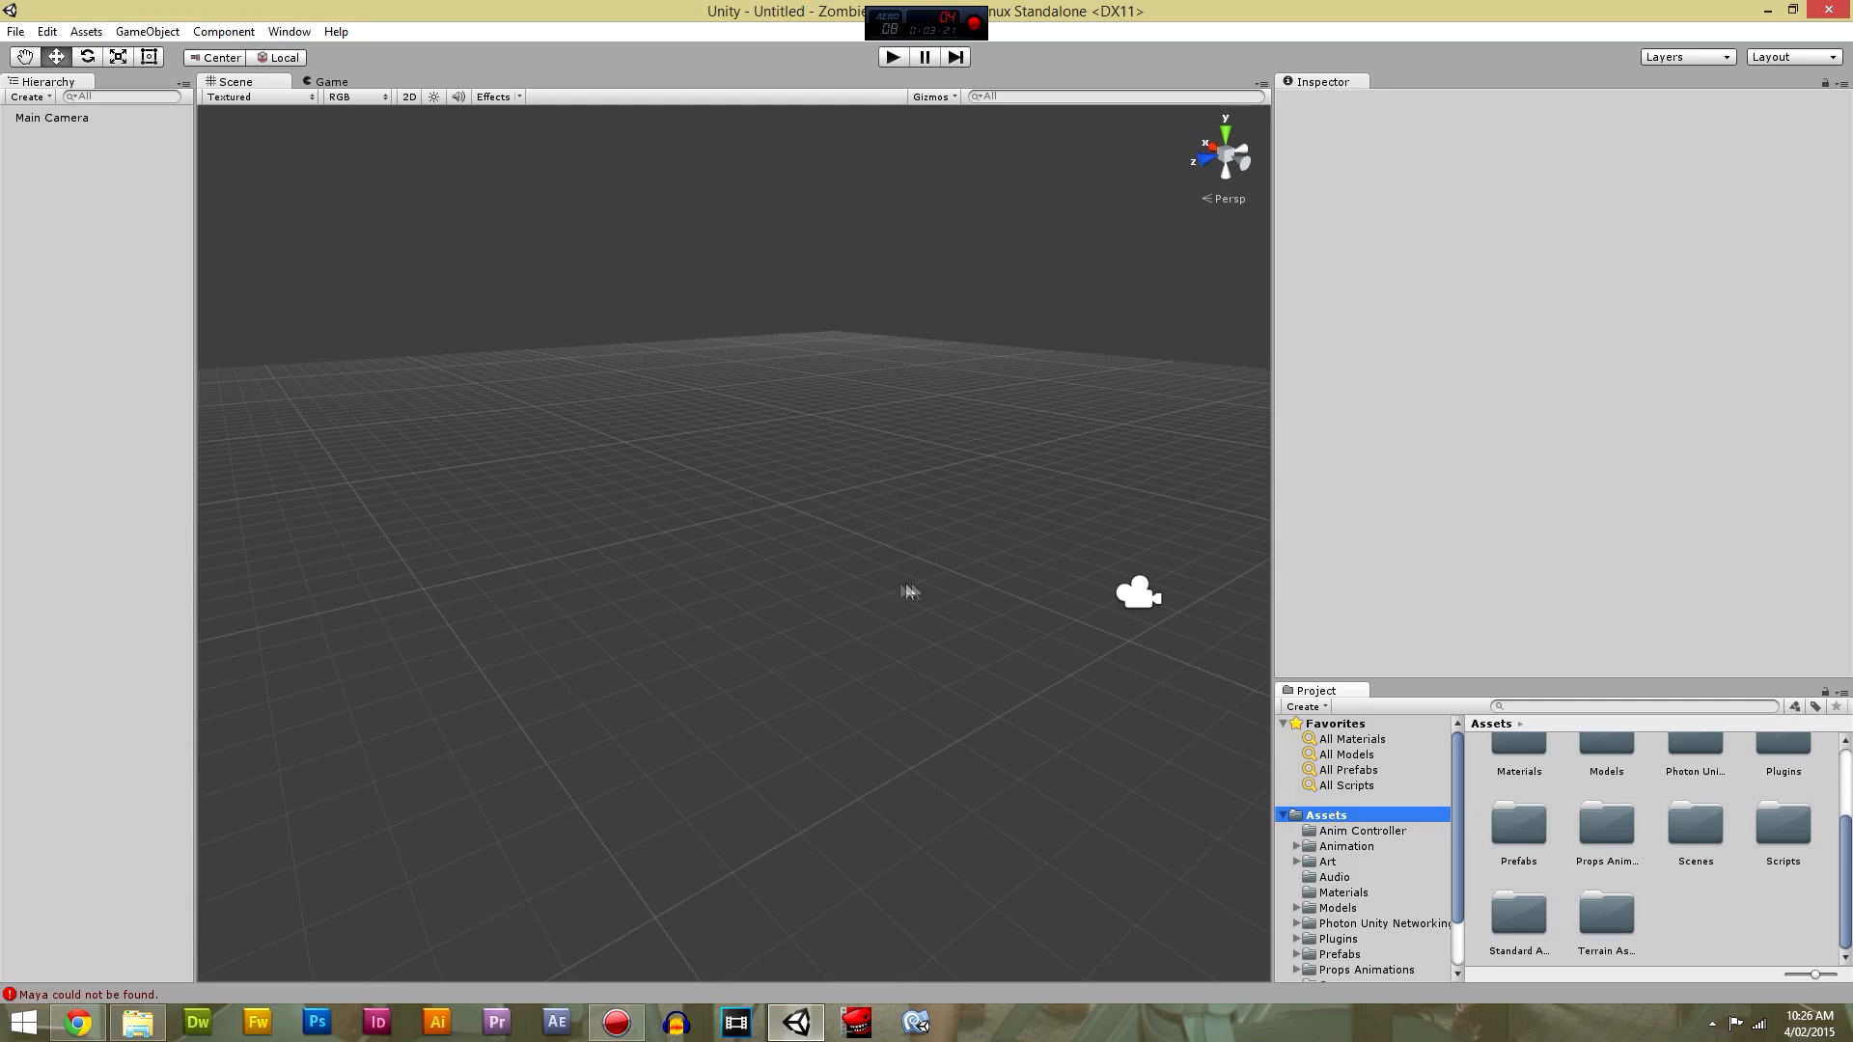
middle_click_drag(744, 497, 669, 446)
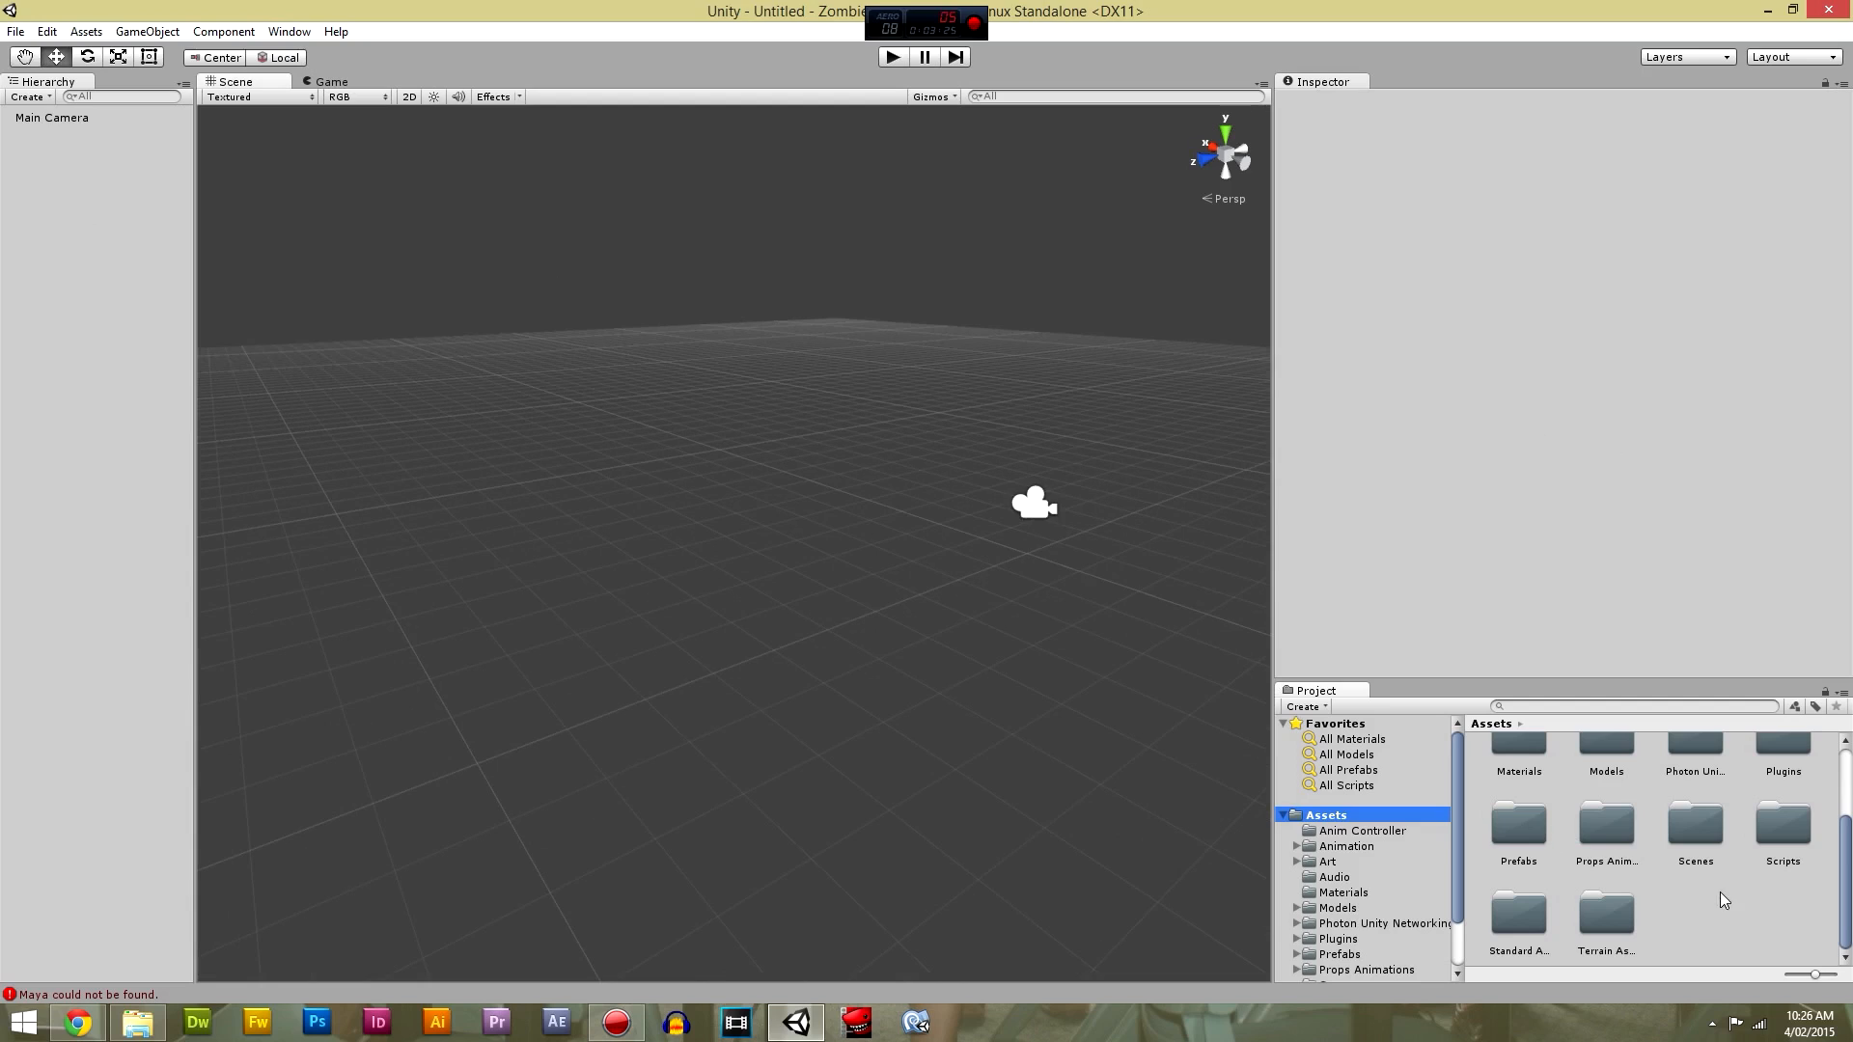
Save the new scene as BarnMap in the Scenes folder.
left_click(21, 37)
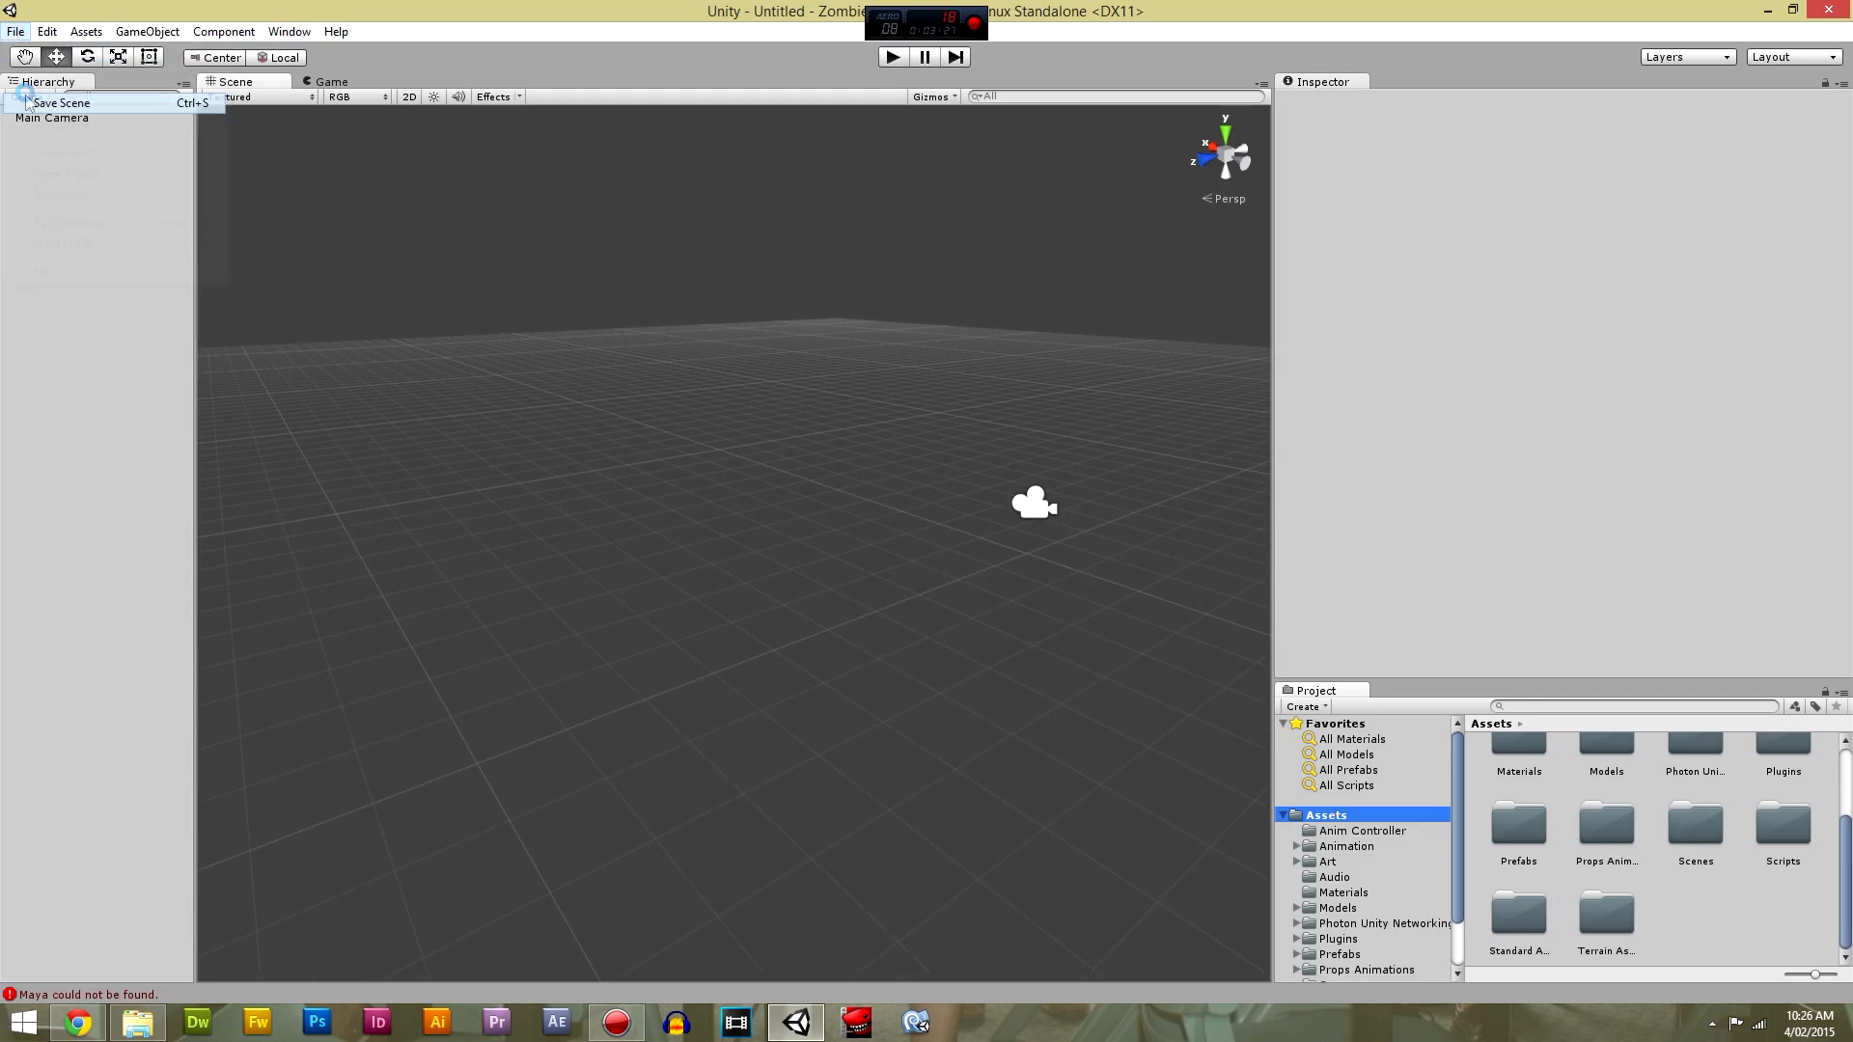
left_click(39, 101)
double_click(487, 381)
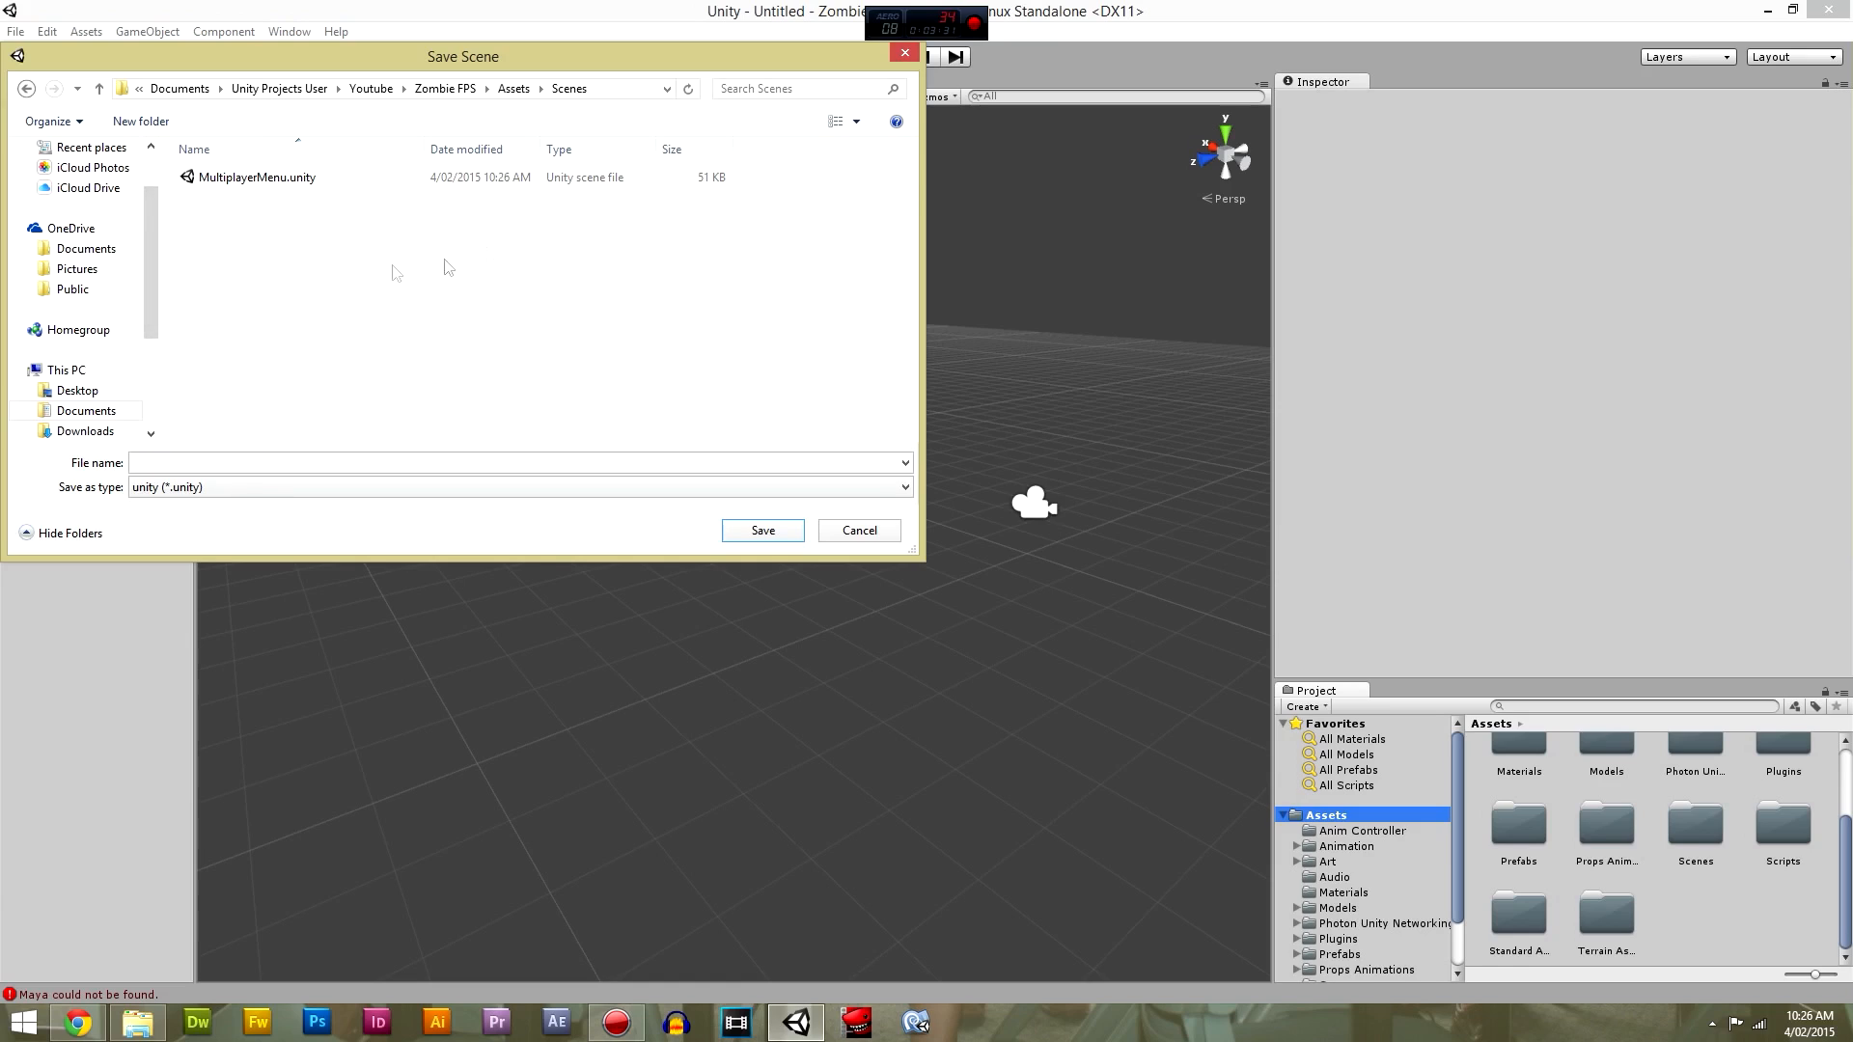
left_click(288, 462)
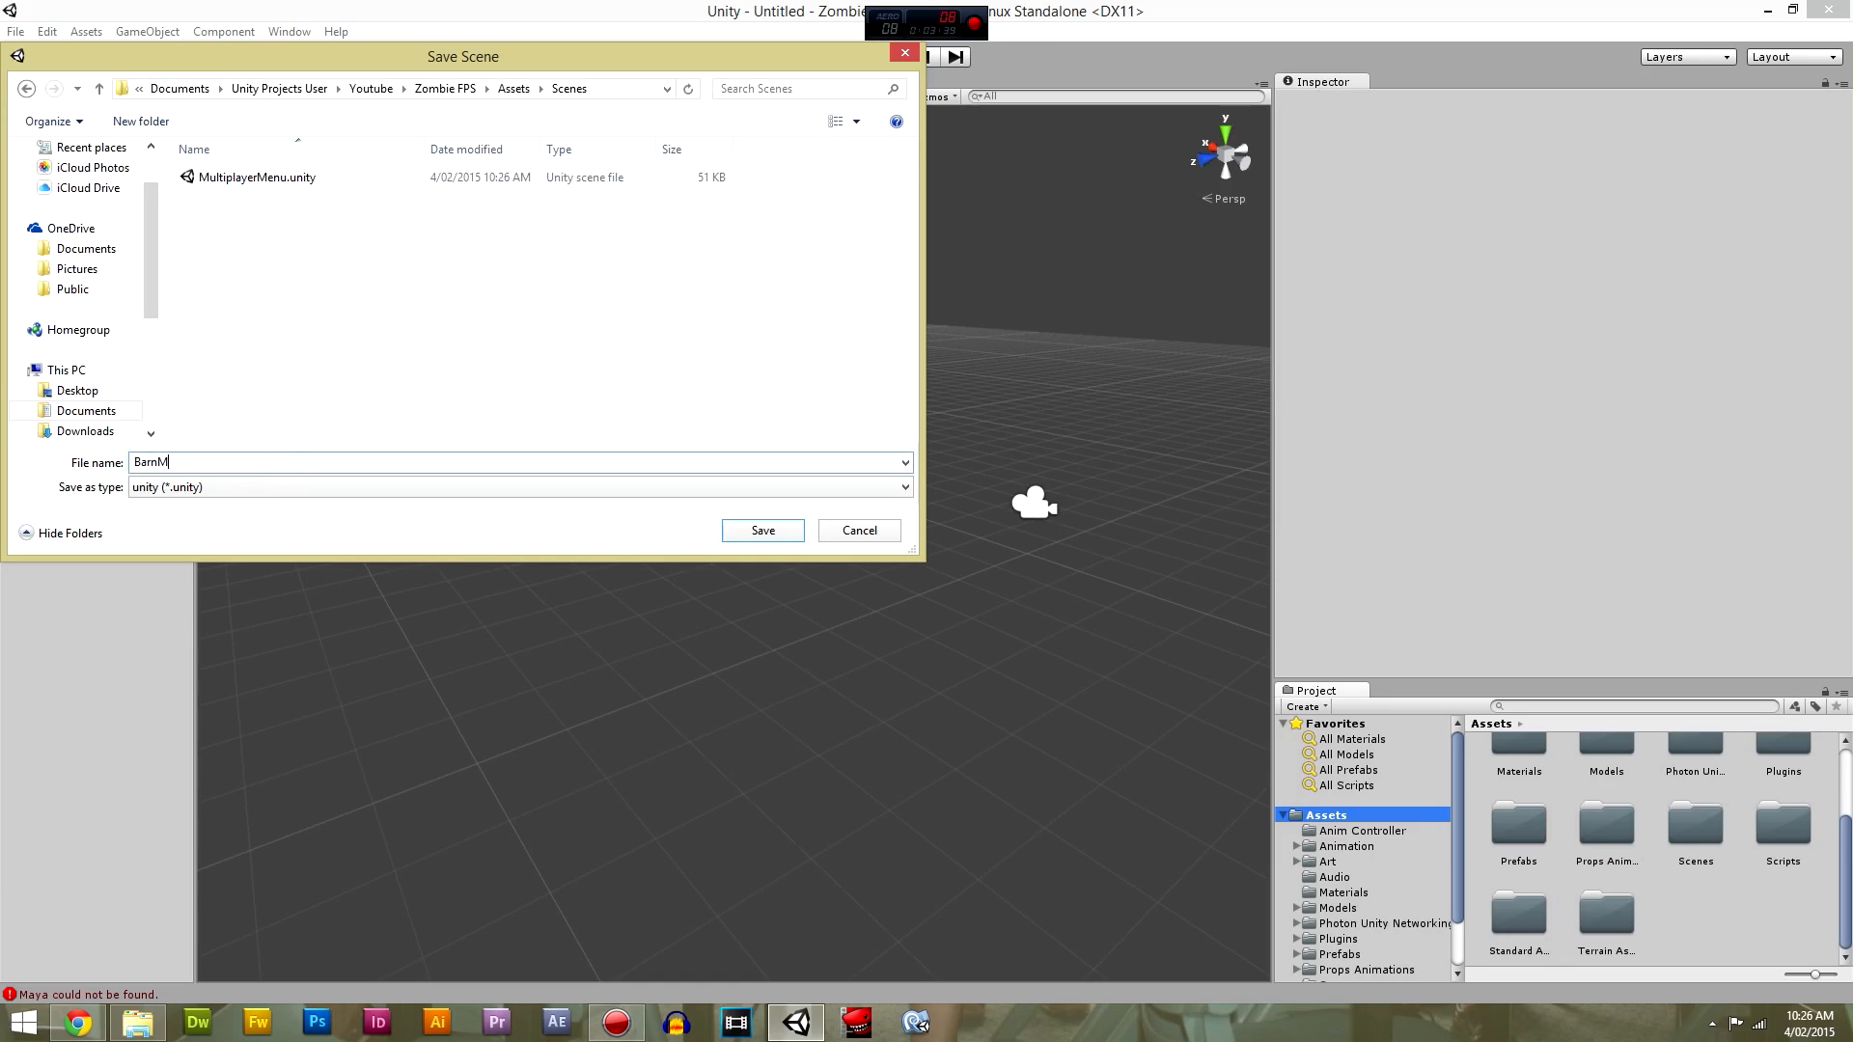
key("Return")
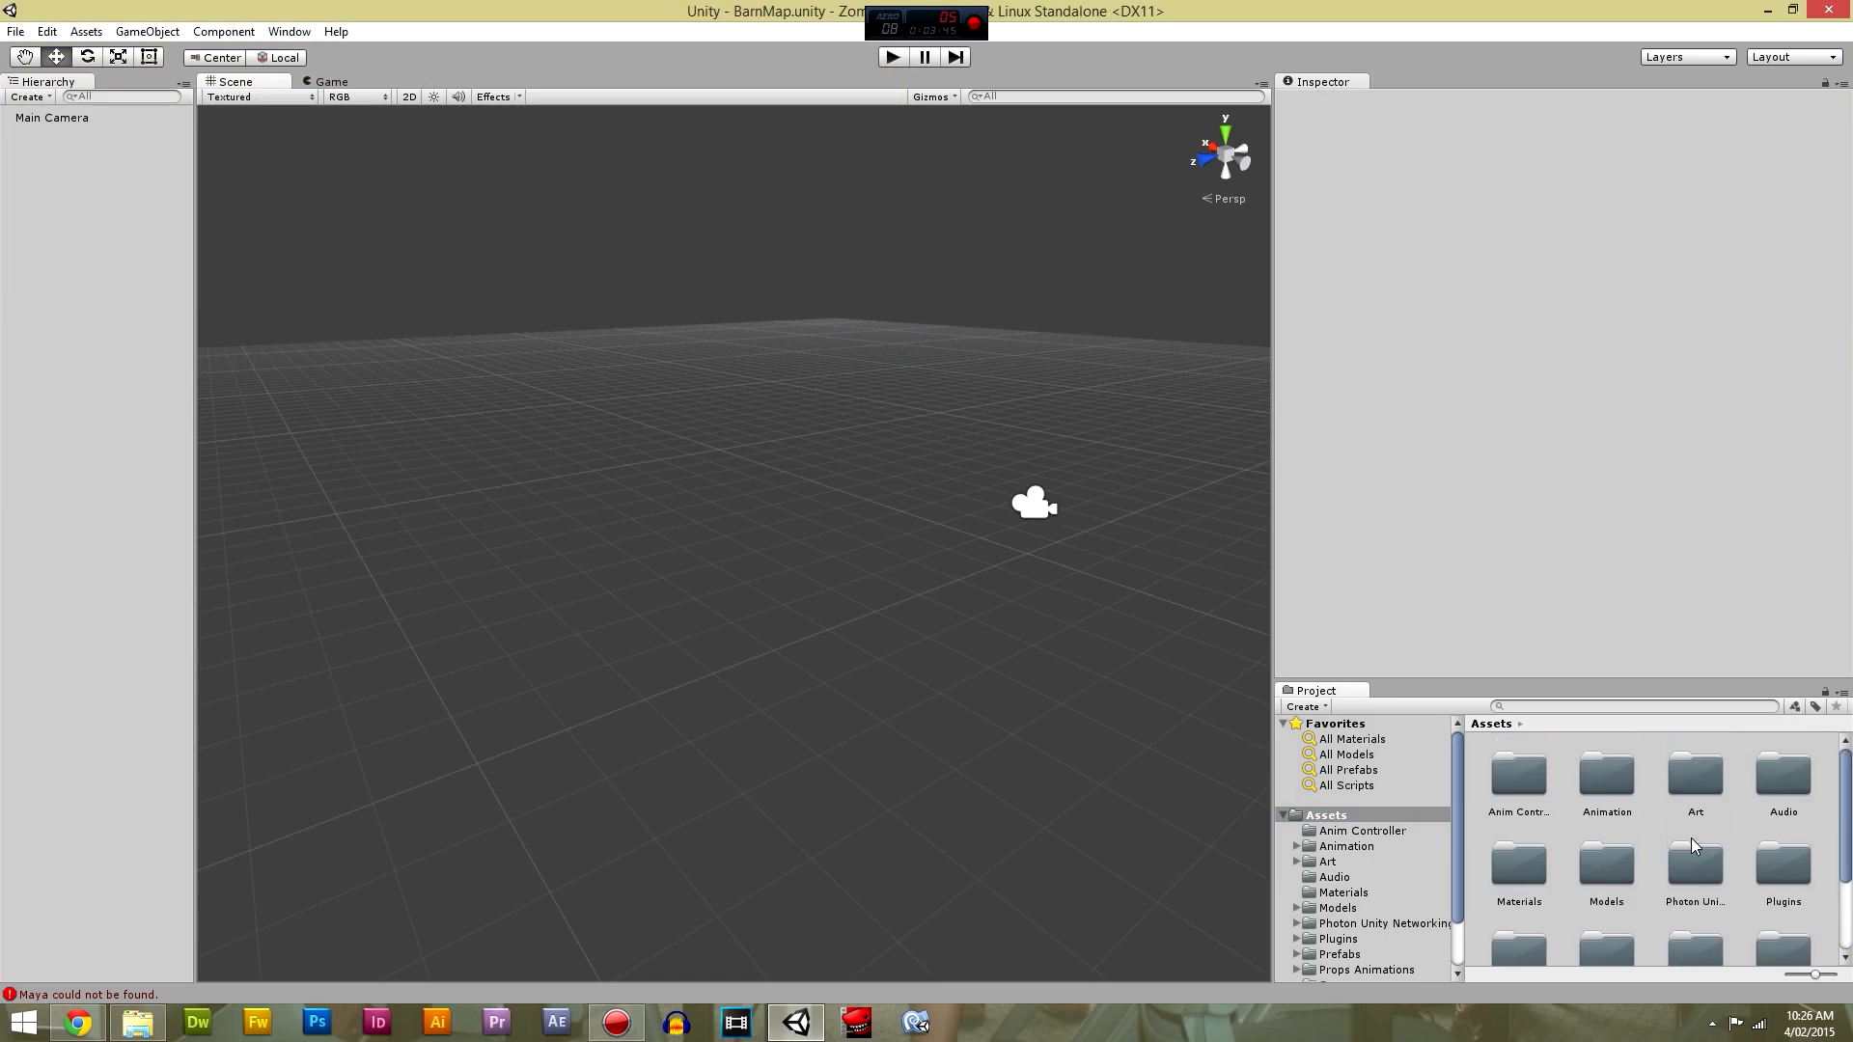
Add a 3D terrain object to the scene.
scroll(1702, 832, "up", 2)
left_click(44, 189)
left_click(29, 97)
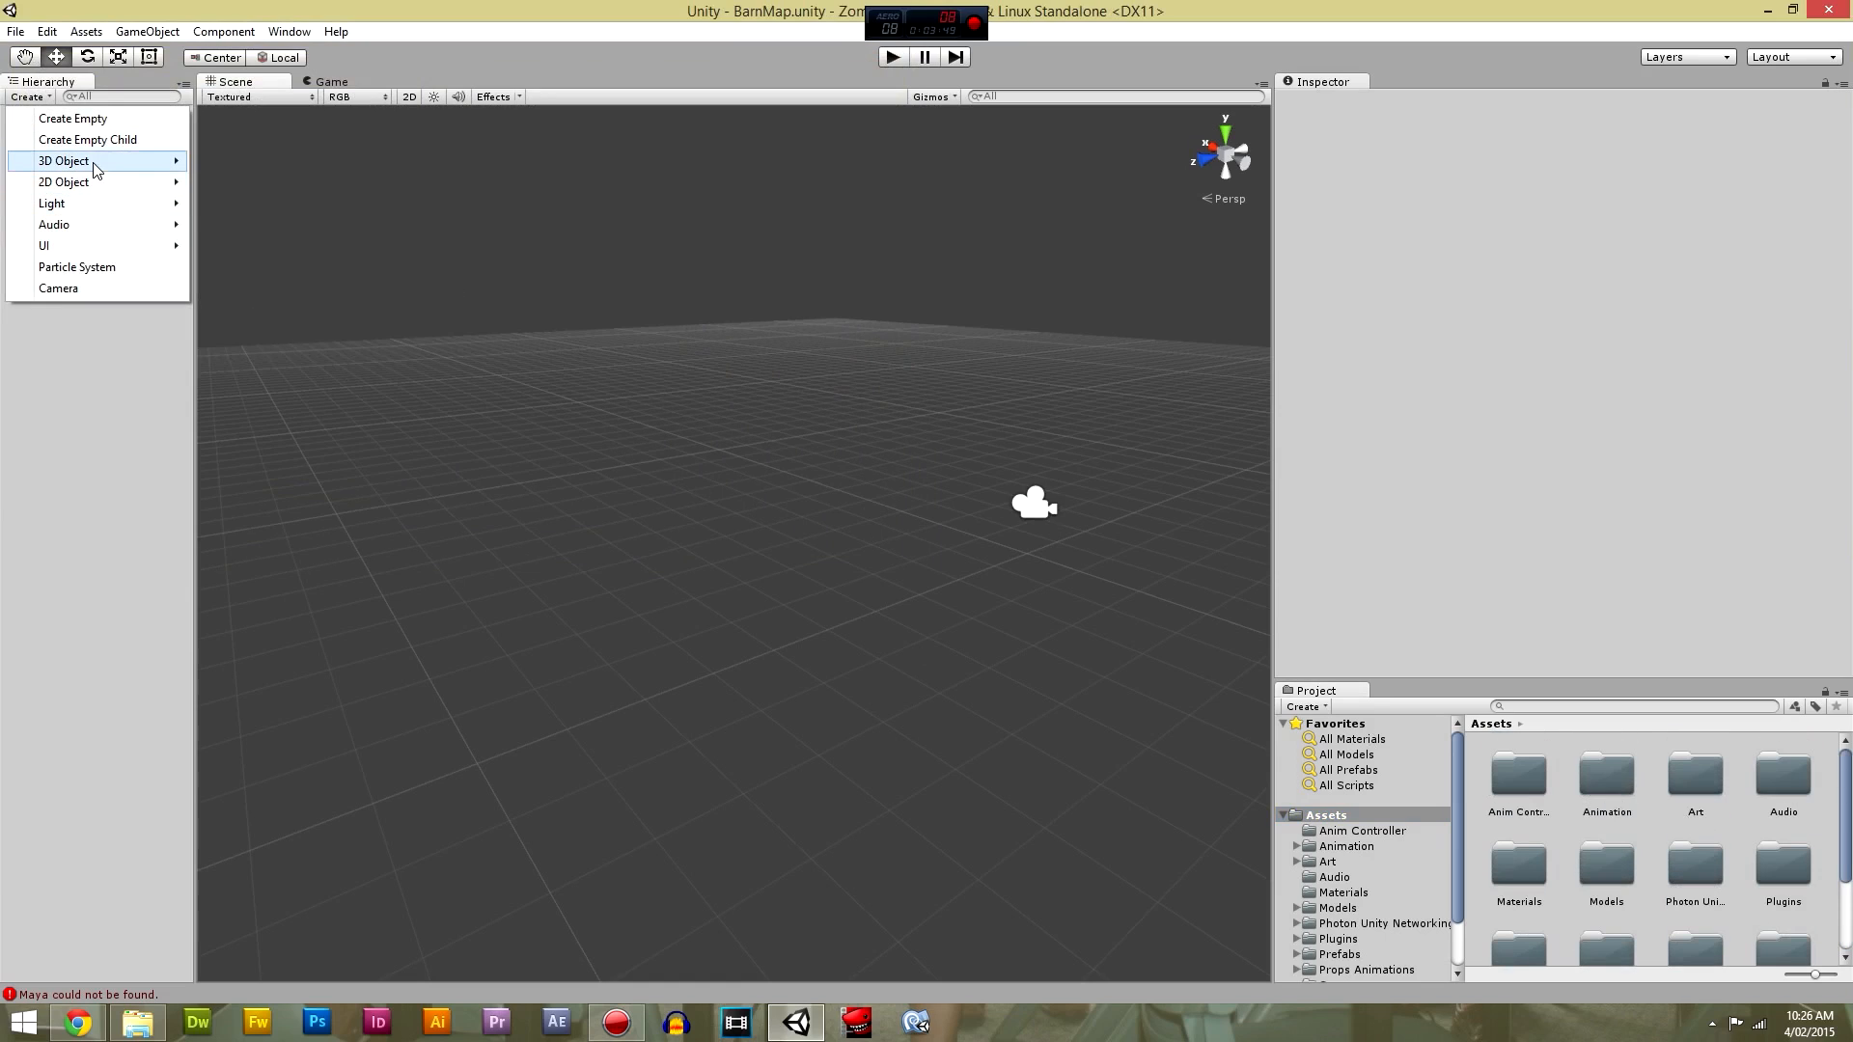
mouse_move(102, 161)
left_click(270, 333)
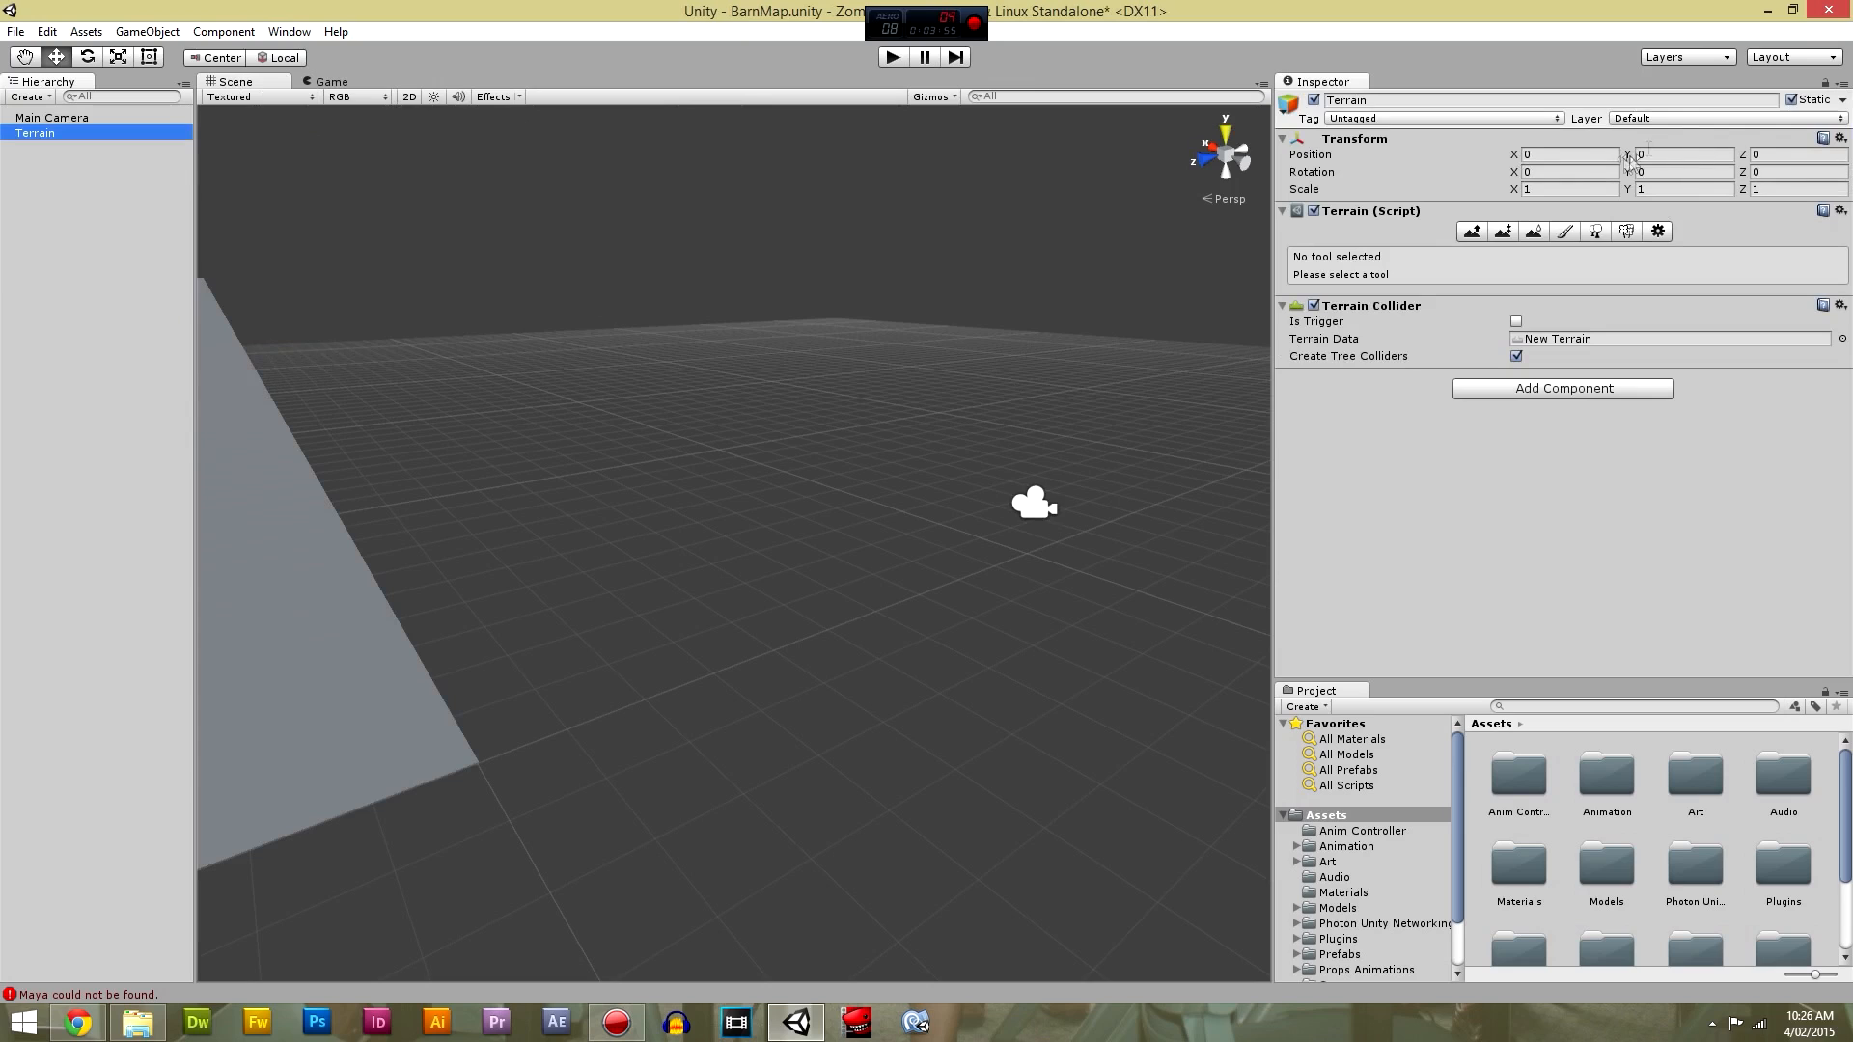
Examine the new terrain's extent and its base, tree and detail, wind and resolution settings.
middle_click_drag(701, 395, 984, 418)
scroll(761, 490, "down", 10)
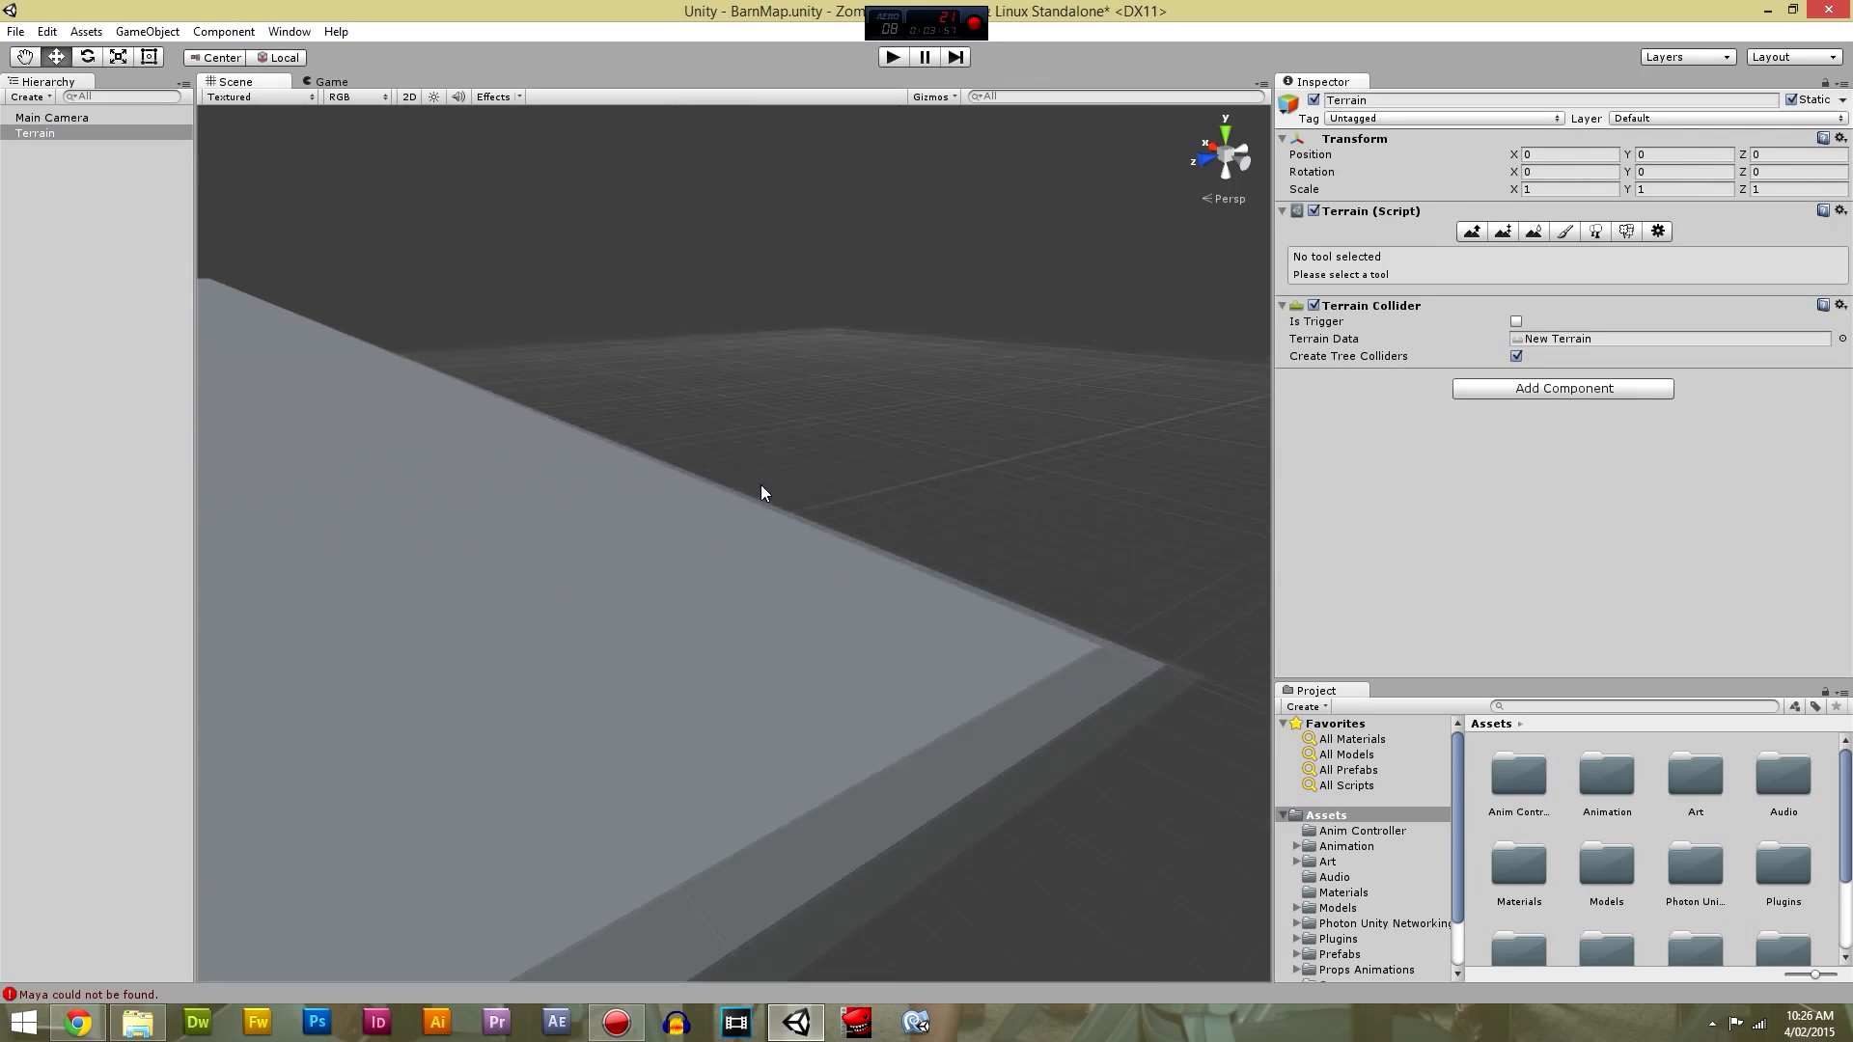
double_click(83, 137)
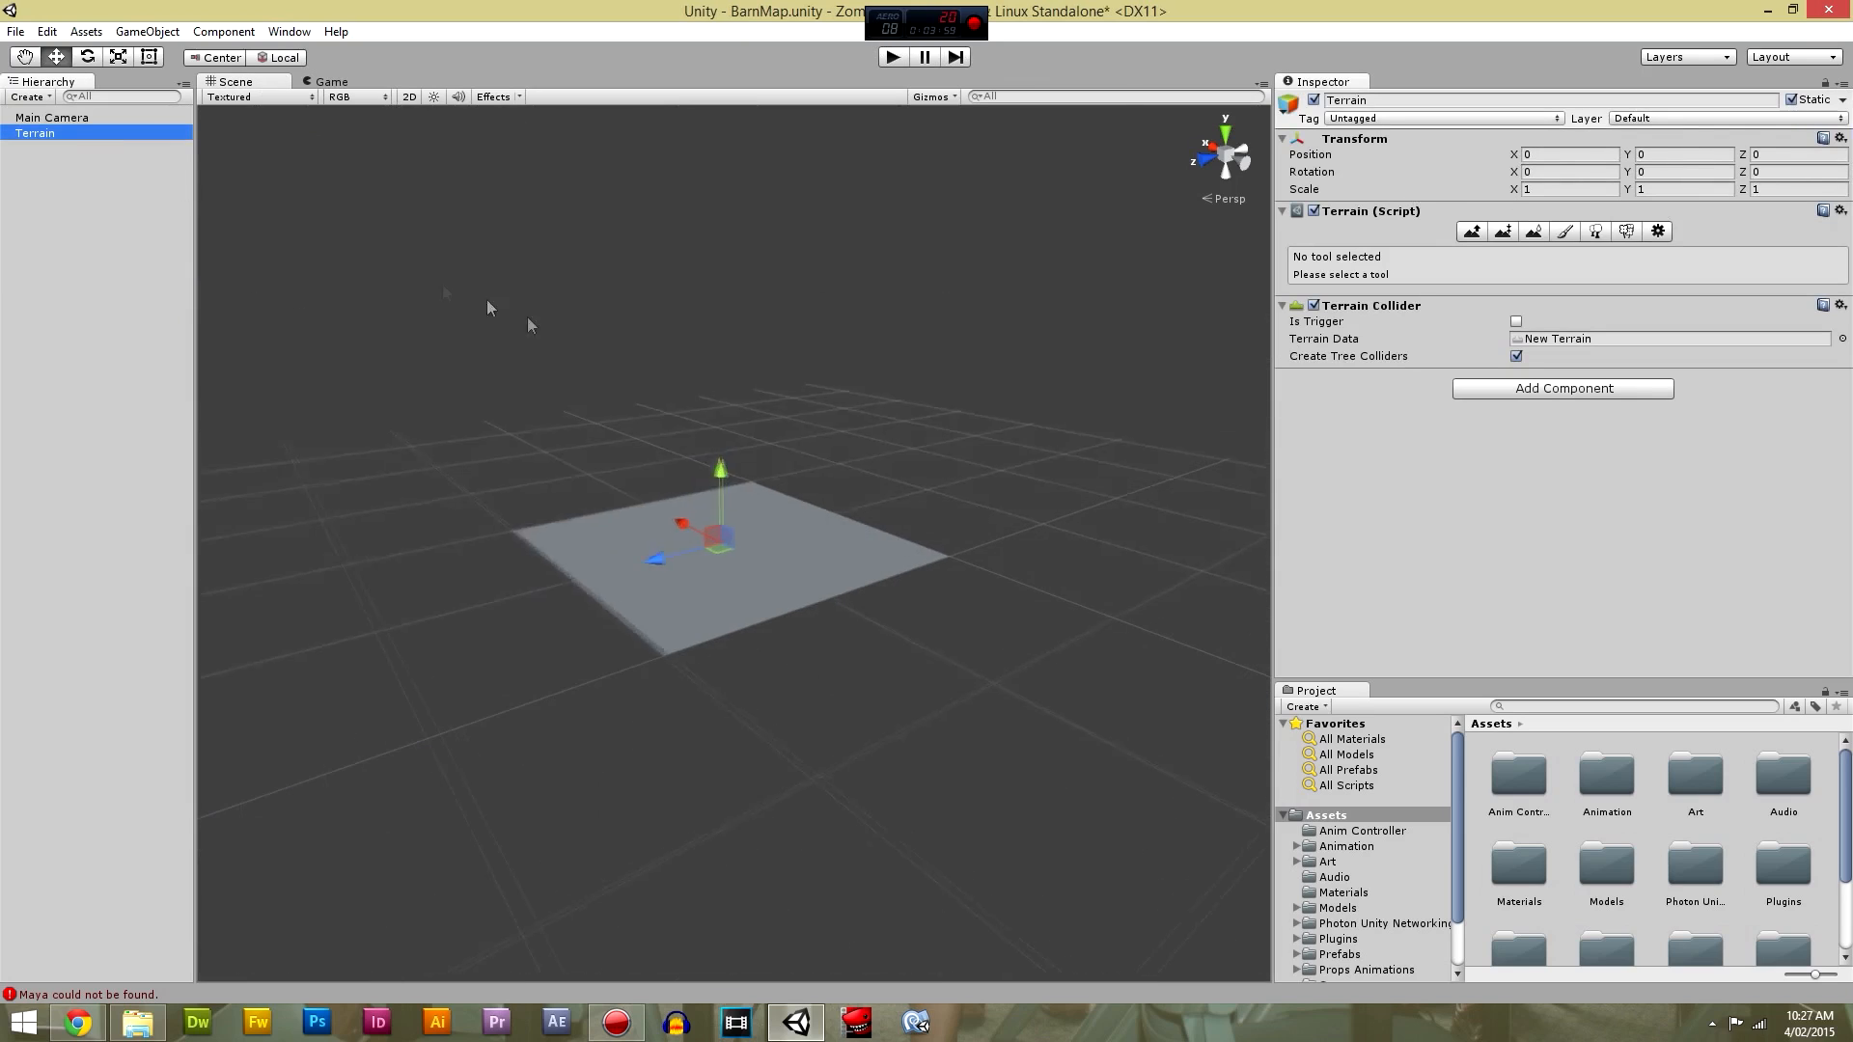
middle_click_drag(803, 642, 863, 516)
scroll(921, 371, "up", 3)
scroll(921, 371, "up", 6)
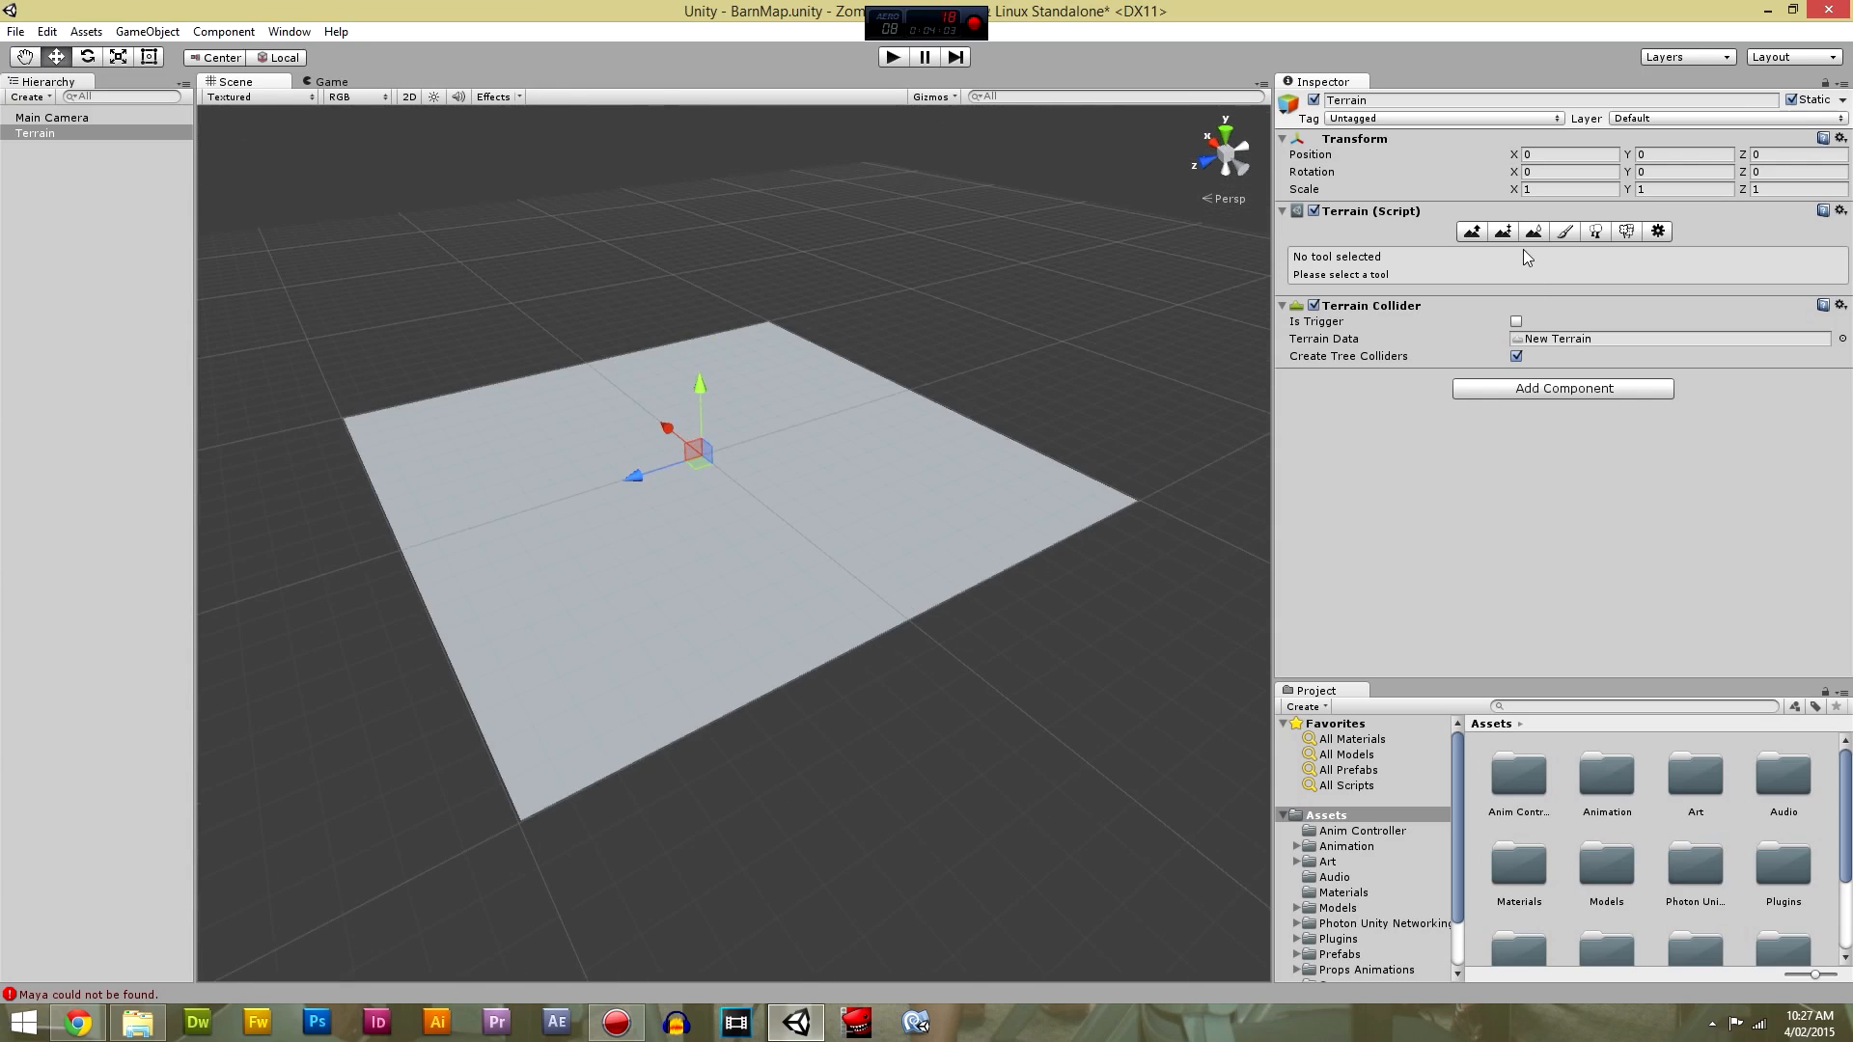
left_click(1659, 232)
scroll(1587, 423, "down", 5)
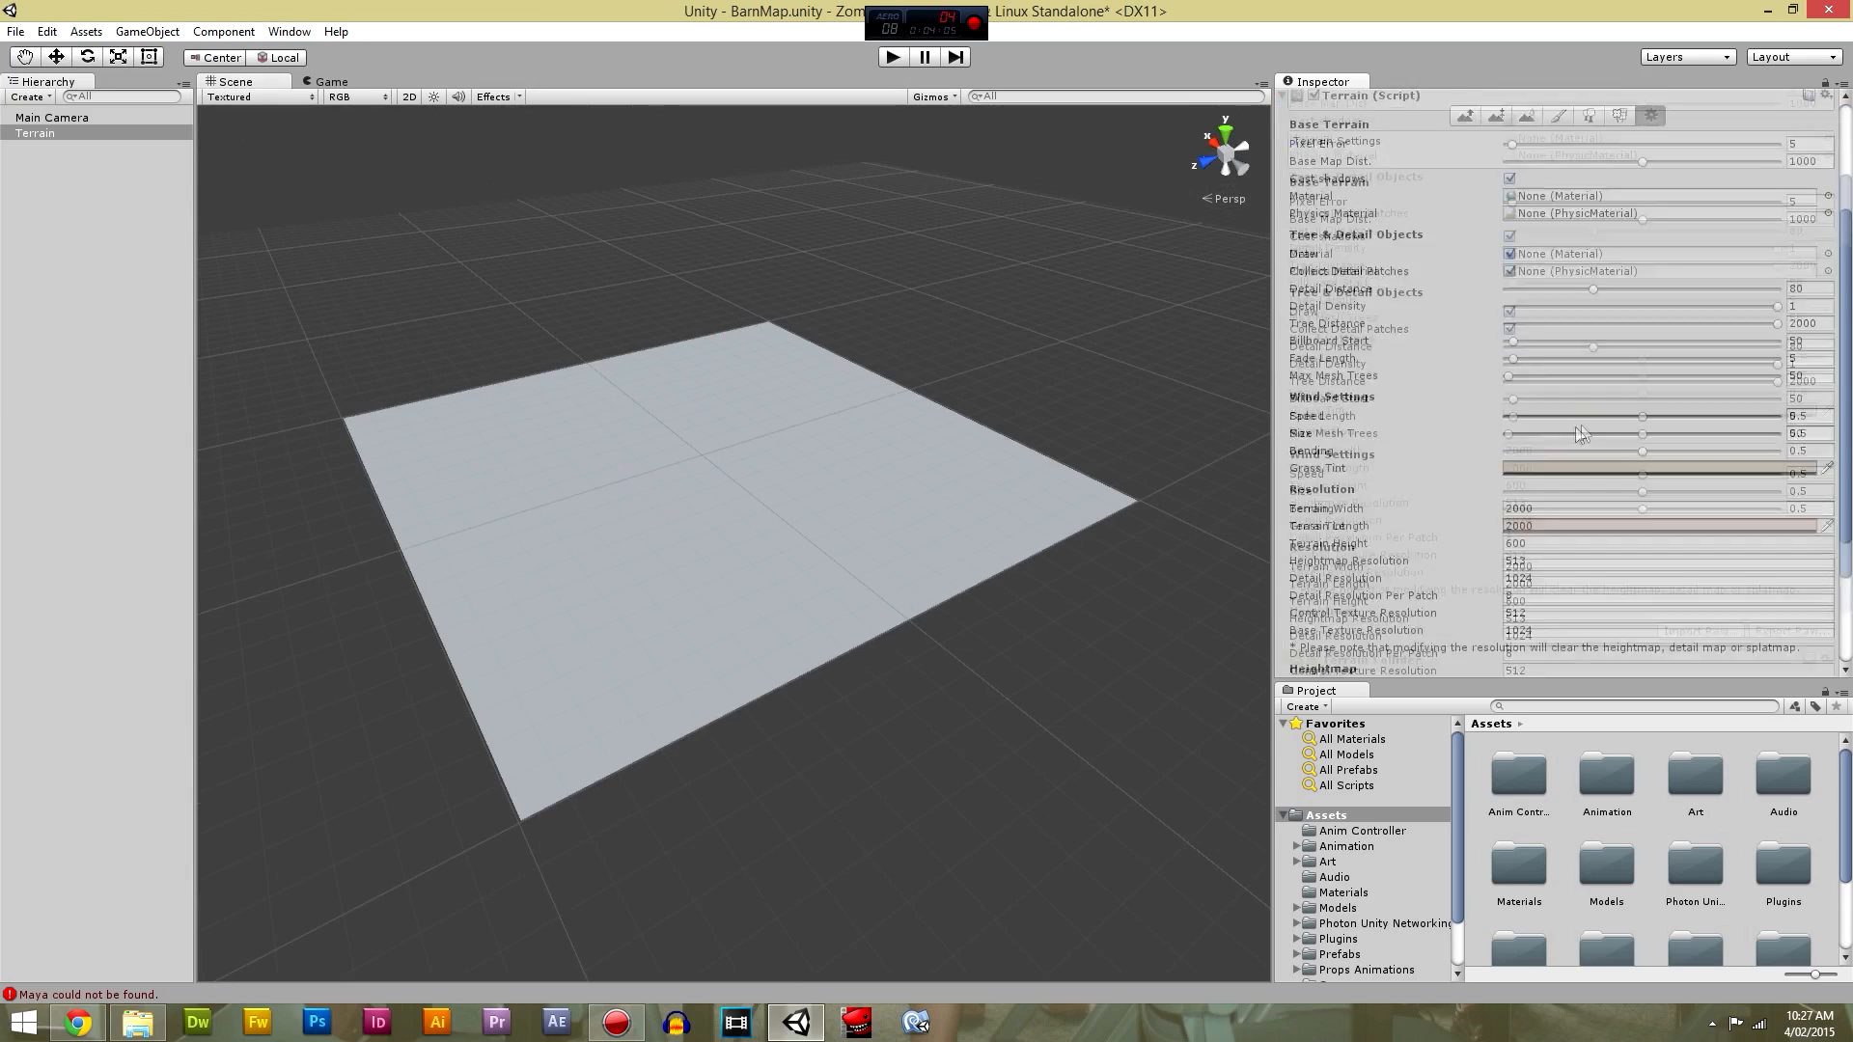
scroll(1492, 415, "down", 1)
scroll(1487, 411, "up", 5)
scroll(1486, 411, "down", 5)
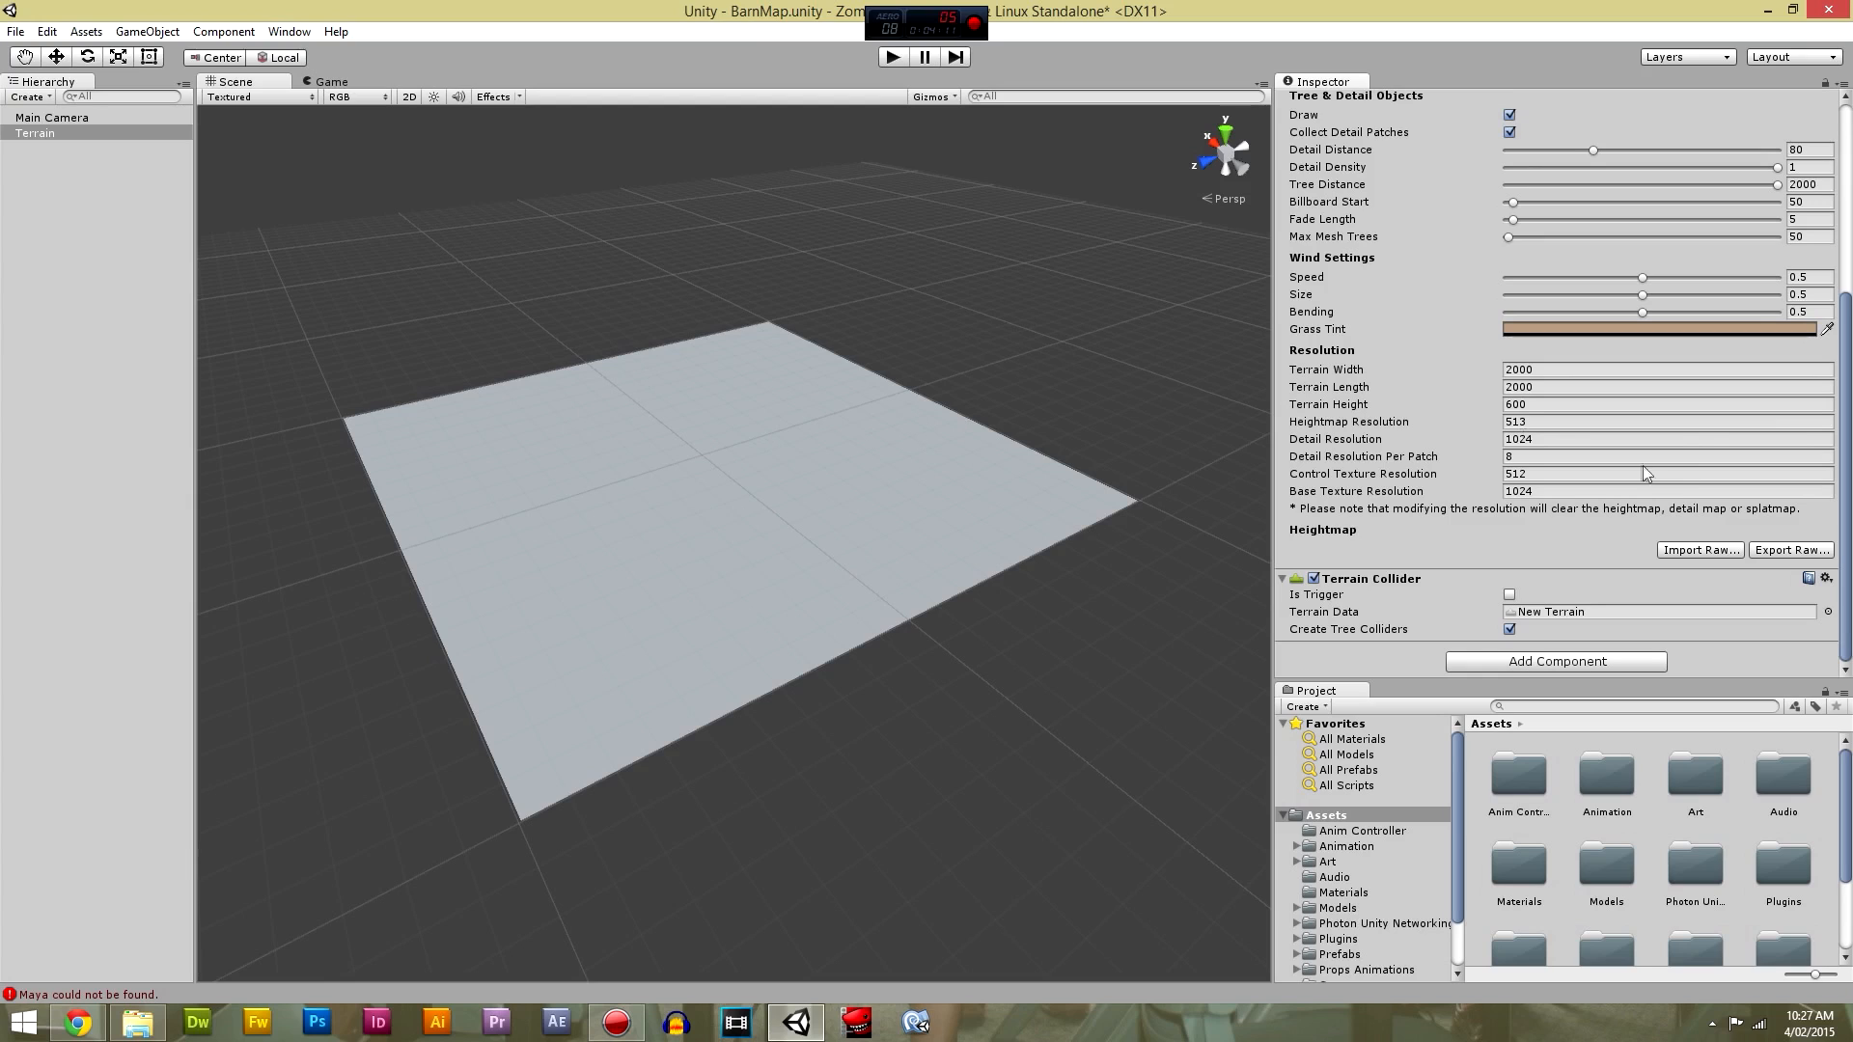
scroll(1529, 424, "up", 1)
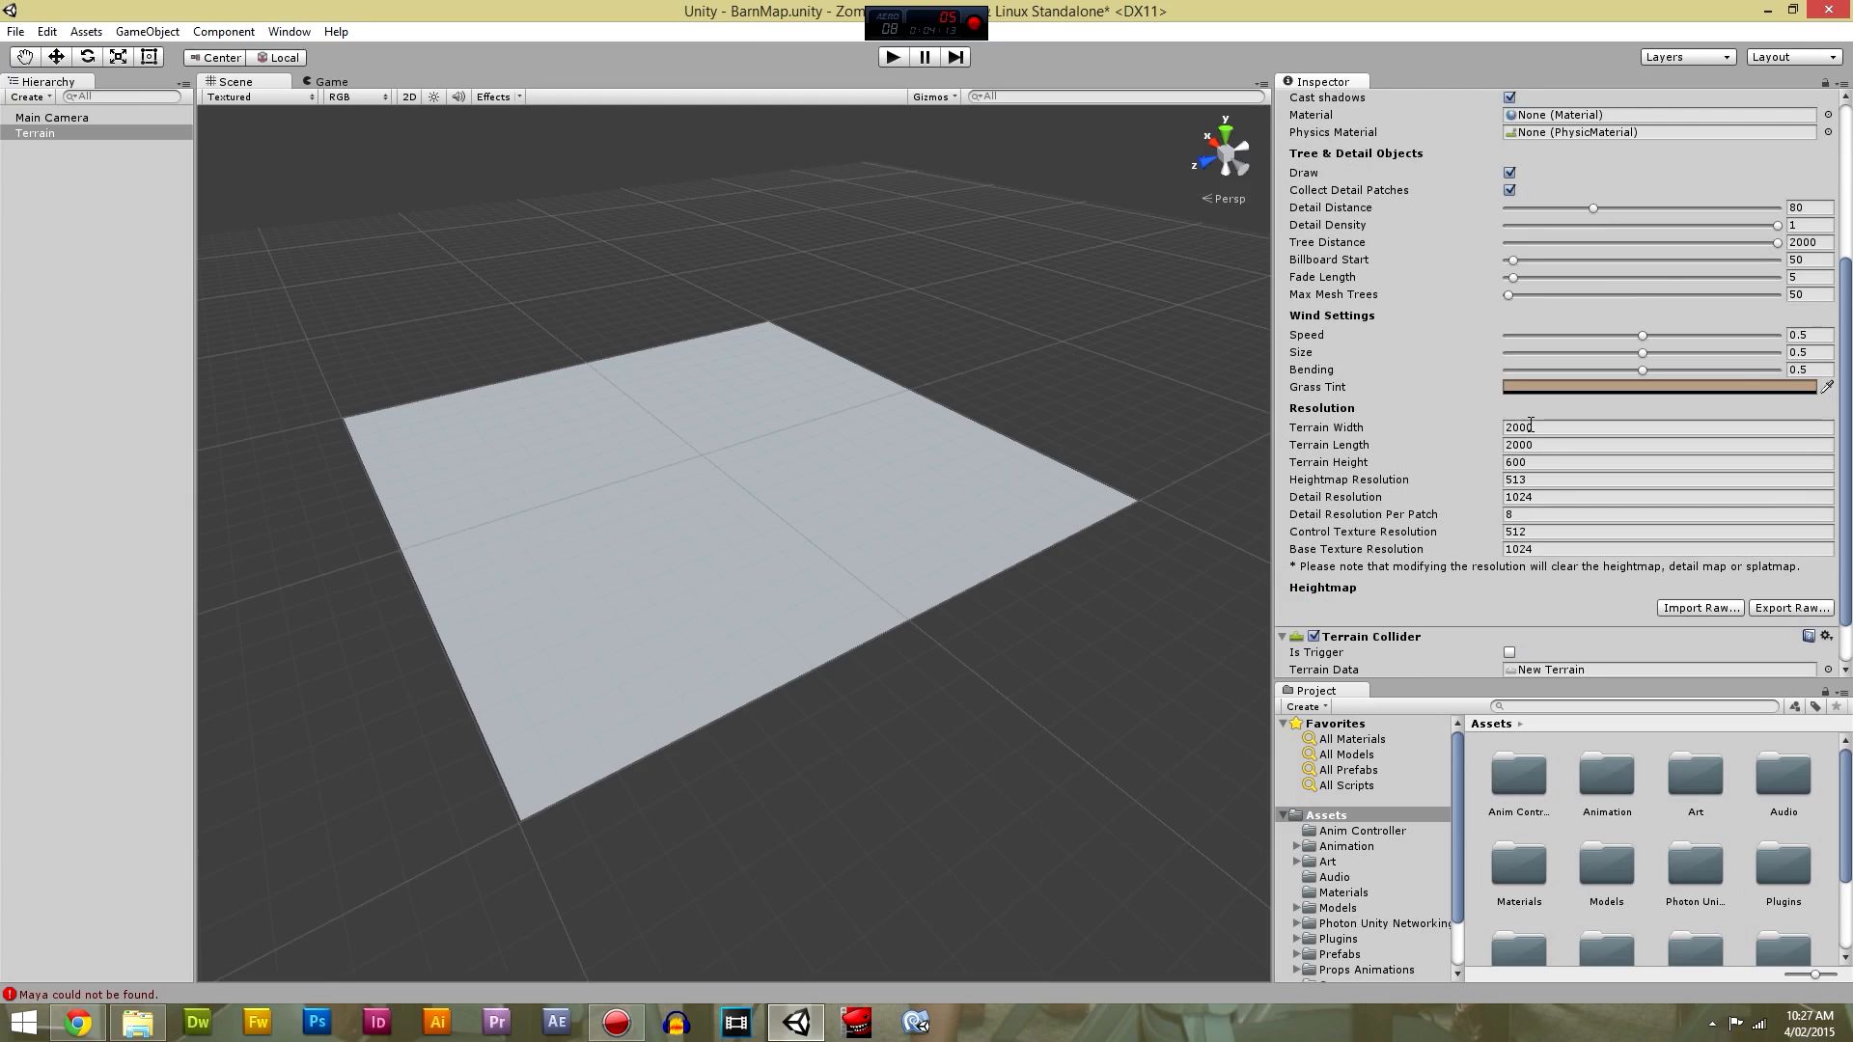
scroll(1407, 338, "up", 2)
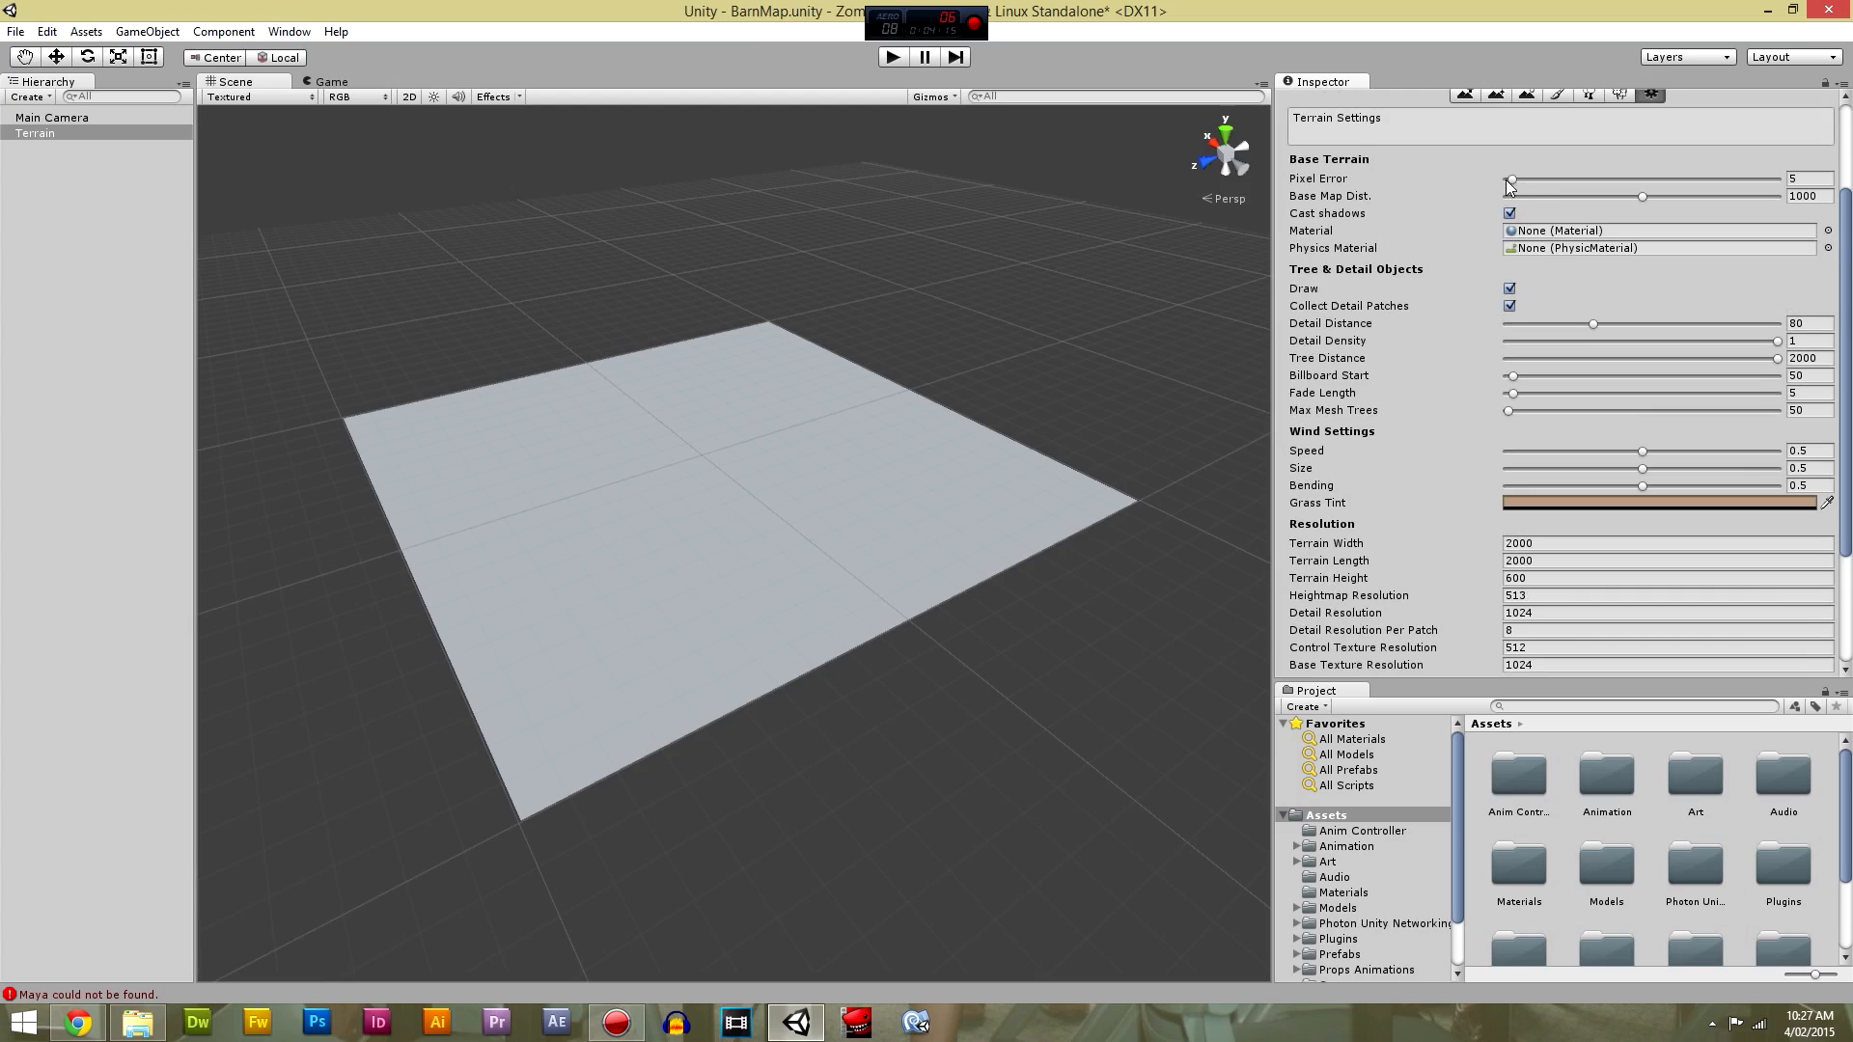
scroll(1432, 343, "down", 3)
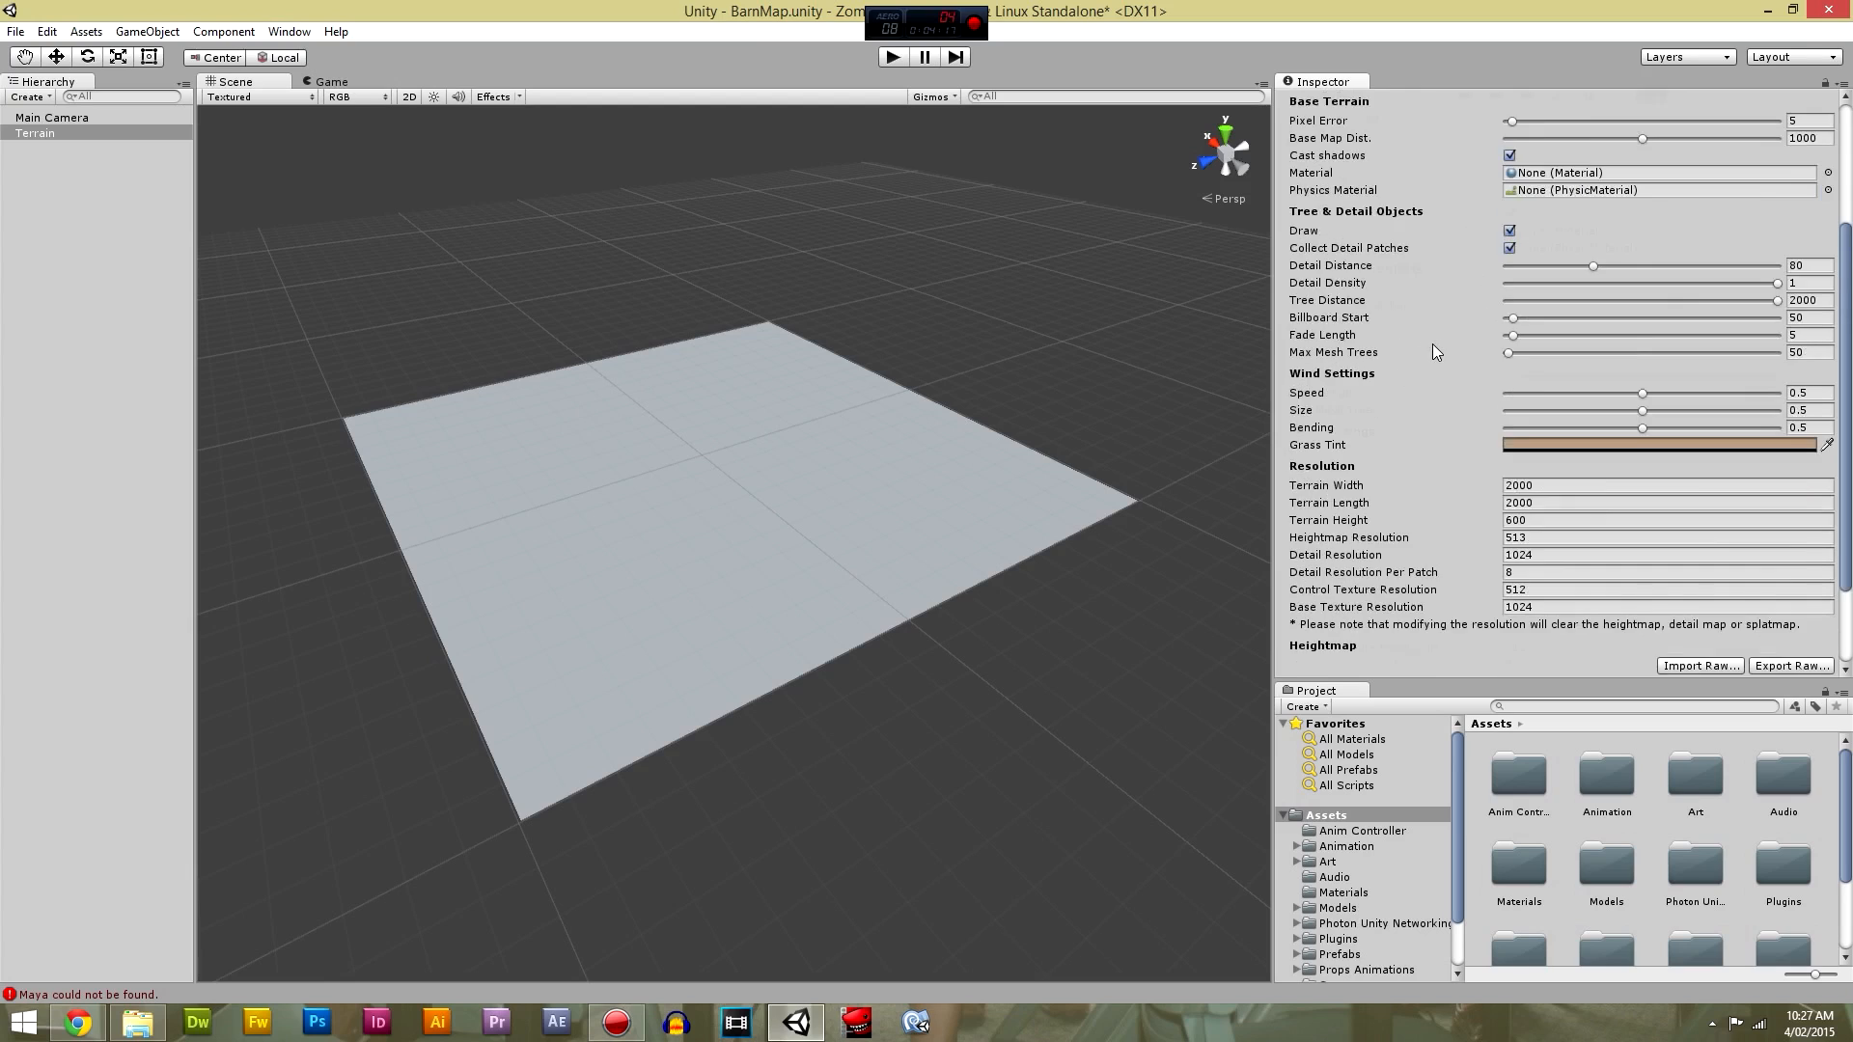
Set the terrain's width and length to 200 each.
left_click(1575, 369)
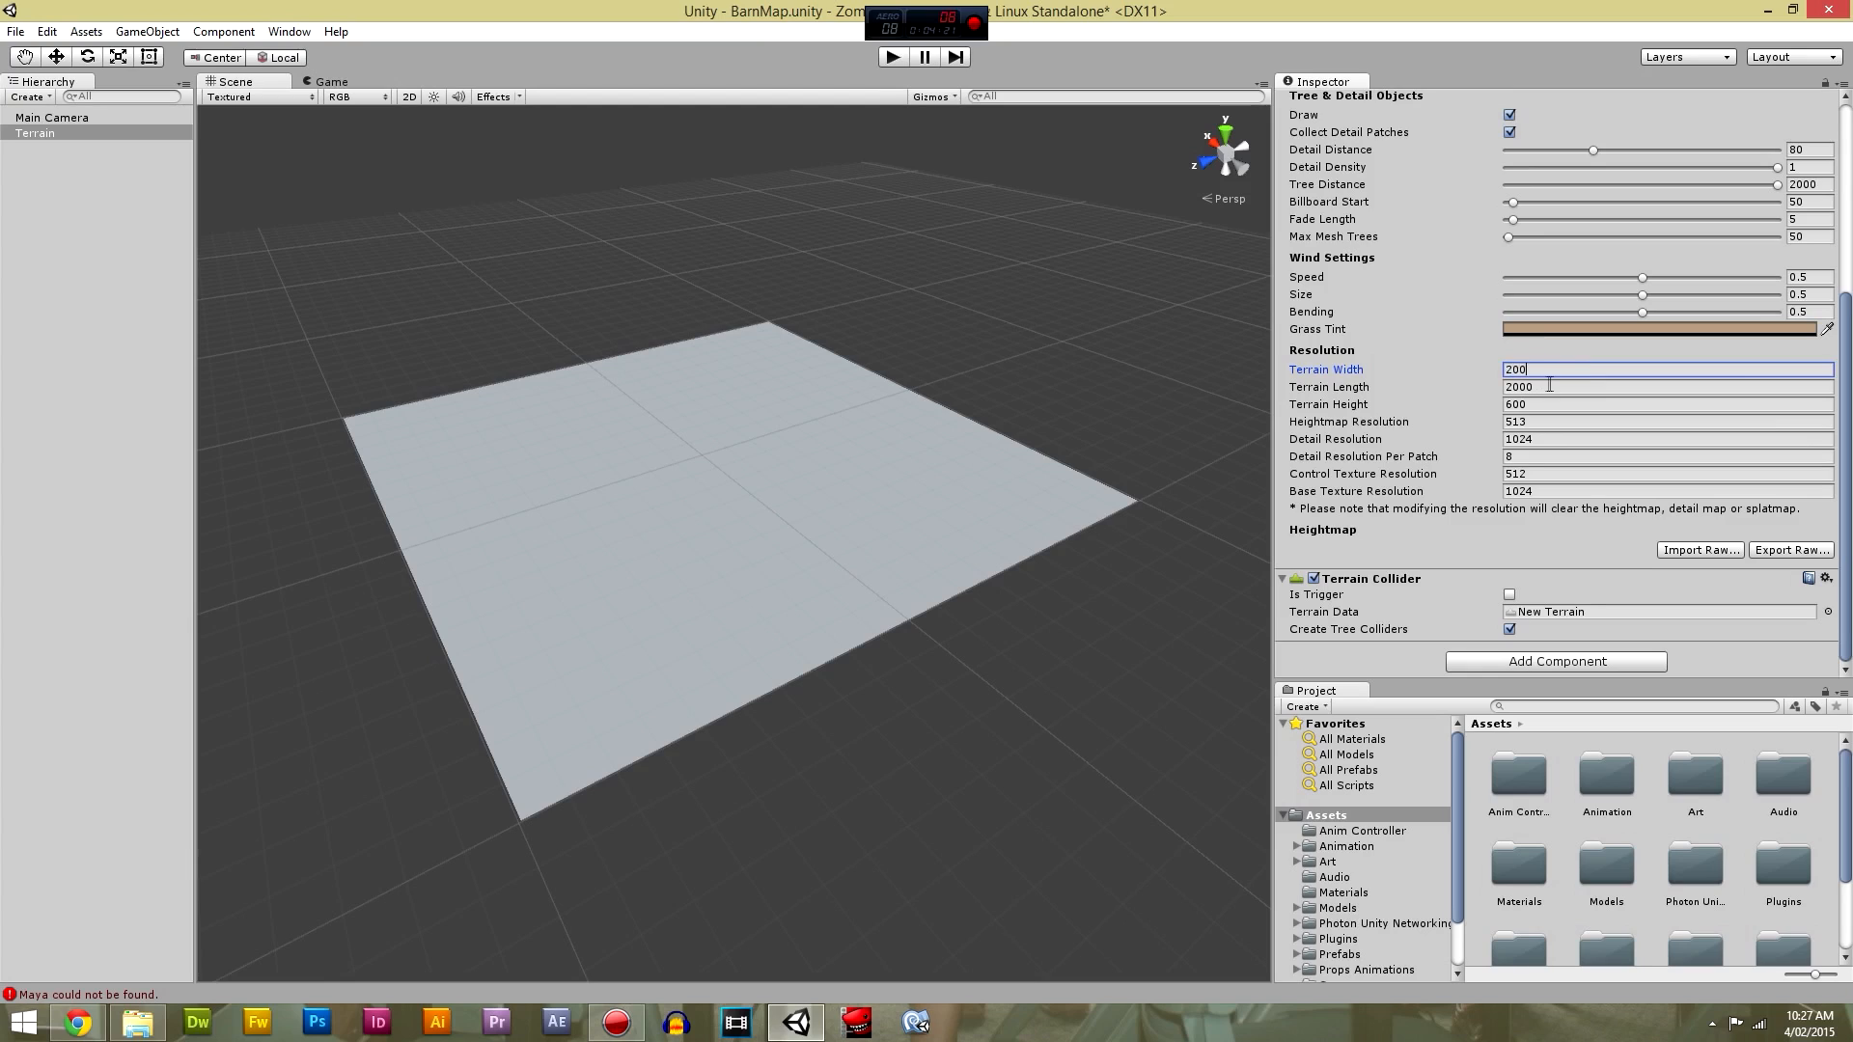
type("200")
left_click(1549, 386)
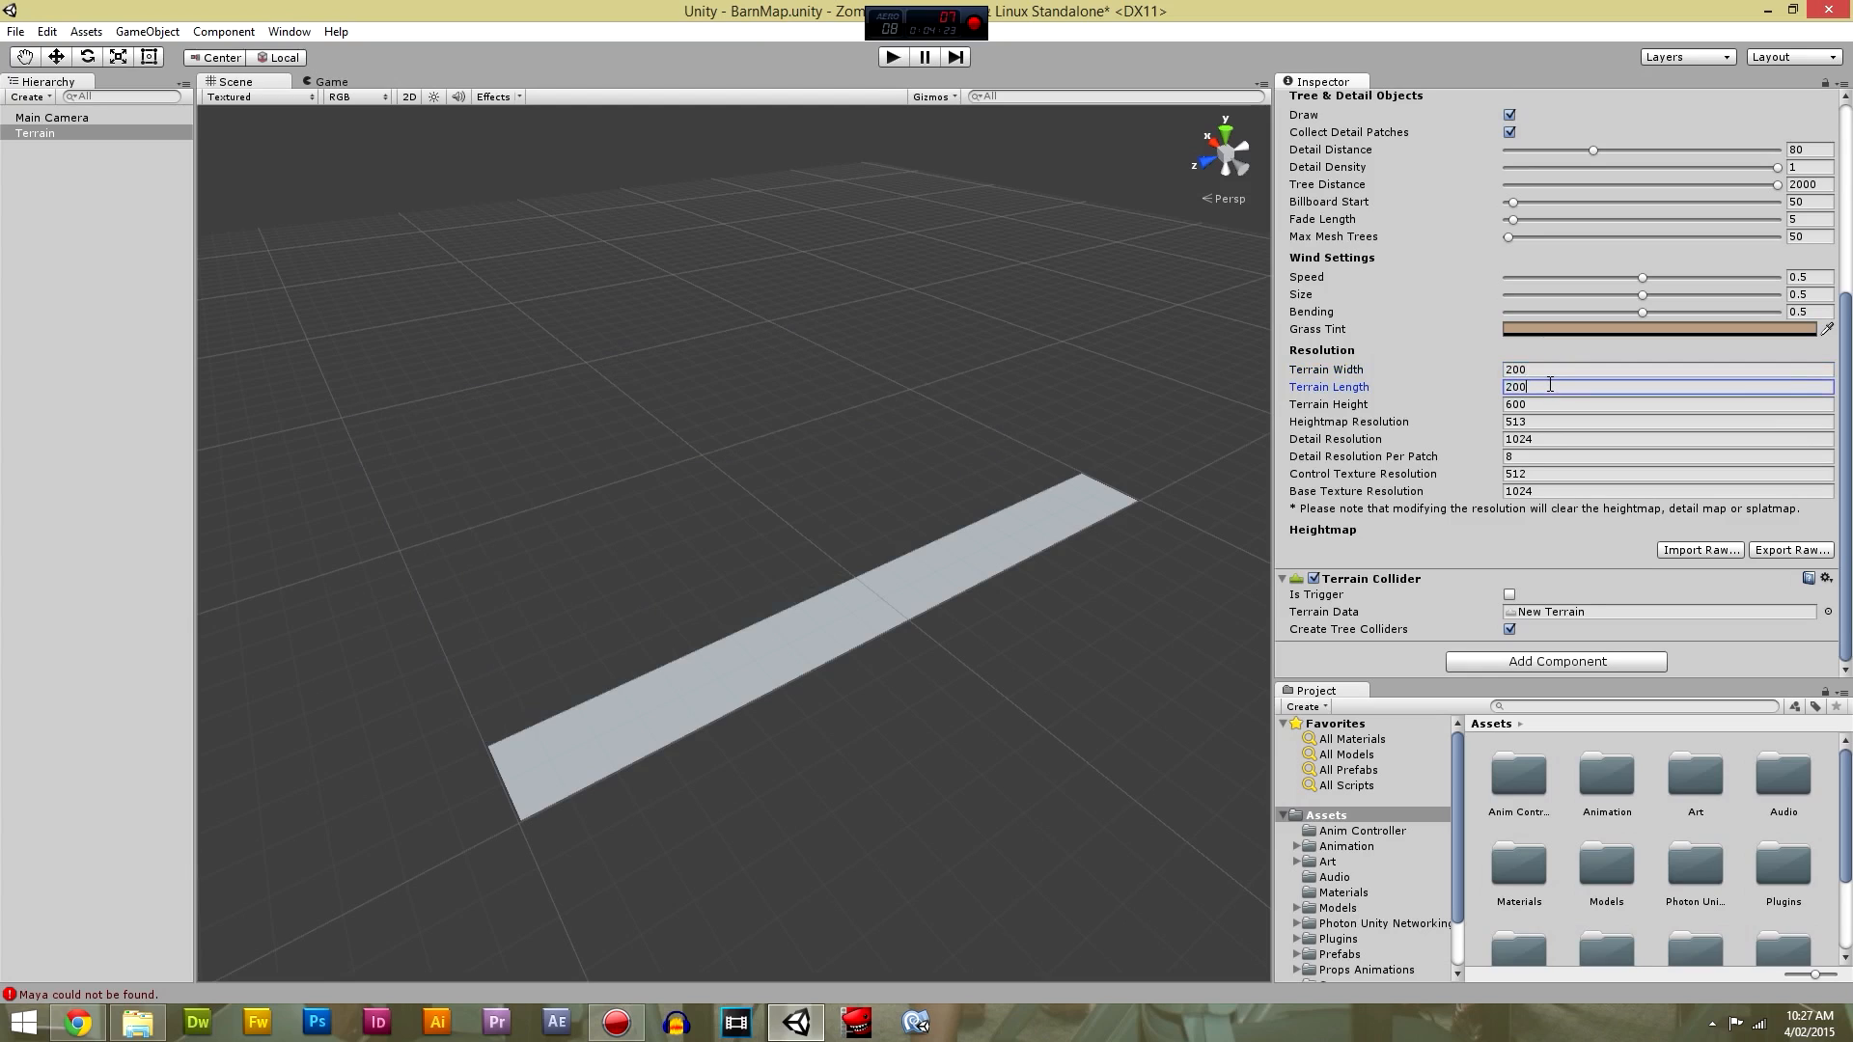
type("200")
left_click(1548, 404)
middle_click_drag(1151, 463, 1016, 489)
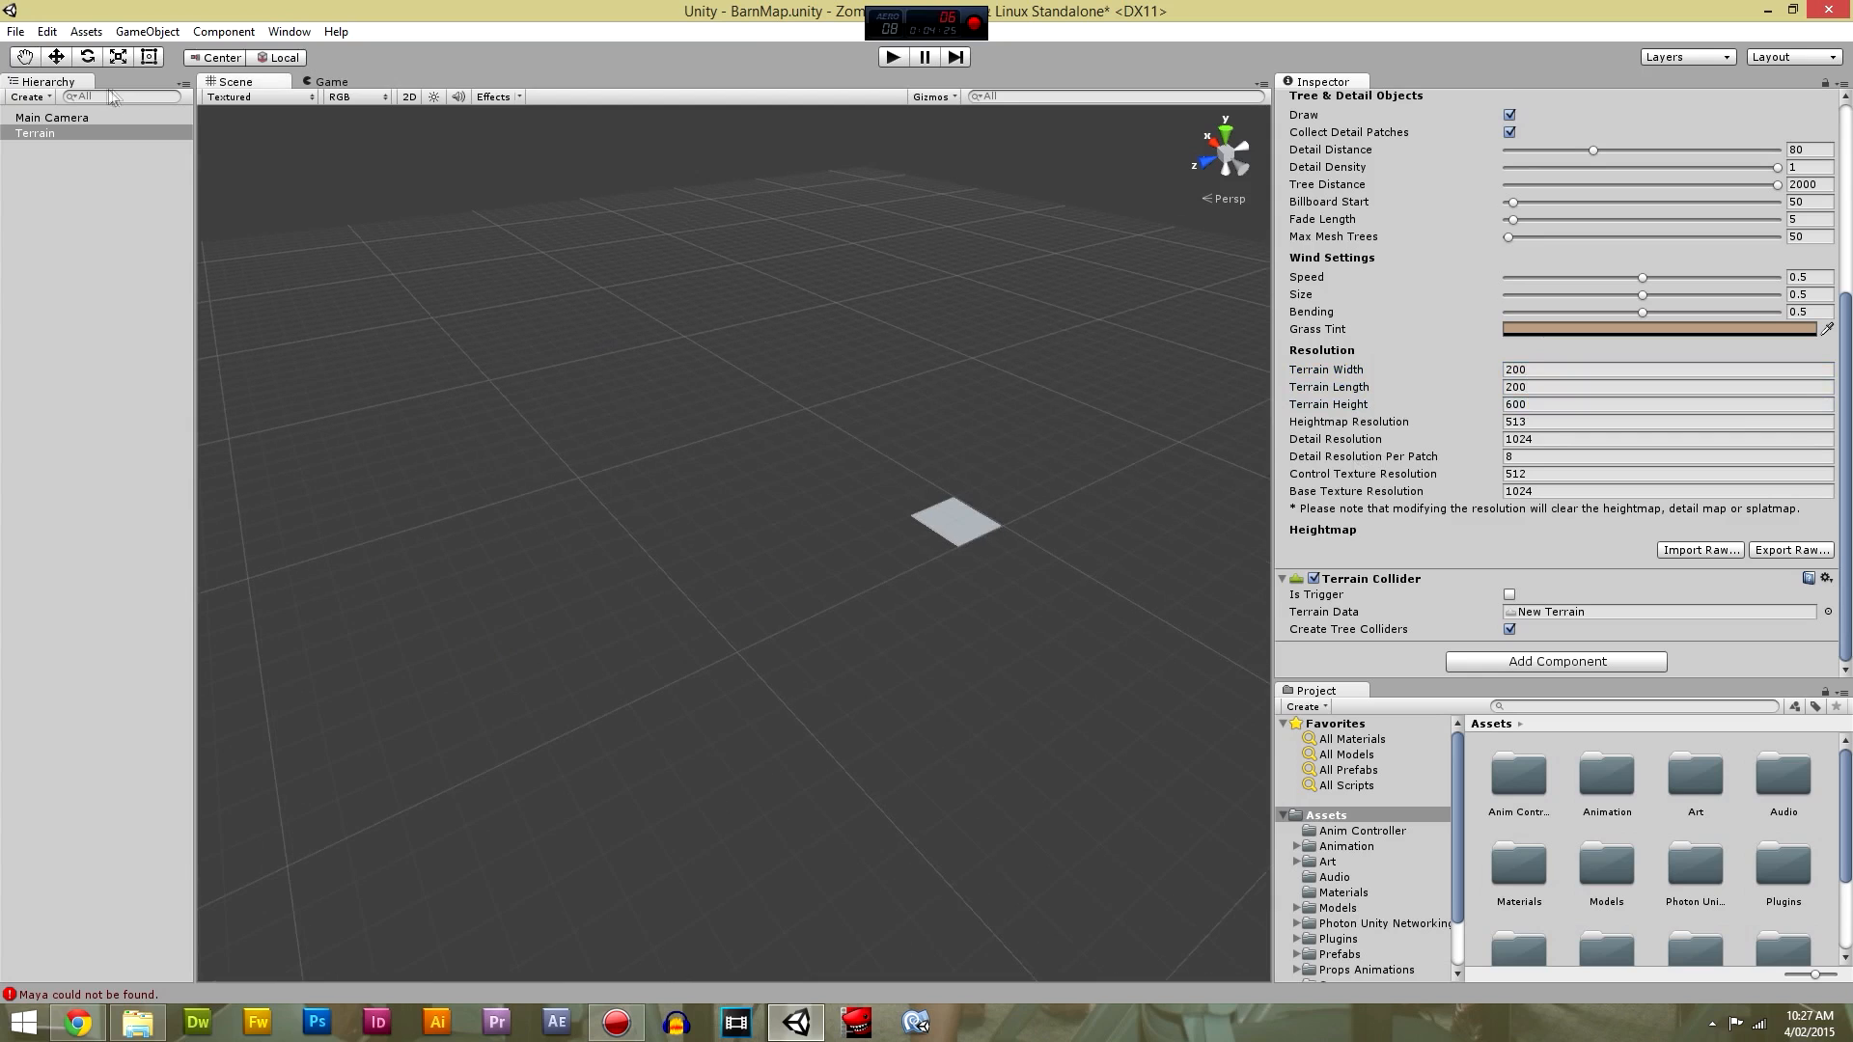
double_click(97, 132)
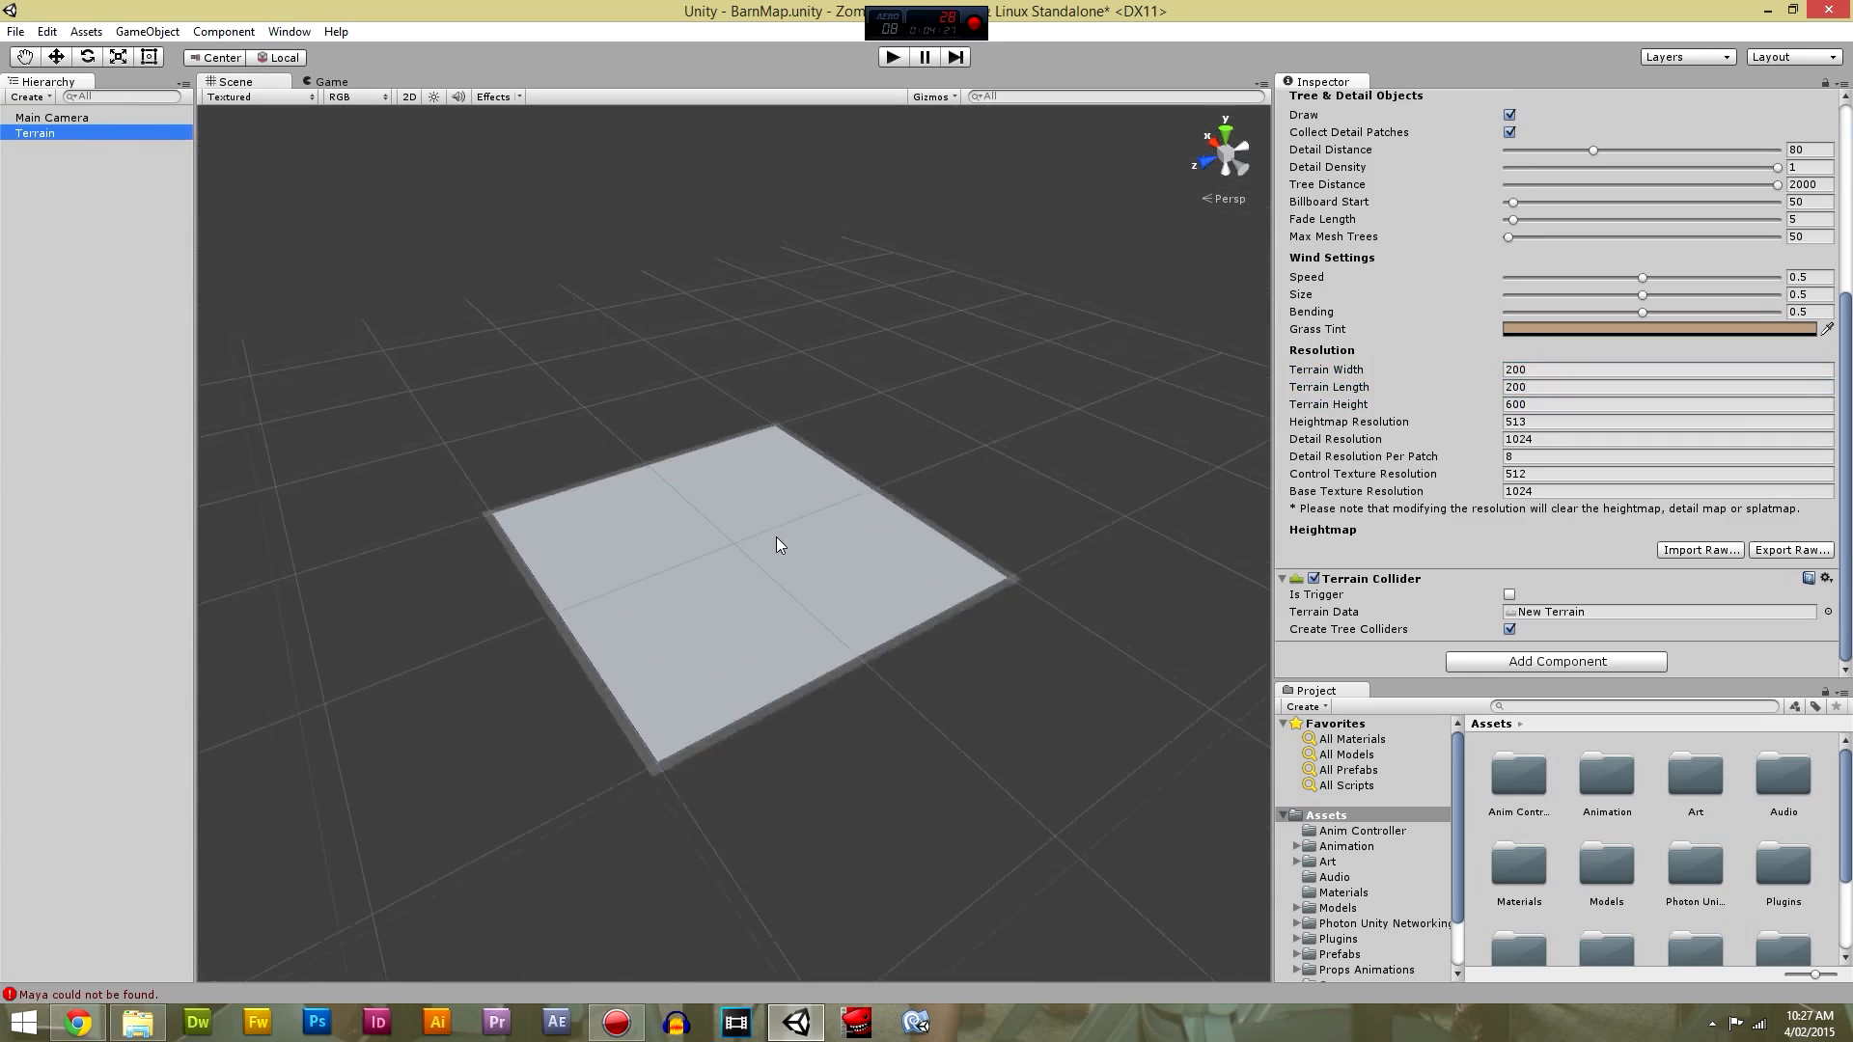
scroll(798, 548, "up", 2)
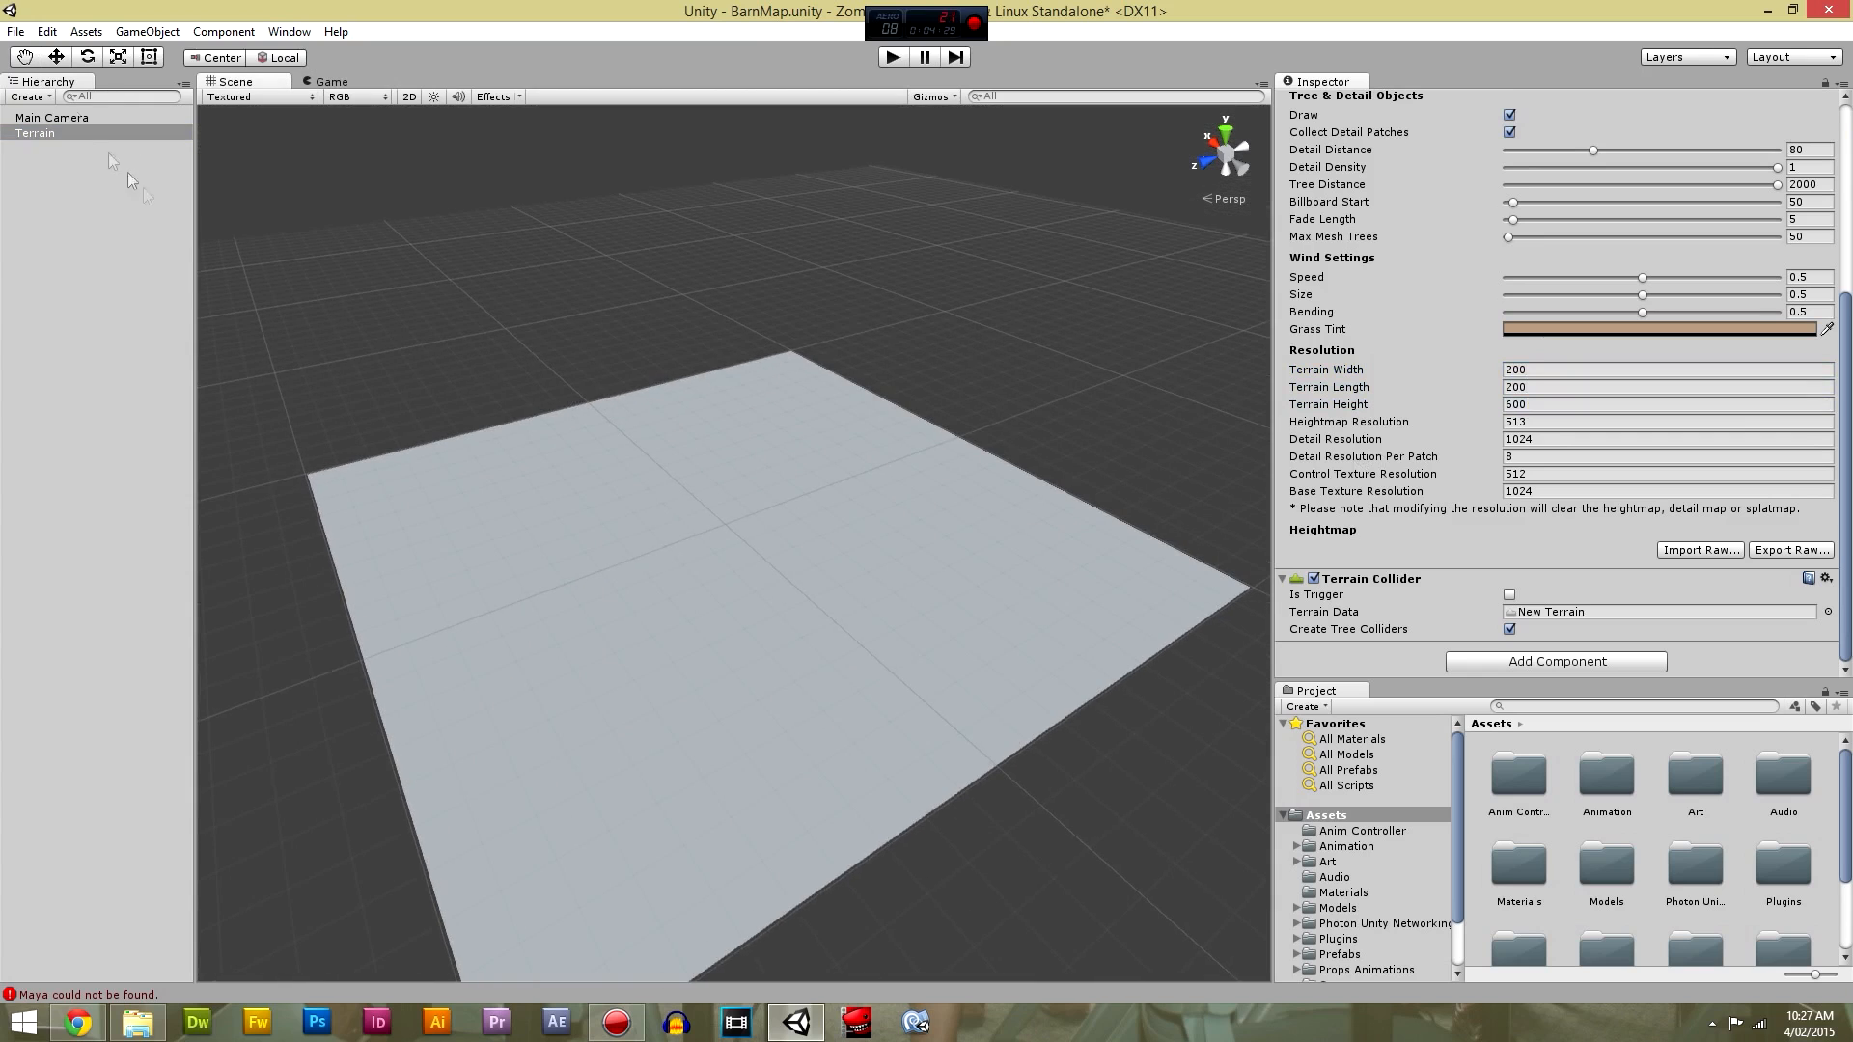
Review the Main Camera's properties and go back over the terrain's settings down to its resolution values.
left_click(64, 117)
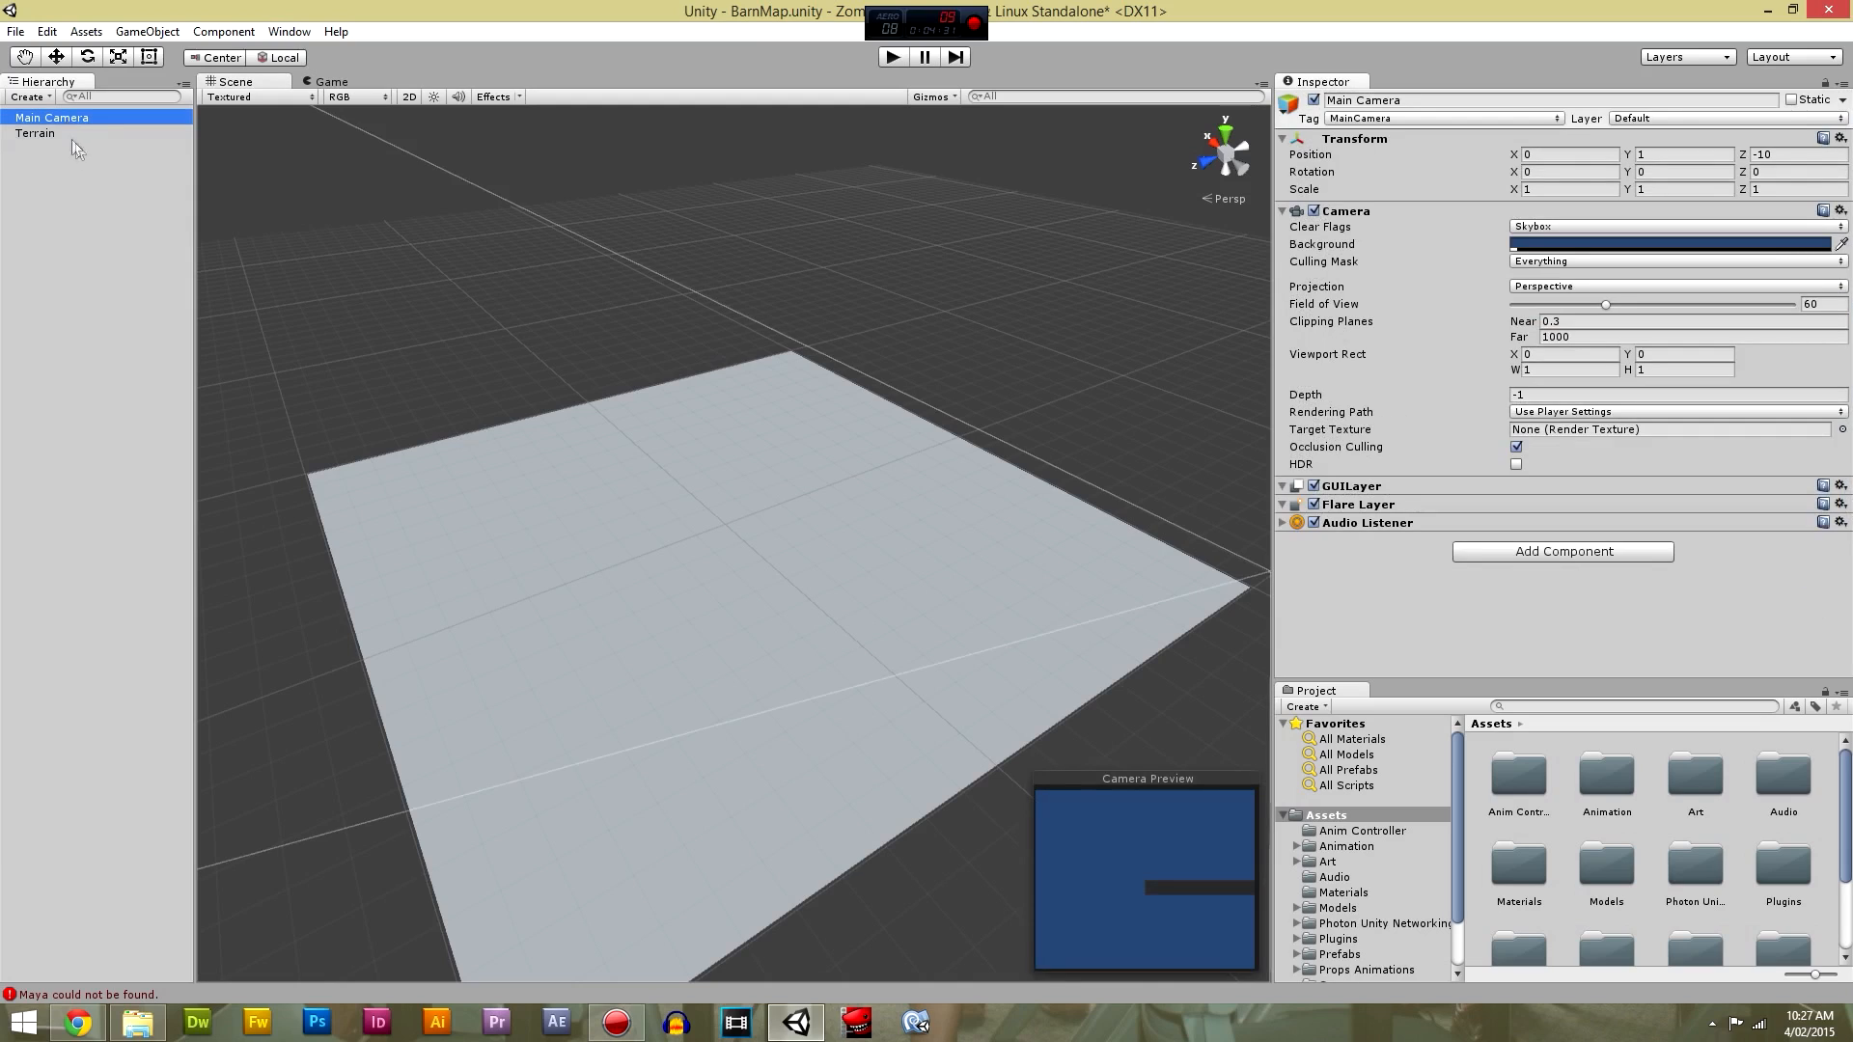
left_click(69, 133)
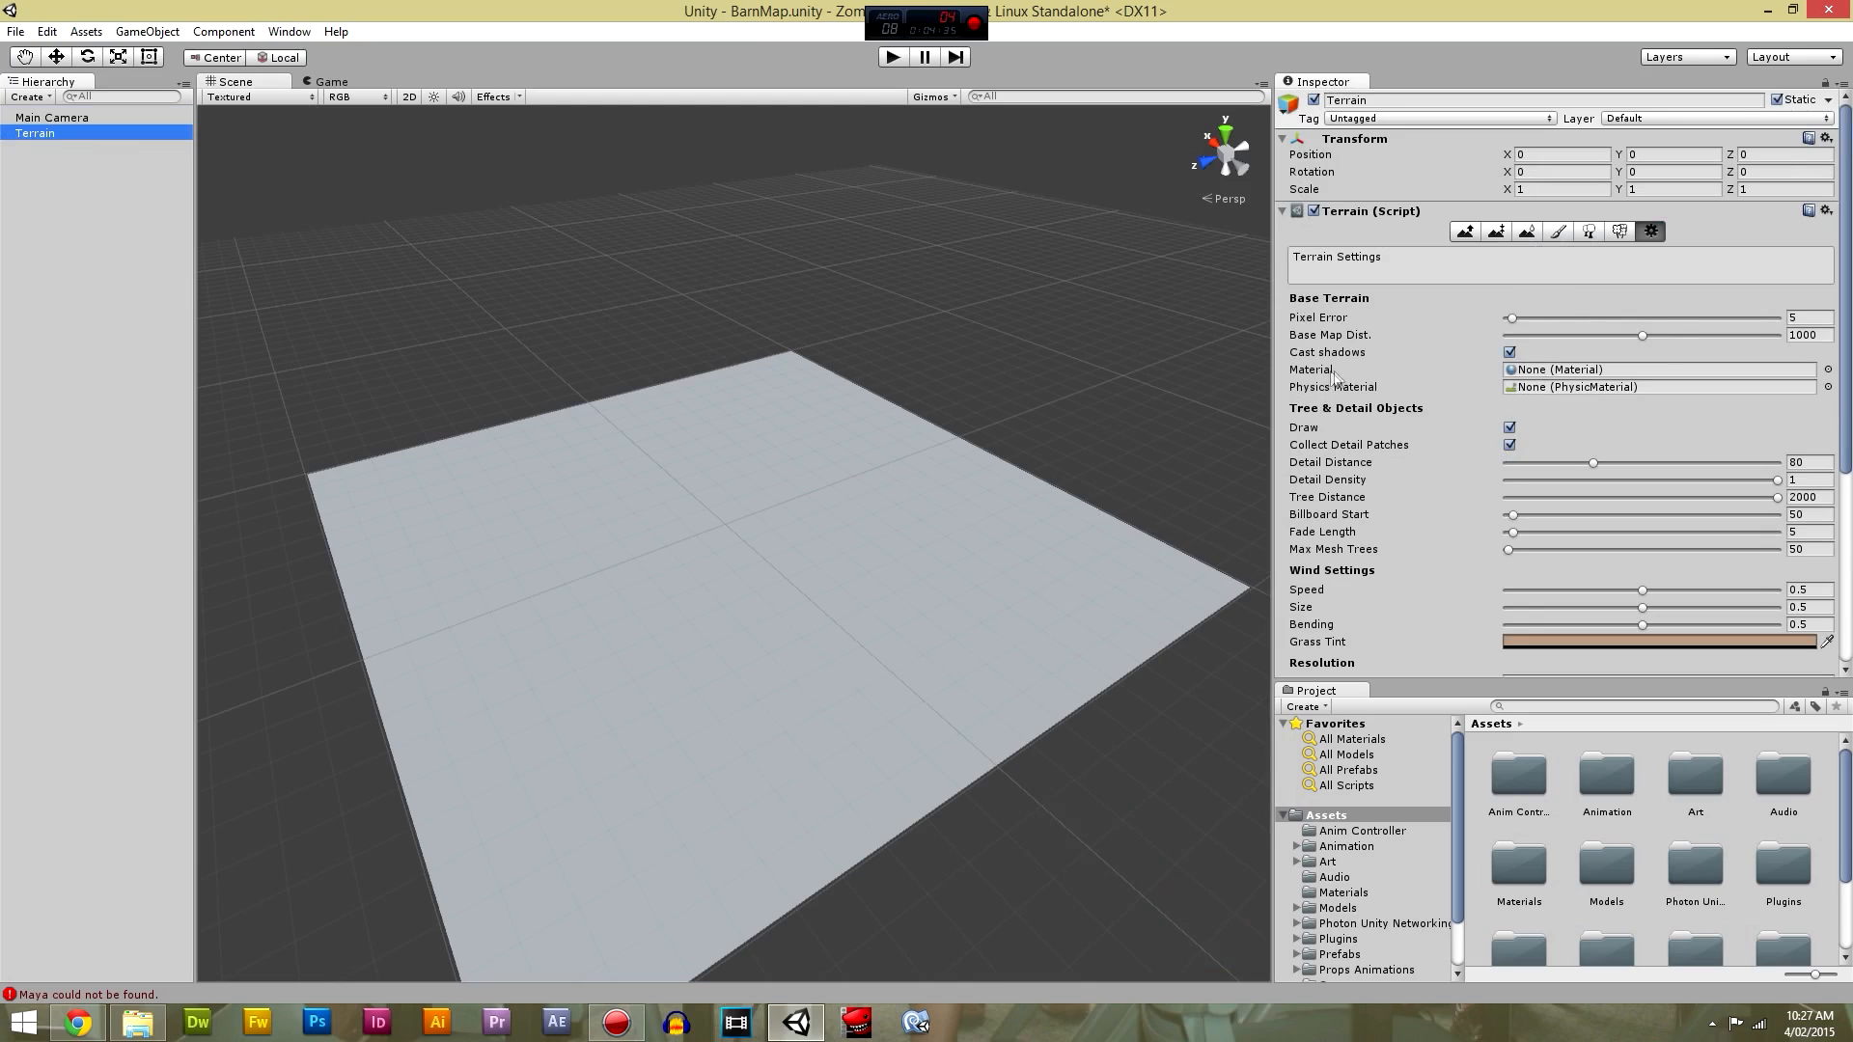
scroll(1561, 537, "down", 3)
left_click(1535, 491)
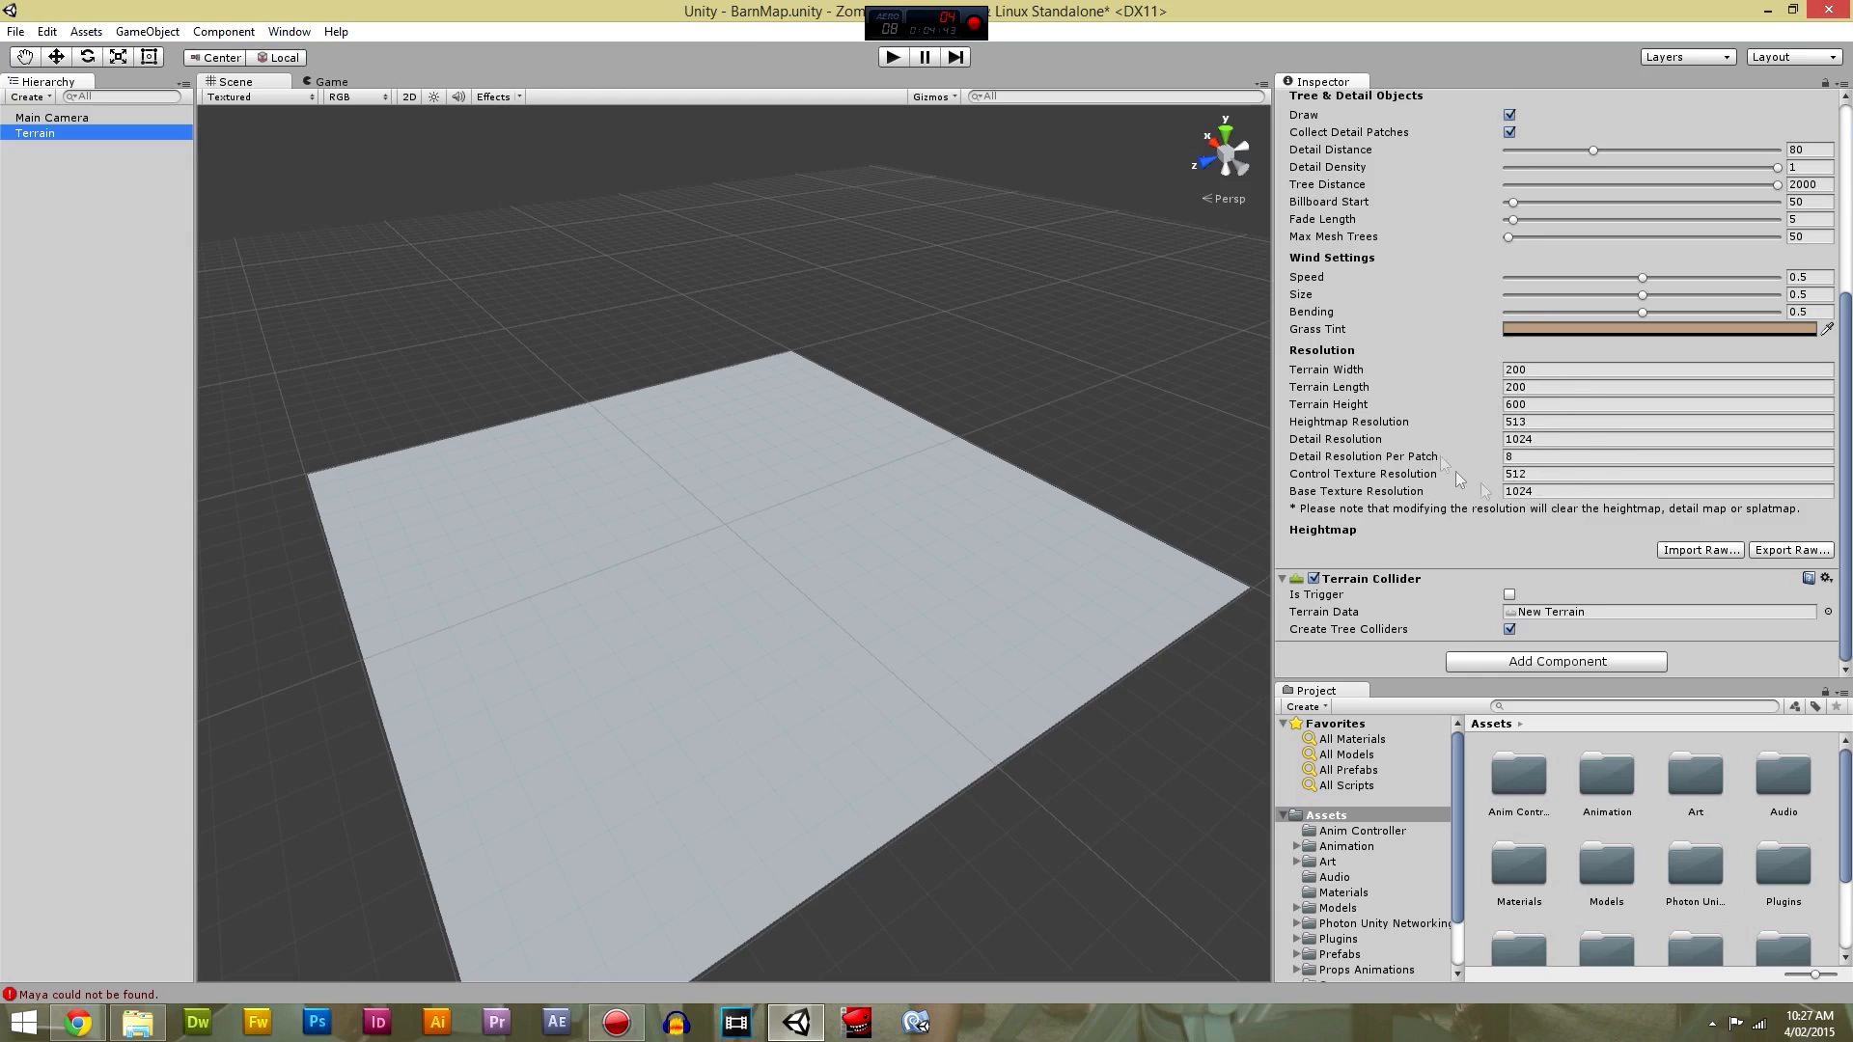
scroll(1478, 425, "up", 6)
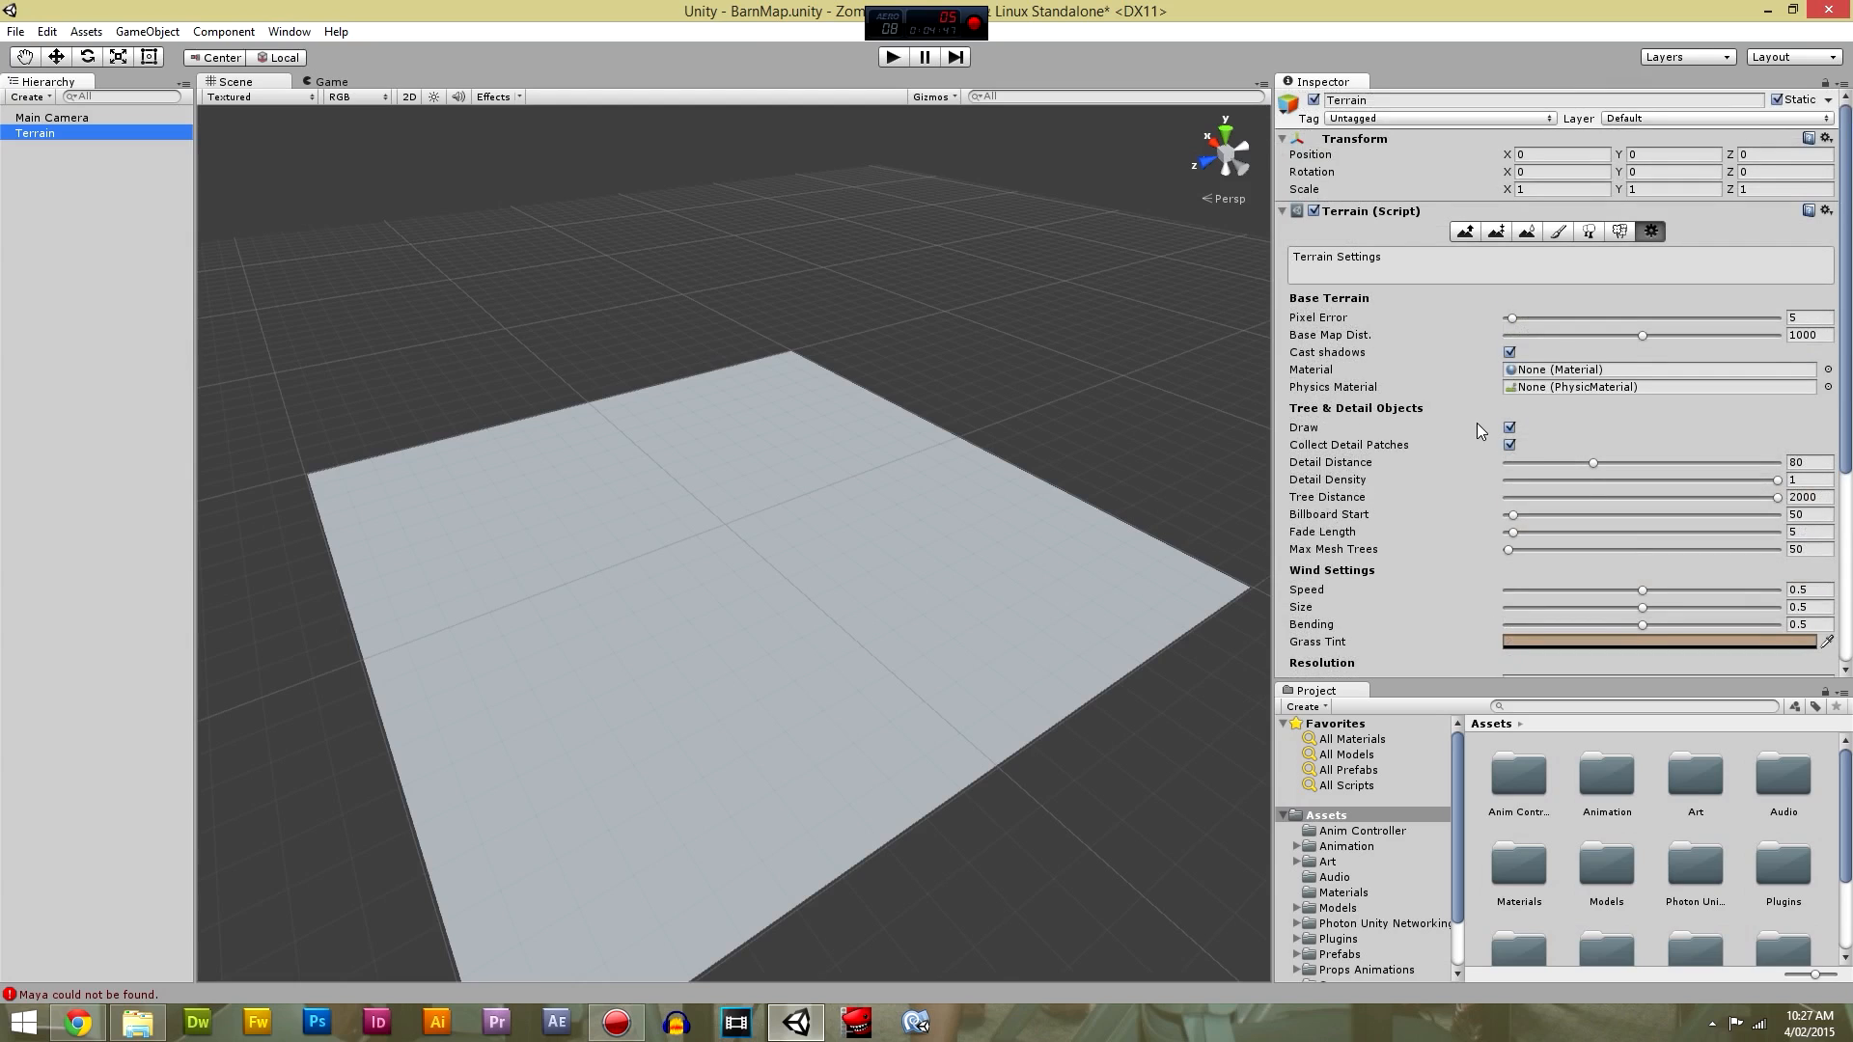
scroll(1475, 422, "down", 5)
scroll(1474, 423, "up", 5)
Set up the Paint Height terrain tool with the largest solid round brush and a brush size of 100.
left_click(1463, 235)
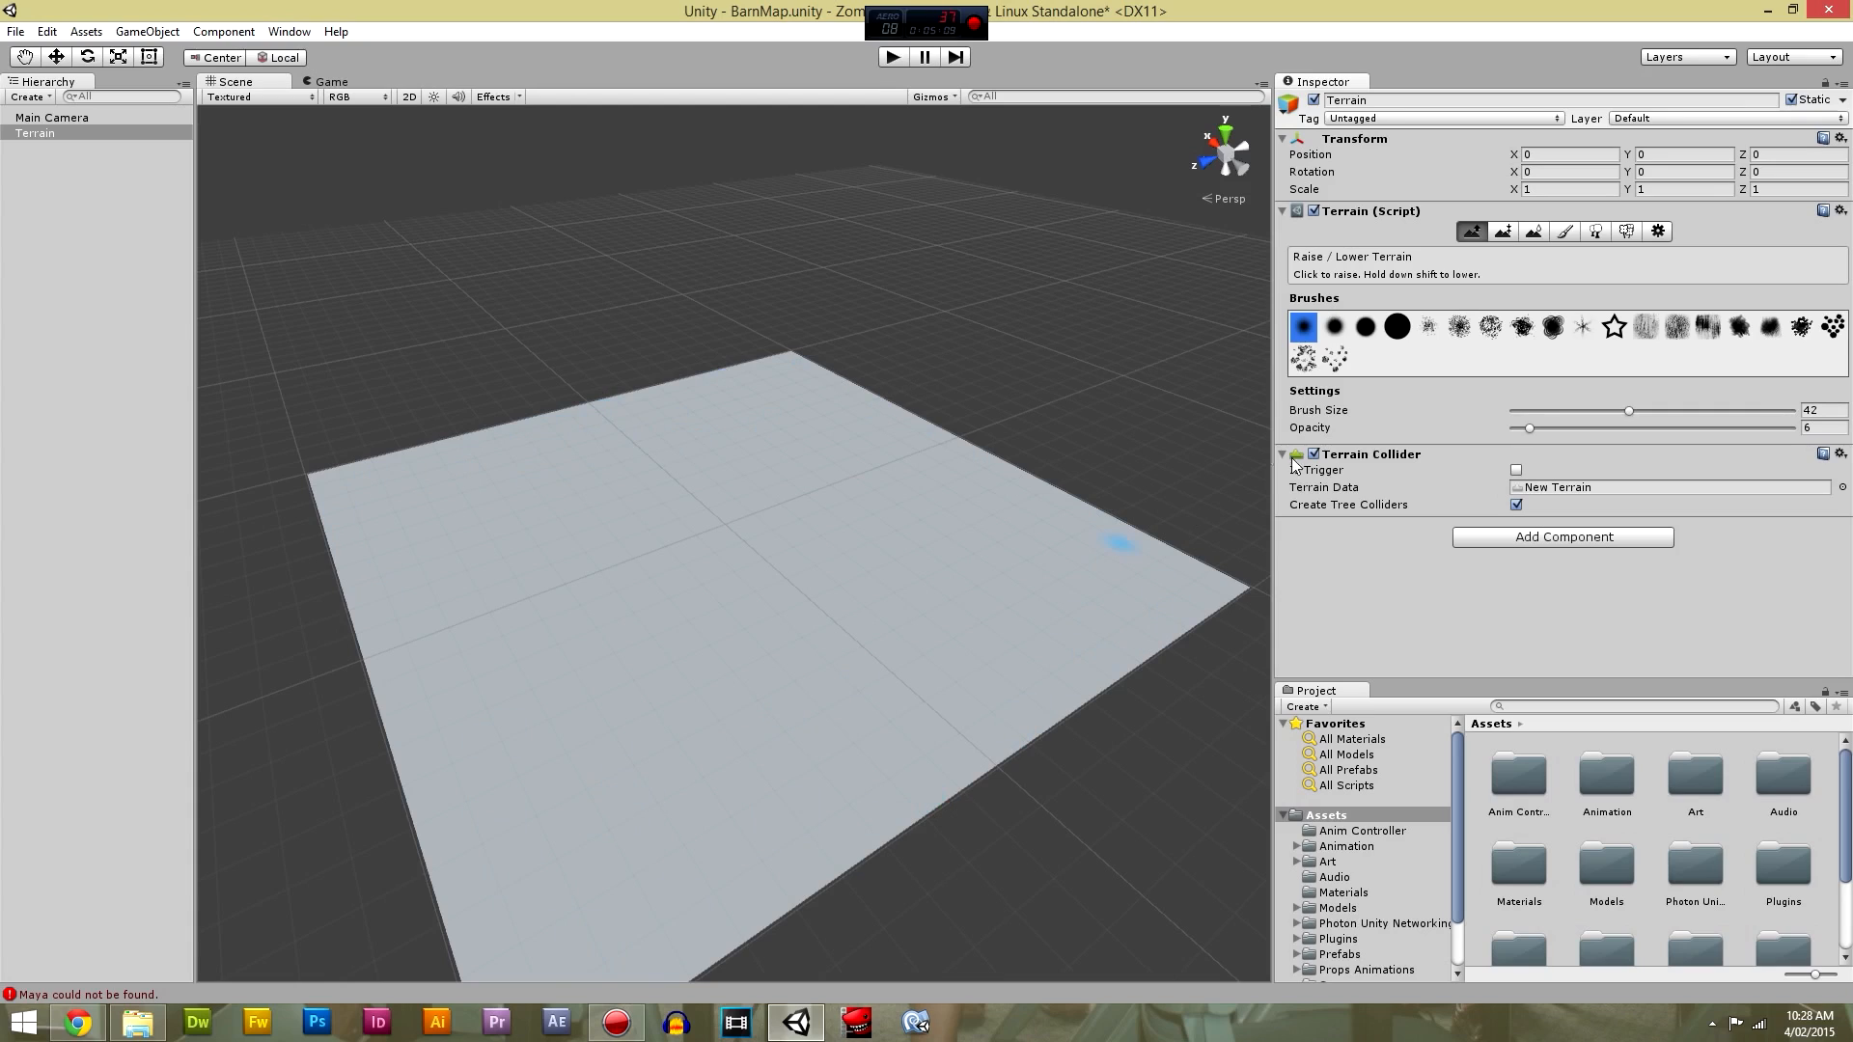
left_click(1337, 330)
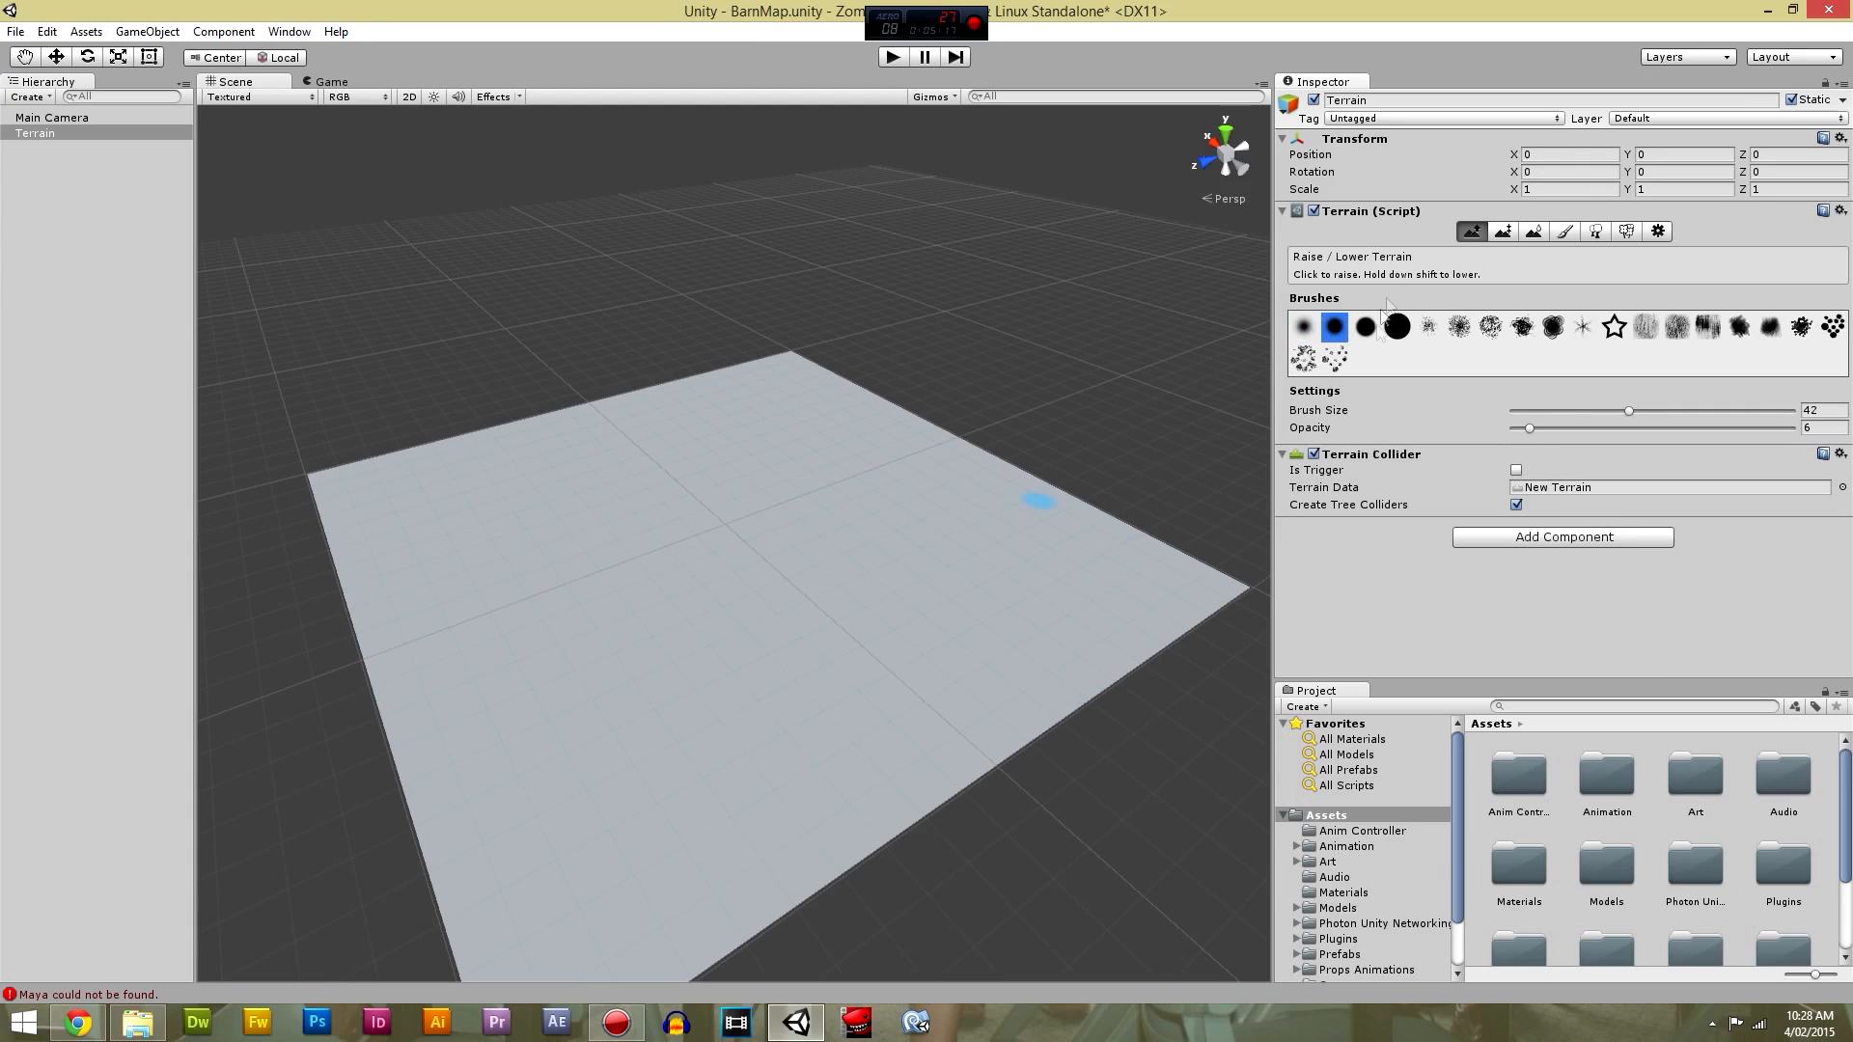
left_click(1503, 233)
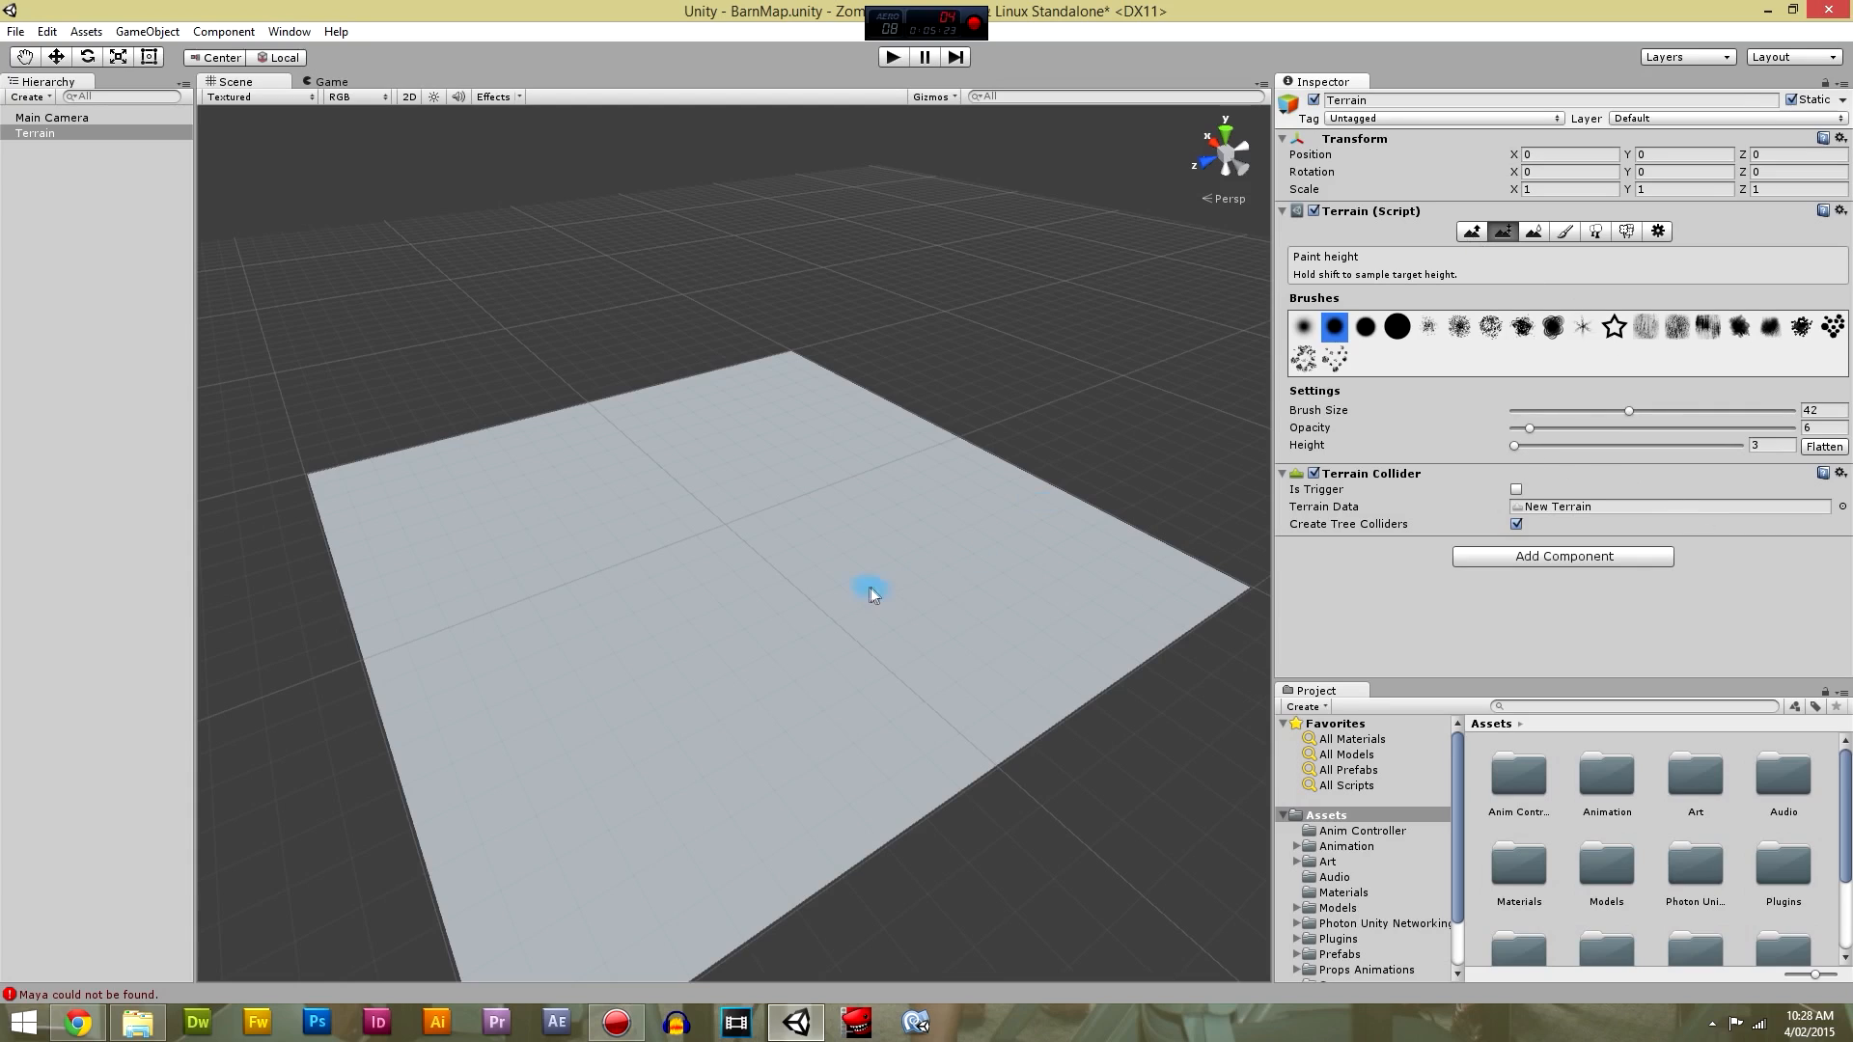
left_click(1397, 329)
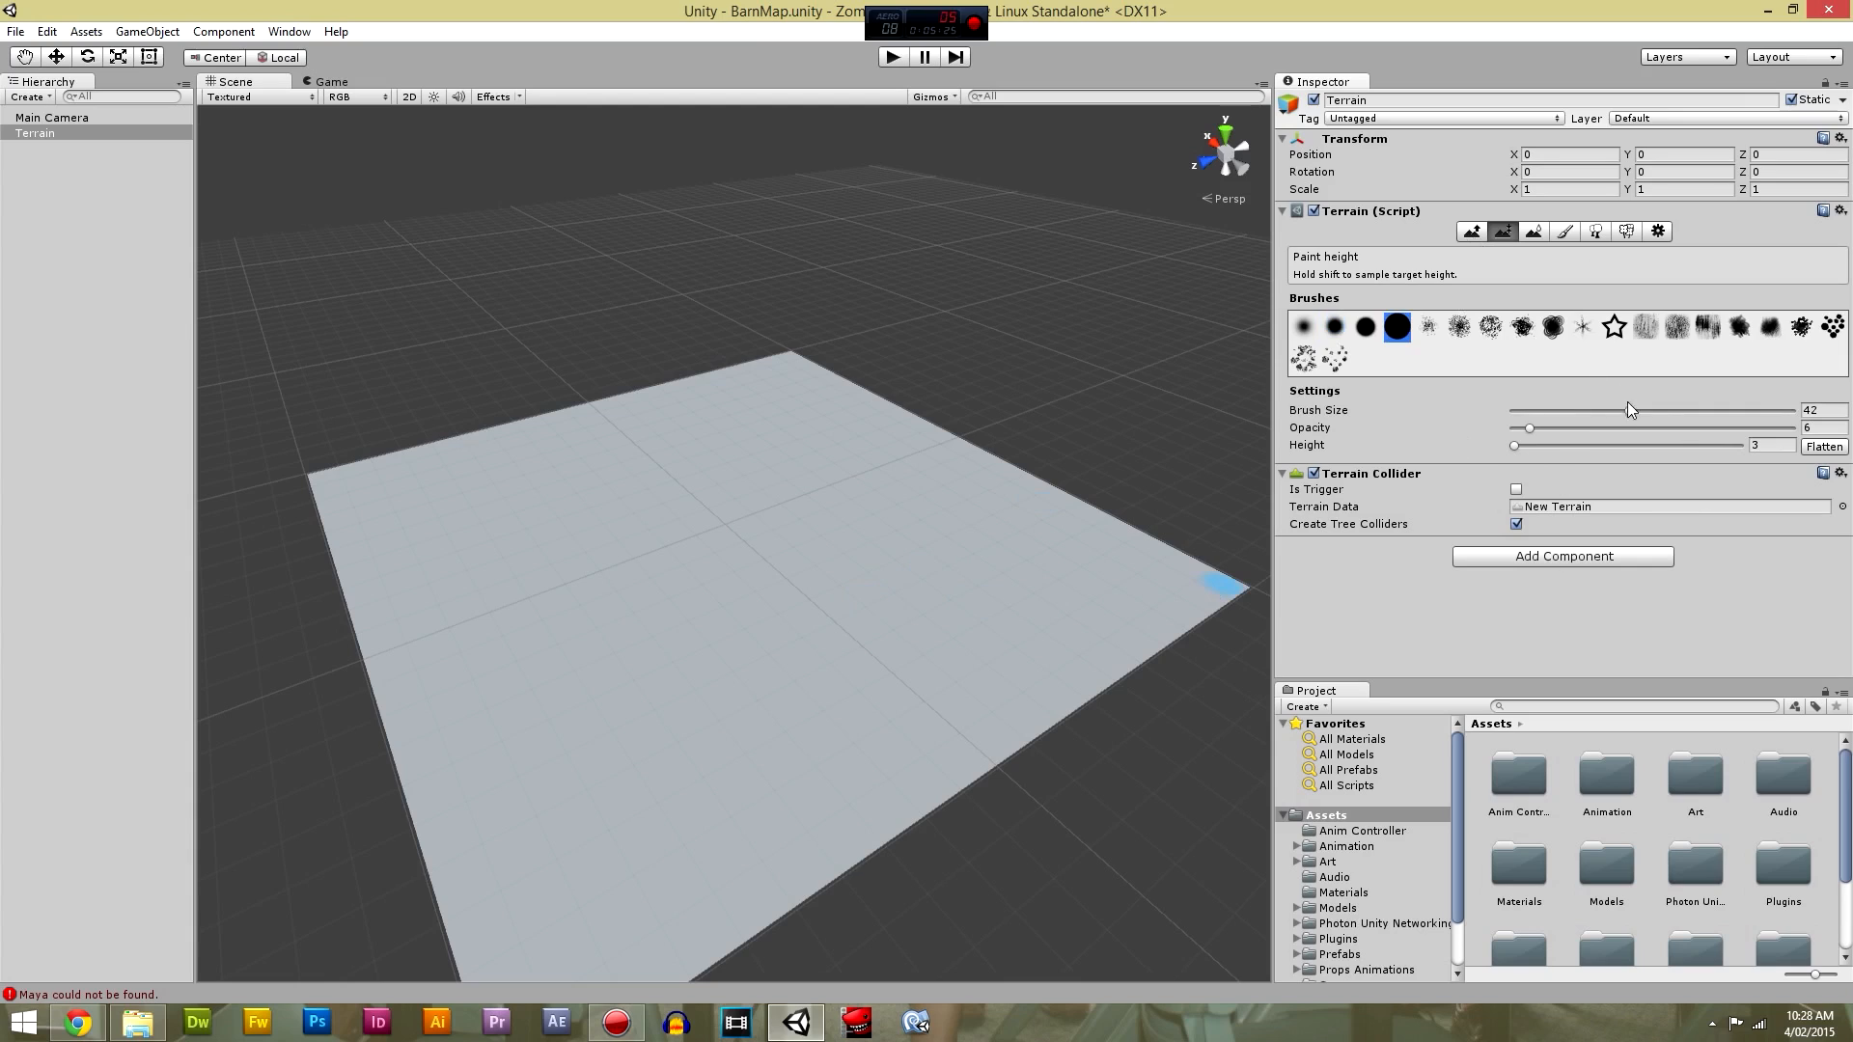
left_click_drag(1648, 411, 1849, 425)
mouse_move(918, 675)
left_mouse_down()
mouse_move(1045, 664)
mouse_move(828, 737)
mouse_move(828, 767)
mouse_move(951, 743)
left_mouse_up()
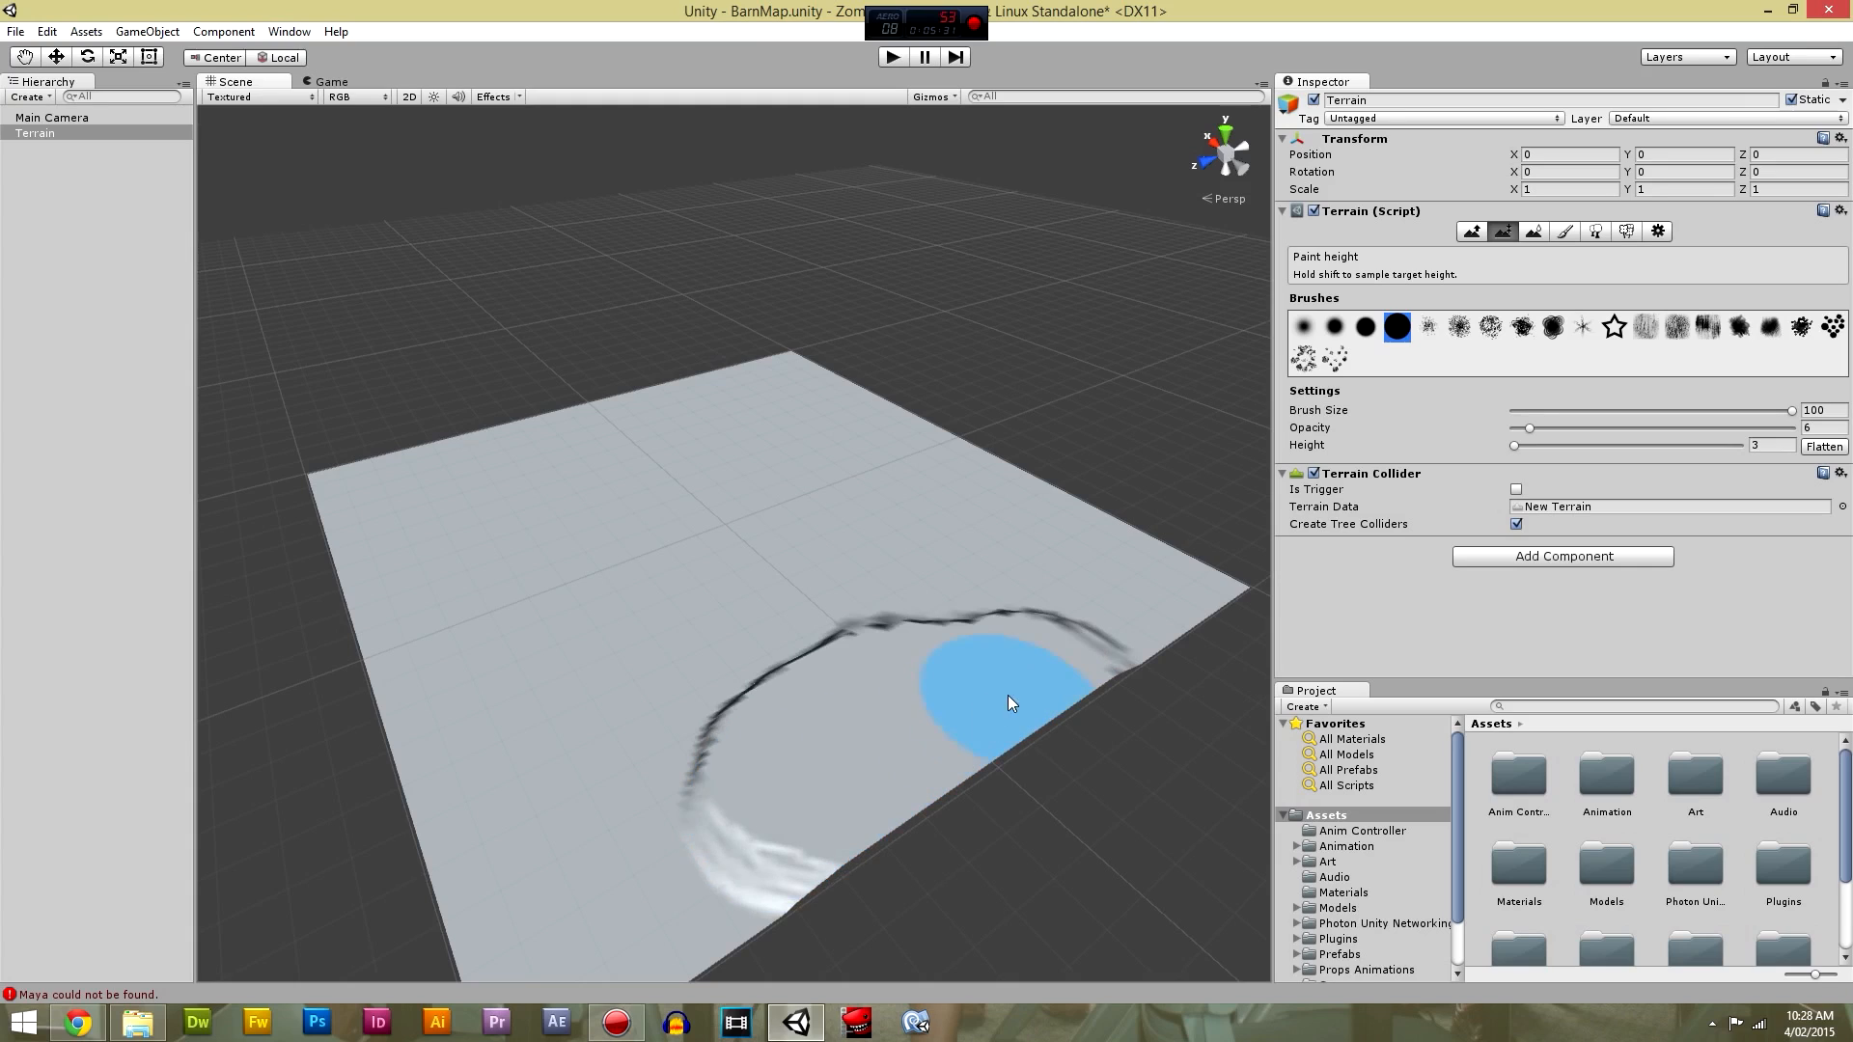
key("ctrl+z")
key("ctrl+z")
Paint the terrain up to height 3 around an irregular sunken area near its middle, and sample the raised ground's height.
mouse_move(1027, 642)
left_mouse_down()
mouse_move(875, 740)
mouse_move(1026, 662)
mouse_move(1055, 621)
mouse_move(749, 813)
mouse_move(612, 956)
mouse_move(550, 984)
left_mouse_up()
middle_click_drag(878, 860, 905, 844)
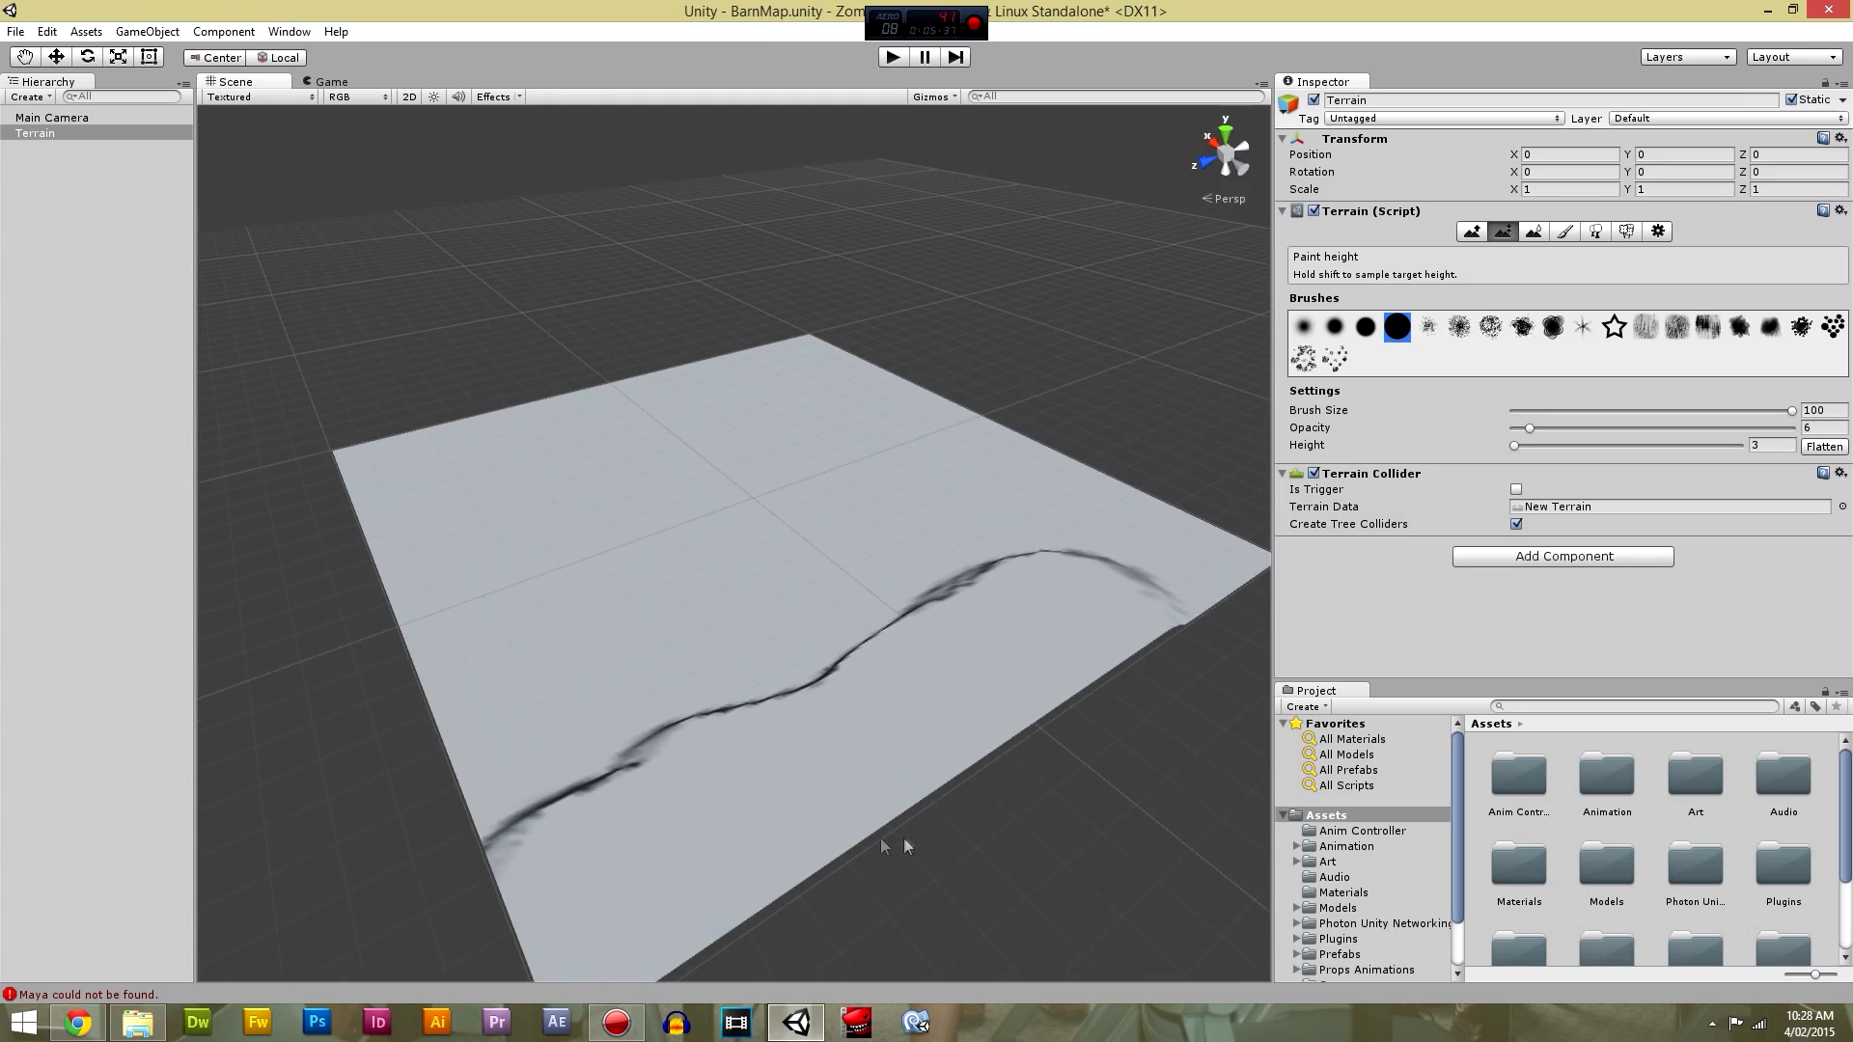
mouse_move(473, 782)
left_mouse_down()
mouse_move(626, 715)
mouse_move(625, 631)
mouse_move(455, 664)
mouse_move(588, 567)
mouse_move(447, 612)
mouse_move(507, 521)
mouse_move(401, 502)
mouse_move(401, 542)
mouse_move(361, 446)
mouse_move(467, 425)
mouse_move(552, 457)
mouse_move(530, 427)
mouse_move(620, 415)
mouse_move(481, 413)
mouse_move(767, 349)
left_mouse_up()
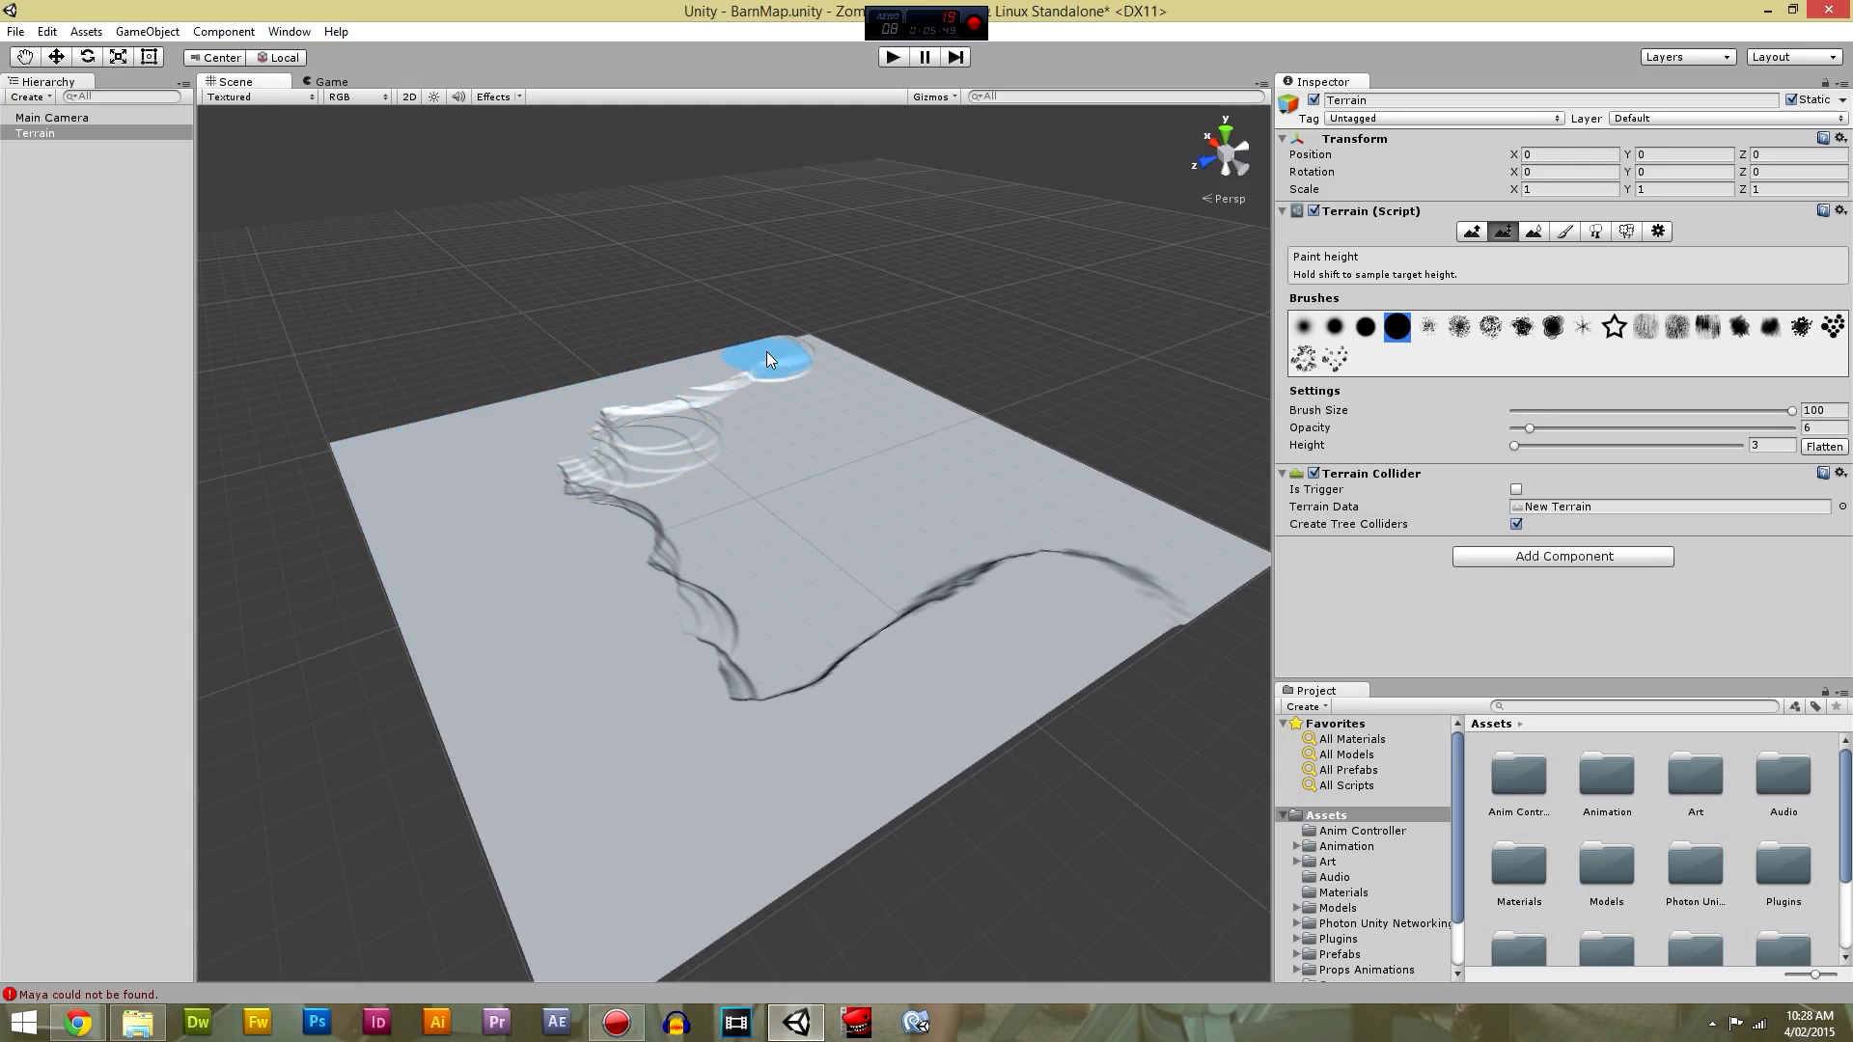
mouse_move(855, 364)
left_mouse_down()
mouse_move(784, 461)
mouse_move(807, 402)
mouse_move(662, 424)
mouse_move(647, 487)
mouse_move(697, 450)
mouse_move(709, 613)
mouse_move(832, 693)
mouse_move(902, 617)
mouse_move(1165, 608)
mouse_move(1189, 552)
mouse_move(1034, 478)
mouse_move(1057, 455)
mouse_move(856, 385)
left_mouse_up()
mouse_move(1189, 526)
left_mouse_down()
mouse_move(786, 591)
mouse_move(710, 499)
left_mouse_up()
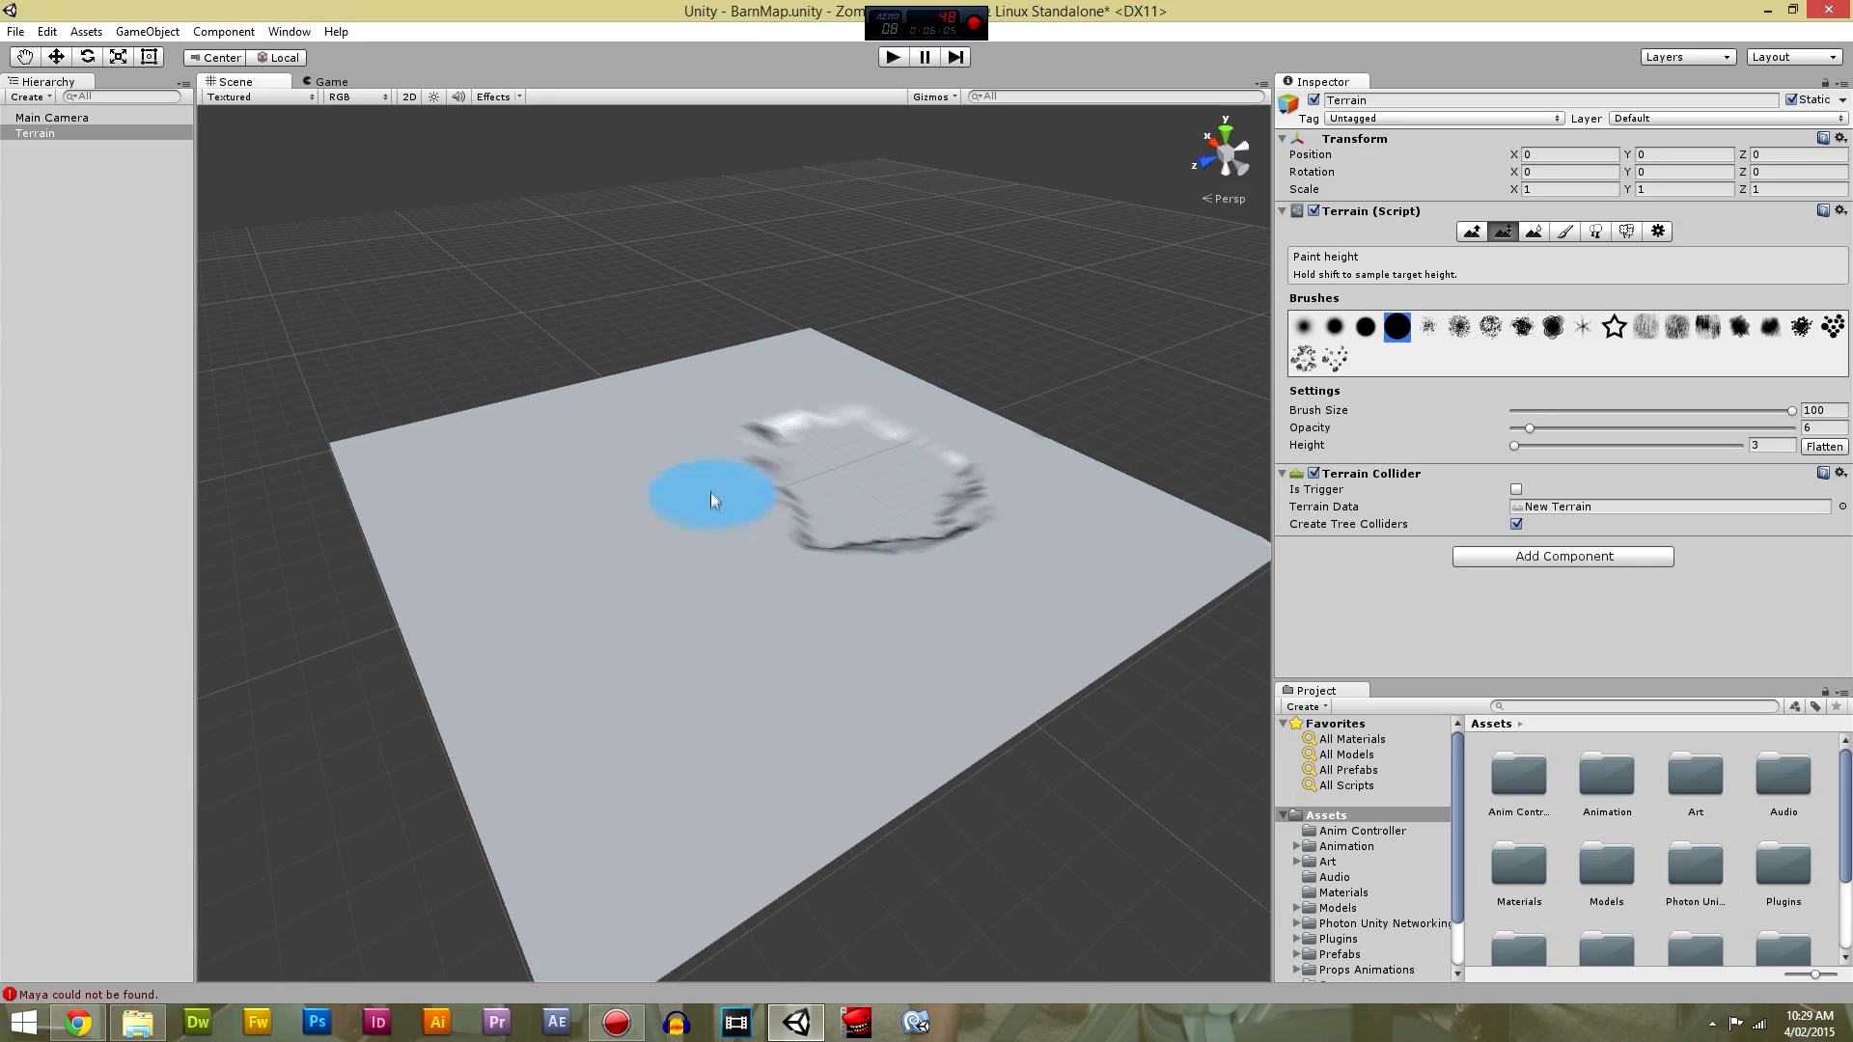
left_click(1019, 429, "shift")
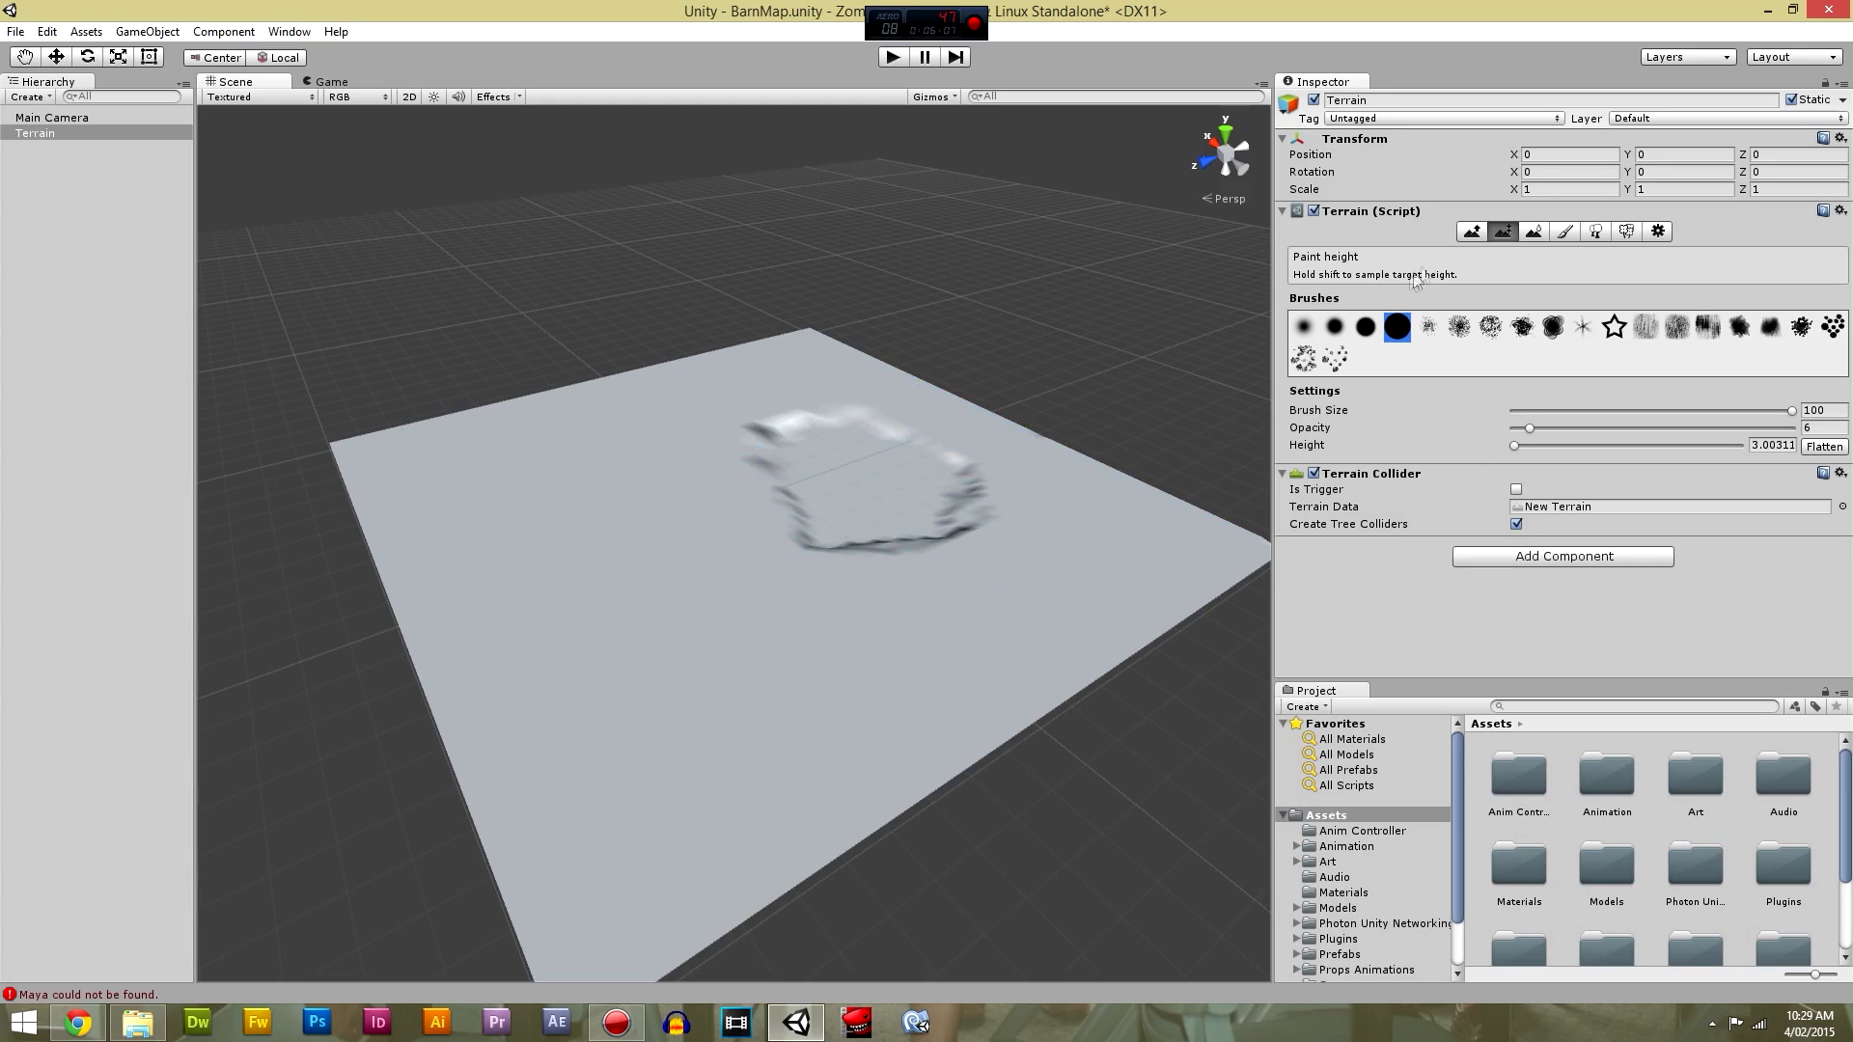
Lower the terrain with the Raise / Lower tool to widen the sunken area and open it toward the terrain's nearby edge.
left_click(1469, 232)
left_click_drag(902, 465, 1061, 391)
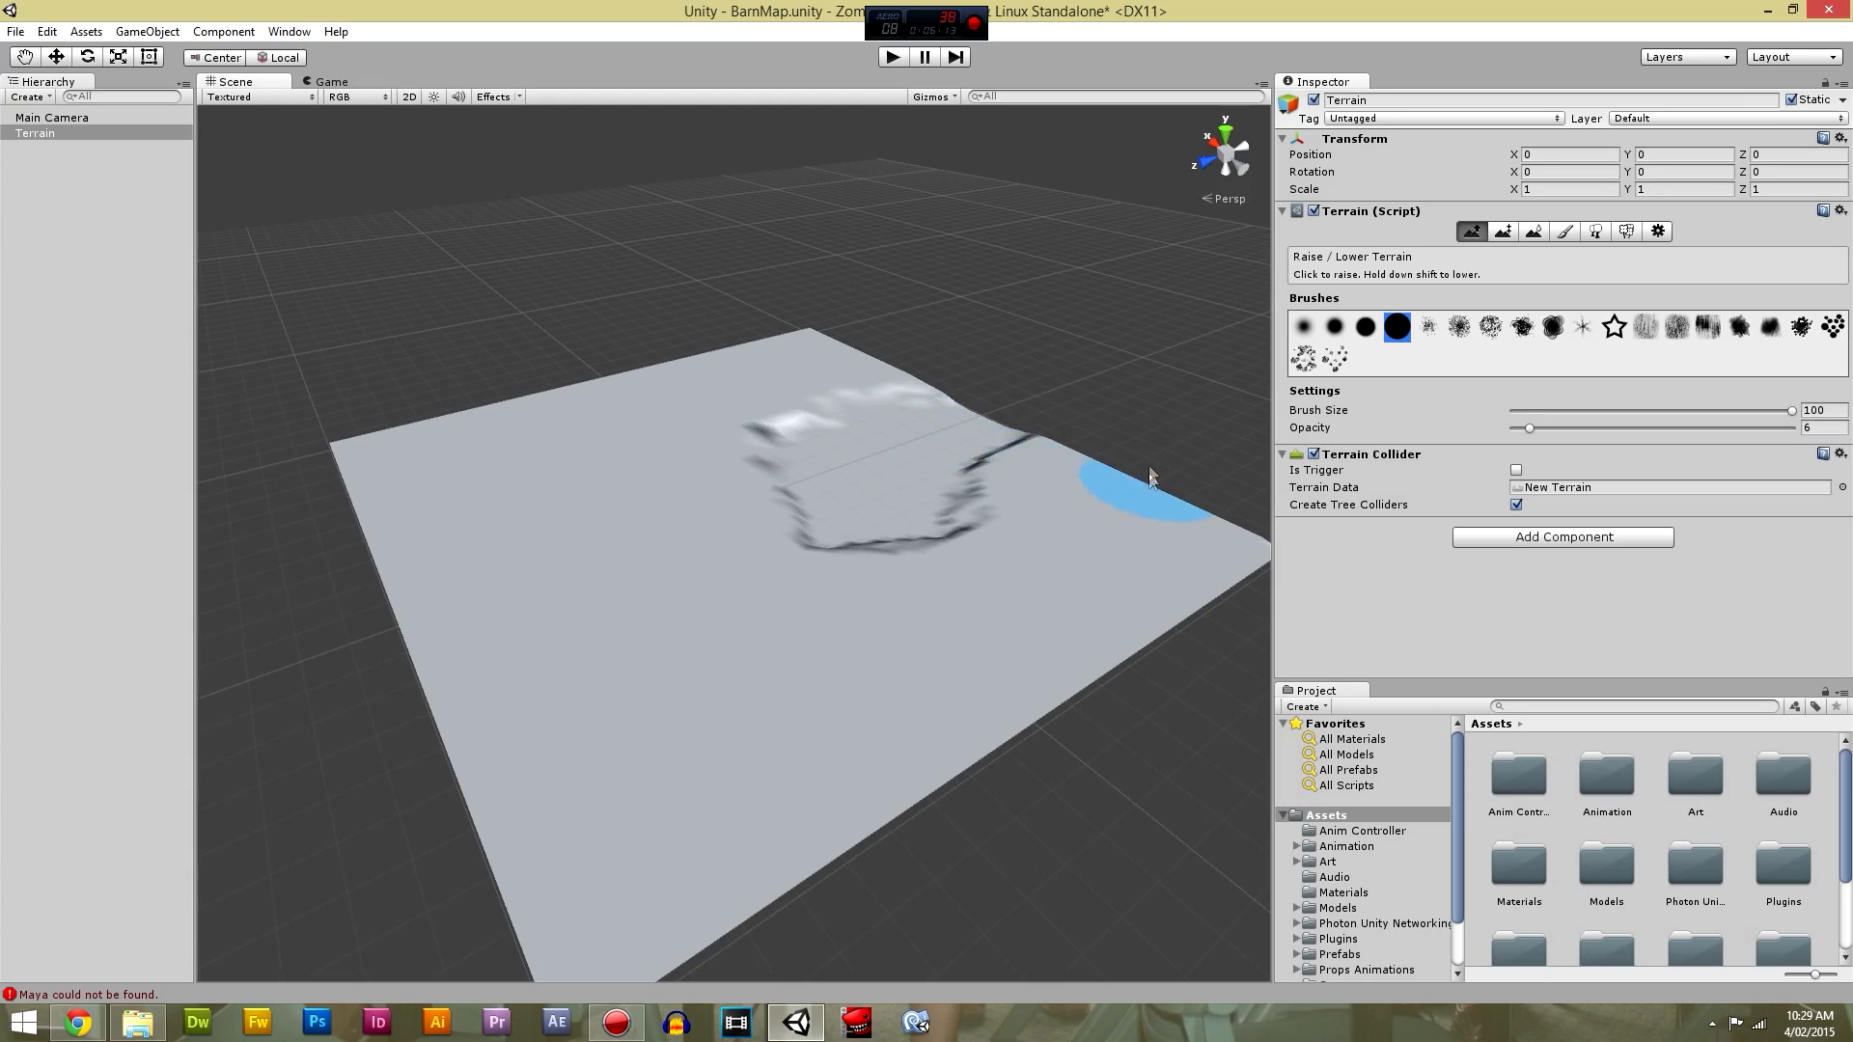
mouse_move(1052, 409)
left_mouse_down()
mouse_move(1097, 476)
mouse_move(853, 568)
left_mouse_up()
scroll(966, 546, "up", 3)
middle_click_drag(993, 541, 651, 688)
scroll(736, 657, "up", 5)
middle_click_drag(765, 619, 951, 463)
scroll(921, 539, "up", 3)
scroll(954, 464, "down", 1)
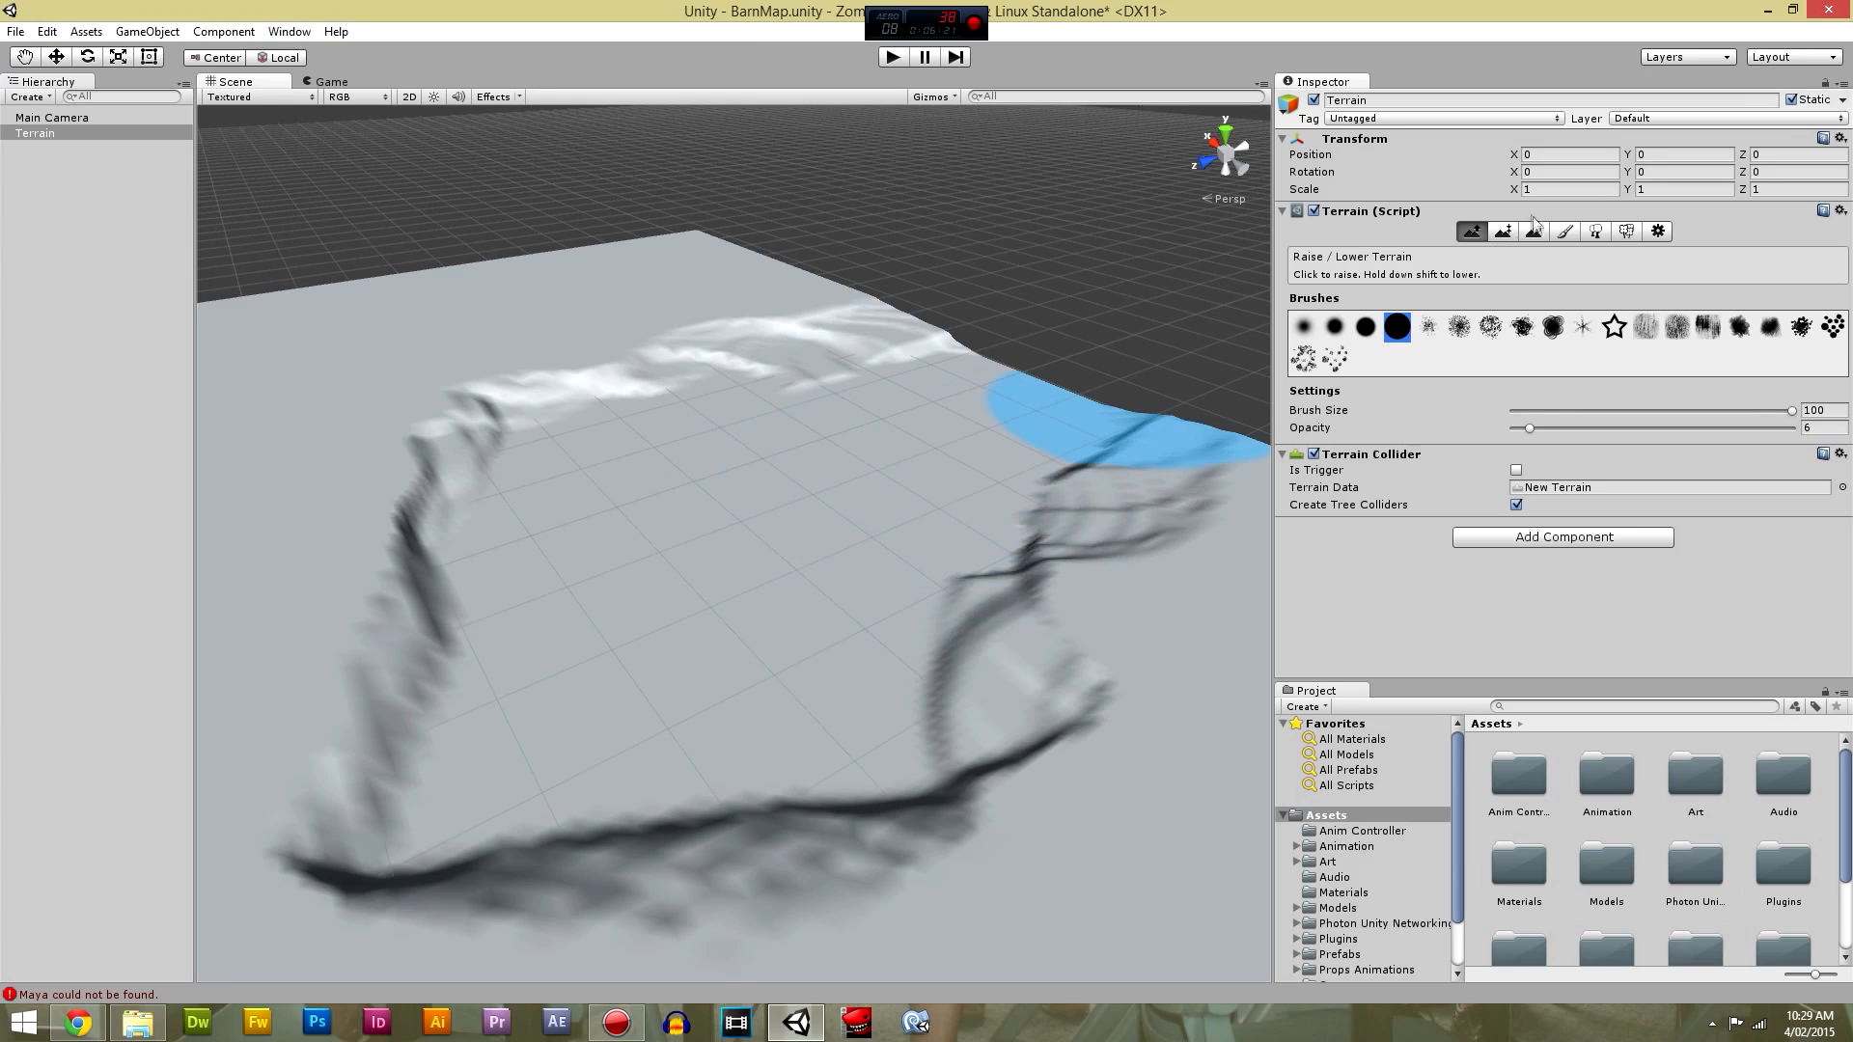
Soften the walls of the sunken area with Paint Height, using the soft round brush at size 56.
left_click(1533, 232)
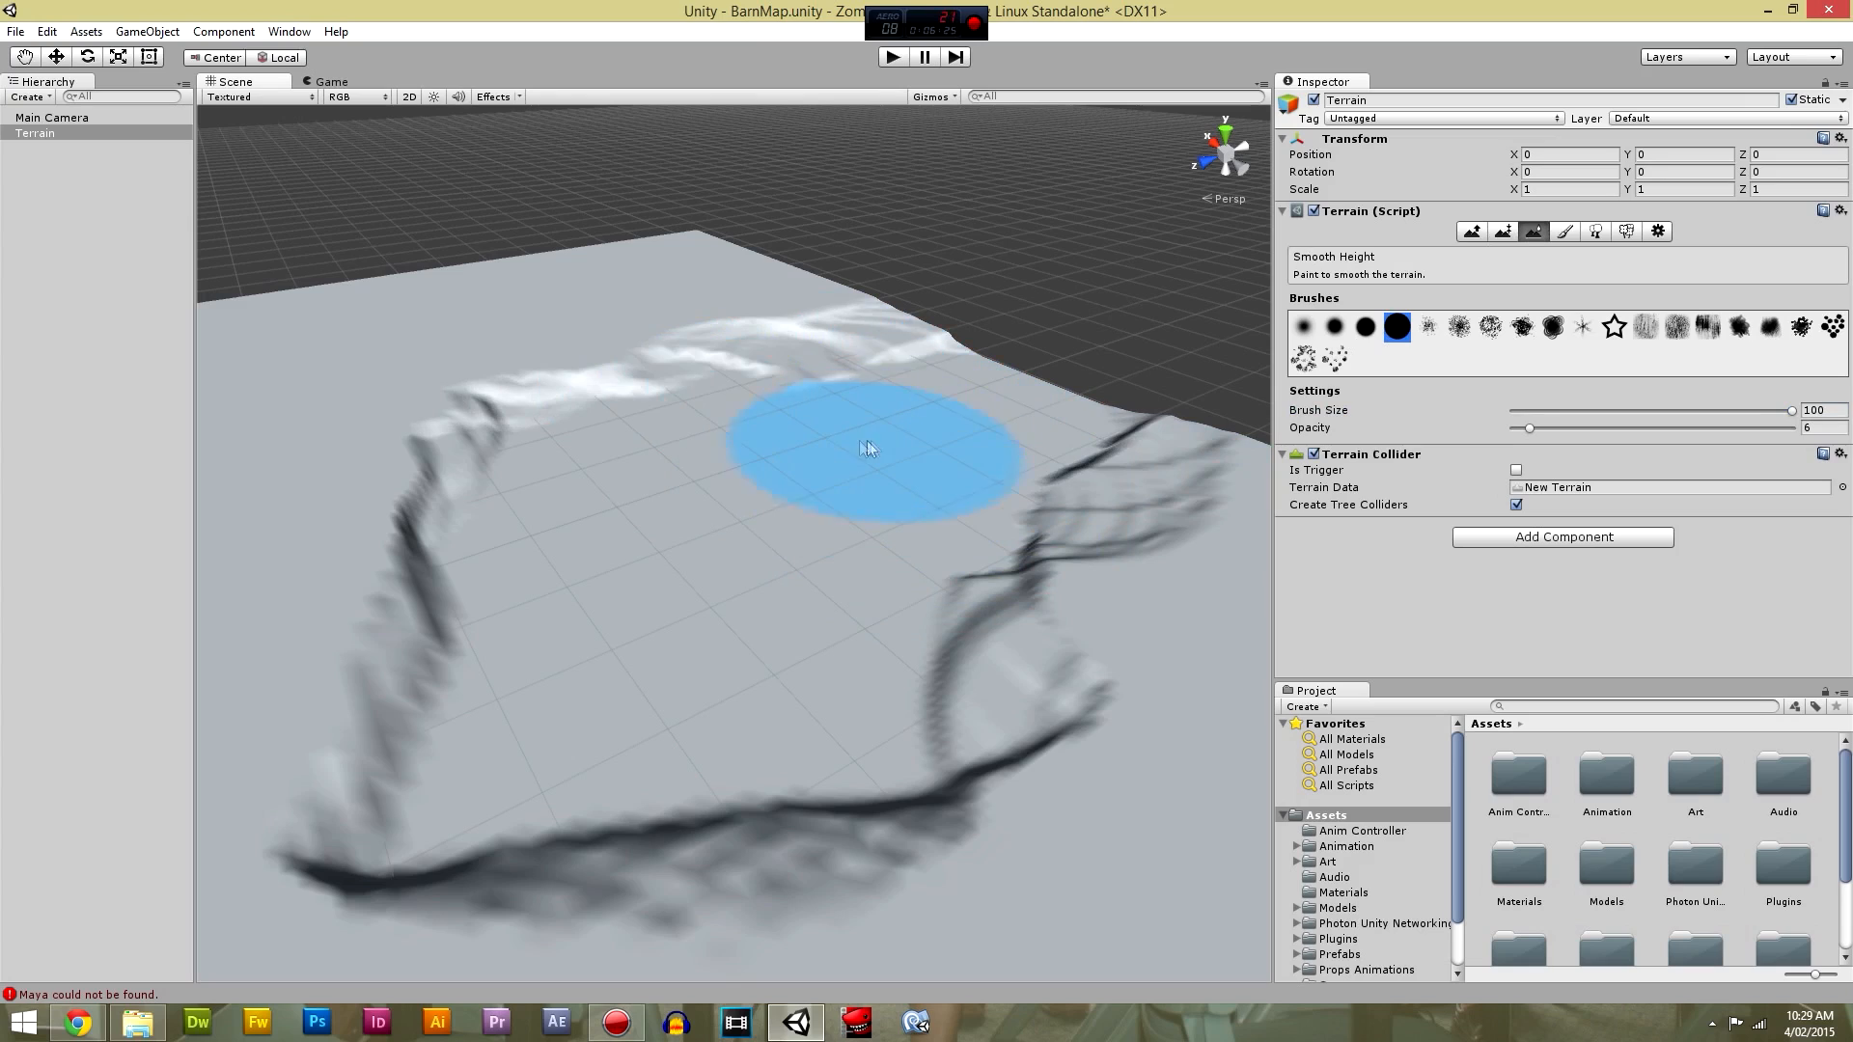
left_click(1472, 232)
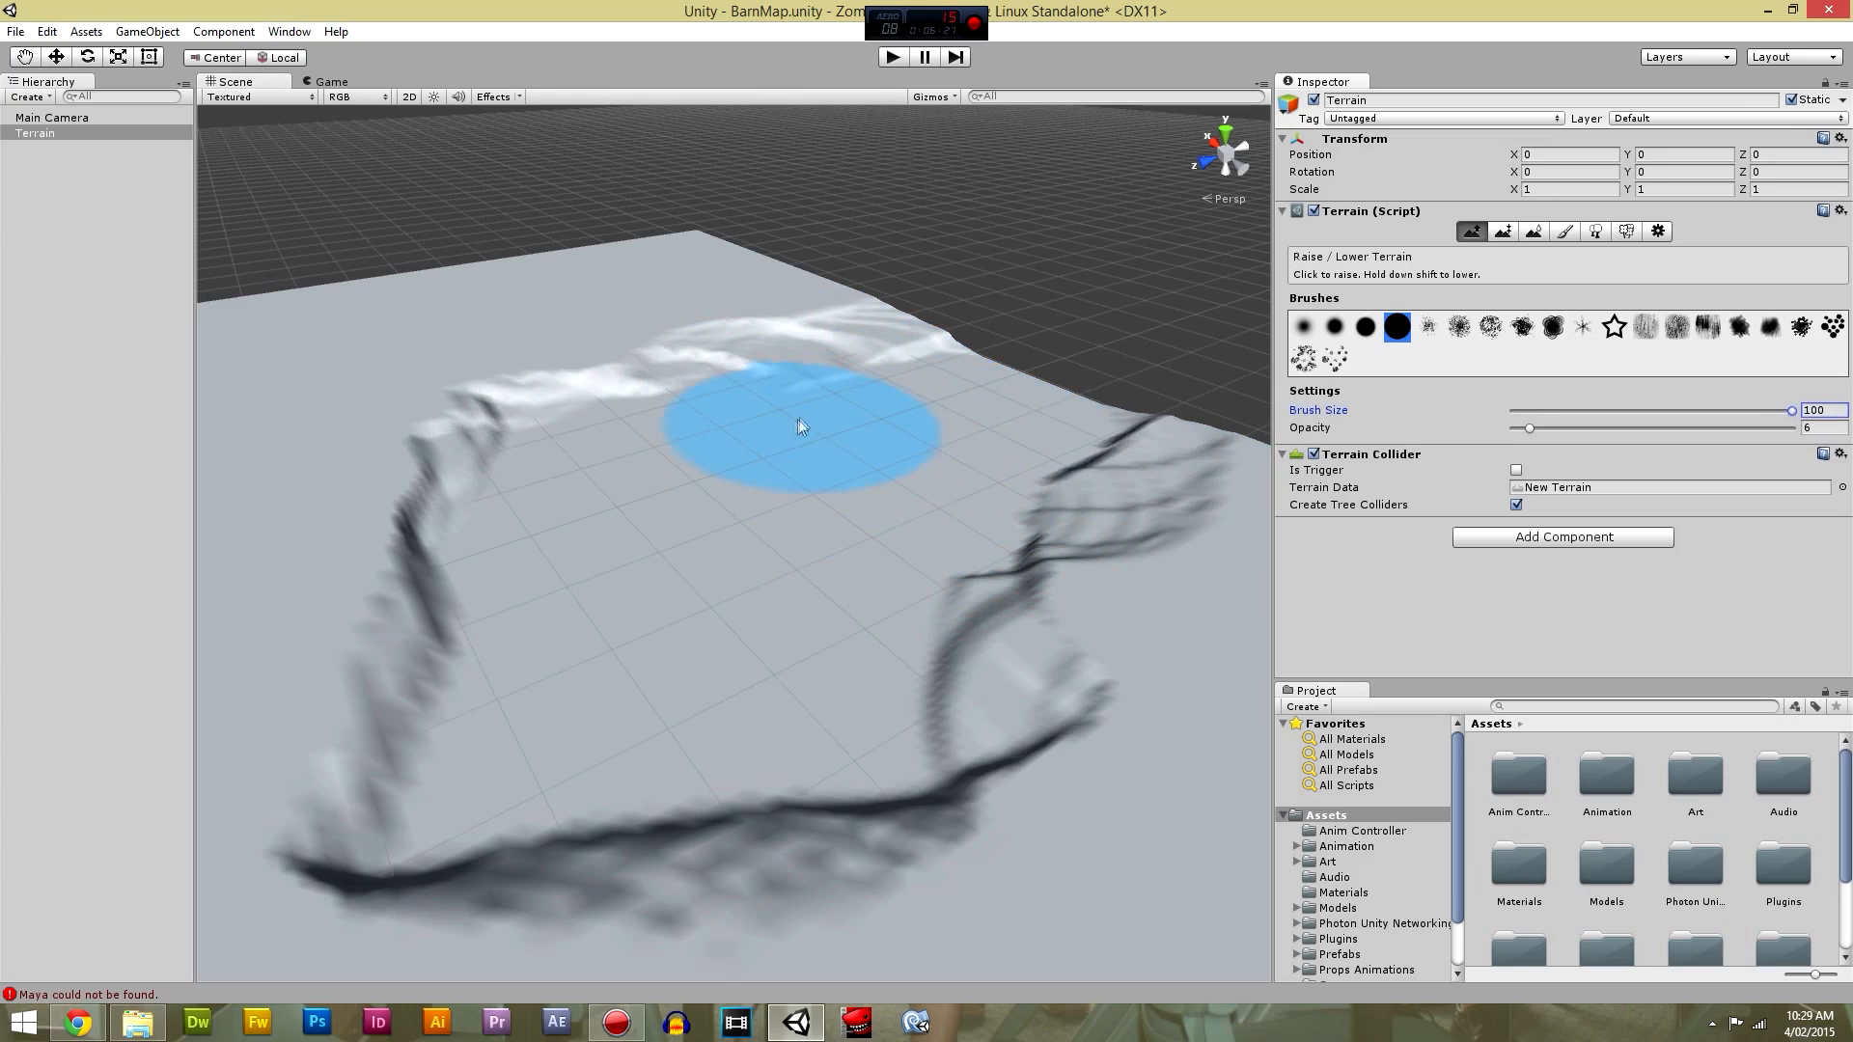
left_click(1506, 235)
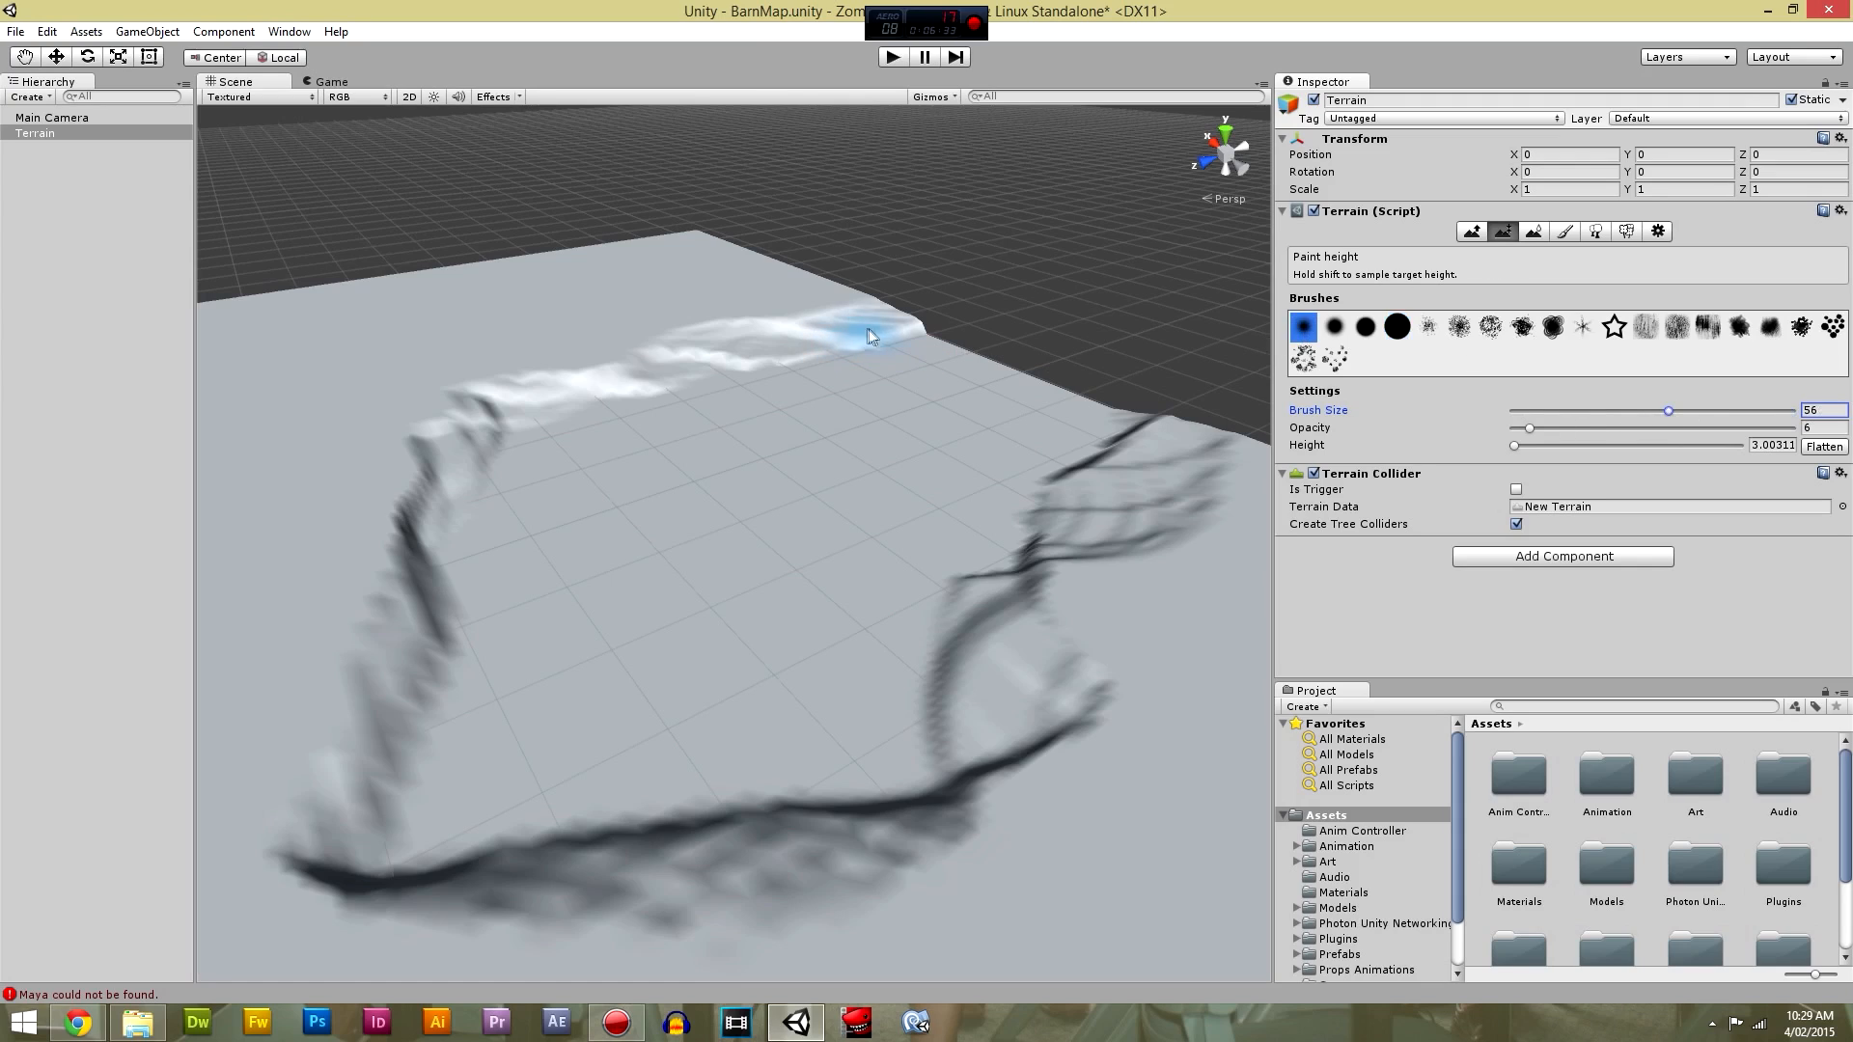
left_click_drag(848, 332, 756, 351)
mouse_move(907, 326)
left_mouse_down()
mouse_move(628, 386)
mouse_move(619, 418)
mouse_move(510, 409)
mouse_move(508, 481)
mouse_move(475, 494)
mouse_move(446, 469)
mouse_move(582, 517)
left_mouse_up()
mouse_move(490, 604)
left_mouse_down()
mouse_move(397, 826)
mouse_move(583, 807)
mouse_move(801, 834)
mouse_move(1016, 687)
mouse_move(987, 629)
mouse_move(996, 543)
mouse_move(1135, 500)
mouse_move(1097, 435)
mouse_move(1117, 414)
mouse_move(984, 570)
mouse_move(935, 688)
left_mouse_up()
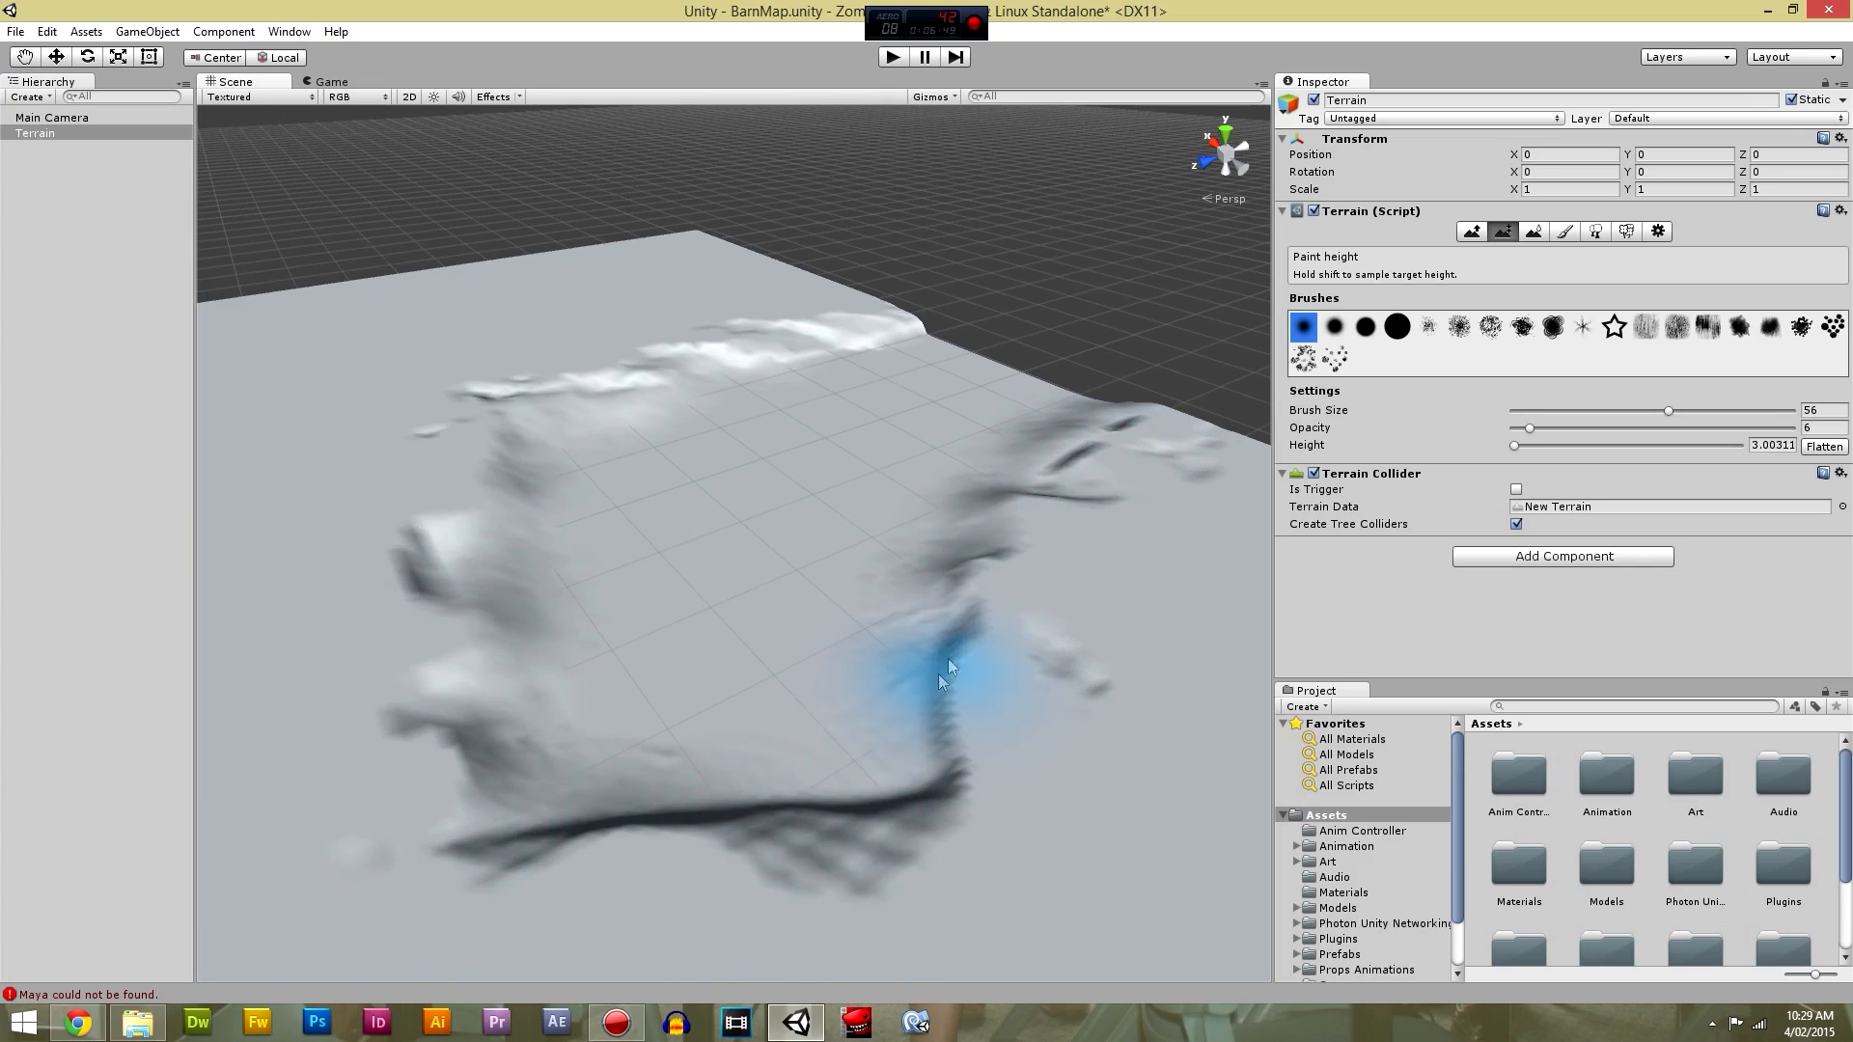
Set up the Smooth Height terrain tool with the largest solid round brush and a brush size of 100.
left_click(1534, 232)
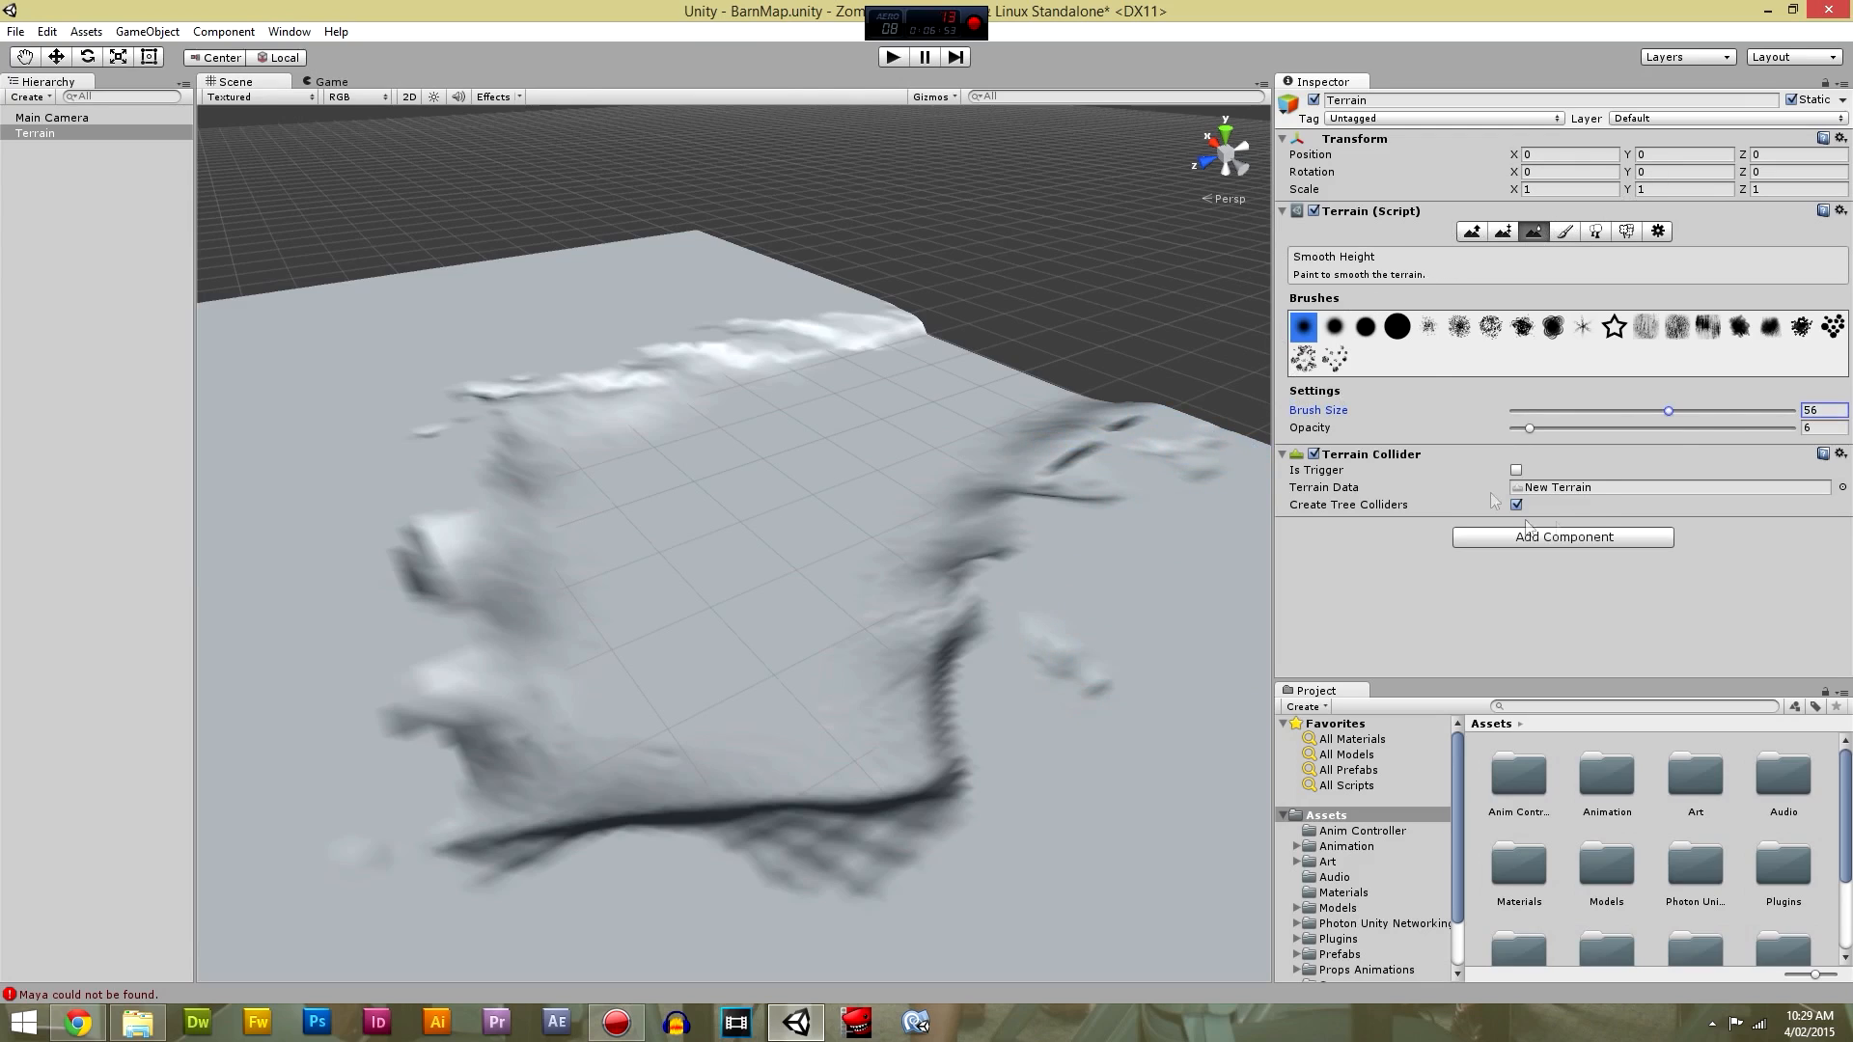
left_click_drag(1788, 415, 1797, 413)
left_click(1397, 328)
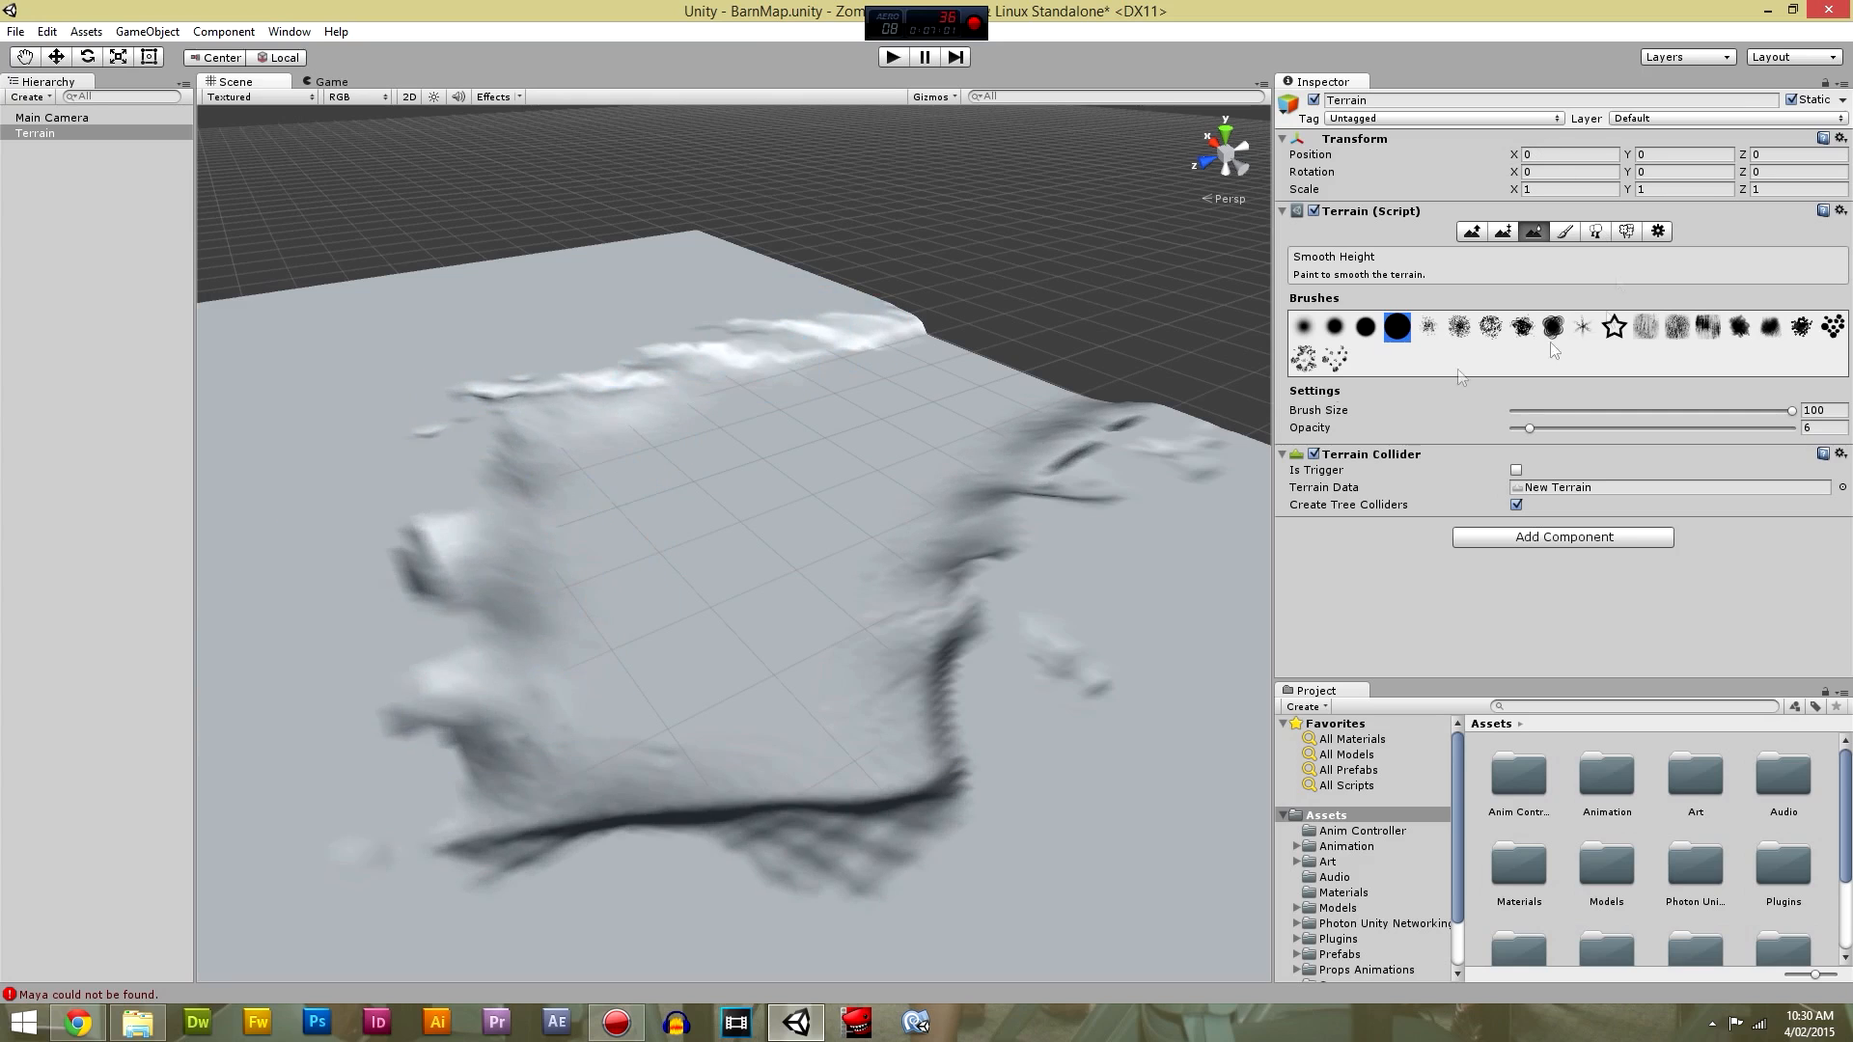
scroll(650, 488, "down", 3)
left_click_drag(820, 502, 679, 559, "alt")
middle_click_drag(678, 558, 314, 372)
mouse_move(314, 371)
left_mouse_down("alt")
mouse_move(650, 440)
mouse_move(509, 472)
mouse_move(955, 504)
mouse_move(481, 519)
mouse_move(1004, 647)
mouse_move(638, 668)
mouse_move(1006, 524)
mouse_move(828, 599)
mouse_move(815, 566)
left_mouse_up("alt")
scroll(1006, 524, "down", 3)
scroll(783, 583, "up", 3)
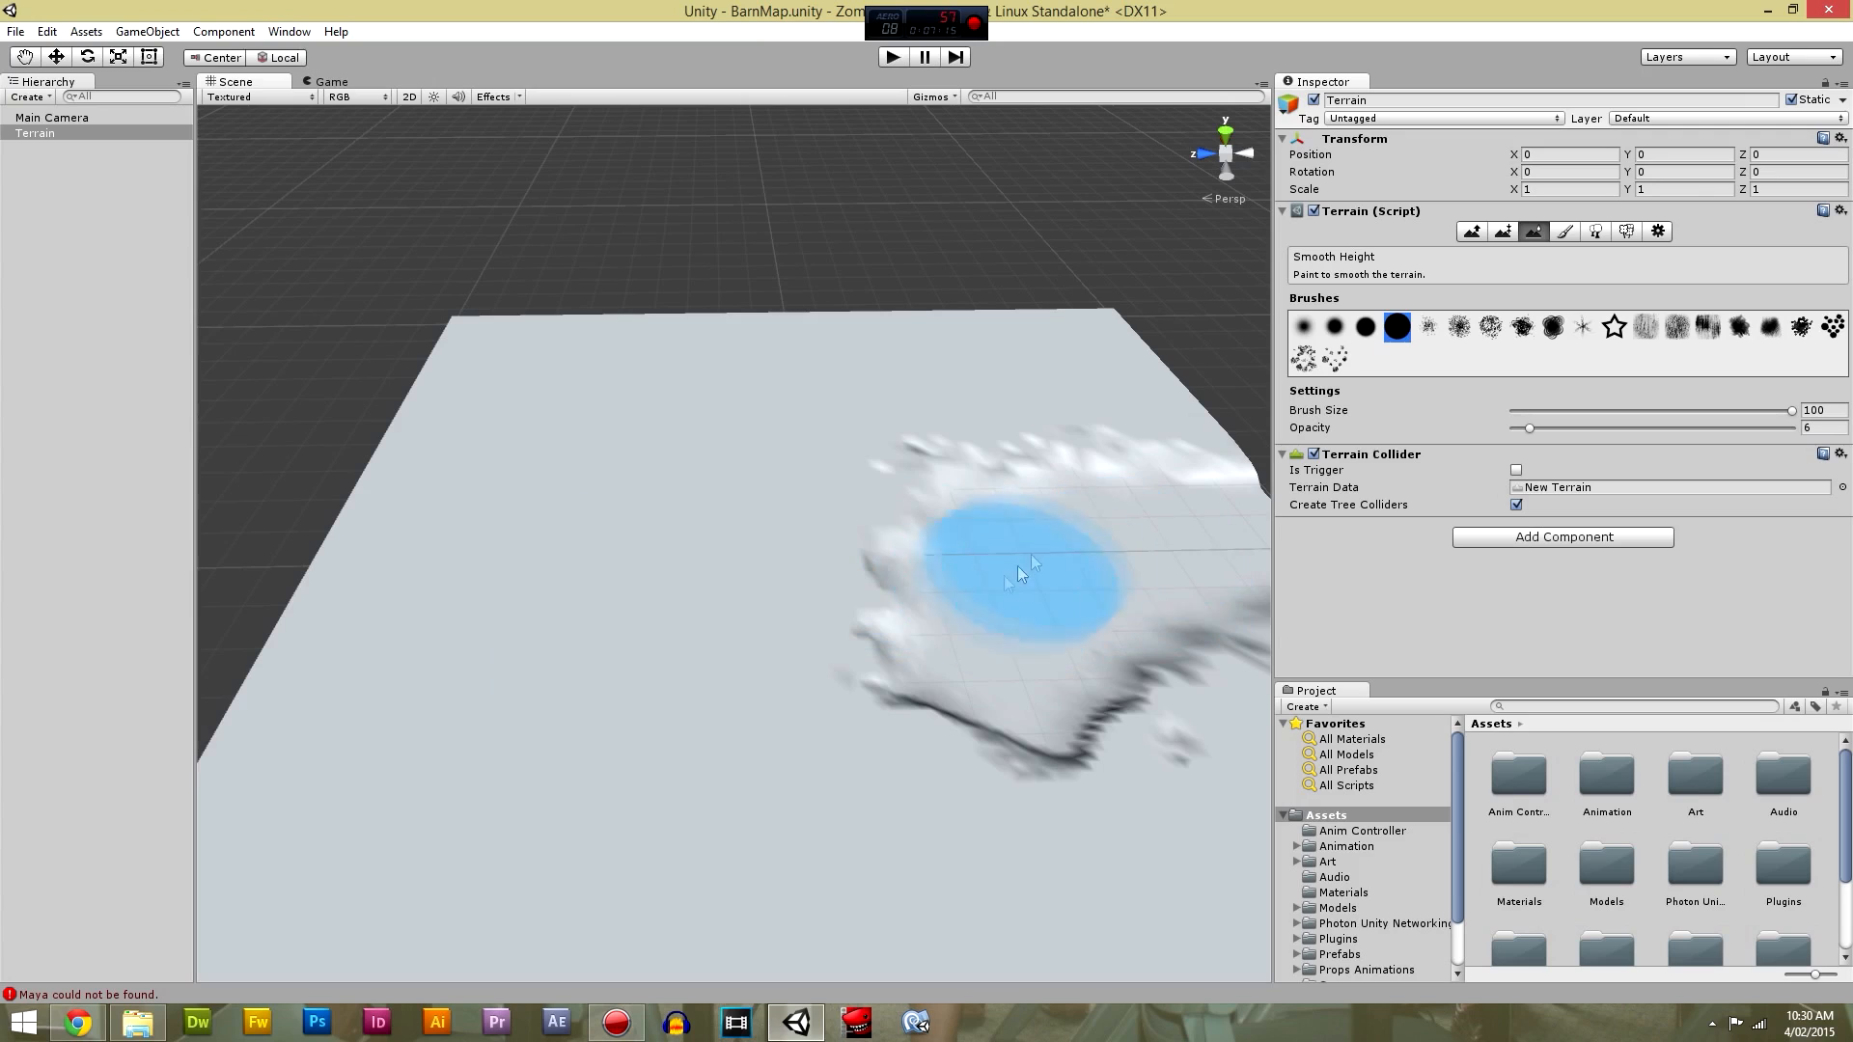
middle_click_drag(823, 554, 641, 597)
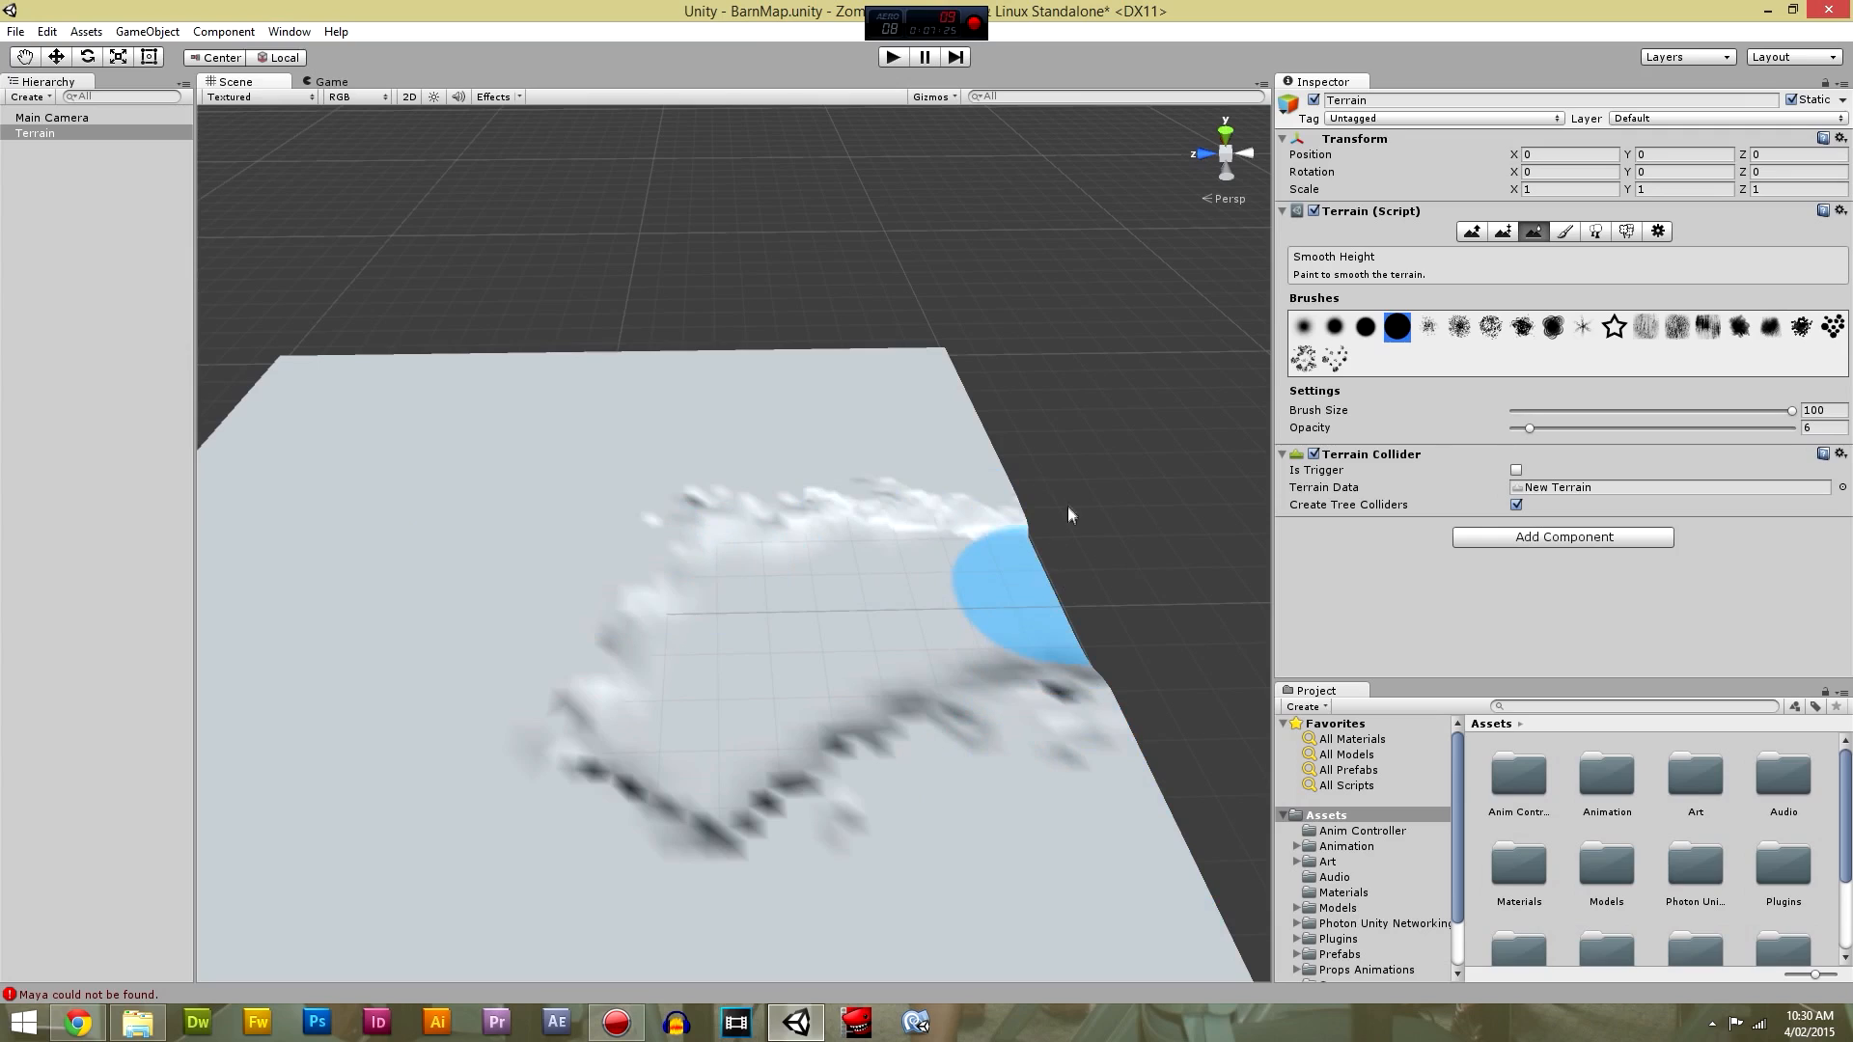
Raise a tall ridge across the open end of the sunken area along the terrain's edge, using Raise / Lower with the third round brush.
left_click(1472, 231)
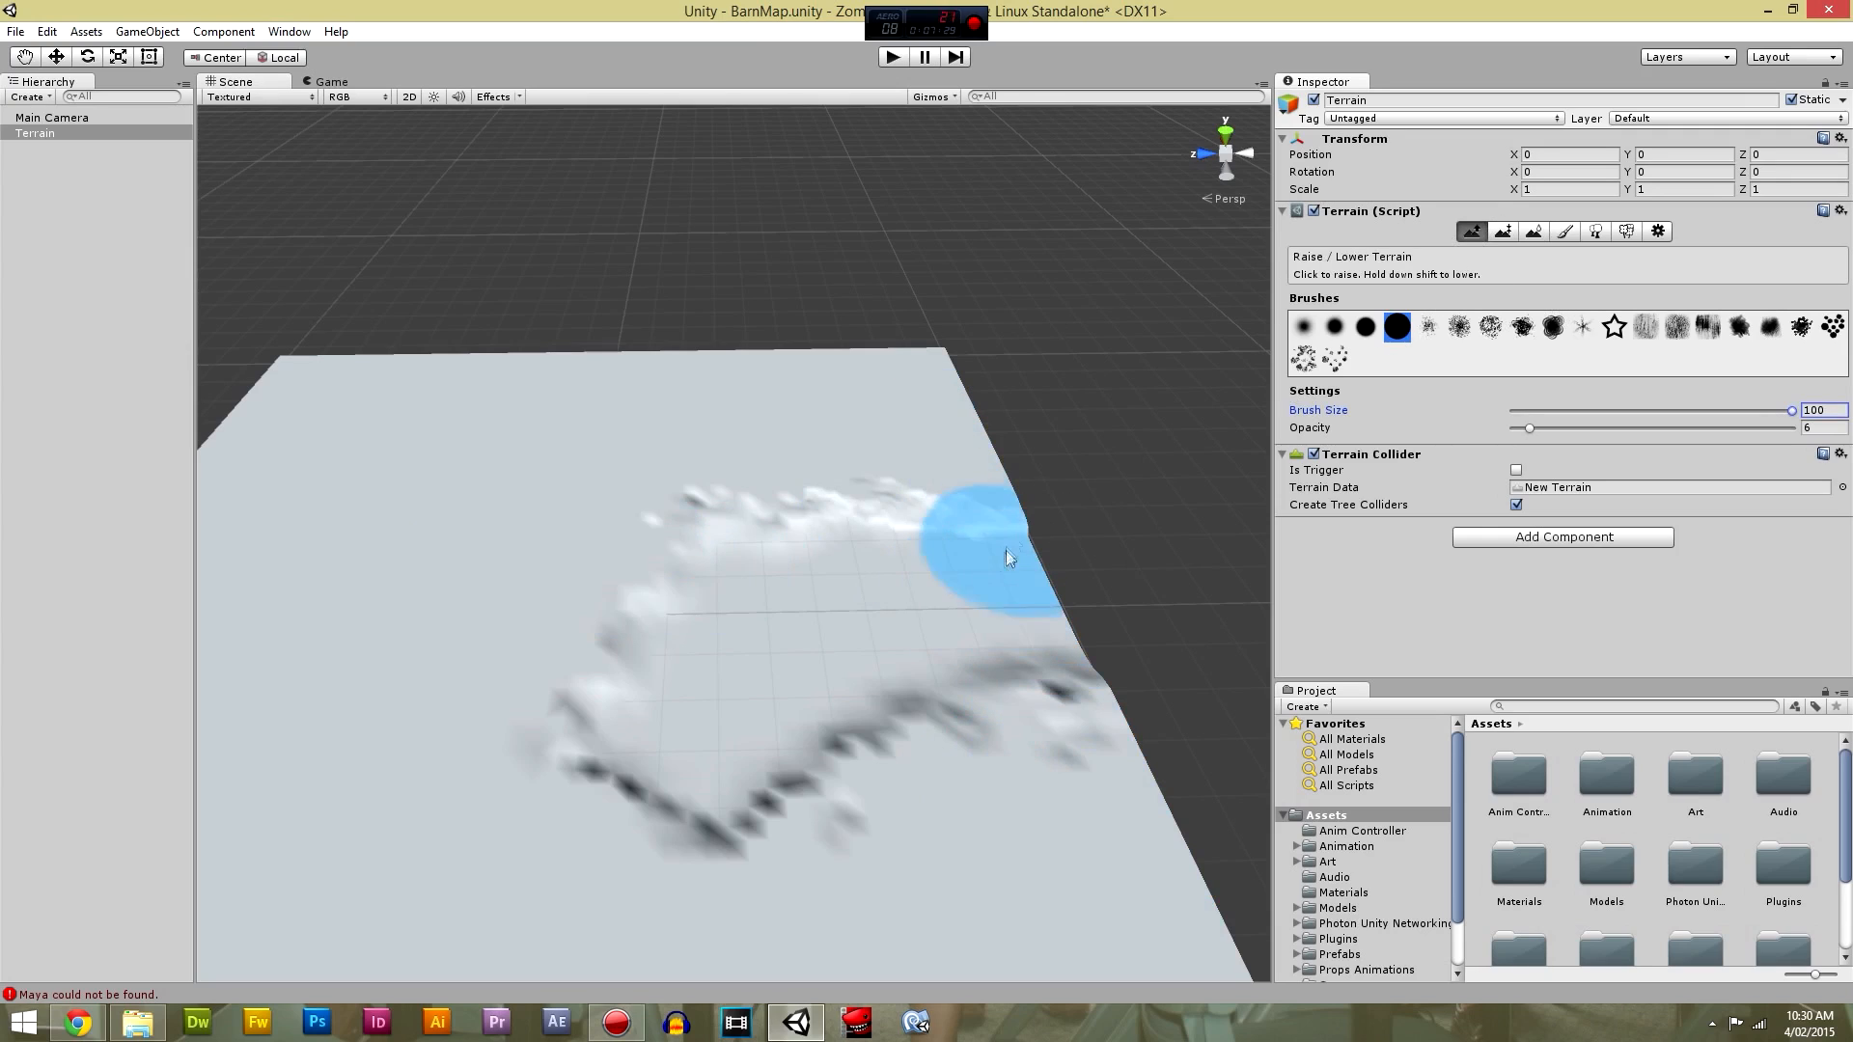
left_click(1334, 326)
left_click(1364, 326)
mouse_move(975, 483)
left_mouse_down()
mouse_move(994, 507)
mouse_move(1010, 487)
mouse_move(1064, 591)
mouse_move(1133, 817)
mouse_move(1068, 630)
mouse_move(1083, 624)
mouse_move(1038, 601)
mouse_move(1050, 427)
mouse_move(990, 628)
mouse_move(1001, 599)
left_mouse_up()
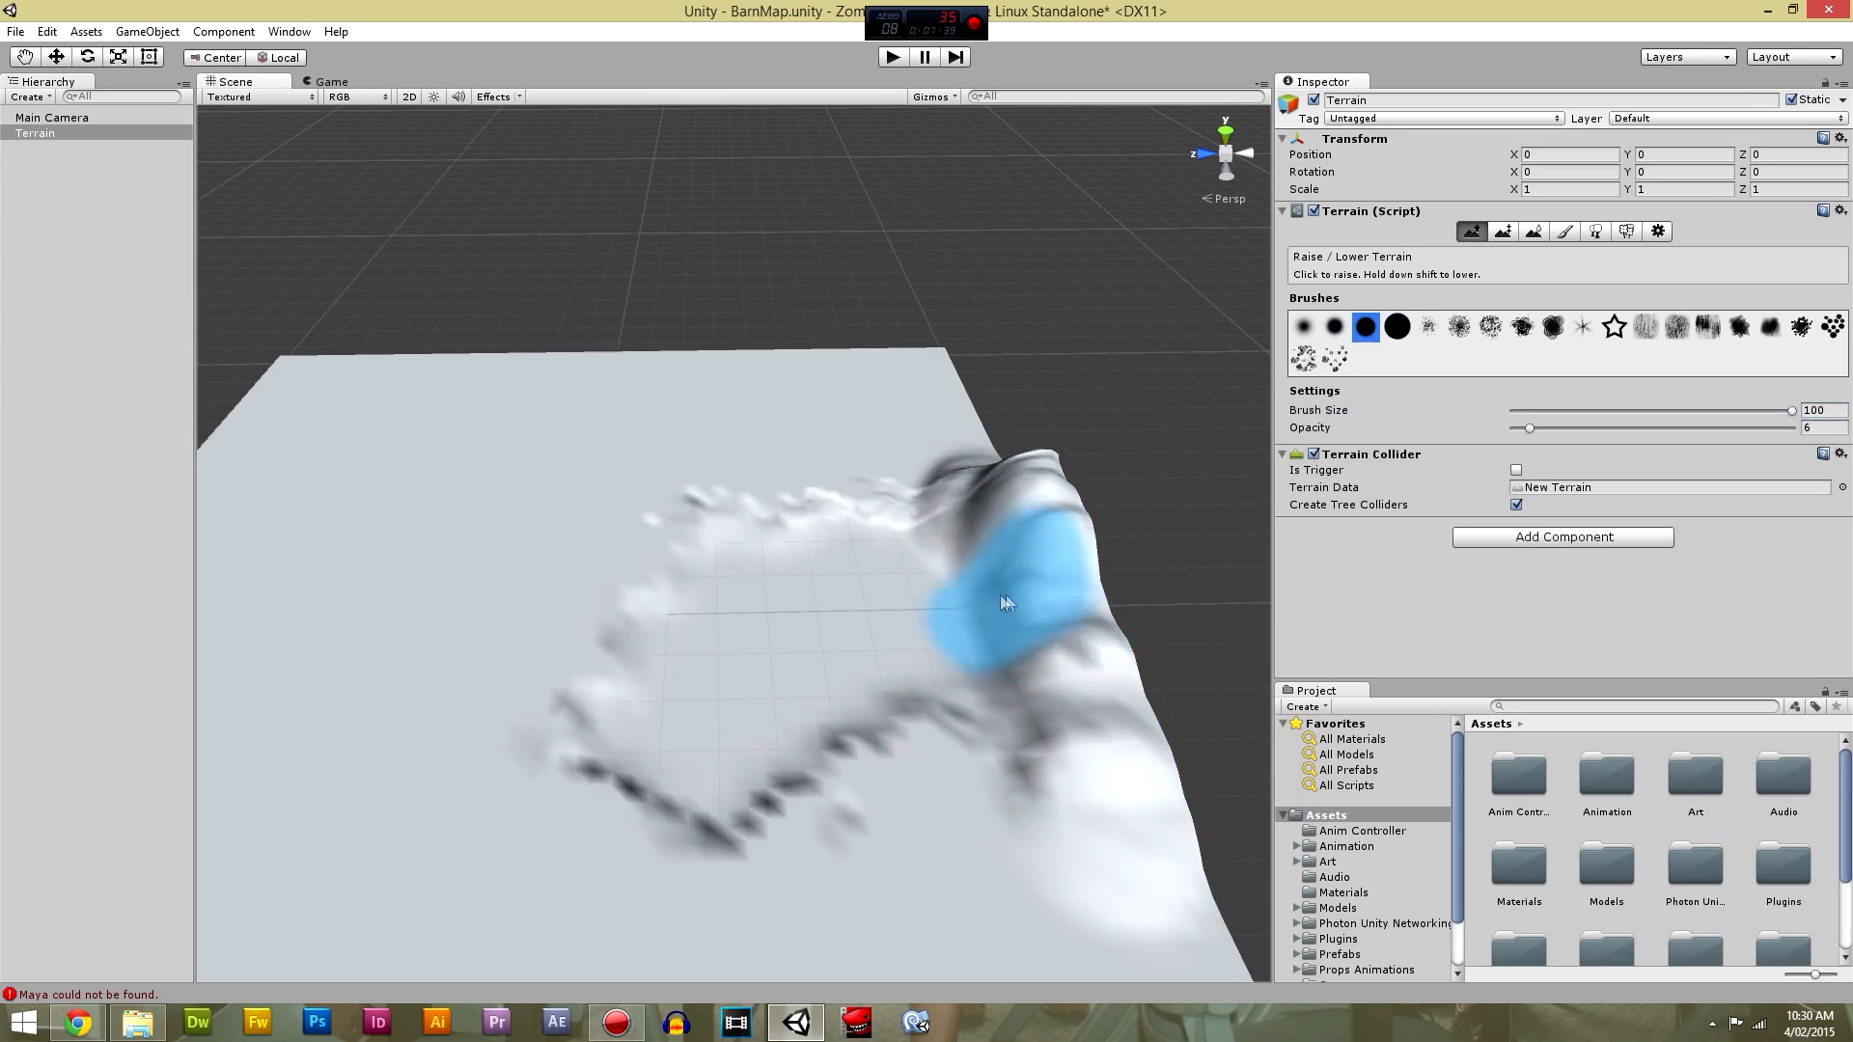
Raise ridges along both long sides of the sunken area and blend them into the ridge at the terrain's edge.
scroll(1001, 601, "down", 5)
middle_click_drag(992, 604, 927, 600)
scroll(896, 564, "up", 3)
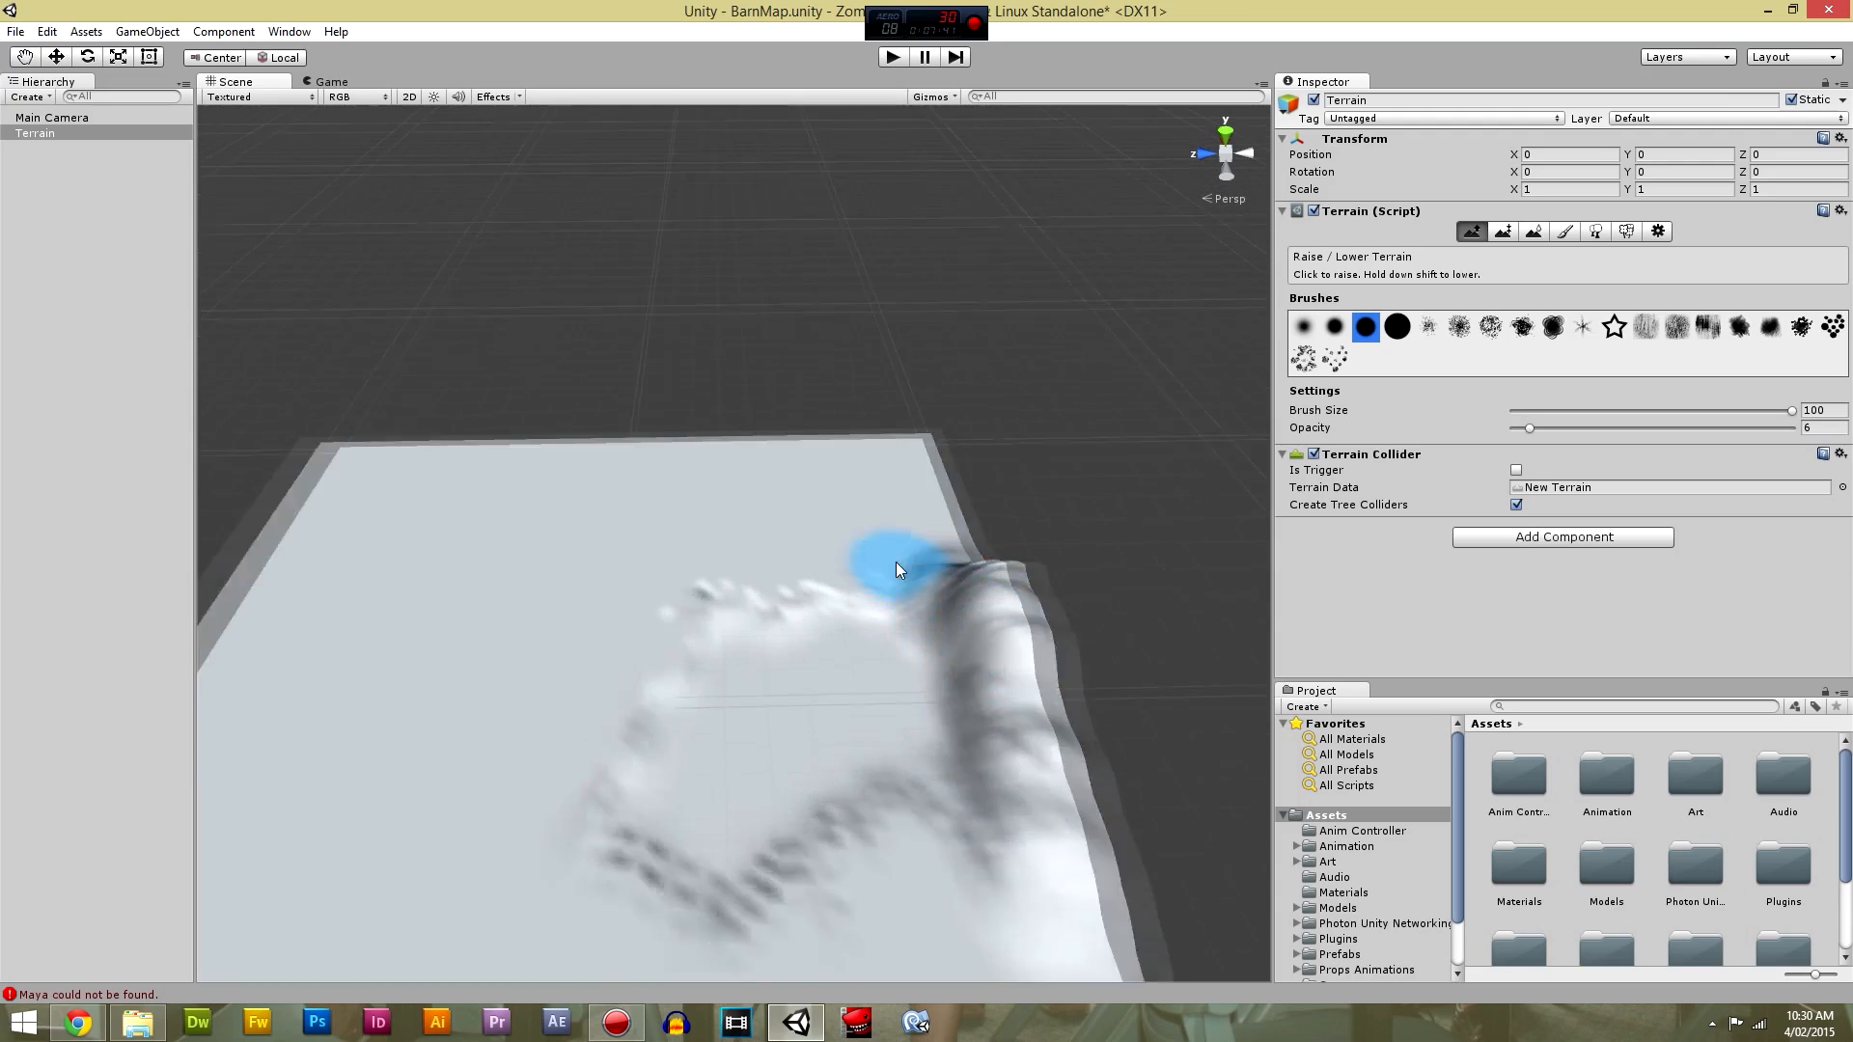
scroll(896, 570, "up", 2)
mouse_move(842, 562)
left_mouse_down()
mouse_move(1004, 542)
mouse_move(687, 521)
mouse_move(701, 633)
mouse_move(687, 609)
mouse_move(908, 546)
mouse_move(915, 615)
mouse_move(730, 646)
left_mouse_up()
scroll(843, 704, "down", 2)
middle_click_drag(846, 706, 875, 616)
mouse_move(1072, 709)
left_mouse_down()
mouse_move(914, 737)
mouse_move(1009, 778)
mouse_move(842, 852)
mouse_move(950, 823)
left_mouse_up()
scroll(949, 787, "down", 3)
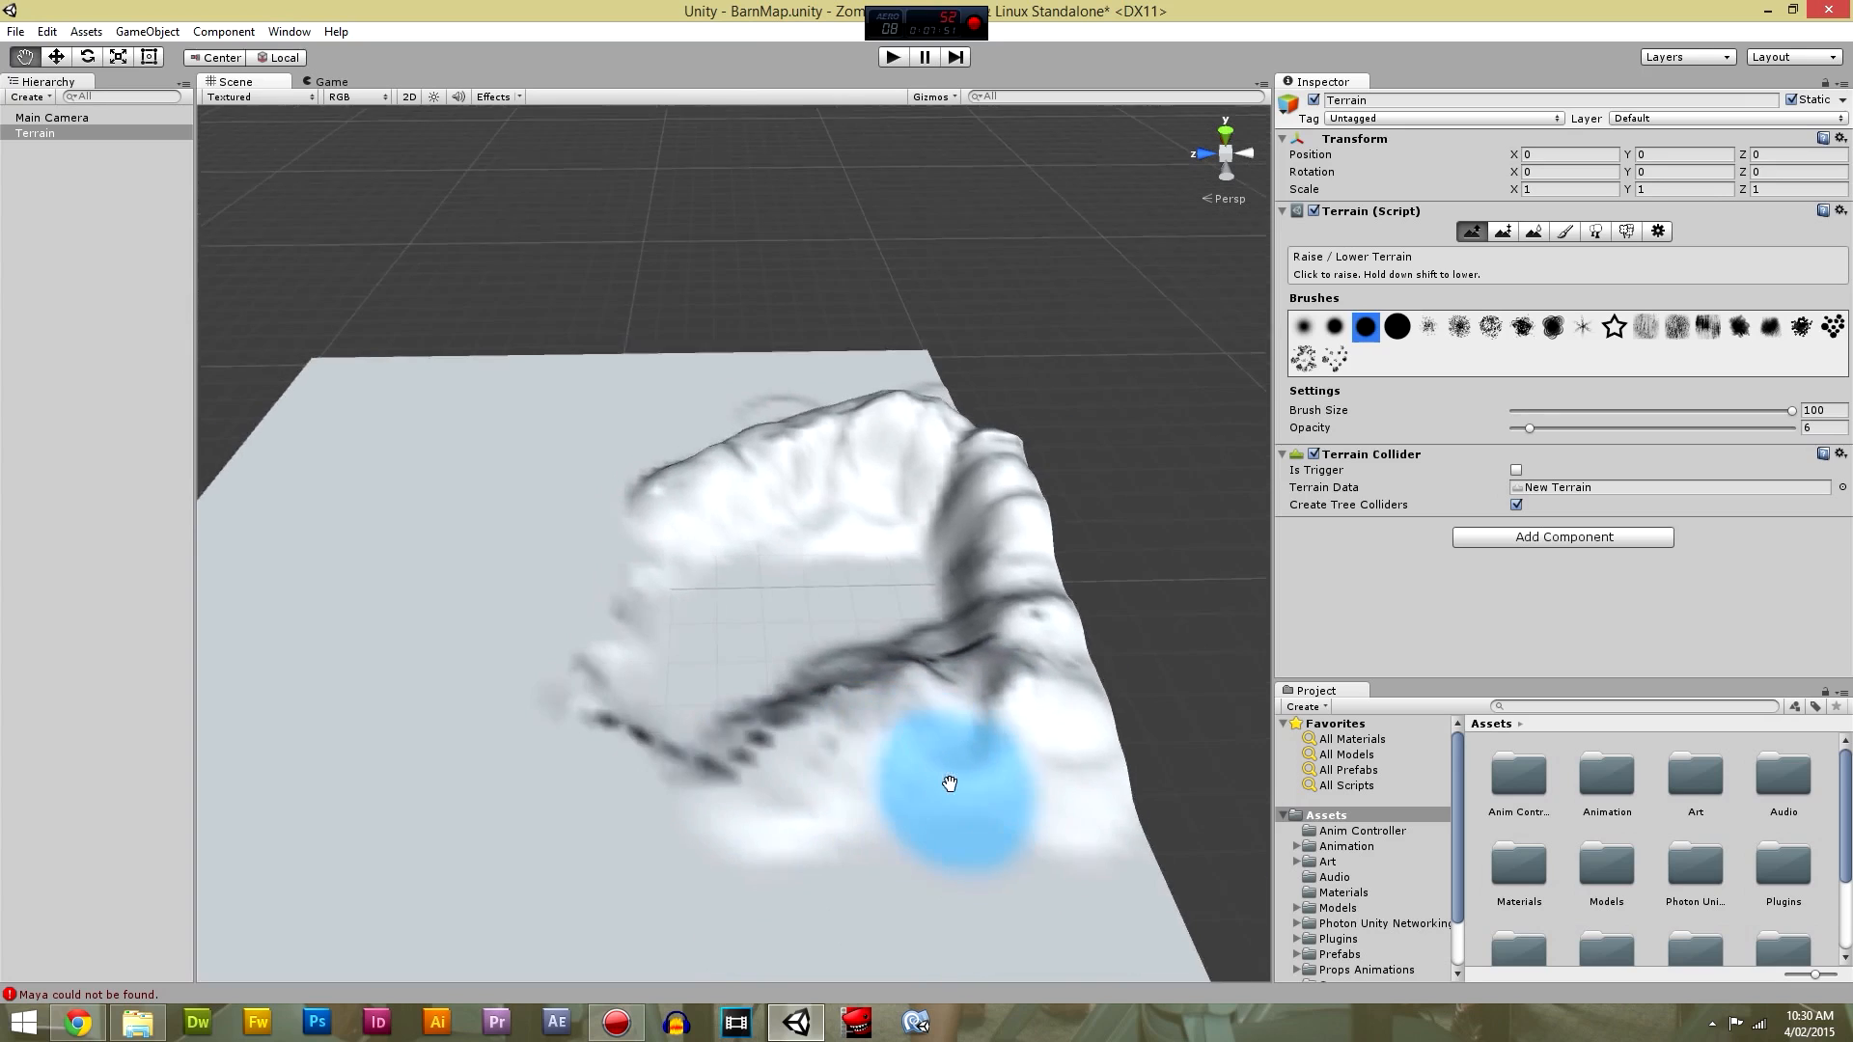
middle_click_drag(950, 785, 1043, 692)
mouse_move(1159, 579)
left_mouse_down()
mouse_move(1096, 530)
mouse_move(1200, 465)
mouse_move(1110, 329)
mouse_move(1164, 536)
mouse_move(1100, 588)
left_mouse_up()
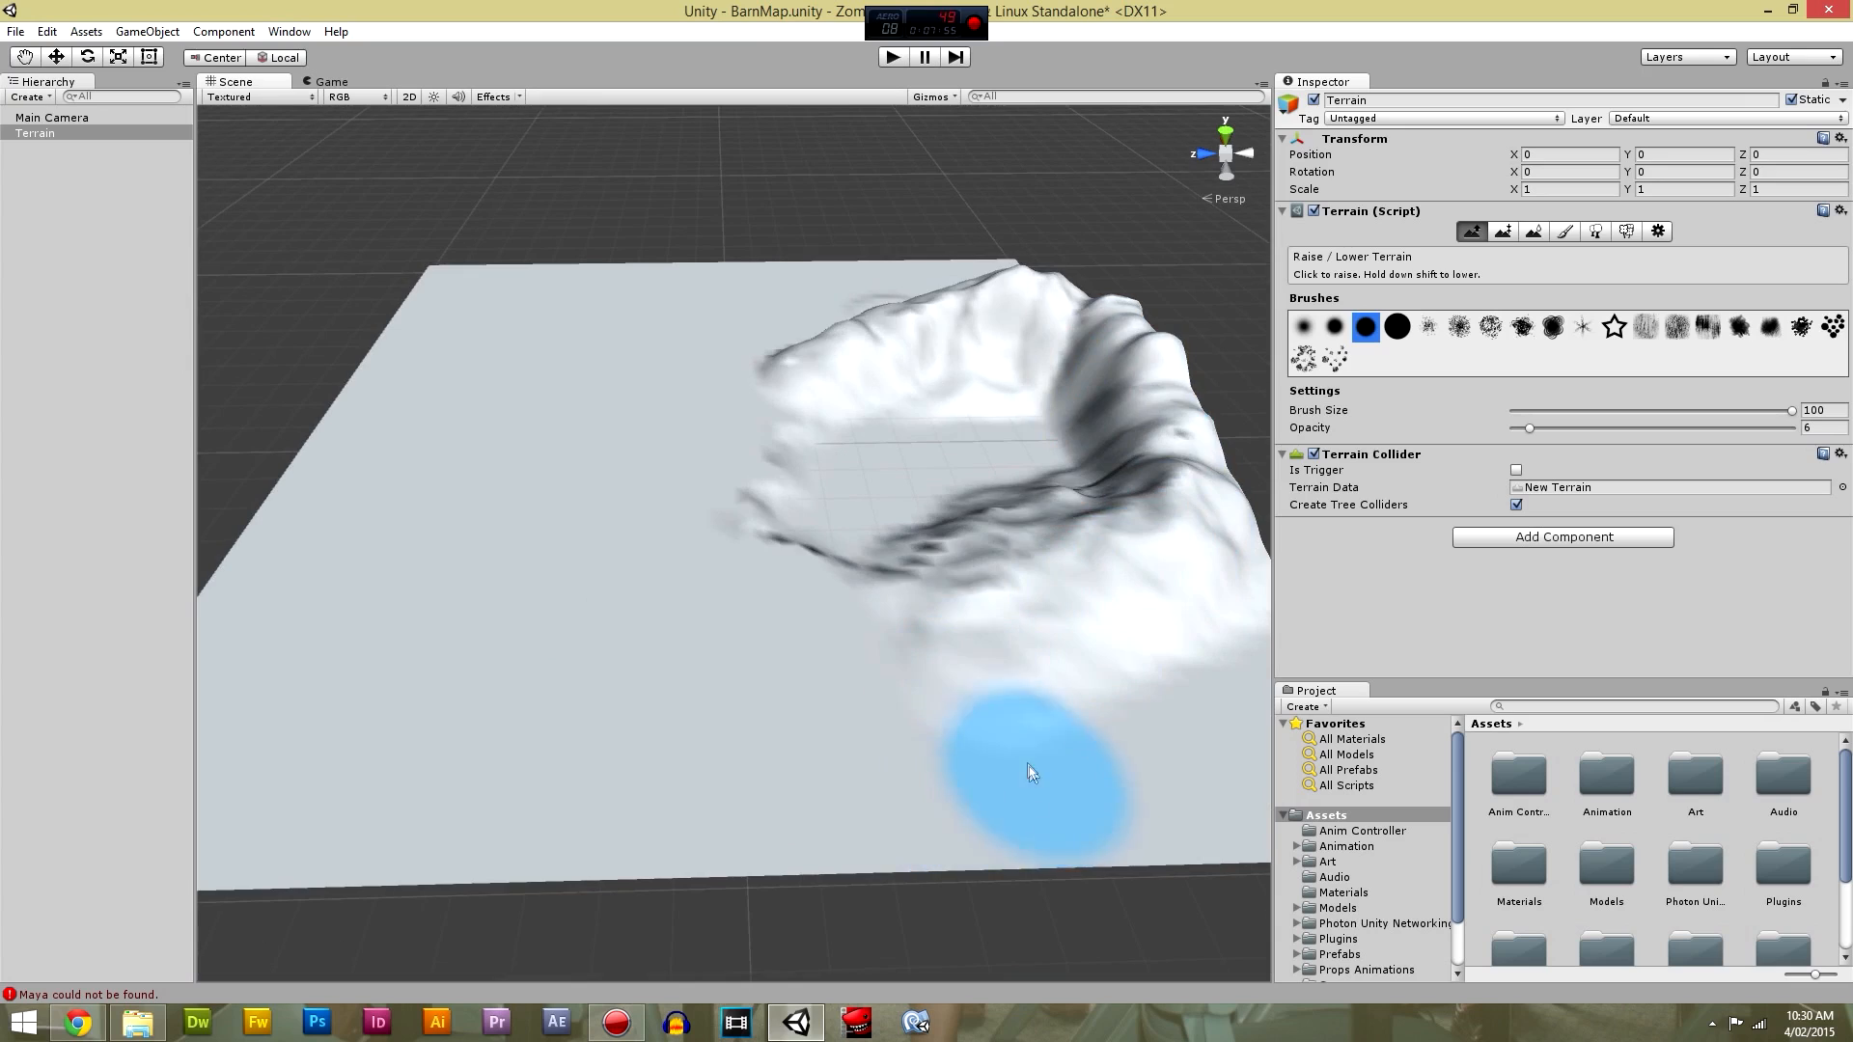
Try raising a ridge with the third round brush from the mounds across the flat ground, and undo it.
scroll(1030, 784, "down", 3)
scroll(641, 701, "down", 1)
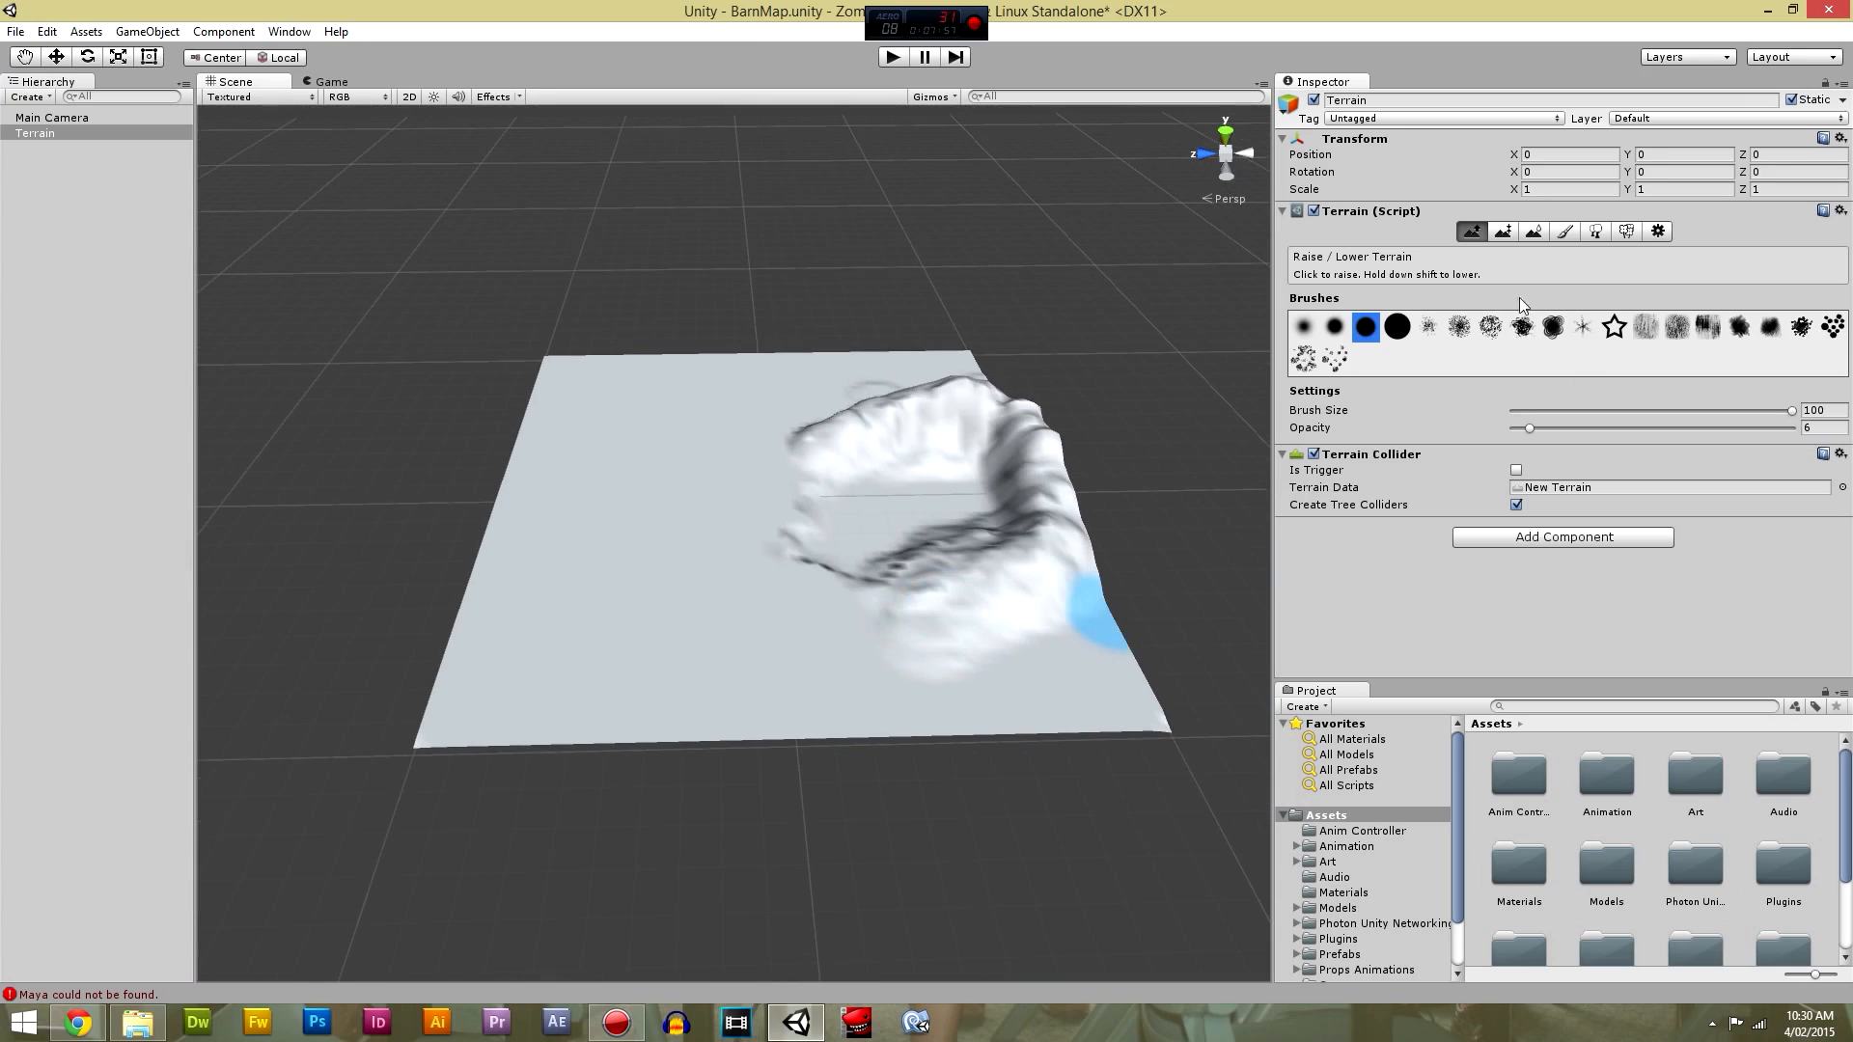
mouse_move(911, 620)
left_mouse_down()
mouse_move(753, 674)
mouse_move(585, 666)
mouse_move(848, 641)
mouse_move(538, 662)
left_mouse_up()
scroll(789, 658, "up", 2)
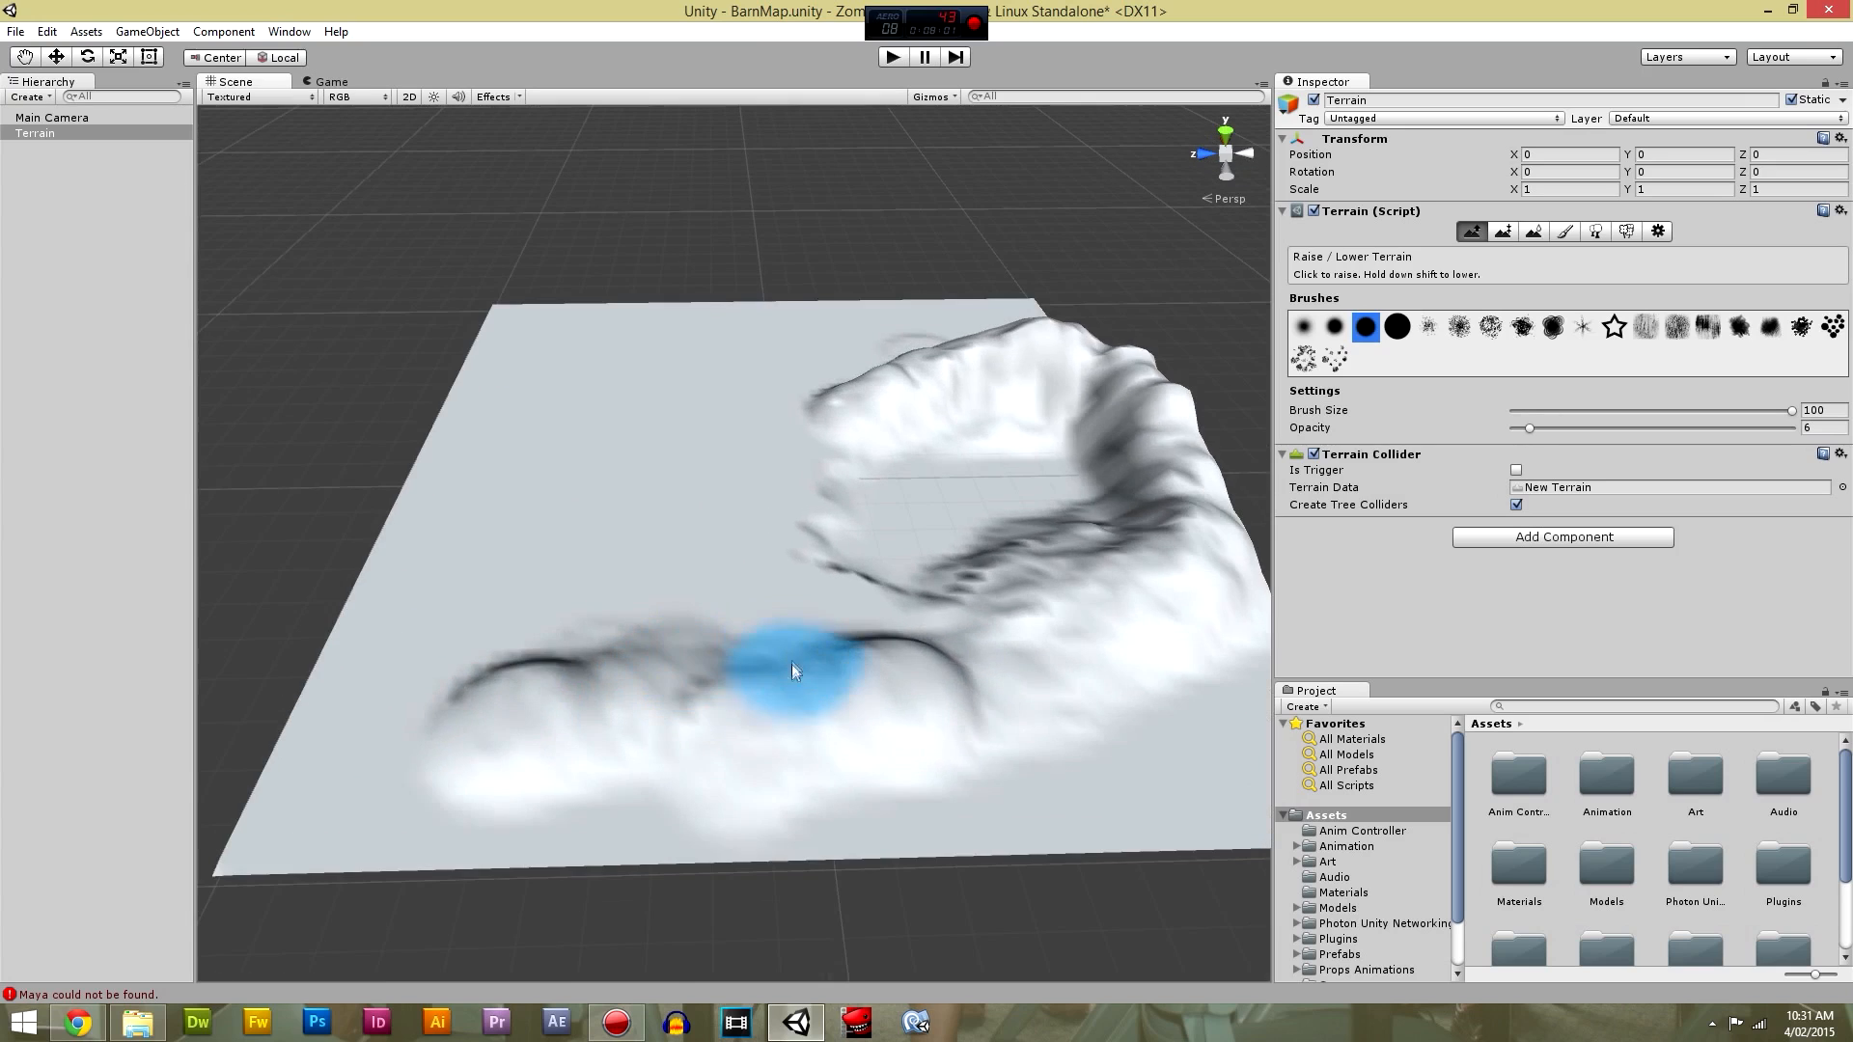
left_click_drag(790, 658, 961, 704, "alt")
scroll(979, 620, "up", 3)
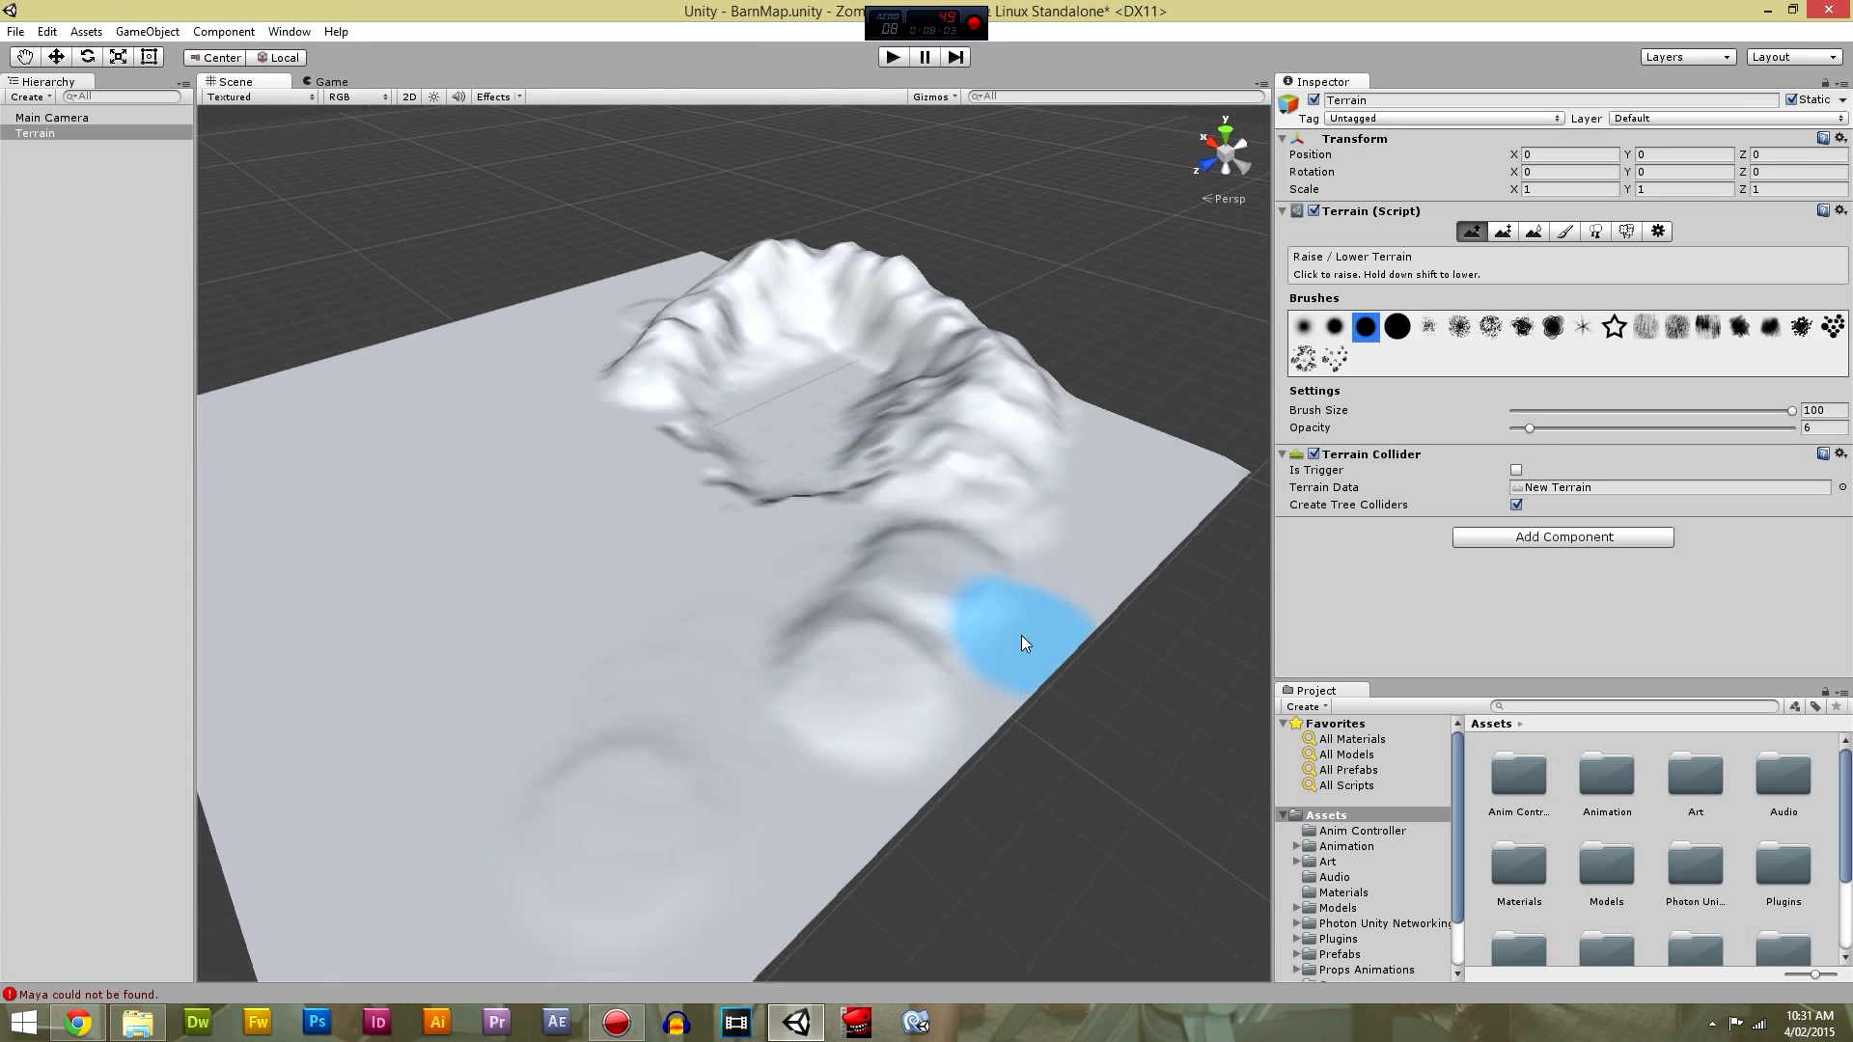
key("ctrl+z")
Try raising the same ridge with each of the two softest round brushes, undoing the strokes.
left_click(1337, 330)
left_click(1304, 327)
mouse_move(757, 602)
left_mouse_down()
mouse_move(894, 530)
mouse_move(878, 567)
mouse_move(1033, 657)
left_mouse_up()
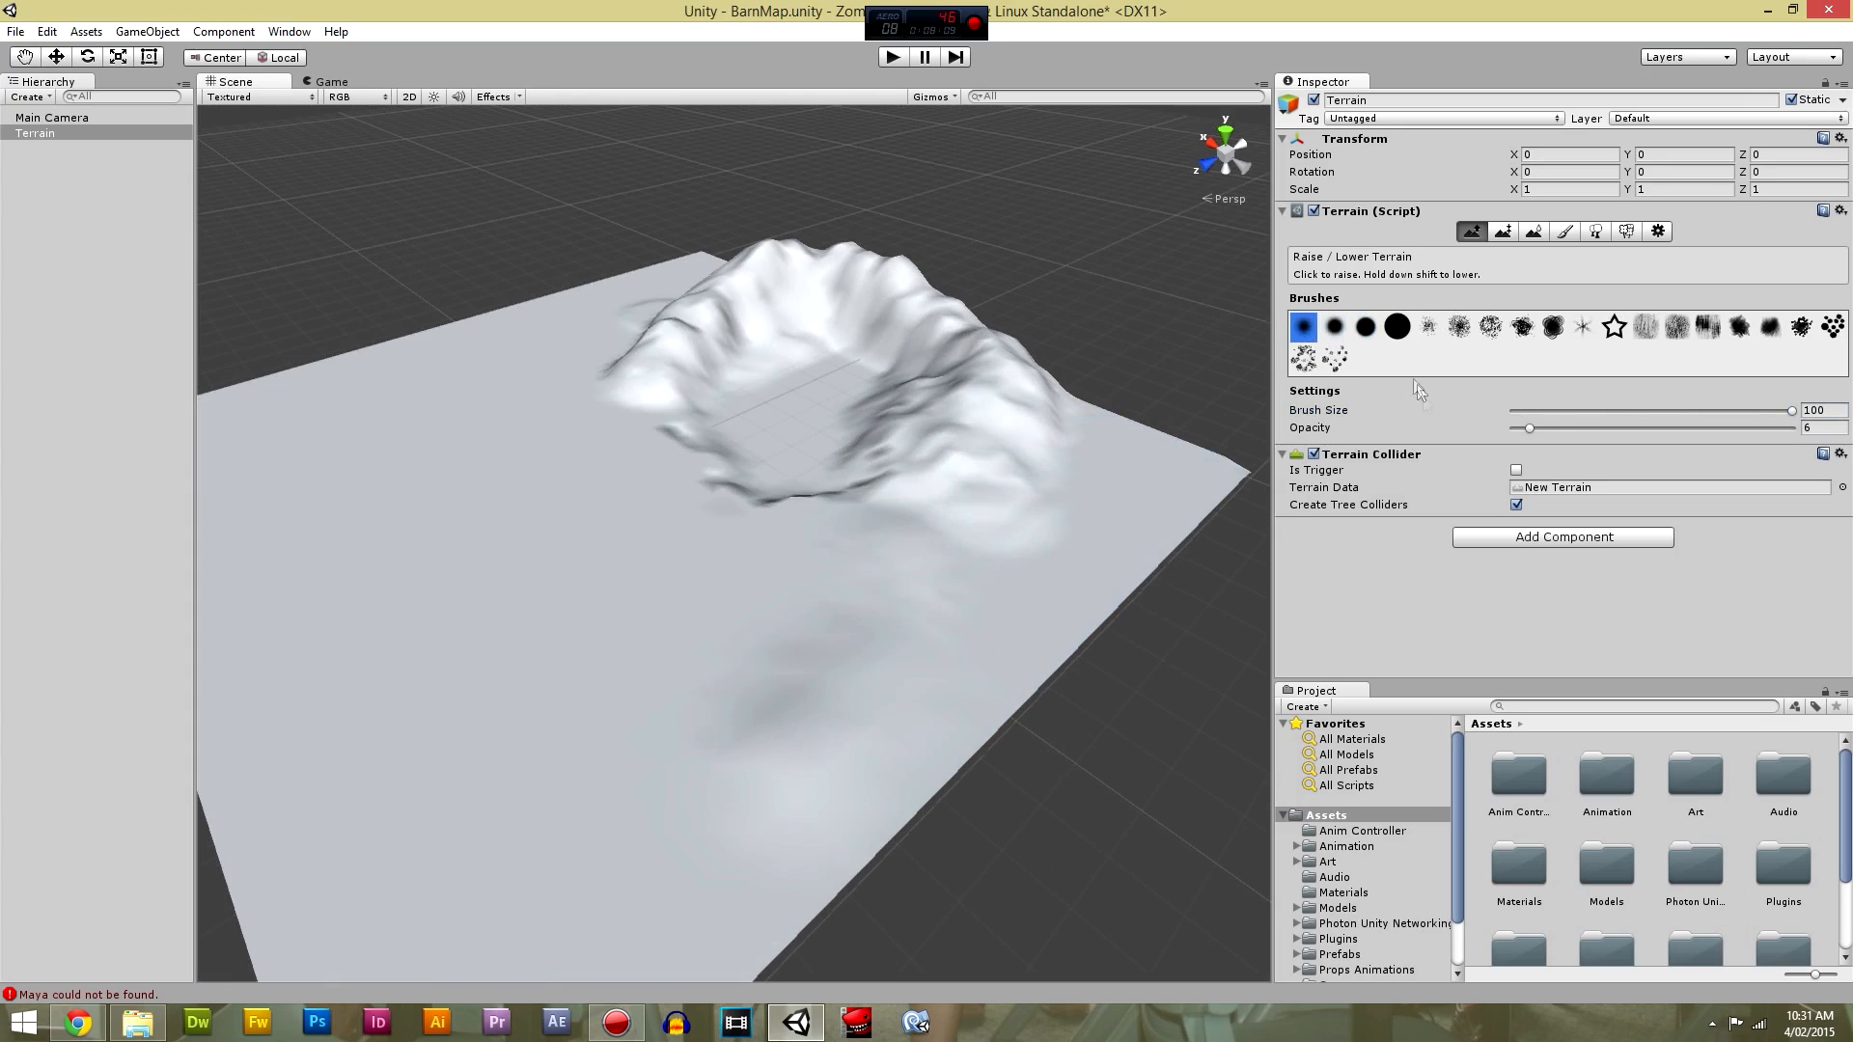
key("ctrl+z")
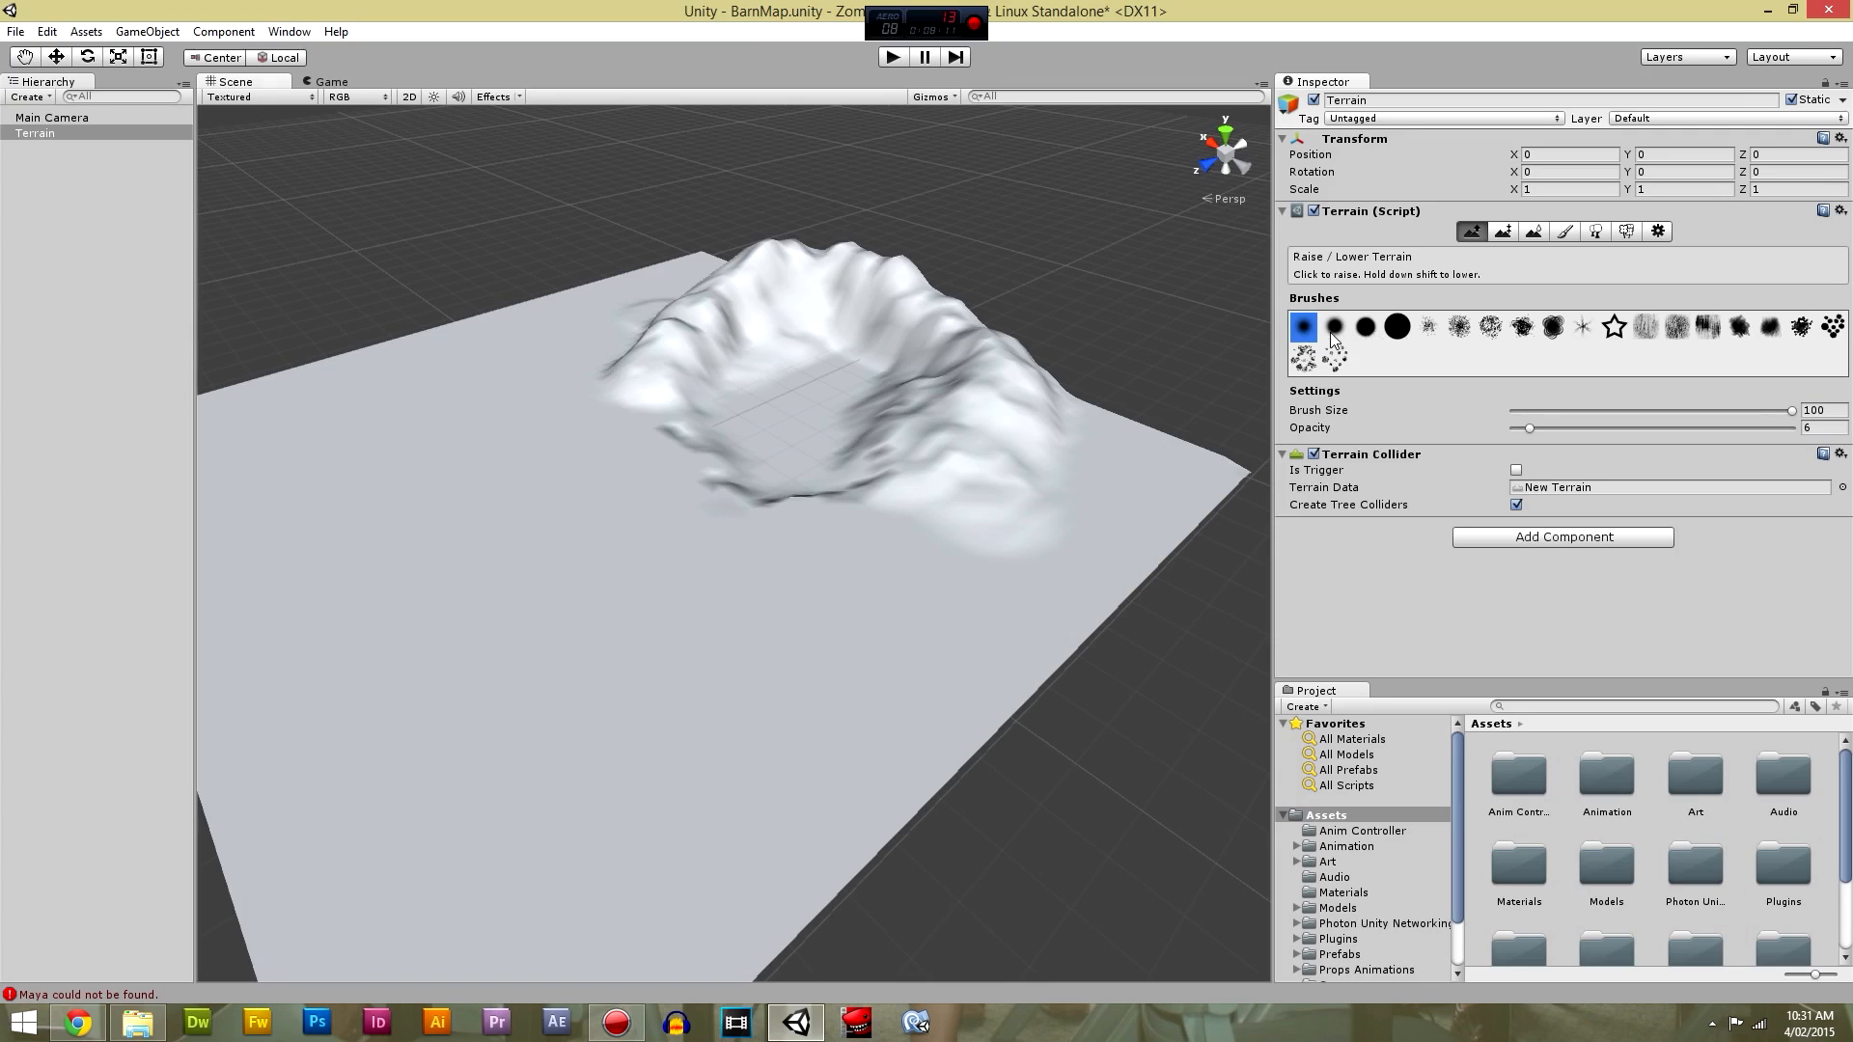
left_click(1333, 328)
mouse_move(878, 545)
left_mouse_down()
mouse_move(745, 785)
mouse_move(578, 915)
mouse_move(876, 596)
mouse_move(675, 868)
mouse_move(910, 744)
left_mouse_up()
key("ctrl+z")
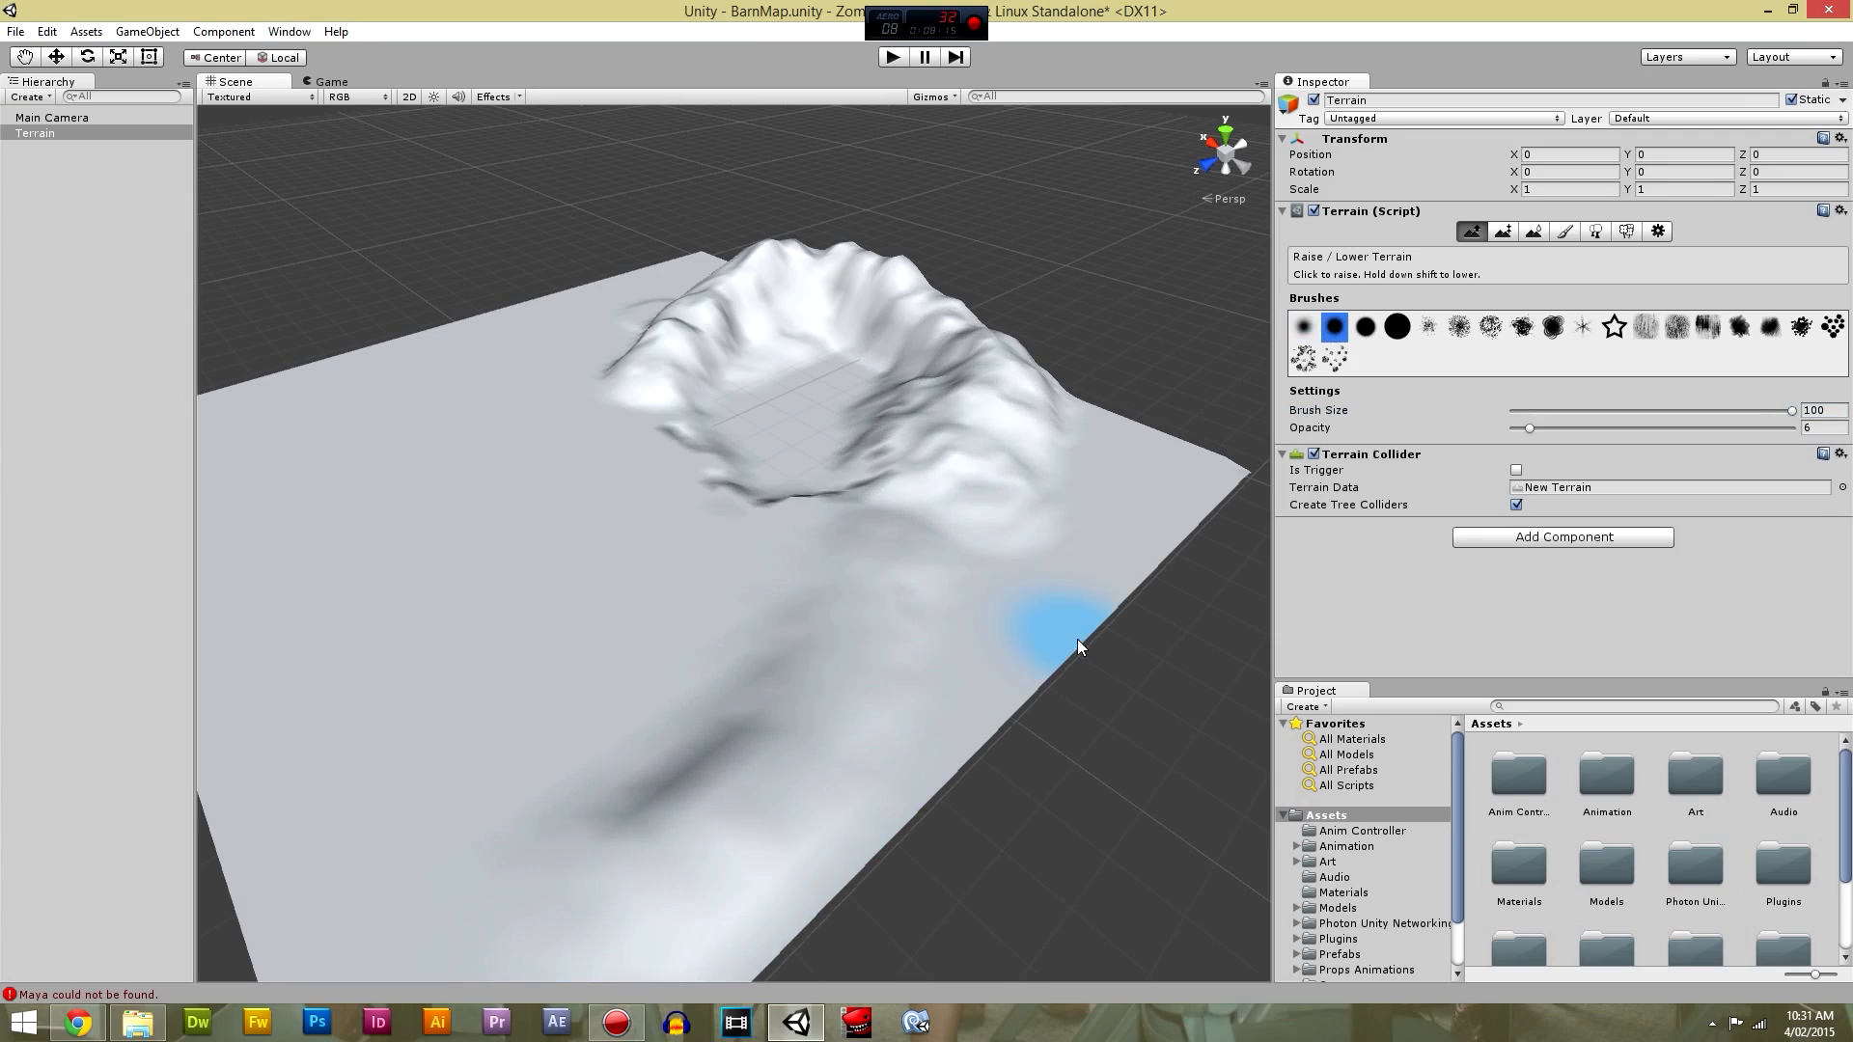
key("ctrl+z")
Try raising the ridge with a speckled brush and two streaky textured brushes, undoing each stroke.
left_click(1428, 328)
left_click(1459, 328)
mouse_move(932, 533)
left_mouse_down()
mouse_move(856, 693)
mouse_move(879, 736)
left_mouse_up()
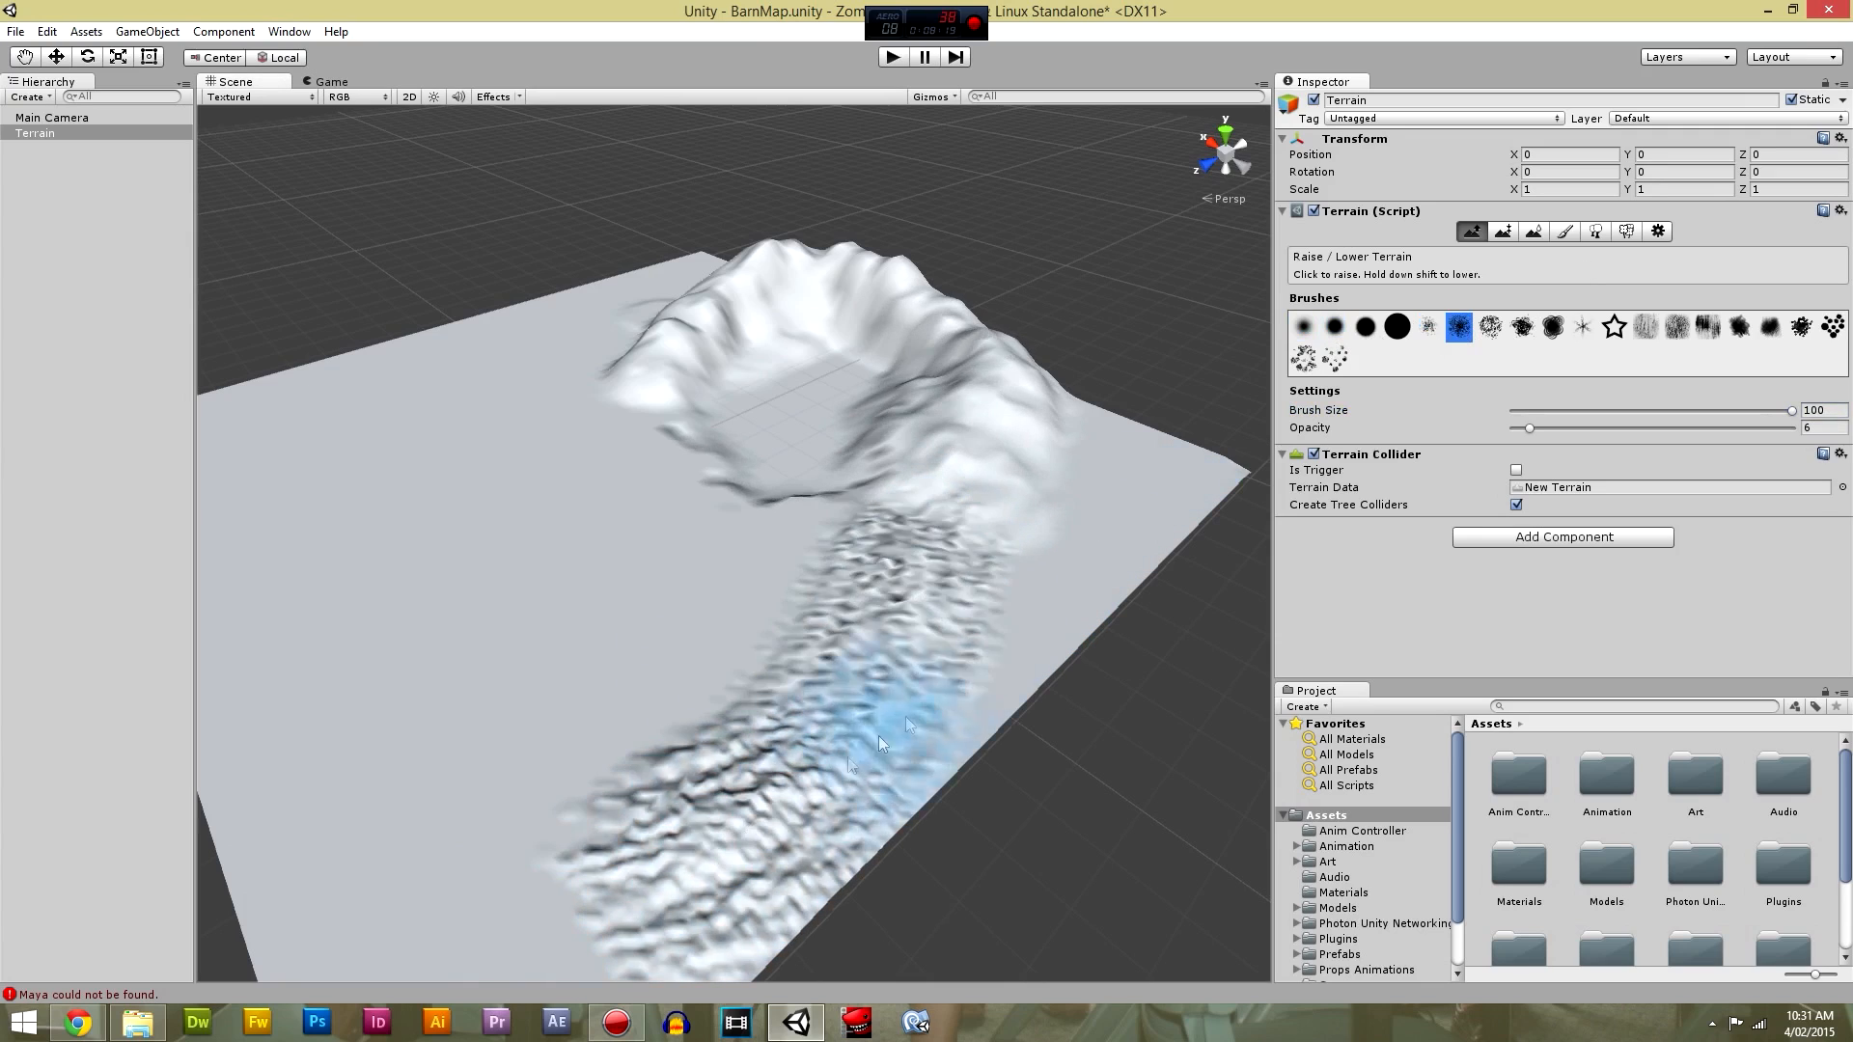
key("ctrl+z")
left_click(1678, 329)
mouse_move(1025, 600)
left_mouse_down()
mouse_move(780, 675)
mouse_move(902, 799)
left_mouse_up()
key("ctrl+z")
left_click(1708, 328)
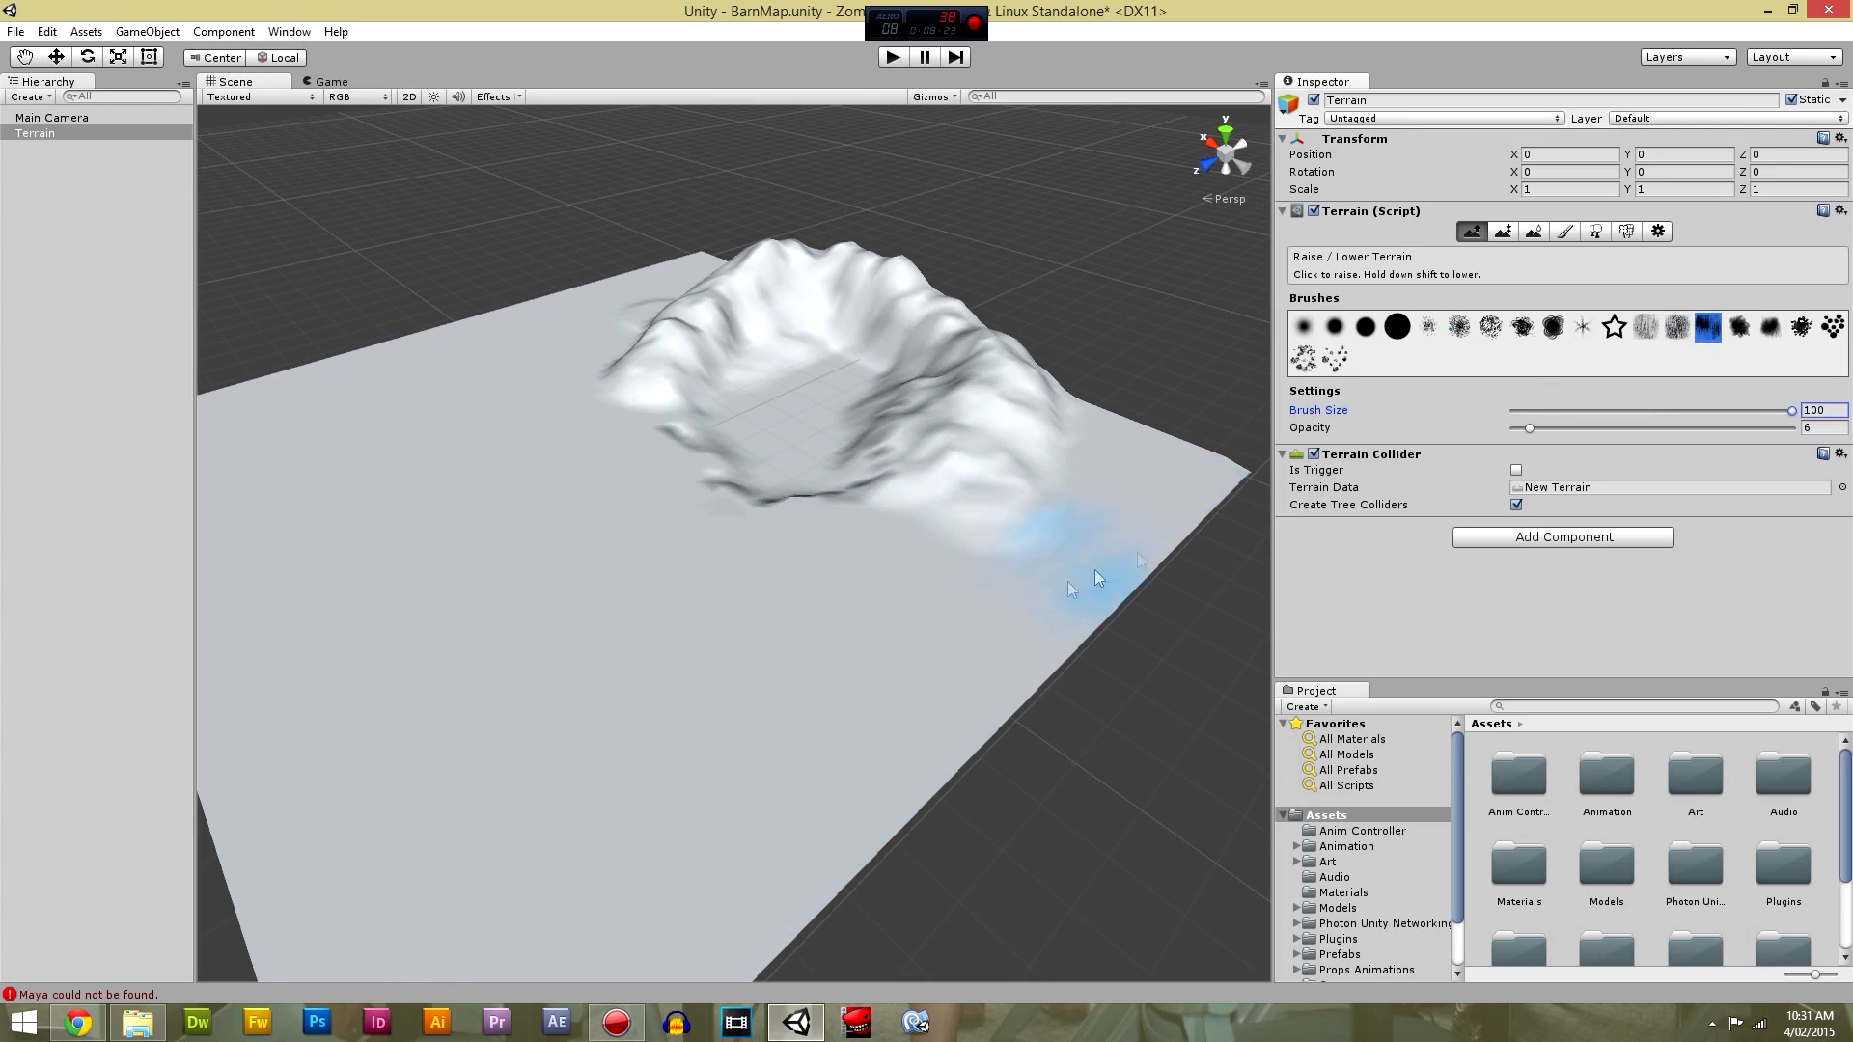
mouse_move(921, 565)
left_mouse_down()
mouse_move(734, 874)
mouse_move(830, 695)
mouse_move(969, 588)
mouse_move(855, 645)
mouse_move(763, 859)
mouse_move(871, 728)
mouse_move(670, 751)
left_mouse_up()
mouse_move(670, 751)
right_mouse_down()
mouse_move(816, 851)
mouse_move(1162, 689)
mouse_move(932, 674)
mouse_move(753, 715)
mouse_move(878, 744)
mouse_move(779, 740)
right_mouse_up()
key("ctrl+z")
Raise a rugged mountain range from the sunken area along the terrain's far edge with the ragged blotch brush at size 100.
middle_click_drag(870, 730, 774, 750)
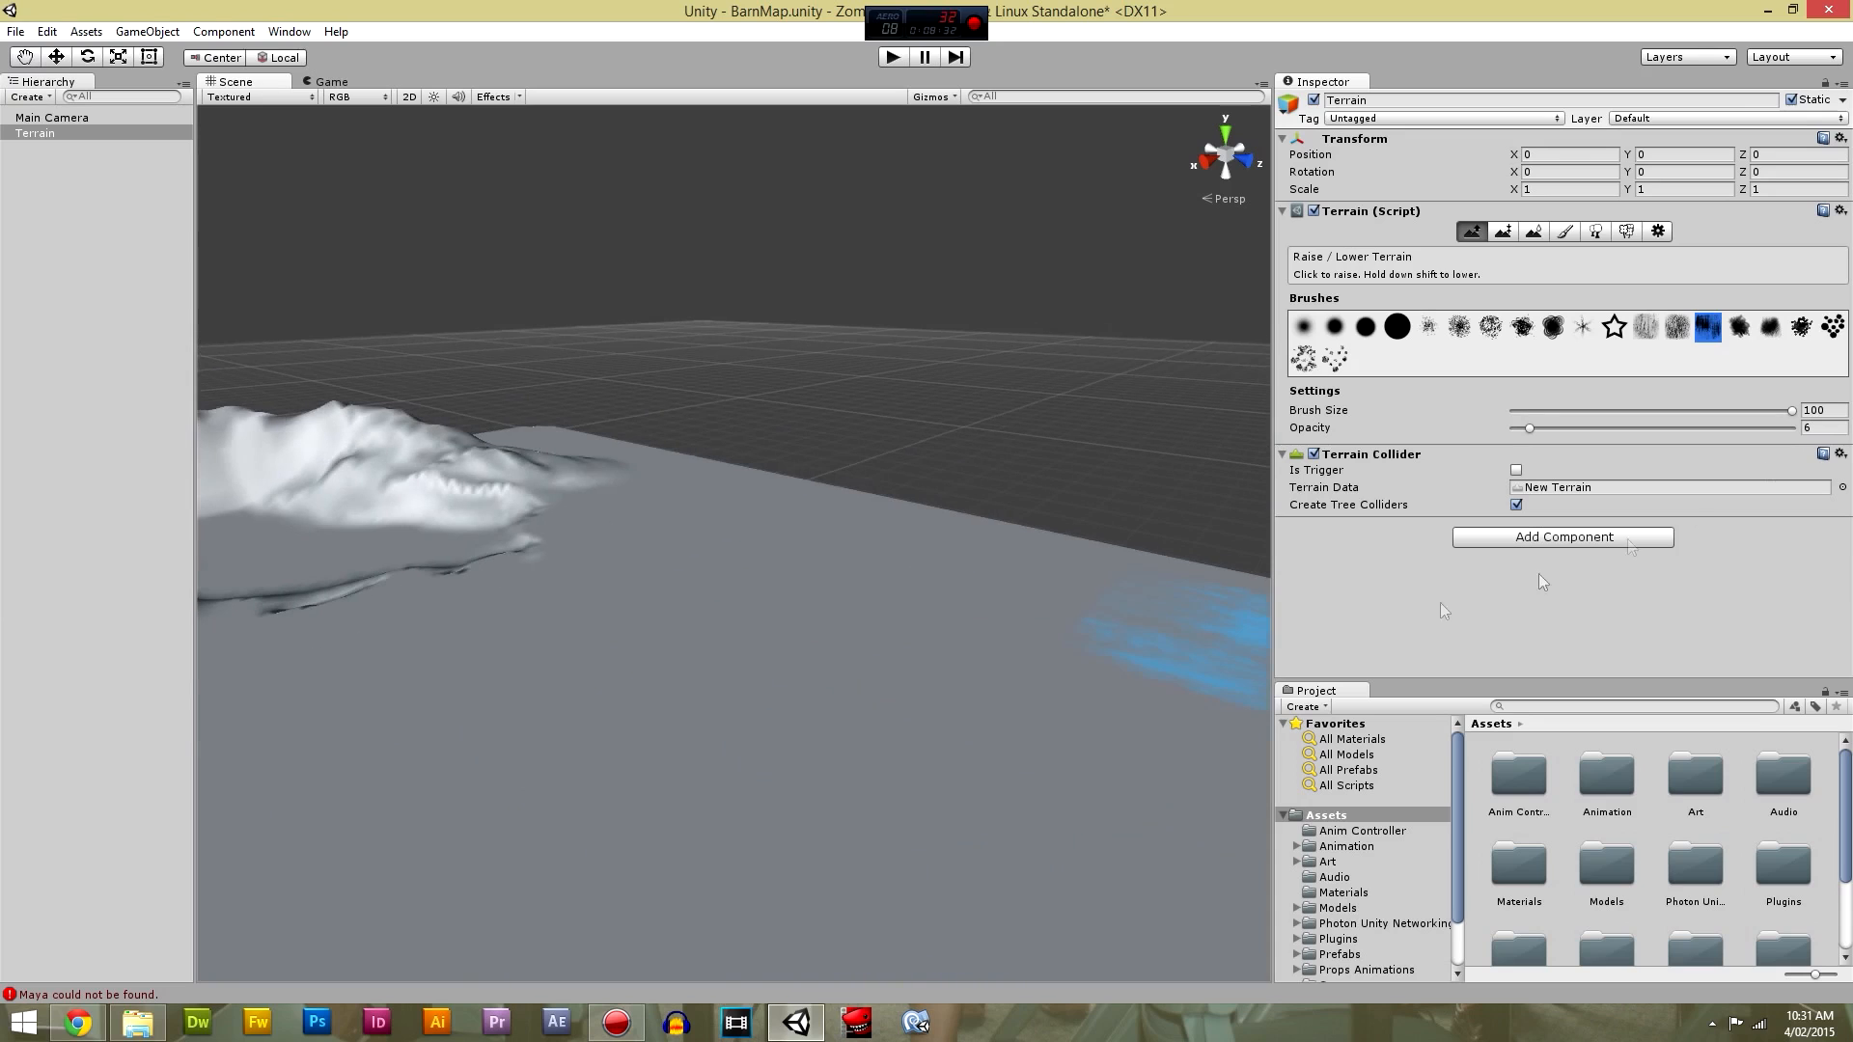
left_click(1739, 328)
mouse_move(637, 479)
left_mouse_down()
mouse_move(610, 438)
mouse_move(600, 450)
mouse_move(873, 579)
mouse_move(796, 502)
mouse_move(924, 592)
mouse_move(1095, 622)
mouse_move(880, 539)
mouse_move(832, 495)
mouse_move(694, 483)
mouse_move(598, 536)
mouse_move(906, 646)
mouse_move(912, 702)
mouse_move(621, 653)
mouse_move(902, 737)
mouse_move(1043, 697)
left_mouse_up()
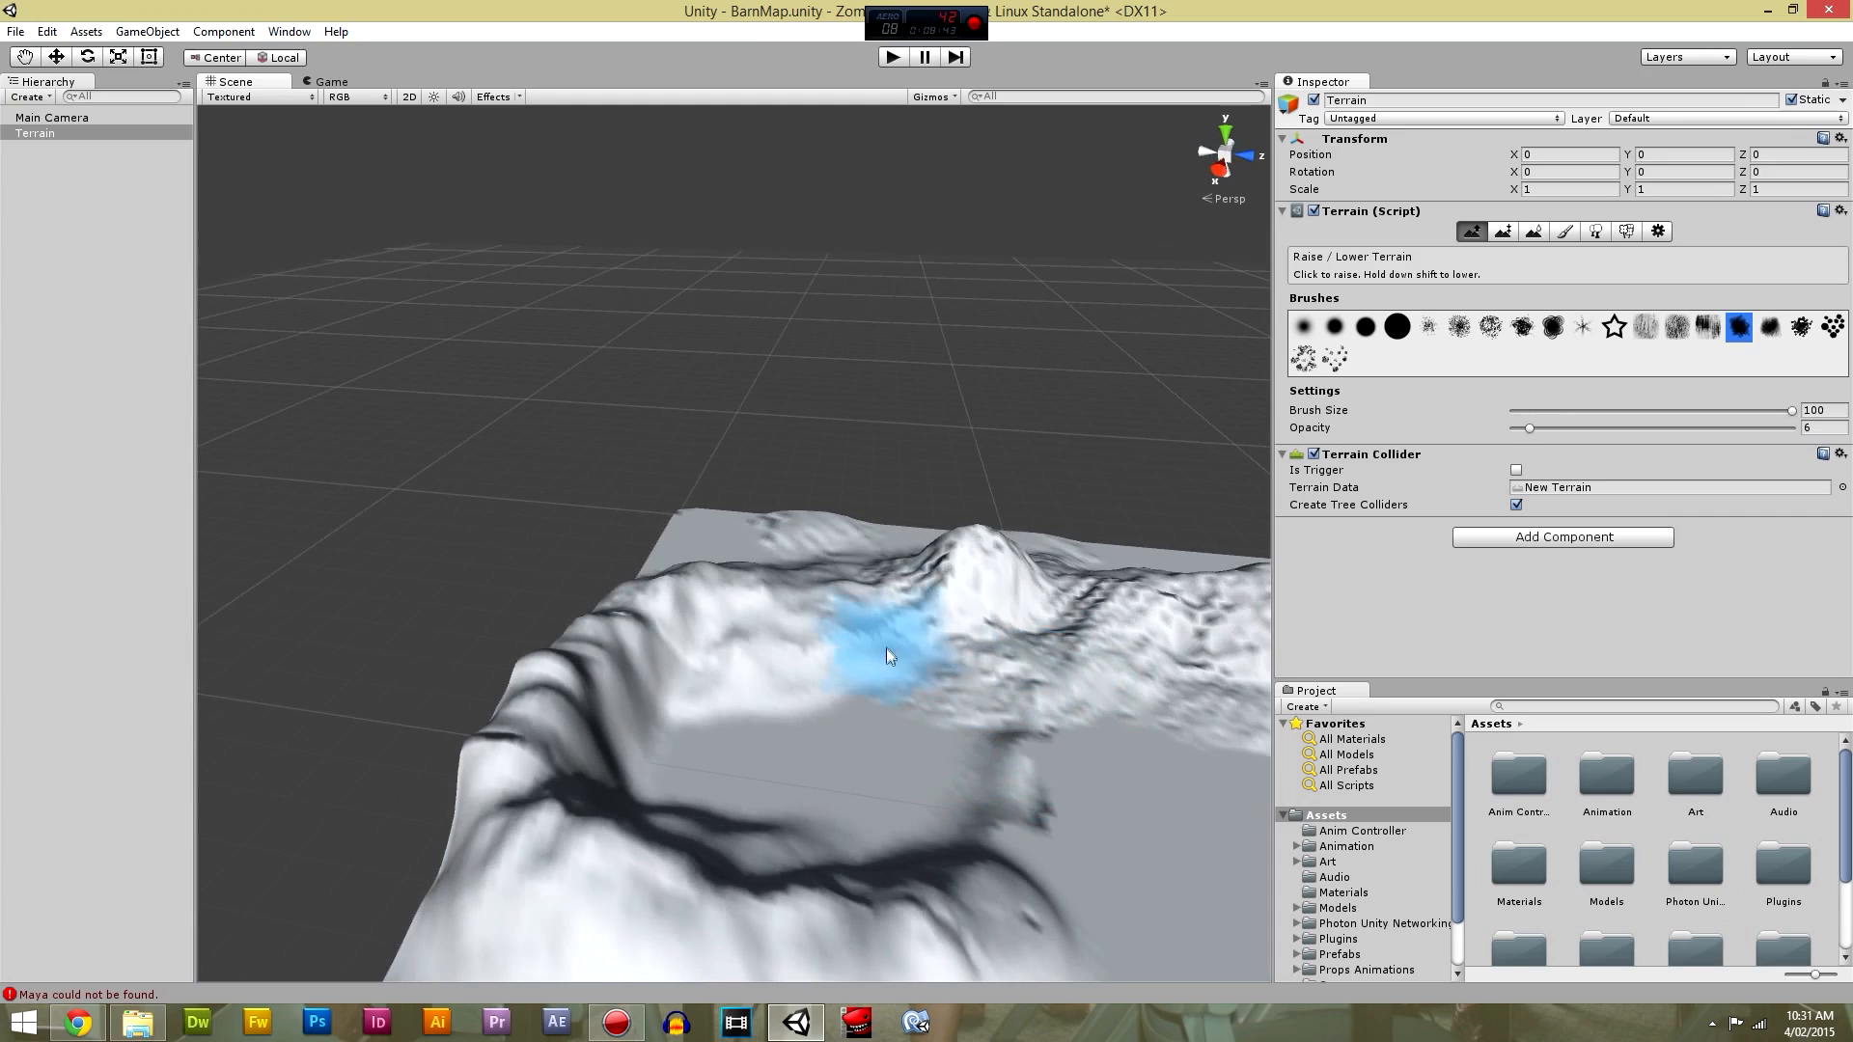
mouse_move(682, 621)
left_mouse_down()
mouse_move(604, 676)
mouse_move(574, 743)
mouse_move(587, 805)
mouse_move(889, 911)
mouse_move(972, 889)
mouse_move(766, 662)
mouse_move(581, 693)
mouse_move(681, 749)
mouse_move(633, 799)
left_mouse_up()
scroll(676, 763, "down", 5)
mouse_move(742, 547)
left_mouse_down()
mouse_move(487, 413)
mouse_move(608, 400)
mouse_move(699, 428)
mouse_move(556, 376)
mouse_move(438, 407)
mouse_move(793, 417)
mouse_move(630, 390)
mouse_move(907, 483)
mouse_move(1029, 561)
mouse_move(1057, 651)
left_mouse_up()
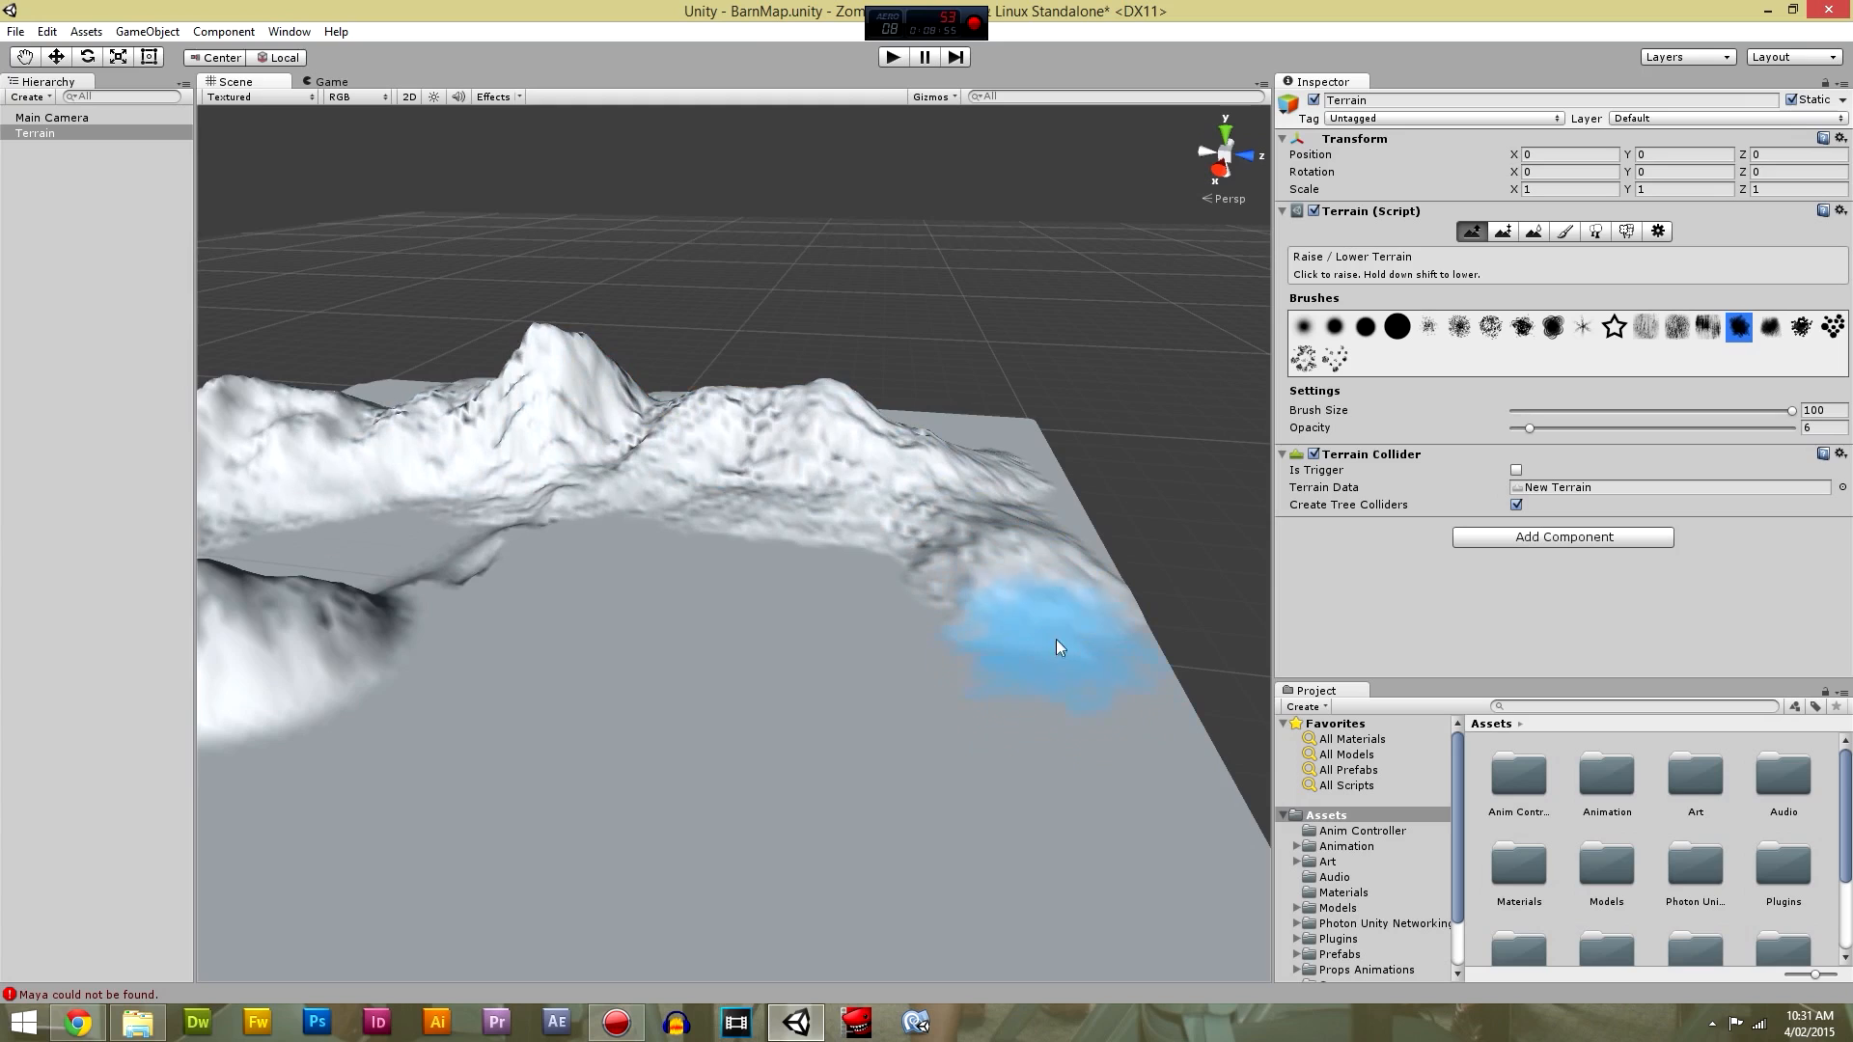
Extend the mountains along the opposite side of the flat ground with the same ragged brush.
scroll(876, 670, "down", 5)
scroll(873, 646, "up", 4)
middle_click_drag(873, 646, 931, 606)
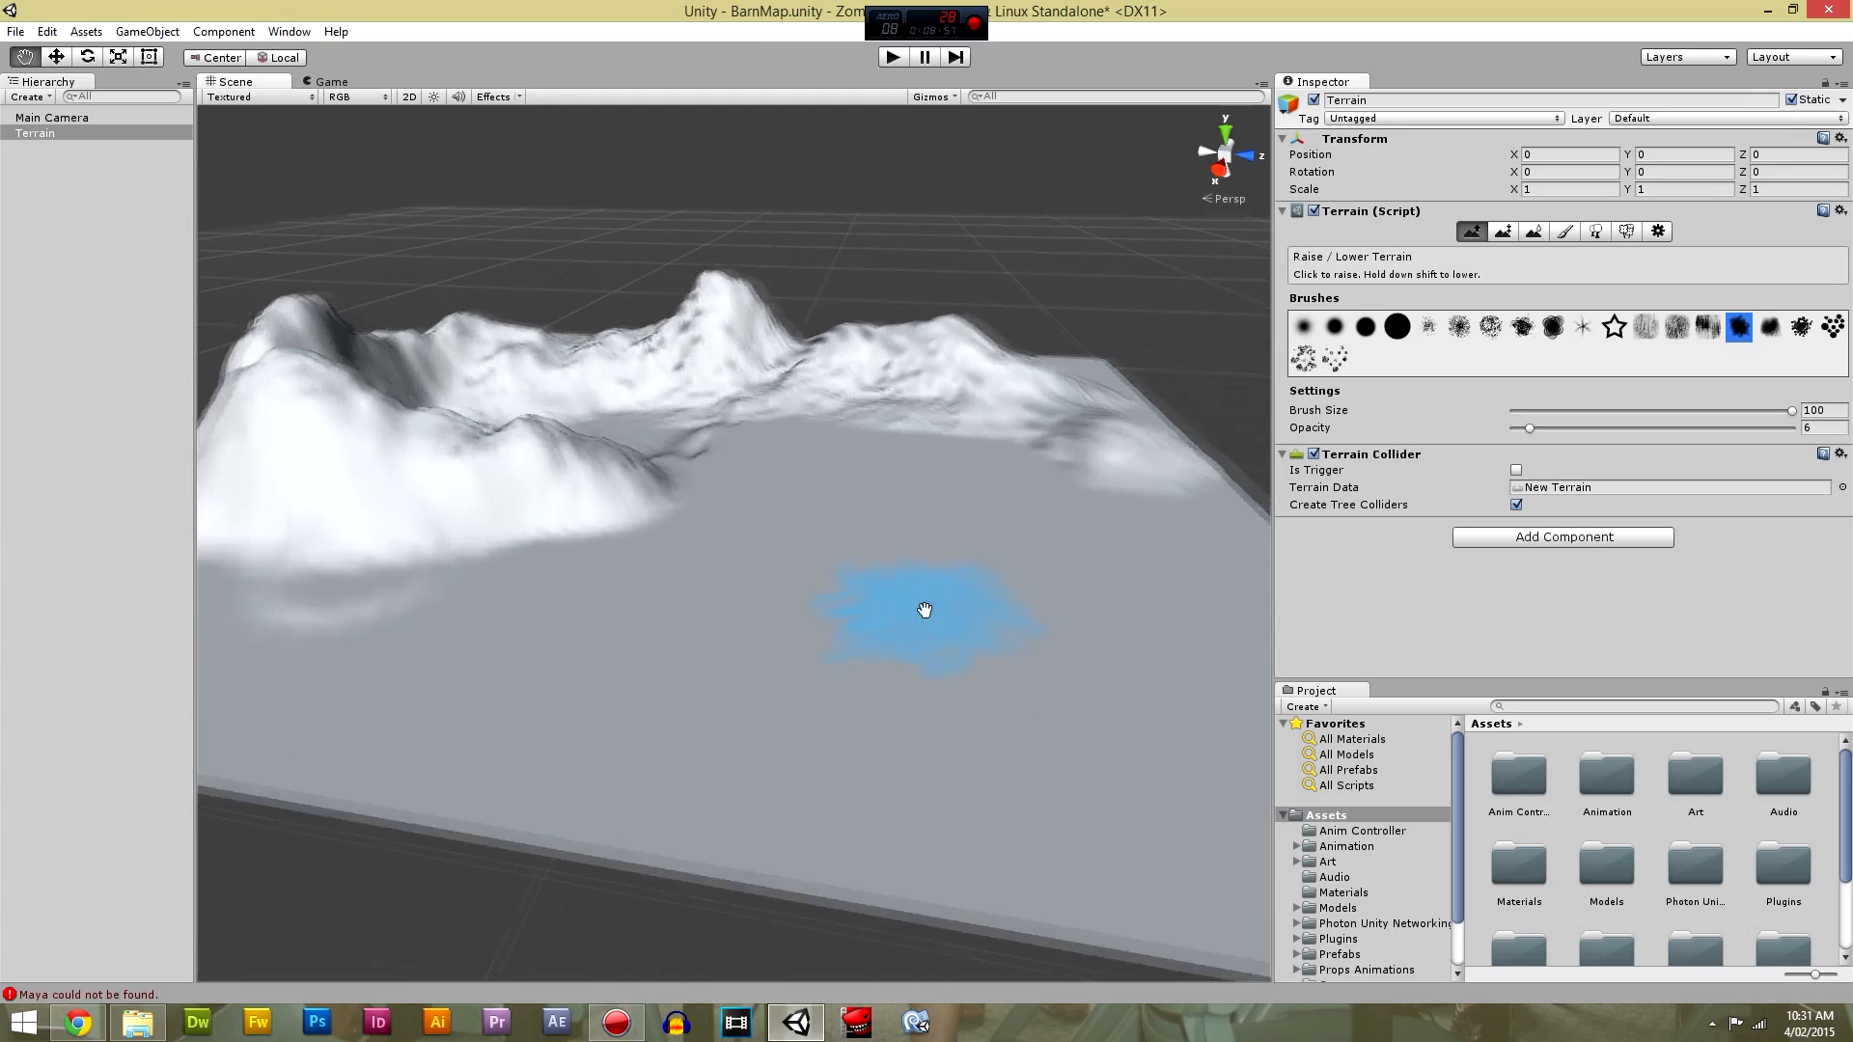
scroll(959, 543, "down", 3)
middle_click_drag(683, 438, 713, 481)
mouse_move(605, 590)
left_mouse_down()
mouse_move(556, 682)
mouse_move(598, 666)
mouse_move(618, 521)
mouse_move(583, 705)
mouse_move(538, 724)
mouse_move(579, 723)
left_mouse_up()
mouse_move(579, 724)
left_mouse_down("alt")
mouse_move(621, 724)
mouse_move(641, 683)
mouse_move(786, 709)
mouse_move(798, 678)
mouse_move(700, 658)
mouse_move(807, 623)
left_mouse_up("alt")
mouse_move(496, 498)
left_mouse_down()
mouse_move(442, 471)
mouse_move(483, 453)
left_mouse_up()
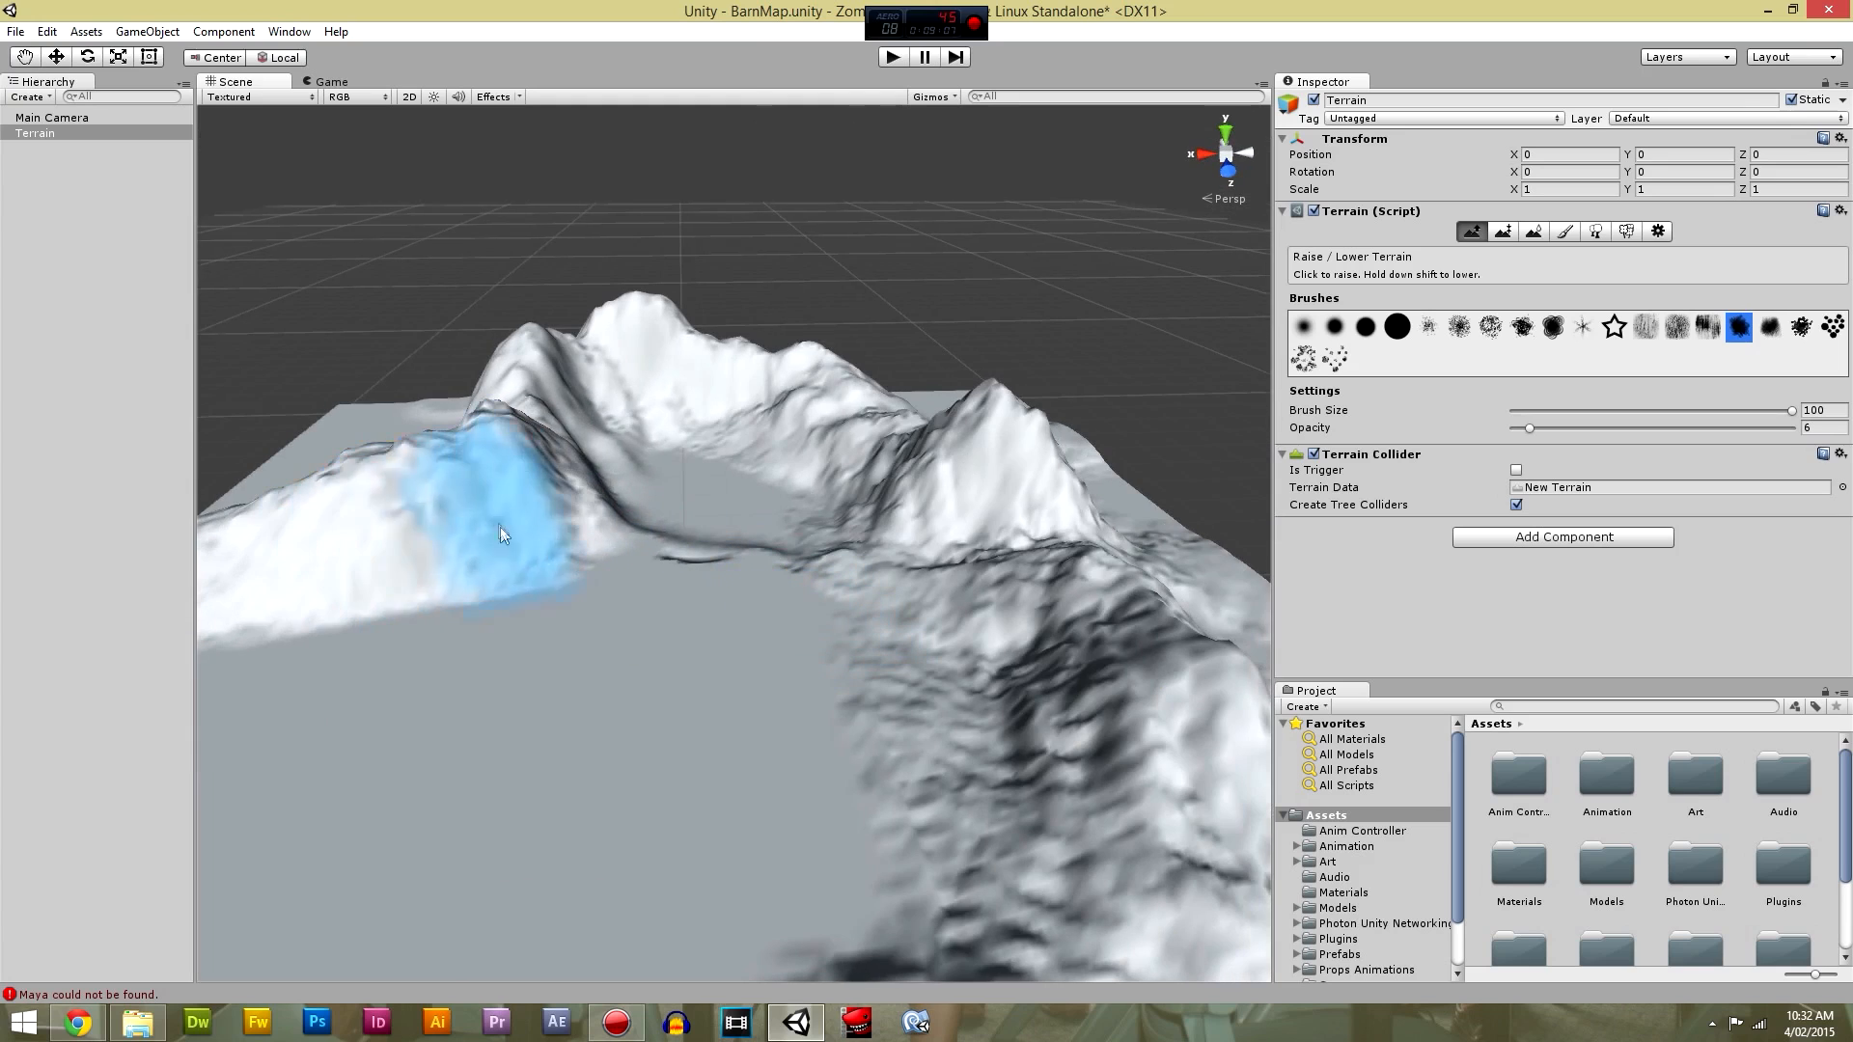
Build up taller, rougher peaks on the mountains around the sunken area.
middle_click_drag(483, 454, 703, 632)
mouse_move(797, 688)
left_mouse_down()
mouse_move(784, 709)
mouse_move(824, 678)
mouse_move(831, 714)
mouse_move(751, 681)
mouse_move(815, 672)
left_mouse_up()
right_click_drag(815, 672, 942, 705)
mouse_move(942, 704)
middle_mouse_down()
mouse_move(858, 619)
mouse_move(897, 517)
mouse_move(873, 632)
middle_mouse_up()
mouse_move(616, 715)
right_mouse_down()
mouse_move(786, 752)
mouse_move(794, 811)
right_mouse_up()
mouse_move(794, 810)
middle_mouse_down()
mouse_move(881, 641)
mouse_move(799, 787)
middle_mouse_up()
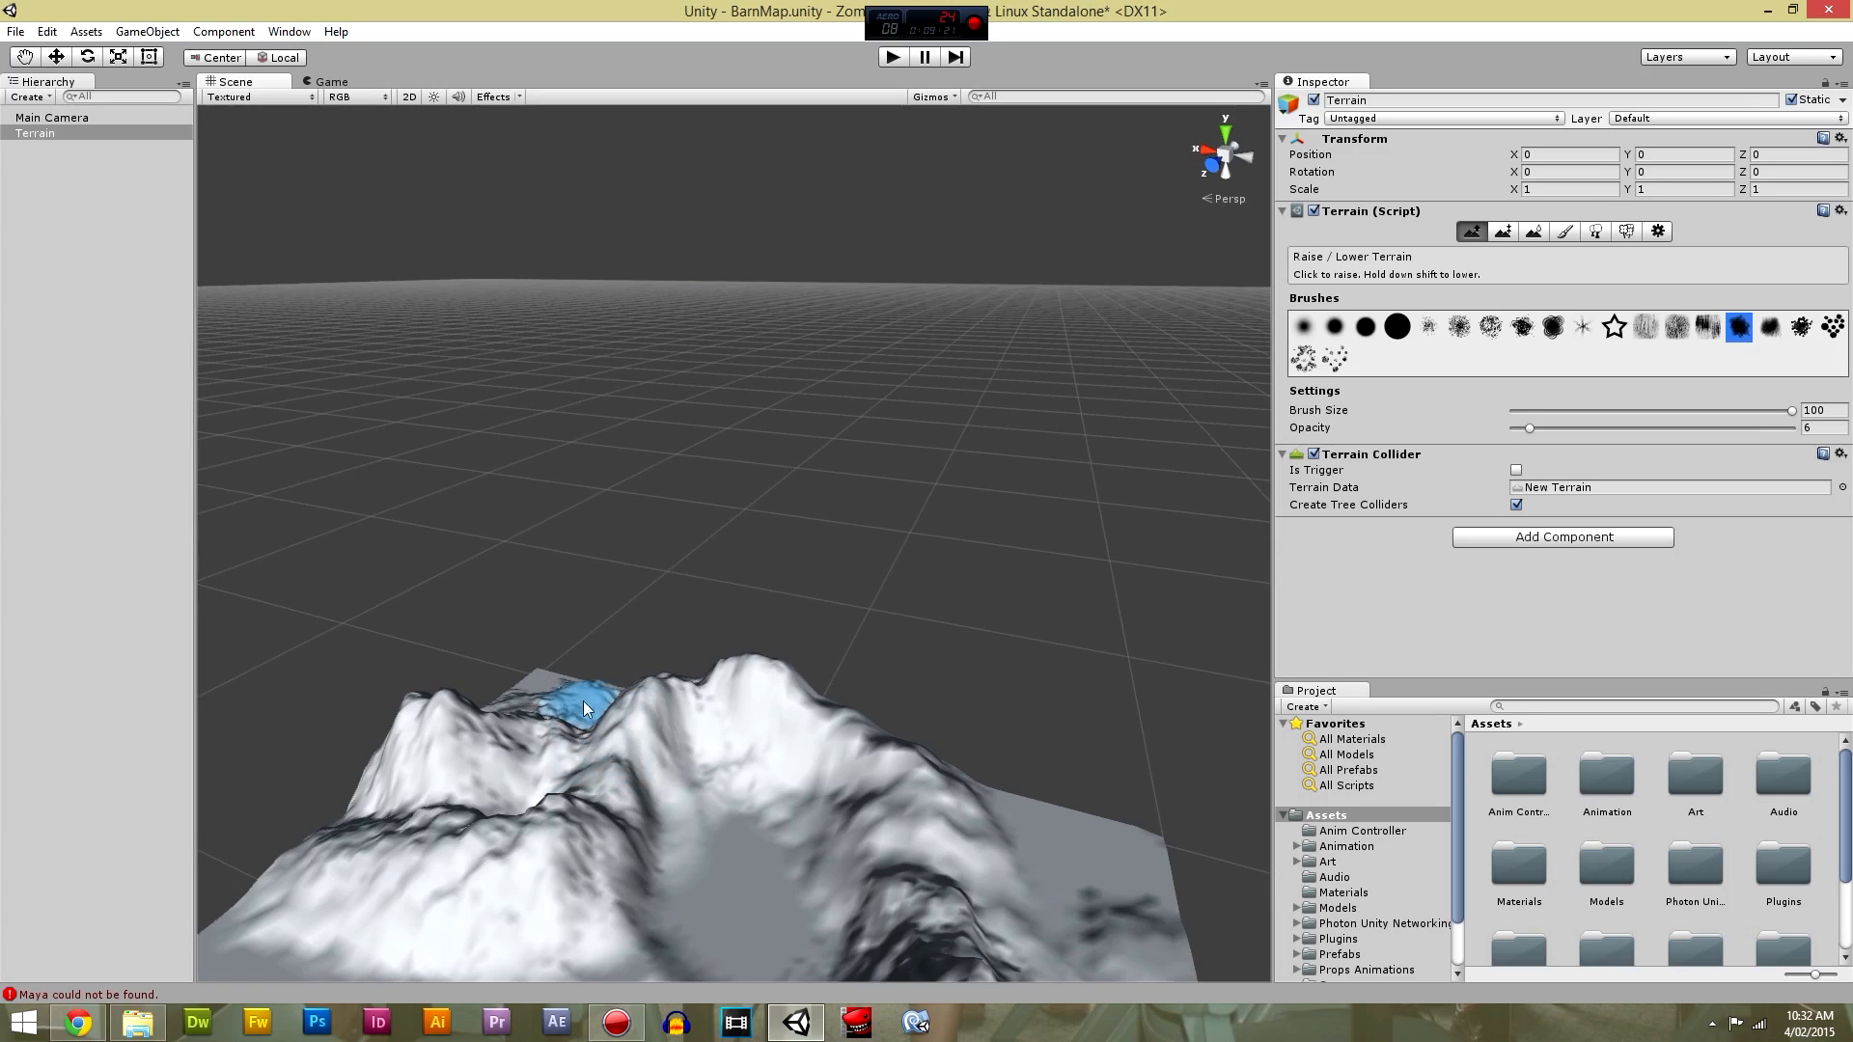
Lower the mound at the end of the ridge bordering the flat ground with the Raise / Lower tool.
mouse_move(606, 780)
right_mouse_down()
mouse_move(713, 824)
mouse_move(756, 711)
mouse_move(757, 737)
mouse_move(803, 736)
mouse_move(684, 826)
mouse_move(745, 848)
mouse_move(641, 824)
mouse_move(784, 795)
mouse_move(641, 856)
right_mouse_up()
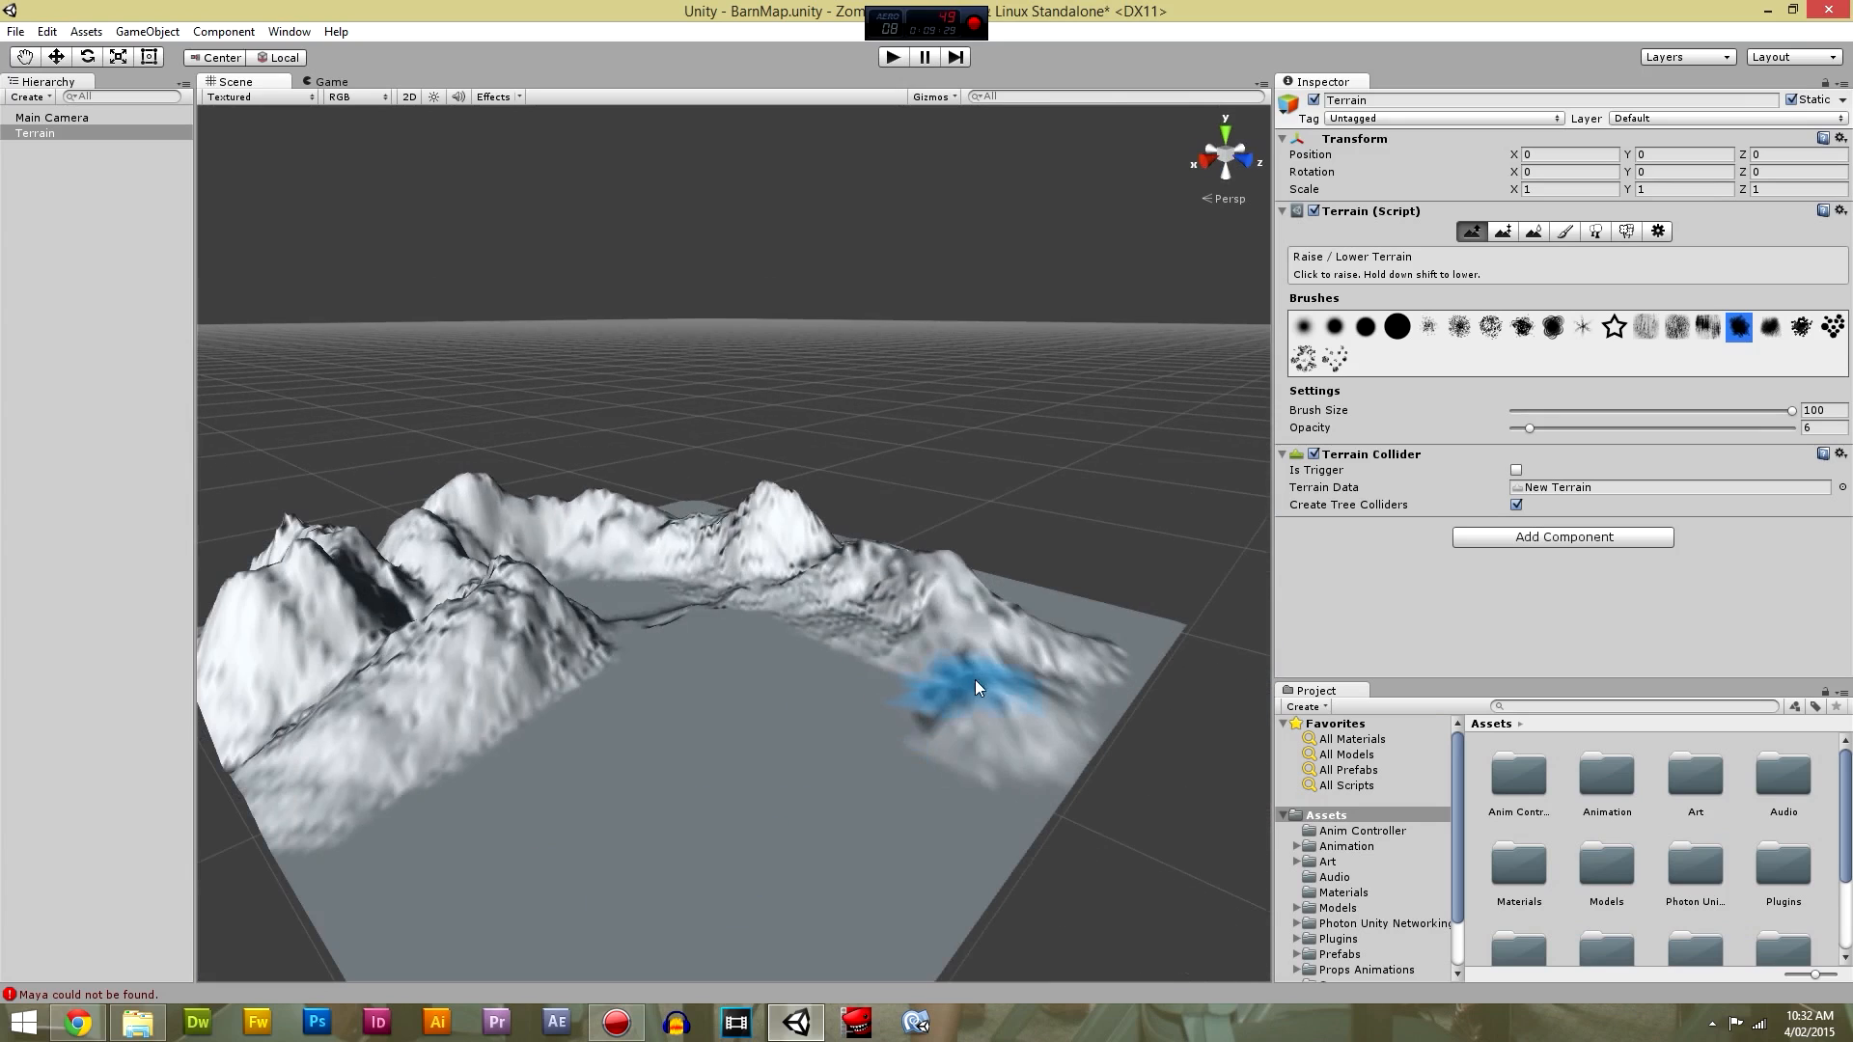
mouse_move(1010, 643)
left_mouse_down("shift")
mouse_move(1006, 759)
mouse_move(936, 876)
mouse_move(770, 898)
left_mouse_up("shift")
mouse_move(770, 898)
right_mouse_down()
mouse_move(935, 868)
mouse_move(824, 873)
mouse_move(838, 853)
mouse_move(838, 909)
right_mouse_up()
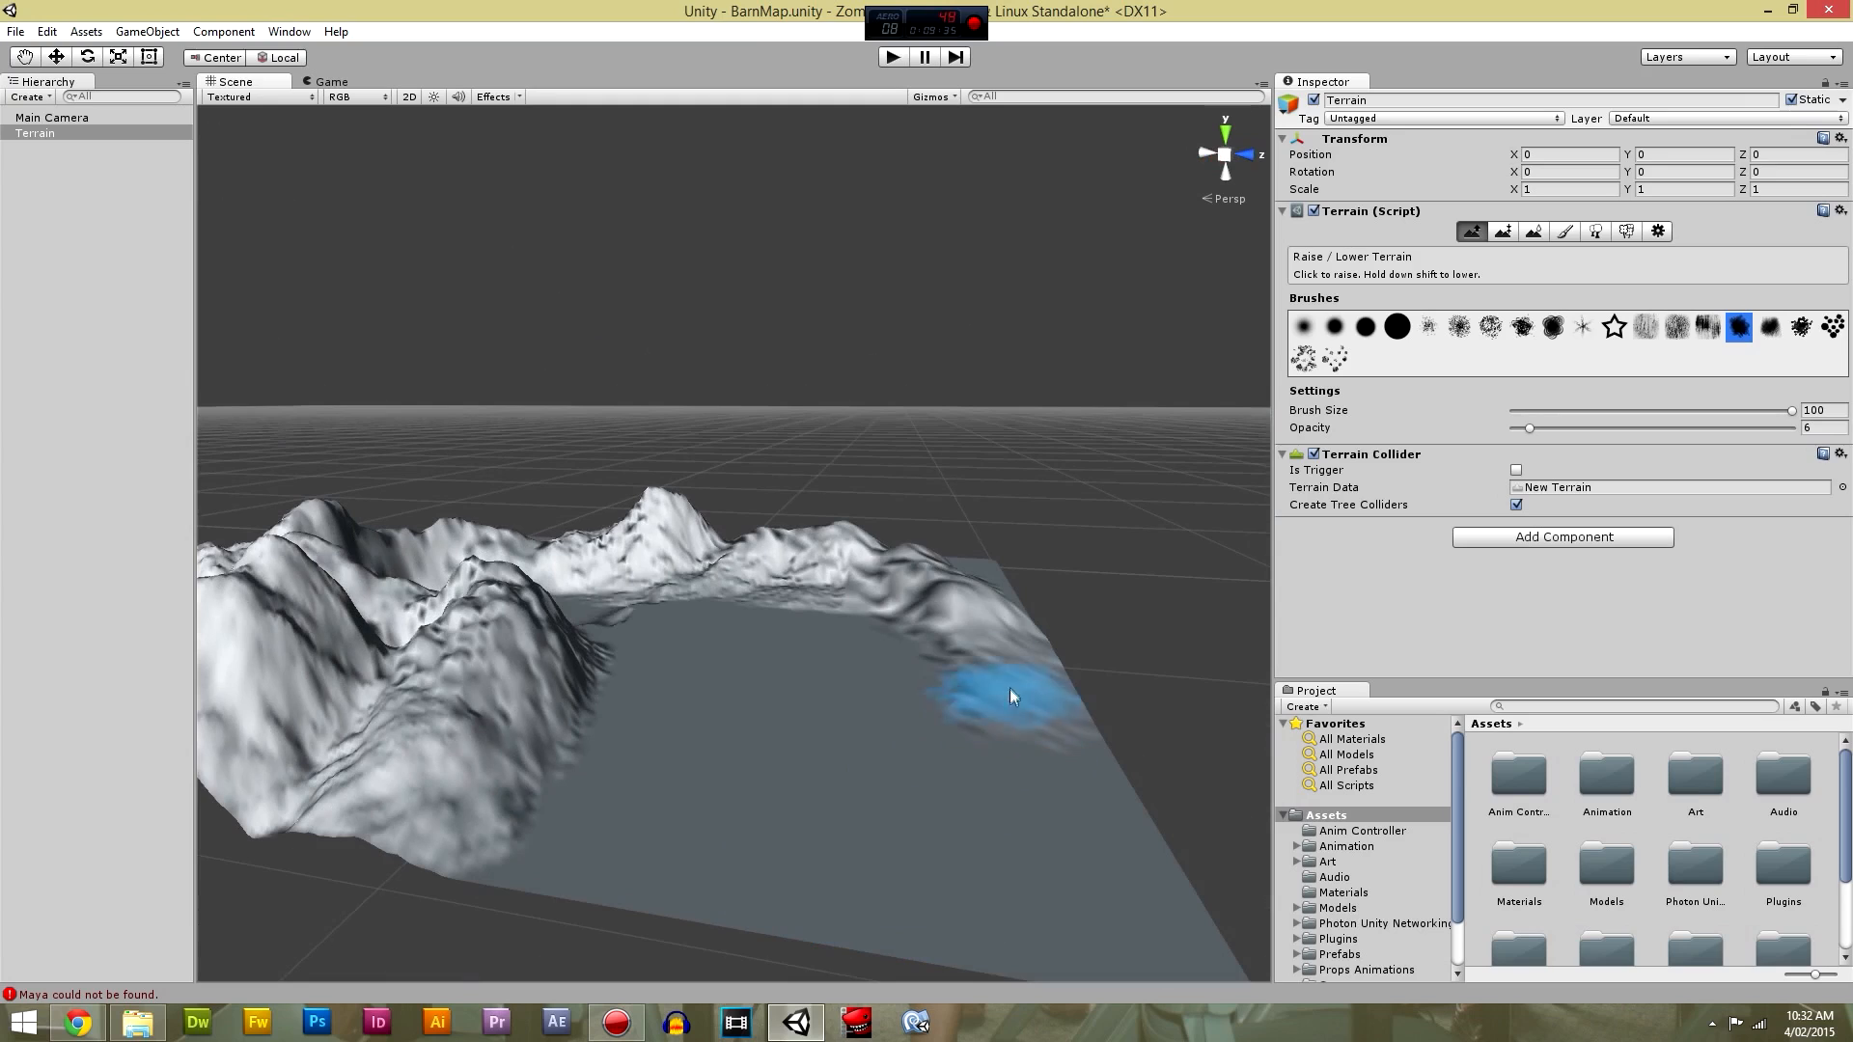
Try raising the end of that ridge further along the terrain's edge, and undo the strokes.
mouse_move(1009, 747)
left_mouse_down()
mouse_move(1005, 718)
mouse_move(1106, 770)
mouse_move(975, 816)
mouse_move(1014, 732)
mouse_move(895, 861)
mouse_move(993, 683)
mouse_move(703, 874)
mouse_move(1002, 784)
left_mouse_up()
key("ctrl+z")
key("ctrl+z")
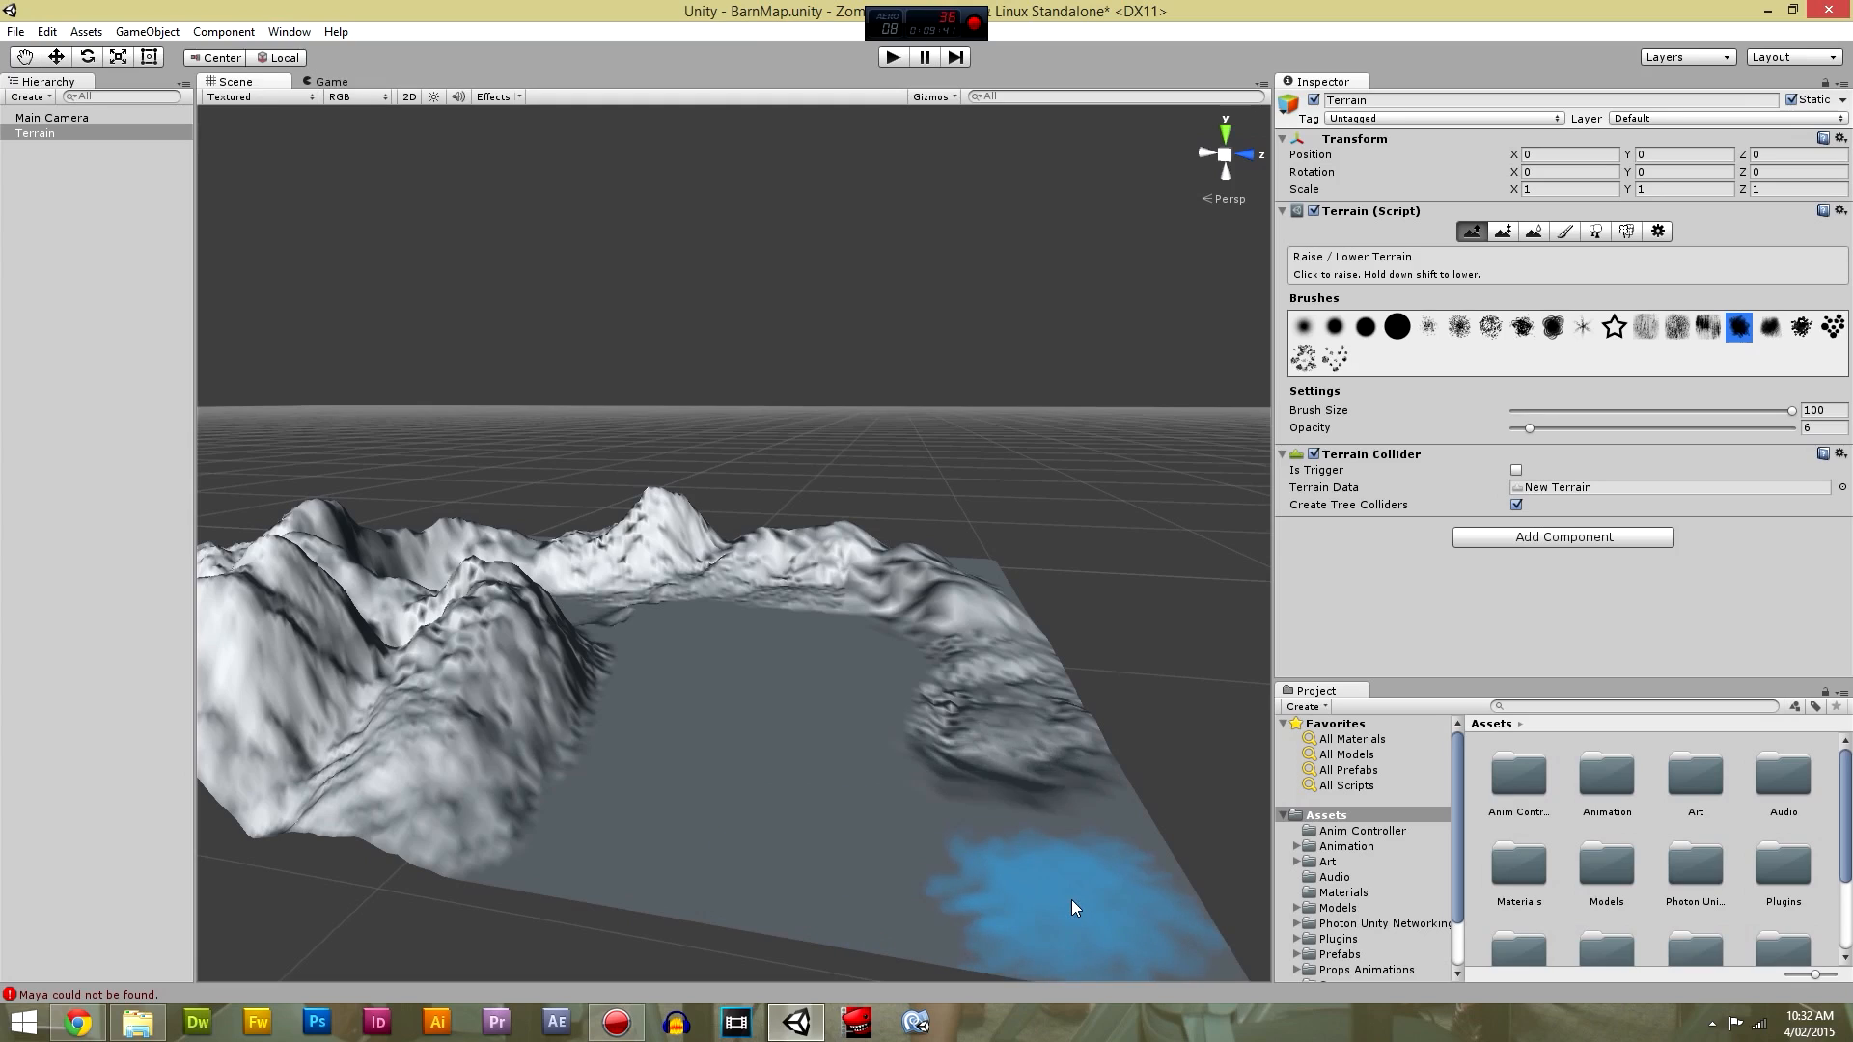
key("ctrl+z")
key("ctrl+z")
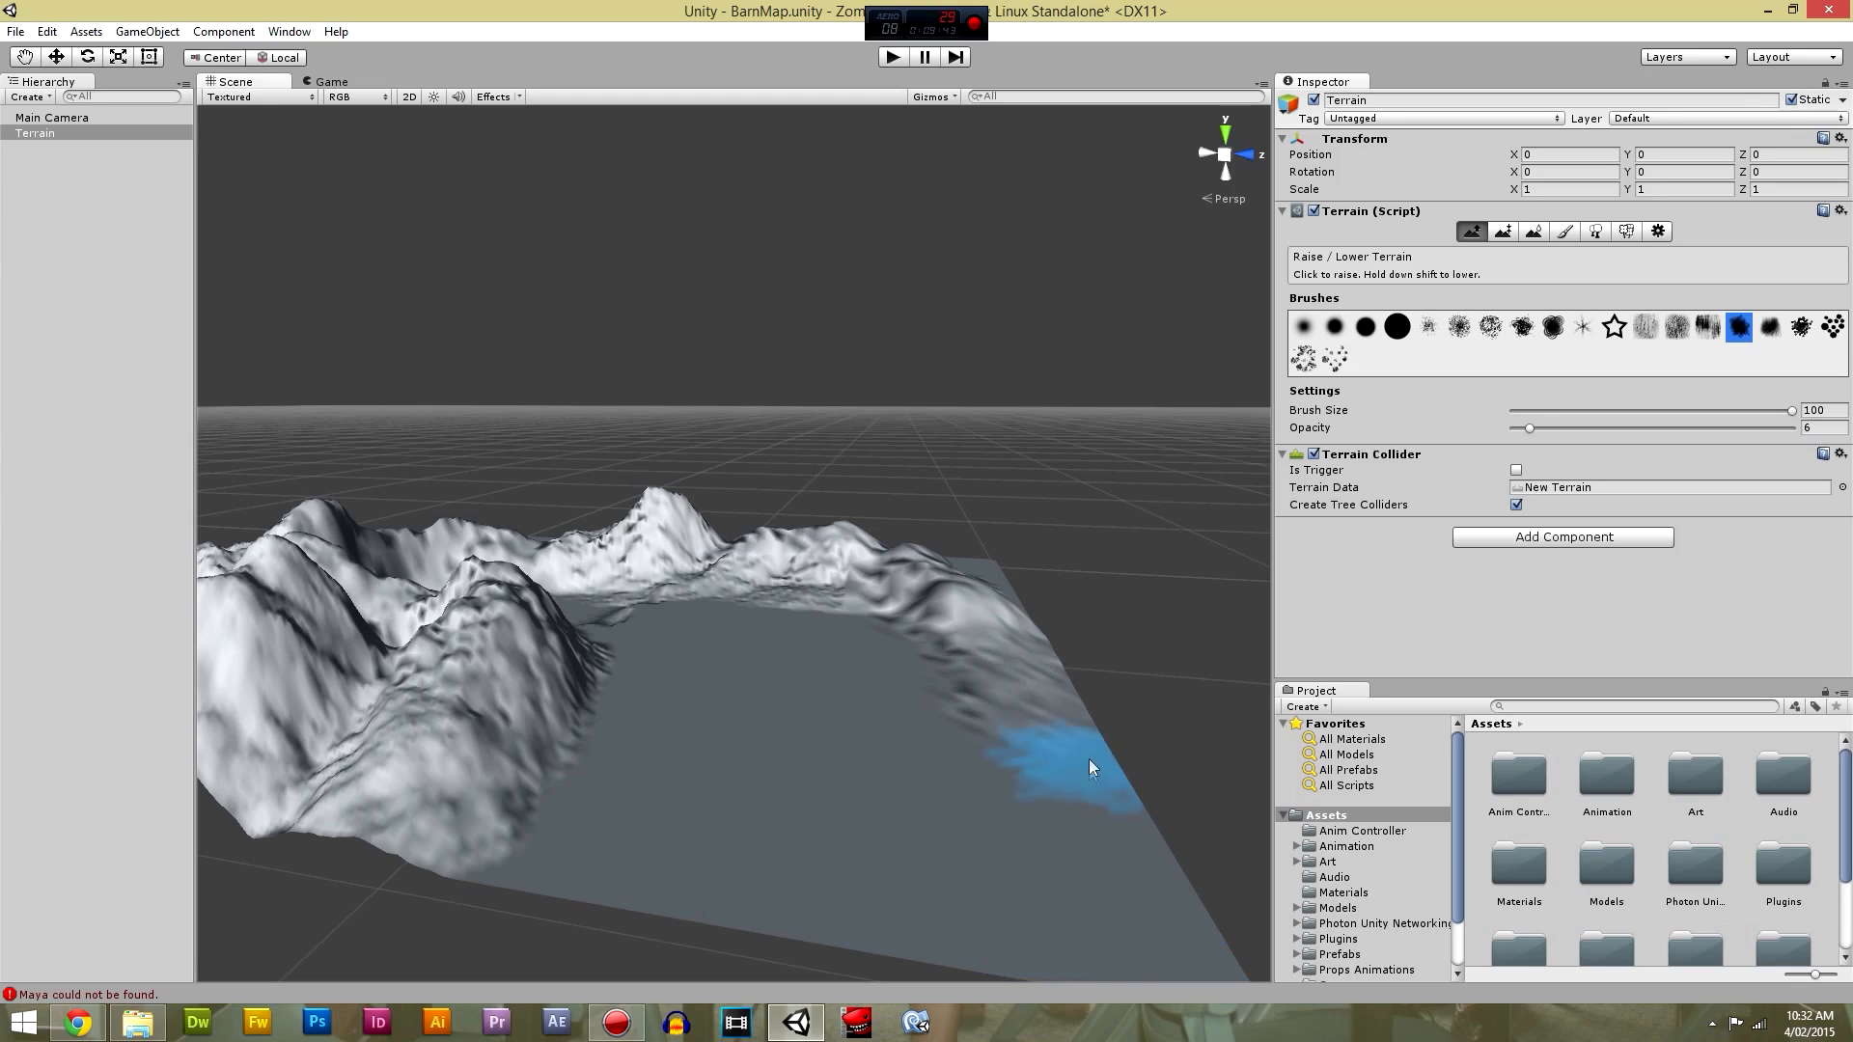
Raise higher peaks on the ridge that curves around the far corner of the flat ground.
mouse_move(996, 654)
left_mouse_down()
mouse_move(1006, 704)
mouse_move(964, 599)
mouse_move(994, 537)
mouse_move(928, 567)
mouse_move(950, 581)
left_mouse_up()
scroll(968, 630, "down", 5)
right_click_drag(1148, 579, 1068, 628)
mouse_move(1067, 628)
middle_mouse_down()
mouse_move(772, 690)
mouse_move(827, 695)
middle_mouse_up()
mouse_move(827, 695)
left_mouse_down()
mouse_move(859, 738)
mouse_move(860, 701)
mouse_move(794, 654)
mouse_move(765, 598)
mouse_move(745, 739)
mouse_move(757, 681)
mouse_move(787, 666)
left_mouse_up()
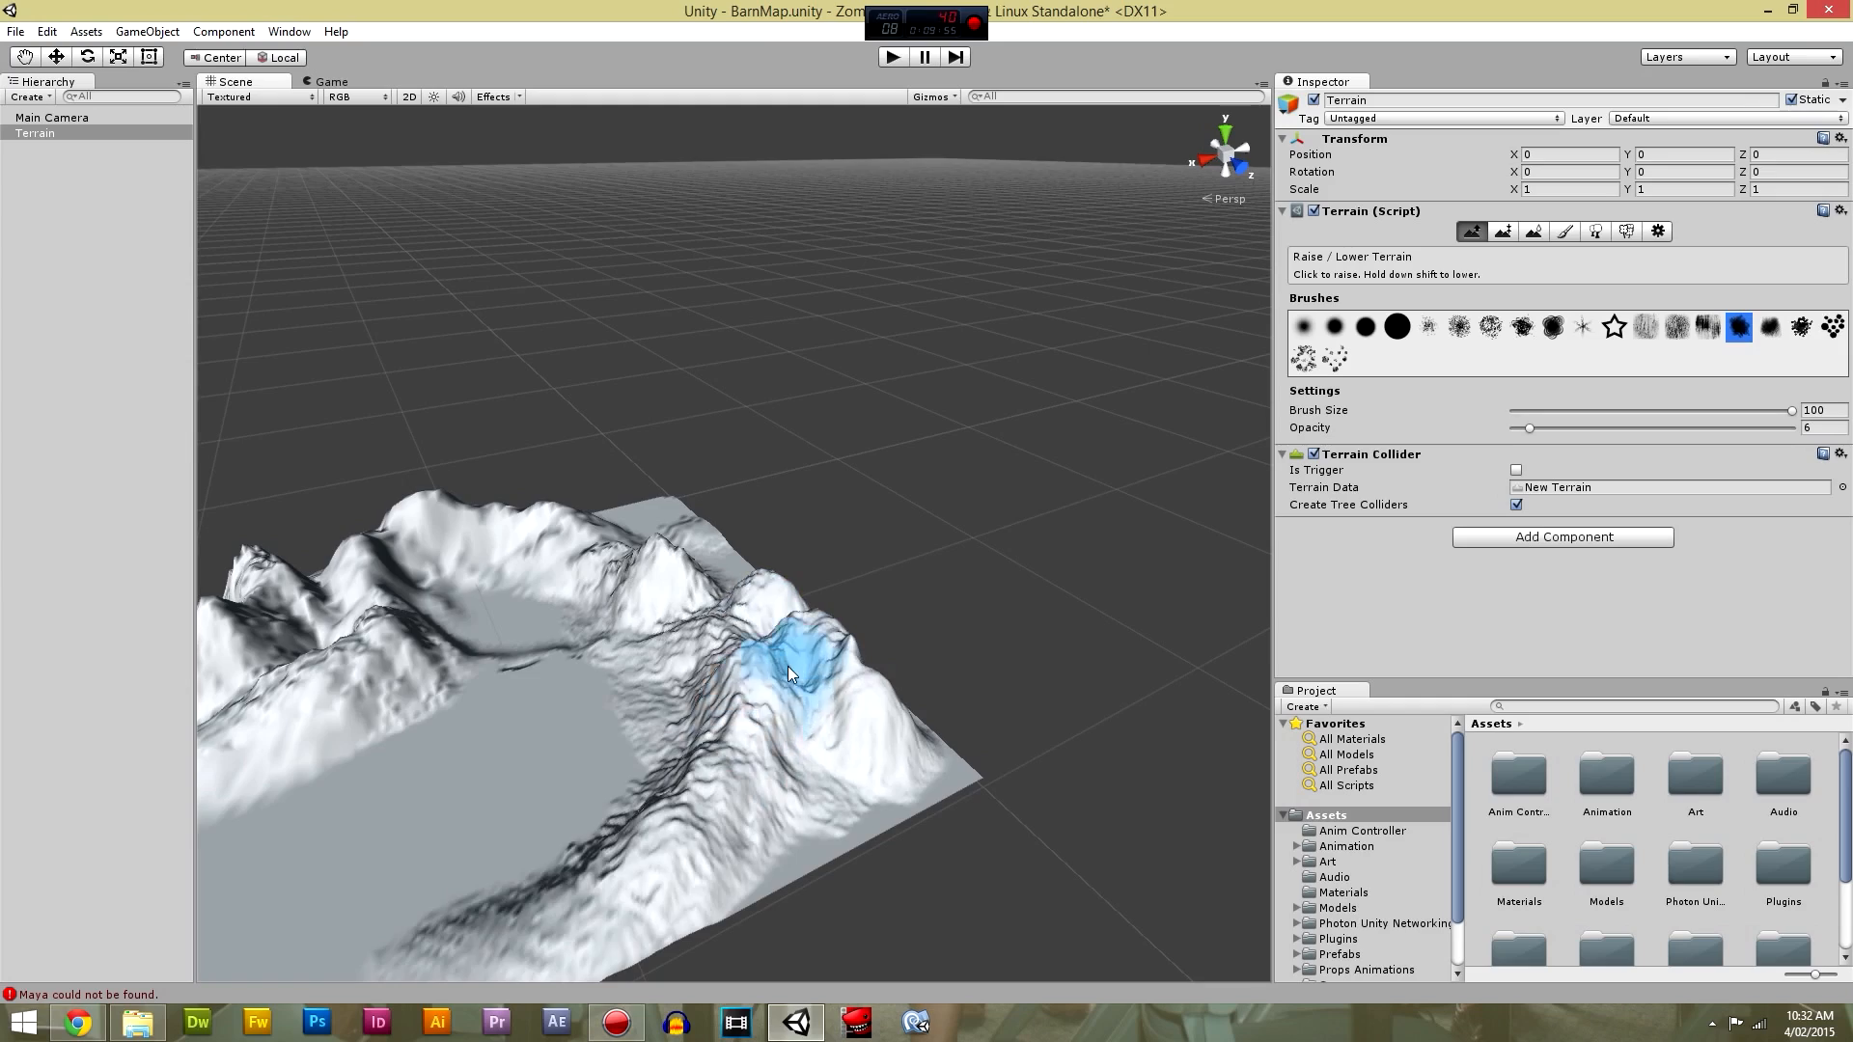
Add more pointed peaks along the crest of the far mountain range behind the sunken area.
right_click_drag(739, 767, 906, 778)
mouse_move(906, 778)
middle_mouse_down()
mouse_move(1039, 769)
mouse_move(917, 737)
mouse_move(861, 681)
mouse_move(930, 653)
middle_mouse_up()
mouse_move(930, 653)
right_mouse_down()
mouse_move(976, 641)
mouse_move(993, 608)
right_mouse_up()
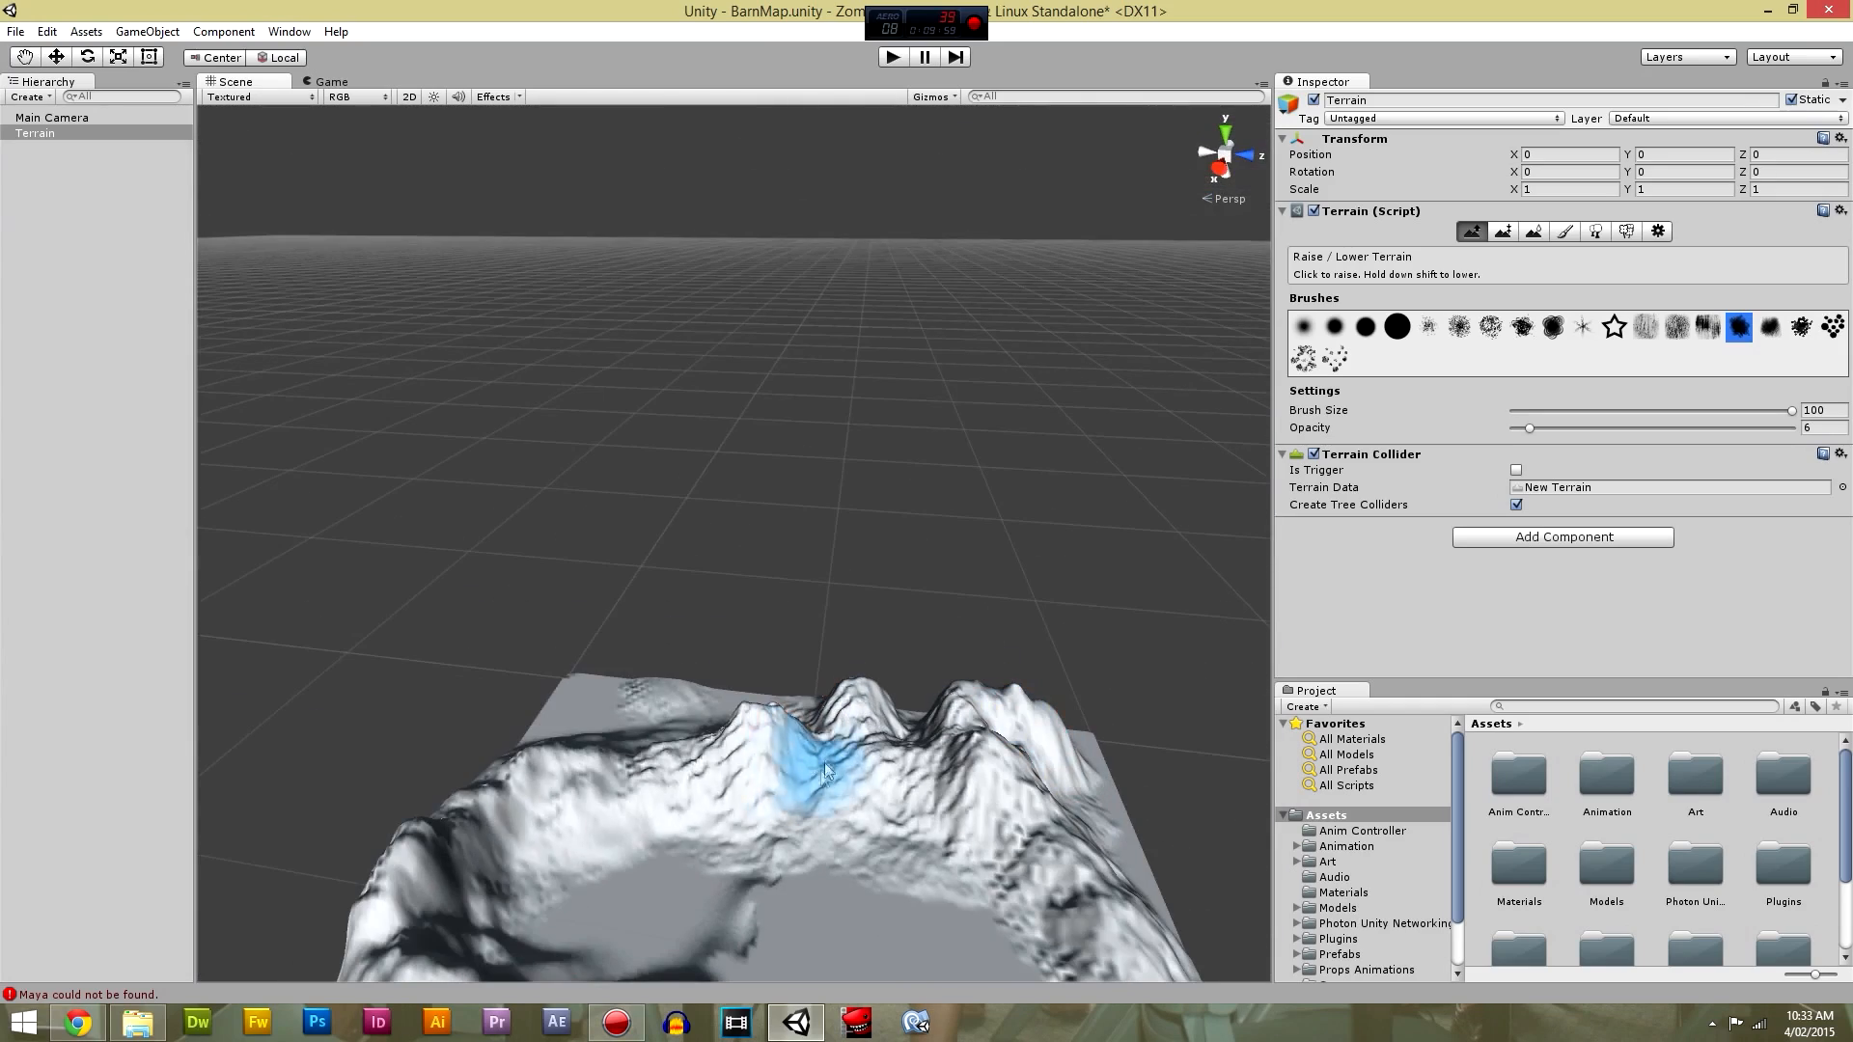
mouse_move(824, 763)
left_mouse_down()
mouse_move(608, 707)
mouse_move(740, 679)
left_mouse_up()
right_click_drag(831, 869, 885, 831)
middle_click_drag(885, 831, 875, 775)
mouse_move(875, 776)
left_mouse_down("alt")
mouse_move(903, 664)
mouse_move(878, 811)
mouse_move(840, 860)
mouse_move(890, 668)
mouse_move(844, 621)
mouse_move(890, 655)
mouse_move(757, 783)
left_mouse_up("alt")
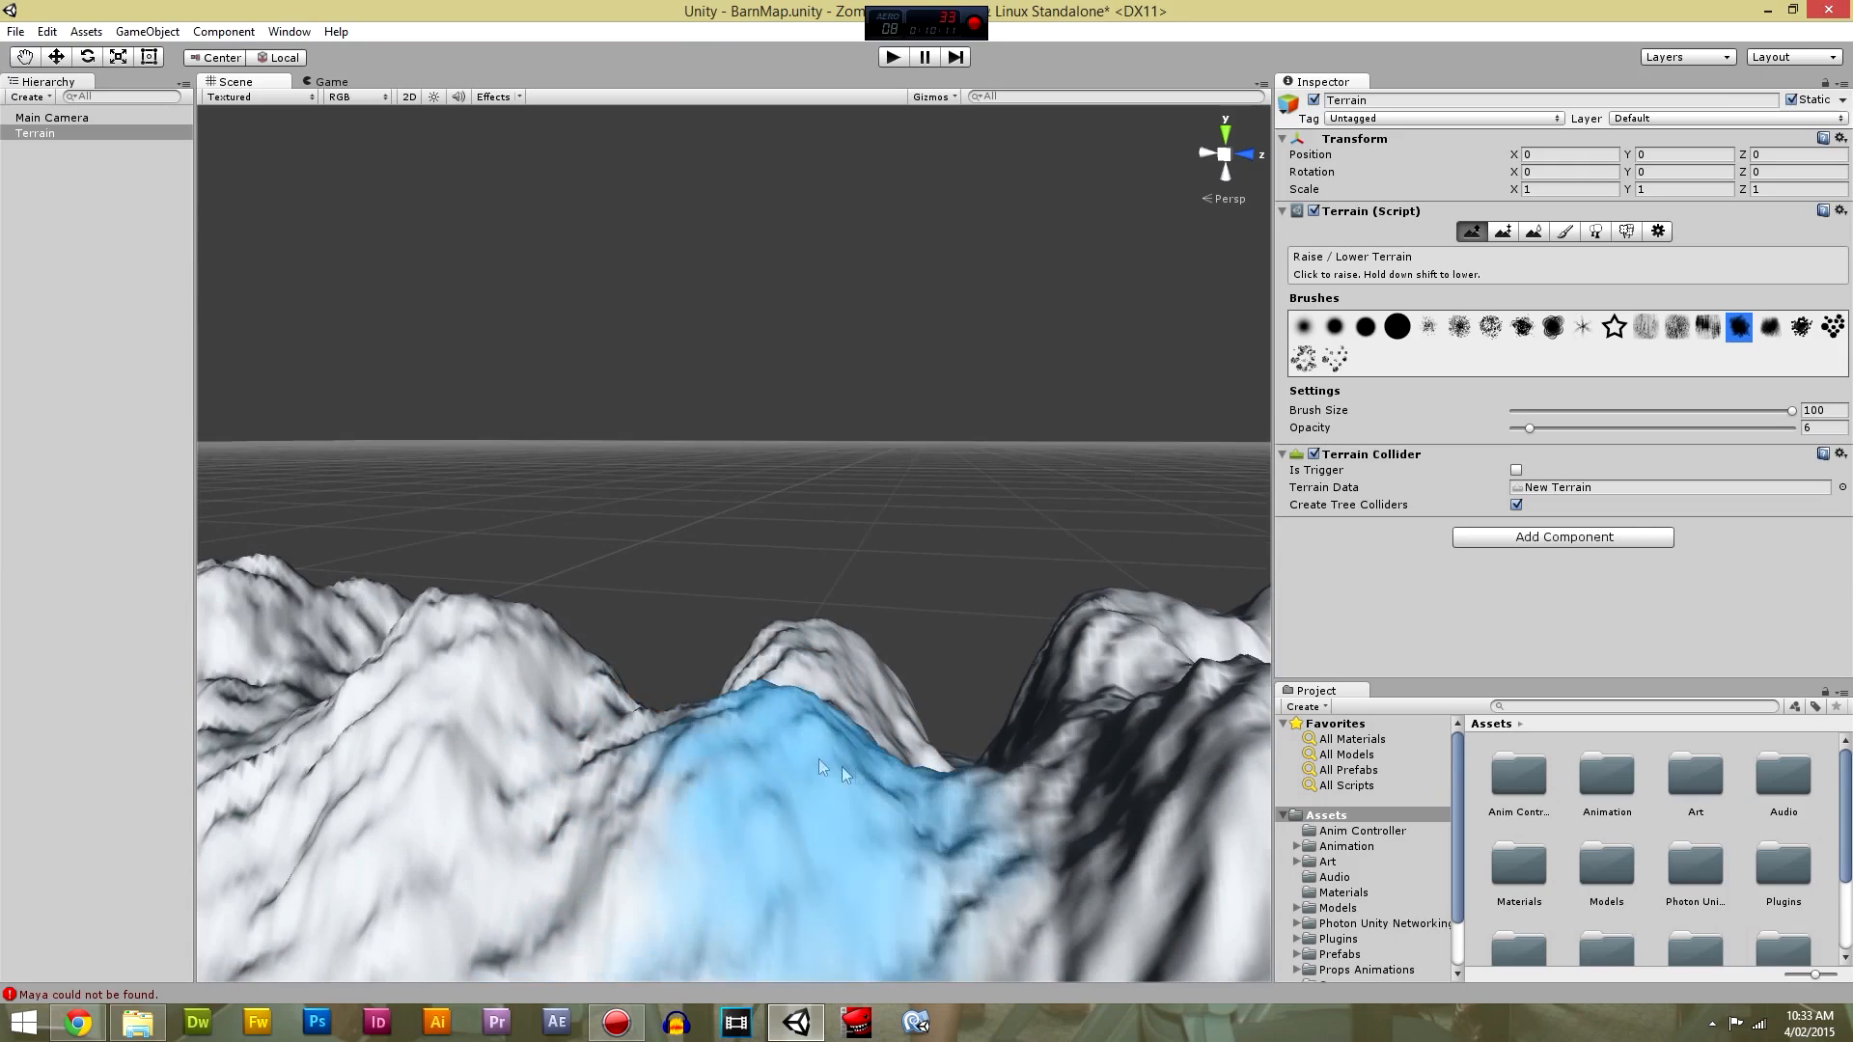
mouse_move(685, 682)
left_mouse_down("alt")
mouse_move(736, 815)
mouse_move(765, 827)
mouse_move(786, 719)
mouse_move(809, 719)
mouse_move(851, 787)
left_mouse_up("alt")
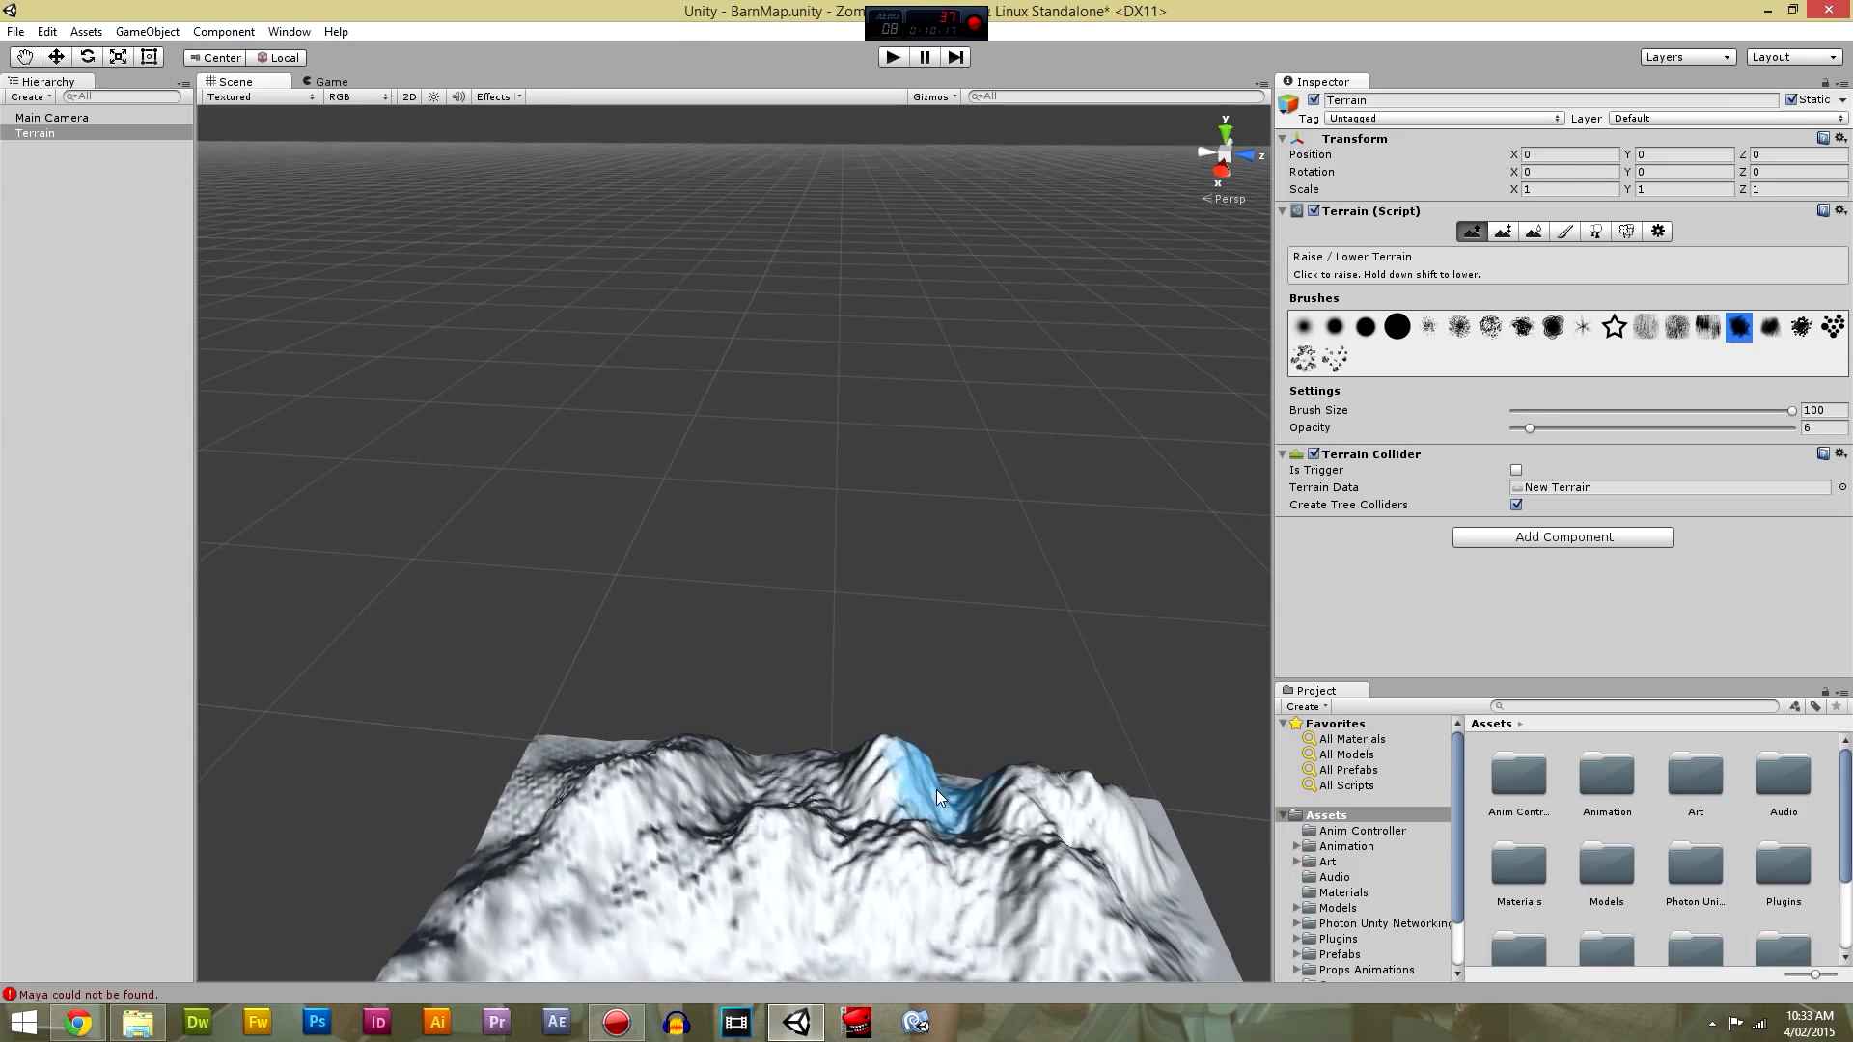
Paint slight unevenness onto the flat ground with Raise / Lower, using the first textured brush at size 53 and opacity 1.
mouse_move(1021, 877)
middle_mouse_down()
mouse_move(967, 755)
mouse_move(849, 712)
mouse_move(849, 733)
mouse_move(843, 656)
mouse_move(827, 691)
mouse_move(849, 702)
mouse_move(869, 664)
middle_mouse_up()
left_click(1303, 328)
key("f")
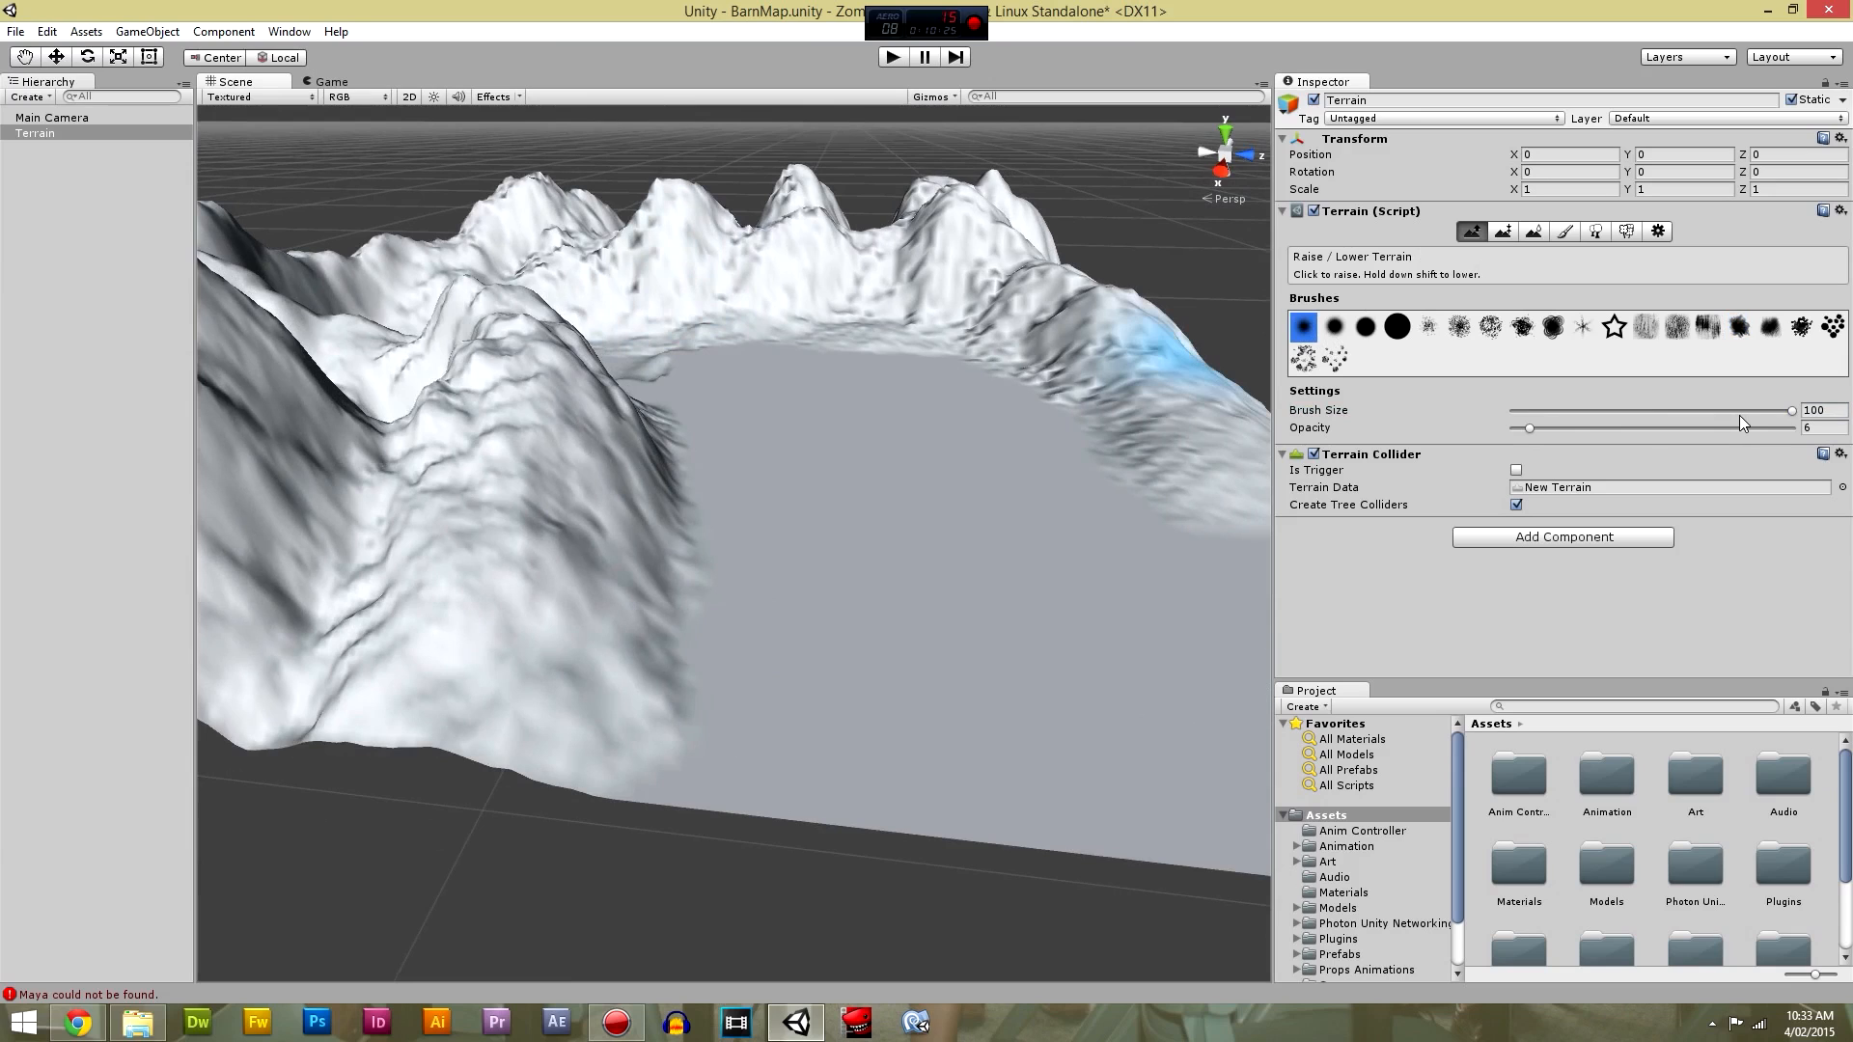
middle_click_drag(969, 666, 878, 703)
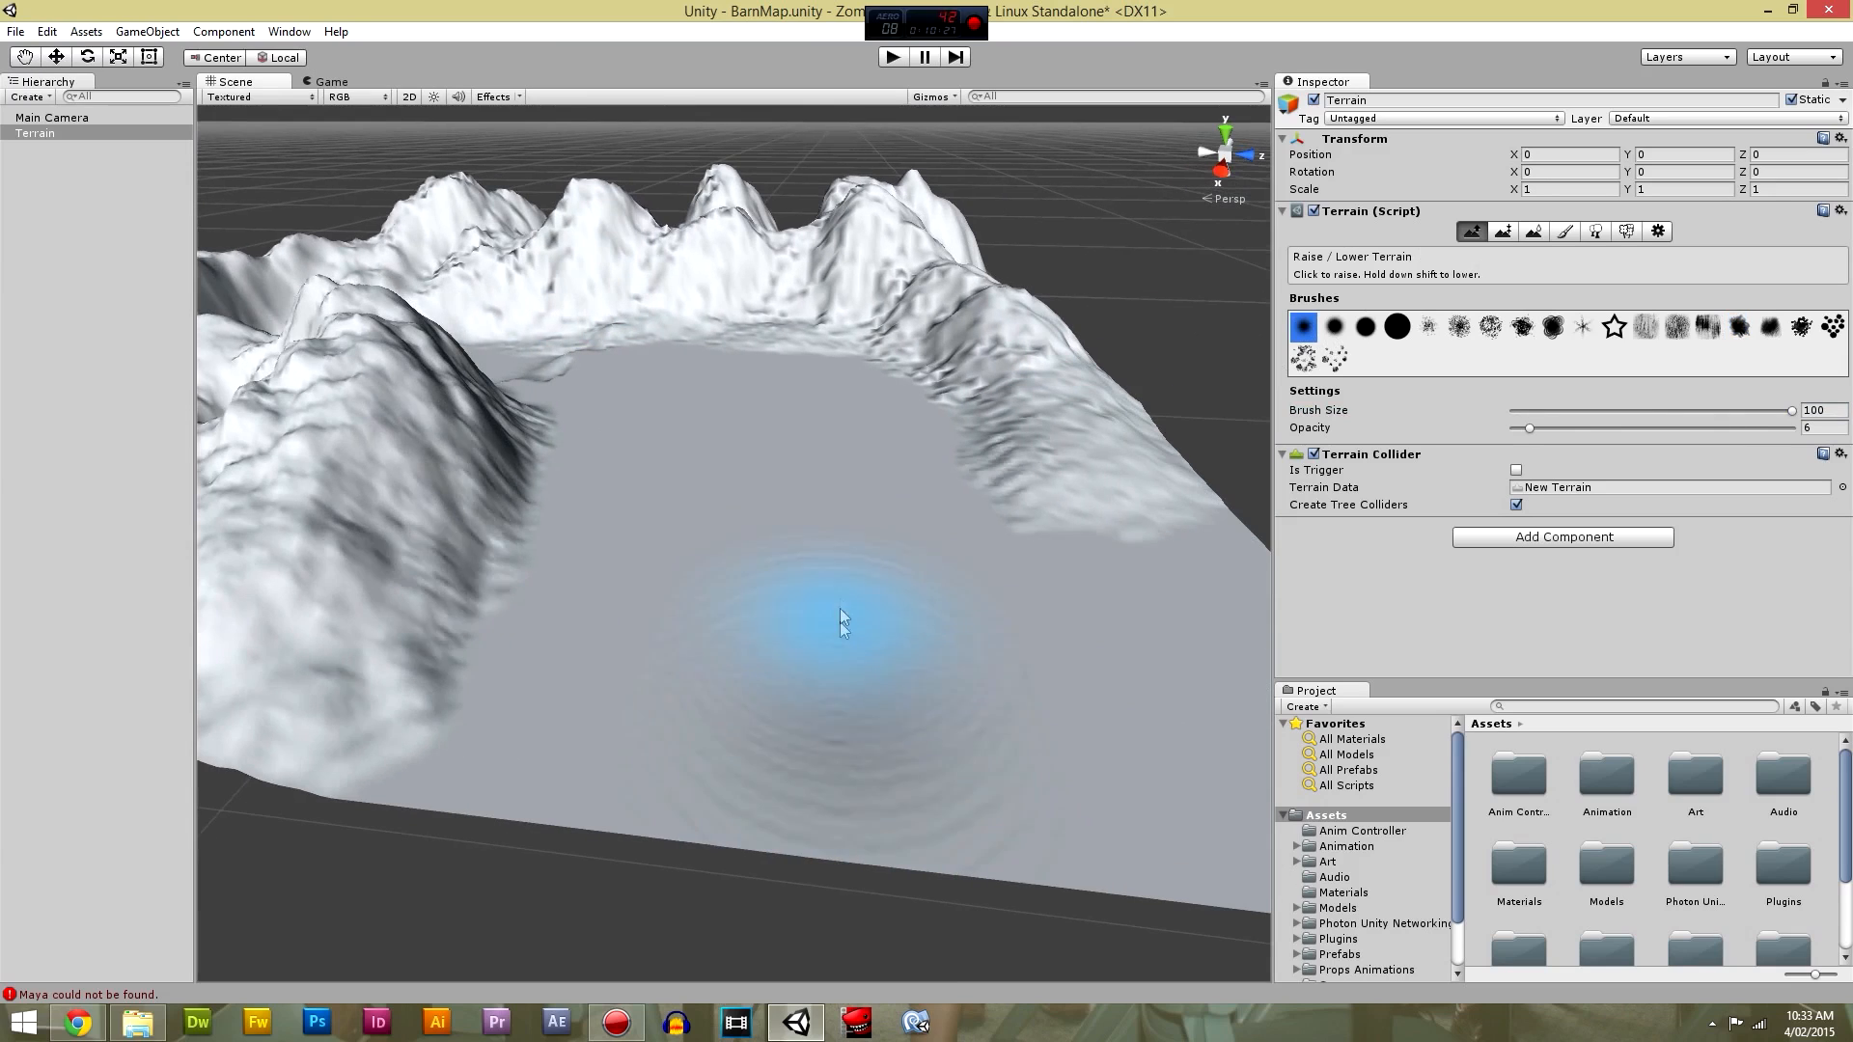
left_click_drag(1792, 410, 1660, 411)
left_click(1517, 430)
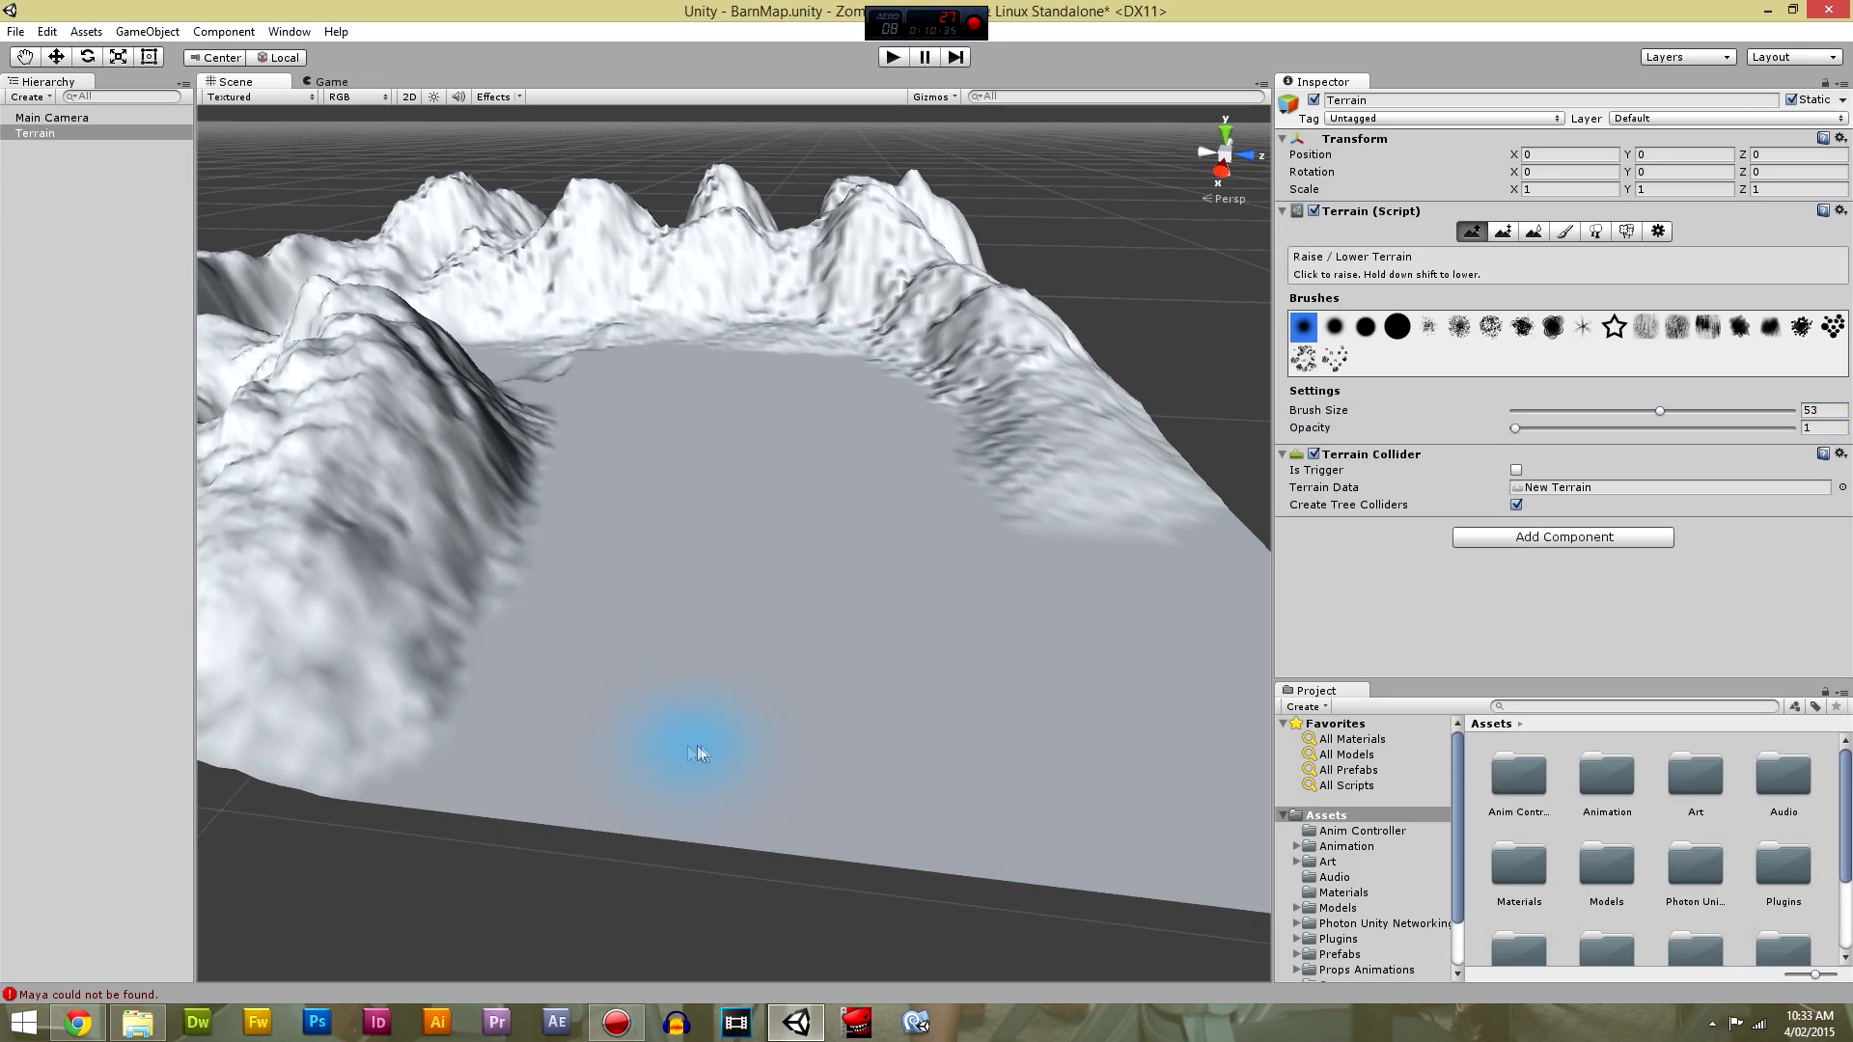
left_click(1429, 328)
mouse_move(774, 749)
left_mouse_down()
mouse_move(805, 788)
mouse_move(836, 484)
left_mouse_up()
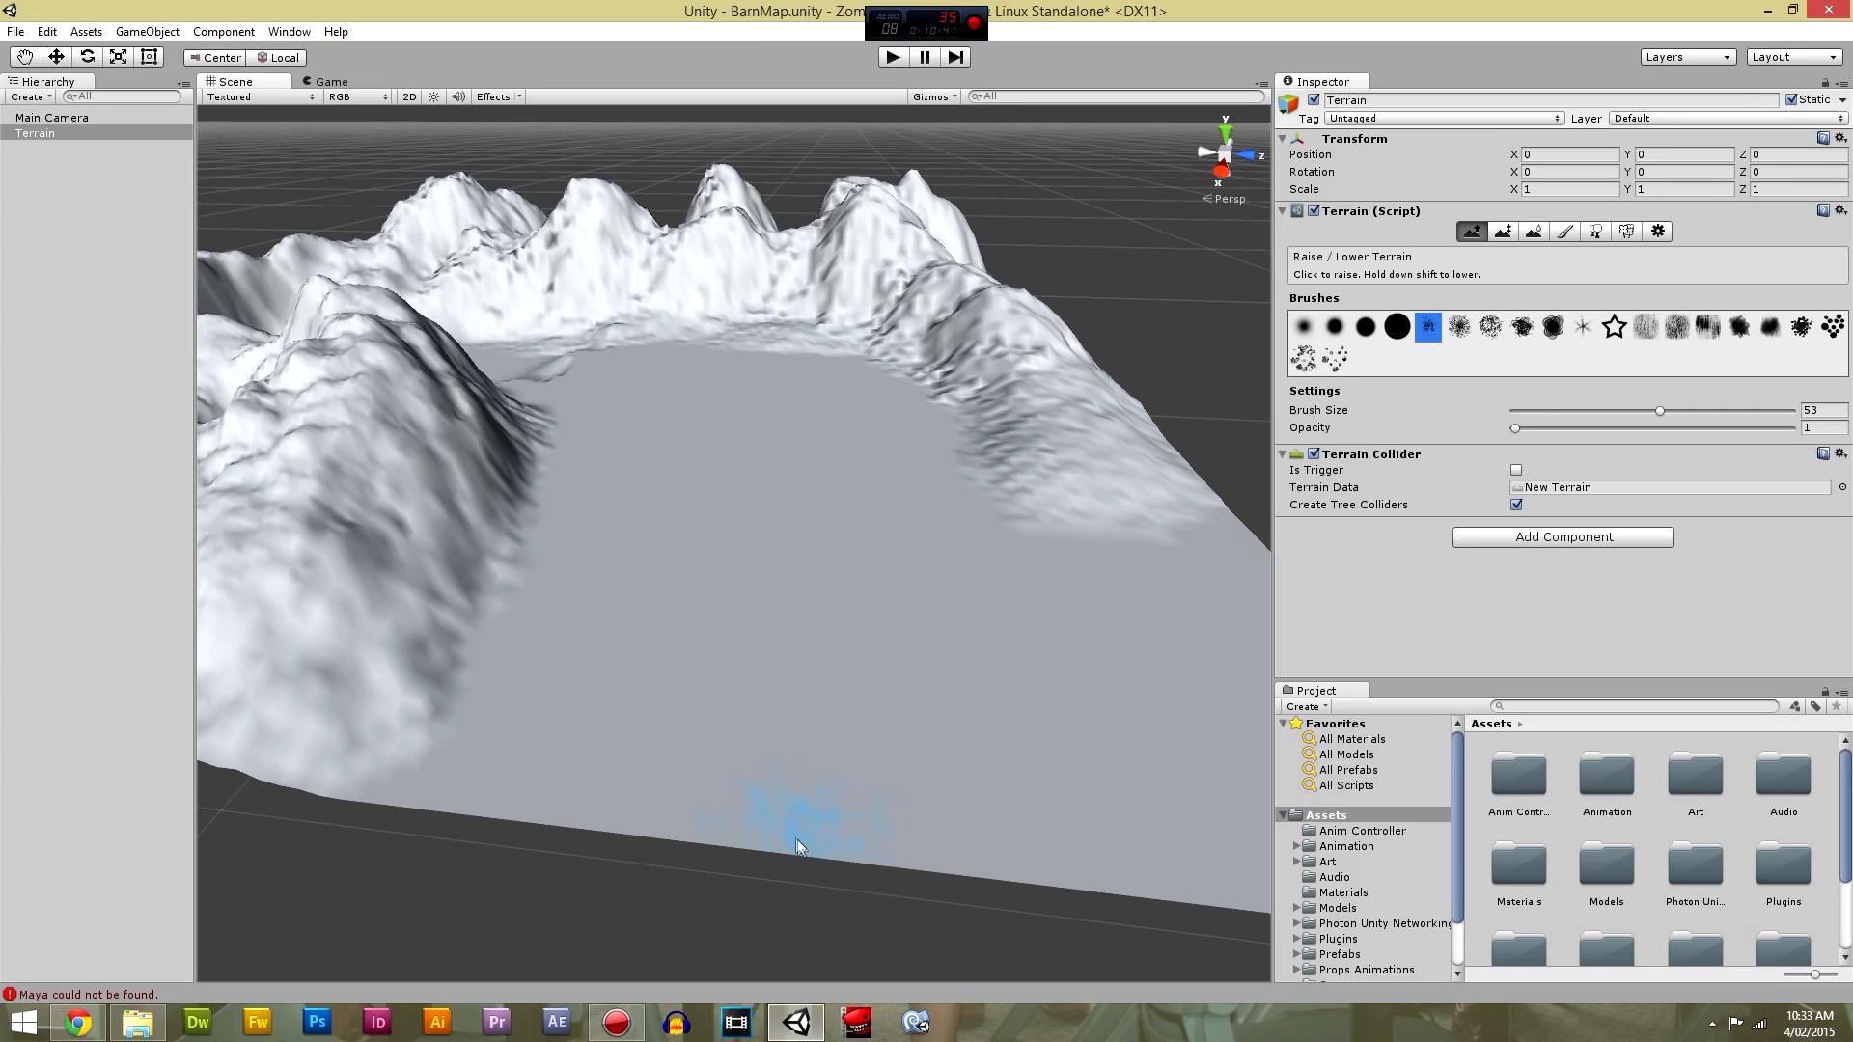
Paint slight unevenness in a strip along the middle of the flat ground, undoing the first stroke and redoing it with the same textured brush.
mouse_move(825, 834)
left_mouse_down()
mouse_move(749, 621)
mouse_move(677, 529)
mouse_move(650, 413)
mouse_move(577, 372)
left_mouse_up()
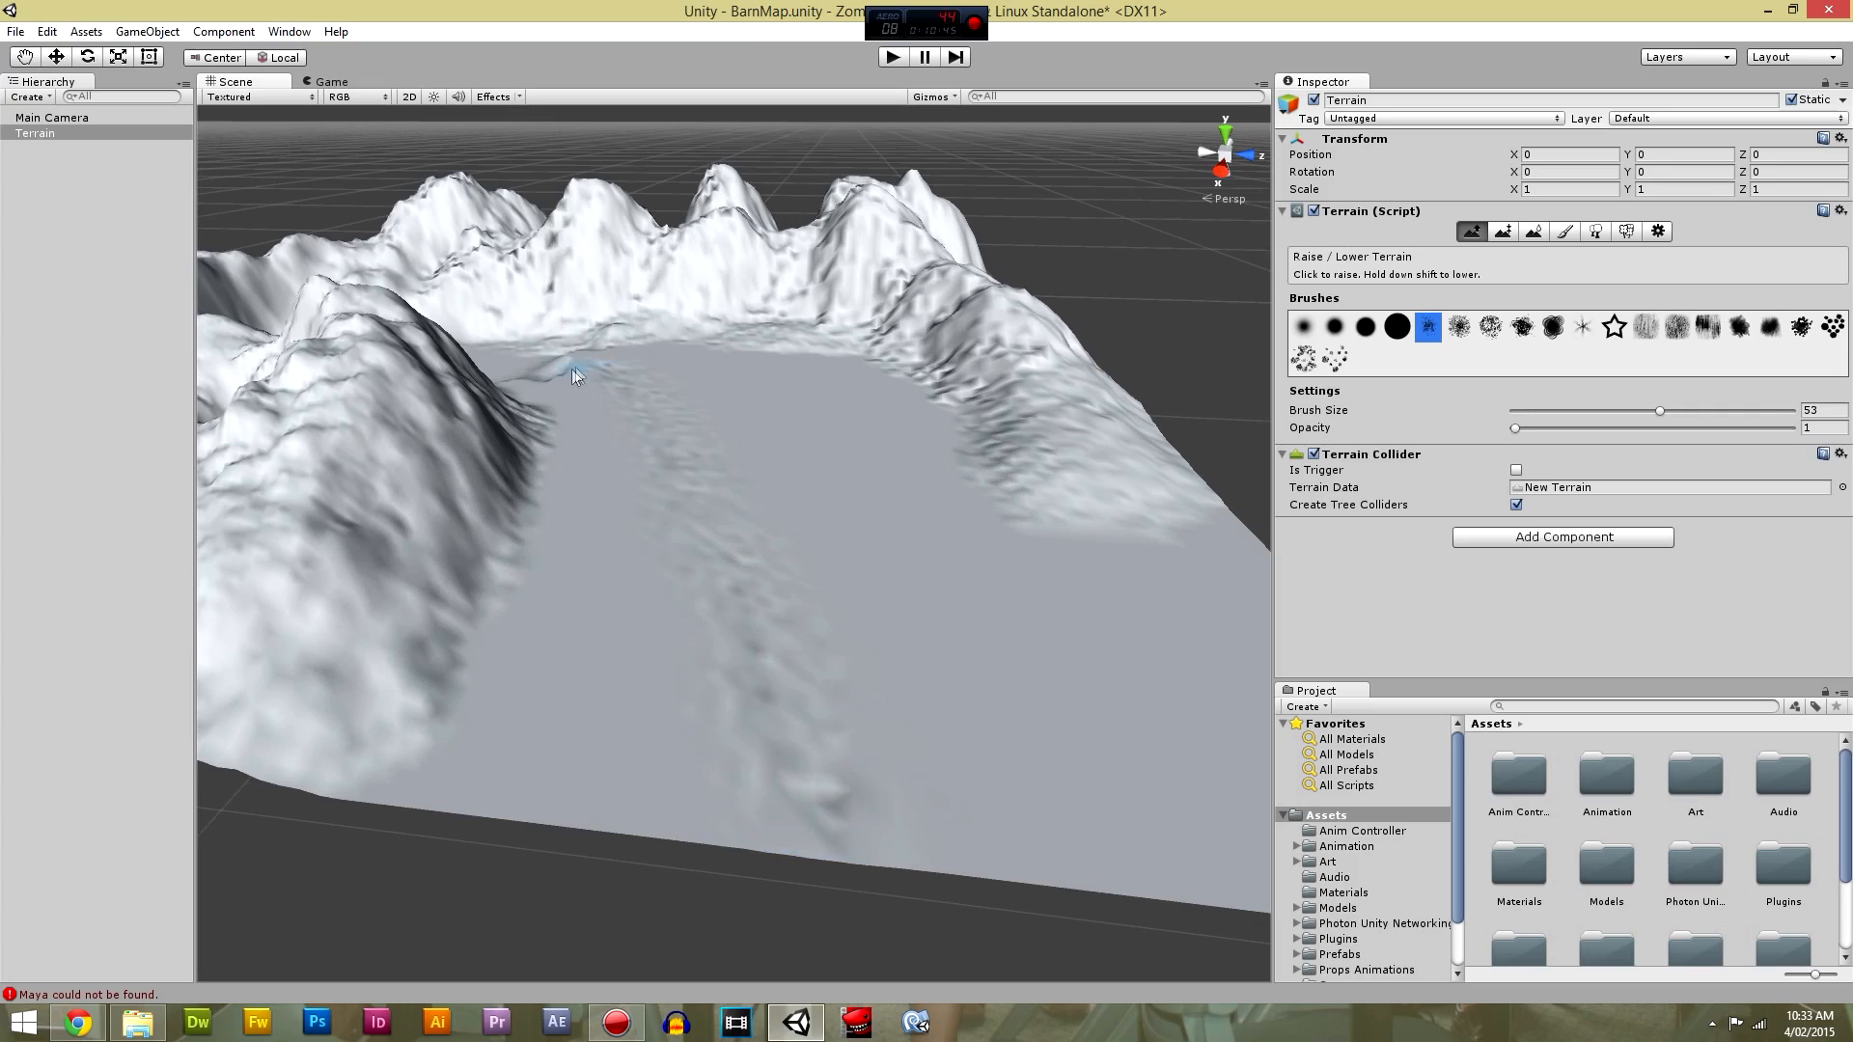
key("ctrl+z")
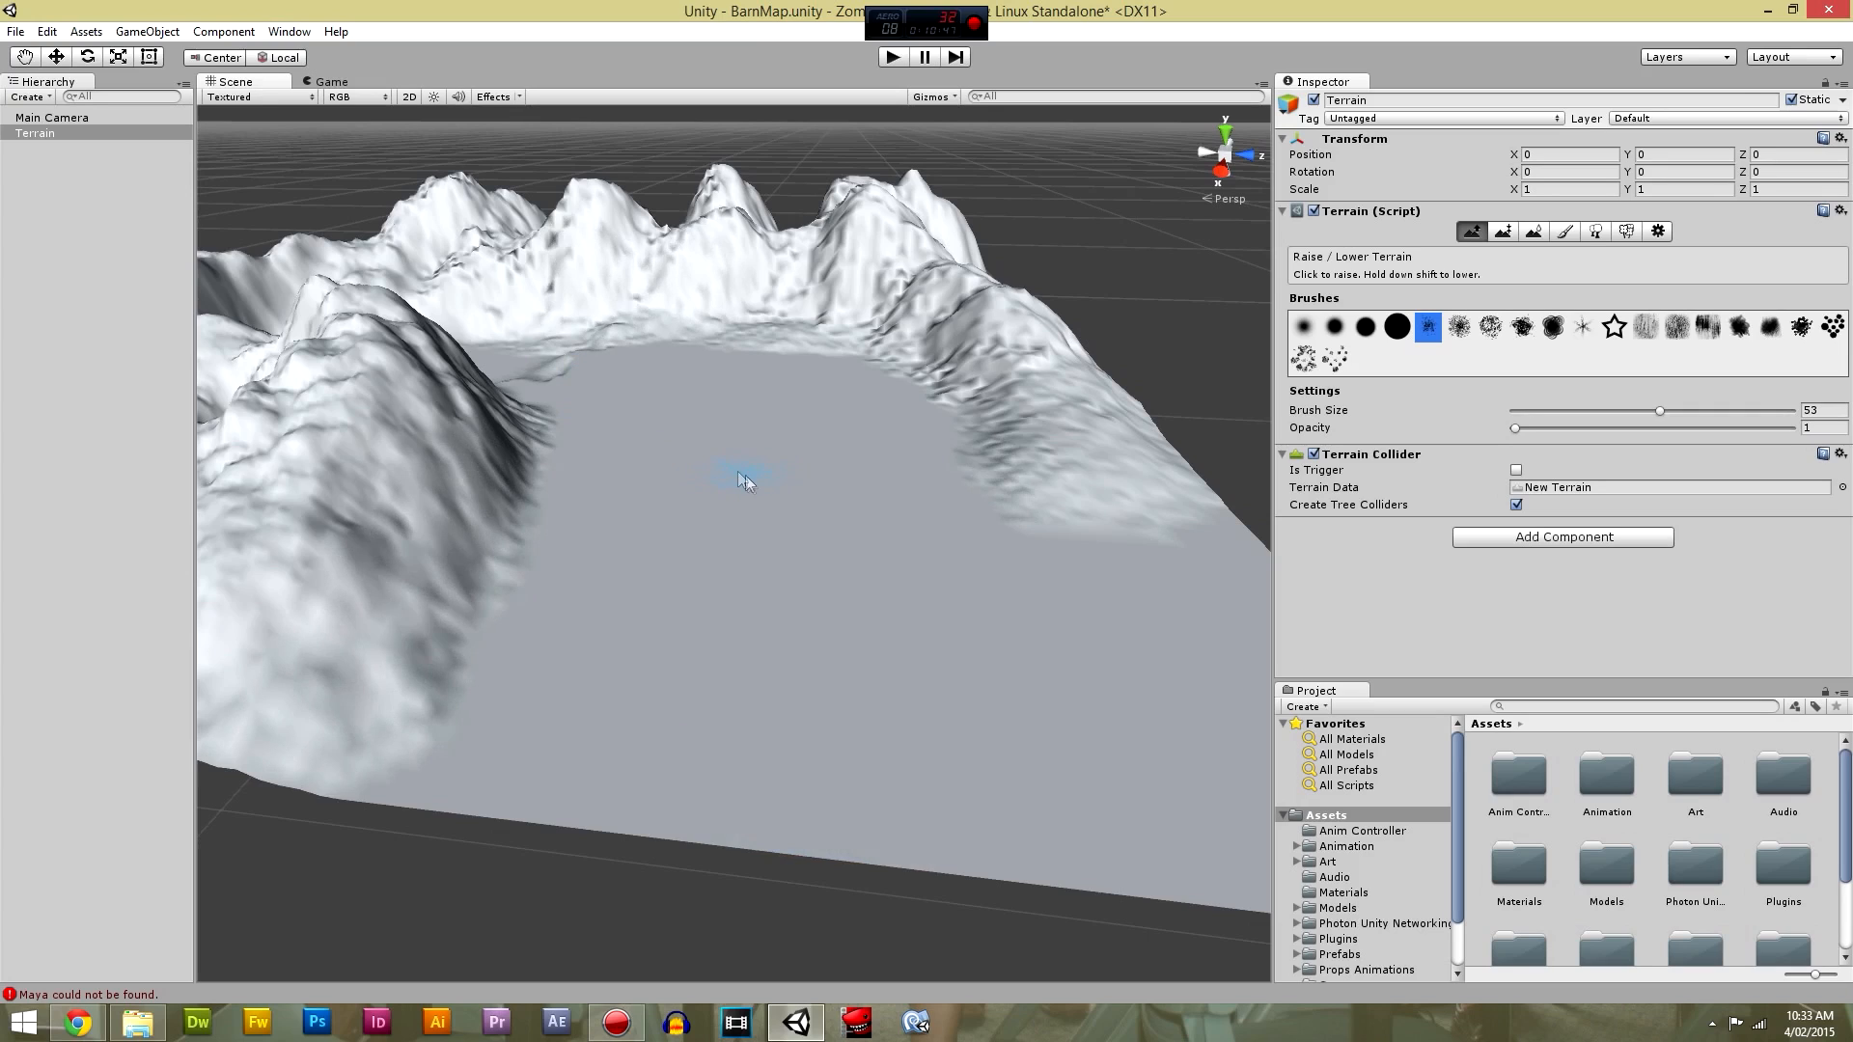
mouse_move(736, 488)
left_mouse_down()
mouse_move(799, 869)
mouse_move(850, 842)
left_mouse_up()
mouse_move(749, 519)
left_mouse_down()
mouse_move(736, 504)
mouse_move(820, 946)
left_mouse_up()
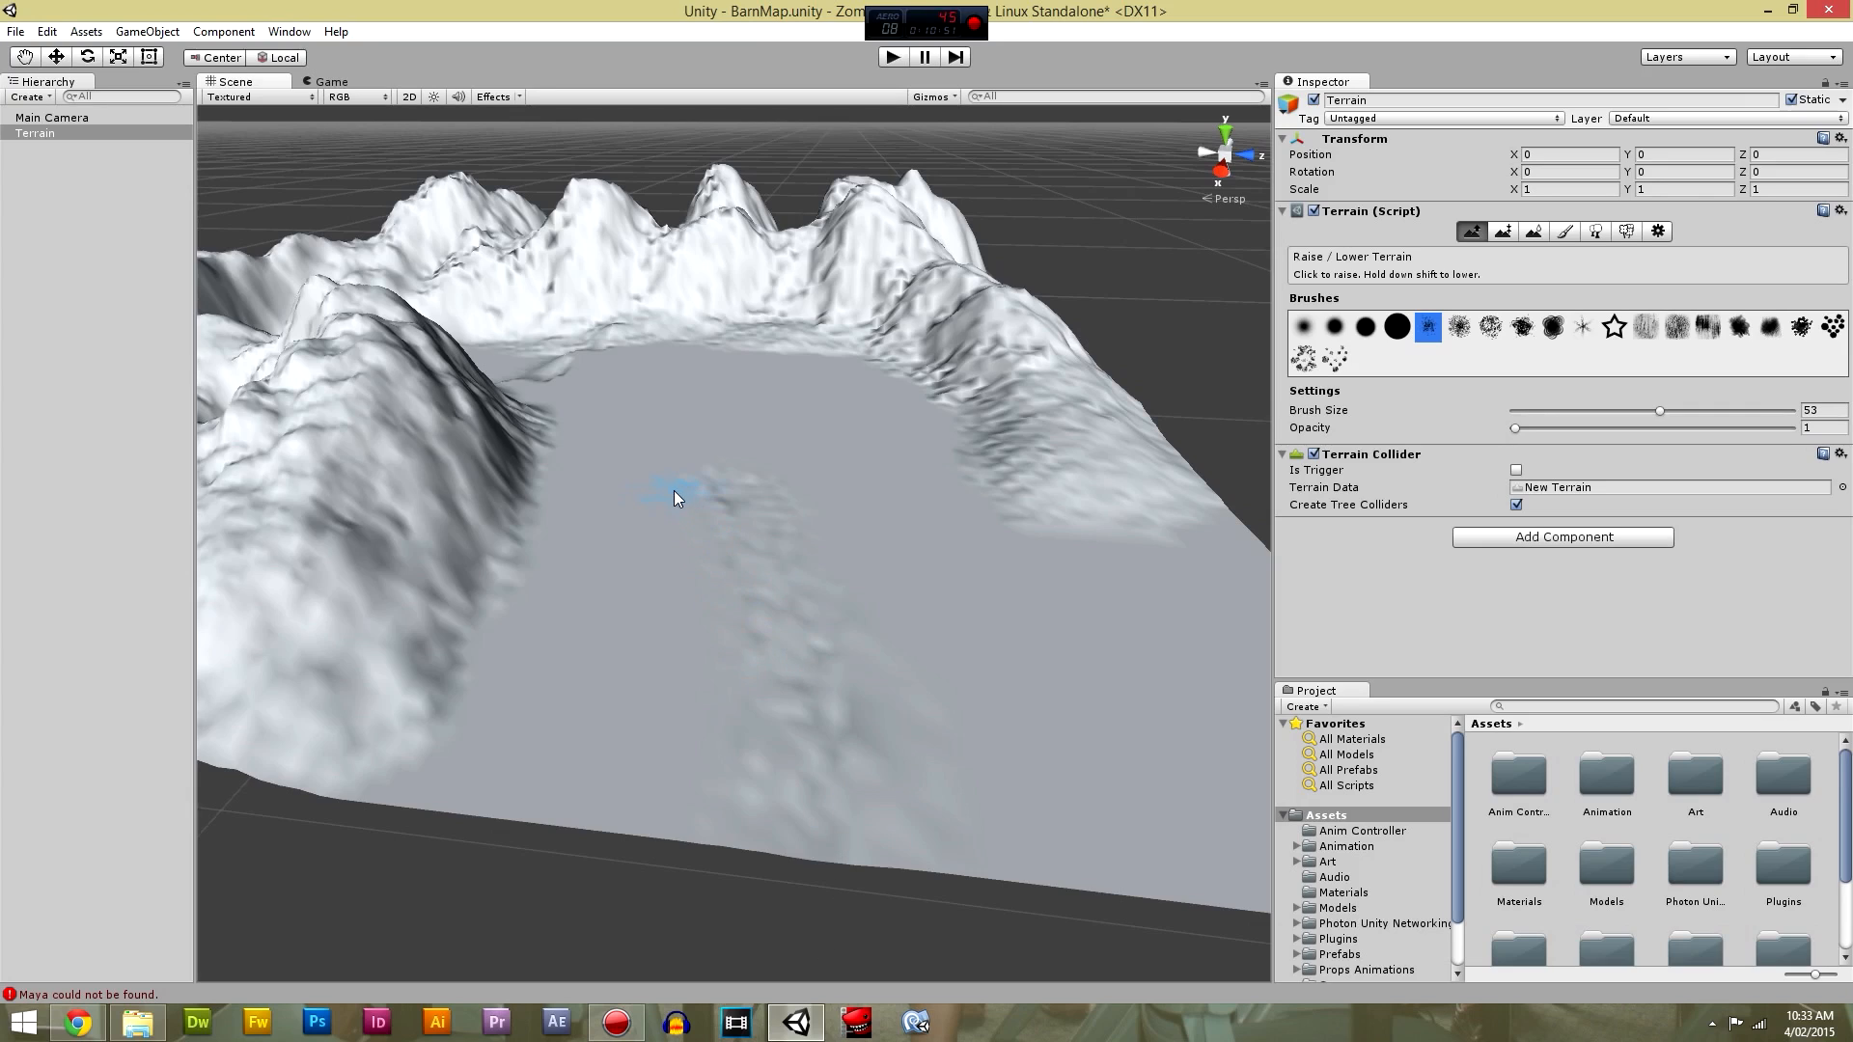
mouse_move(673, 491)
left_mouse_down()
mouse_move(704, 888)
mouse_move(849, 510)
mouse_move(952, 816)
mouse_move(821, 719)
left_mouse_up()
Spread the slight unevenness over the near corner of the flat ground and up to the foot of the neighbouring mountain.
middle_click_drag(885, 827, 886, 786)
left_click_drag(886, 786, 570, 684, "alt")
middle_click_drag(1003, 714, 874, 650)
scroll(909, 599, "up", 3)
scroll(928, 577, "down", 2)
scroll(929, 583, "down", 4)
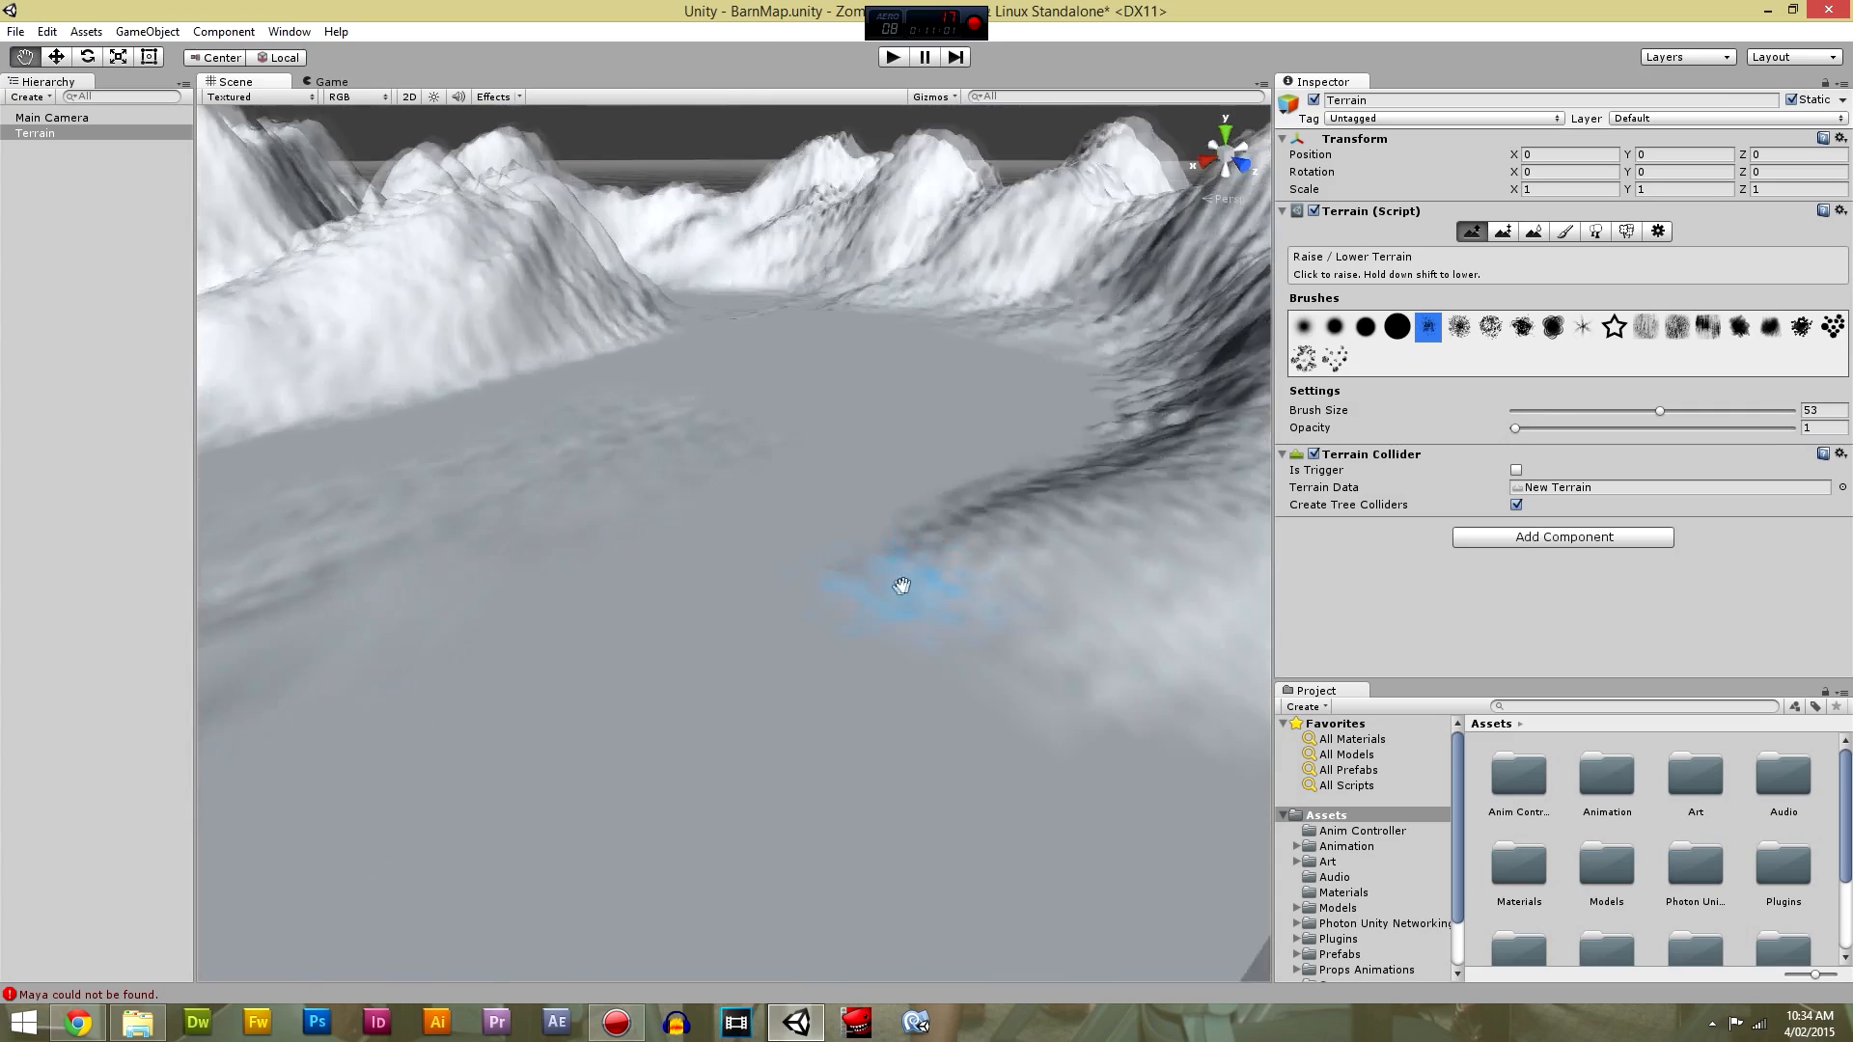
scroll(946, 589, "down", 1)
mouse_move(967, 596)
left_mouse_down()
mouse_move(852, 525)
mouse_move(752, 616)
left_mouse_up()
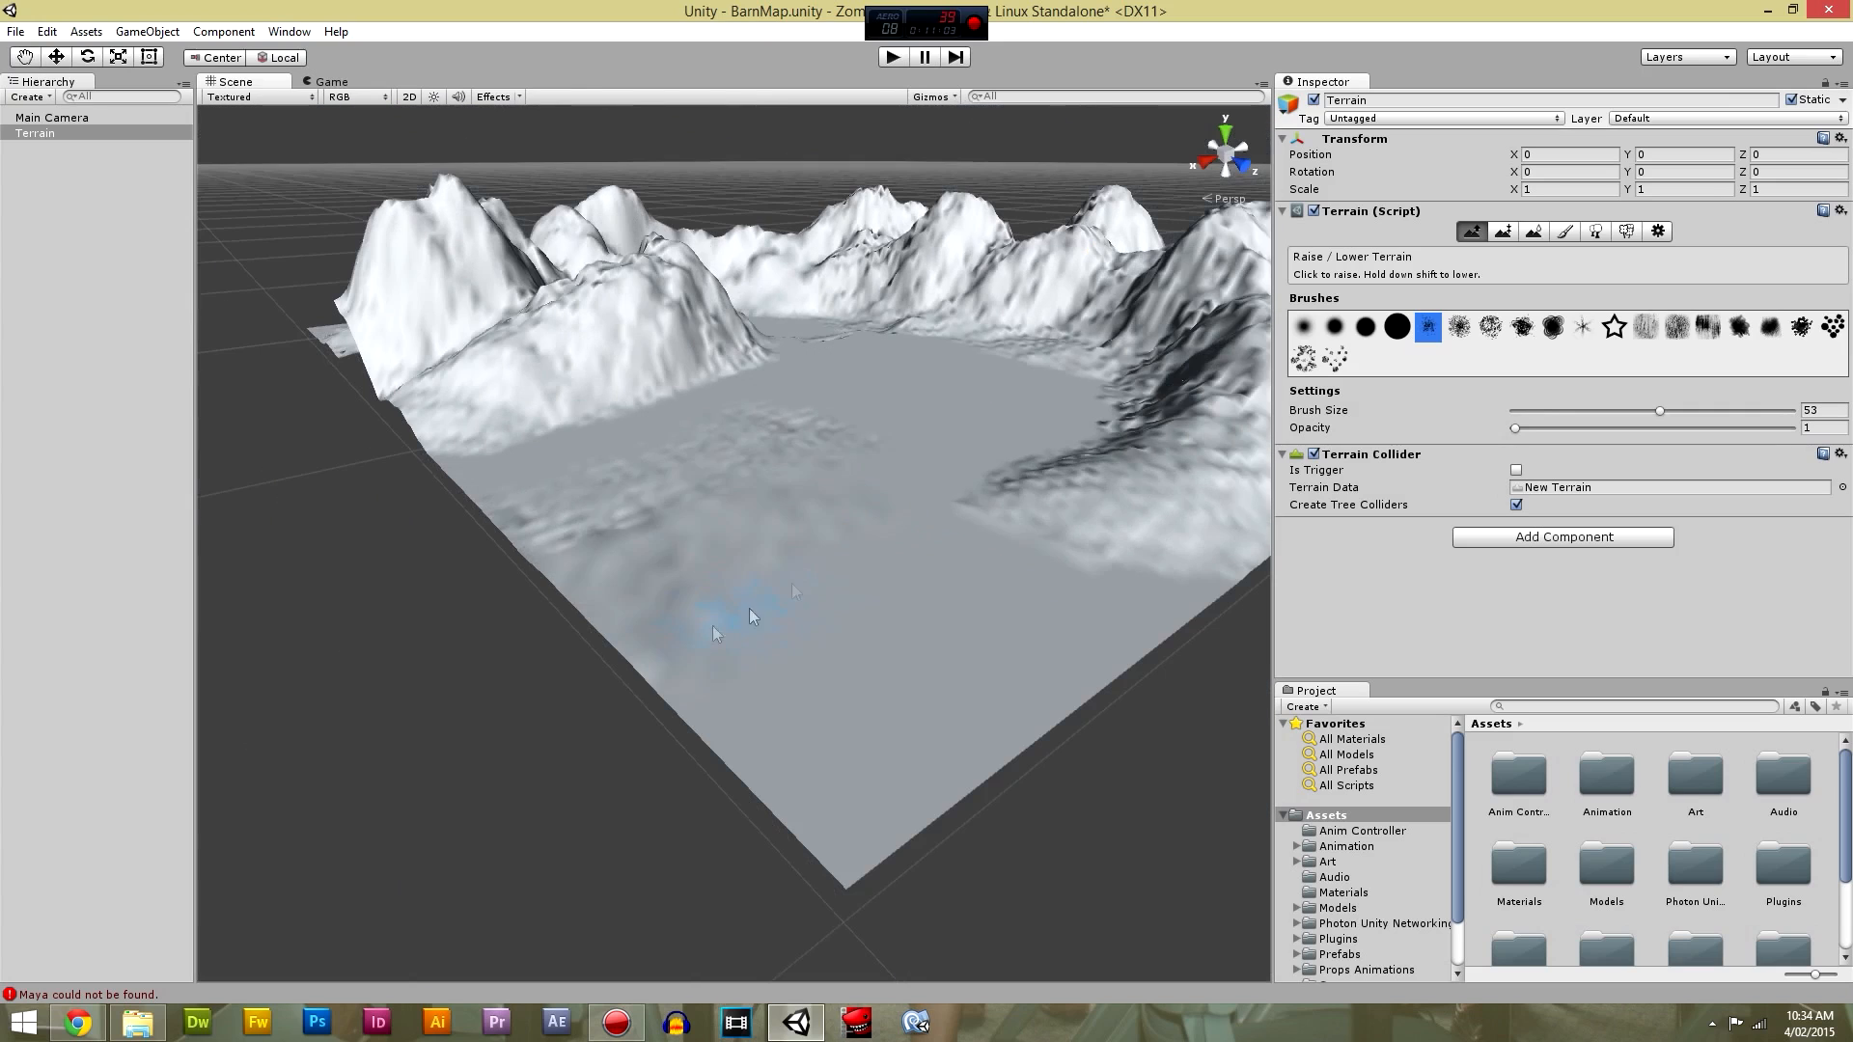
mouse_move(992, 546)
left_mouse_down()
mouse_move(893, 654)
mouse_move(982, 584)
left_mouse_up()
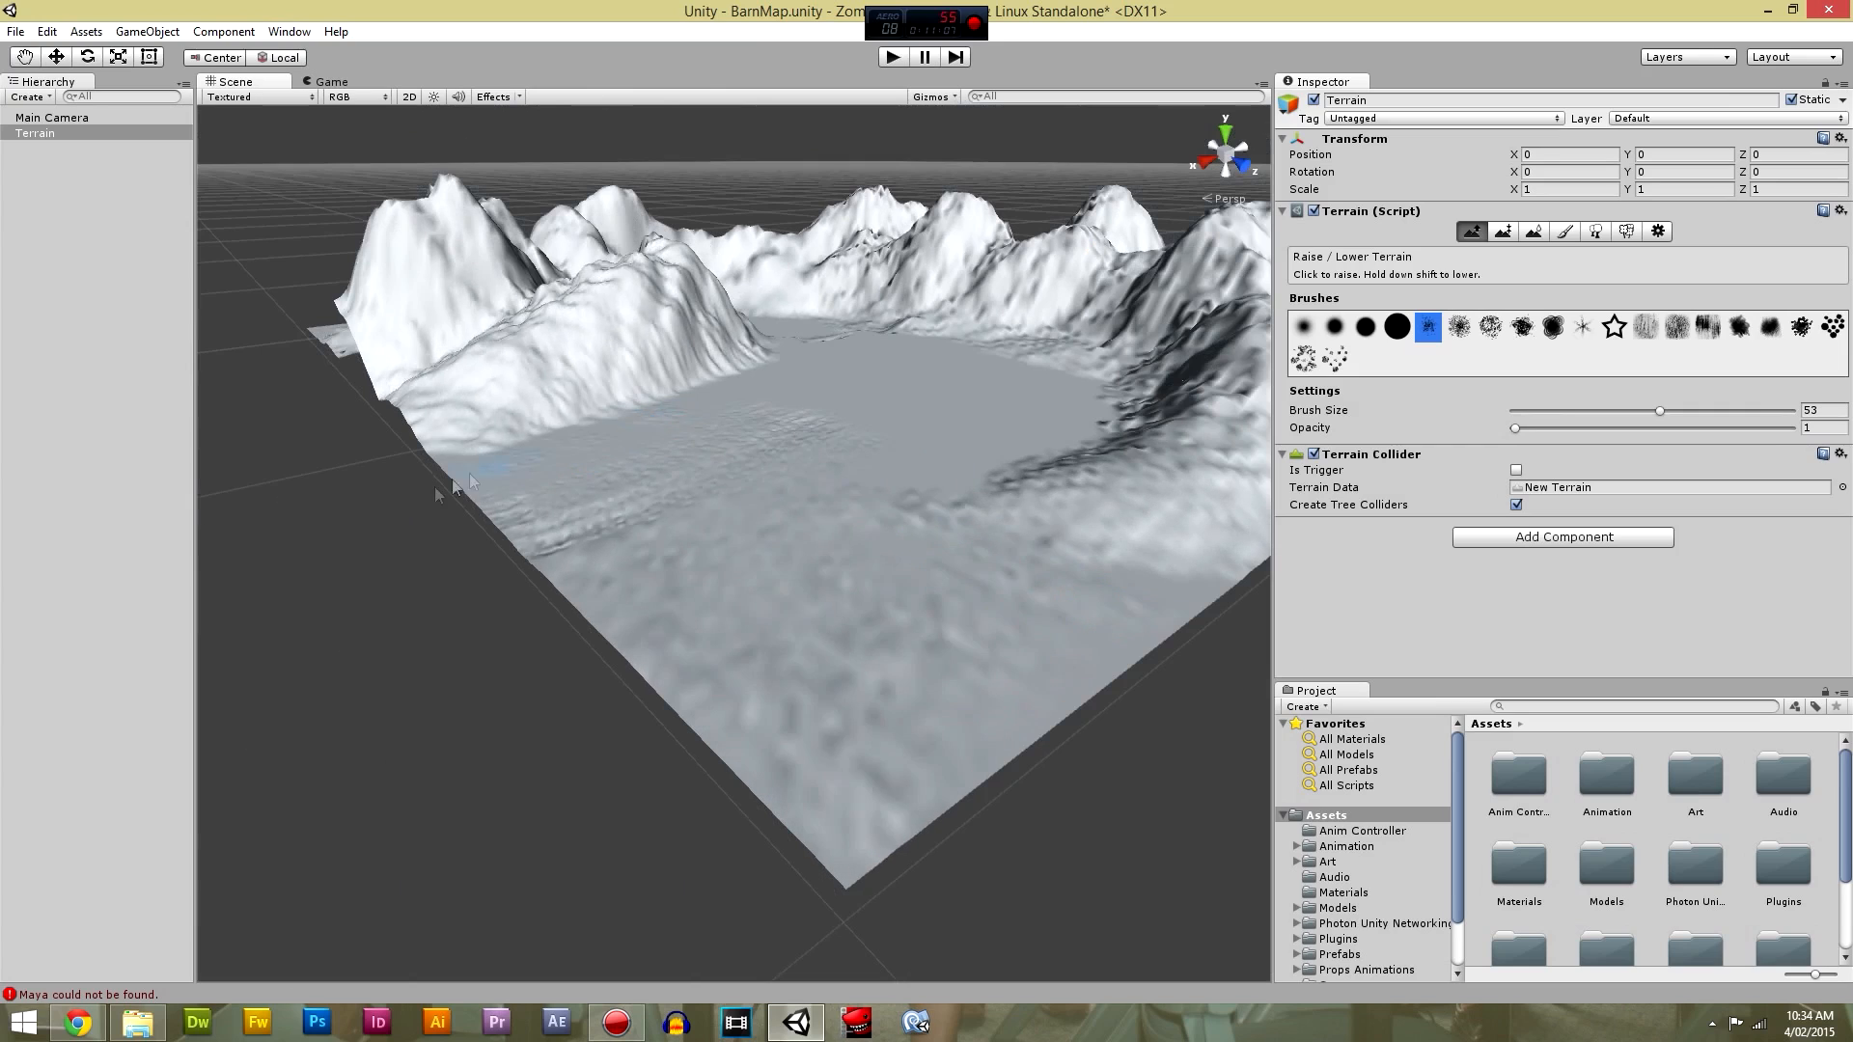
mouse_move(493, 455)
left_mouse_down()
mouse_move(538, 414)
mouse_move(637, 412)
left_mouse_up()
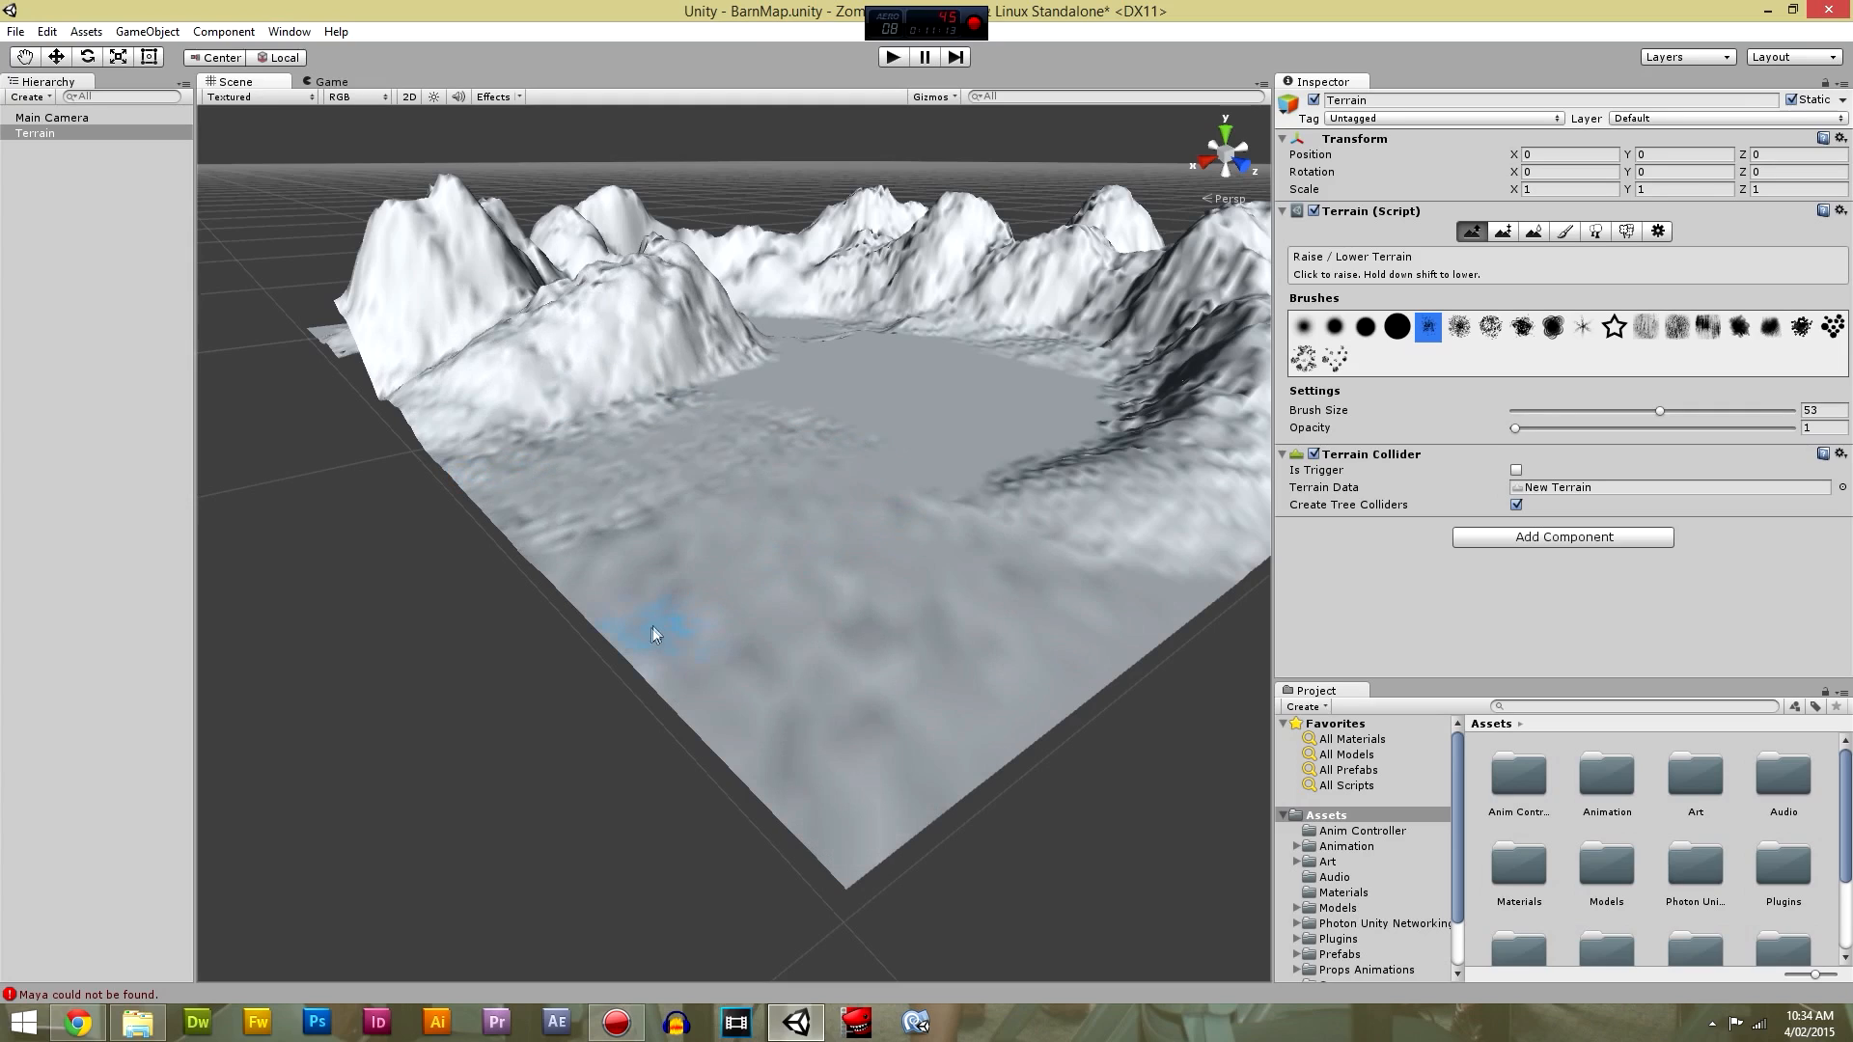
left_click_drag(687, 606, 787, 599)
Raise a ridge along the terrain's edge at the near corner with the third round brush at size 53 and opacity 1.
middle_click_drag(911, 541, 900, 570)
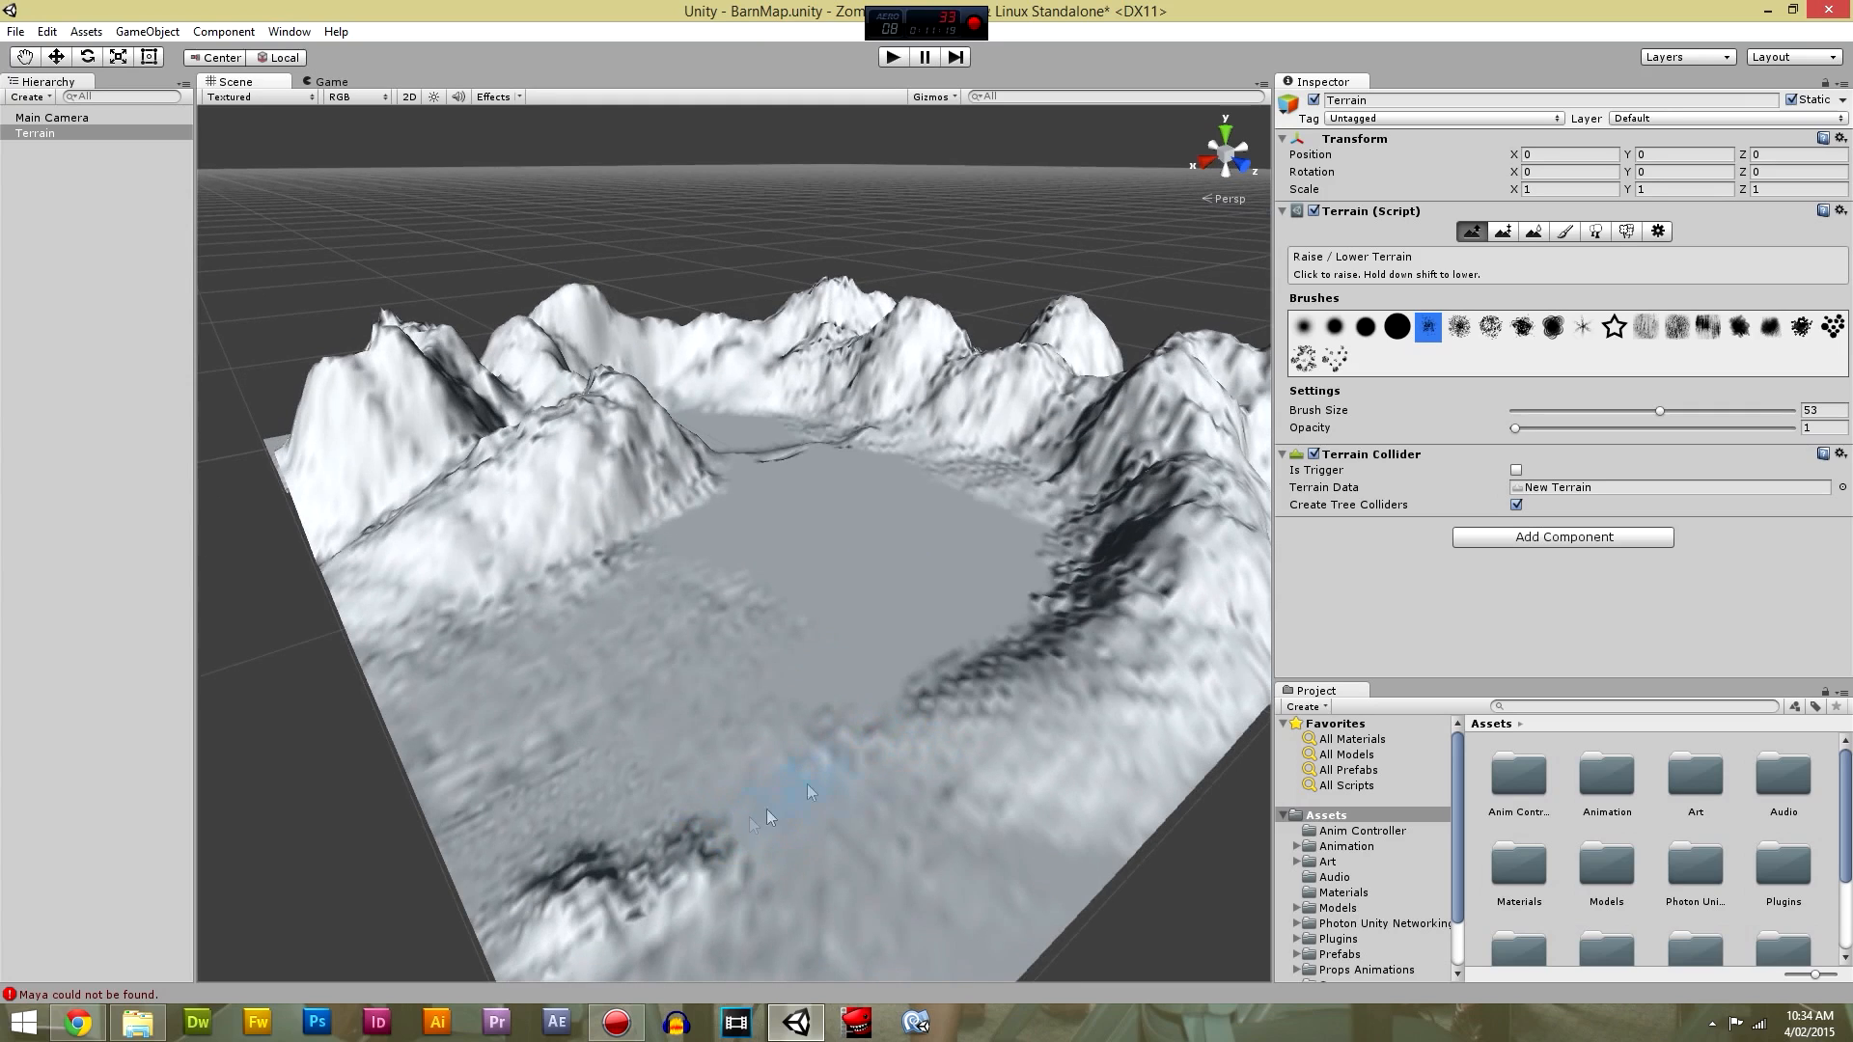
scroll(884, 792, "down", 3)
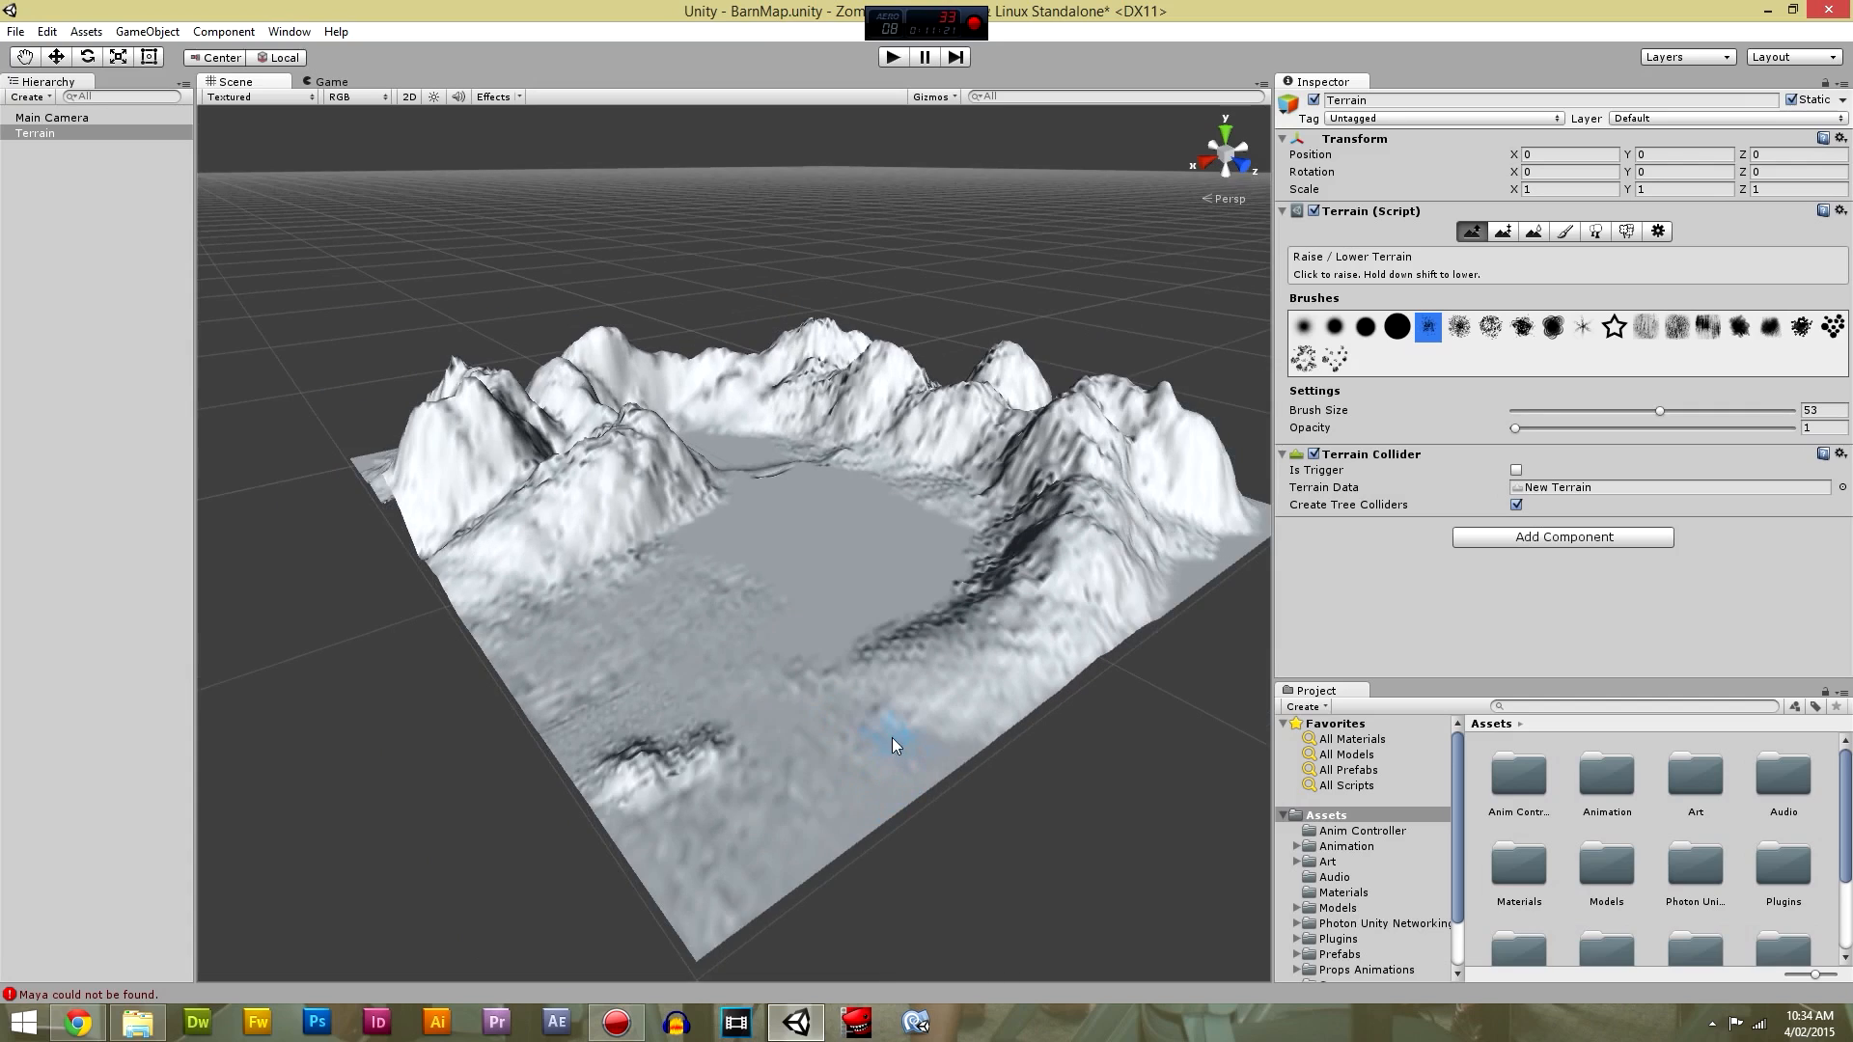
left_click(1367, 329)
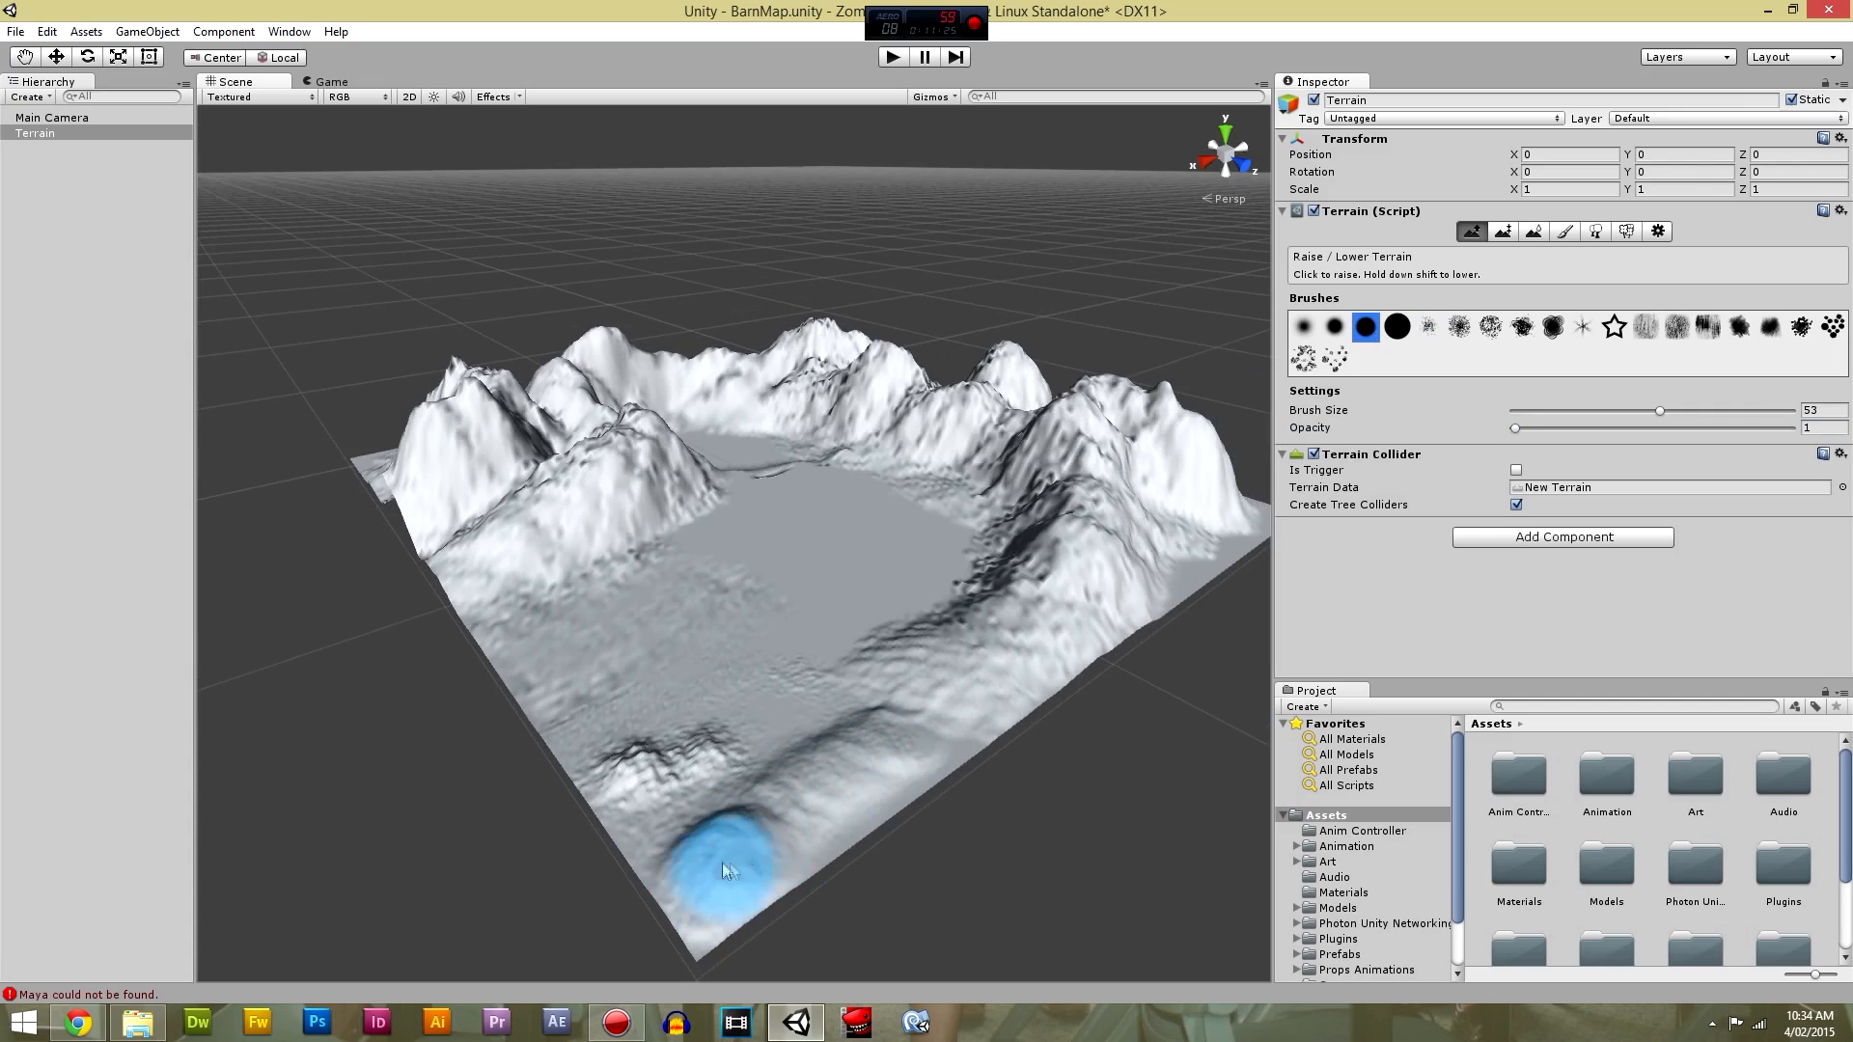
left_click_drag(885, 738, 799, 828)
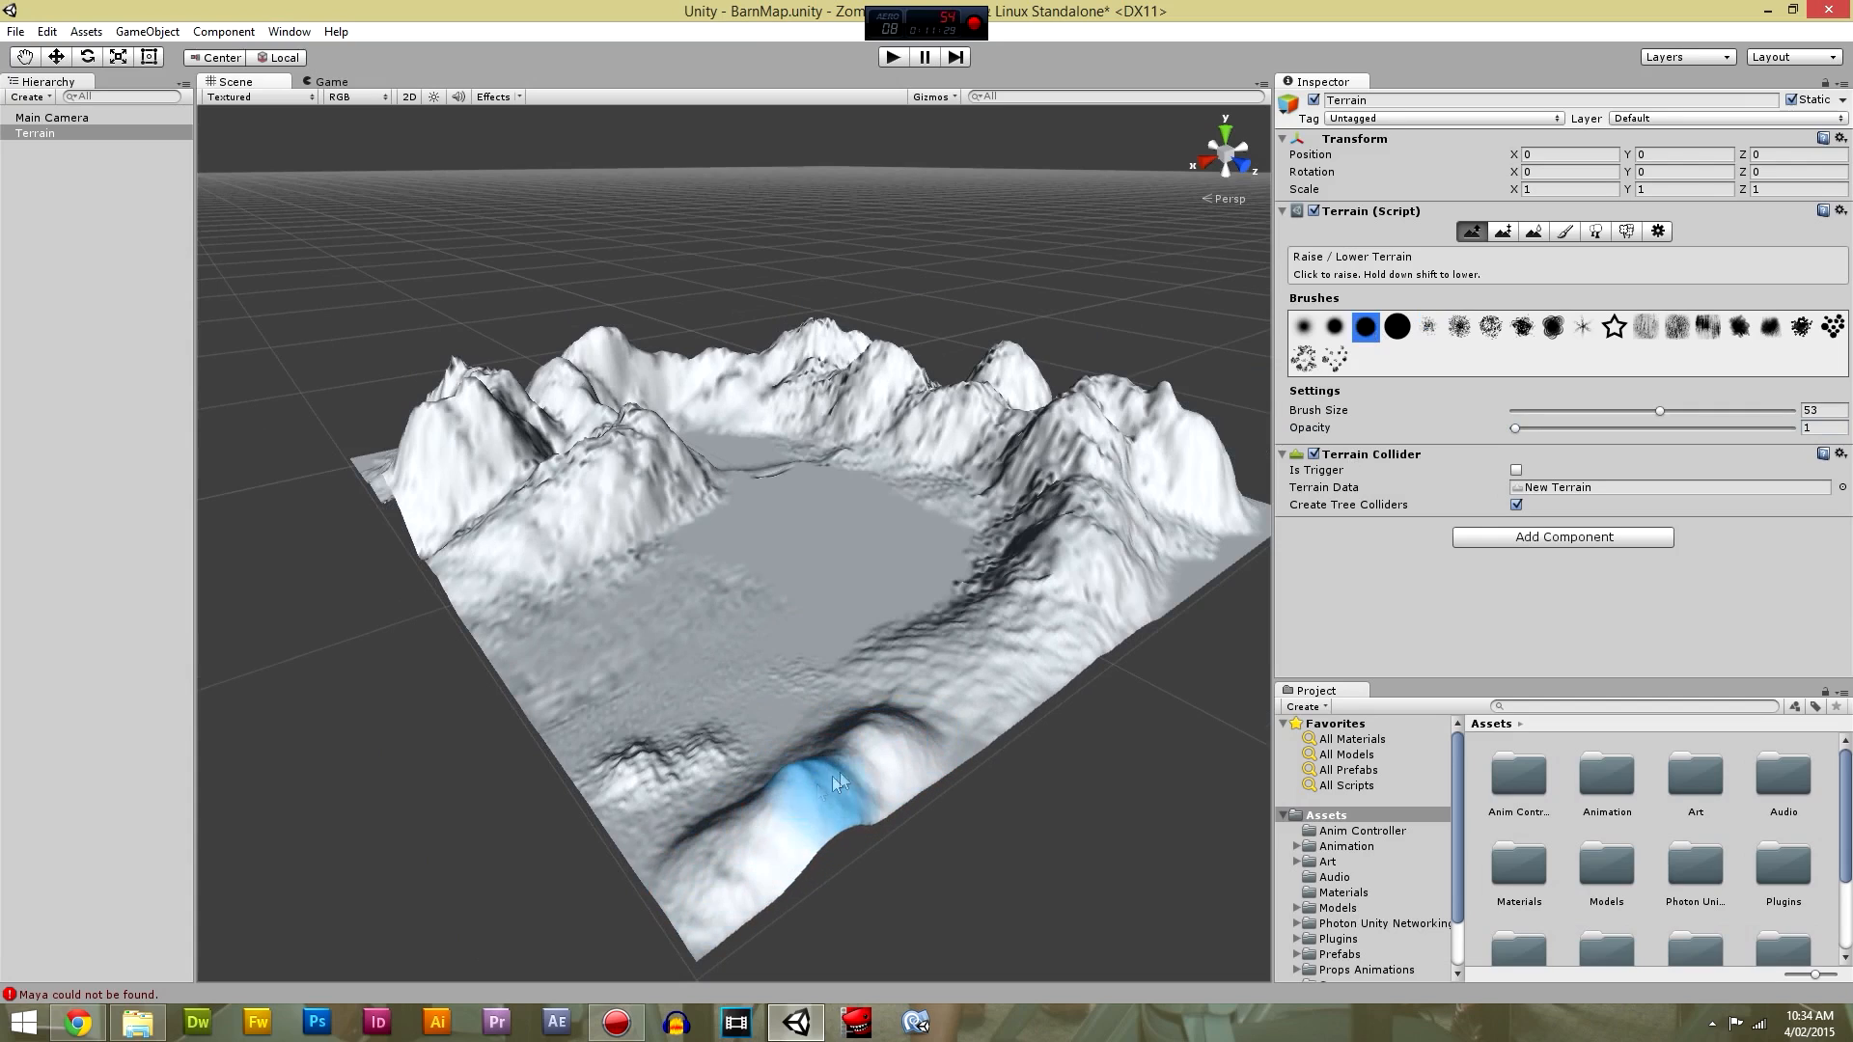
mouse_move(865, 740)
left_mouse_down()
mouse_move(765, 824)
mouse_move(839, 764)
left_mouse_up()
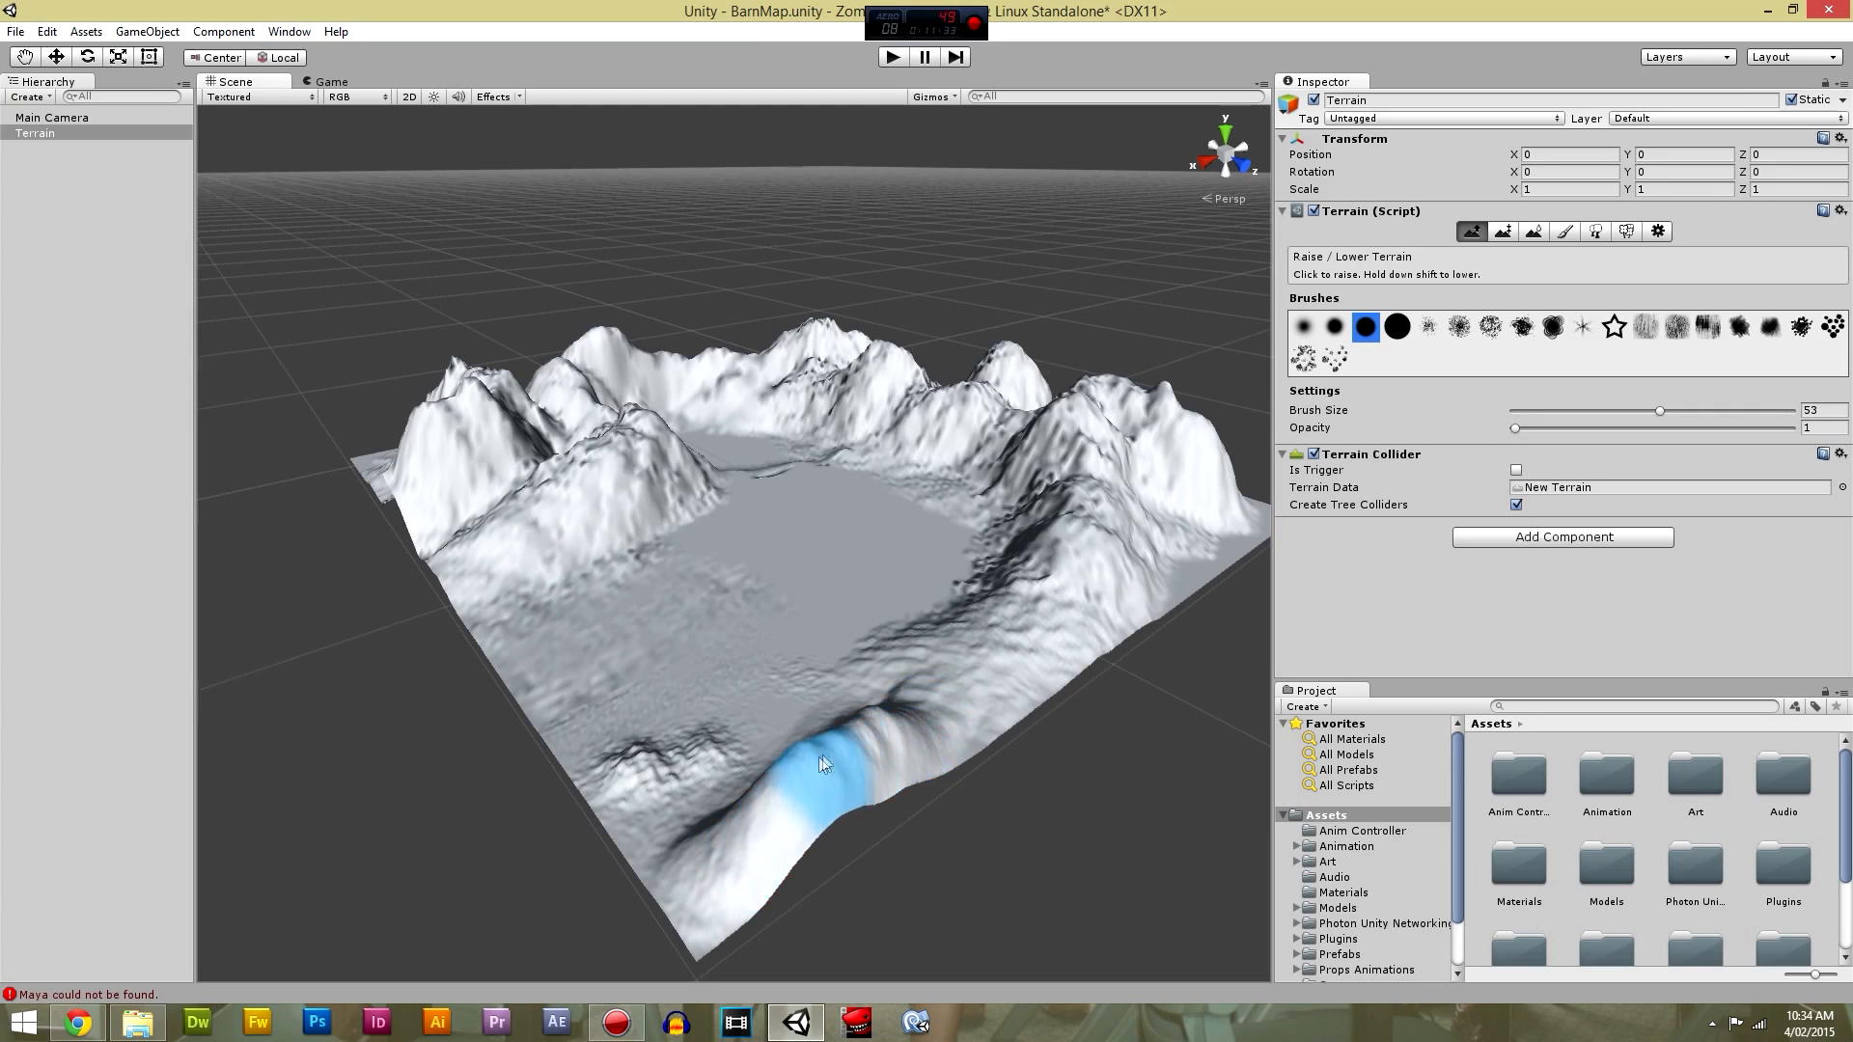
Roughen the ridge along the terrain's edge and the far mountain range with the second textured brush at size 53 and opacity 11.
mouse_move(704, 860)
left_mouse_down("alt")
mouse_move(959, 869)
mouse_move(1050, 837)
mouse_move(827, 807)
mouse_move(1021, 635)
left_mouse_up("alt")
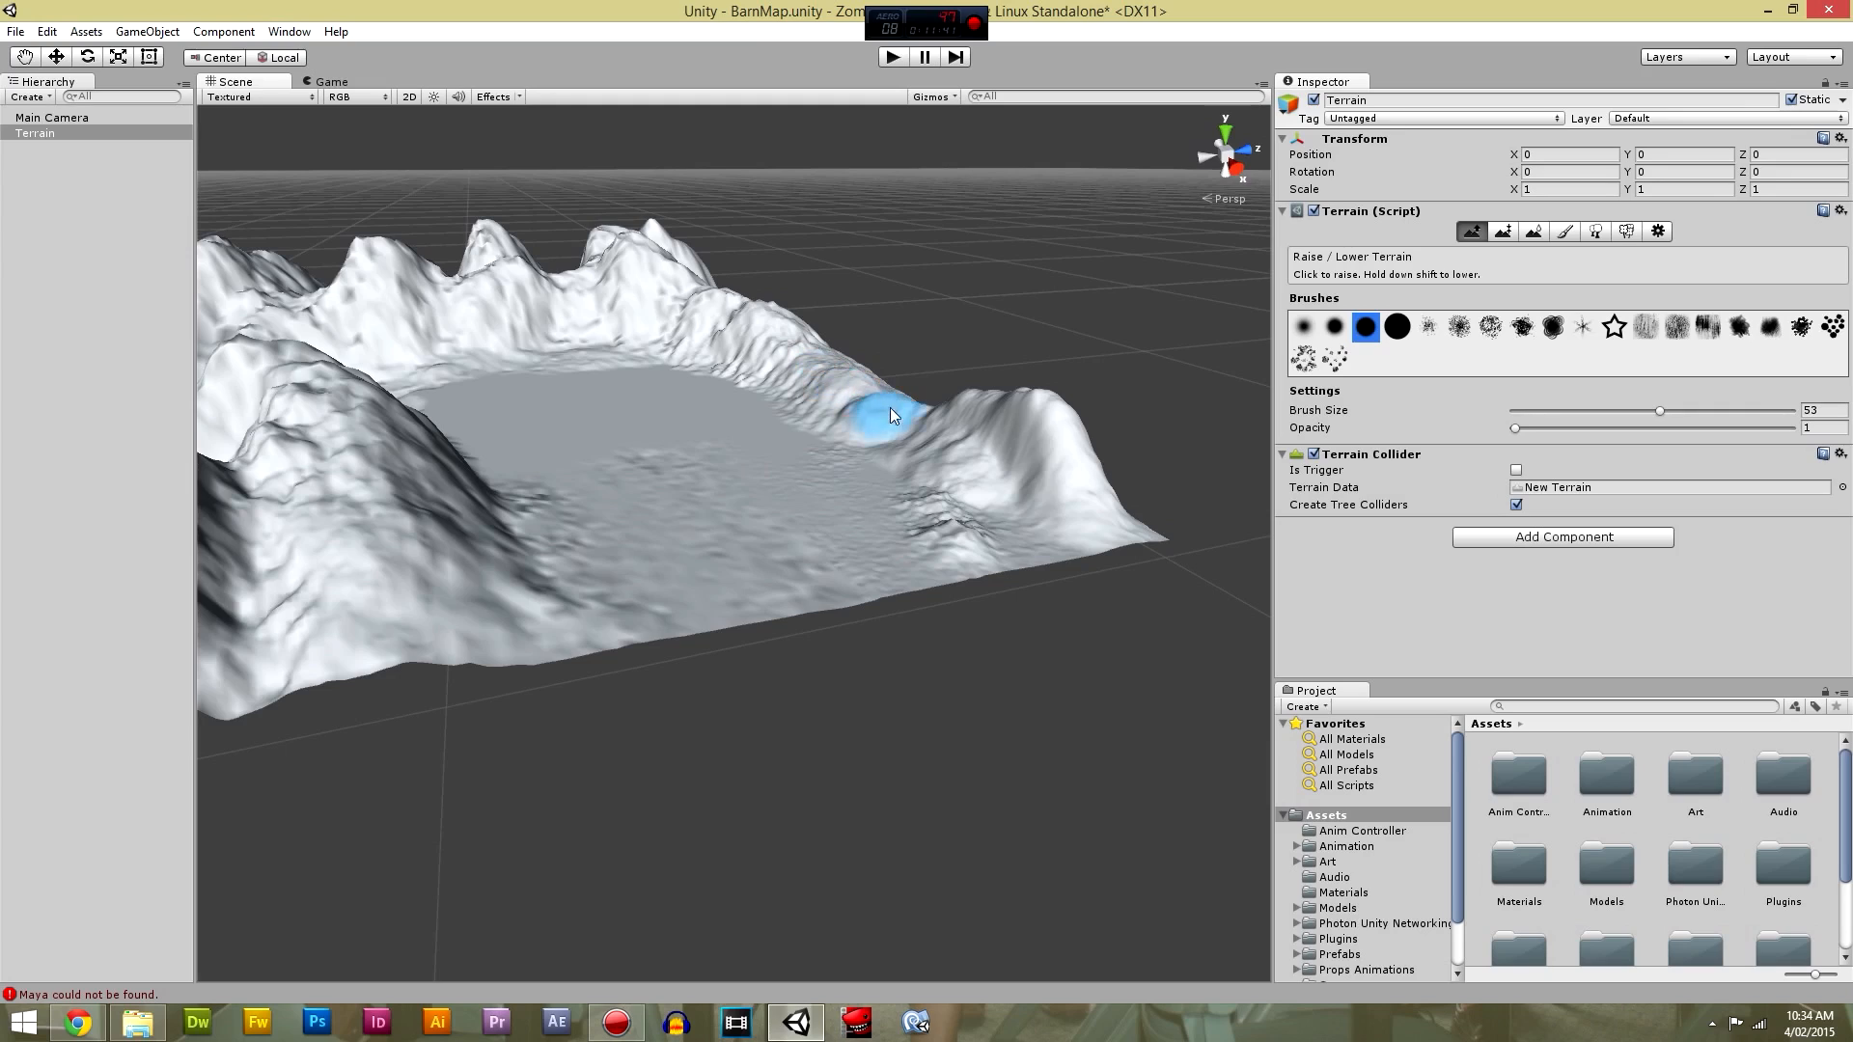
left_click(1462, 331)
mouse_move(874, 372)
left_mouse_down()
mouse_move(811, 381)
mouse_move(816, 366)
mouse_move(917, 425)
left_mouse_up()
left_click_drag(816, 367, 626, 255)
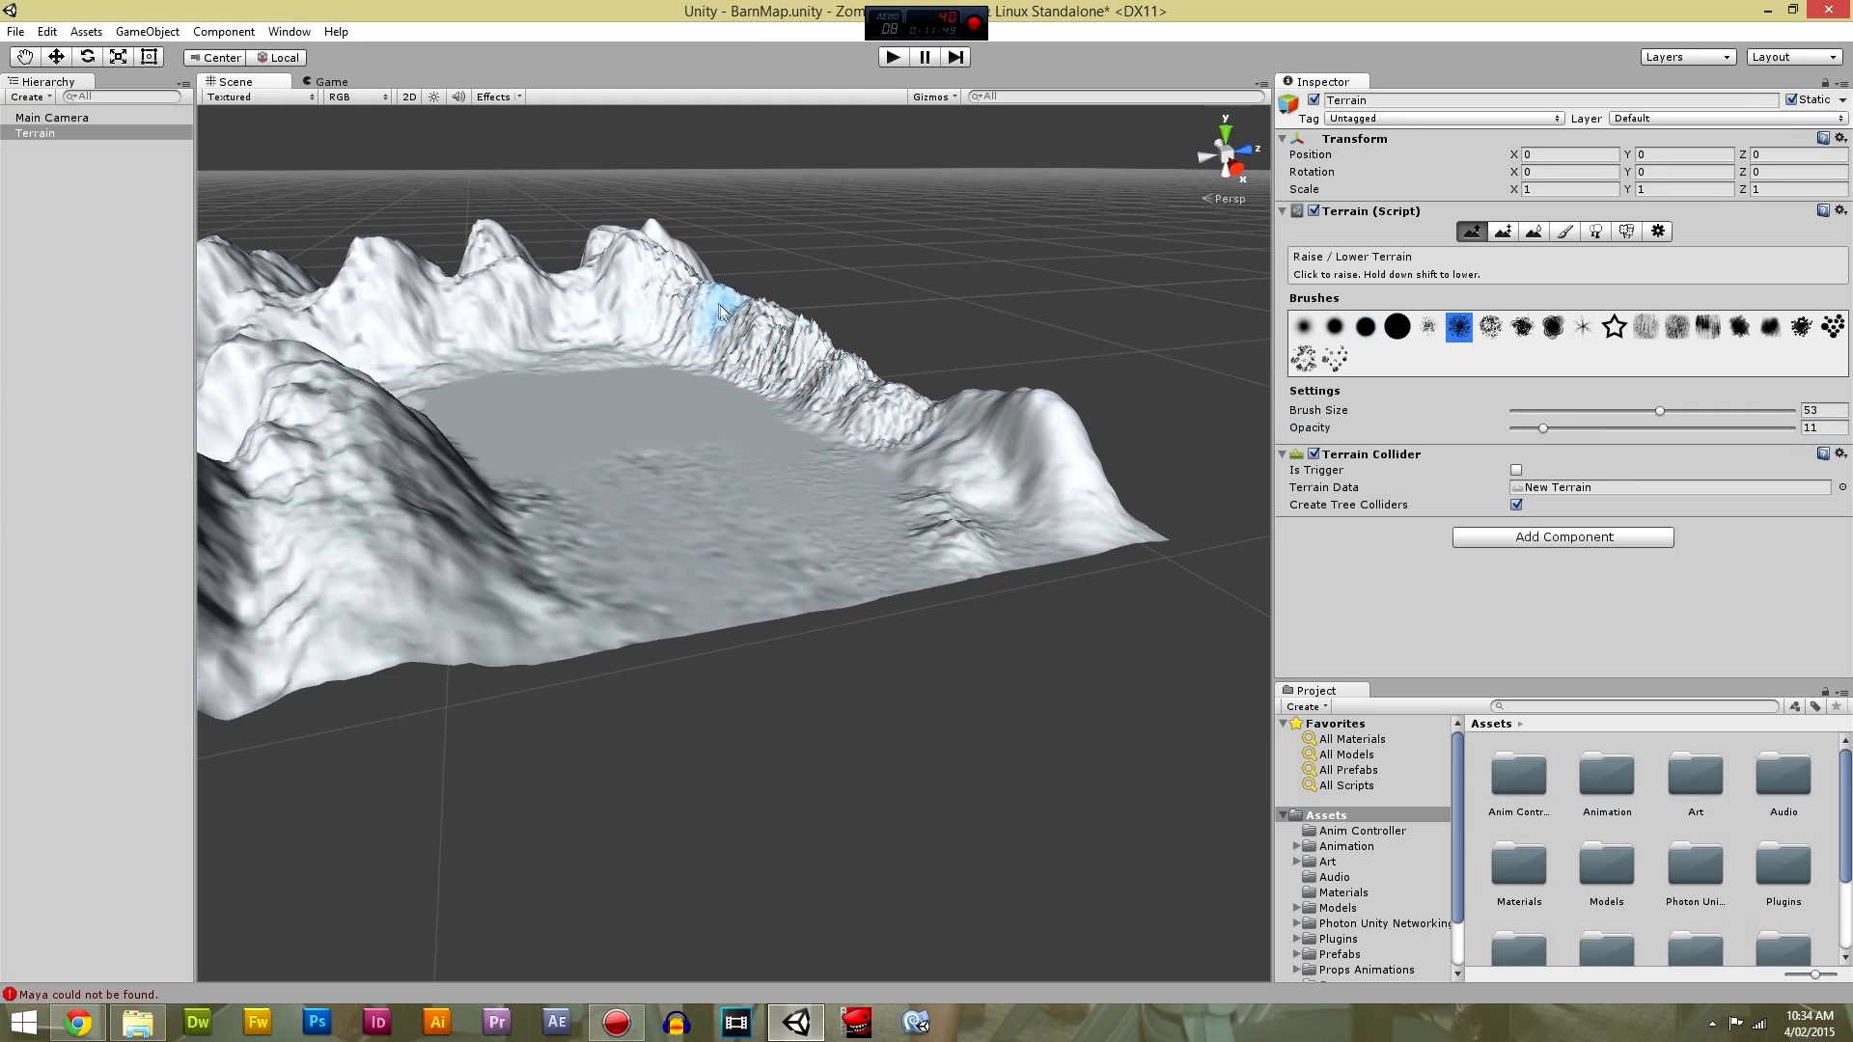
mouse_move(880, 396)
left_mouse_down()
mouse_move(1057, 425)
mouse_move(951, 400)
mouse_move(1059, 469)
left_mouse_up()
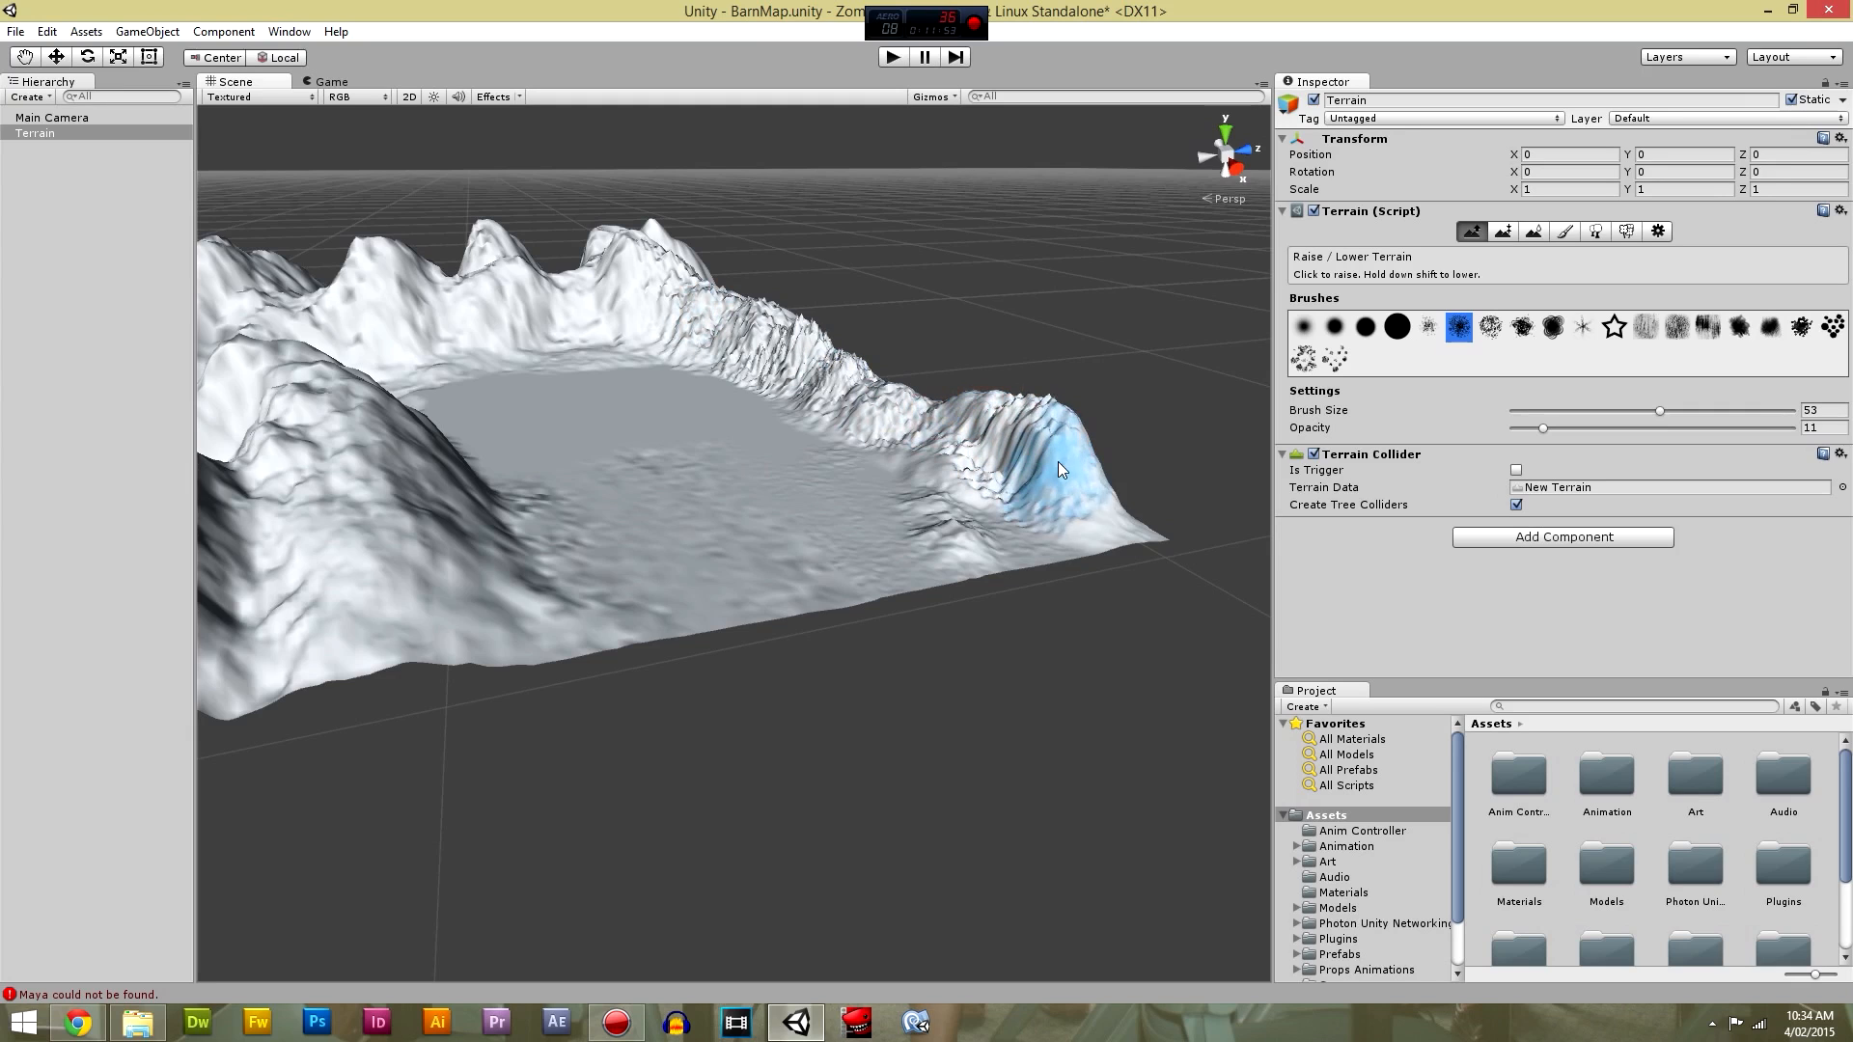
left_click_drag(951, 517, 768, 558, "alt")
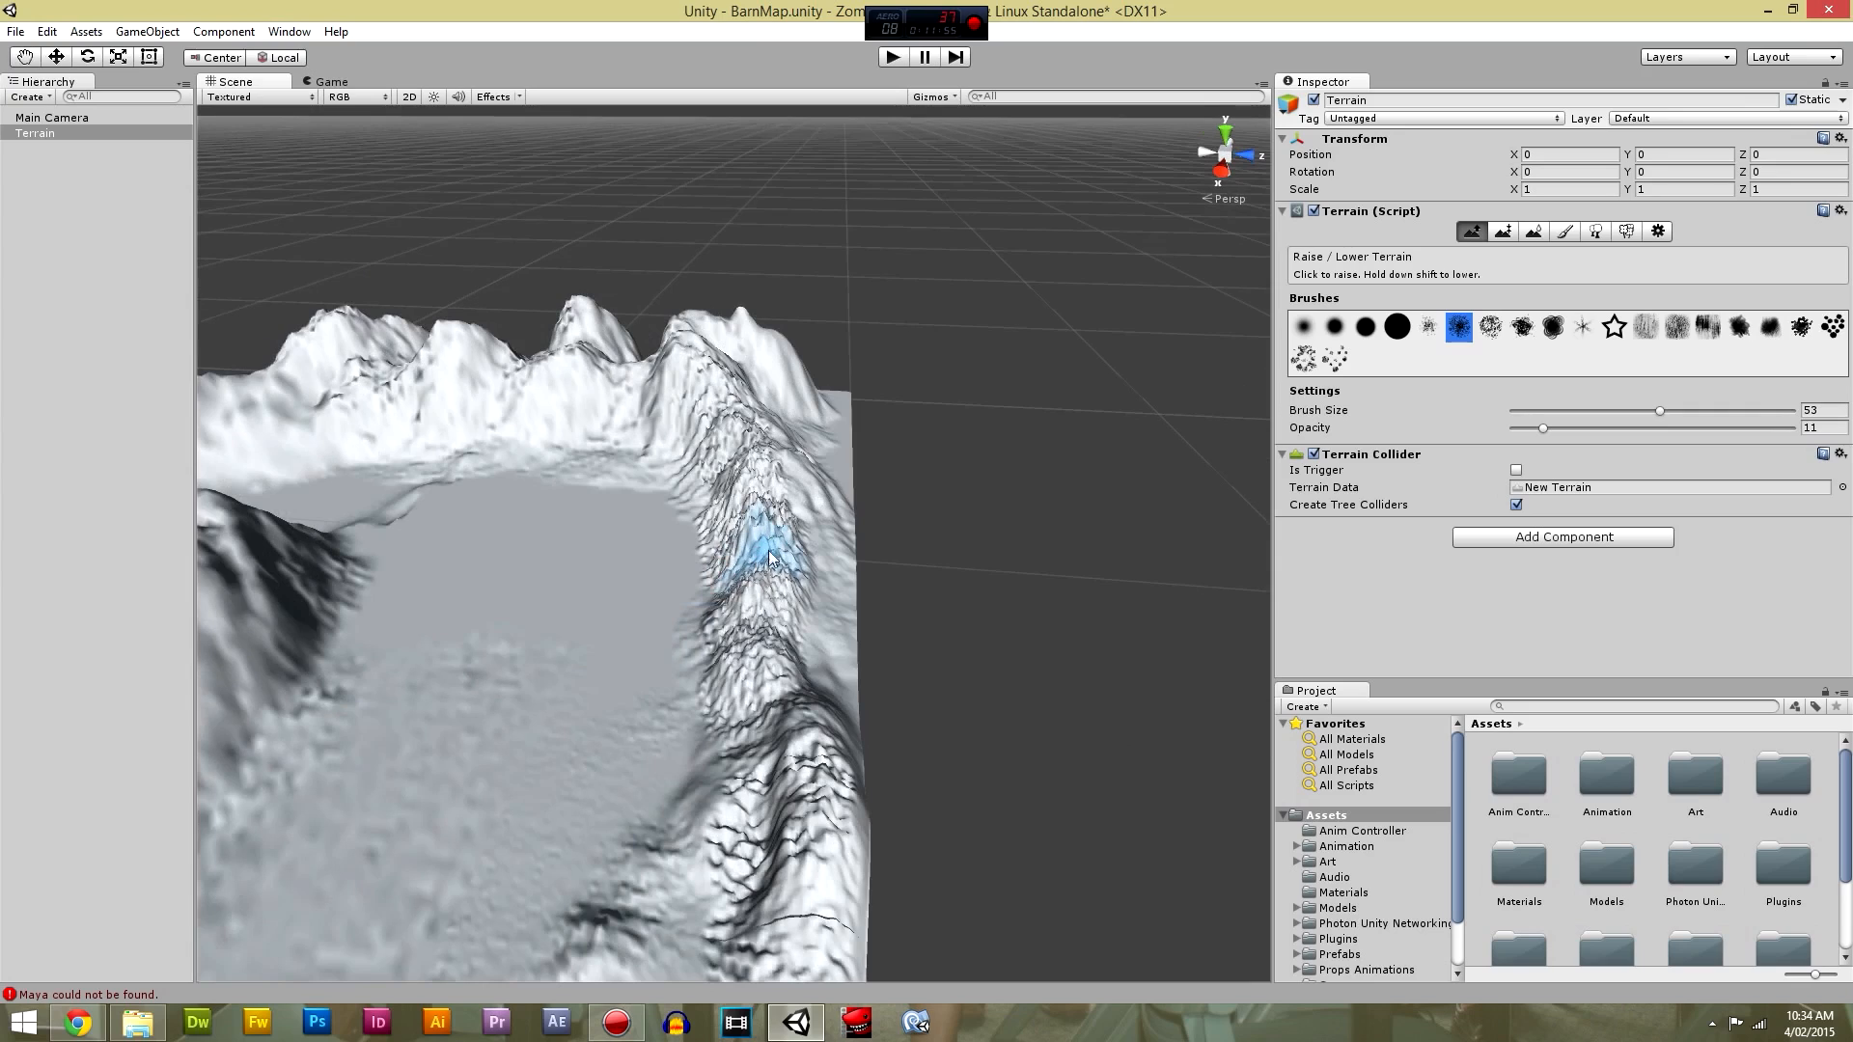
mouse_move(558, 393)
left_mouse_down()
mouse_move(393, 367)
mouse_move(538, 380)
mouse_move(461, 367)
mouse_move(364, 373)
mouse_move(288, 397)
mouse_move(453, 425)
mouse_move(324, 458)
left_mouse_up()
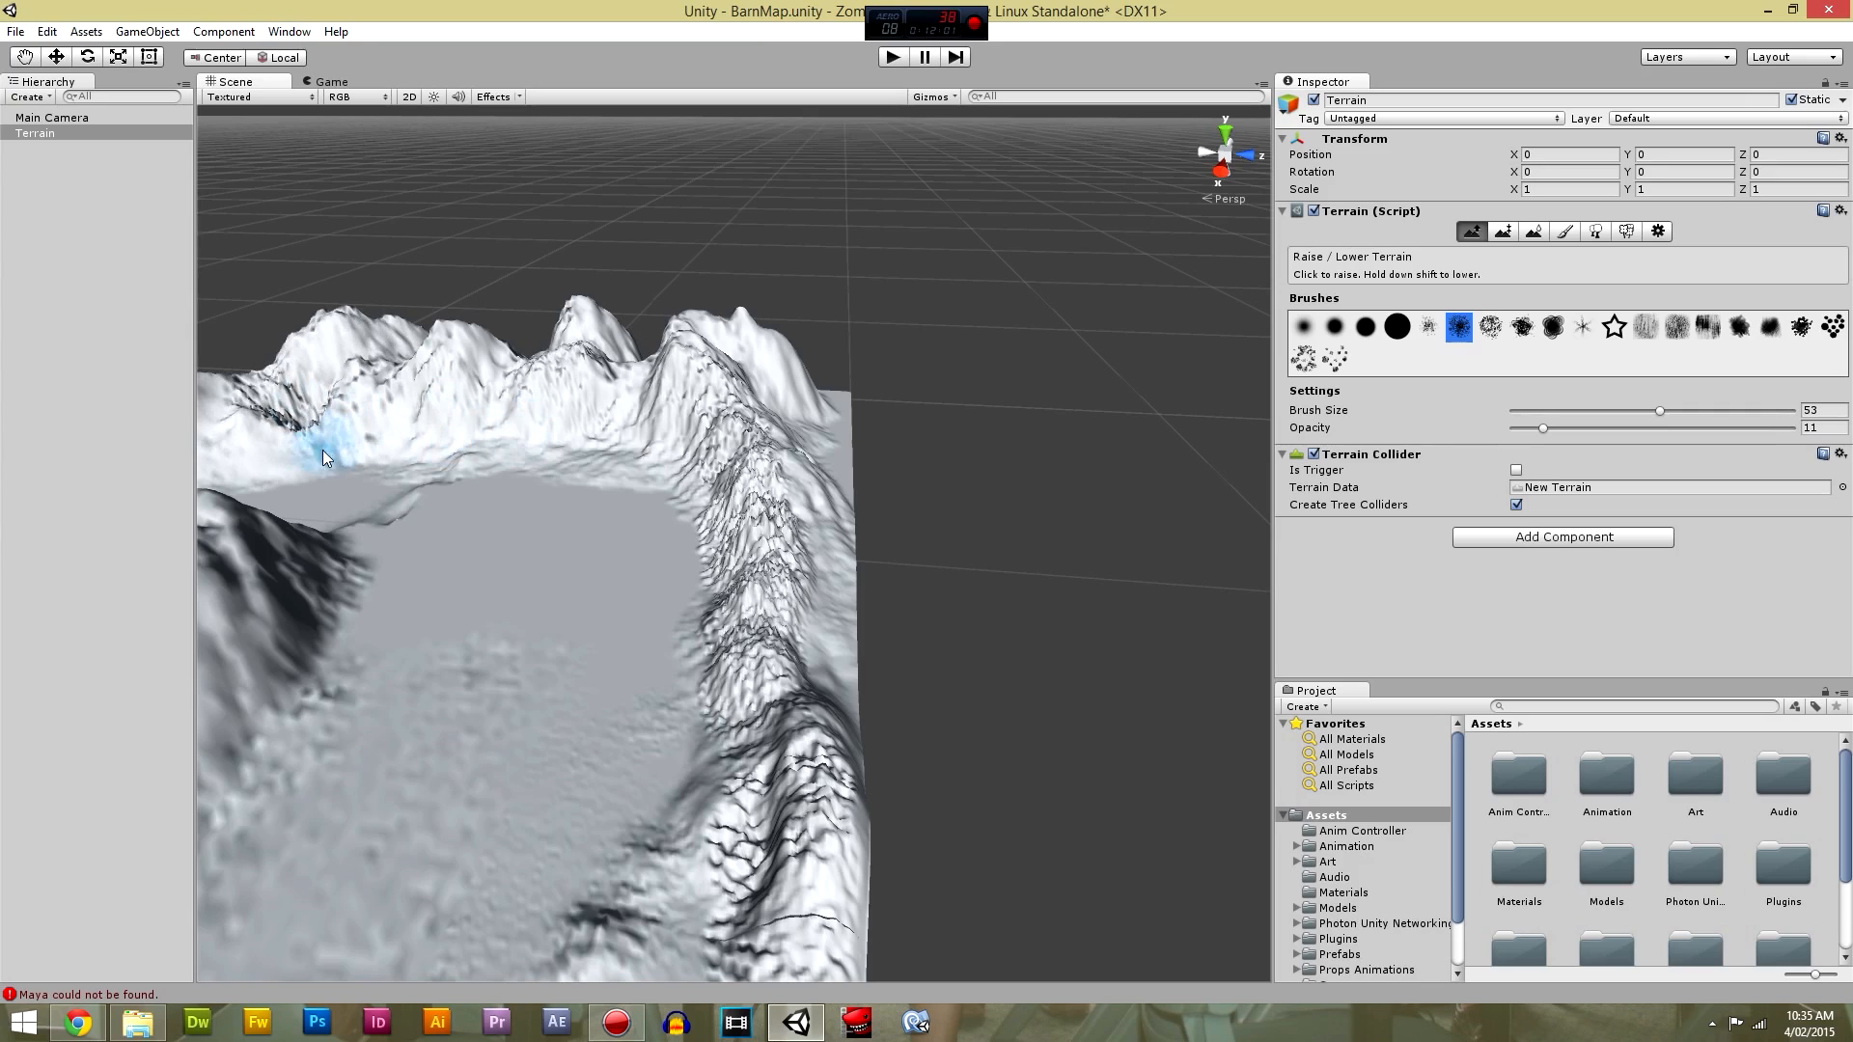
Smooth the roughened edge ridge using Smooth Height with the largest solid round brush at size 100 and opacity 11.
scroll(596, 565, "down", 6)
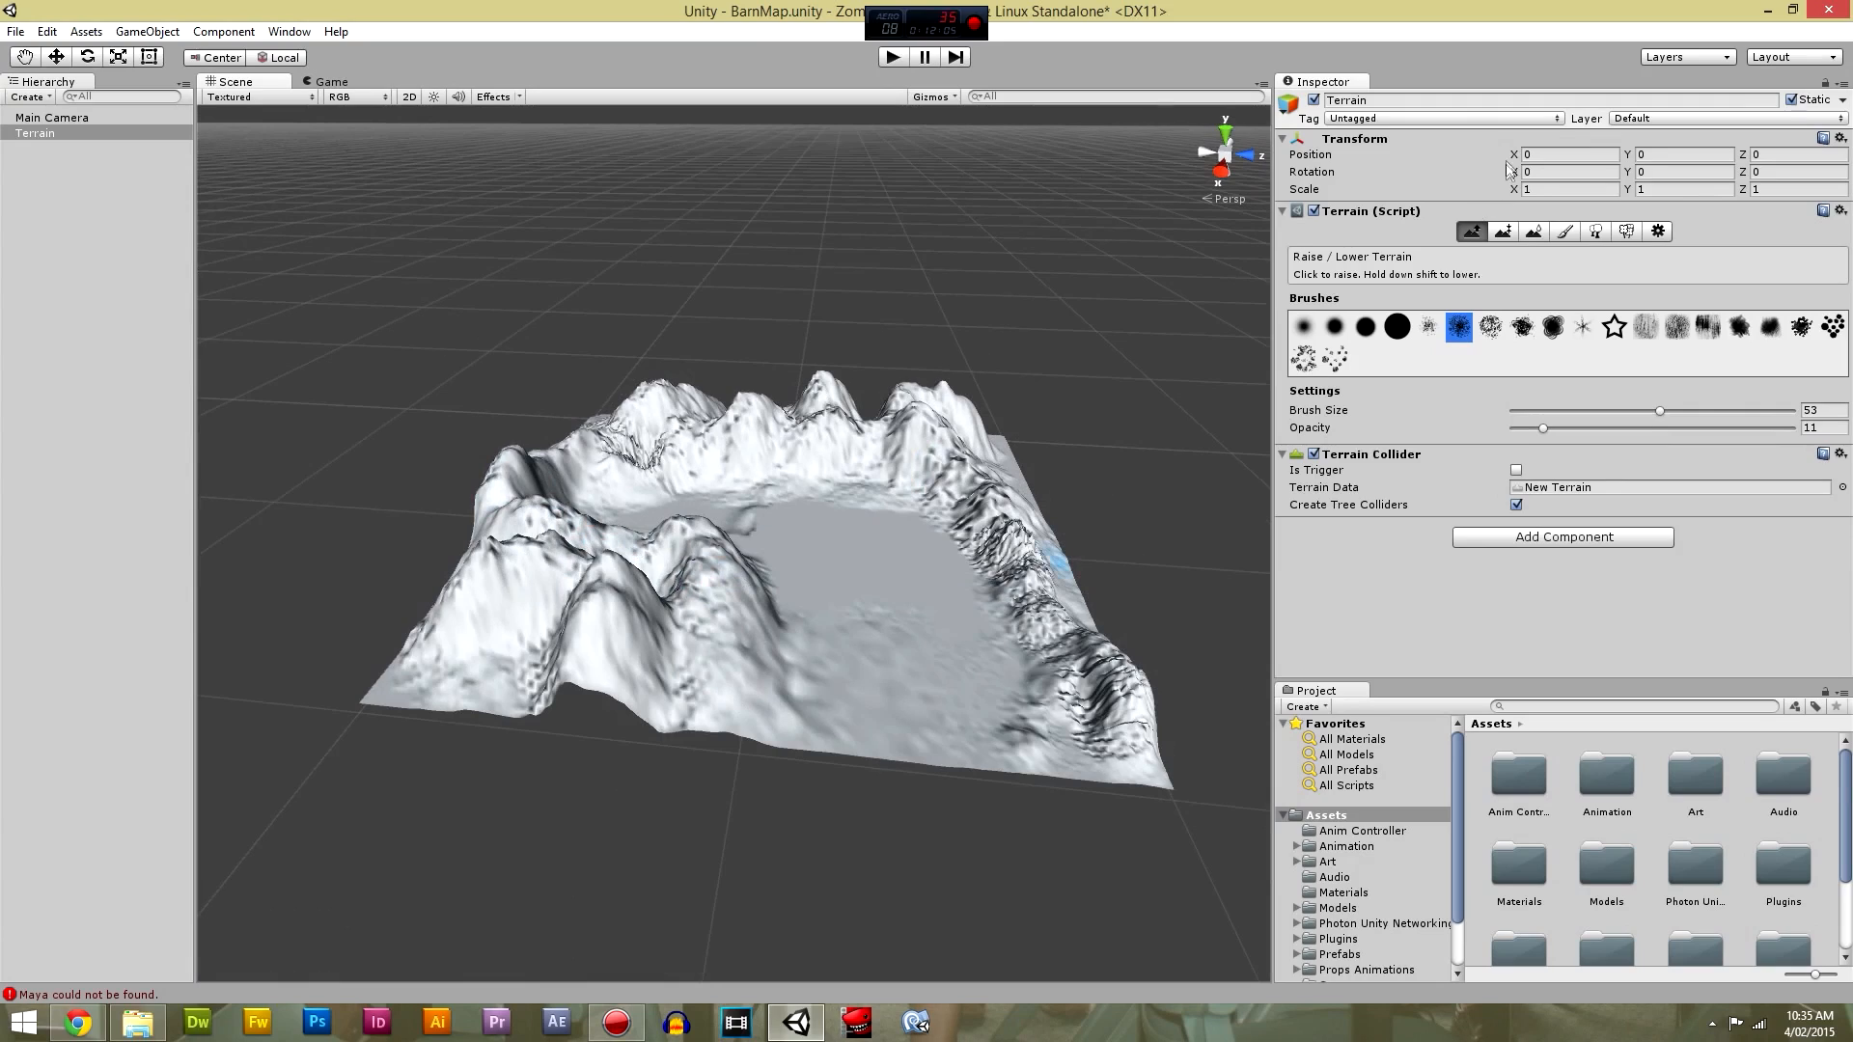
left_click(1533, 233)
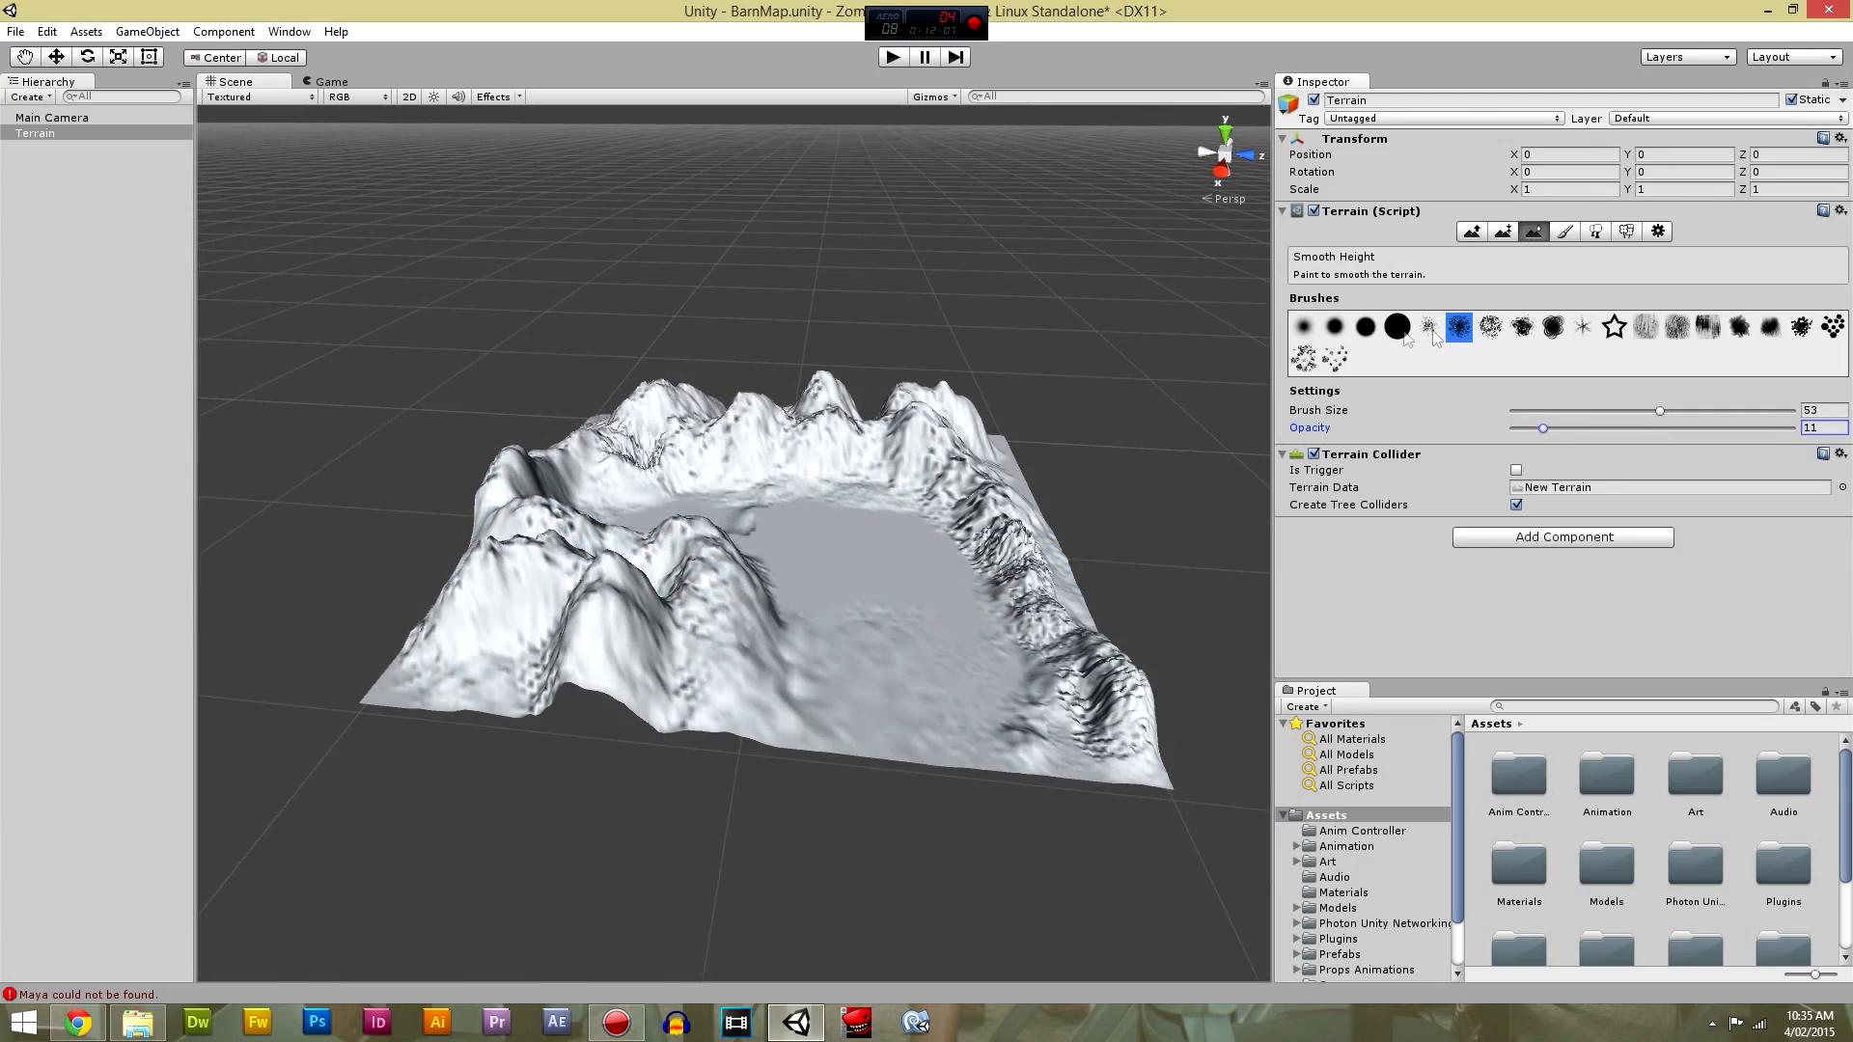
left_click_drag(1658, 412, 1793, 412)
mouse_move(1041, 691)
left_mouse_down()
mouse_move(1023, 579)
mouse_move(985, 541)
mouse_move(941, 425)
mouse_move(650, 419)
mouse_move(628, 480)
mouse_move(534, 517)
mouse_move(476, 621)
mouse_move(540, 521)
mouse_move(637, 610)
mouse_move(901, 769)
mouse_move(821, 567)
mouse_move(946, 473)
mouse_move(608, 483)
mouse_move(703, 414)
mouse_move(930, 600)
left_mouse_up()
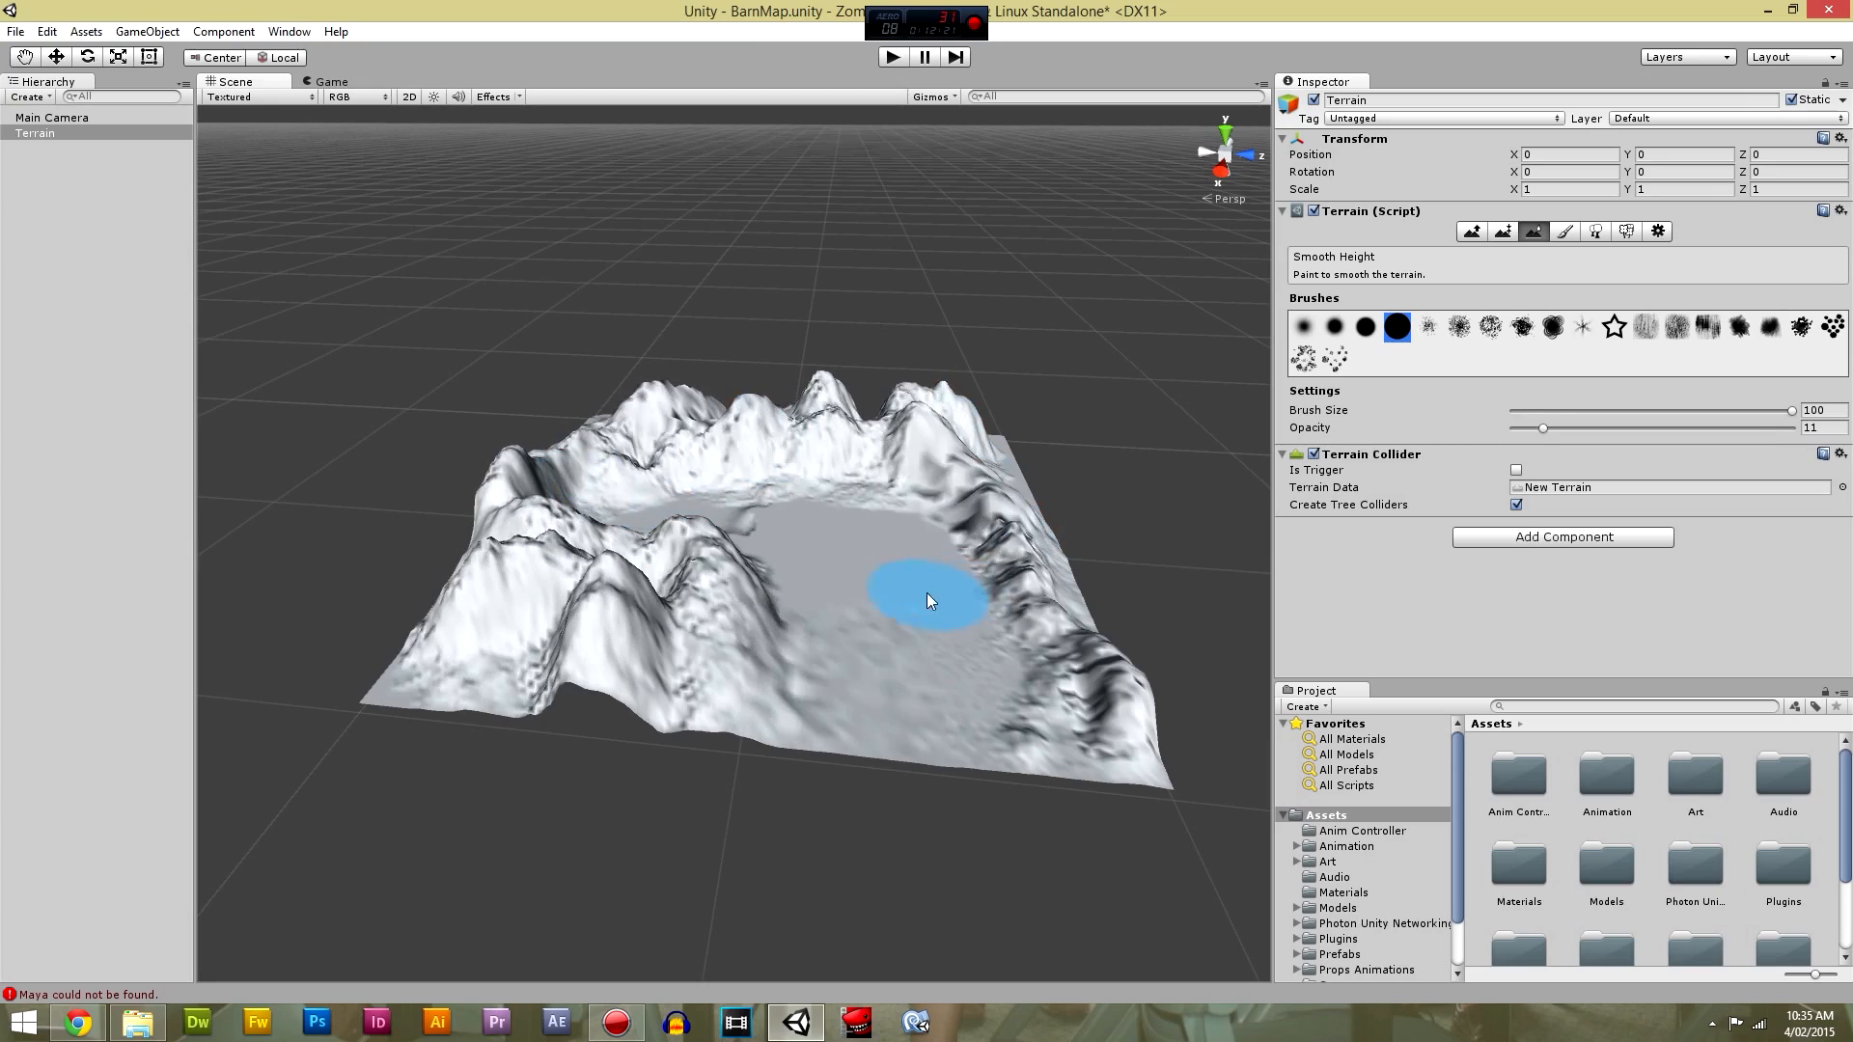
Try raising clusters of separate peaks beside the ridge with Raise / Lower and the last scattered-dots brush at size 100, and undo the strokes.
scroll(929, 600, "up", 10)
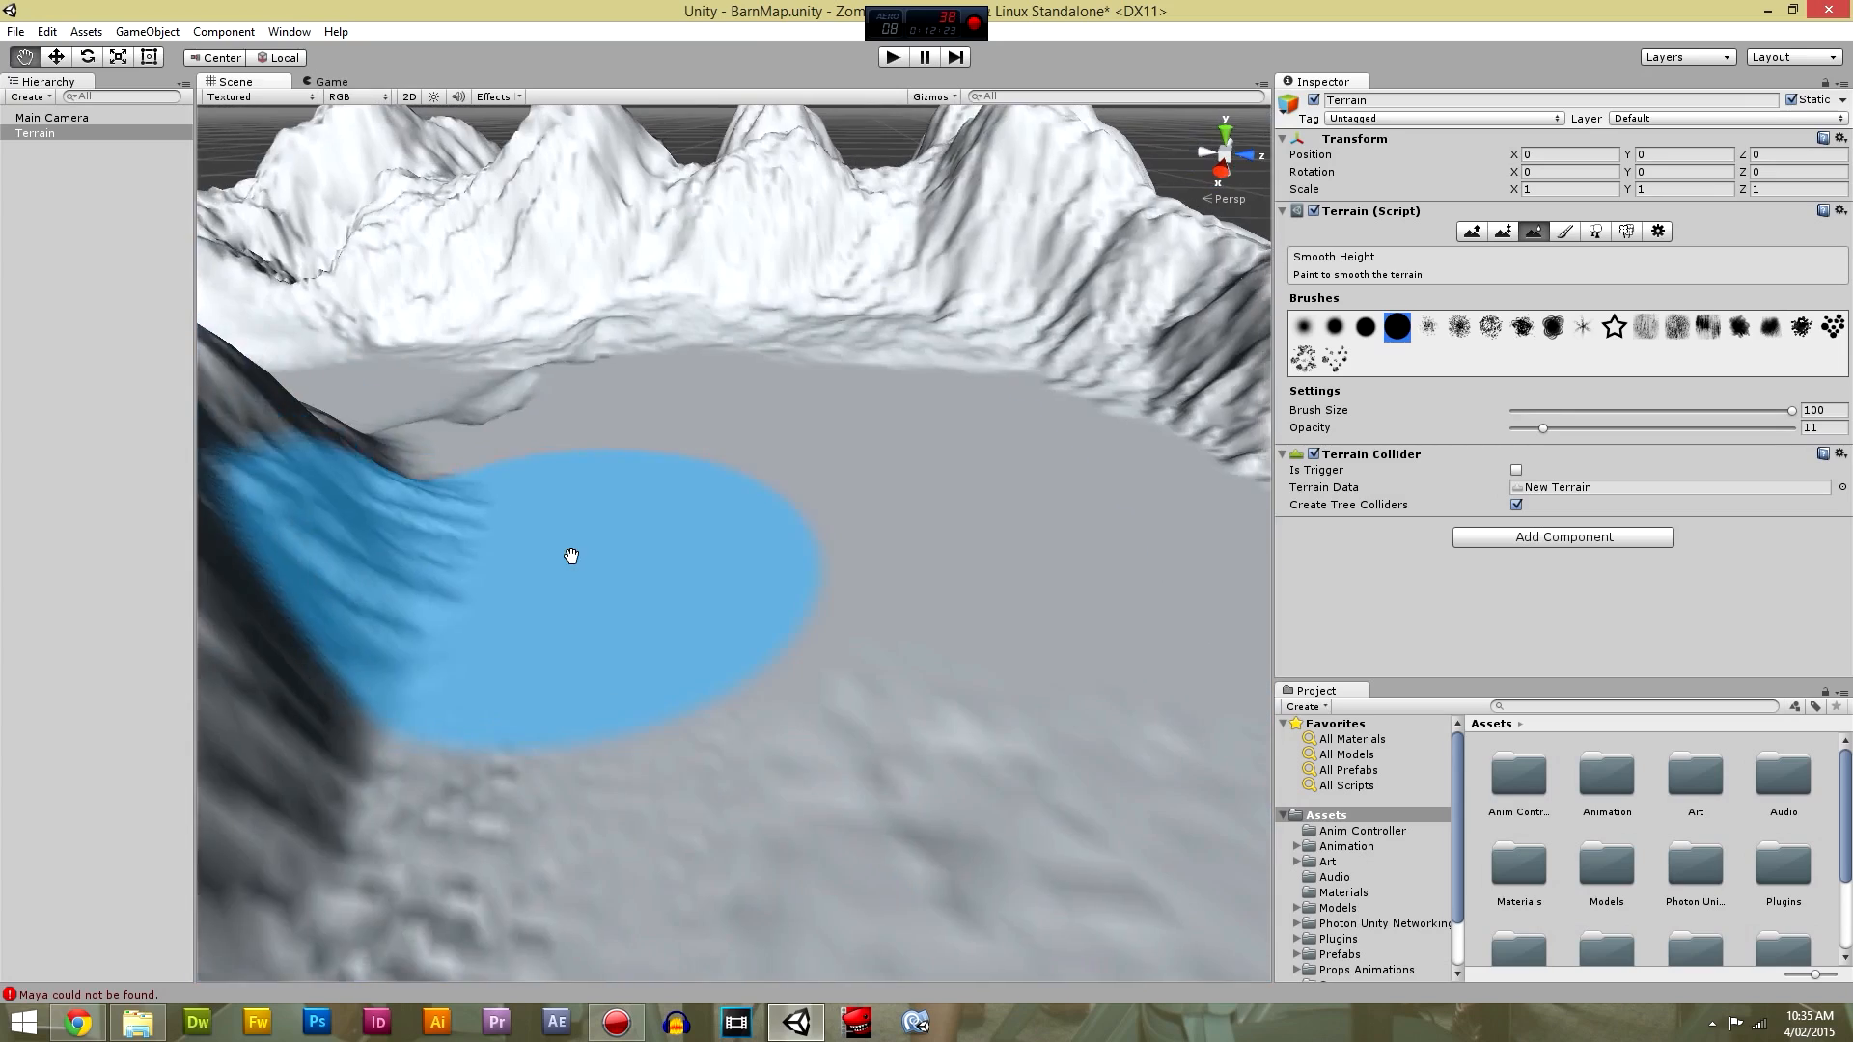
scroll(572, 556, "down", 5)
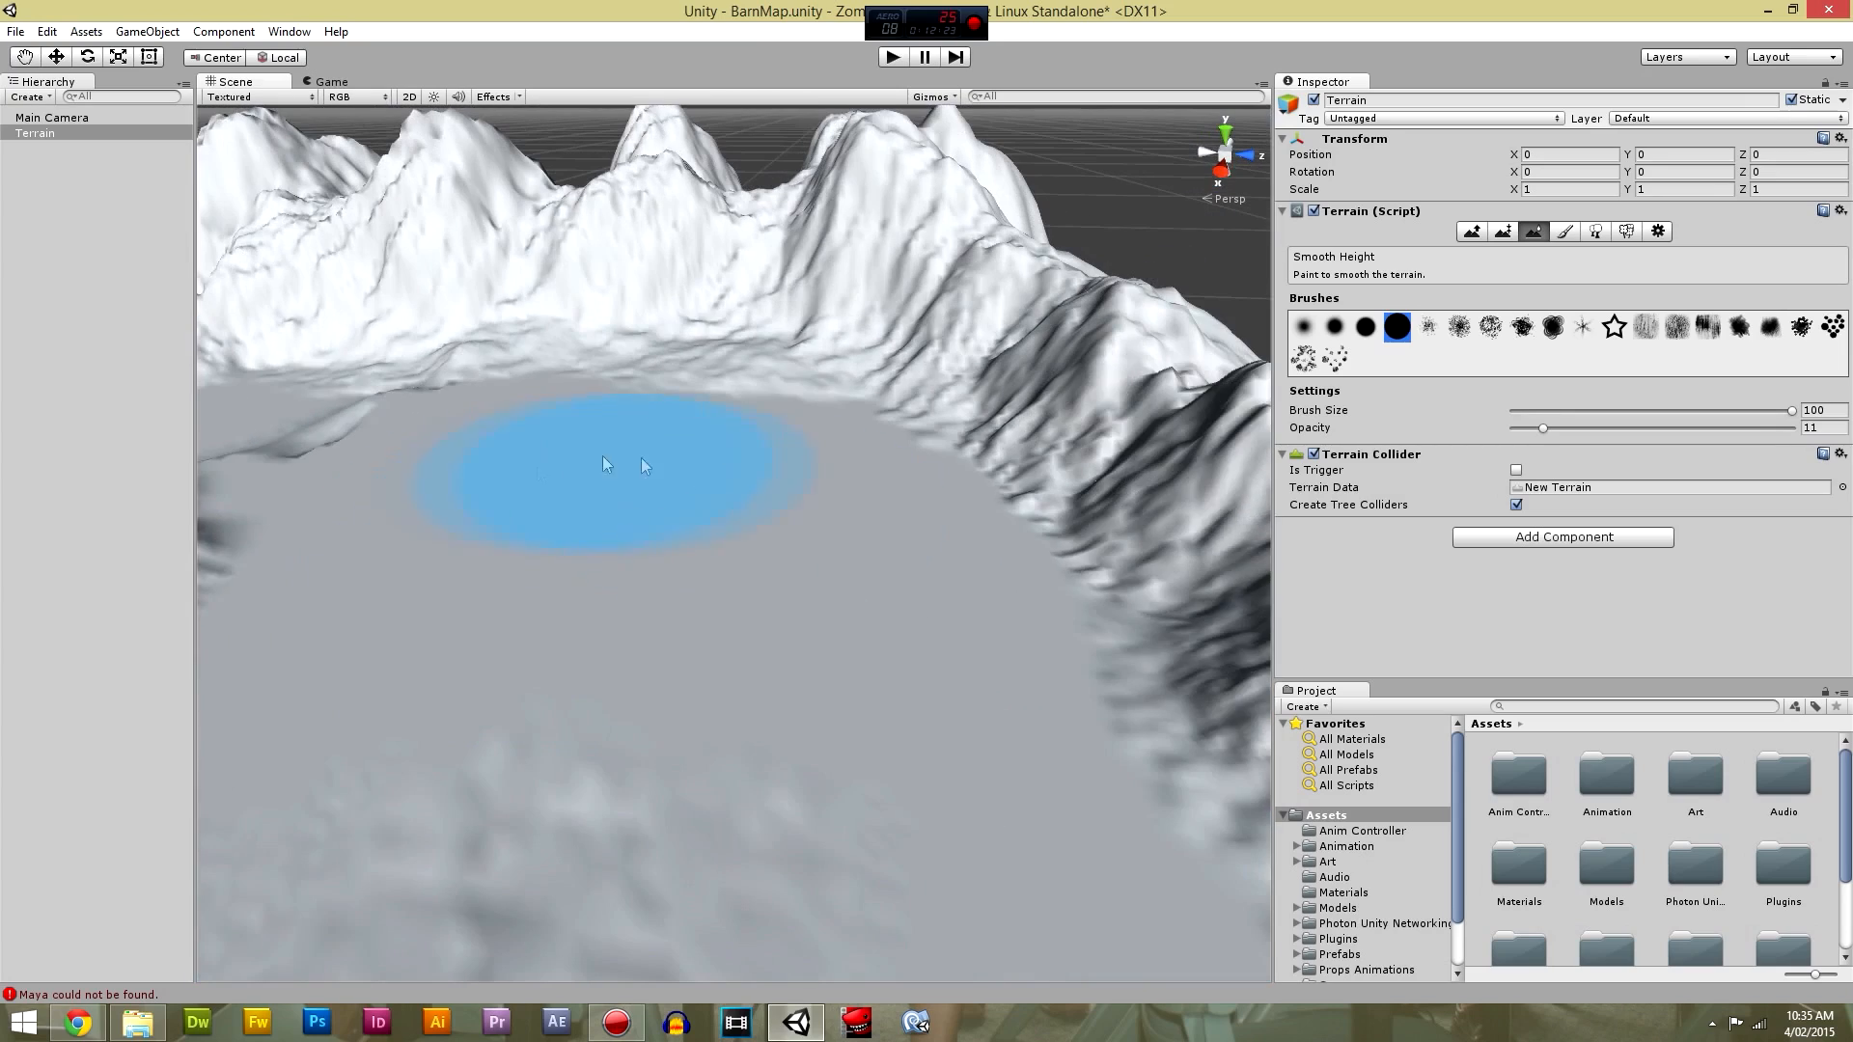
left_click(1429, 330)
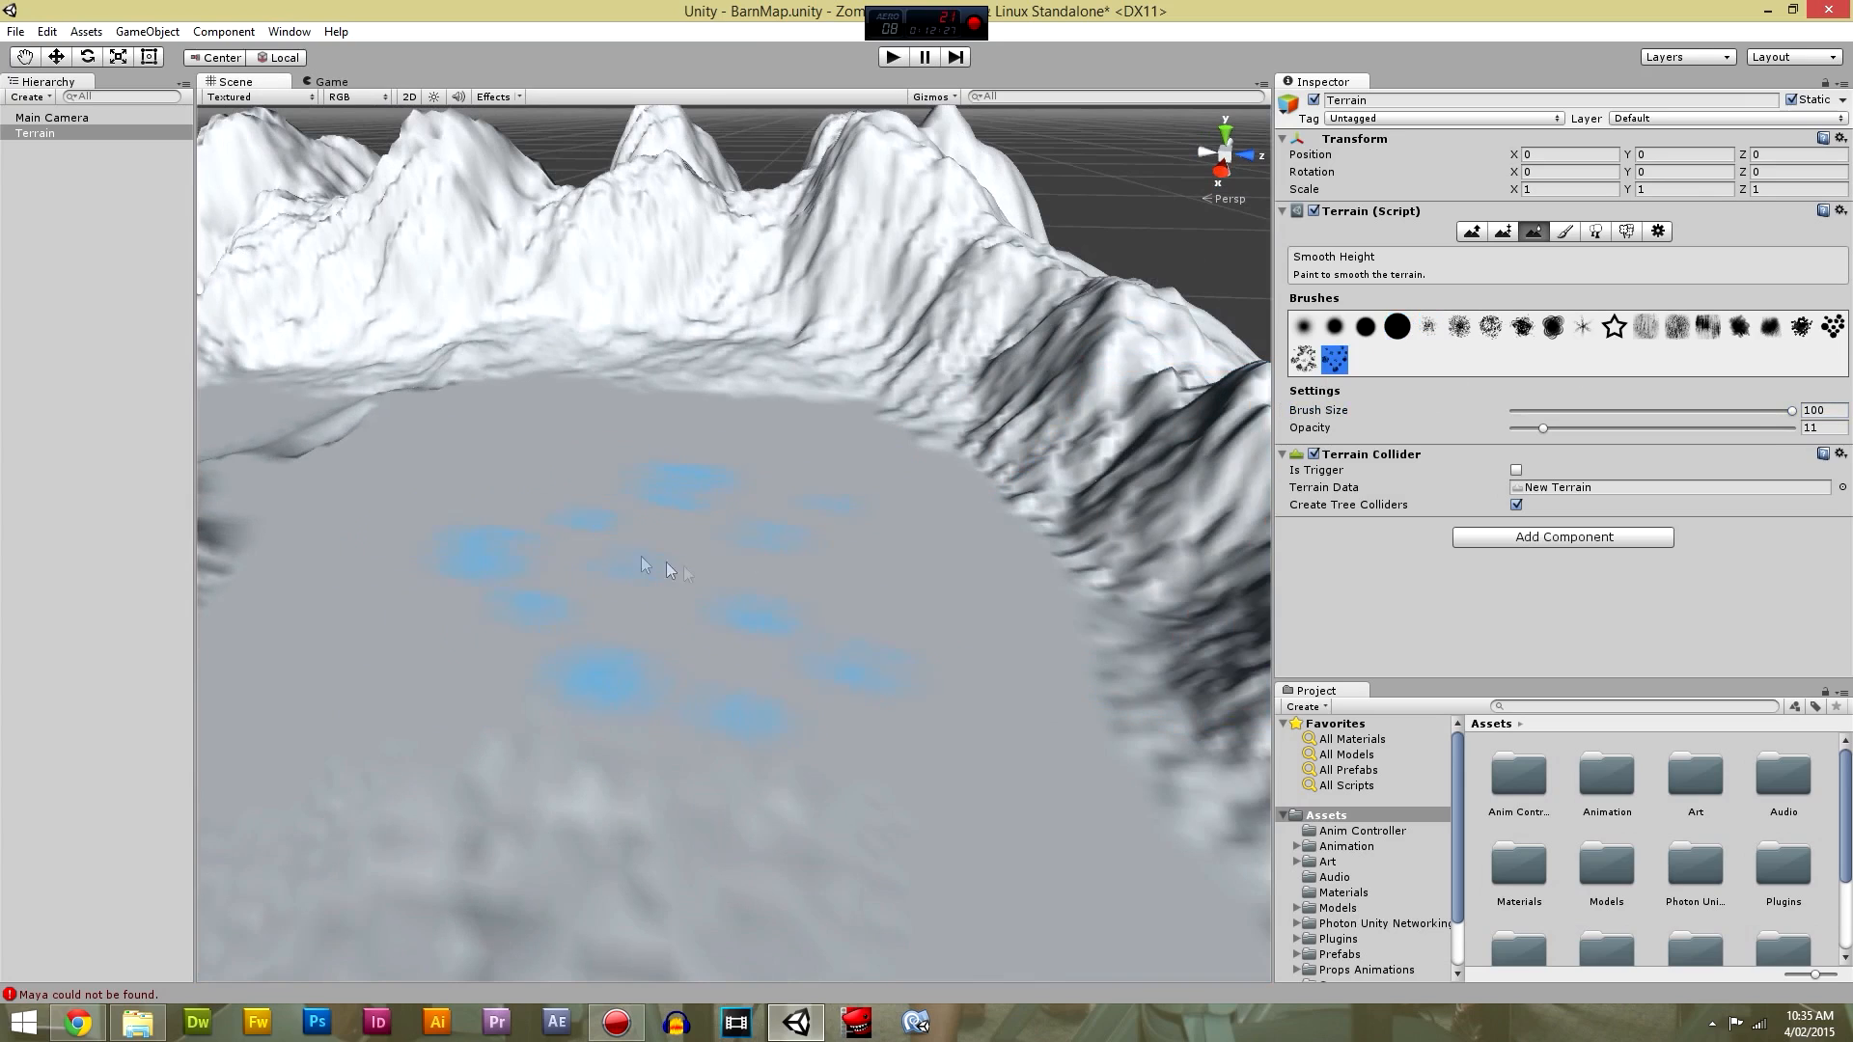
left_click(1472, 231)
left_click(525, 550)
key("ctrl+z")
mouse_move(951, 565)
left_mouse_down()
mouse_move(886, 496)
mouse_move(1013, 579)
mouse_move(1101, 718)
left_mouse_up()
key("ctrl+z")
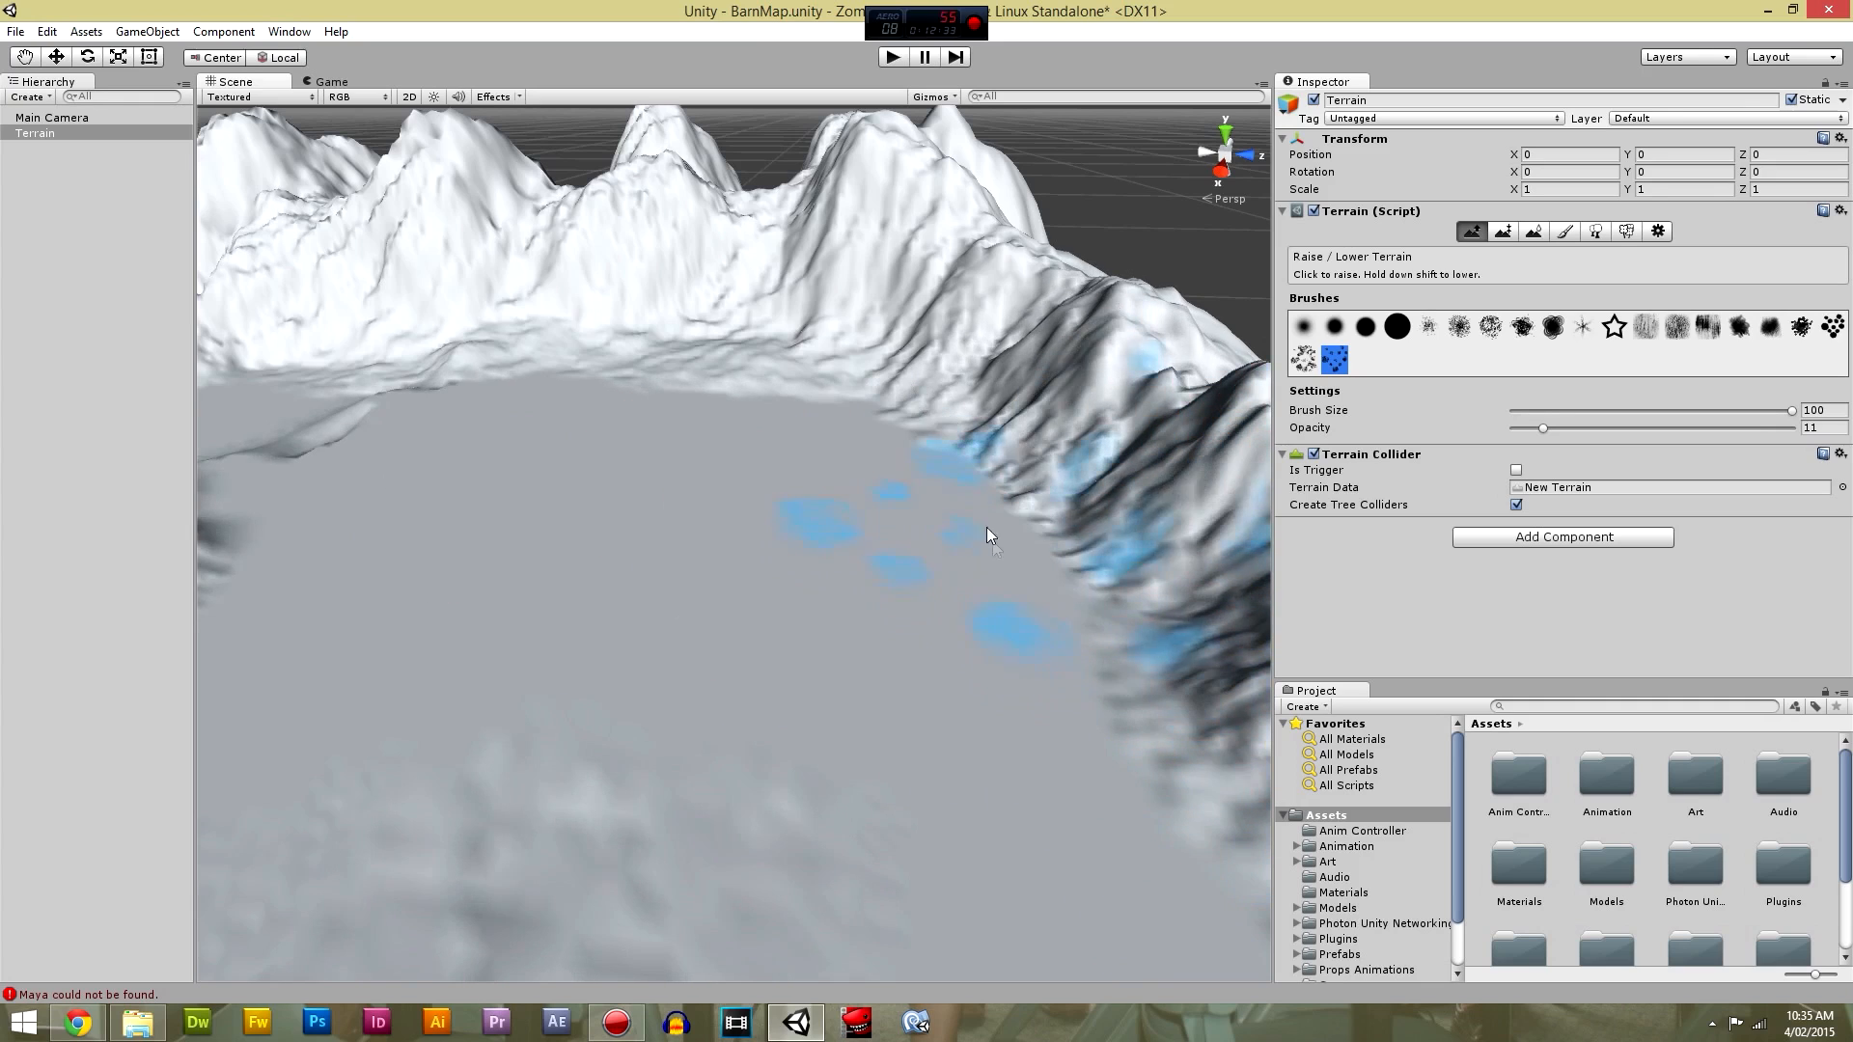
left_click_drag(940, 498, 957, 500)
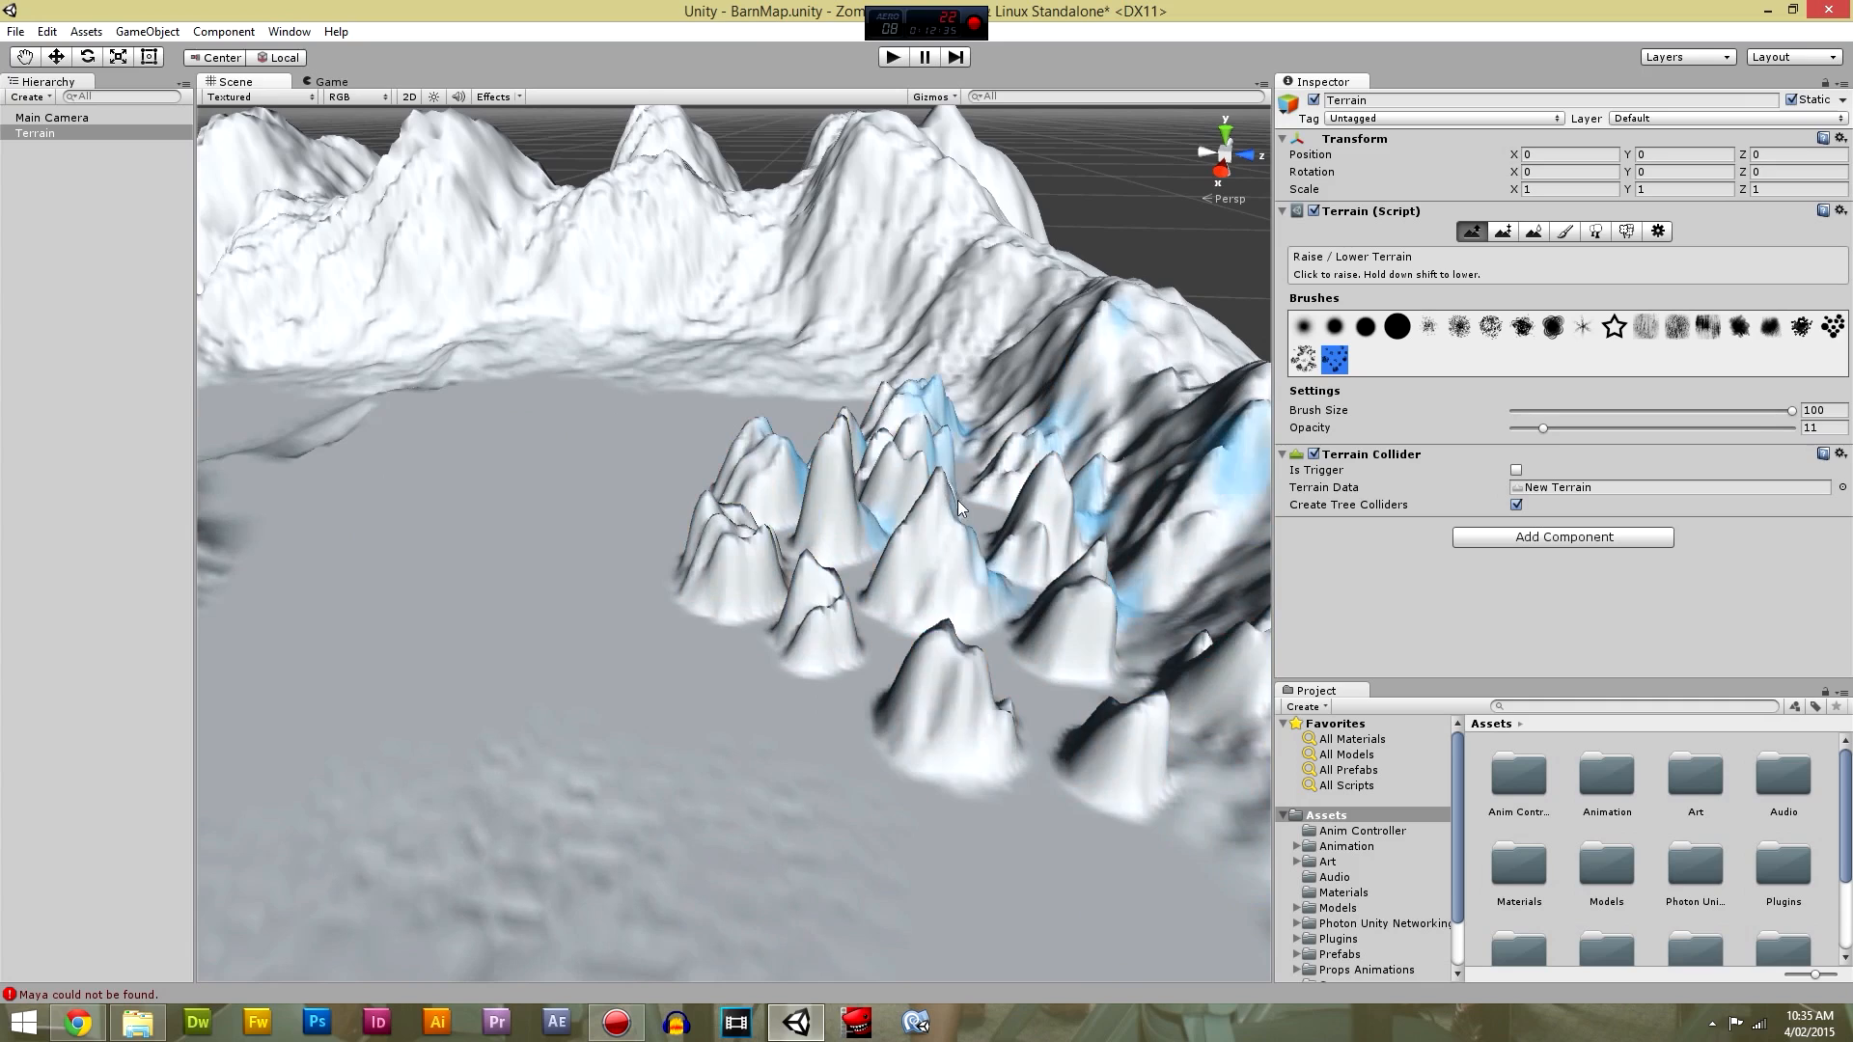
scroll(826, 637, "down", 5)
scroll(840, 635, "up", 3)
key("ctrl+z")
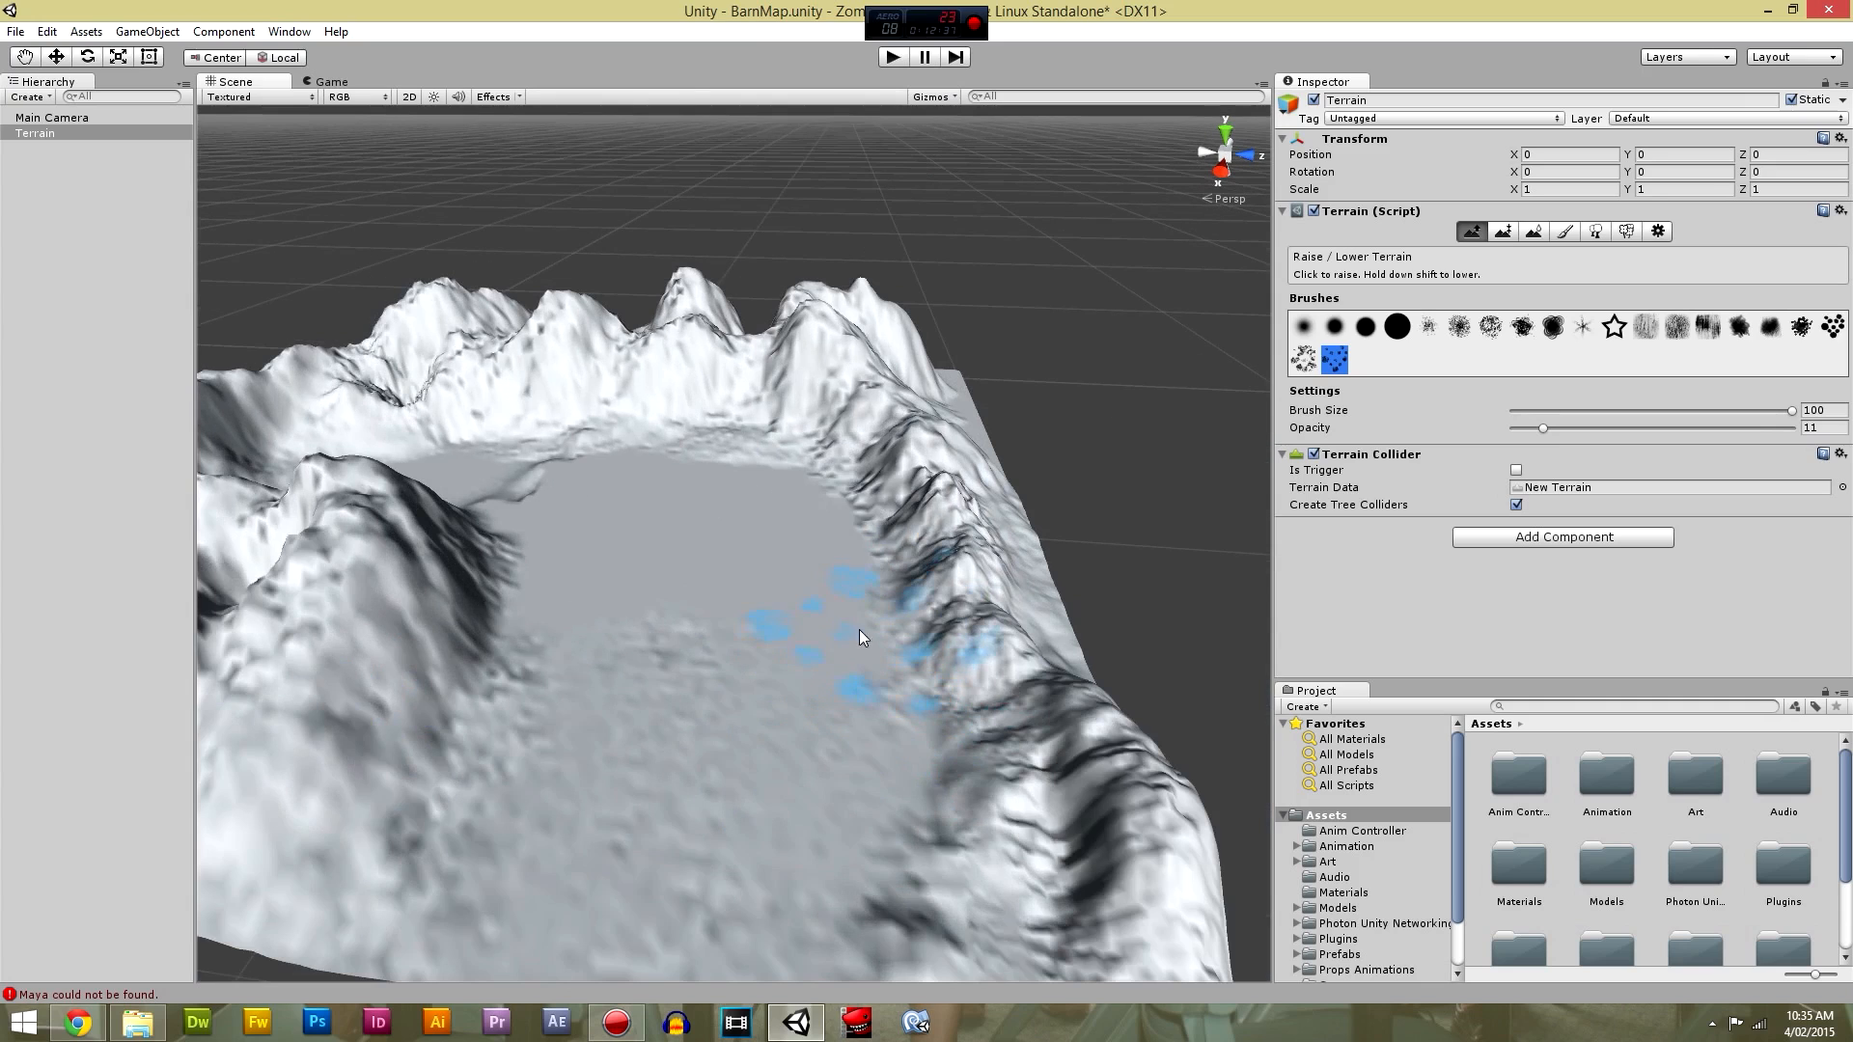
Raise spiky peaks along the edge ridge with the last scattered-dots brush at opacity 11, and undo the most recent strokes.
left_click_drag(859, 629, 802, 579, "alt")
mouse_move(454, 637)
left_mouse_down()
mouse_move(526, 603)
mouse_move(550, 715)
mouse_move(901, 653)
mouse_move(869, 641)
left_mouse_up()
mouse_move(798, 530)
left_mouse_down()
mouse_move(733, 482)
mouse_move(892, 527)
mouse_move(782, 439)
mouse_move(772, 454)
mouse_move(907, 704)
mouse_move(1055, 737)
mouse_move(972, 691)
mouse_move(932, 444)
mouse_move(786, 464)
mouse_move(830, 483)
left_mouse_up()
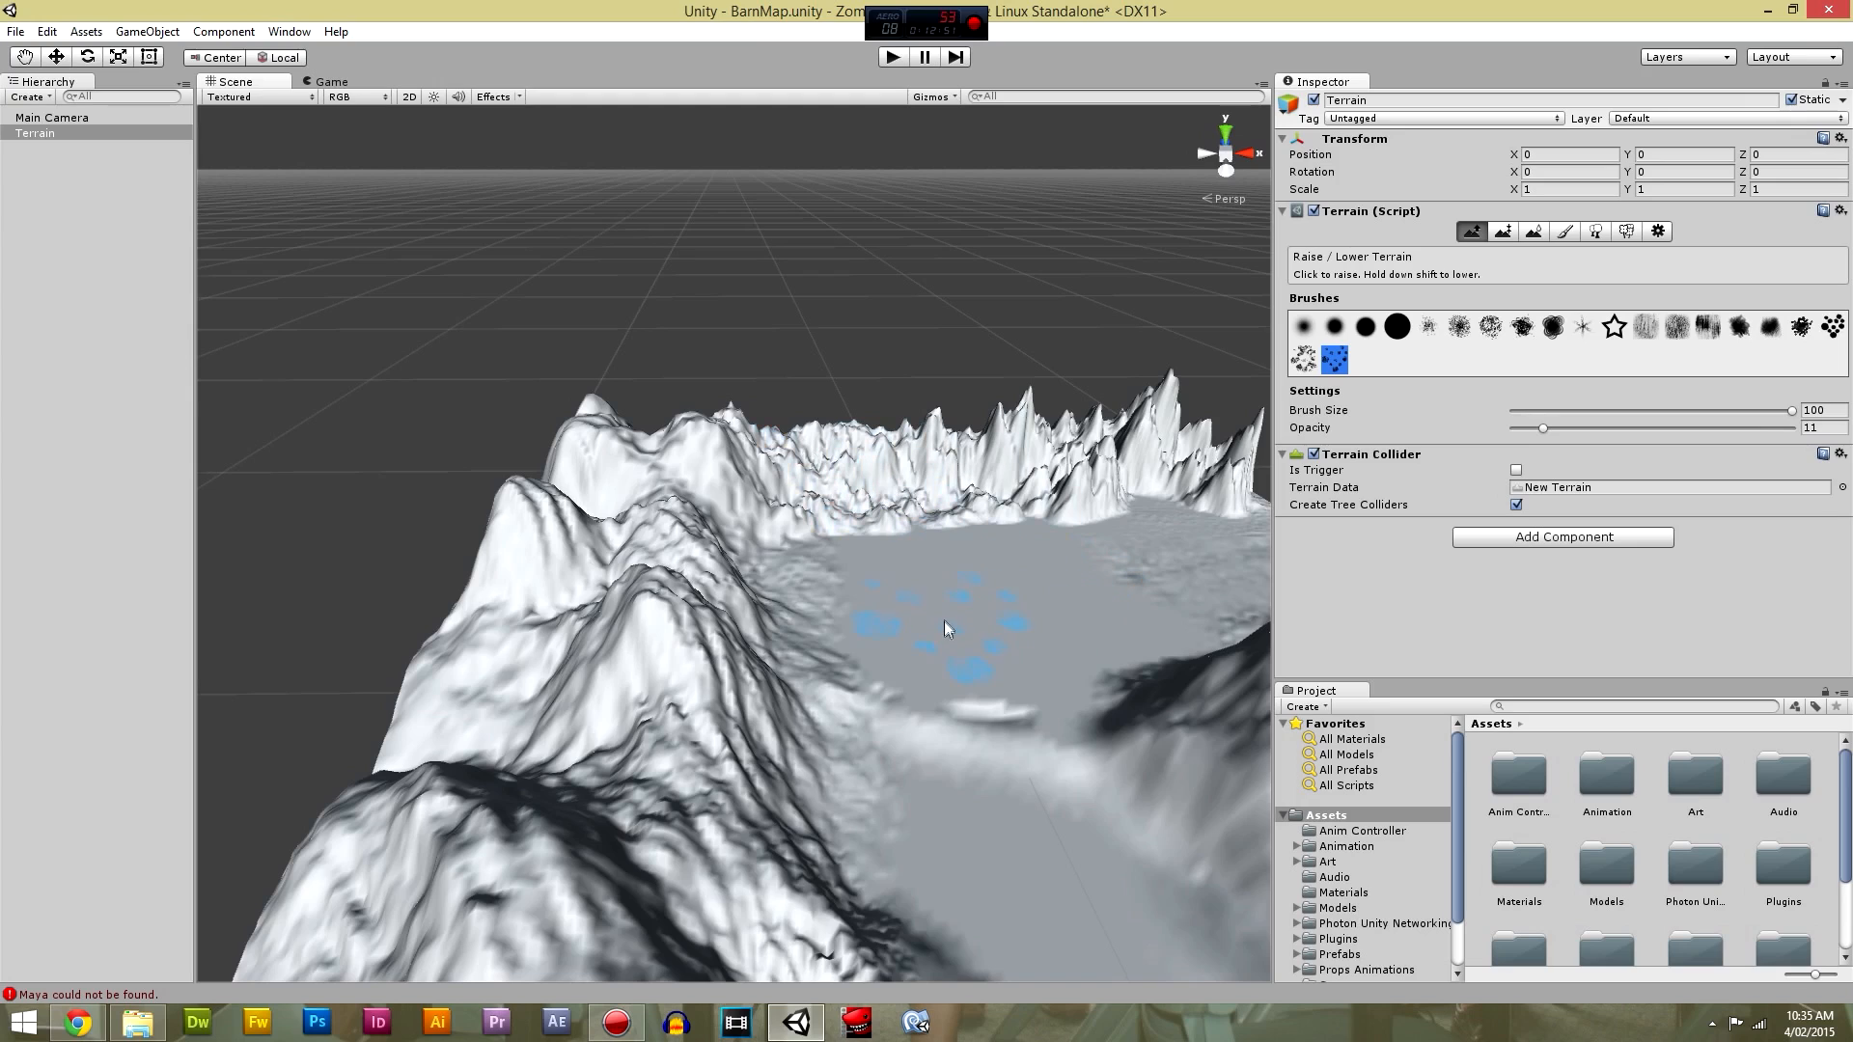
scroll(949, 608, "down", 2)
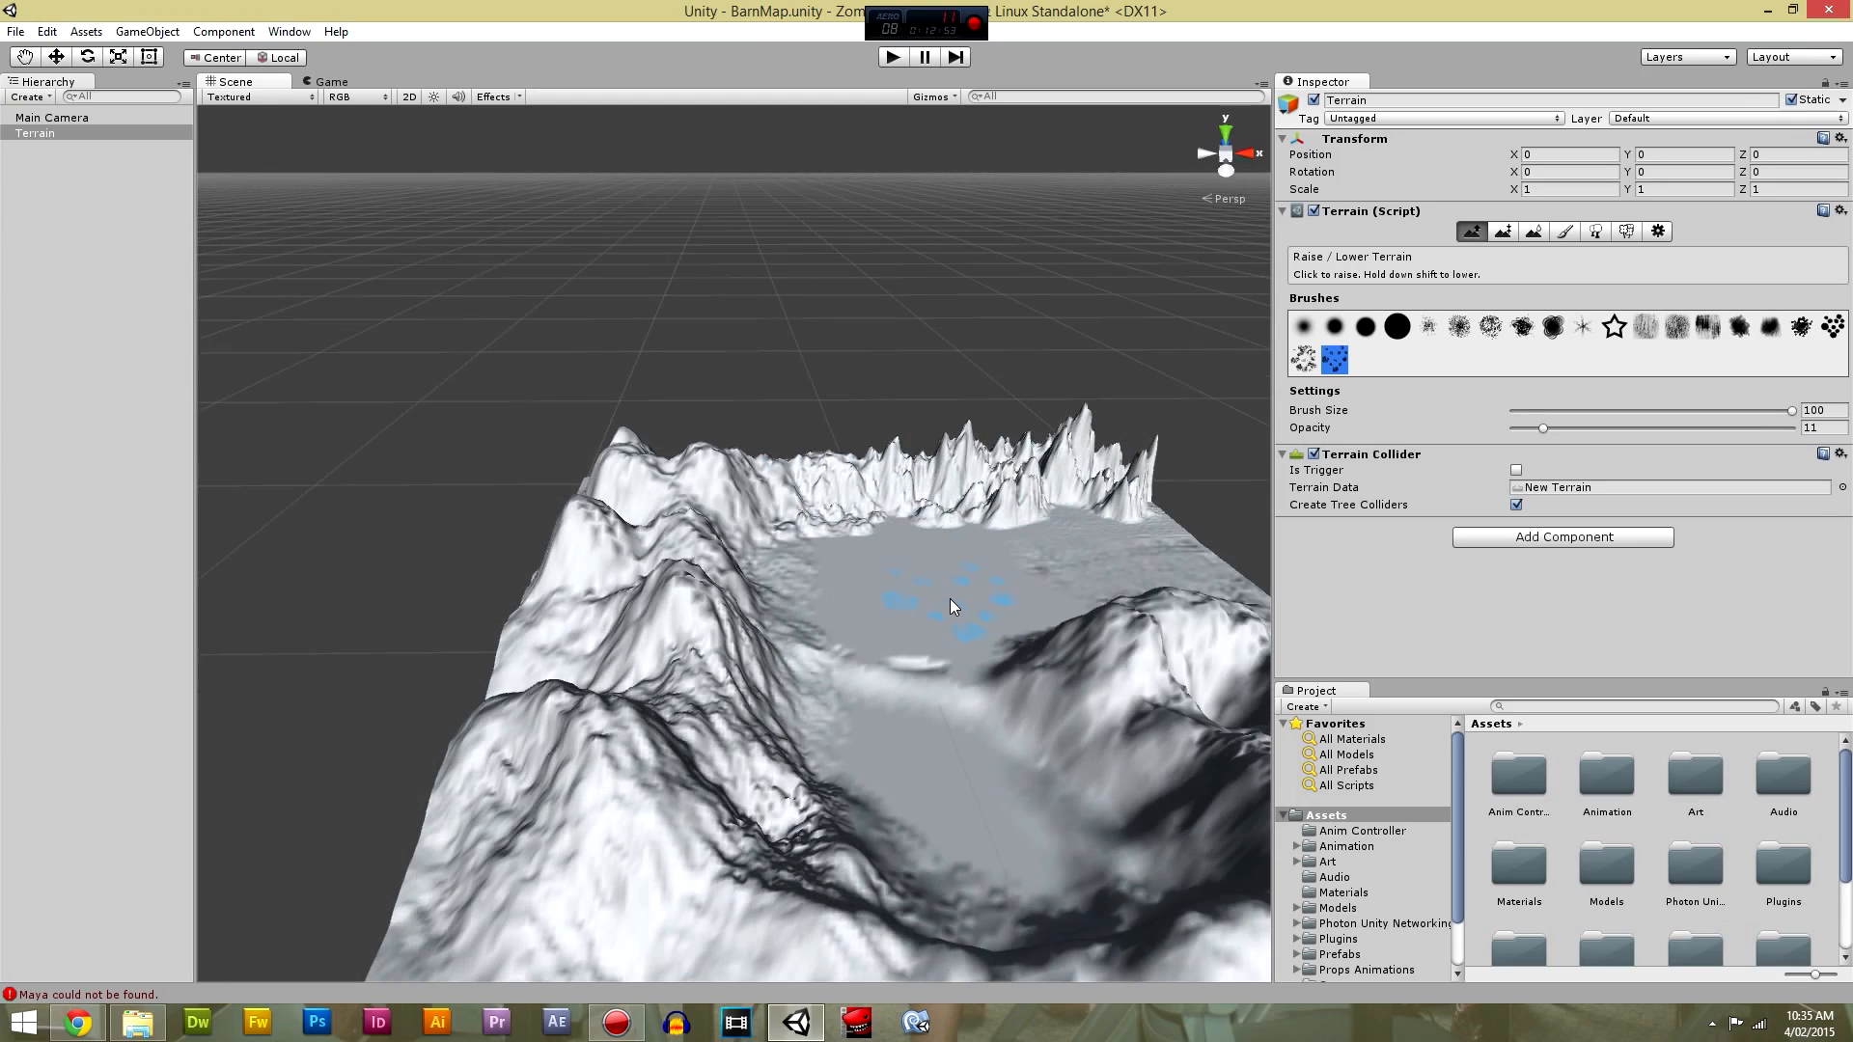
key("ctrl+z")
key("ctrl+z")
key("ctrl+z")
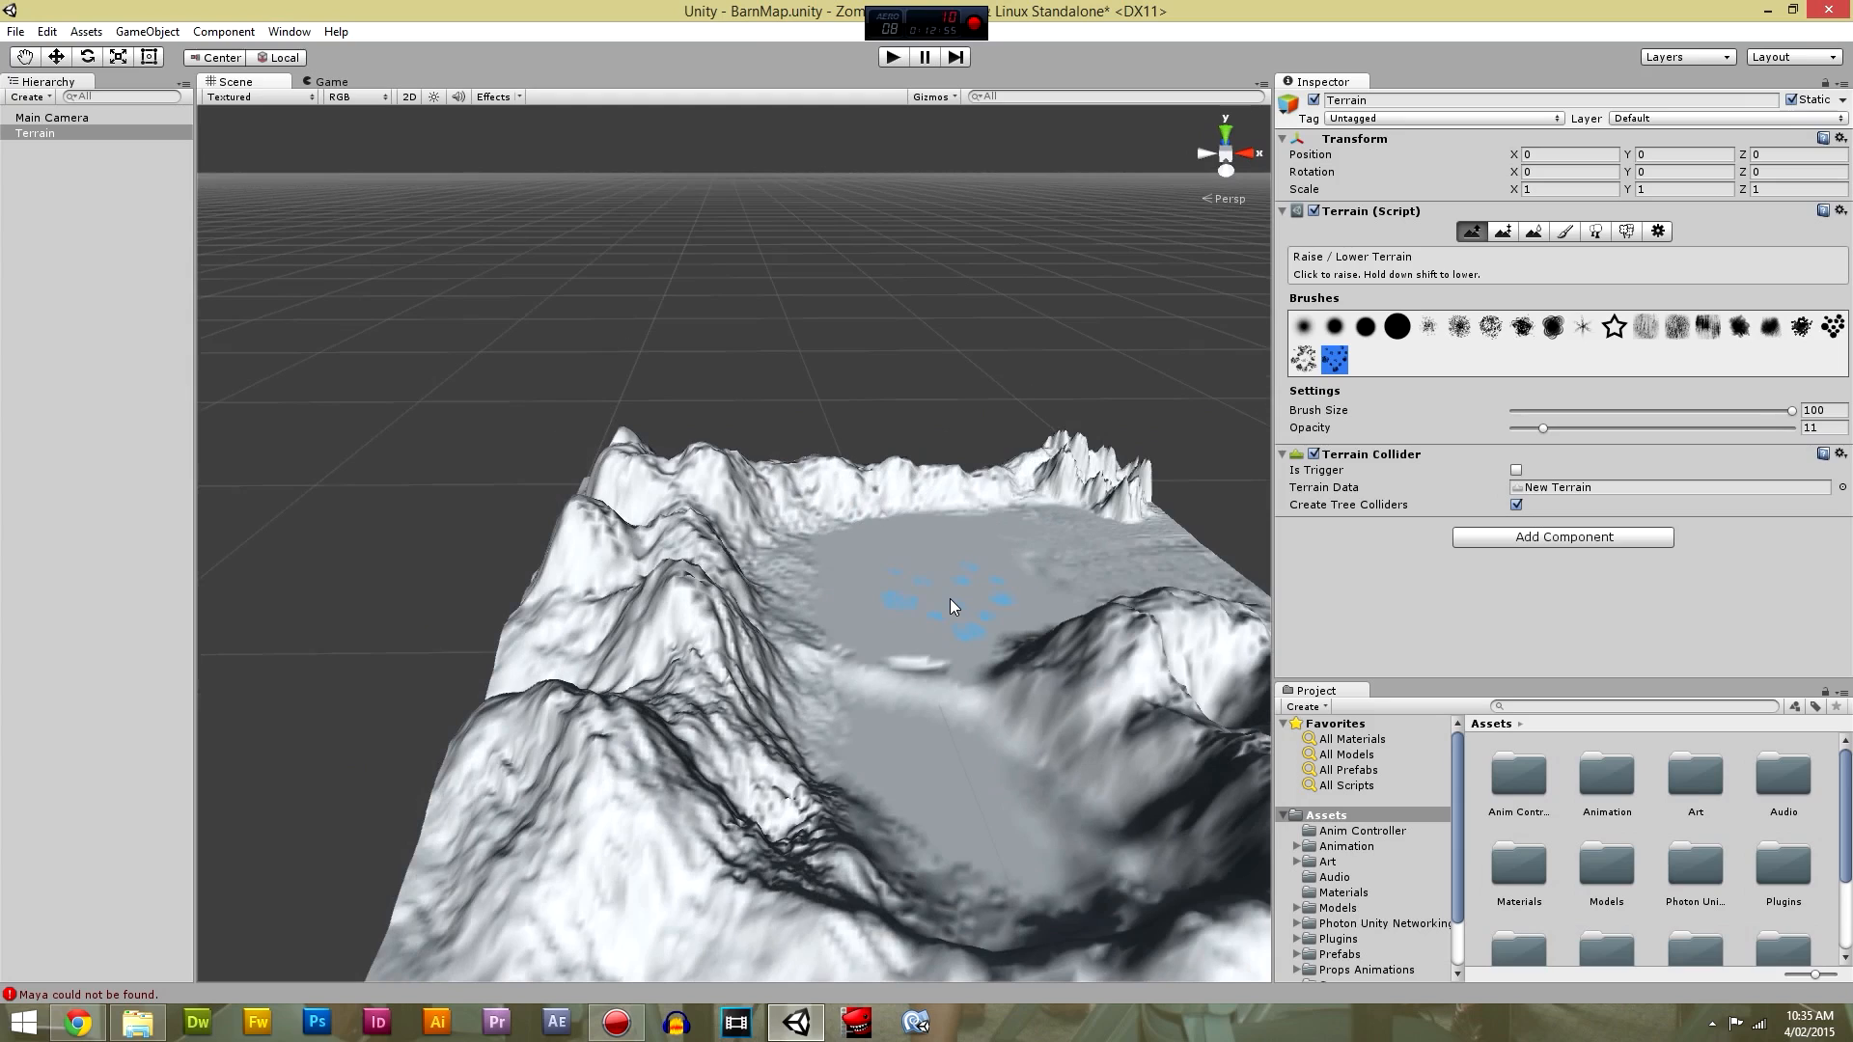
Raise jagged peaks along the edge ridge with the second-to-last speckled brush, and soften them using Smooth Height with the largest solid round brush.
left_click(1299, 367)
mouse_move(1061, 476)
left_mouse_down()
mouse_move(835, 487)
mouse_move(666, 463)
mouse_move(738, 487)
left_mouse_up()
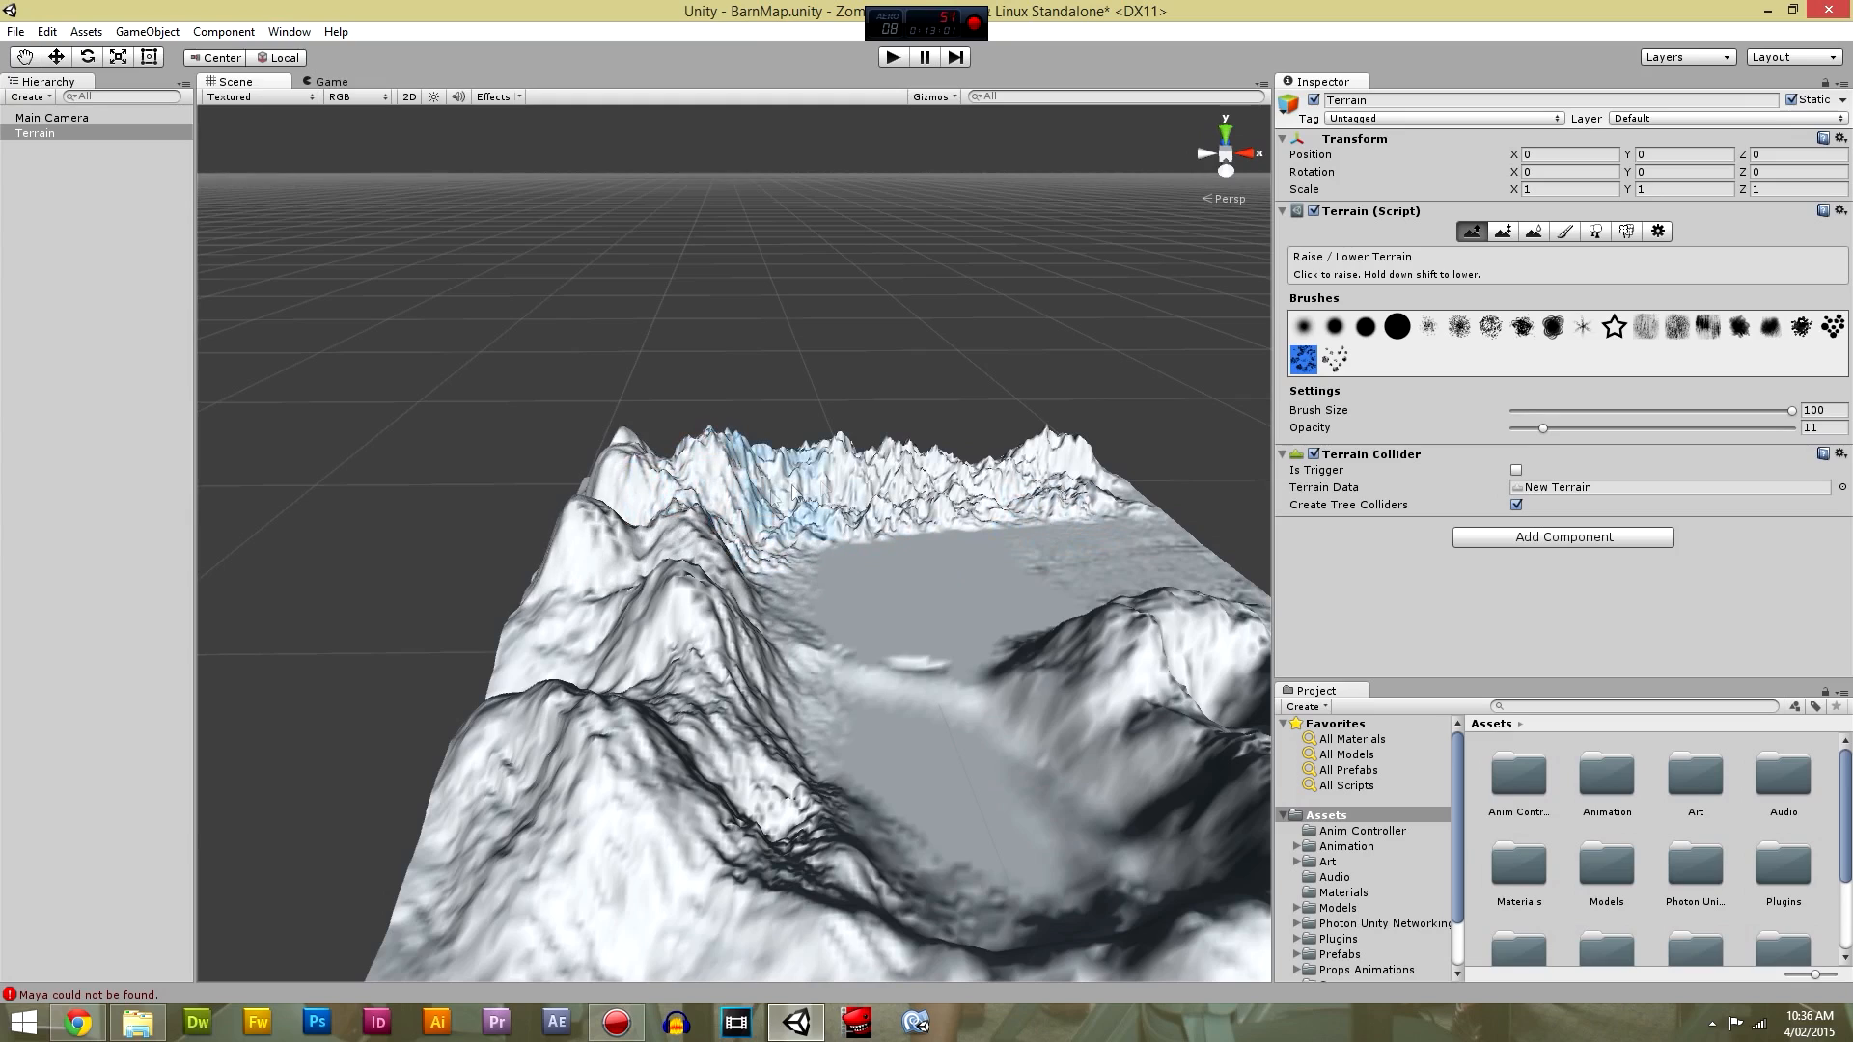
left_click(1534, 231)
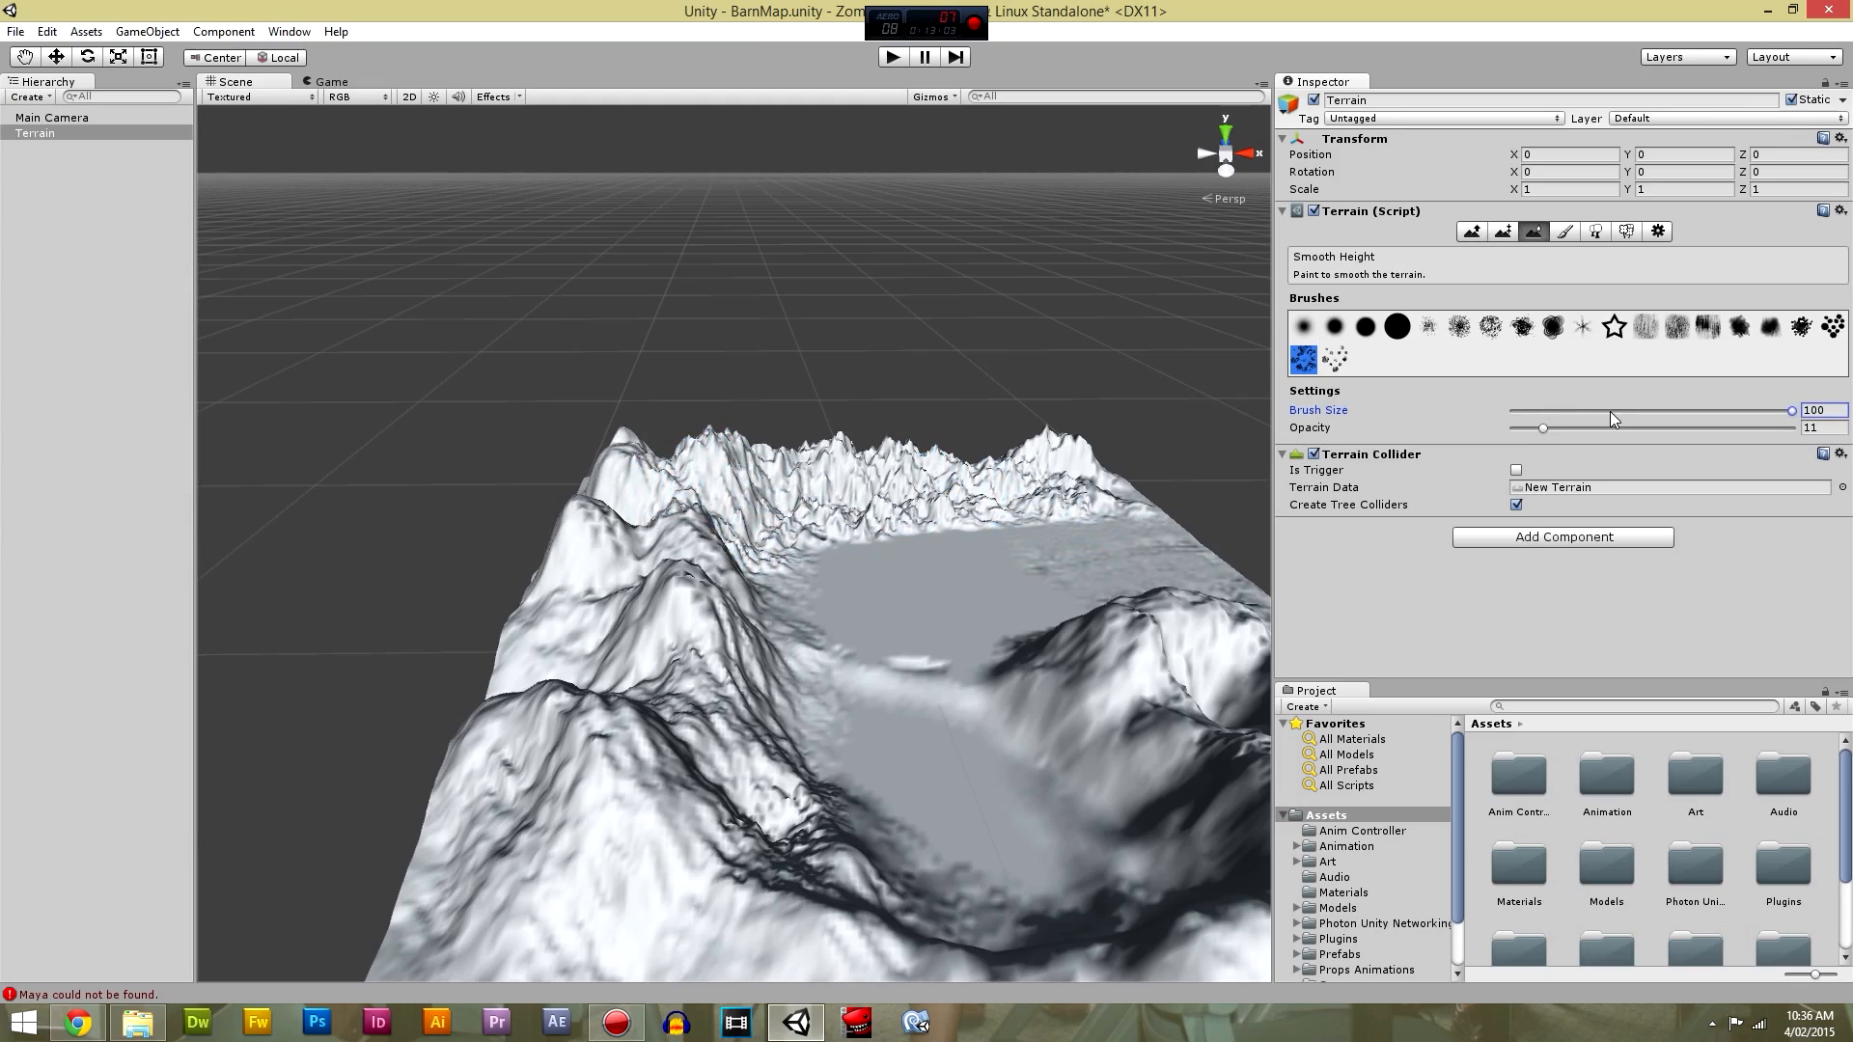
left_click(1397, 326)
mouse_move(807, 488)
left_mouse_down()
mouse_move(757, 463)
mouse_move(830, 473)
mouse_move(712, 484)
mouse_move(944, 471)
mouse_move(941, 502)
mouse_move(1086, 454)
mouse_move(836, 472)
mouse_move(888, 482)
mouse_move(809, 540)
mouse_move(666, 488)
mouse_move(1023, 472)
mouse_move(840, 483)
mouse_move(879, 606)
left_mouse_up()
Paint slight unevenness across the remaining flat ground with Raise / Lower, using the second textured brush at size 100 and opacity 1.
right_click_drag(880, 605, 946, 612)
middle_click_drag(946, 612, 877, 616)
scroll(807, 638, "up", 3)
scroll(807, 638, "down", 3)
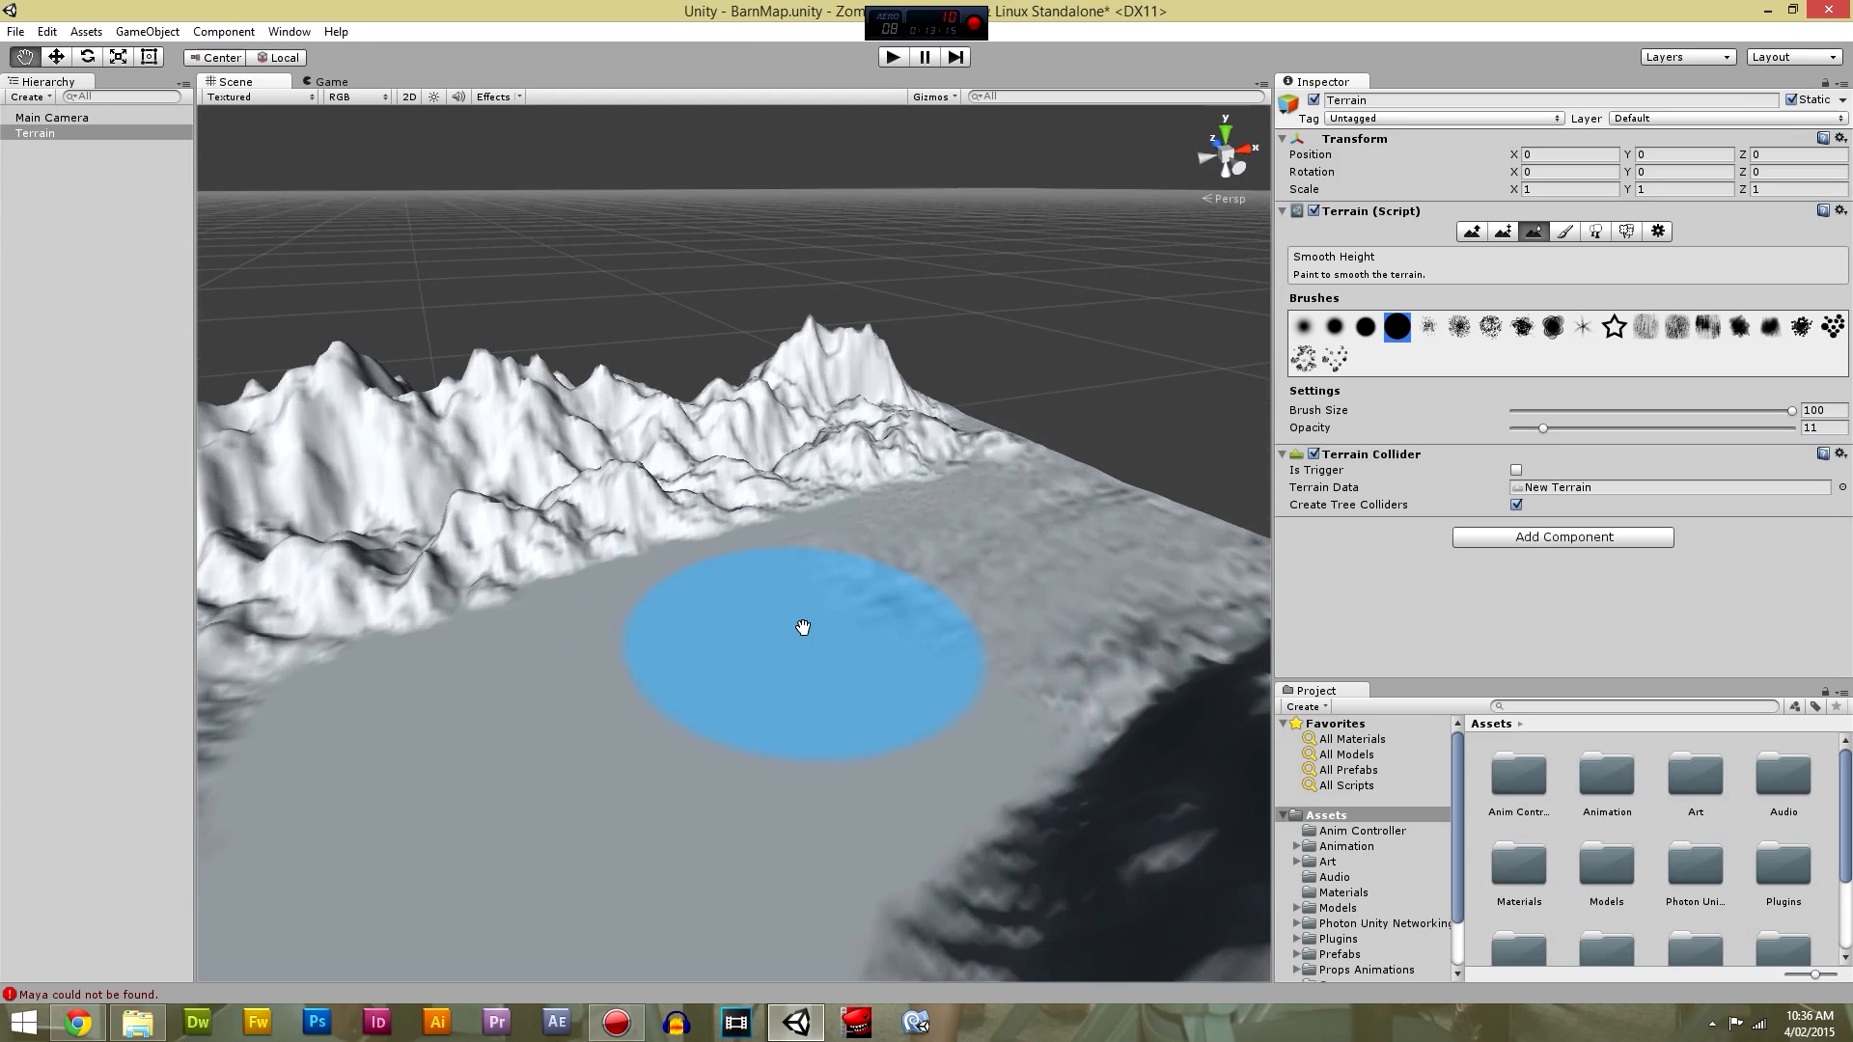
left_click(1428, 327)
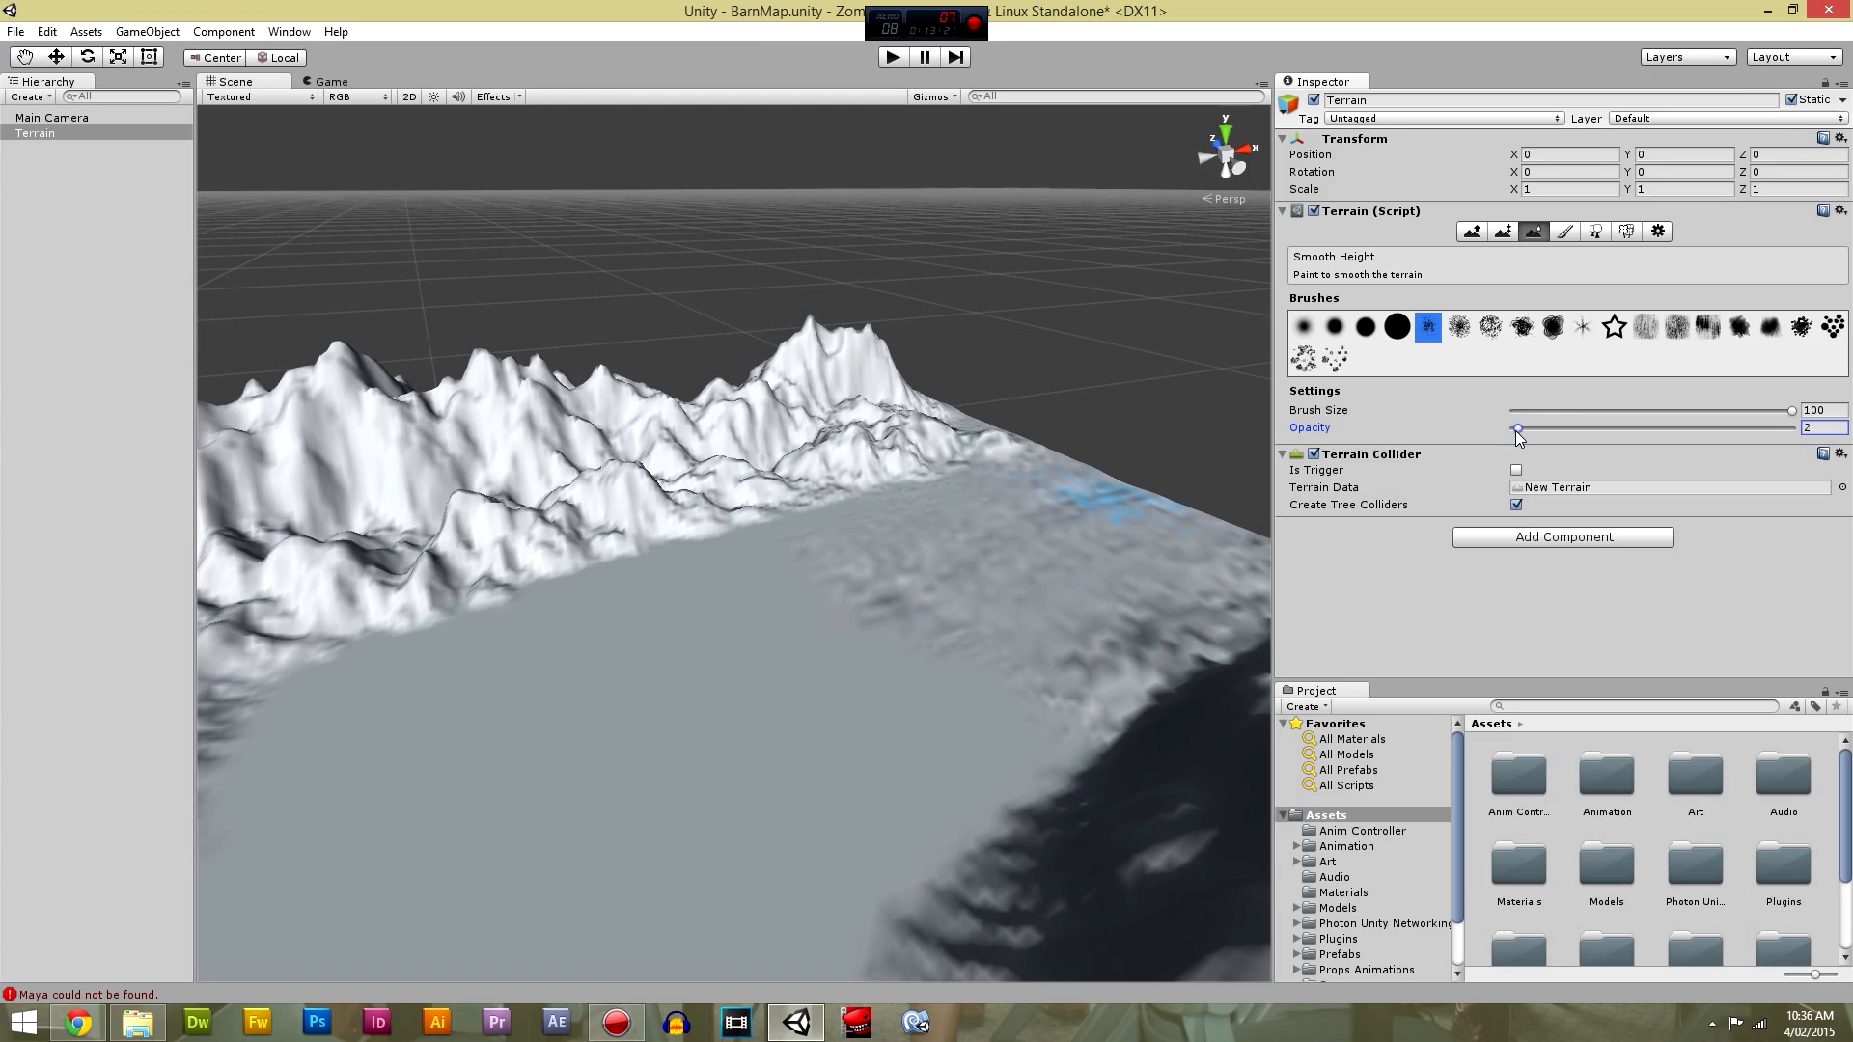
mouse_move(810, 709)
left_mouse_down("alt")
mouse_move(799, 641)
mouse_move(827, 634)
left_mouse_up("alt")
left_click(1458, 327)
mouse_move(1085, 482)
left_mouse_down("alt")
mouse_move(1075, 459)
mouse_move(1077, 477)
left_mouse_up("alt")
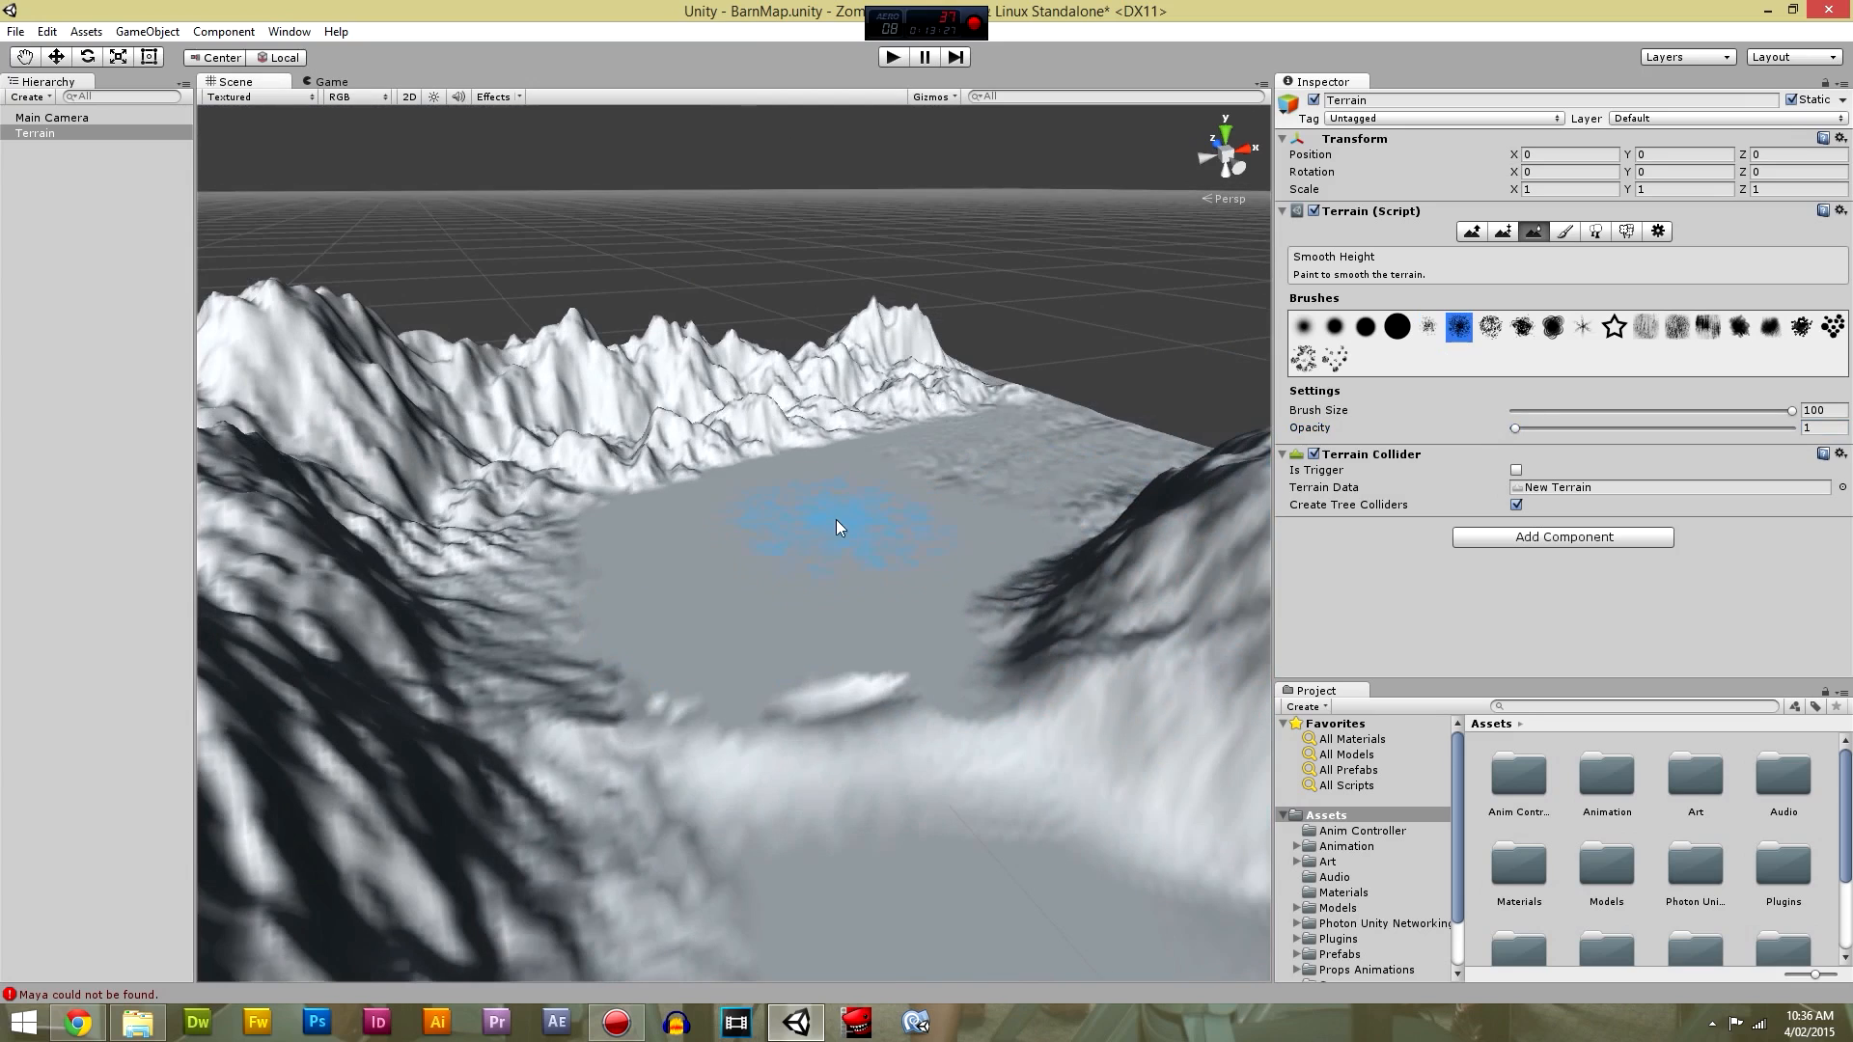
key("shift+q")
mouse_move(813, 561)
left_mouse_down()
mouse_move(642, 589)
mouse_move(890, 556)
mouse_move(942, 444)
mouse_move(807, 540)
mouse_move(593, 503)
mouse_move(651, 517)
mouse_move(865, 434)
mouse_move(568, 501)
mouse_move(592, 616)
mouse_move(734, 708)
mouse_move(1000, 664)
mouse_move(992, 610)
mouse_move(1134, 488)
left_mouse_up()
mouse_move(746, 527)
left_mouse_down()
mouse_move(827, 625)
mouse_move(641, 675)
mouse_move(652, 734)
mouse_move(1025, 642)
left_mouse_up()
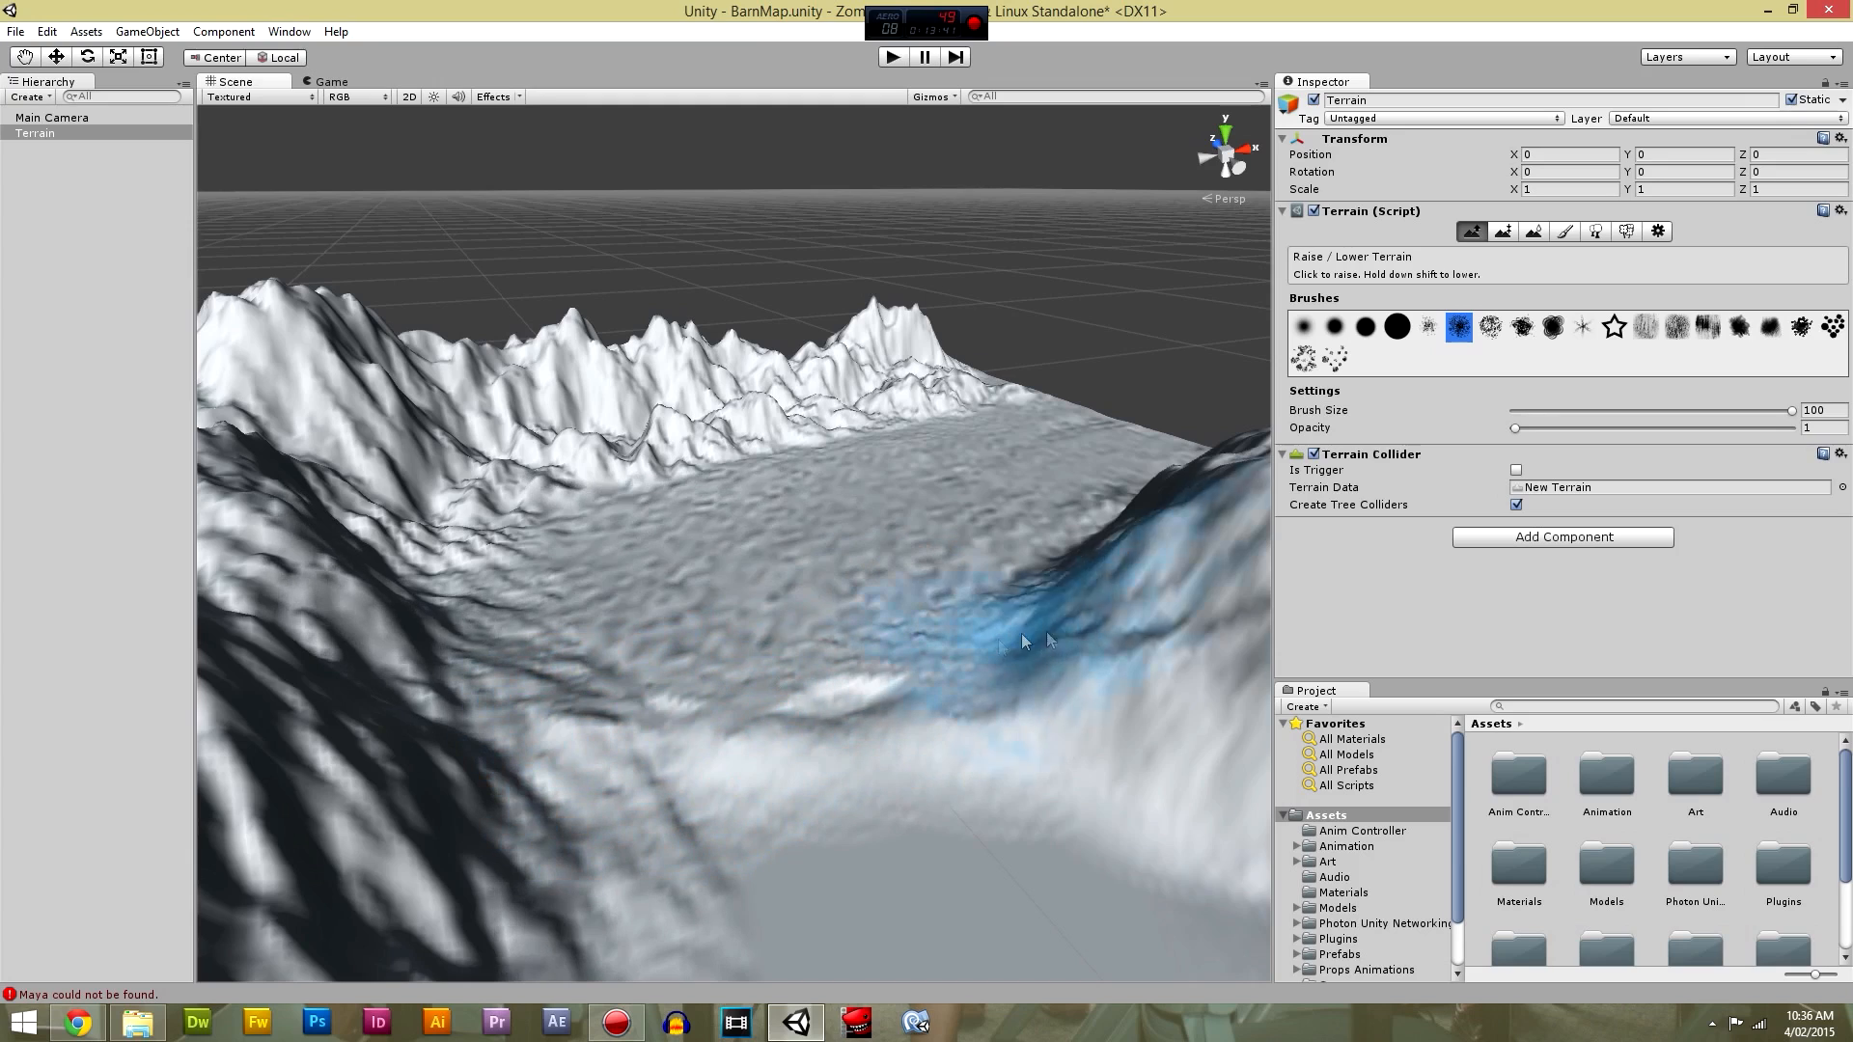
Paint fine unevenness over the ground and the sunken area's rim, using the first brush after the star at size 33 and opacity 1.
left_click(1322, 335)
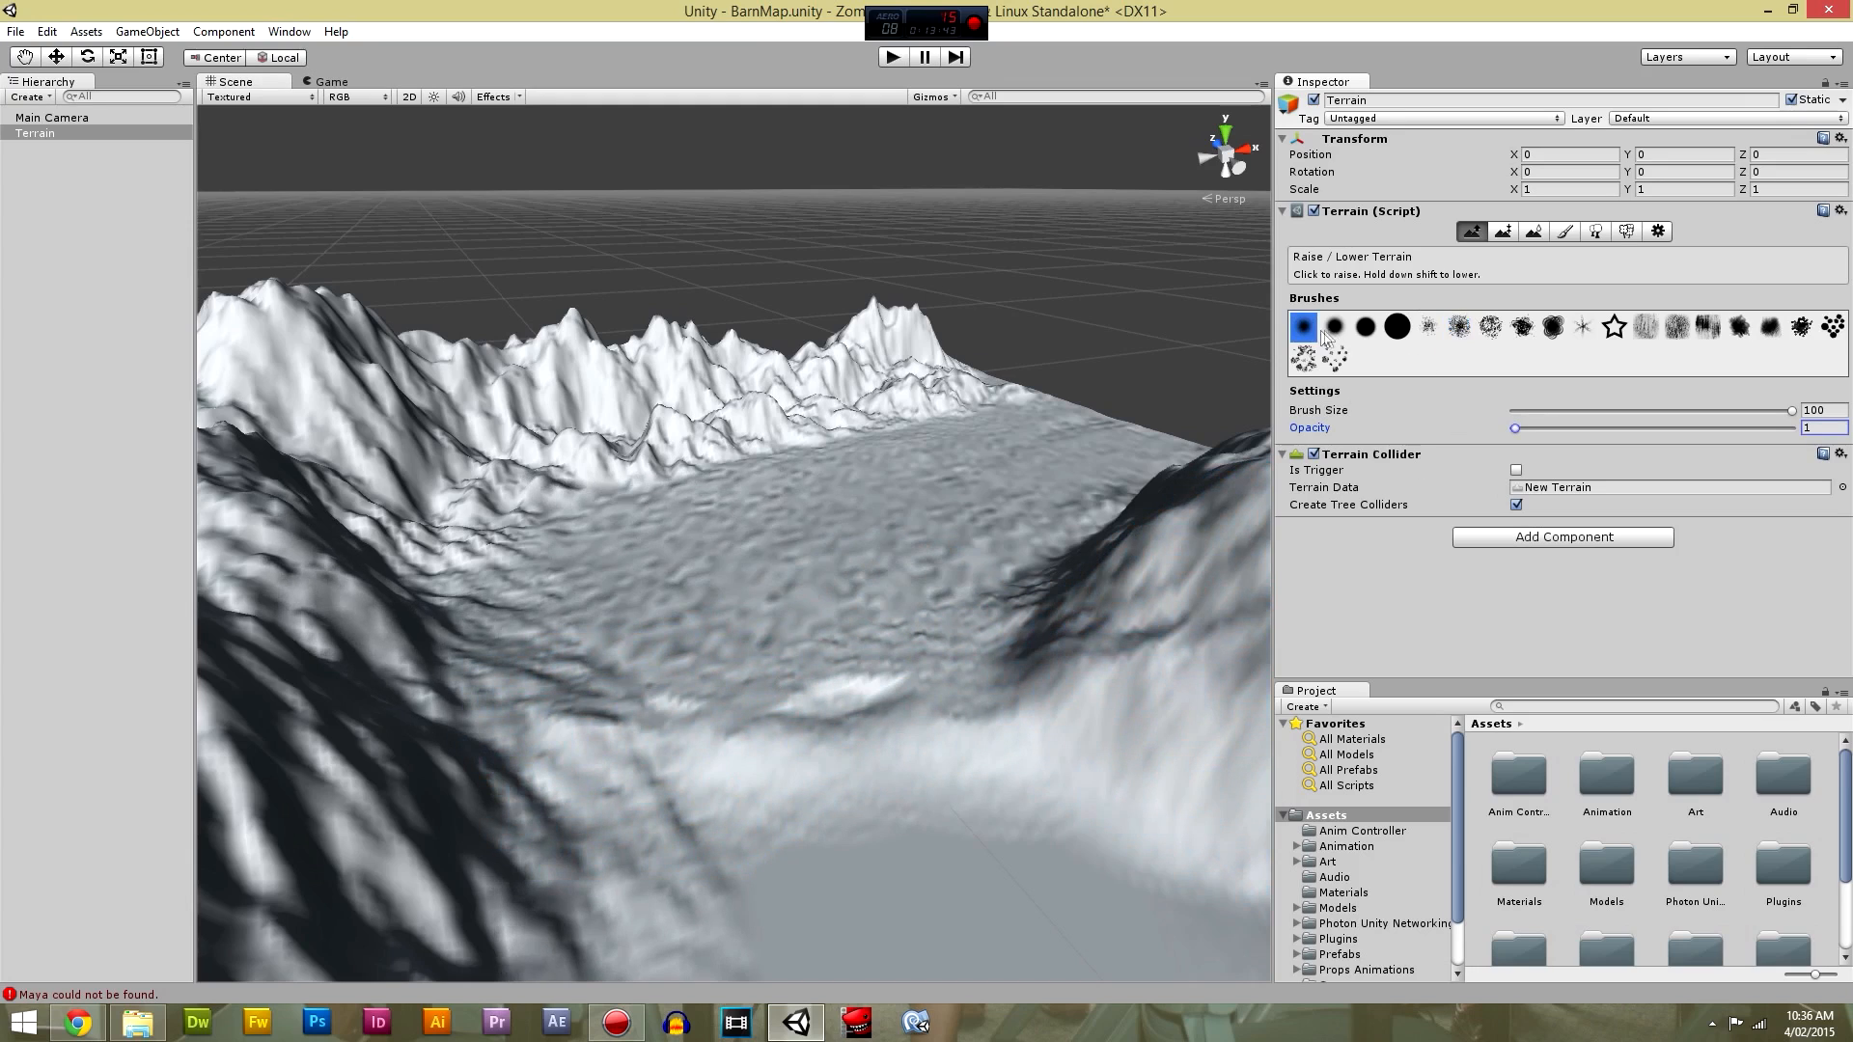
left_click(1646, 329)
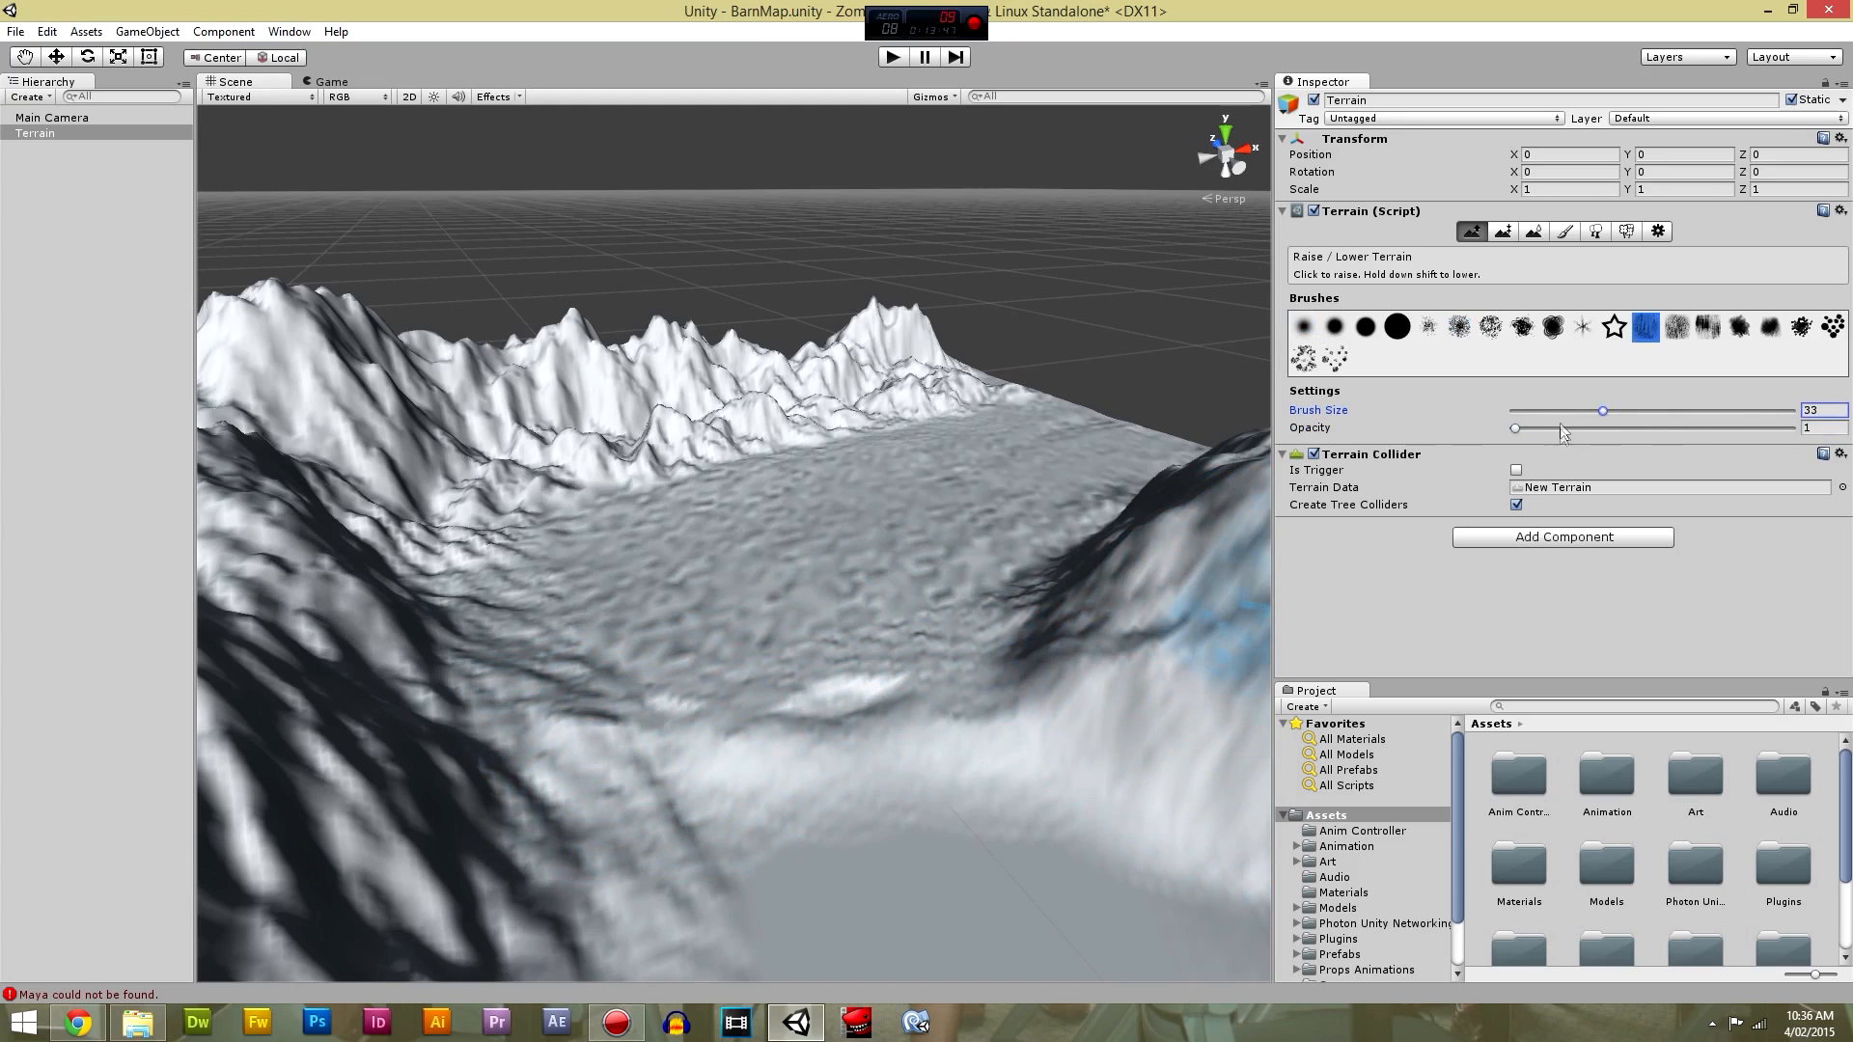
left_click(835, 735)
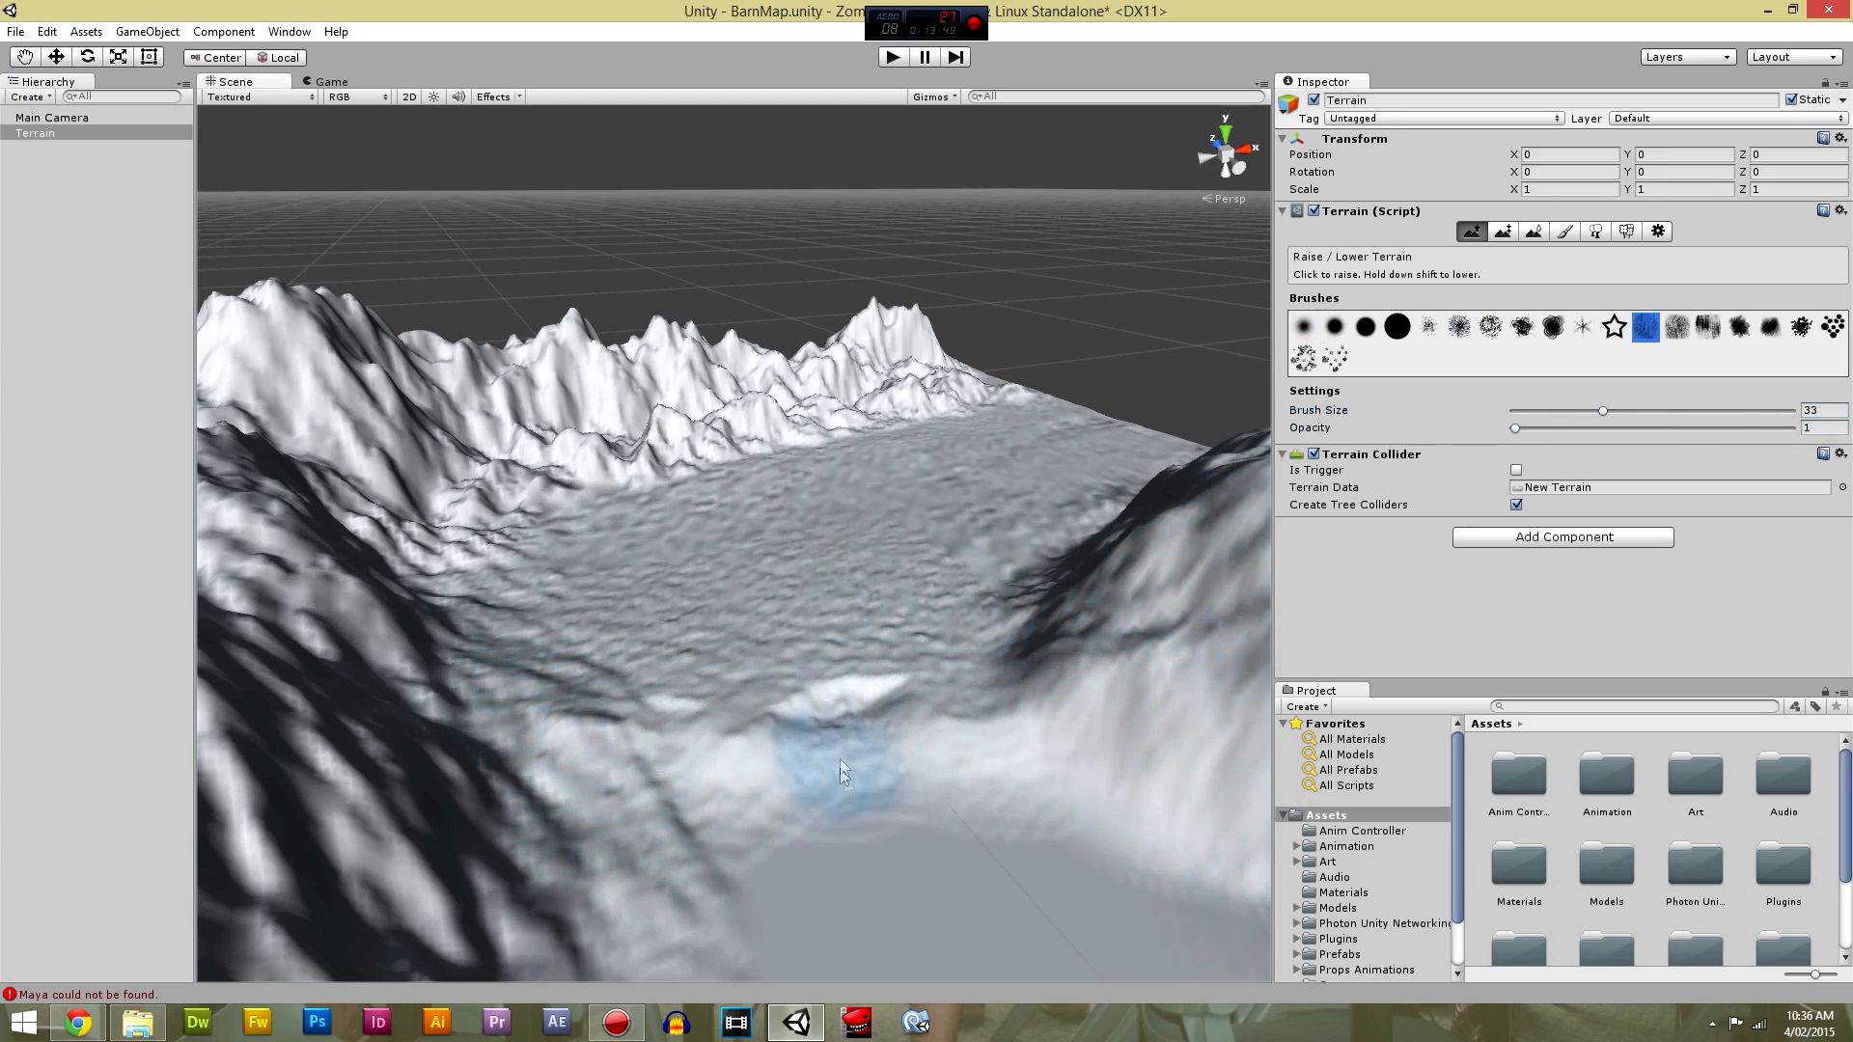
mouse_move(828, 664)
left_mouse_down()
mouse_move(813, 672)
mouse_move(845, 773)
left_mouse_up()
mouse_move(830, 680)
left_mouse_down()
mouse_move(826, 648)
mouse_move(830, 780)
left_mouse_up()
Paint slight unevenness across the flat ground with the second textured brush at size 77 and opacity 1, and set the opacity to 4.
scroll(832, 773, "up", 5)
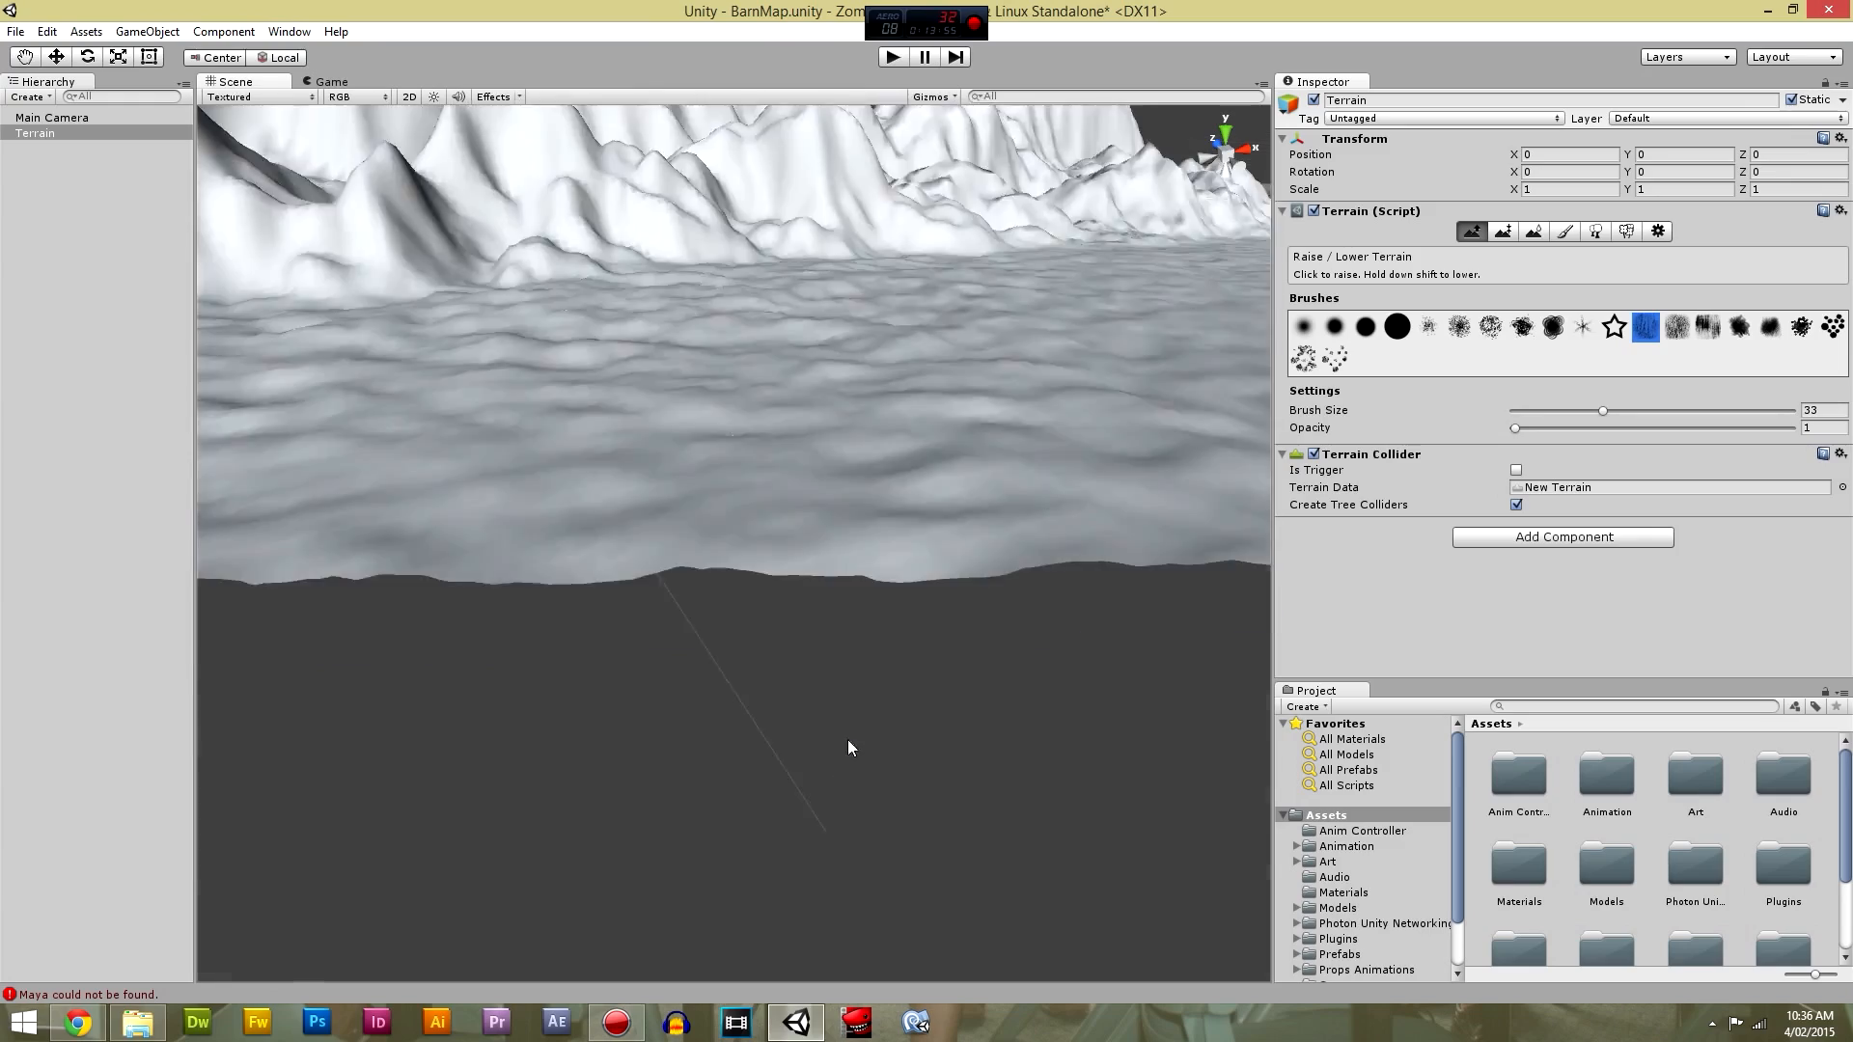
scroll(848, 740, "down", 10)
right_click_drag(847, 739, 1392, 625)
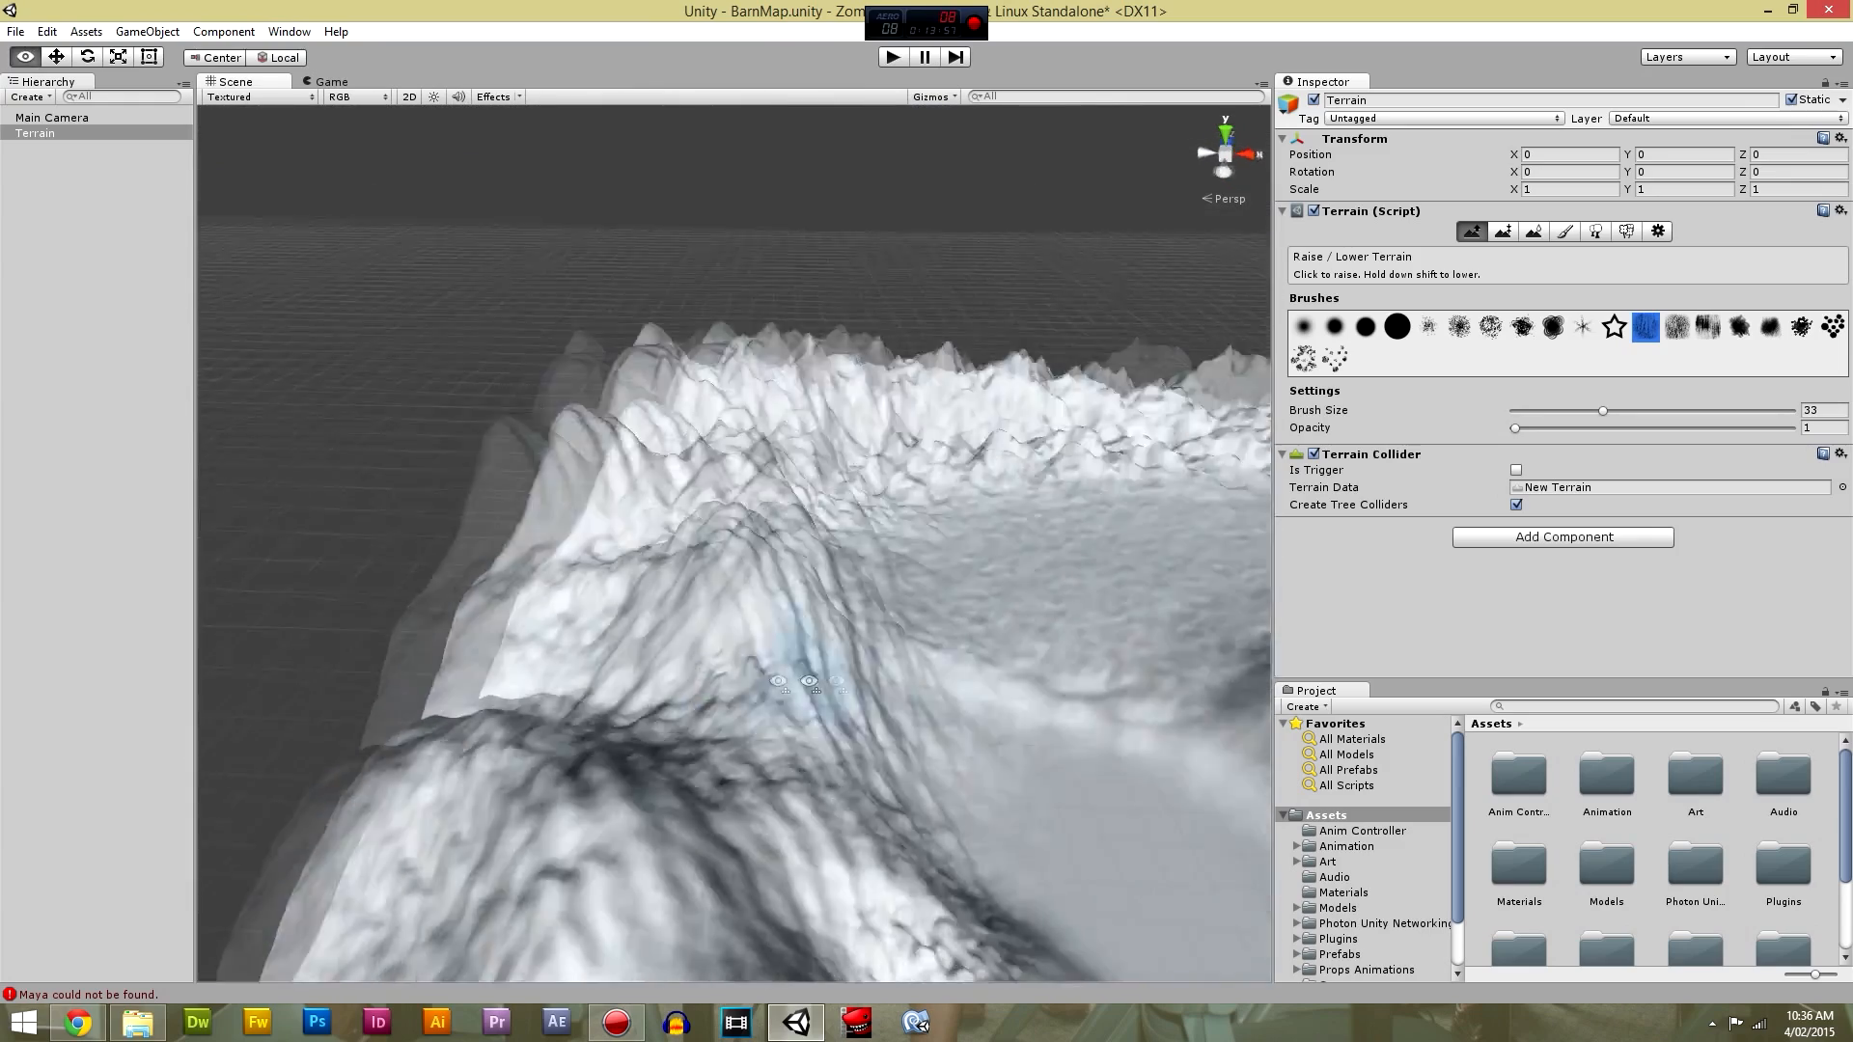
mouse_move(838, 556)
left_mouse_down("alt")
mouse_move(497, 530)
mouse_move(641, 447)
mouse_move(724, 488)
mouse_move(804, 576)
mouse_move(784, 552)
left_mouse_up("alt")
middle_click_drag(783, 553, 363, 314)
mouse_move(1043, 598)
middle_mouse_down()
mouse_move(894, 488)
mouse_move(809, 350)
mouse_move(579, 505)
middle_mouse_up()
scroll(809, 350, "down", 5)
scroll(737, 513, "down", 2)
middle_click_drag(736, 513, 629, 525)
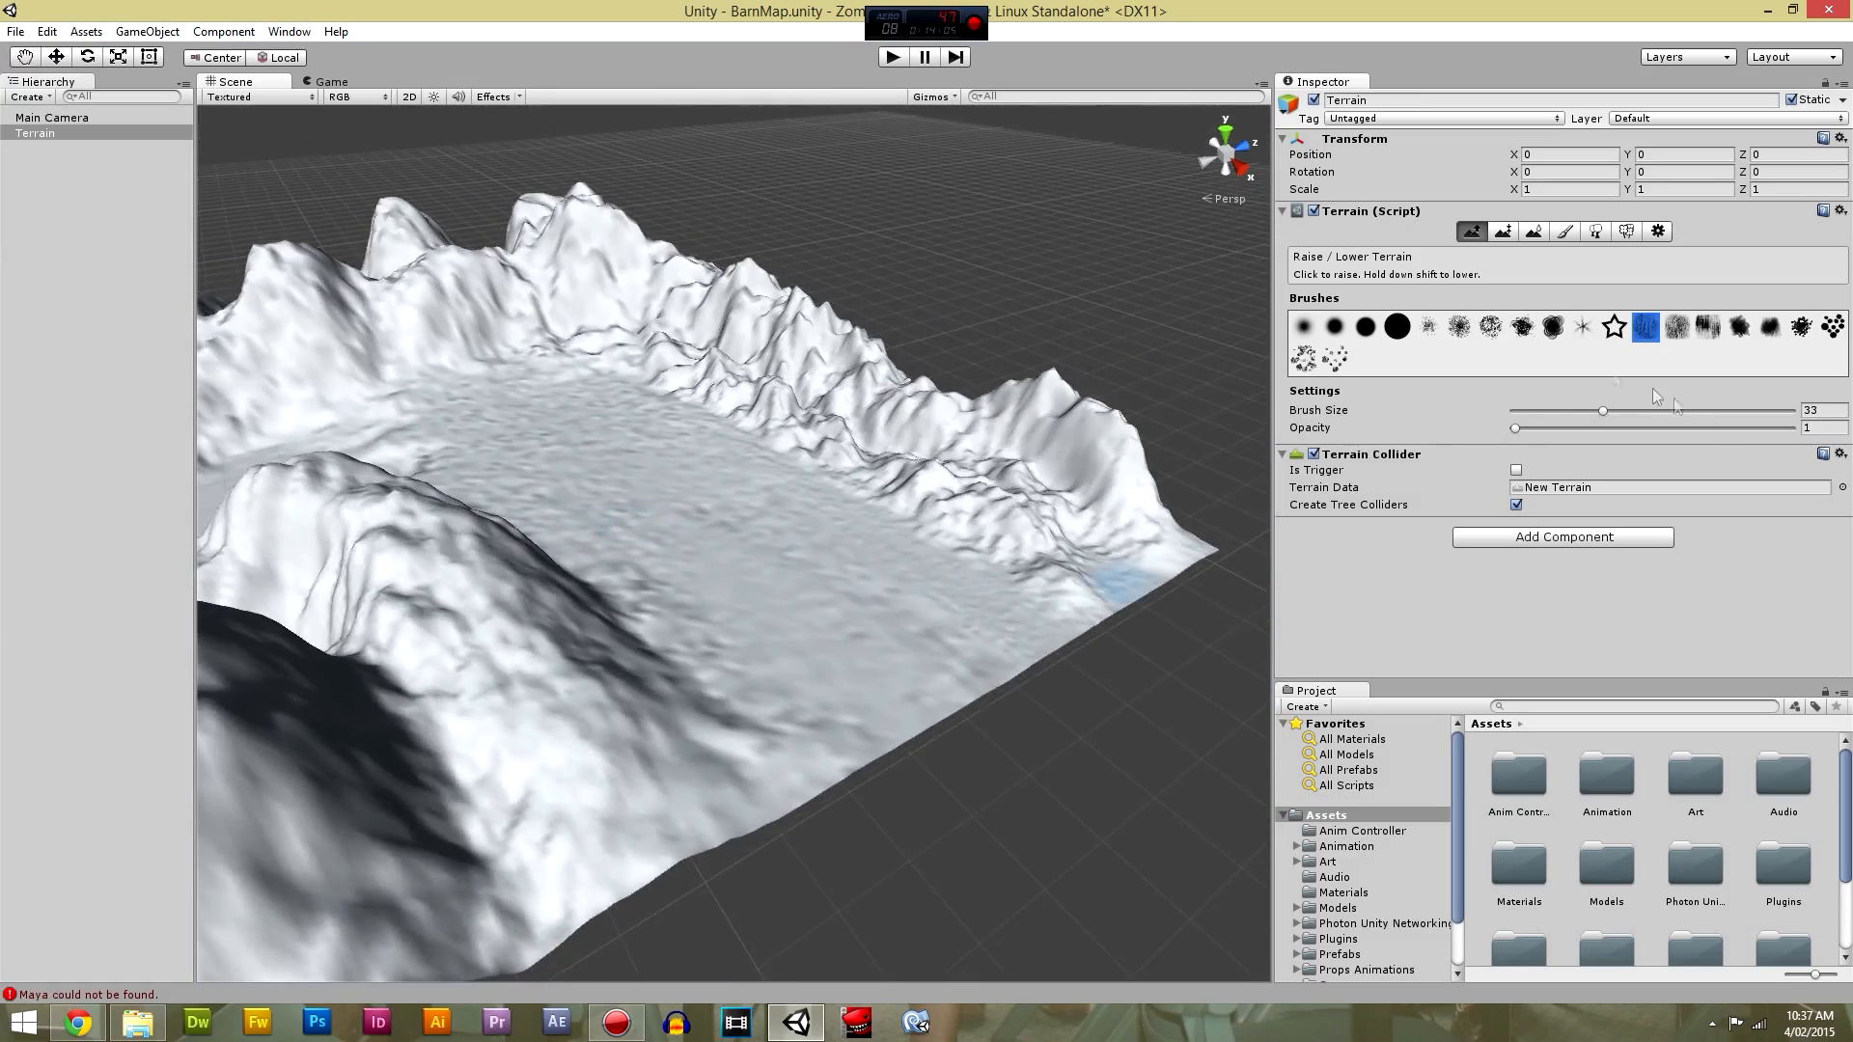
left_click(1463, 330)
left_click_drag(1602, 411, 1727, 411)
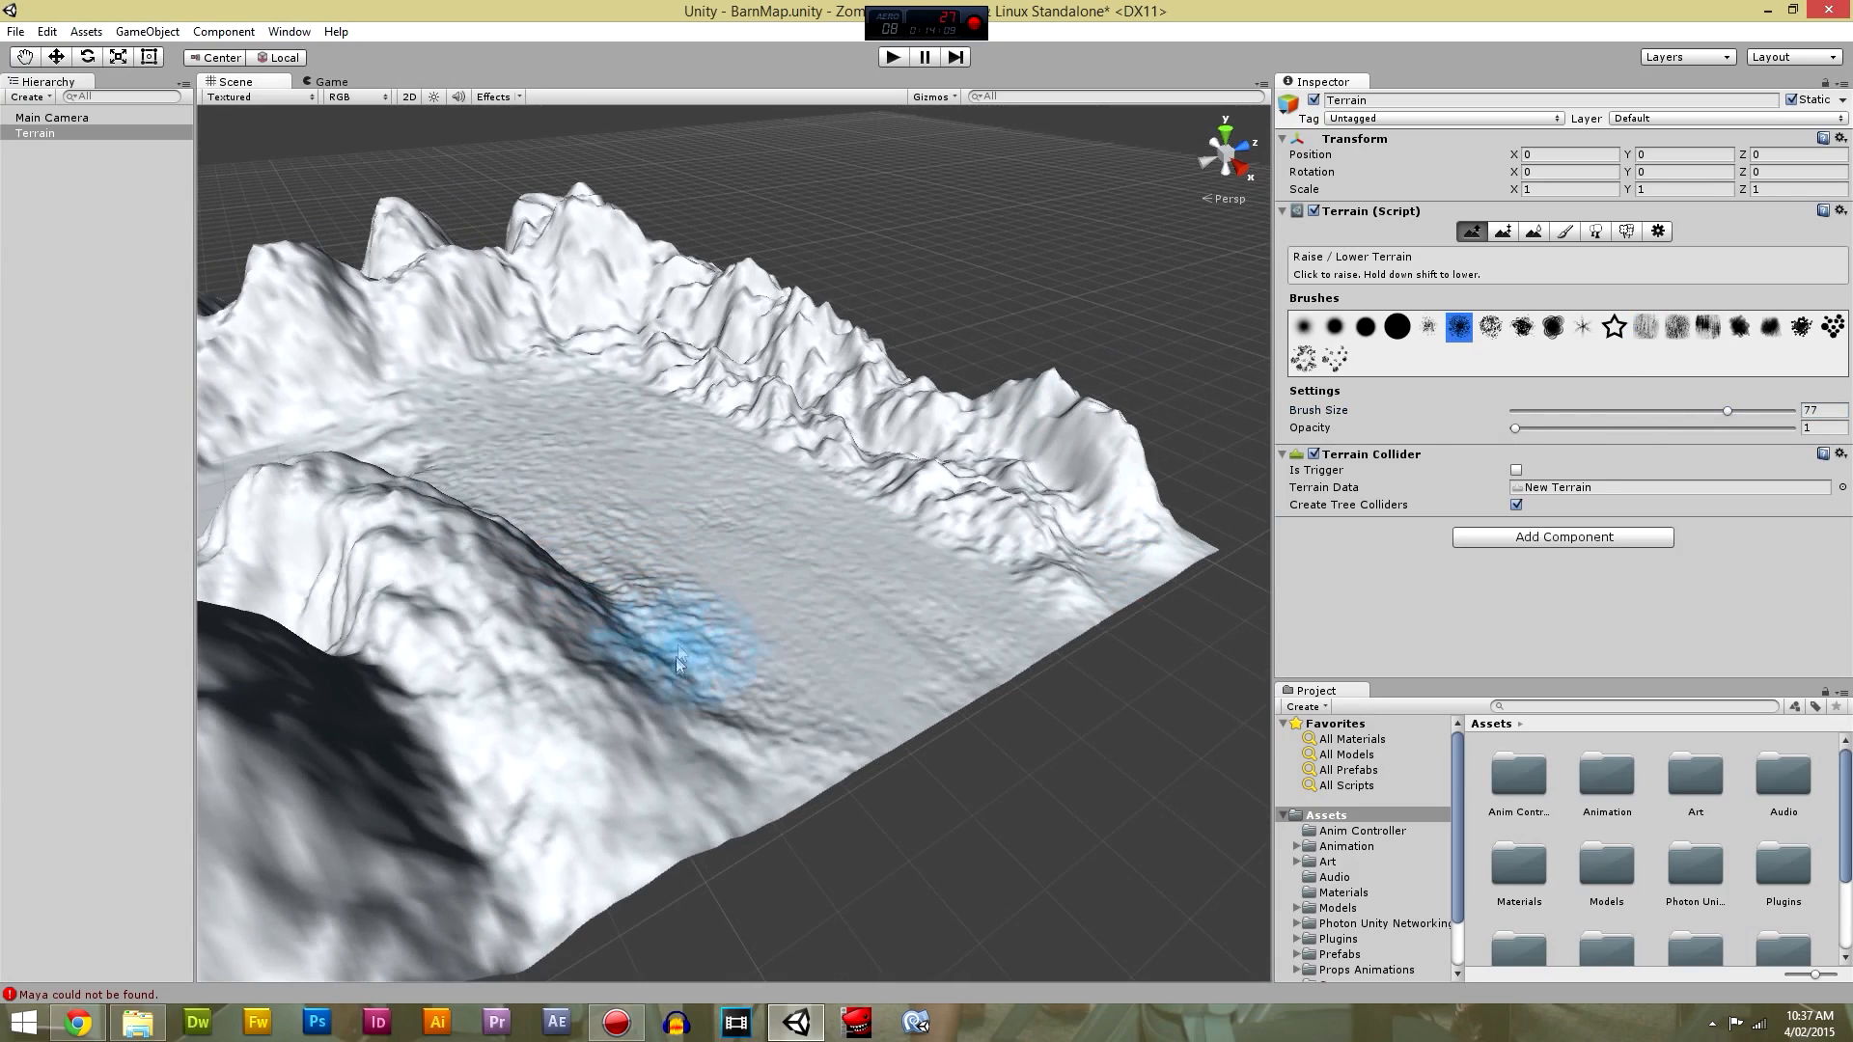
left_click_drag(1517, 429, 1525, 429)
Try raising bumpy slopes on both sides of the terrain's open edge with the second textured brush, and undo the strokes.
mouse_move(600, 612)
left_mouse_down()
mouse_move(737, 675)
mouse_move(537, 621)
mouse_move(679, 719)
mouse_move(959, 612)
mouse_move(910, 530)
mouse_move(1084, 529)
mouse_move(592, 608)
mouse_move(827, 712)
mouse_move(878, 569)
mouse_move(993, 580)
mouse_move(964, 496)
mouse_move(615, 564)
mouse_move(635, 641)
mouse_move(413, 703)
left_mouse_up()
mouse_move(739, 656)
left_mouse_down("alt")
mouse_move(290, 584)
mouse_move(745, 434)
mouse_move(703, 393)
mouse_move(683, 620)
mouse_move(744, 702)
mouse_move(518, 537)
mouse_move(683, 765)
mouse_move(972, 641)
mouse_move(1140, 757)
mouse_move(683, 641)
mouse_move(849, 620)
mouse_move(938, 728)
mouse_move(1088, 608)
mouse_move(1026, 580)
left_mouse_up("alt")
middle_click_drag(1025, 573, 941, 623)
key("ctrl+z")
key("ctrl+z")
key("ctrl+z")
key("ctrl+z")
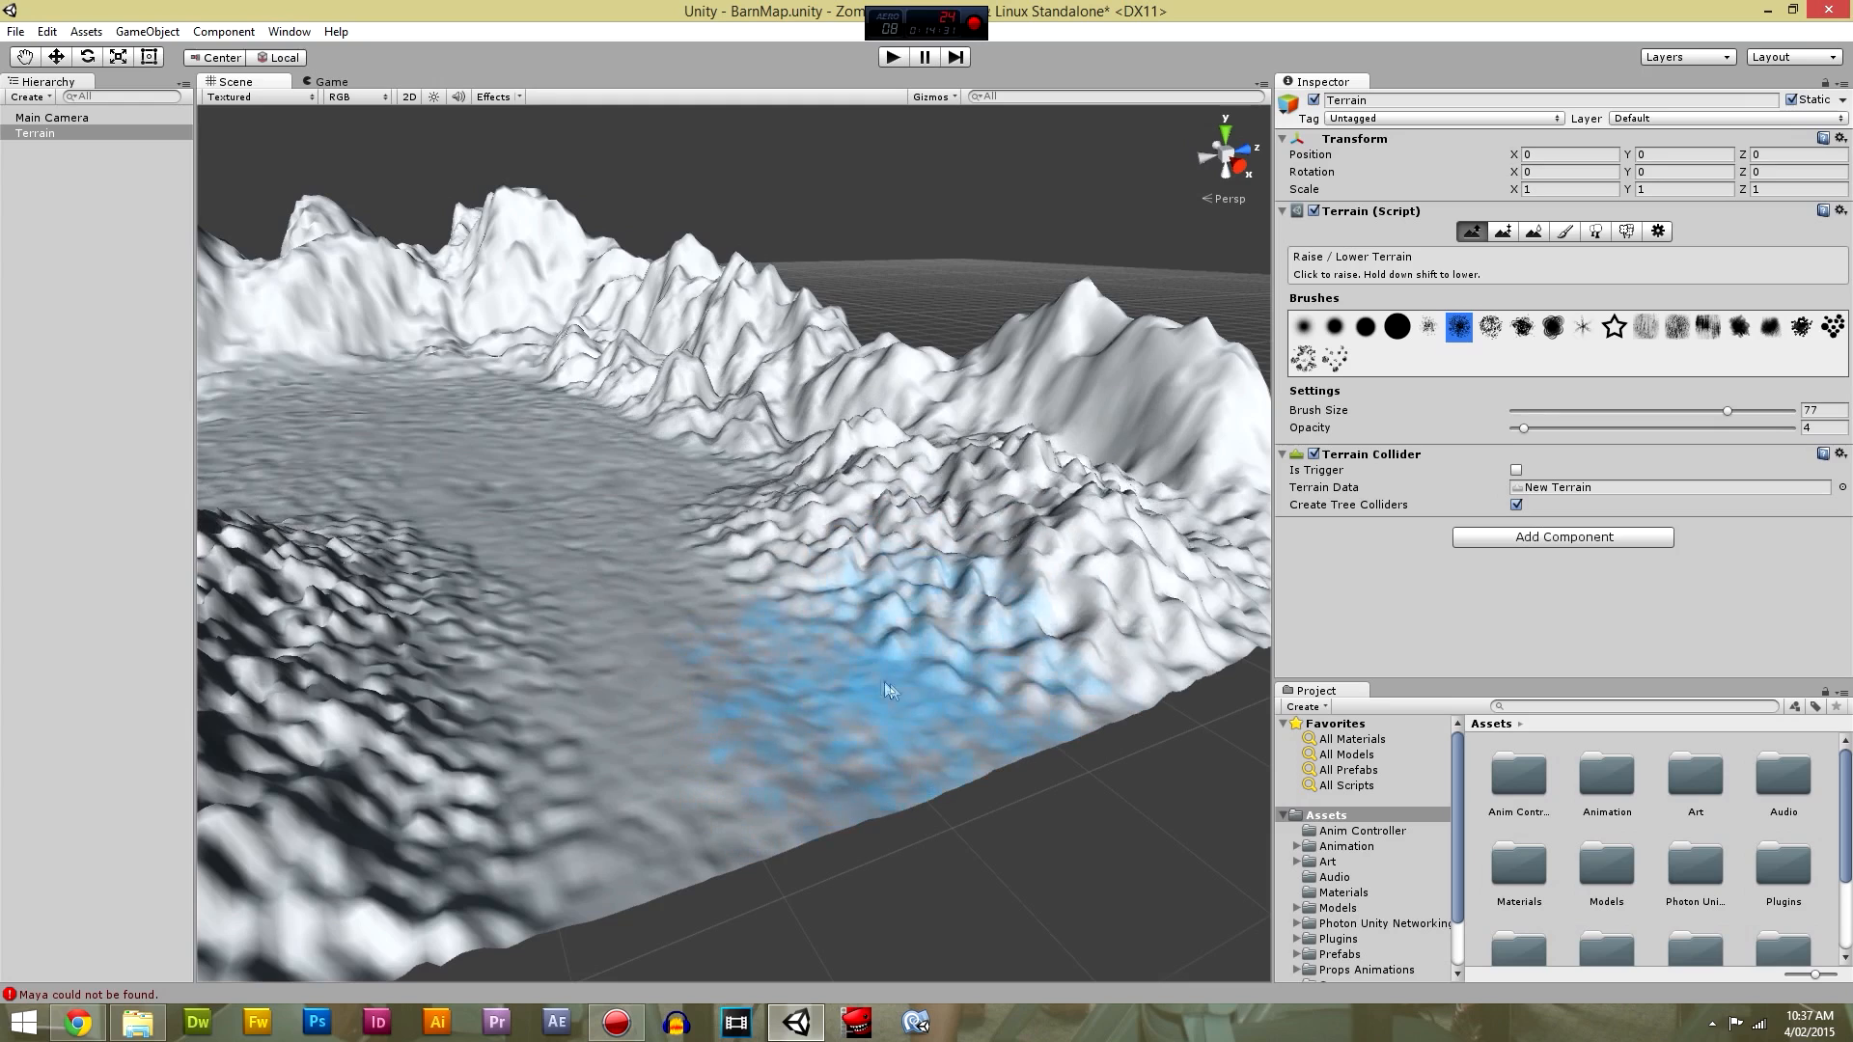
key("ctrl+z")
key("ctrl+z")
key("ctrl+z")
Try raising the ground beside the dark slope with the fifth textured brush, and undo the strokes.
scroll(811, 734, "down", 3)
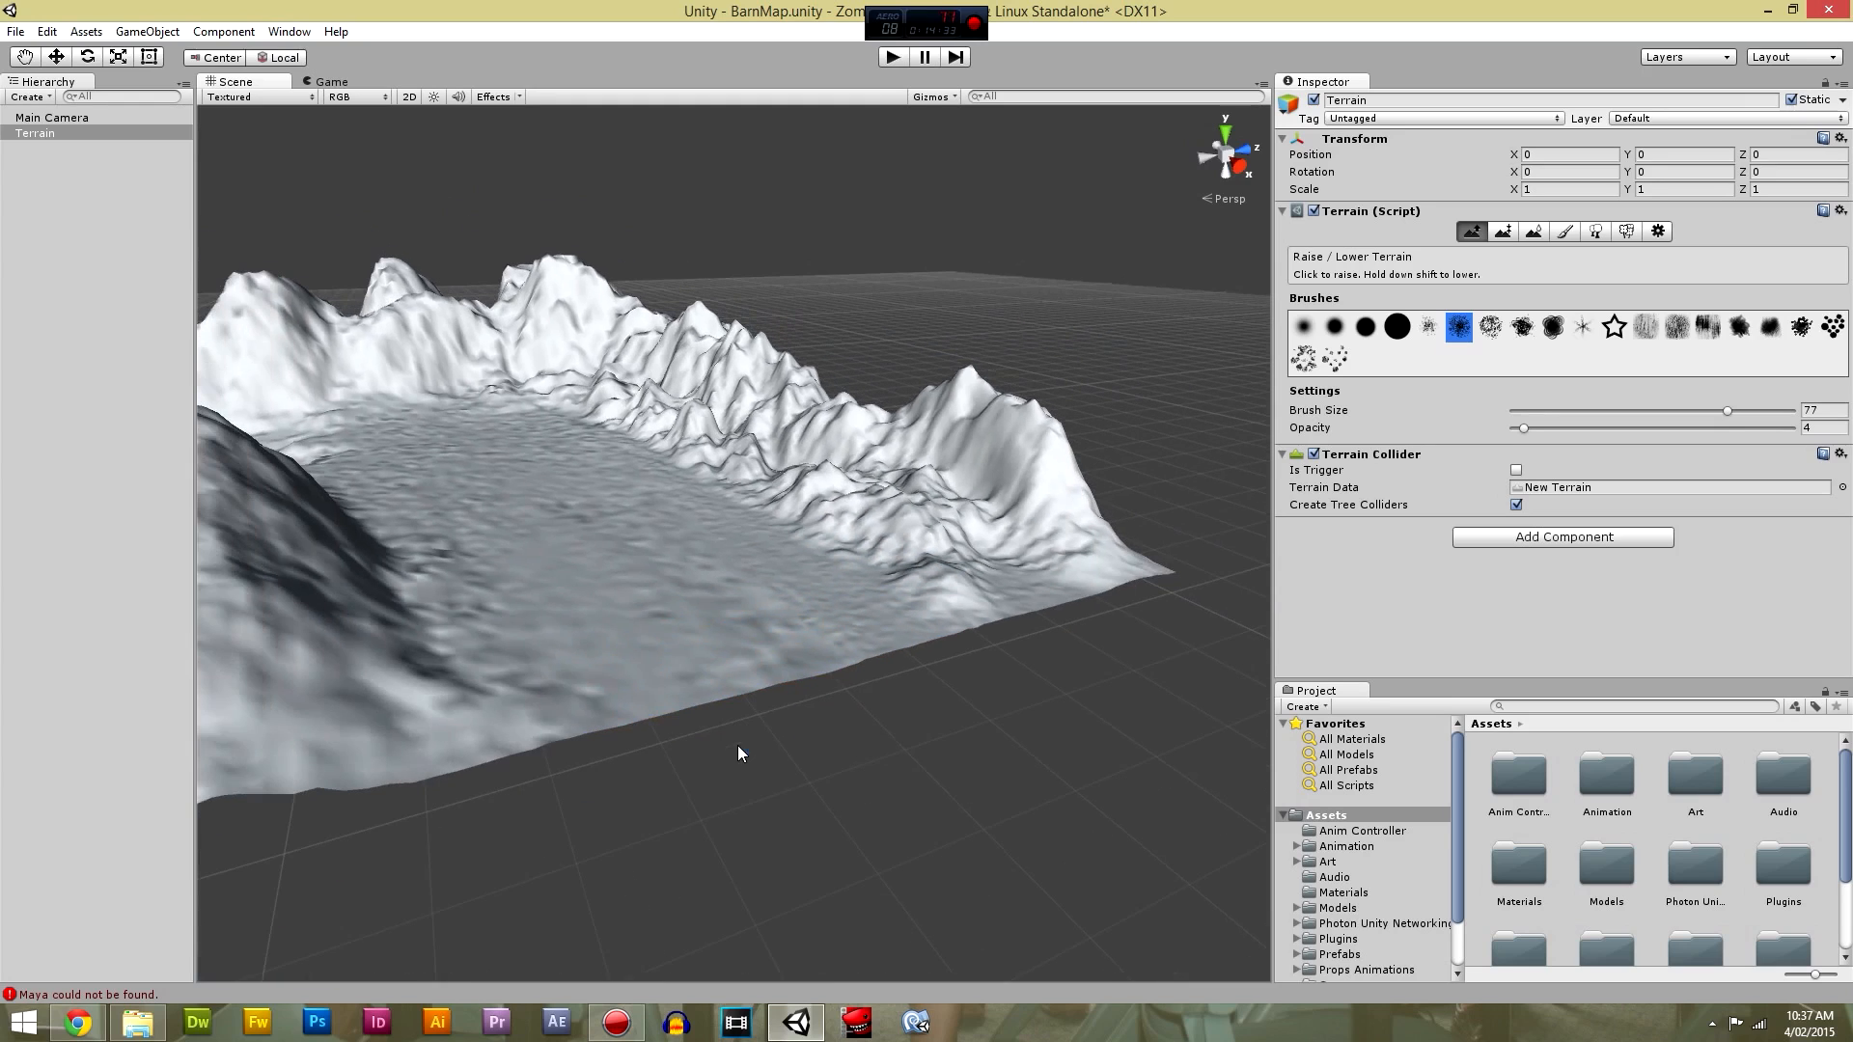
left_click(1550, 328)
mouse_move(538, 540)
left_mouse_down()
mouse_move(393, 598)
mouse_move(325, 480)
left_mouse_up()
key("ctrl+z")
key("ctrl+z")
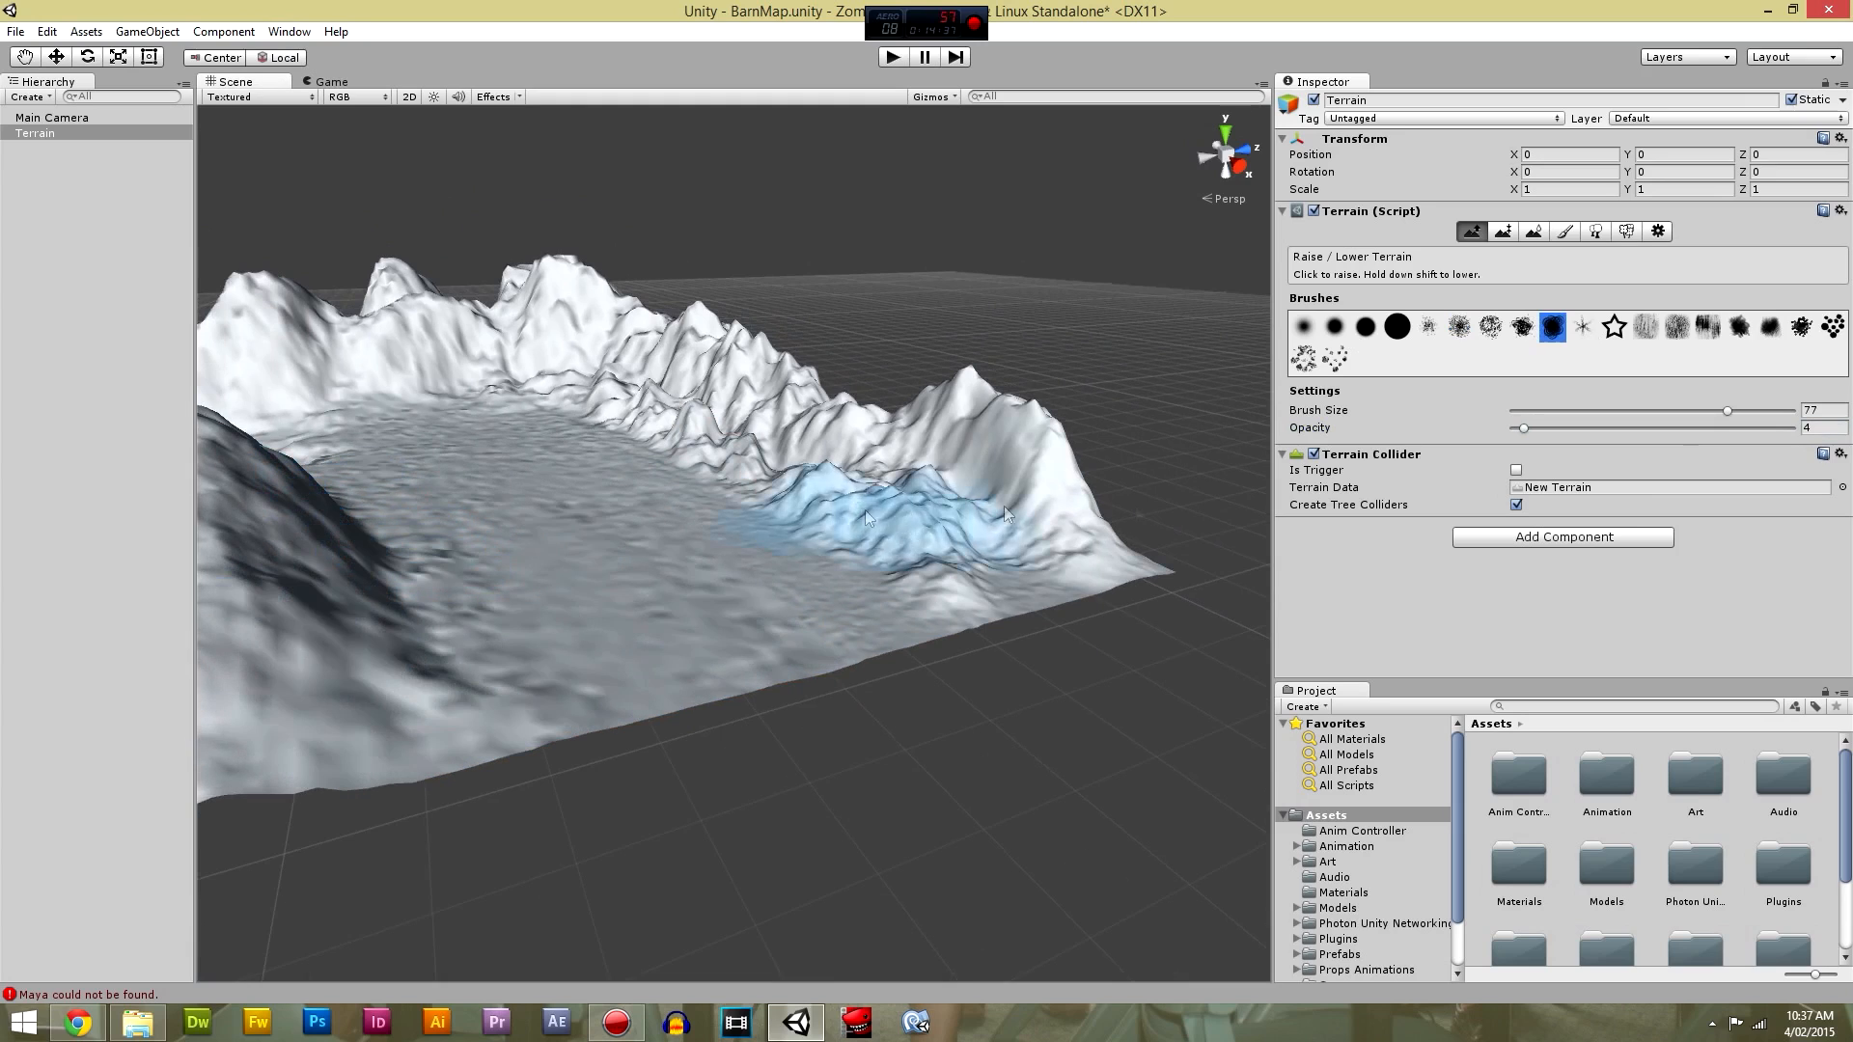
Raise rugged hills on both sides of the open edge with the fourth brush after the star at size 77 and opacity 4.
left_click(1742, 328)
mouse_move(418, 579)
left_mouse_down()
mouse_move(434, 618)
mouse_move(393, 580)
mouse_move(413, 529)
mouse_move(471, 600)
mouse_move(733, 662)
left_mouse_up()
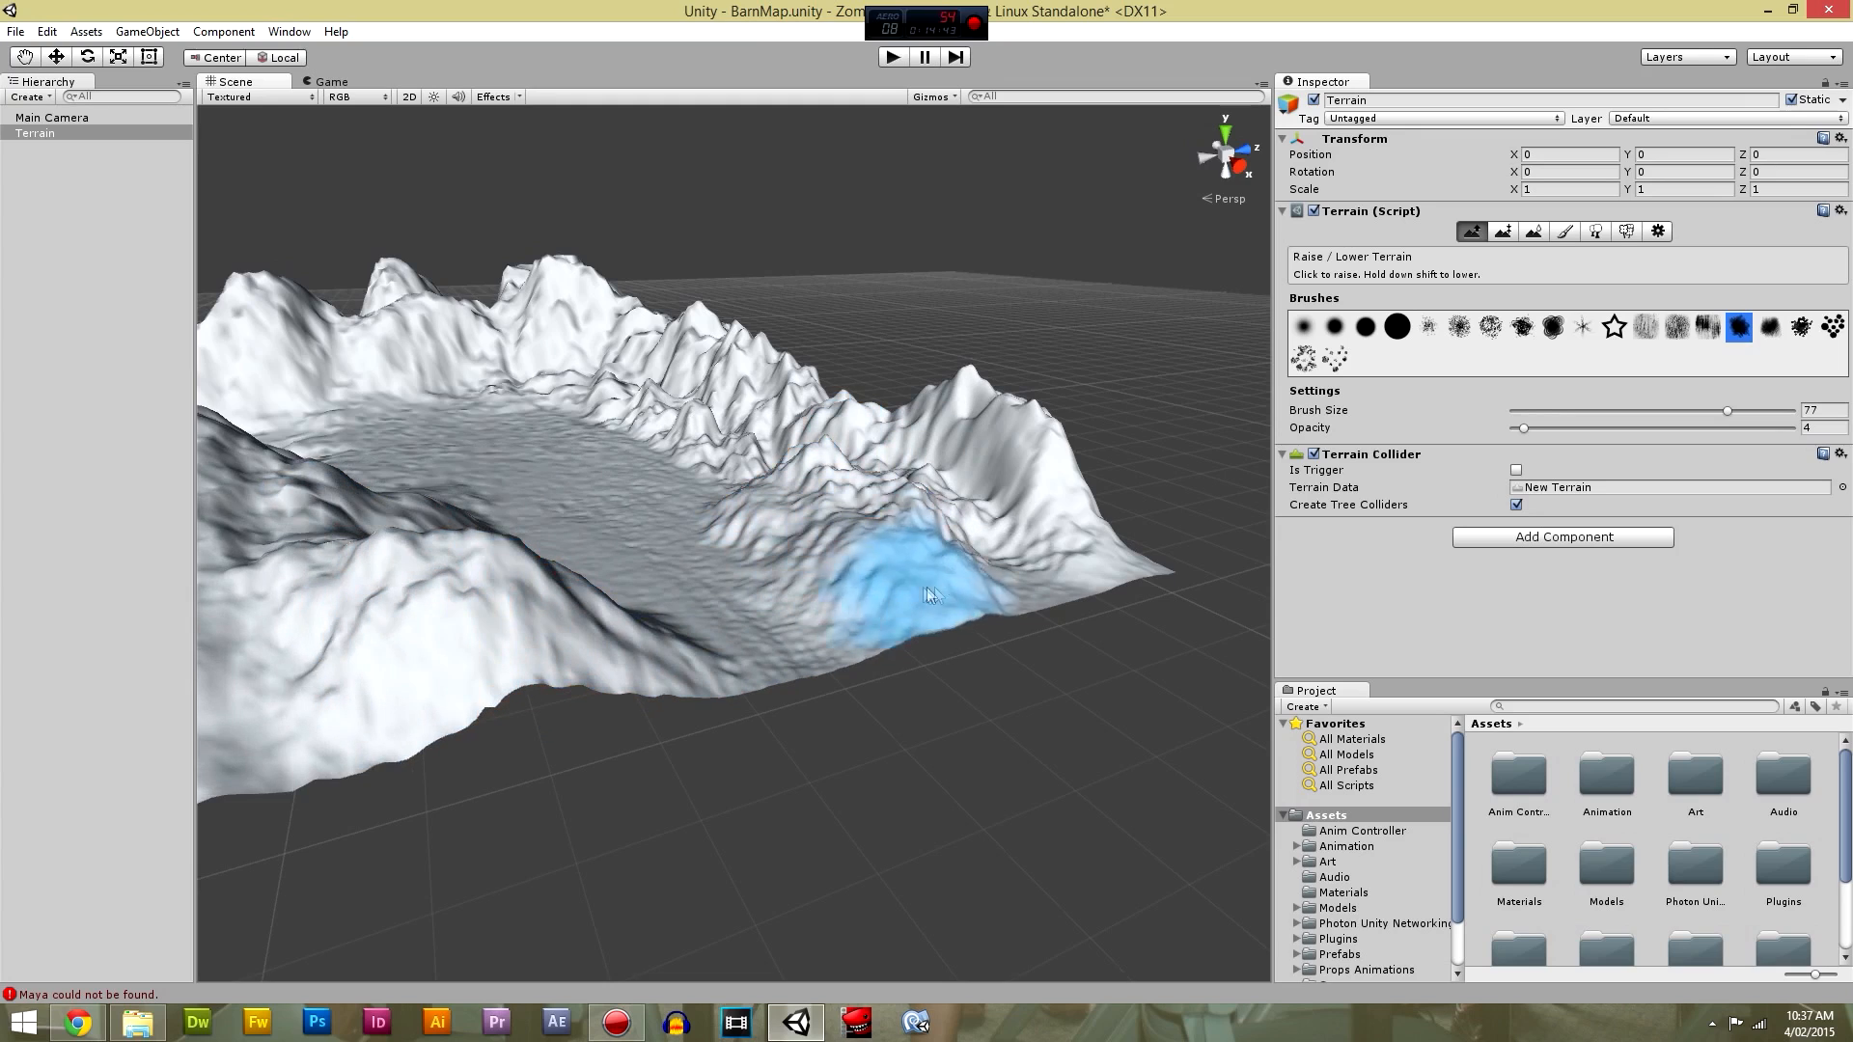
mouse_move(994, 560)
left_mouse_down("alt")
mouse_move(570, 676)
mouse_move(550, 620)
mouse_move(469, 650)
left_mouse_up("alt")
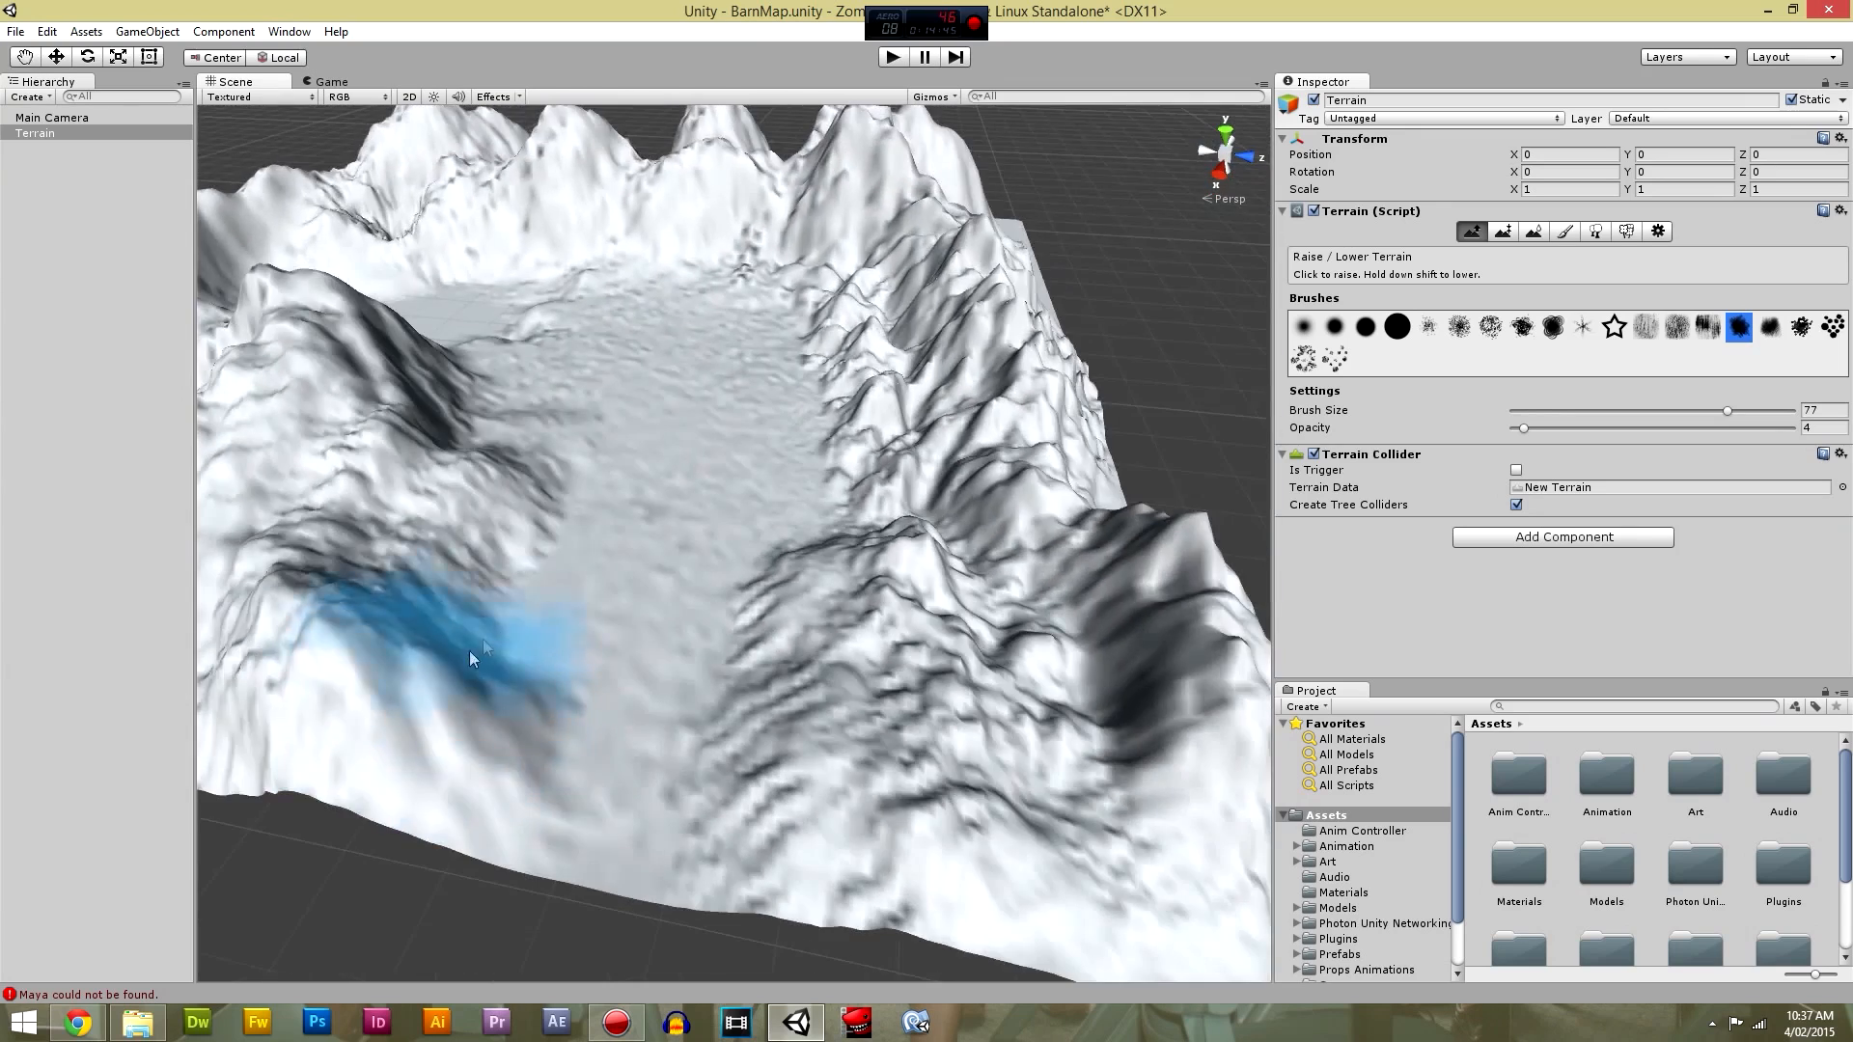
mouse_move(494, 505)
left_mouse_down()
mouse_move(477, 604)
mouse_move(467, 521)
left_mouse_up()
Try raising the ground in the gap between the two hills at the open edge, and undo the strokes.
mouse_move(715, 552)
left_mouse_down()
mouse_move(821, 541)
mouse_move(772, 637)
mouse_move(743, 637)
mouse_move(687, 711)
left_mouse_up()
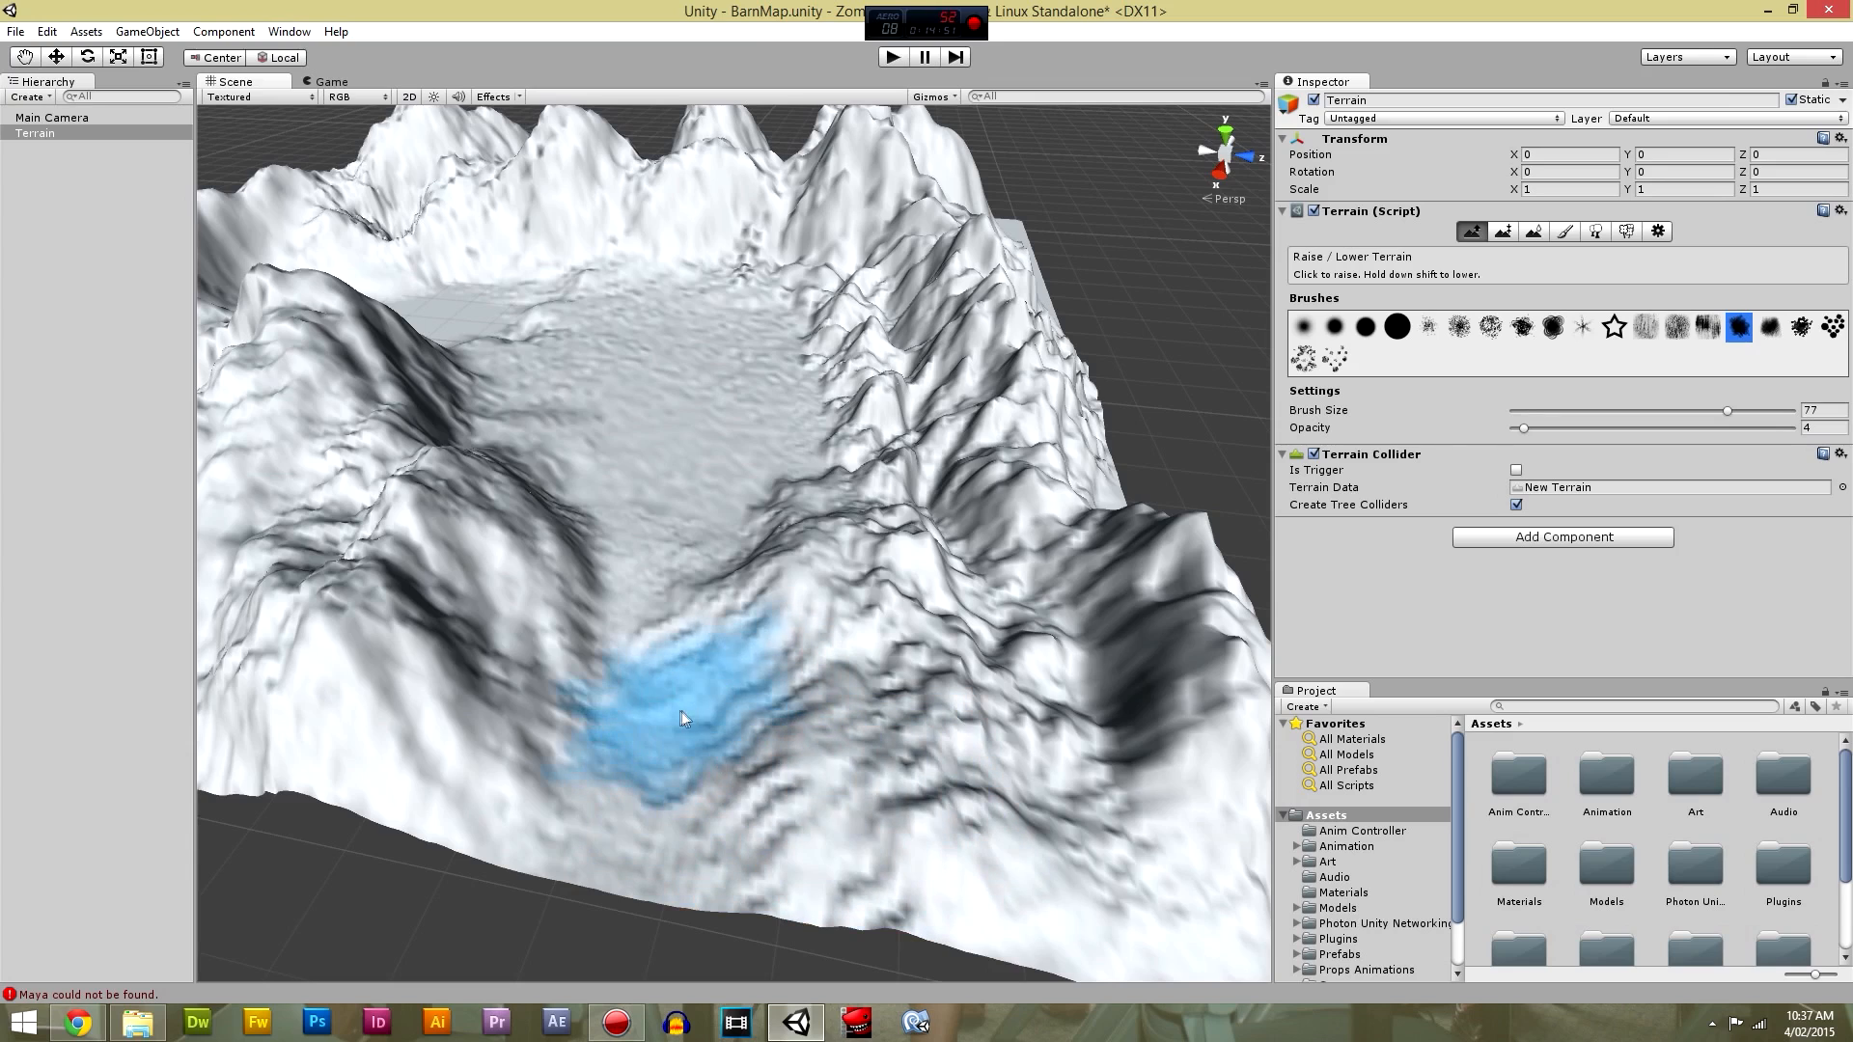
key("ctrl+z")
key("ctrl+z")
Build up the hill on the far-ridge side of the gap with another stroke, leaving the passage between the hills open.
mouse_move(812, 743)
left_mouse_down()
mouse_move(809, 544)
mouse_move(787, 600)
mouse_move(830, 538)
mouse_move(948, 500)
mouse_move(958, 548)
left_mouse_up()
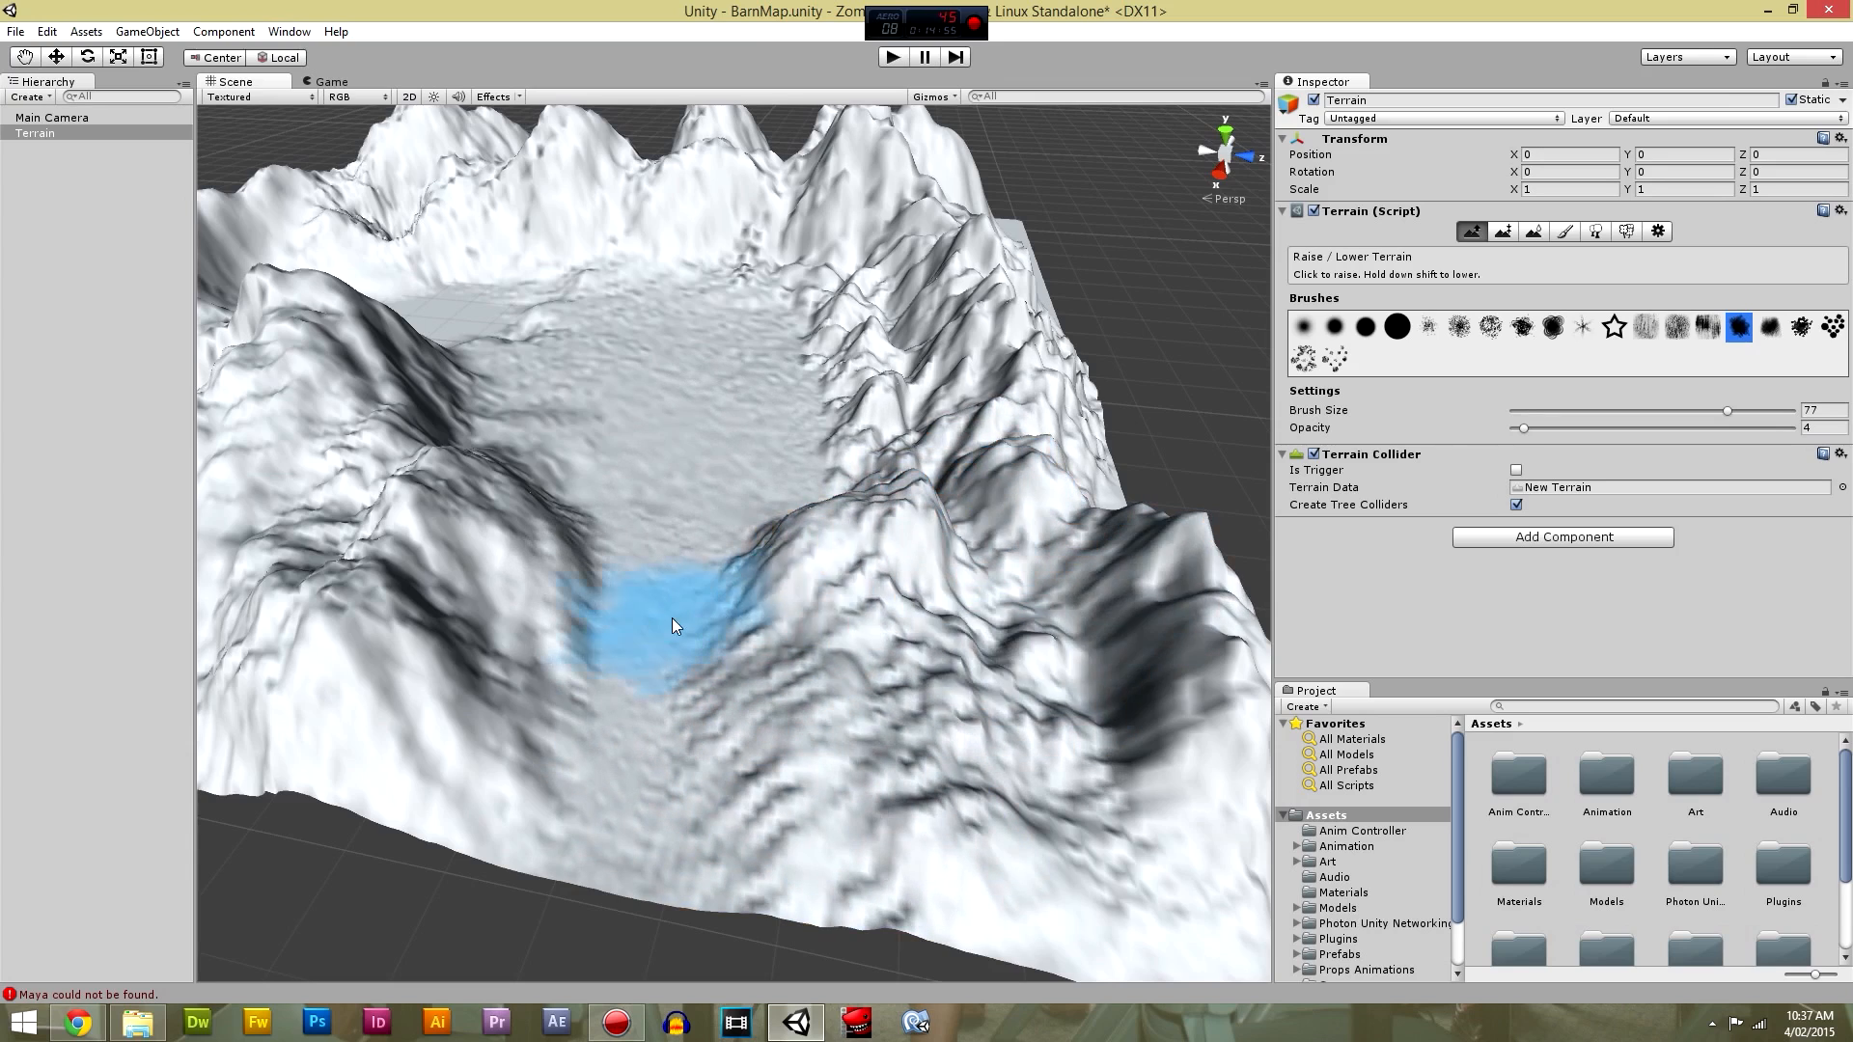
right_click_drag(675, 624, 405, 646)
middle_click_drag(869, 623, 654, 626)
scroll(654, 625, "down", 6)
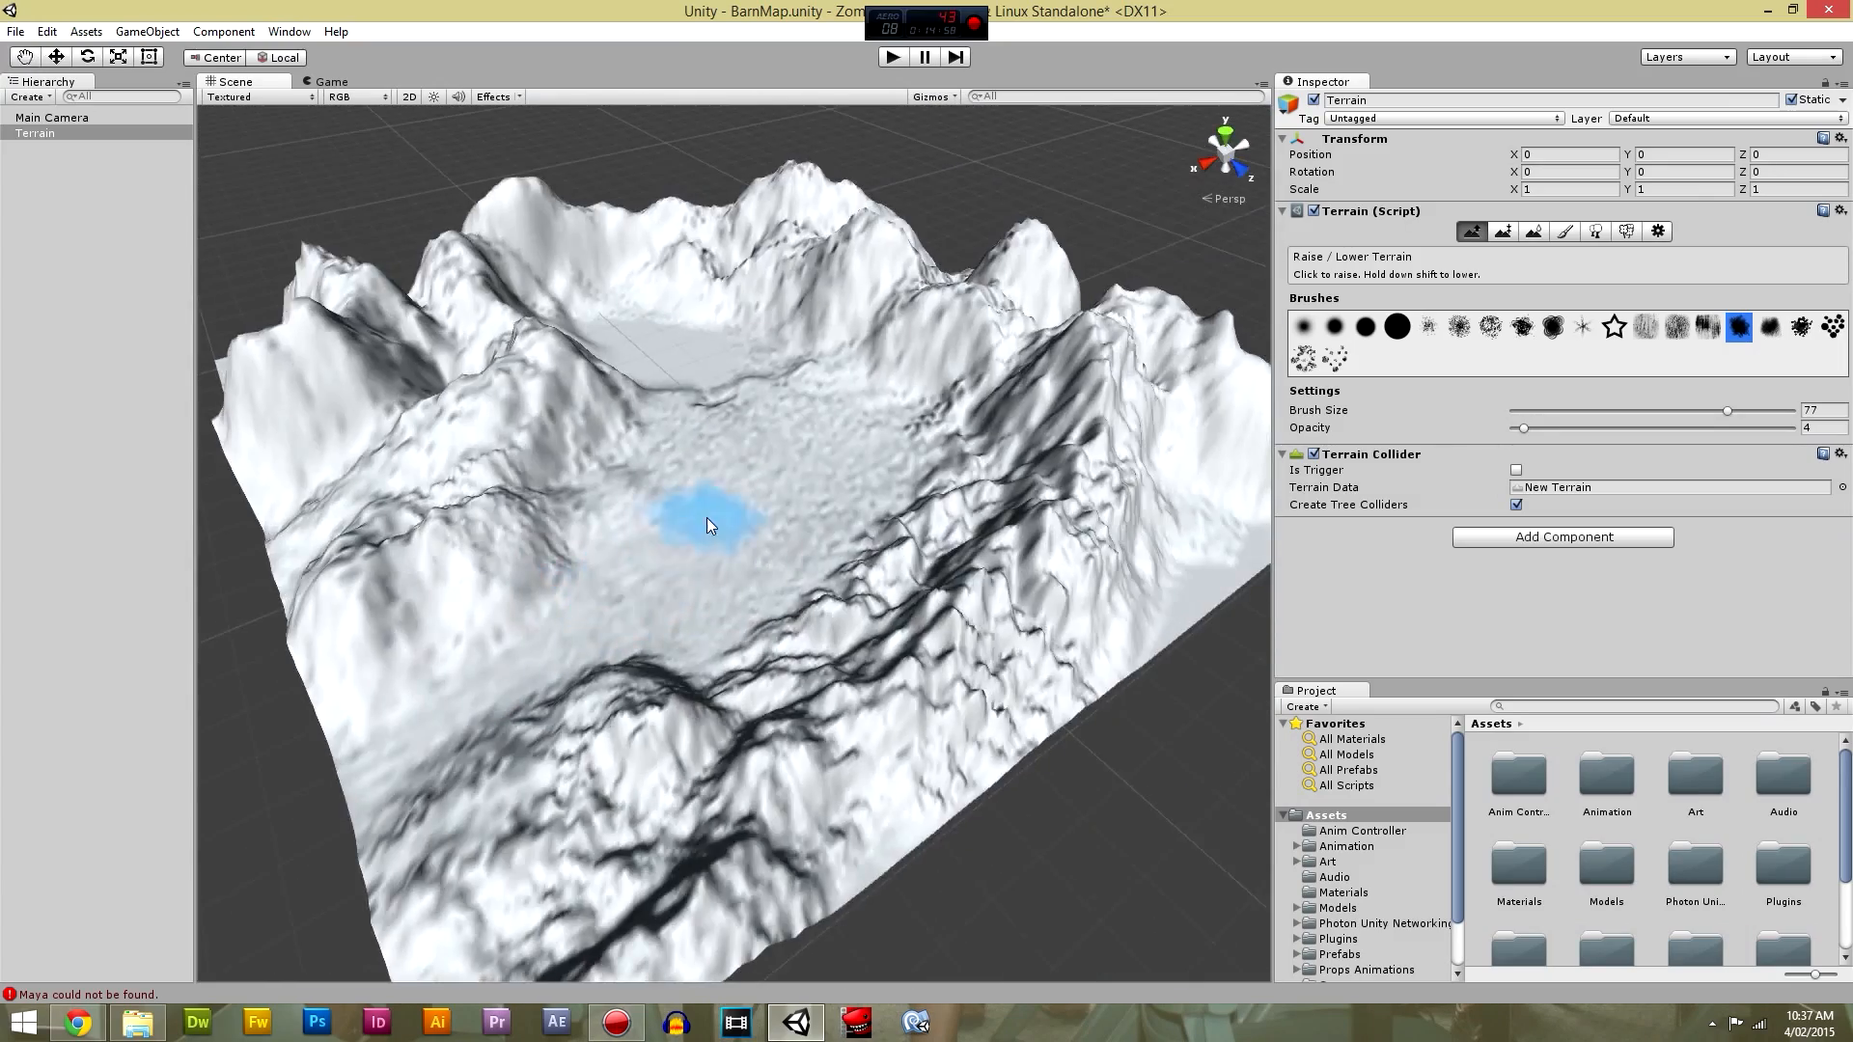
middle_click_drag(706, 520, 885, 498)
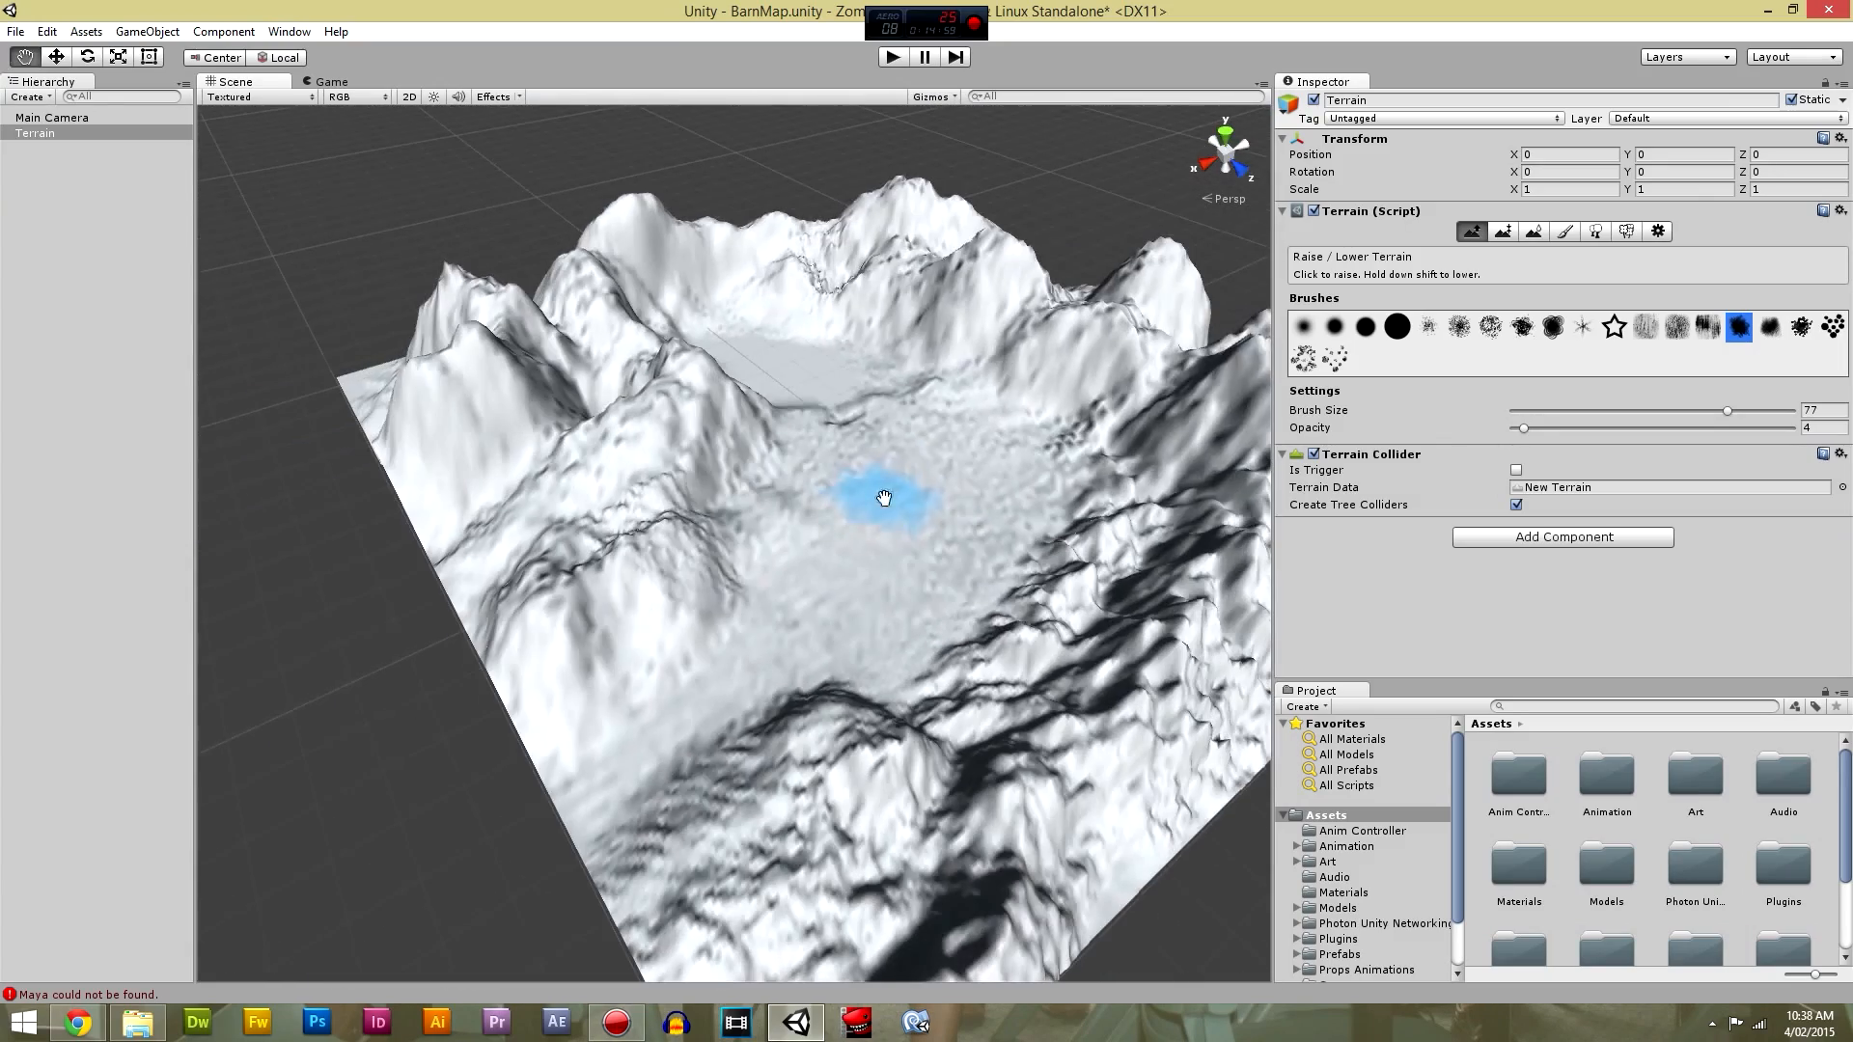
Start adding a terrain texture with Paint Texture, and search the available textures for "grass".
left_click(1567, 234)
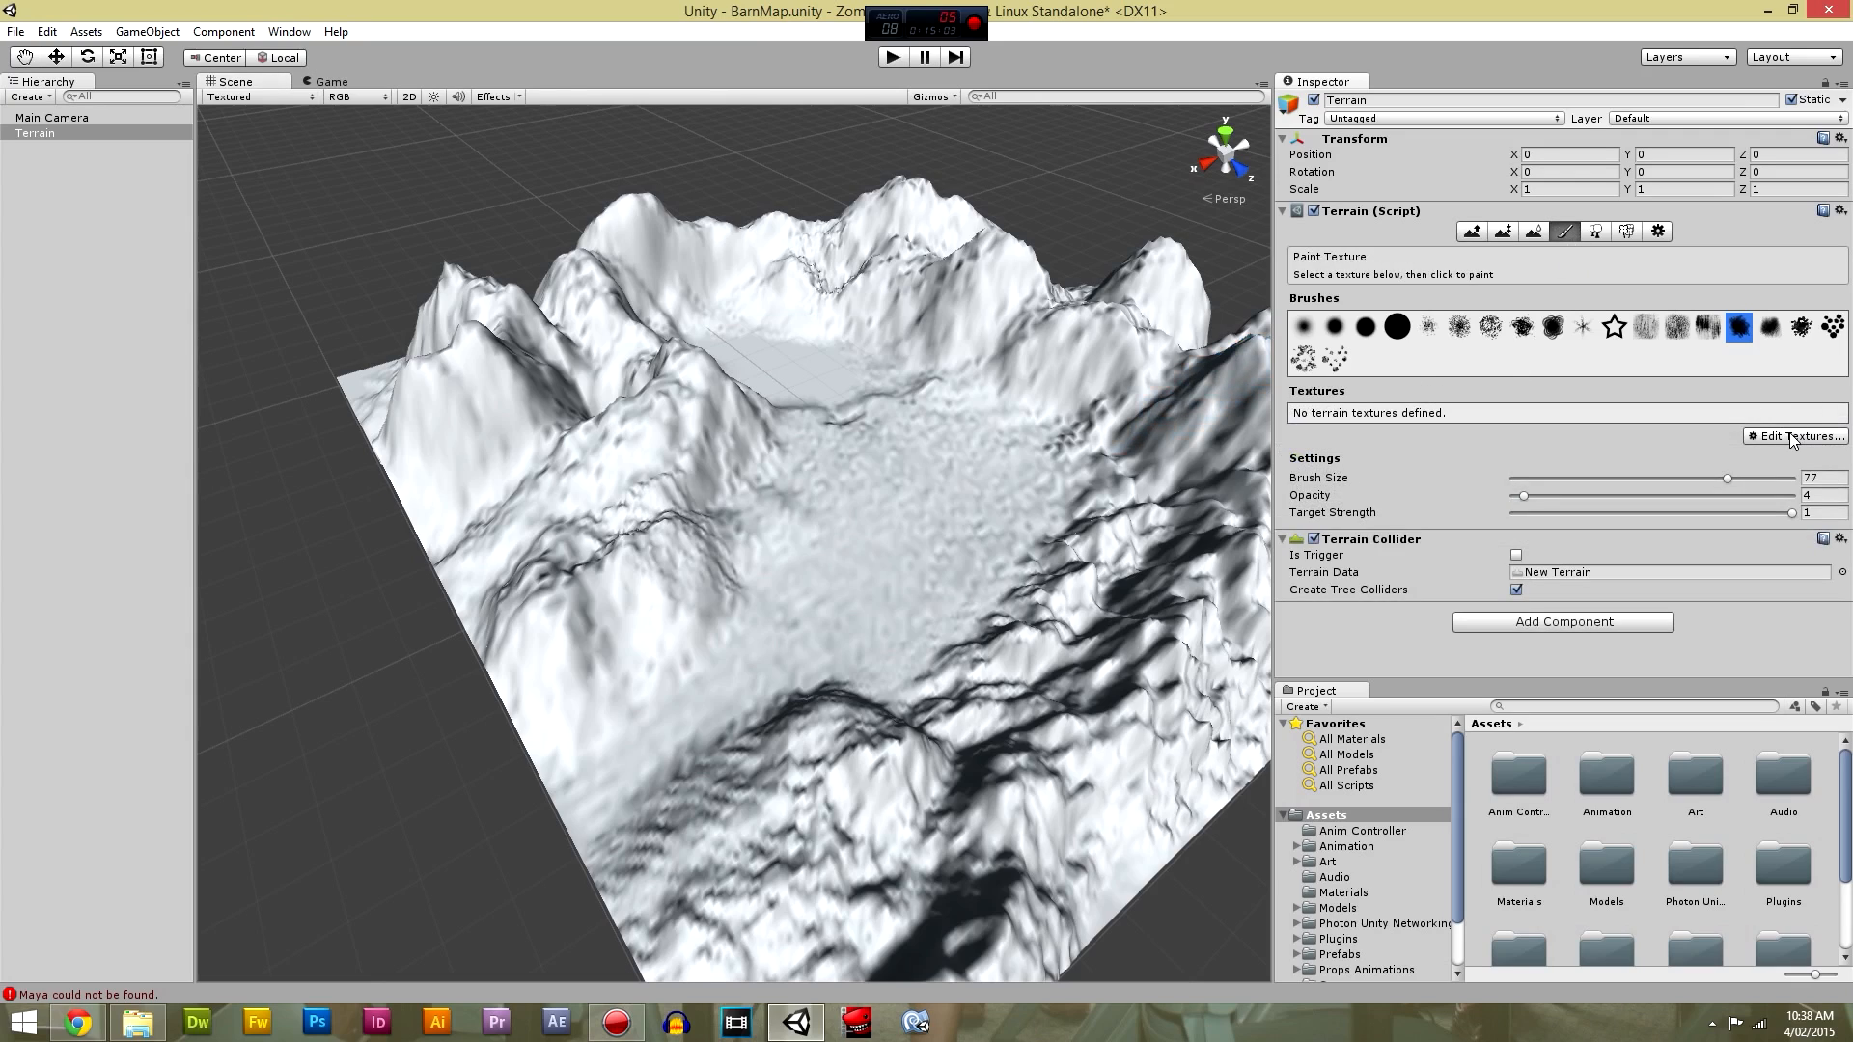
left_click(1794, 436)
left_click(1743, 452)
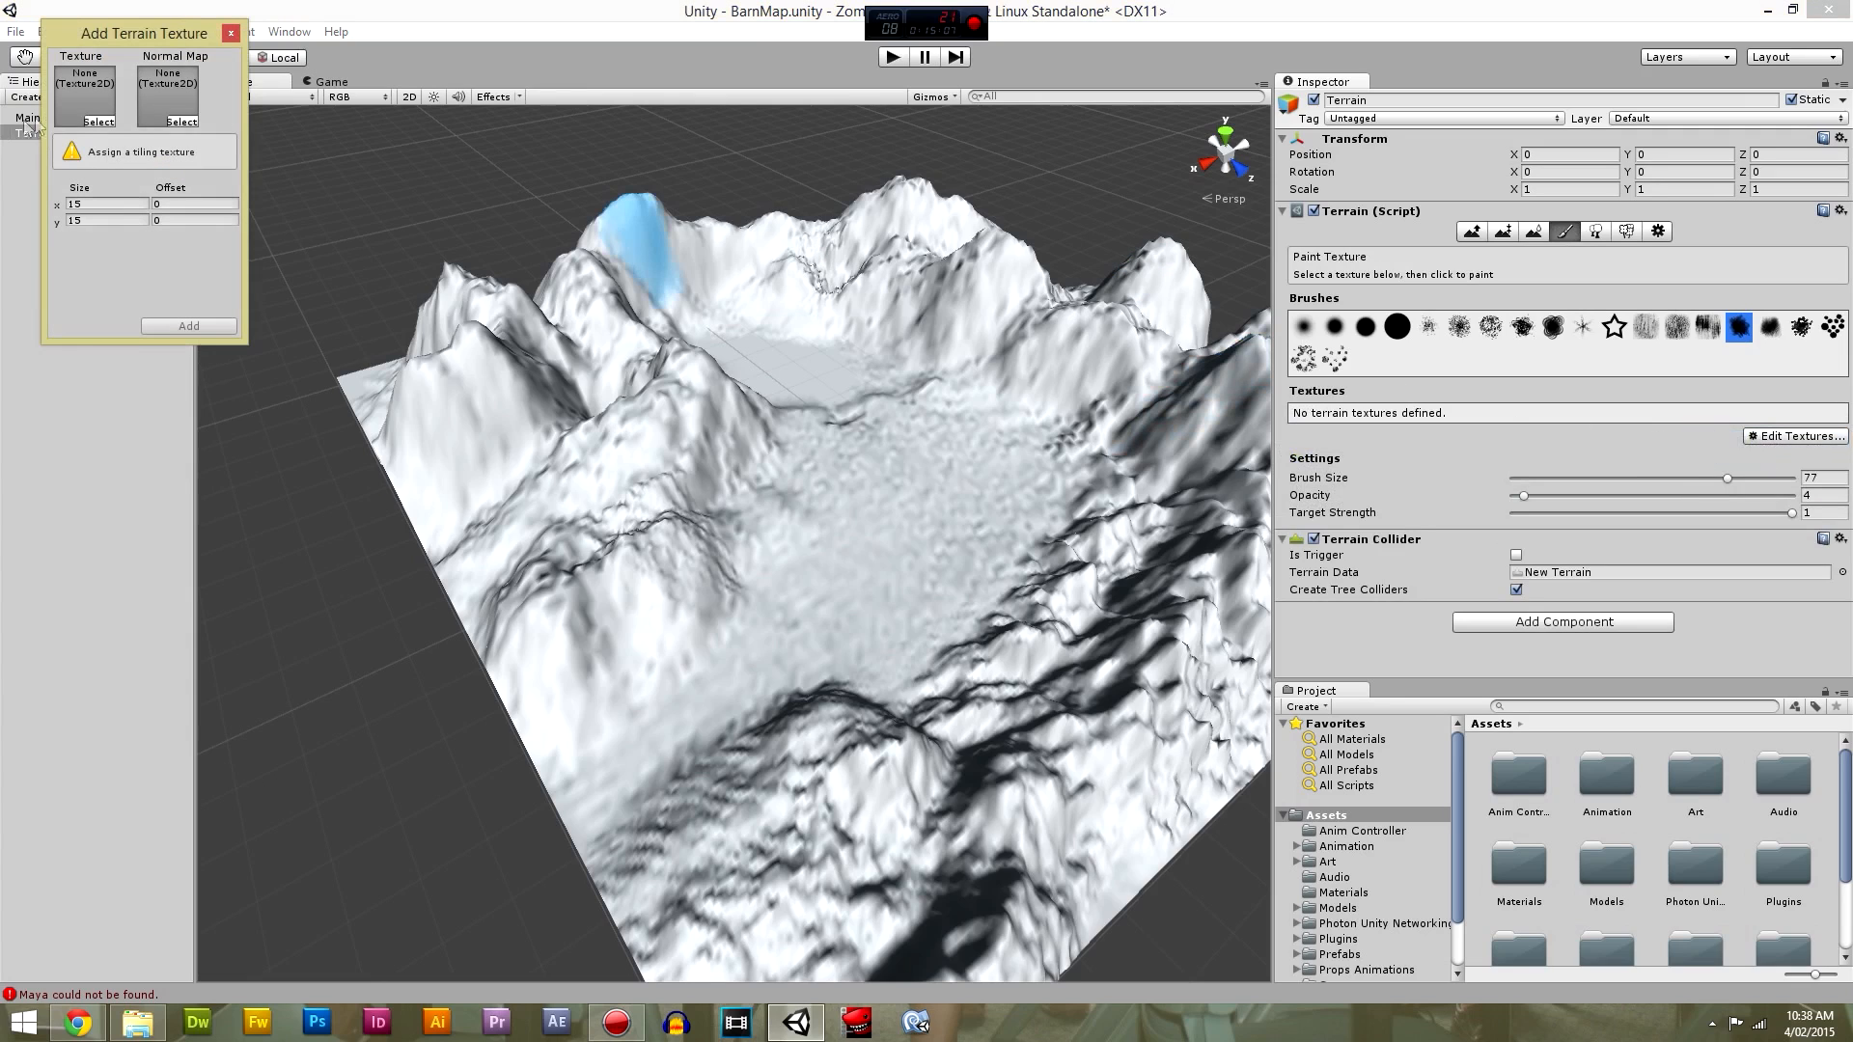
left_click(98, 122)
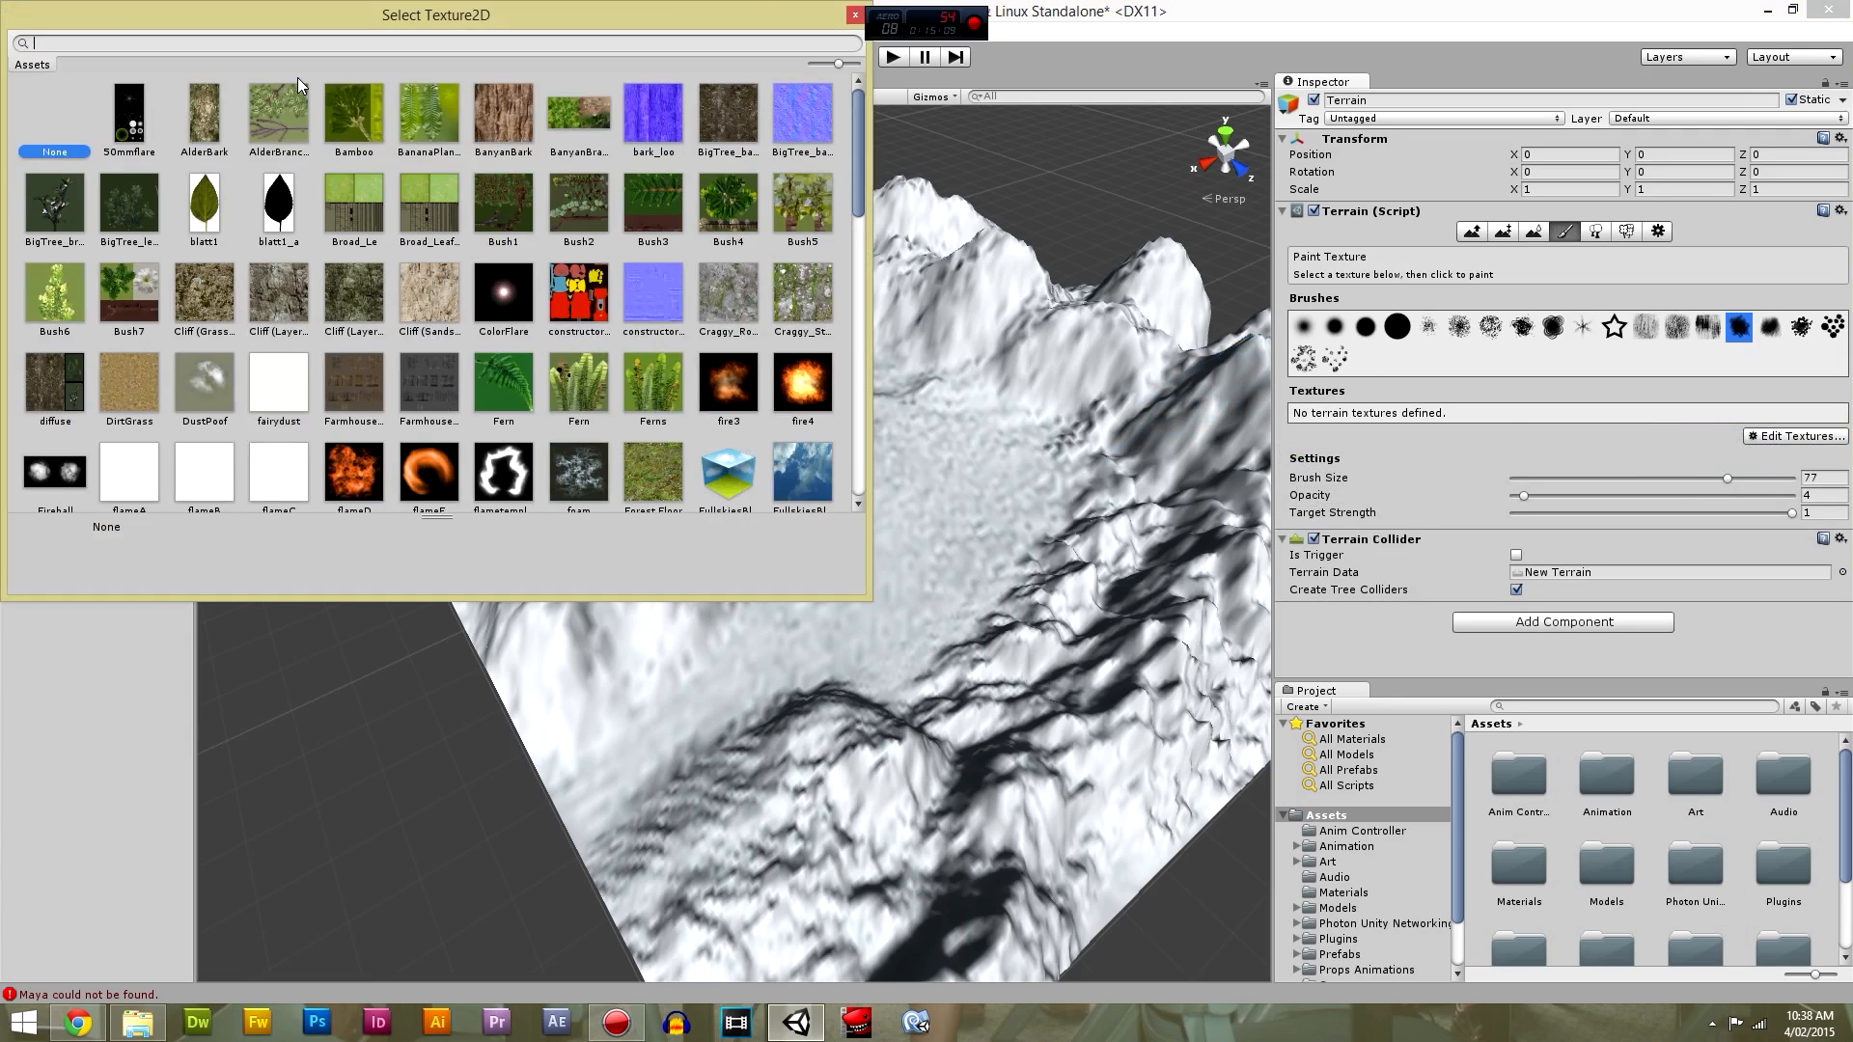
type("grass")
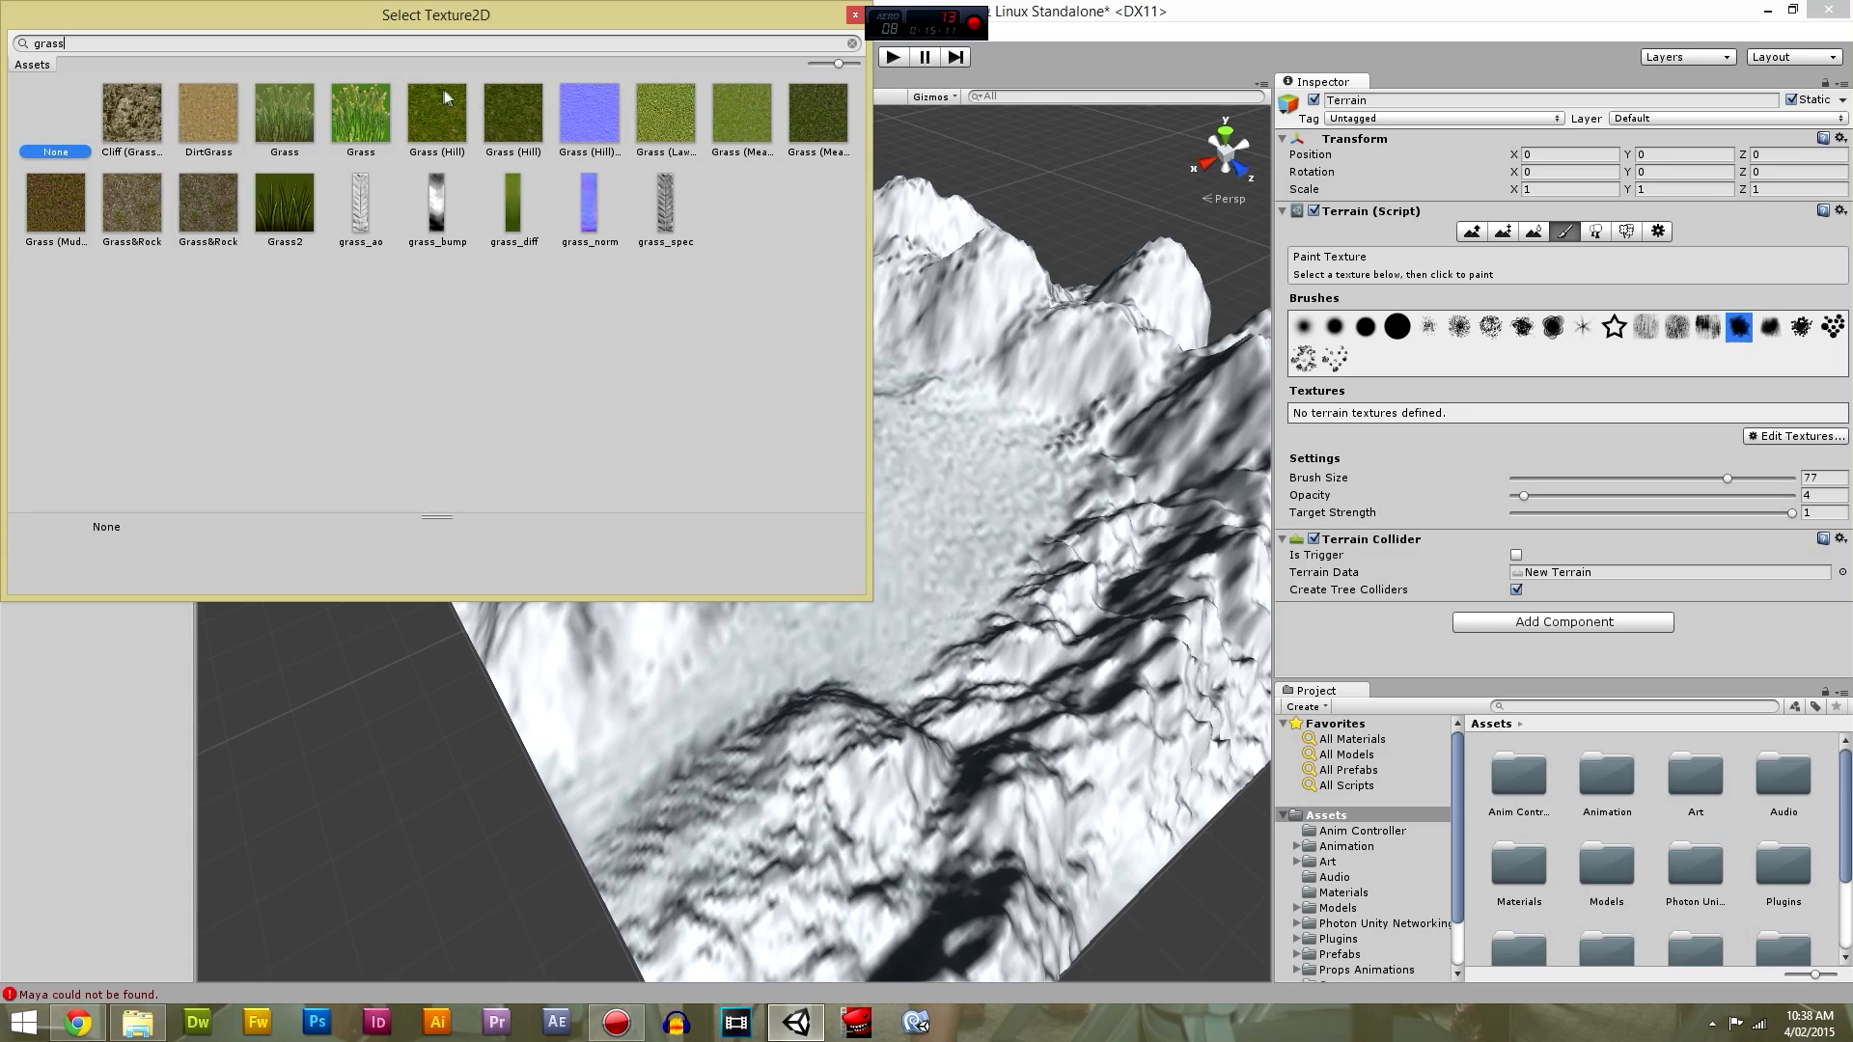
Preview the grass texture candidates, including Grass (Lawn), Grass (Meadows), Grass (Meadows2), Grass (Muddy), Grass&Rock, Cliff (Grassy), DirtGrass and Grass (Hill).
left_click(678, 128)
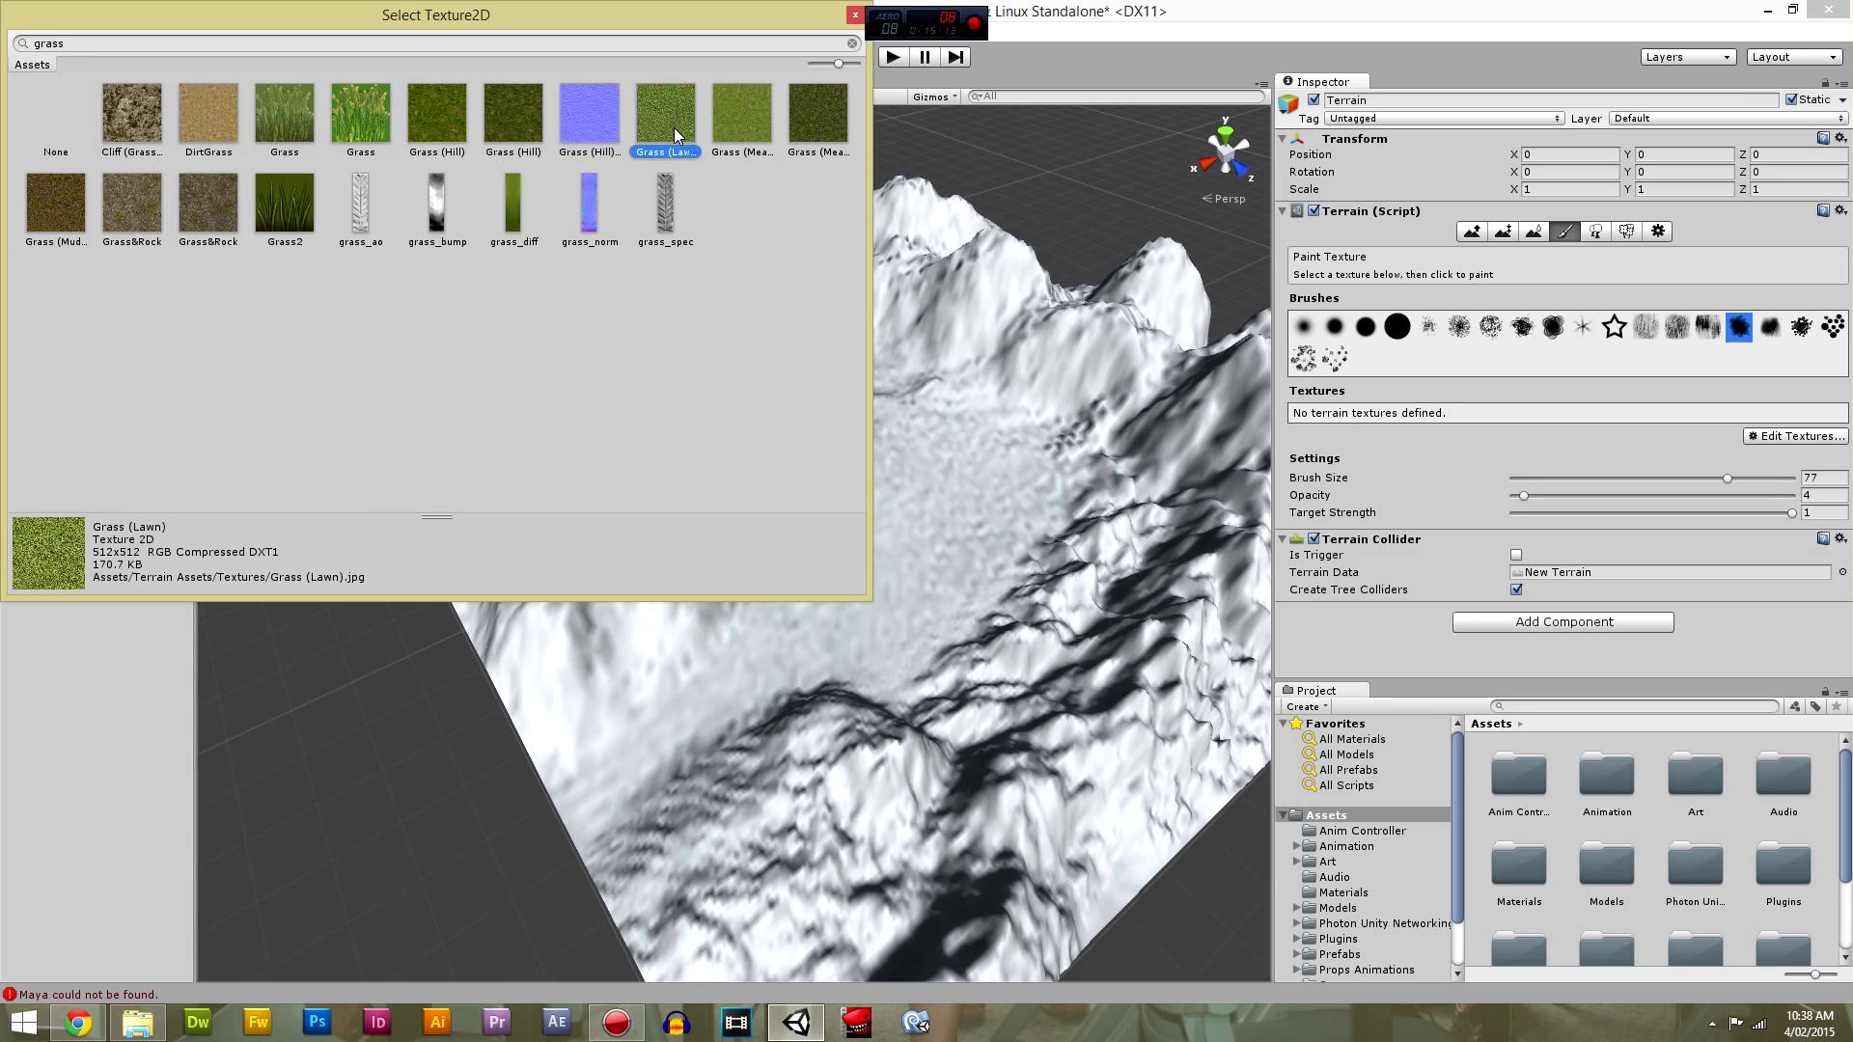
left_click(744, 126)
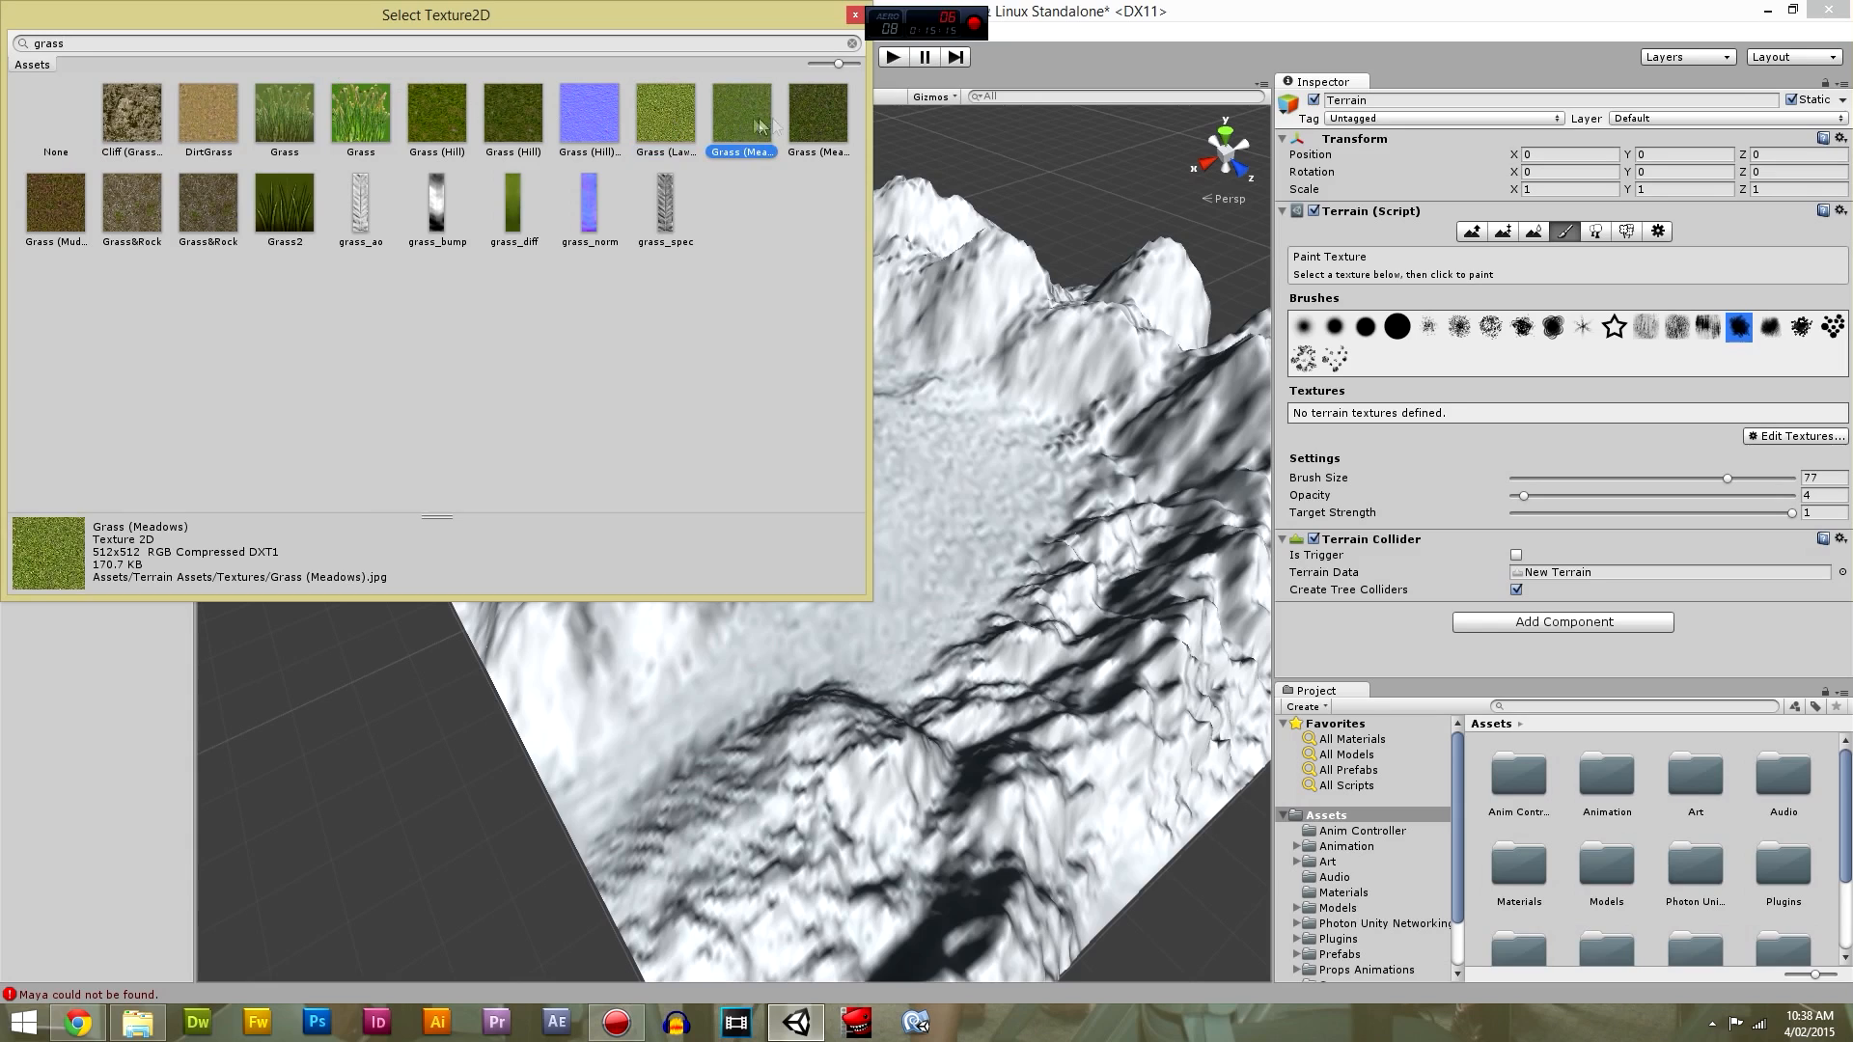
left_click(823, 126)
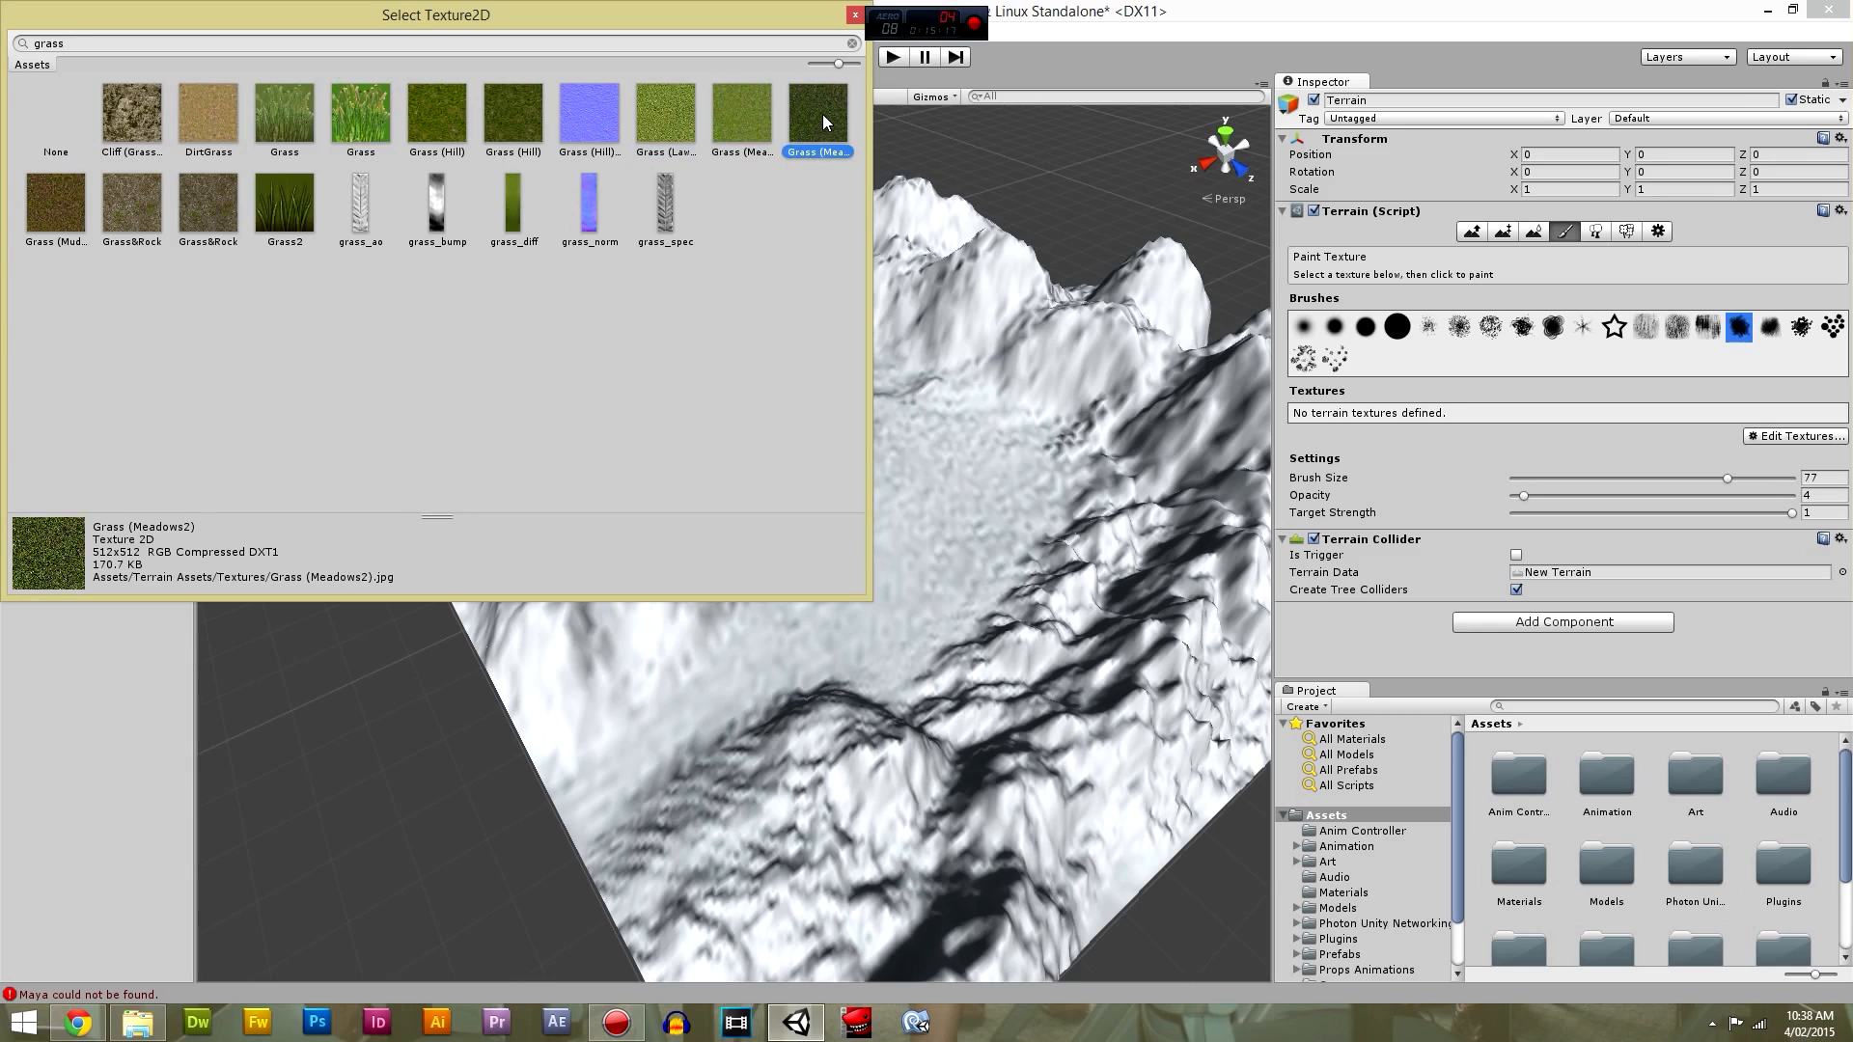
left_click(79, 226)
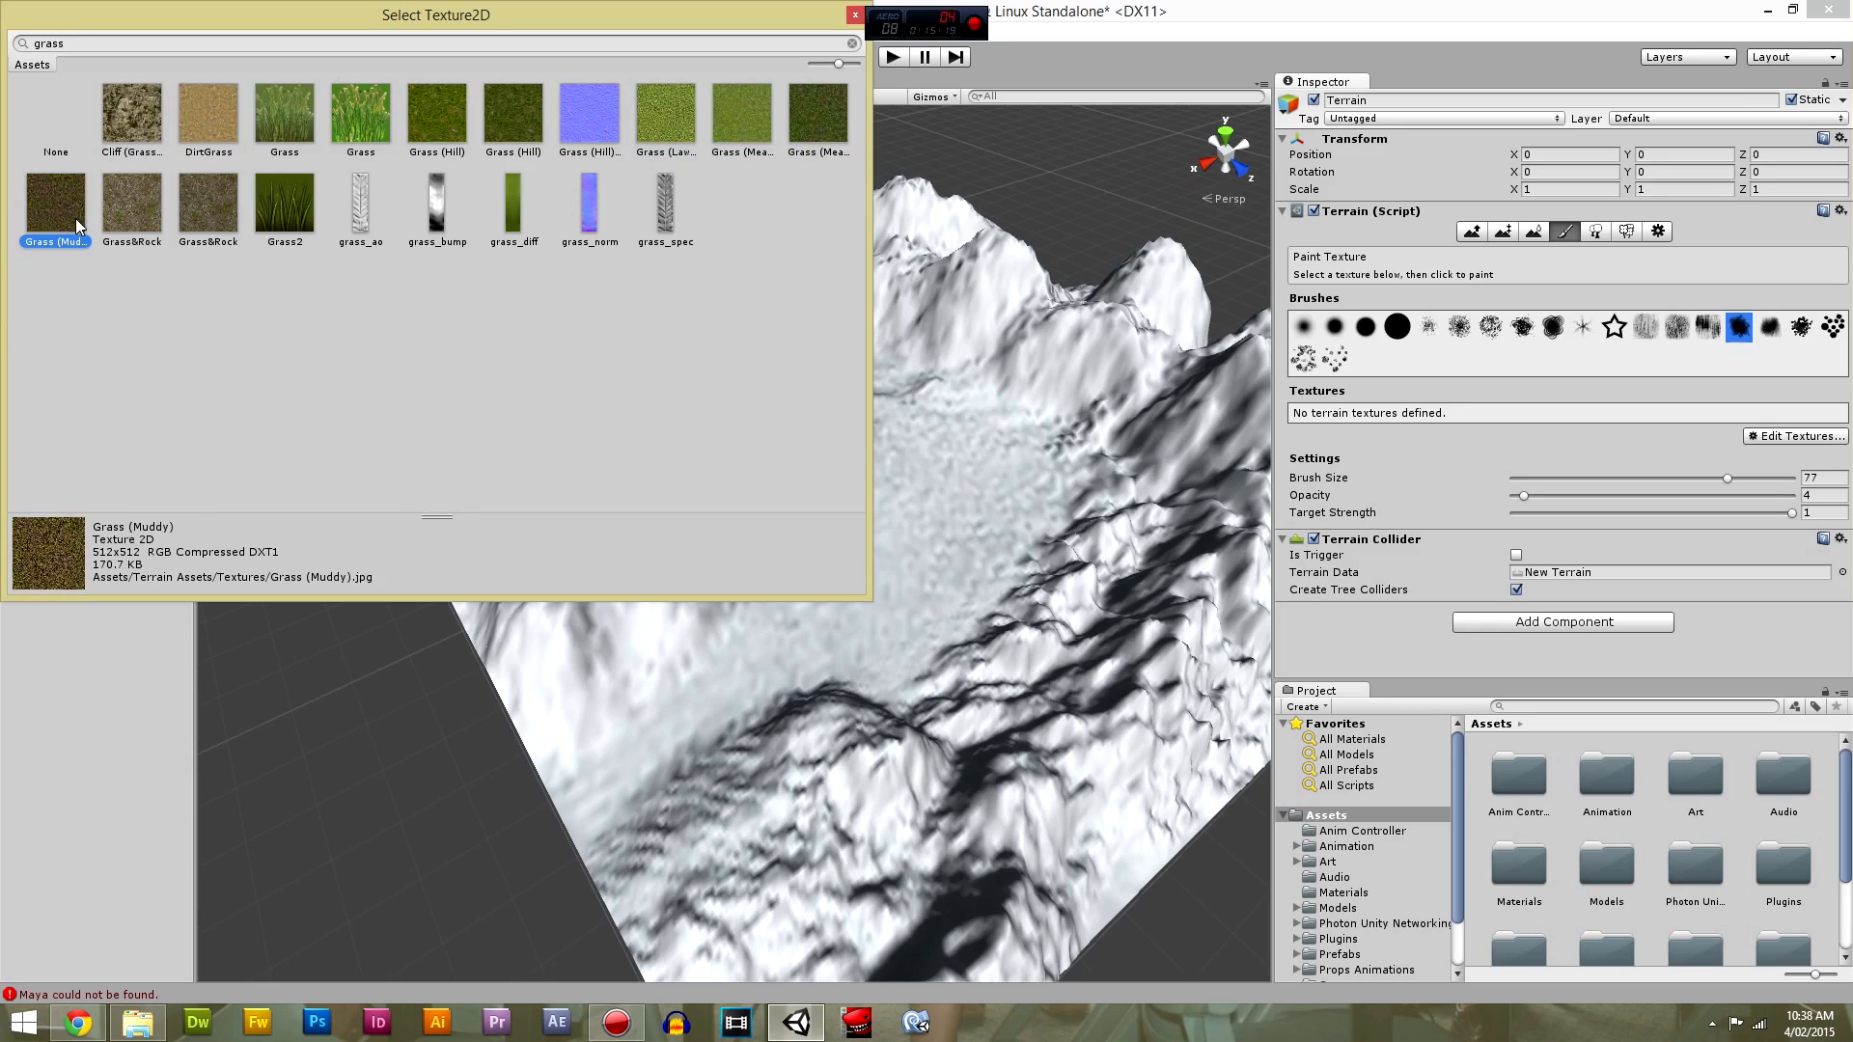
left_click(132, 222)
left_click(210, 214)
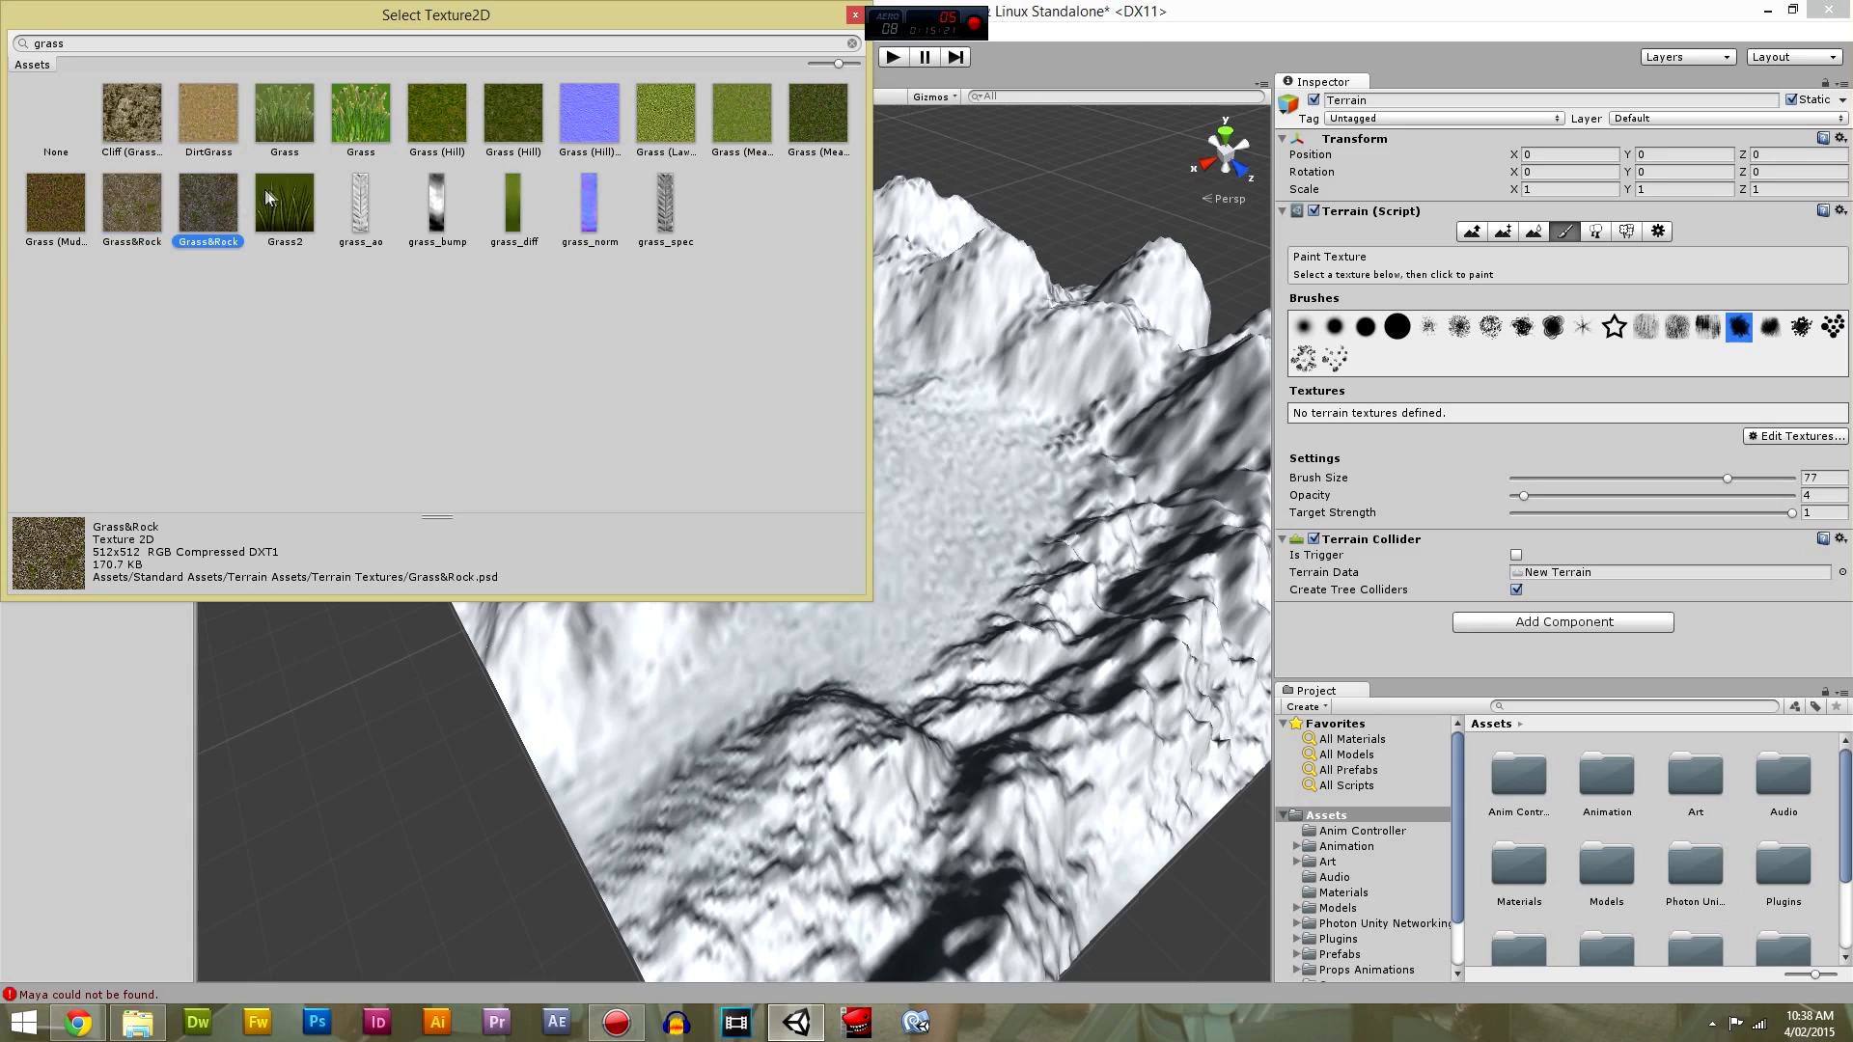
left_click(161, 135)
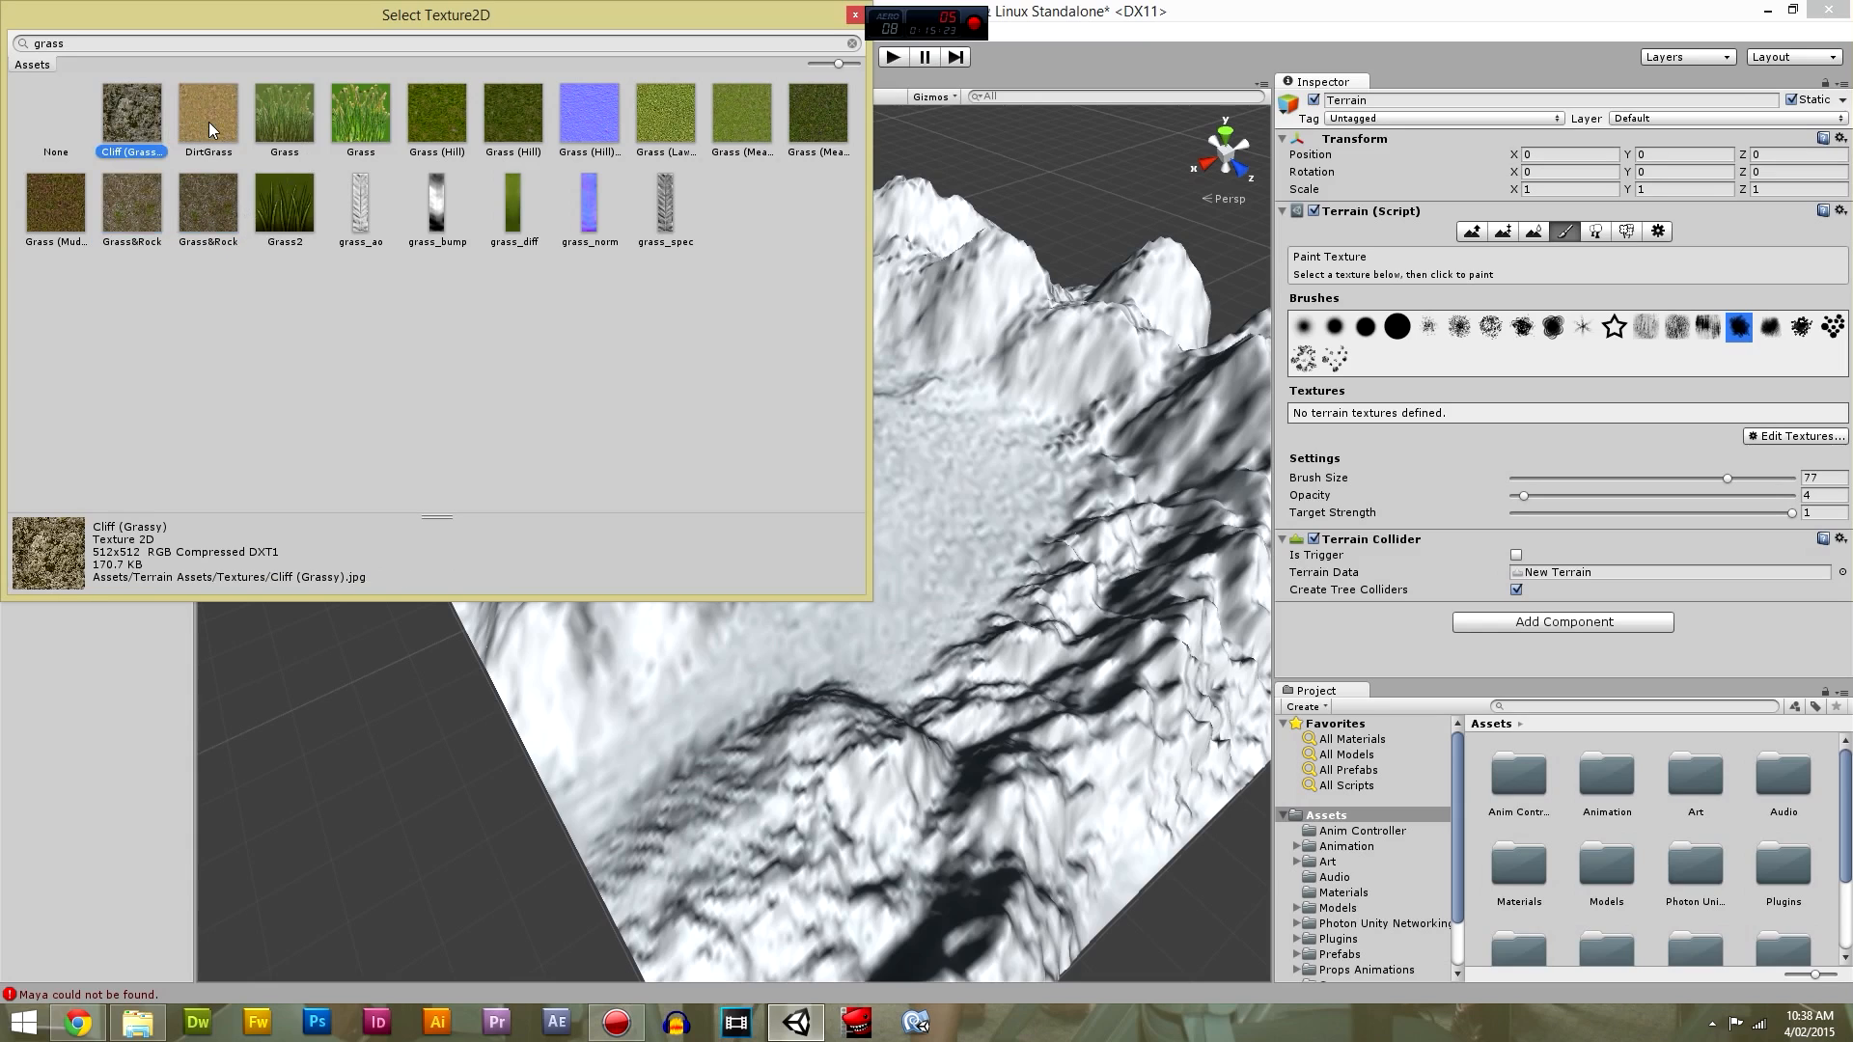
left_click(214, 129)
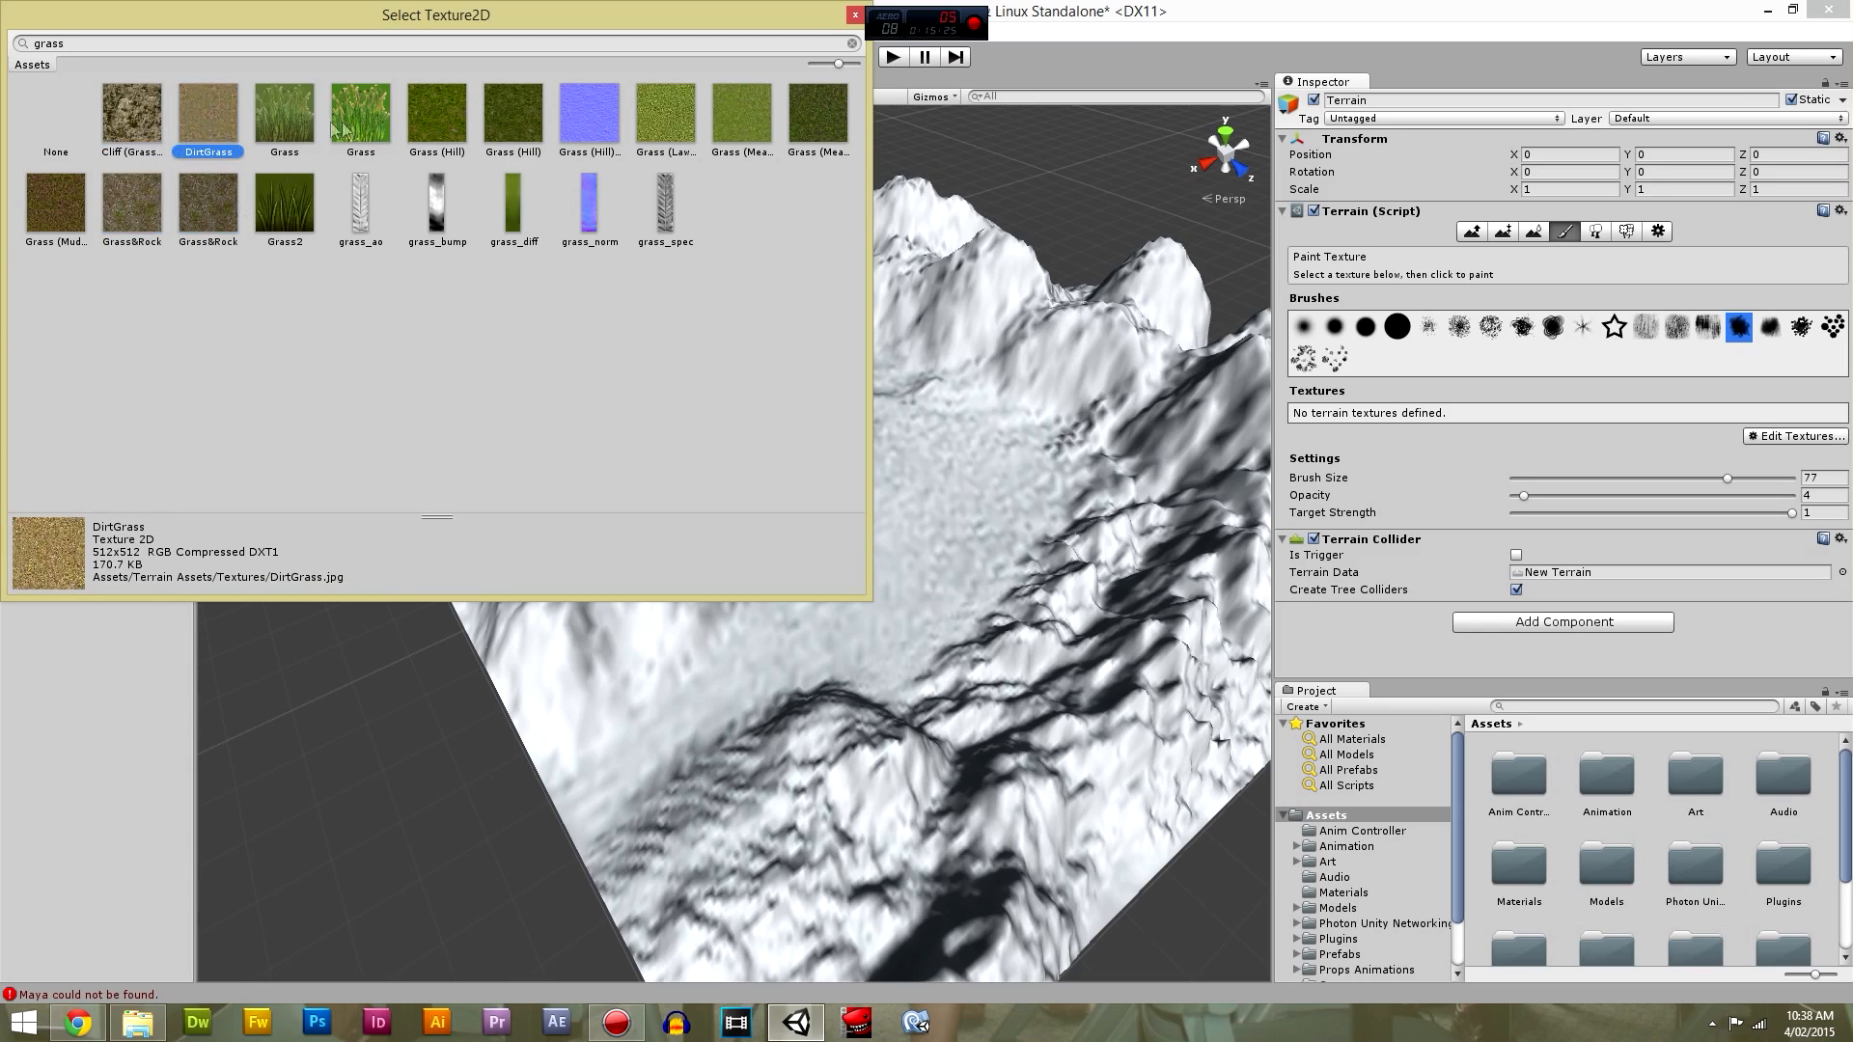
left_click(439, 121)
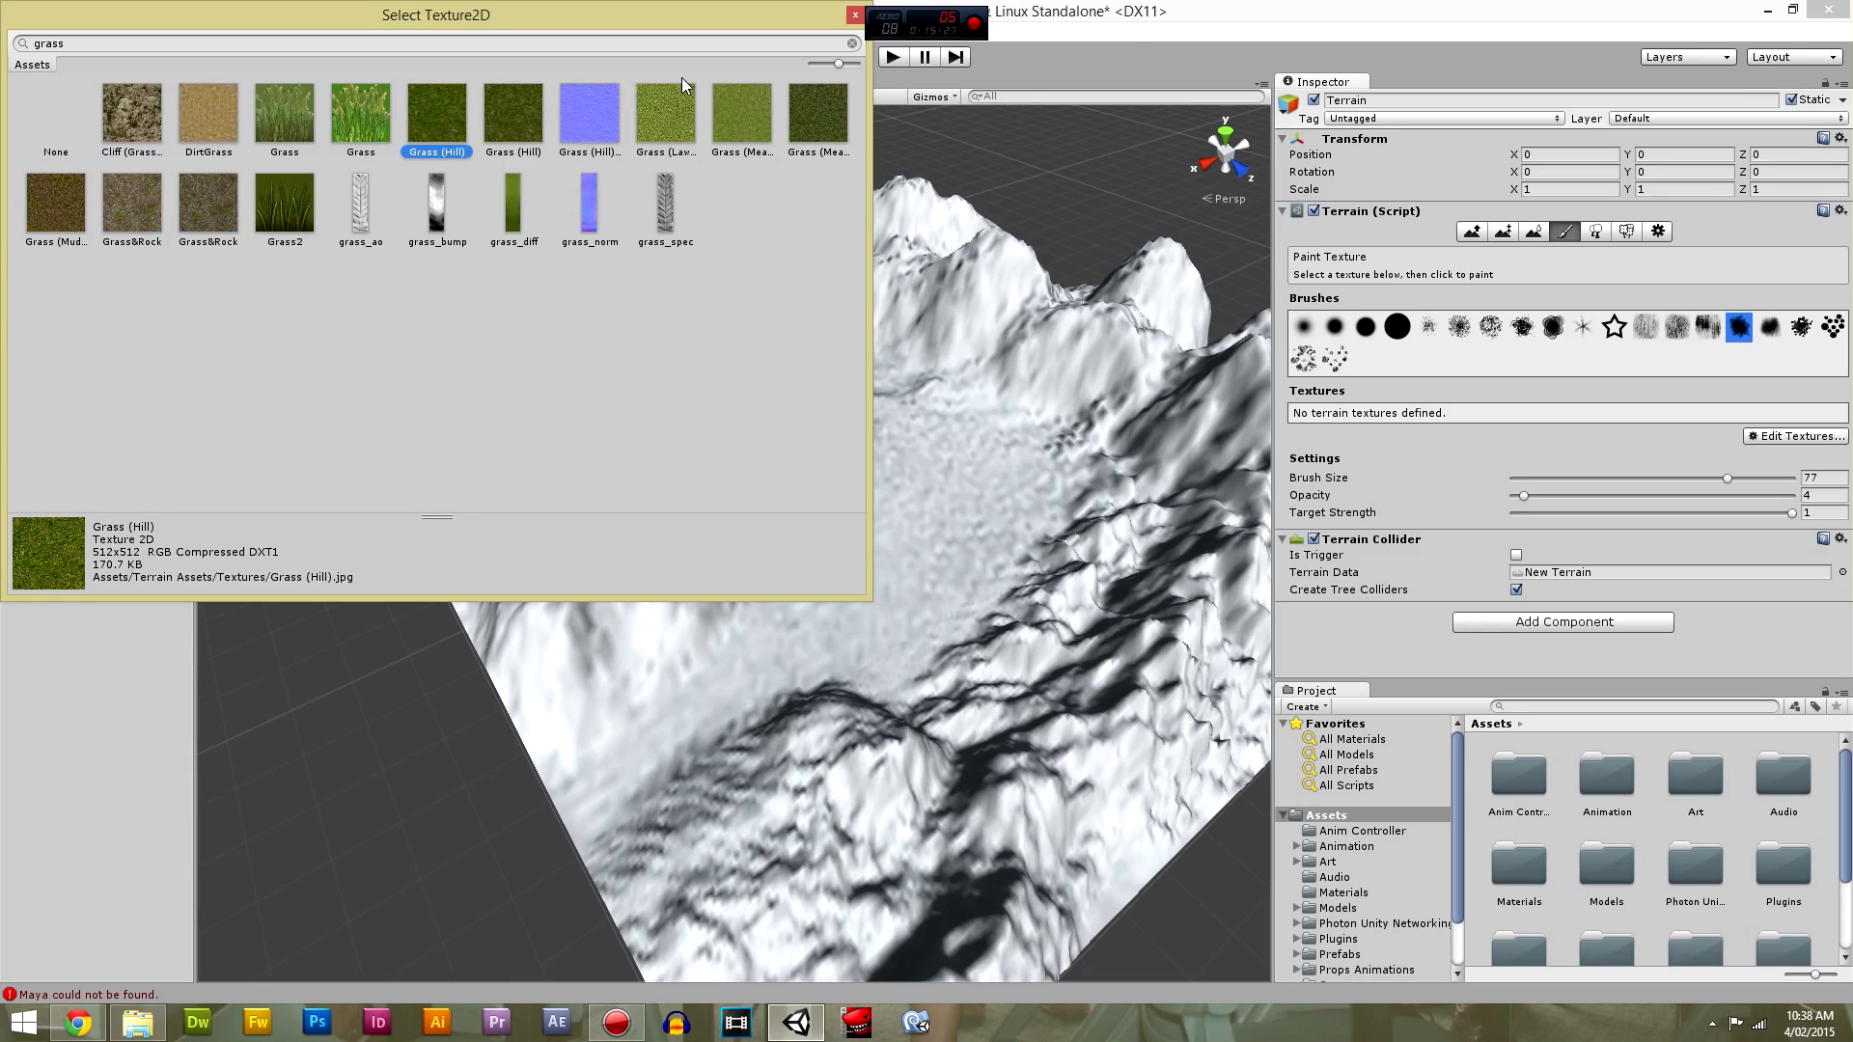
Compare the texture candidates Grass (Meadows), Grass (Meadows2), Cliff (Grassy) and the two Grass&Rock versions.
left_click(755, 111)
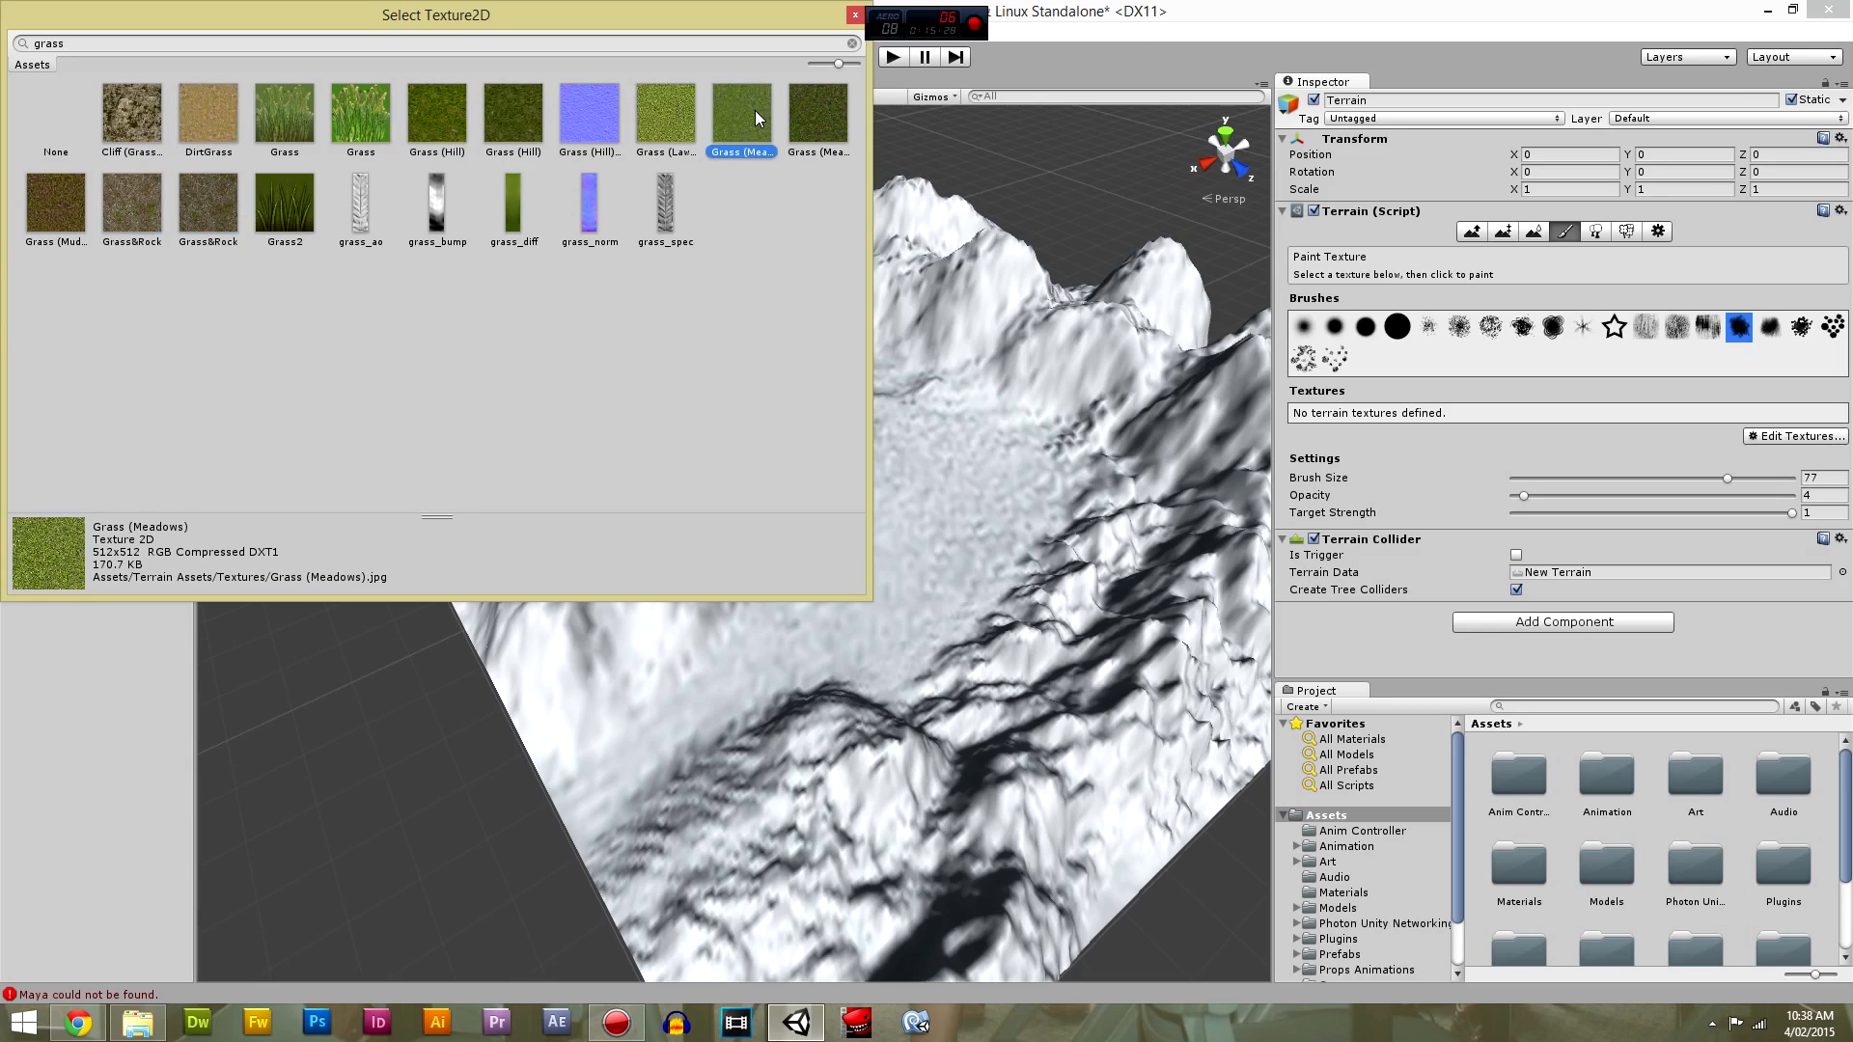
left_click(813, 125)
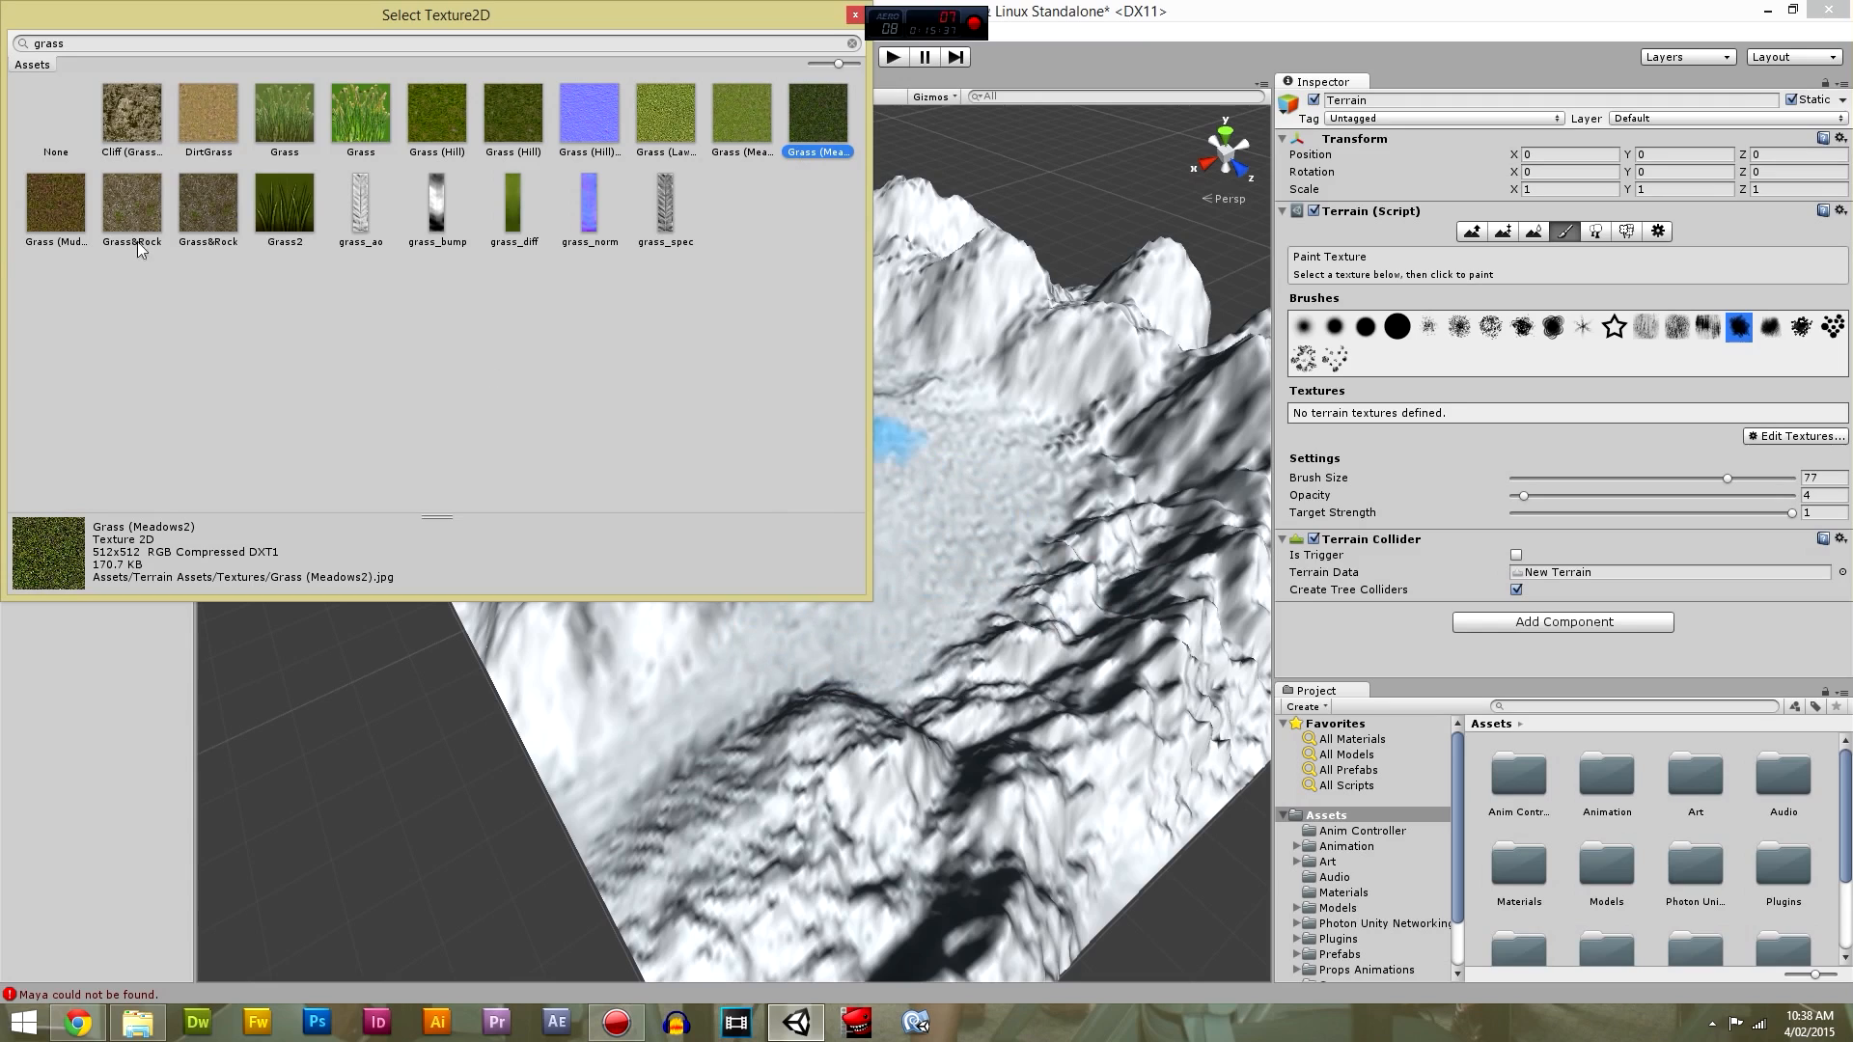
left_click(152, 206)
left_click(141, 145)
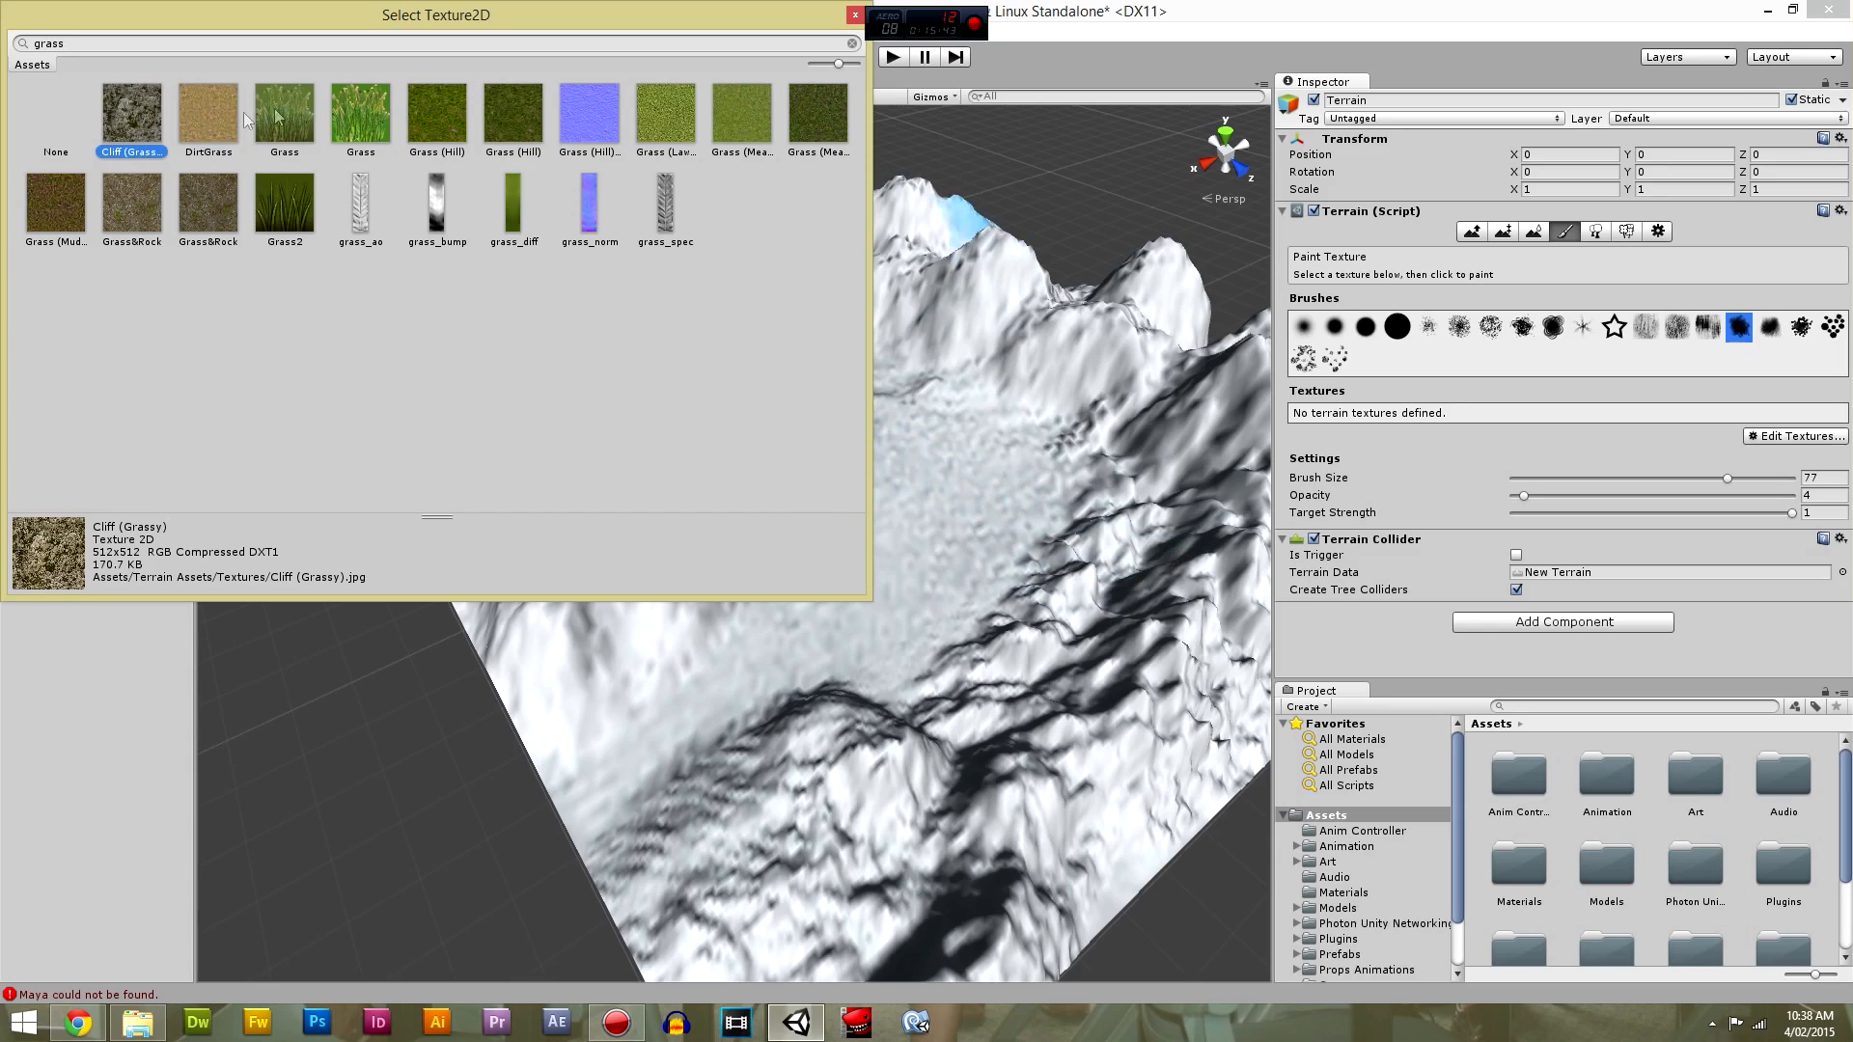
left_click(136, 203)
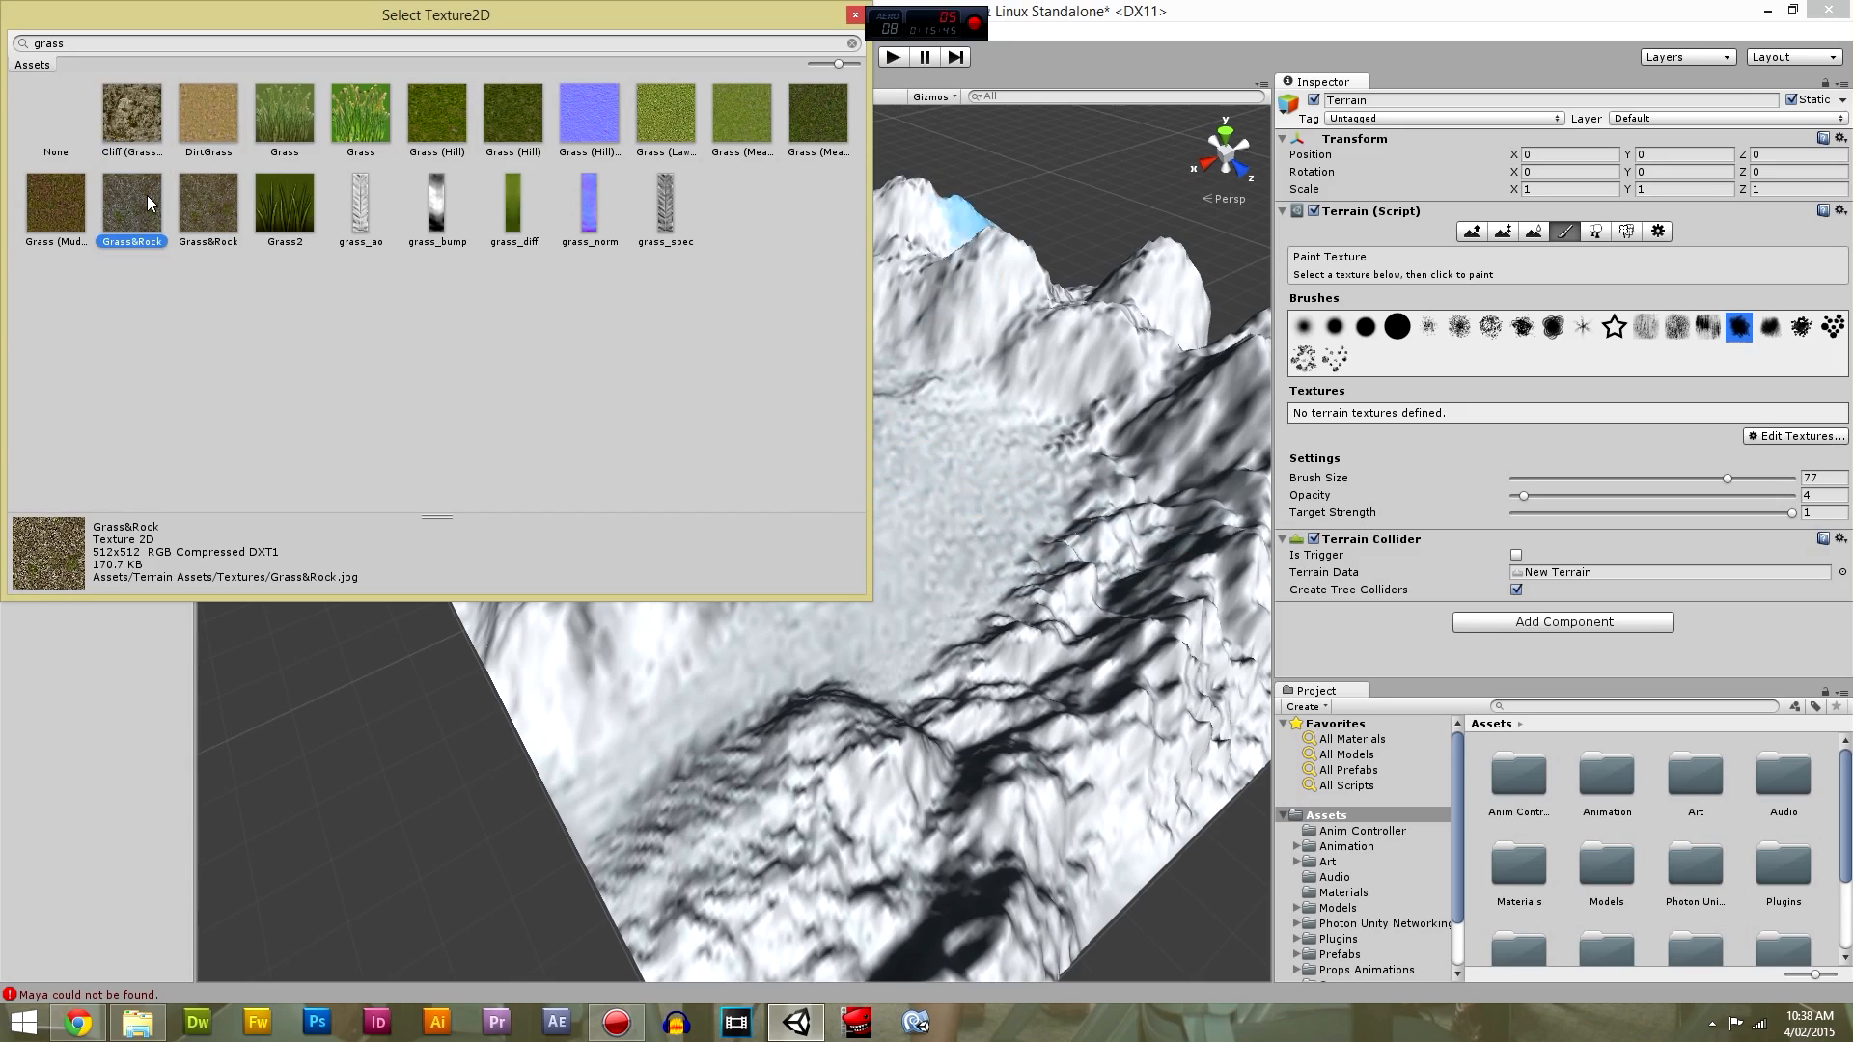
left_click(216, 211)
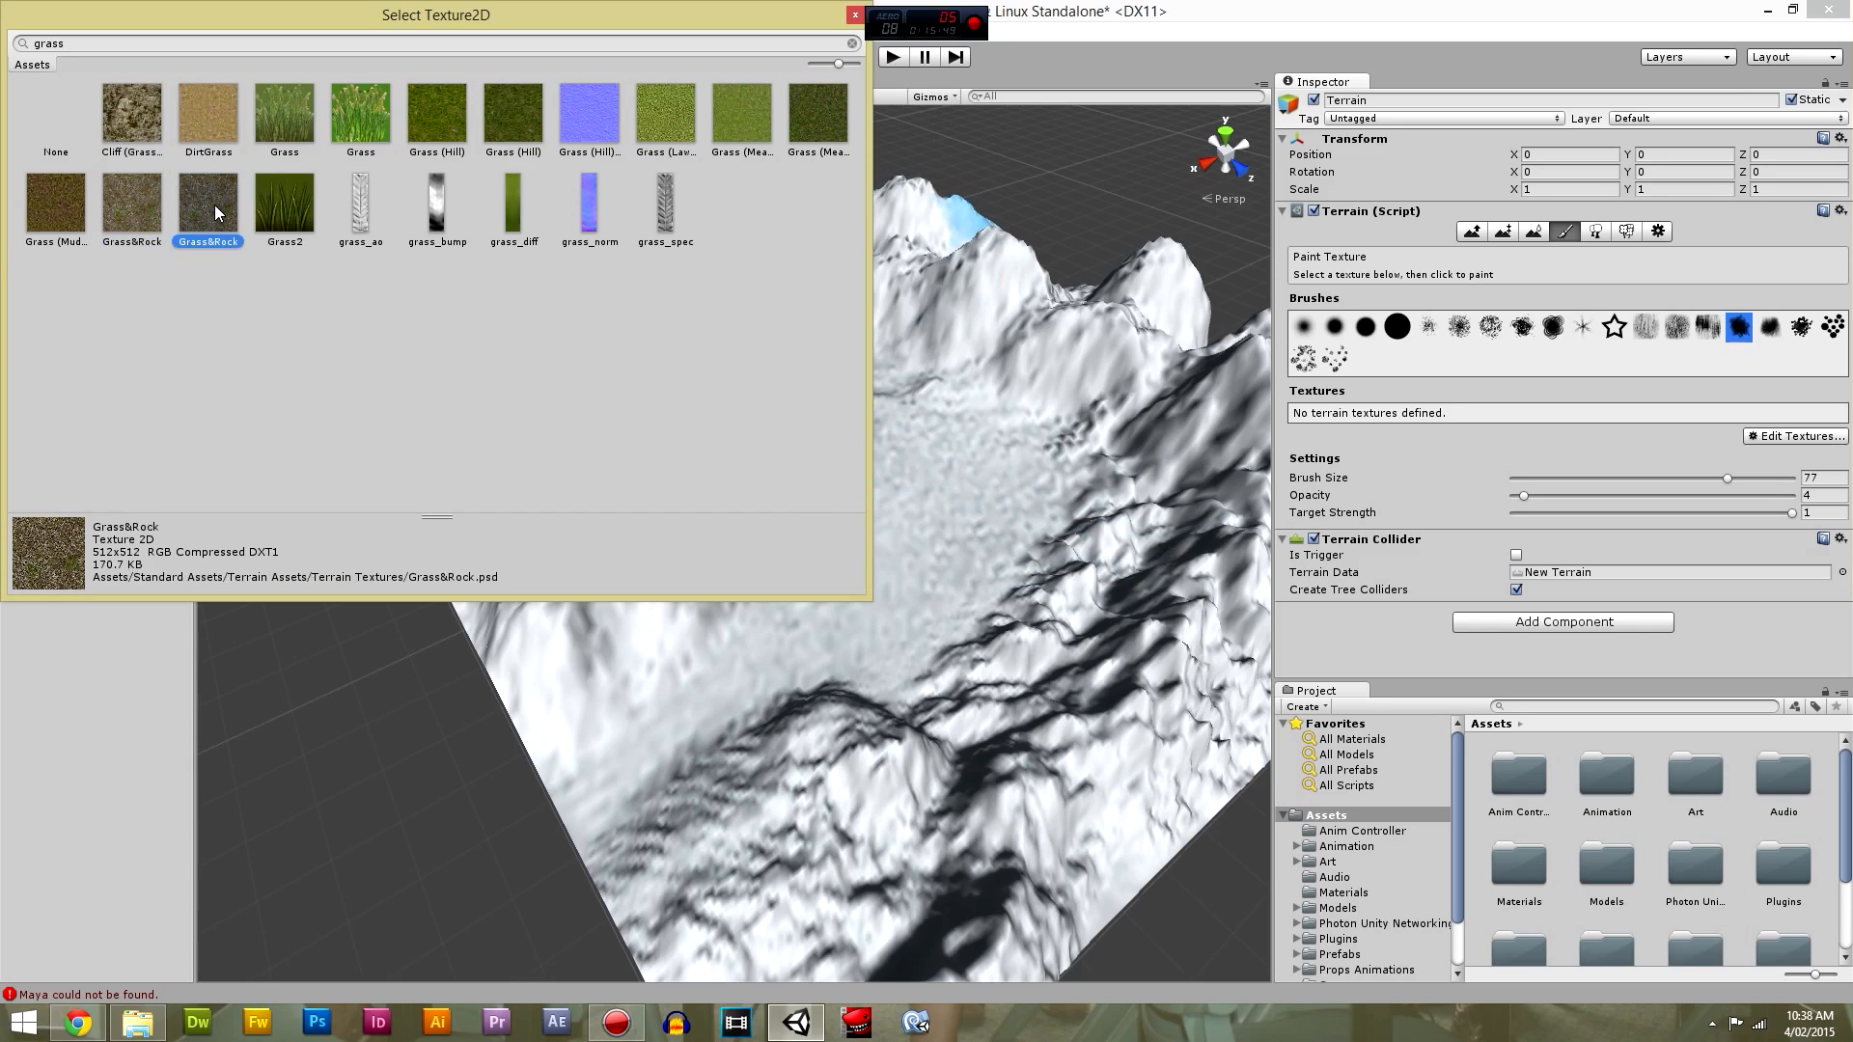
left_click(136, 219)
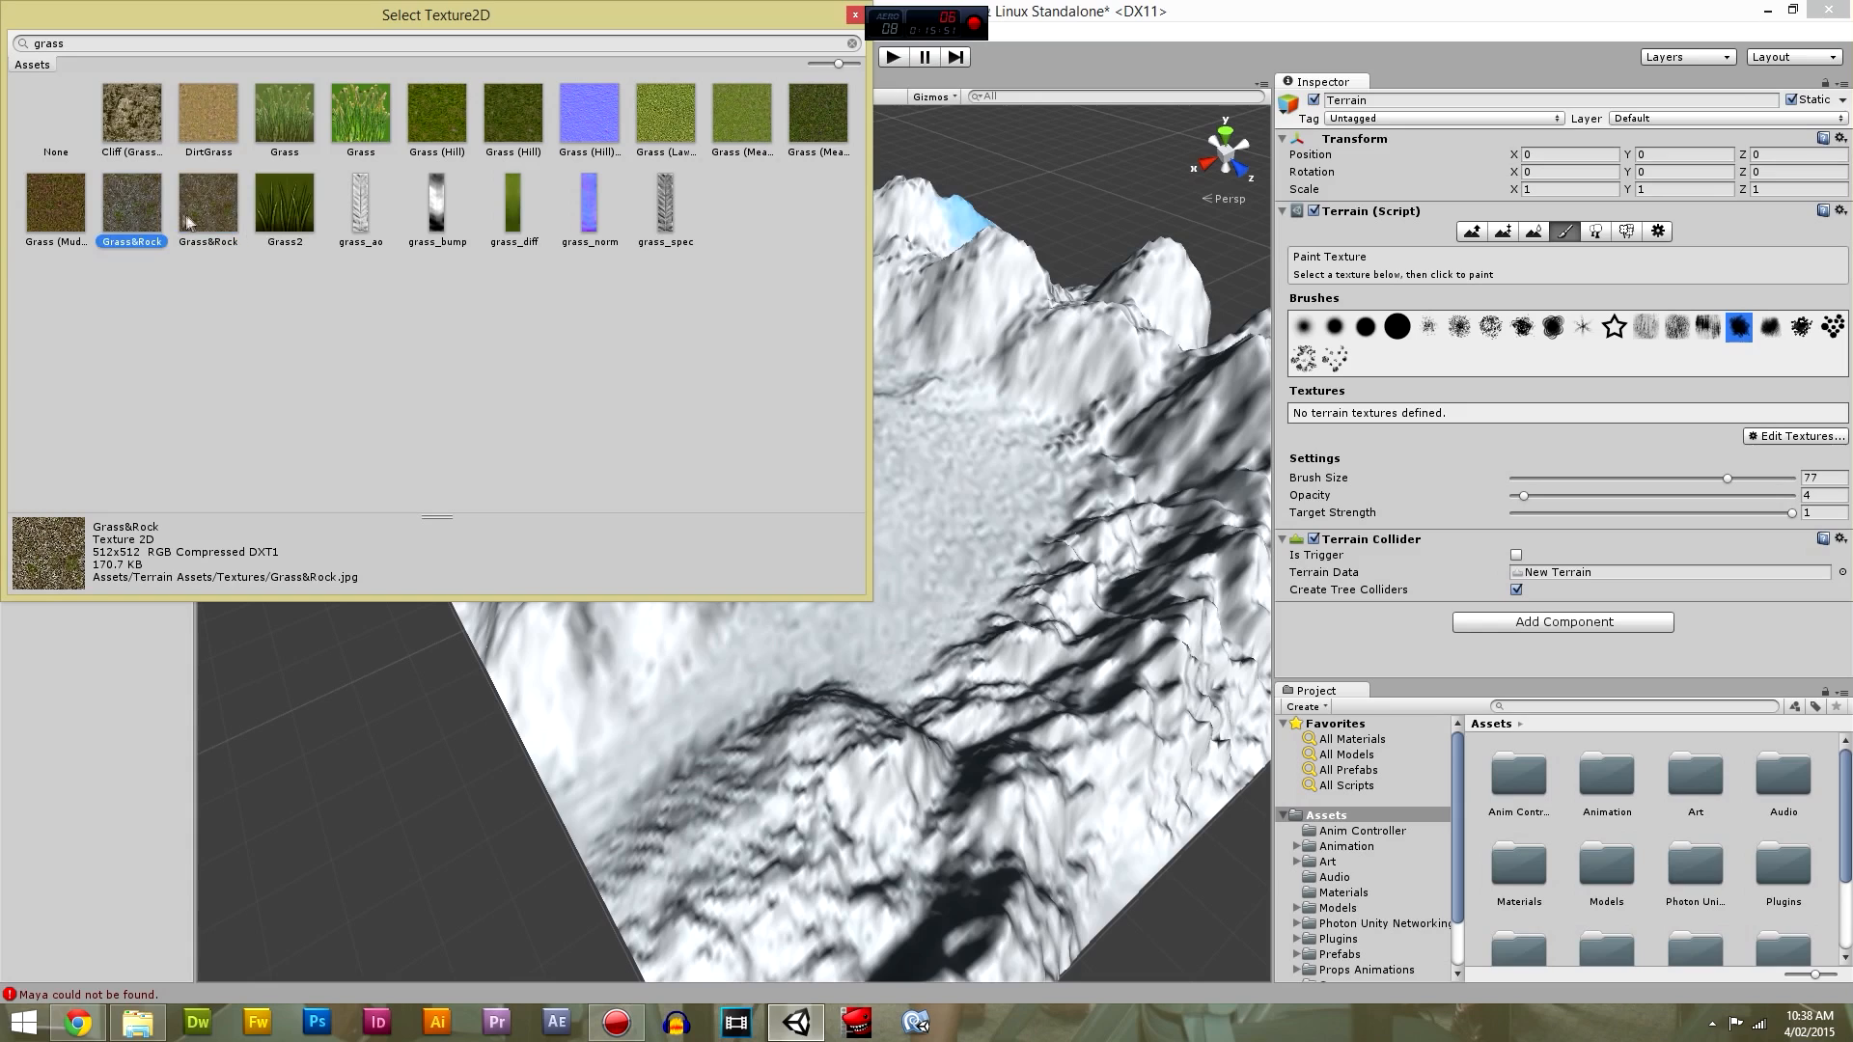
left_click(205, 222)
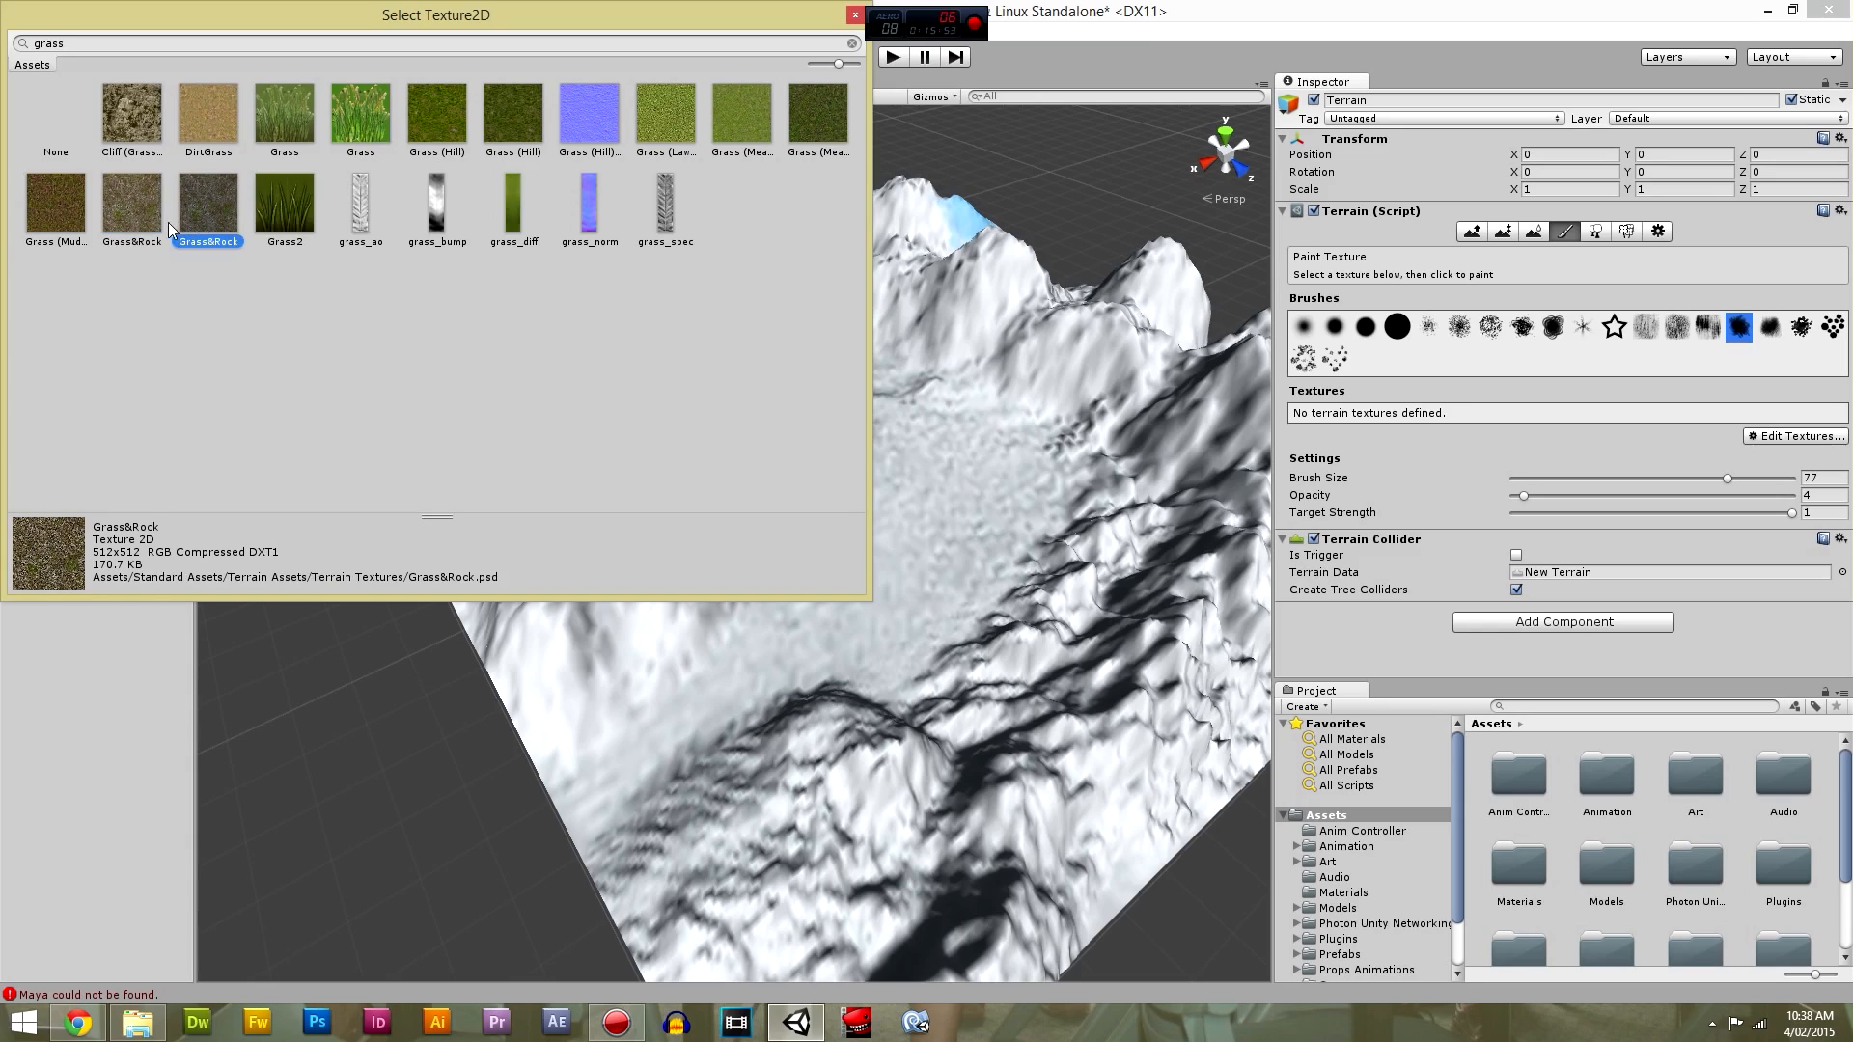
Choose the Grass&Rock.jpg version from Terrain Assets as the terrain texture.
left_click(138, 219)
left_click(40, 216)
left_click(136, 221)
double_click(140, 220)
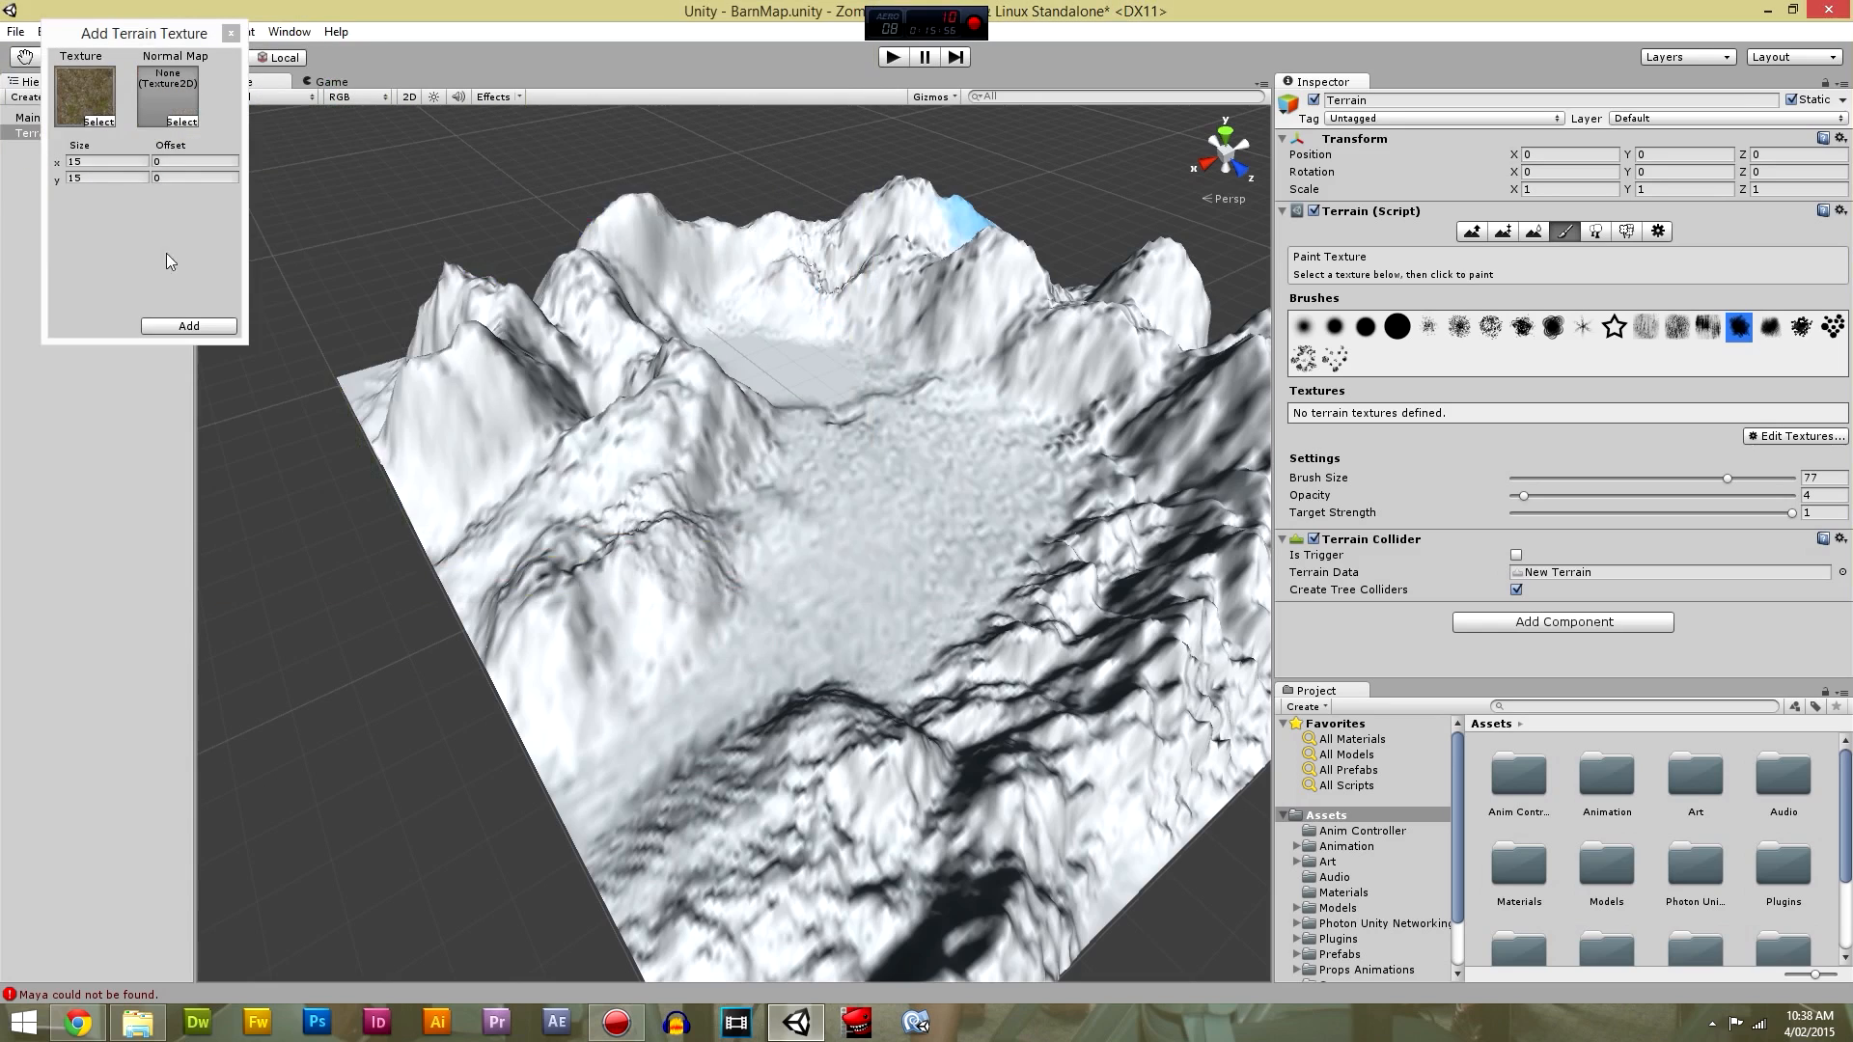
Assign Grass&Rock as the normal map too, set the tile size to 3 by 3, and add the texture to the terrain.
left_click(170, 121)
type("grass")
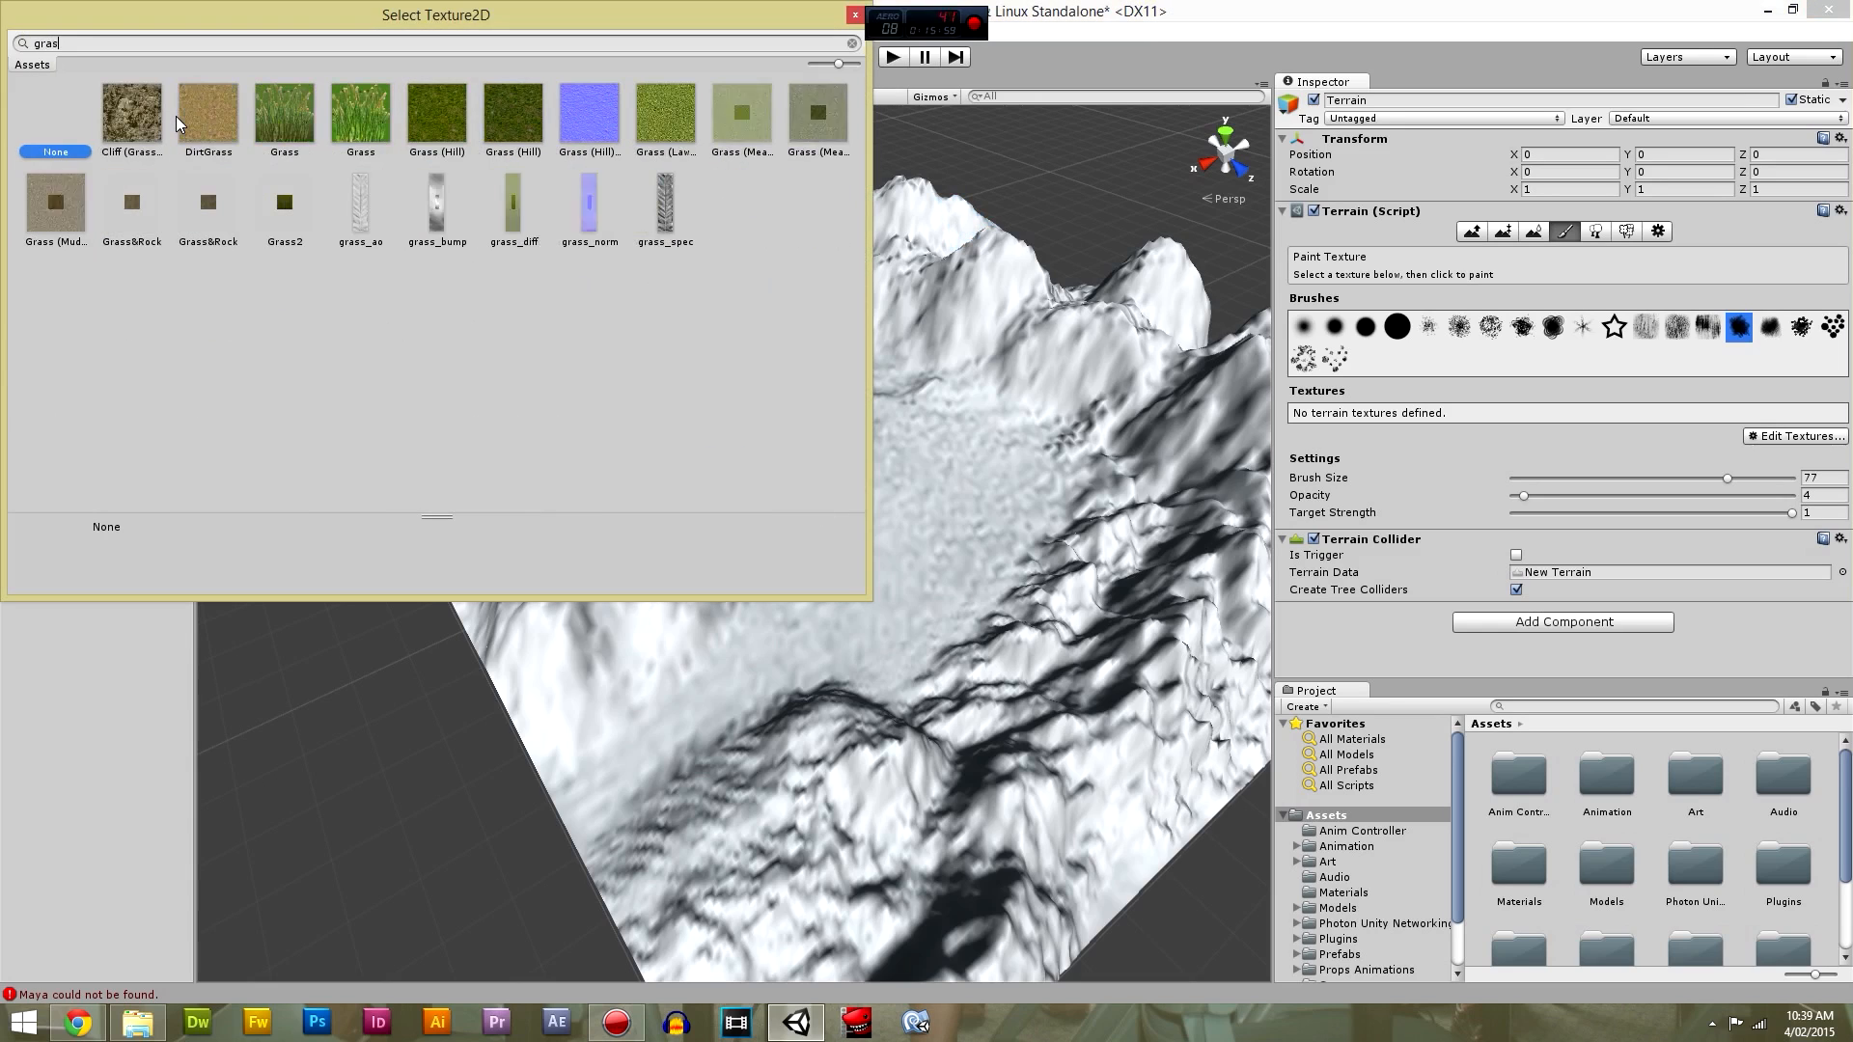
double_click(143, 212)
left_click(86, 228)
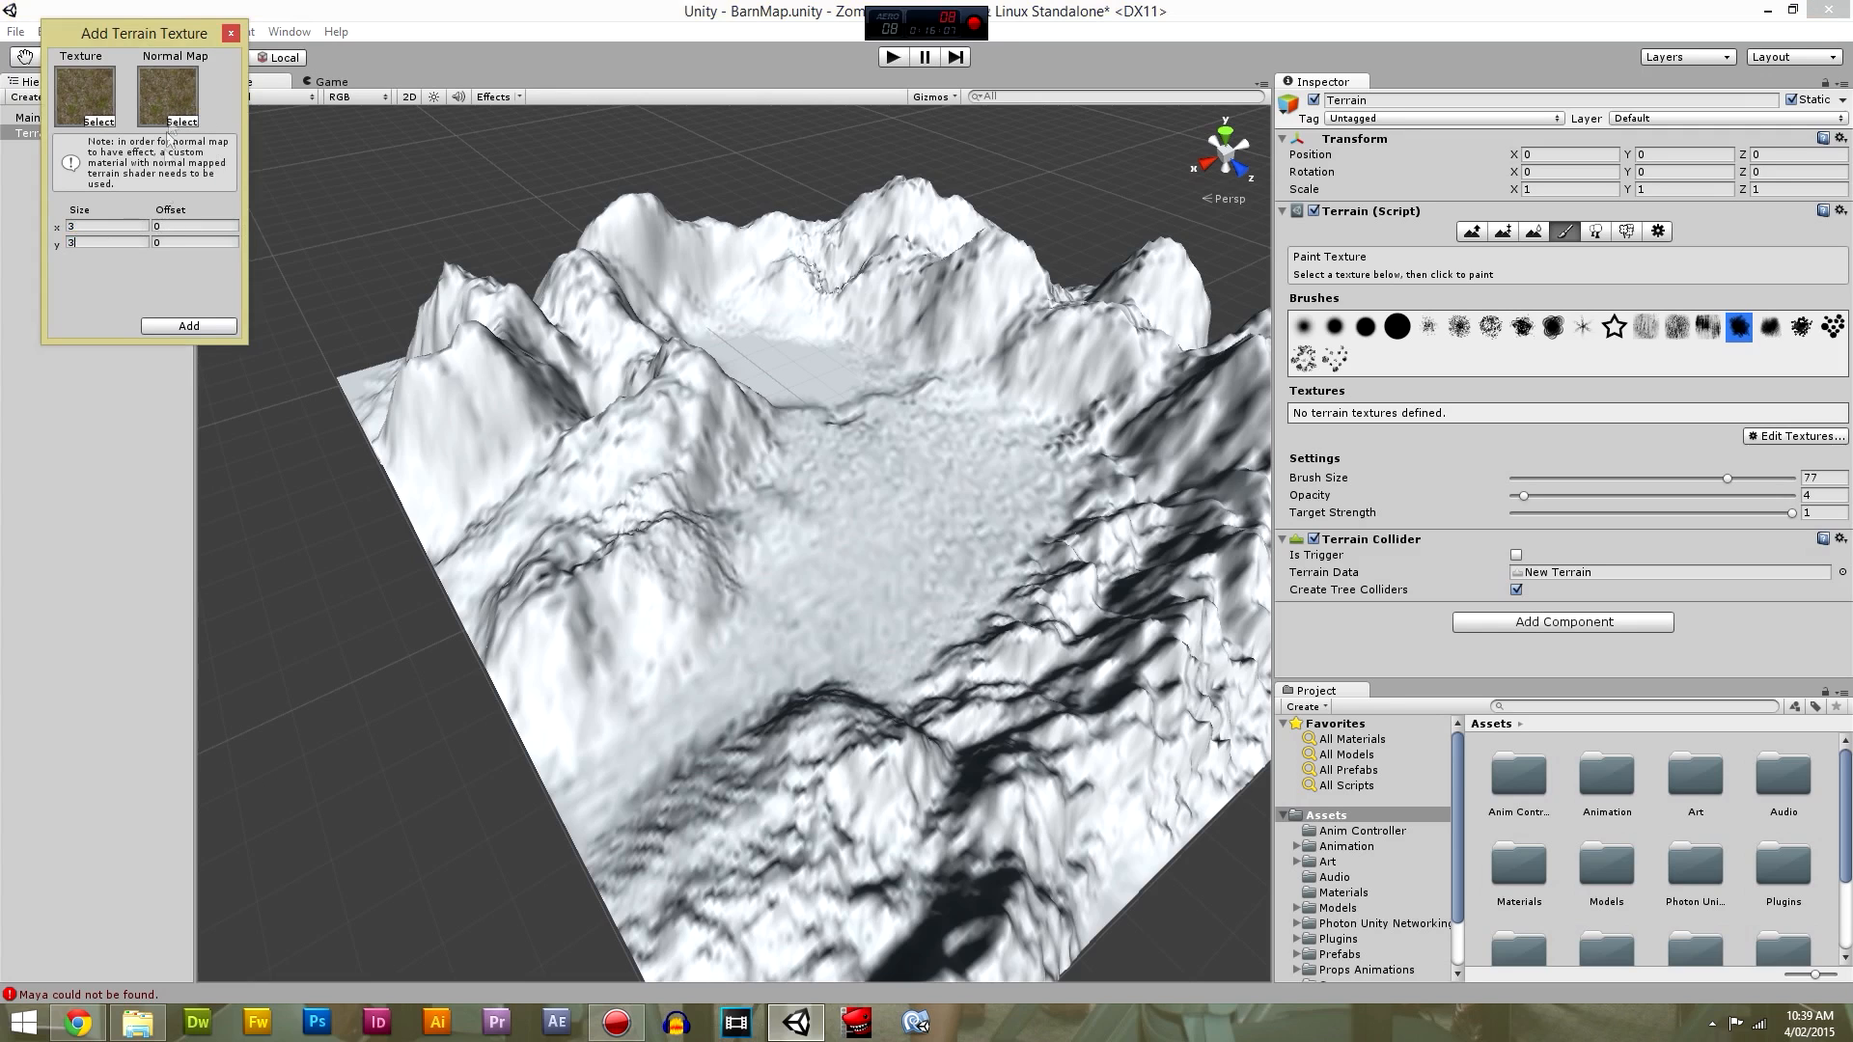
left_click(189, 326)
Start a second terrain texture, search for "grass" and assign Cliff (Grassy) as its texture.
scroll(695, 405, "down", 4)
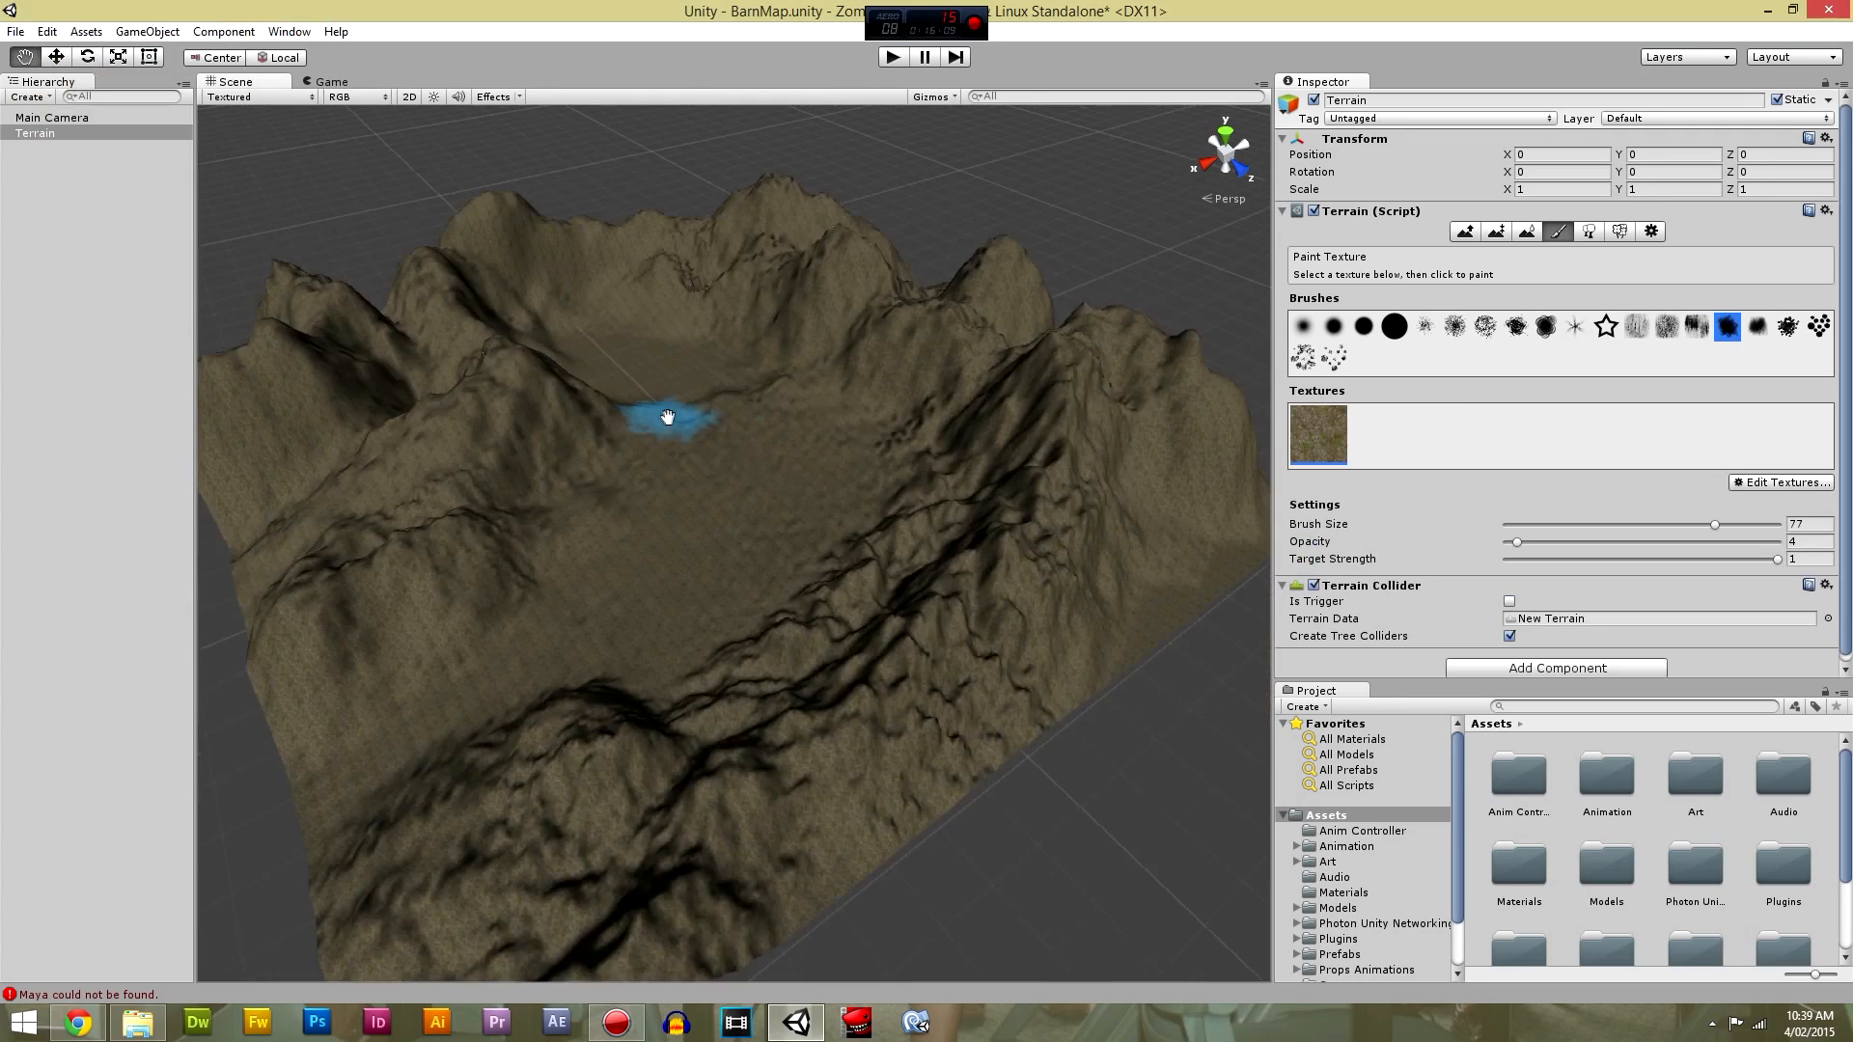
scroll(660, 415, "up", 10)
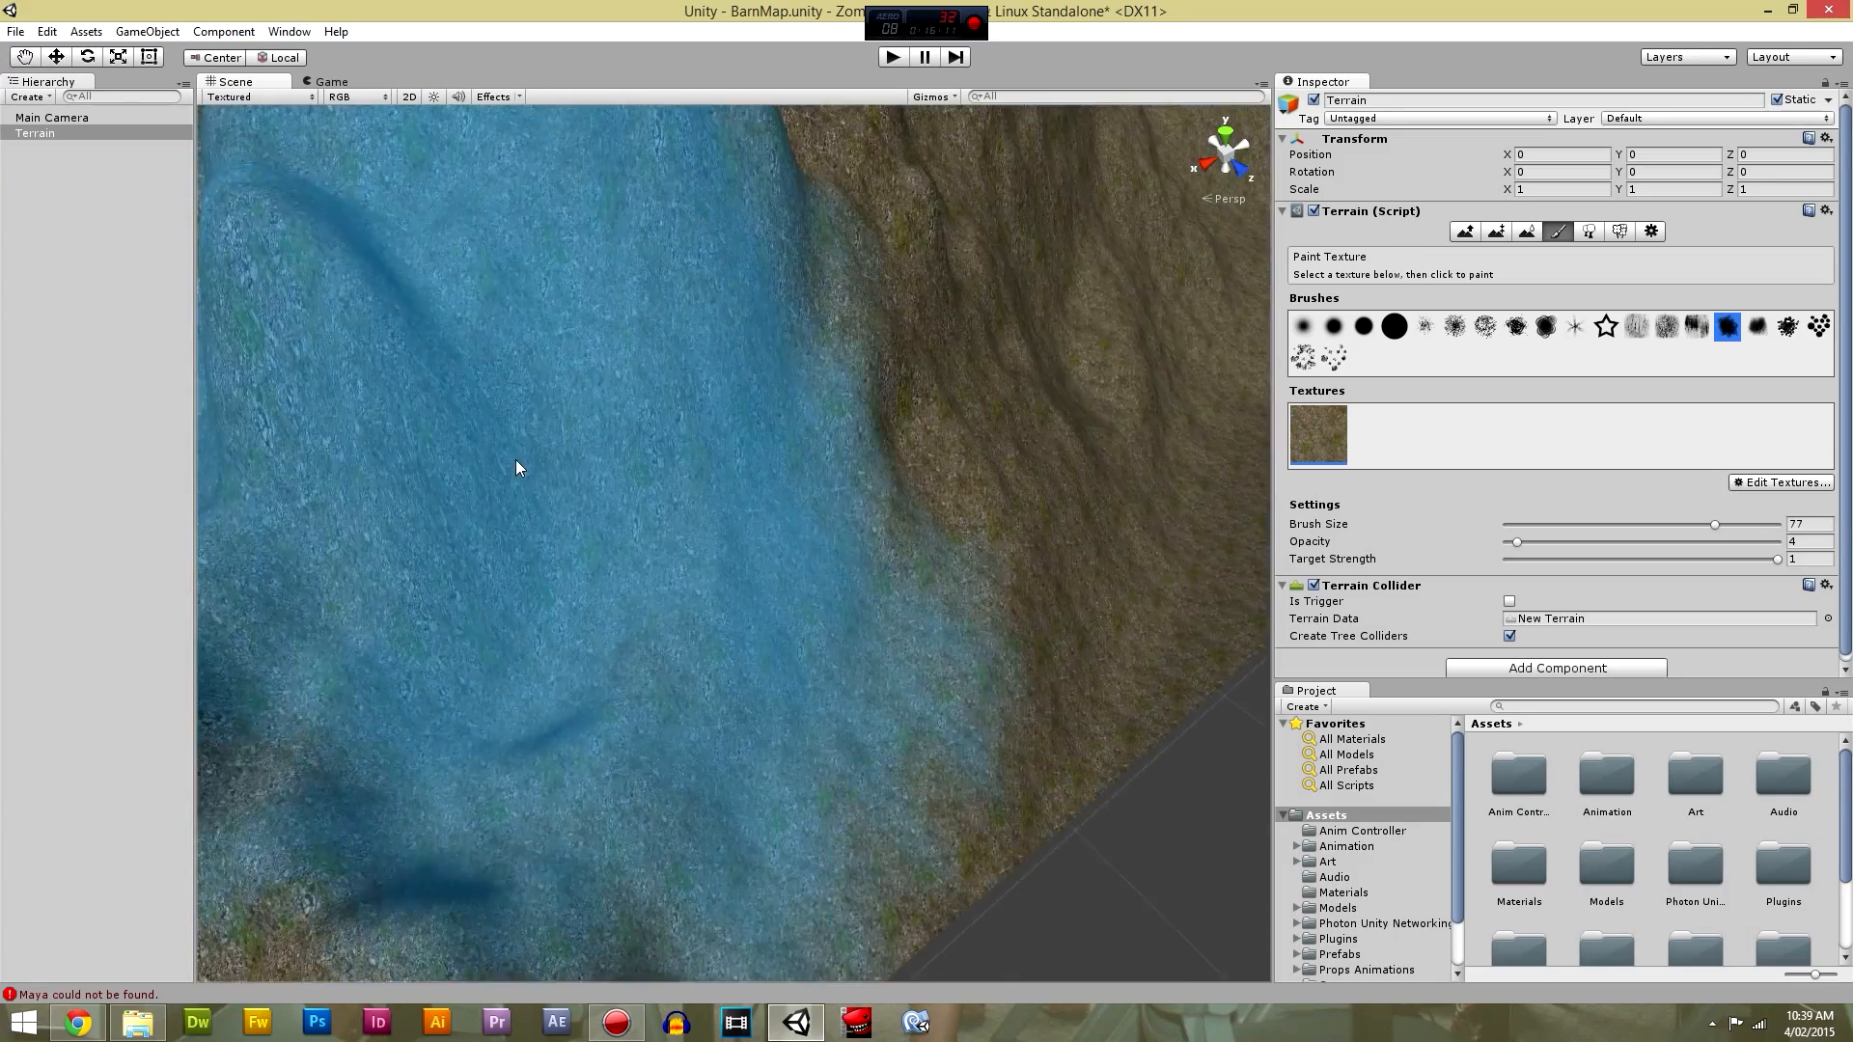
scroll(516, 459, "down", 8)
mouse_move(479, 433)
middle_mouse_down()
mouse_move(1096, 587)
mouse_move(850, 666)
middle_mouse_up()
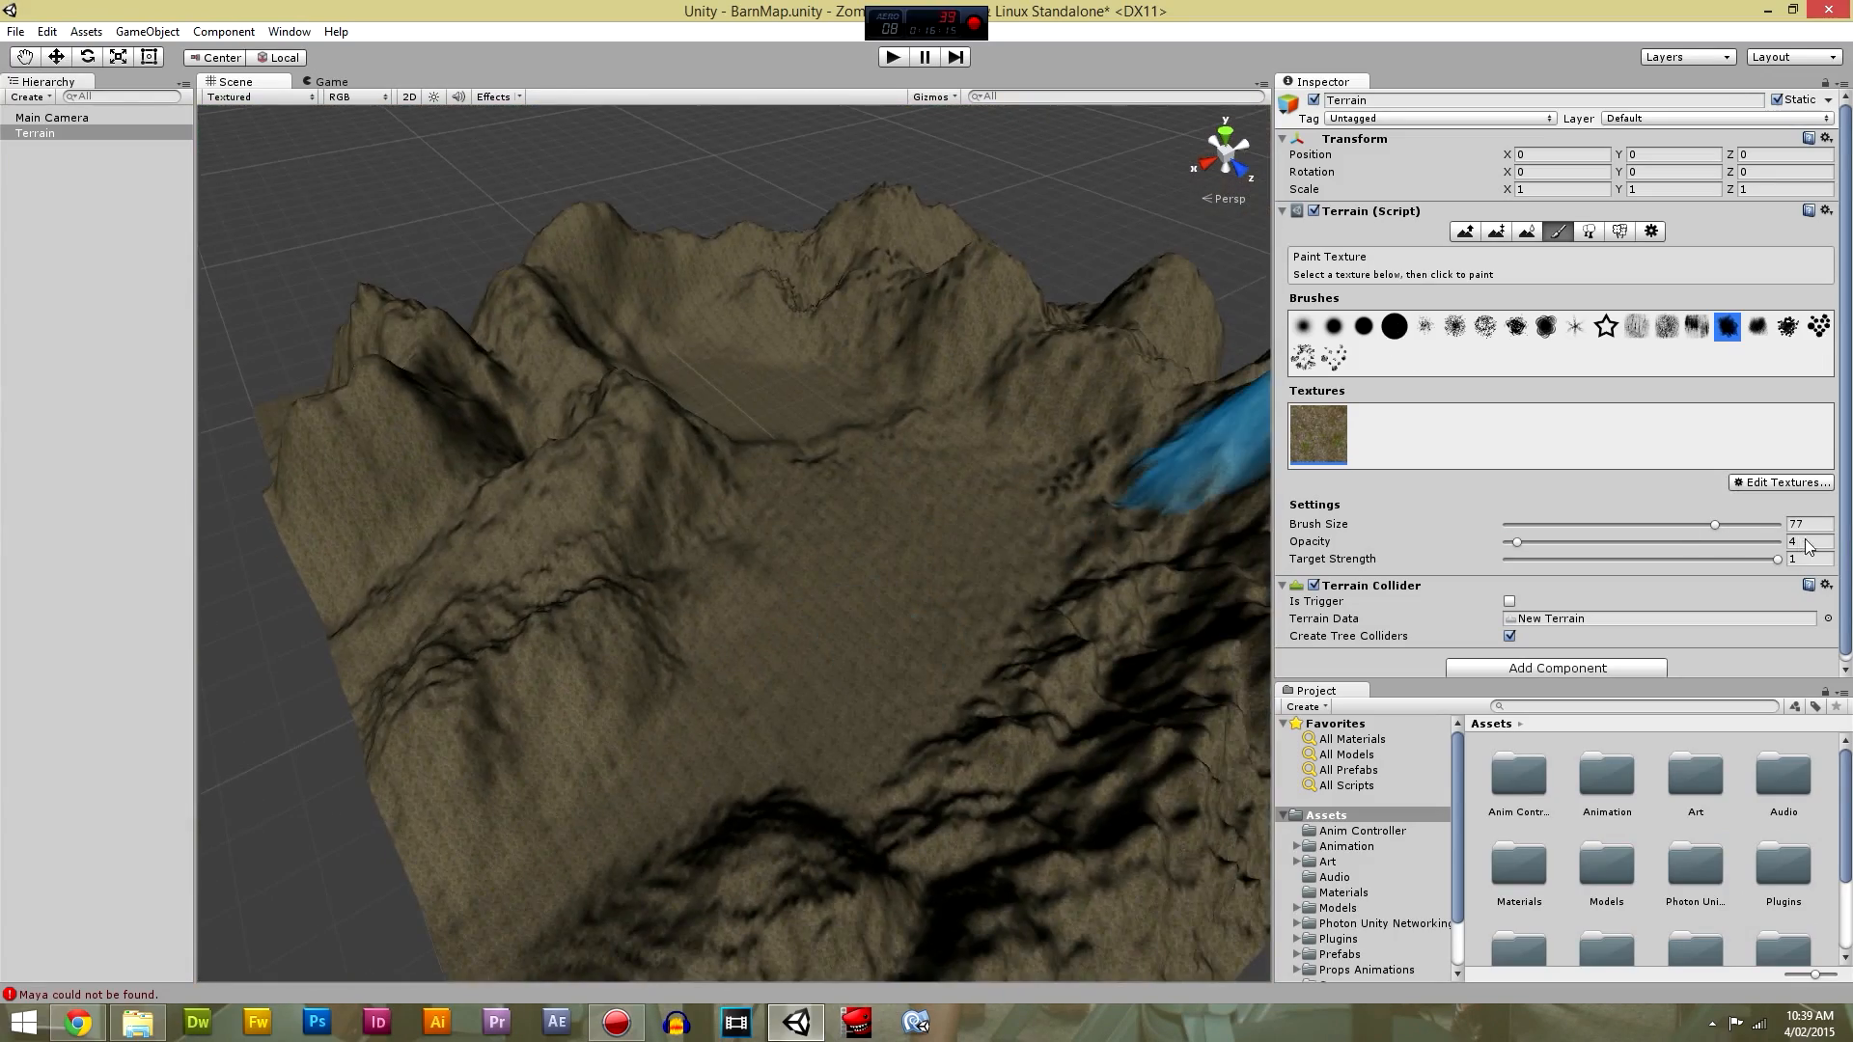
left_click(1780, 487)
left_click(1797, 494)
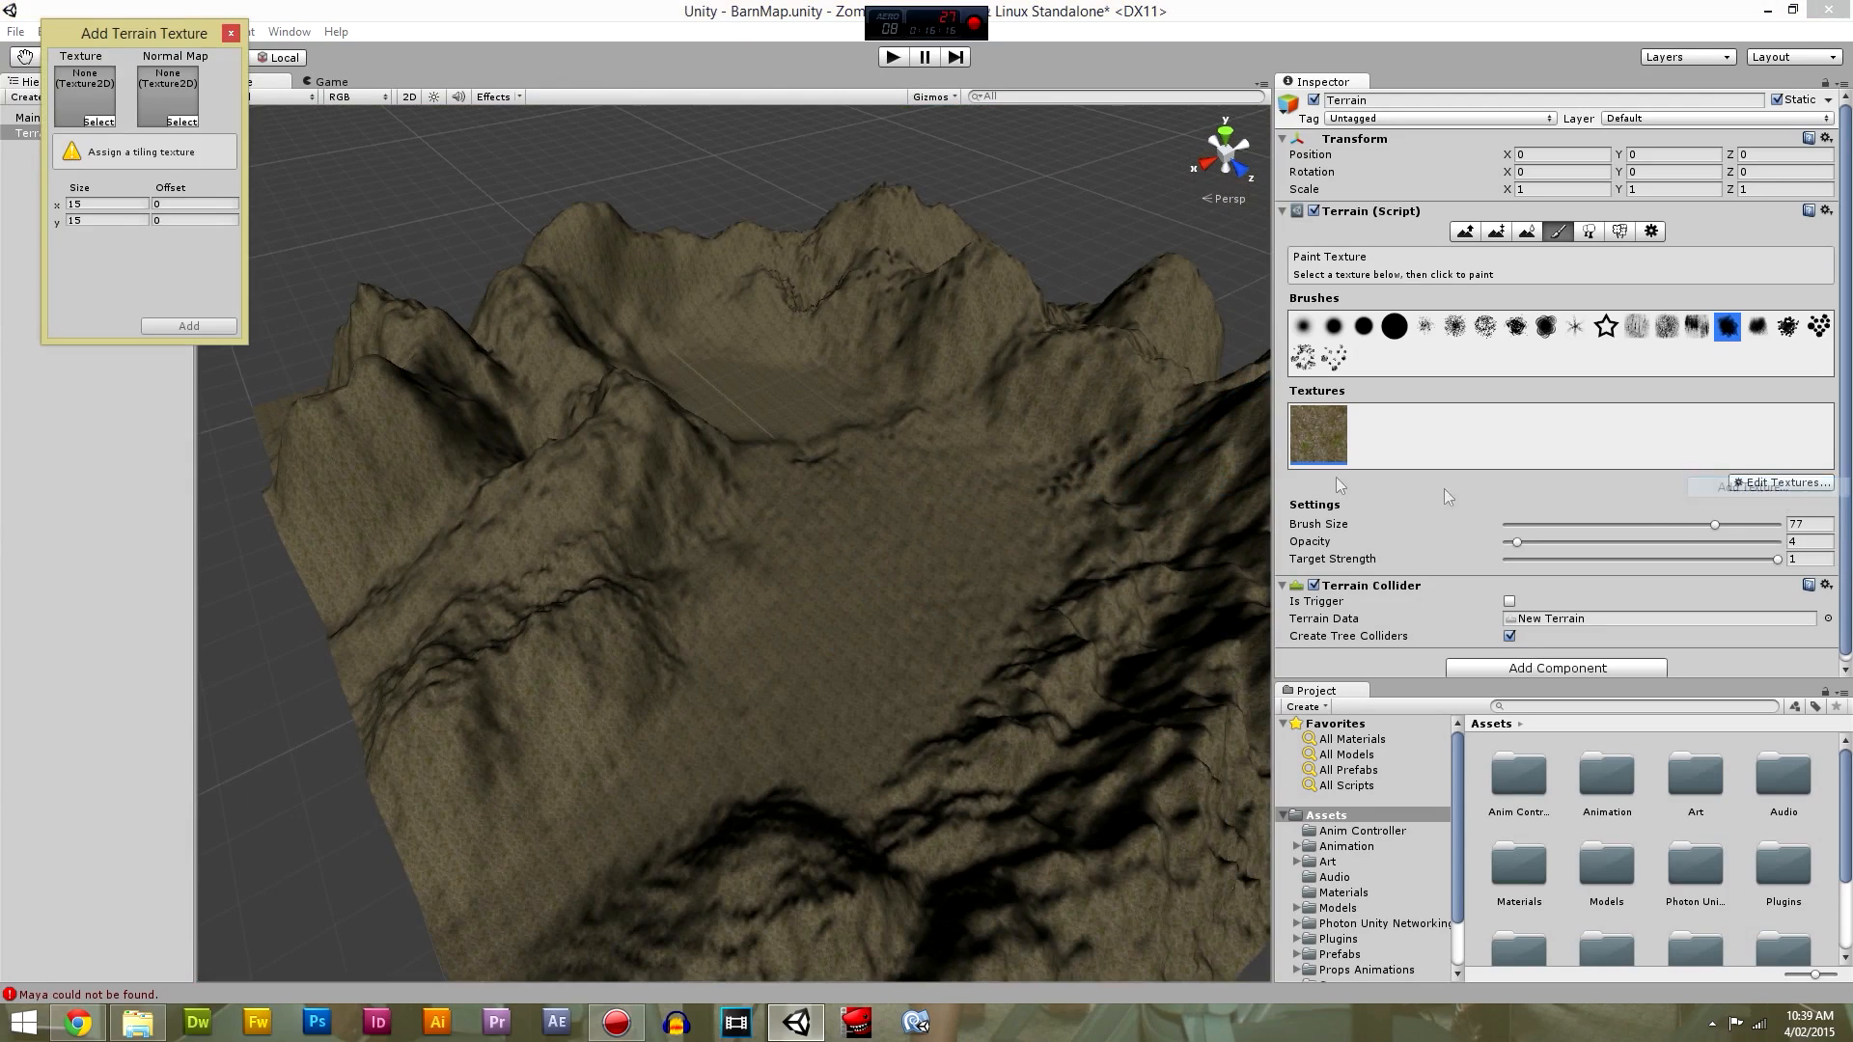
left_click(114, 130)
type("grass")
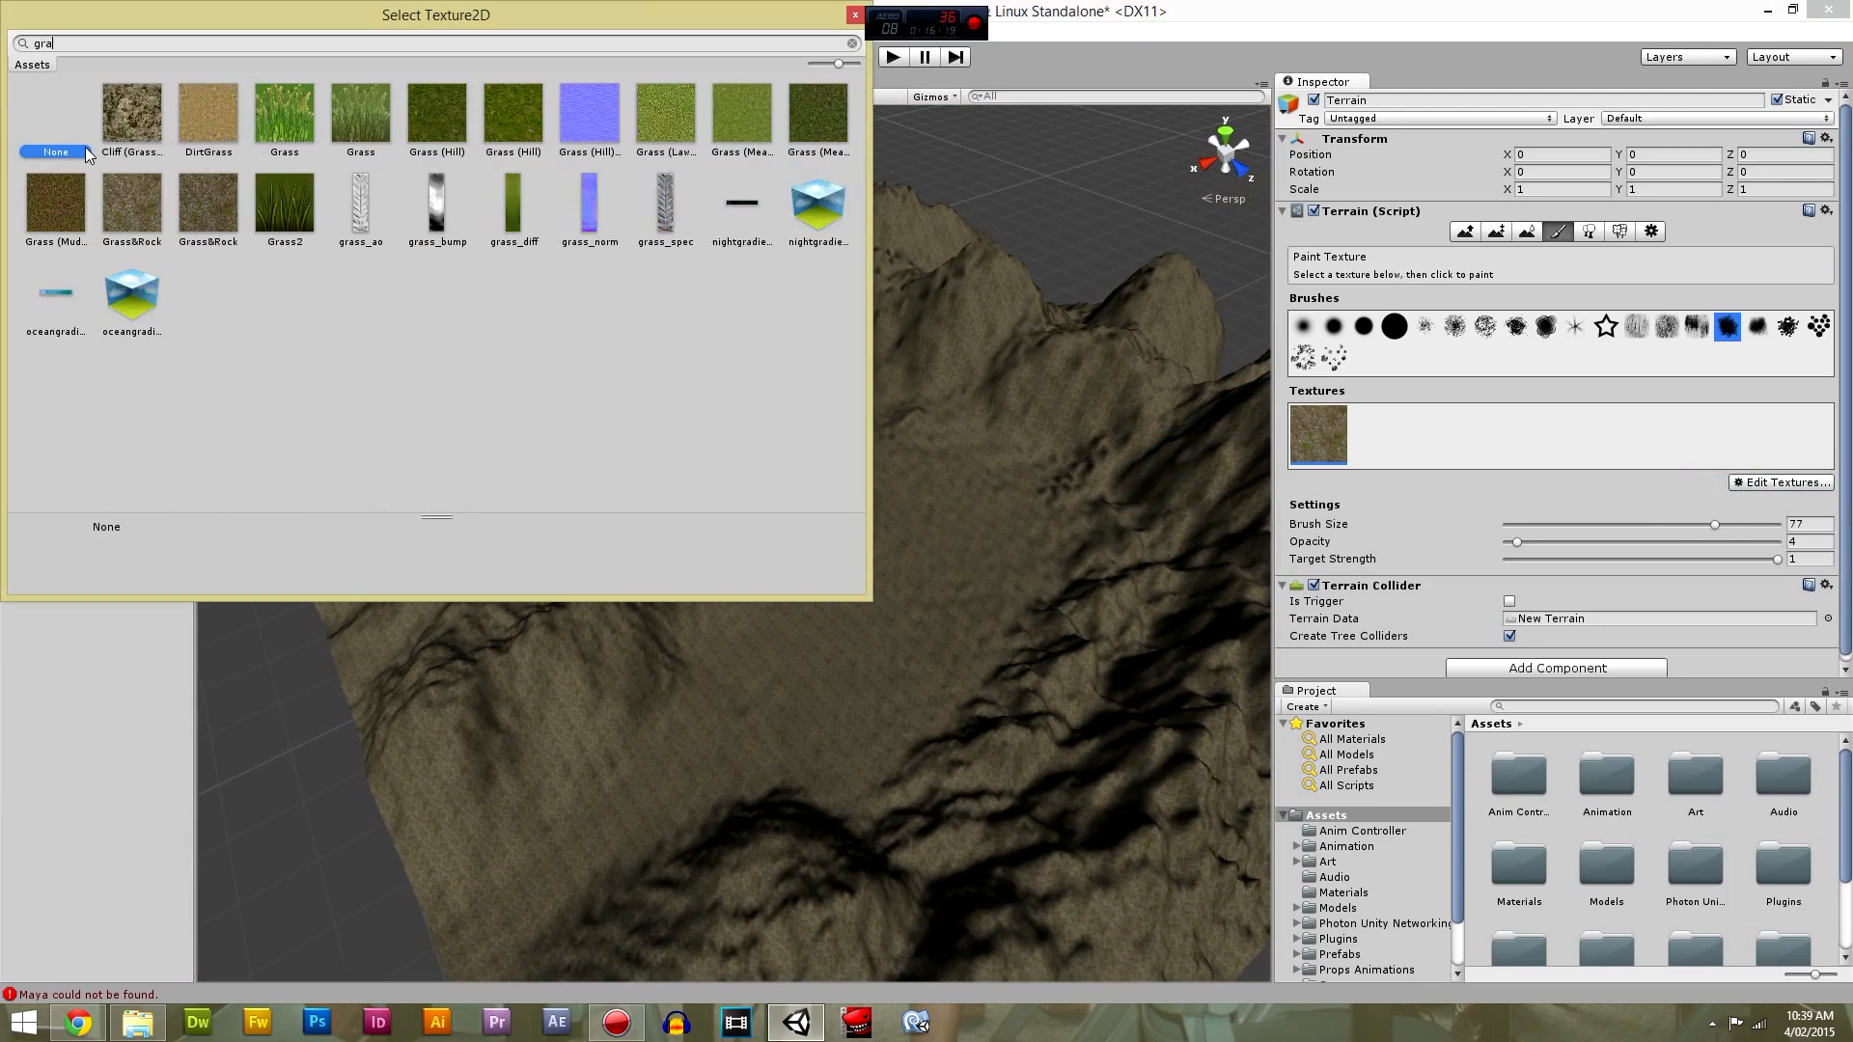
left_click(132, 136)
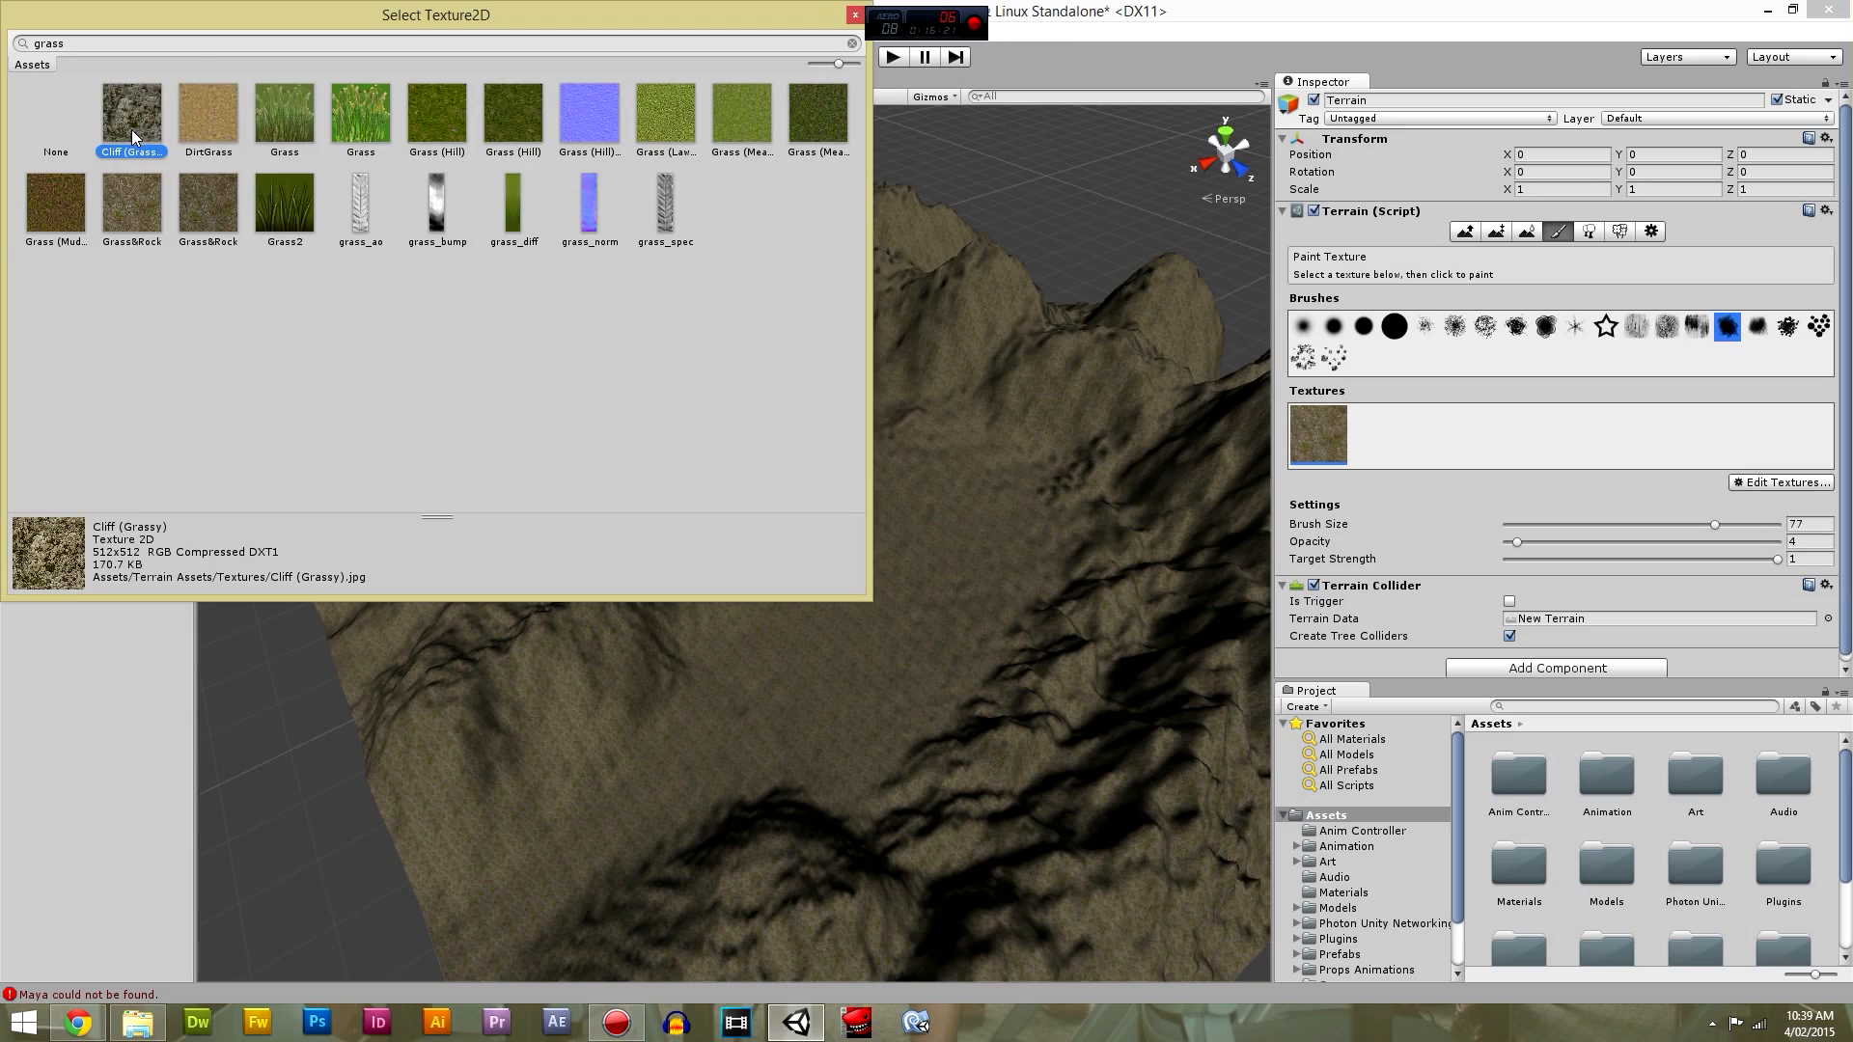
double_click(132, 136)
Compare the textures found with "cliff", assign Cliff (Grassy) as the normal map, and add the second texture to the terrain.
left_click(182, 123)
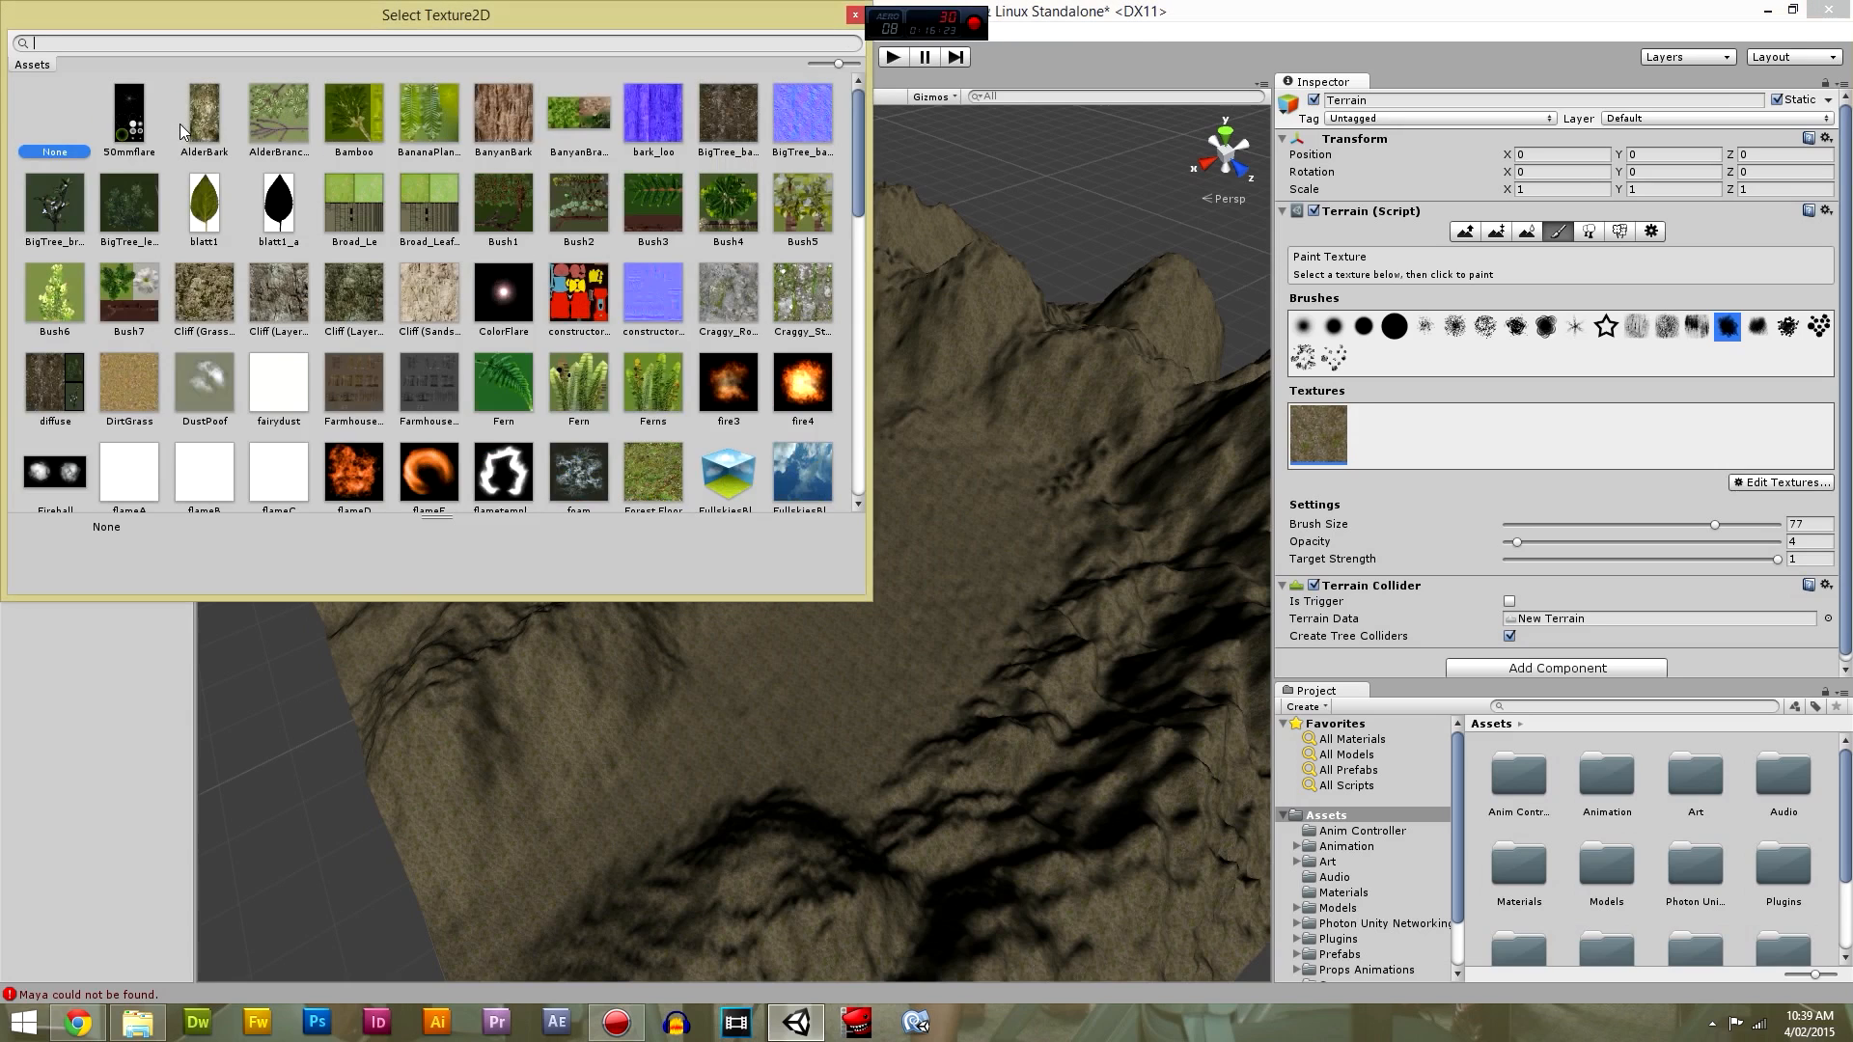
type("cliff")
left_click(150, 131)
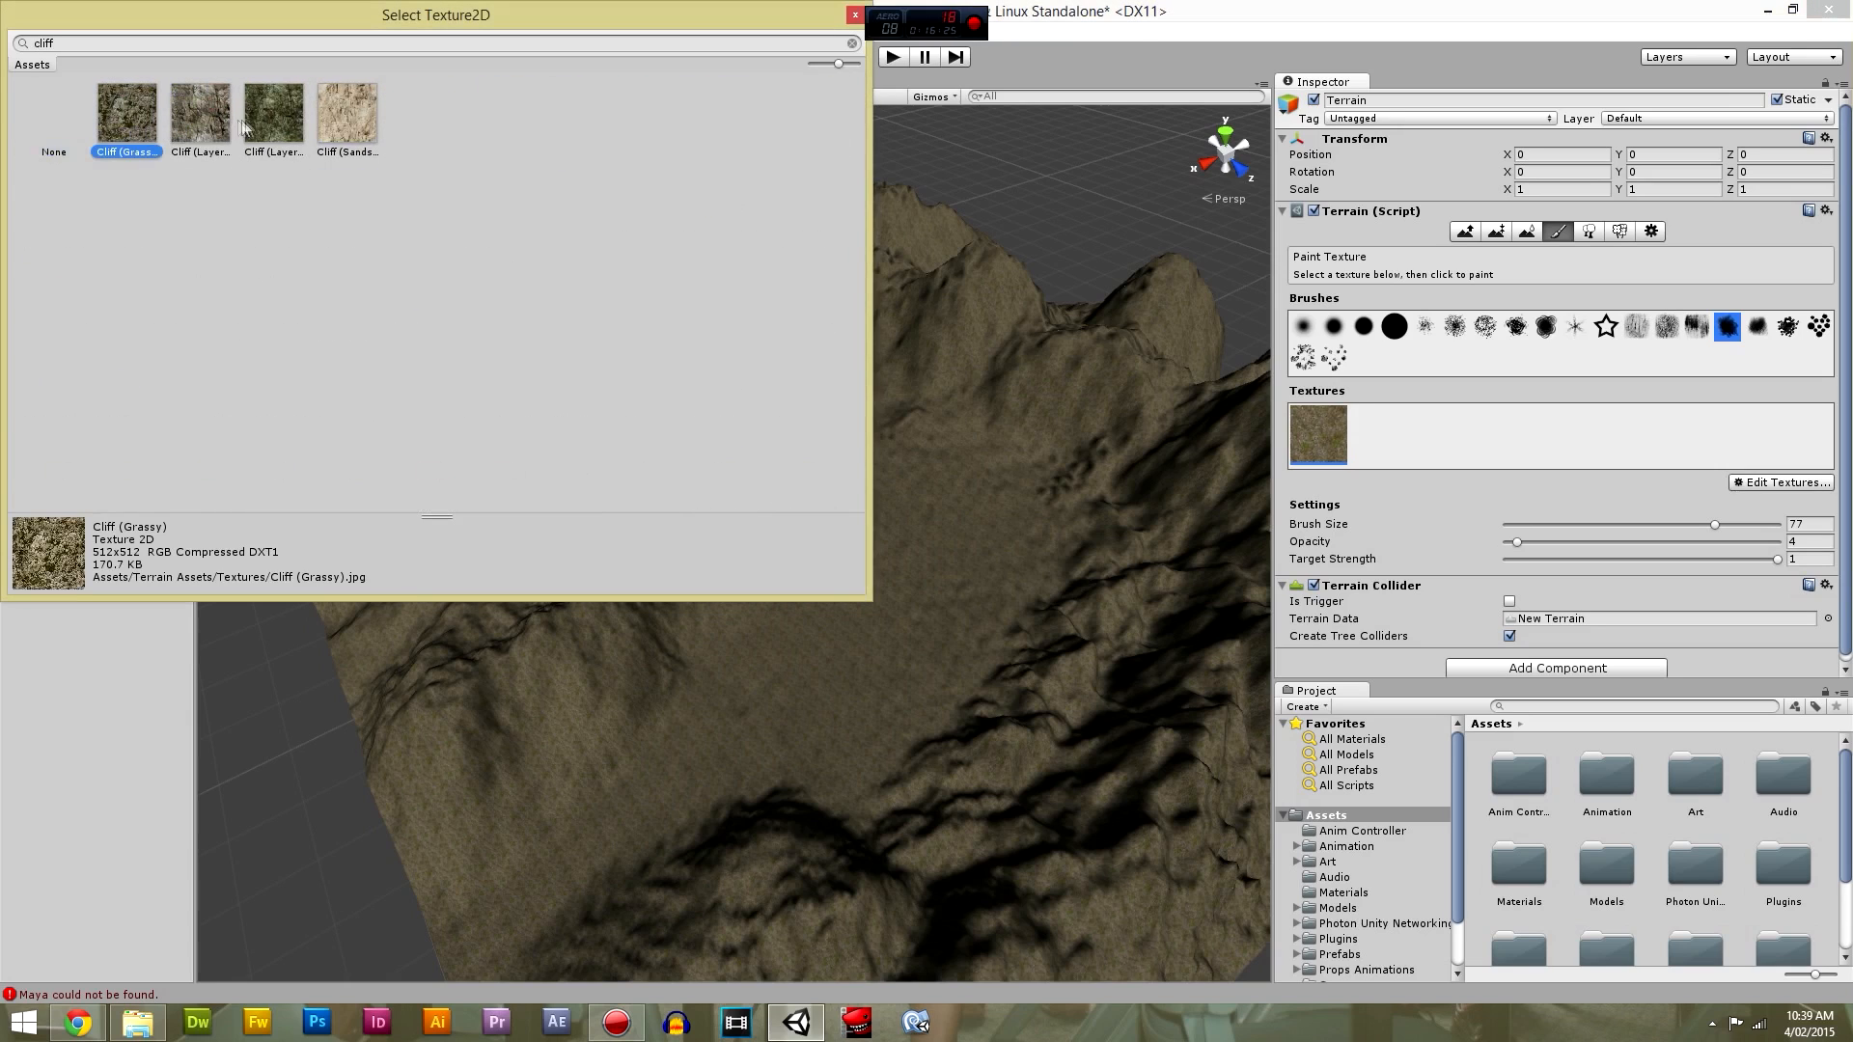
left_click(191, 133)
left_click(272, 131)
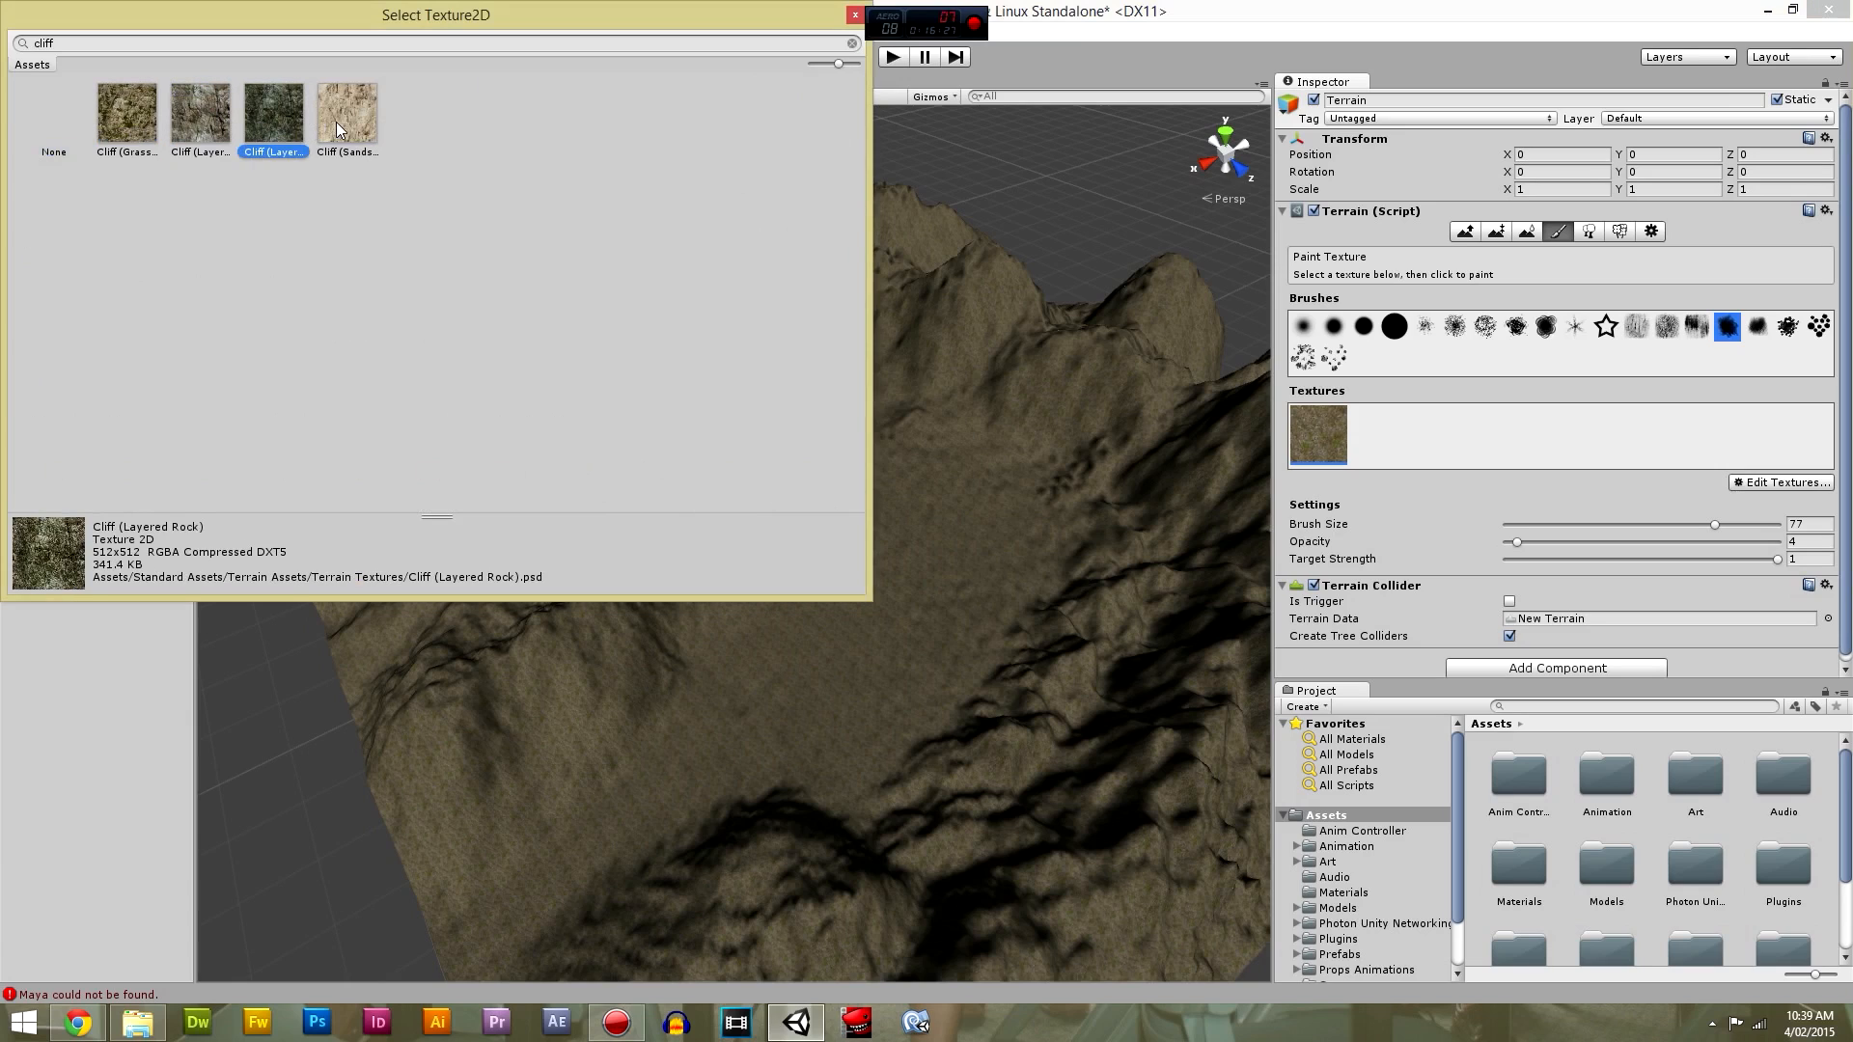
left_click(344, 128)
left_click(119, 120)
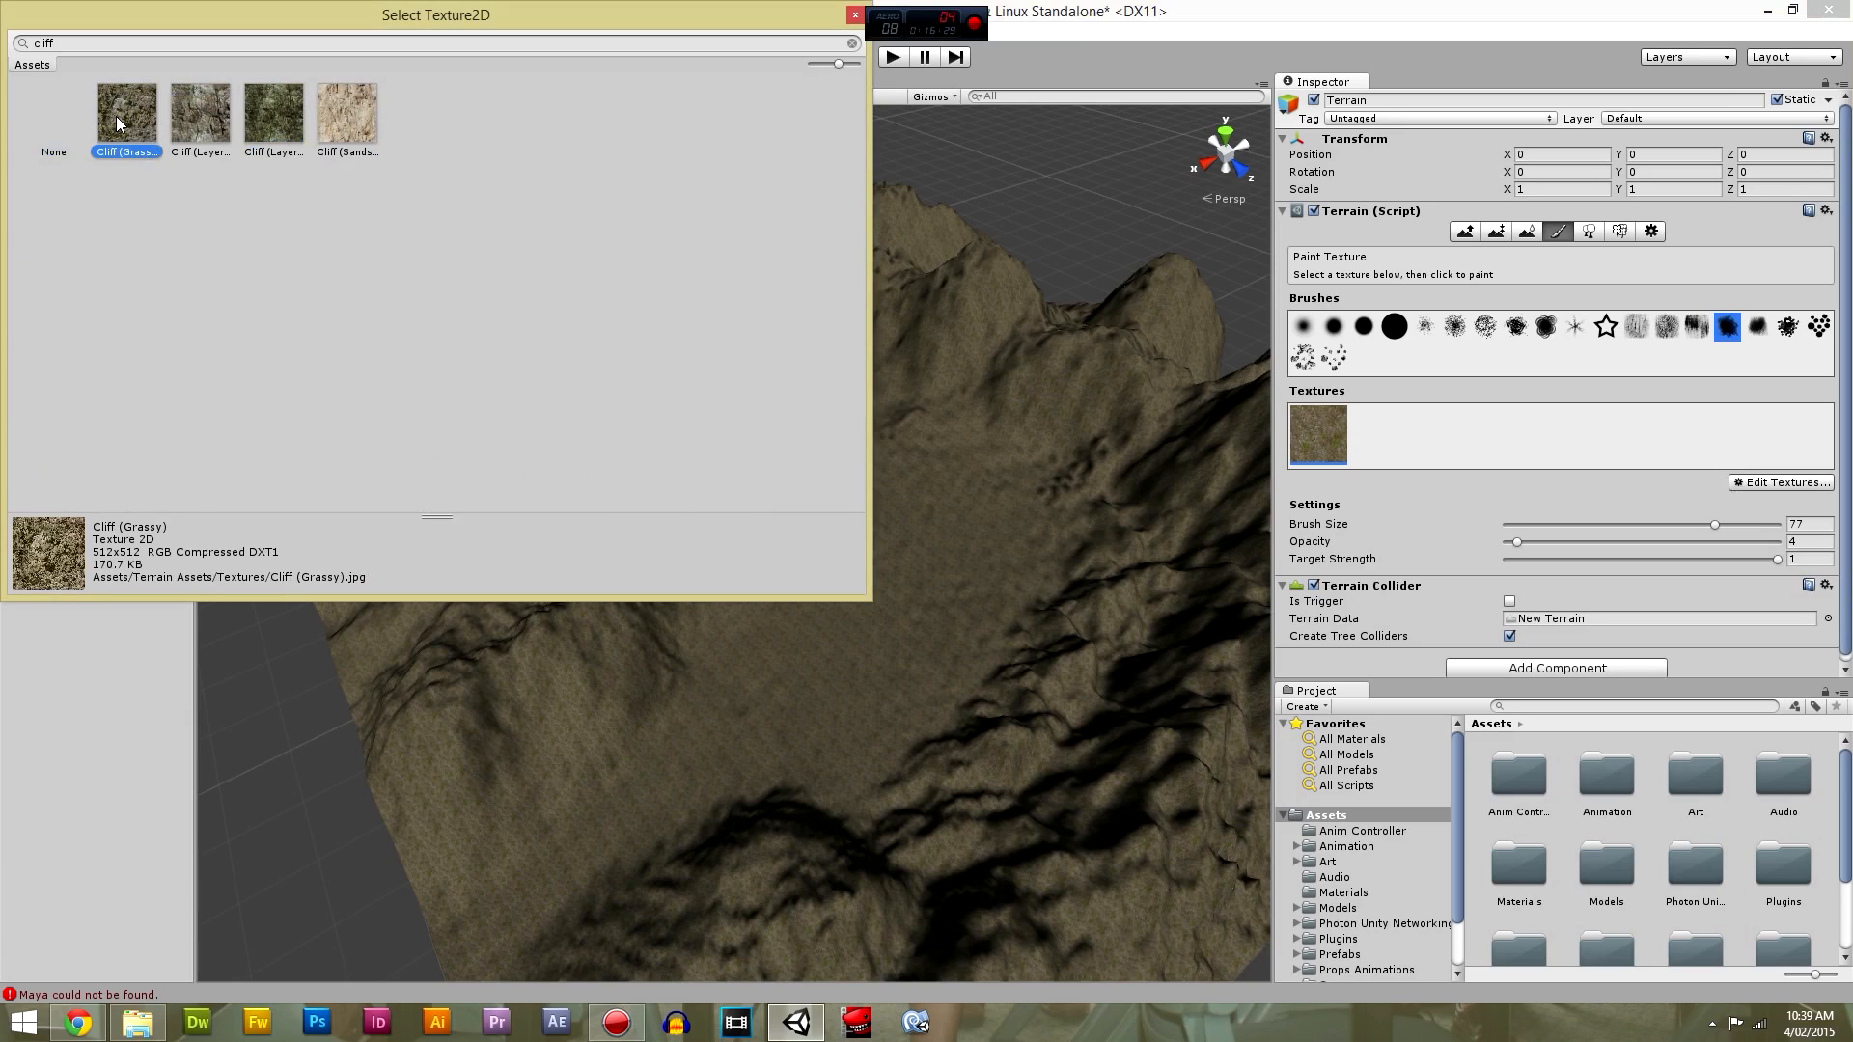
double_click(127, 140)
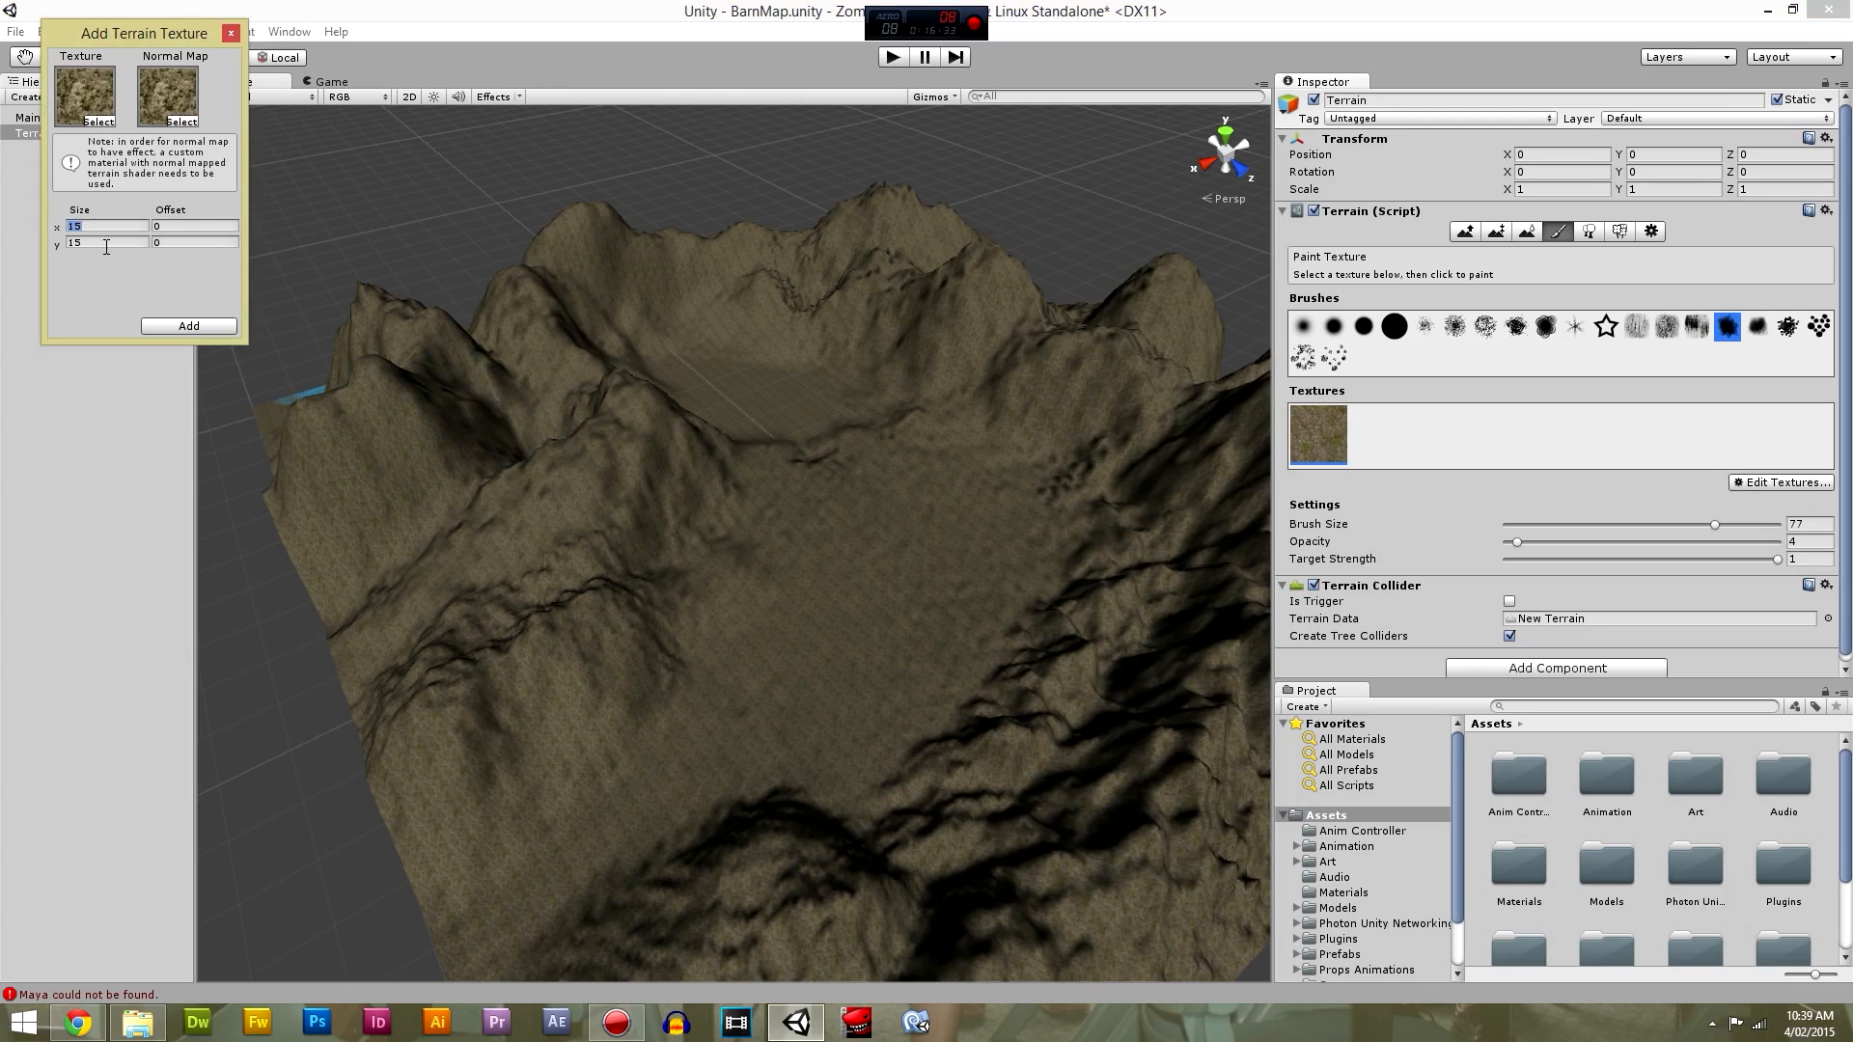
left_click(189, 327)
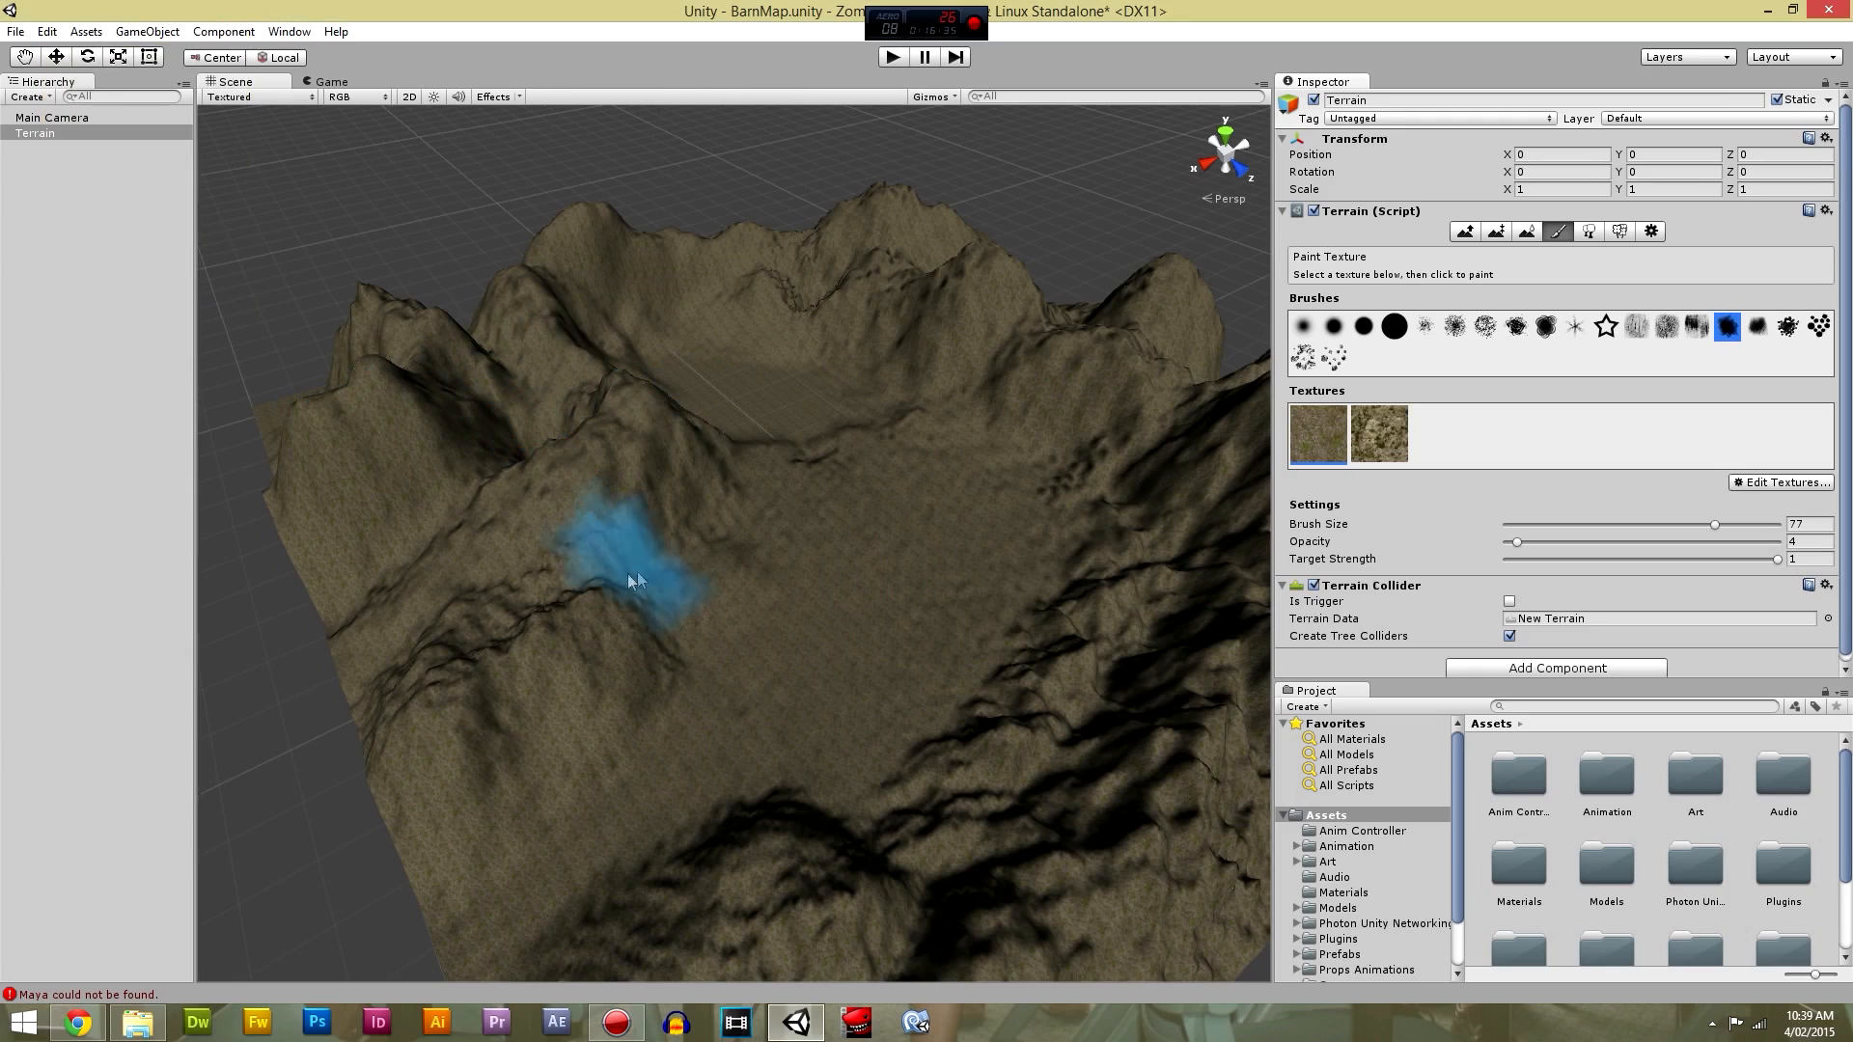
Set the brush opacity to 9 and paint the Cliff (Grassy) texture over the hills beside the valley and the far ridge.
left_click(1378, 451)
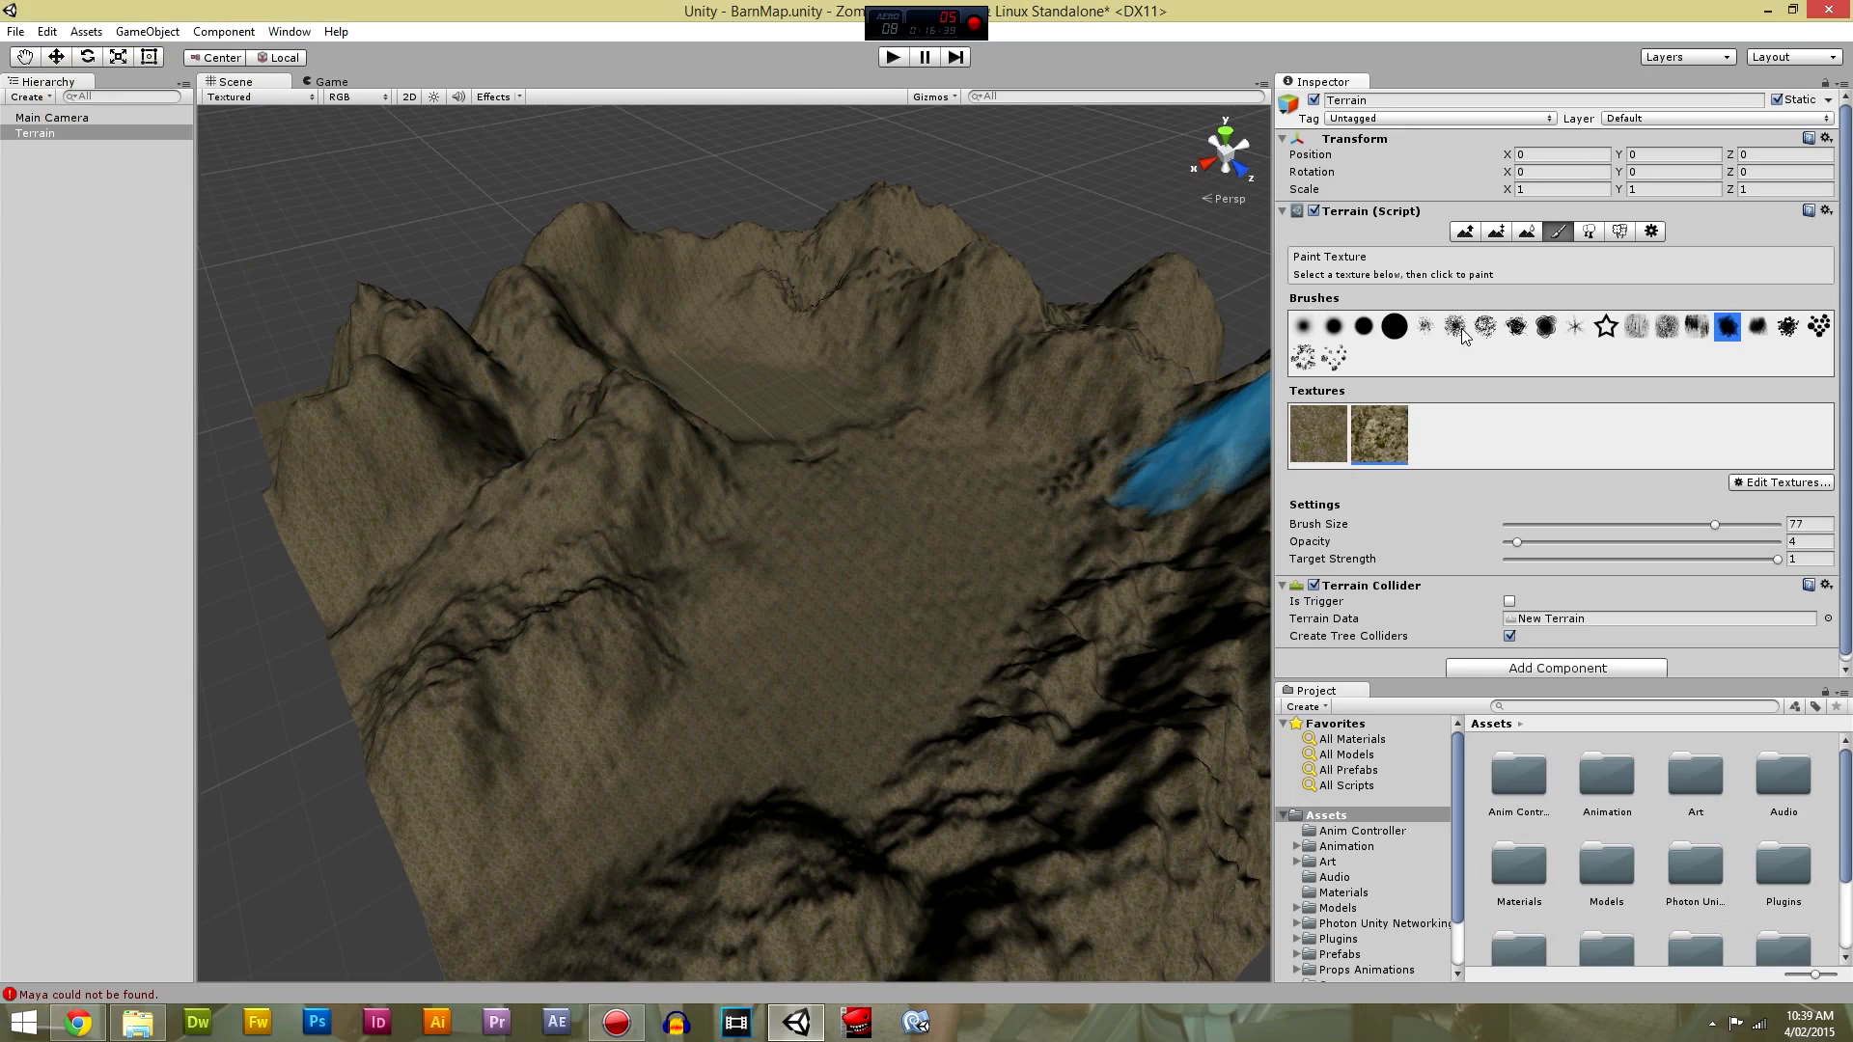
left_click_drag(613, 592, 505, 629)
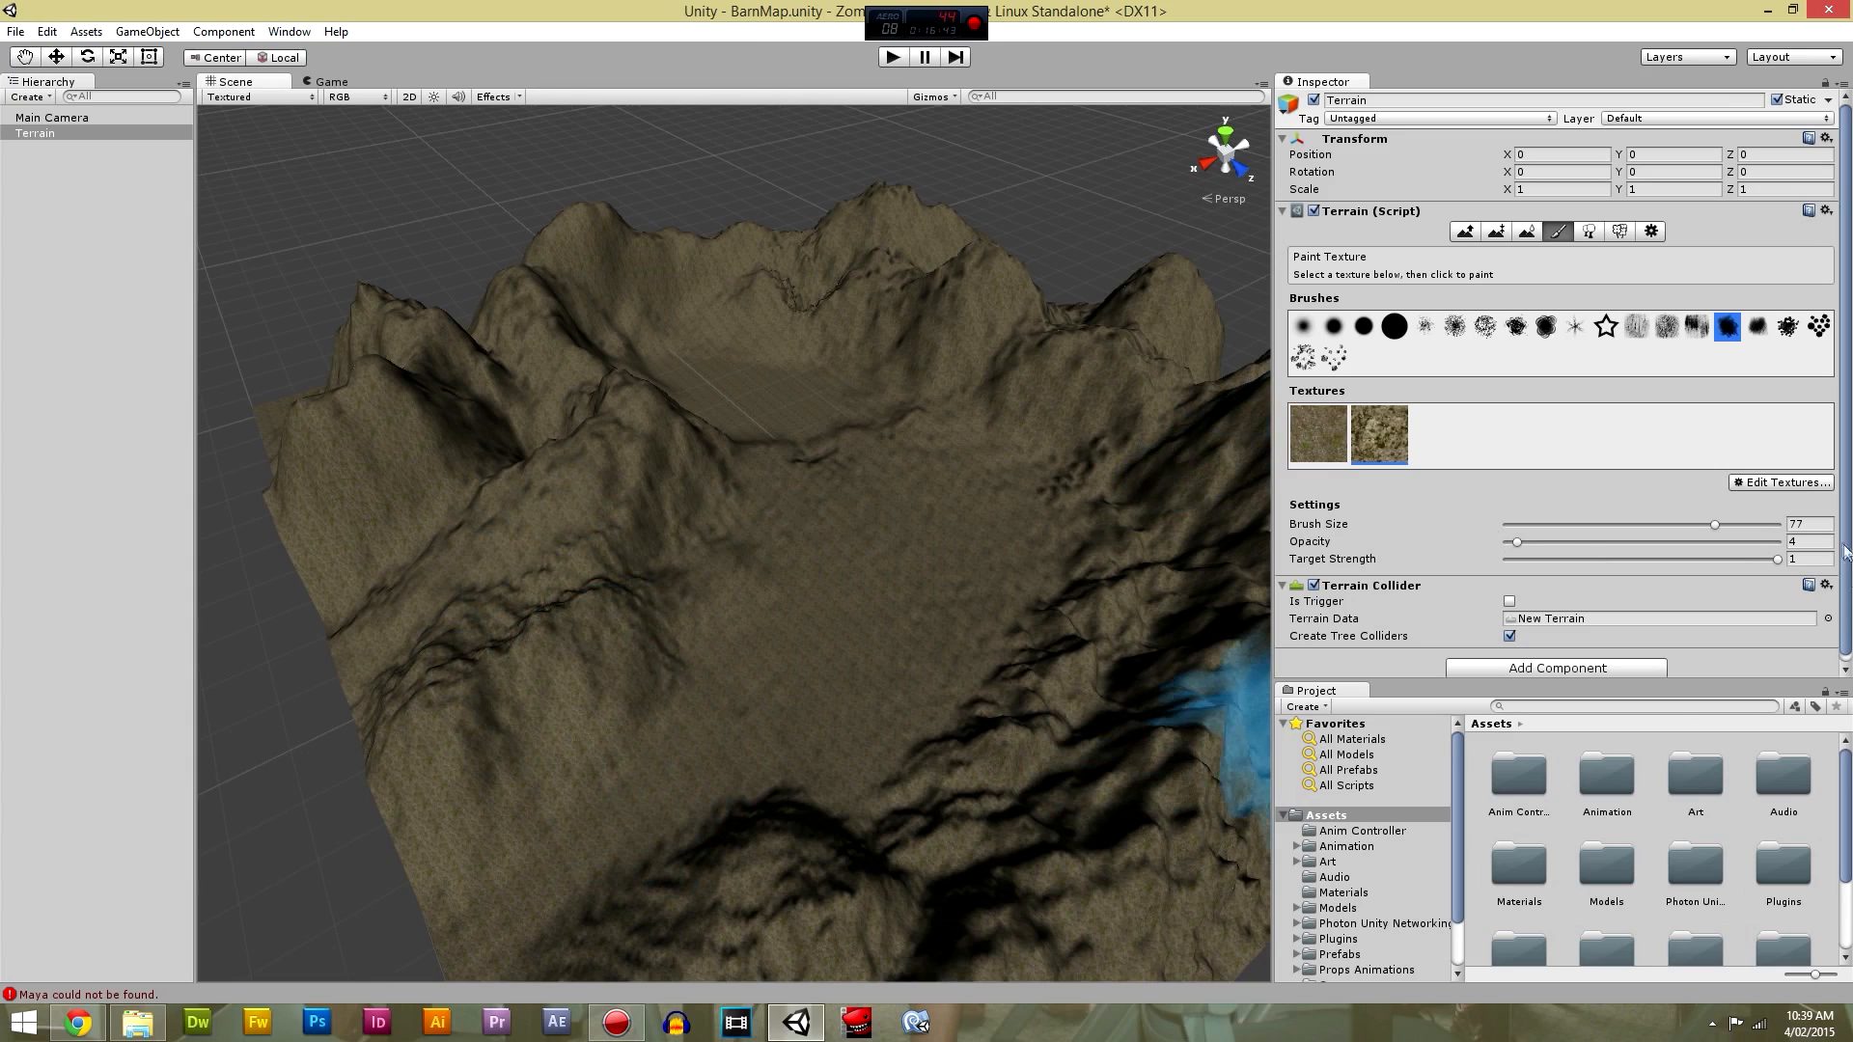
left_click_drag(1519, 543, 1531, 543)
mouse_move(413, 672)
left_mouse_down()
mouse_move(452, 724)
mouse_move(610, 570)
mouse_move(494, 543)
mouse_move(405, 625)
mouse_move(537, 413)
mouse_move(656, 419)
mouse_move(596, 444)
mouse_move(341, 439)
mouse_move(396, 463)
mouse_move(376, 375)
mouse_move(412, 322)
mouse_move(456, 350)
mouse_move(554, 290)
mouse_move(565, 309)
mouse_move(618, 241)
left_mouse_up()
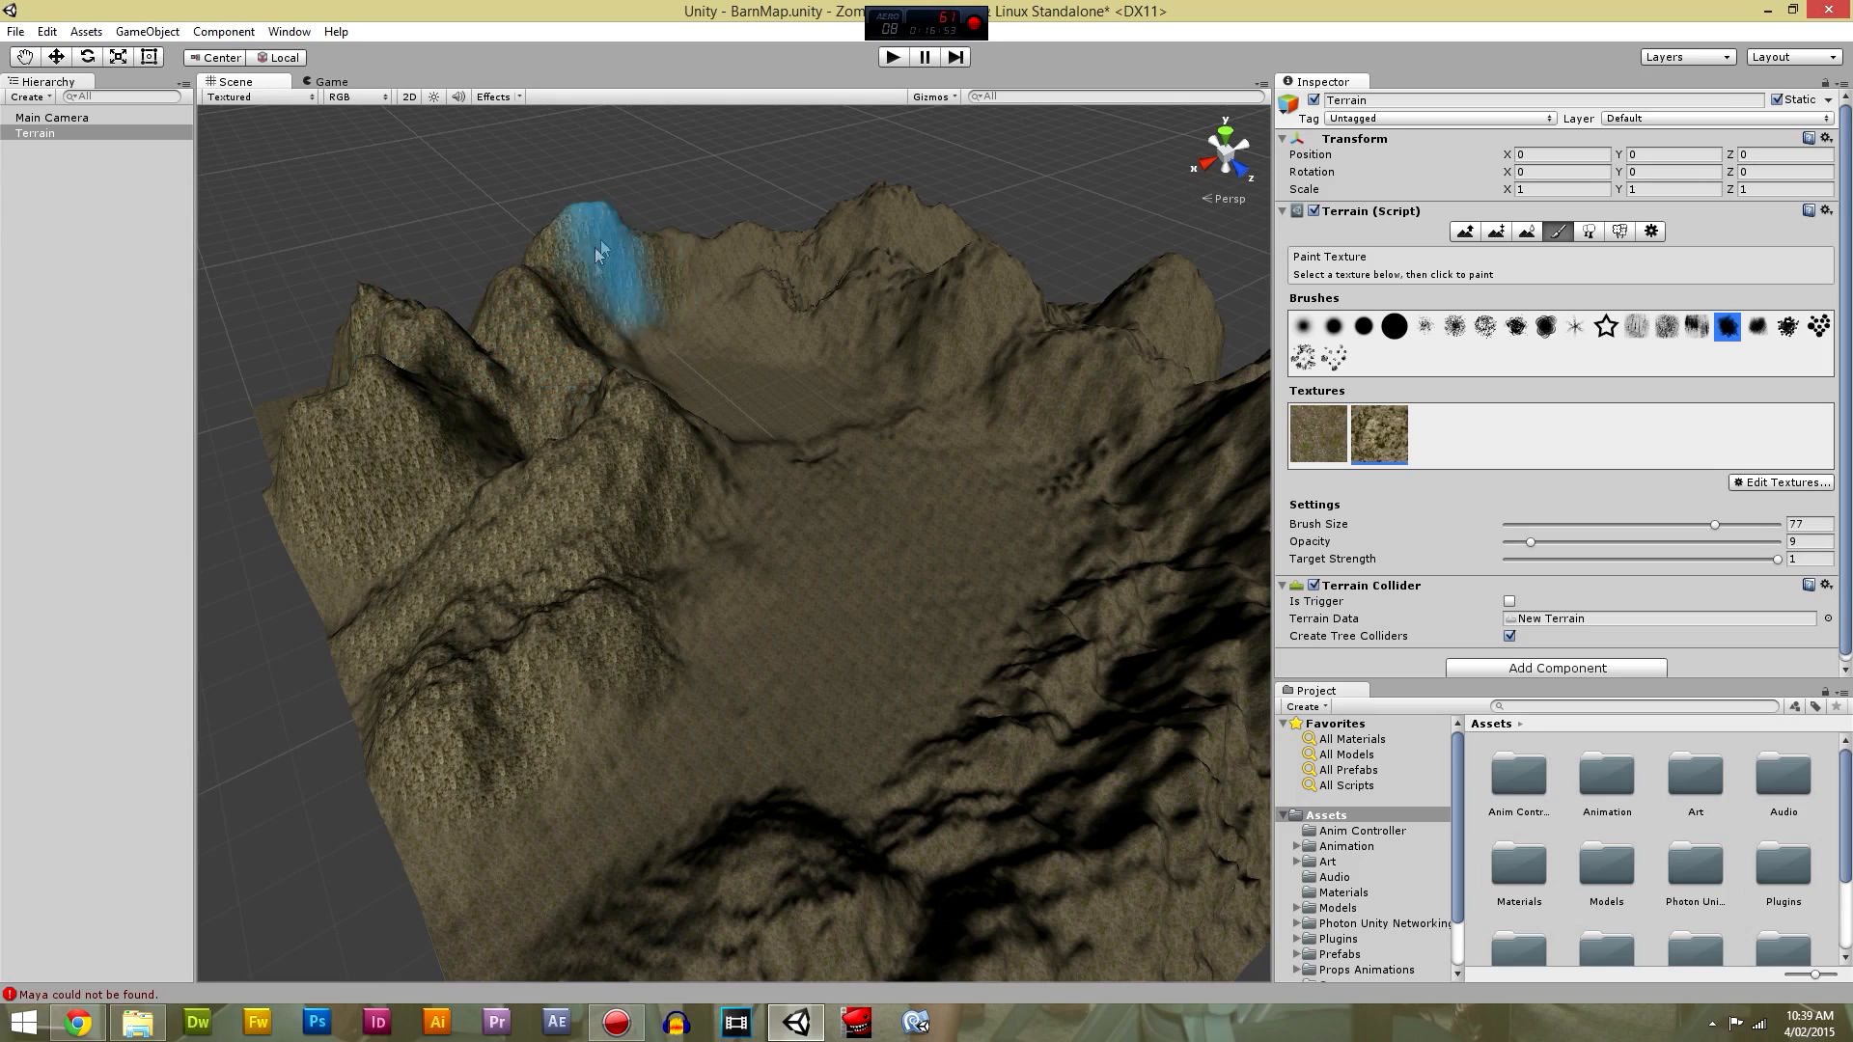
left_click_drag(769, 314, 772, 279)
mouse_move(835, 215)
left_mouse_down()
mouse_move(855, 309)
mouse_move(971, 309)
mouse_move(1081, 391)
mouse_move(1176, 306)
mouse_move(1090, 316)
left_mouse_up()
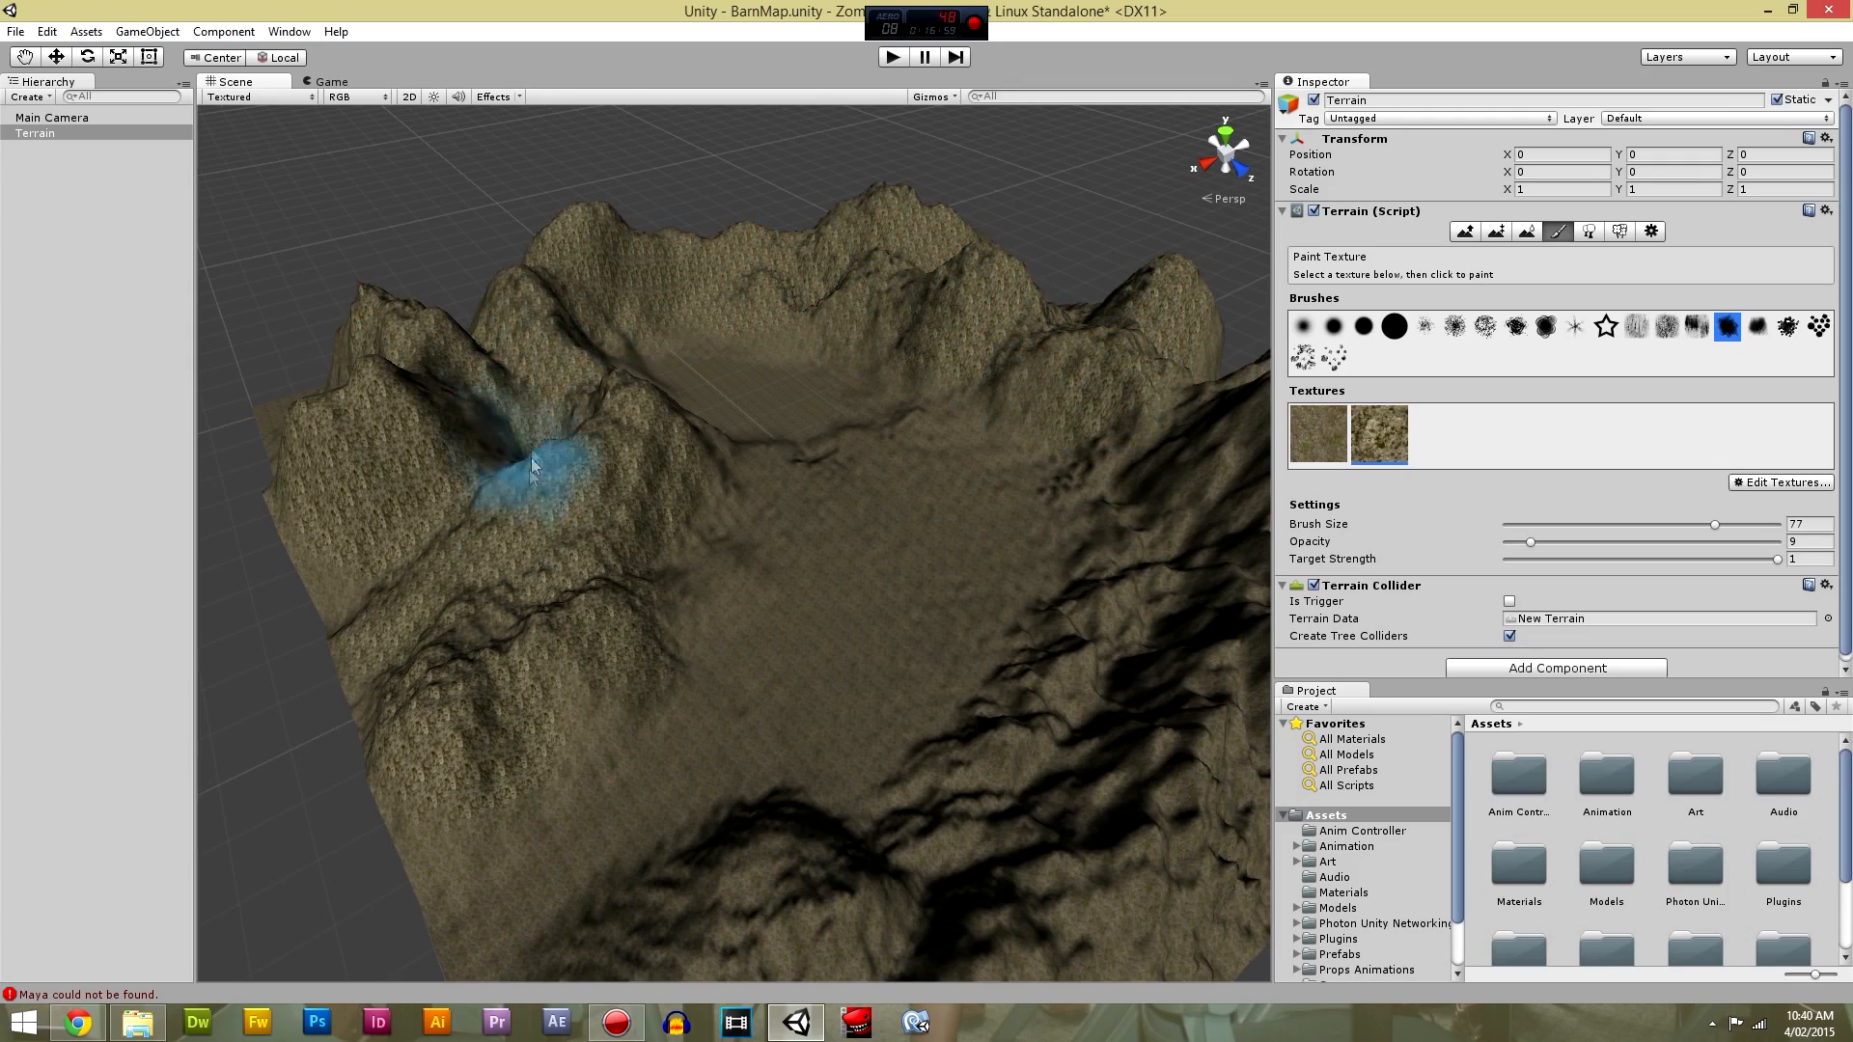
Paint the Cliff (Grassy) texture over the outer slopes of the mountains, working around the terrain's back edges.
right_click_drag(530, 468, 869, 575)
middle_click_drag(868, 575, 1091, 538)
scroll(1092, 538, "up", 5)
scroll(763, 515, "down", 3)
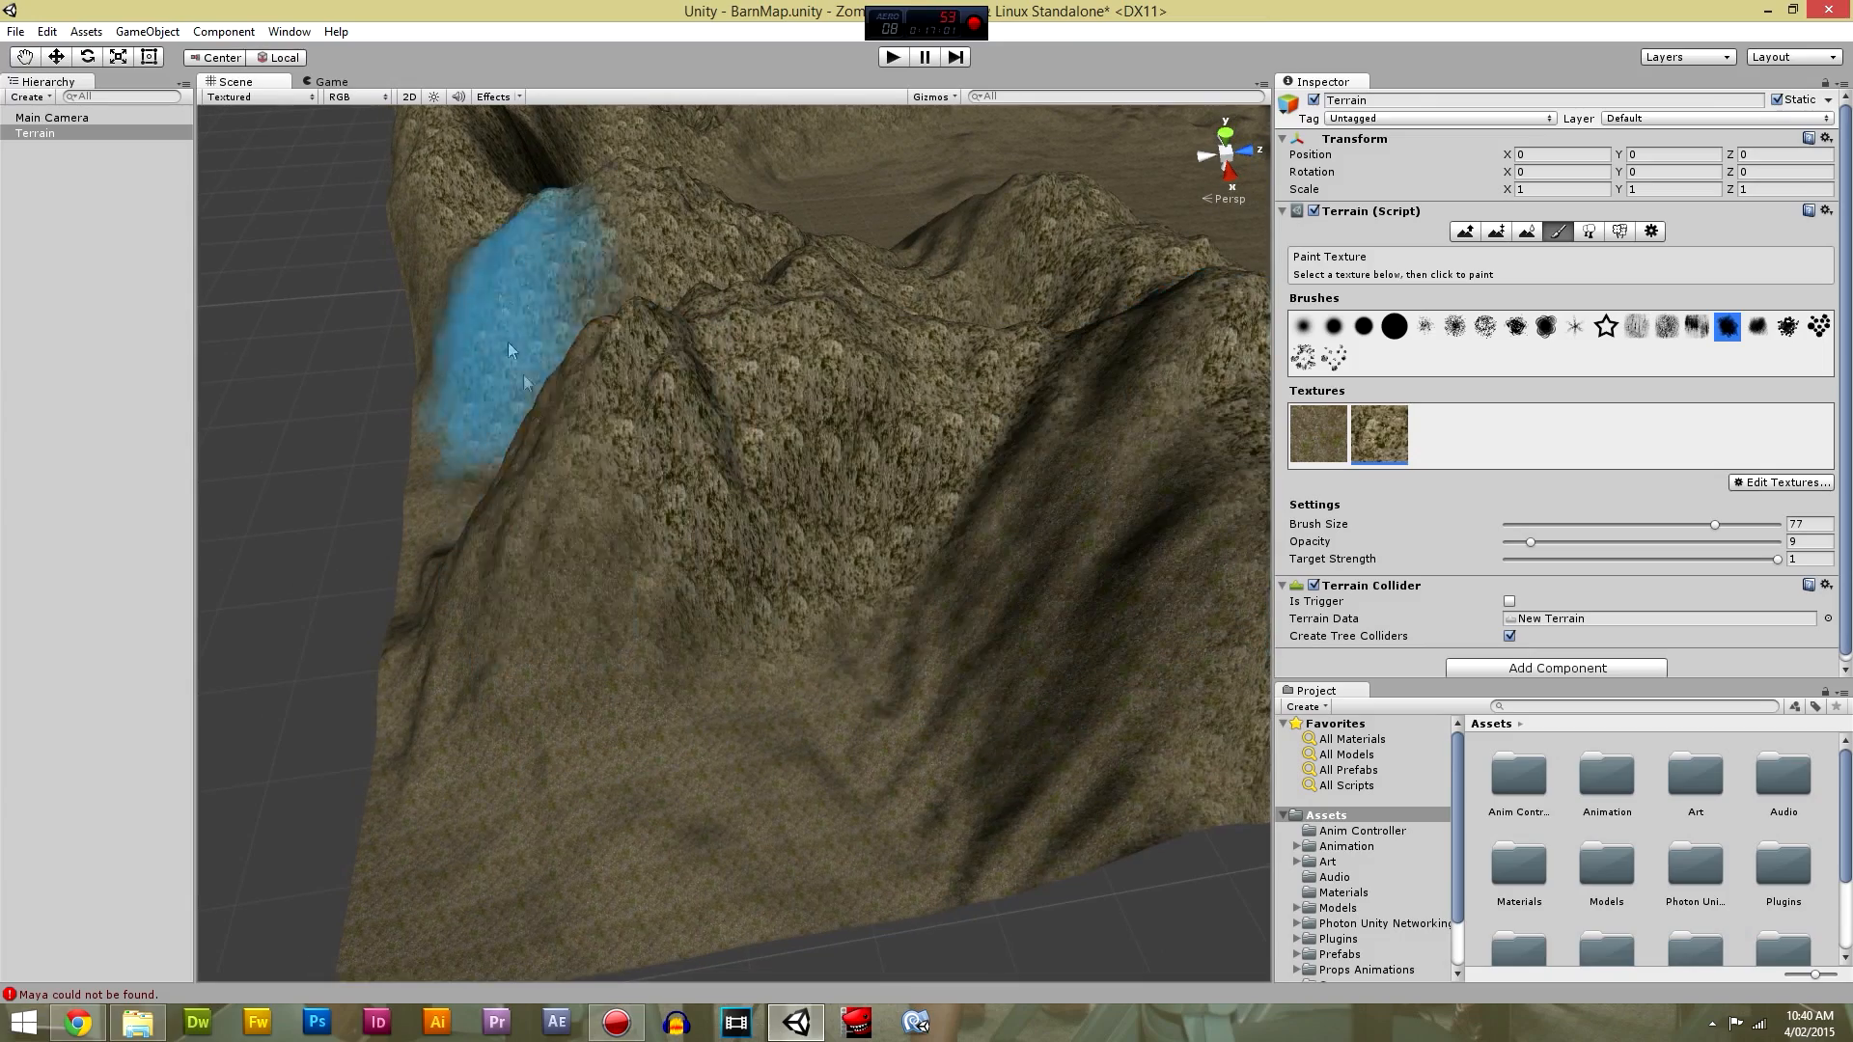
middle_click_drag(1036, 829, 677, 430)
mouse_move(678, 430)
right_mouse_down()
mouse_move(489, 641)
mouse_move(902, 641)
mouse_move(988, 434)
right_mouse_up()
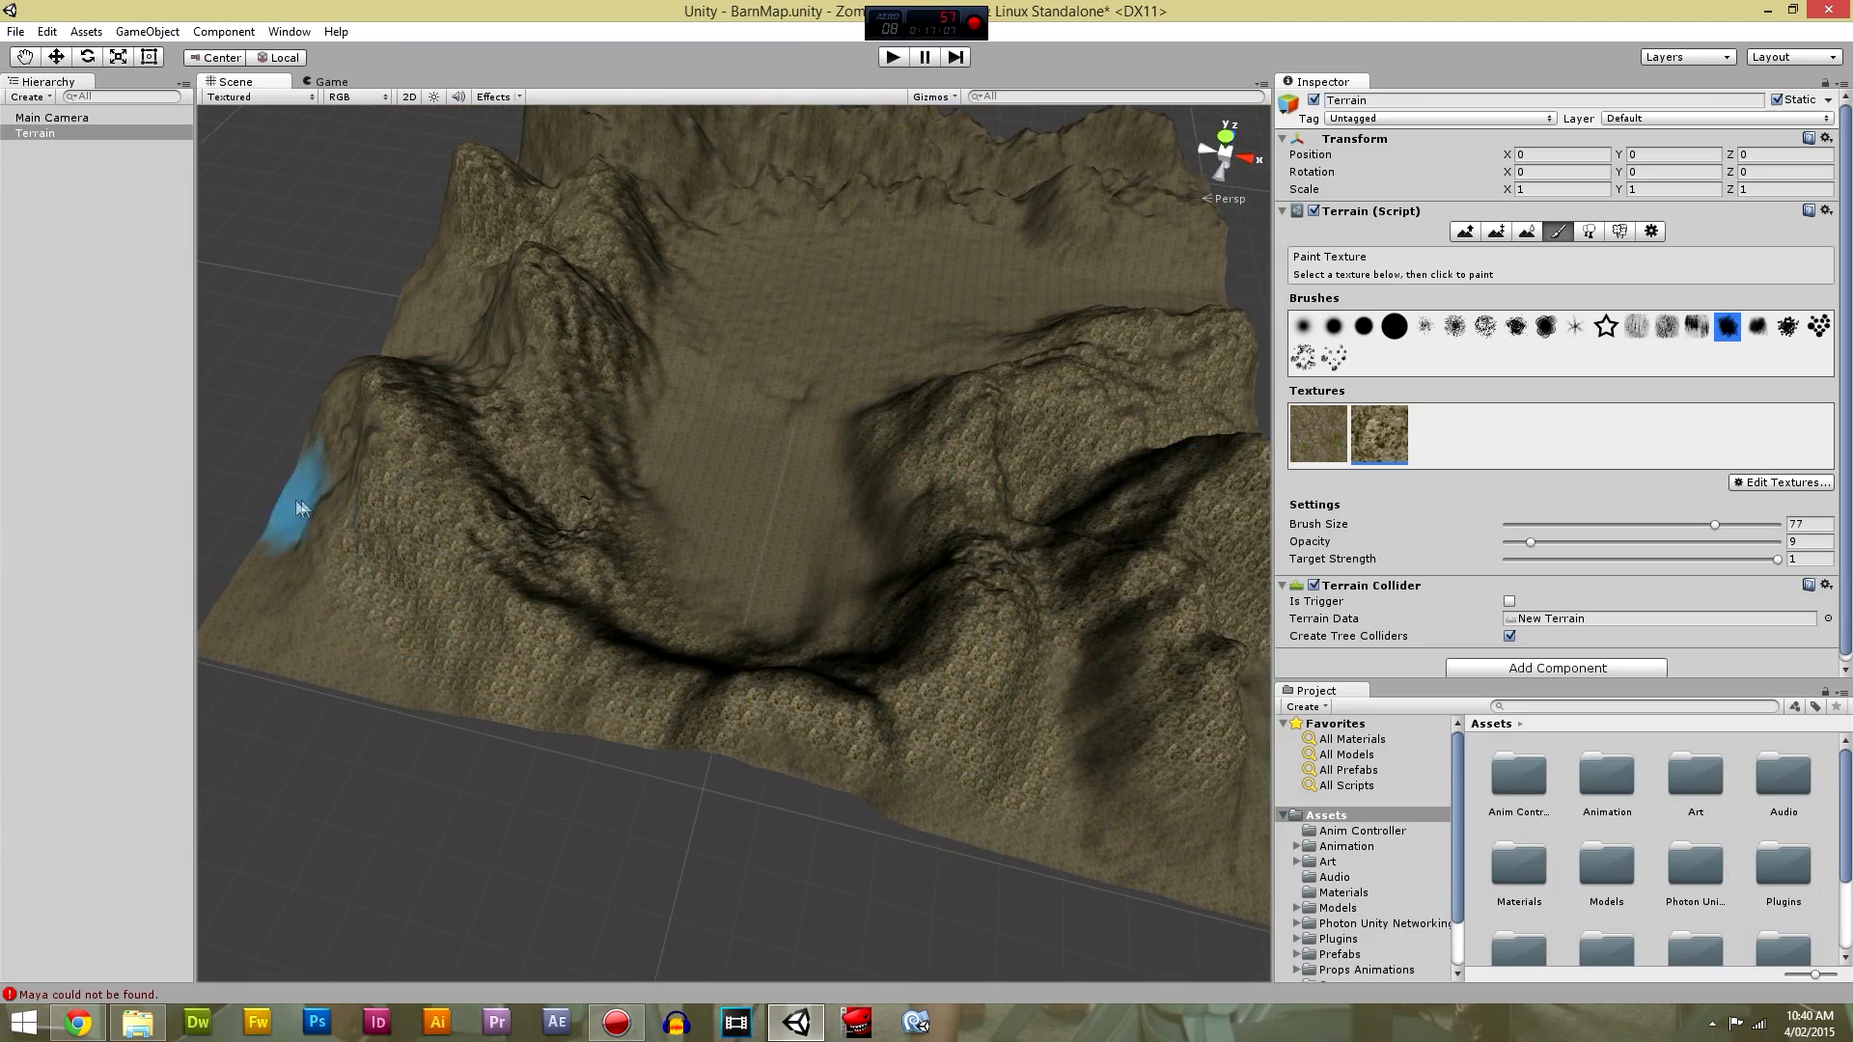
mouse_move(346, 504)
right_mouse_down()
mouse_move(813, 557)
mouse_move(1033, 413)
mouse_move(753, 552)
right_mouse_up()
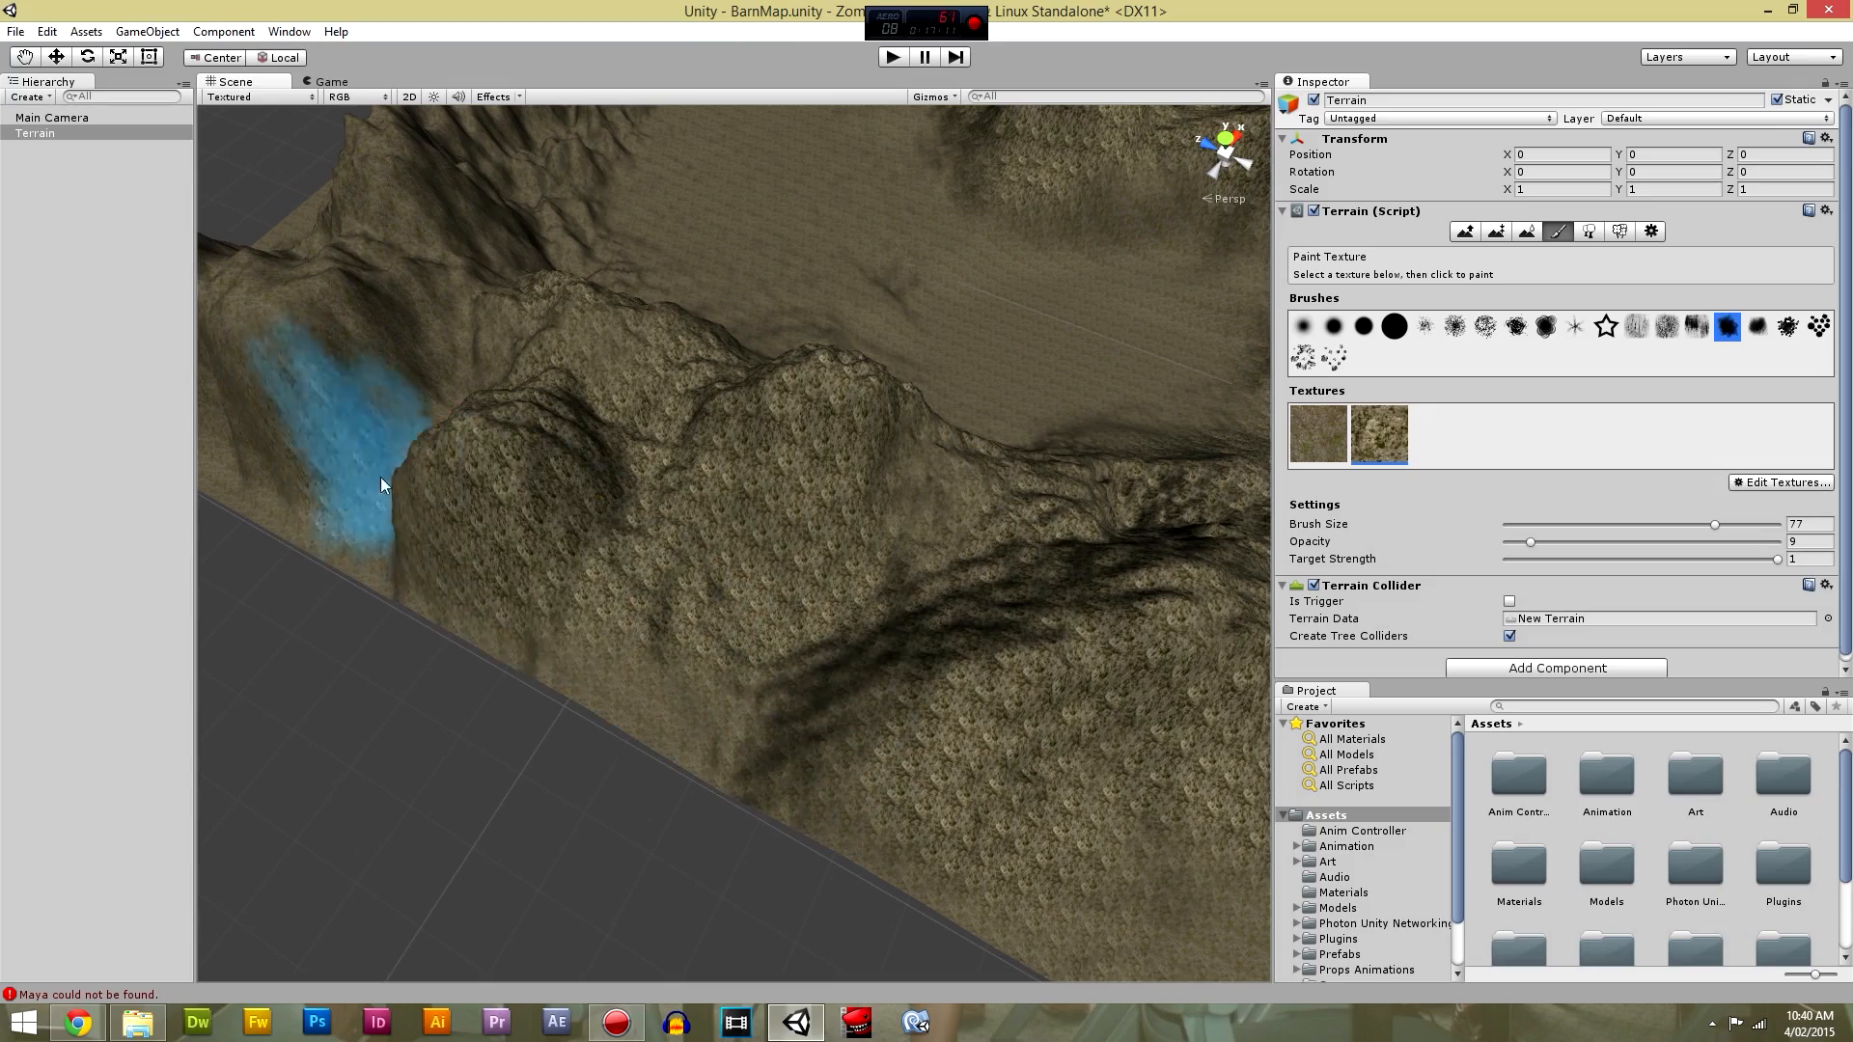
Paint the Cliff (Grassy) texture along the long dark ridge down to the hill at the near corner of the terrain.
left_click_drag(629, 444, 1036, 618, "alt")
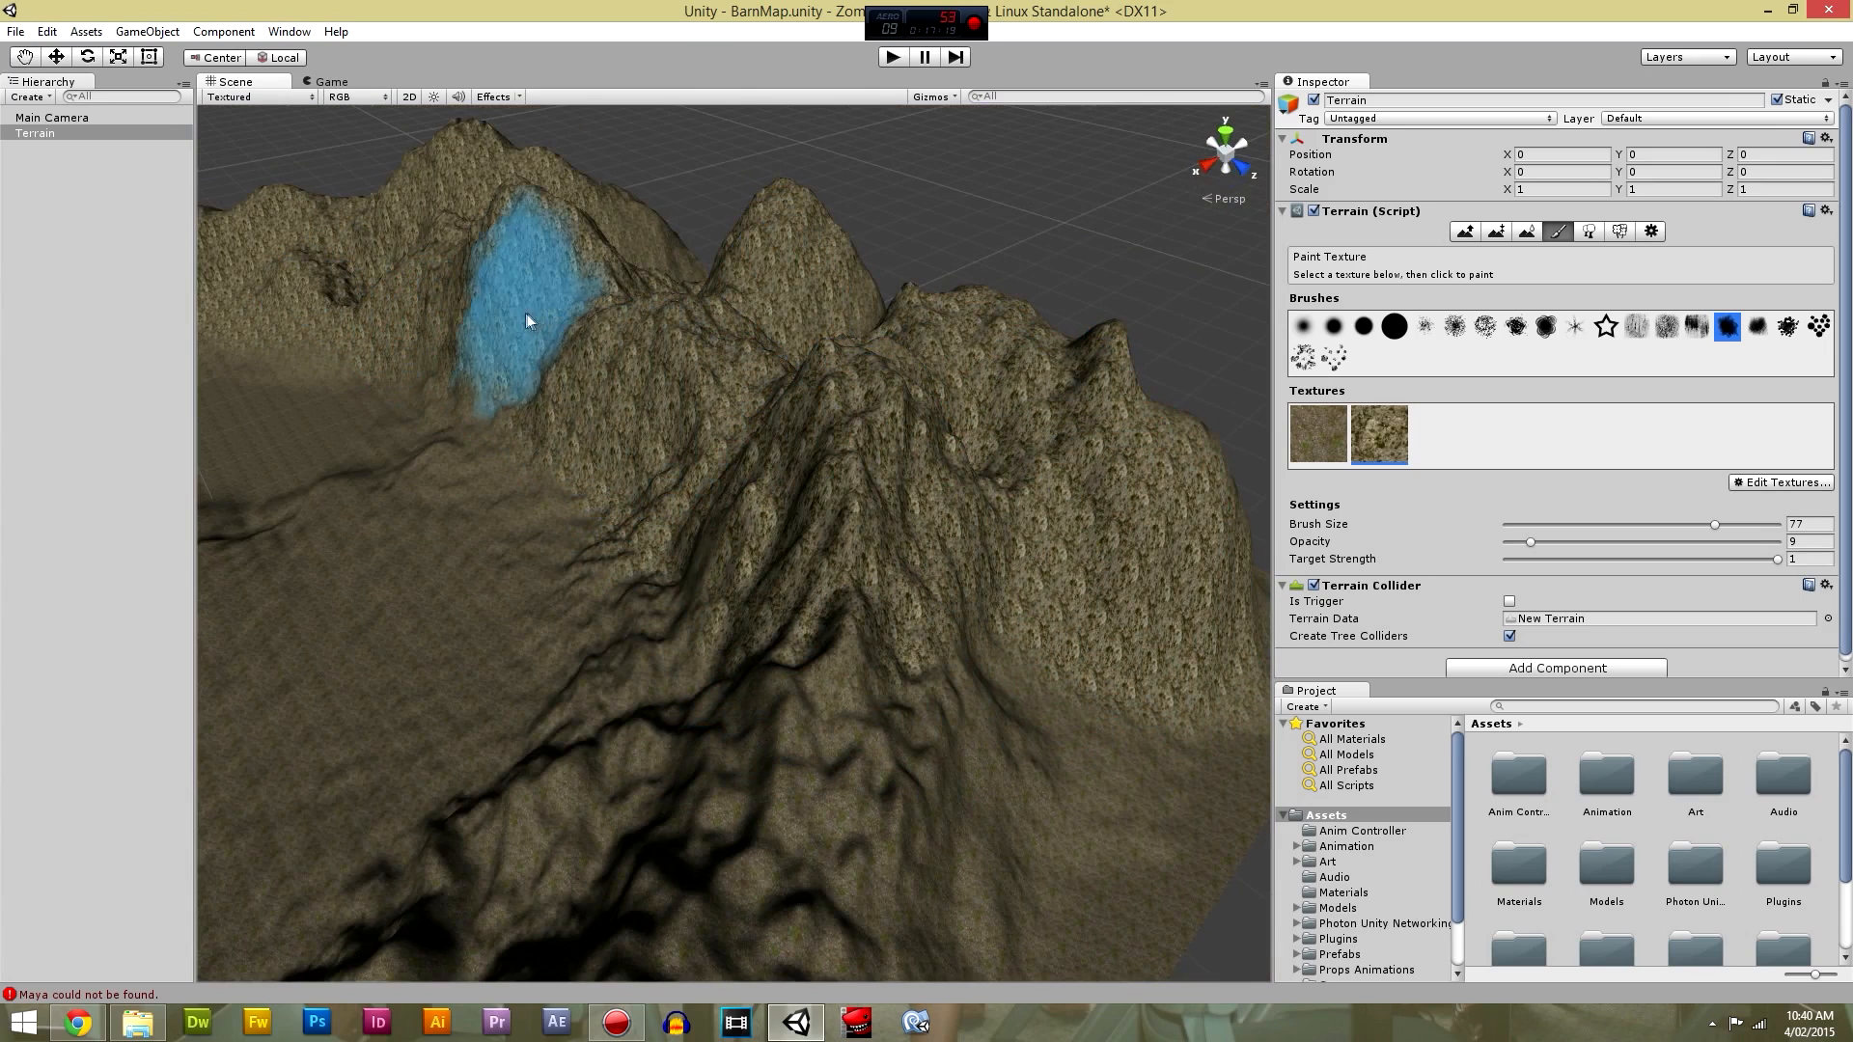
scroll(807, 842, "down", 5)
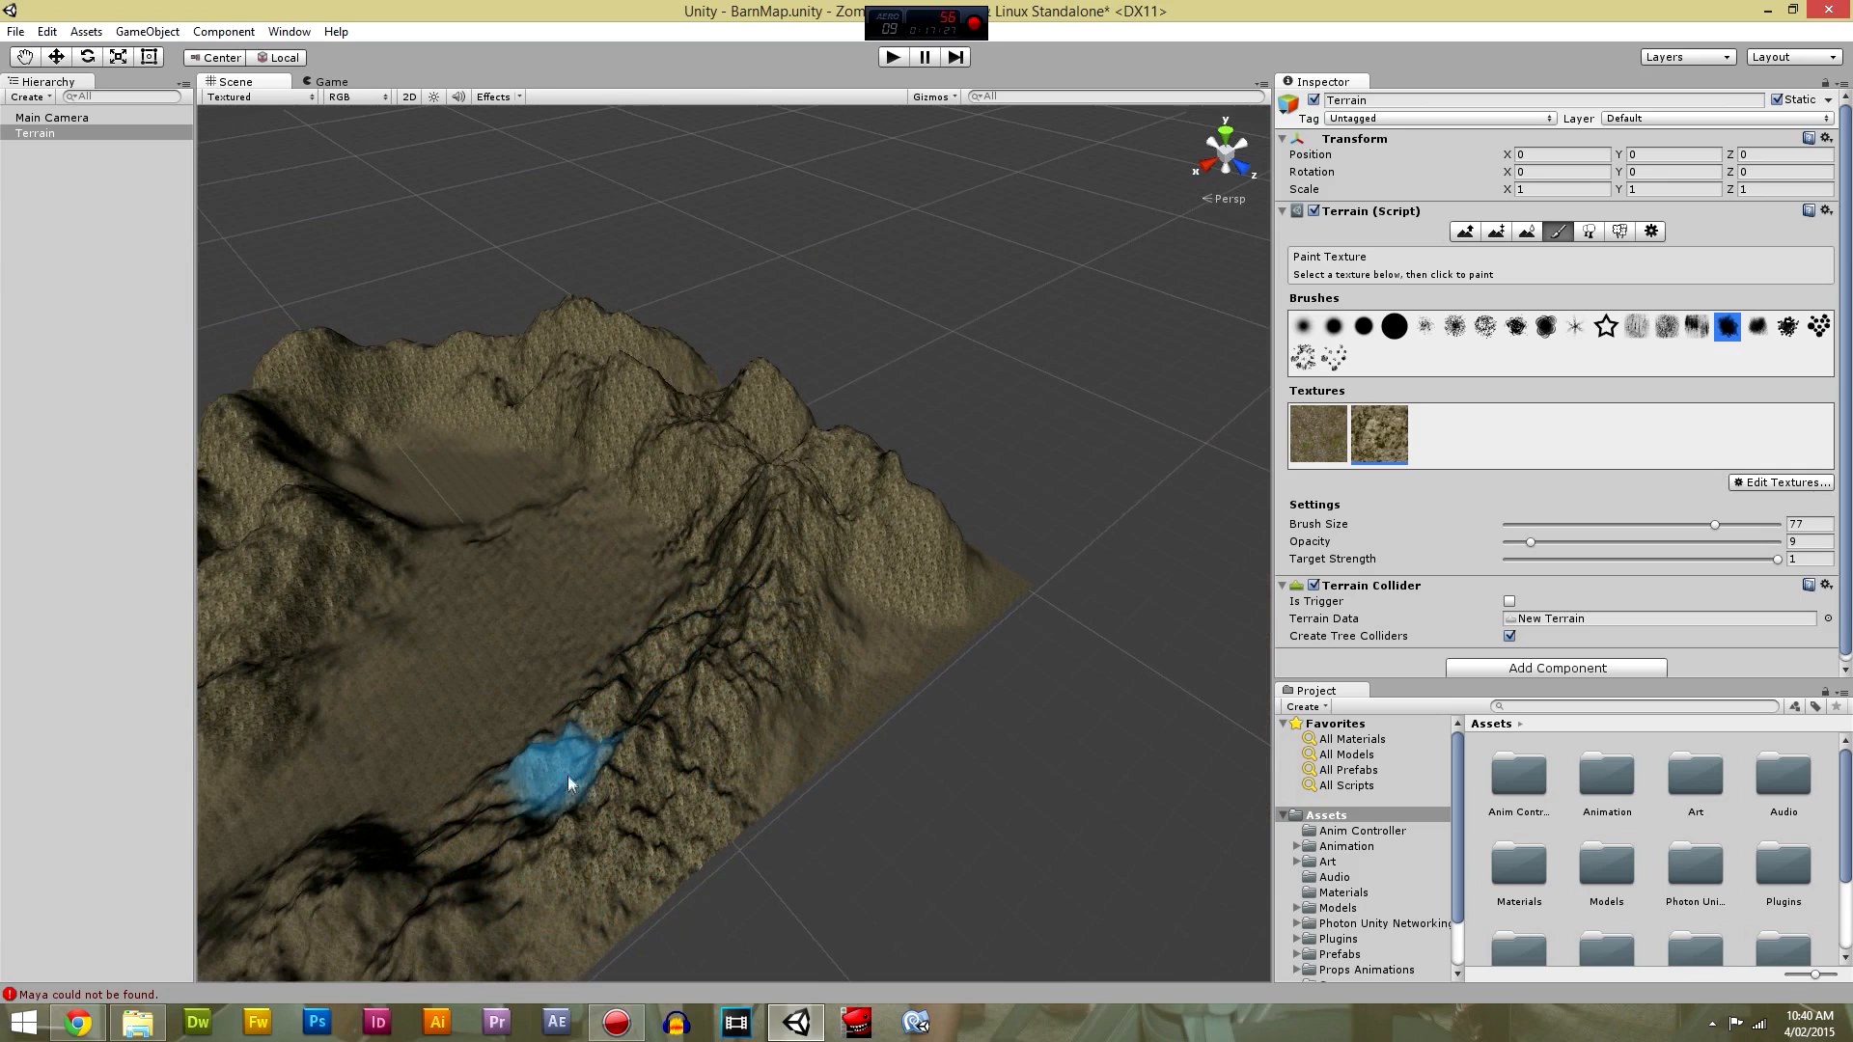
middle_click_drag(612, 852, 893, 664)
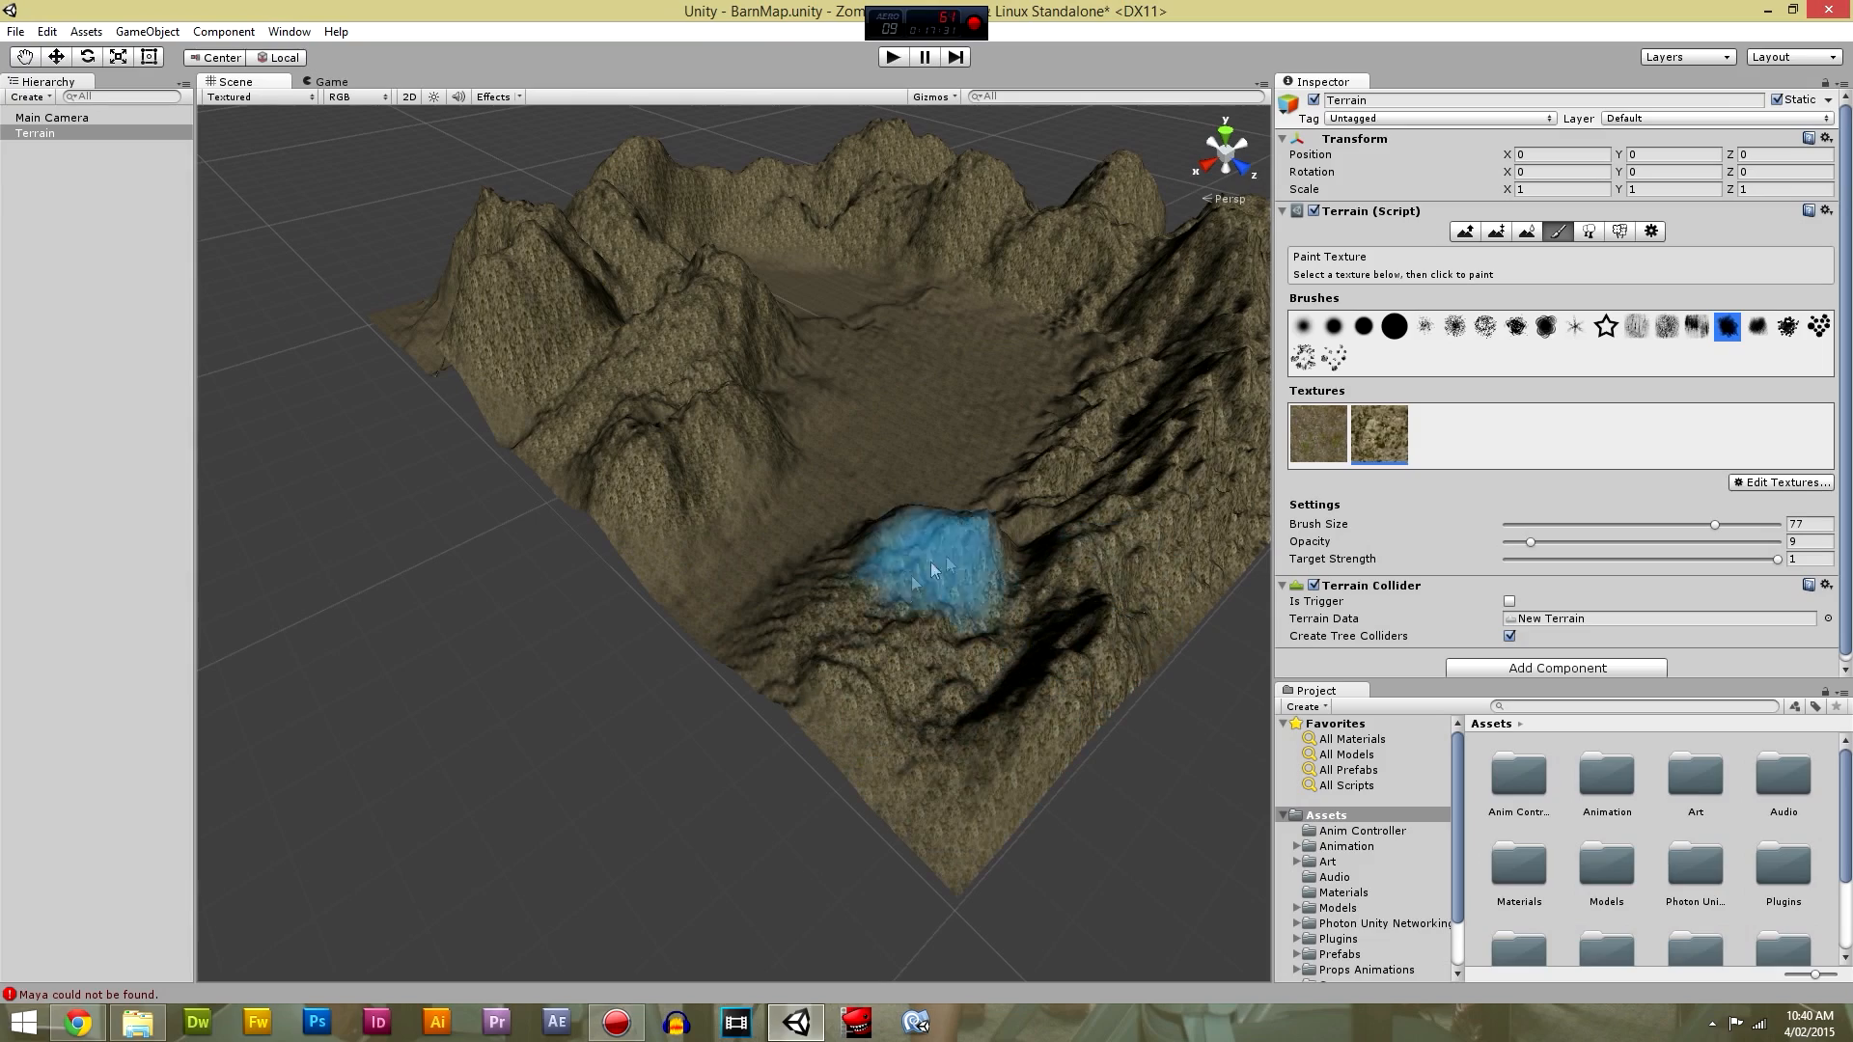
Start a third terrain texture, compare the textures found with "cliff", and assign the grey Cliff (Layered Rock) as its base texture.
mouse_move(726, 423)
left_mouse_down("alt")
mouse_move(951, 516)
mouse_move(582, 758)
left_mouse_up("alt")
mouse_move(582, 757)
middle_mouse_down()
mouse_move(956, 682)
mouse_move(807, 617)
middle_mouse_up()
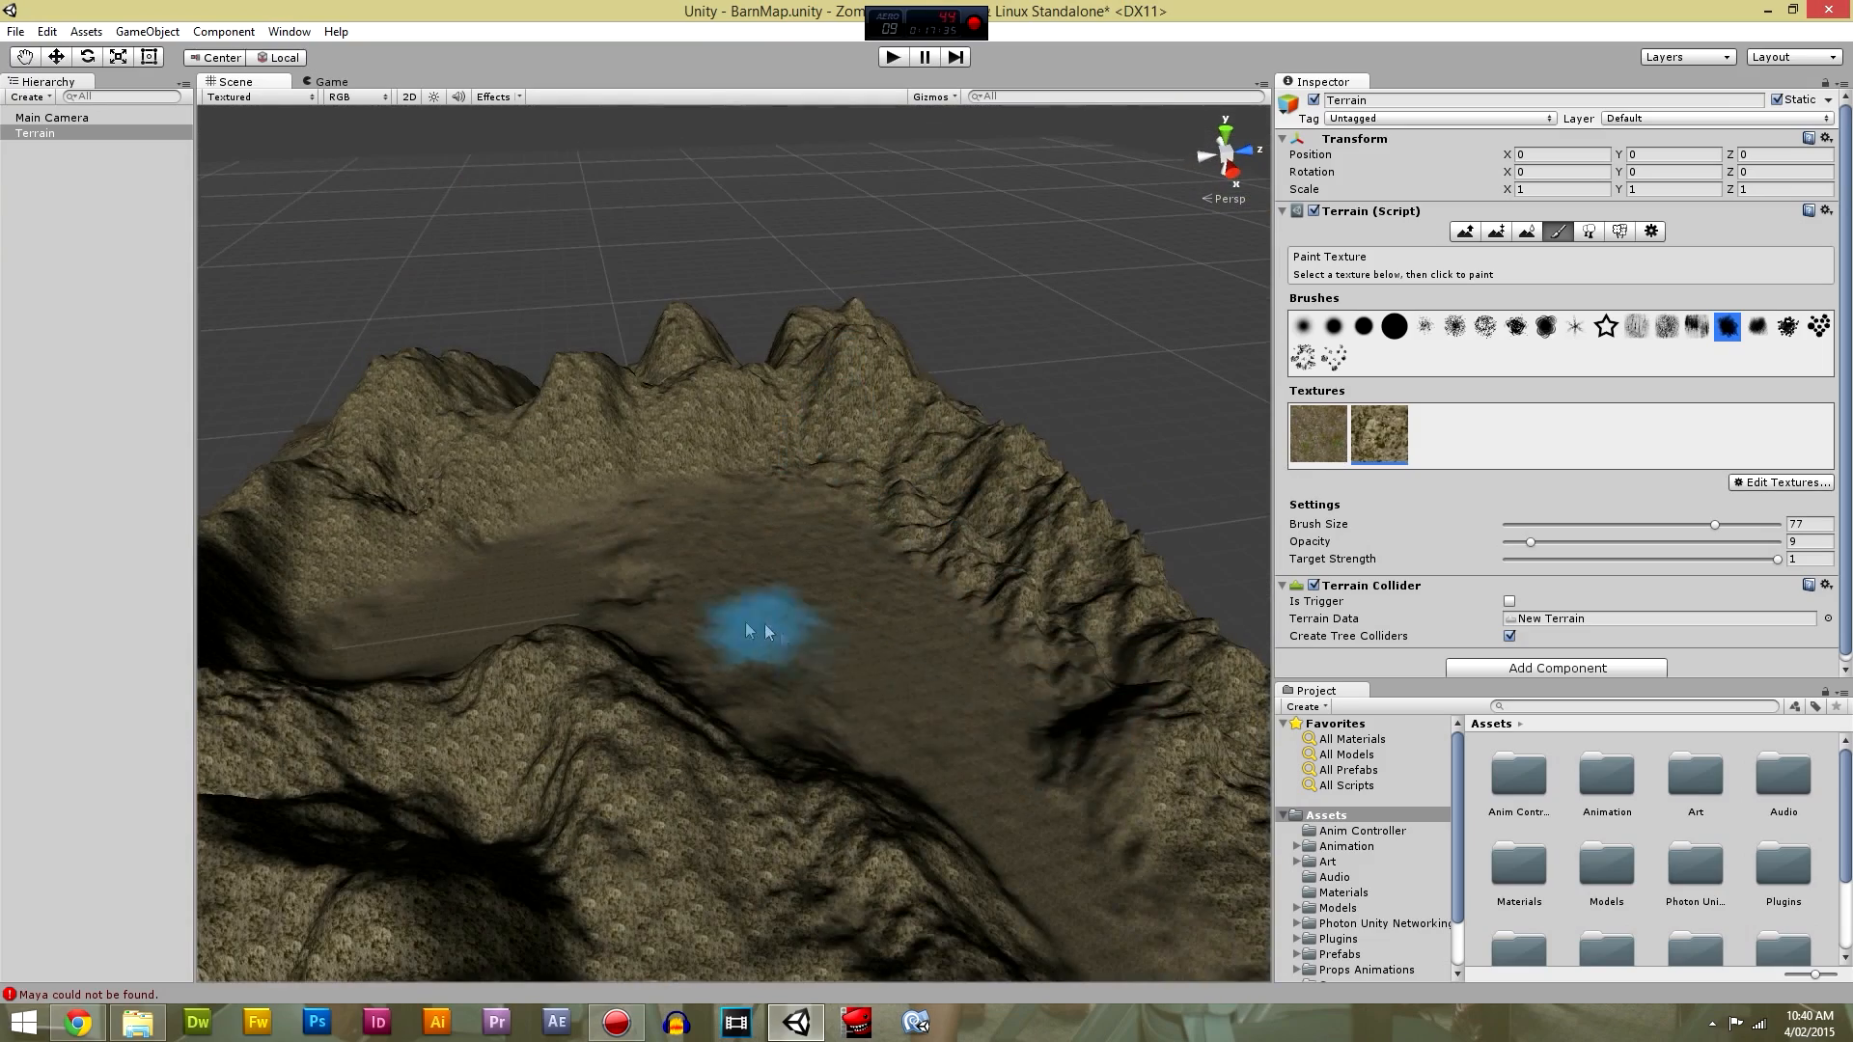
scroll(728, 541, "down", 5)
middle_click_drag(728, 541, 684, 516)
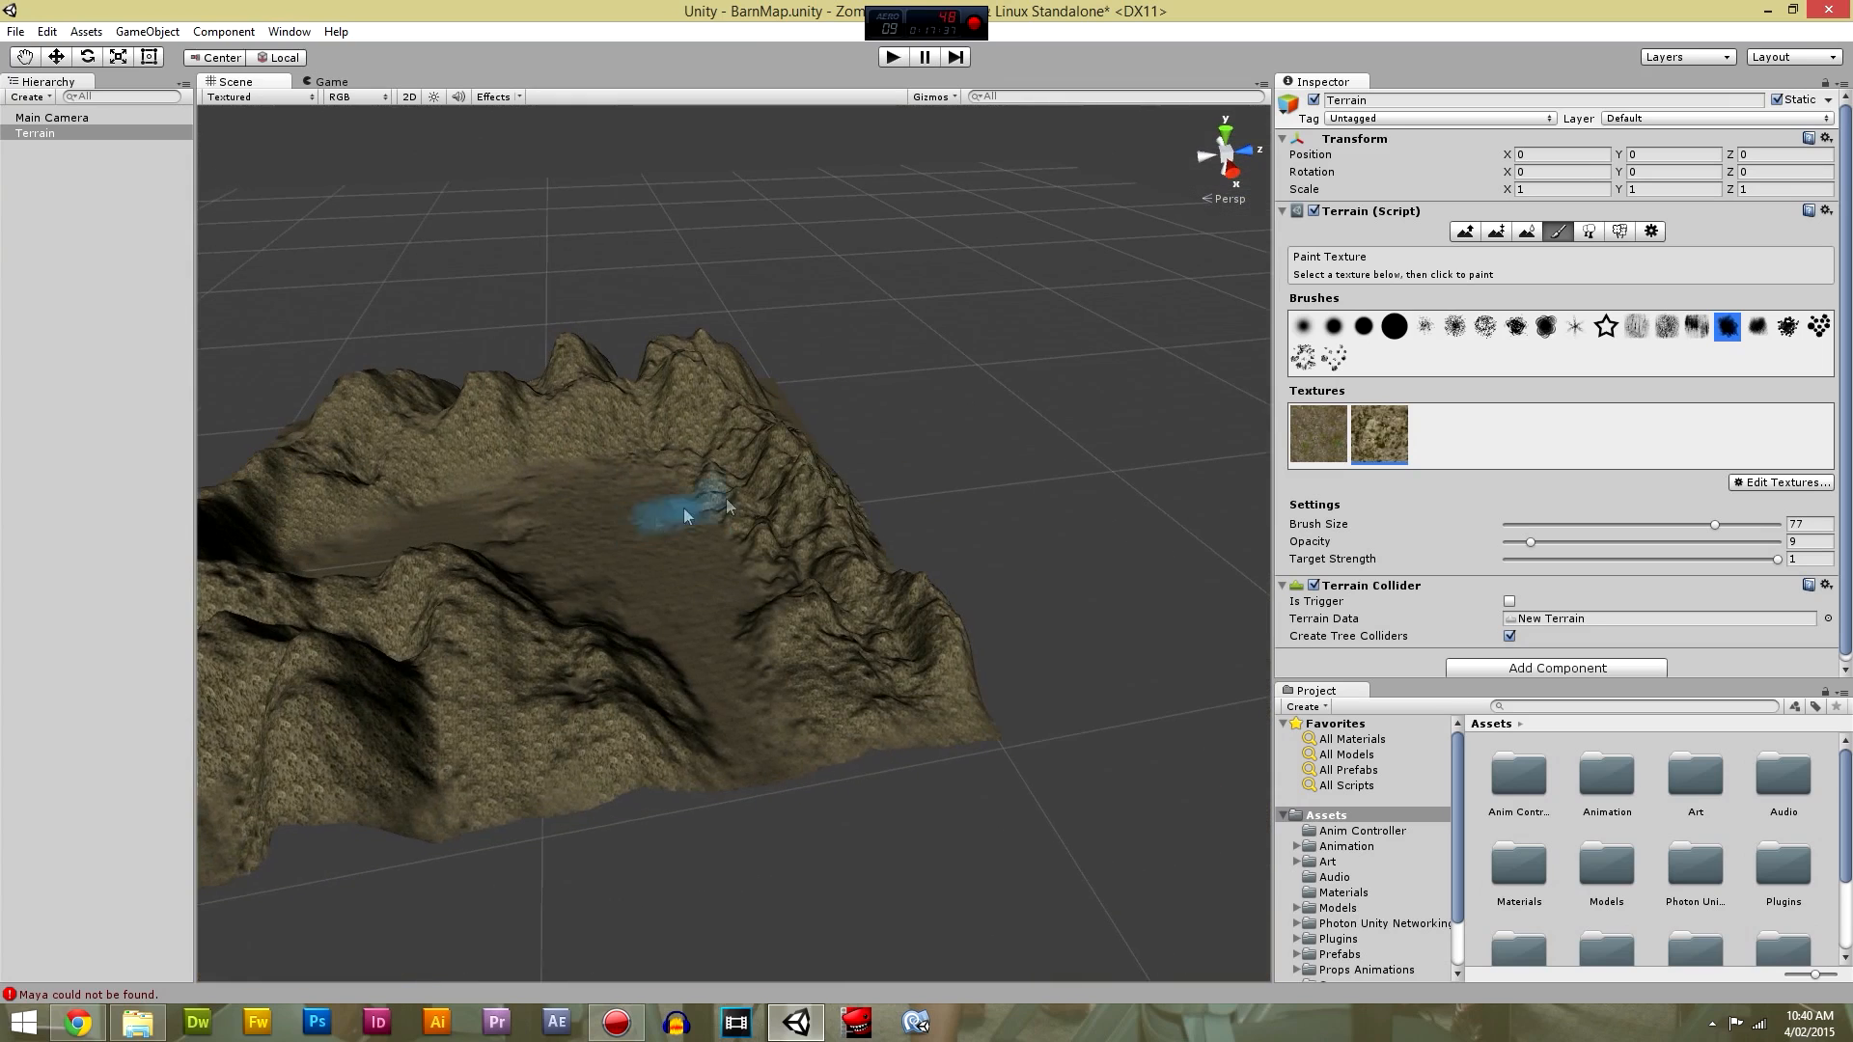
left_click(1764, 480)
left_click(1766, 490)
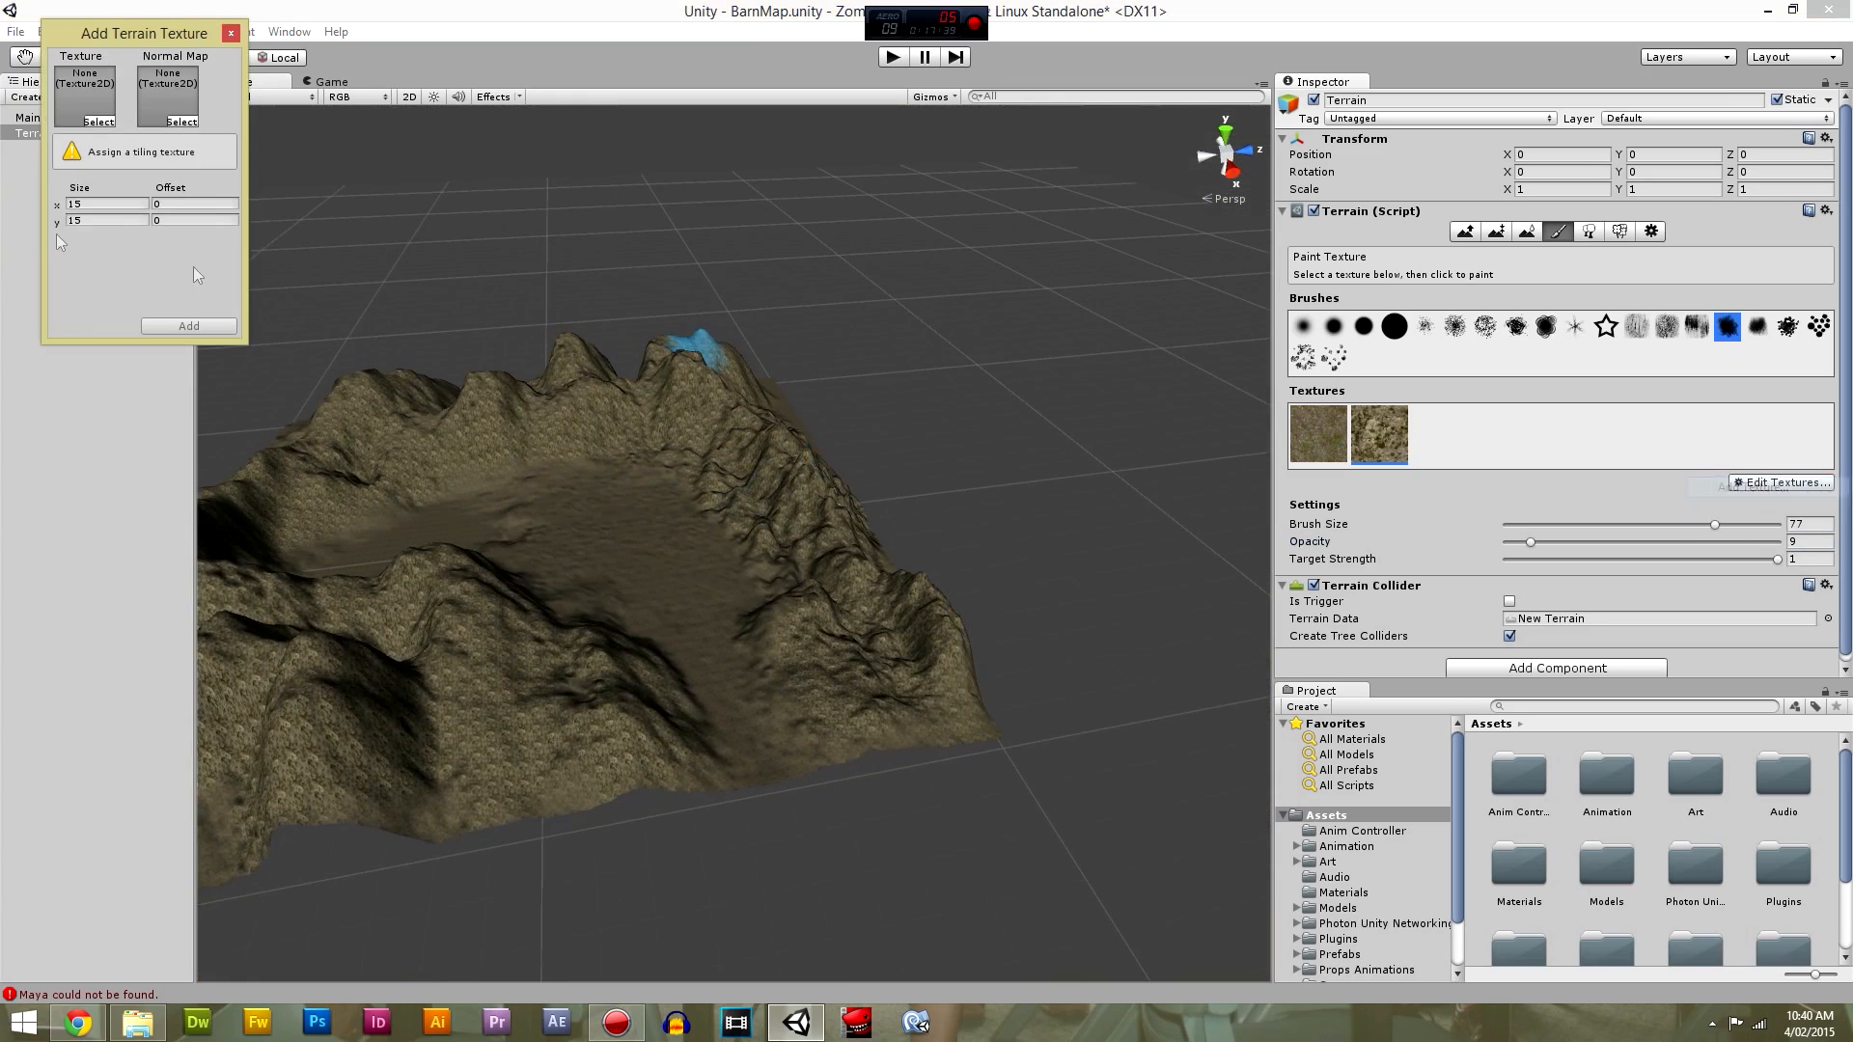
left_click(98, 121)
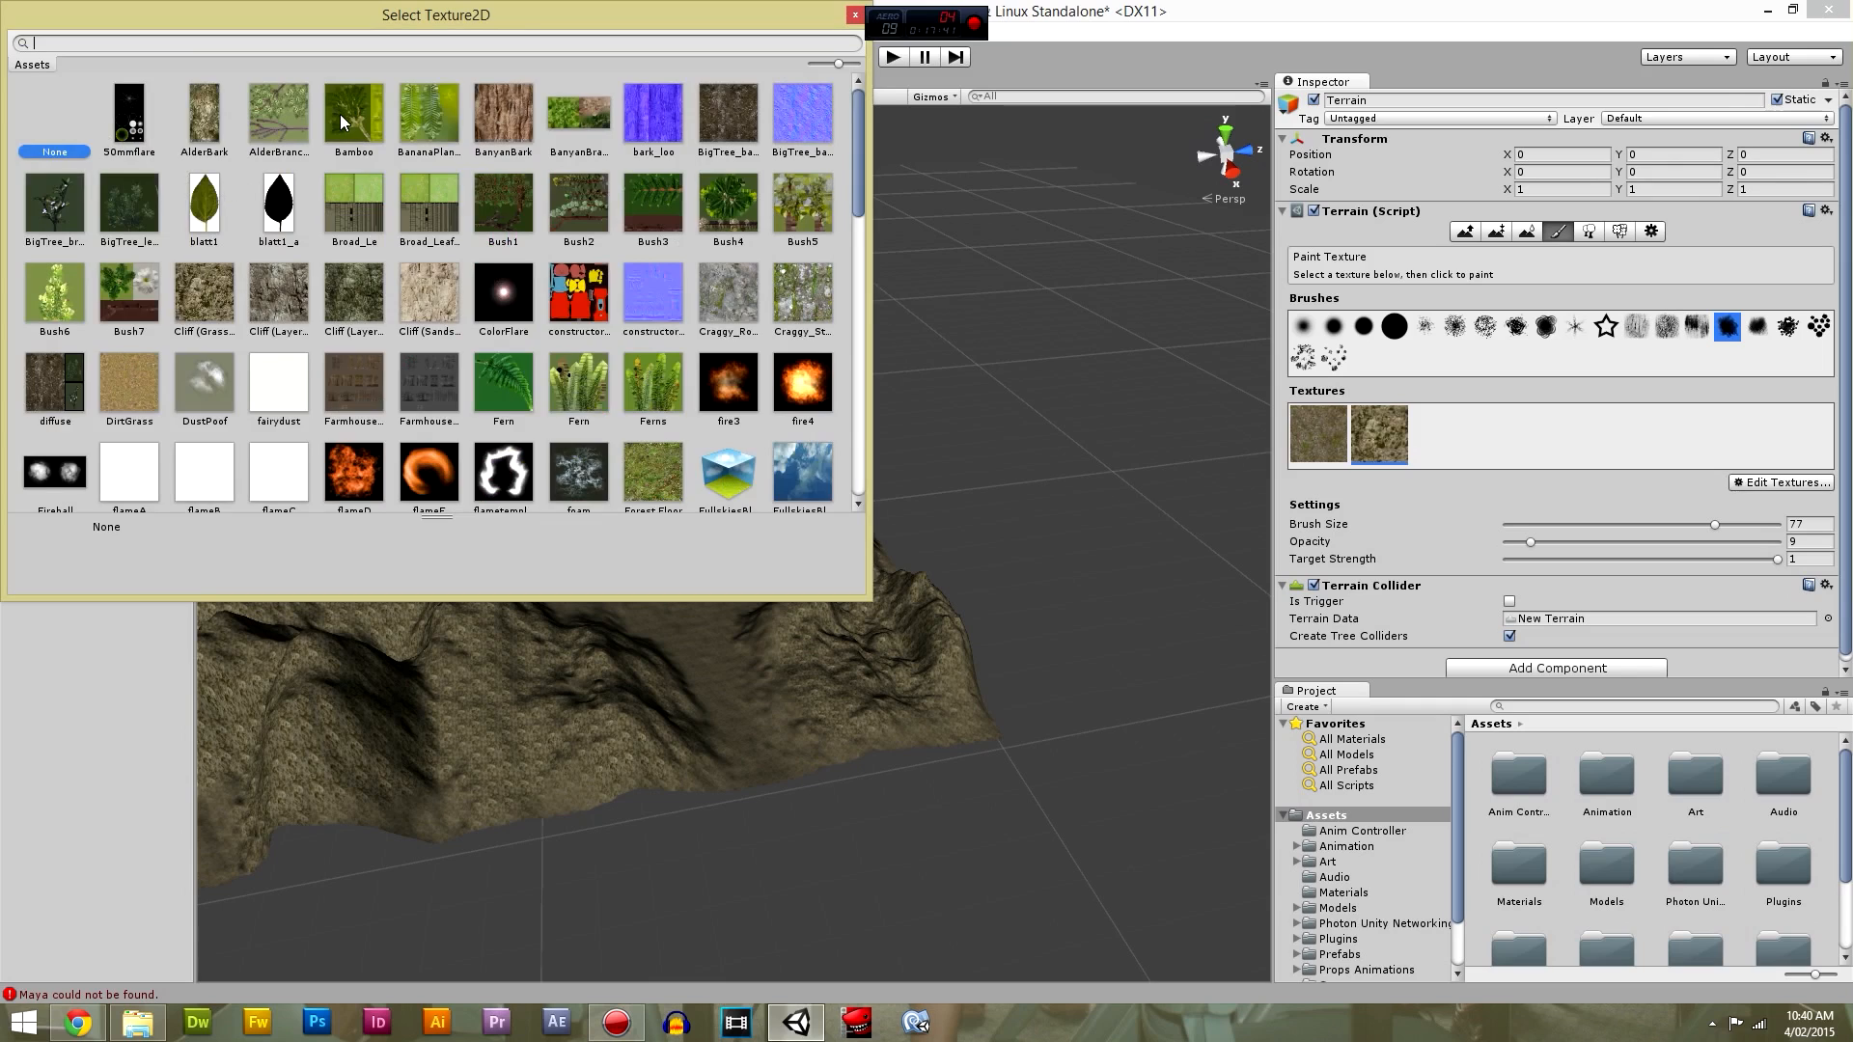
type("cliff")
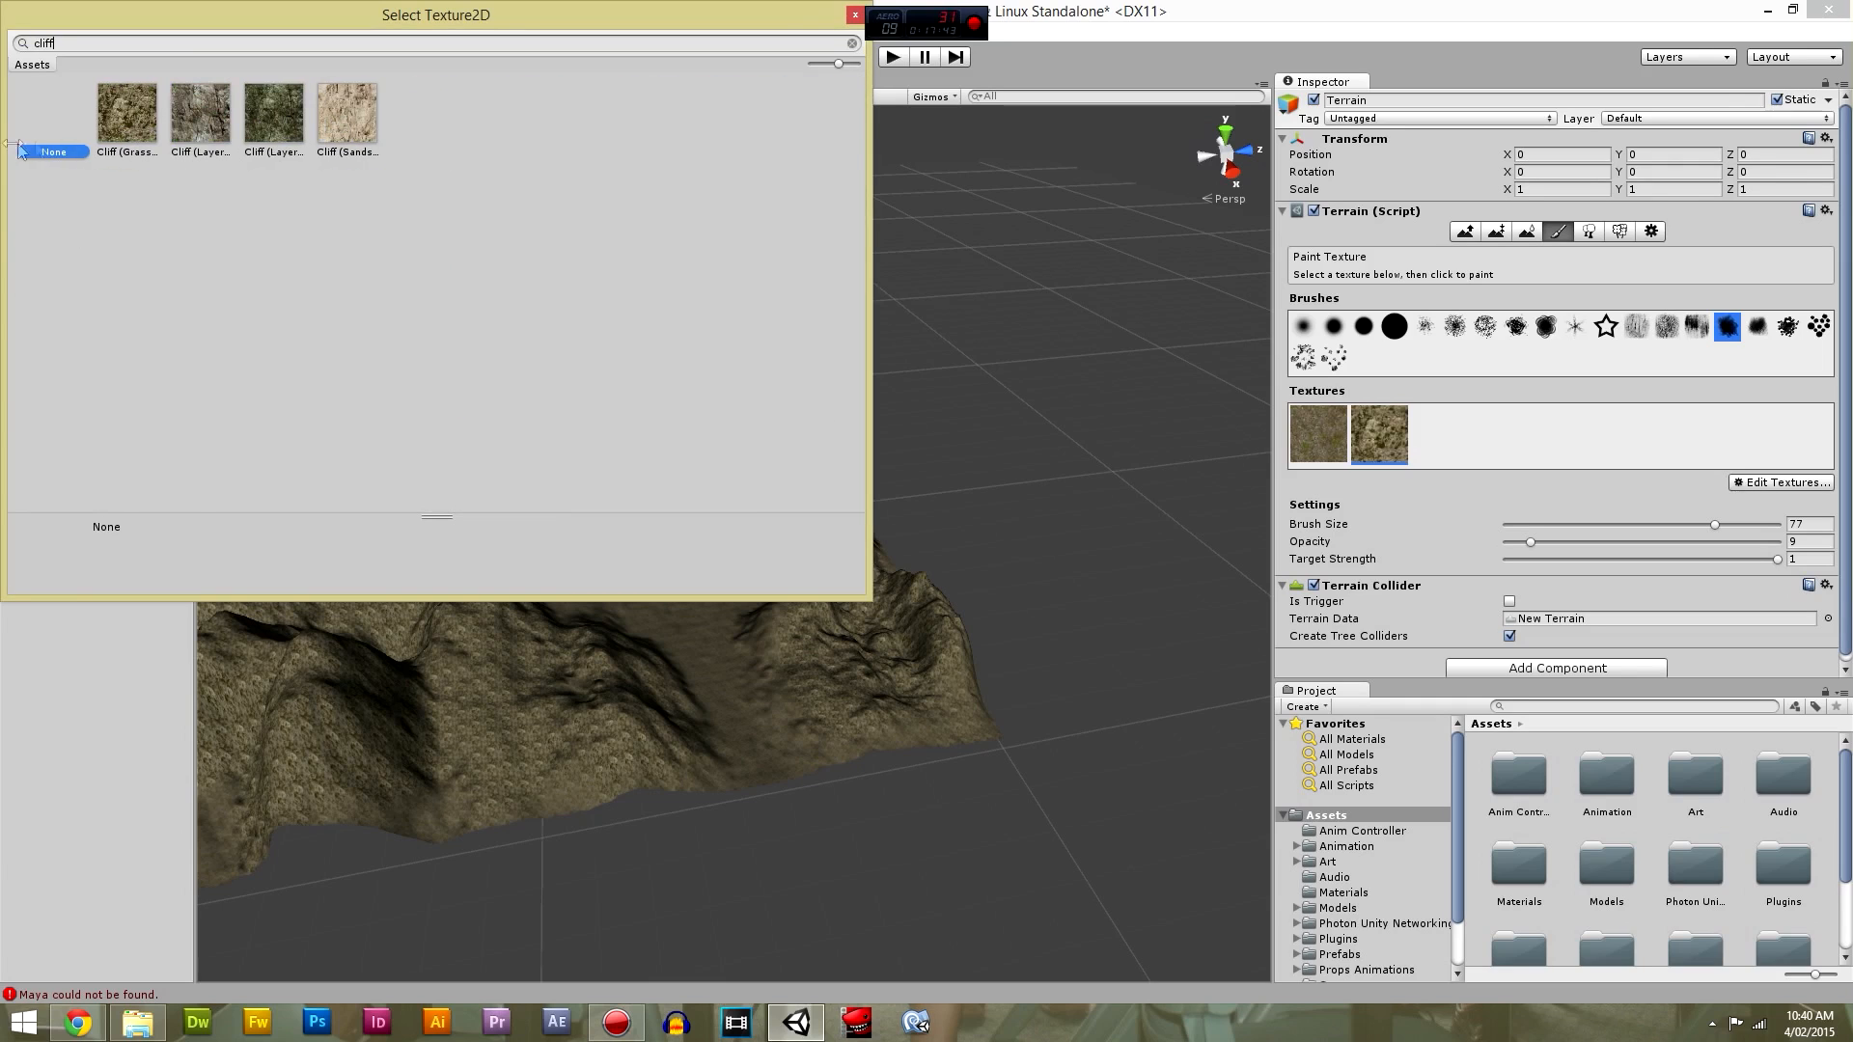
left_click(273, 121)
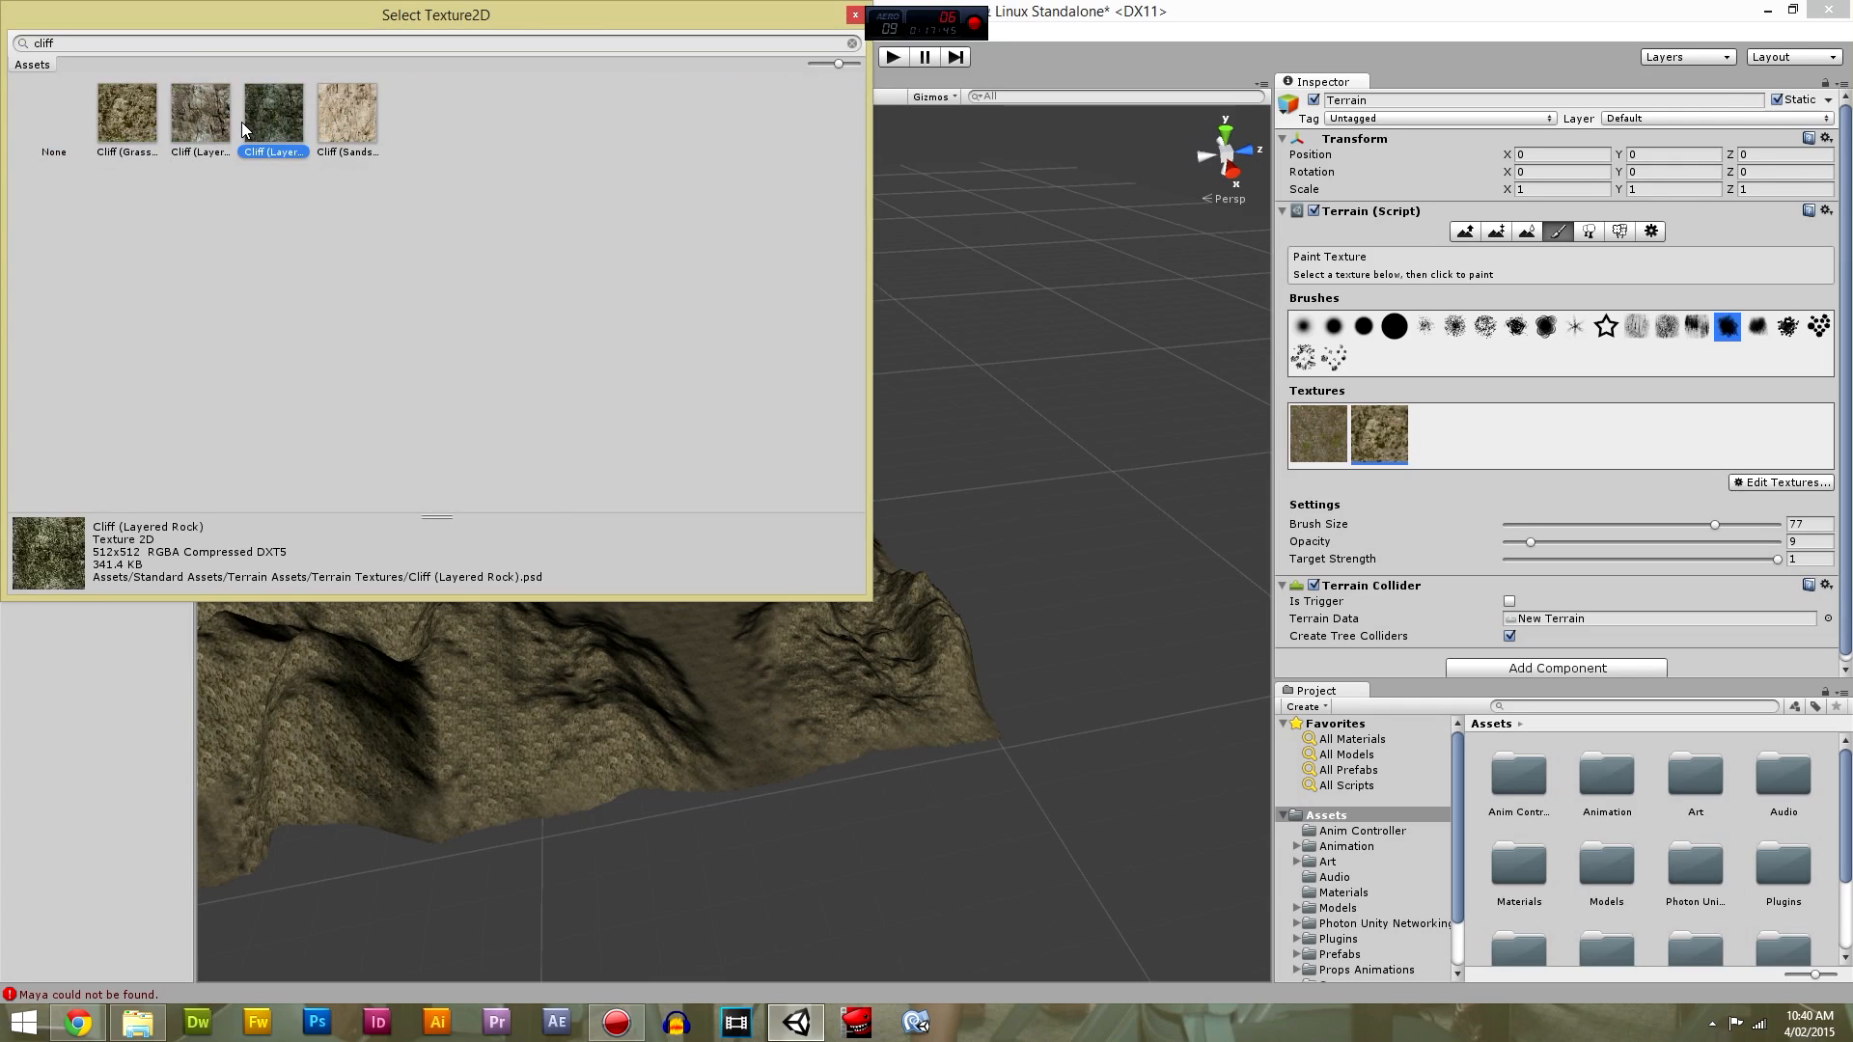
left_click(349, 120)
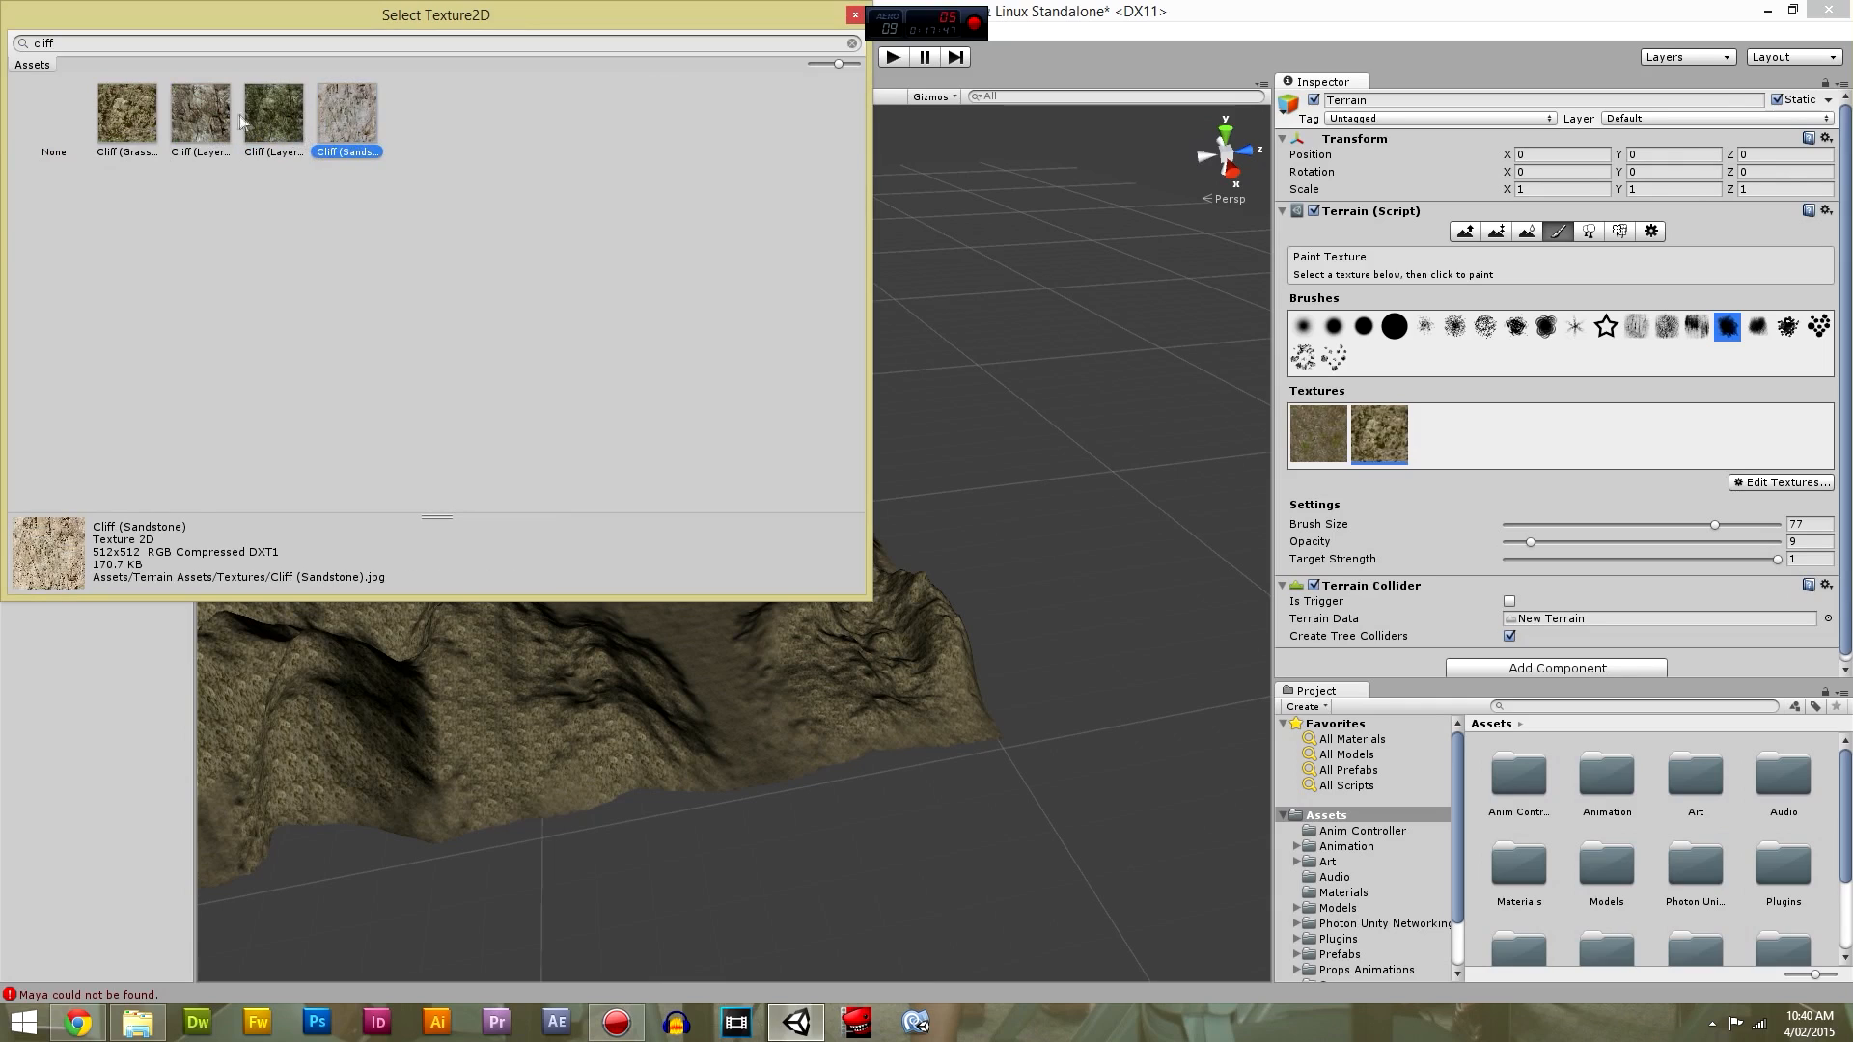
left_click(196, 114)
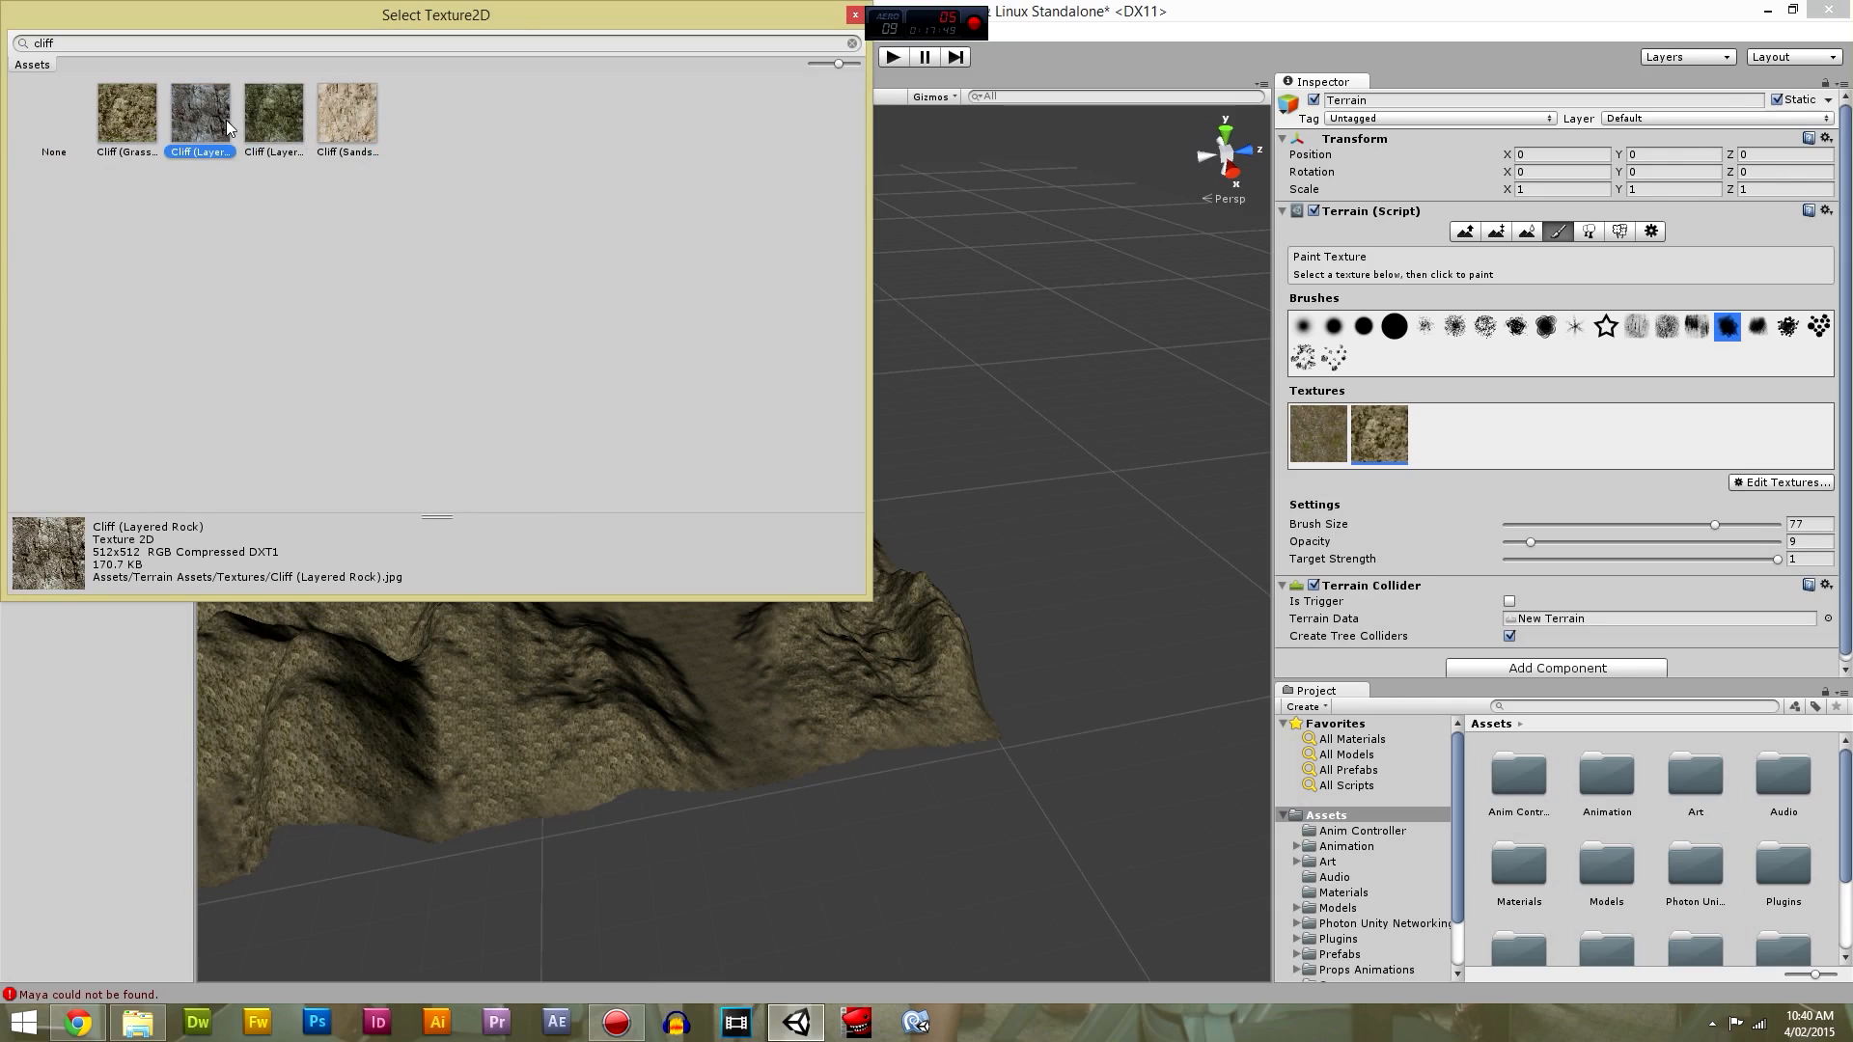
double_click(199, 120)
Assign the grey Cliff (Layered Rock) as the normal map and add the third texture to the terrain.
left_click(180, 121)
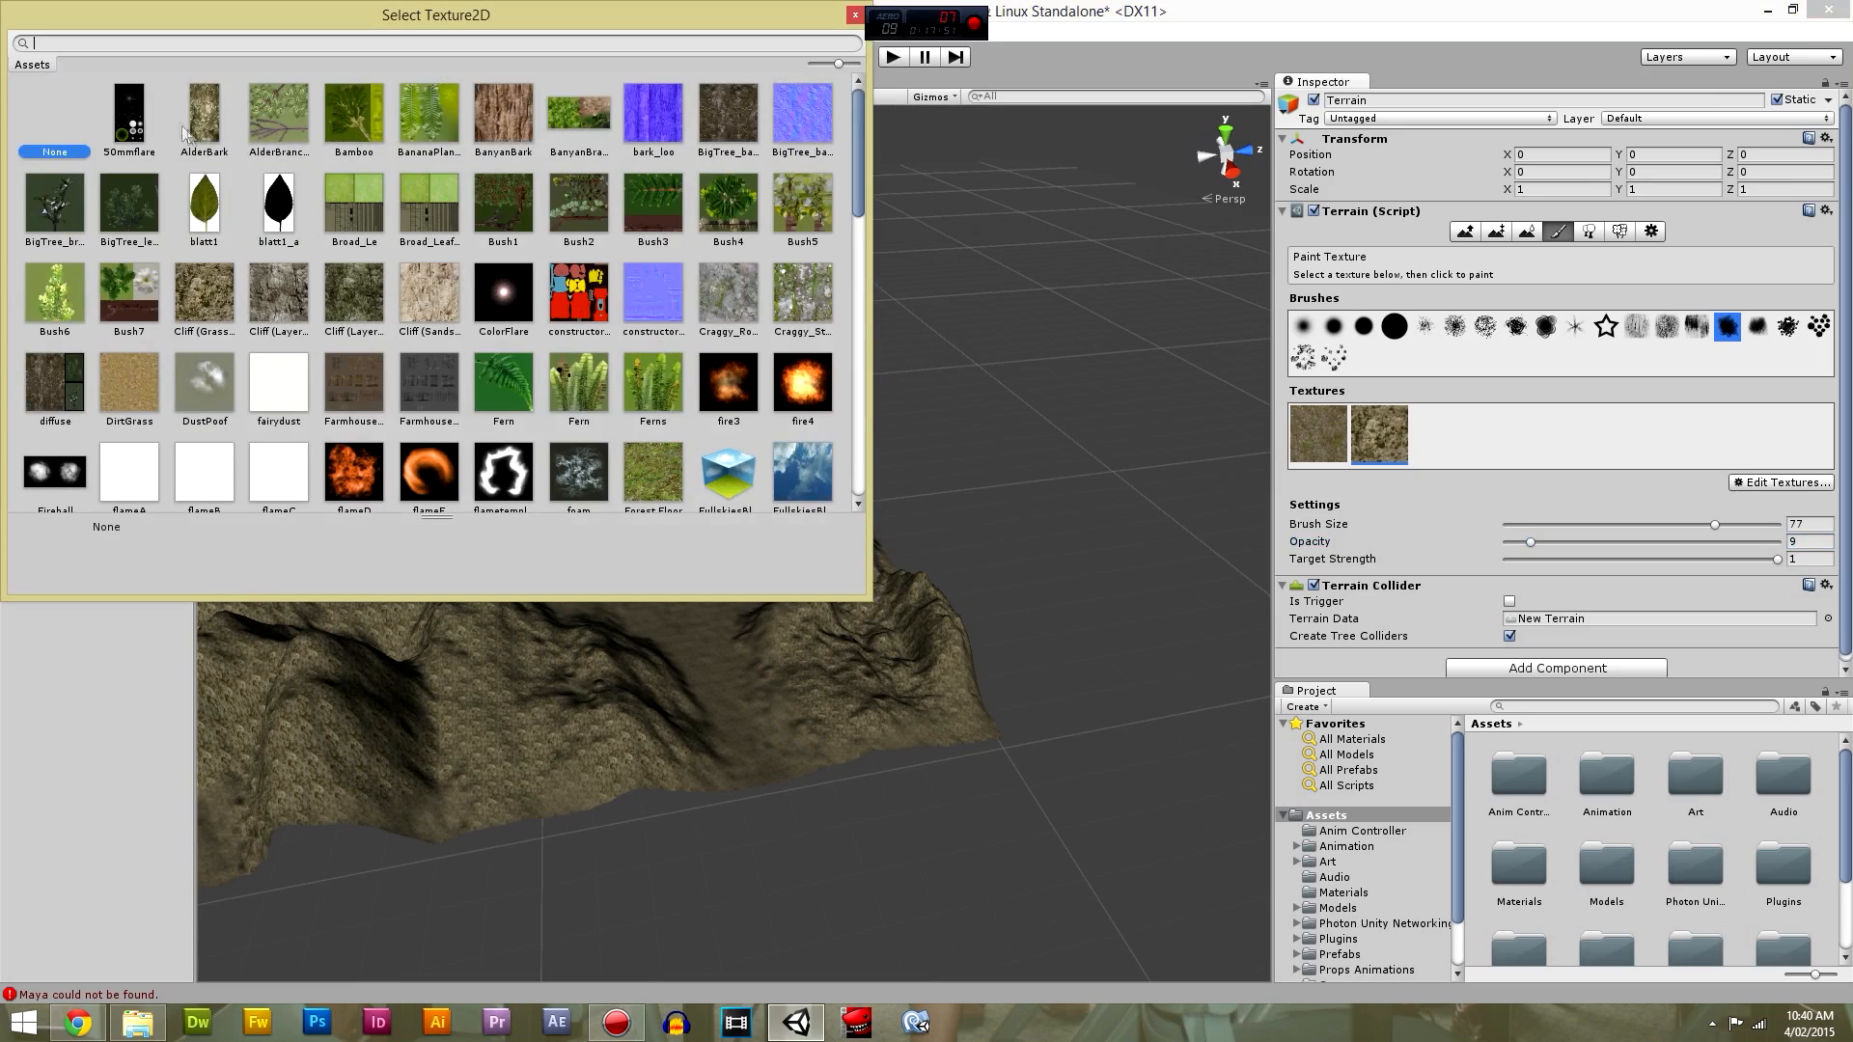
type("cliff")
left_click(197, 136)
double_click(197, 135)
left_click(103, 227)
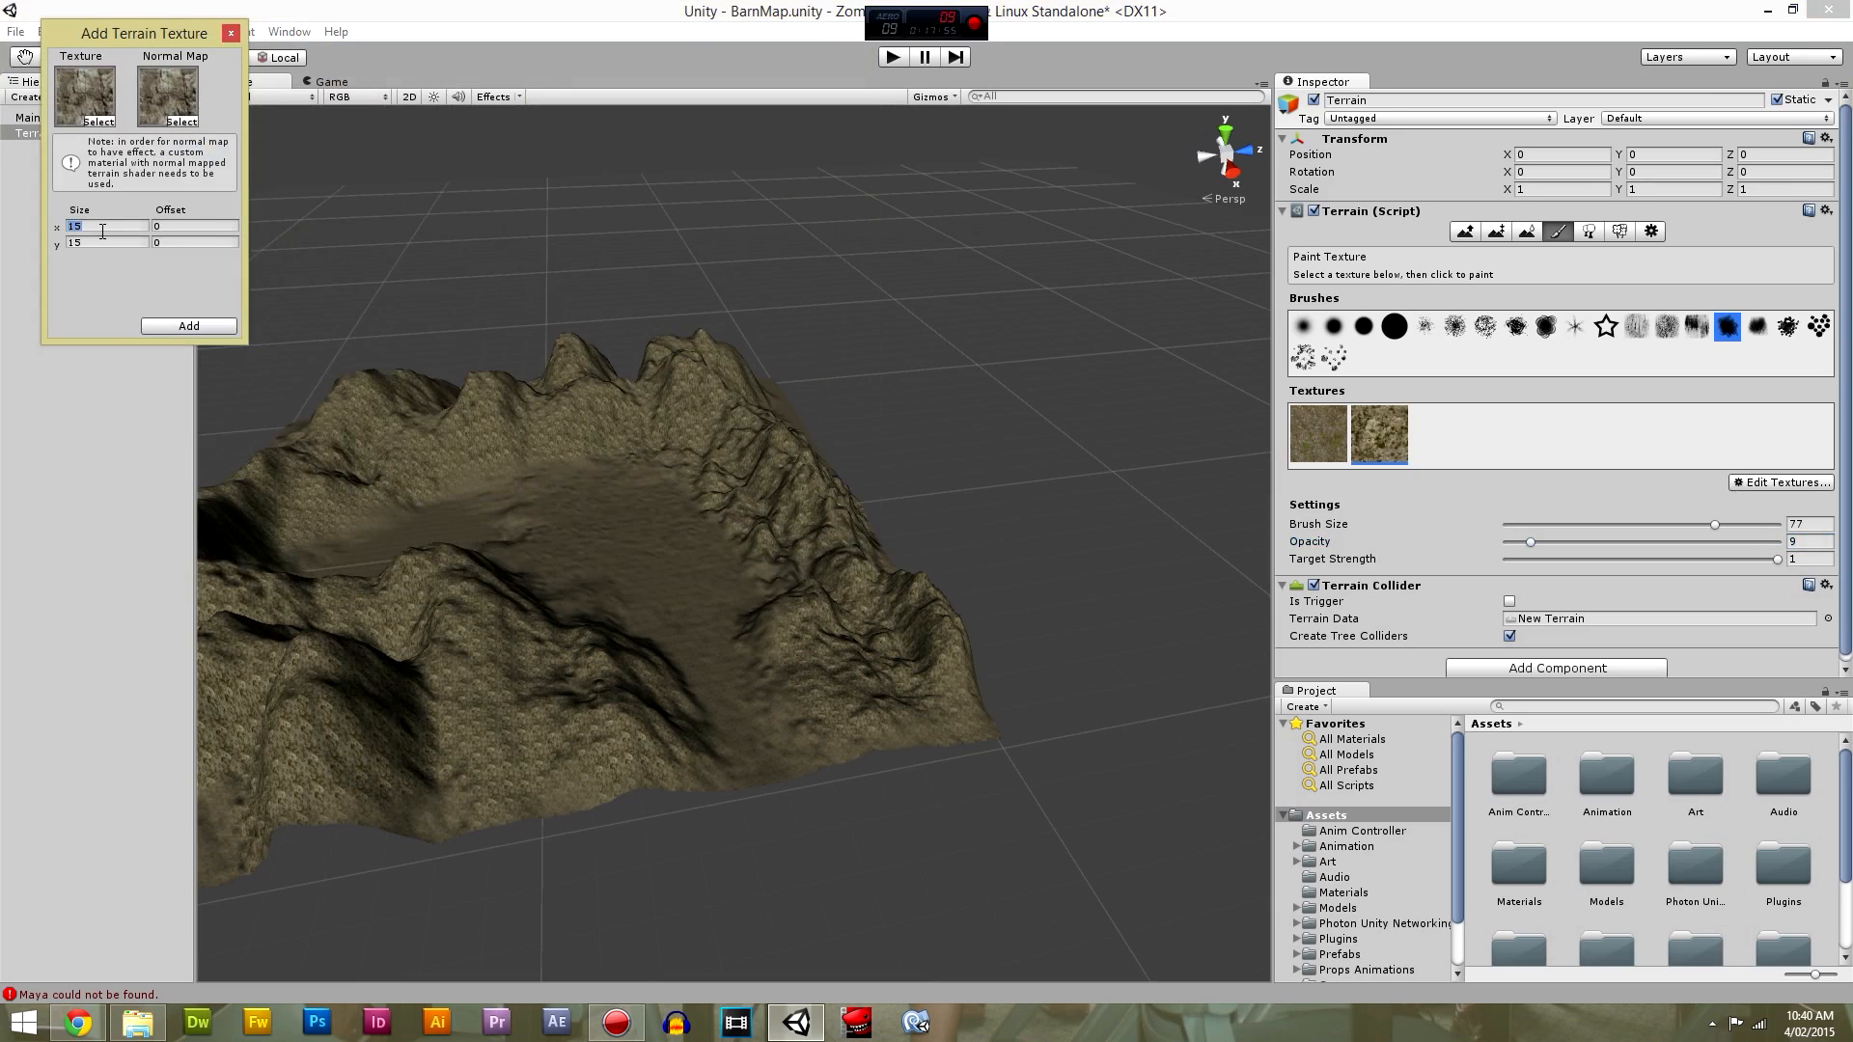
left_click(185, 326)
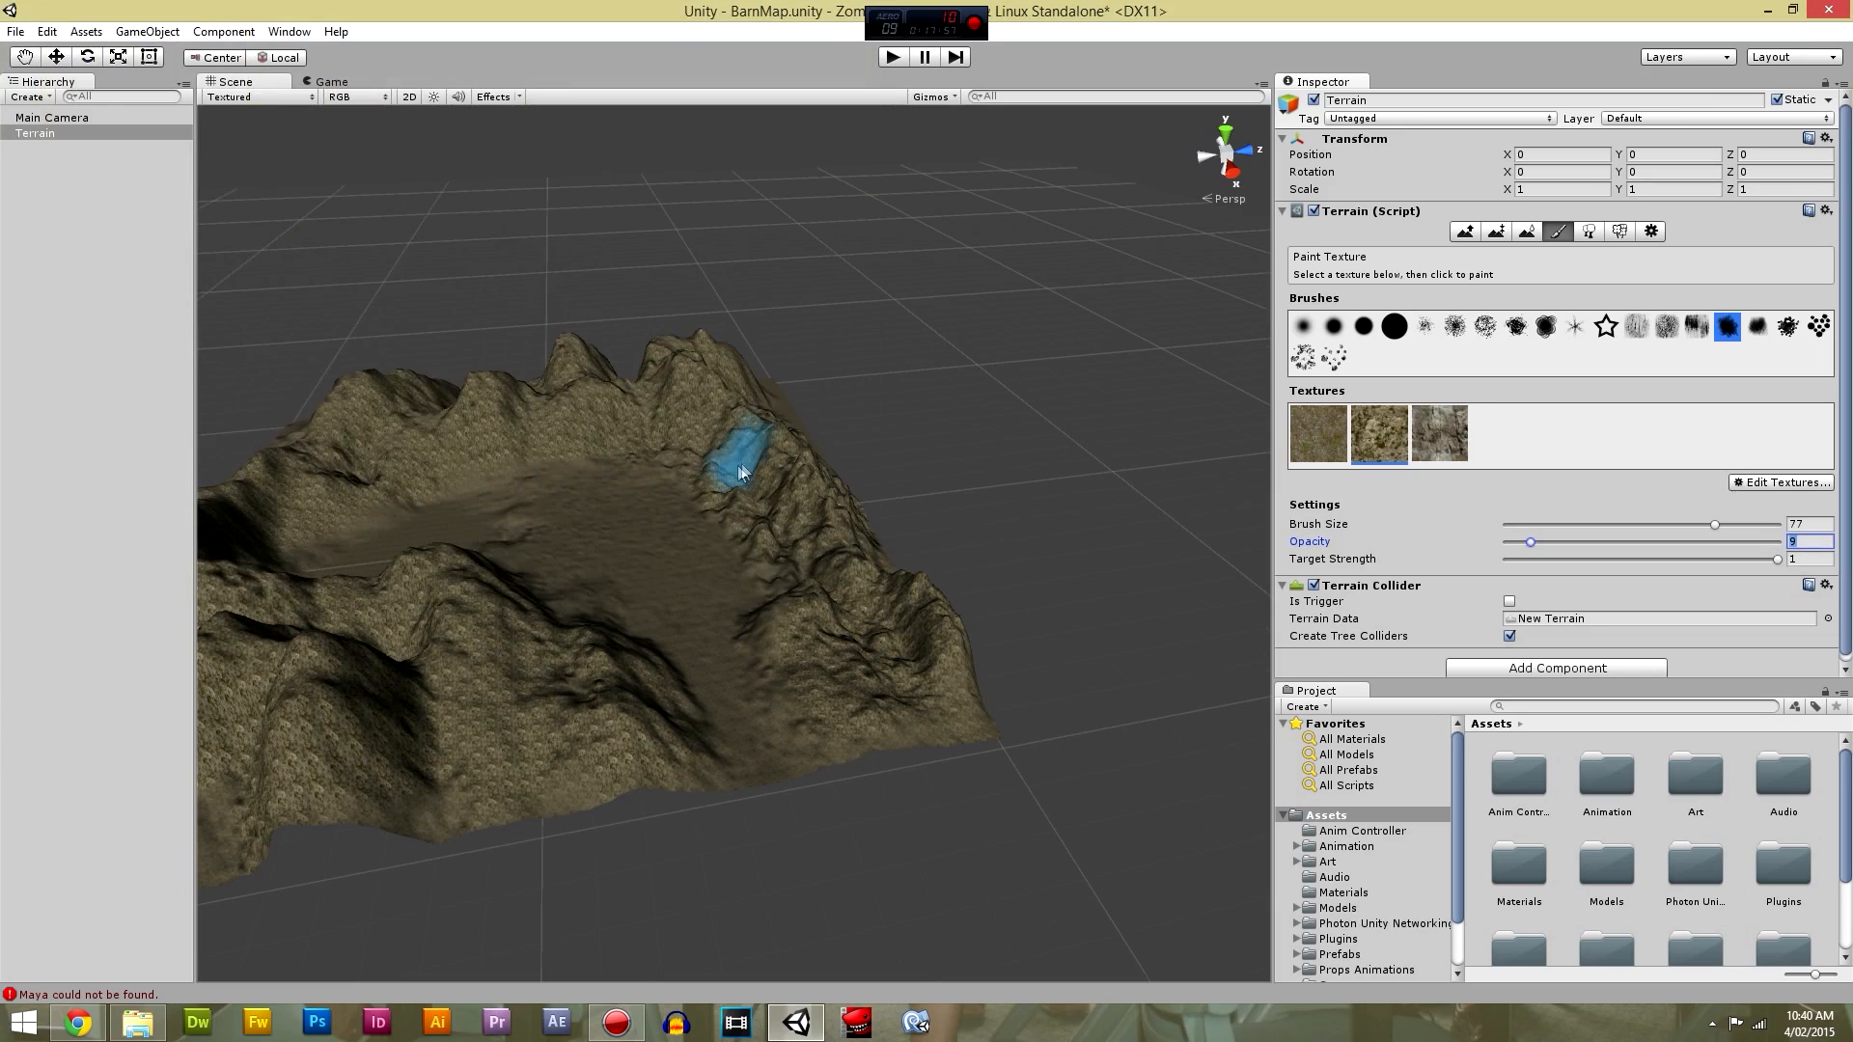
Set the brush size to 48 and paint the Cliff (Layered Rock) texture over a tall peak on the far ridge.
scroll(801, 493, "up", 5)
middle_click_drag(782, 521, 956, 512)
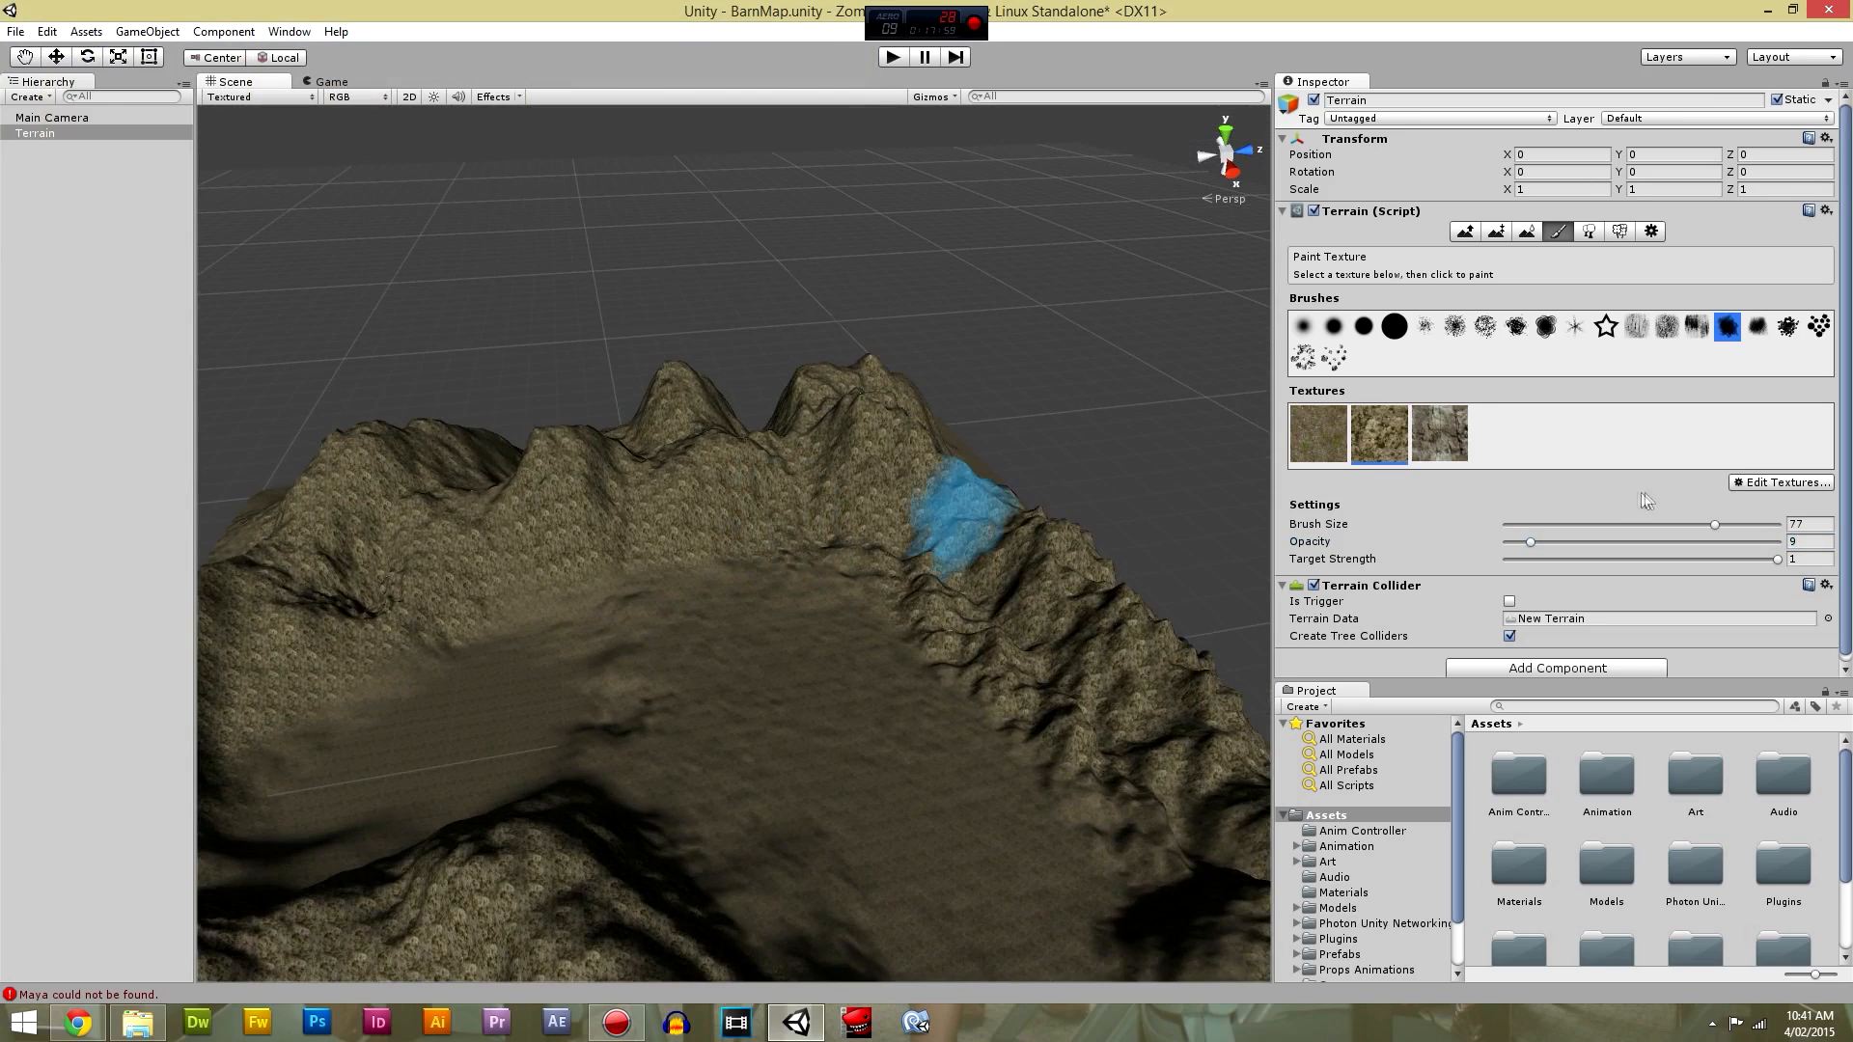
left_click_drag(1646, 526, 1633, 526)
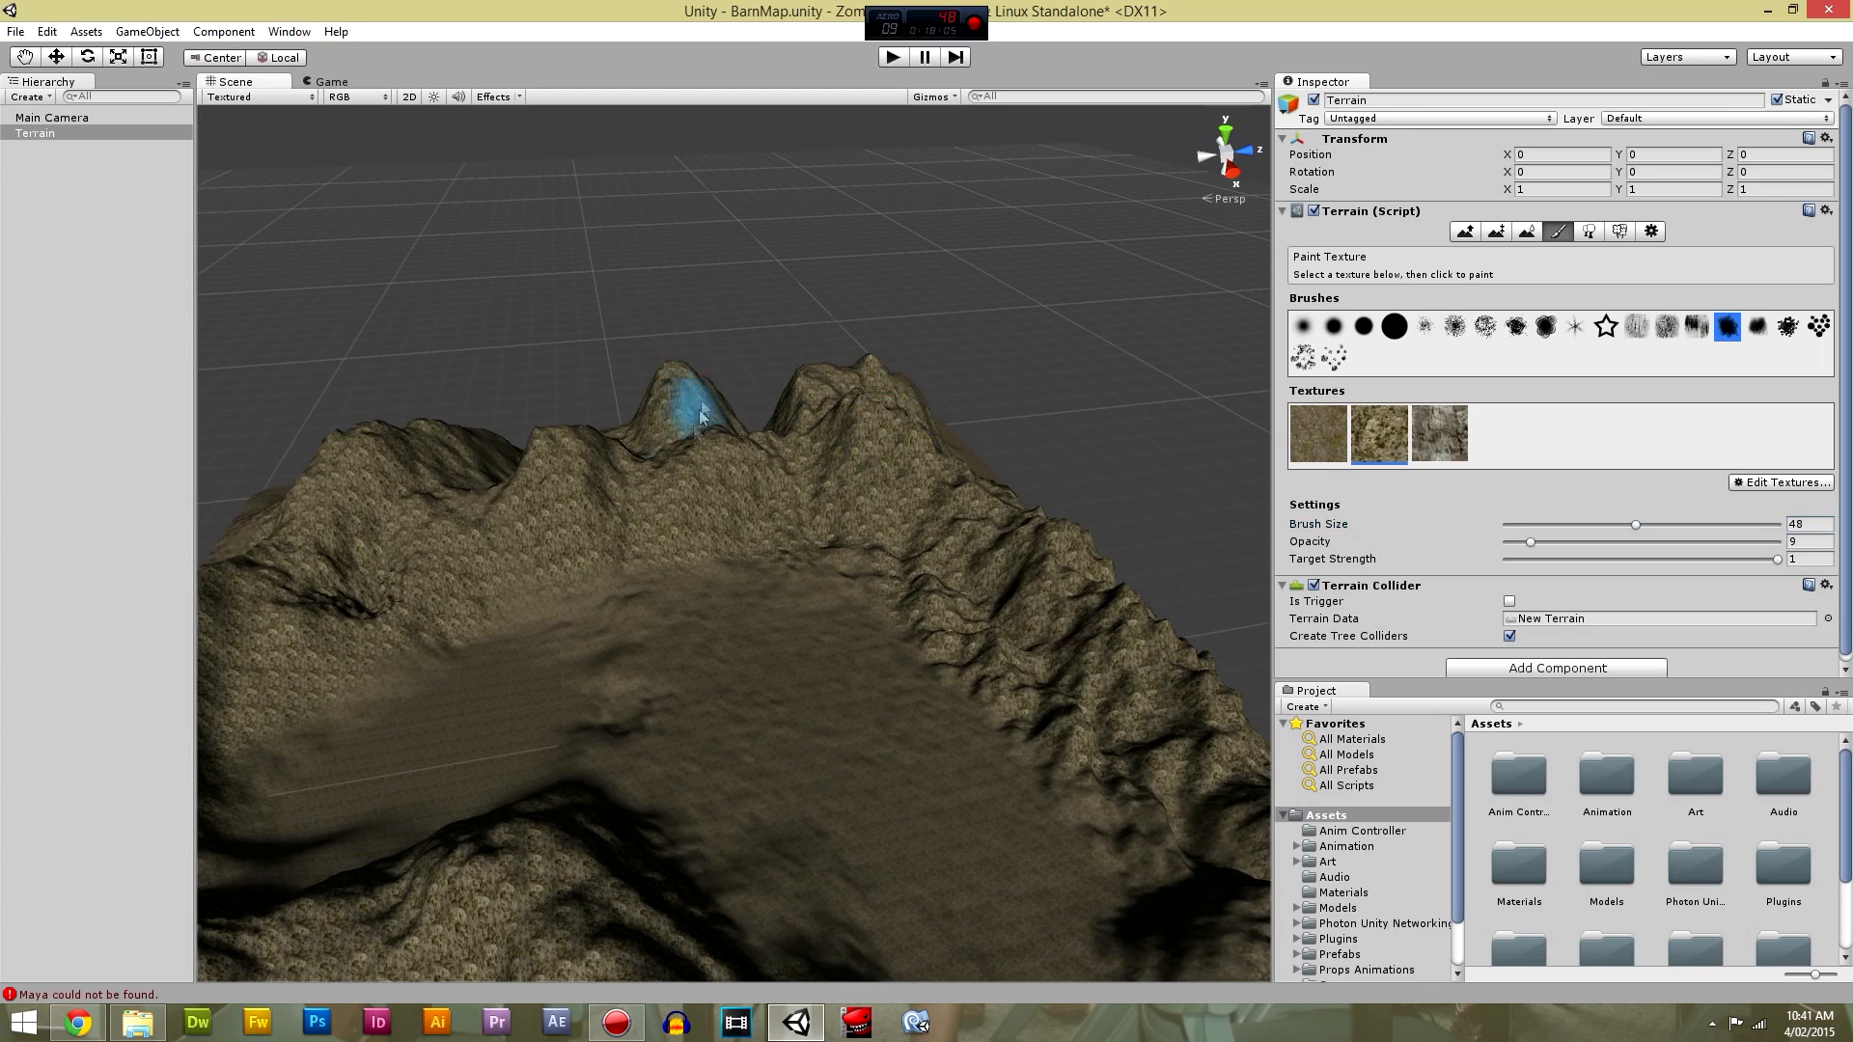
scroll(643, 500, "up", 5)
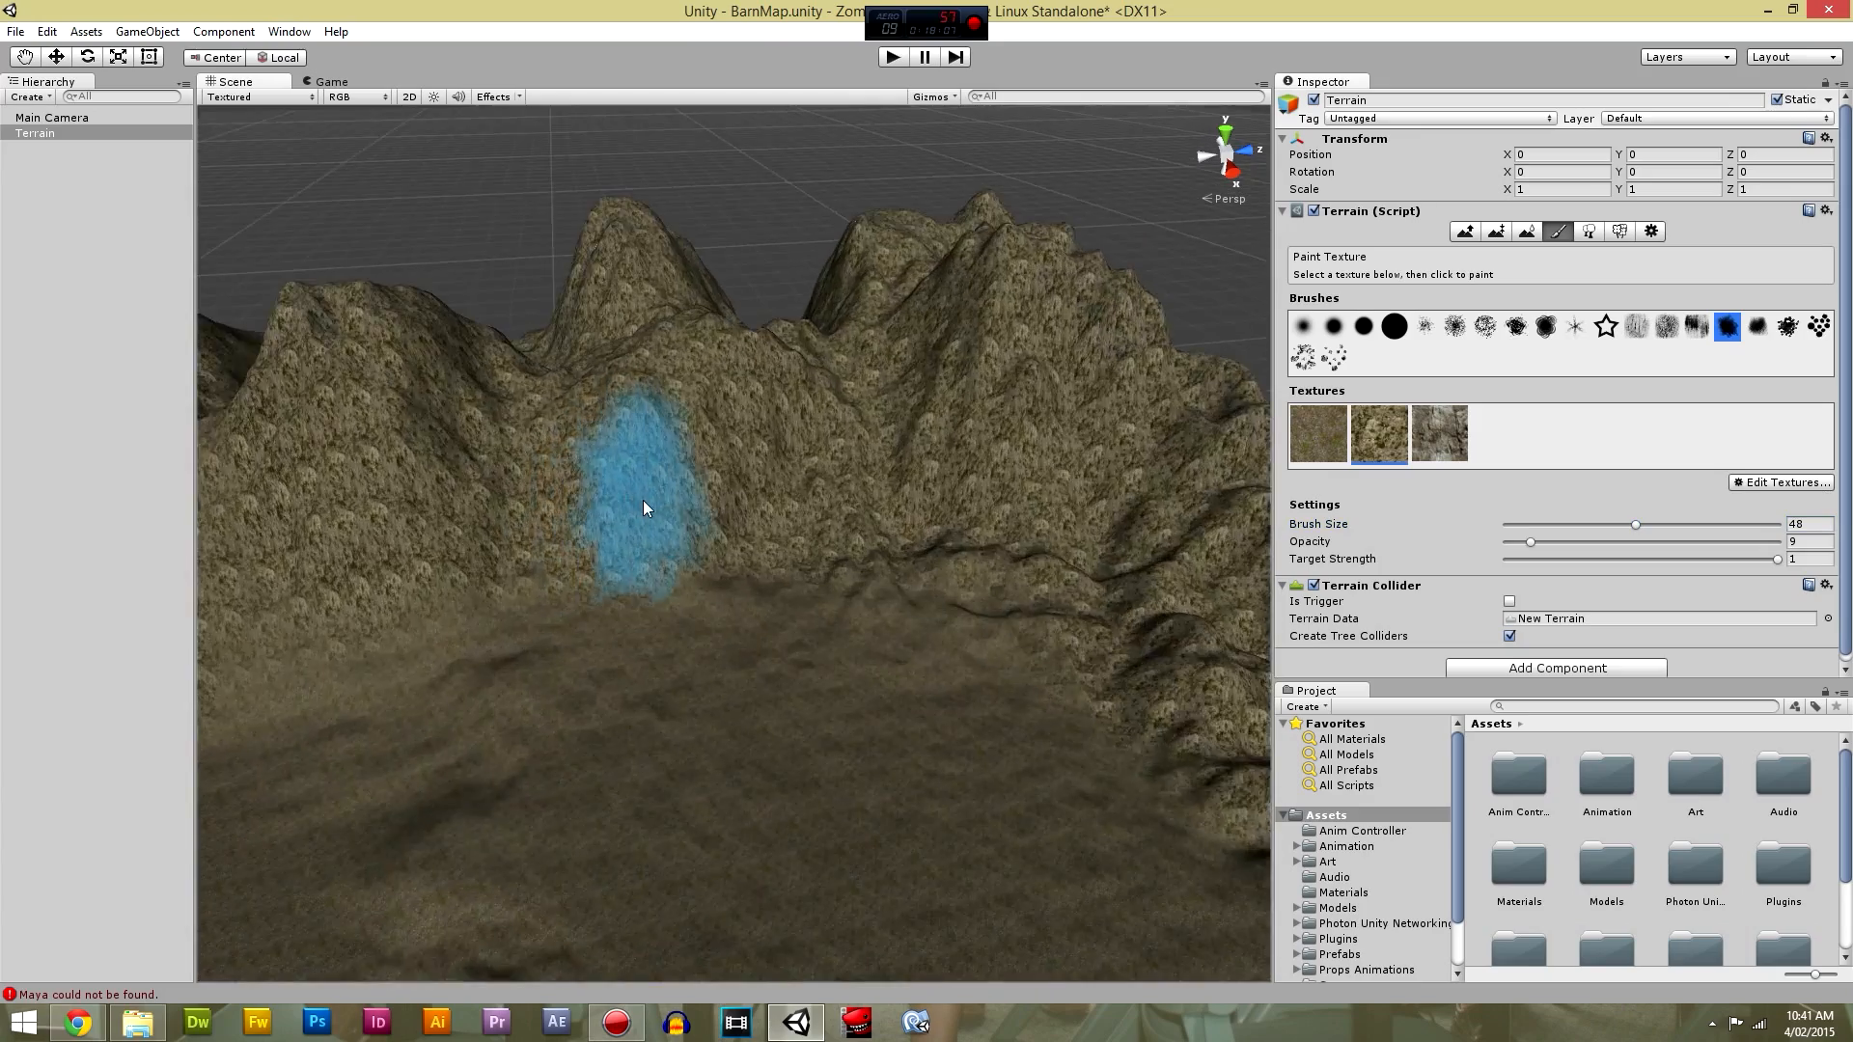
middle_click_drag(643, 500, 691, 581)
scroll(691, 581, "up", 8)
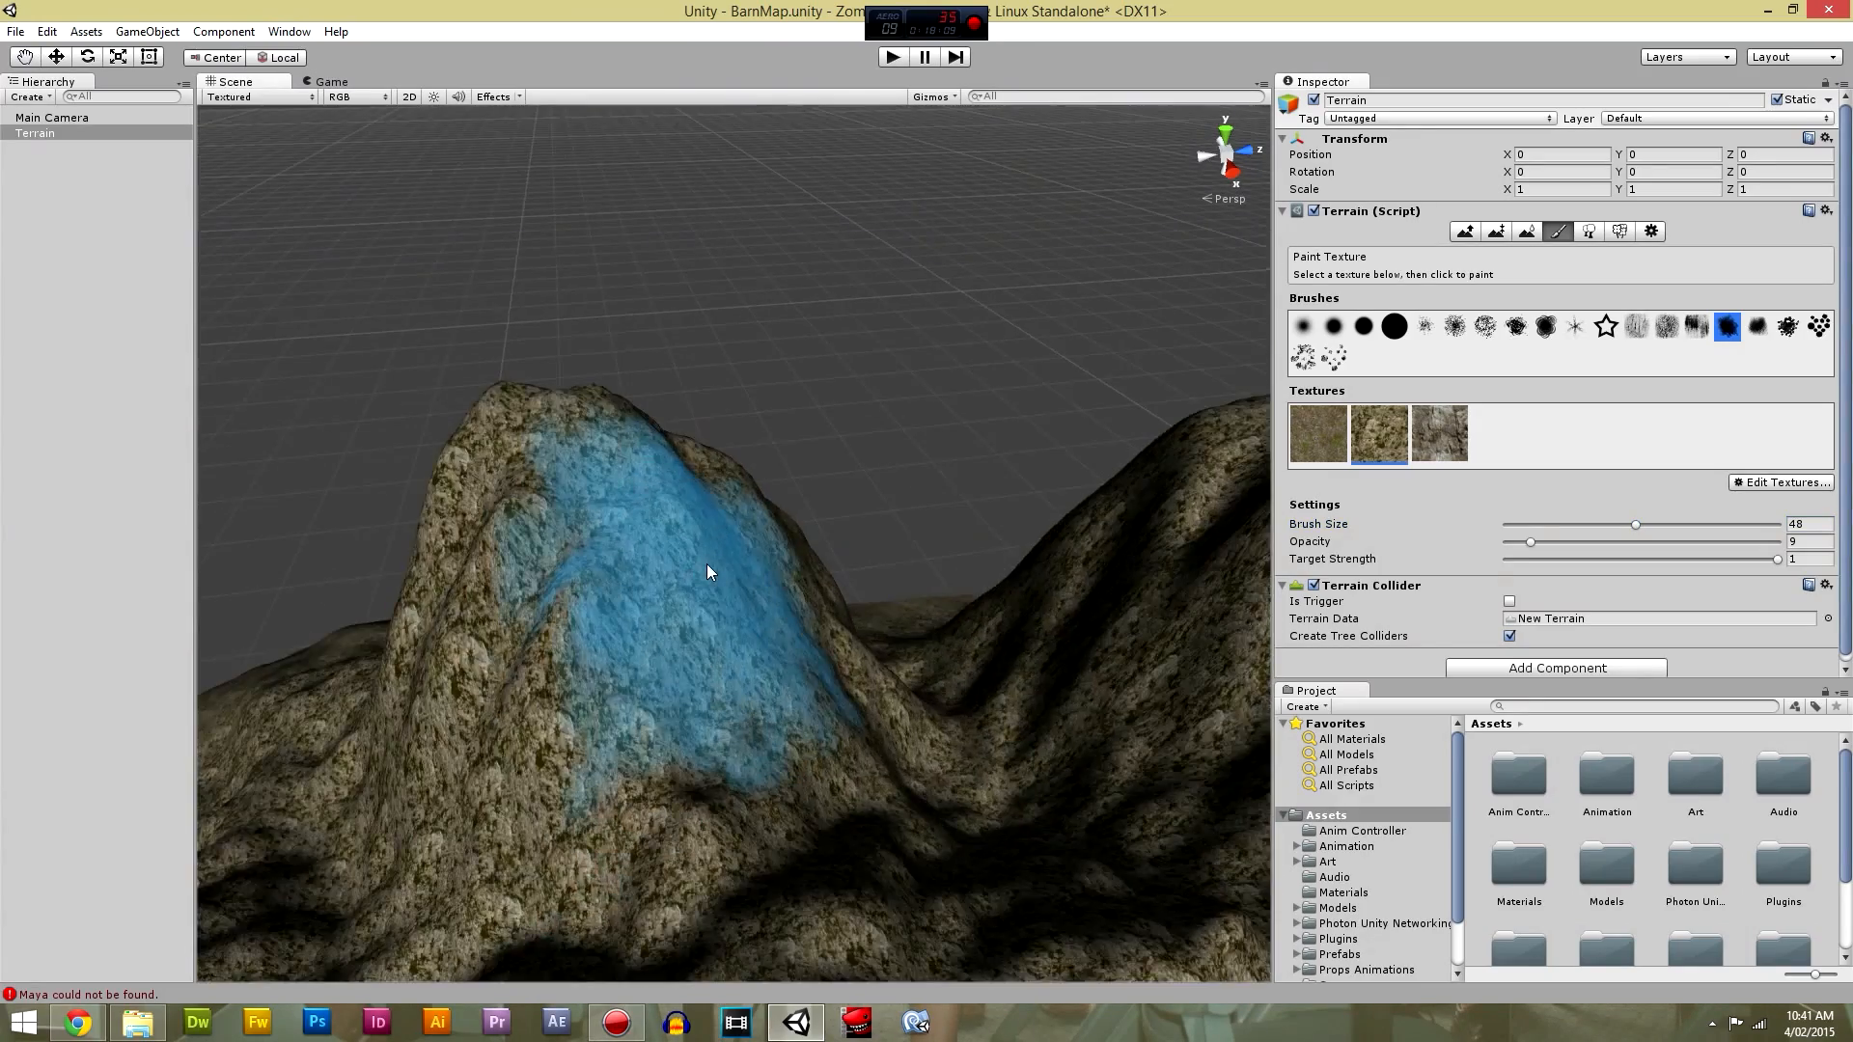
scroll(577, 488, "down", 6)
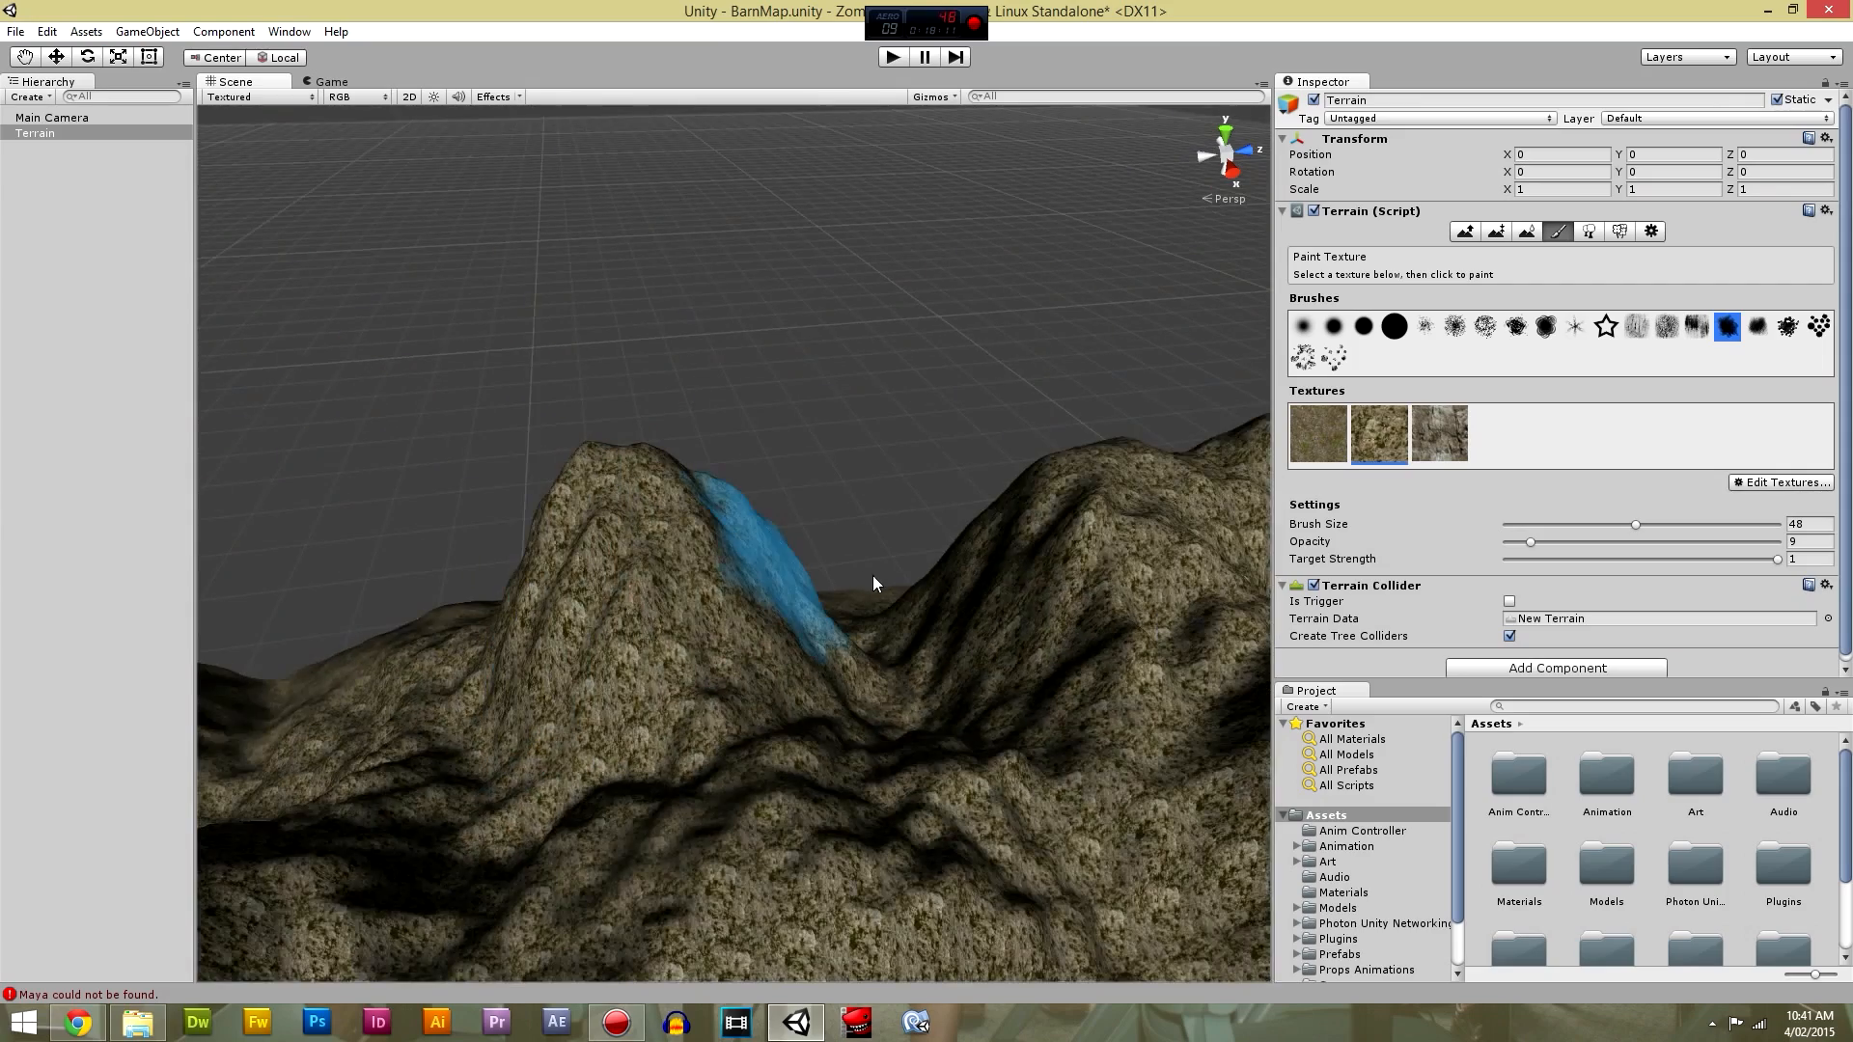
scroll(758, 591, "up", 1)
left_click(1450, 448)
mouse_move(623, 526)
left_mouse_down()
mouse_move(584, 613)
mouse_move(617, 627)
left_mouse_up()
Paint the Cliff (Layered Rock) texture along the remaining peaks of the far ridge and around the adjoining corner ridge.
scroll(861, 581, "down", 5)
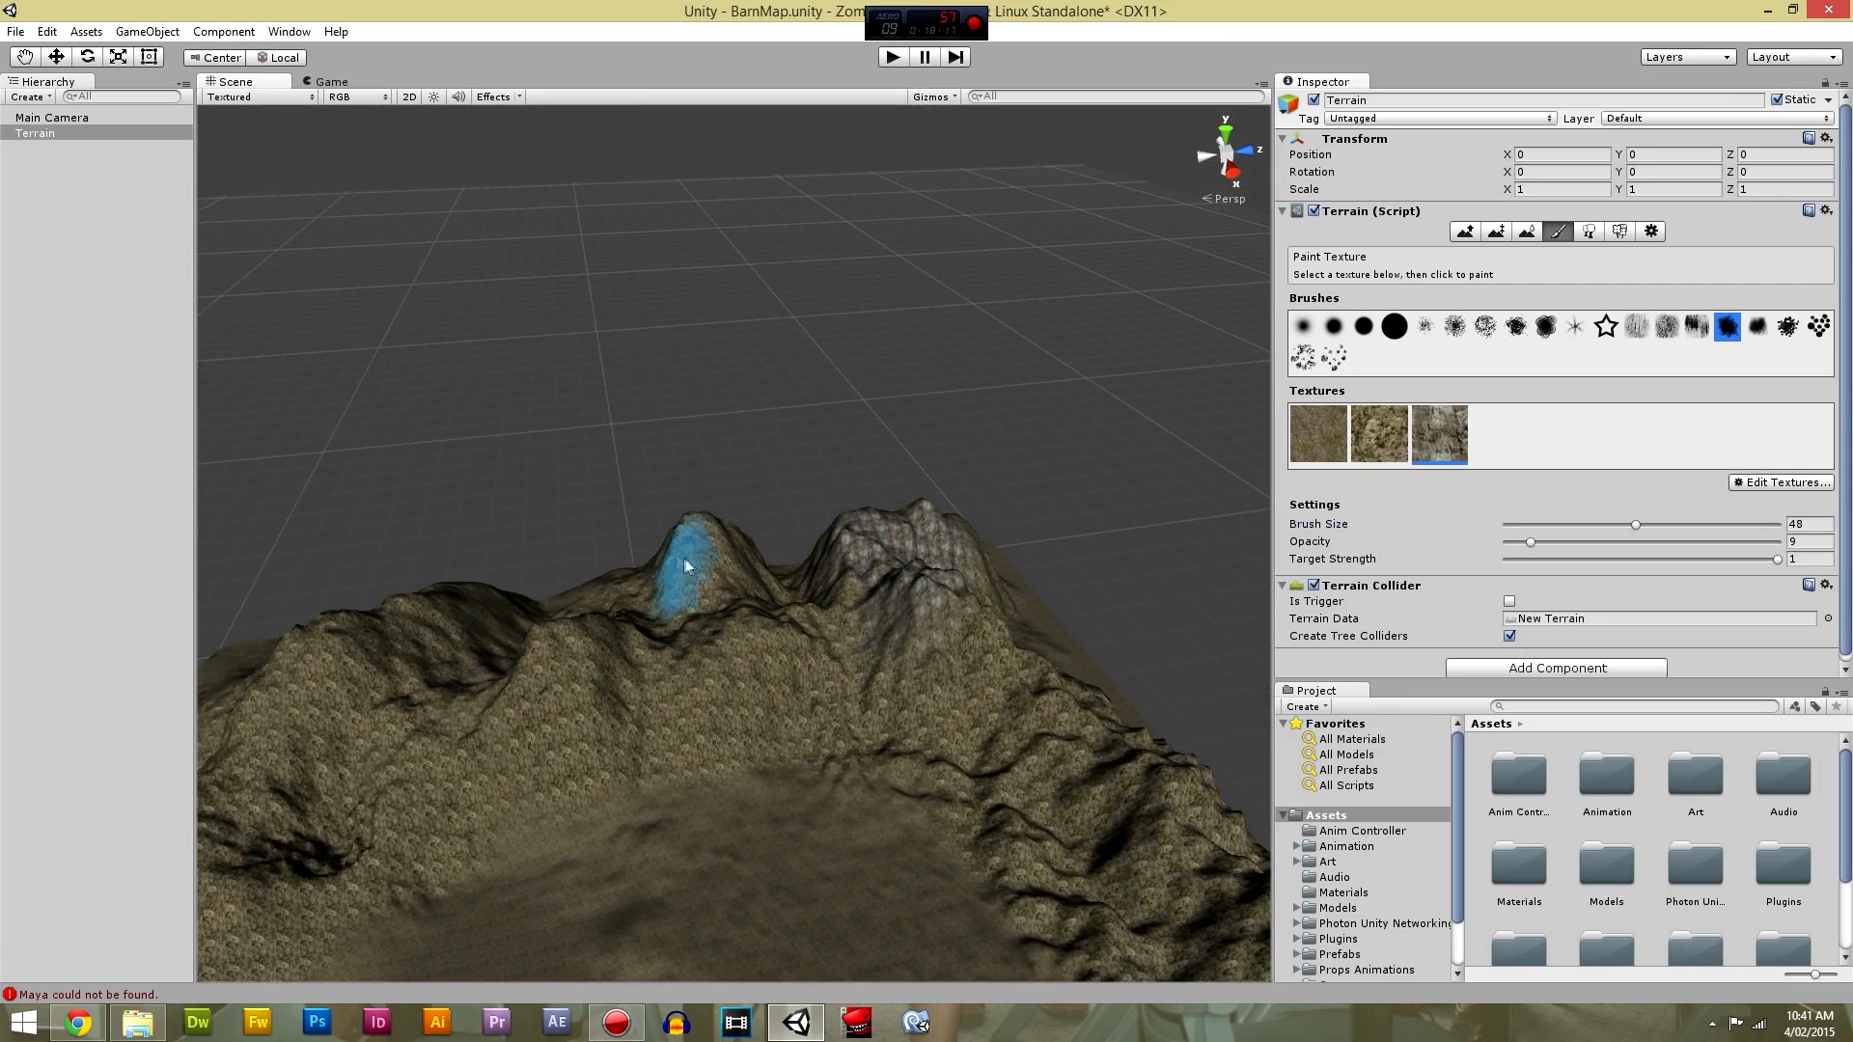
mouse_move(730, 643)
left_mouse_down()
mouse_move(556, 622)
mouse_move(828, 641)
mouse_move(610, 664)
left_mouse_up()
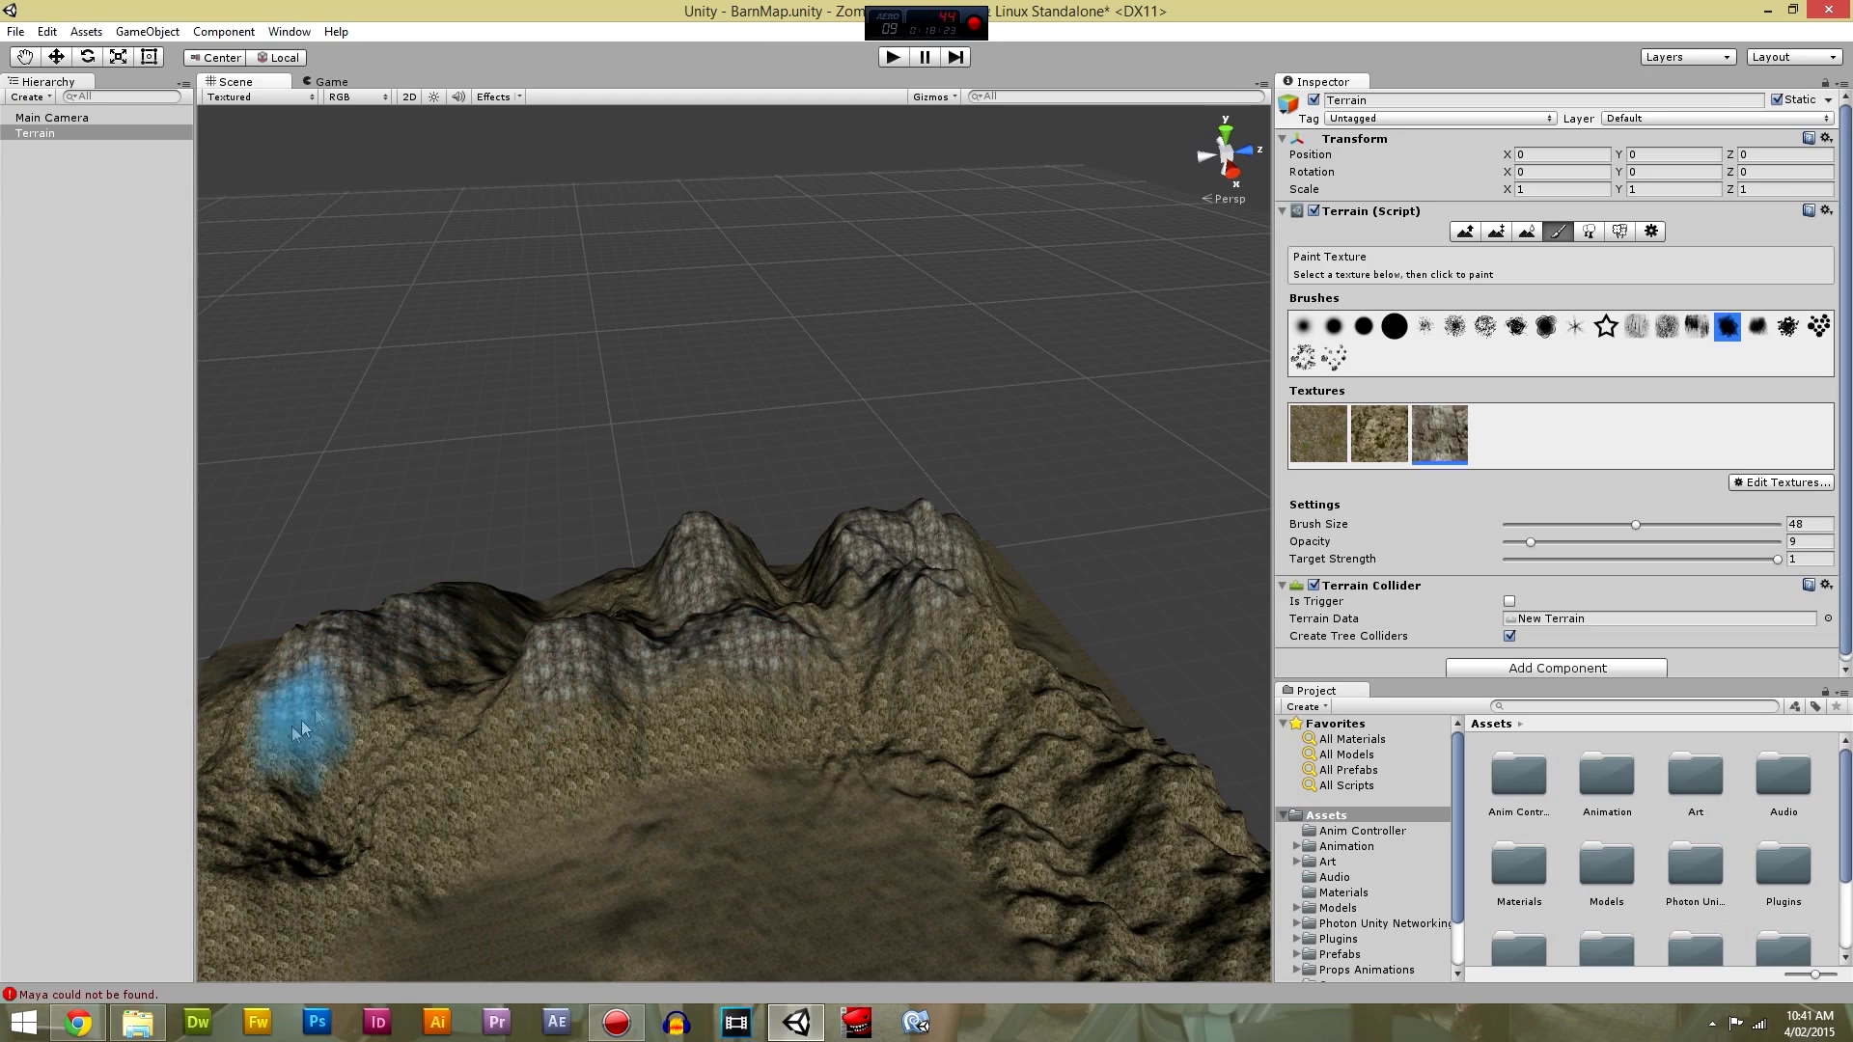
scroll(467, 666, "up", 3)
left_click_drag(467, 666, 608, 621, "alt")
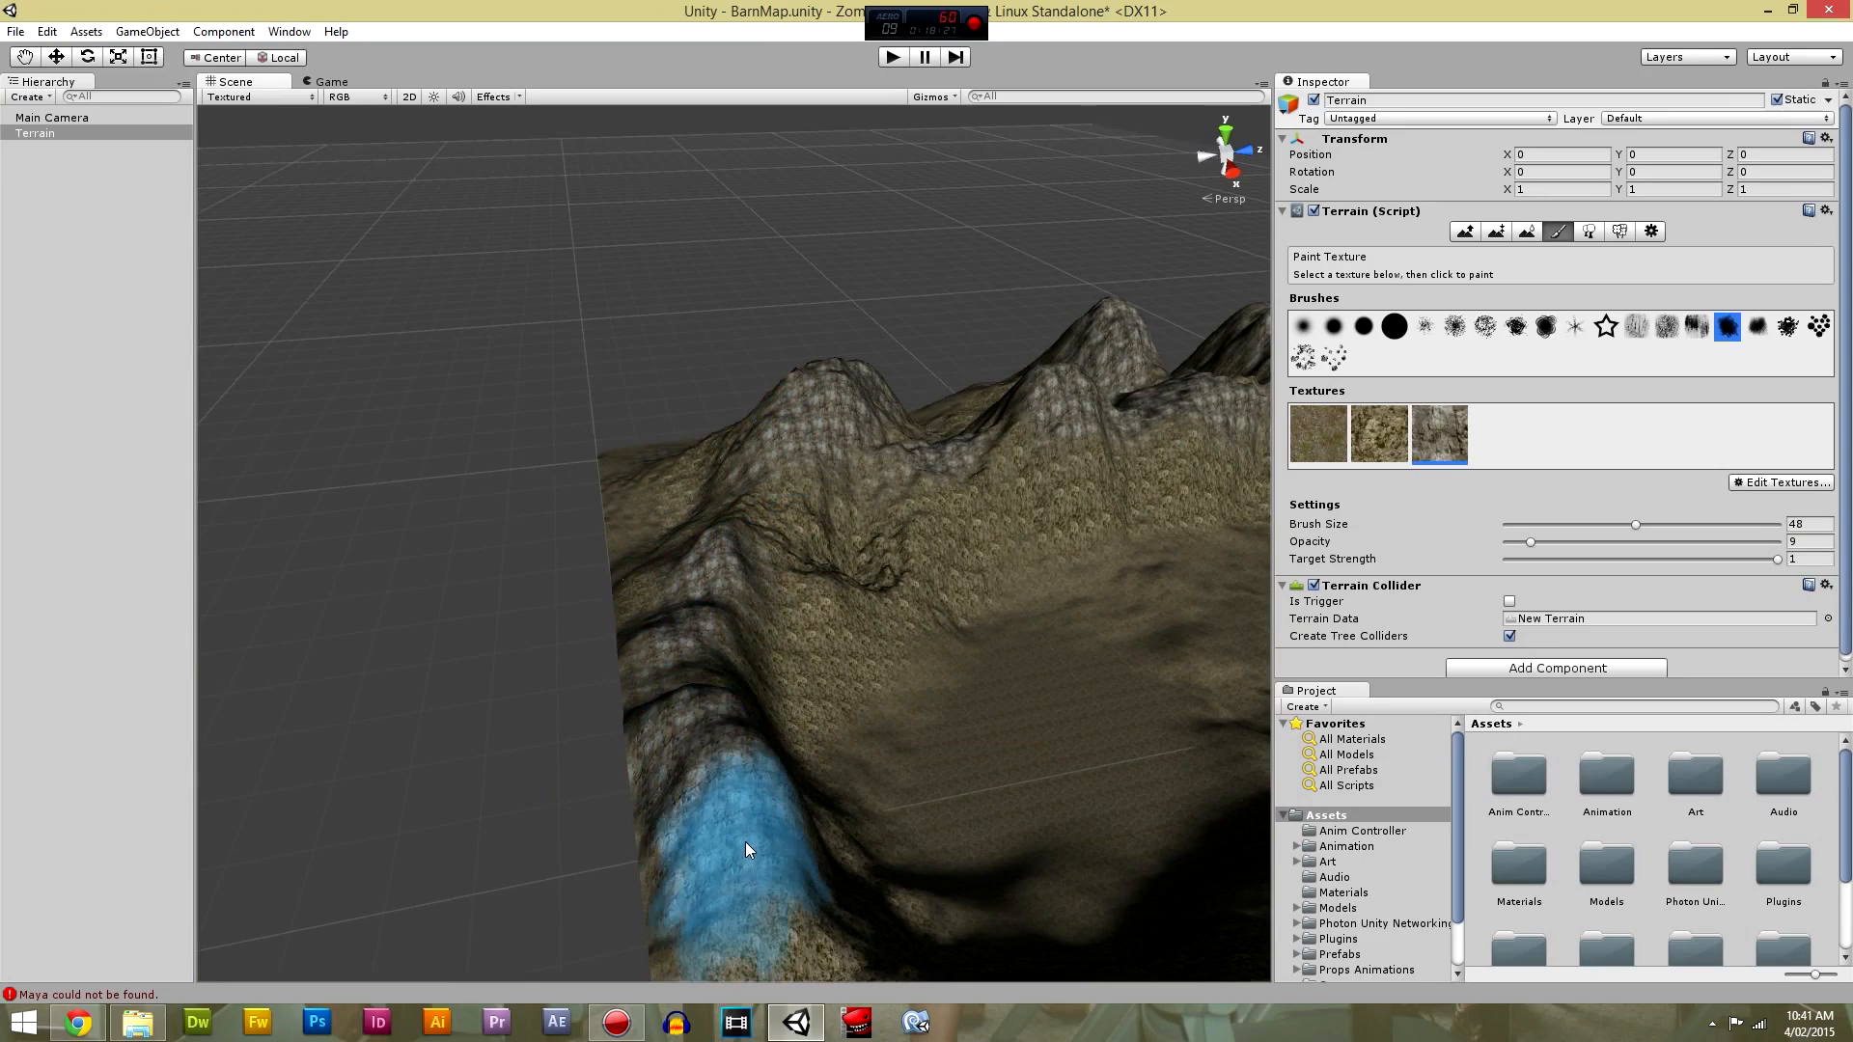
scroll(762, 821, "down", 3)
left_click_drag(762, 820, 647, 729, "alt")
scroll(579, 360, "down", 1)
scroll(476, 518, "down", 1)
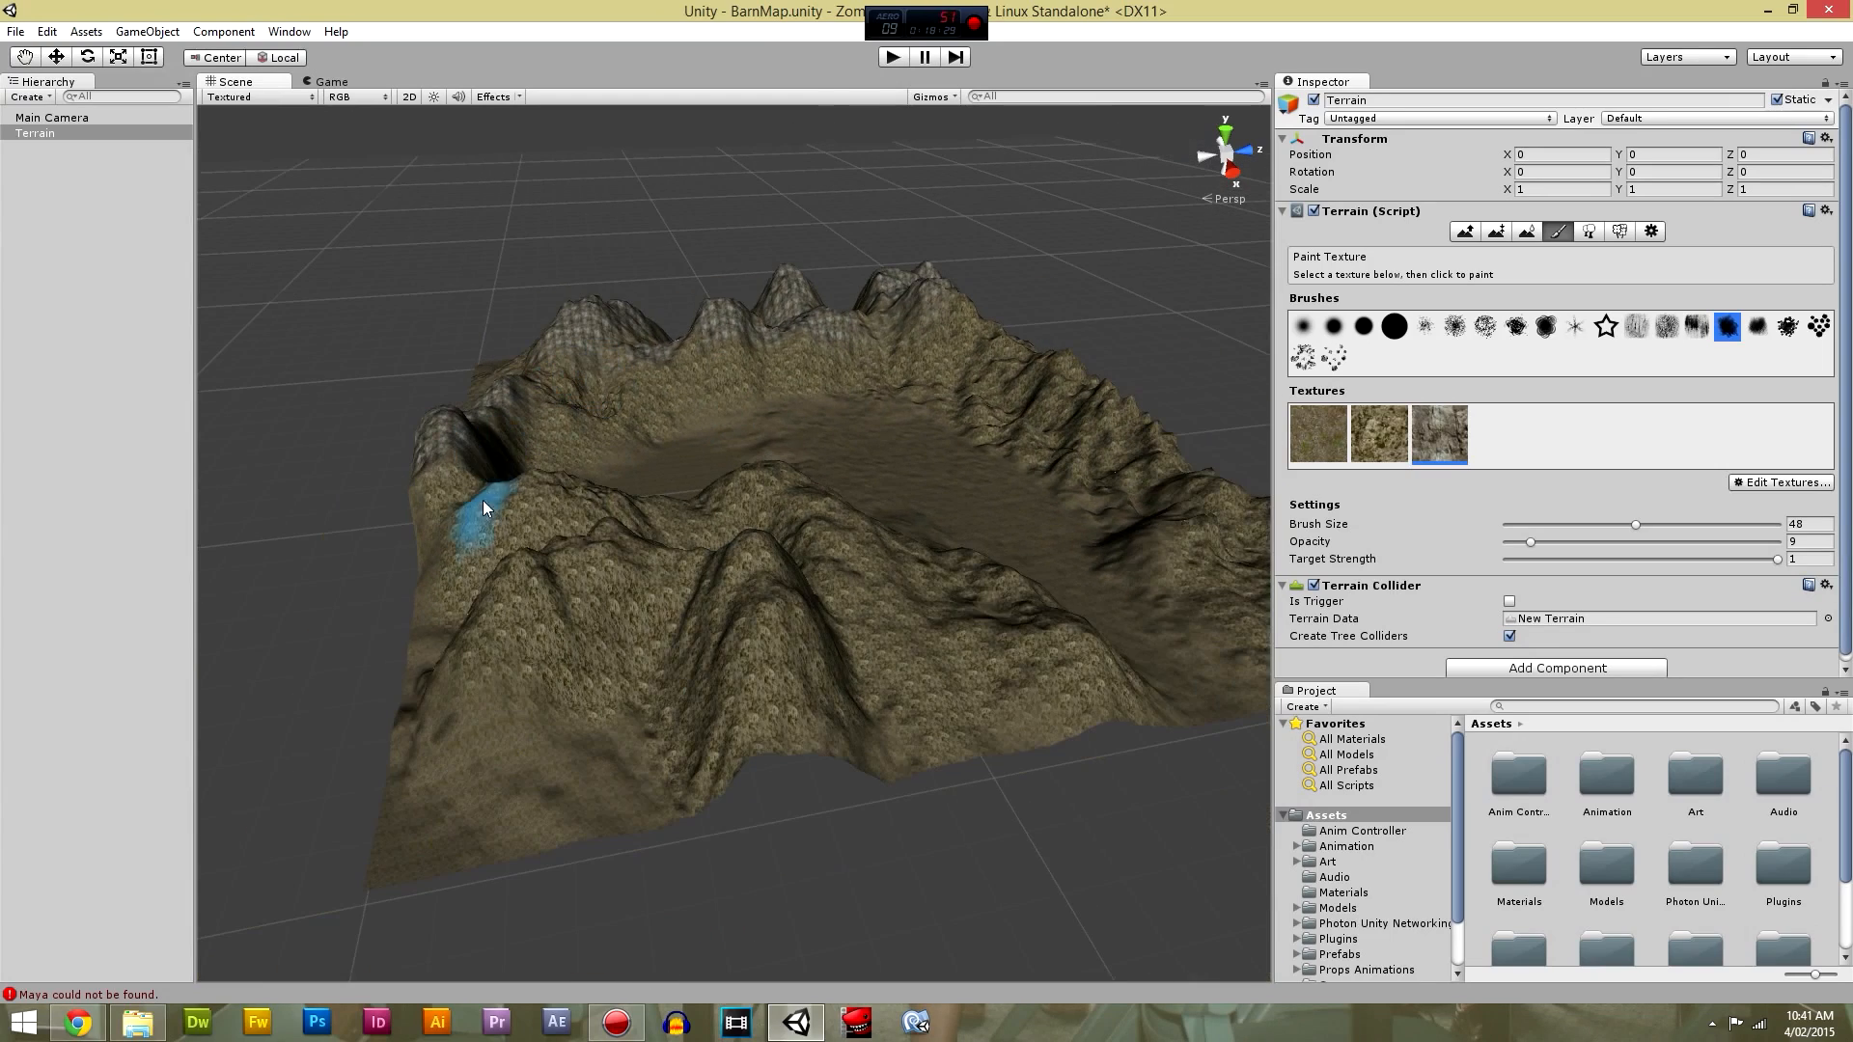
Paint the Cliff (Layered Rock) texture over the tops of the hills beside the valley and the long side ridge.
mouse_move(512, 502)
left_mouse_down()
mouse_move(575, 579)
mouse_move(722, 502)
mouse_move(873, 553)
mouse_move(848, 572)
mouse_move(1004, 608)
mouse_move(993, 639)
mouse_move(608, 563)
mouse_move(773, 662)
mouse_move(744, 604)
left_mouse_up()
middle_click_drag(744, 604, 444, 470)
scroll(444, 470, "down", 5)
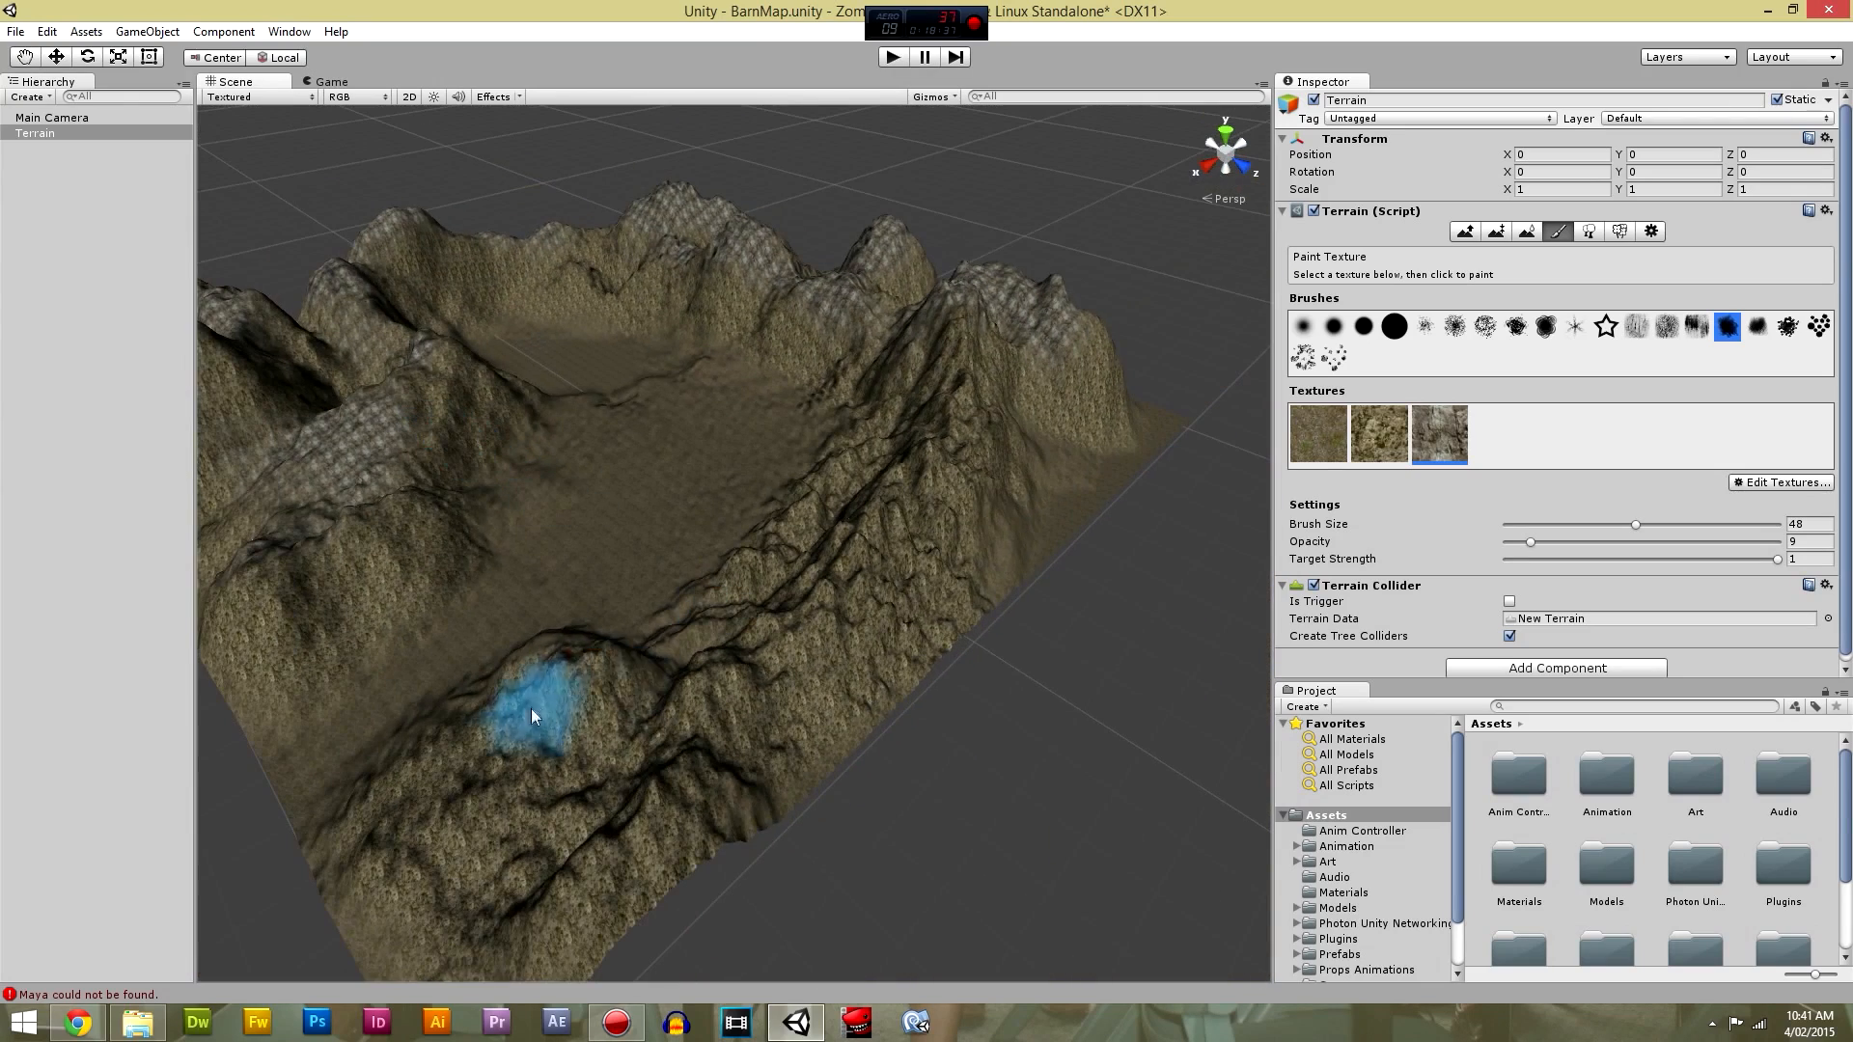
mouse_move(893, 558)
left_mouse_down()
mouse_move(932, 354)
mouse_move(769, 591)
left_mouse_up()
mouse_move(682, 715)
left_mouse_down("alt")
mouse_move(853, 649)
mouse_move(745, 707)
mouse_move(842, 639)
left_mouse_up("alt")
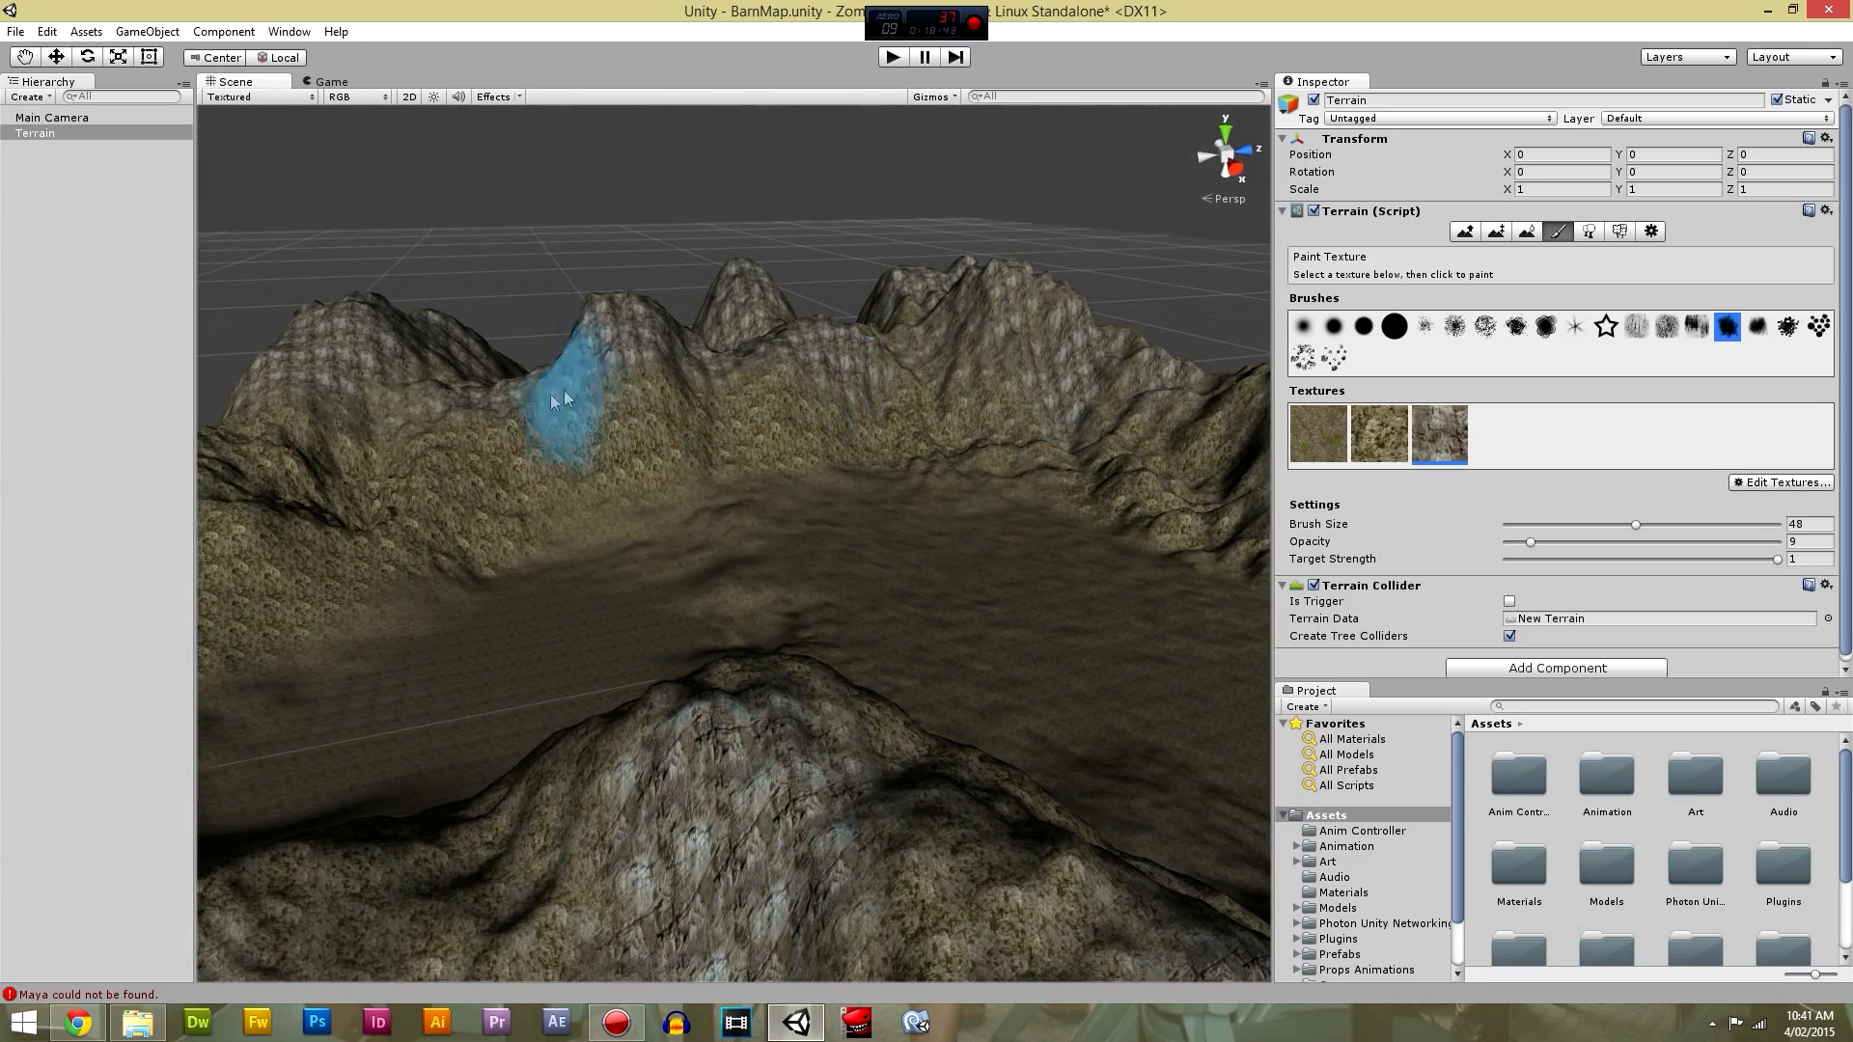
left_click_drag(374, 518, 551, 508, "alt")
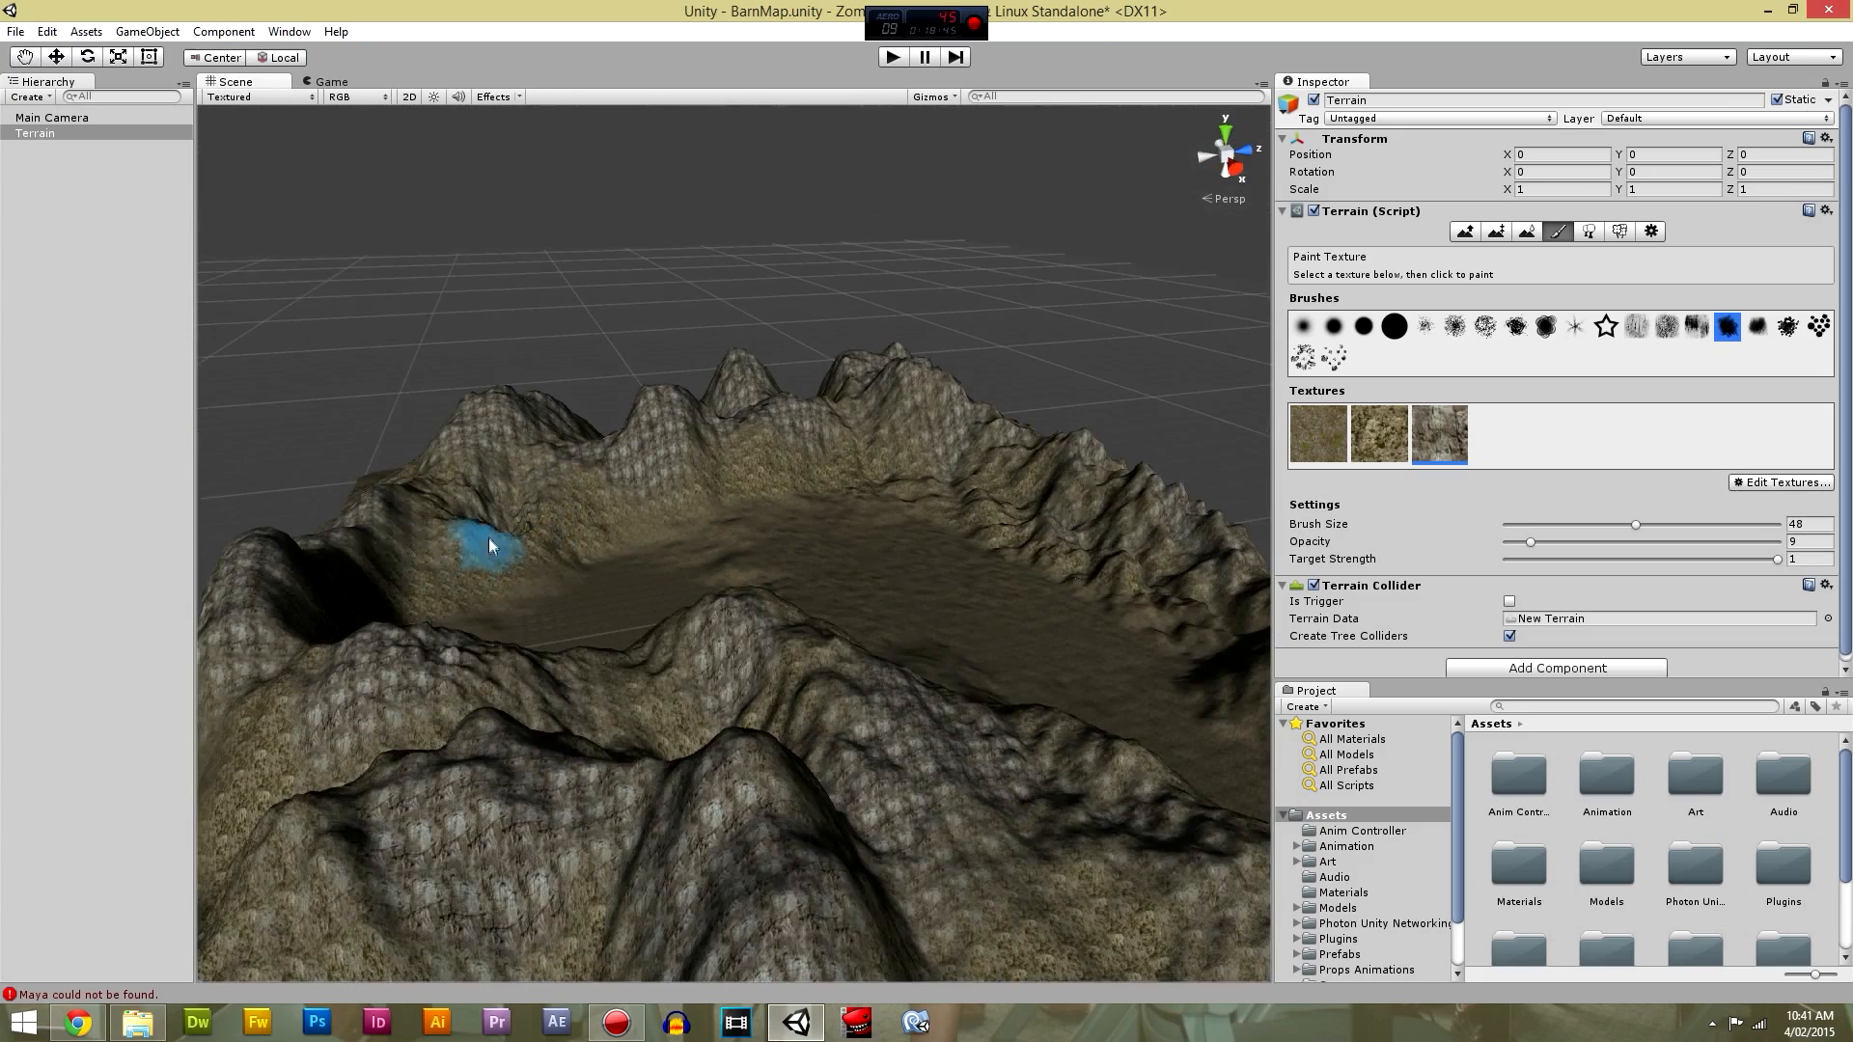
Extend the Cliff (Layered Rock) texture over the inner valley walls and the hilltops around the basin.
left_click_drag(484, 559, 512, 649, "alt")
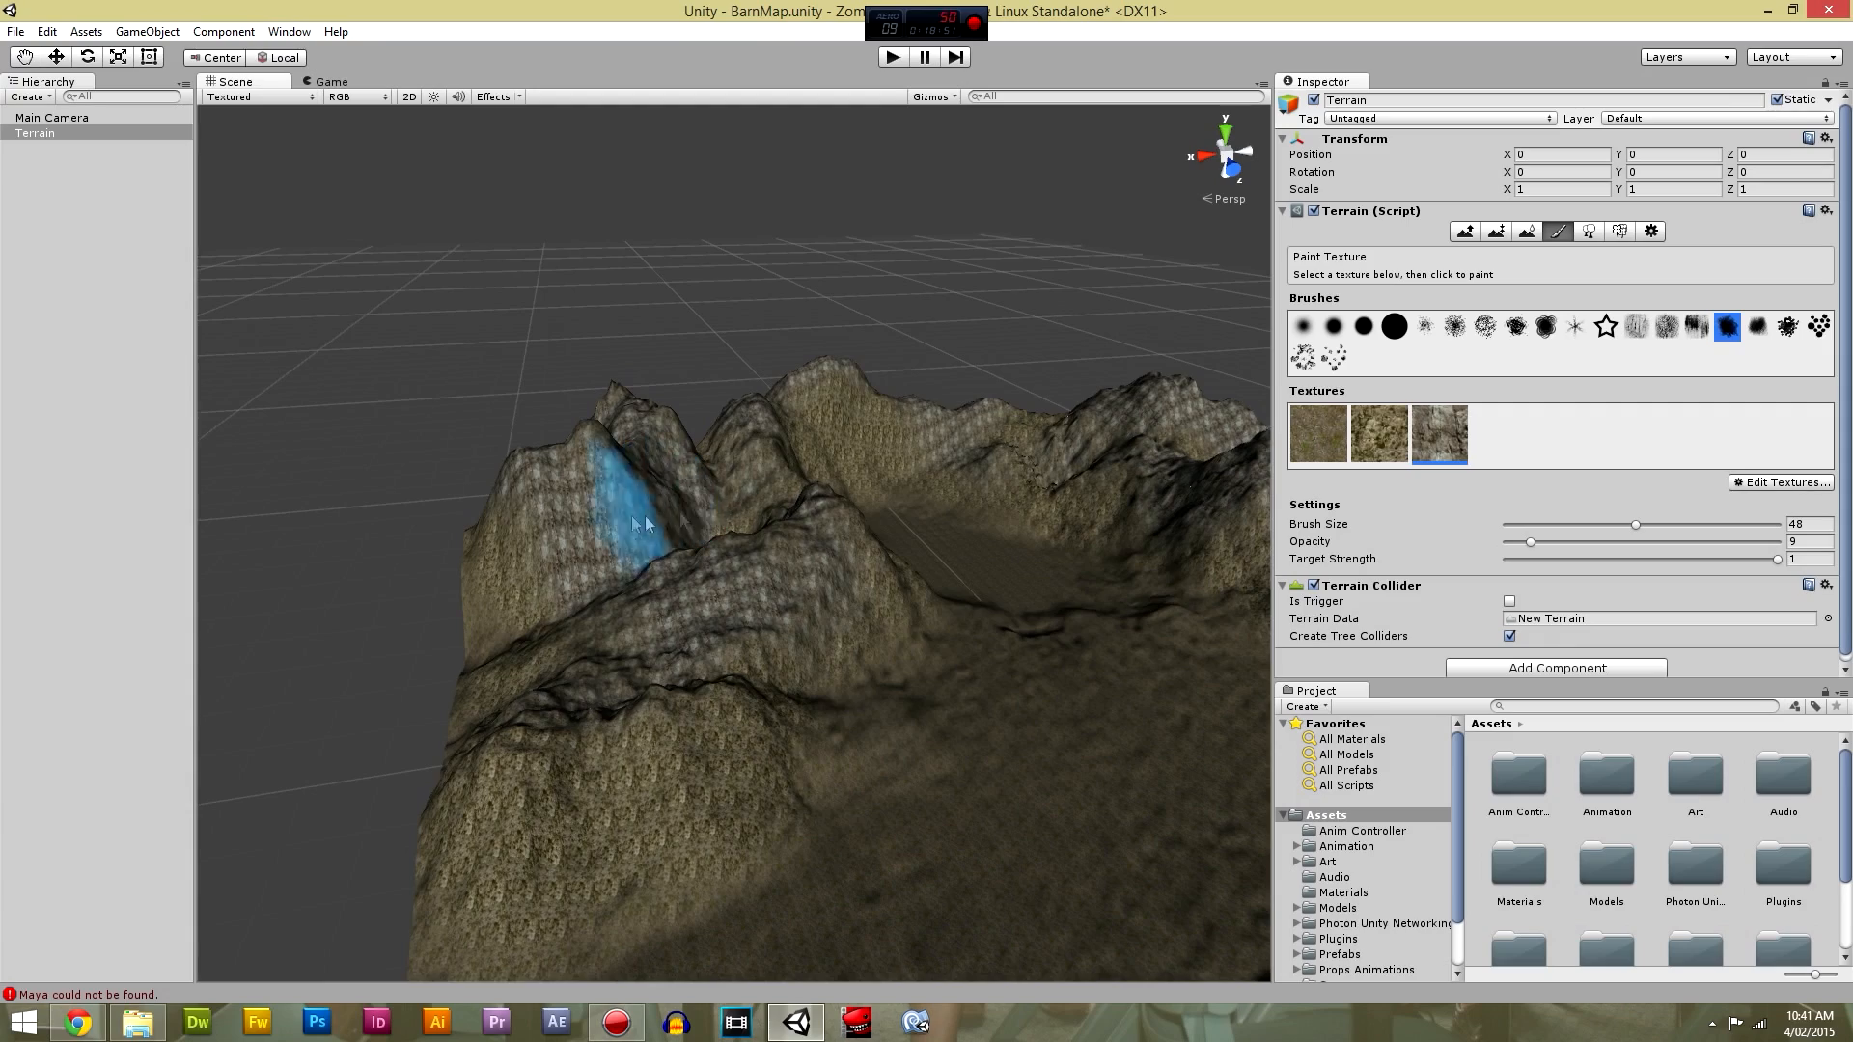
left_click_drag(637, 521, 608, 583, "alt")
middle_click_drag(608, 583, 389, 485)
scroll(389, 485, "down", 10)
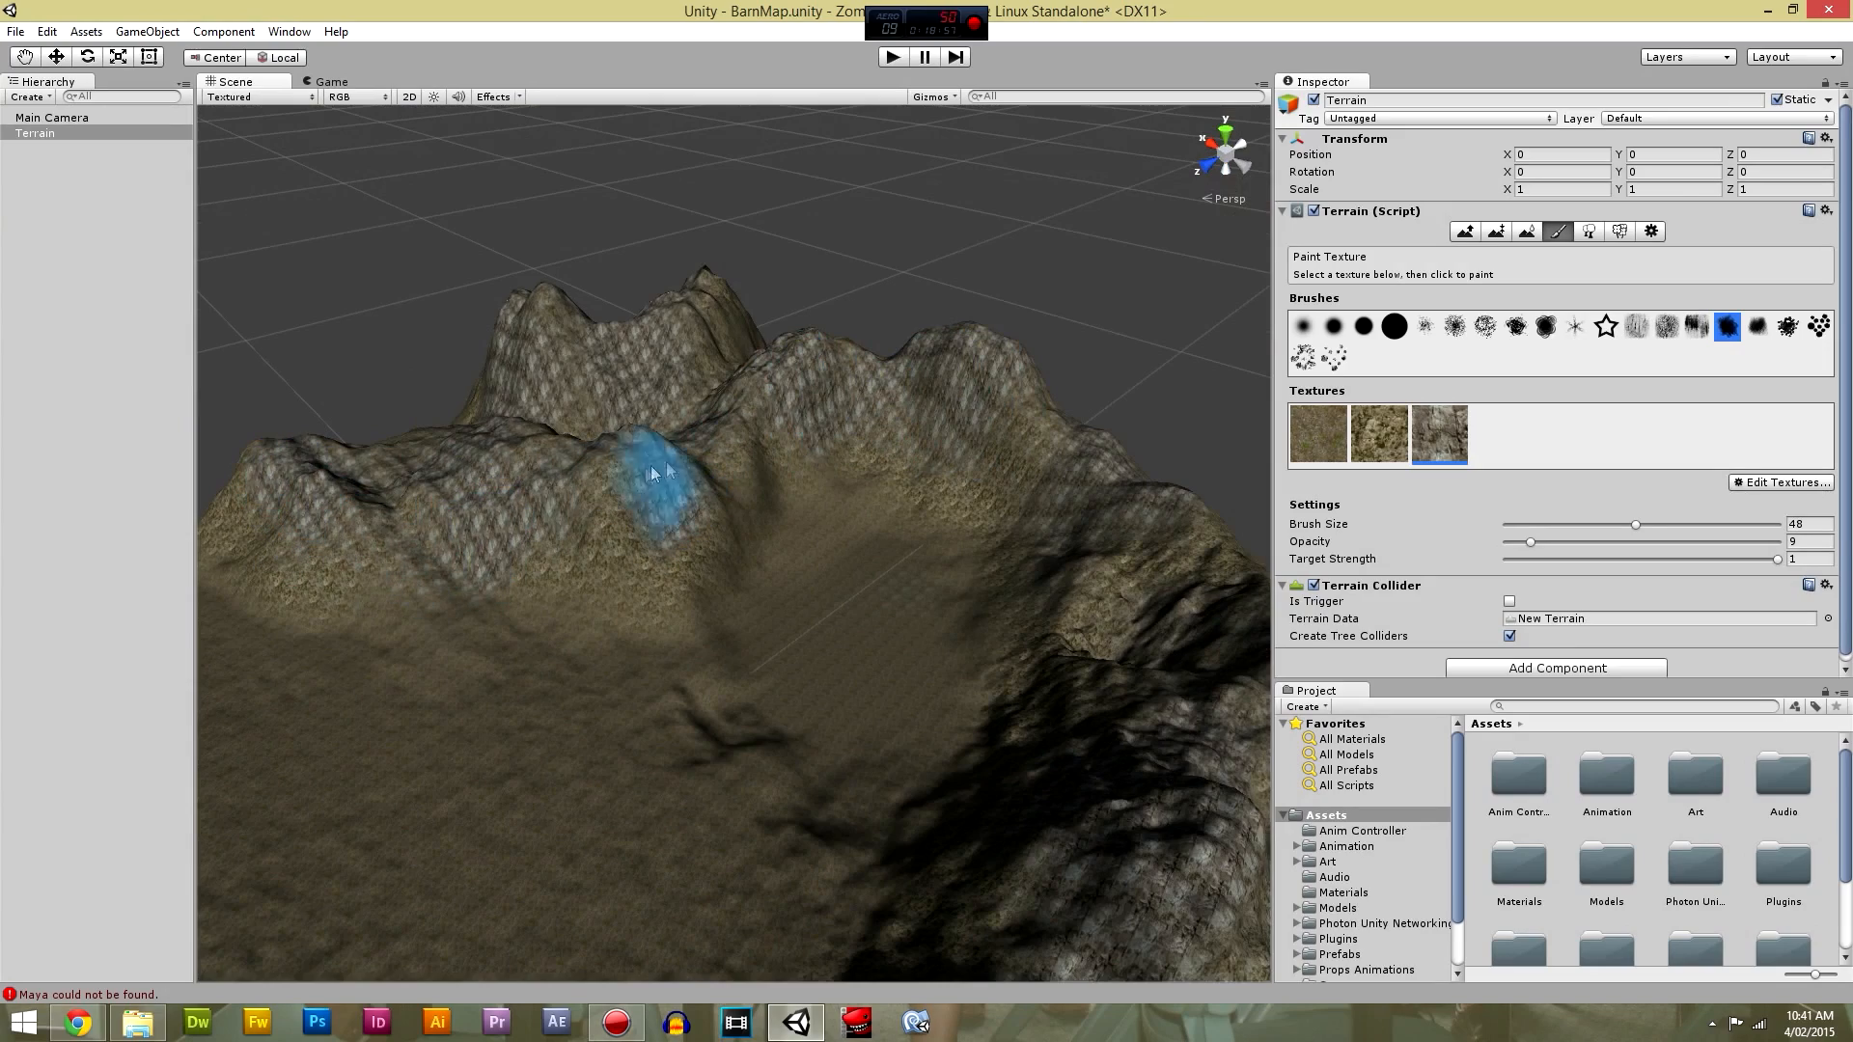
mouse_move(612, 373)
left_mouse_down("alt")
mouse_move(463, 507)
mouse_move(426, 508)
mouse_move(538, 505)
mouse_move(641, 414)
left_mouse_up("alt")
mouse_move(890, 404)
left_mouse_down("alt")
mouse_move(570, 579)
mouse_move(815, 446)
mouse_move(480, 765)
mouse_move(841, 724)
mouse_move(682, 682)
mouse_move(497, 463)
left_mouse_up("alt")
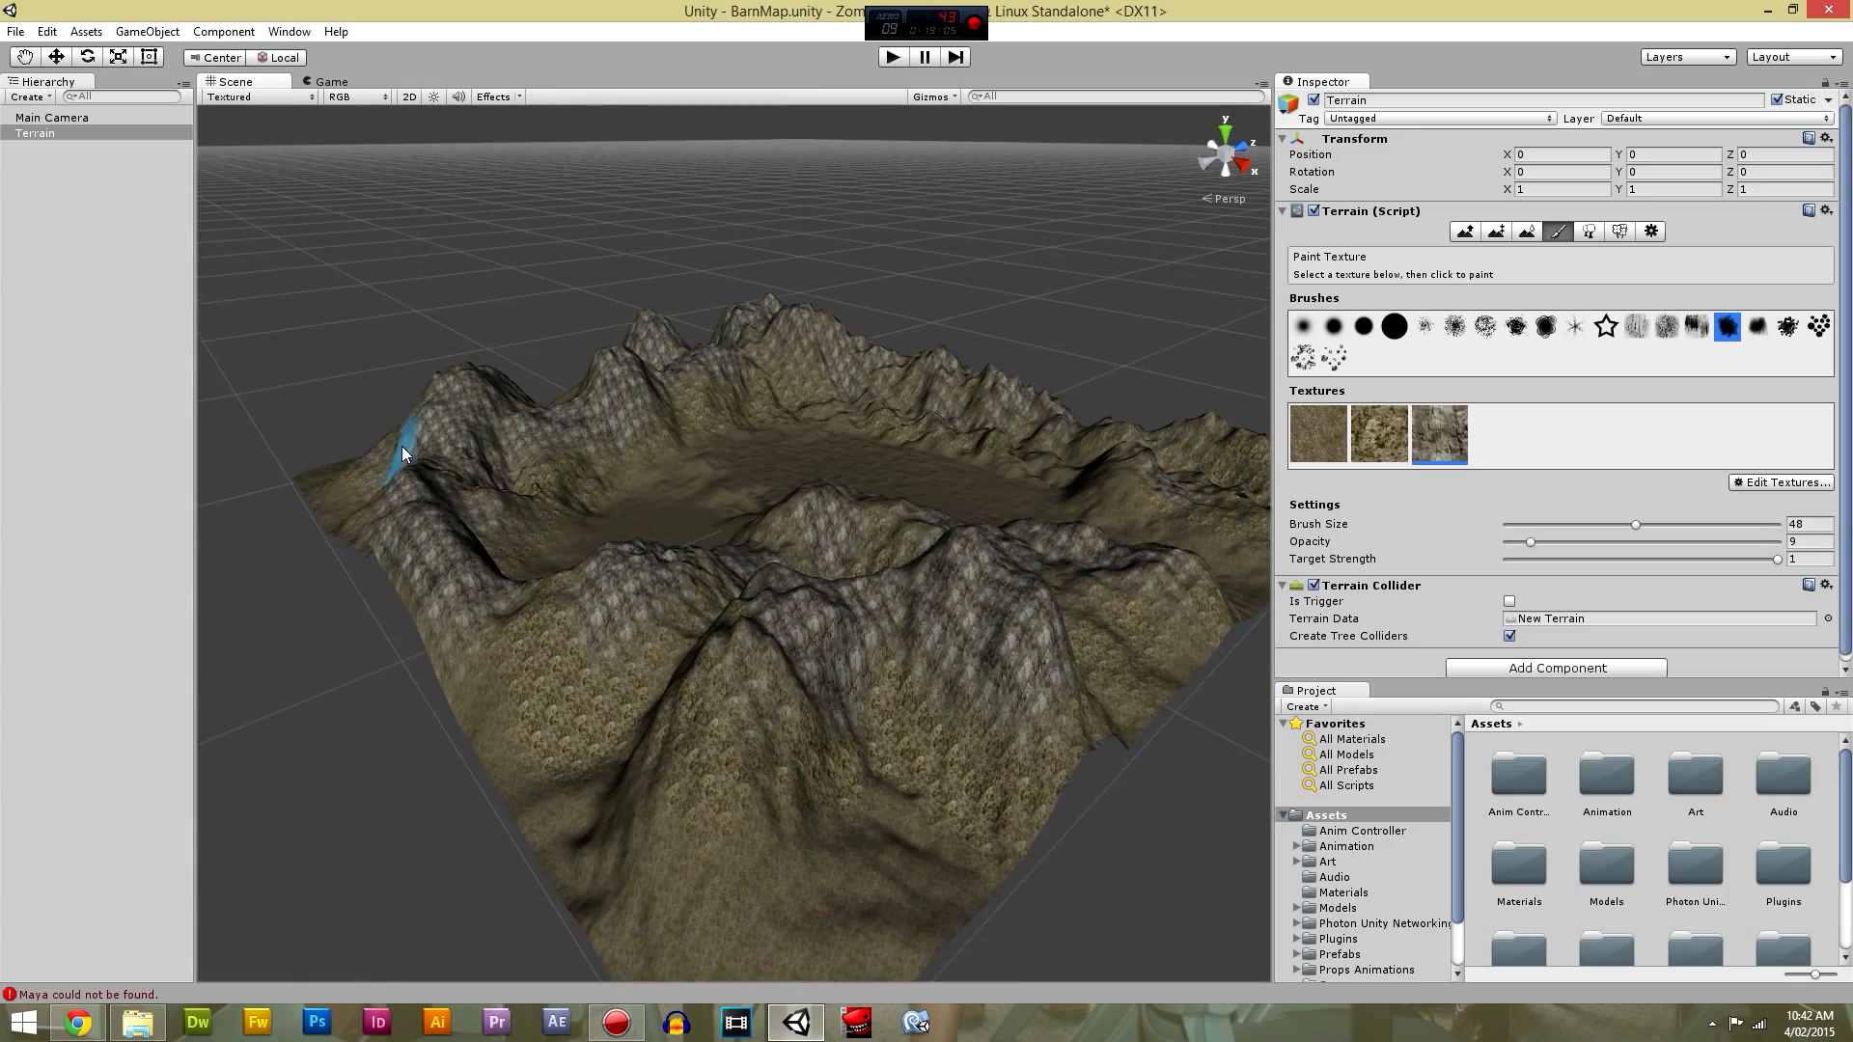
Fill in the remaining hill crests and outer slopes with the Cliff (Layered Rock) texture, checking the terrain from several sides.
scroll(651, 508, "down", 5)
scroll(662, 527, "up", 3)
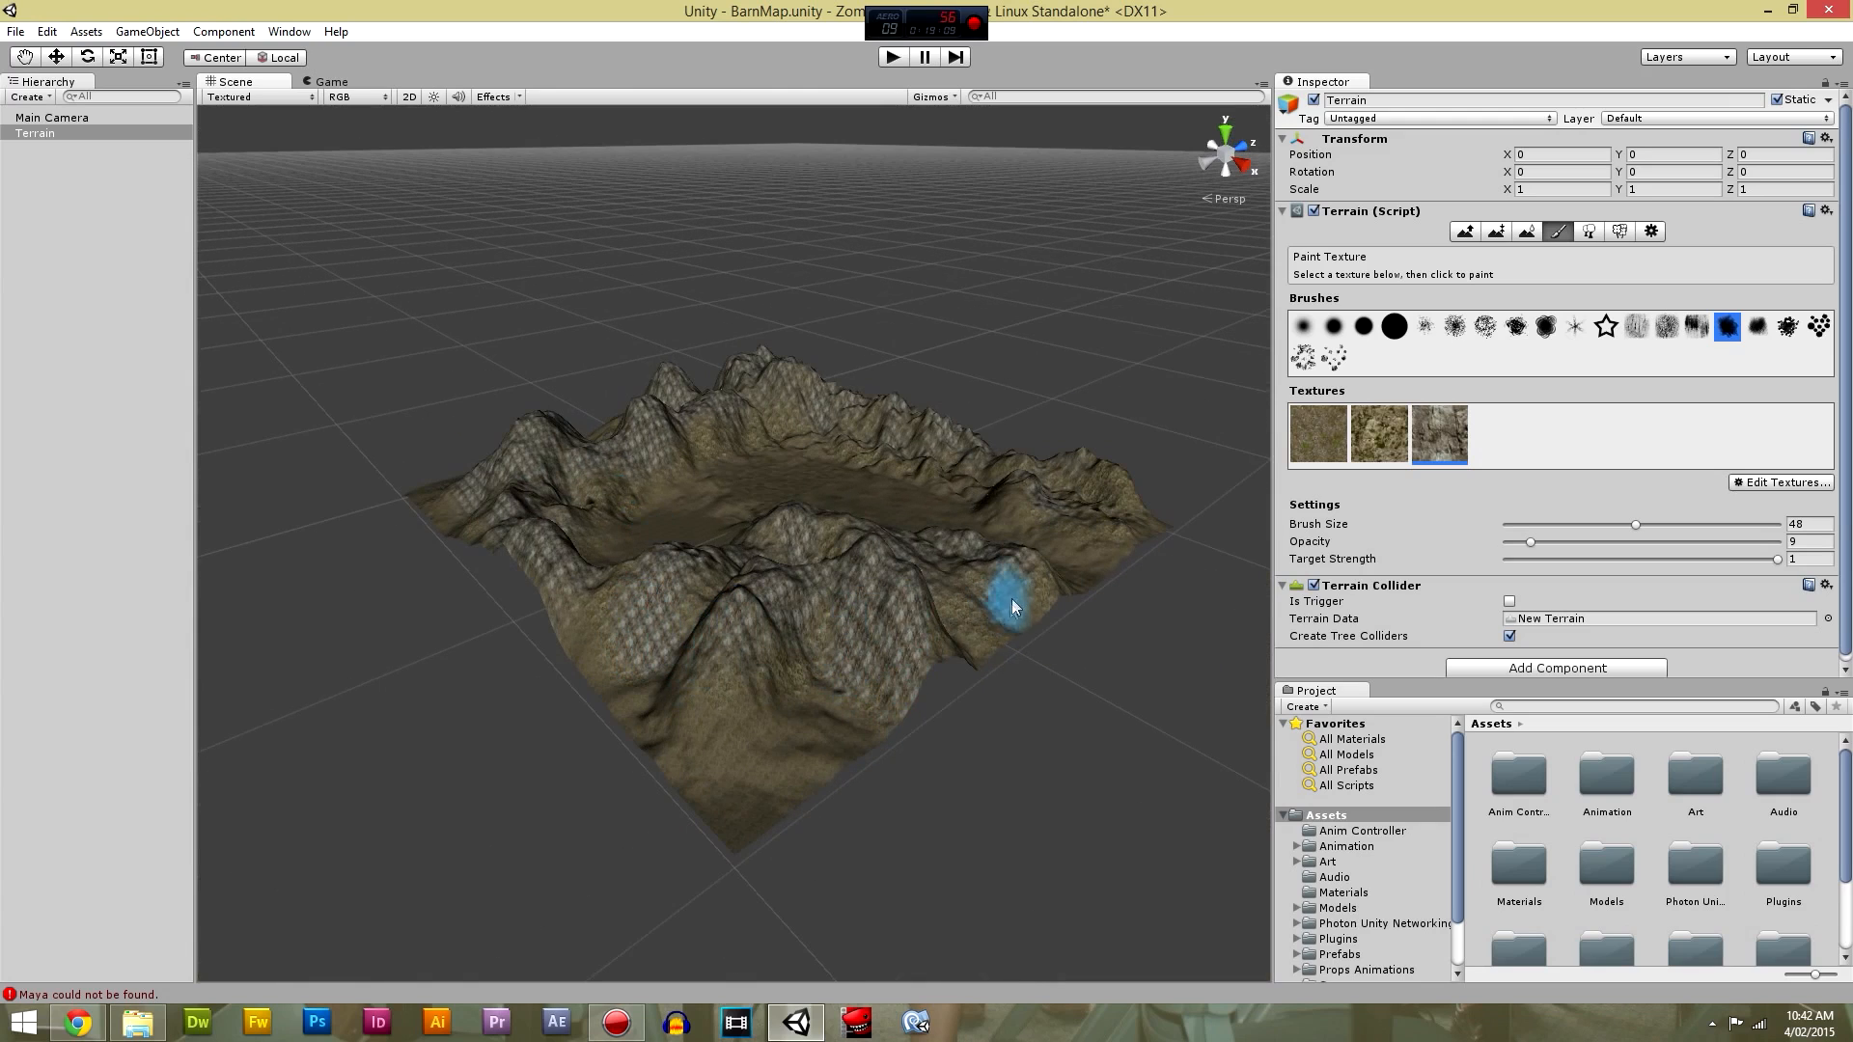
scroll(943, 611, "down", 3)
left_click_drag(865, 604, 972, 563, "alt")
key("f")
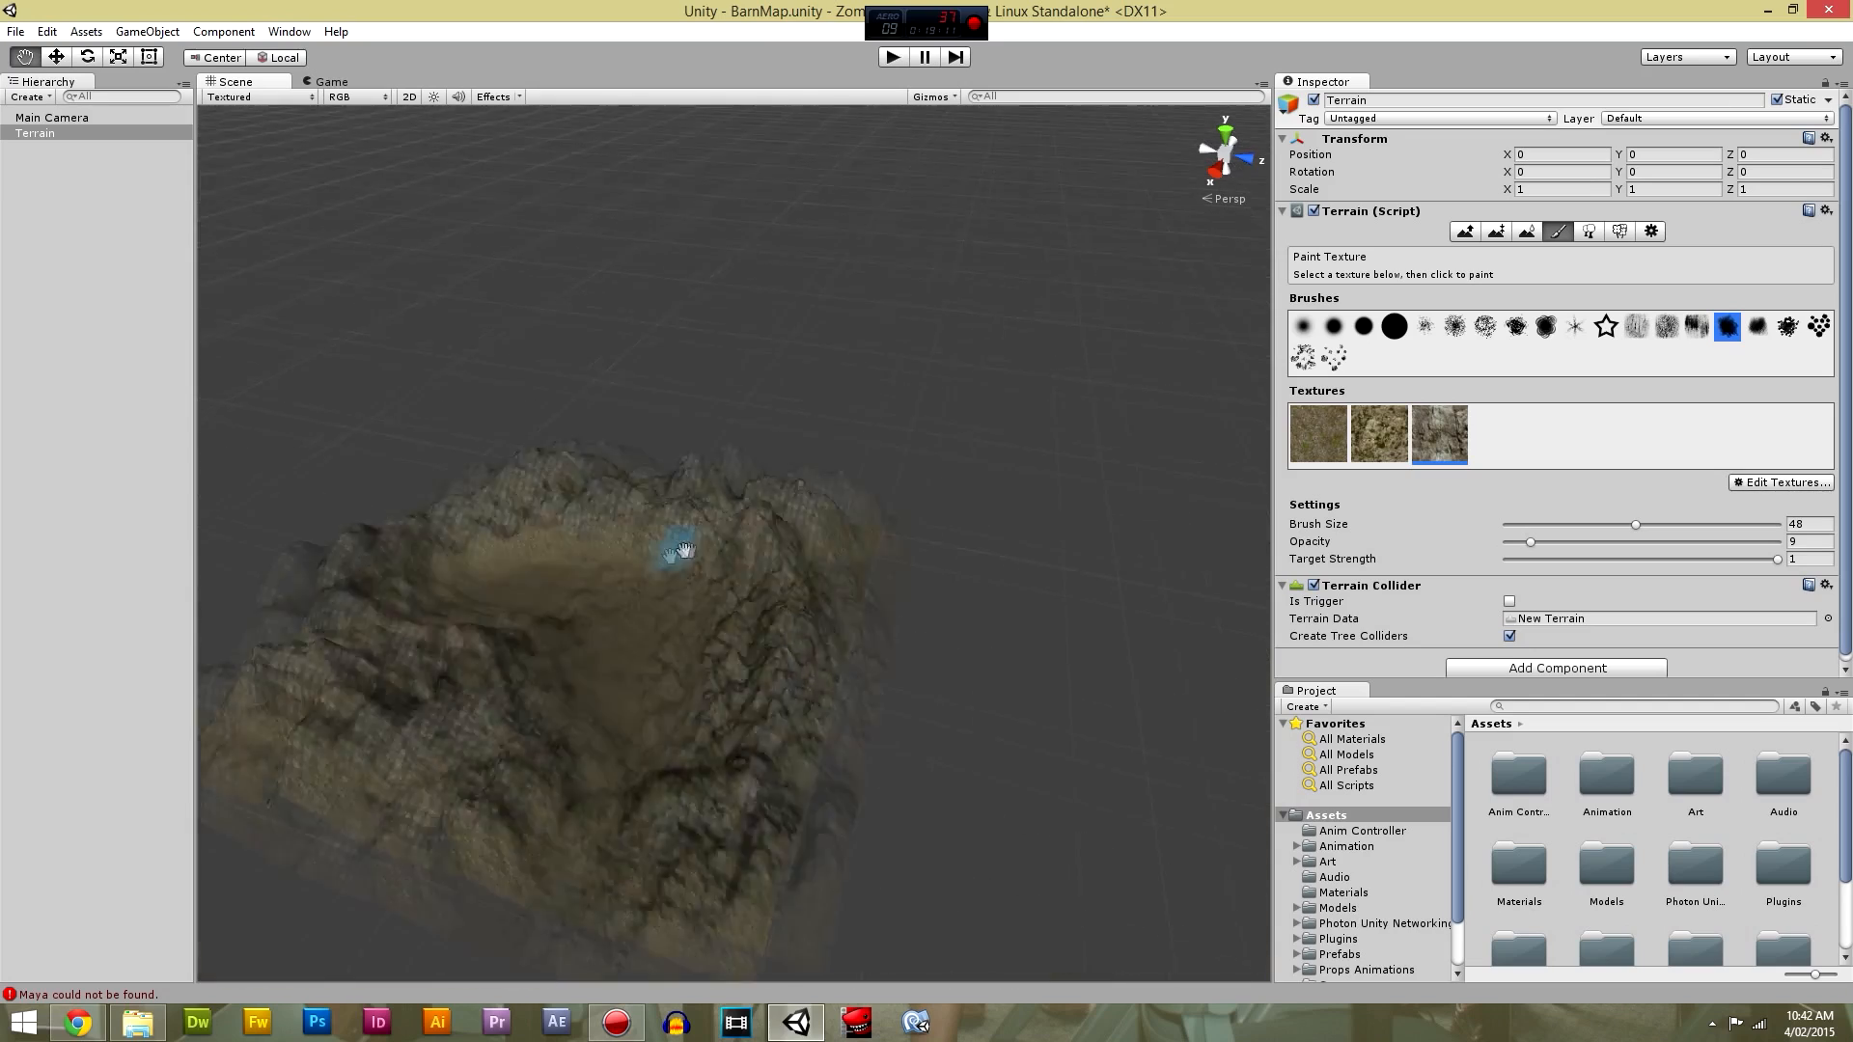
middle_click_drag(744, 579, 740, 537)
Start a fourth terrain texture, search for "grass", and assign the dark green Grass (Mea...) image as its base texture.
left_click(1786, 483)
left_click(1763, 496)
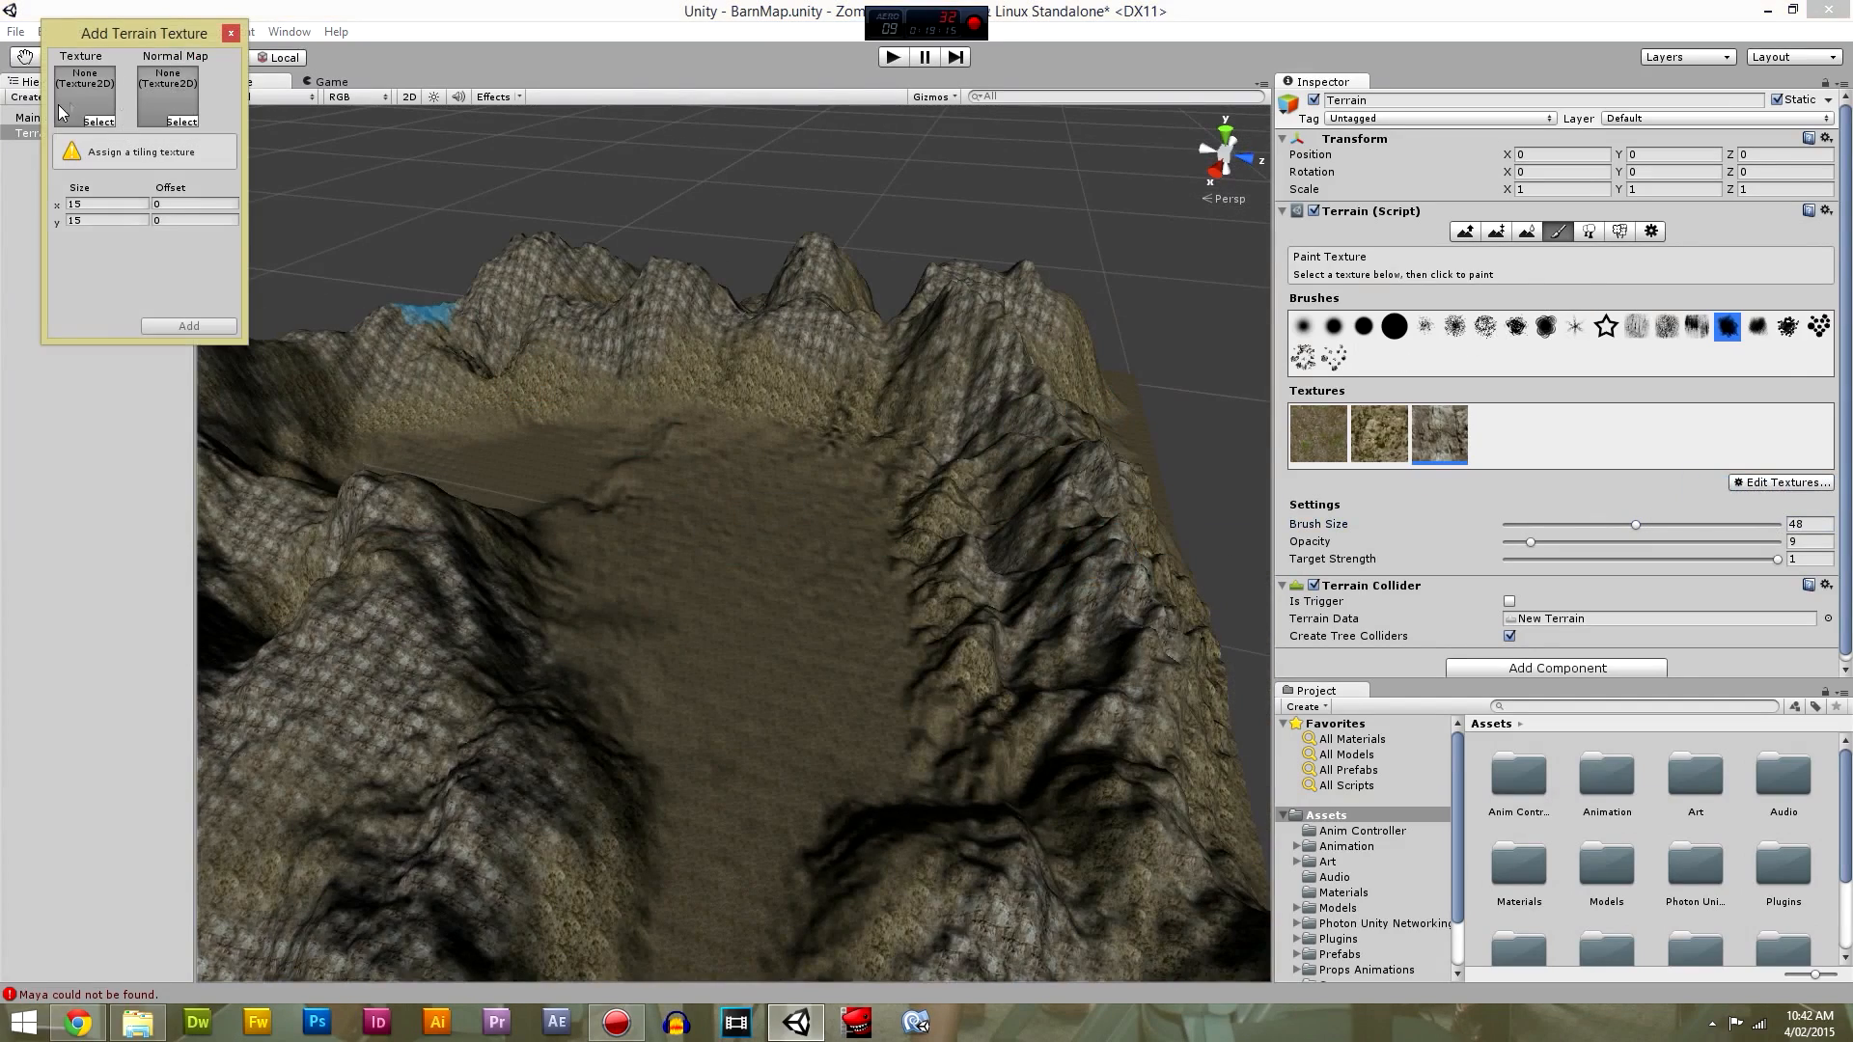
left_click(100, 121)
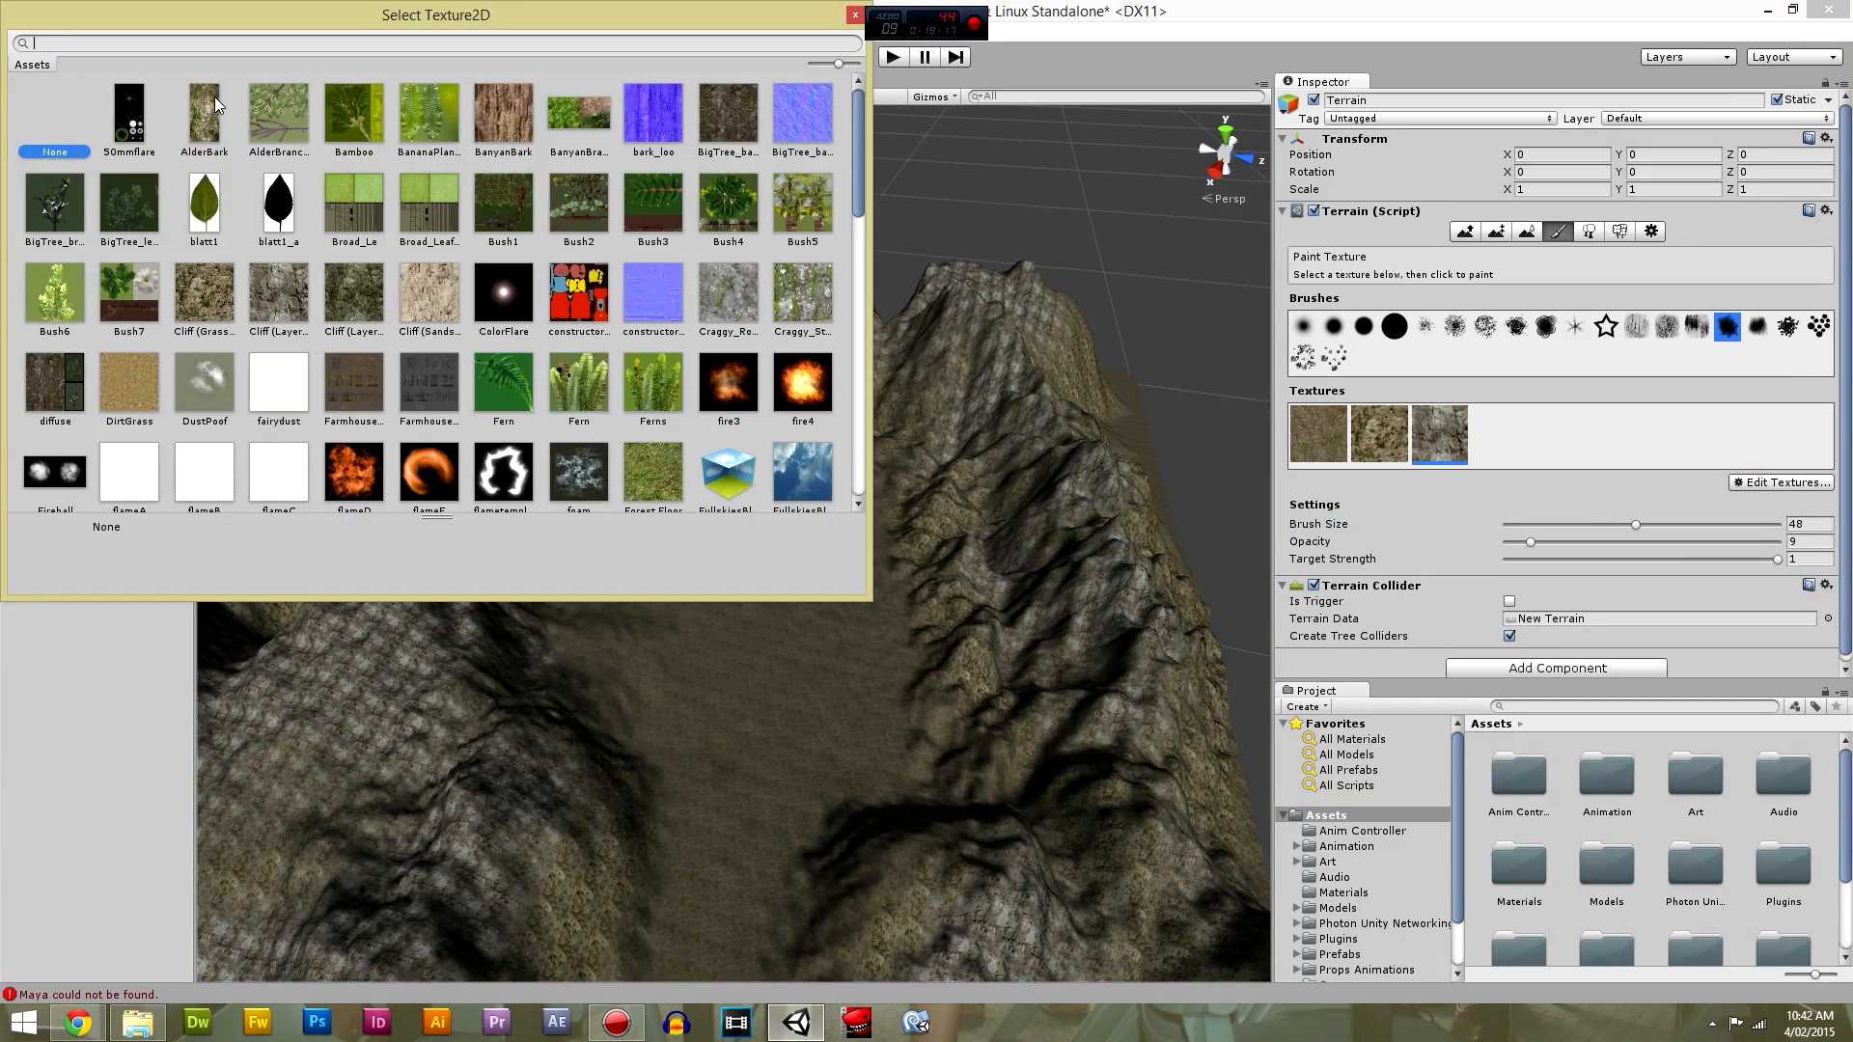
type("grass")
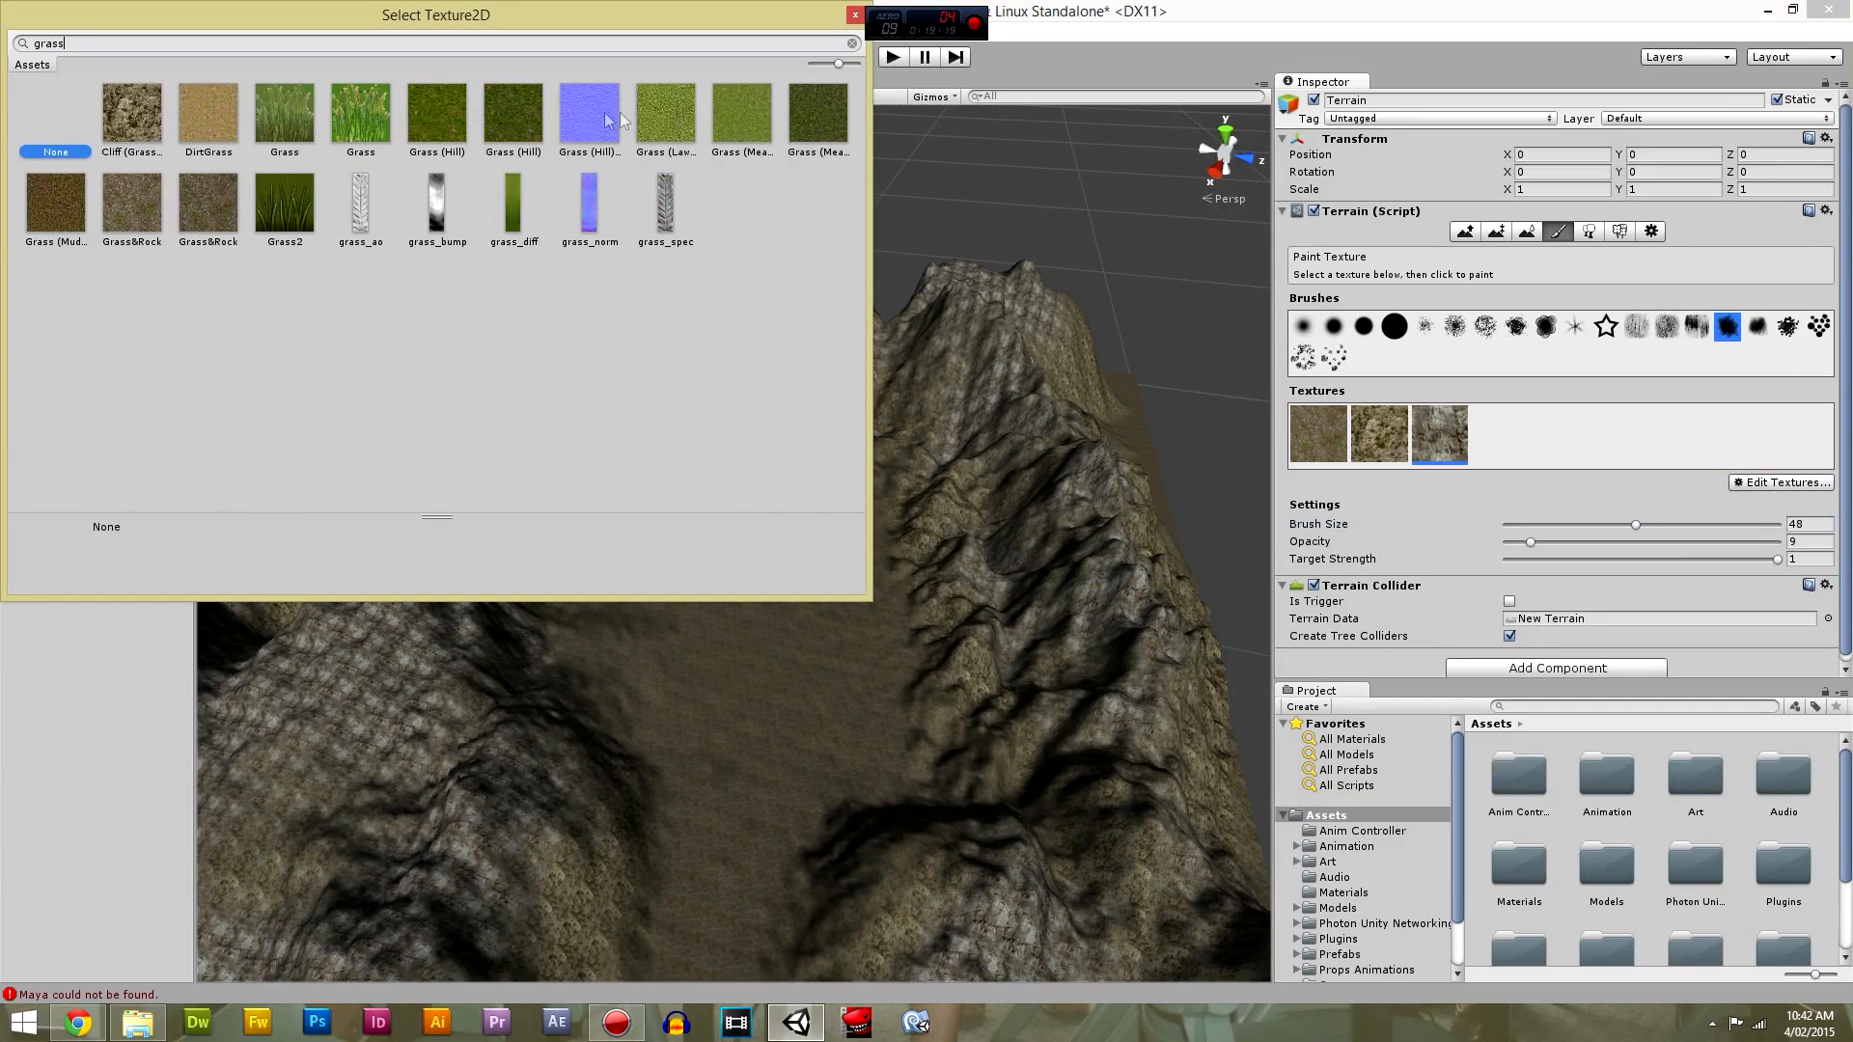
left_click(815, 114)
double_click(804, 121)
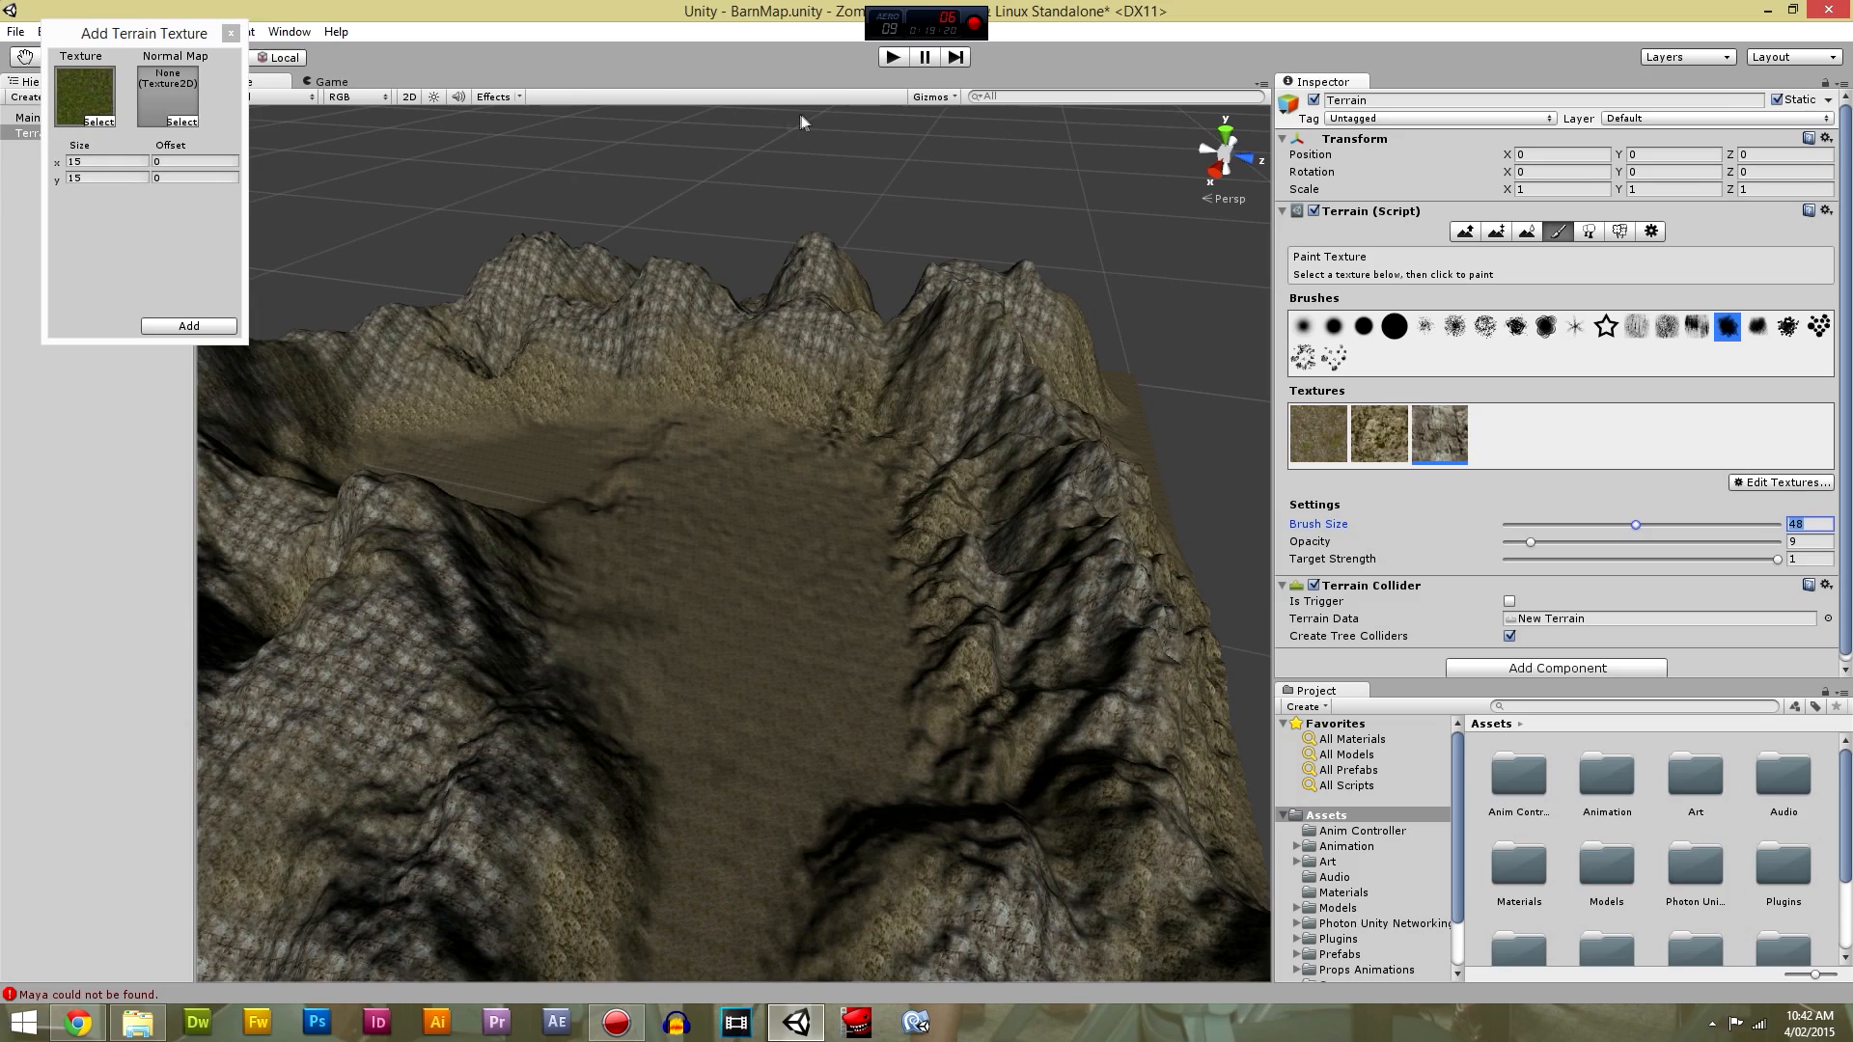
Search for "grass", assign the same dark green Grass (Mea...) image as the normal map, set the X size to 3, and add the texture.
left_click(190, 121)
type("grass")
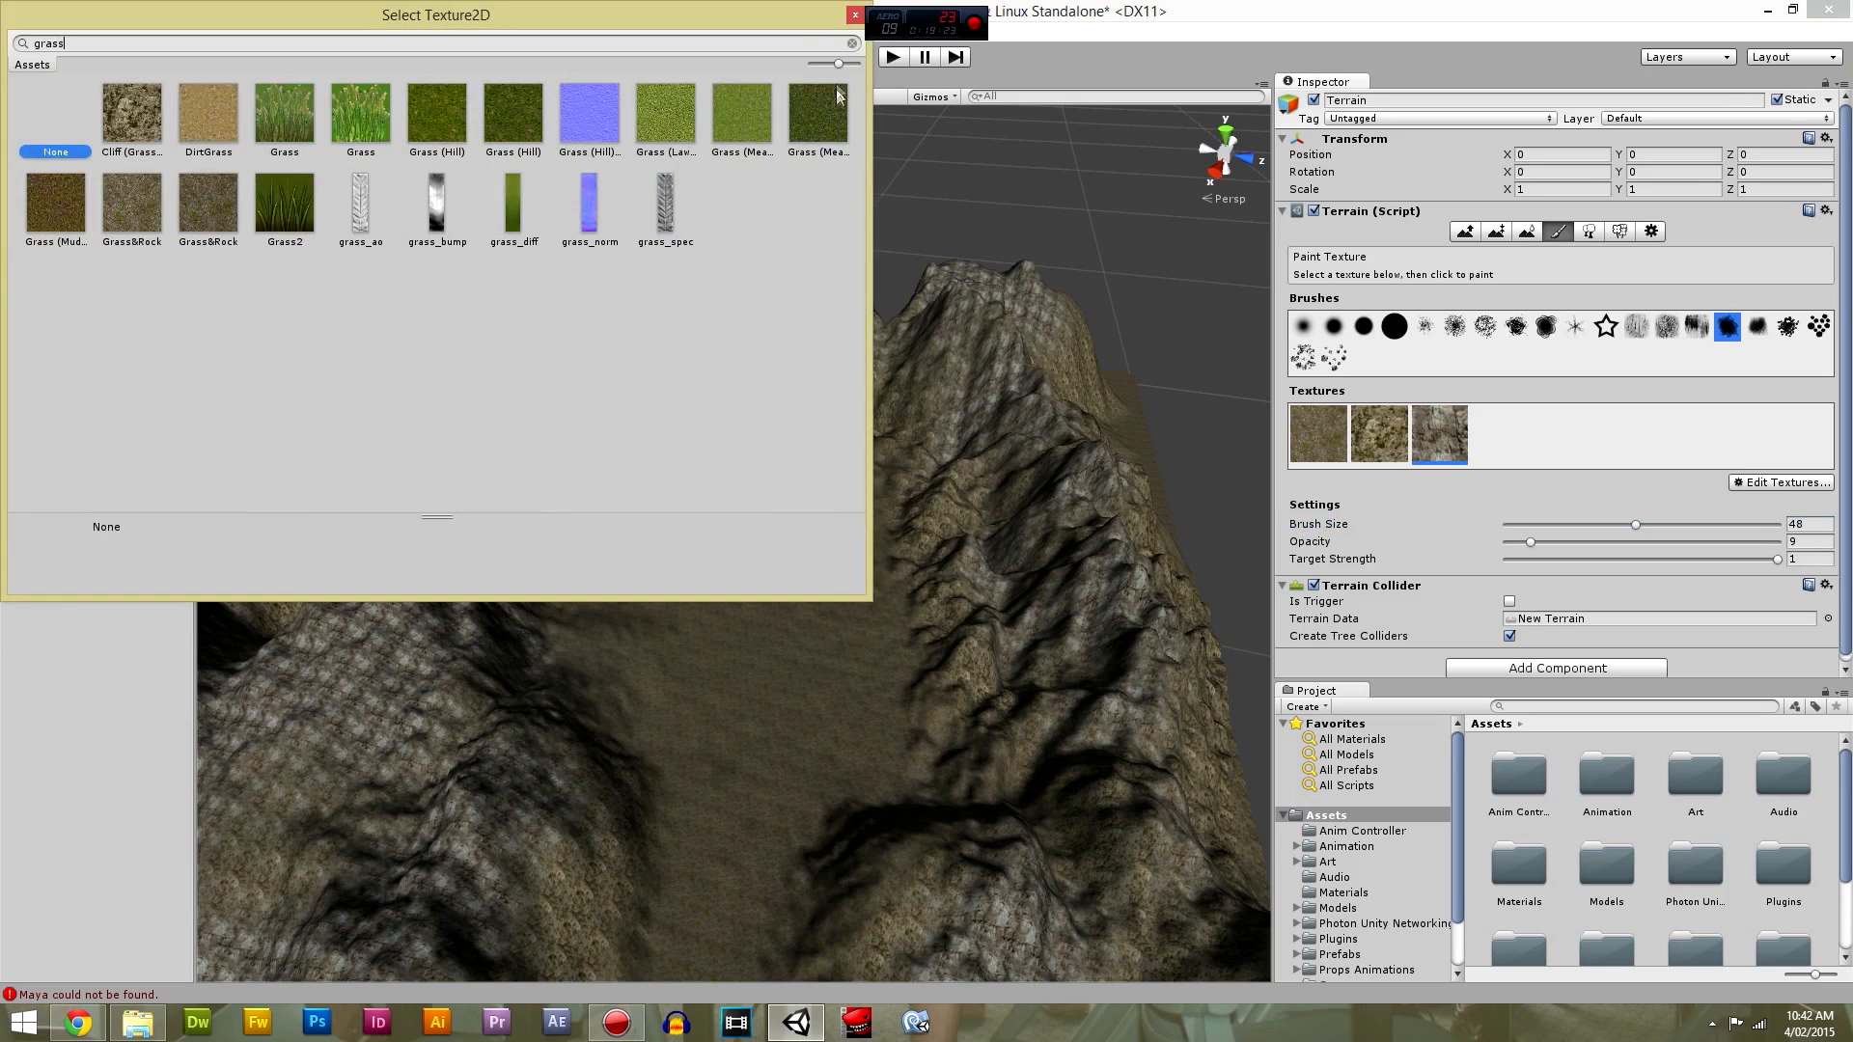
double_click(835, 99)
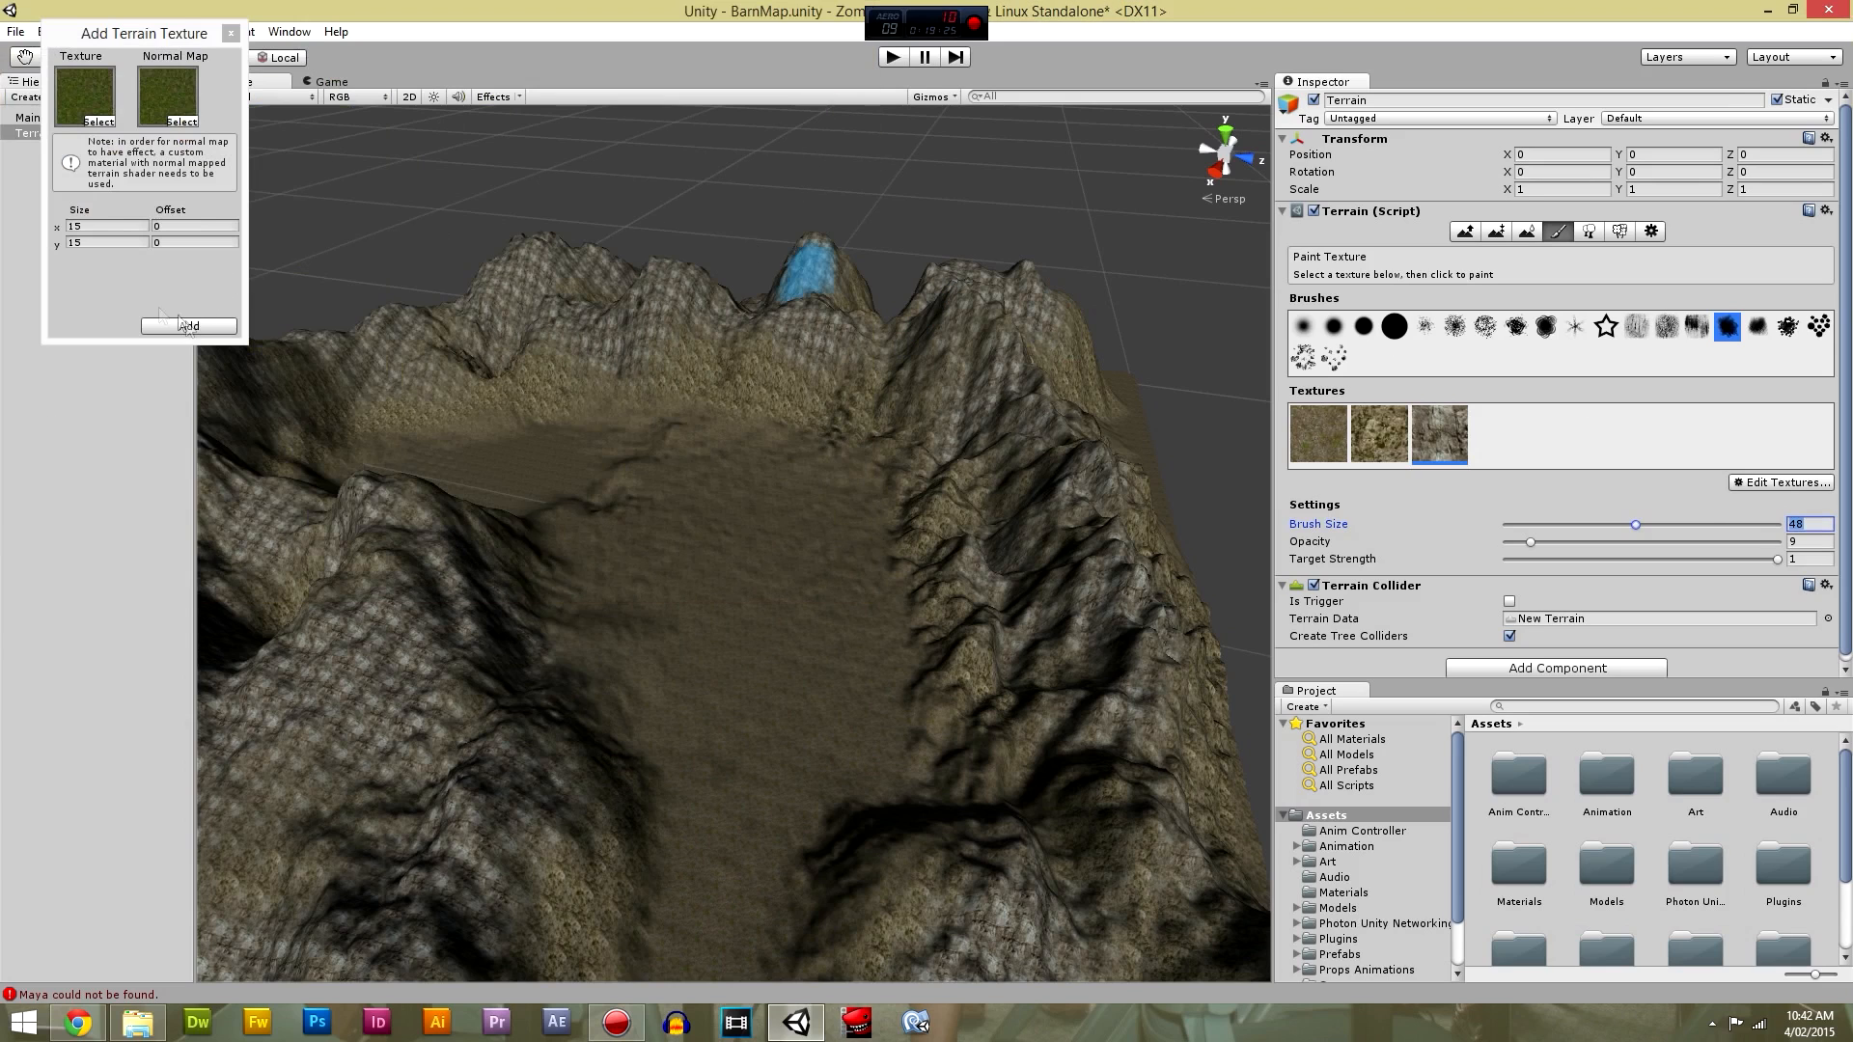
left_click(95, 242)
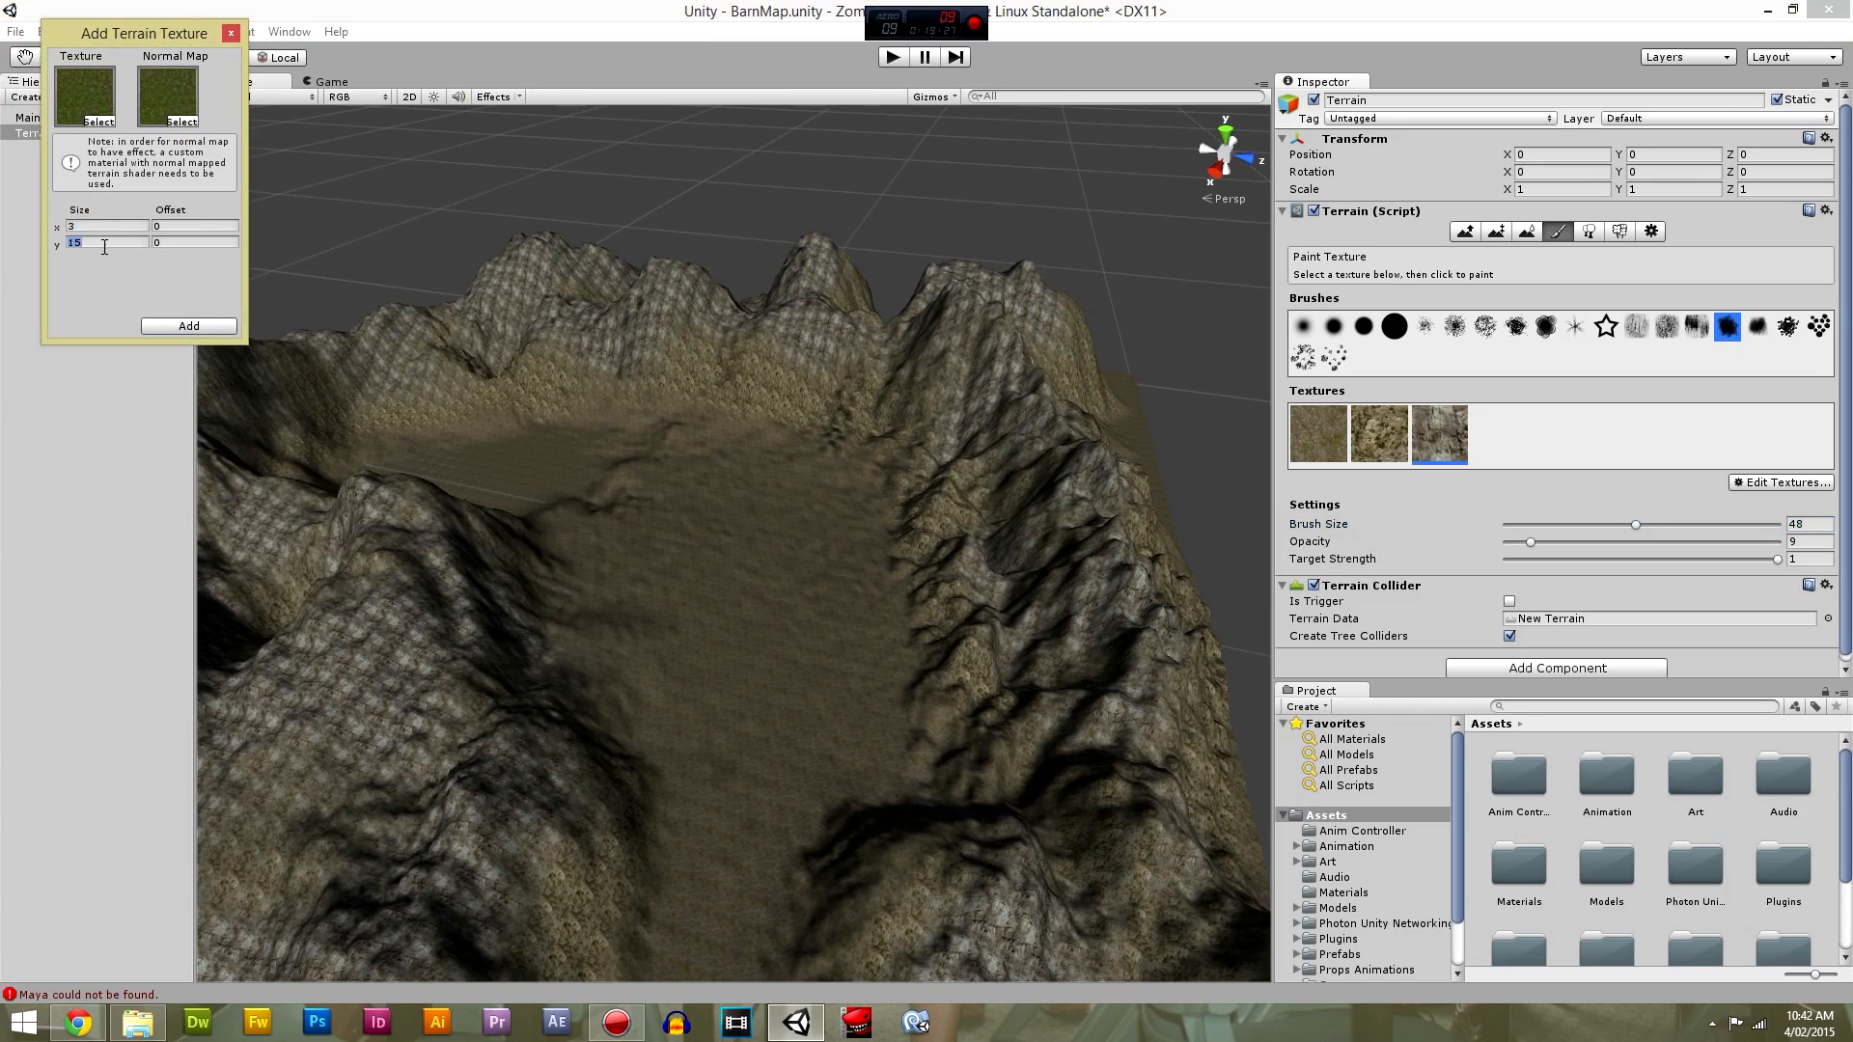
left_click(199, 322)
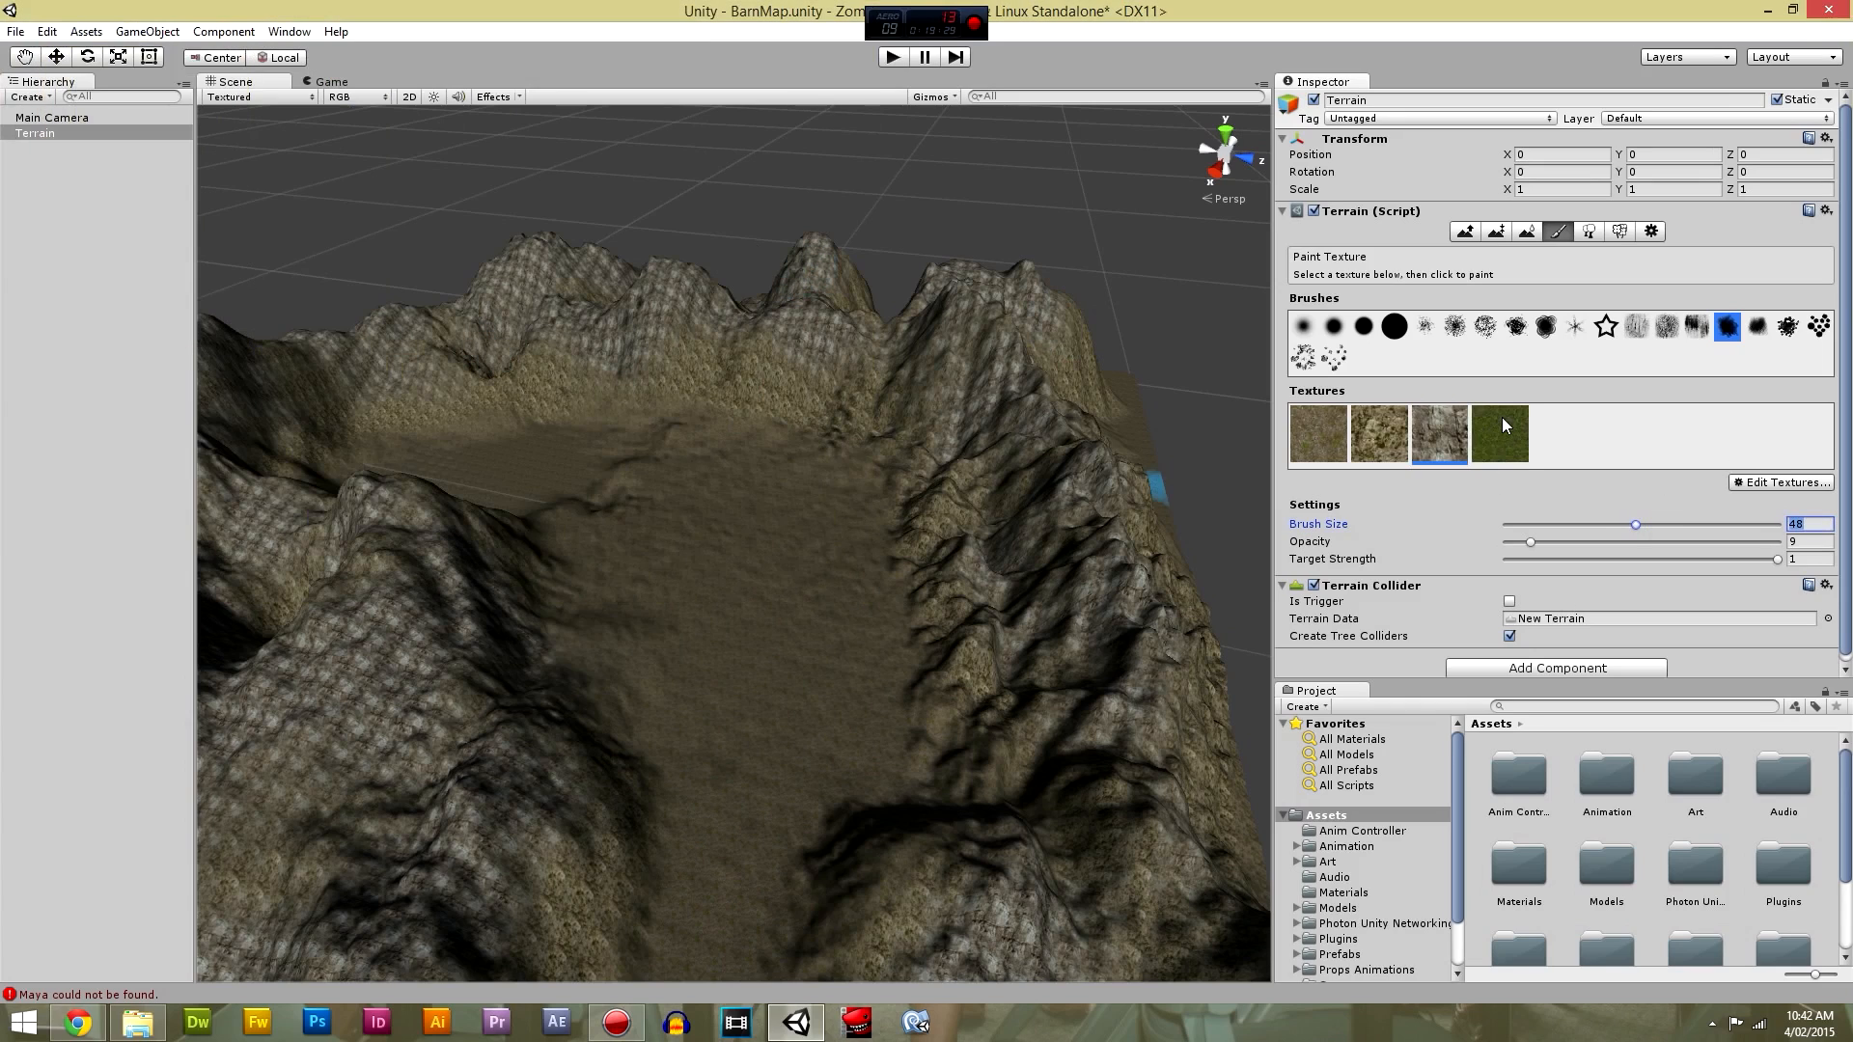
Paint the new grass texture over the main basin floor with the solid round brush at size 63.
left_click_drag(1653, 524, 1674, 526)
left_click(1394, 326)
mouse_move(635, 595)
left_mouse_down()
mouse_move(708, 640)
mouse_move(800, 643)
mouse_move(662, 613)
mouse_move(654, 585)
mouse_move(612, 653)
mouse_move(750, 725)
mouse_move(830, 726)
mouse_move(814, 641)
mouse_move(836, 577)
left_mouse_up()
mouse_move(741, 456)
left_mouse_down()
mouse_move(807, 467)
mouse_move(686, 450)
mouse_move(639, 529)
left_mouse_up()
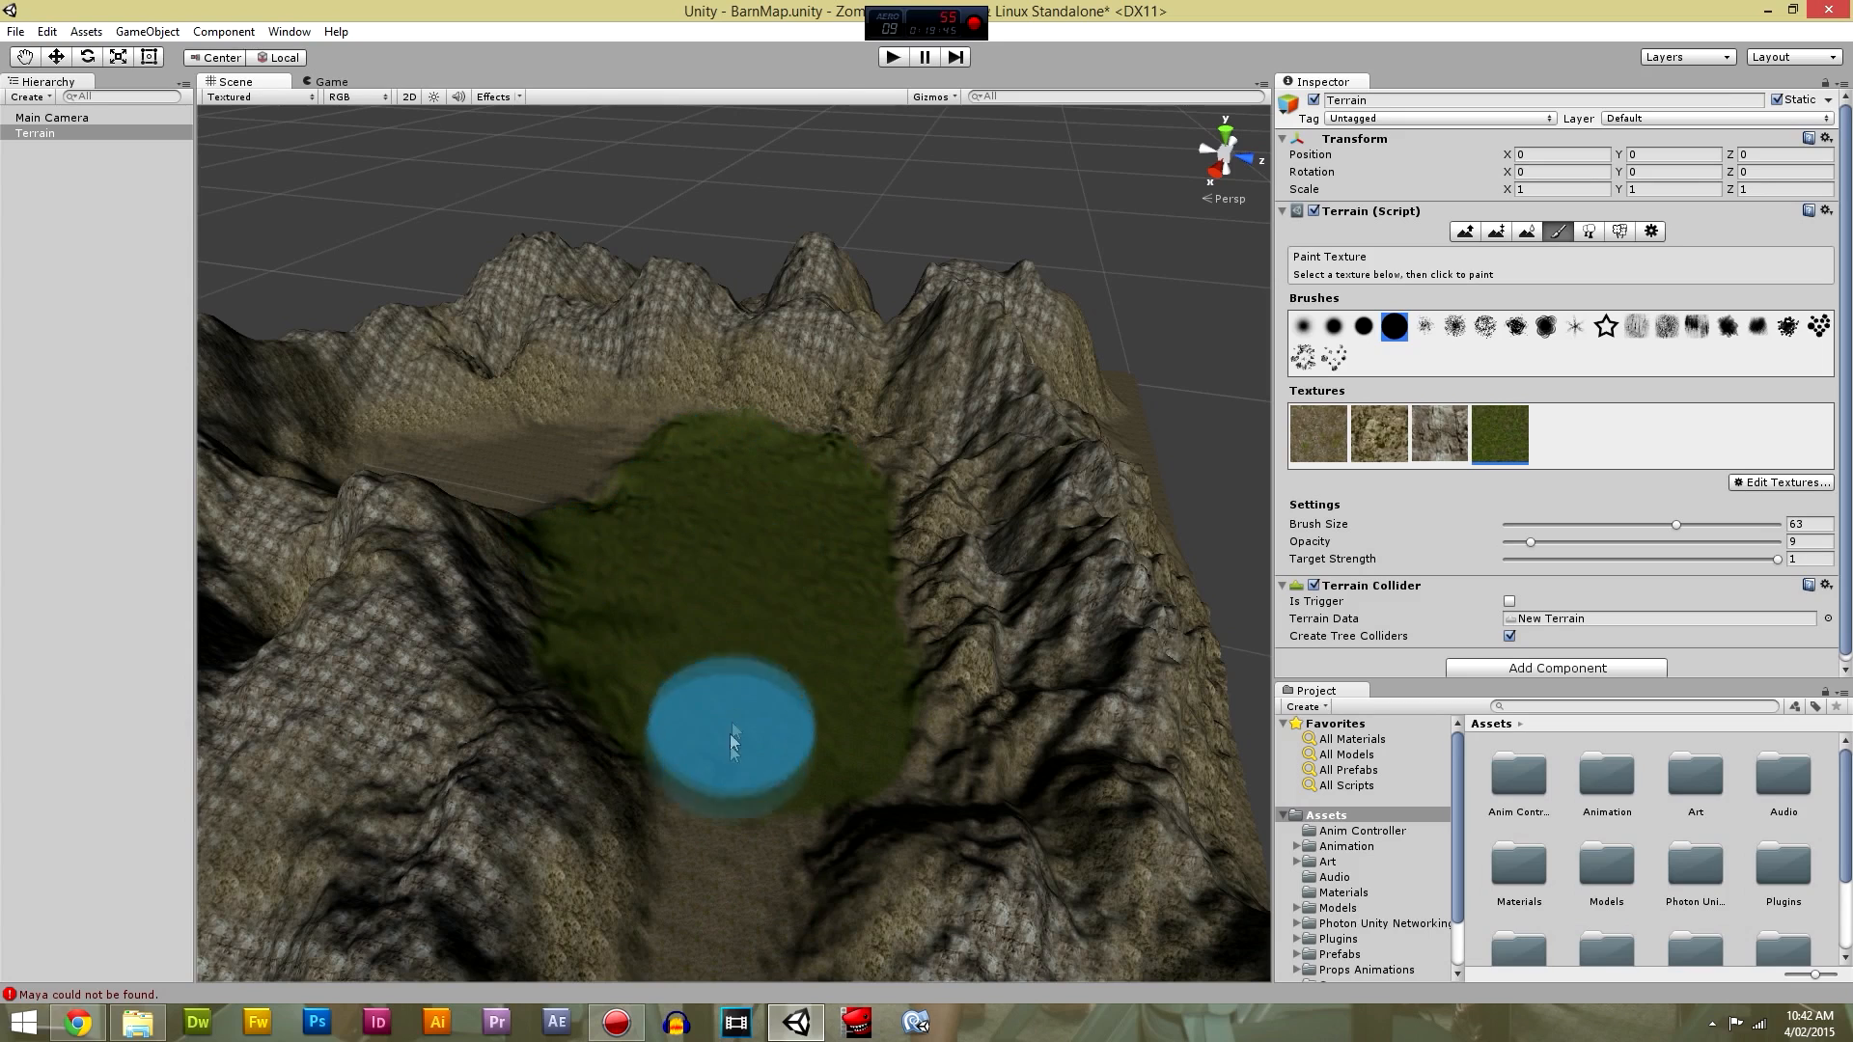
Set the brush size to 44 and extend the grass down the valley passage to the terrain's edge.
scroll(847, 671, "down", 3)
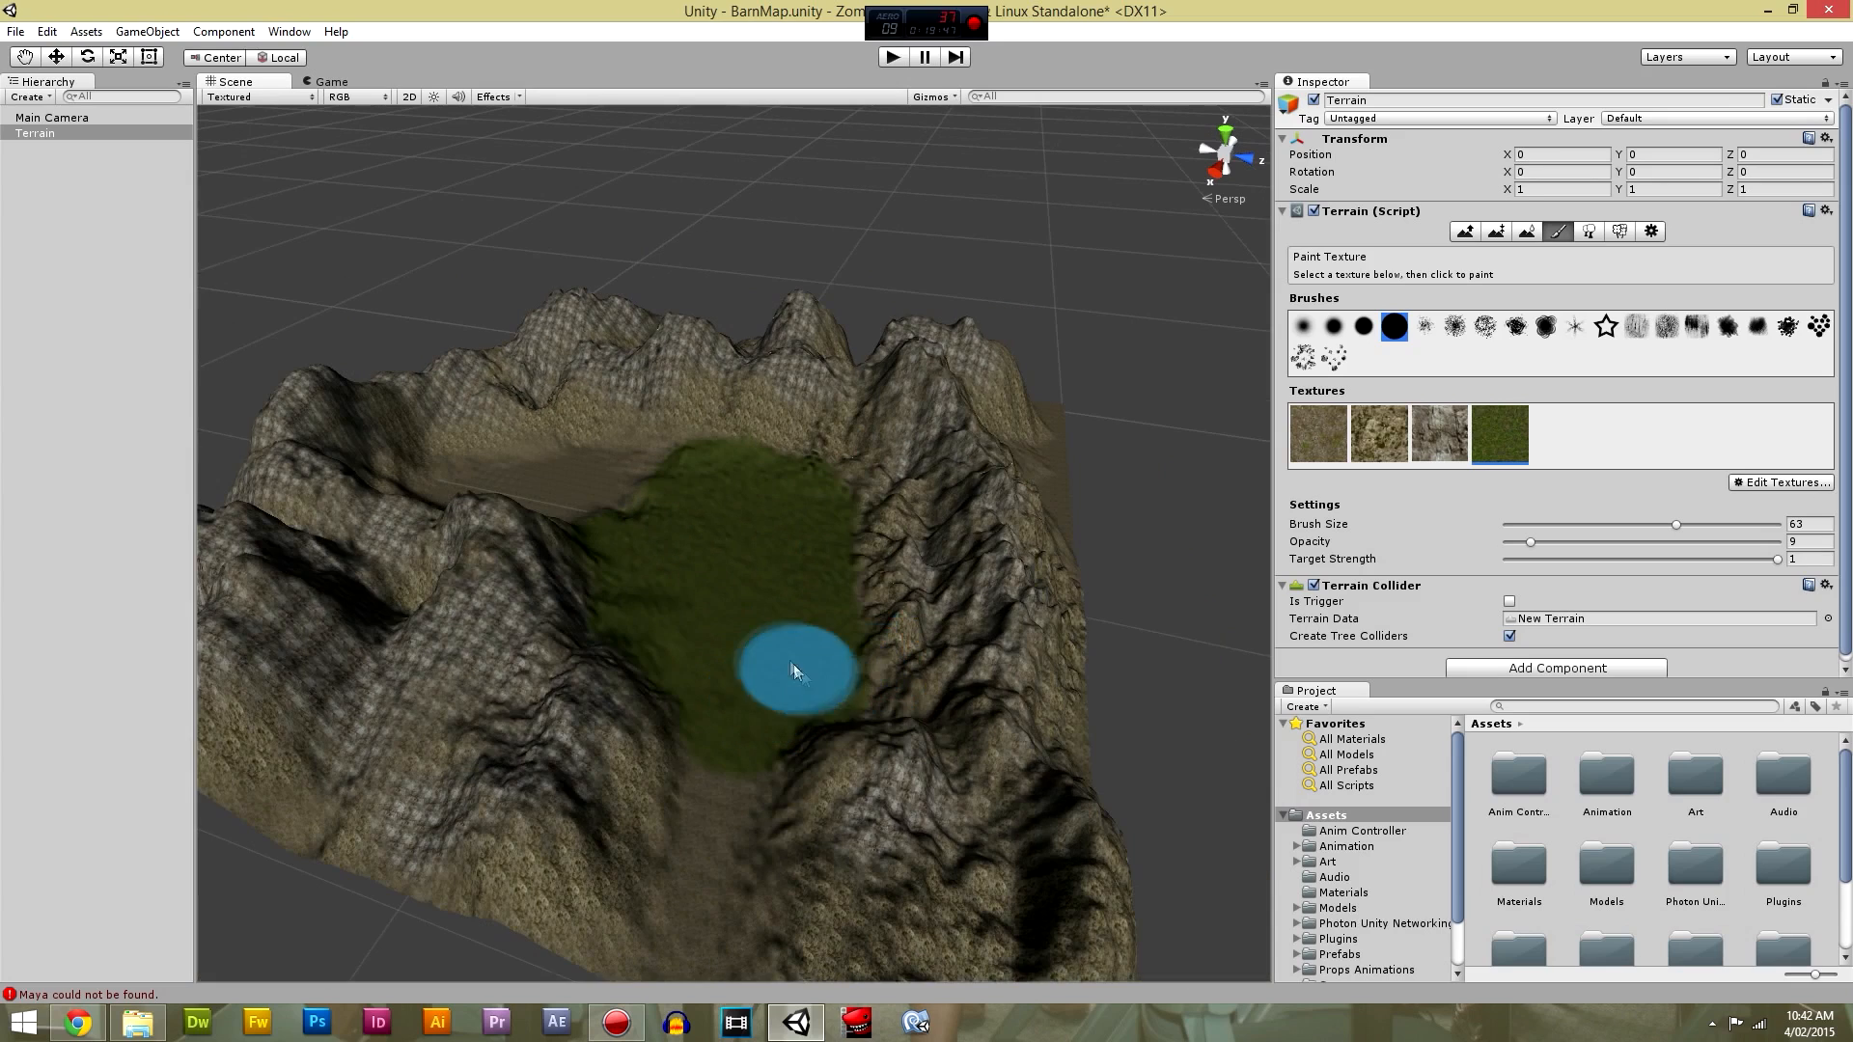
scroll(736, 693, "down", 3)
scroll(739, 625, "up", 8)
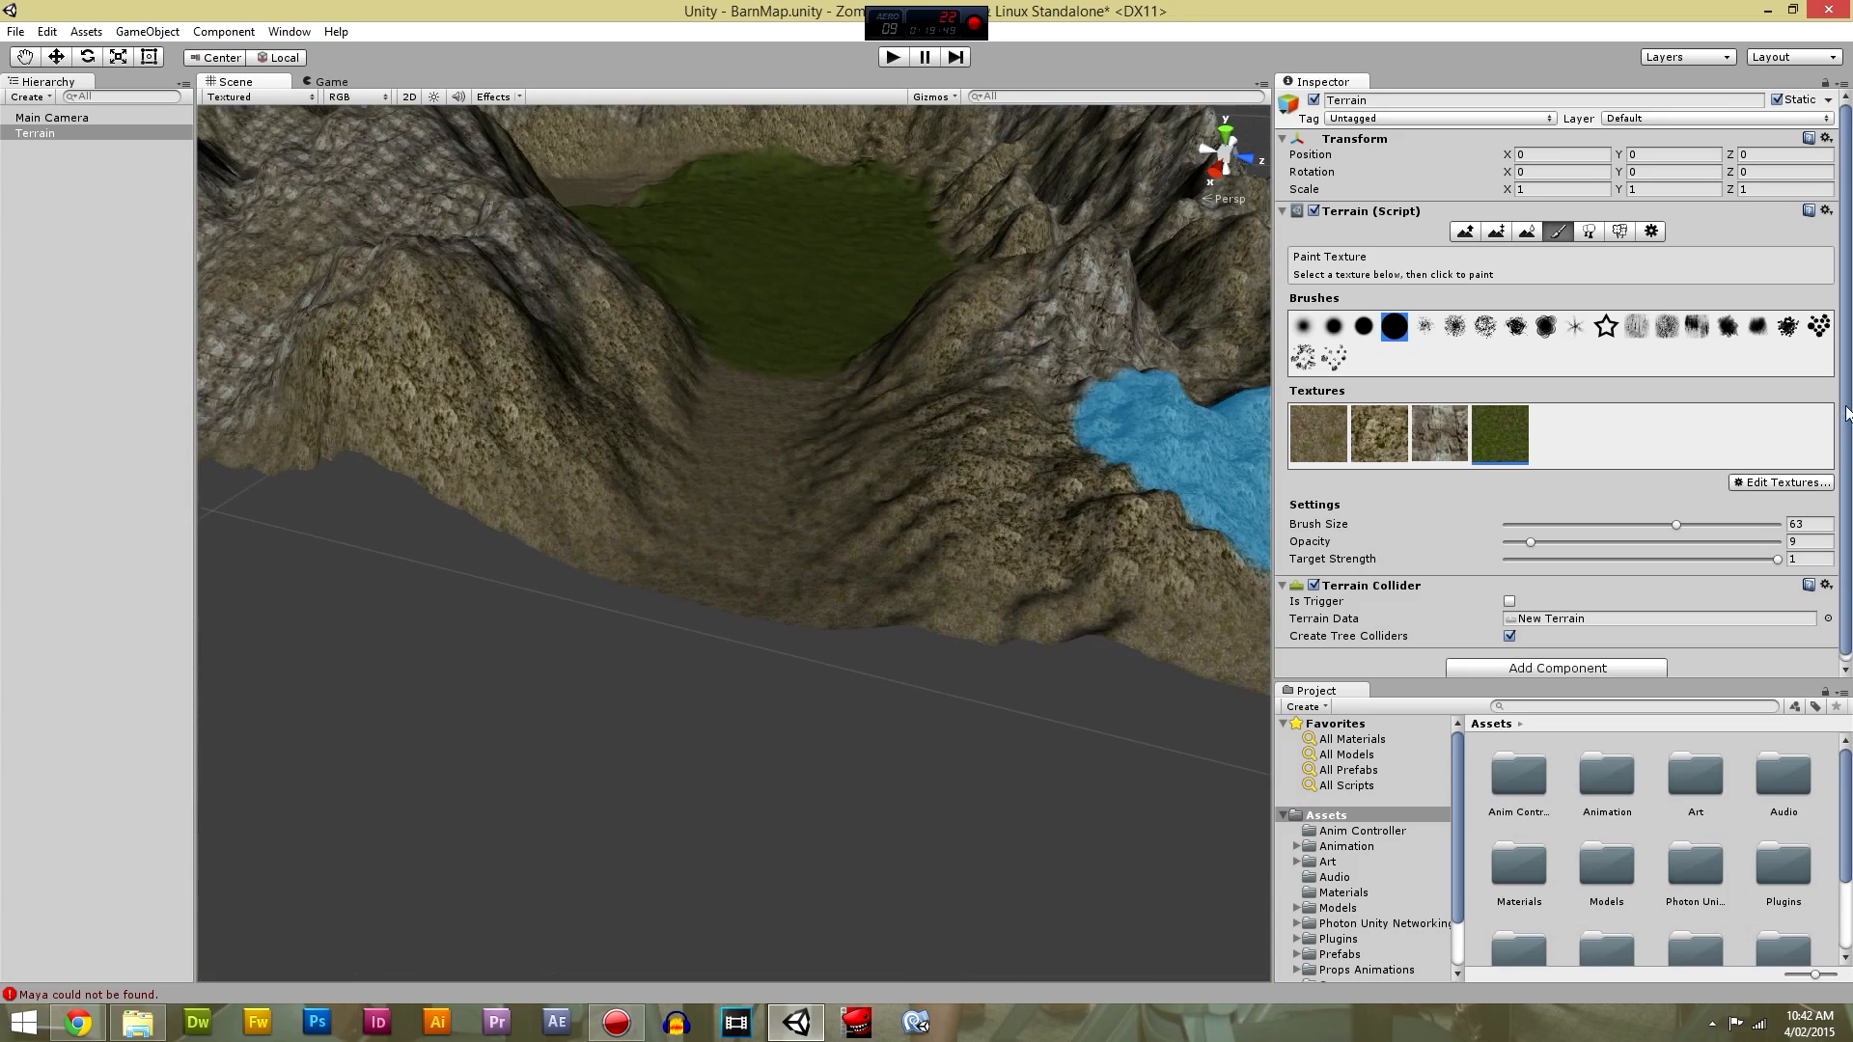
left_click_drag(1637, 524, 1625, 524)
mouse_move(737, 367)
left_mouse_down()
mouse_move(758, 447)
mouse_move(728, 561)
left_mouse_up()
scroll(956, 585, "down", 5)
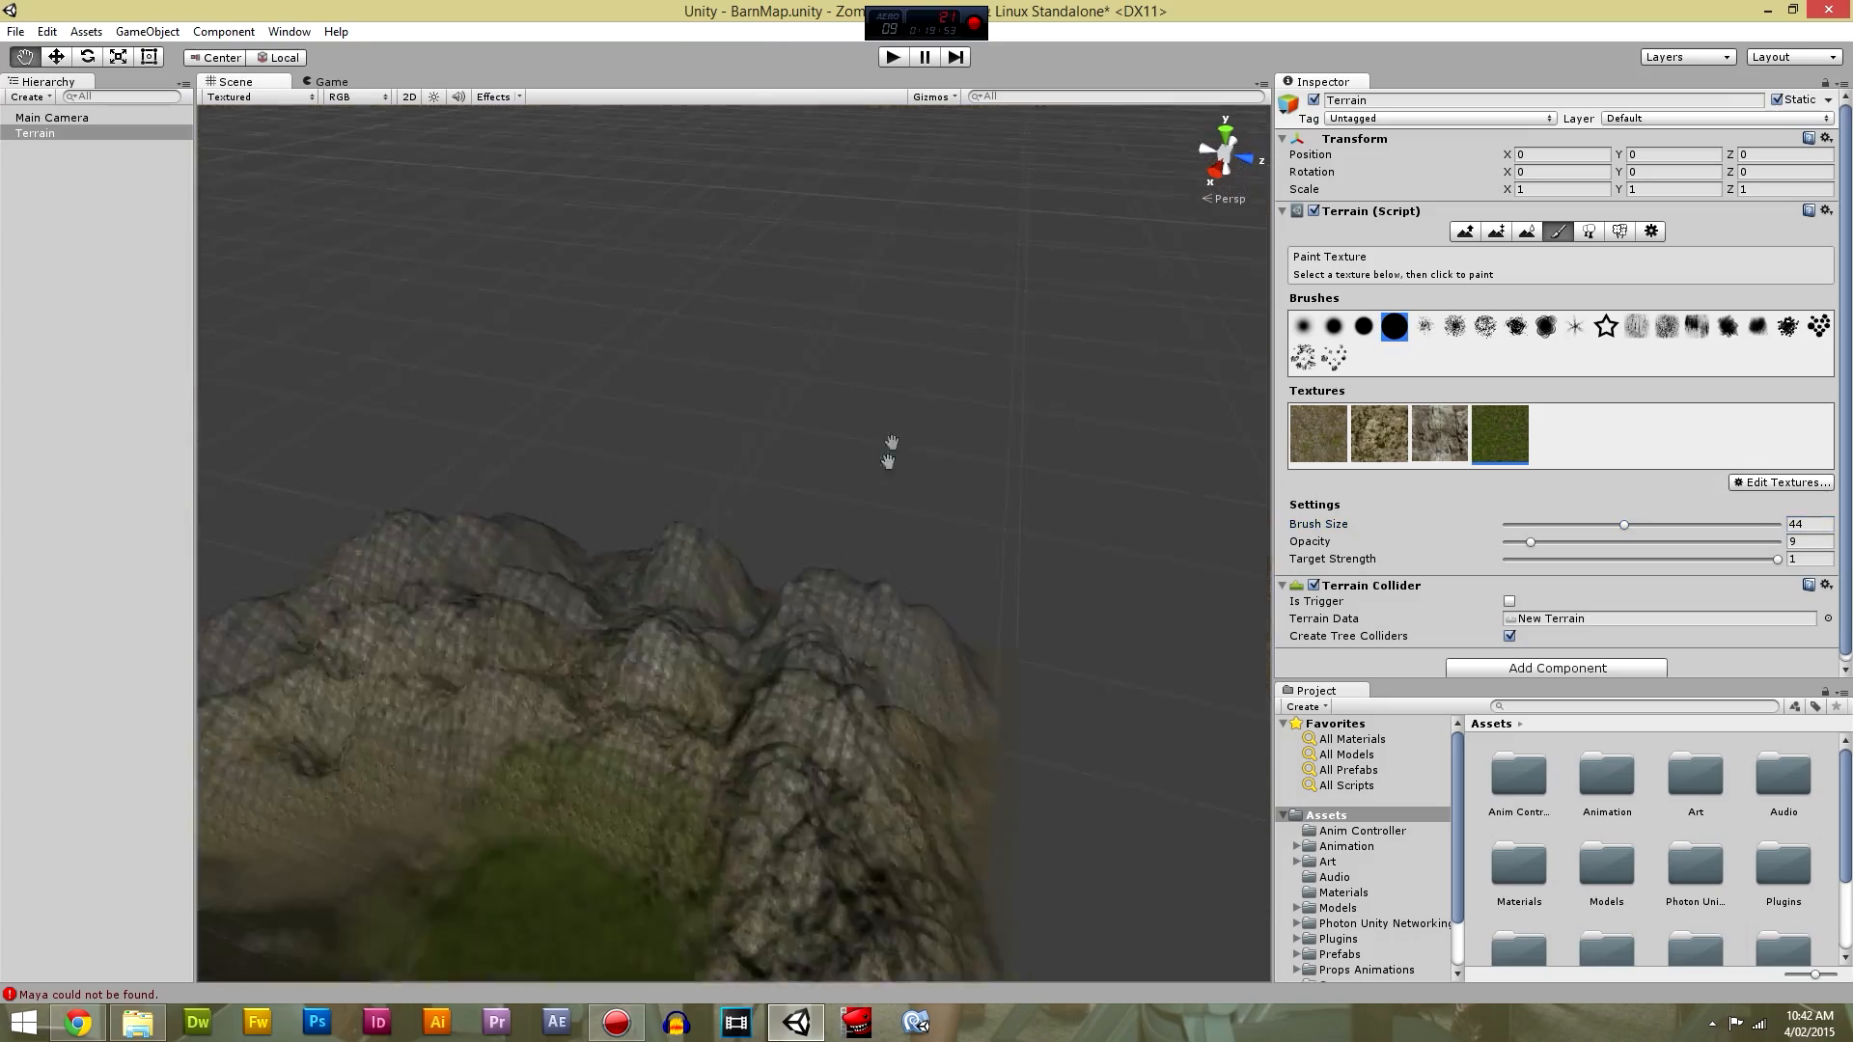
scroll(889, 442, "up", 8)
left_click_drag(919, 384, 550, 621, "alt")
scroll(552, 637, "down", 4)
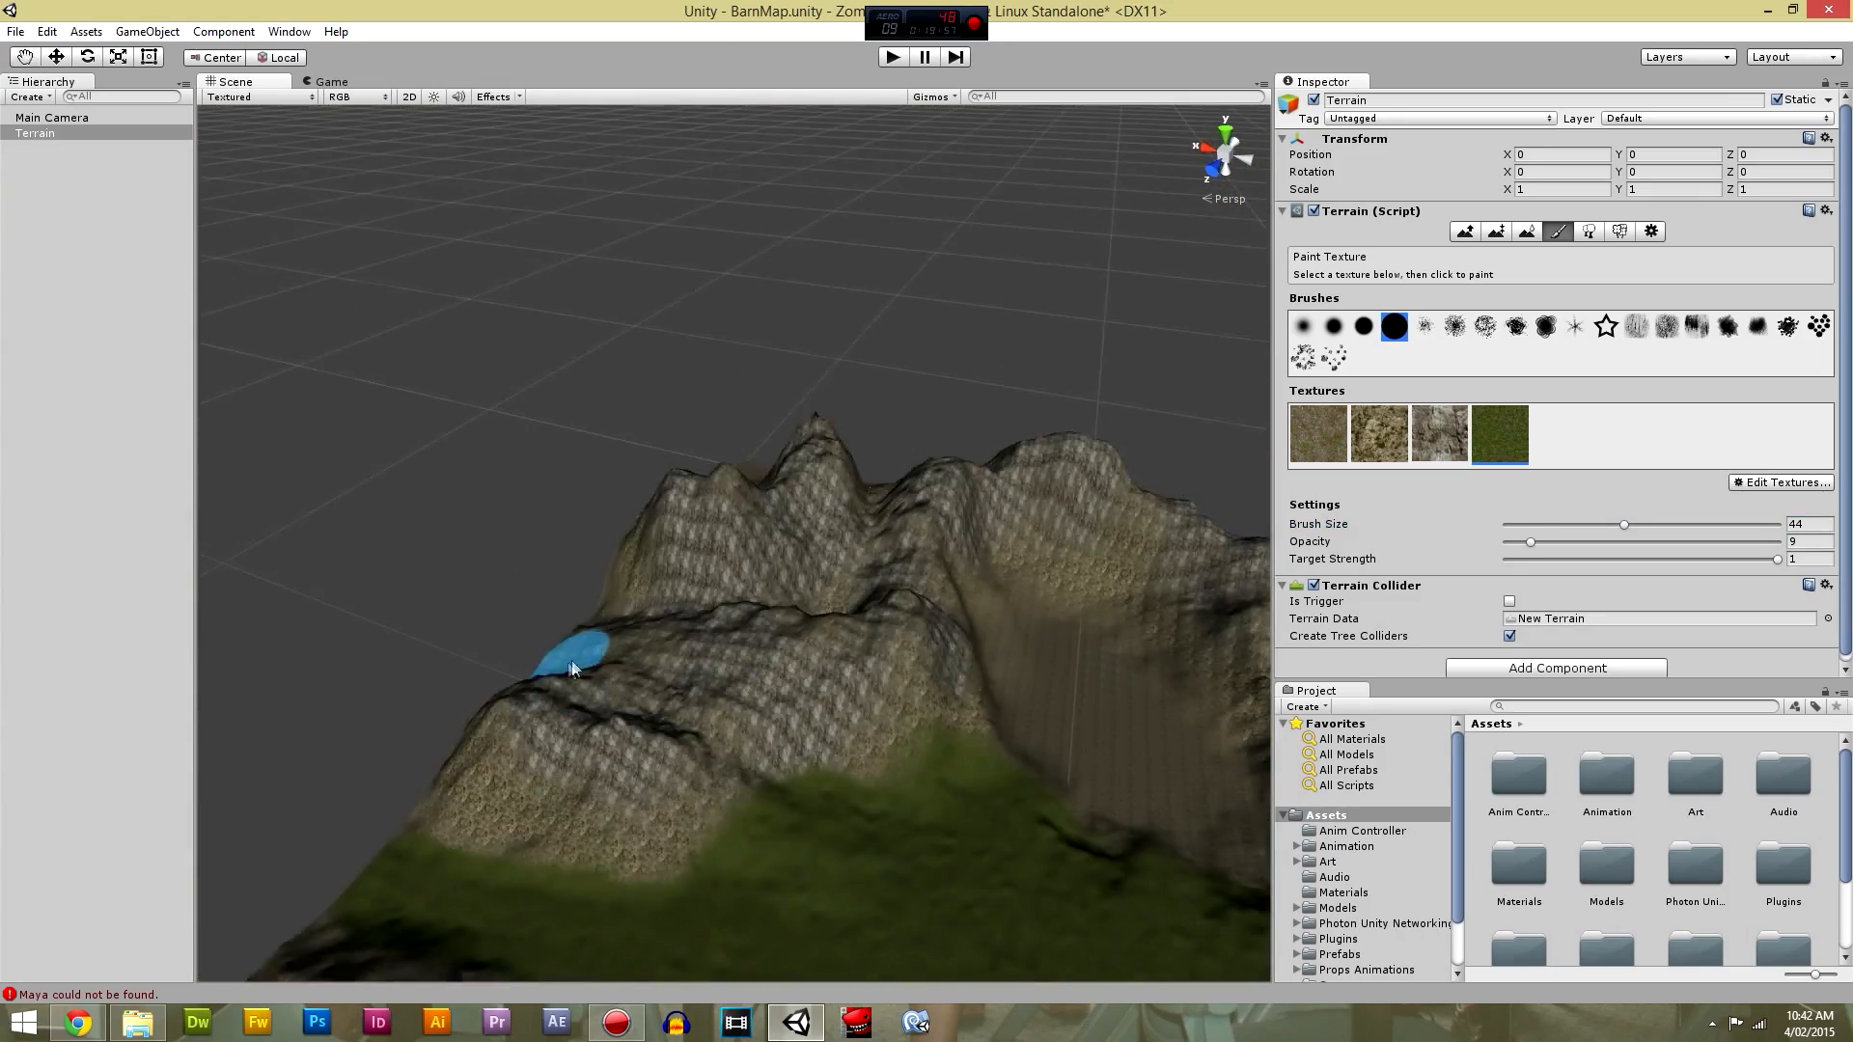
scroll(557, 641, "up", 3)
scroll(786, 661, "down", 2)
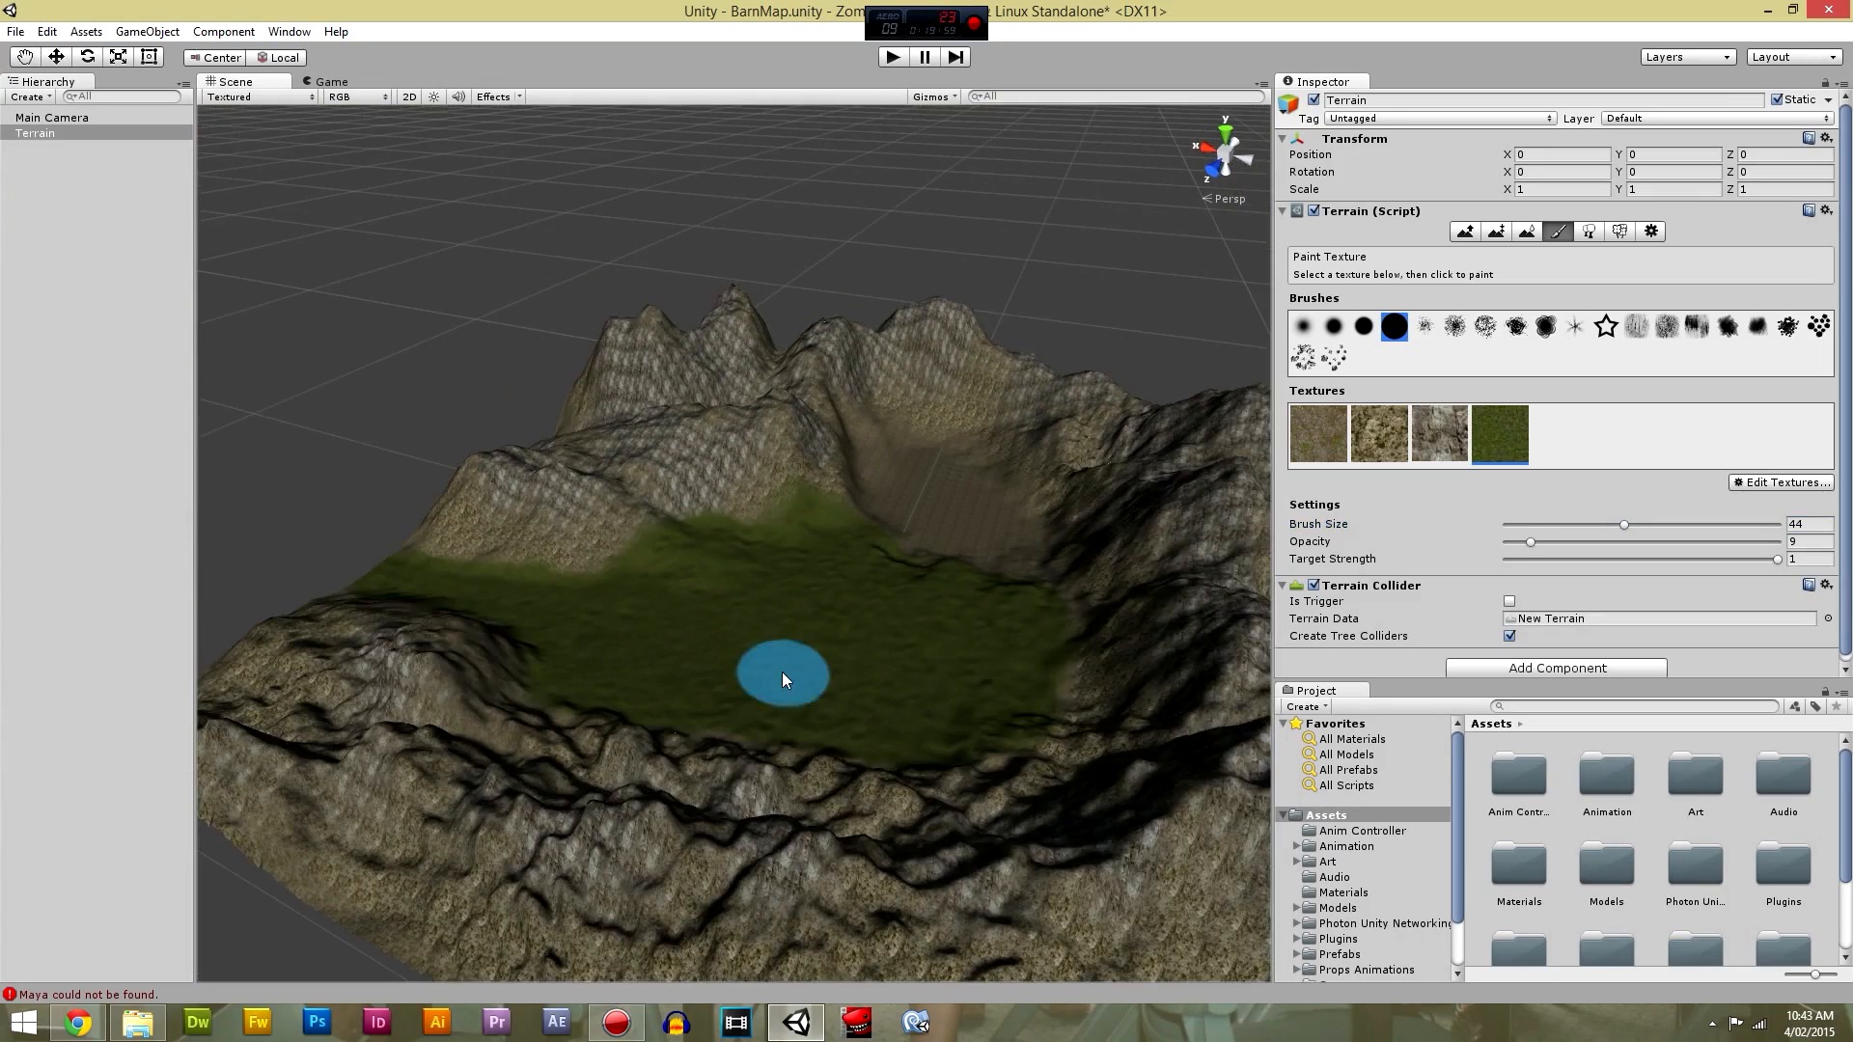
Start a fifth terrain texture, search for "sand", and assign Sand (with pebbles) as its base texture.
left_click(1781, 482)
left_click(1771, 497)
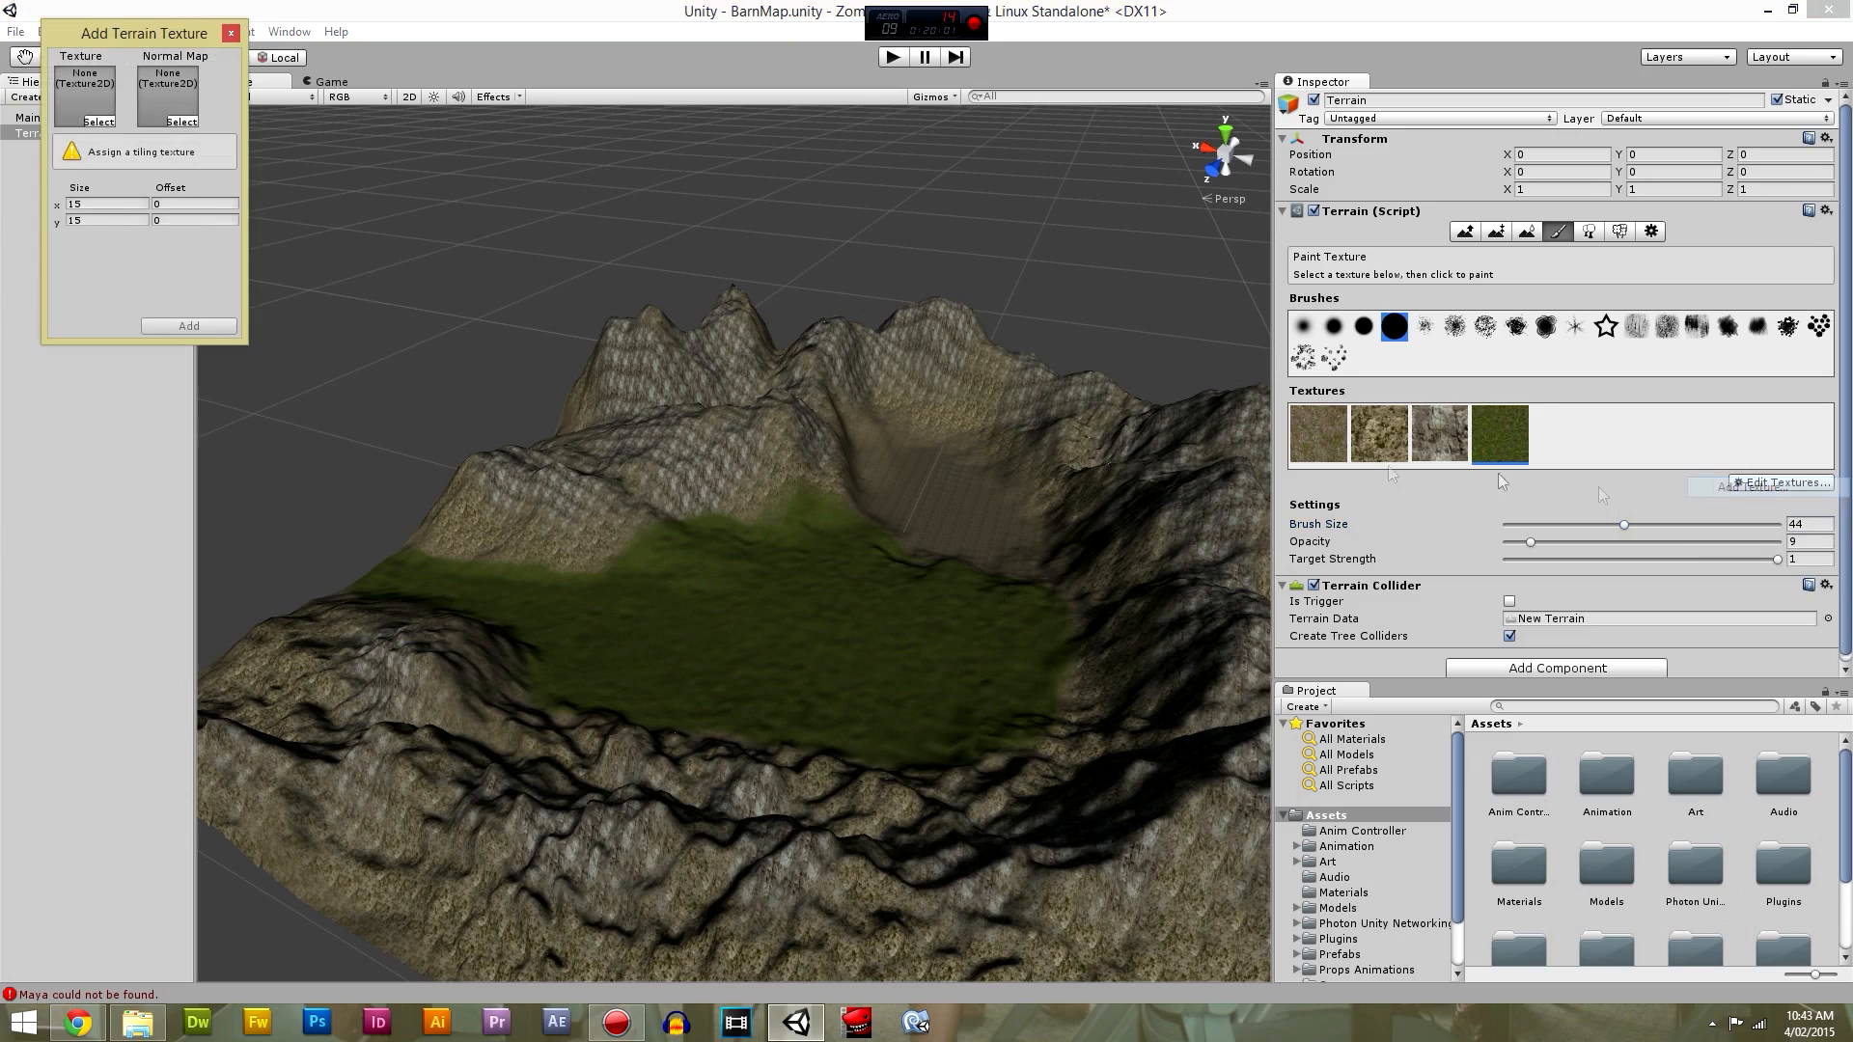
left_click(100, 128)
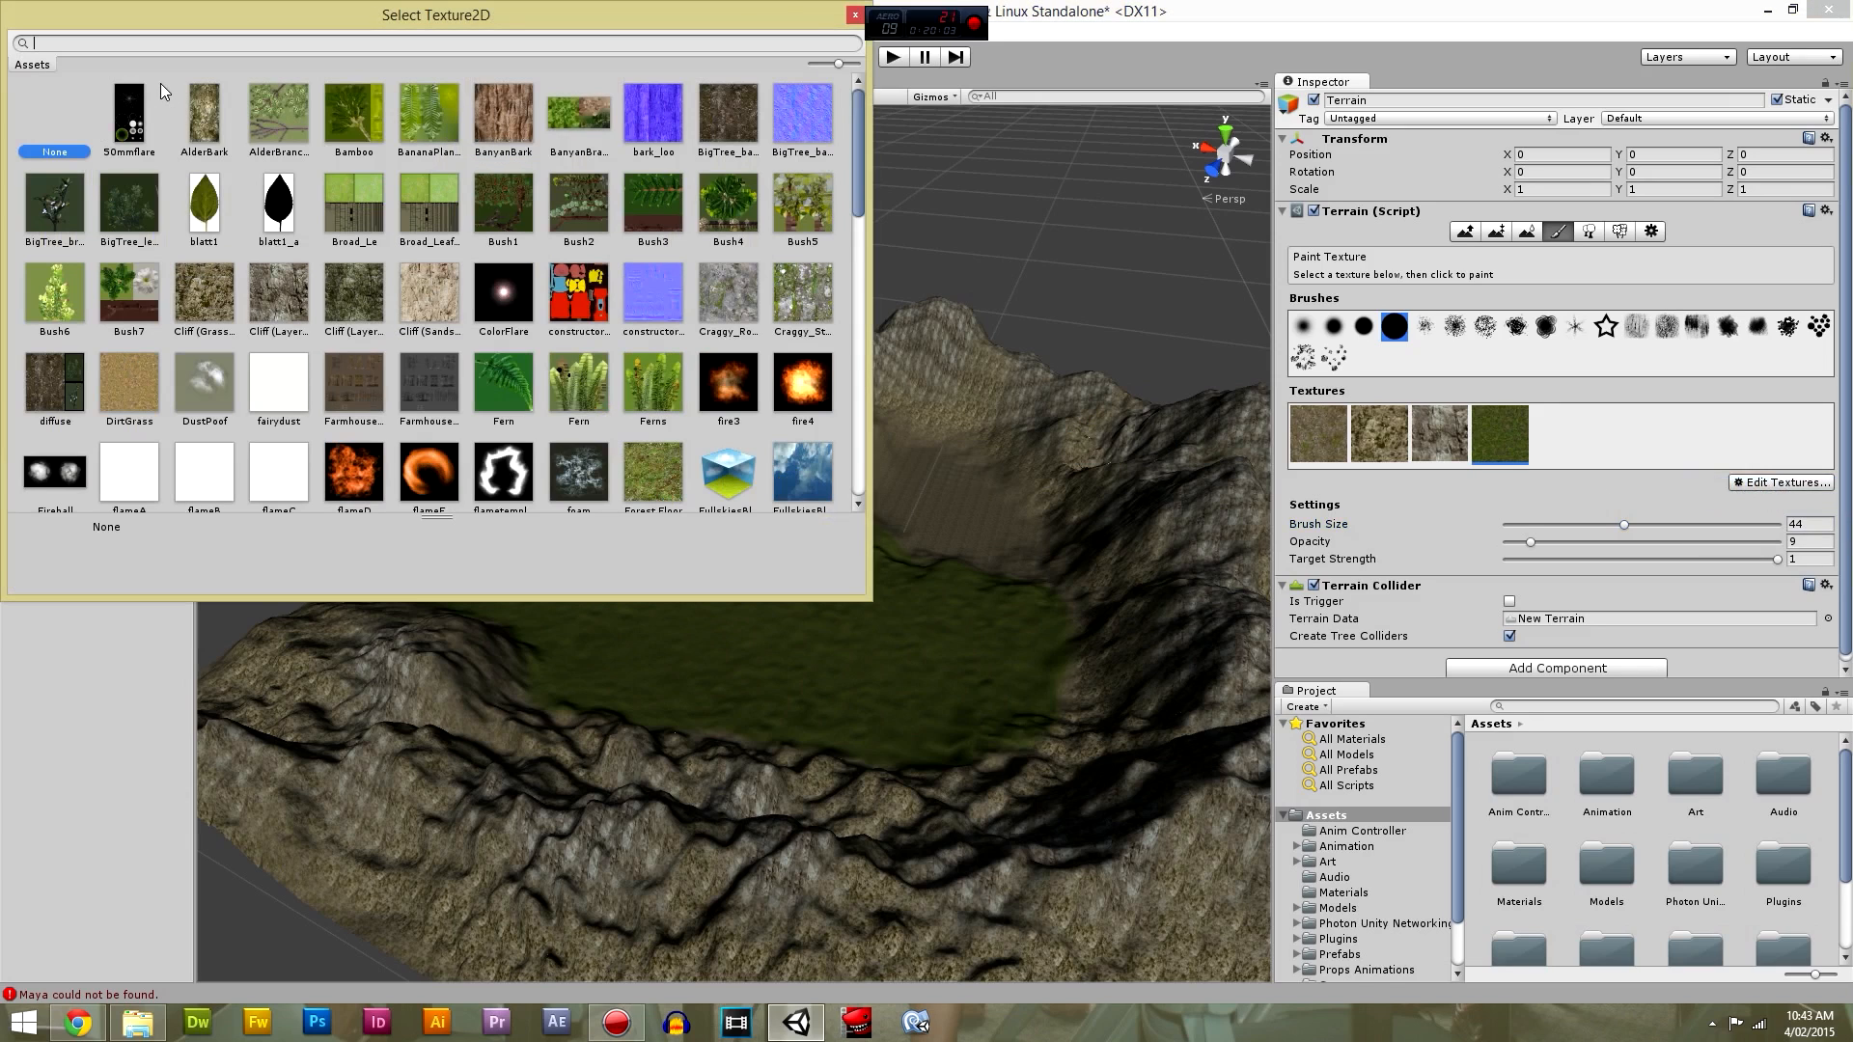
type("sand")
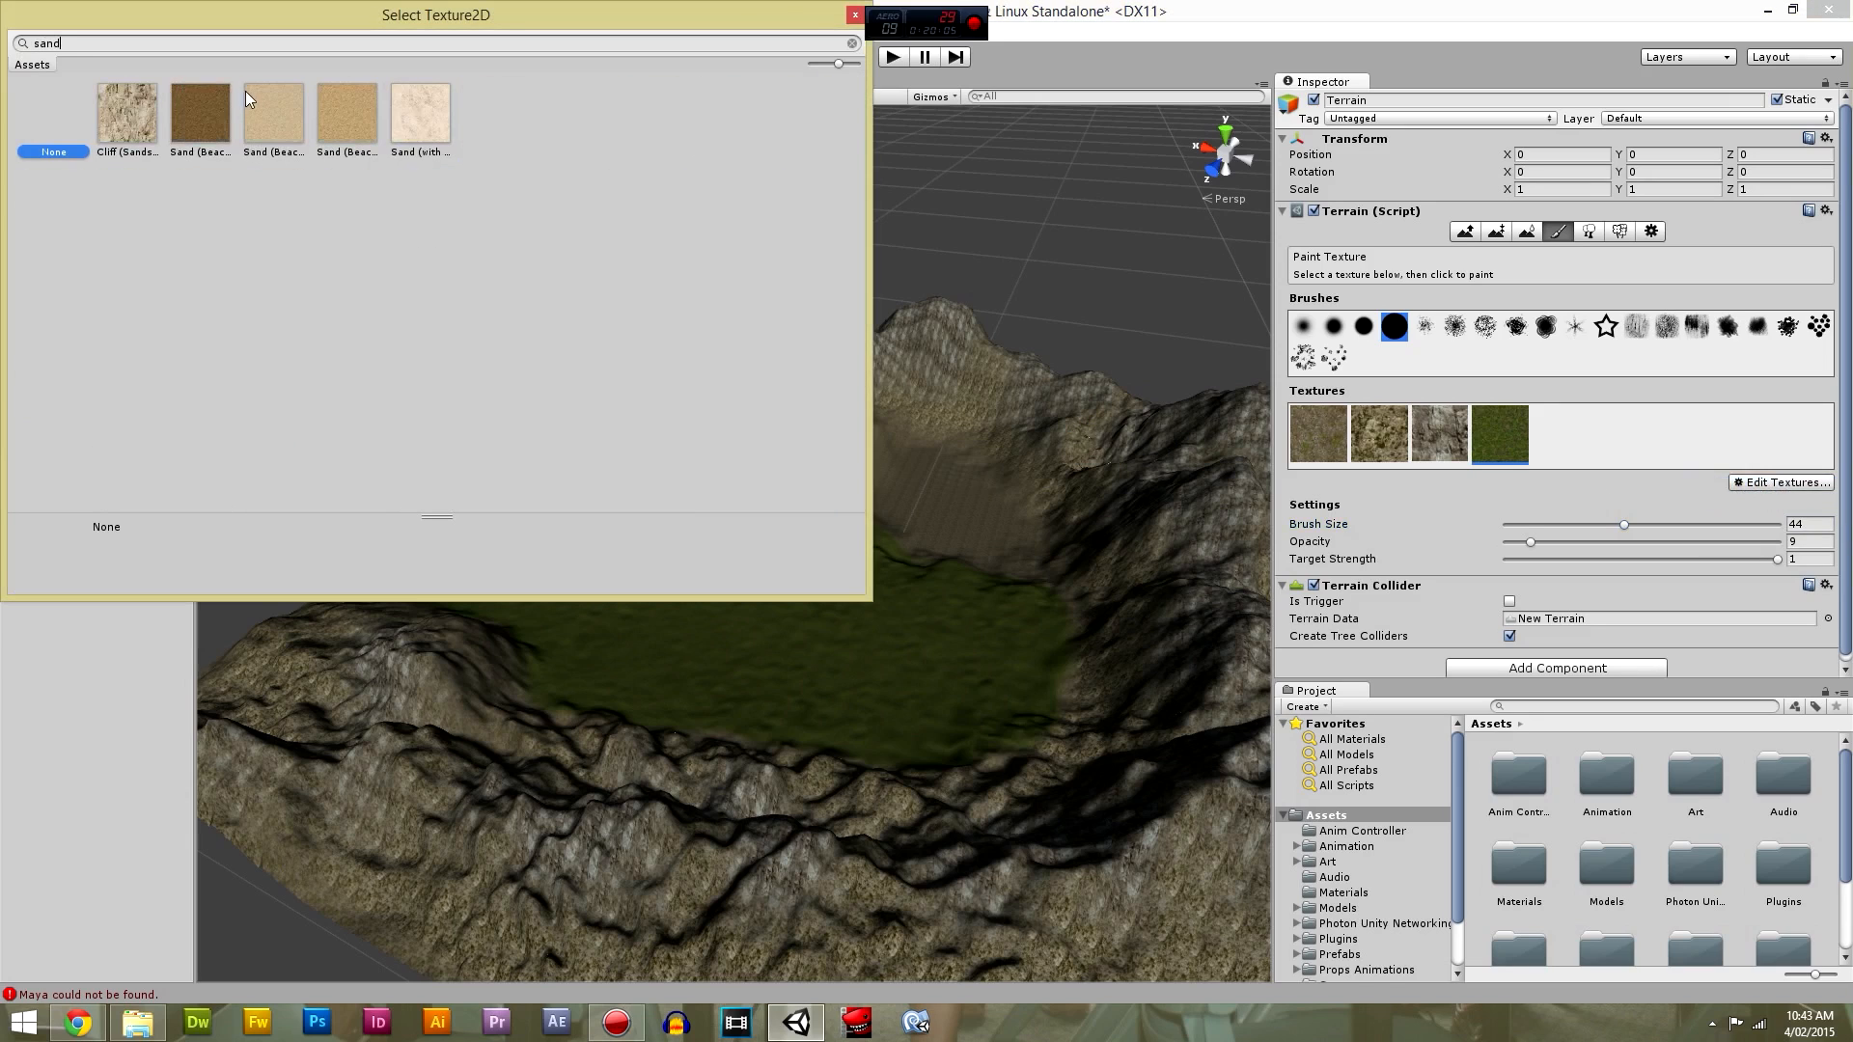
left_click(253, 92)
left_click(353, 114)
left_click(419, 102)
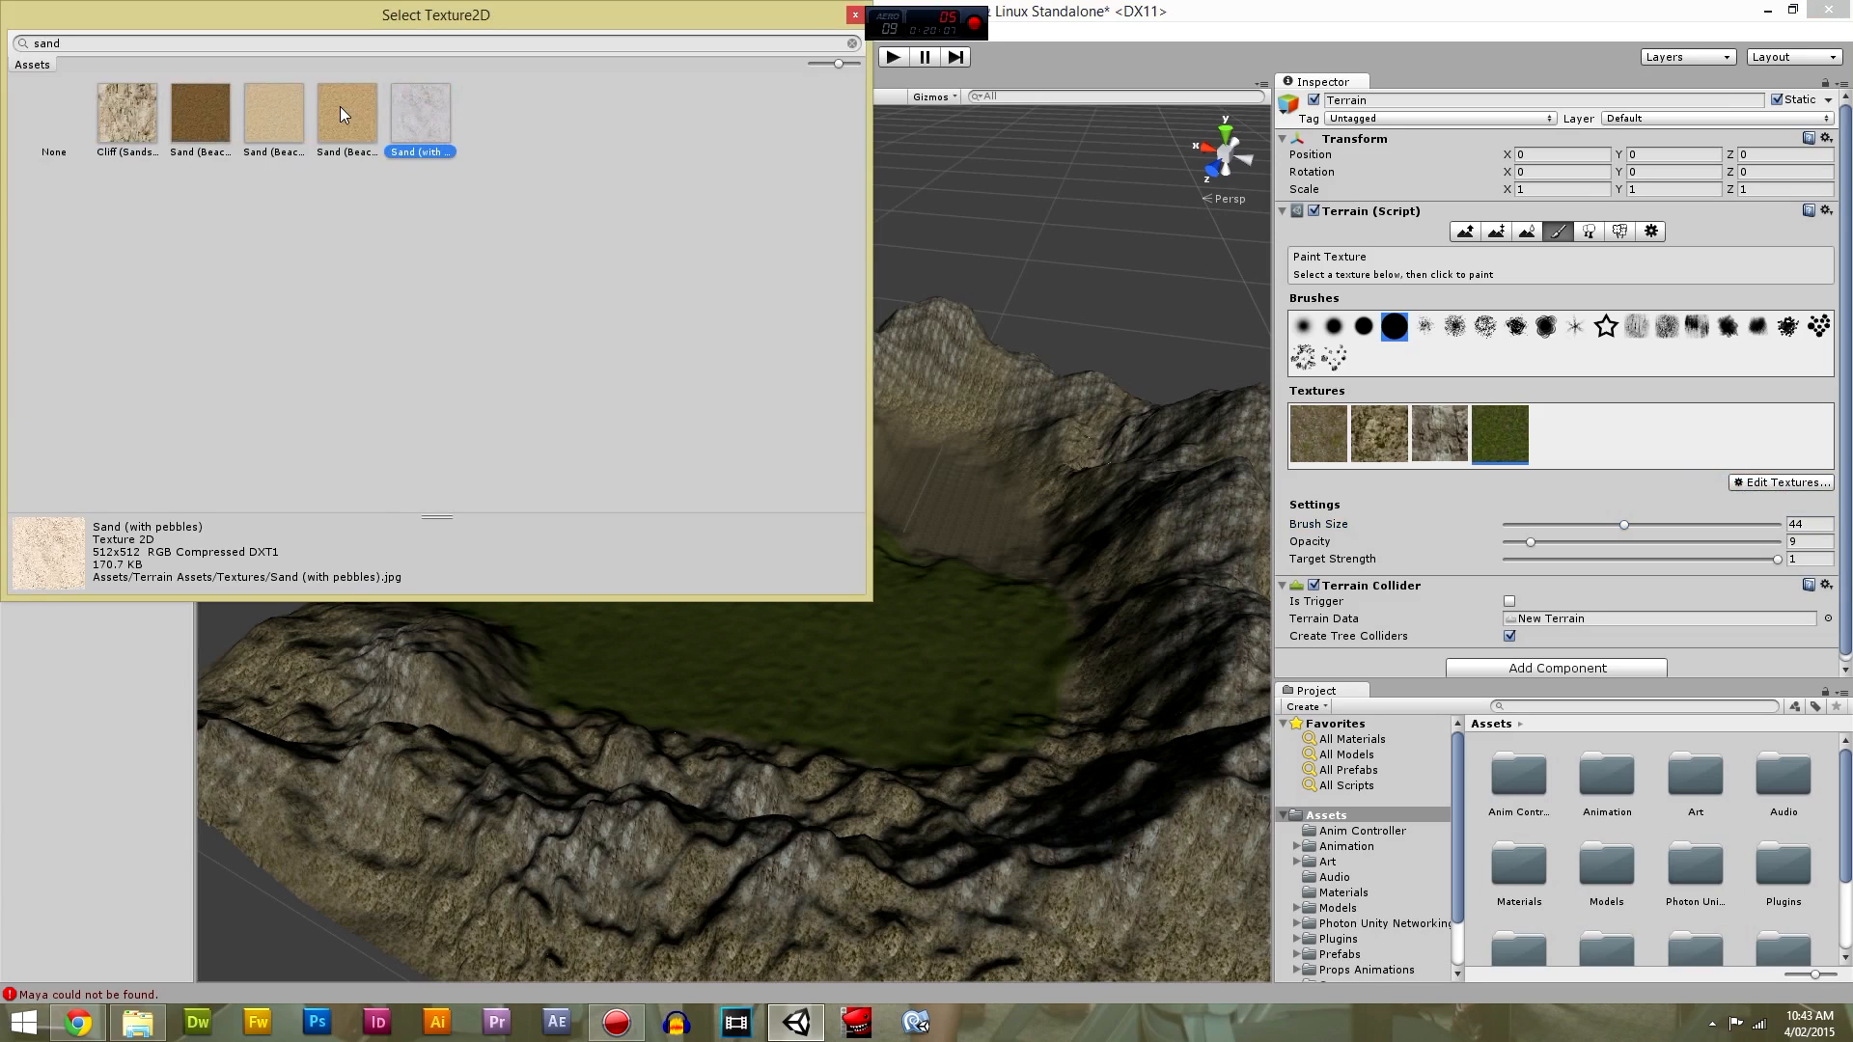
double_click(438, 118)
Assign Sand (with pebbles) as the normal map too, set the X size to 3, and add the texture to the terrain.
left_click(184, 121)
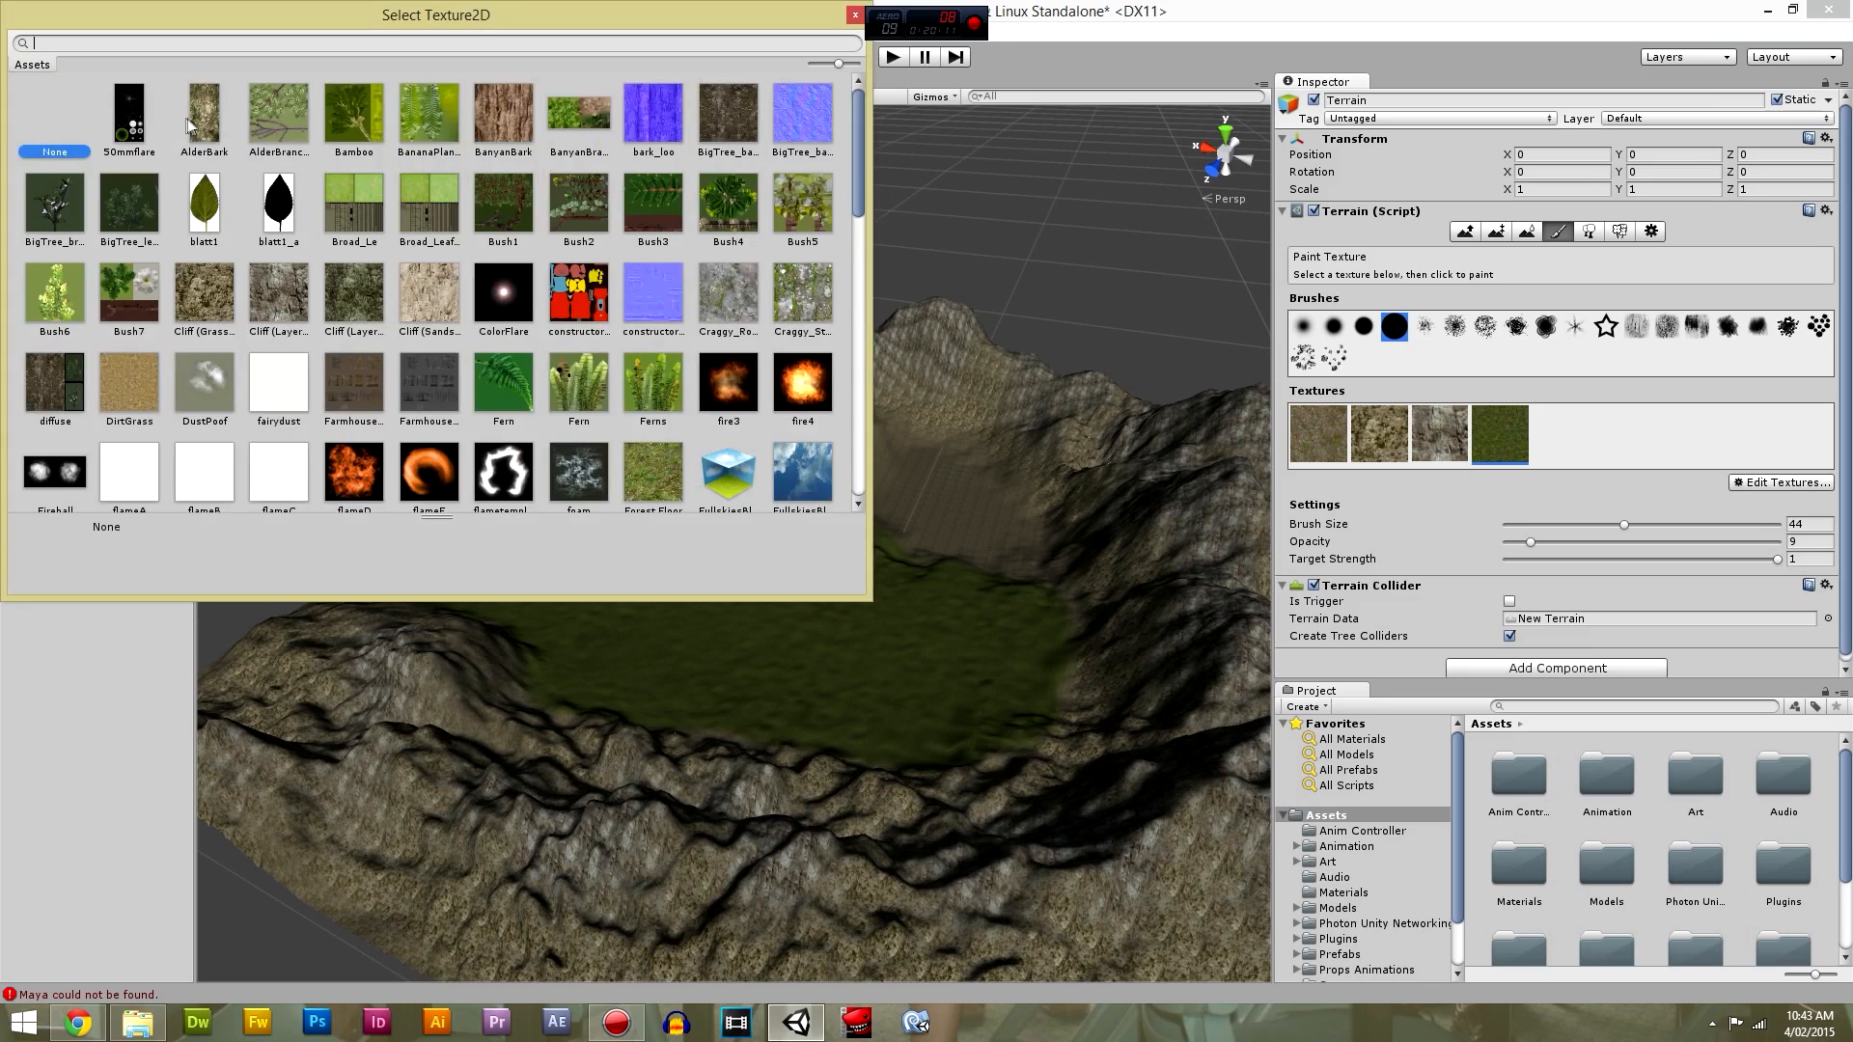
type("sand")
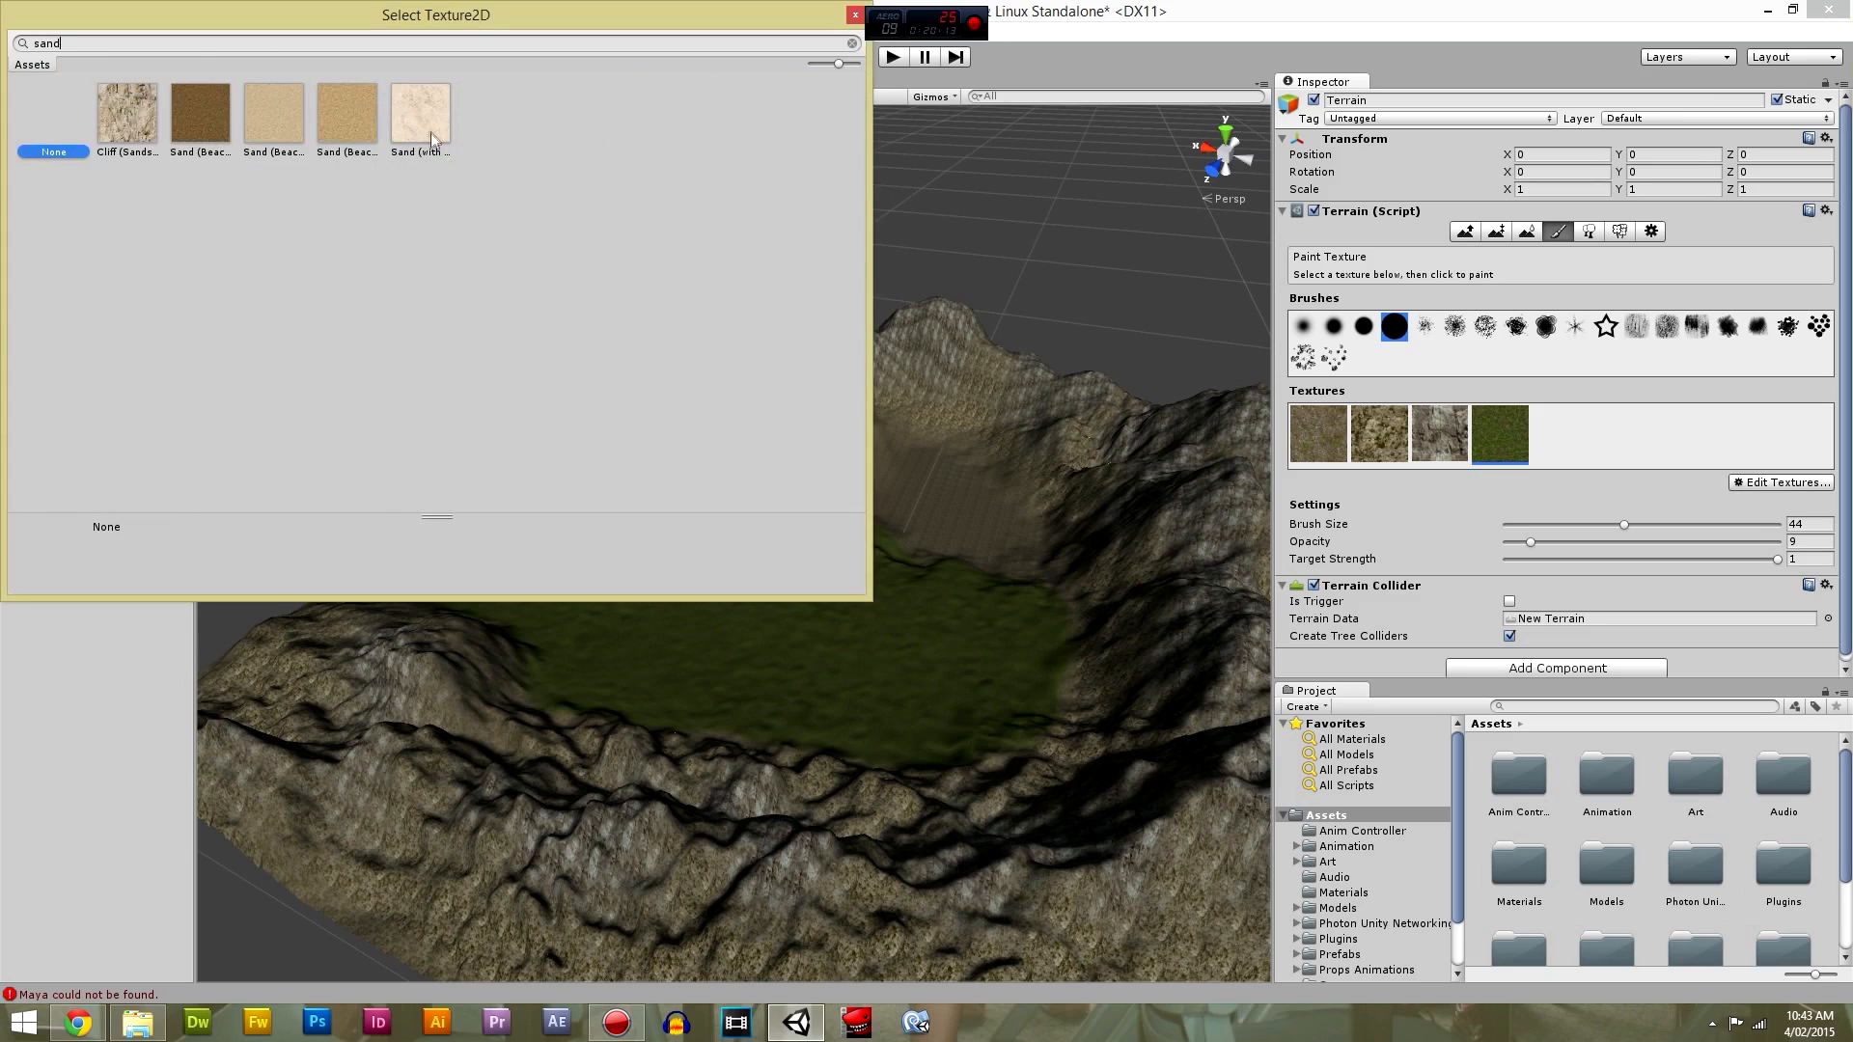
double_click(434, 141)
left_click(125, 229)
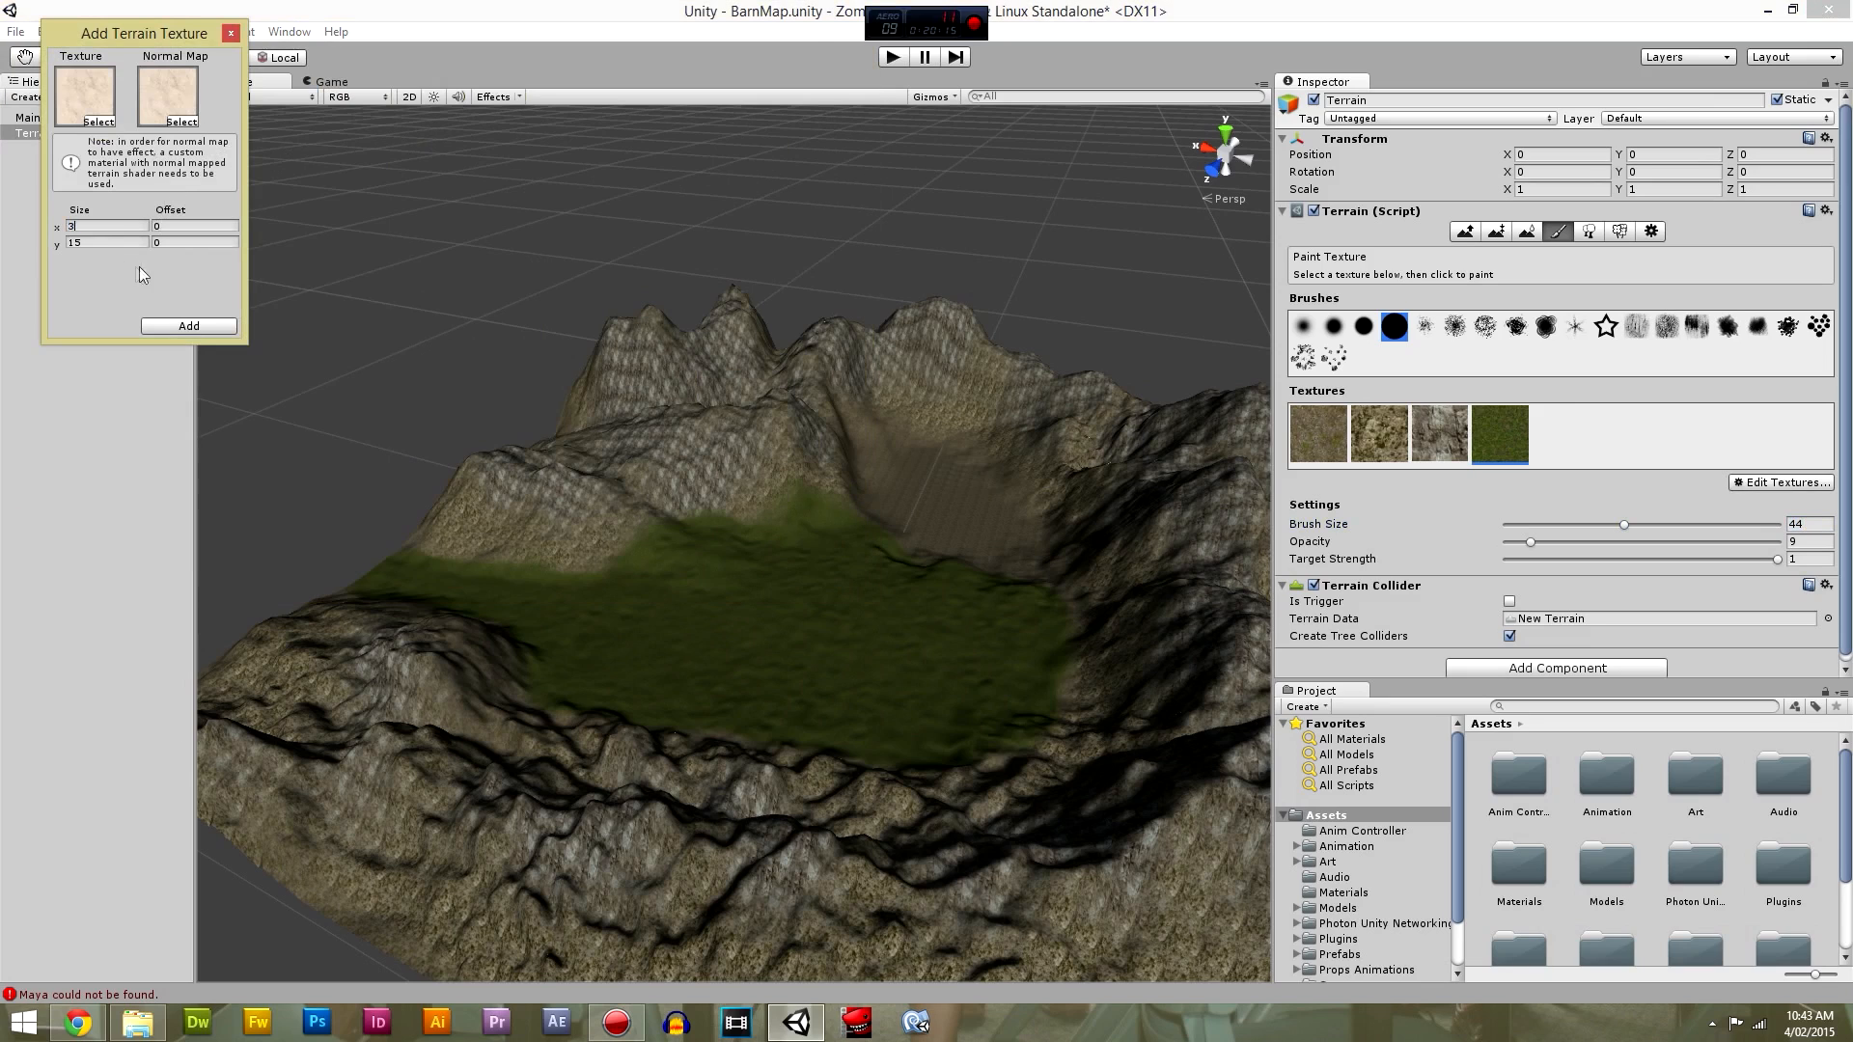
left_click(200, 328)
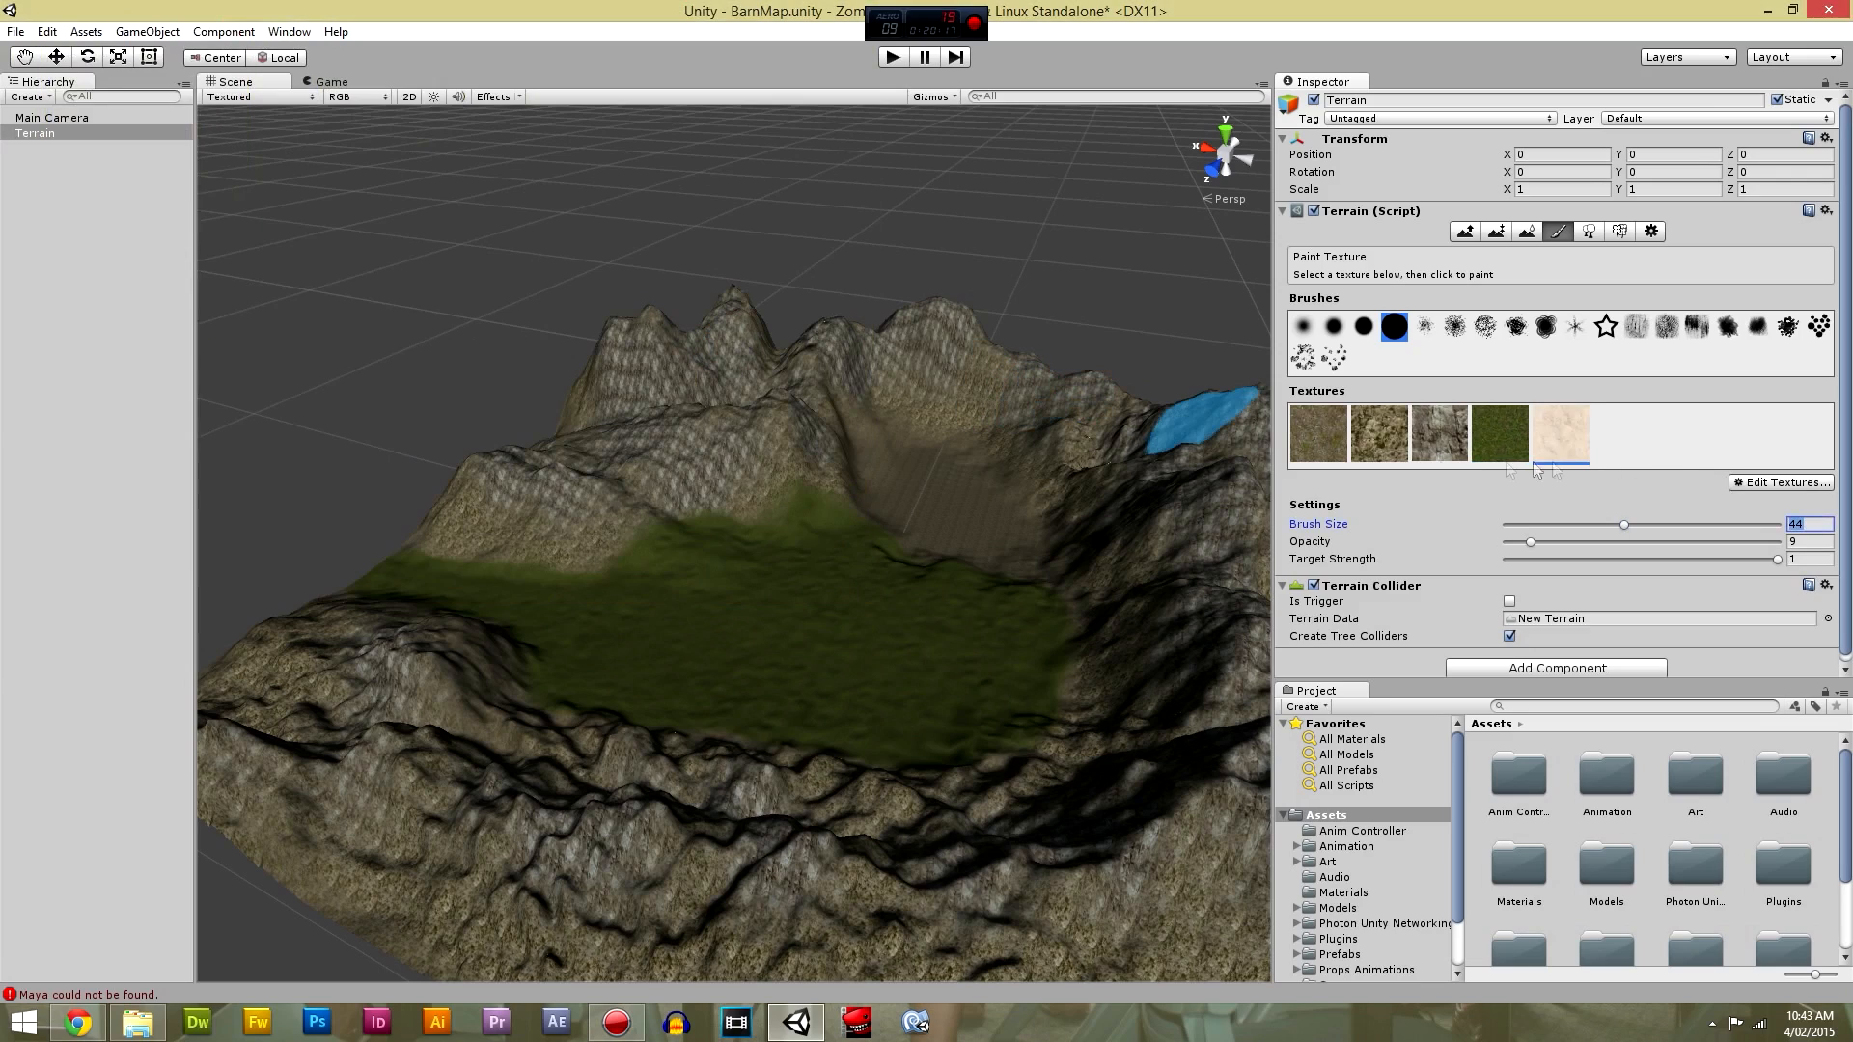
Paint the Sand (with pebbles) texture over the bare floor of the side basin, and set the brush size to 26.
scroll(930, 434, "up", 5)
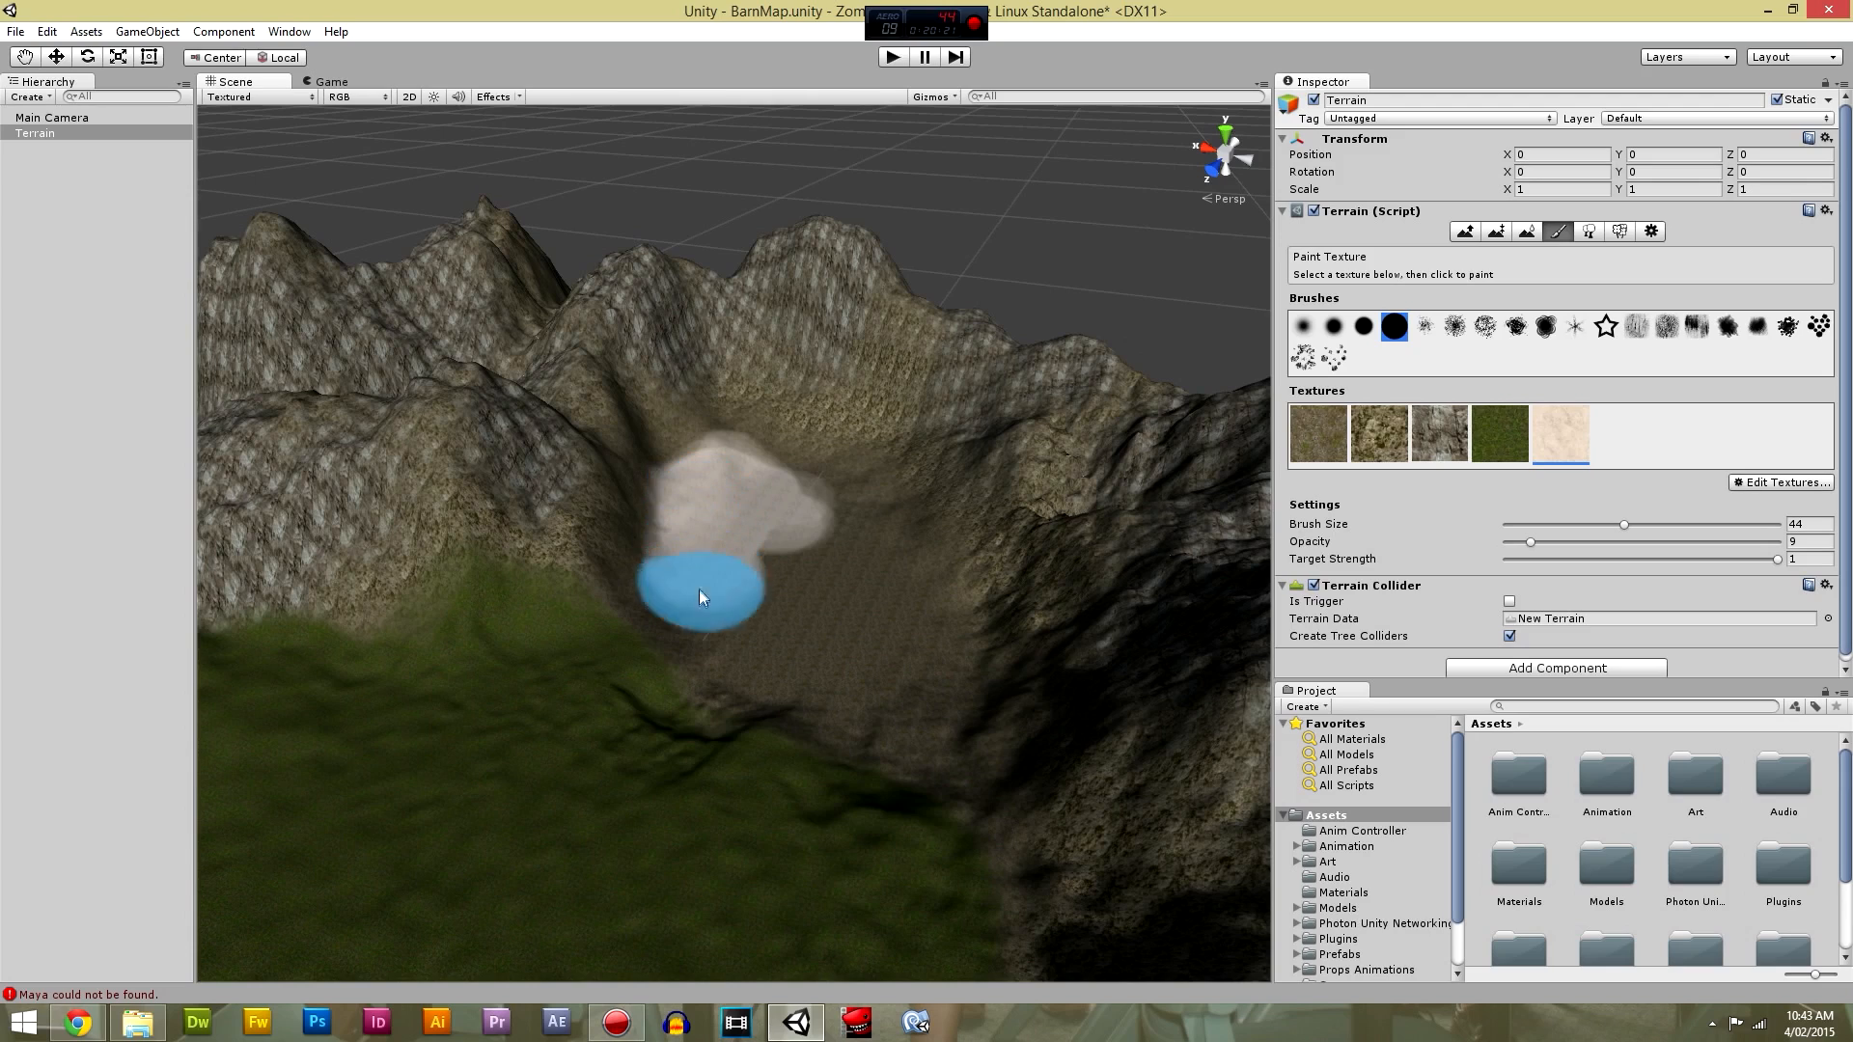
mouse_move(697, 633)
left_mouse_down()
mouse_move(759, 685)
mouse_move(914, 745)
mouse_move(897, 639)
left_mouse_up()
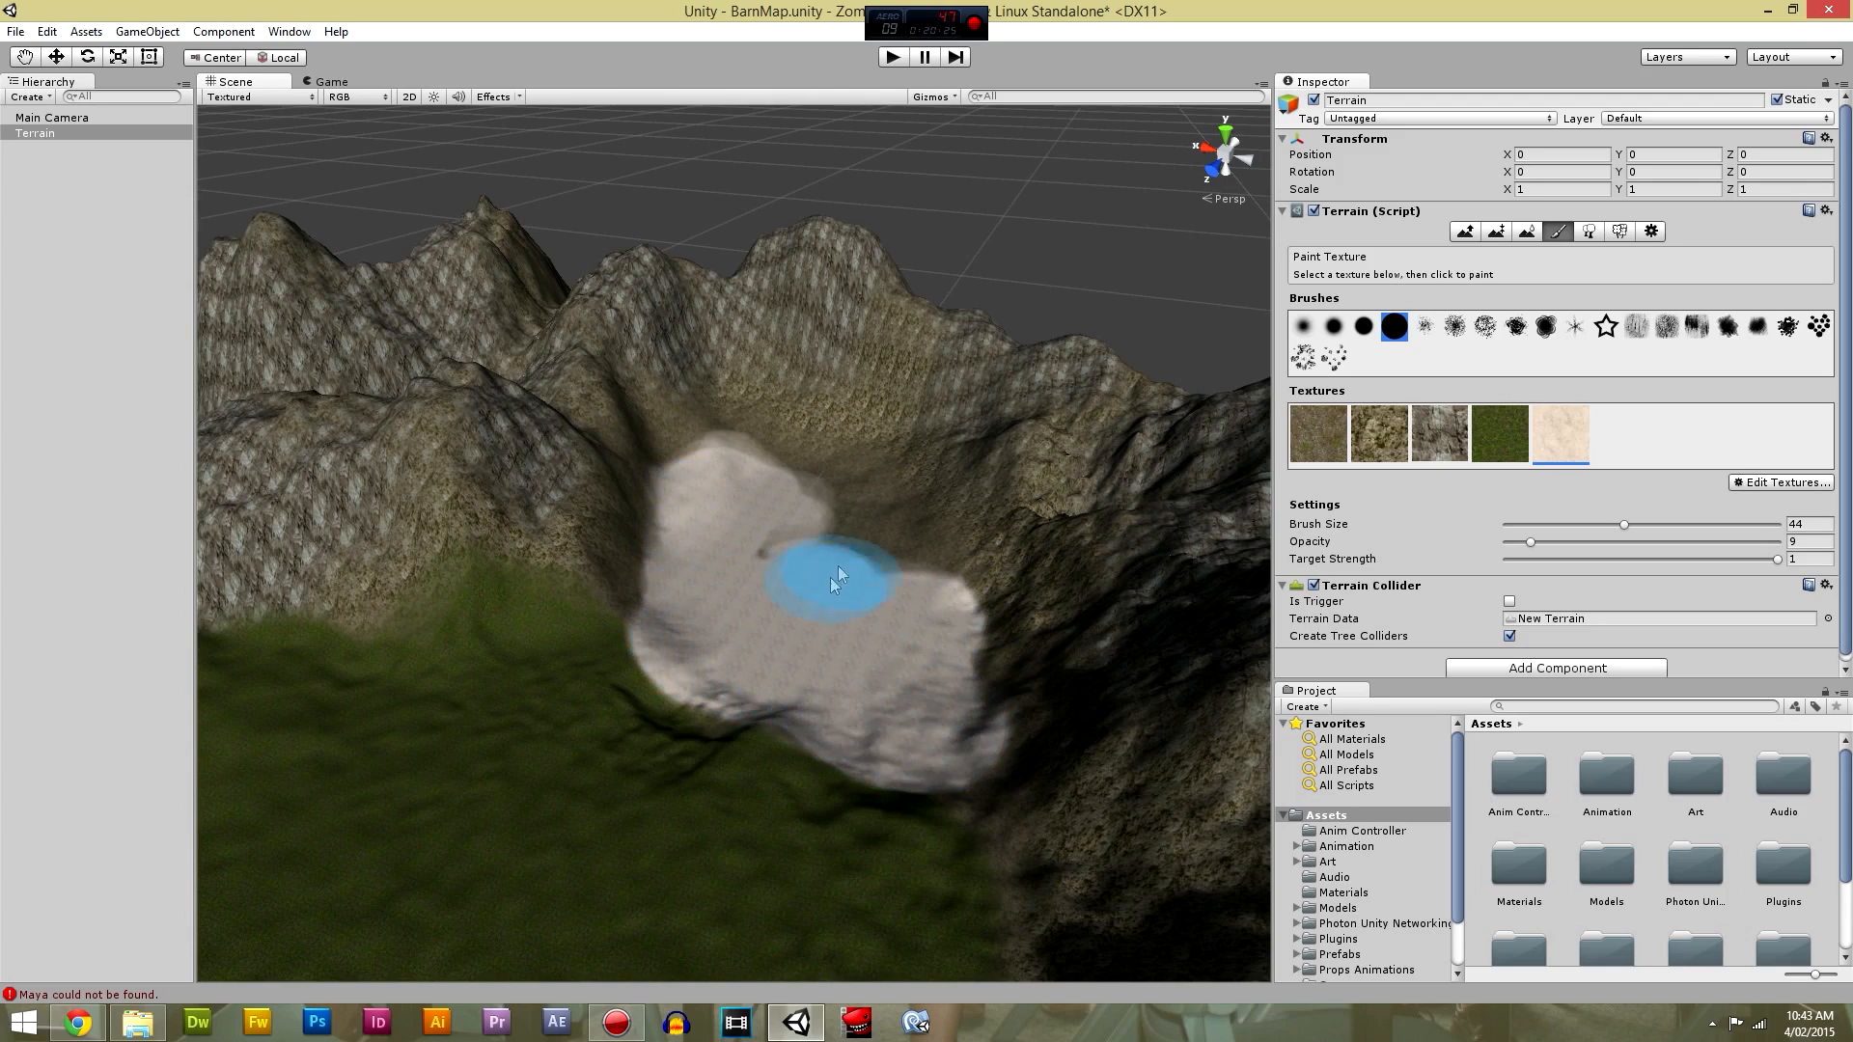
left_click_drag(843, 513, 894, 580)
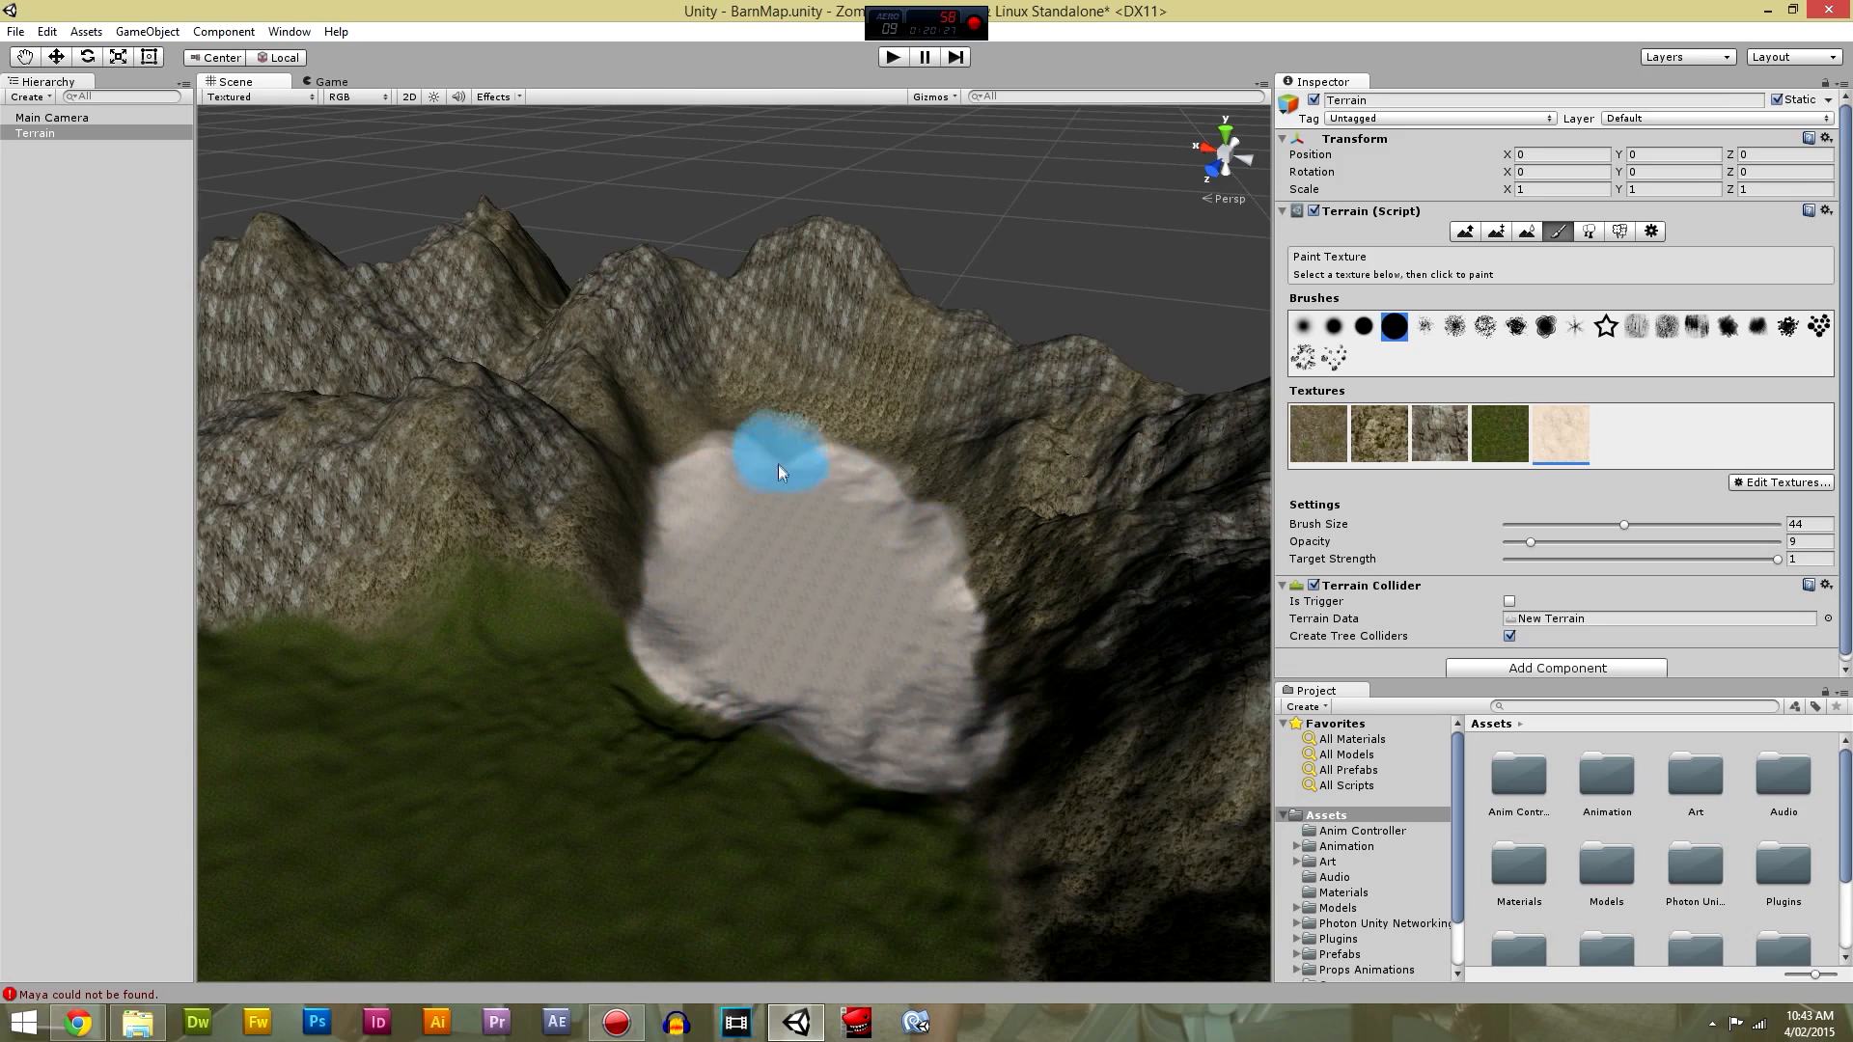
mouse_move(730, 523)
left_mouse_down()
mouse_move(951, 713)
mouse_move(907, 697)
mouse_move(929, 654)
mouse_move(884, 590)
left_mouse_up()
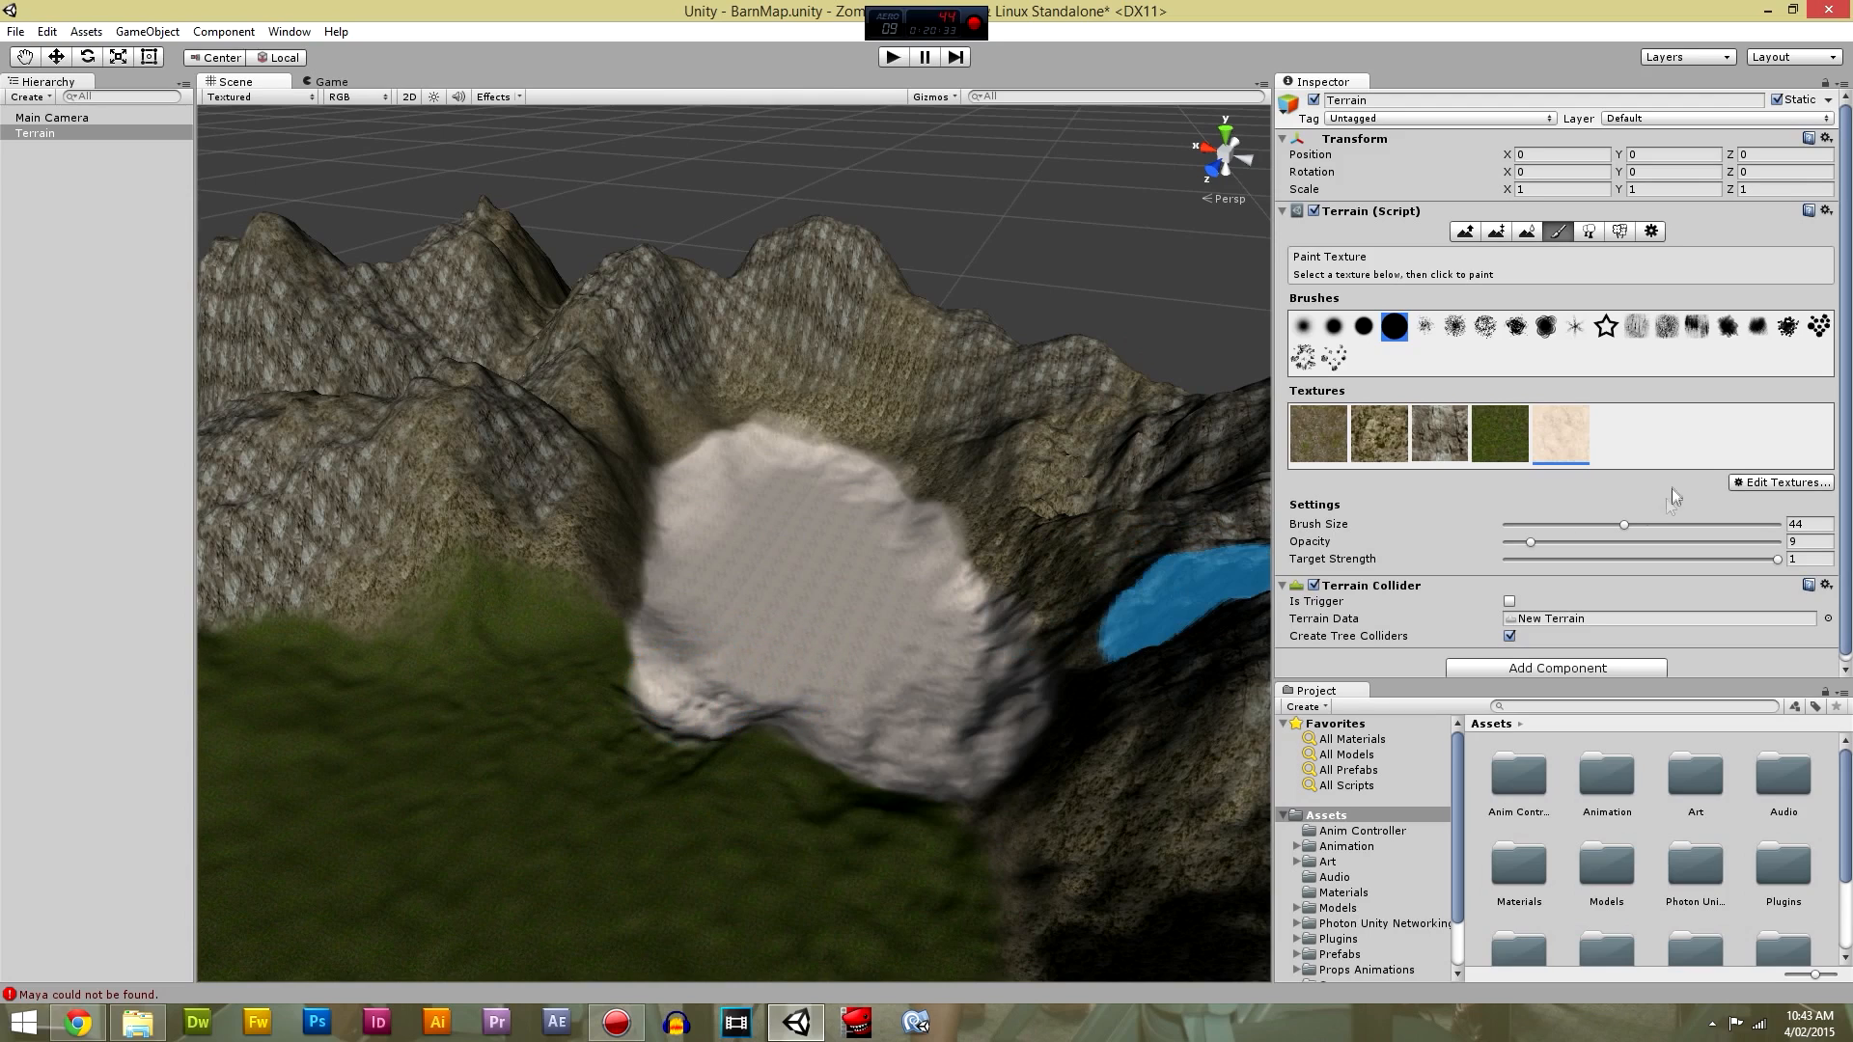
left_click_drag(1607, 524, 1575, 524)
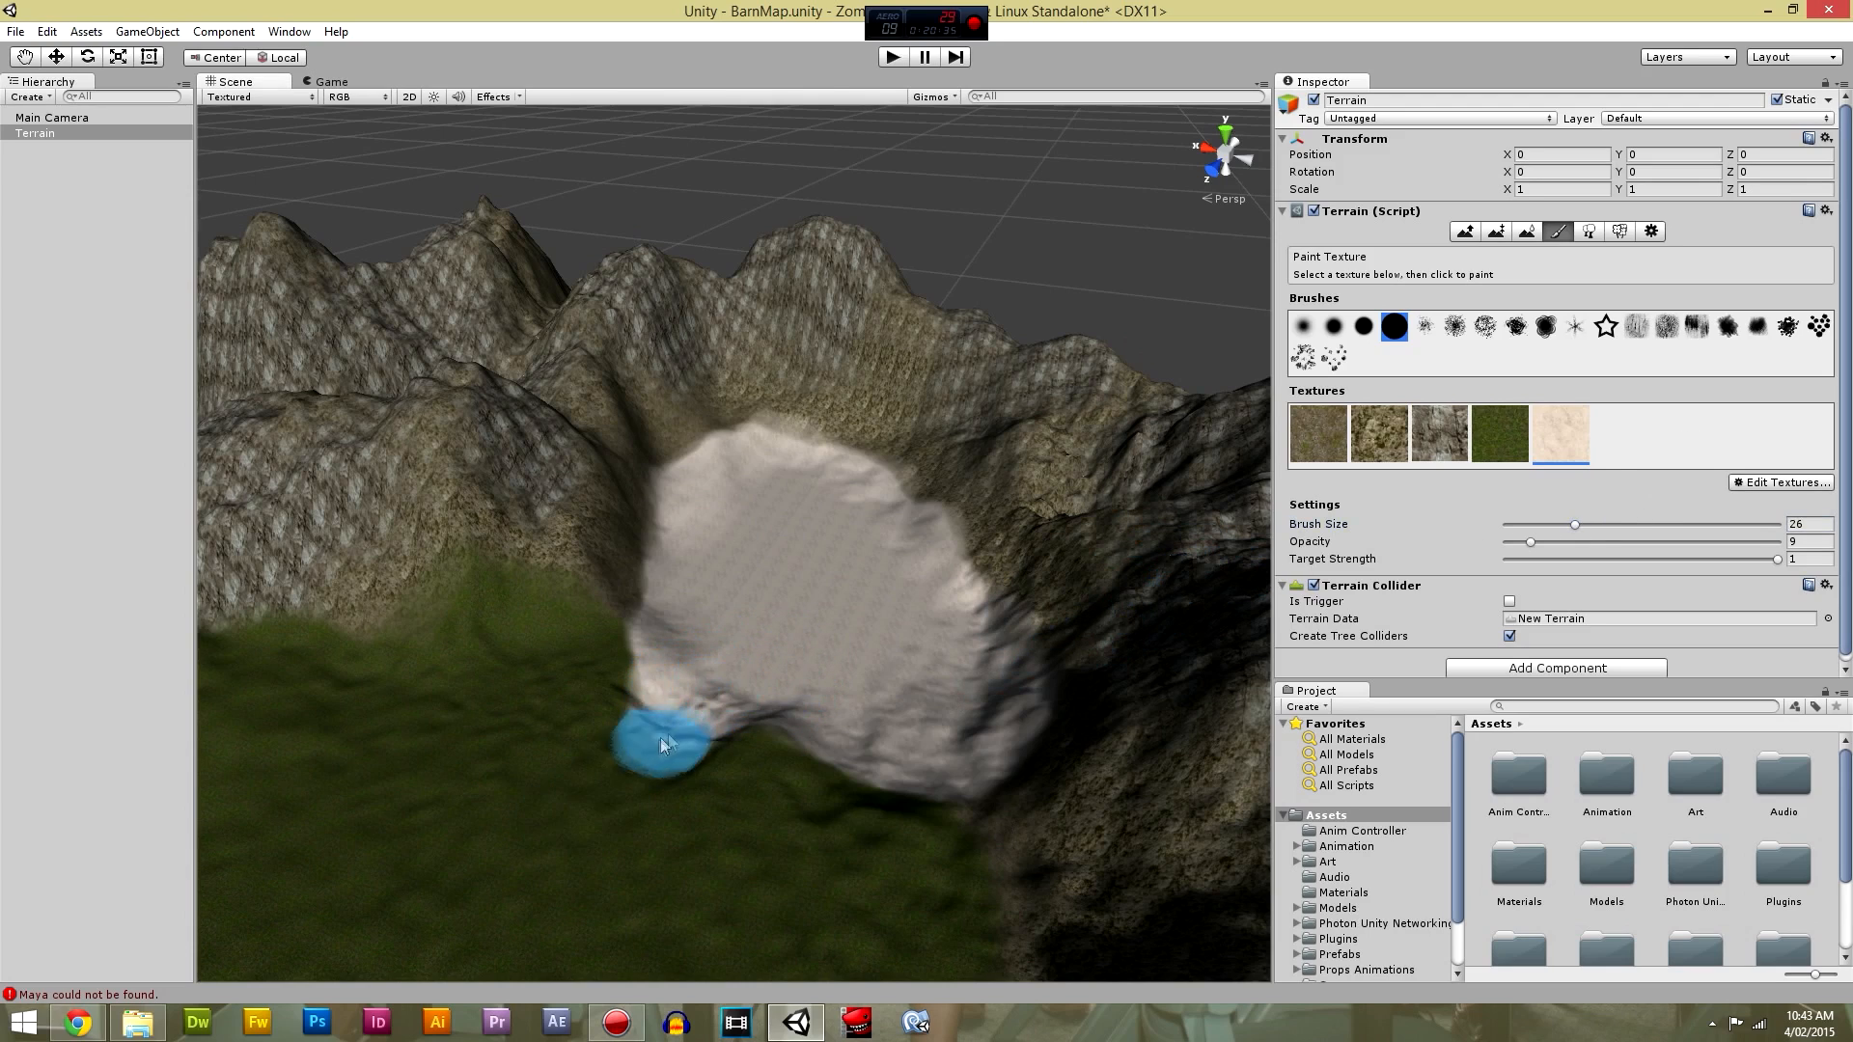
Start a sixth terrain texture, search for "dirt", and assign Rocky Dirt as both its base texture and normal map.
left_click_drag(691, 819, 583, 773, "alt")
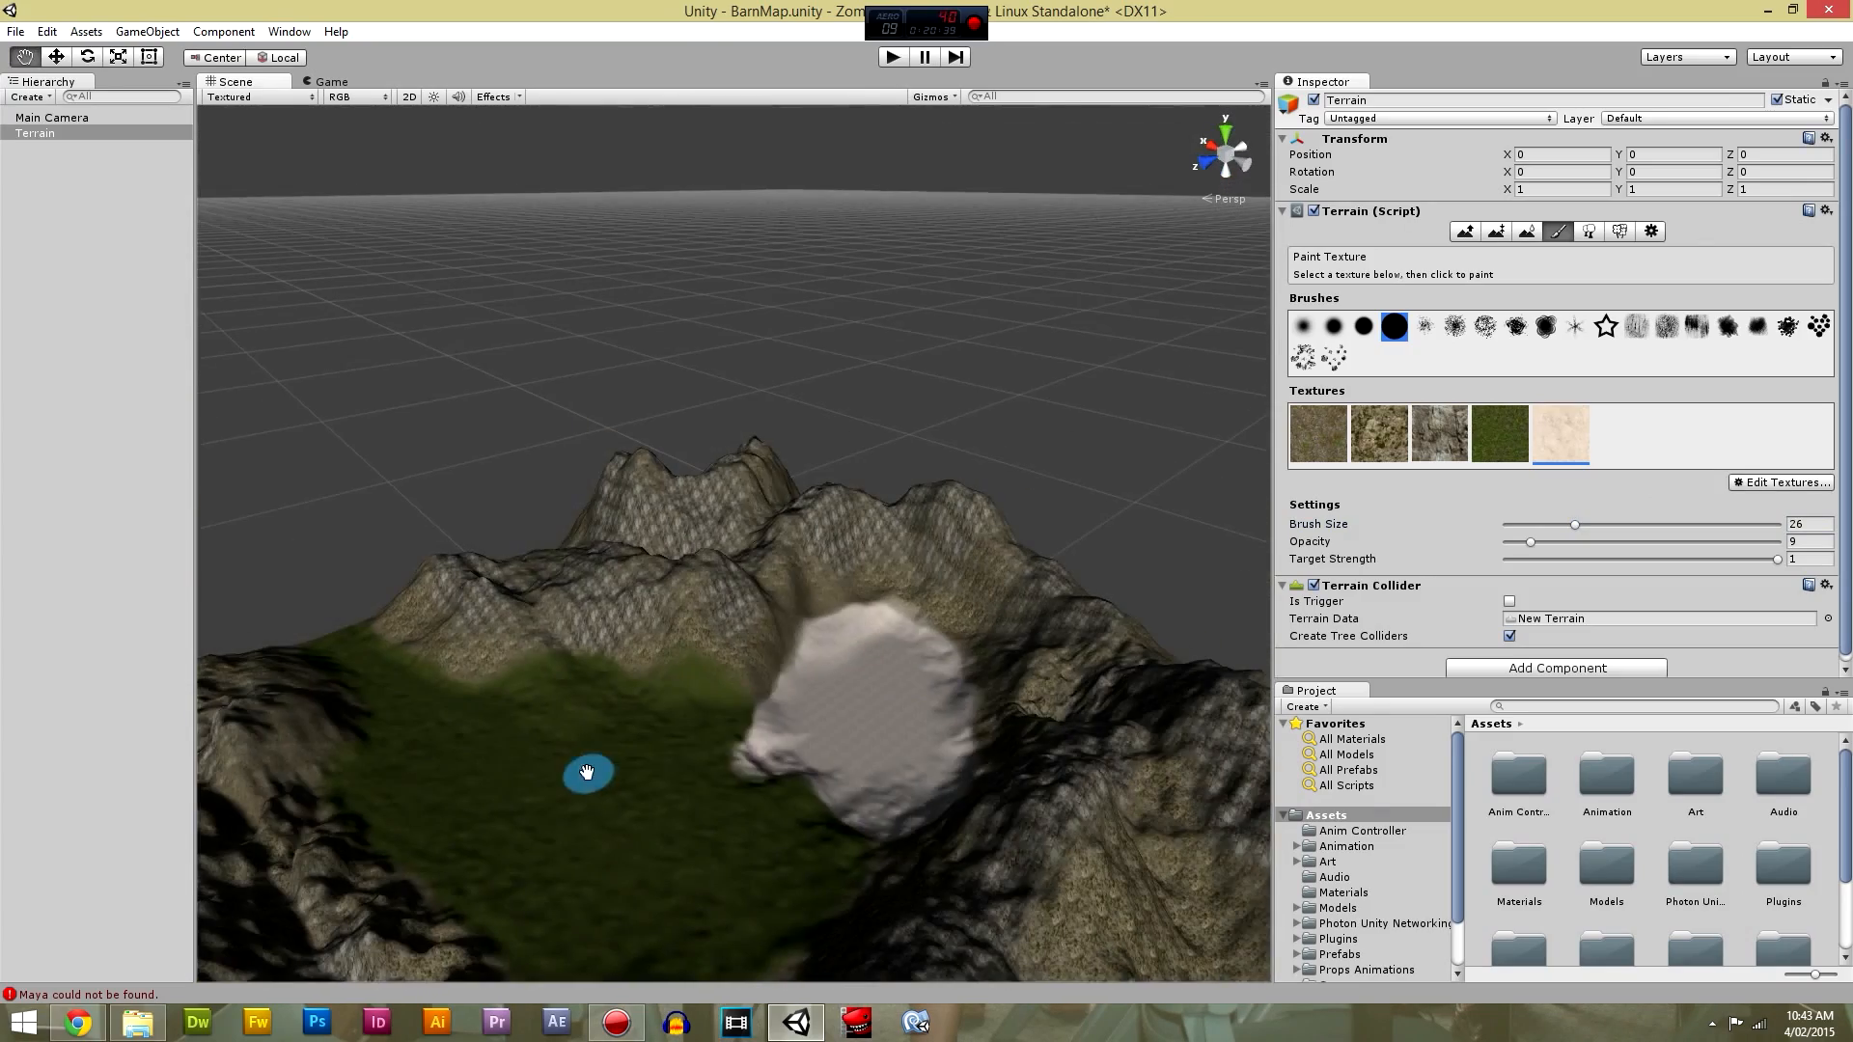
middle_click_drag(490, 748, 552, 733)
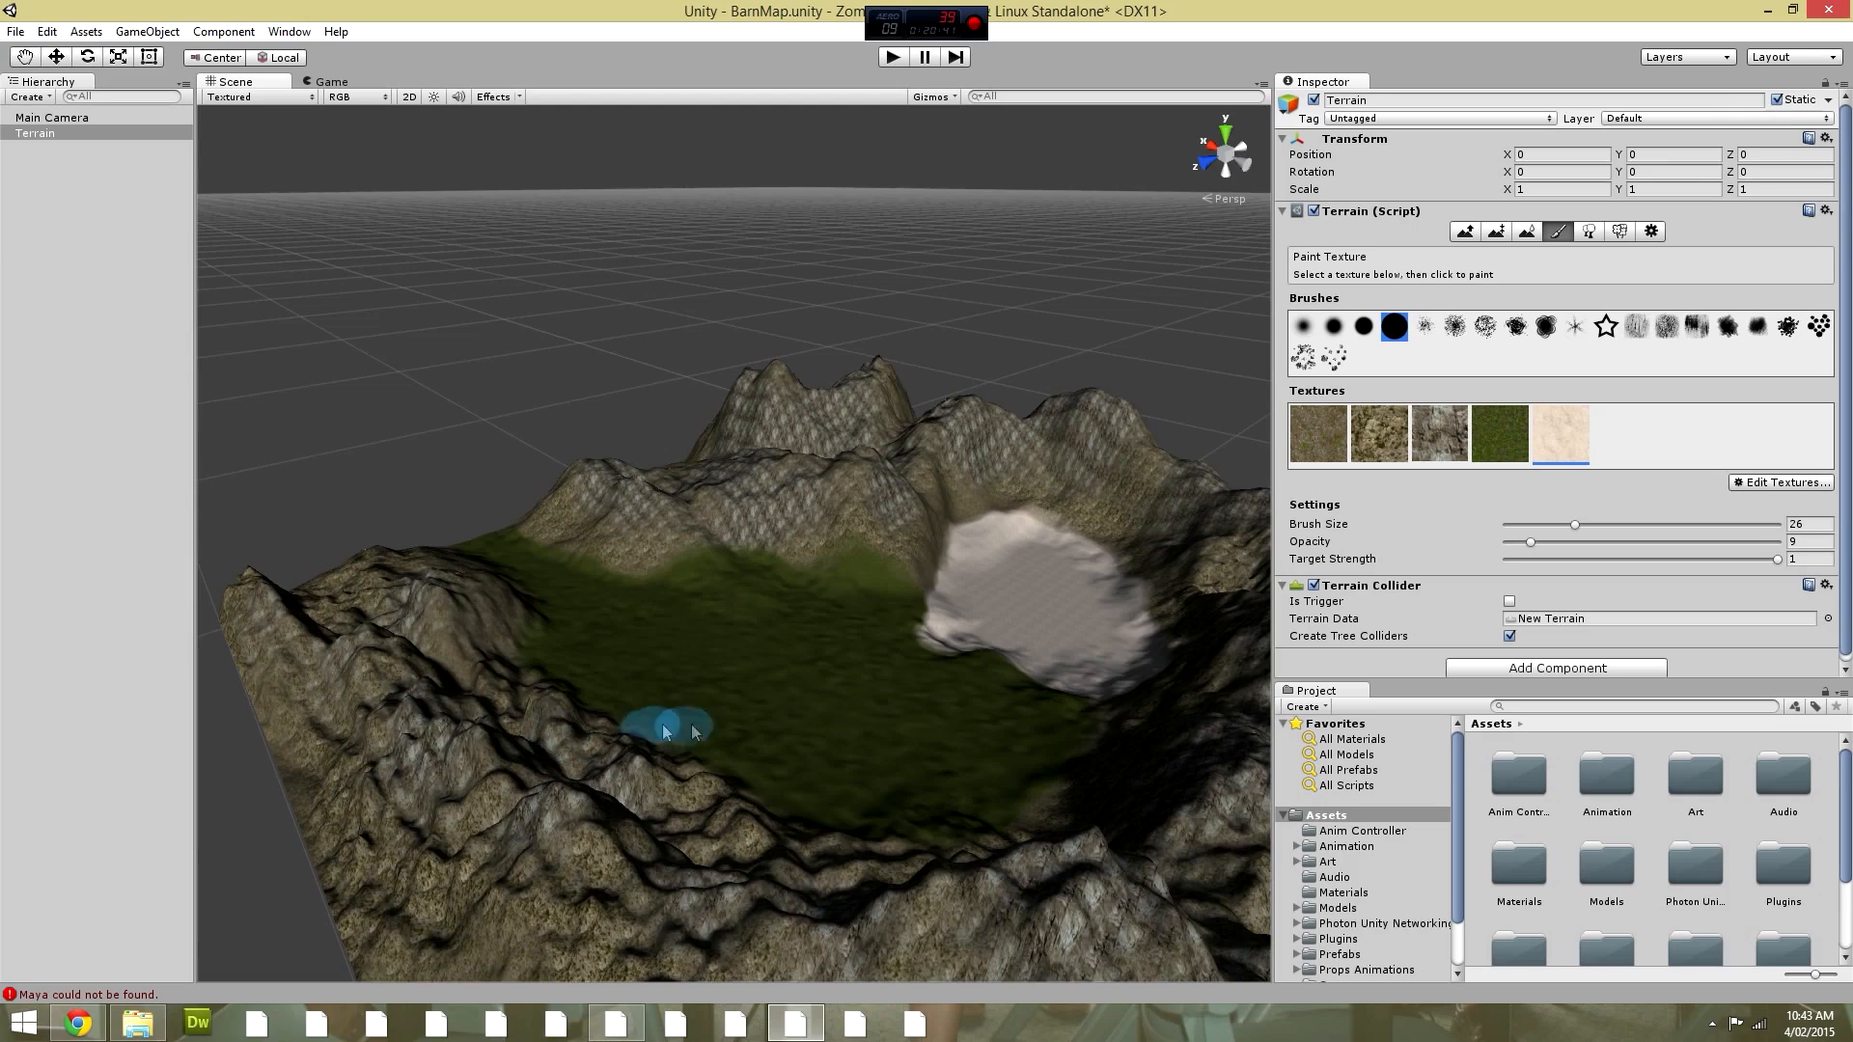
scroll(741, 731, "up", 4)
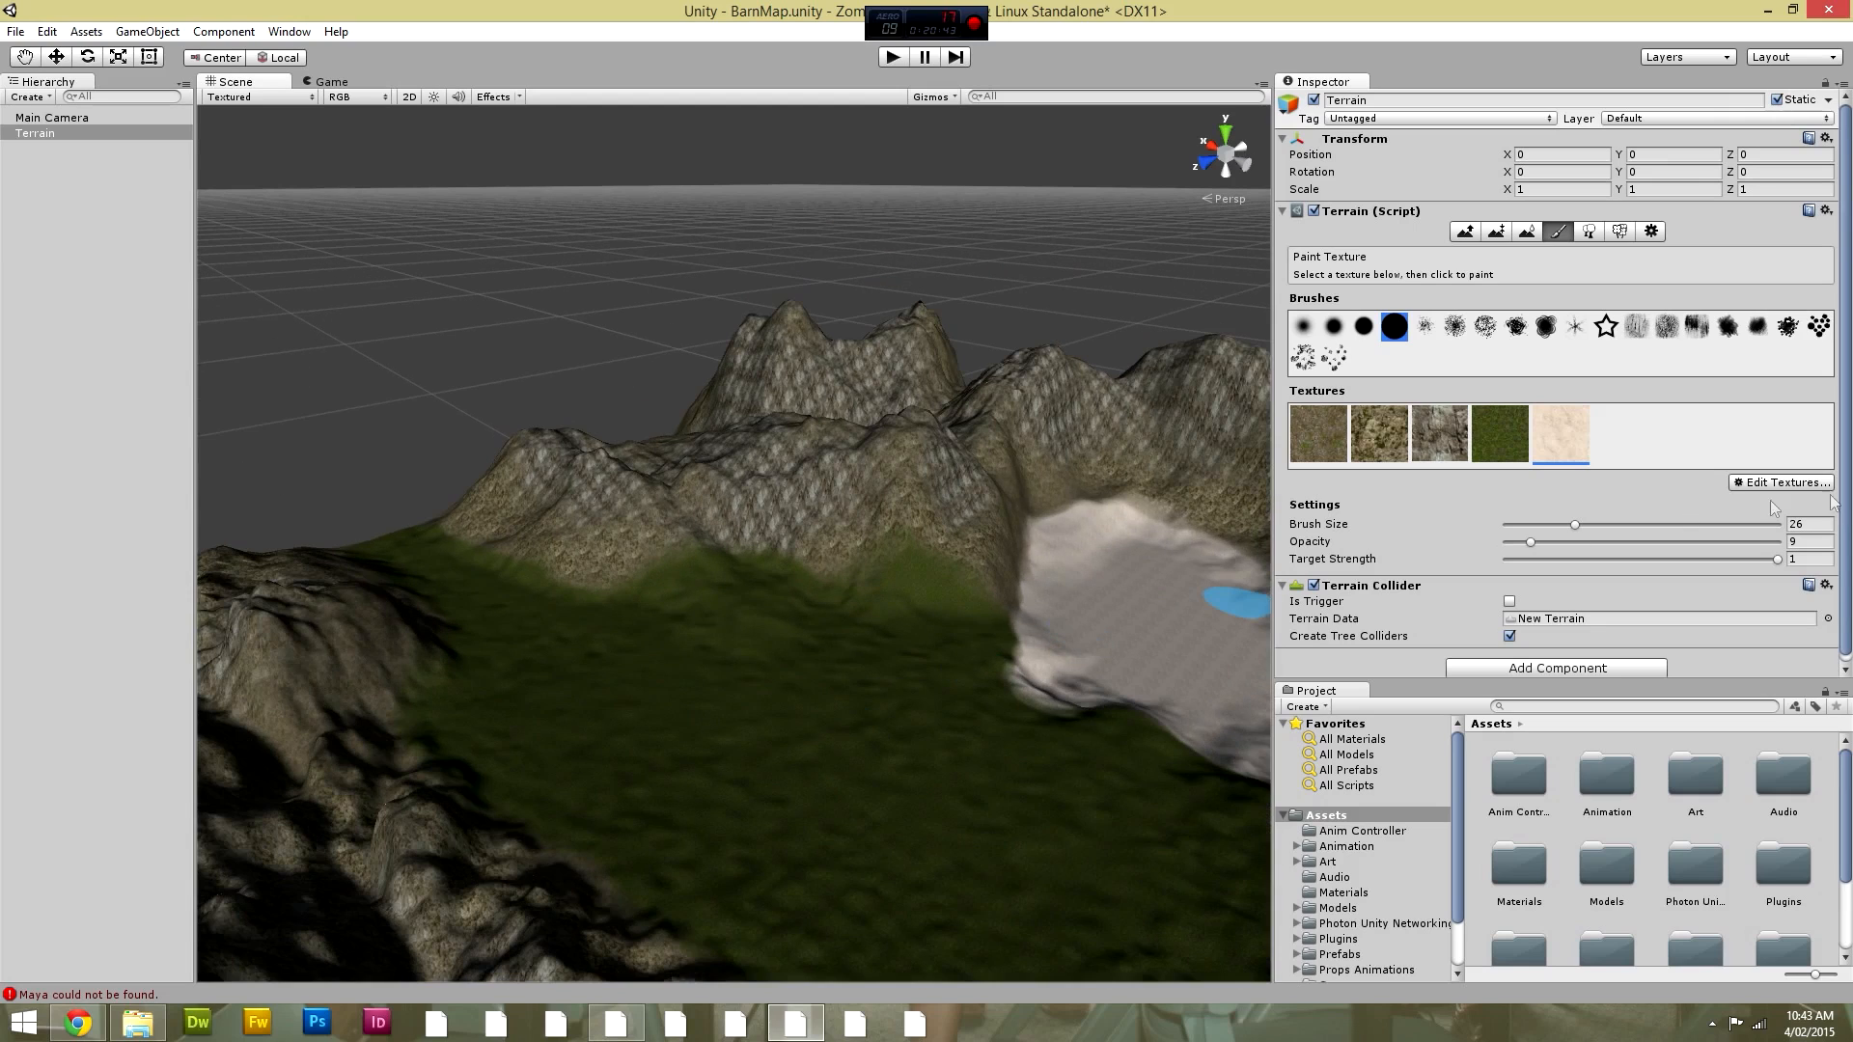
left_click(1819, 482)
left_click(1796, 486)
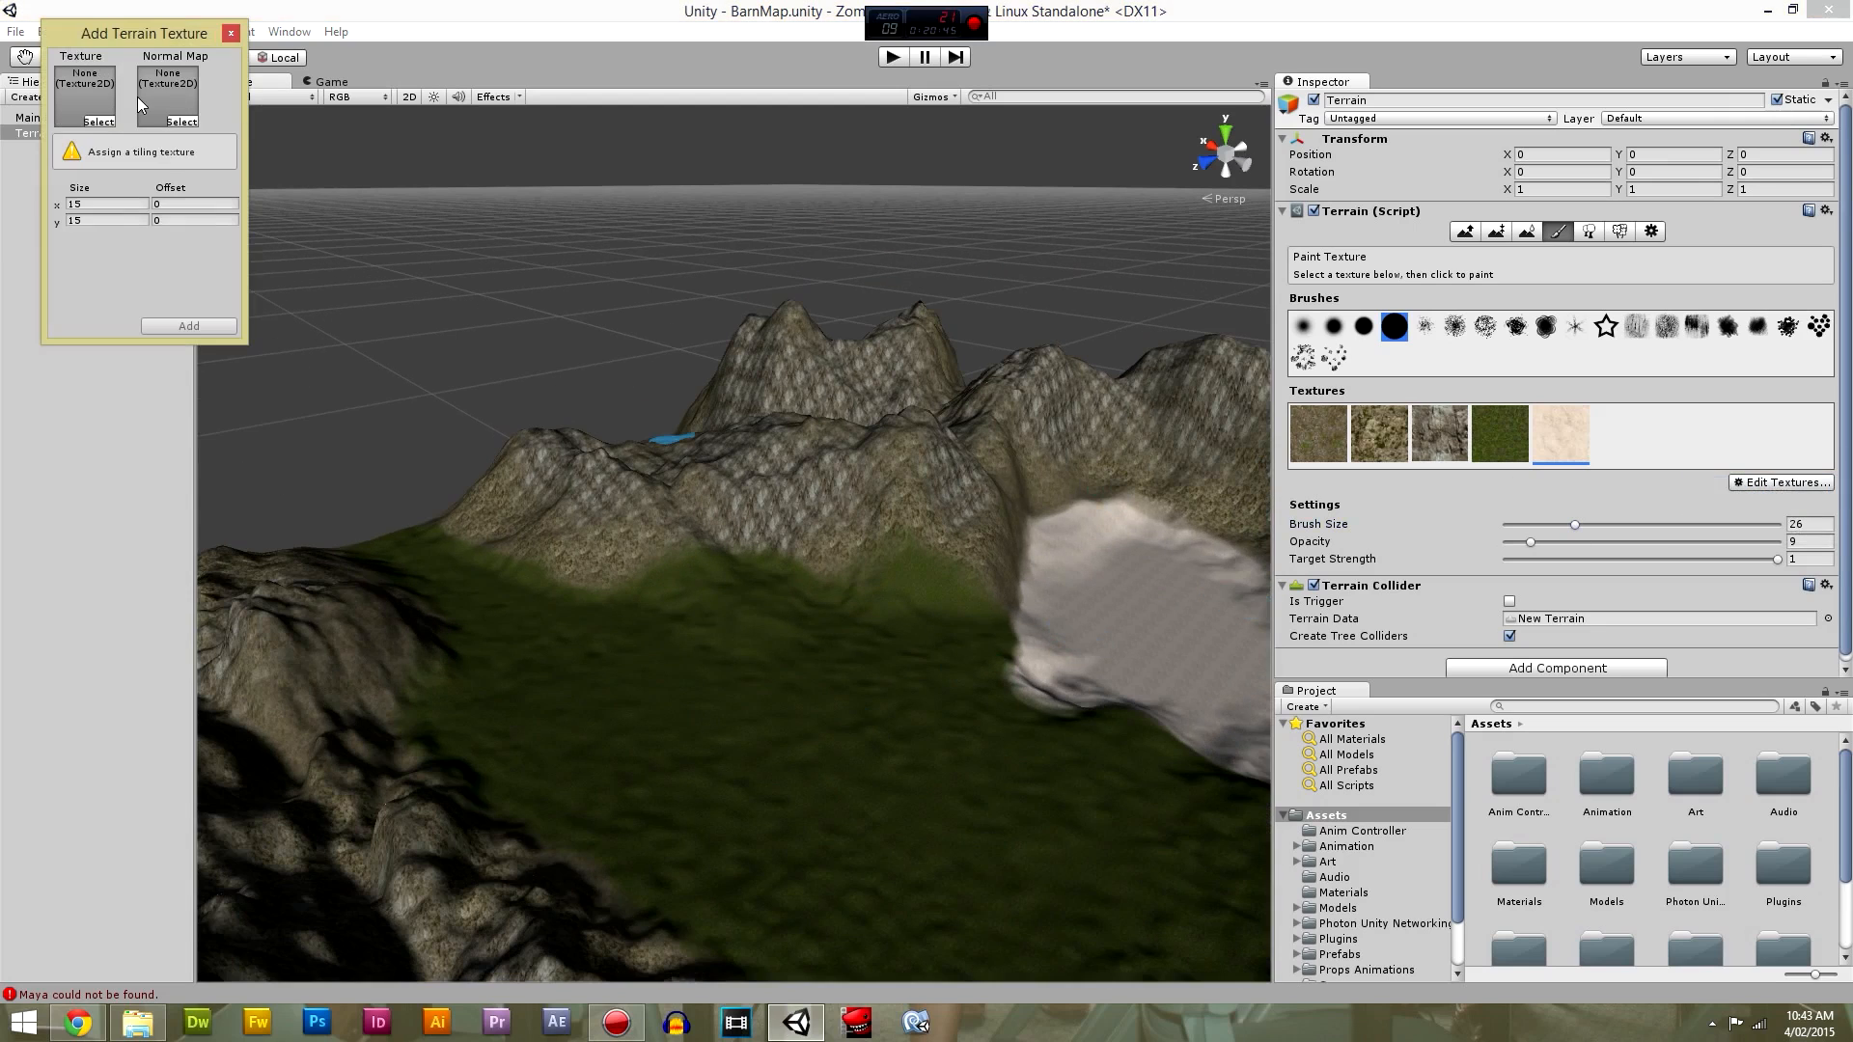
left_click(99, 122)
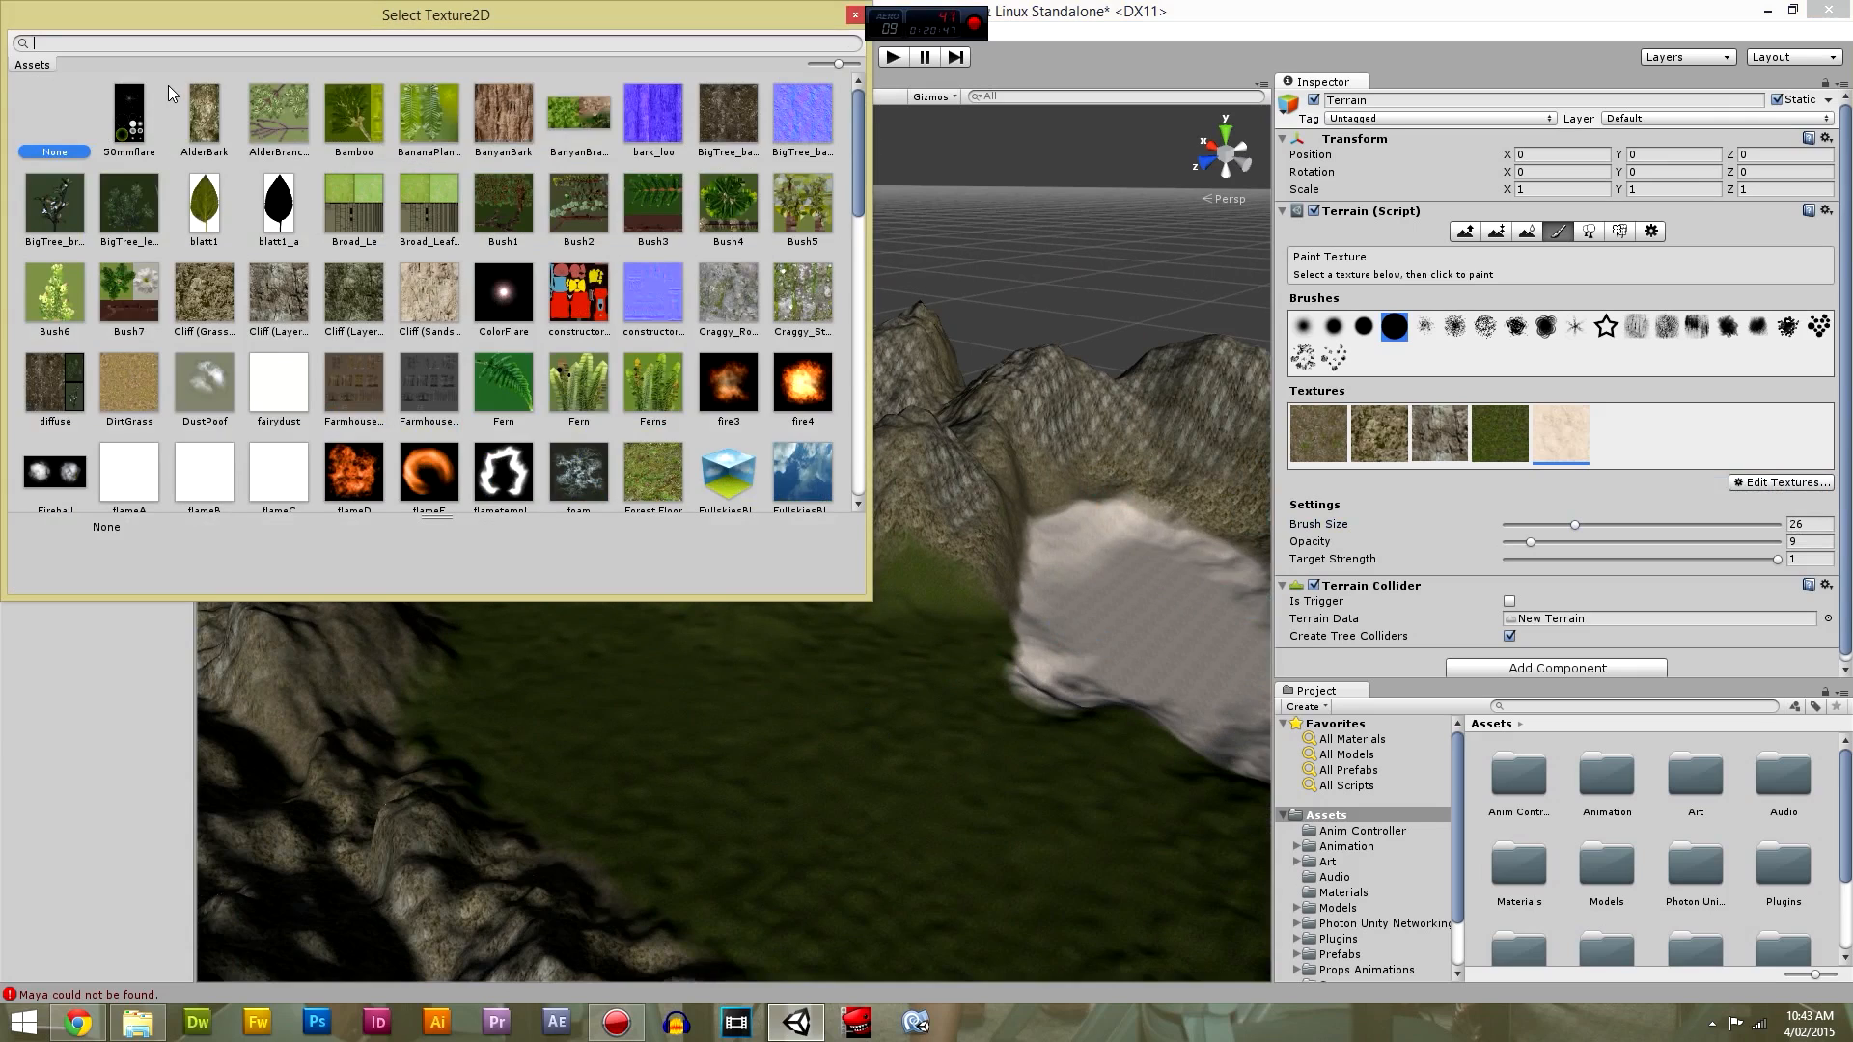
type("dirt")
double_click(436, 114)
left_click(187, 118)
type("dirt")
double_click(434, 95)
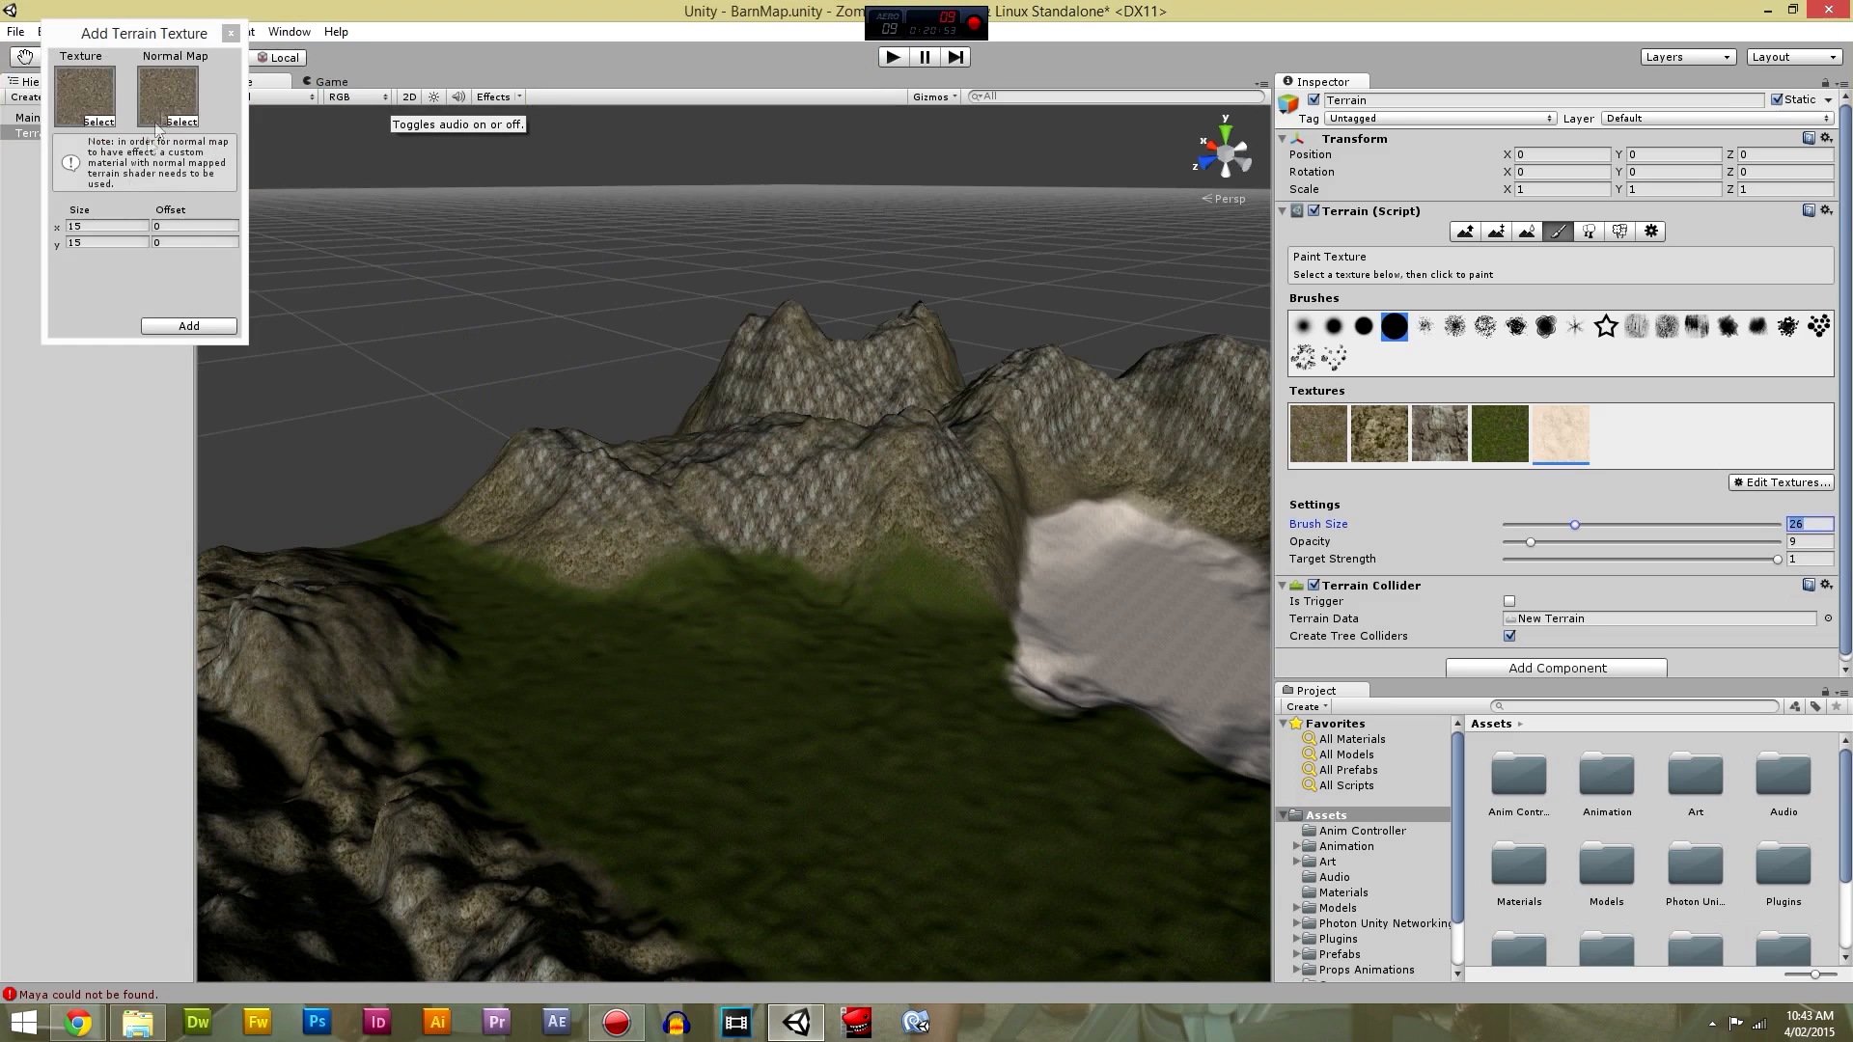
Try GoodDirt _NRM as the new texture's normal map and switch back to Rocky Dirt.
left_click(170, 121)
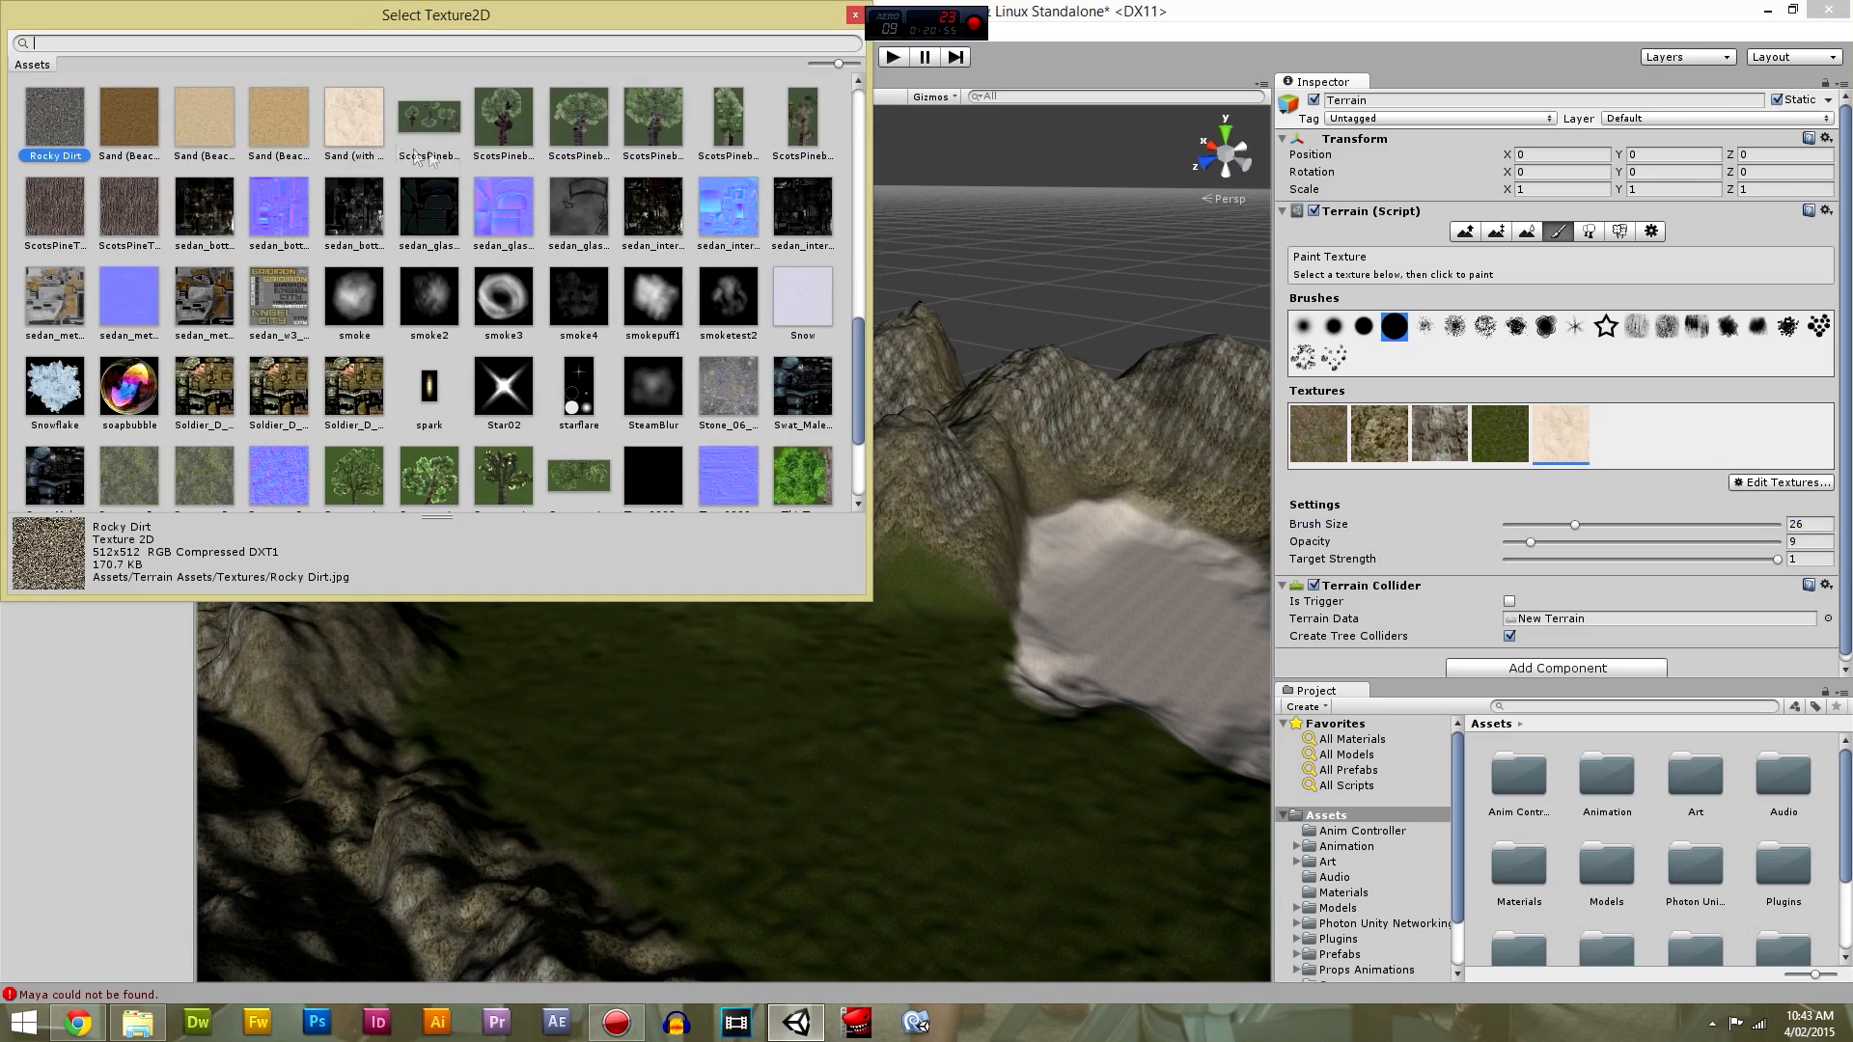
type("dirt")
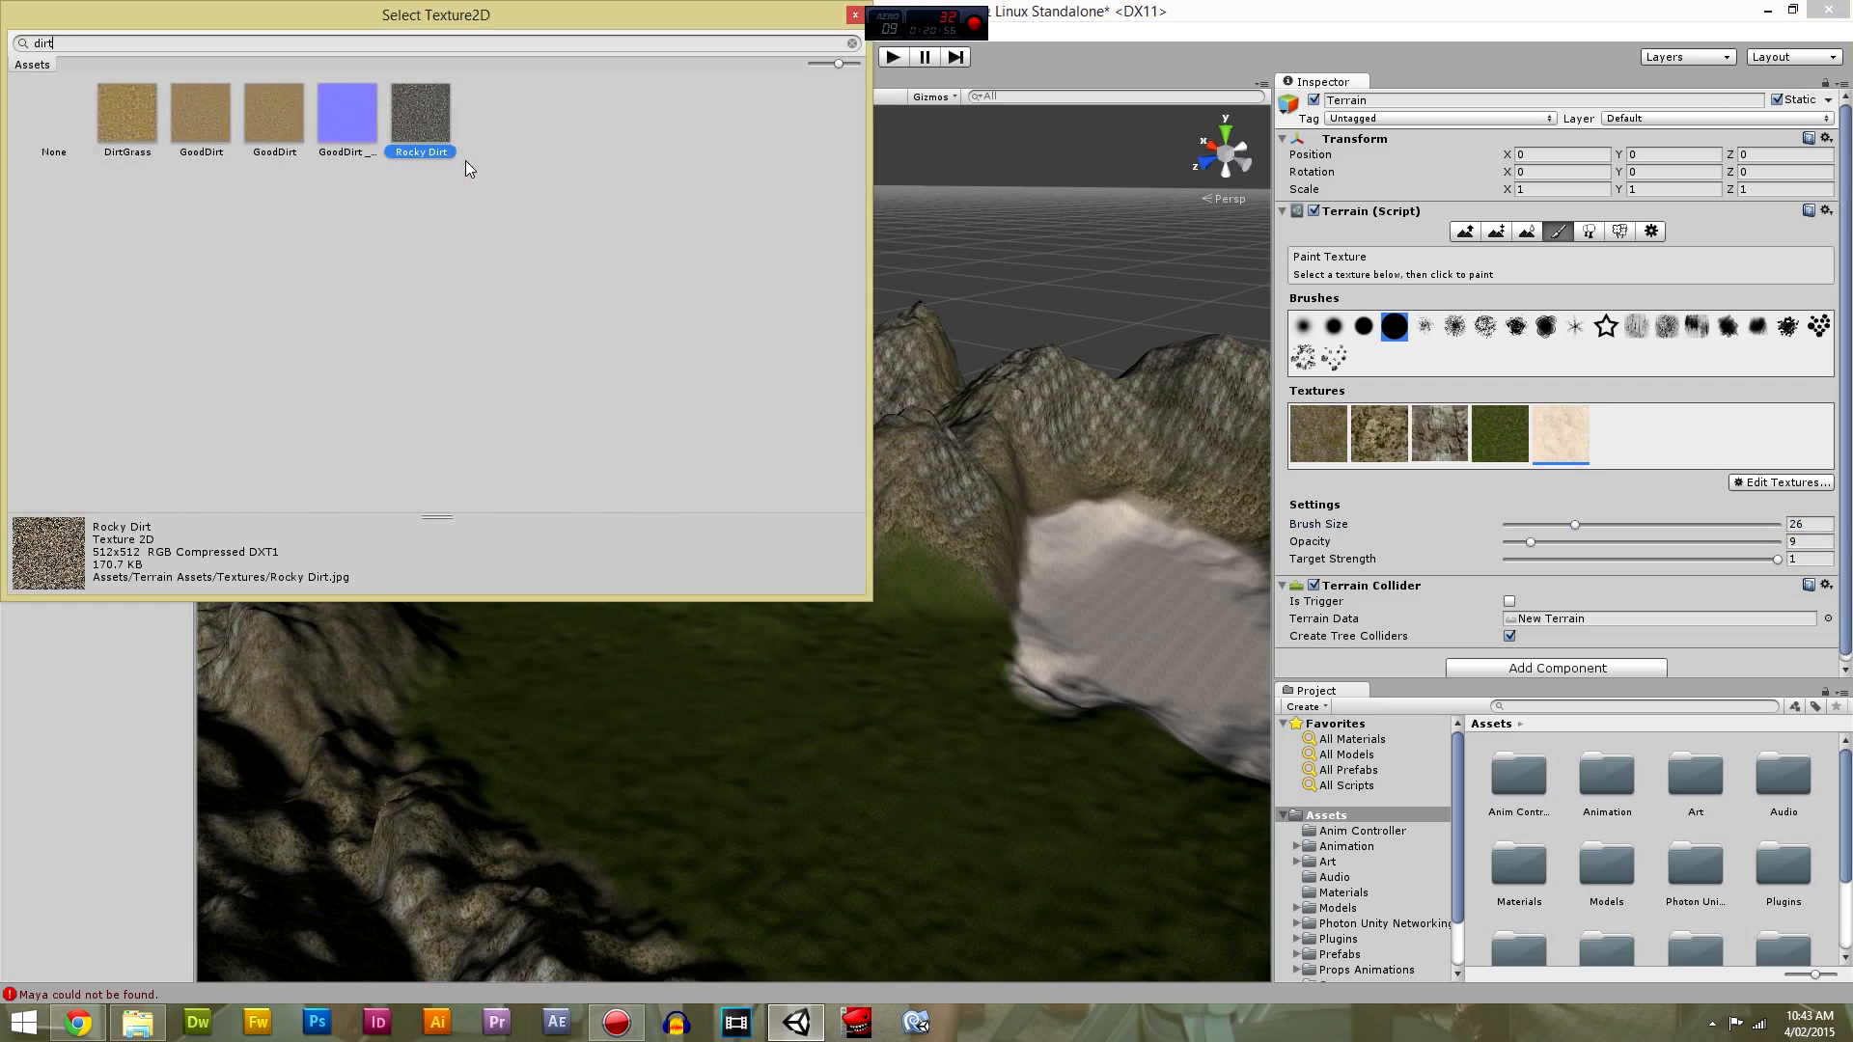
left_click(359, 106)
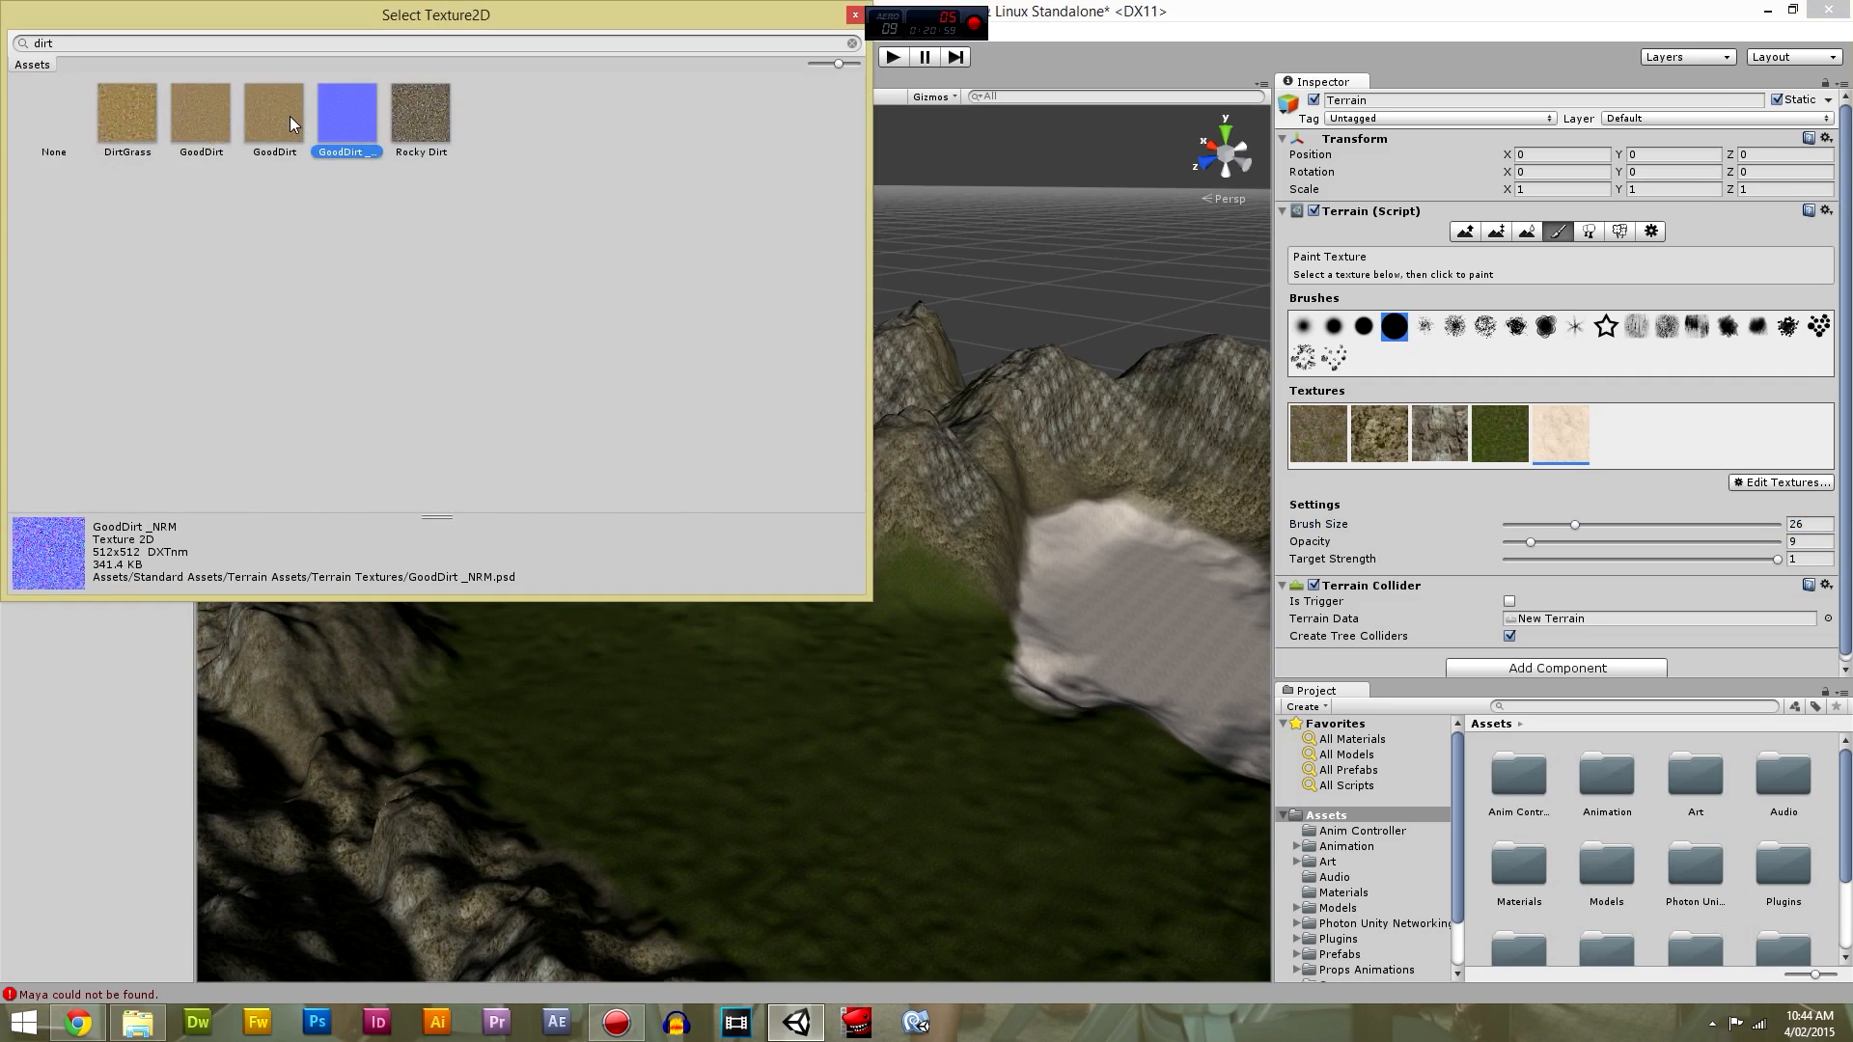
left_click(397, 117)
double_click(398, 117)
Add the configured Rocky Dirt texture to the terrain's paint textures.
left_click(99, 227)
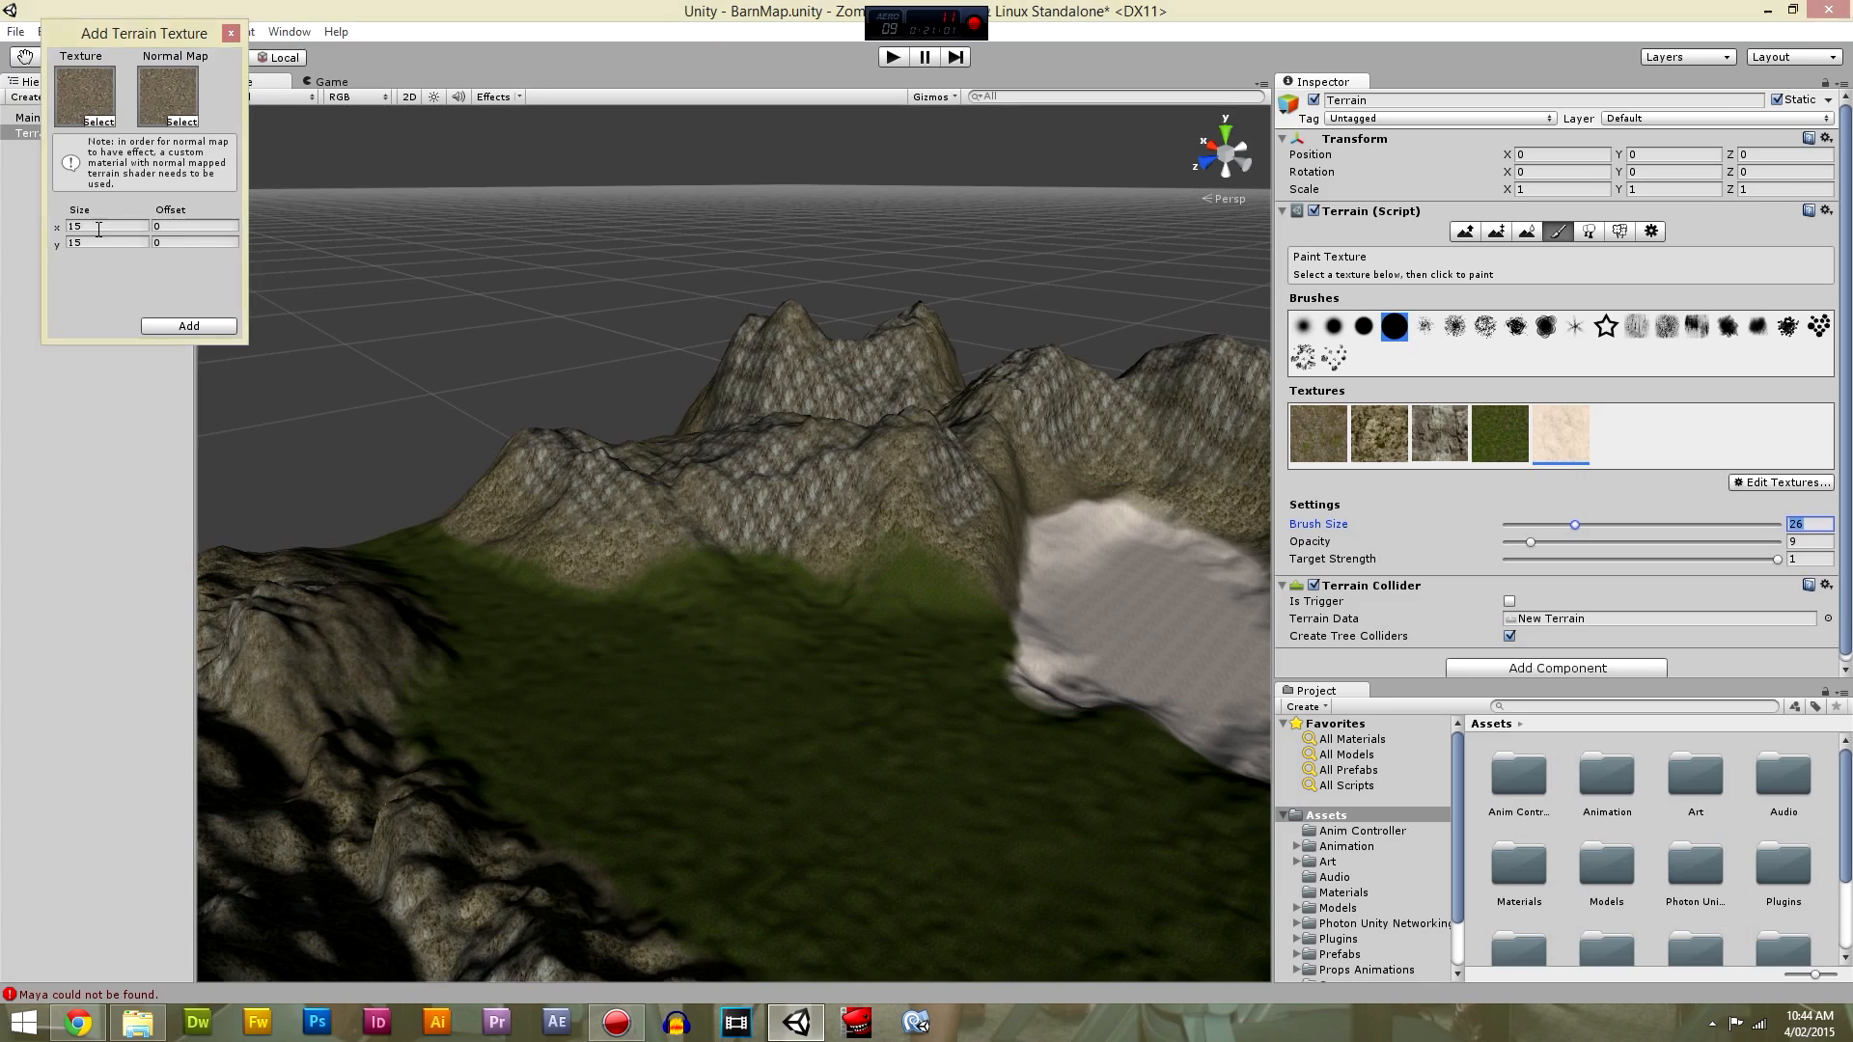
left_click(191, 328)
scroll(907, 608, "down", 5)
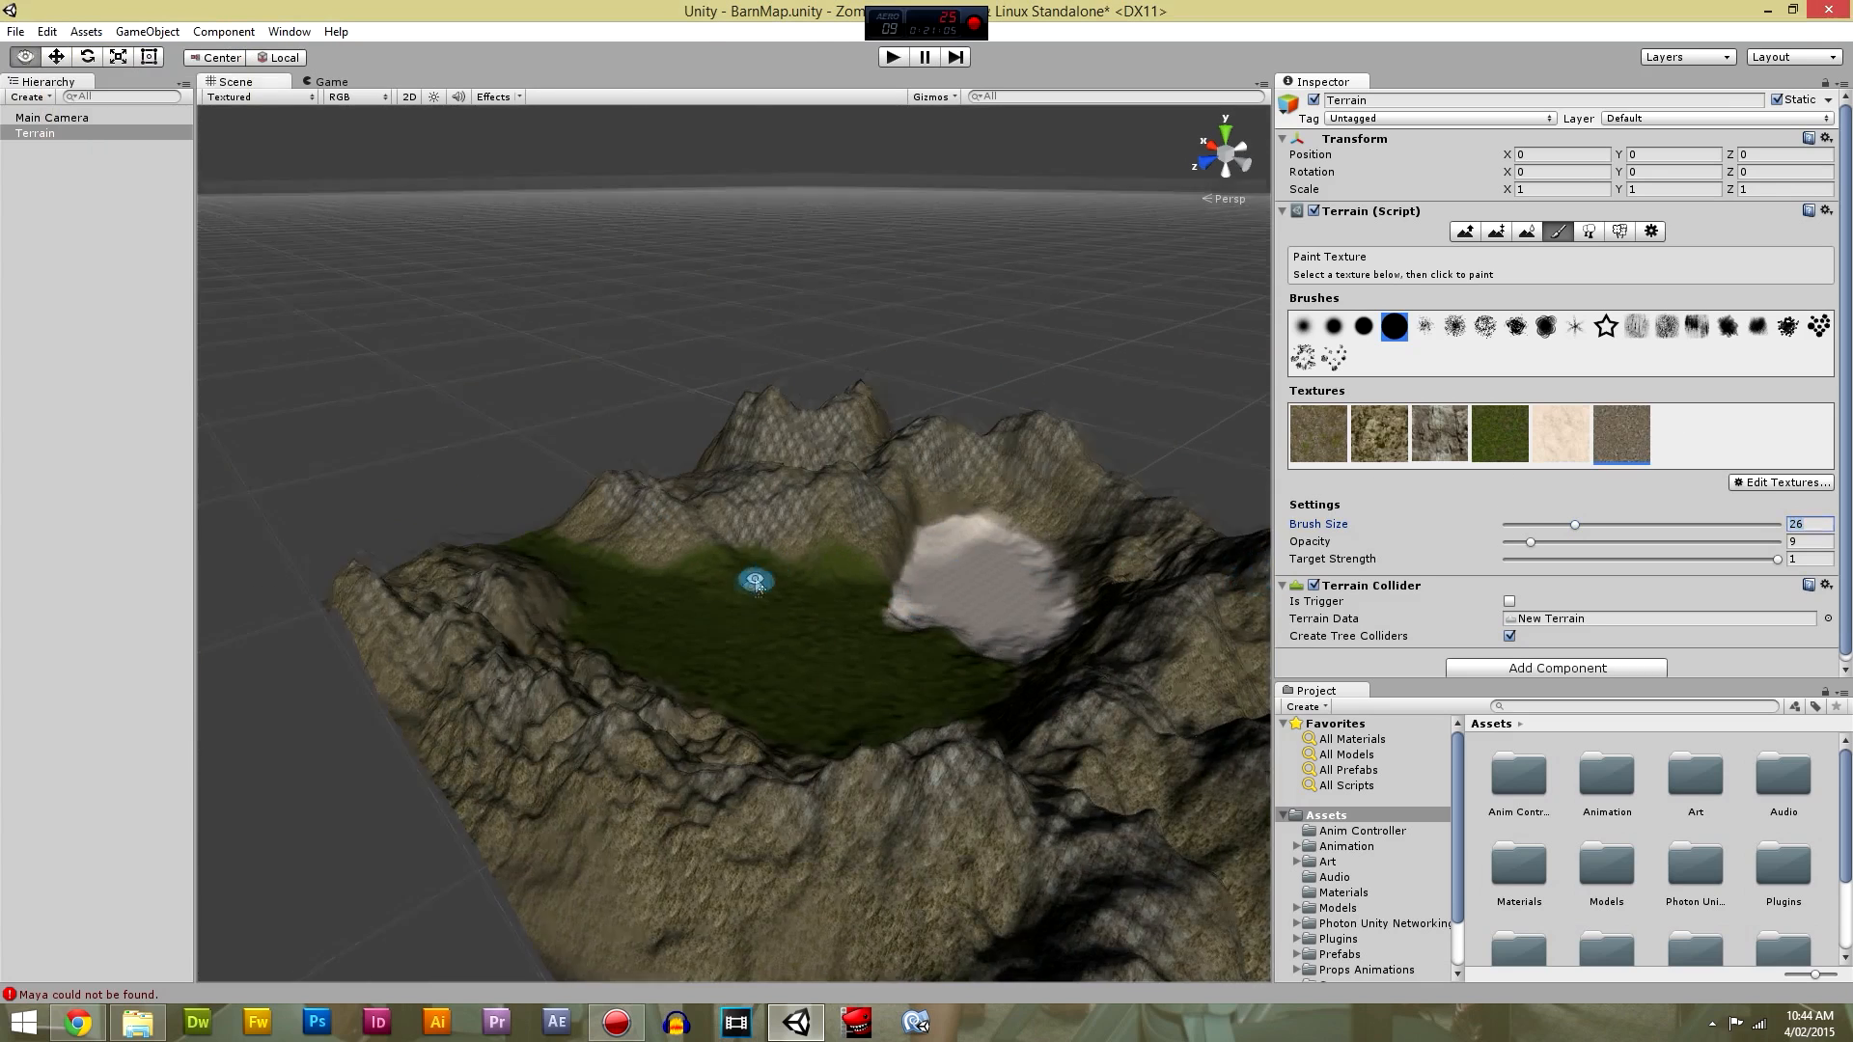
right_click_drag(756, 581, 674, 620)
middle_click_drag(675, 620, 787, 666)
scroll(657, 629, "down", 5)
scroll(658, 628, "up", 5)
middle_click_drag(657, 629, 706, 619)
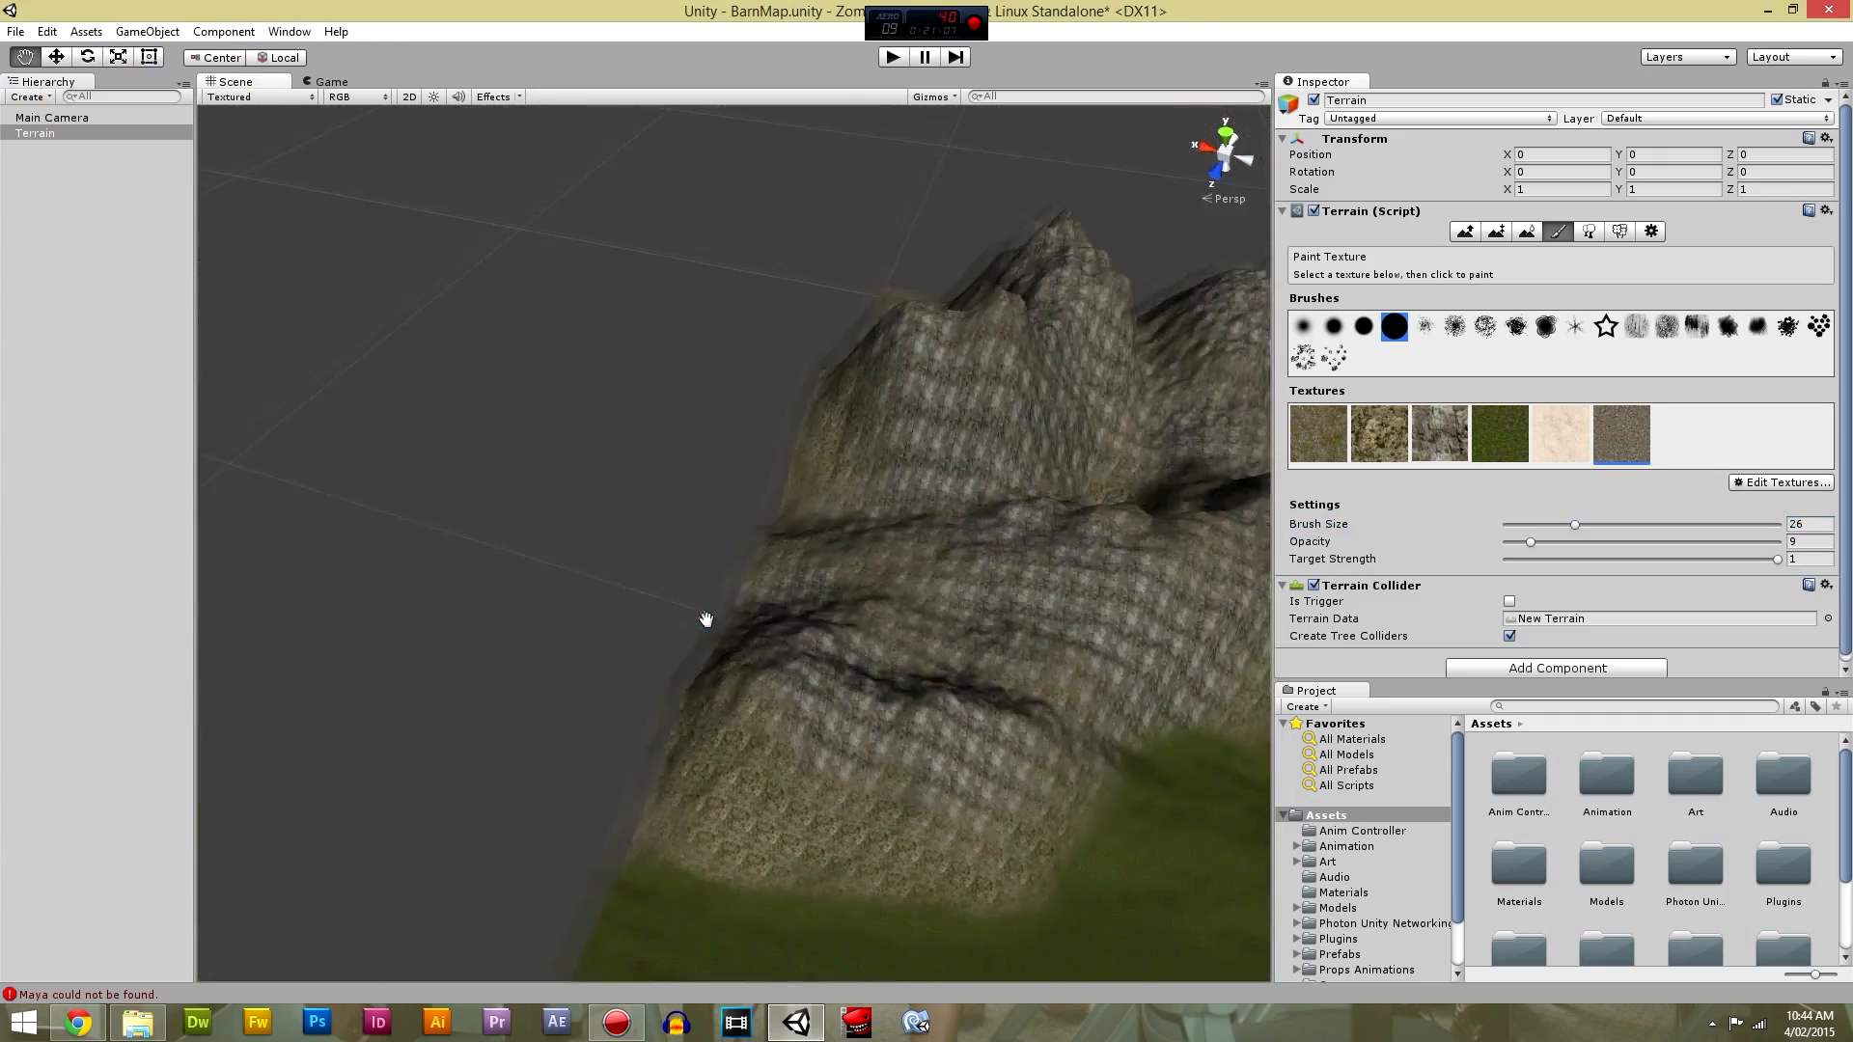
Set the brush opacity to 3 and paint Rocky Dirt through the mountain gap and onto the edge of the grass.
scroll(714, 579, "down", 5)
left_click_drag(1530, 542, 1513, 542)
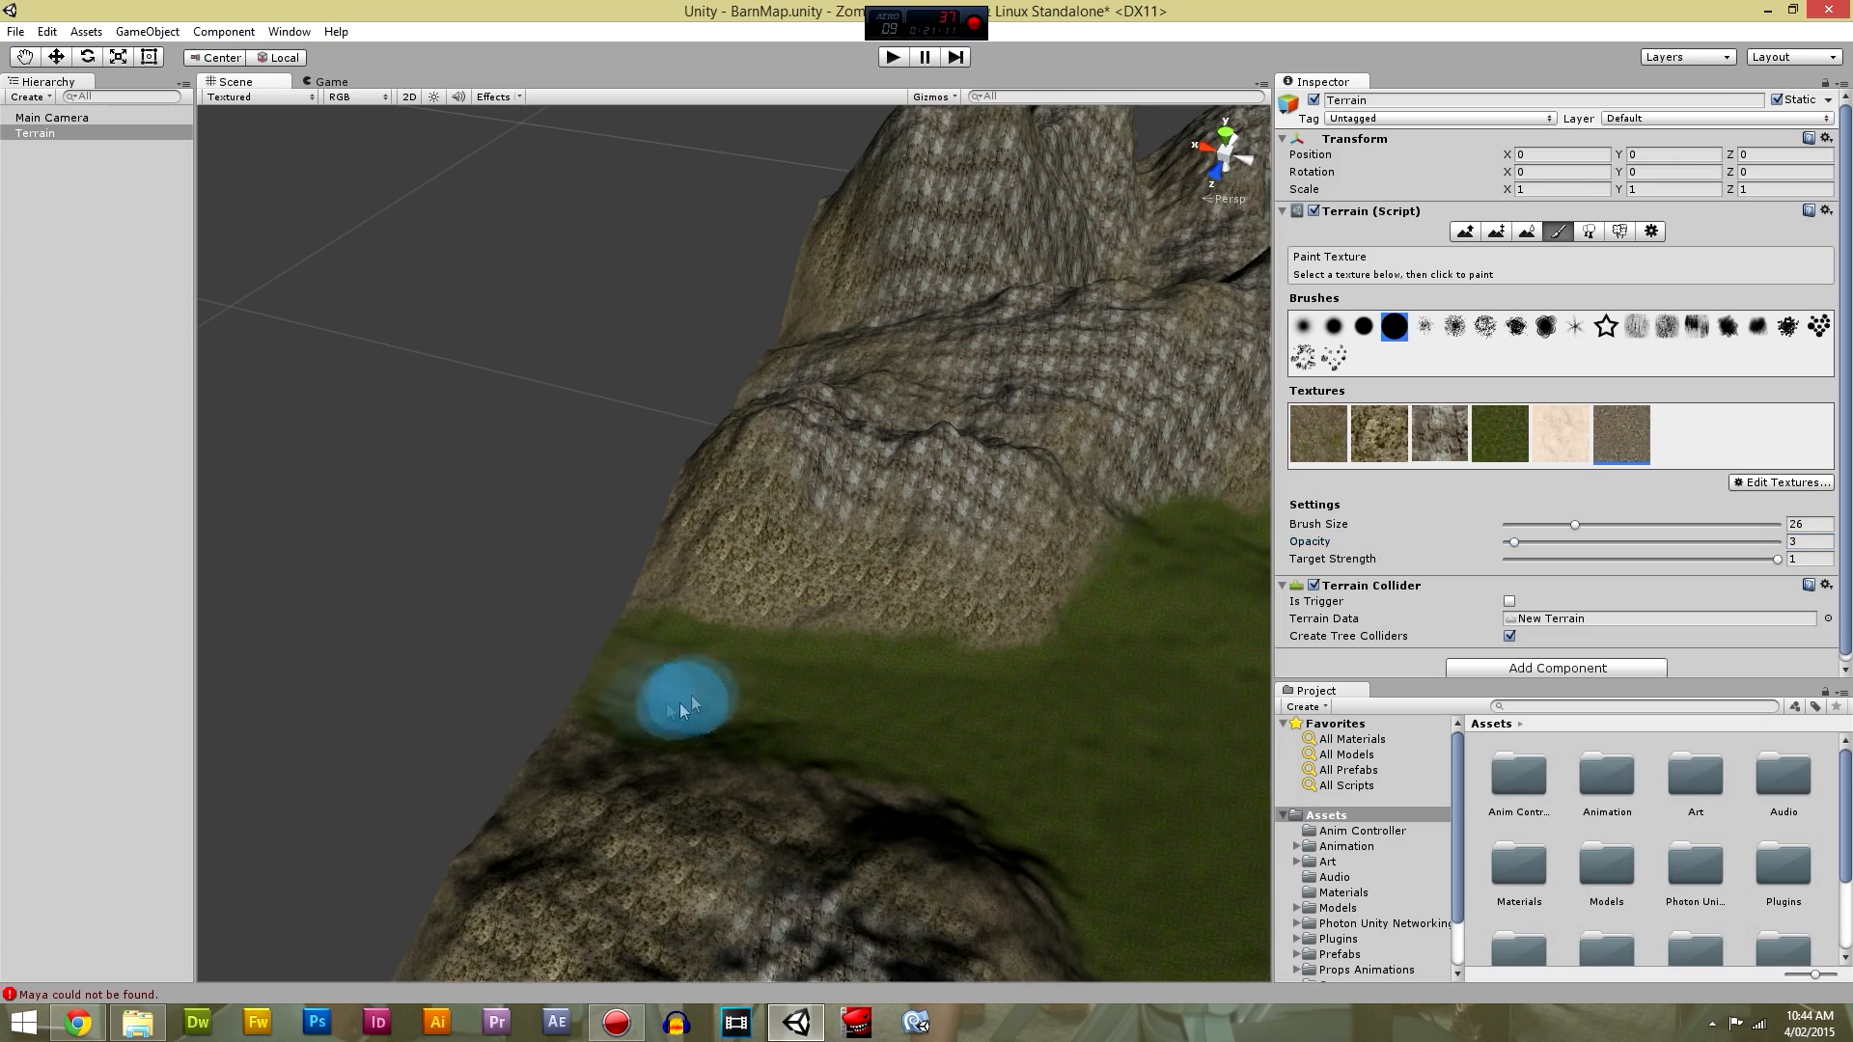
mouse_move(579, 682)
left_mouse_down()
mouse_move(954, 736)
mouse_move(597, 680)
mouse_move(641, 645)
mouse_move(832, 671)
left_mouse_up()
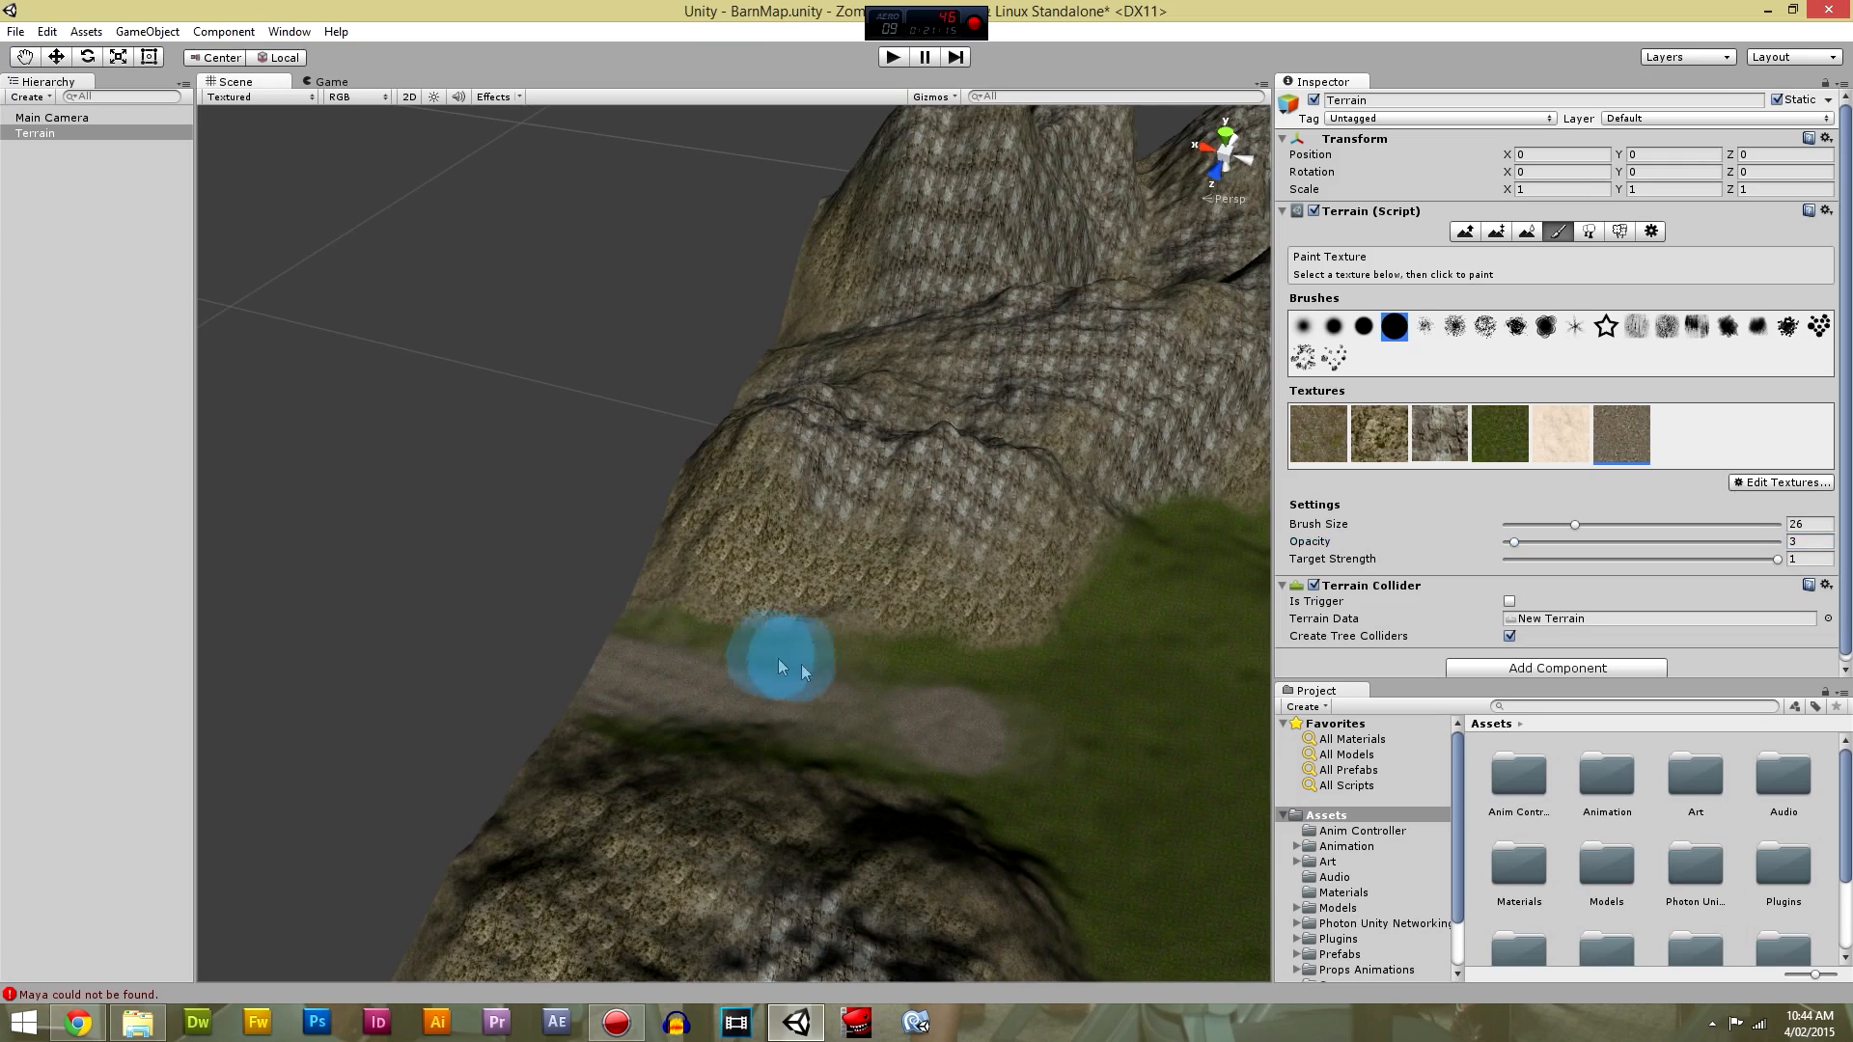
mouse_move(655, 633)
left_mouse_down()
mouse_move(852, 666)
mouse_move(596, 695)
mouse_move(683, 744)
mouse_move(784, 685)
left_mouse_up()
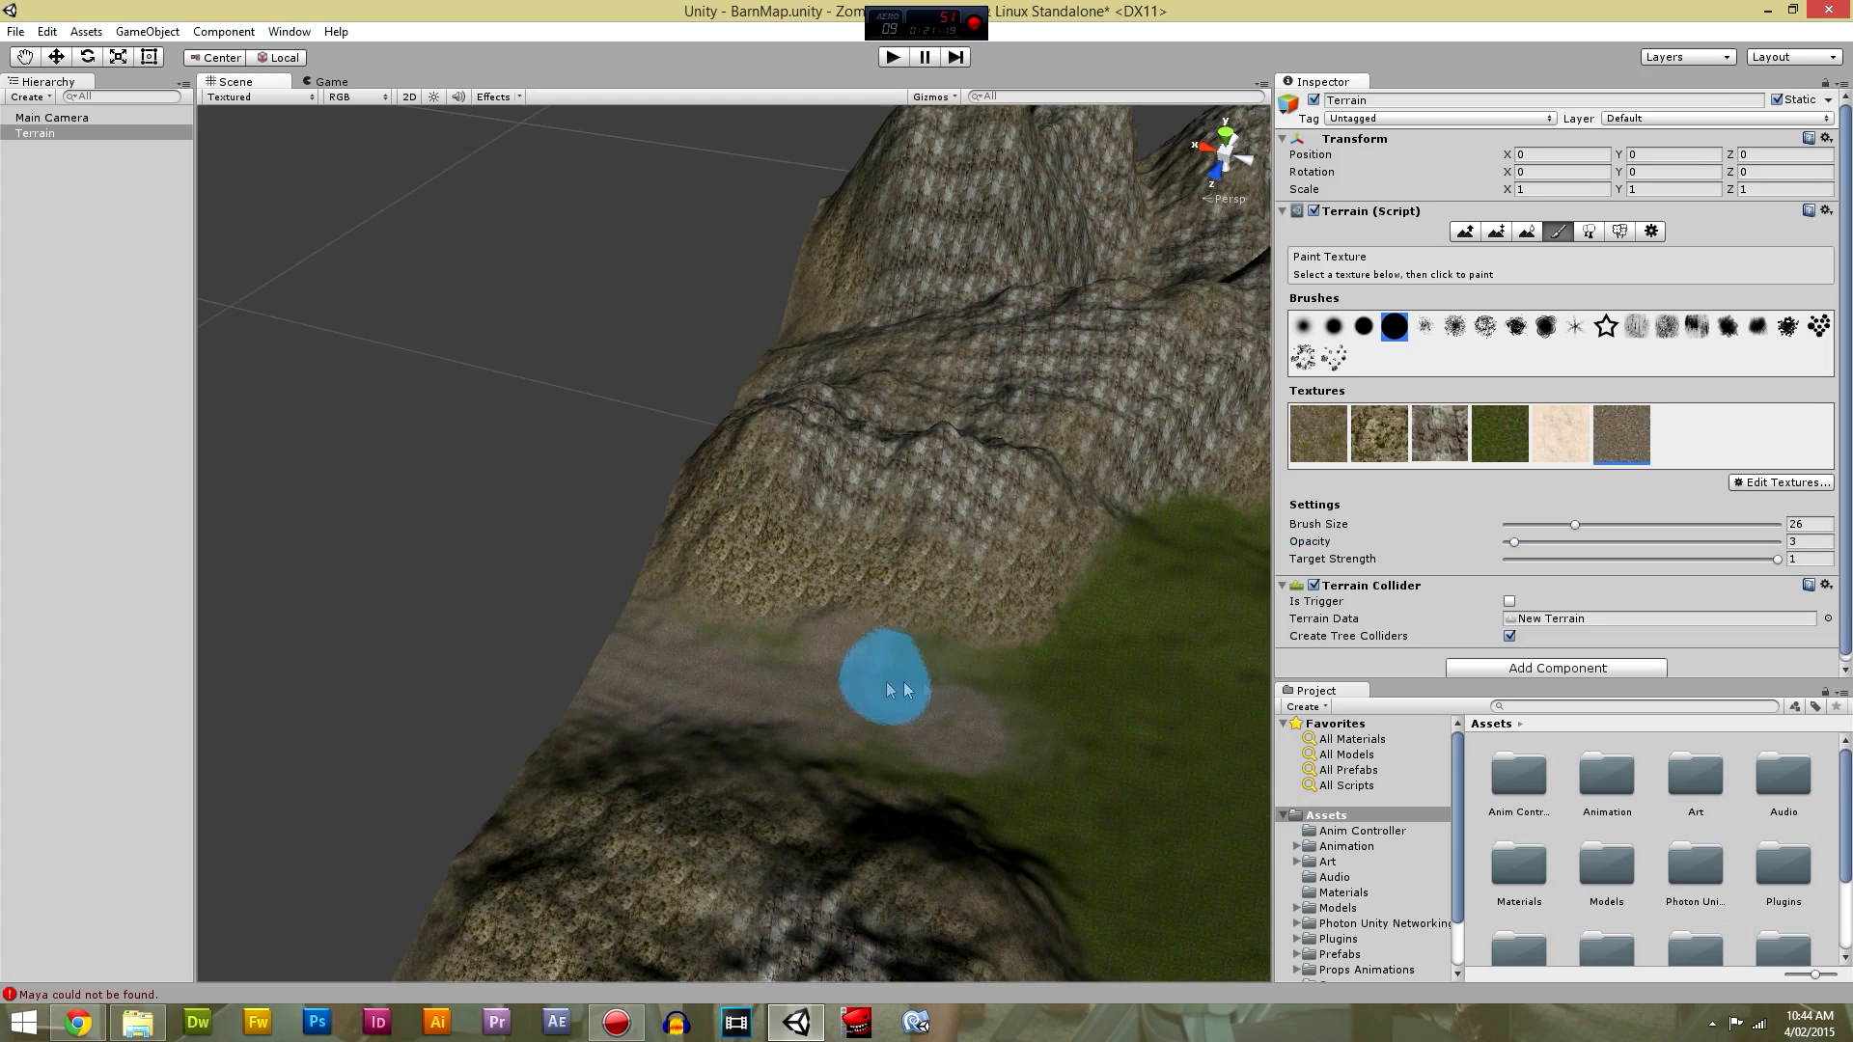
scroll(924, 781, "down", 3)
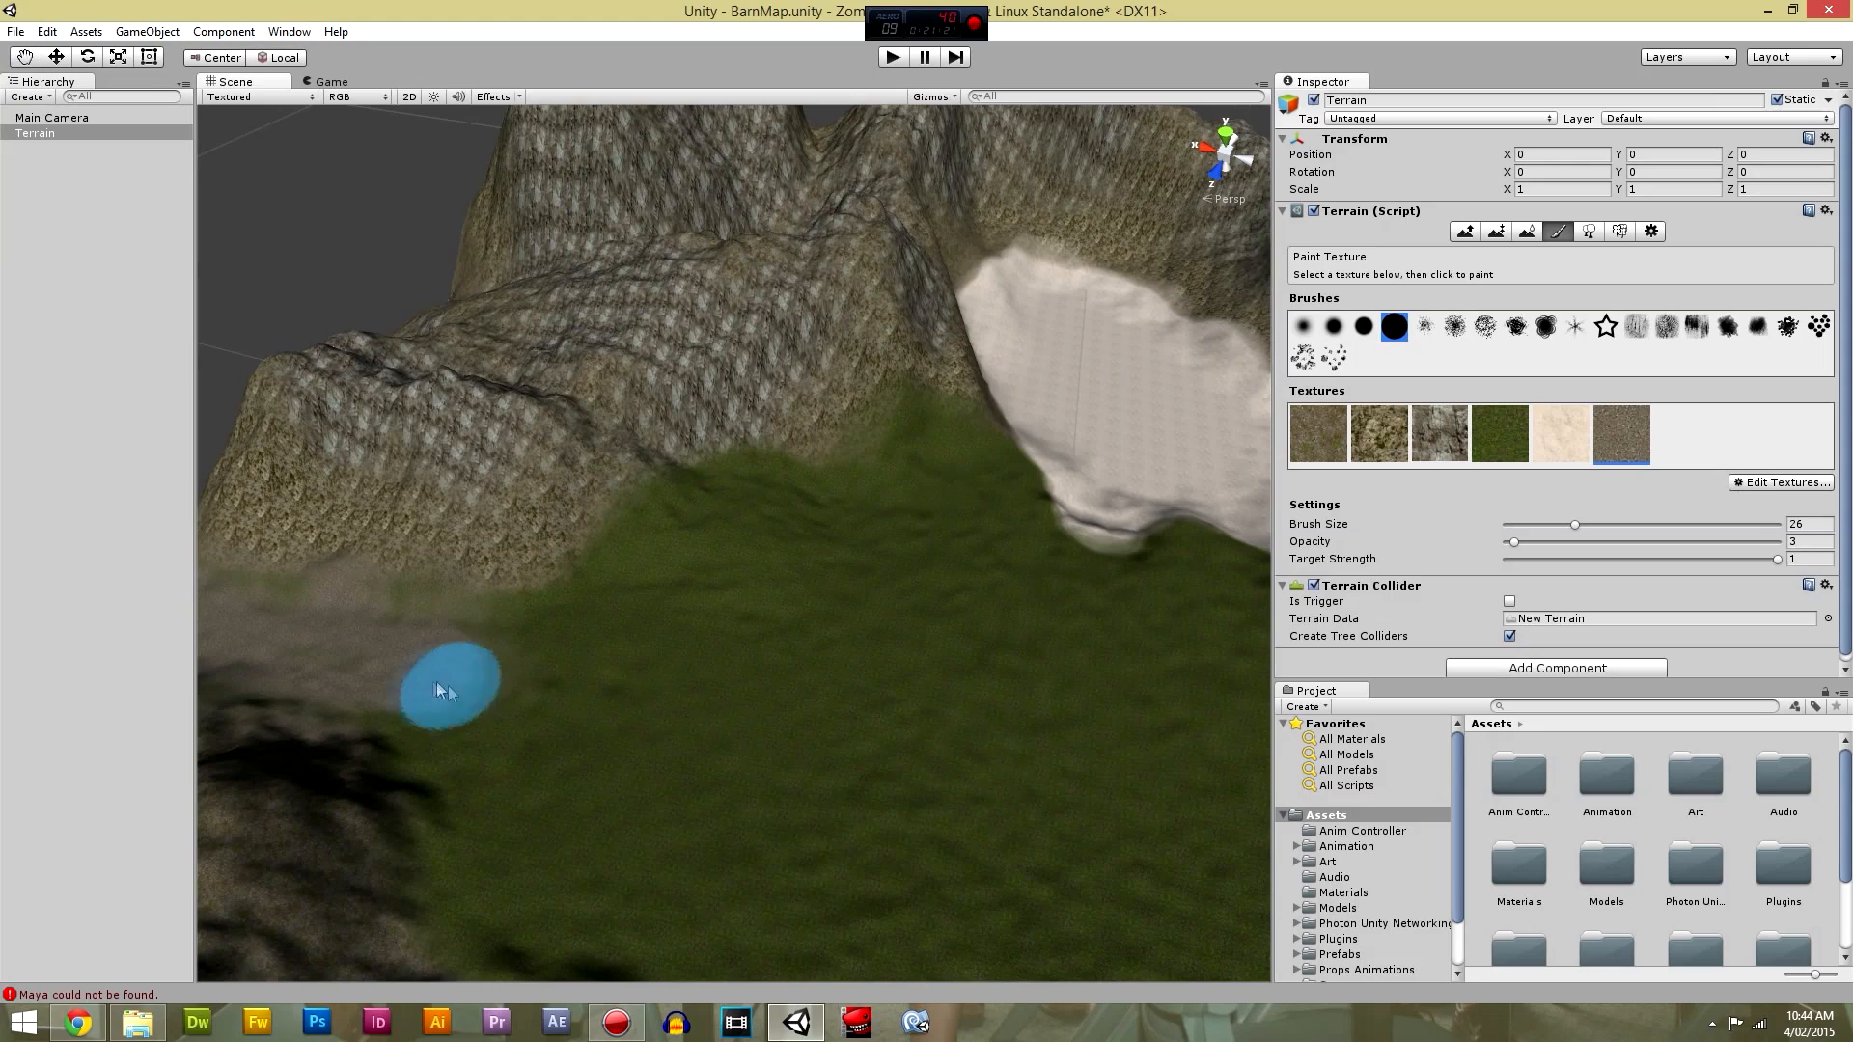
left_click_drag(693, 714, 500, 687)
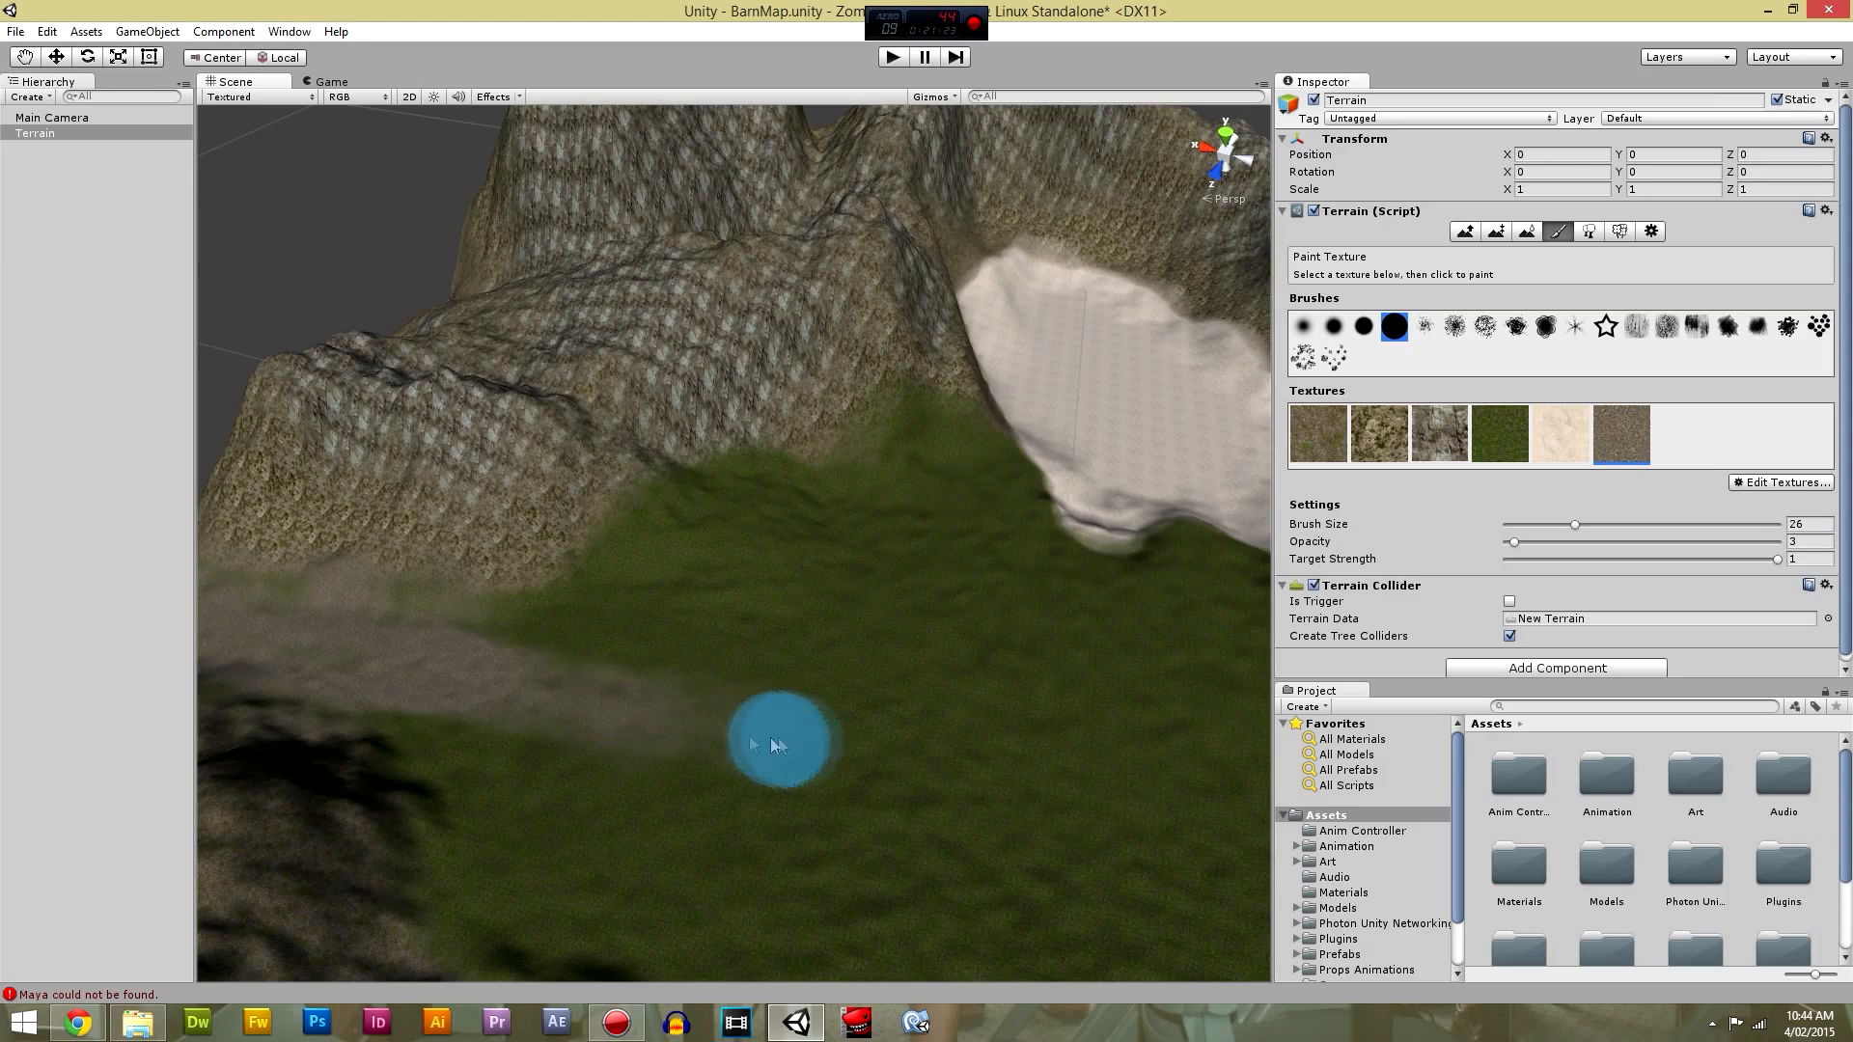
Set the brush opacity to 6 and paint the dirt path farther across the grass toward the middle of the valley.
left_click_drag(1513, 542, 1522, 543)
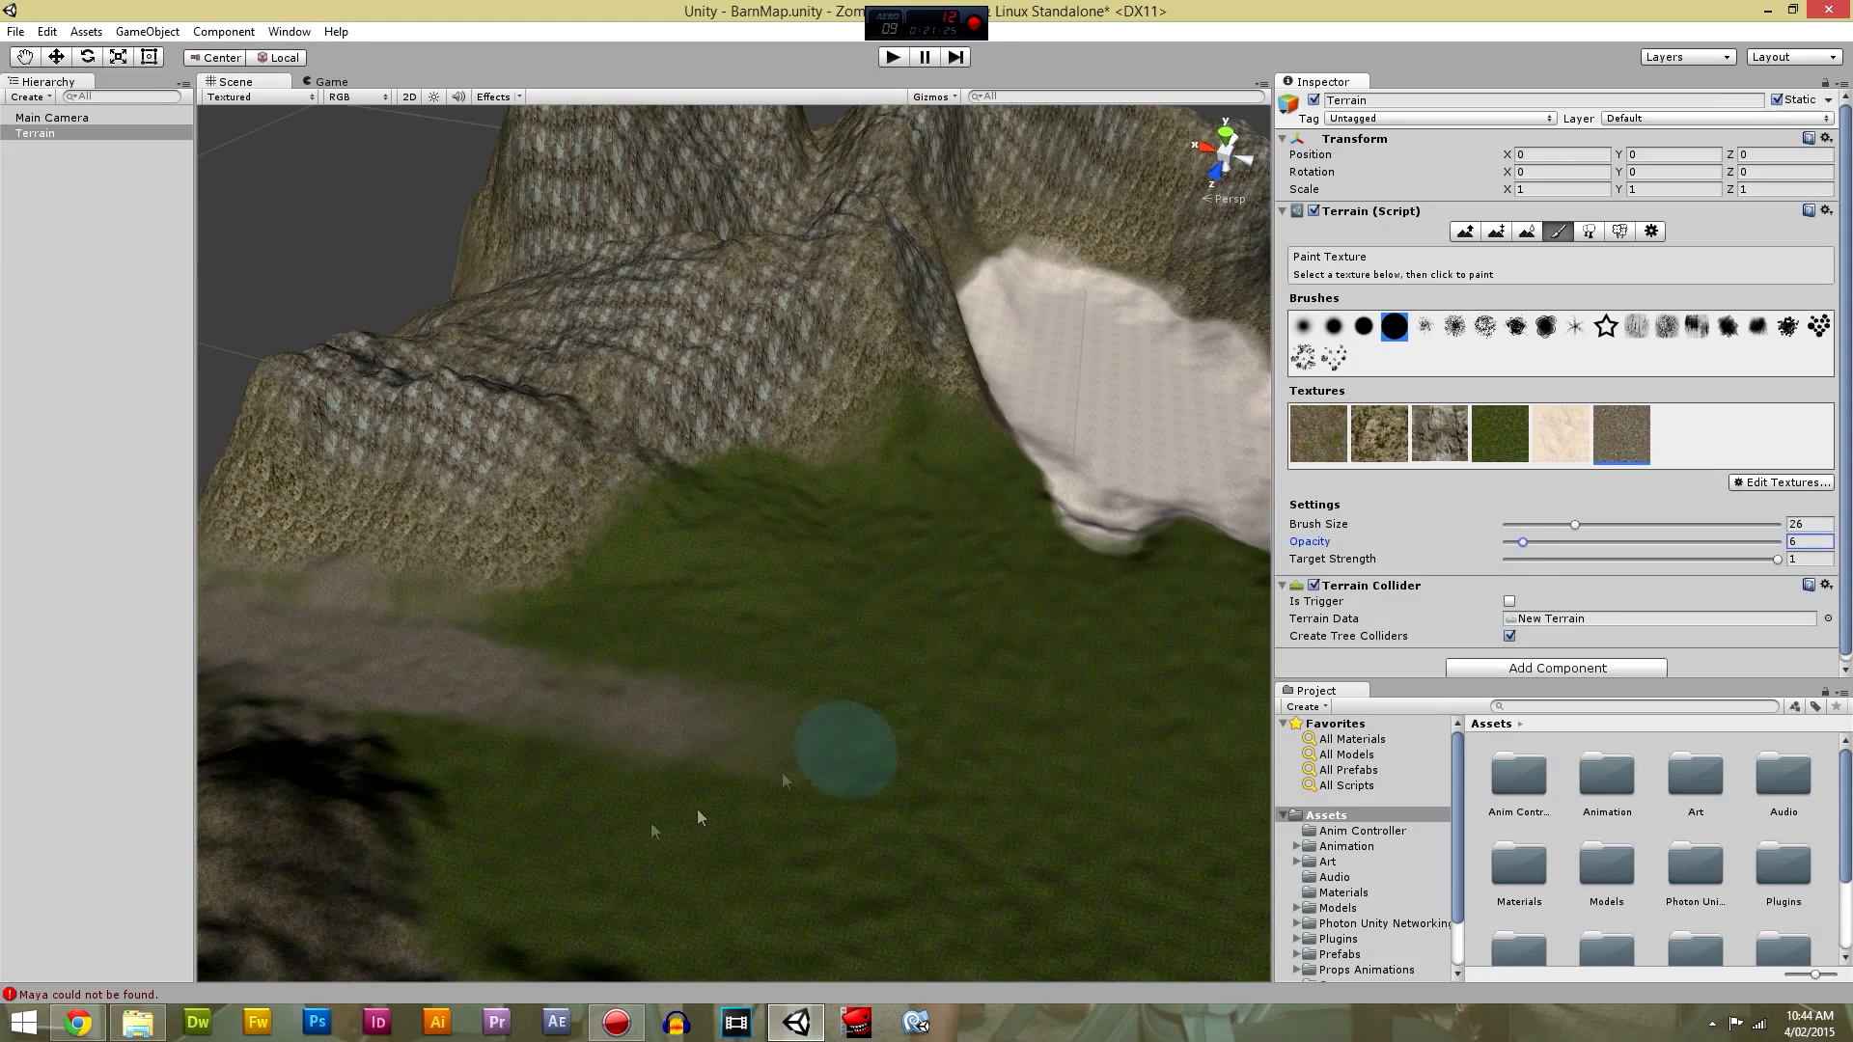
left_click_drag(496, 691, 756, 743)
scroll(1043, 842, "down", 6)
mouse_move(1045, 846)
middle_mouse_down()
mouse_move(1021, 823)
mouse_move(1029, 855)
middle_mouse_up()
scroll(865, 710, "up", 6)
mouse_move(756, 711)
left_mouse_down()
mouse_move(724, 711)
mouse_move(876, 720)
left_mouse_up()
left_click_drag(728, 714, 867, 722)
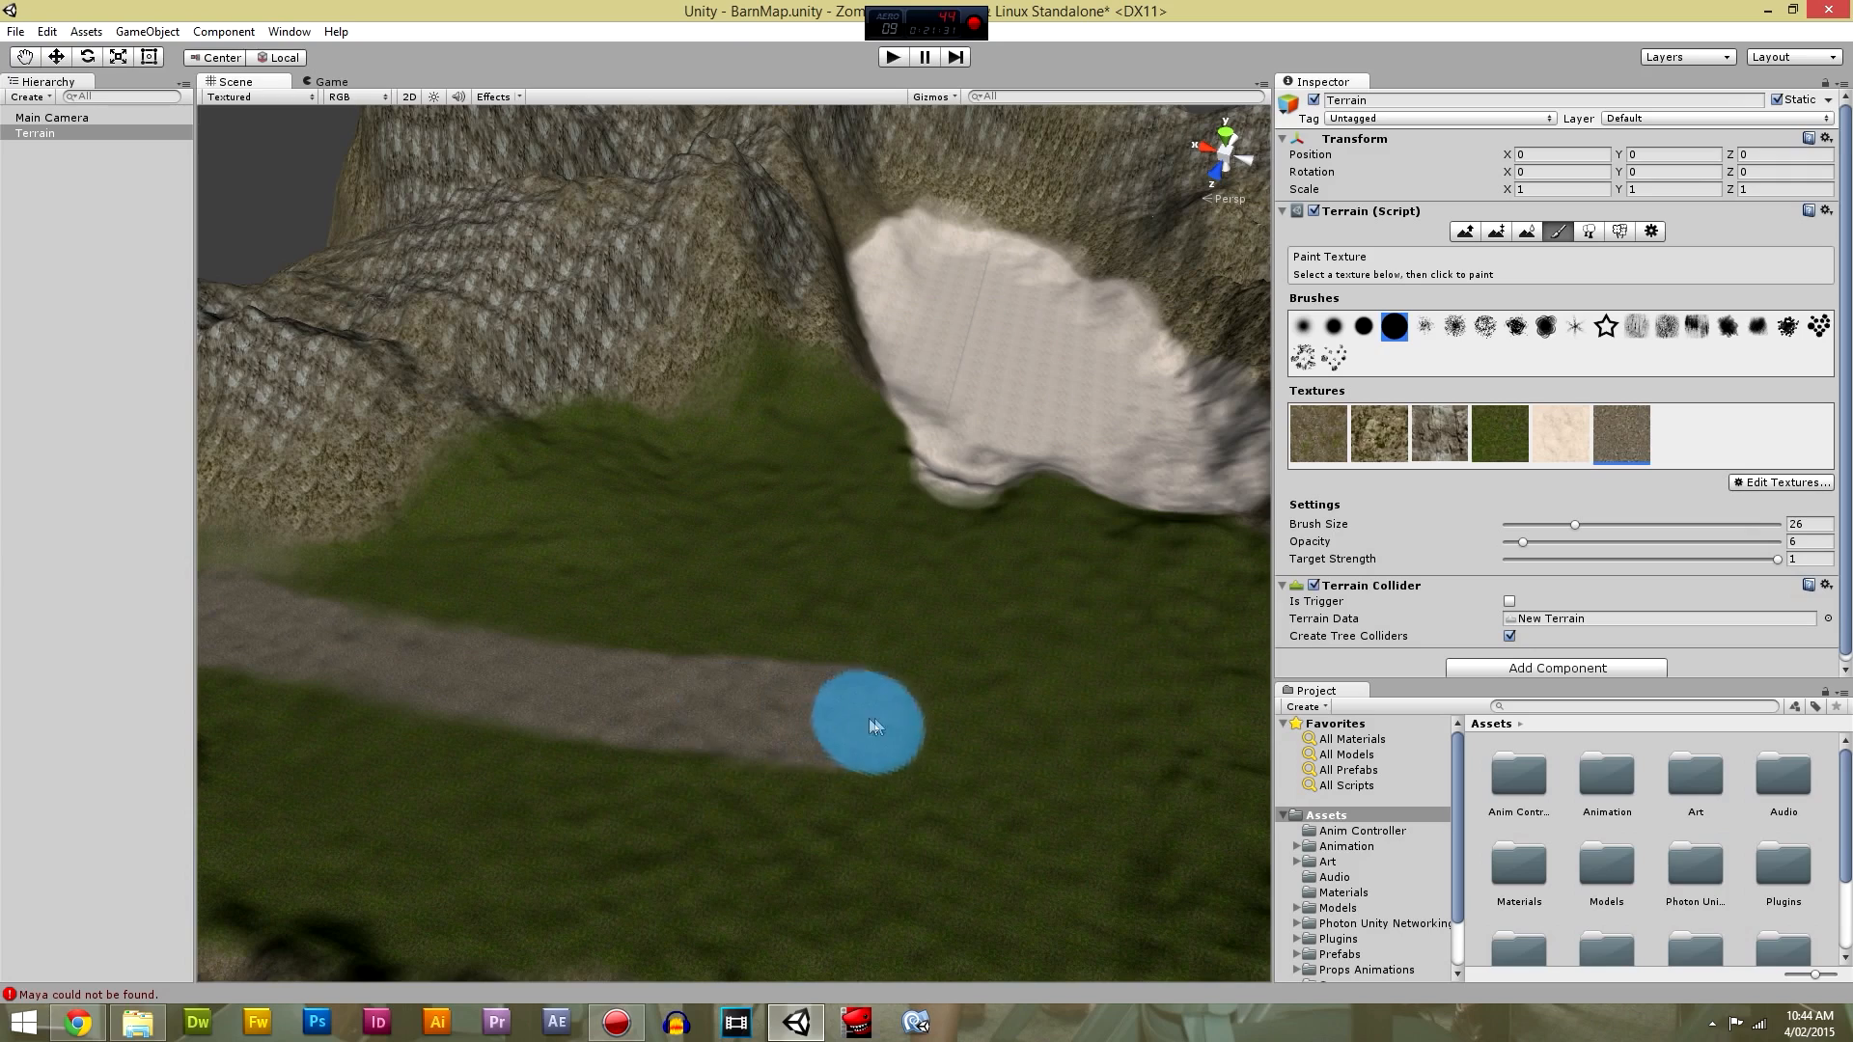
mouse_move(581, 733)
middle_mouse_down()
mouse_move(641, 732)
mouse_move(598, 719)
middle_mouse_up()
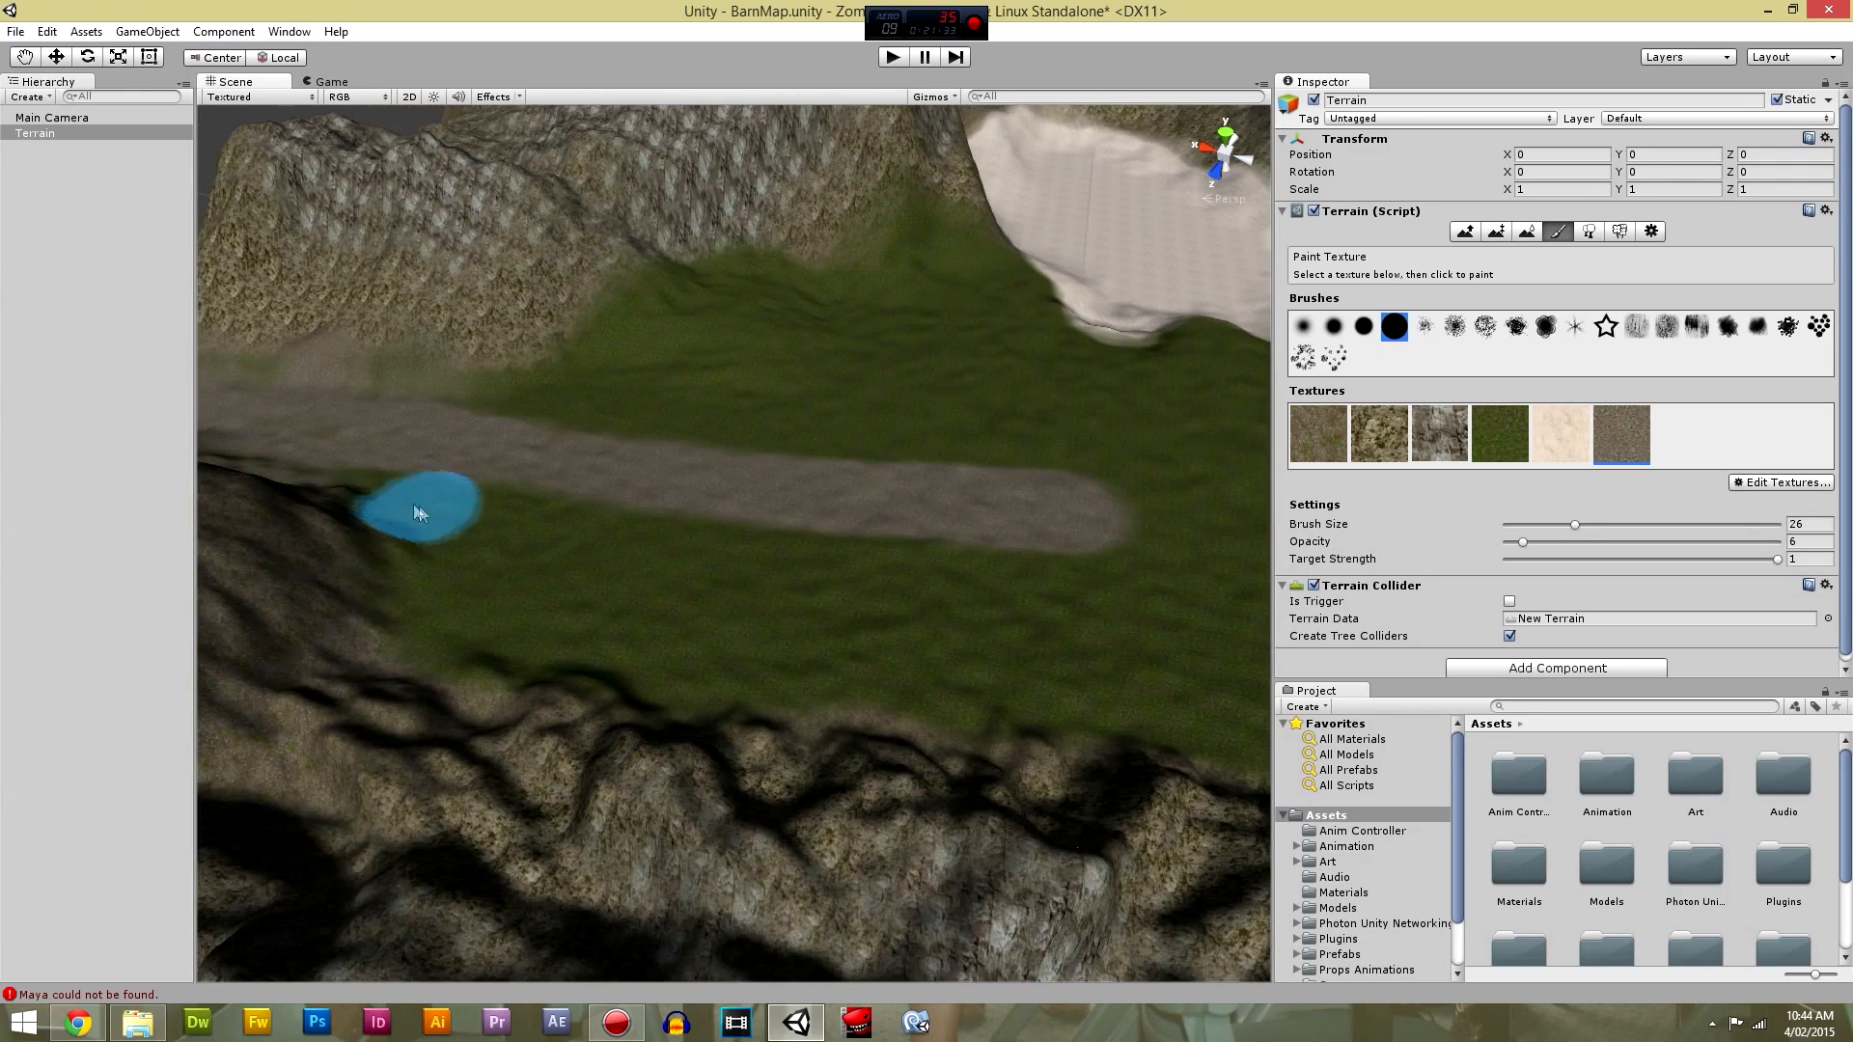
Soften and widen the dirt path's edges with Rocky Dirt, using brush opacities of 1 and 4.
left_click(1514, 543)
mouse_move(576, 494)
left_mouse_down()
mouse_move(595, 517)
mouse_move(767, 544)
mouse_move(699, 528)
mouse_move(718, 498)
mouse_move(563, 499)
left_mouse_up()
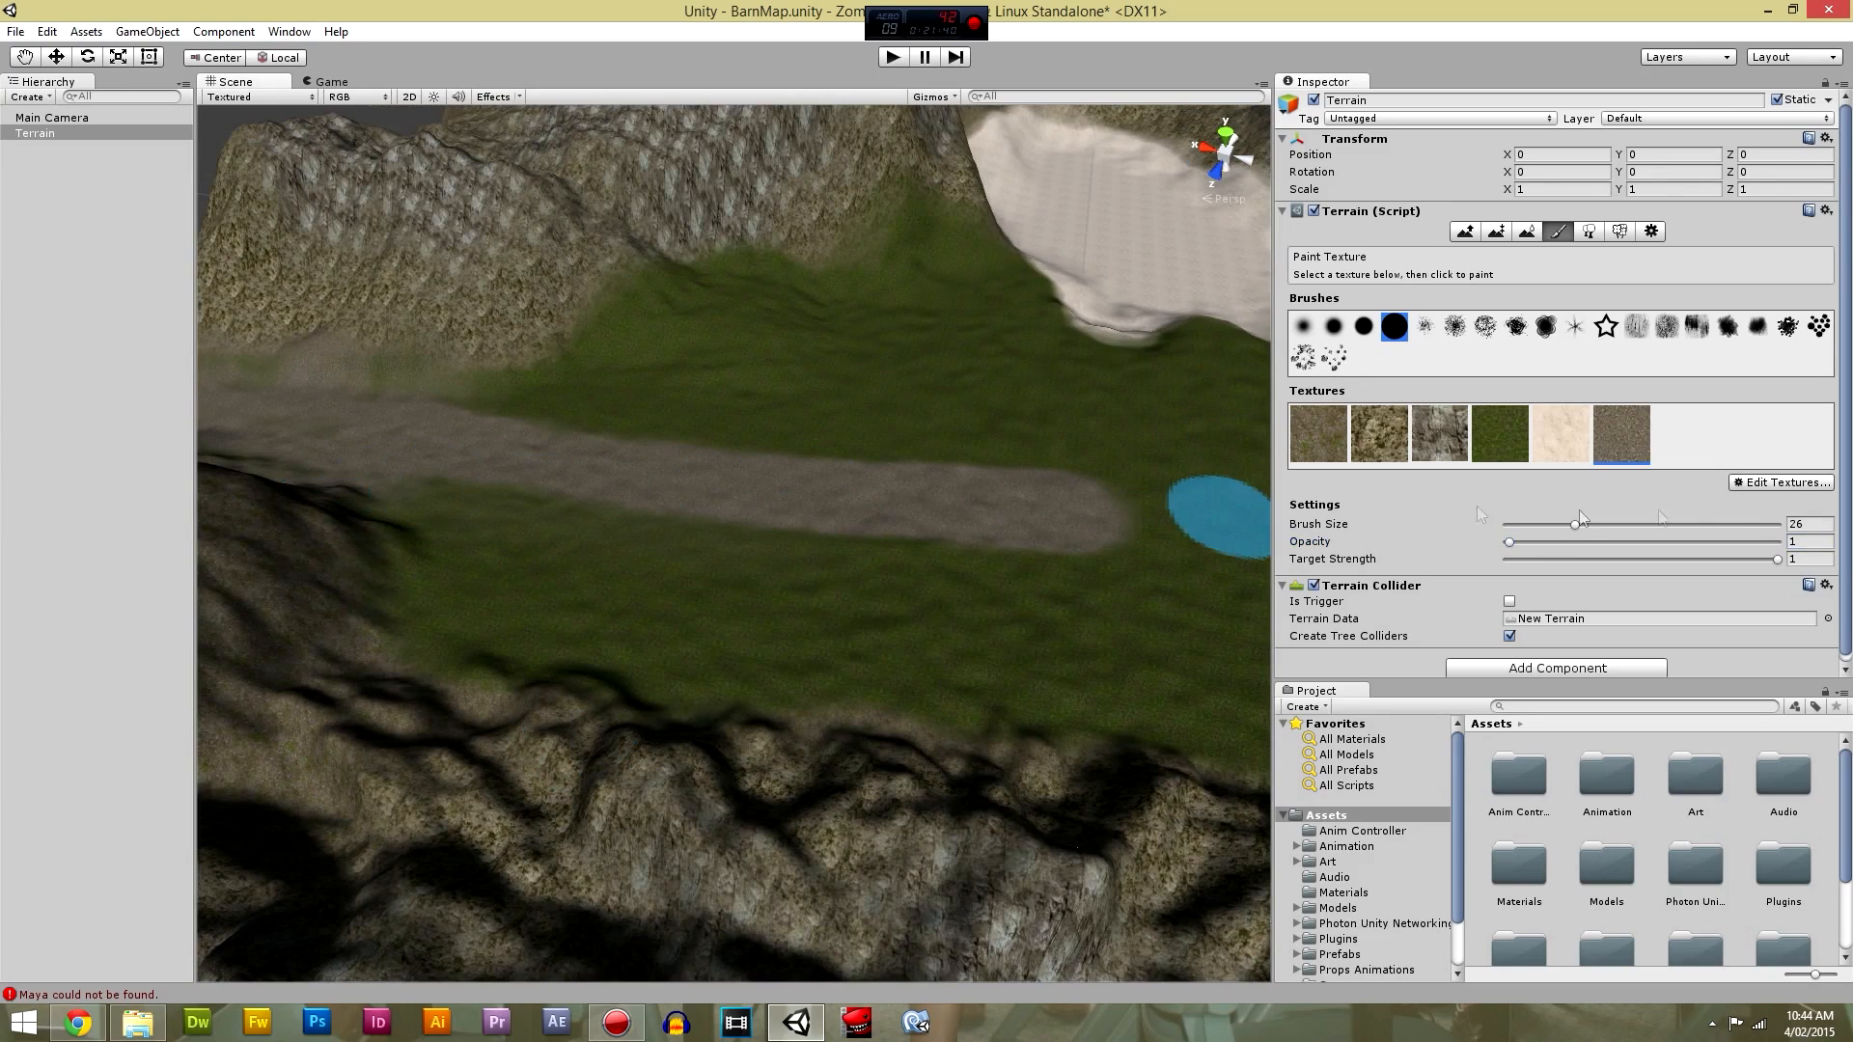
left_click(1517, 544)
left_click_drag(823, 534, 1092, 550)
mouse_move(656, 473)
left_mouse_down()
mouse_move(438, 393)
mouse_move(480, 413)
mouse_move(708, 417)
mouse_move(1004, 479)
mouse_move(867, 447)
mouse_move(652, 445)
mouse_move(486, 399)
left_mouse_up()
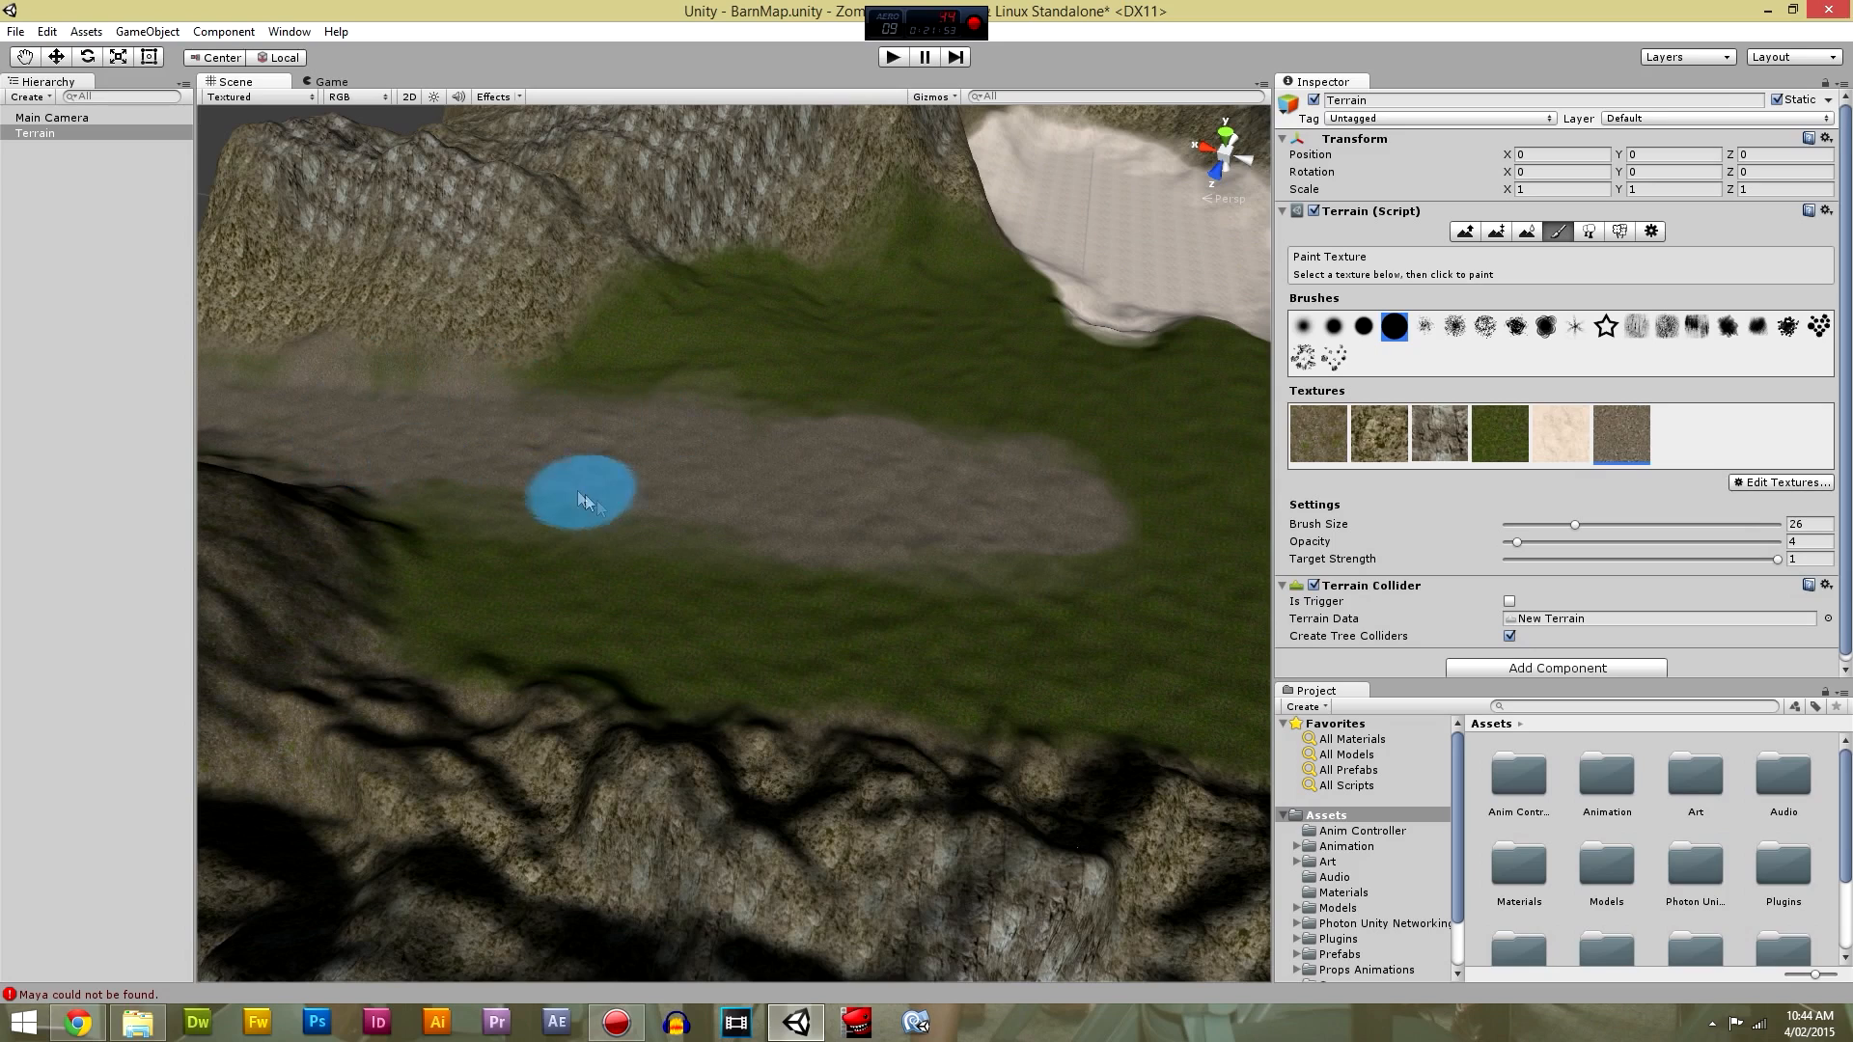
Paint the grass texture back over both sides of the dirt path to narrow it and blend its edges.
left_click(1502, 436)
mouse_move(1097, 470)
left_mouse_down()
mouse_move(679, 505)
mouse_move(512, 469)
mouse_move(678, 525)
mouse_move(875, 510)
mouse_move(724, 384)
mouse_move(1179, 480)
mouse_move(704, 414)
mouse_move(693, 541)
left_mouse_up()
mouse_move(852, 564)
left_mouse_down()
mouse_move(965, 579)
mouse_move(517, 517)
mouse_move(998, 592)
left_mouse_up()
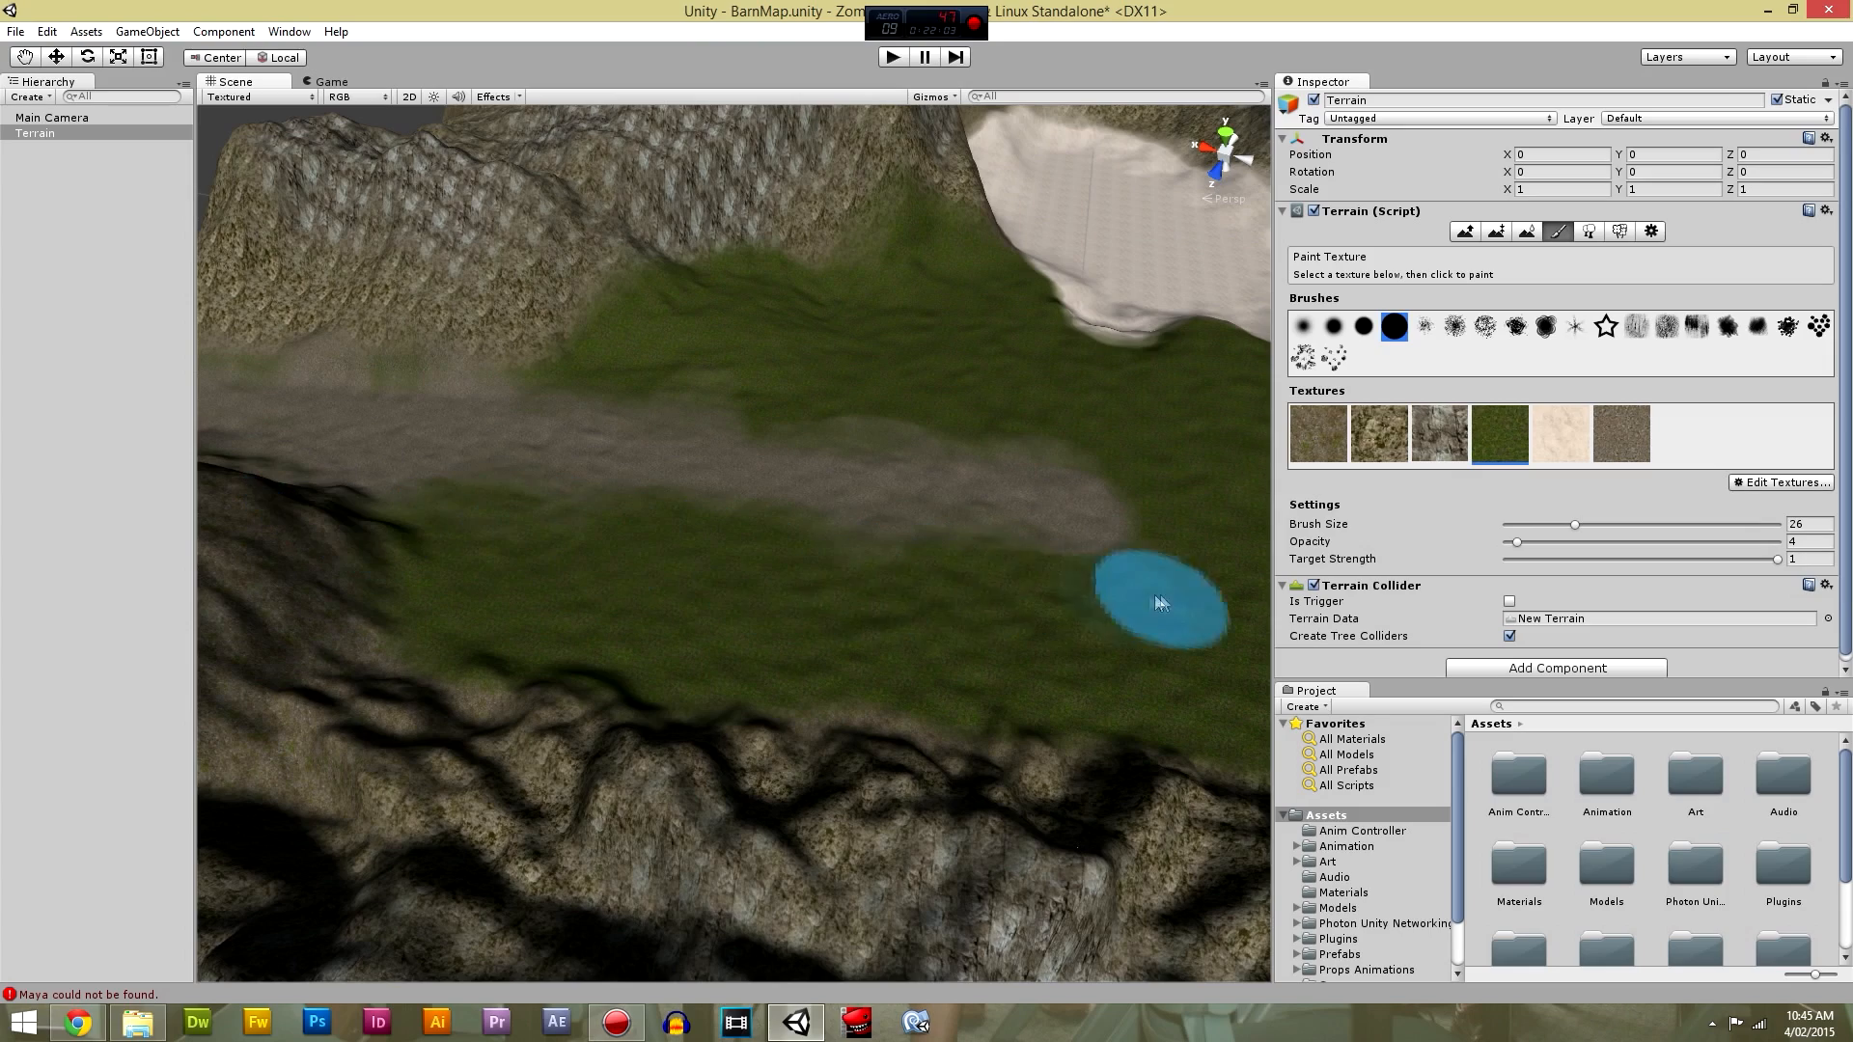
scroll(1100, 499, "down", 8)
scroll(942, 524, "up", 5)
mouse_move(942, 524)
middle_mouse_down()
mouse_move(884, 532)
mouse_move(1004, 529)
mouse_move(950, 521)
middle_mouse_up()
scroll(289, 275, "up", 3)
scroll(869, 588, "down", 5)
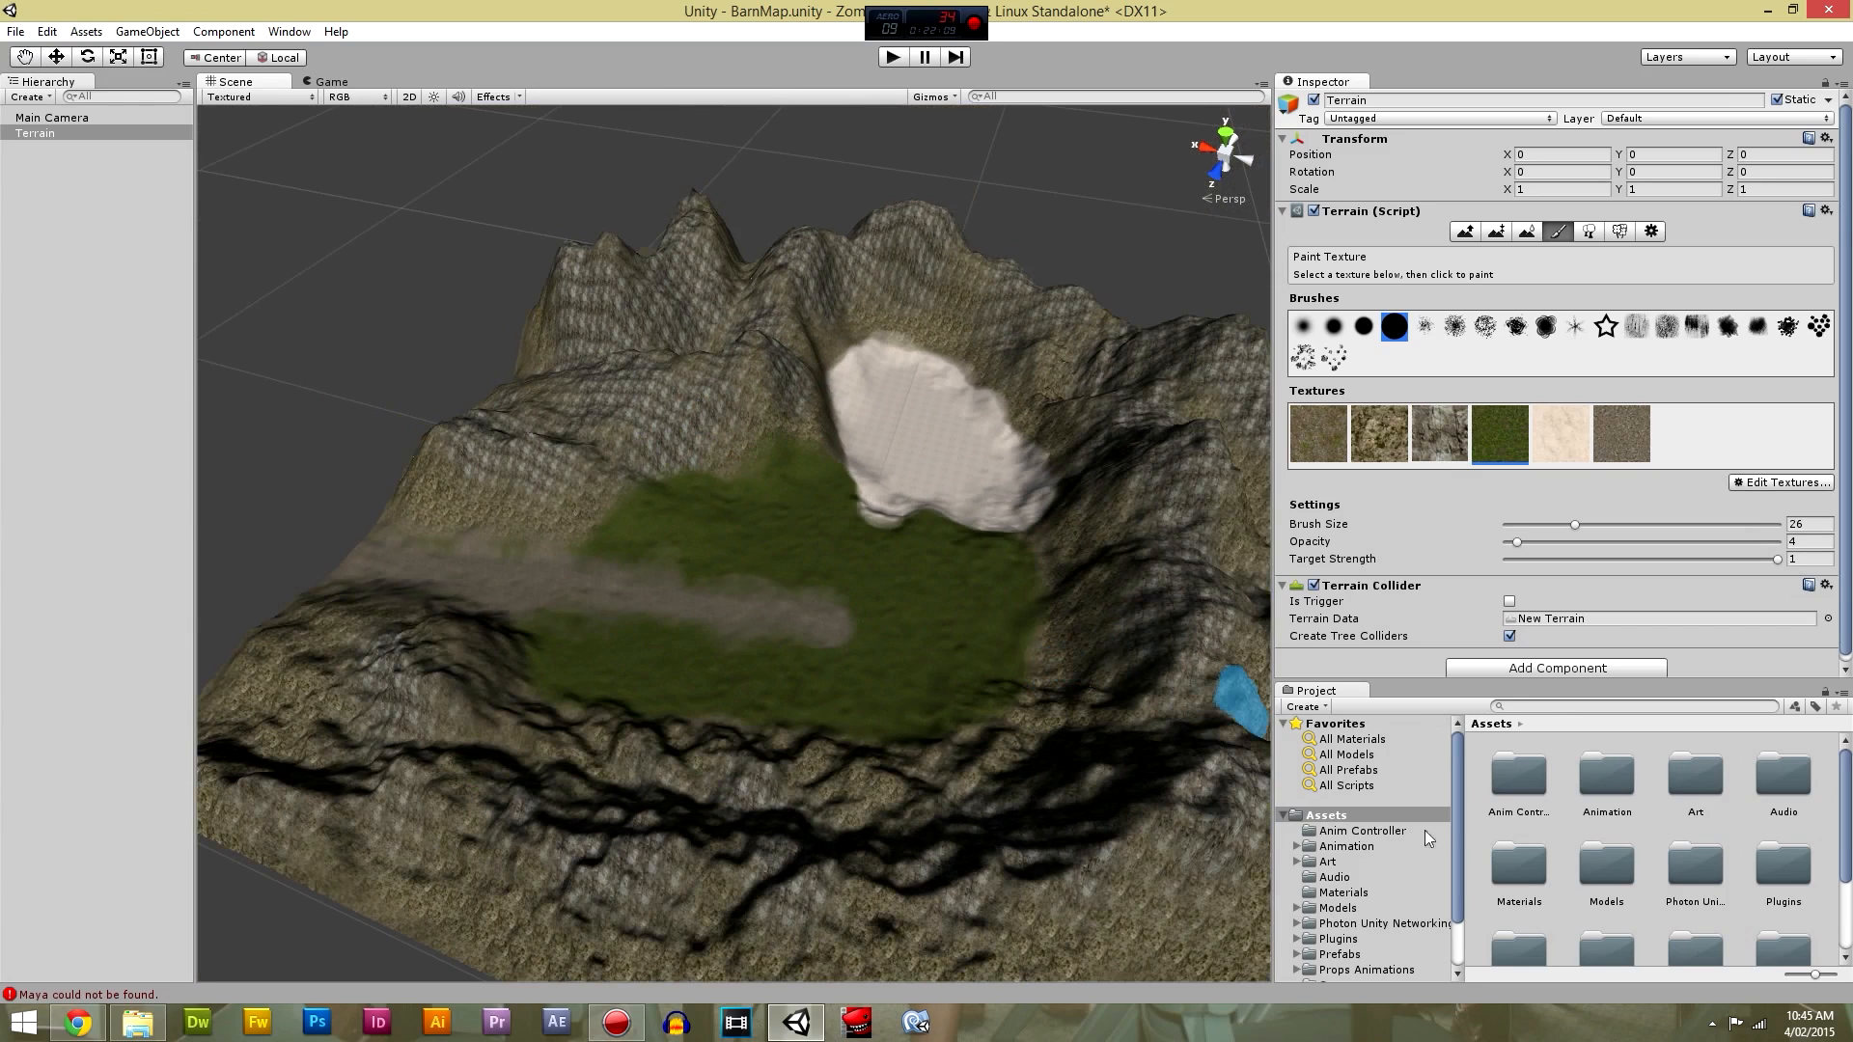
Place the Player 1 prefab from Prefabs > Resources at the inner end of the dirt path and frame it in view.
left_click_drag(1454, 813, 1457, 863)
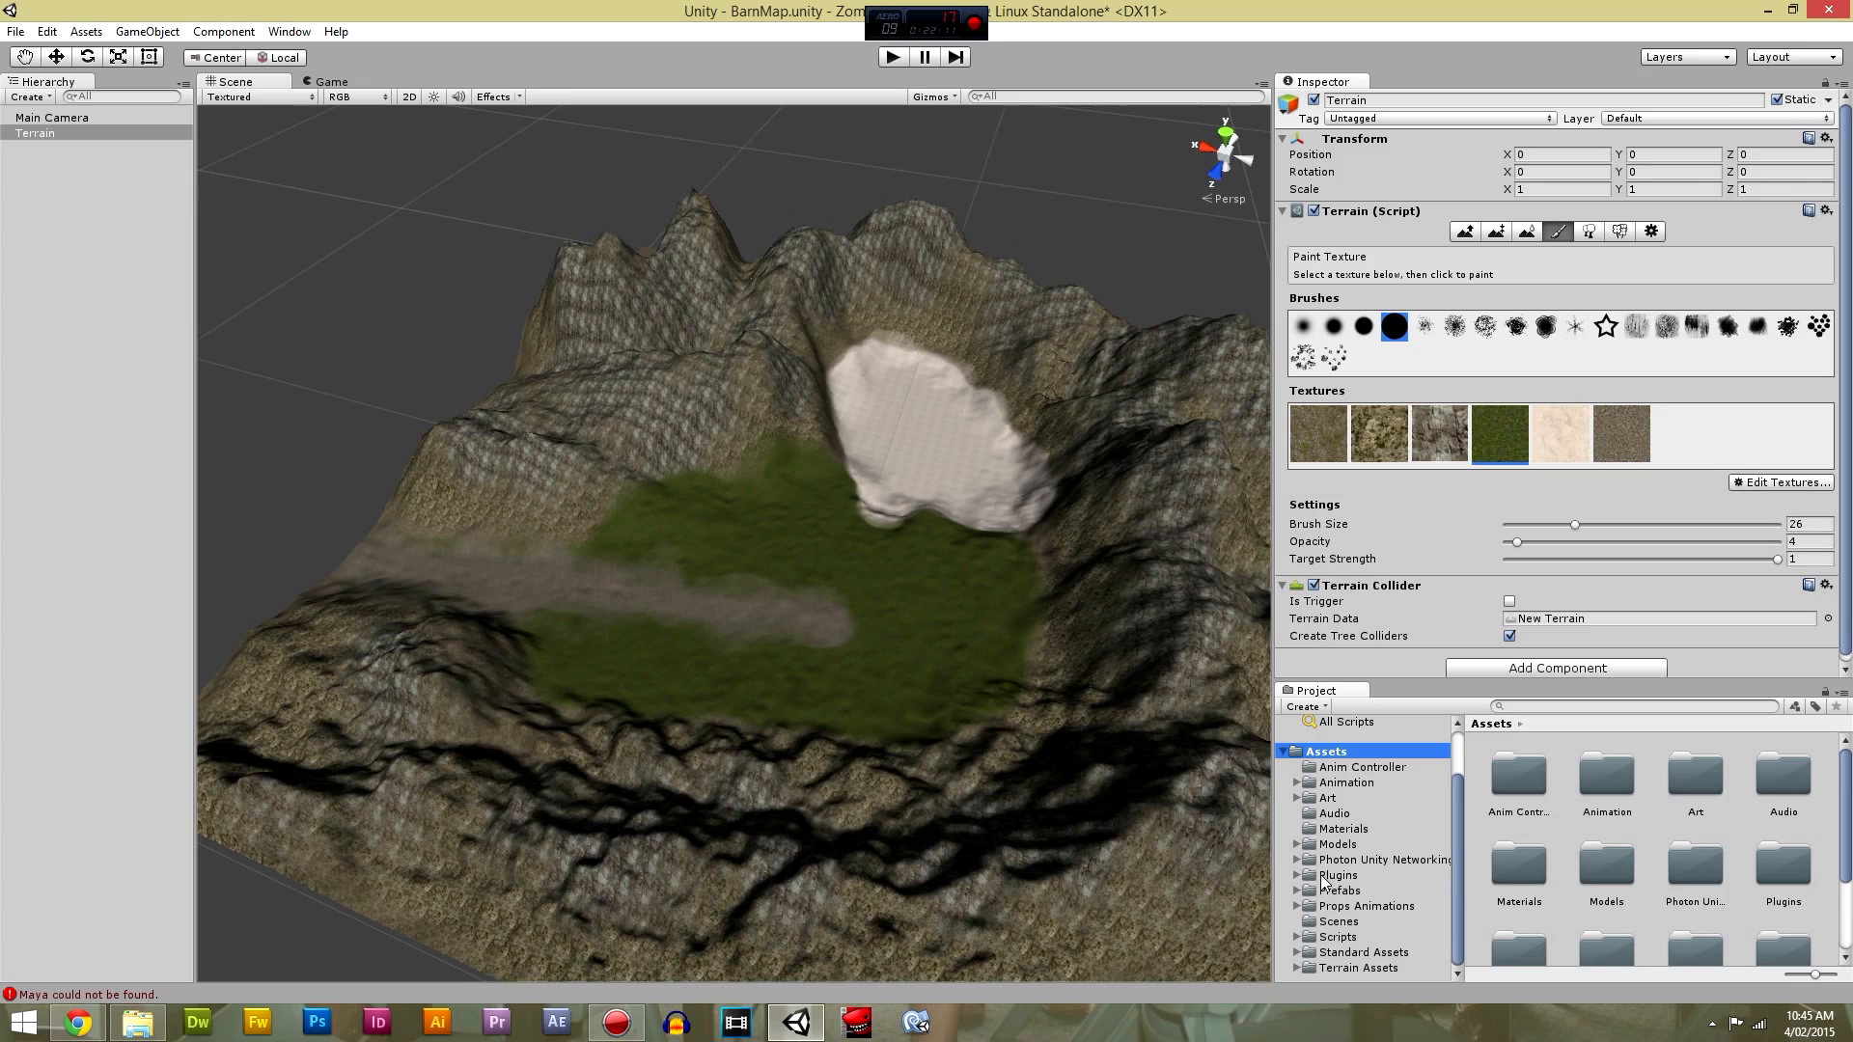
left_click(1297, 890)
left_click(1371, 890)
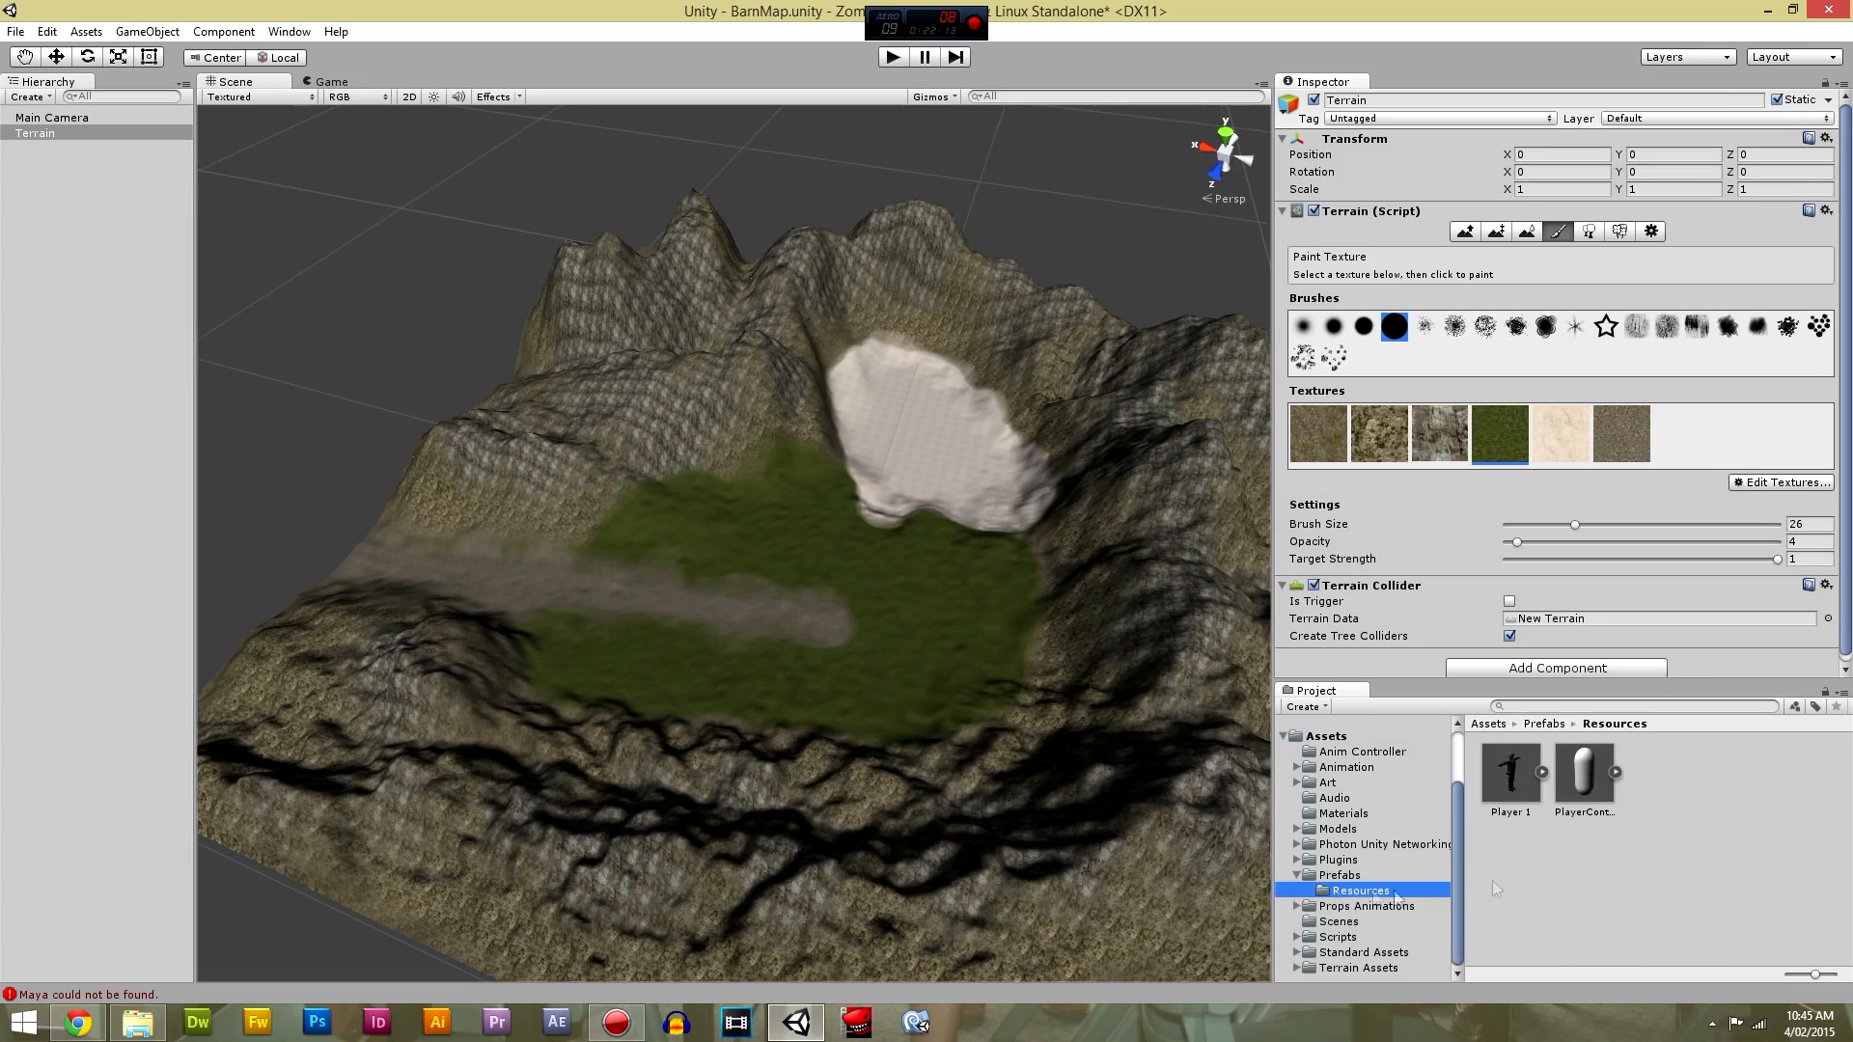
left_click_drag(1492, 776, 876, 606)
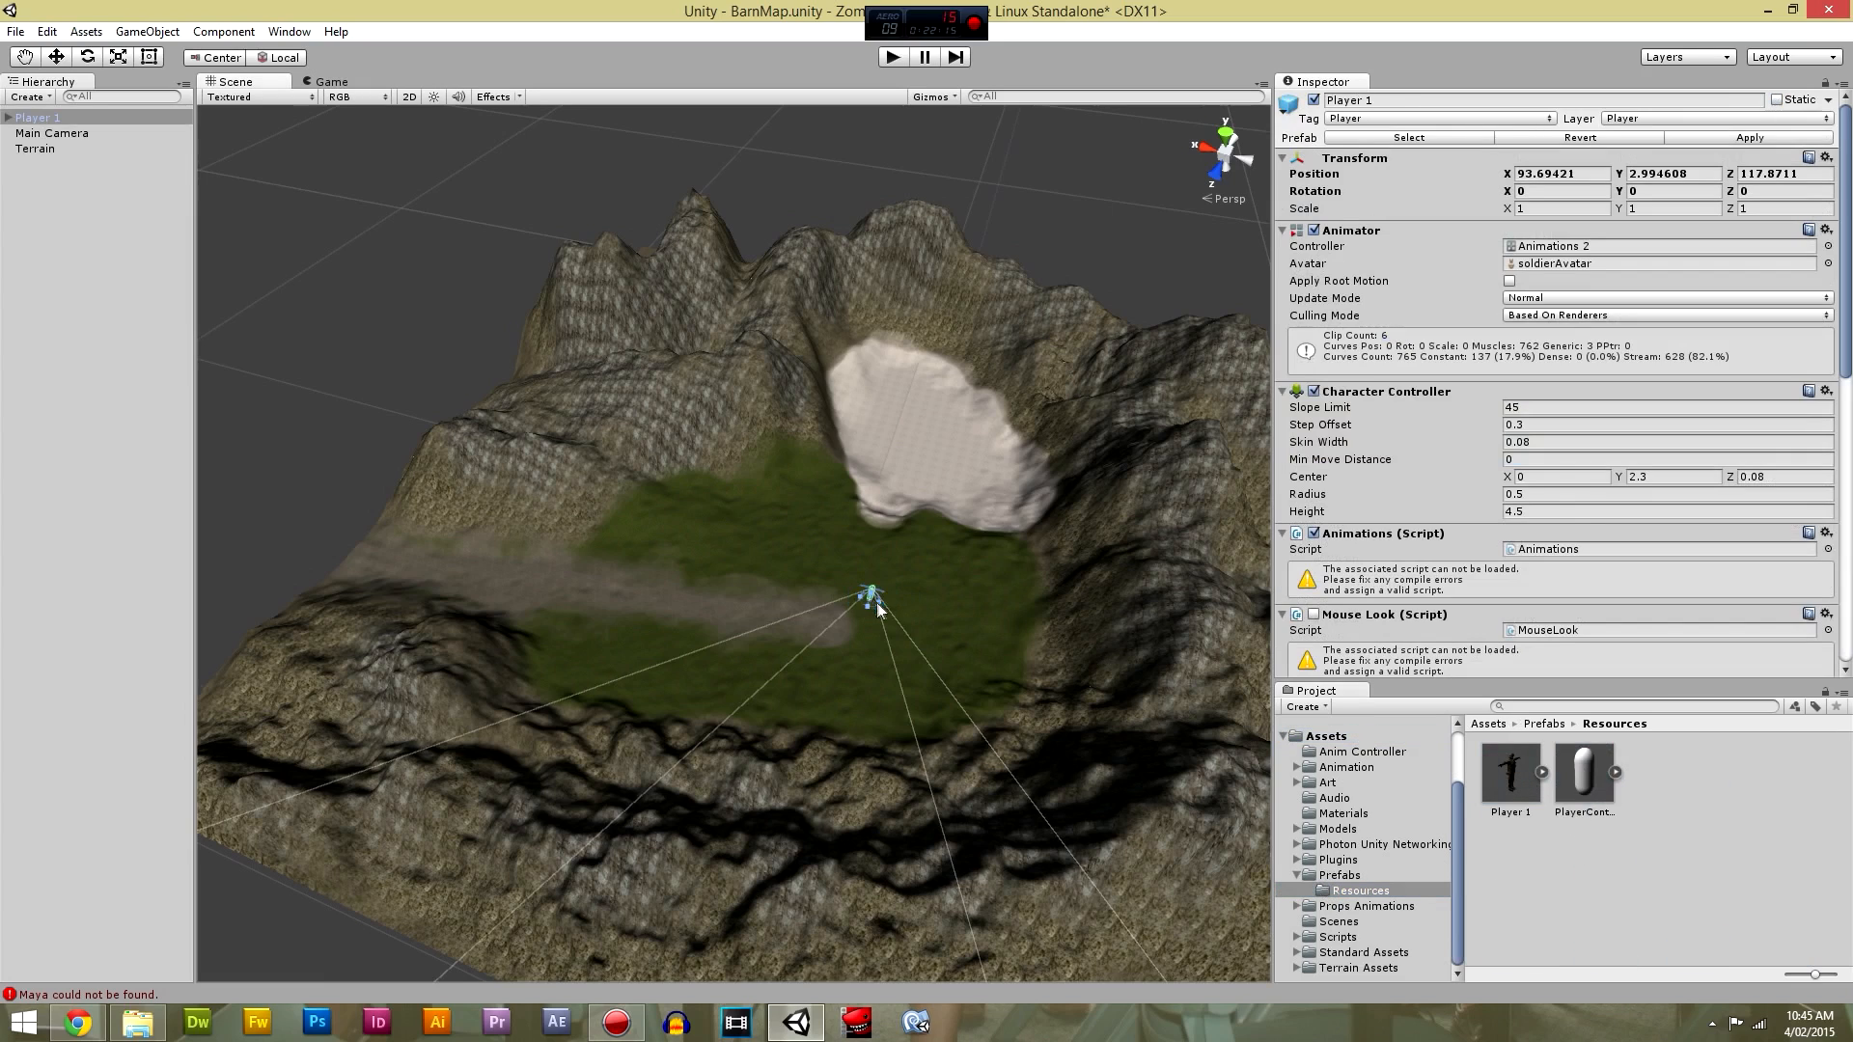
left_click(48, 117)
key("f")
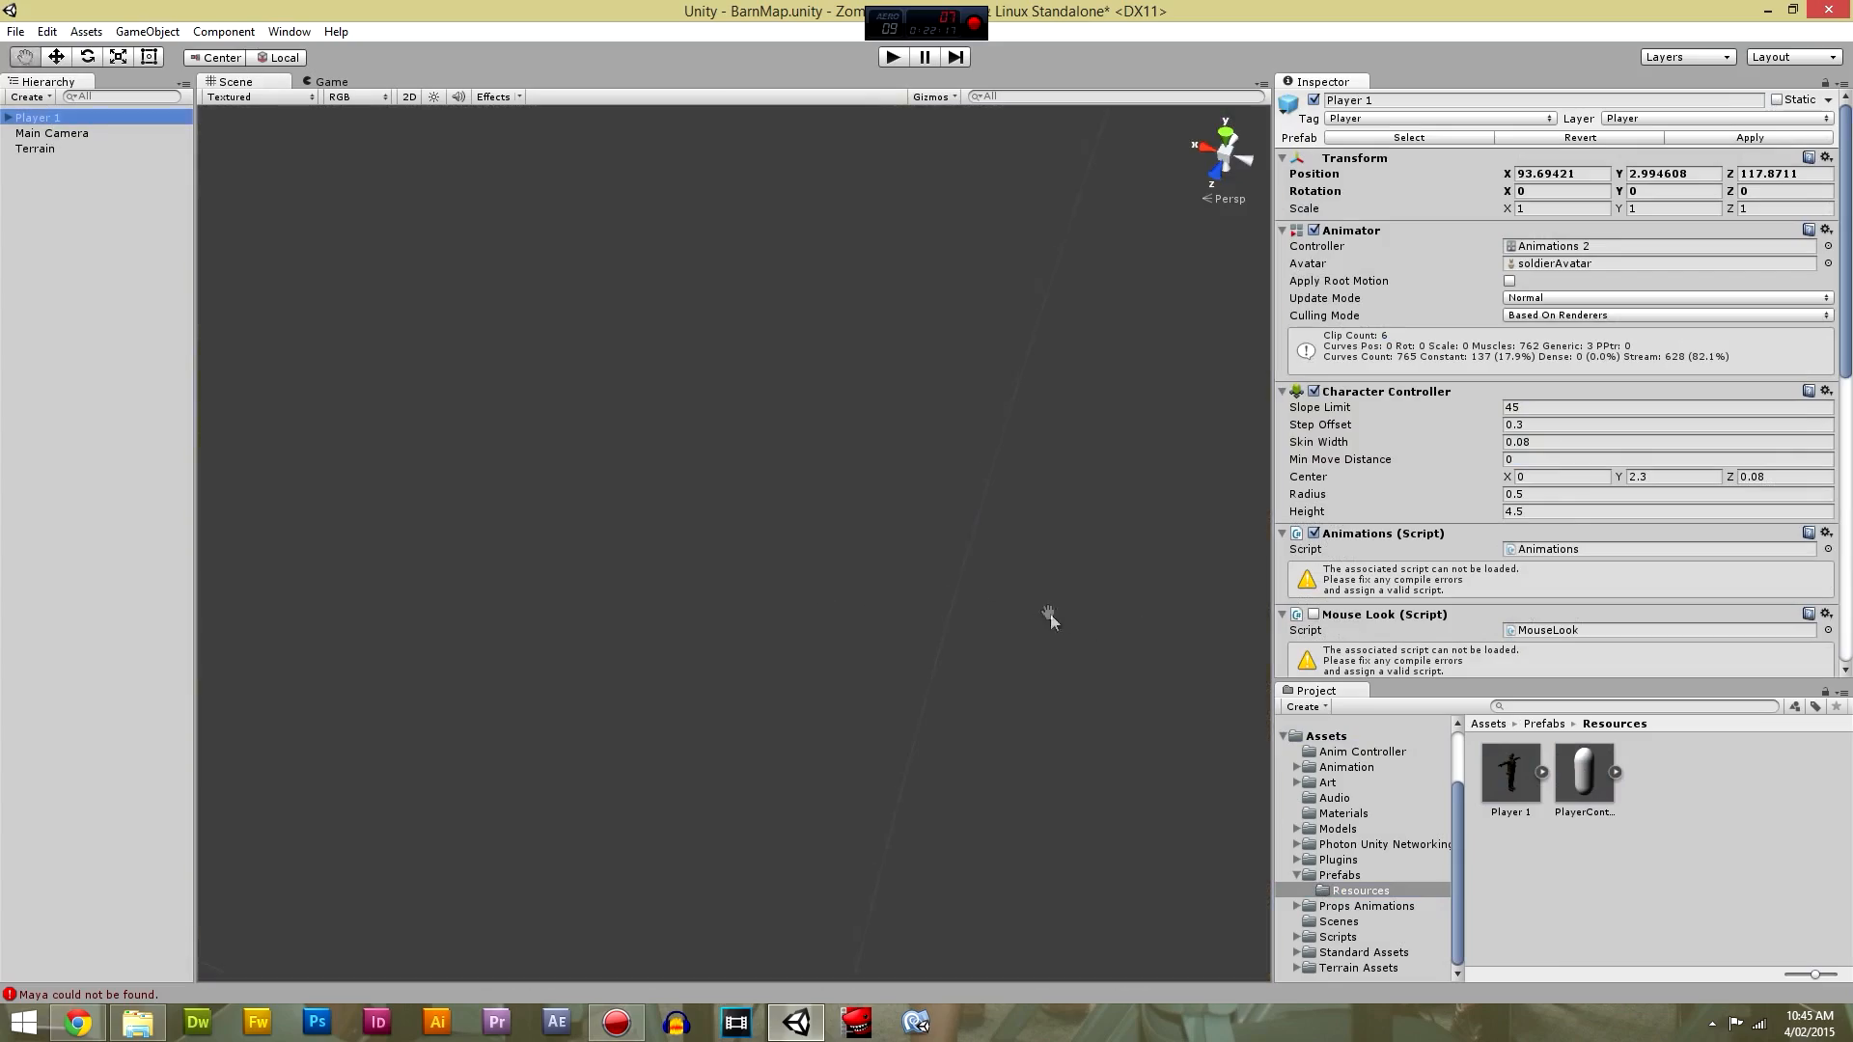
middle_click_drag(1051, 620, 977, 598)
scroll(976, 598, "down", 15)
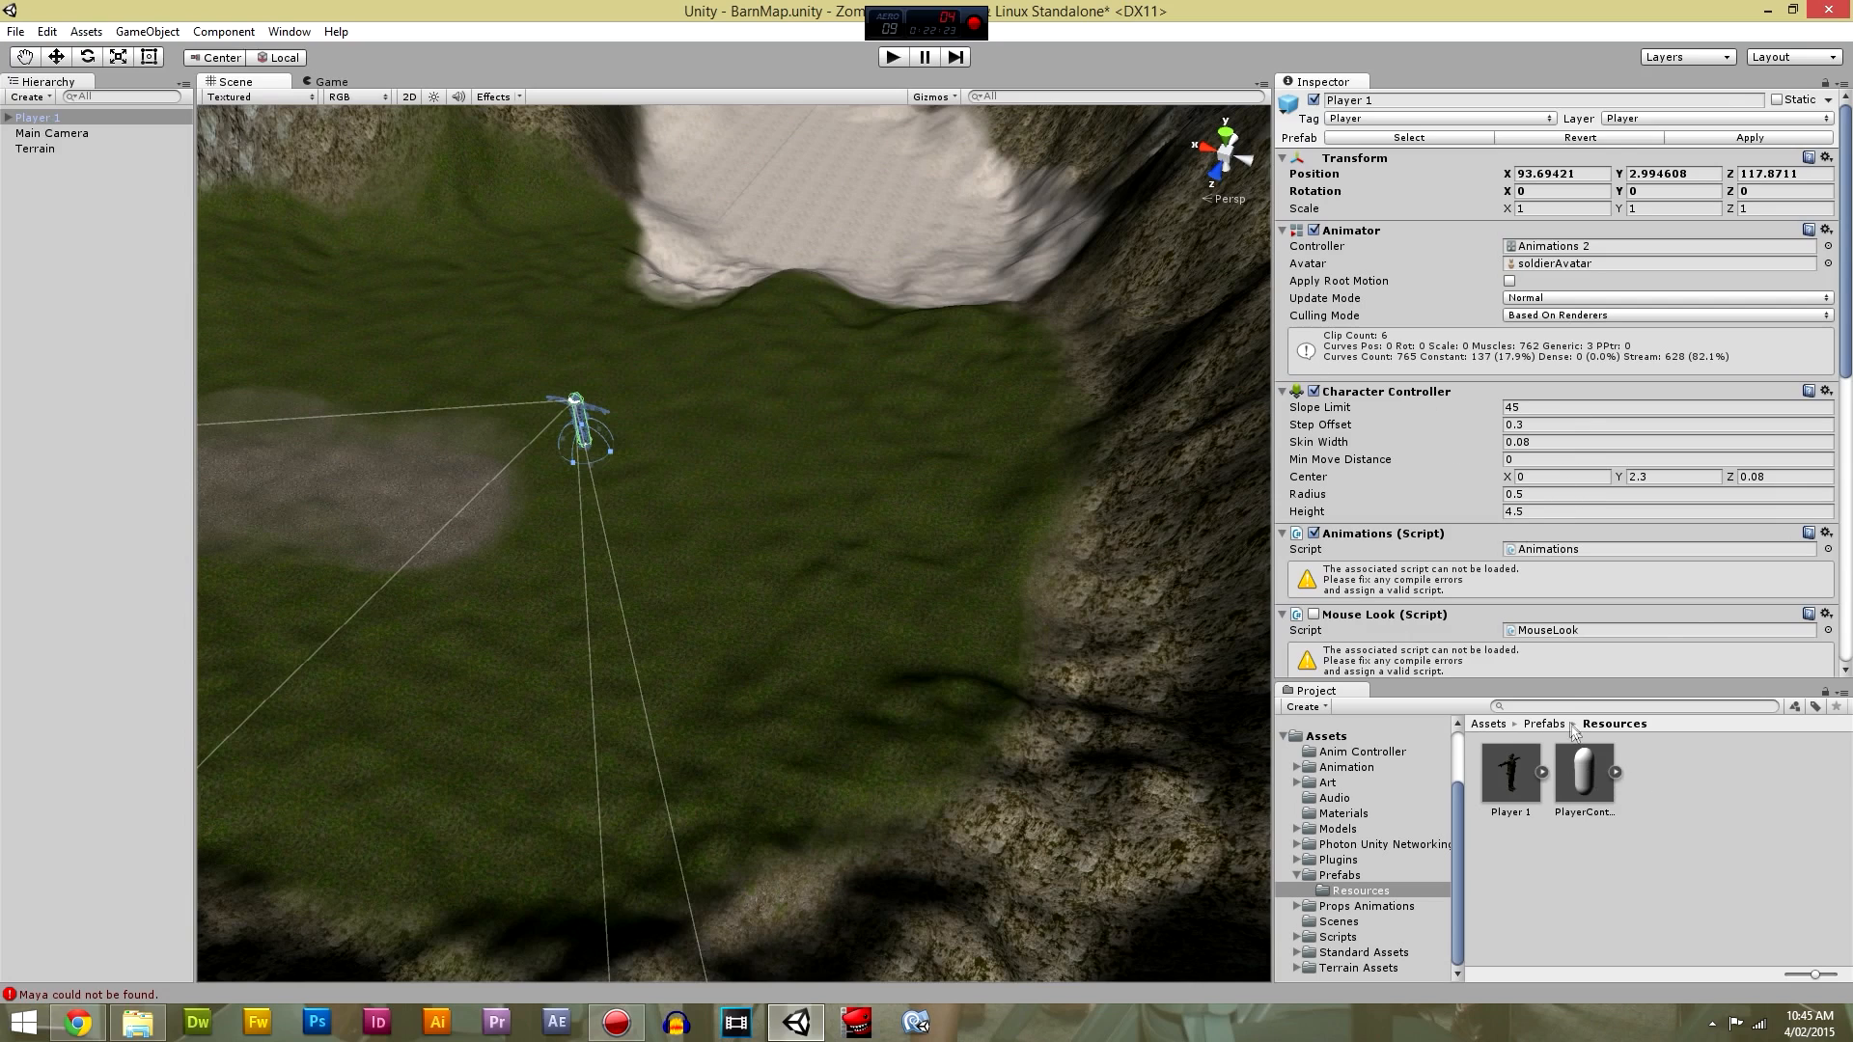
Enable Player 1's Mouse Look script and disable its Photon View and Network View 1 scripts.
left_click(1612, 535)
scroll(1609, 535, "down", 3)
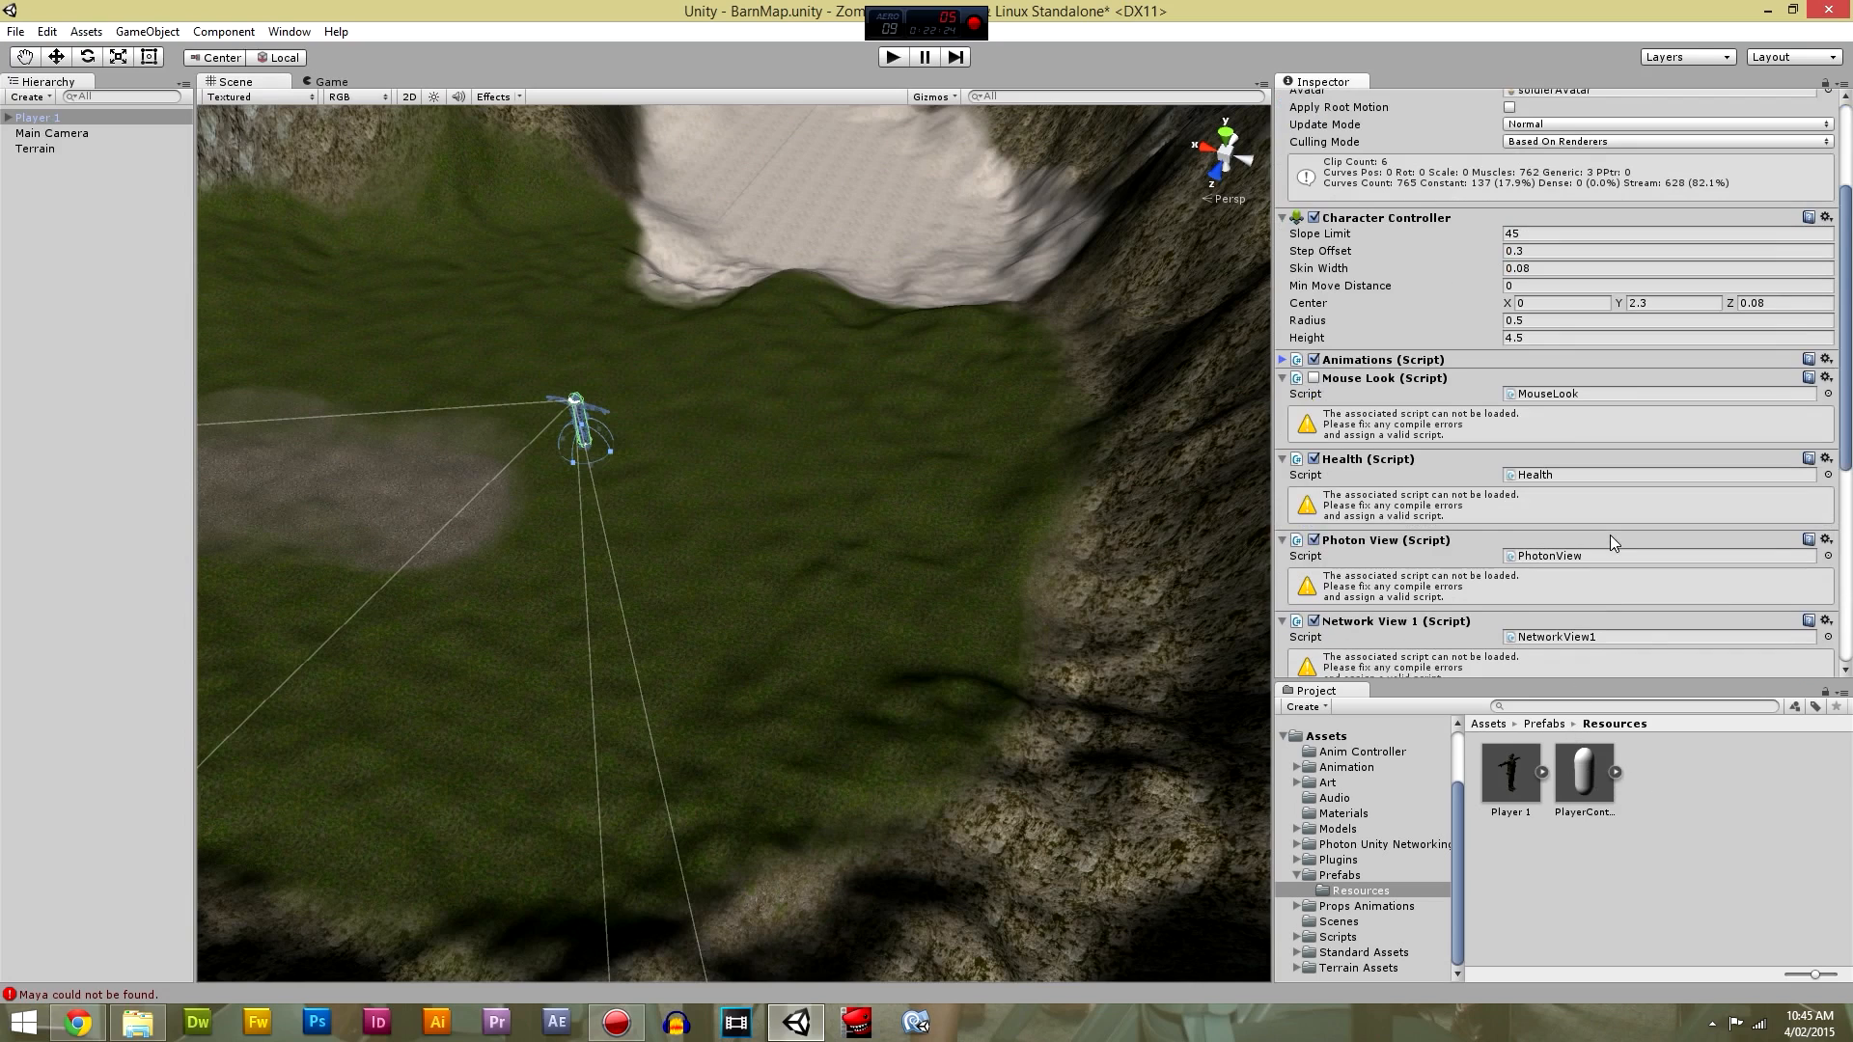
left_click(1407, 360)
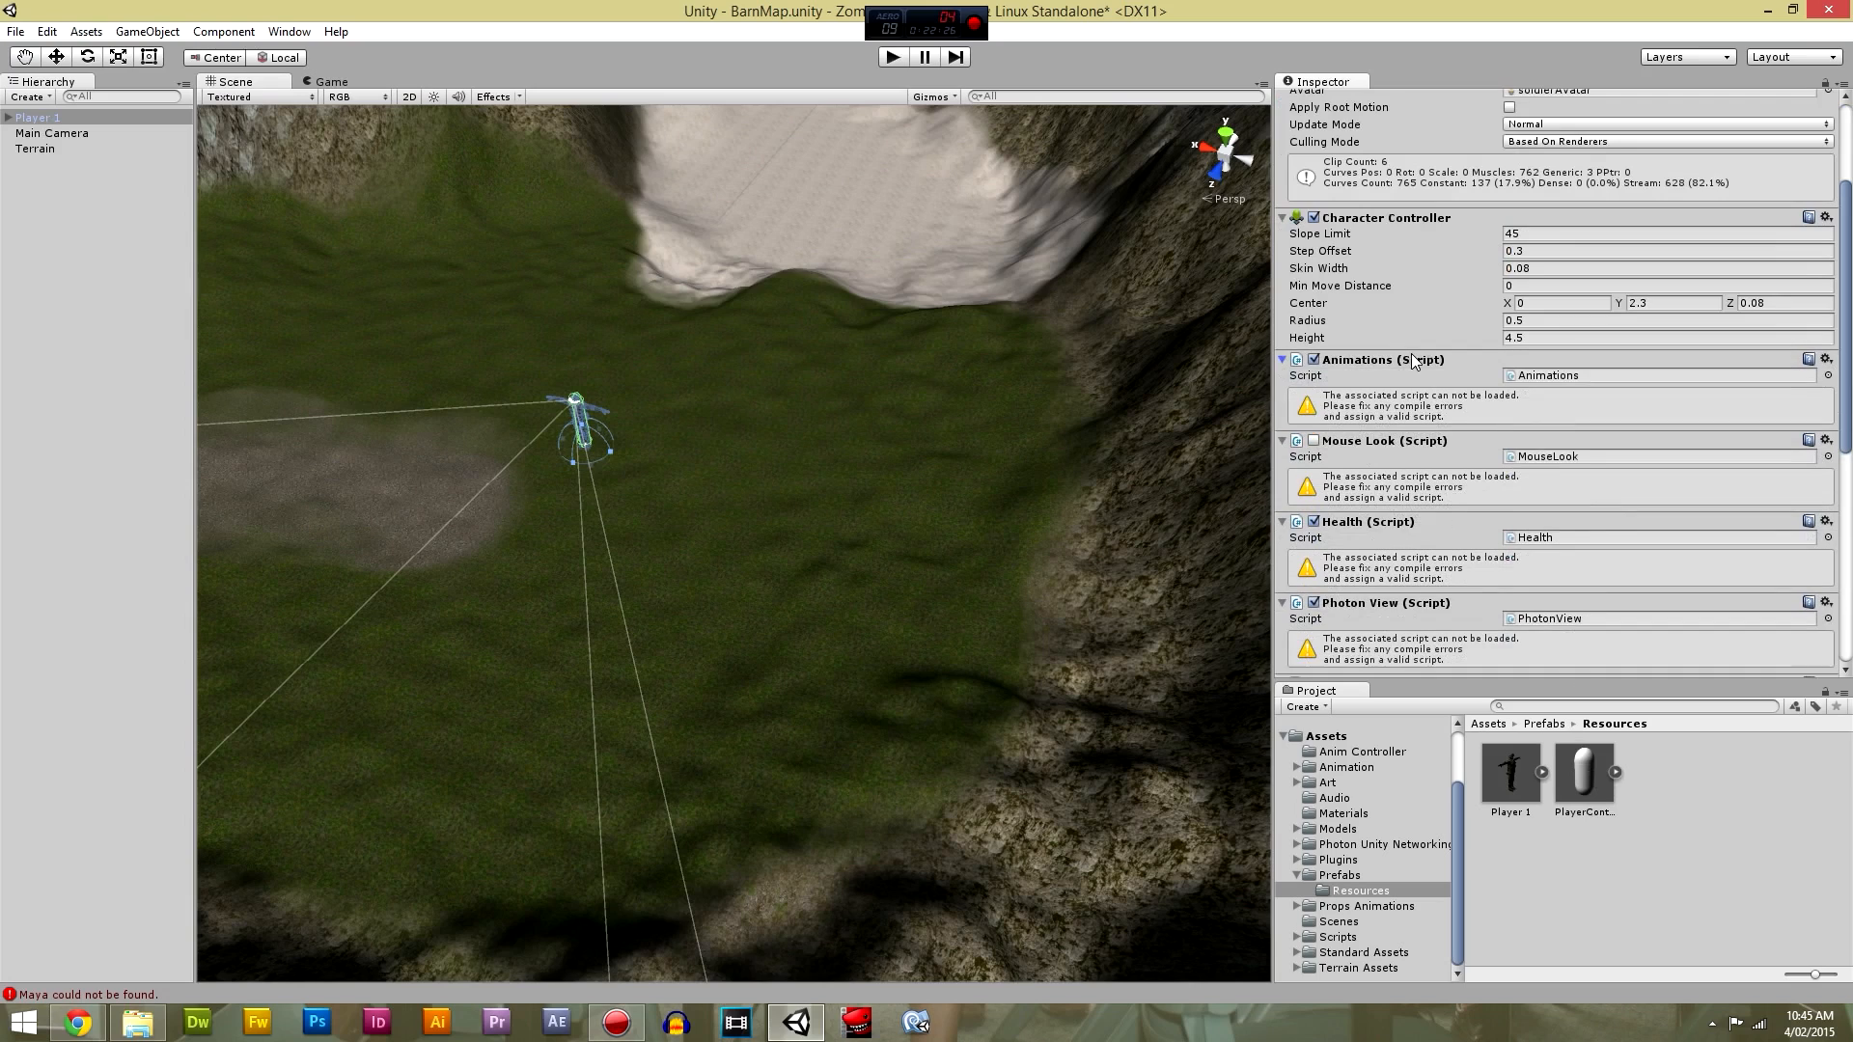
left_click(1340, 443)
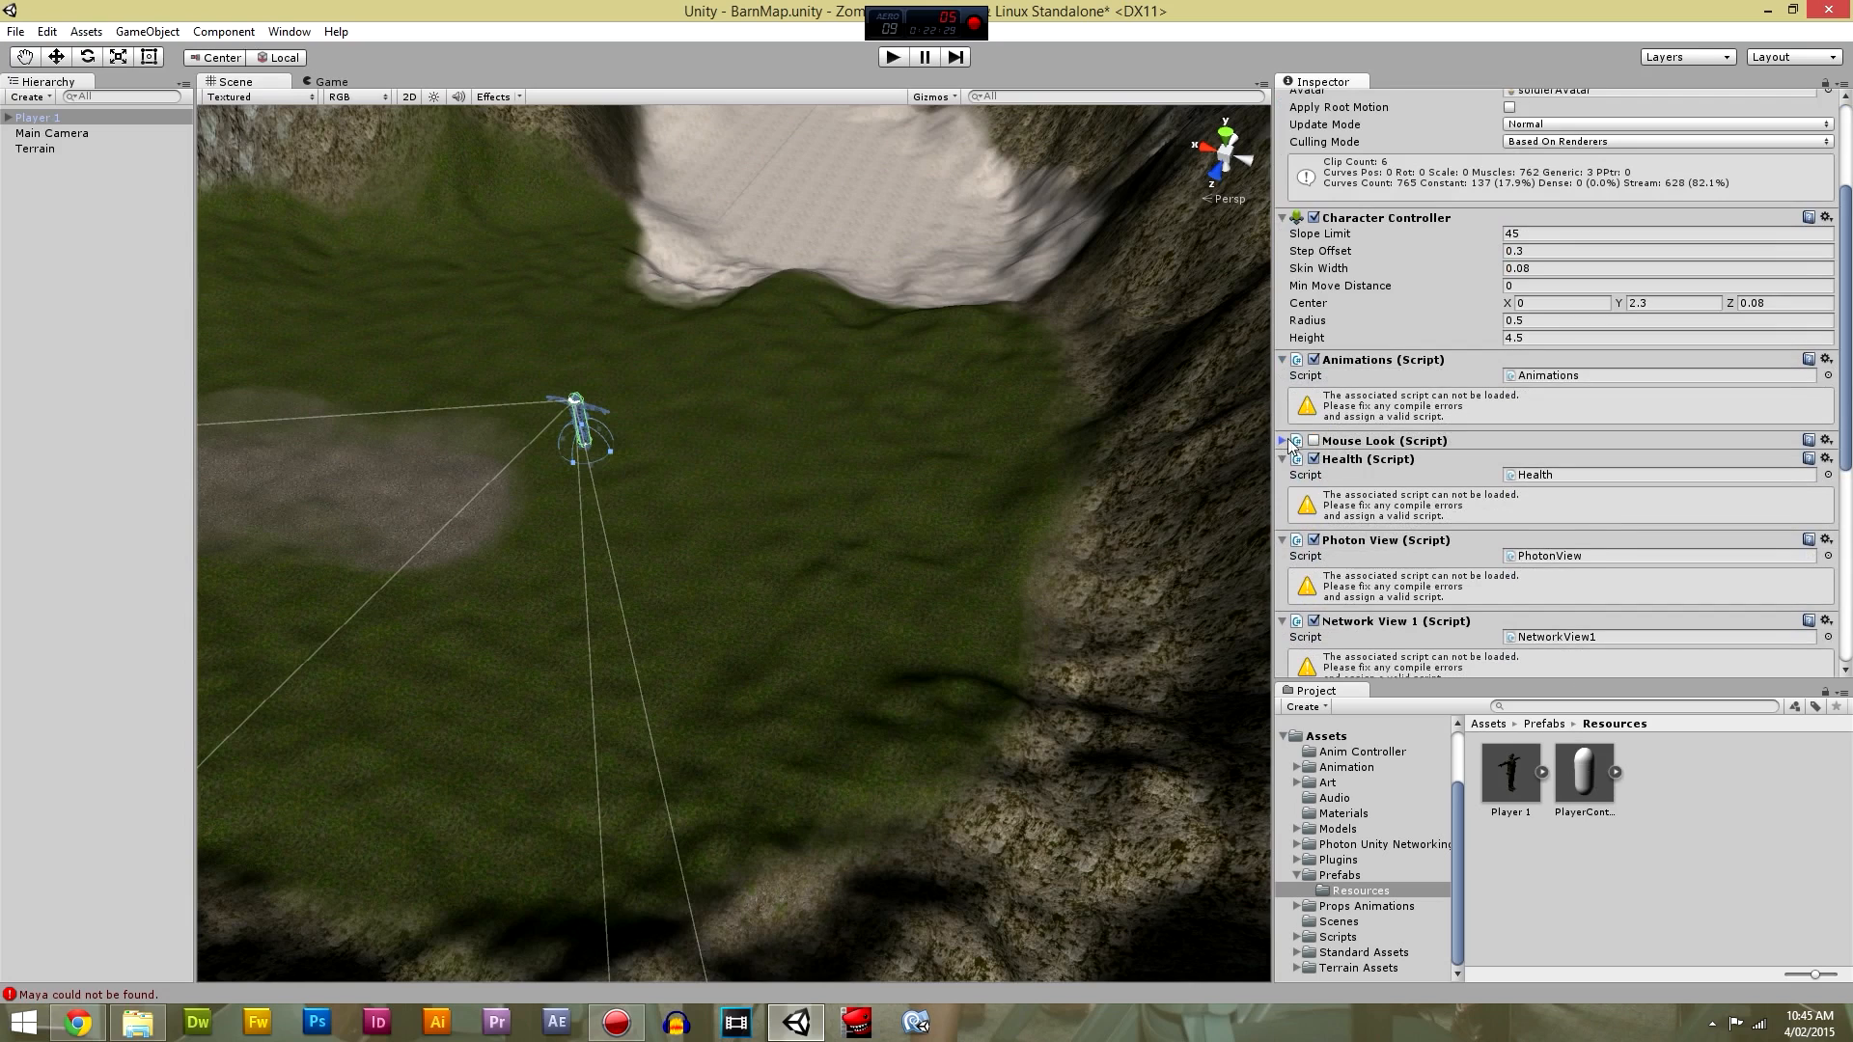
left_click(1386, 444)
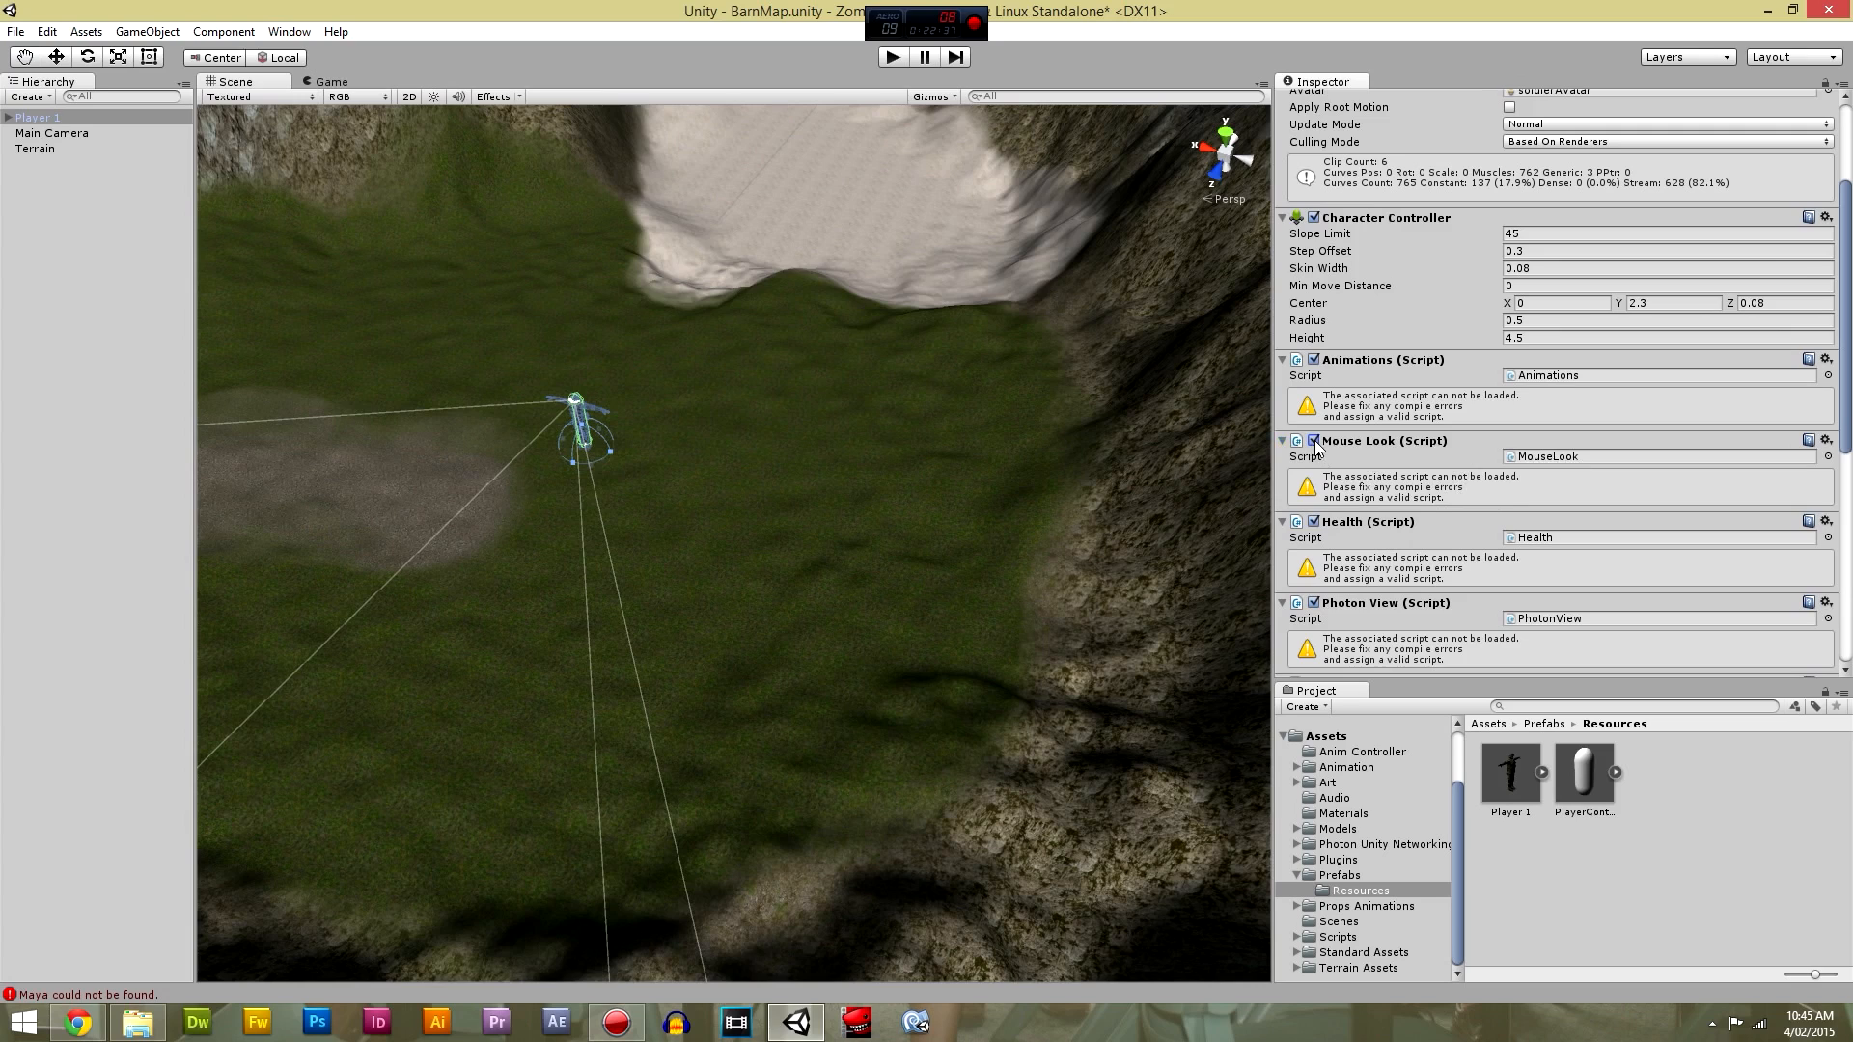
scroll(1419, 560, "down", 5)
scroll(1419, 558, "down", 3)
scroll(1419, 558, "up", 3)
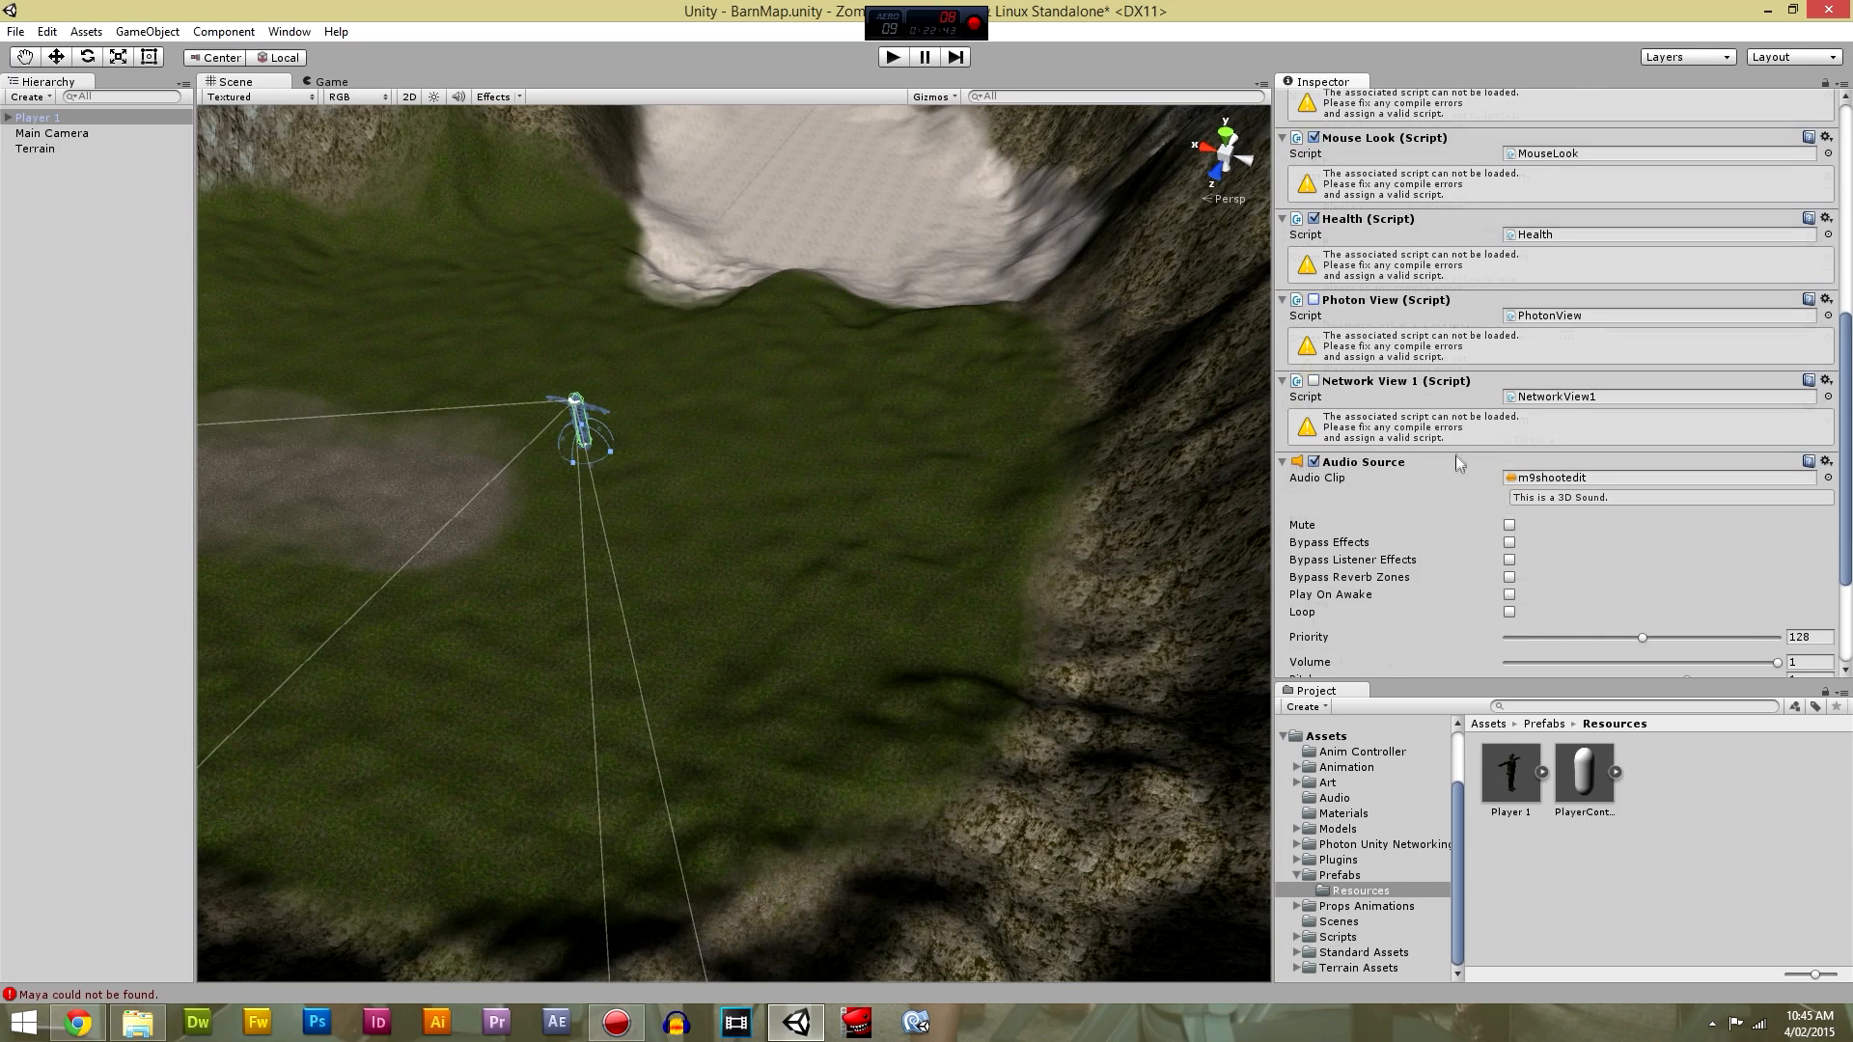
scroll(1384, 411, "down", 3)
Remove the Audio Source and the unassigned script component from Player 1.
left_click(1330, 295)
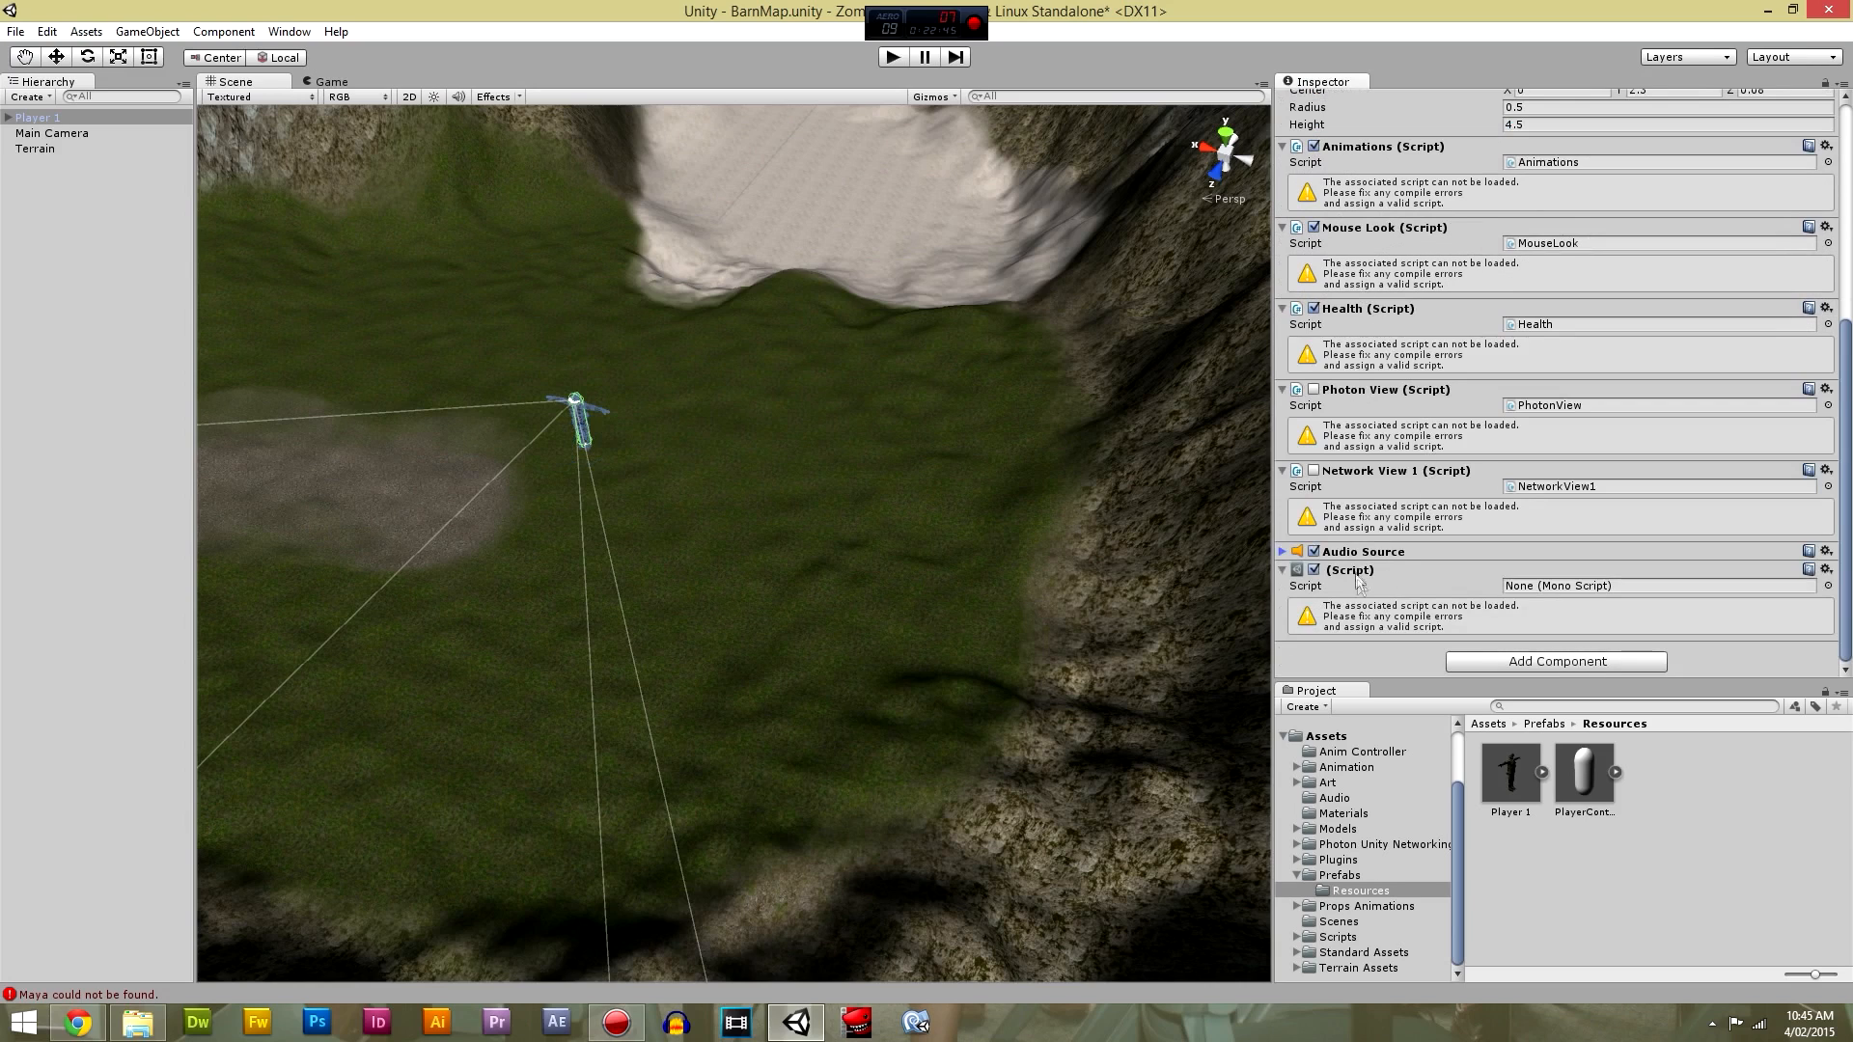
left_click(1370, 547)
right_click(1370, 547)
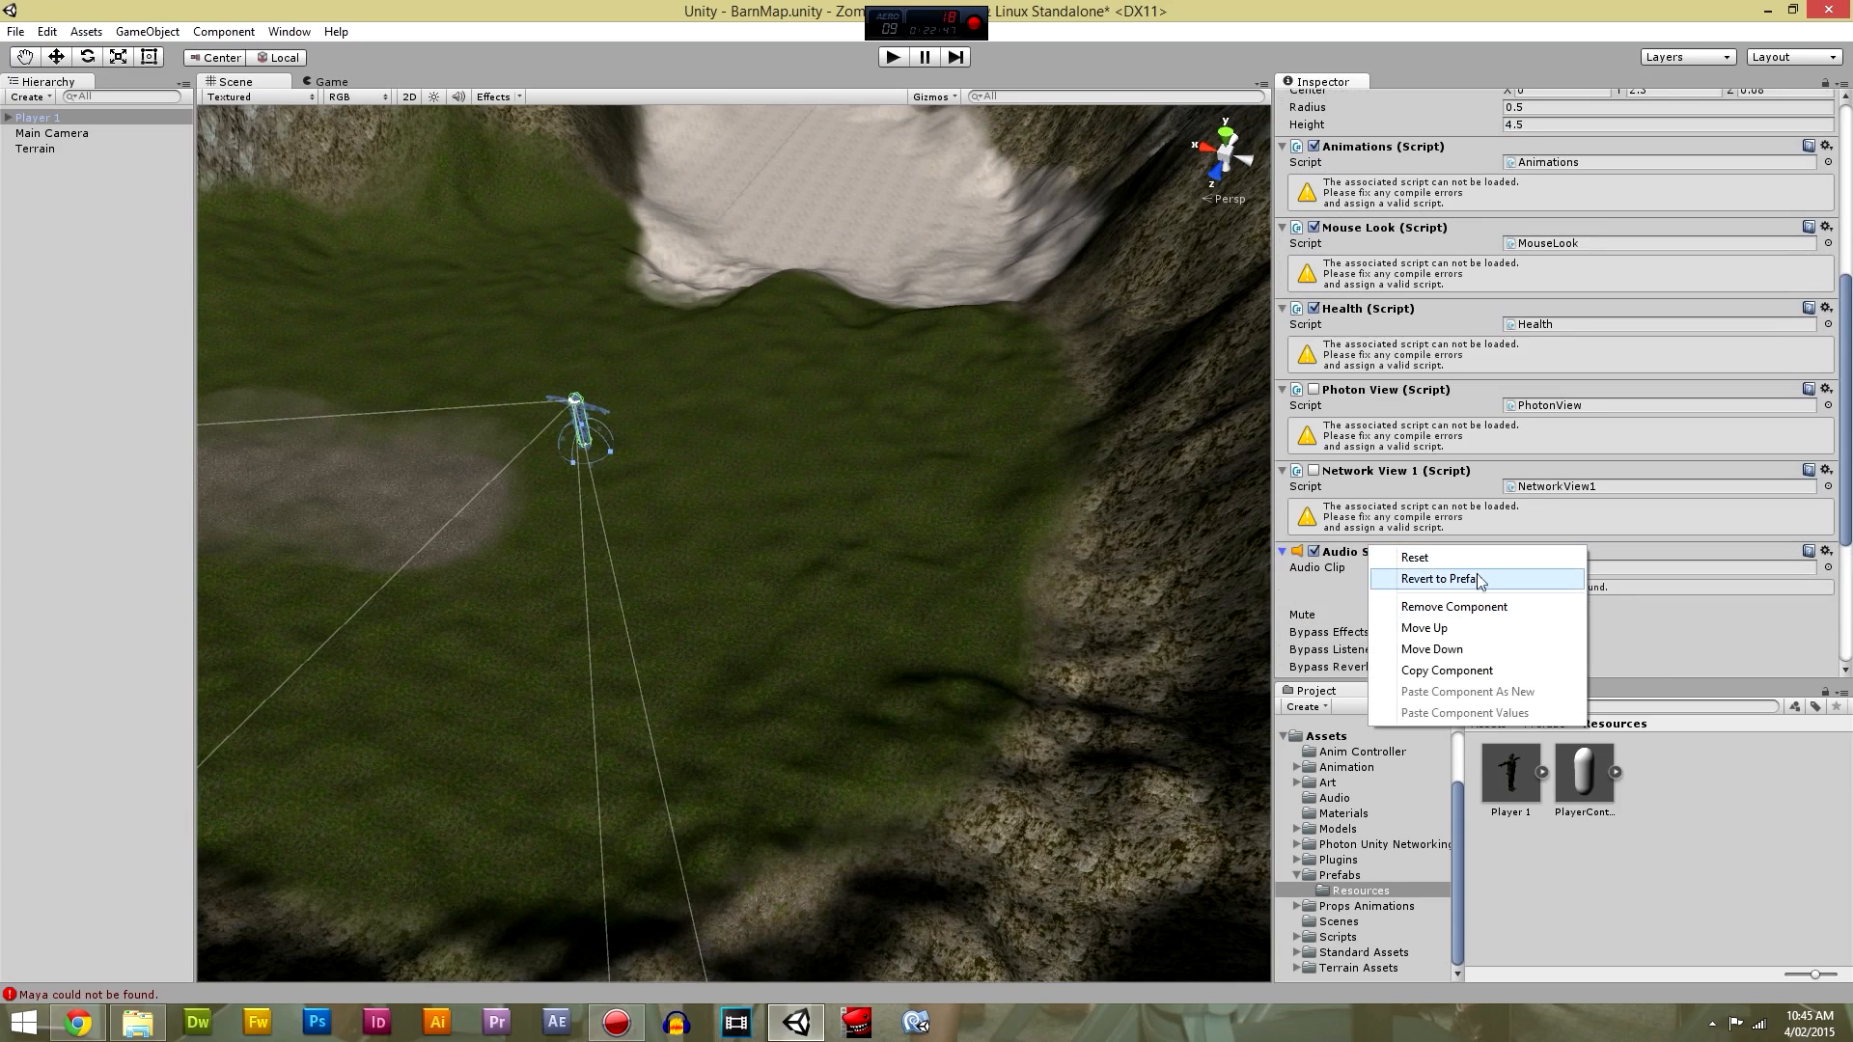
left_click(1447, 606)
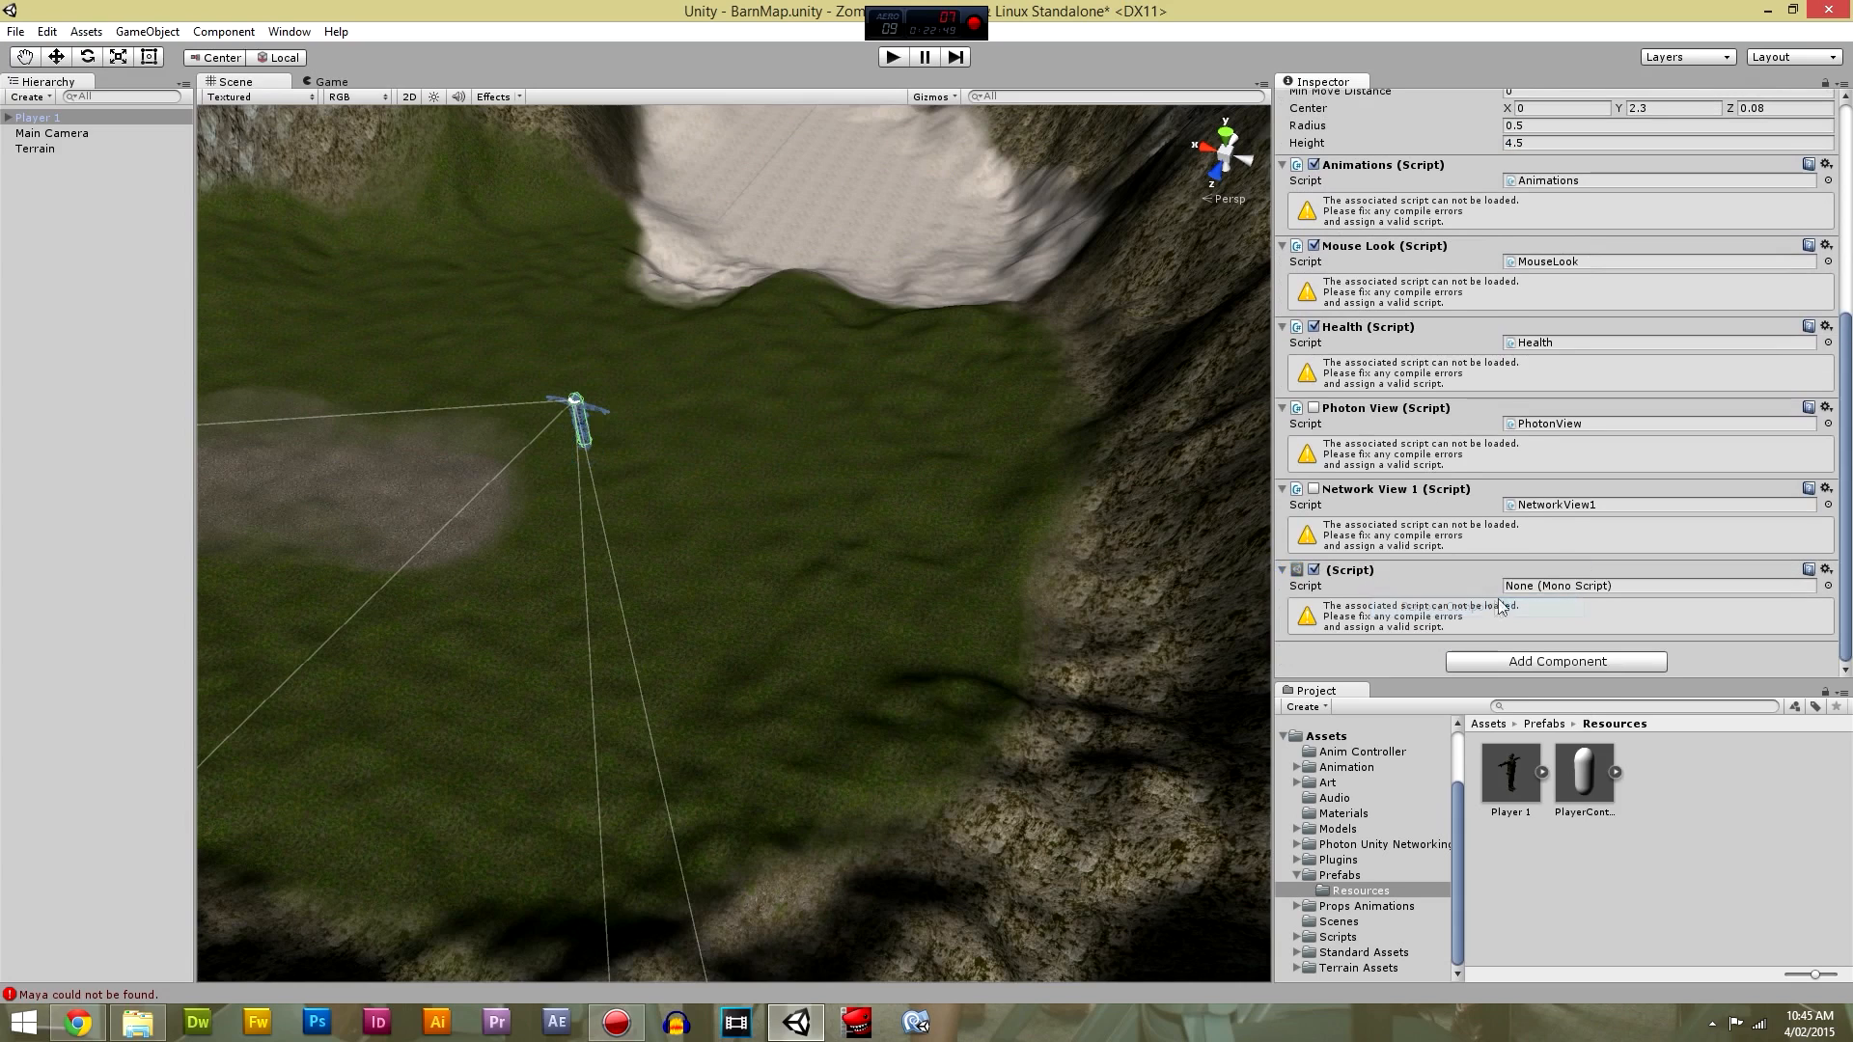
left_click(1398, 570)
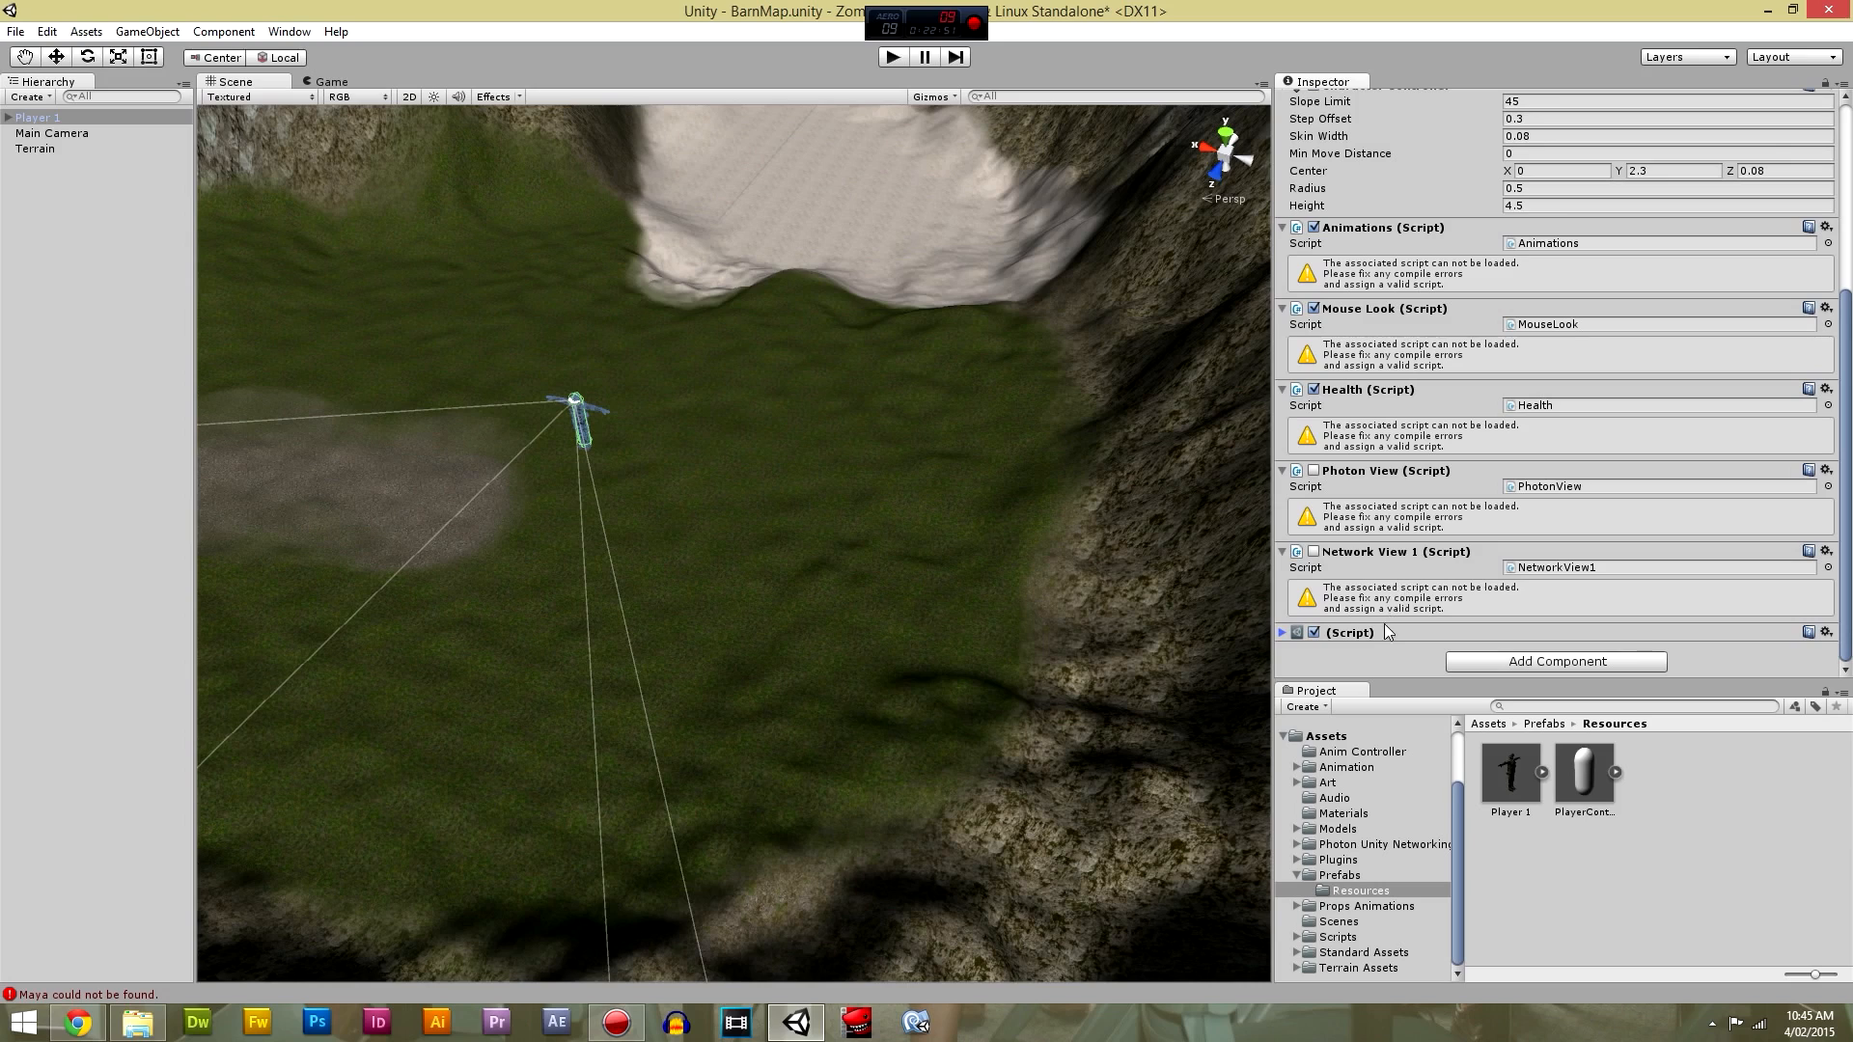
left_click(1826, 633)
left_click(1684, 703)
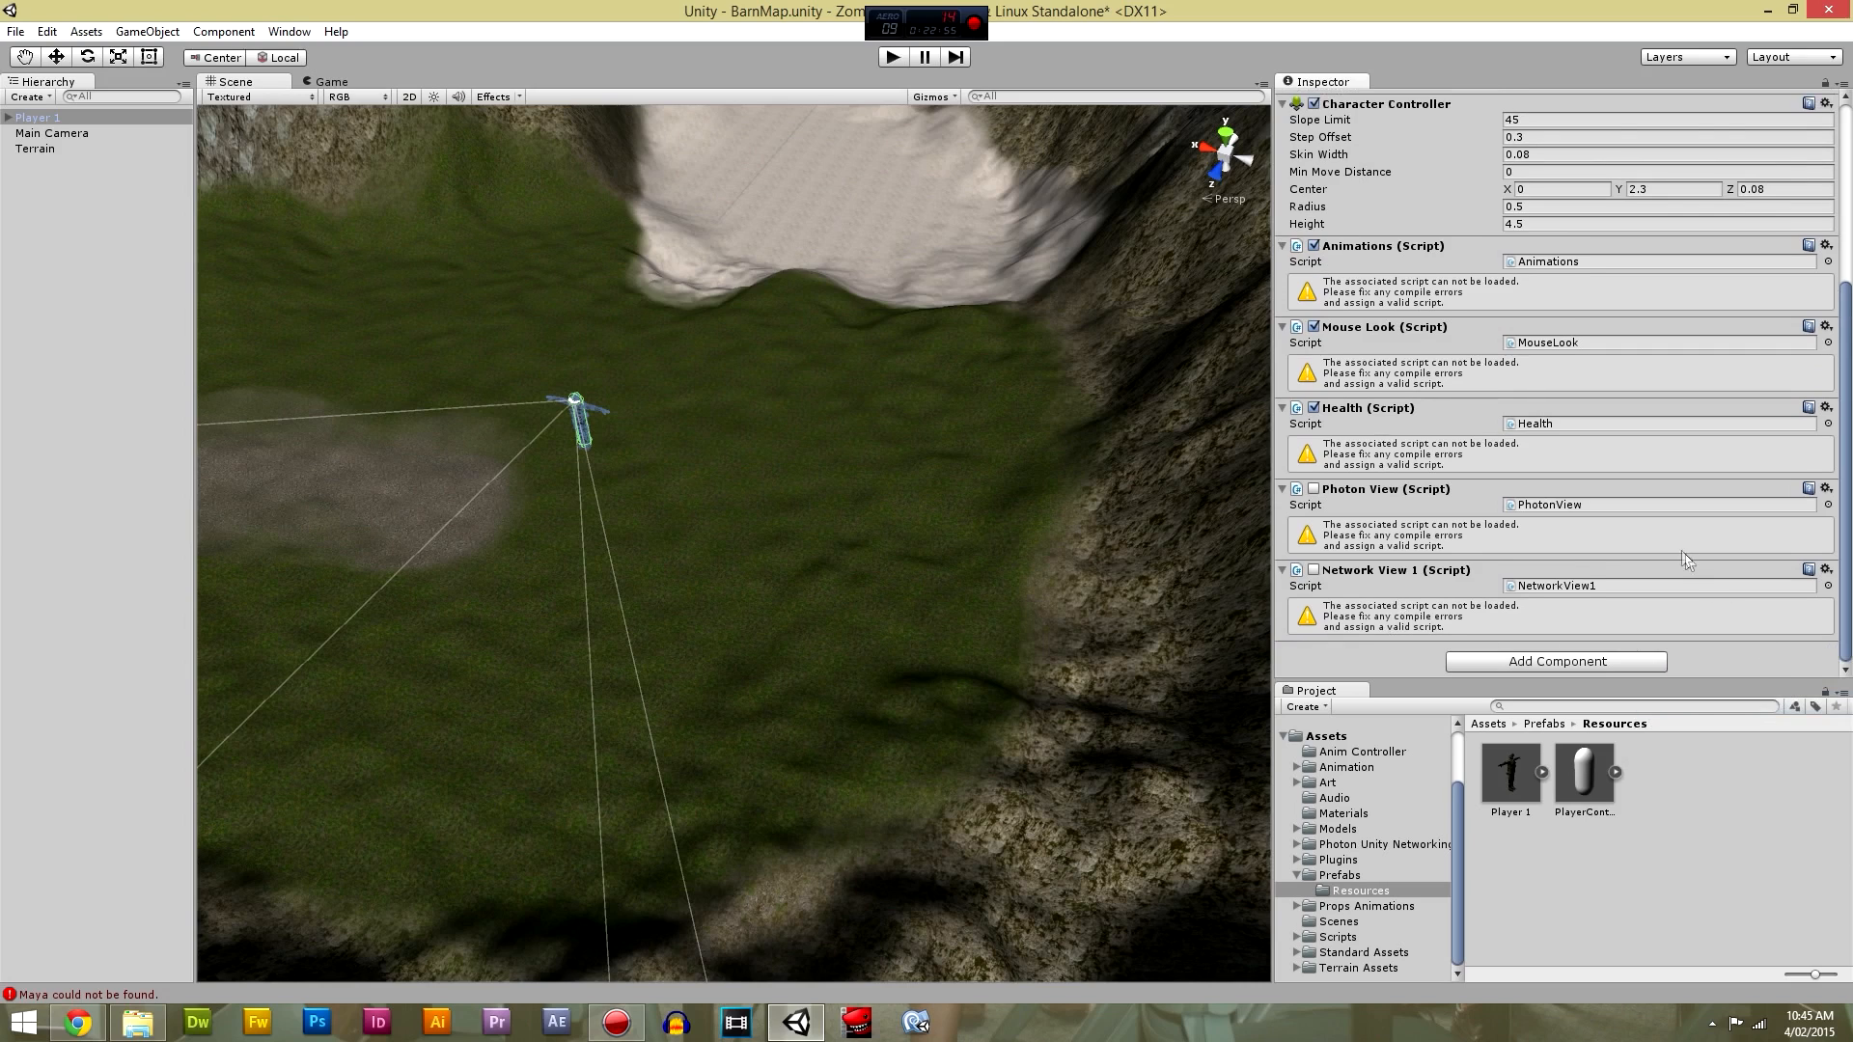
scroll(1681, 557, "up", 2)
scroll(1681, 549, "up", 3)
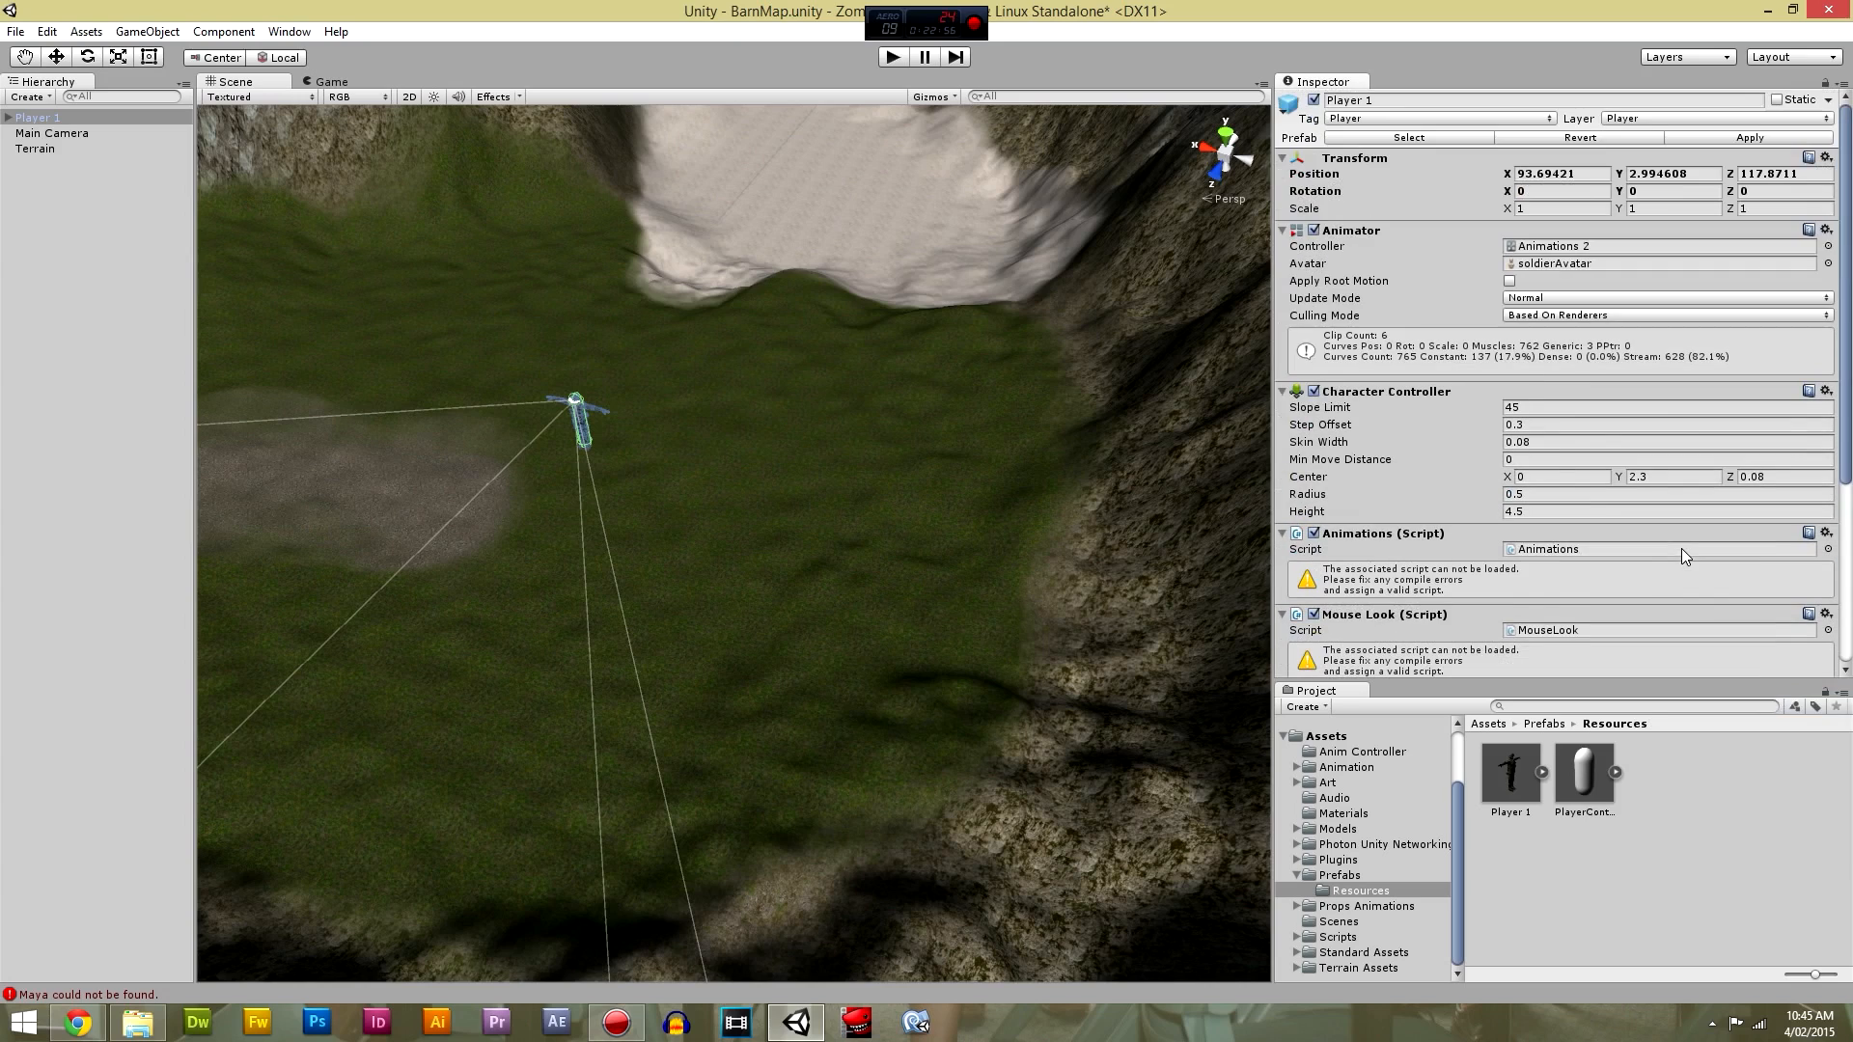
Try to play the scene, clear the console and inspect the remaining compiler error before closing the console.
left_click(886, 62)
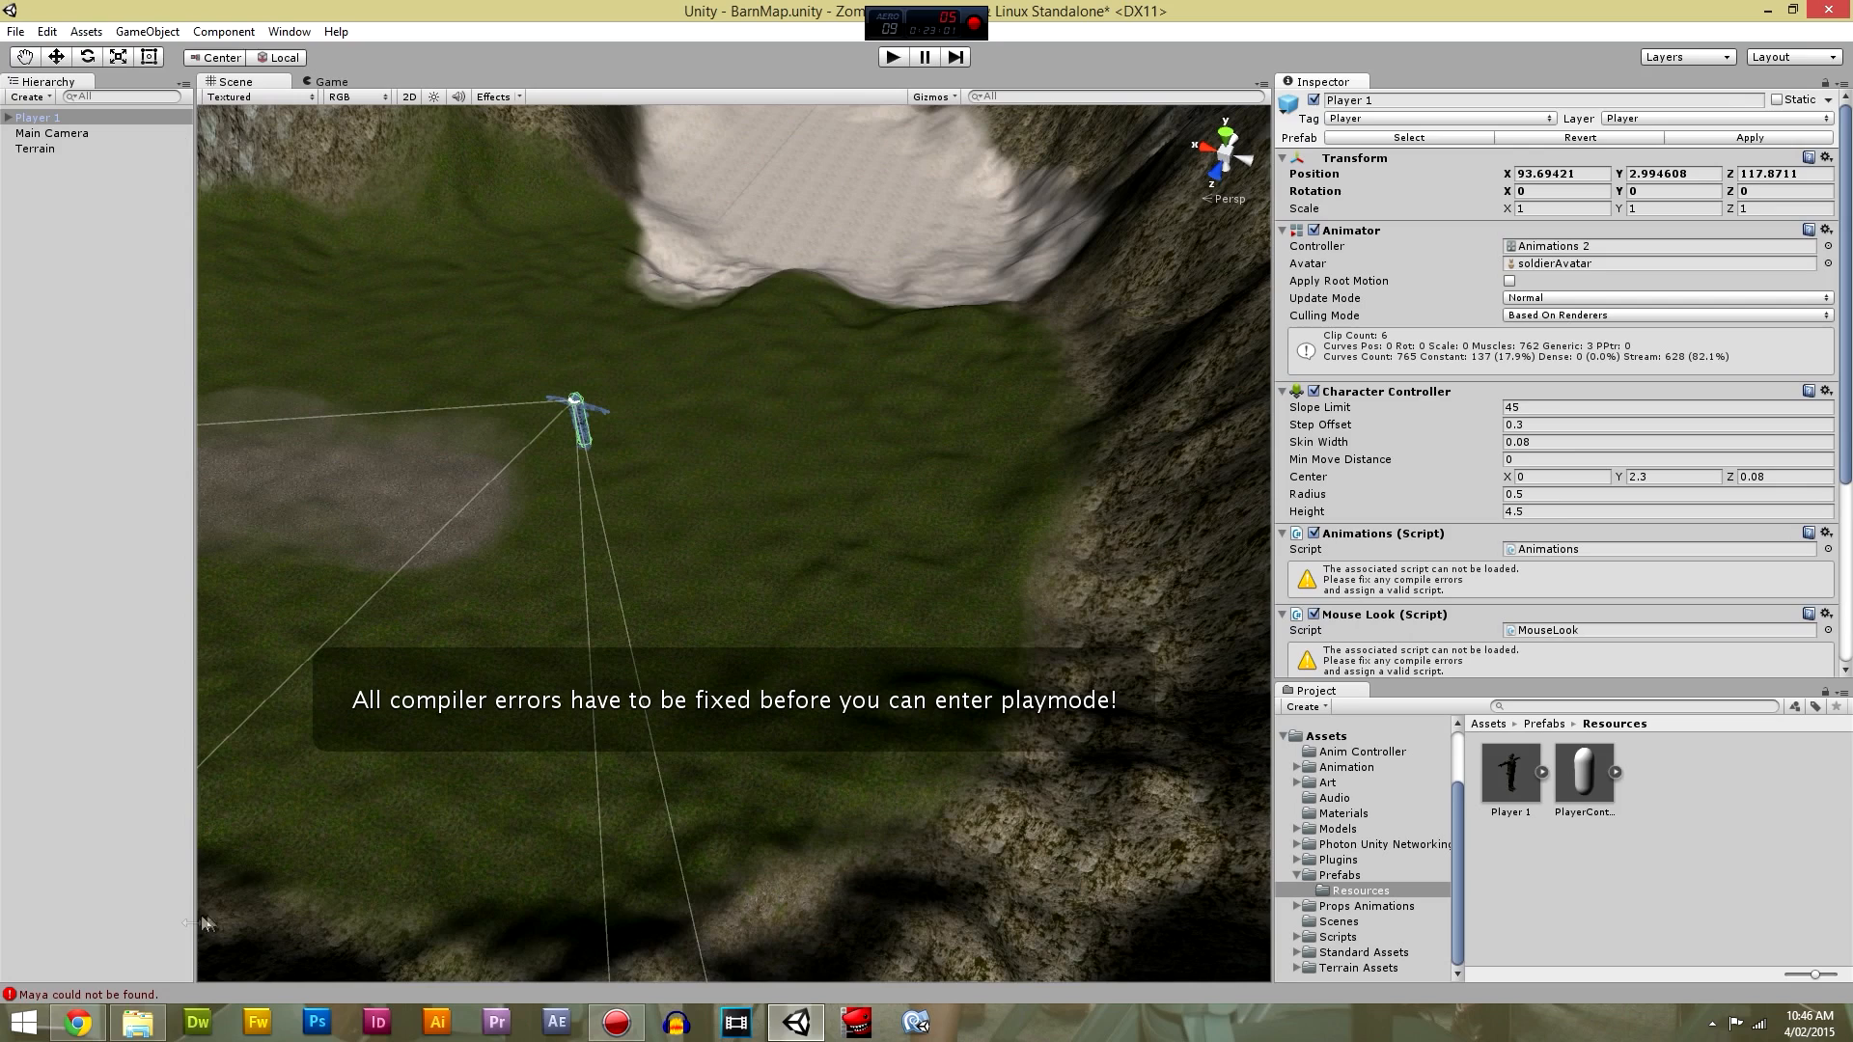
left_click(125, 995)
scroll(365, 350, "up", 3)
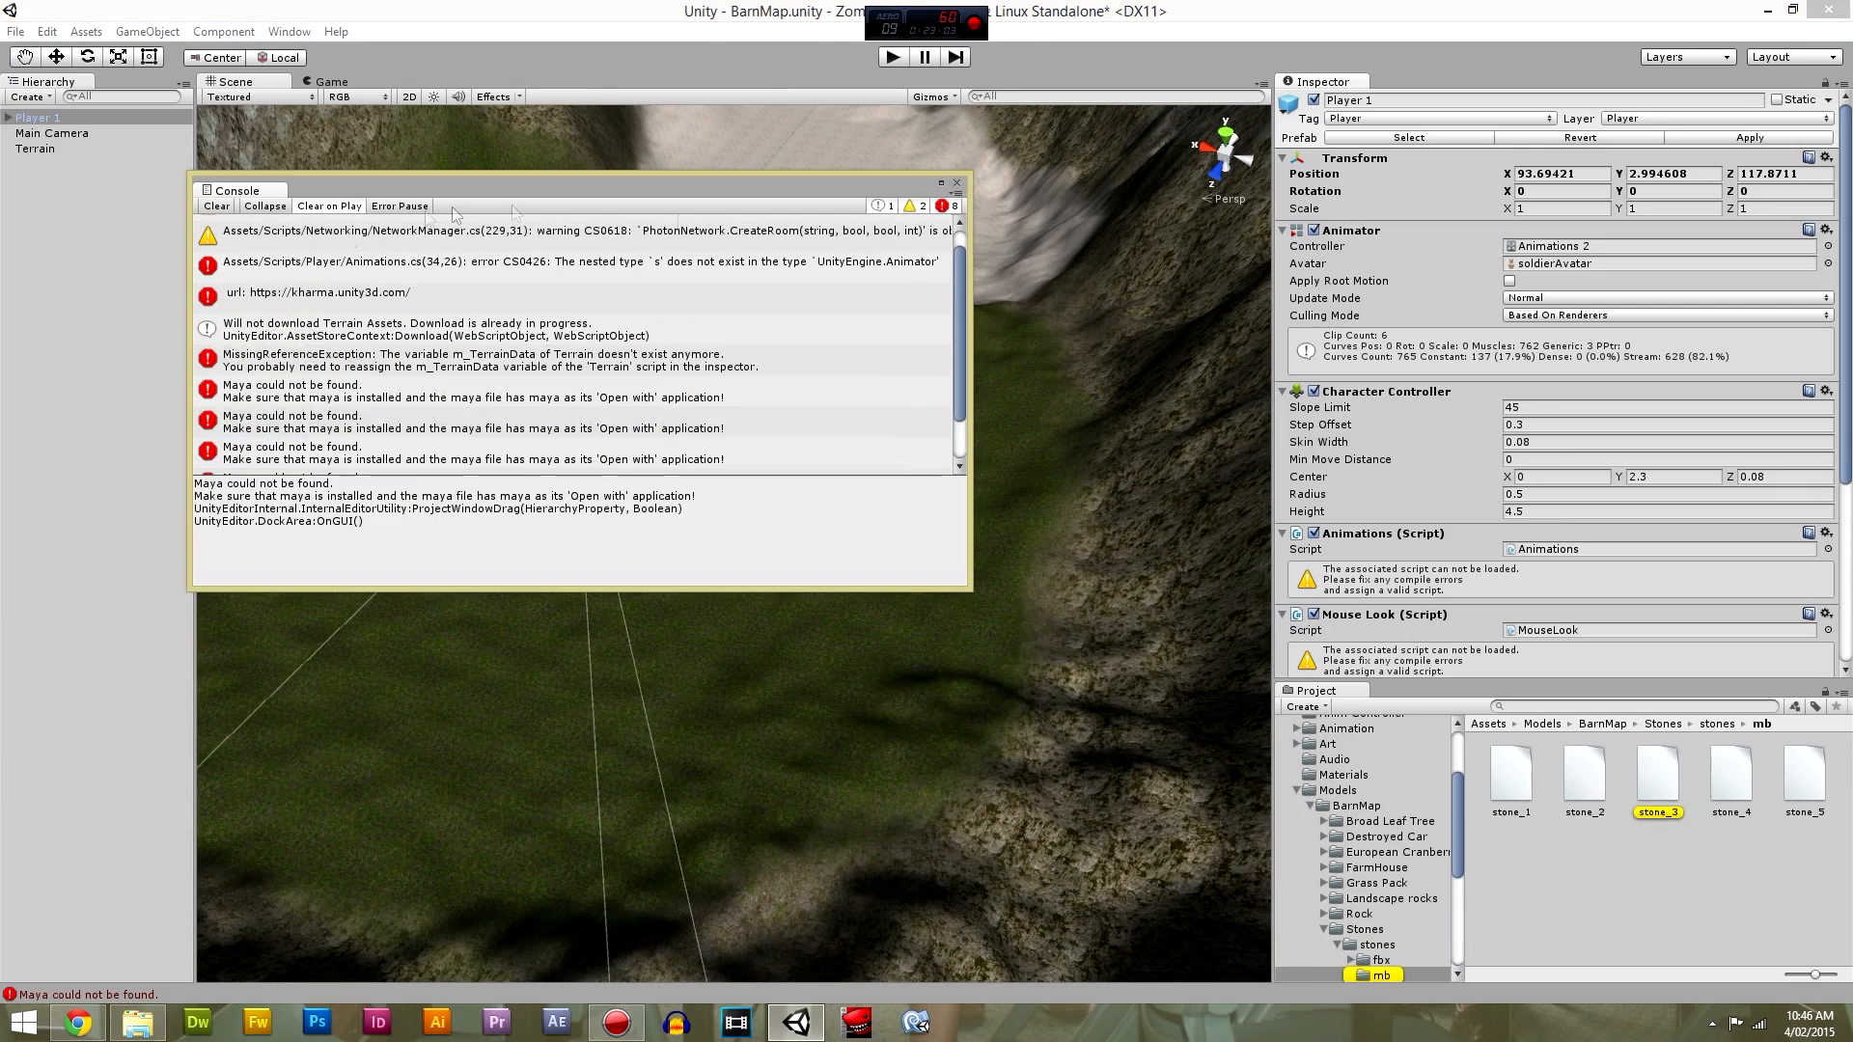
left_click(216, 206)
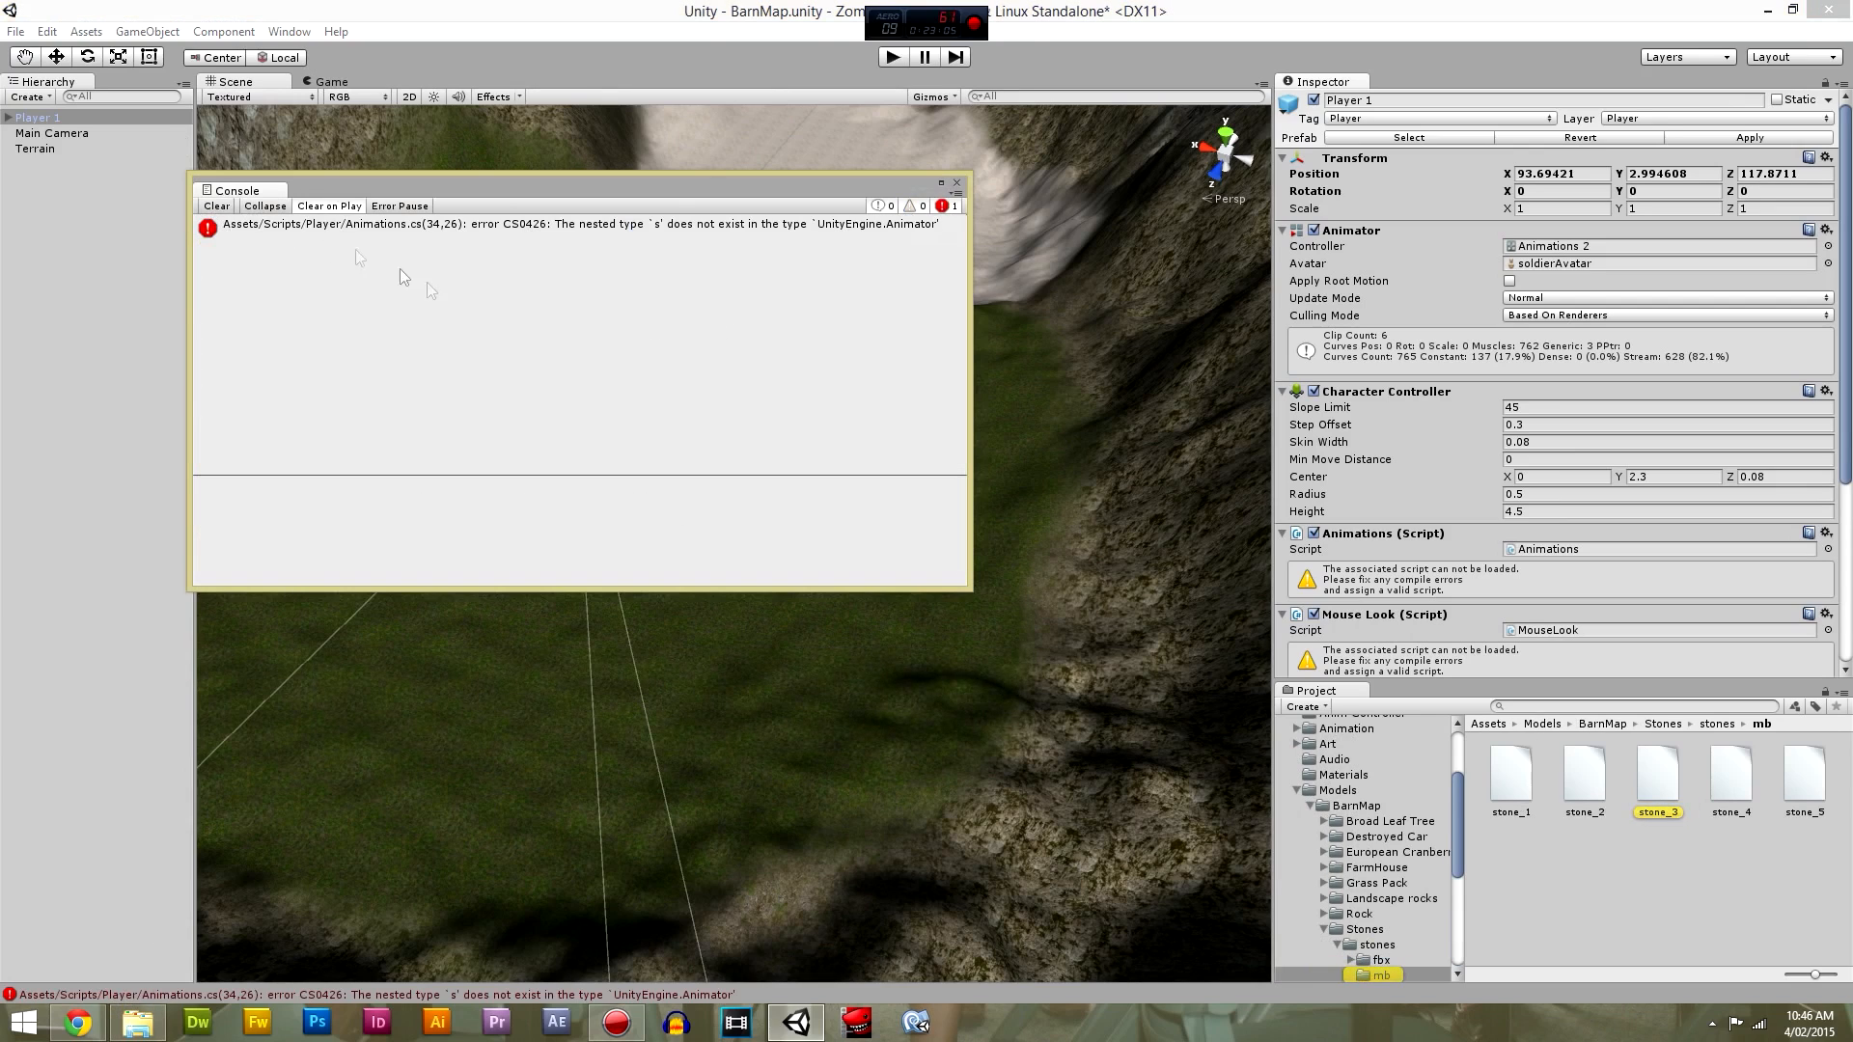
left_click(656, 236)
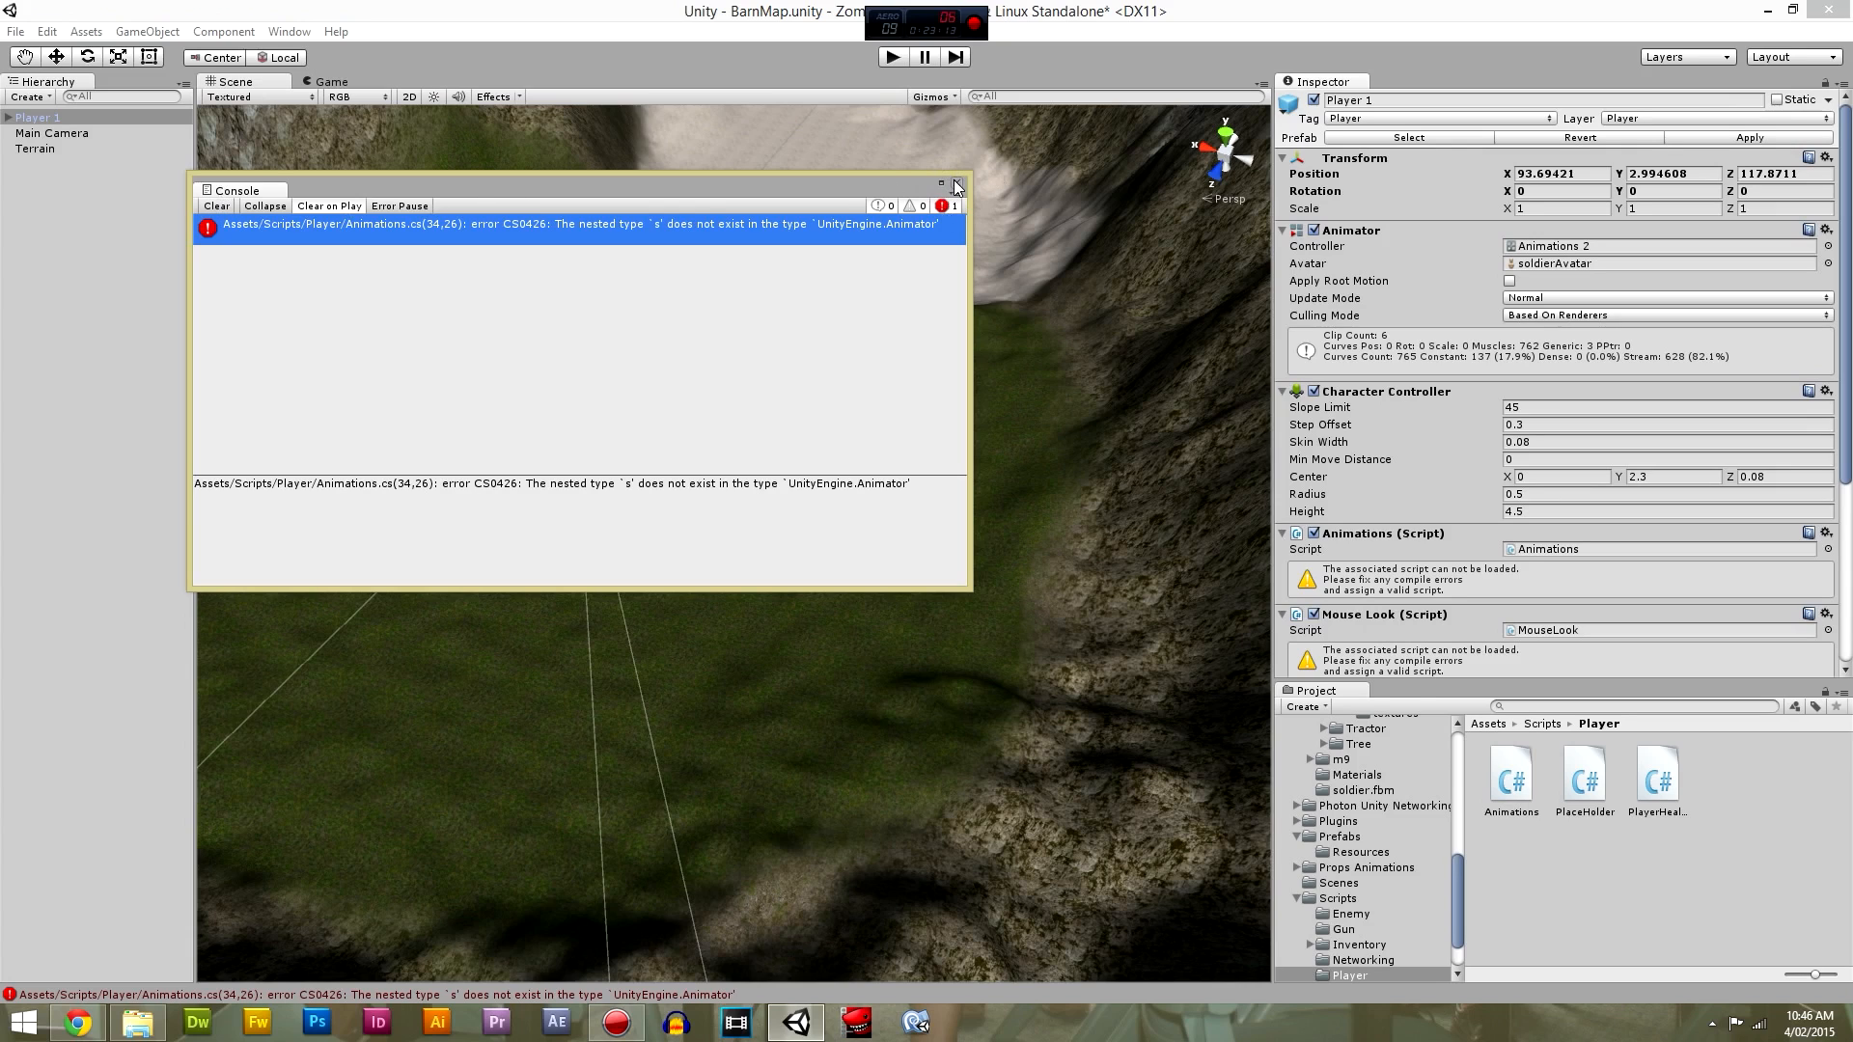
left_click(956, 185)
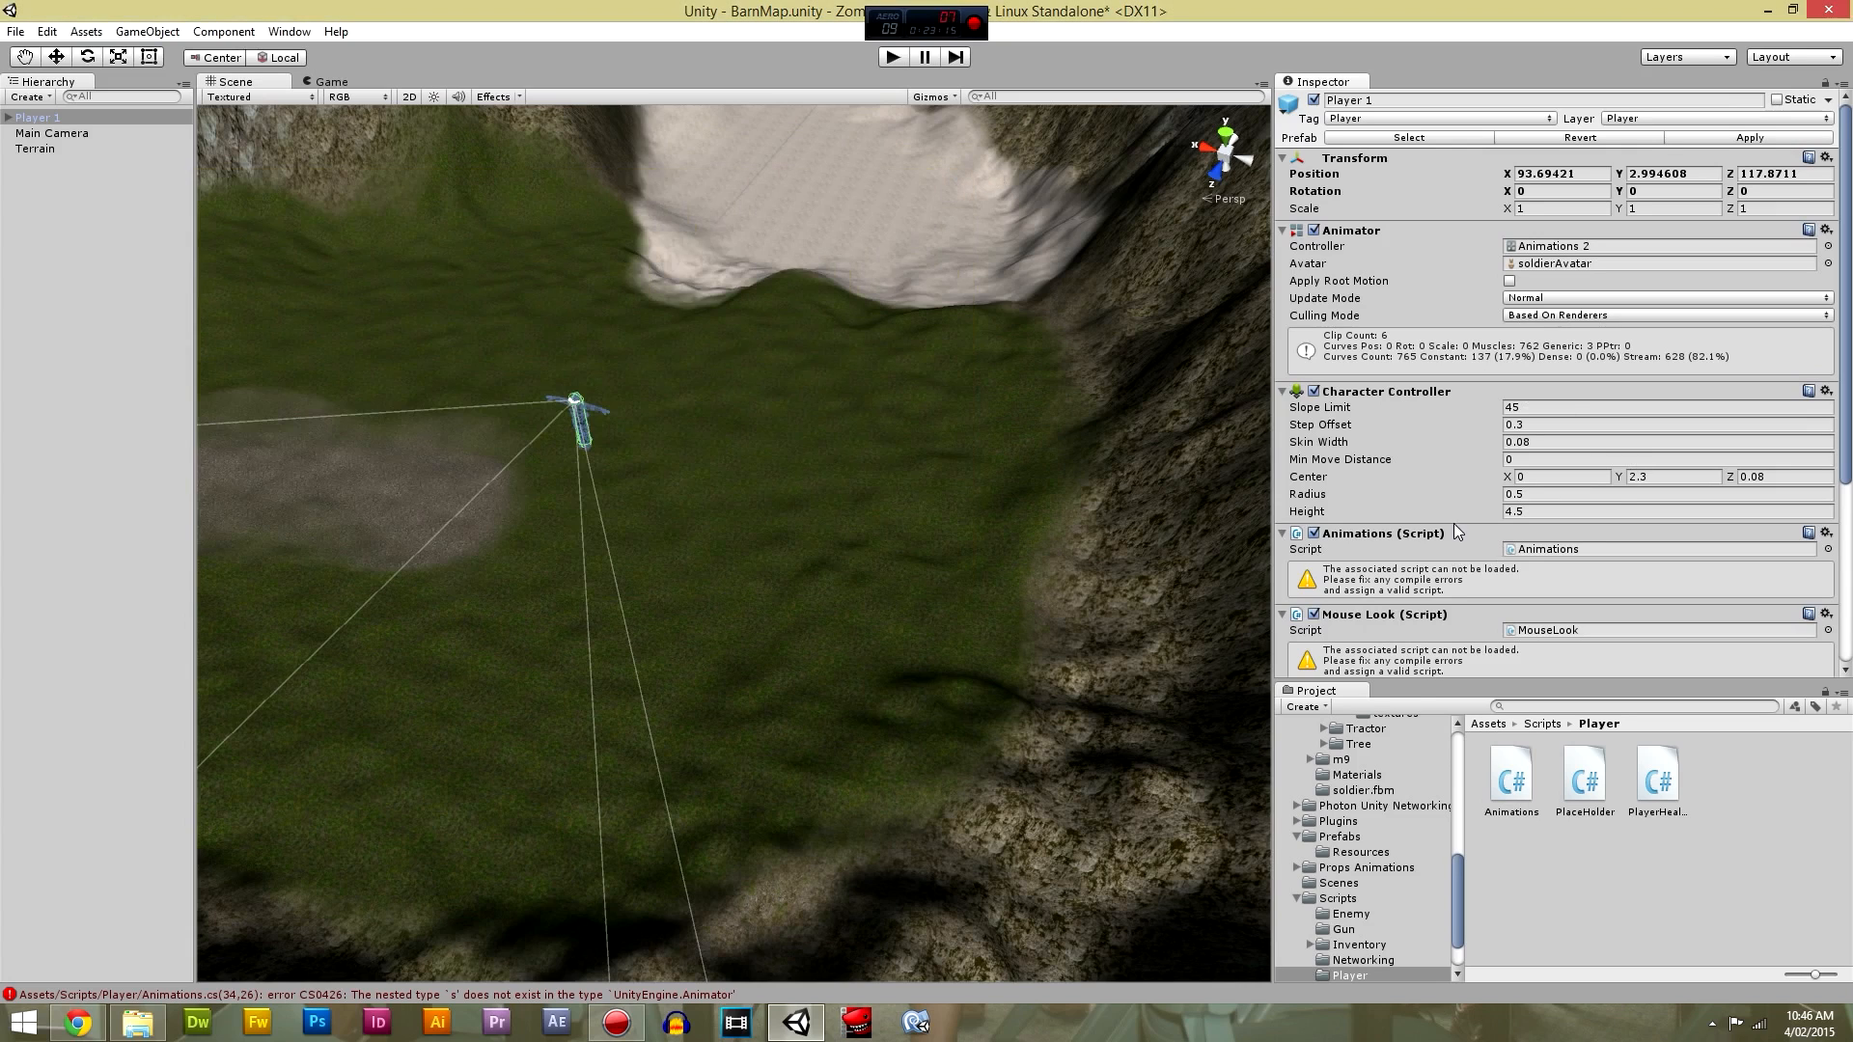
Open Player 1's Animations script in MonoDevelop.
scroll(1454, 523, "down", 3)
left_click(1579, 428)
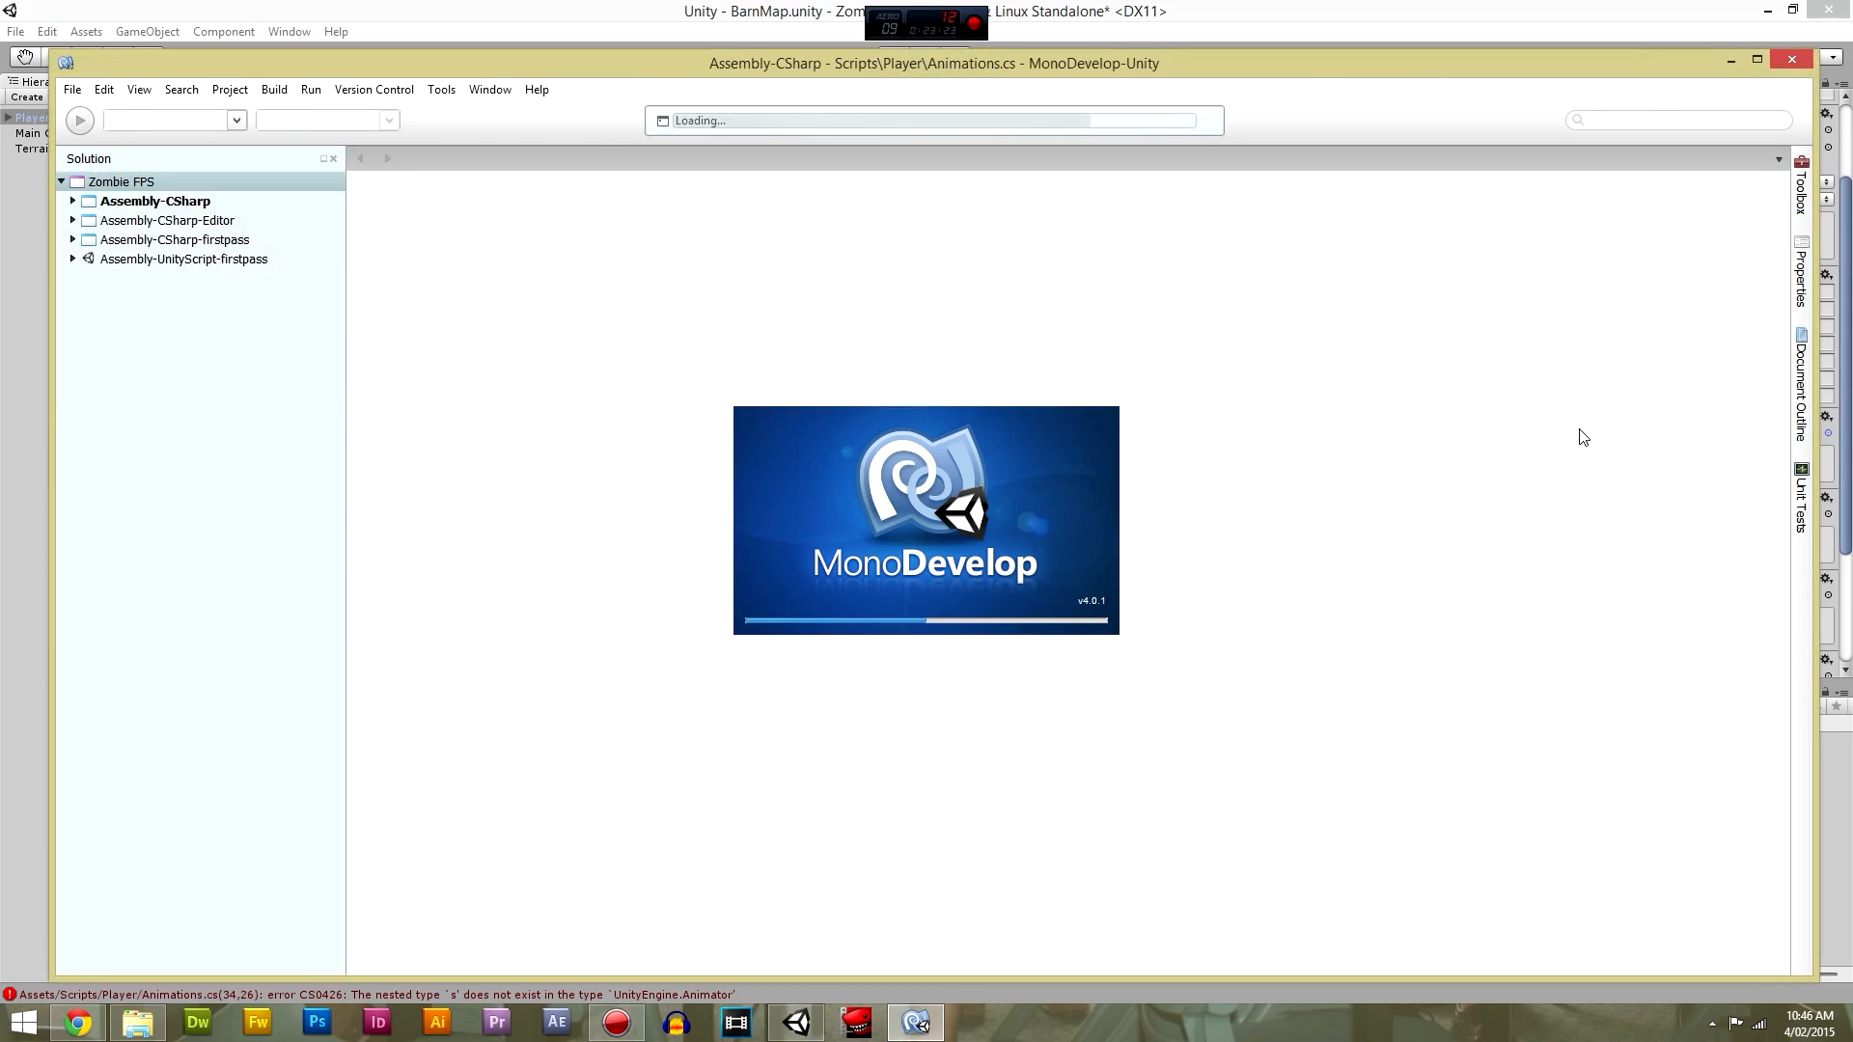
left_click(769, 650)
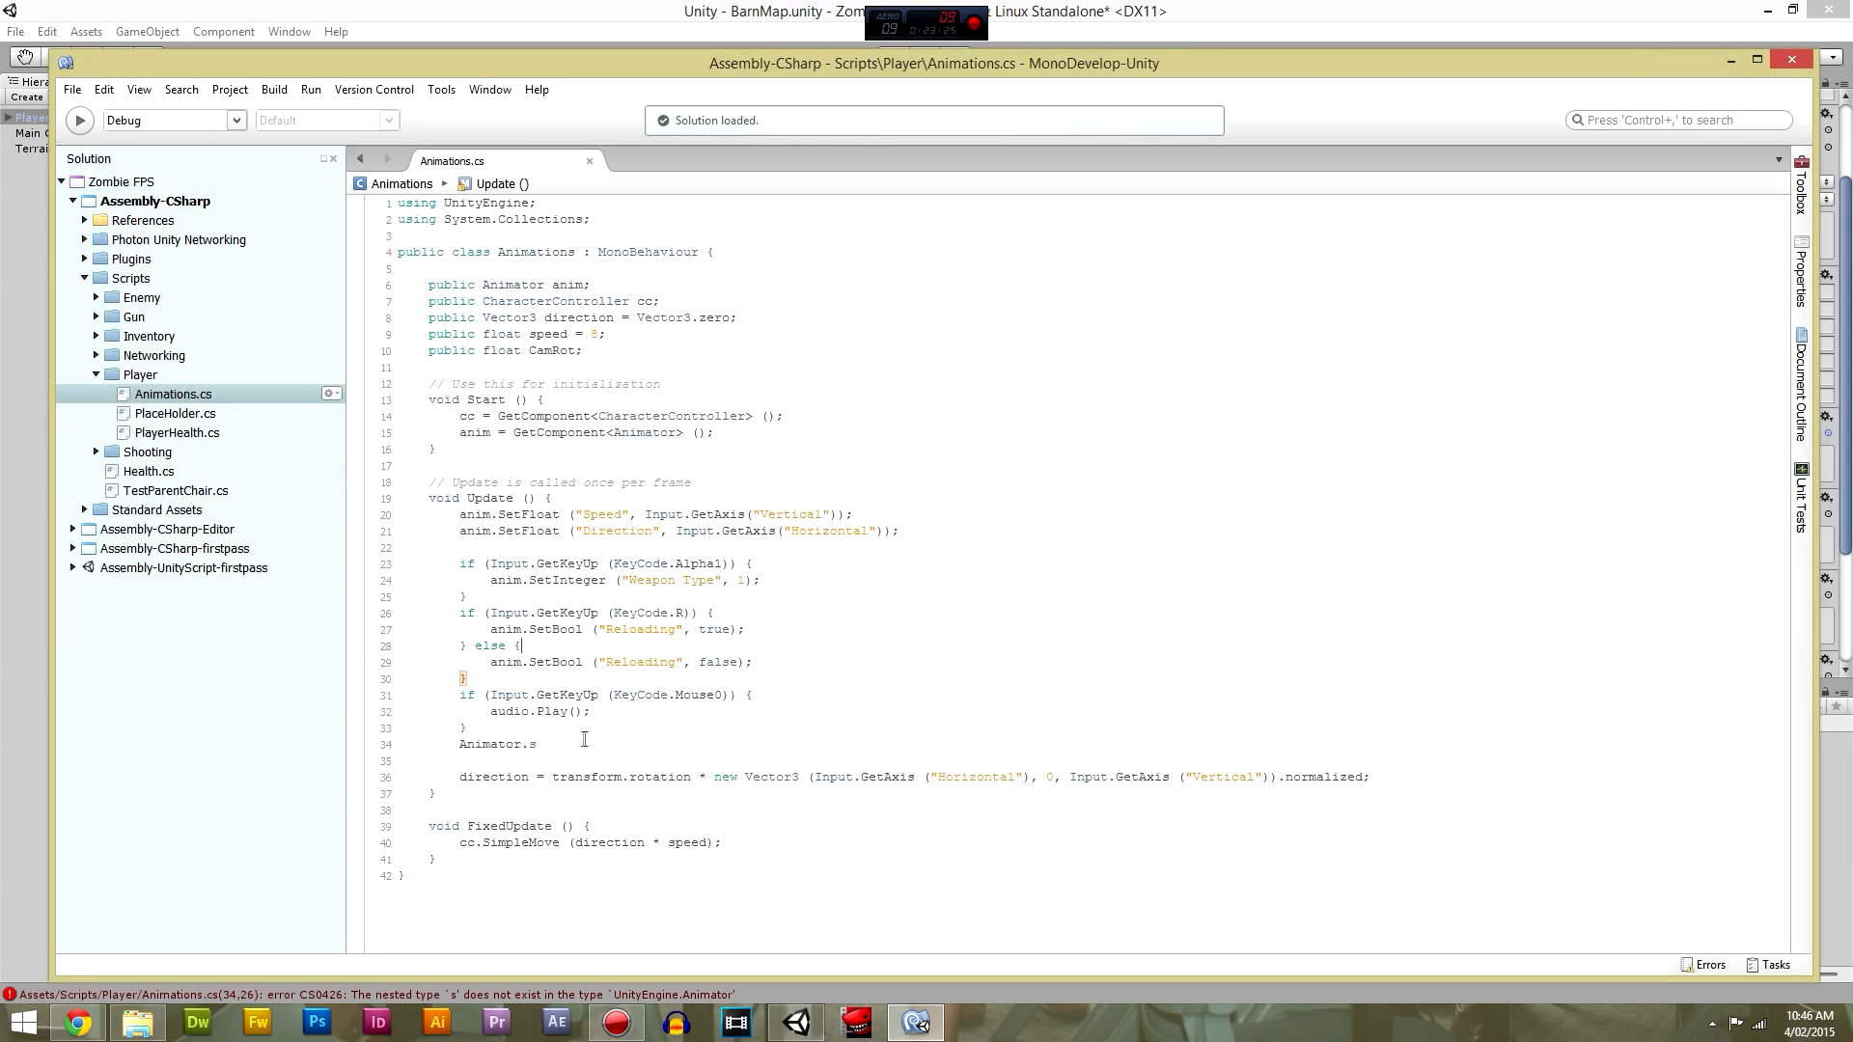
Delete the incomplete "Animator.s" line from the Update function in Animations.cs, close MonoDevelop and return to Unity.
left_click_drag(562, 741, 482, 733)
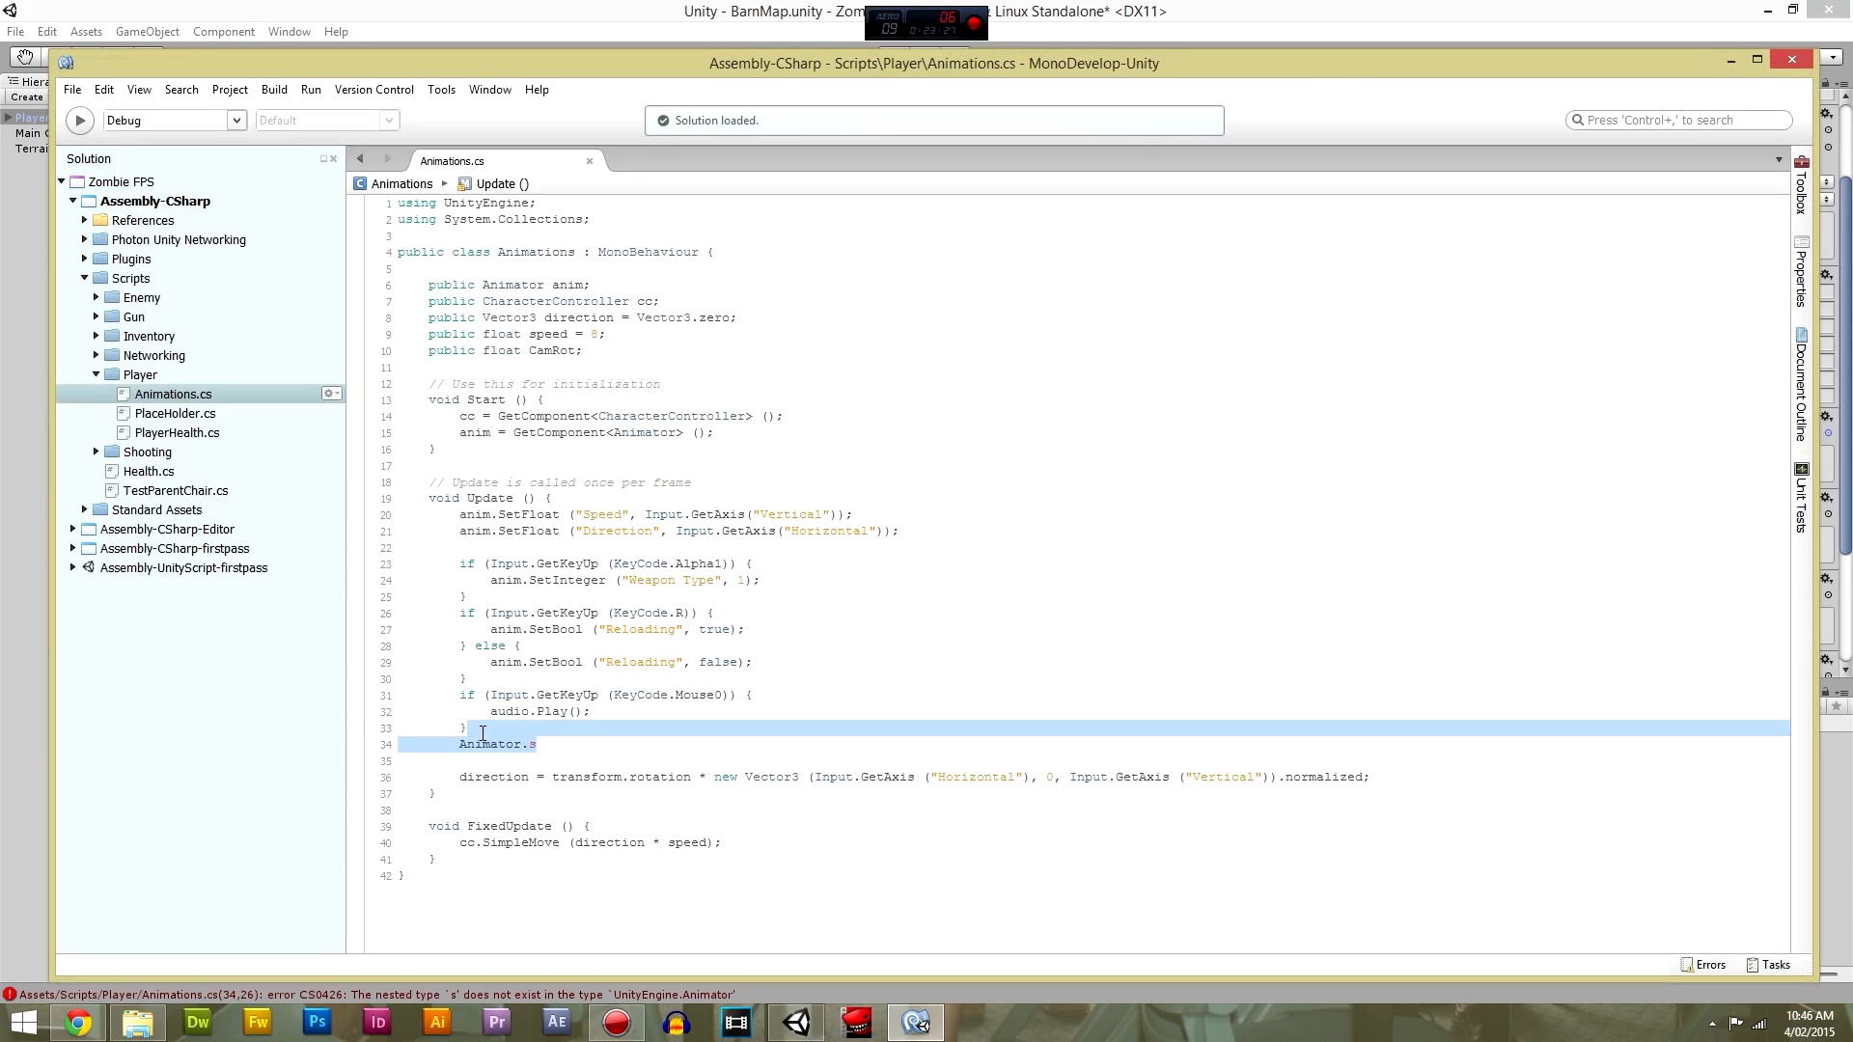
key("BackSpace")
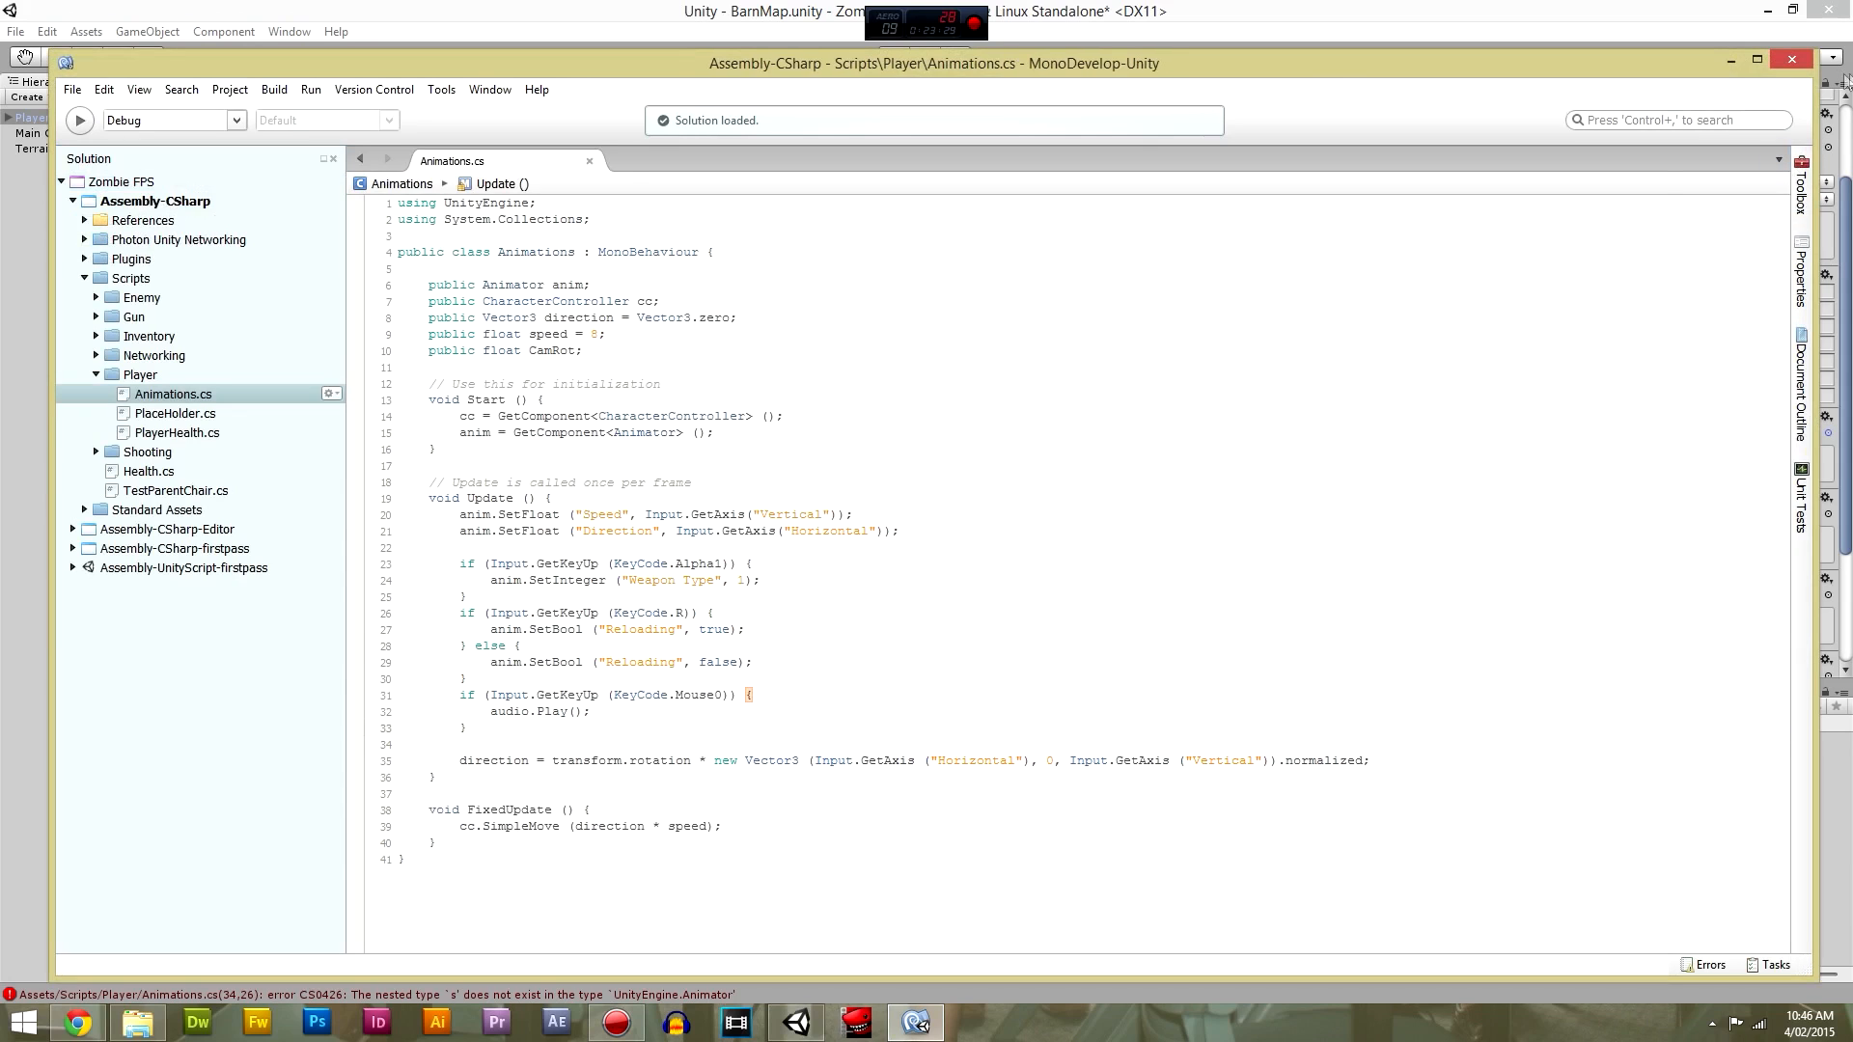
left_click(1789, 62)
scroll(1438, 497, "down", 4)
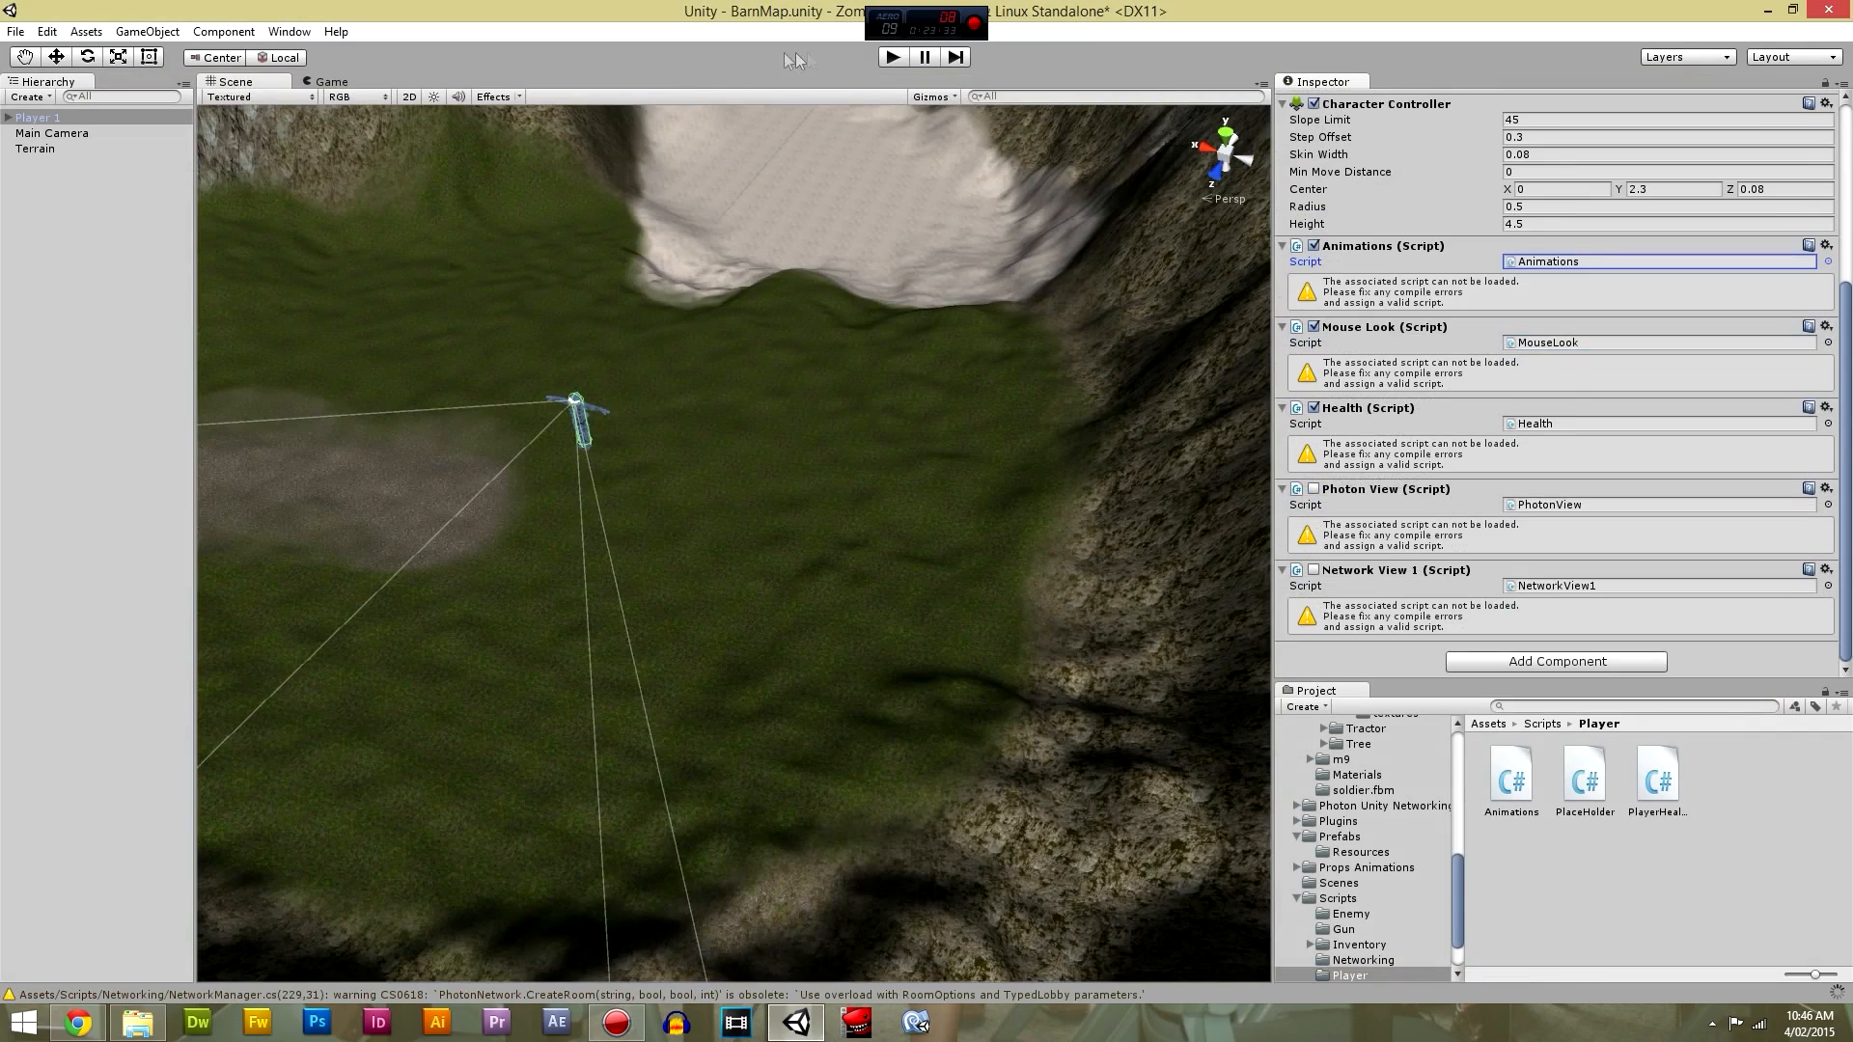
Play the scene, walk Player 1 around the terrain to test movement, and stop playing.
left_click(894, 58)
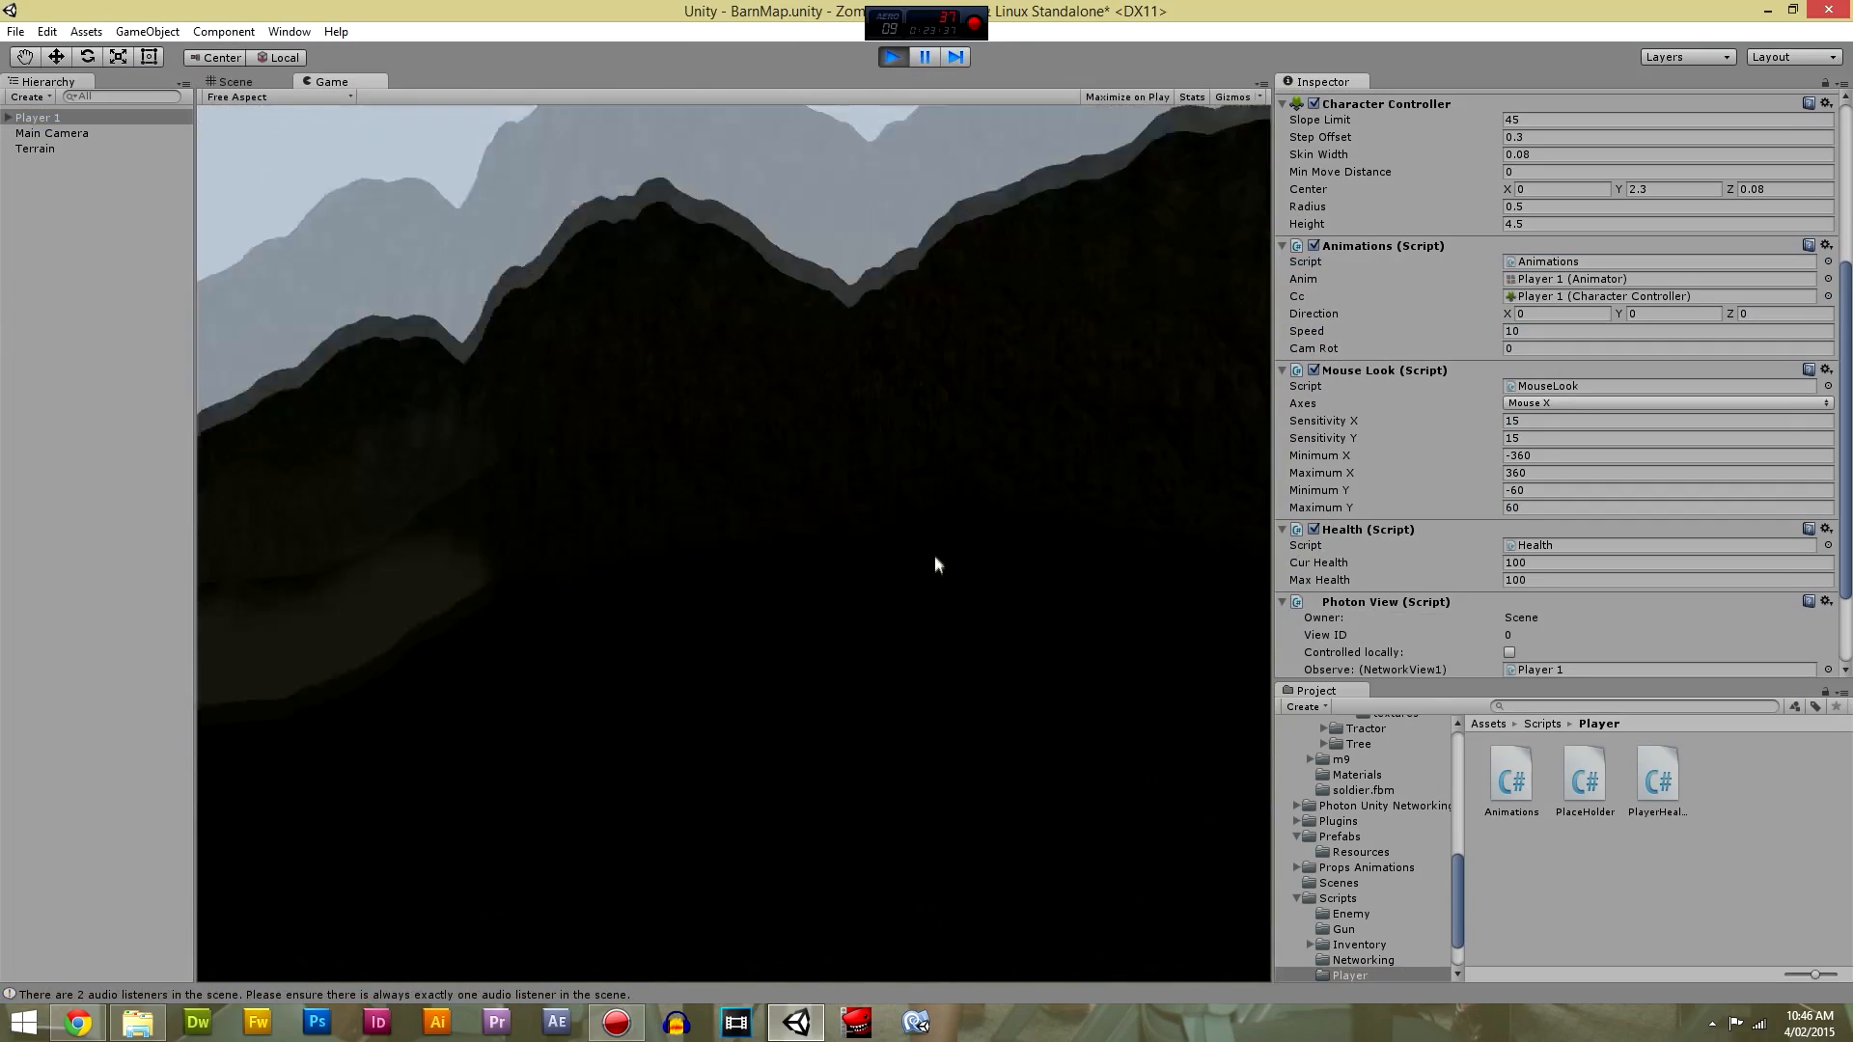
key("w")
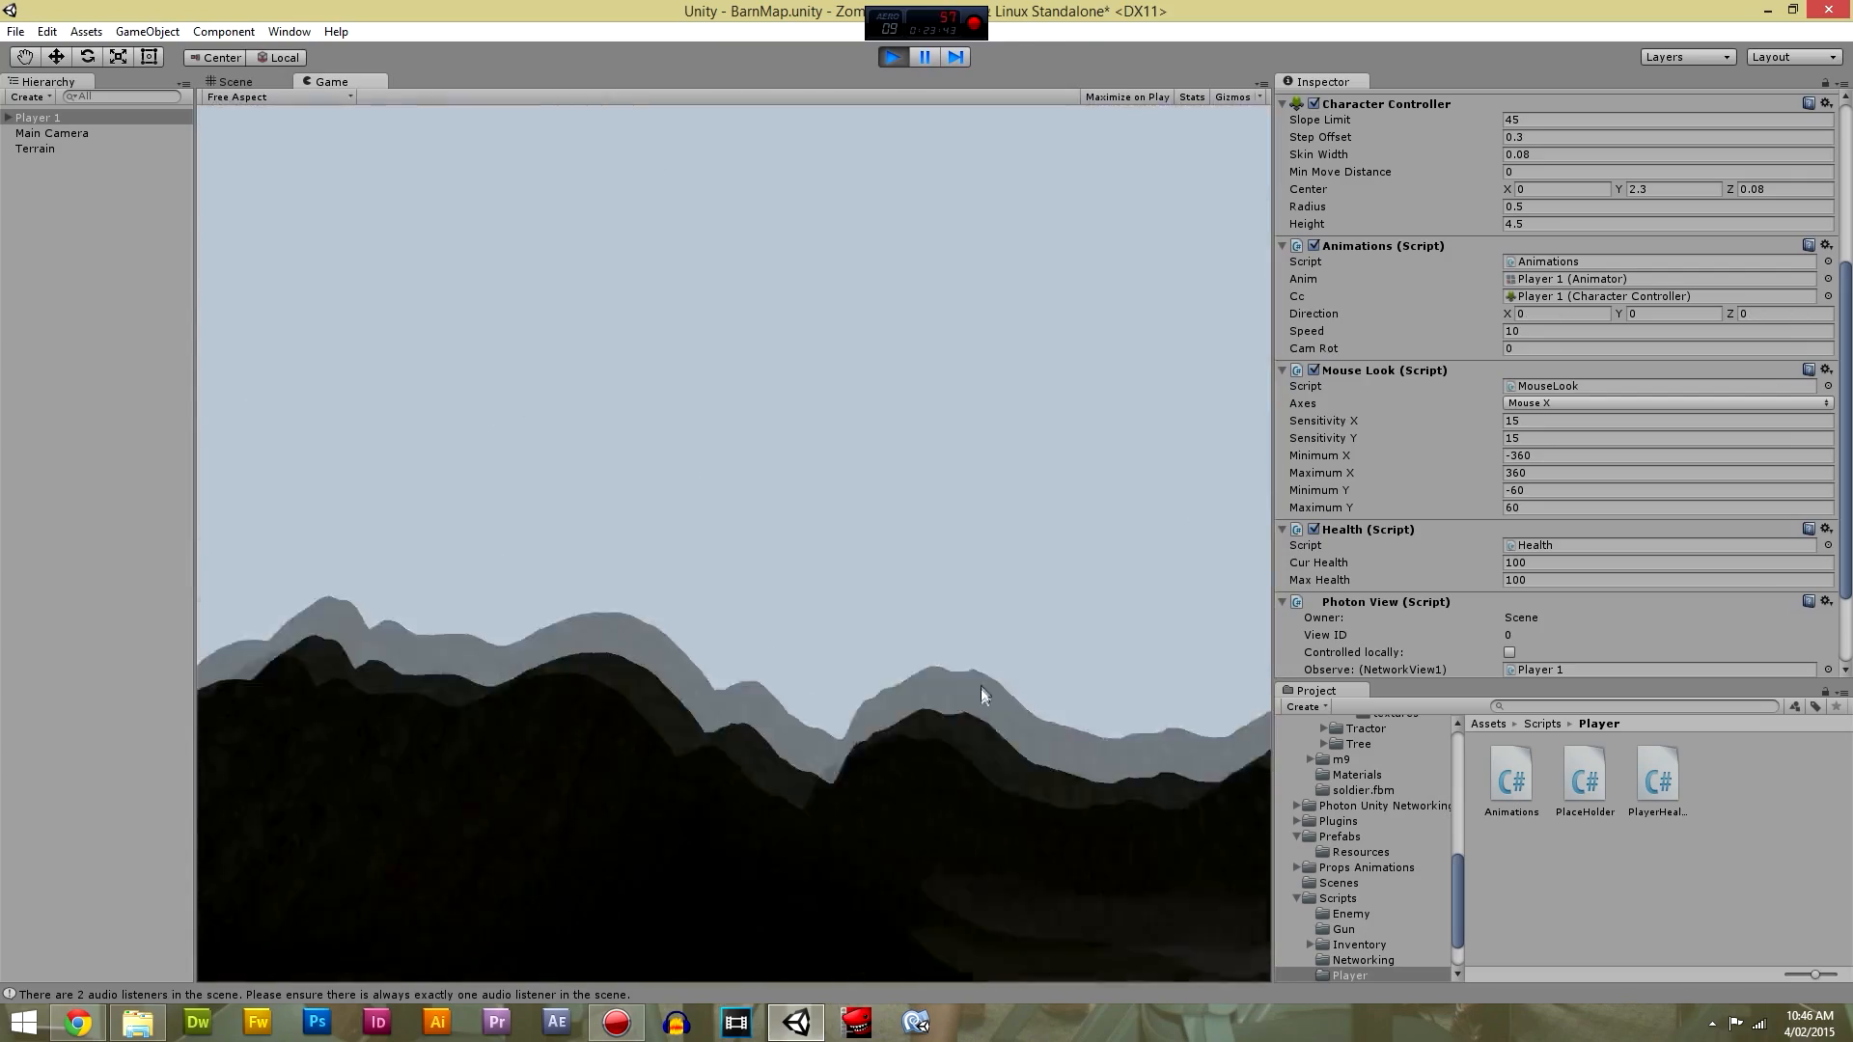
key("w")
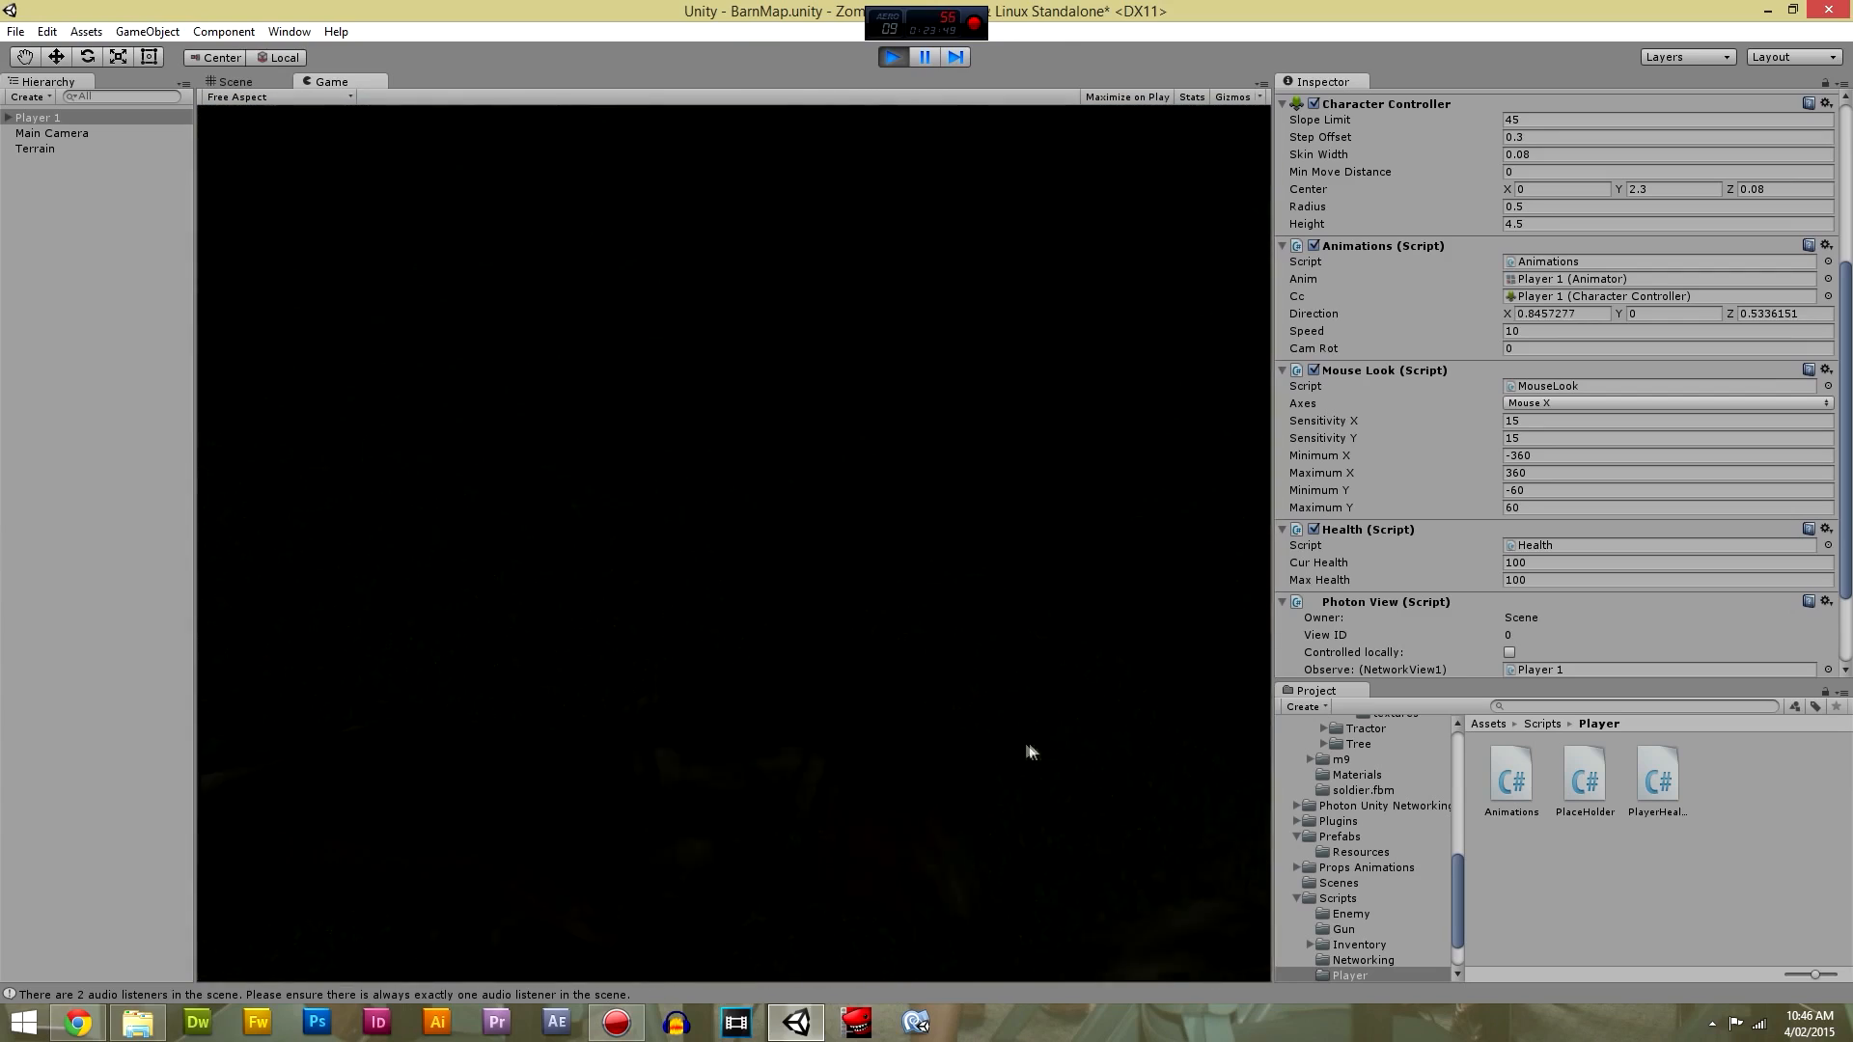
key("w")
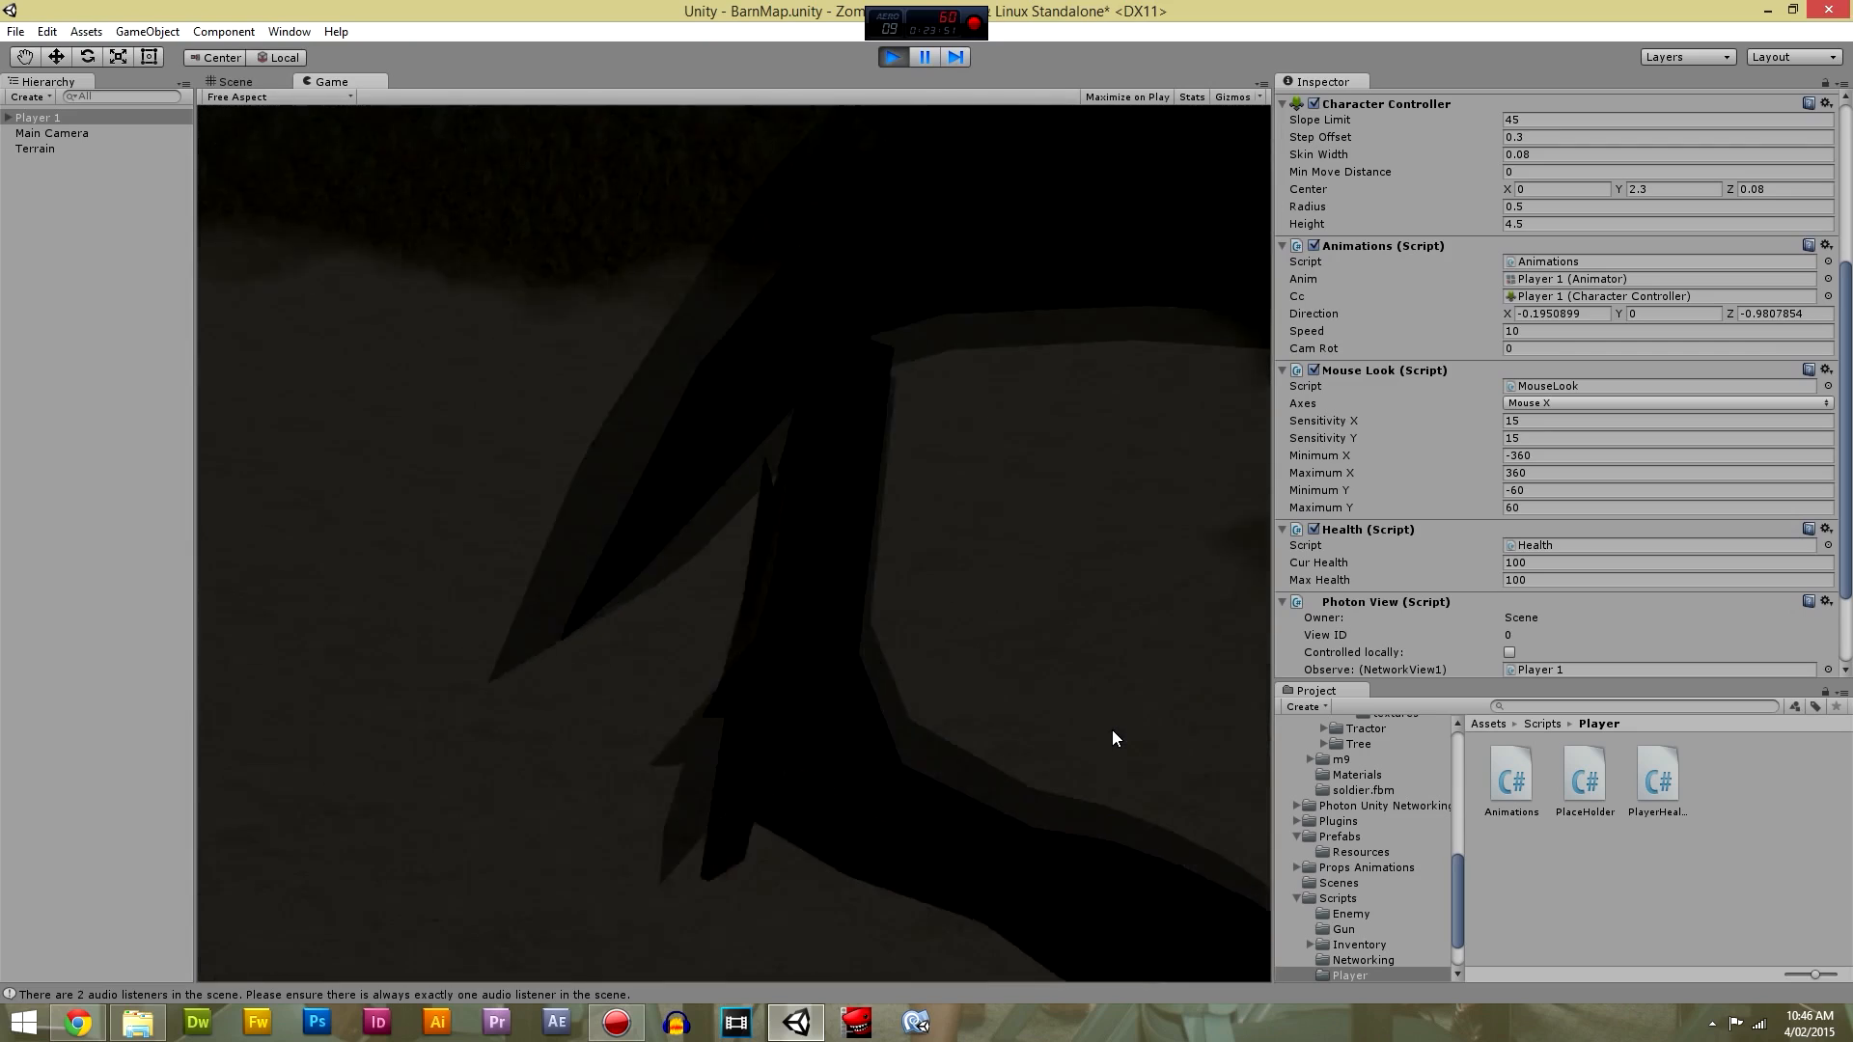
key("w")
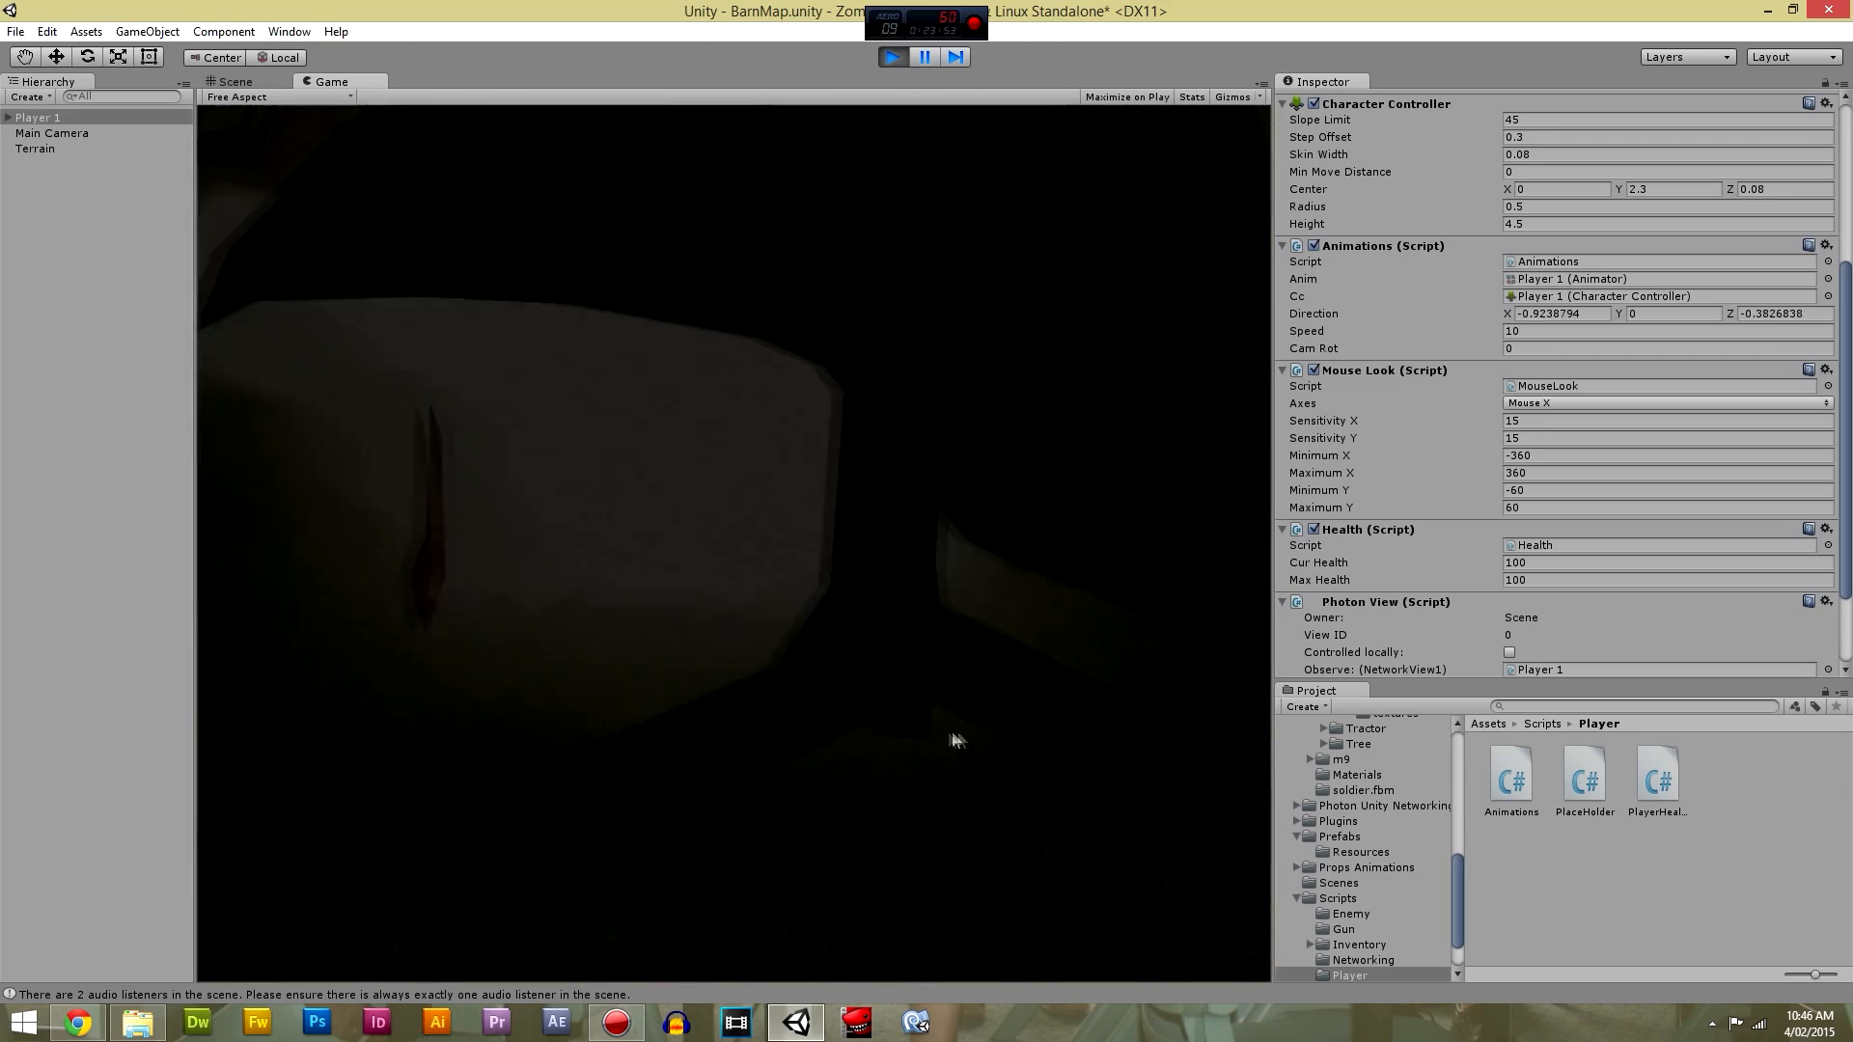
key("w")
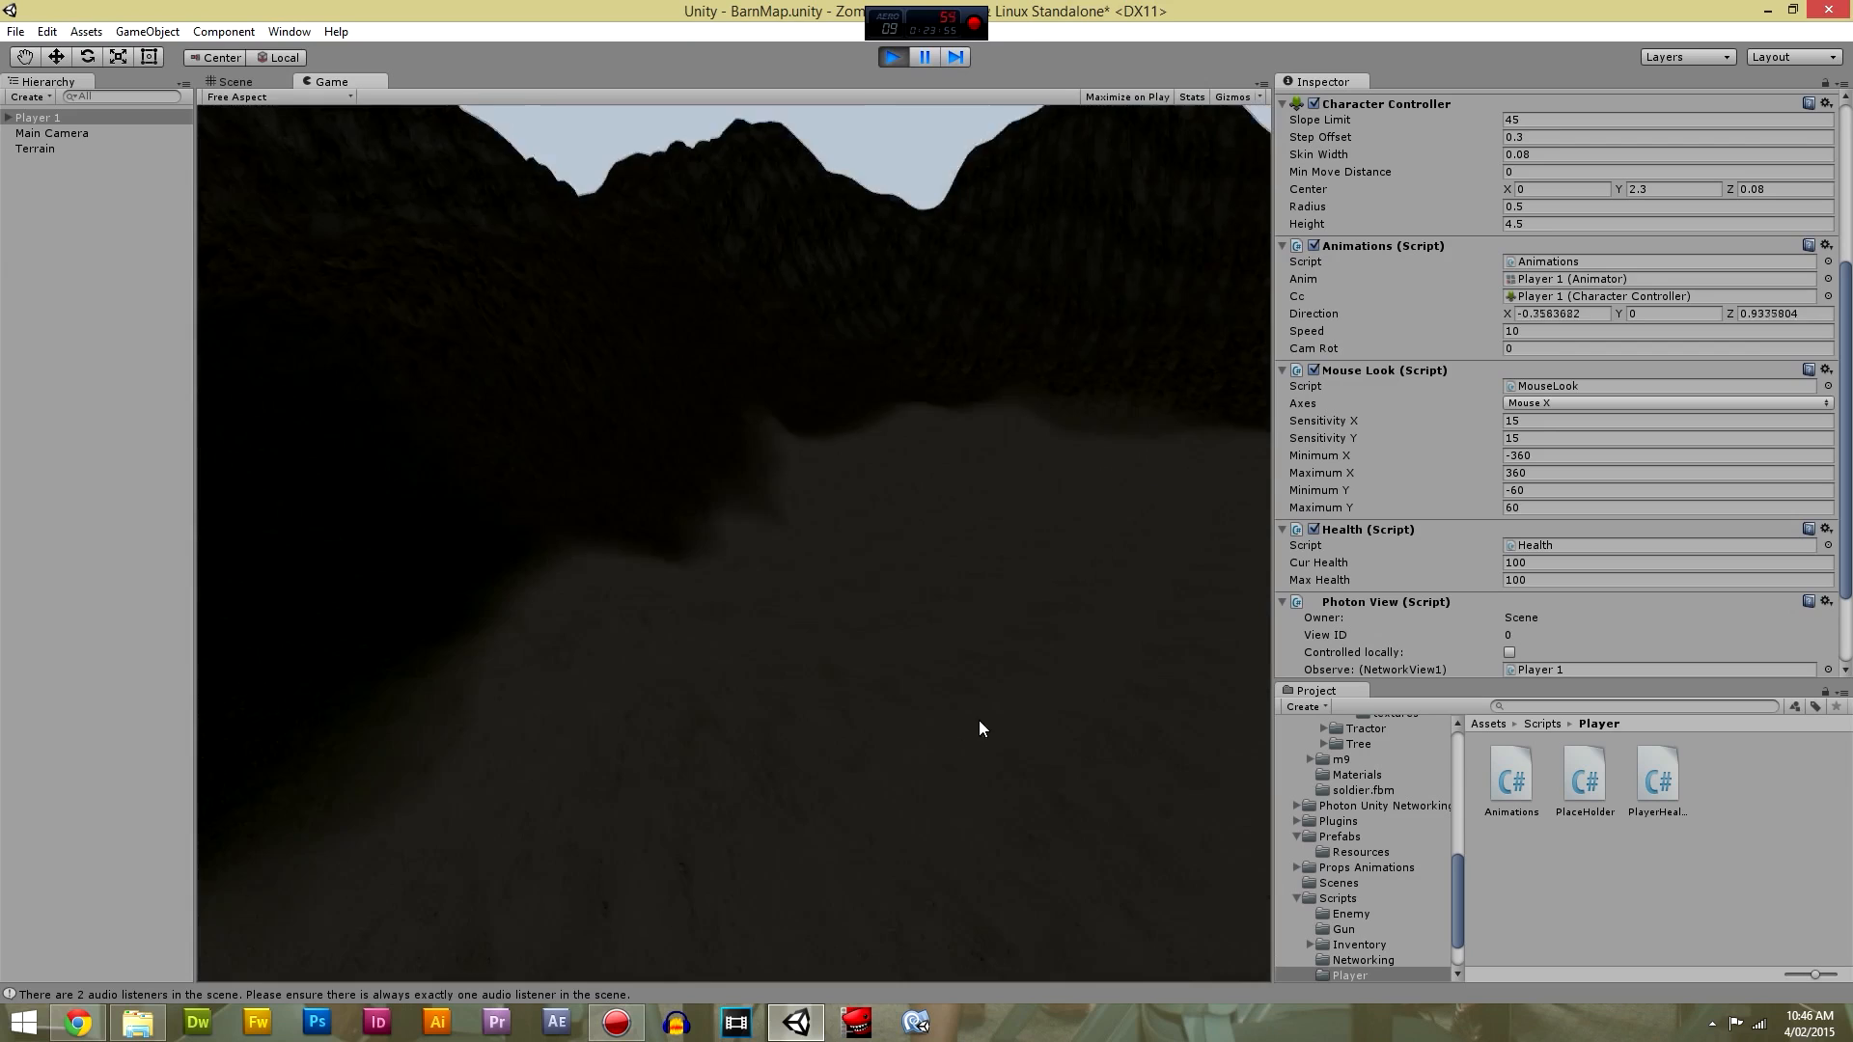
key("w")
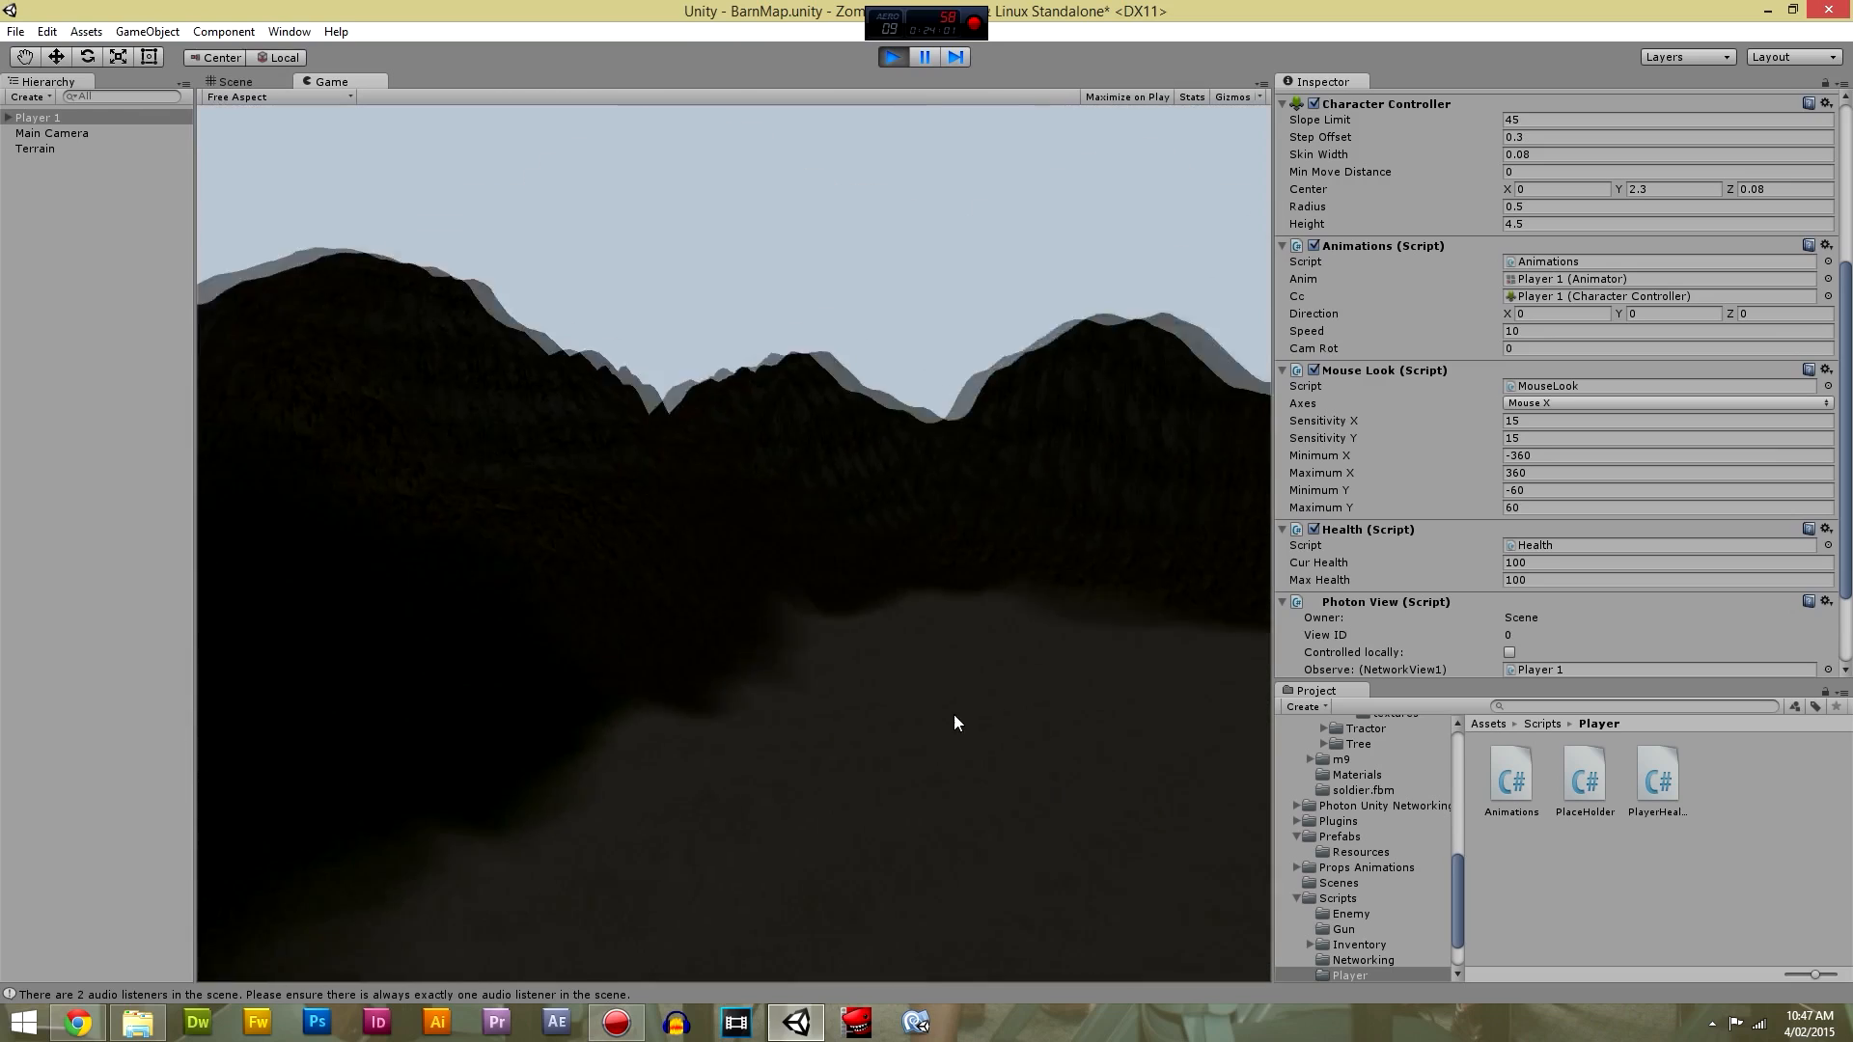
key("w")
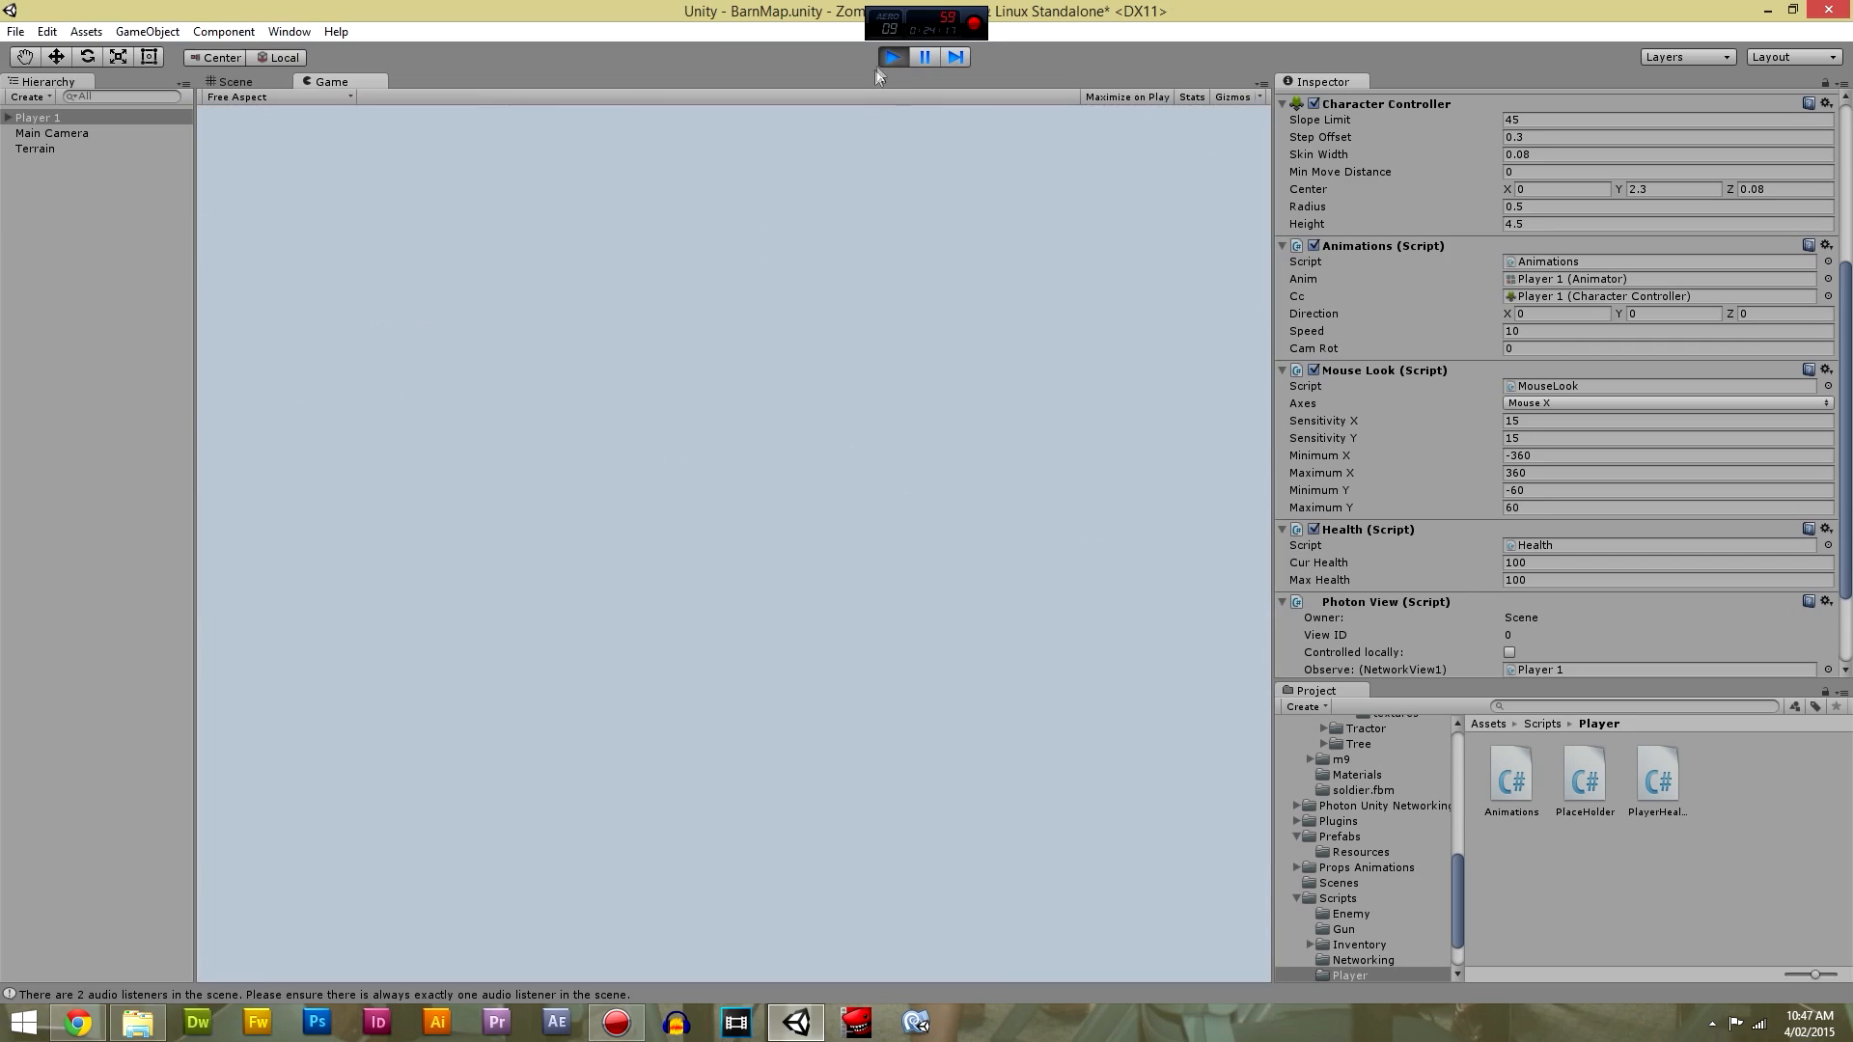
left_click(889, 57)
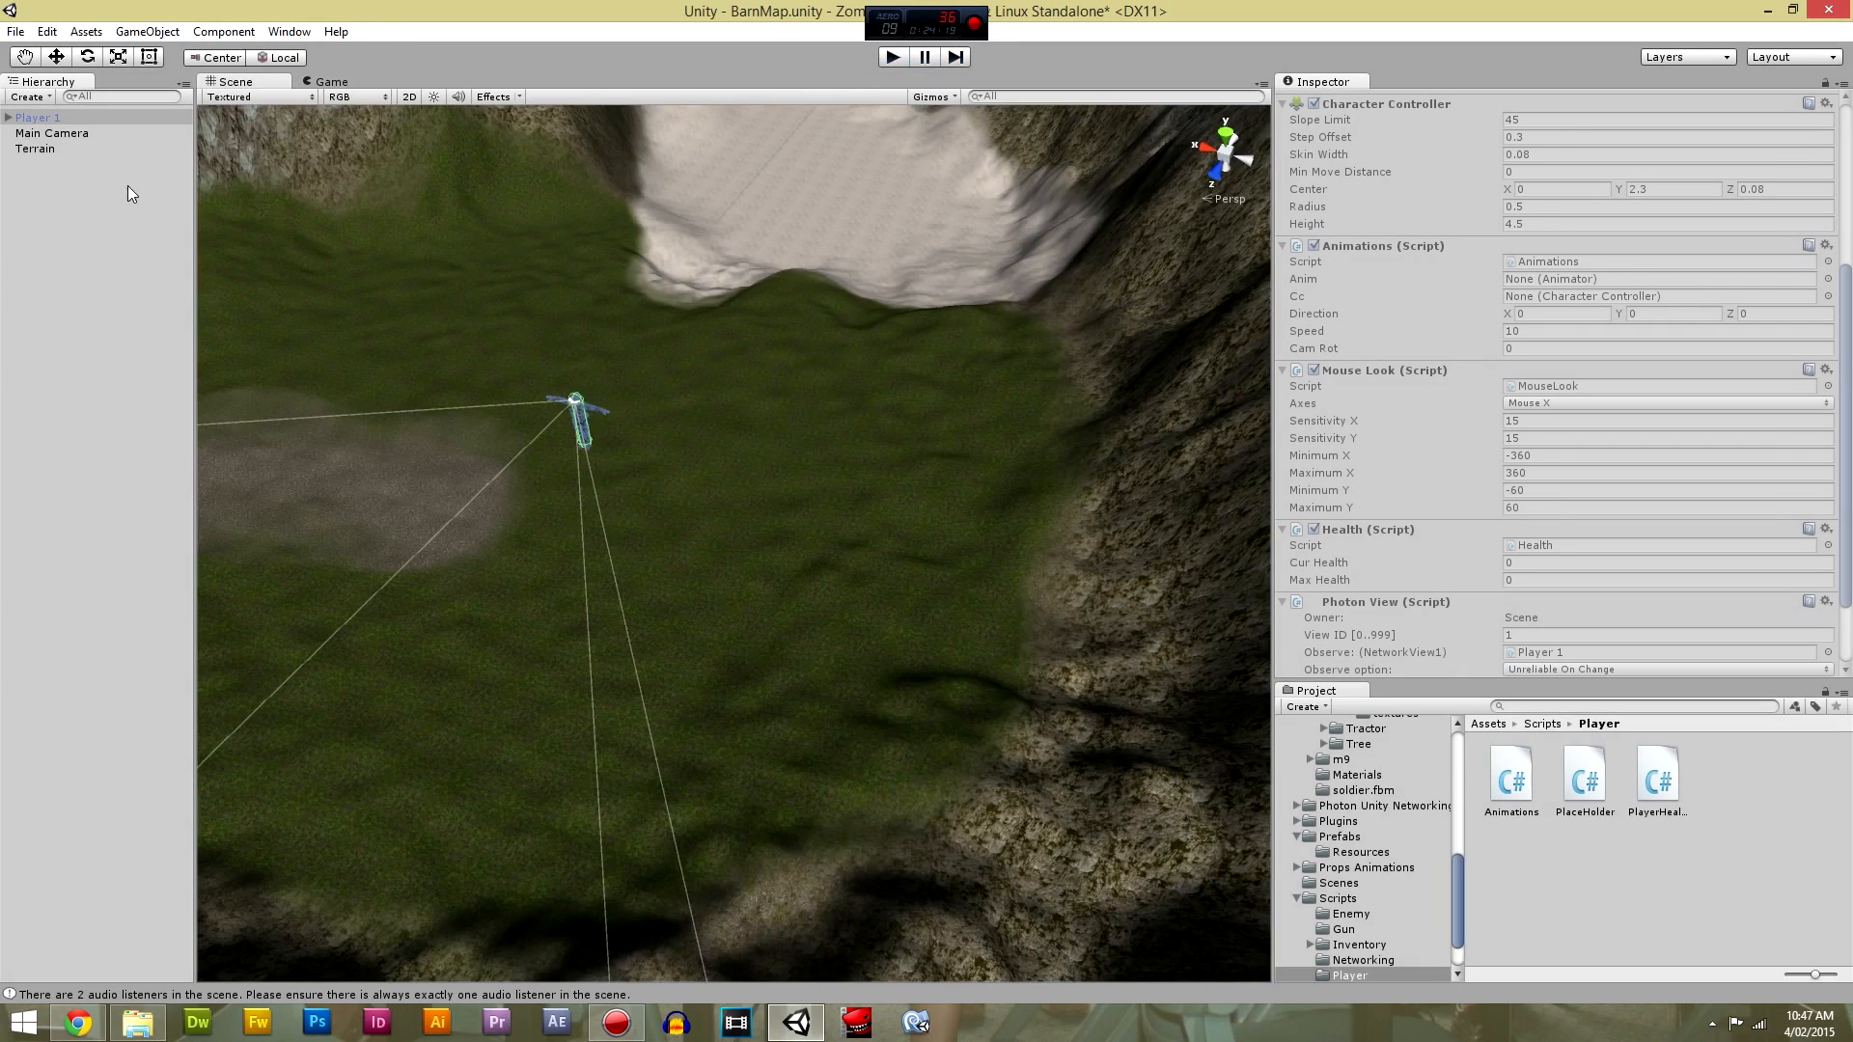
Add a directional light to the scene.
left_click(43, 98)
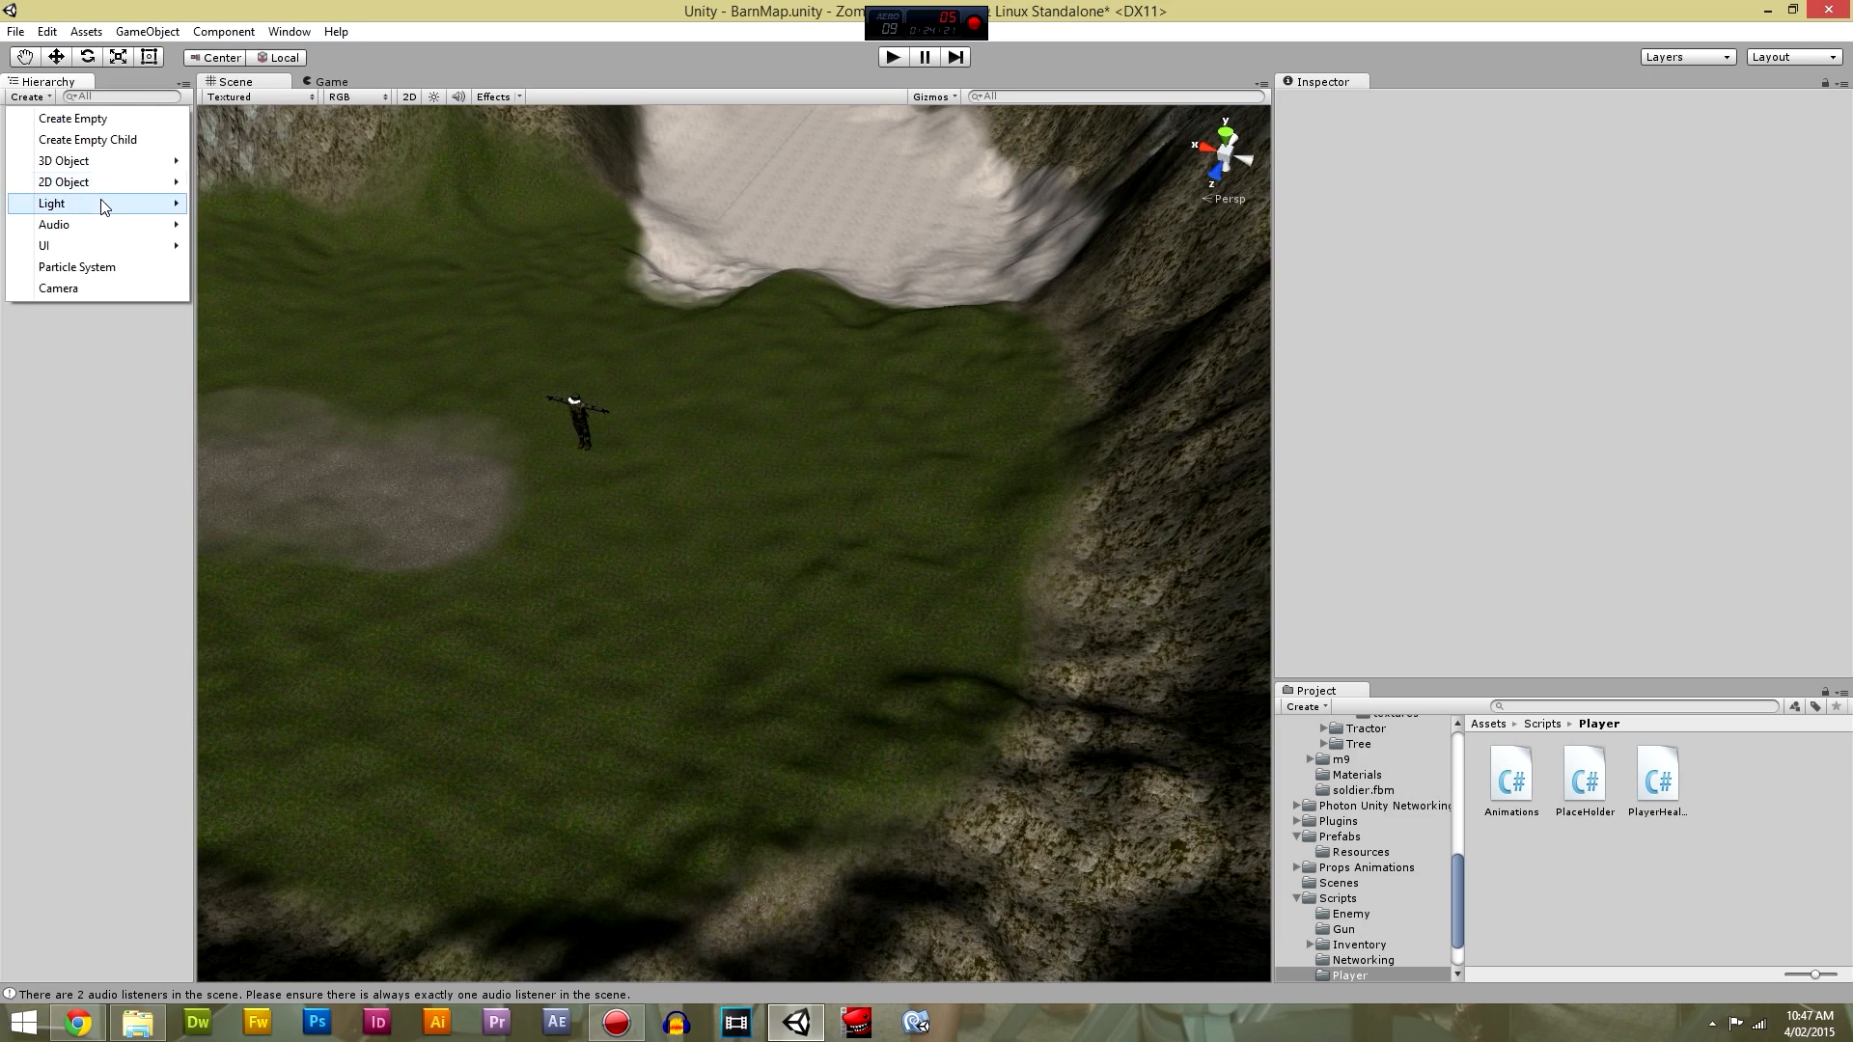
mouse_move(106, 204)
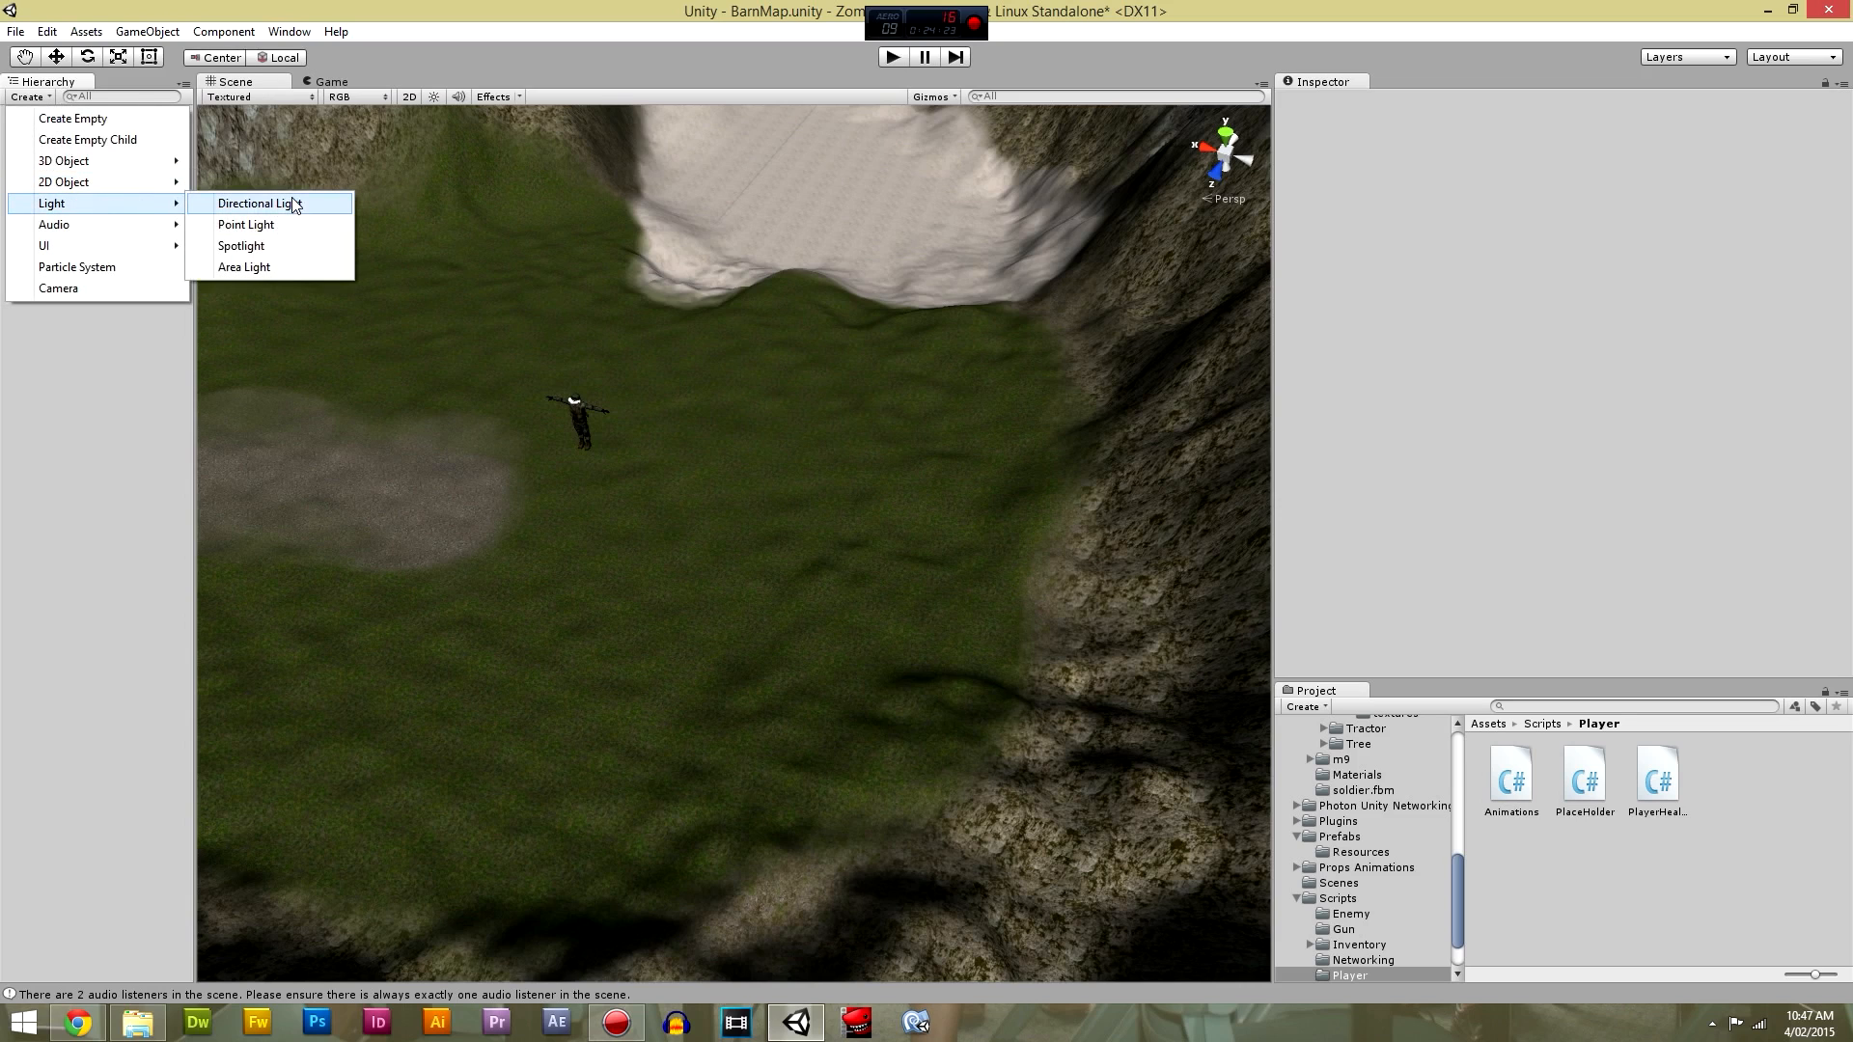
left_click(293, 200)
scroll(553, 342, "down", 10)
scroll(772, 550, "up", 5)
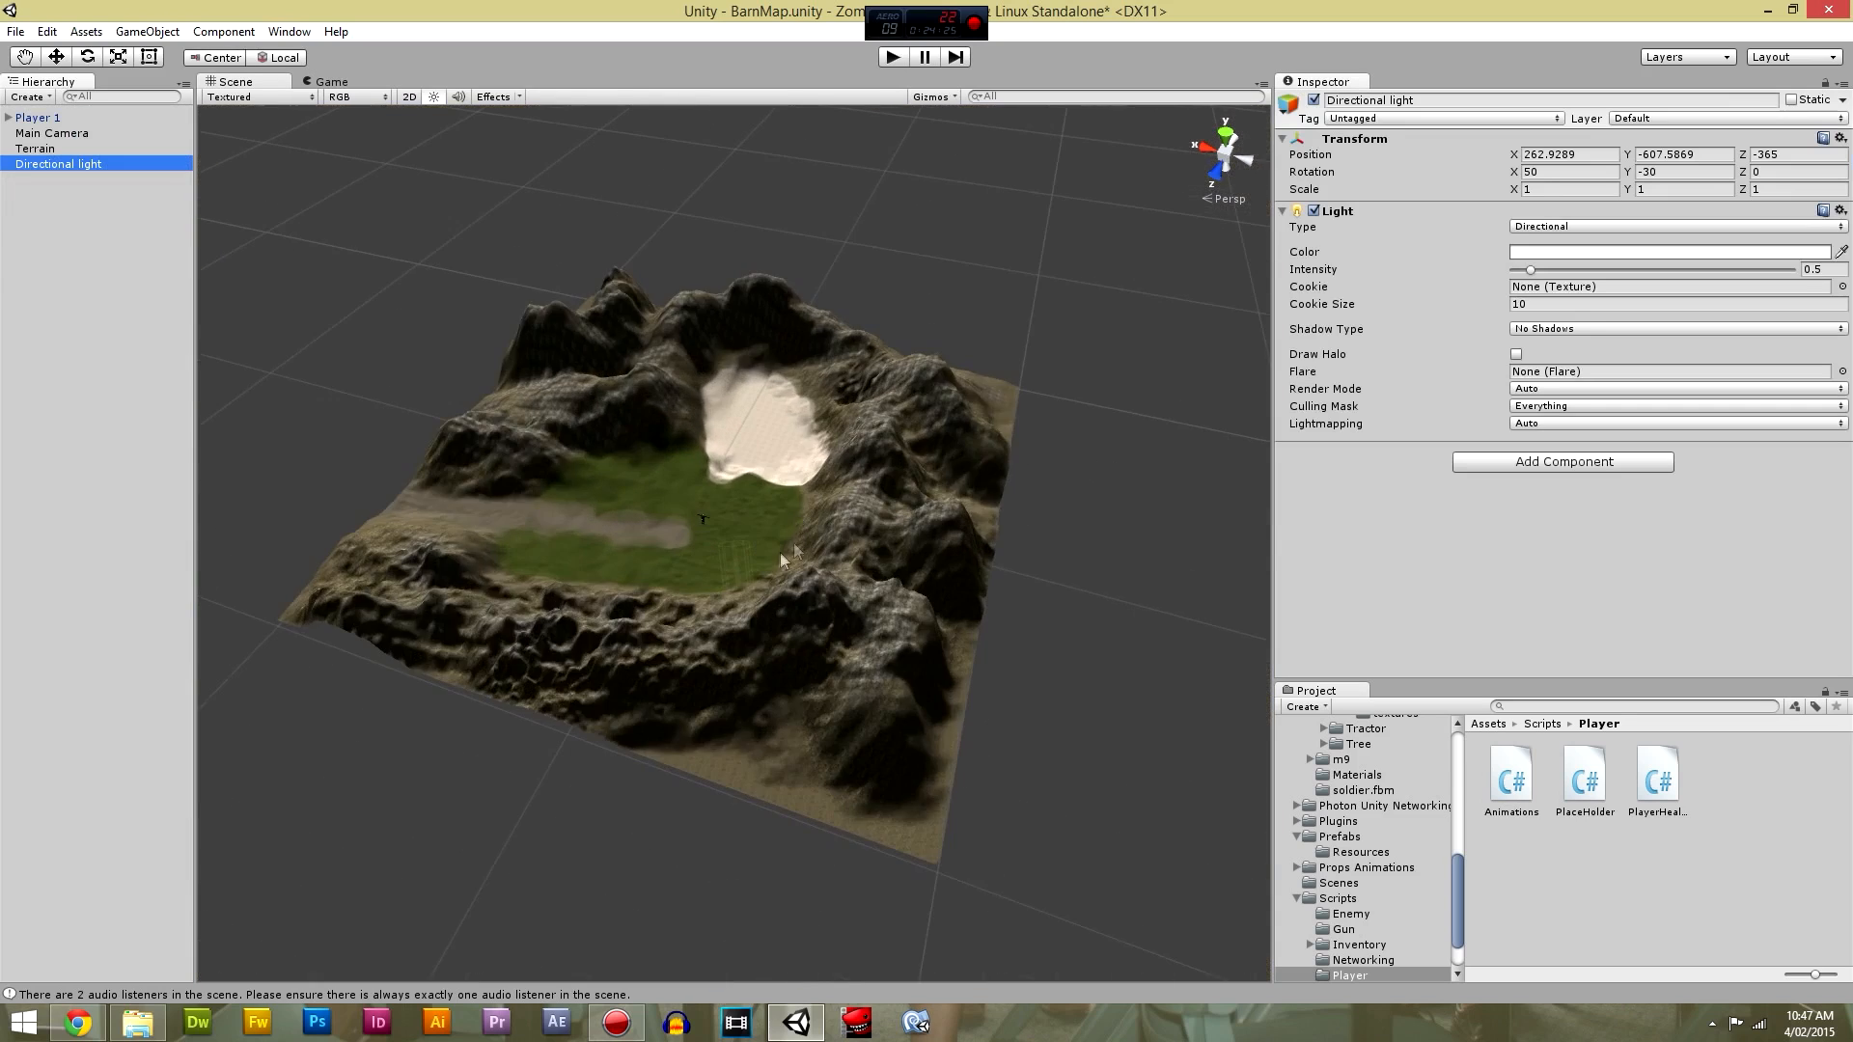
scroll(782, 556, "up", 2)
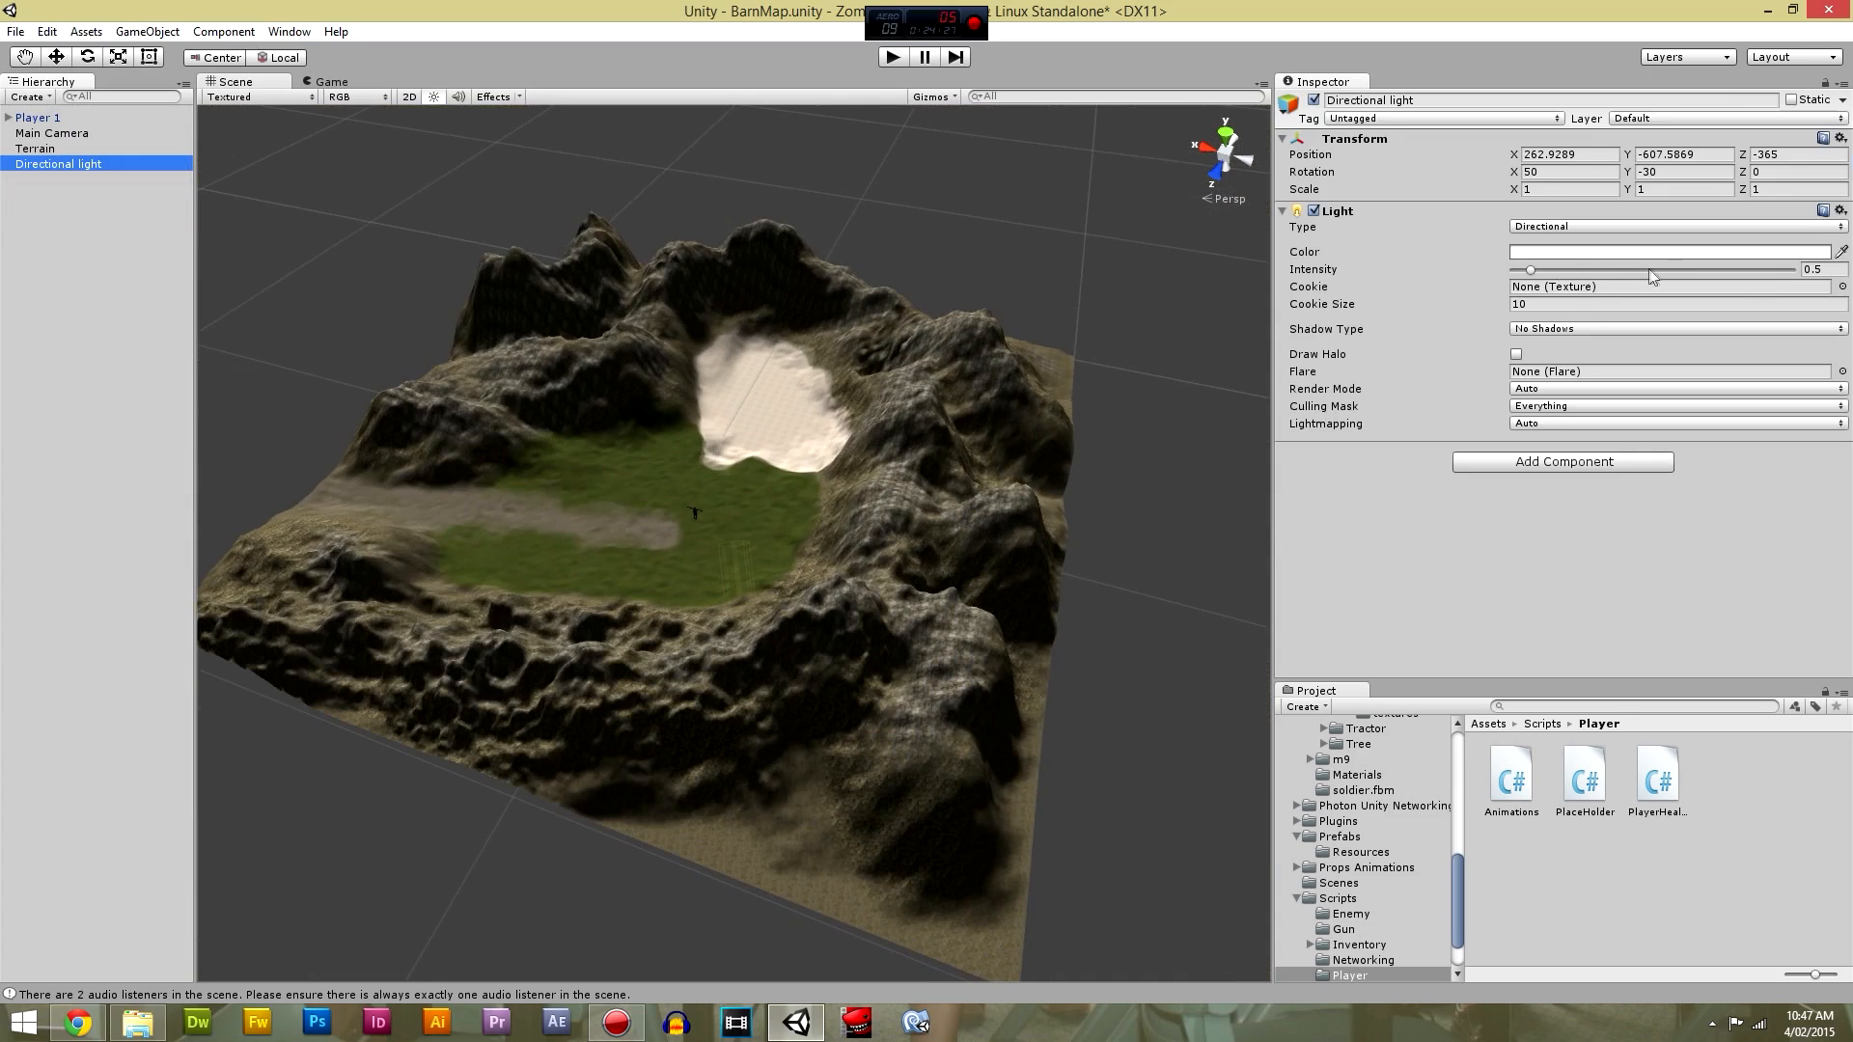
Tint the directional light's color a very pale yellow (R 253, G 255, B 236).
left_click(1622, 254)
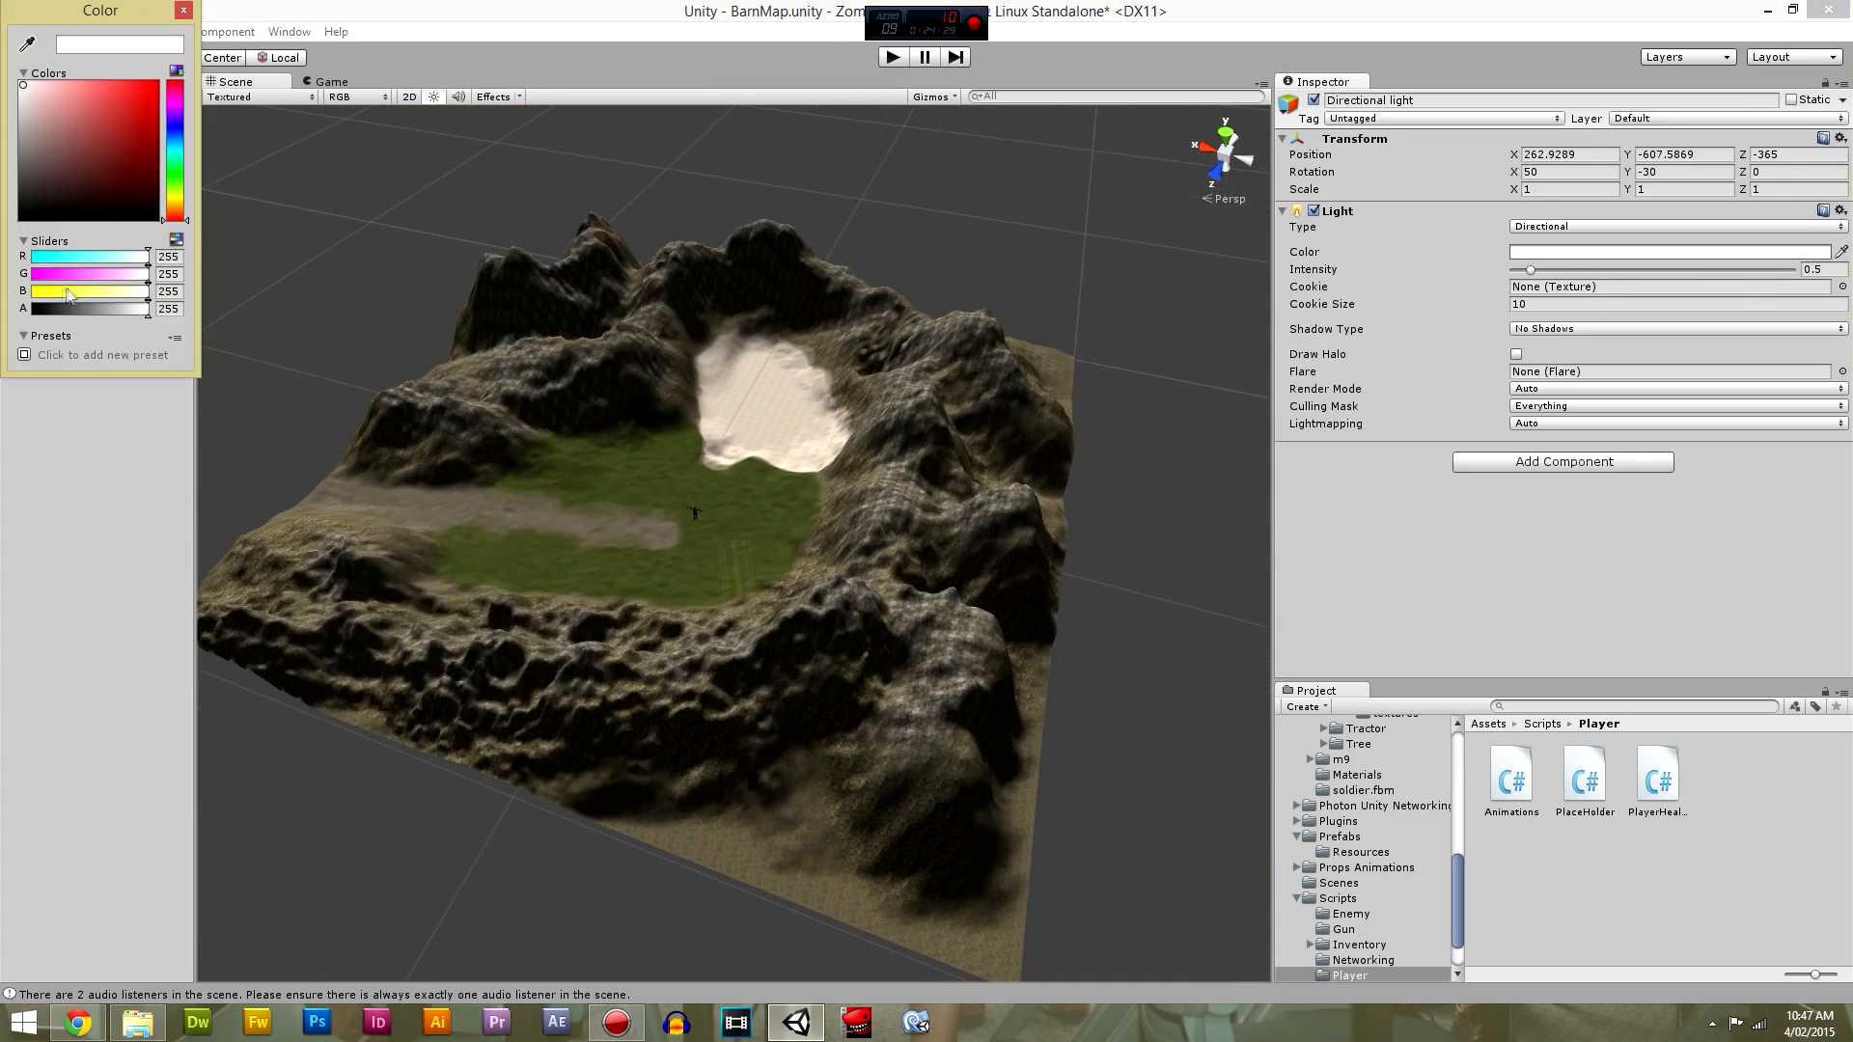
left_click_drag(177, 218, 179, 209)
mouse_move(35, 85)
left_mouse_down()
mouse_move(103, 74)
mouse_move(26, 79)
left_mouse_up()
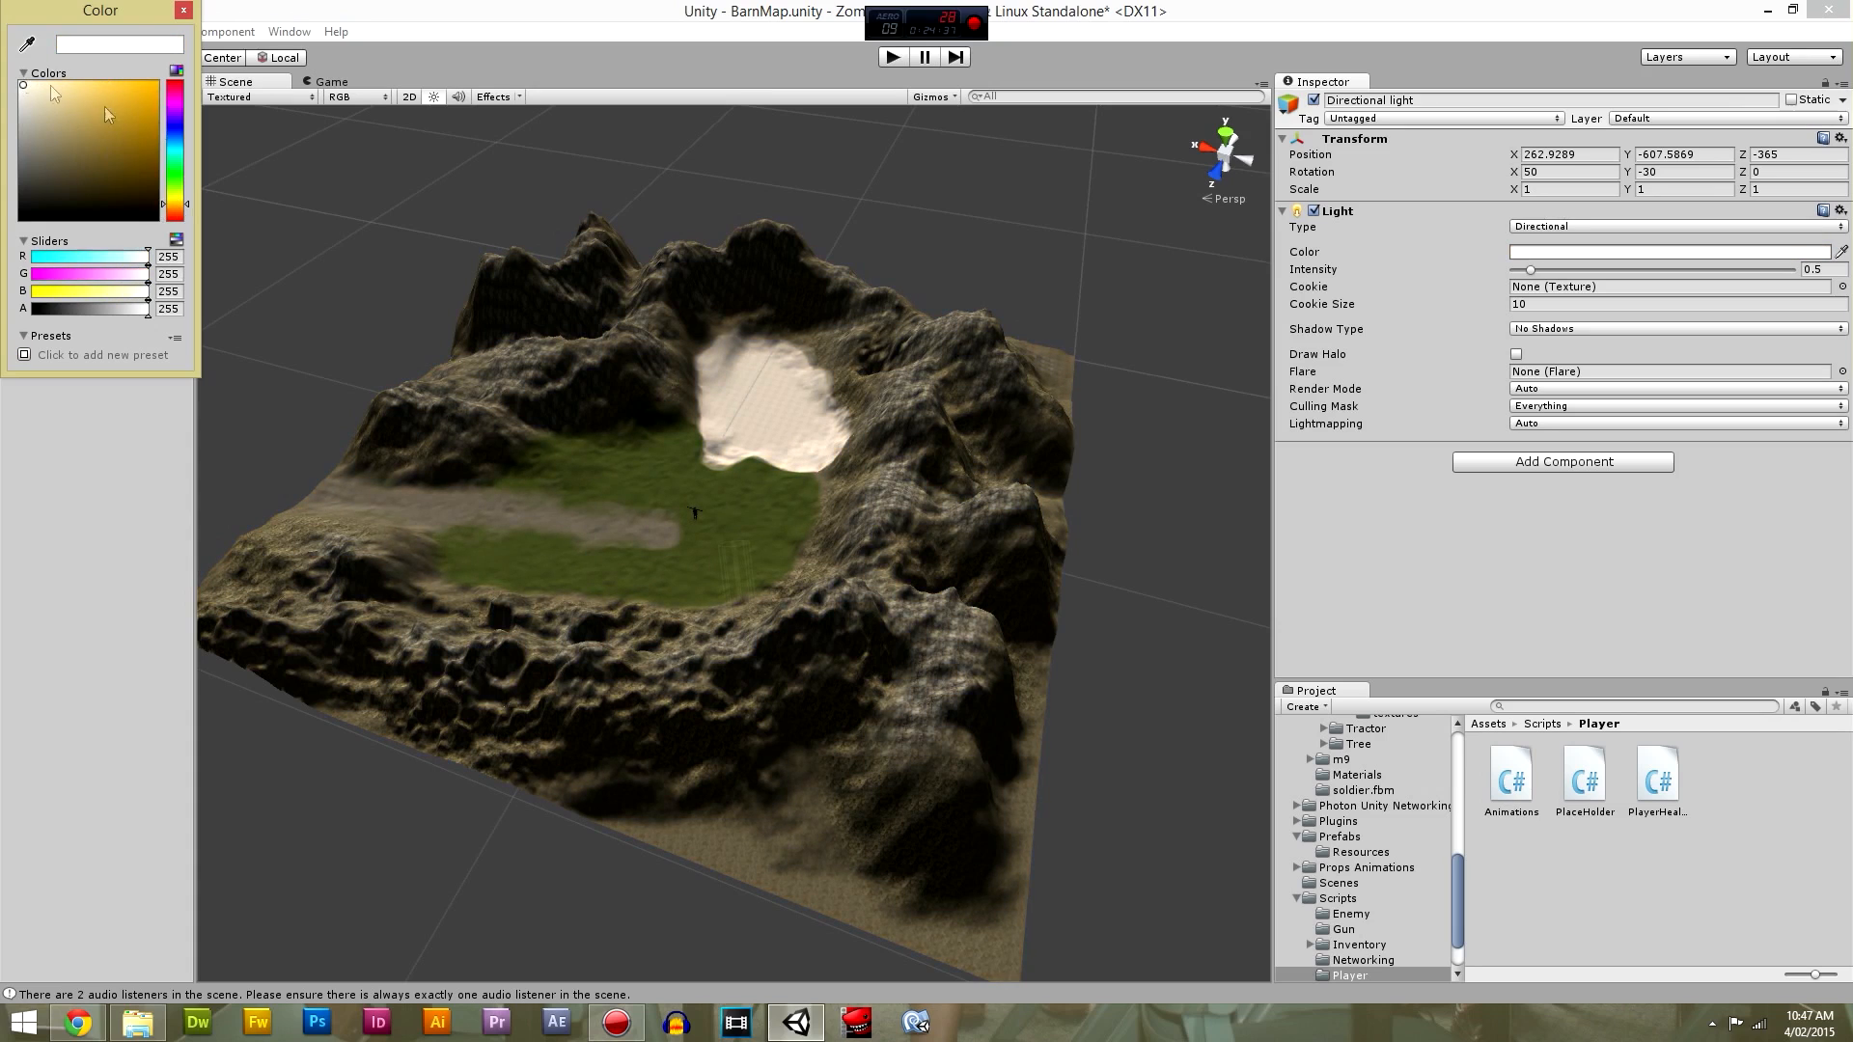
left_click(175, 197)
left_click(39, 88)
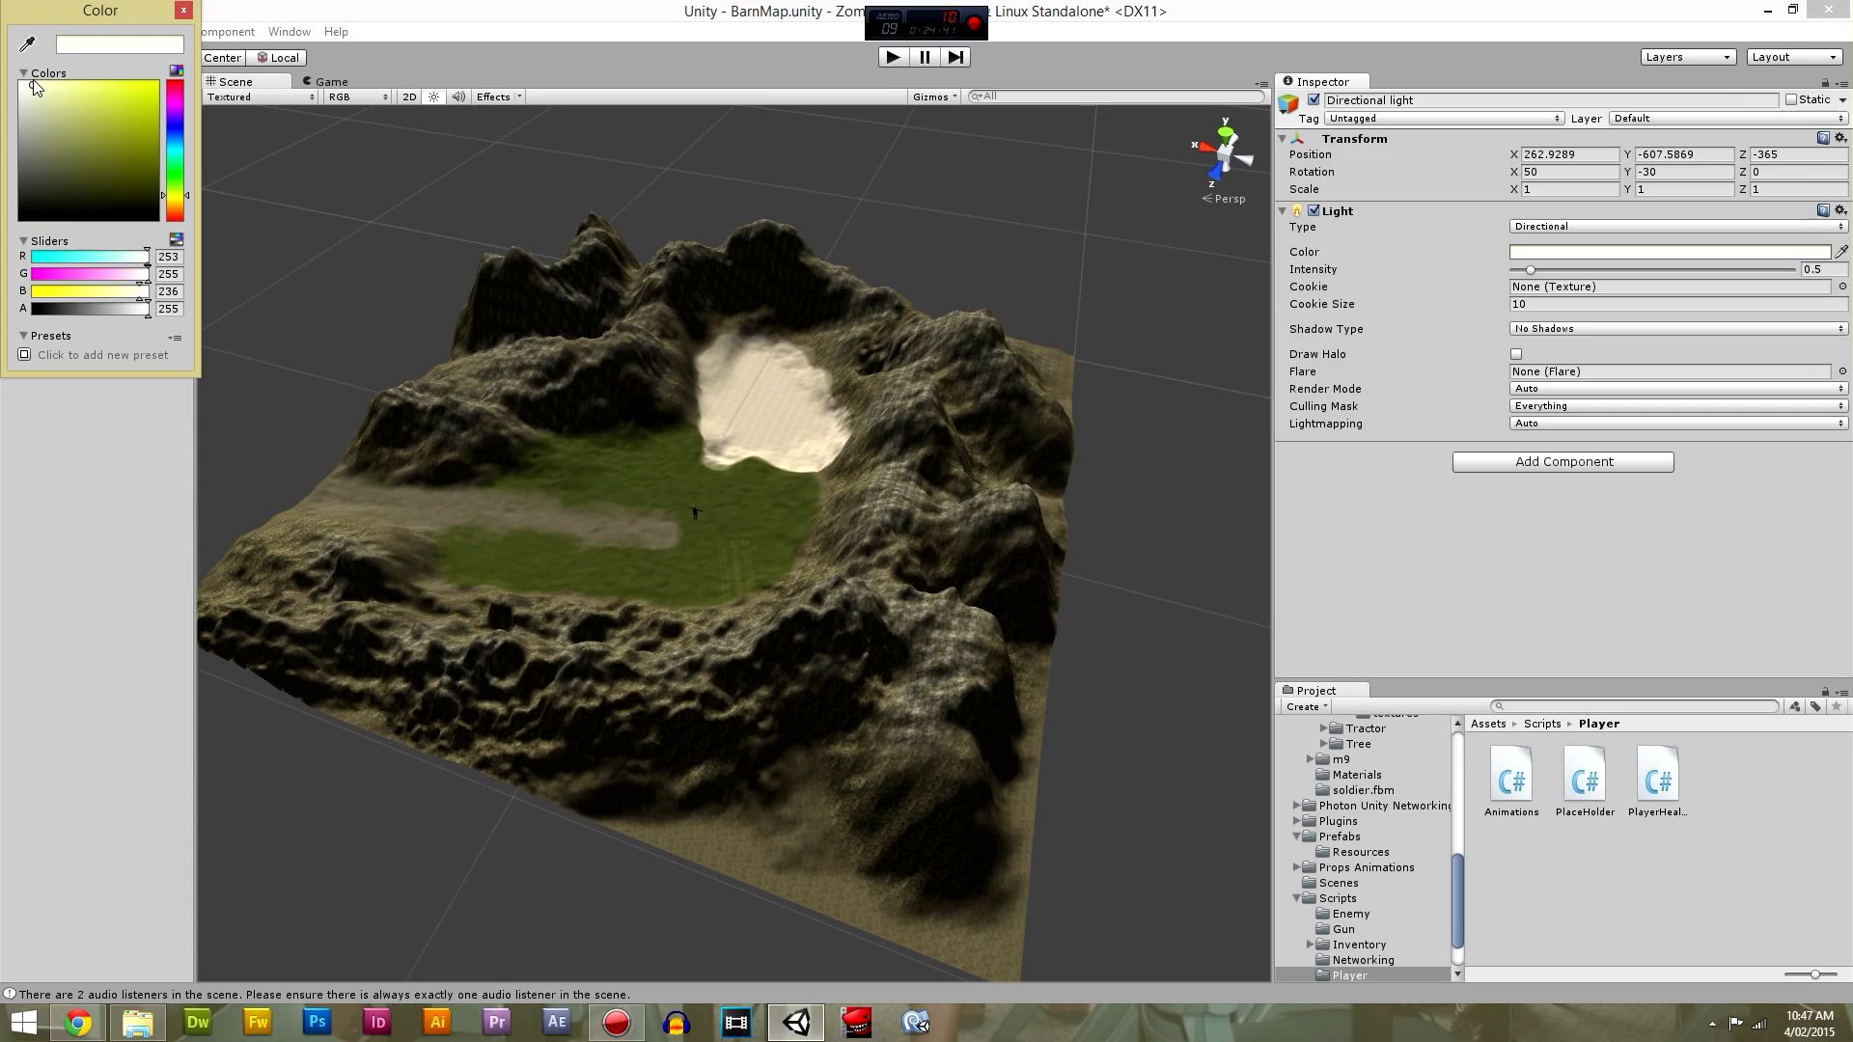
left_click(185, 11)
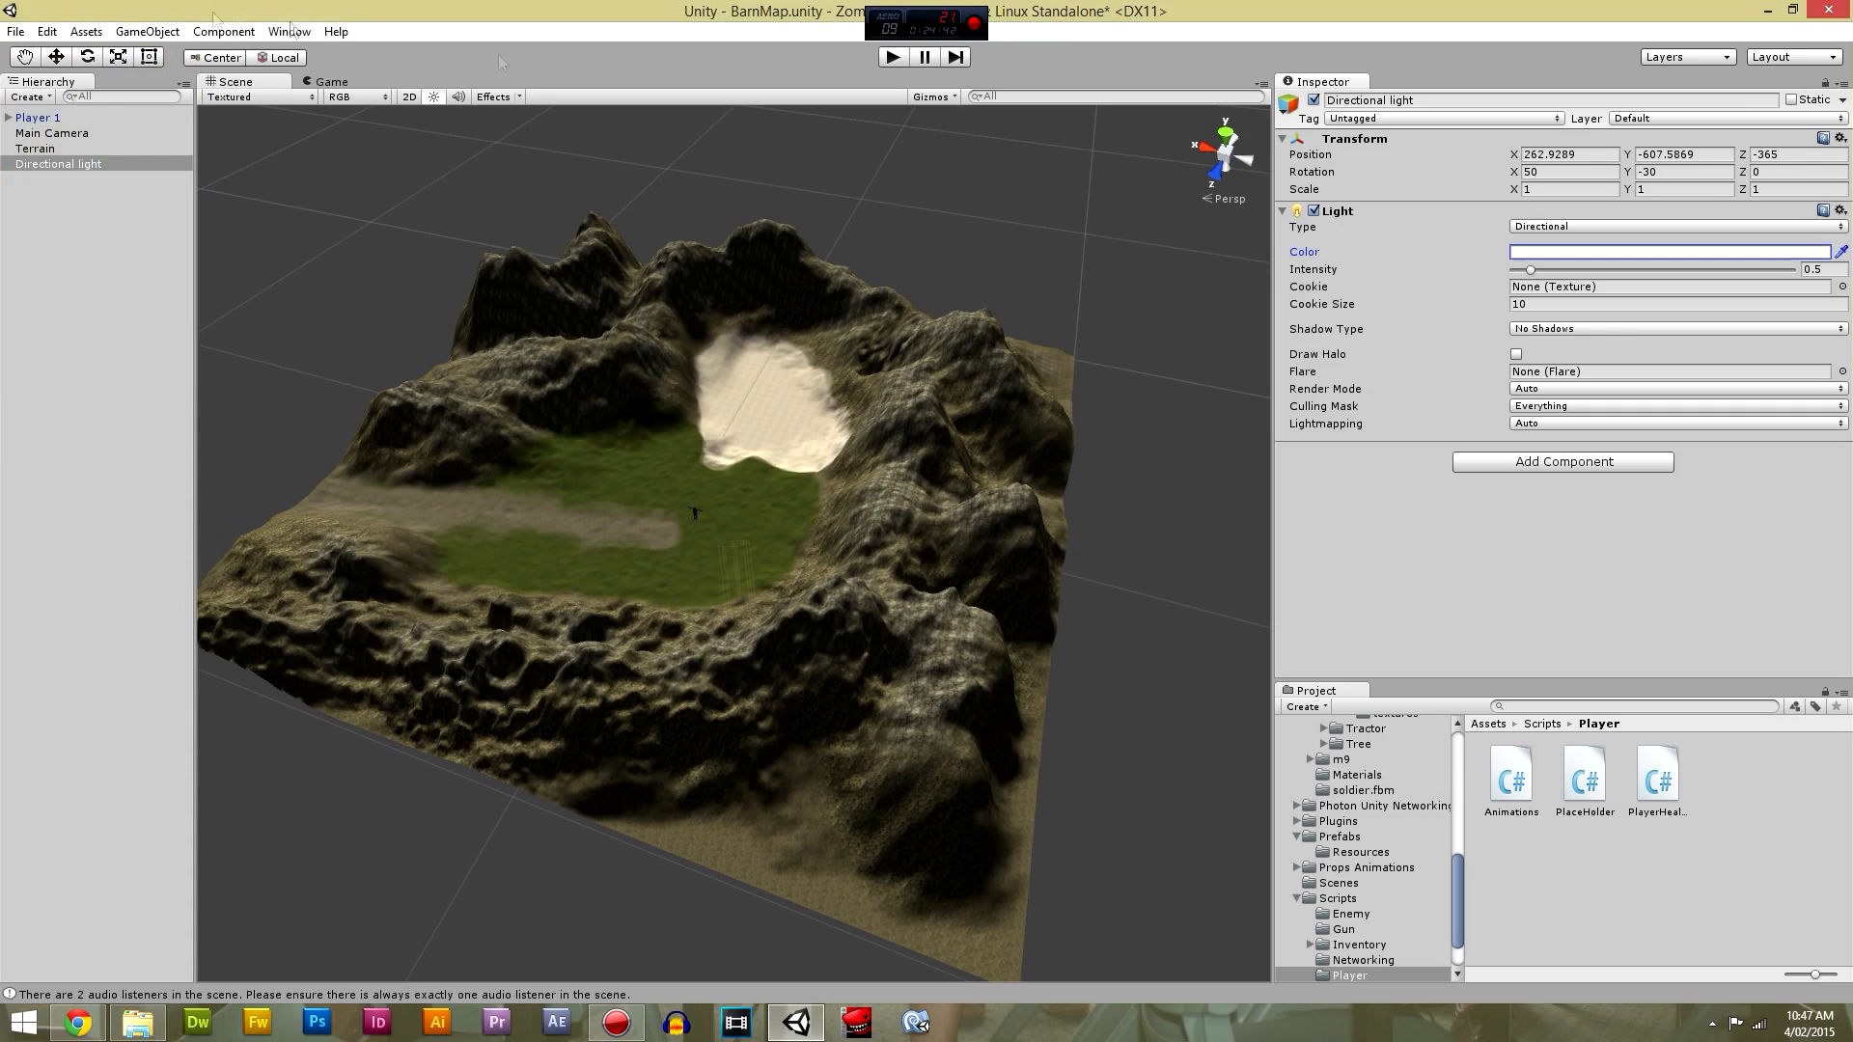
Assign the Sun flare to the directional light.
left_click(1516, 355)
left_click(1588, 375)
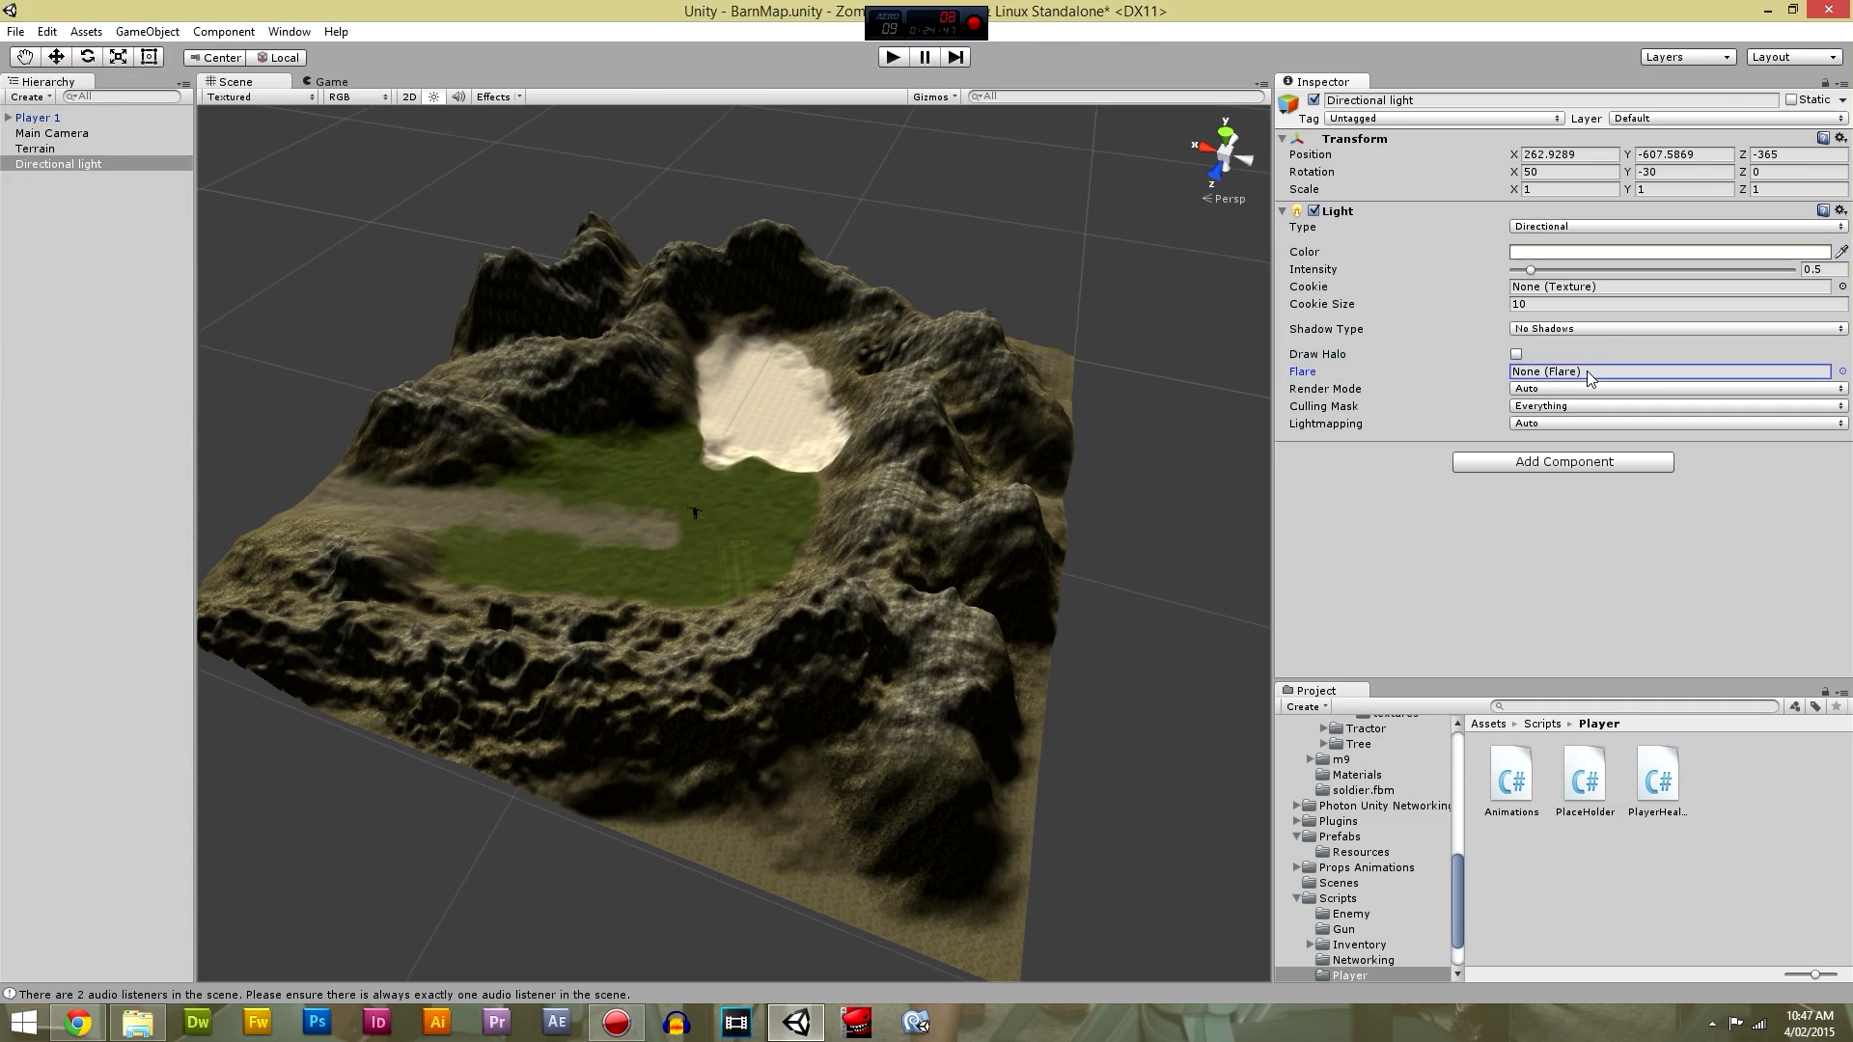
left_click(1842, 372)
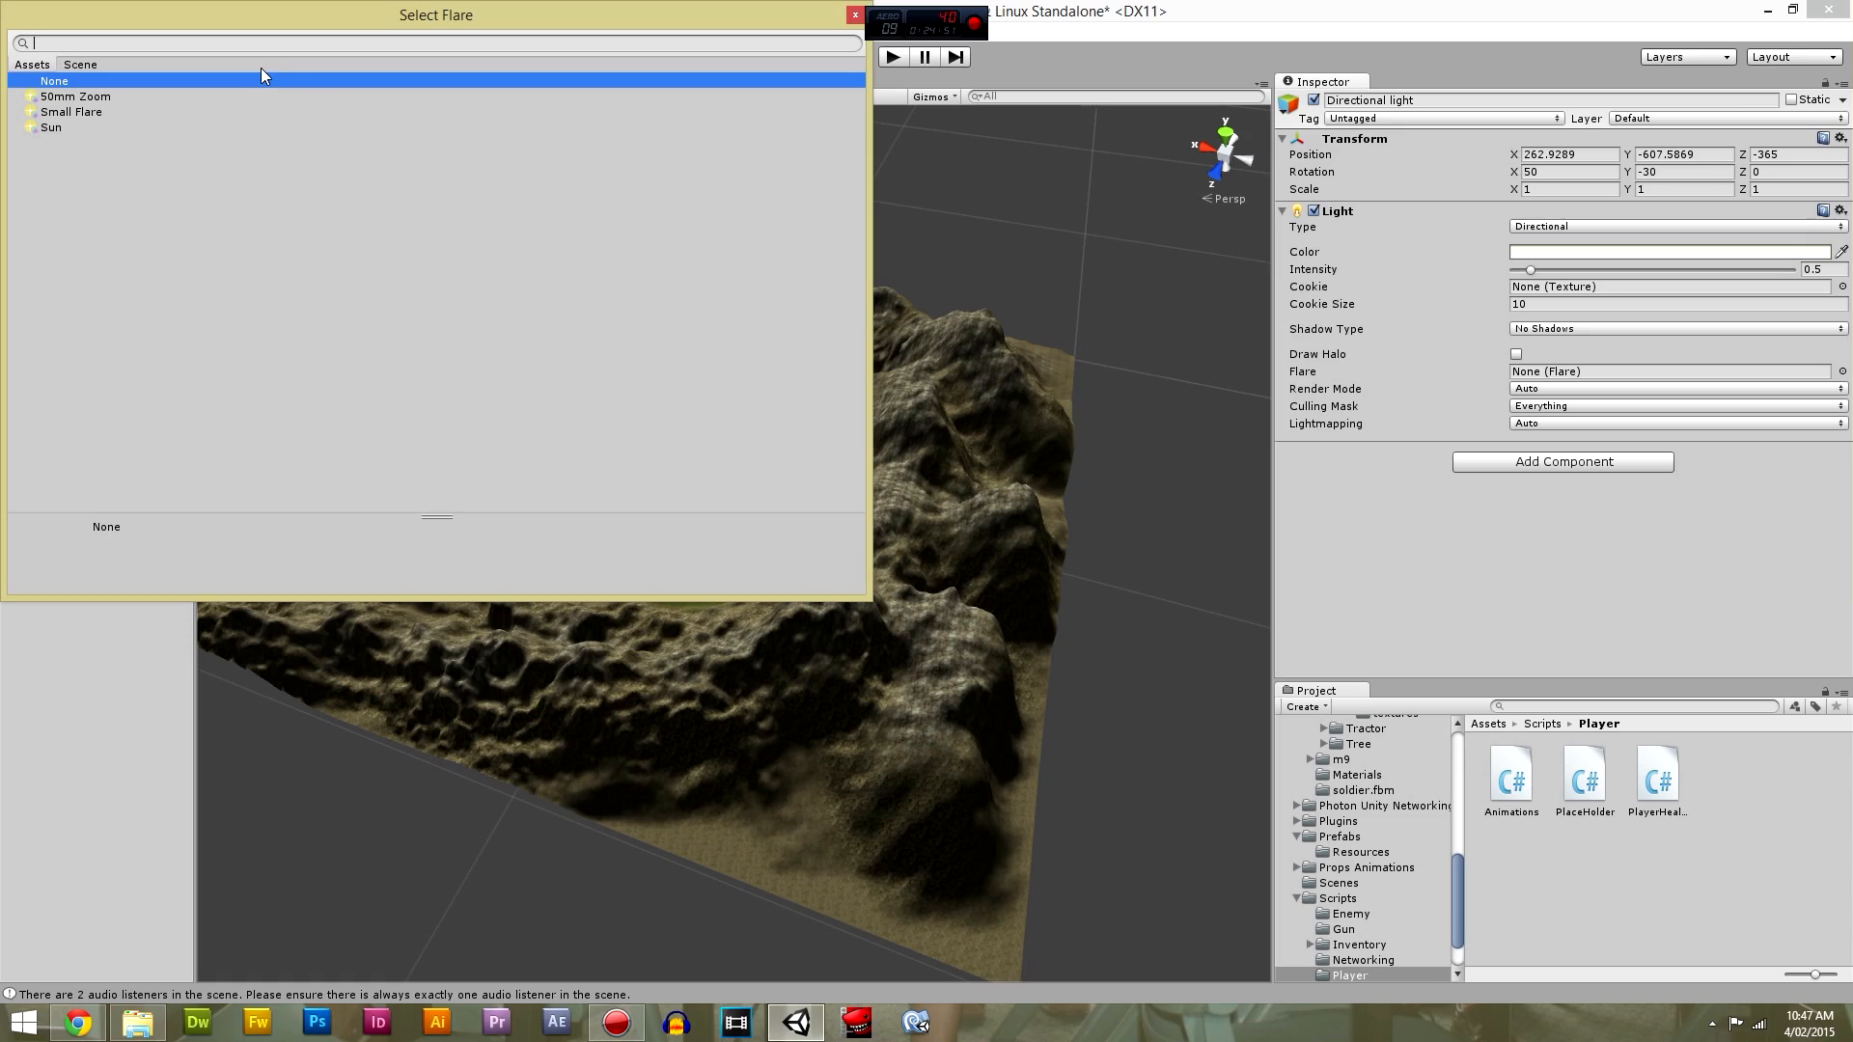
left_click(72, 126)
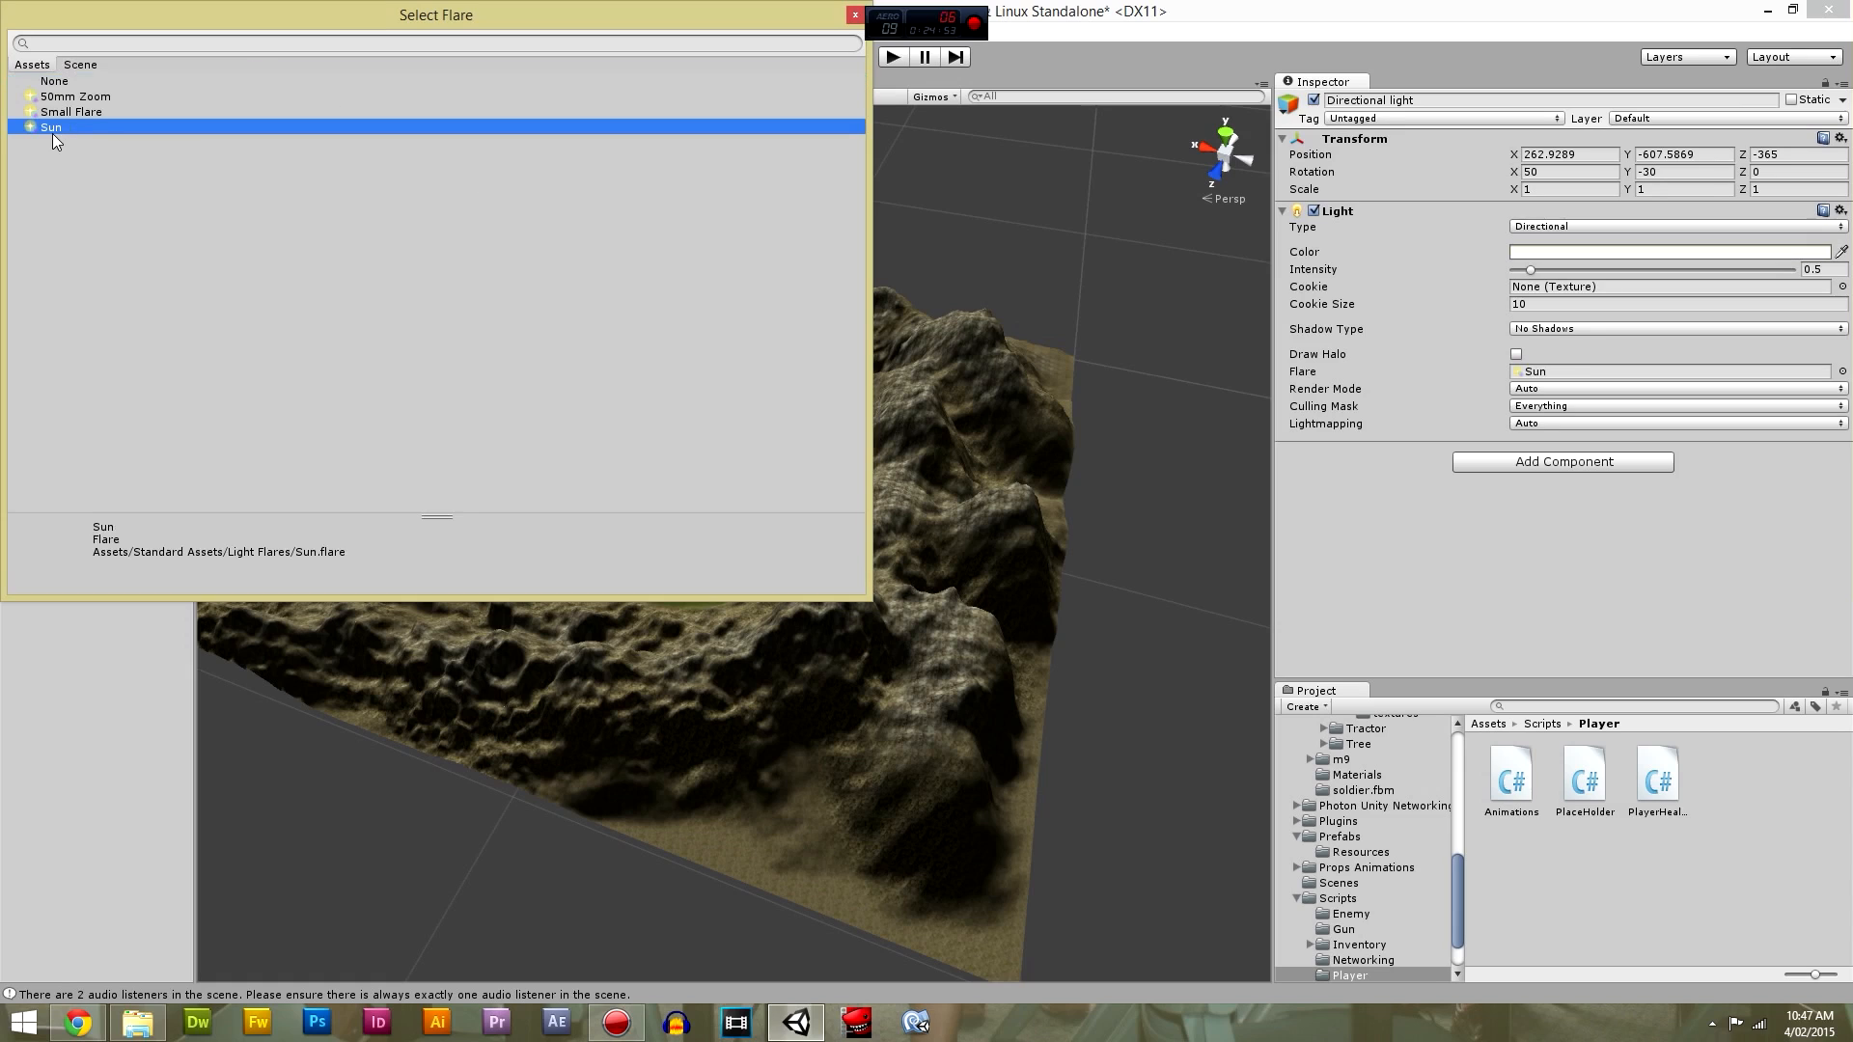
double_click(75, 126)
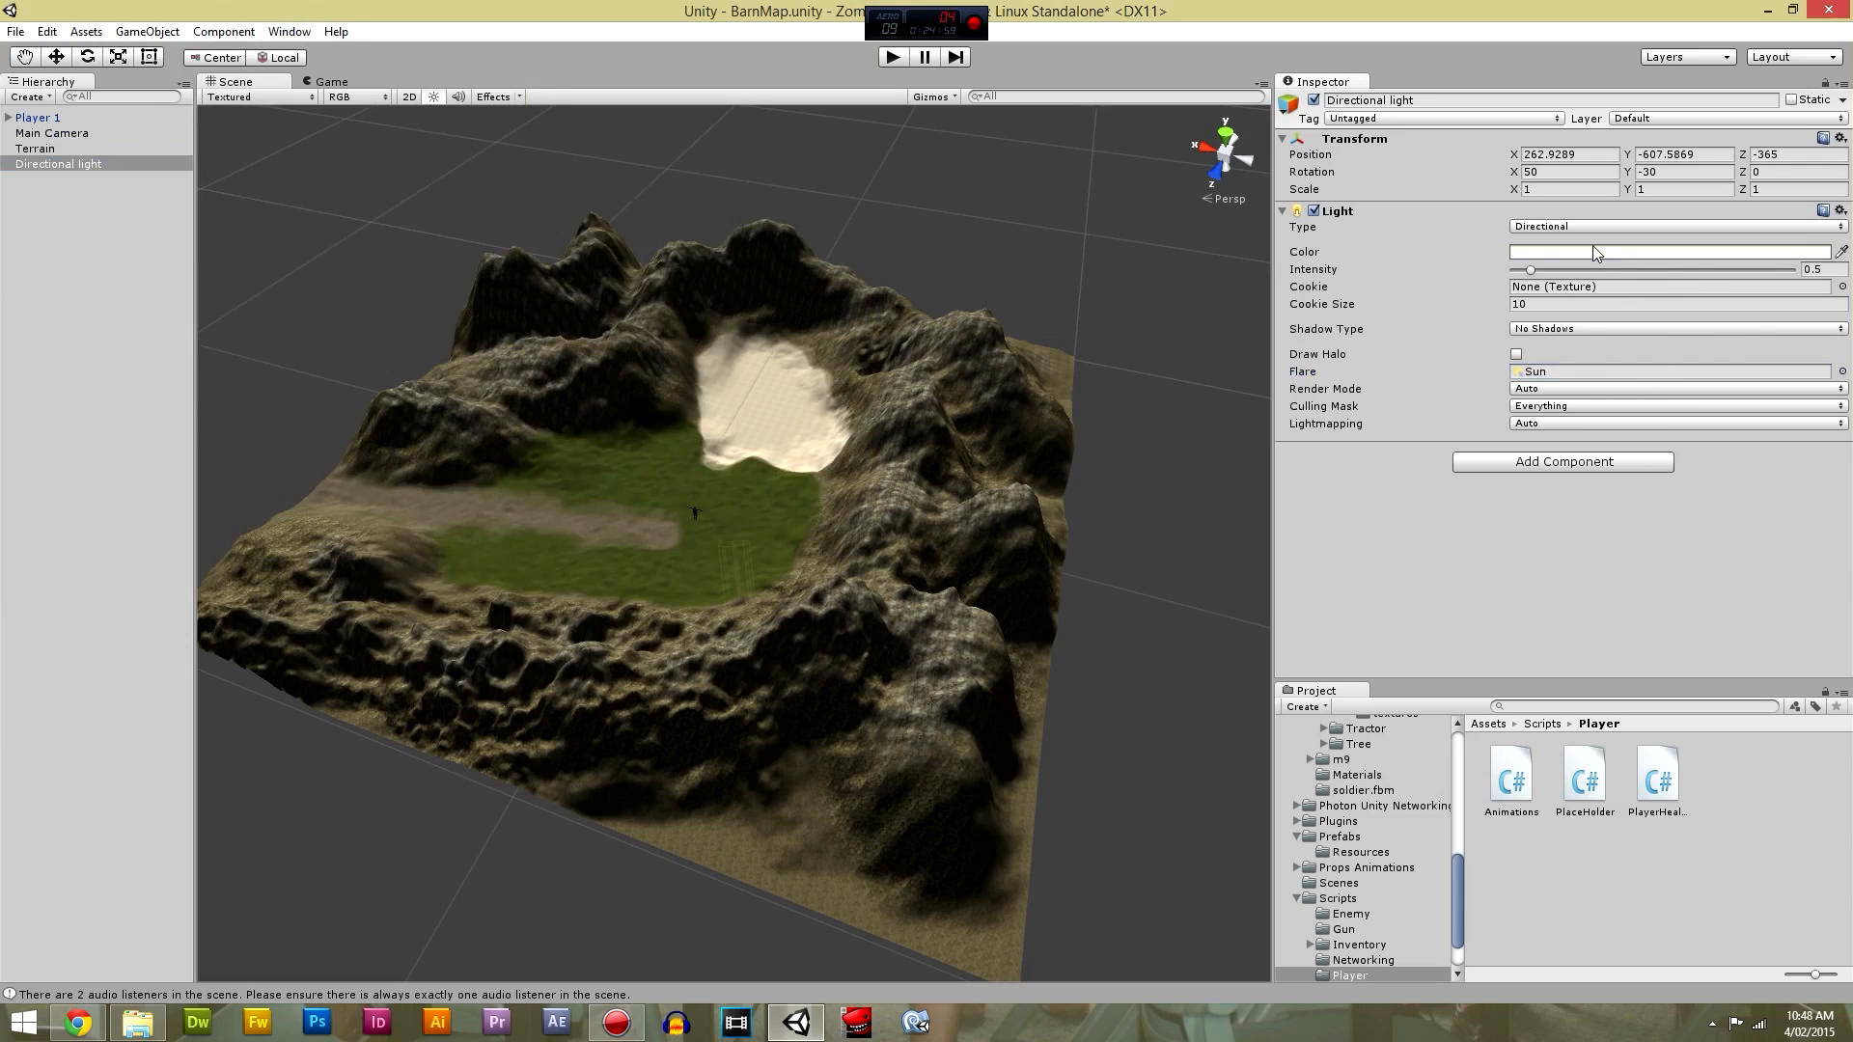
Try Y positions of 50 and 100 for the directional light to raise it above the terrain.
right_click_drag(847, 505, 757, 310)
scroll(1010, 577, "down", 10)
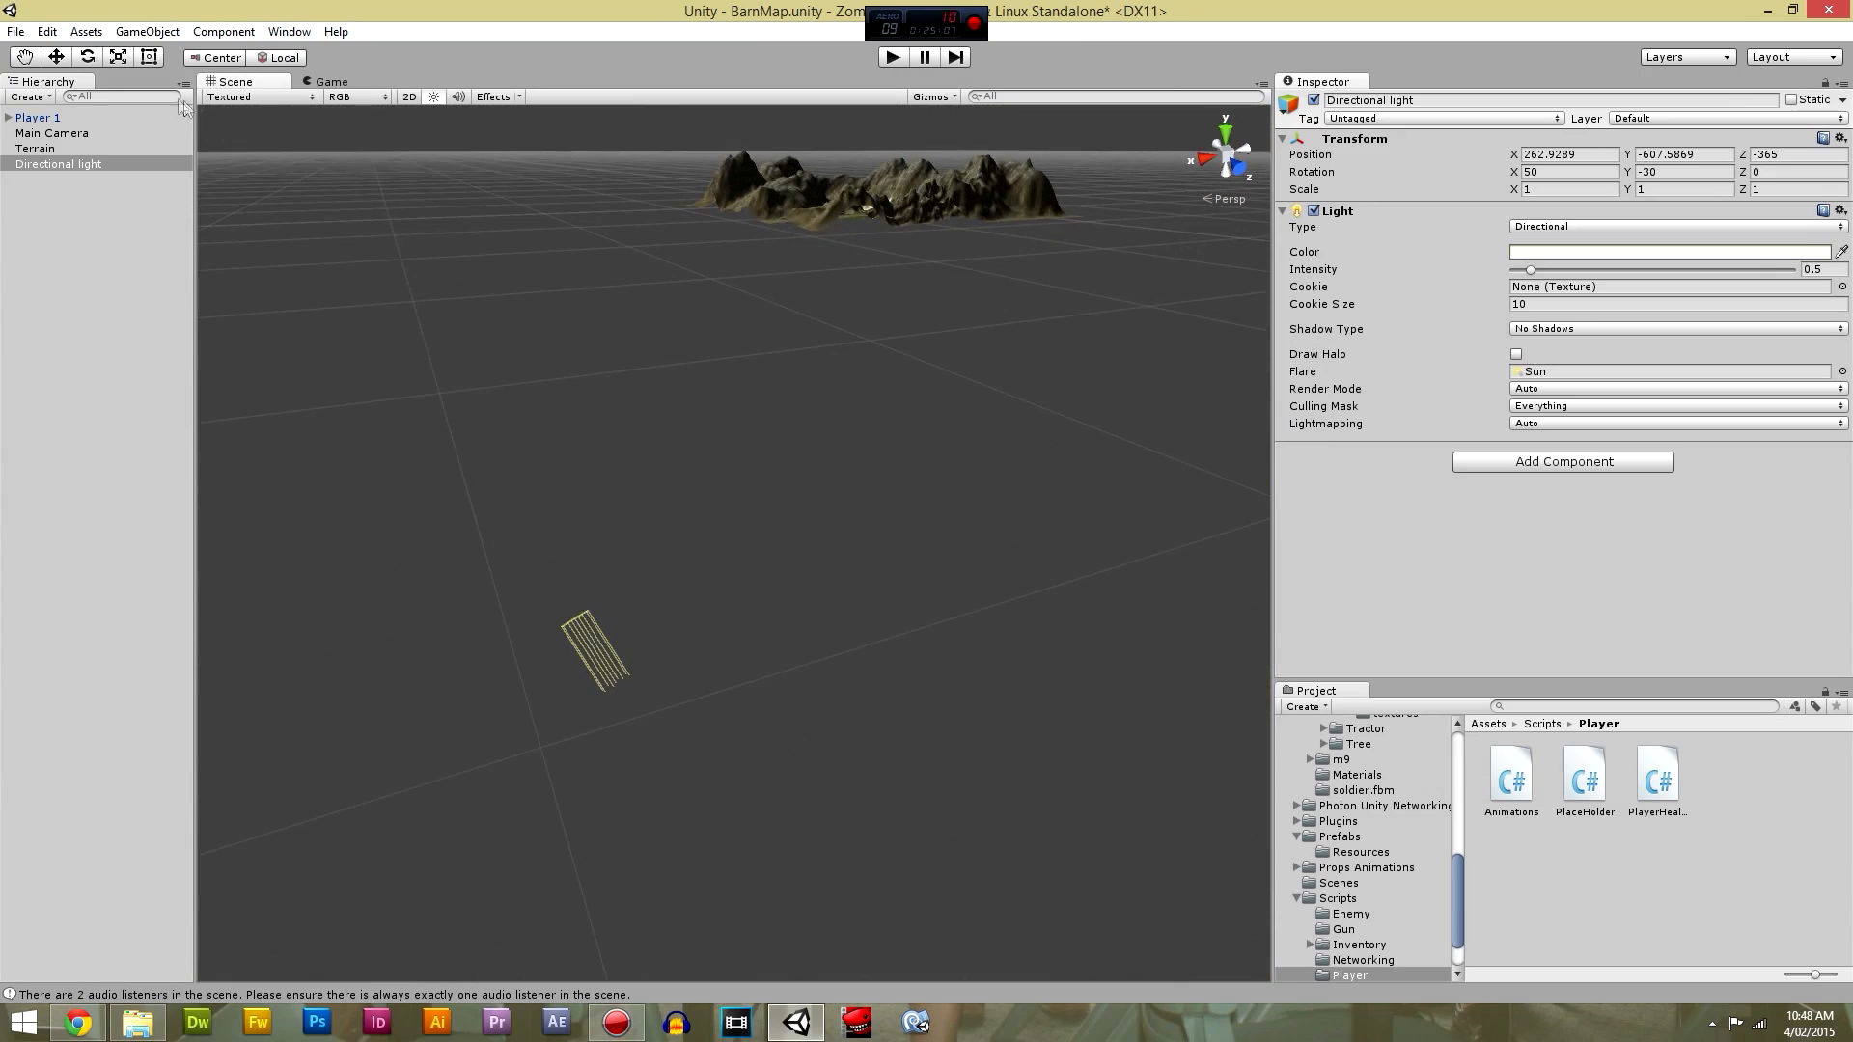
left_click(56, 56)
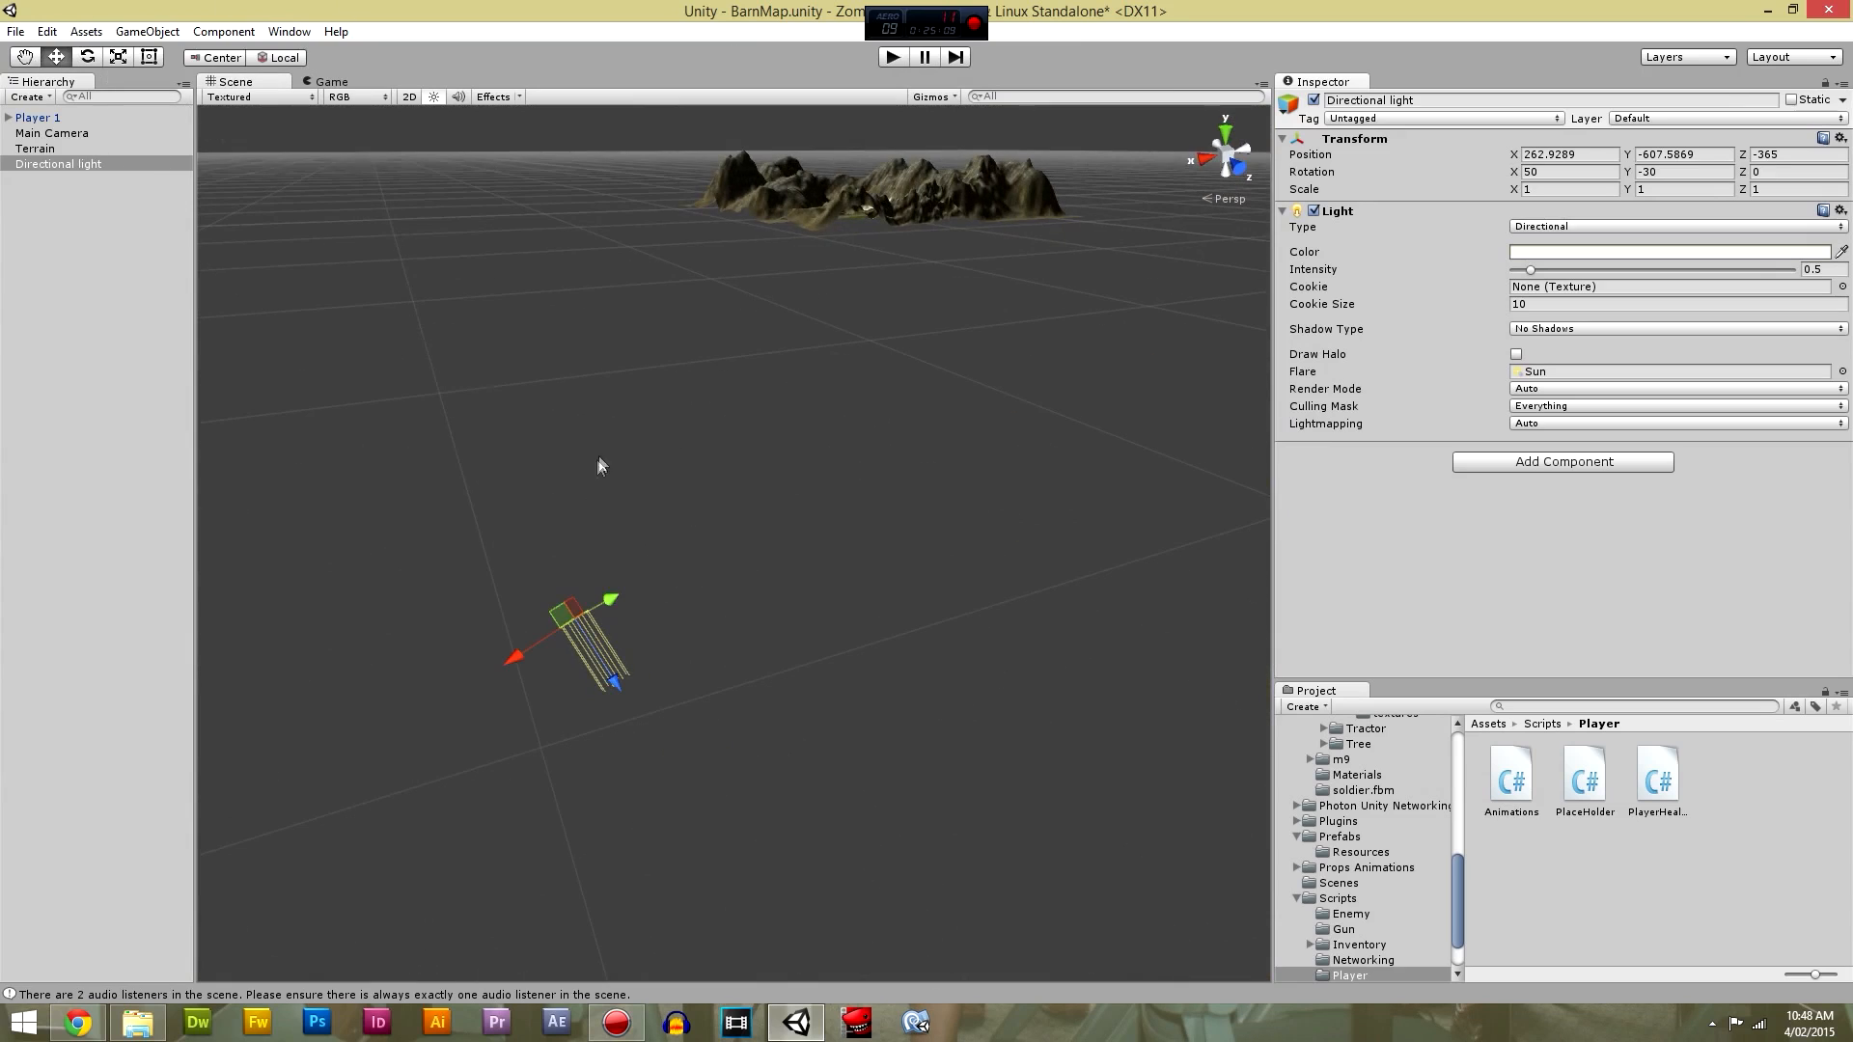
left_click(1691, 152)
type("50")
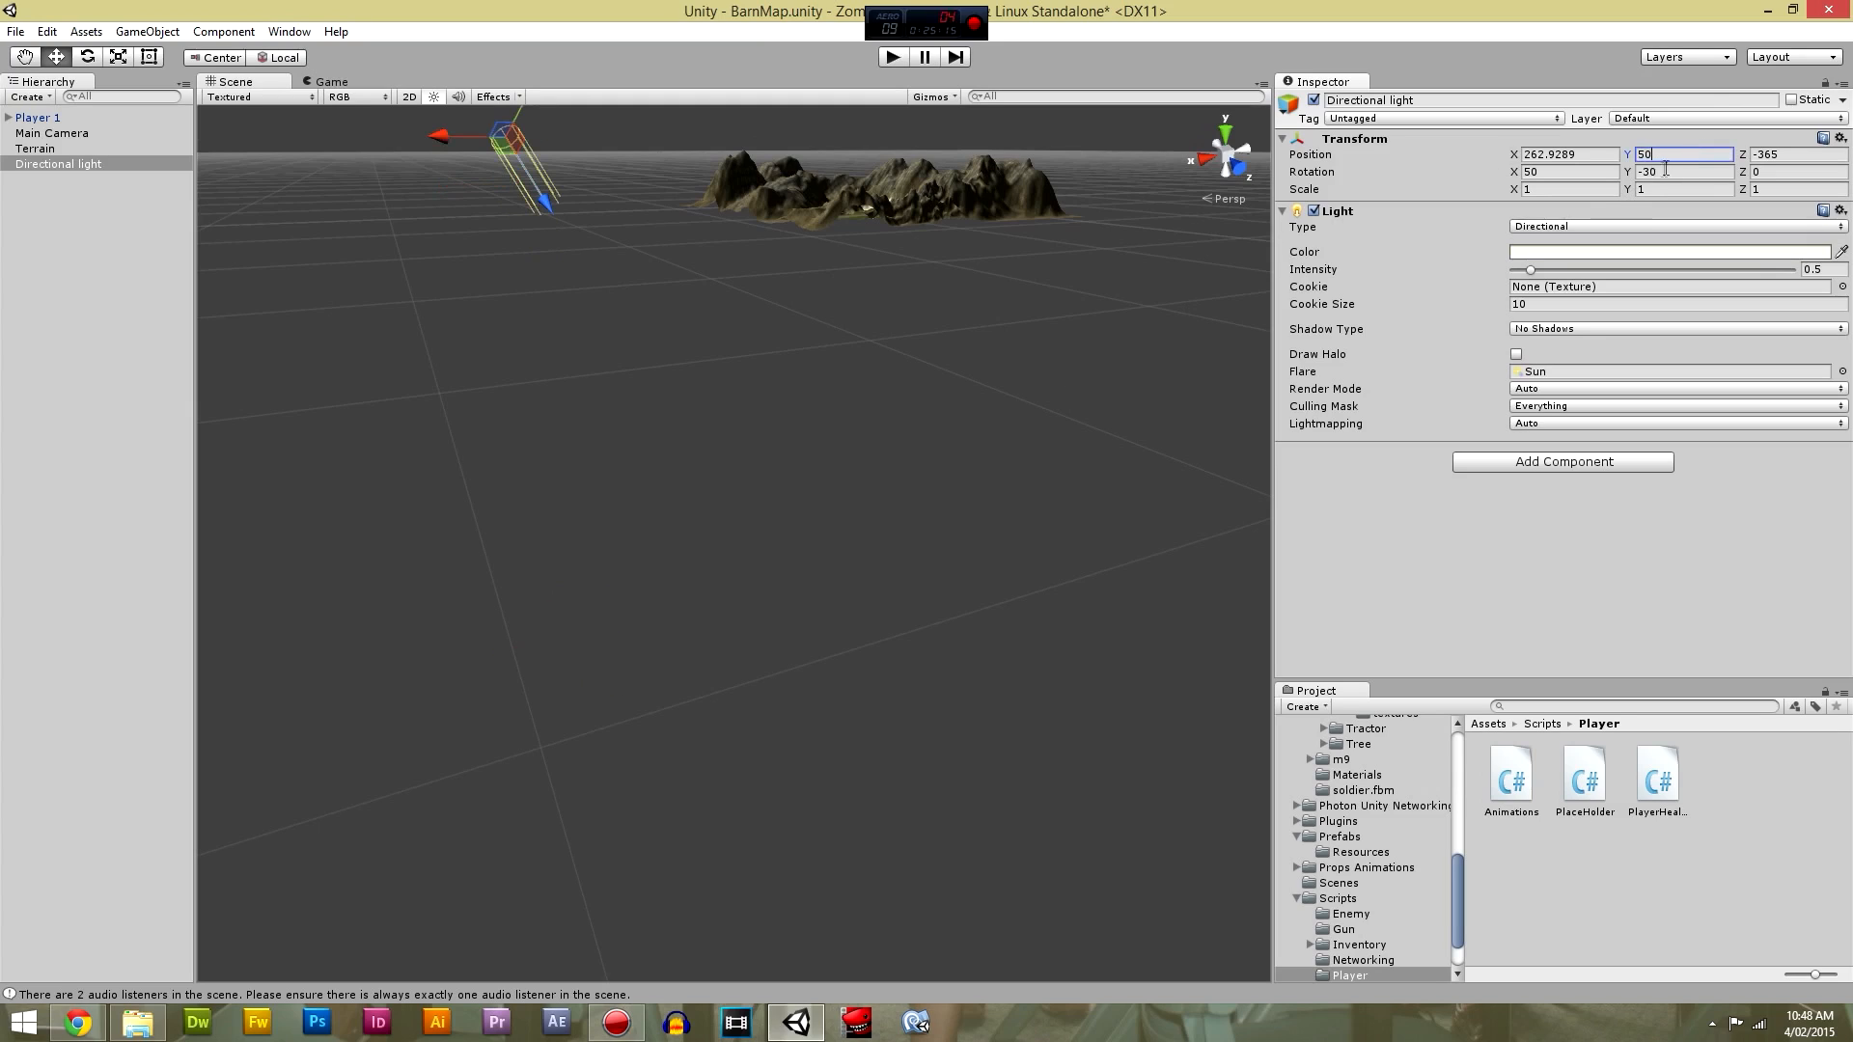
key("BackSpace")
key("BackSpace")
type("100")
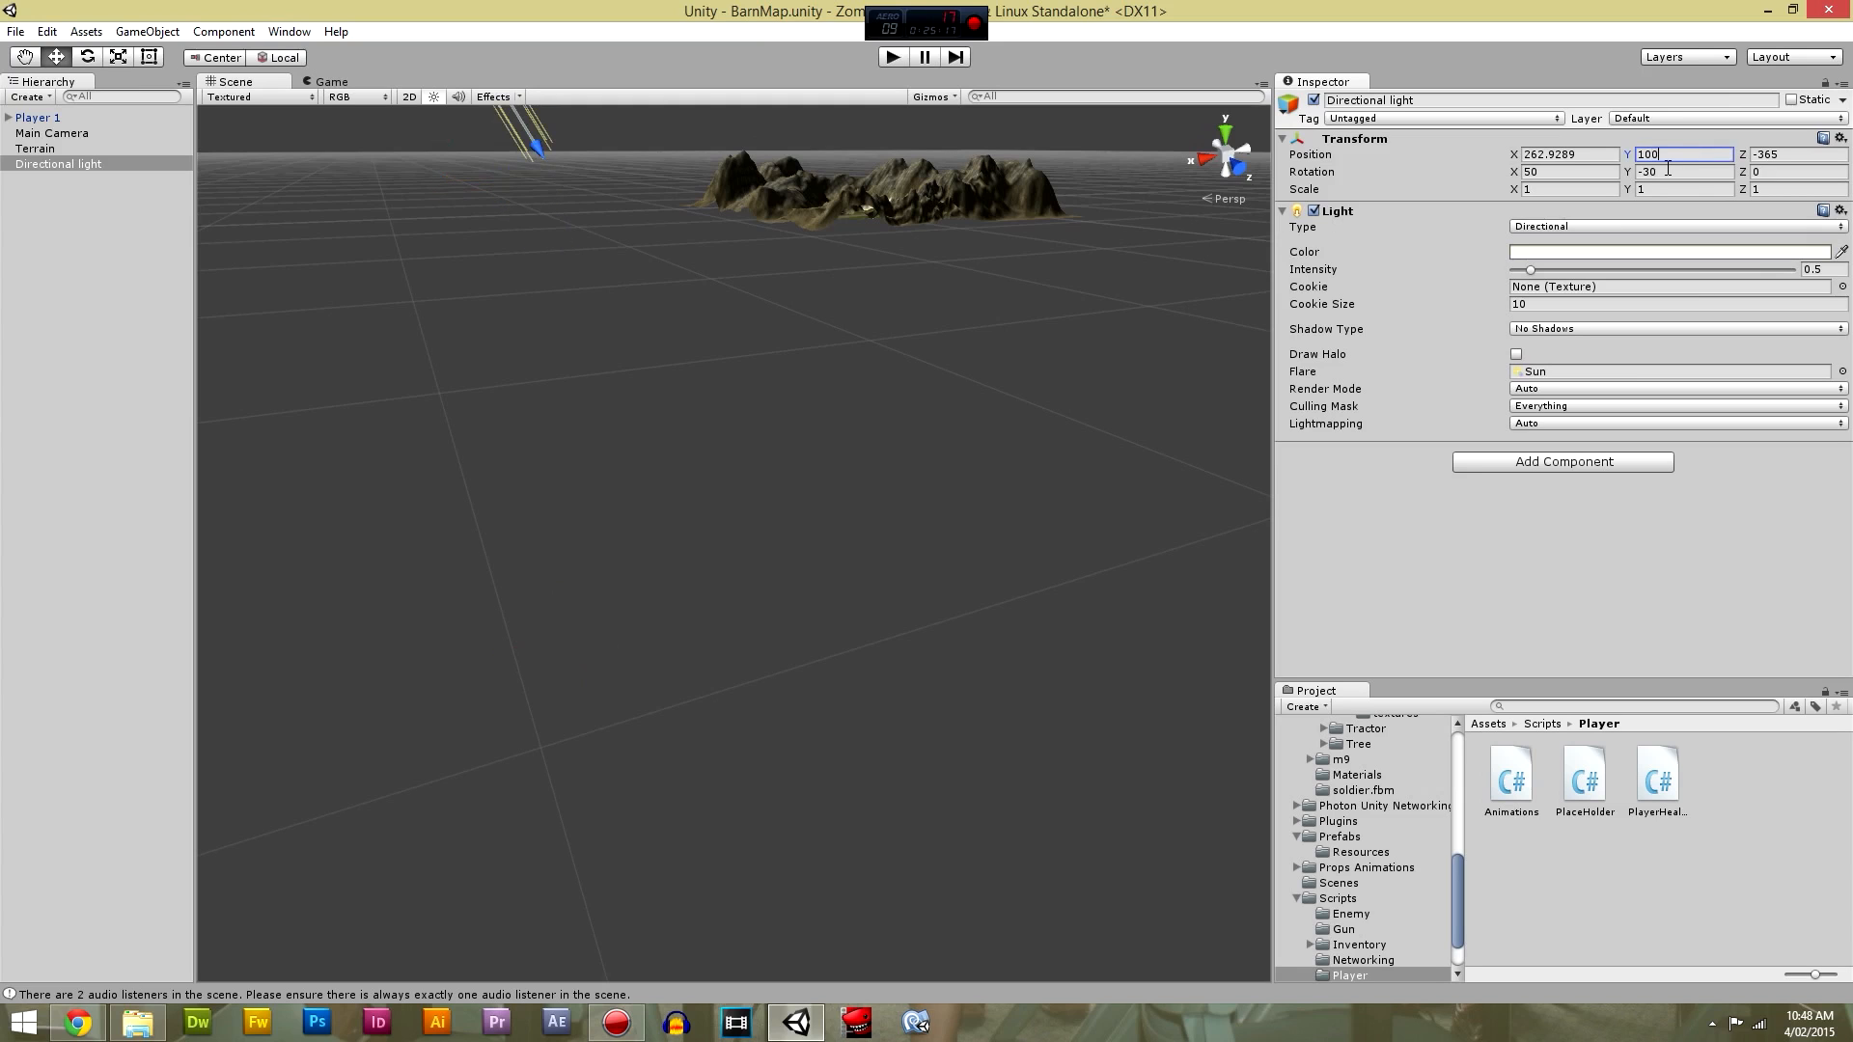
Set the directional light's Y position to 200.
scroll(901, 153, "up", 10)
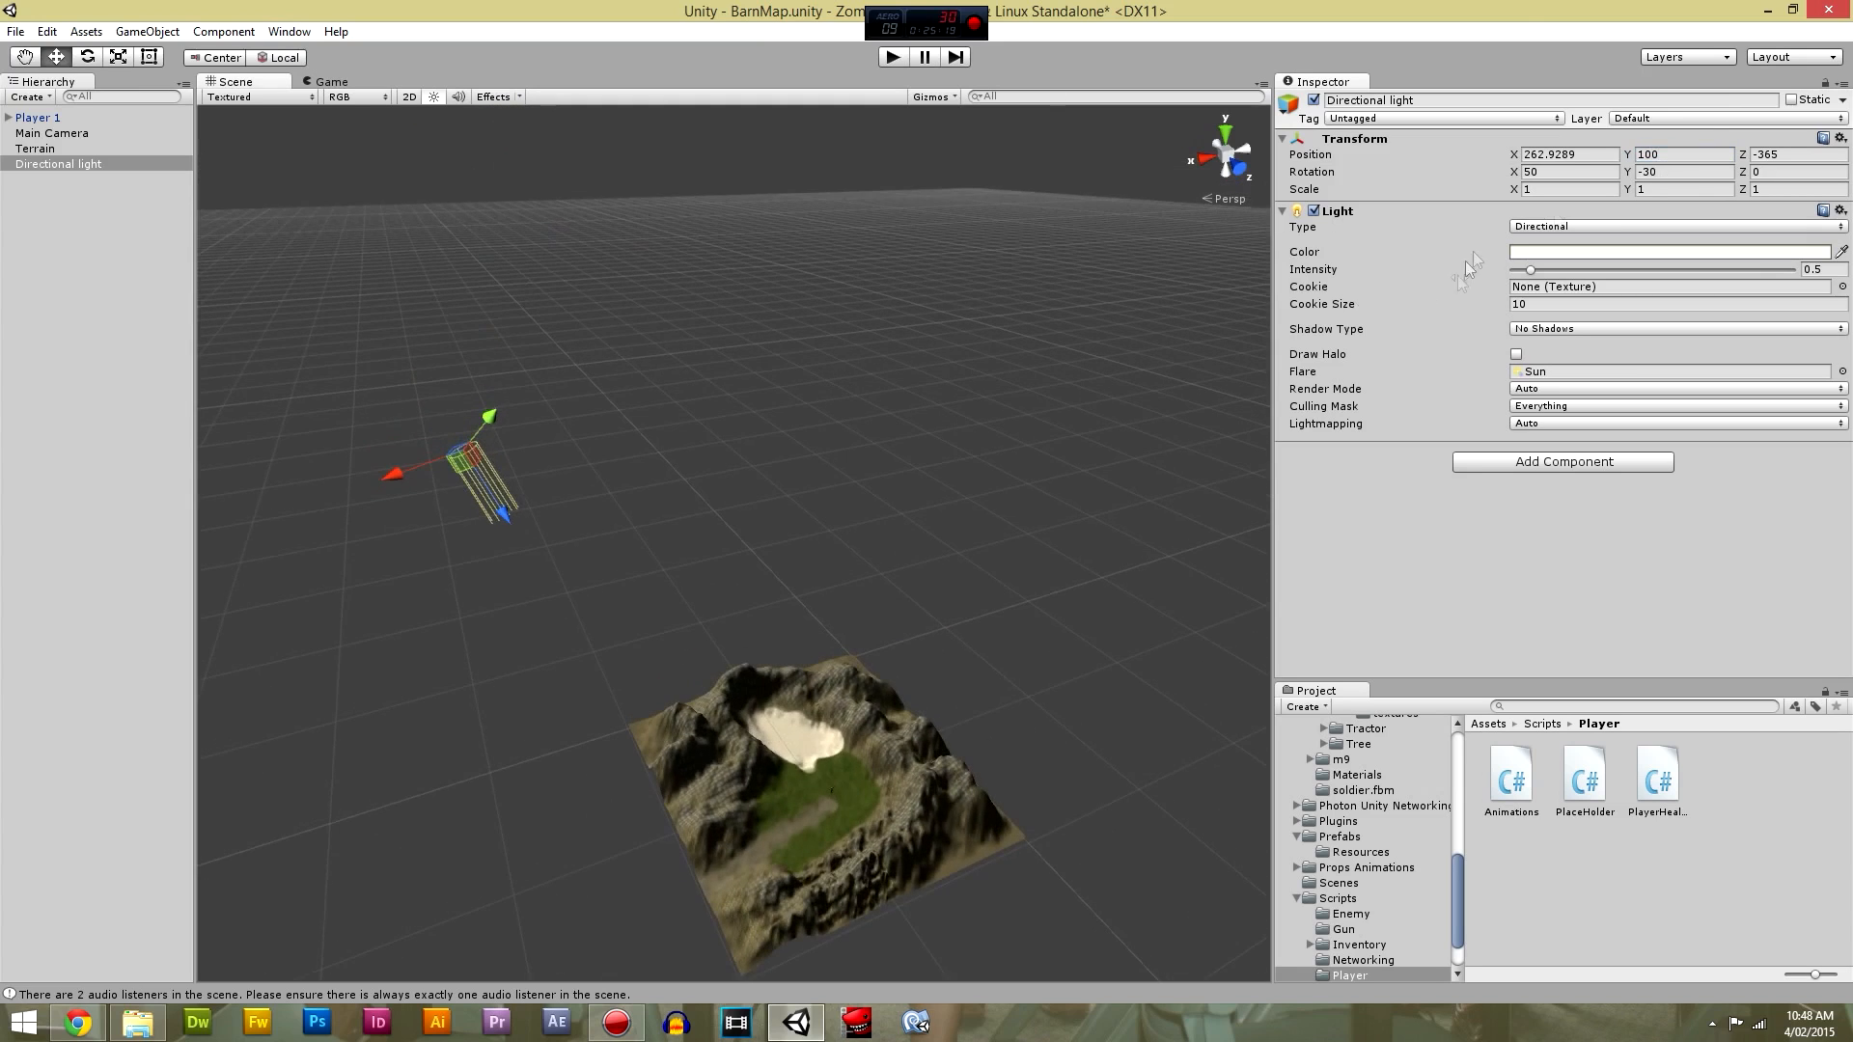
key("BackSpace")
key("BackSpace")
key("BackSpace")
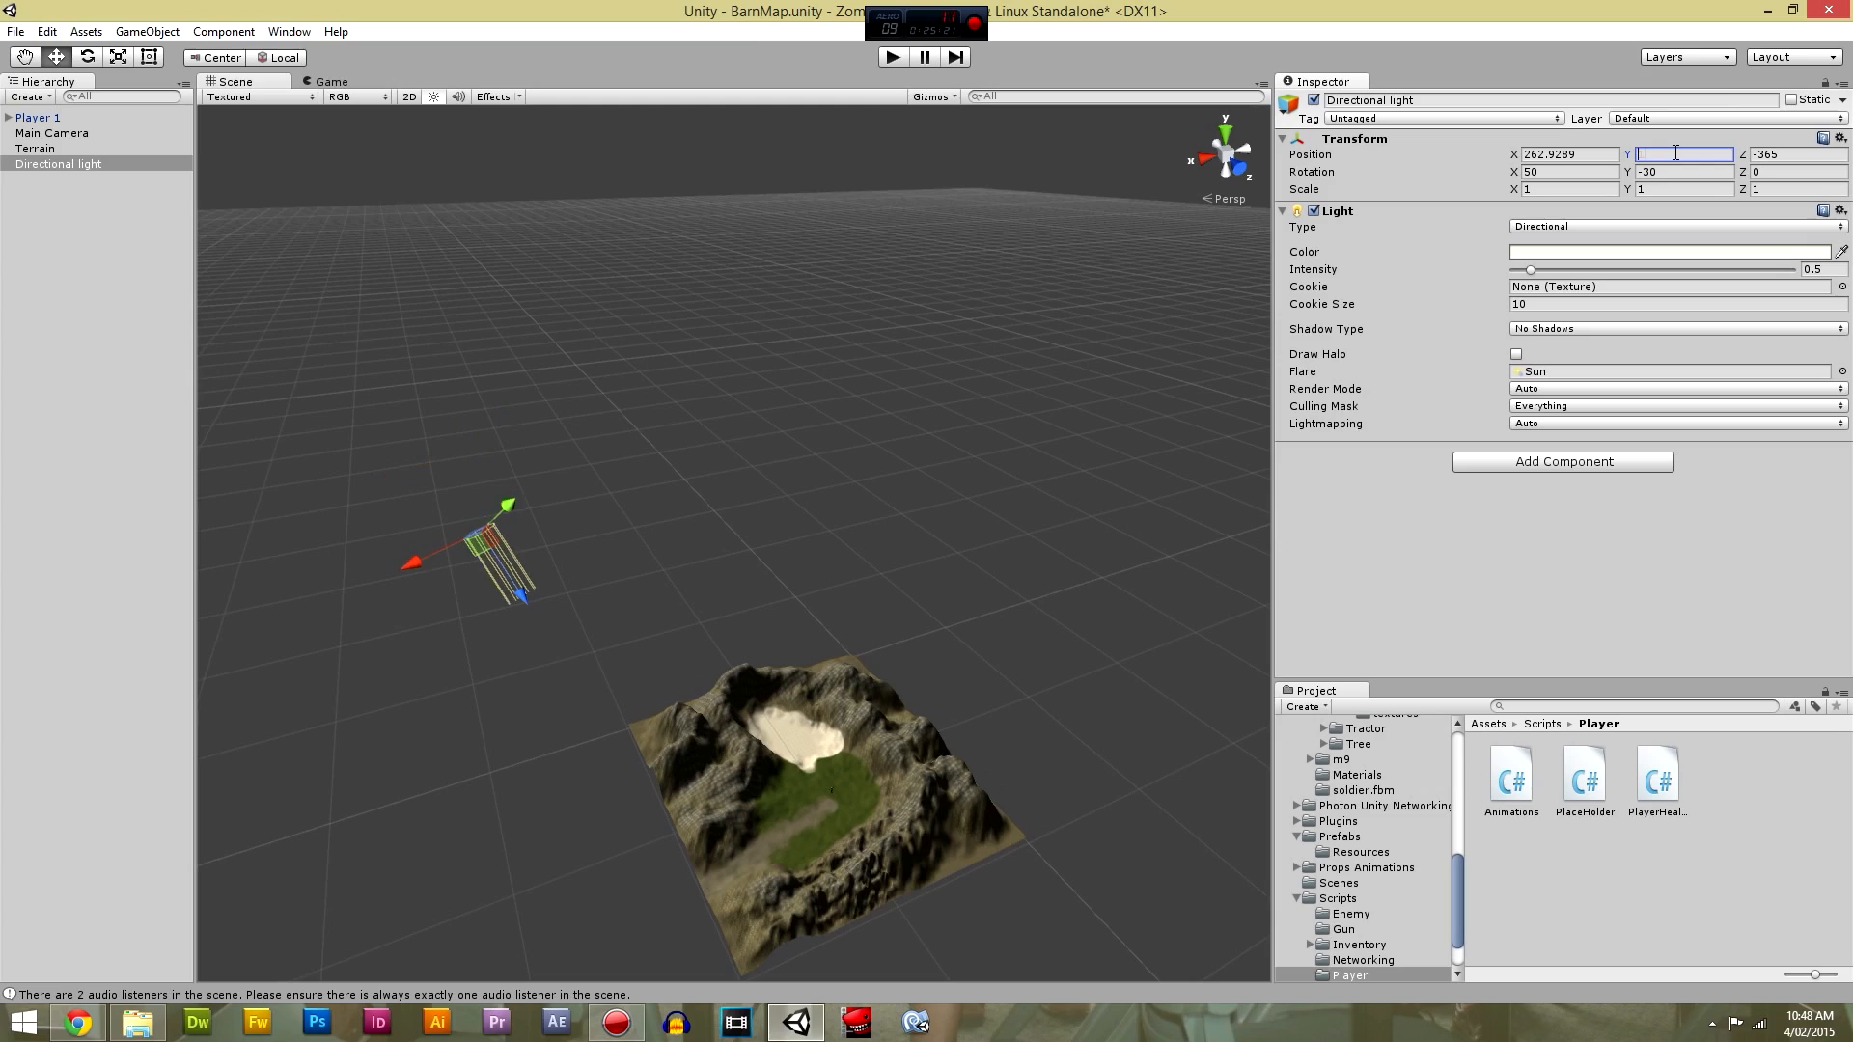
type("200")
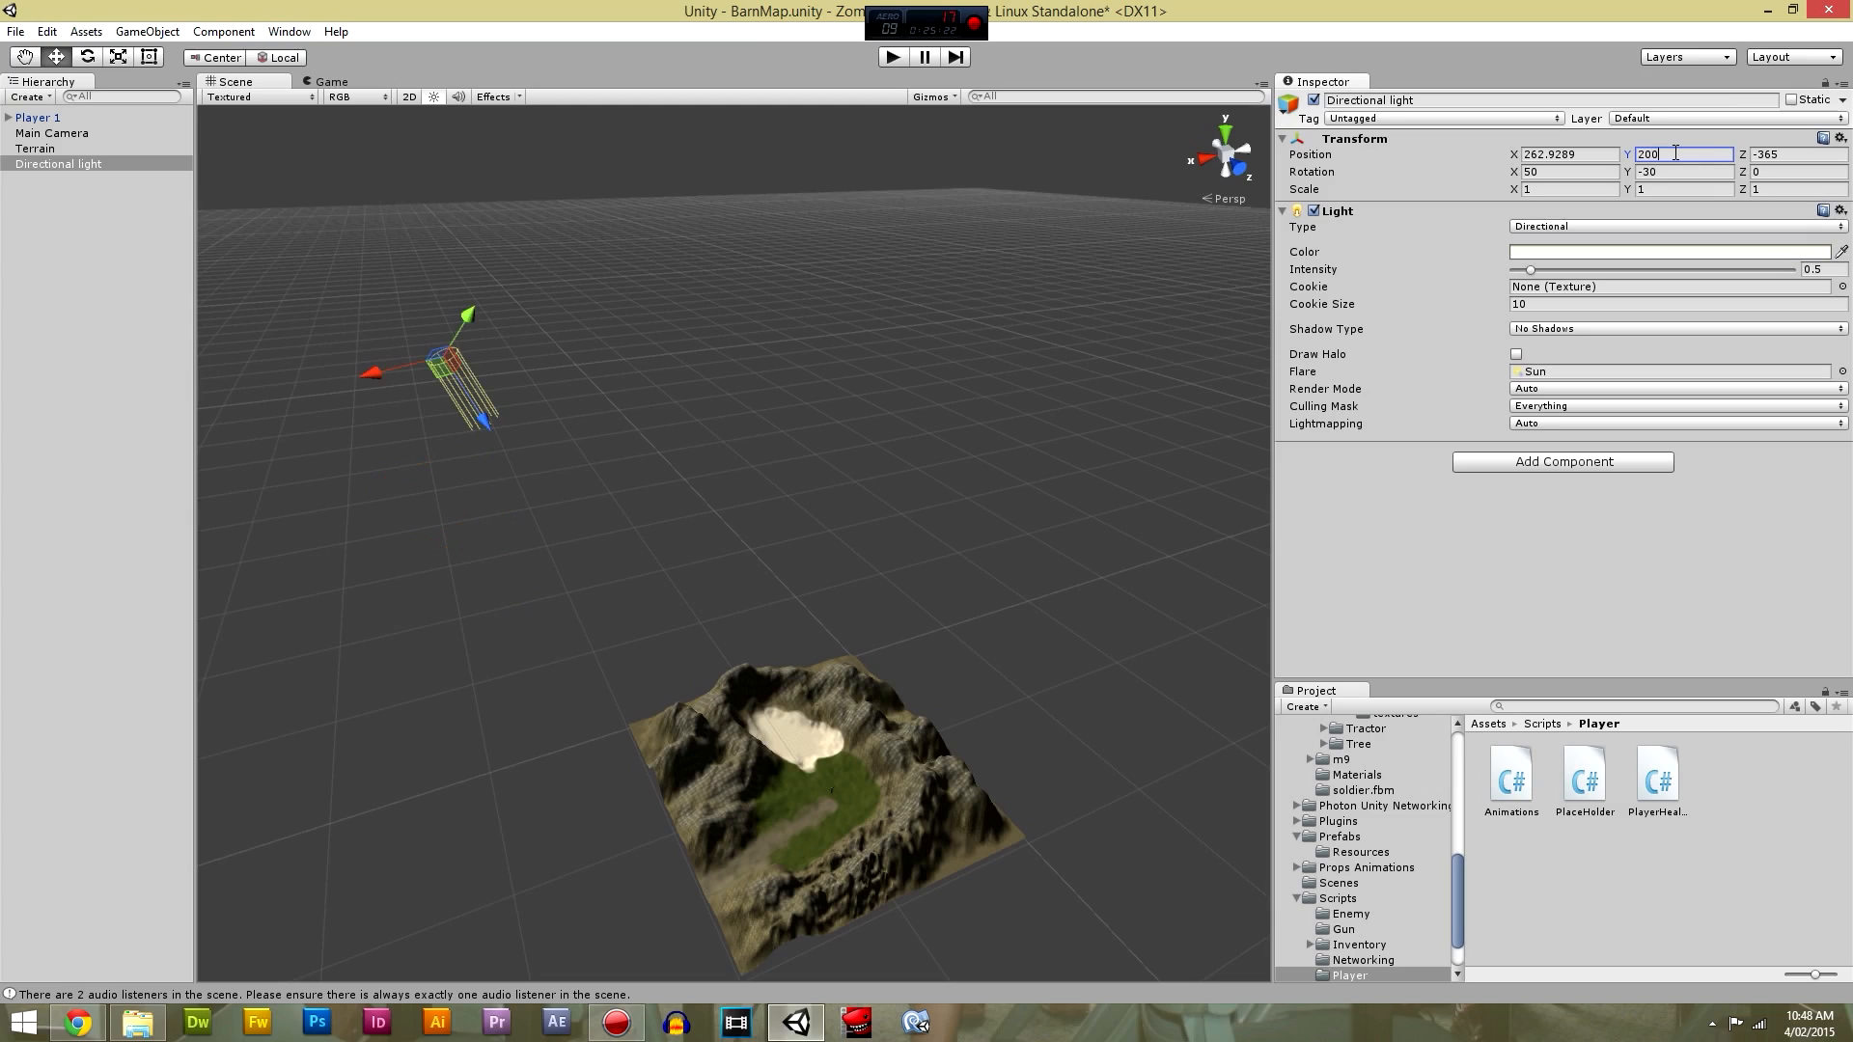
Deselect the light, play the scene to check the new lighting, and stop playing.
left_click(1068, 392)
left_click(894, 58)
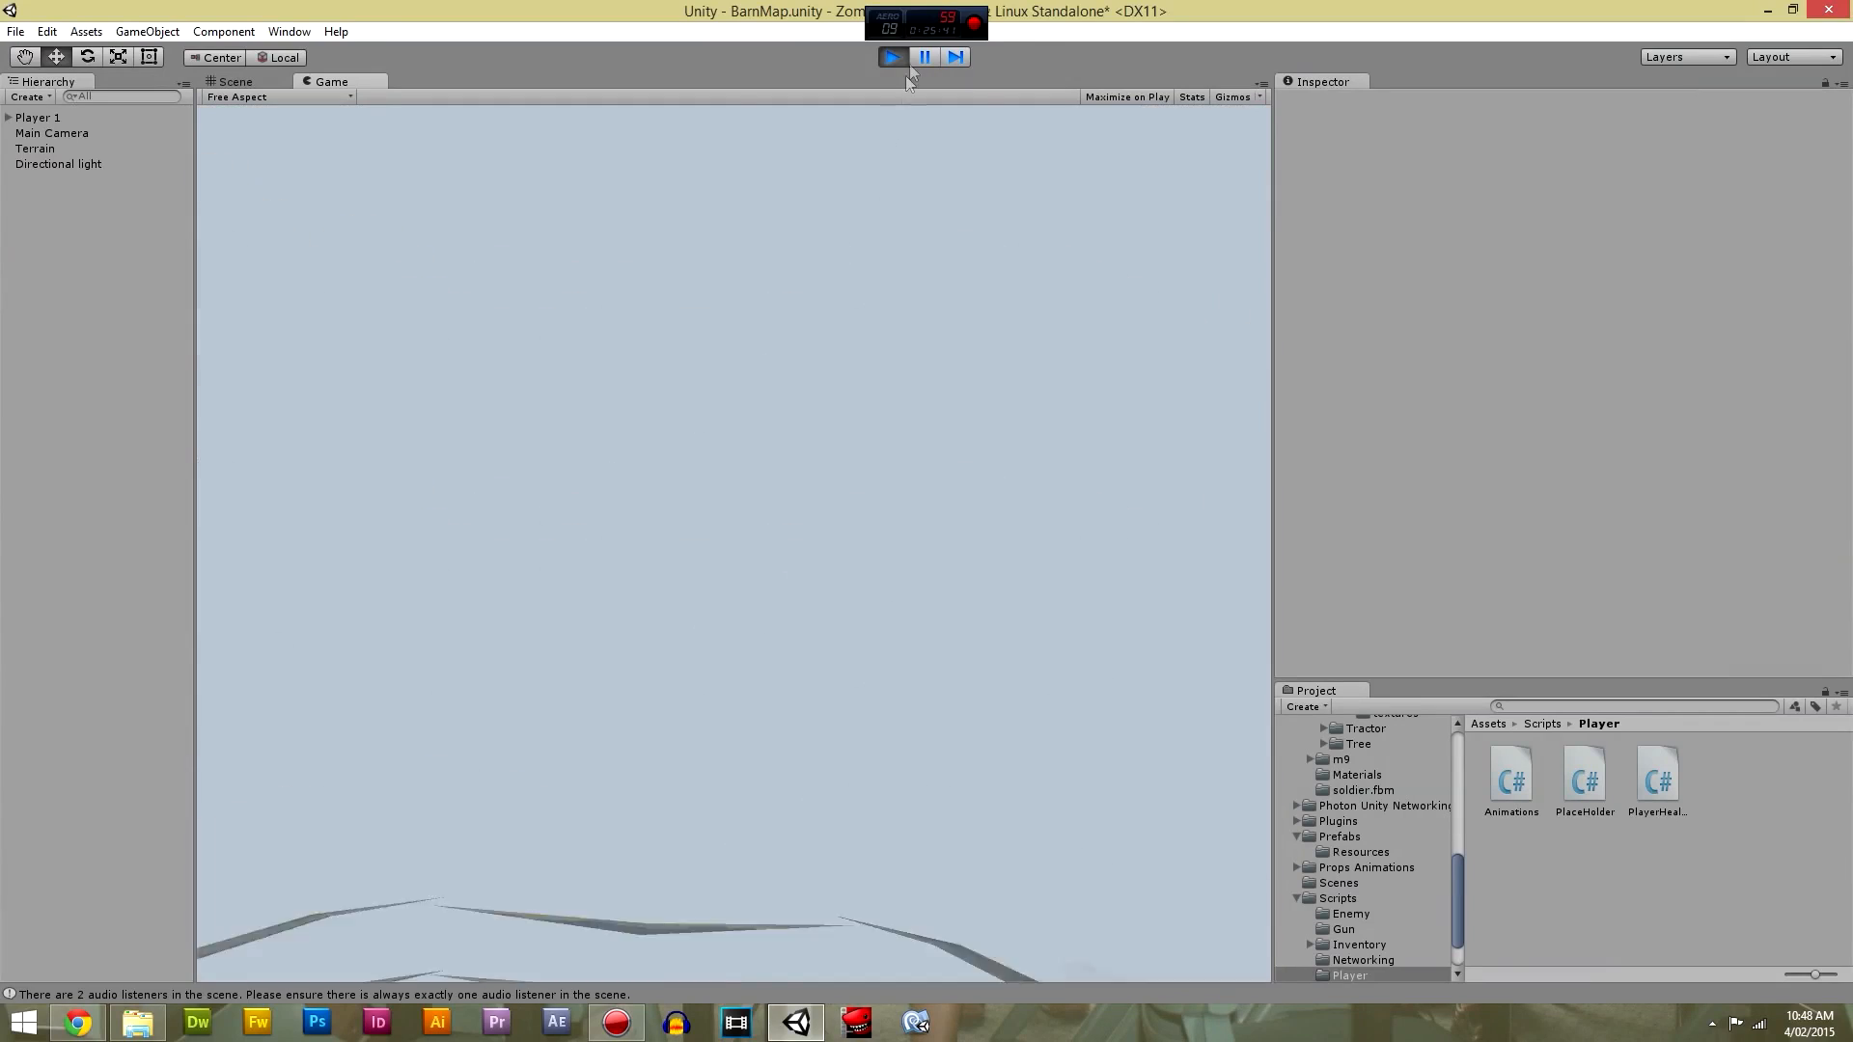
left_click(893, 57)
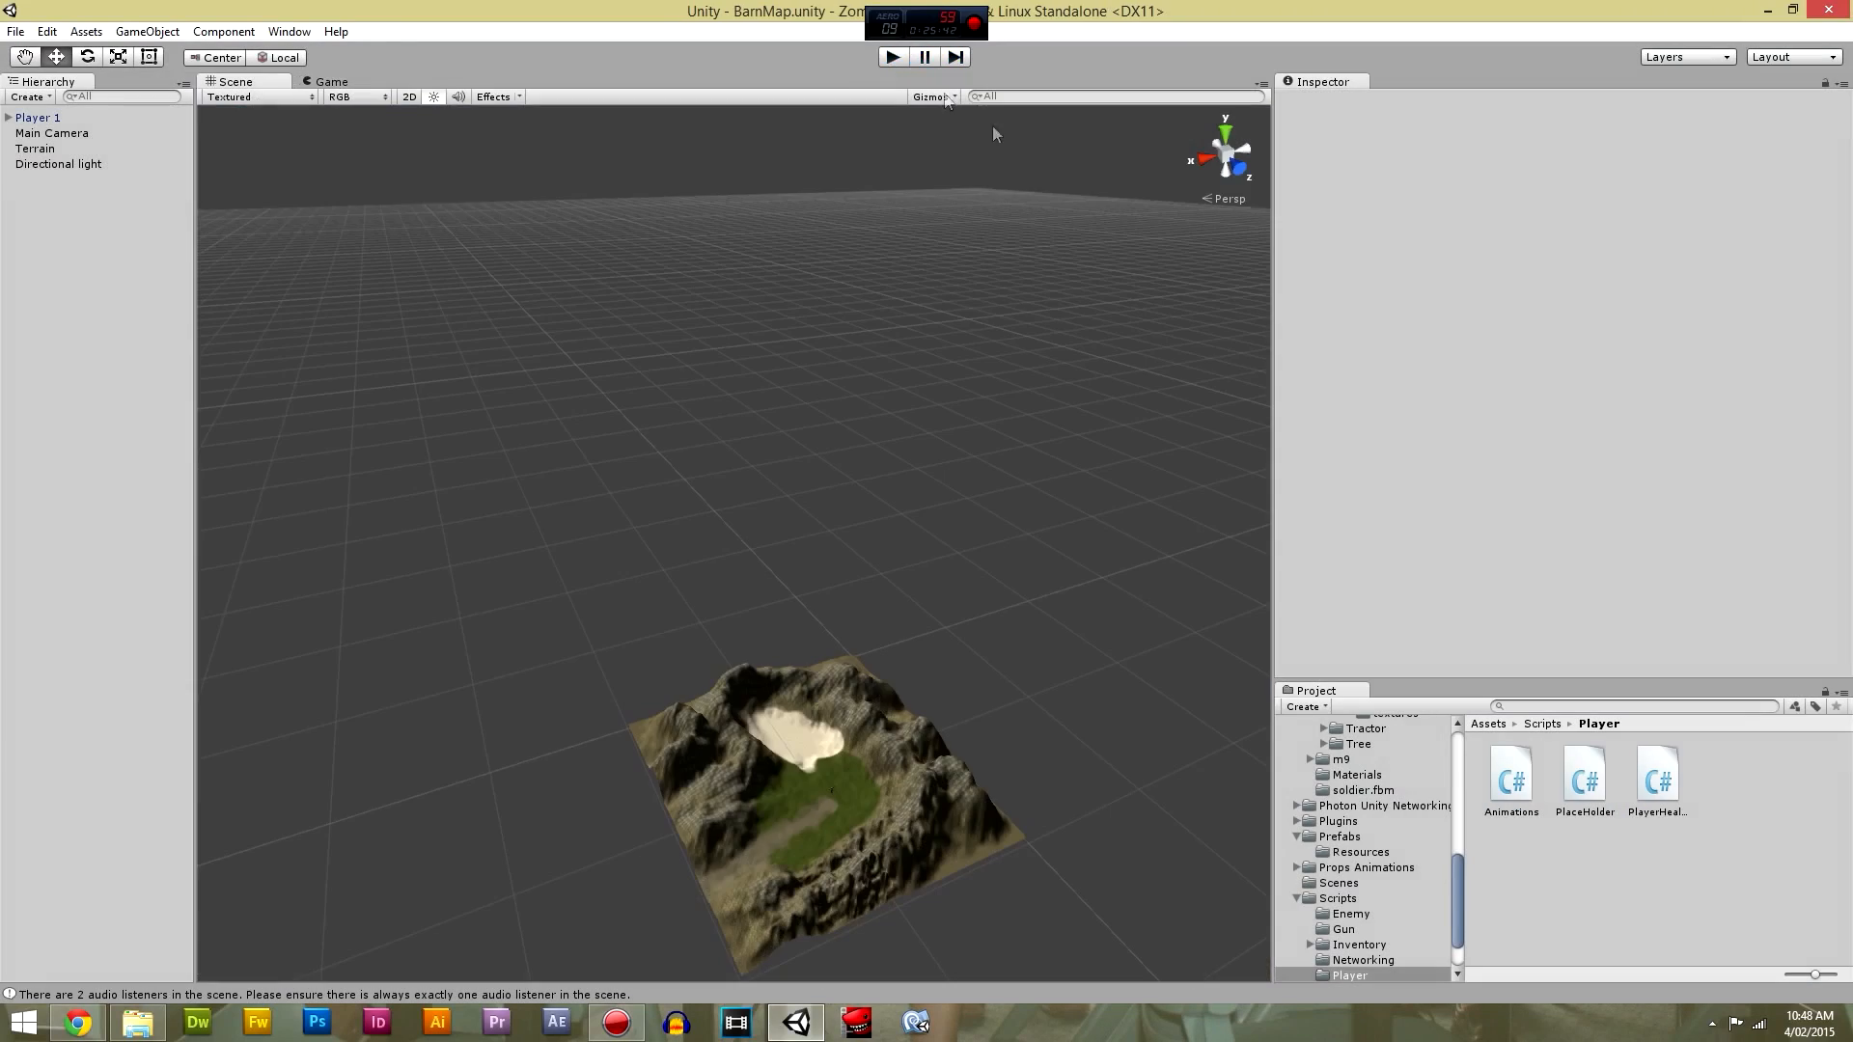
Delete Player 1 from the scene and show the project's top-level Assets folder.
left_click(48, 120)
key("Delete")
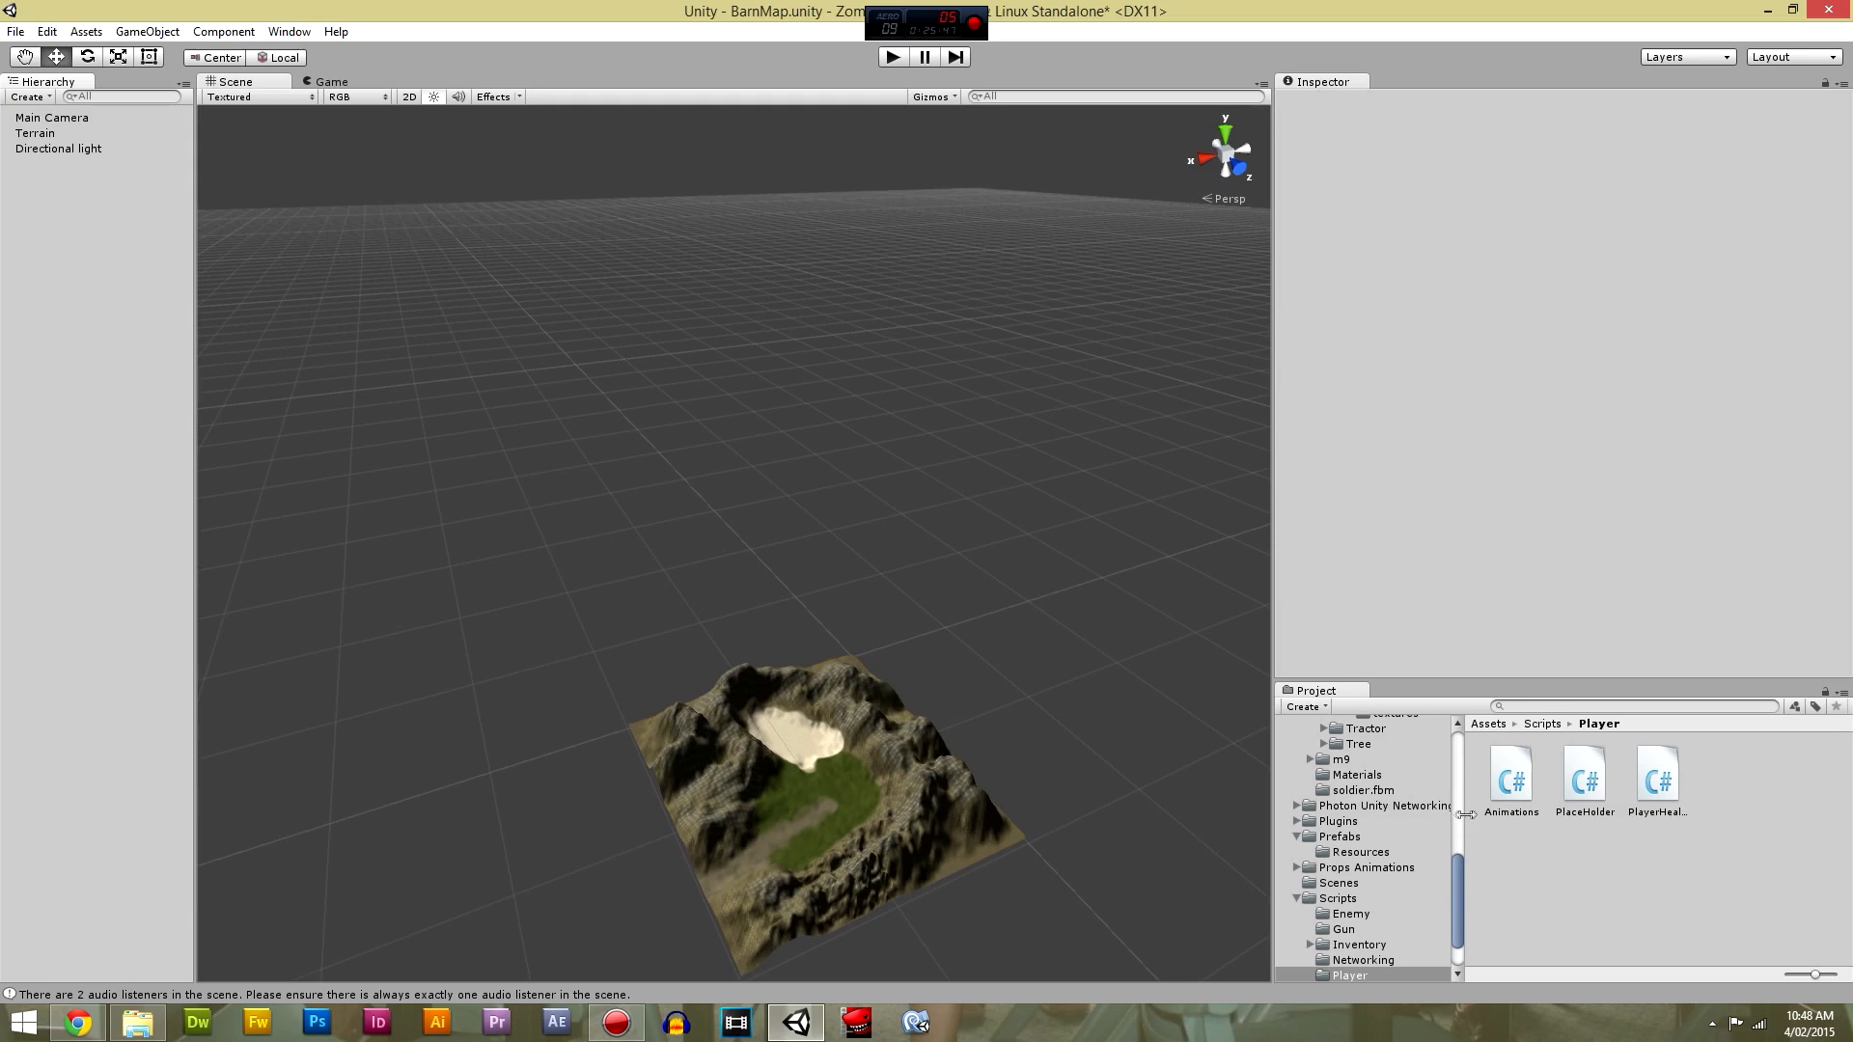
scroll(1446, 730, "up", 10)
left_click(1357, 812)
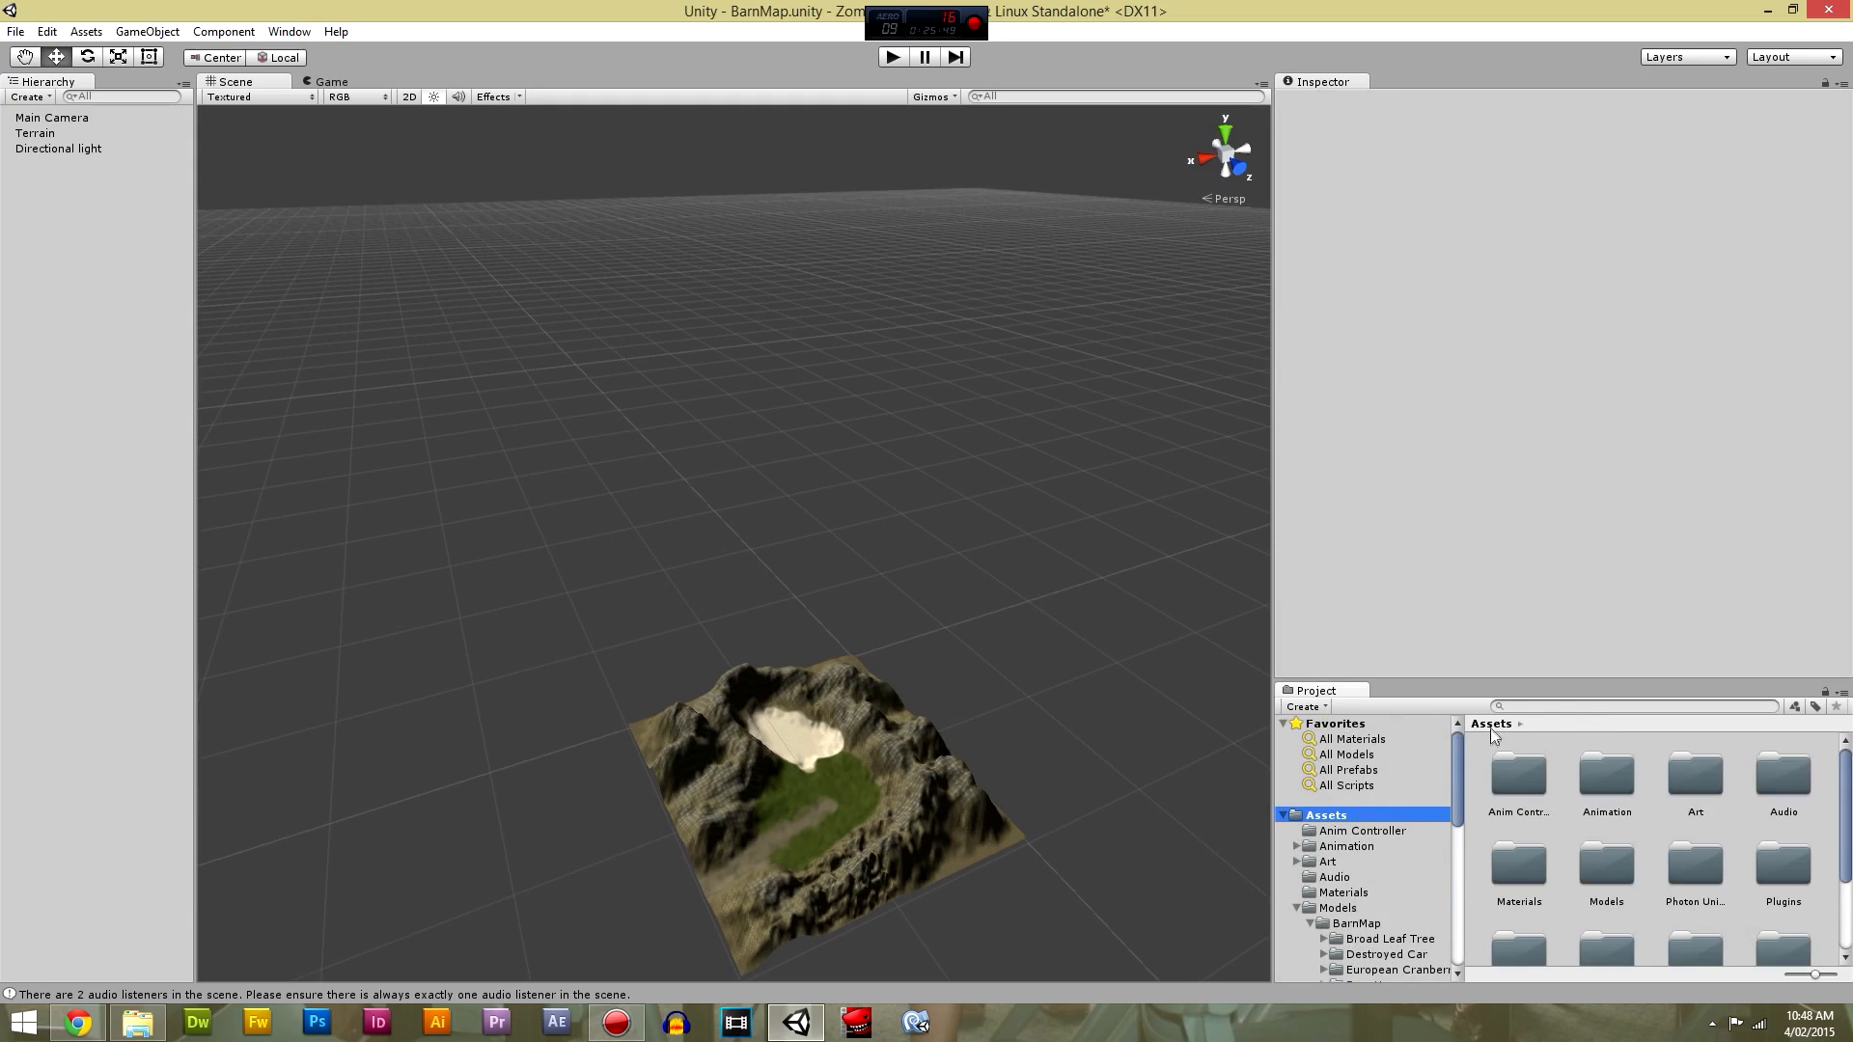
Search the project assets for "first", and clear the search.
left_click(1558, 706)
type("first")
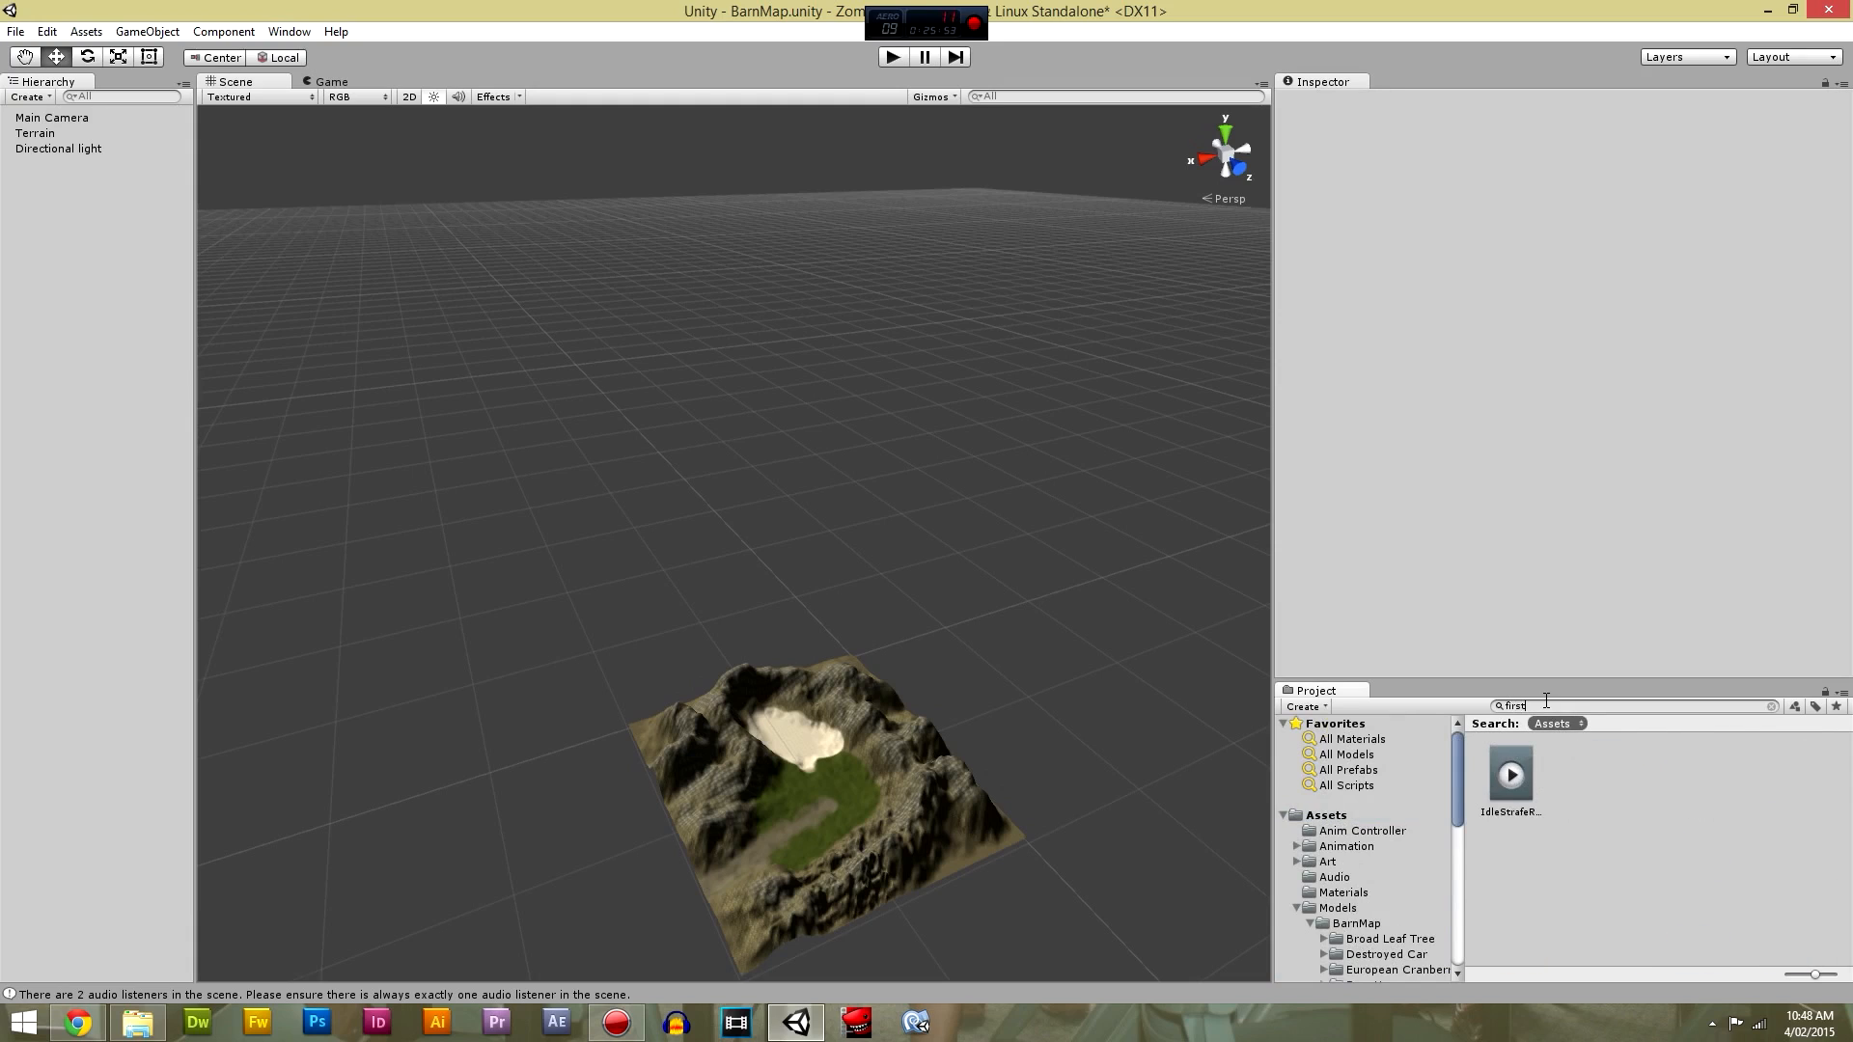
key("BackSpace")
key("BackSpace")
key("BackSpace")
key("BackSpace")
Look through the Character Controllers folder in Standard Assets for a player controller.
scroll(1392, 888, "down", 8)
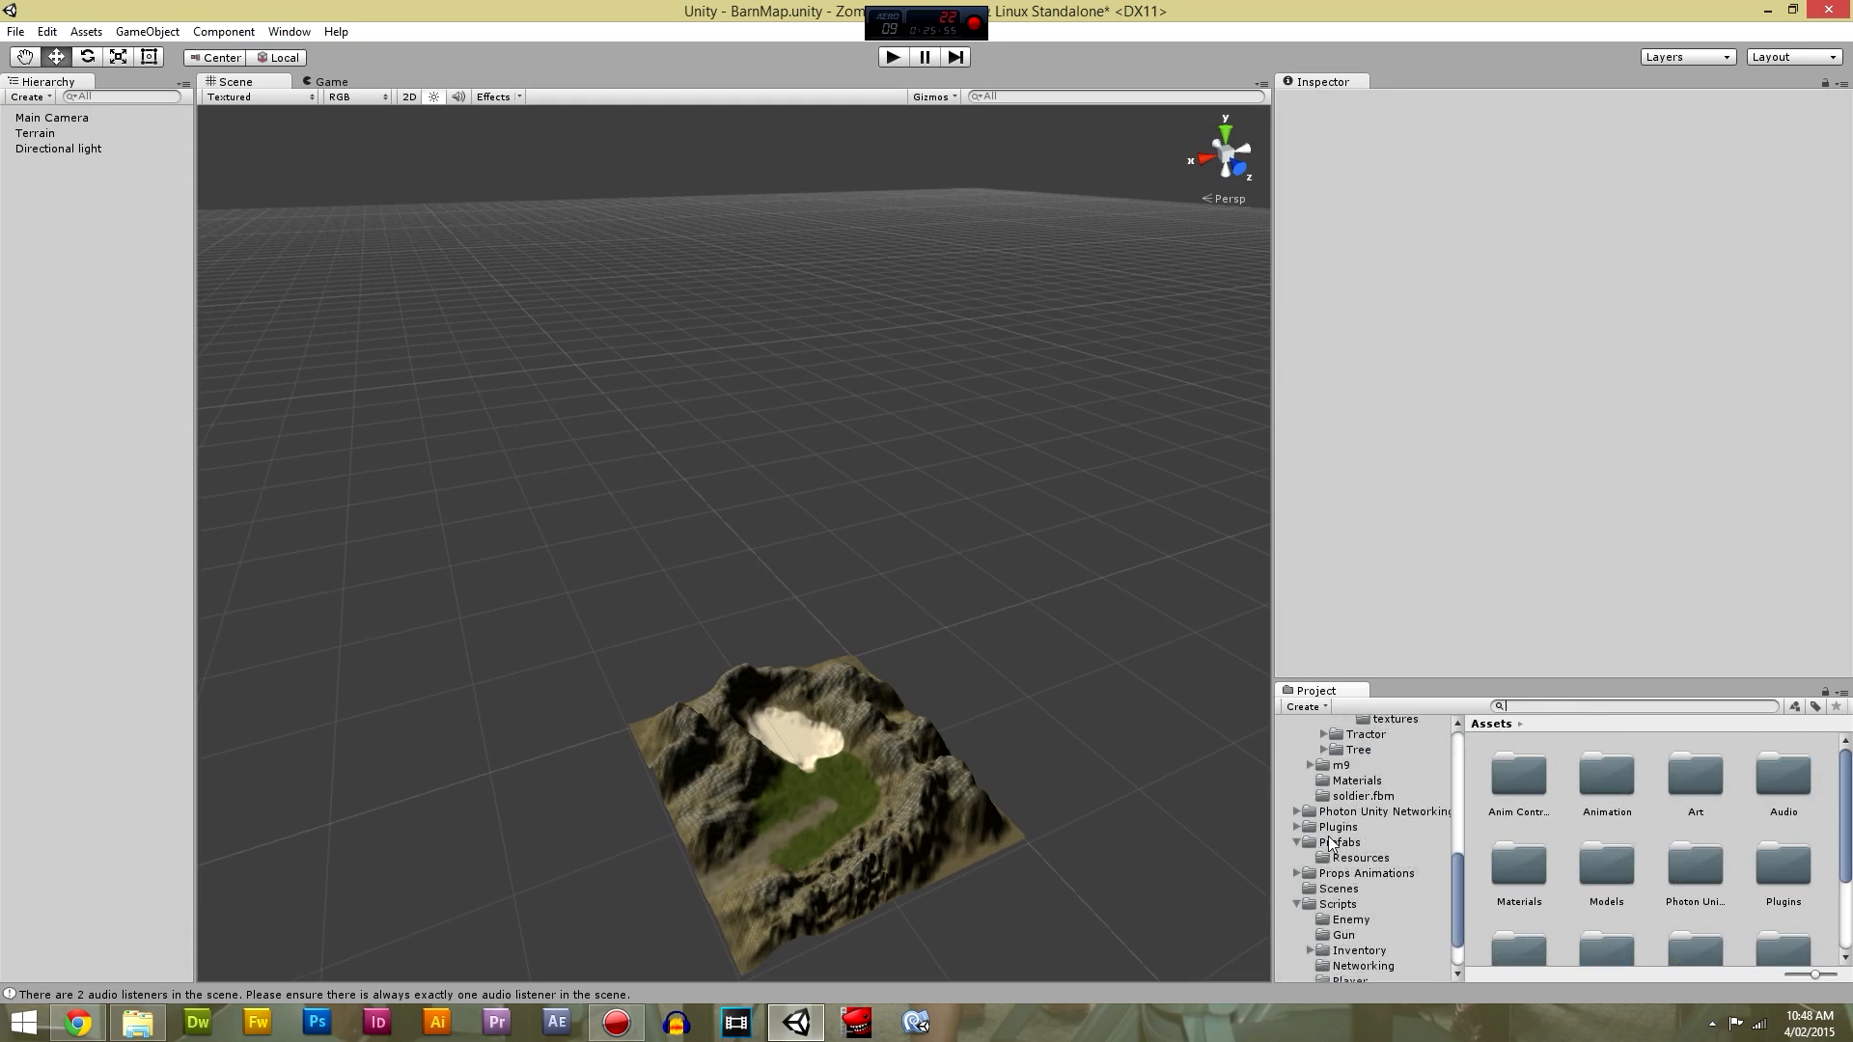
left_click(1298, 952)
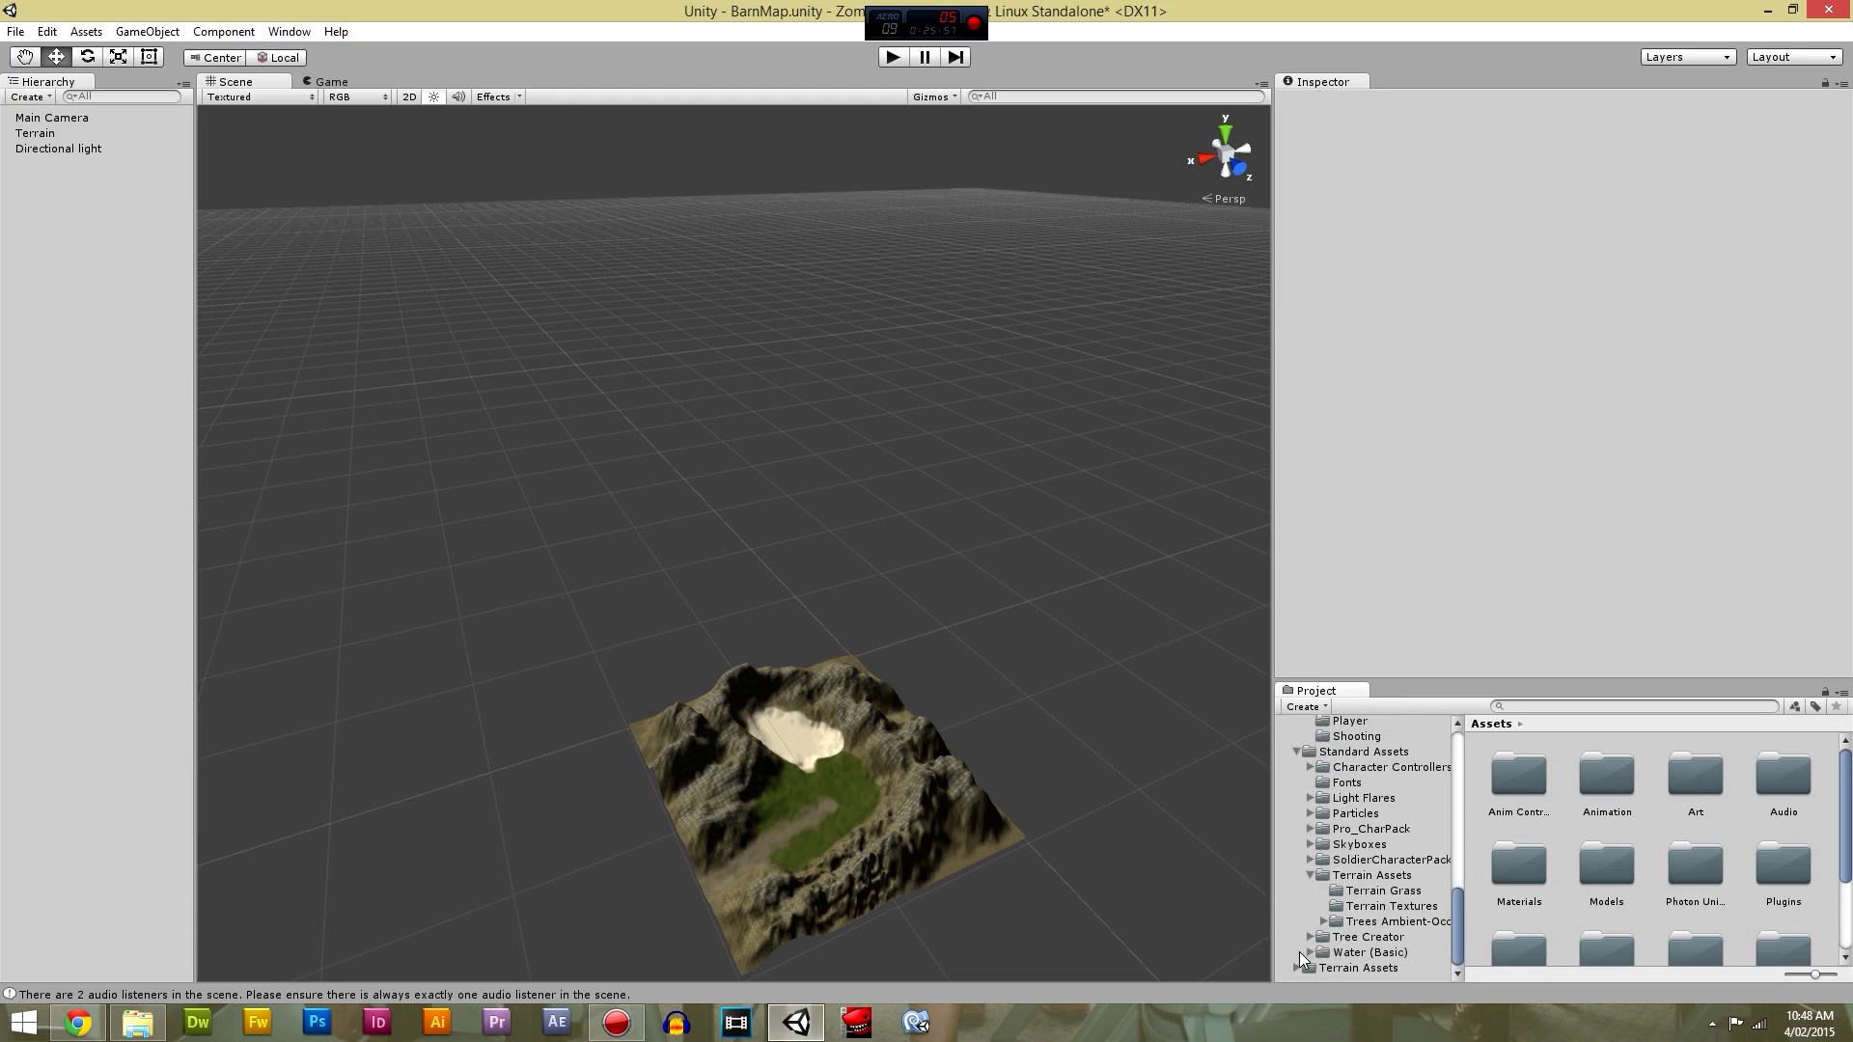
left_click(1392, 769)
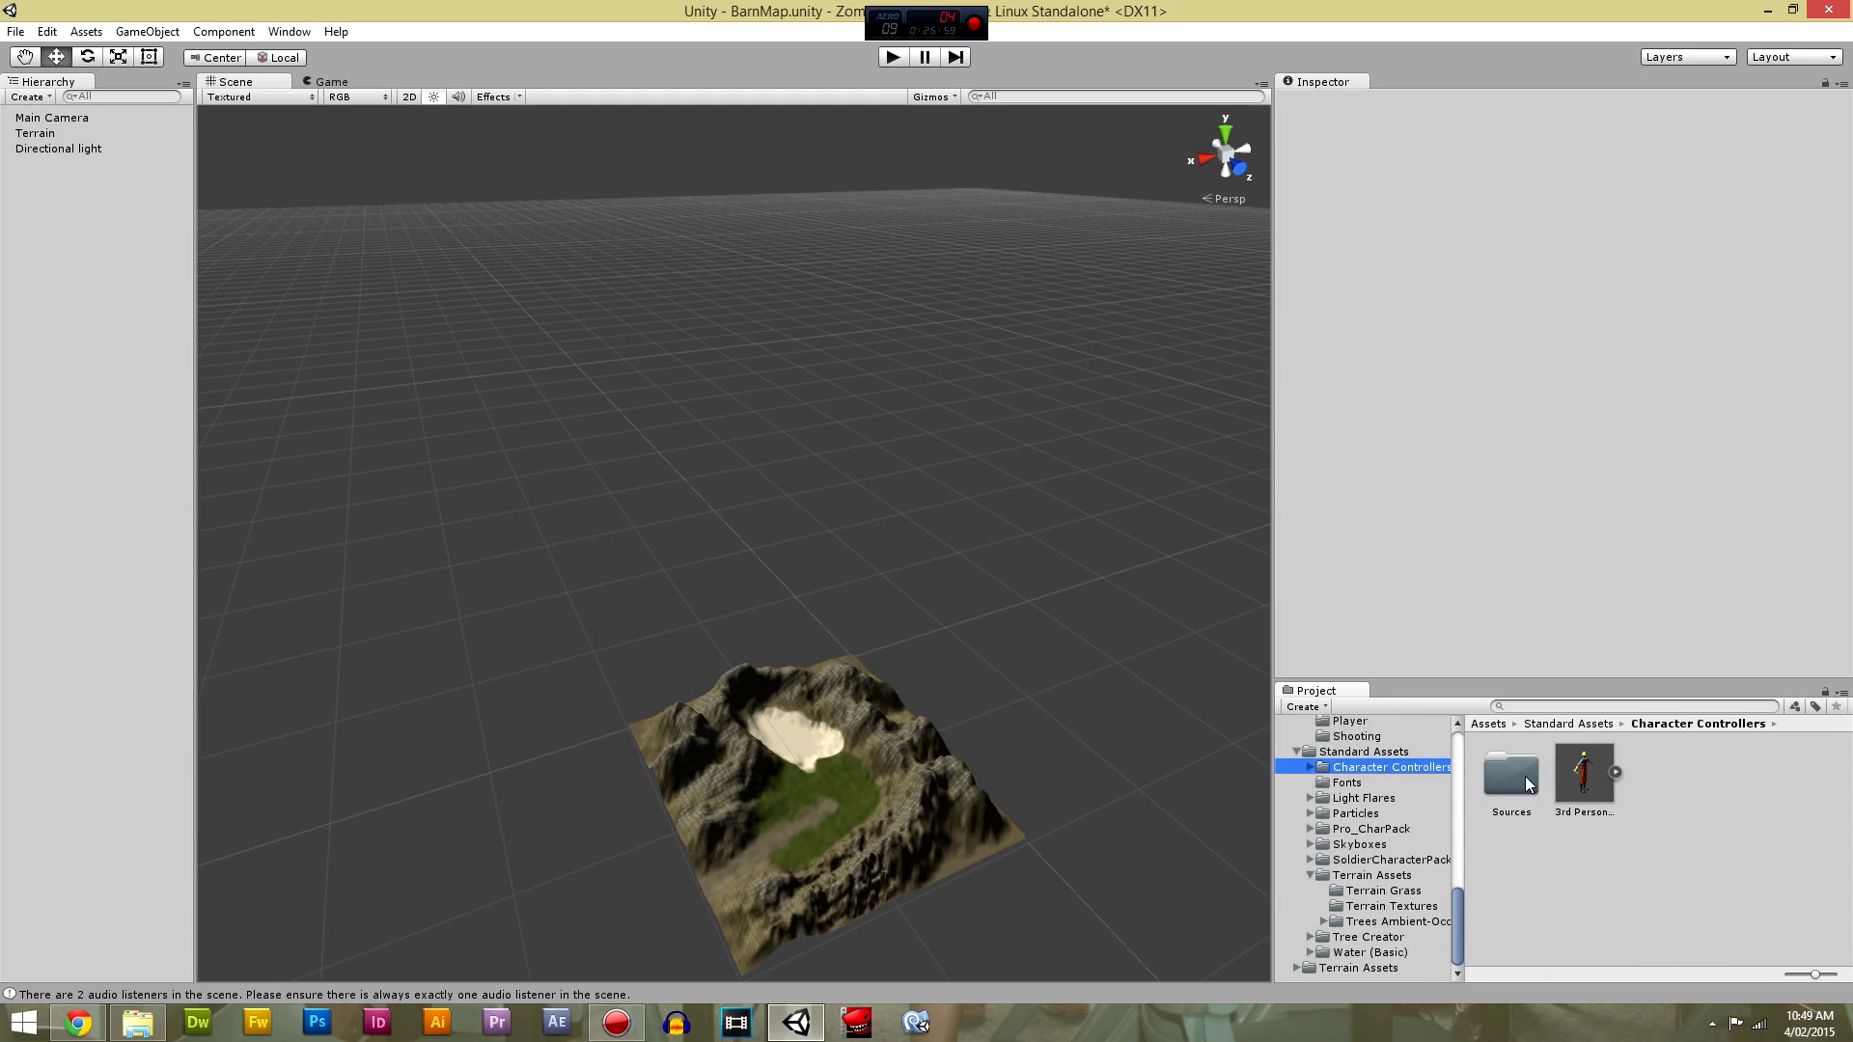
double_click(1511, 772)
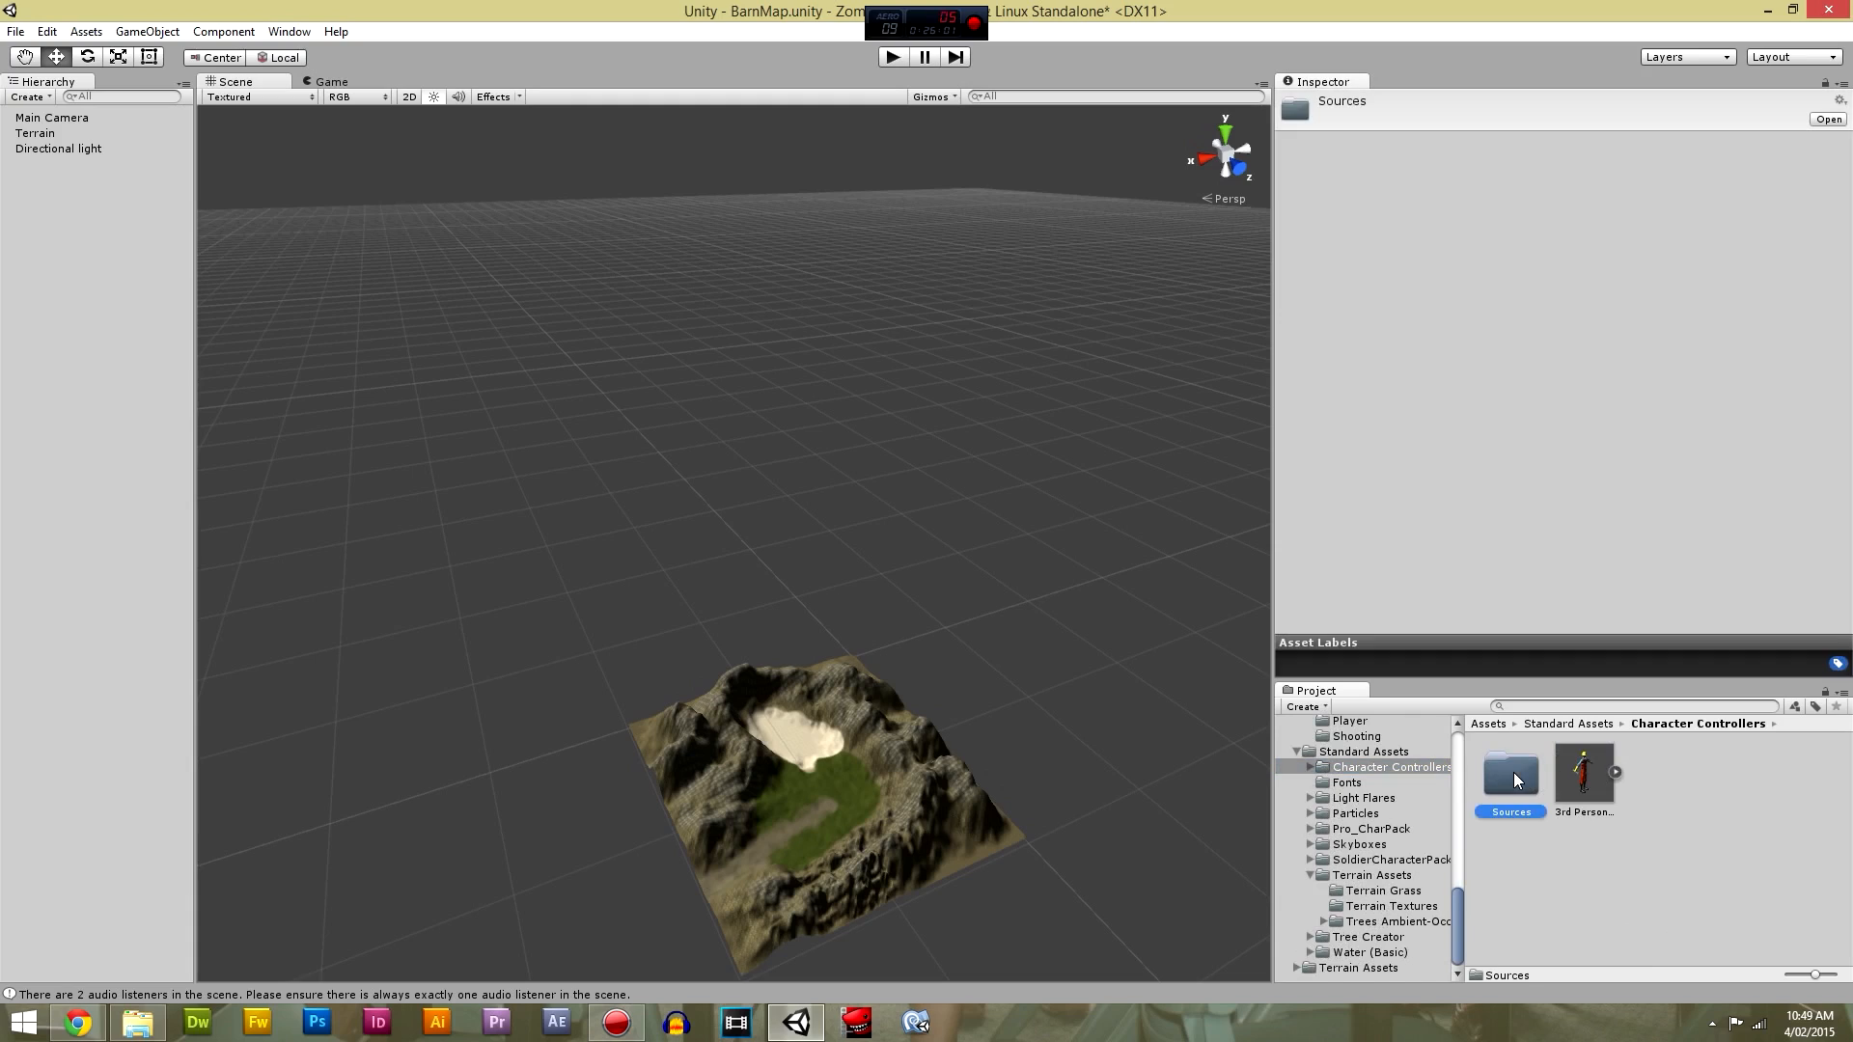
left_click(1309, 767)
left_click(1356, 767)
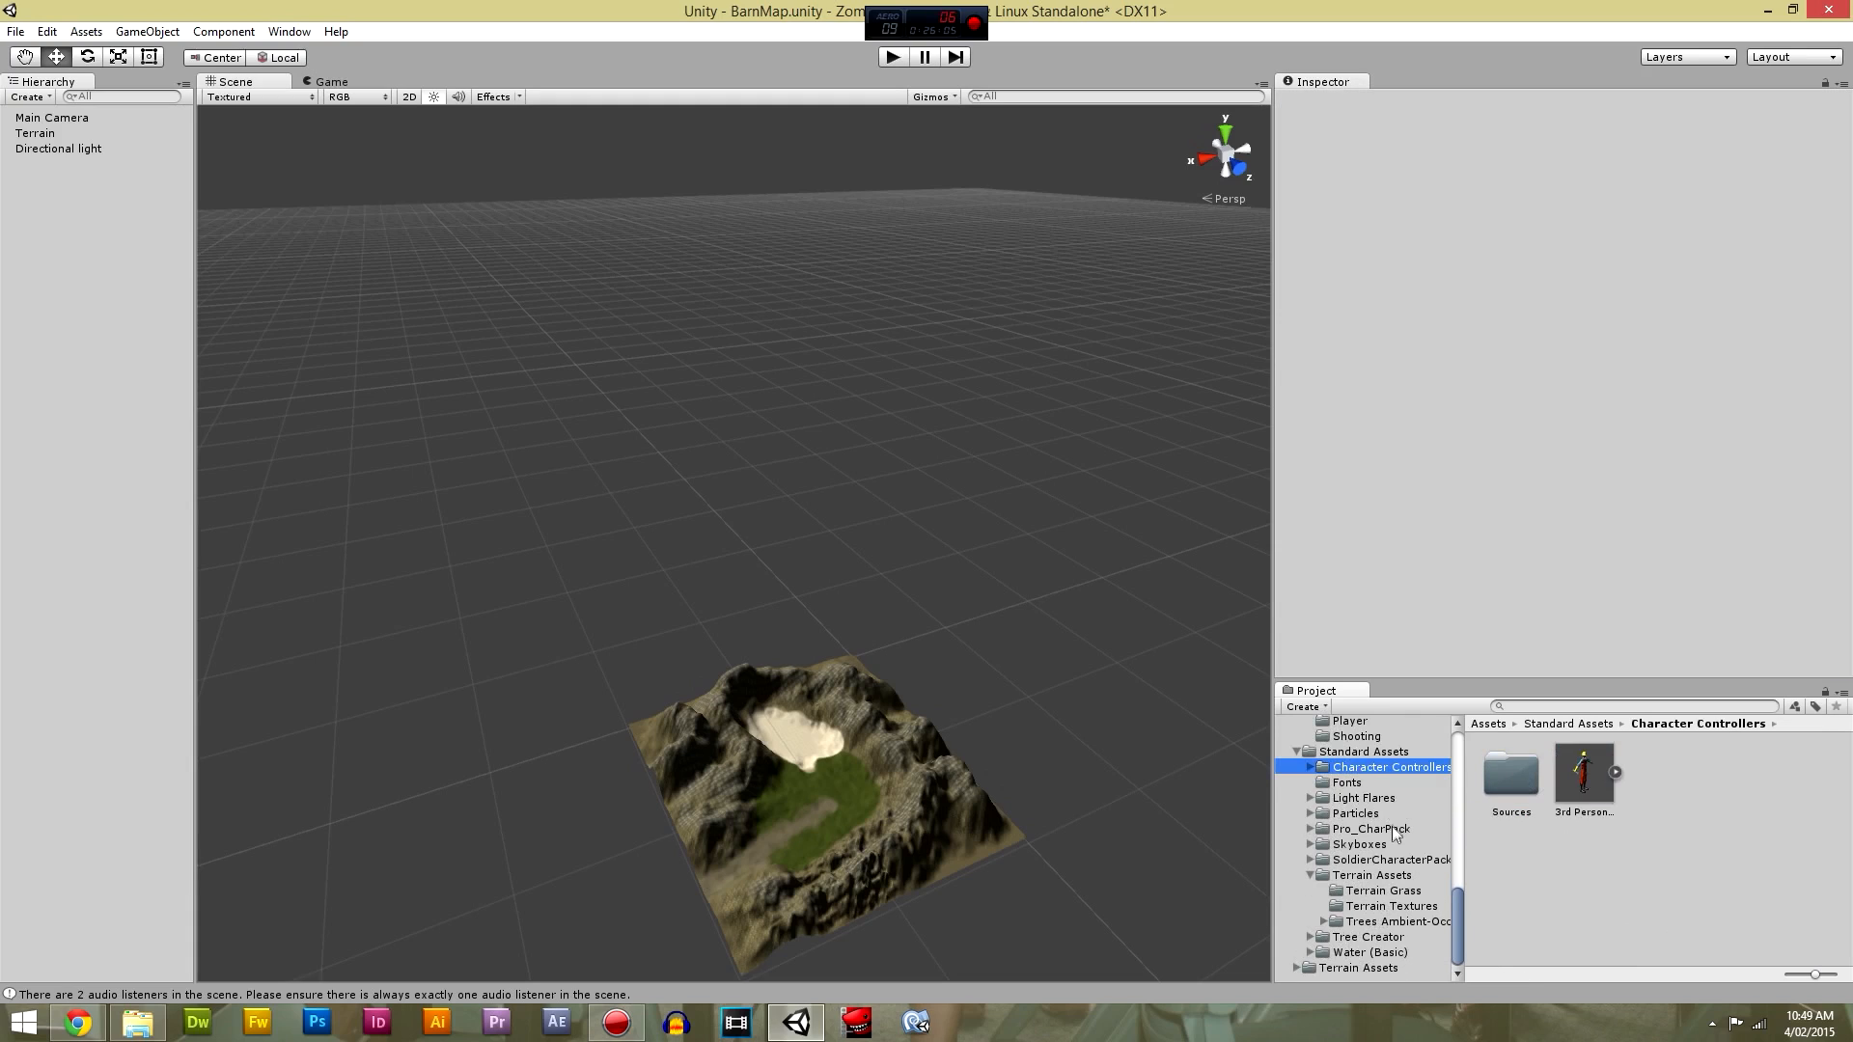
Browse the Pro_CharPack folder down through Male Characters and Human to the MaleCharacter contents.
left_click(1373, 829)
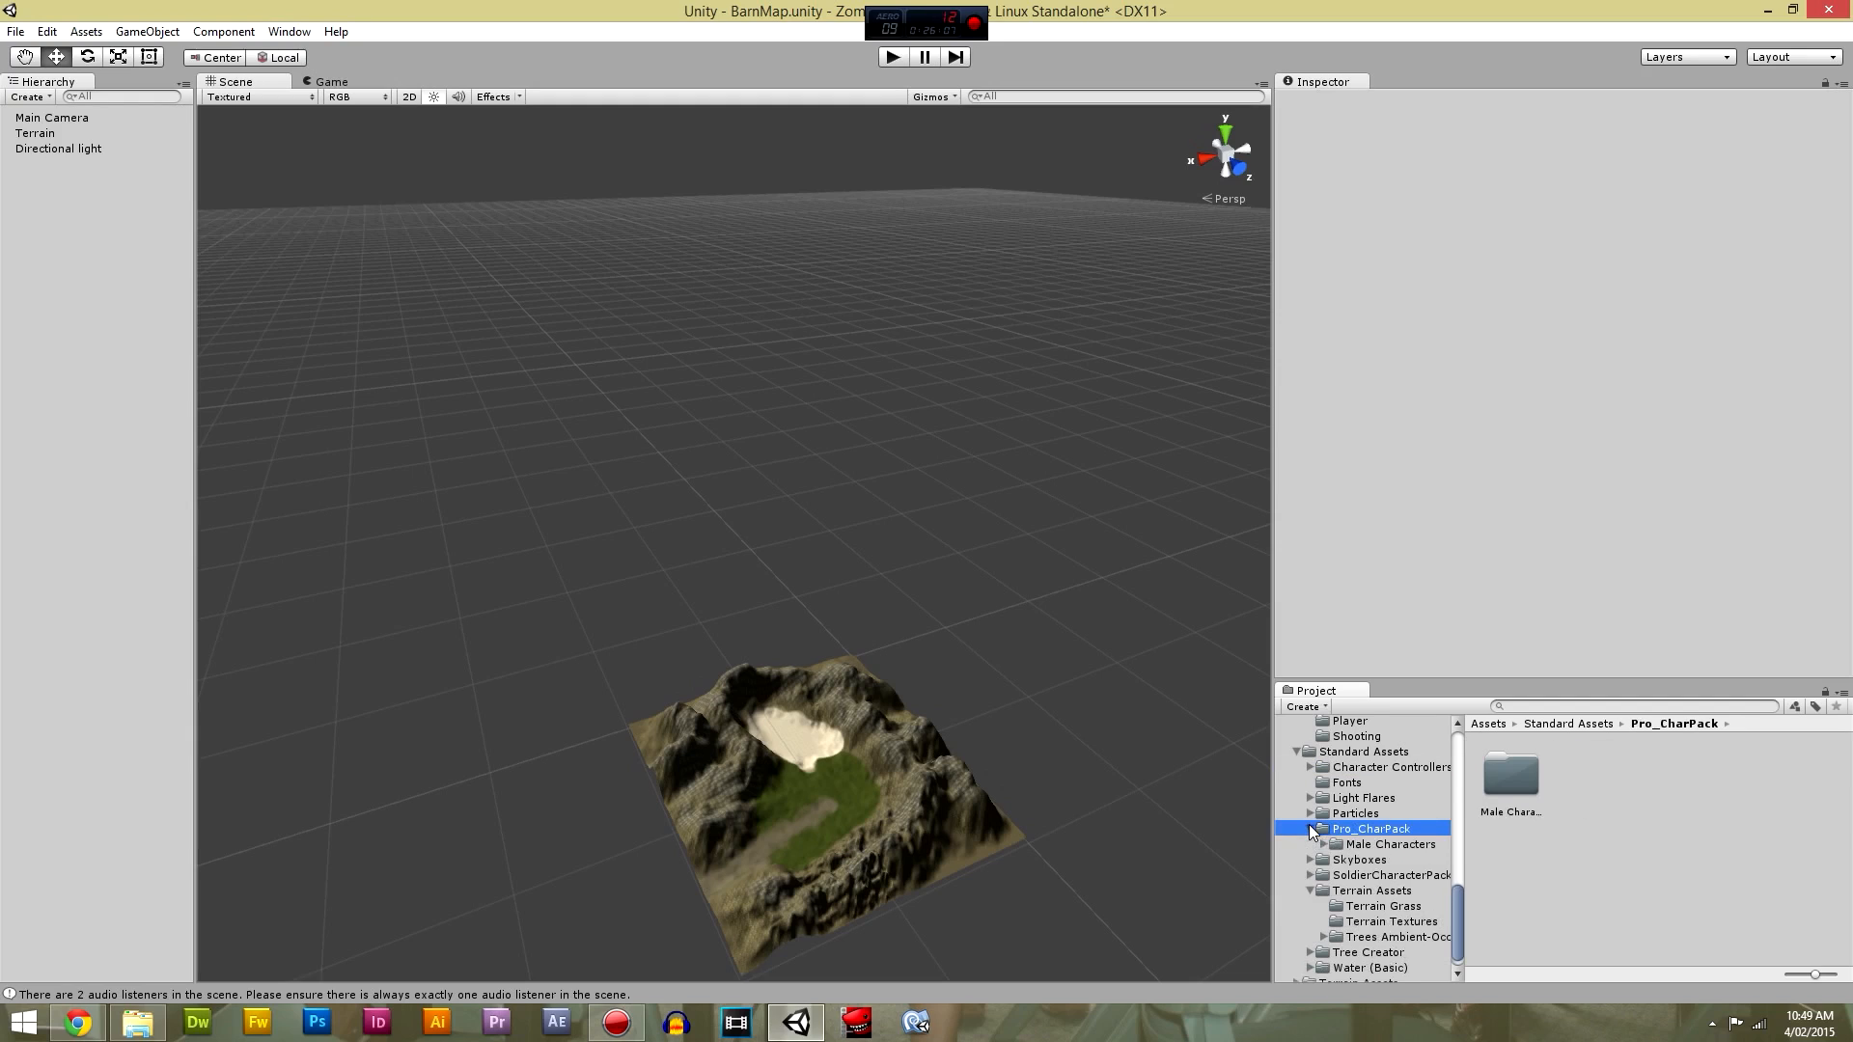
double_click(1511, 773)
double_click(1523, 770)
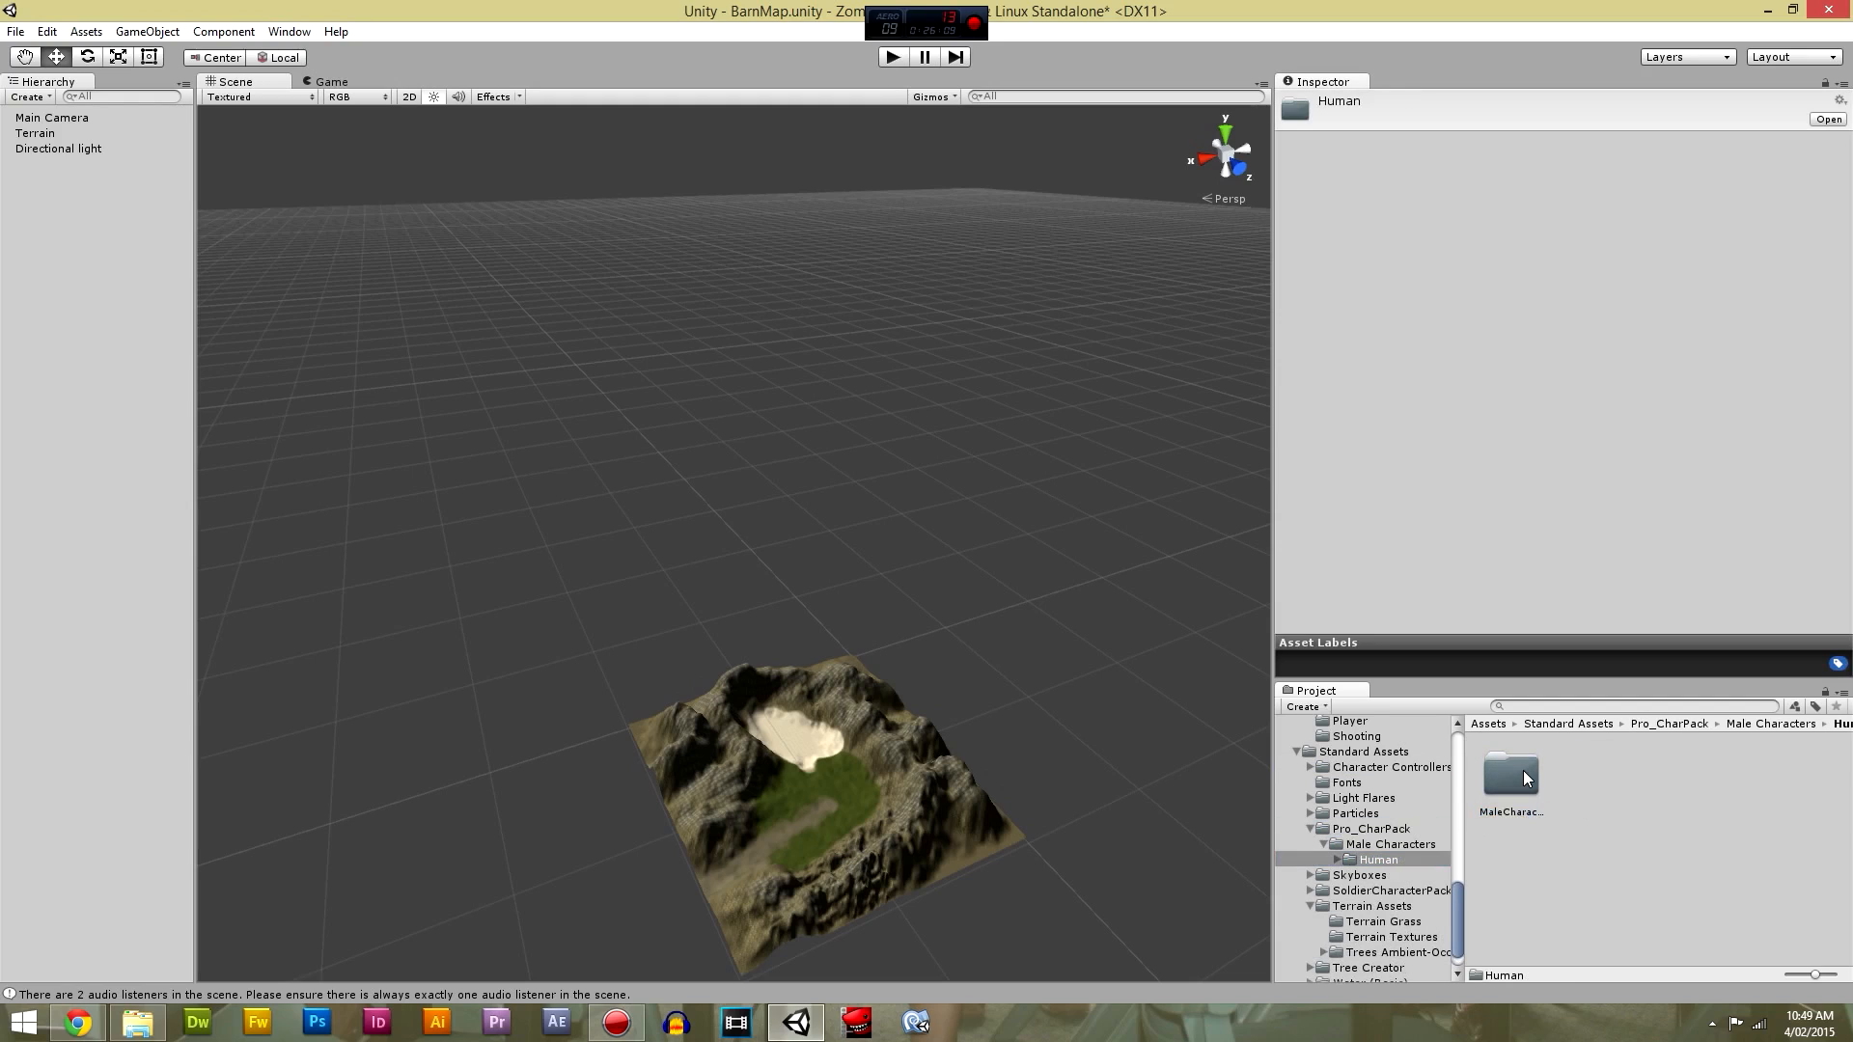
double_click(1523, 770)
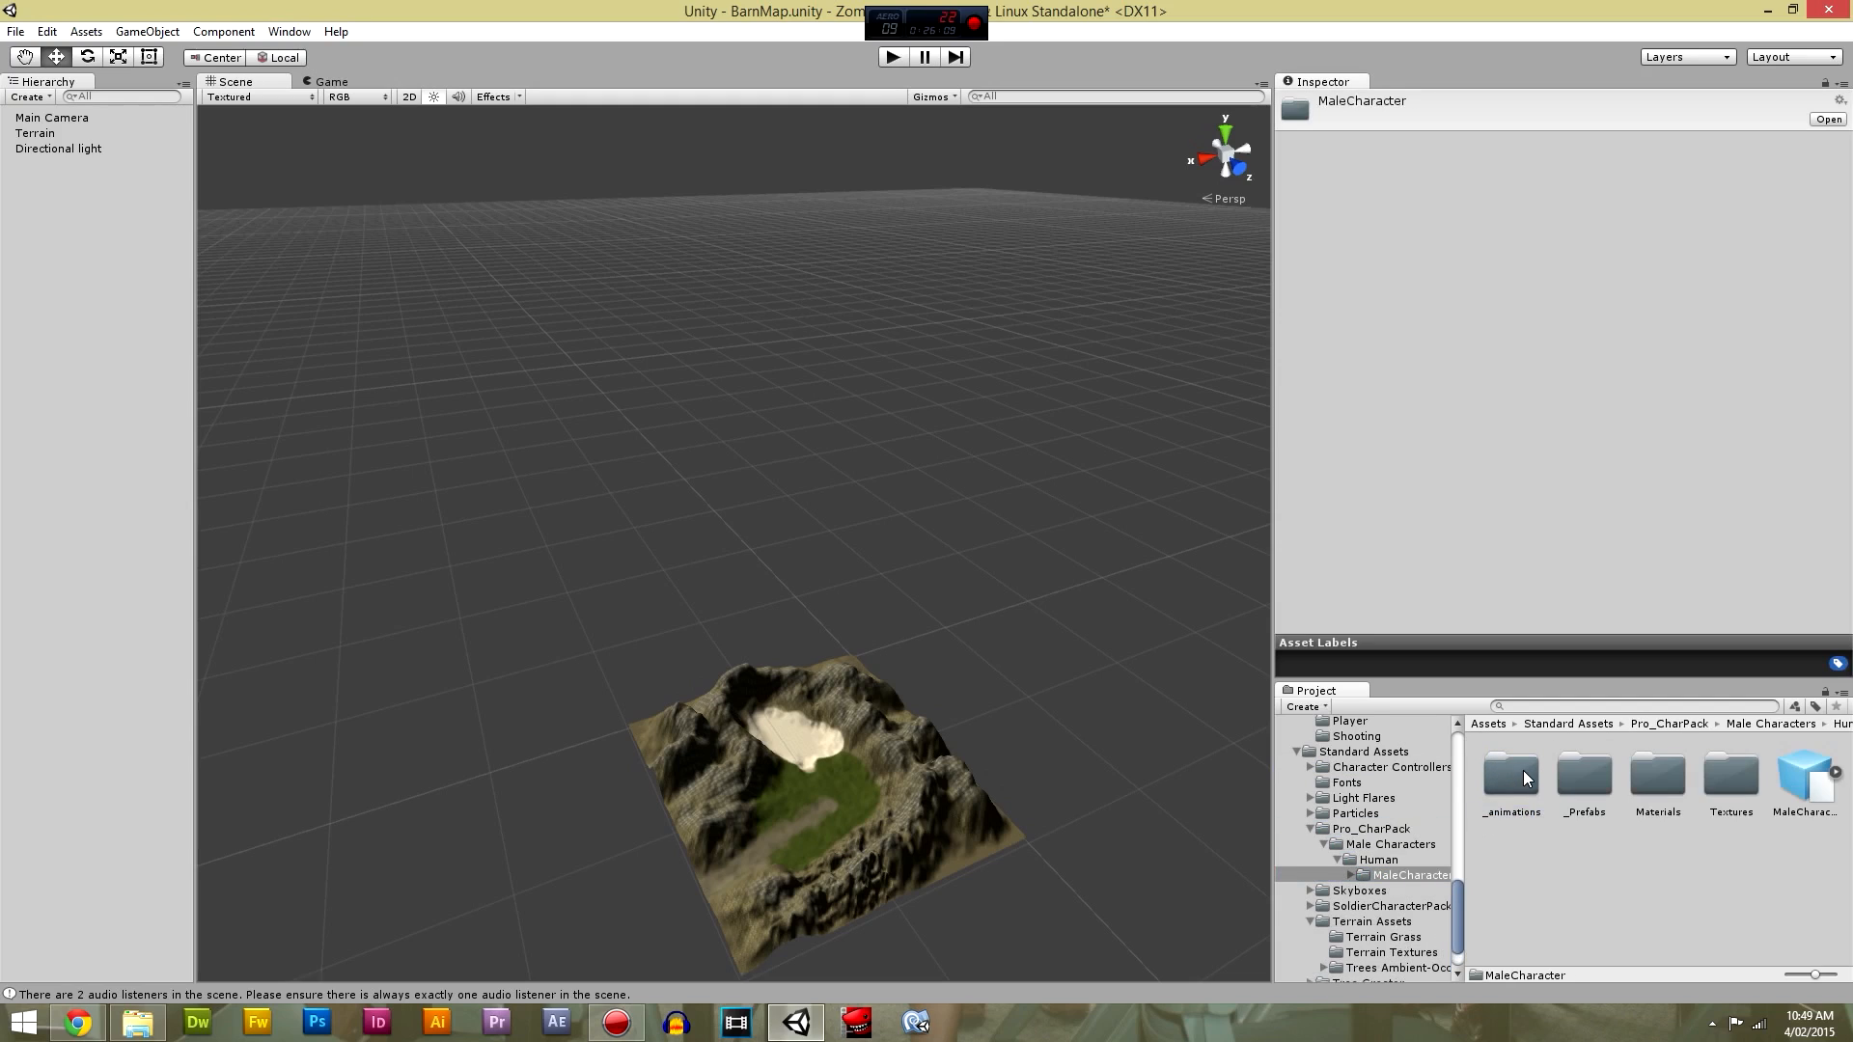
Collapse the Standard Assets, Scripts, Prefabs and Models folders in the project tree.
scroll(1396, 807, "up", 3)
left_click(1297, 811)
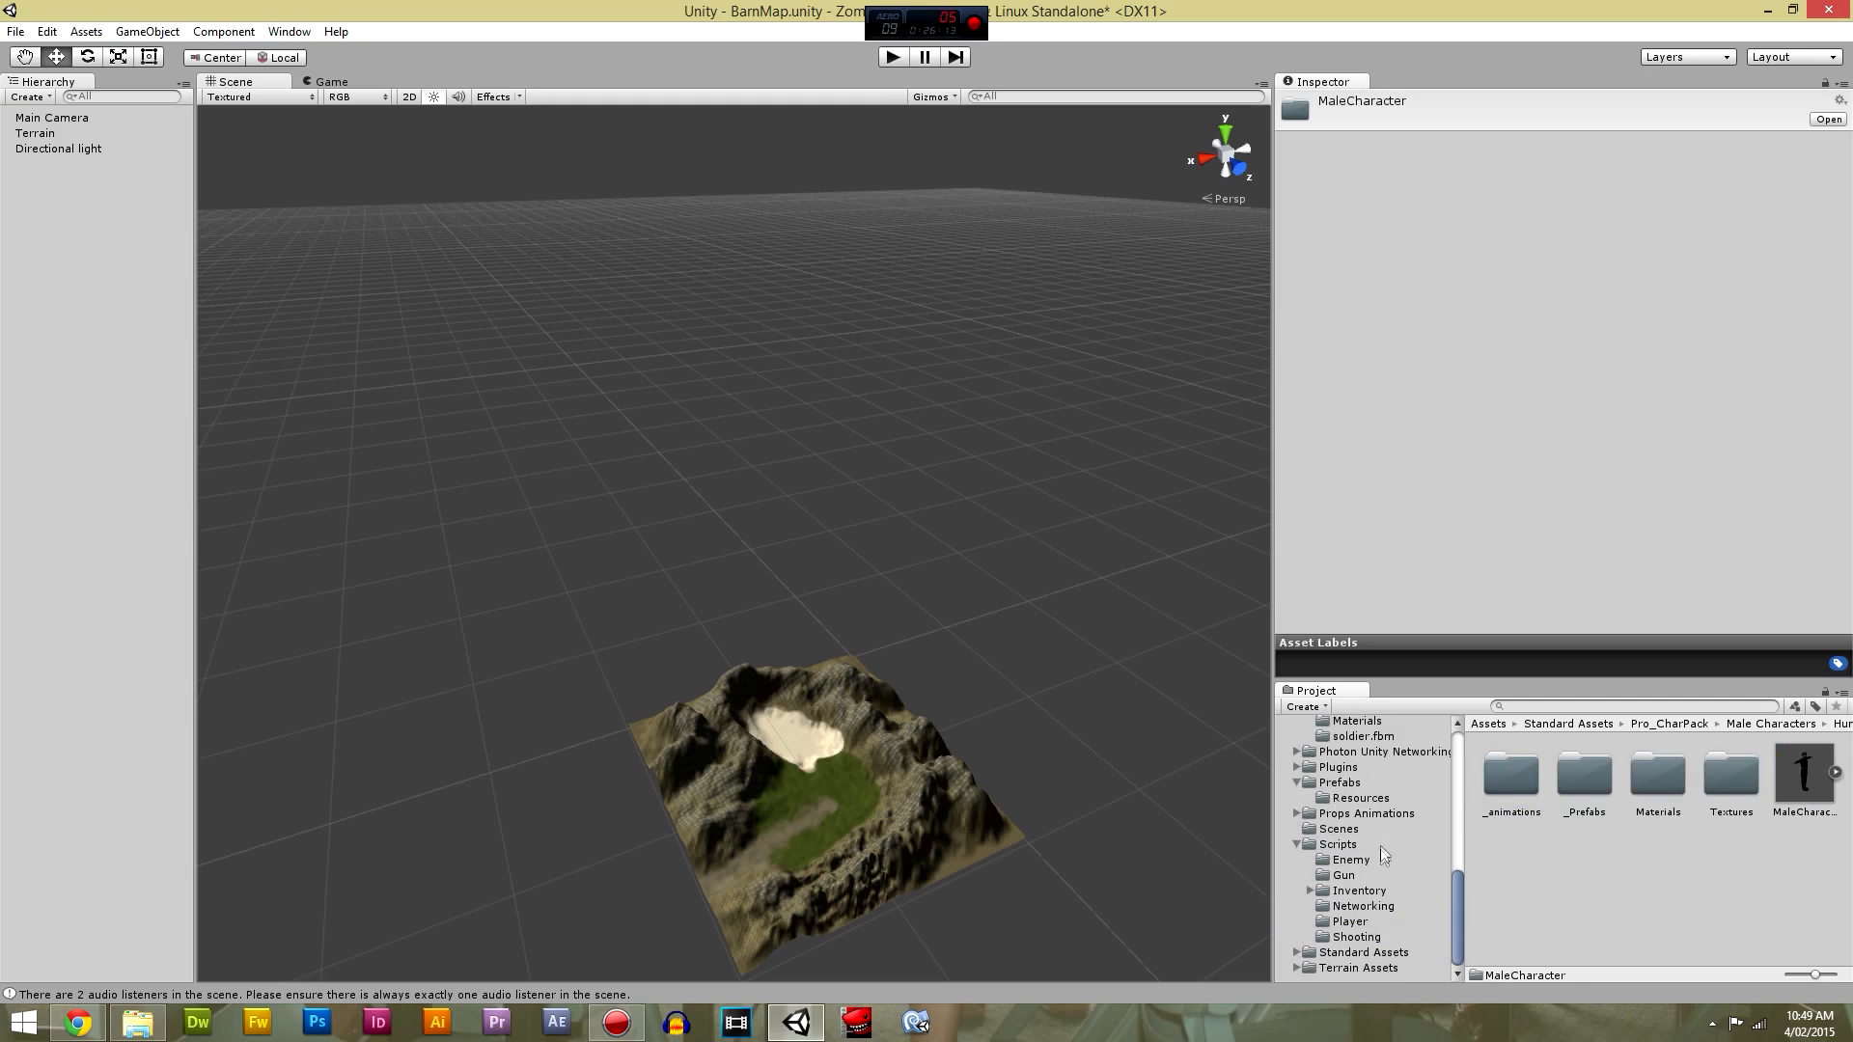
scroll(1364, 878, "up", 3)
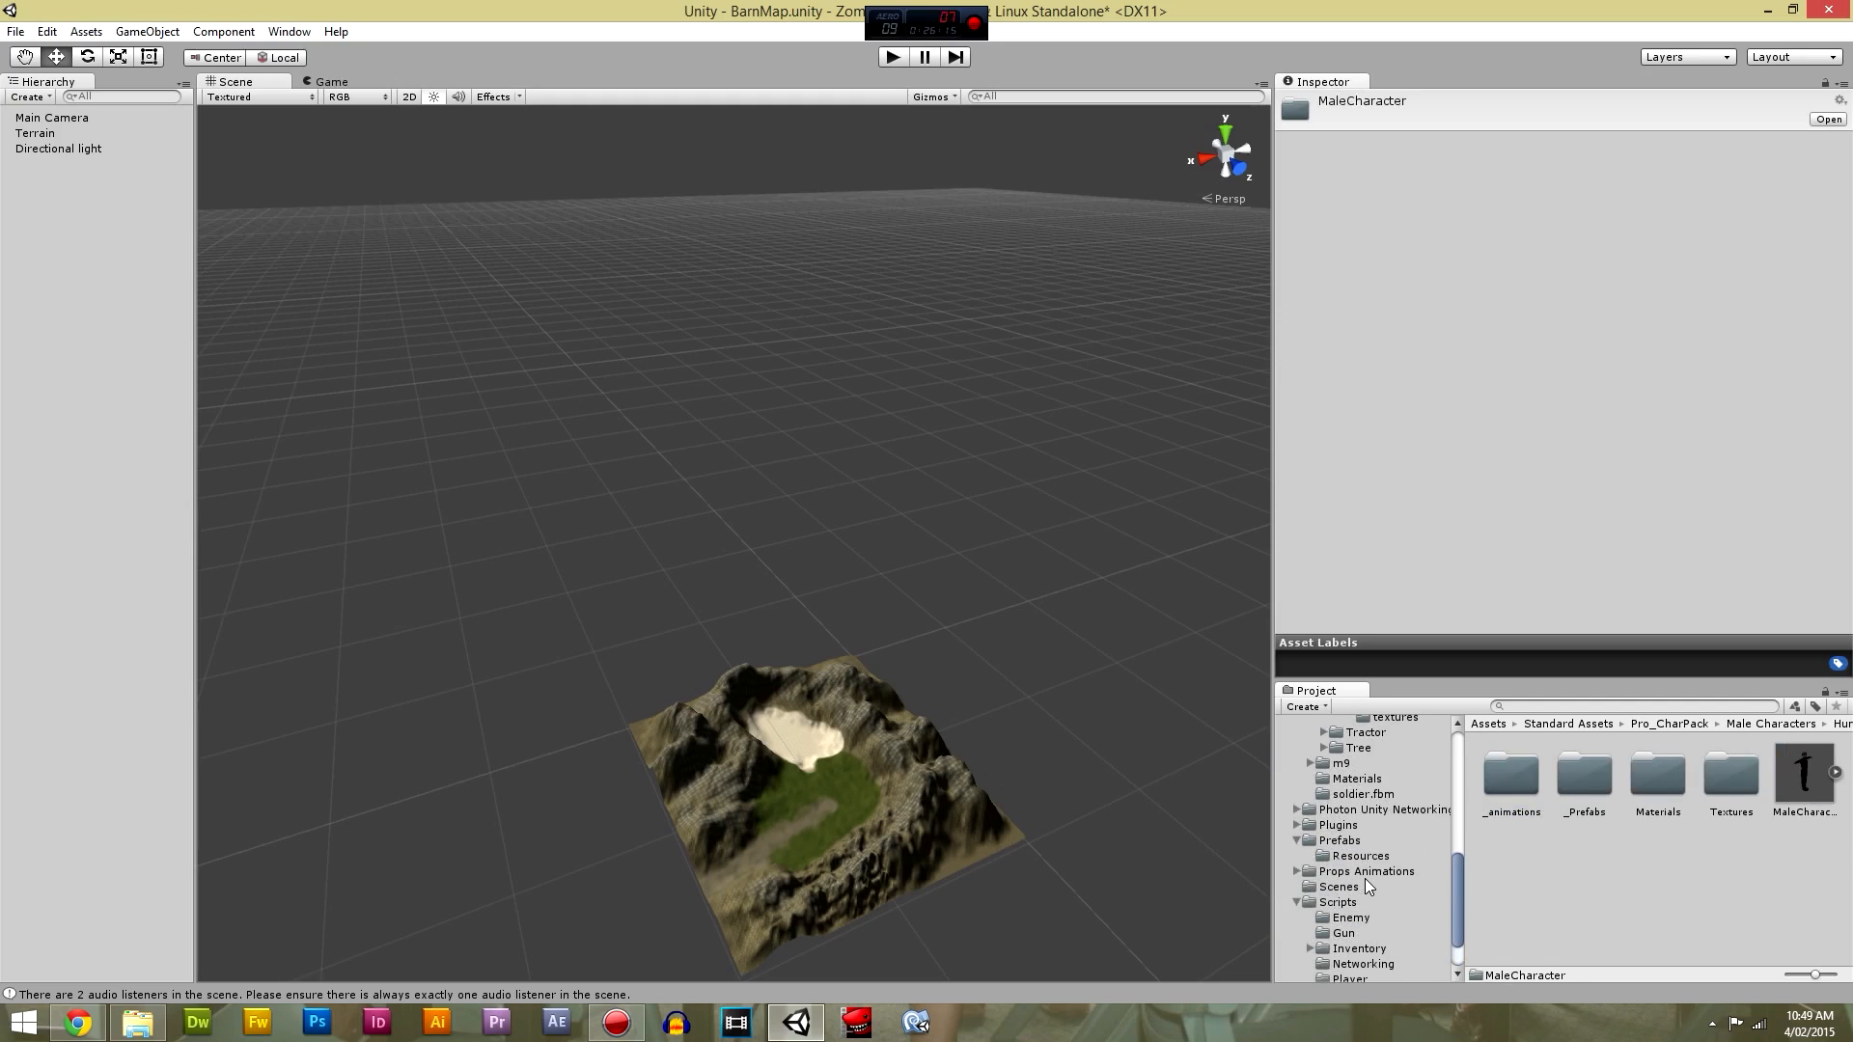
left_click(1298, 904)
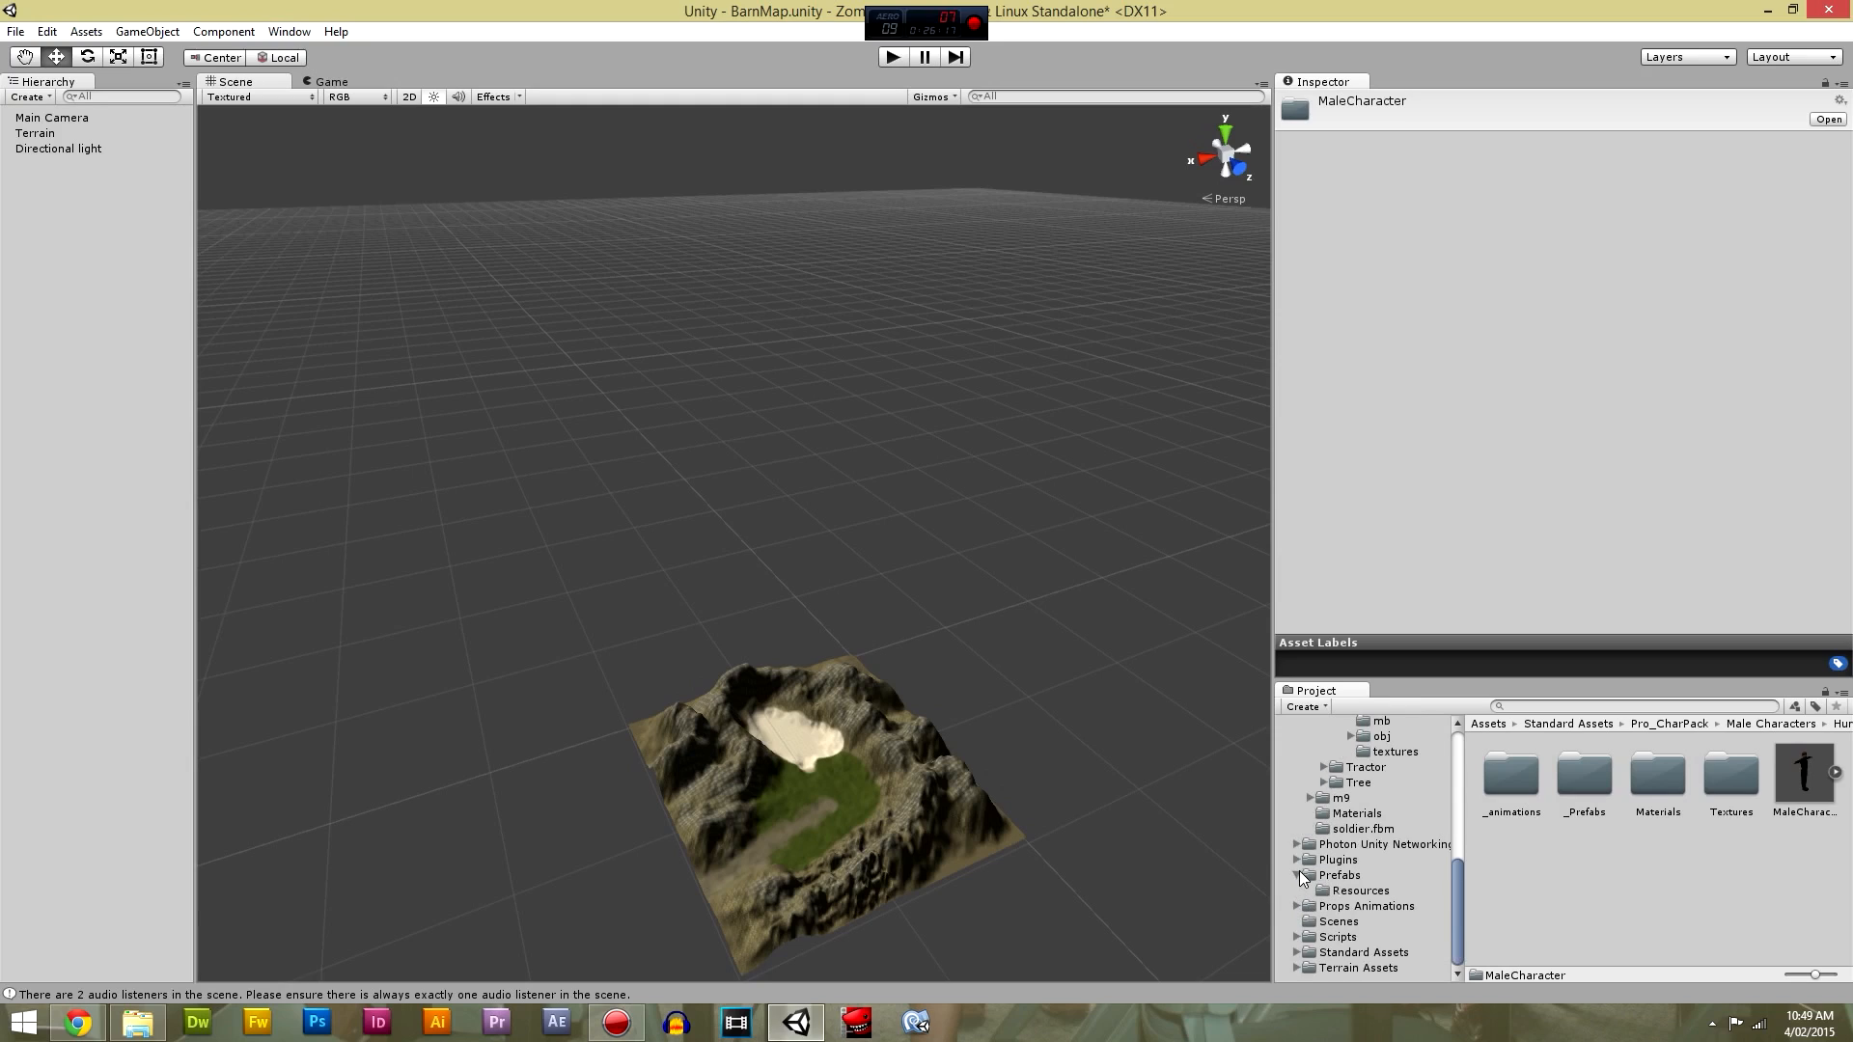
left_click(1298, 875)
scroll(1299, 863, "up", 5)
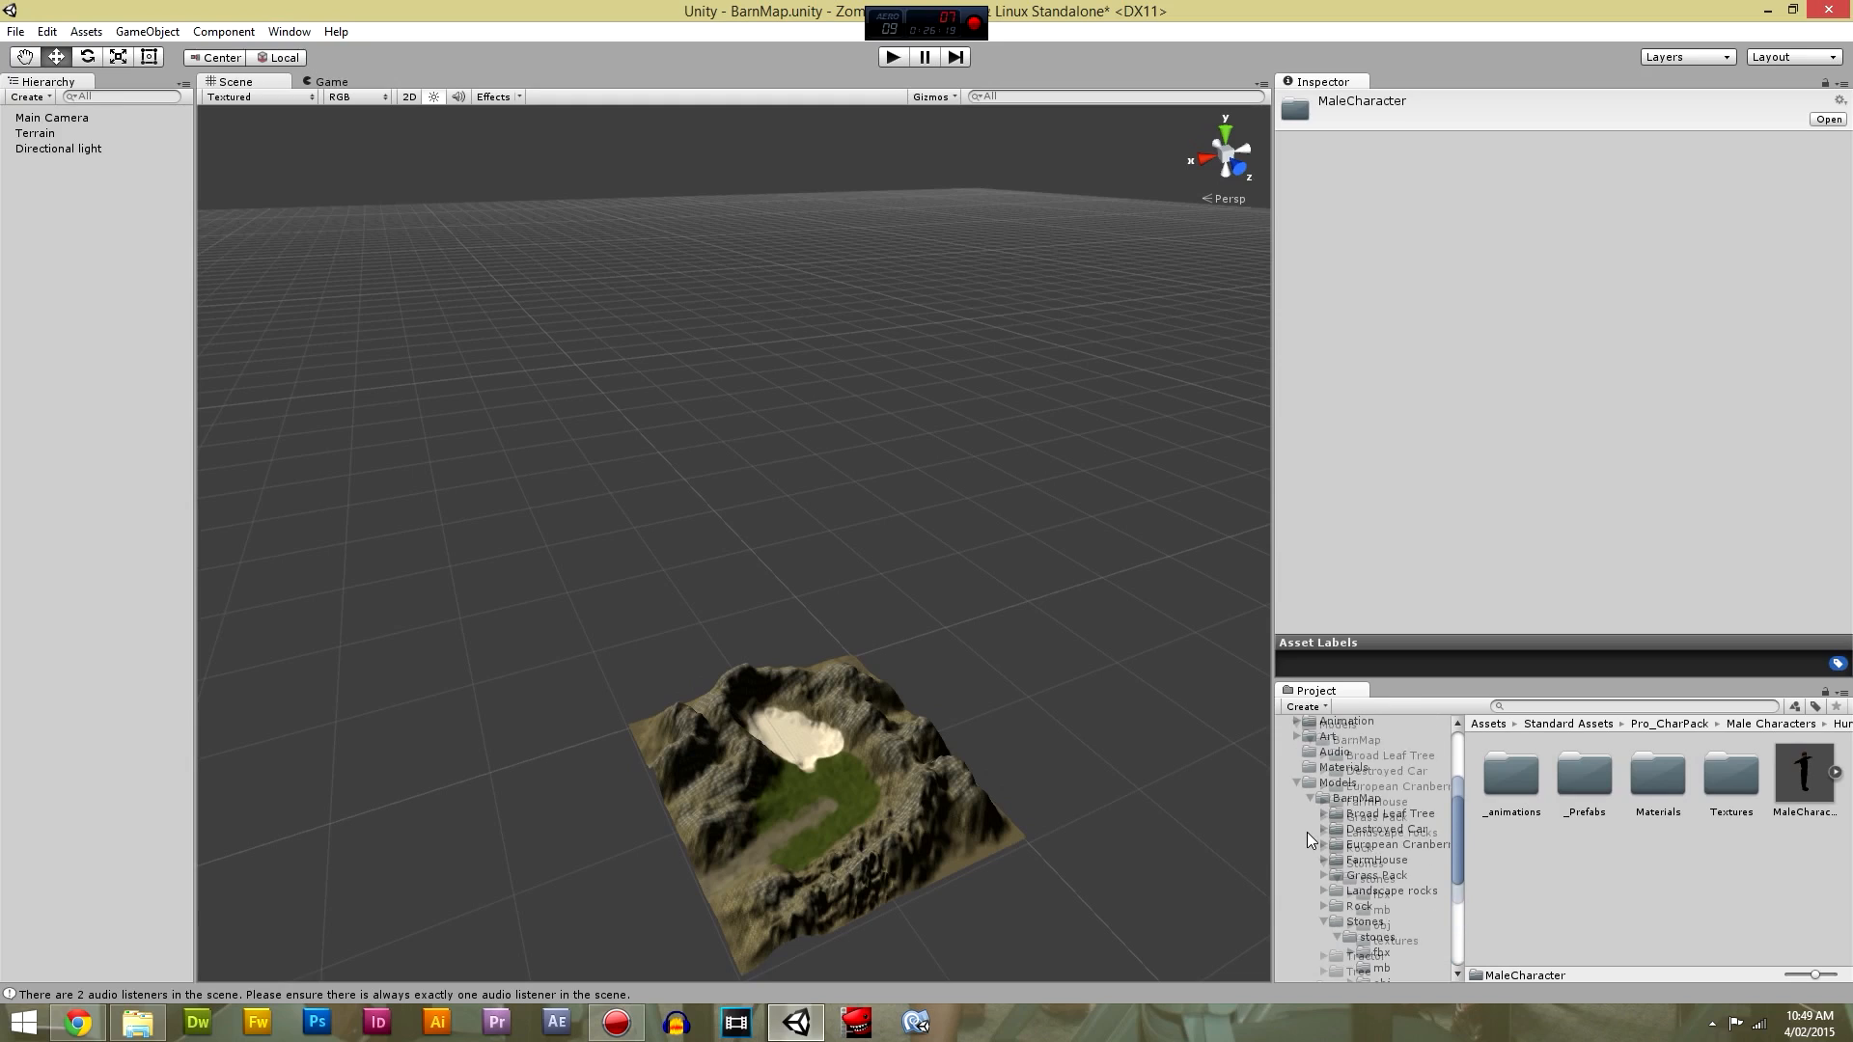
left_click(1299, 784)
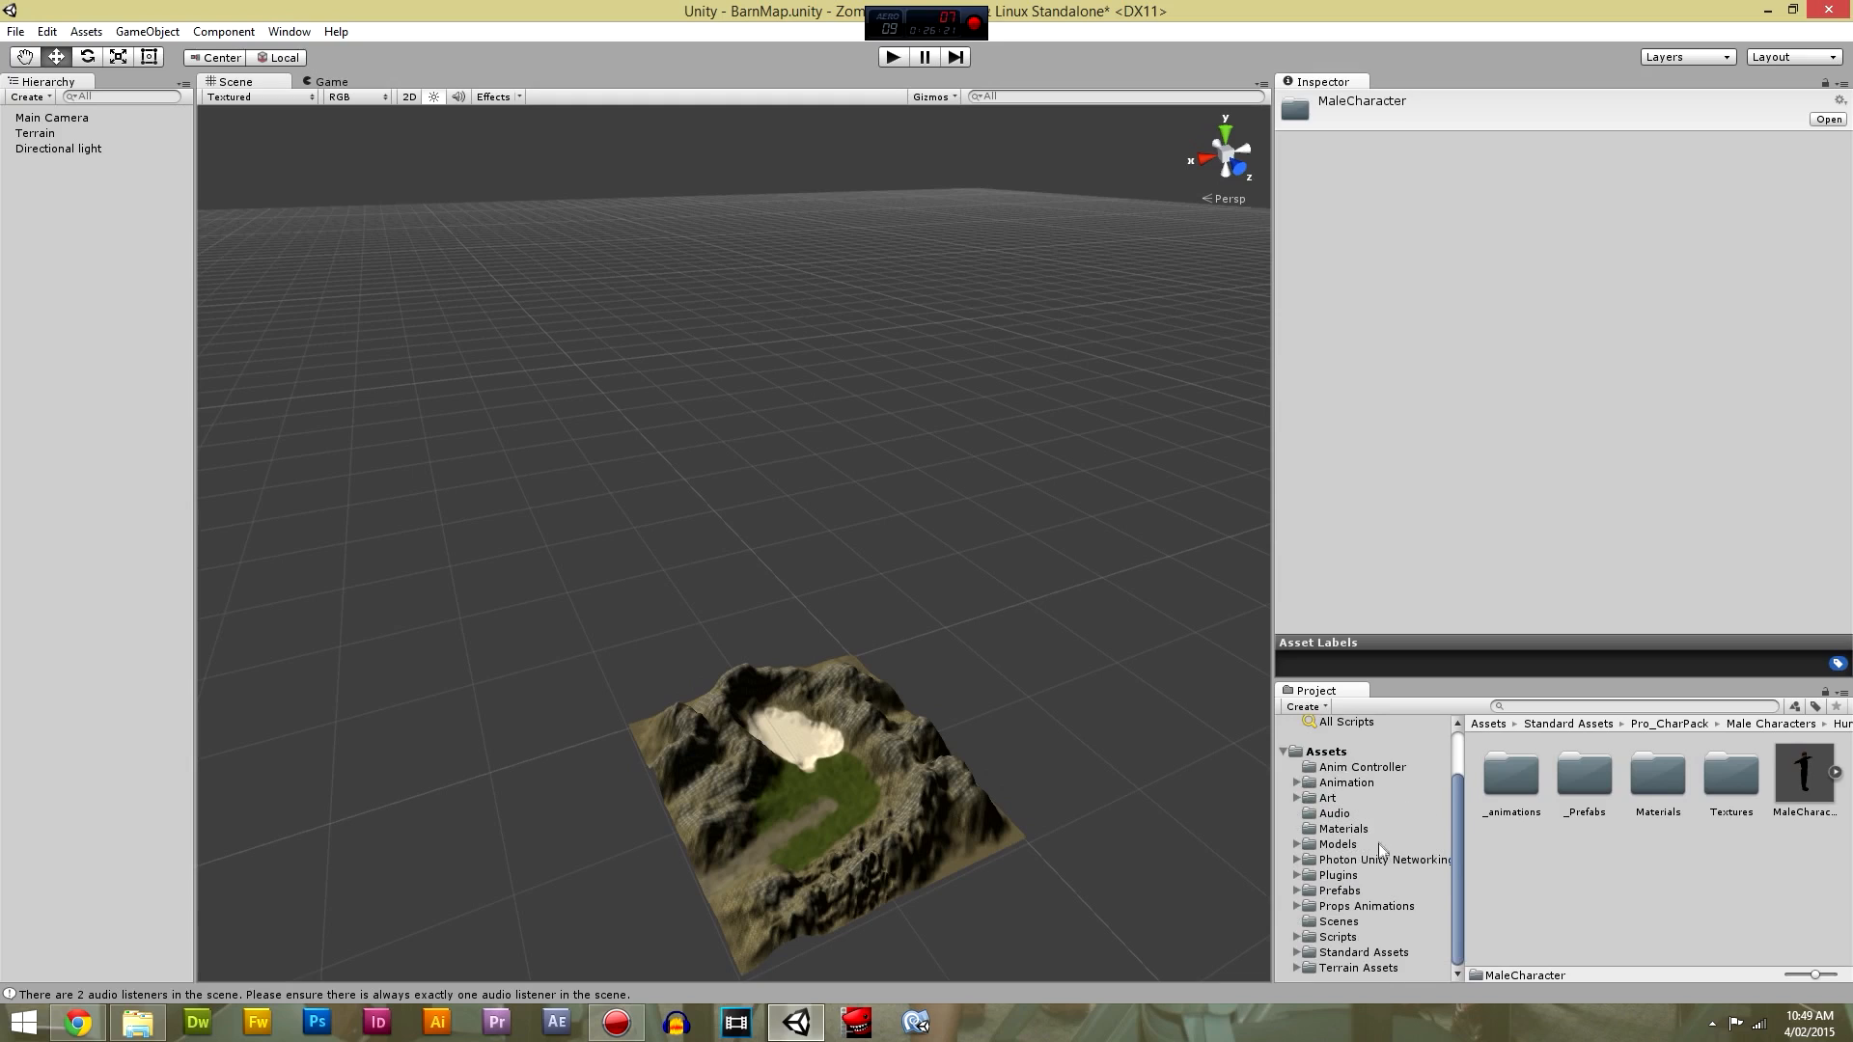
Expand Standard Assets and collapse its Terrain Assets and Pro_CharPack subfolders.
left_click(1295, 952)
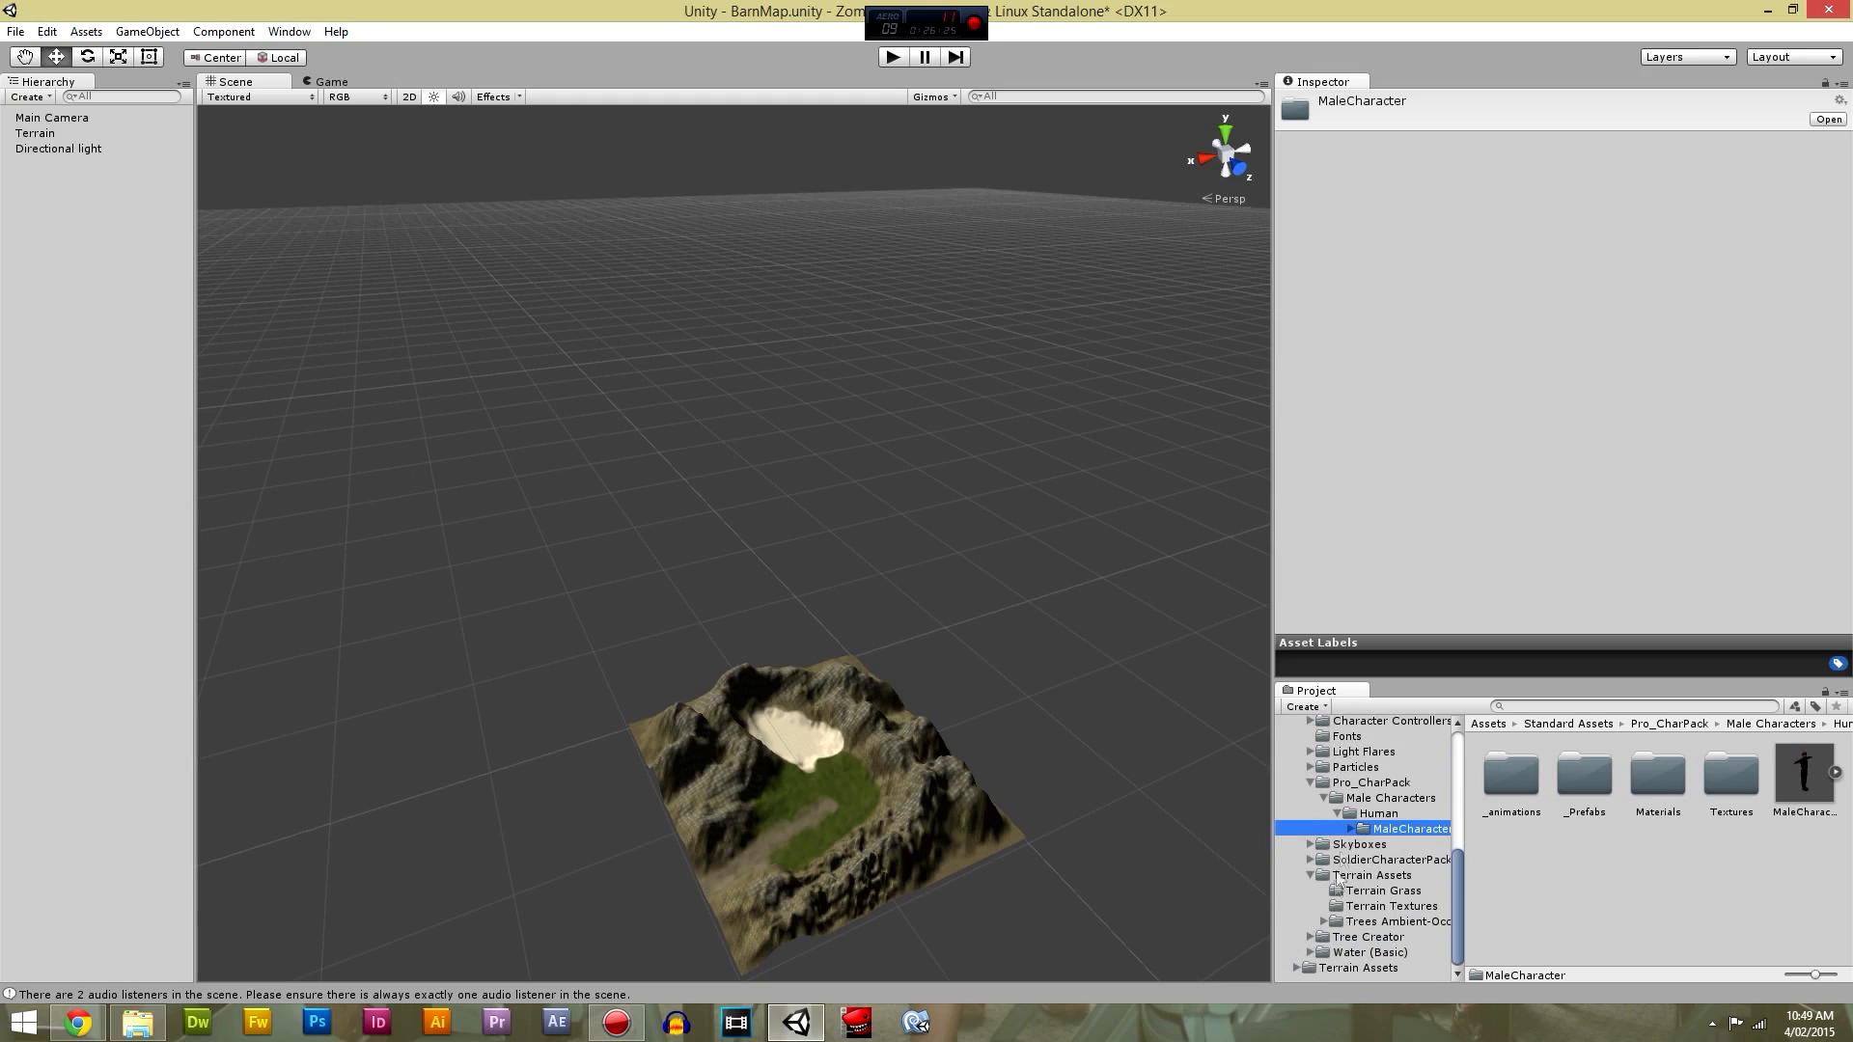
left_click(1312, 874)
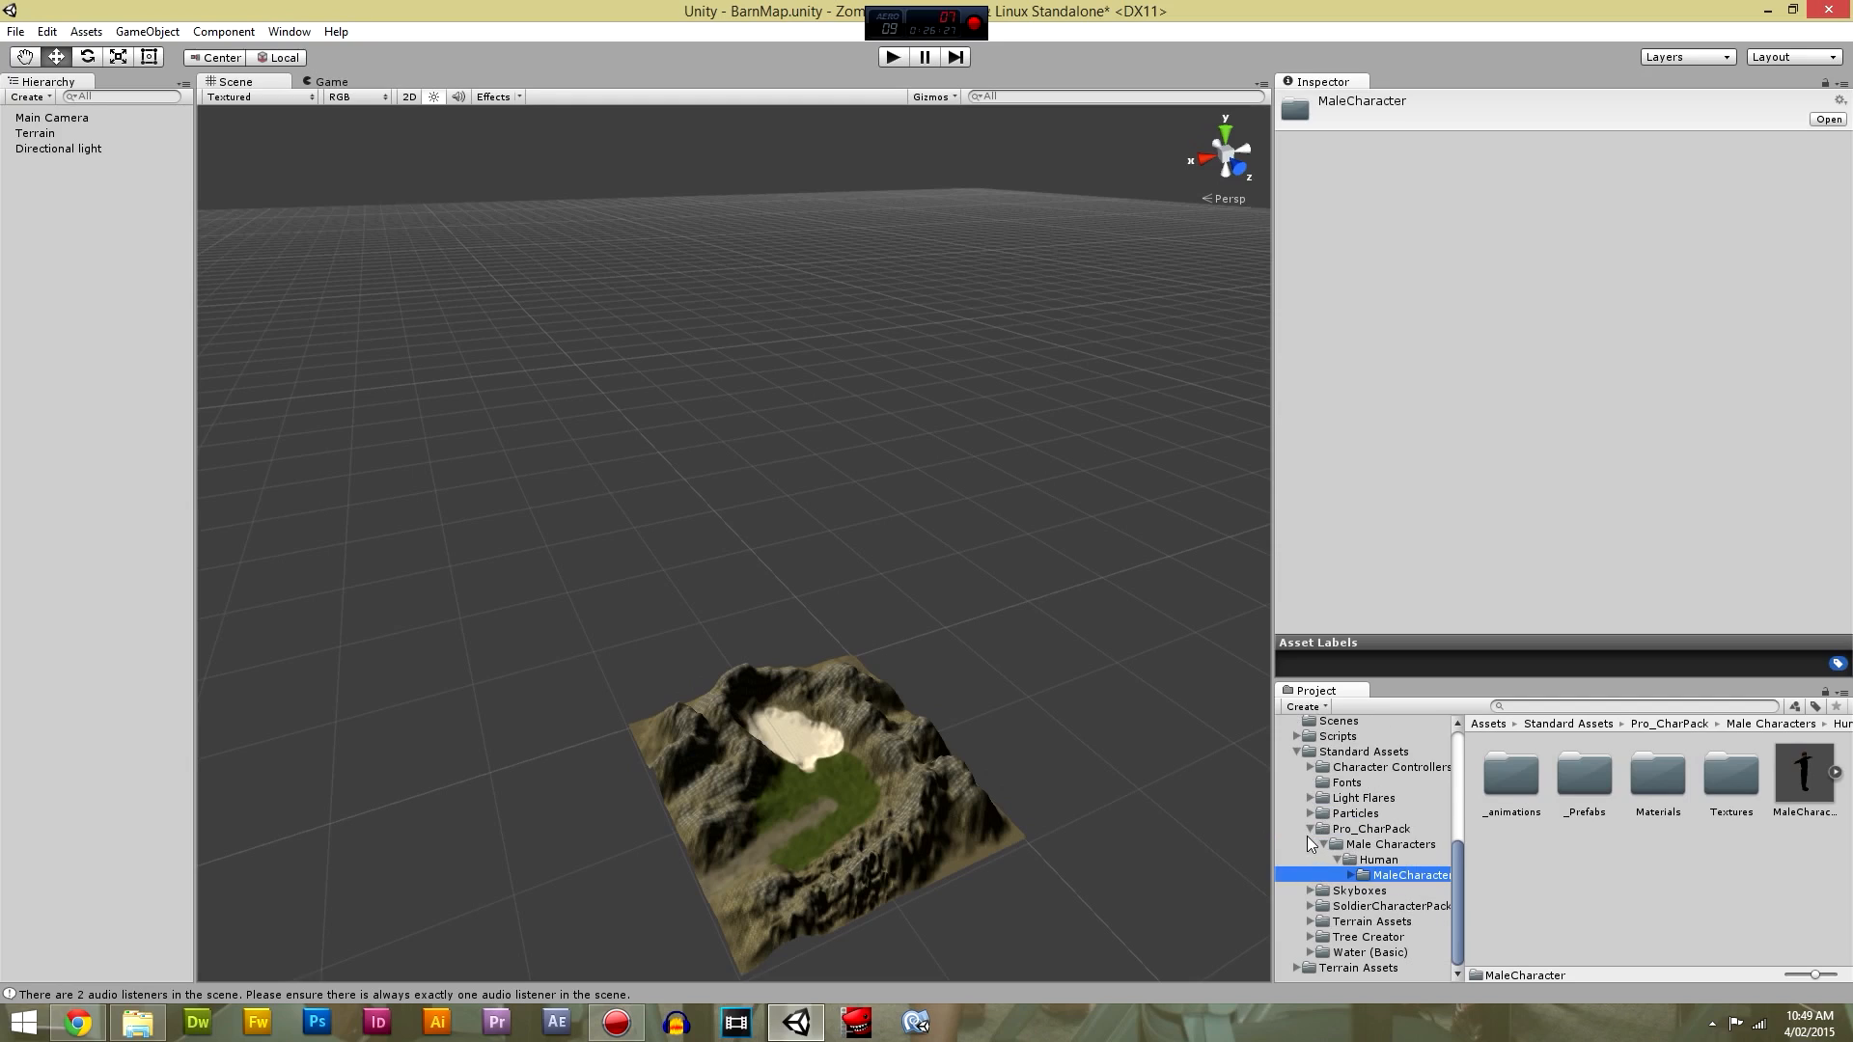
left_click(1309, 829)
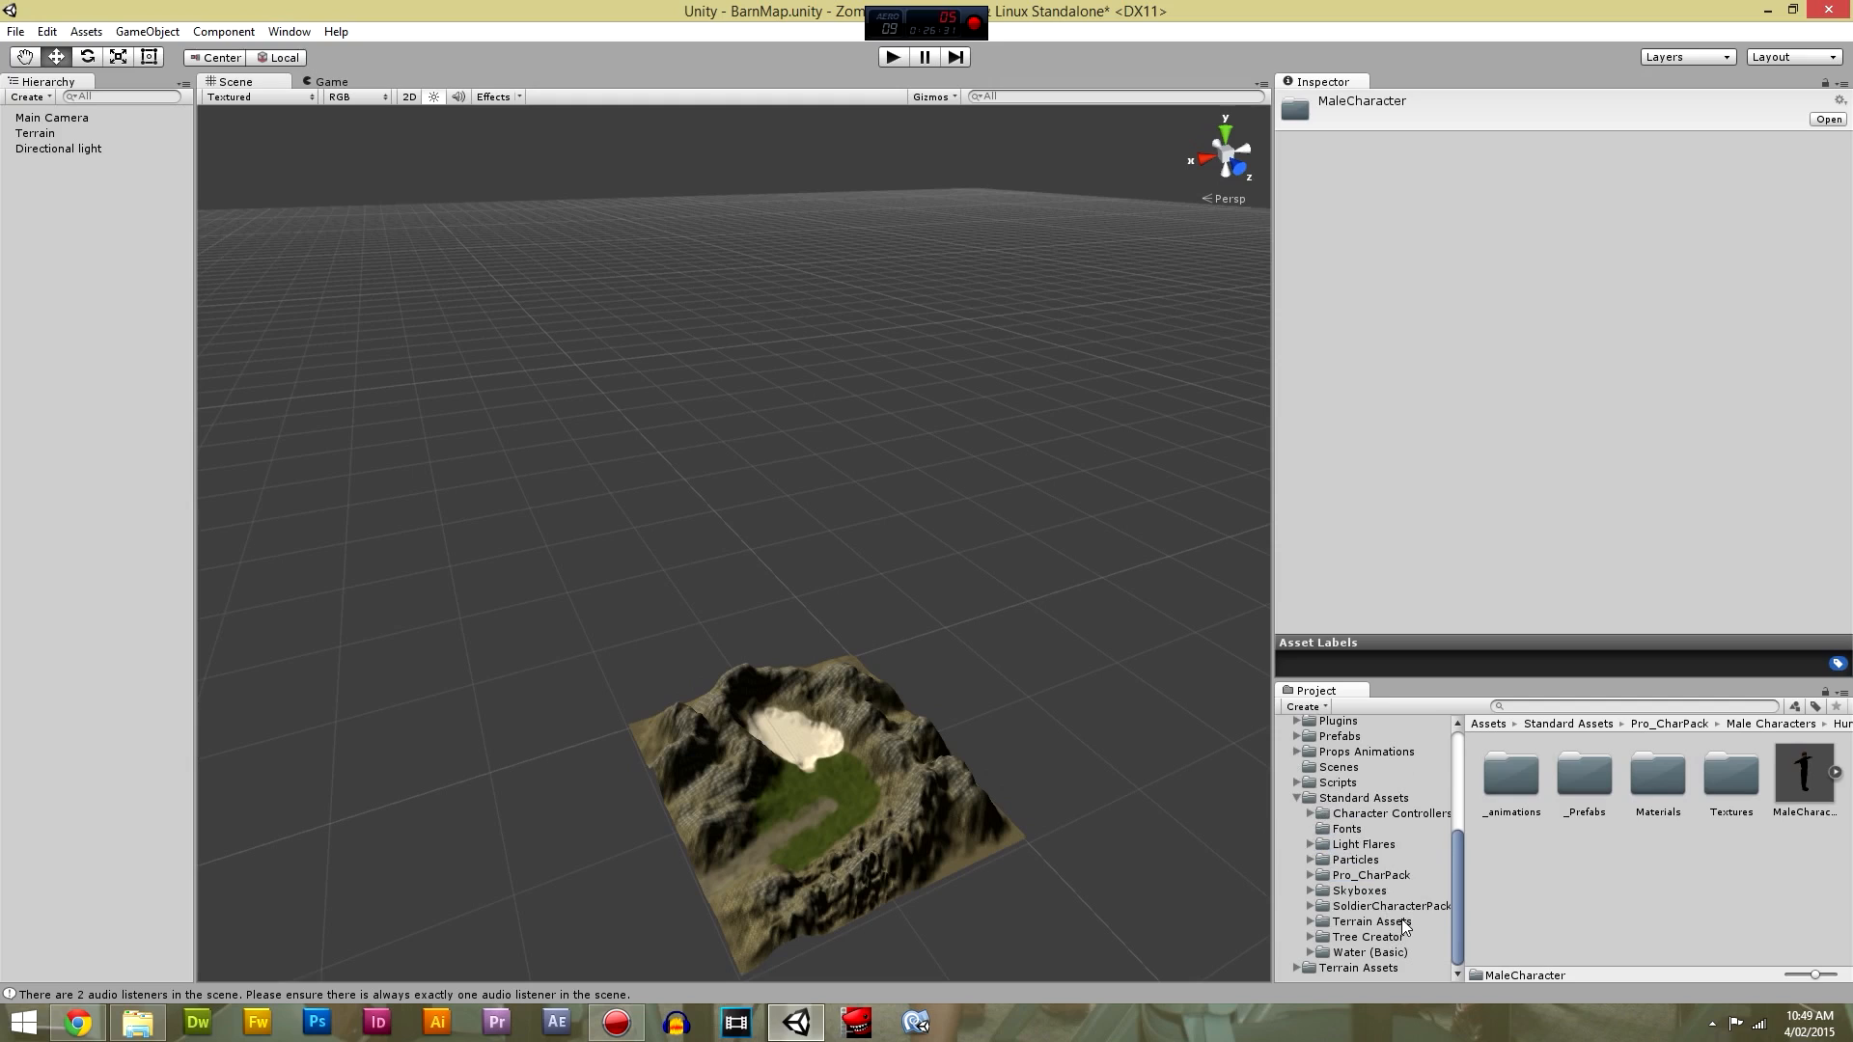
Set up texture painting on the terrain with the large solid round brush at size 53.
scroll(1014, 745, "up", 10)
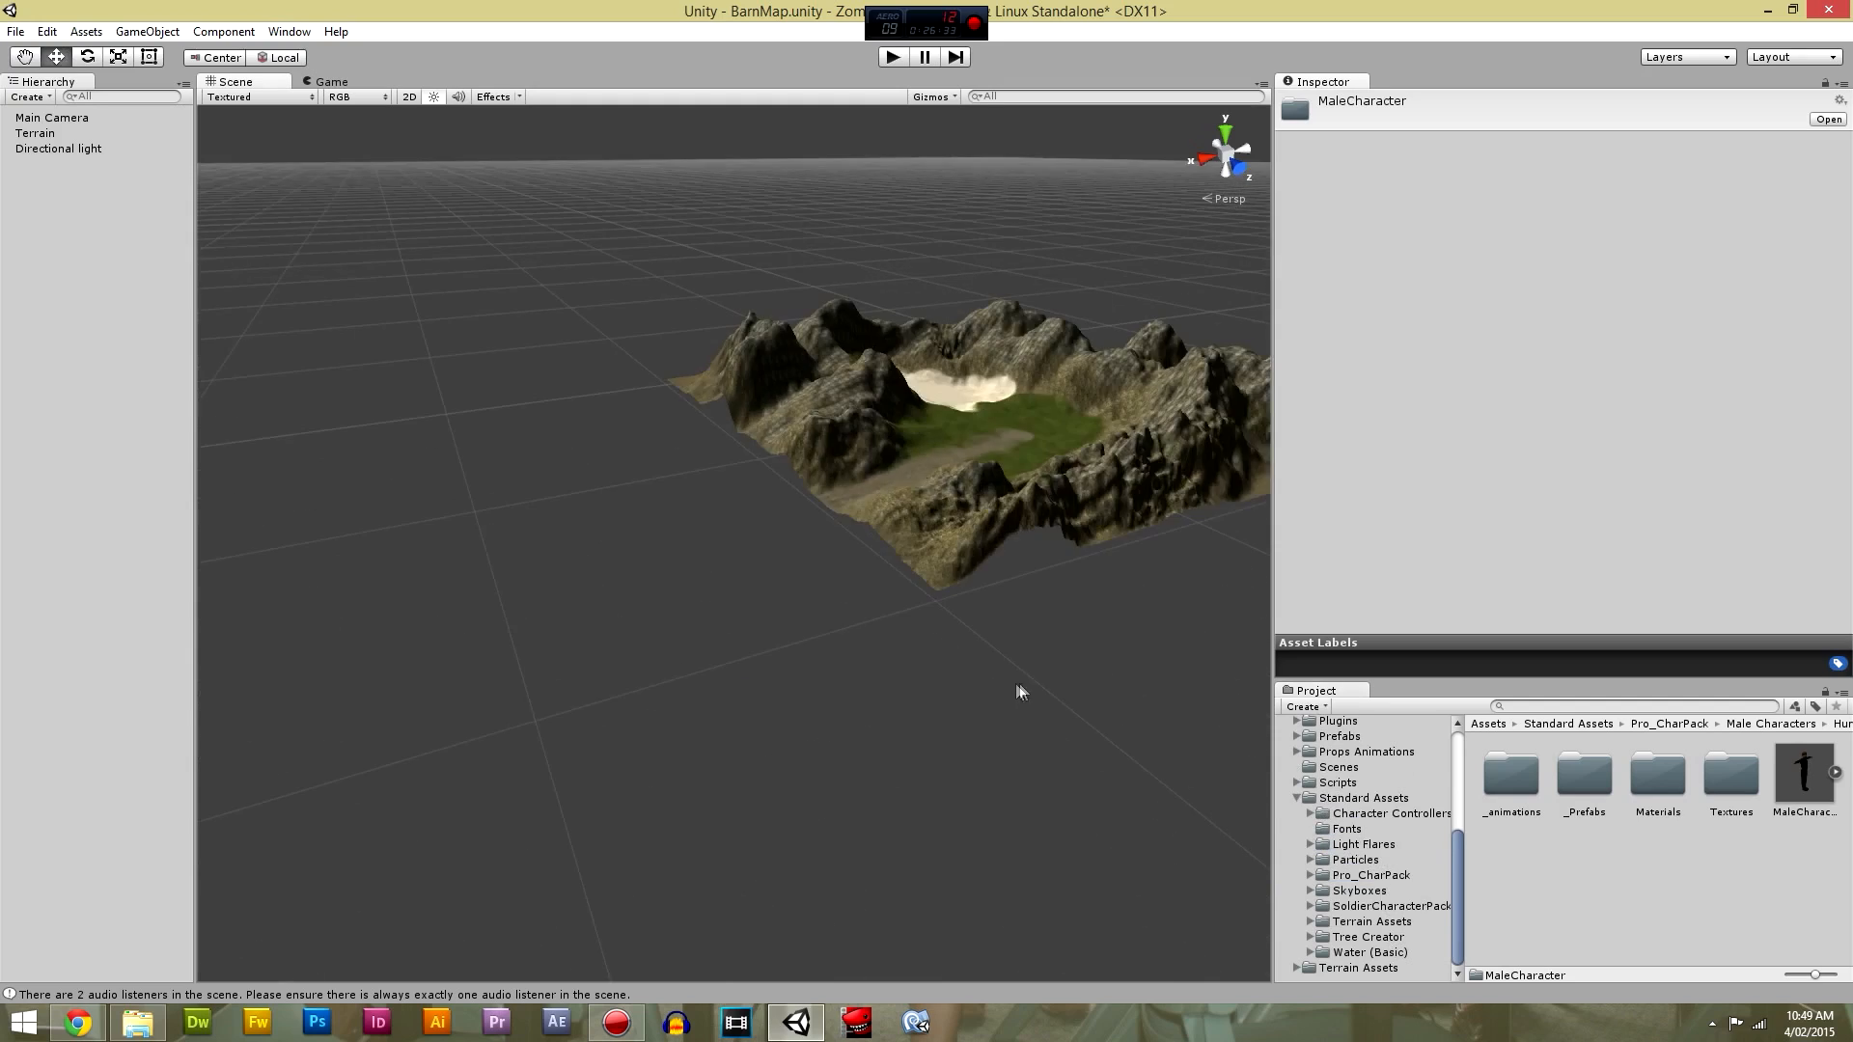
mouse_move(1055, 683)
middle_mouse_down()
mouse_move(1096, 663)
mouse_move(1062, 696)
middle_mouse_up()
scroll(1100, 674, "up", 4)
right_click_drag(1063, 696, 834, 687)
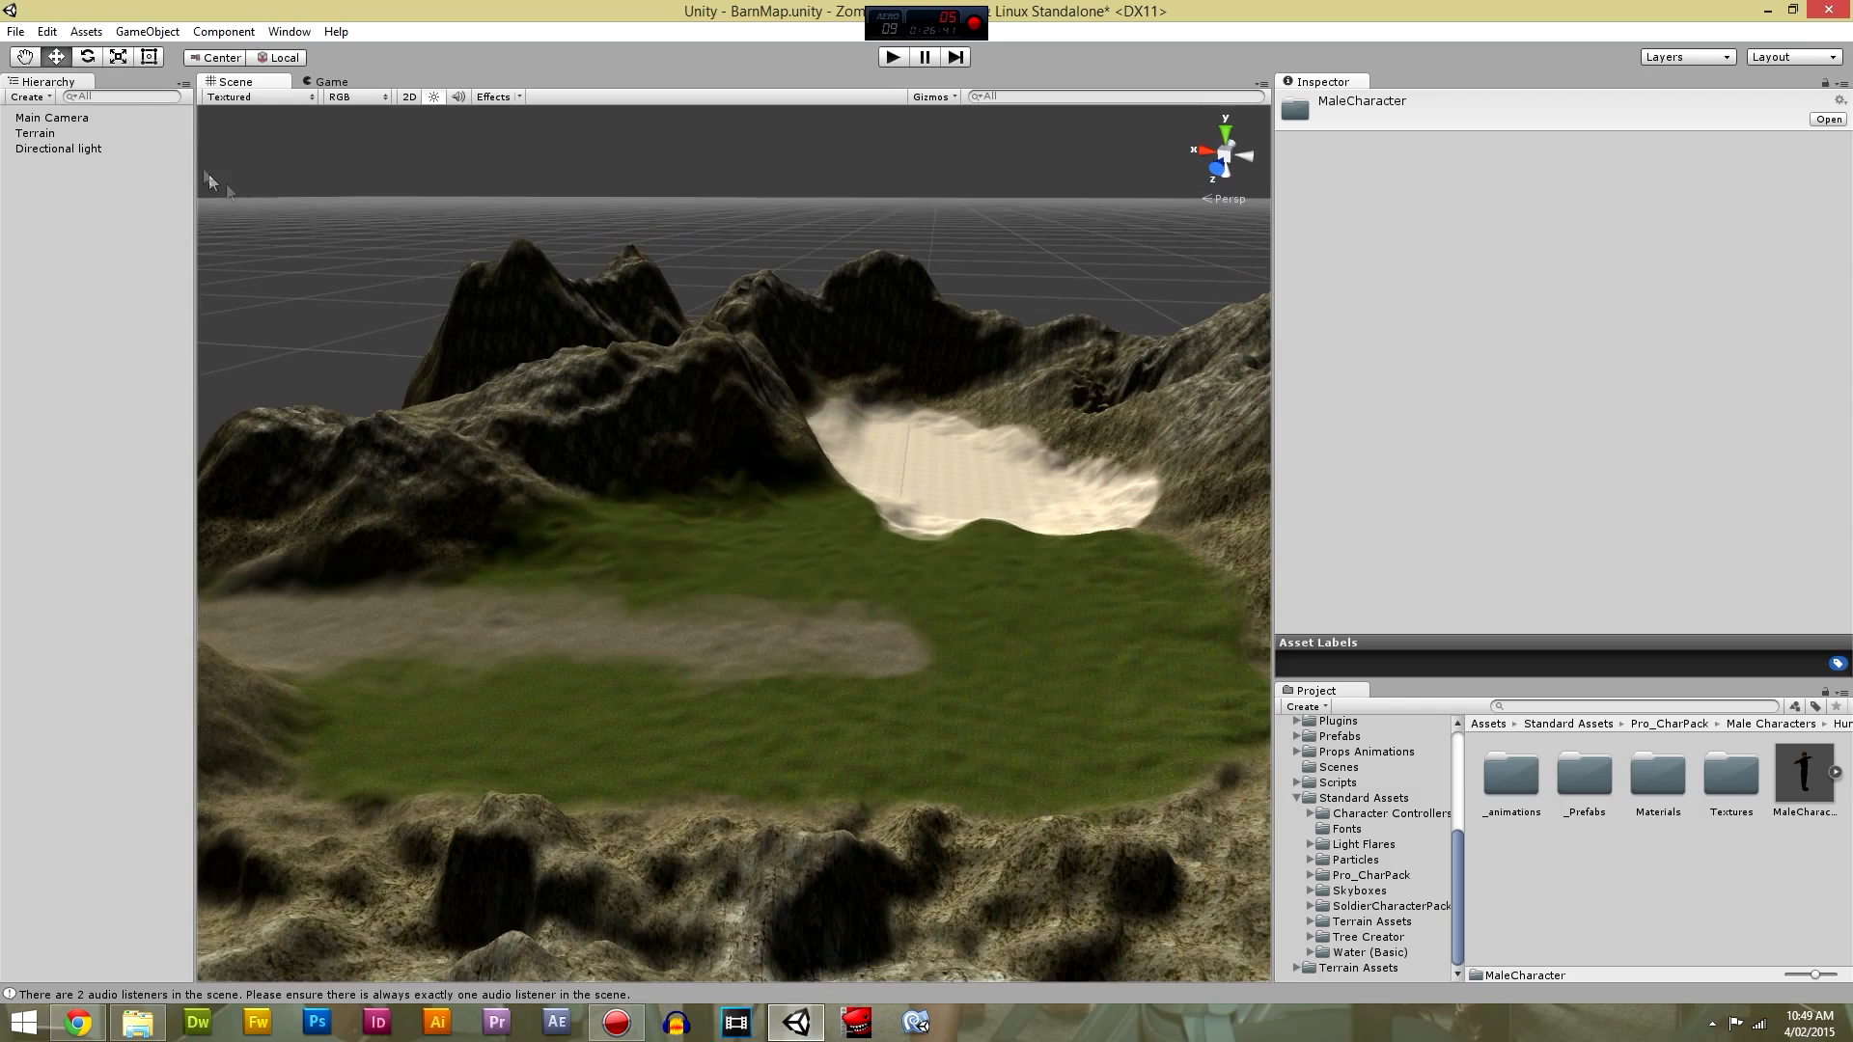
left_click(108, 134)
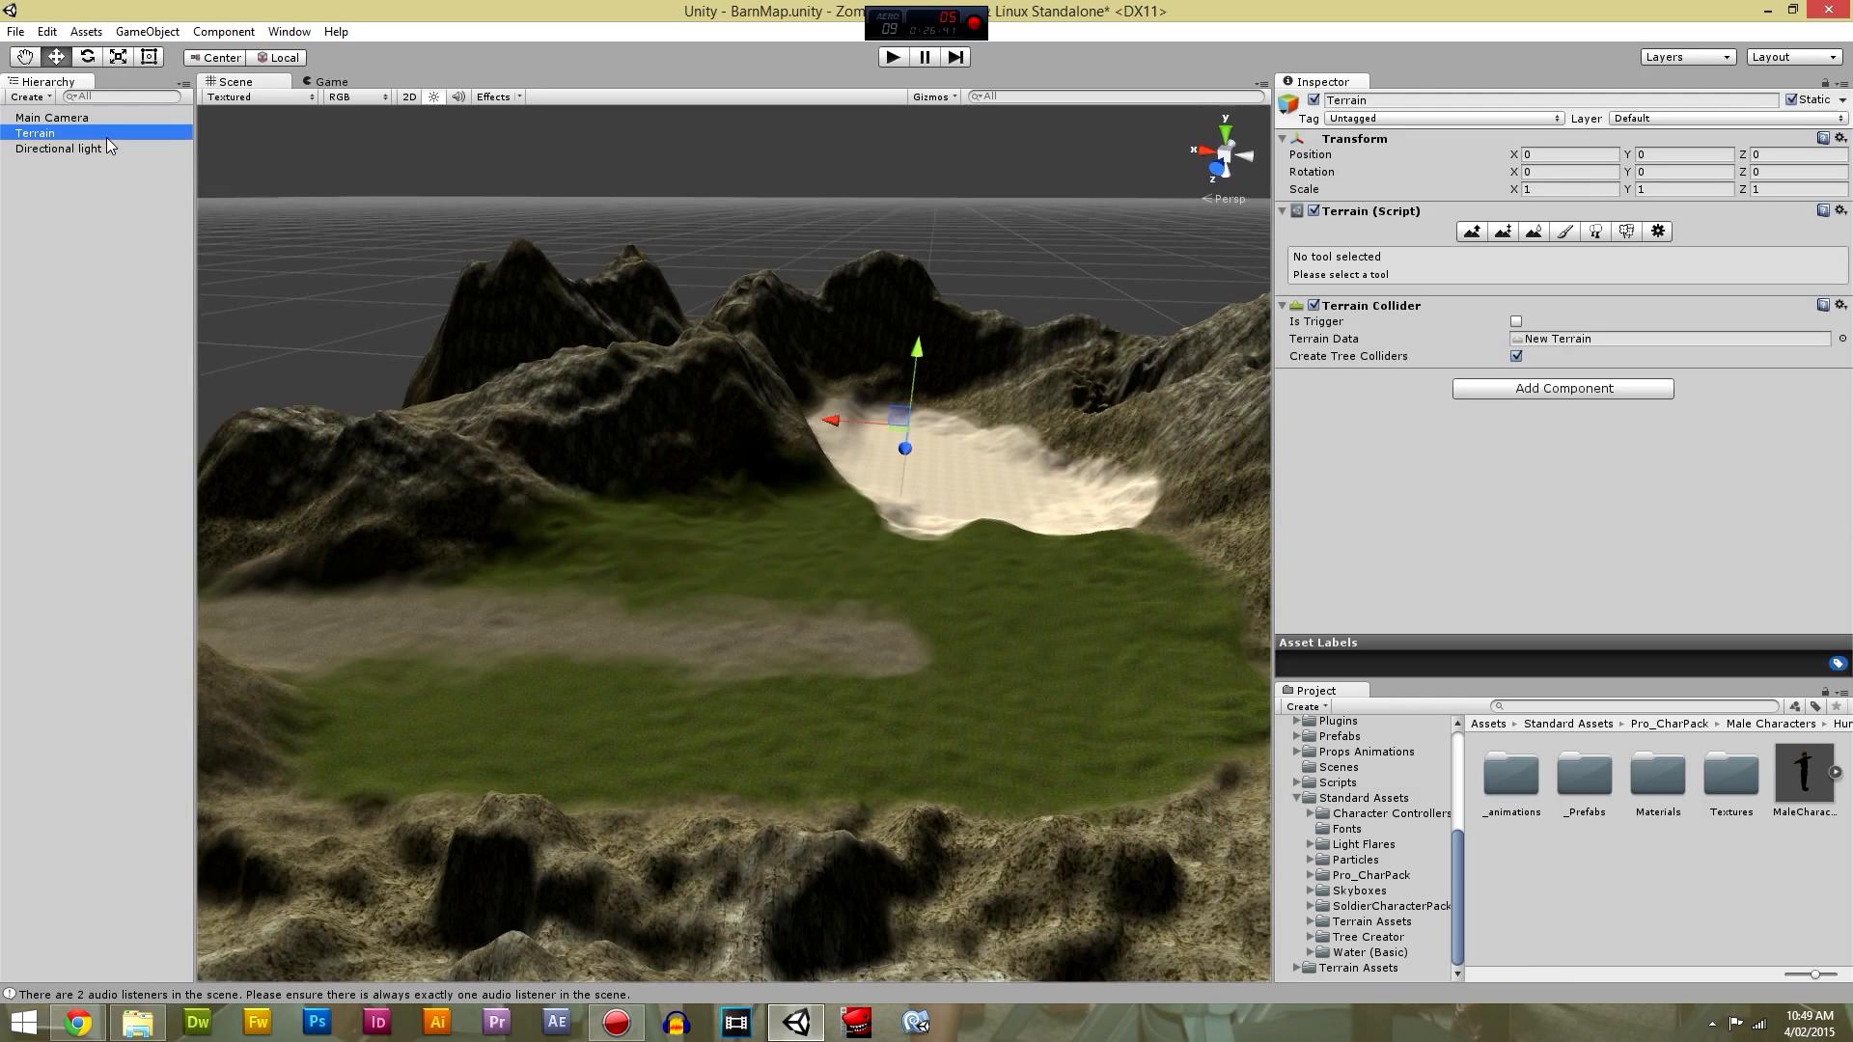
left_click(1566, 233)
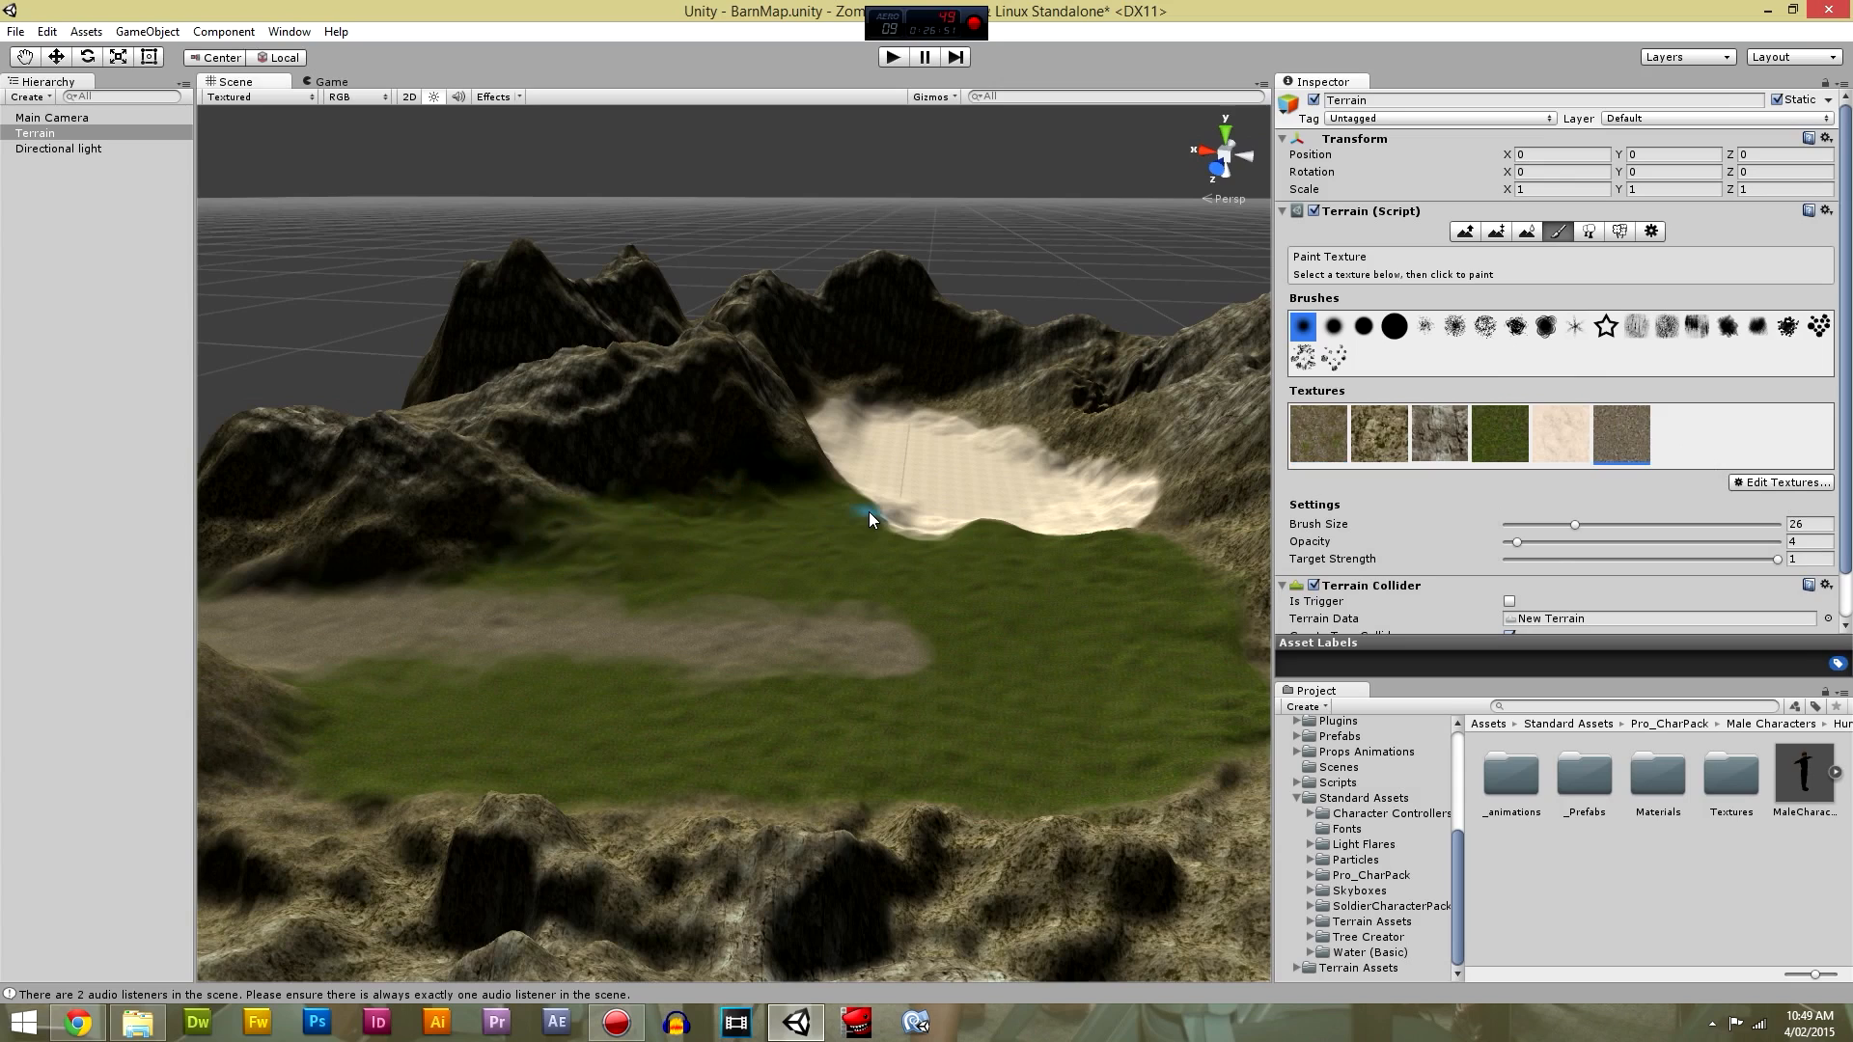
left_click_drag(1575, 525, 1650, 526)
left_click(1392, 326)
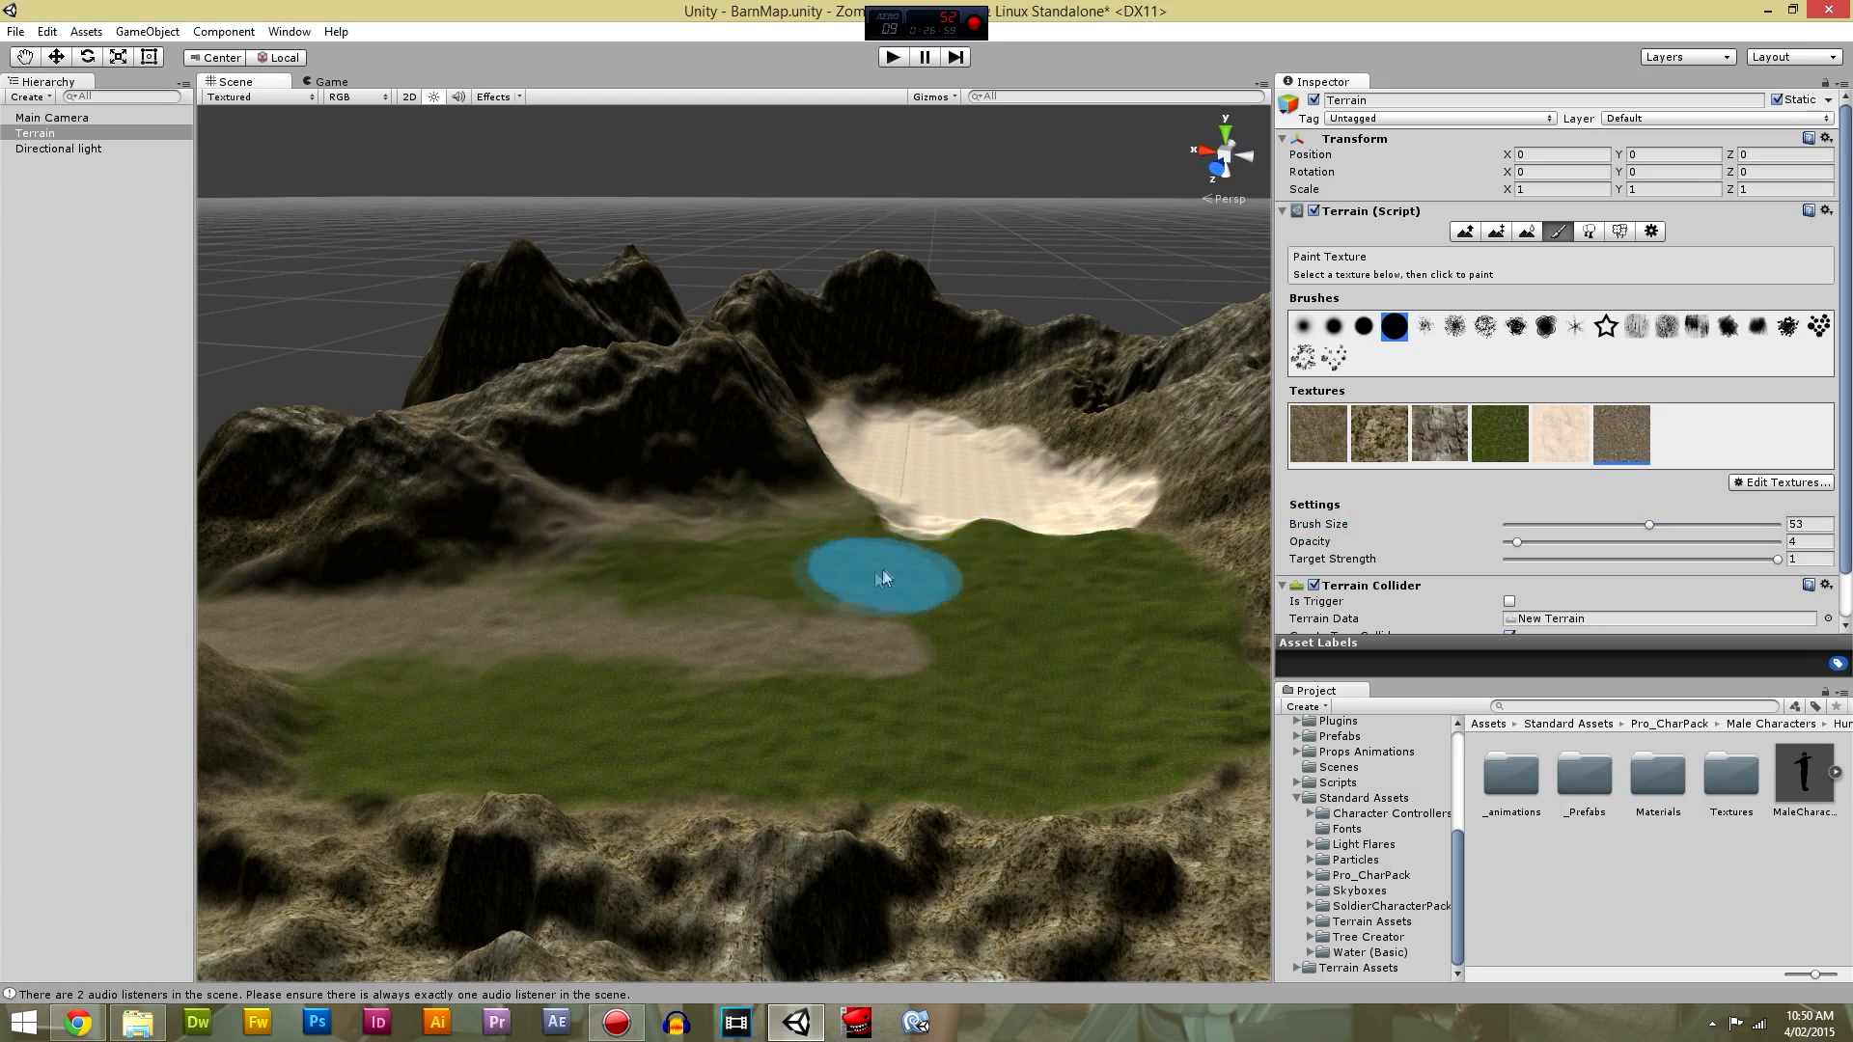
Paint the brown dirt texture along the foot of the mountains surrounding the grass.
left_click_drag(883, 570, 722, 579, "alt")
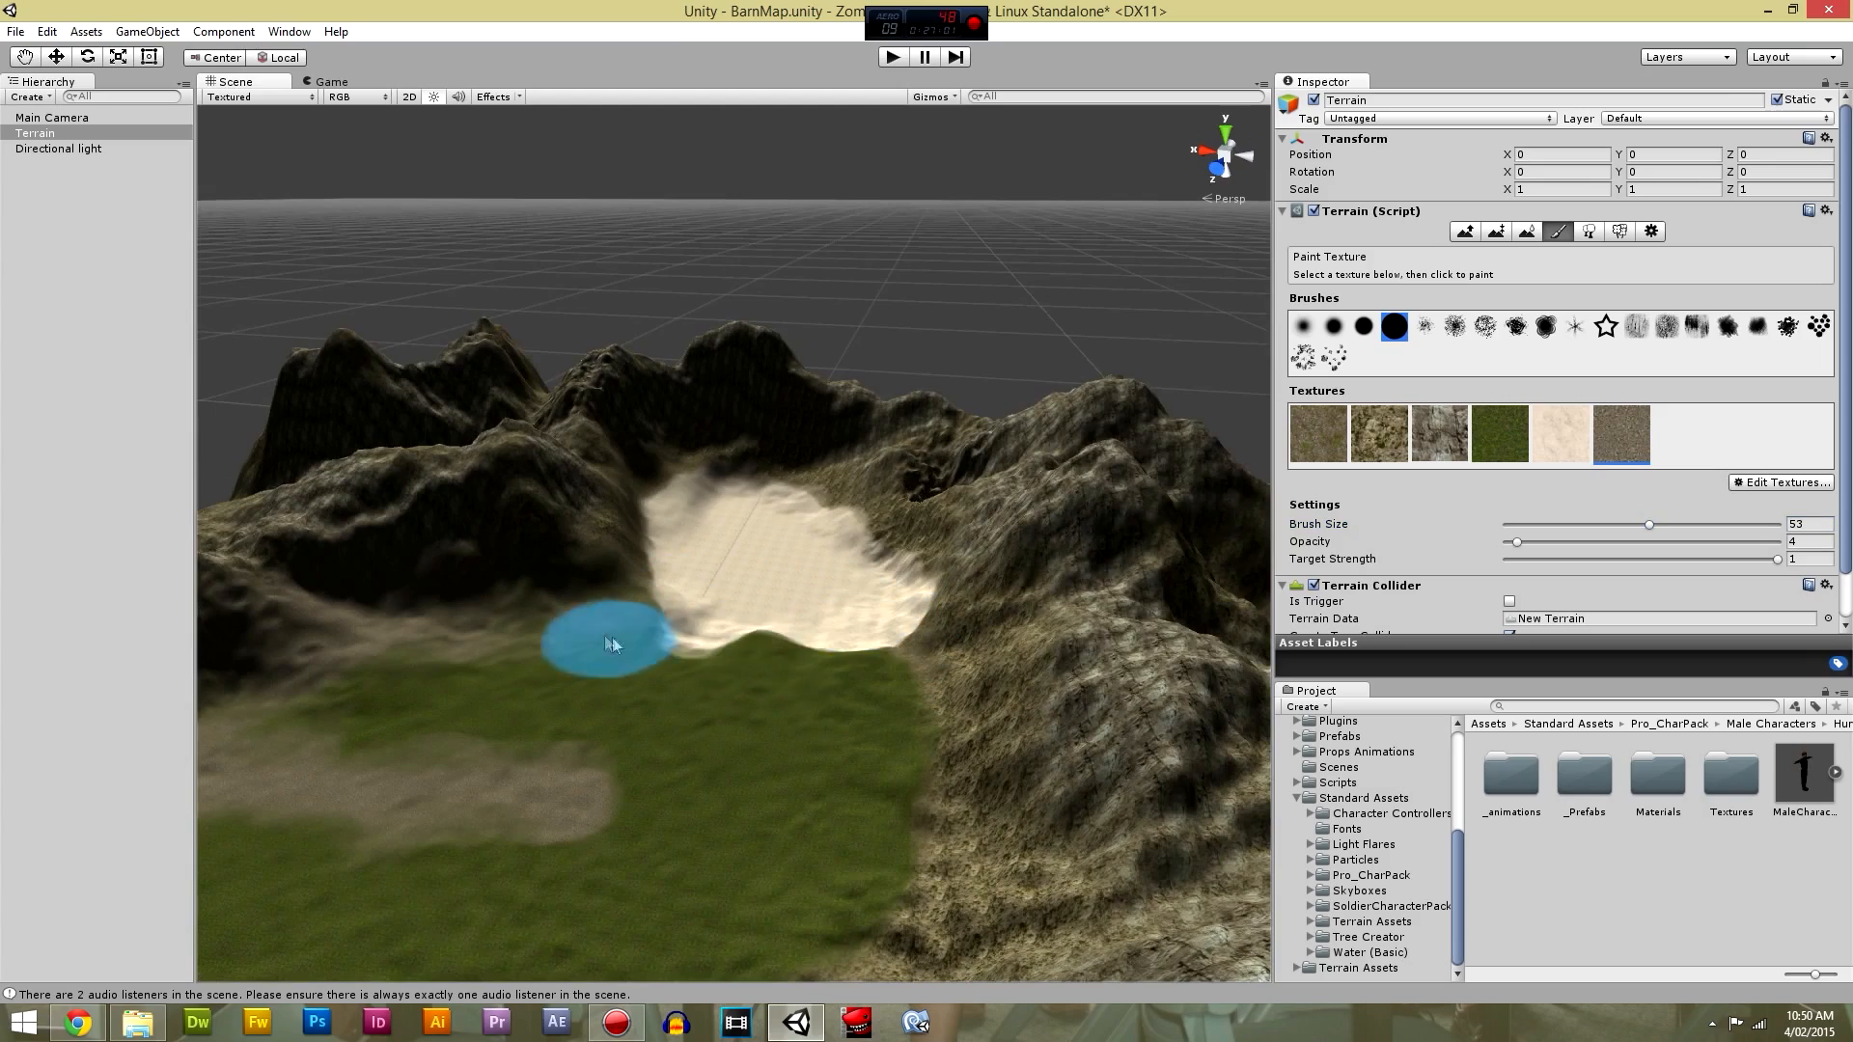
mouse_move(856, 887)
left_mouse_down("alt")
mouse_move(943, 848)
mouse_move(976, 878)
mouse_move(1005, 860)
mouse_move(945, 882)
mouse_move(1042, 860)
left_mouse_up("alt")
mouse_move(1191, 786)
left_mouse_down("alt")
mouse_move(1068, 732)
mouse_move(1240, 731)
mouse_move(707, 575)
left_mouse_up("alt")
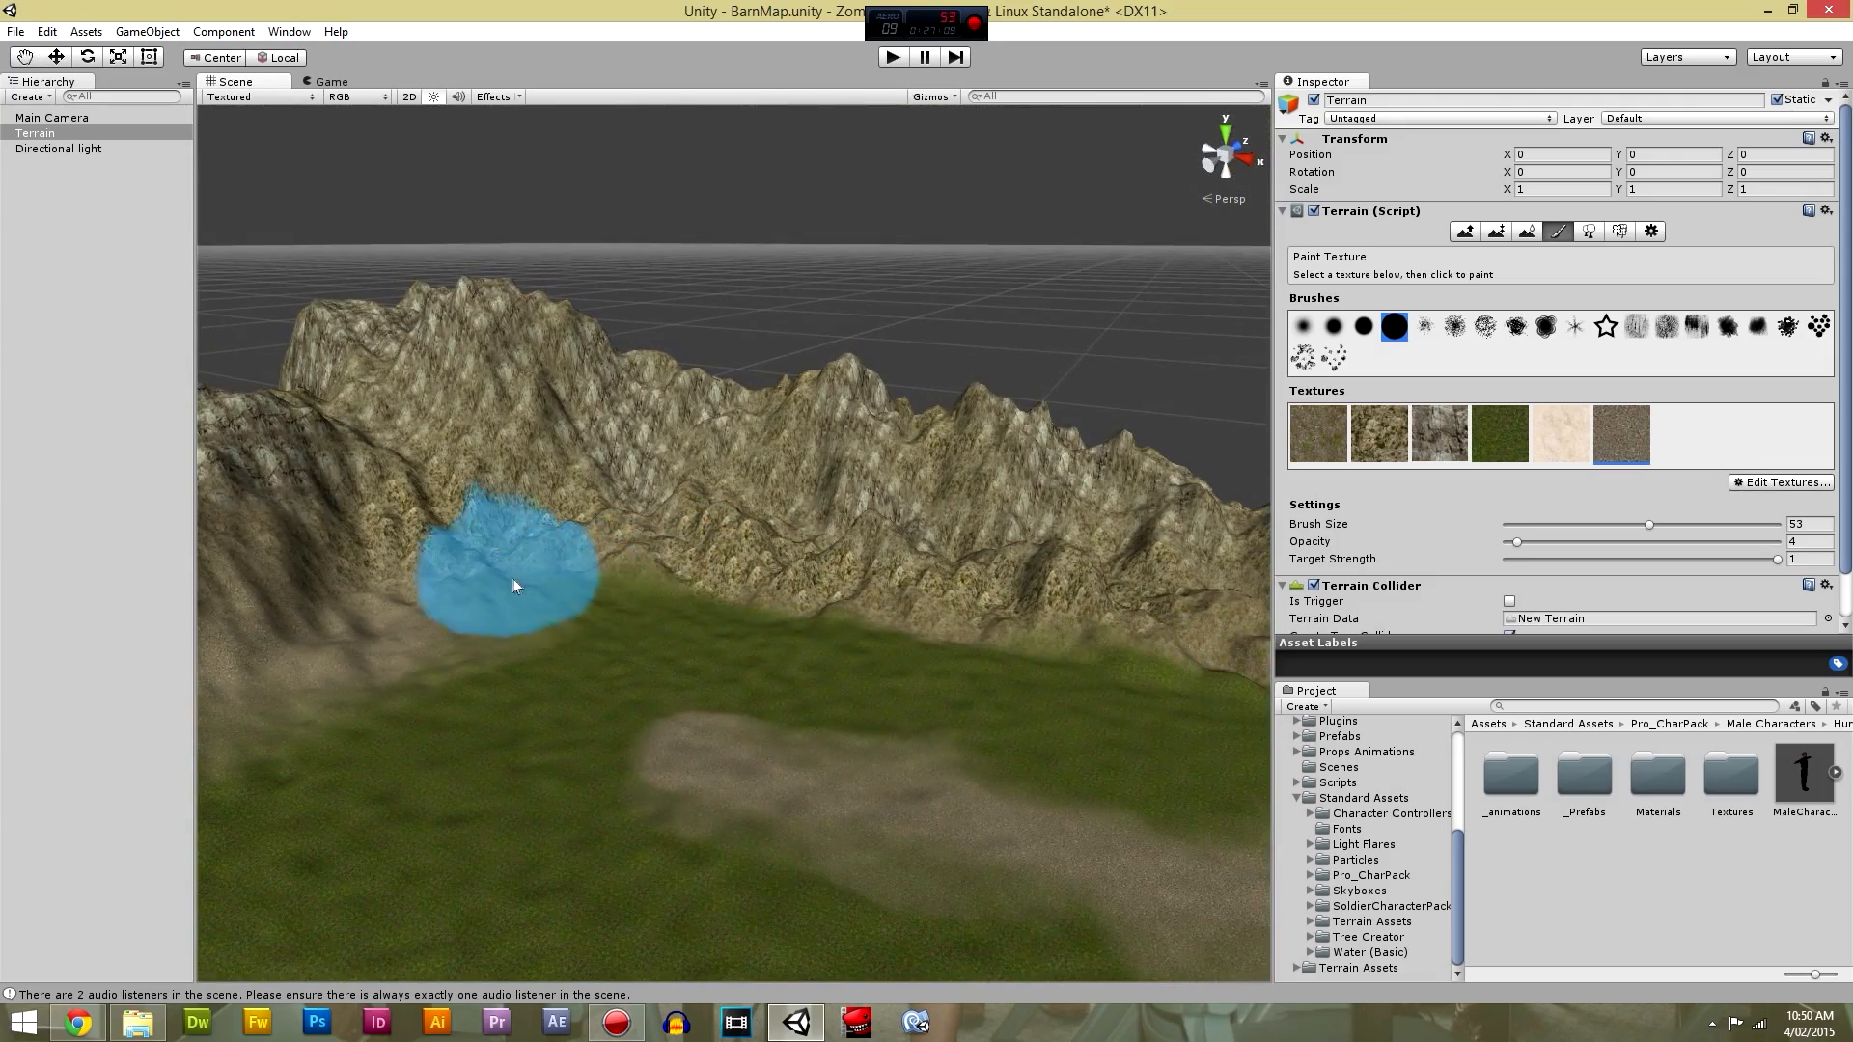
mouse_move(1117, 662)
middle_mouse_down()
mouse_move(893, 712)
mouse_move(917, 740)
middle_mouse_up()
middle_click_drag(925, 722, 884, 722)
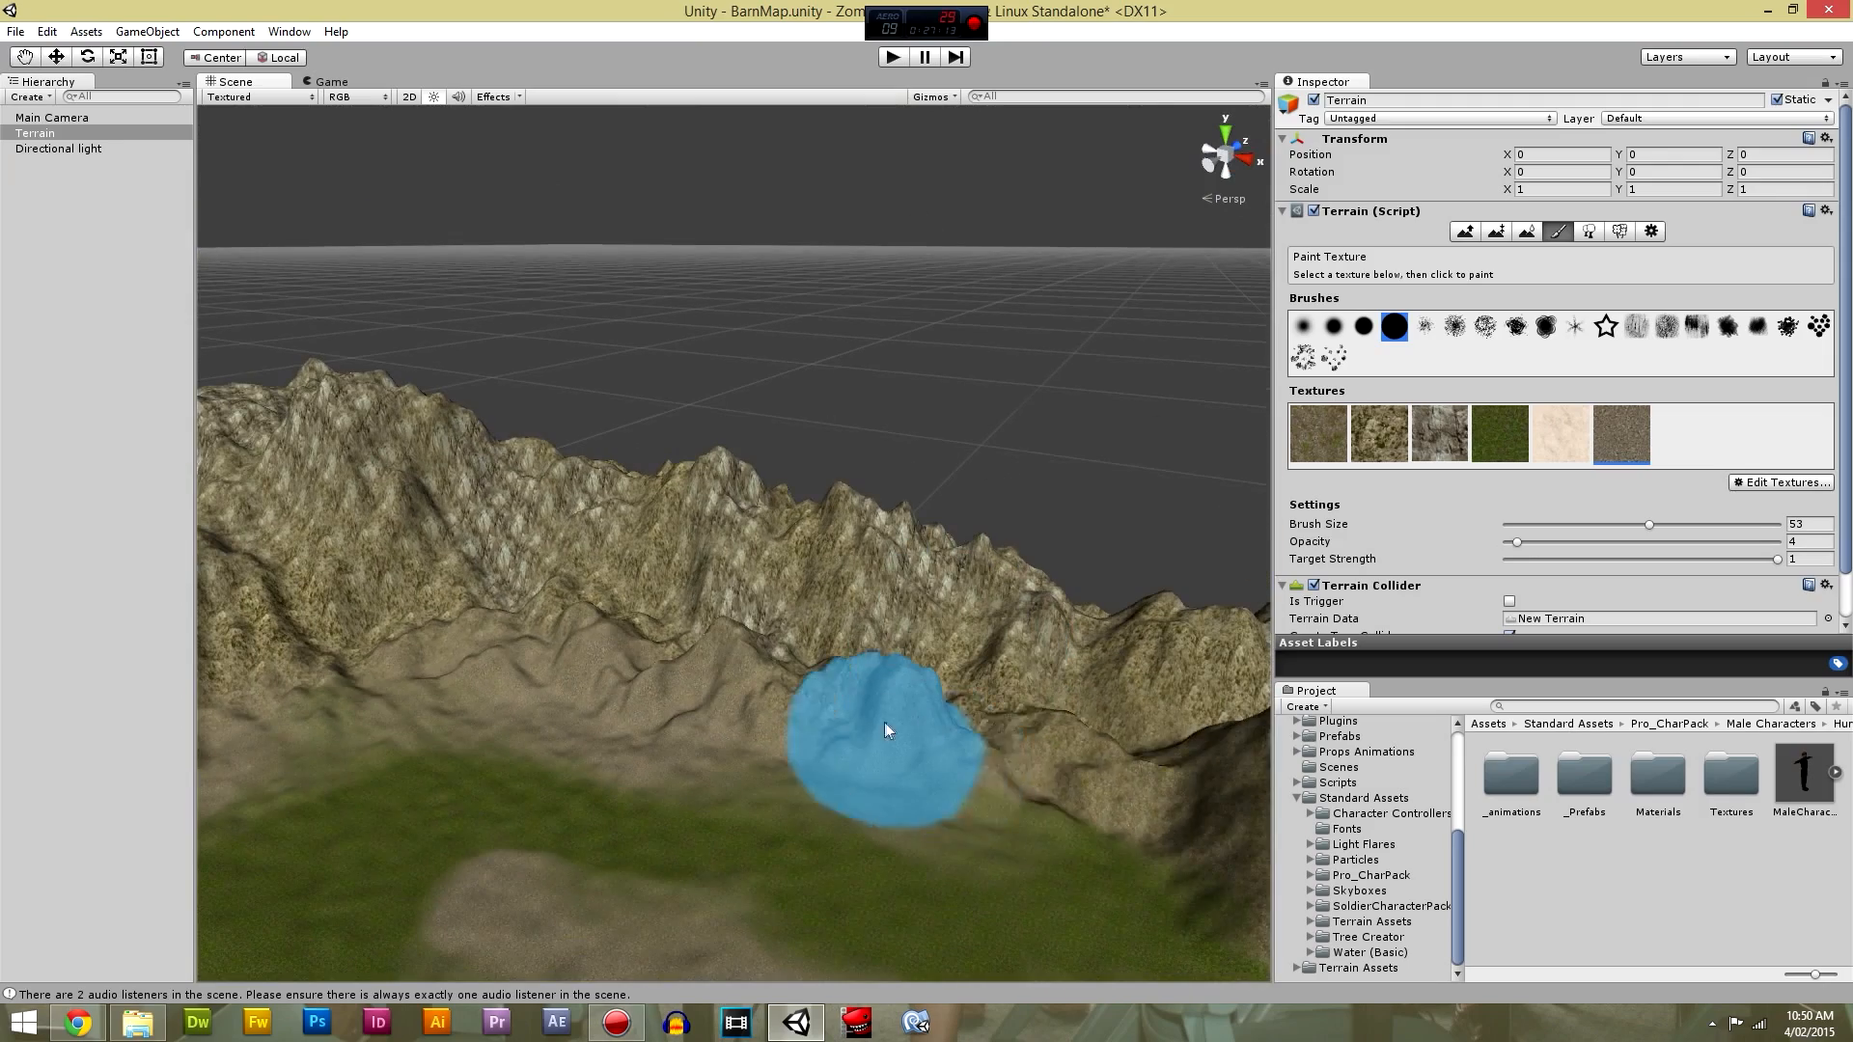
Paint the grey rock texture over the lower mountain slopes behind the grass area.
scroll(936, 768, "down", 5)
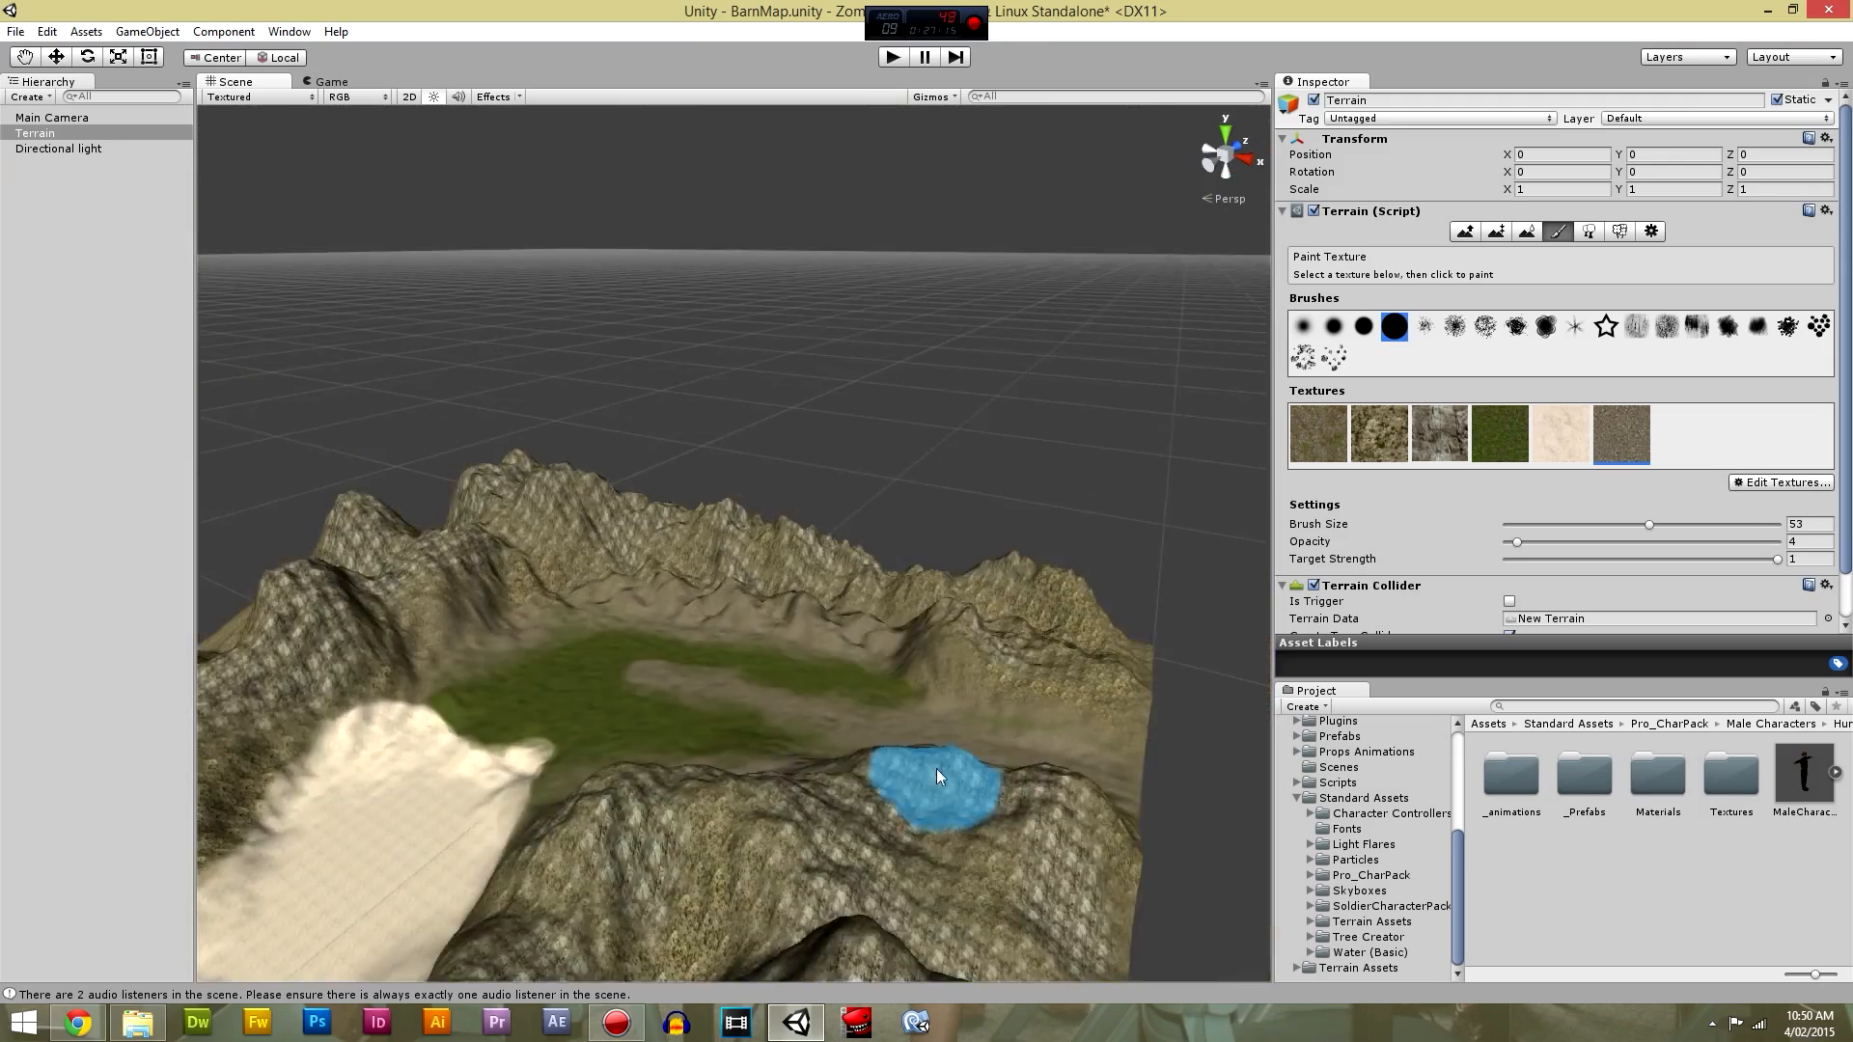
scroll(941, 768, "up", 3)
left_click(1448, 449)
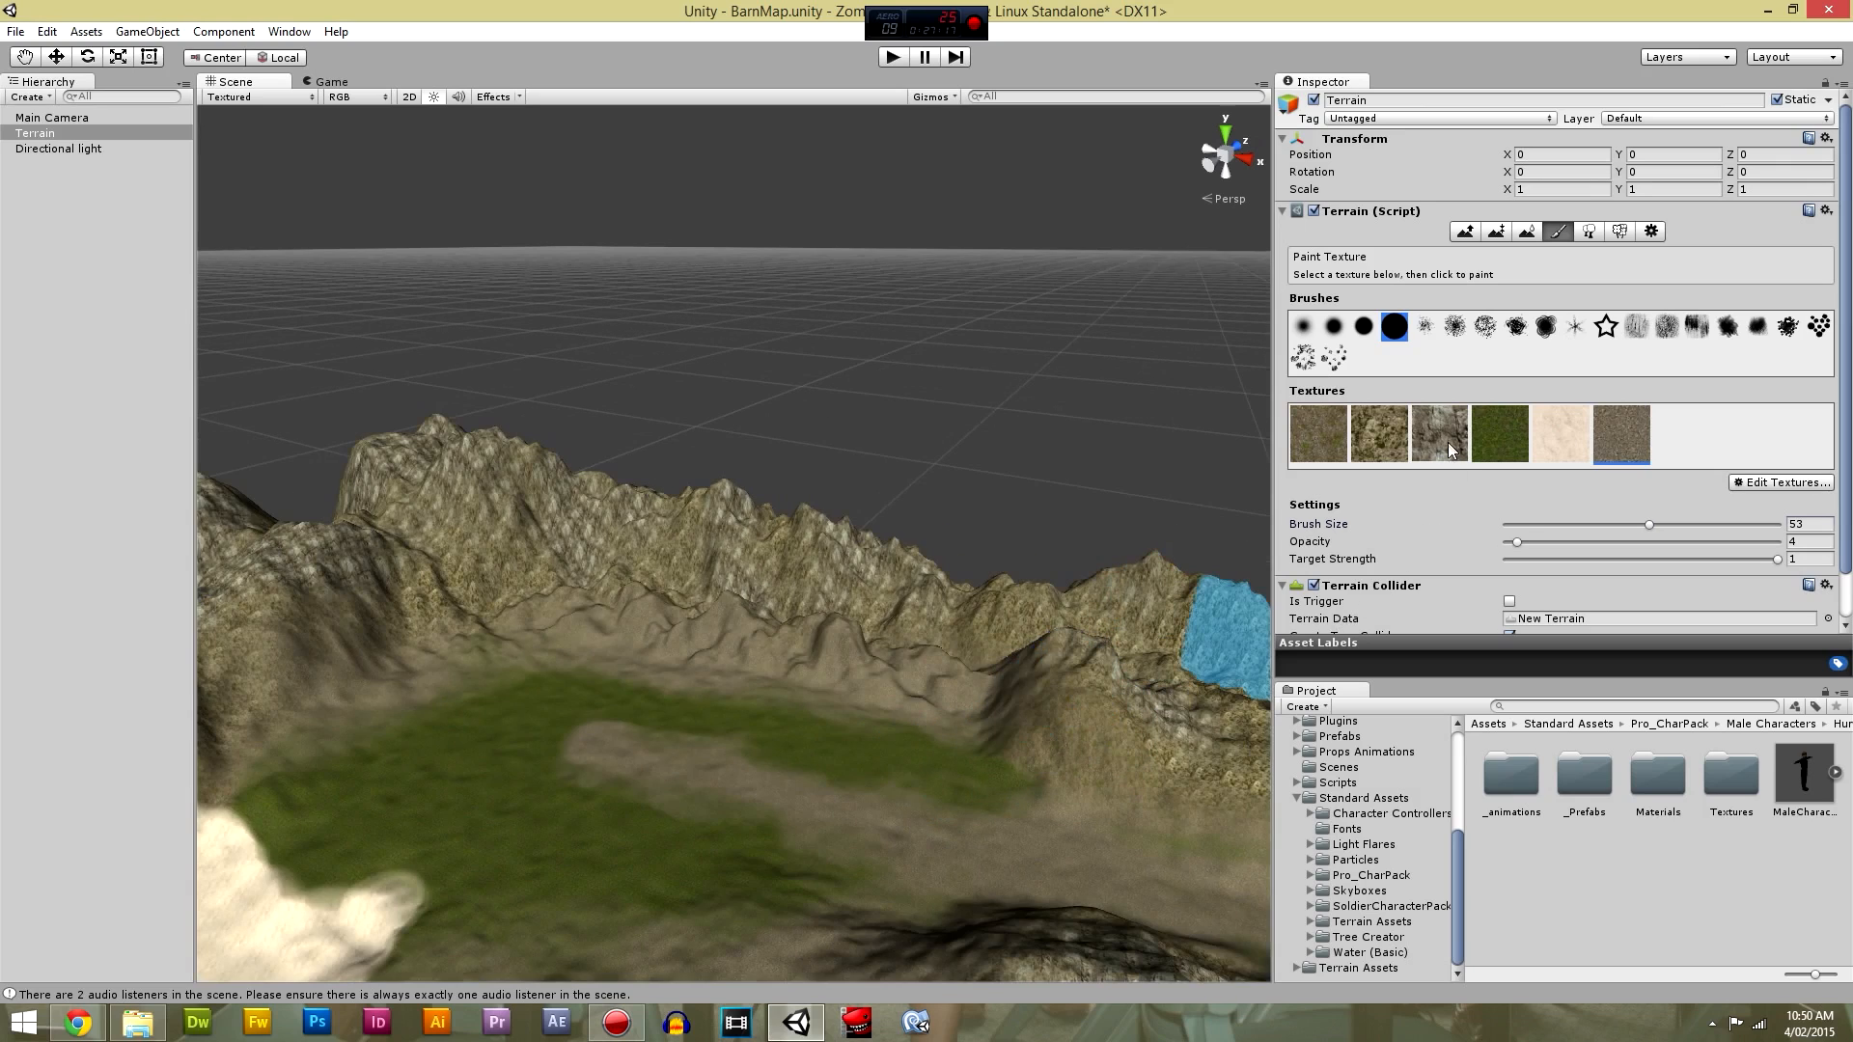
mouse_move(571, 596)
left_mouse_down()
mouse_move(329, 628)
mouse_move(295, 686)
mouse_move(518, 600)
mouse_move(437, 649)
mouse_move(517, 773)
mouse_move(281, 641)
mouse_move(500, 616)
left_mouse_up()
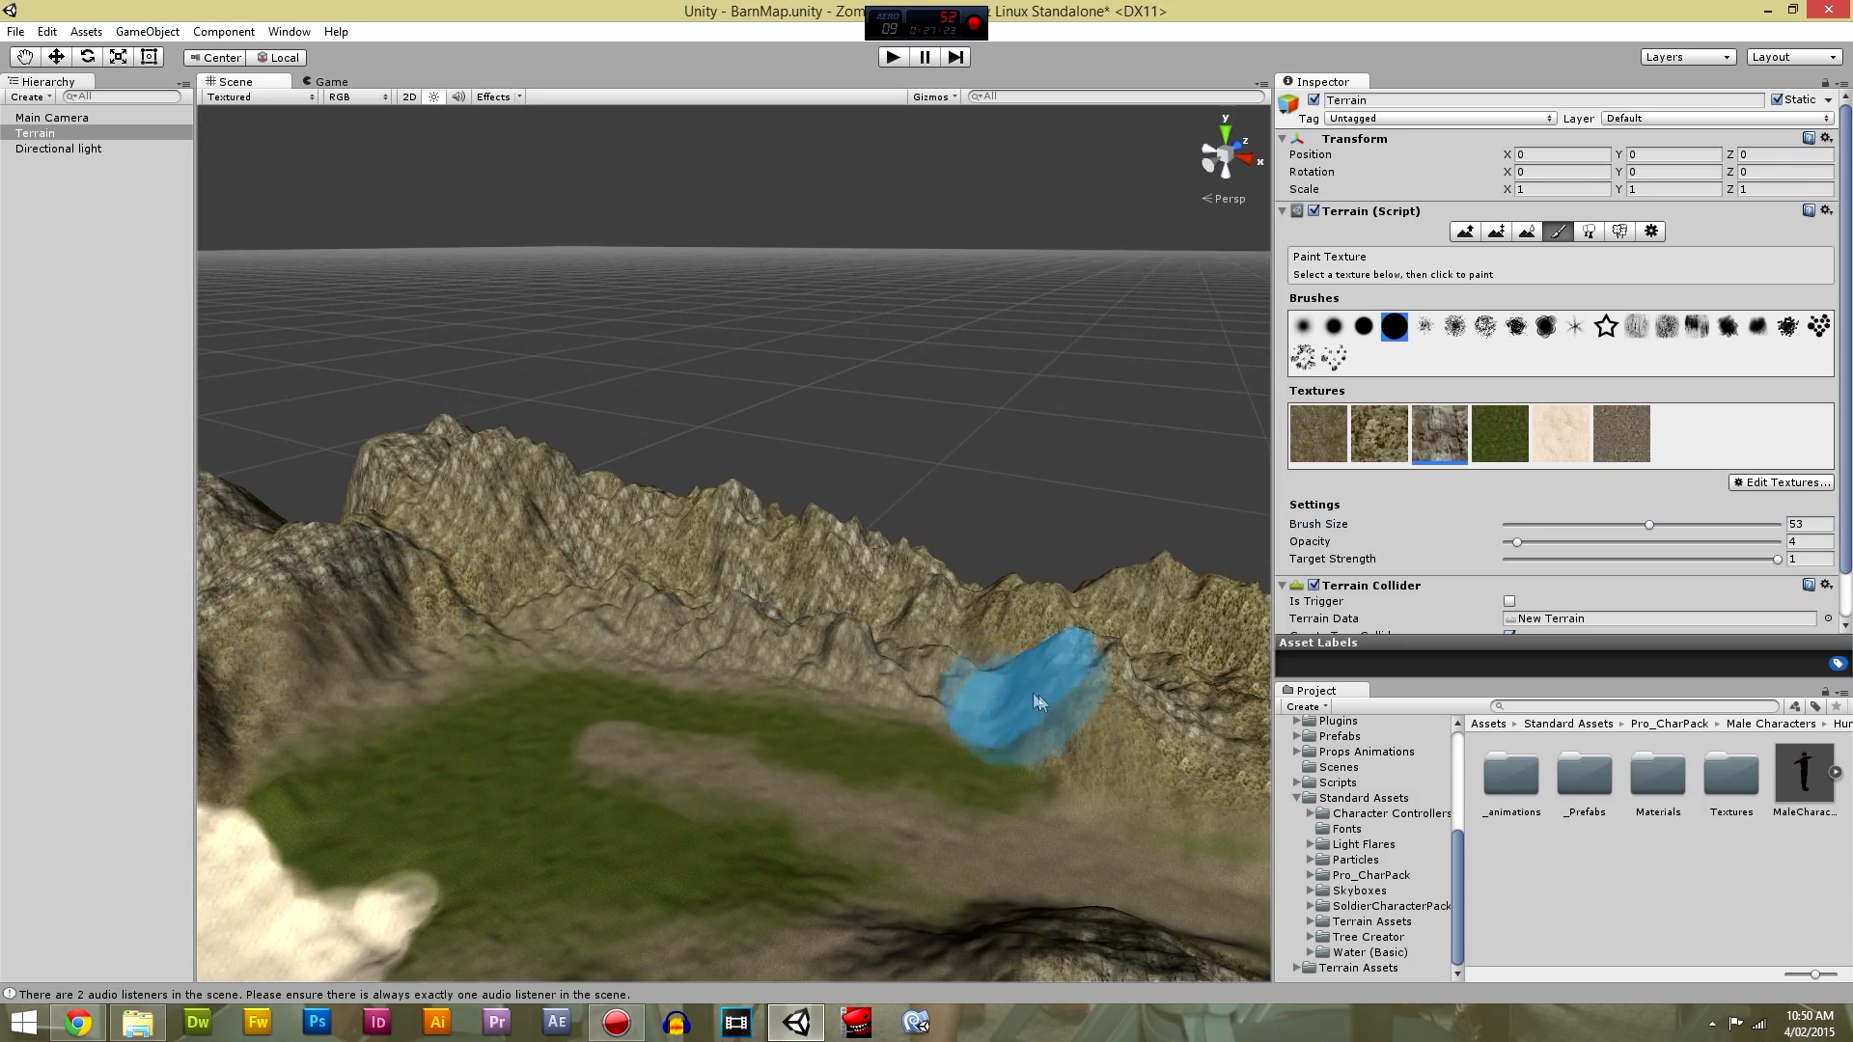
Paint the grass texture over the tip of the sand patch, undoing the first strokes and repainting the edge.
right_click_drag(762, 773, 390, 808)
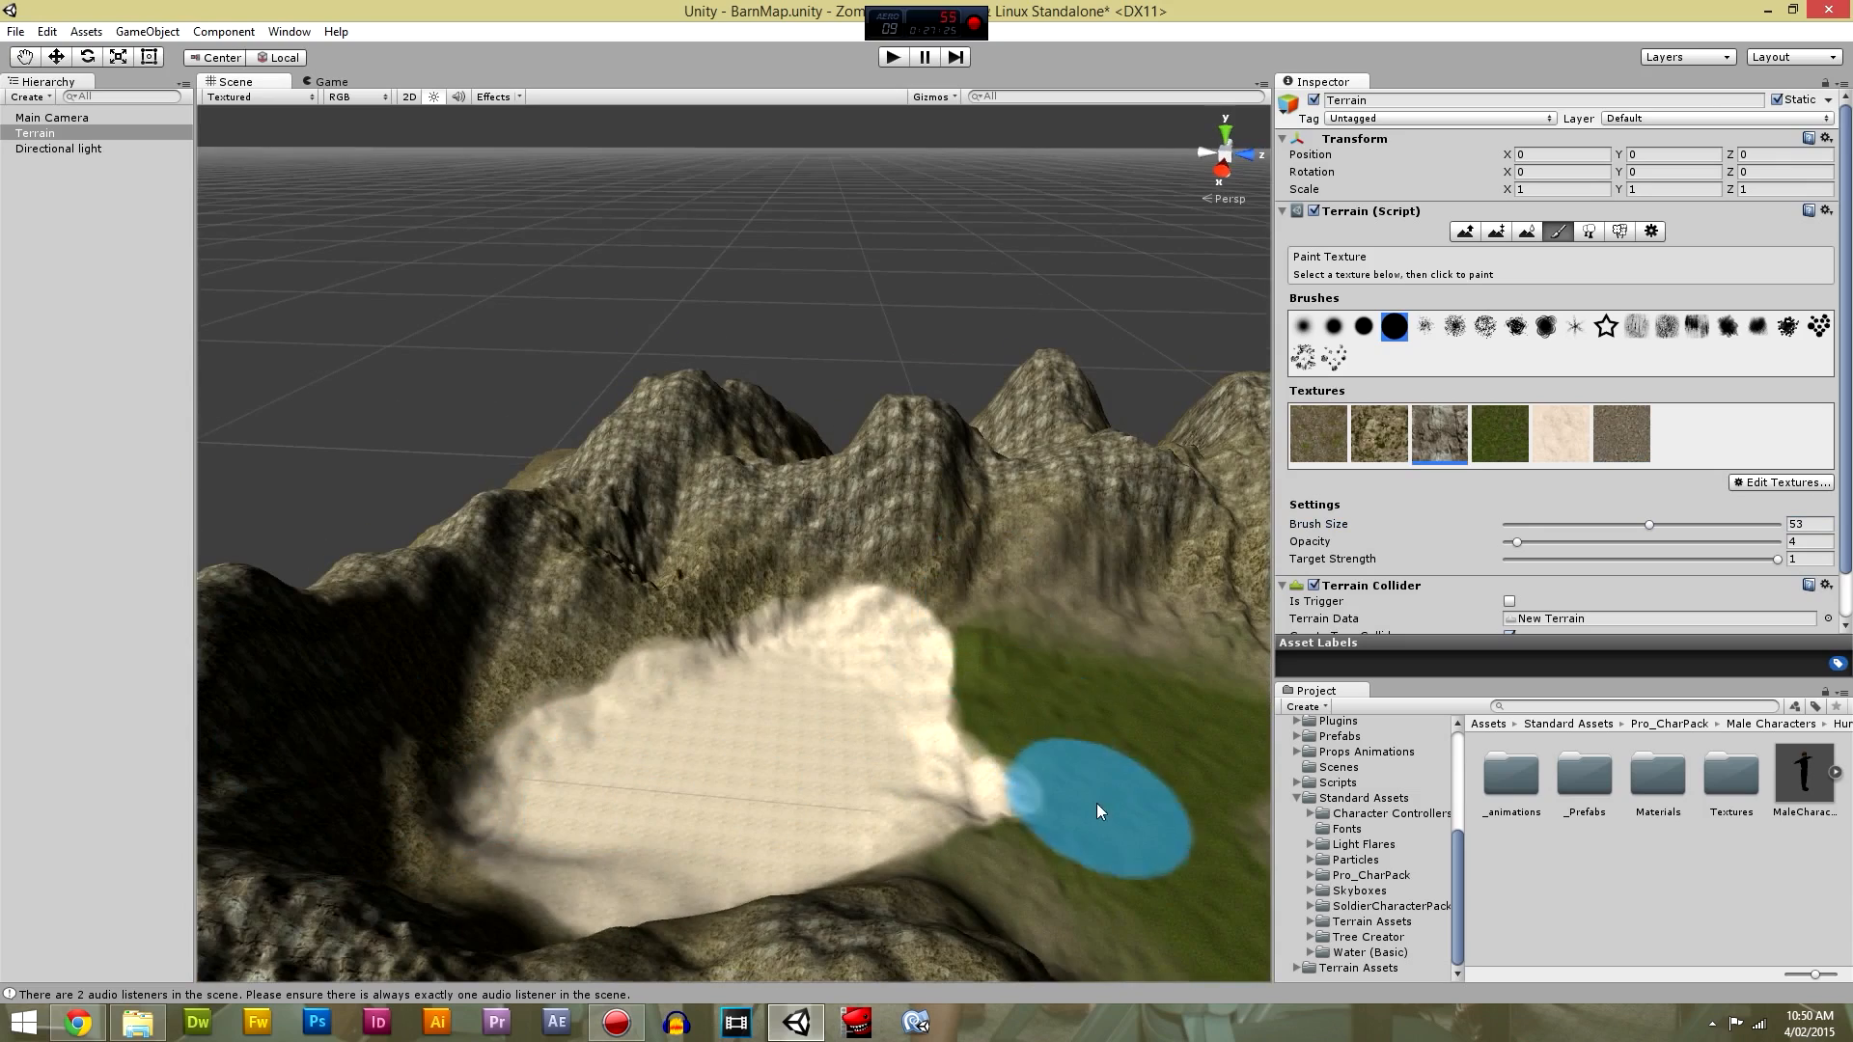
scroll(1075, 768, "down", 2)
scroll(1073, 767, "up", 2)
middle_click_drag(1110, 725, 1081, 712)
left_click(1509, 446)
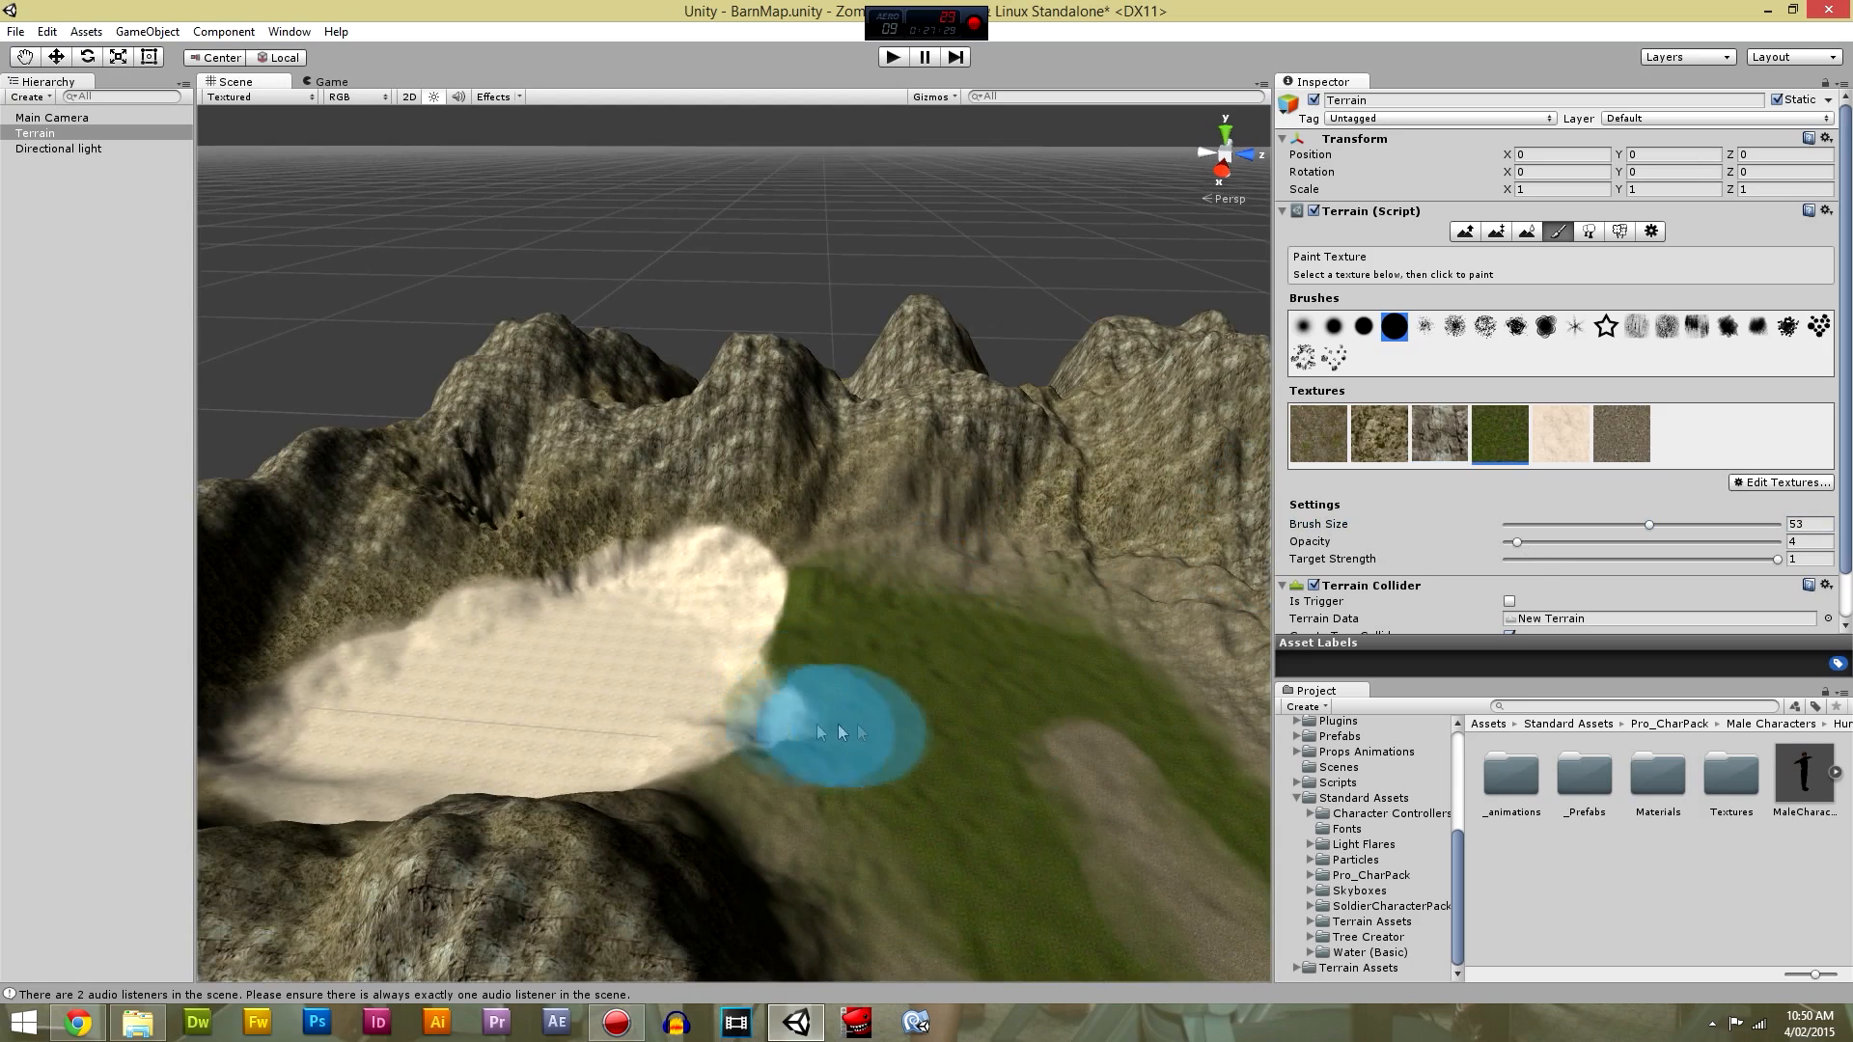
mouse_move(749, 579)
left_mouse_down()
mouse_move(737, 591)
mouse_move(859, 677)
left_mouse_up()
key("ctrl+z")
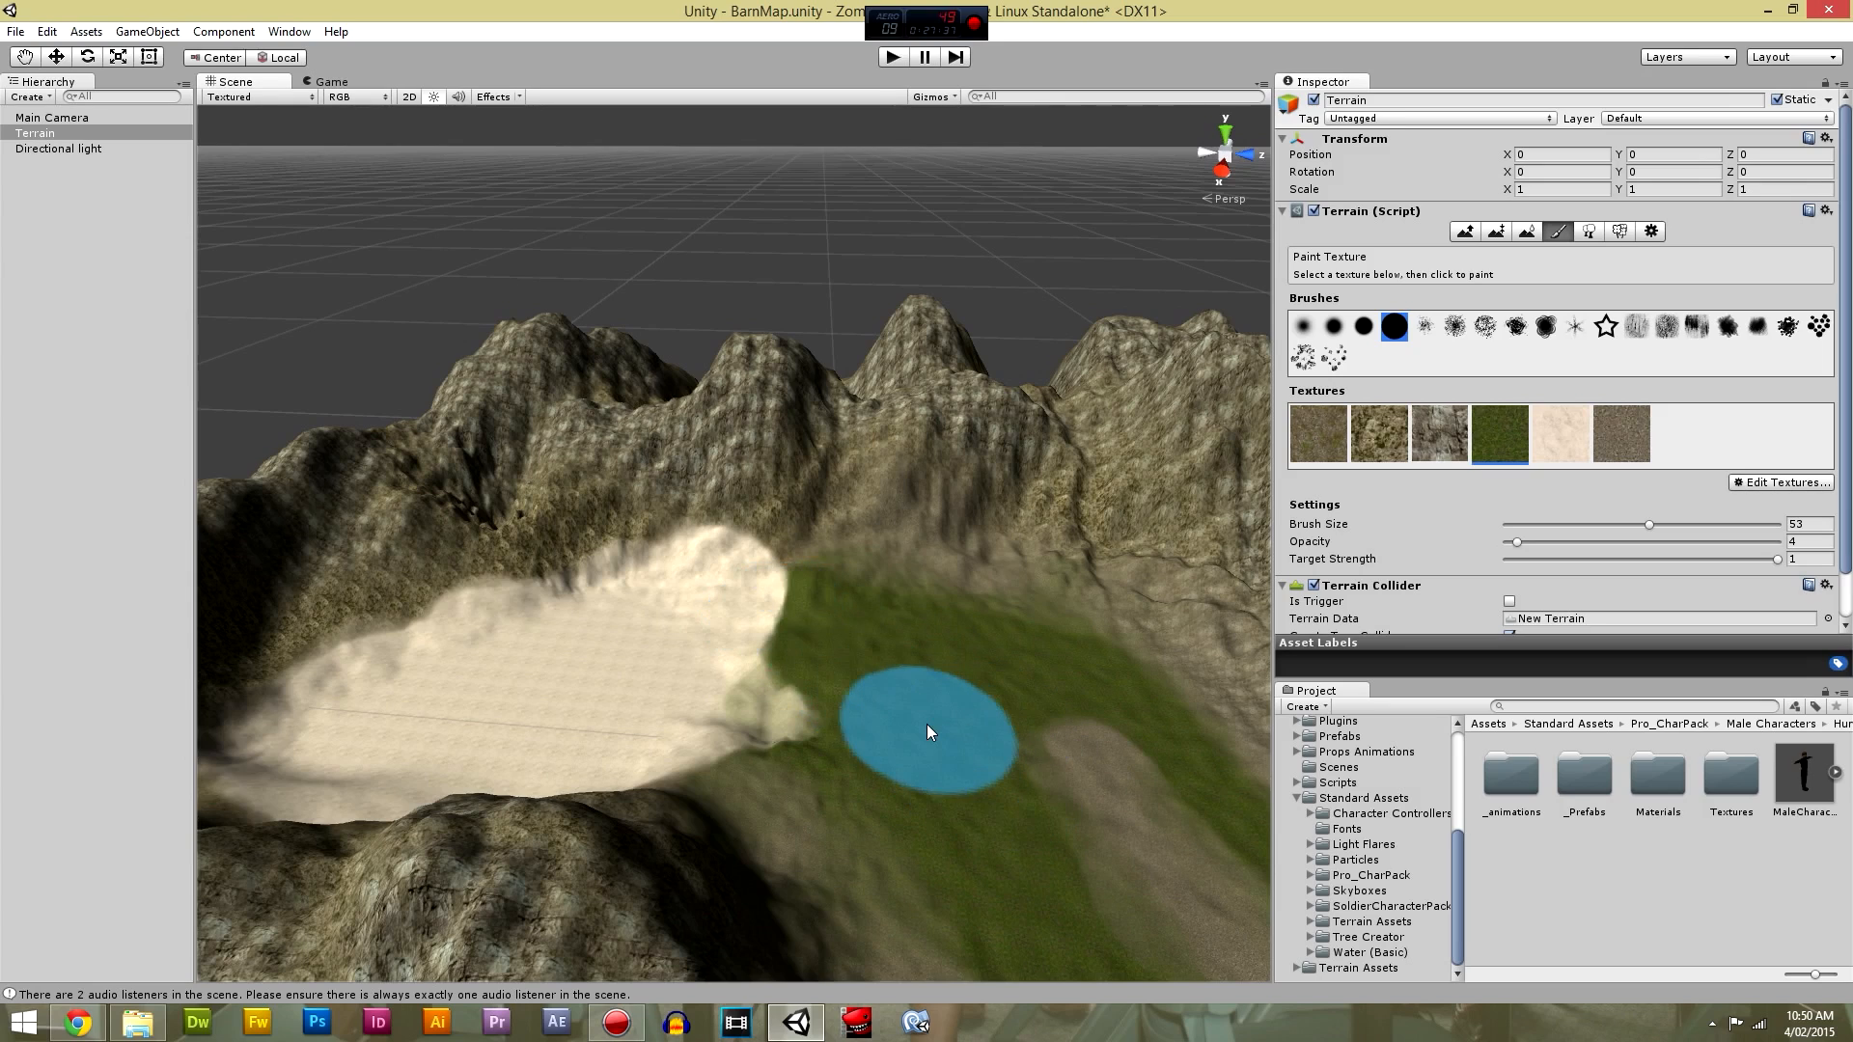
key("ctrl+z")
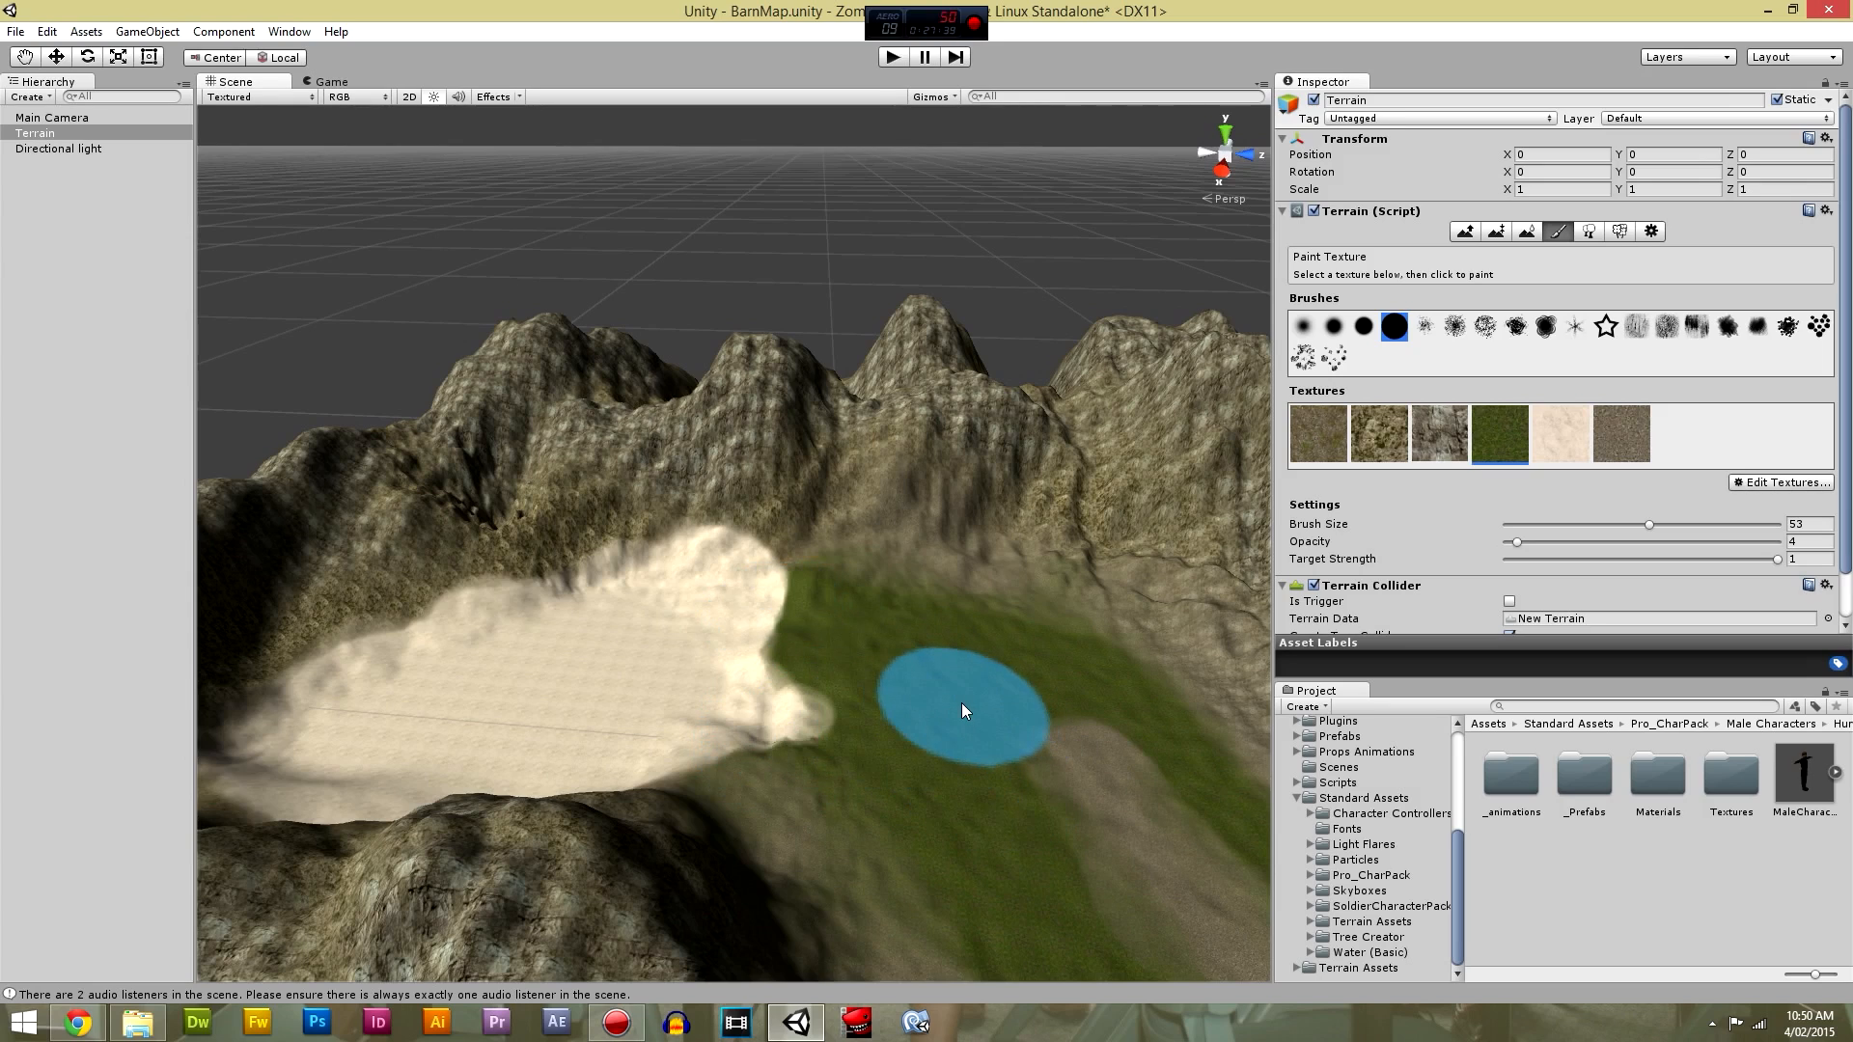
left_click_drag(869, 691, 848, 712)
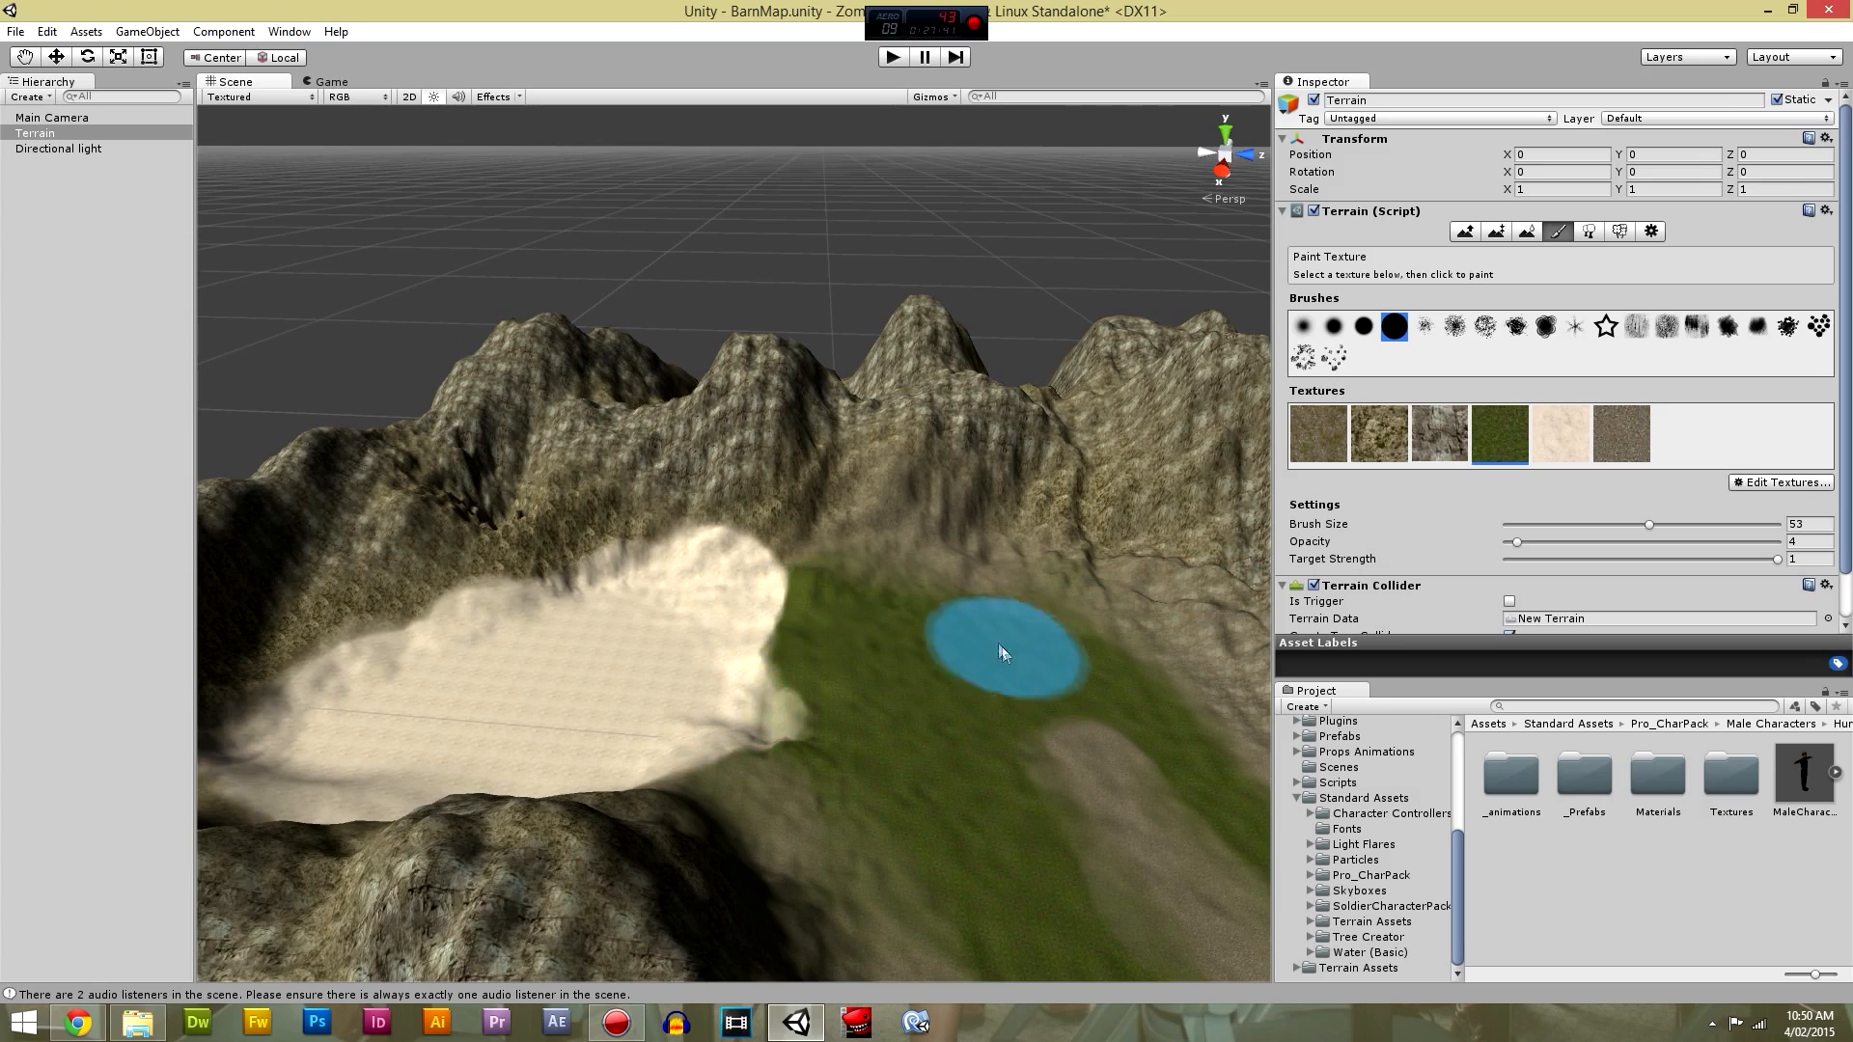
Paint the brown gravelly dirt texture with brush size 22 along the border between the sand patch and the grass.
left_click(1621, 434)
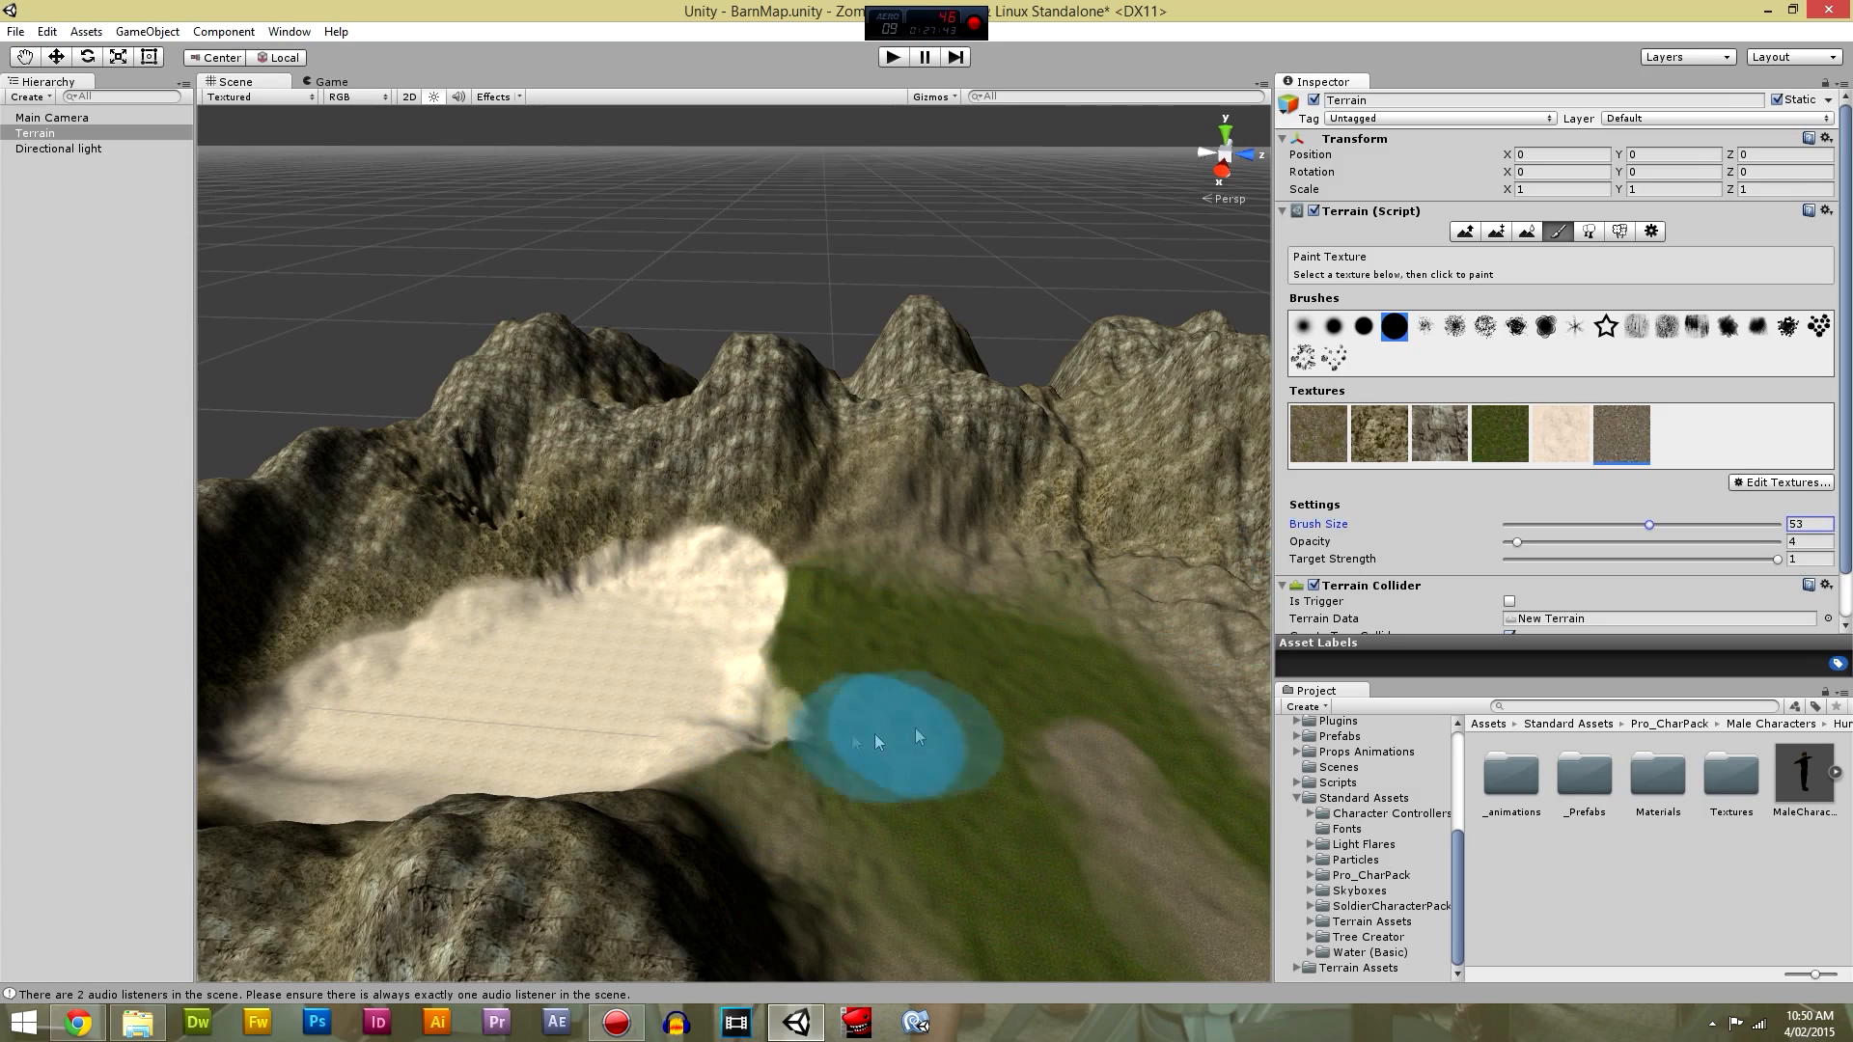
left_click_drag(1582, 528, 1565, 526)
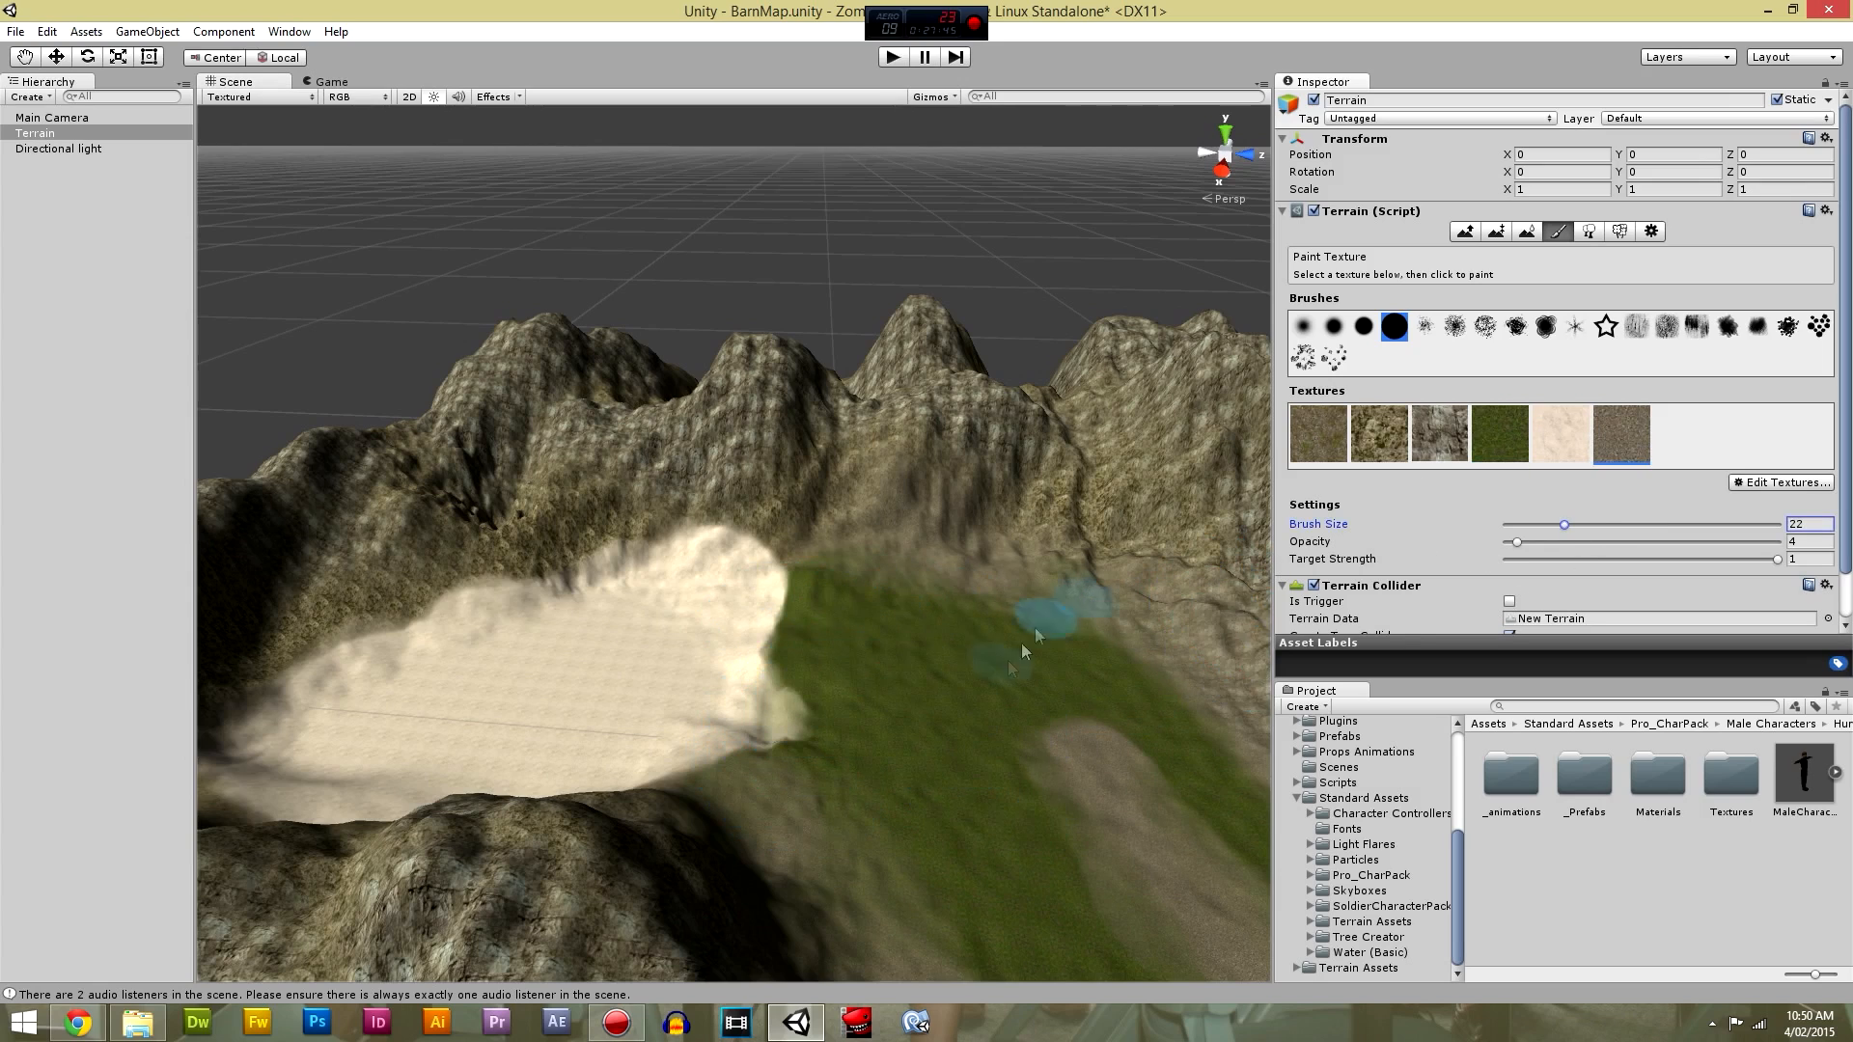
mouse_move(885, 762)
left_mouse_down()
mouse_move(769, 753)
mouse_move(778, 687)
mouse_move(800, 738)
mouse_move(786, 675)
mouse_move(807, 583)
mouse_move(769, 666)
mouse_move(928, 785)
left_mouse_up()
left_click_drag(787, 621, 866, 773)
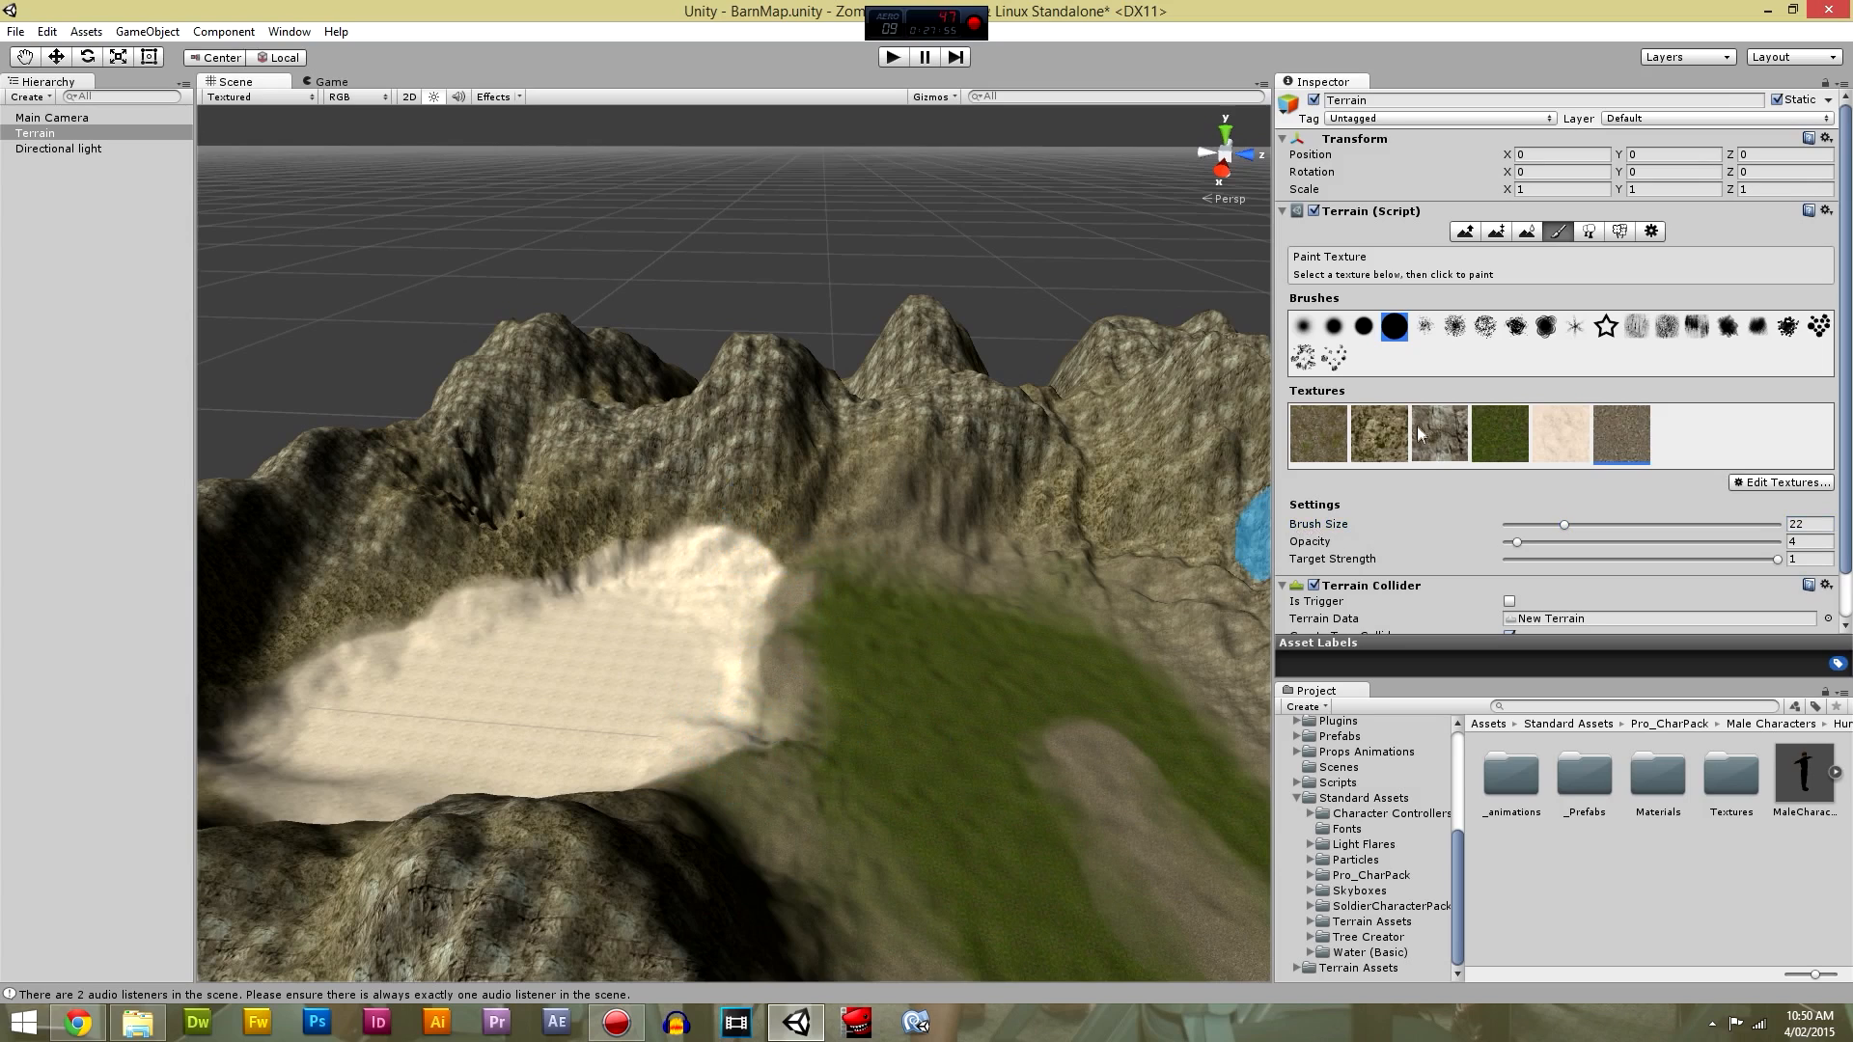
left_click(1440, 435)
mouse_move(785, 550)
left_mouse_down()
mouse_move(650, 537)
mouse_move(626, 571)
mouse_move(440, 617)
mouse_move(300, 689)
left_mouse_up()
key("ctrl+z")
Paint the mossy rock texture over the outer edge of the sand patch where it meets the mountain slopes.
left_click(1379, 434)
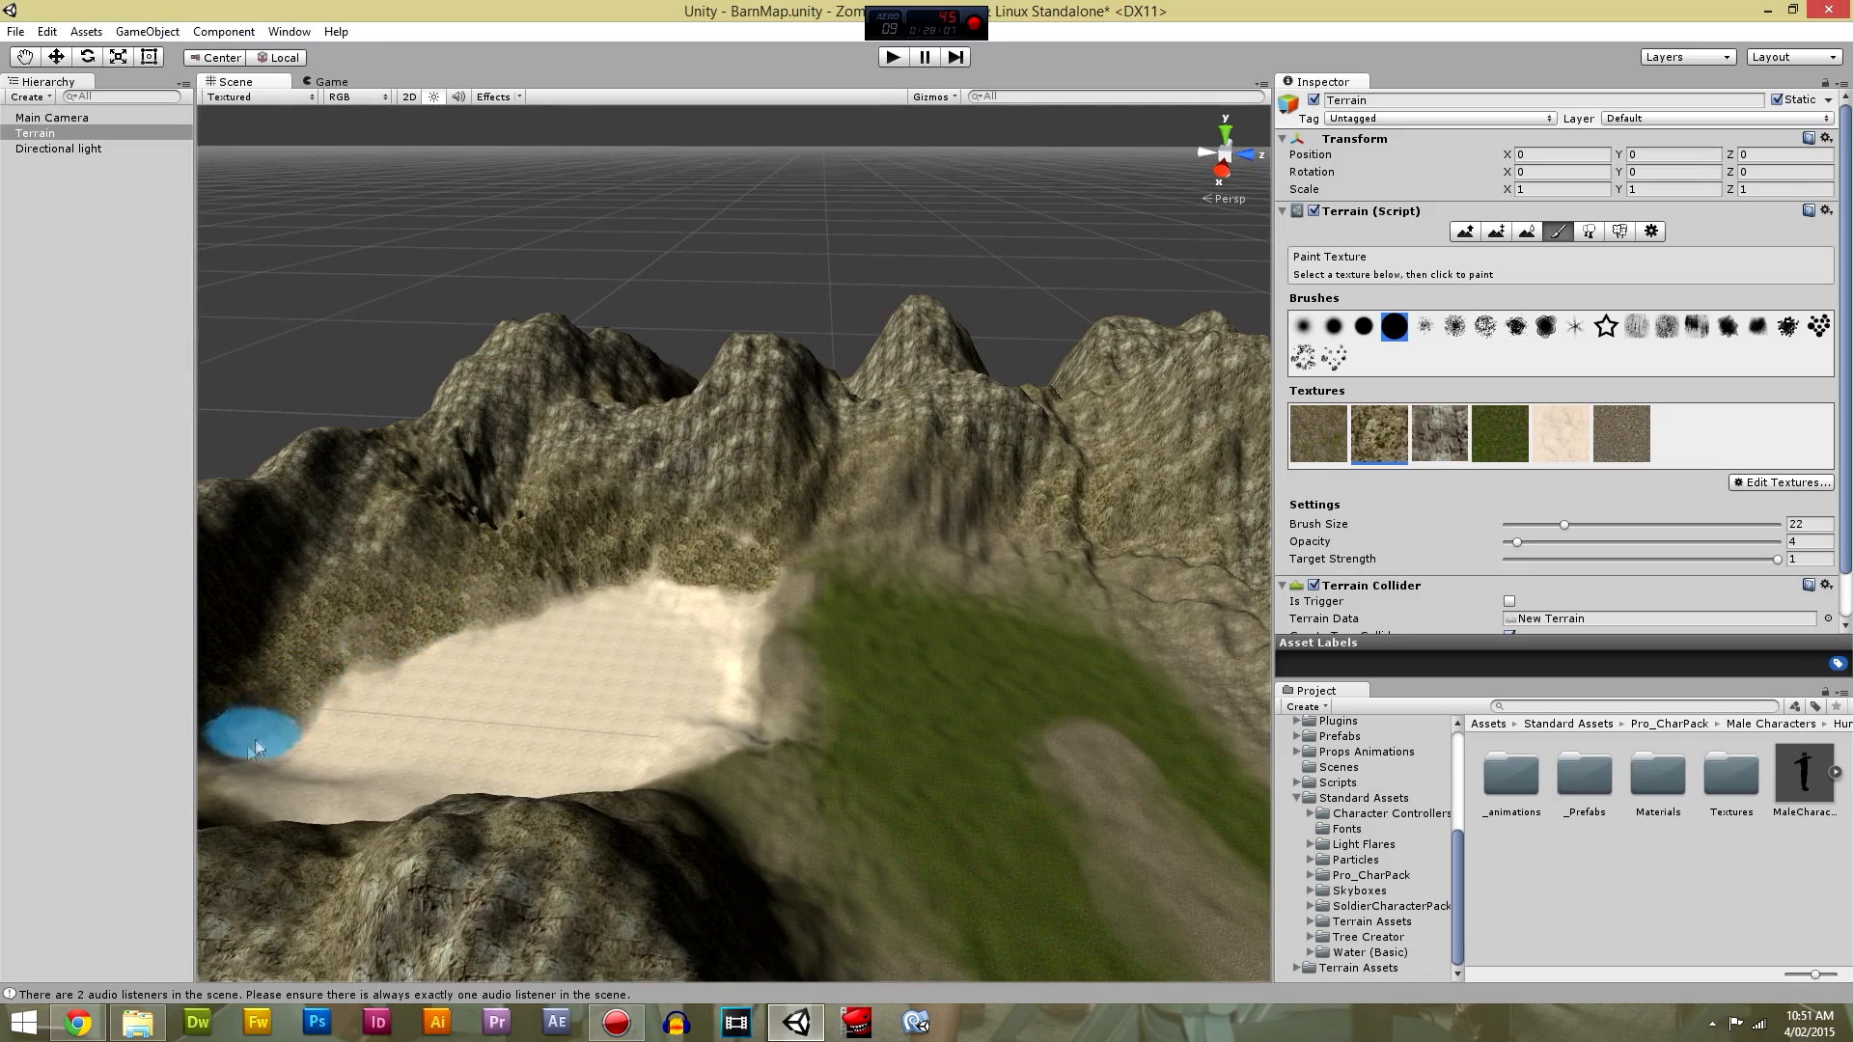
right_click_drag(591, 680, 338, 697)
right_click_drag(1125, 645, 754, 665)
middle_click_drag(755, 664, 599, 591)
scroll(728, 599, "down", 10)
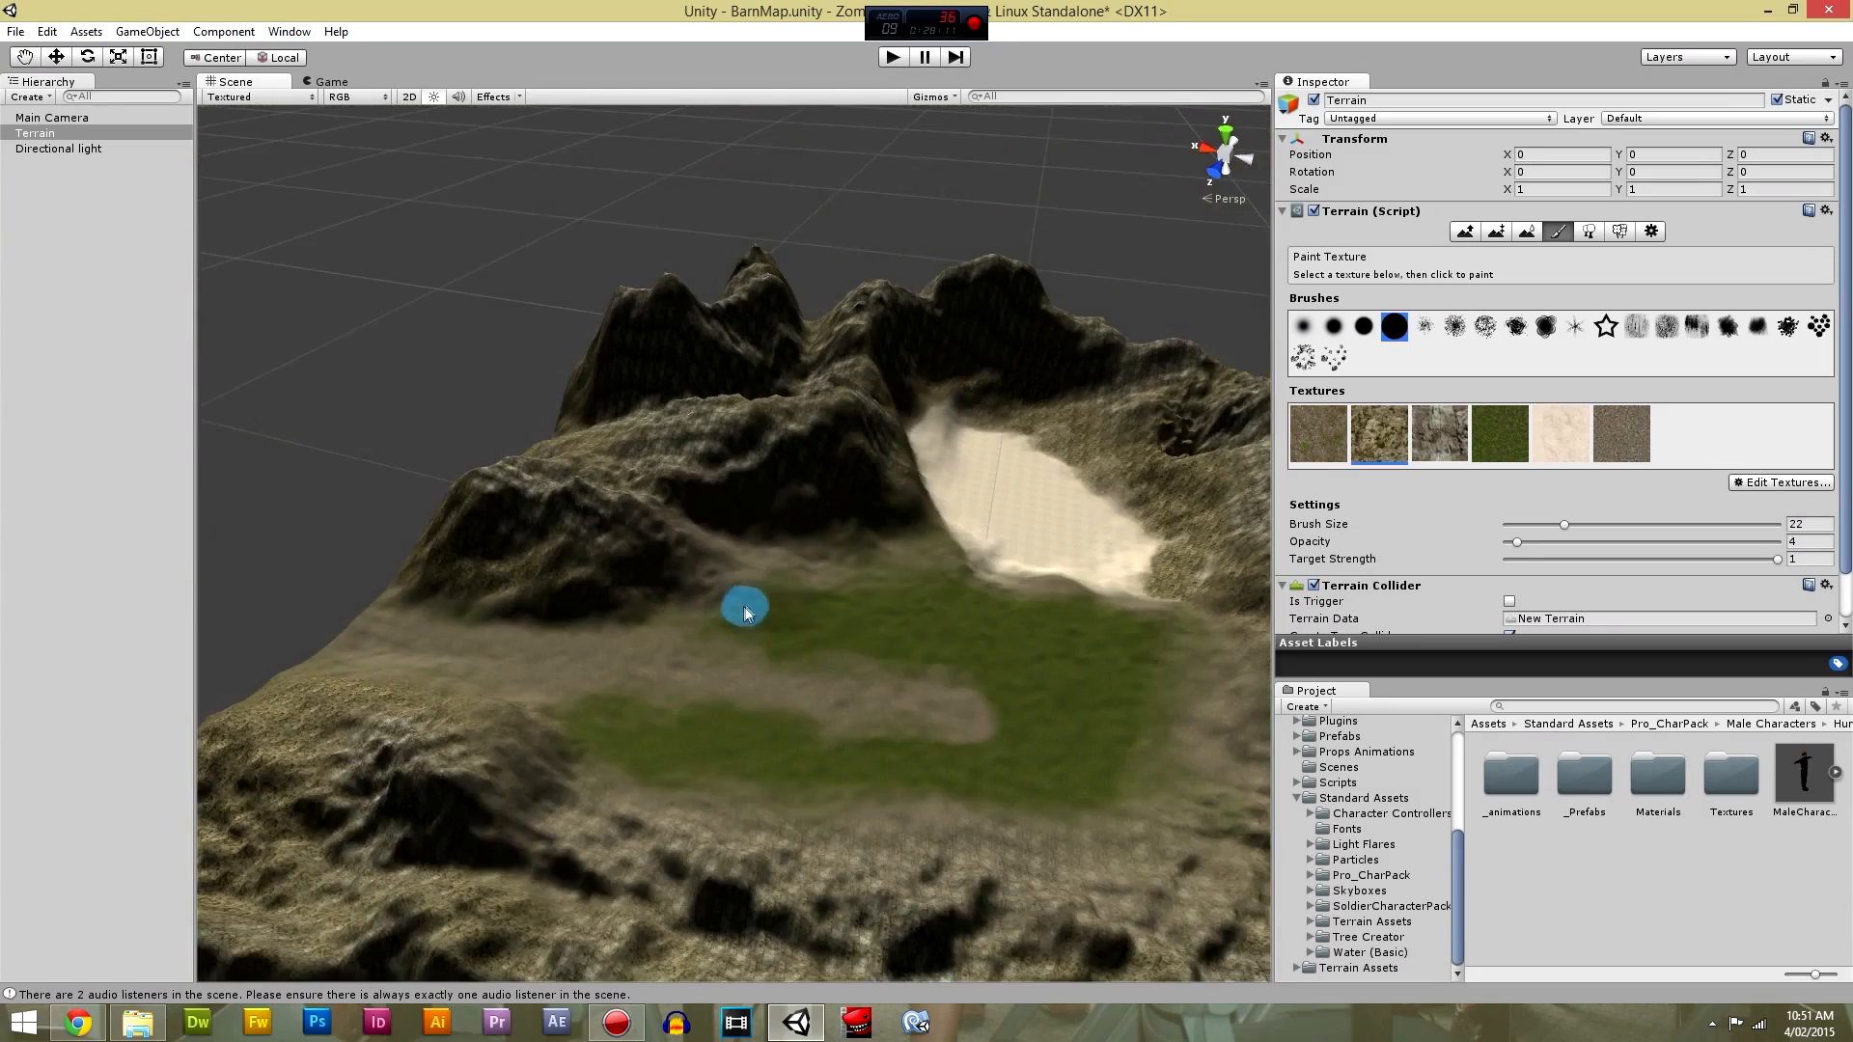
right_click_drag(864, 585, 798, 562)
scroll(816, 558, "down", 10)
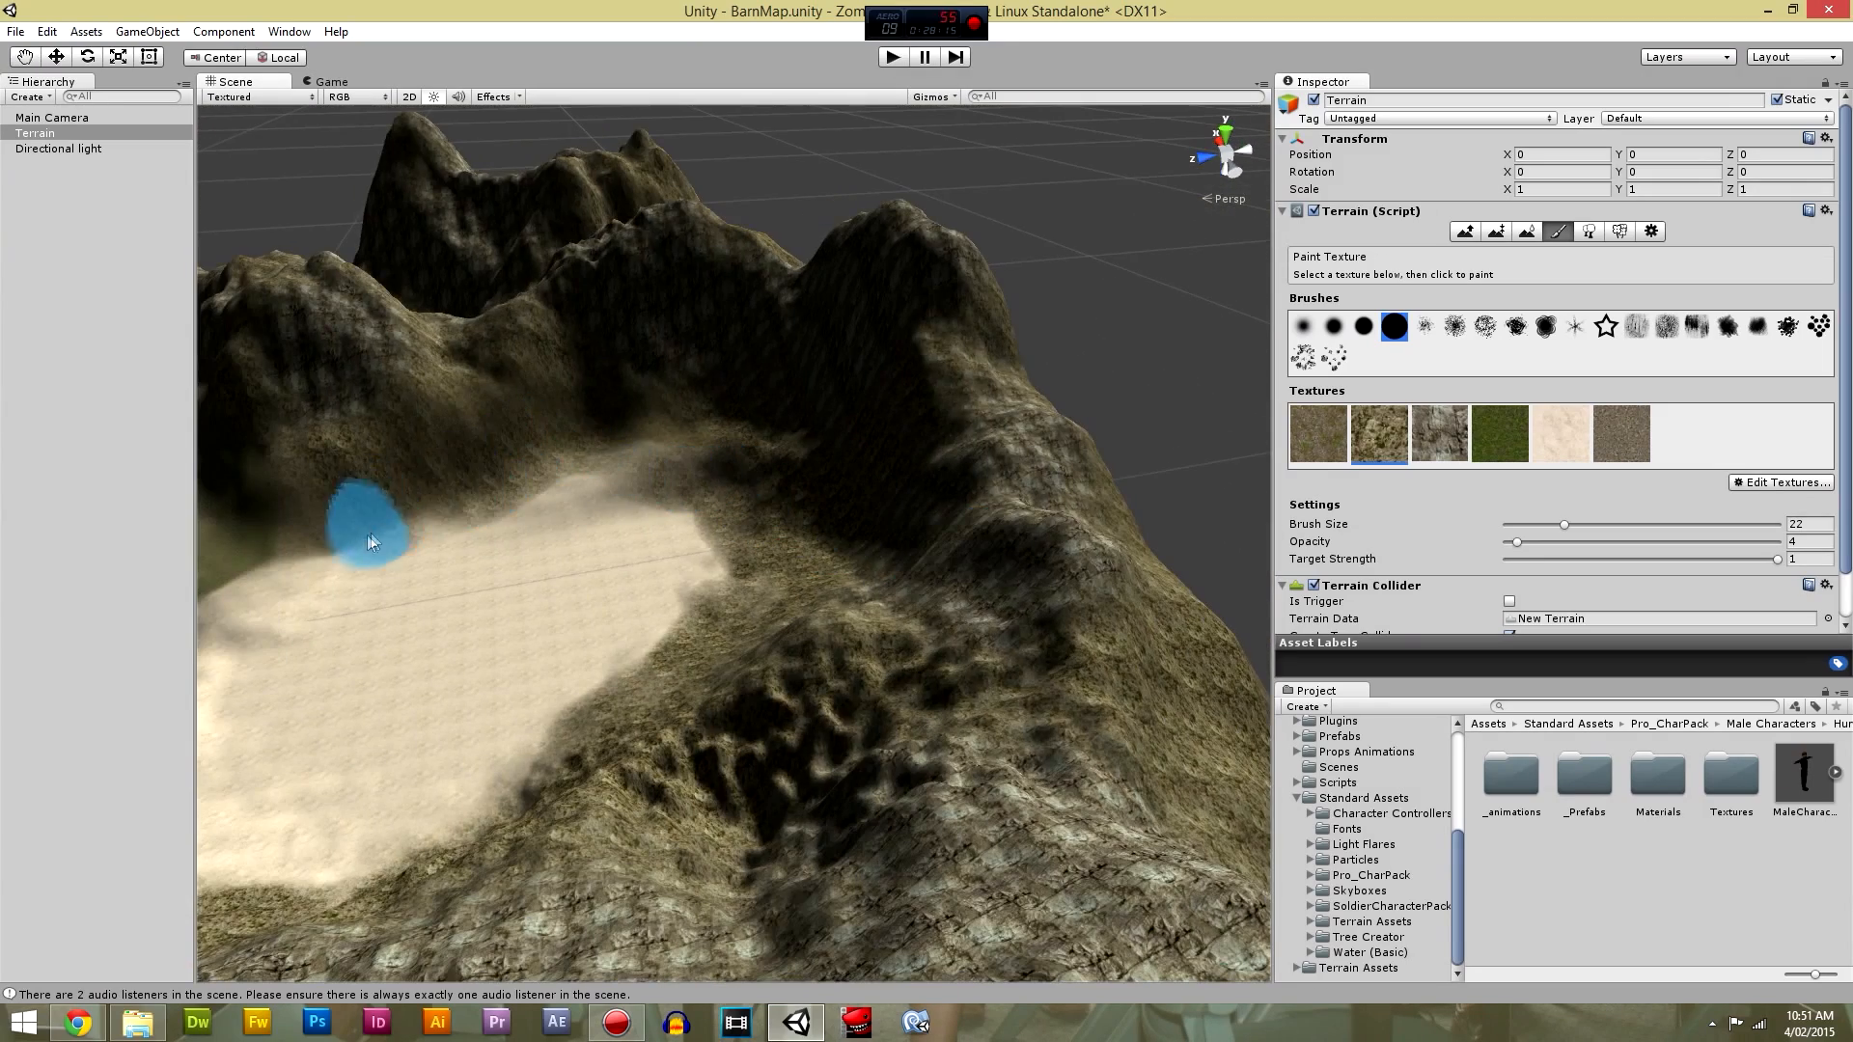
mouse_move(560, 487)
left_mouse_down()
mouse_move(689, 472)
mouse_move(562, 452)
left_mouse_up()
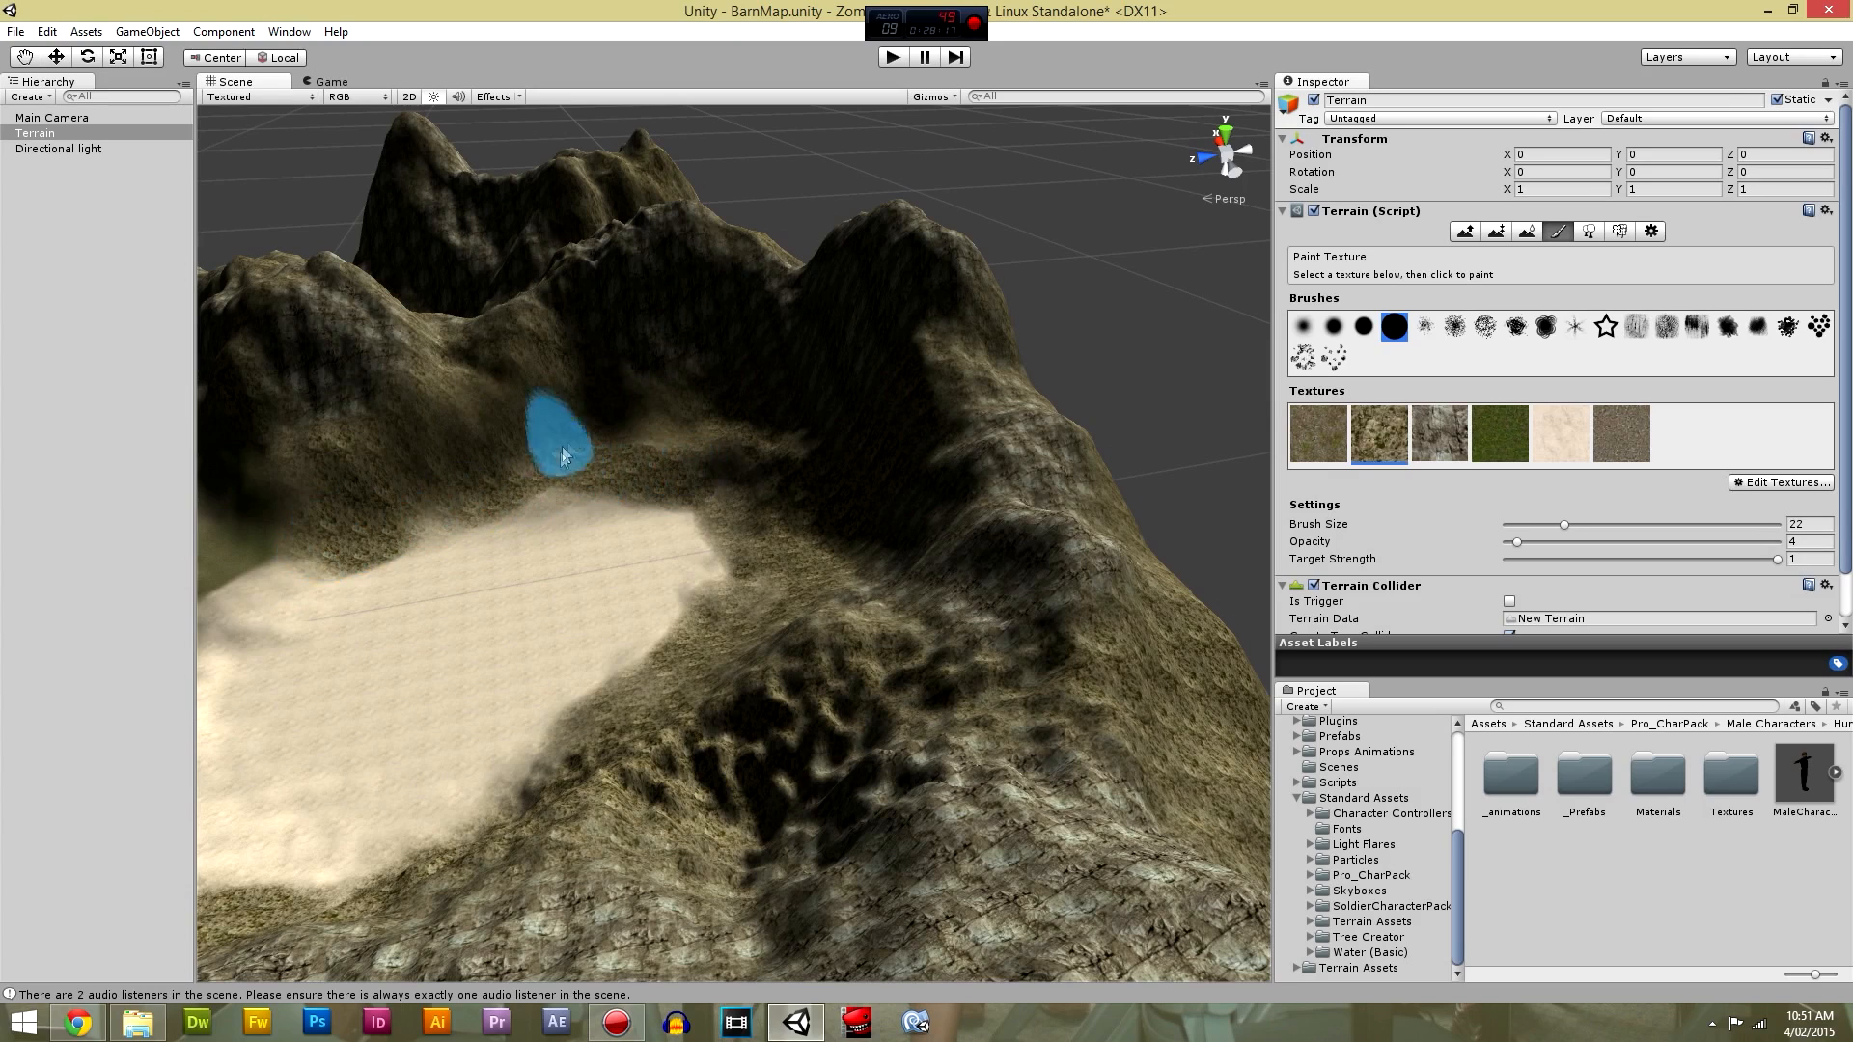
Switch the terrain painting to the grey rock texture for the area around the sand basin.
scroll(941, 542, "down", 5)
left_click(1439, 433)
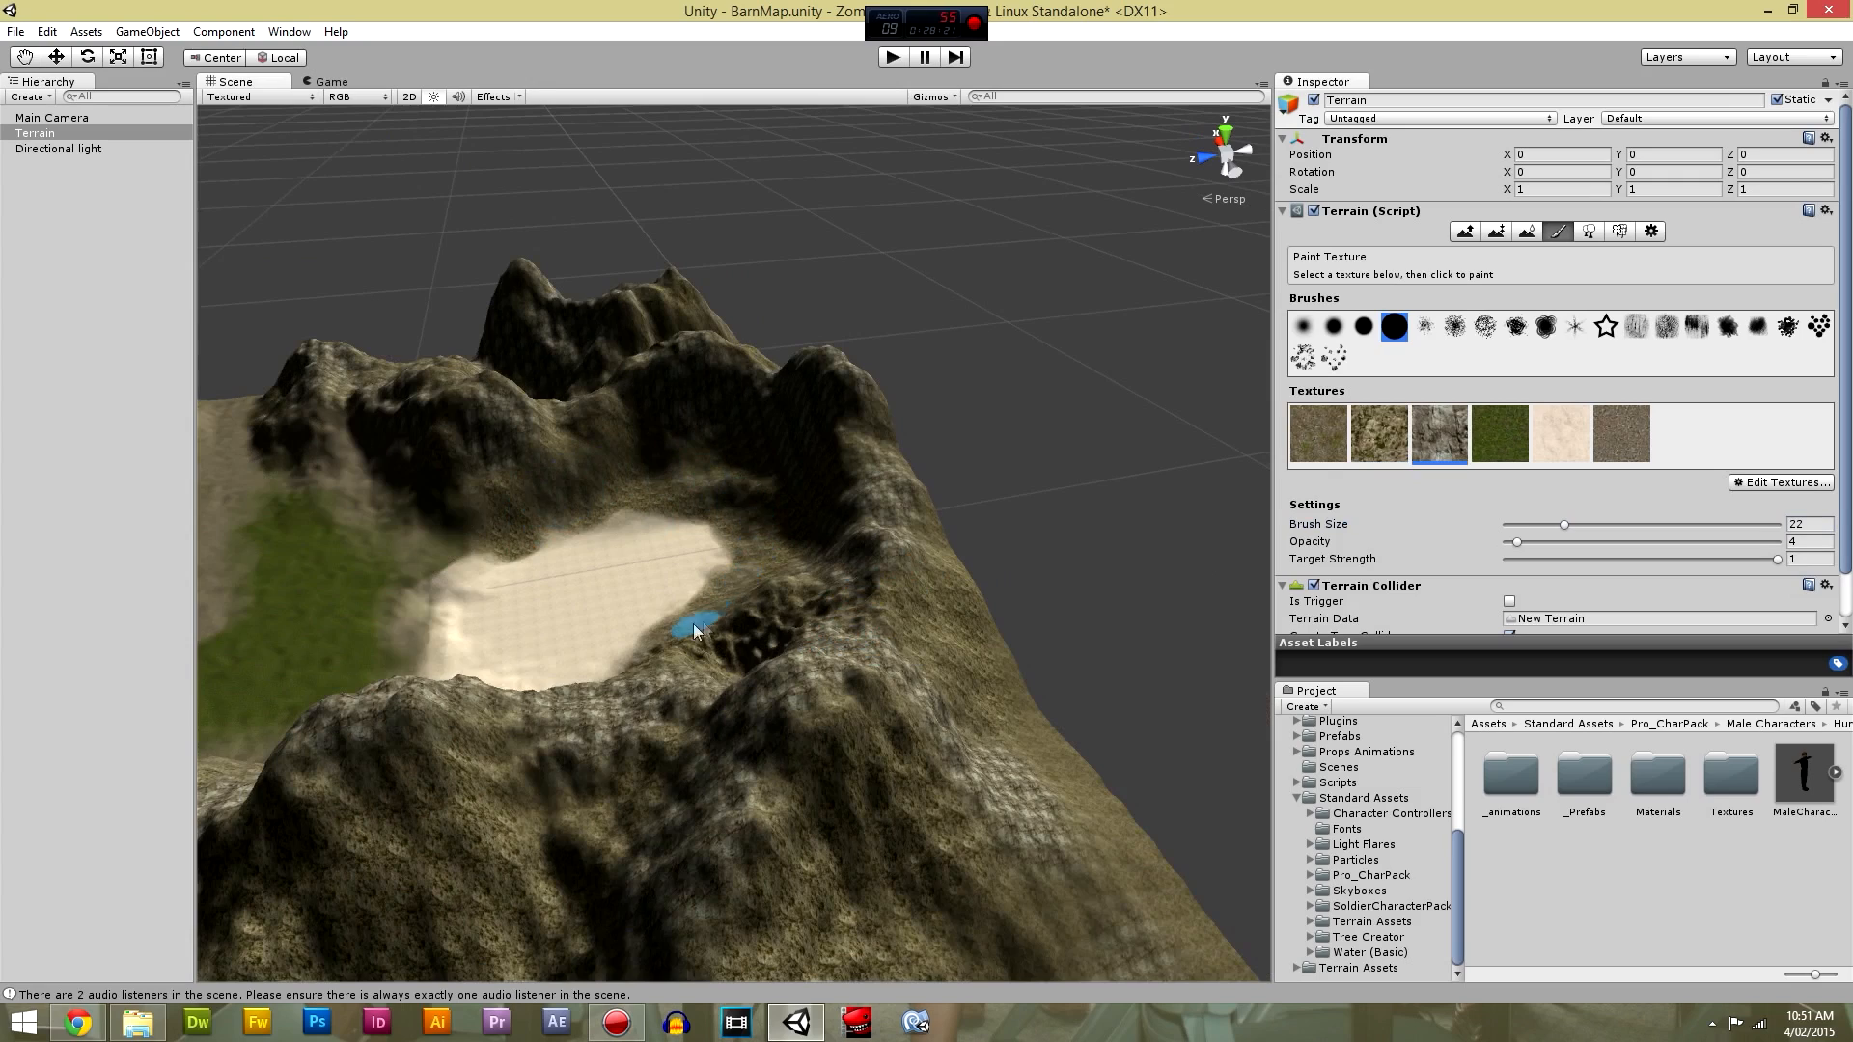
Examine the painted terrain's mountains, grass area and sand basin from several angles.
mouse_move(544, 770)
right_mouse_down()
mouse_move(704, 756)
mouse_move(794, 836)
mouse_move(821, 832)
mouse_move(772, 809)
right_mouse_up()
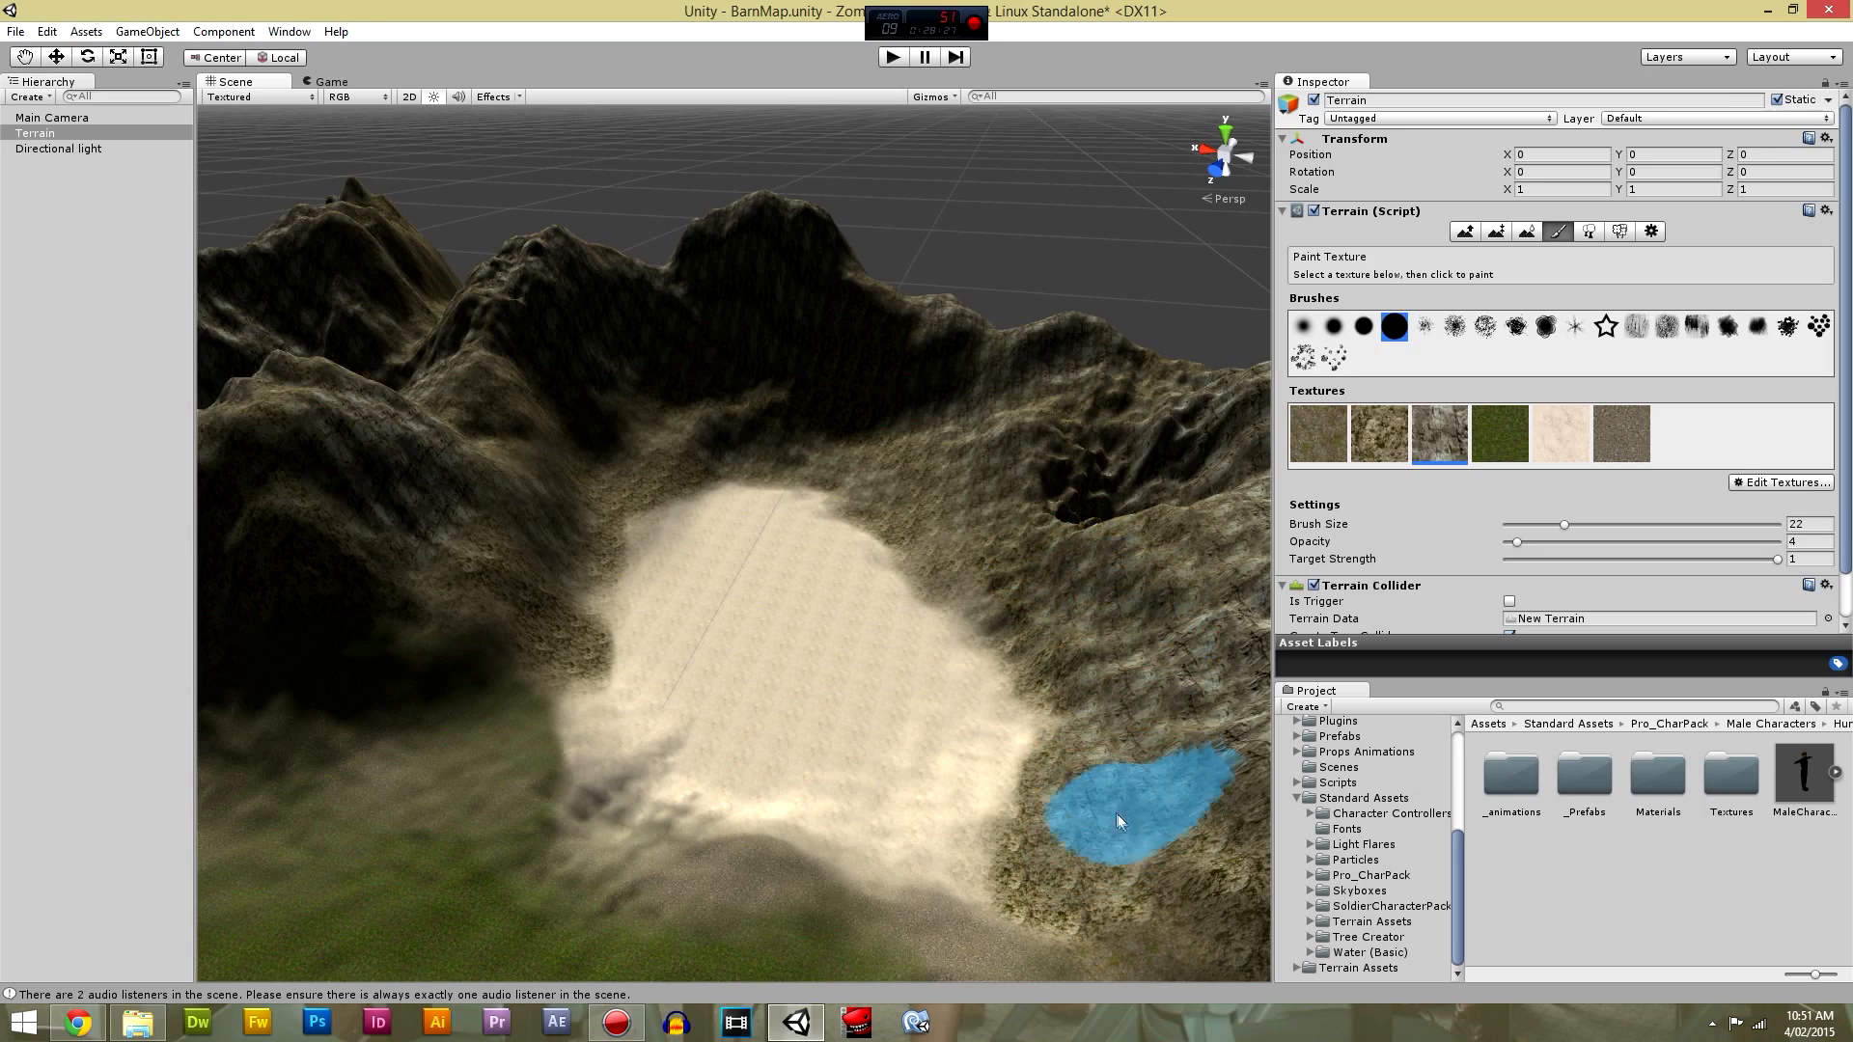
scroll(1013, 784, "down", 10)
mouse_move(1013, 792)
right_mouse_down()
mouse_move(670, 765)
mouse_move(811, 749)
mouse_move(808, 666)
right_mouse_up()
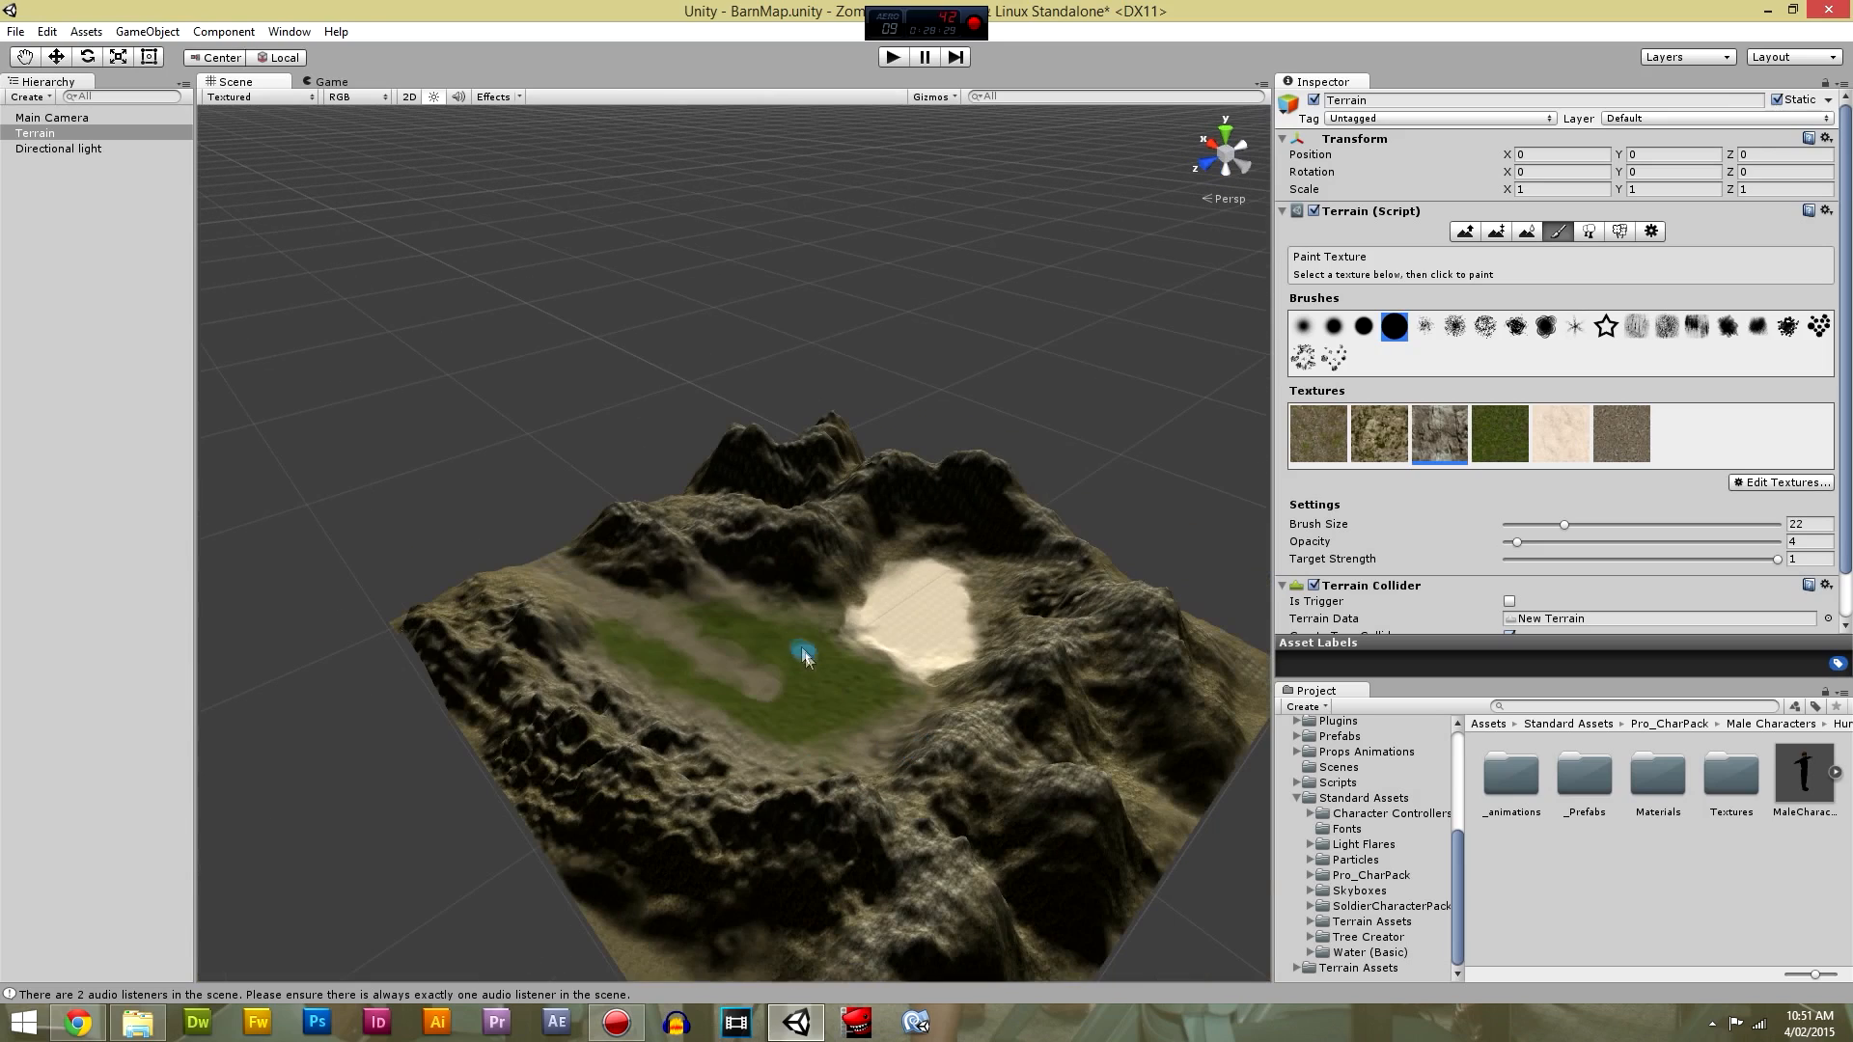
scroll(705, 646, "up", 8)
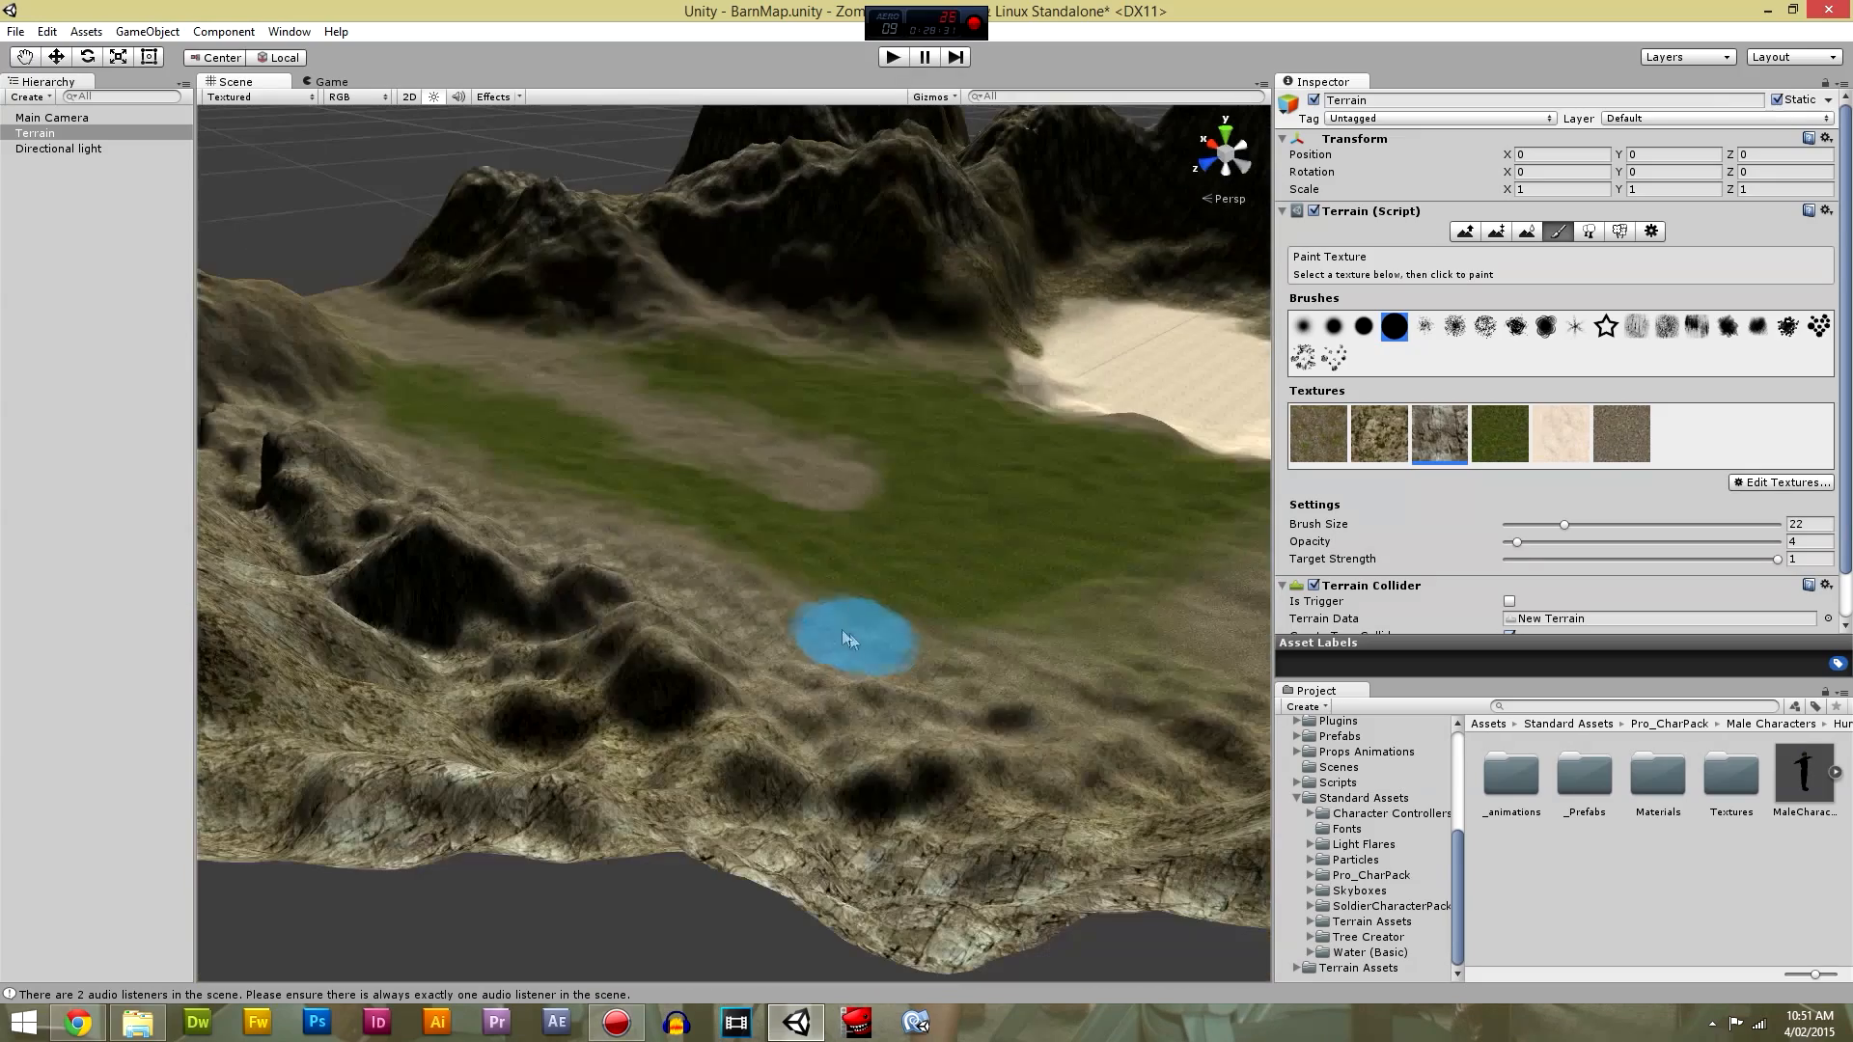
scroll(877, 513, "down", 8)
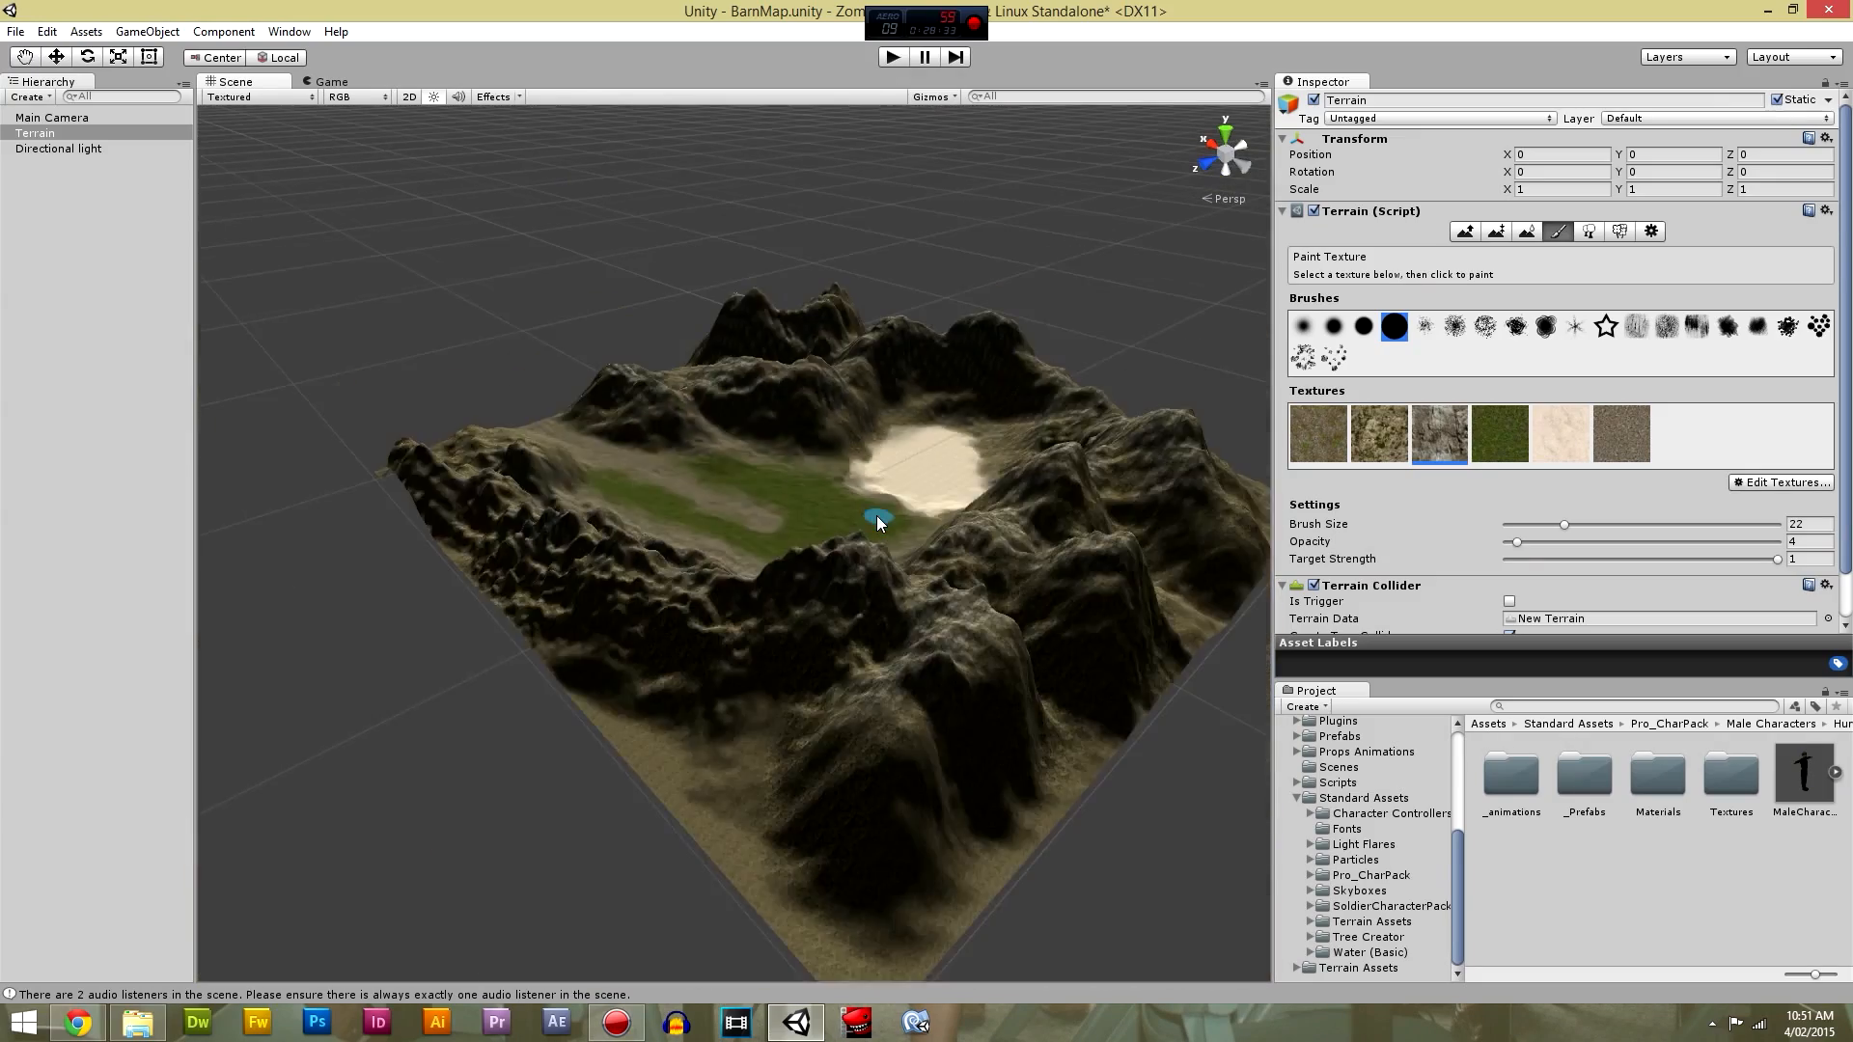
middle_click_drag(876, 513, 872, 556)
scroll(873, 550, "up", 10)
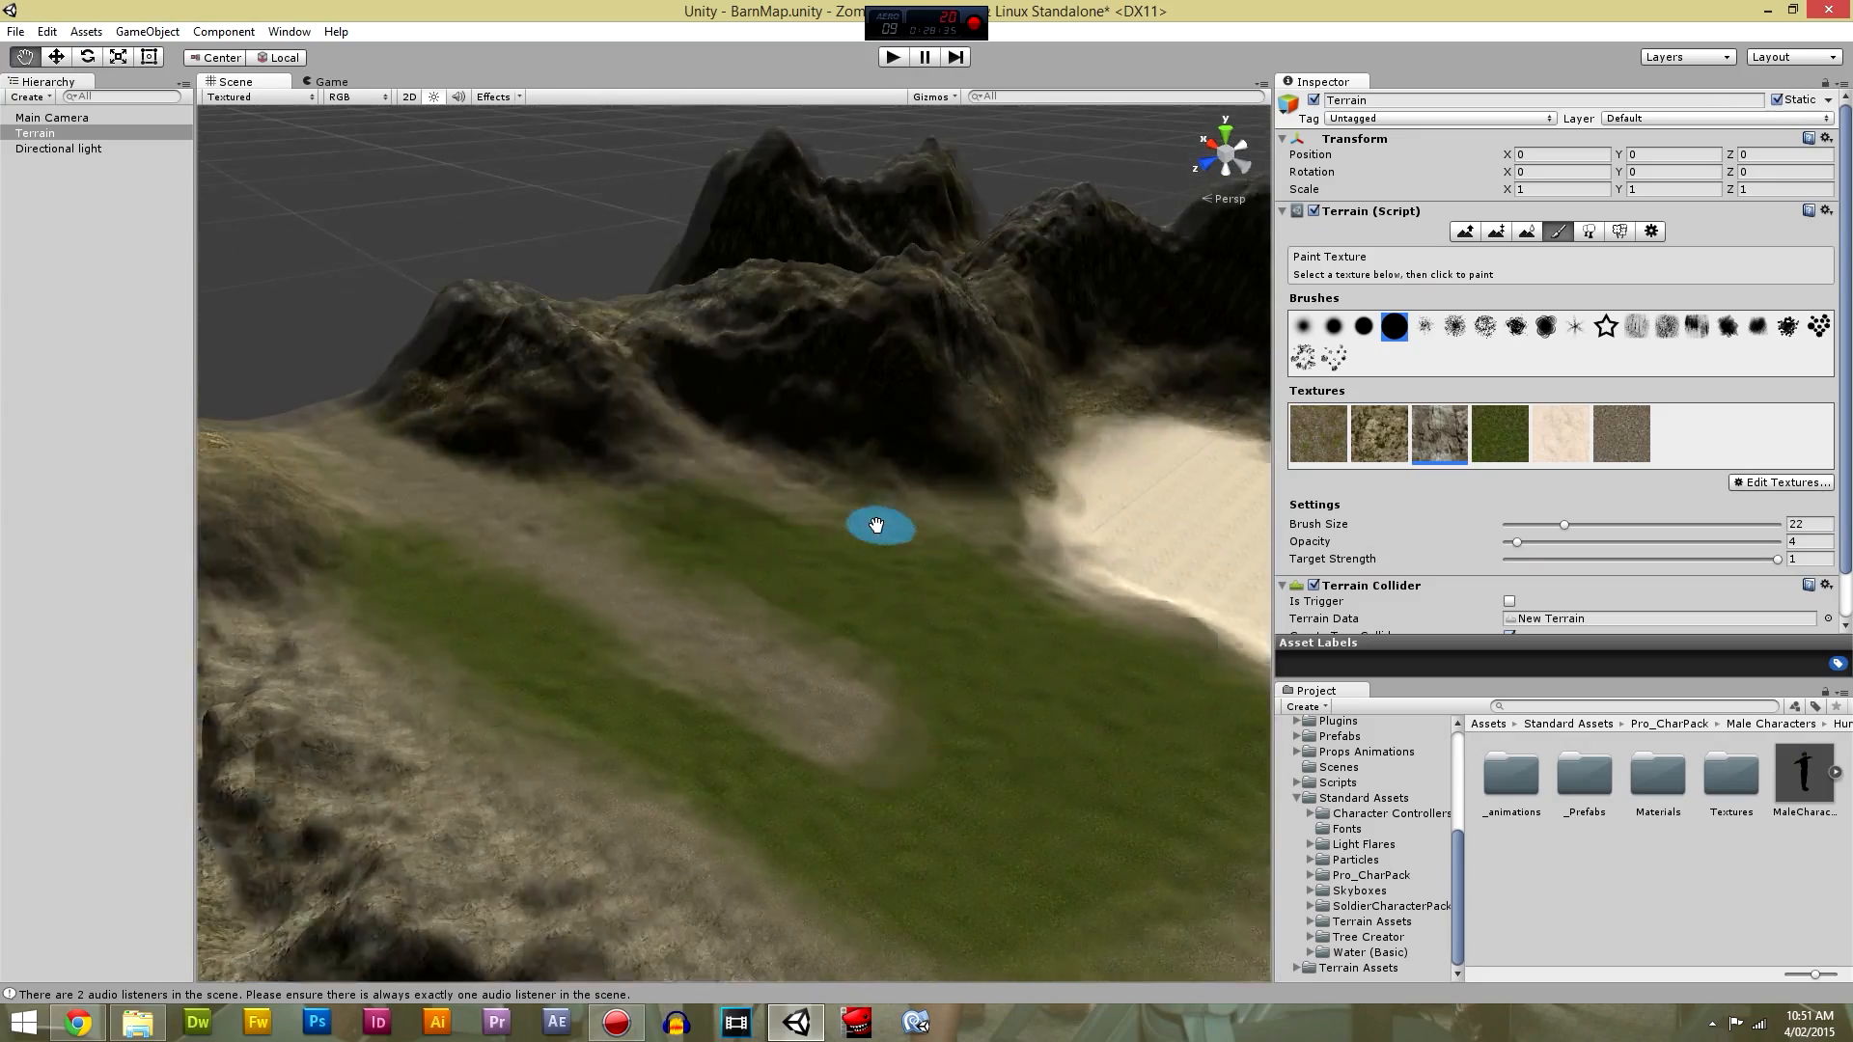
middle_click_drag(877, 525, 847, 525)
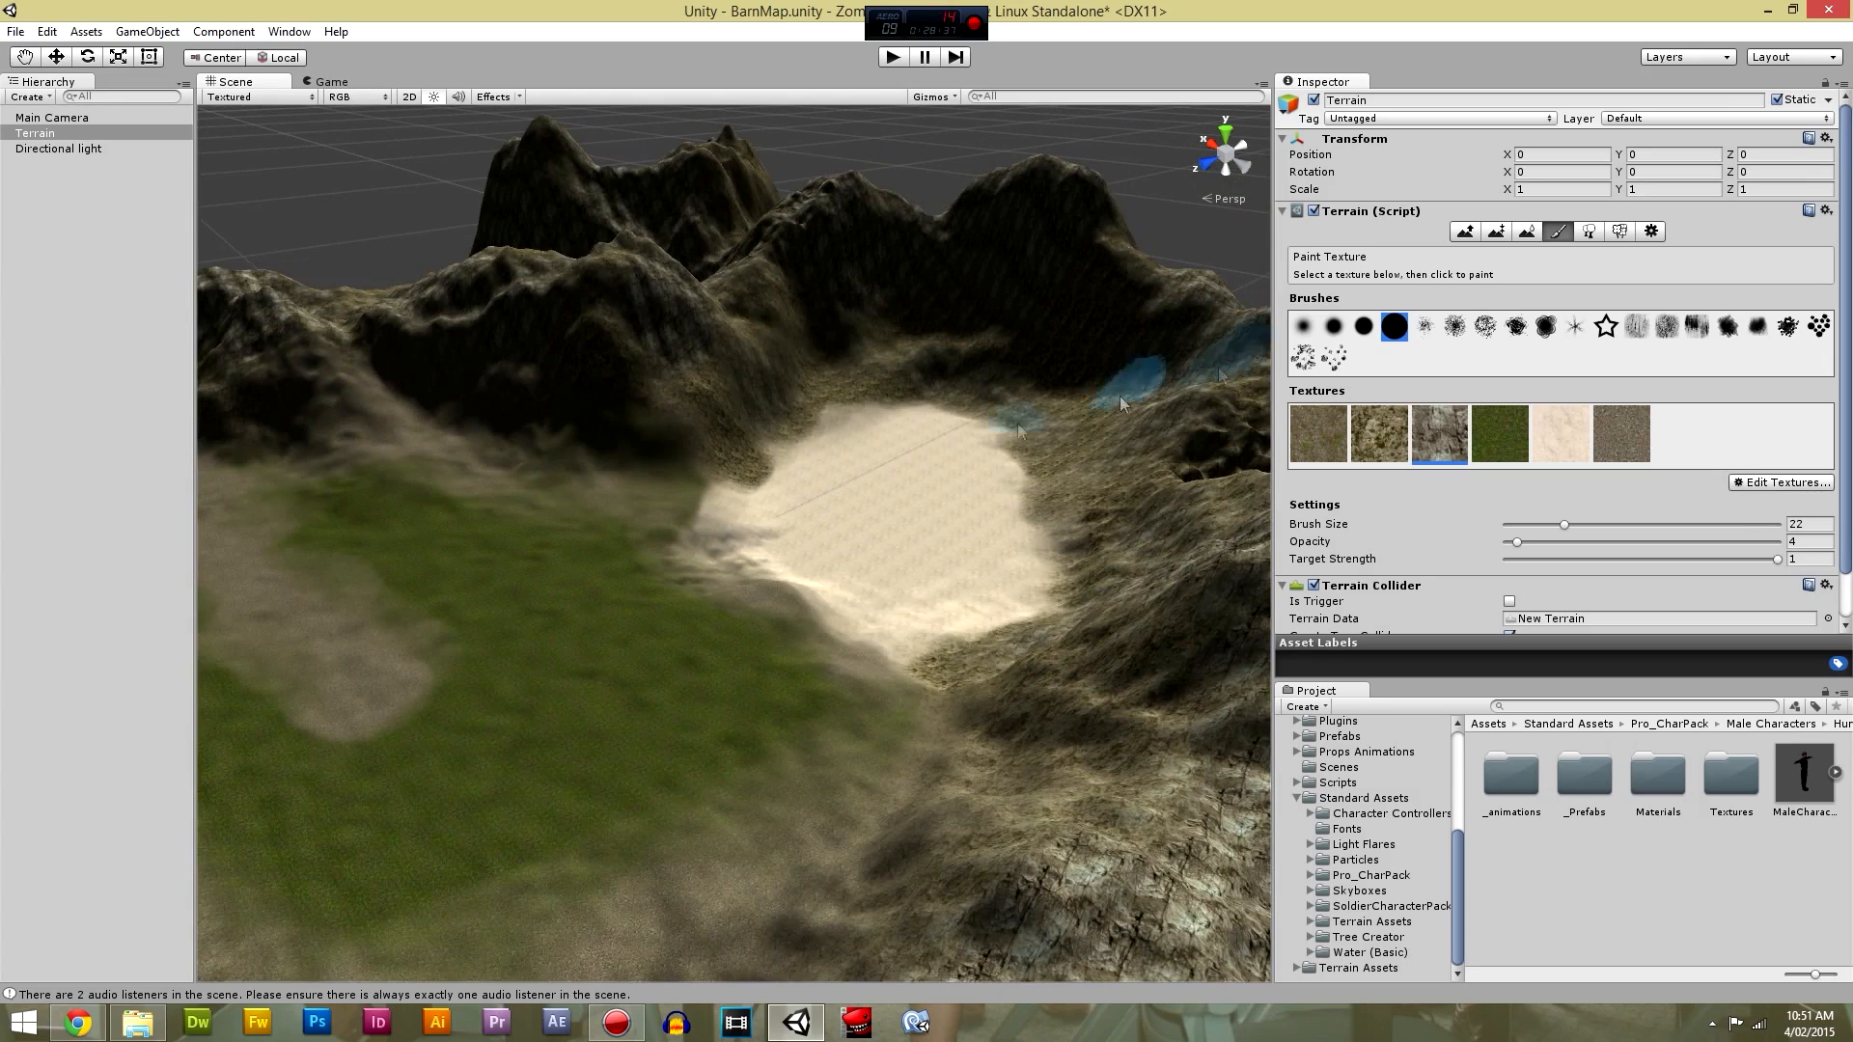
Add the Banyan model, with a bend factor of 0, to the terrain's list of placeable trees.
left_click(1626, 238)
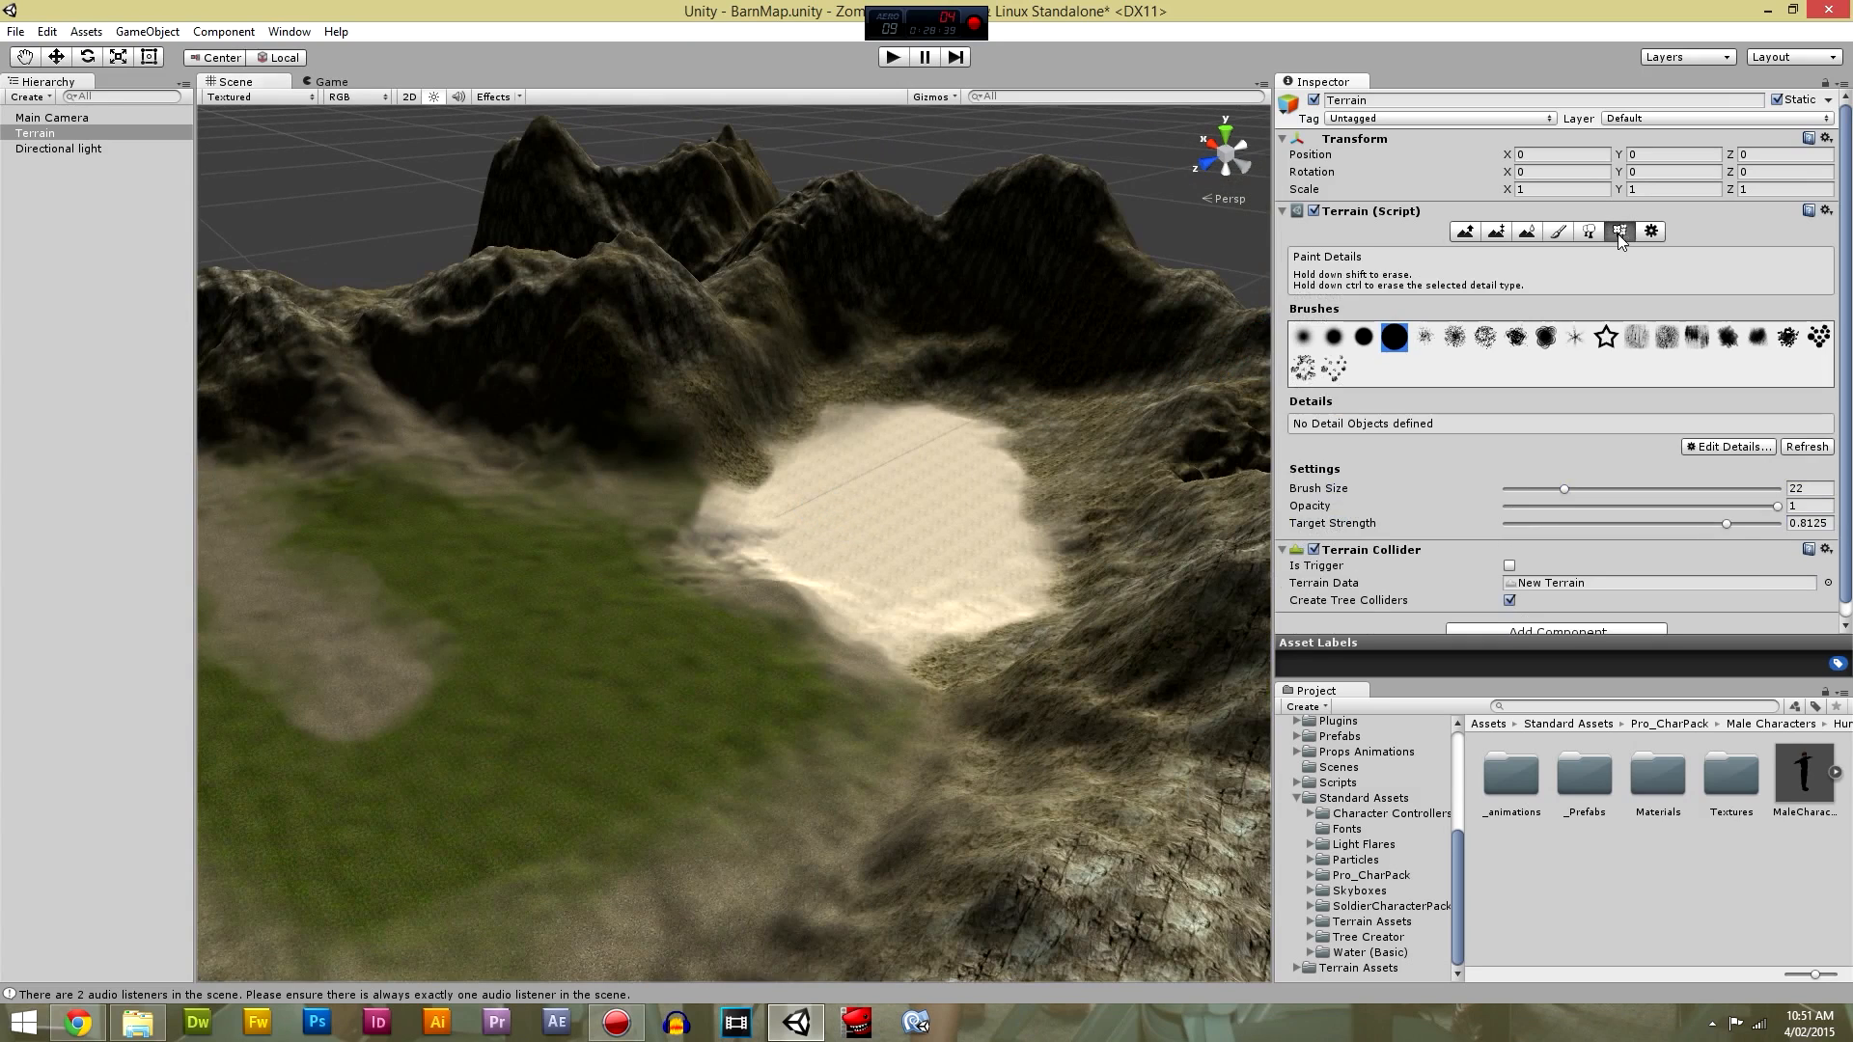
left_click(1588, 237)
left_click(1737, 354)
left_click(1752, 371)
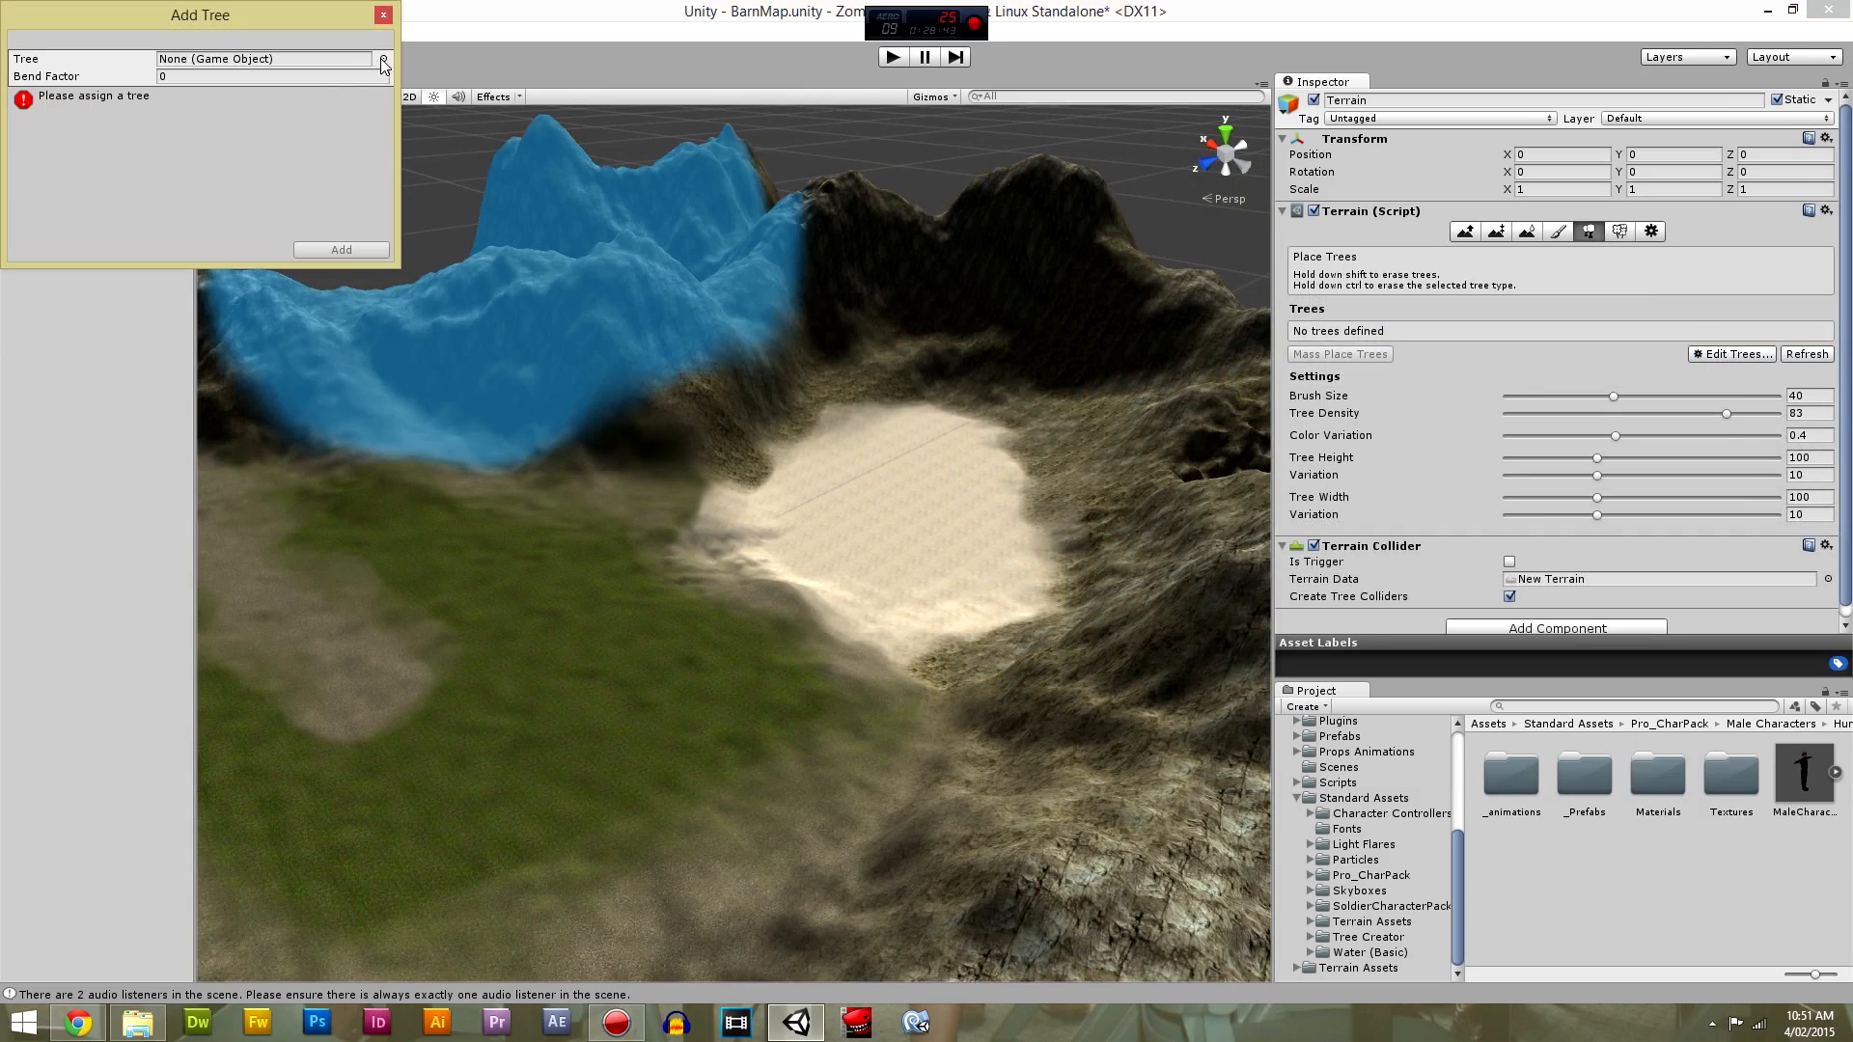
left_click(383, 60)
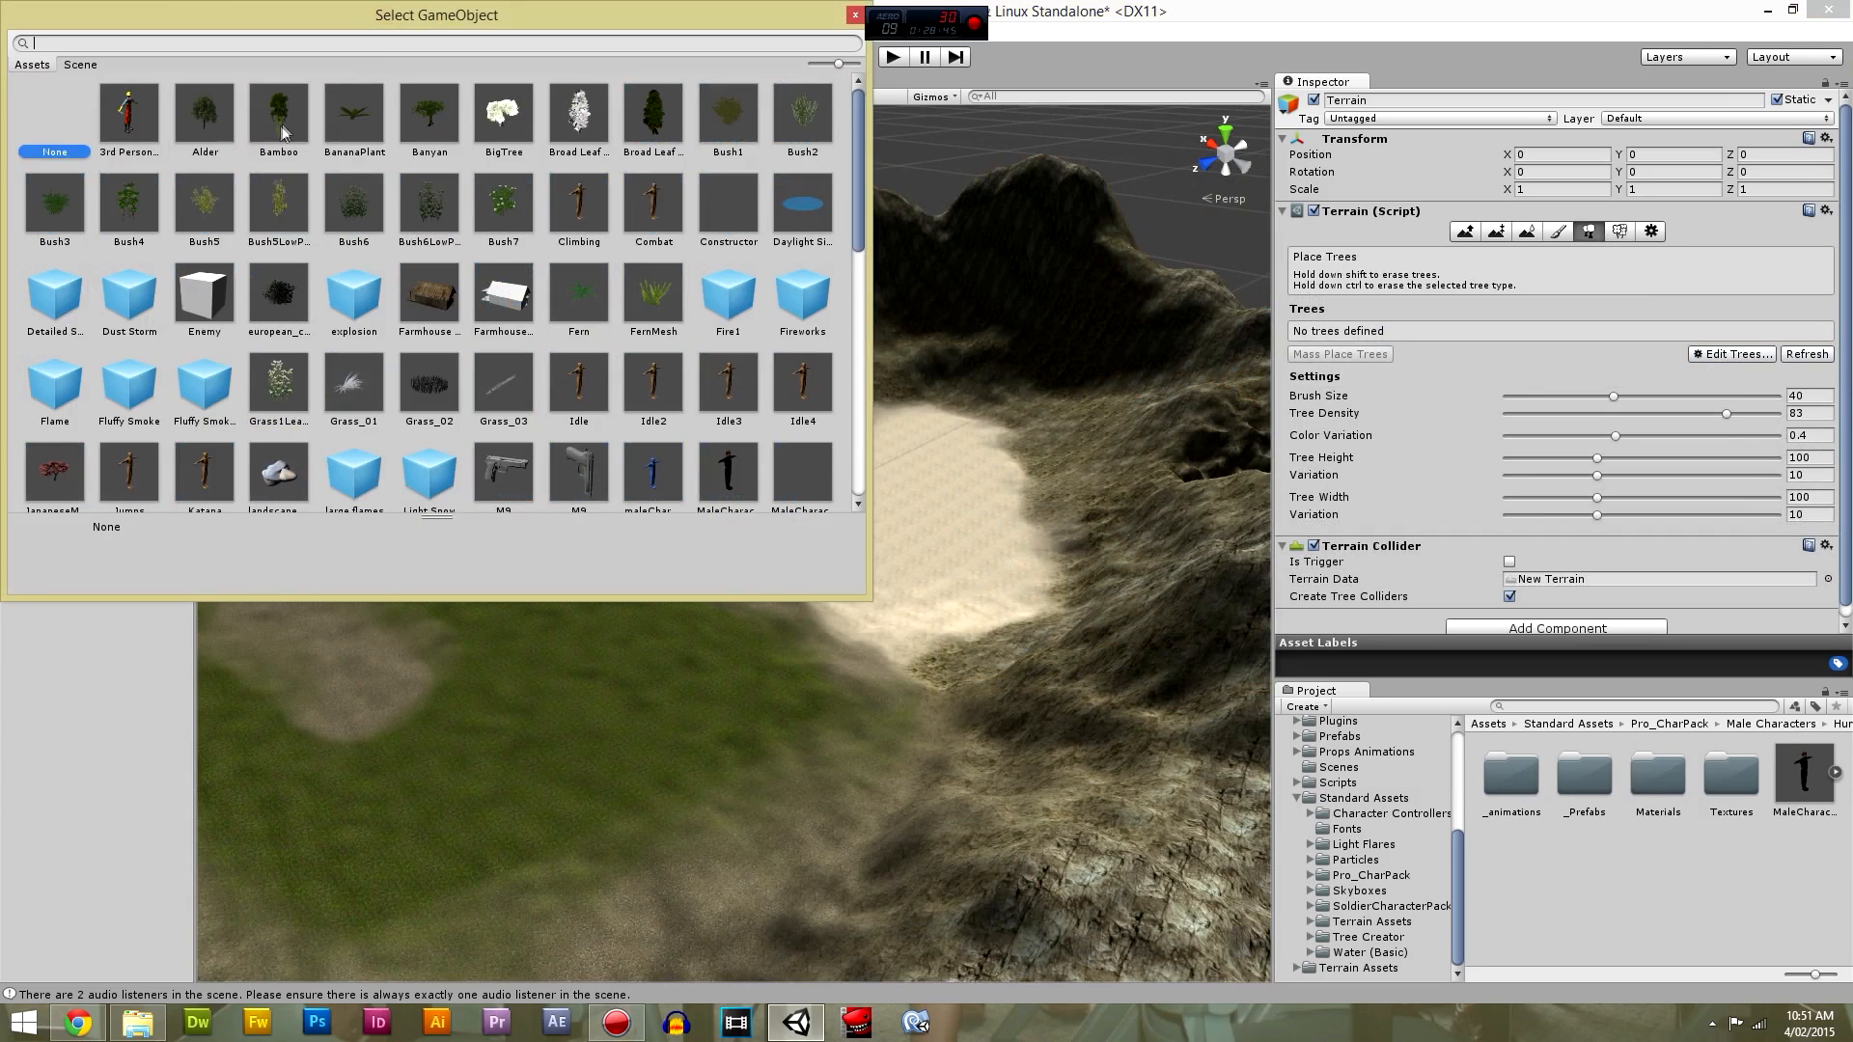
left_click(282, 128)
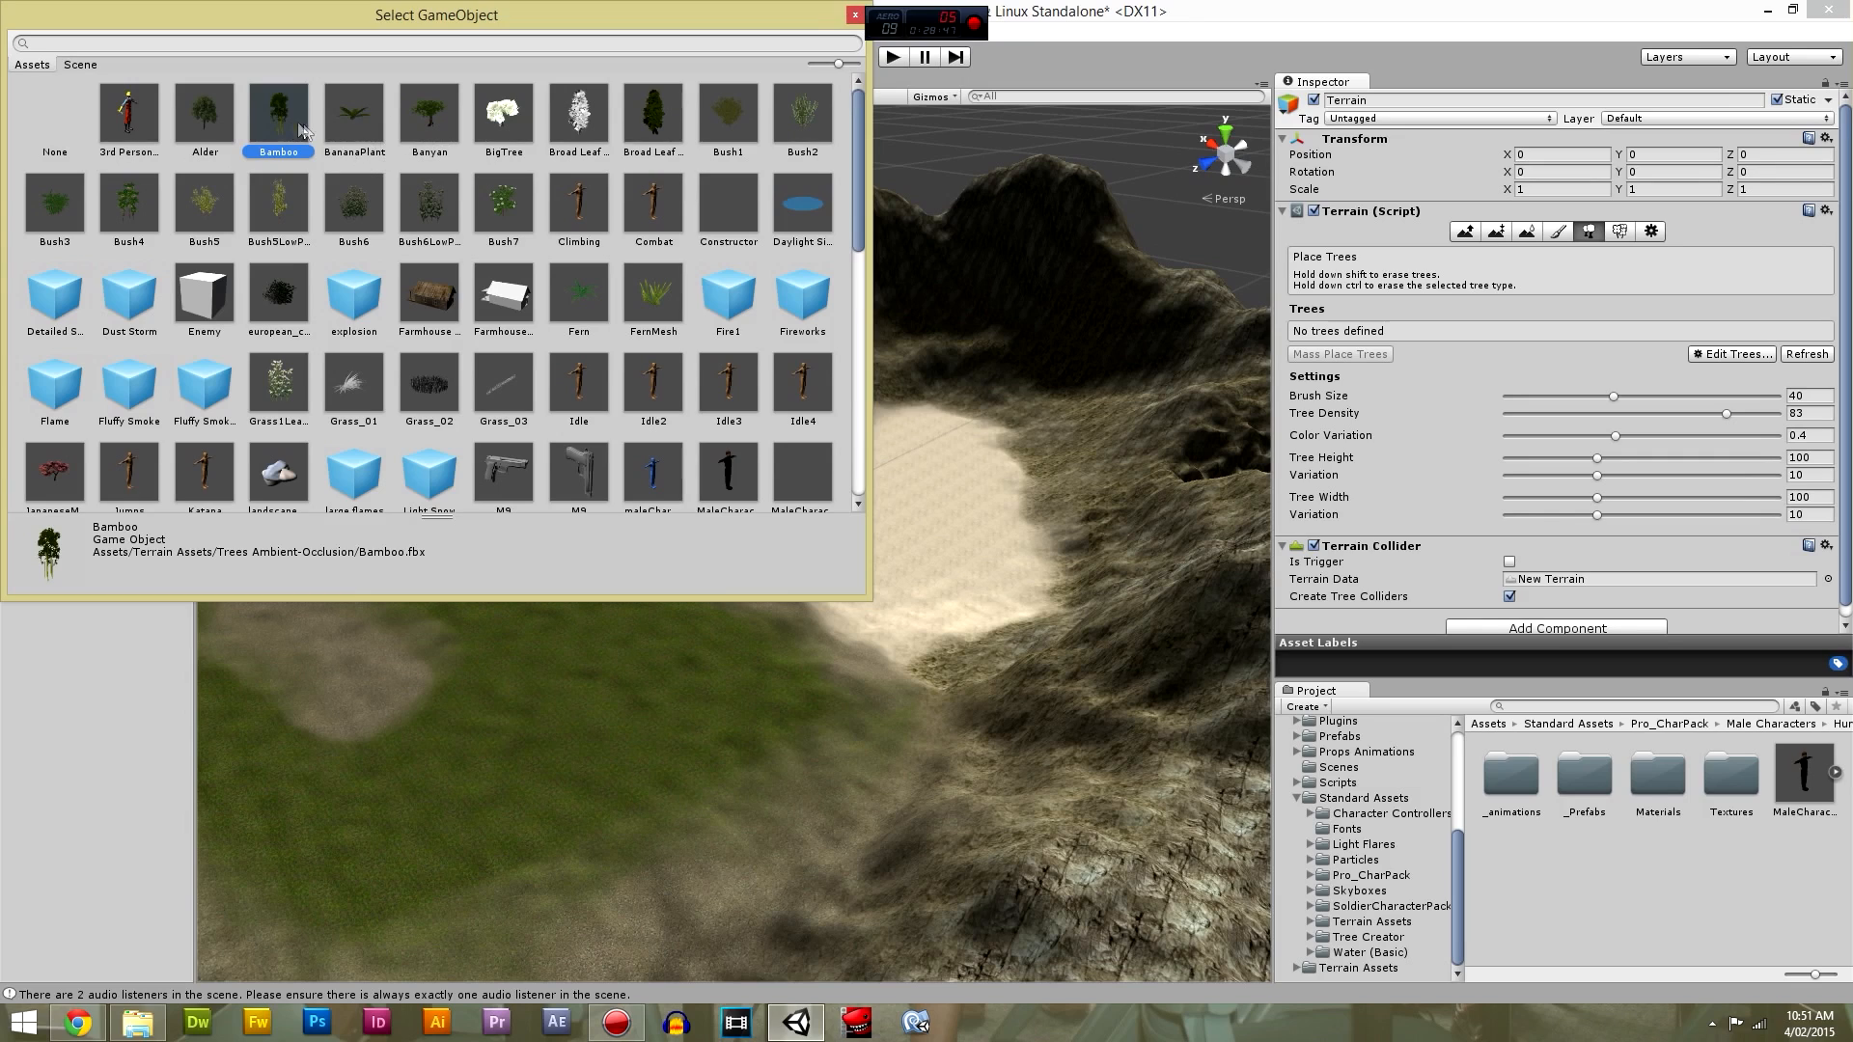
left_click(433, 142)
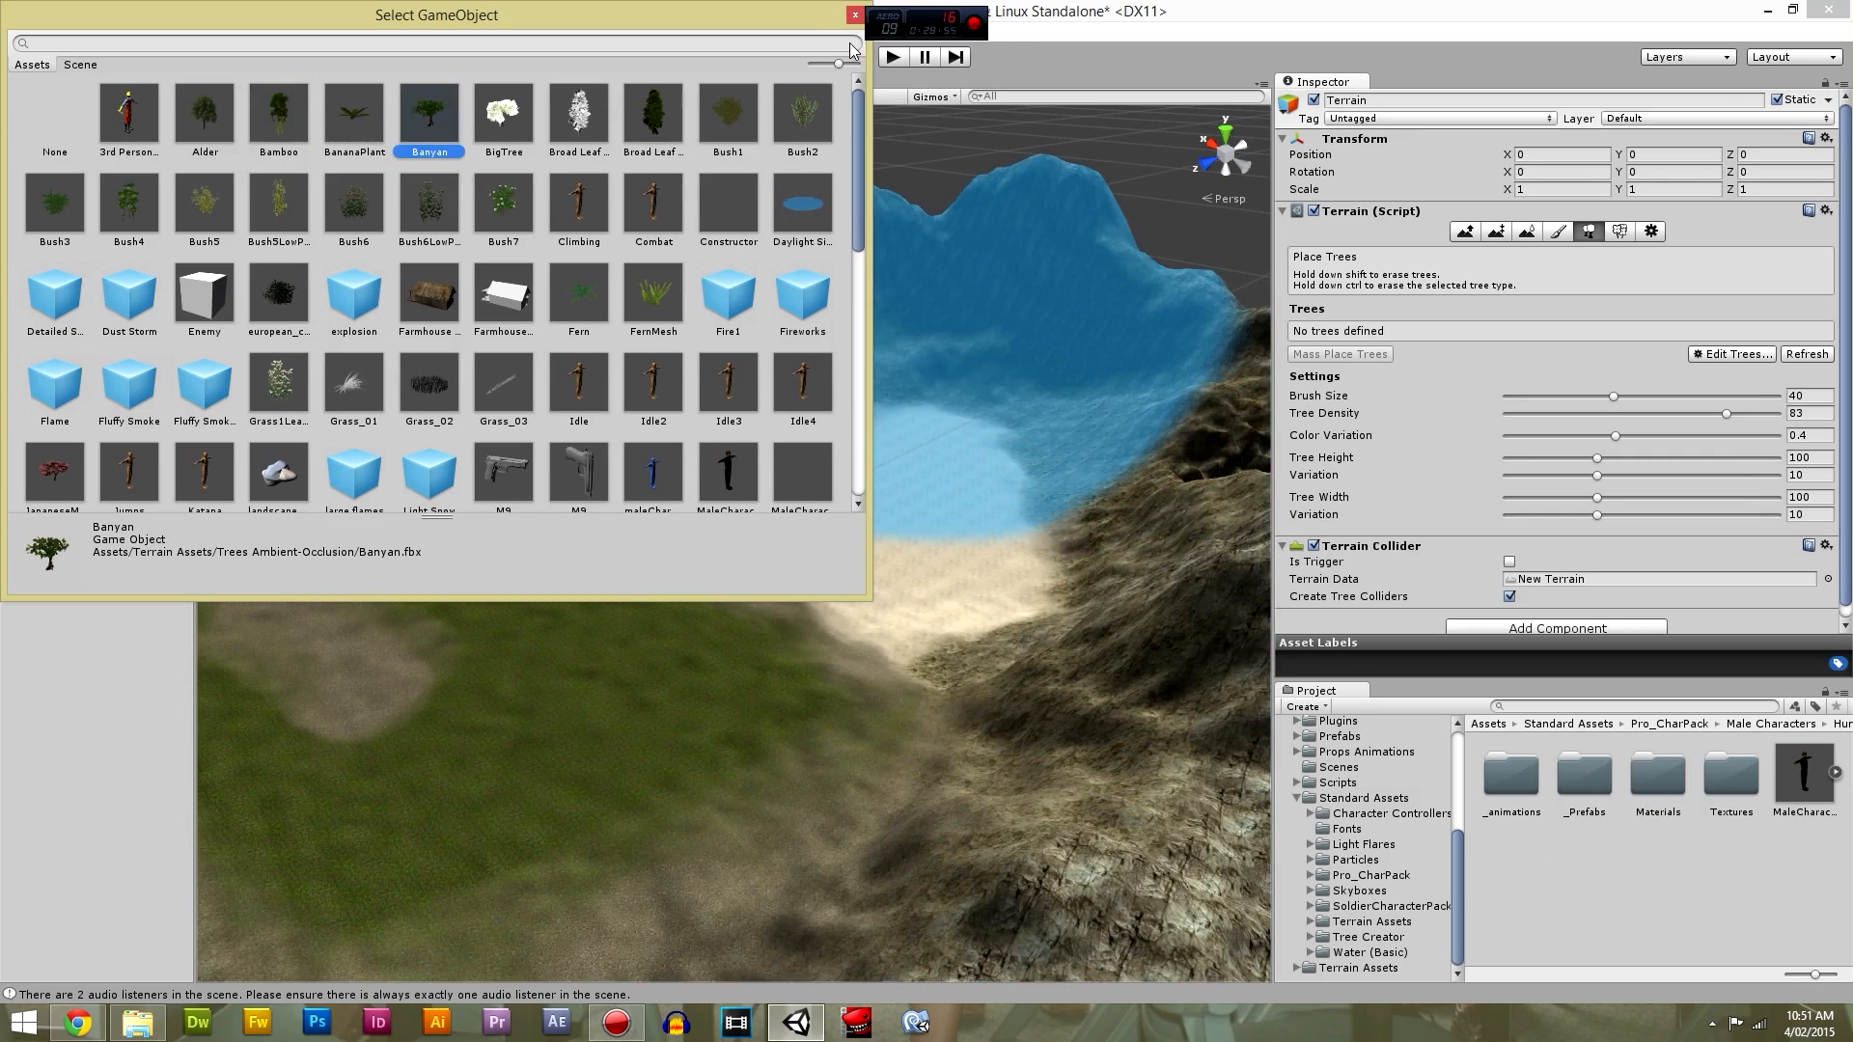
double_click(425, 128)
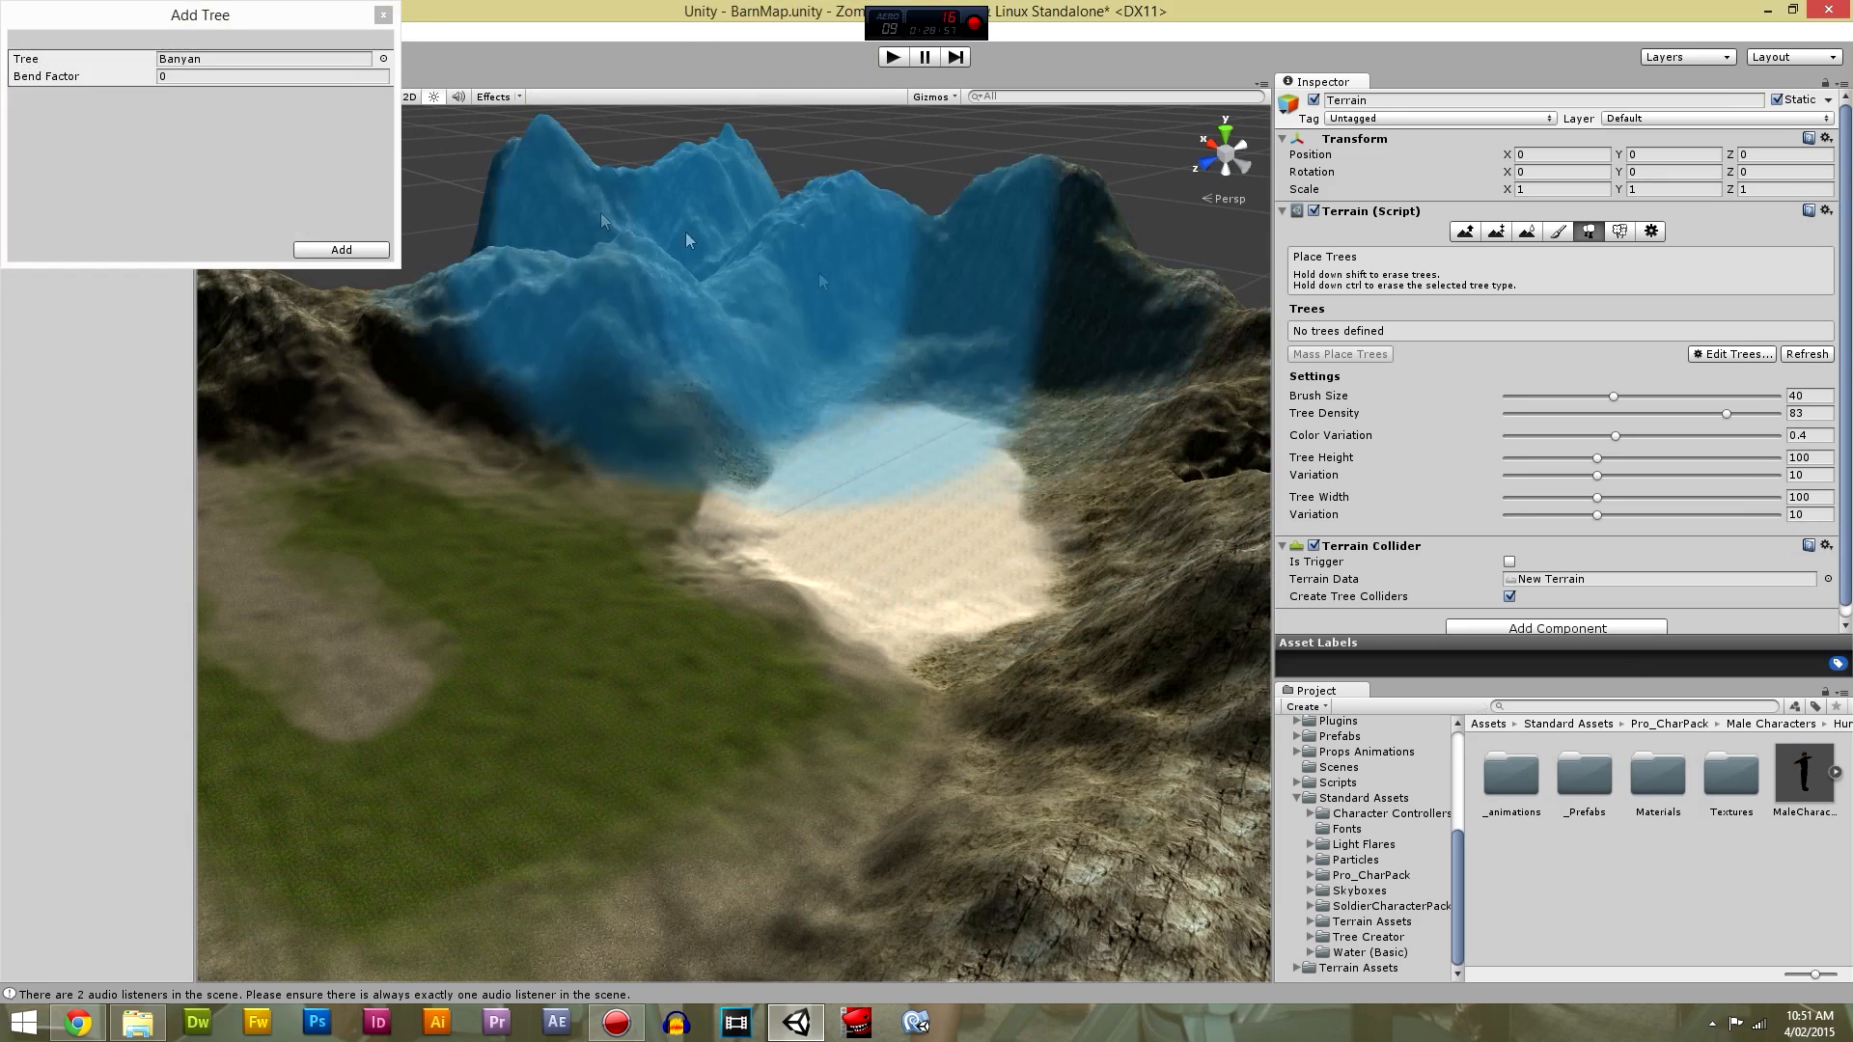
left_click(336, 250)
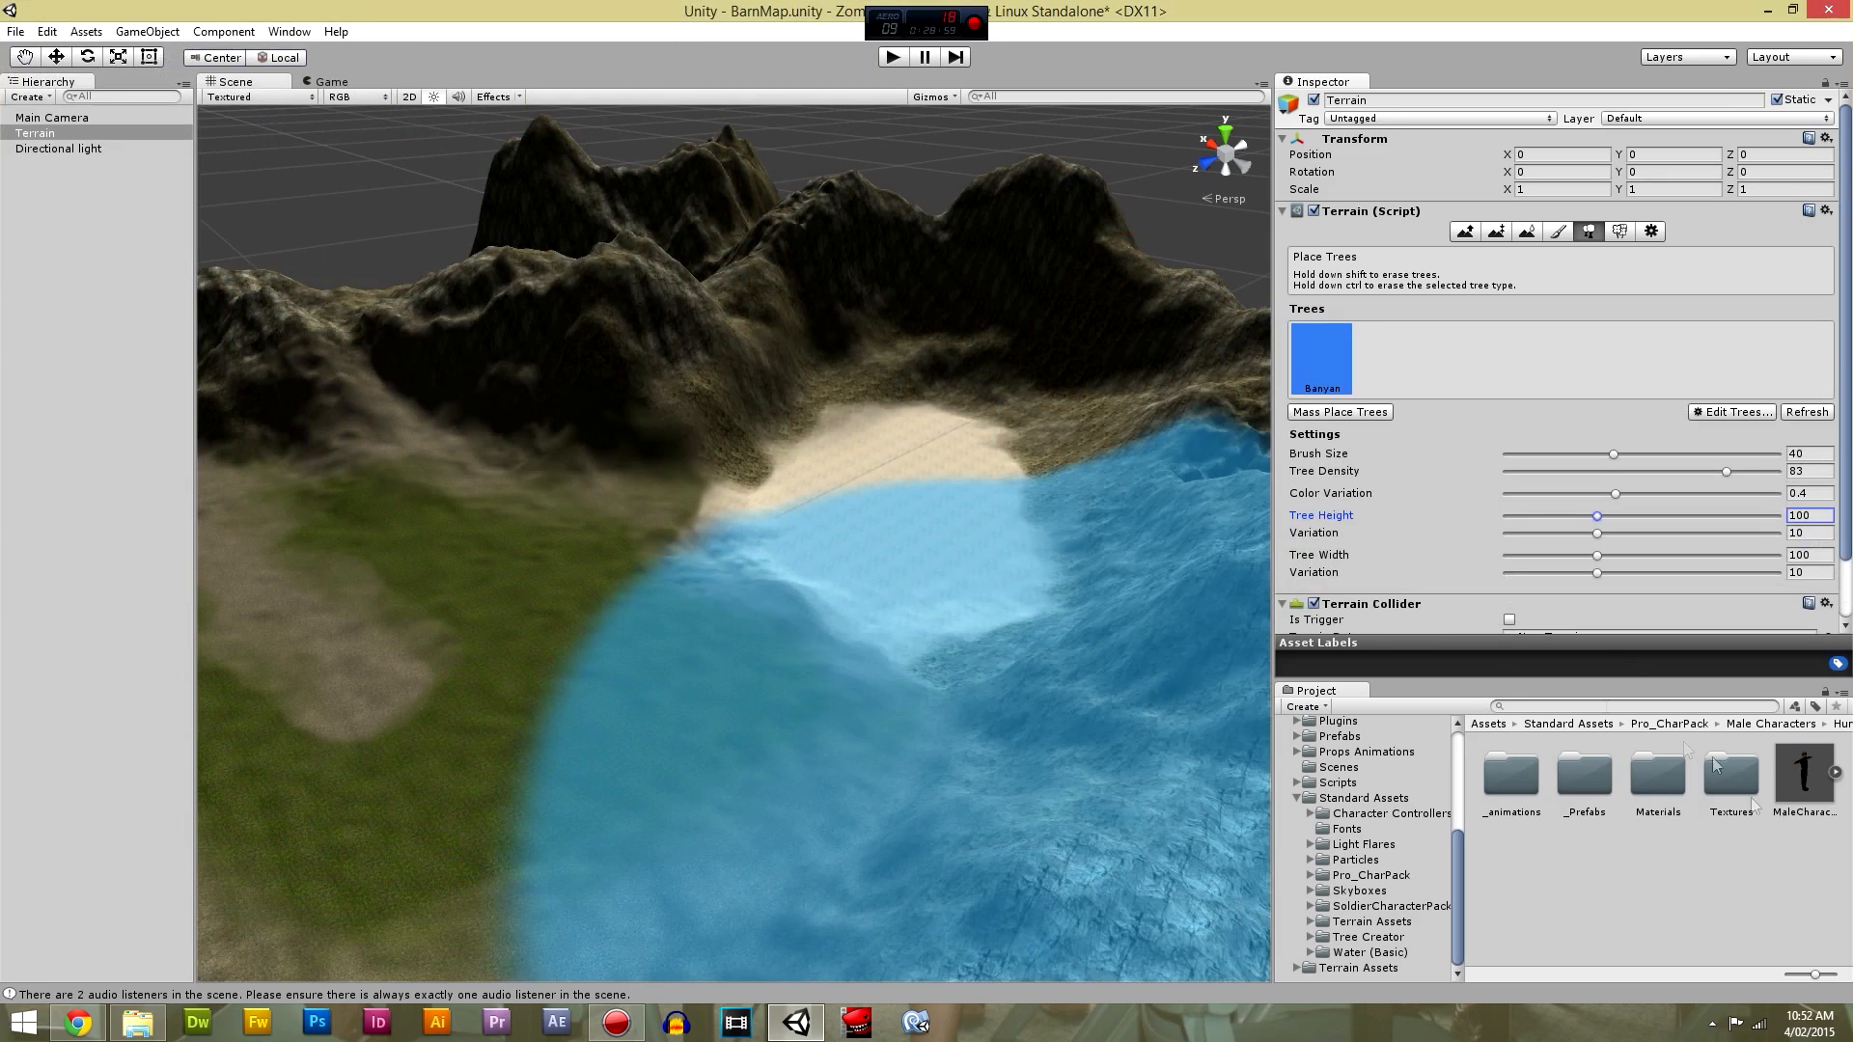
Delete the Broad Leaf Tree and Tree folders from the BarnMap models folder.
left_click(1585, 865)
scroll(1460, 869, "up", 5)
left_click(1310, 853)
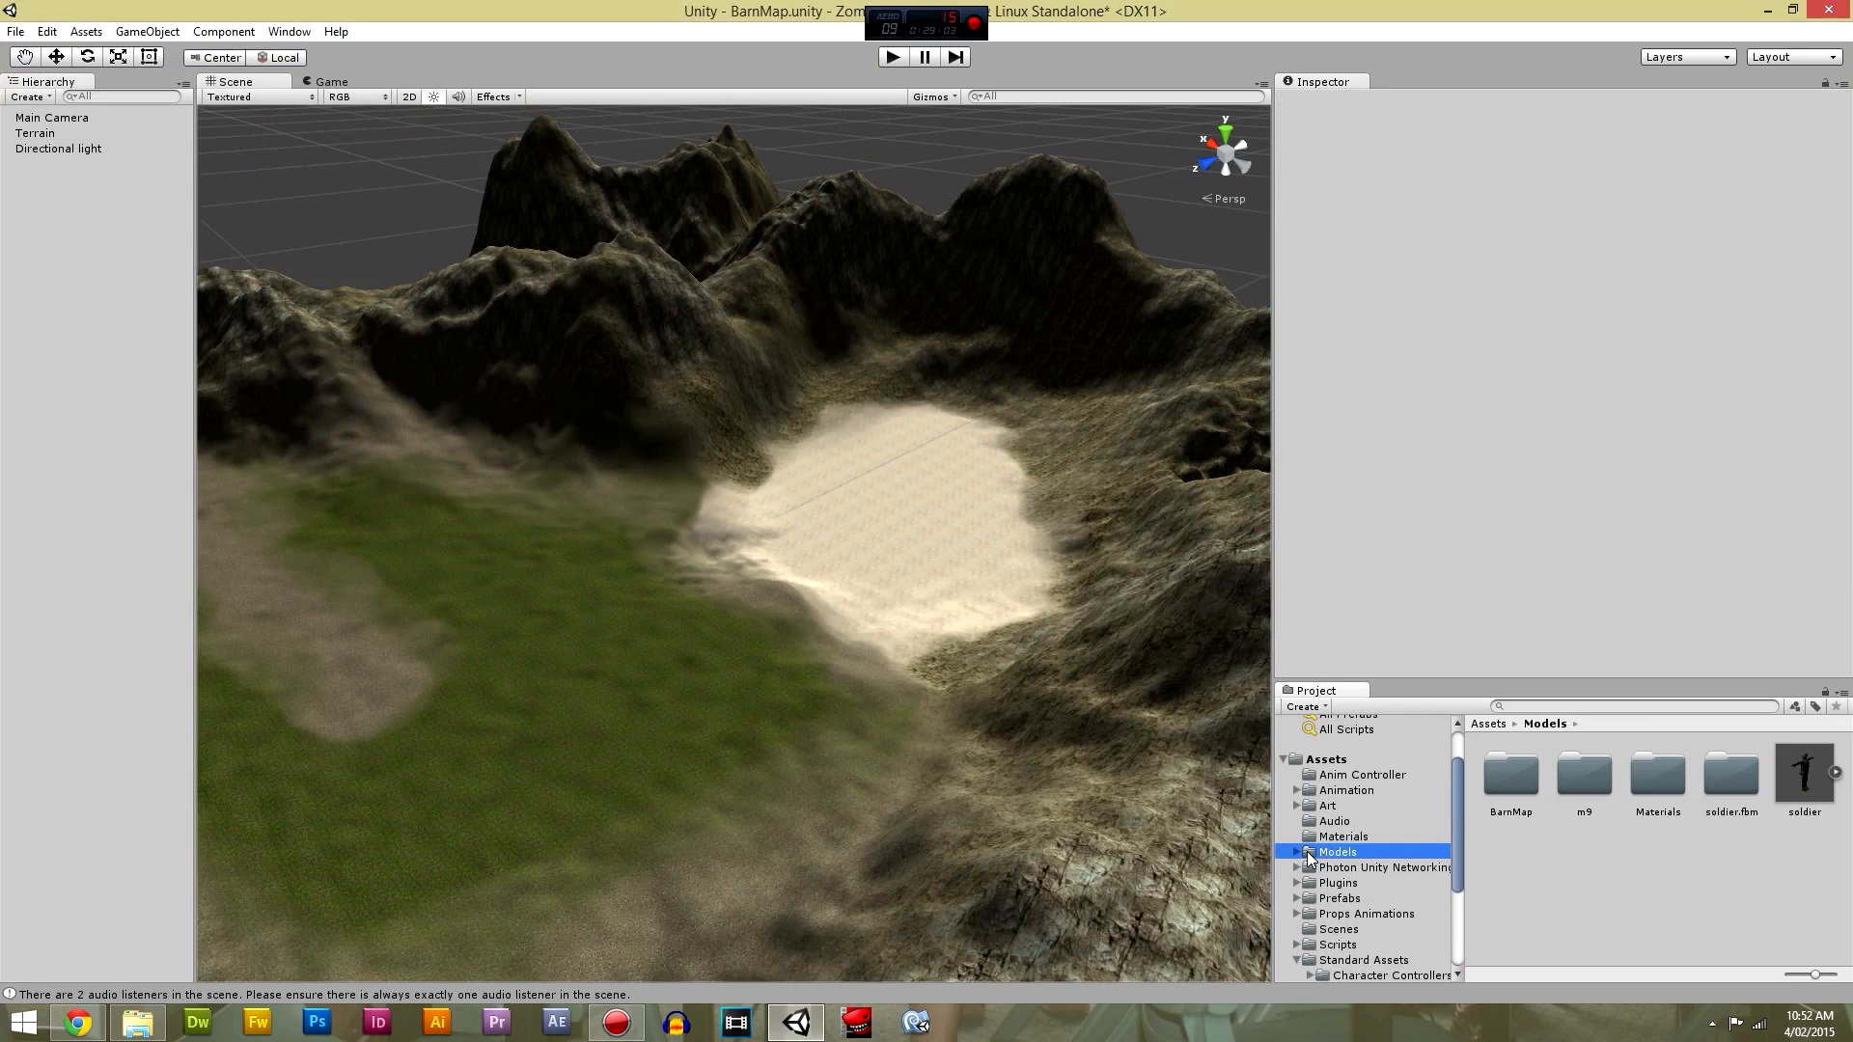
double_click(1535, 784)
left_click(1529, 784)
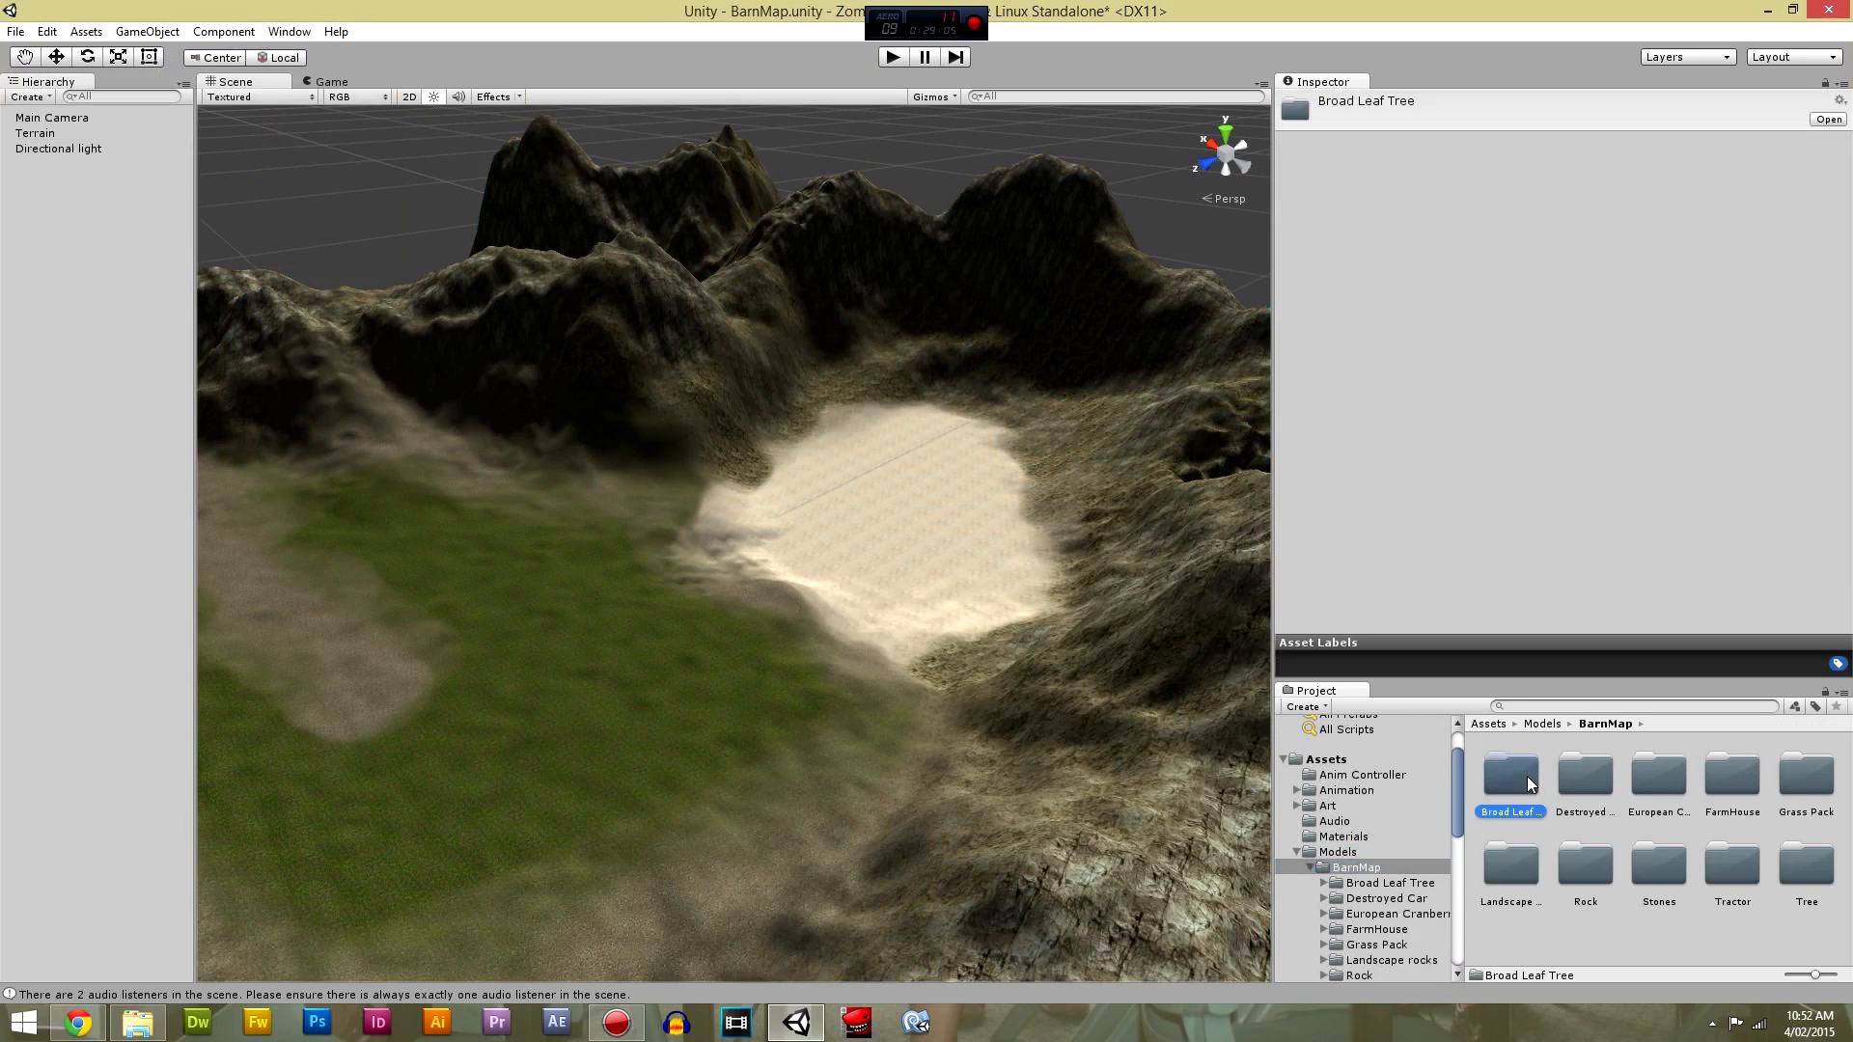
key("Delete")
key("Return")
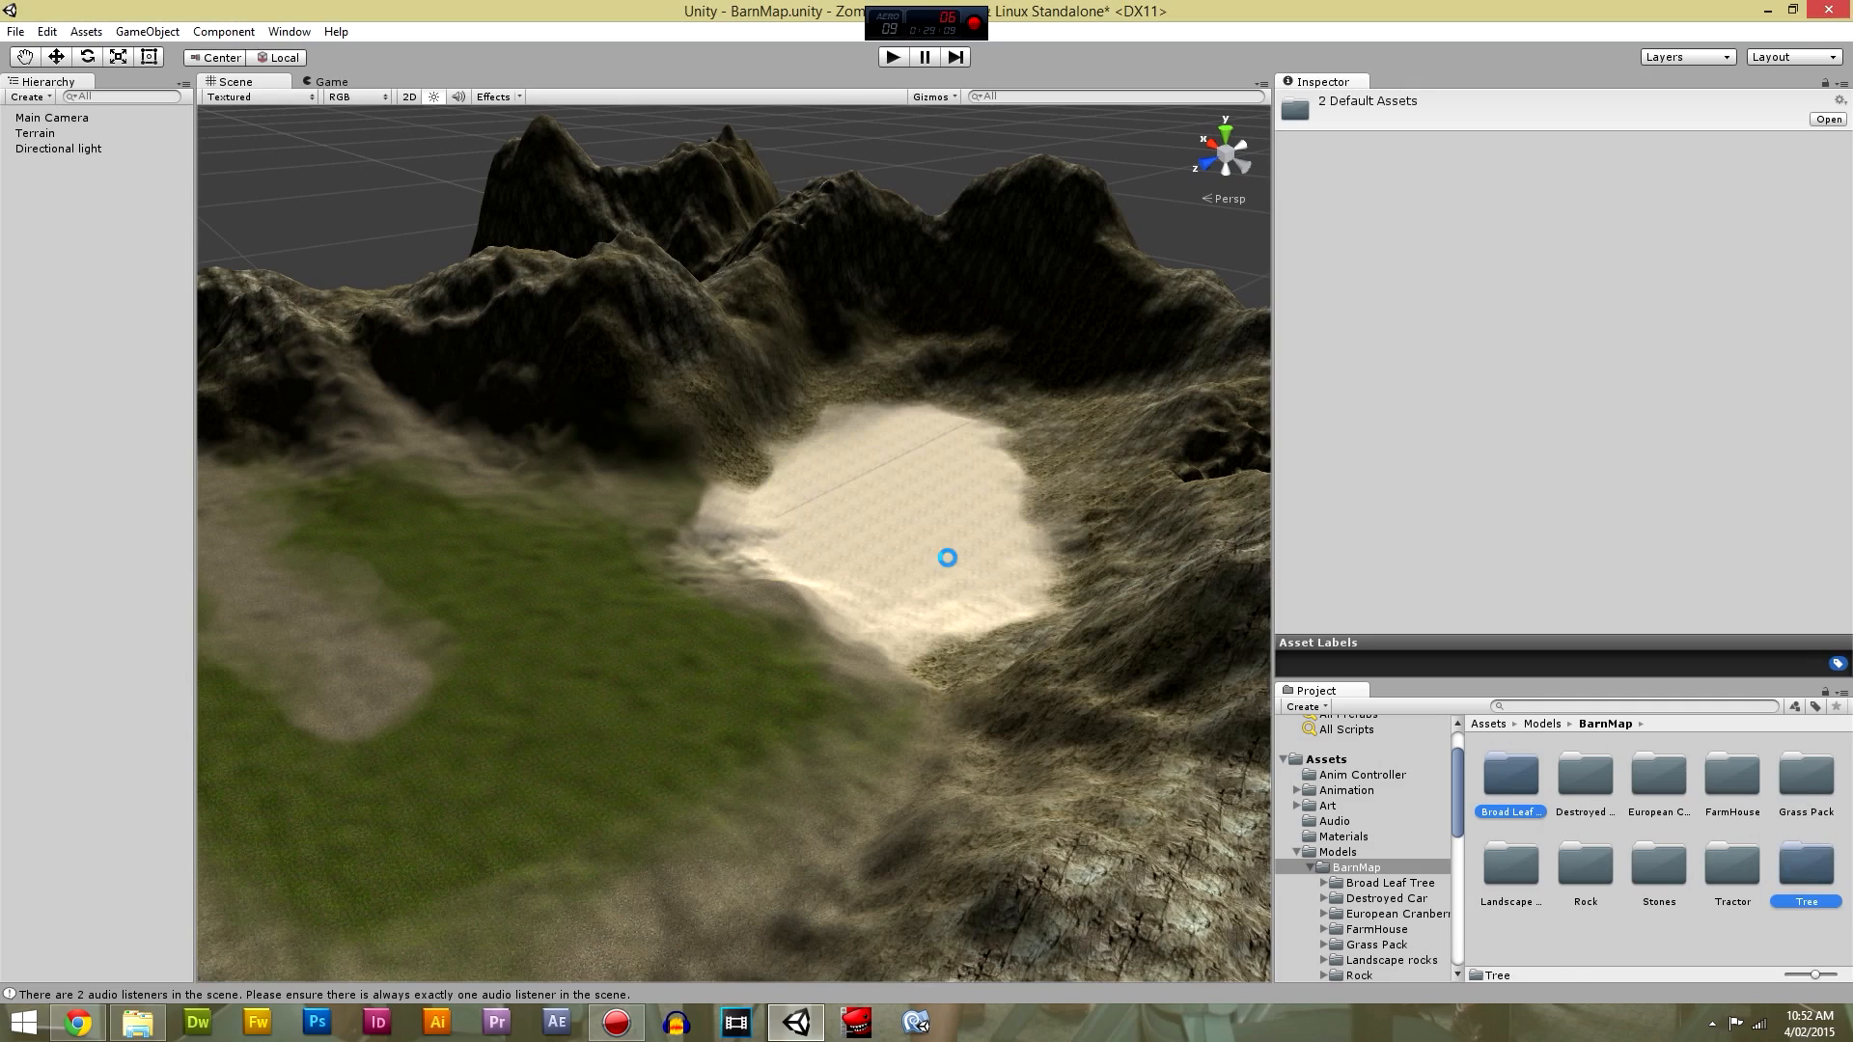
Reselect the Terrain and reduce the tree placement brush size to 7.3.
left_click(35, 134)
key("f")
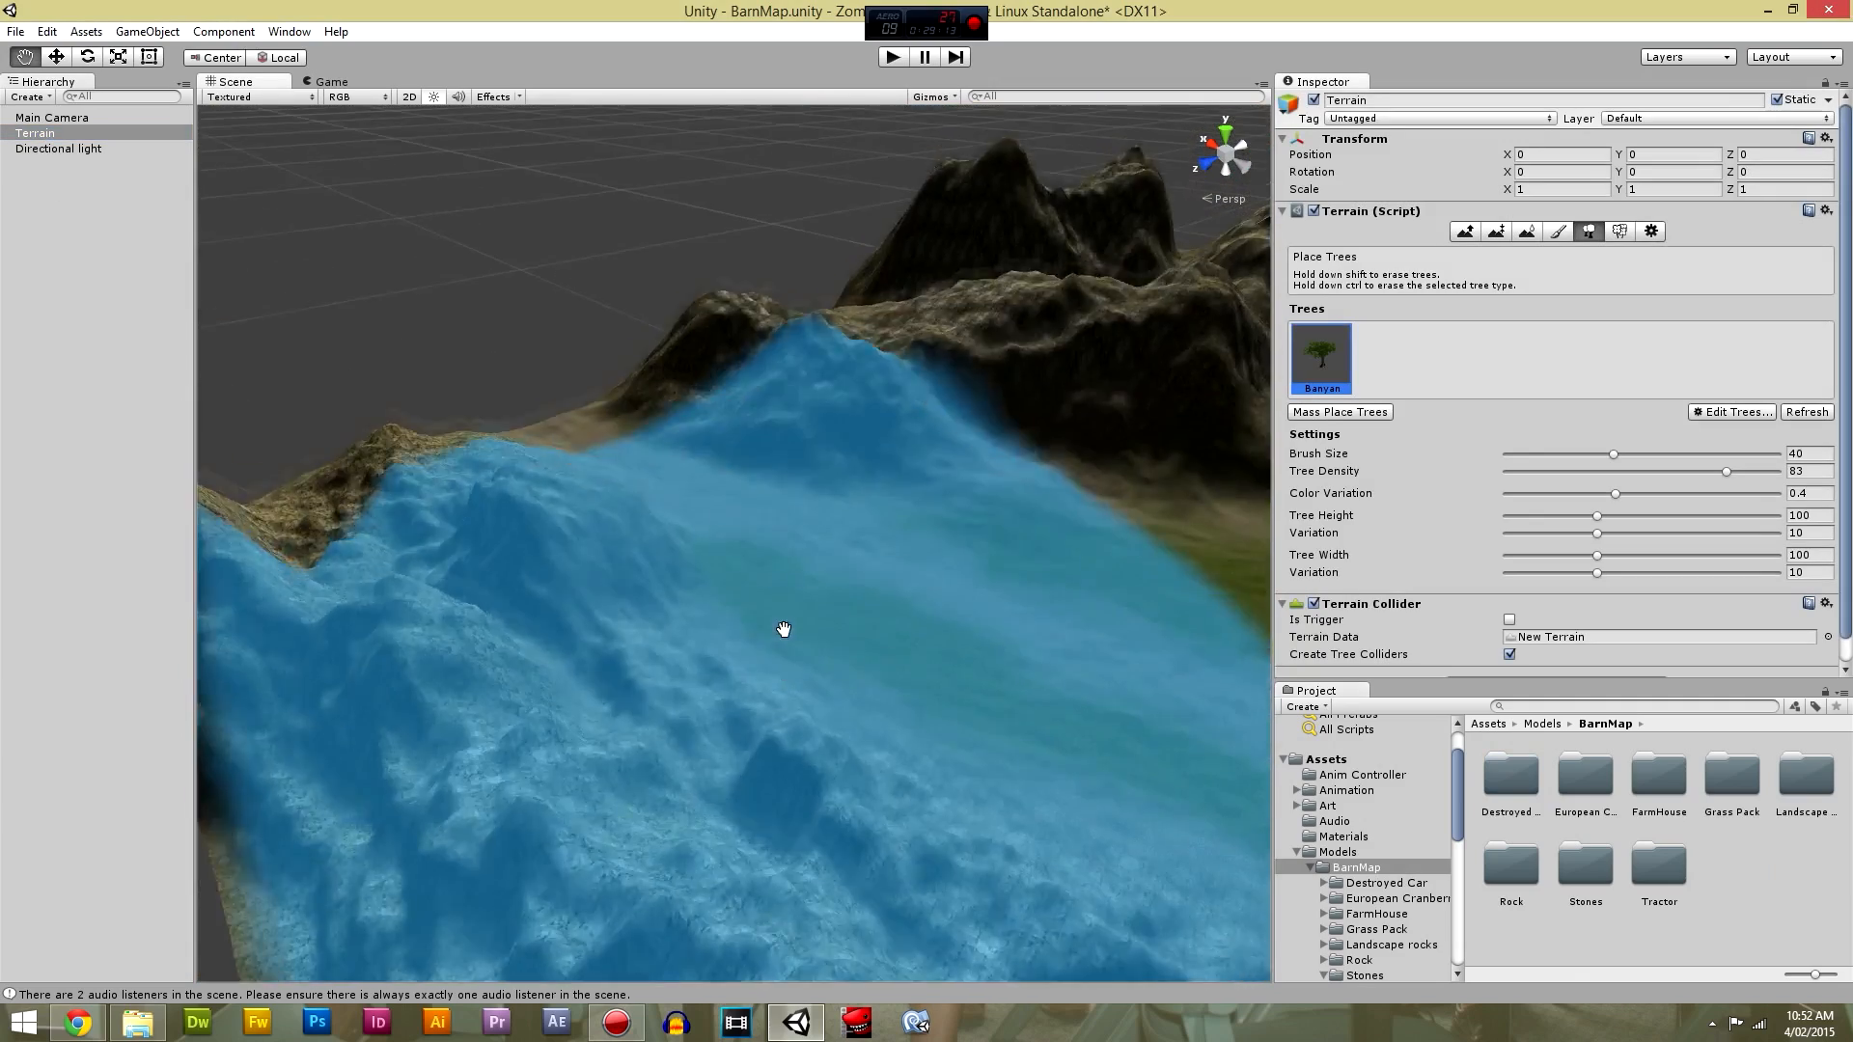
scroll(784, 629, "down", 5)
left_click_drag(1613, 454, 1525, 455)
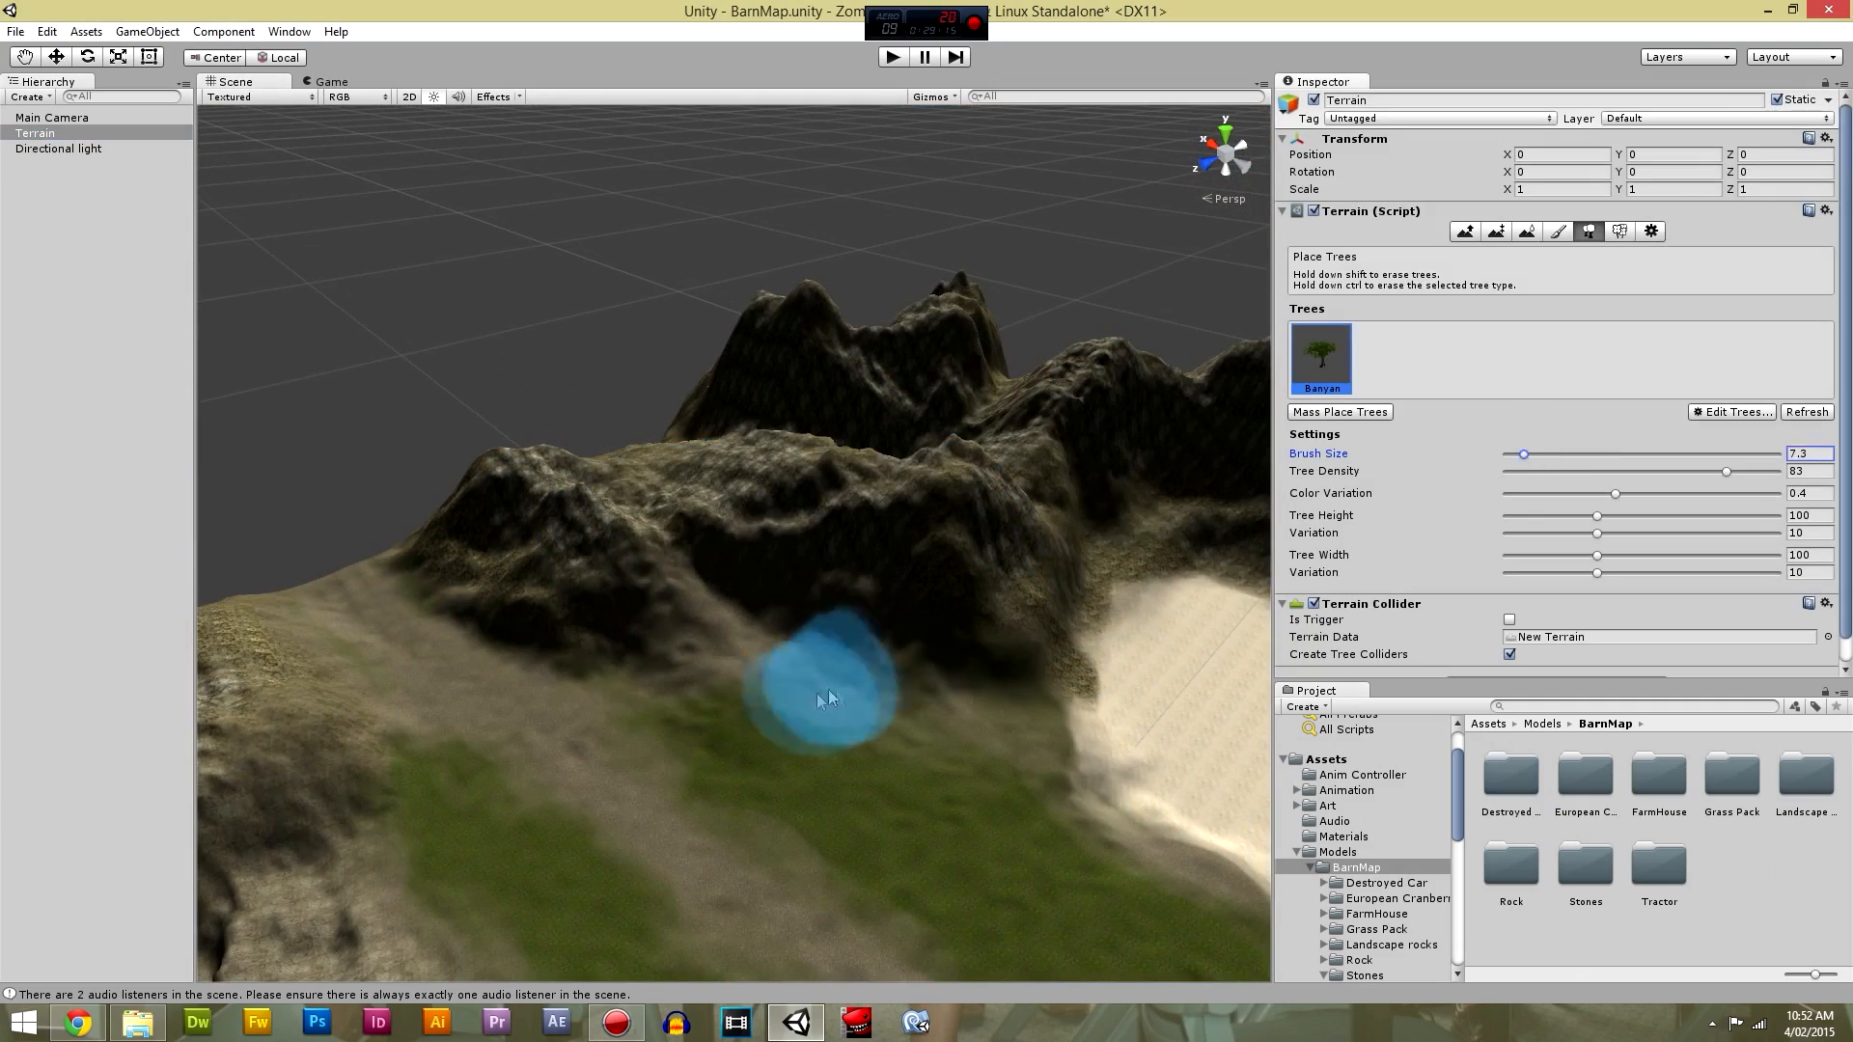
Try out Banyan placement on the dirt slope beside the grass area and inspect the trees up close.
key("f")
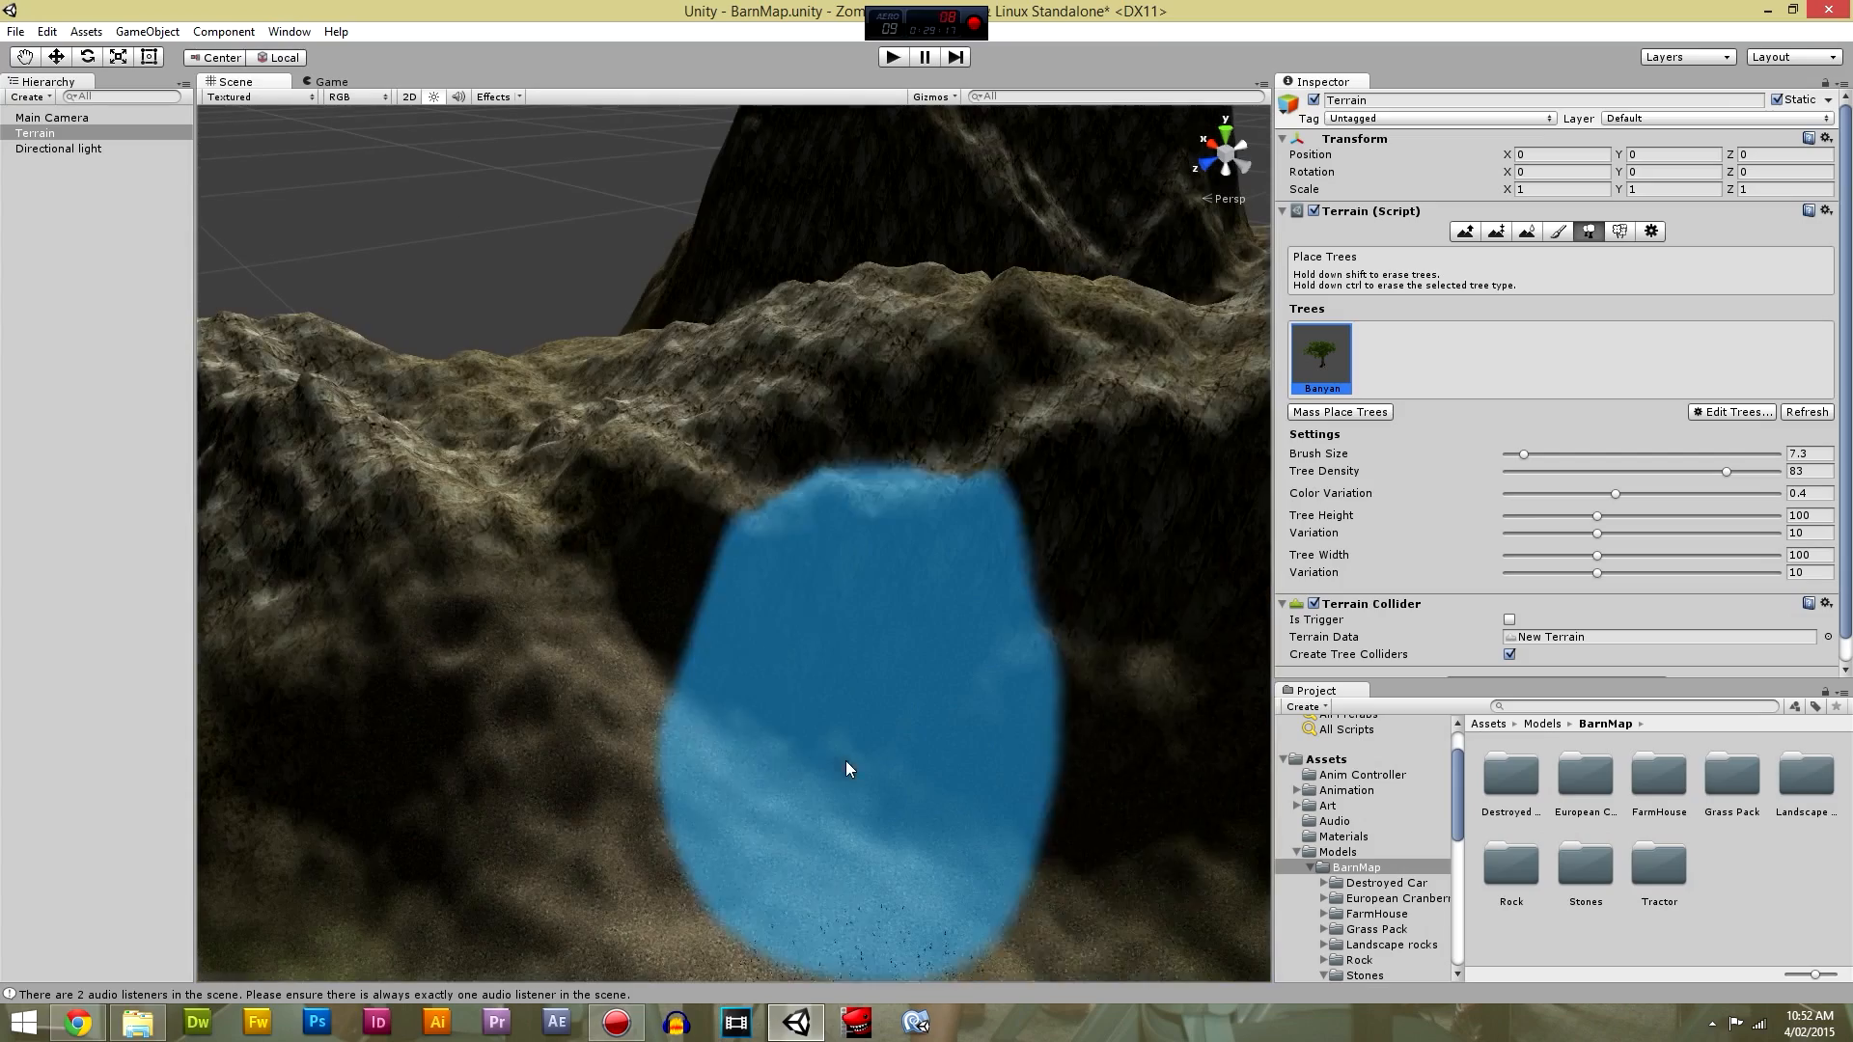
key("f")
mouse_move(985, 723)
right_mouse_down()
mouse_move(786, 704)
mouse_move(1171, 790)
mouse_move(1347, 738)
mouse_move(888, 526)
right_mouse_up()
key("f")
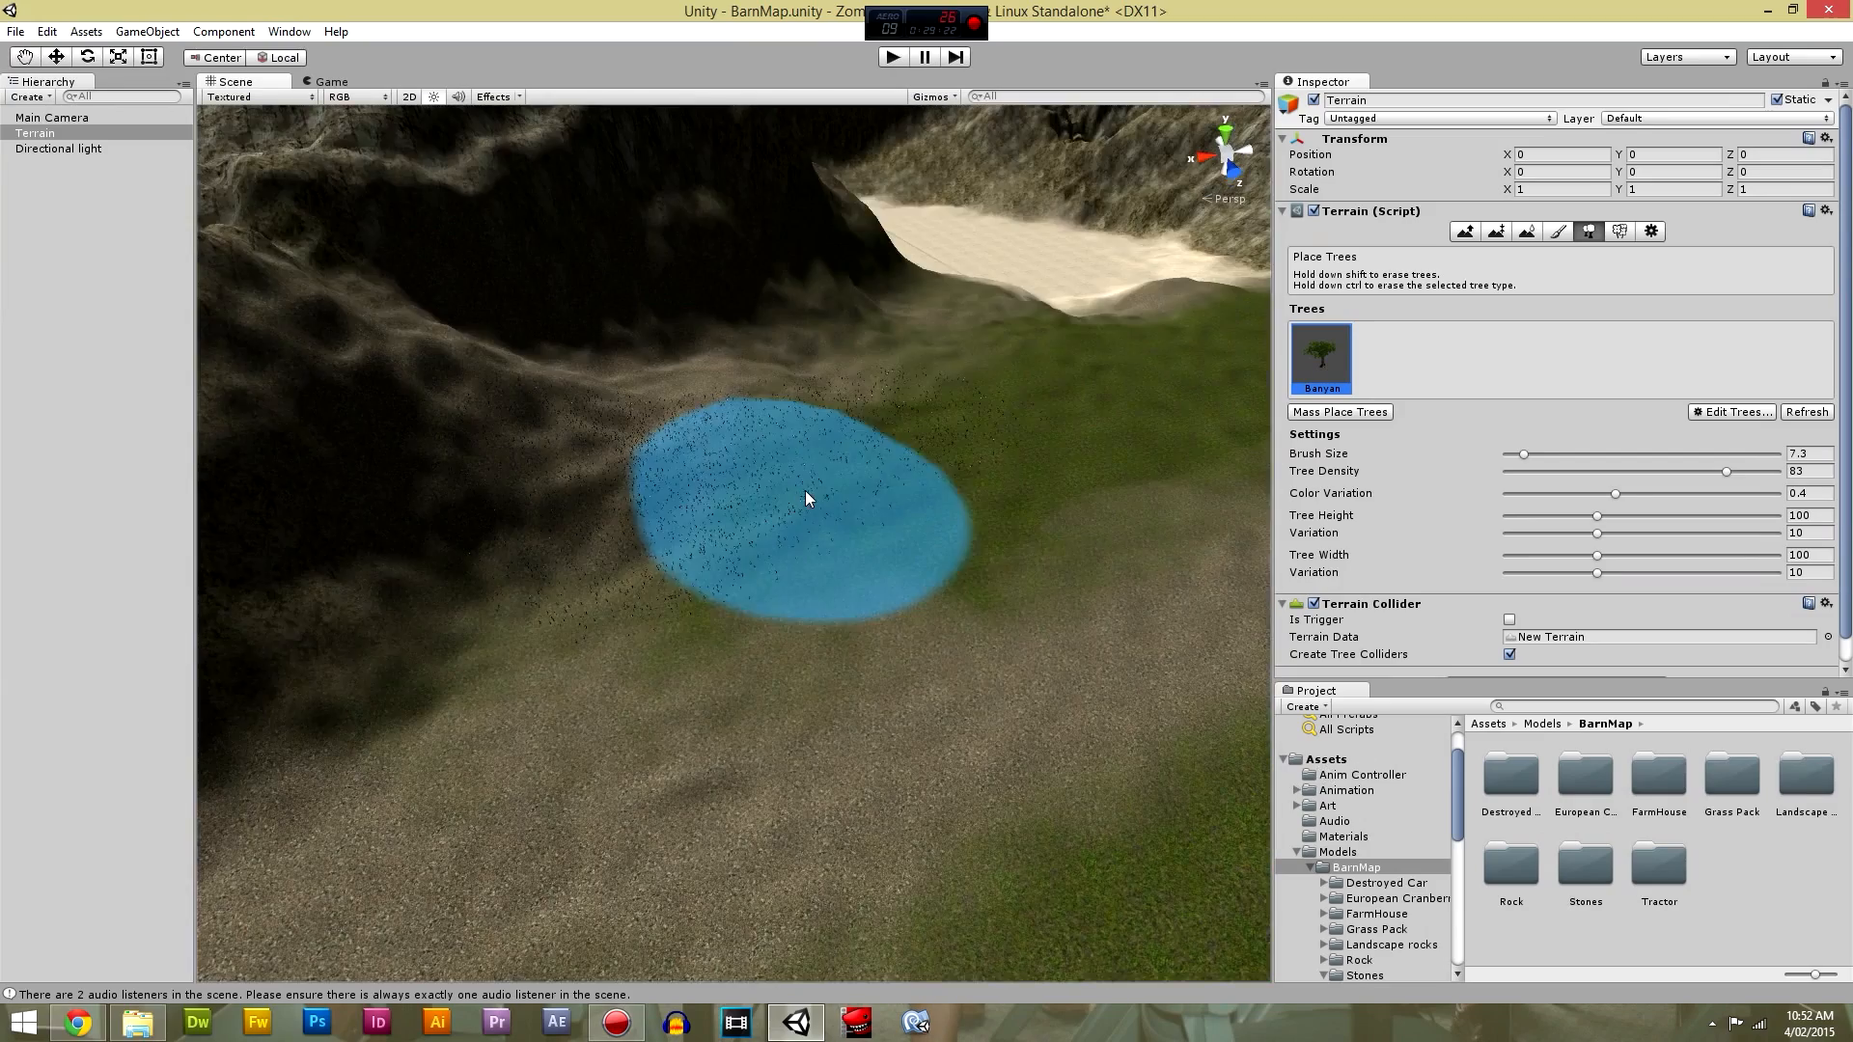
middle_click_drag(806, 494, 812, 498)
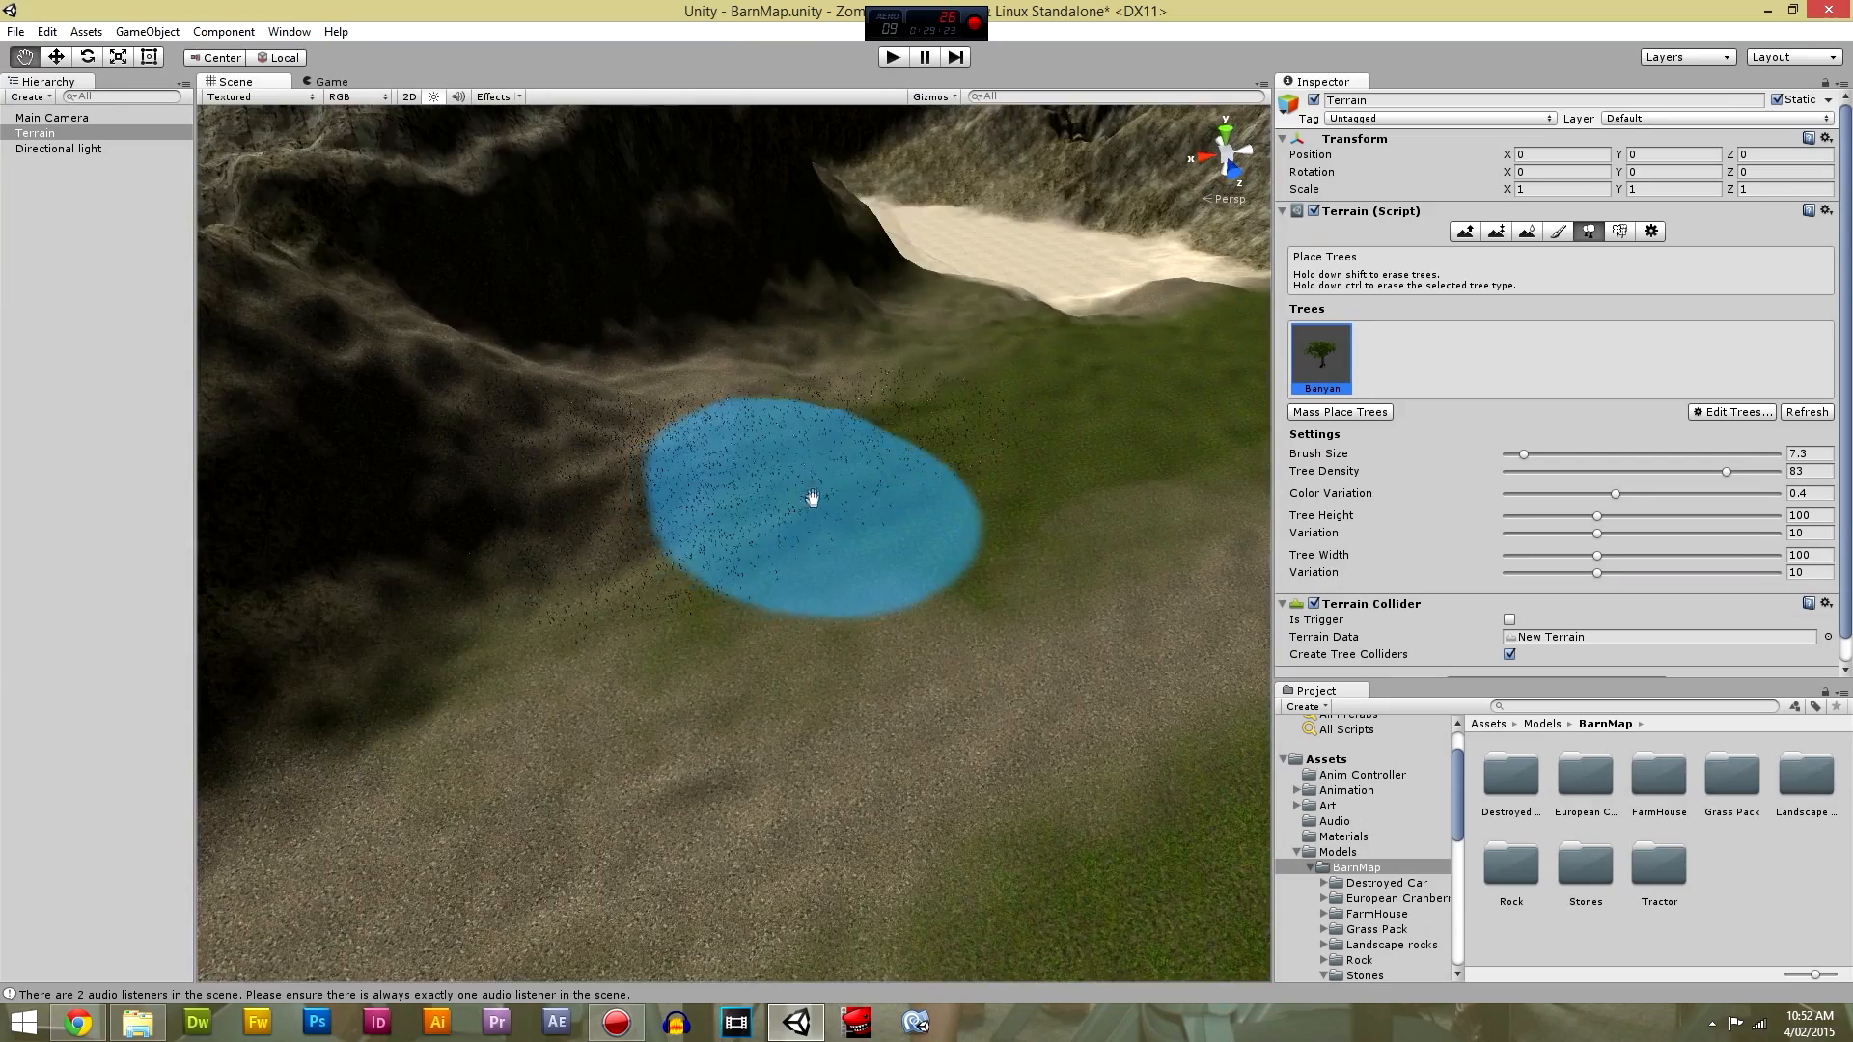
key("f")
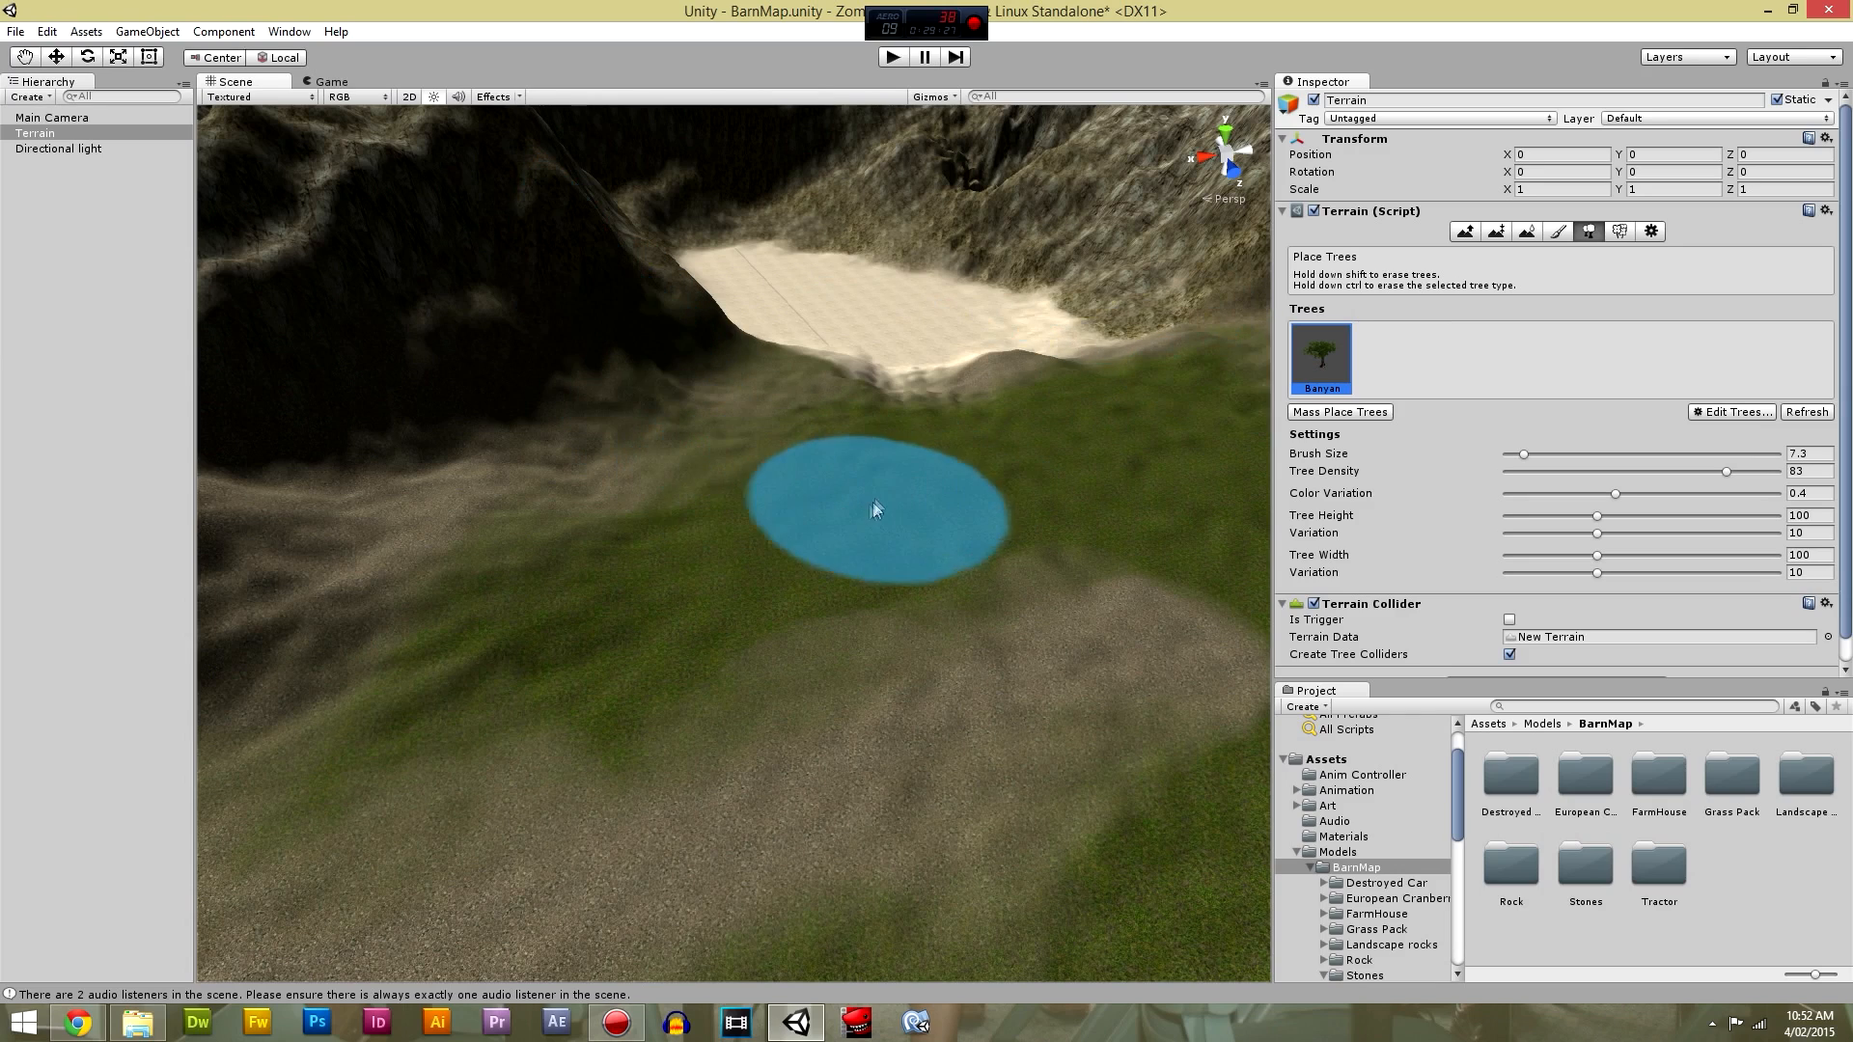
Add the Alder model as a second placeable tree for the terrain.
left_click(1727, 413)
left_click(1728, 418)
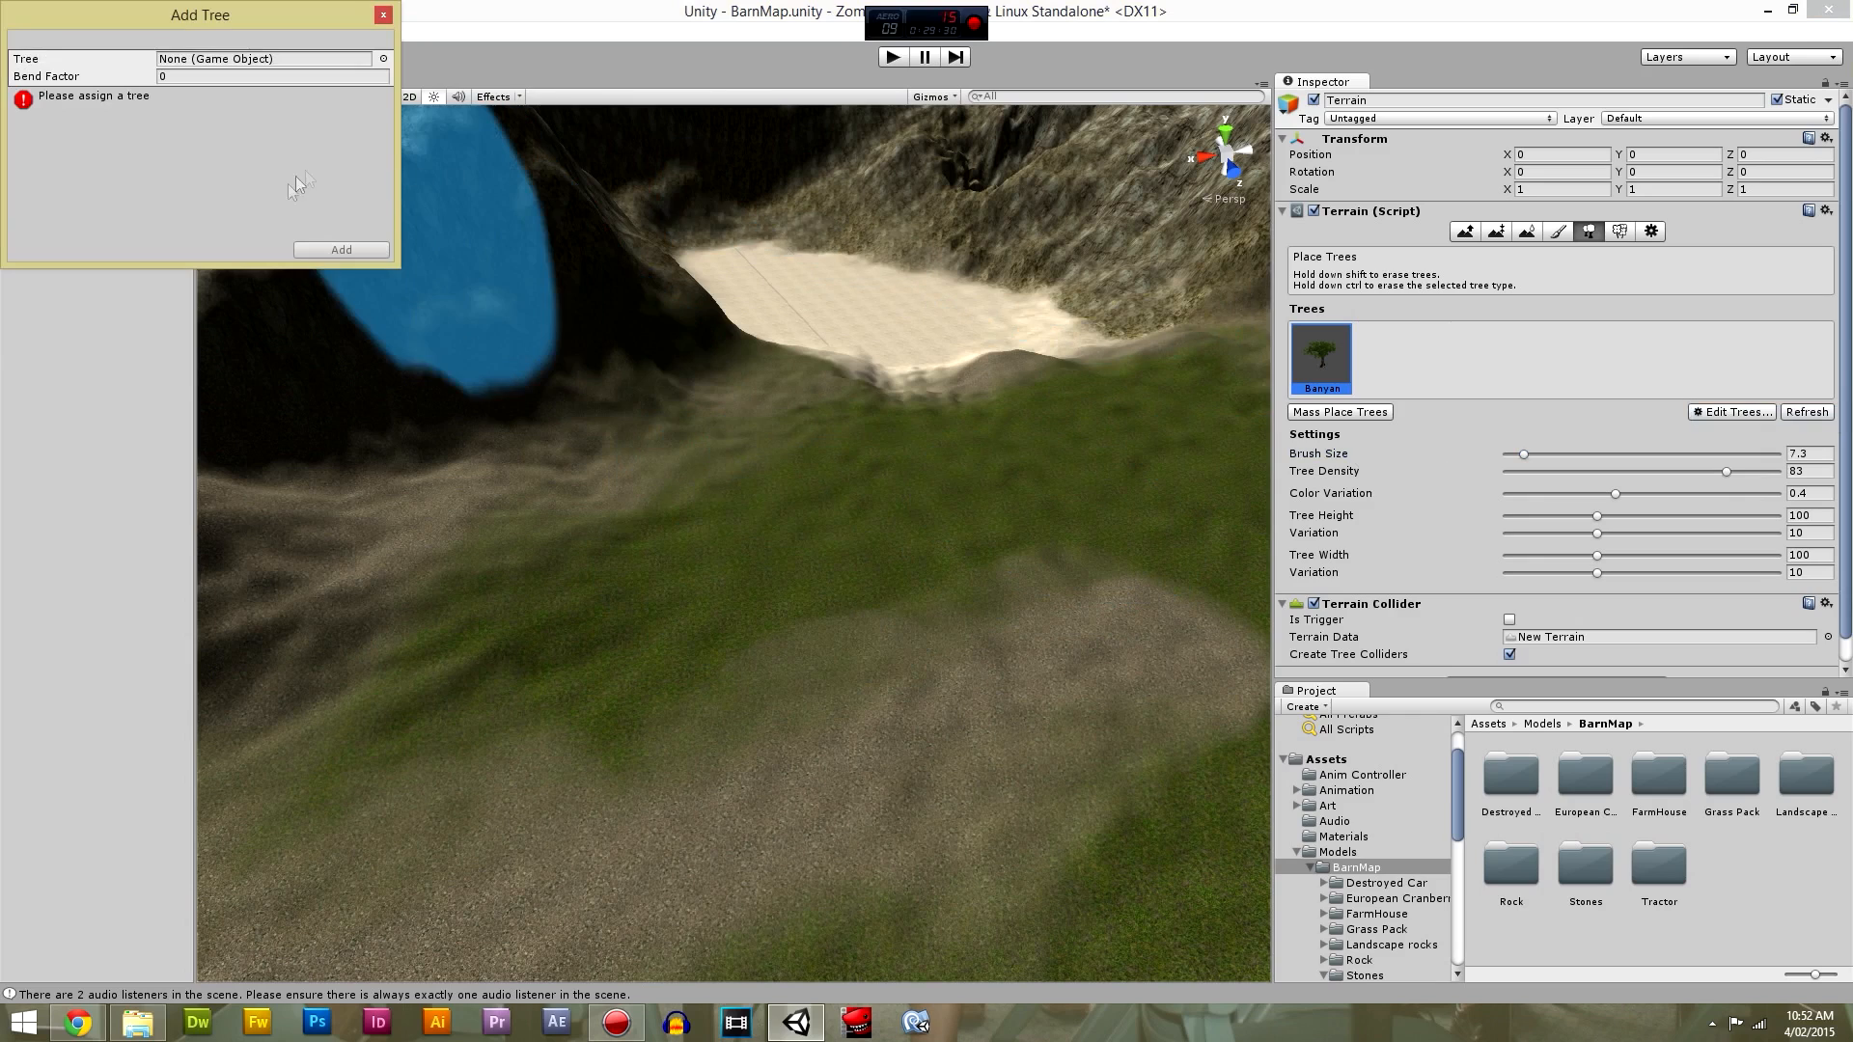
left_click(383, 59)
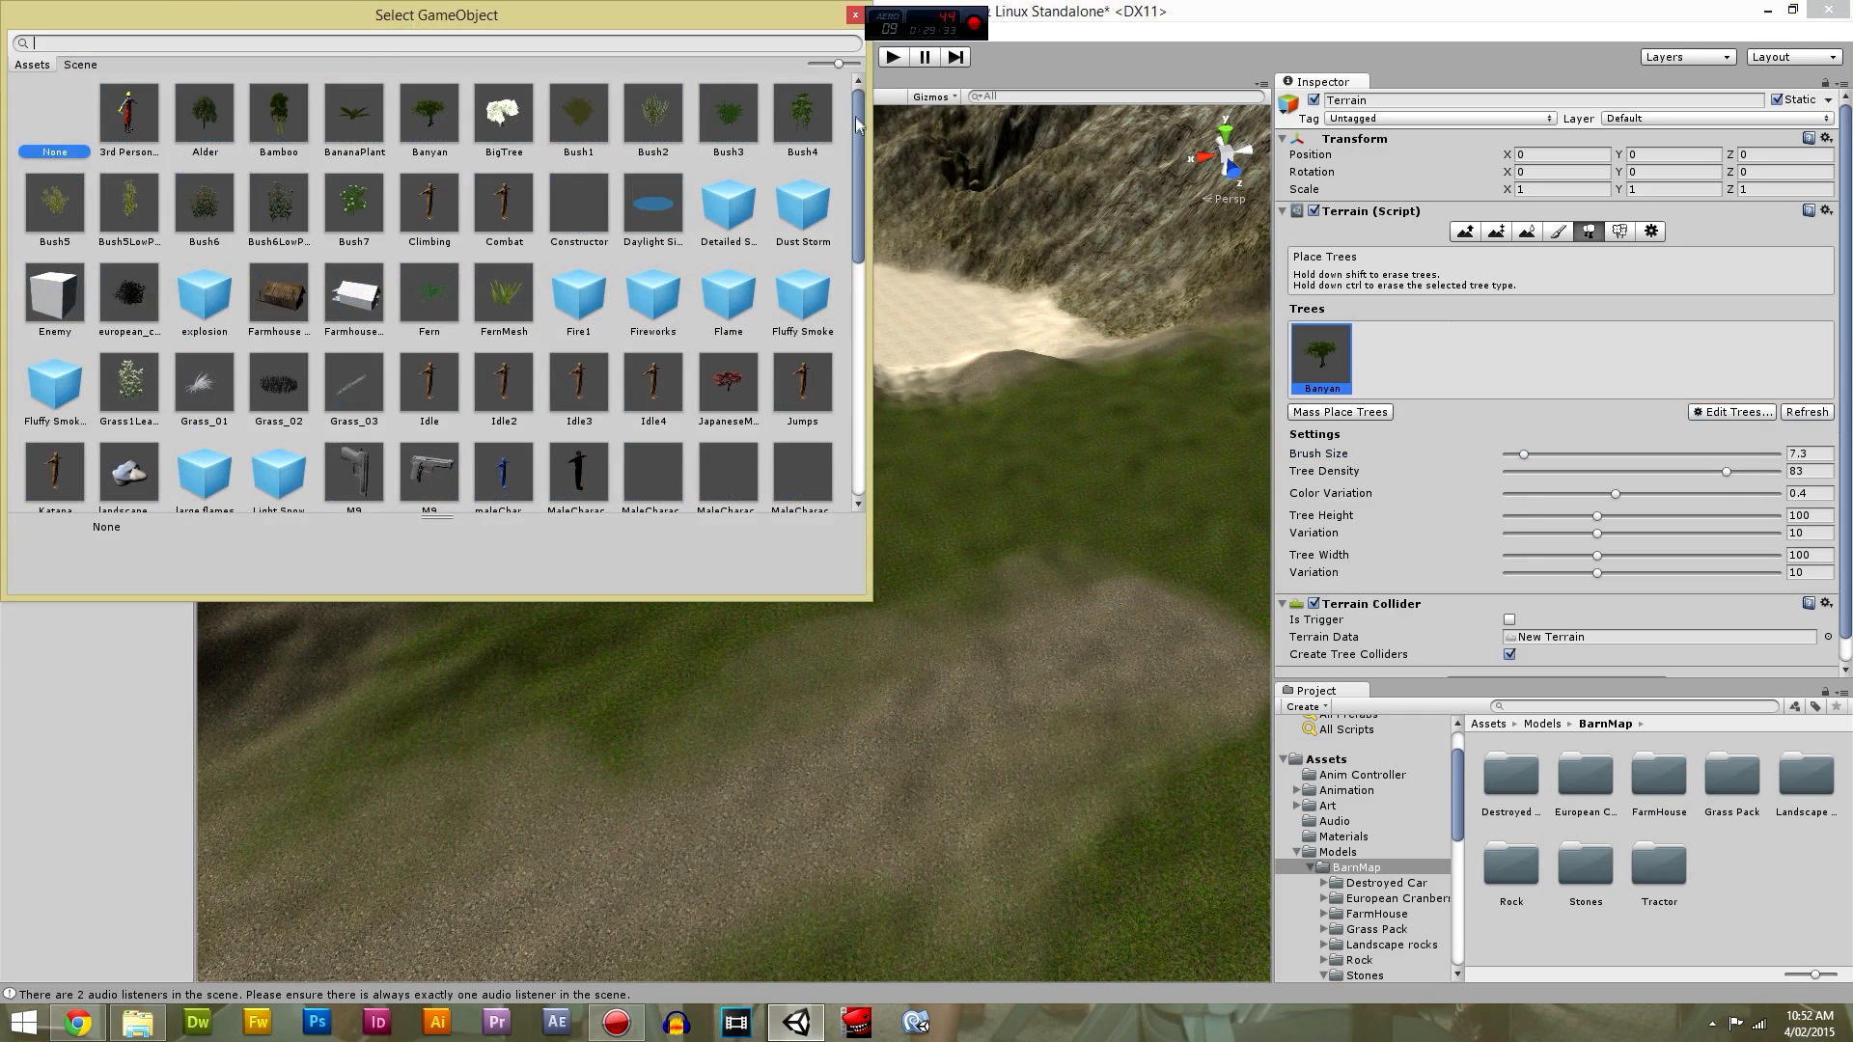
left_click_drag(855, 123, 852, 129)
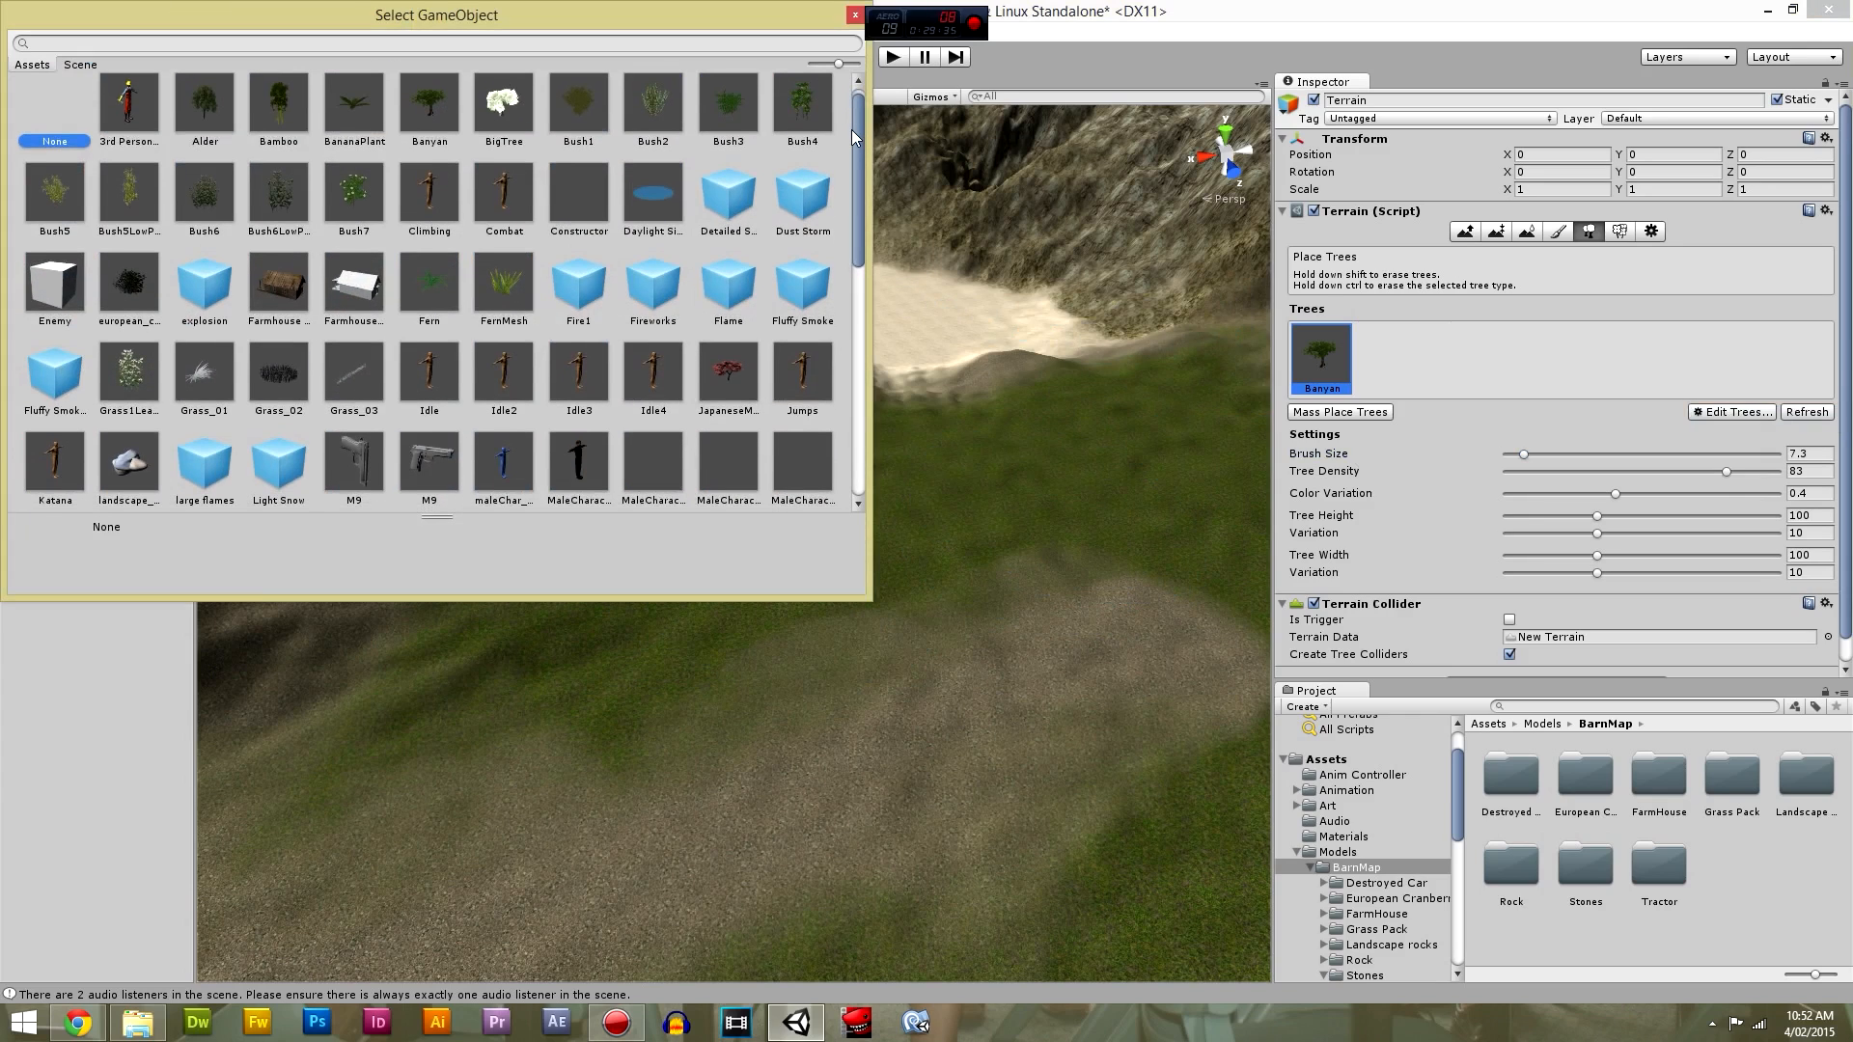
left_click(214, 89)
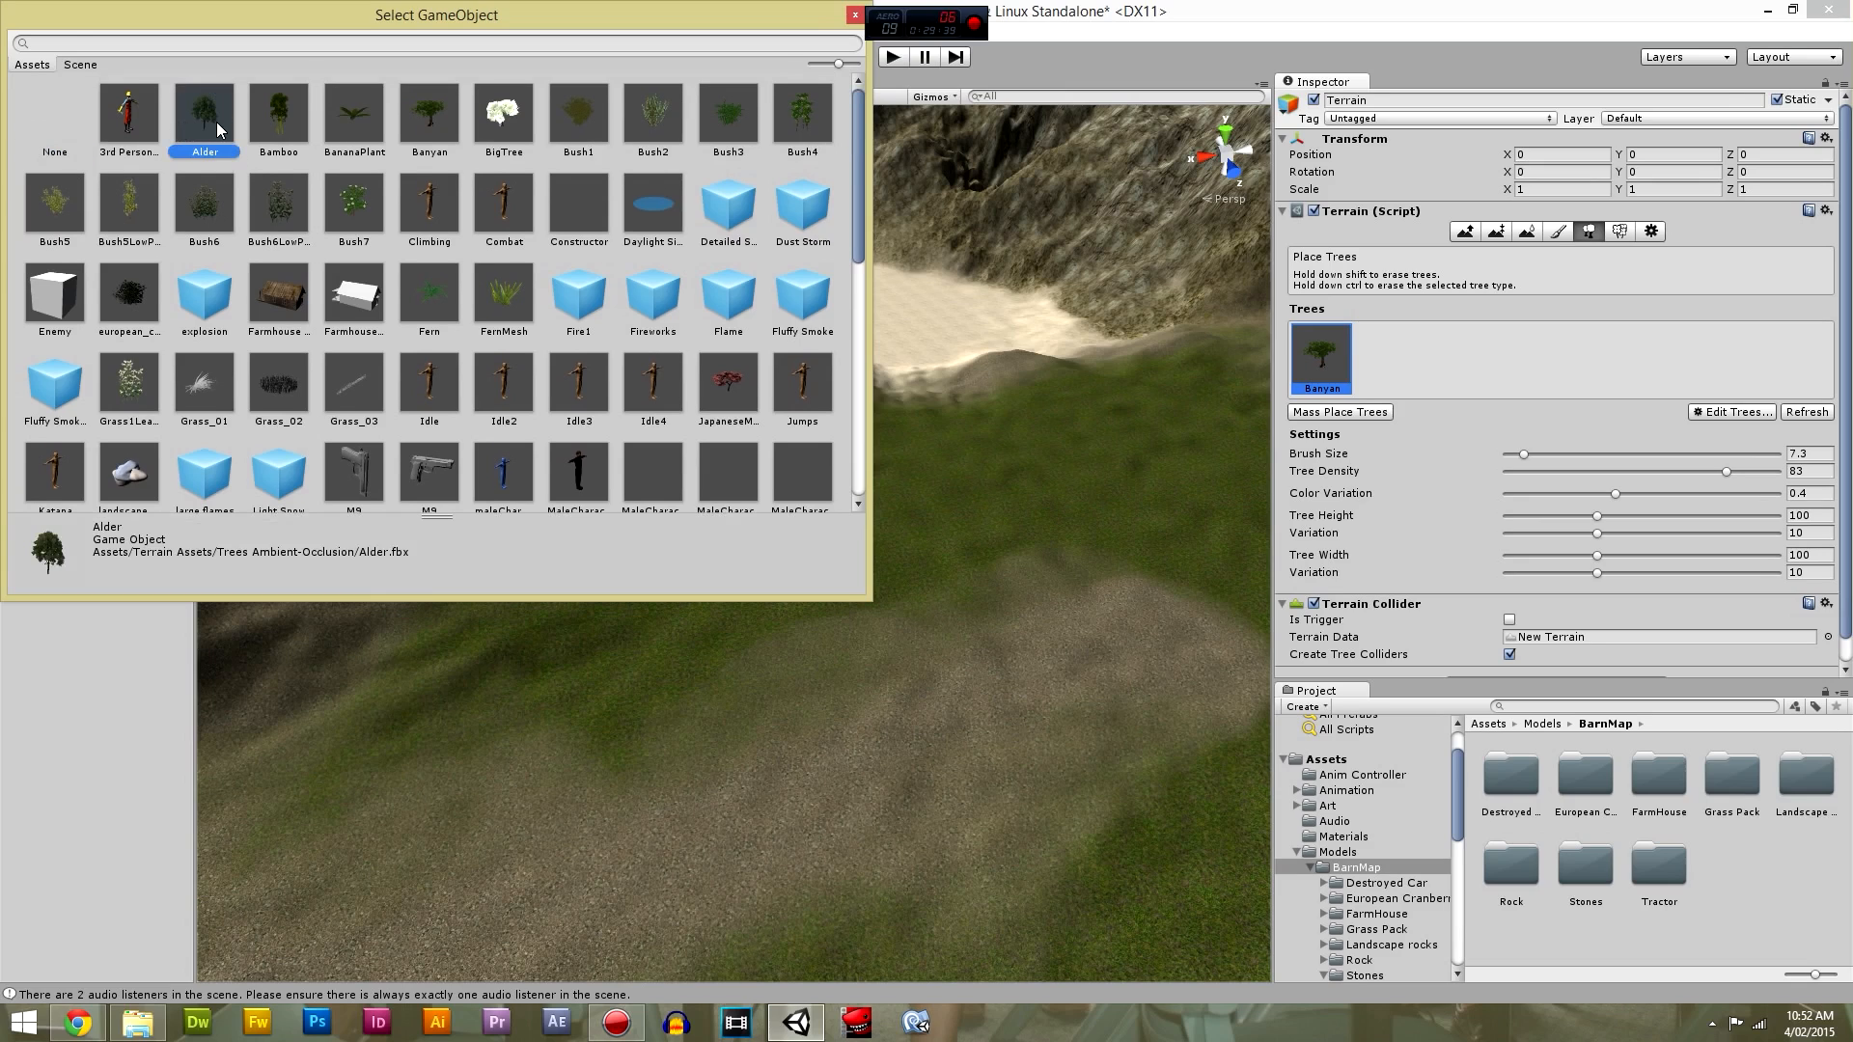
double_click(219, 128)
left_click(340, 249)
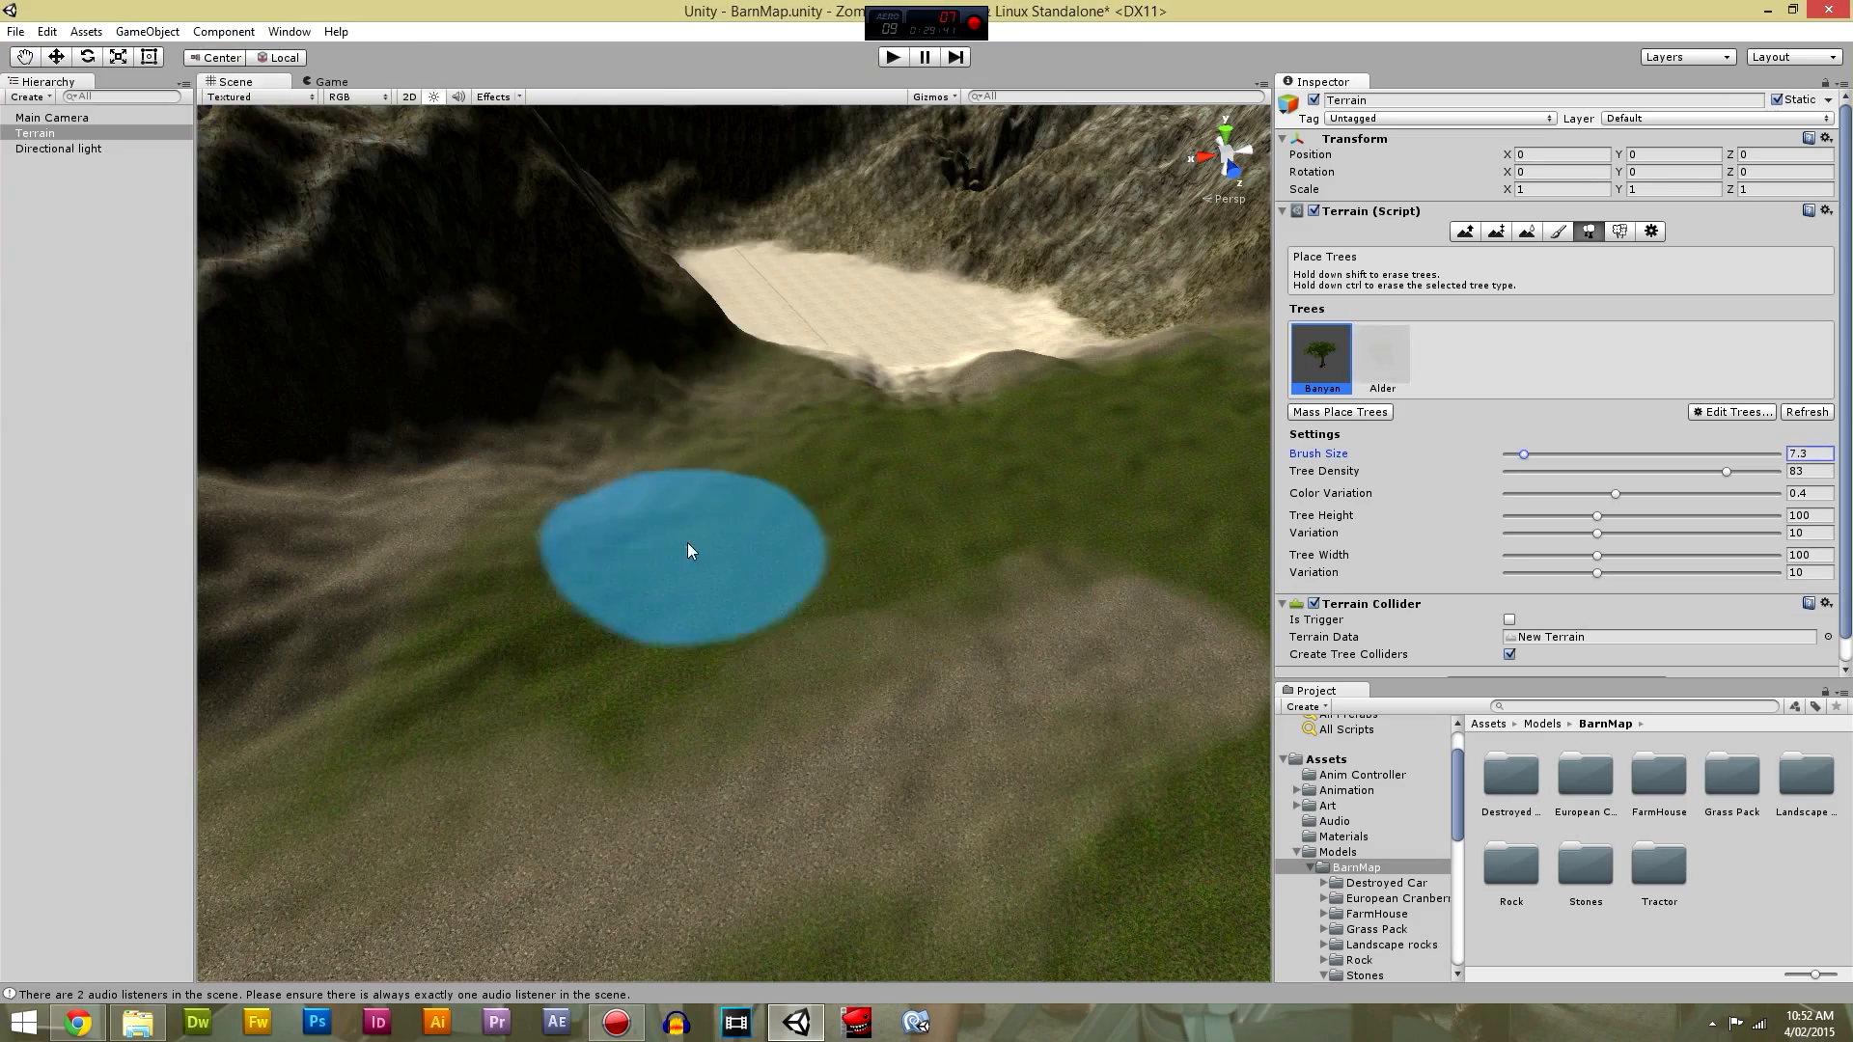
Paint Banyan trees over the grass area and along its edge beside the sand basin.
right_click_drag(807, 577, 1104, 720)
middle_click_drag(1105, 720, 724, 610)
scroll(724, 610, "up", 5)
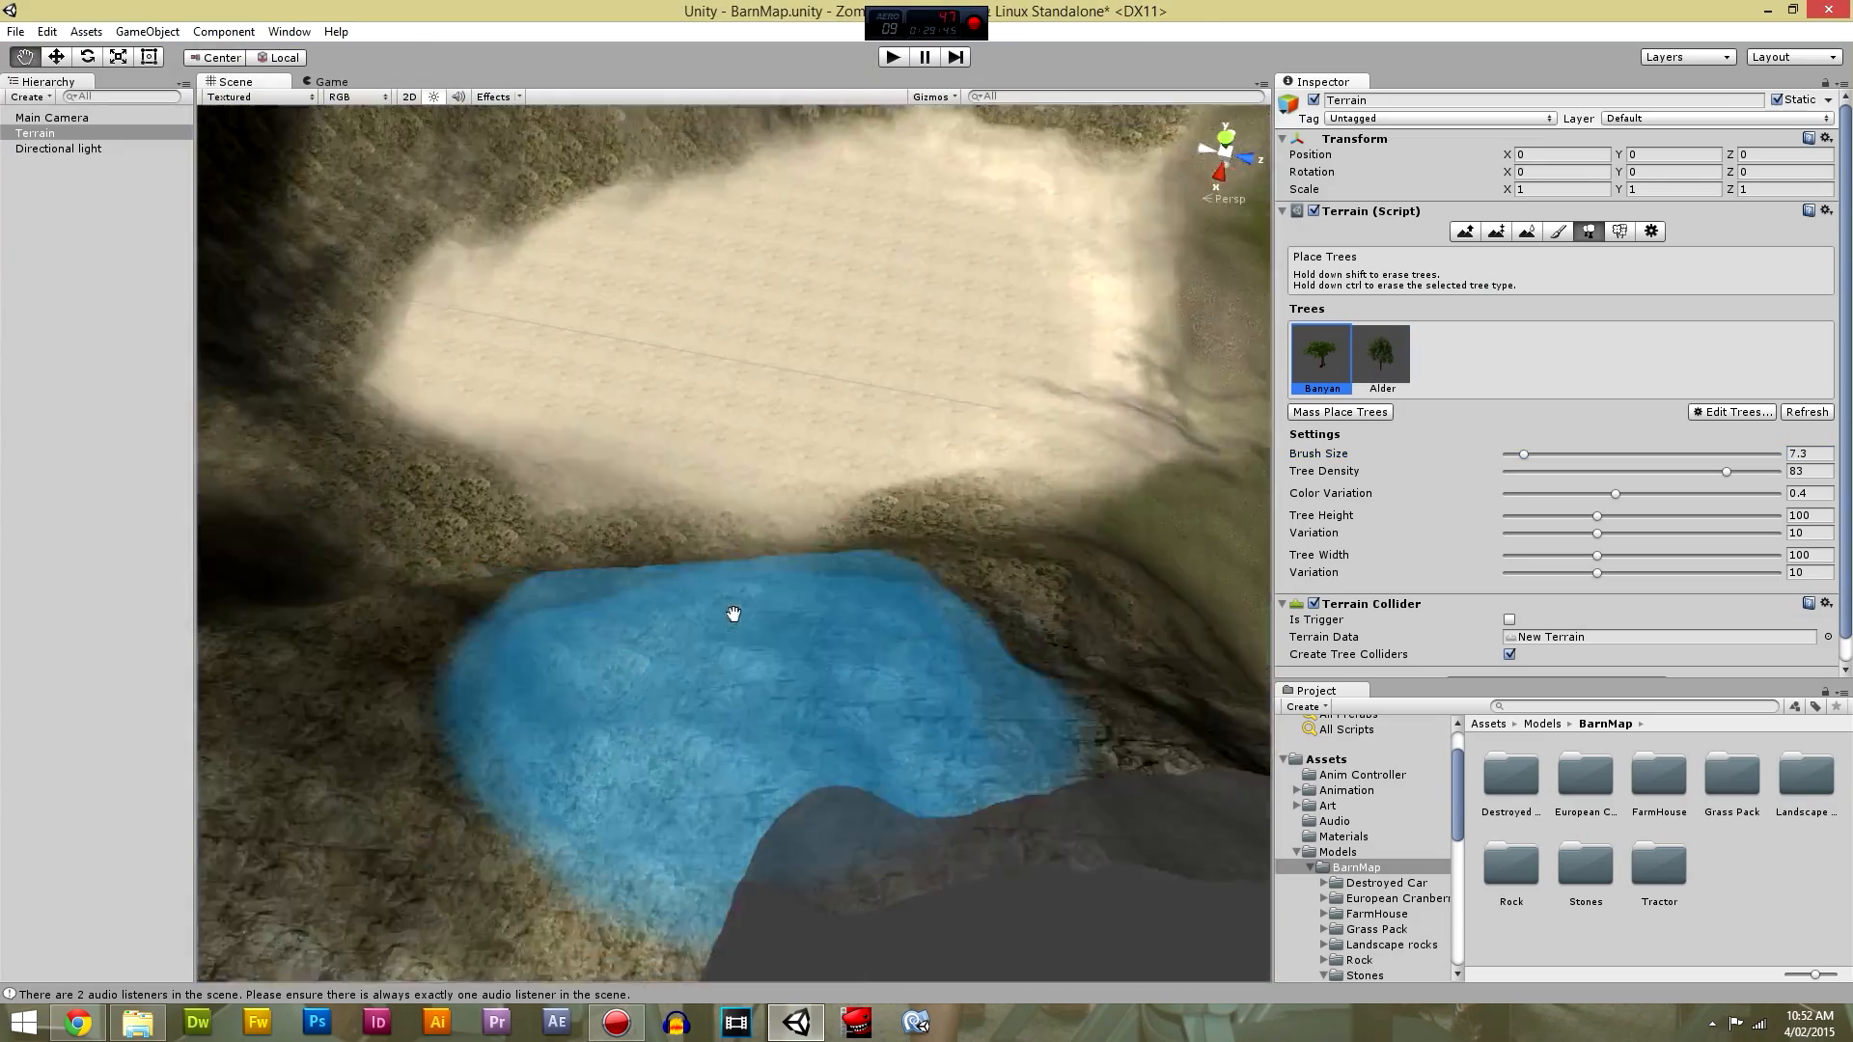
scroll(697, 645, "up", 1)
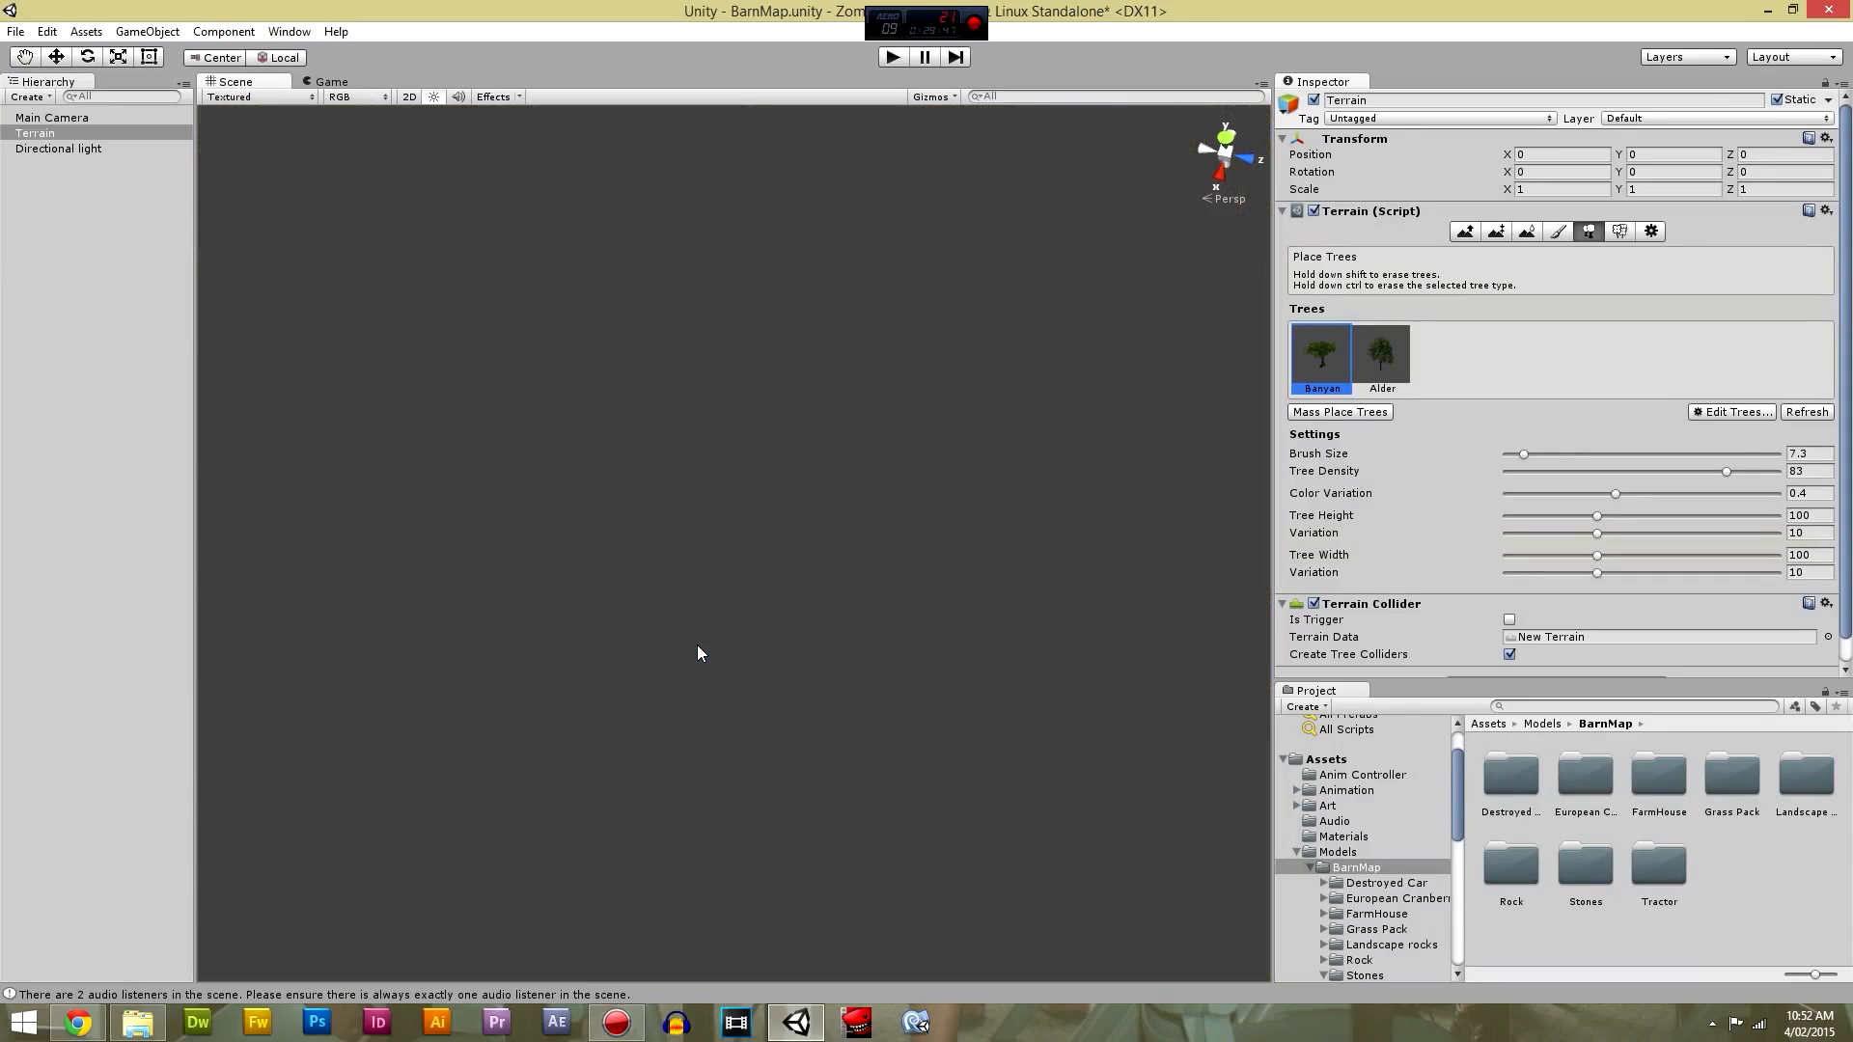
scroll(699, 653, "up", 2)
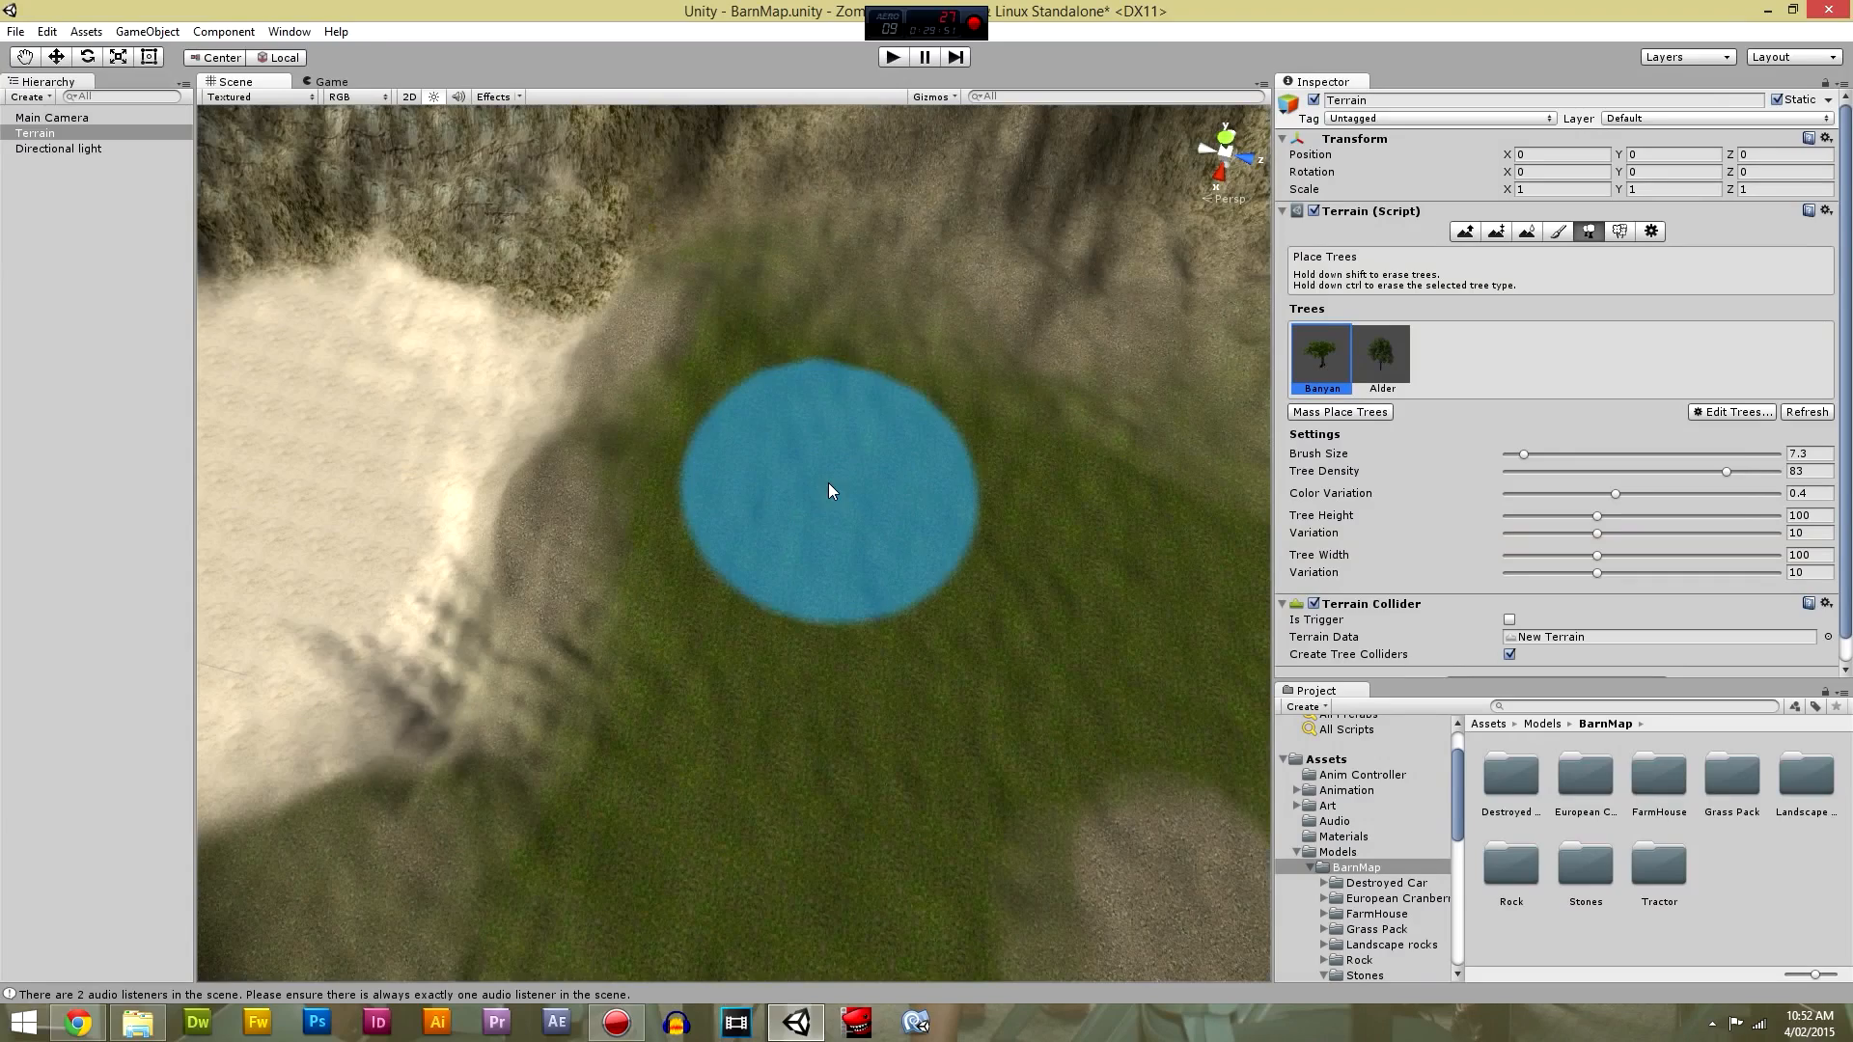
mouse_move(828, 490)
left_mouse_down()
mouse_move(753, 541)
mouse_move(996, 543)
left_mouse_up()
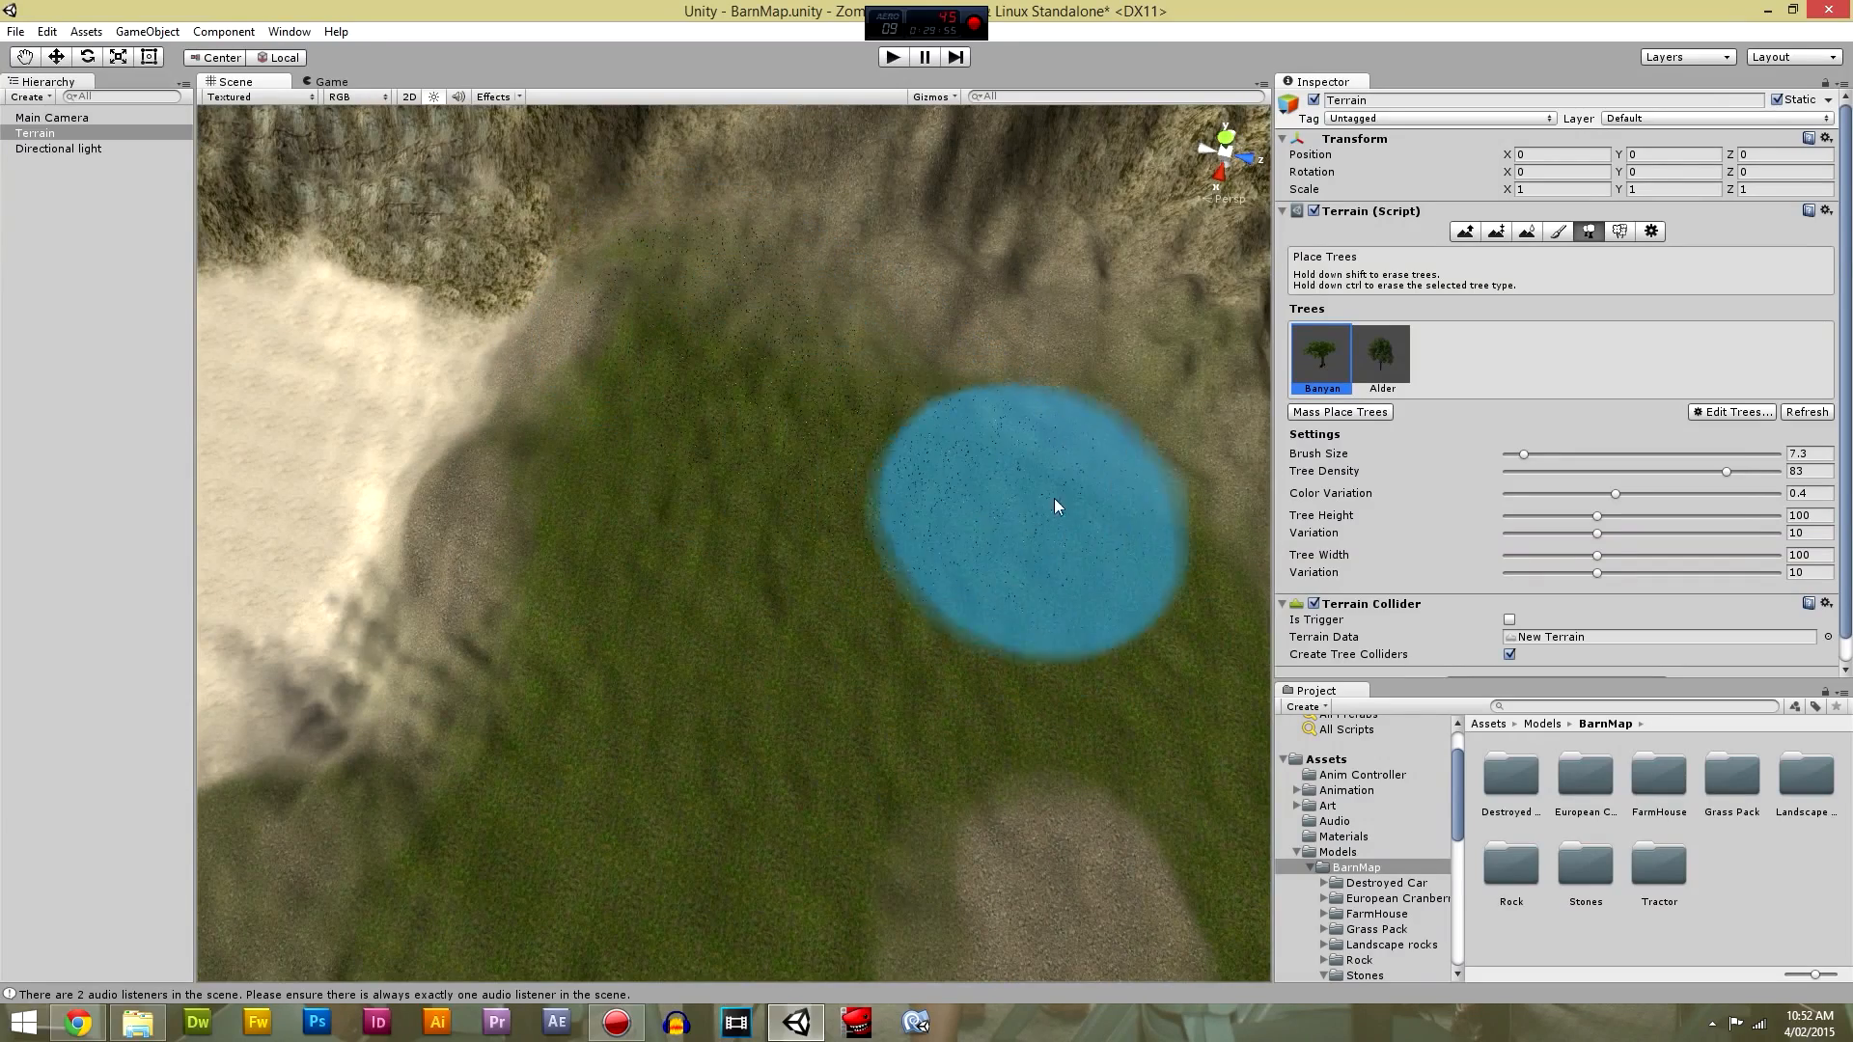
mouse_move(708, 377)
left_mouse_down()
mouse_move(629, 537)
mouse_move(798, 360)
mouse_move(518, 765)
left_mouse_up()
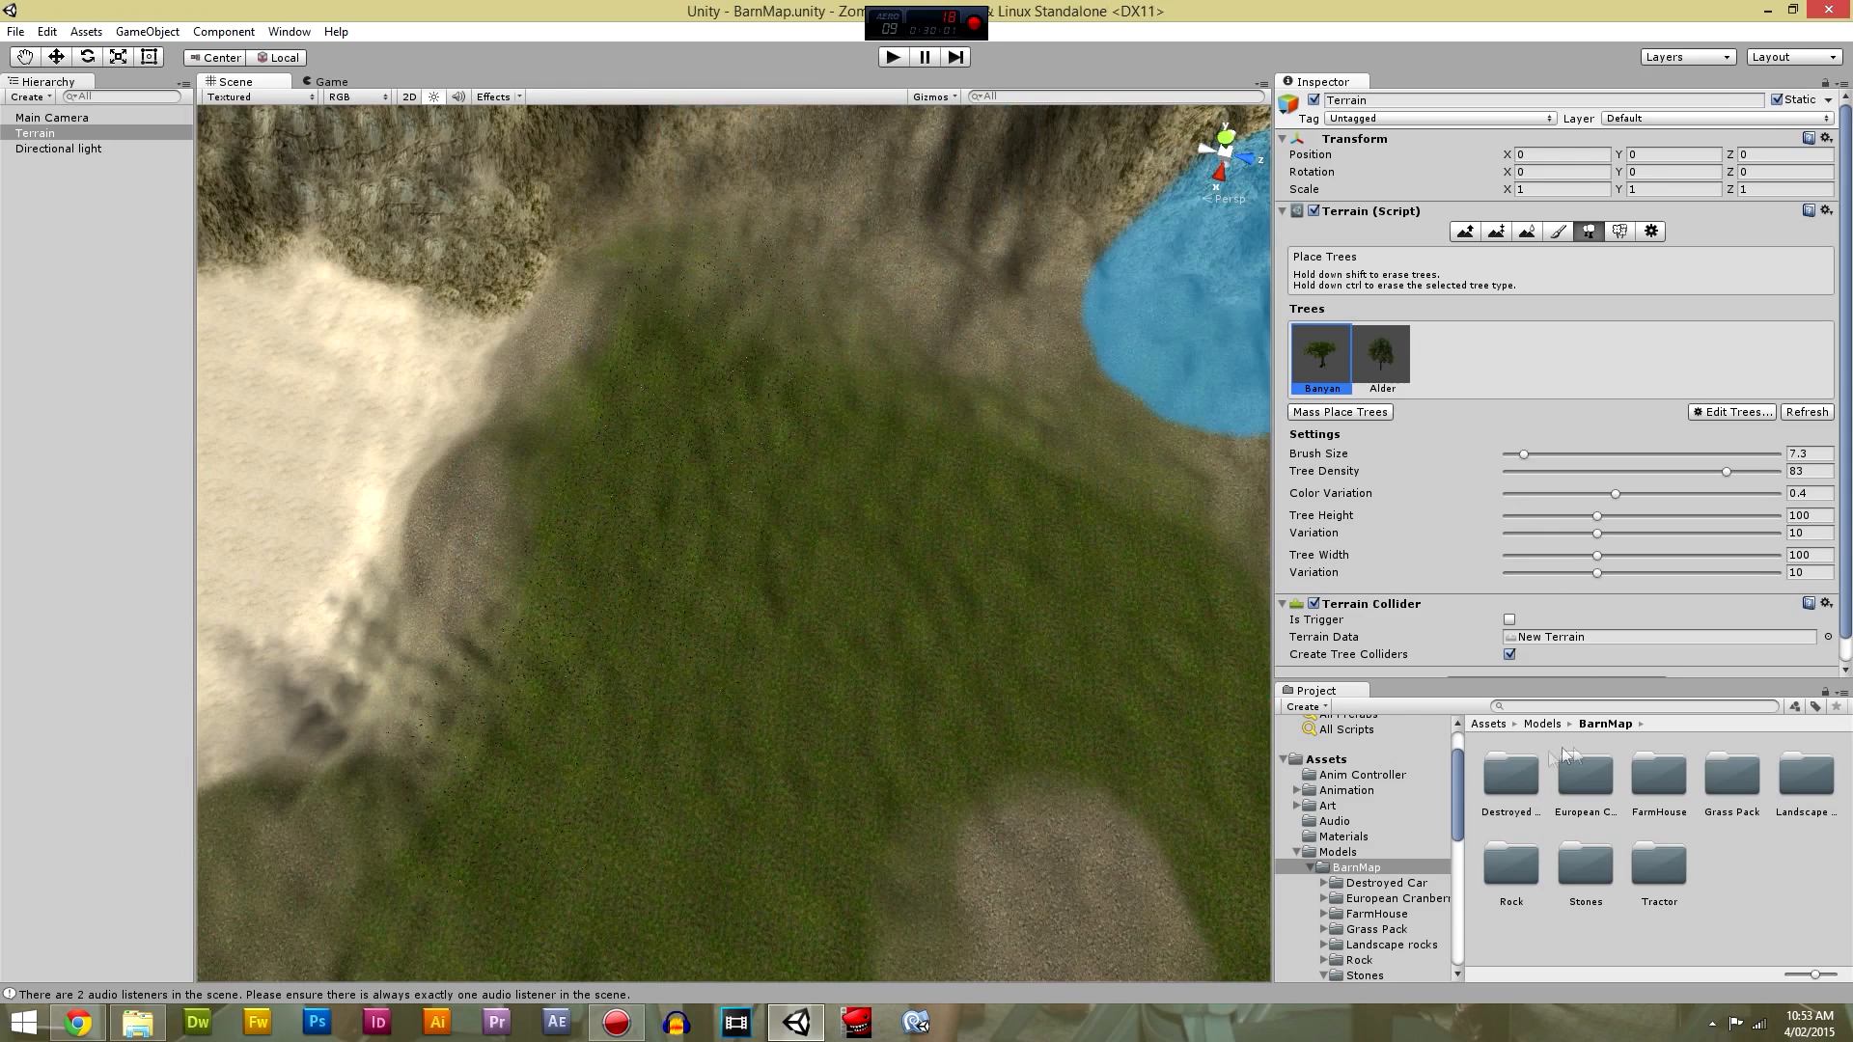
Place the Player 1 prefab from the Prefabs Resources folder on the terrain and run the scene.
scroll(1387, 860, "down", 5)
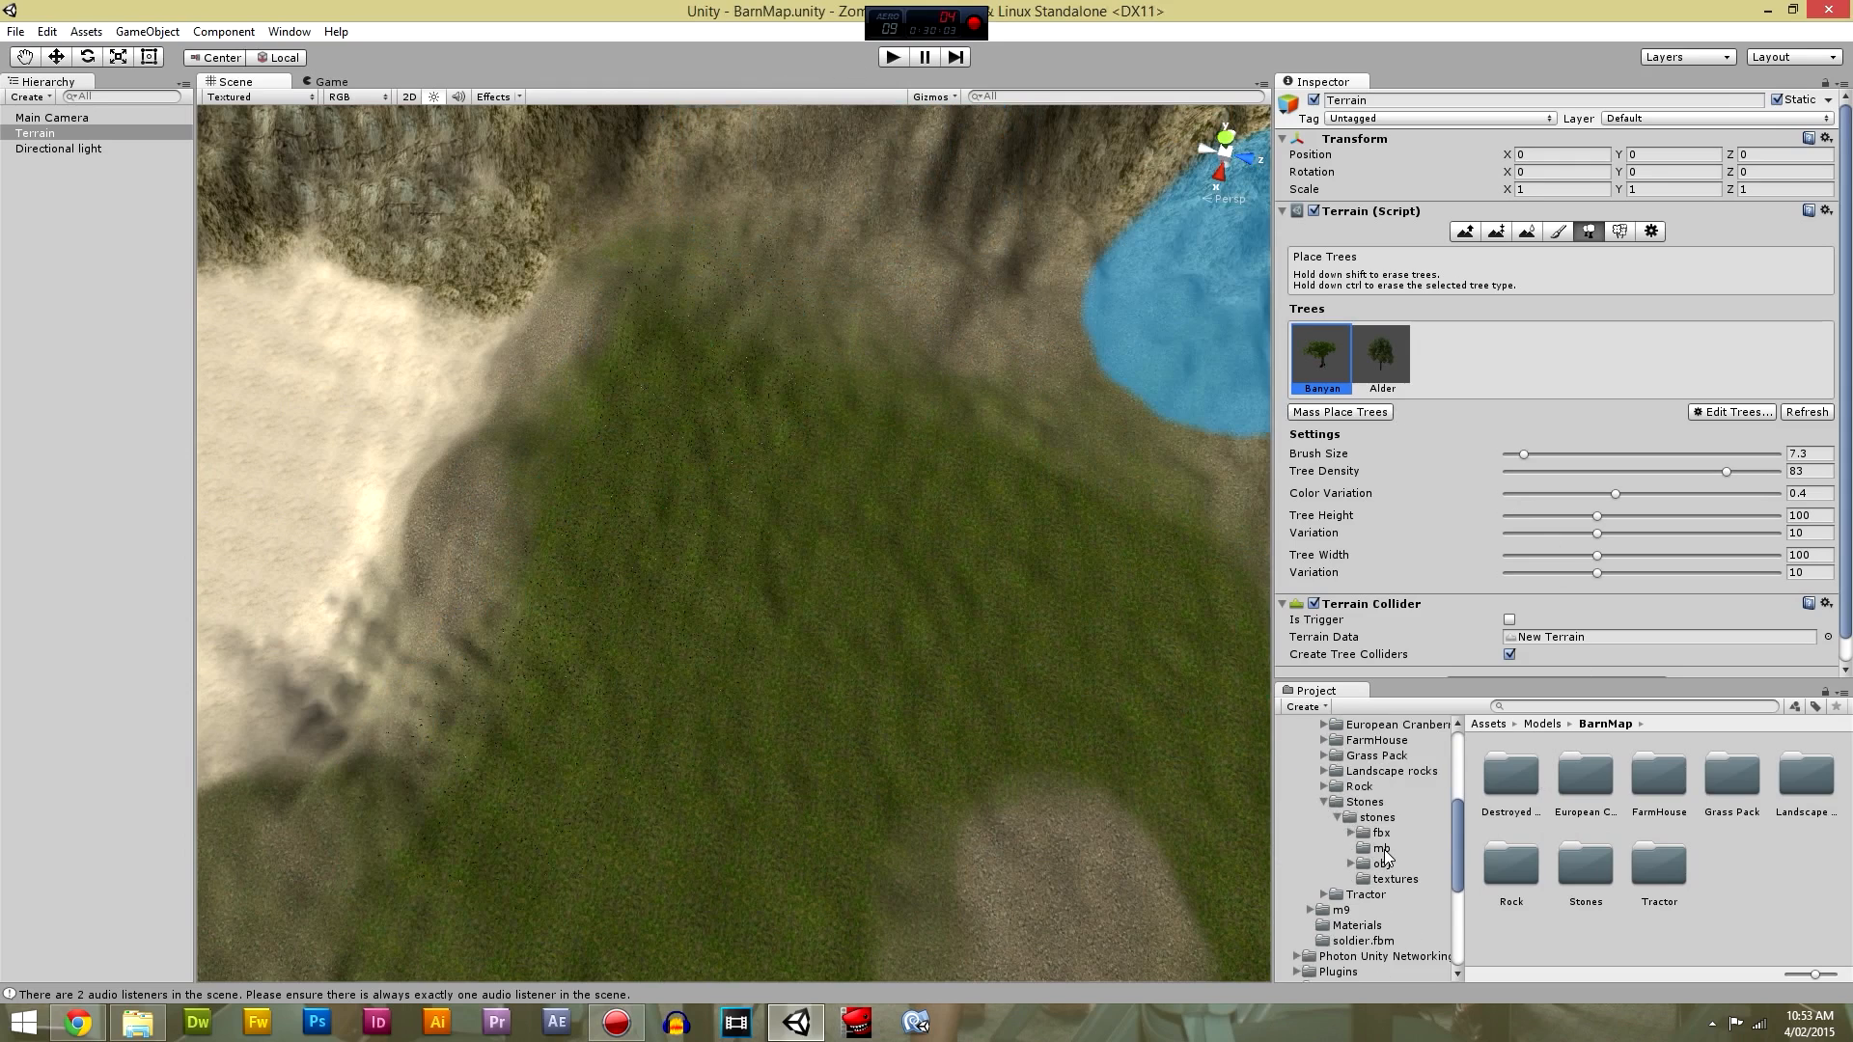
left_click(1297, 929)
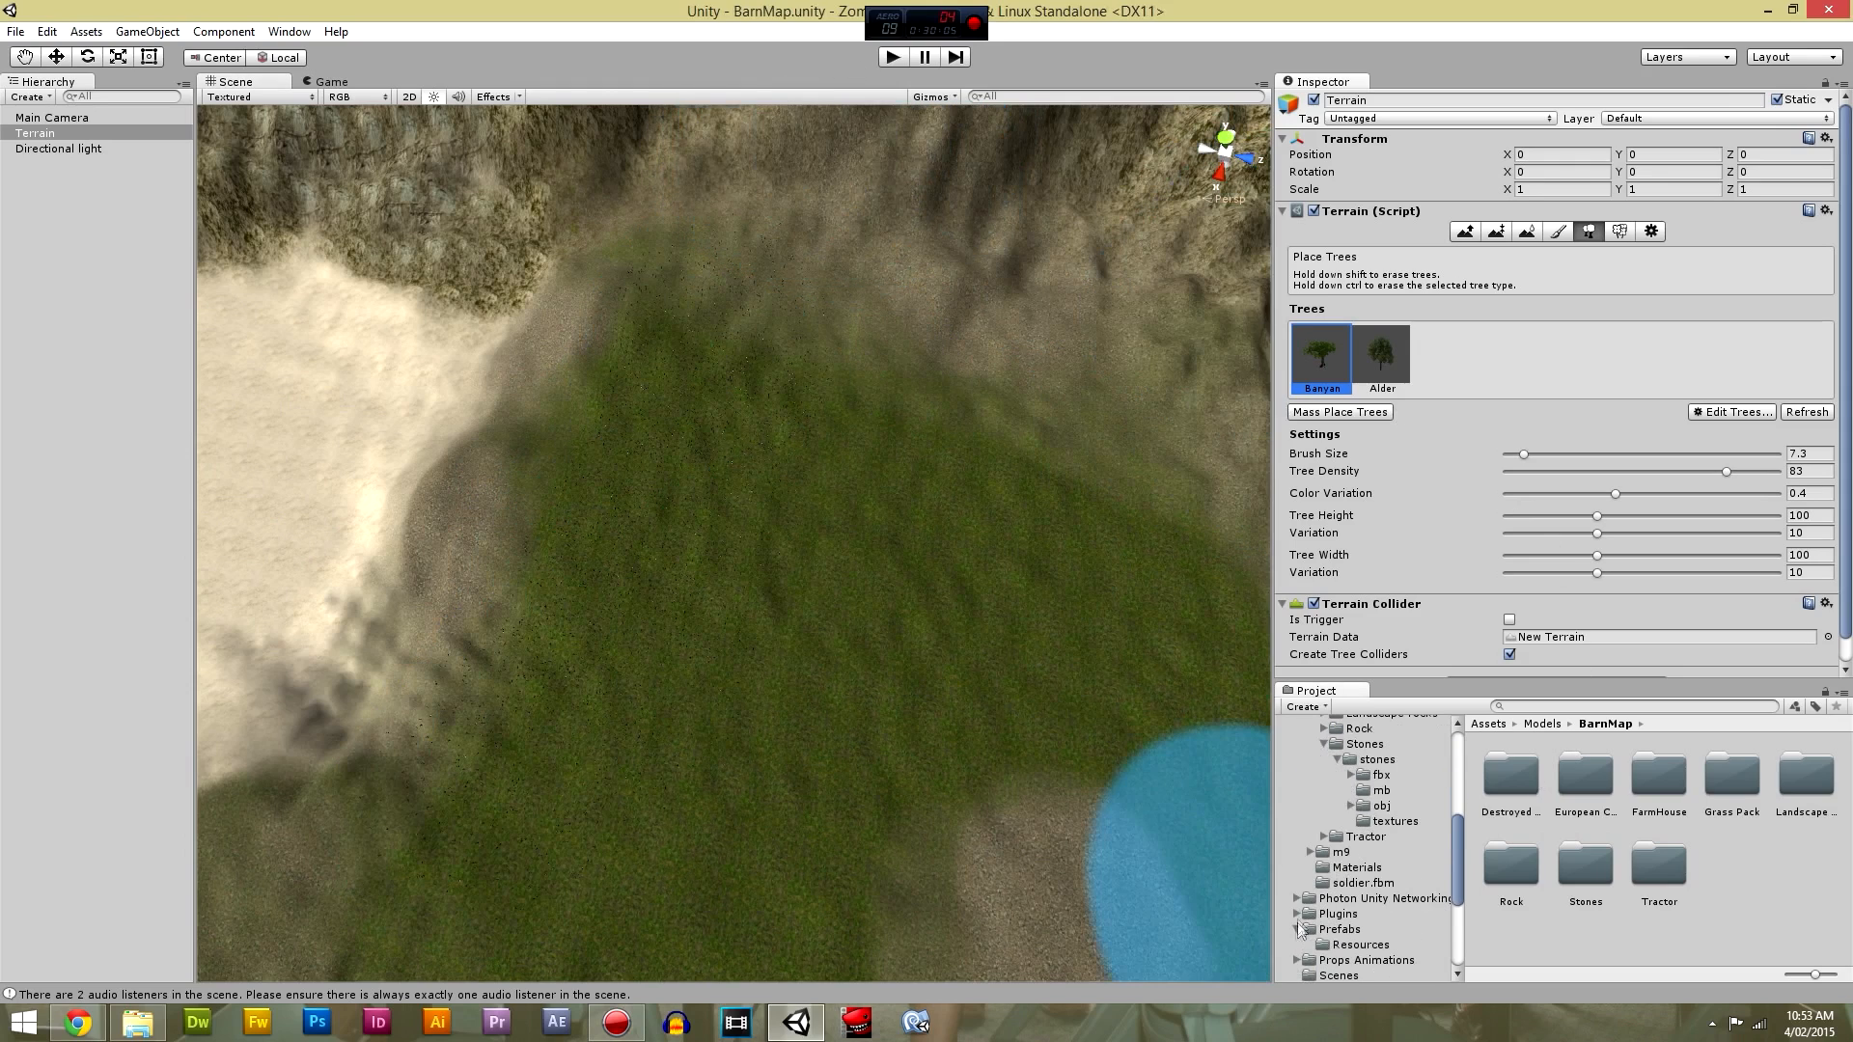
left_click(1358, 951)
left_click_drag(1511, 772, 968, 606)
left_click(893, 57)
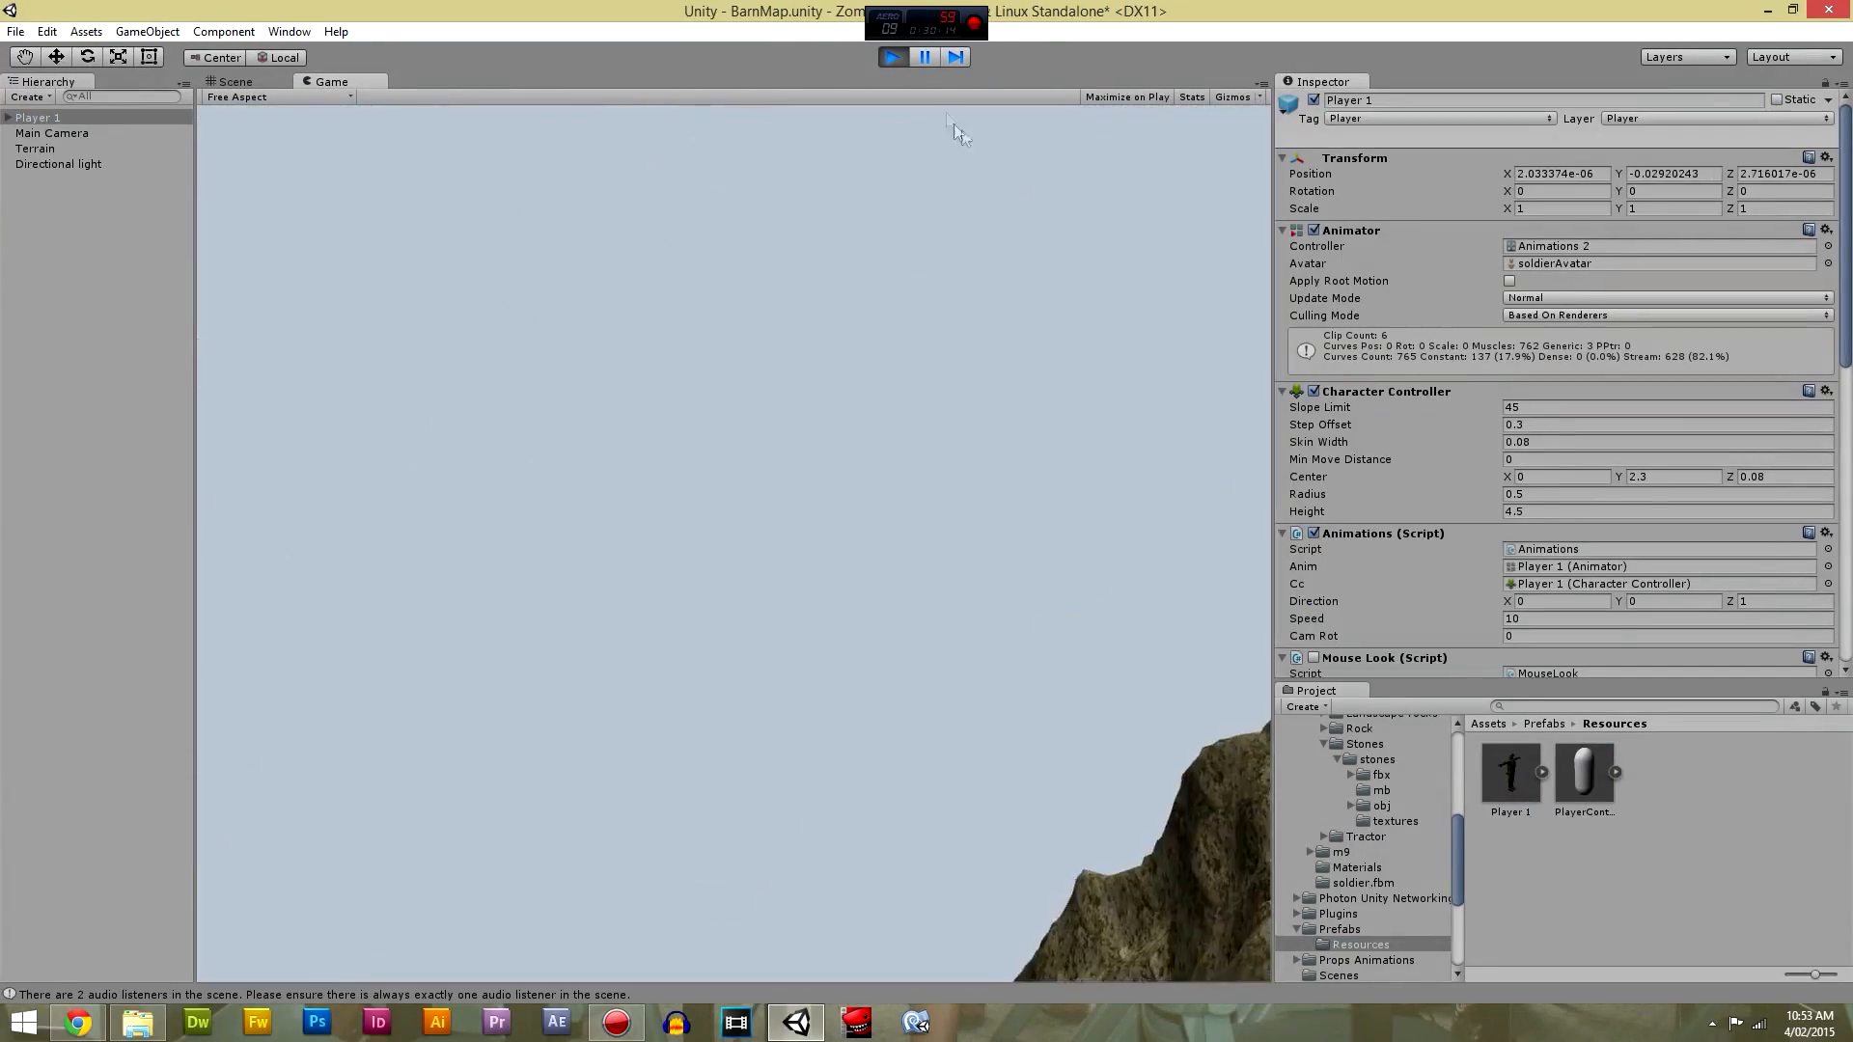
Stop the running scene, raise Player 1 above the terrain to about Y 8.05, and test the scene again.
left_click(893, 57)
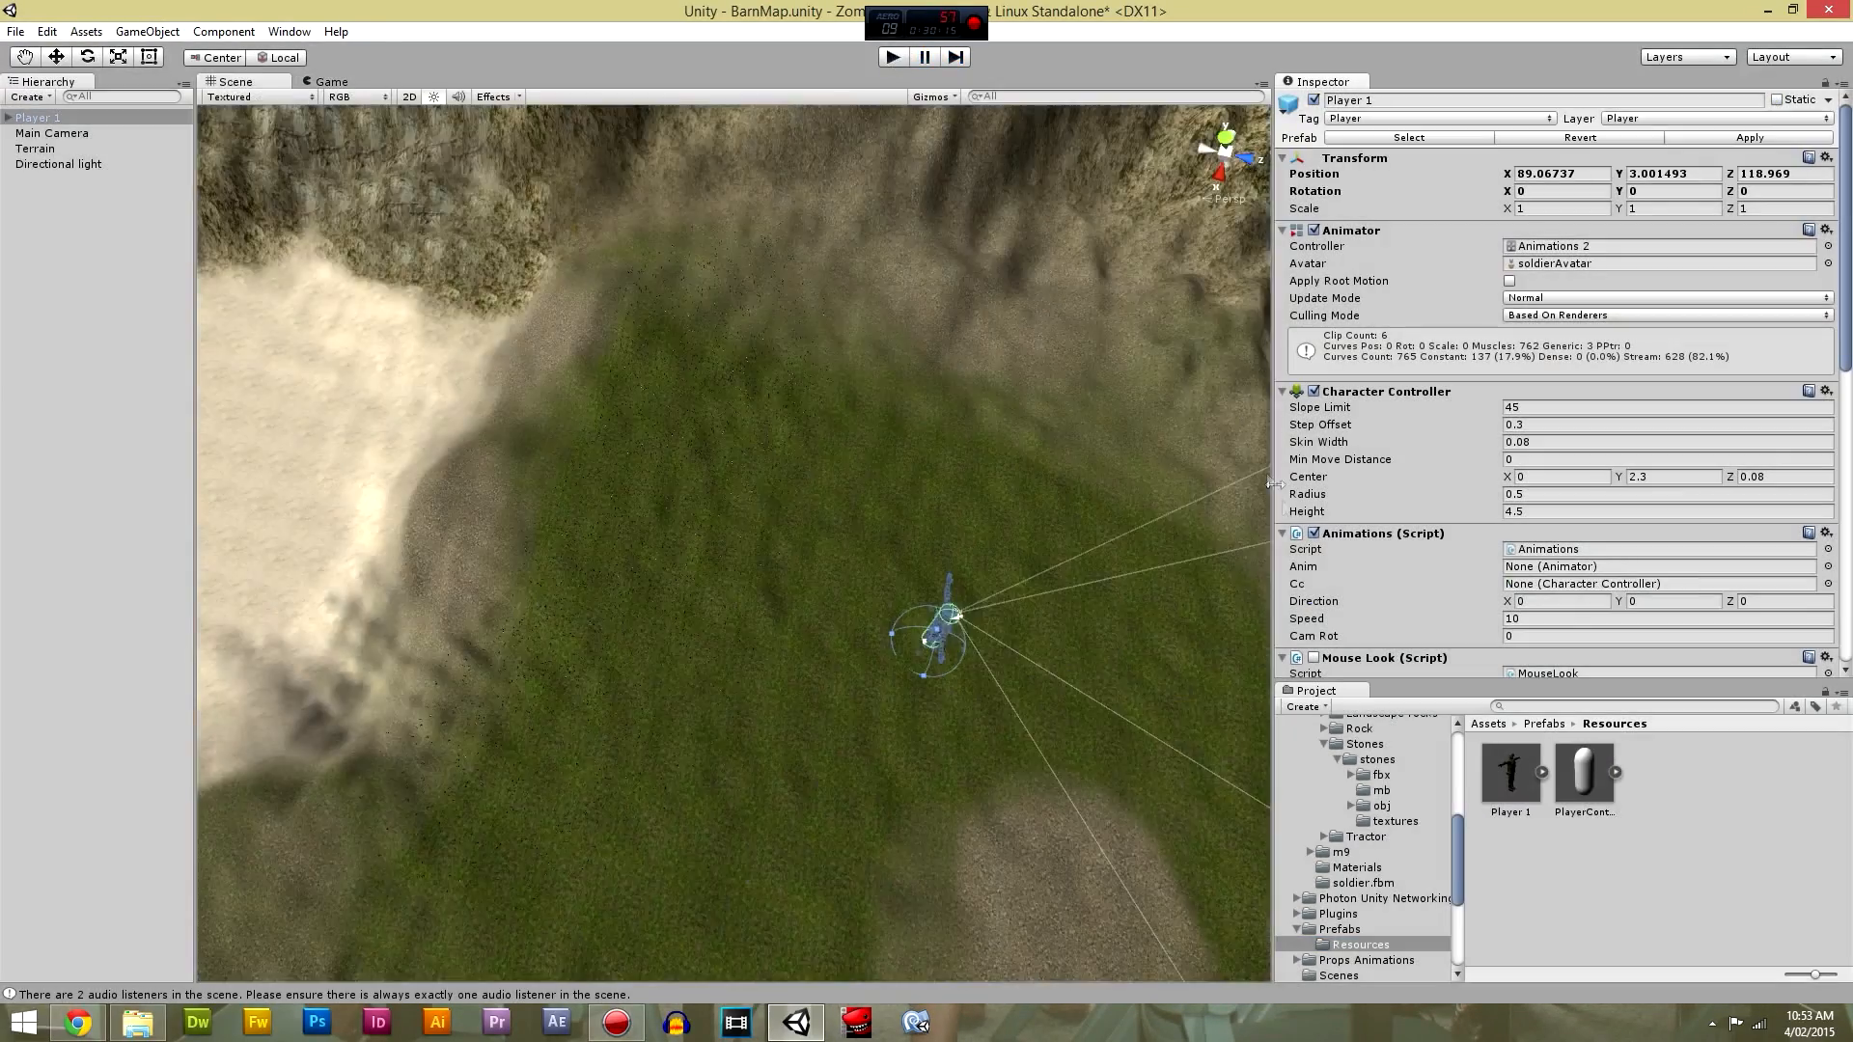
mouse_move(968, 573)
right_mouse_down()
mouse_move(902, 538)
mouse_move(944, 560)
right_mouse_up()
right_click_drag(700, 541, 760, 325)
mouse_move(667, 583)
right_mouse_down()
mouse_move(704, 538)
mouse_move(694, 562)
right_mouse_up()
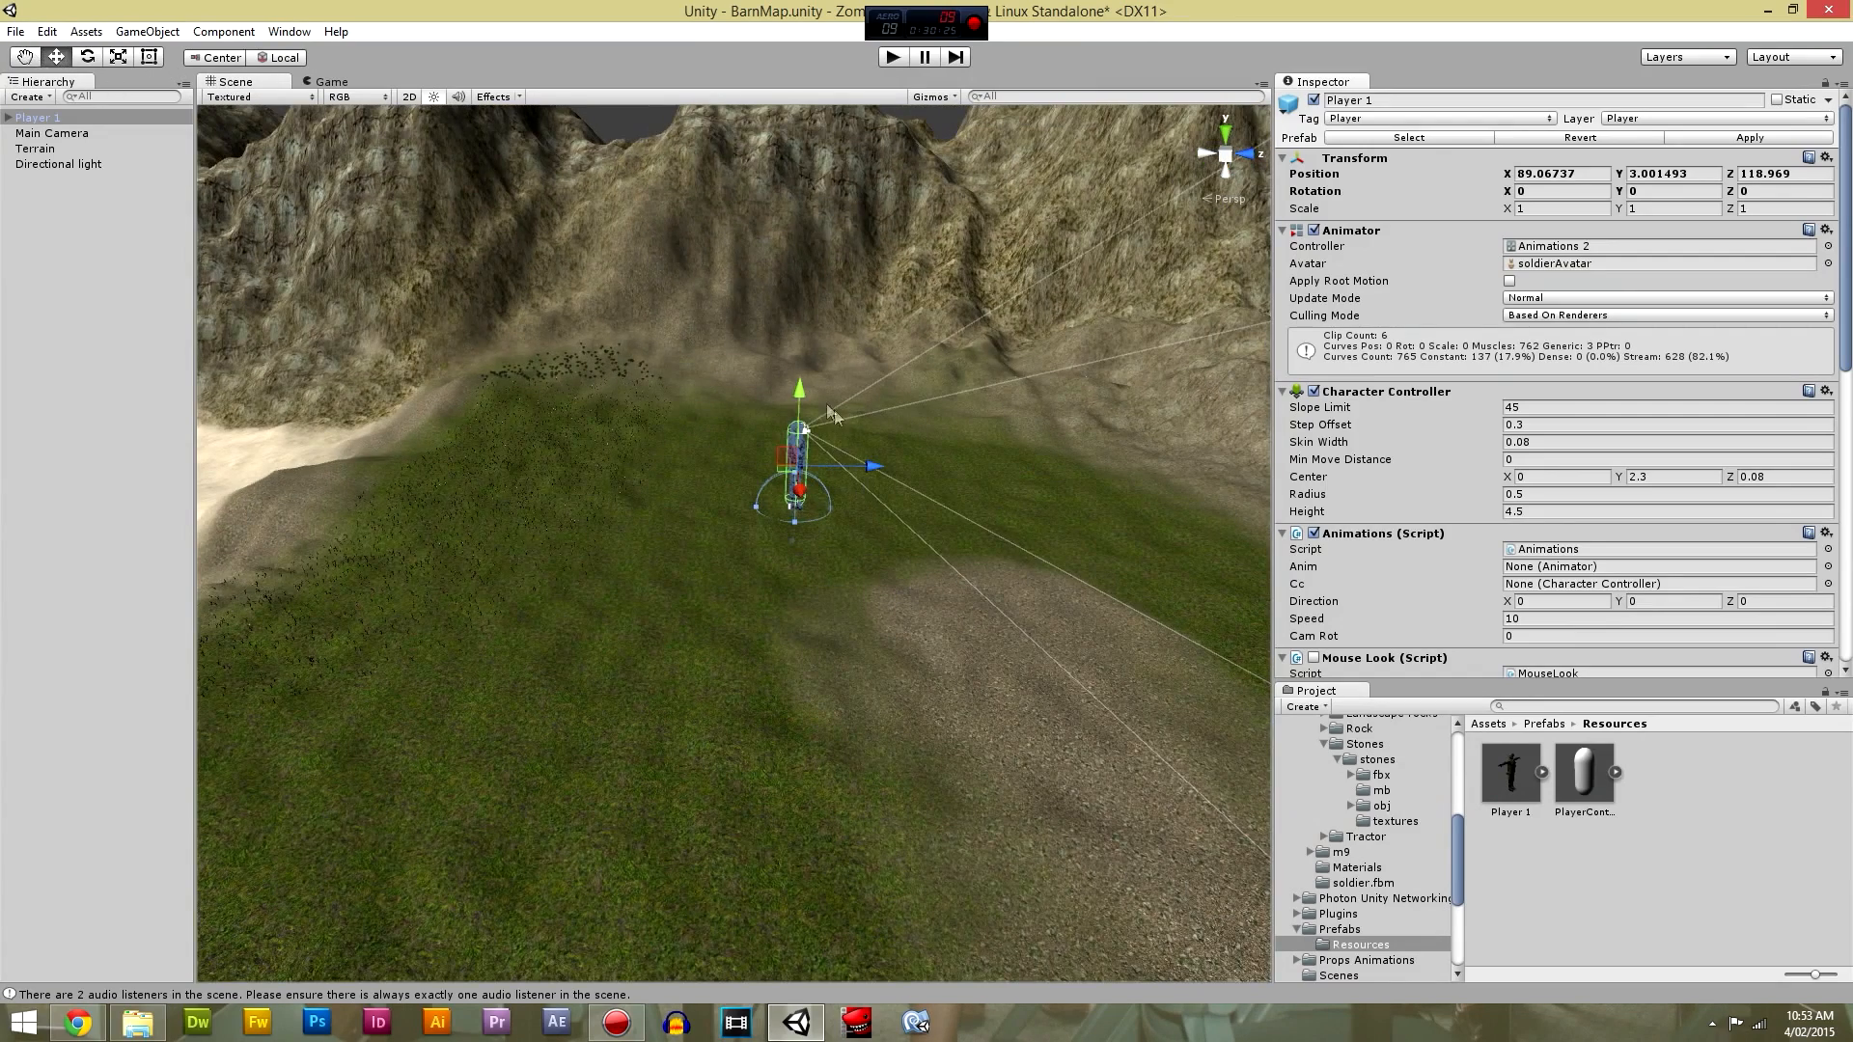
left_click_drag(800, 396, 884, 144)
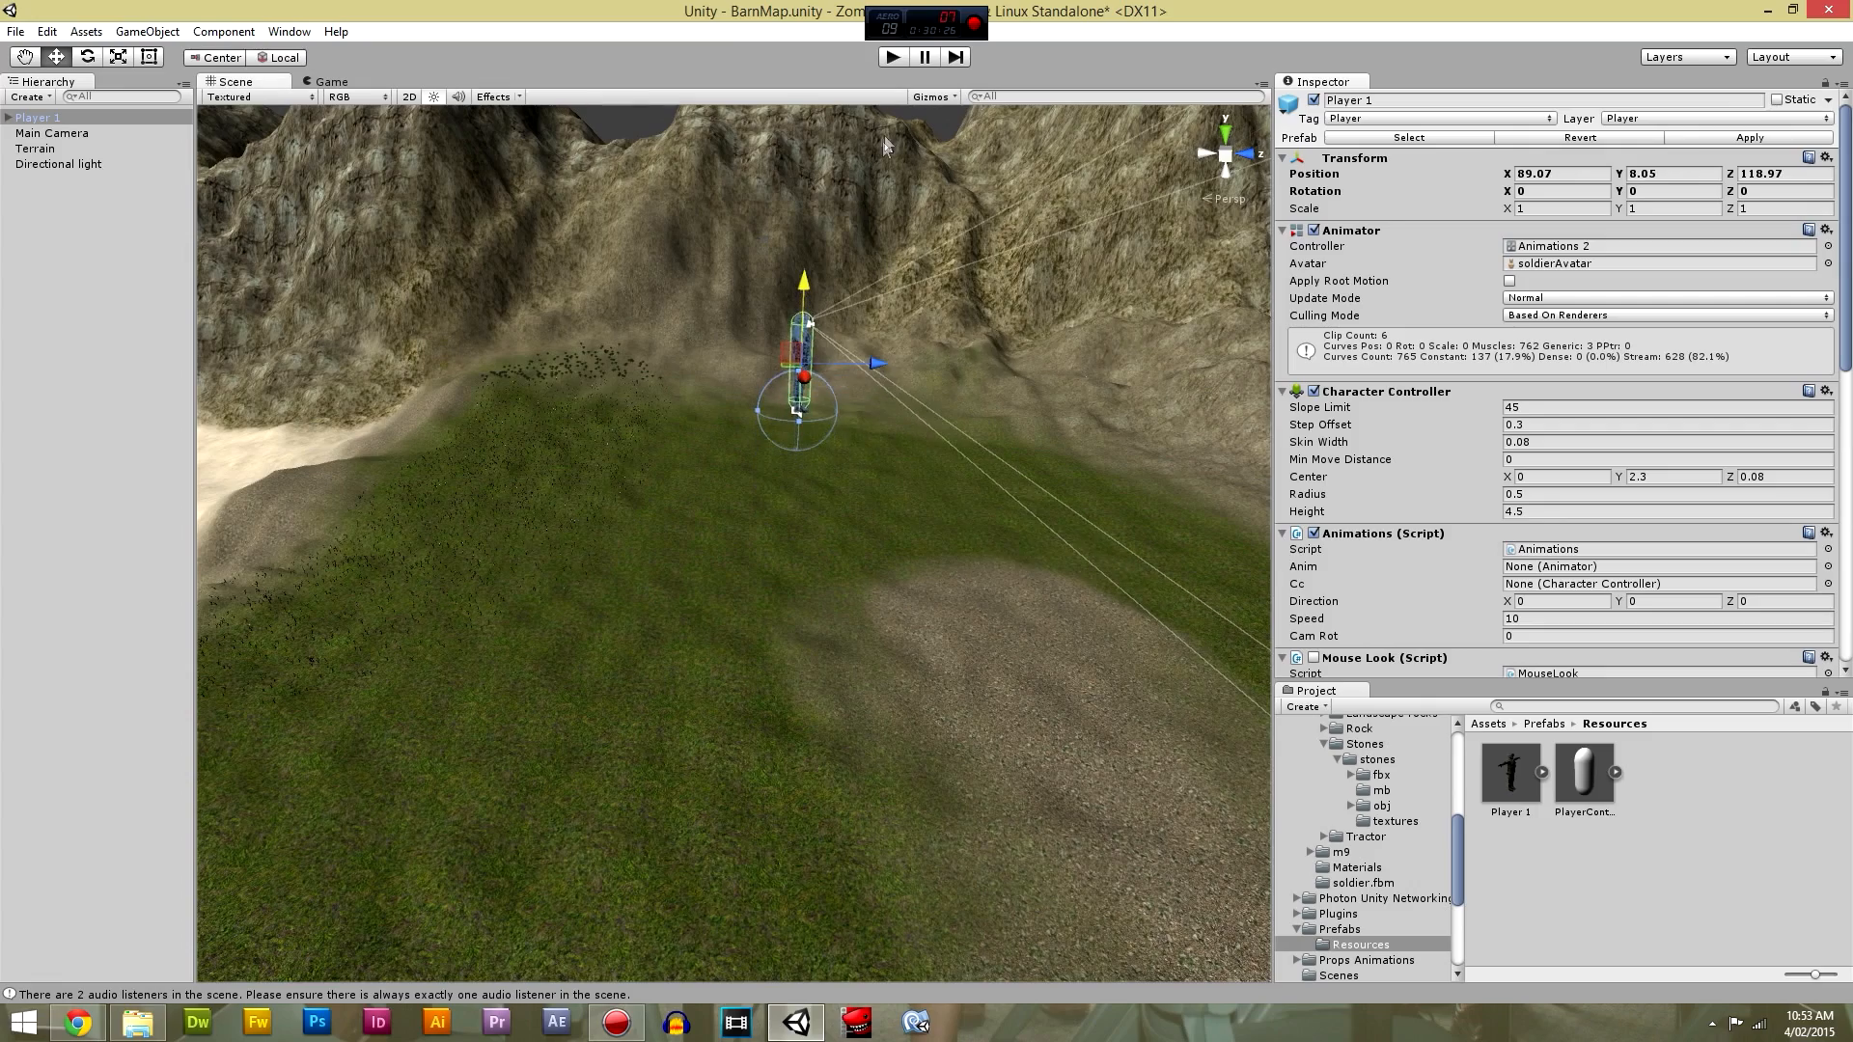
left_click(890, 60)
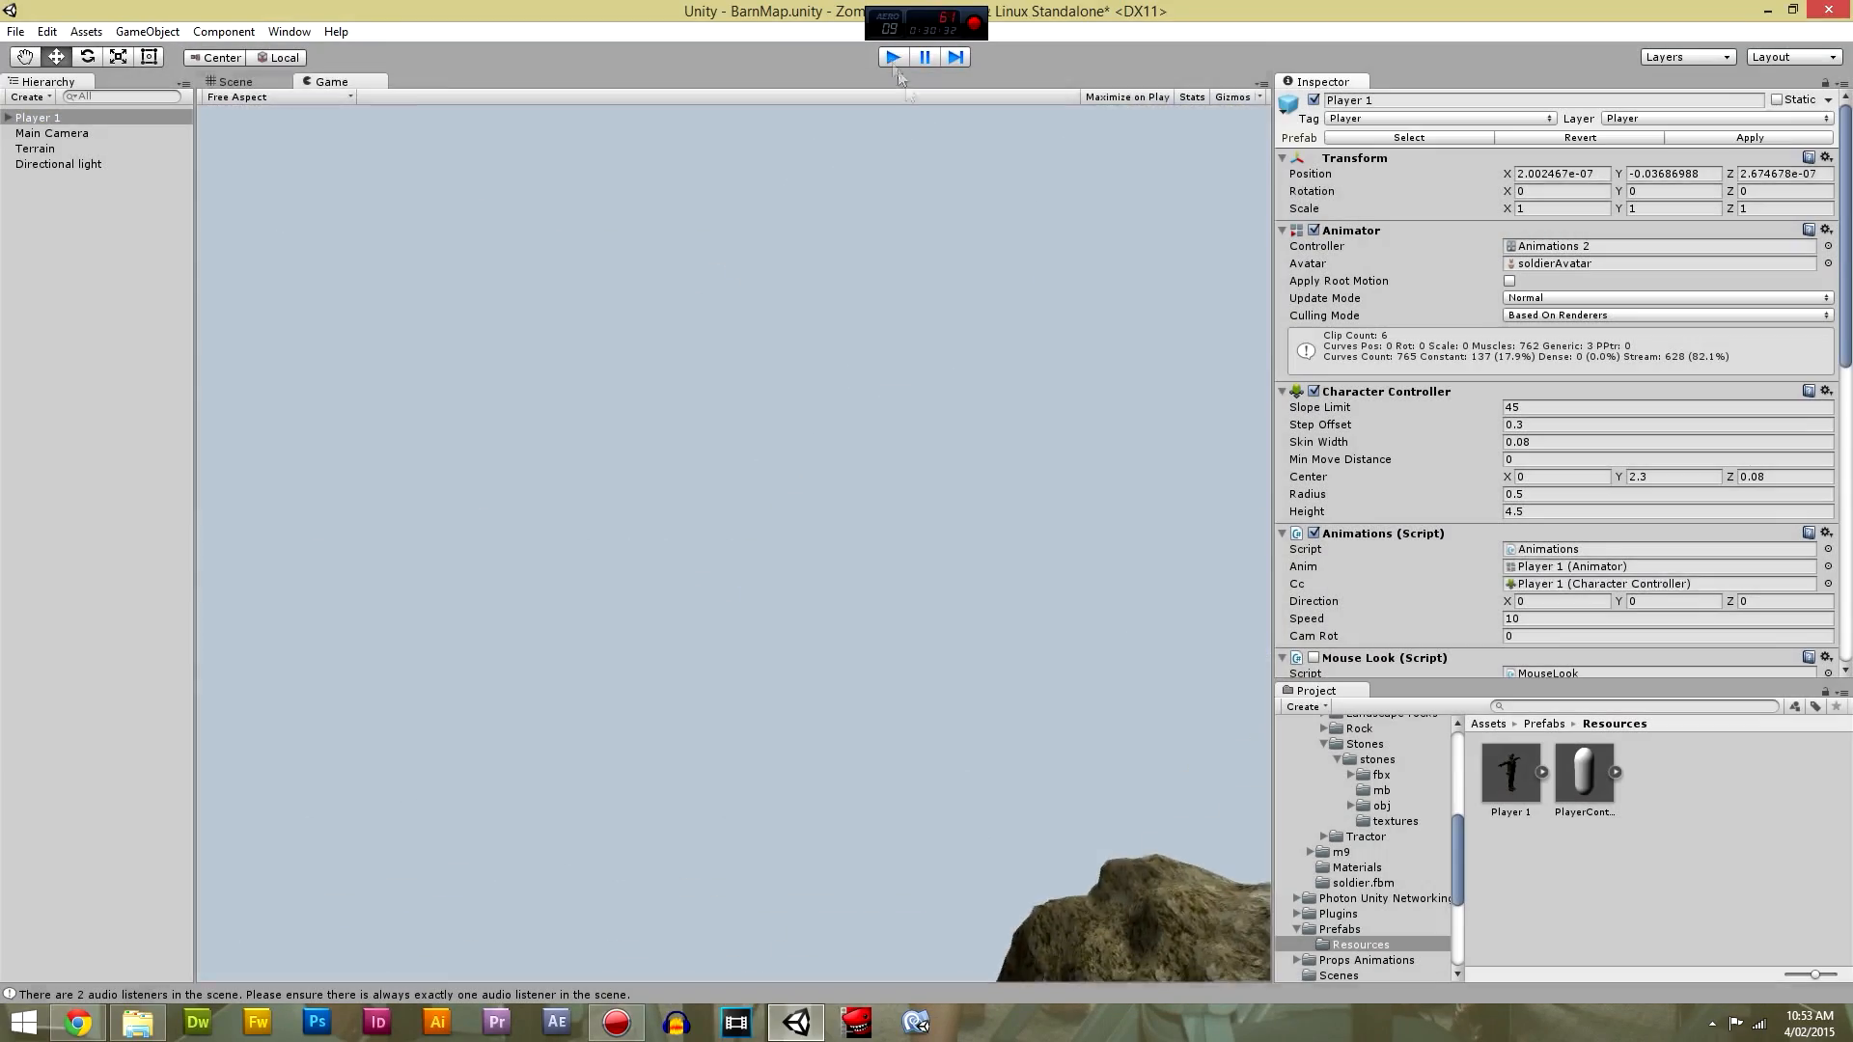
left_click(893, 57)
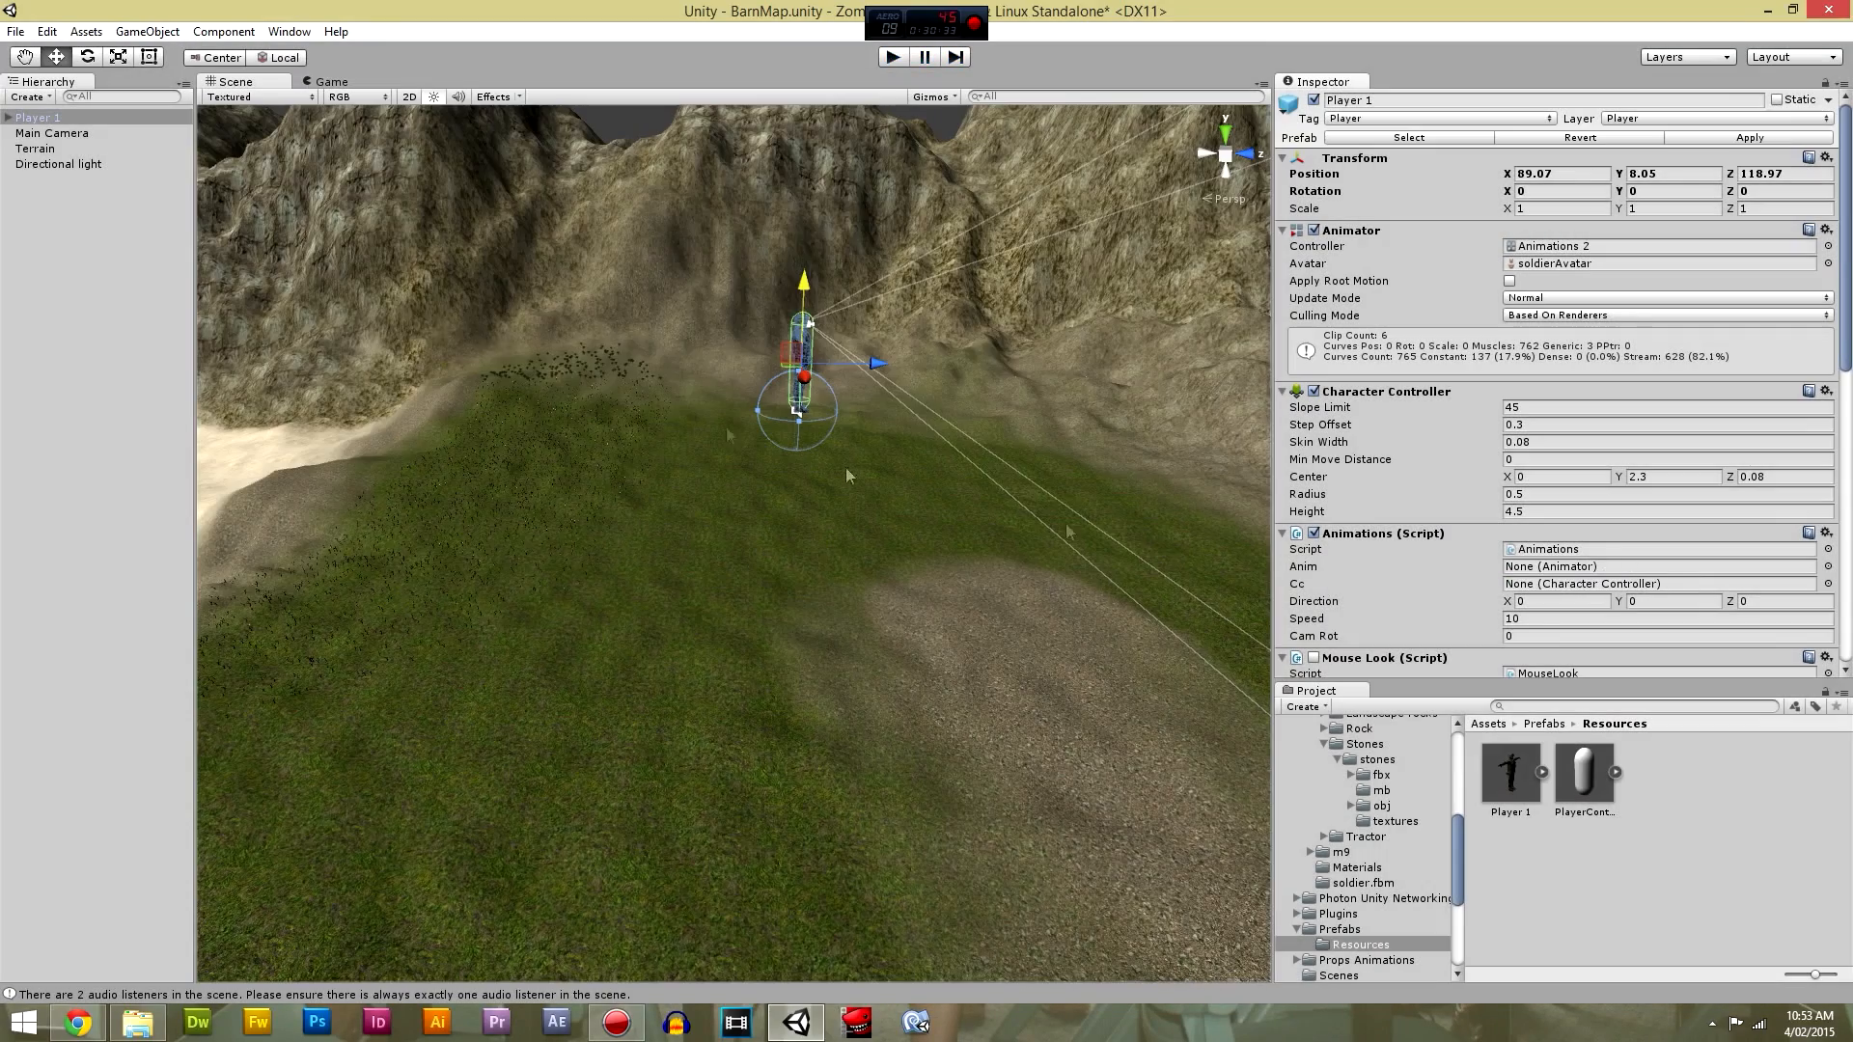
Replace Player 1 with a fresh copy from the Prefabs Resources folder, raised to about Y 11.4, and test the scene.
left_click(87, 120)
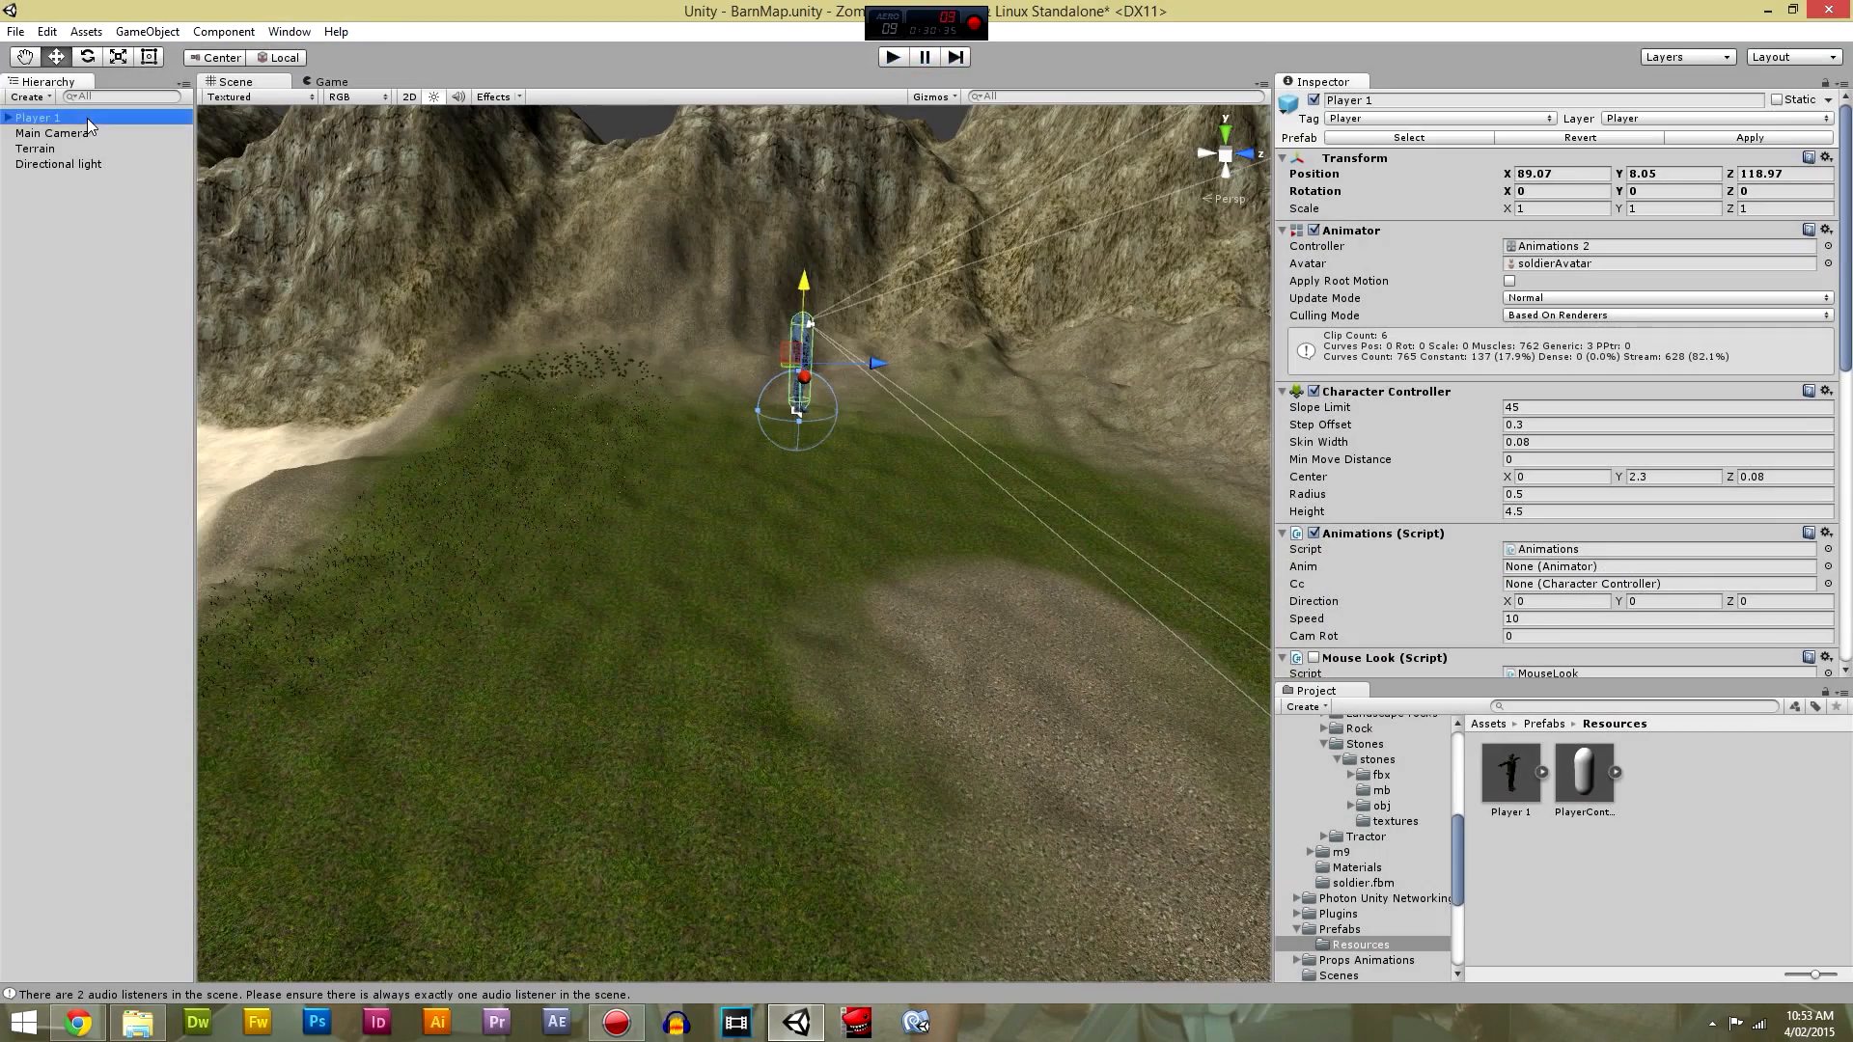
key("Delete")
left_click(1565, 825)
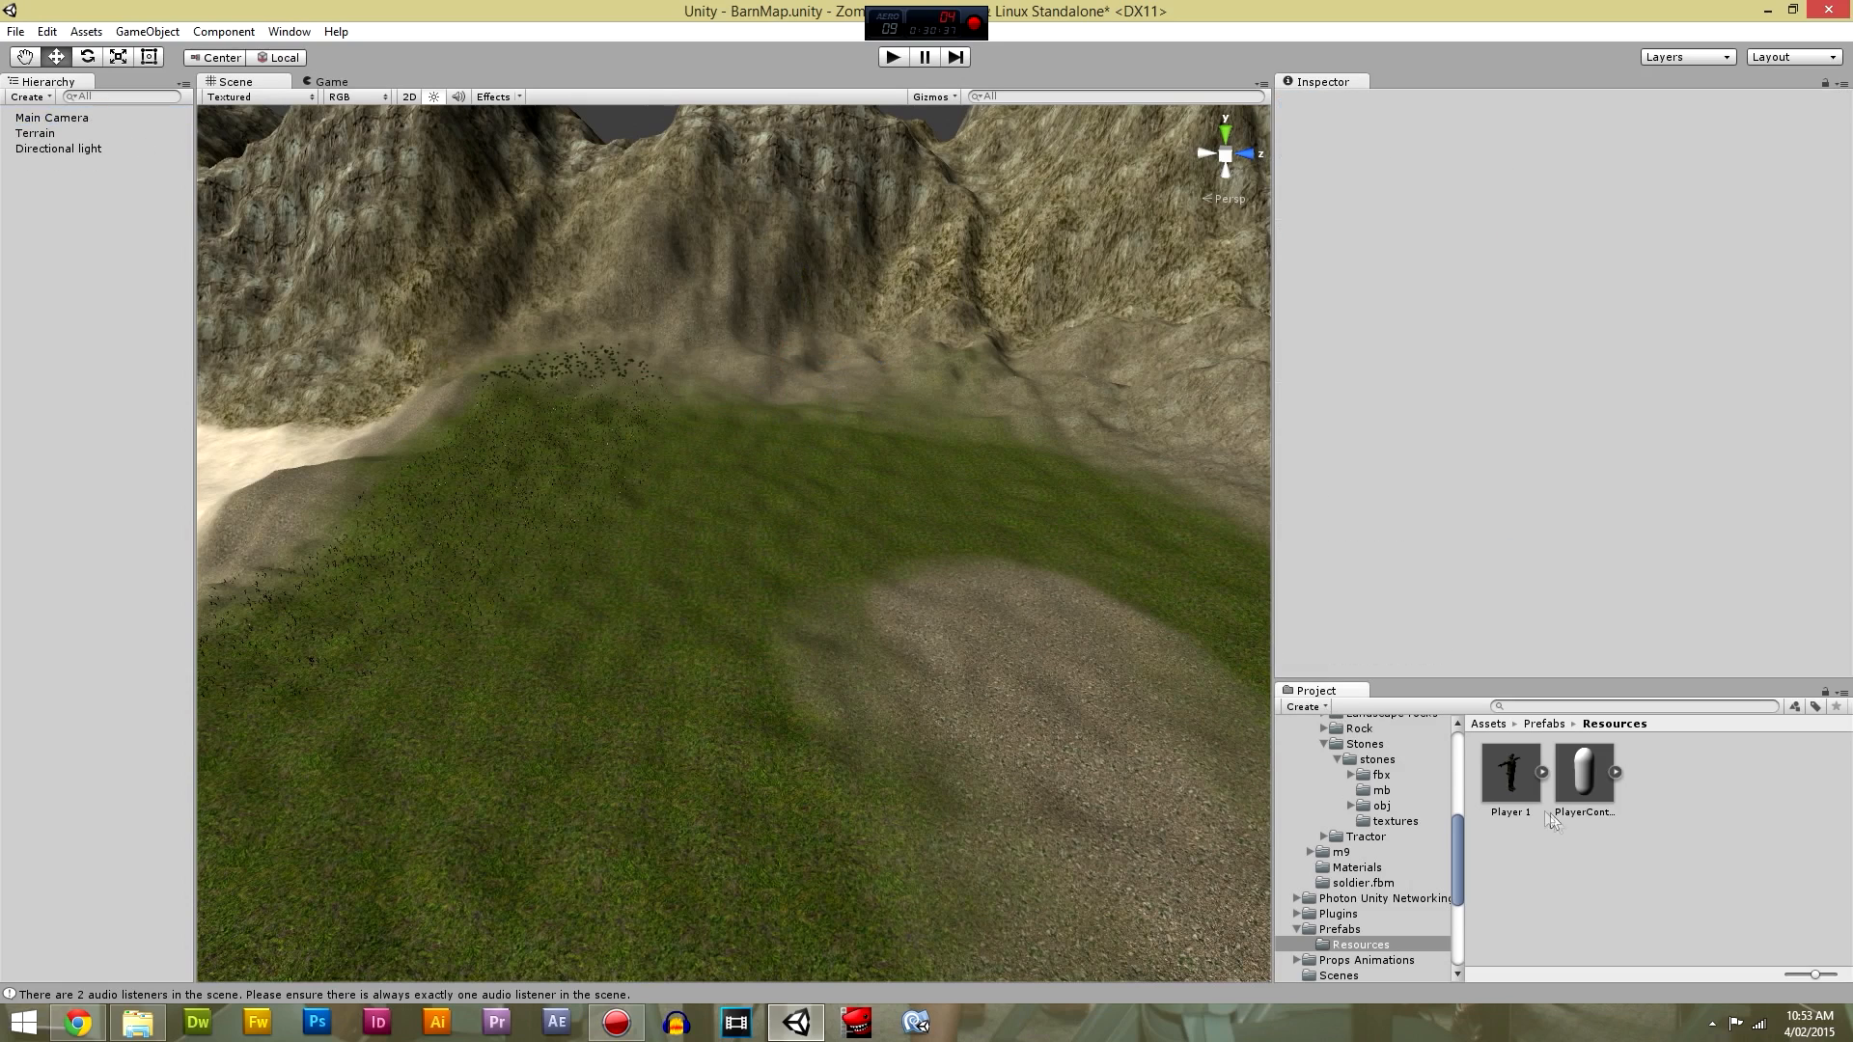
left_click(1546, 726)
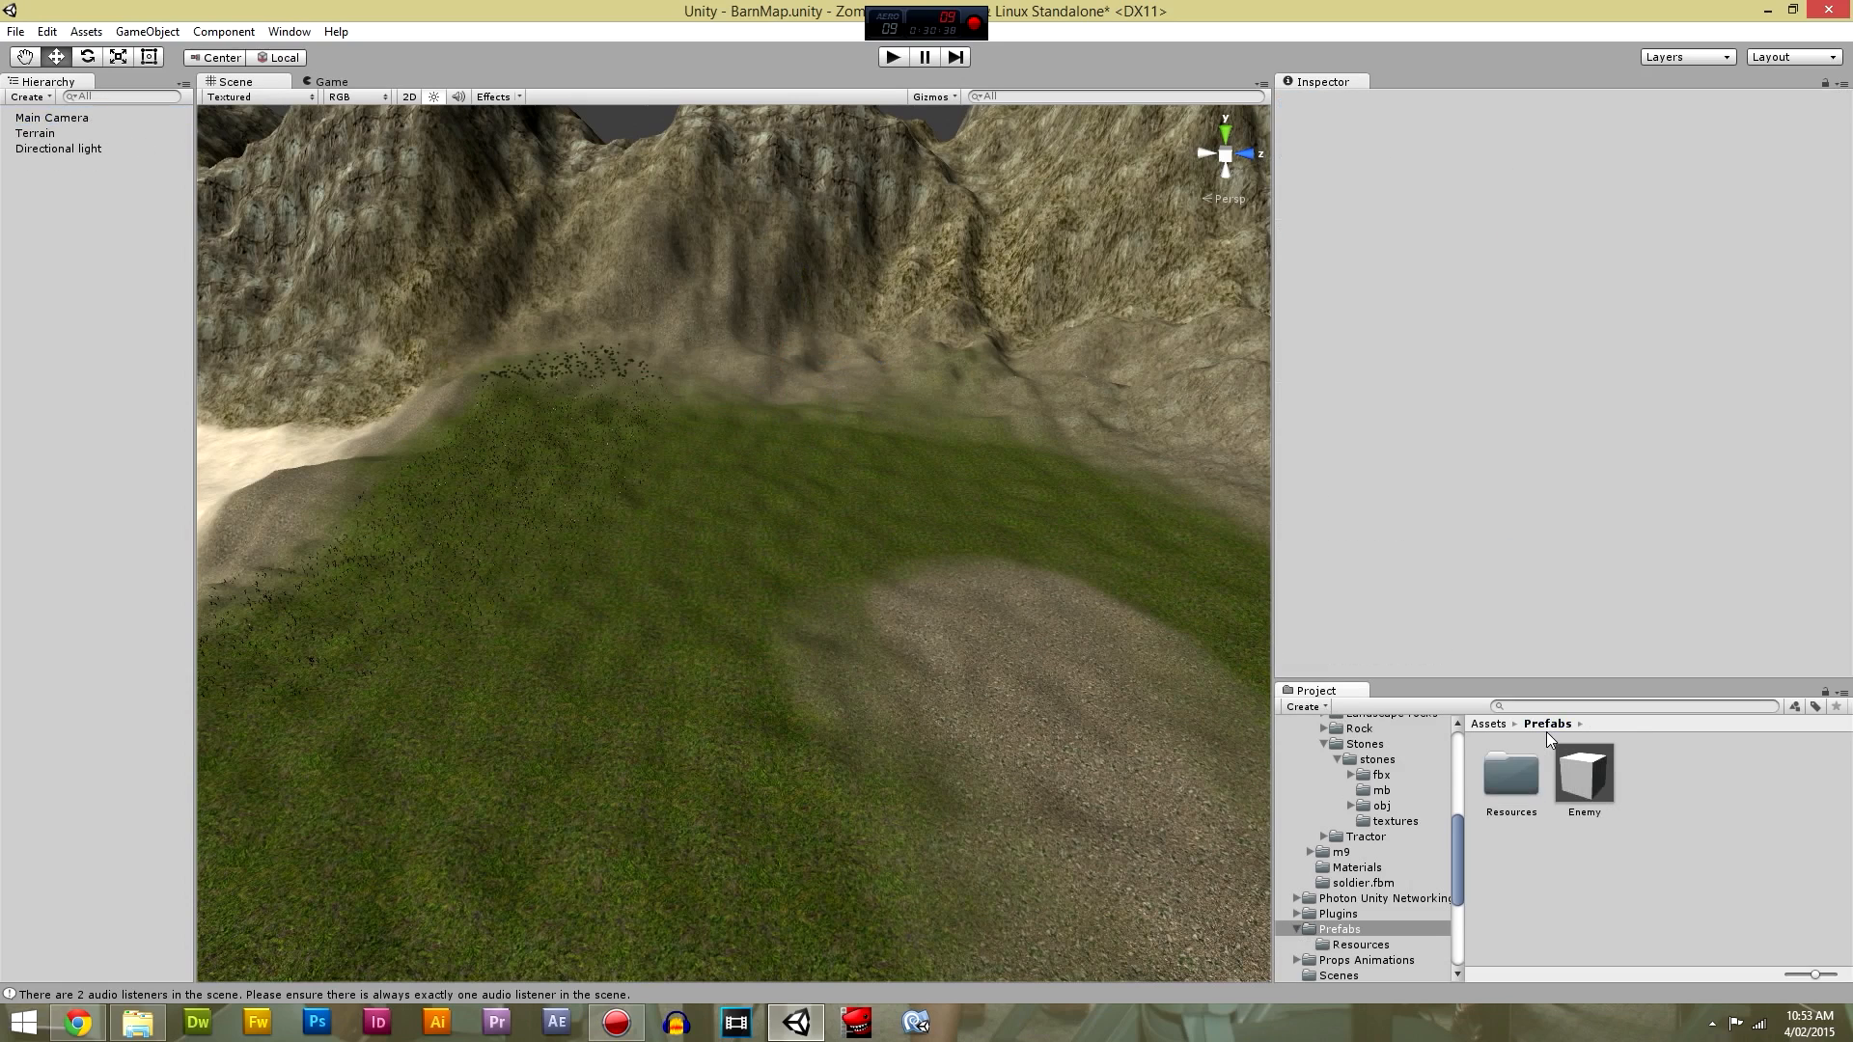
double_click(1512, 778)
left_click_drag(1511, 772, 685, 529)
left_click_drag(684, 410, 677, 208)
left_click(893, 57)
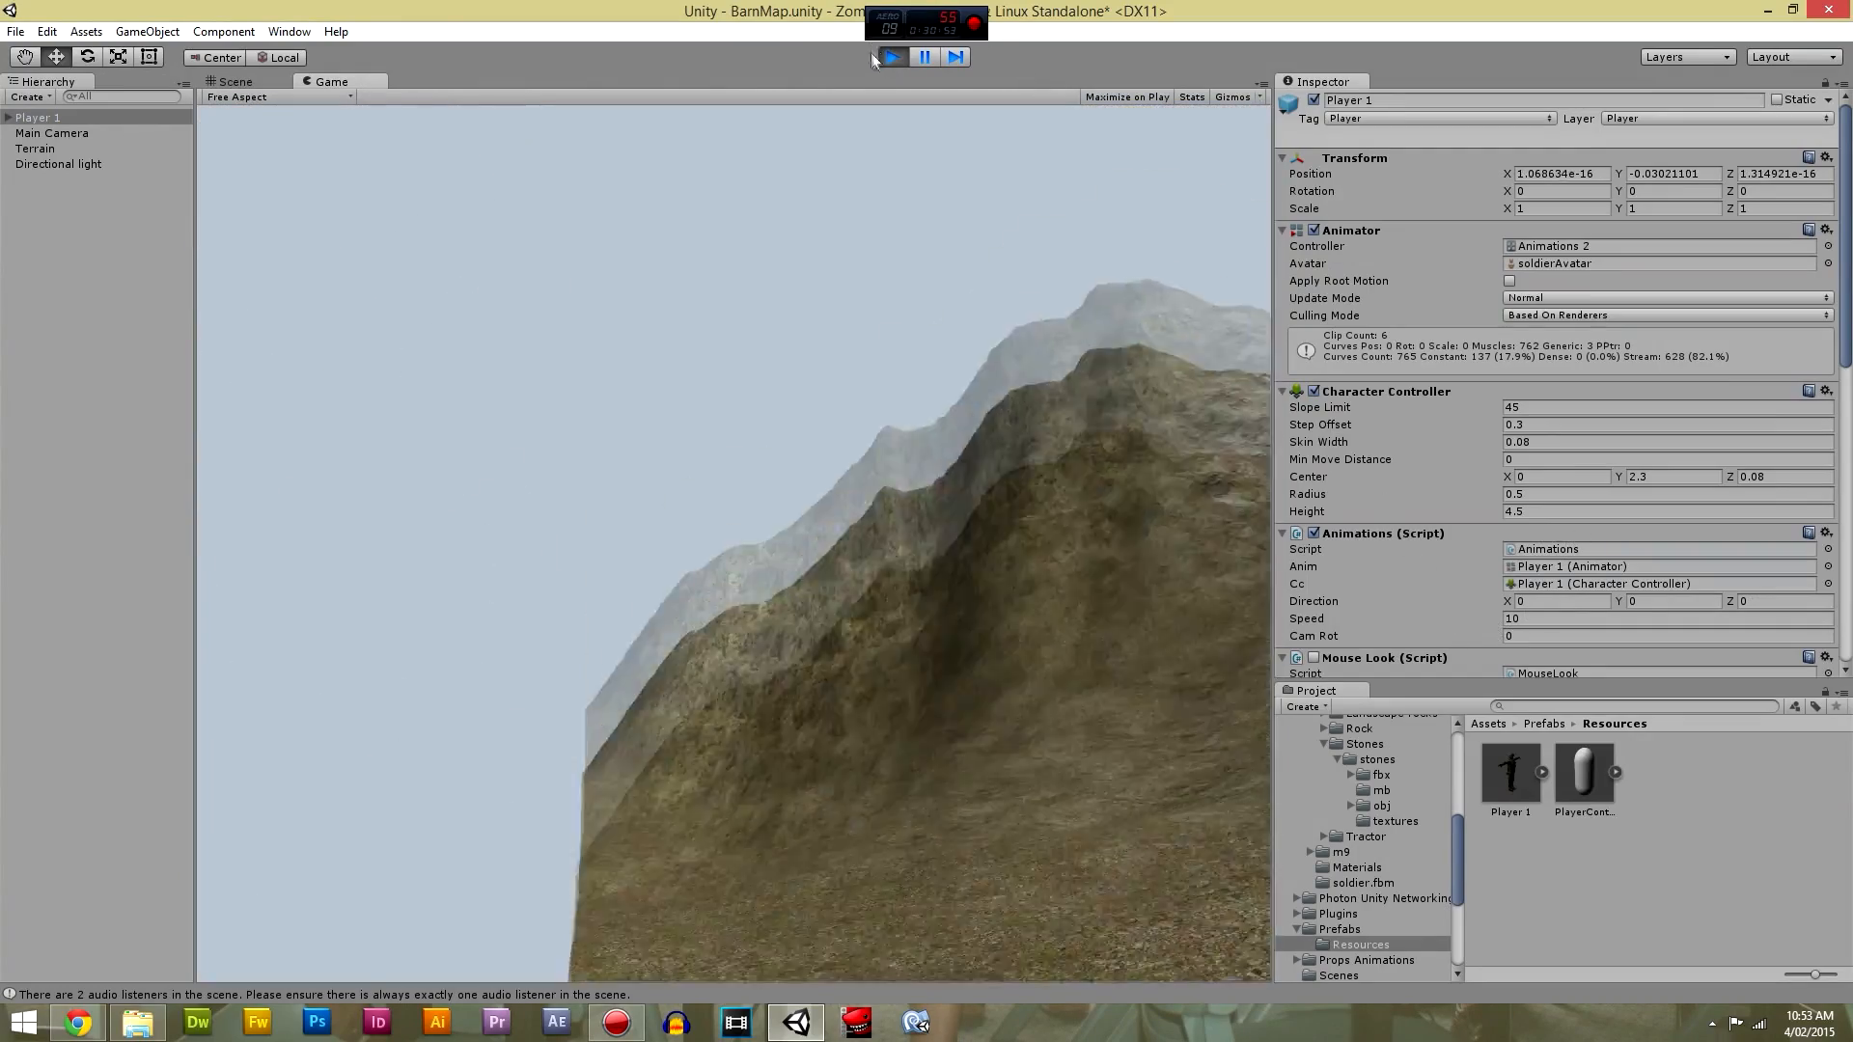
left_click(893, 57)
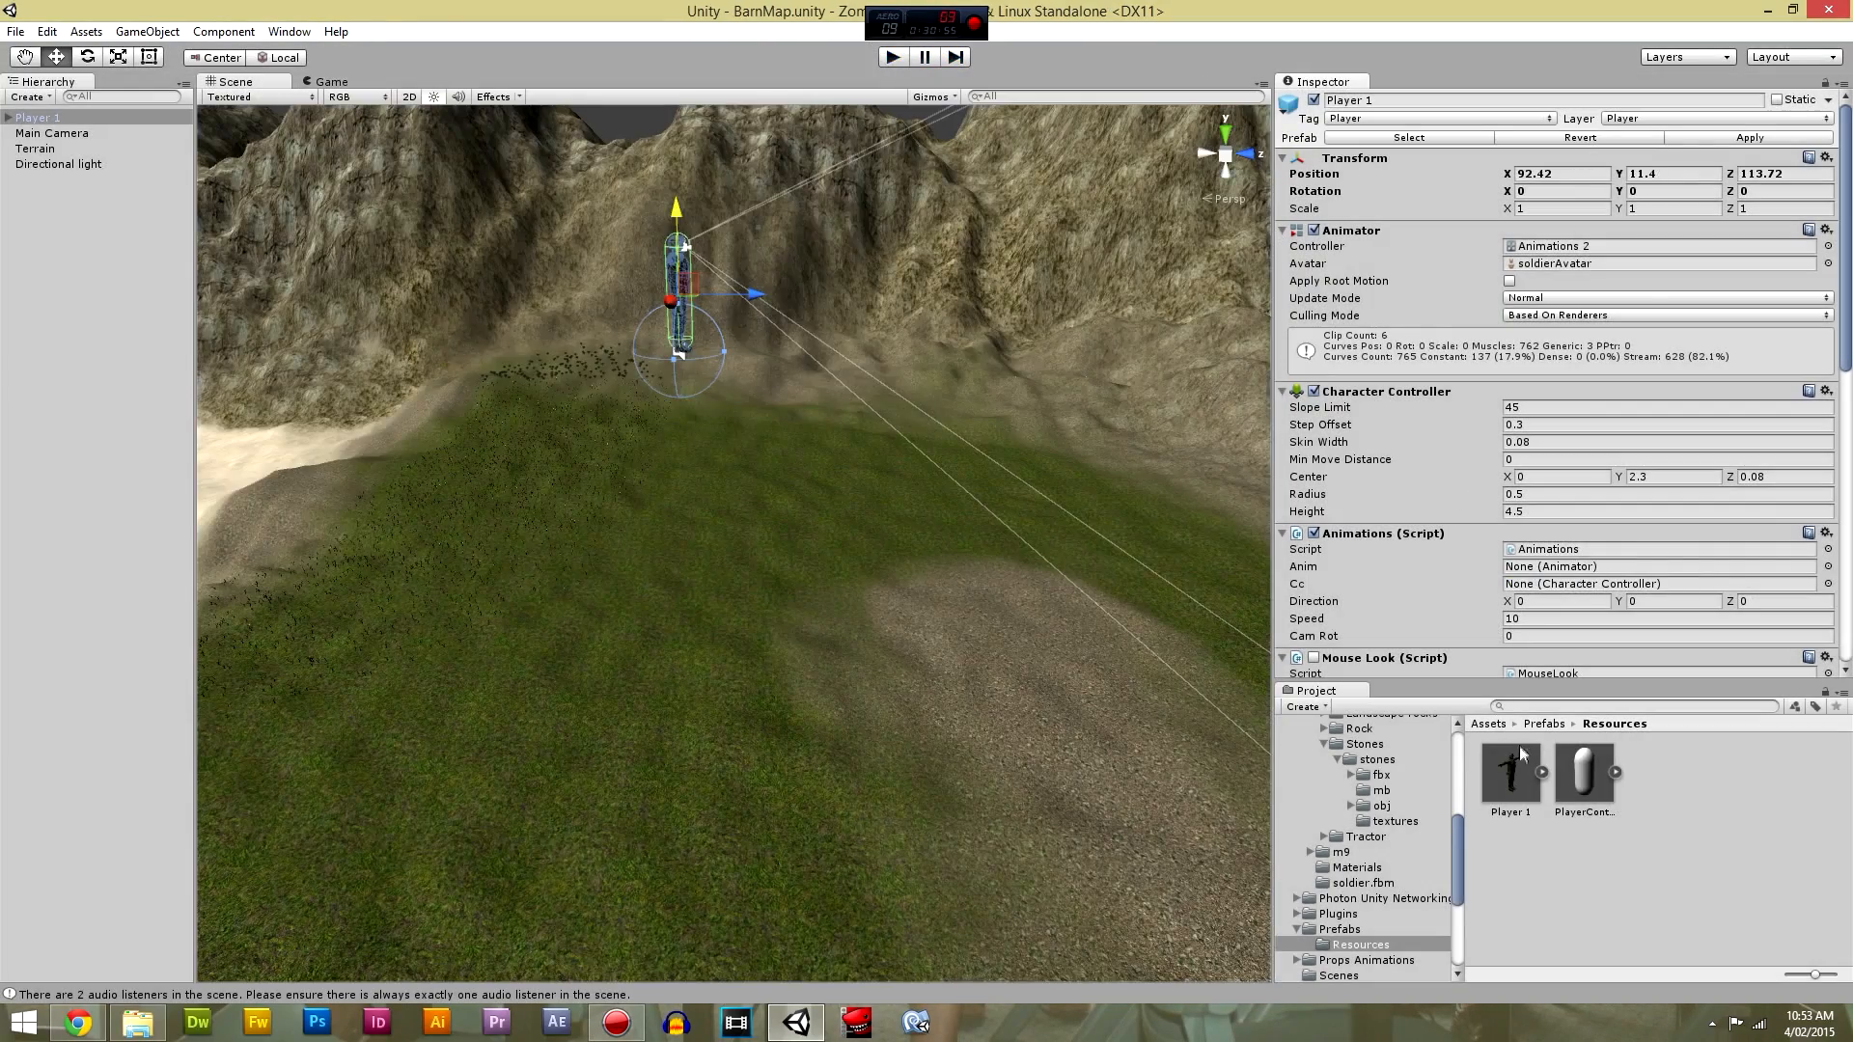
Remove the Audio Source component and the script component with no script assigned from Player 1.
scroll(1460, 482, "down", 4)
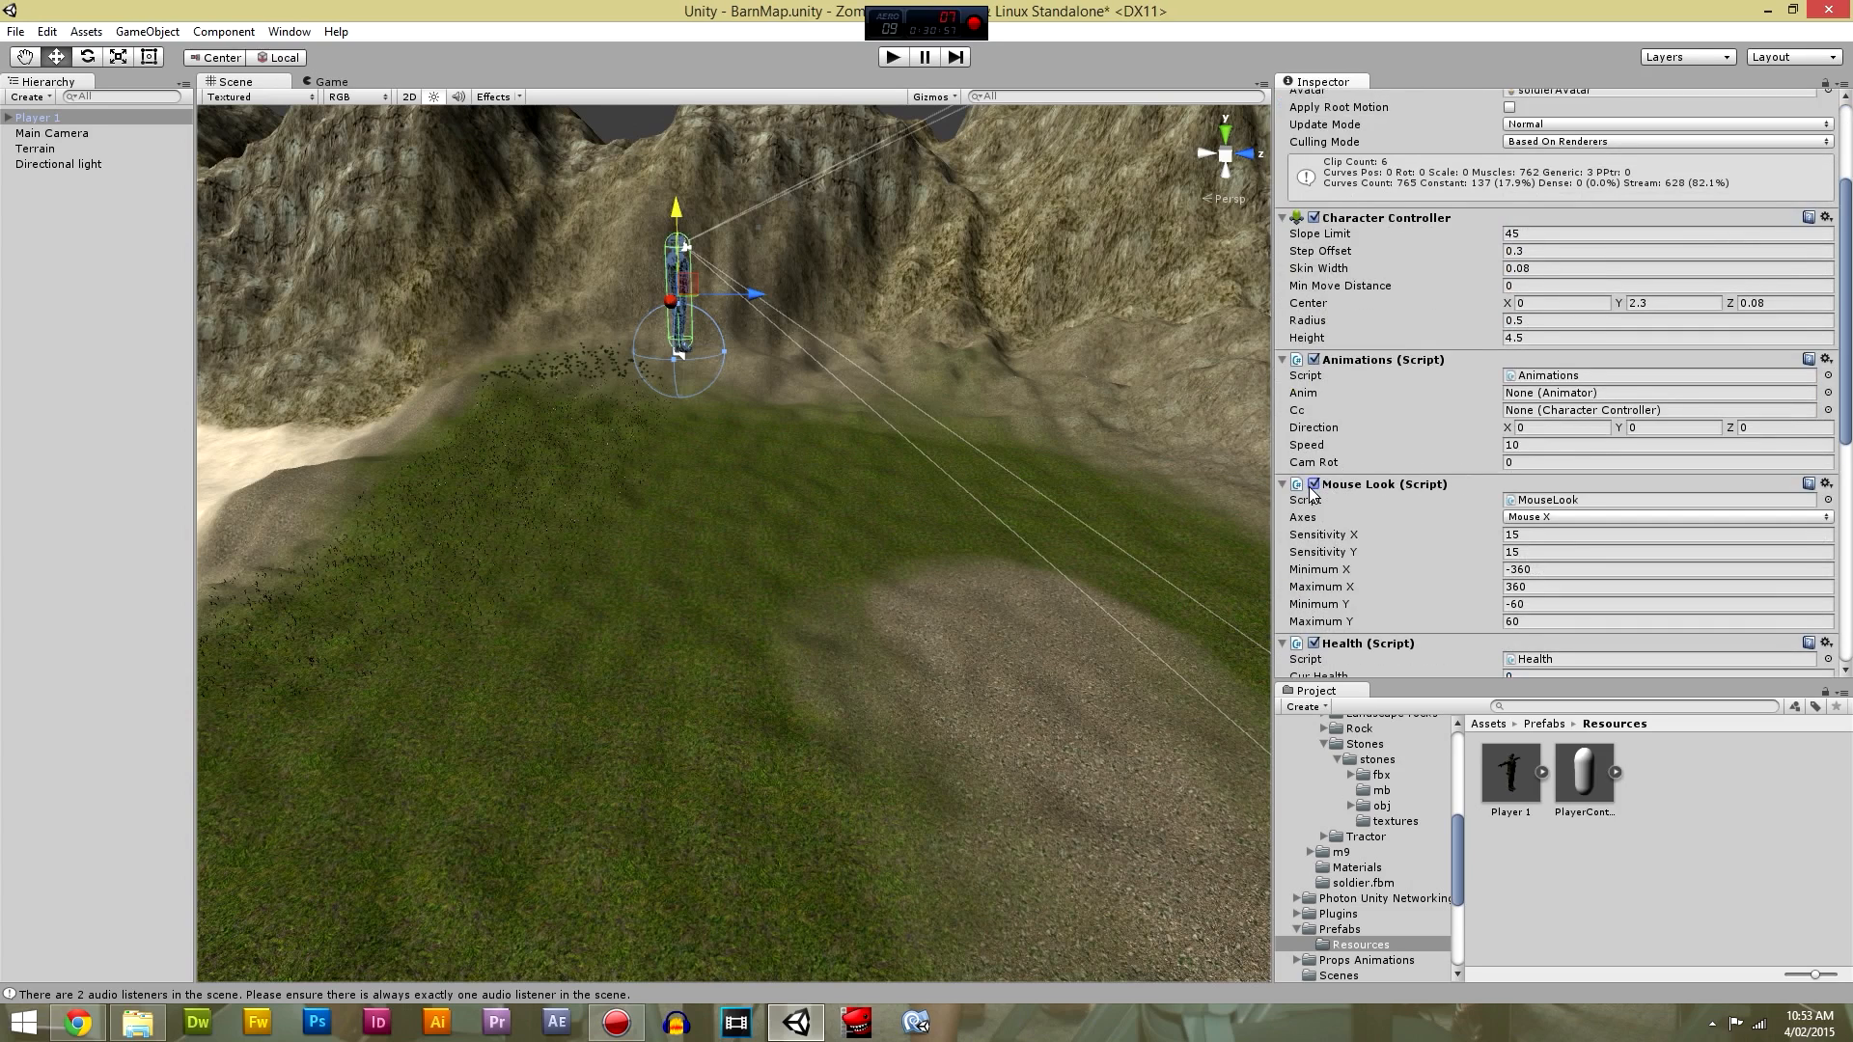
scroll(1463, 436, "down", 5)
scroll(1464, 434, "down", 3)
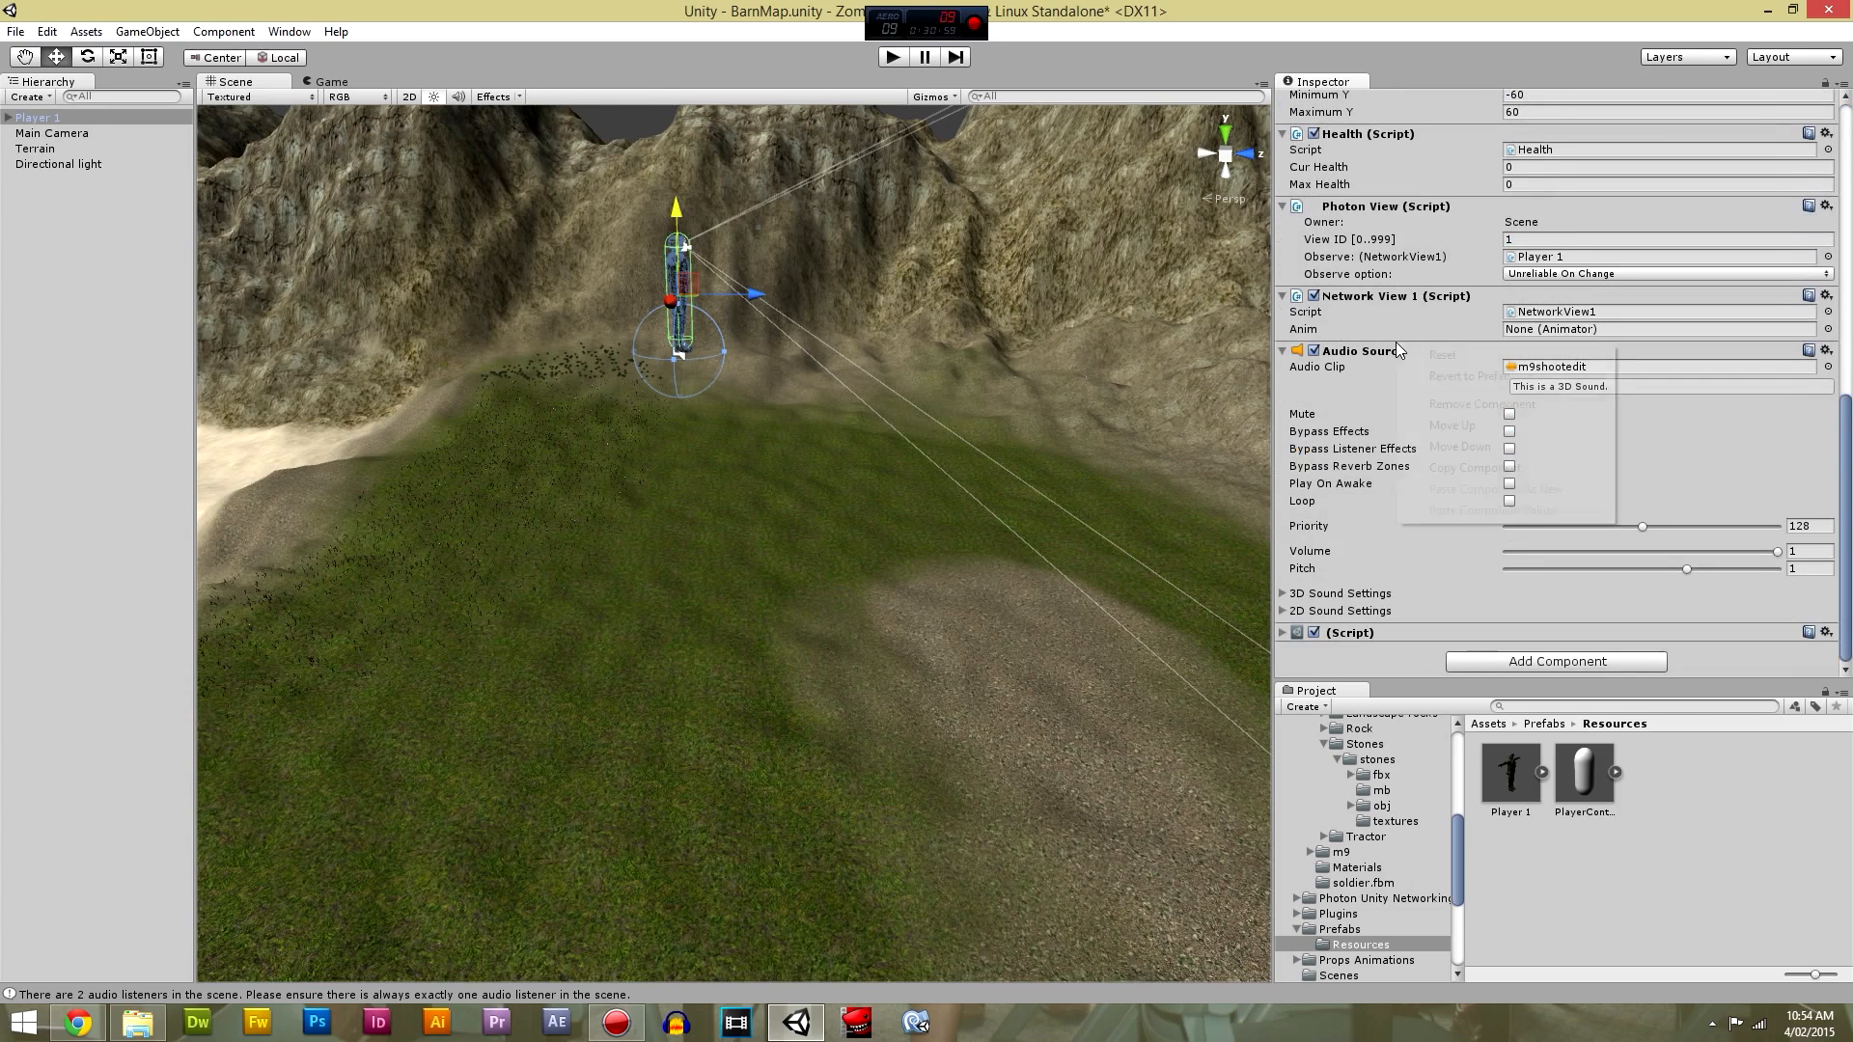
right_click(1395, 343)
left_click(1496, 403)
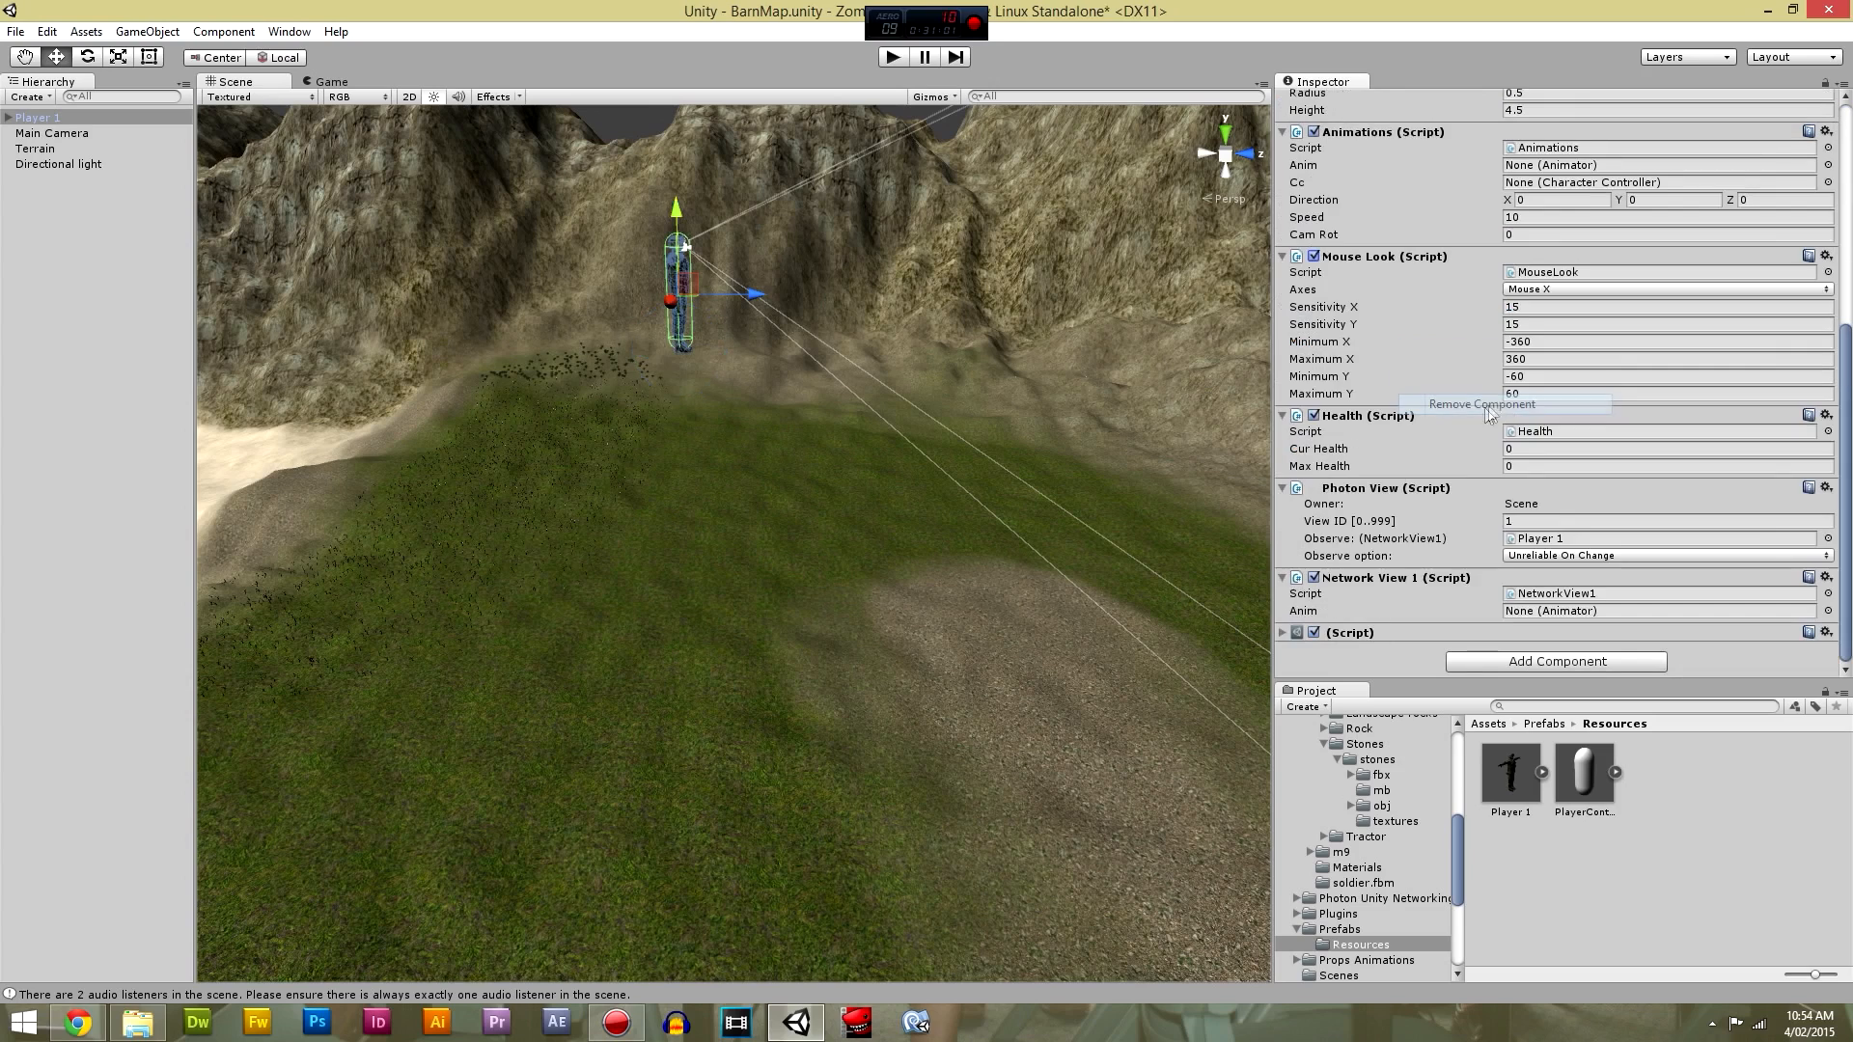
left_click(1377, 639)
scroll(1381, 627, "down", 2)
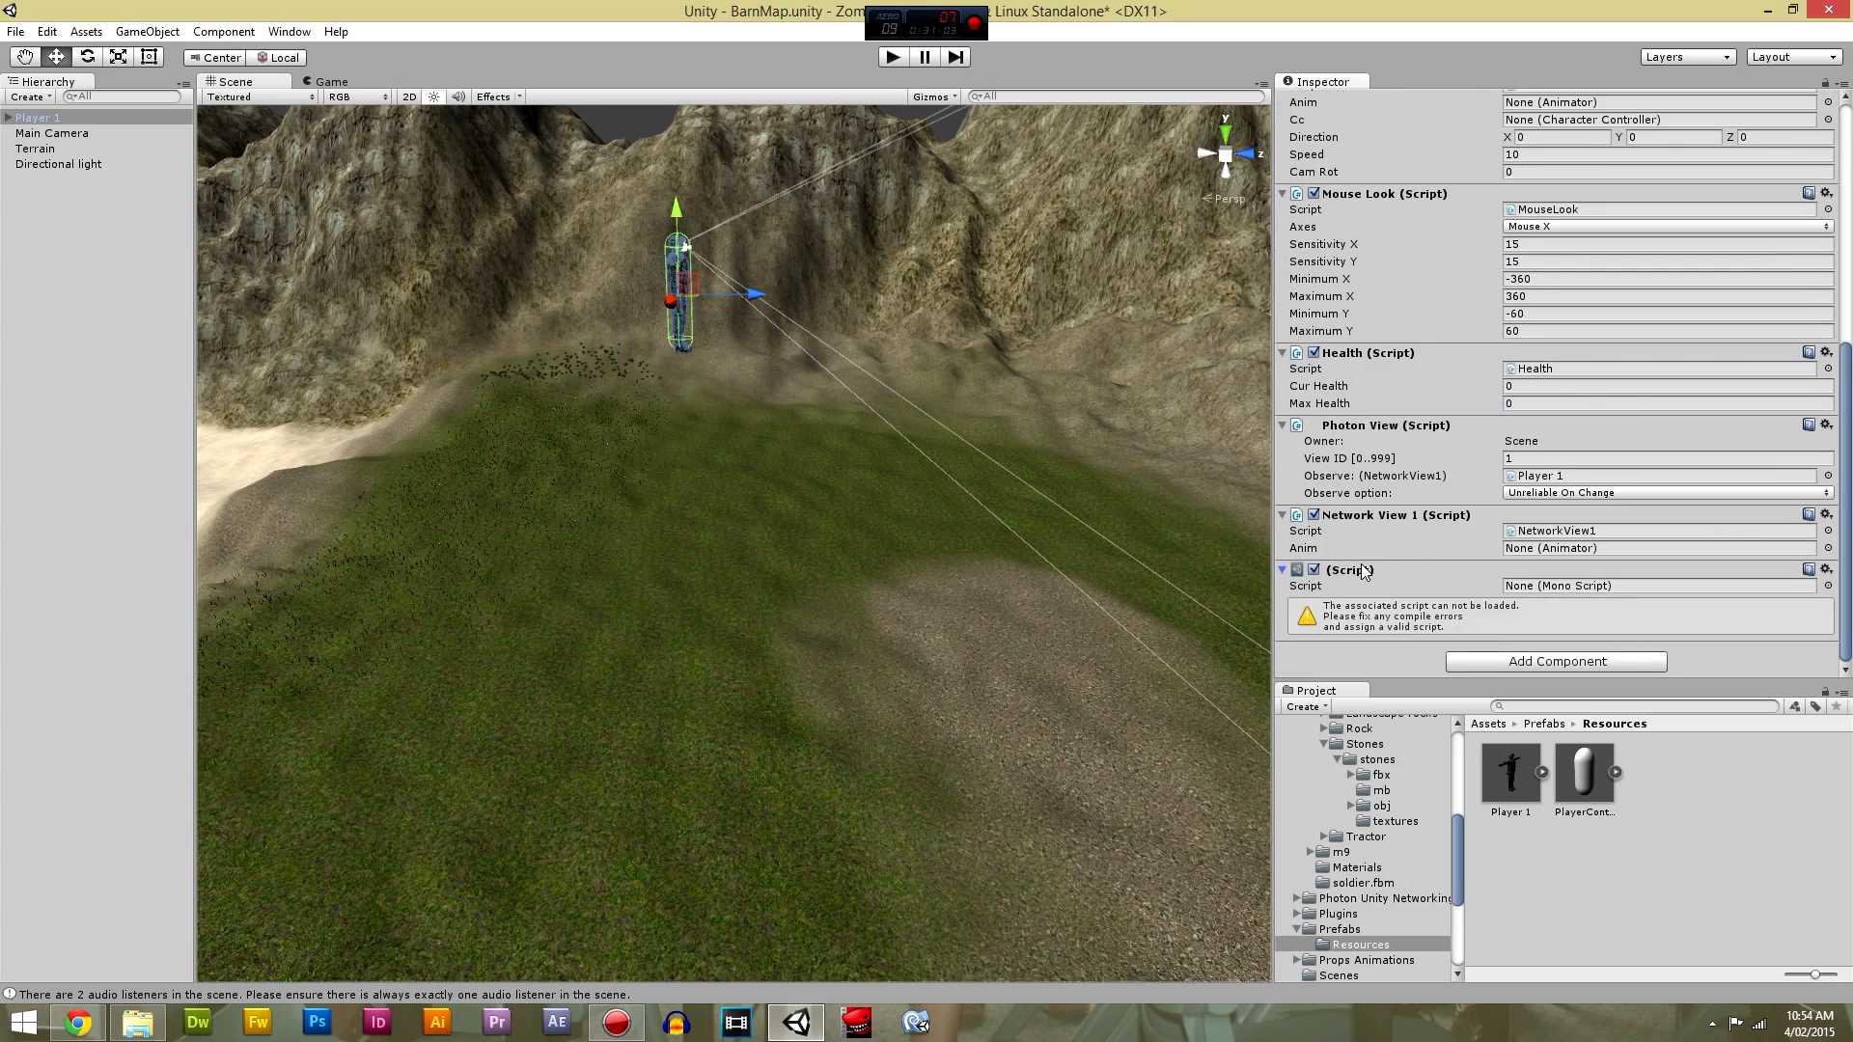
left_click(1827, 571)
left_click(1641, 637)
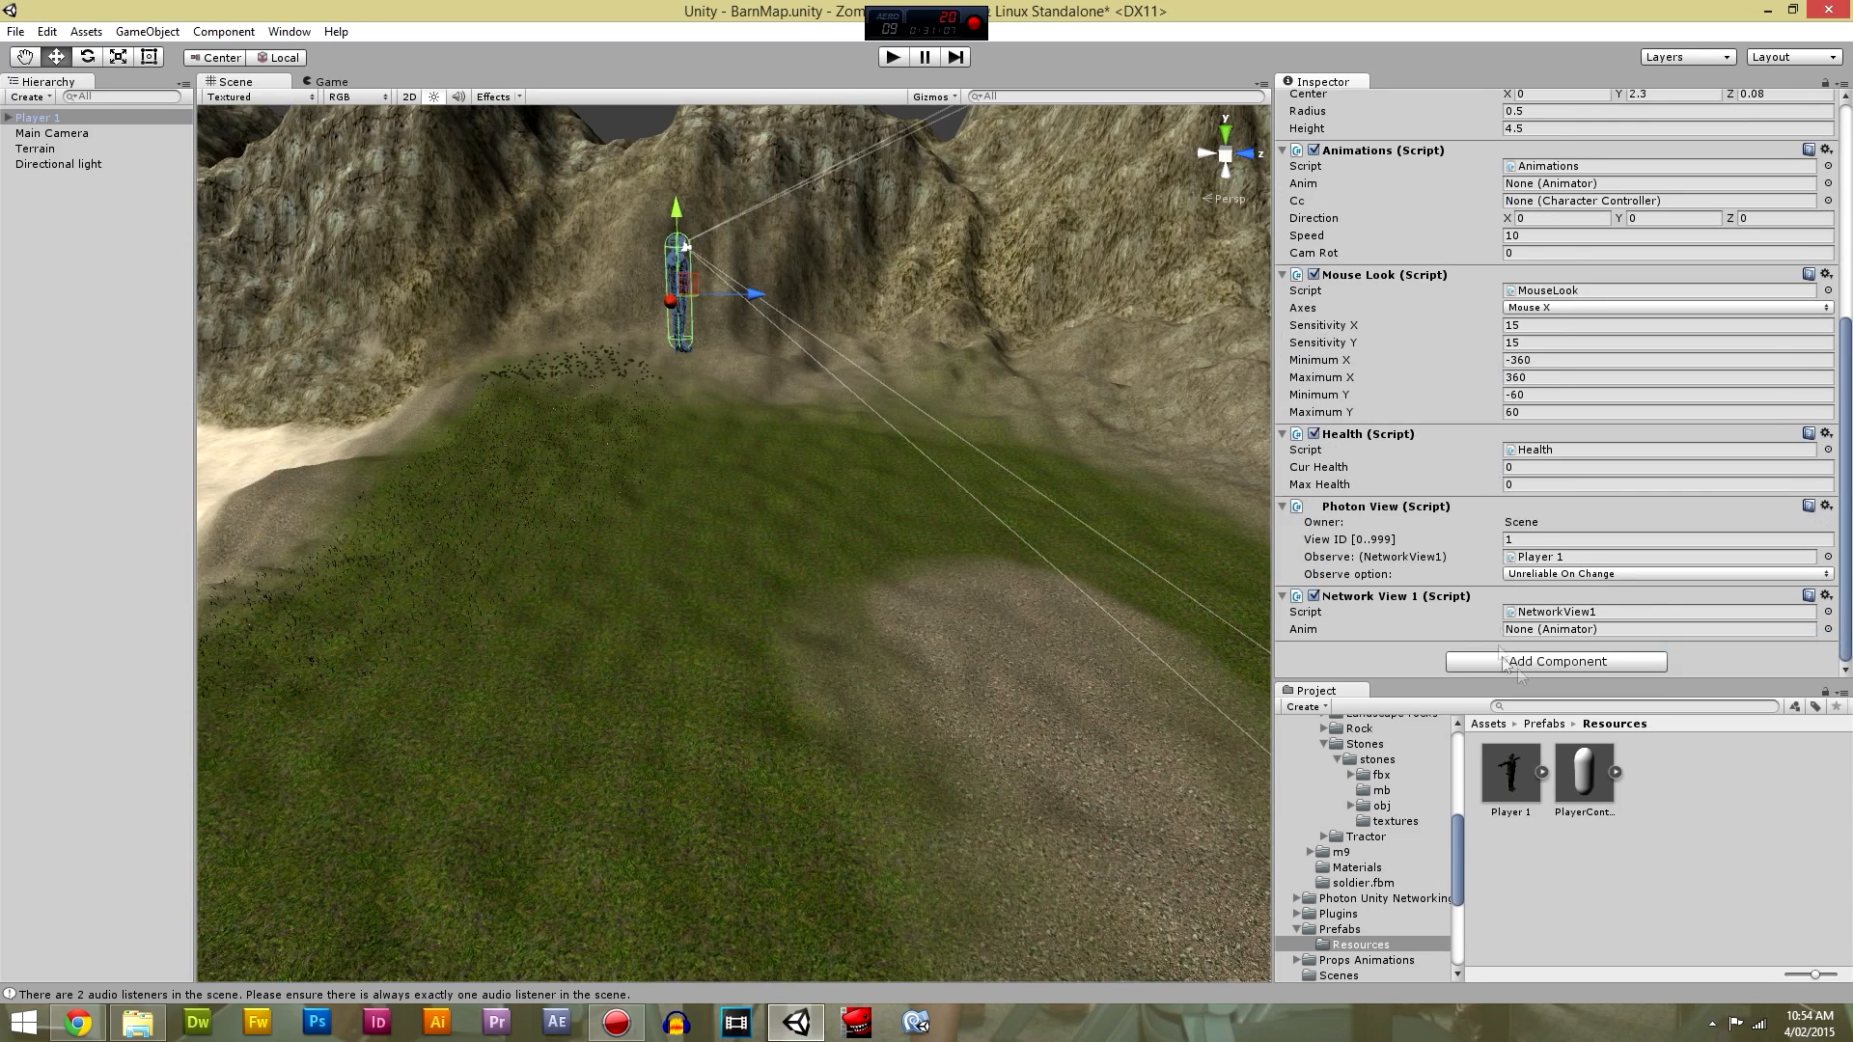
Apply the component changes to the Player 1 prefab and test the scene.
scroll(1577, 264, "up", 10)
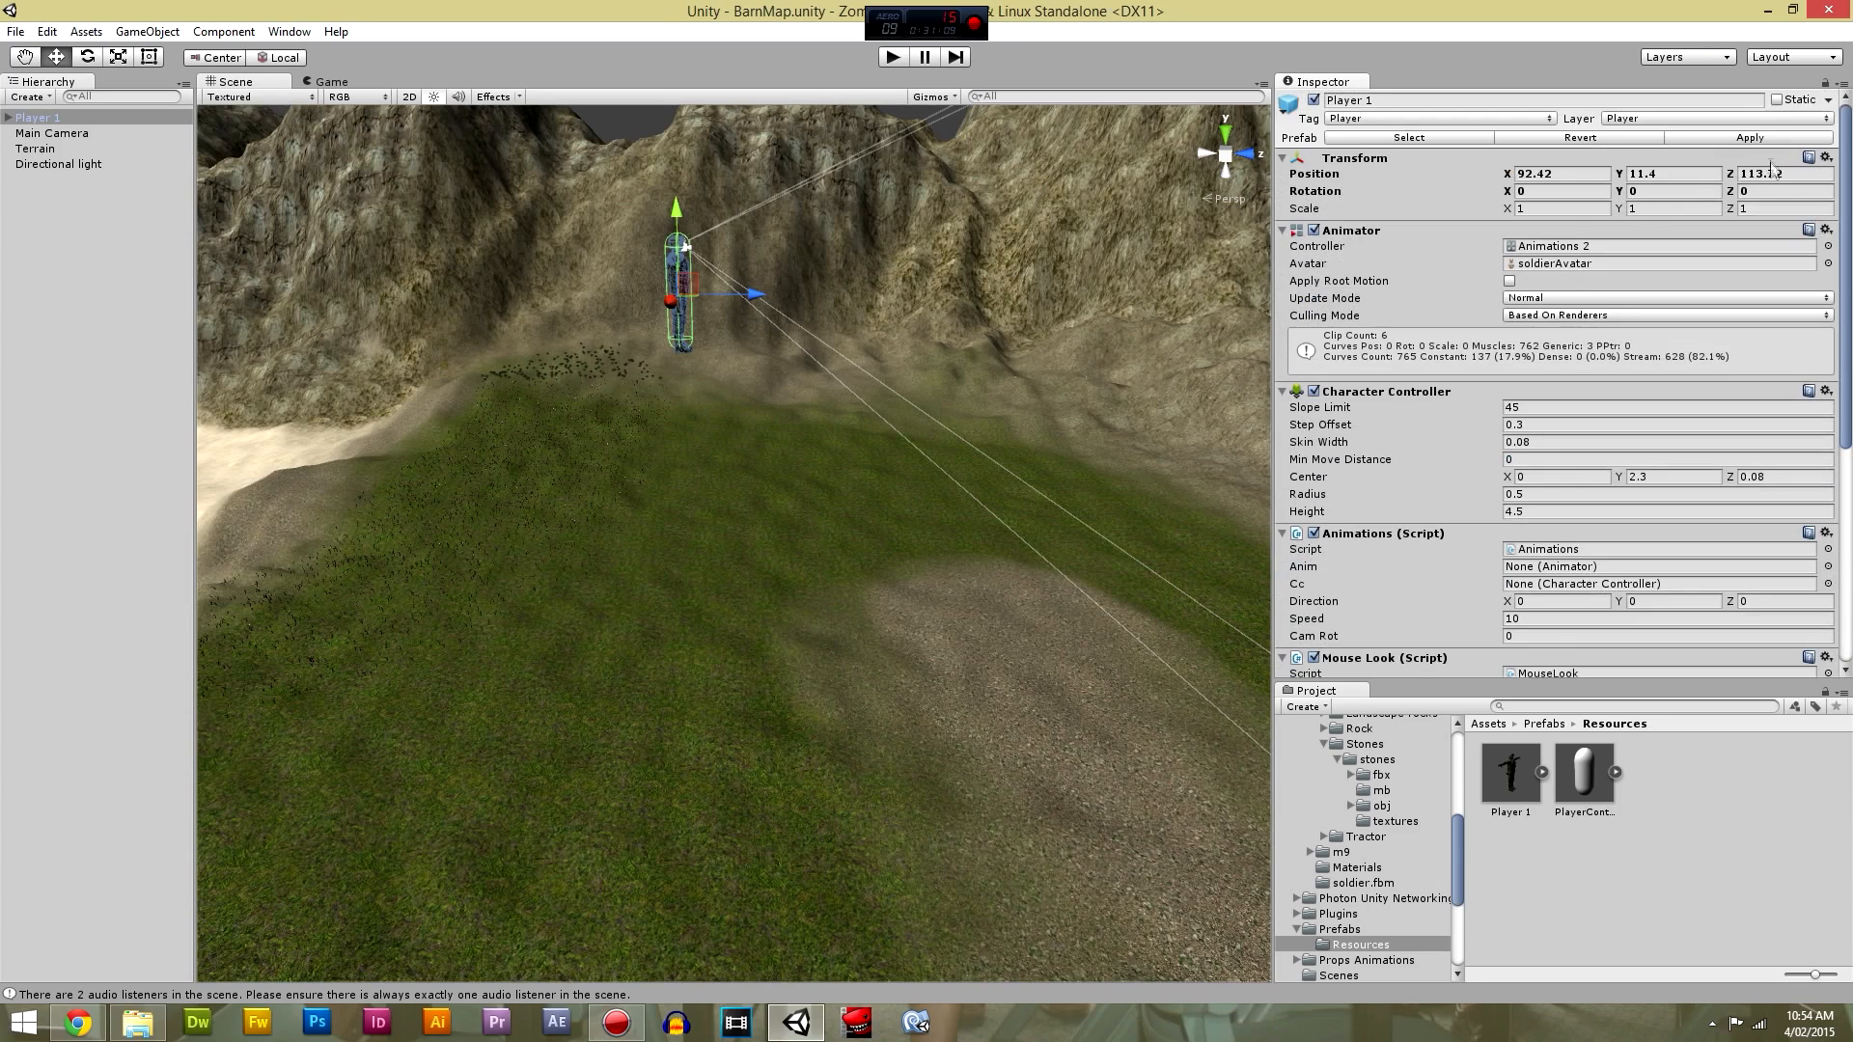
left_click(1751, 138)
left_click(893, 56)
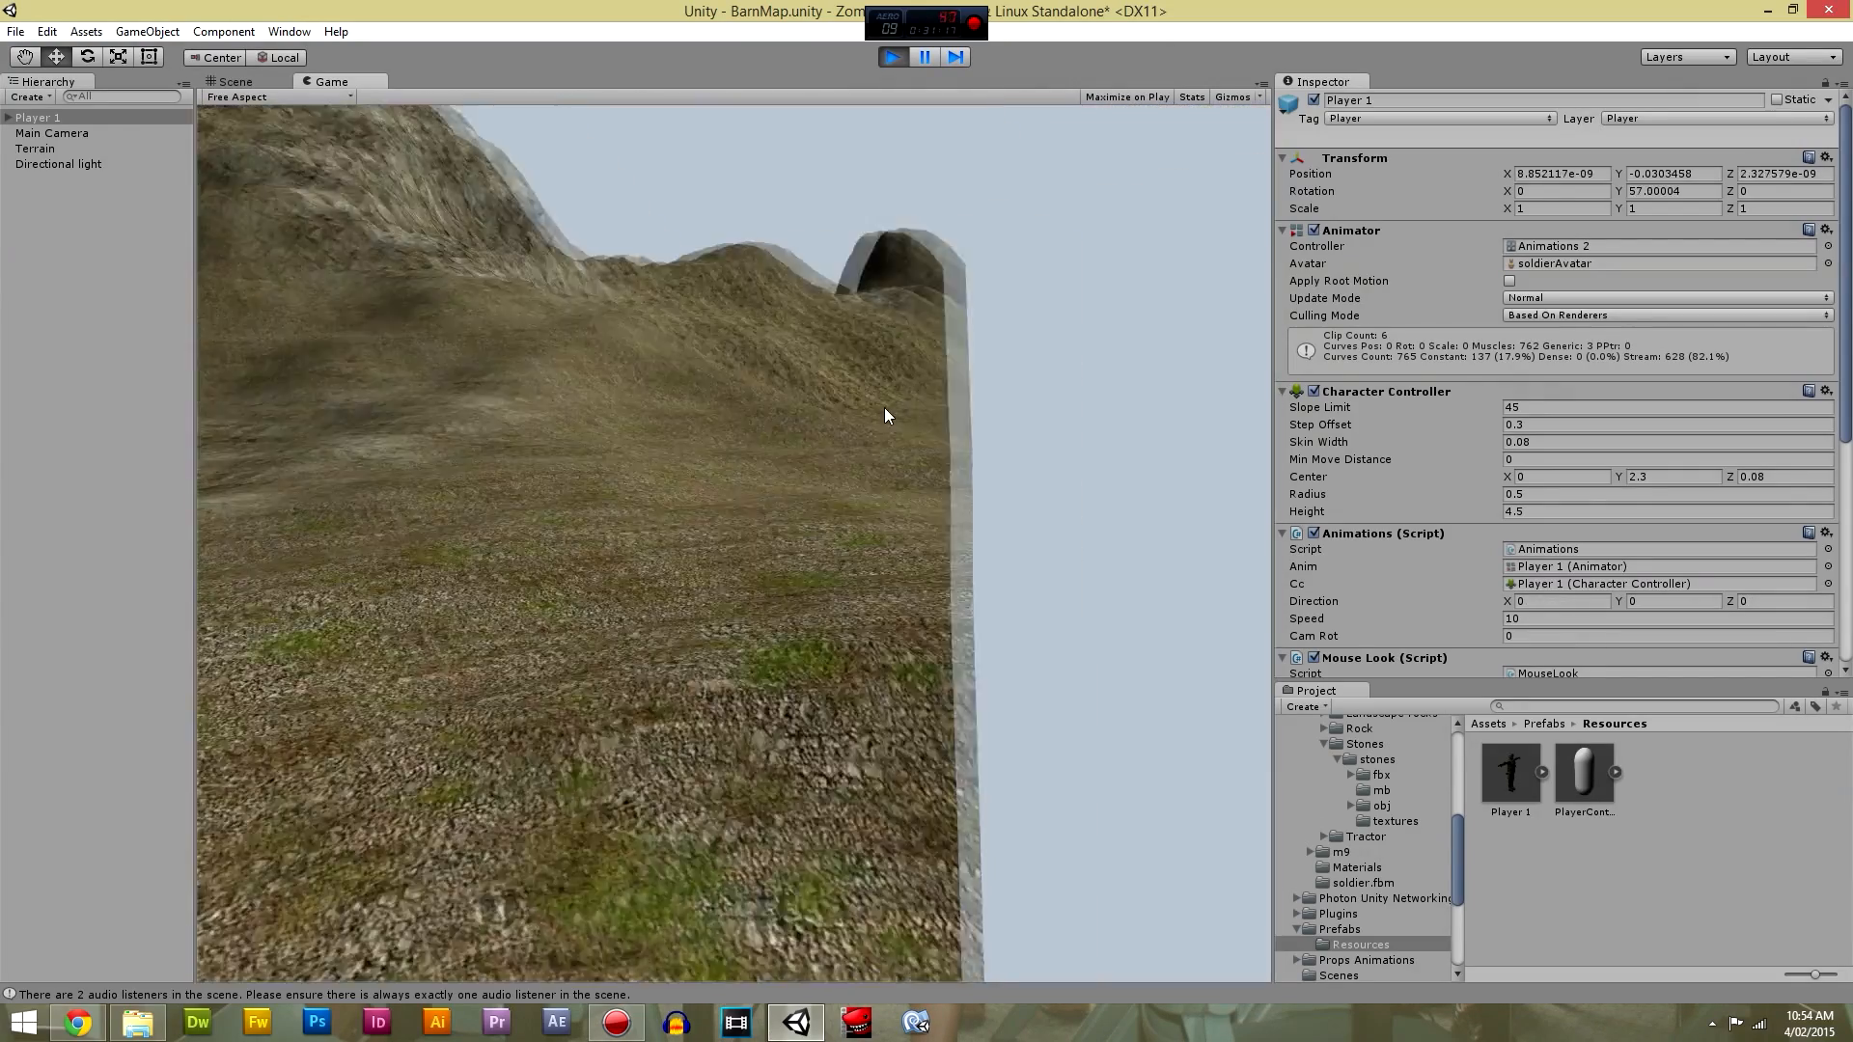
left_click(893, 57)
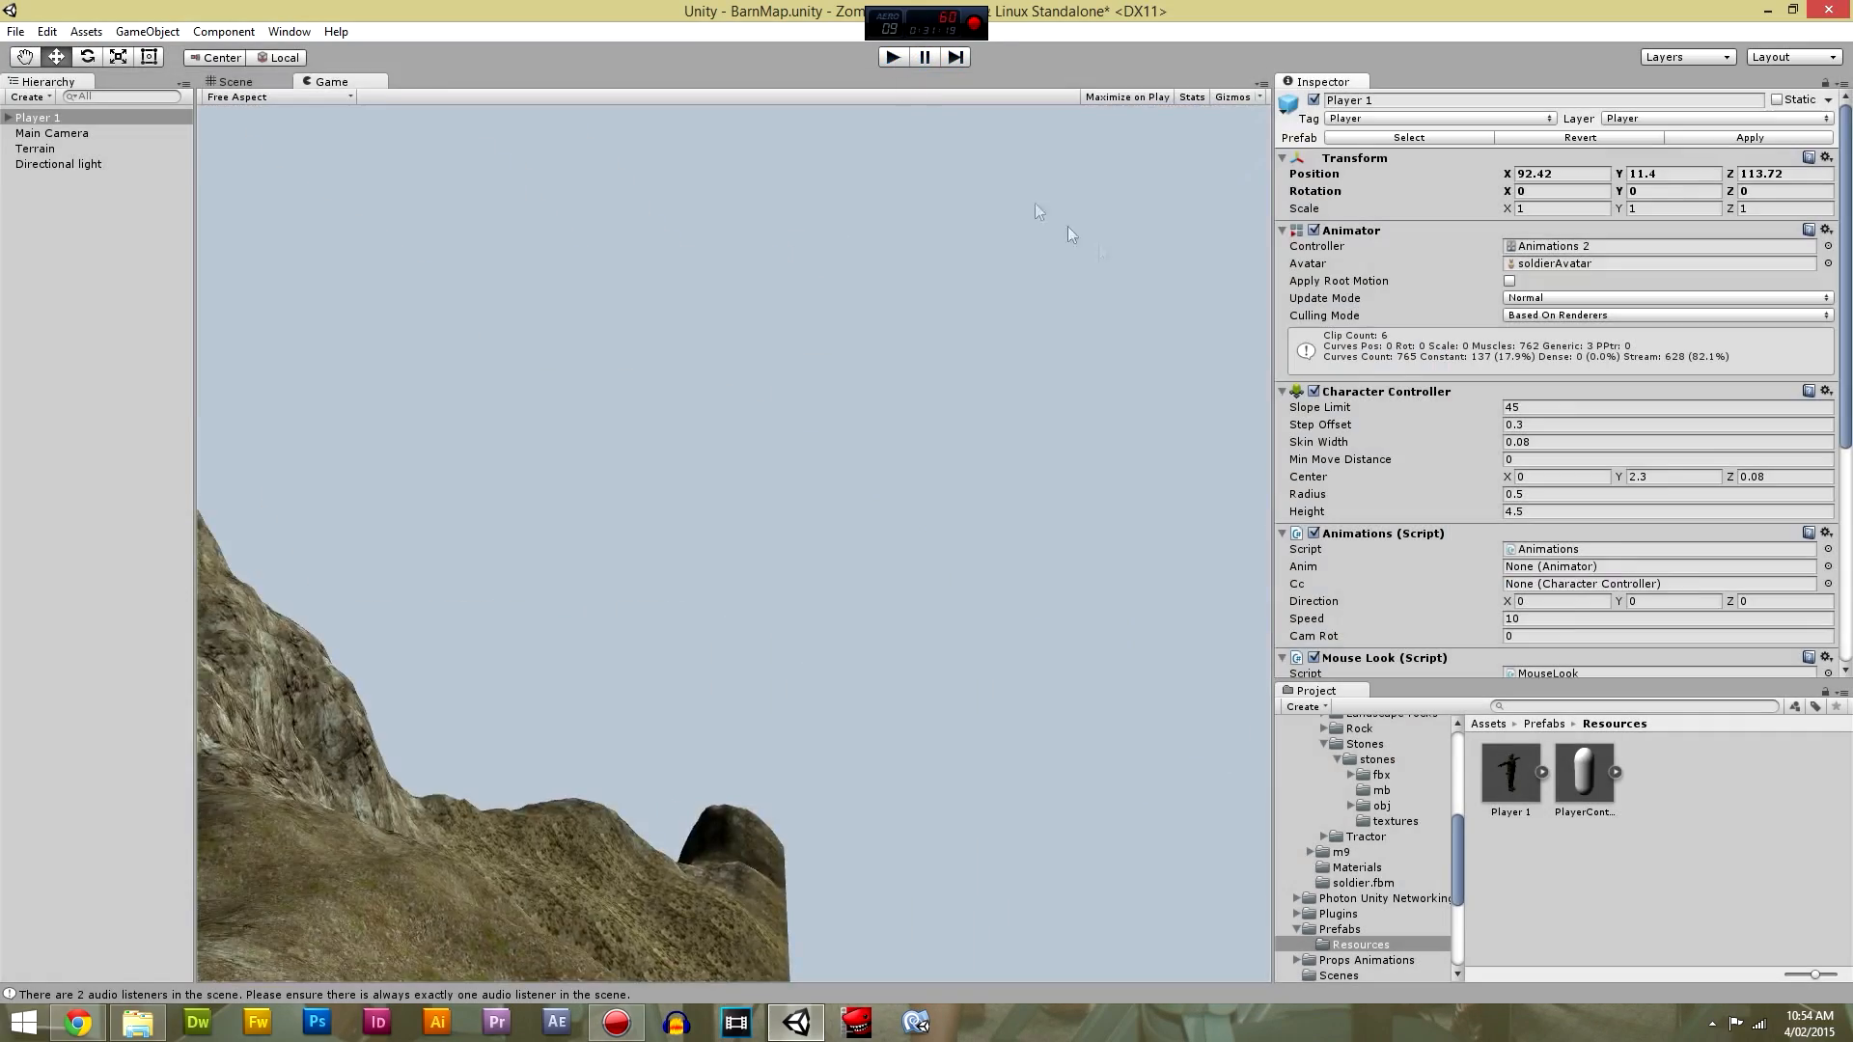
Review Player 1's components, set its layer to Default including all child objects, and test the scene.
scroll(1709, 469, "down", 1)
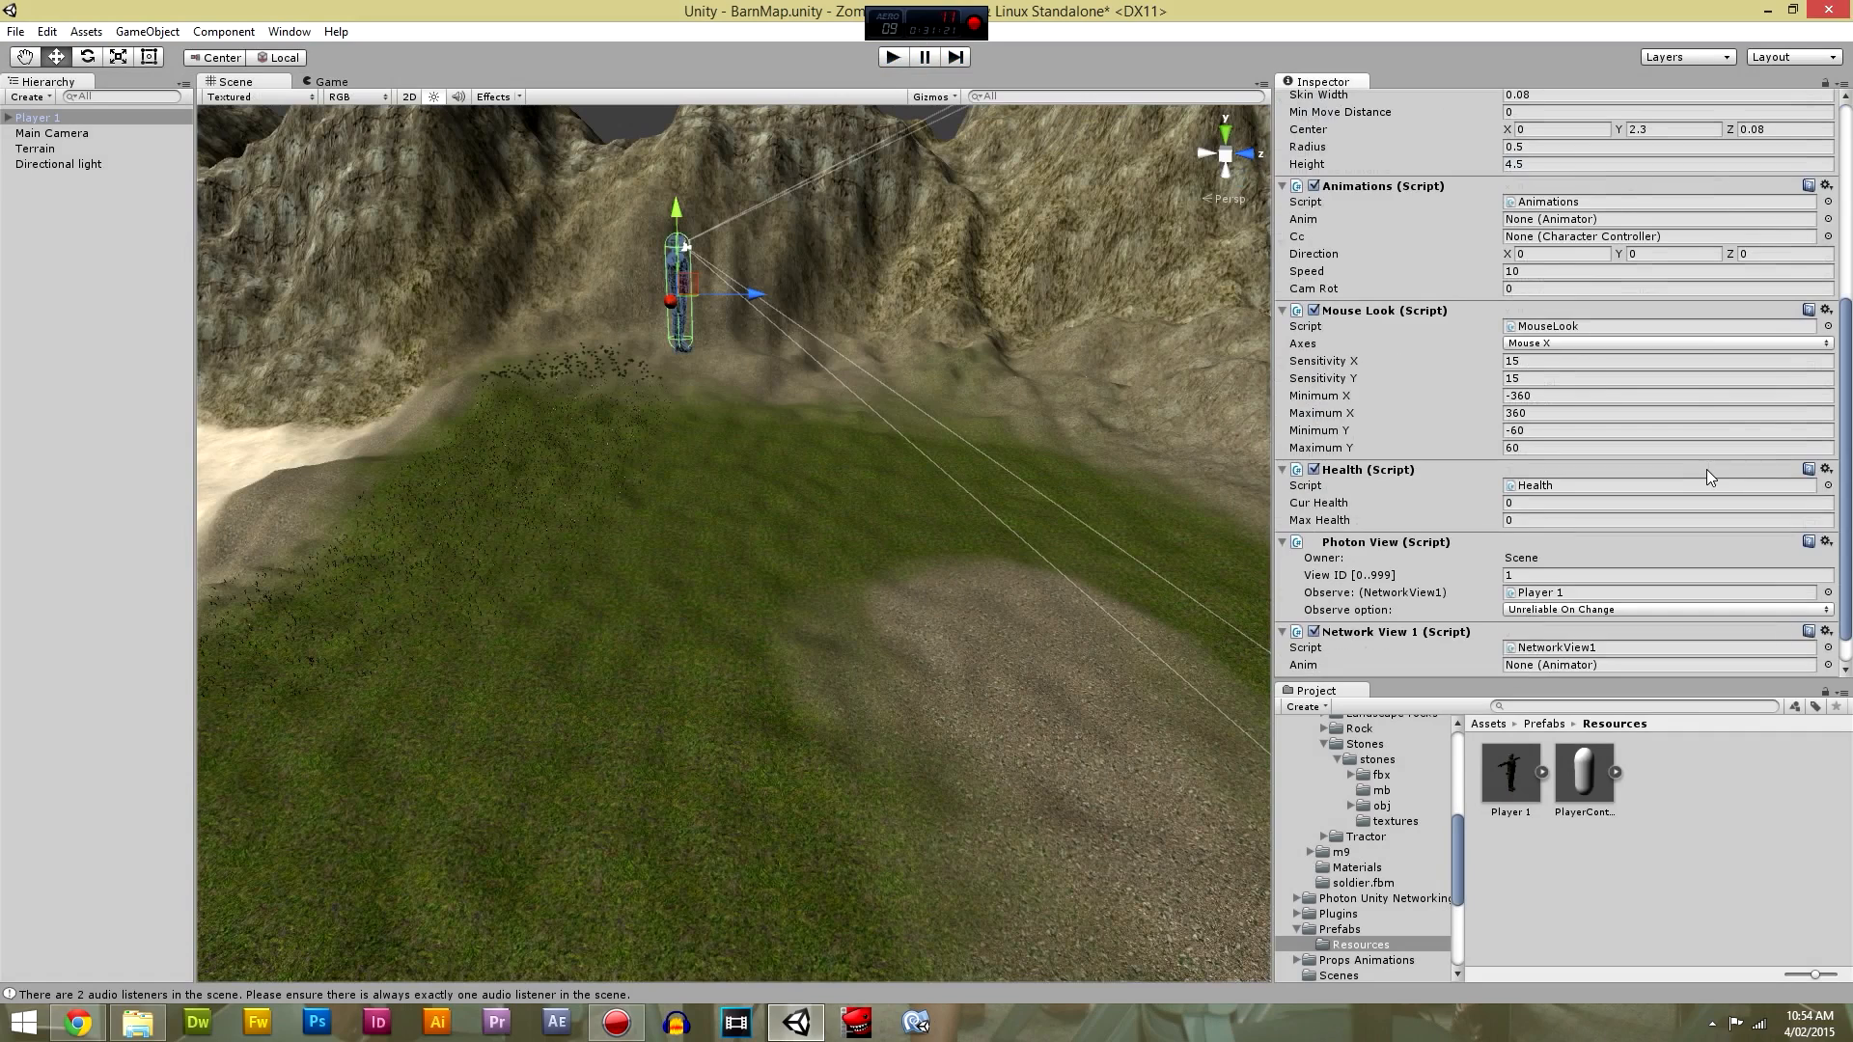
scroll(1709, 469, "up", 6)
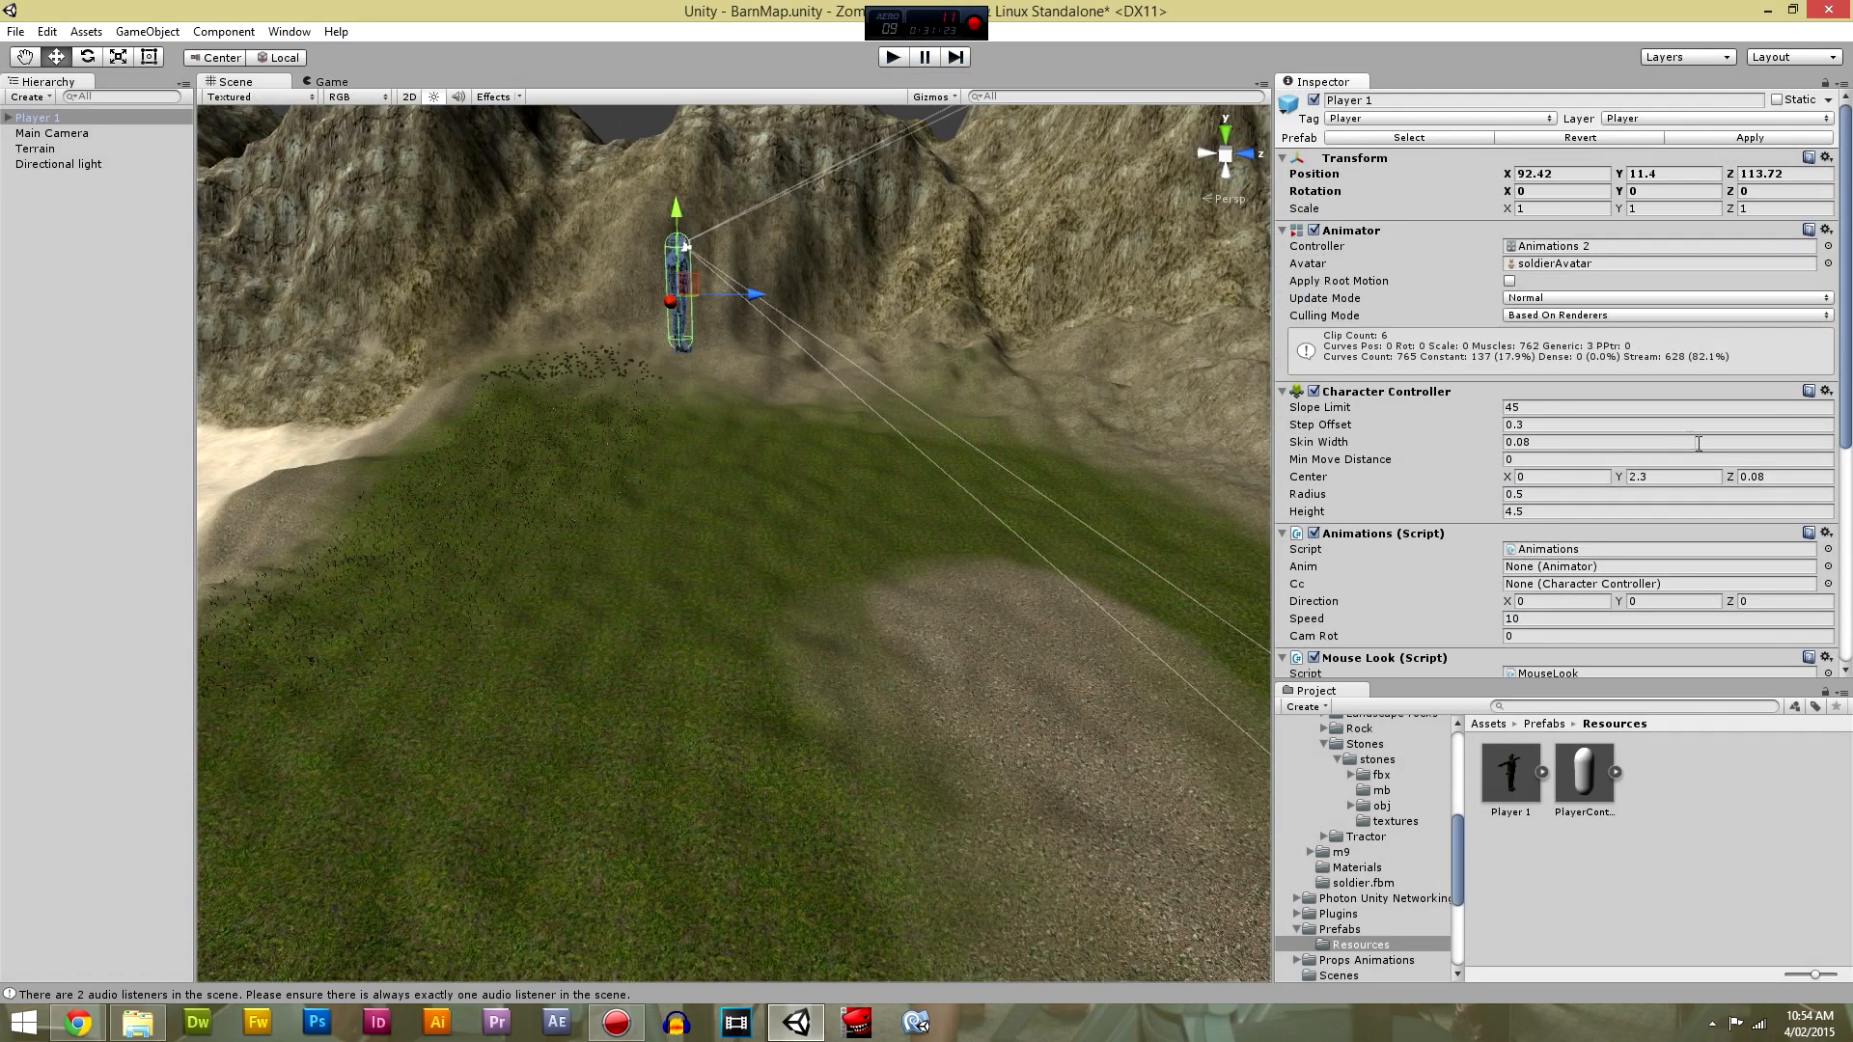
left_click(8, 118)
left_click(8, 118)
scroll(1631, 640, "down", 5)
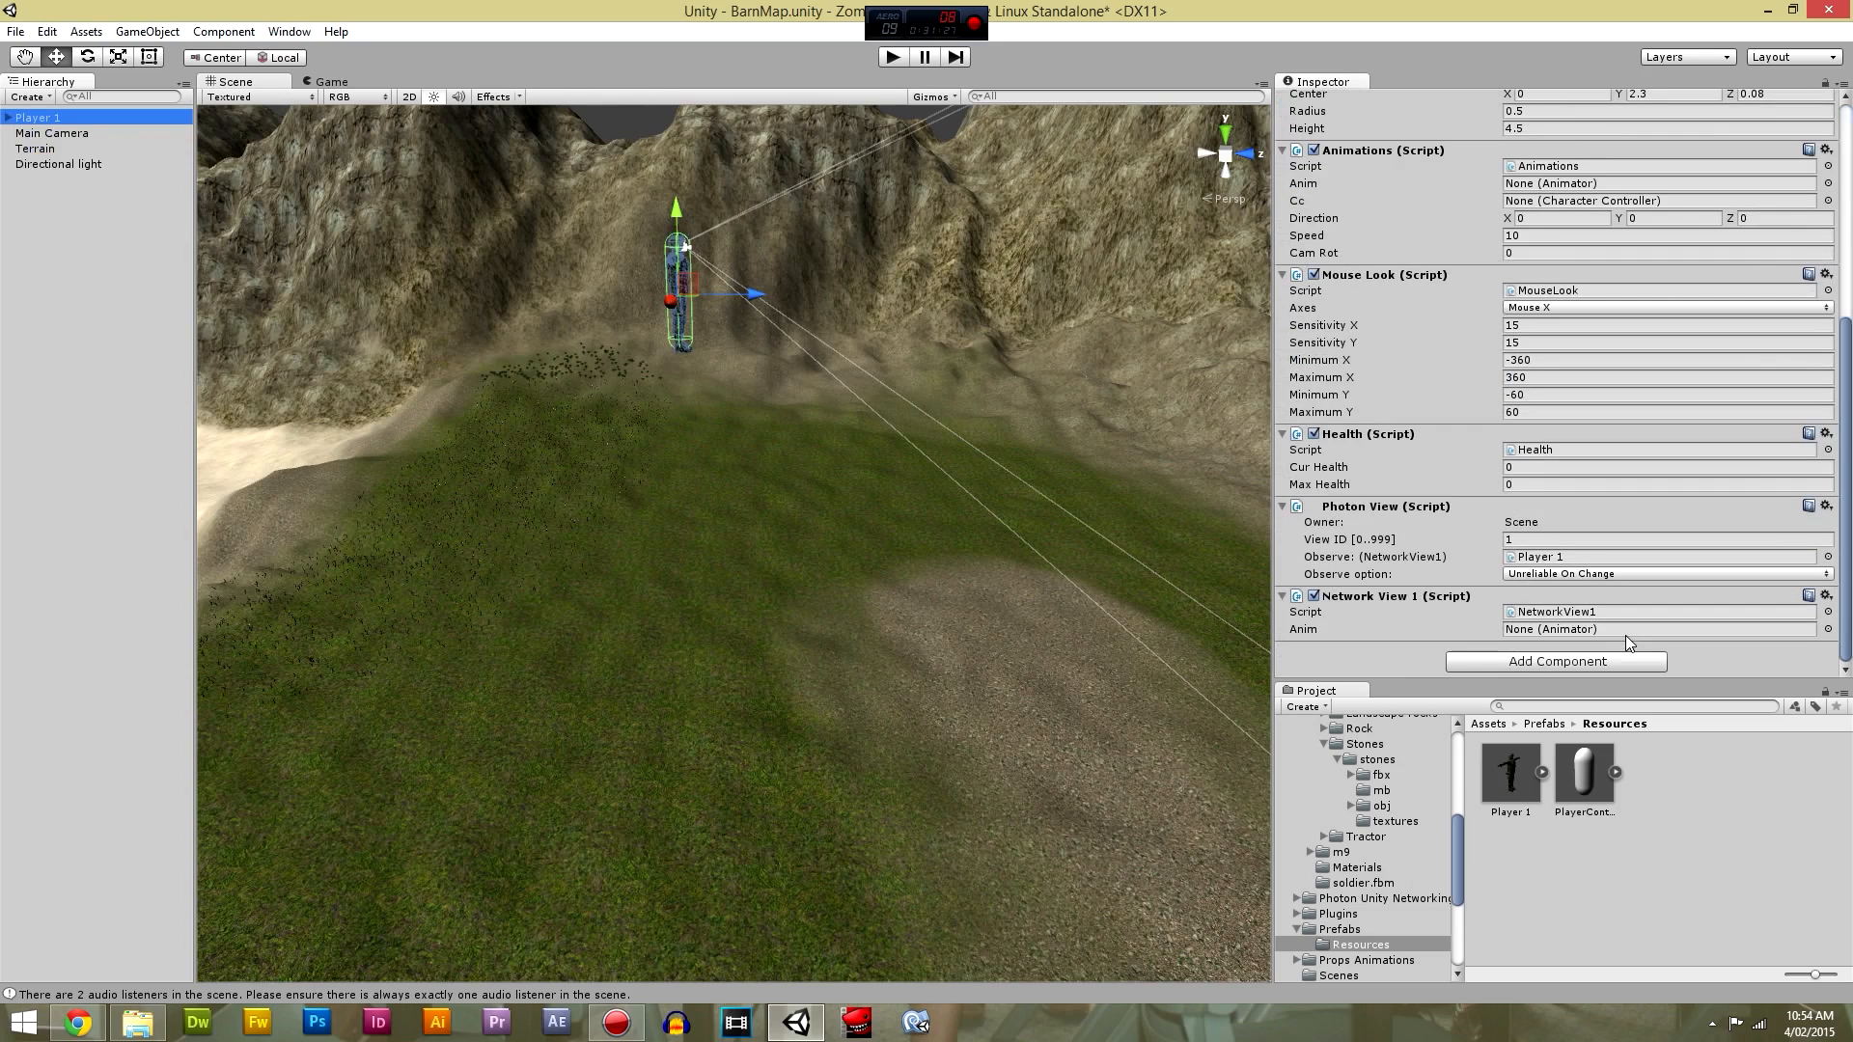
scroll(1626, 640, "up", 3)
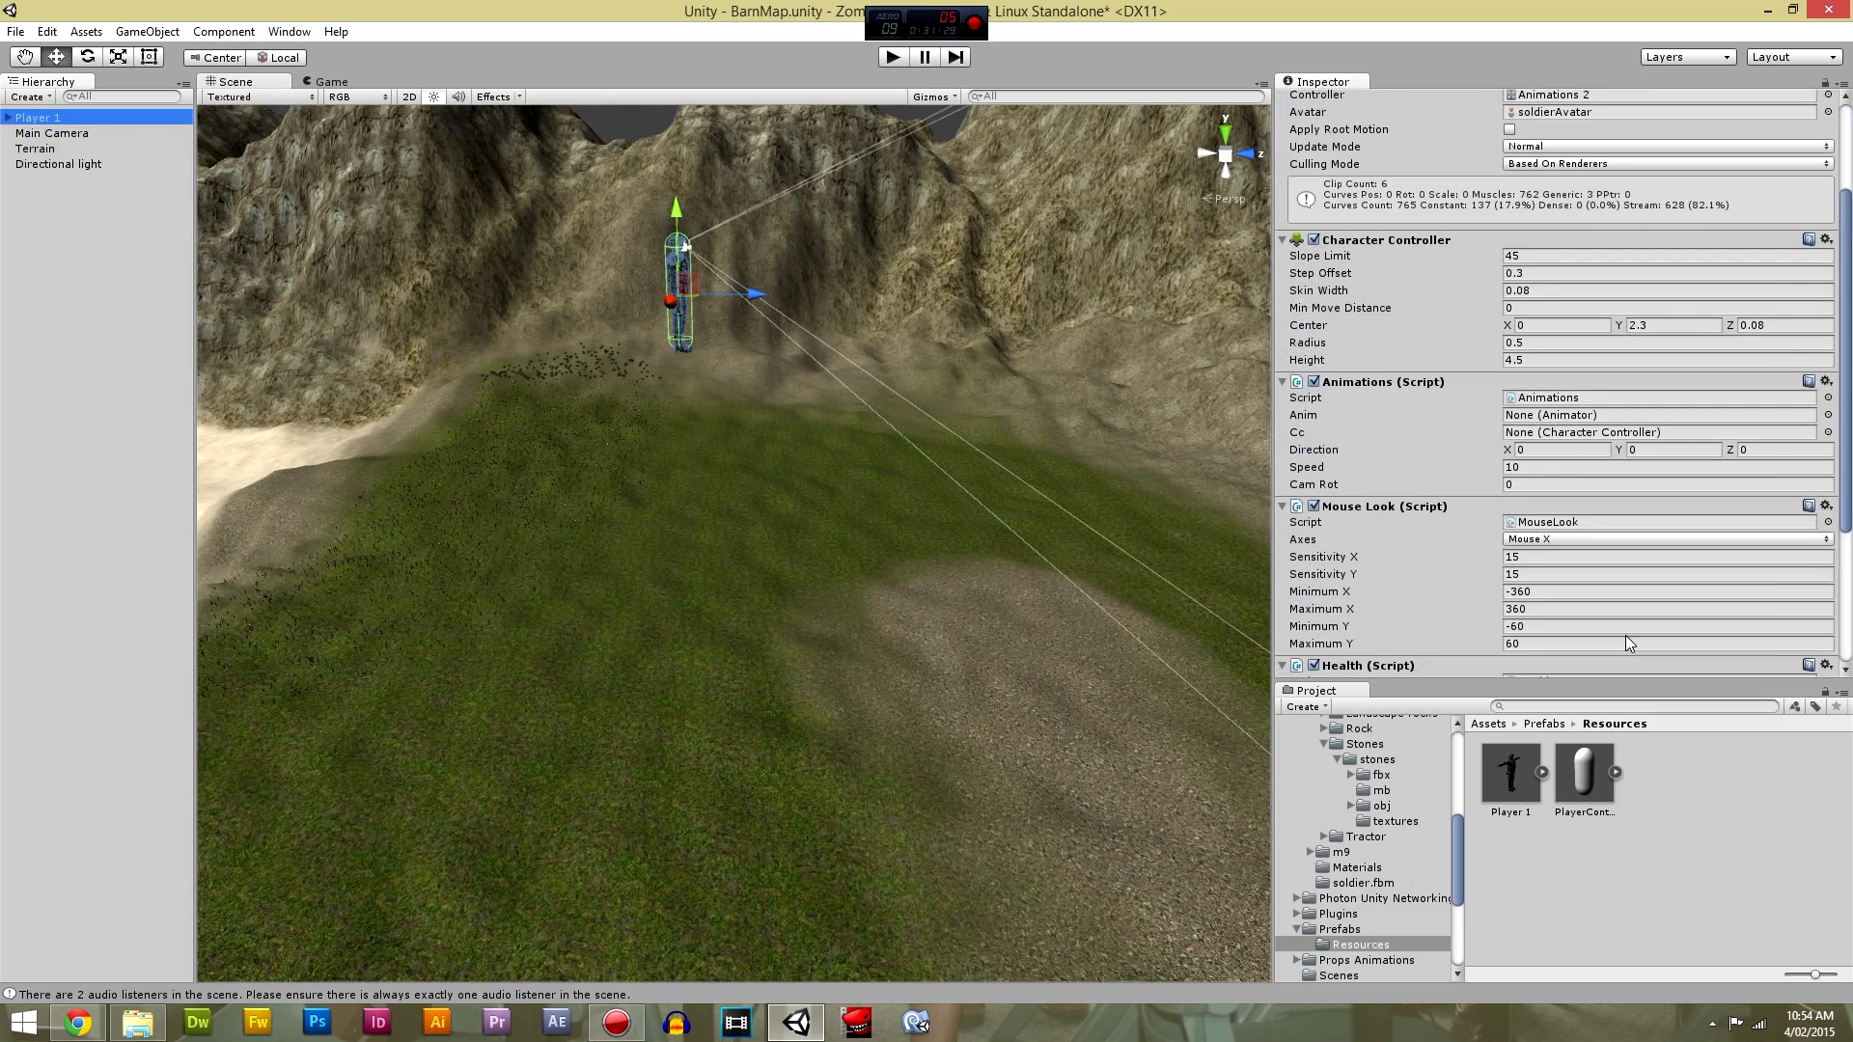
scroll(1626, 635, "up", 2)
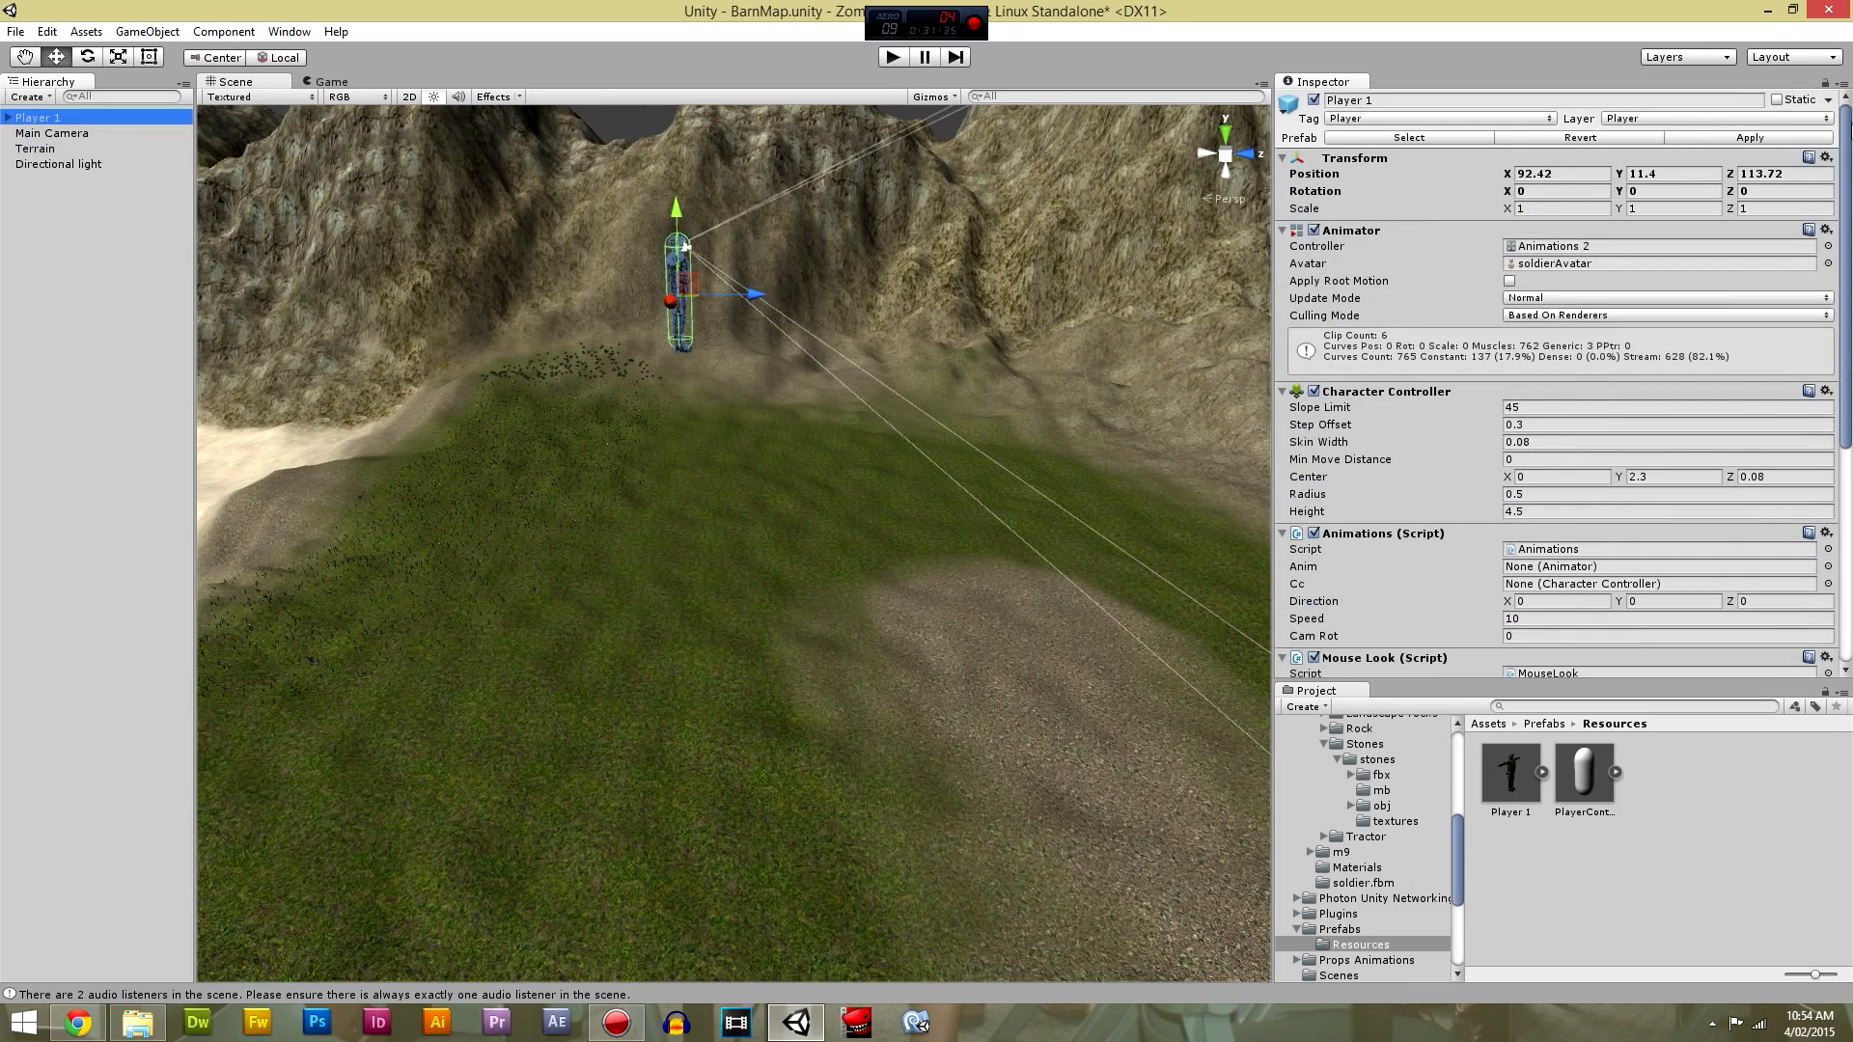
left_click(1656, 120)
left_click(1641, 136)
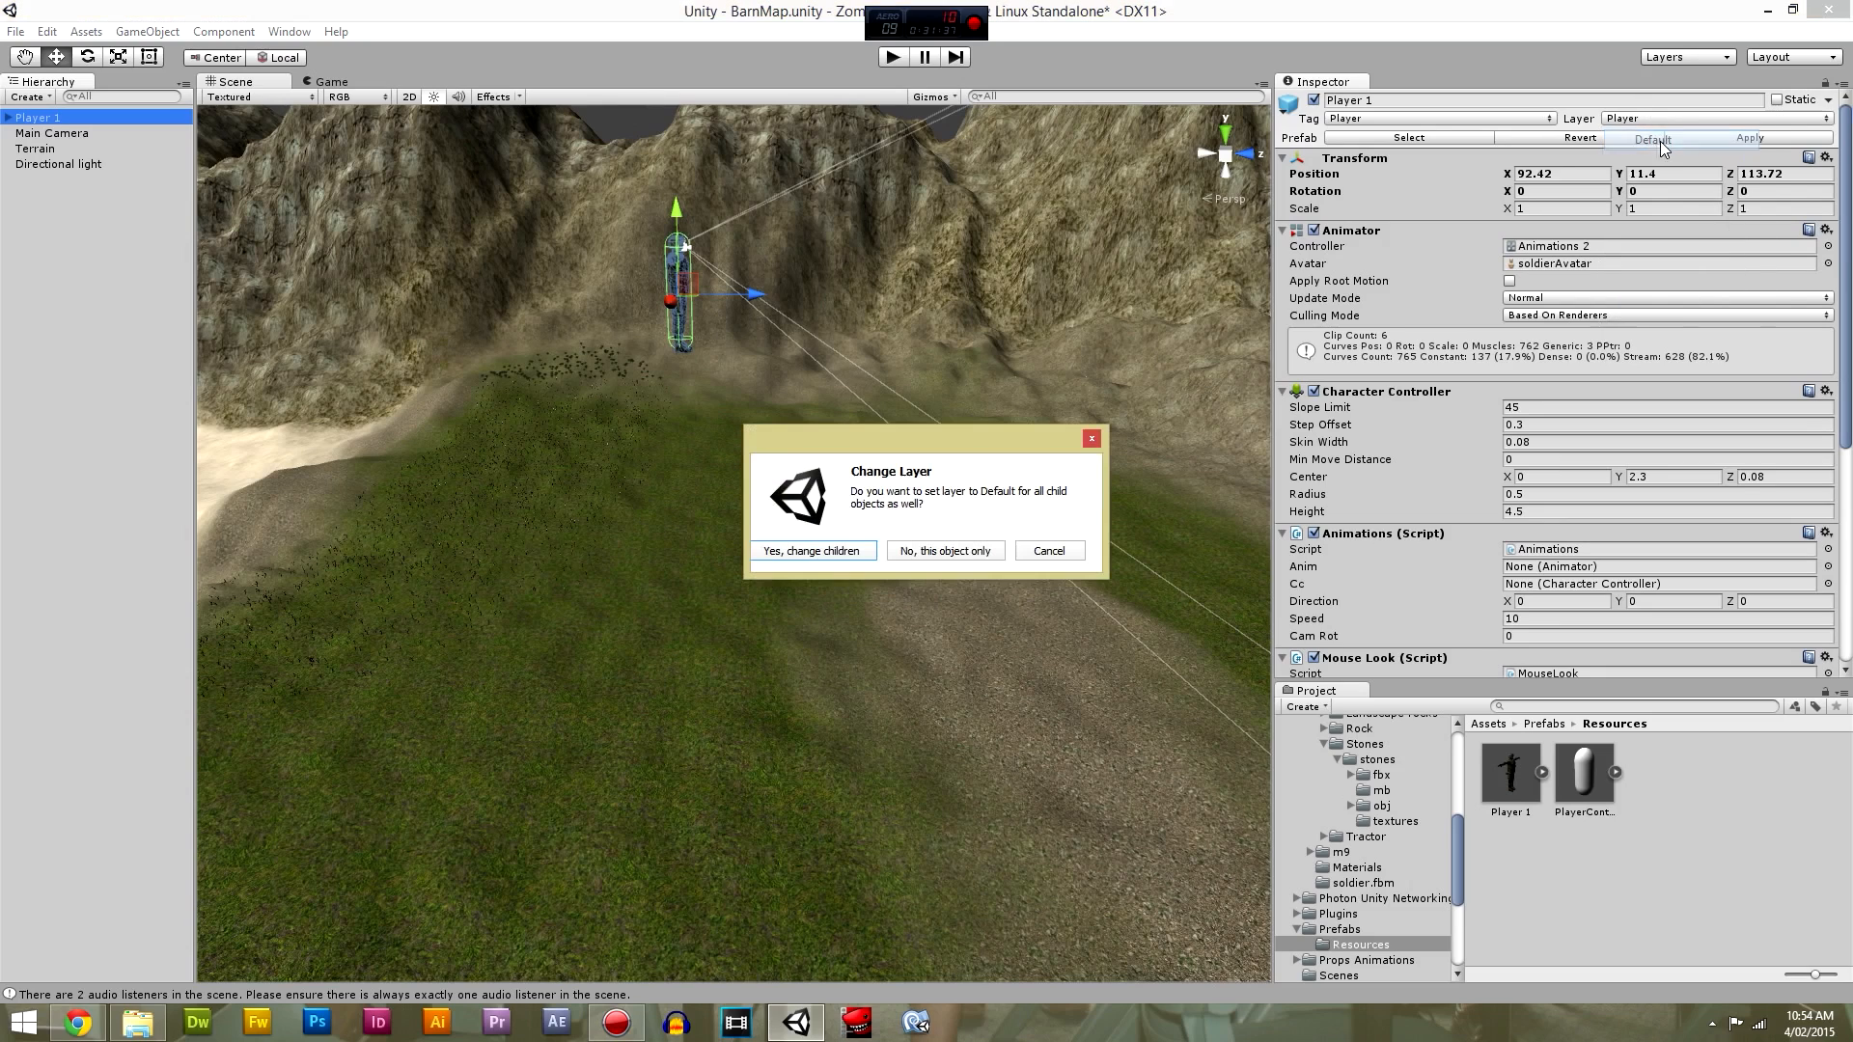
left_click(809, 551)
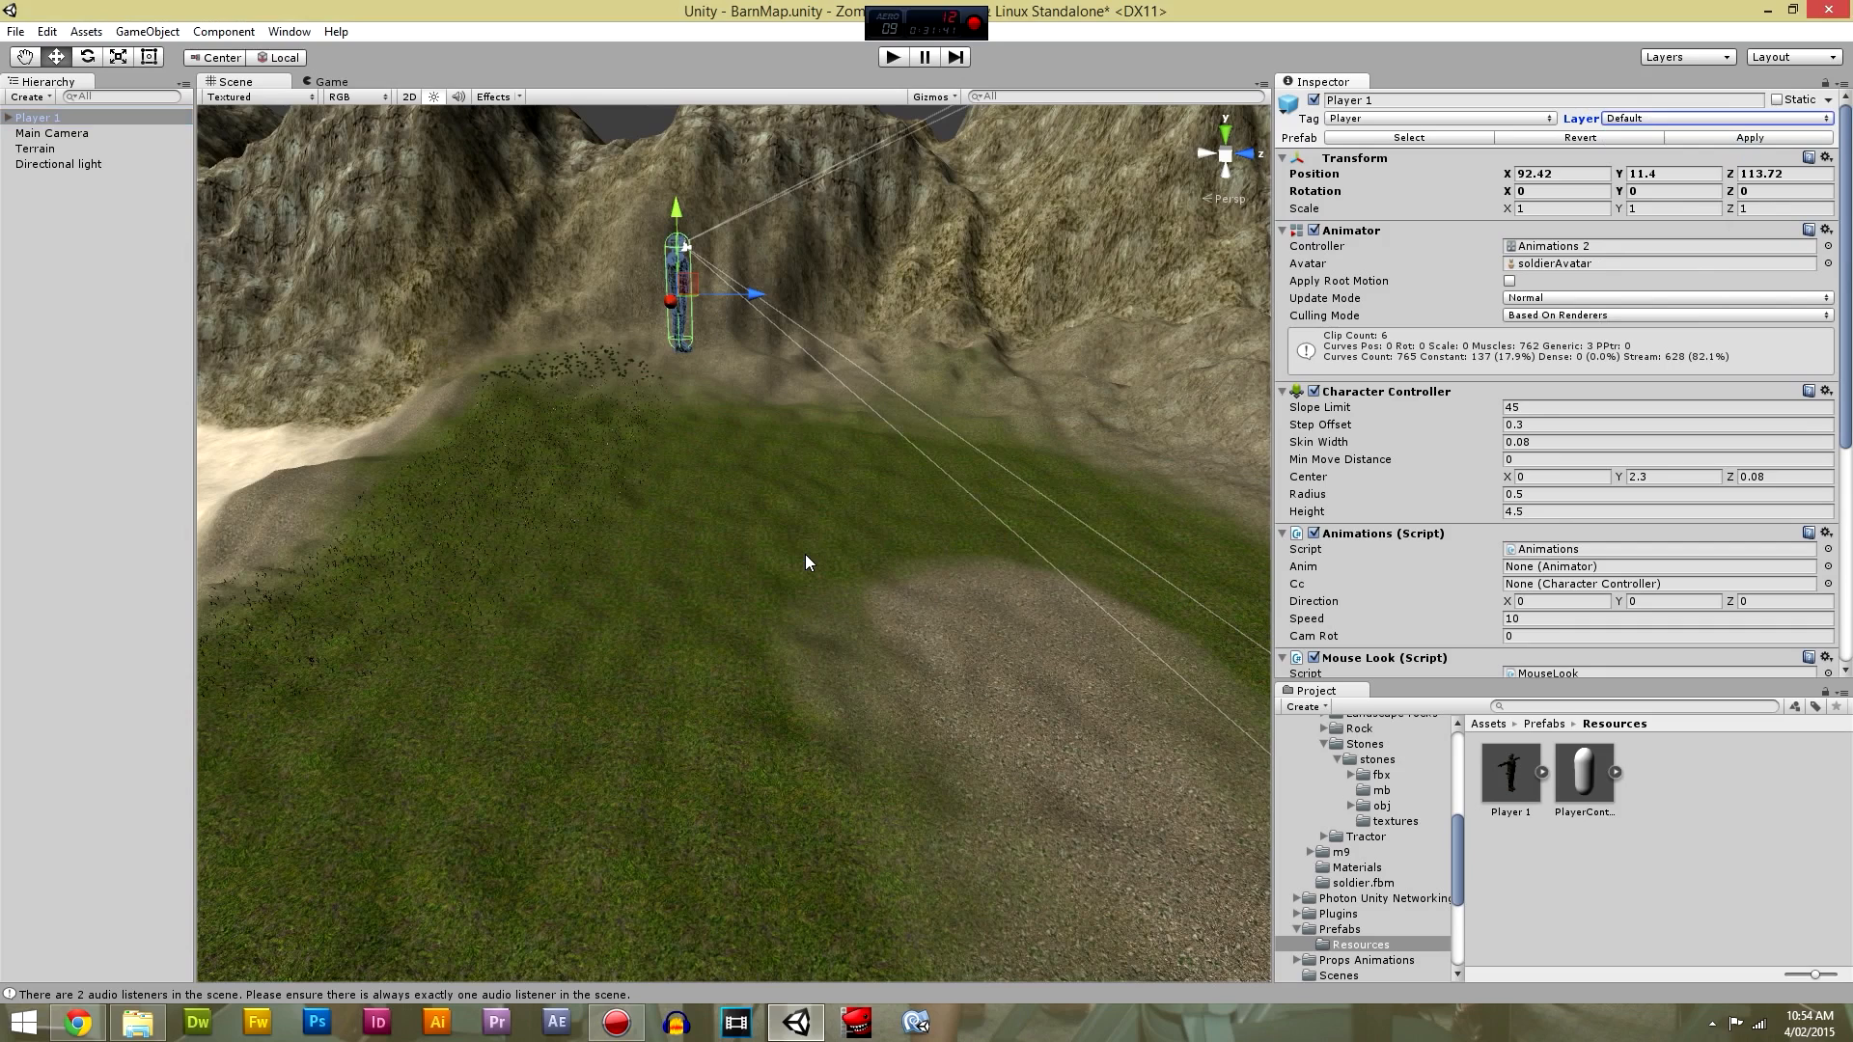
left_click(892, 57)
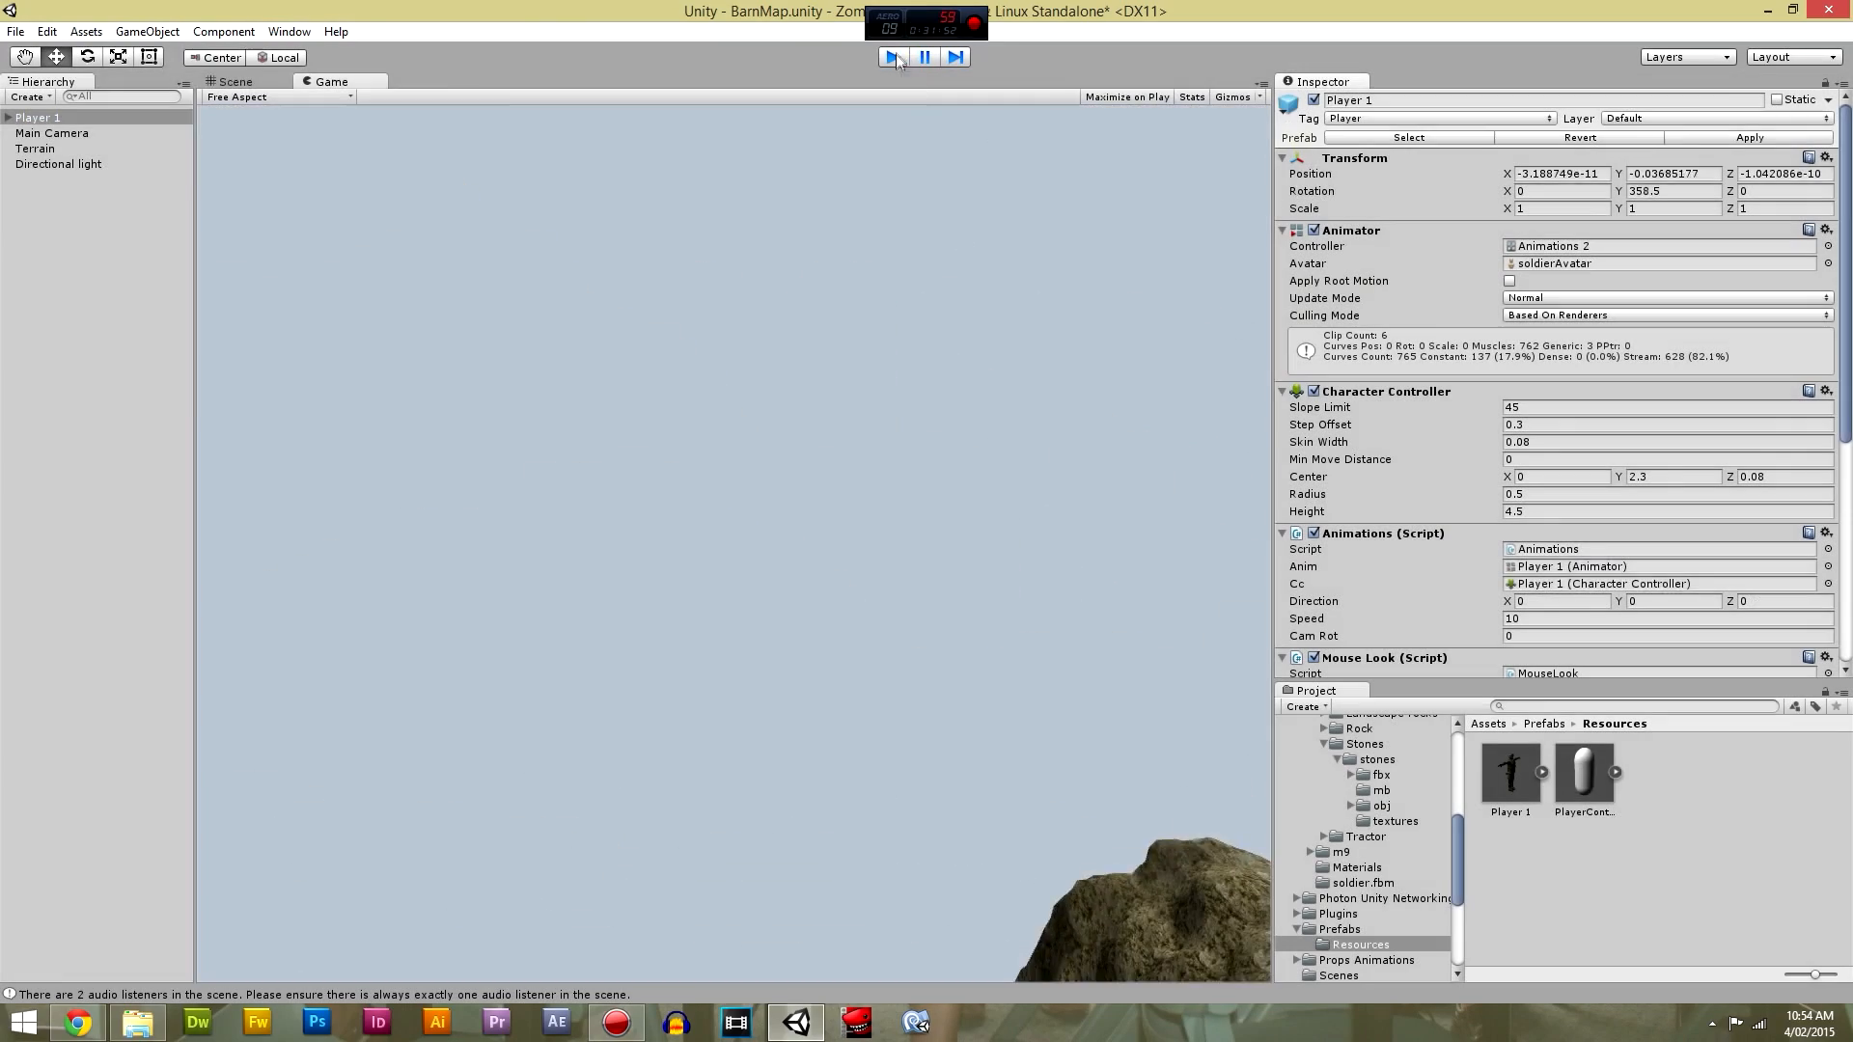
key("ctrl+p")
Place the PlayerController prefab above the grass area and delete Player 1 from the scene.
left_click_drag(1598, 770, 809, 413)
left_click(127, 133)
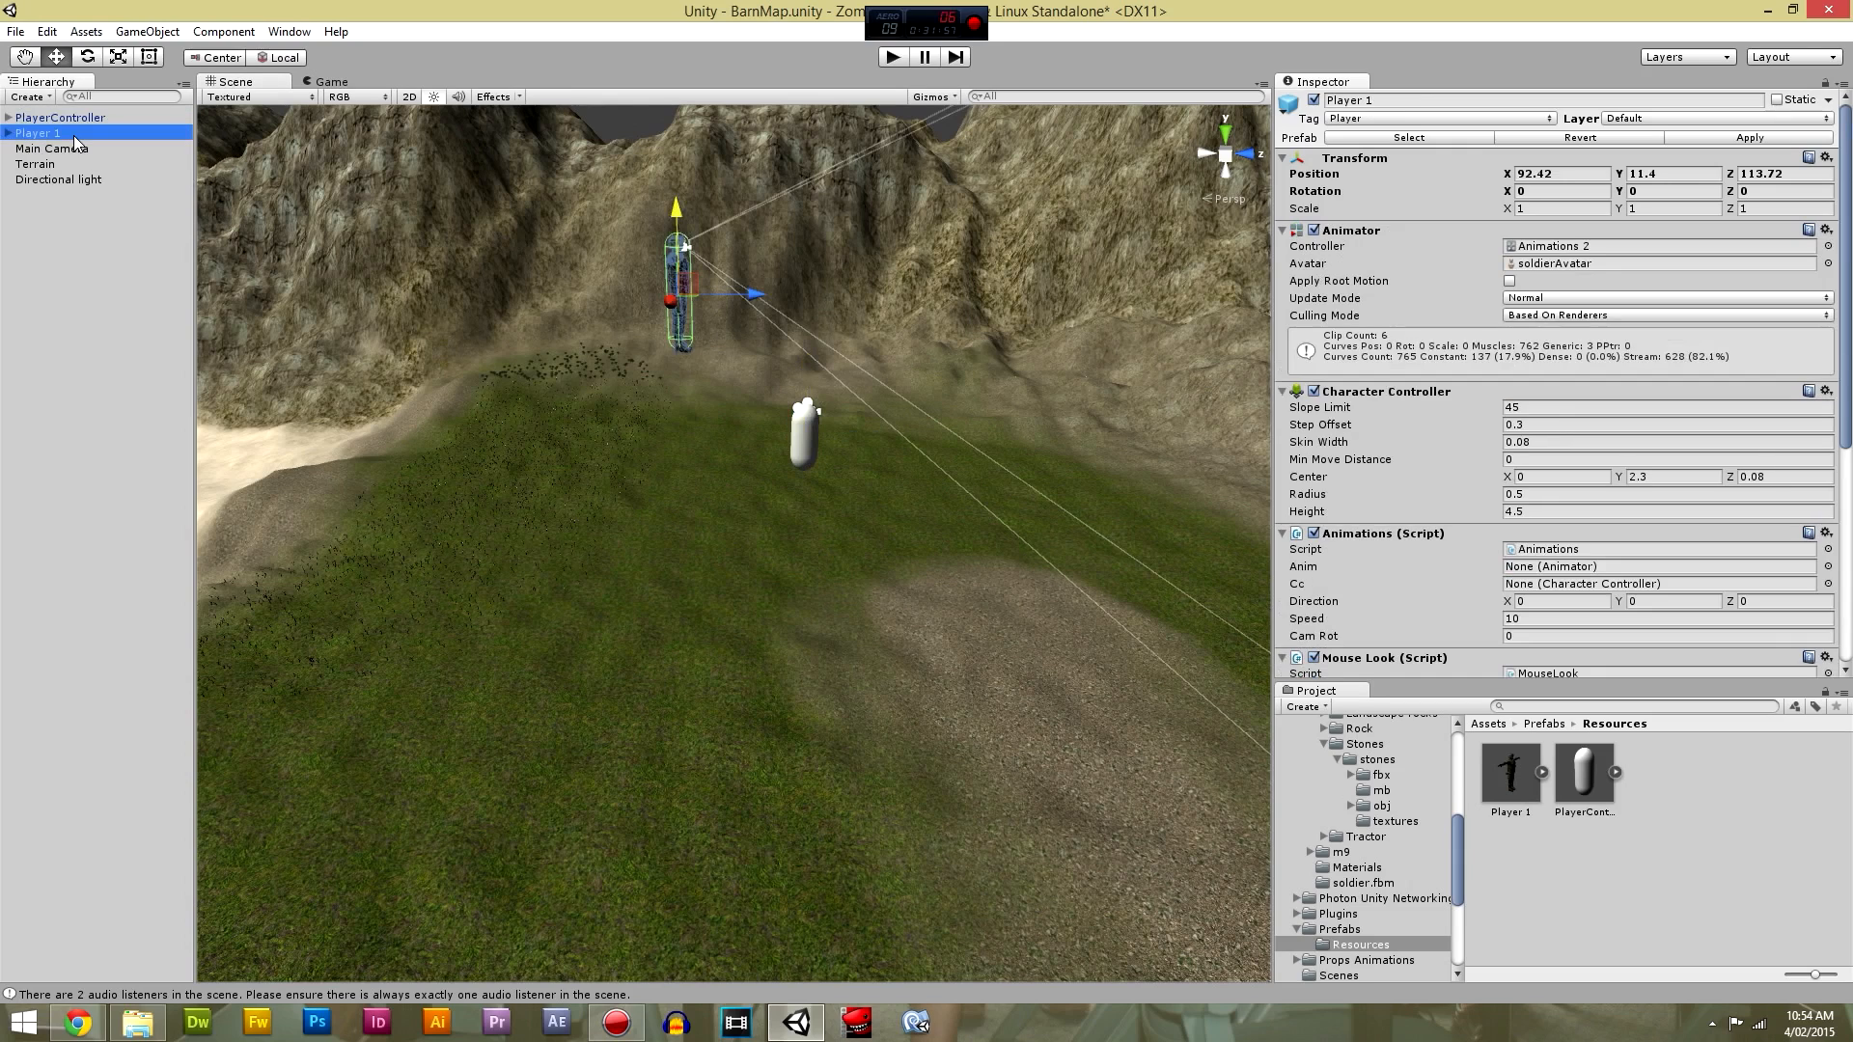
key("Delete")
left_click(132, 118)
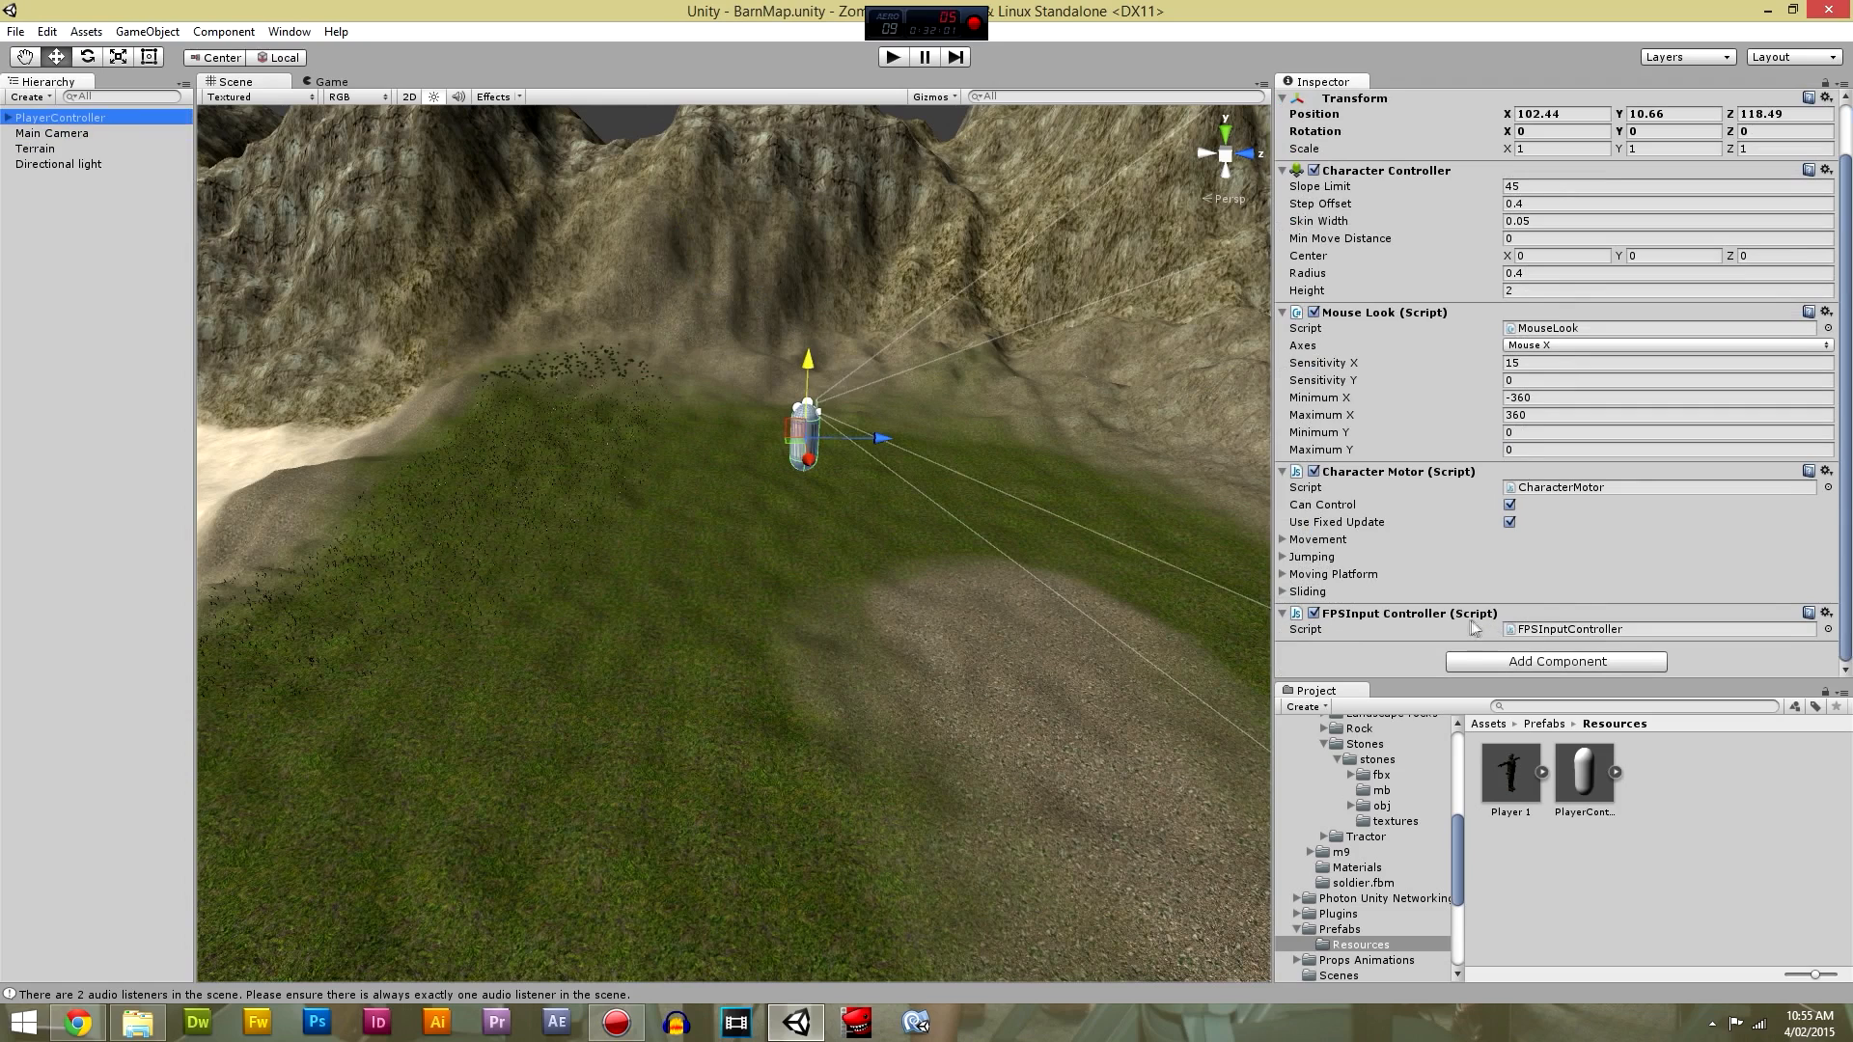
scroll(1463, 541, "up", 2)
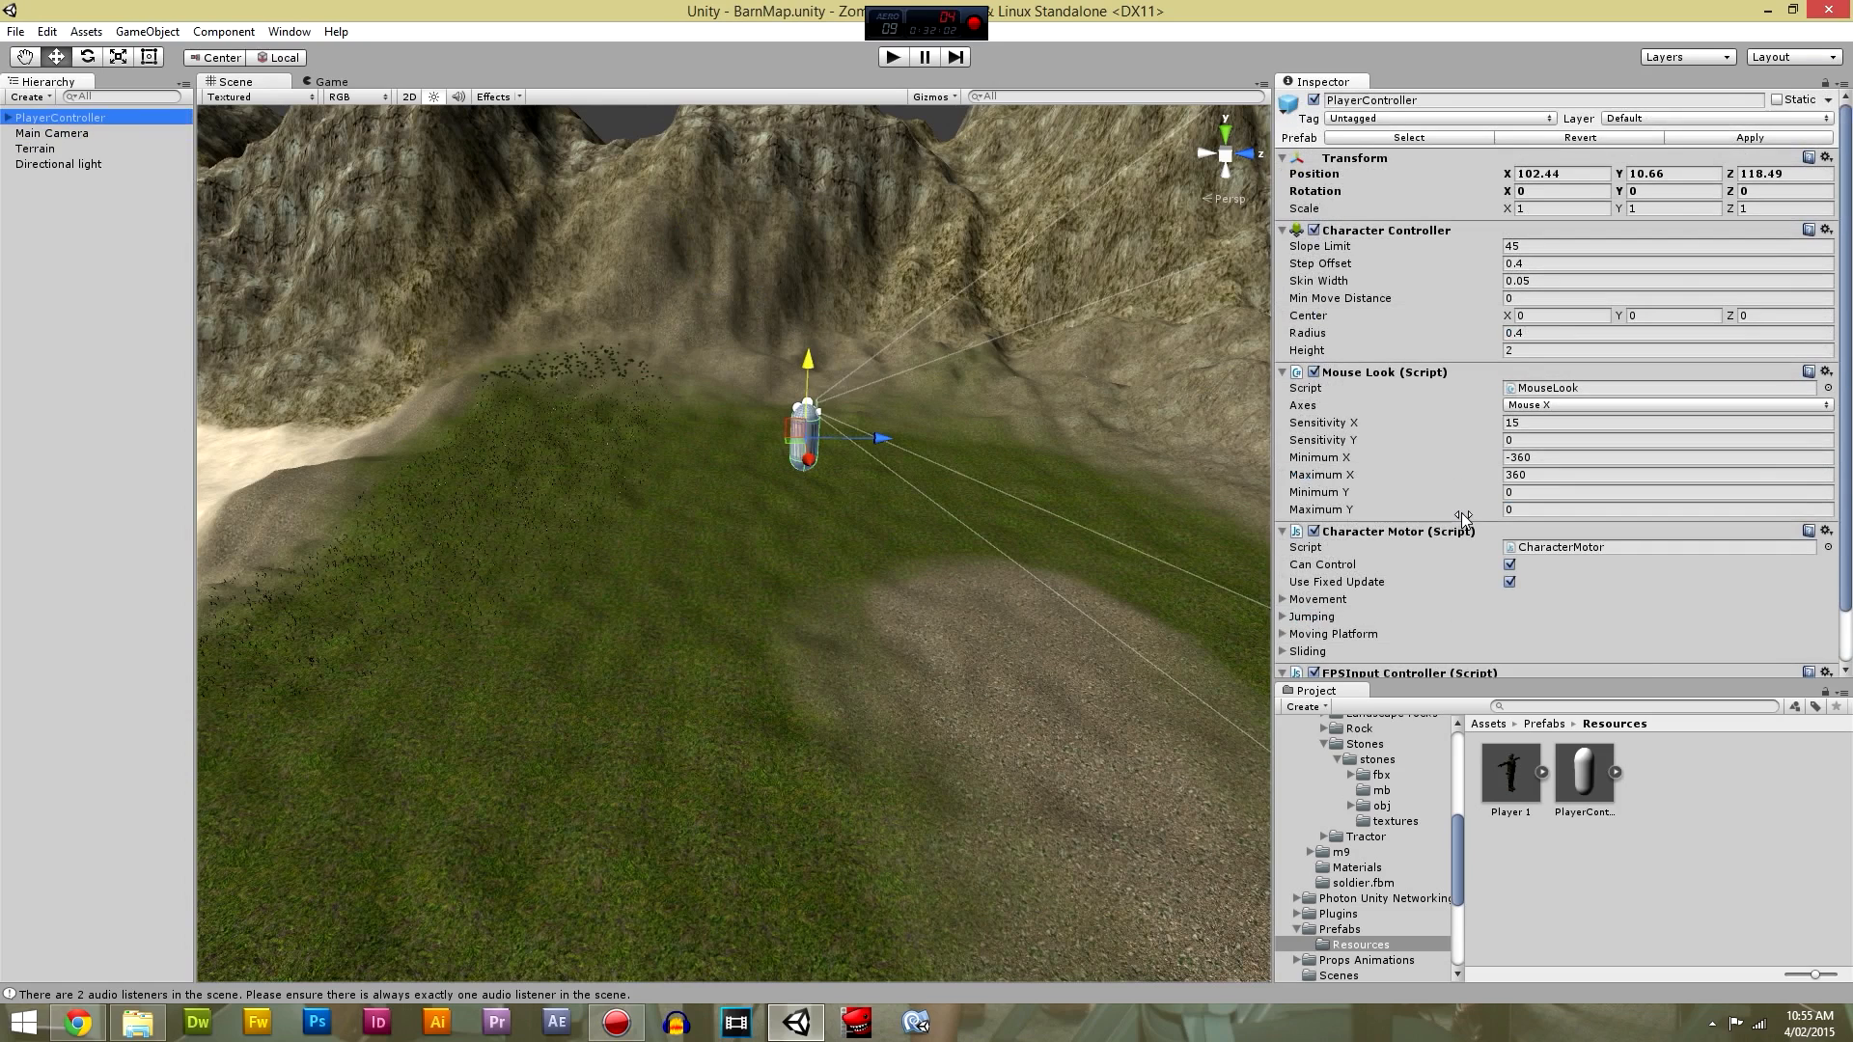
Run the scene, walk the PlayerController across the grass among the trees, and stop the run.
left_click(892, 57)
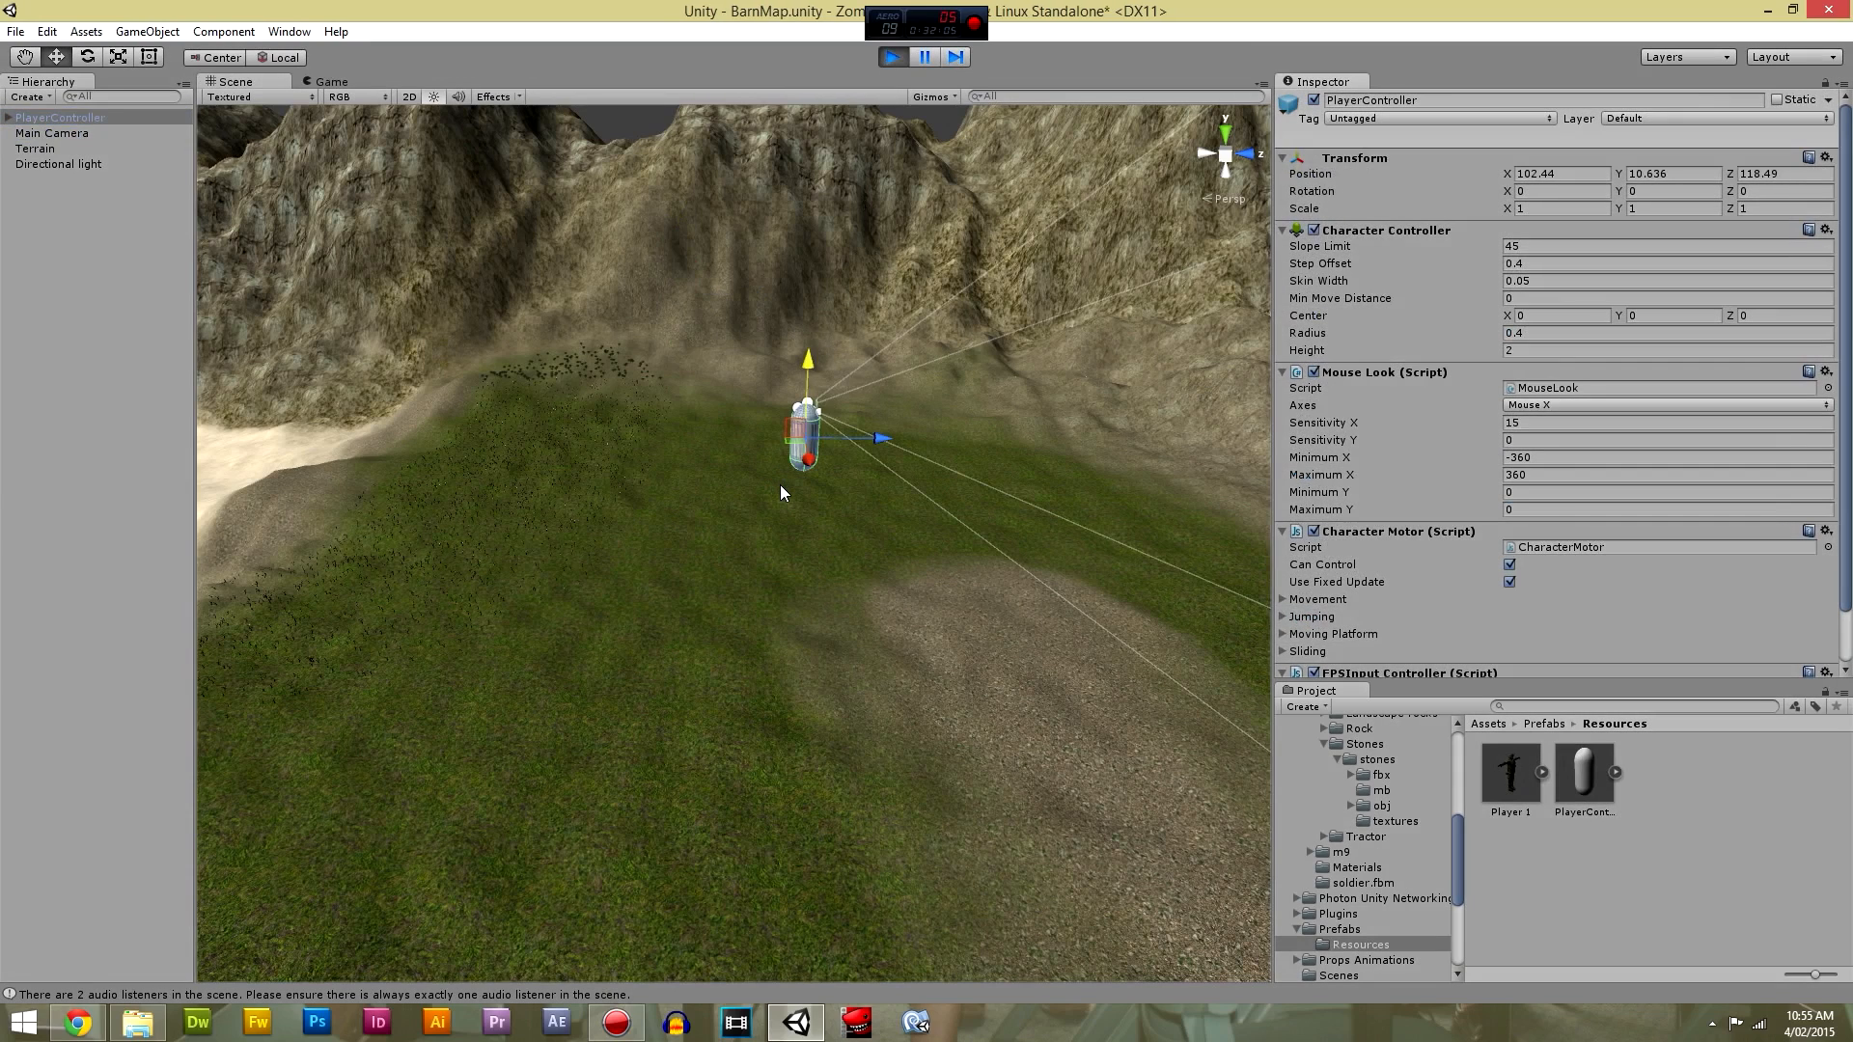
key("w")
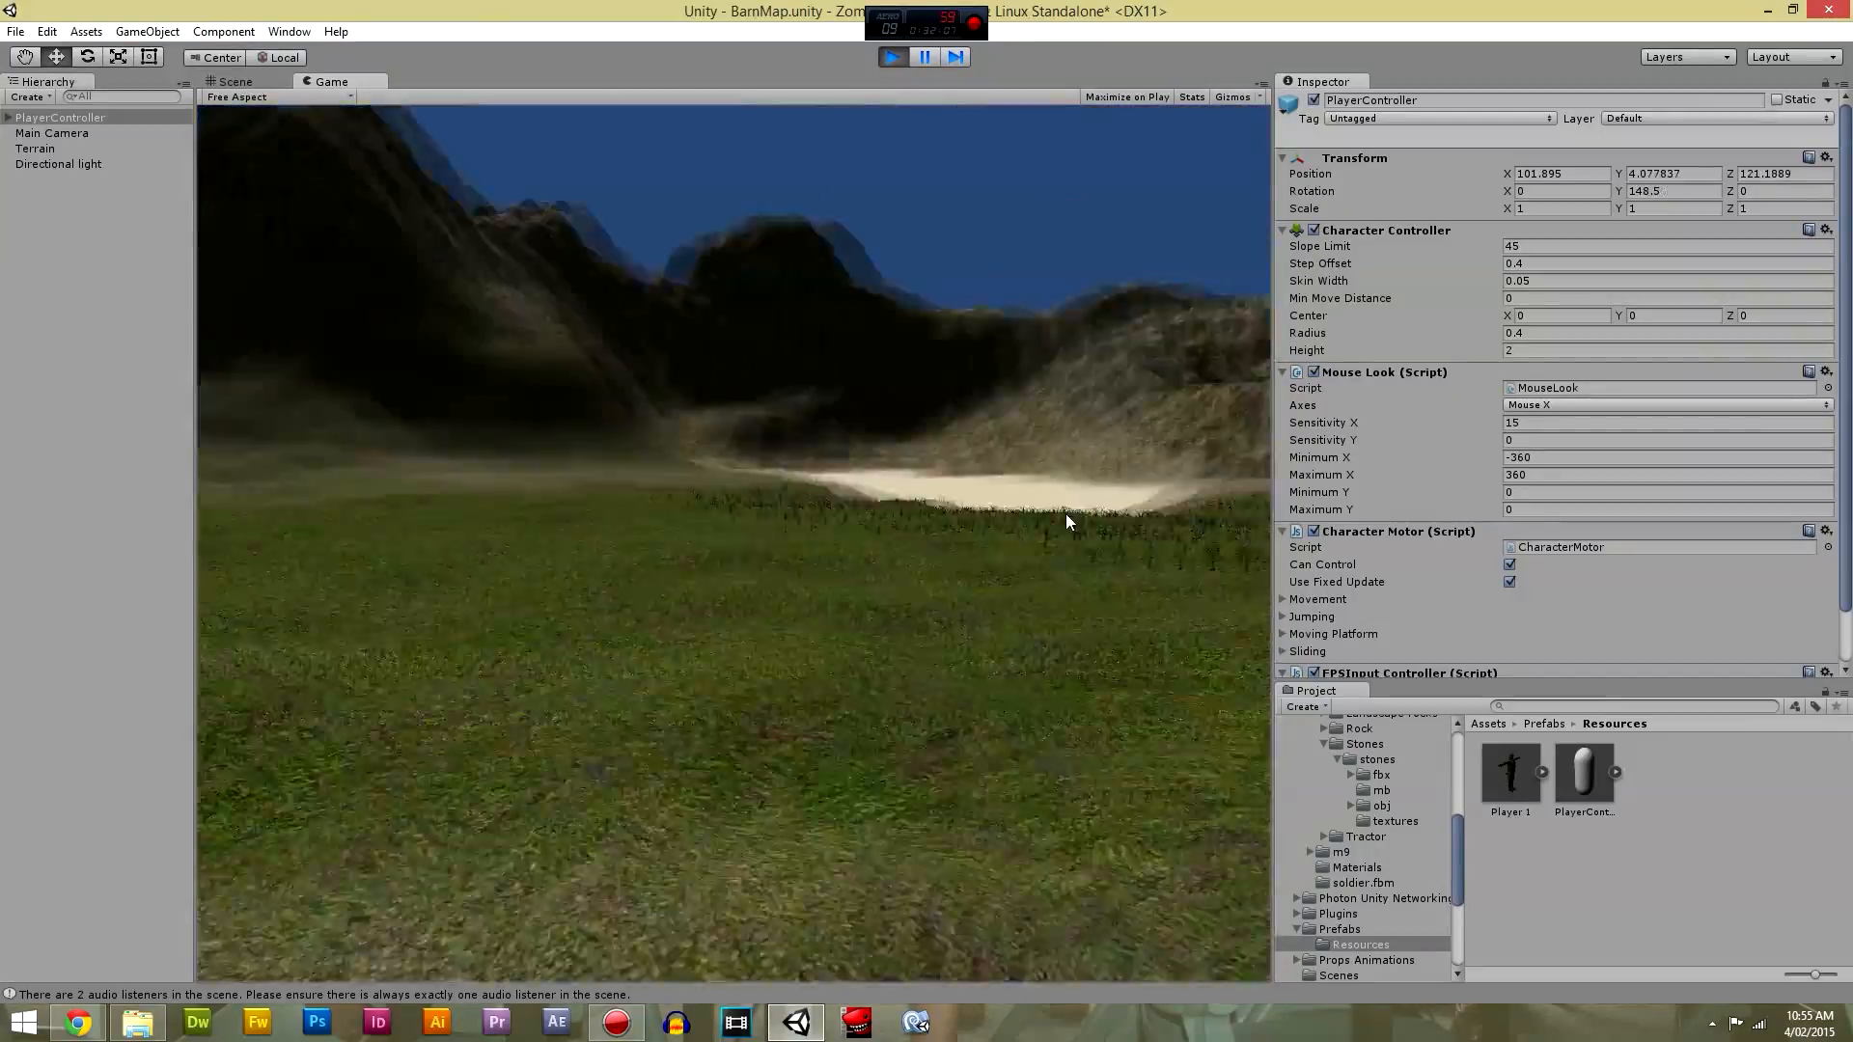
key("w")
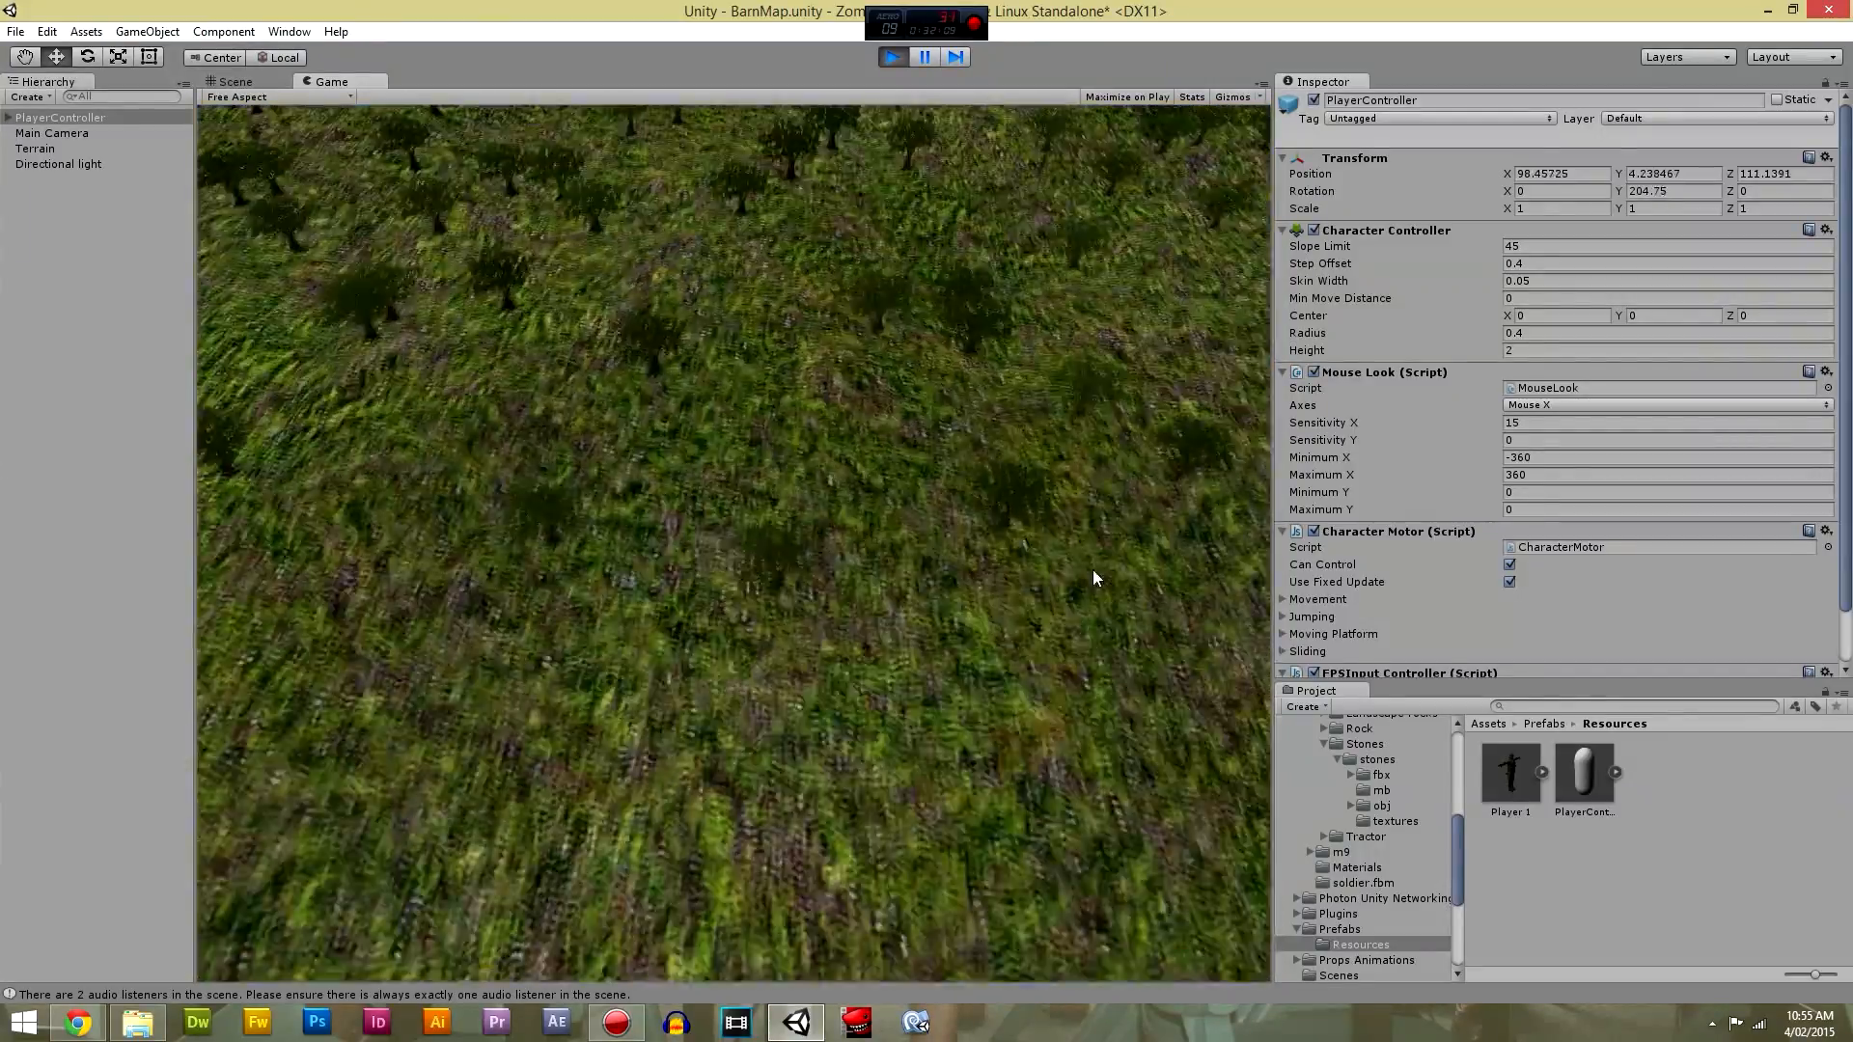
key("w")
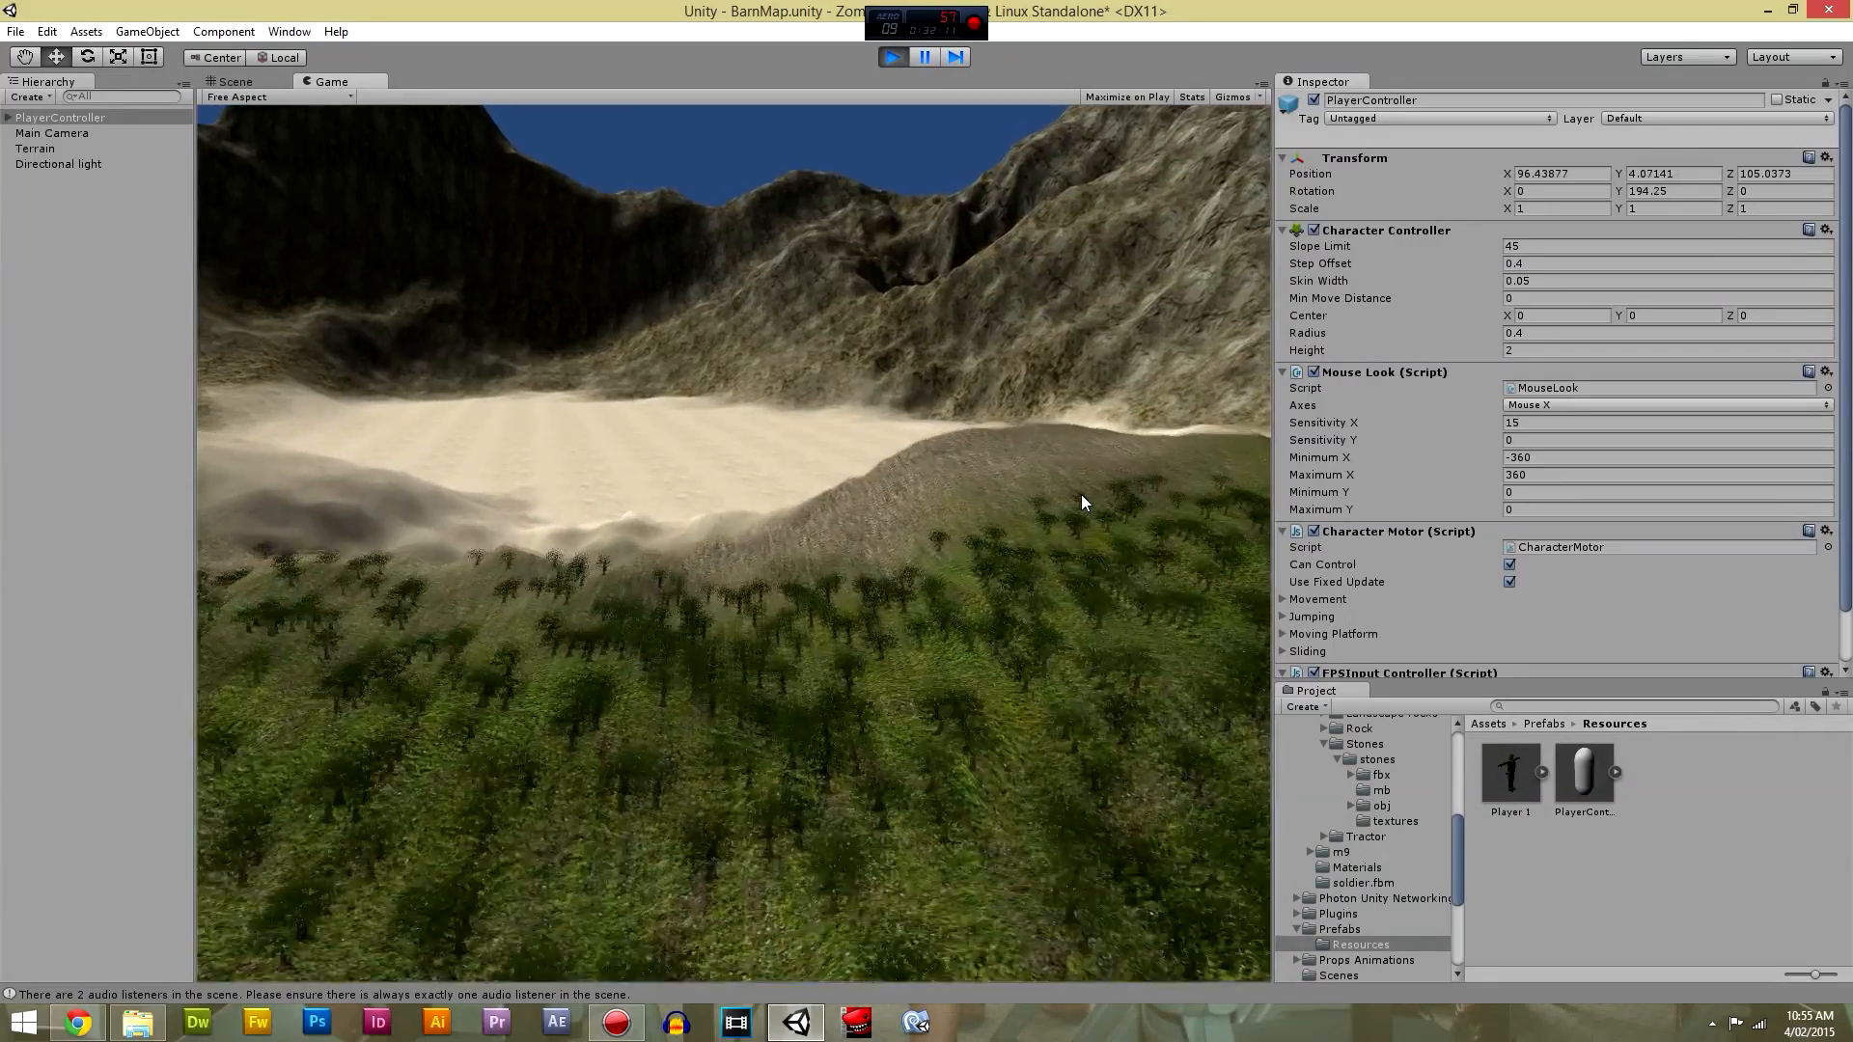
left_click(893, 57)
Select the Terrain, examine its grass area, and check the tree placement settings.
left_click(118, 149)
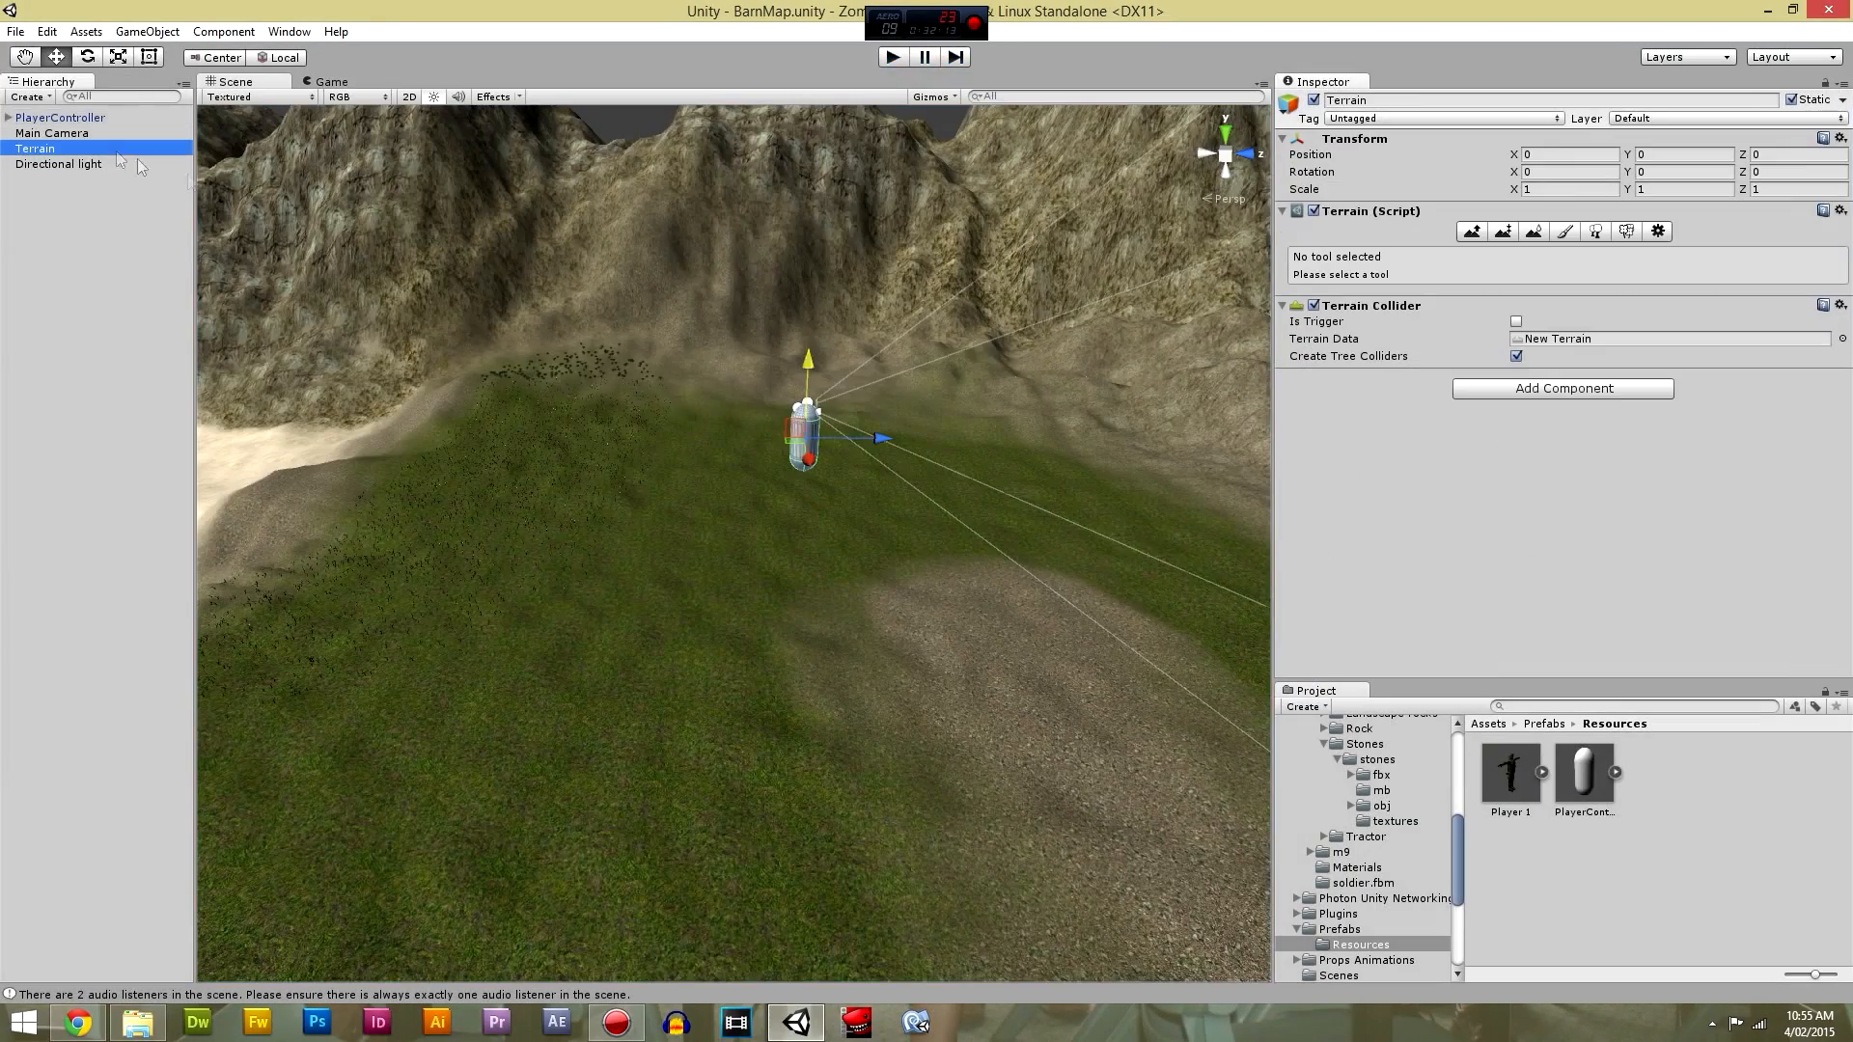
middle_click_drag(695, 545, 758, 576)
right_click_drag(757, 577, 682, 545)
scroll(681, 545, "down", 5)
key("w")
right_click_drag(512, 707, 862, 570)
middle_click_drag(862, 570, 901, 661)
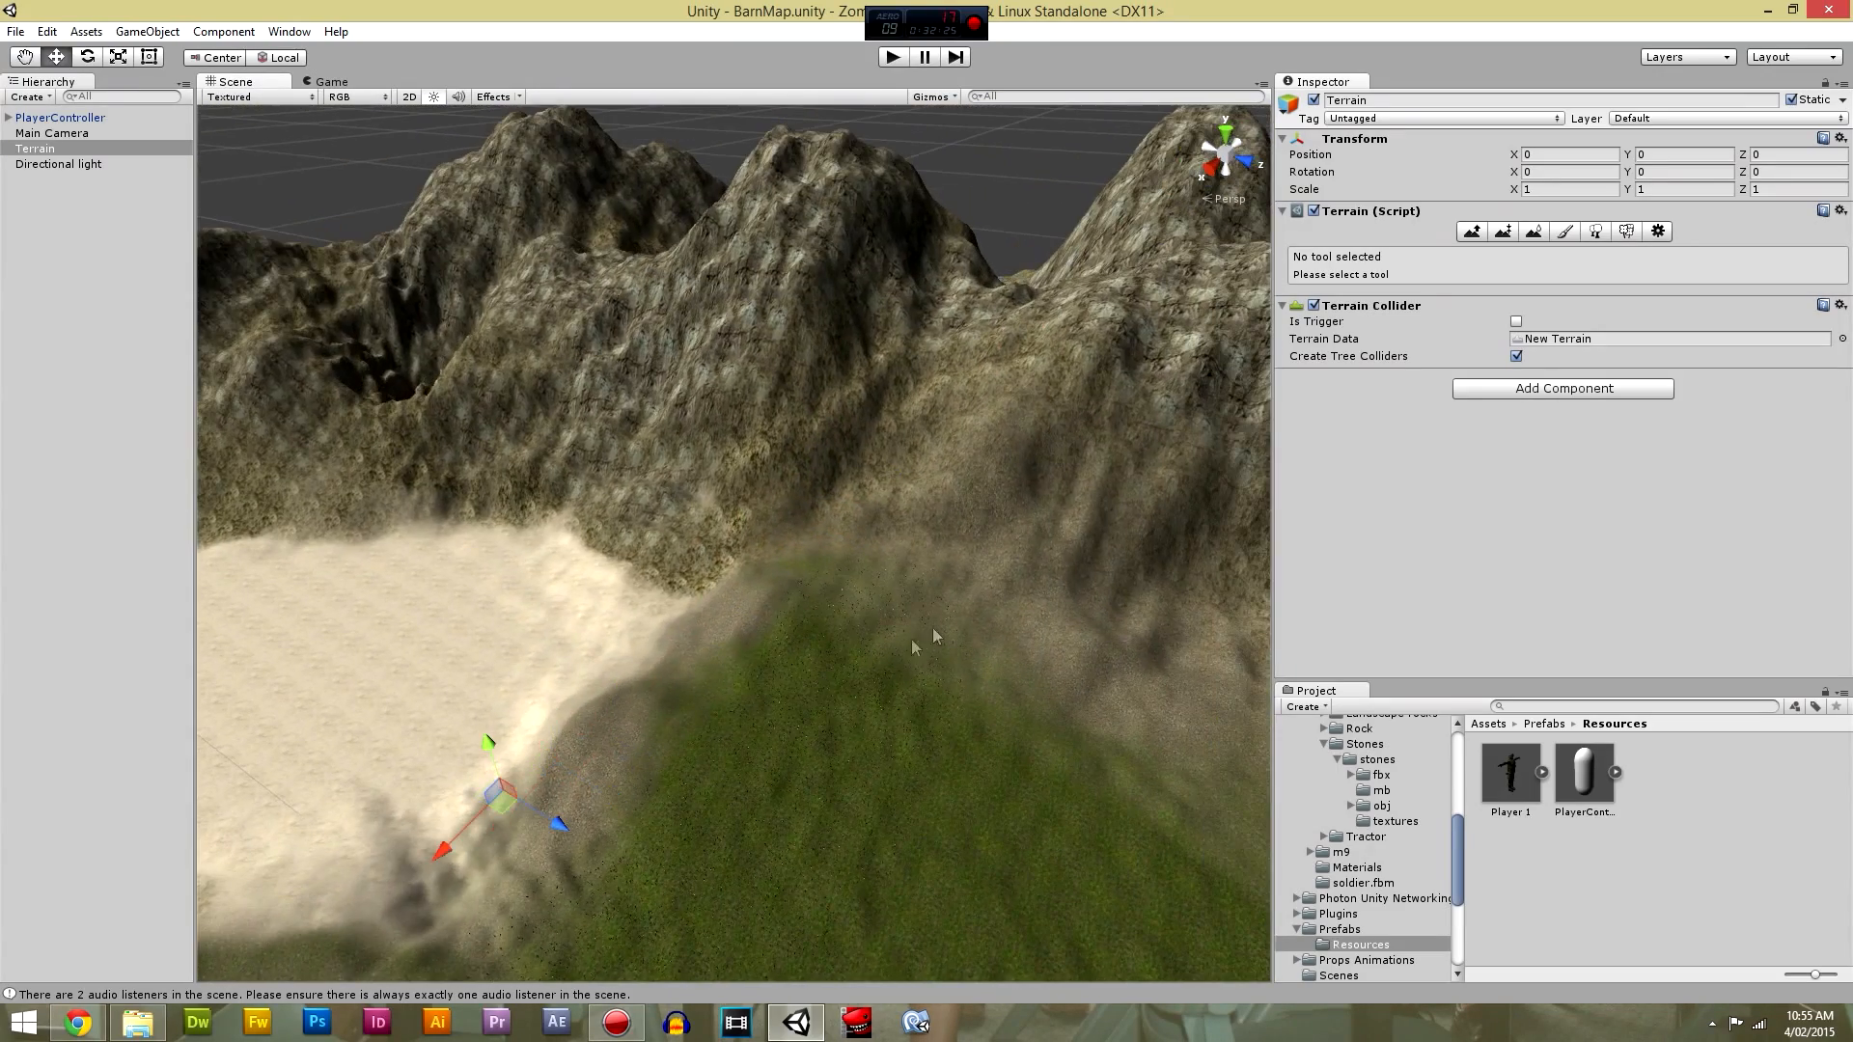
left_click(1596, 232)
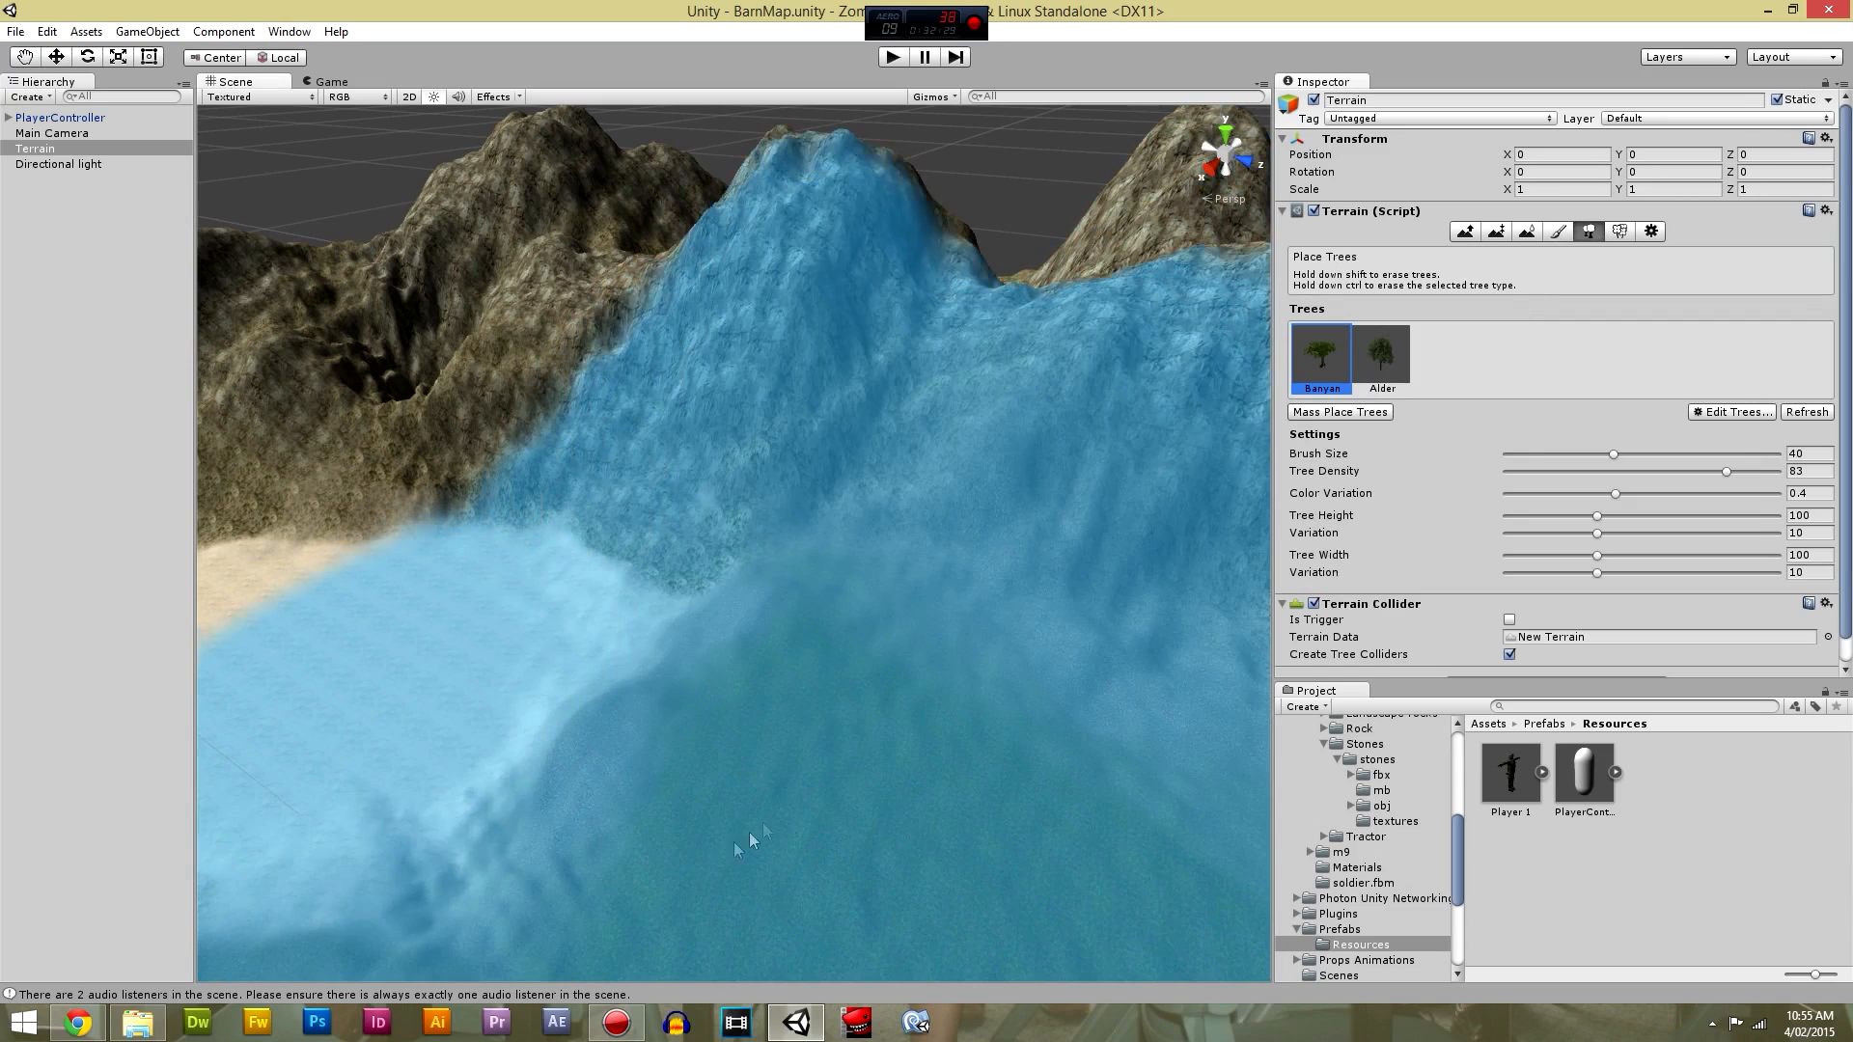
scroll(762, 825, "down", 10)
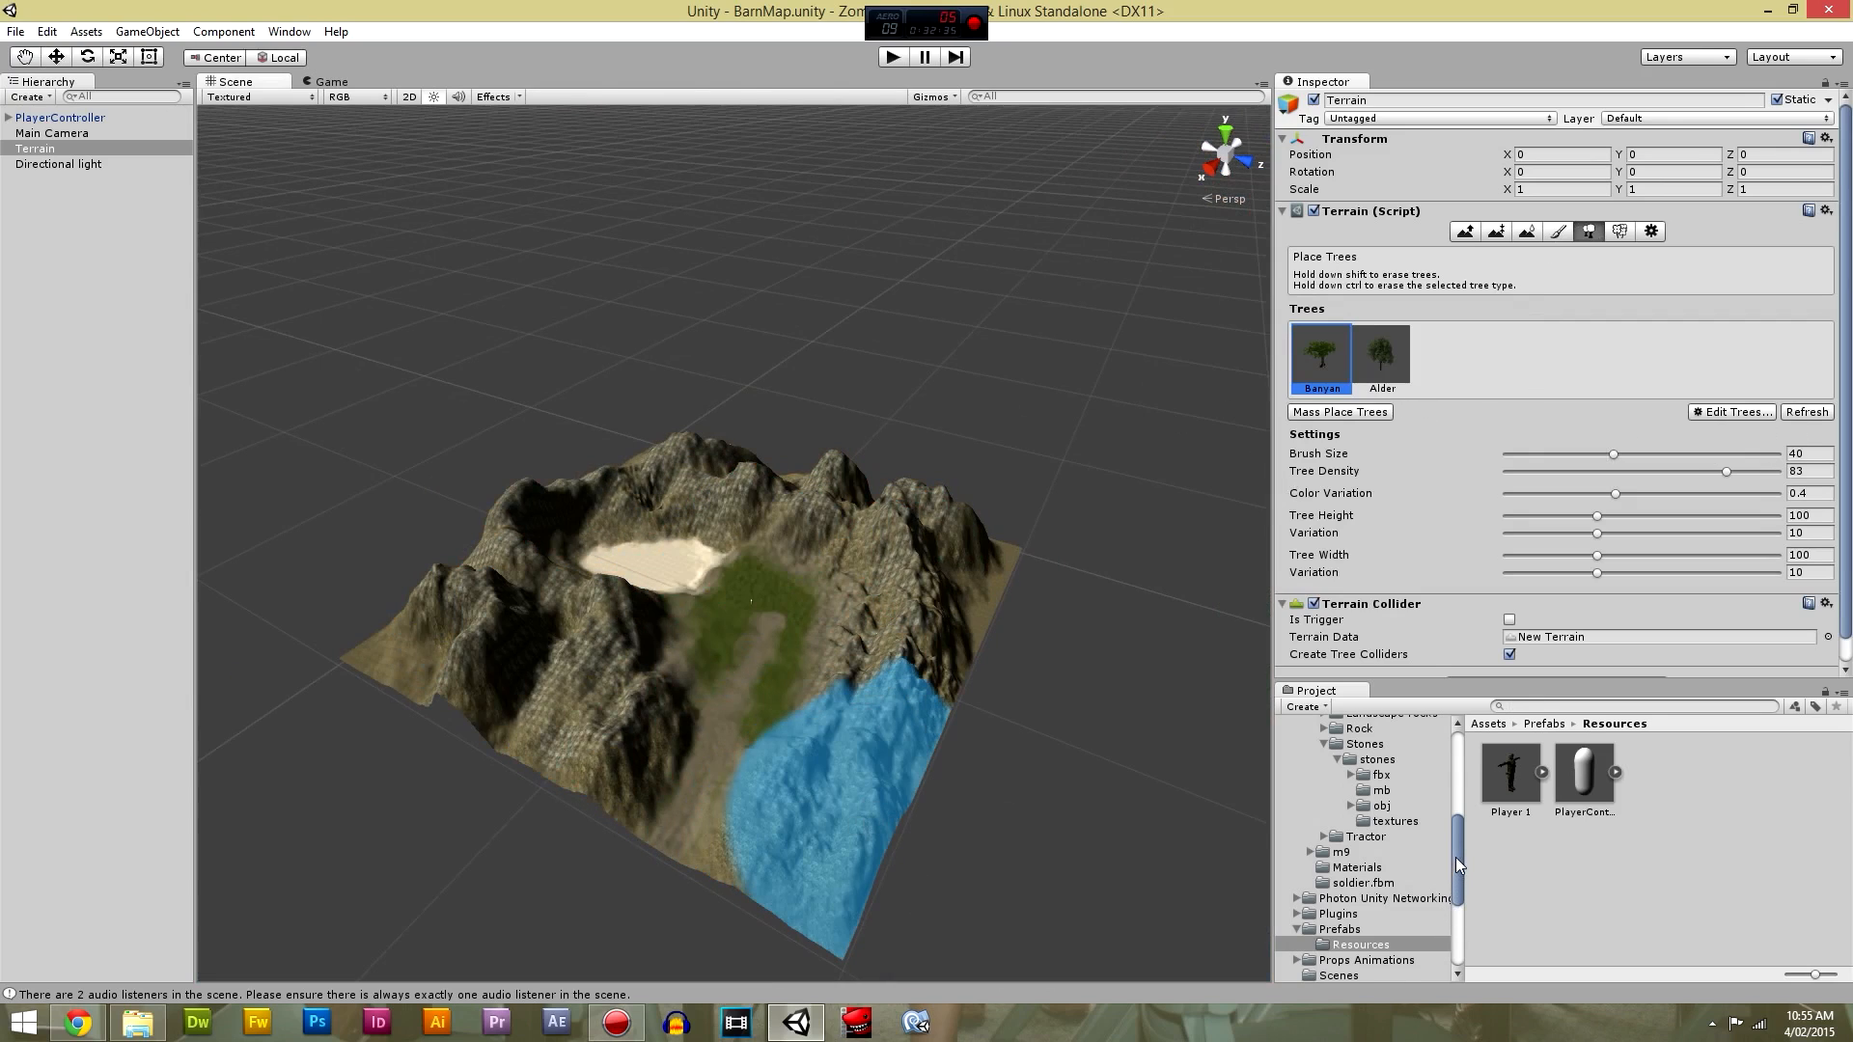
Open the Trees Ambient-Occlusion folder in Terrain Assets and select the Alder model.
left_click_drag(1458, 865, 1463, 954)
left_click(1390, 954)
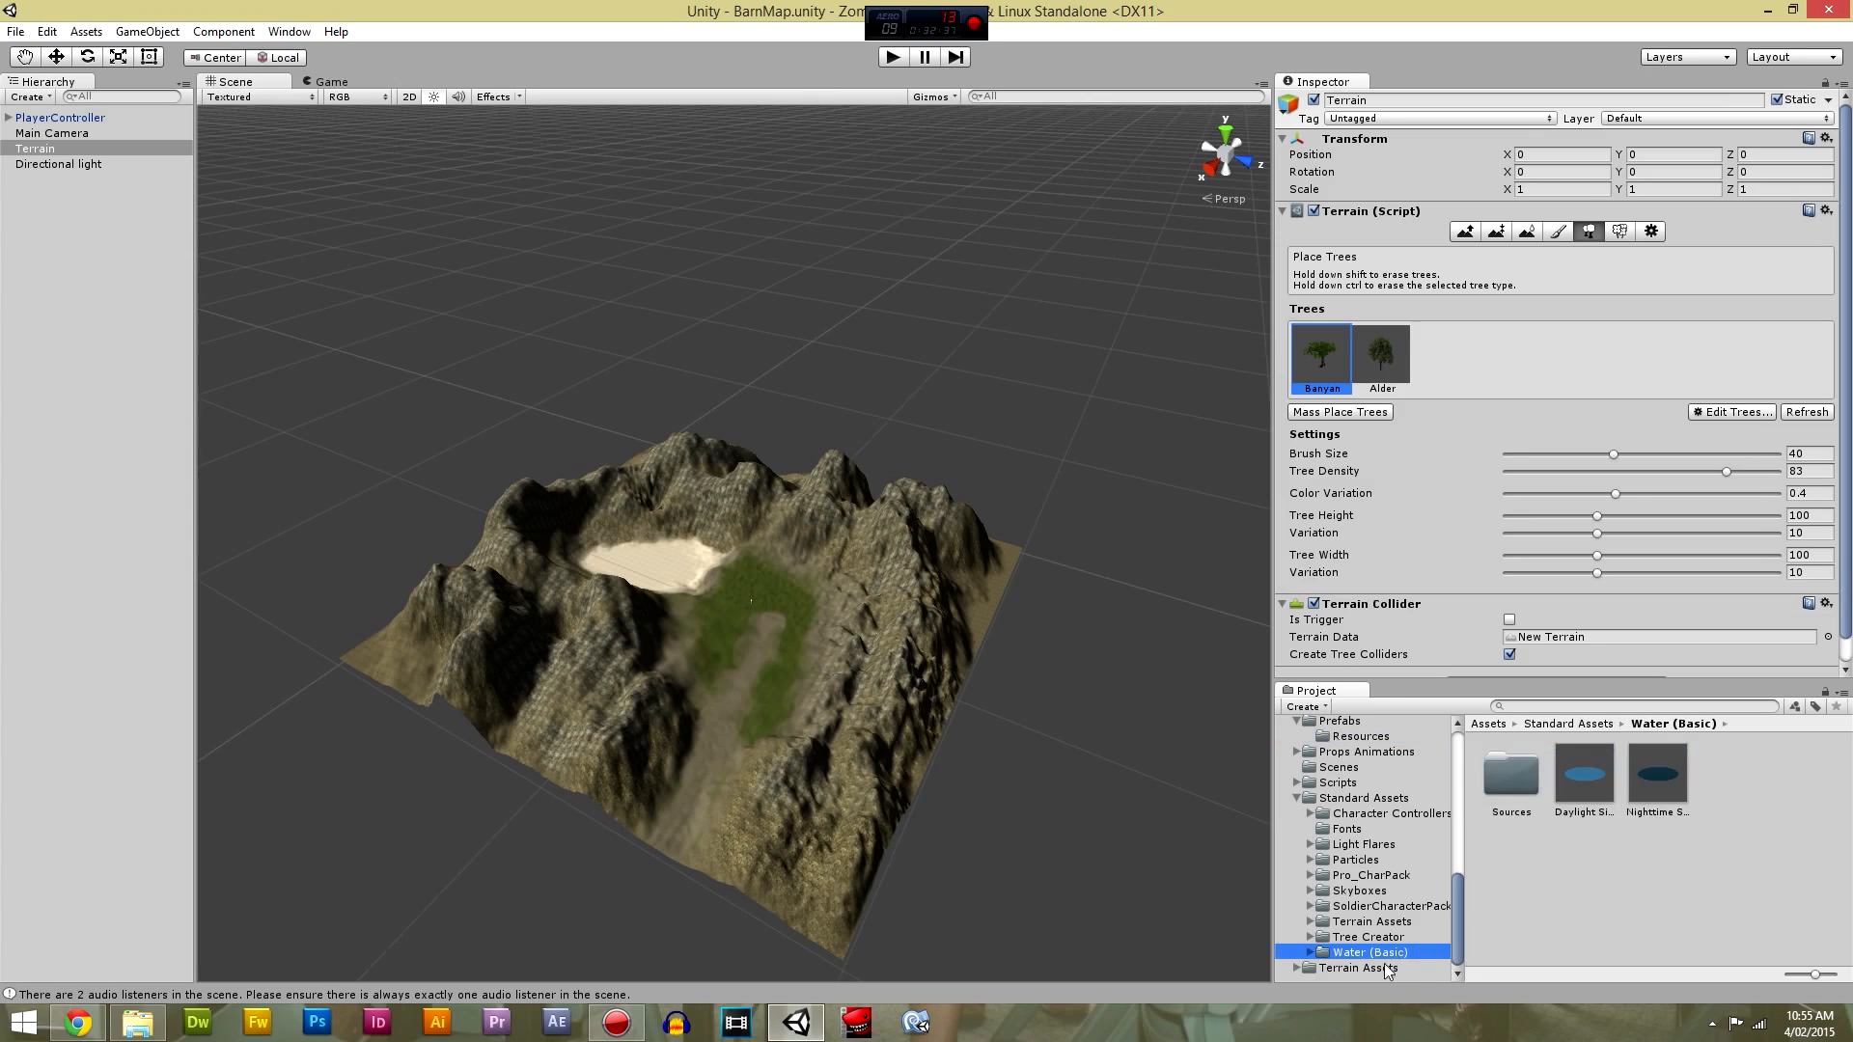
left_click(1386, 968)
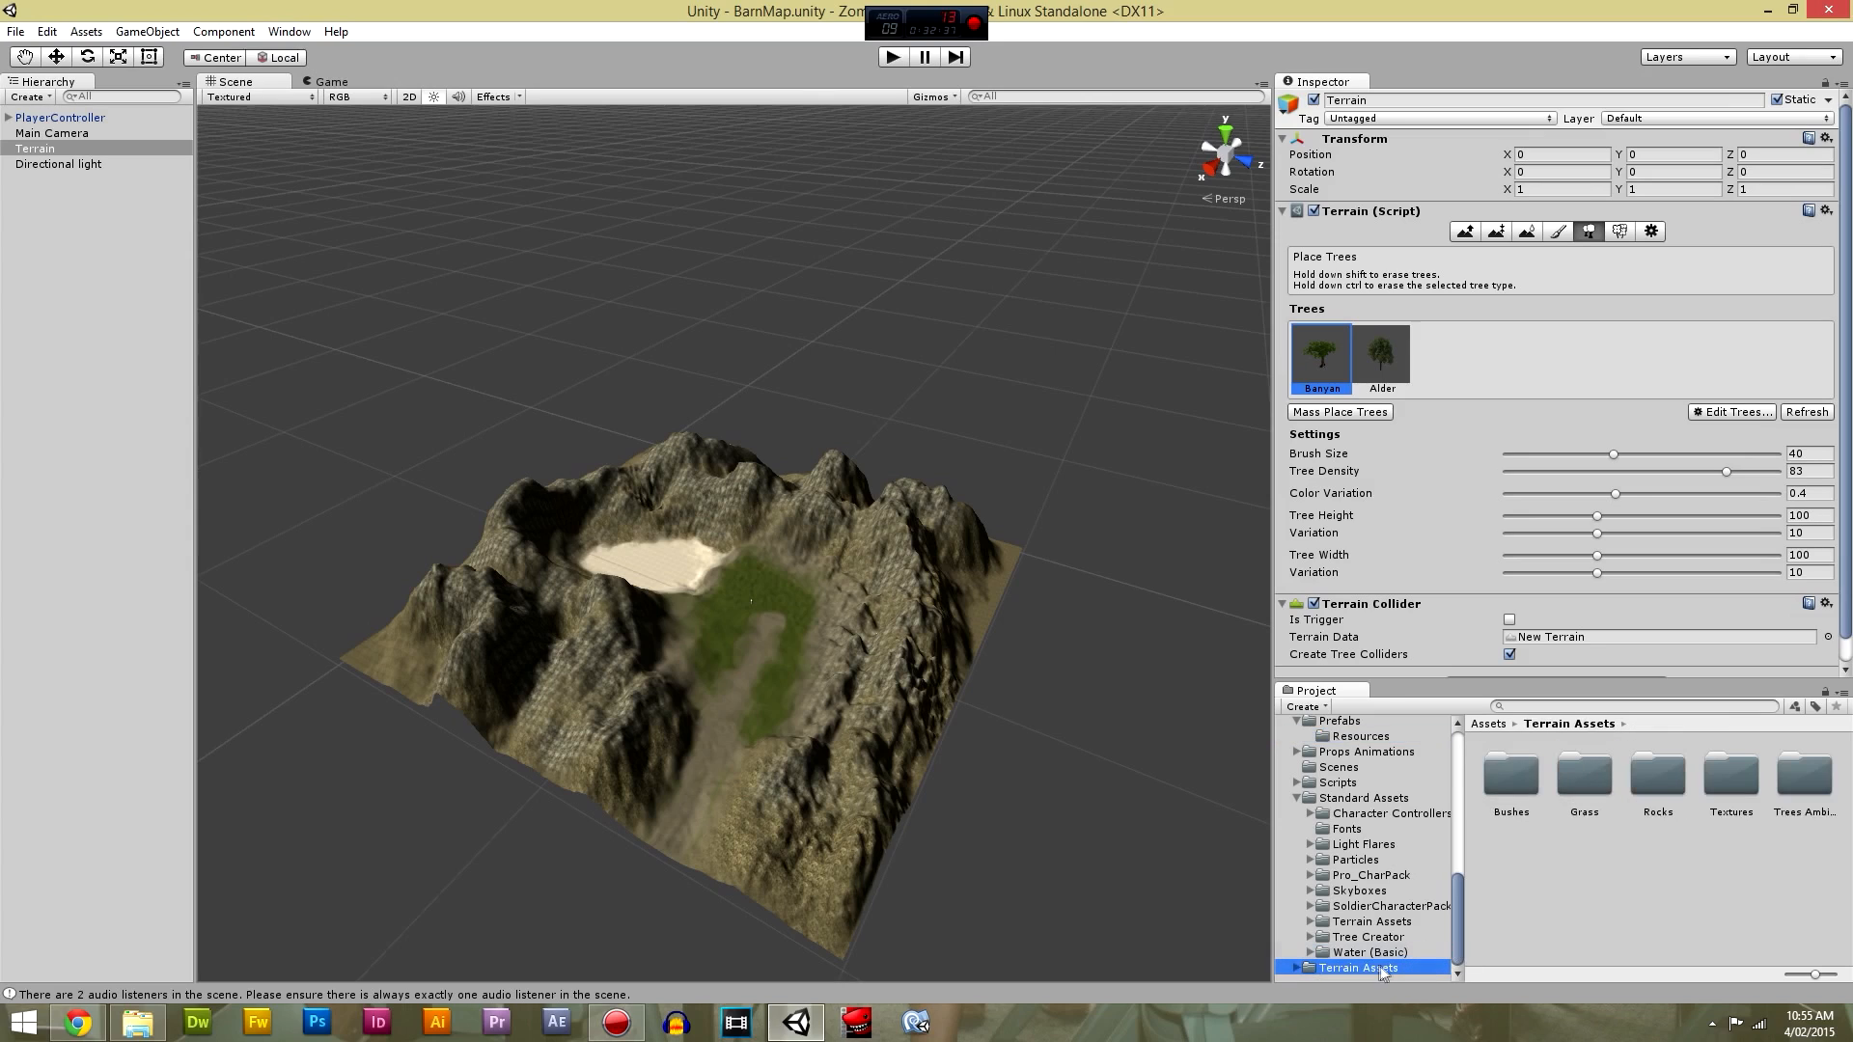
double_click(1787, 782)
left_click(1696, 777)
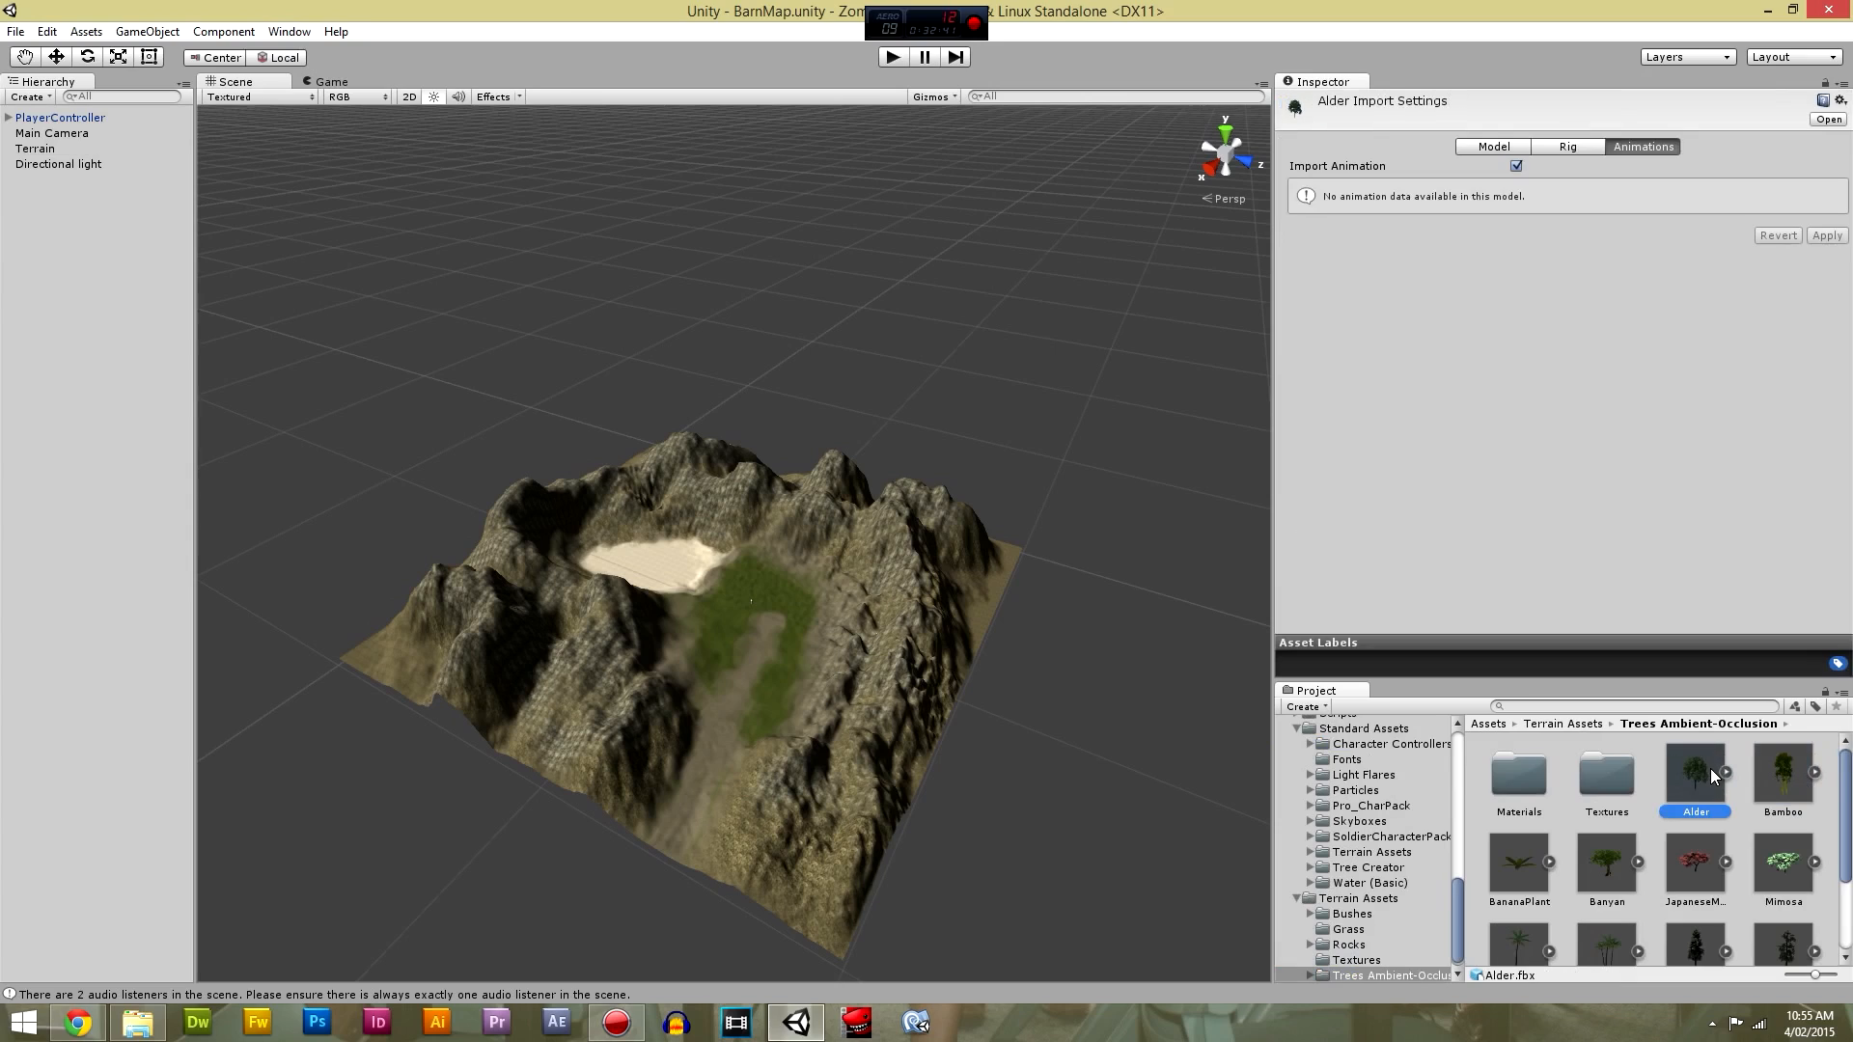
In the Alder's model import settings, set the scale factor to 3 and enable Generate Colliders.
left_click(1565, 147)
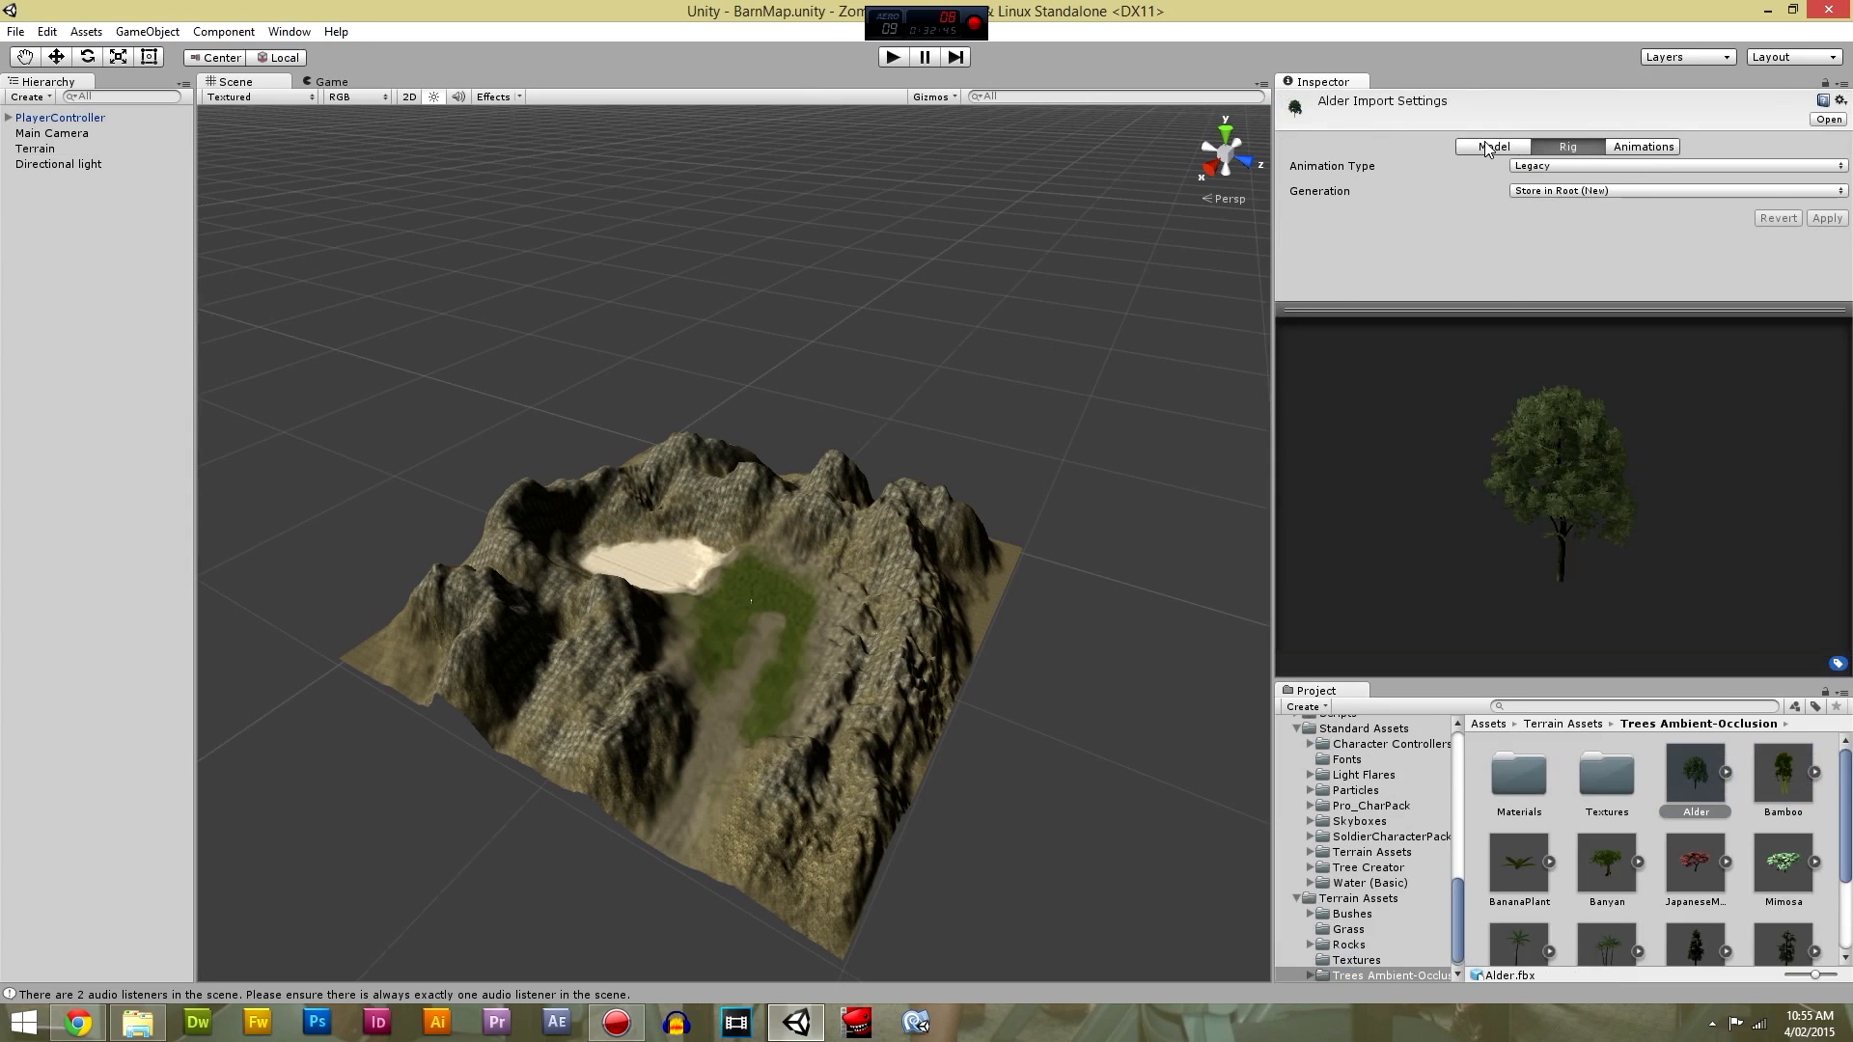
left_click(1489, 147)
left_click(1540, 189)
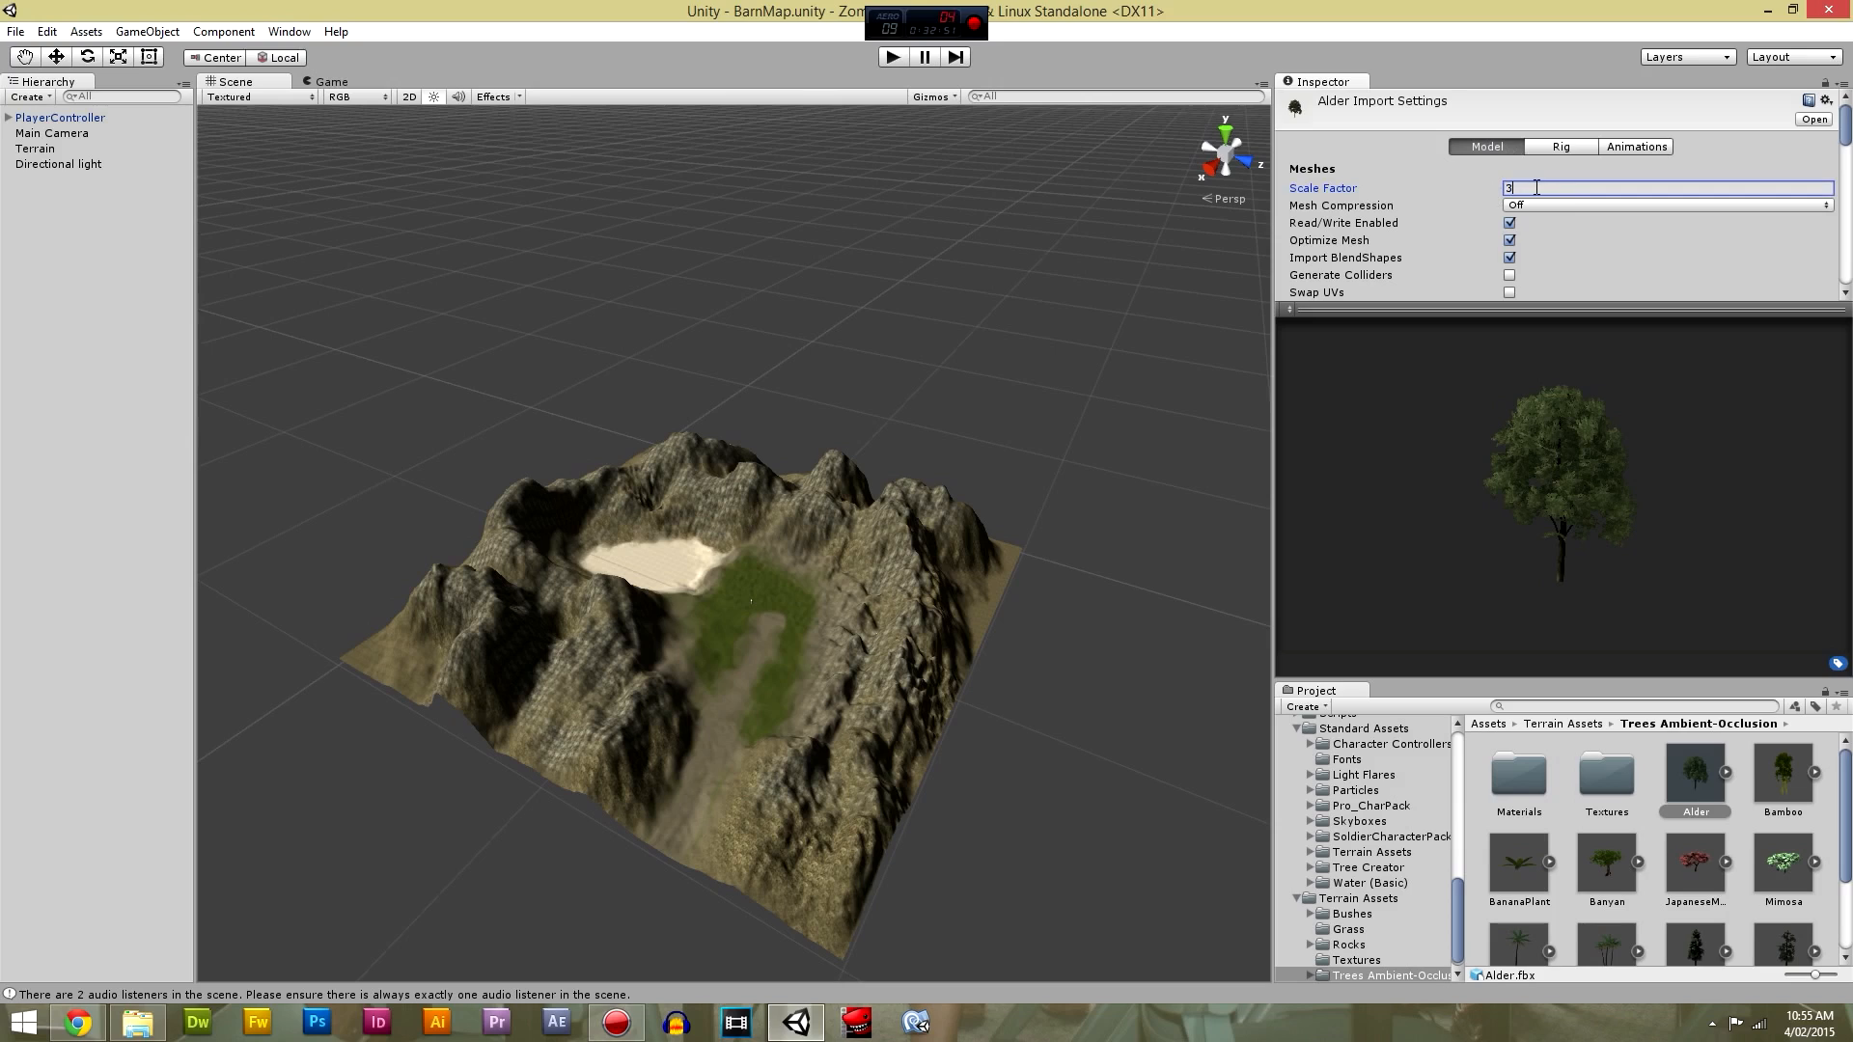
left_click(1574, 242)
left_click(1511, 241)
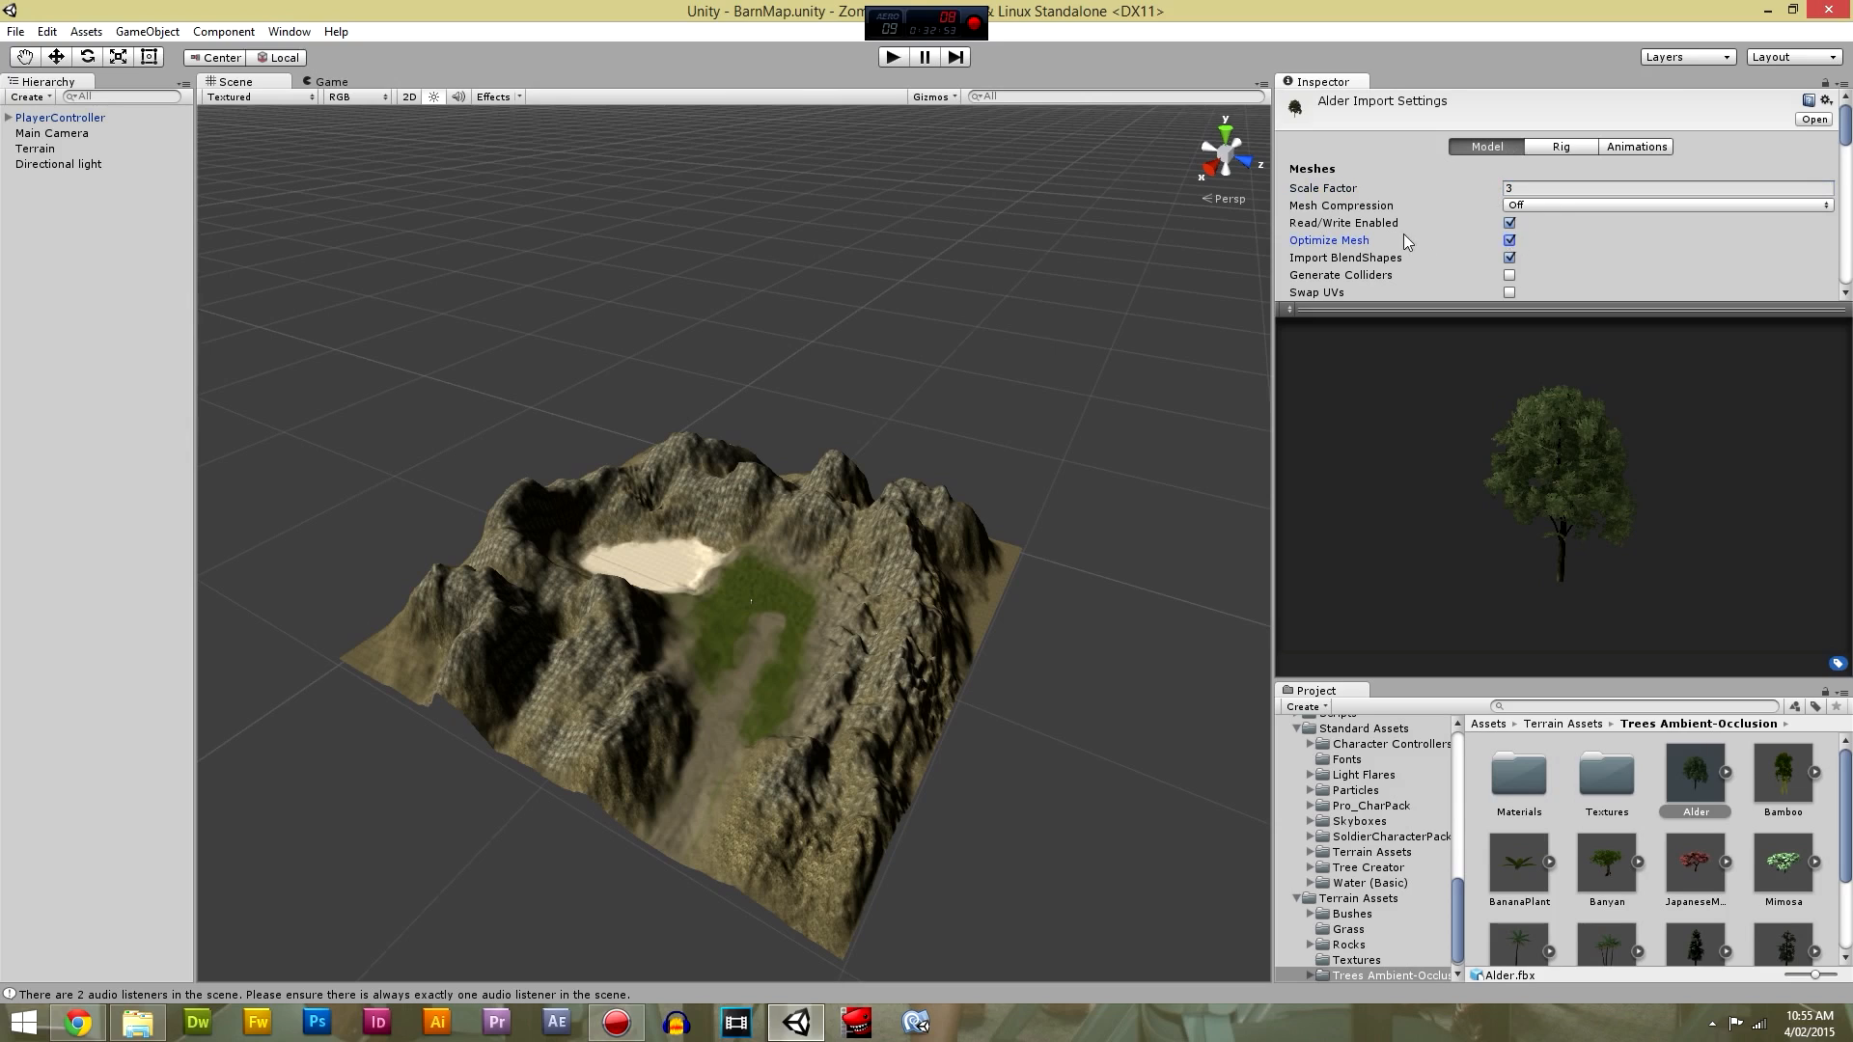
scroll(1429, 241, "down", 3)
left_click(1510, 217)
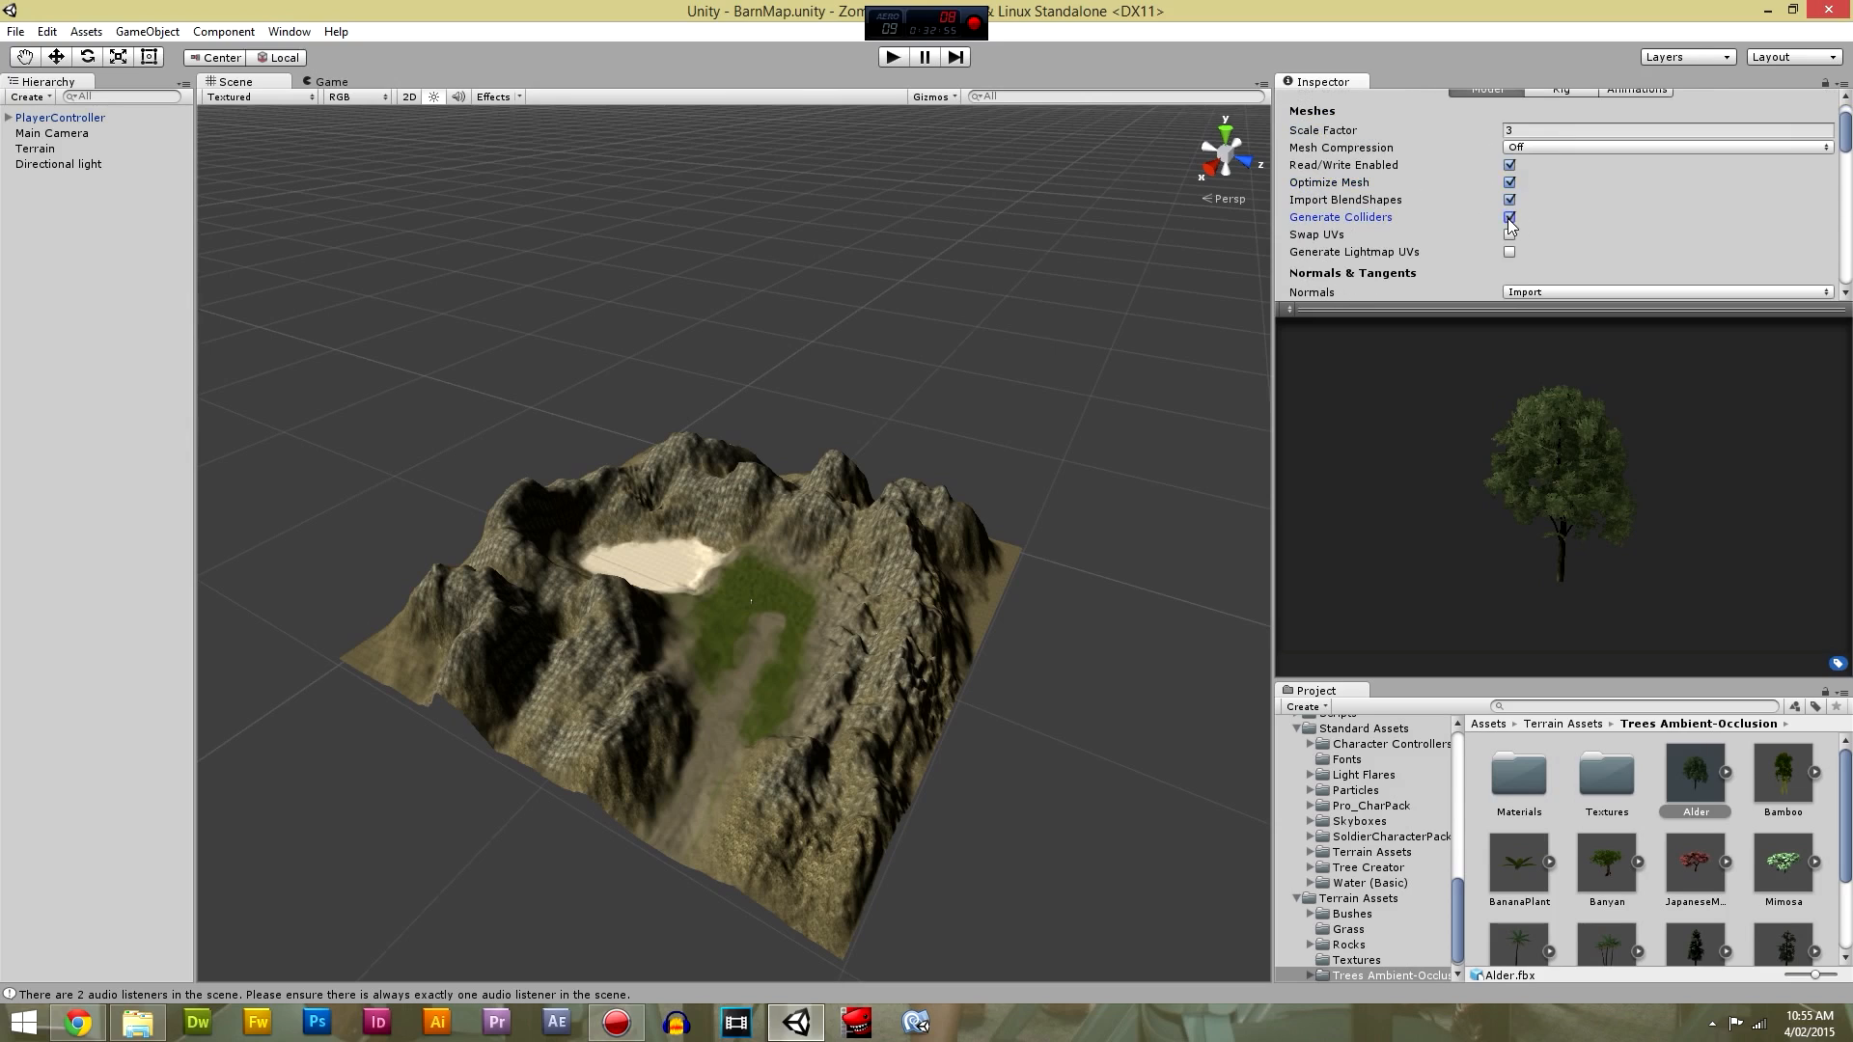
scroll(1515, 222, "down", 6)
scroll(772, 473, "up", 10)
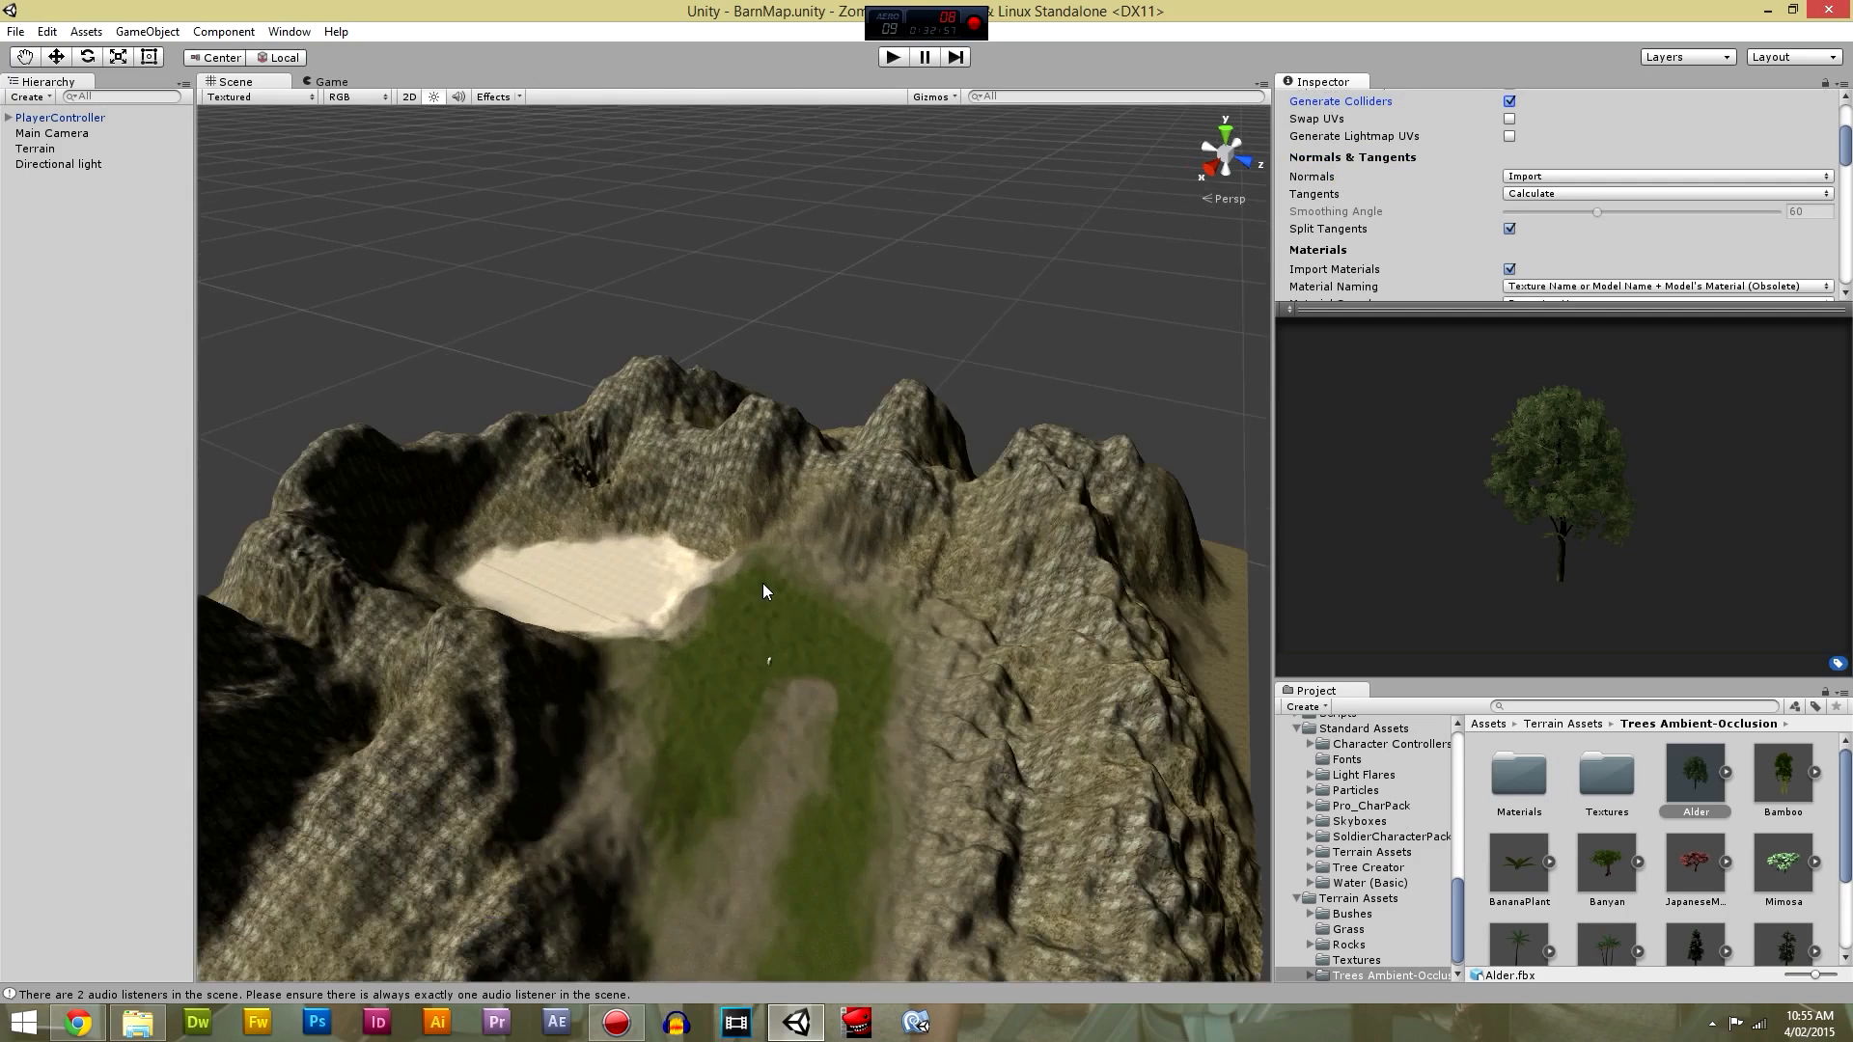
Place a trial Alder on the grass, applying its import settings, and undo the placement.
left_click_drag(1701, 773, 843, 745)
left_click(984, 550)
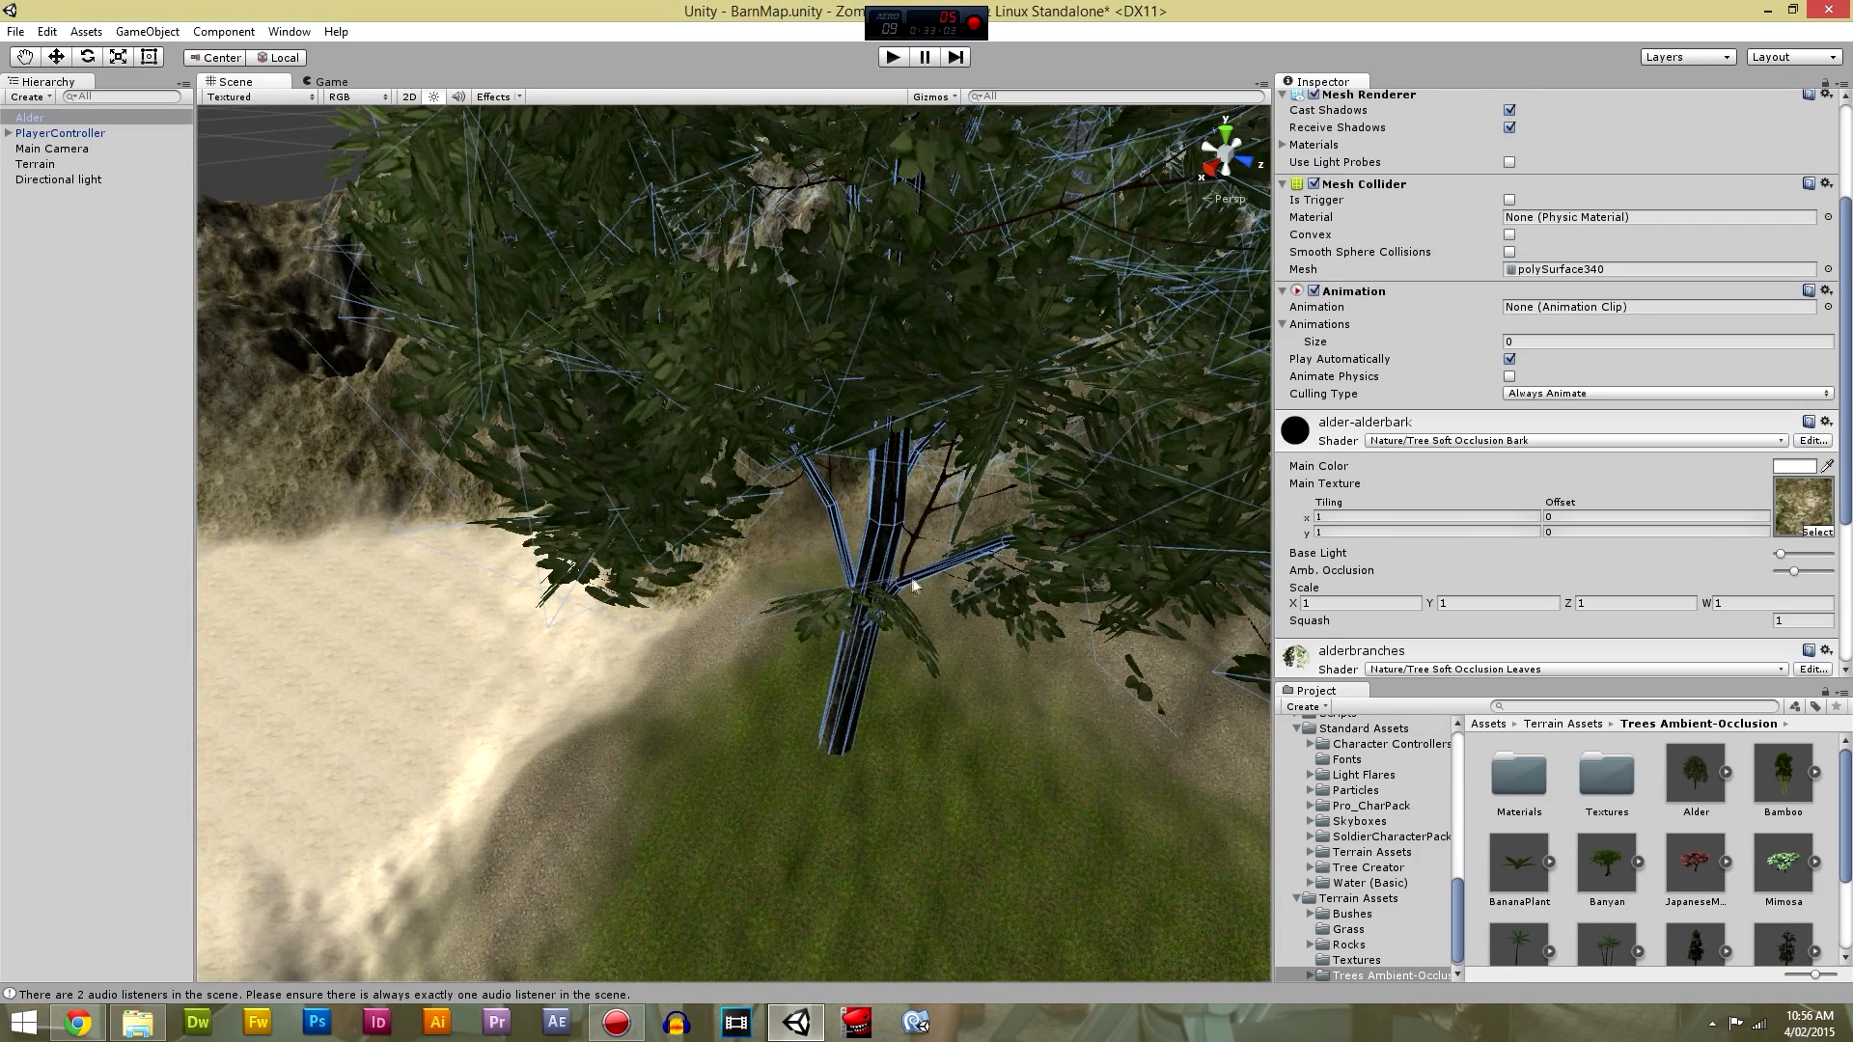
key("ctrl+z")
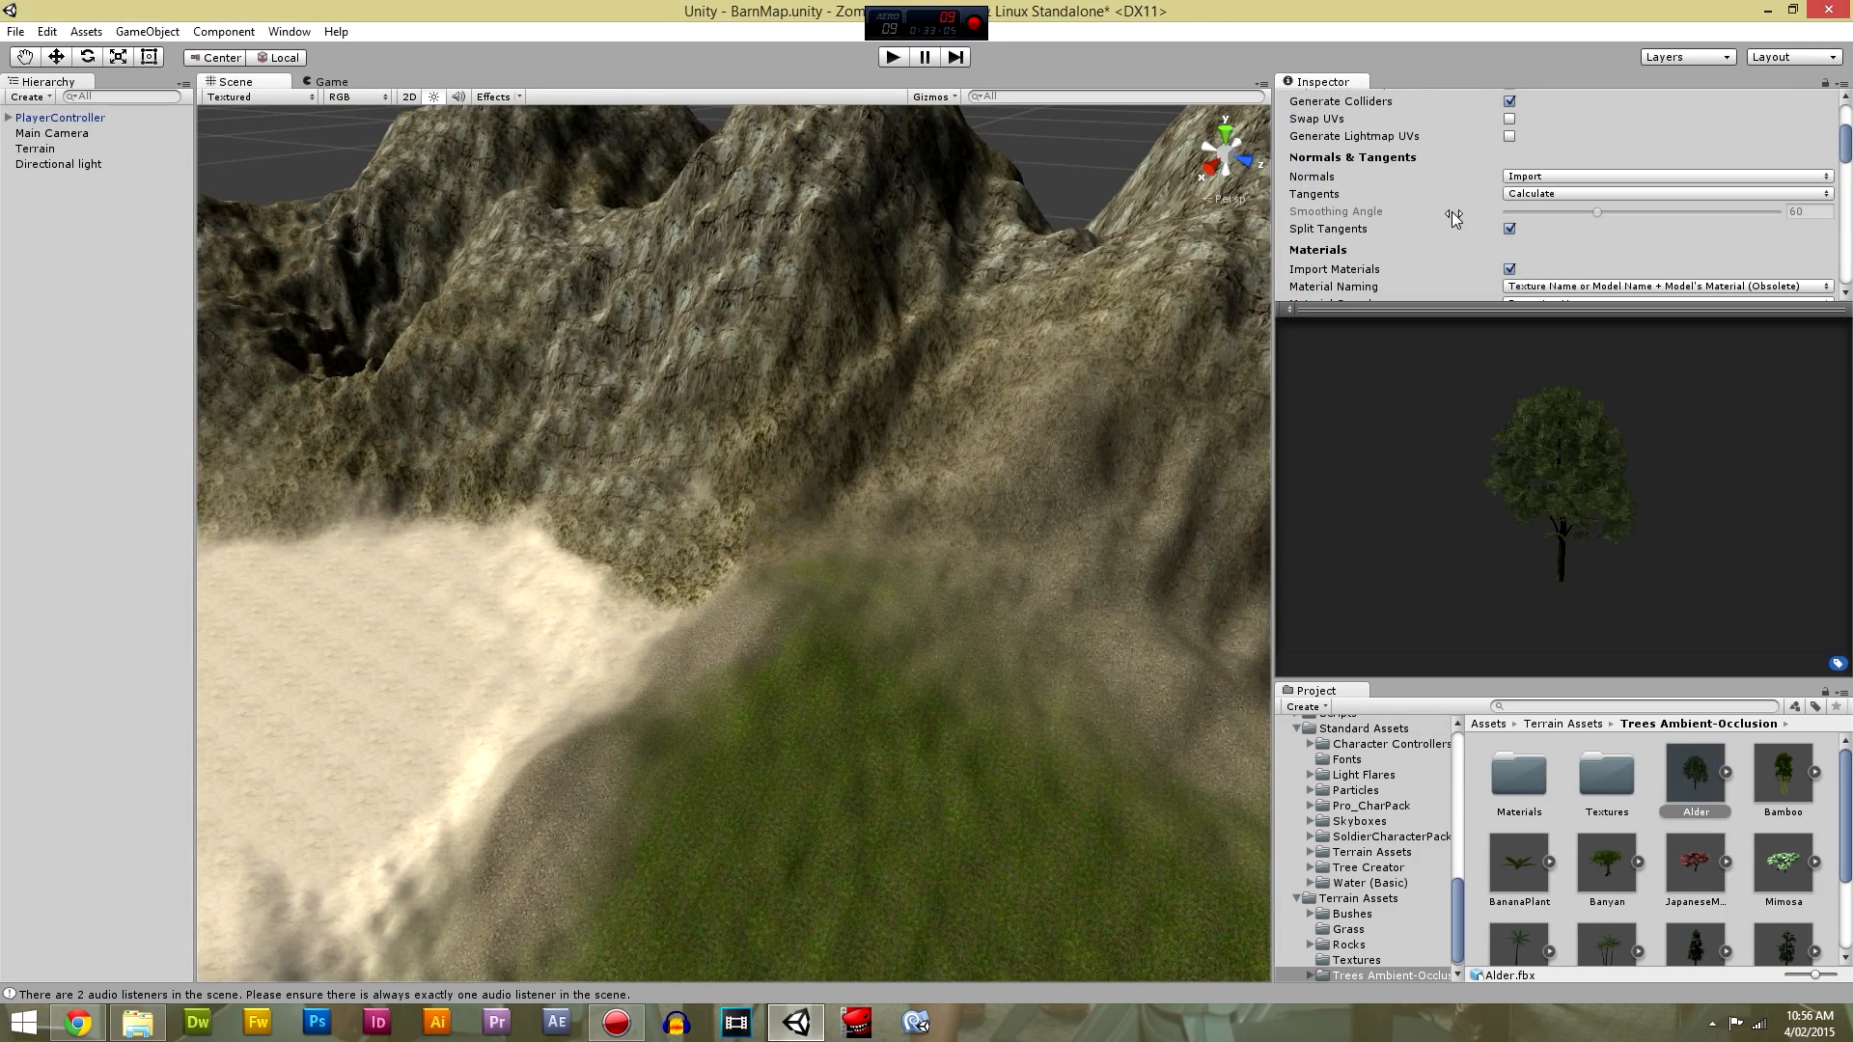
Set the Alder's scale factor to 1.5 and apply the import settings.
left_click_drag(1844, 153, 1844, 92)
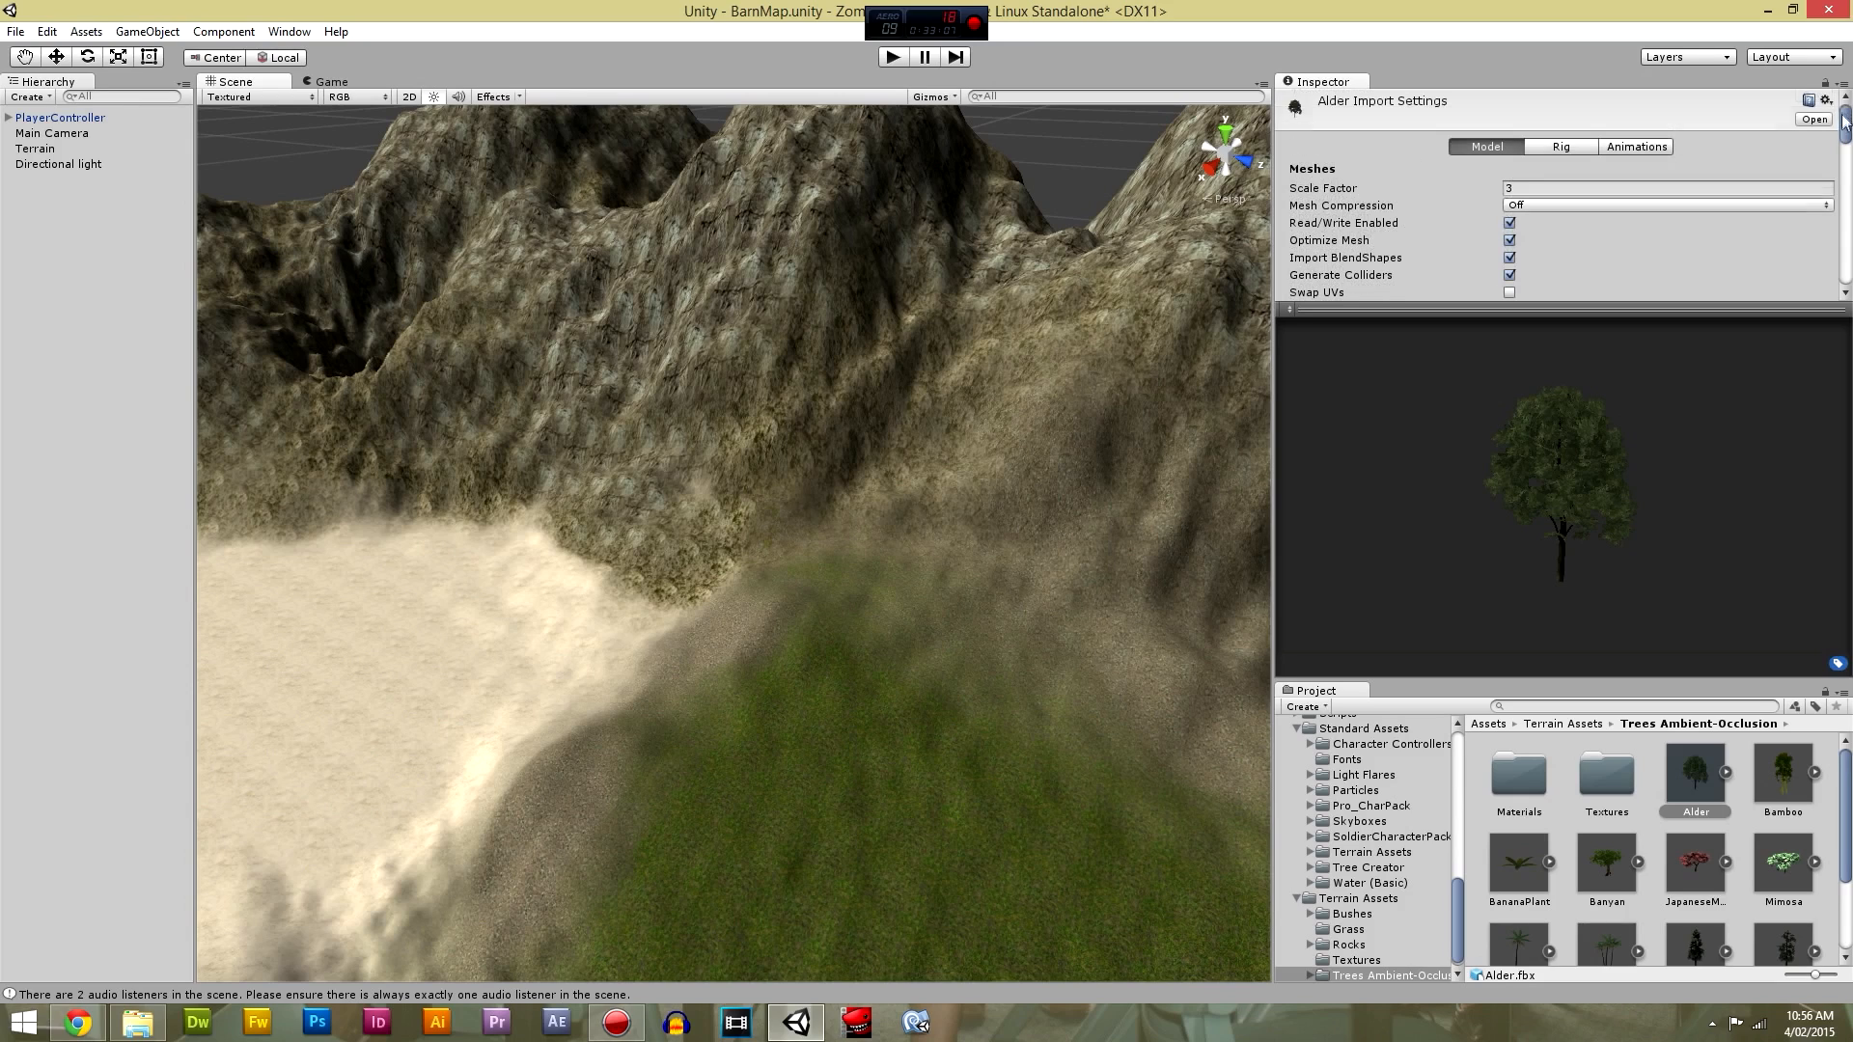
left_click(1526, 187)
type("1.5")
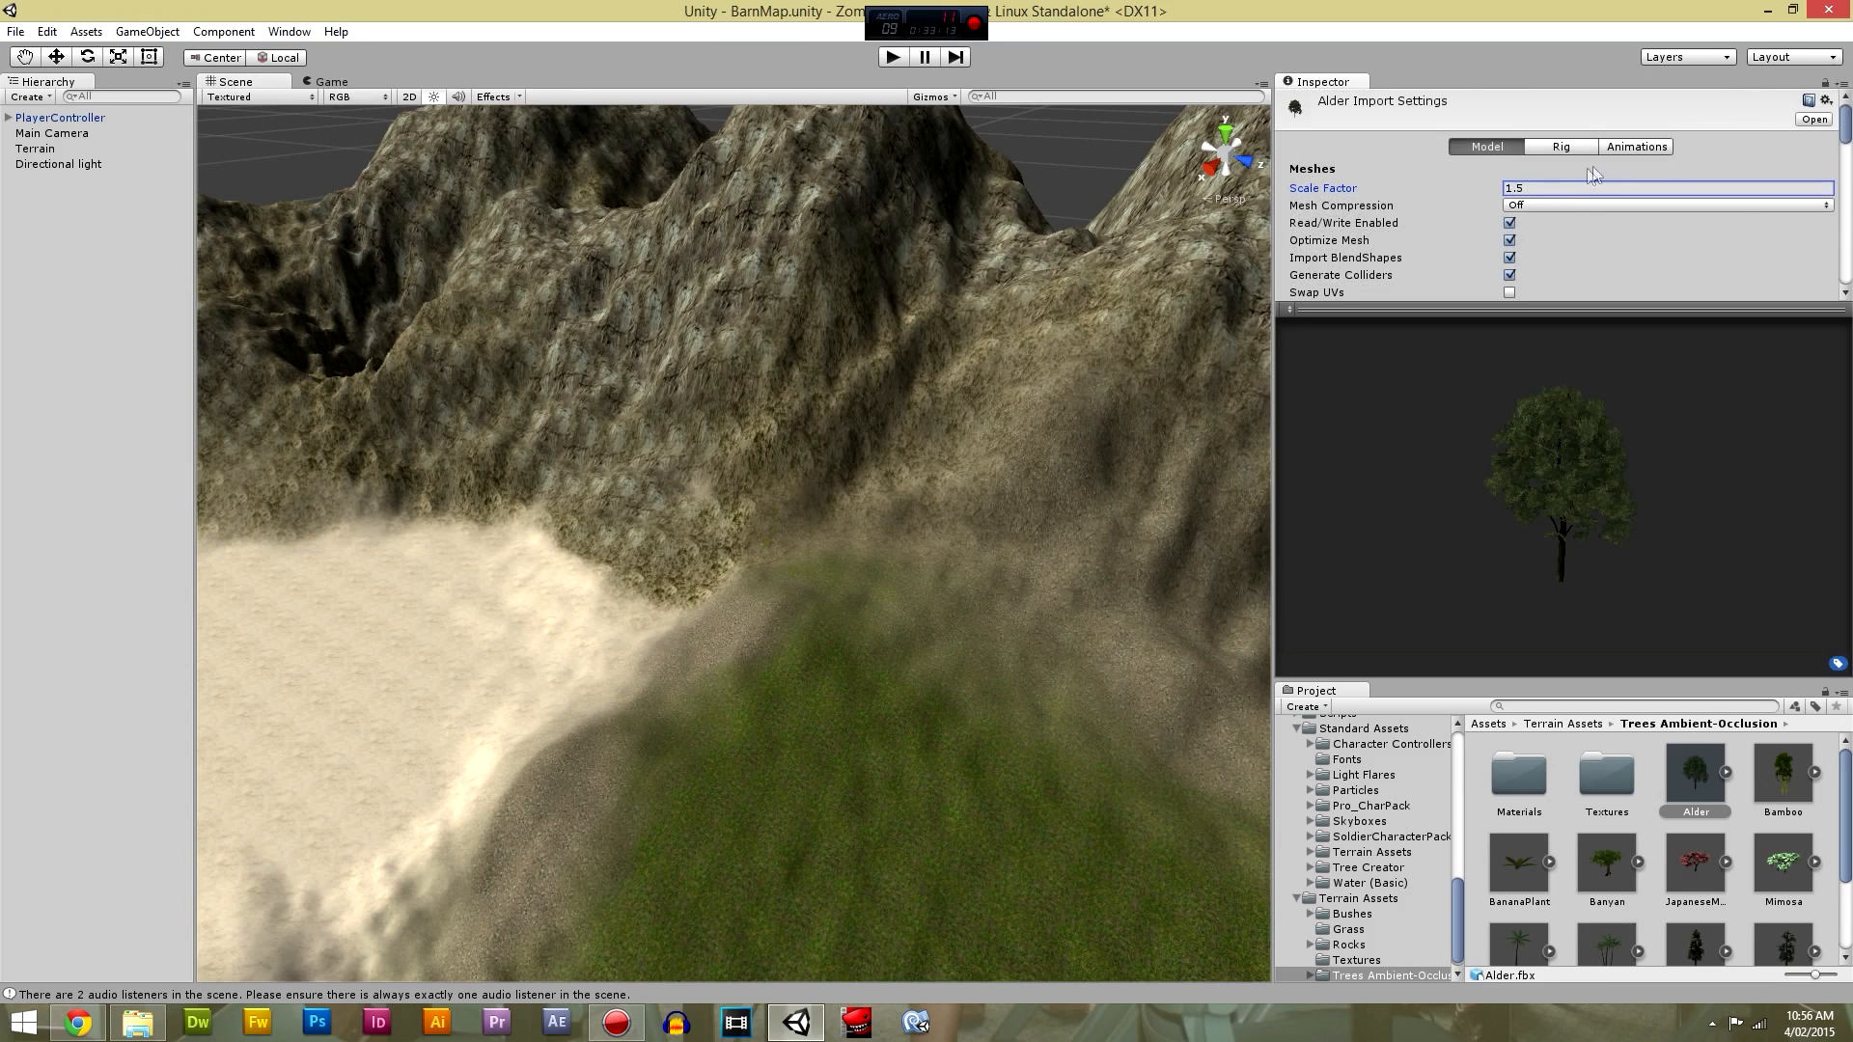
scroll(1713, 159, "down", 10)
left_click(1831, 153)
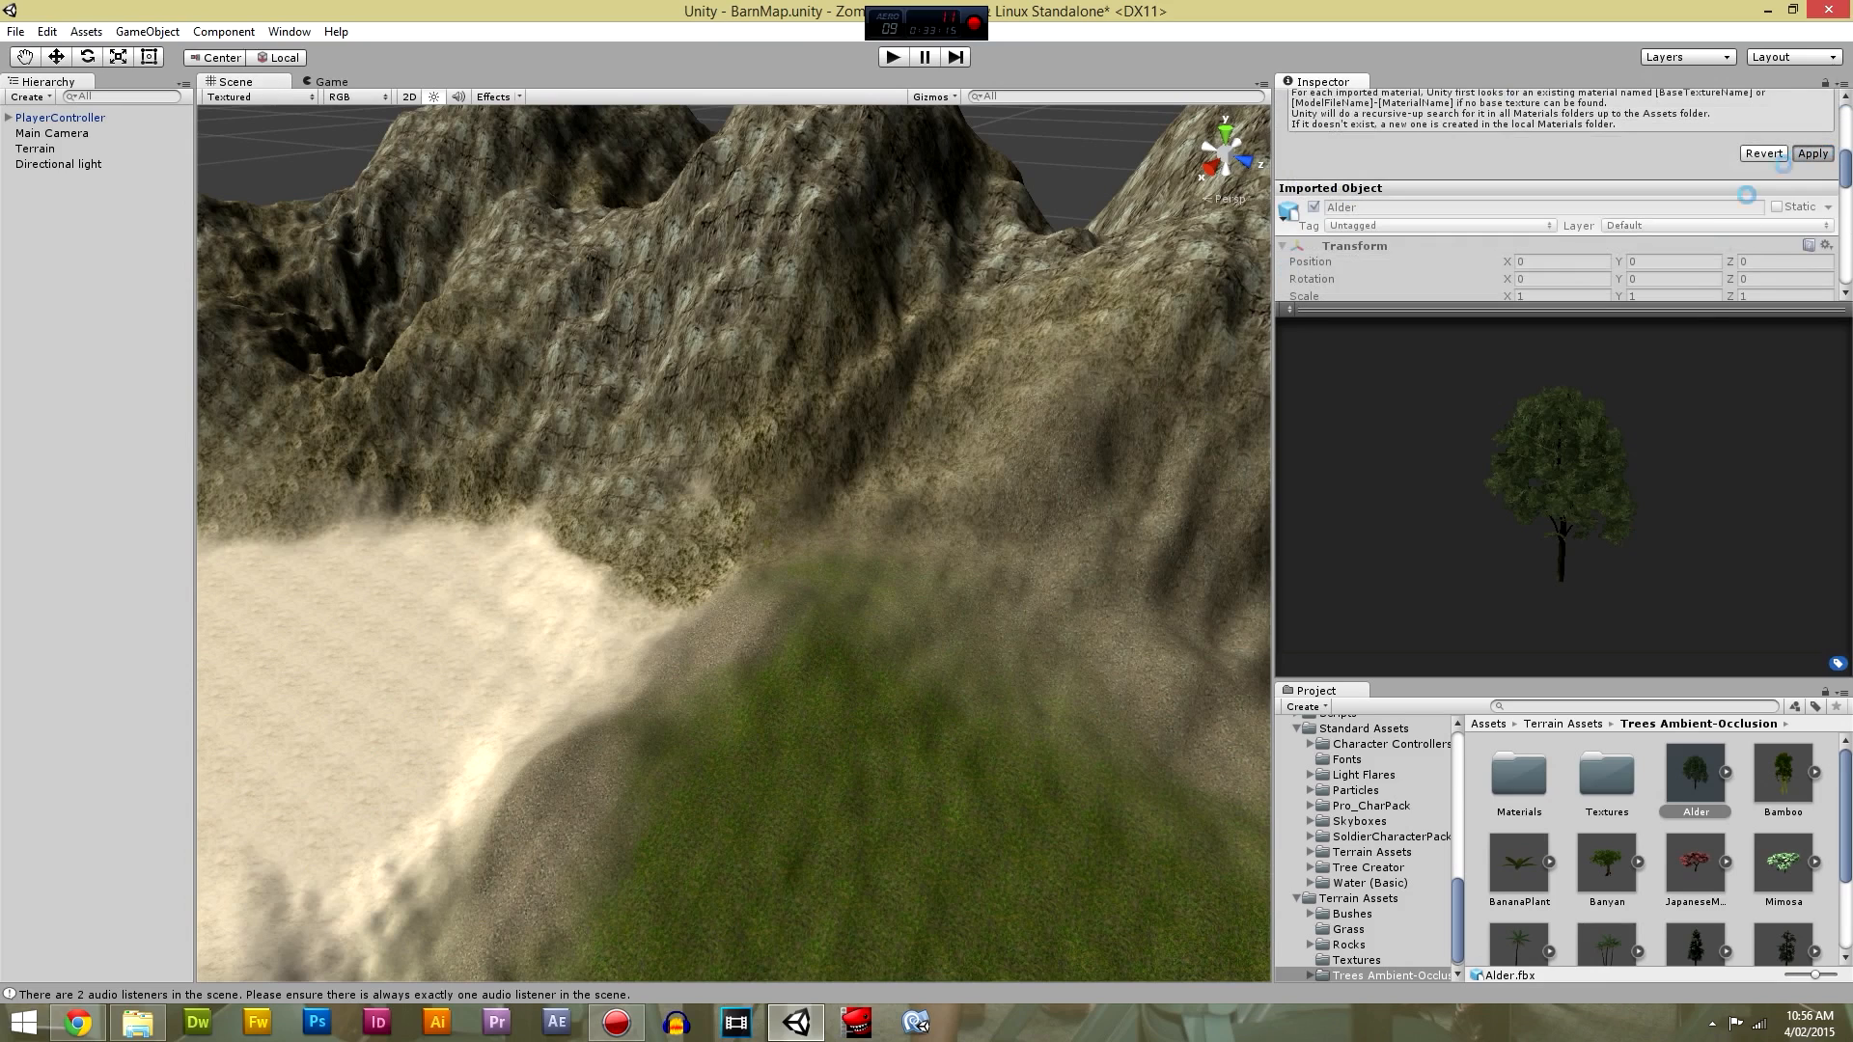
Place another trial Alder on the grass to judge its size, and delete it.
left_click_drag(1673, 735, 816, 650)
middle_click_drag(815, 650, 1023, 741)
key("f")
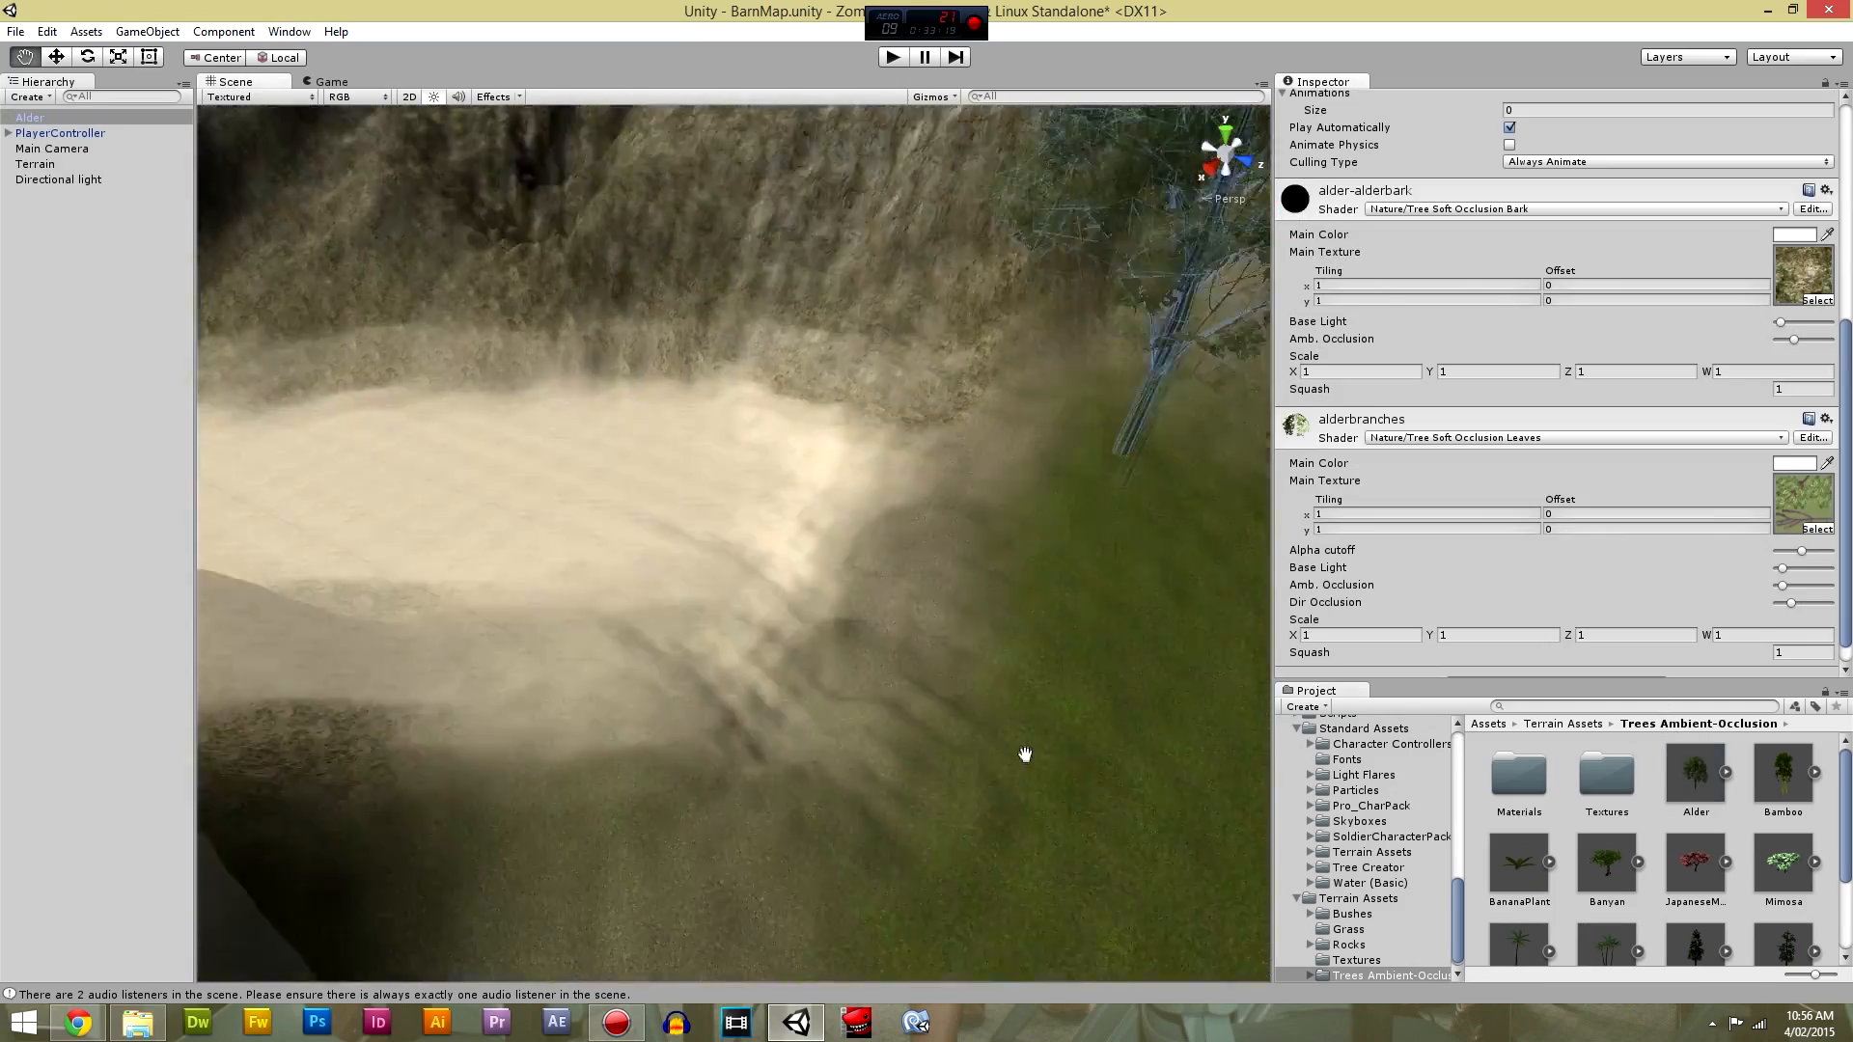
key("Delete")
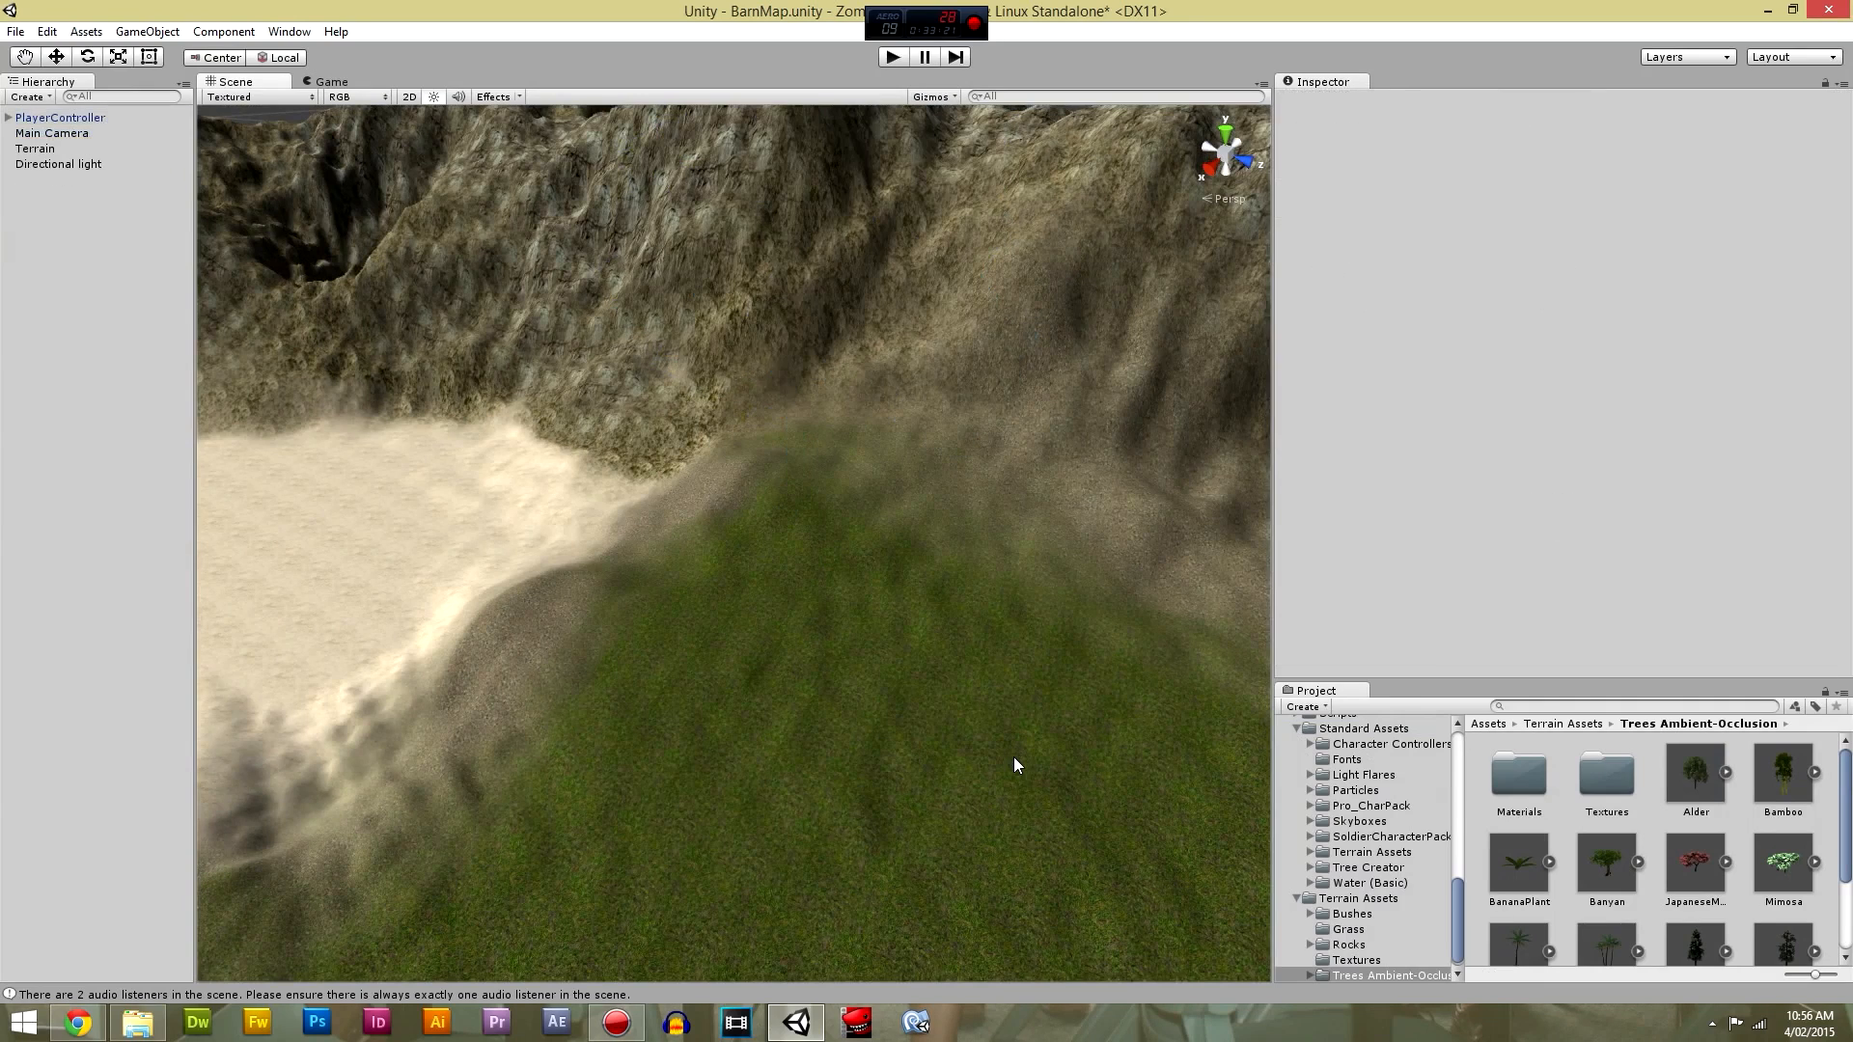
Set the Alder's scale factor to 1, apply it while placing a trial tree on the grass, and delete that tree.
left_click(1724, 773)
left_click(1697, 770)
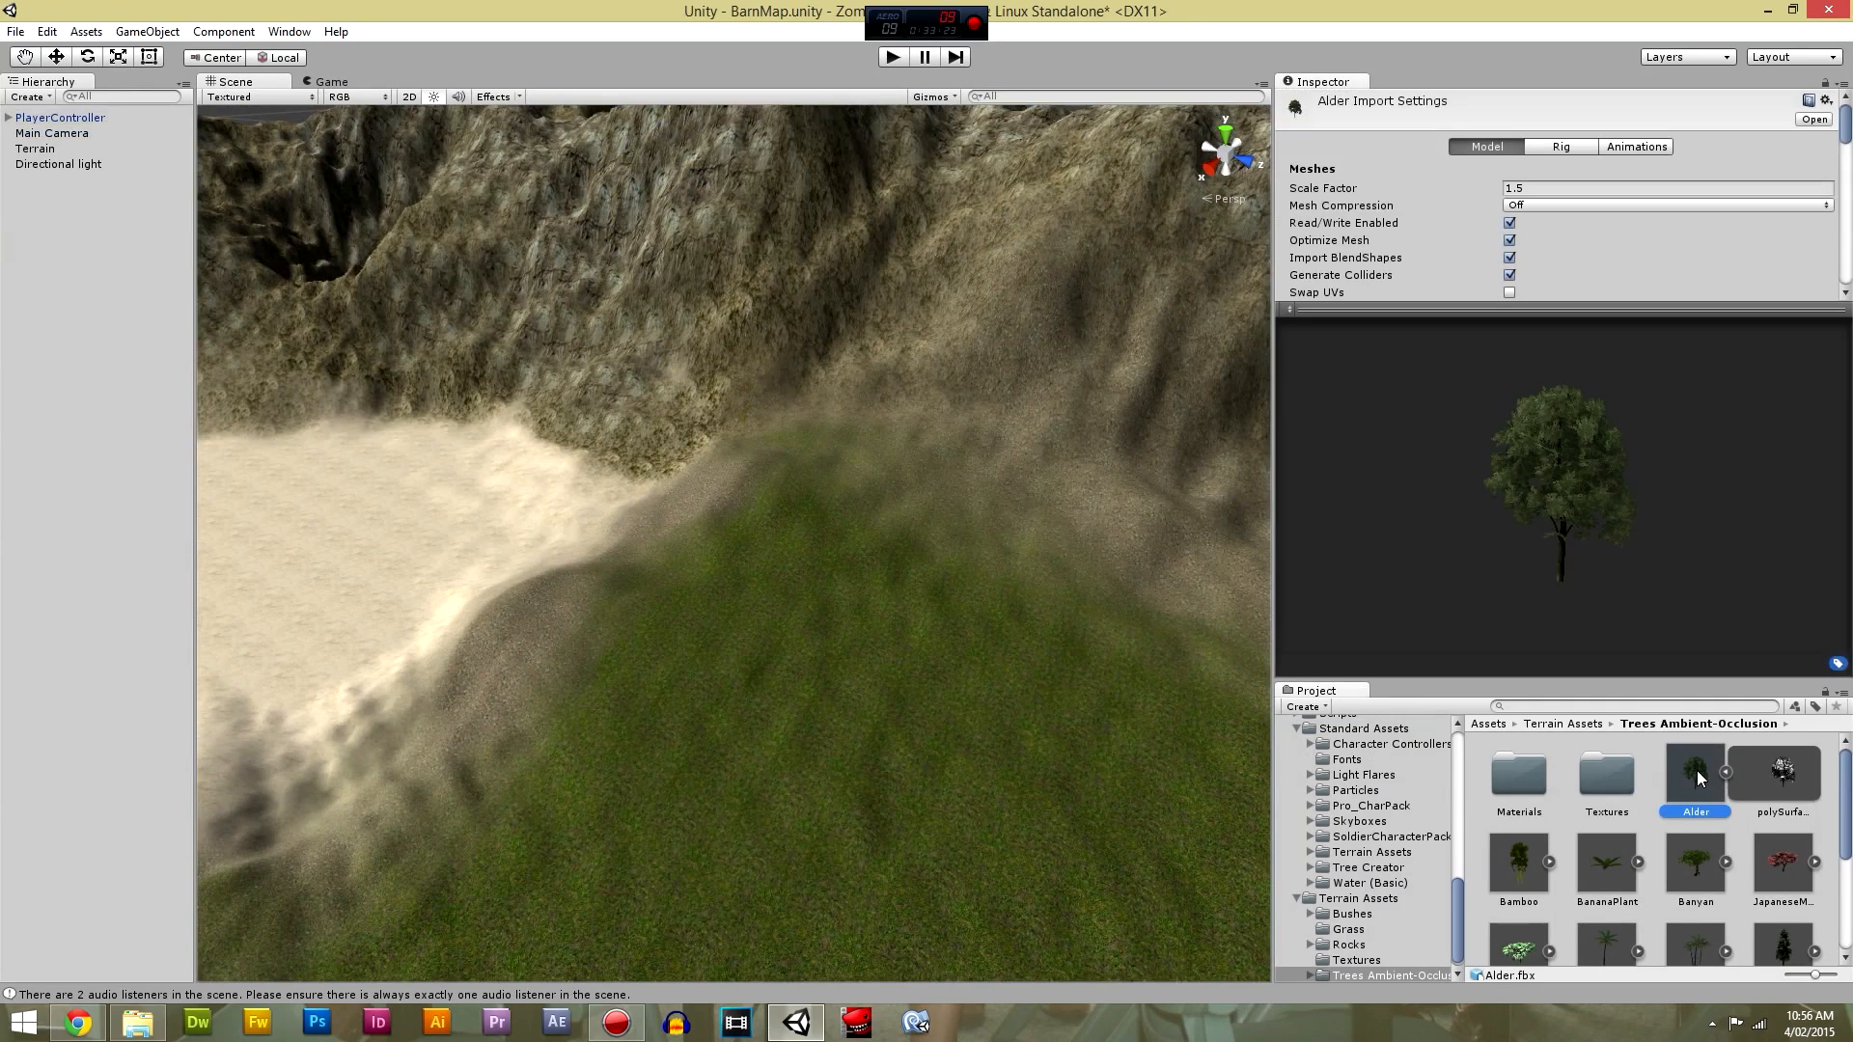
left_click(1725, 772)
left_click(1540, 187)
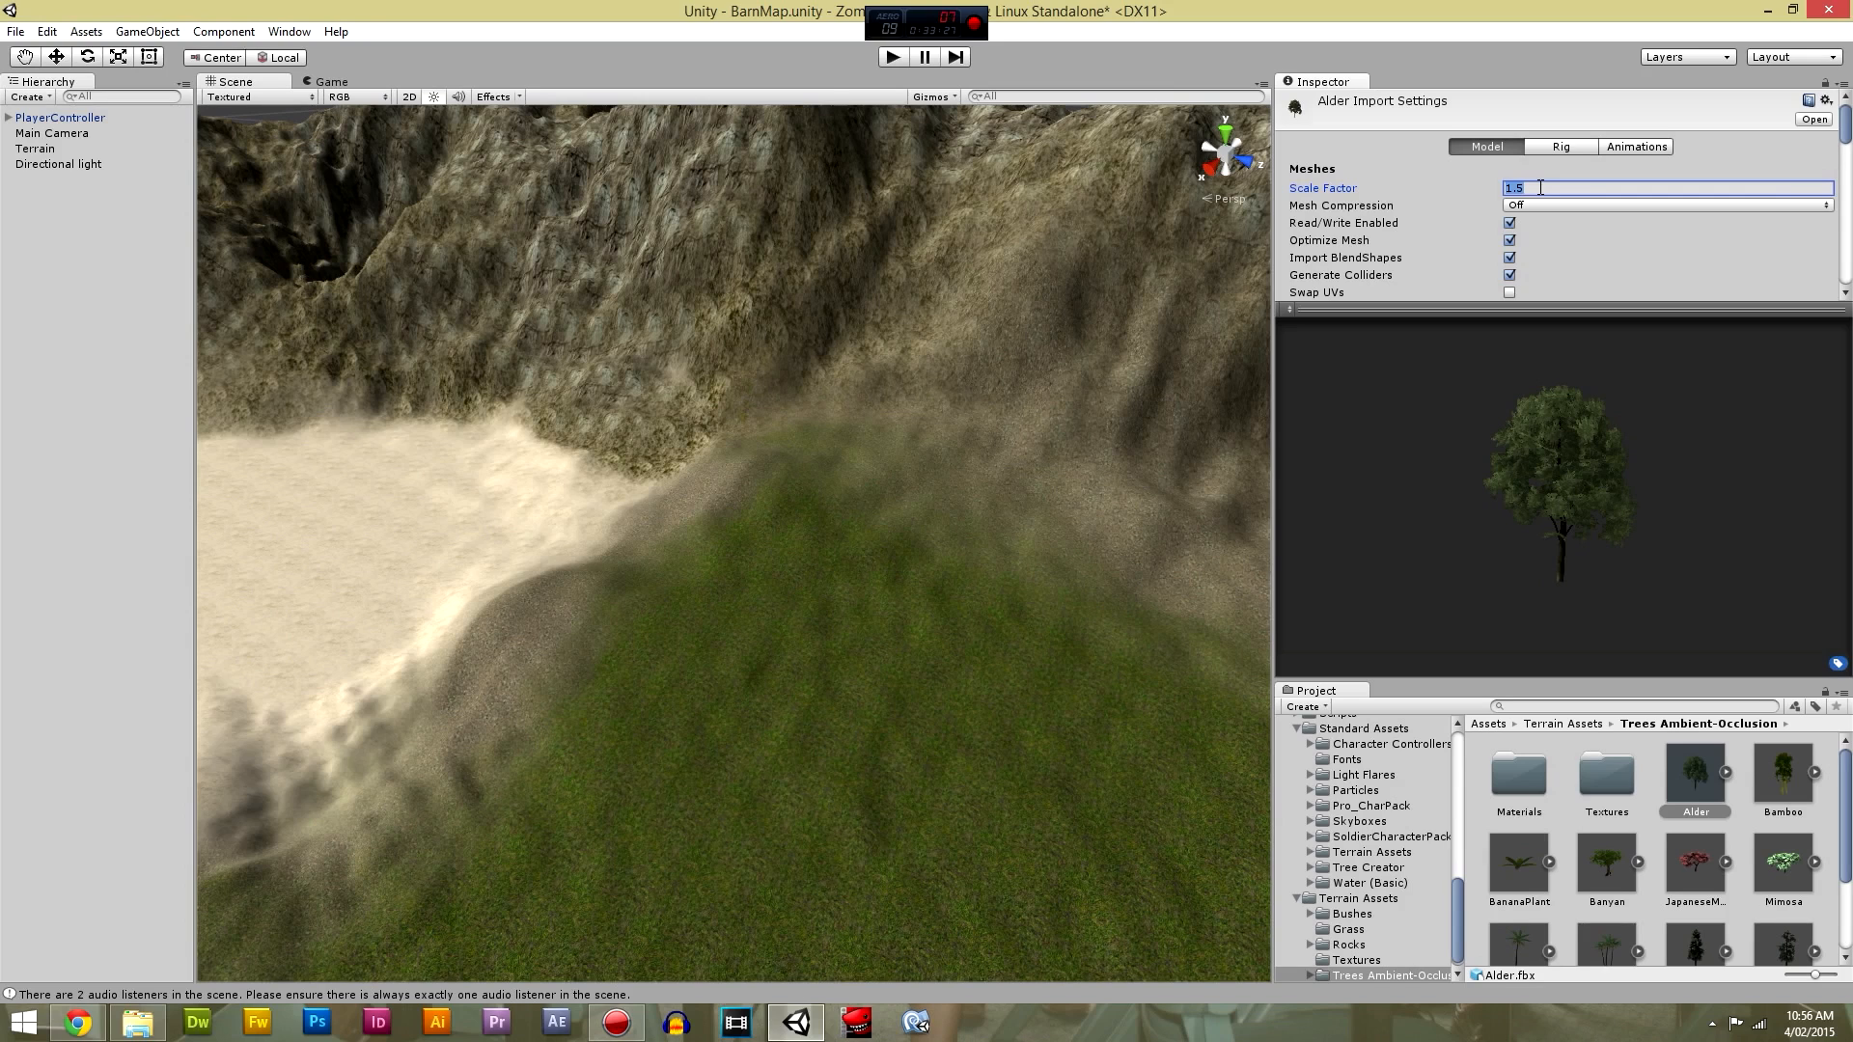
type("1")
left_click_drag(1715, 788, 975, 425)
left_click(943, 551)
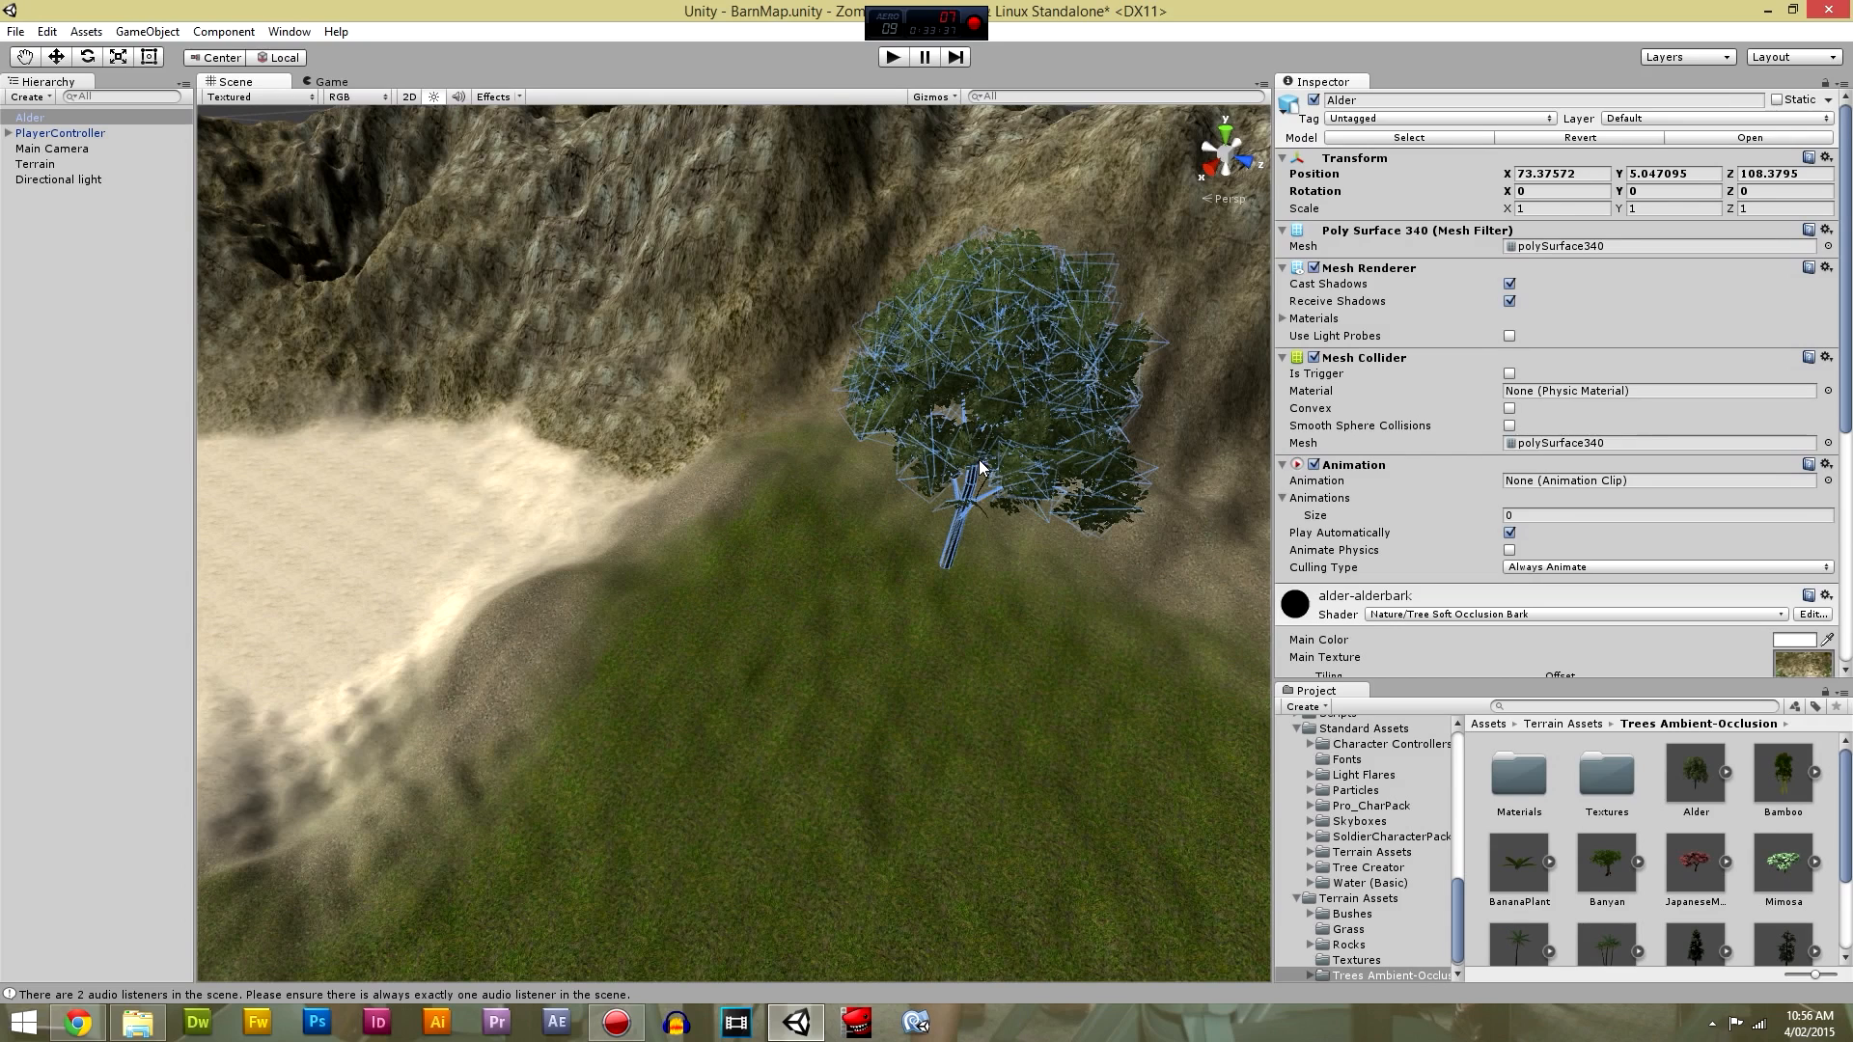
key("Delete")
Set the Alder's scale factor to 0.5 and place one on the grass near the mountain, applying the import settings.
left_click(1691, 749)
left_click(1511, 187)
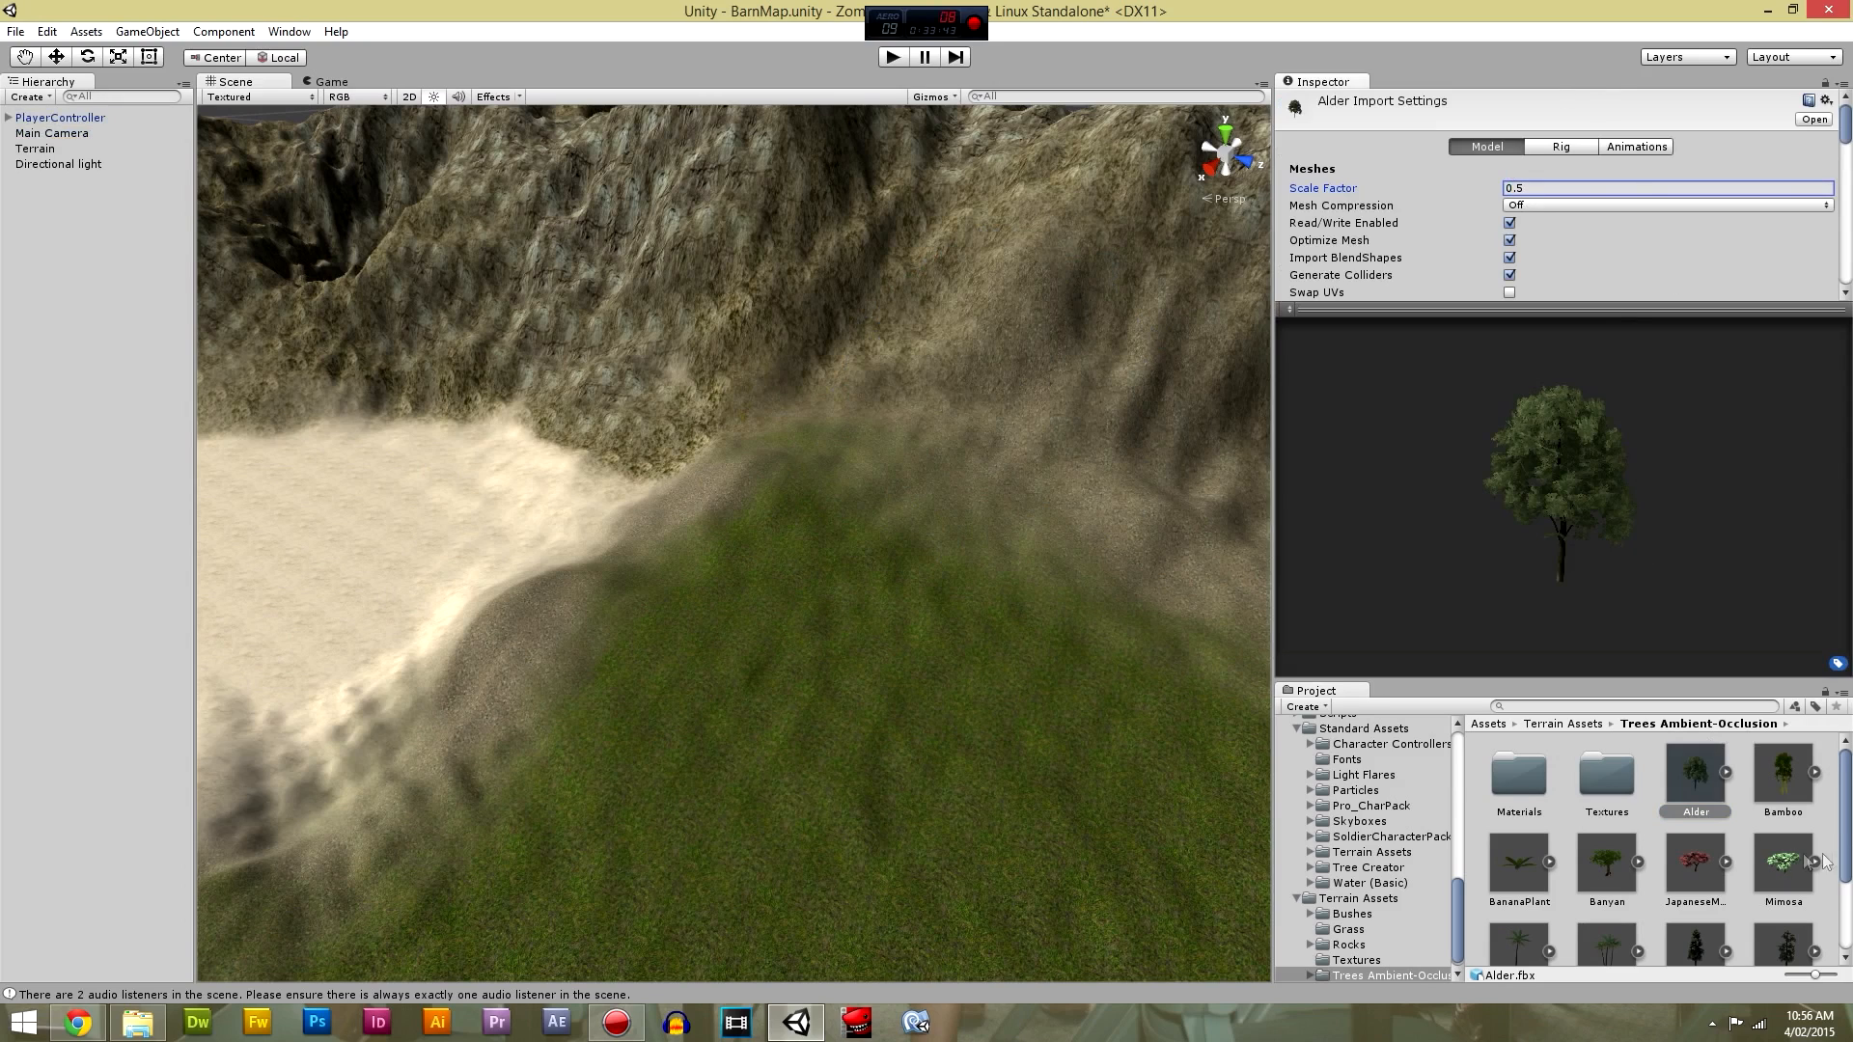
left_click_drag(1700, 784, 881, 545)
left_click(959, 551)
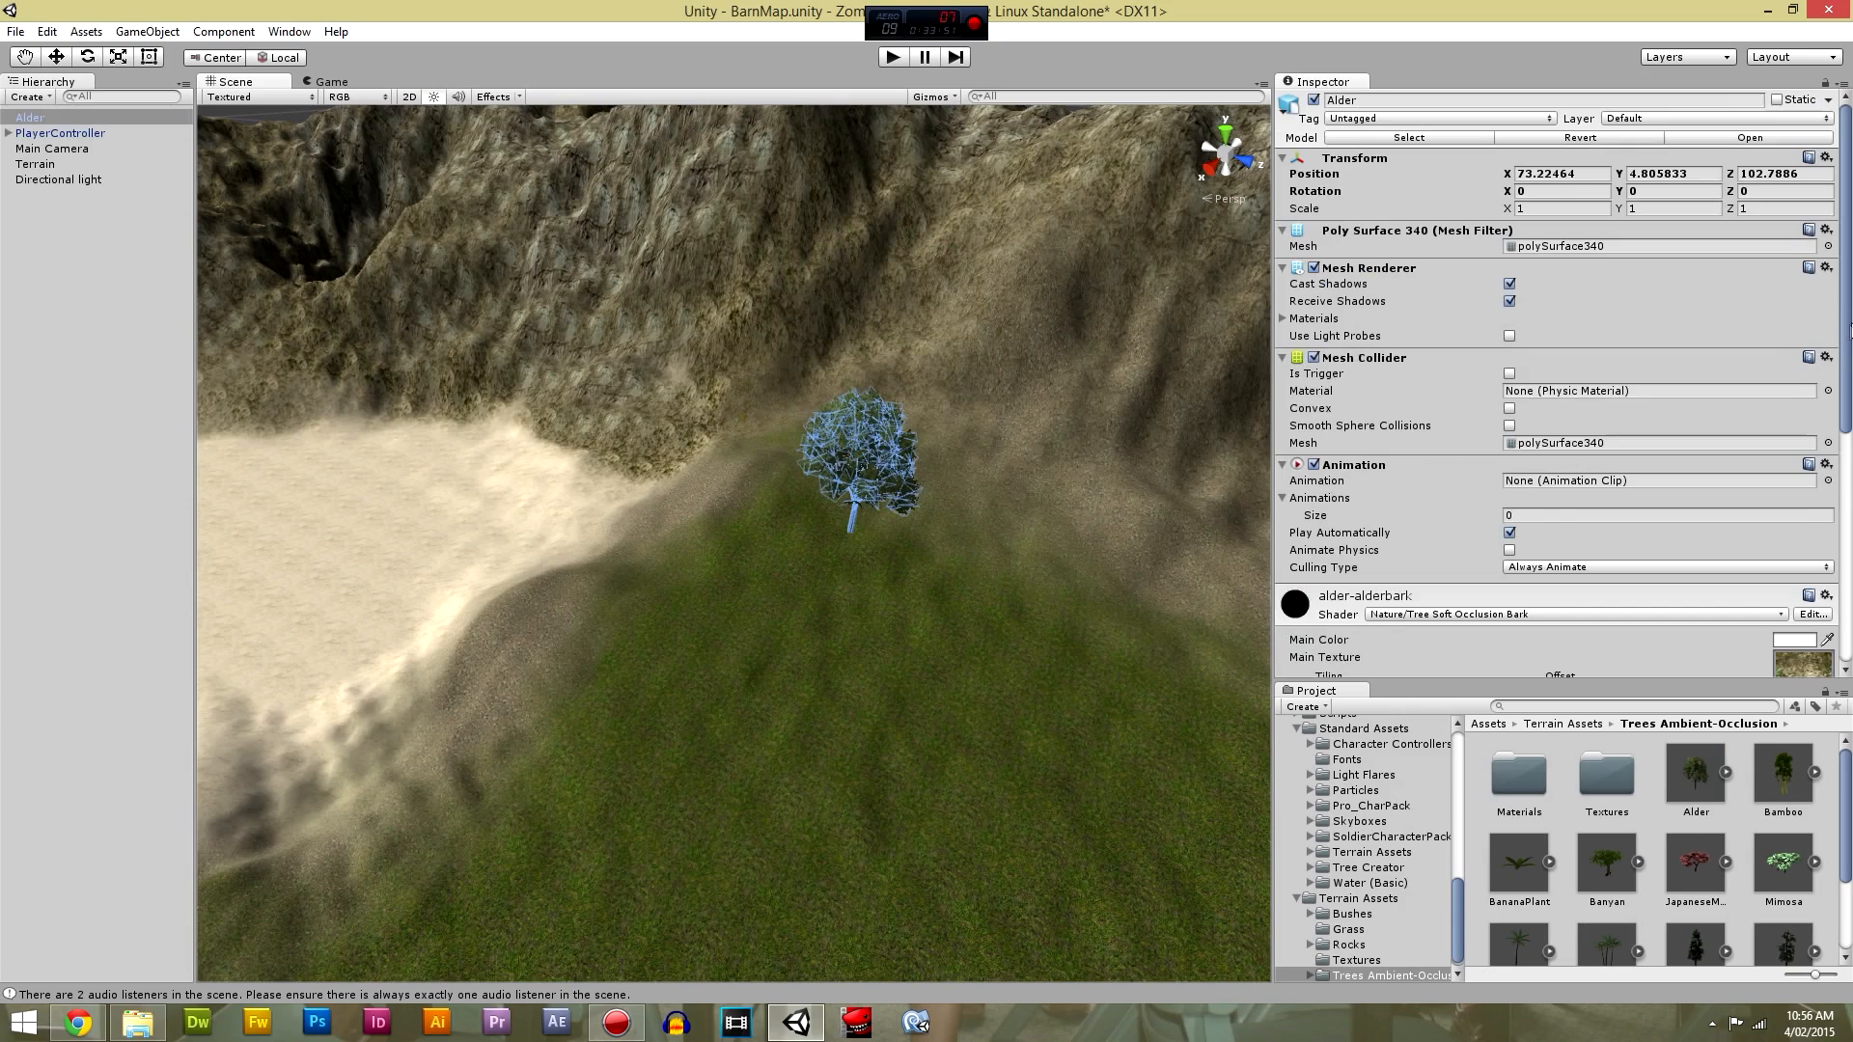
left_click_drag(1850, 331, 1846, 367)
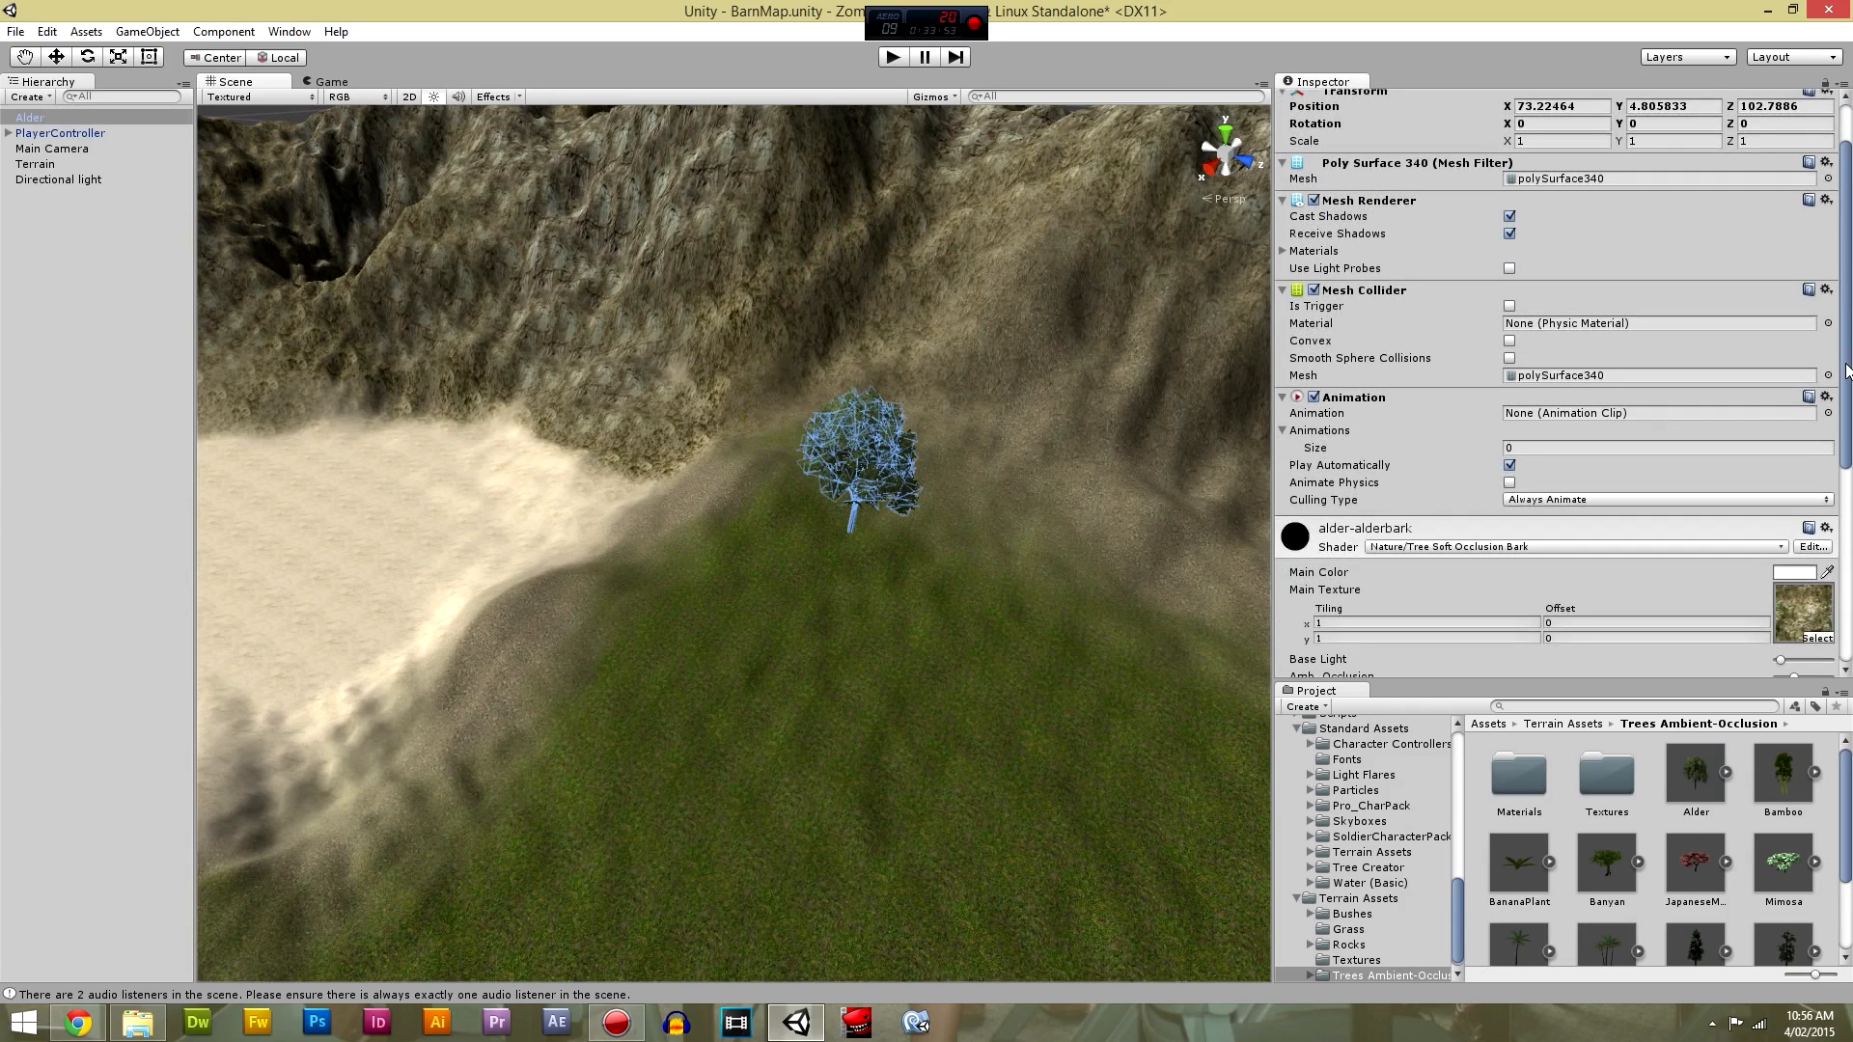
scroll(1845, 370, "down", 5)
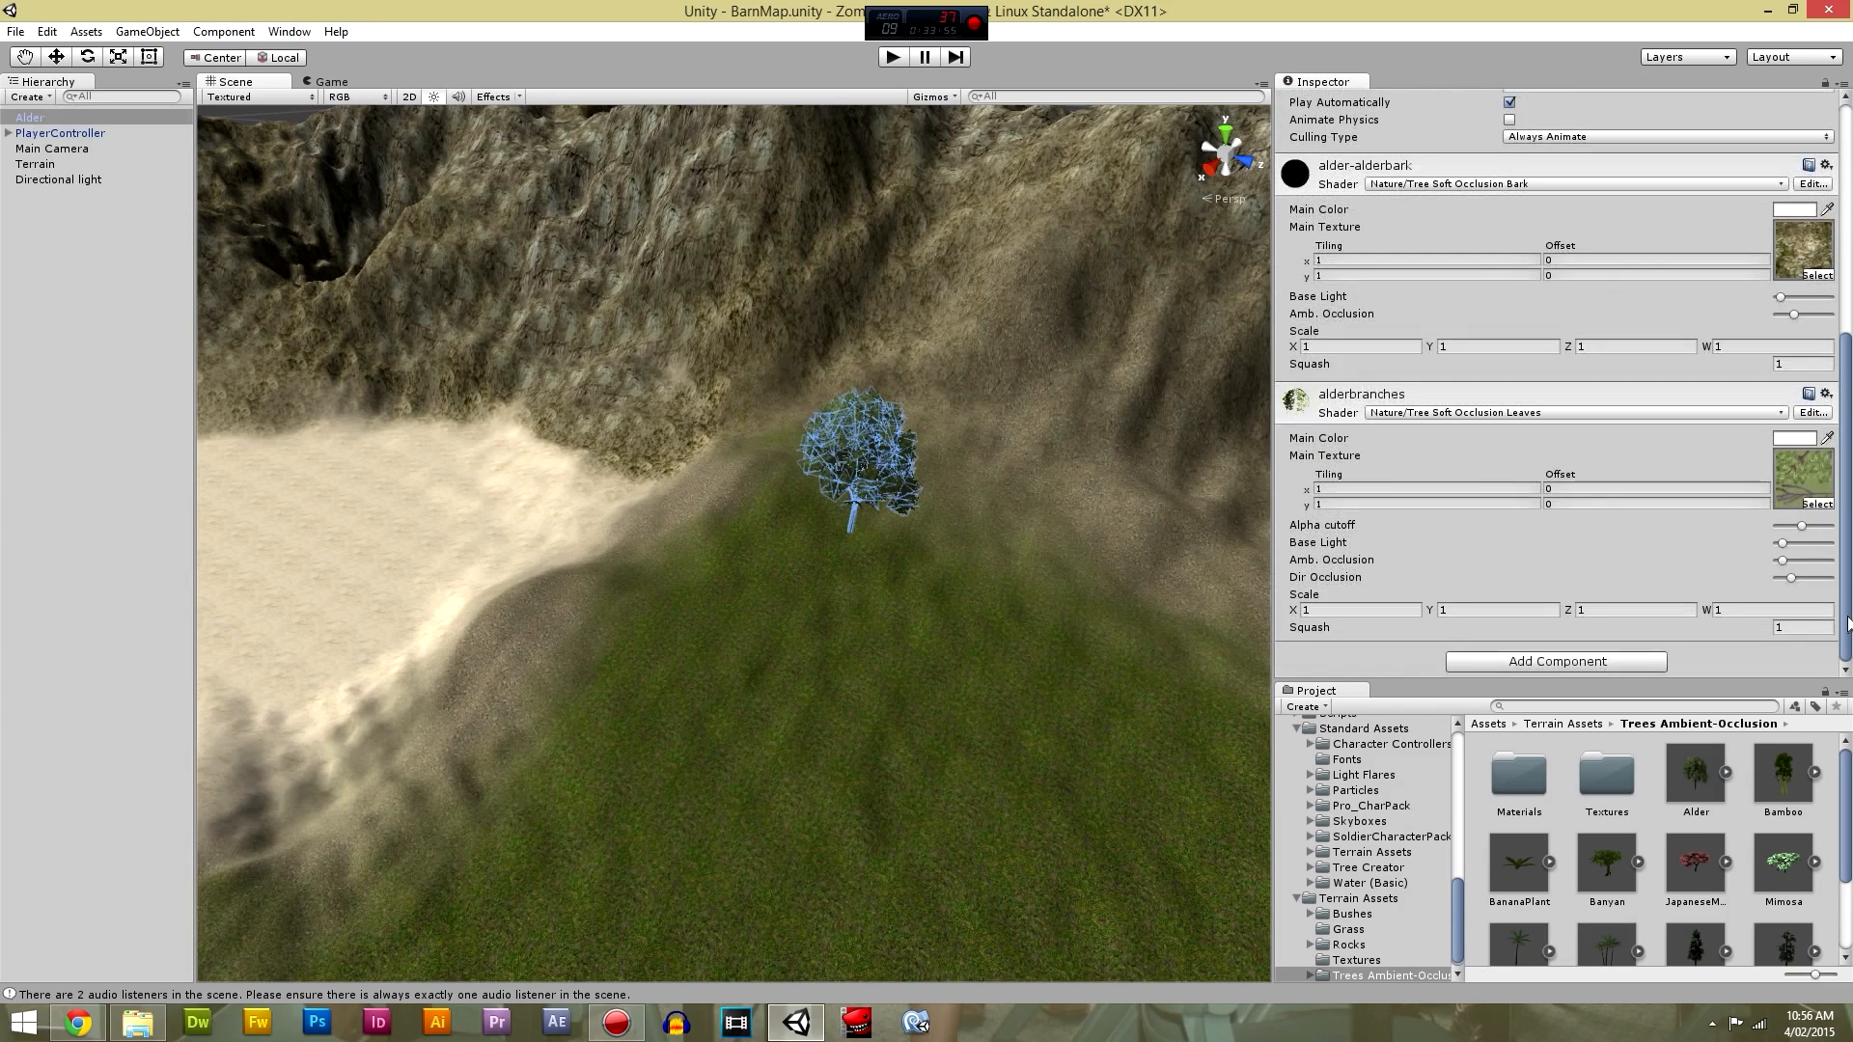
left_click_drag(1850, 461, 1845, 311)
Enable Generate Colliders and a scale factor of 0.5 for the Bamboo, and place one beside the Alder with those settings applied.
left_click(1781, 787)
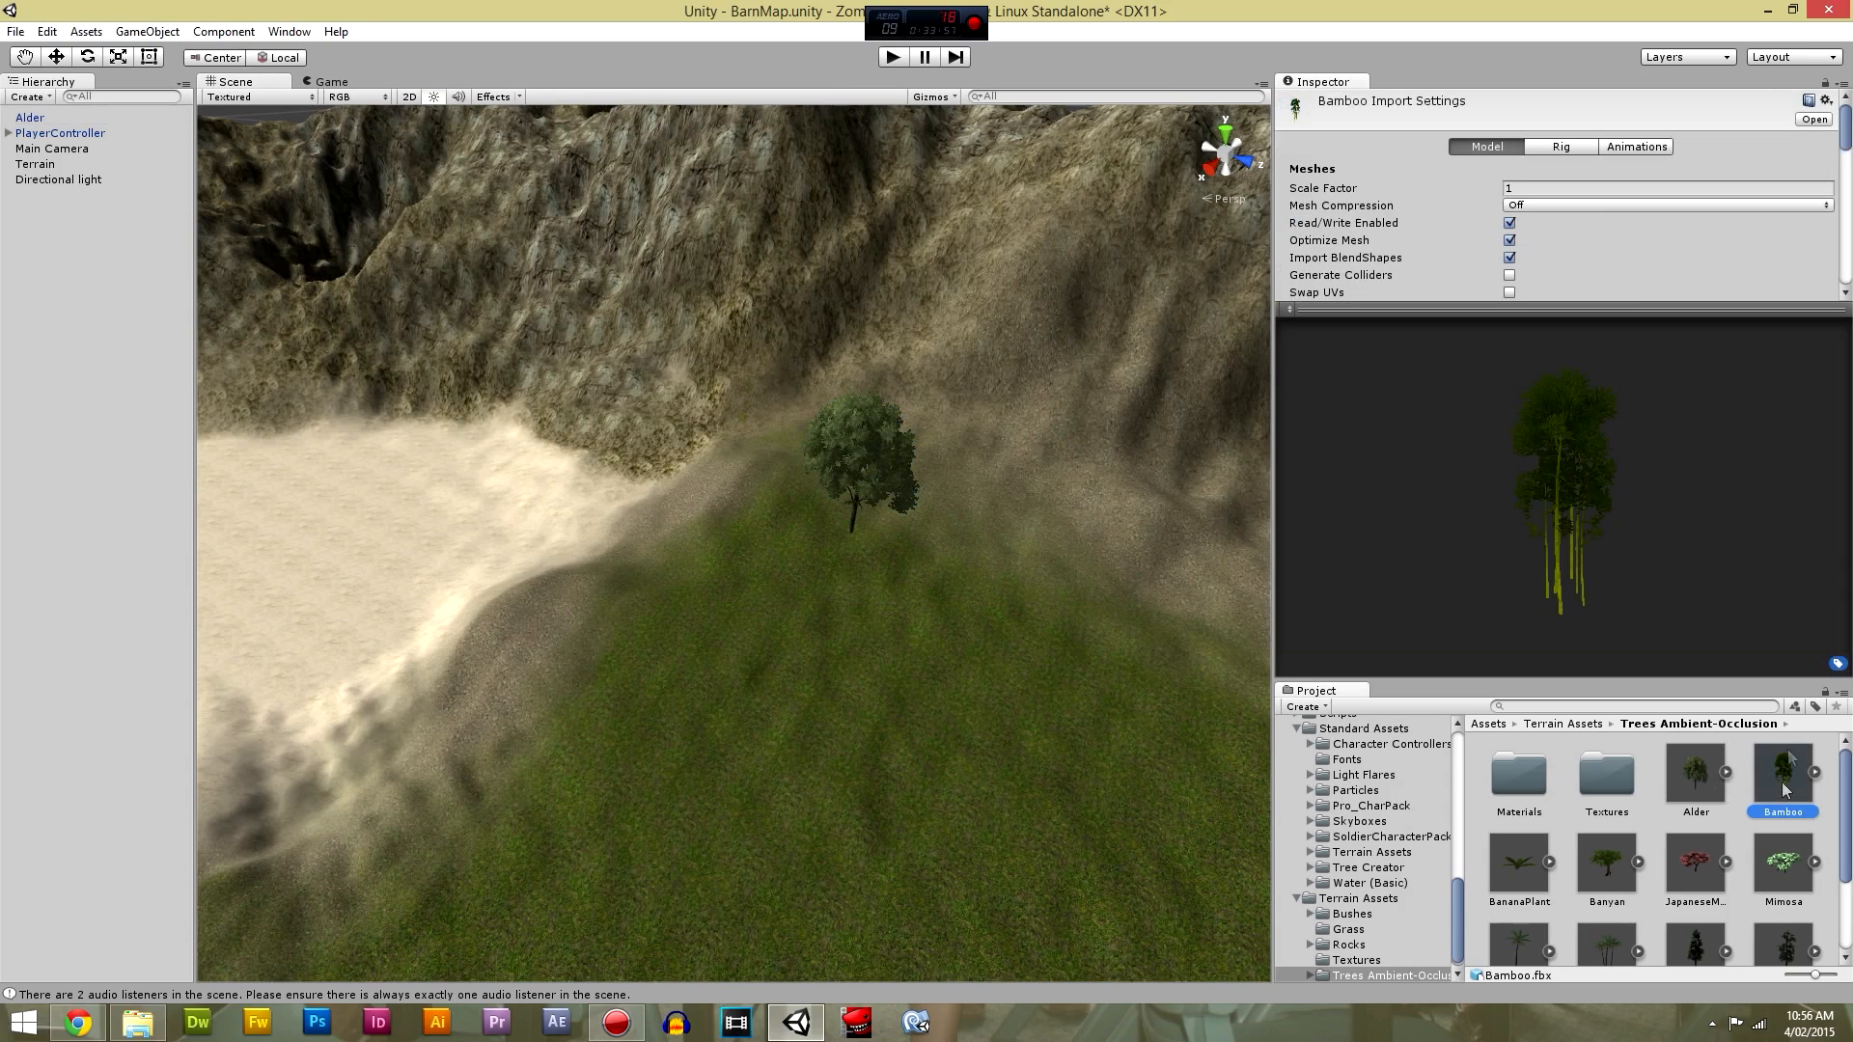
left_click(1509, 275)
left_click(1549, 187)
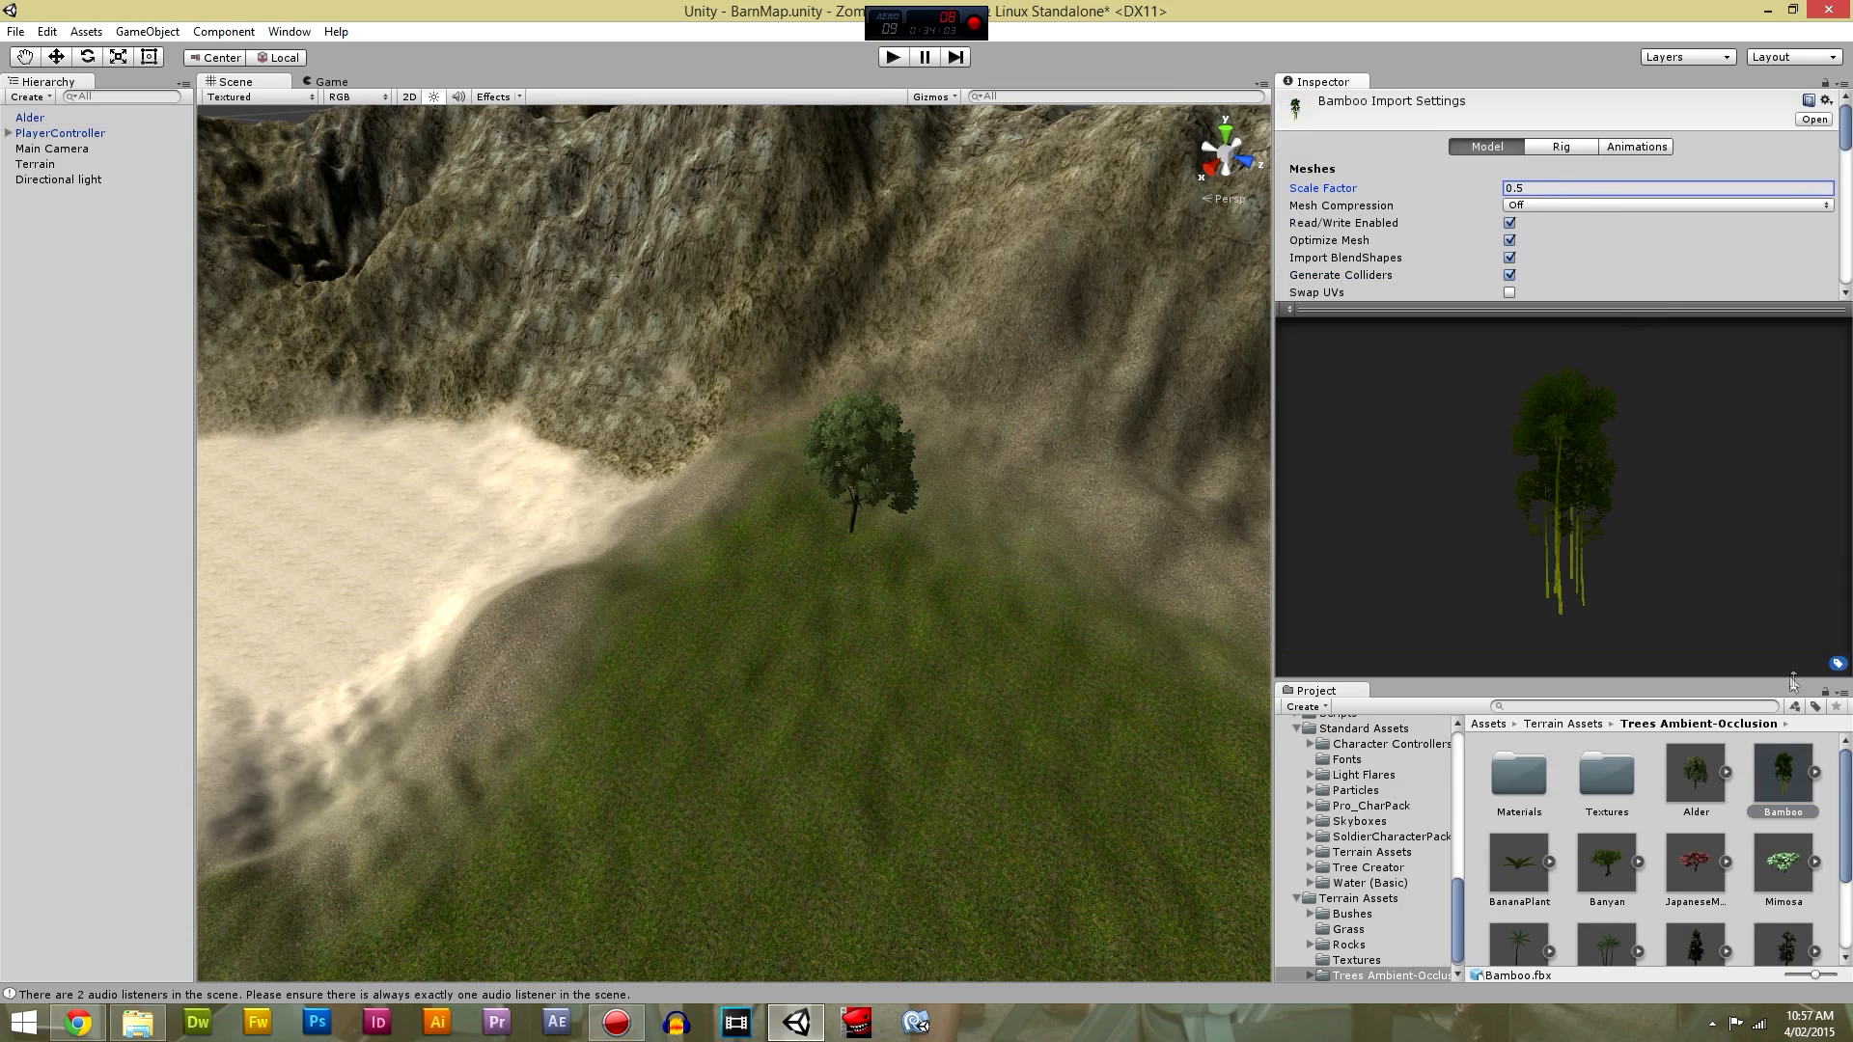
left_click_drag(1784, 800, 766, 684)
left_click(959, 544)
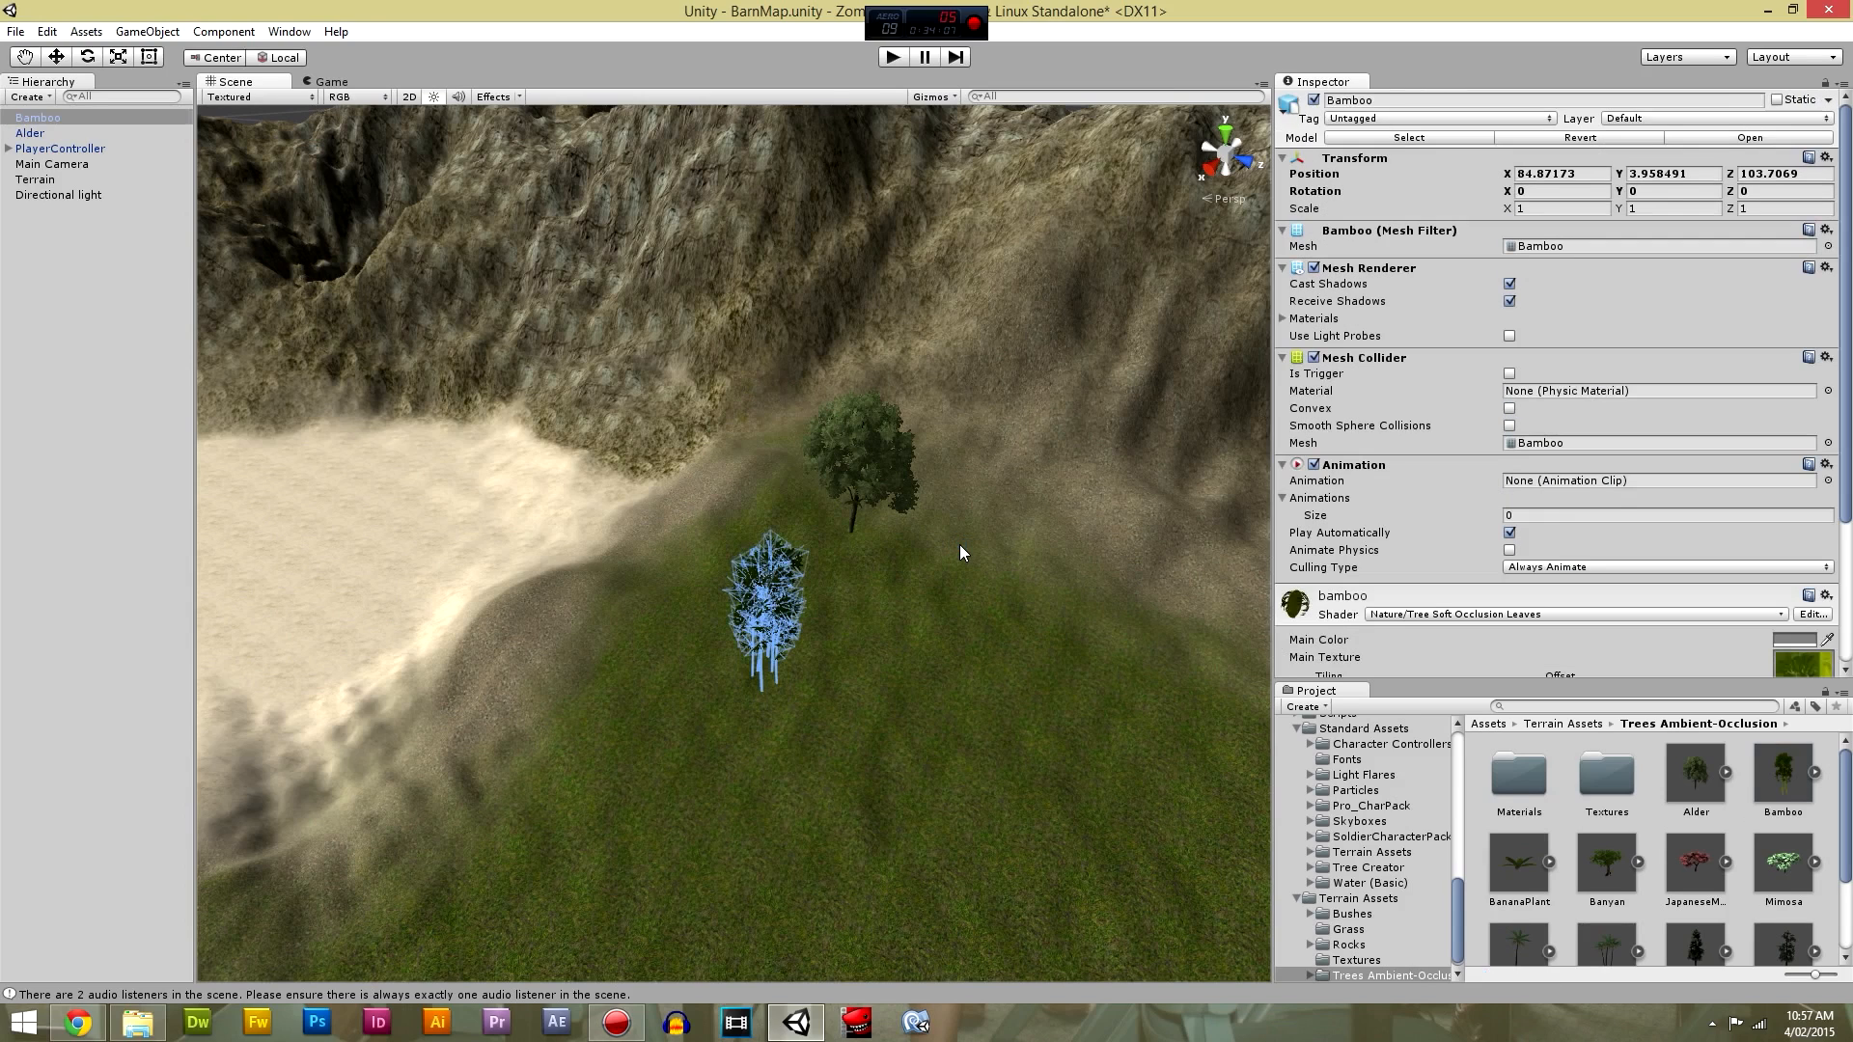
Delete the first trial Banyan, set the model's scale factor to 0.5 with Generate Colliders enabled, and place it on the grass.
left_click_drag(1610, 873, 765, 676)
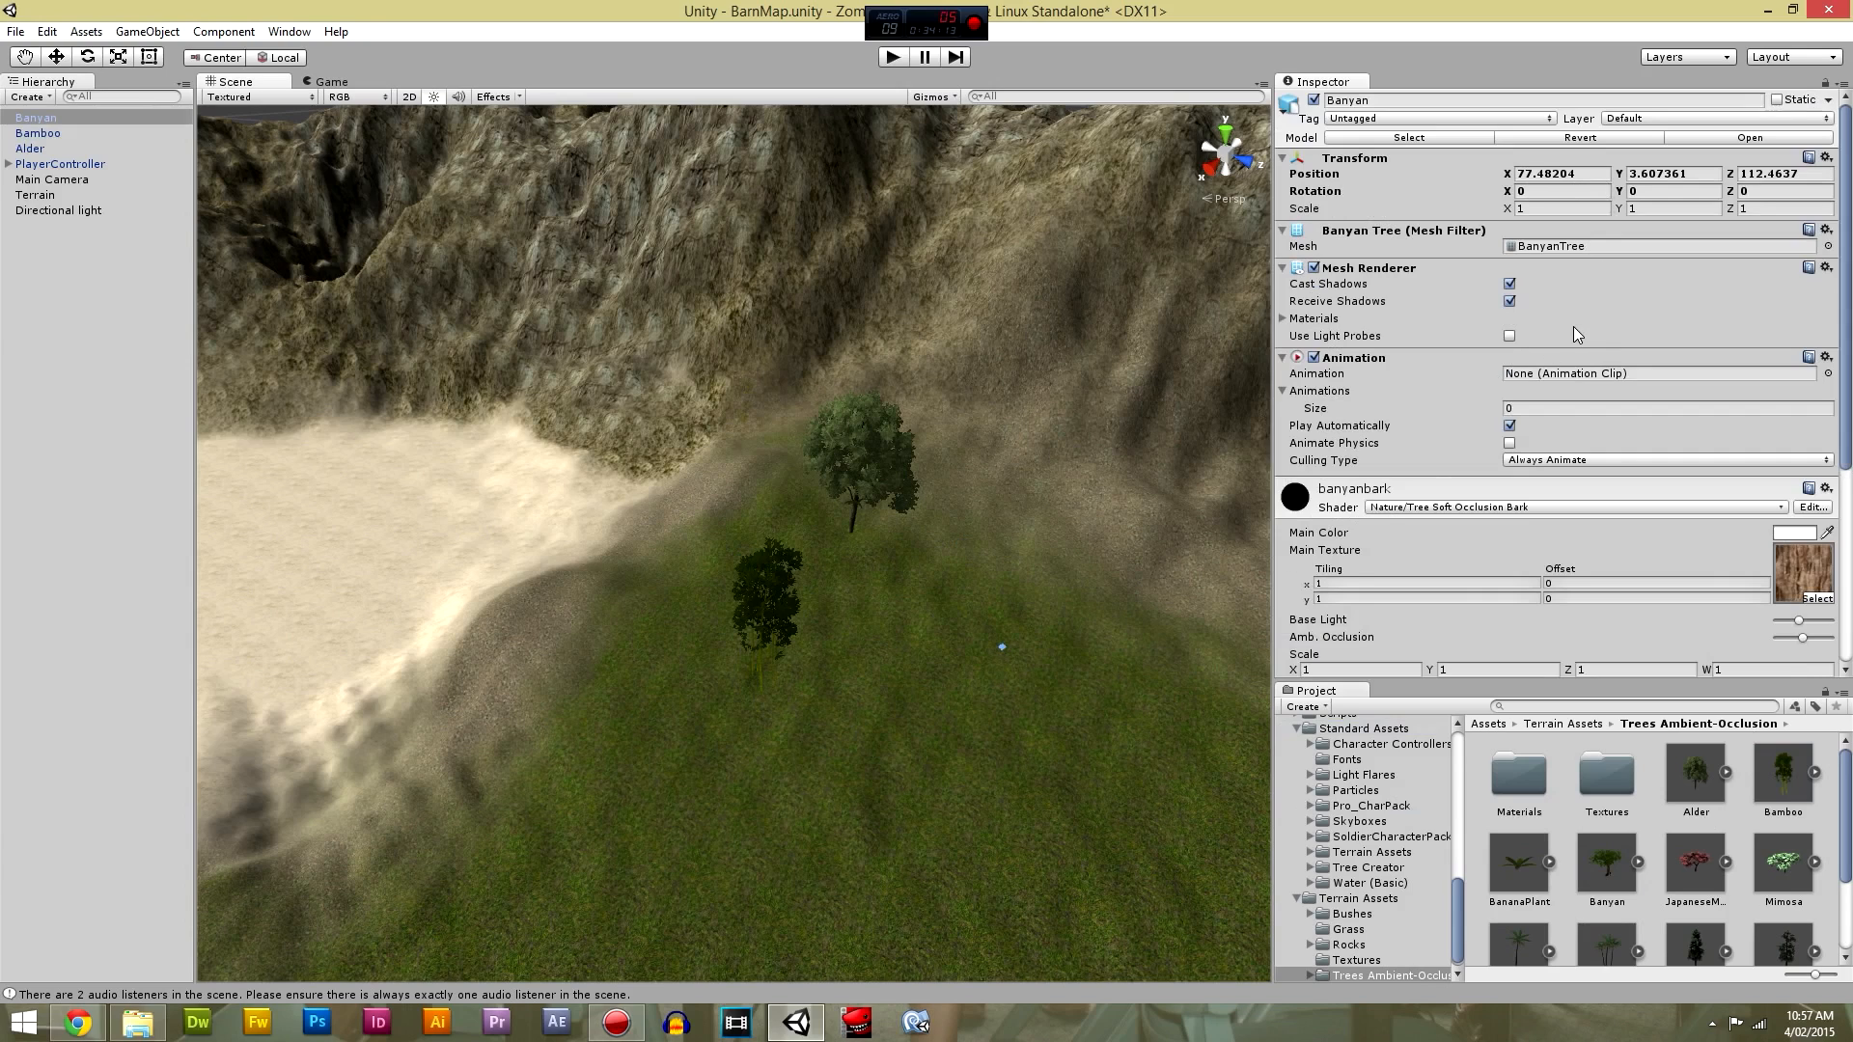
key("Delete")
left_click(1596, 853)
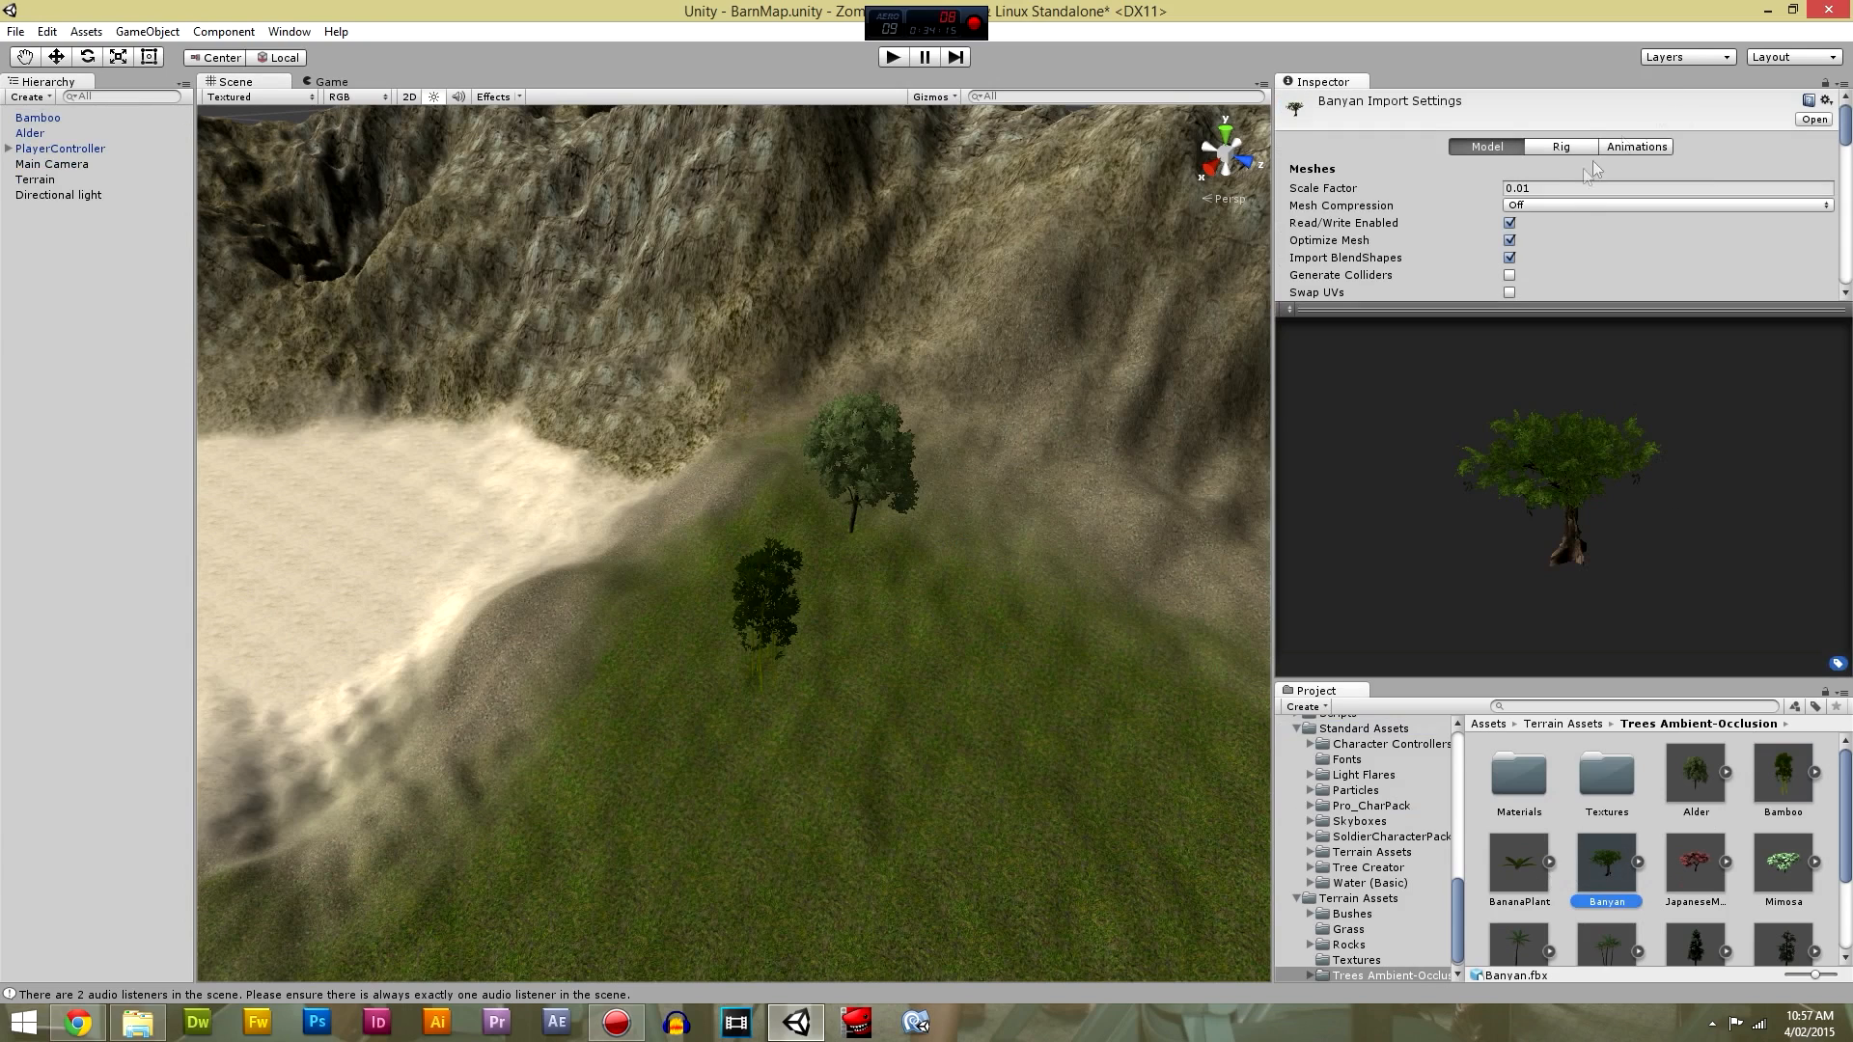
left_click(1545, 187)
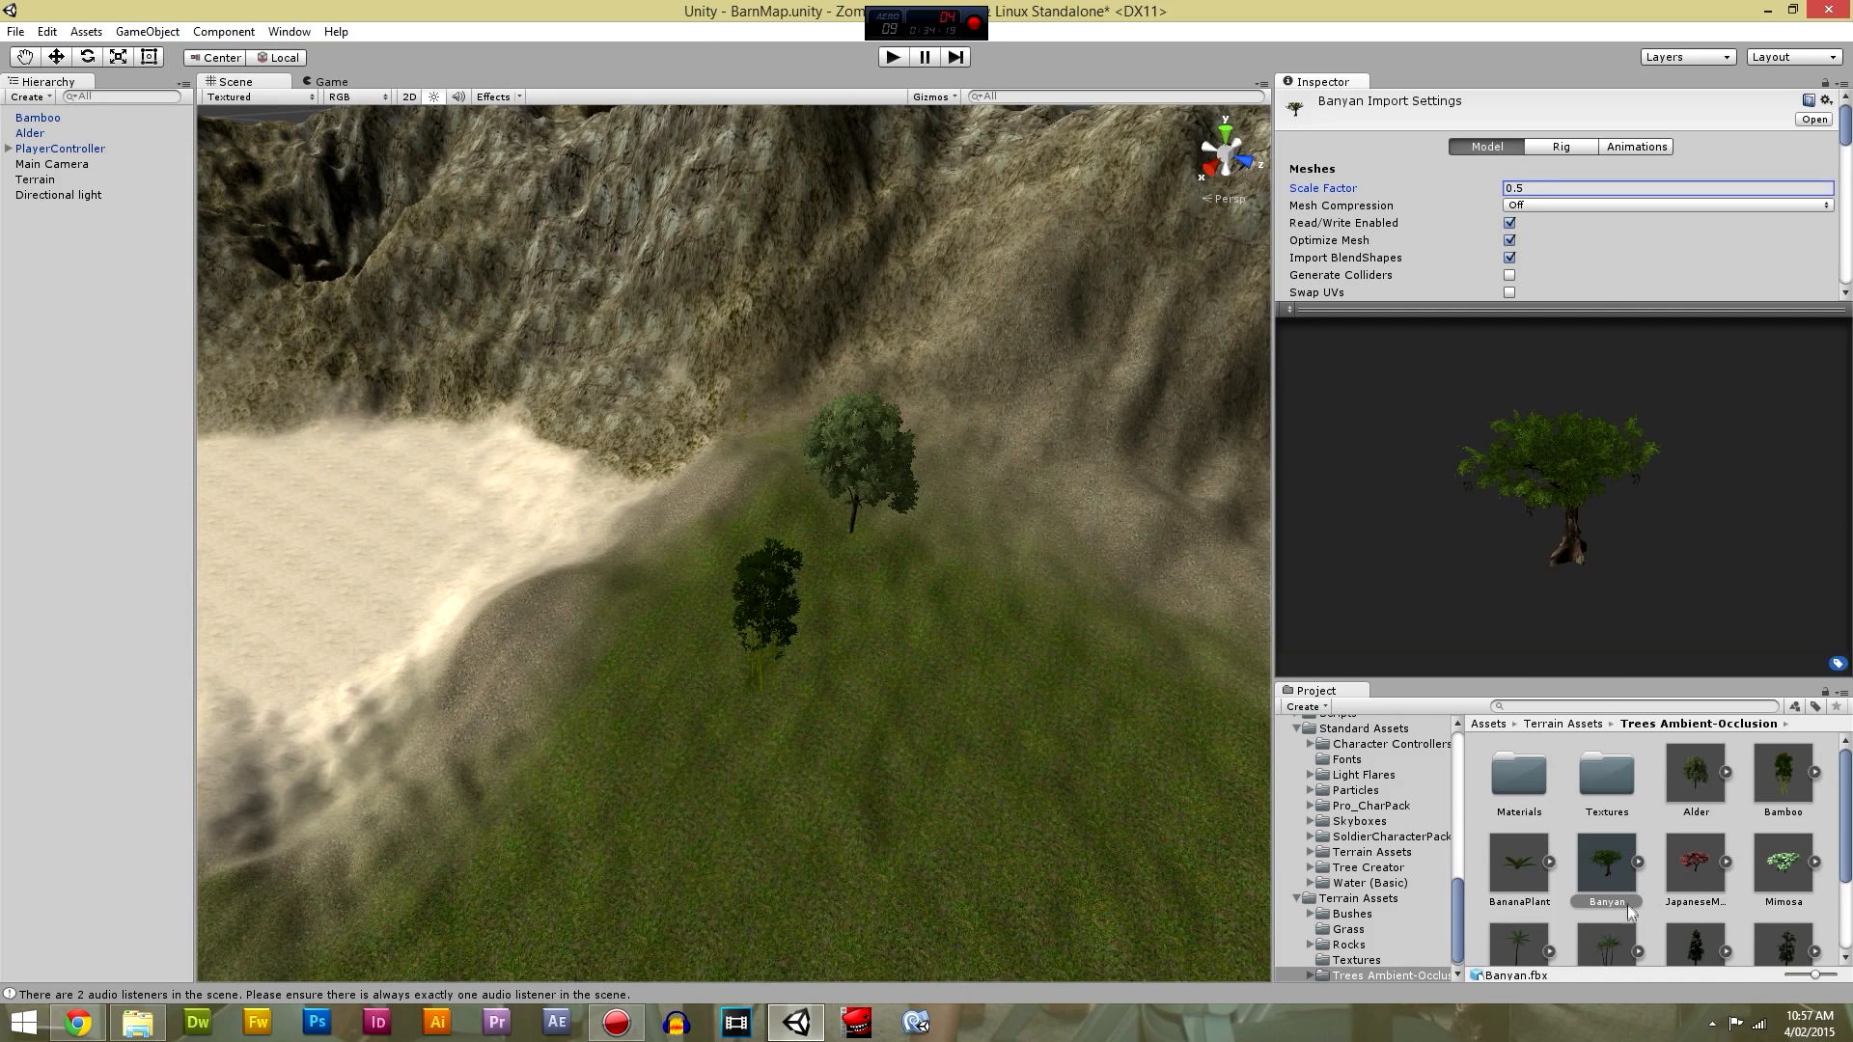
left_click(1509, 276)
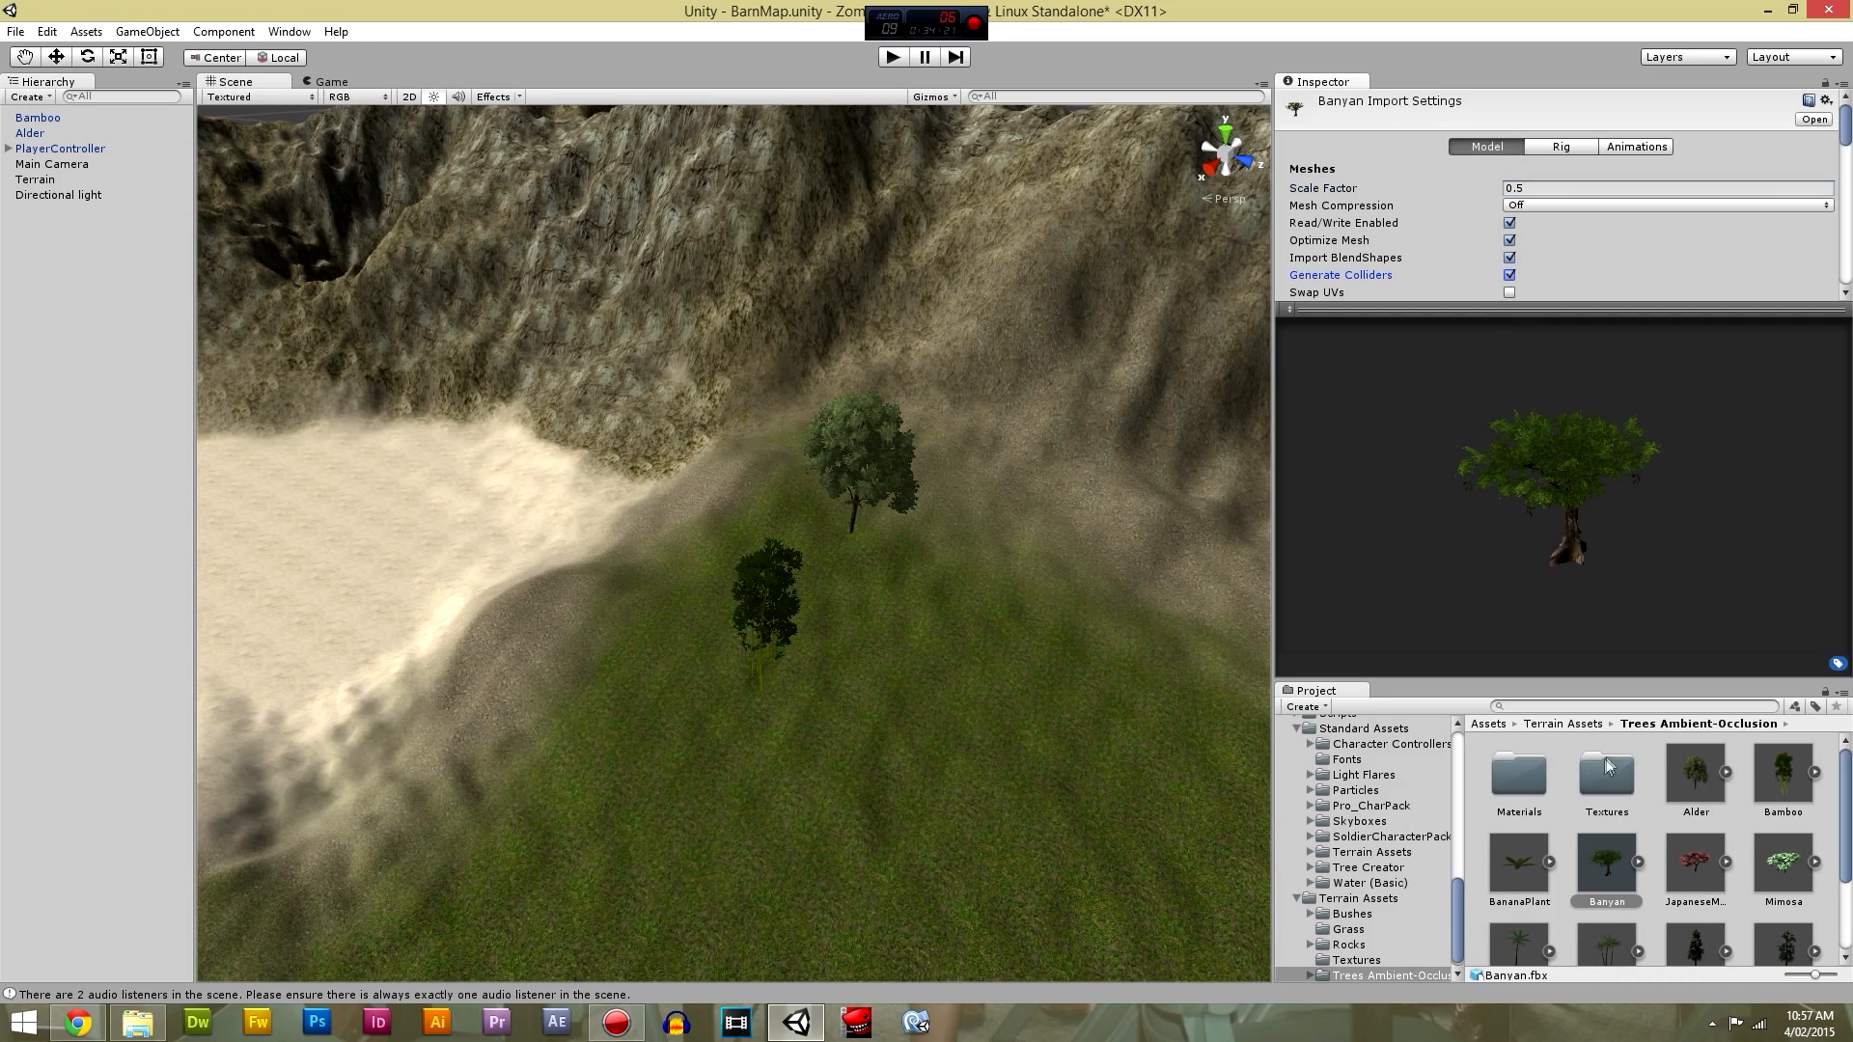
left_click(951, 653)
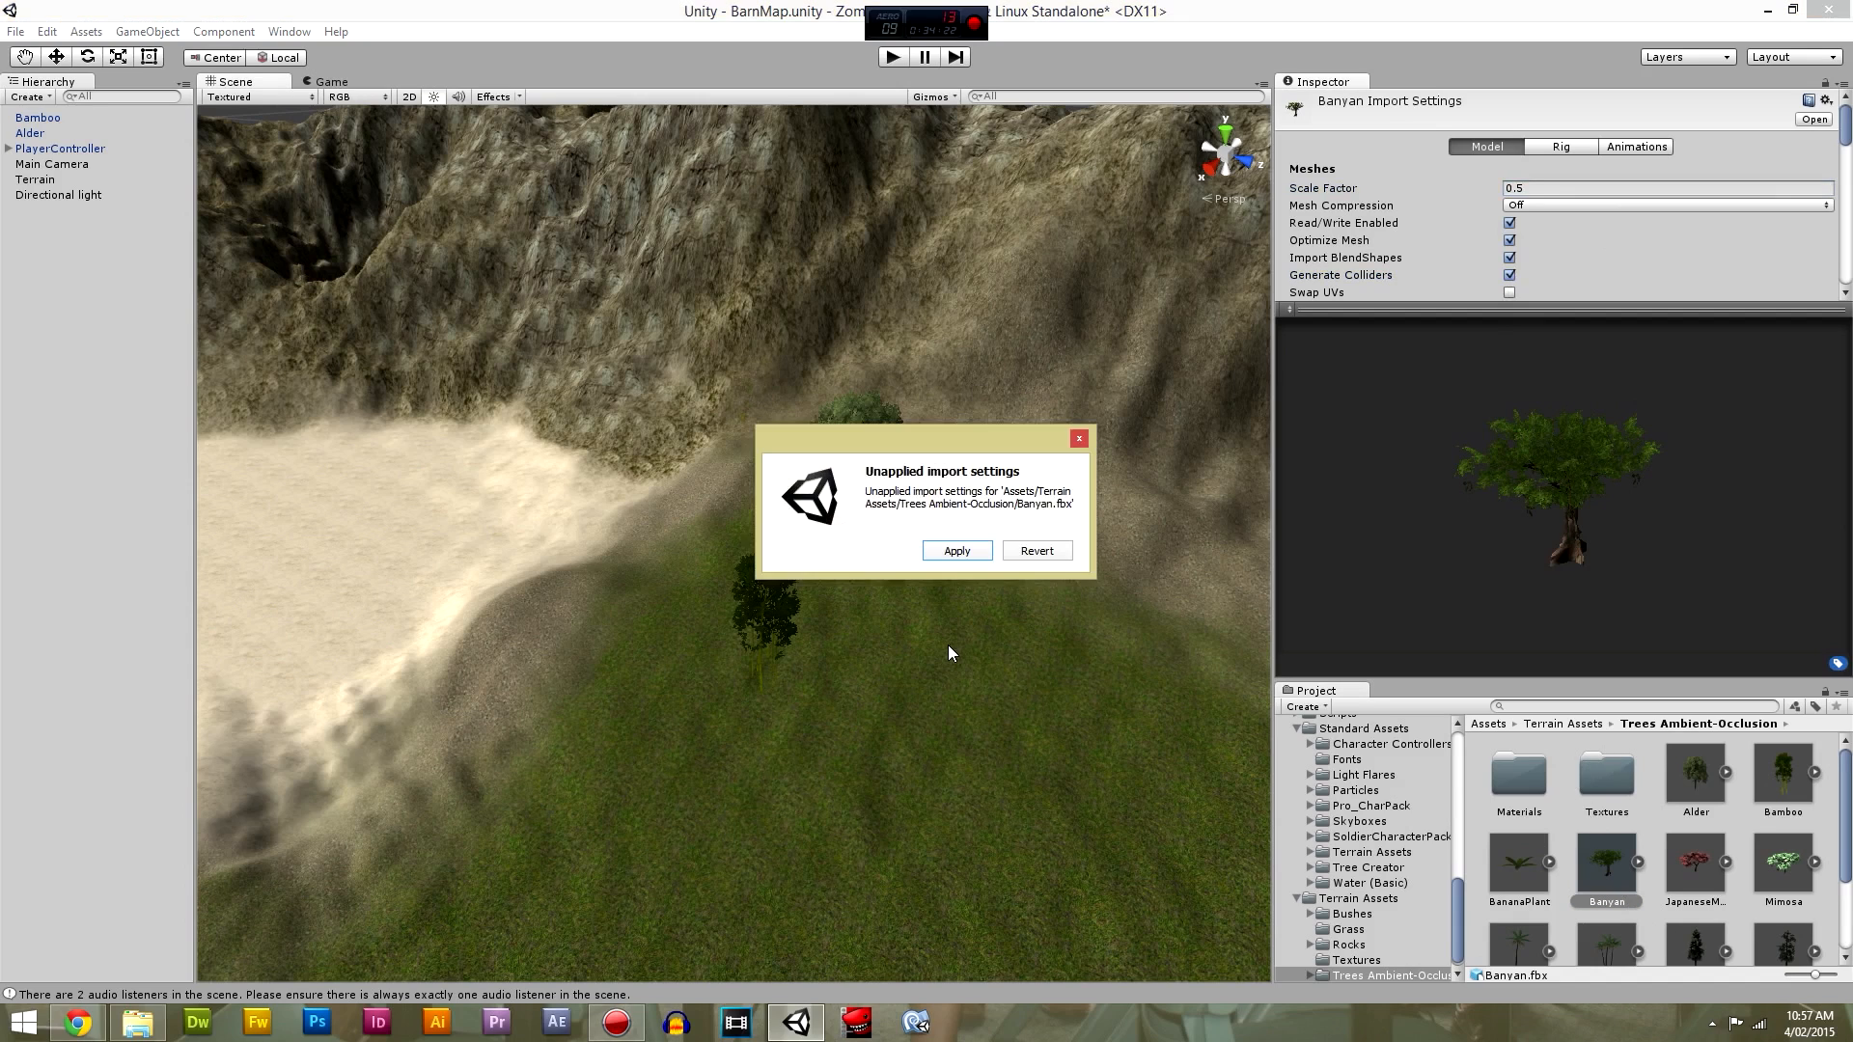
left_click(955, 551)
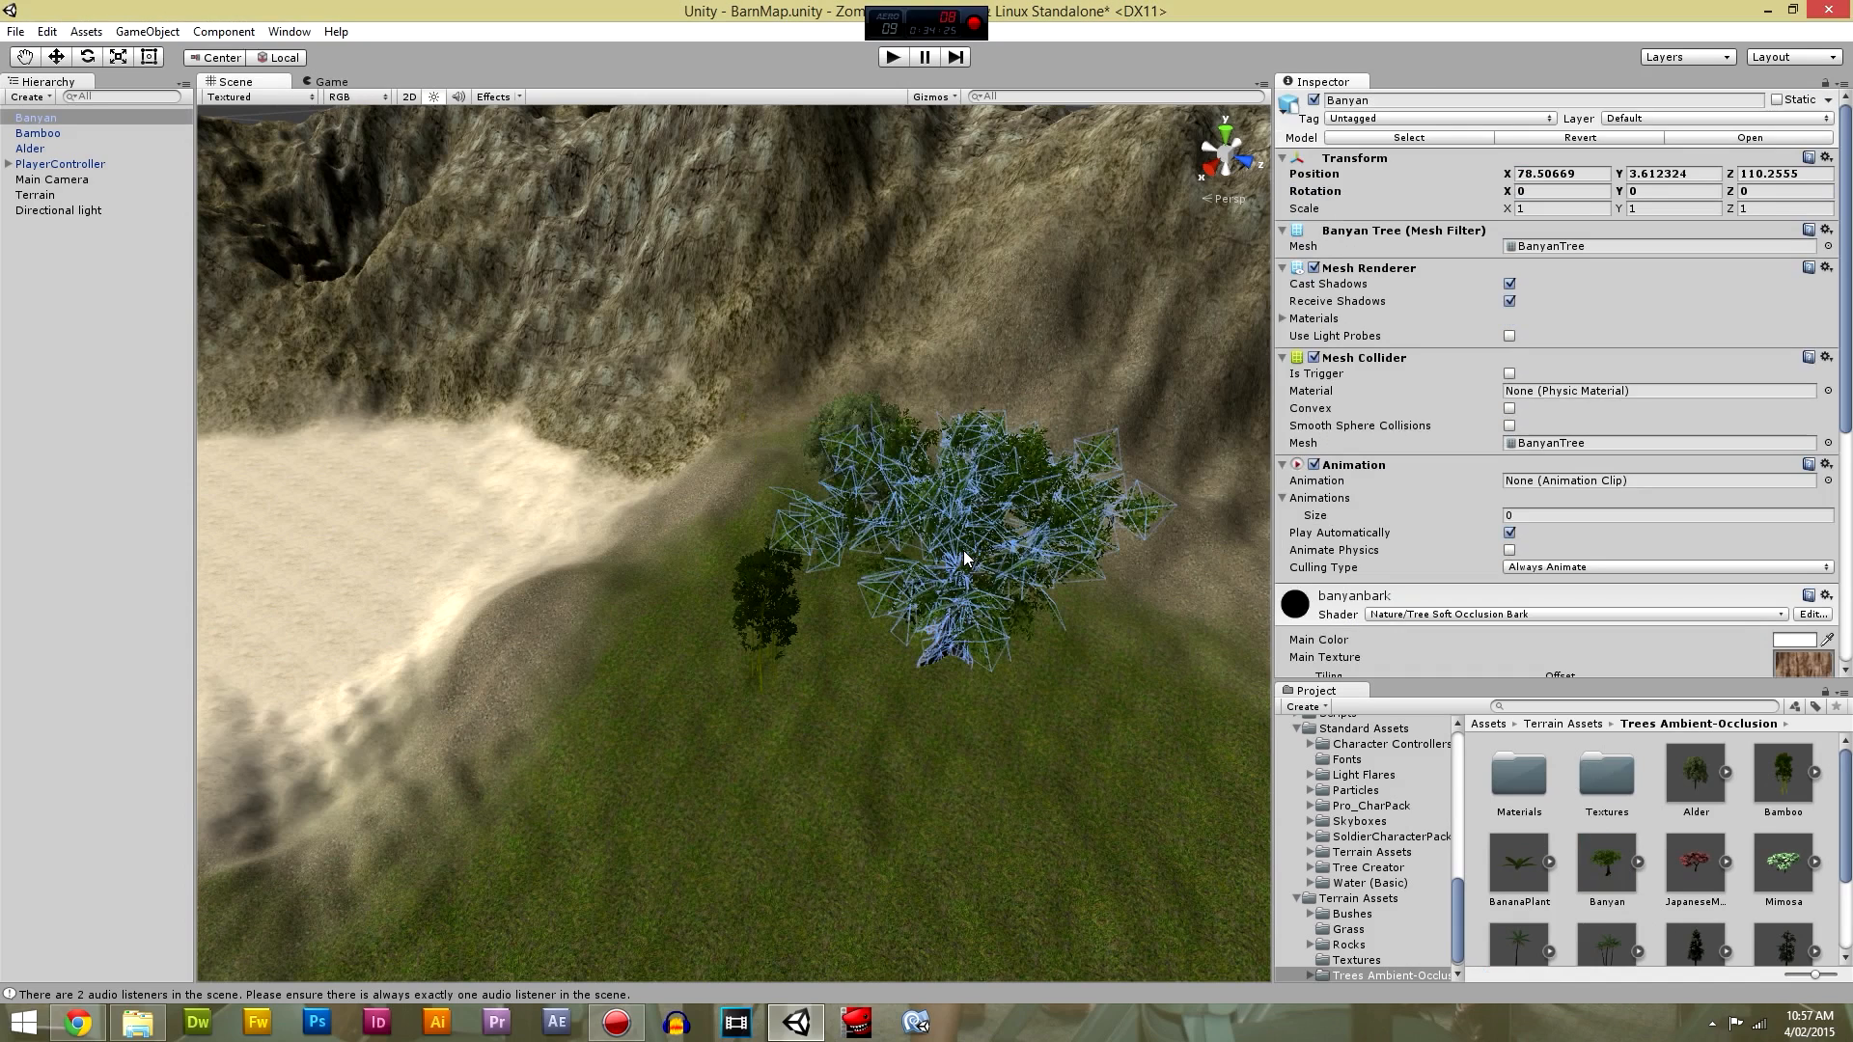
Delete the trial Banyan, Bamboo and Alder trees from the scene.
left_click(1123, 705)
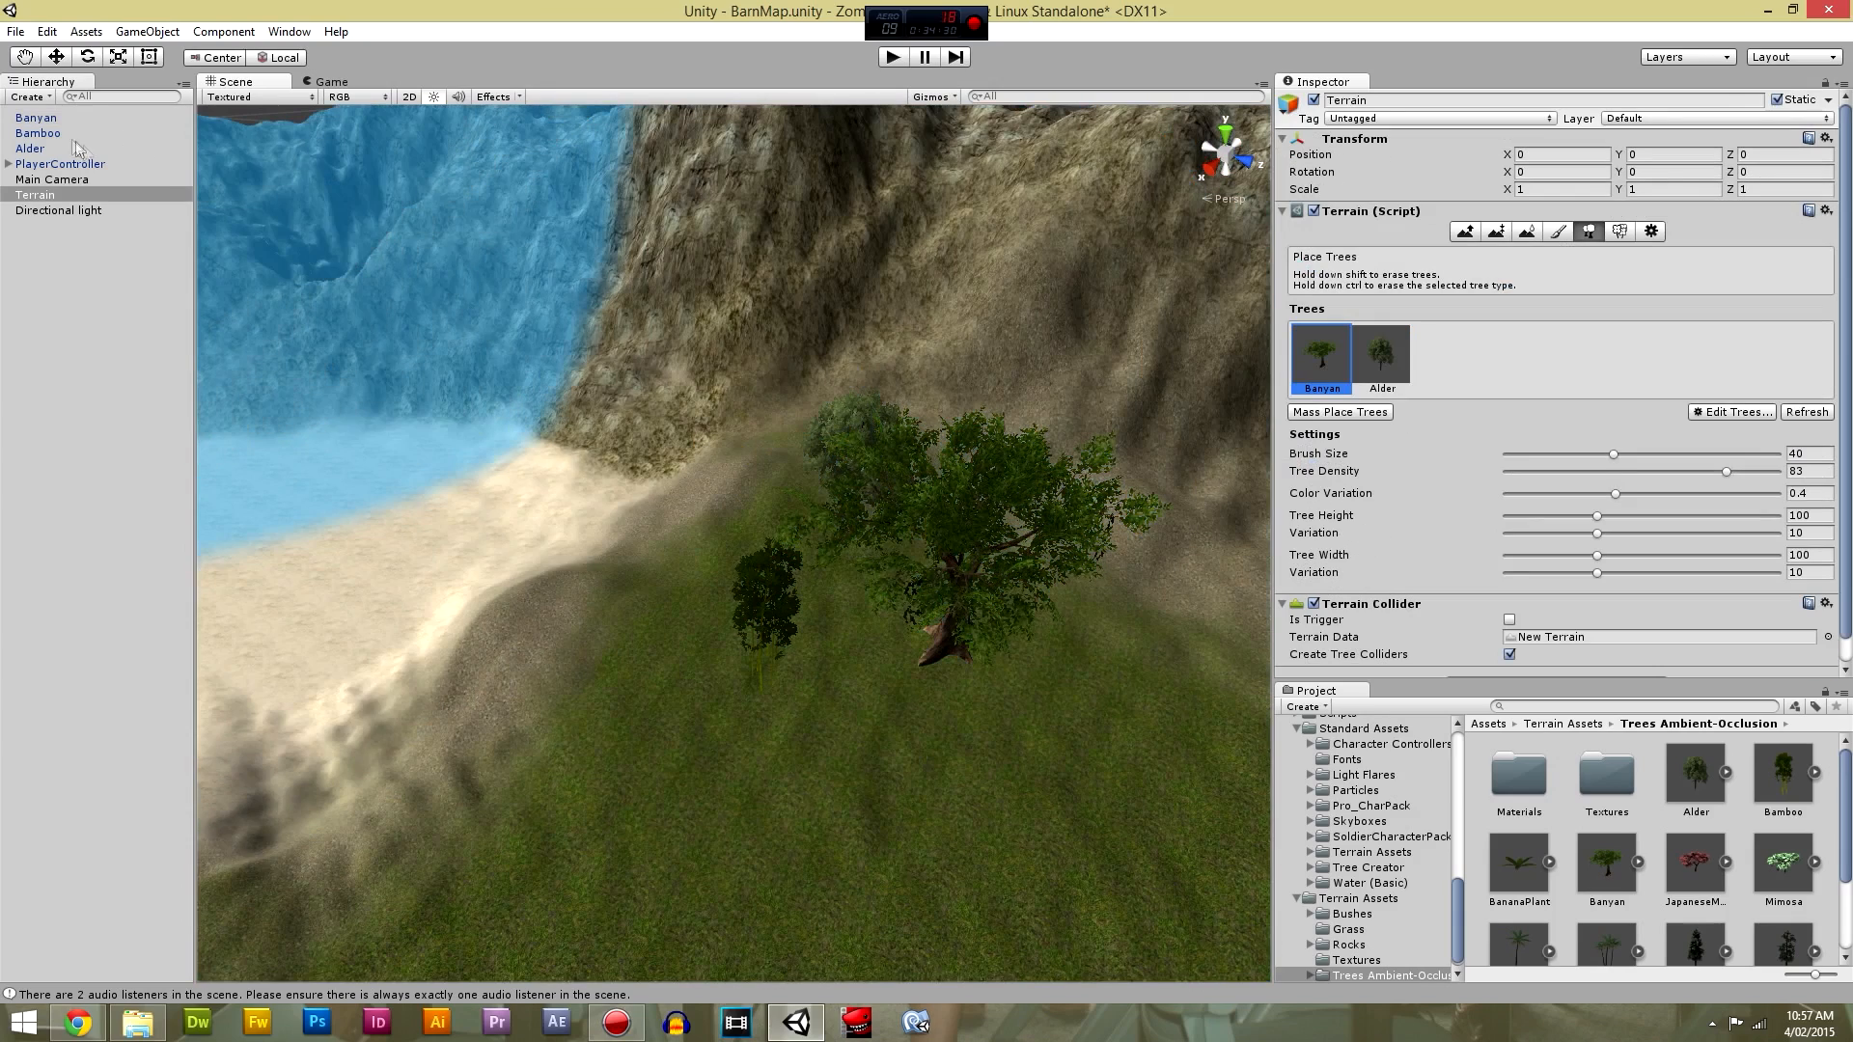
left_click(58, 118)
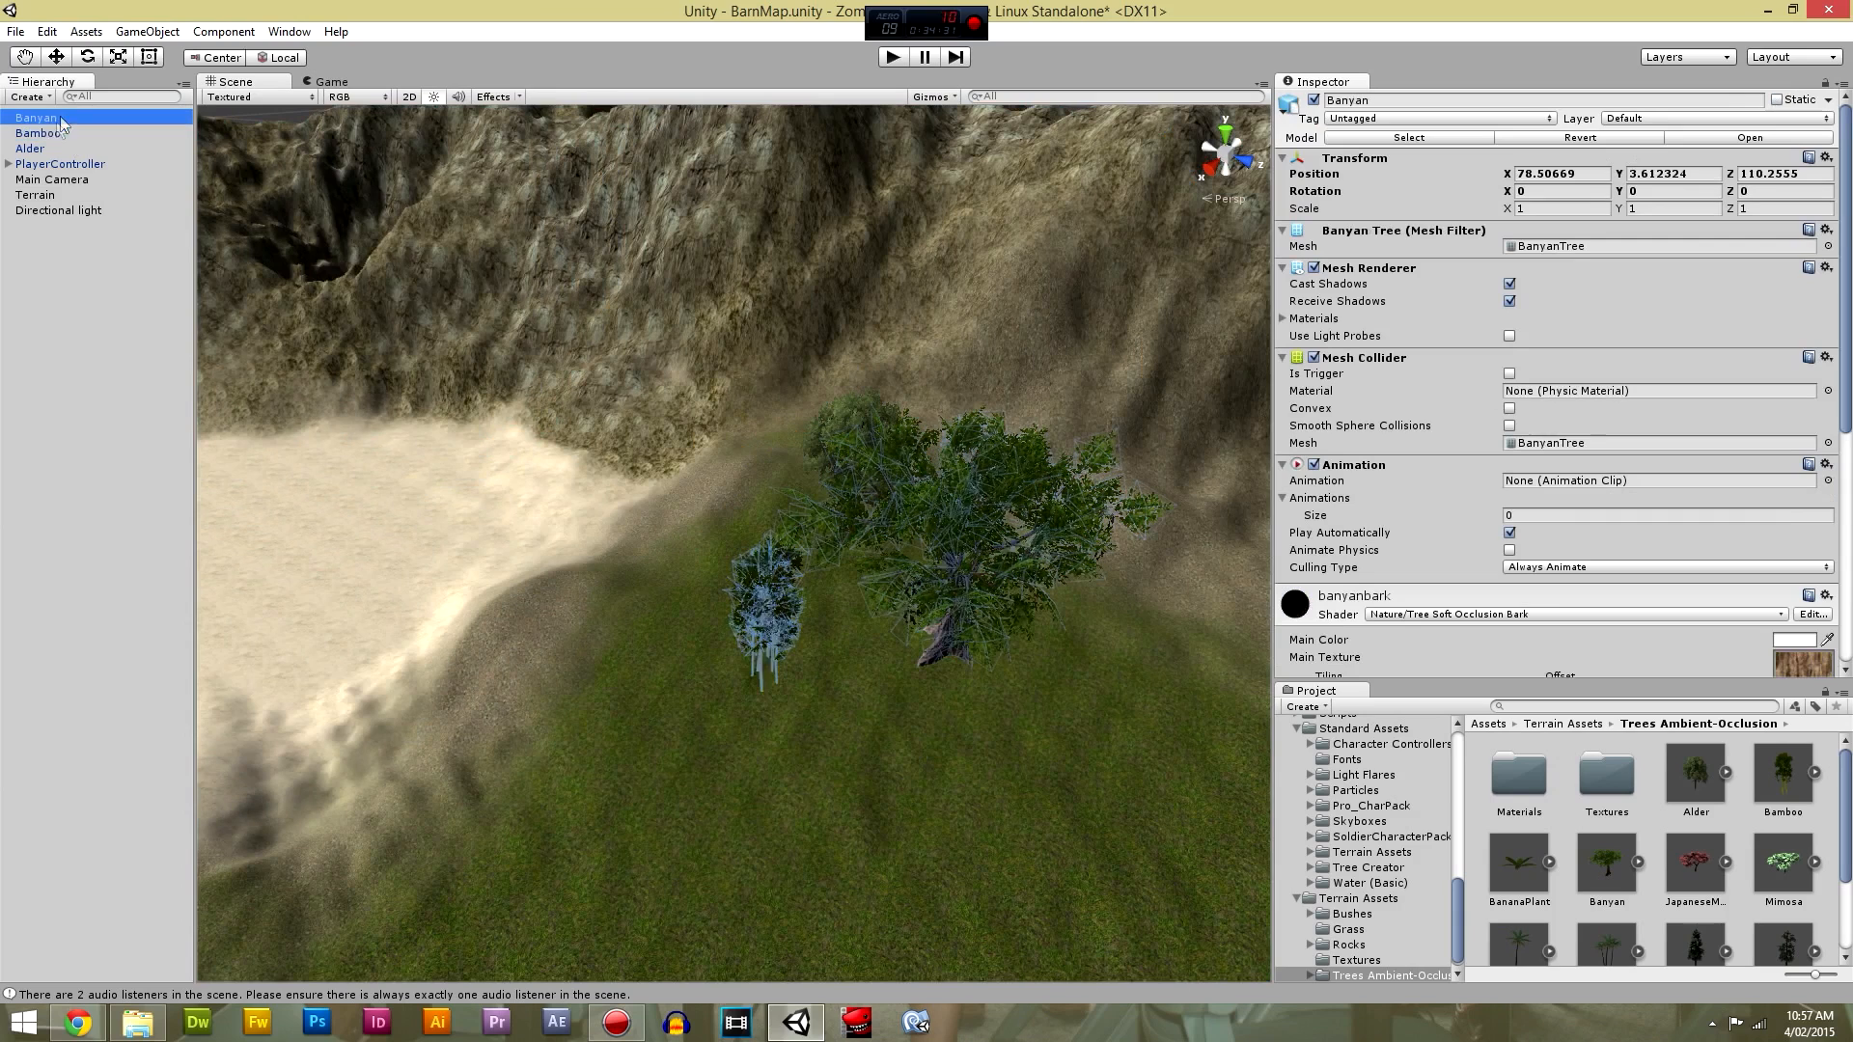
left_click(48, 150, "shift")
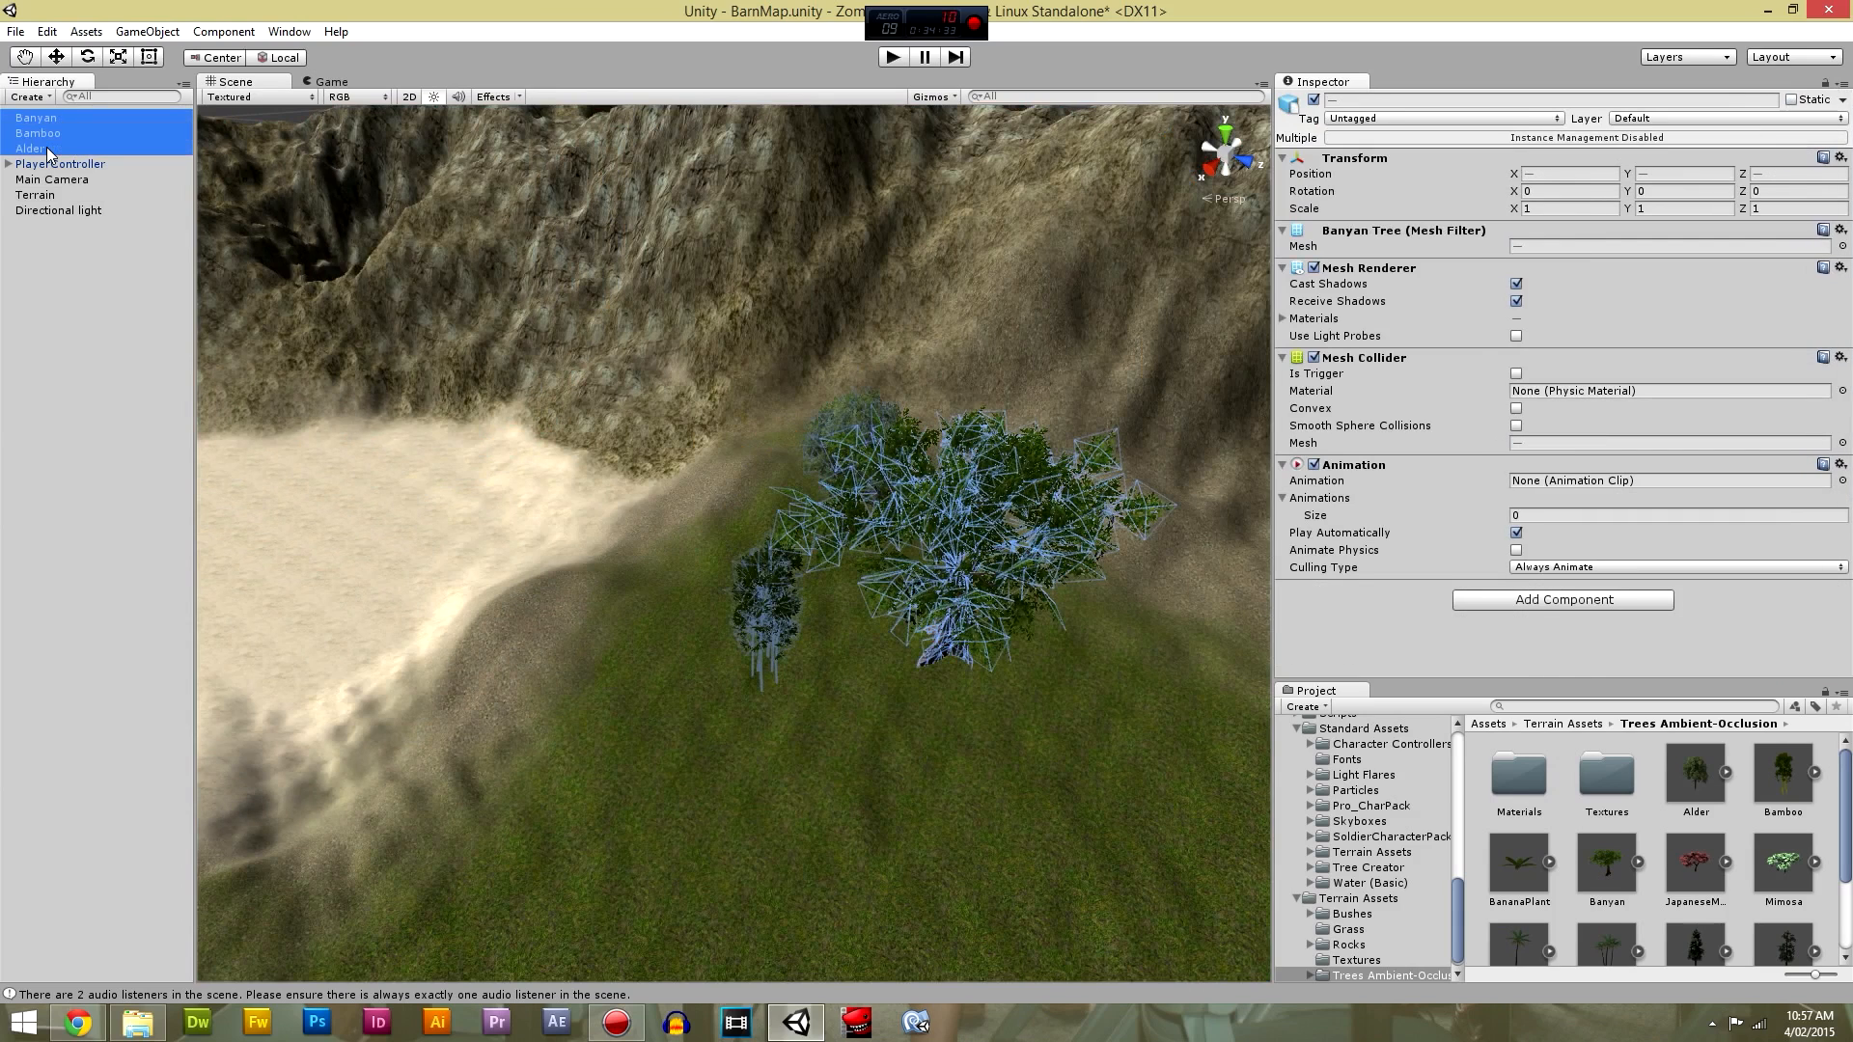
key("Delete")
Add the Alder model to the terrain's list of placeable trees with a bend factor of 0.
left_click(35, 149)
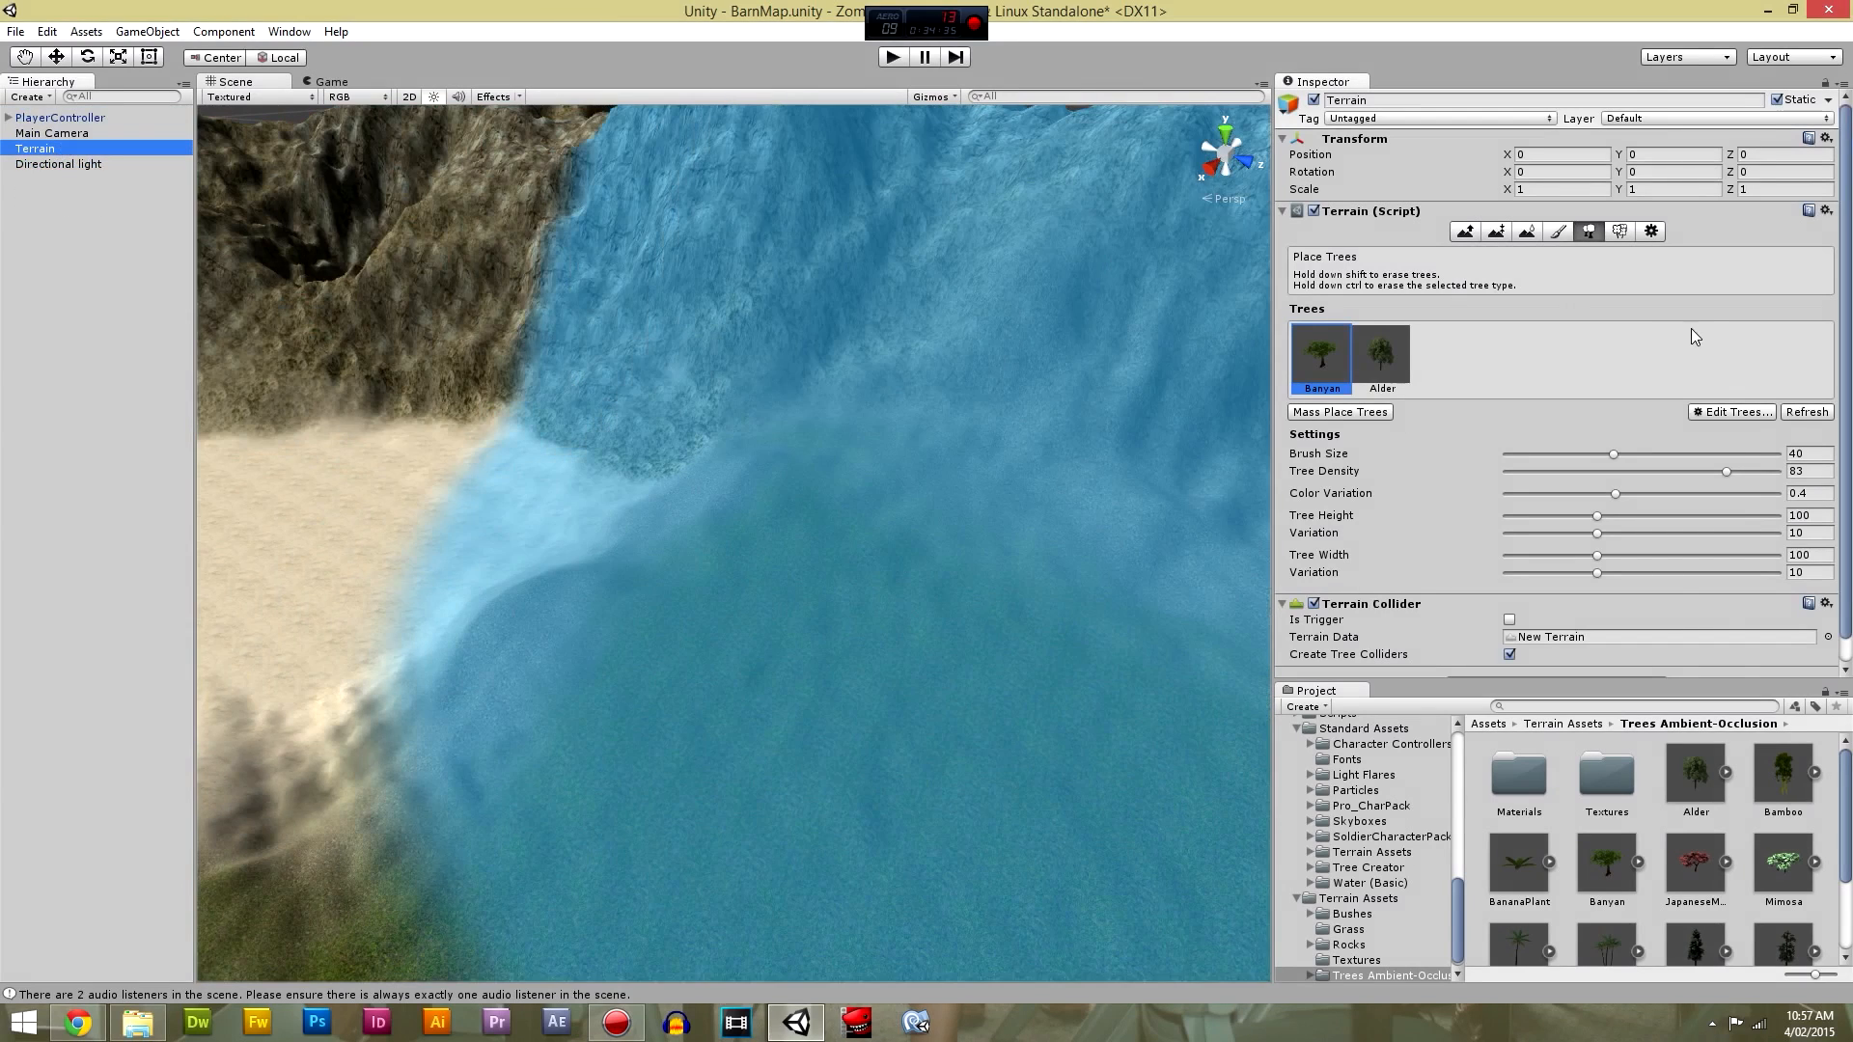
left_click(1753, 415)
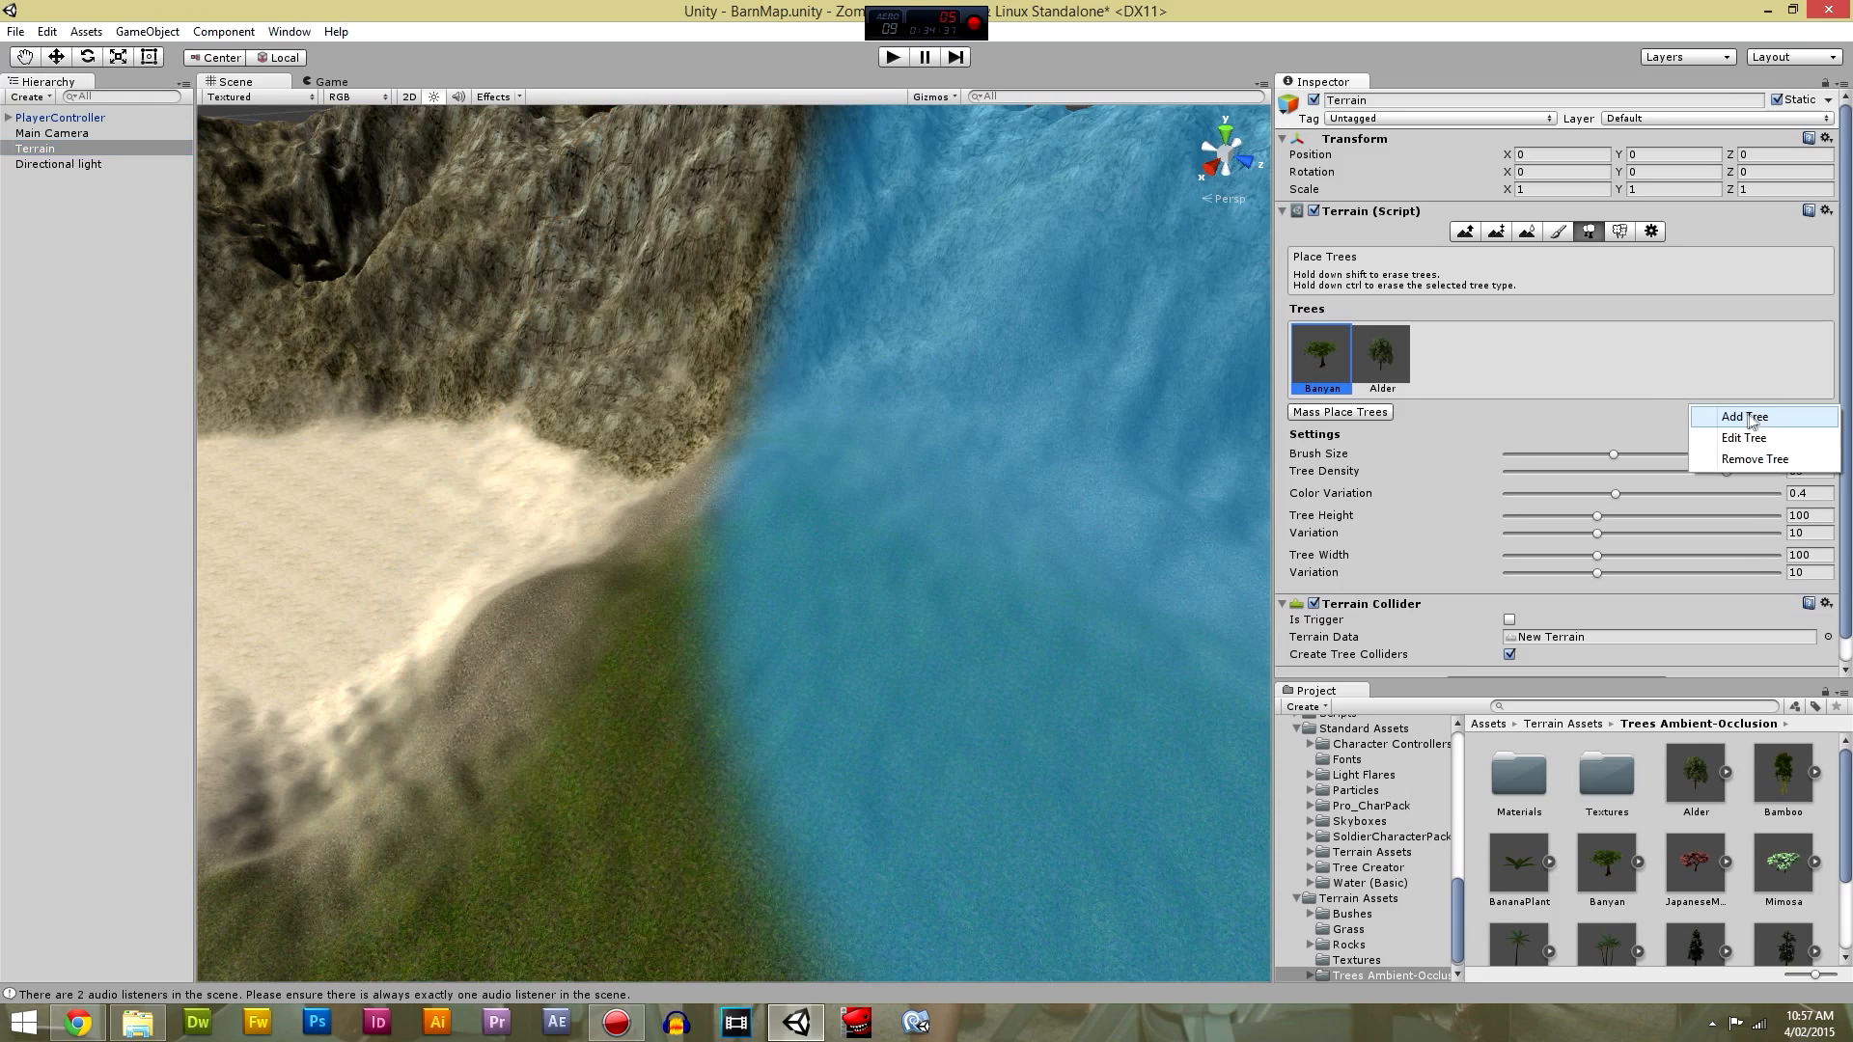
left_click(1747, 417)
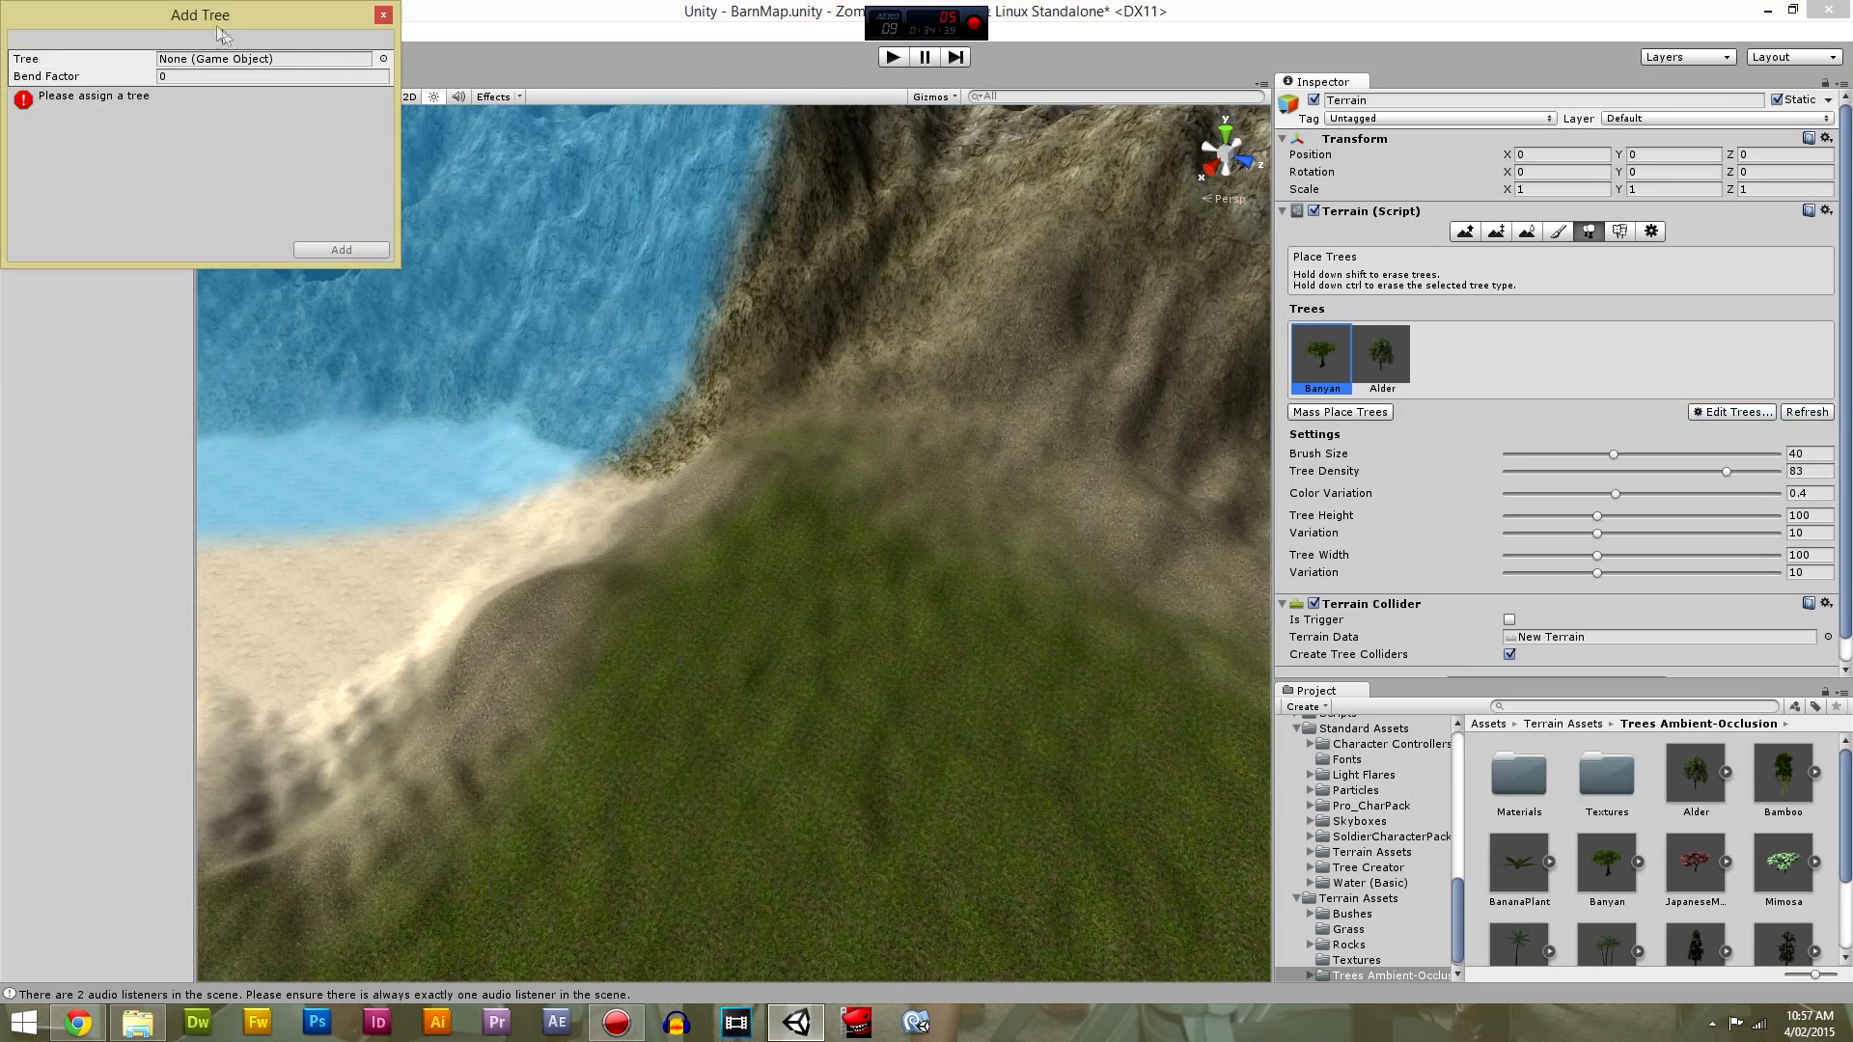
left_click(383, 59)
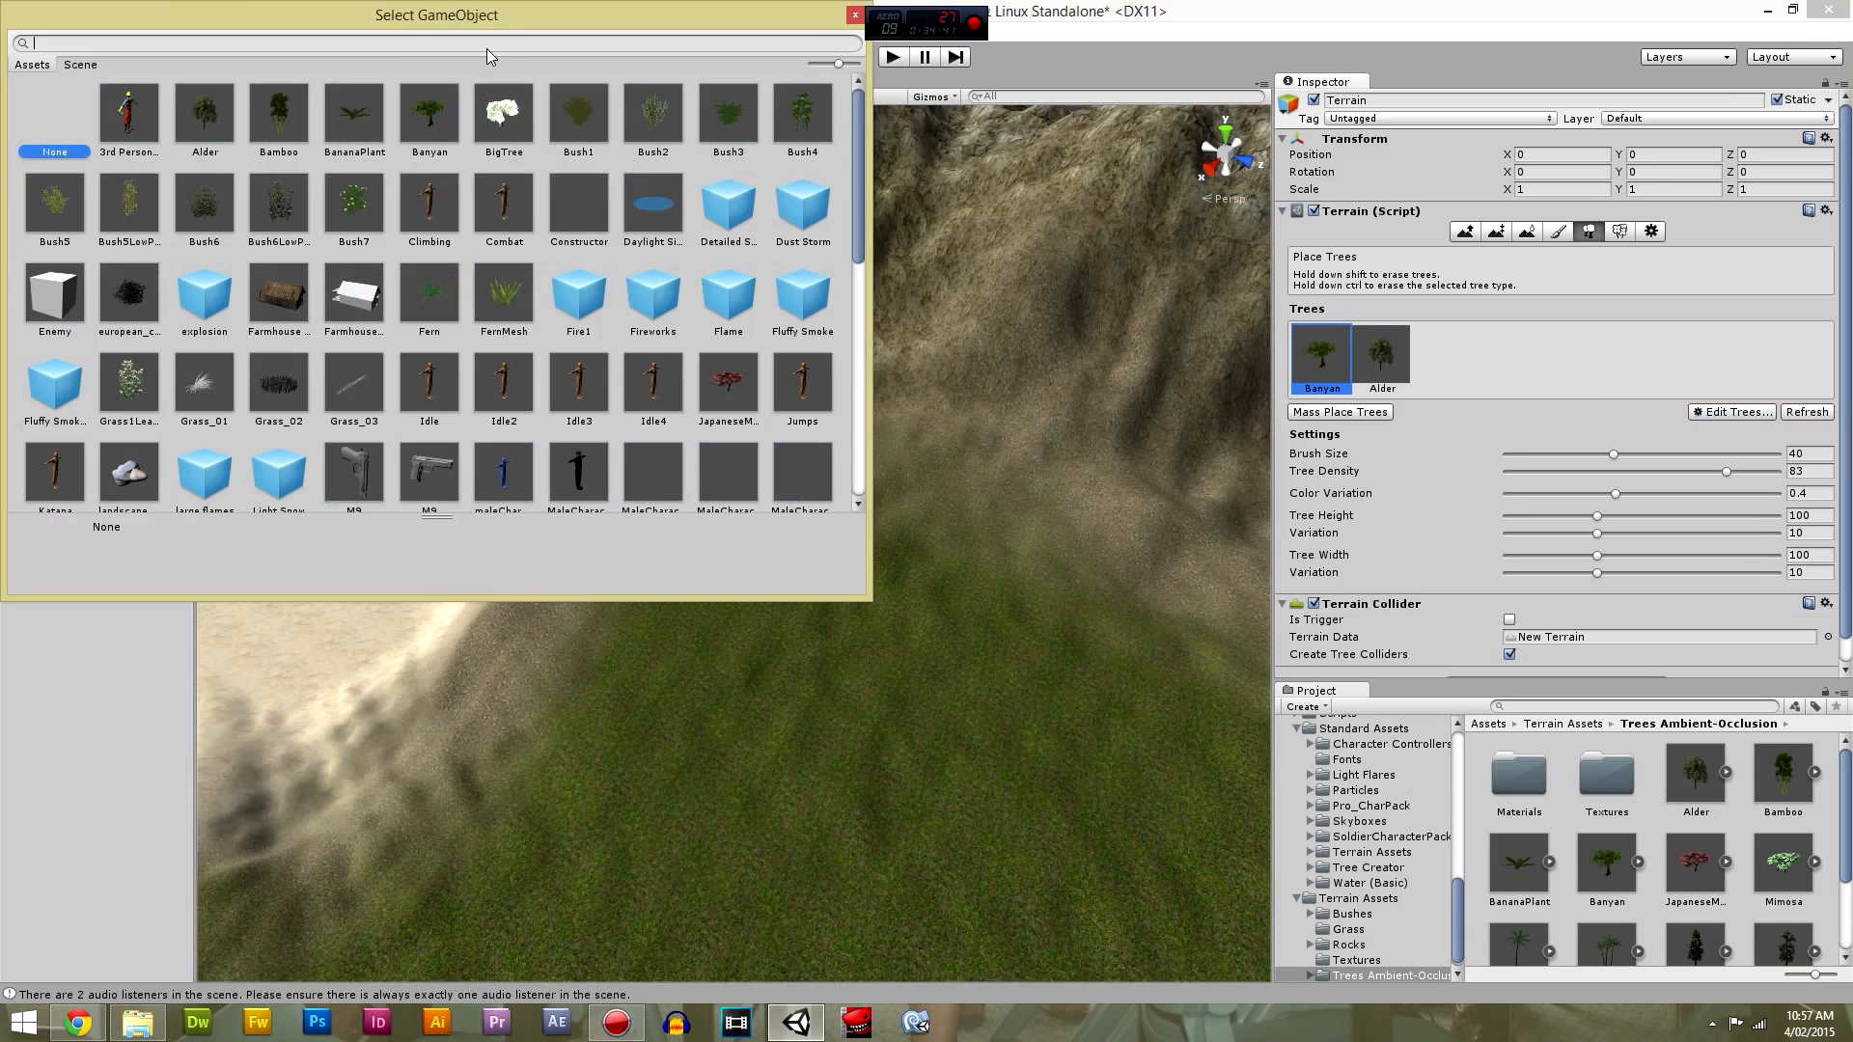
type("alder")
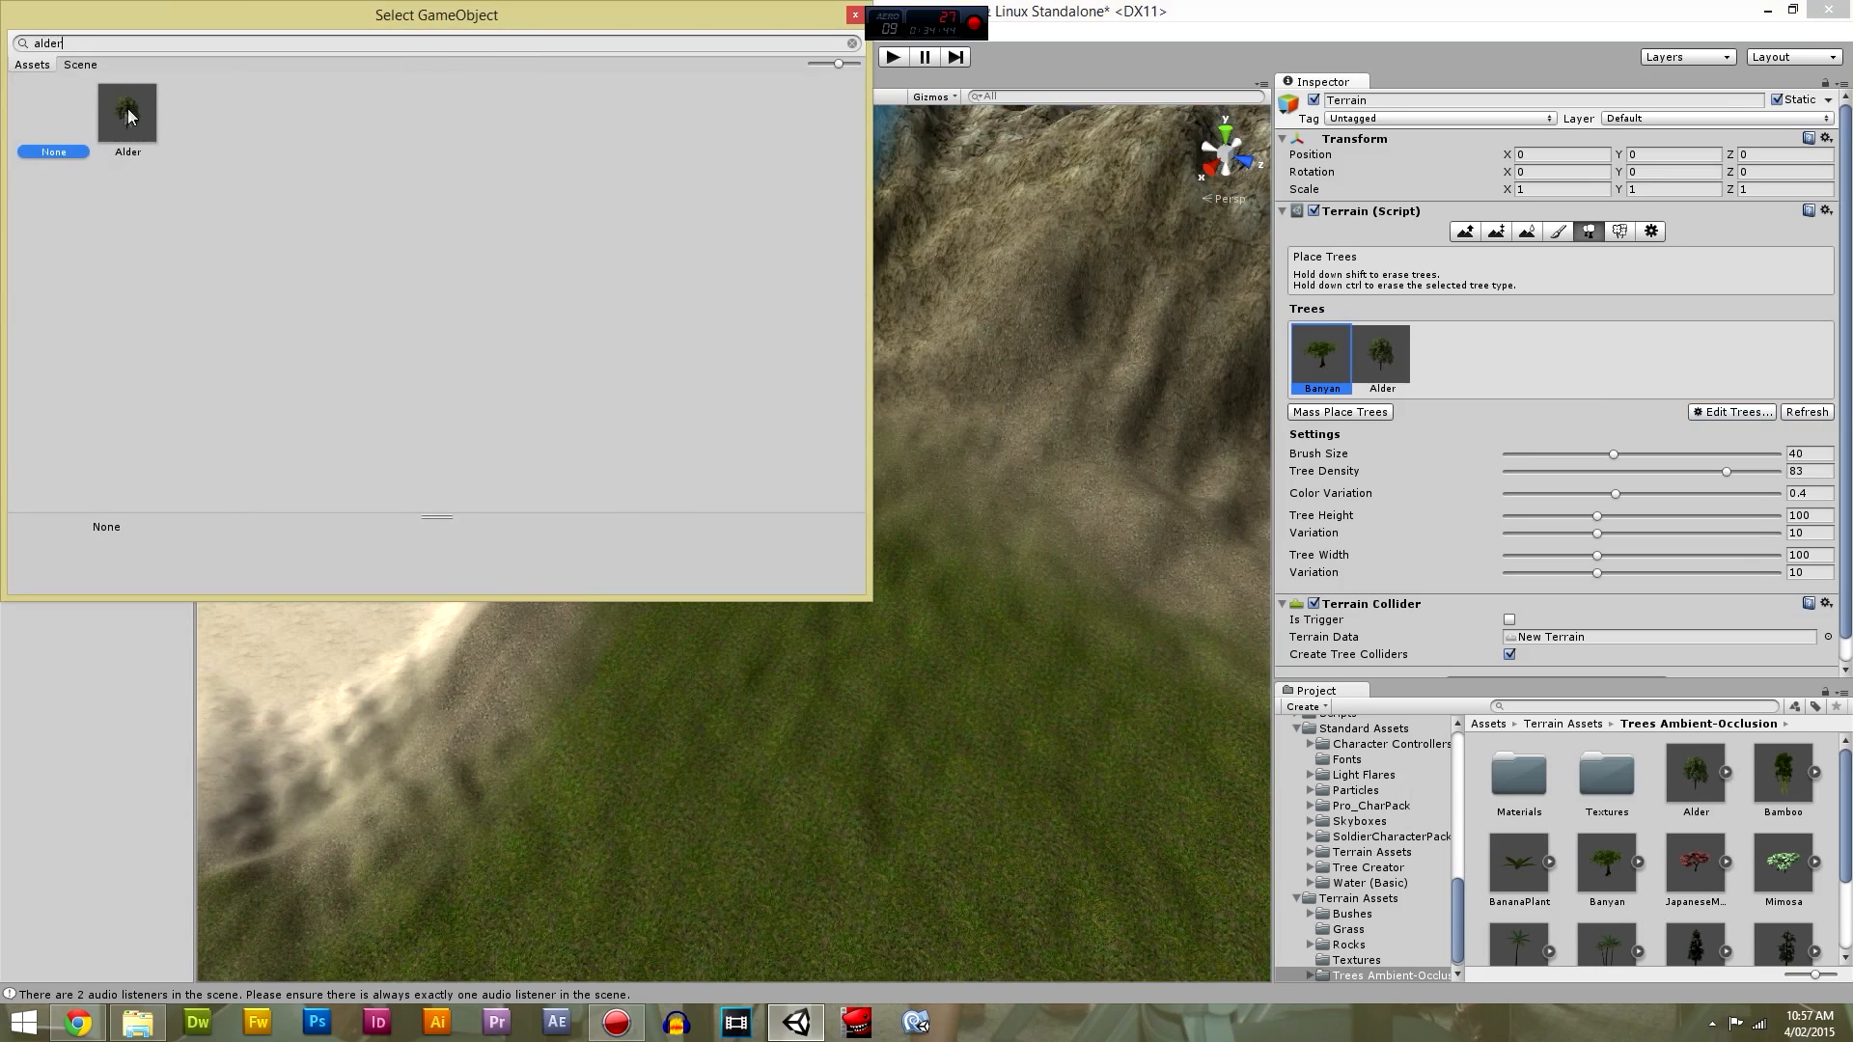
double_click(130, 116)
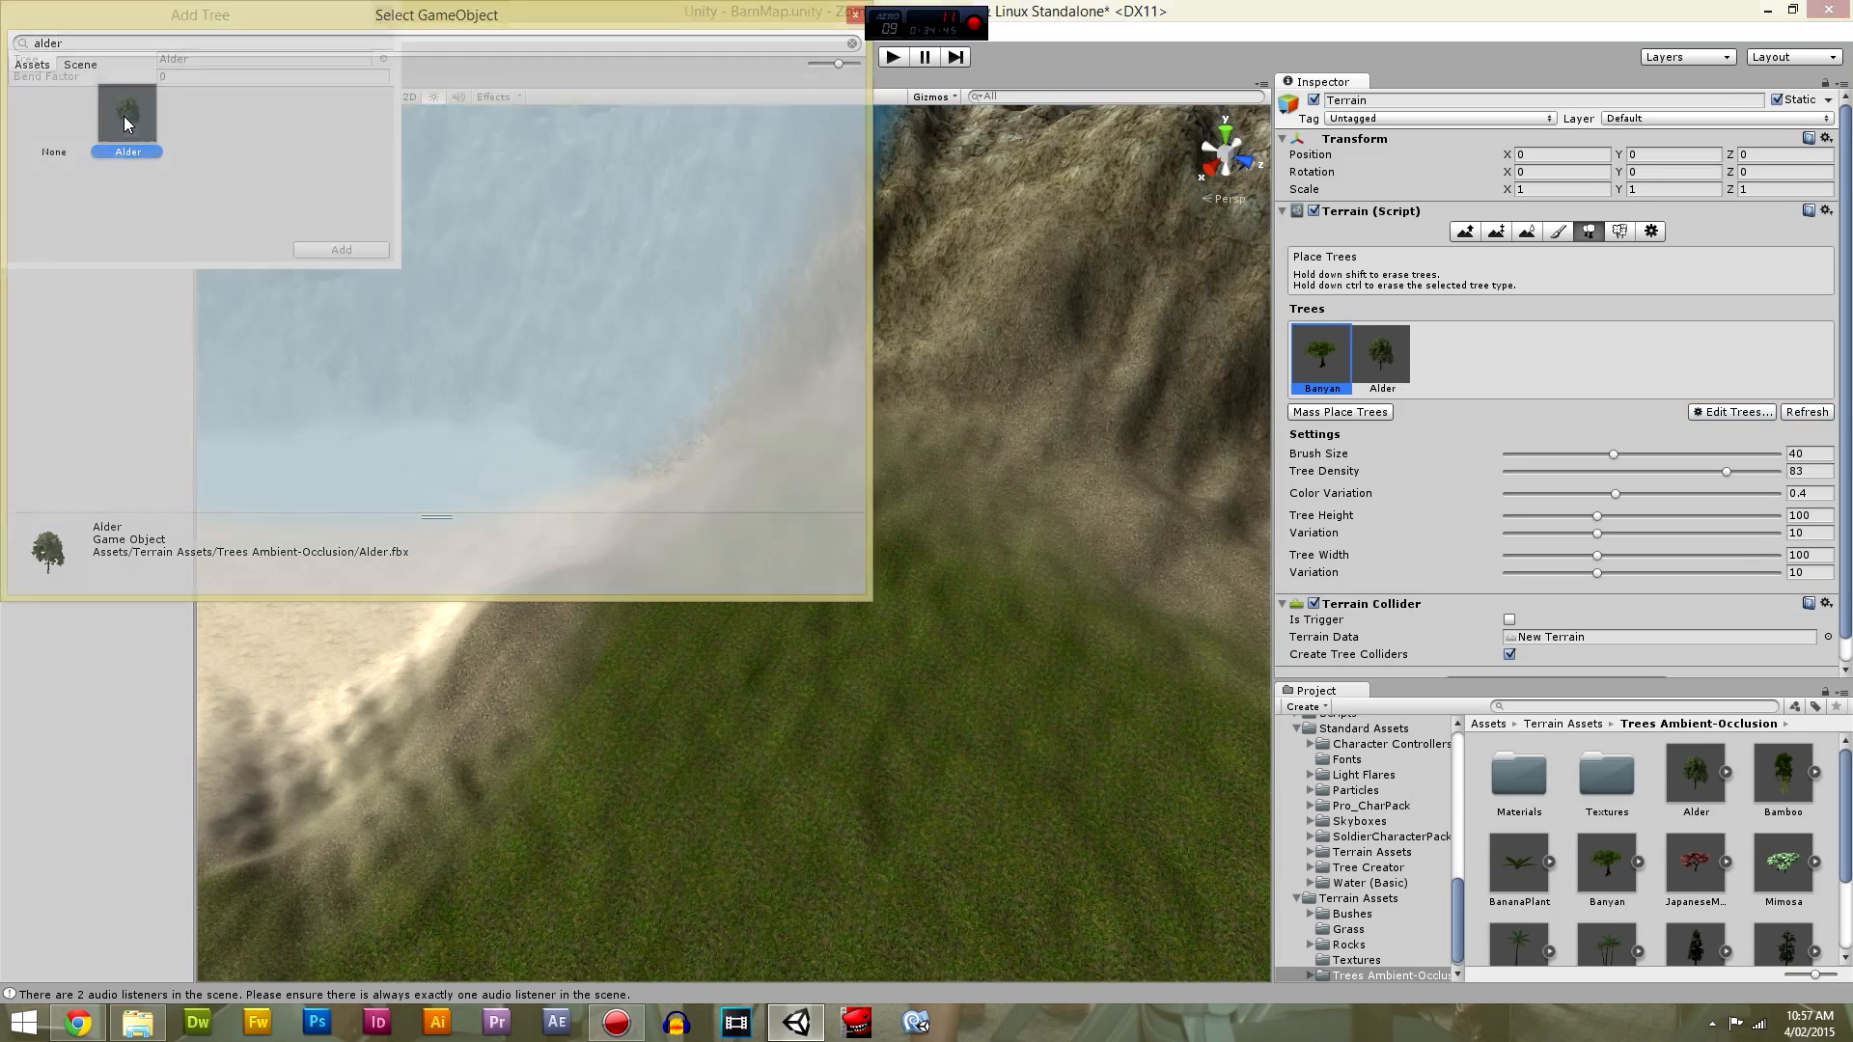
left_click(341, 249)
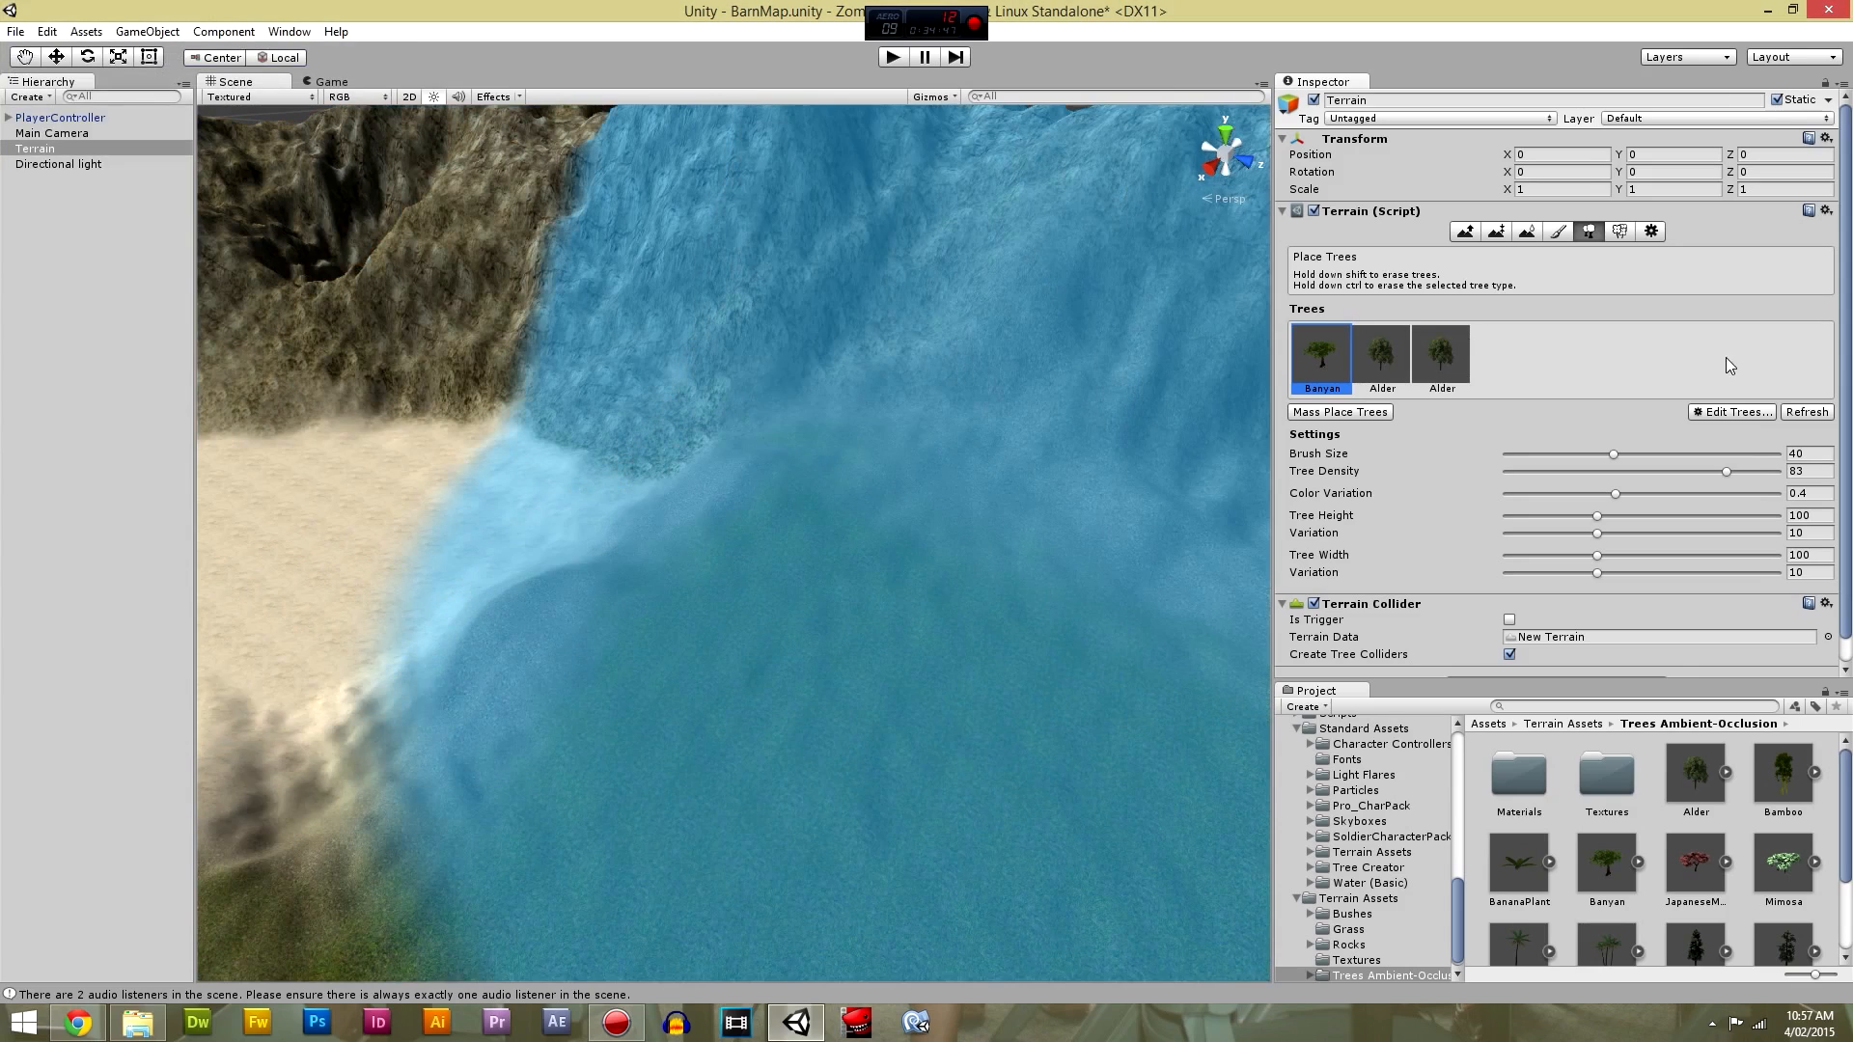
Try placing the newly added Alder on the grass with the size 40 brush, and undo the placement.
left_click(1448, 367)
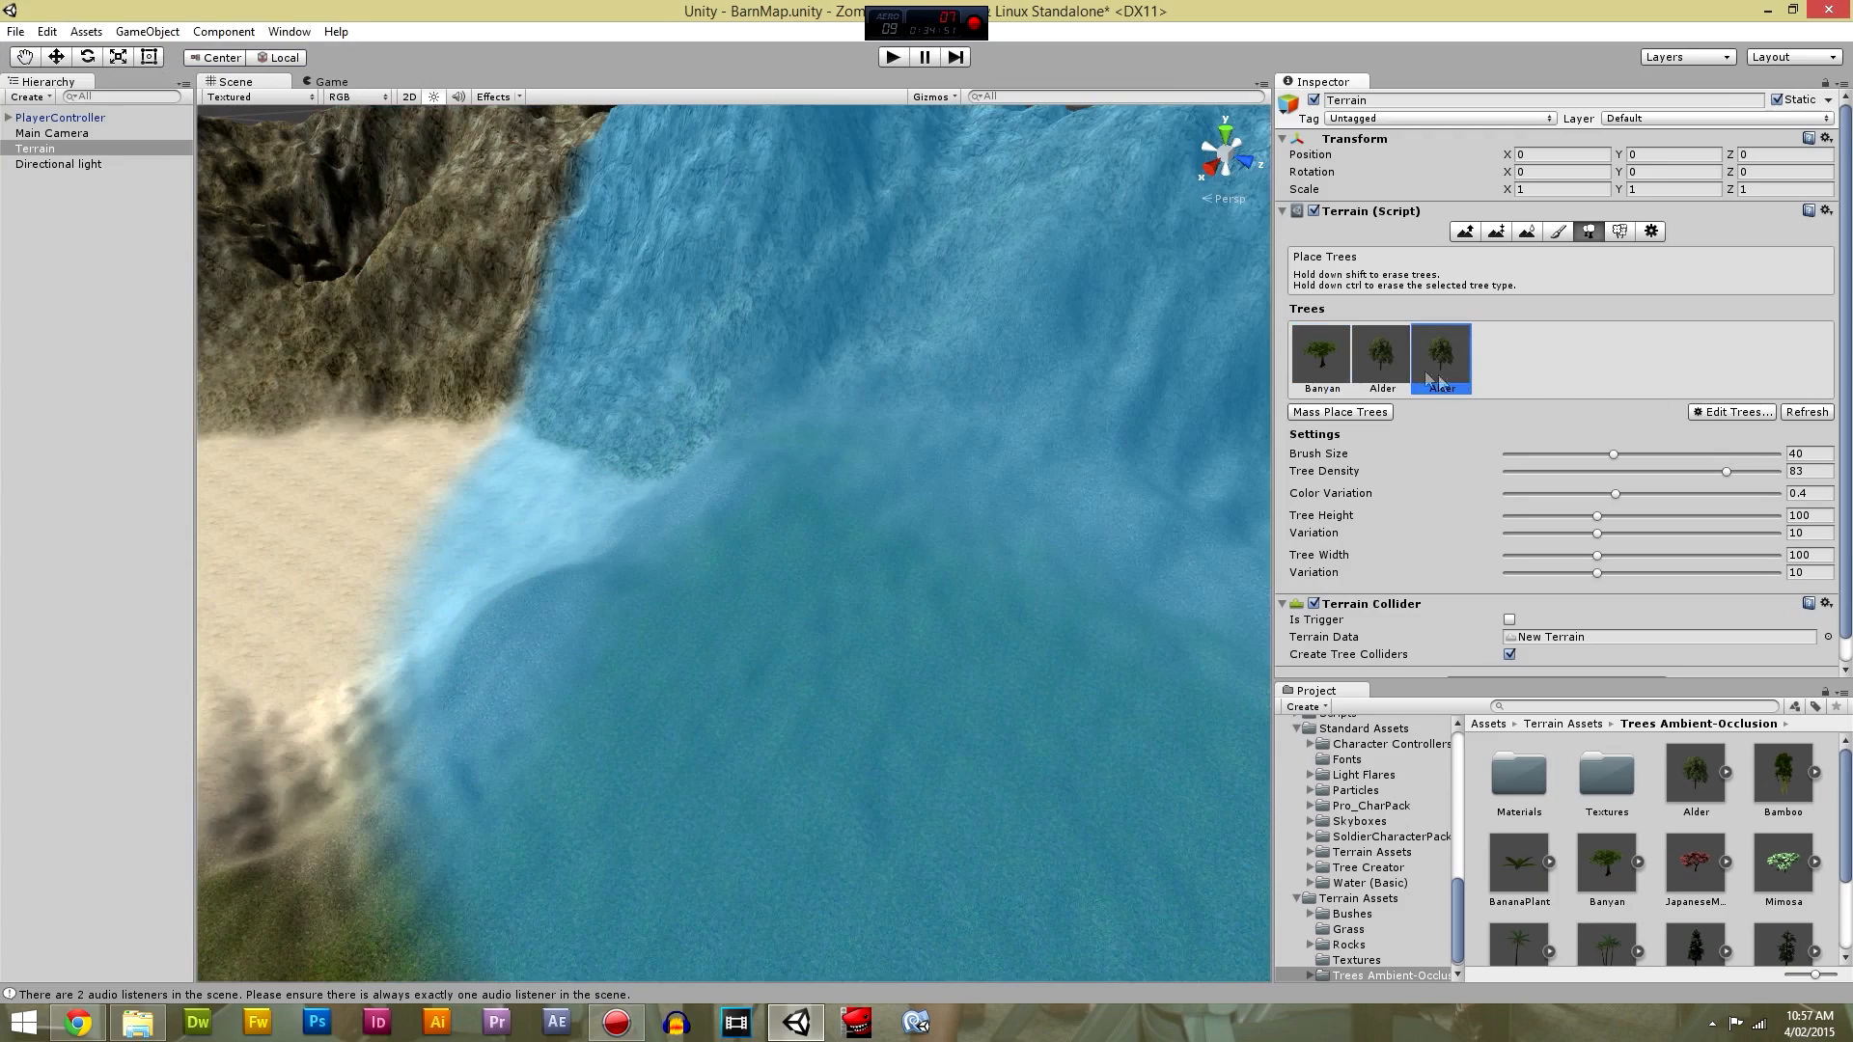
left_click(793, 595)
key("ctrl+z")
scroll(830, 602, "down", 12)
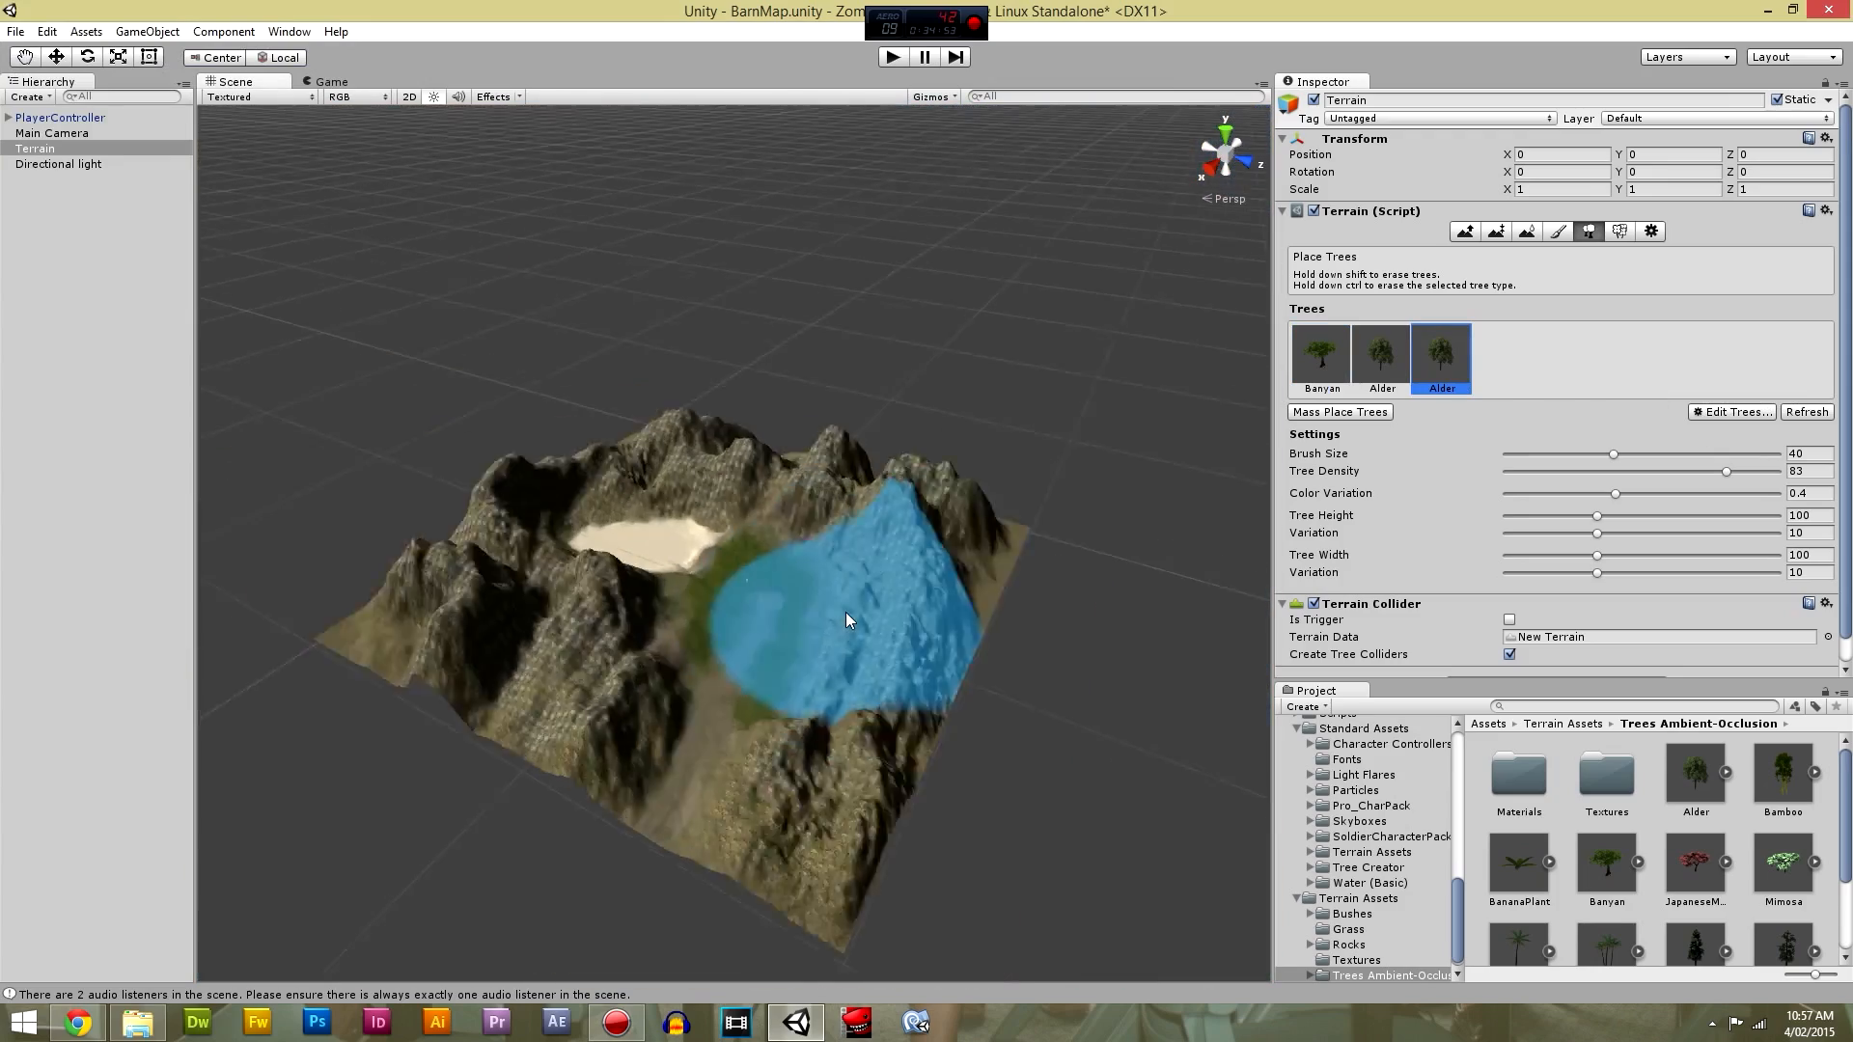
scroll(846, 611, "up", 3)
scroll(830, 606, "up", 5)
Set the brush size to 14.7 and tree density to 35, and paint Alders across the grass beside the sand area.
left_click(1579, 455)
left_click_drag(1579, 457, 1544, 454)
left_click_drag(712, 612, 886, 648)
key("ctrl+z")
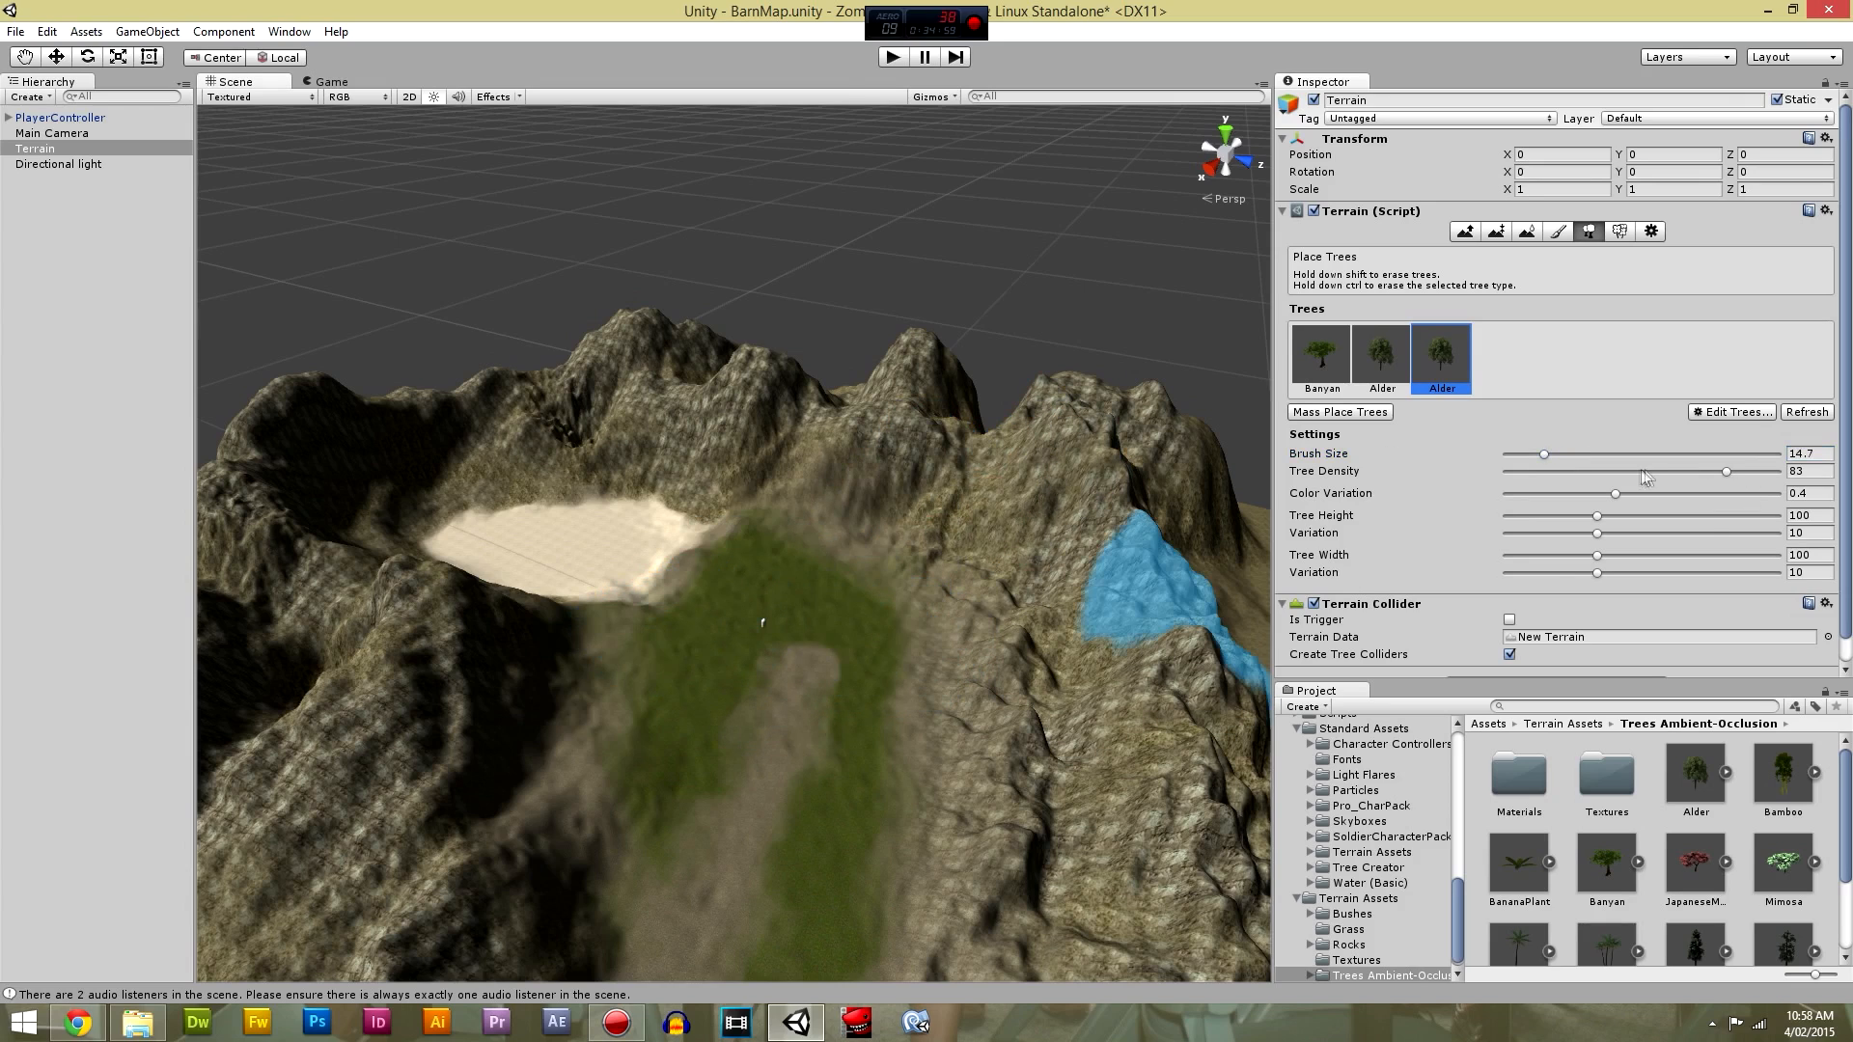
left_click_drag(1646, 473, 1583, 472)
left_click_drag(640, 662, 664, 702)
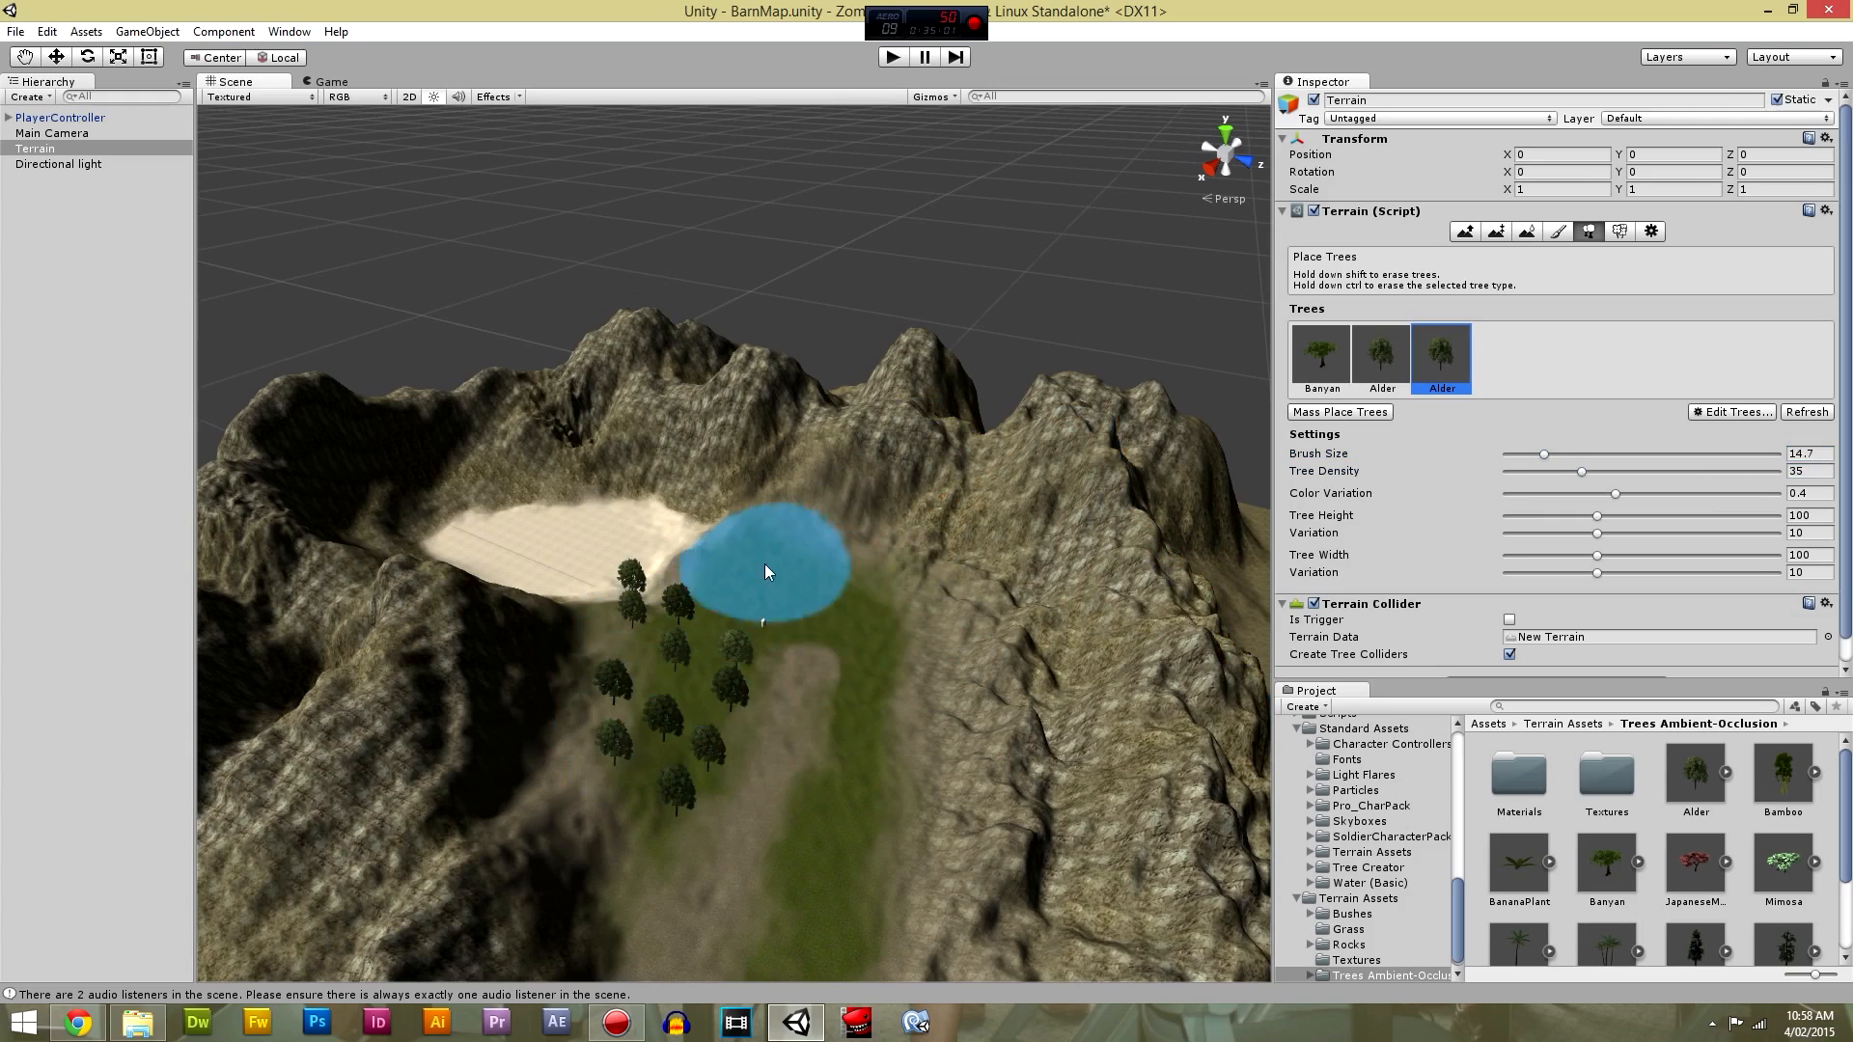
mouse_move(765, 572)
left_mouse_down()
mouse_move(786, 640)
mouse_move(848, 704)
left_mouse_up()
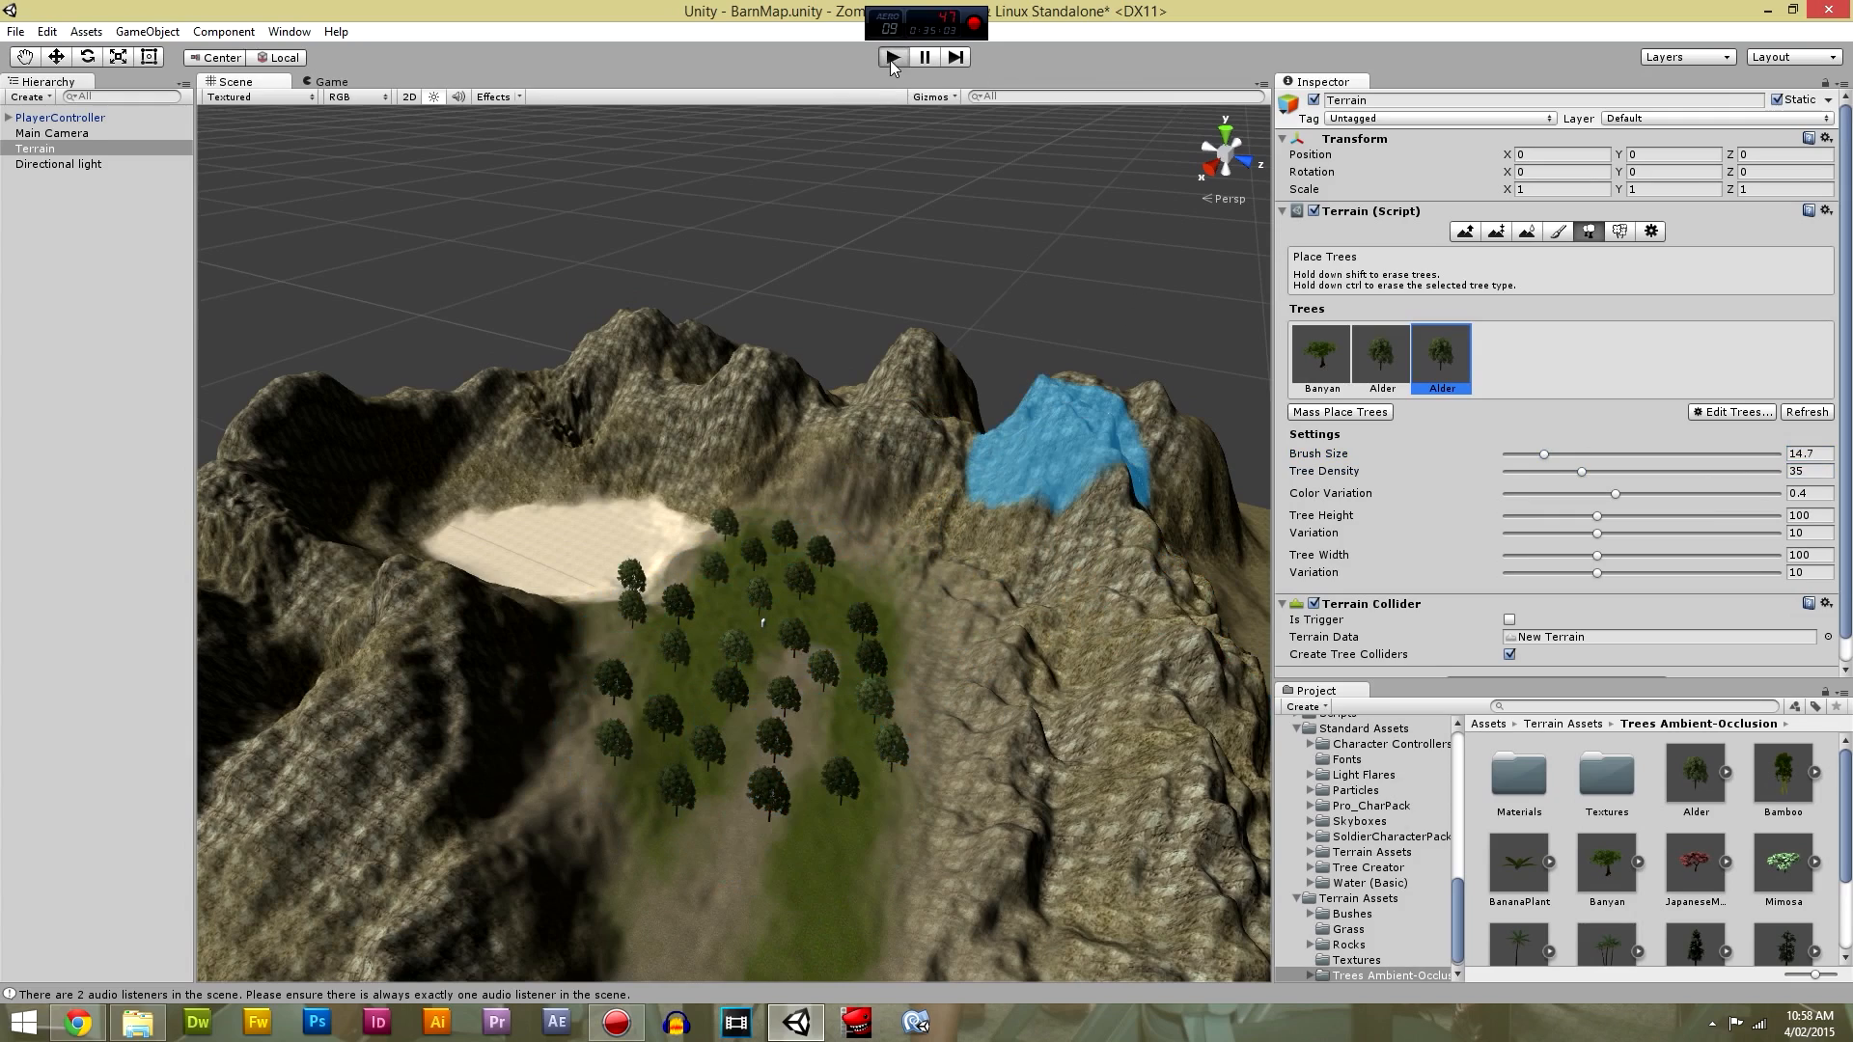
Play-test the map by walking among the Alders to check their size and collisions, and stop the game.
left_click(893, 58)
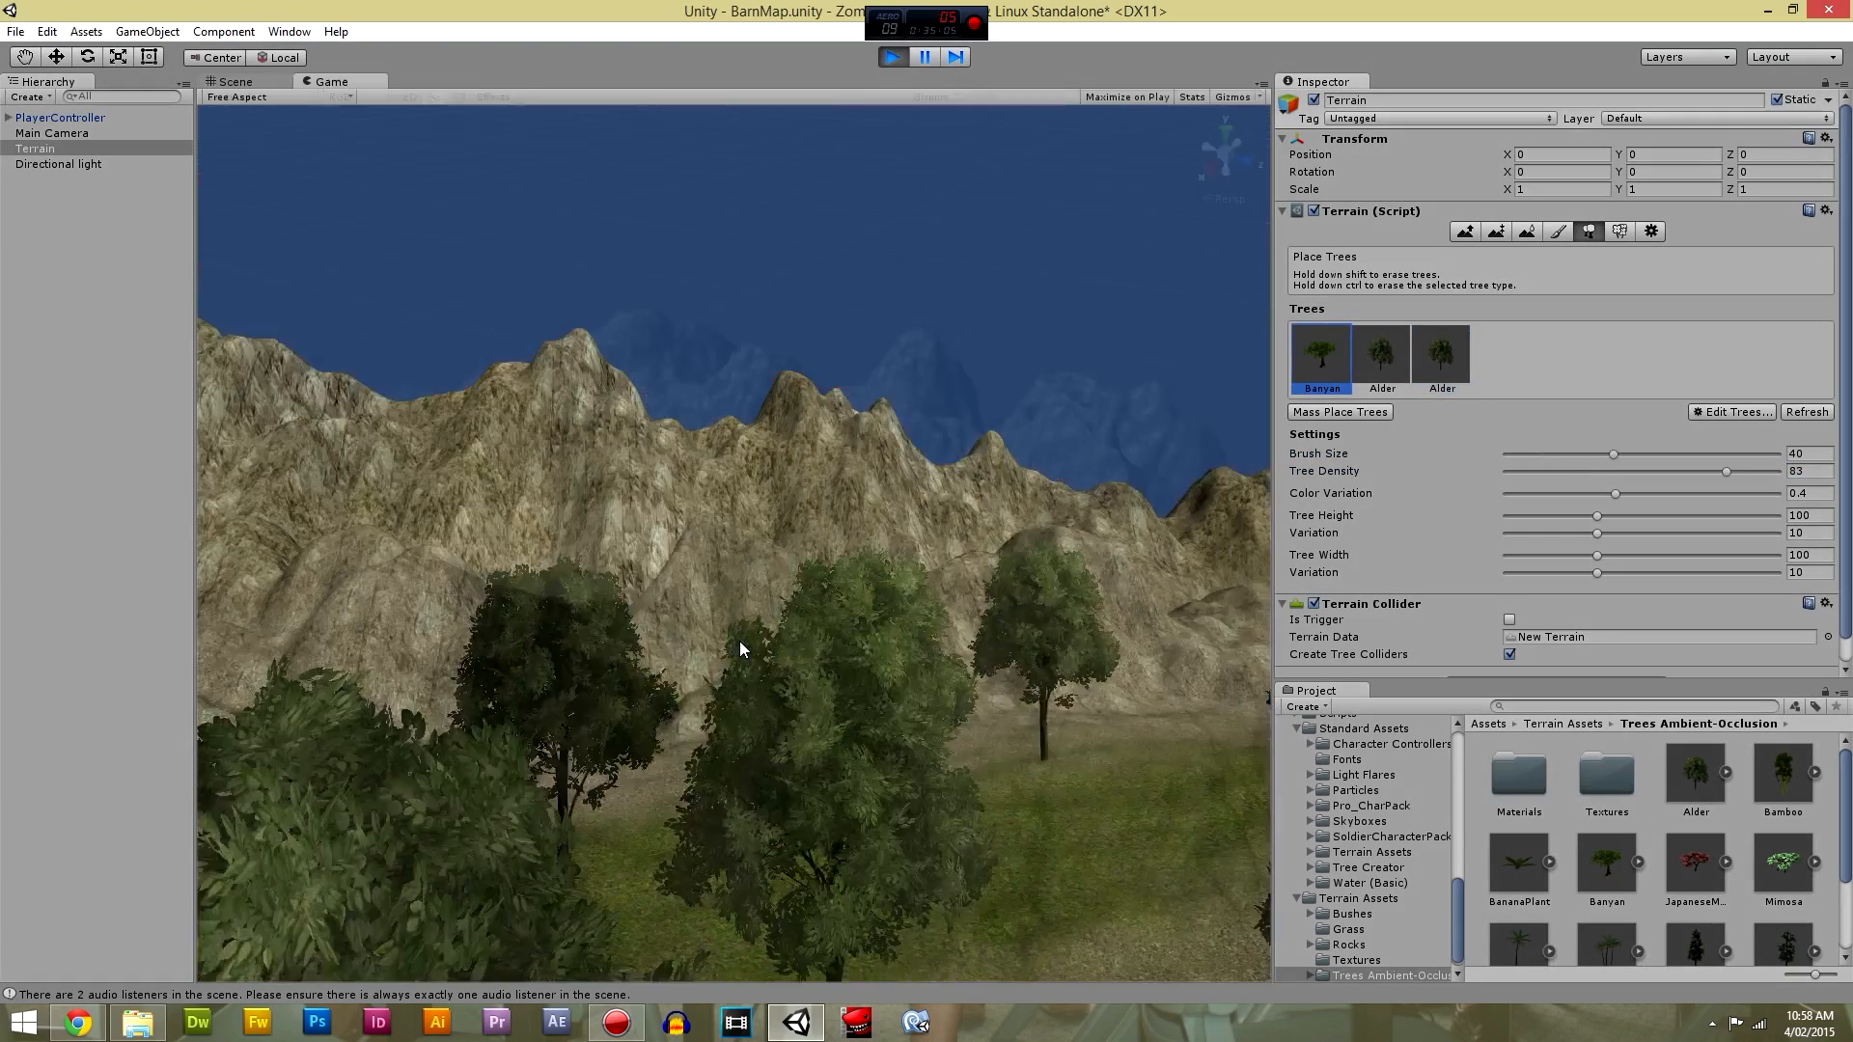
key("w")
key("w")
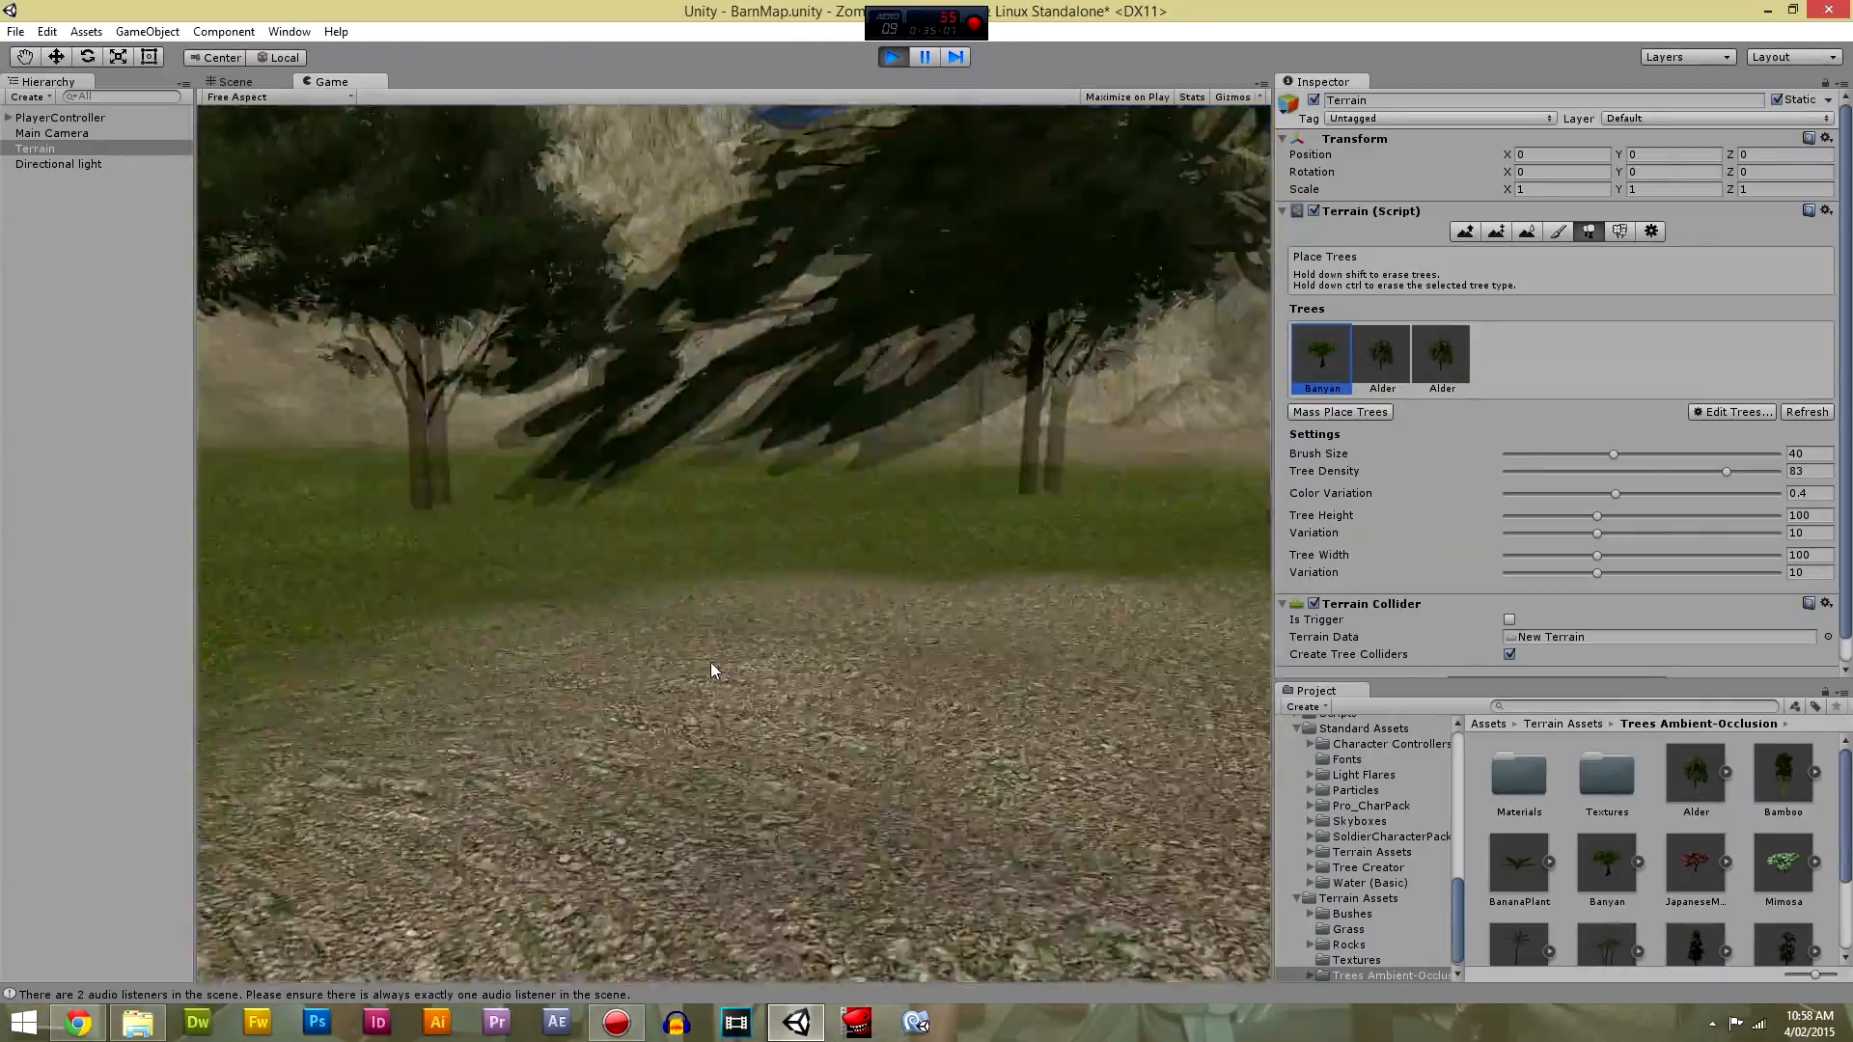
key("w")
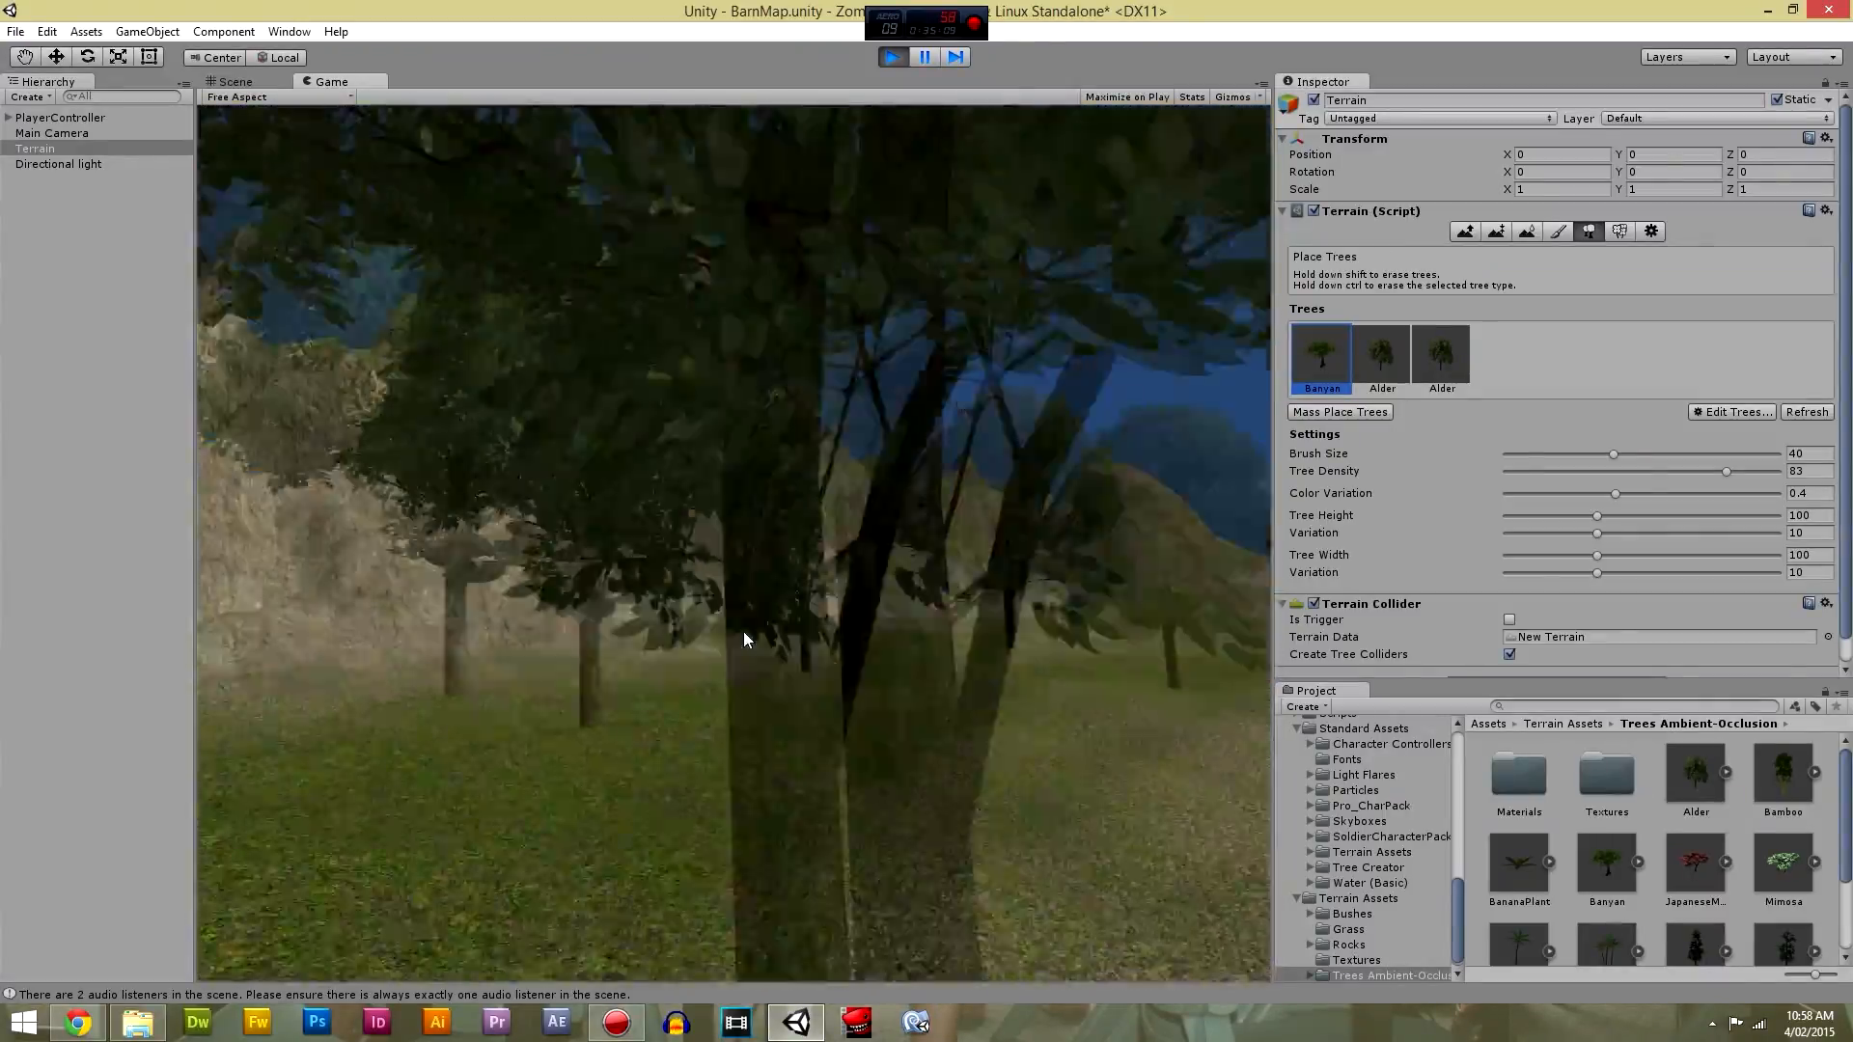
key("w")
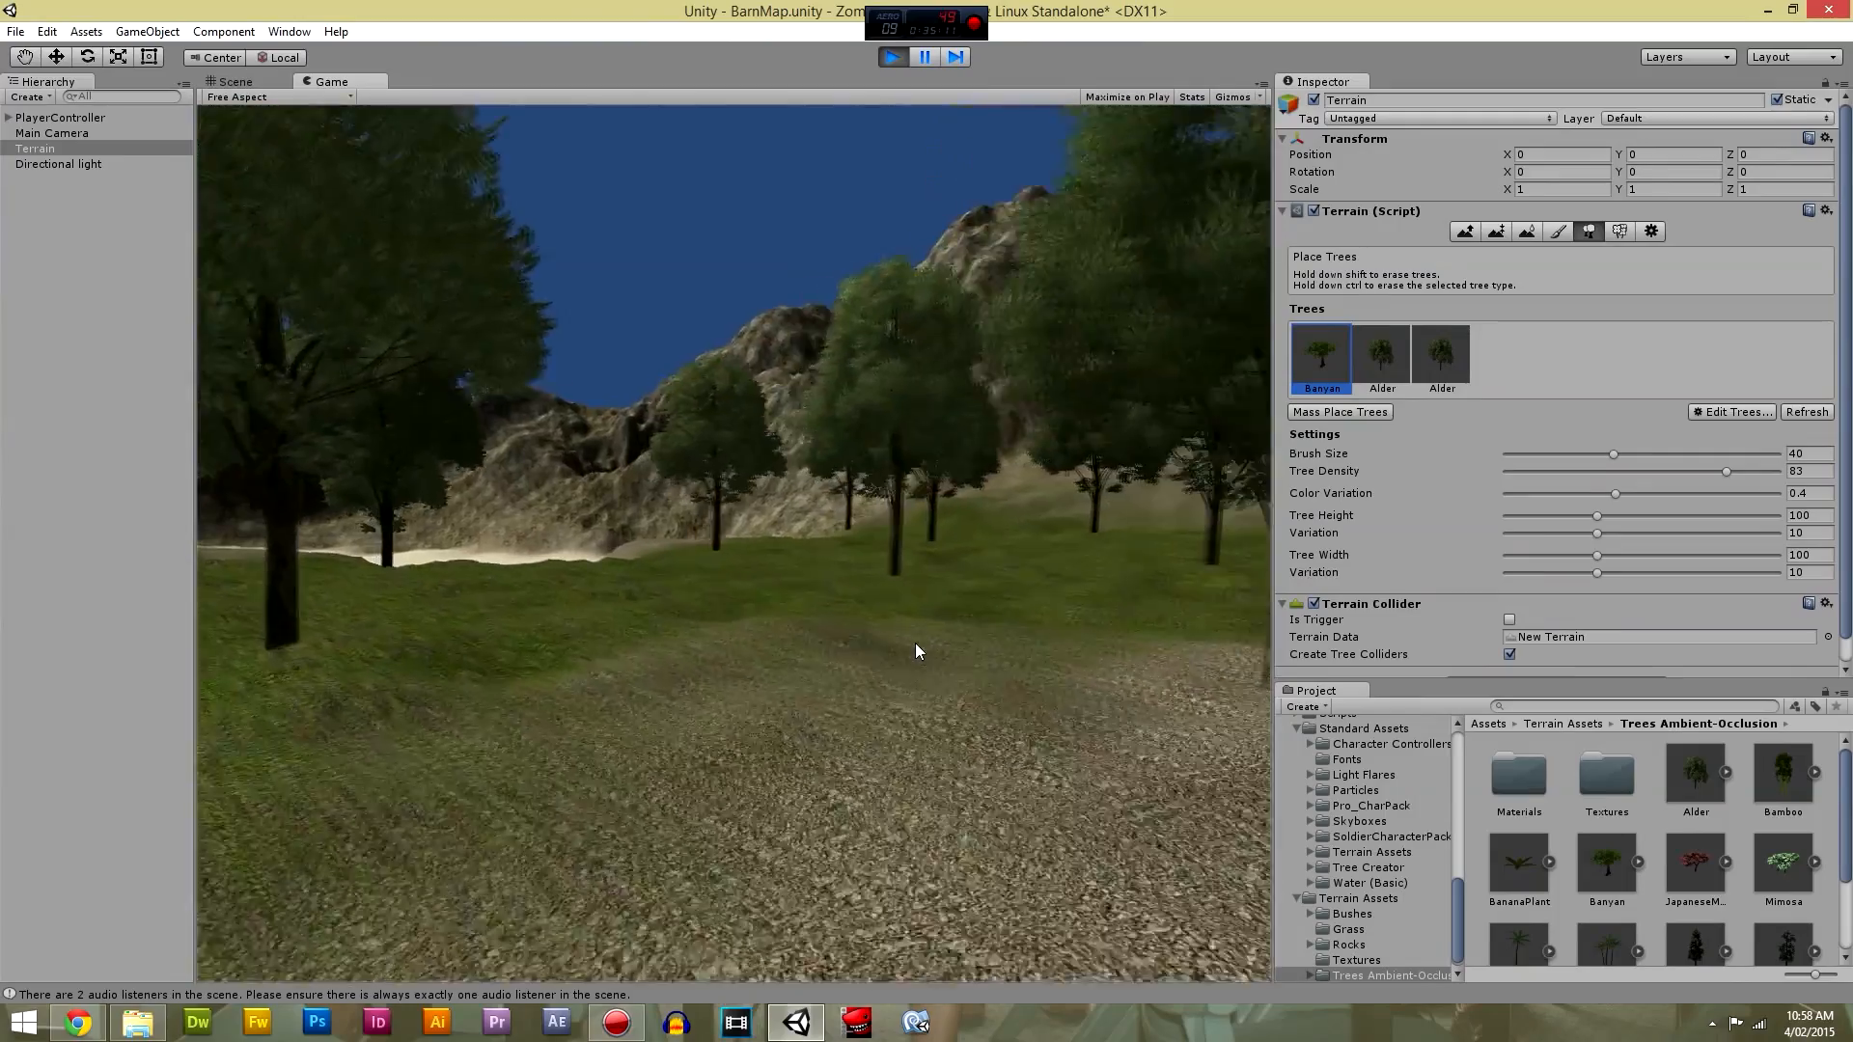
key("w")
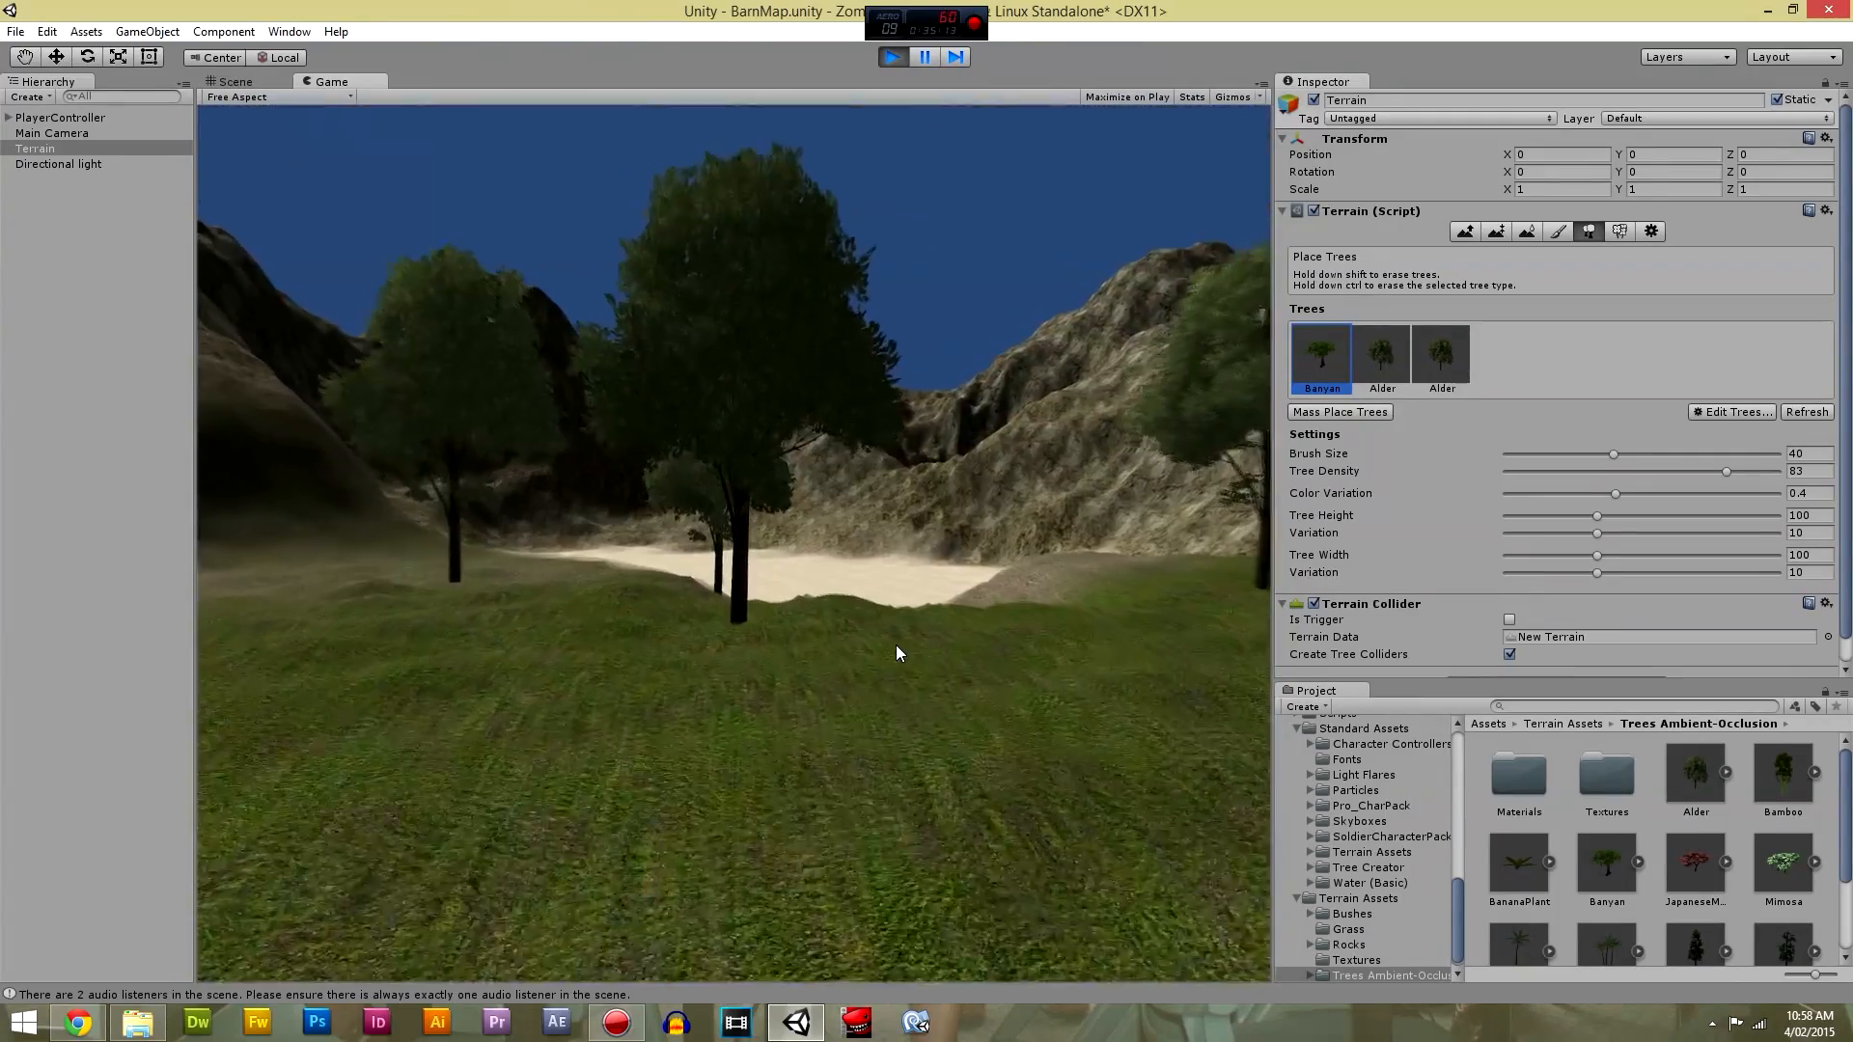
left_click(891, 57)
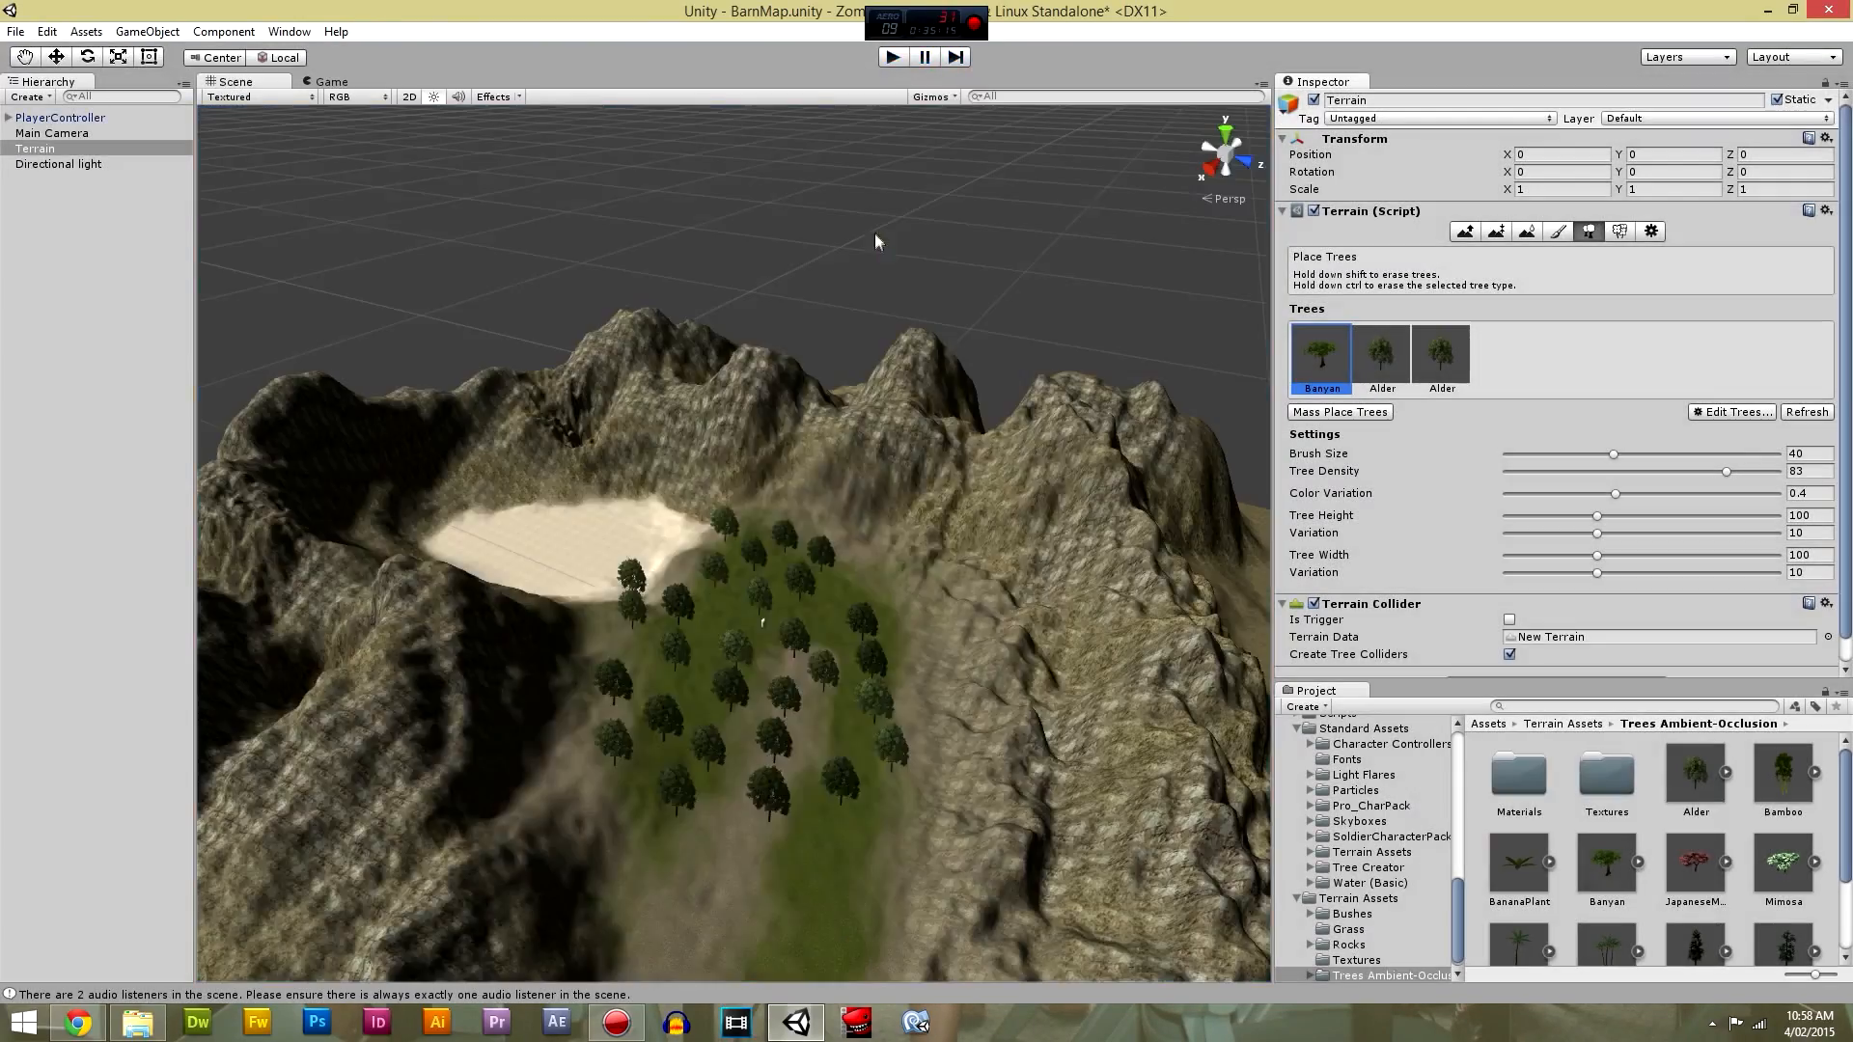
Set the tree brush size to 15.4 and erase the Alders from the grass.
mouse_move(656, 668)
left_mouse_down("shift")
mouse_move(755, 596)
mouse_move(757, 679)
left_mouse_up("shift")
scroll(756, 687, "down", 3)
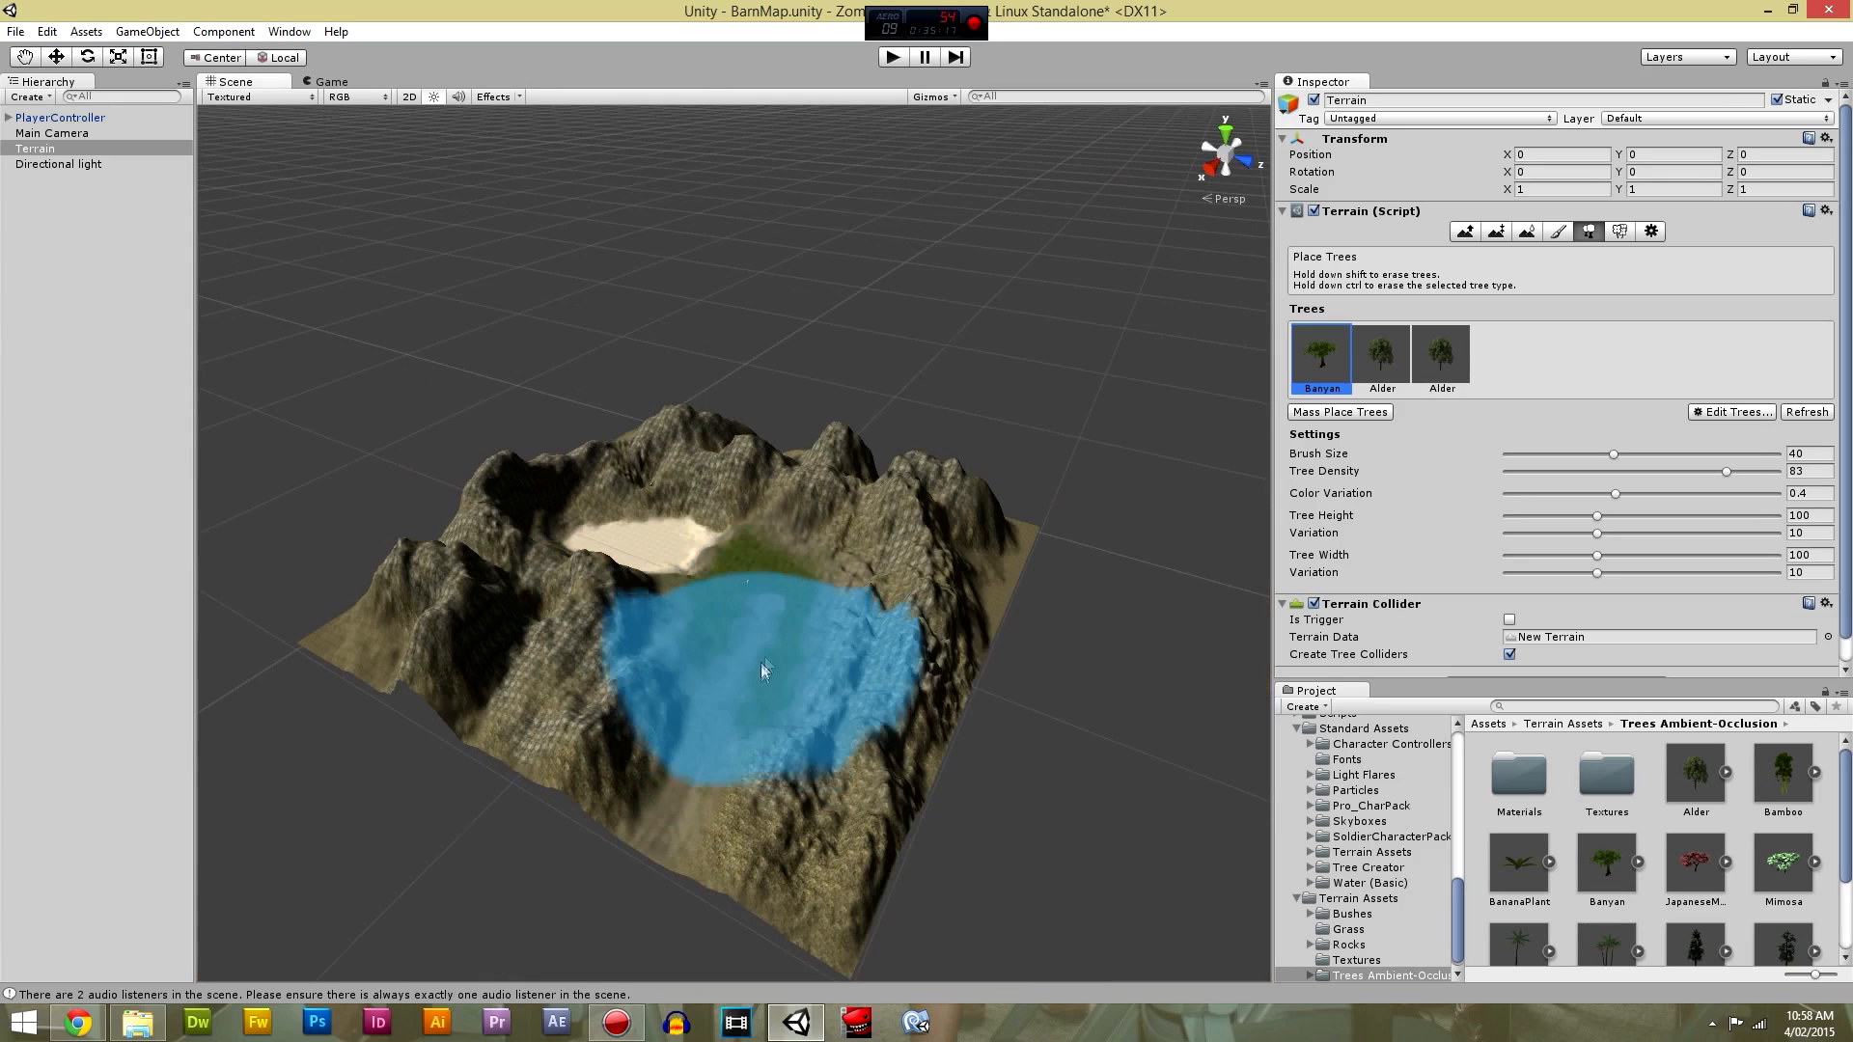
left_click_drag(1613, 453, 1548, 457)
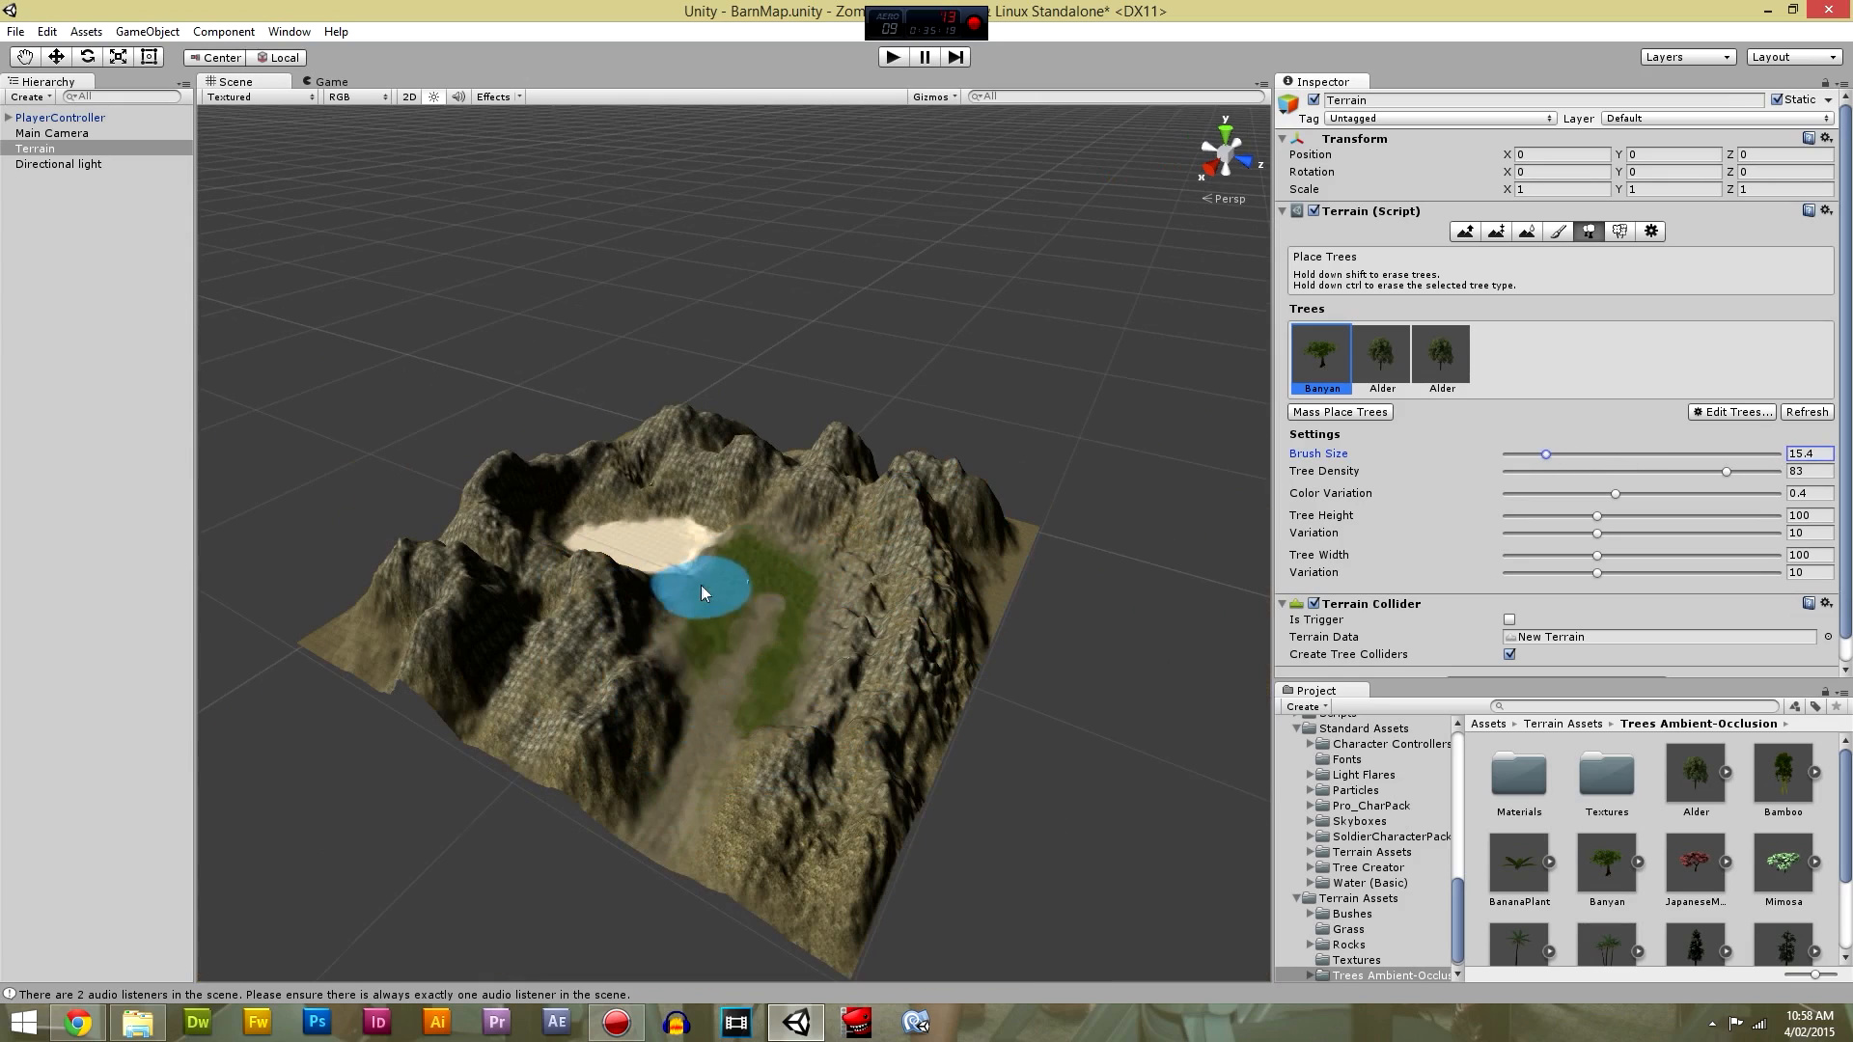
left_click(719, 627)
left_click(749, 652, "shift")
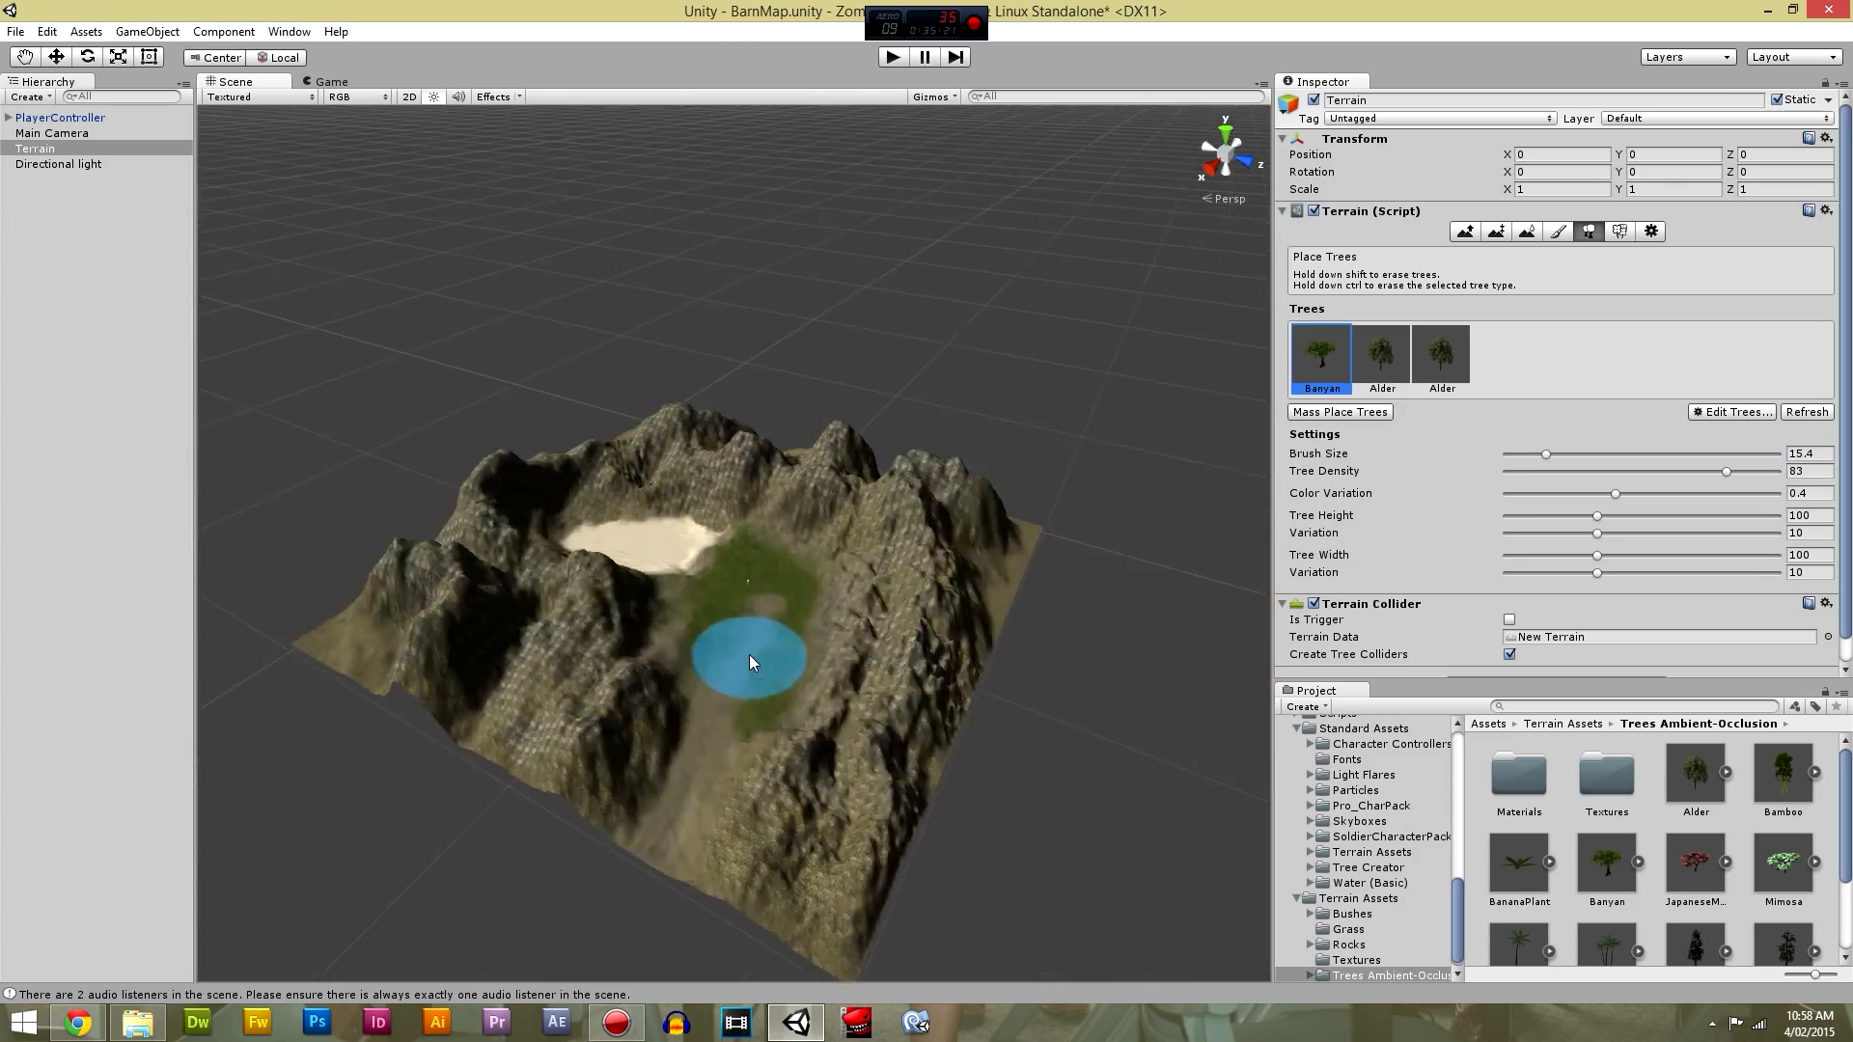
scroll(751, 652, "up", 5)
scroll(760, 653, "down", 3)
scroll(762, 650, "up", 3)
mouse_move(762, 650)
left_mouse_down("alt")
mouse_move(782, 625)
mouse_move(761, 634)
left_mouse_up("alt")
Try placing Banyans on the outer mountain slope, erase them, and clear the remaining Alders from the grass.
left_click(632, 772)
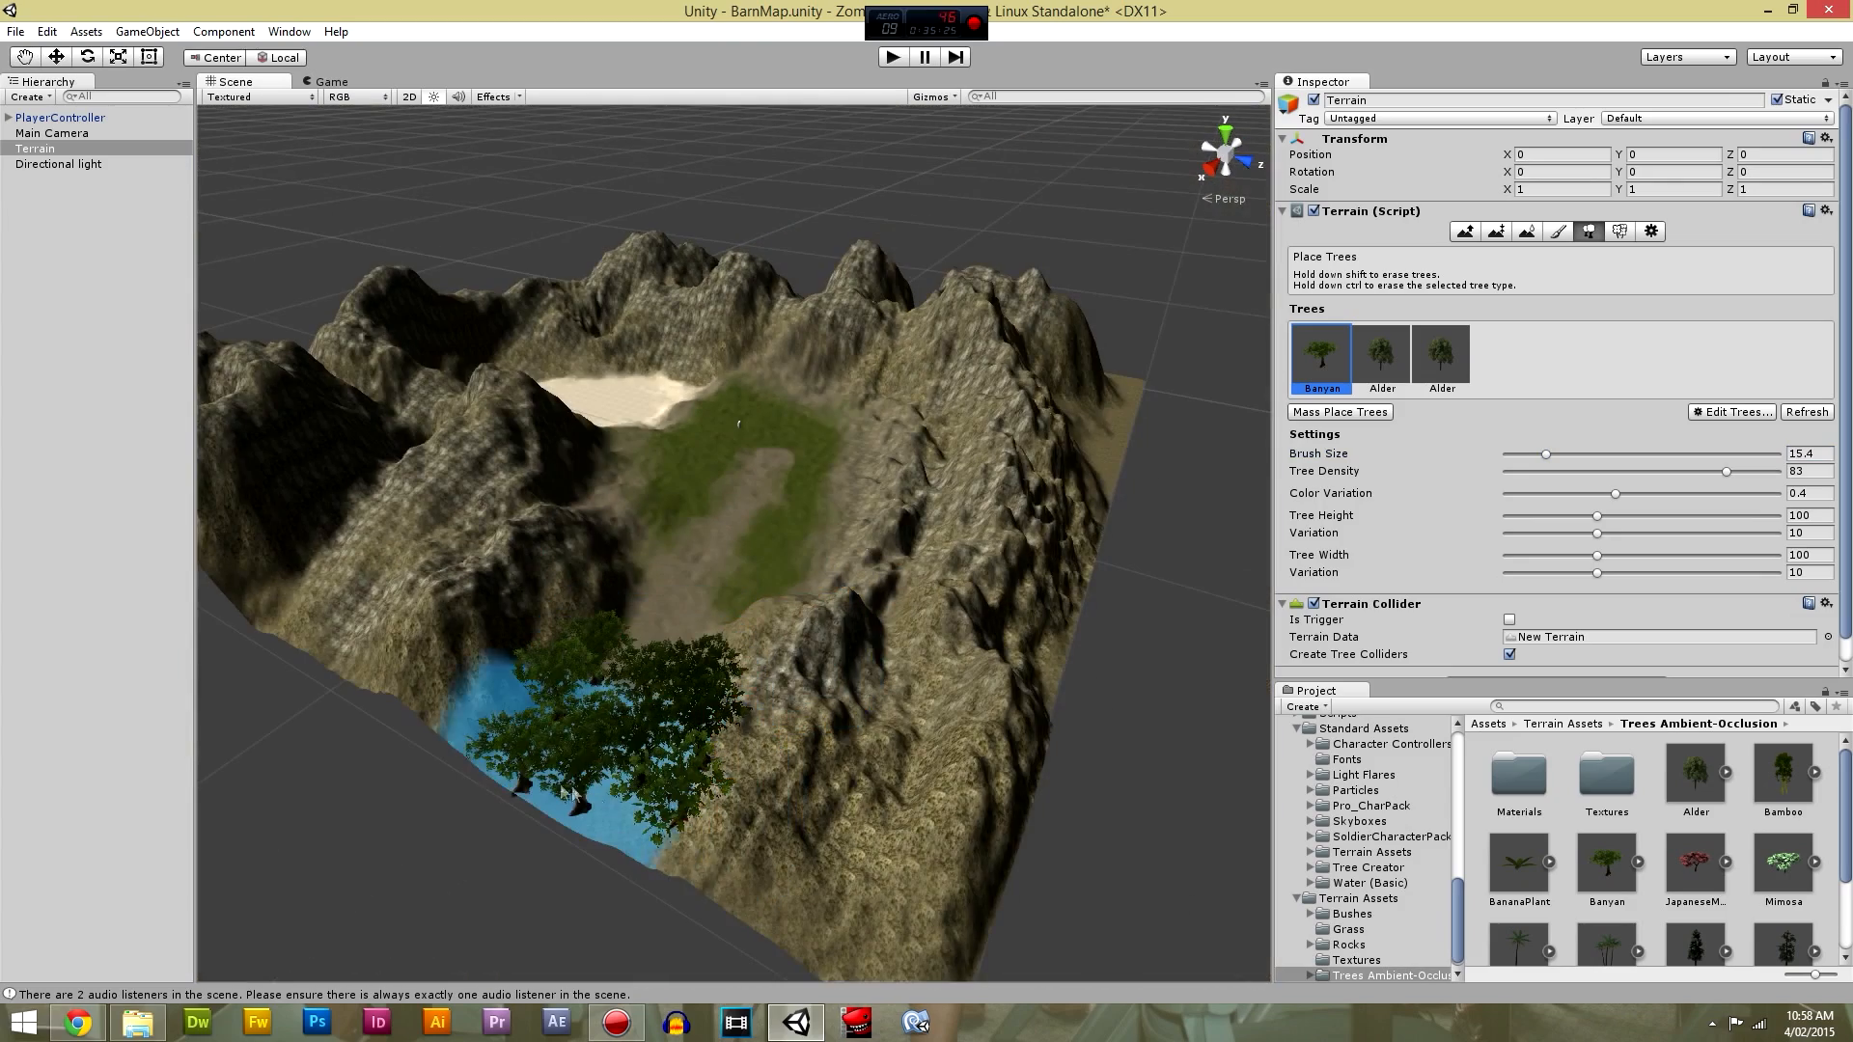
left_click(597, 778, "shift")
mouse_move(487, 687)
left_mouse_down()
mouse_move(446, 714)
mouse_move(871, 866)
left_mouse_up()
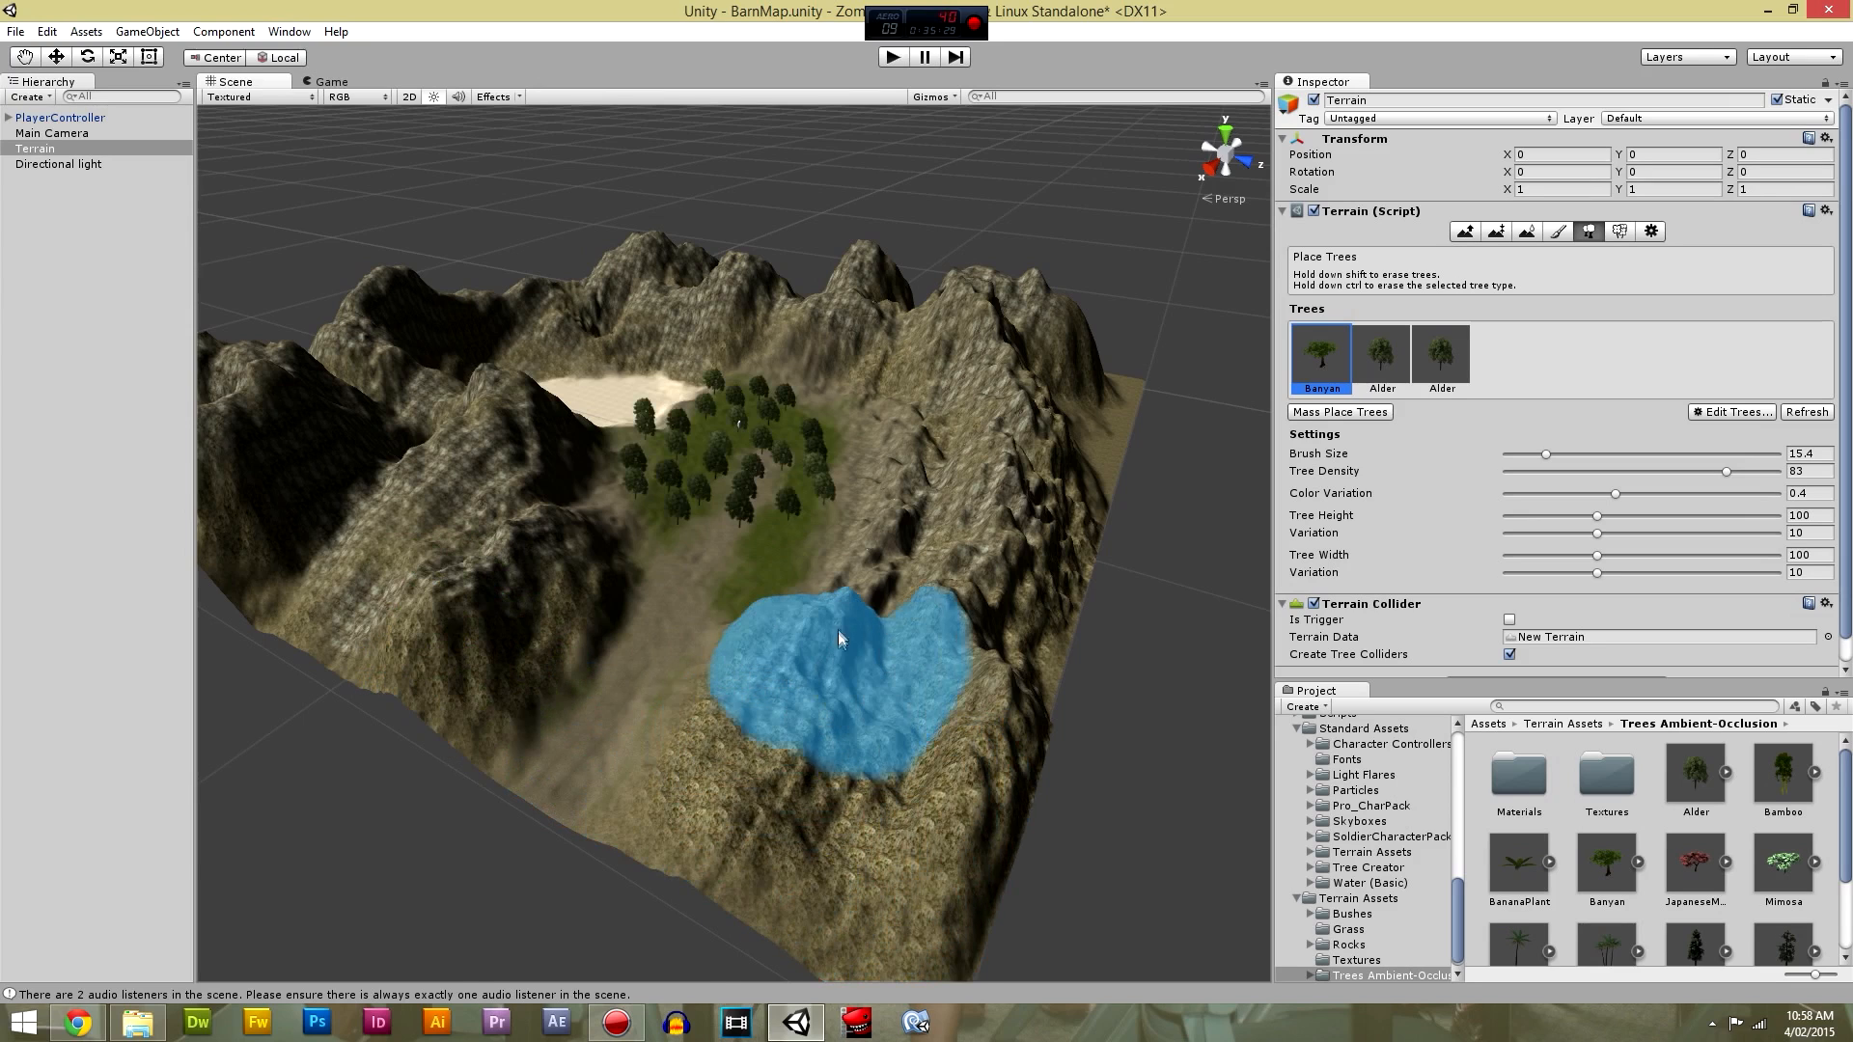
scroll(830, 656, "down", 3)
mouse_move(536, 749)
left_mouse_down("shift")
mouse_move(673, 635)
mouse_move(537, 621)
left_mouse_up("shift")
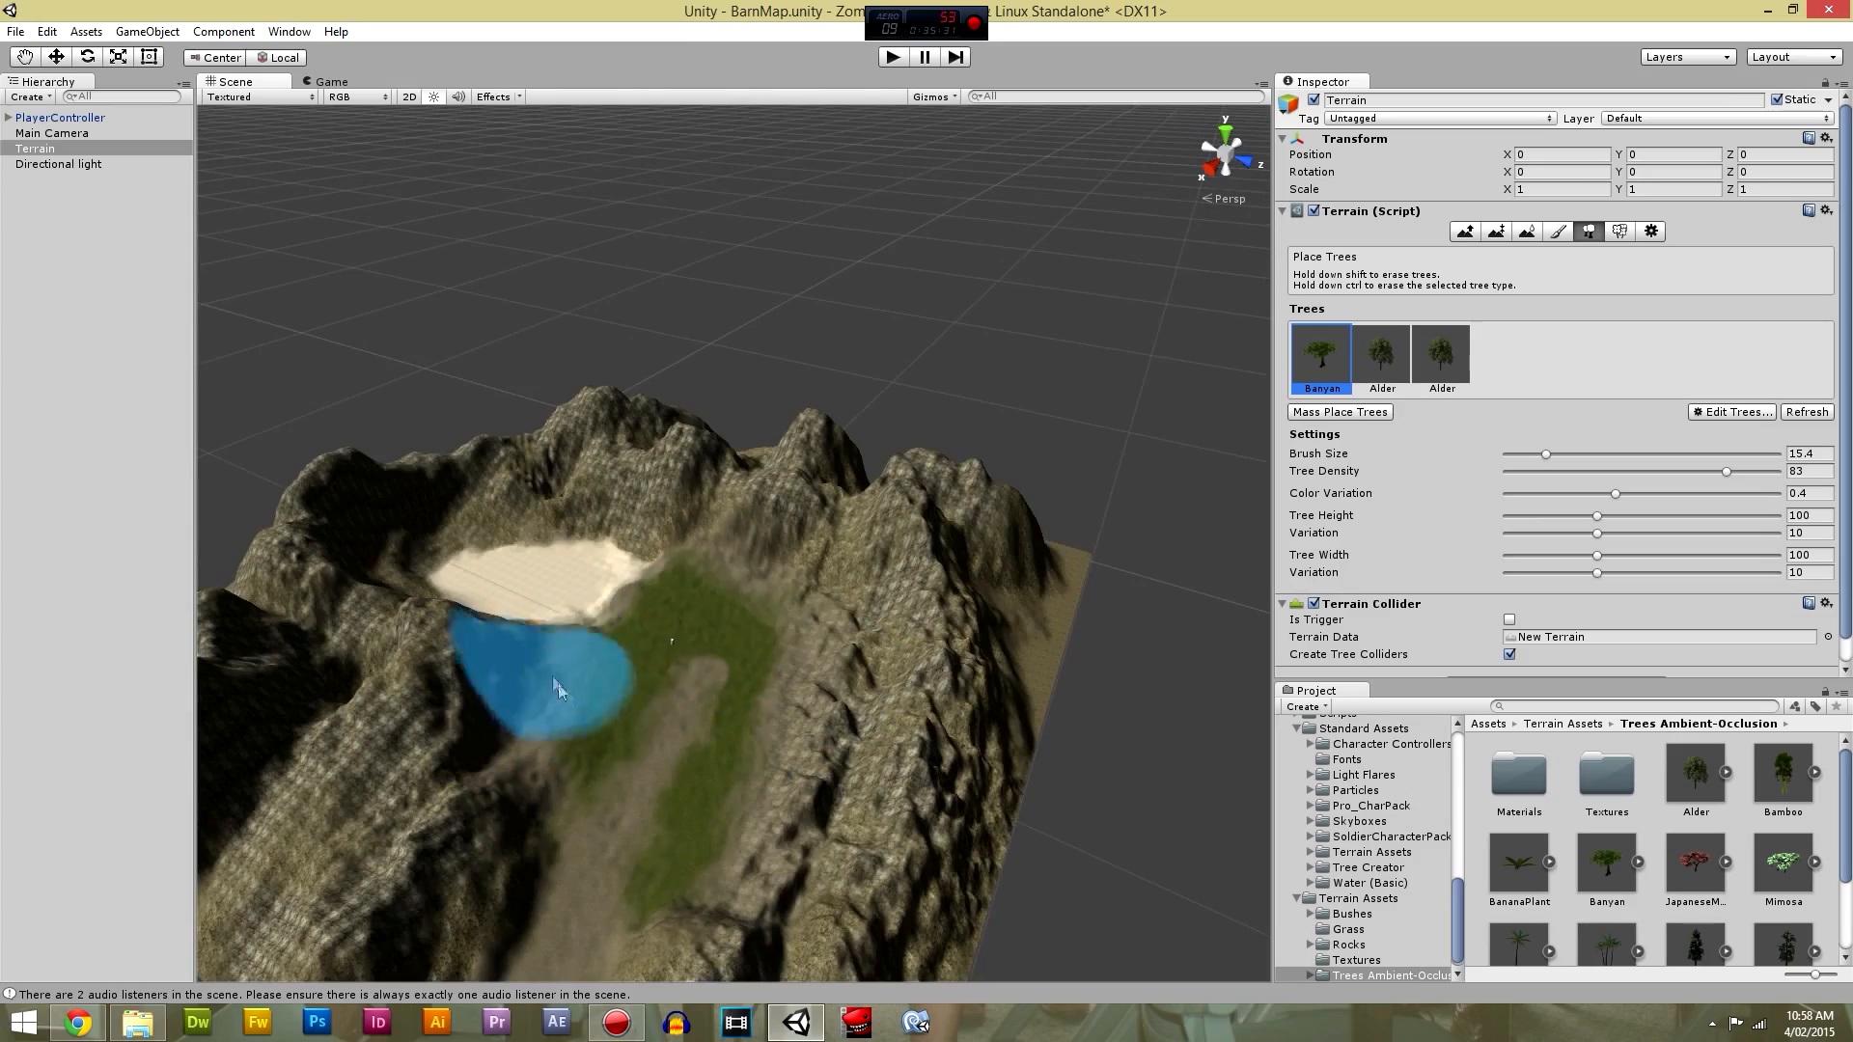
scroll(670, 736, "up", 3)
scroll(670, 736, "up", 5)
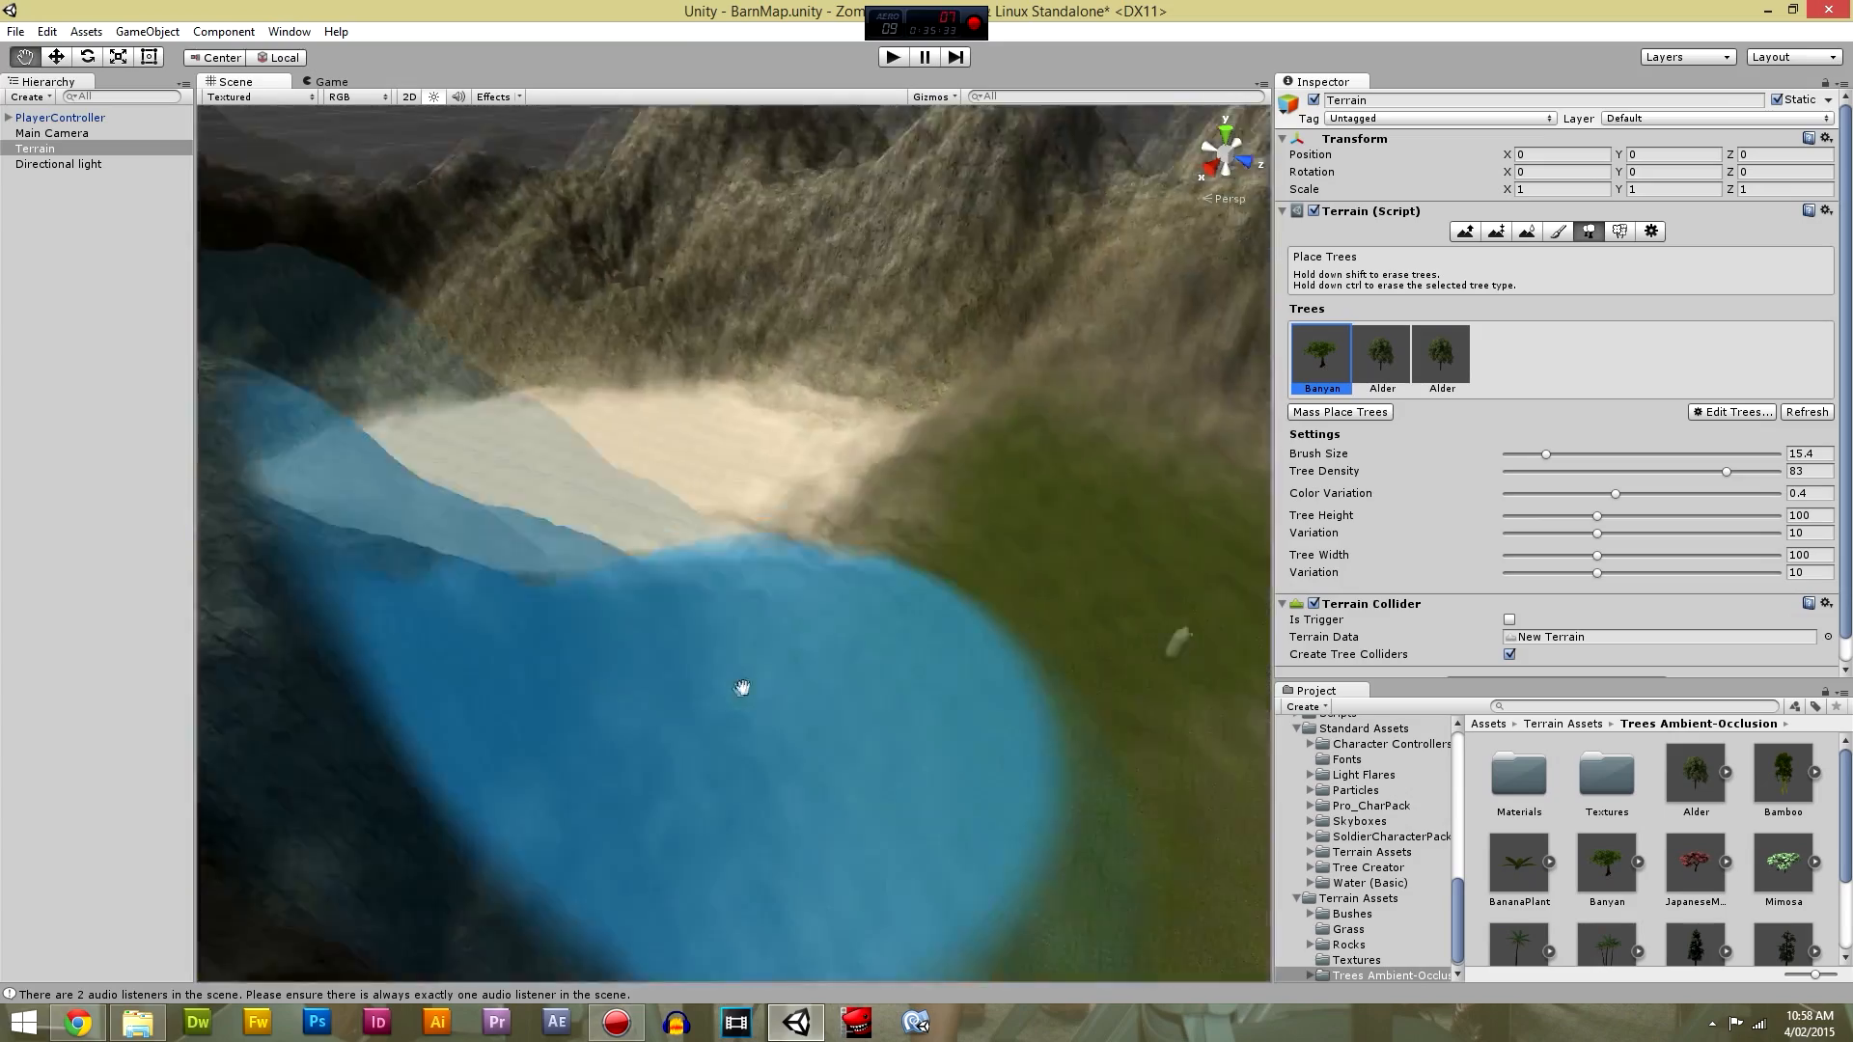
scroll(722, 687, "down", 6)
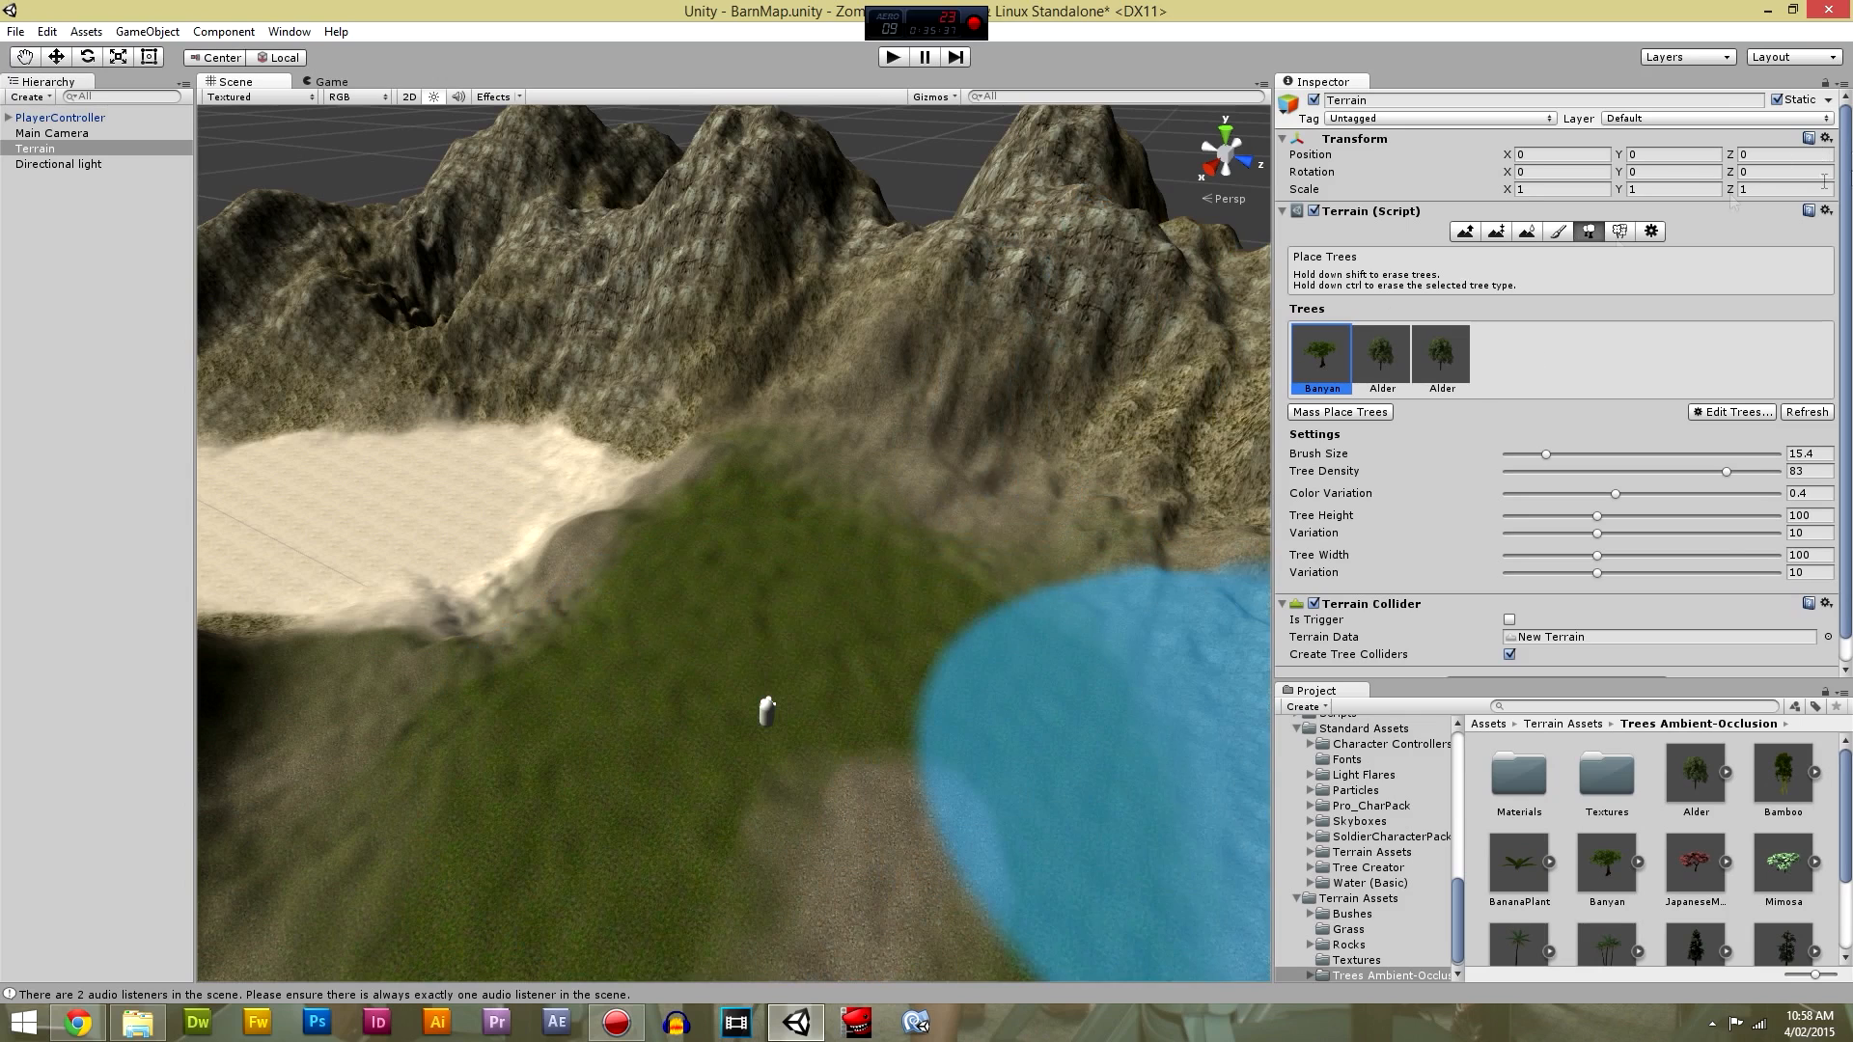
left_click(1629, 232)
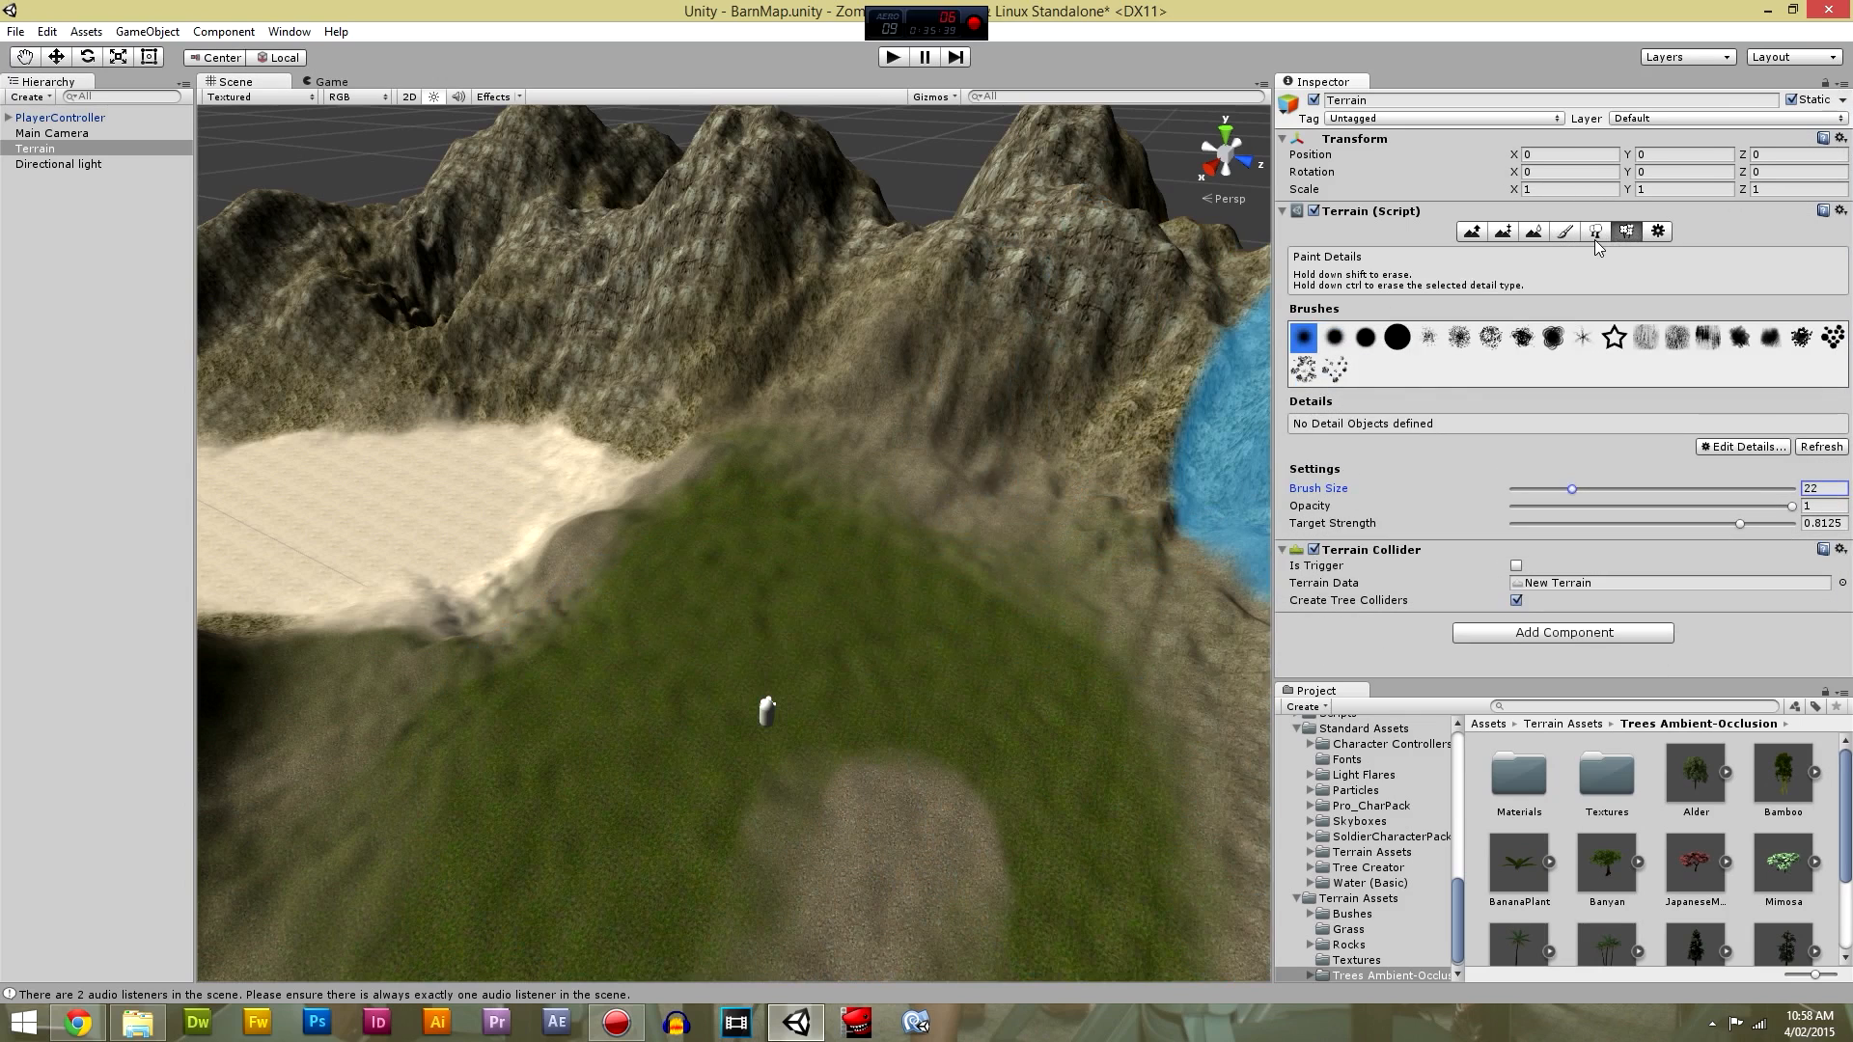
left_click(1596, 232)
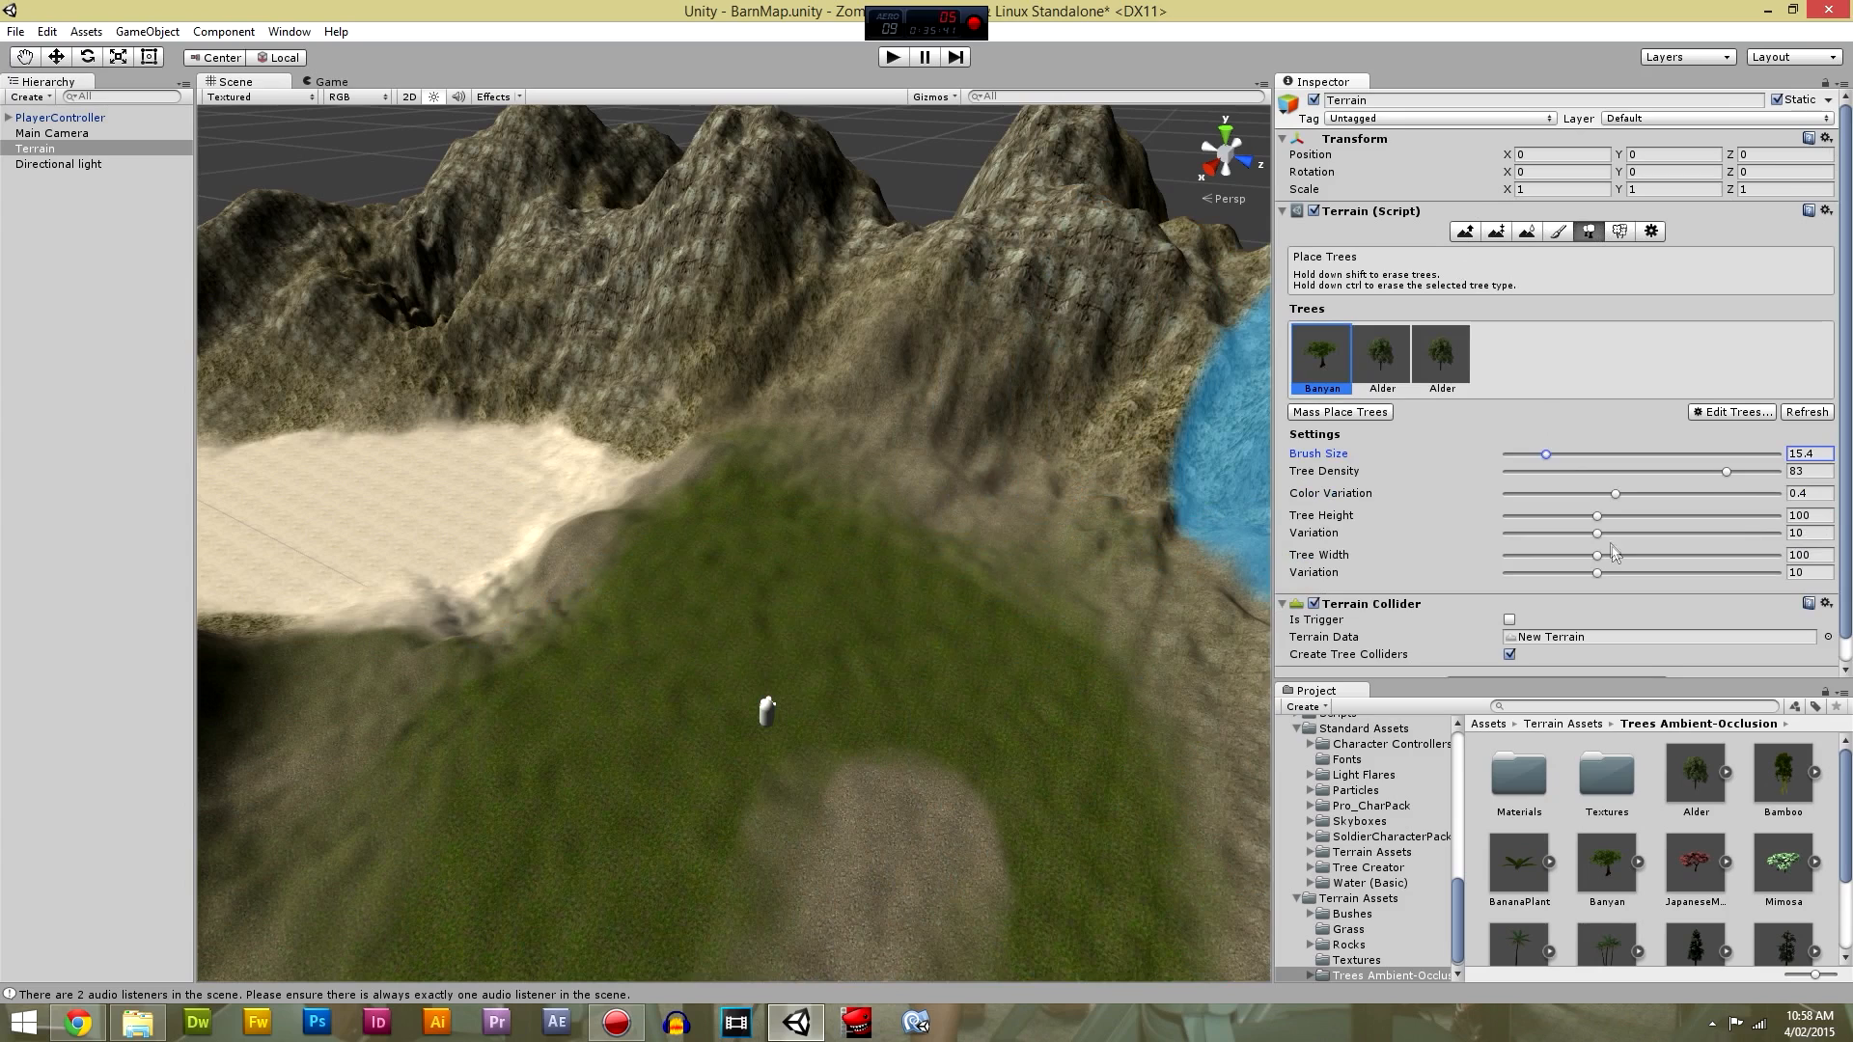
scroll(1388, 421, "down", 1)
scroll(1386, 413, "up", 1)
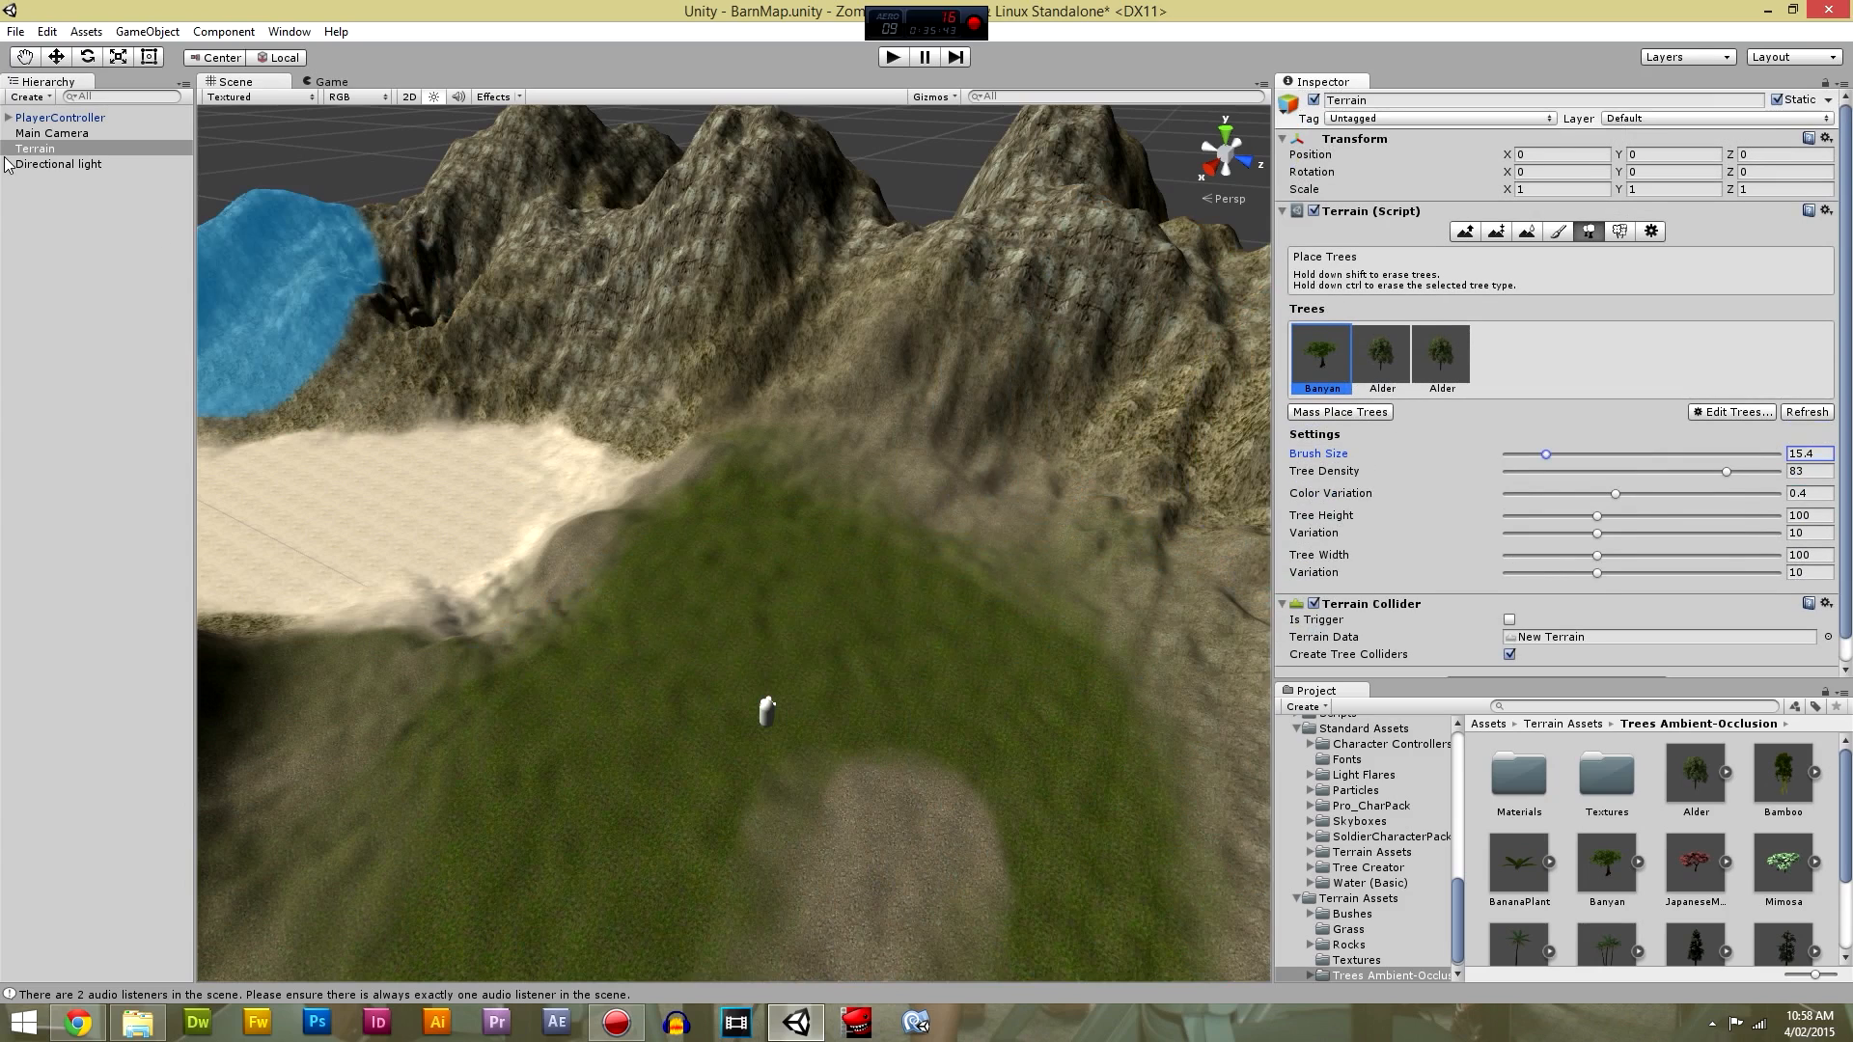
left_click(82, 132)
left_click(60, 117)
middle_click_drag(695, 525, 707, 533)
Open the Sedan_W3_Destroyed folder inside BarnMap's Destroyed Car models and select the textured Sedan_W3_Destroyed.dae model.
left_click_drag(1460, 905, 1452, 775)
left_click(1355, 852)
left_click(1381, 867)
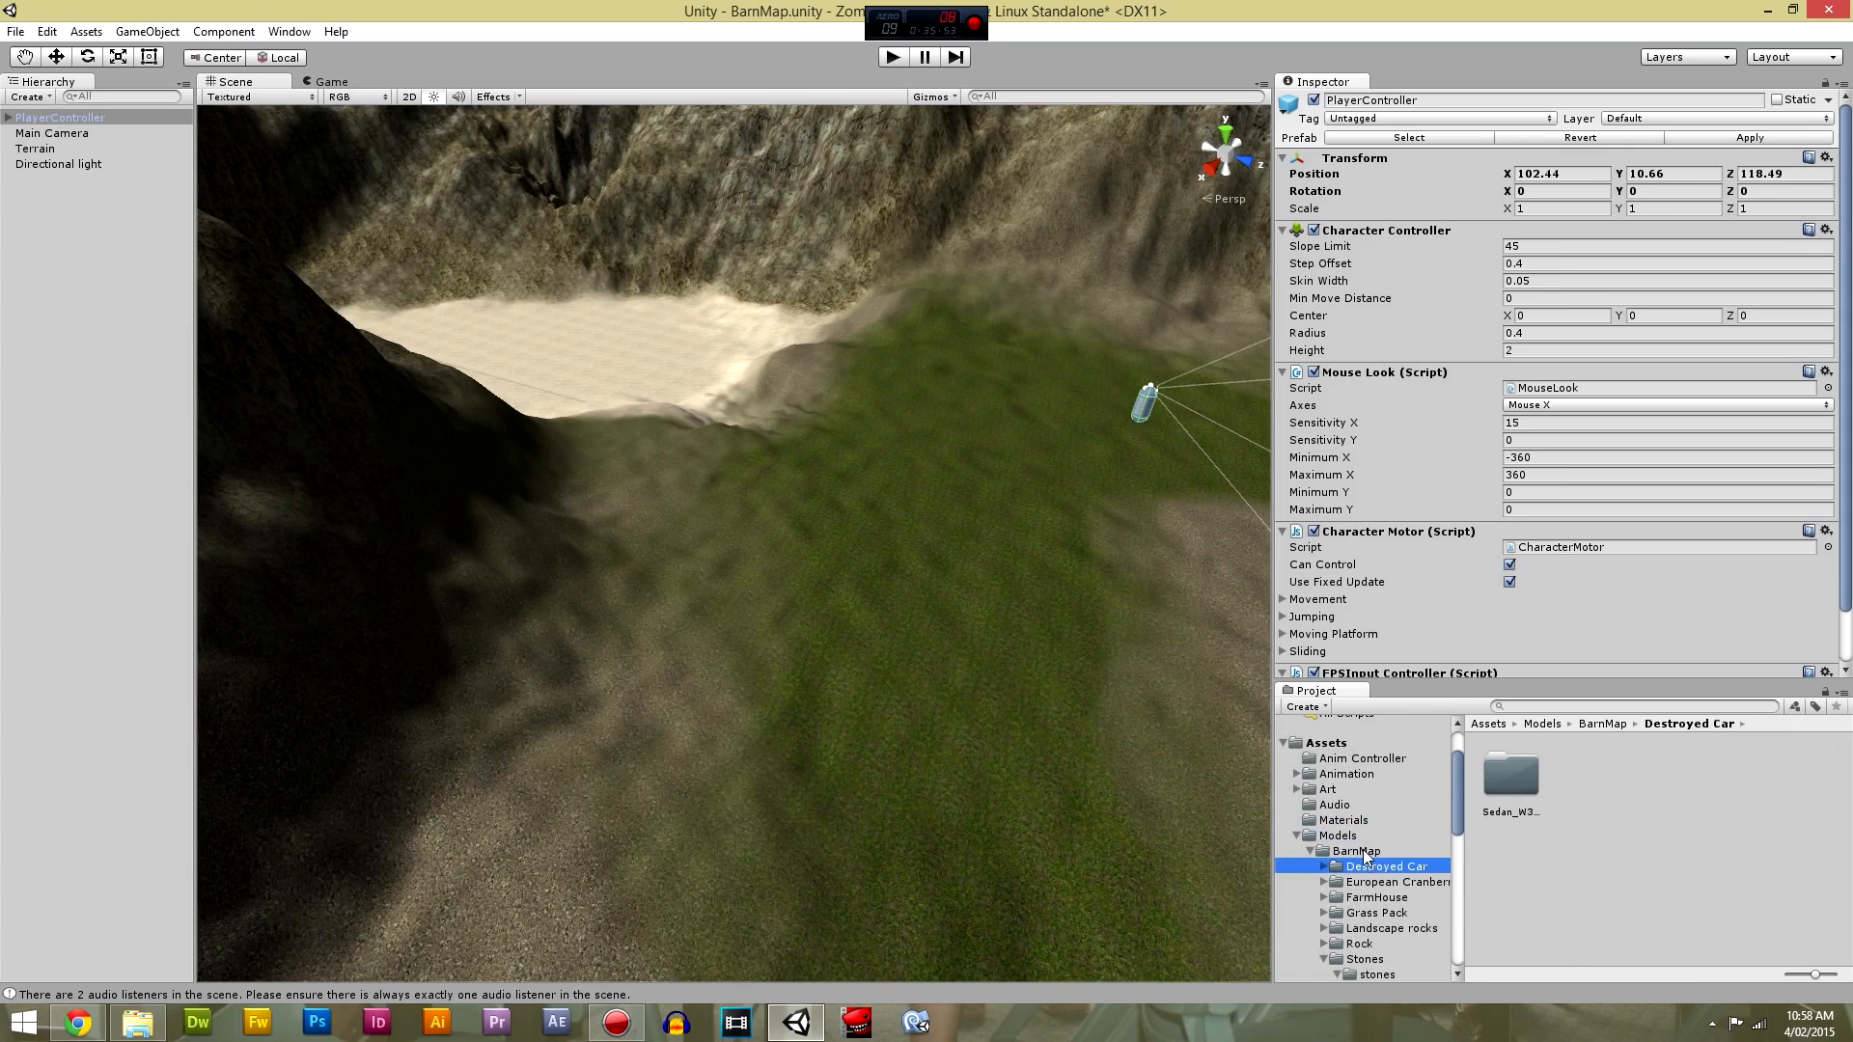
left_click(1361, 852)
left_click(1492, 784)
double_click(1493, 784)
left_click(1520, 777)
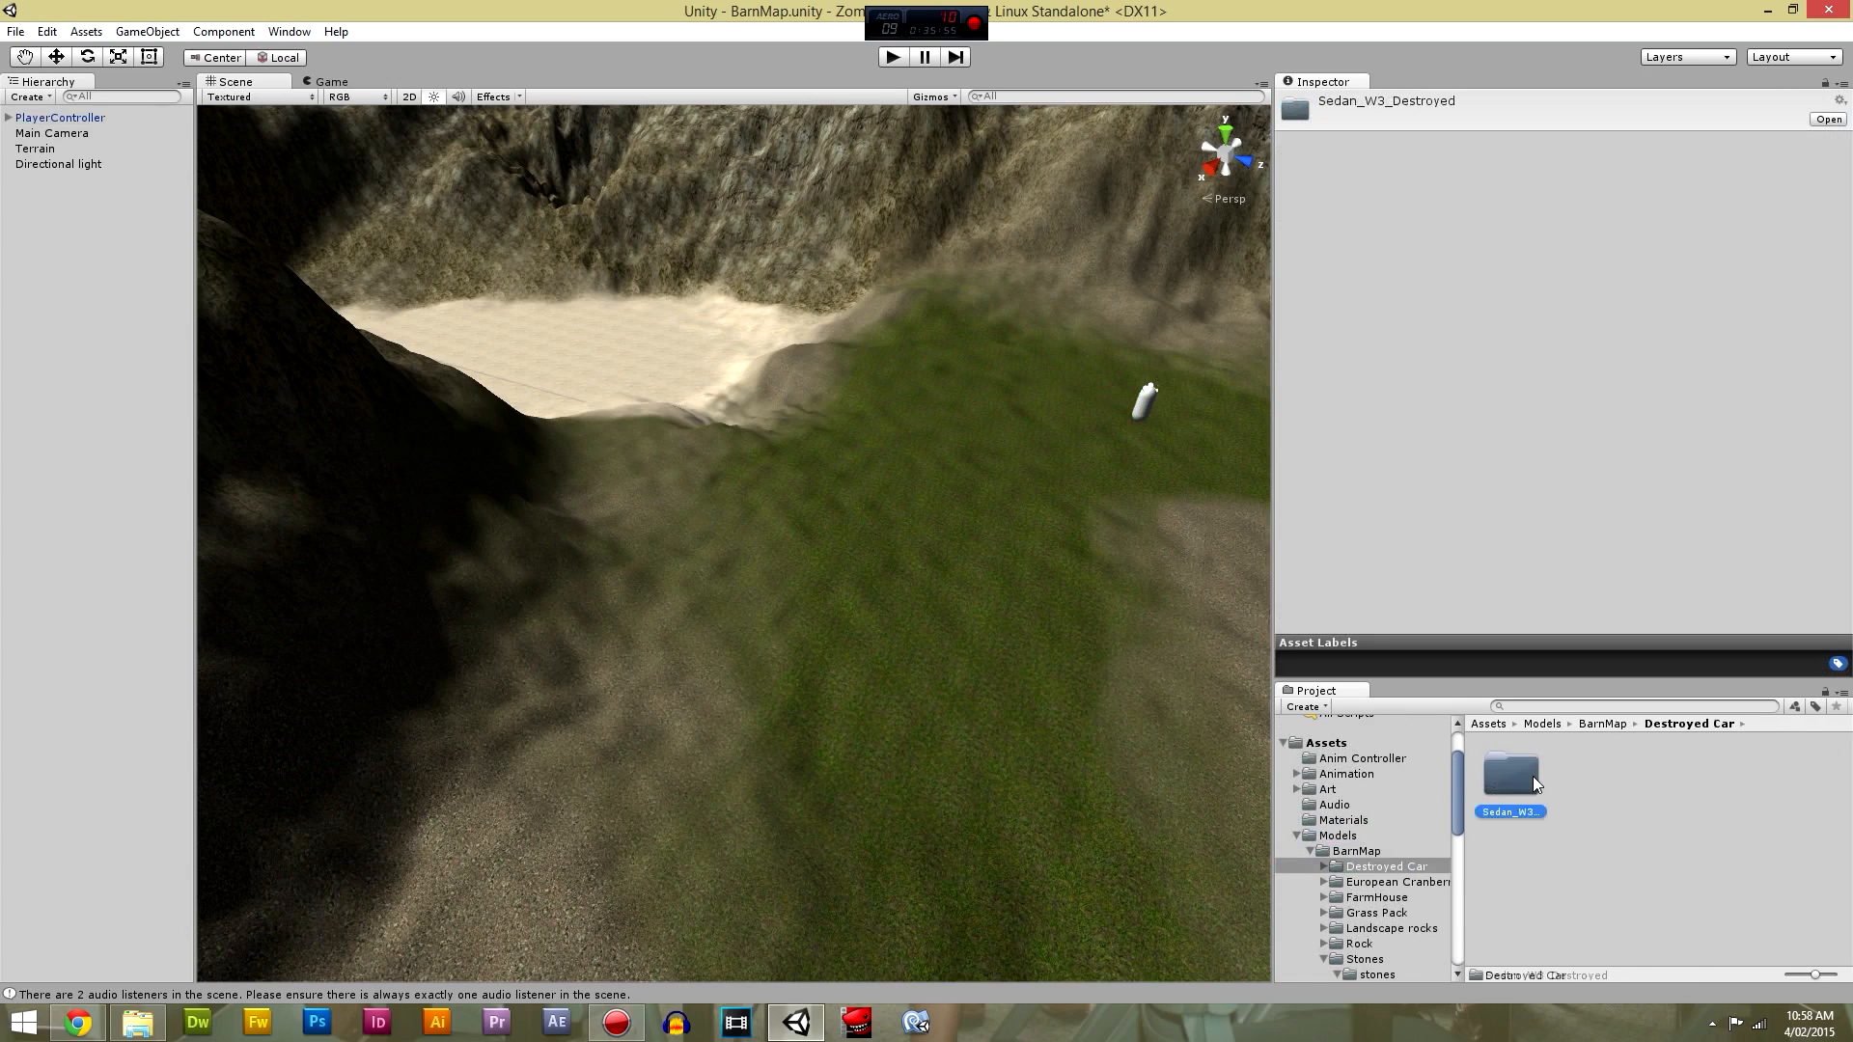
double_click(1533, 776)
scroll(1628, 867, "down", 4)
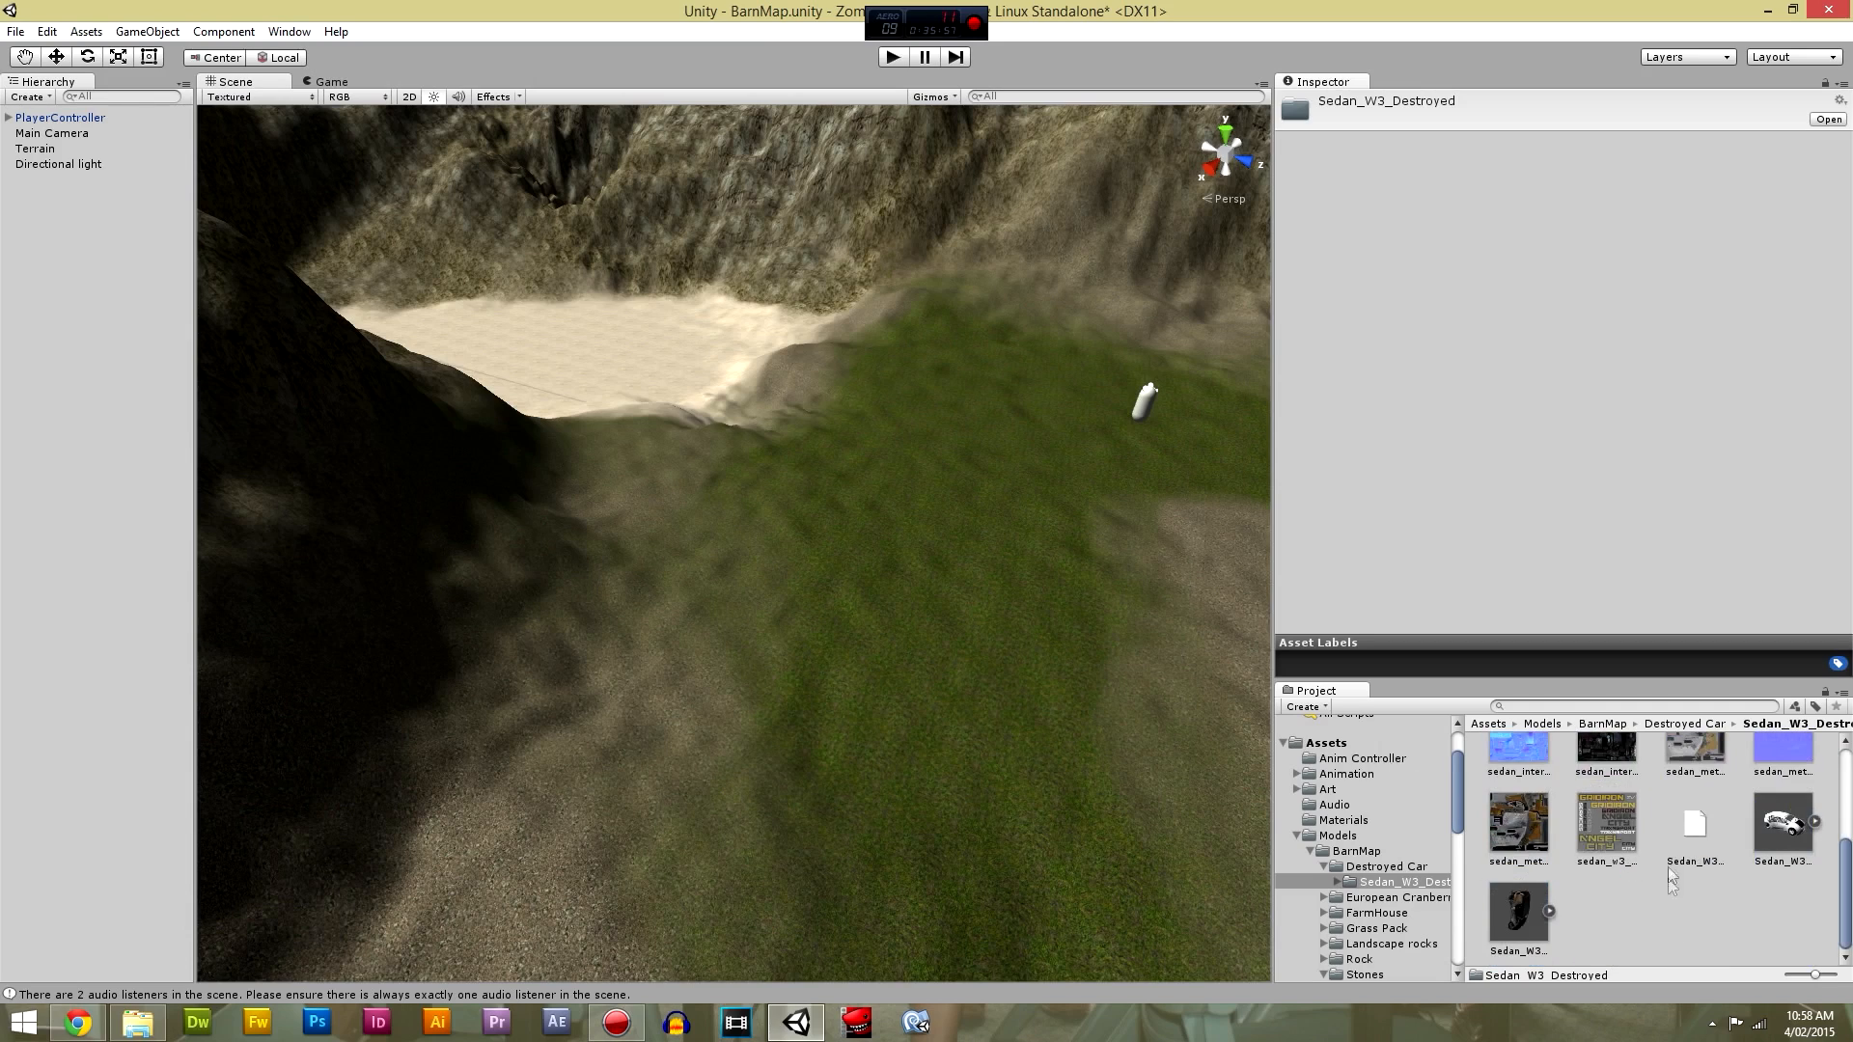
left_click(1772, 850)
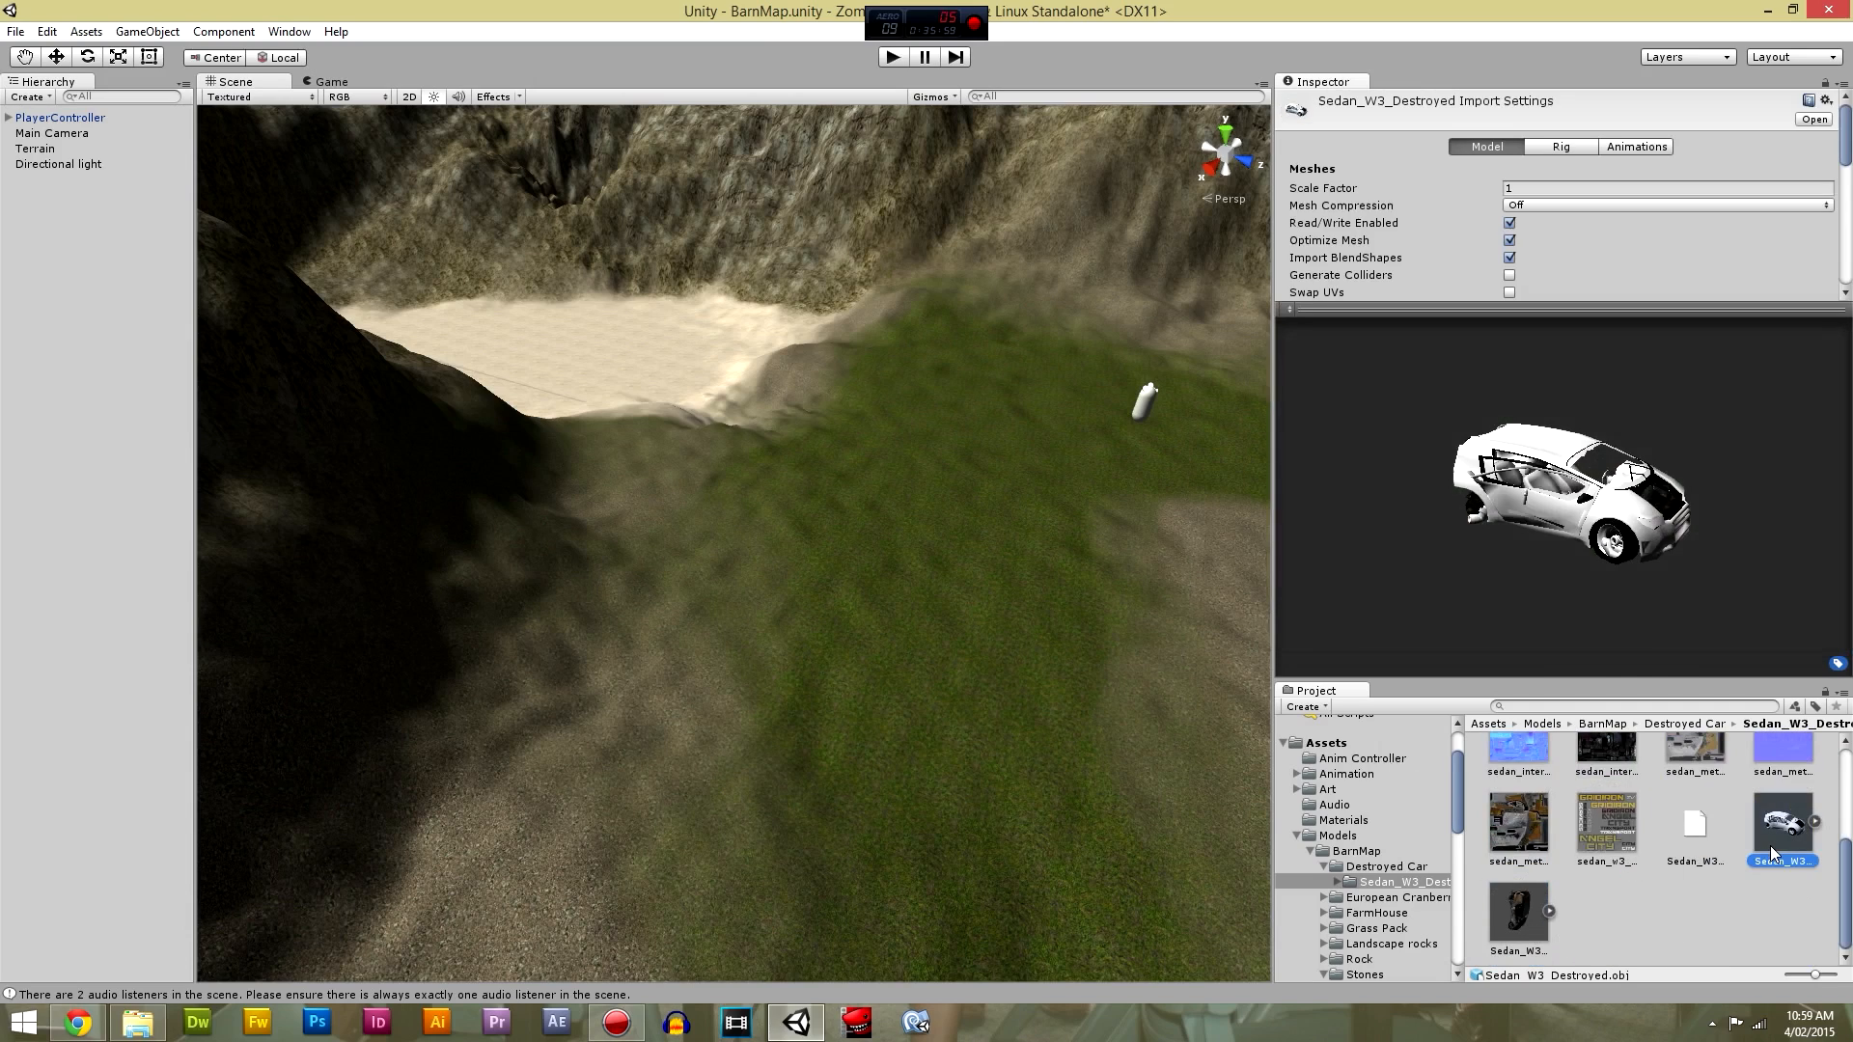
left_click(1511, 921)
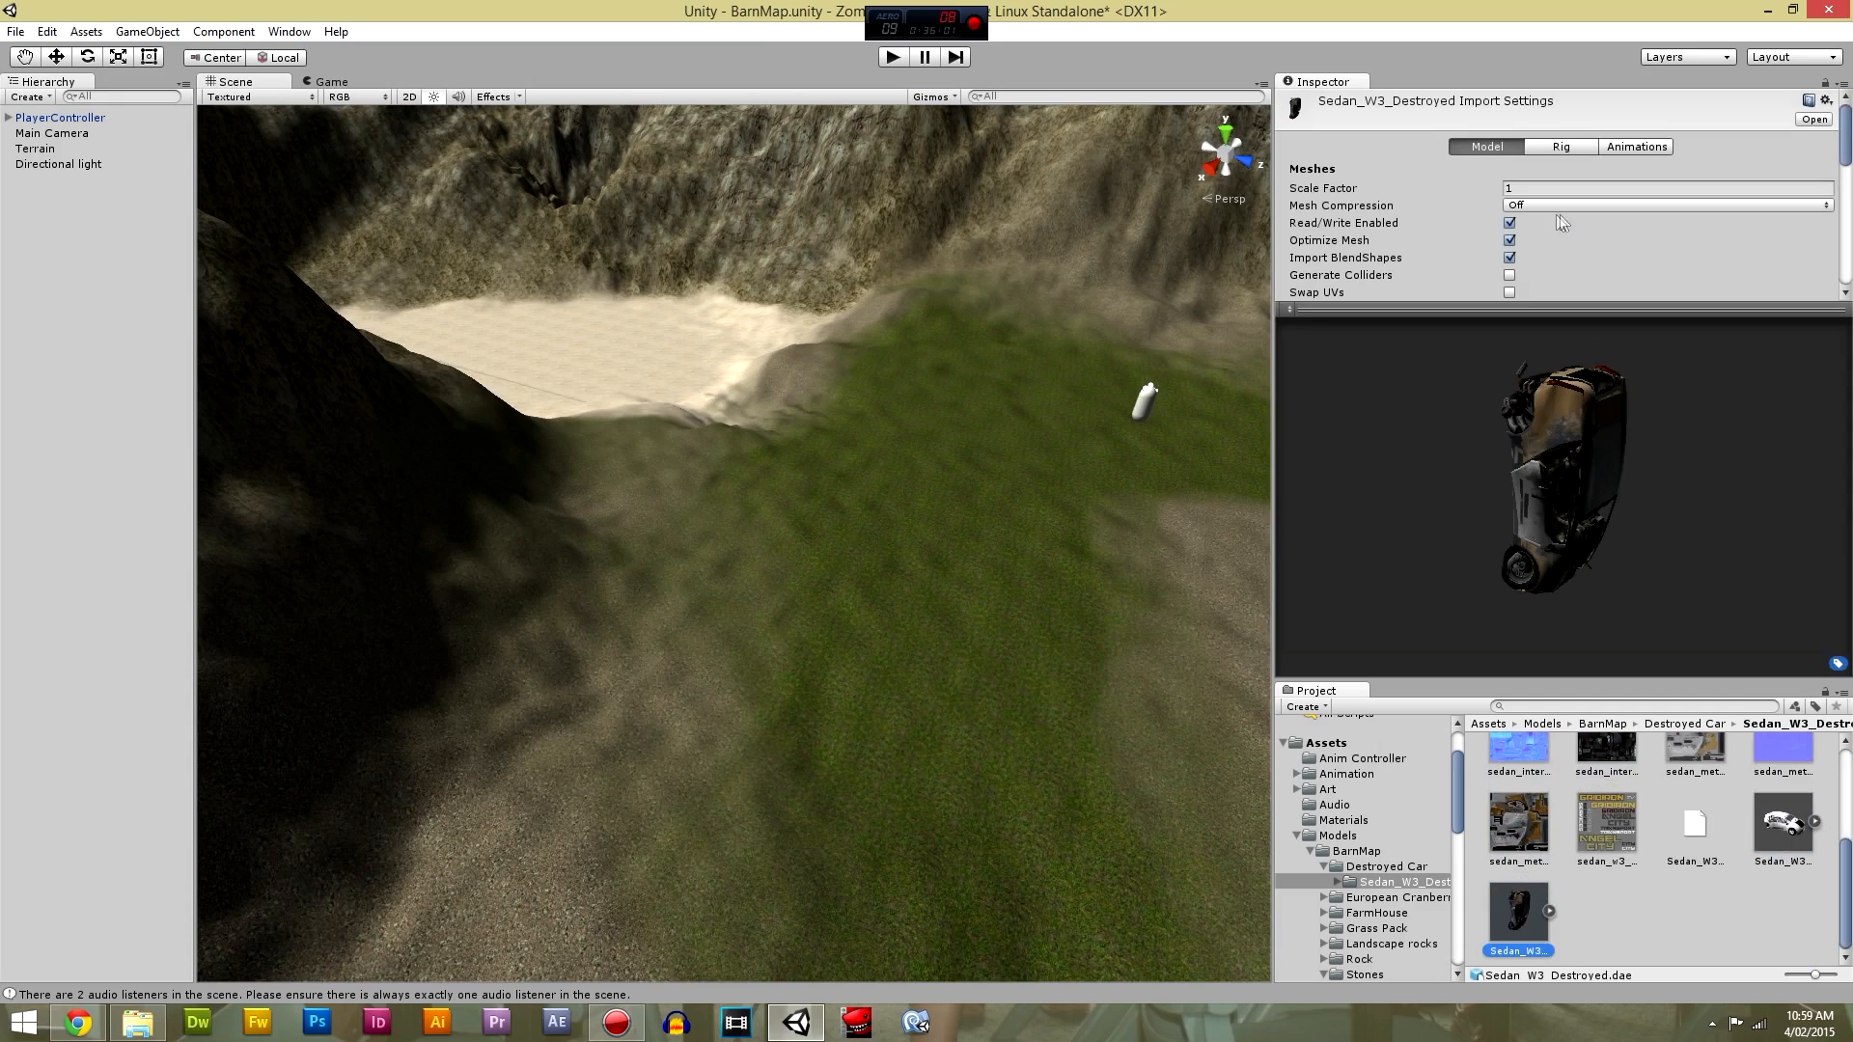
Turn on Generate Colliders for the sedan model and review its animation, rig and model import settings.
left_click(1510, 276)
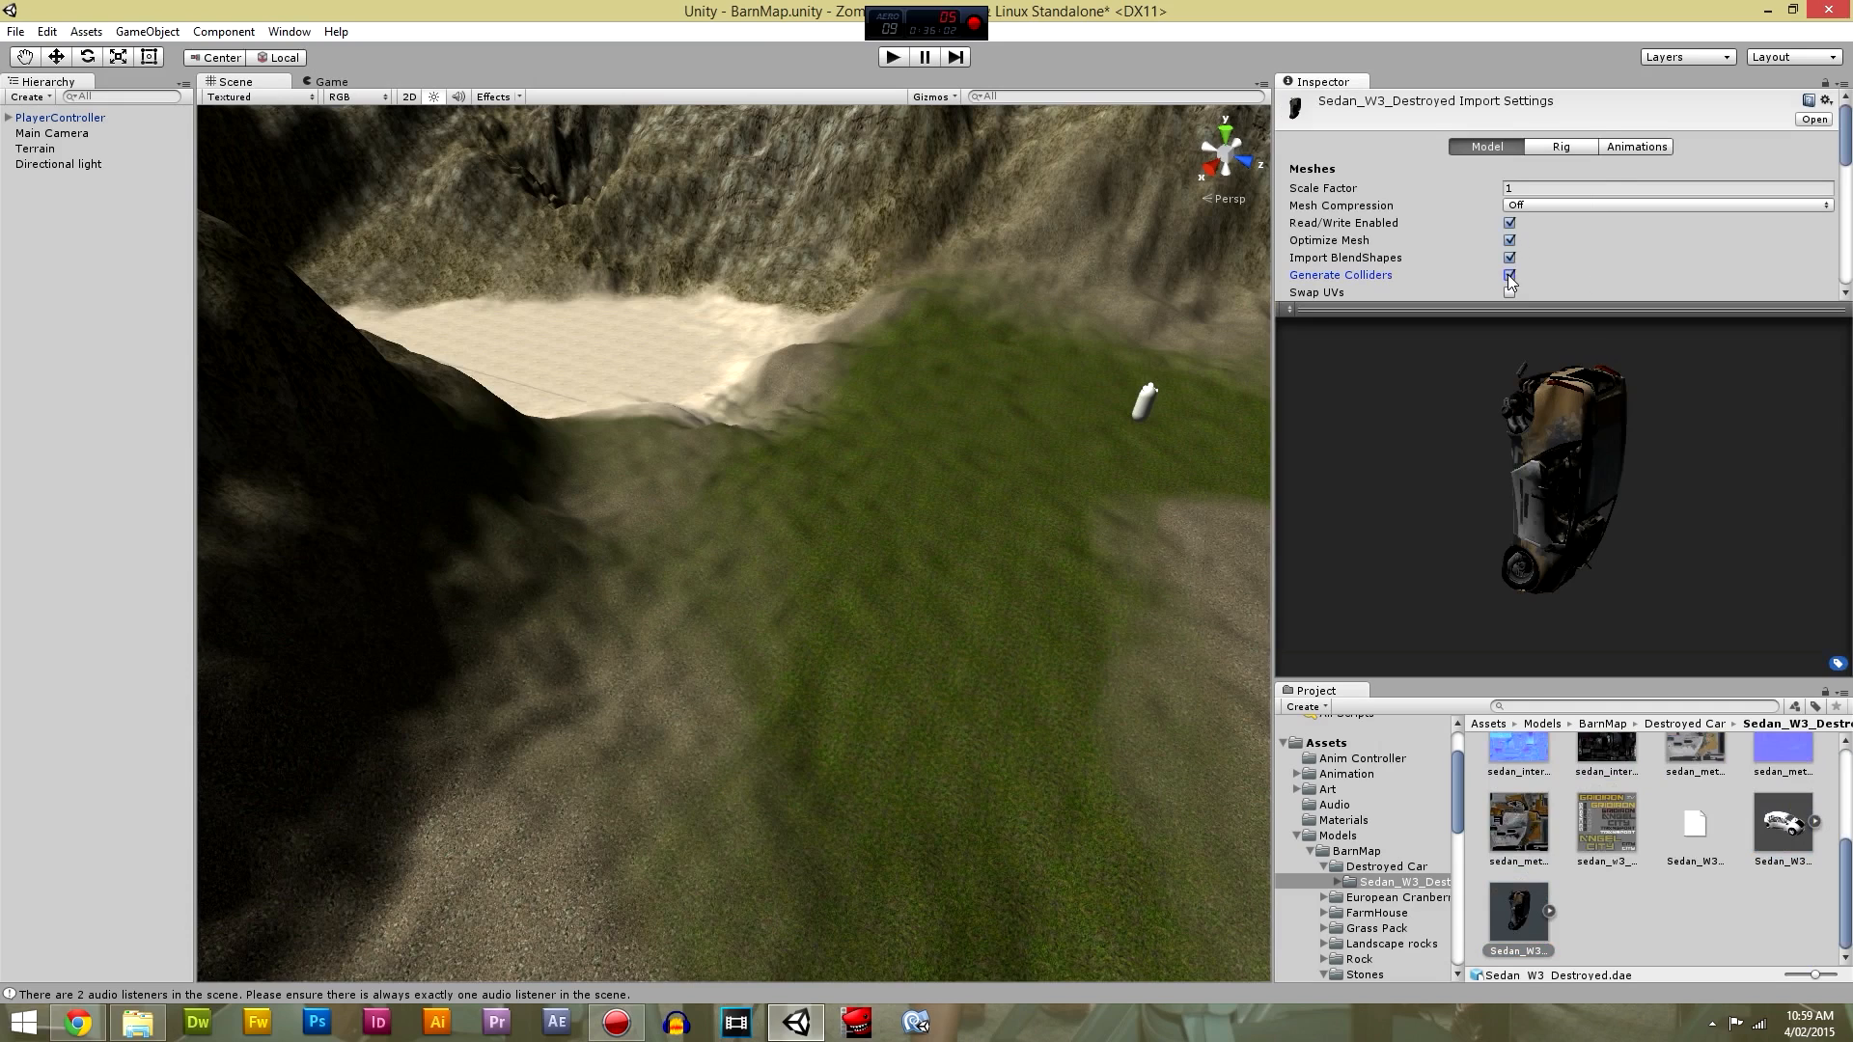
left_click(1638, 146)
left_click(1058, 550)
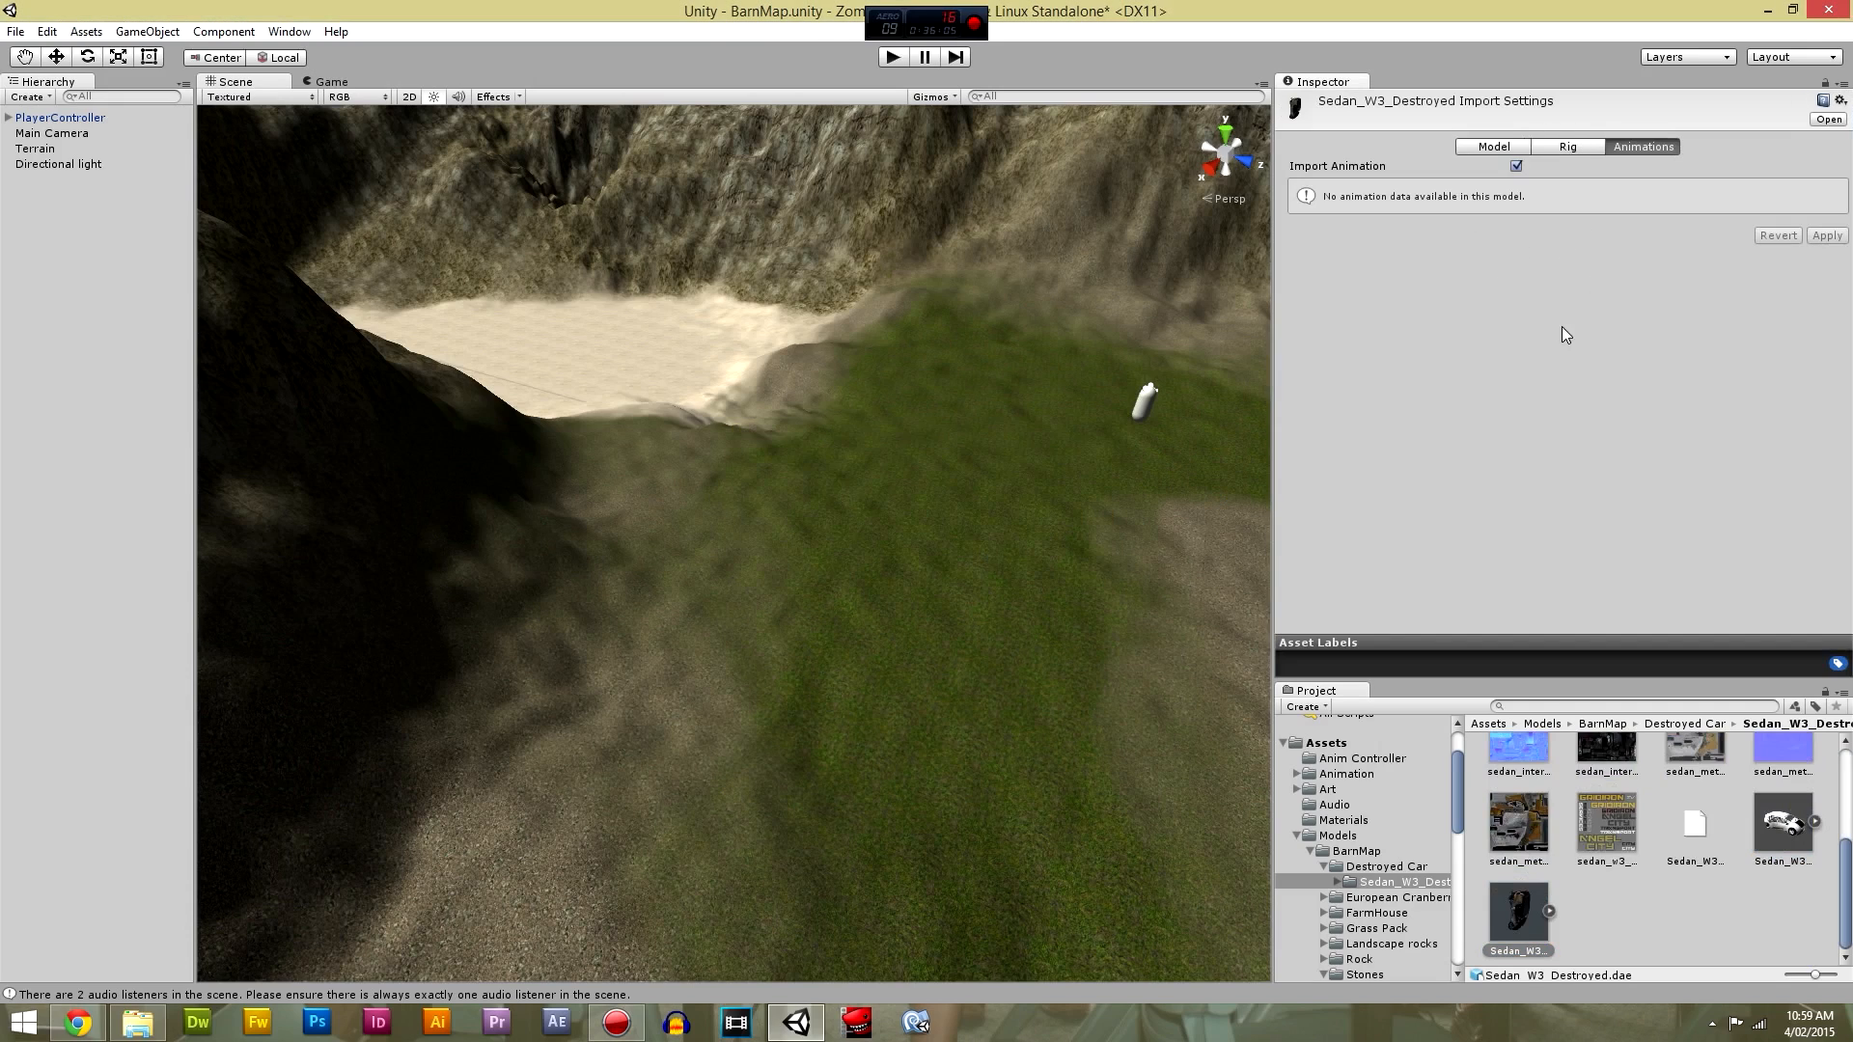
left_click(1566, 149)
left_click(1578, 165)
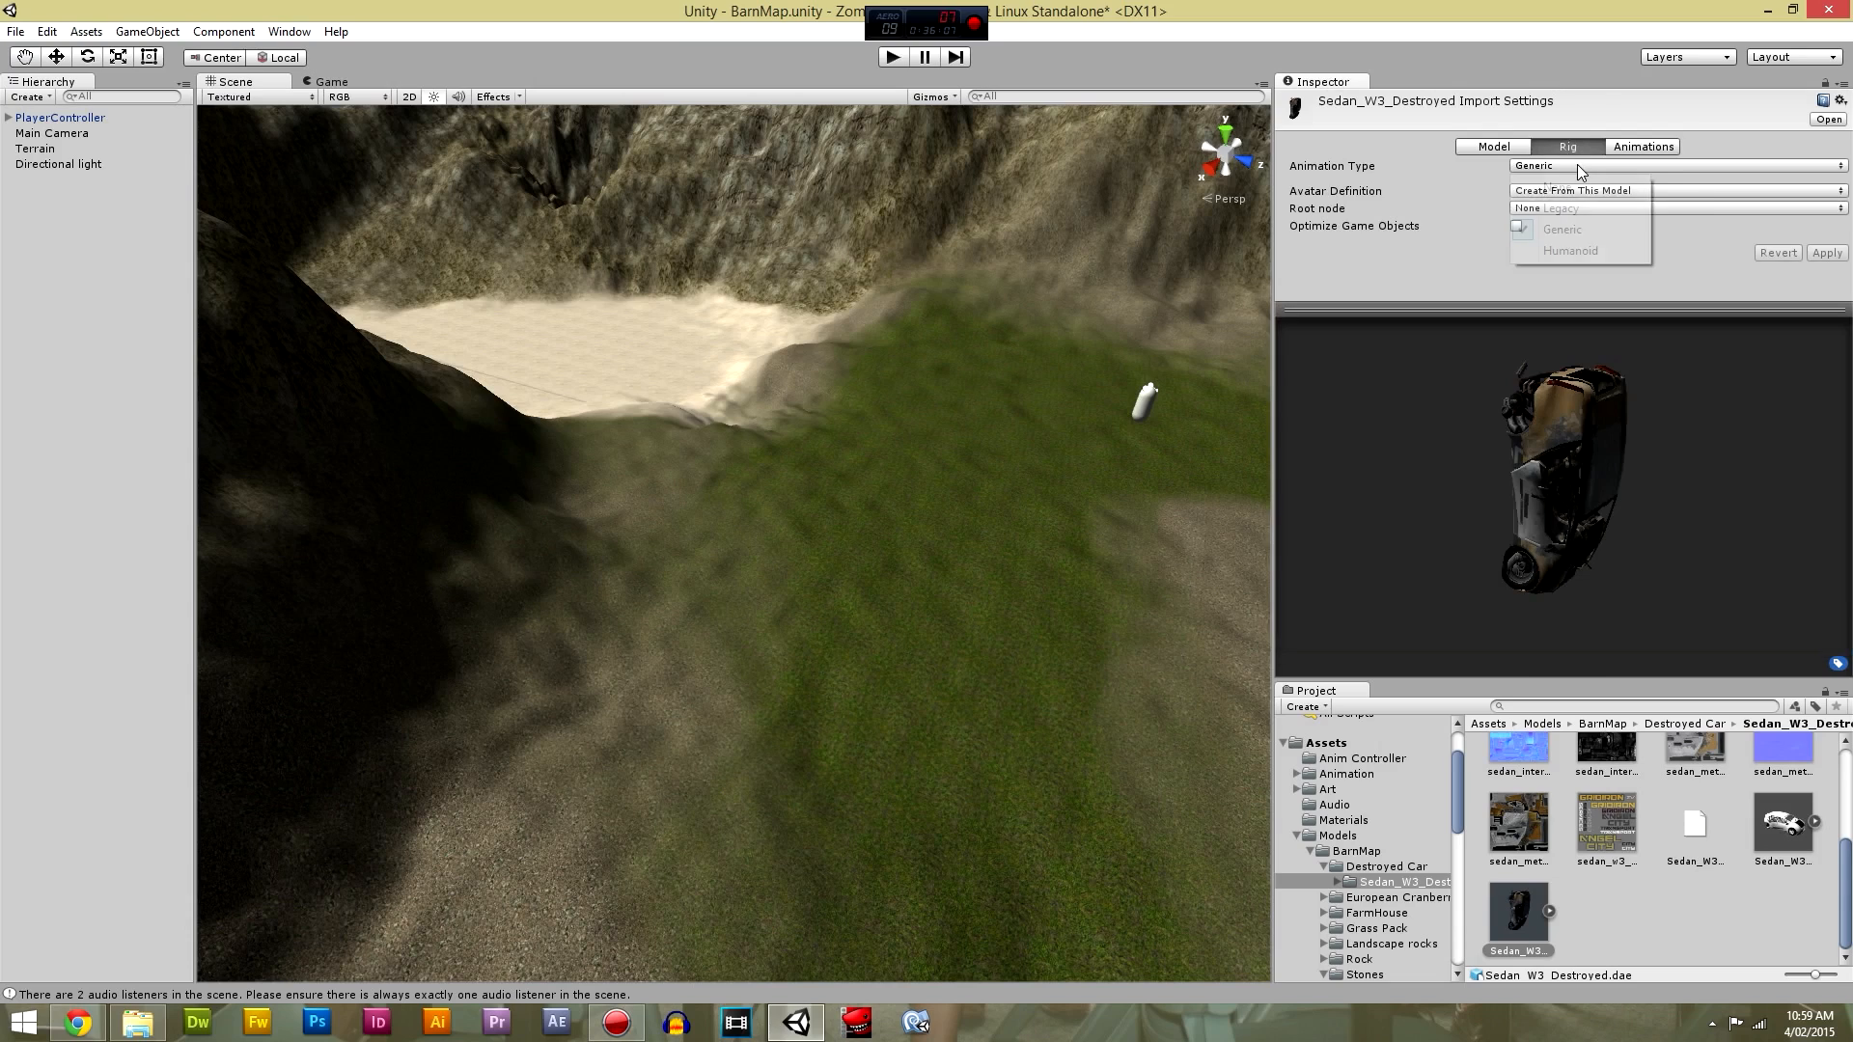
left_click(1525, 231)
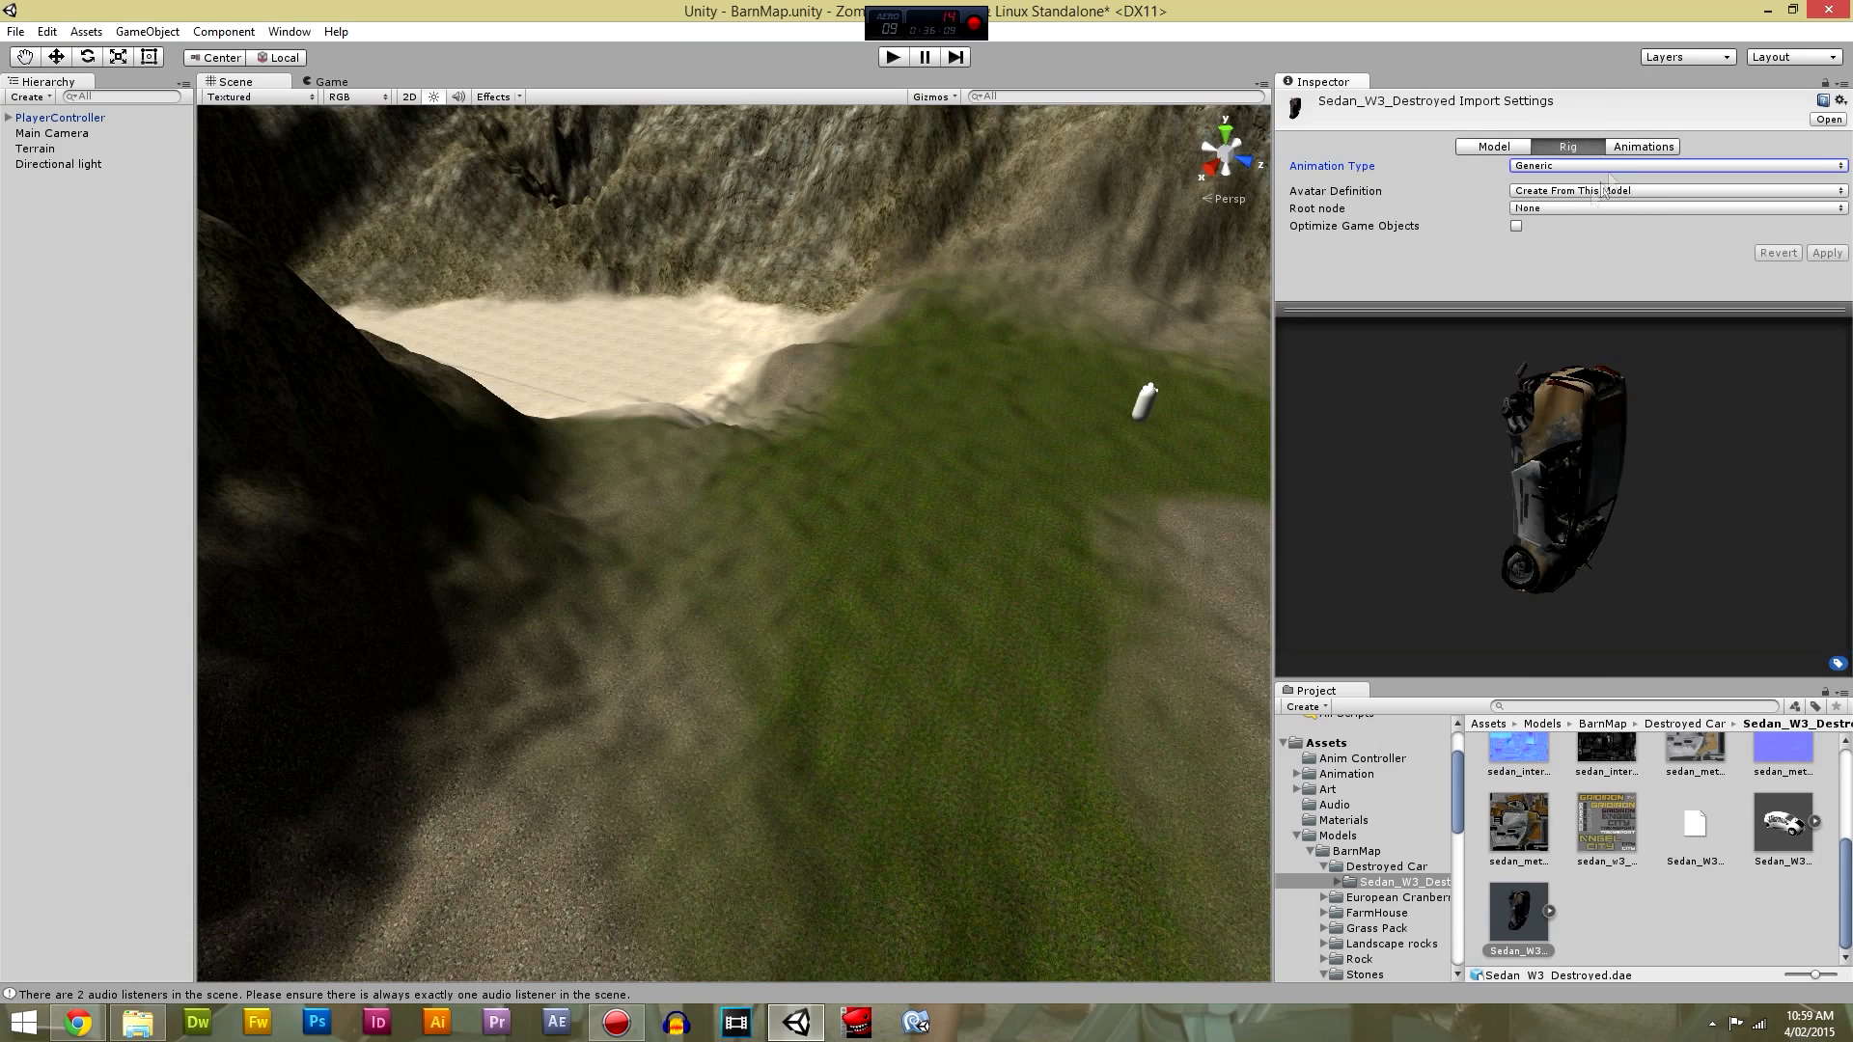
left_click(1471, 149)
scroll(1520, 193, "down", 10)
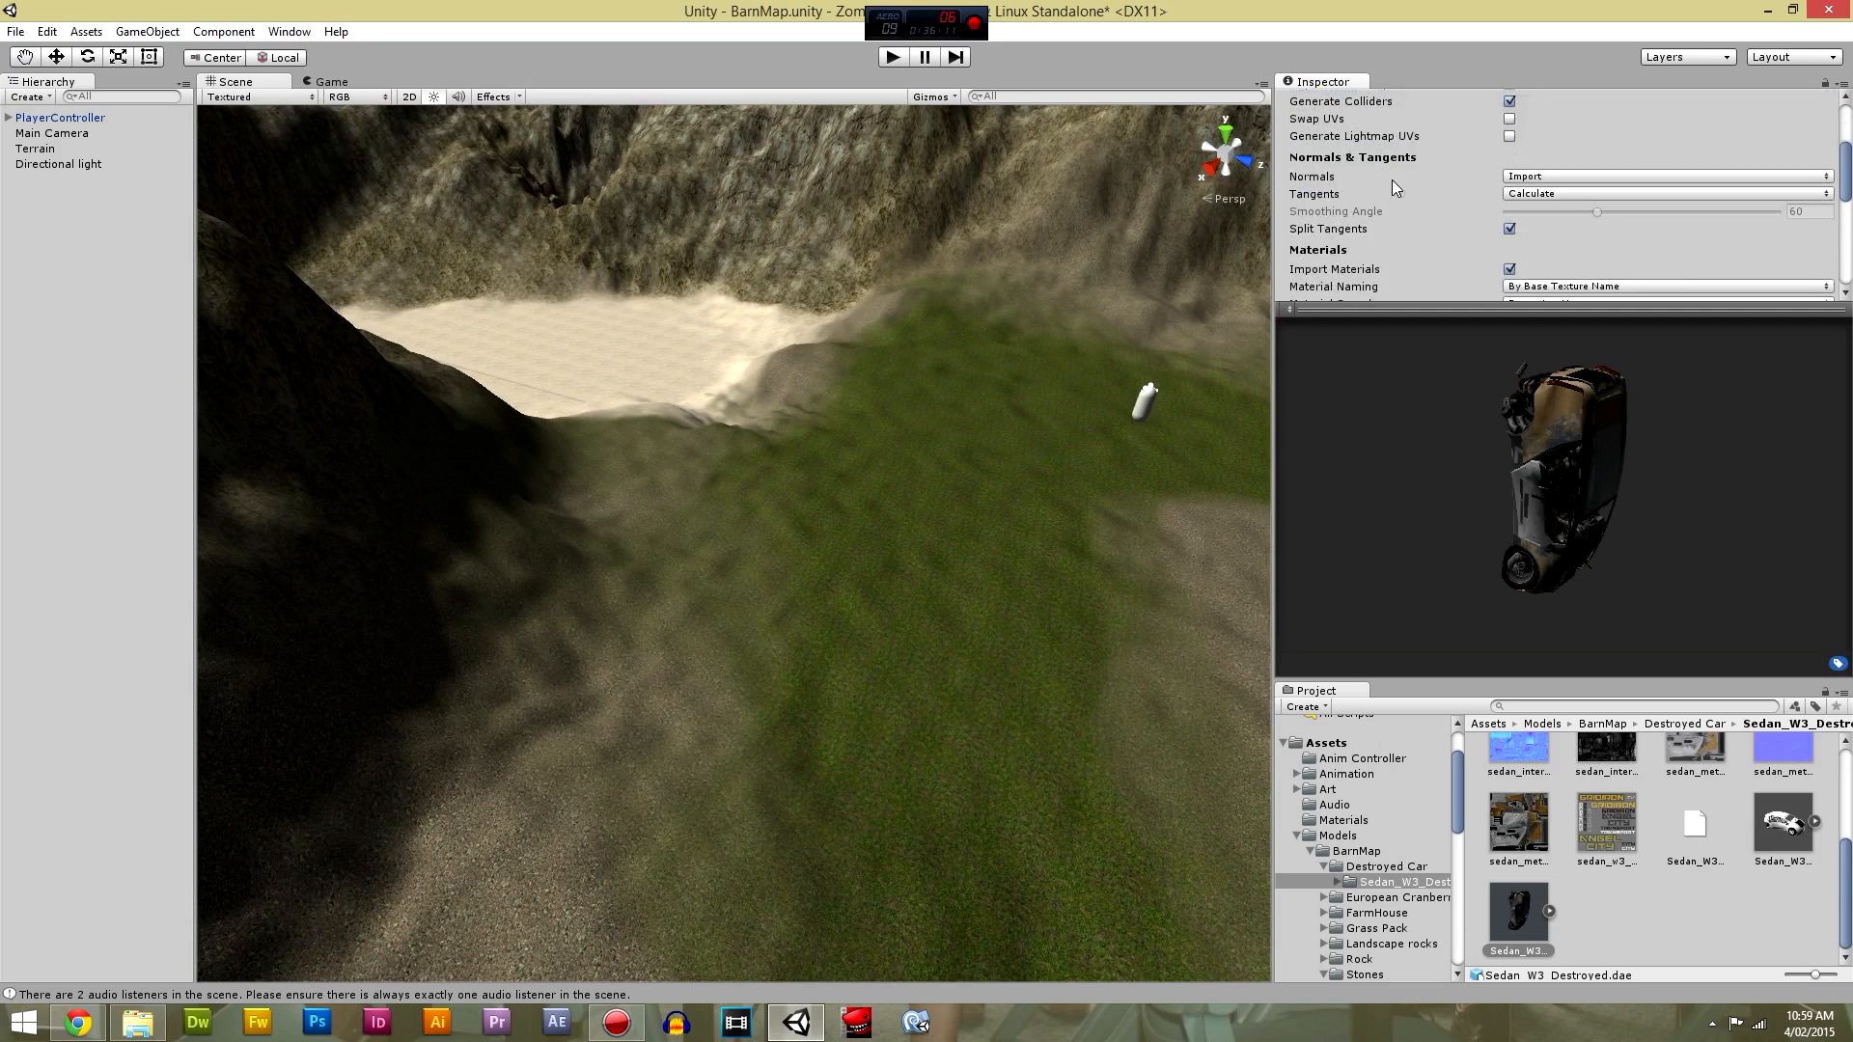
scroll(1392, 186, "down", 4)
Place the Sedan_W3_Destroyed model on the grass near the dark slope and set its X rotation to -90.
left_click_drag(1523, 895, 862, 577)
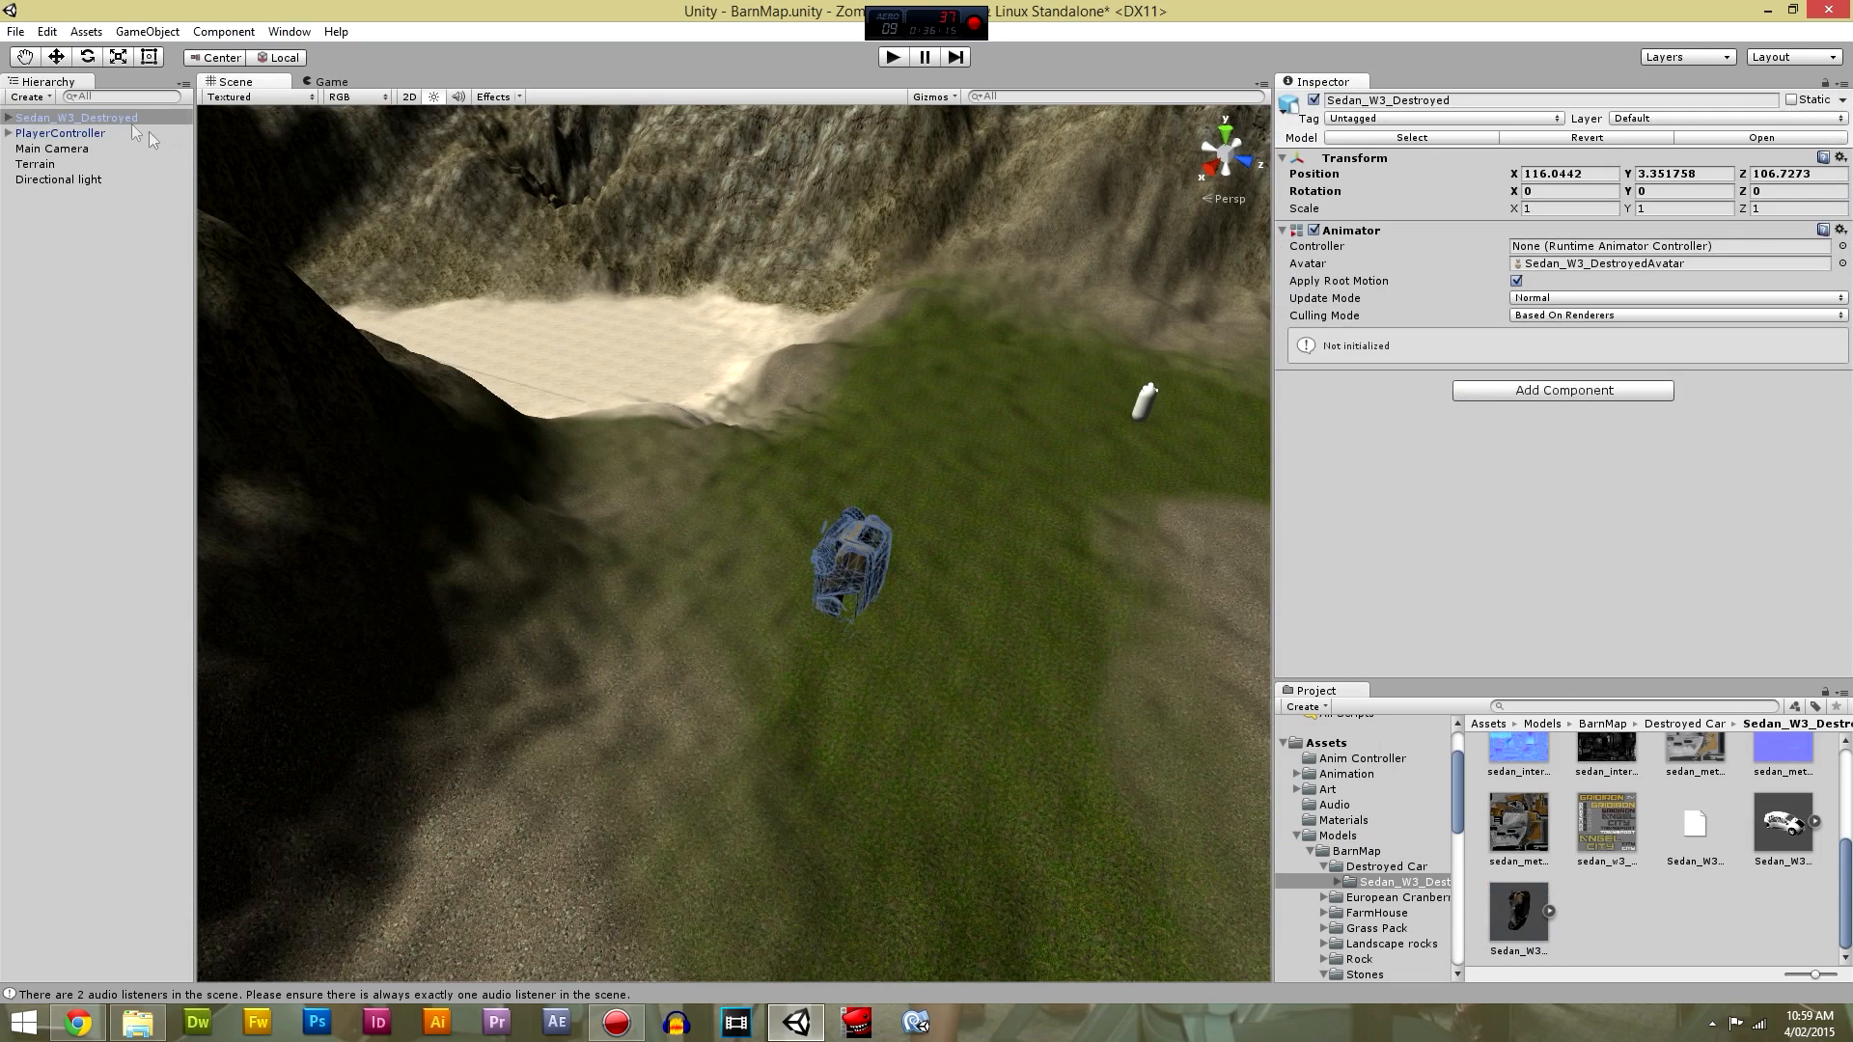
left_click(1558, 196)
type("90")
key("BackSpace")
key("BackSpace")
type("-90")
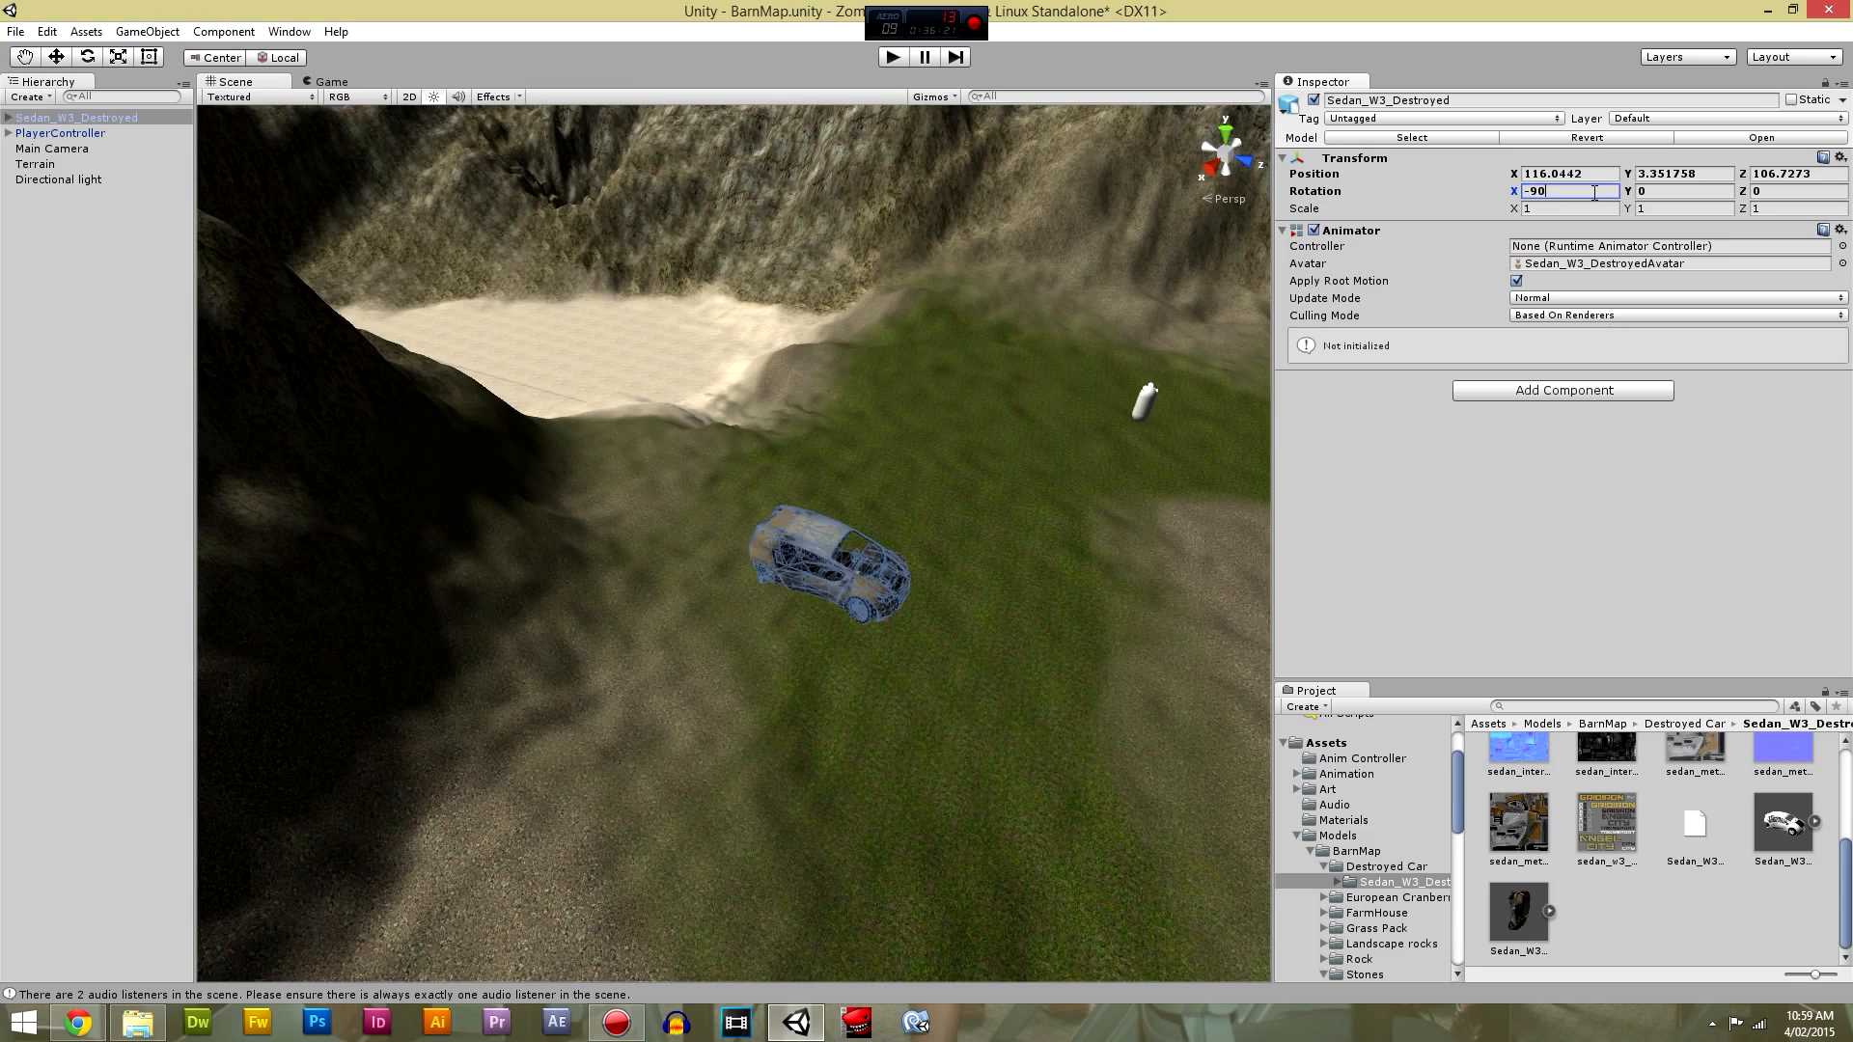
left_click(1491, 594)
Select the whole Sedan_W3_Destroyed object and move it along X to about 121.87, closer to the rocky edge.
left_click(842, 598)
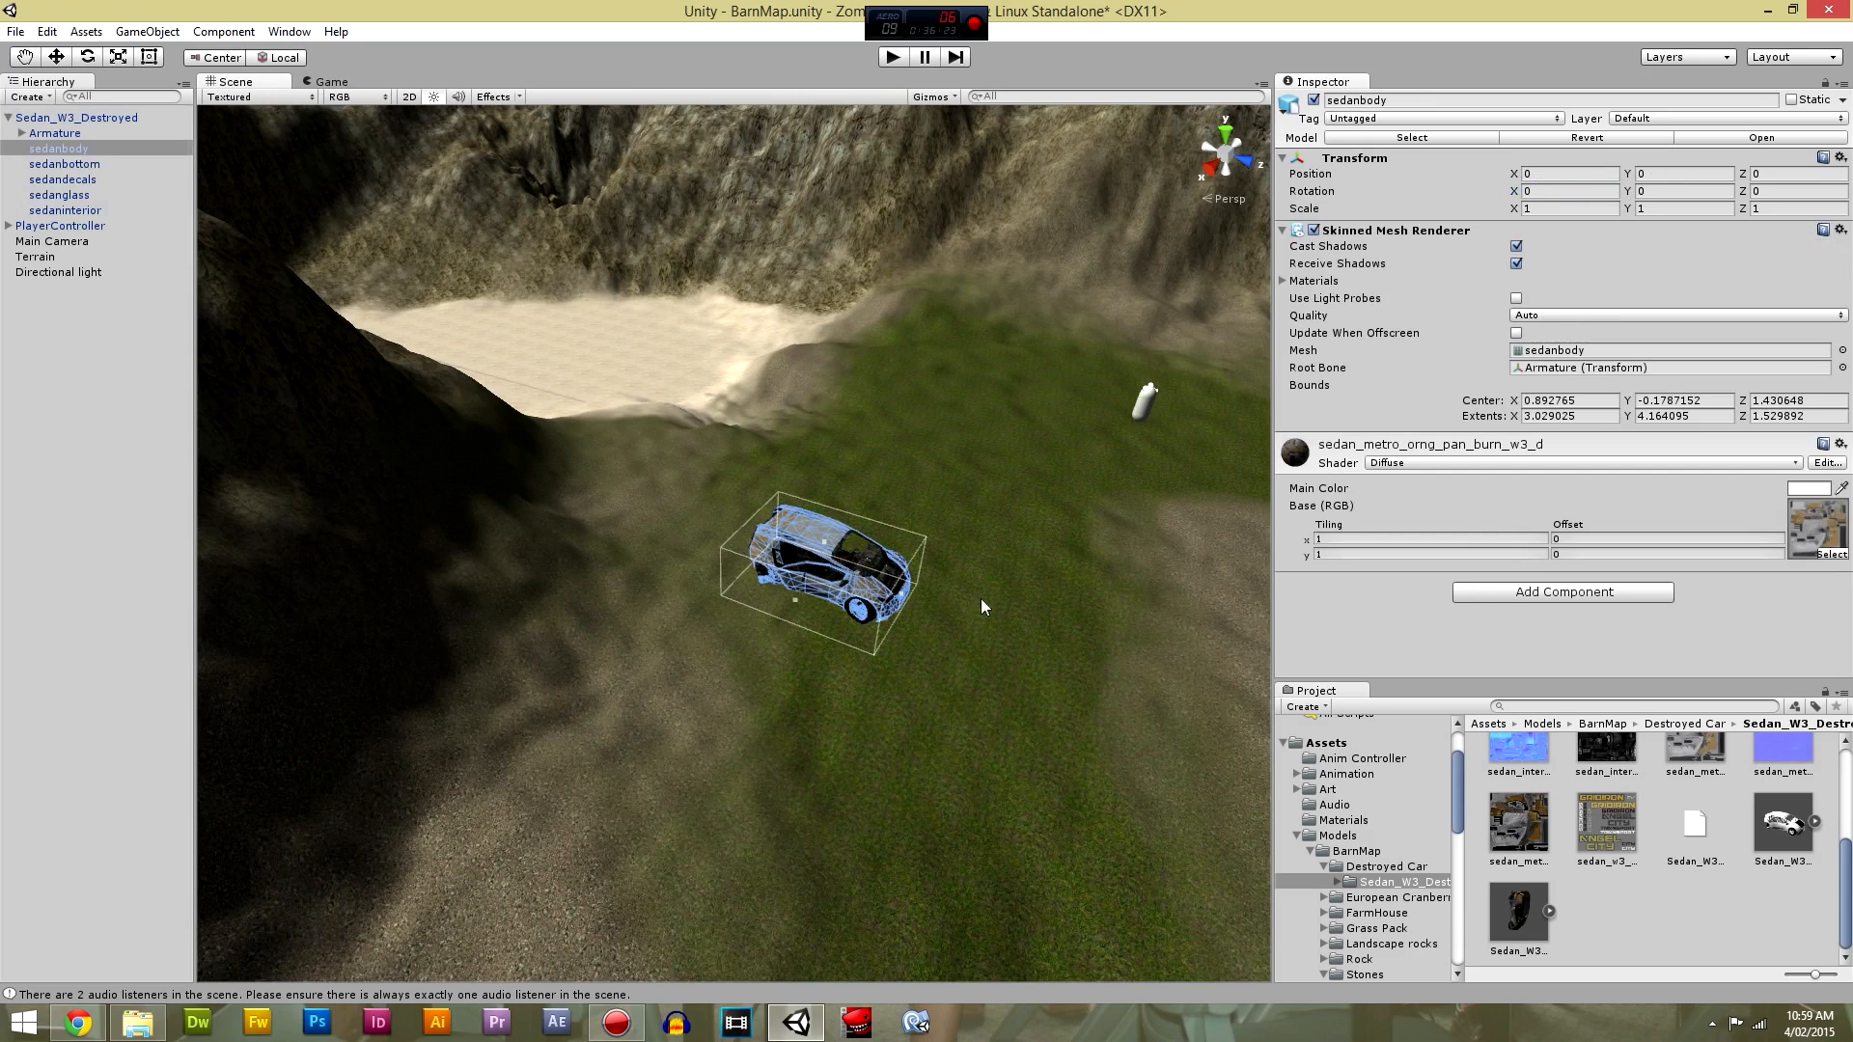
left_click(63, 117)
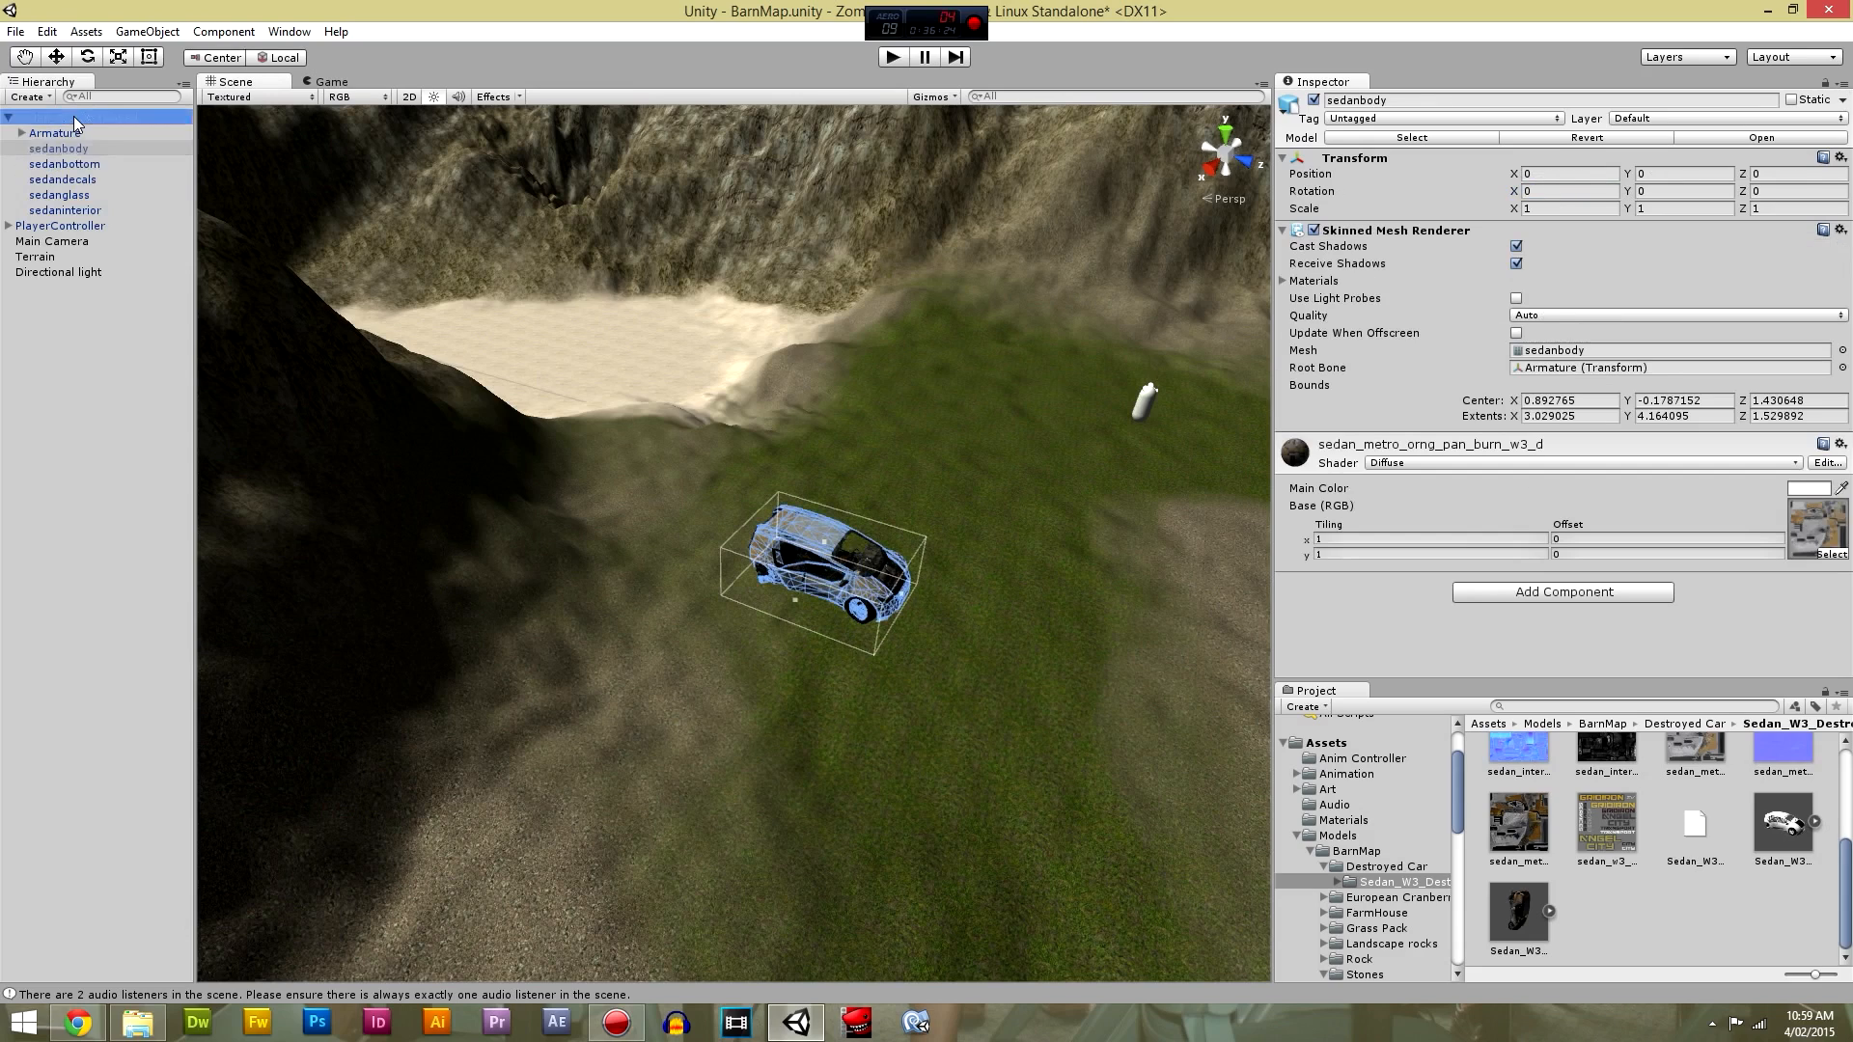
left_click(9, 118)
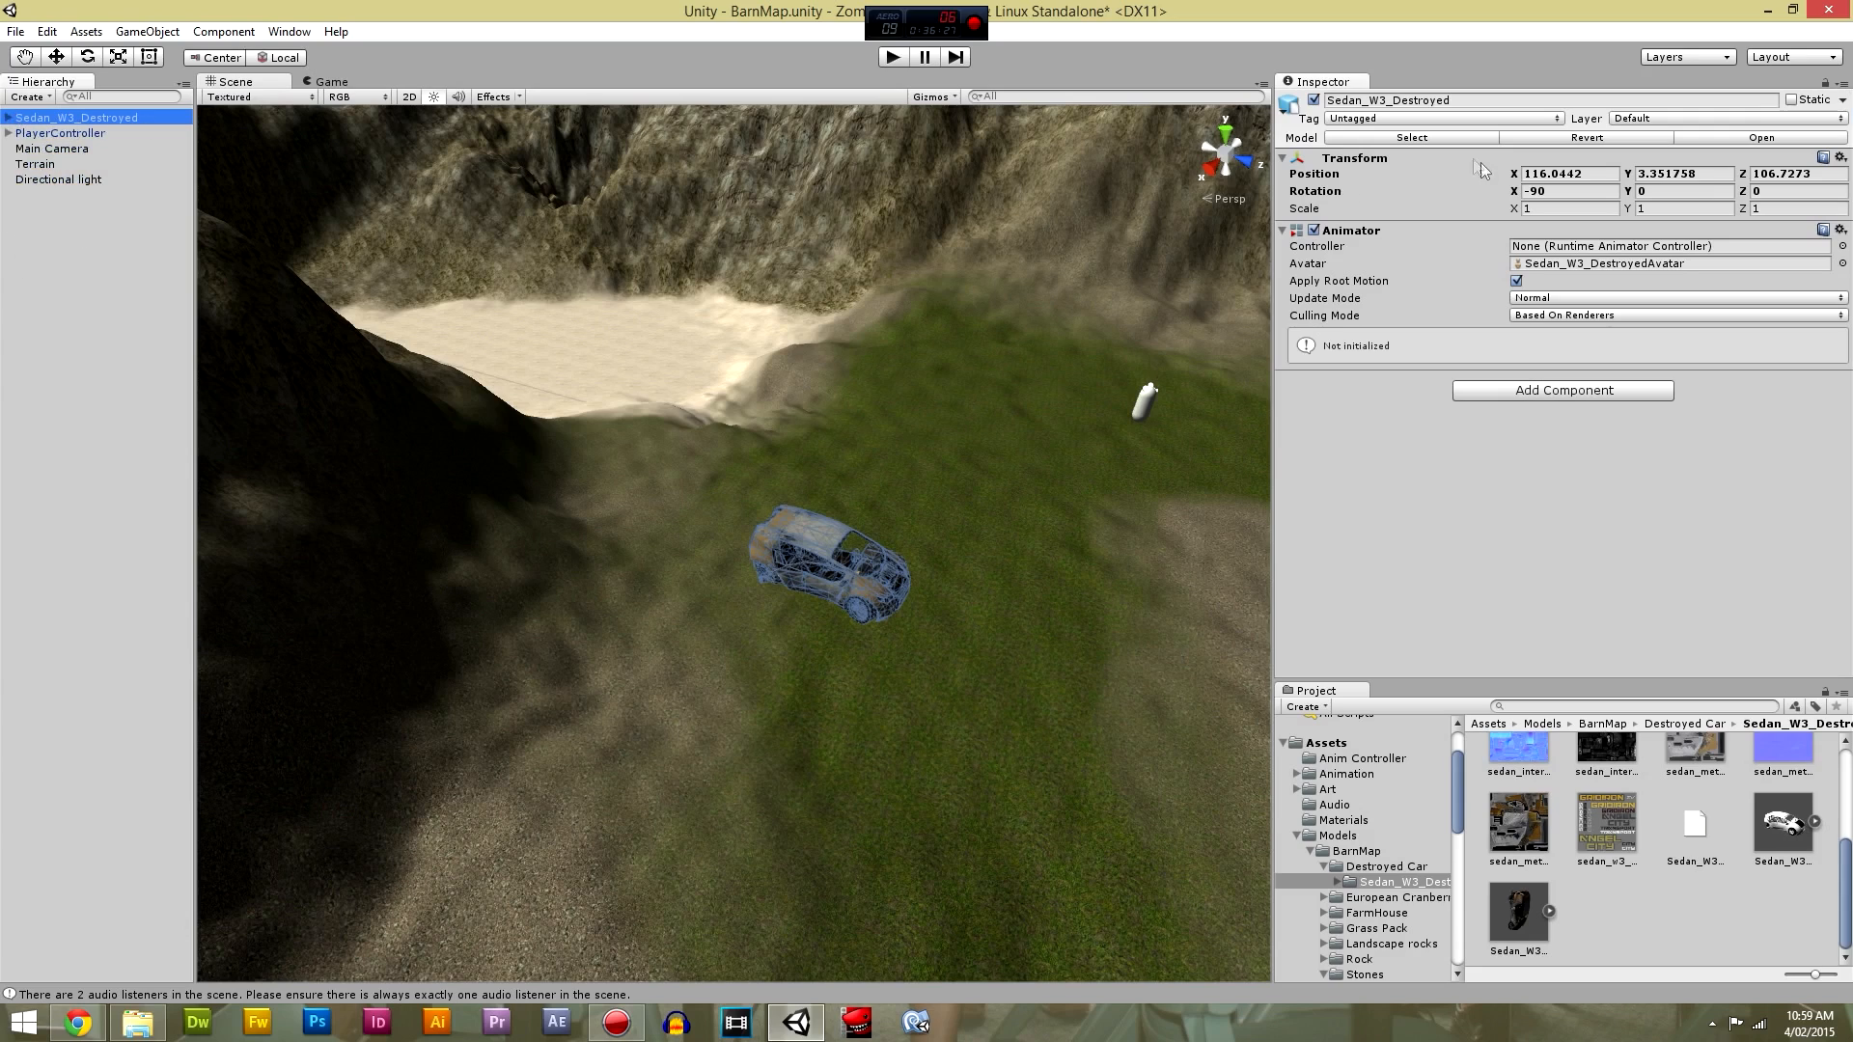
left_click(56, 56)
left_click_drag(792, 594, 703, 627)
Rotate the car to about -81.4, 87.7, -48.6 and lower it into the grass at a Y position of 2.65.
left_click(96, 56)
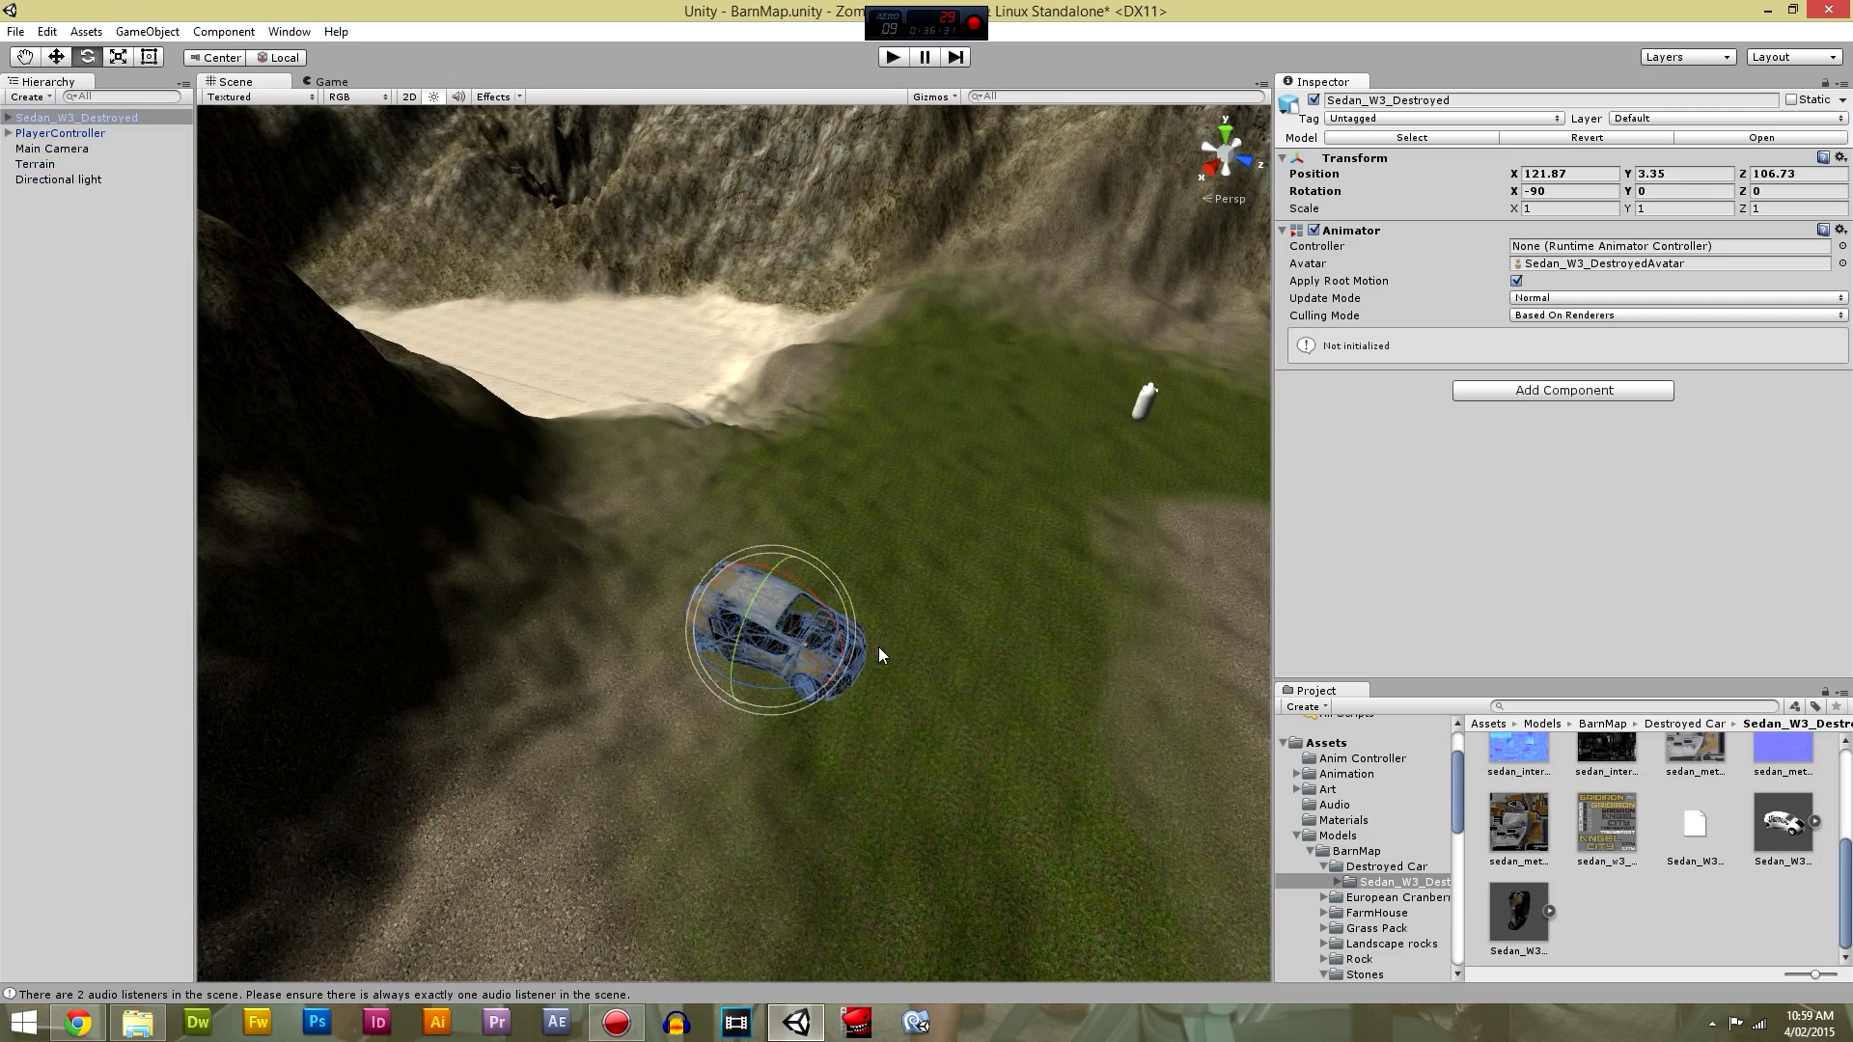
left_click_drag(771, 693, 784, 633)
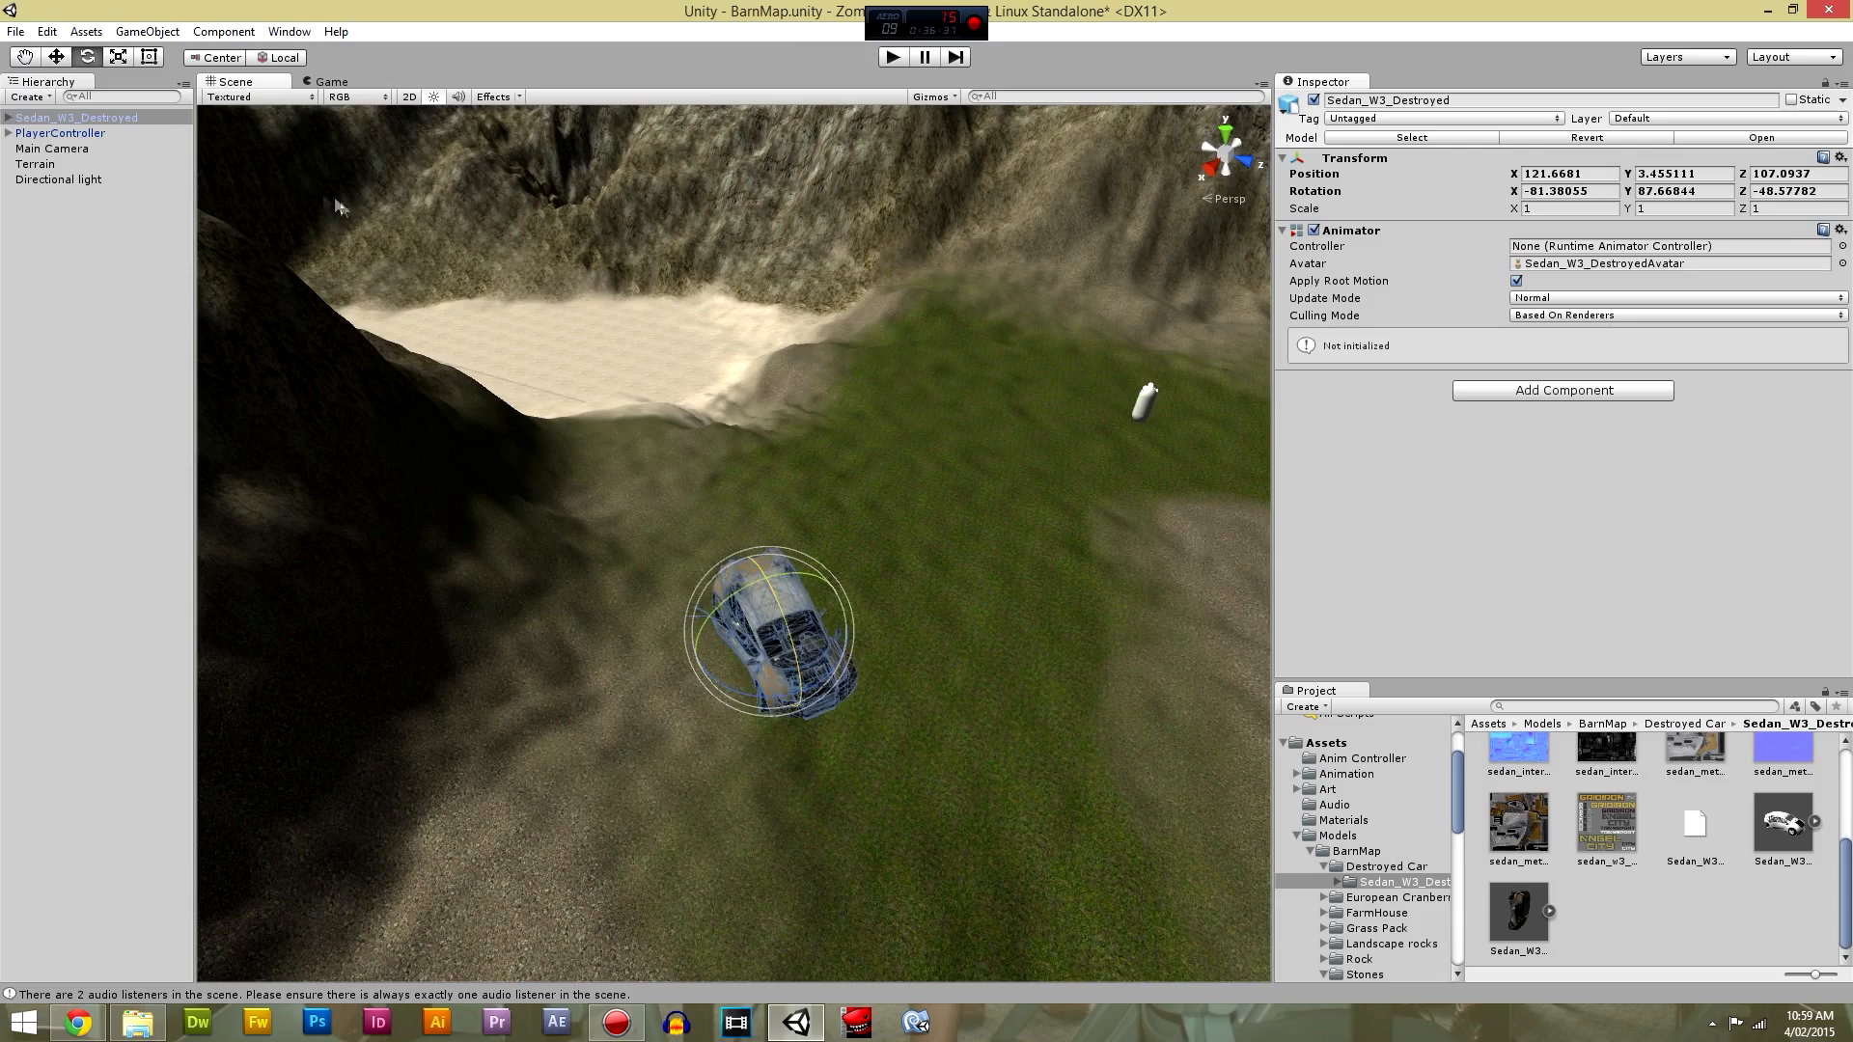
right_click_drag(617, 434, 881, 675)
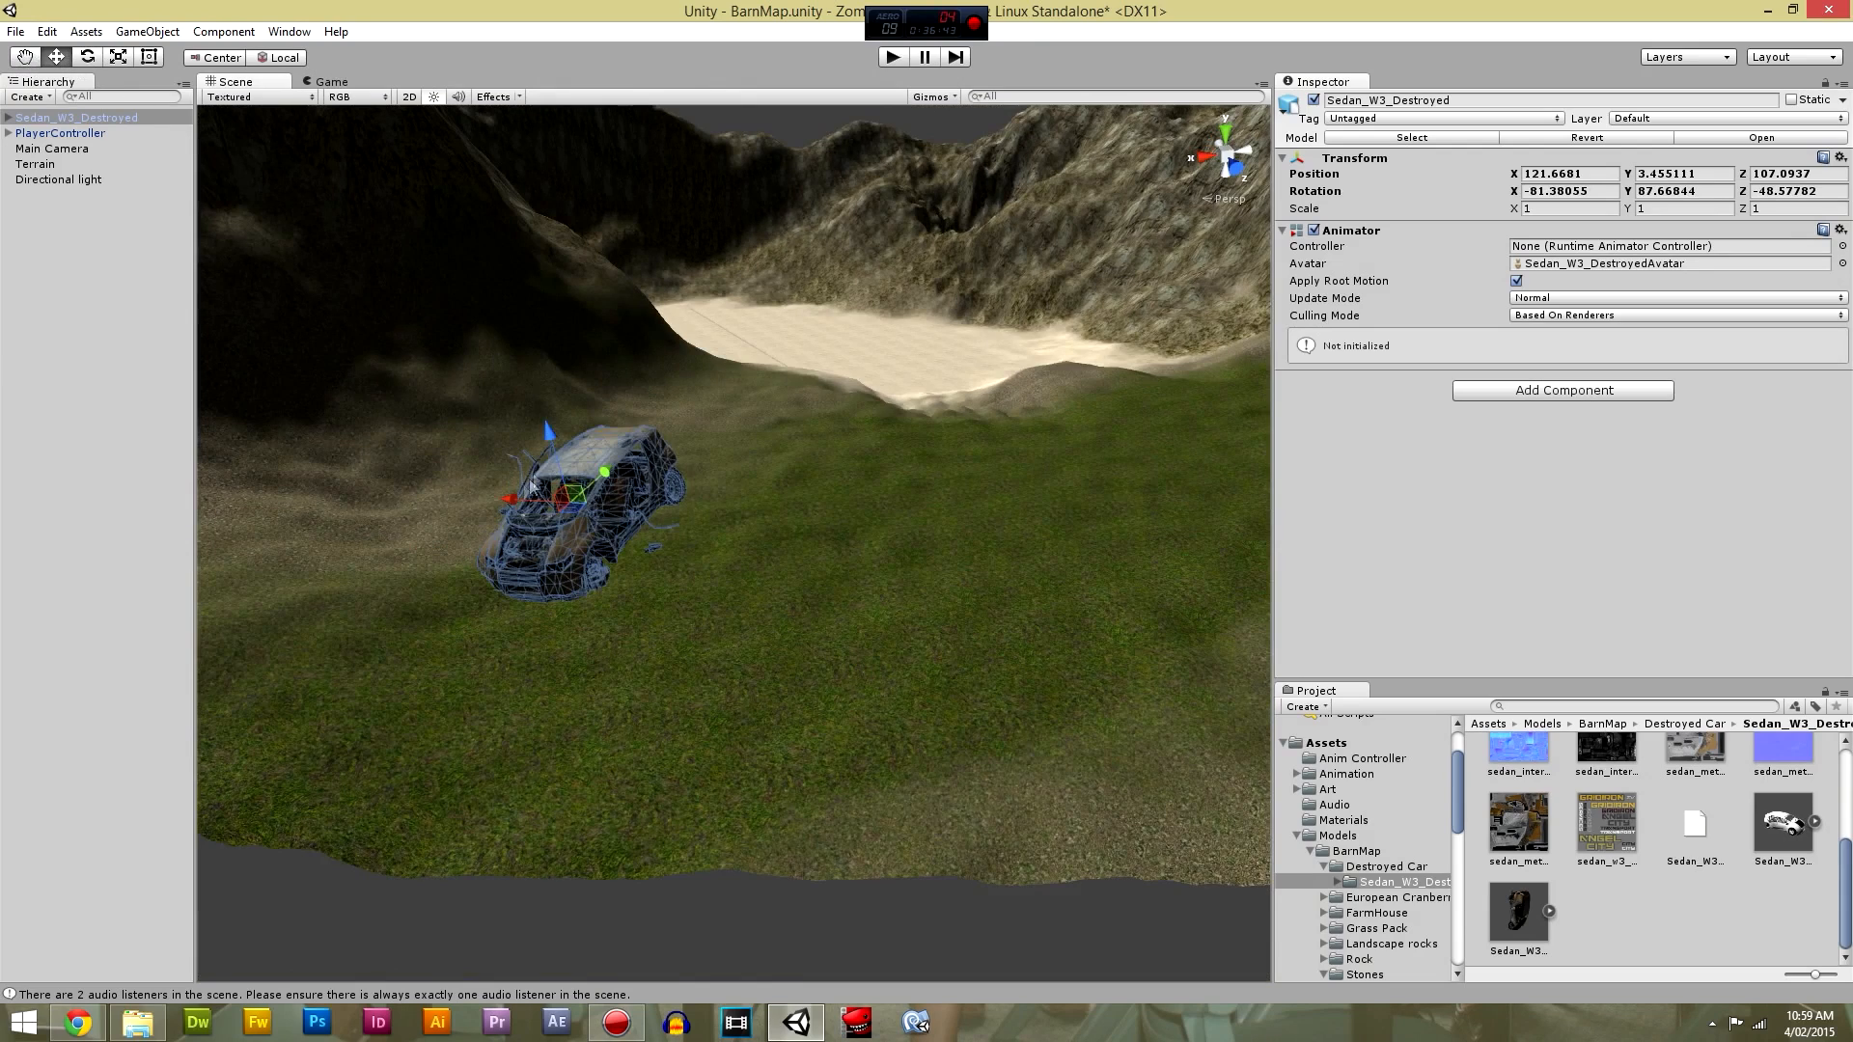
left_click_drag(547, 440, 554, 462)
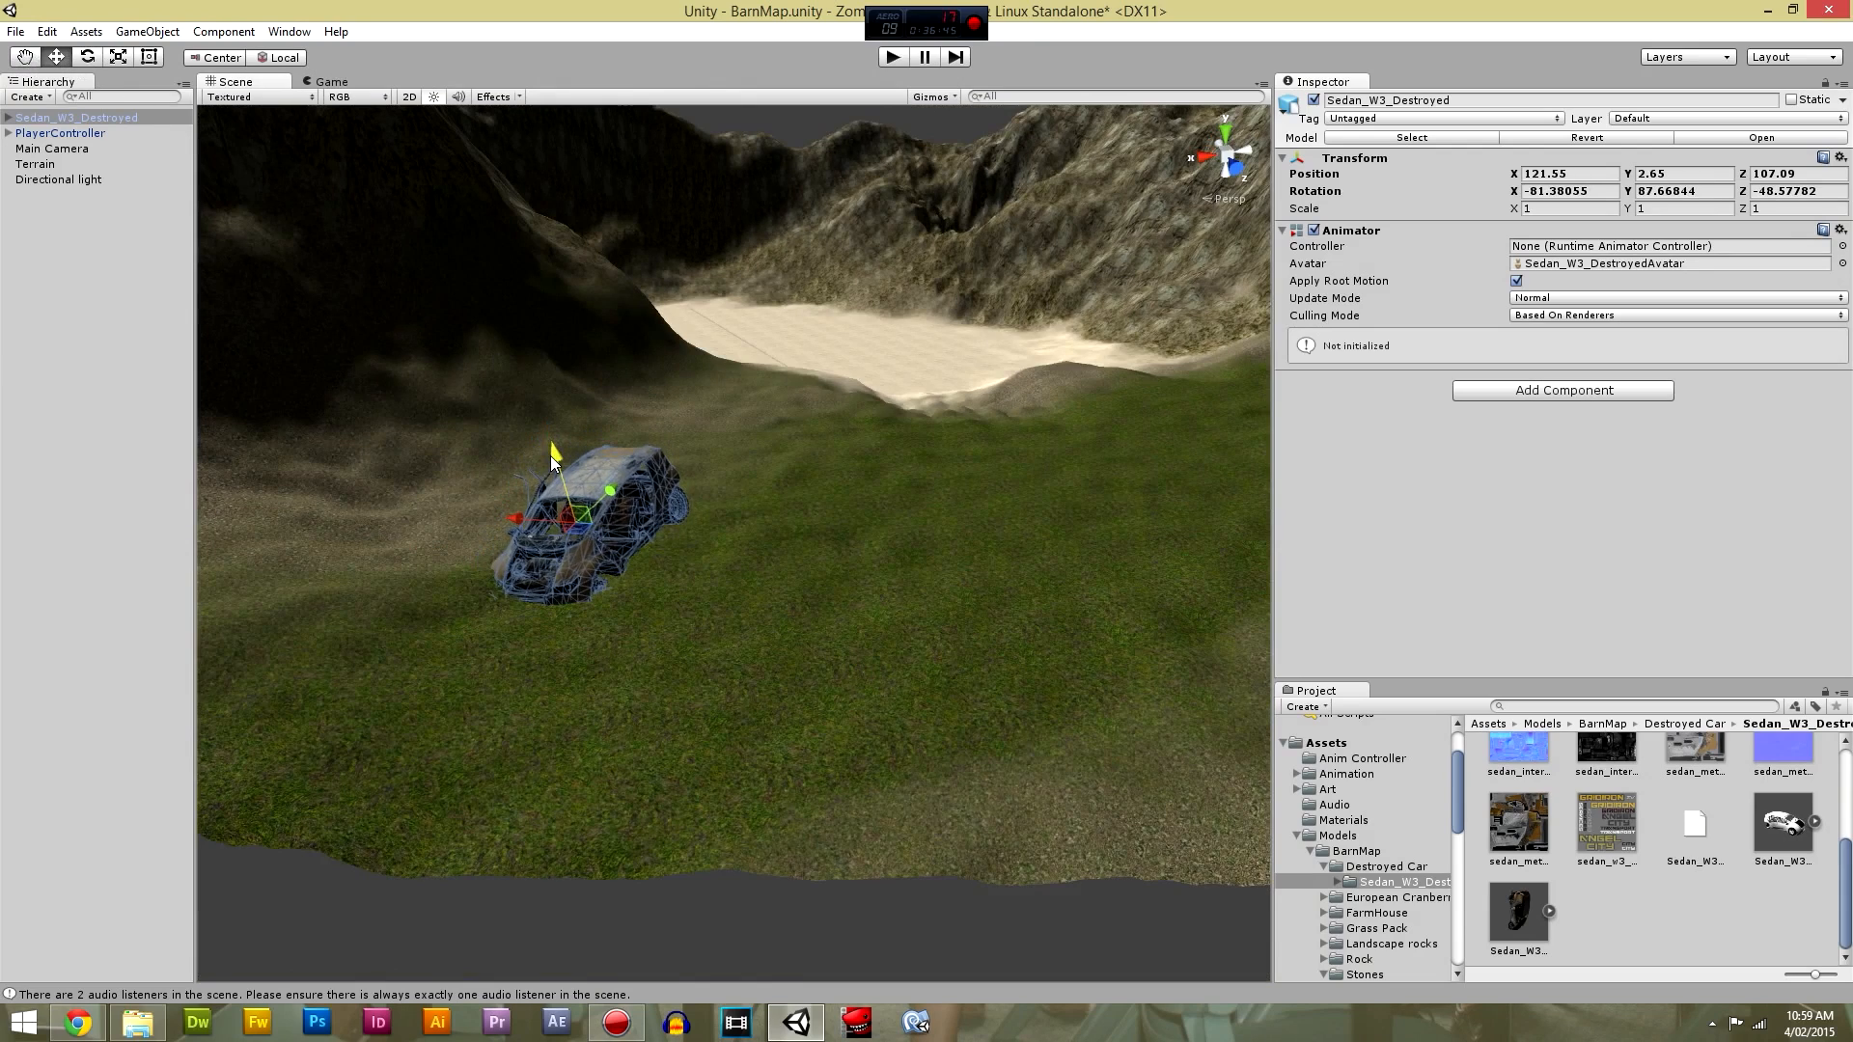
Play-test the map by walking into and around the destroyed car to check its collisions, stop the game and save the scene.
left_click(895, 57)
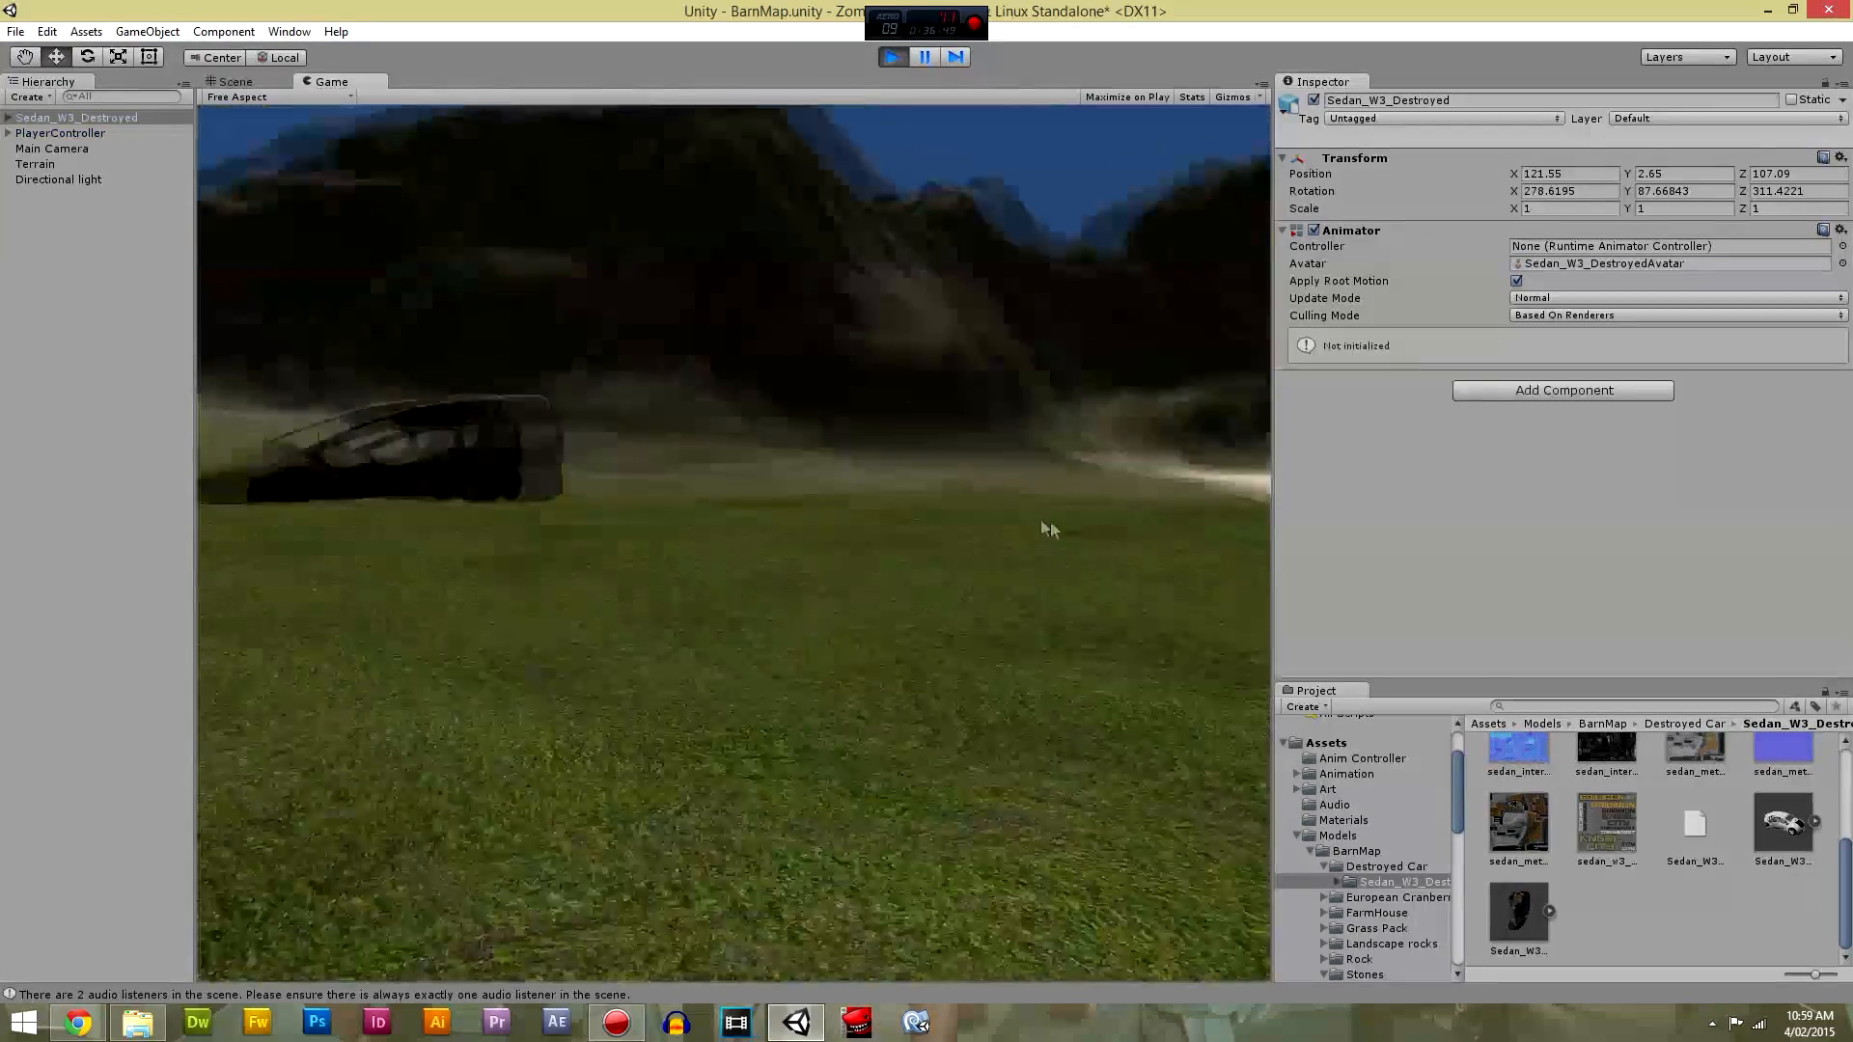
key("w")
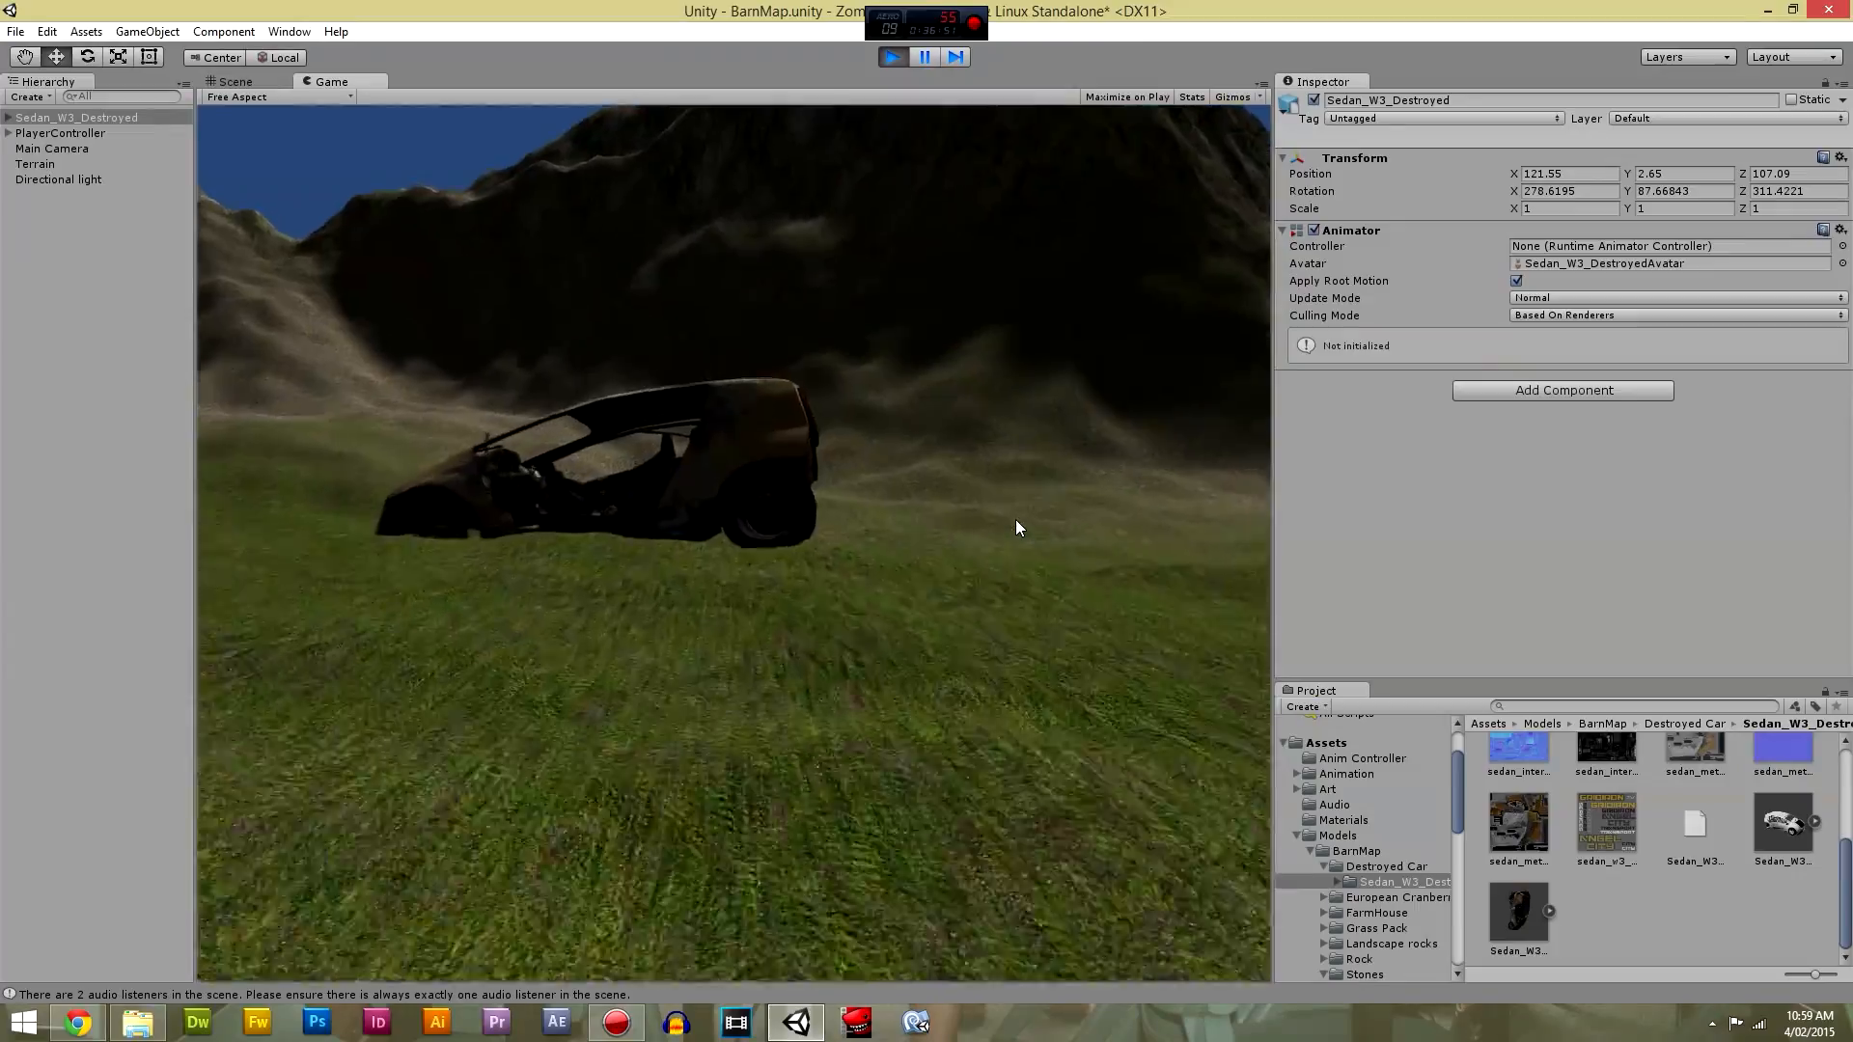
key("w")
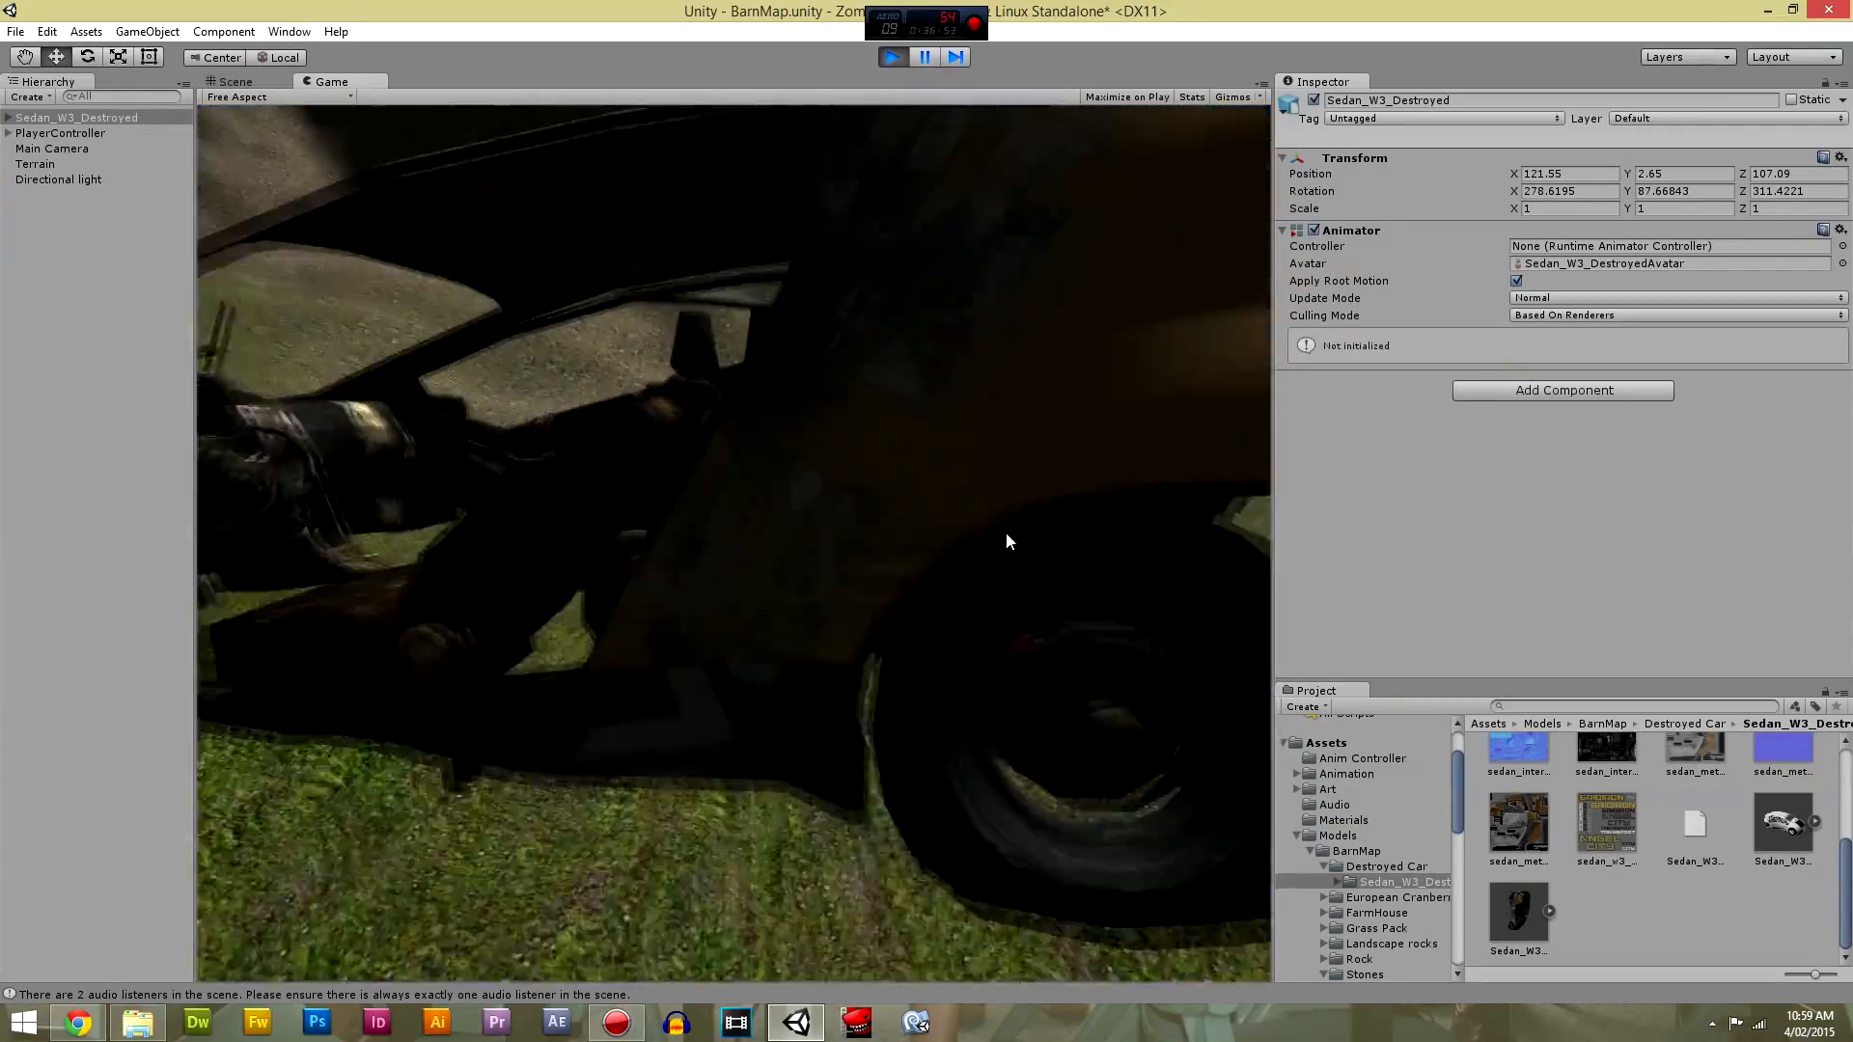
key("w")
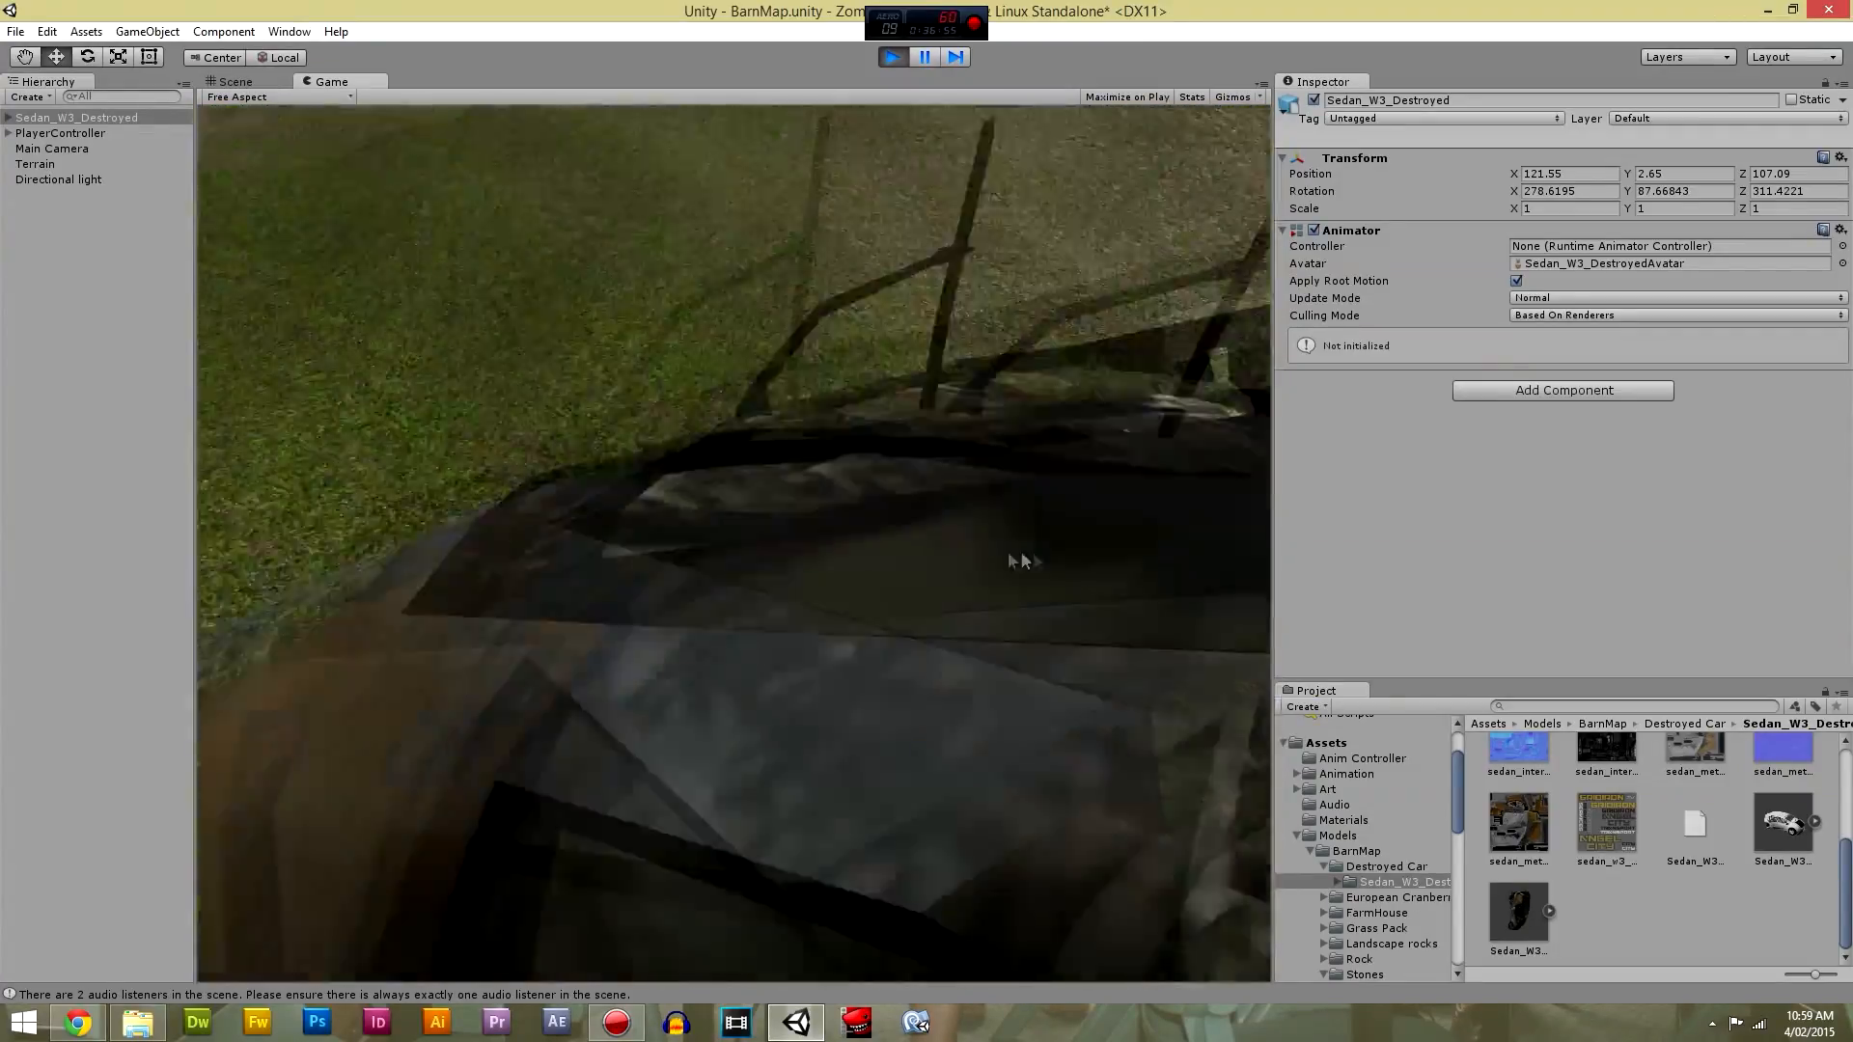
key("w")
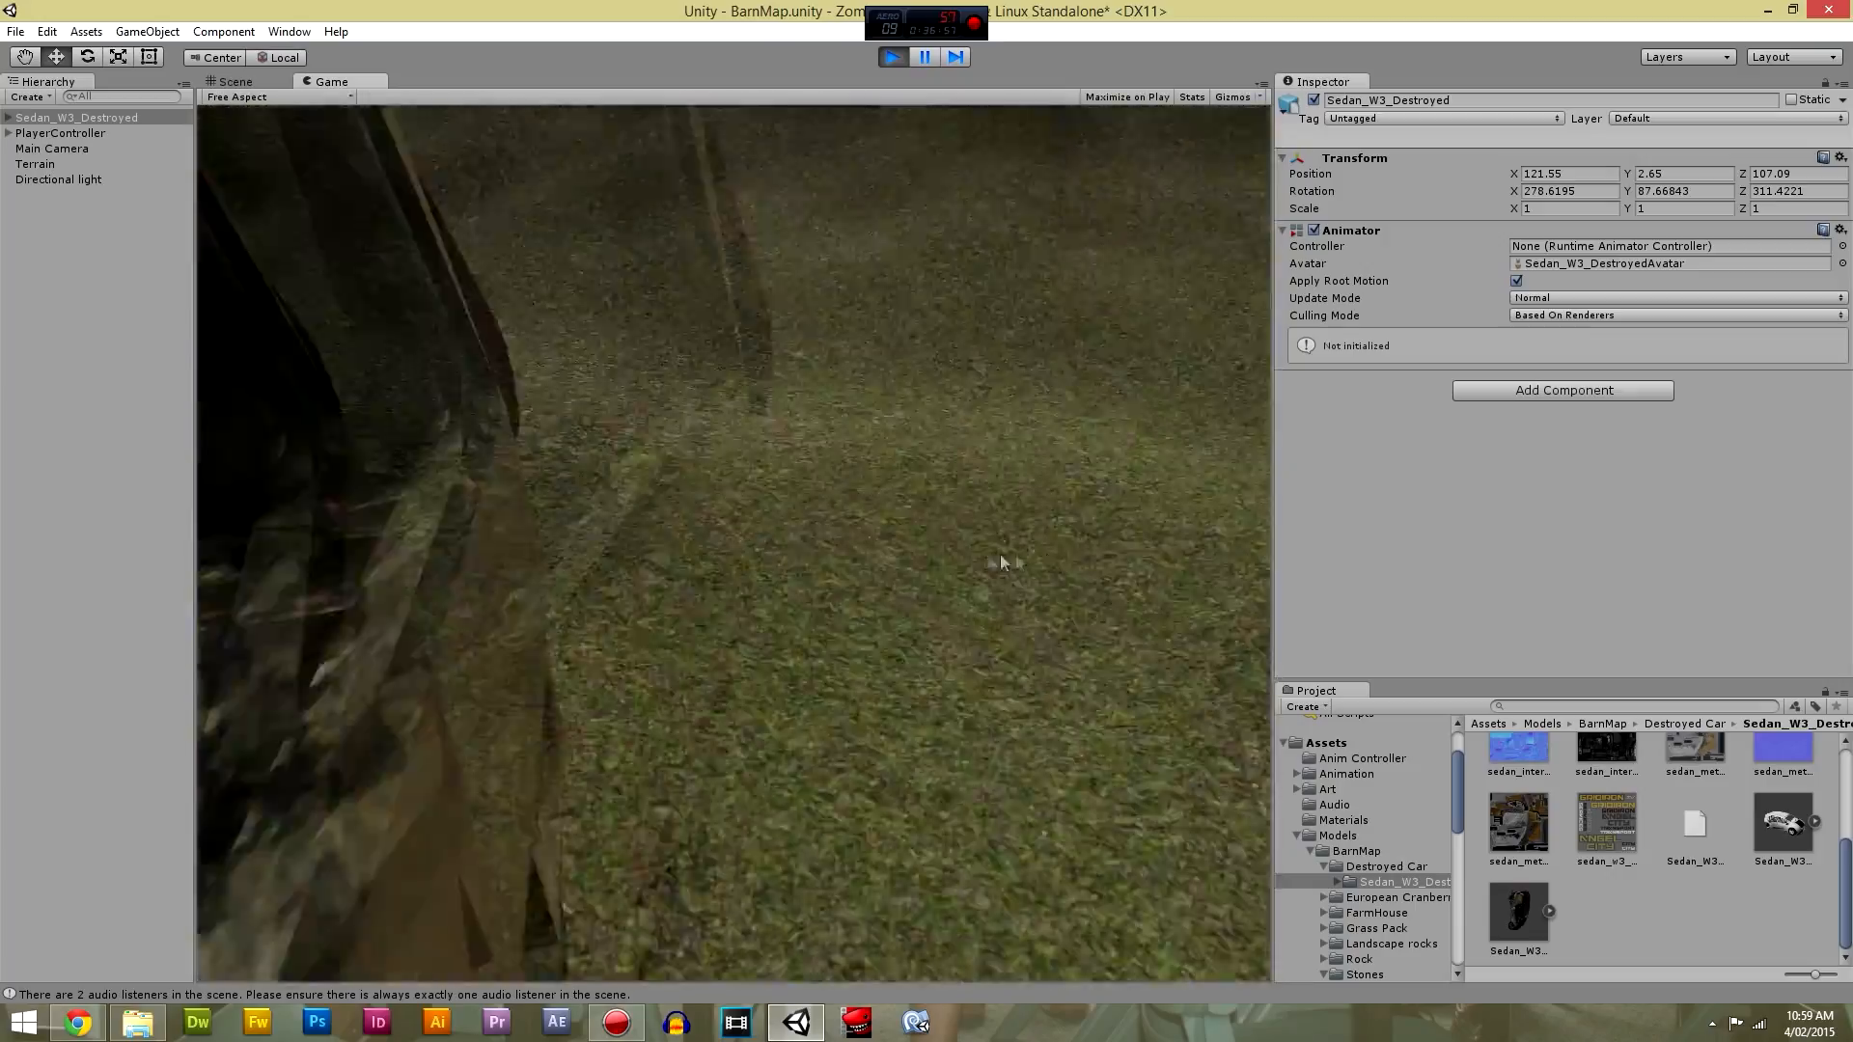
key("w")
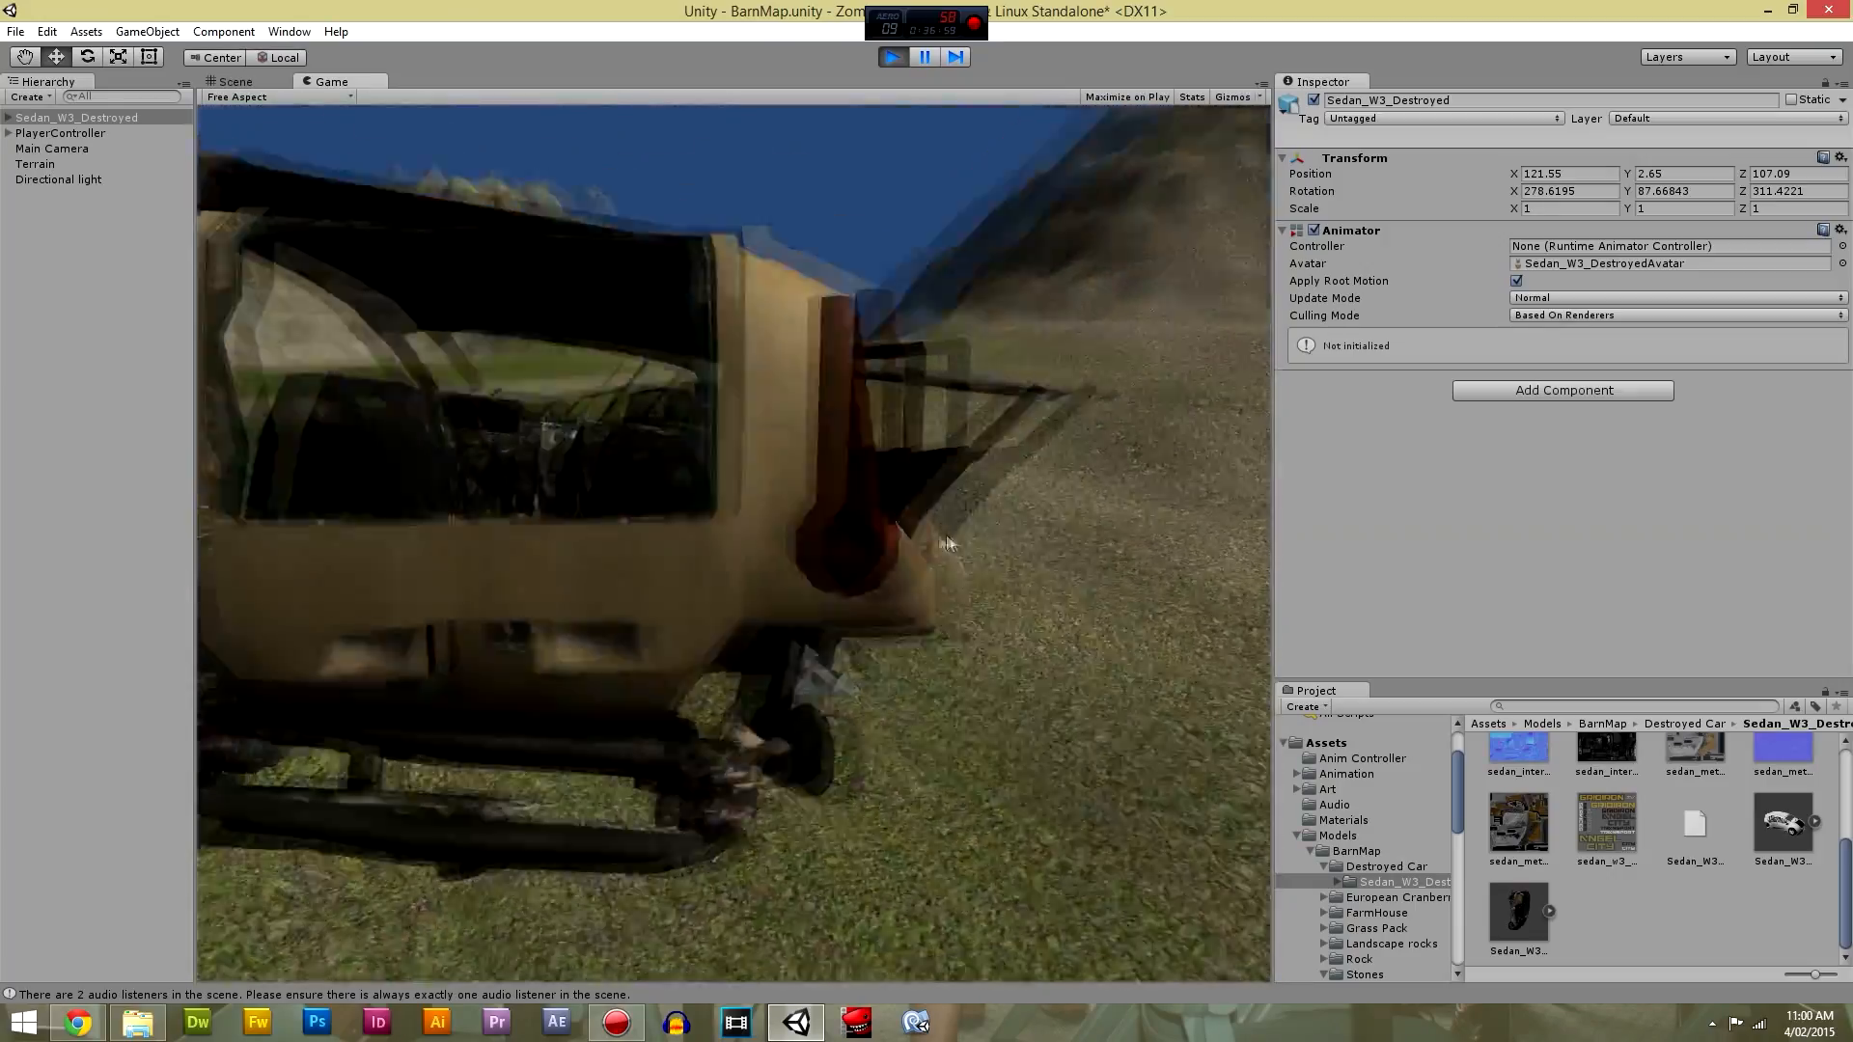
key("w")
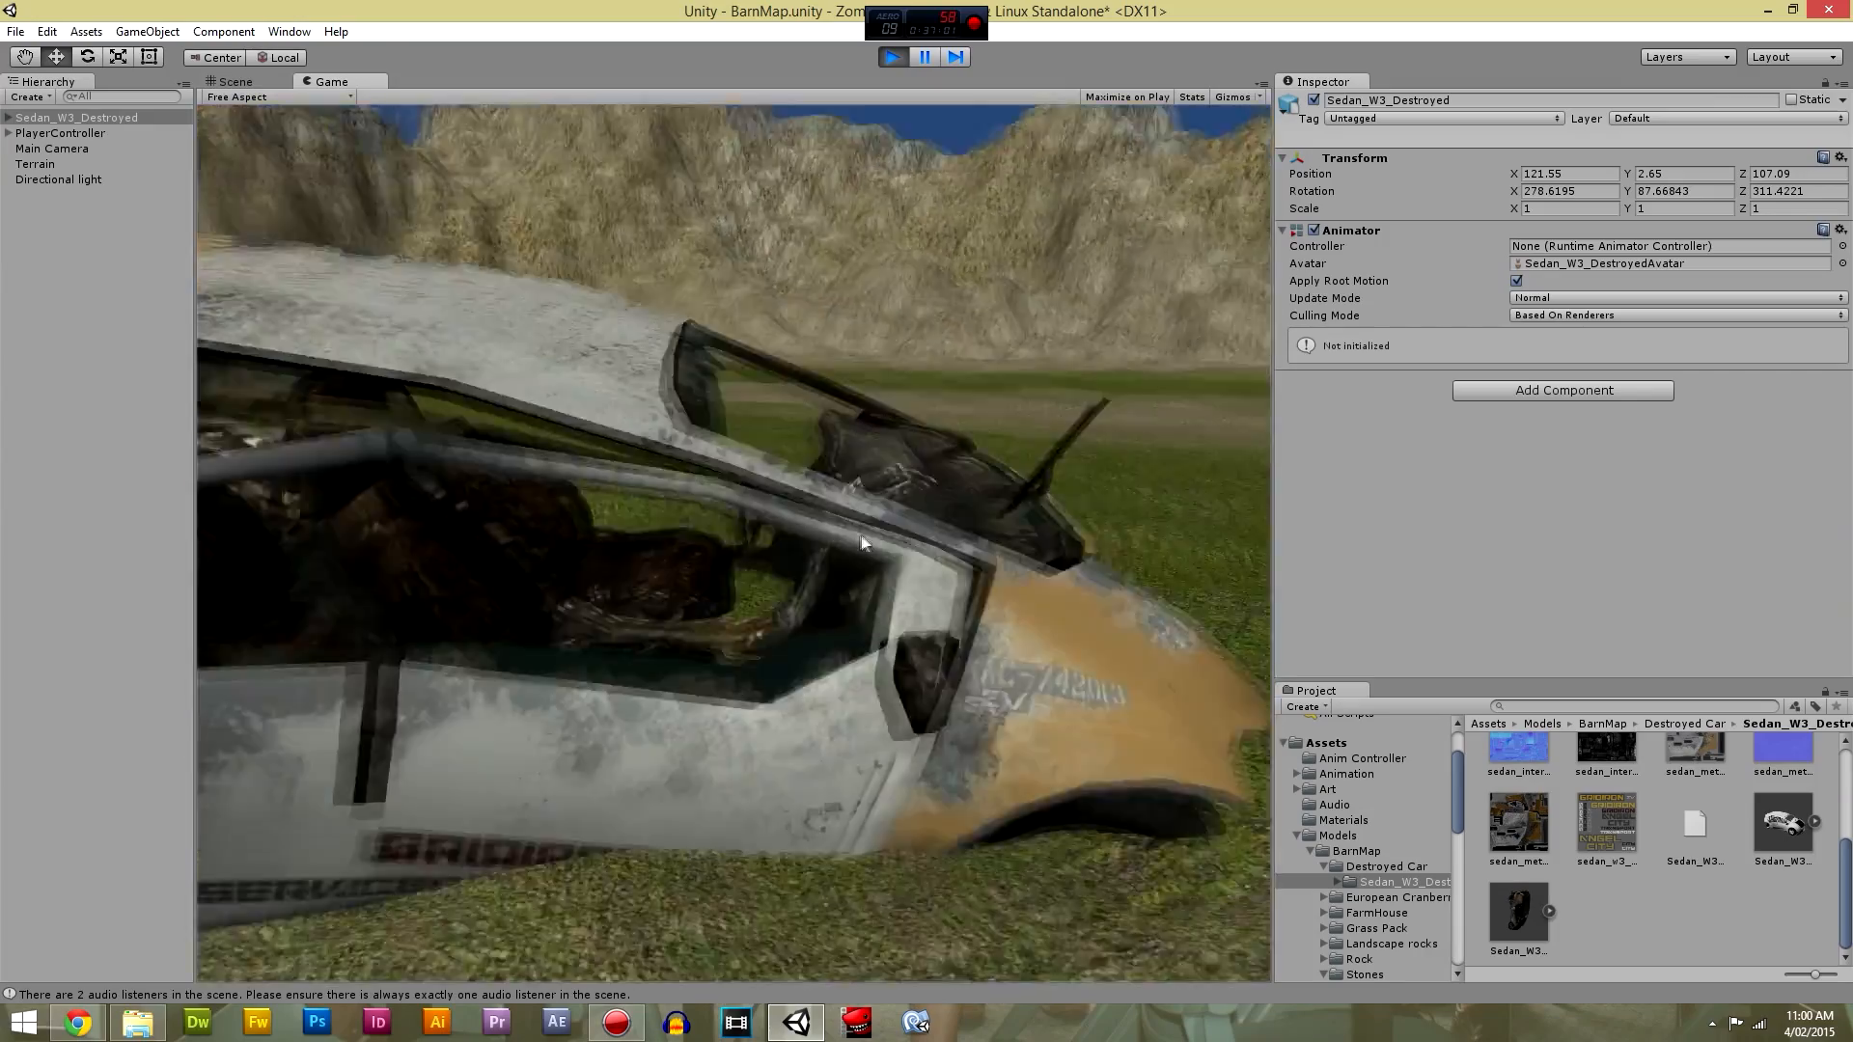
key("s")
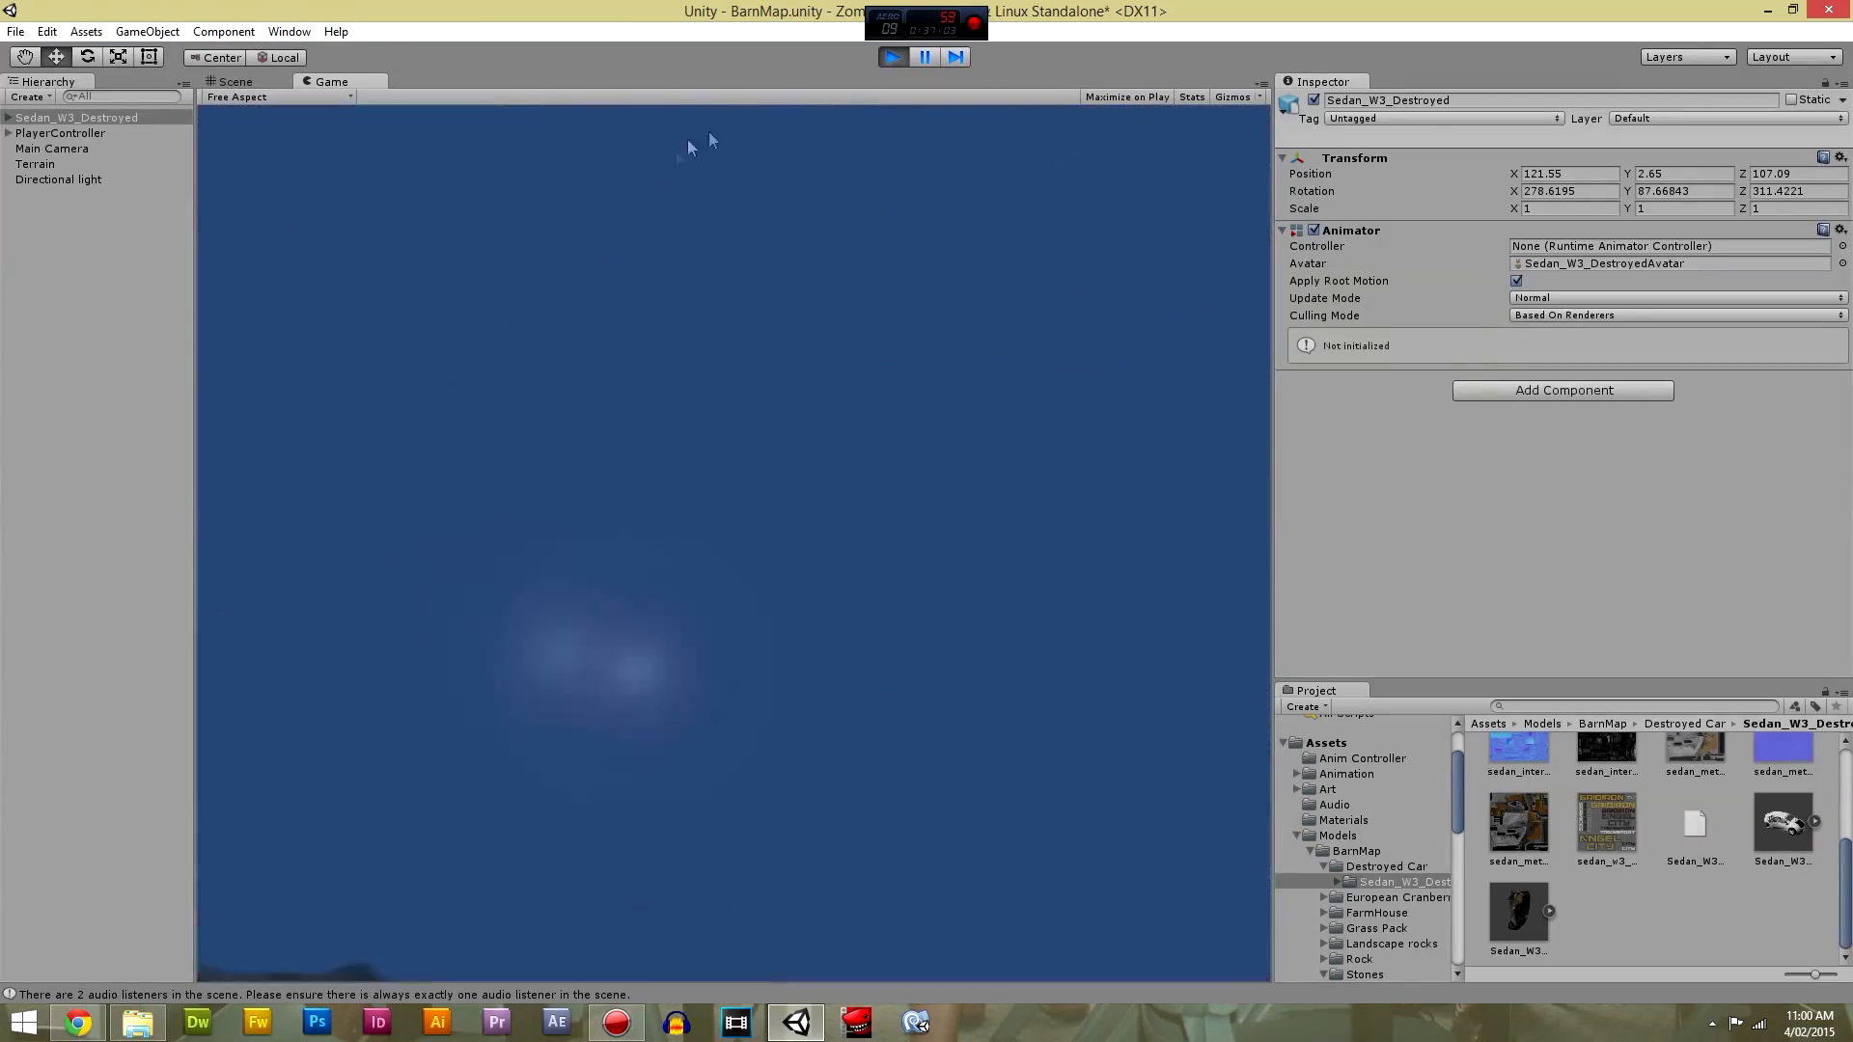
left_click(892, 56)
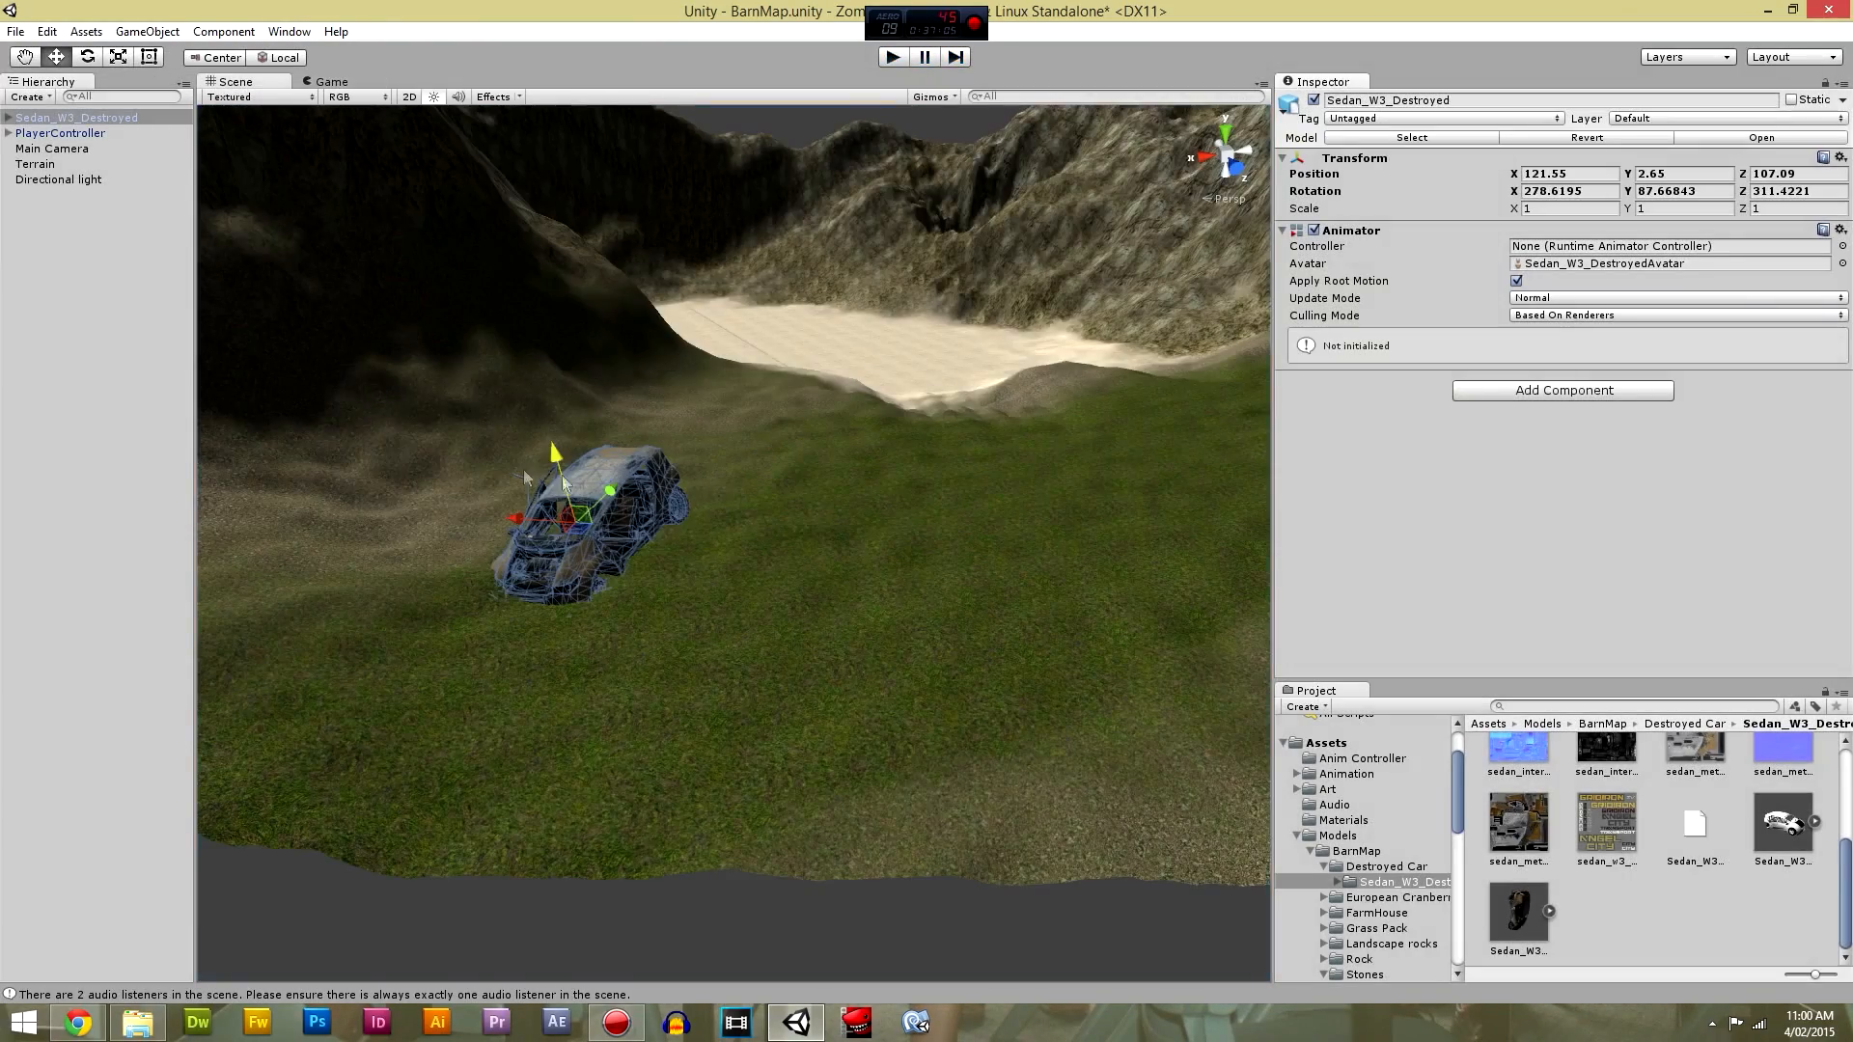
key("ctrl+s")
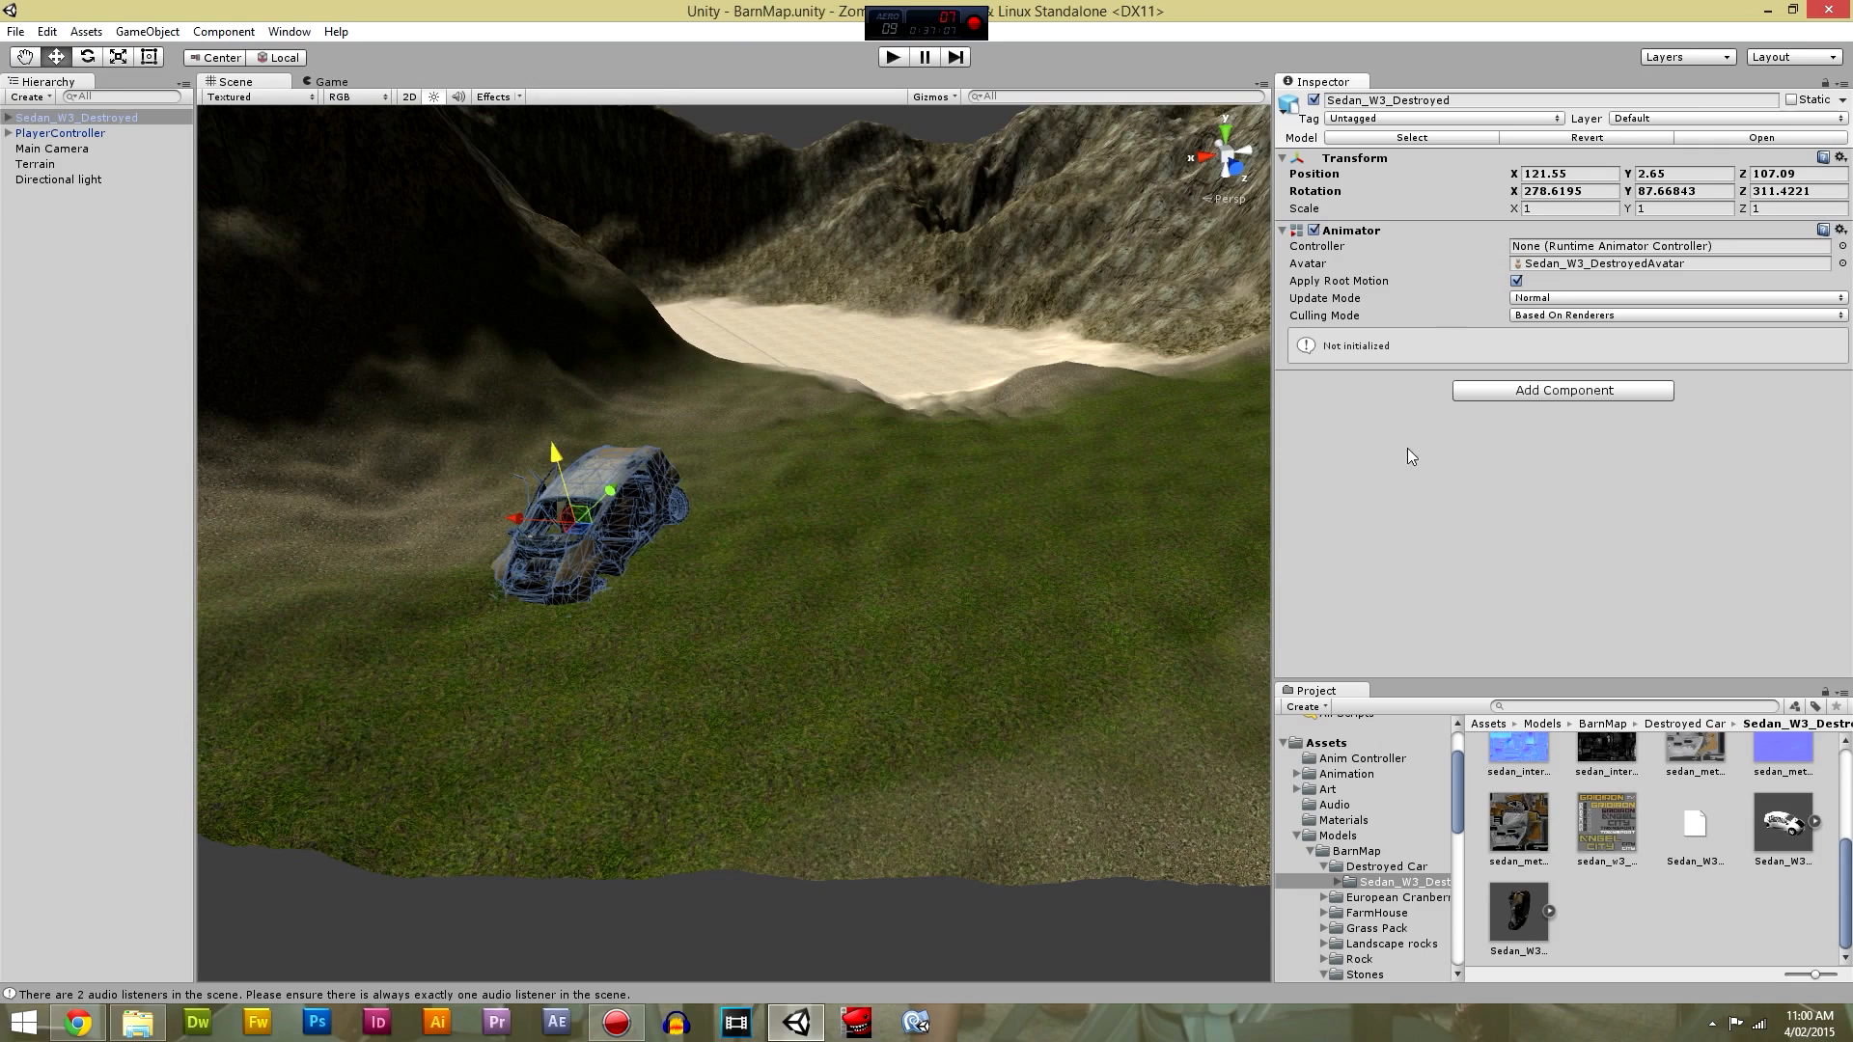
Add a Mesh Collider component to Sedan_W3_Destroyed and assign the sedanbody mesh to it.
left_click(1514, 392)
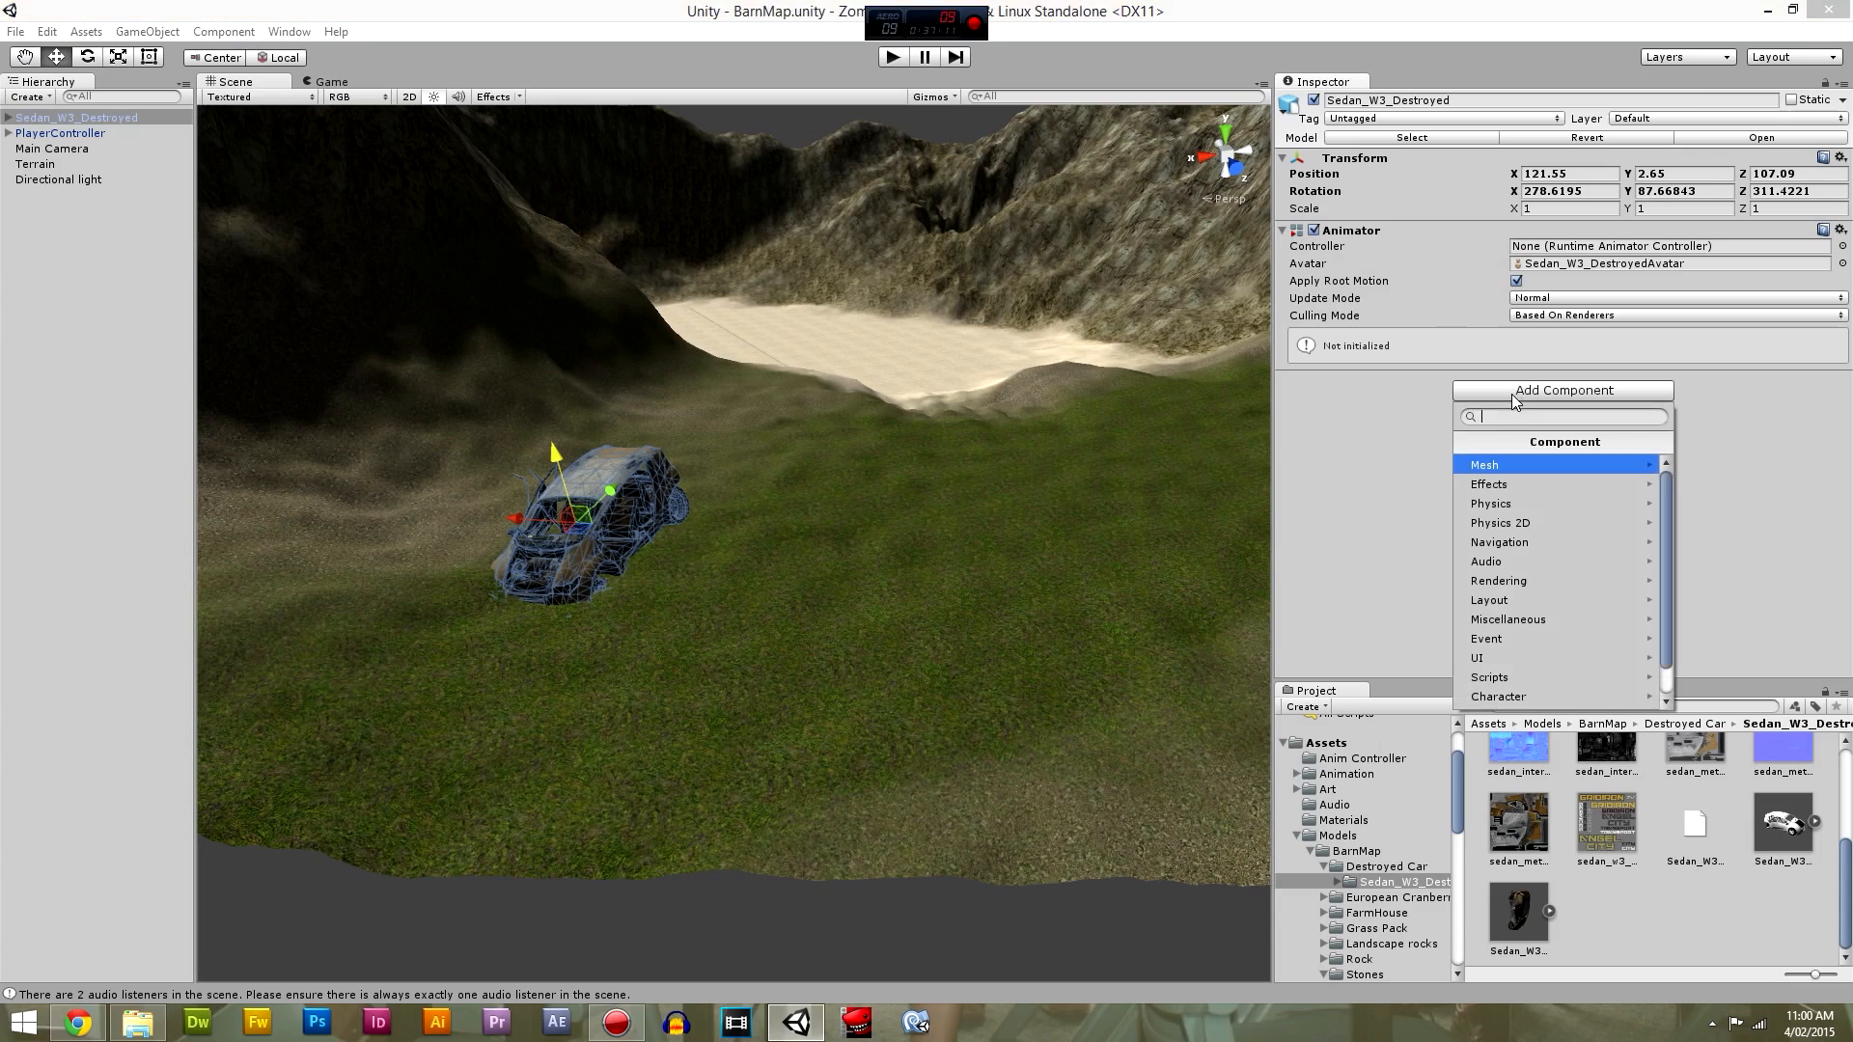
left_click(1529, 504)
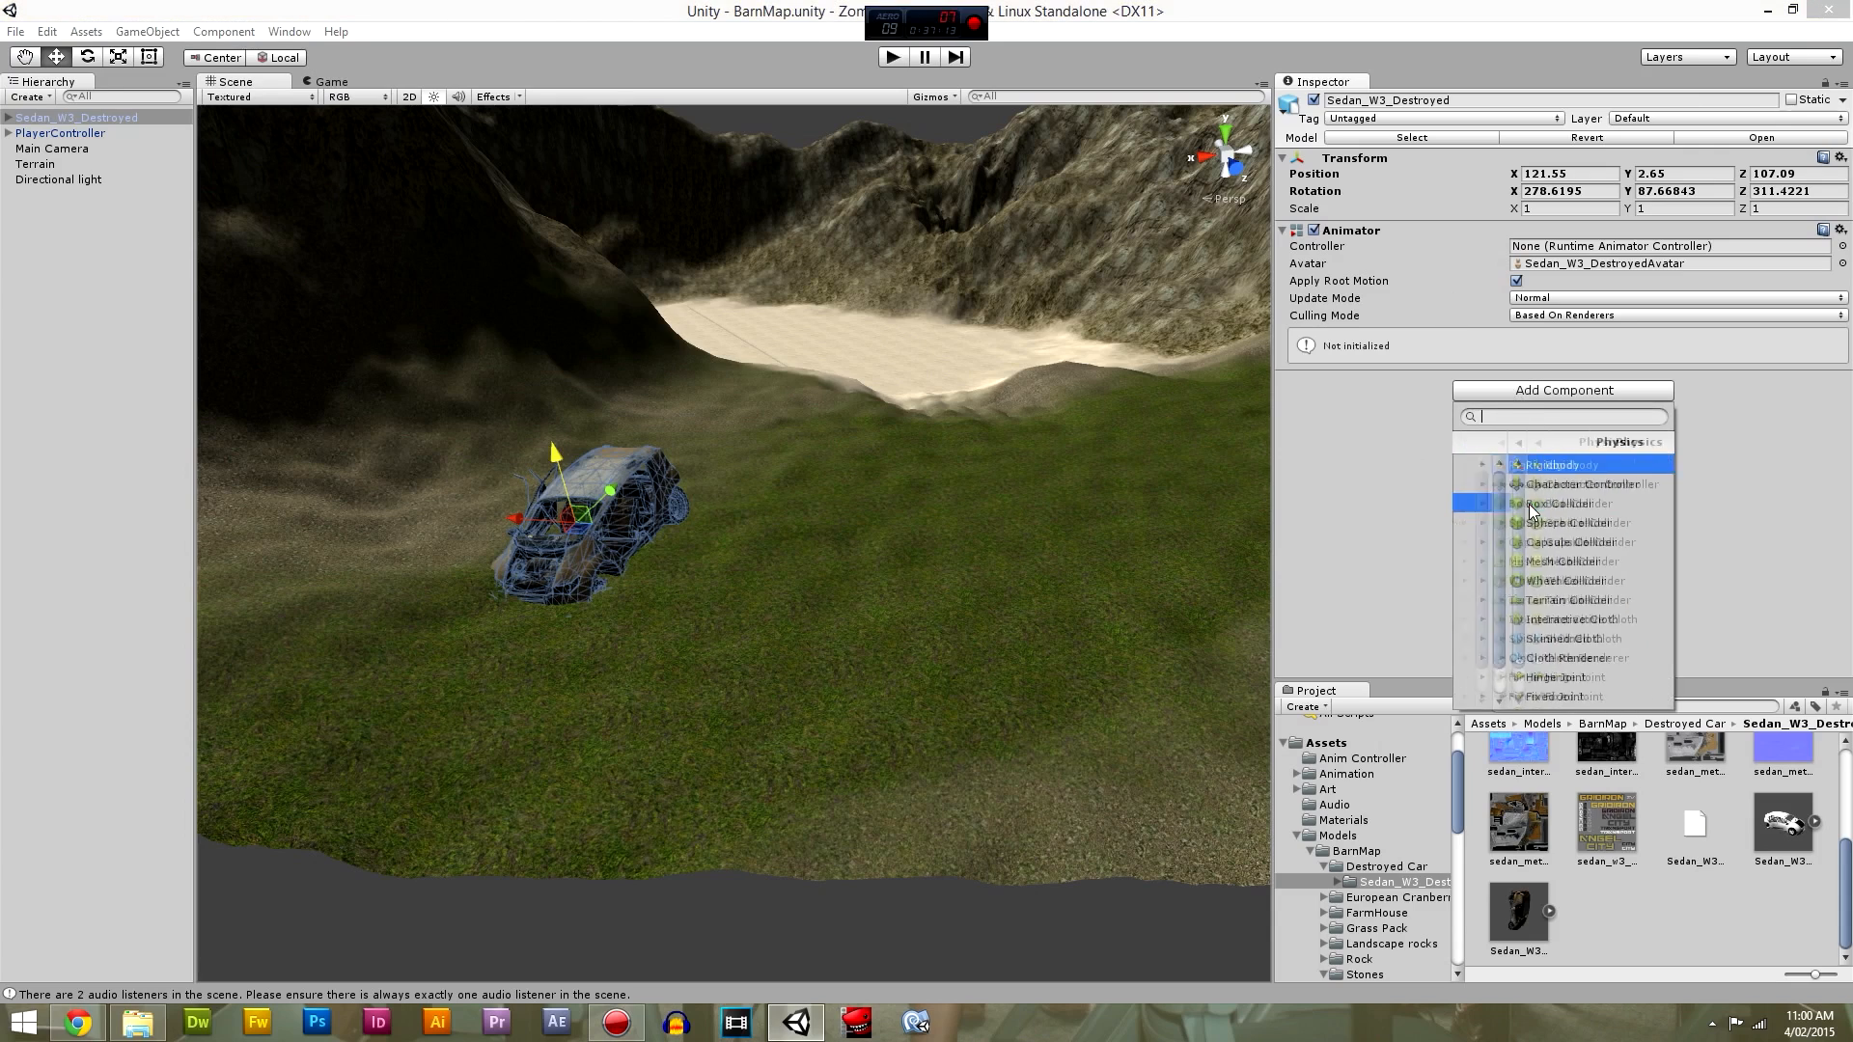
left_click(1545, 561)
left_click(1565, 468)
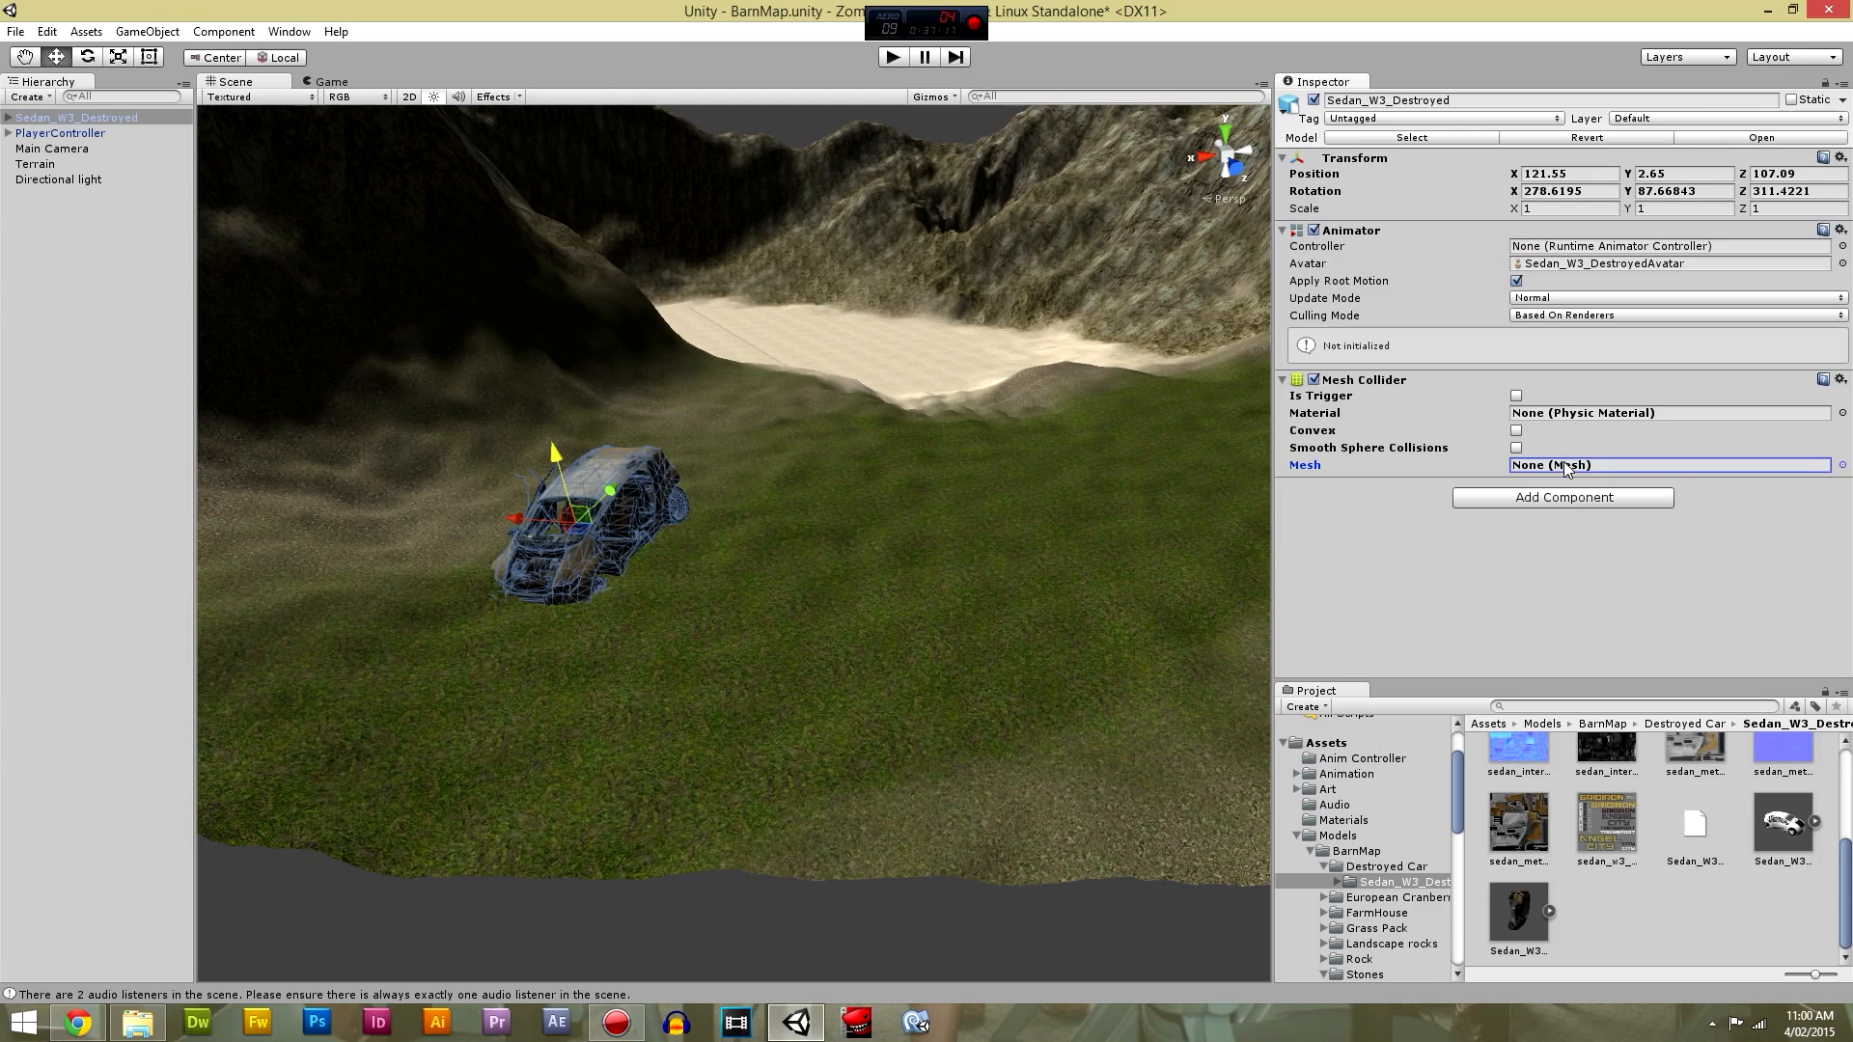
left_click(1841, 465)
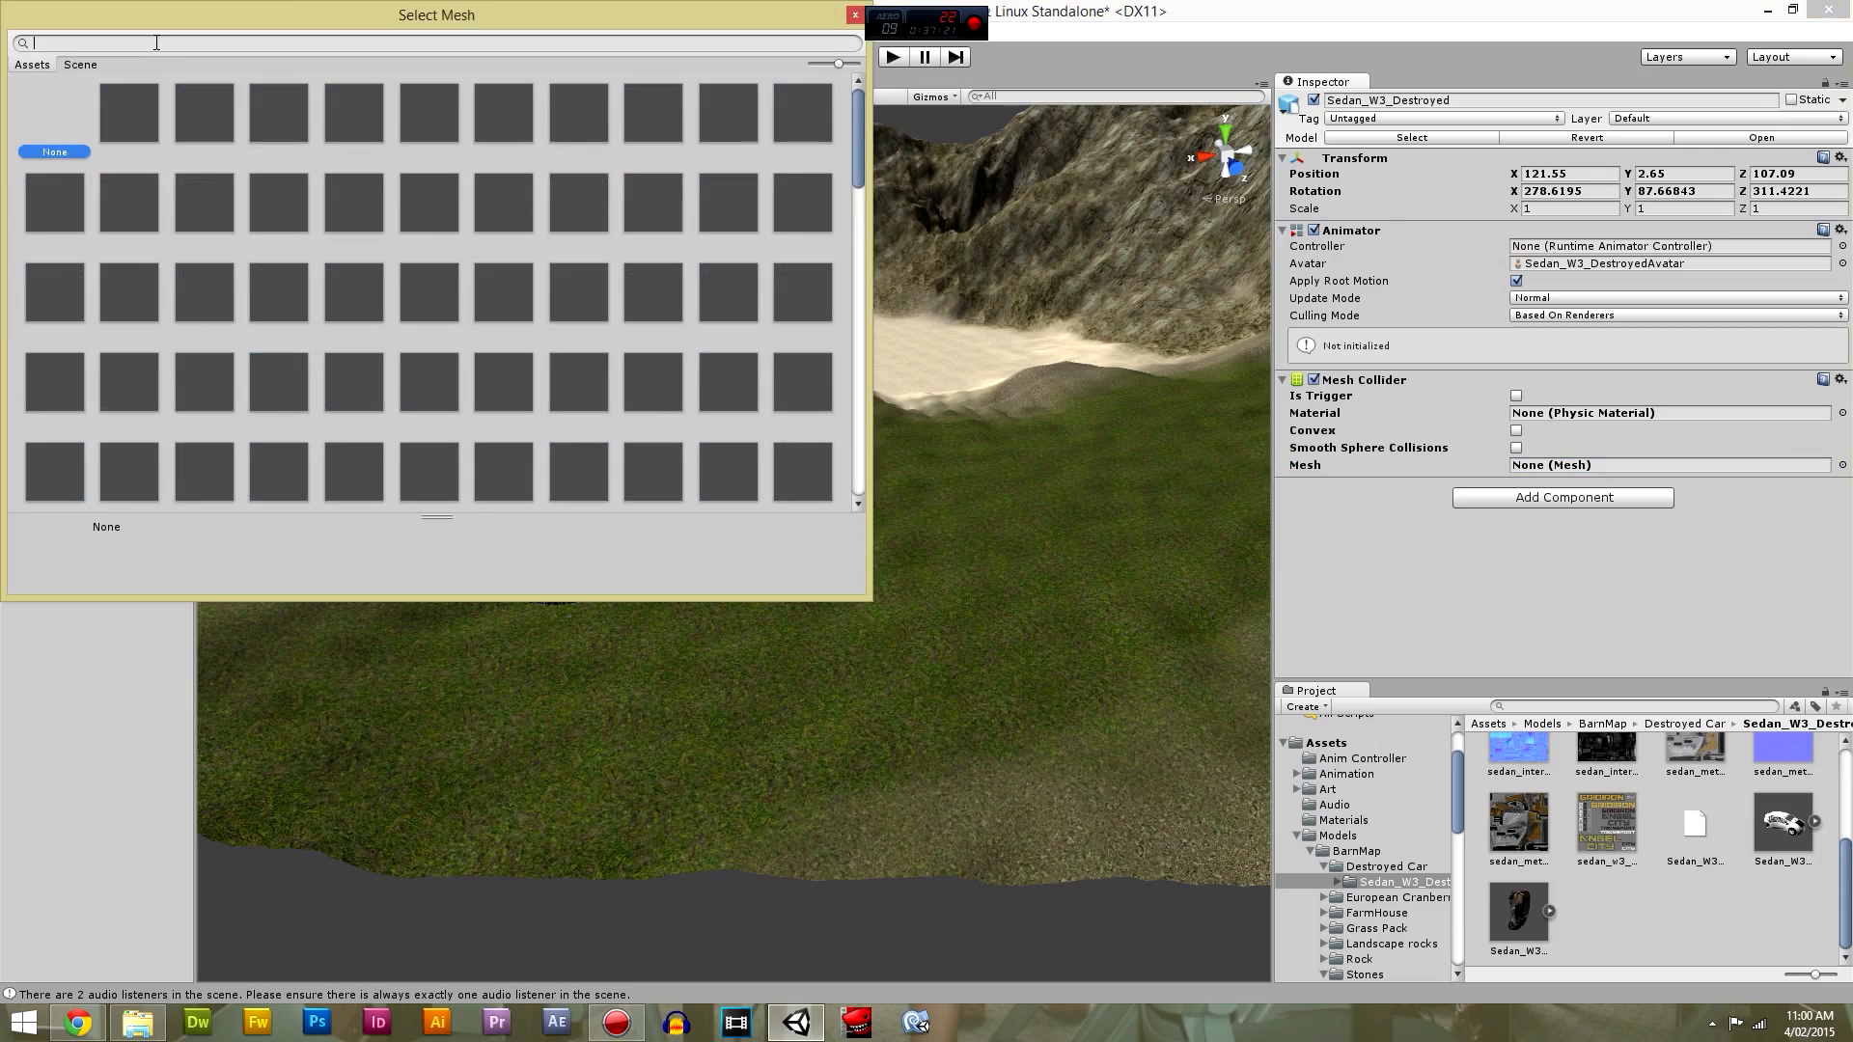
type("sedan")
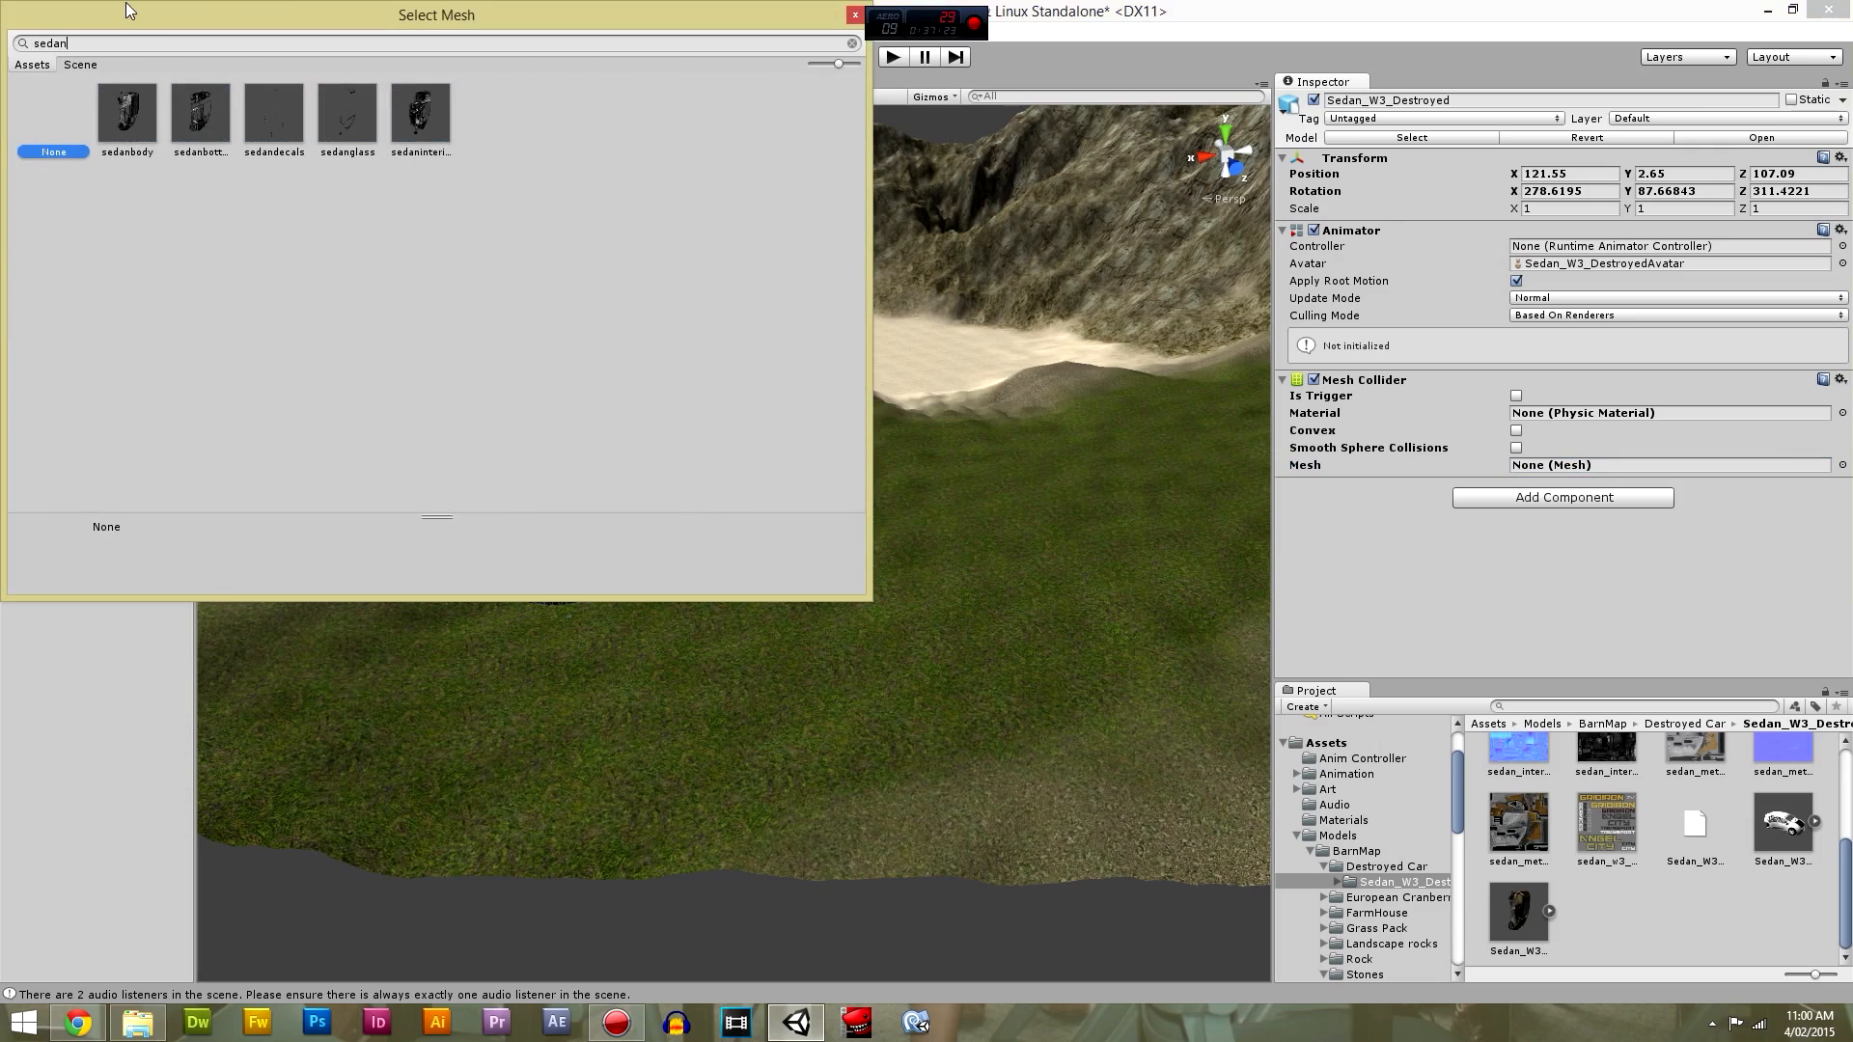
left_click(135, 107)
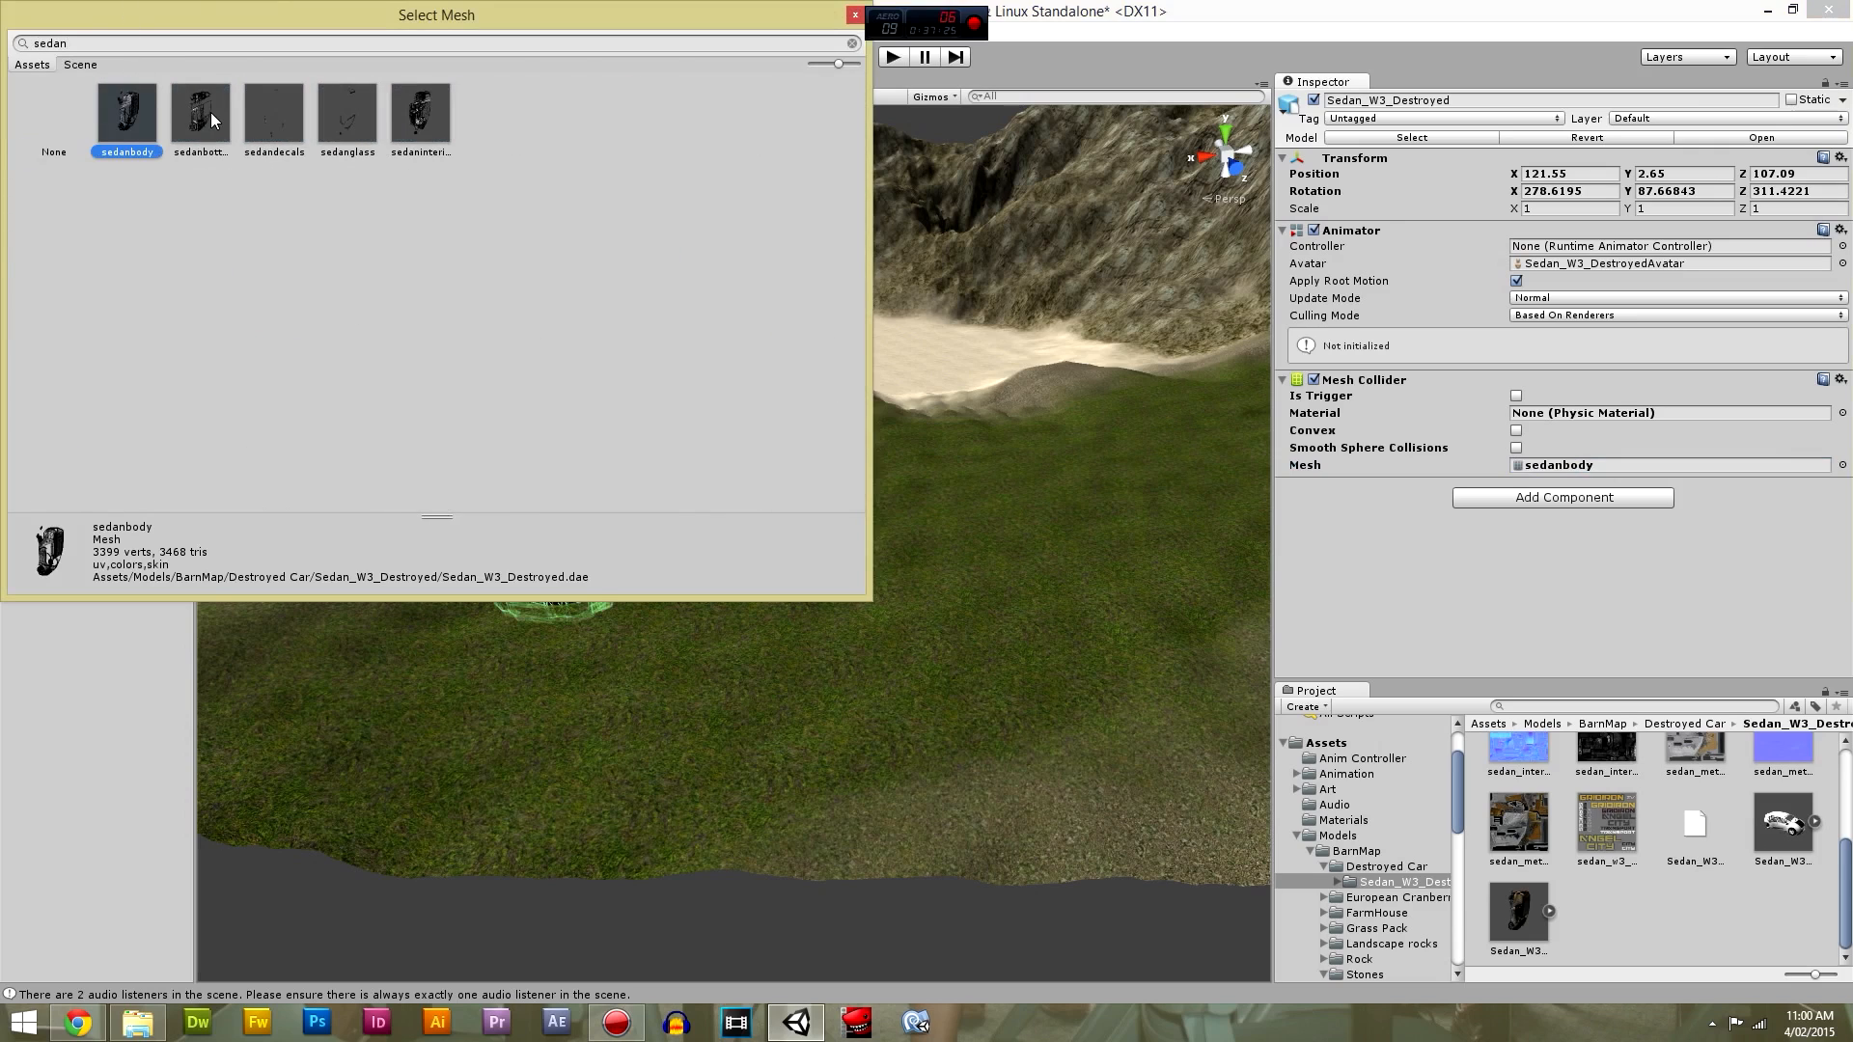
Compare the available sedan meshes for the car's Mesh Collider and assign sedanbody, checking the collider outline on the car.
left_click(211, 112)
left_click(276, 107)
left_click(349, 113)
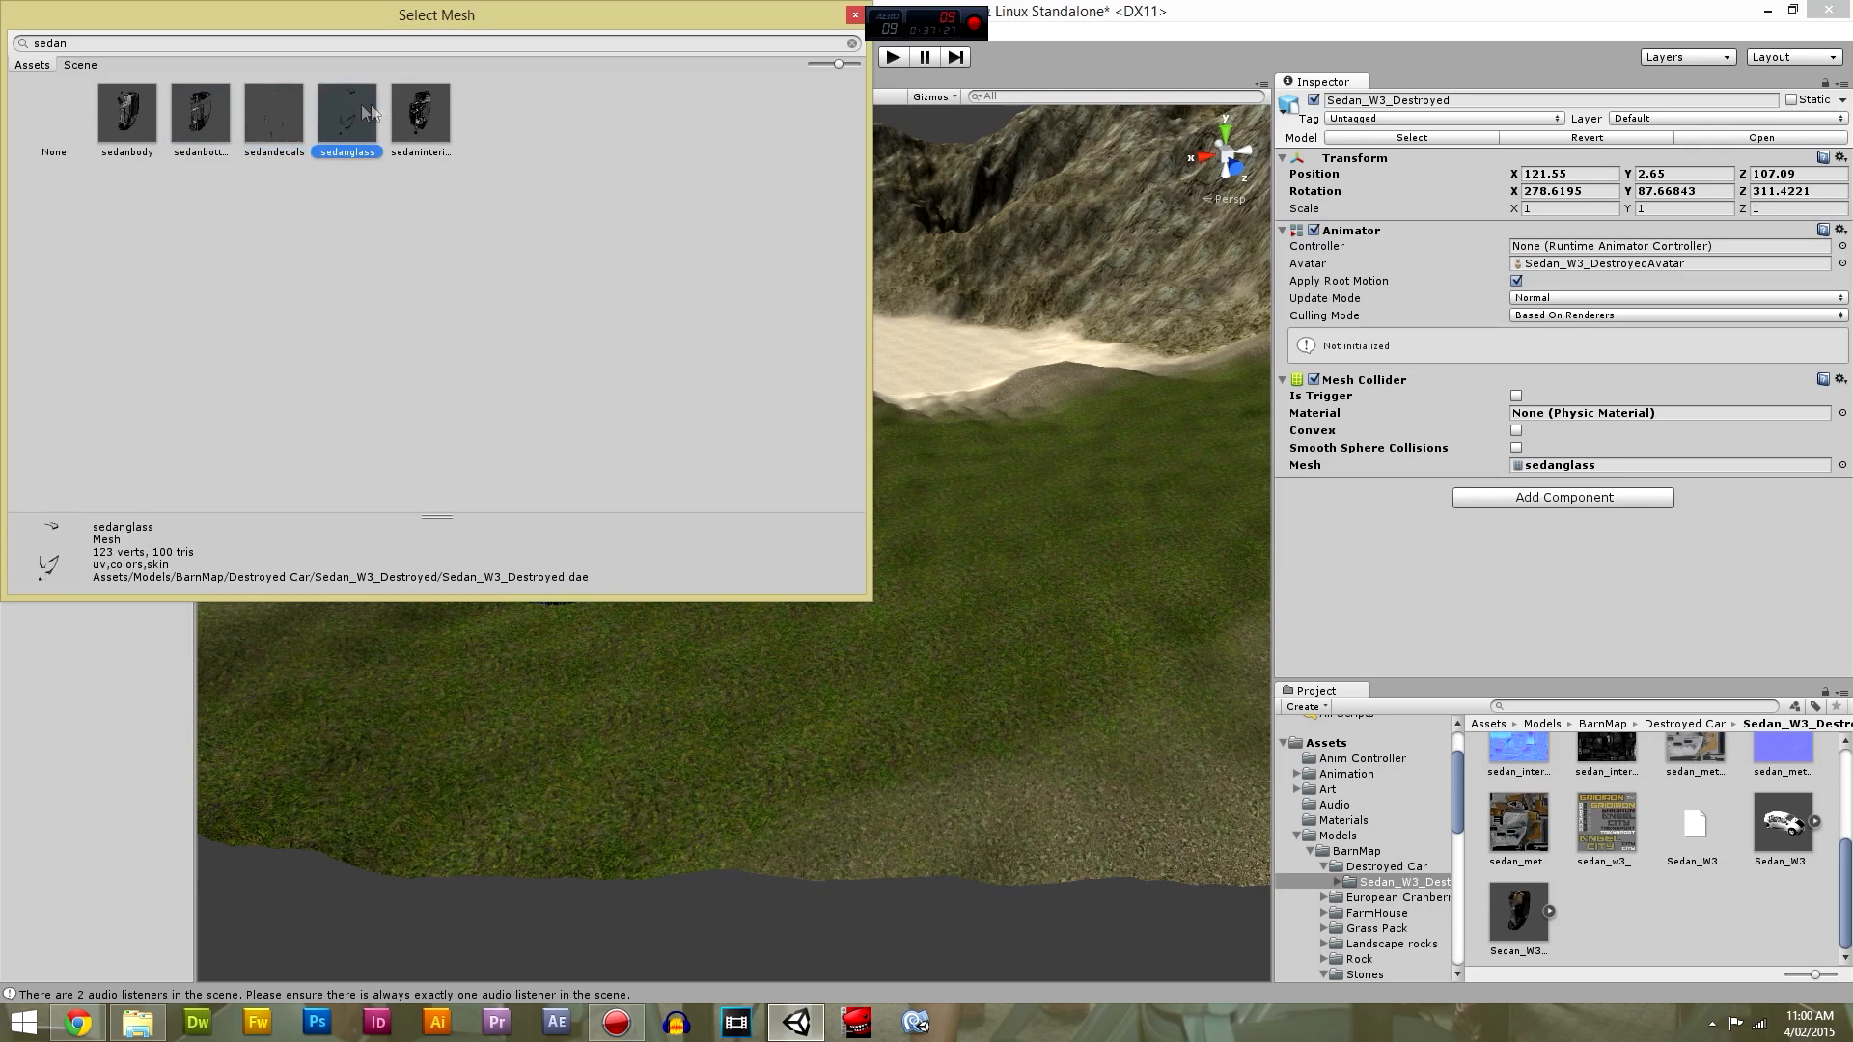
left_click(420, 109)
left_click(128, 121)
double_click(142, 118)
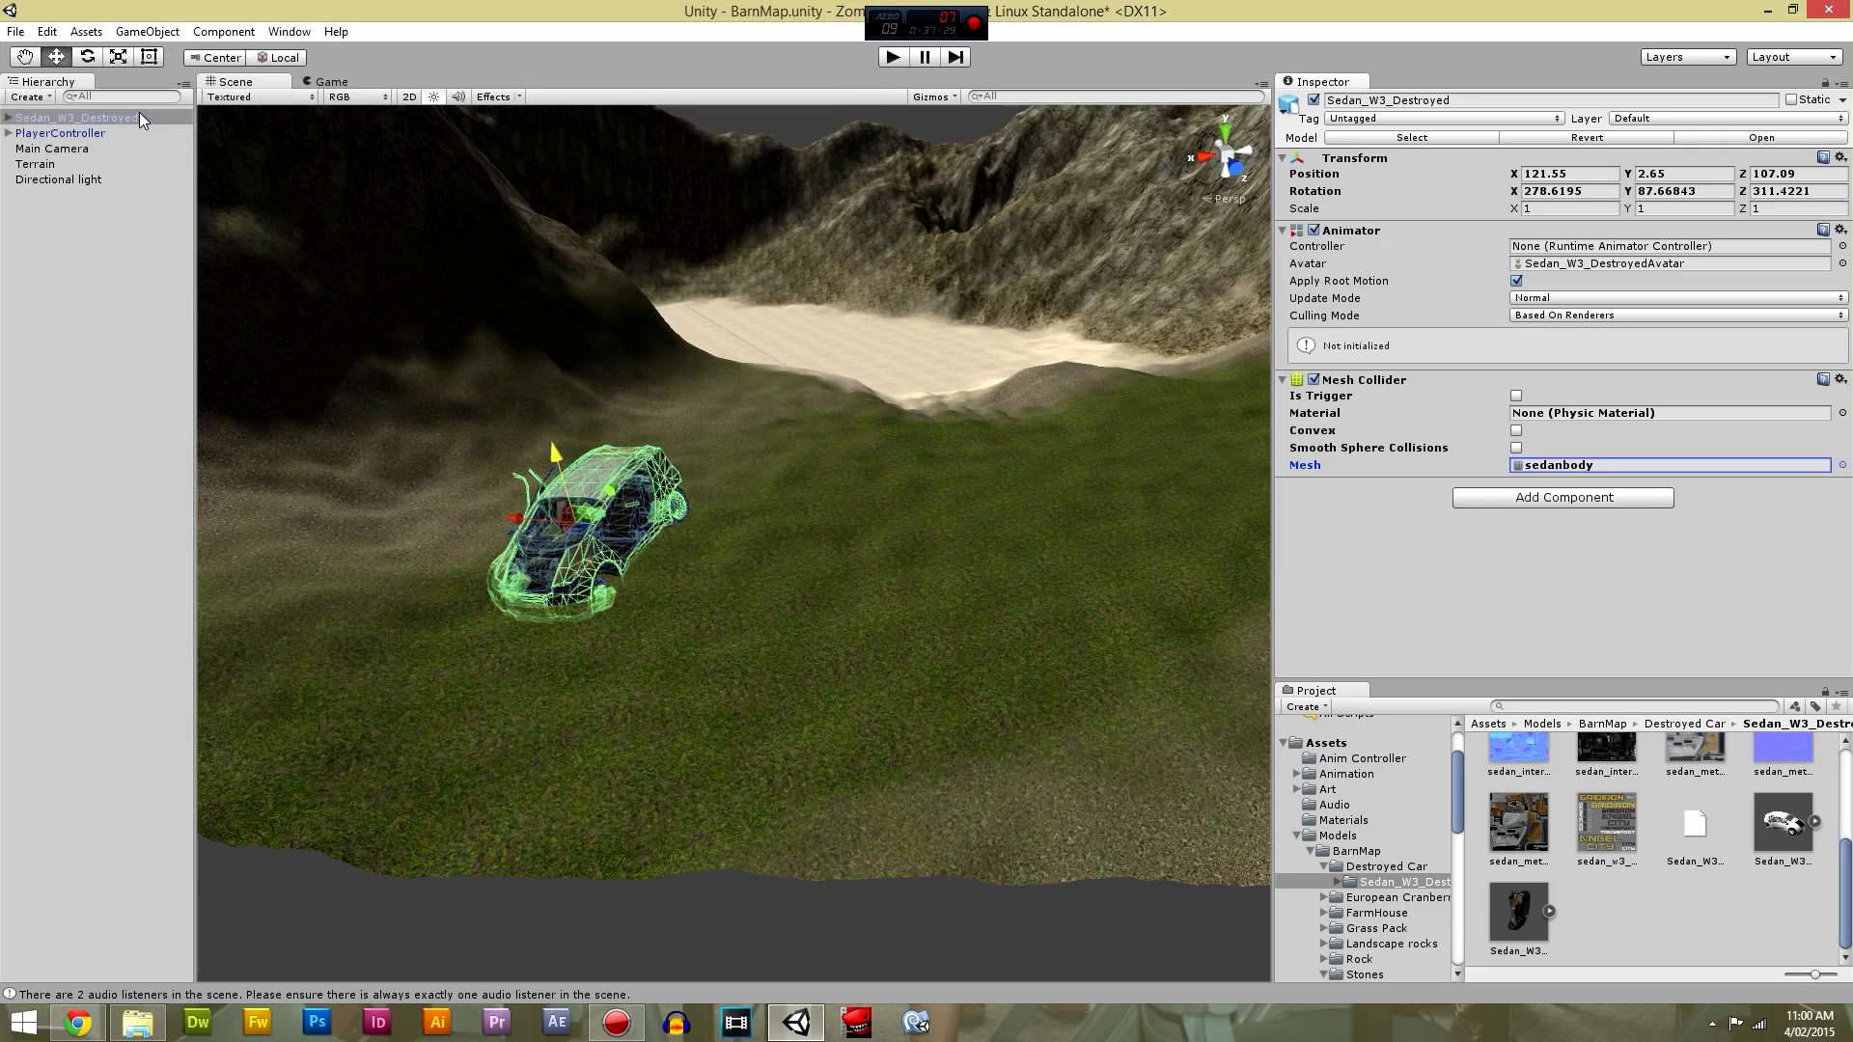
scroll(597, 528, "down", 8)
scroll(596, 528, "up", 10)
scroll(596, 528, "down", 3)
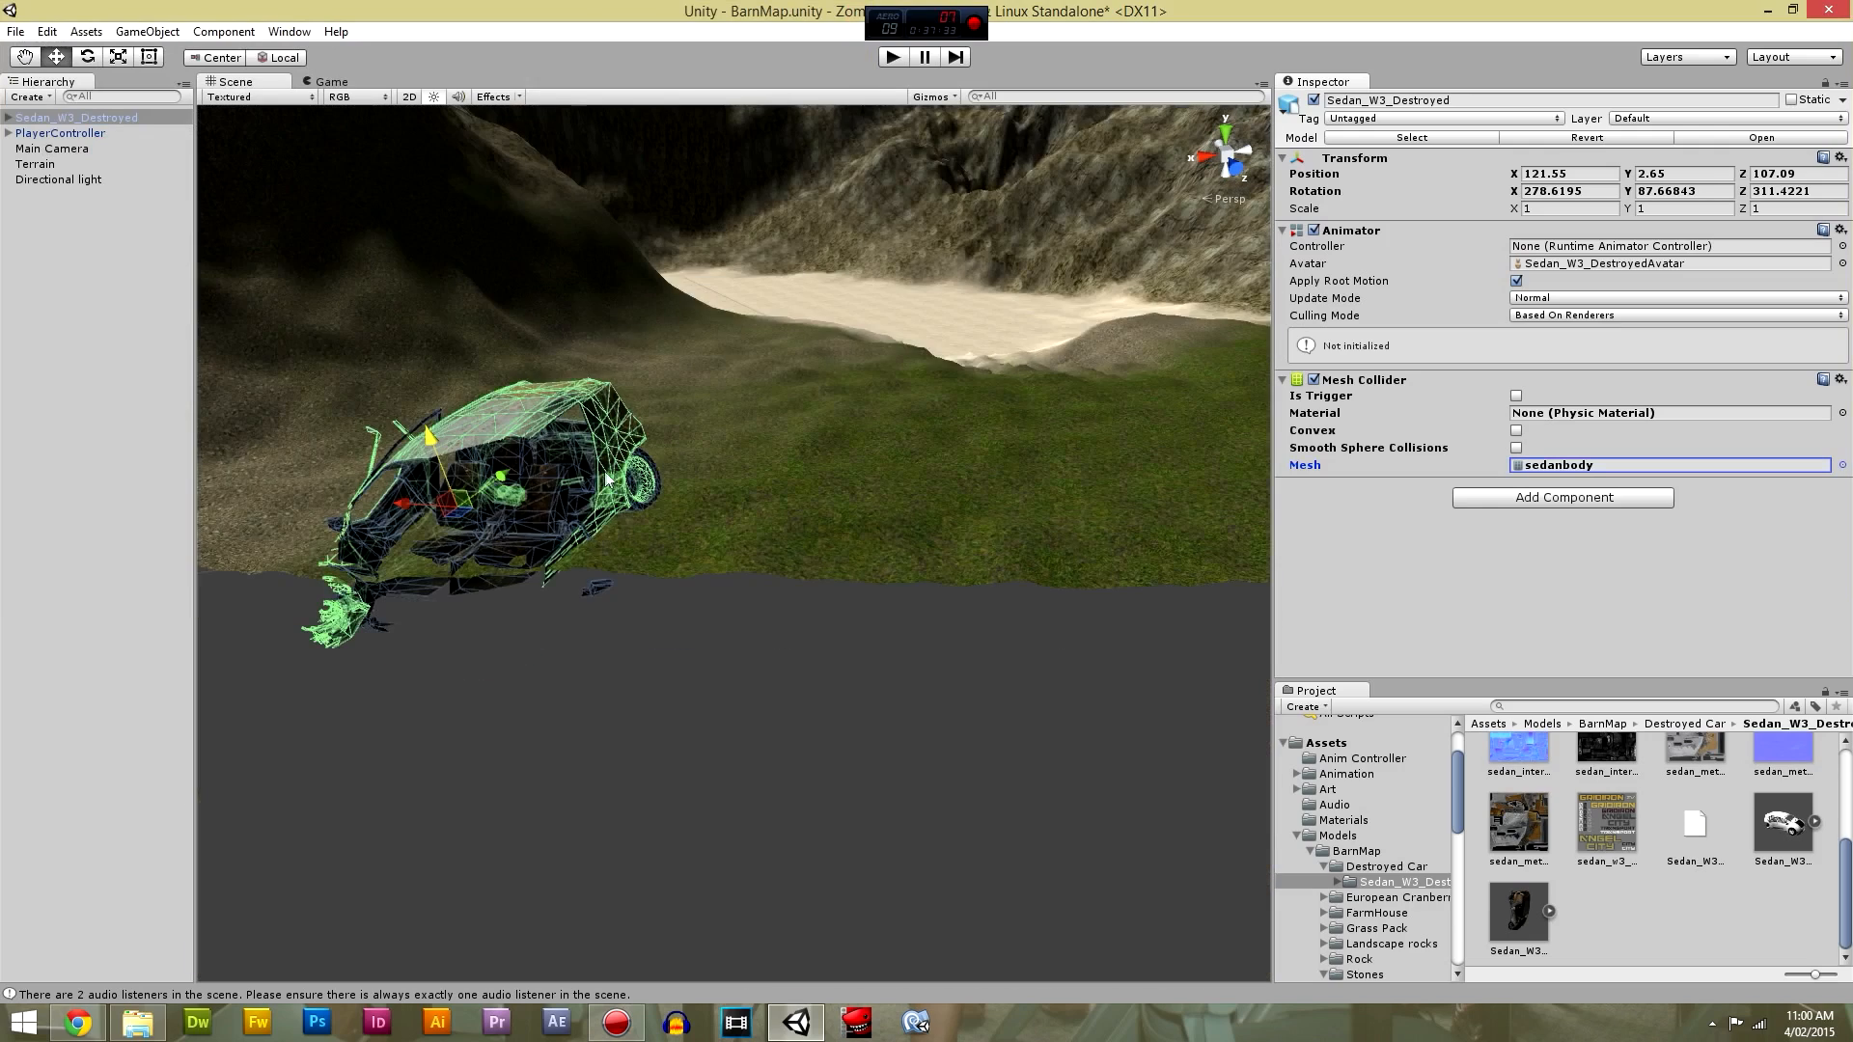
scroll(615, 475, "down", 5)
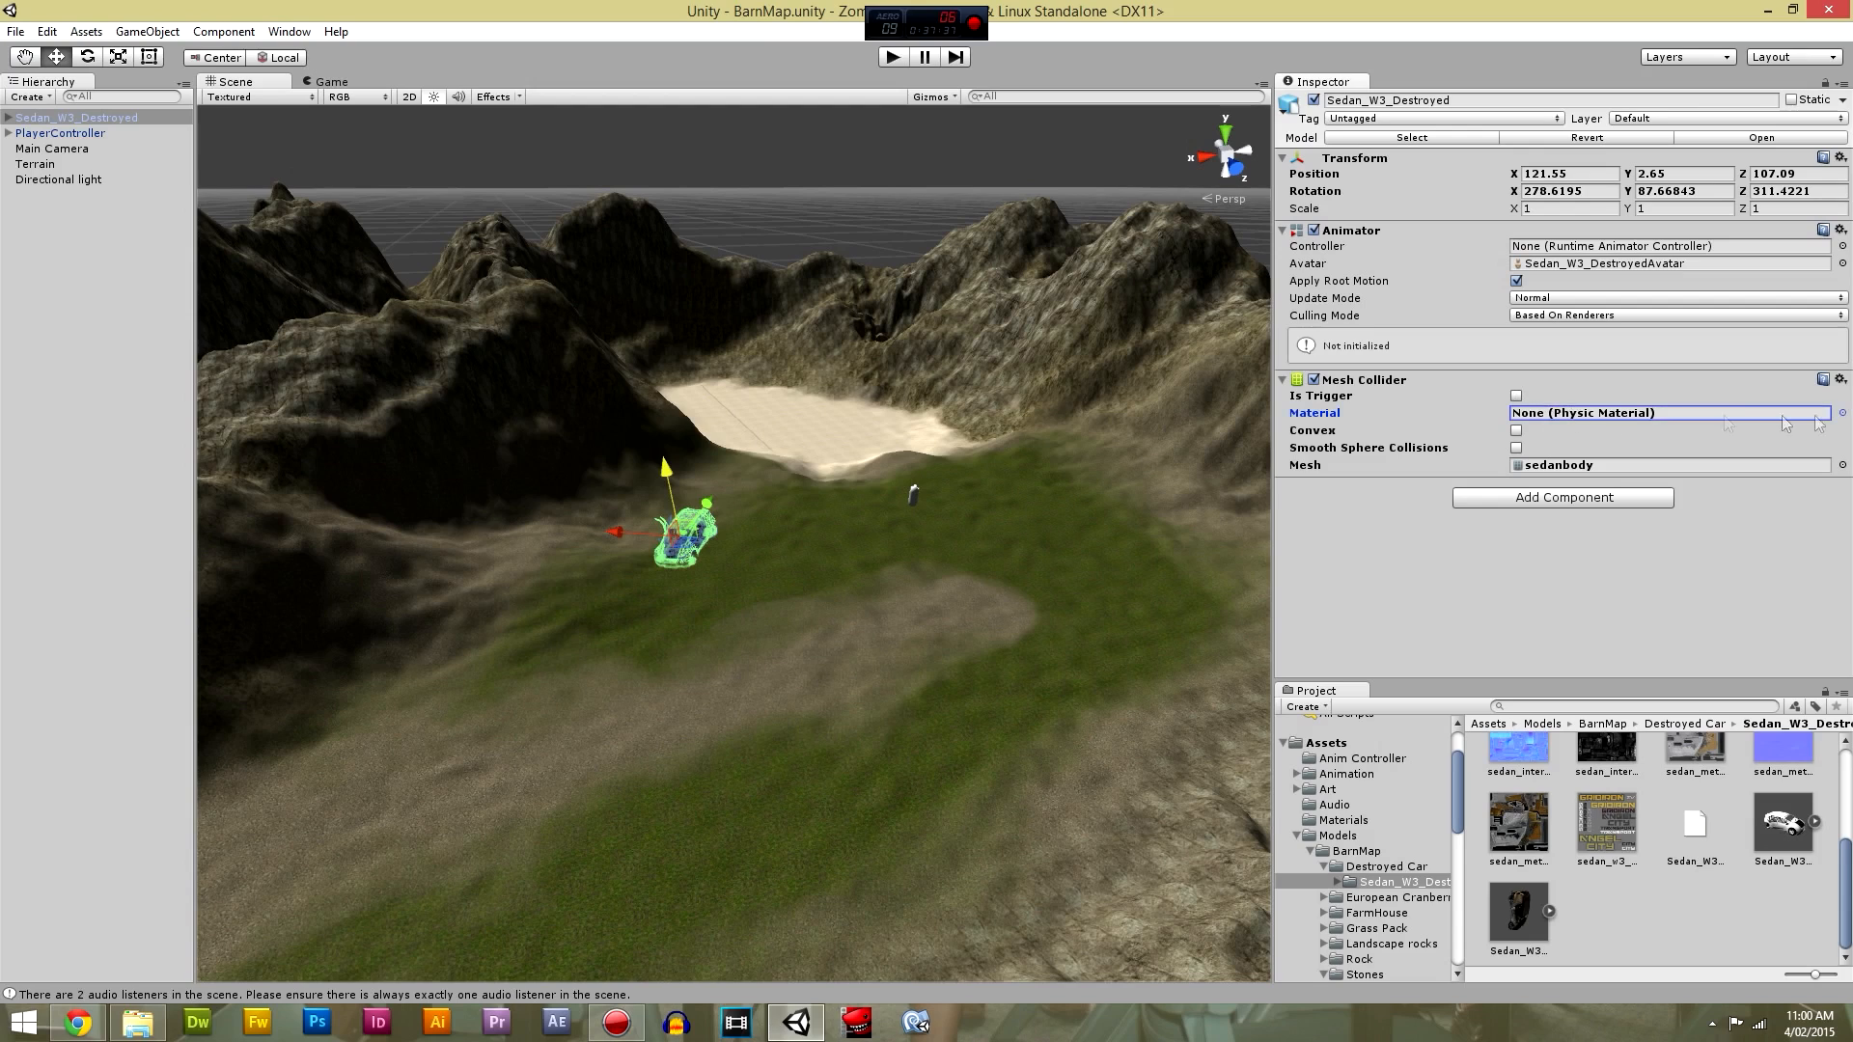
left_click(1842, 414)
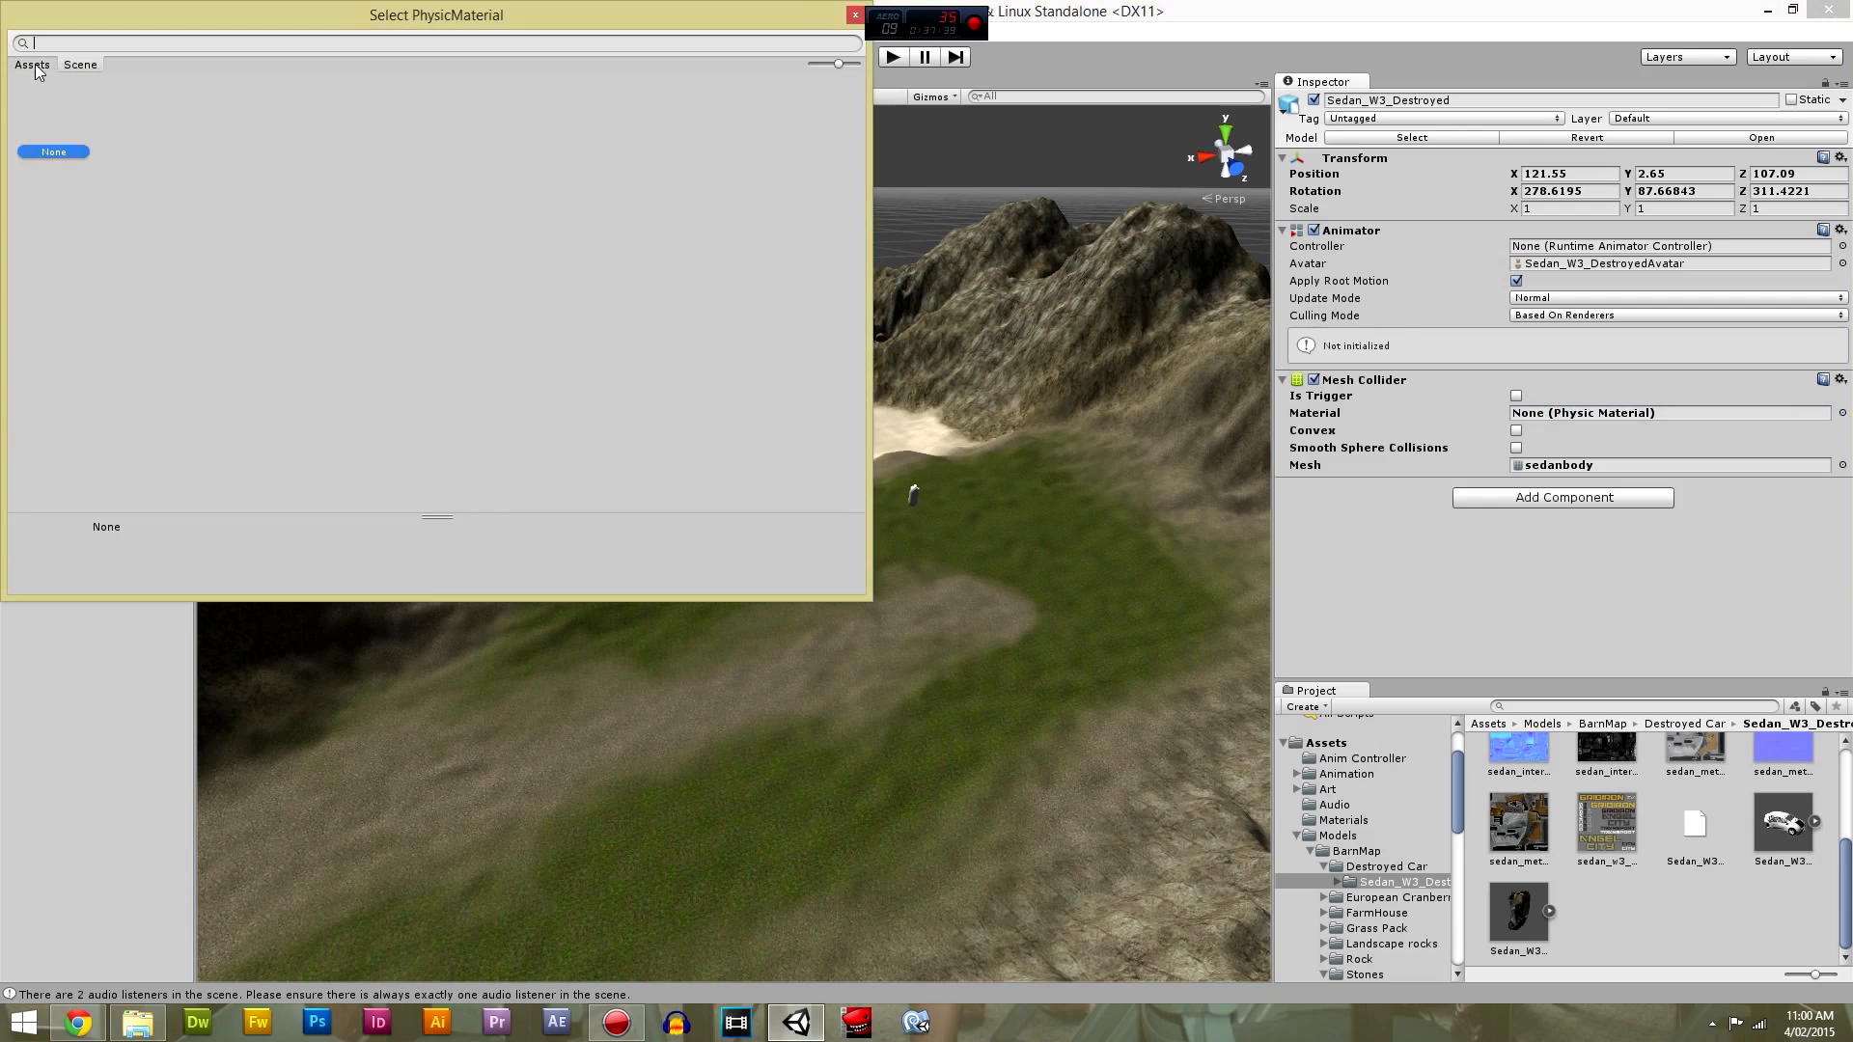
left_click(856, 14)
left_click(1574, 645)
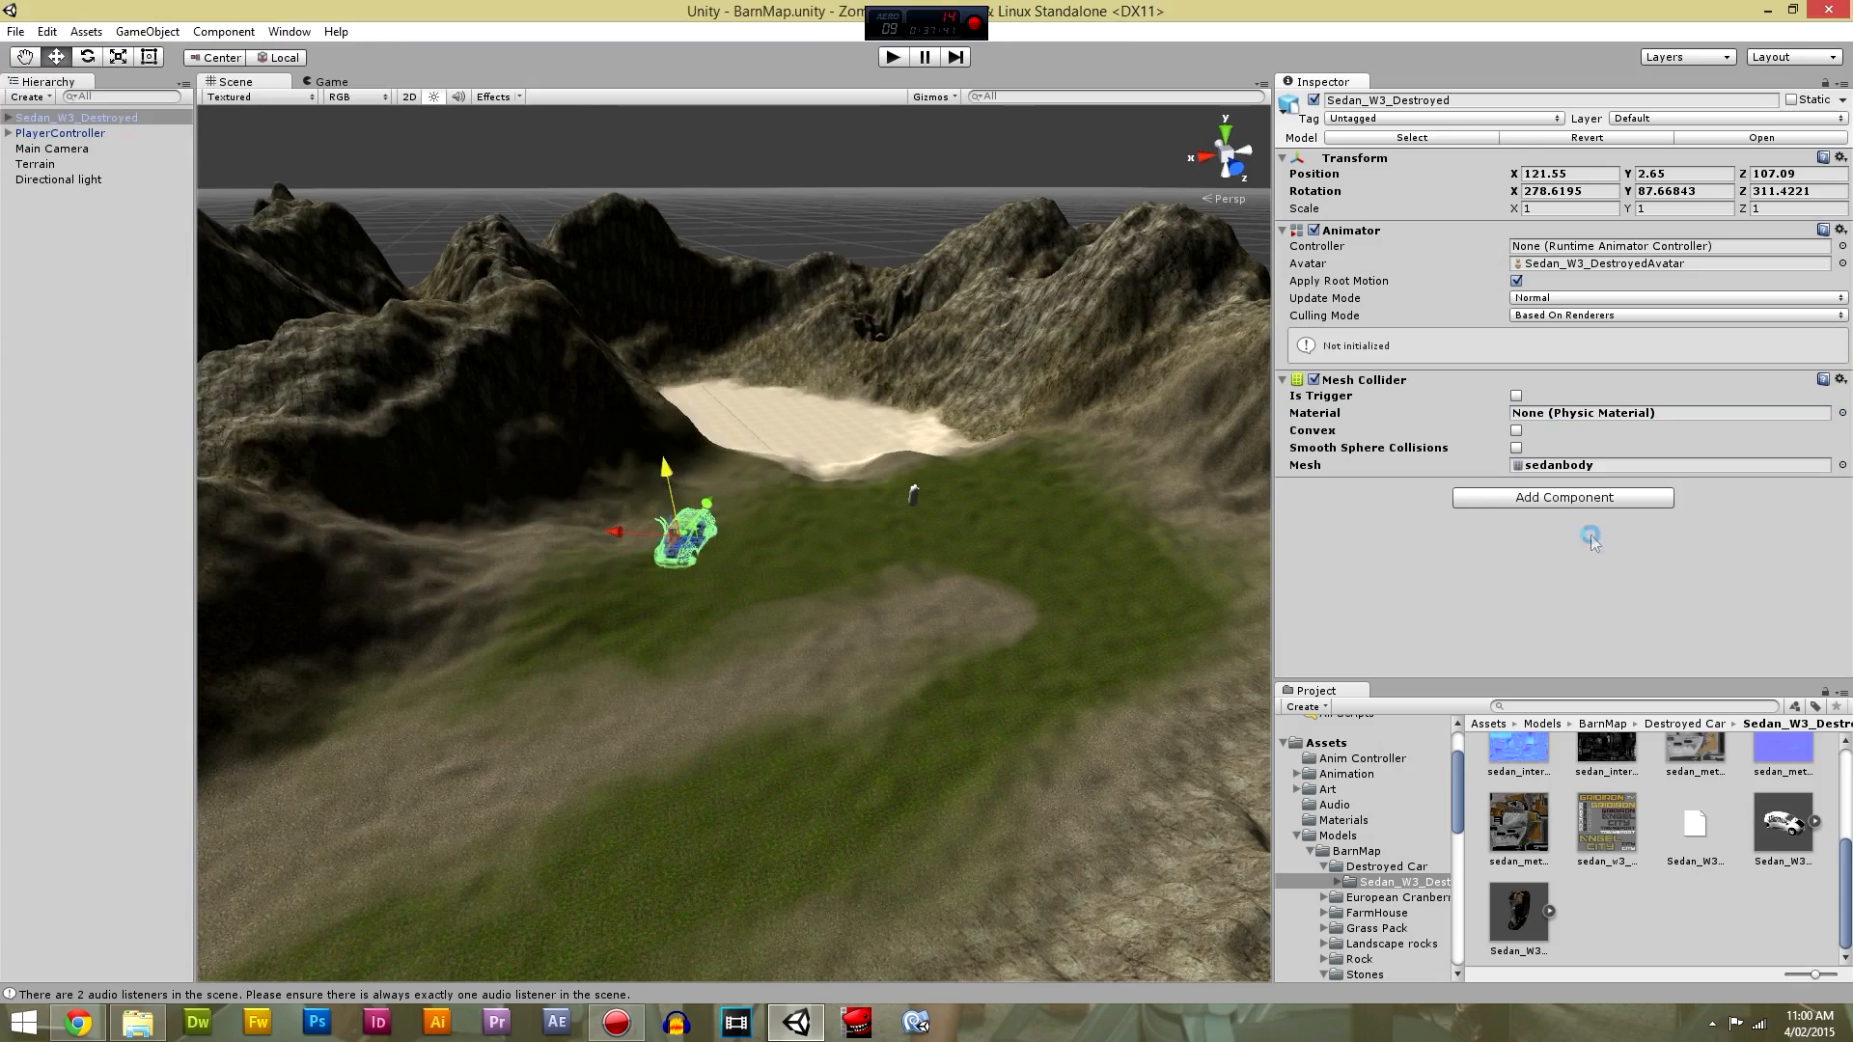
Play-test the map by walking into and onto the destroyed car to check its mesh collider, and stop the game.
left_click(892, 58)
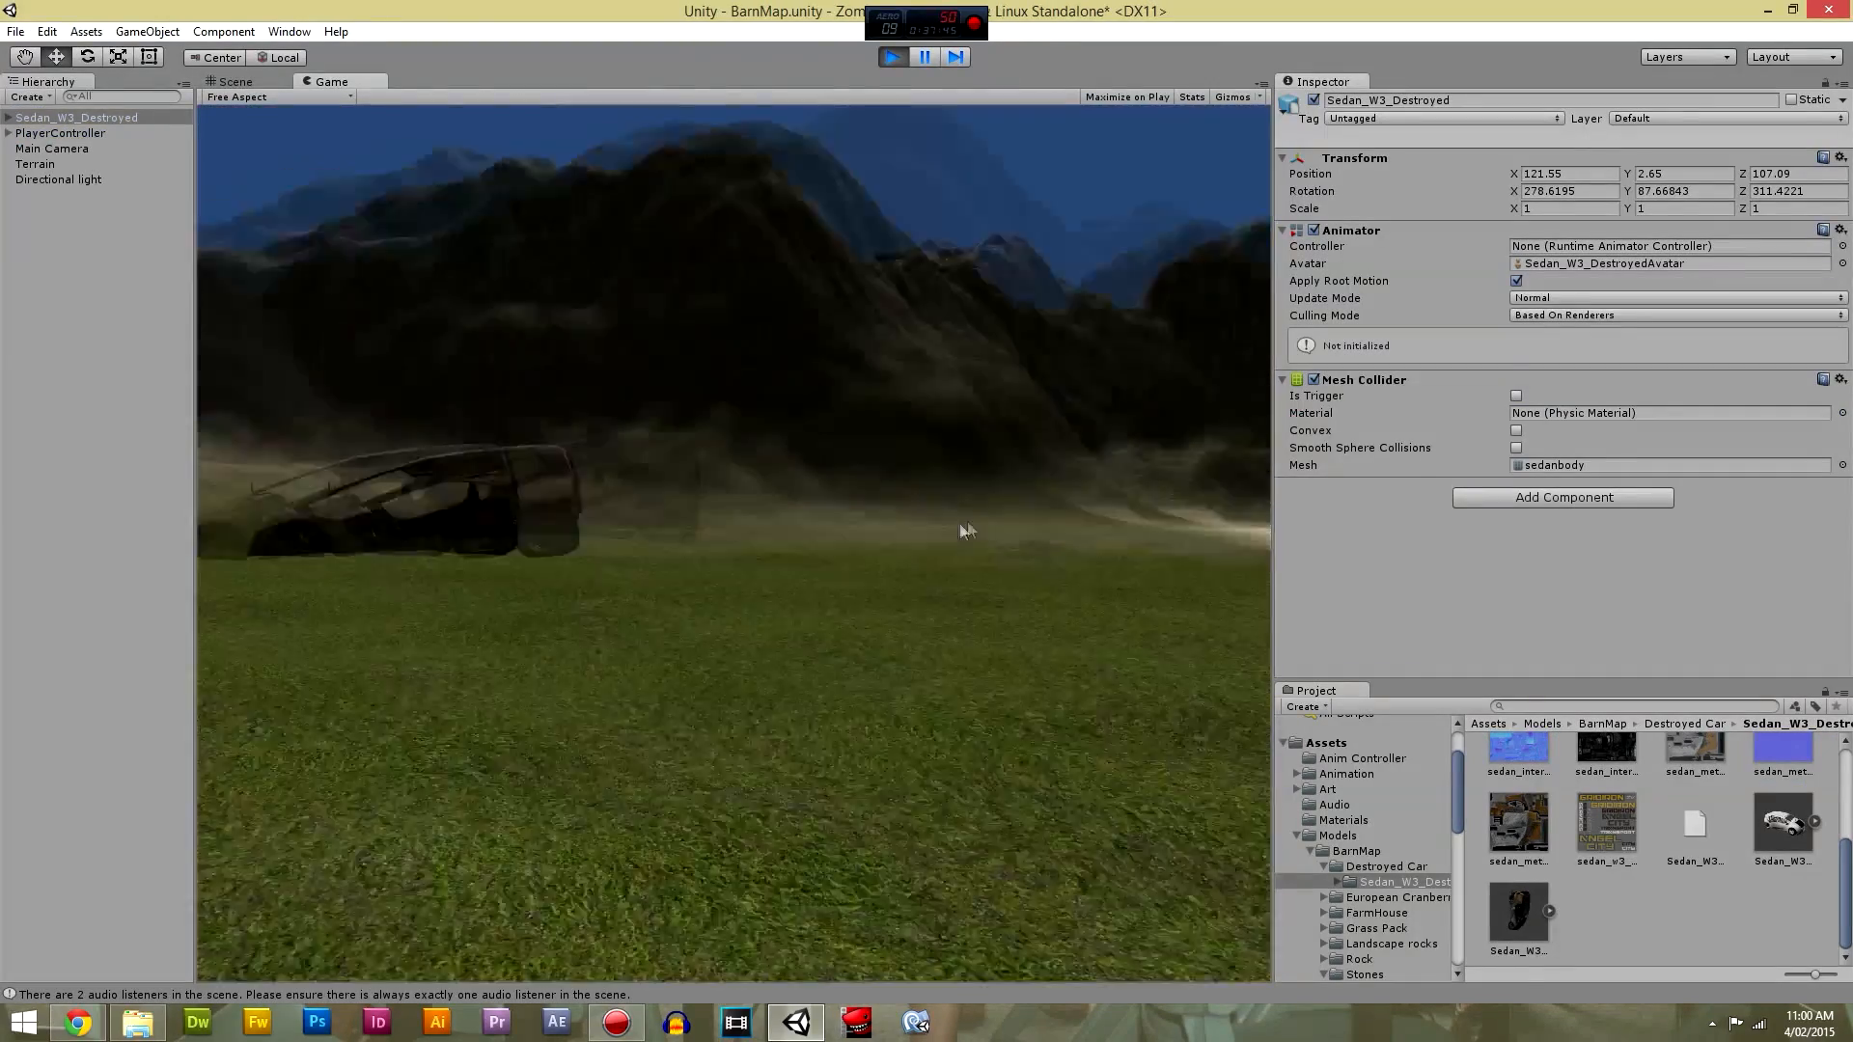
key("w")
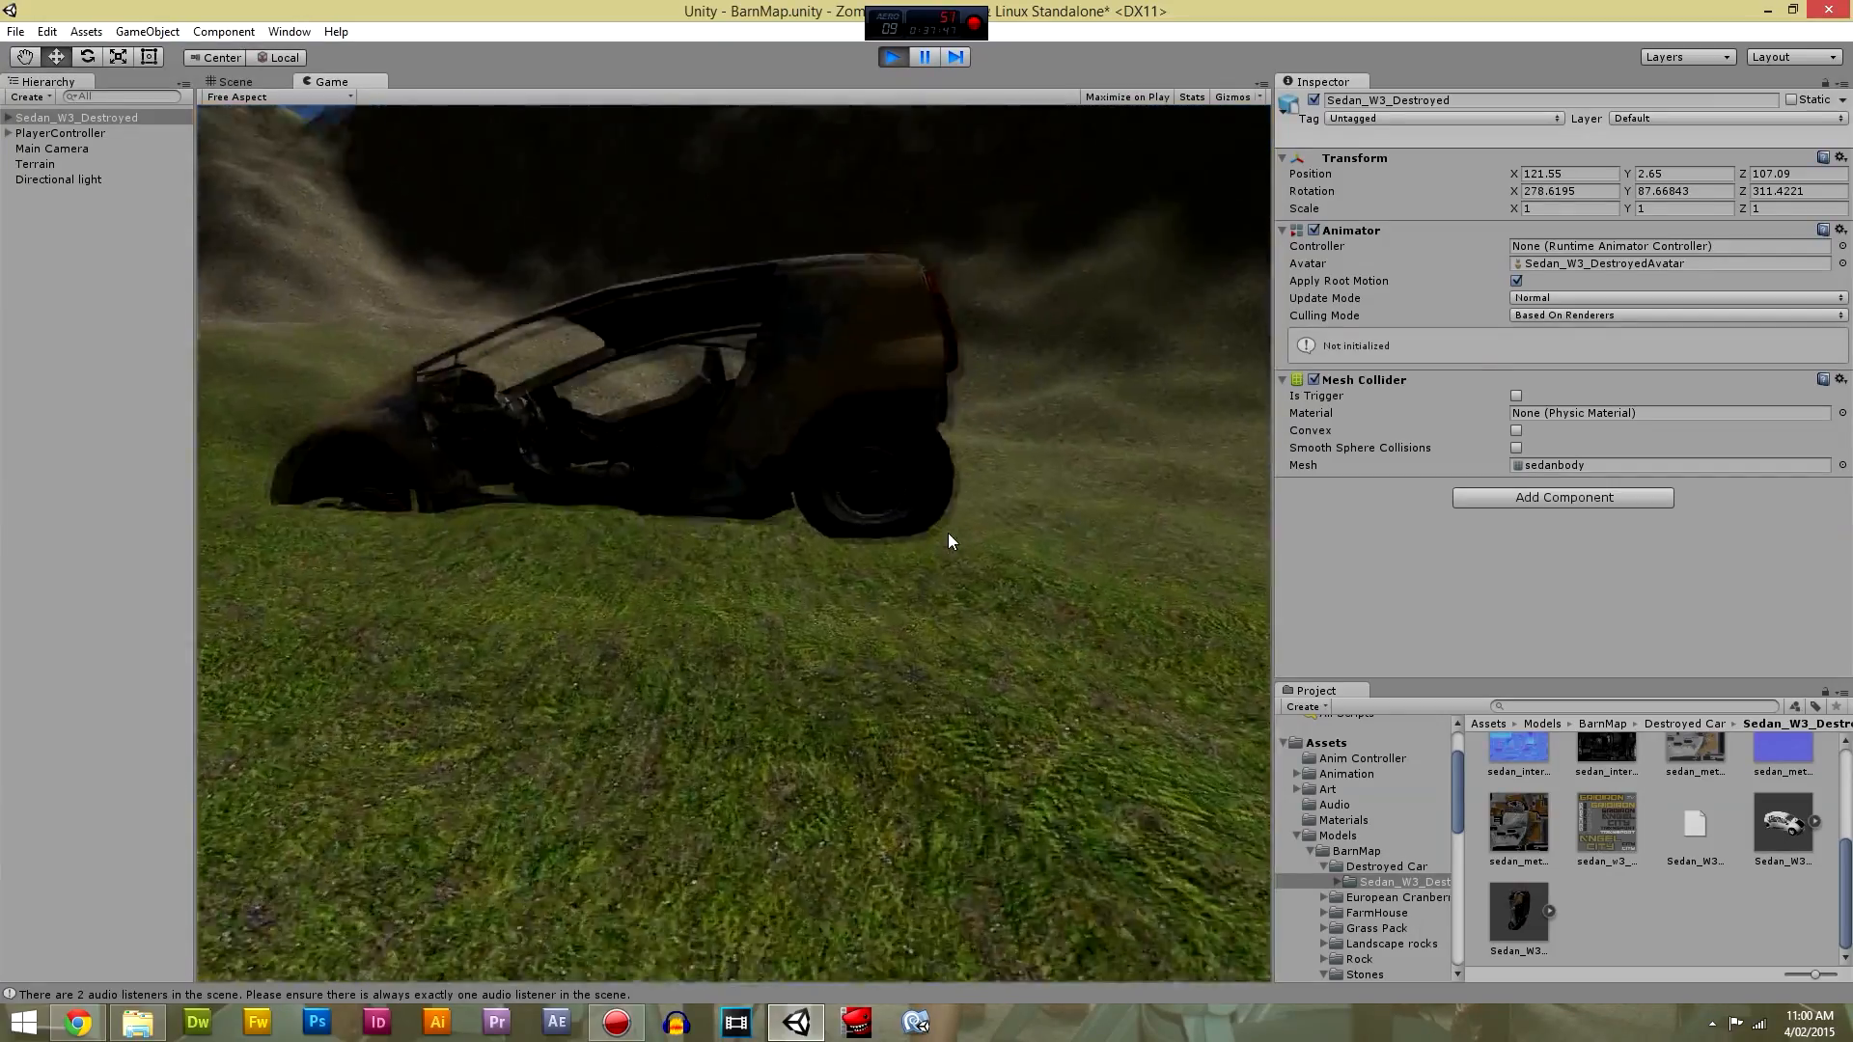
key("w")
key("w")
key("w")
key("w")
key("w")
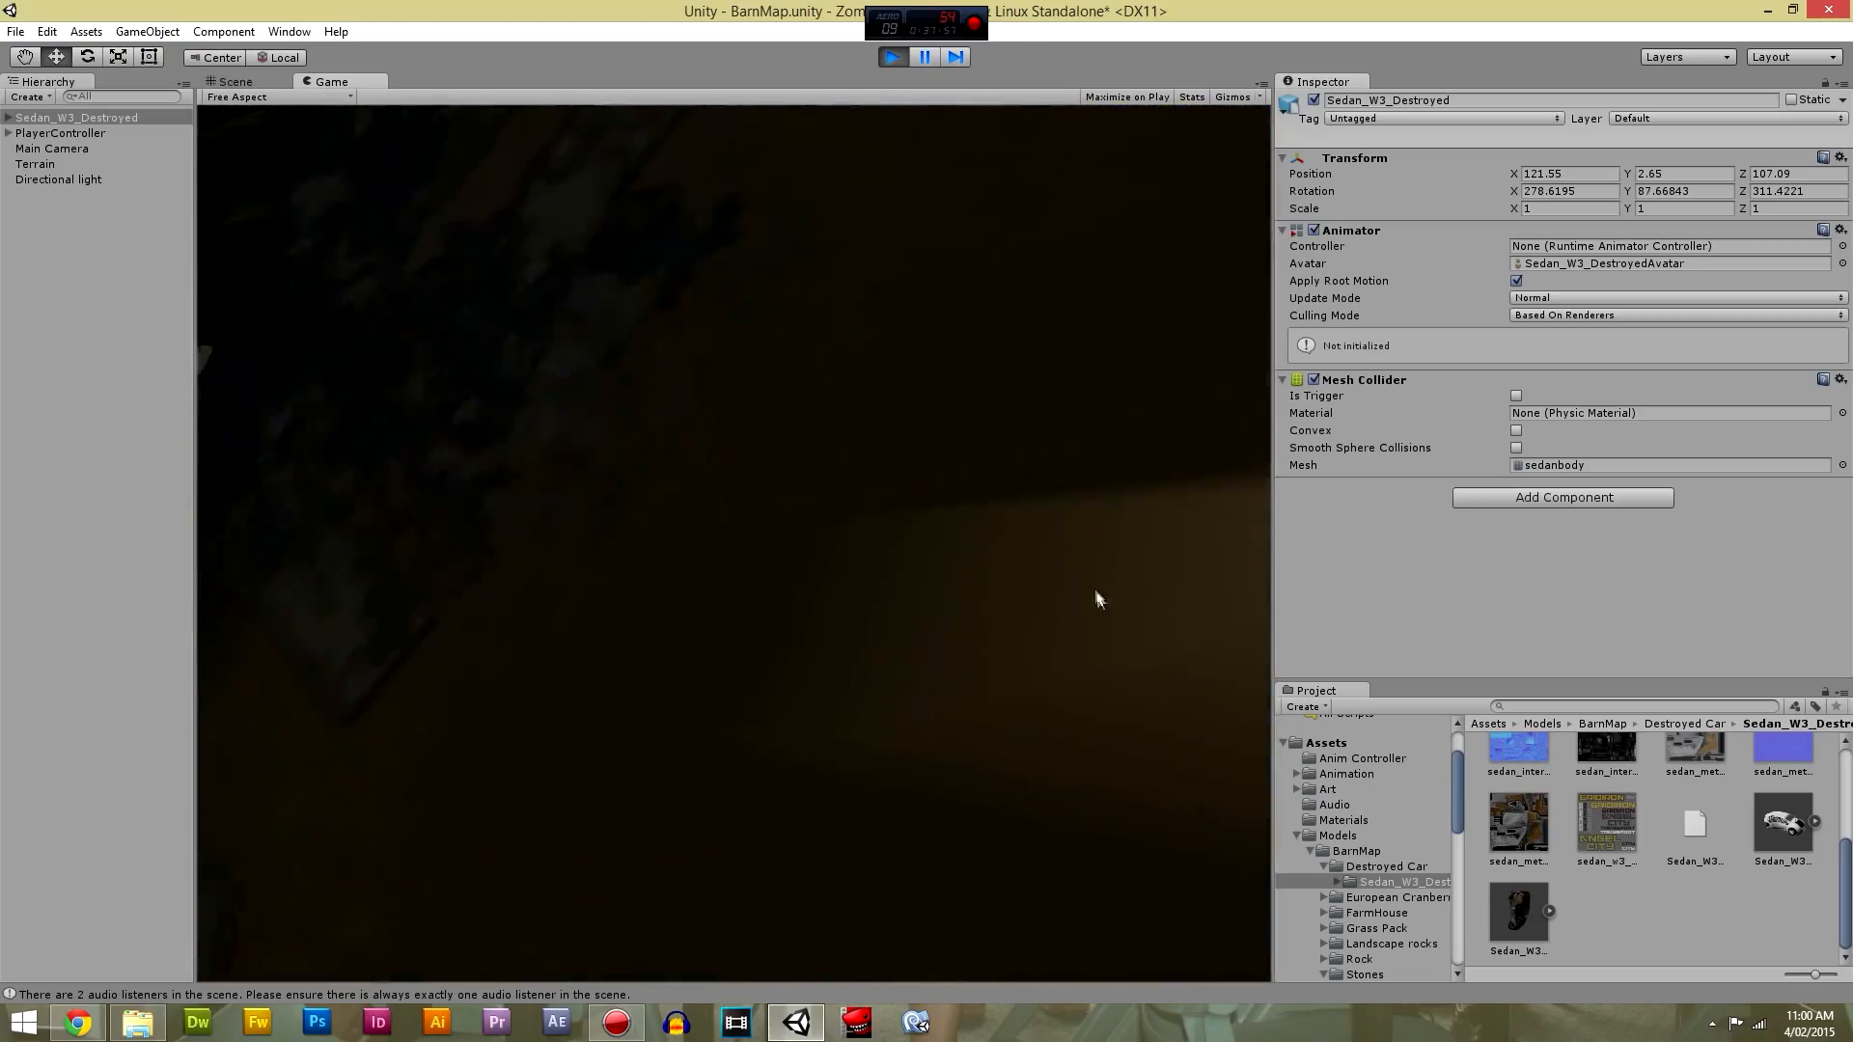
key("w")
key("w")
key("s")
key("s")
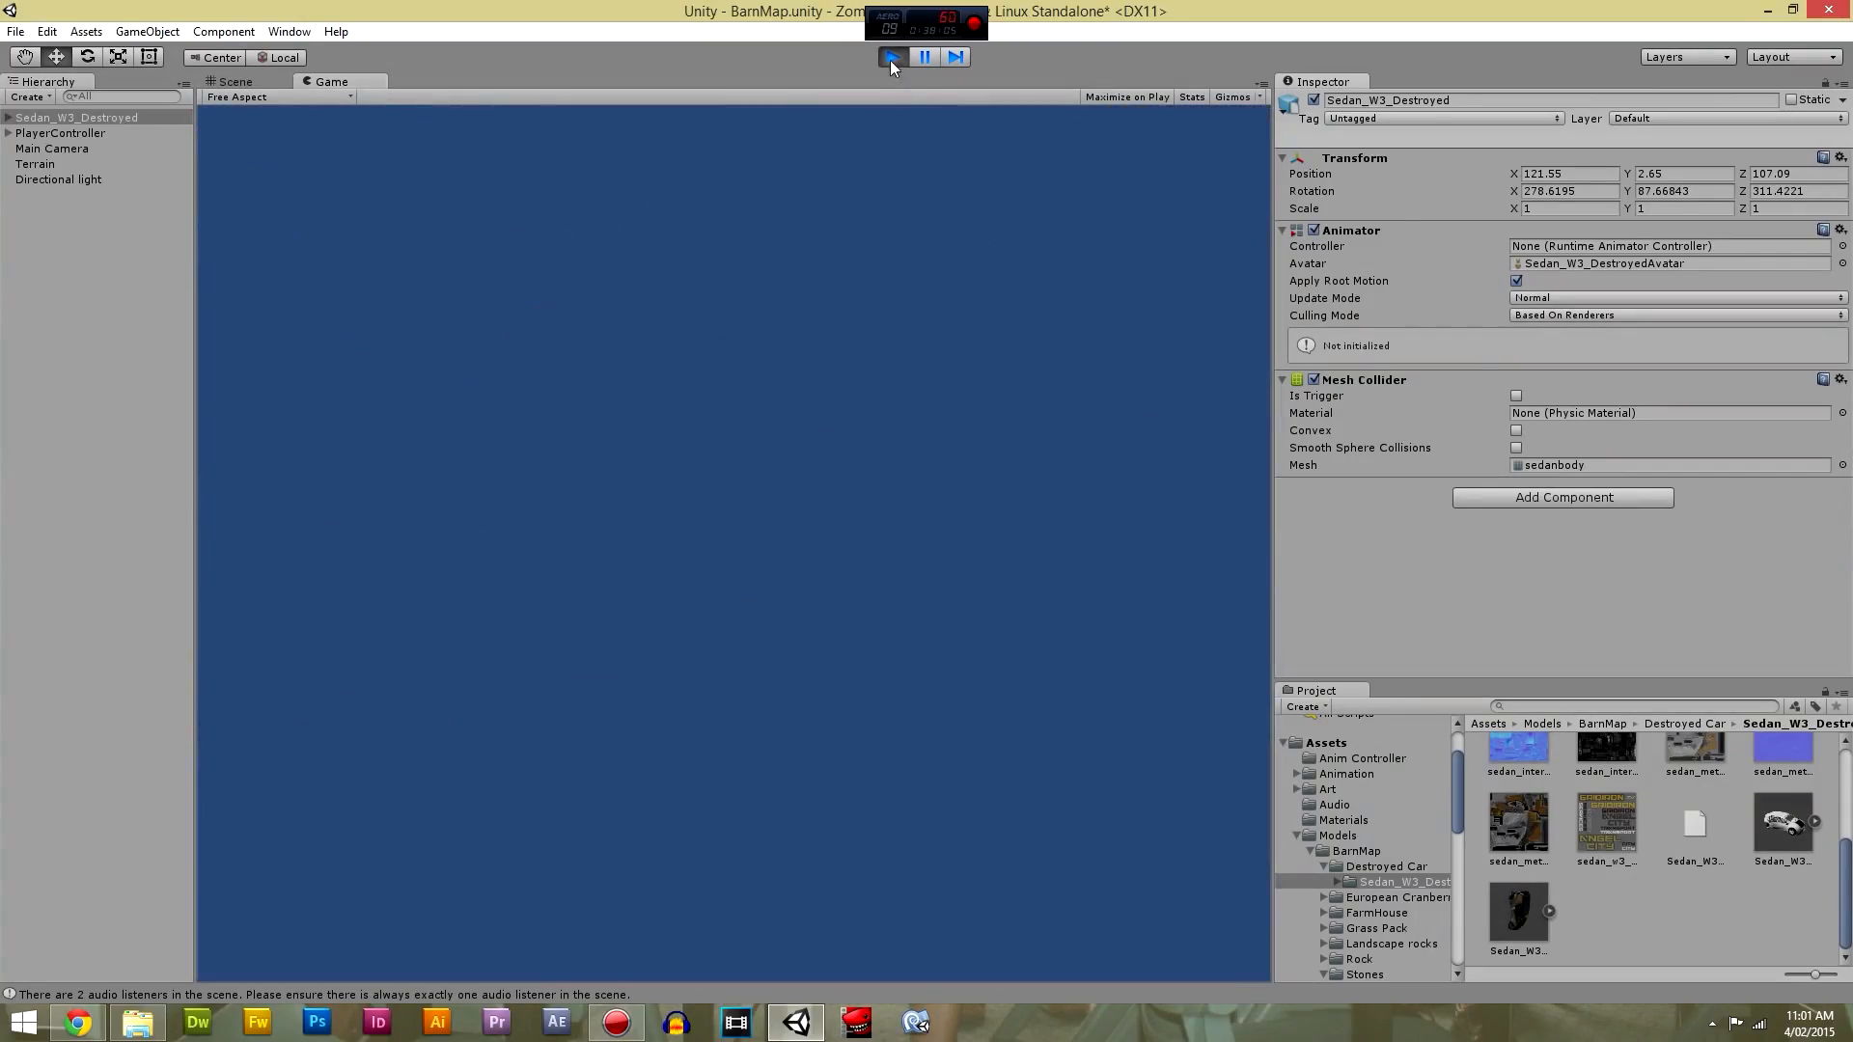
left_click(890, 60)
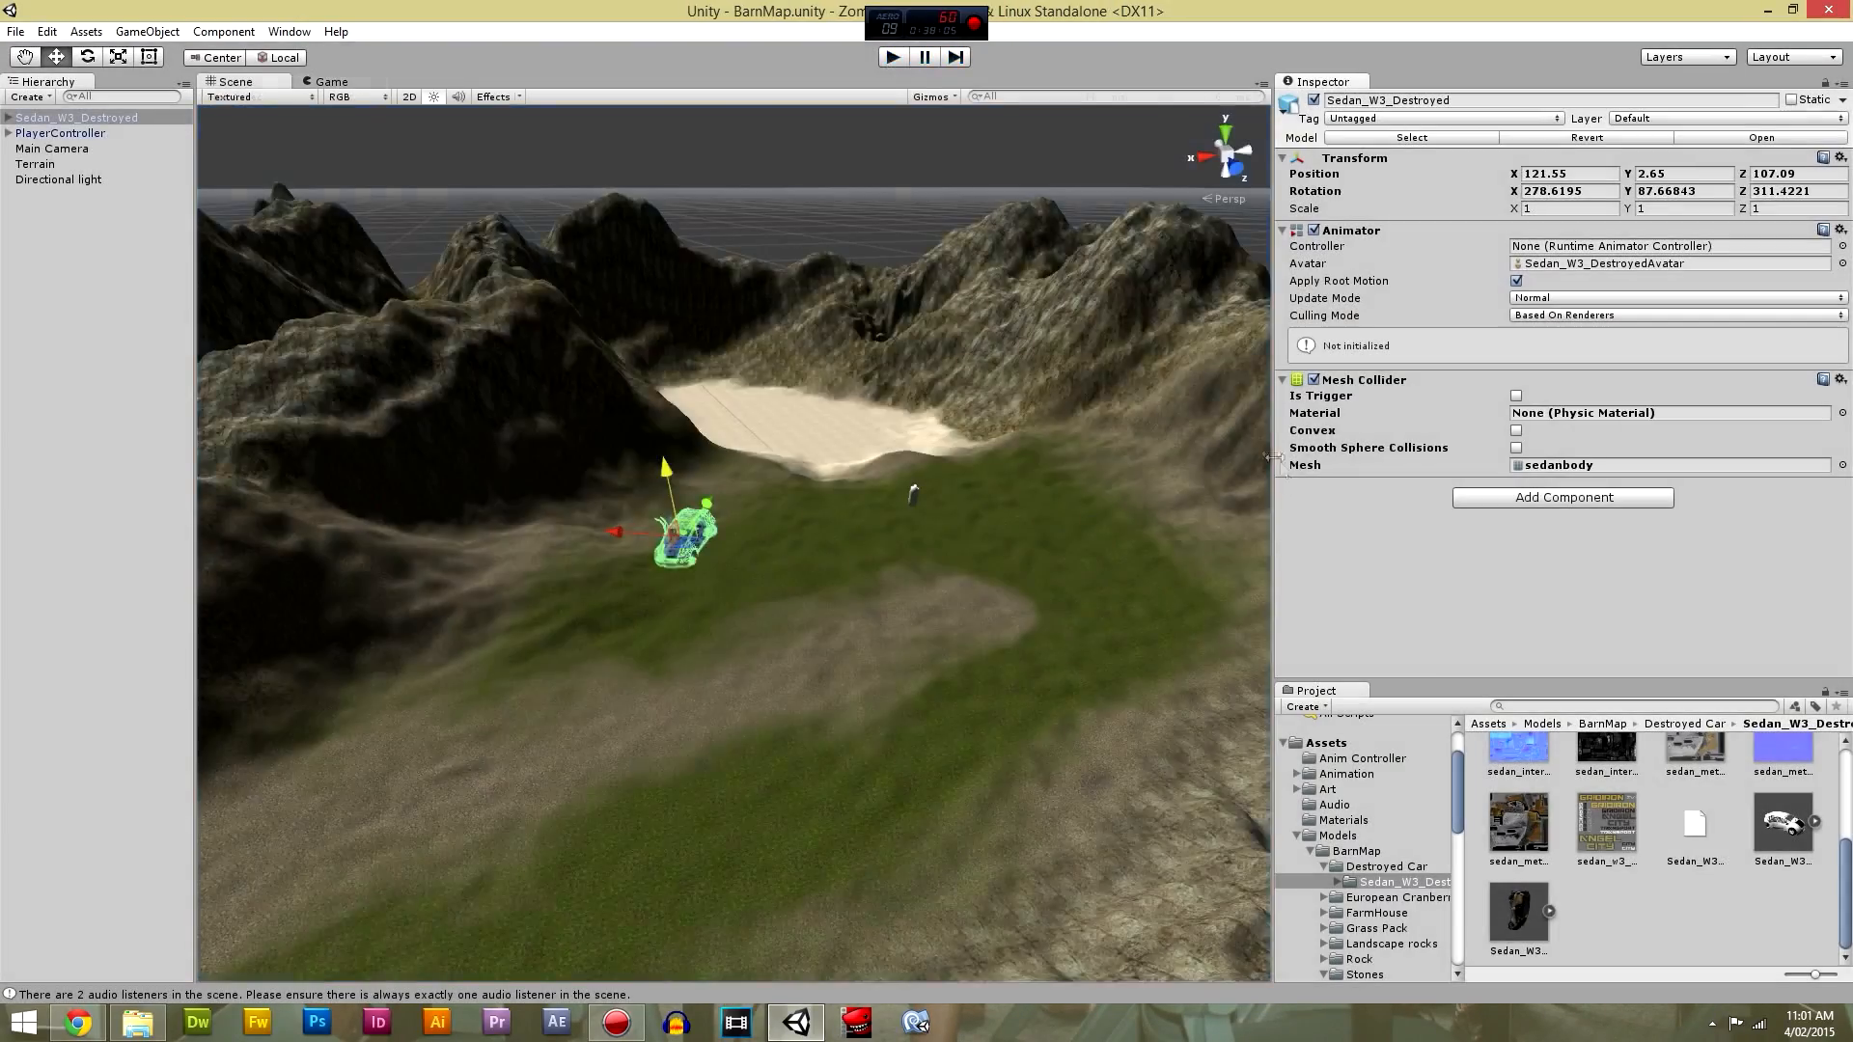
Delete the European Cranberry bush and Grass Pack folders from the BarnMap models folder.
left_click(1670, 724)
left_click(1612, 725)
left_click(1645, 790)
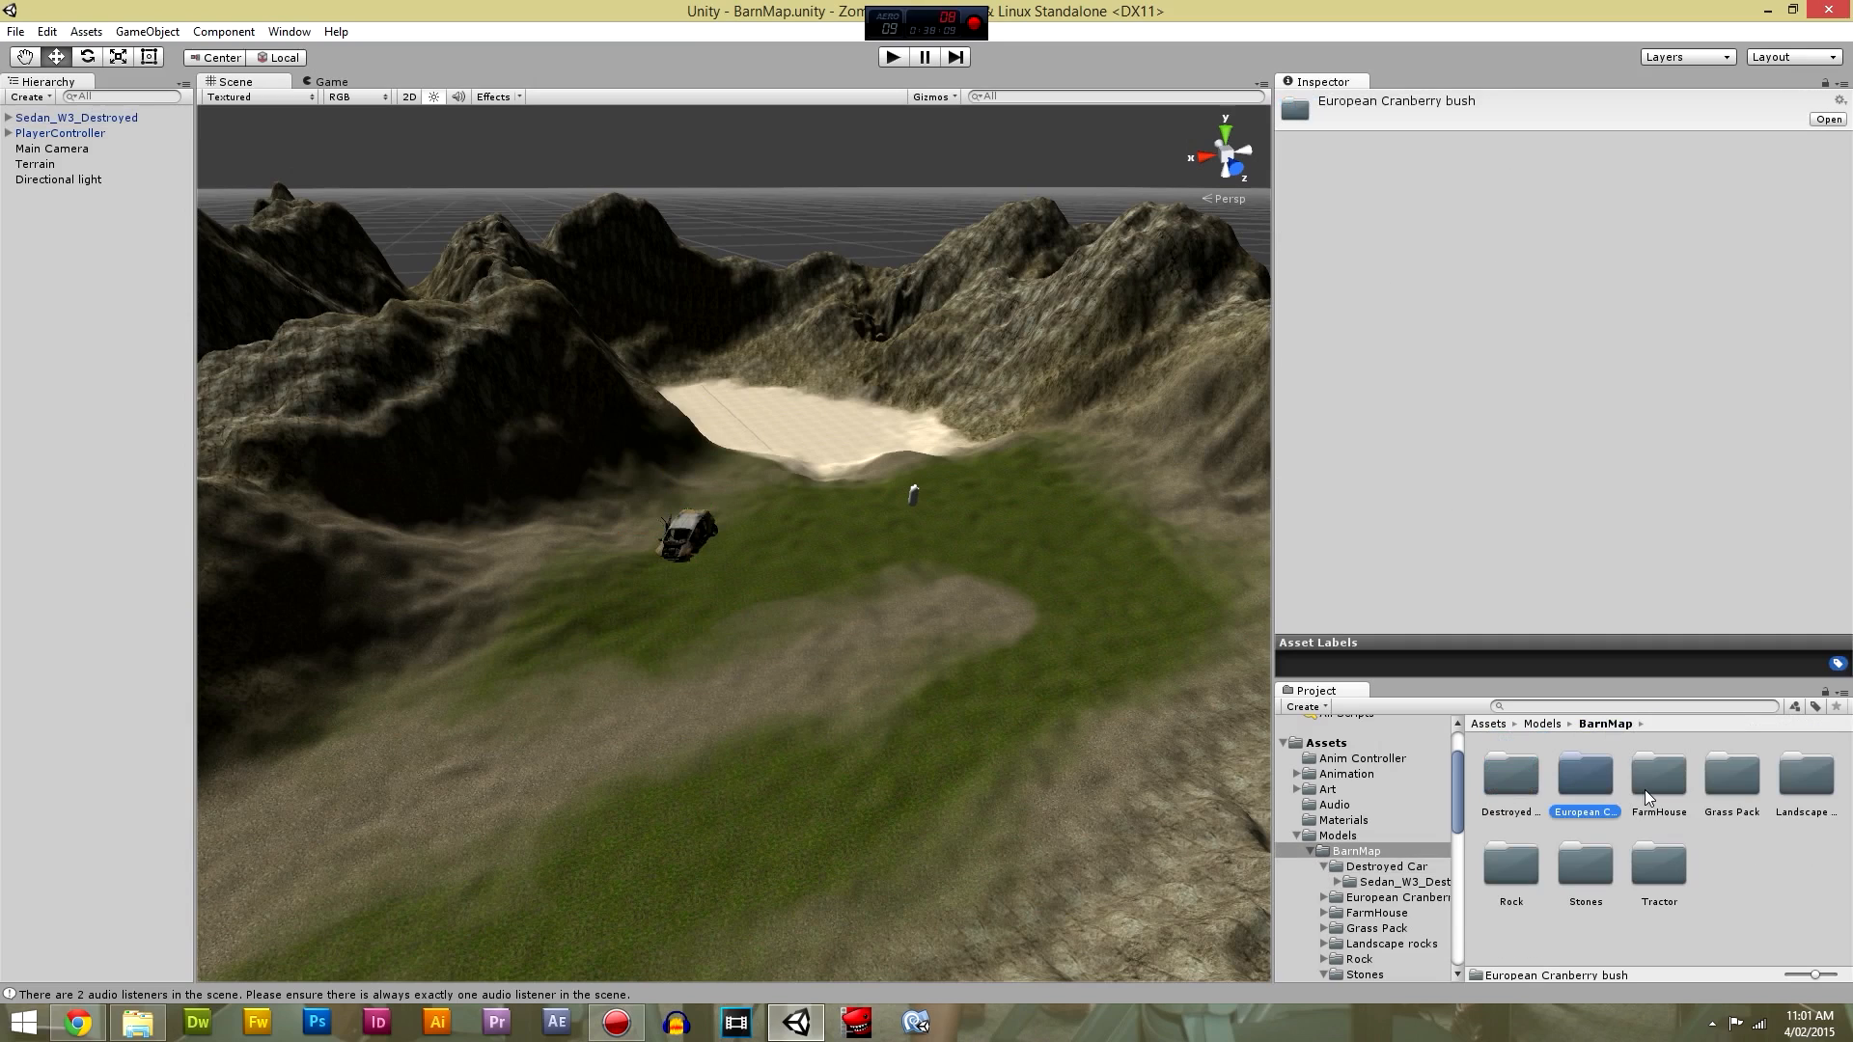
left_click(1587, 778)
key("Delete")
key("Return")
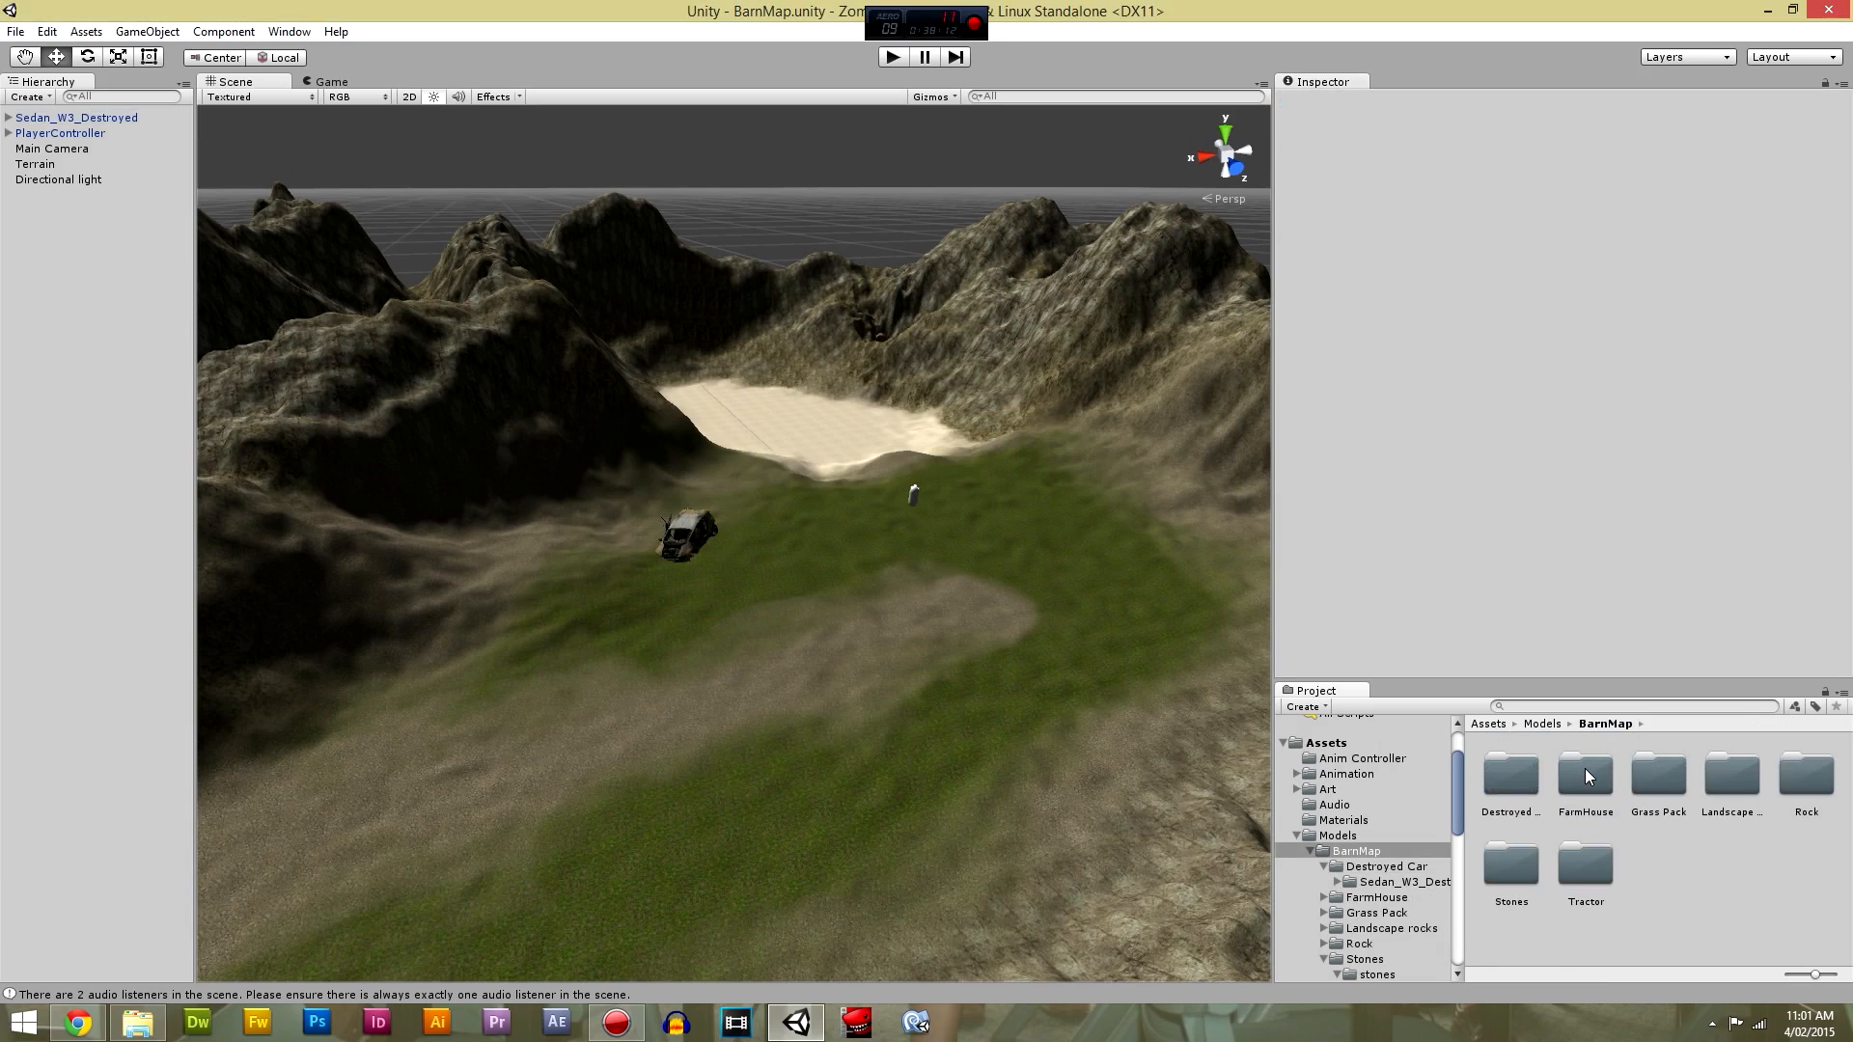
left_click(1664, 782)
key("Delete")
key("Return")
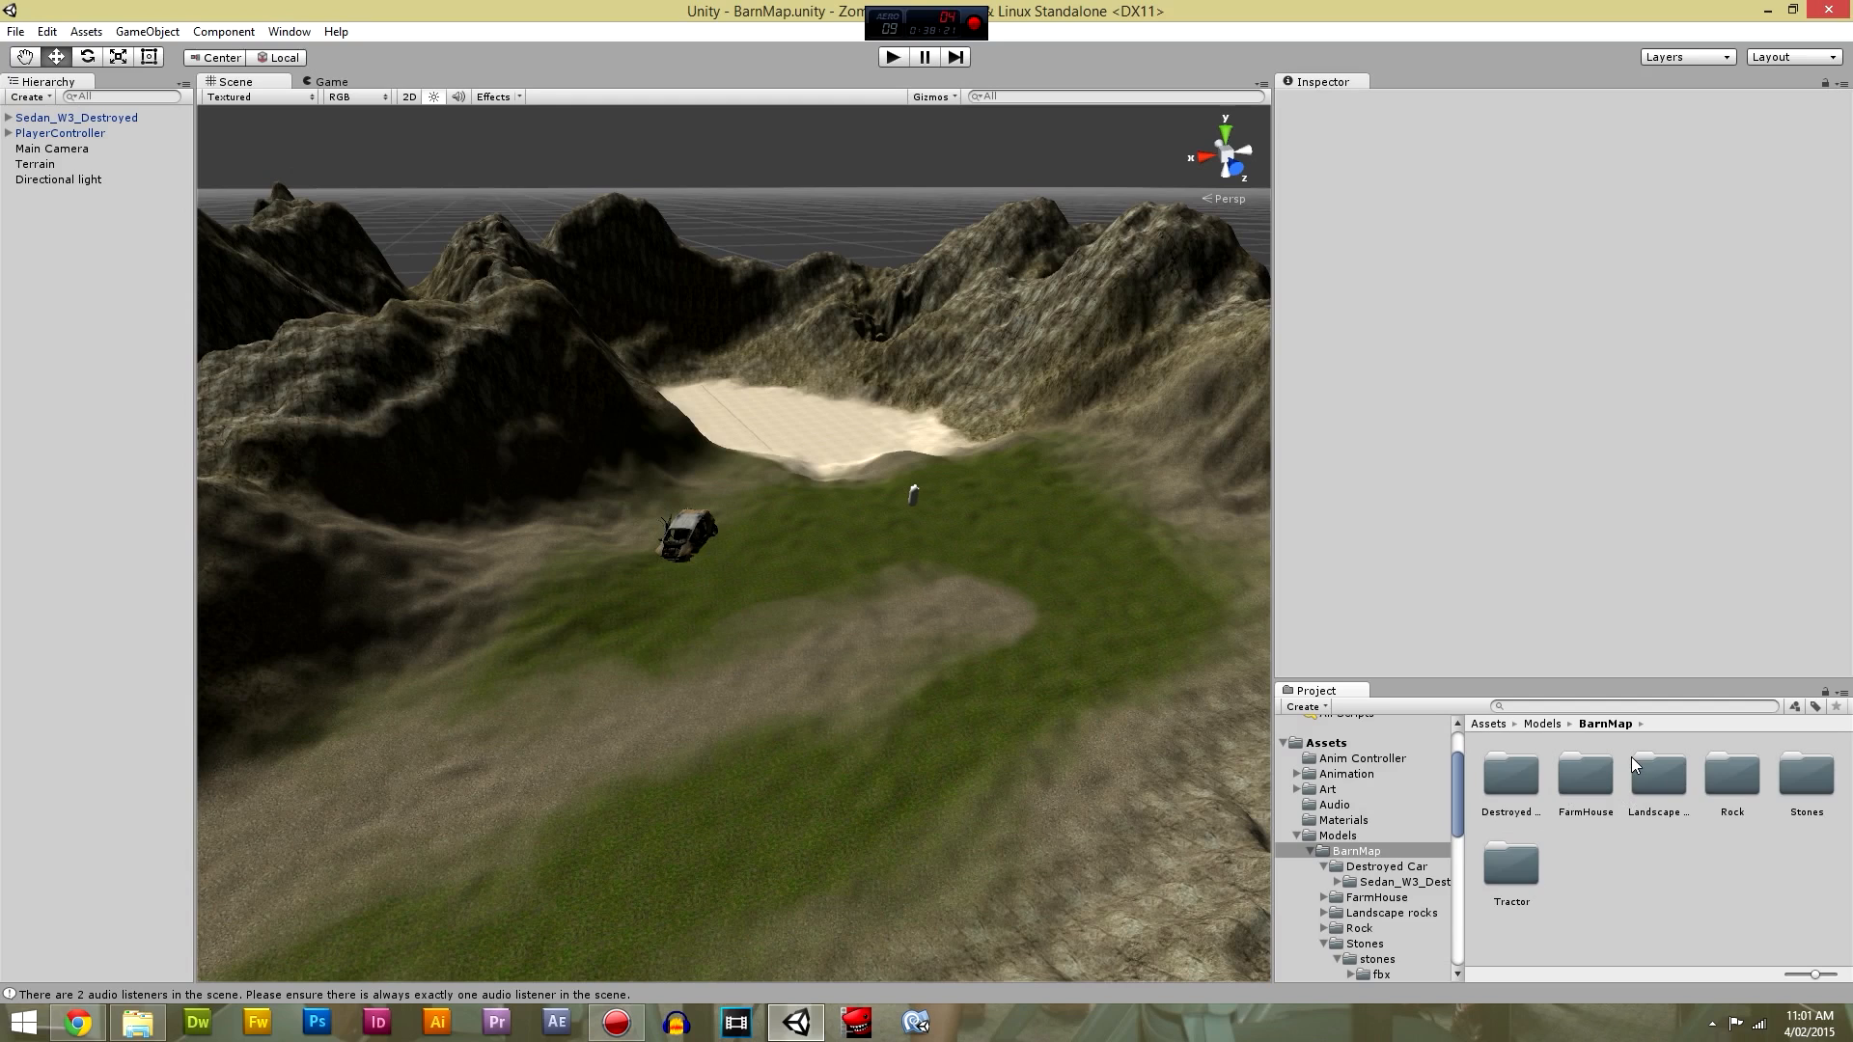
Open the FarmHouse model's Autodesk FBX folder, try the Farmhouse FBX in the scene at its import scale and delete that instance.
double_click(1590, 764)
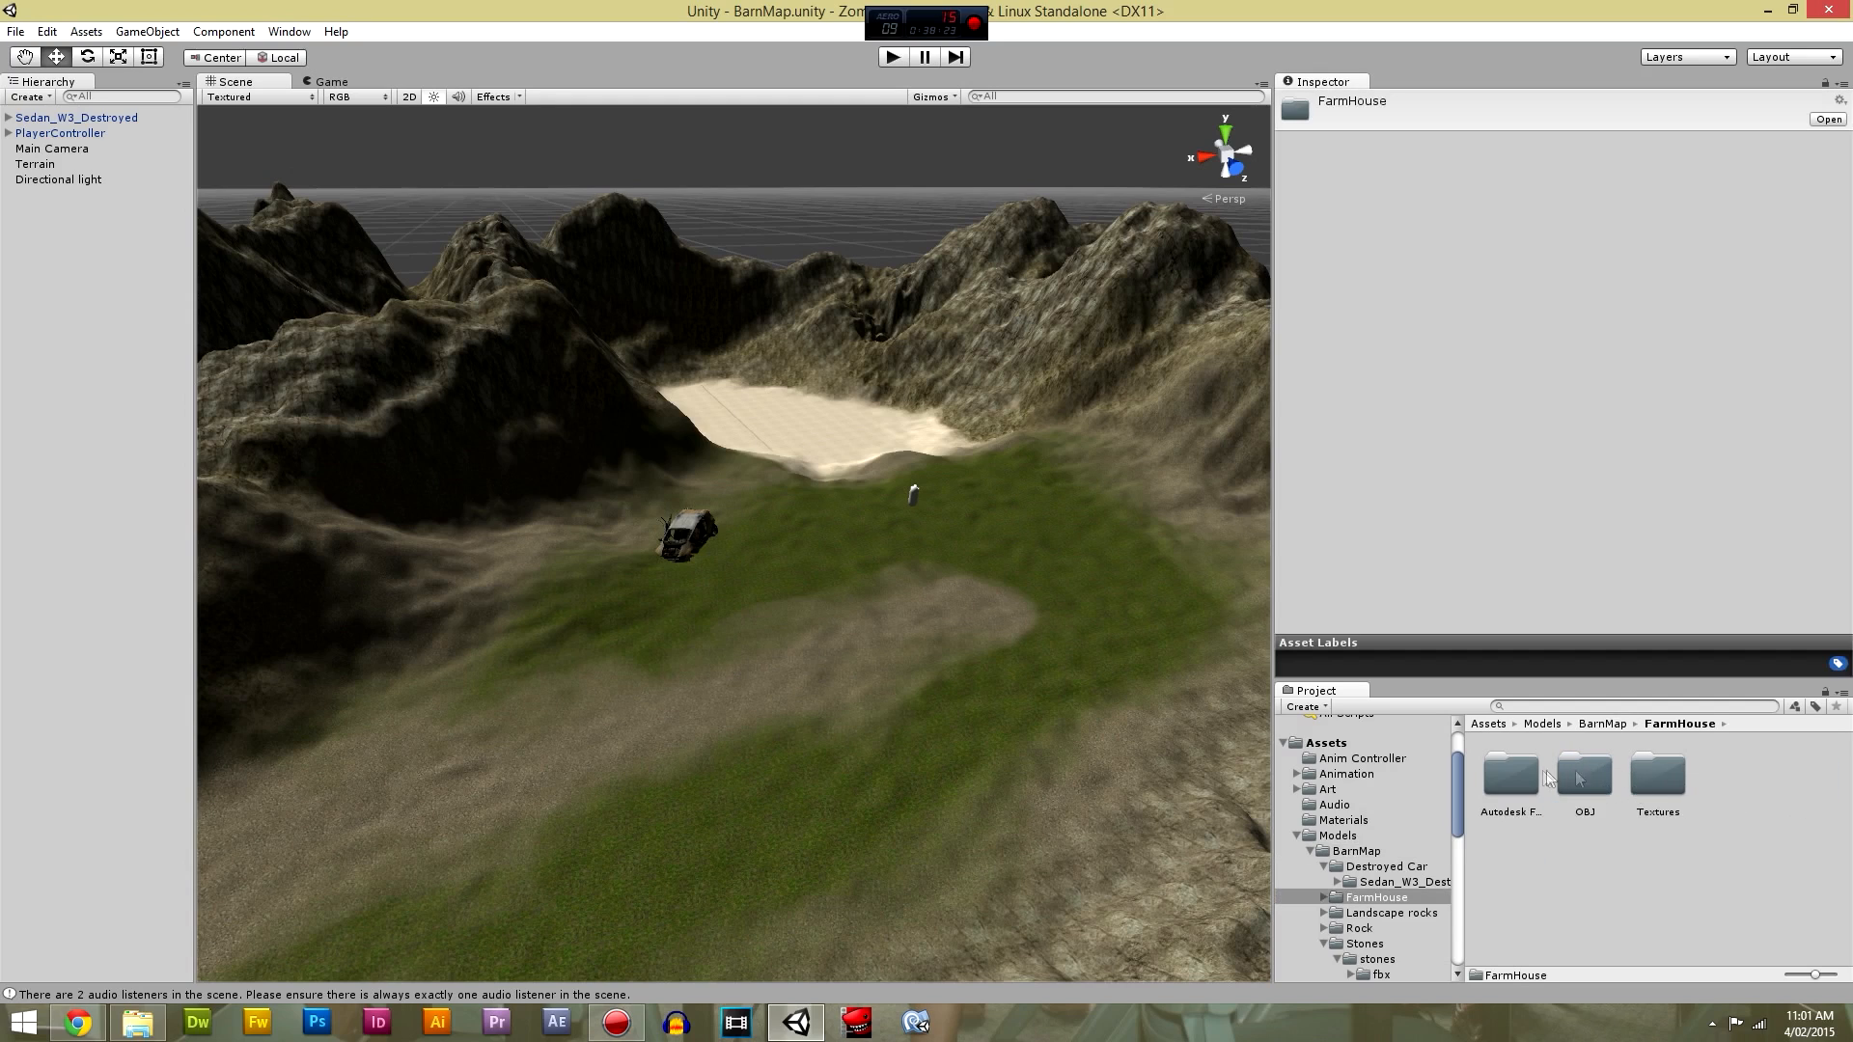
double_click(1500, 780)
left_click(1583, 772)
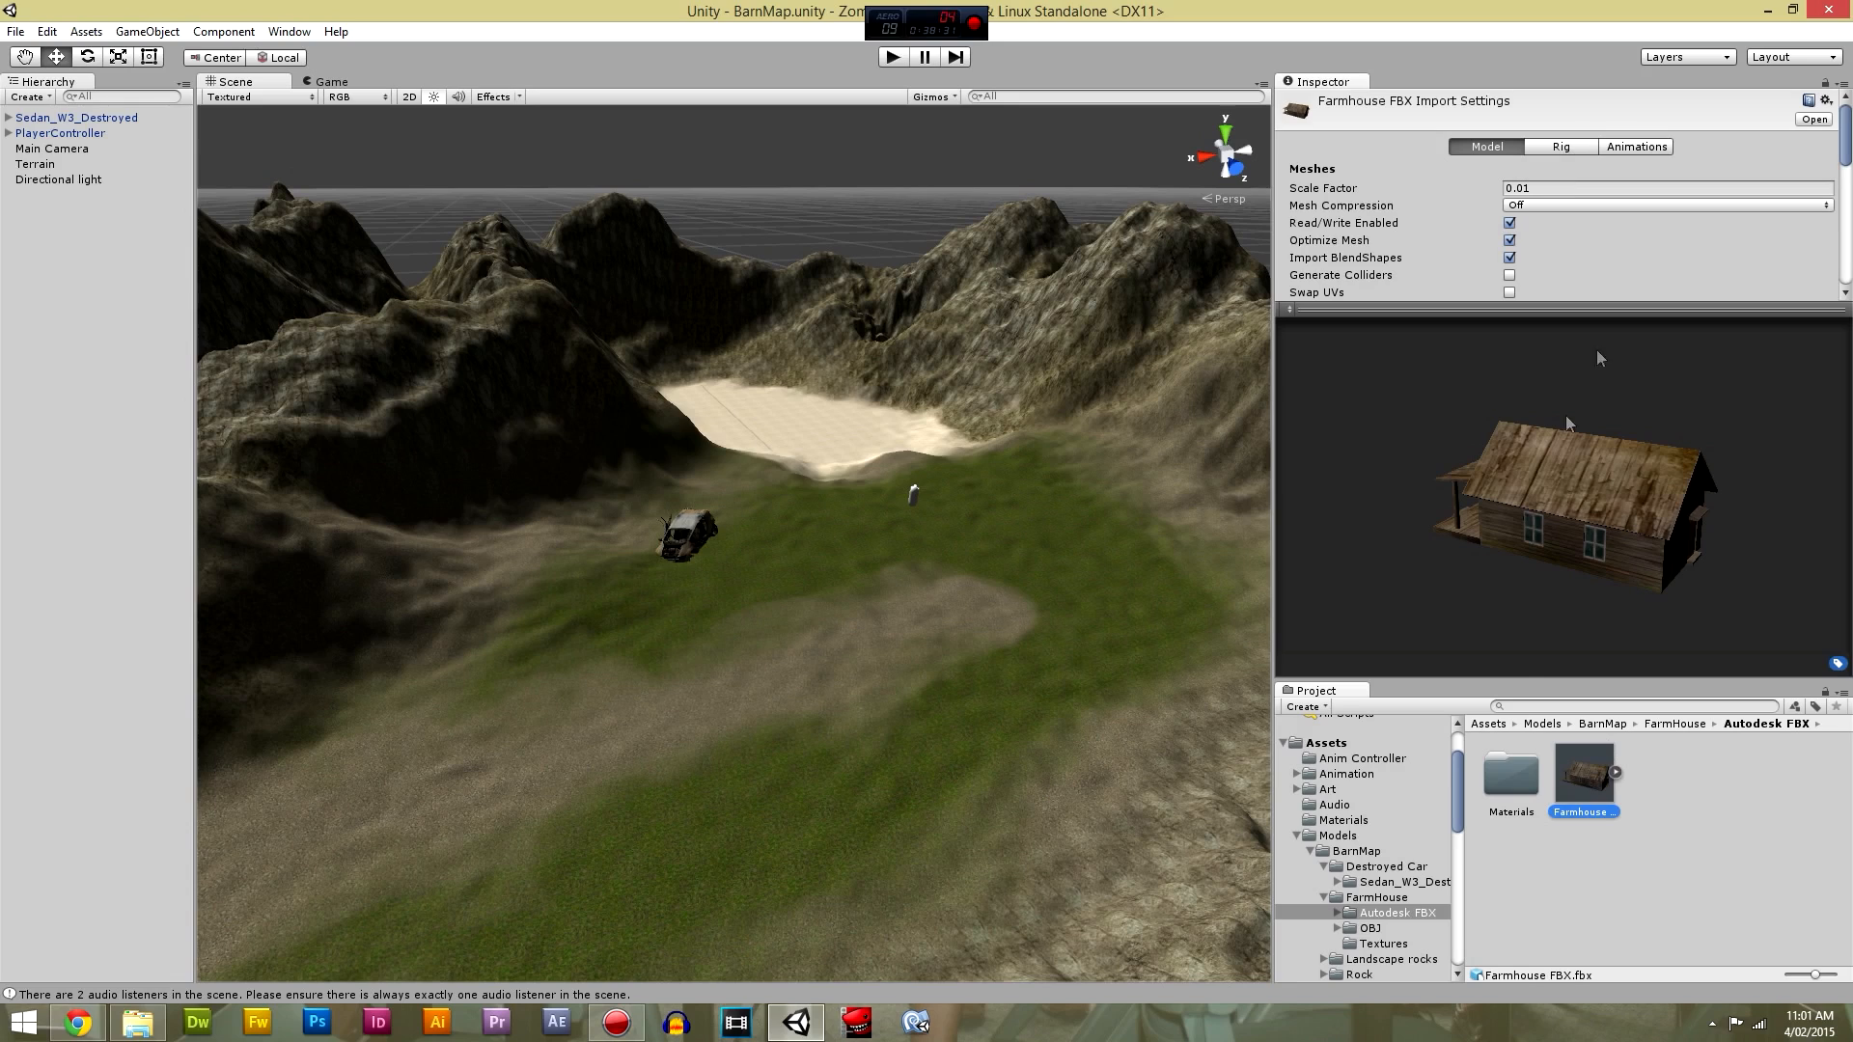
left_click_drag(1583, 777, 1021, 689)
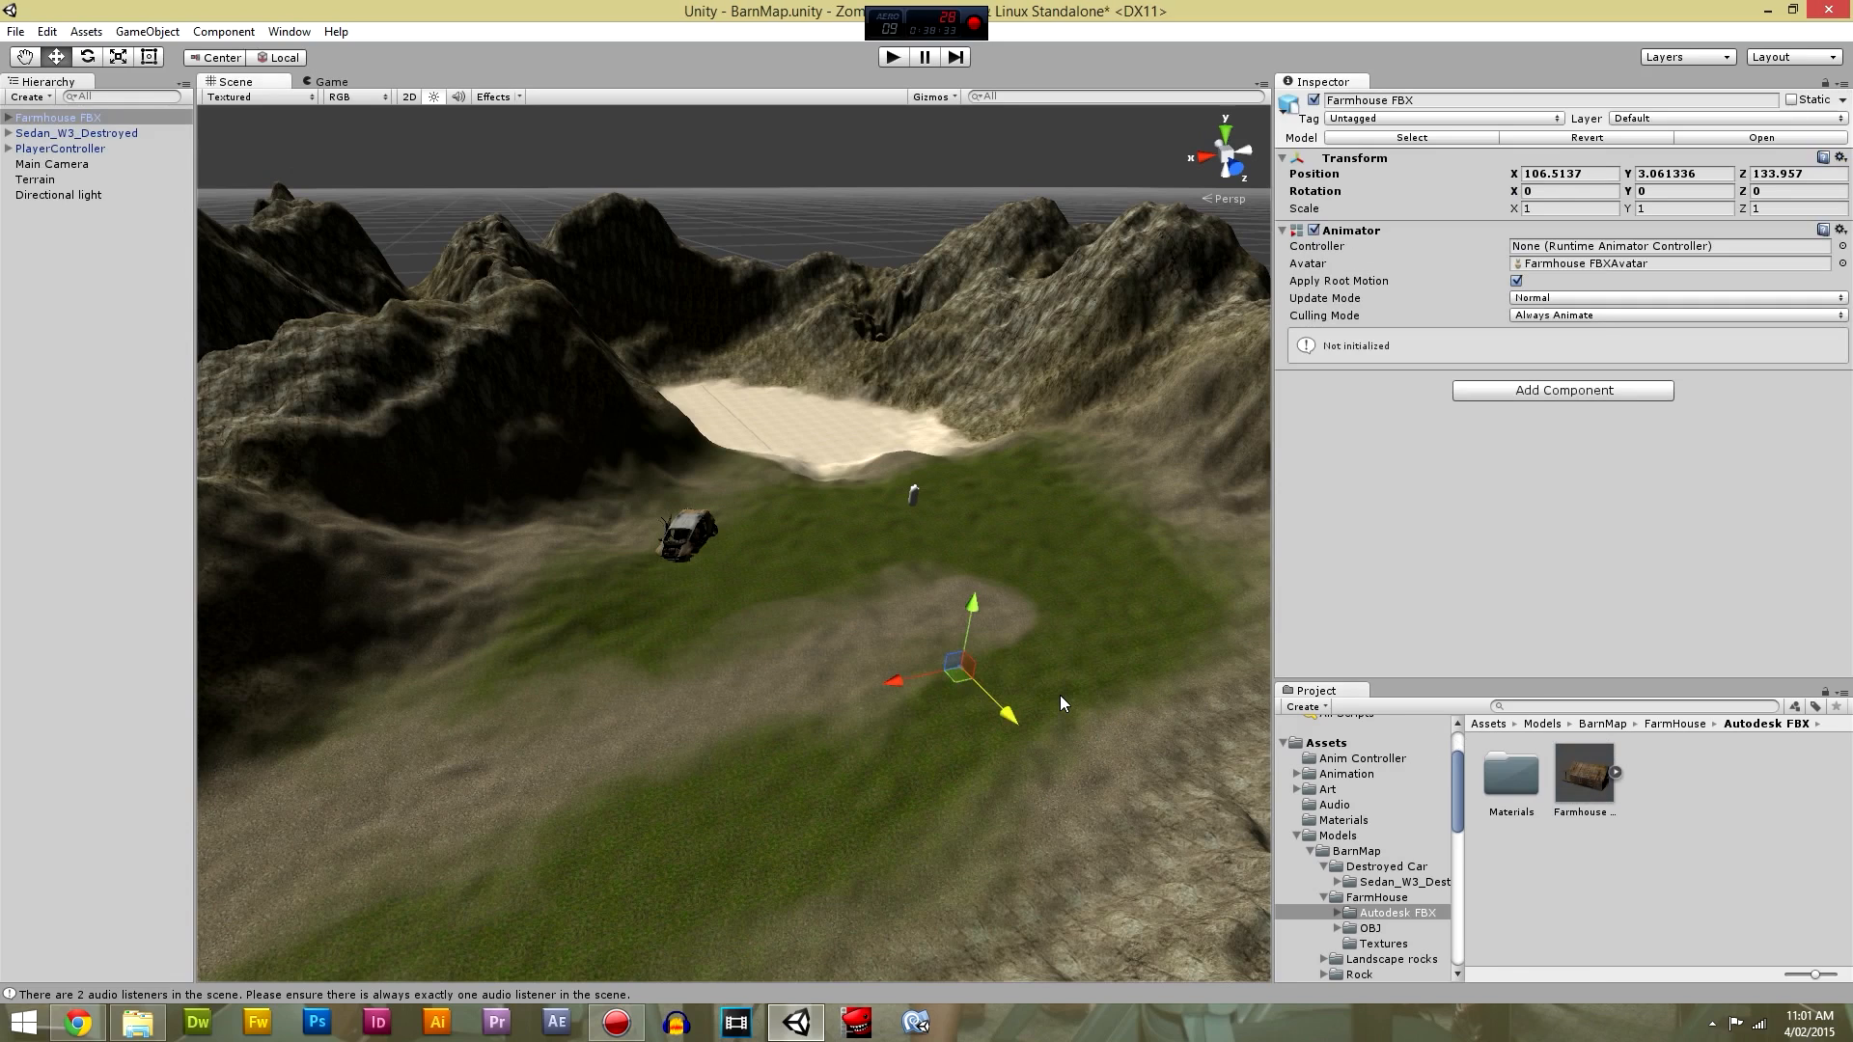
key("Delete")
Set the Farmhouse FBX import scale factor to 1, enable Generate Colliders and apply the import settings.
left_click(1588, 763)
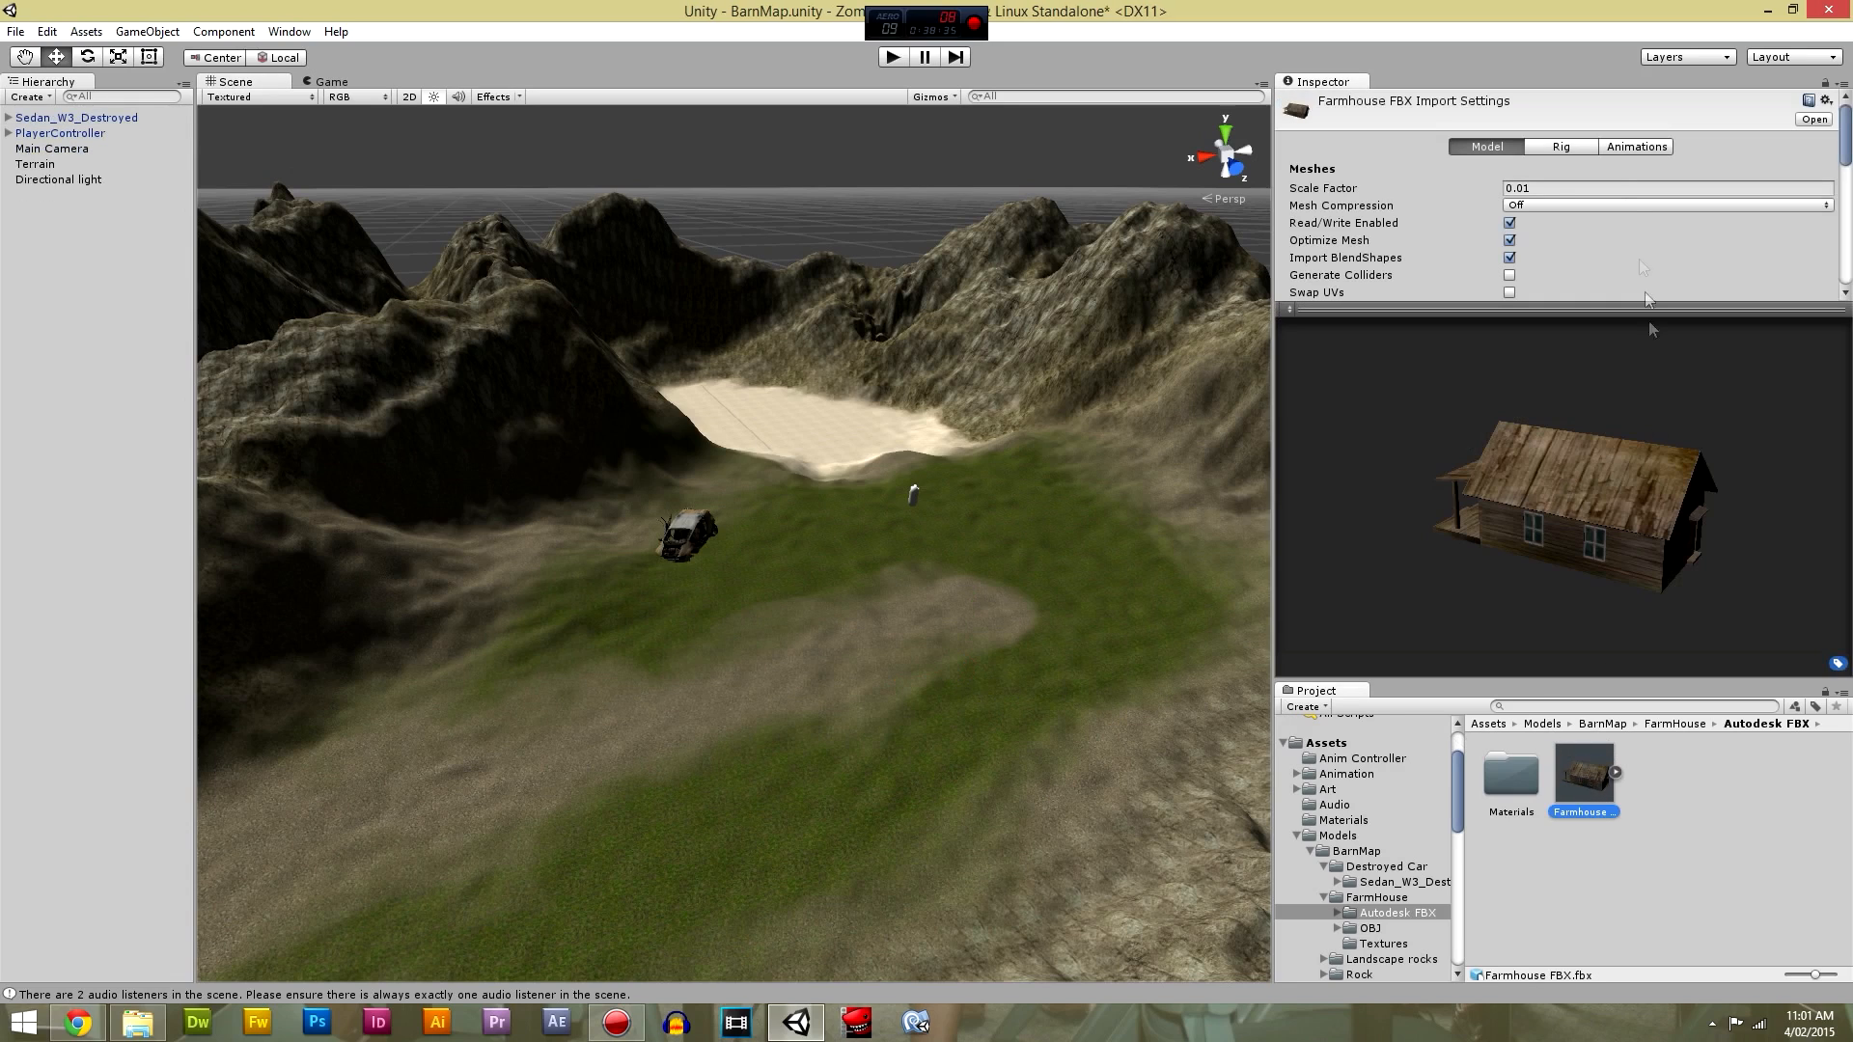
left_click(1538, 190)
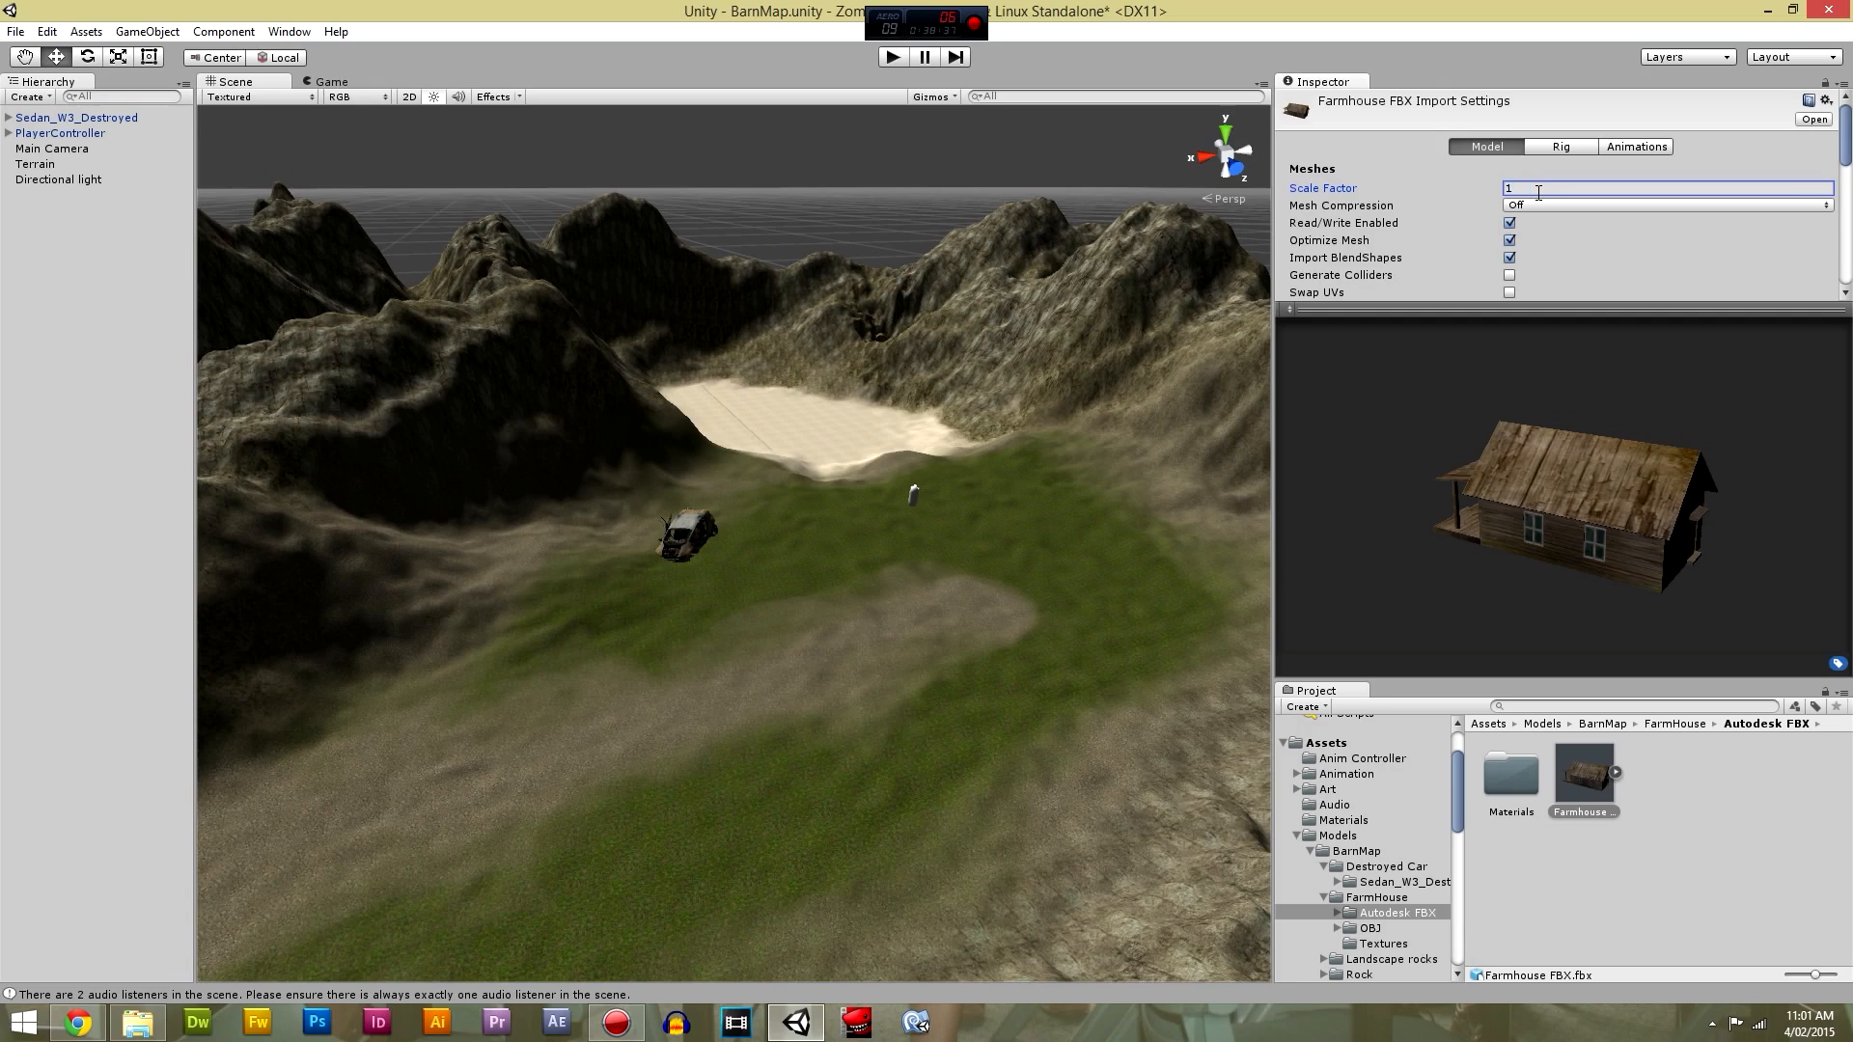
type("1")
left_click(1510, 275)
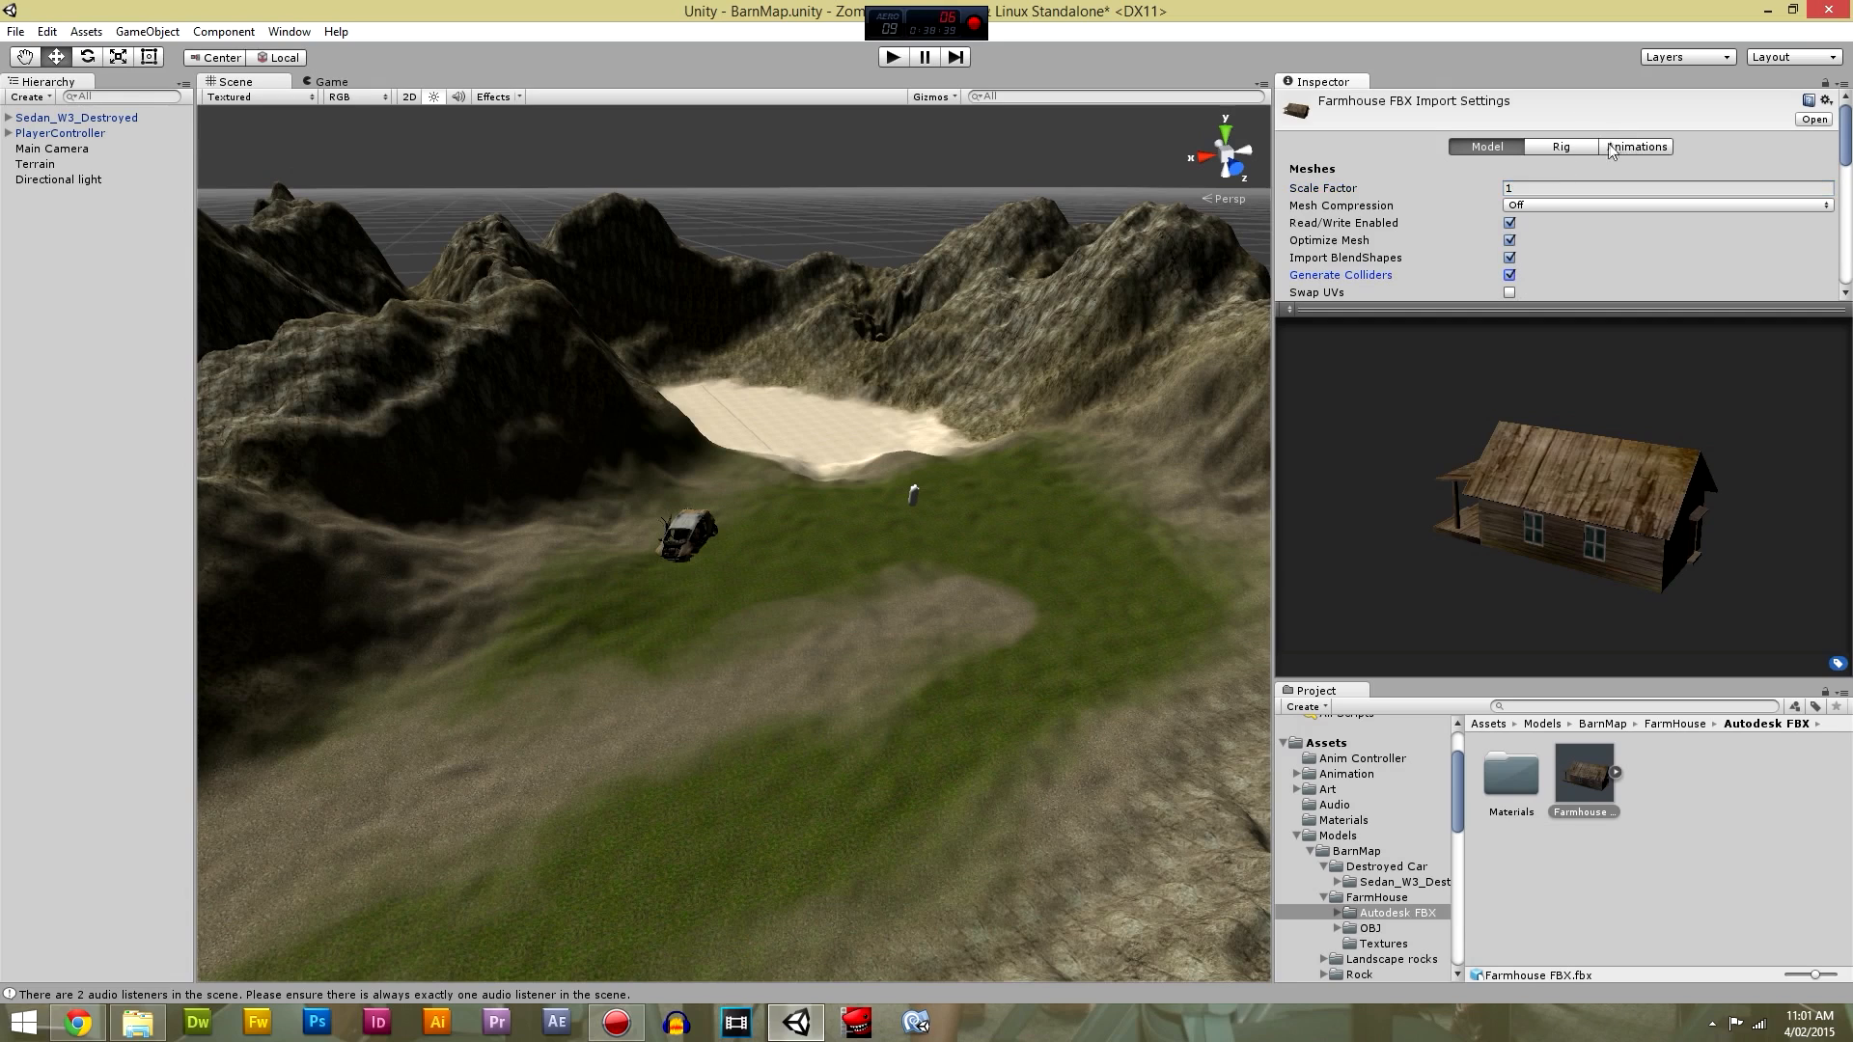
left_click(1565, 148)
left_click(962, 551)
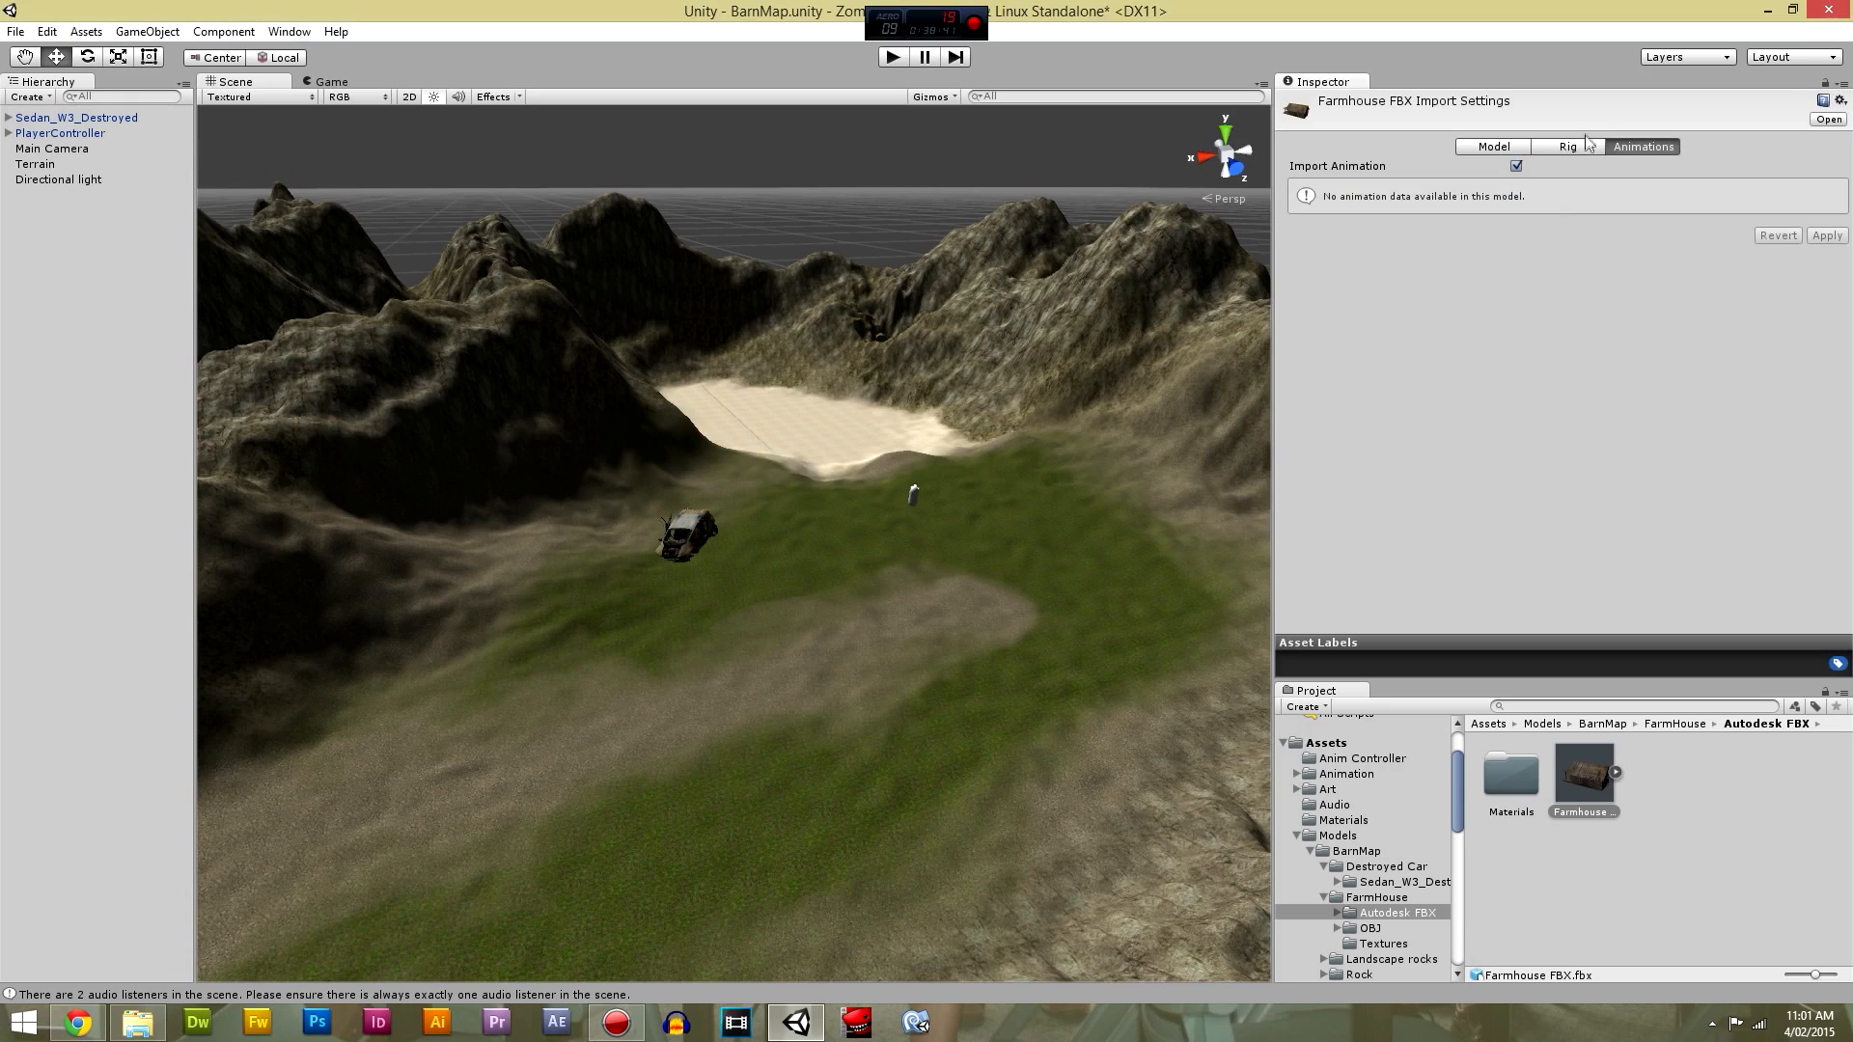
left_click(1567, 147)
left_click(1488, 147)
Try the farmhouse beside the destroyed car to judge its size, and delete it from the scene.
left_click_drag(1590, 754, 743, 481)
left_click_drag(751, 307, 781, 332)
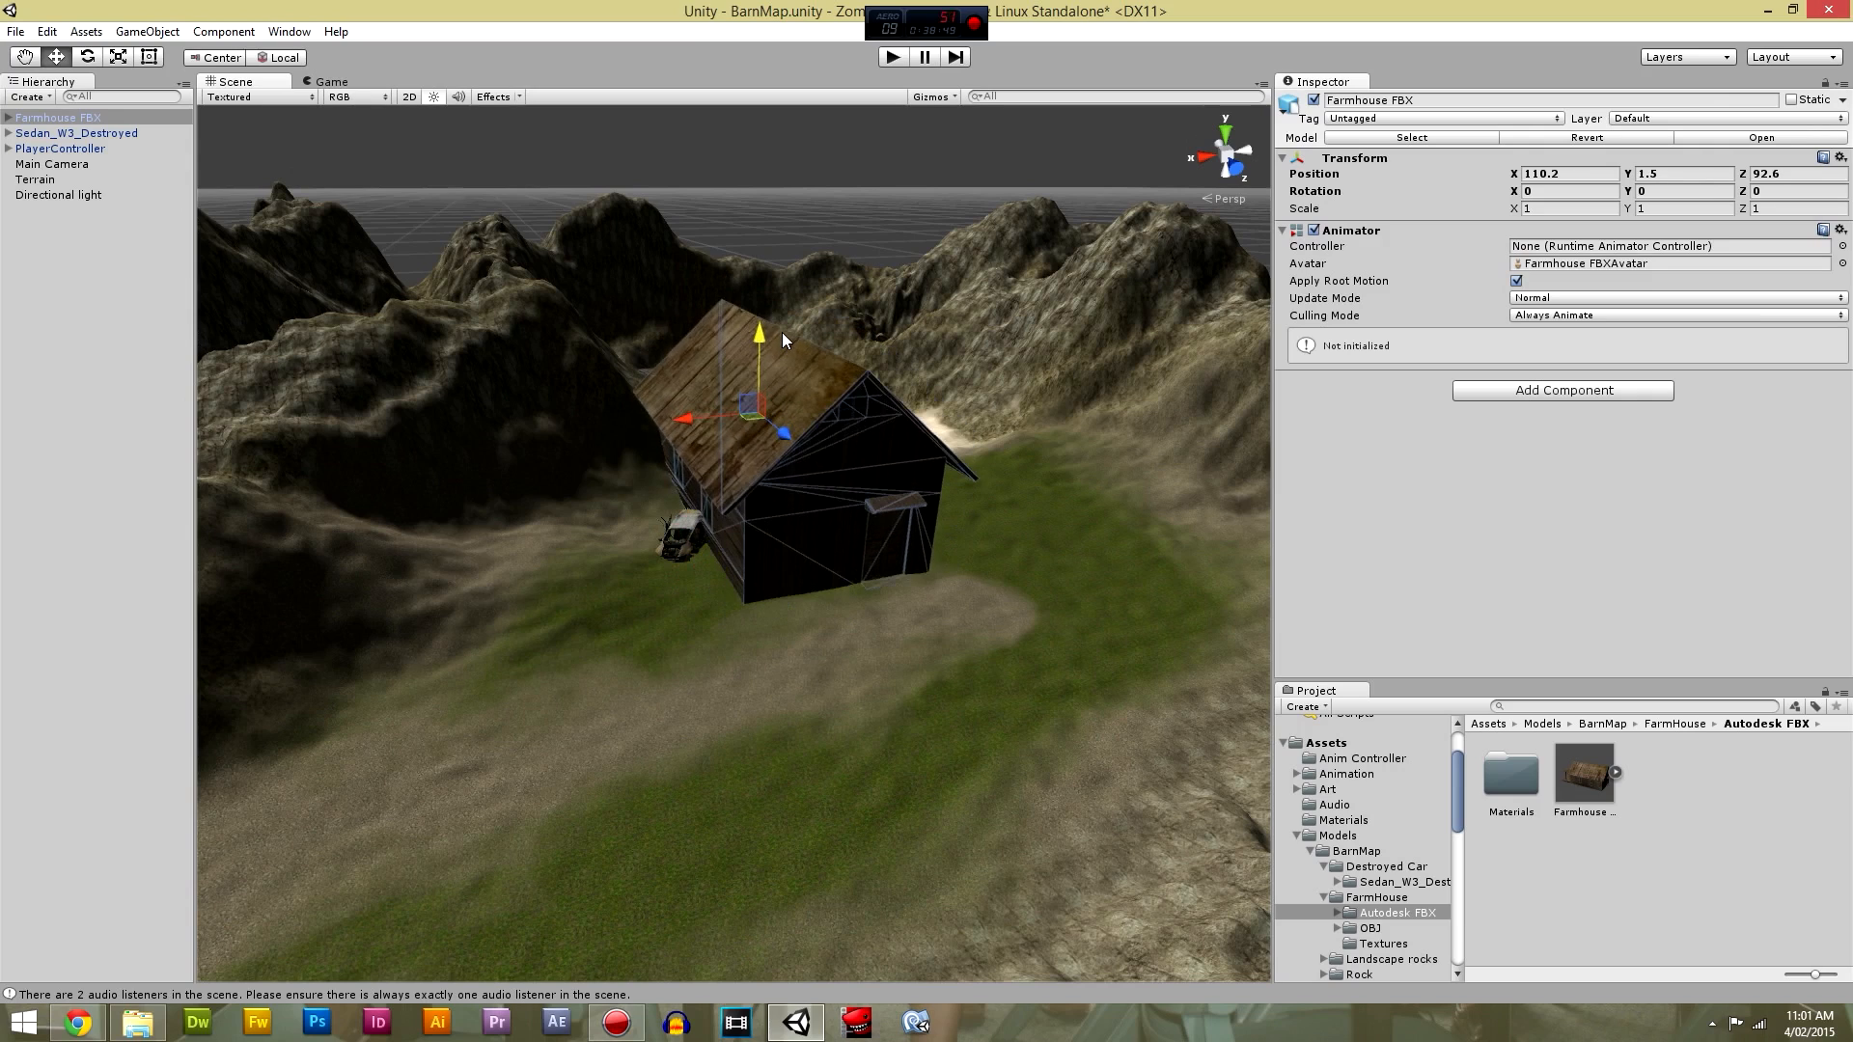
key("Delete")
Set the Farmhouse FBX scale factor to 0.5 and place the house on the grass at about 102.38, 3.31, 117.82.
left_click(1595, 790)
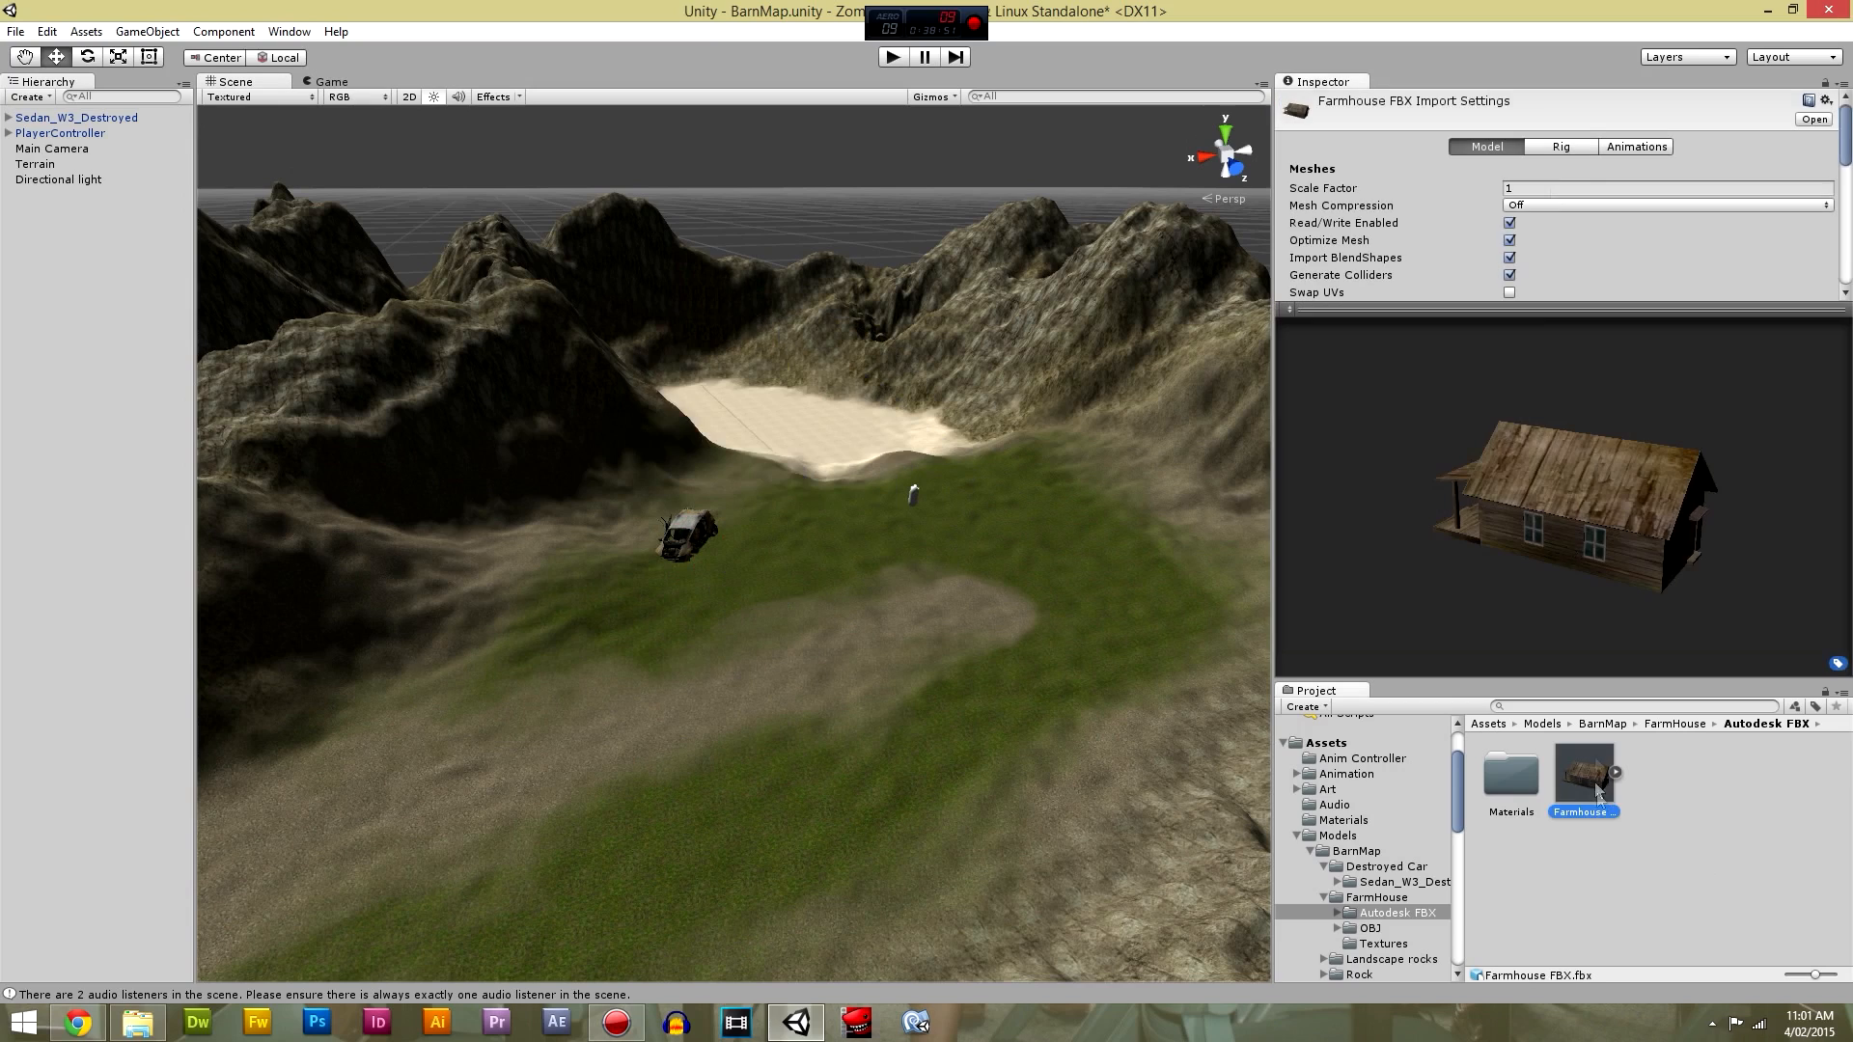
left_click(1556, 185)
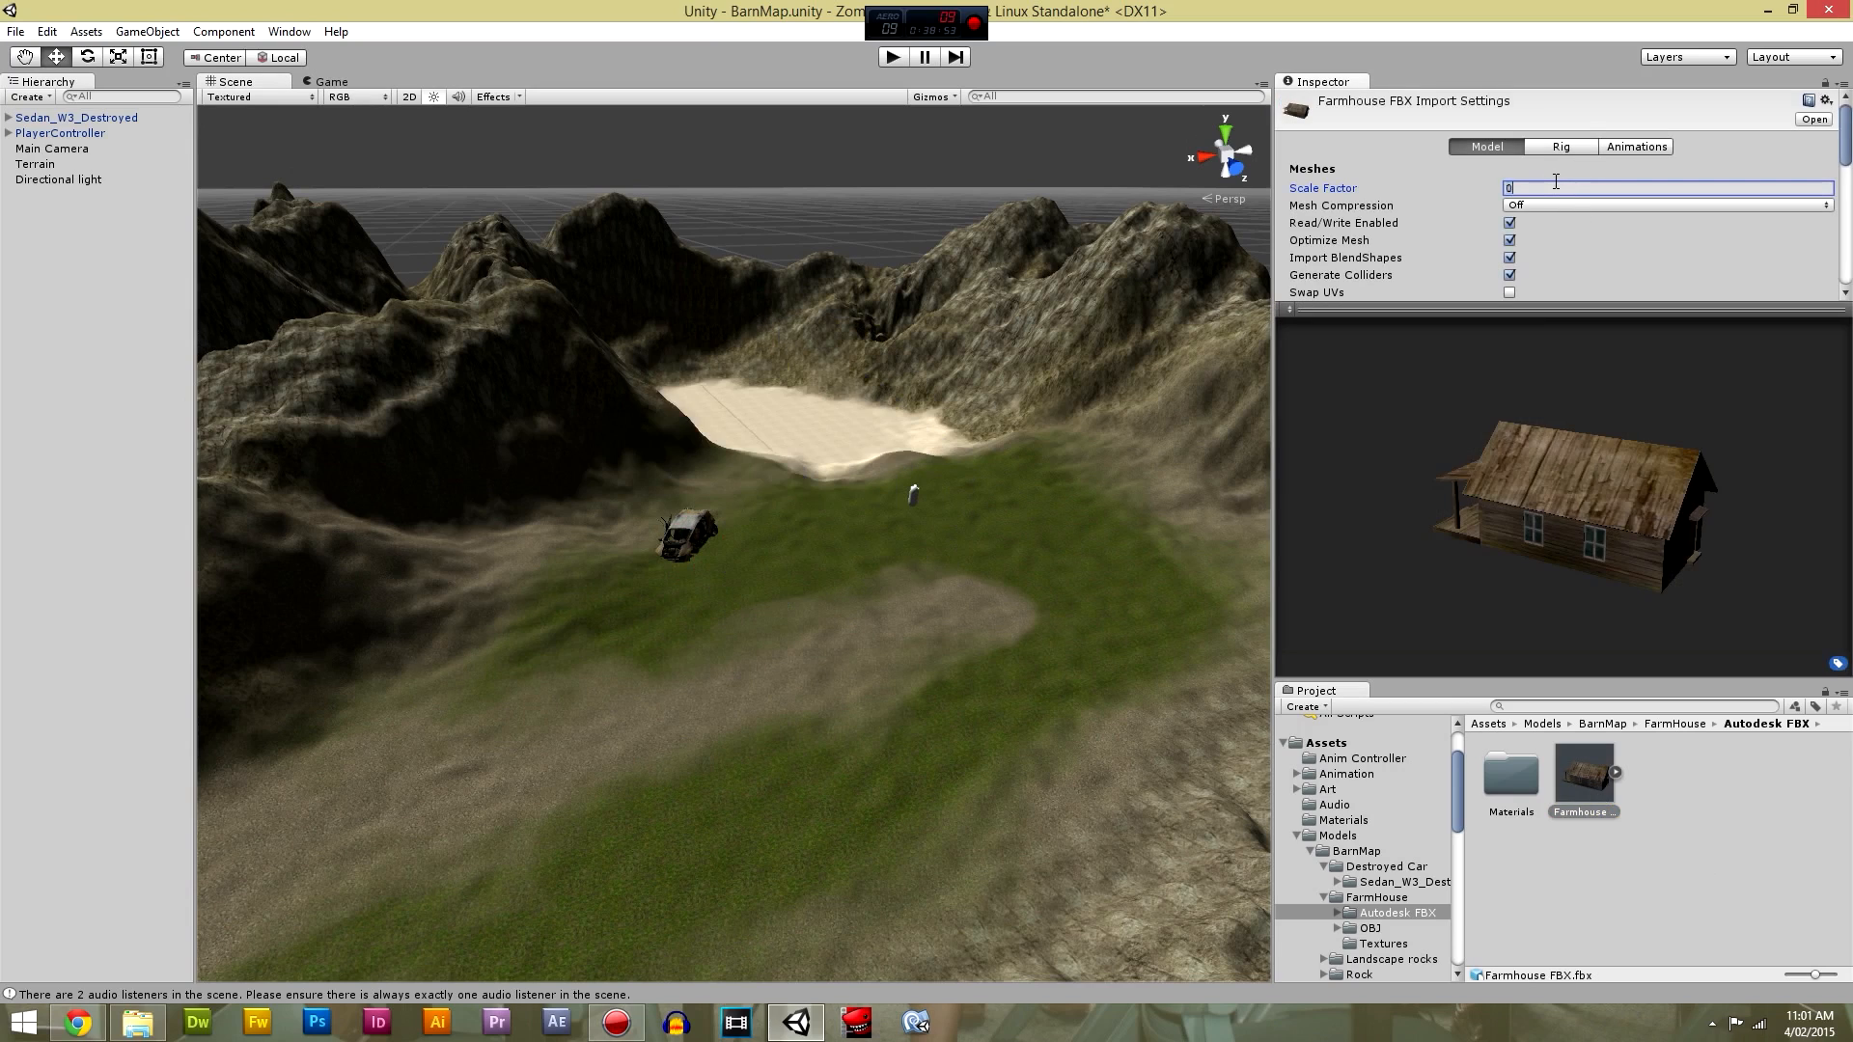
left_click_drag(1583, 777, 965, 555)
left_click(964, 550)
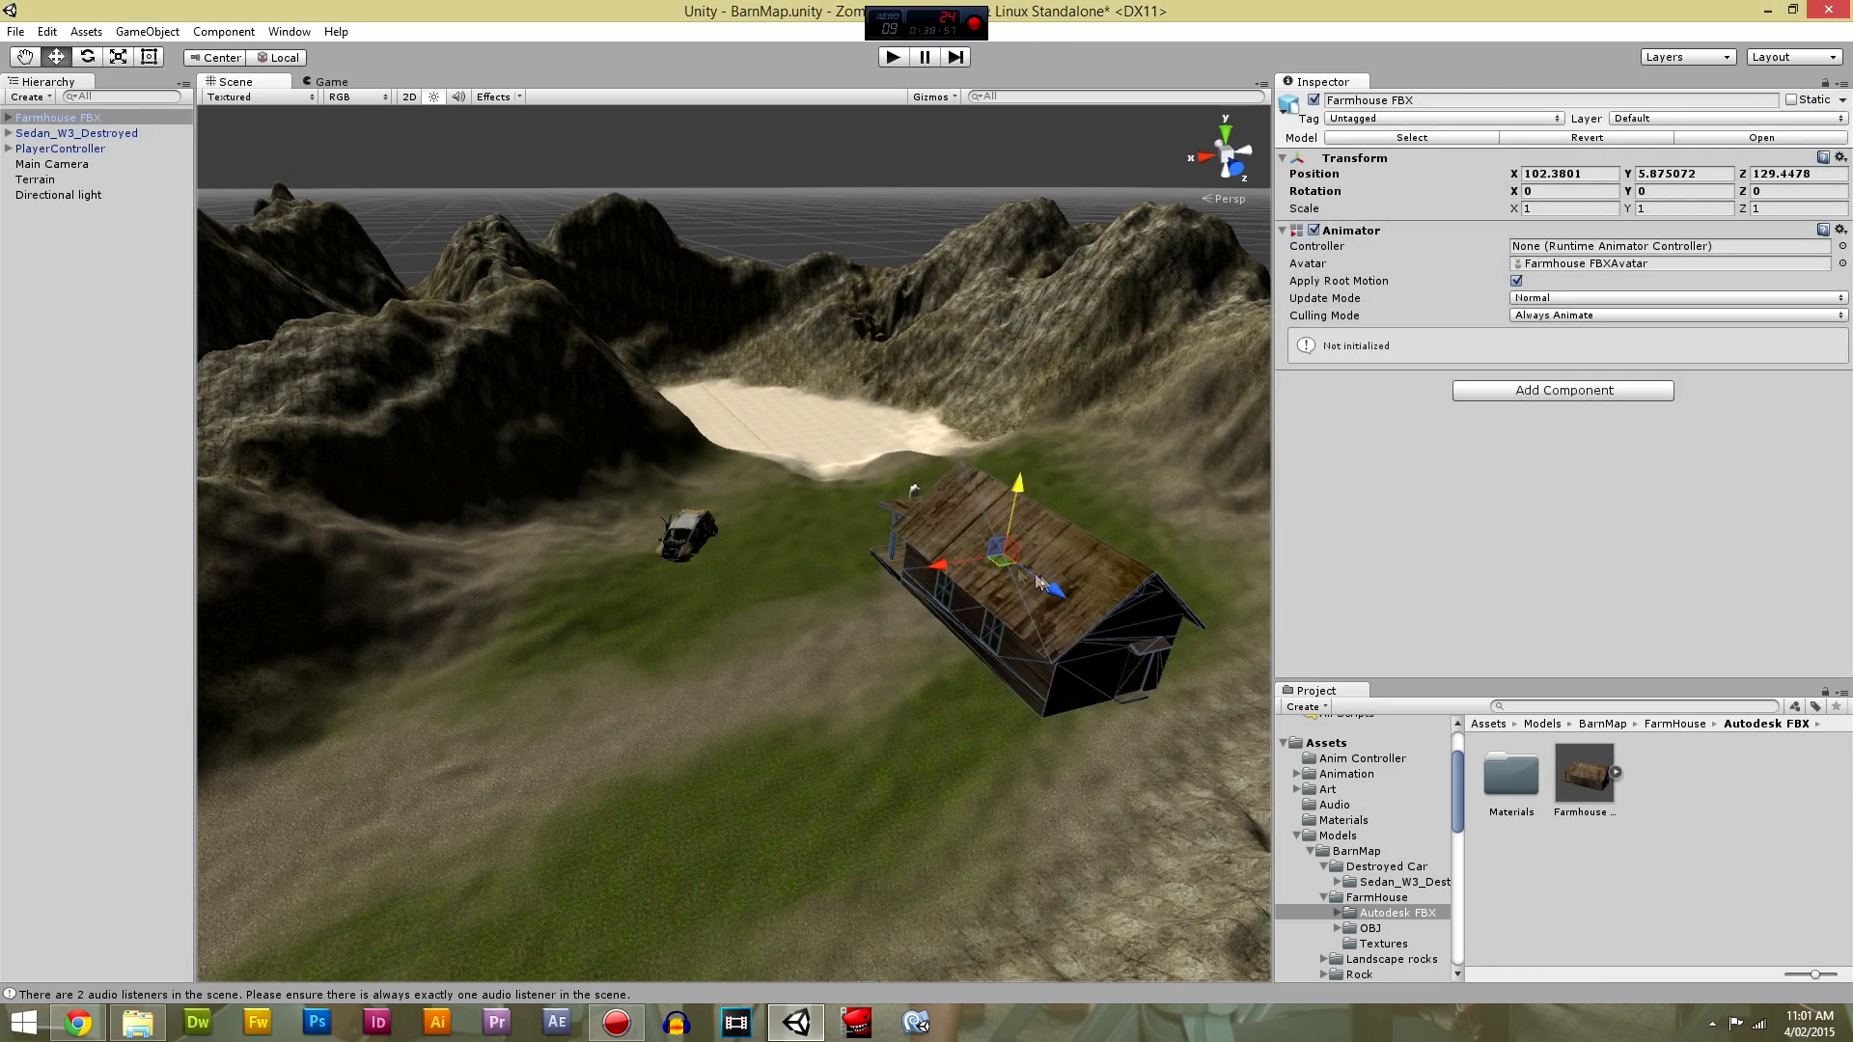
left_click_drag(1052, 591, 965, 560)
left_click_drag(926, 463, 927, 450)
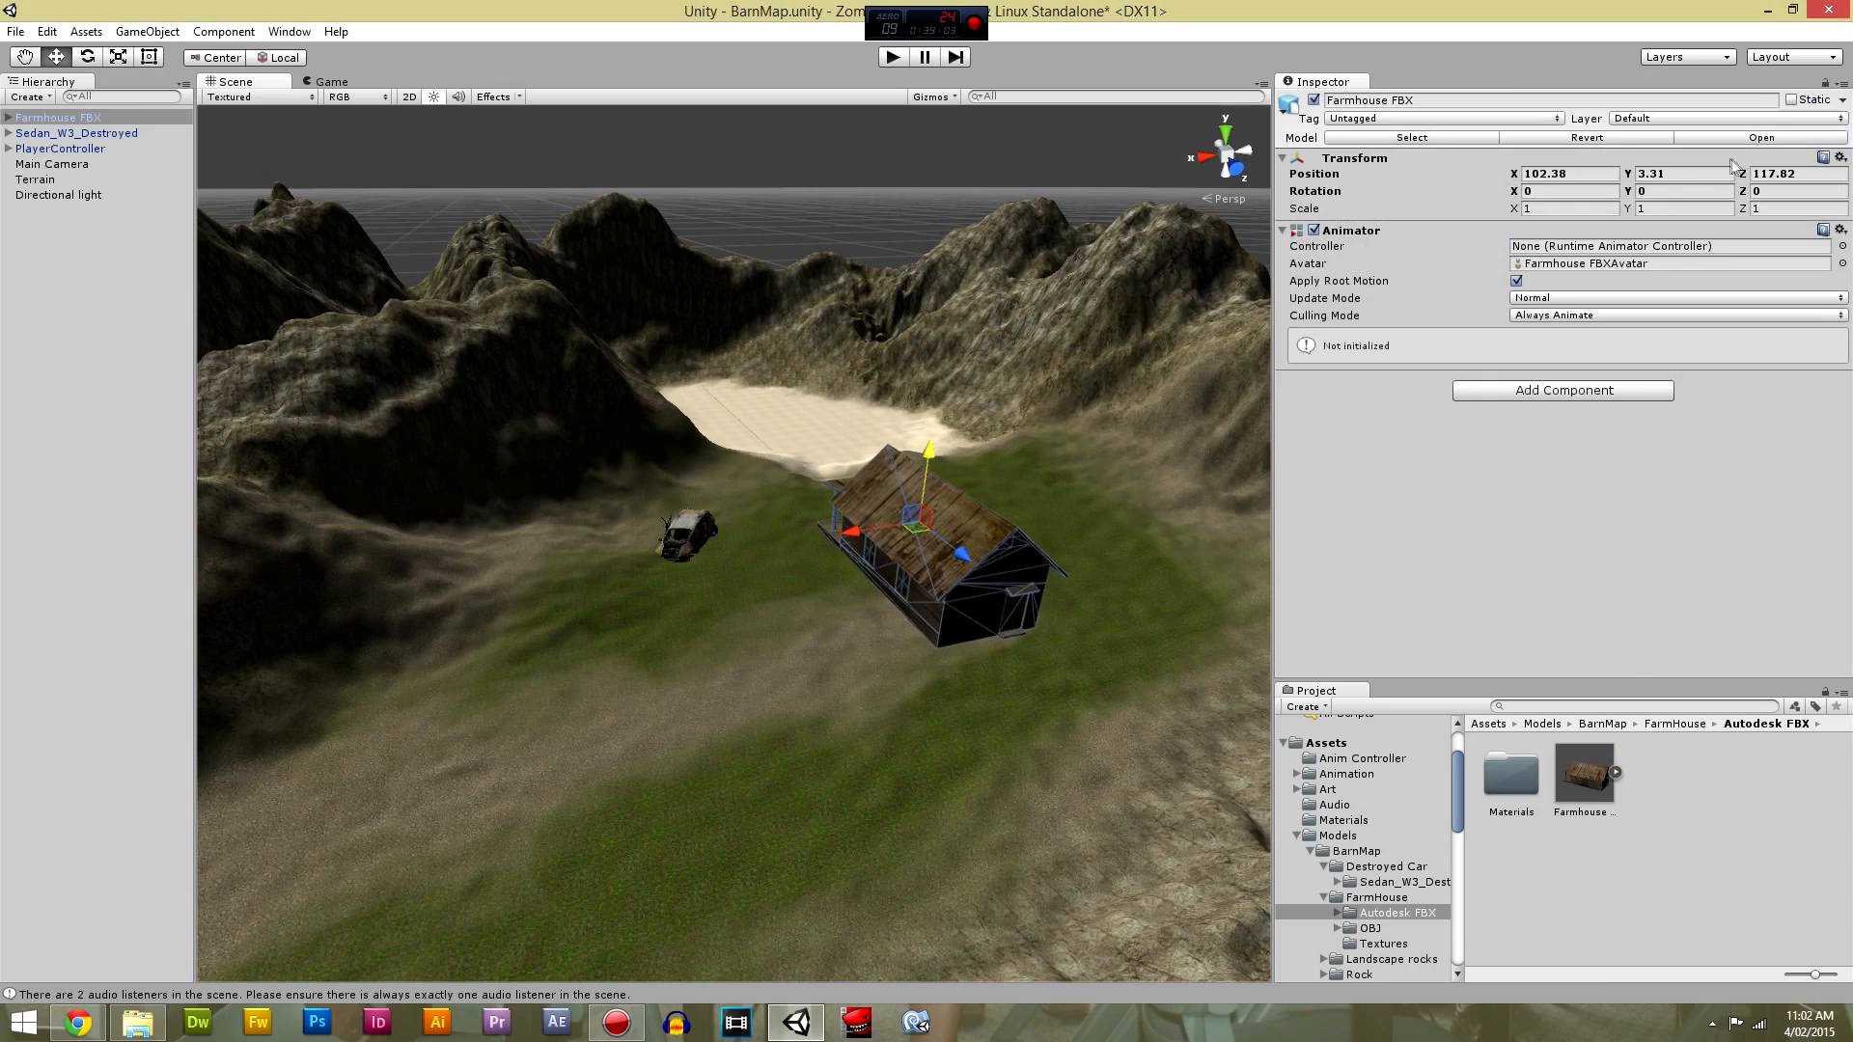
Set the Farmhouse FBX import scale factor to 0.7, apply it and check the placed house's size.
left_click(1583, 773)
left_click(1537, 189)
type("0.5")
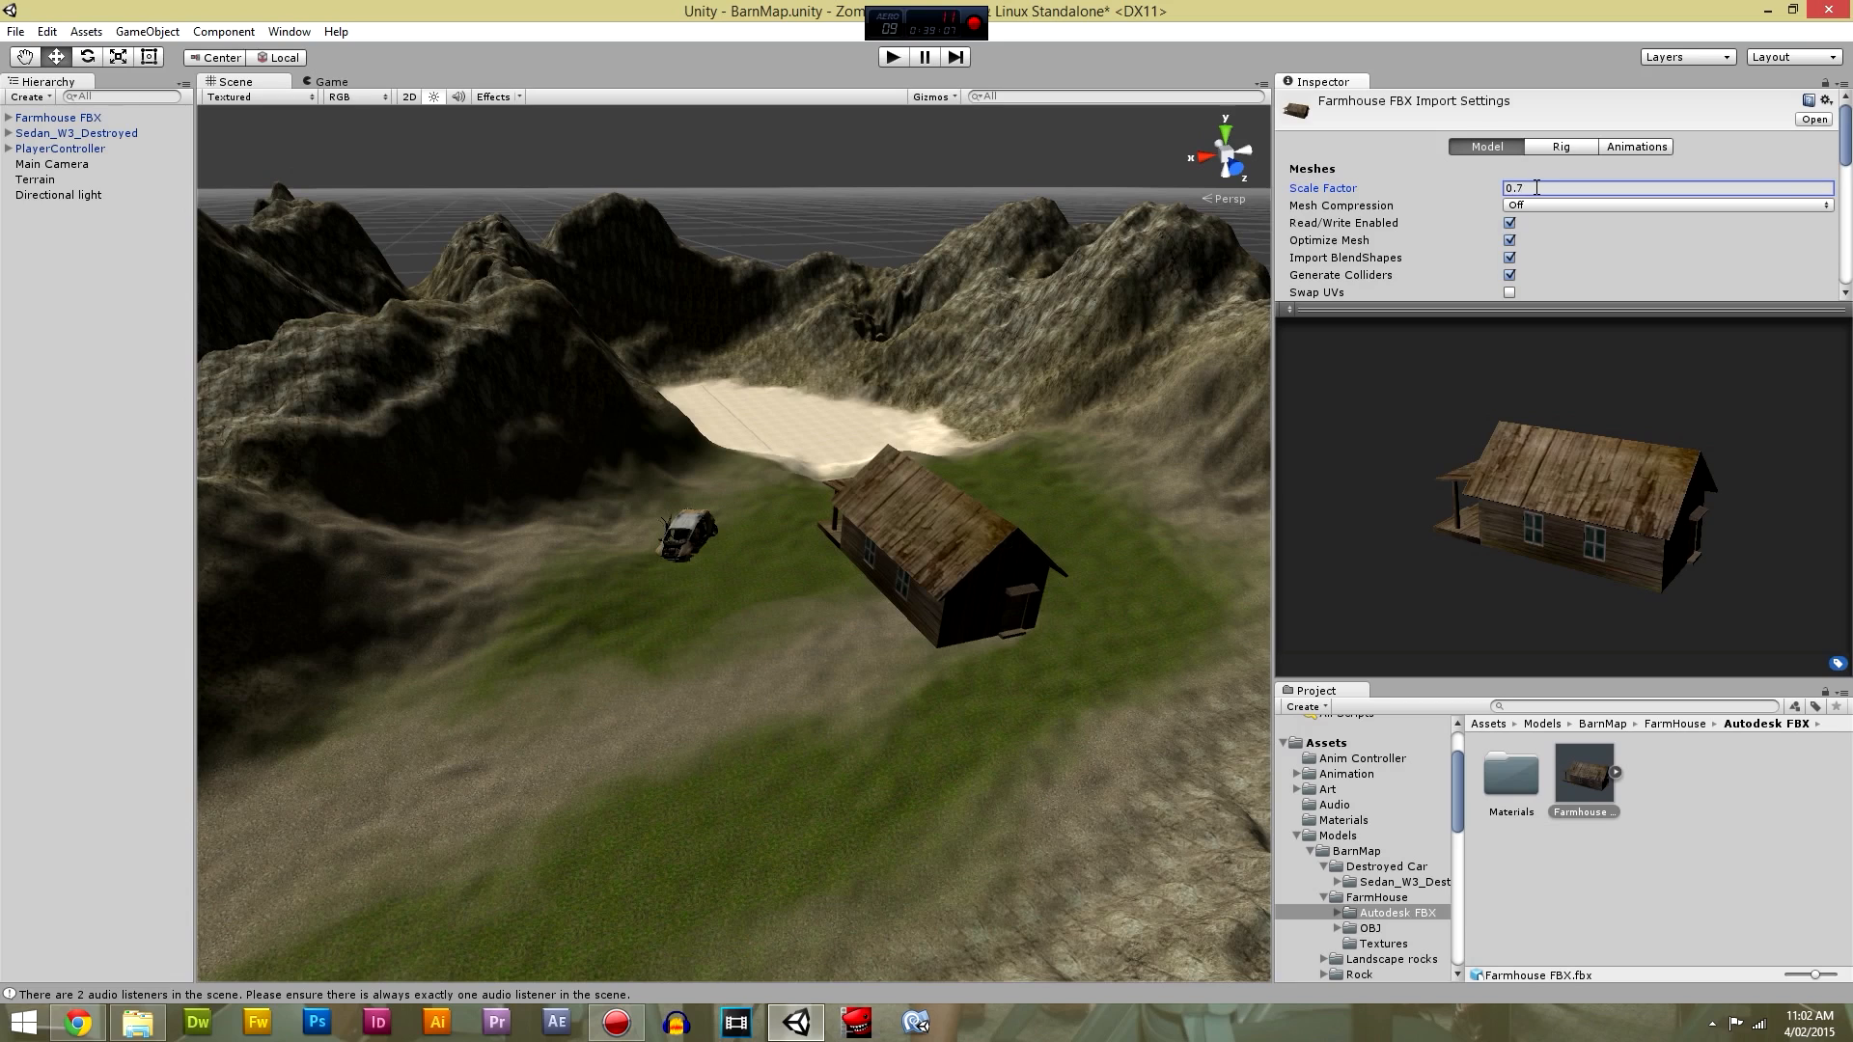
left_click(973, 581)
left_click(965, 552)
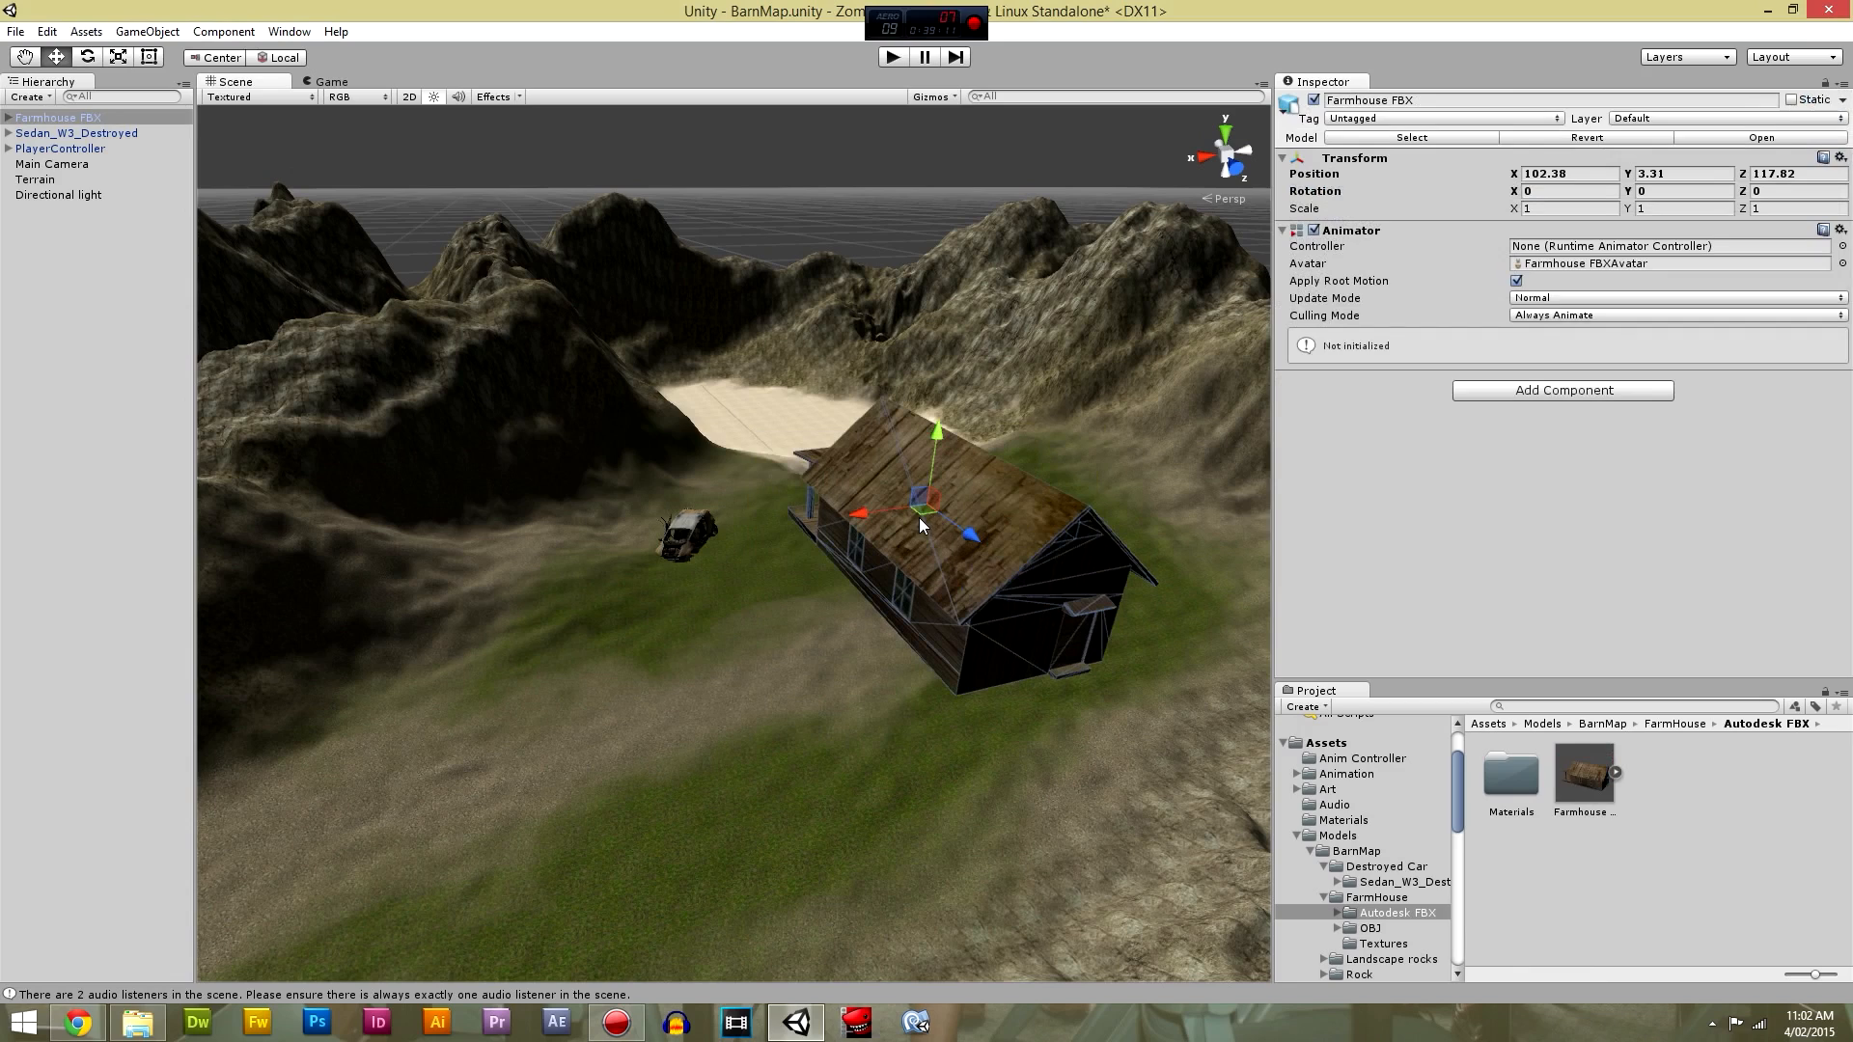
Set the Farmhouse FBX import scale factor back to 0.5, apply it and select the house in the scene.
left_click(1582, 774)
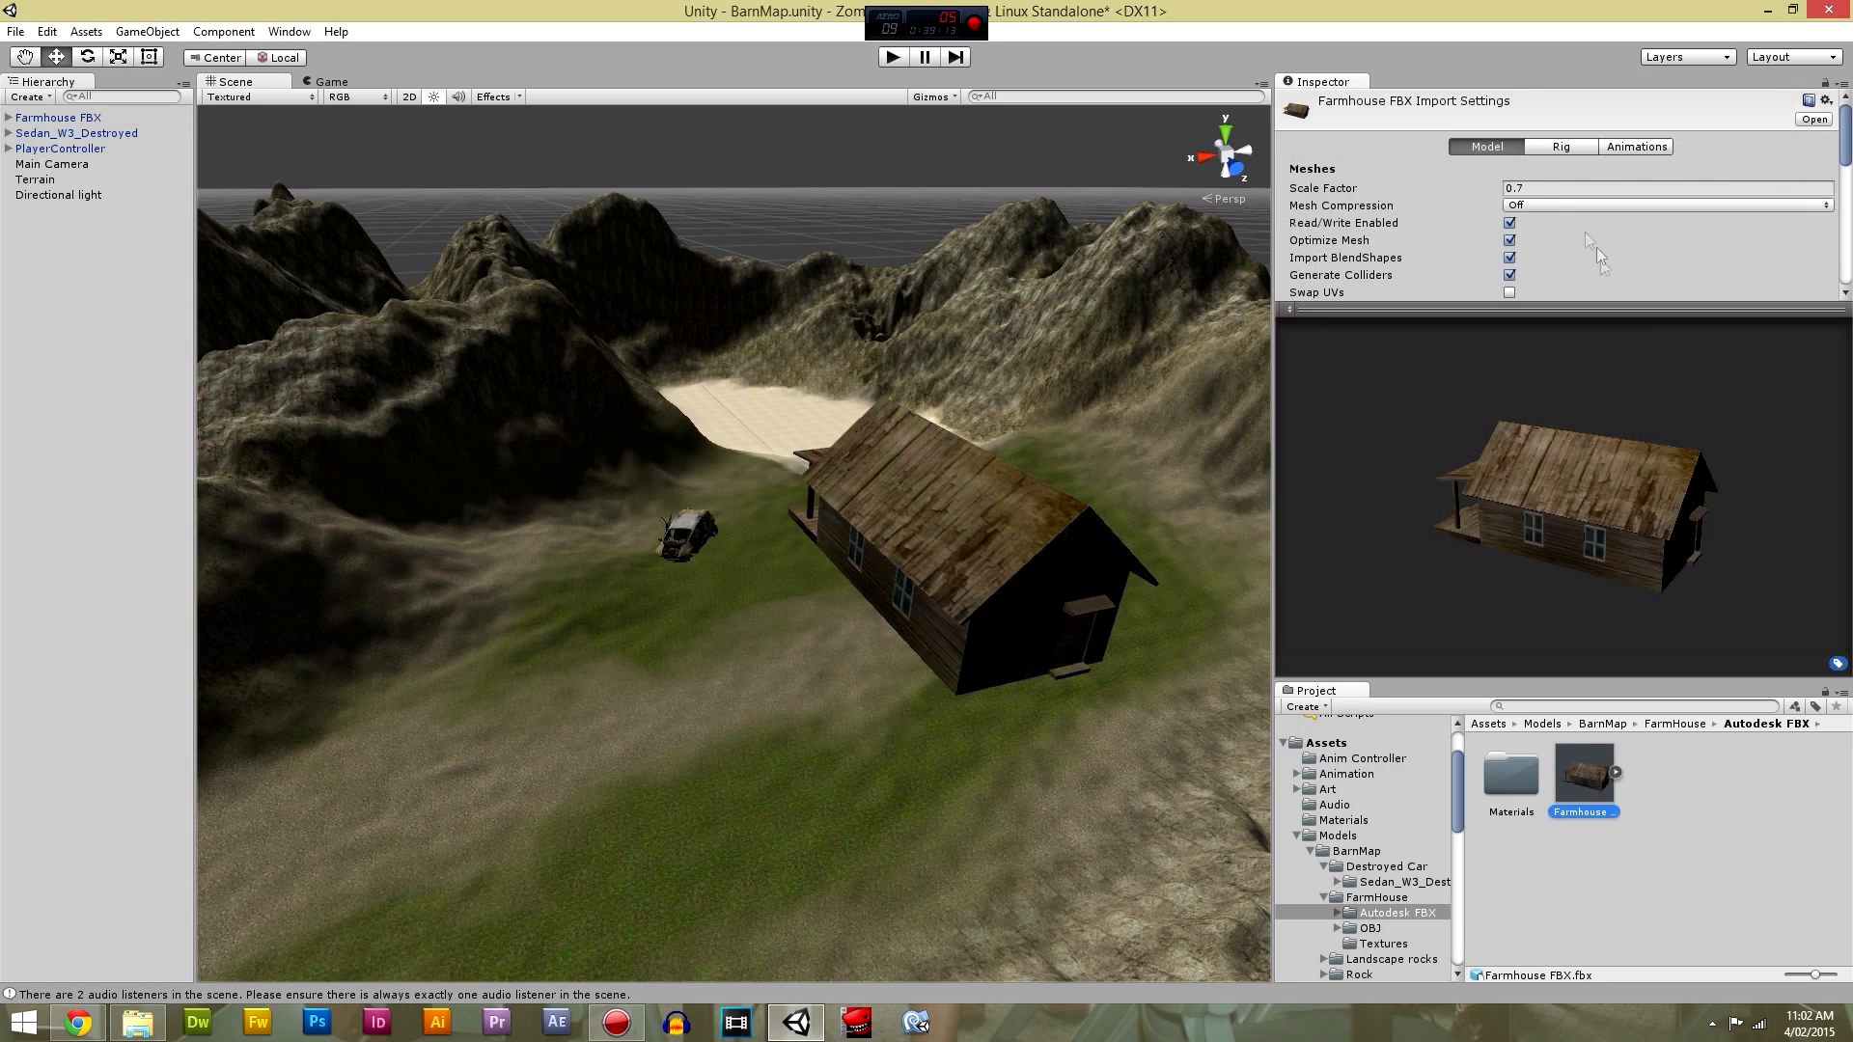
left_click(1535, 188)
left_click(1535, 188)
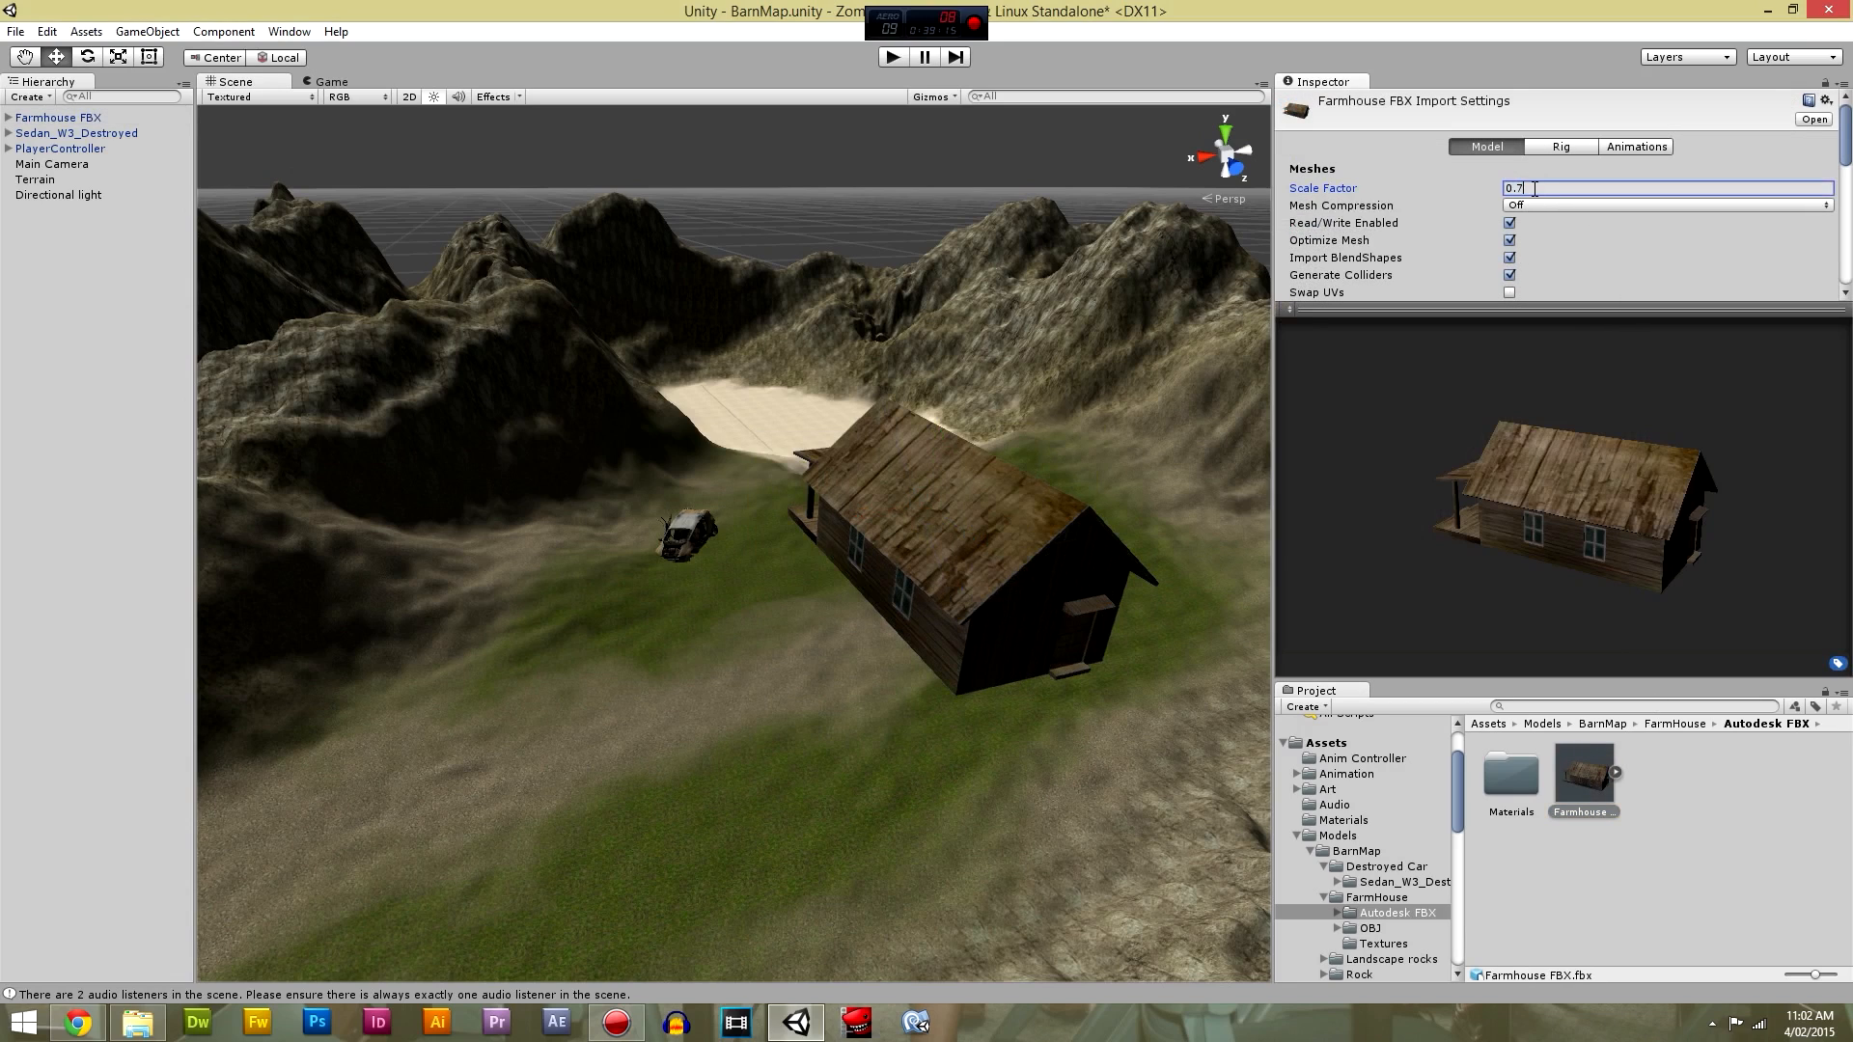
type("5")
left_click(742, 668)
left_click(958, 546)
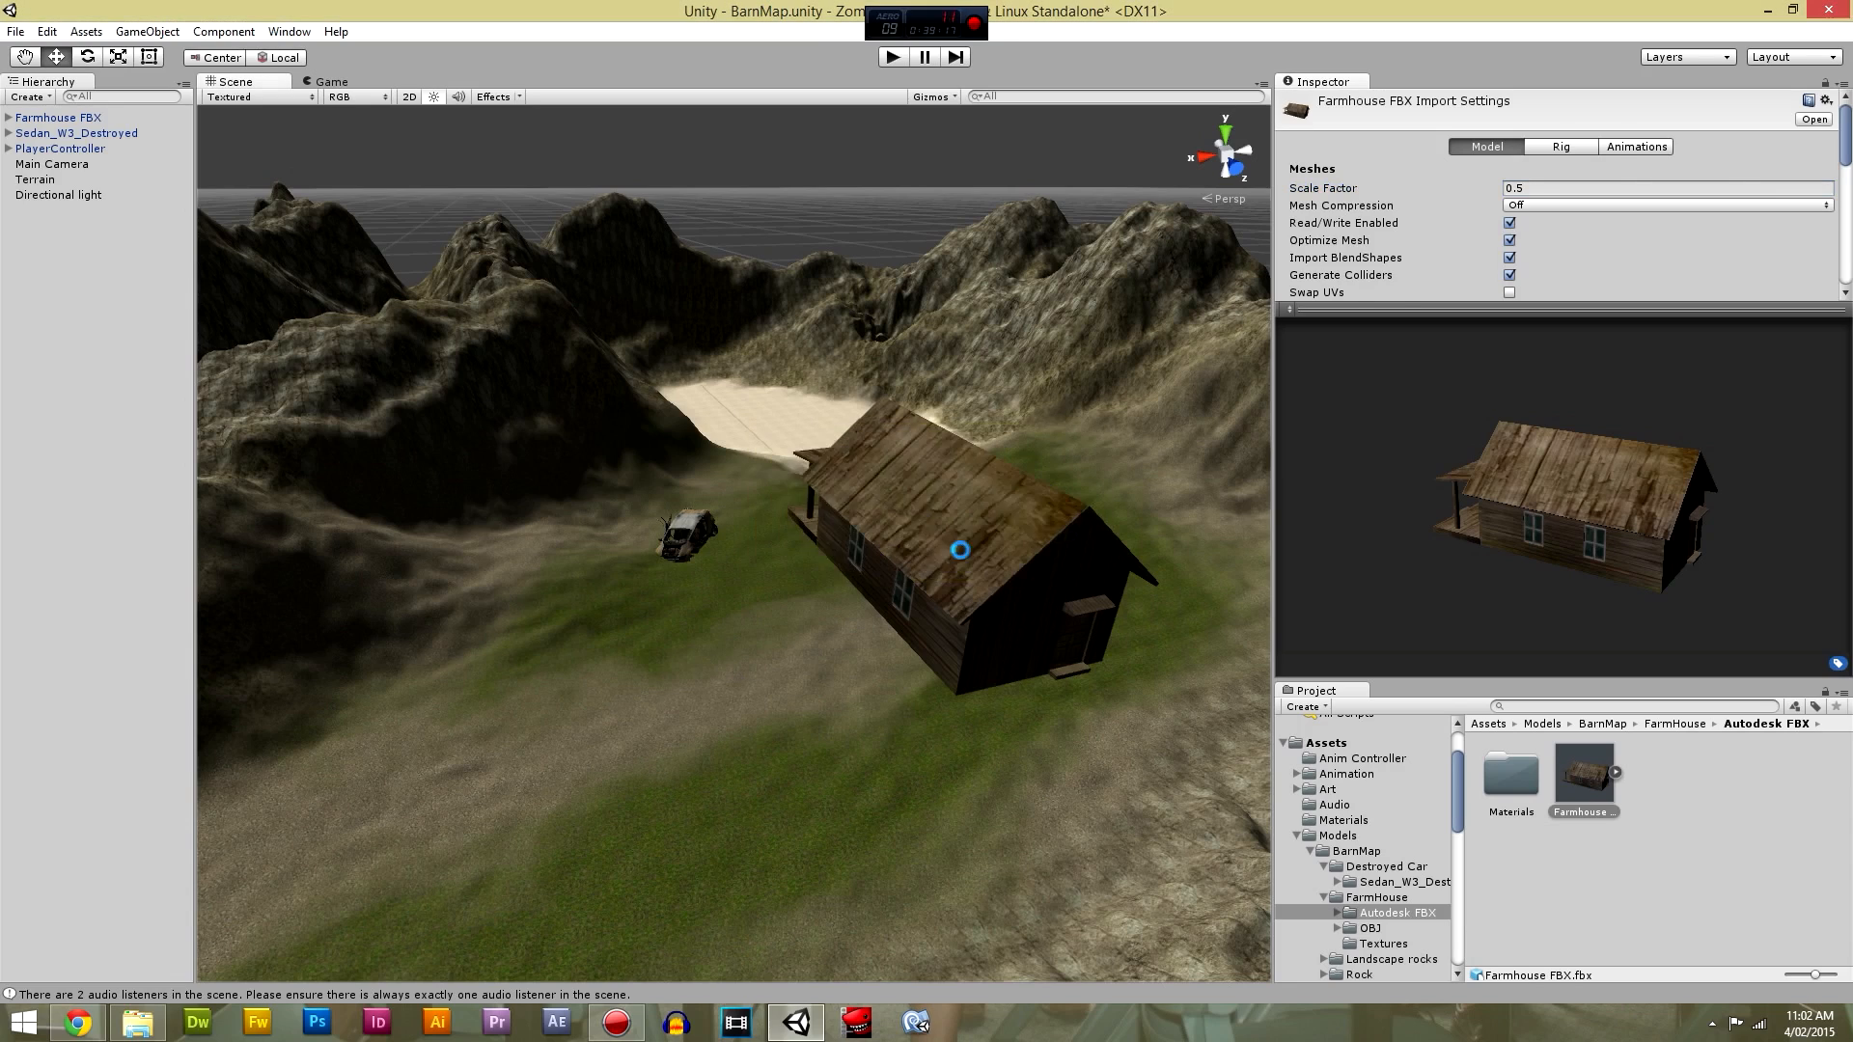
left_click(950, 556)
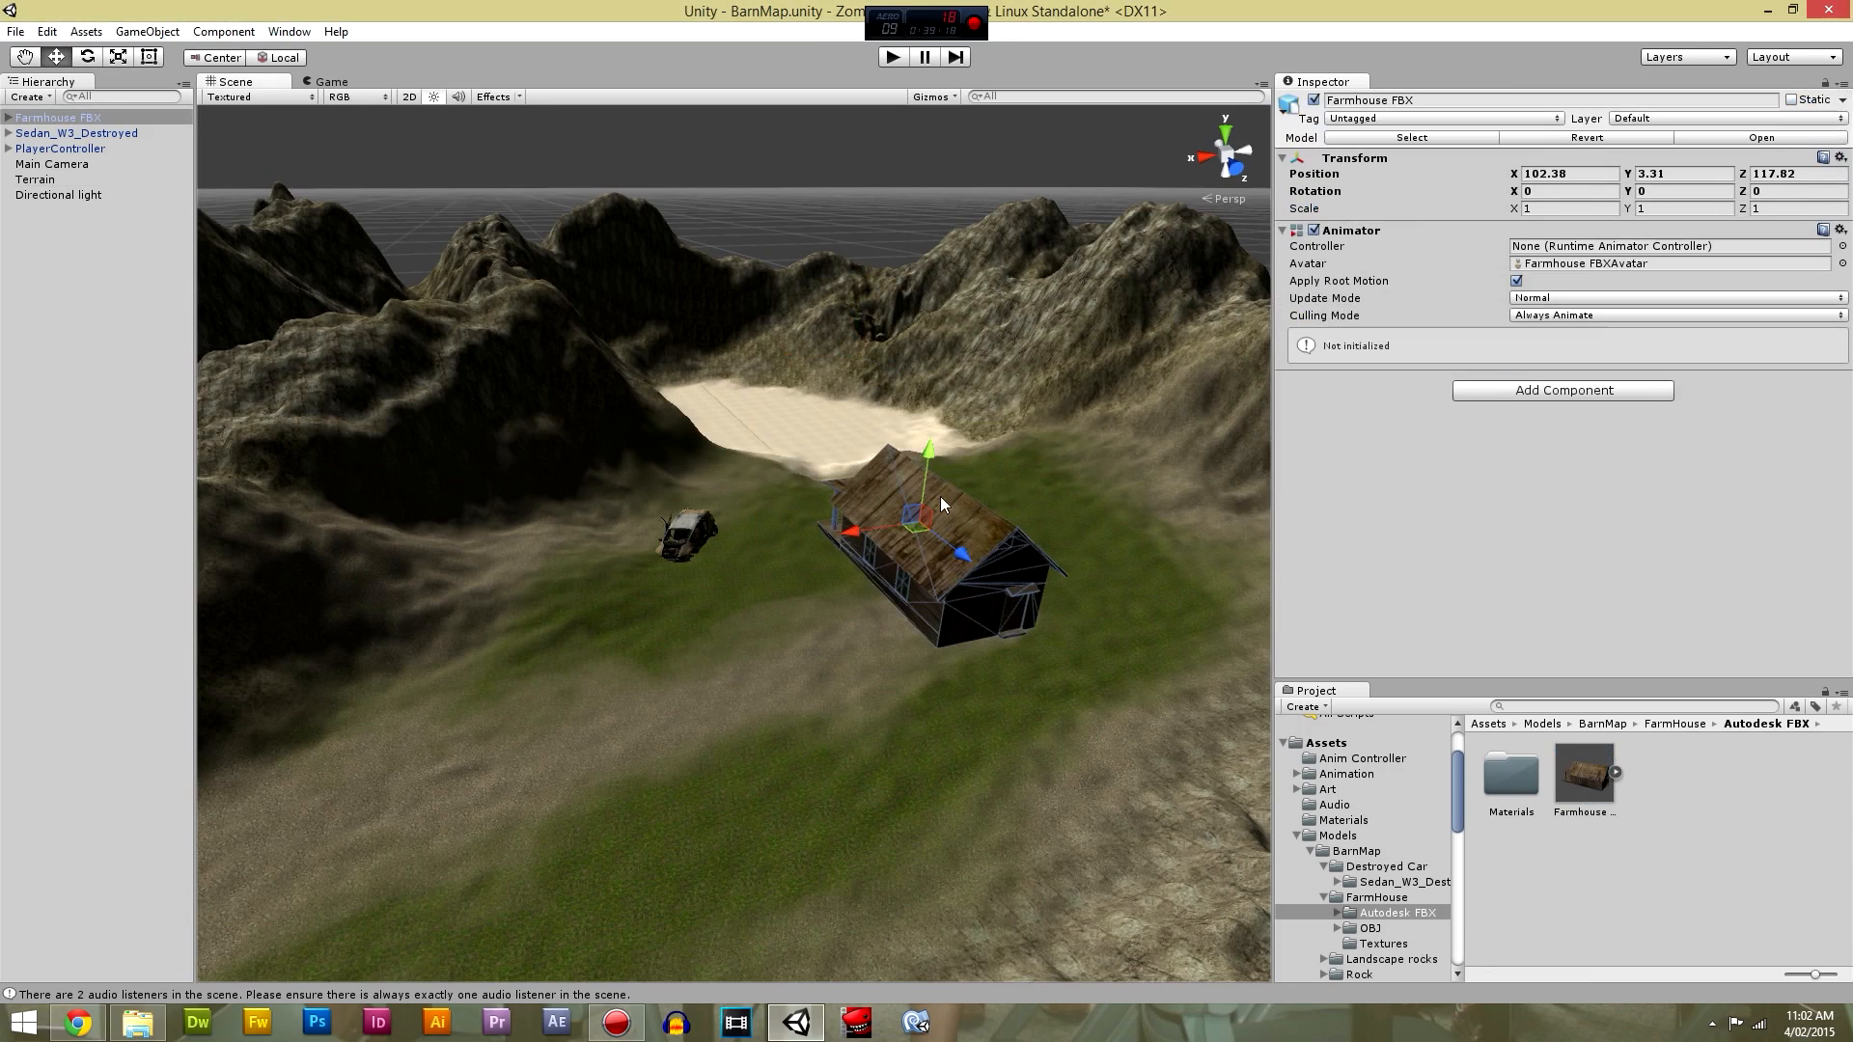
Rotate the farmhouse to about 283.23 degrees around Y and move it to about X 90.43, Z 122.66.
left_click(87, 56)
left_click_drag(868, 542, 218, 370)
left_click(55, 57)
left_click_drag(984, 534, 1131, 730)
middle_click_drag(1131, 731, 1035, 653)
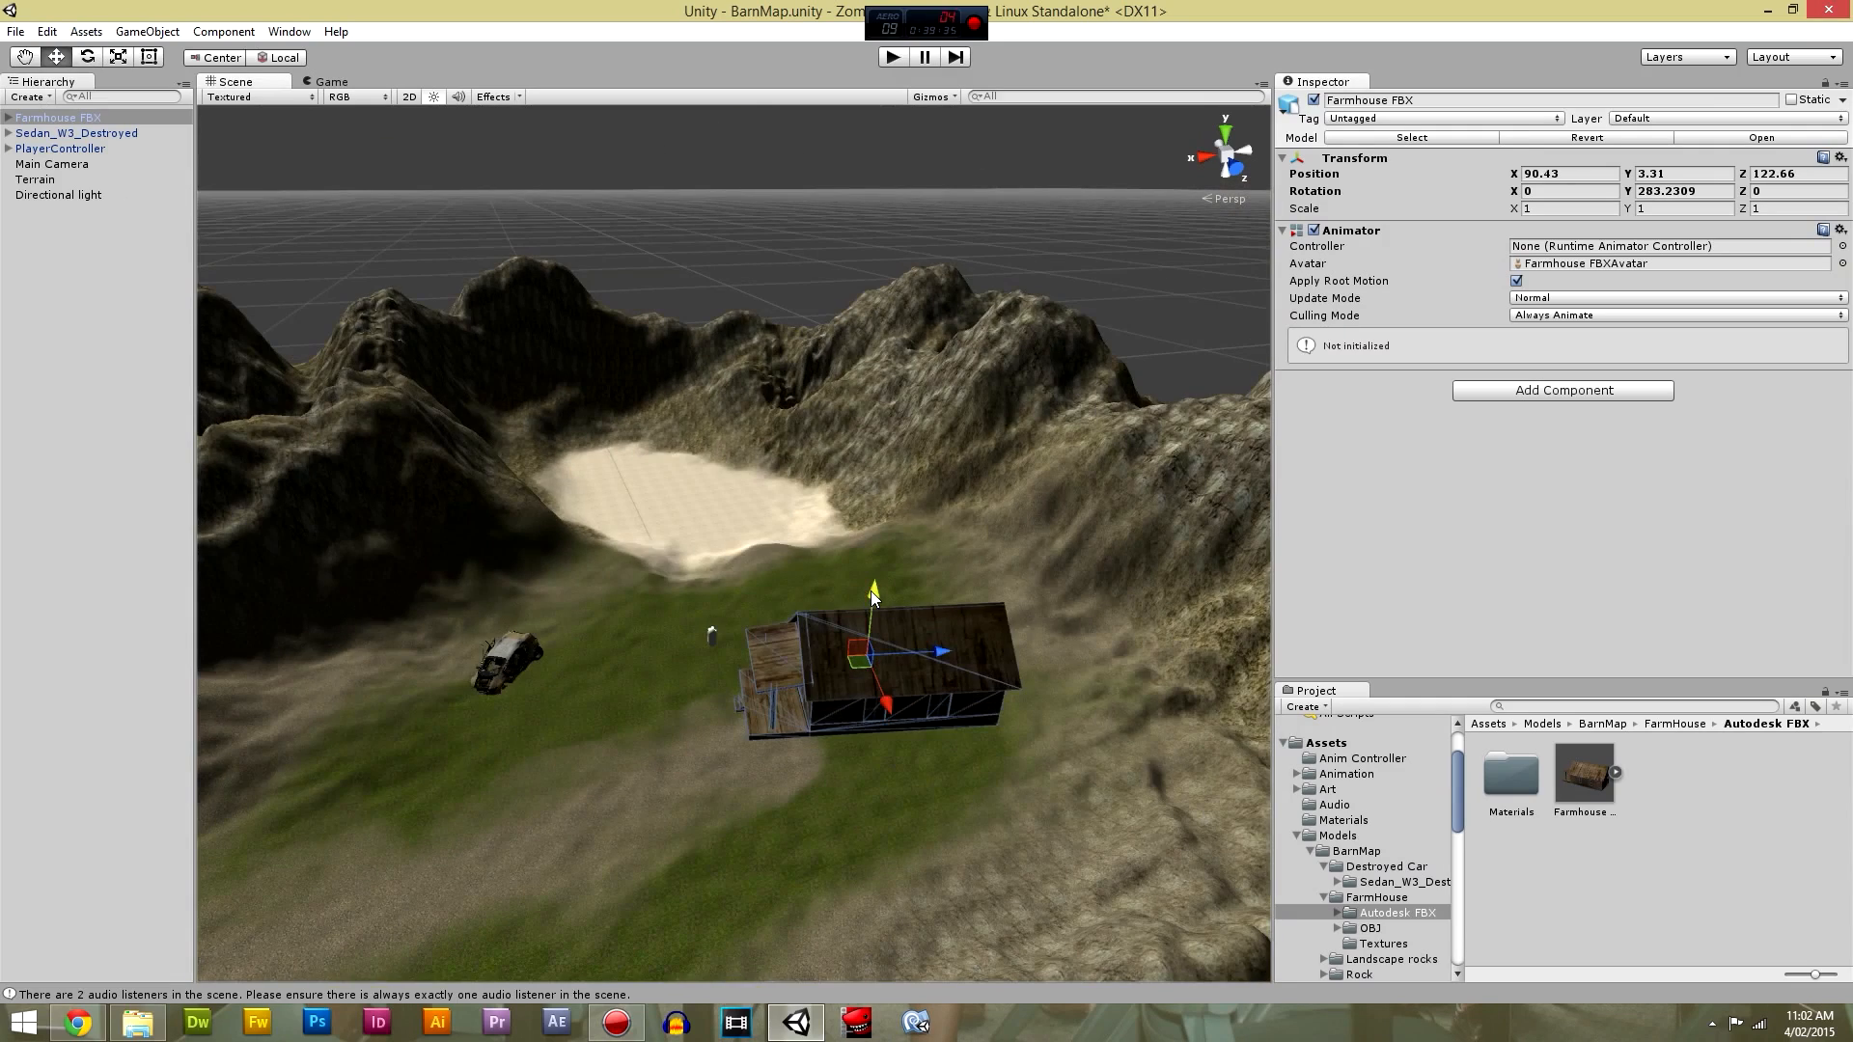
Lower the farmhouse to a Y position of 2.62 and shift it to about X 91.47, Z 127.09, checking its placement.
left_click_drag(873, 597, 870, 604)
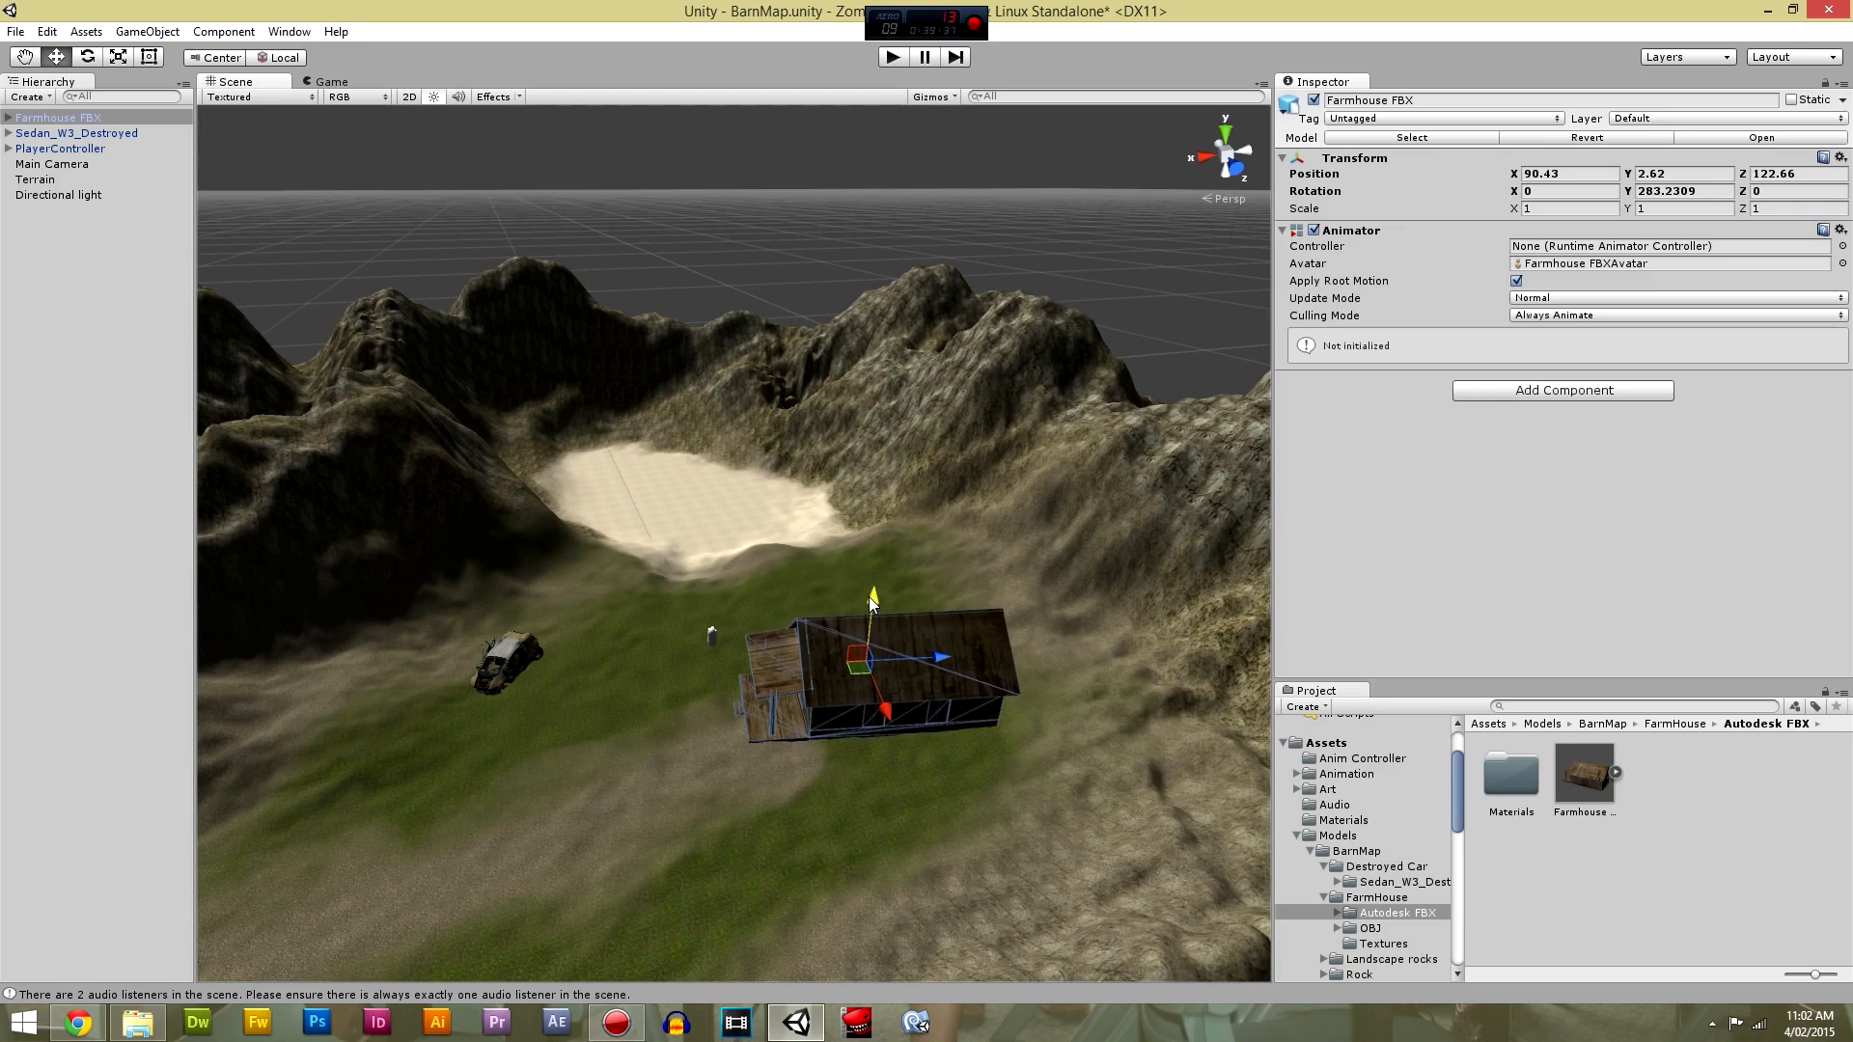
left_click_drag(882, 707, 898, 748)
scroll(834, 832, "down", 3)
scroll(864, 822, "up", 4)
left_click_drag(751, 865, 973, 877, "alt")
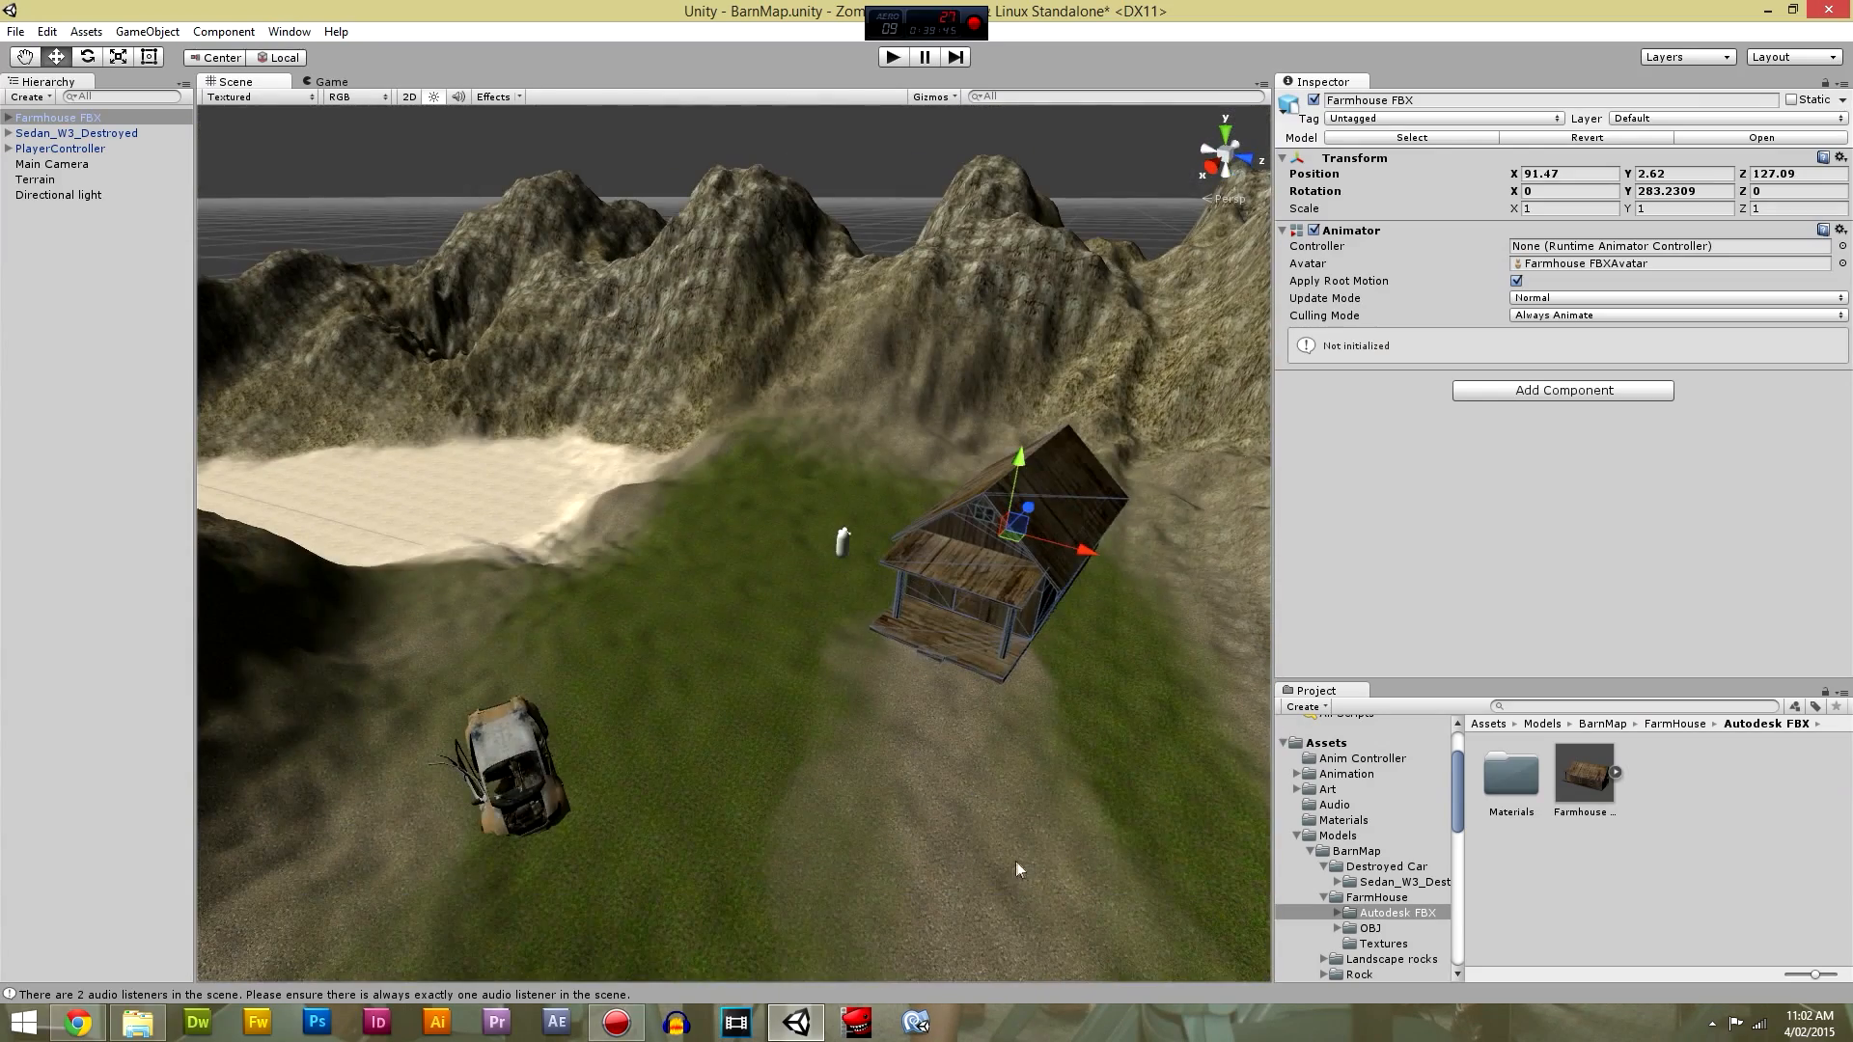
Place a second Farmhouse FBX in front of the existing house and undo the placement.
left_click(1578, 792)
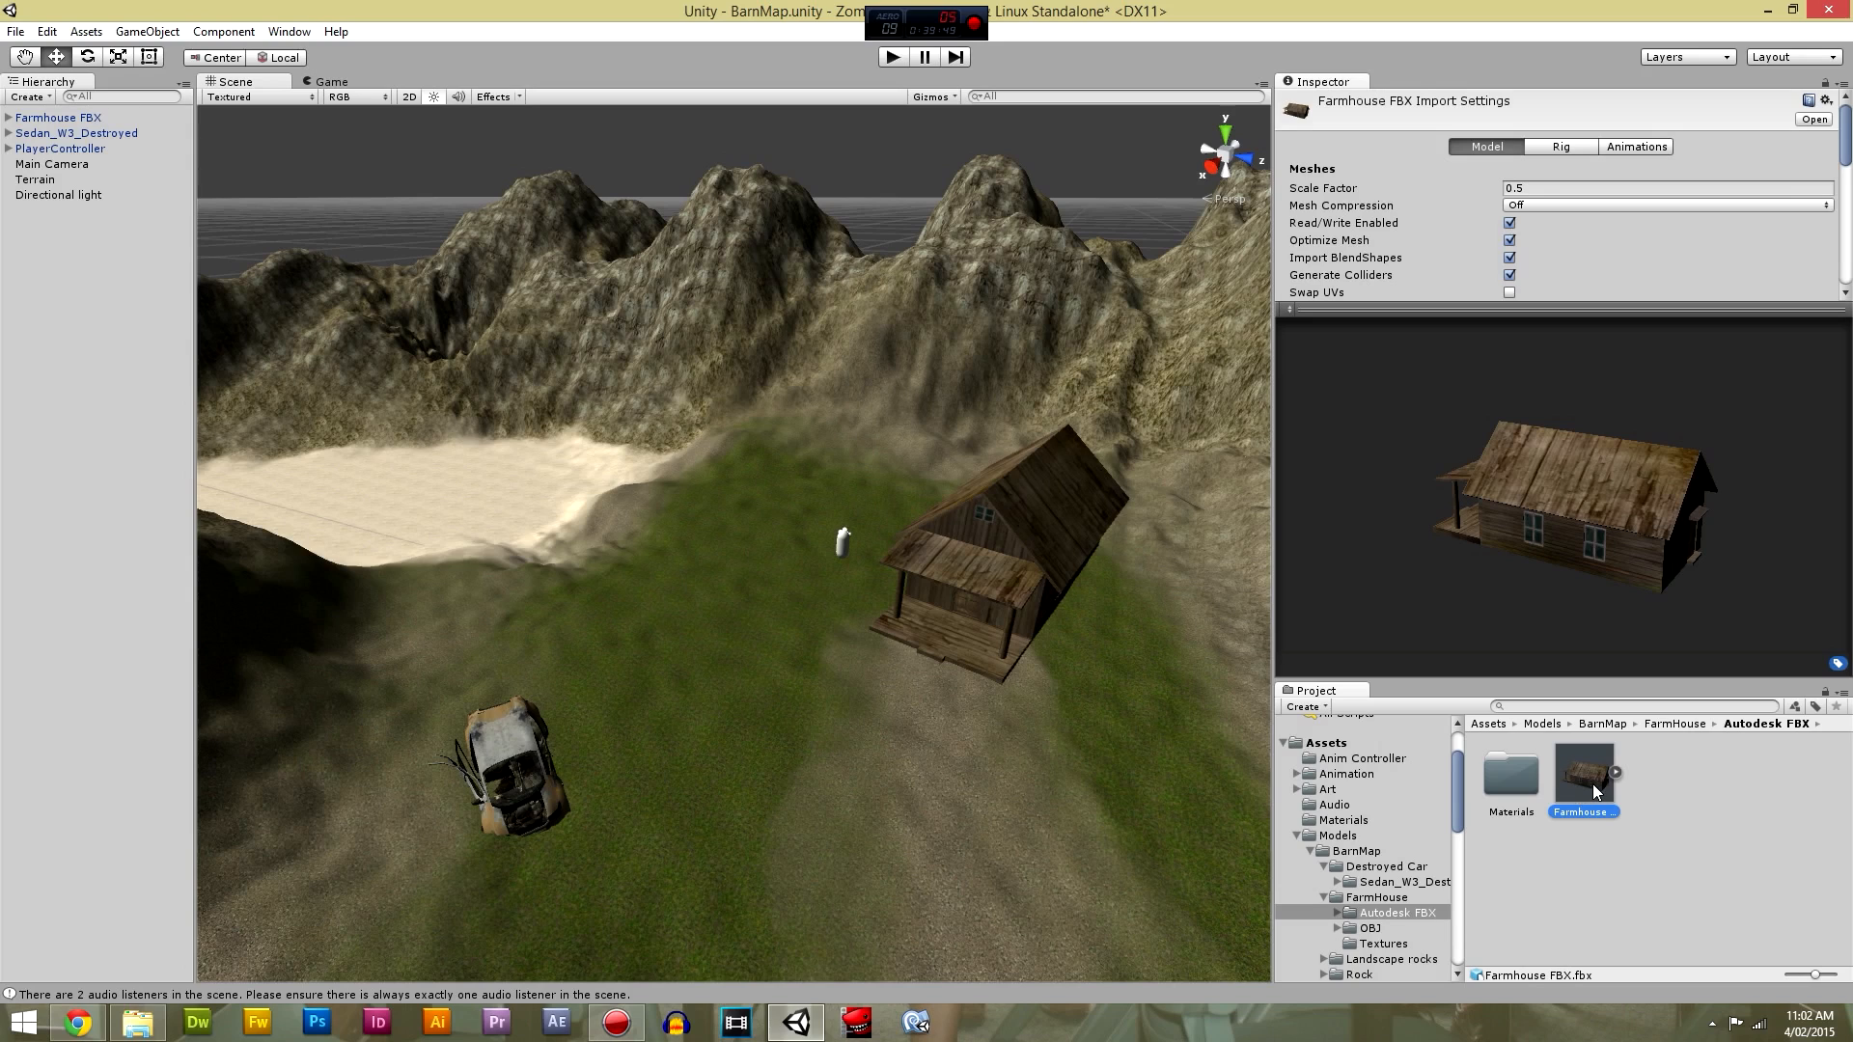
right_click_drag(907, 792, 1149, 788)
middle_click_drag(662, 809, 749, 811)
right_click_drag(824, 794, 809, 795)
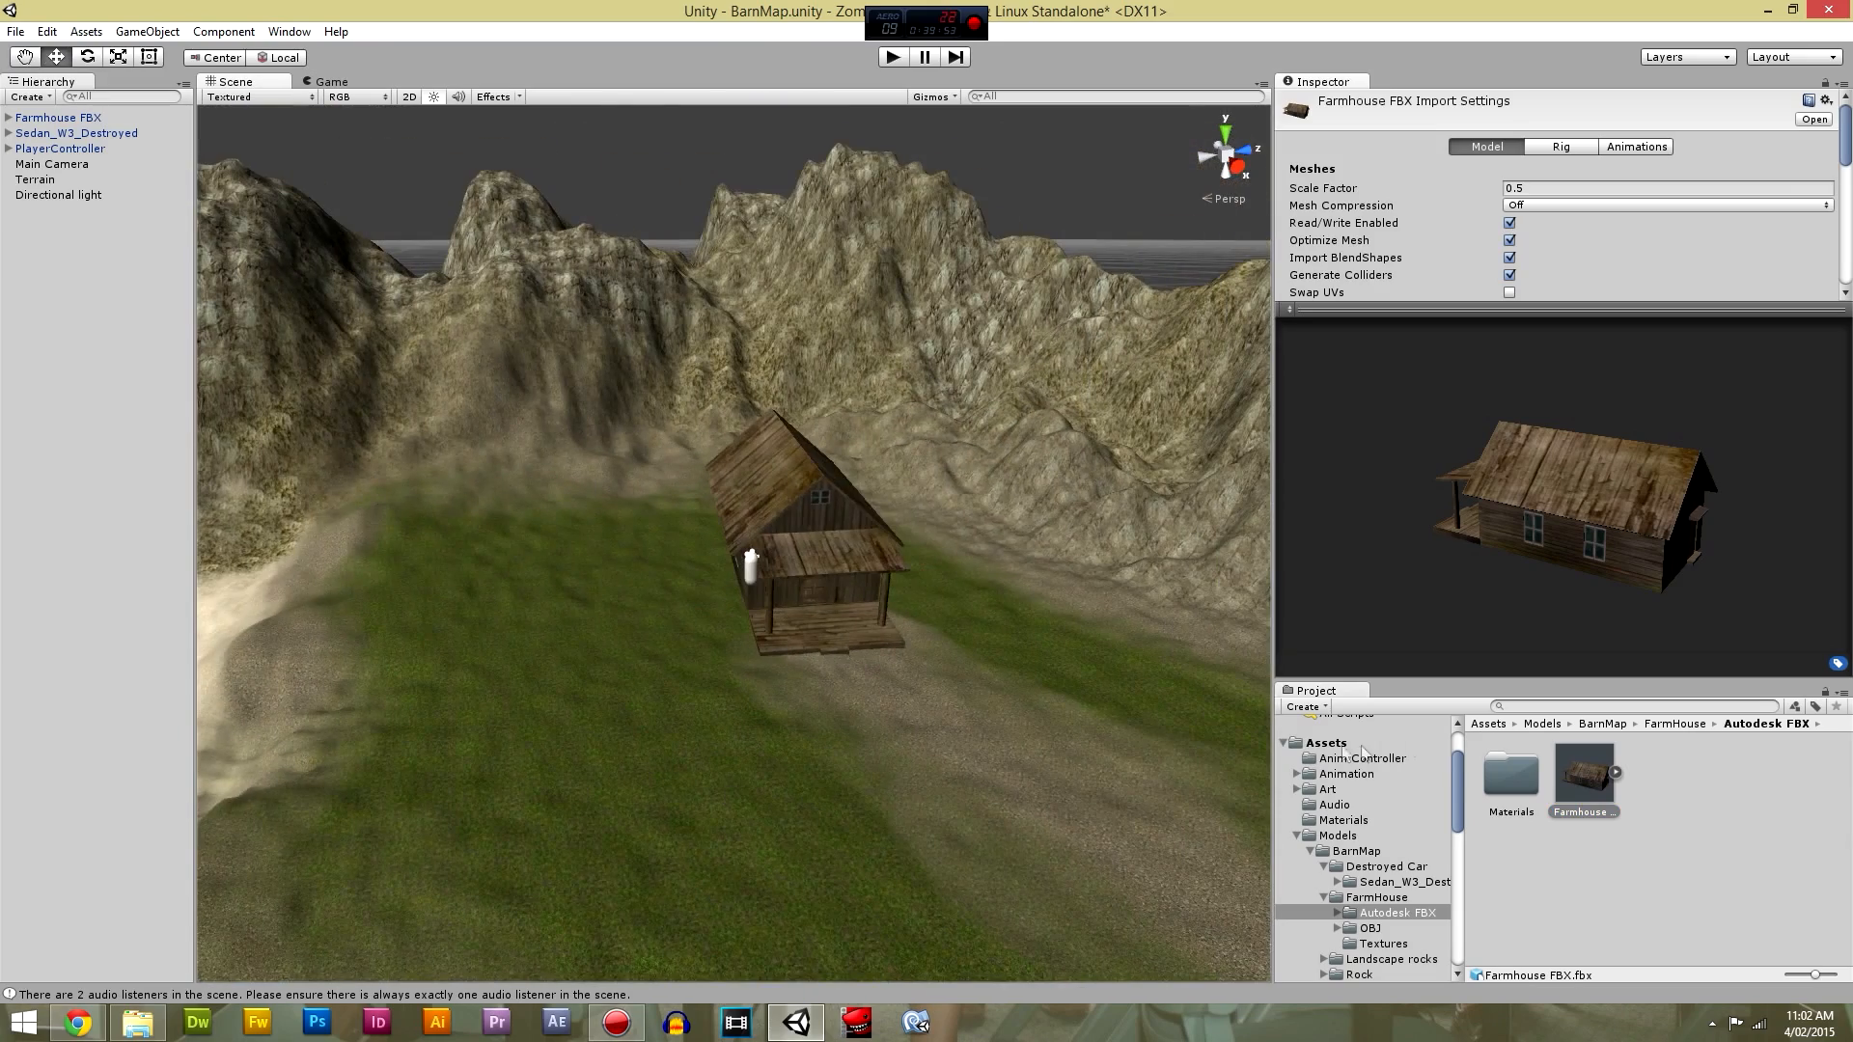
left_click_drag(1593, 787, 1021, 706)
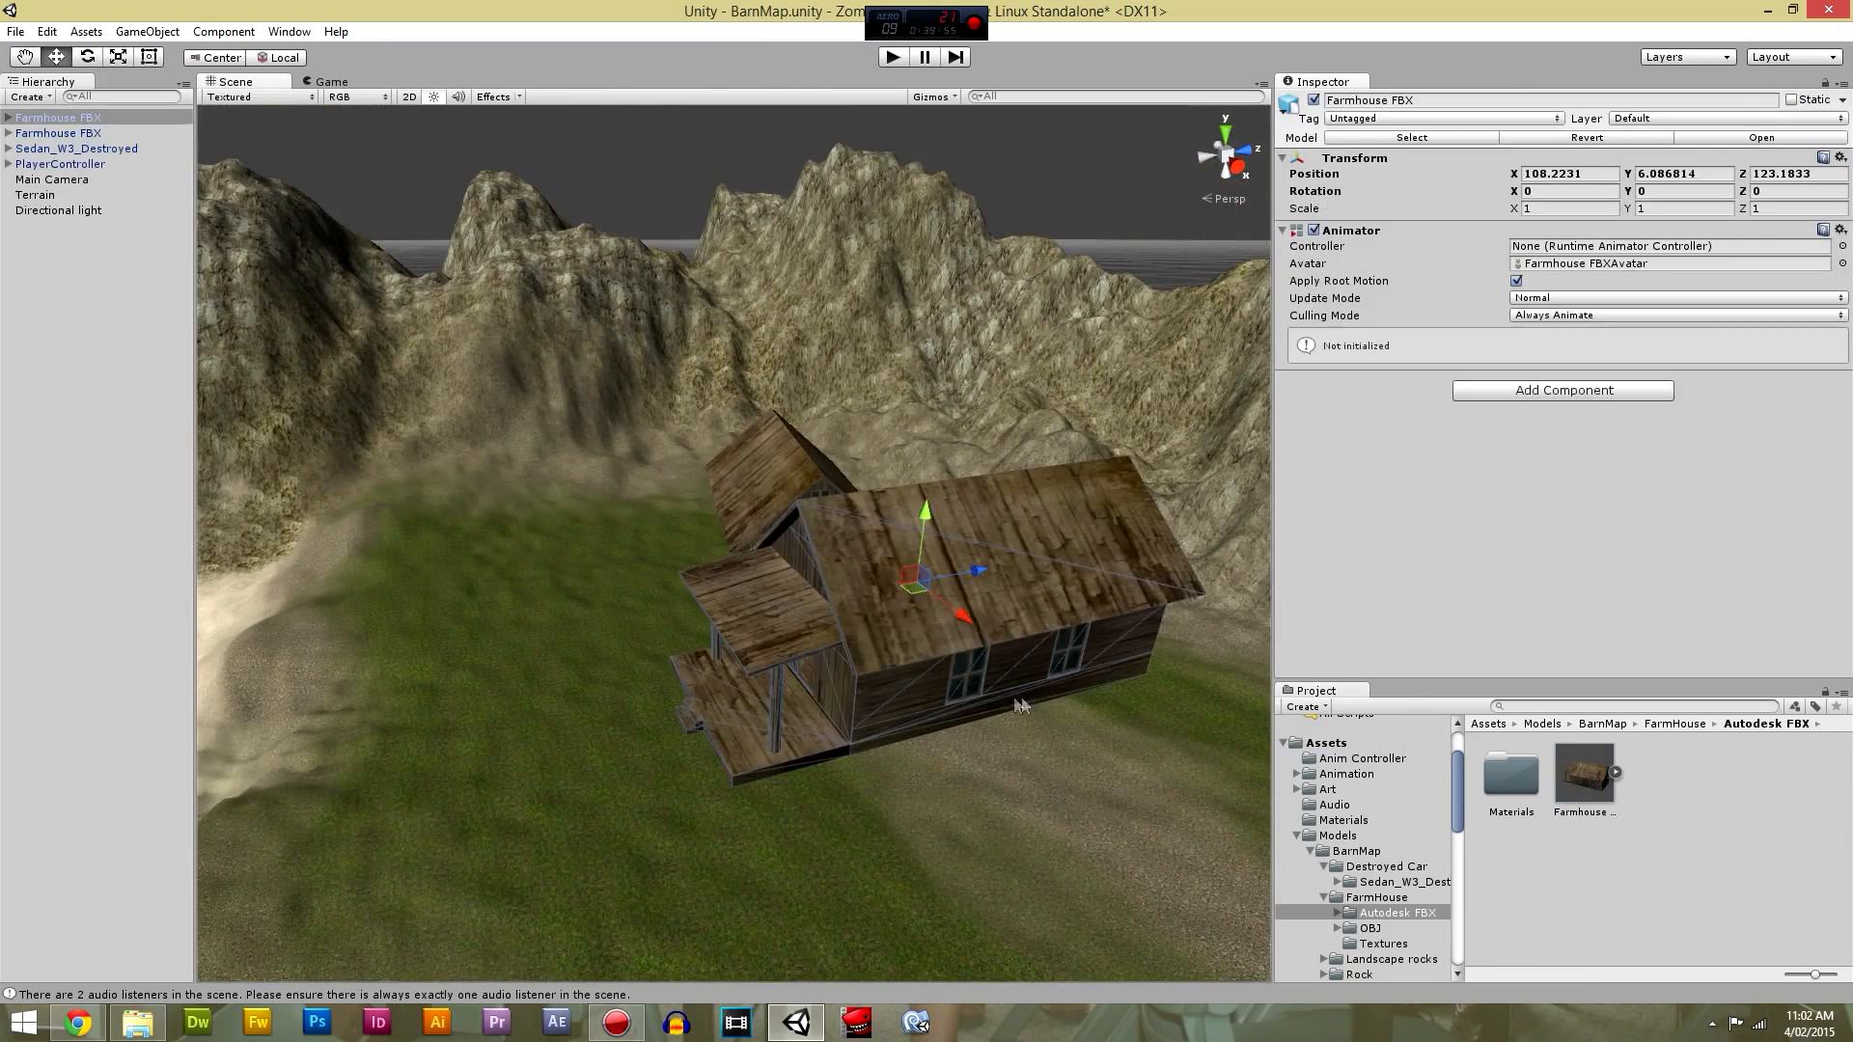
key("ctrl+z")
Duplicate the placed farmhouse and move the copy beside the original to about X 89.1, Z 117.01.
left_click(778, 481)
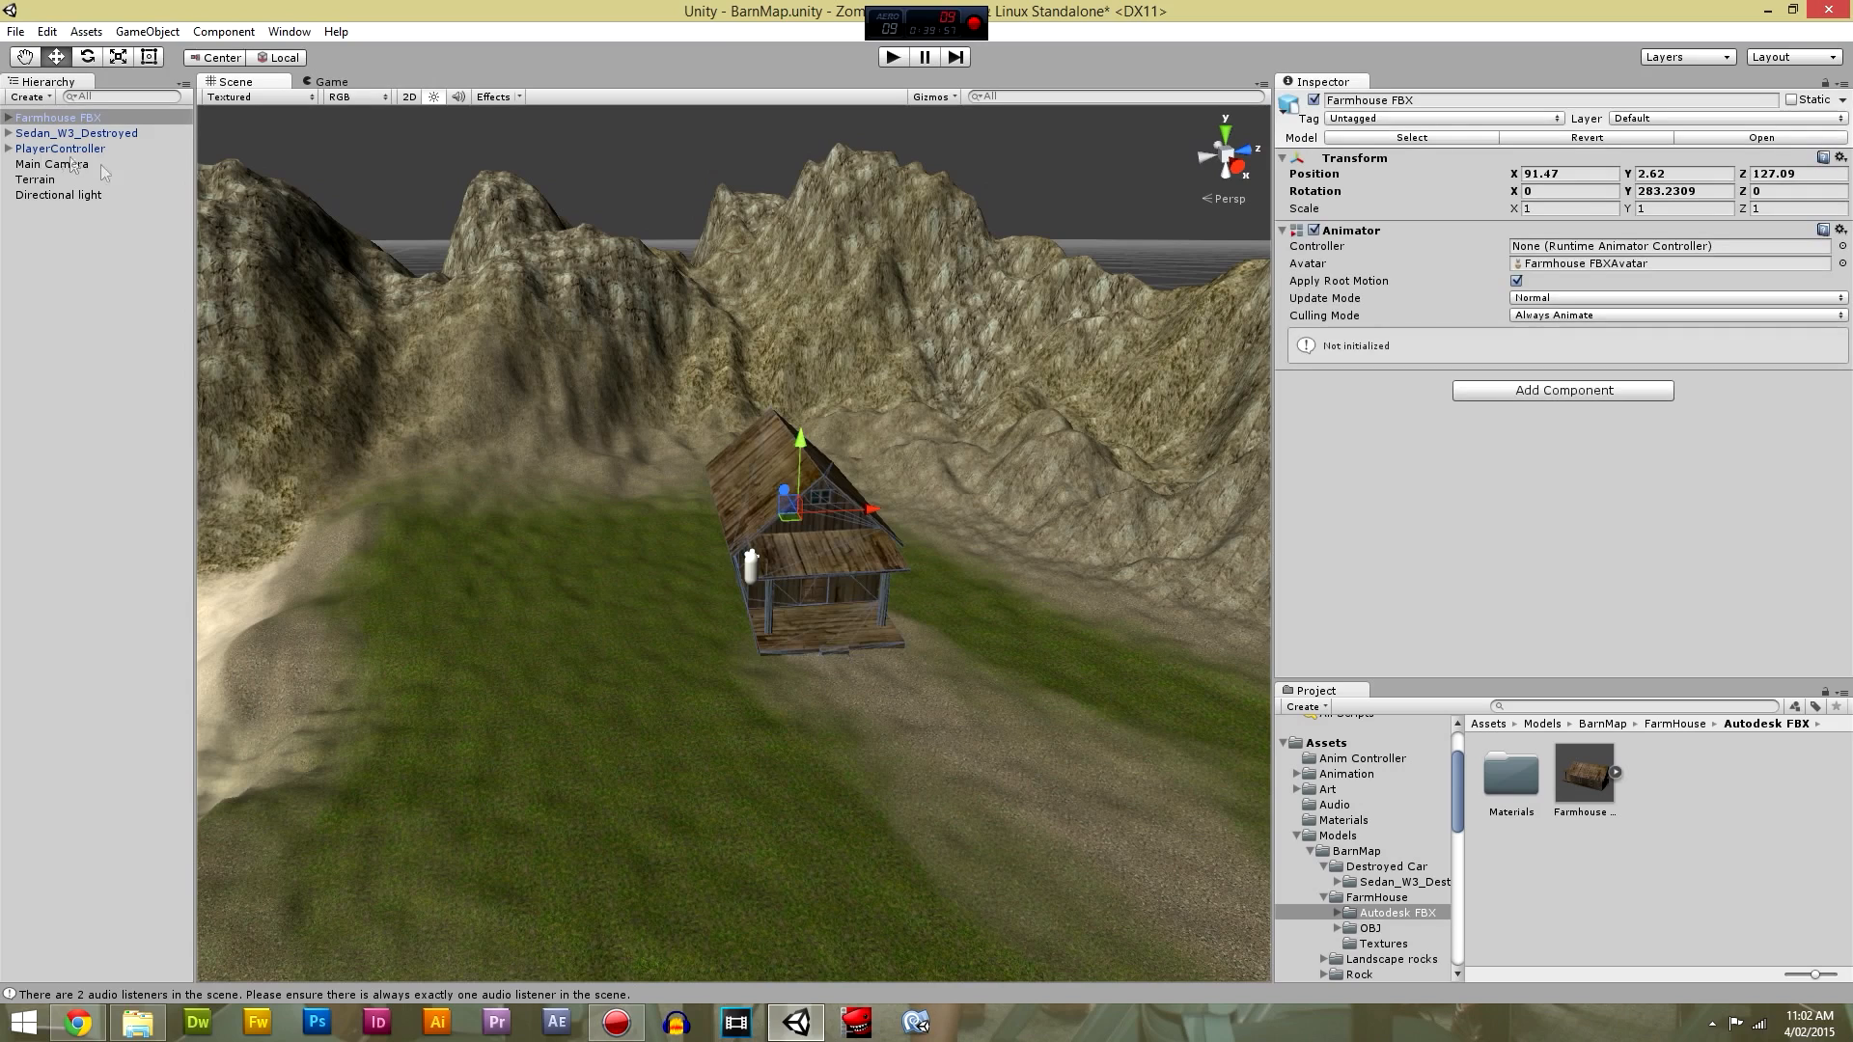
key("ctrl+d")
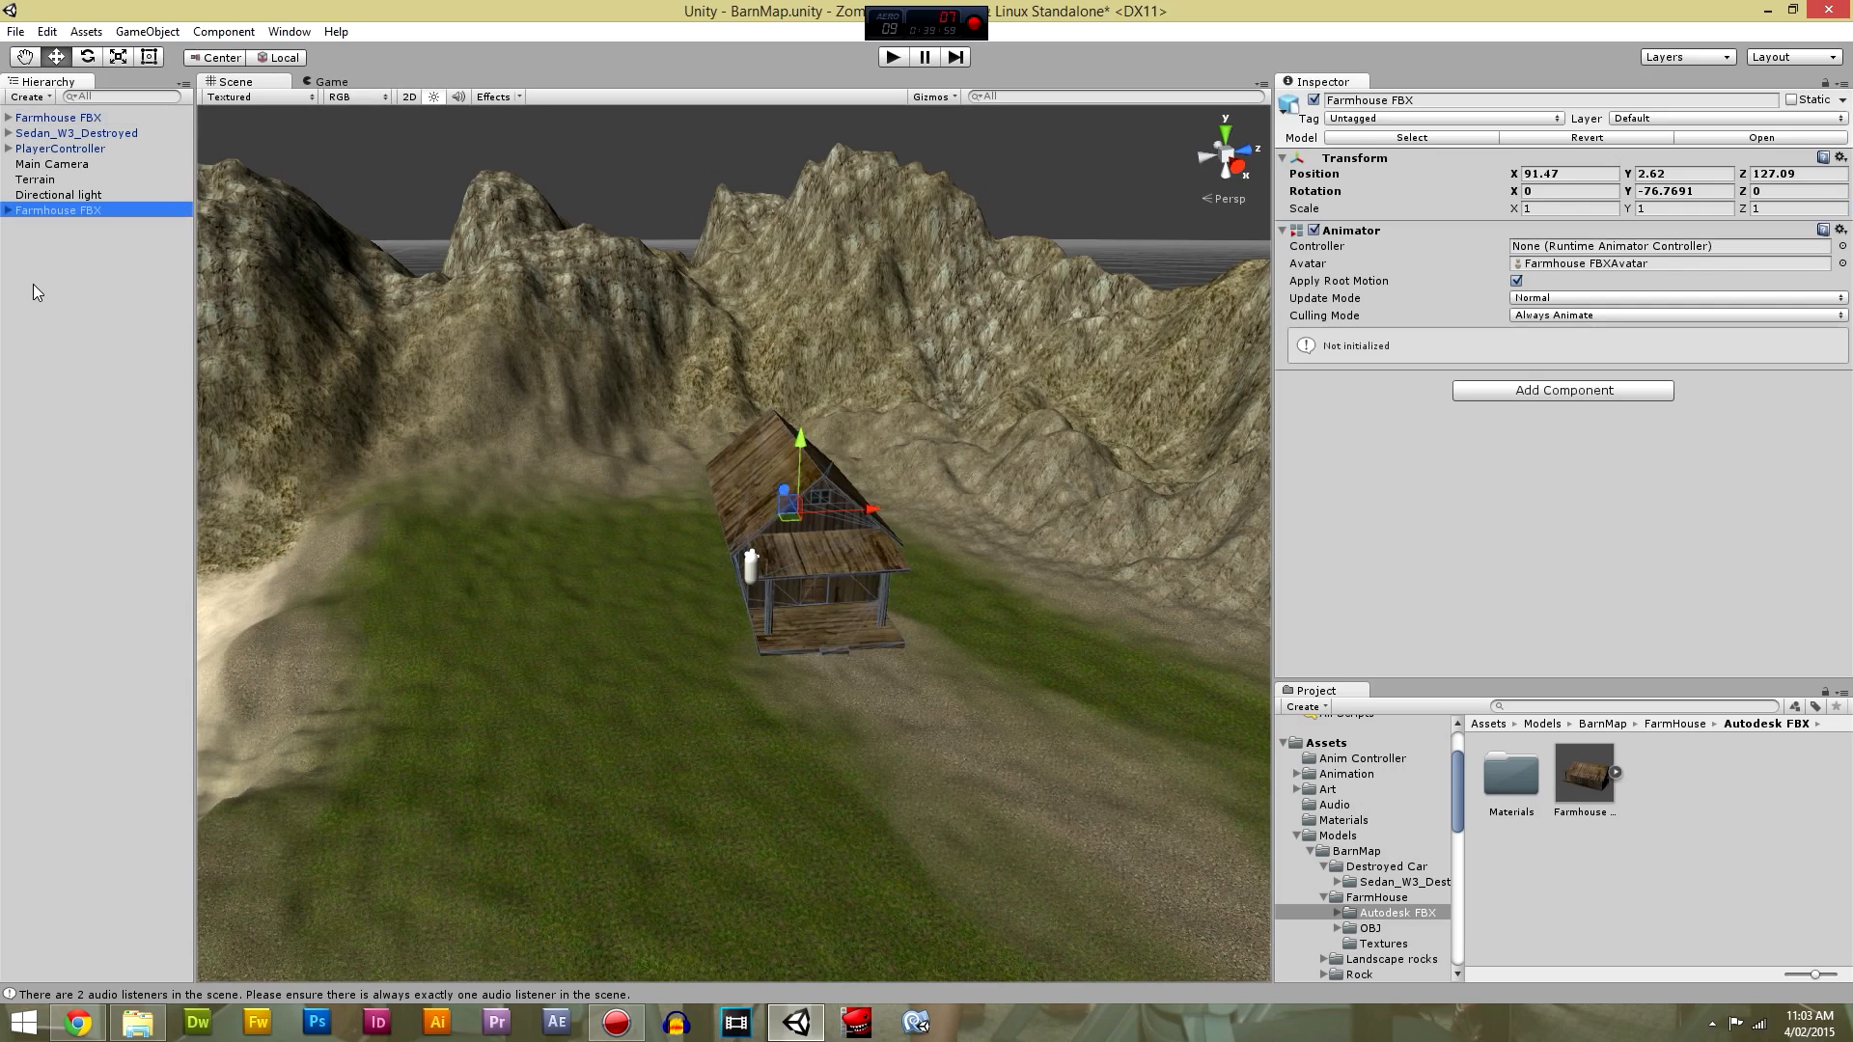
left_click_drag(854, 511, 722, 529)
Examine the farmhouse copy's point lights and polySurface73 mesh, and delete the copy from the scene.
left_click(7, 209)
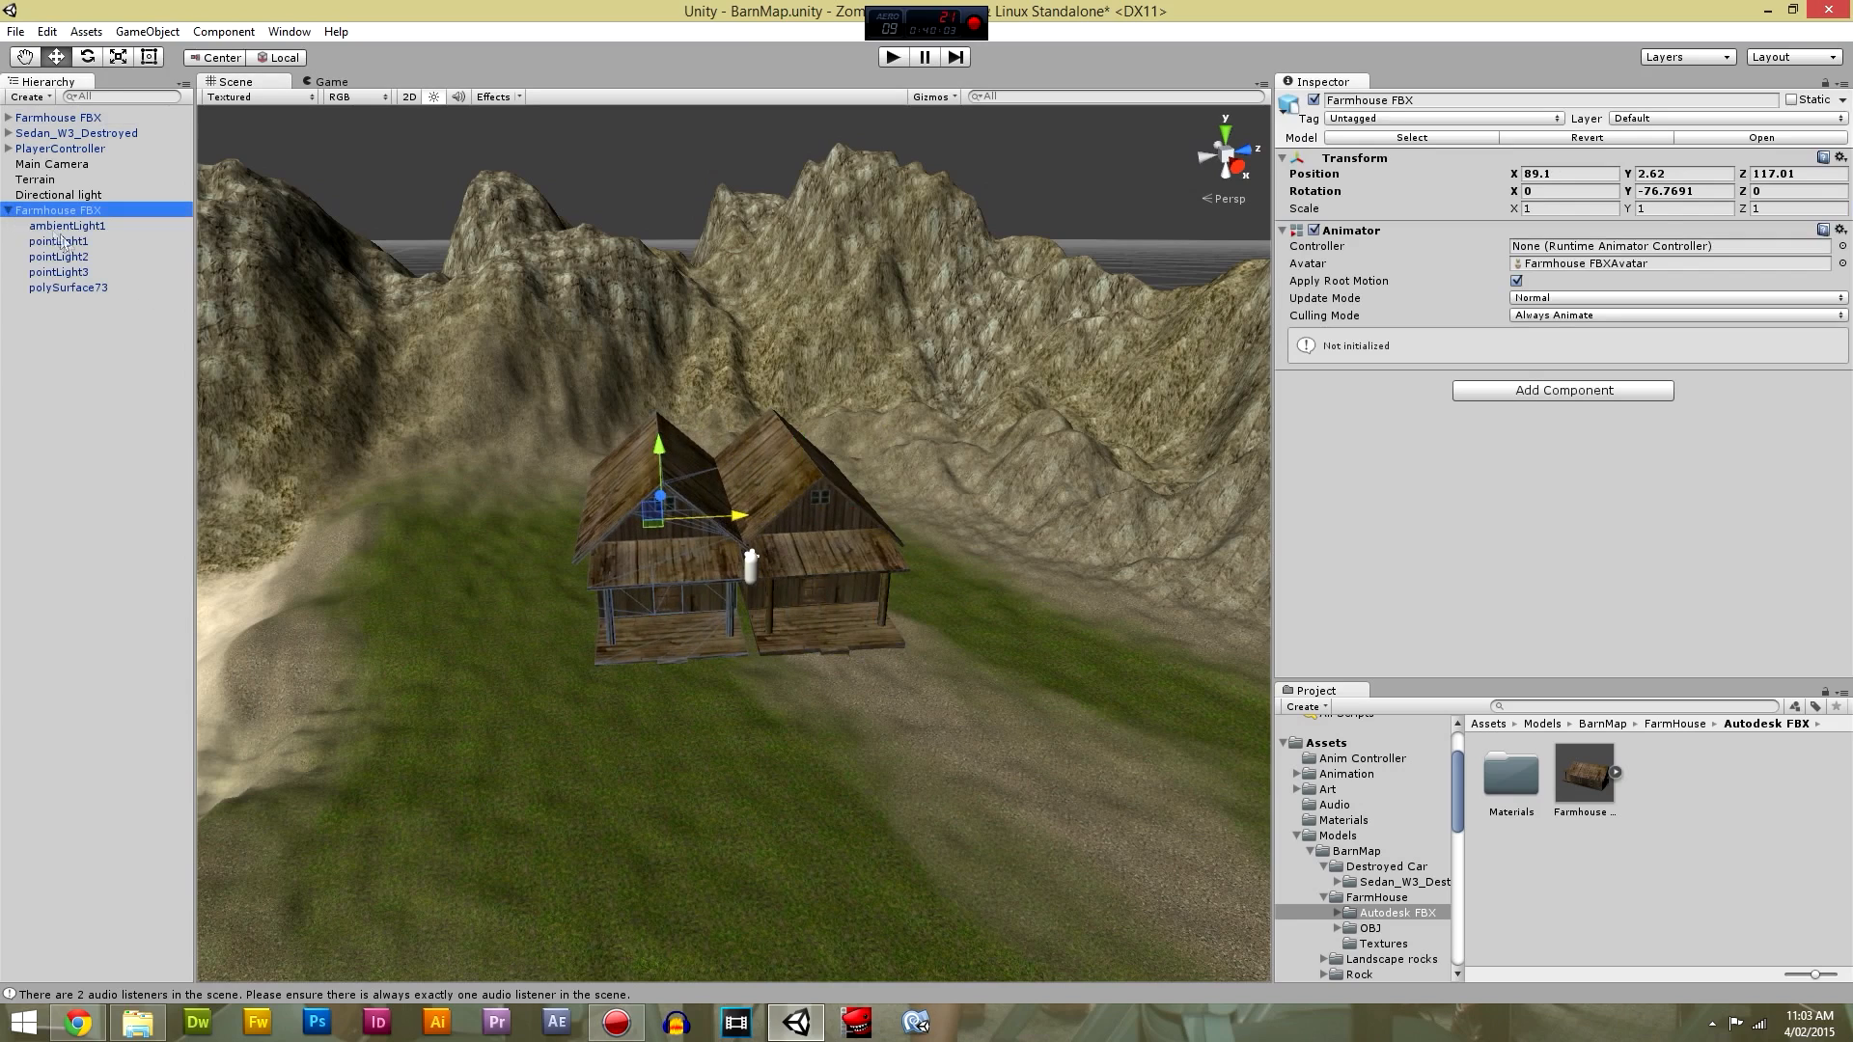
left_click(56, 240)
left_click(73, 287)
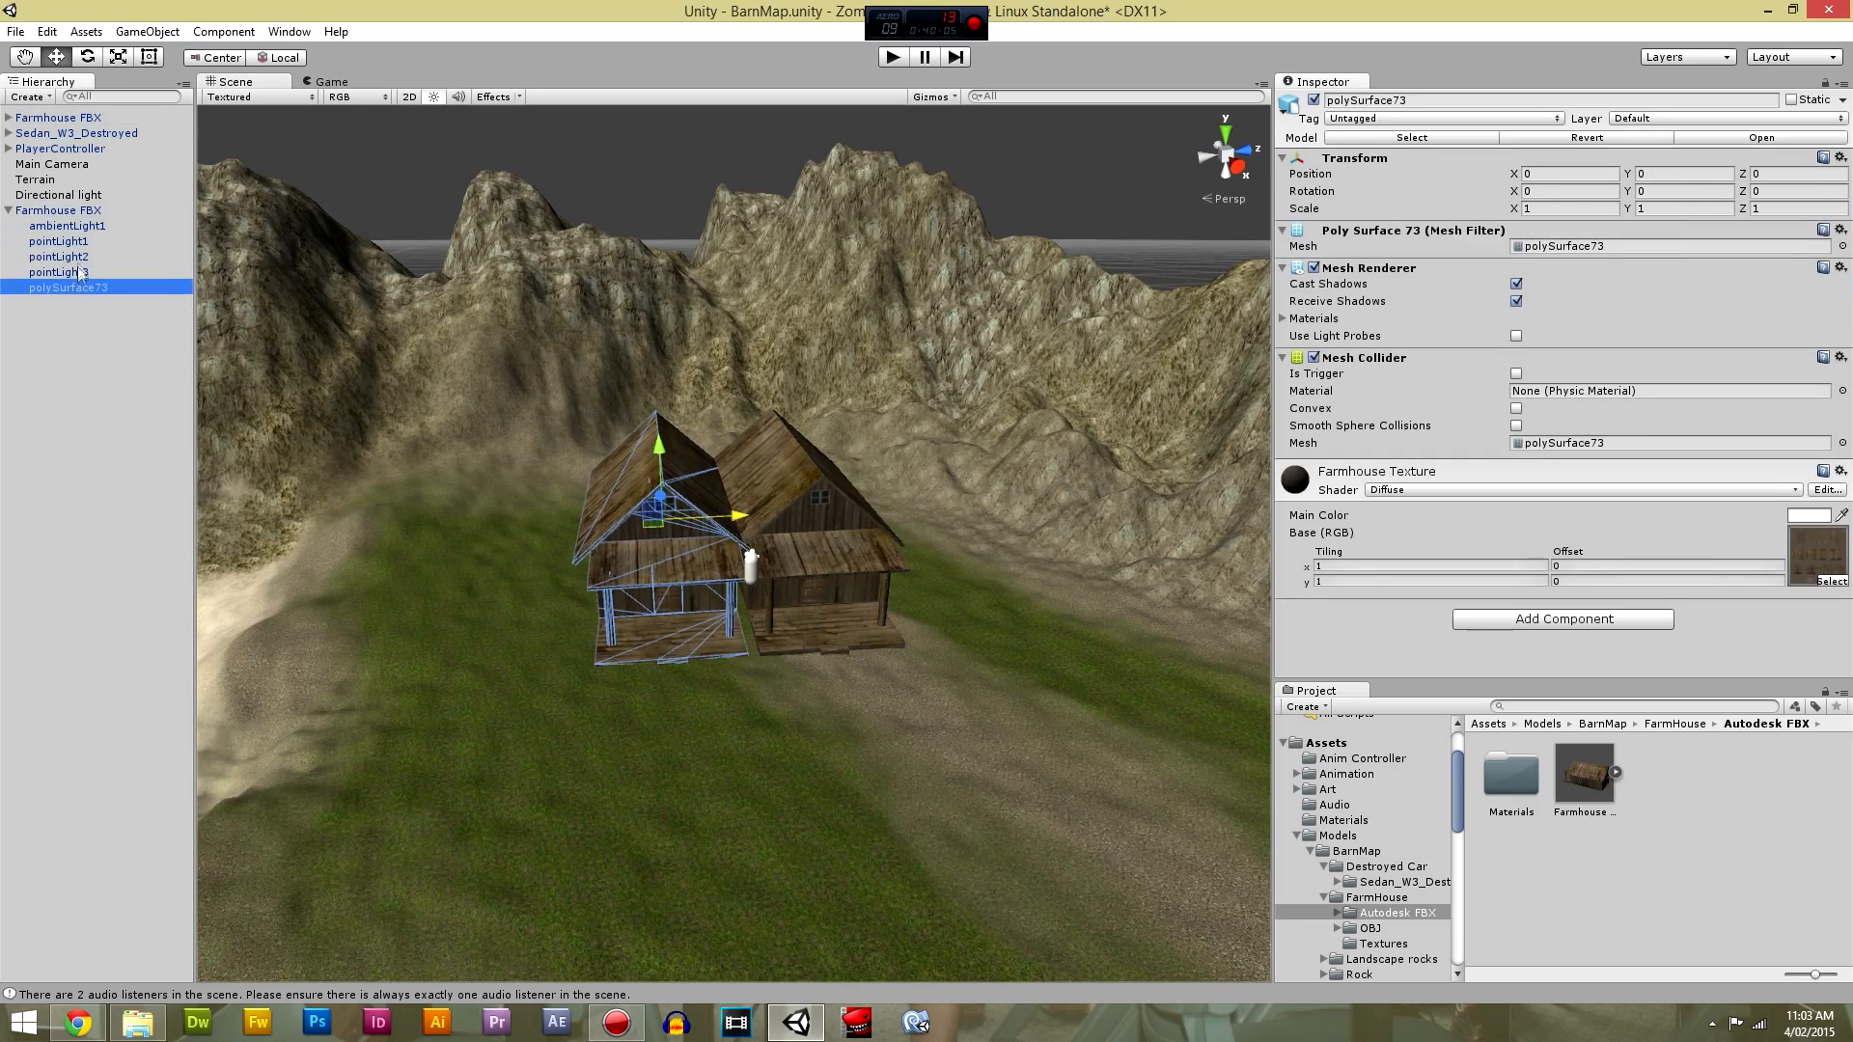
left_click(71, 228)
left_click(75, 287)
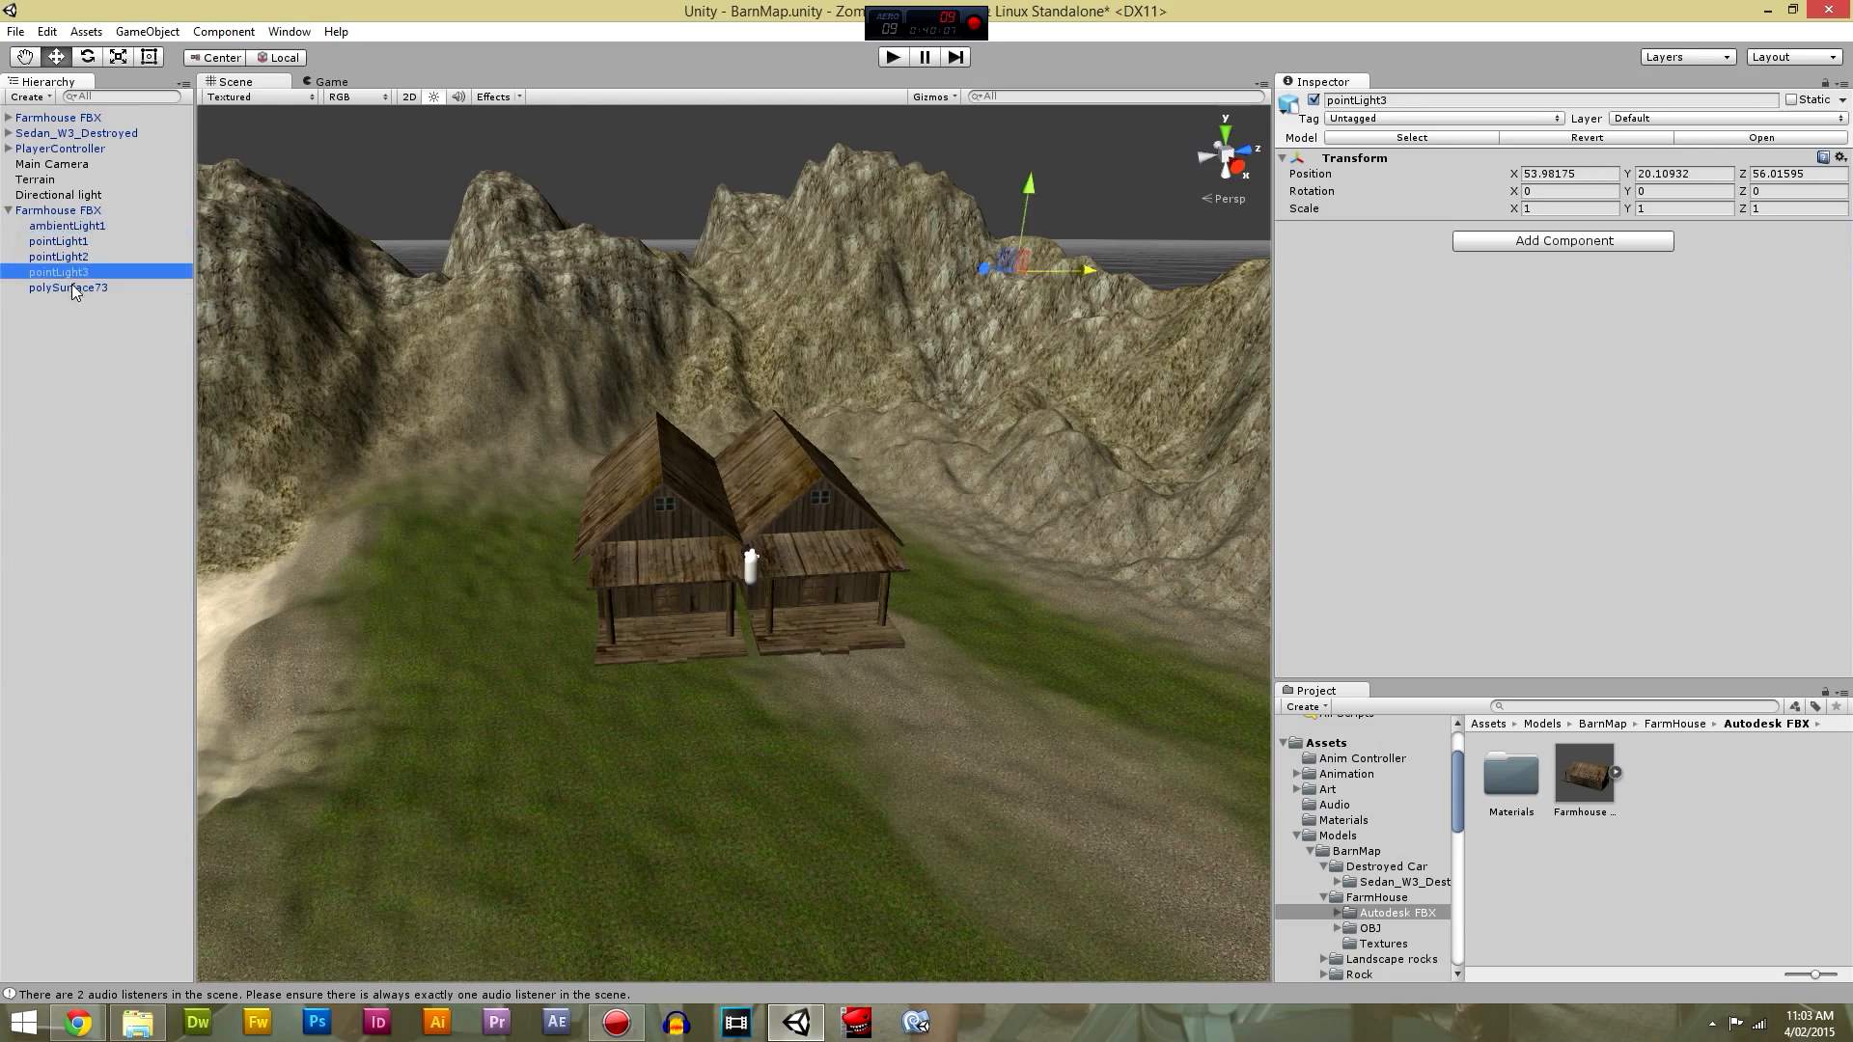
middle_click_drag(870, 421, 732, 823)
left_click(81, 212)
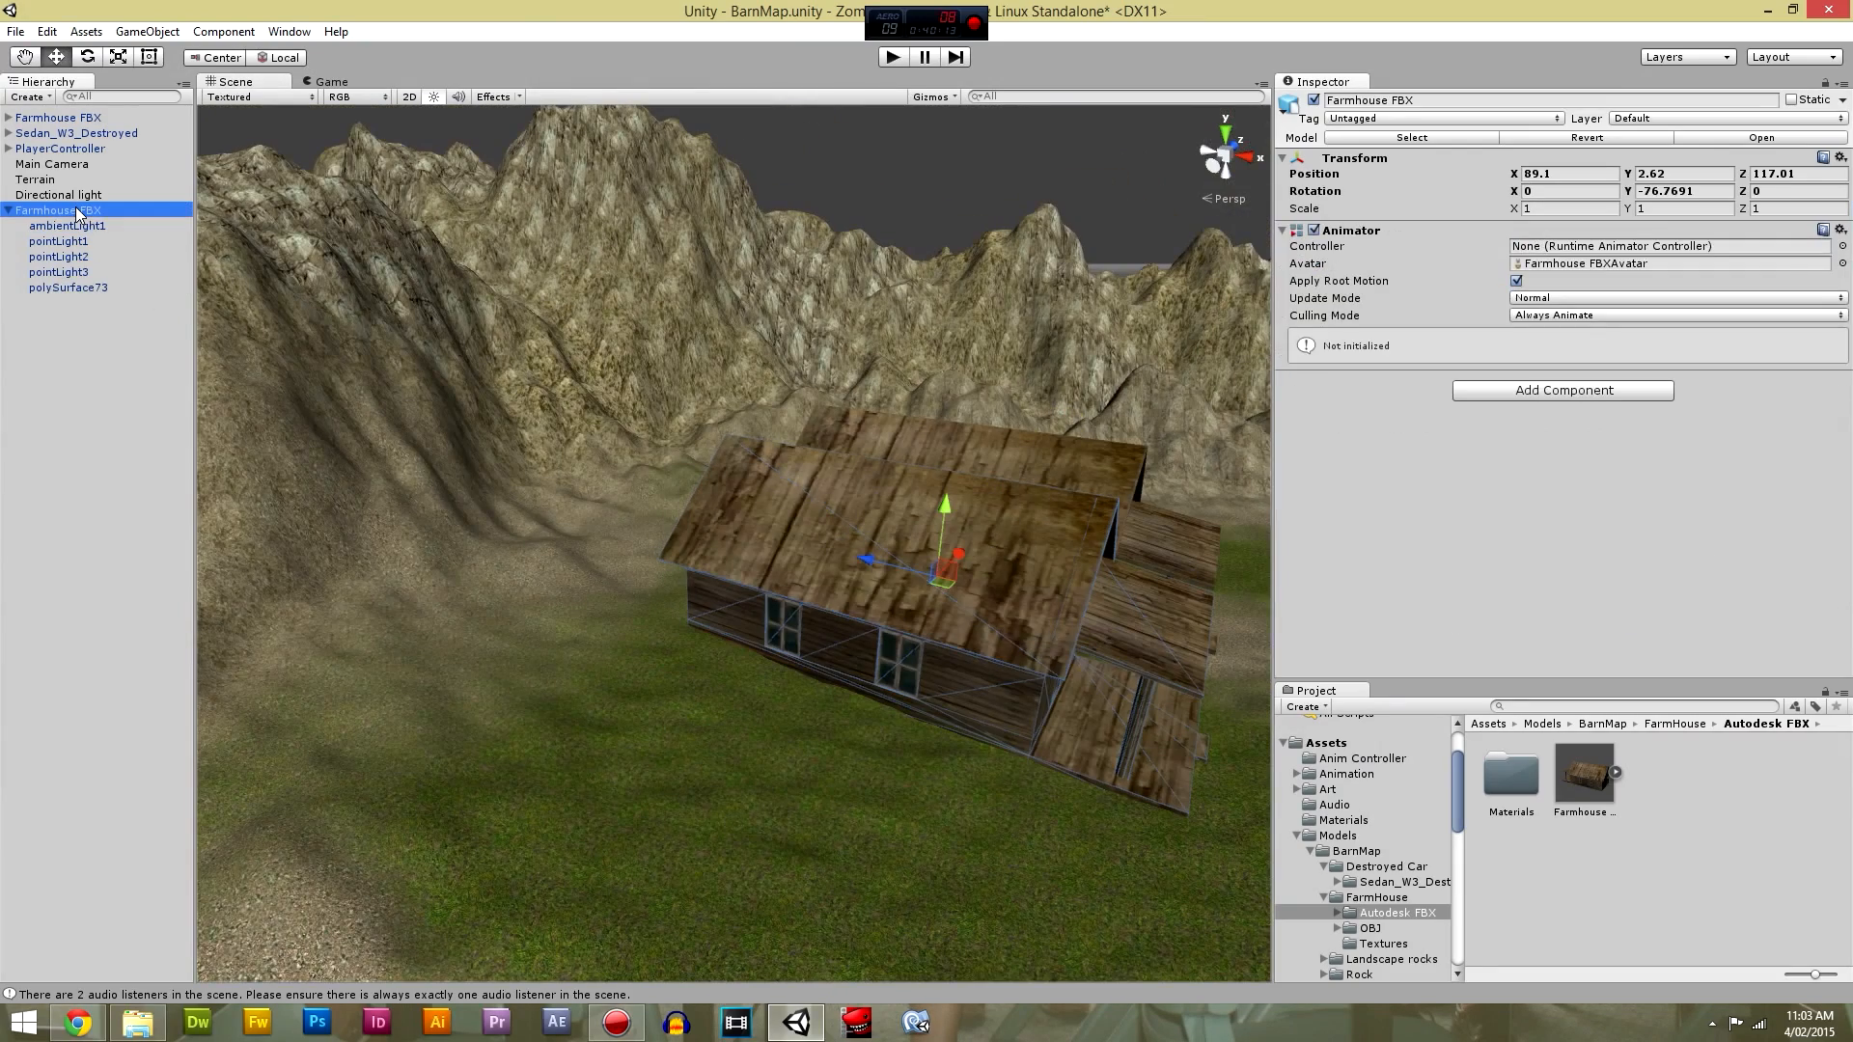
key("Delete")
Scale the remaining farmhouse uniformly to about 1.21 and adjust its height to a Y position of about 2.63.
right_click_drag(746, 599, 947, 546)
left_click(745, 399)
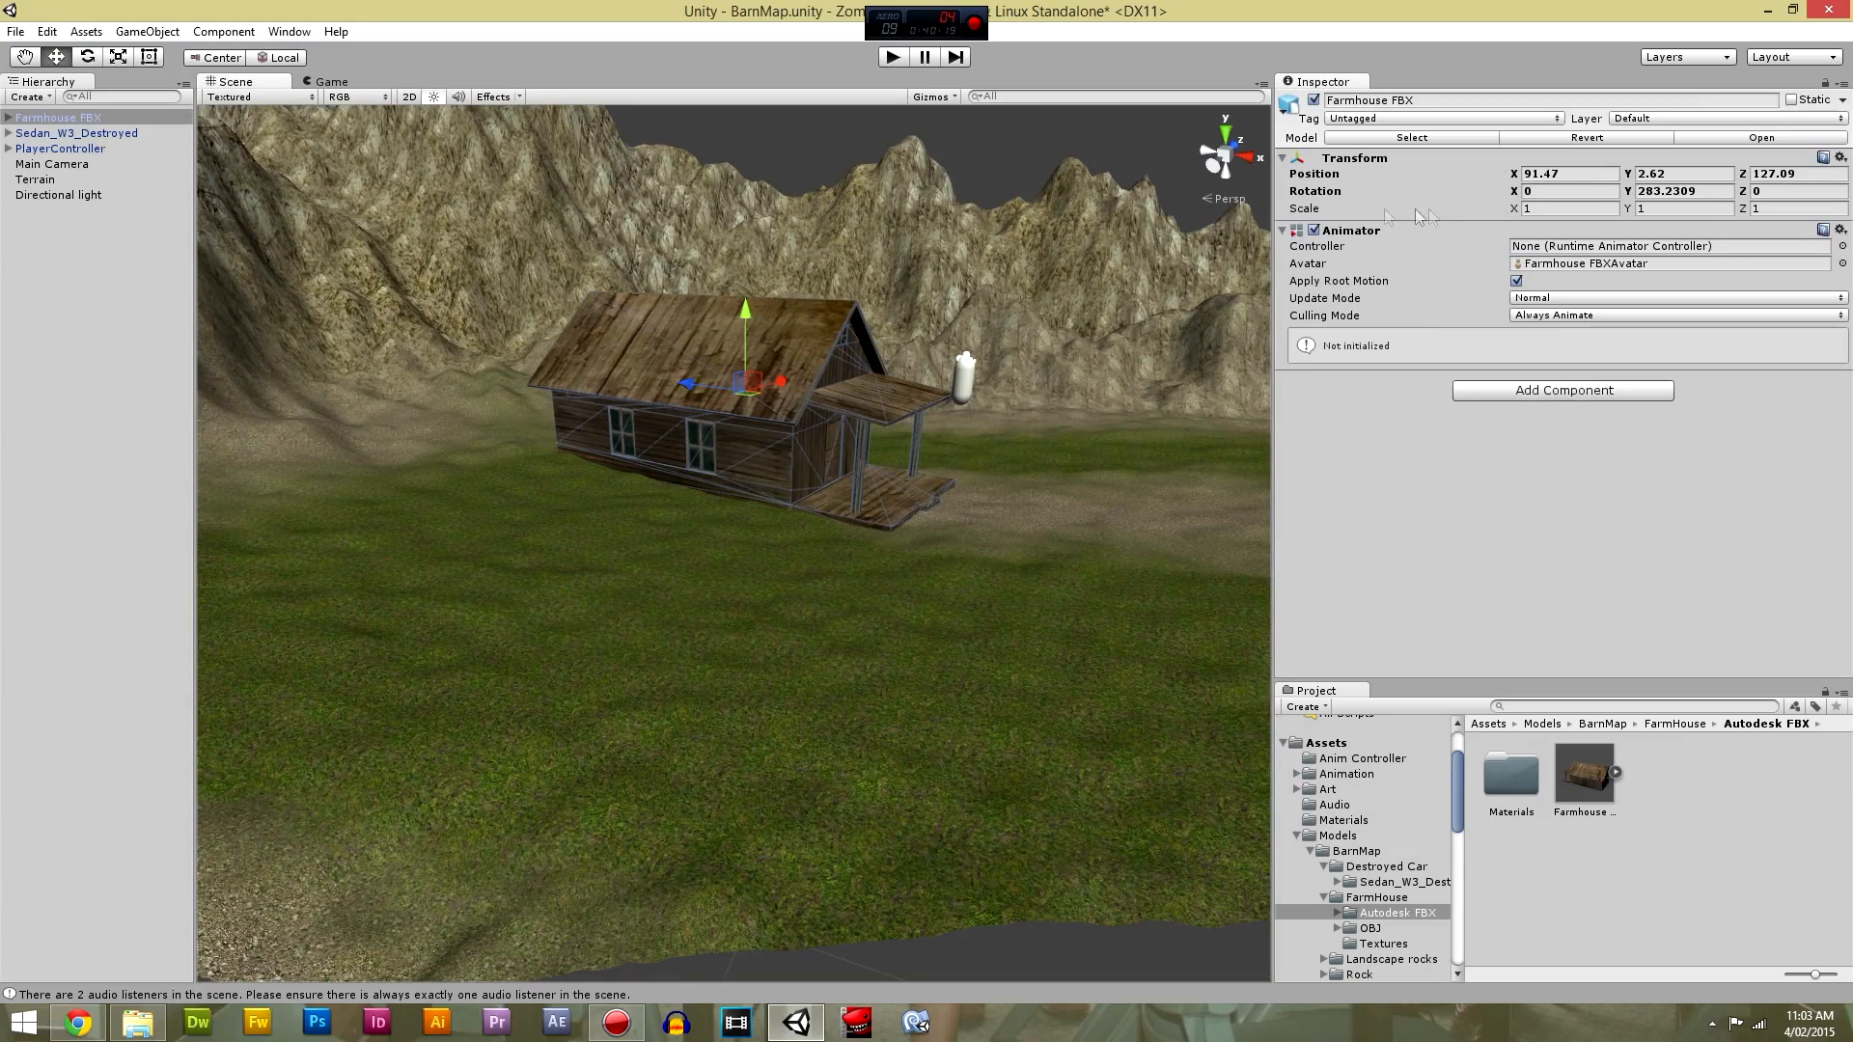
left_click(88, 57)
left_click(117, 57)
left_click_drag(743, 390, 757, 373)
left_click(56, 57)
left_click_drag(745, 307, 745, 284)
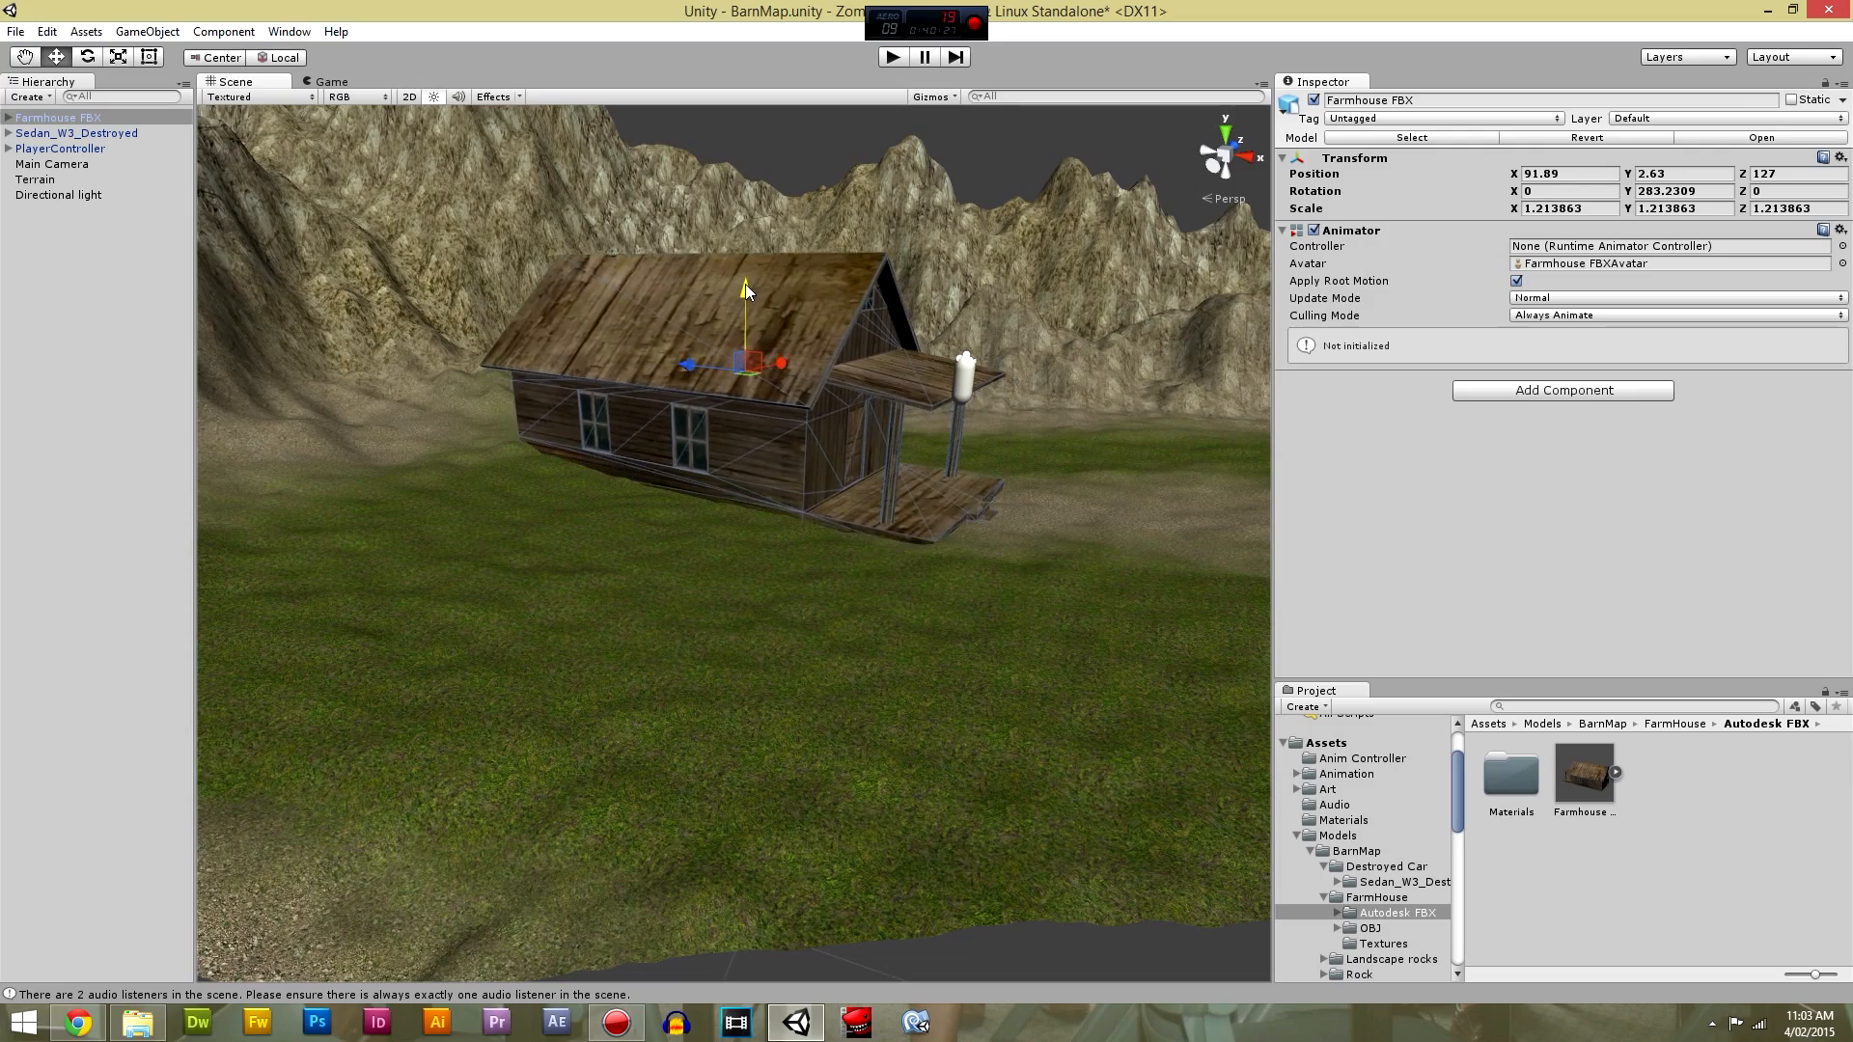
Playtest the map by walking up to the enlarged farmhouse to judge its size, and stop the test.
right_click_drag(827, 592, 728, 614)
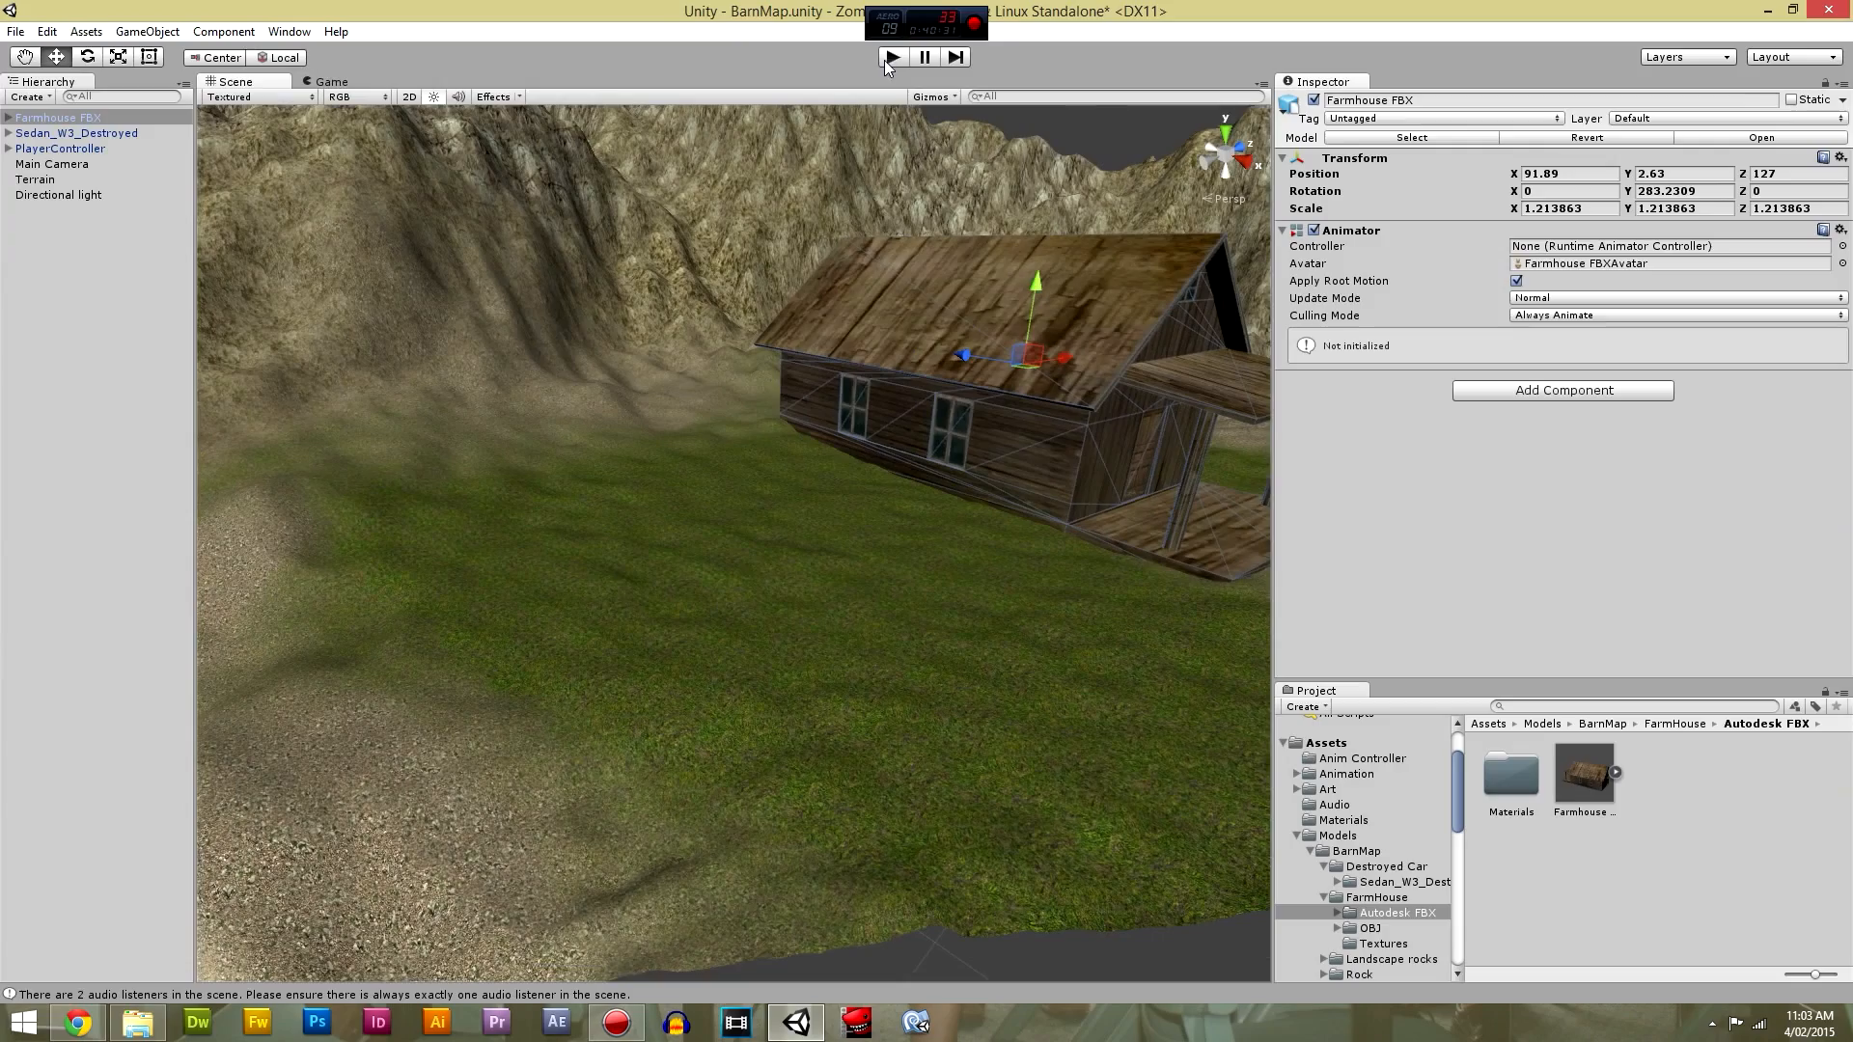
left_click(888, 58)
key("ctrl+p")
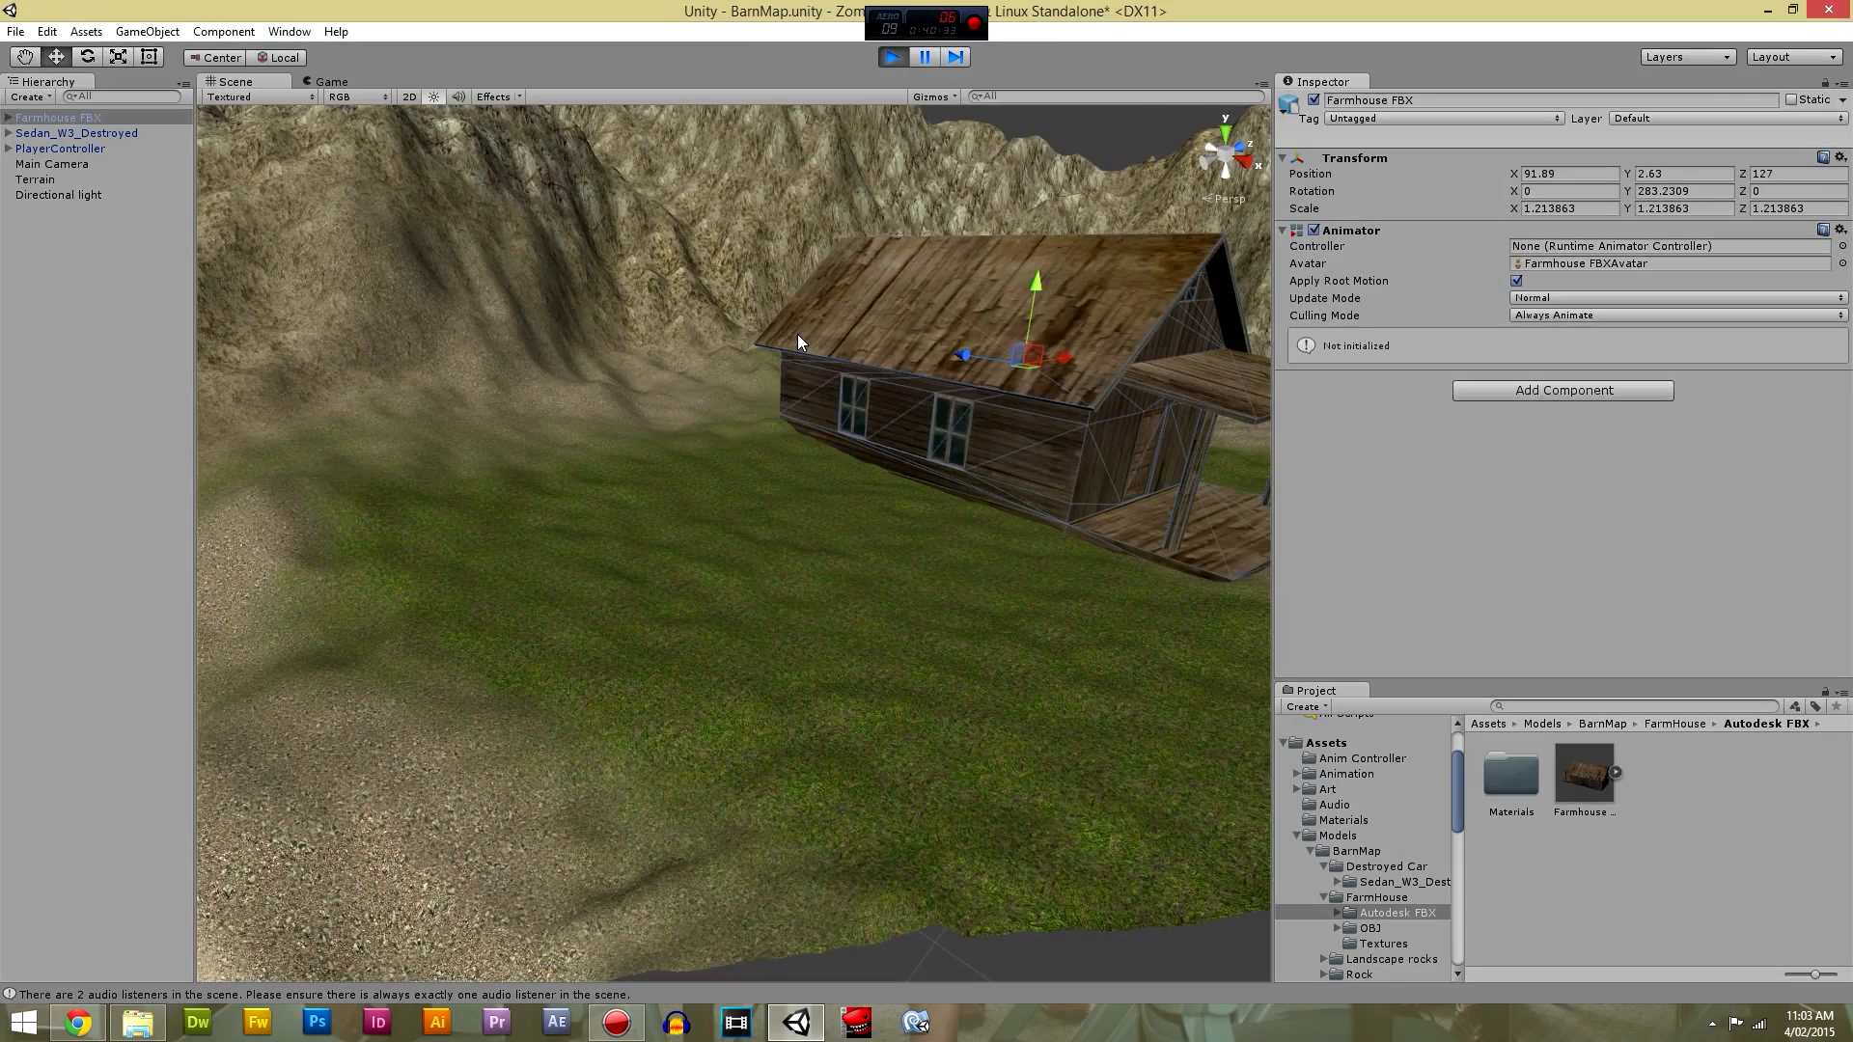
key("w")
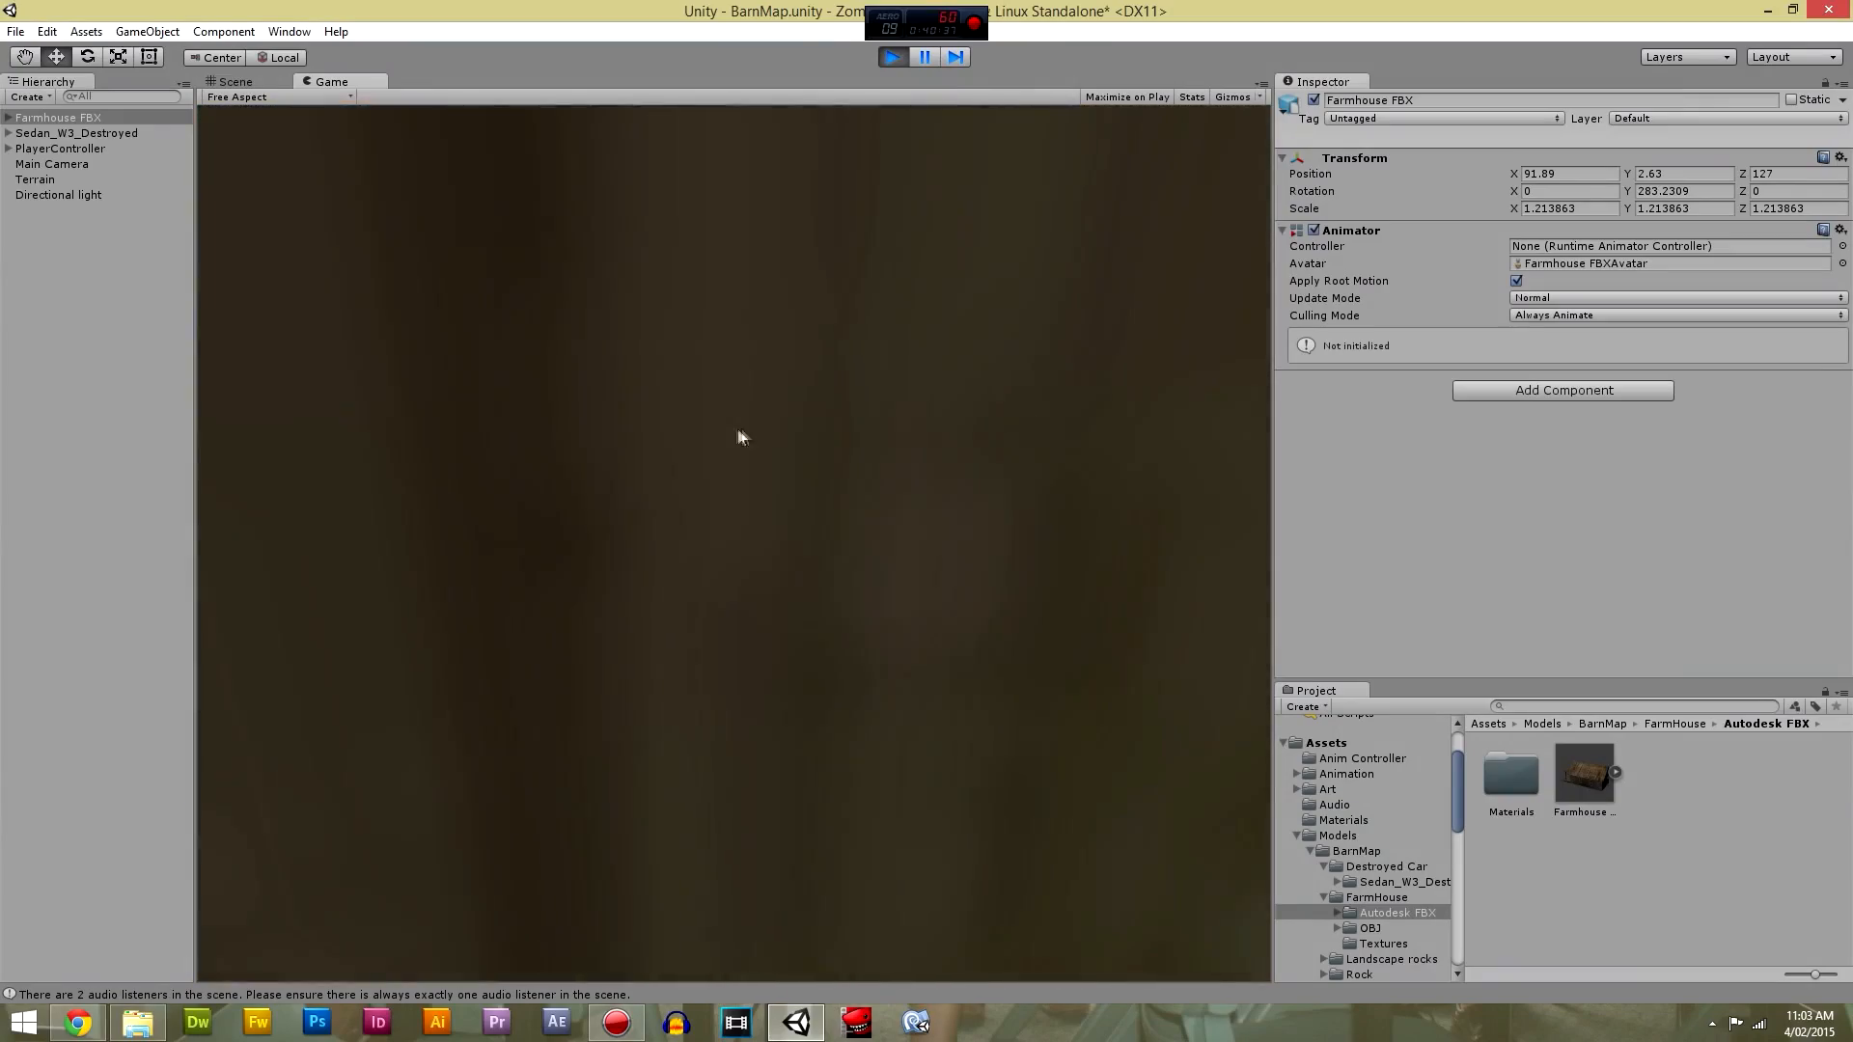
key("w")
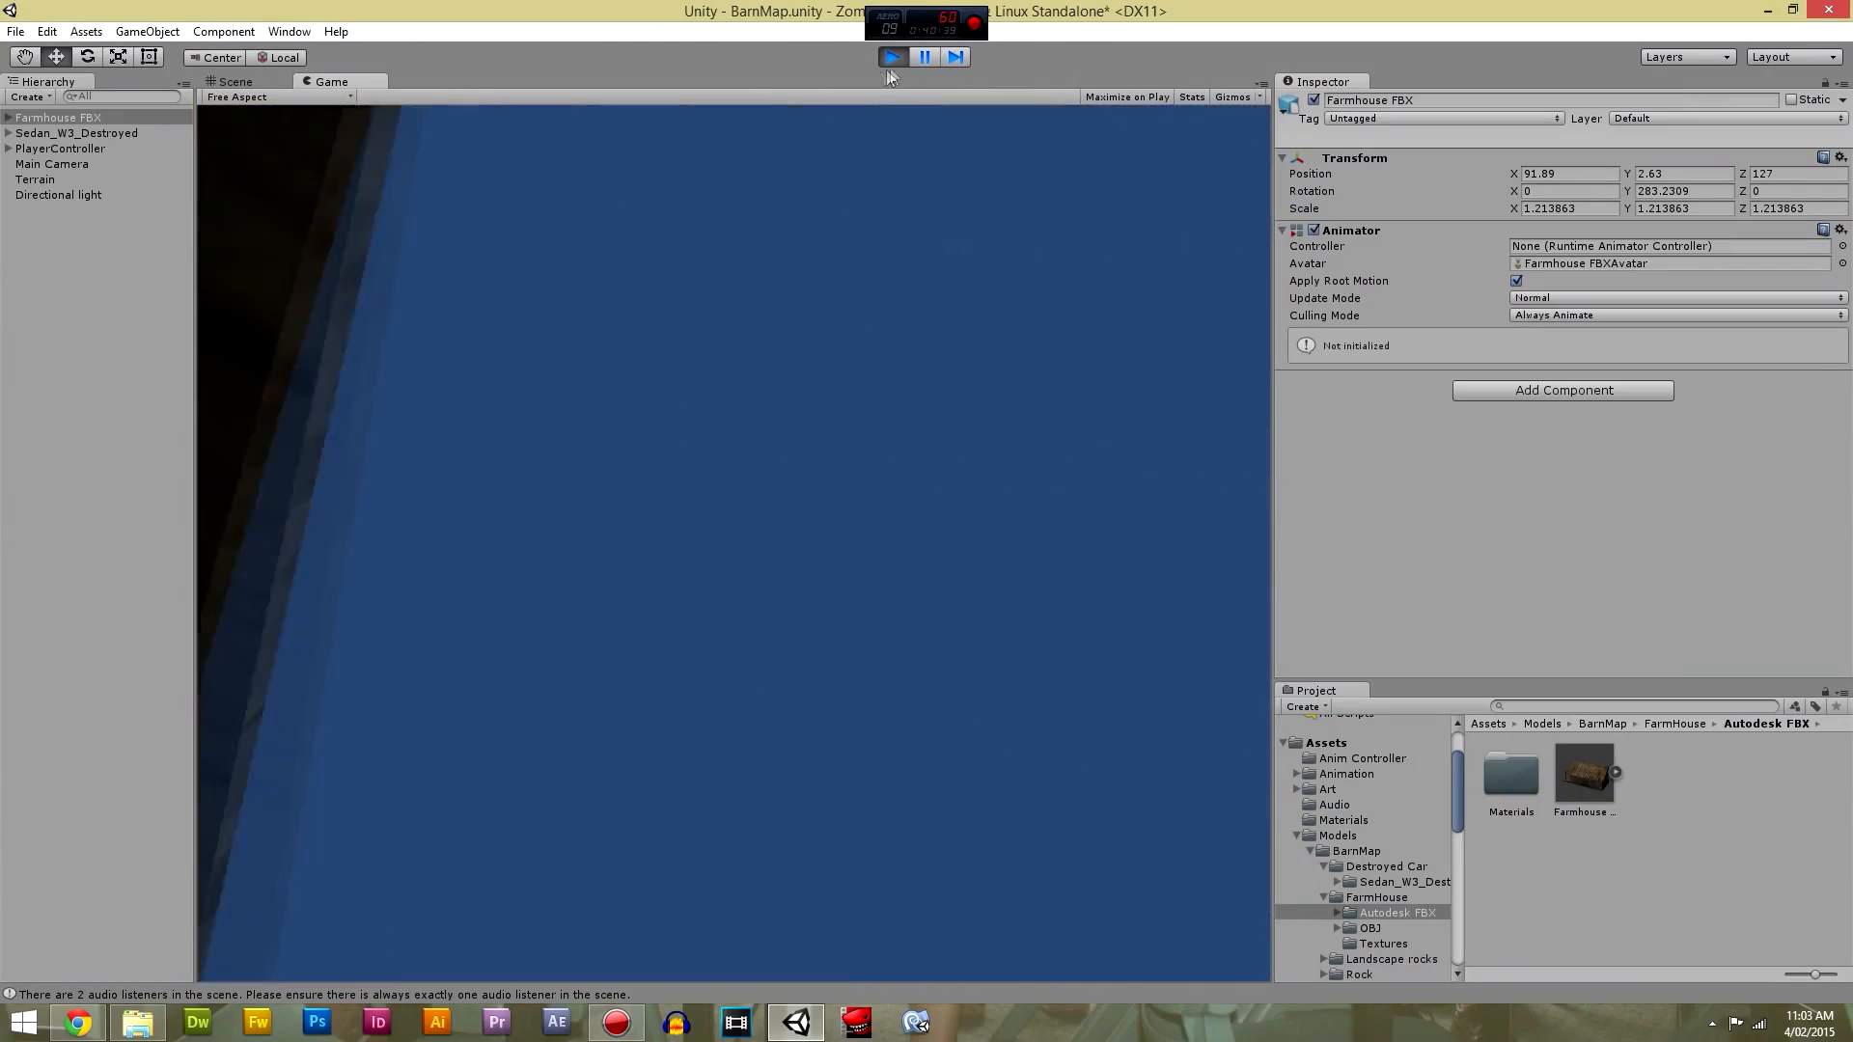
left_click(892, 57)
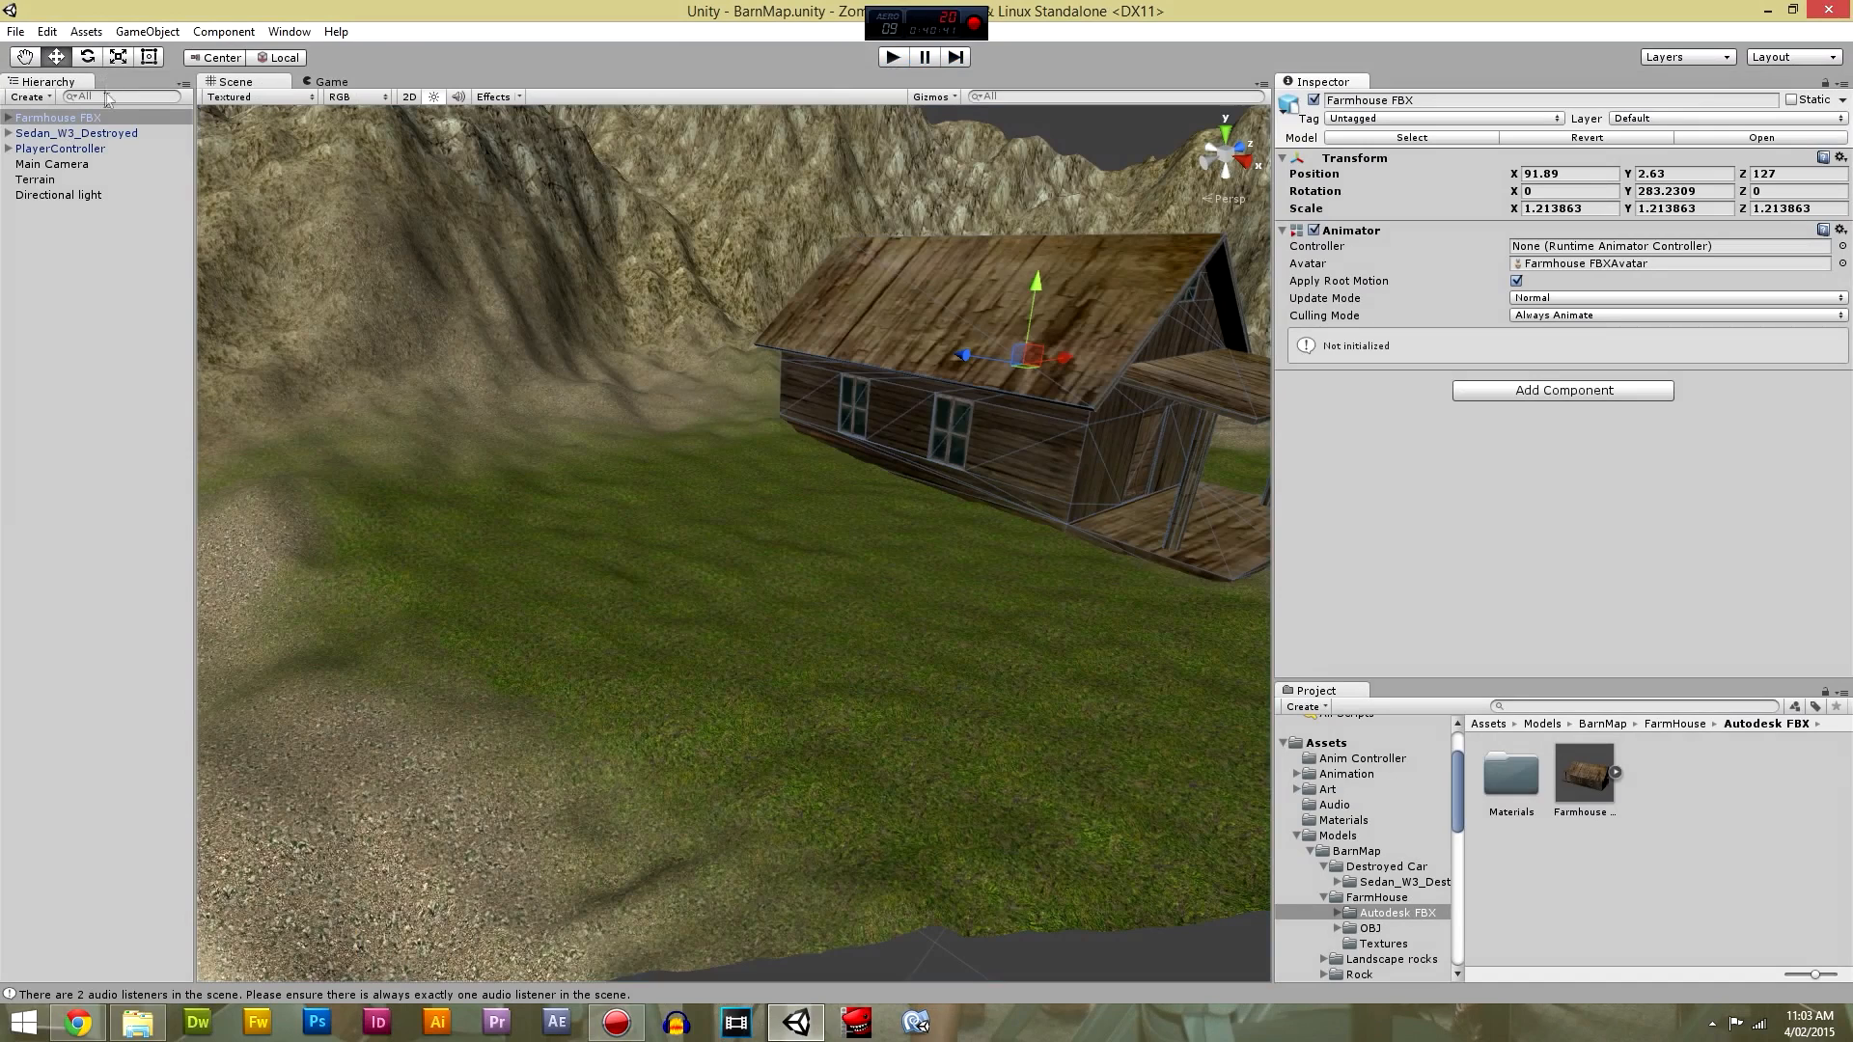
Set the farmhouse's scale to 0 on the X, Y and Z axes.
left_click(1531, 208)
key("ctrl+a")
type("0")
key("Tab")
type("0")
key("Tab")
type("0")
Set the farmhouse's scale to 1 on the X, Y and Z axes.
left_click(1569, 206)
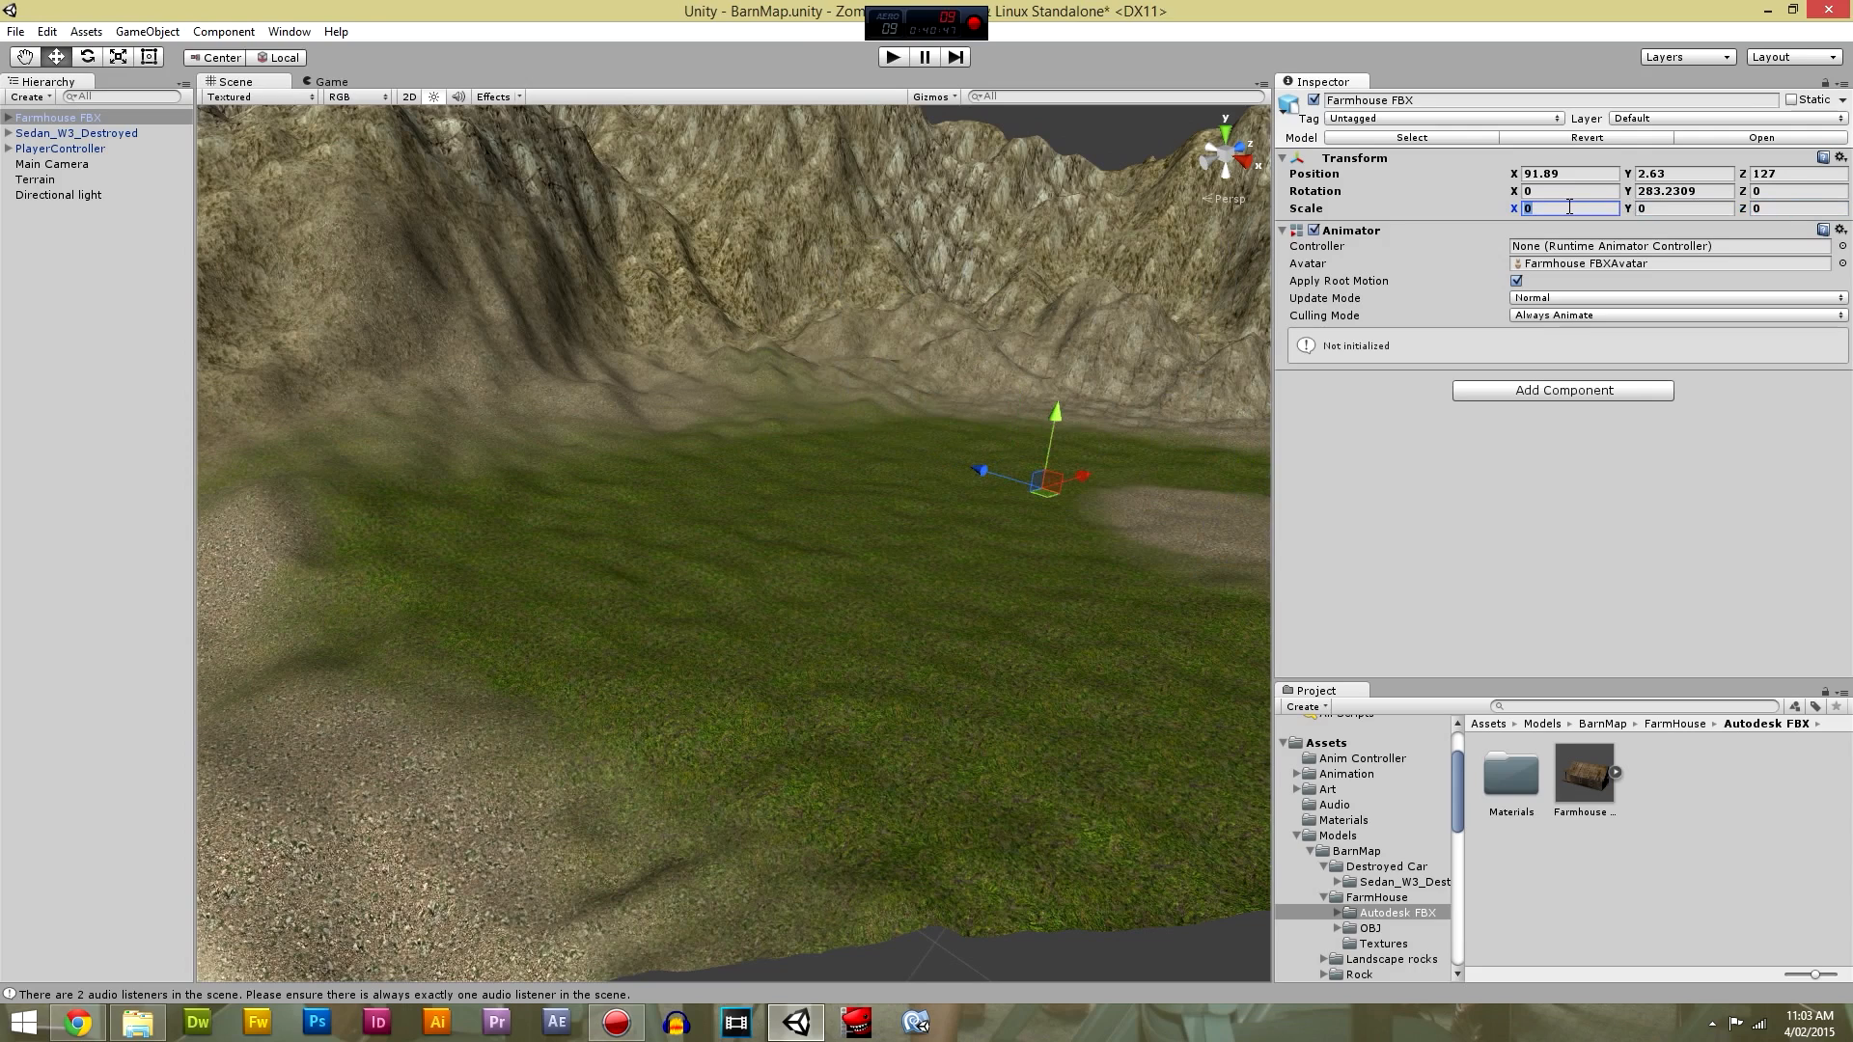
type("1")
key("Tab")
type("1")
left_click(1784, 206)
type("1")
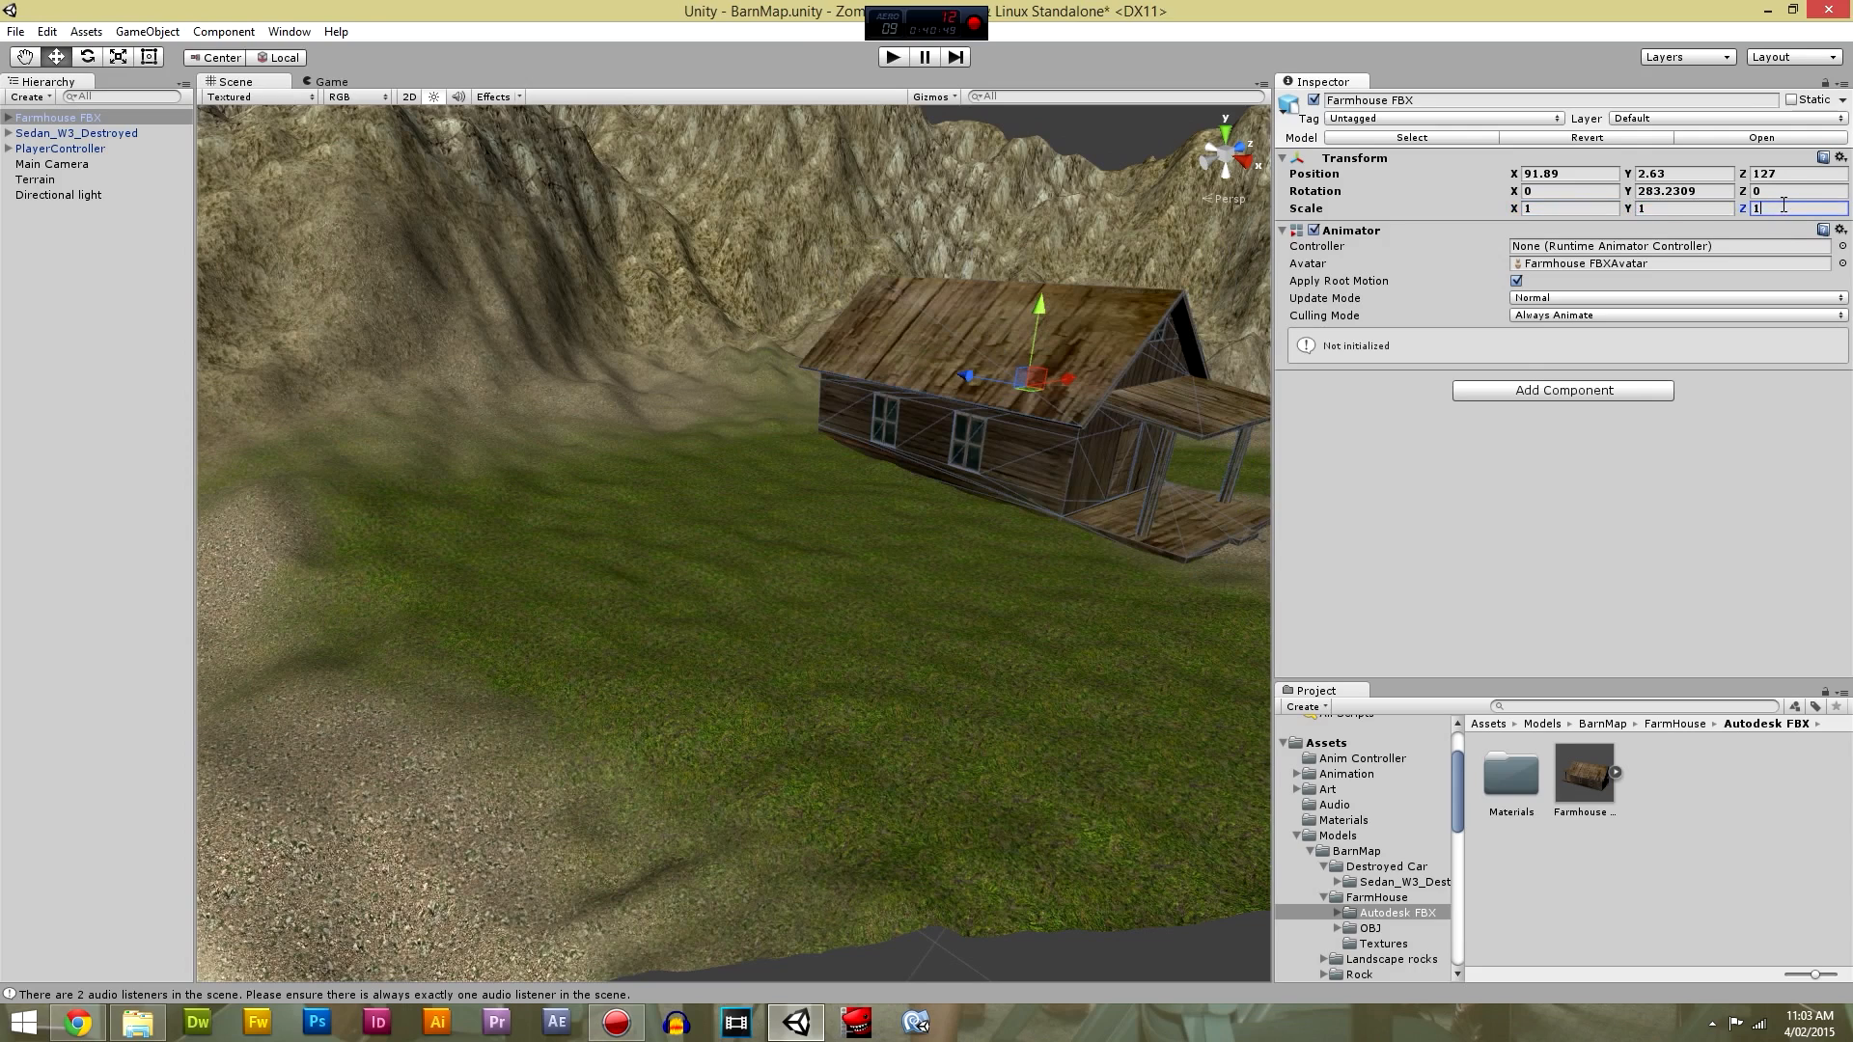
left_click(1445, 499)
Playtest the map around the farmhouse porch to compare the house with the player's height, and stop the test.
left_click(895, 57)
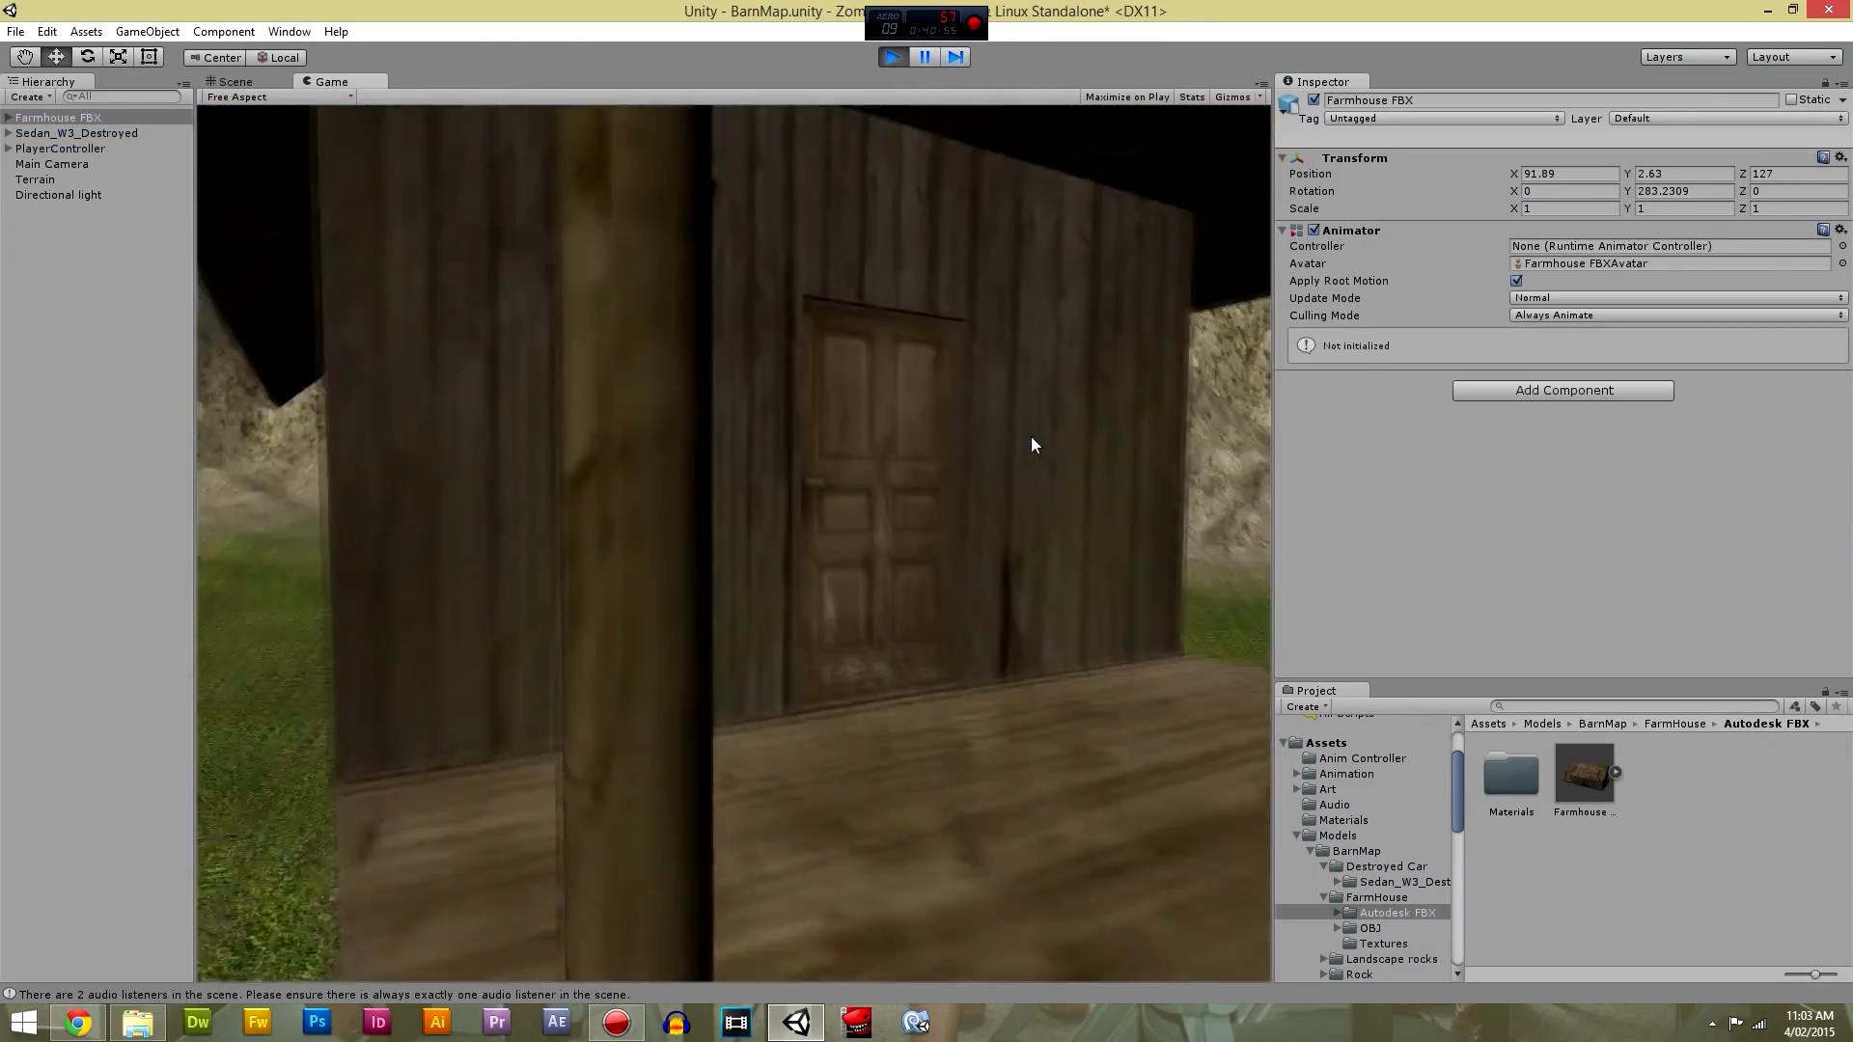
key("w")
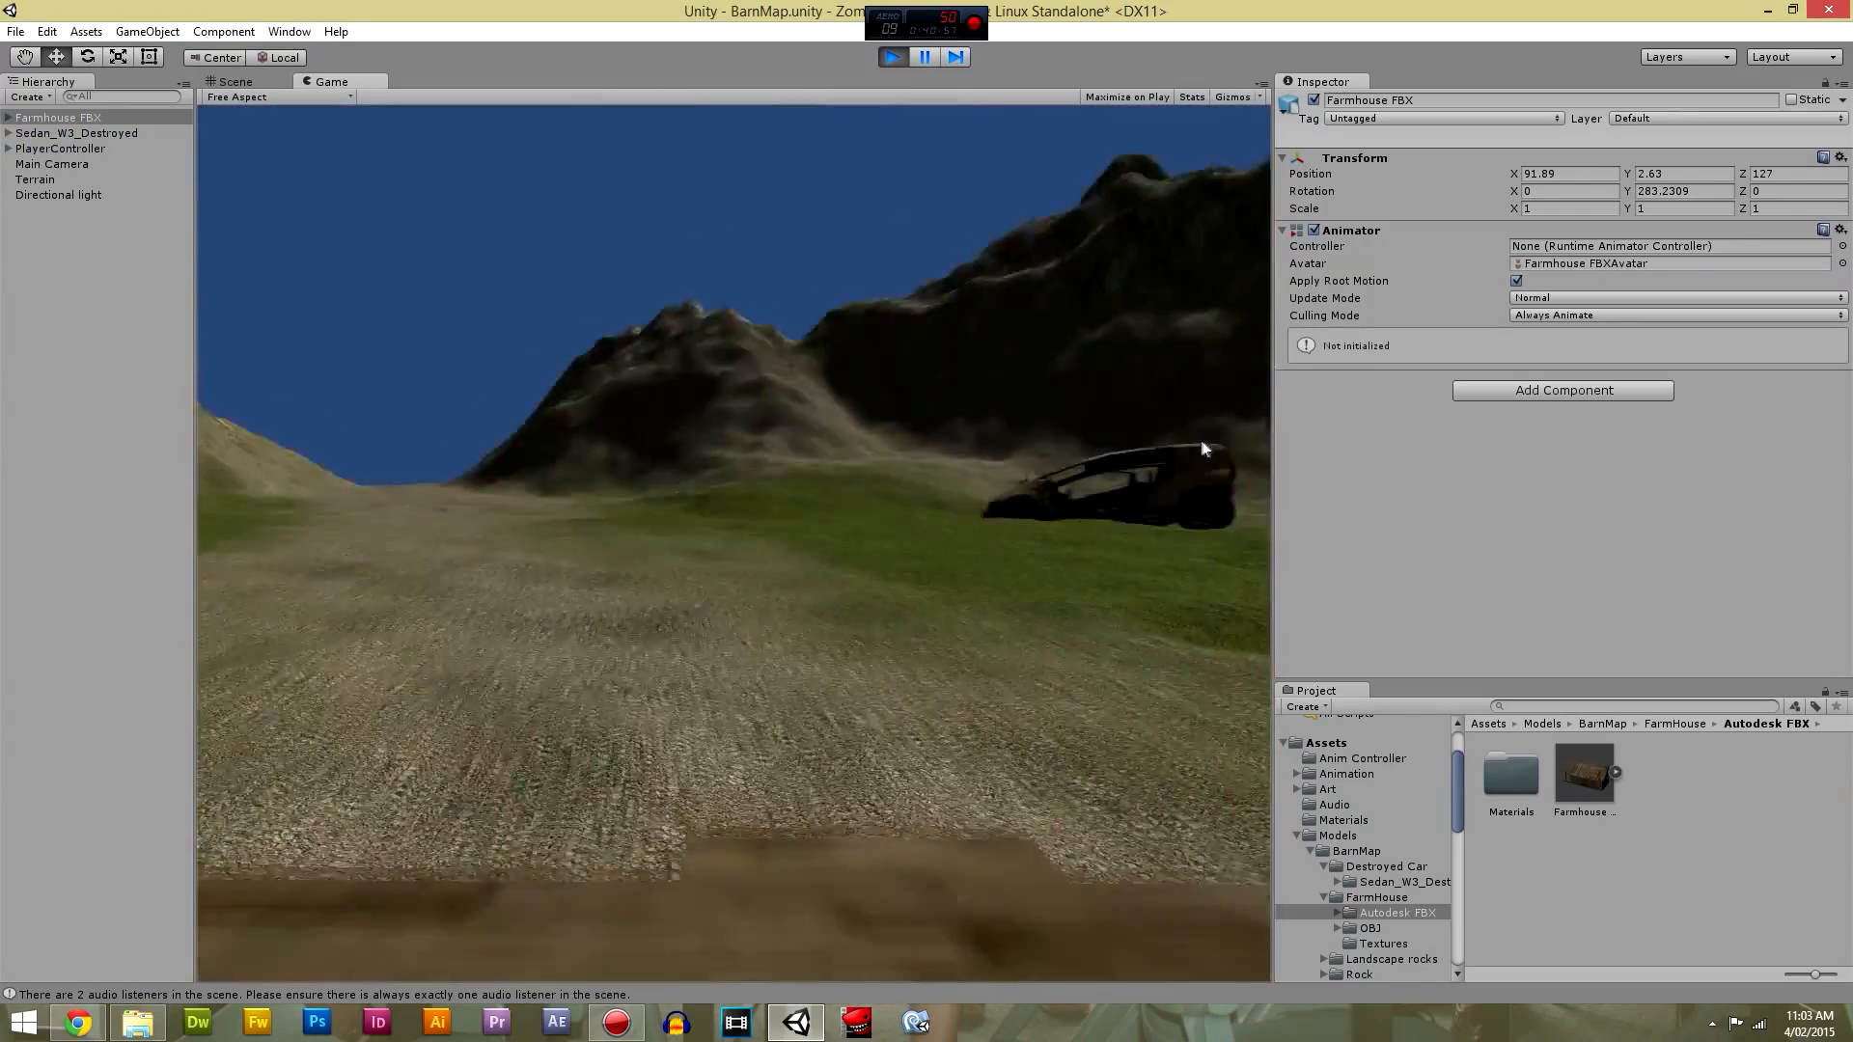
key("a")
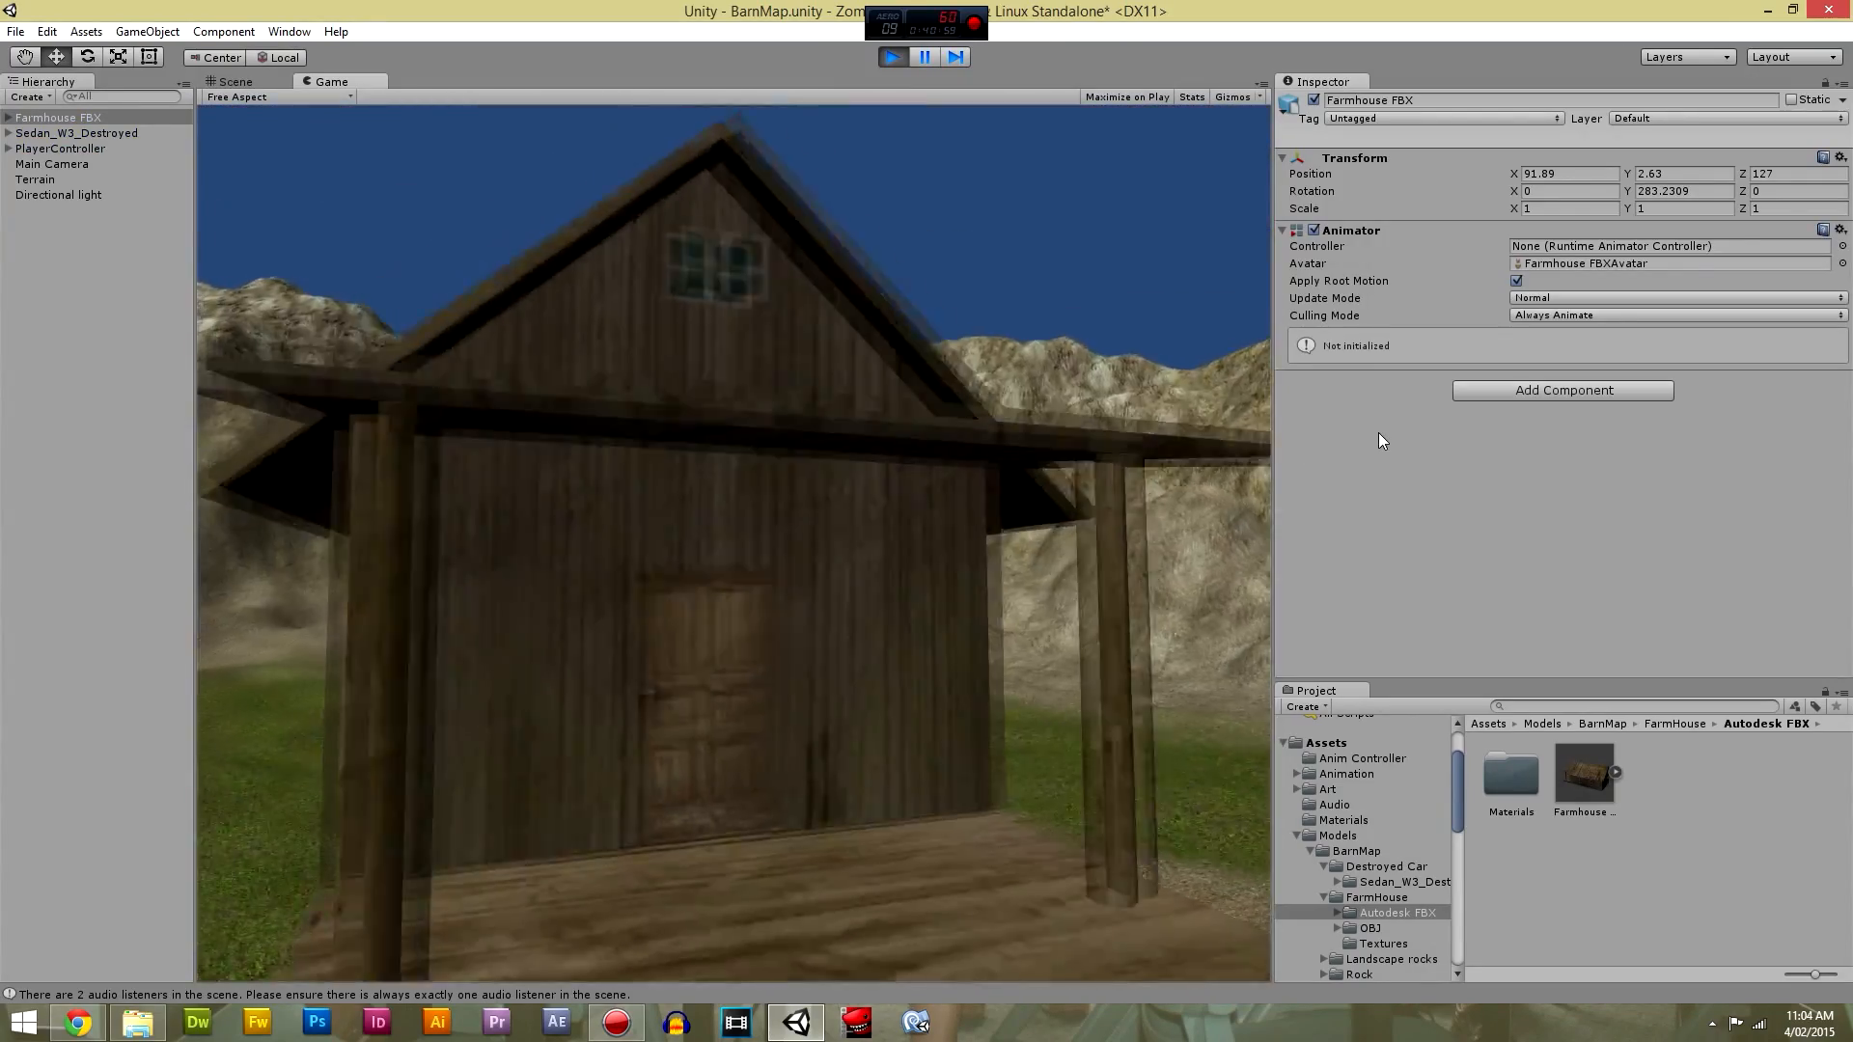
key("s")
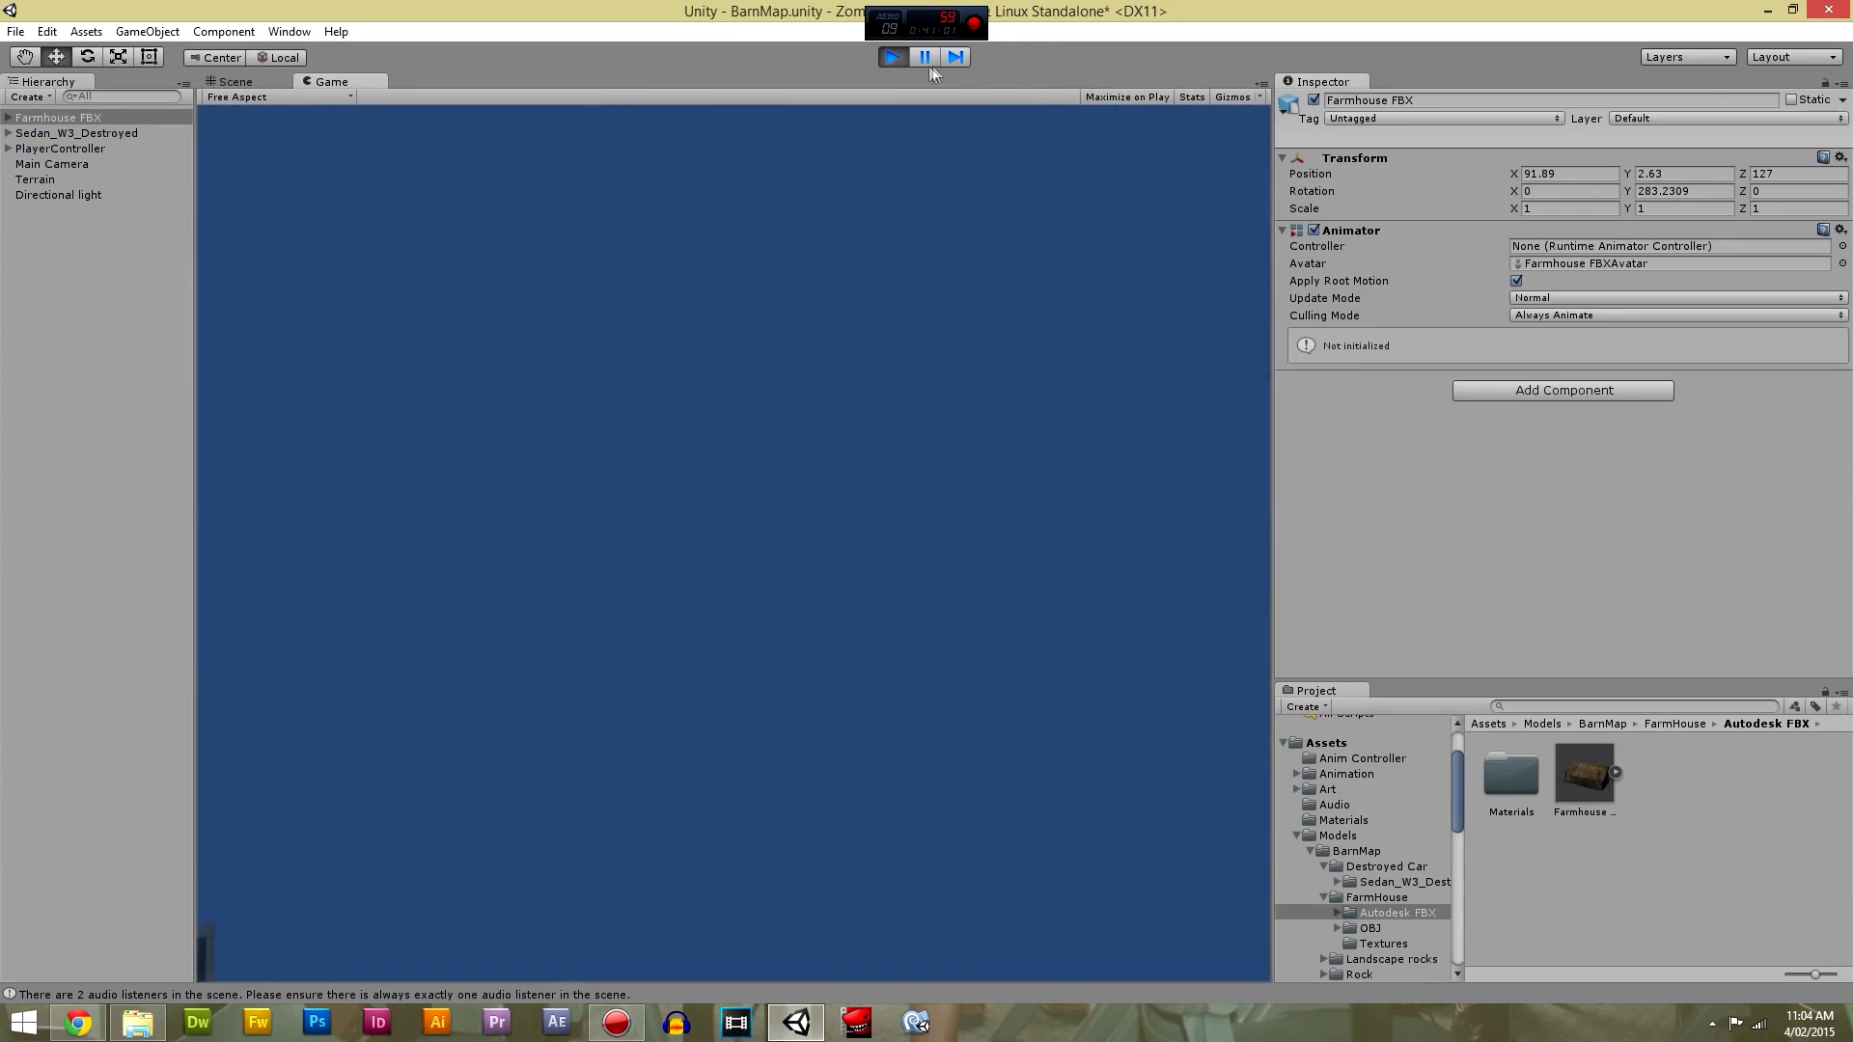
key("ctrl+p")
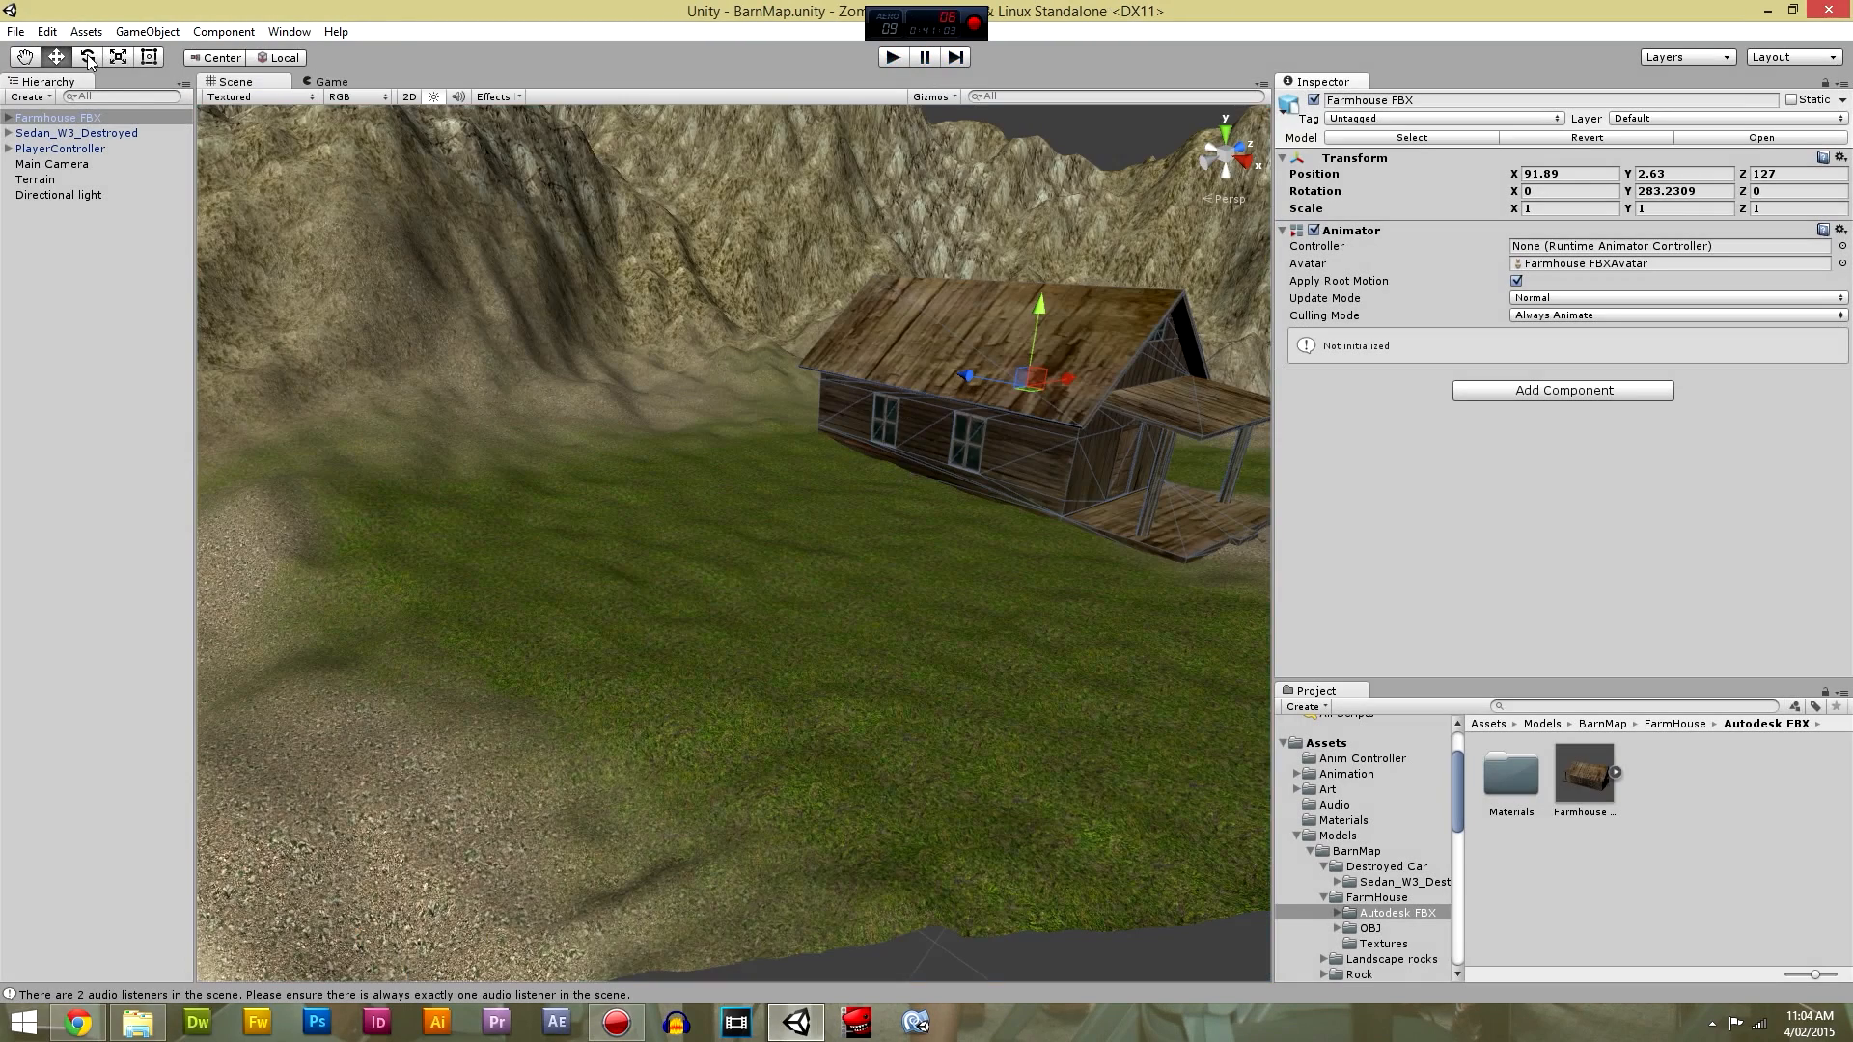
Scale the farmhouse down to 0.9 on the X, Y and Z axes and save the scene.
left_click(118, 57)
mouse_move(1029, 389)
left_mouse_down()
mouse_move(1000, 398)
mouse_move(1023, 391)
left_mouse_up()
left_click(1581, 206)
type("0.9")
left_click(1658, 208)
type("0.9")
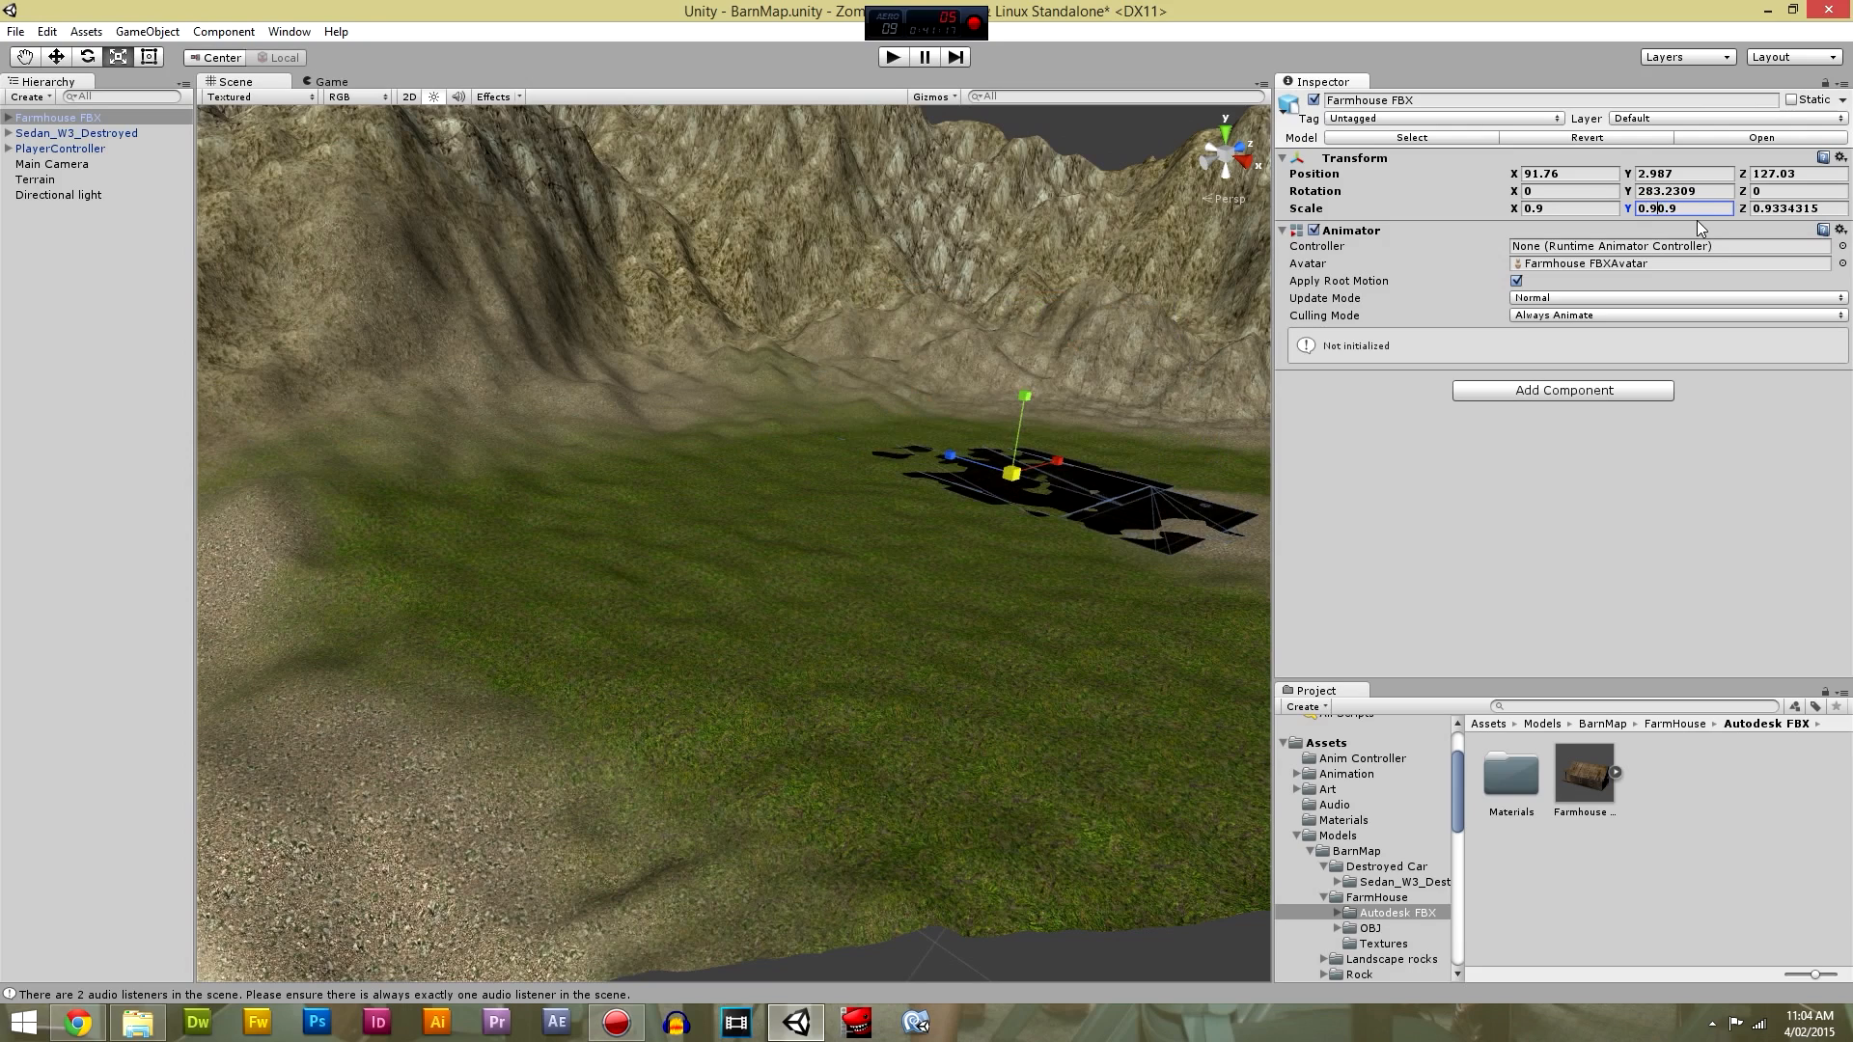
key("Delete")
key("Delete")
key("Delete")
left_click(1768, 207)
type("0.9")
key("Return")
key("ctrl+s")
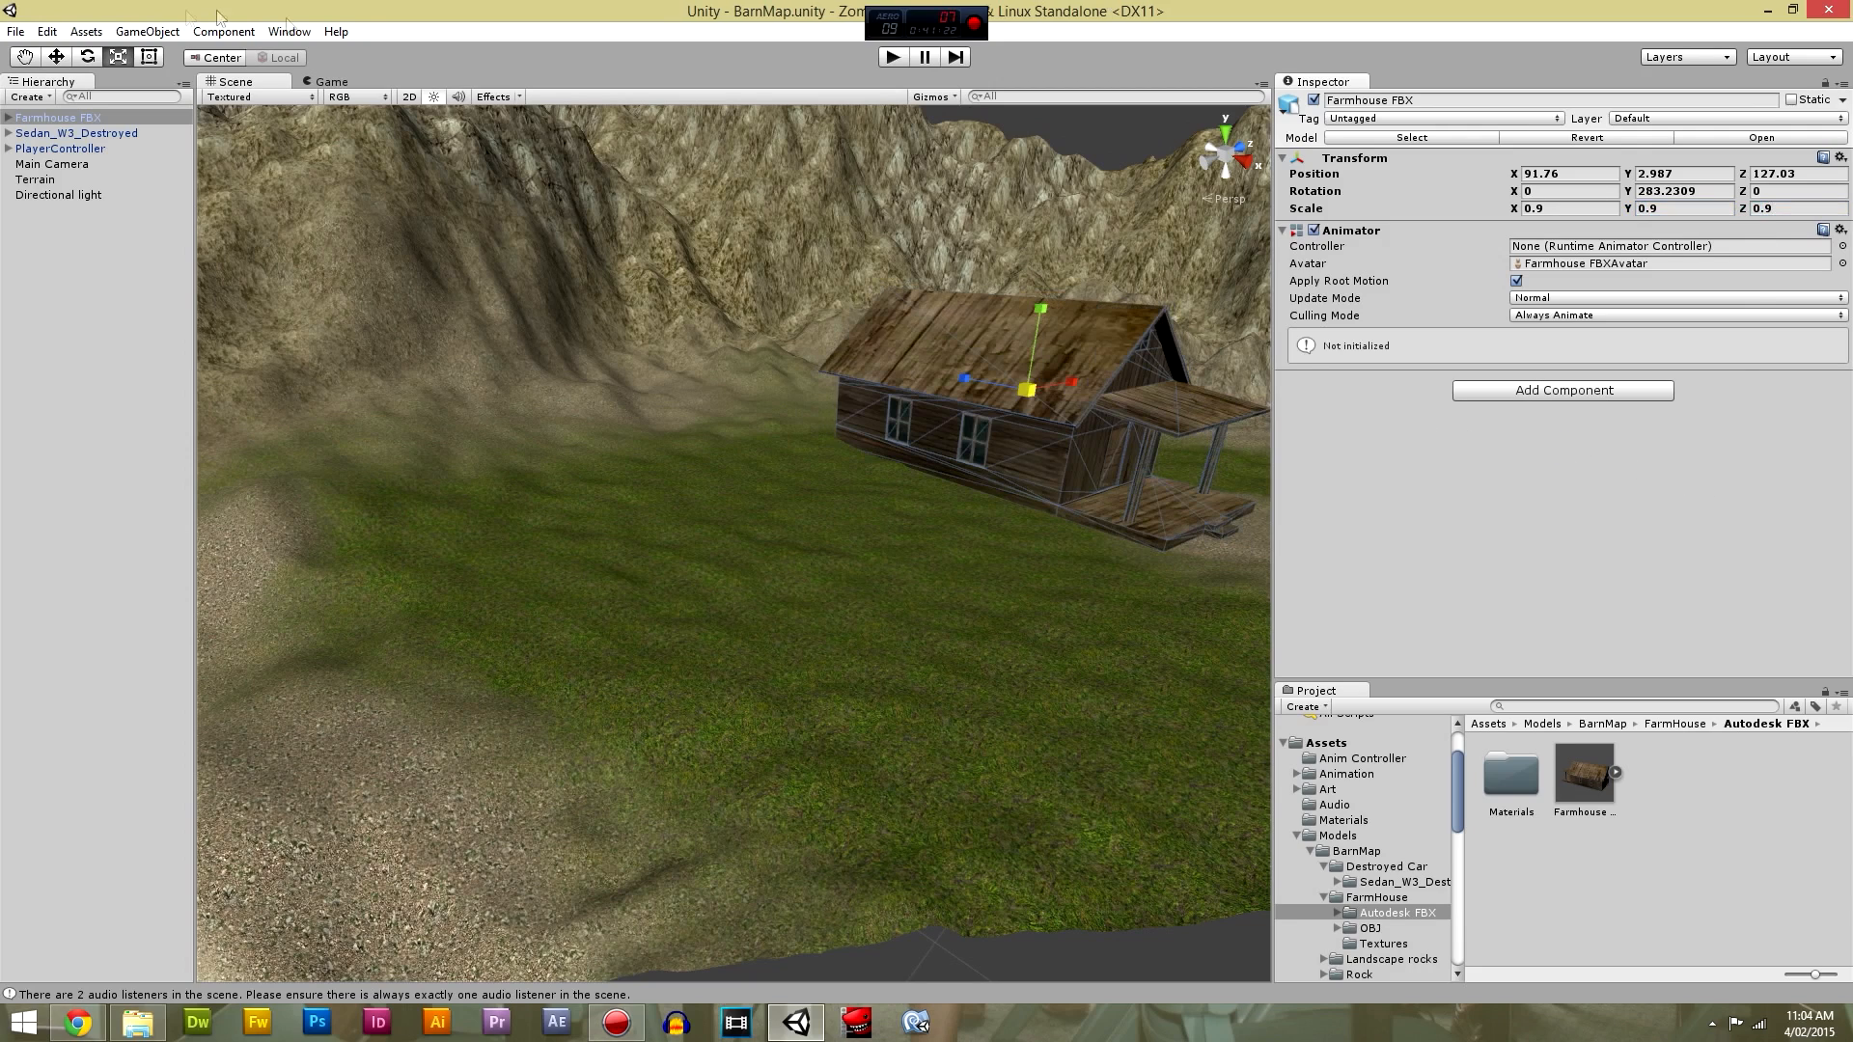
Lower the farmhouse to a Y position of about 2.68 and playtest walking around its porch.
left_click(56, 56)
left_click_drag(1036, 310, 1036, 314)
left_click(892, 57)
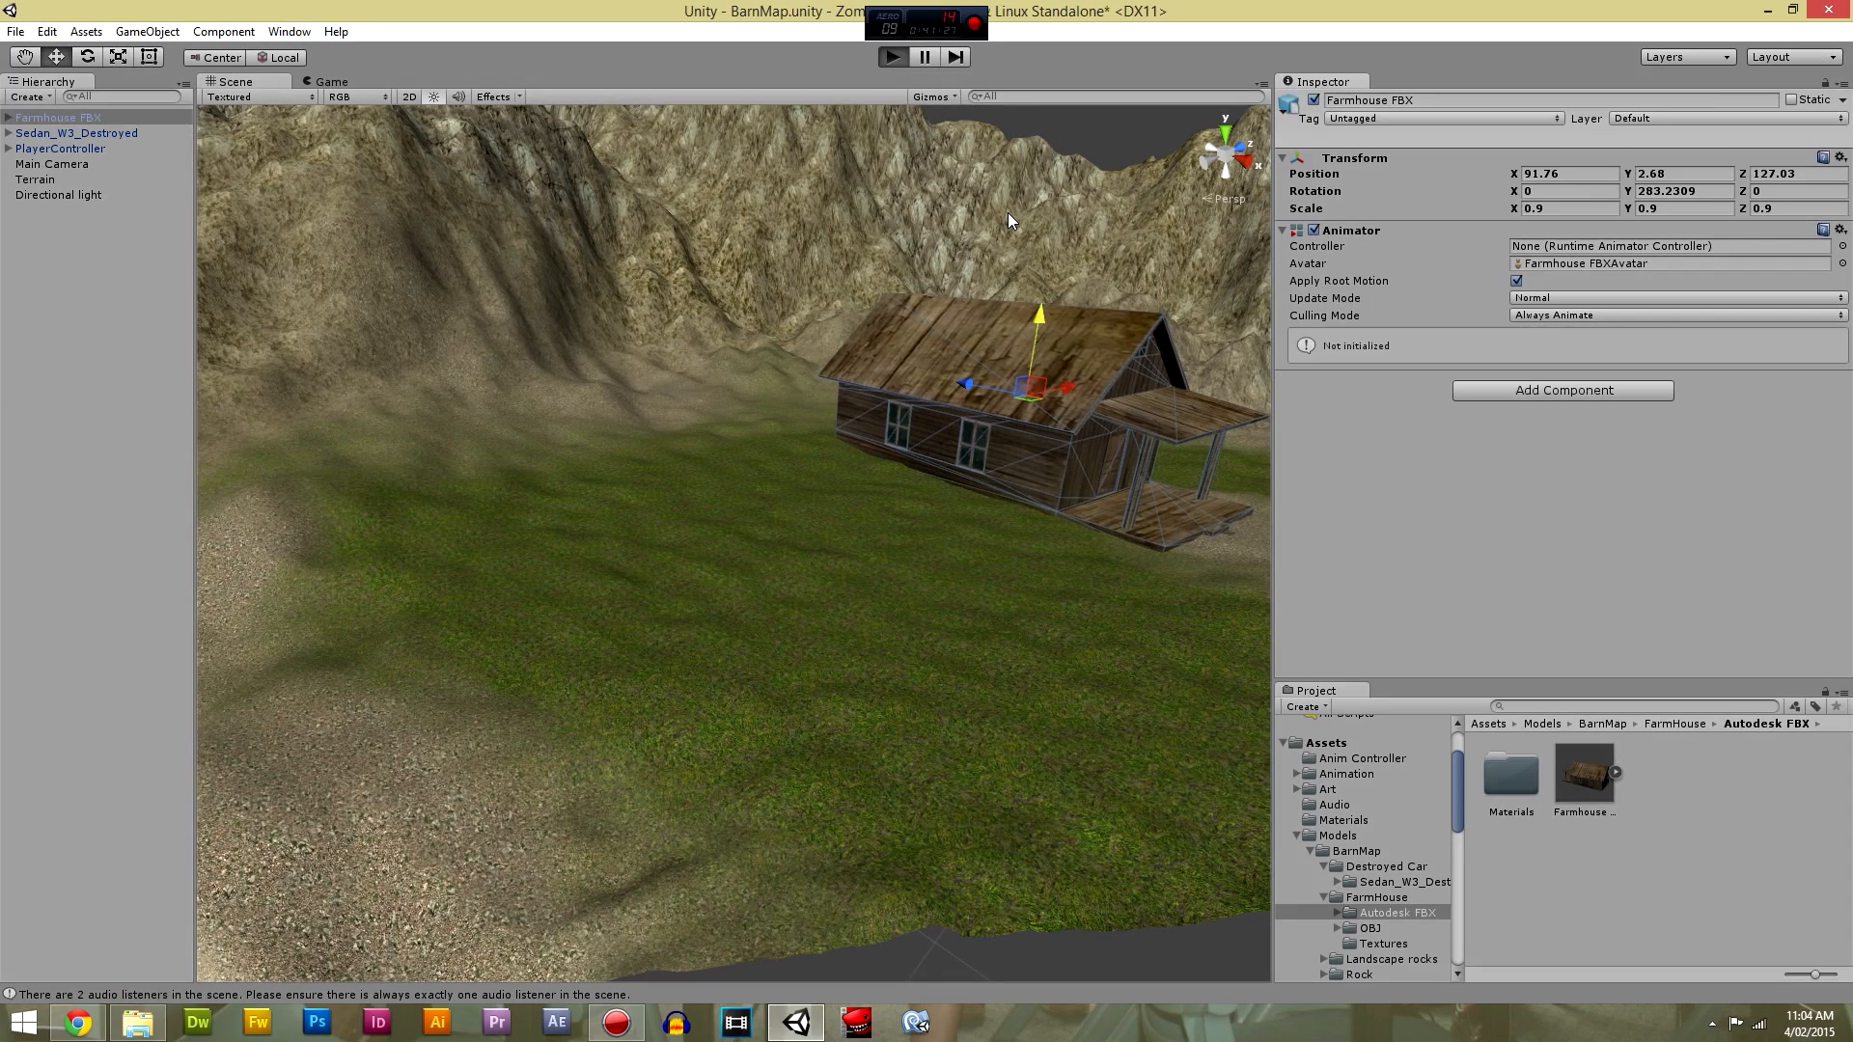
key("w")
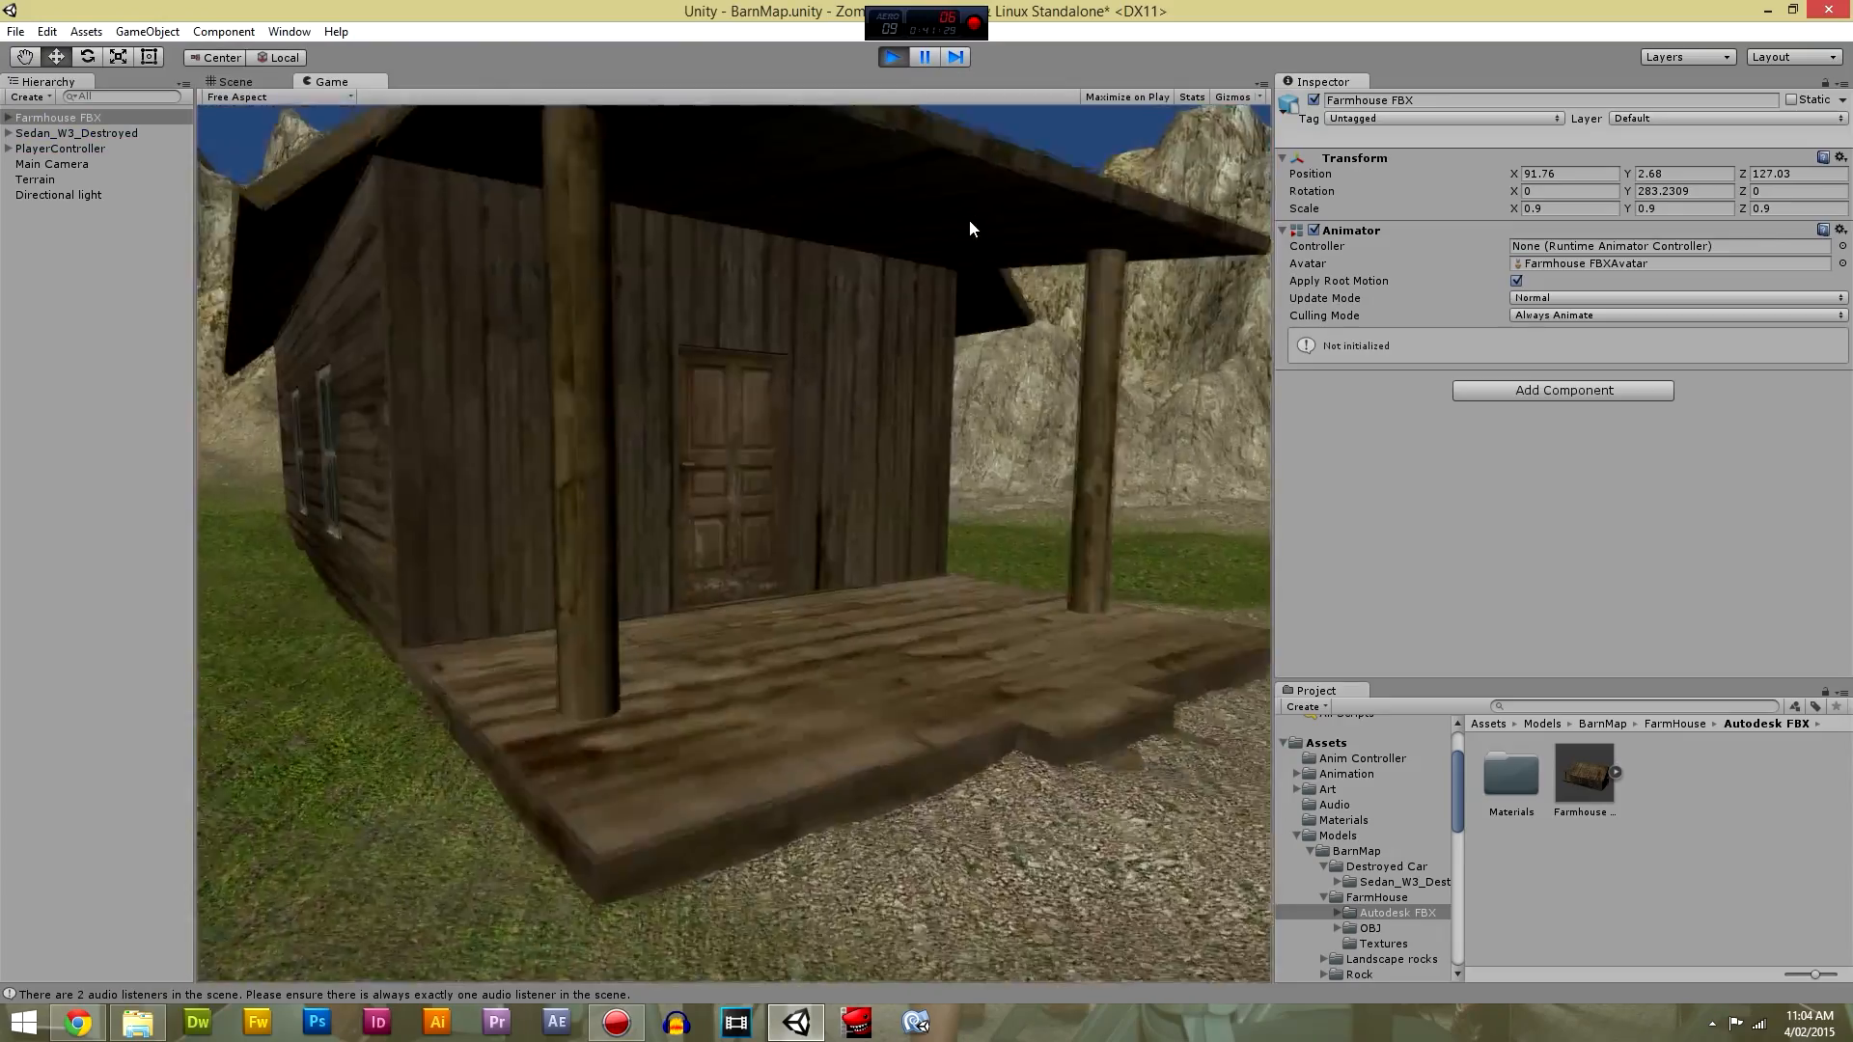
key("w")
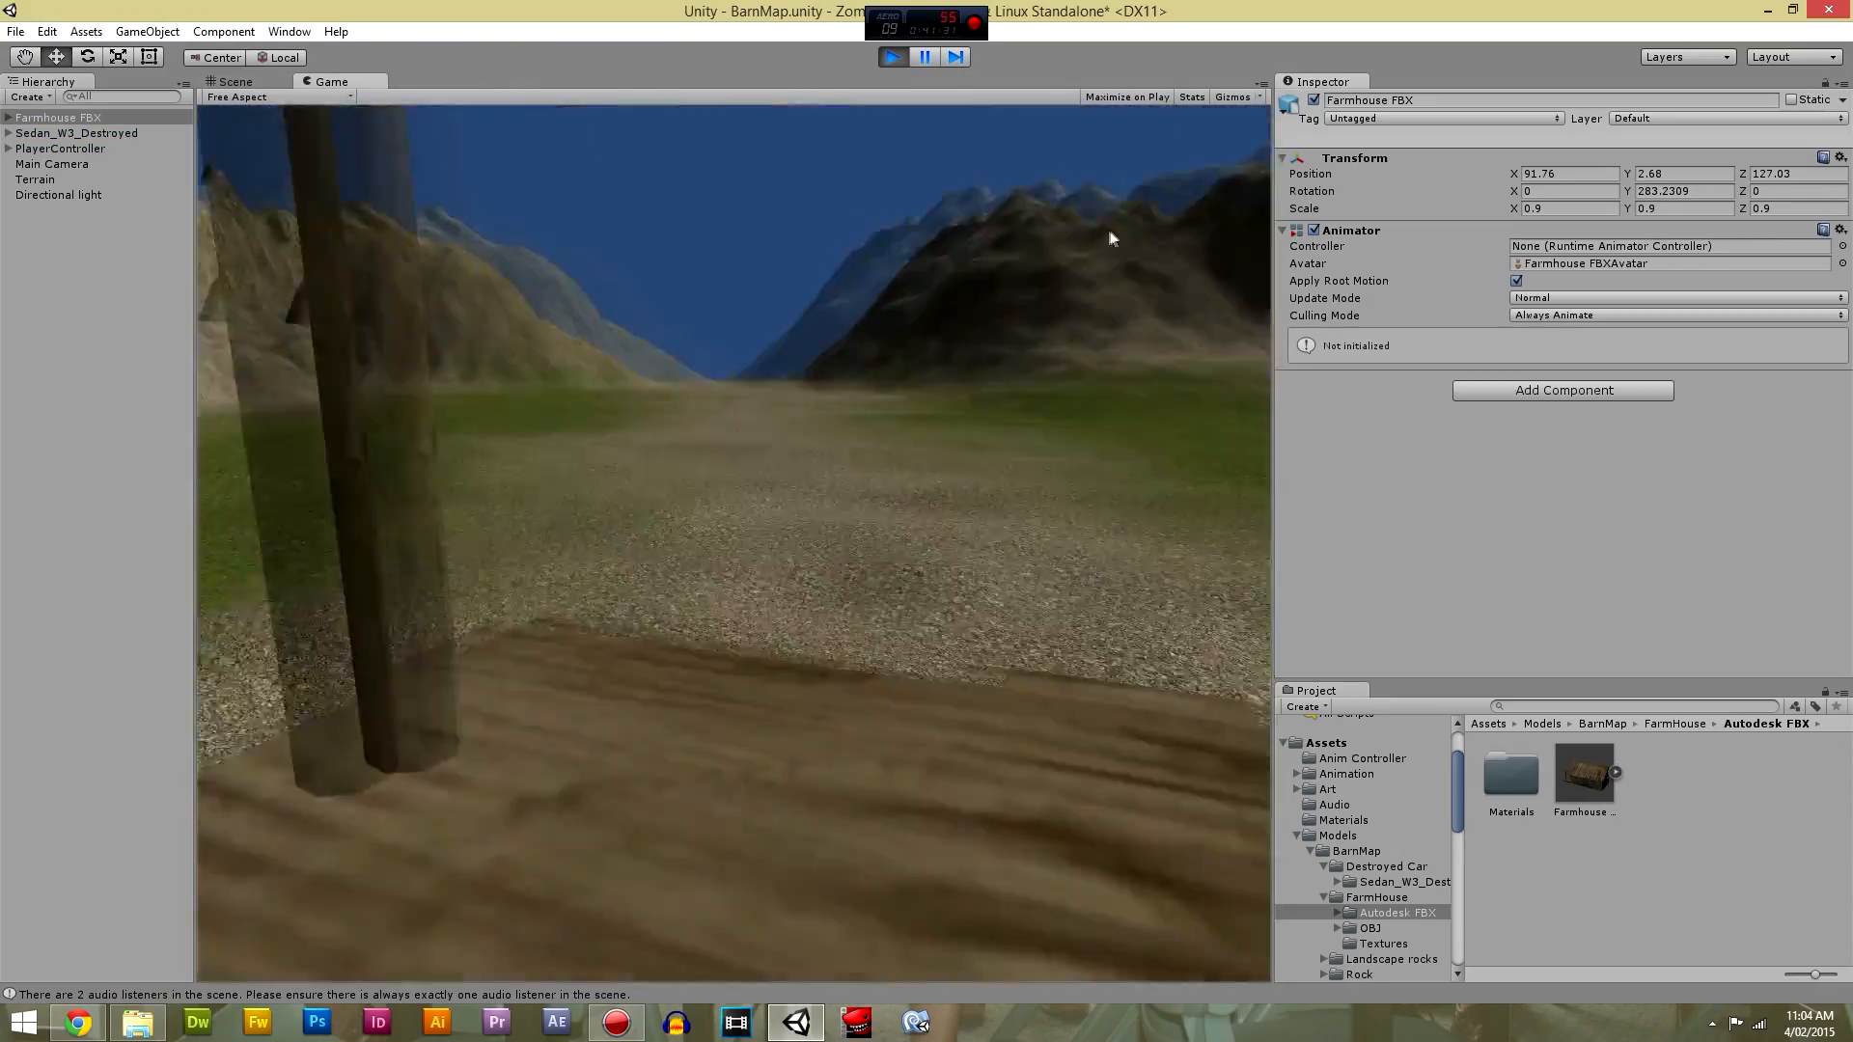
key("w")
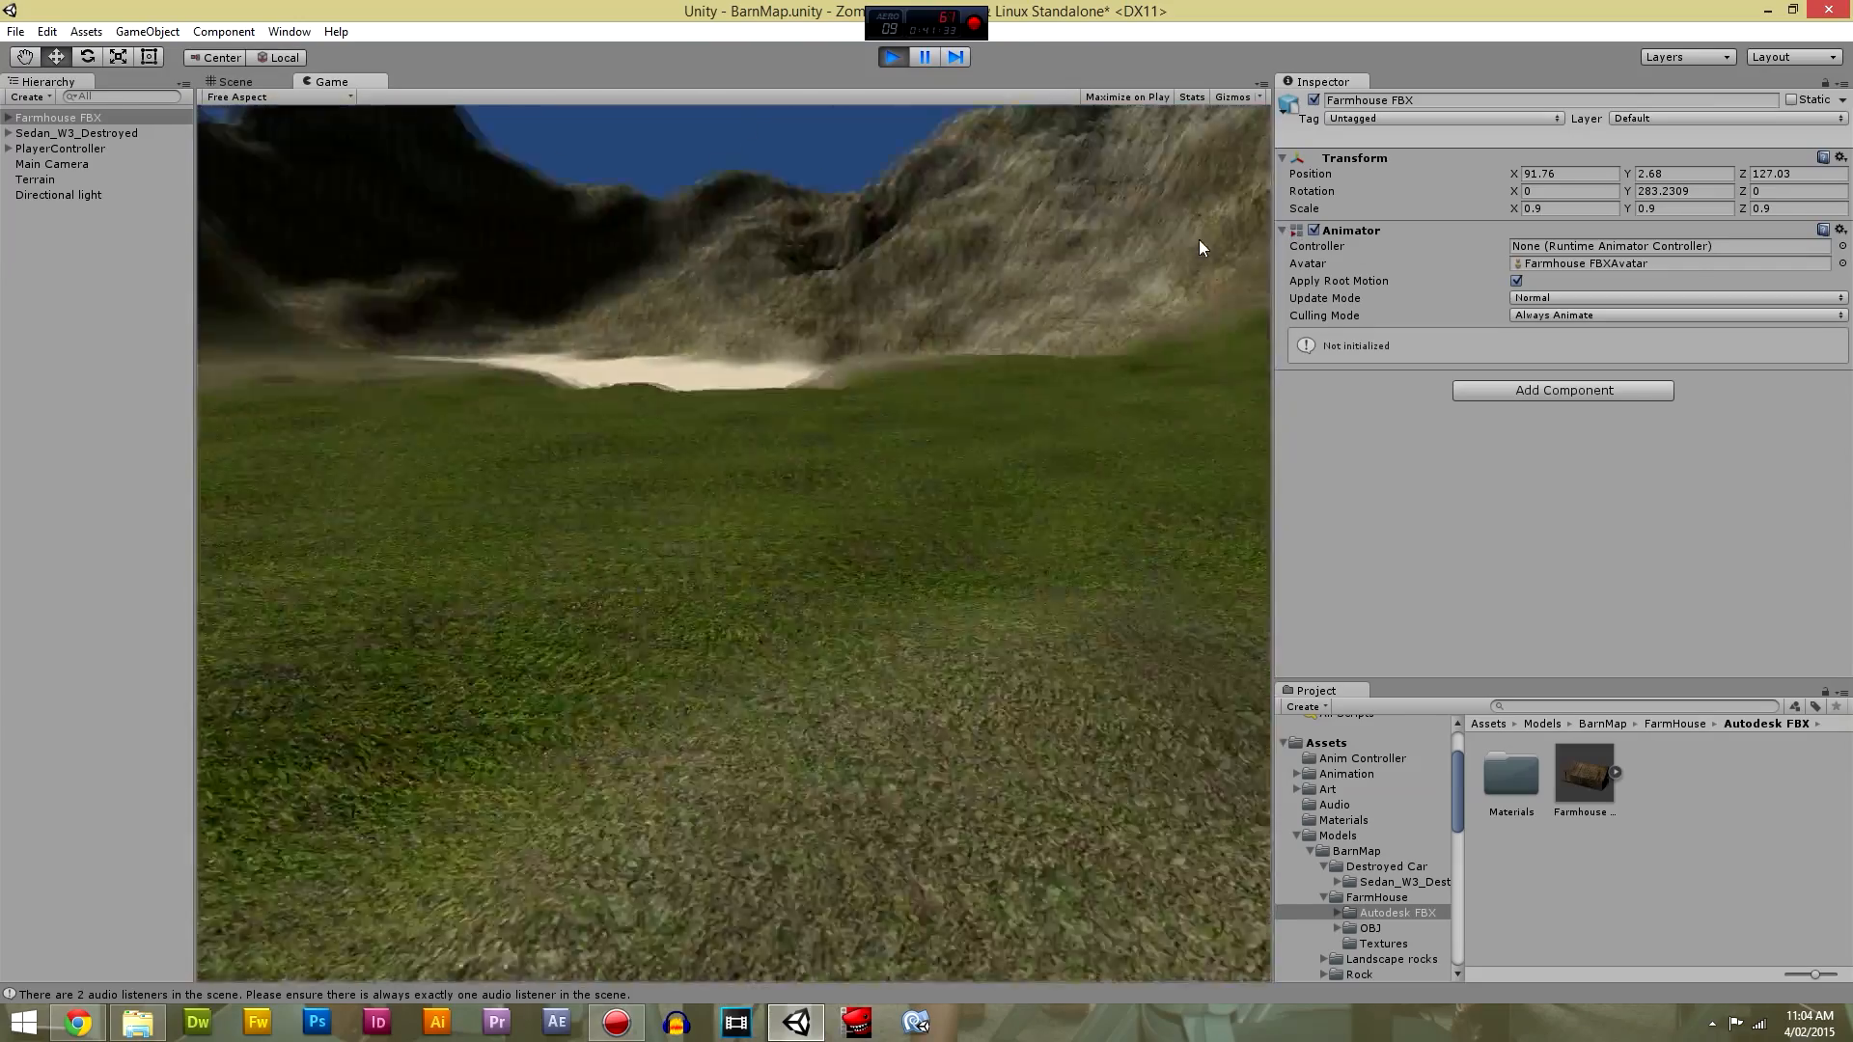
key("ctrl+p")
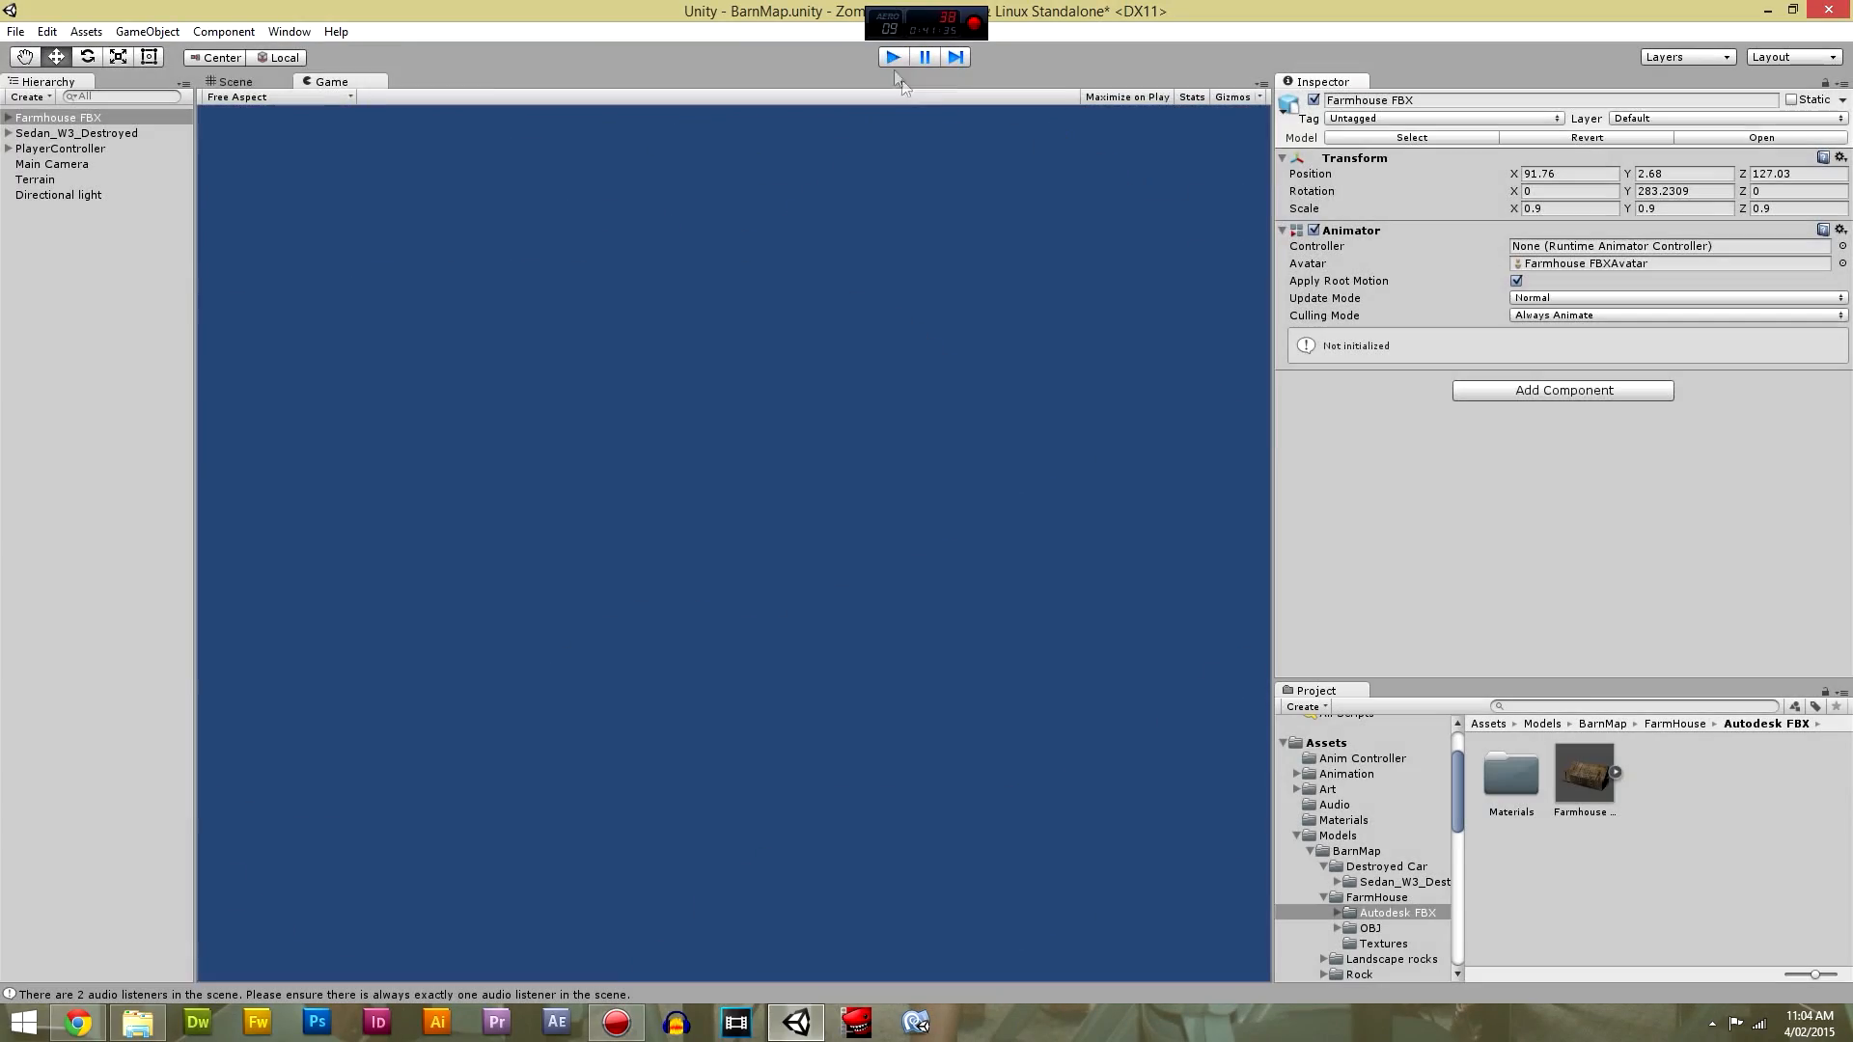
Open the inner Tractor folder under BarnMap and select the tractor.obj model.
left_click(1660, 726)
left_click(1601, 724)
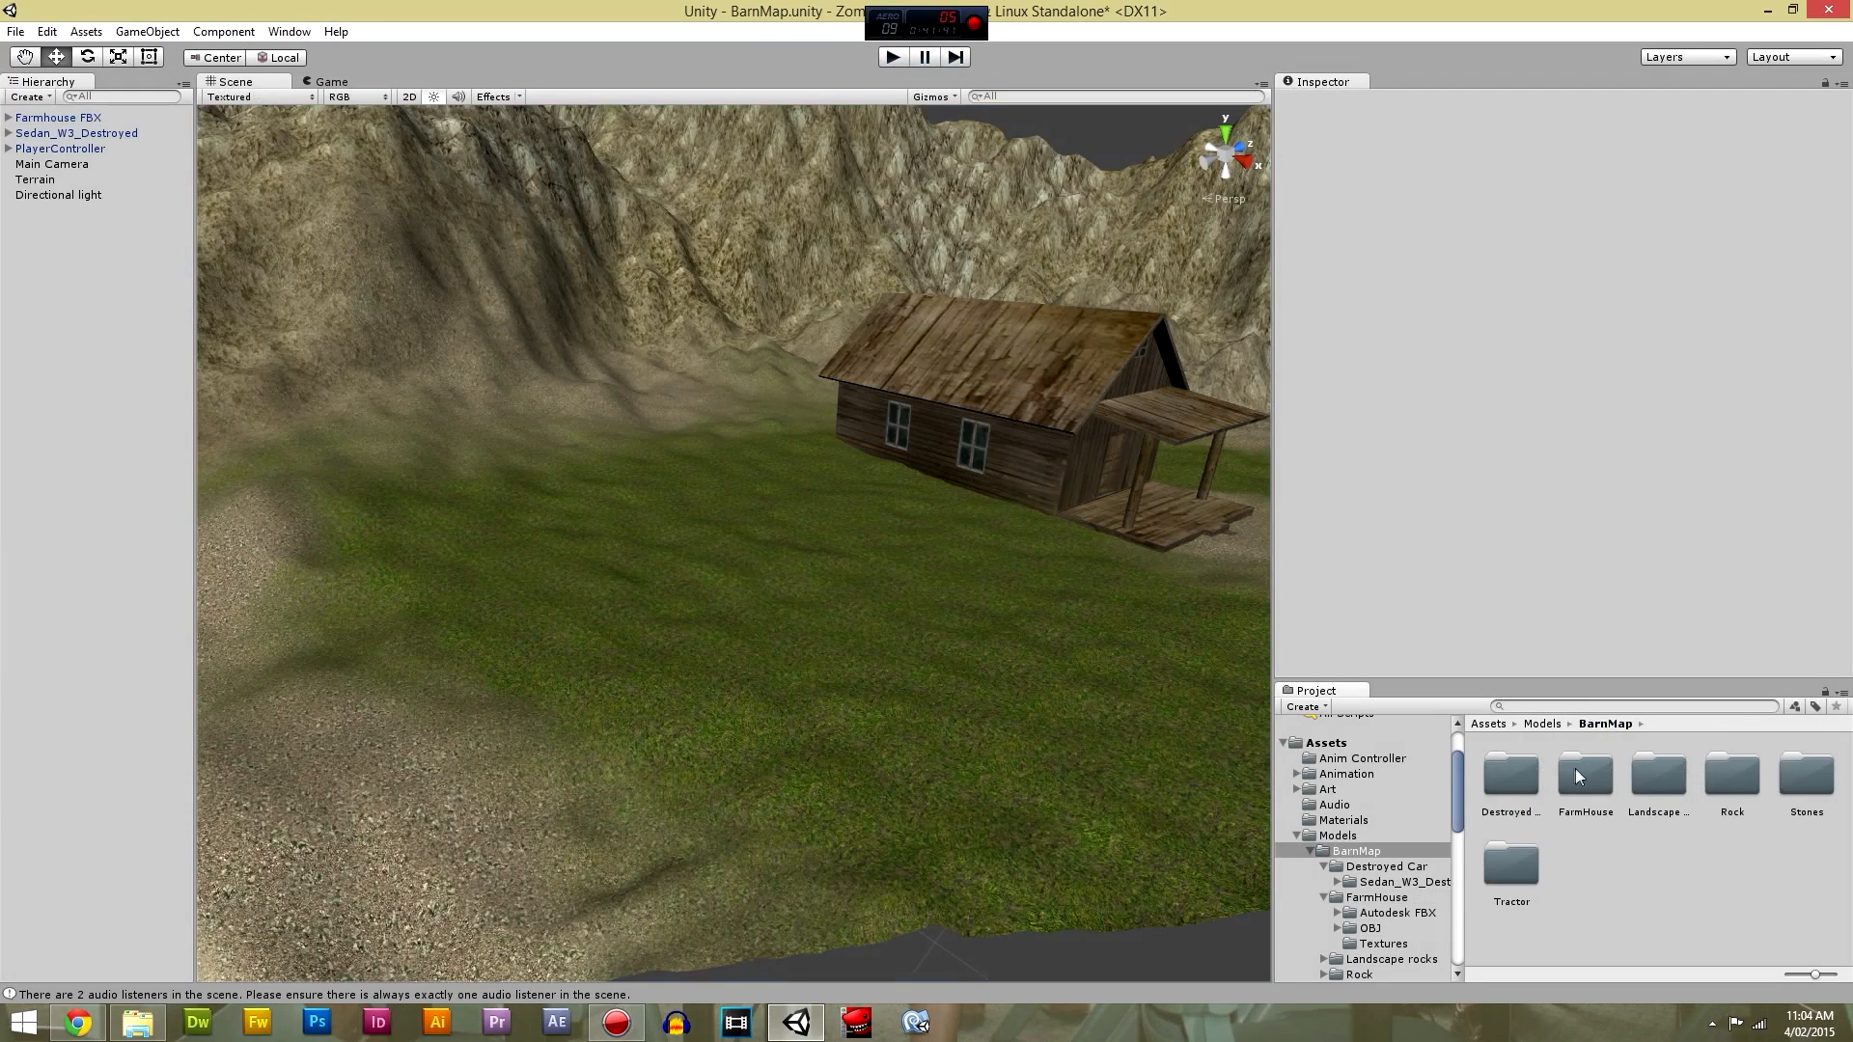
double_click(1523, 854)
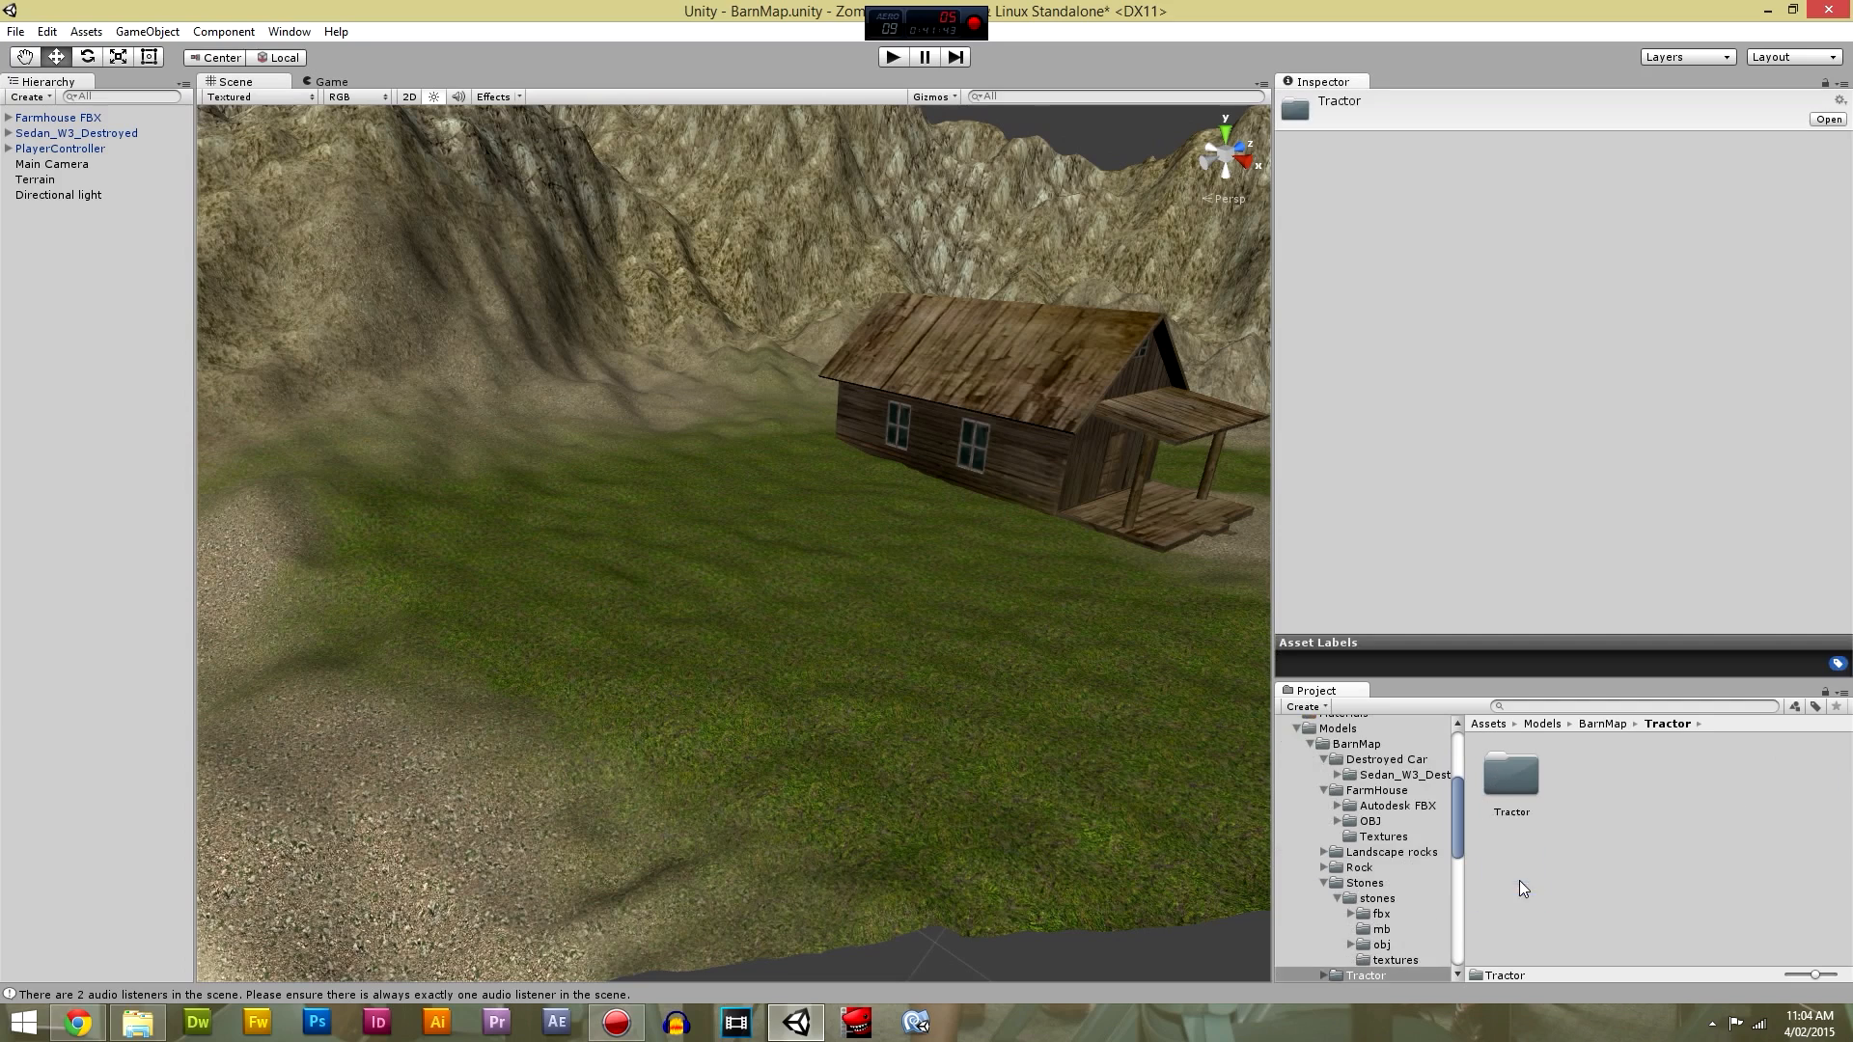
double_click(1535, 772)
left_click(1687, 780)
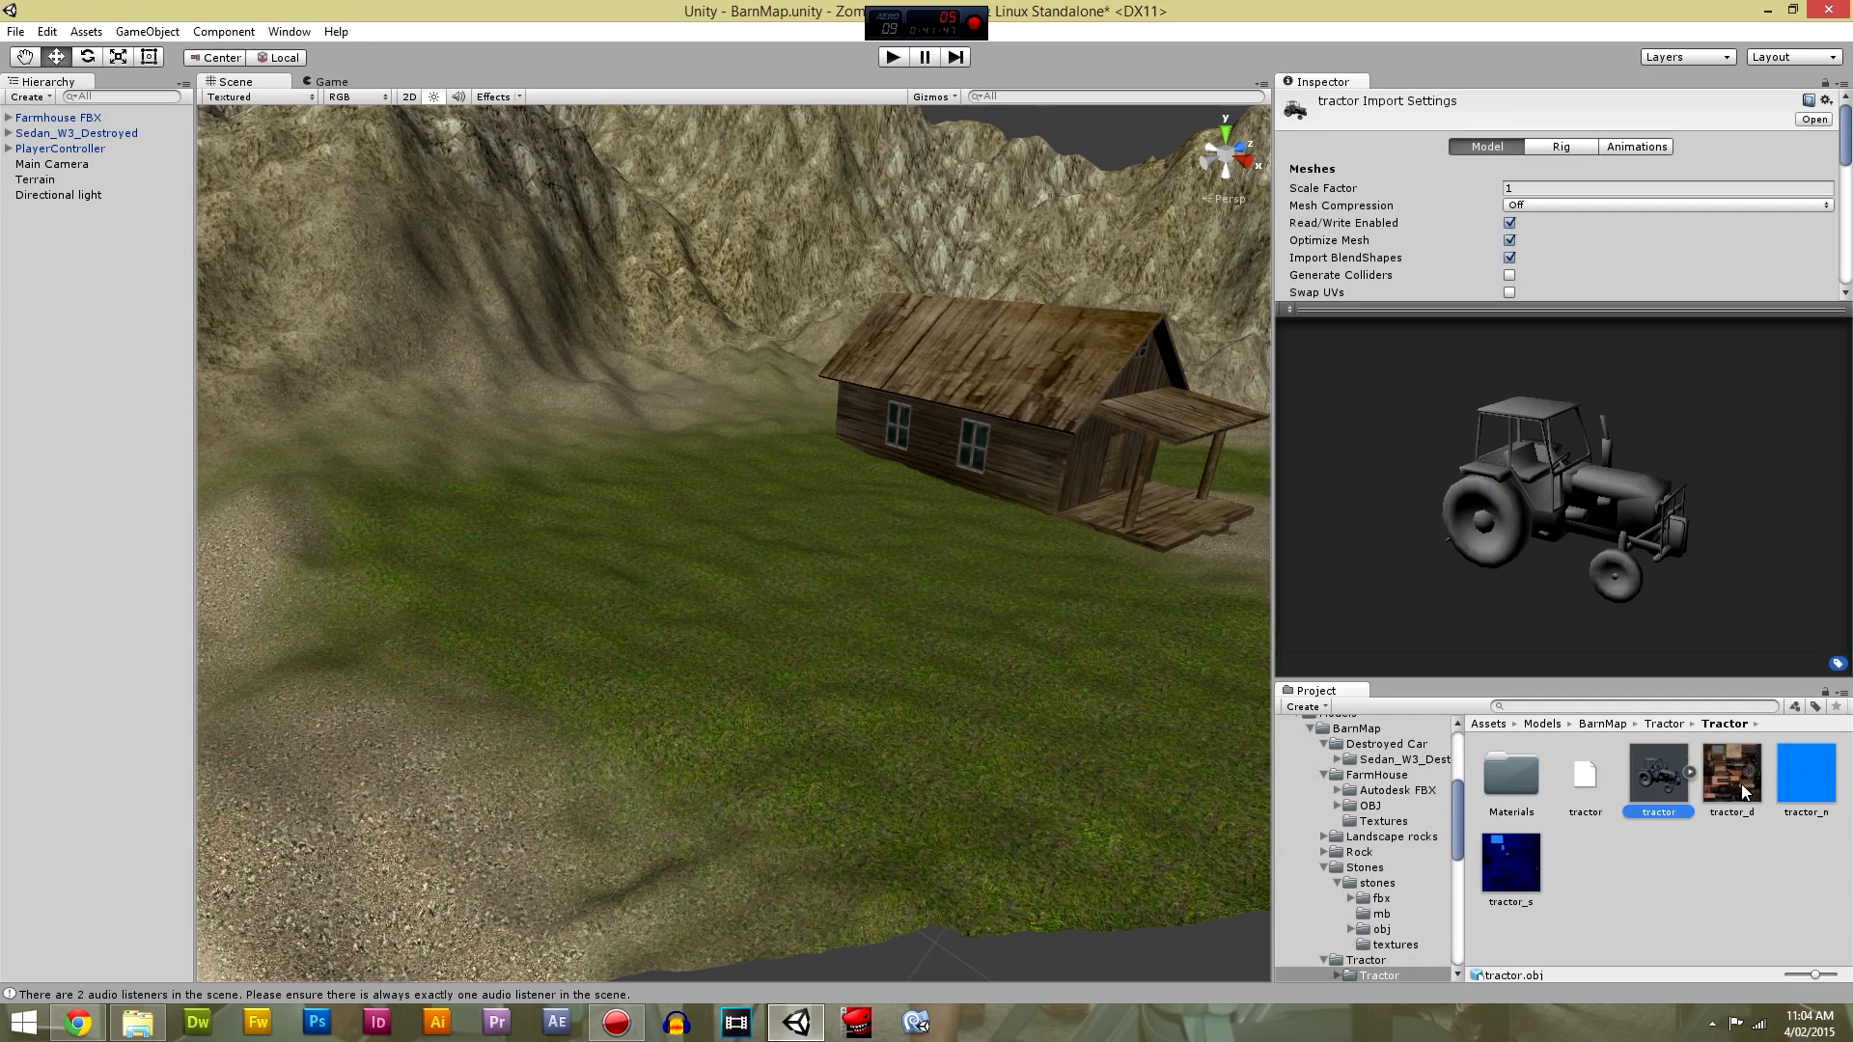
Enable Generate Colliders for the tractor model and apply the import settings.
scroll(1579, 231, "down", 3)
left_click(1509, 218)
scroll(1526, 220, "up", 3)
left_click(1652, 148)
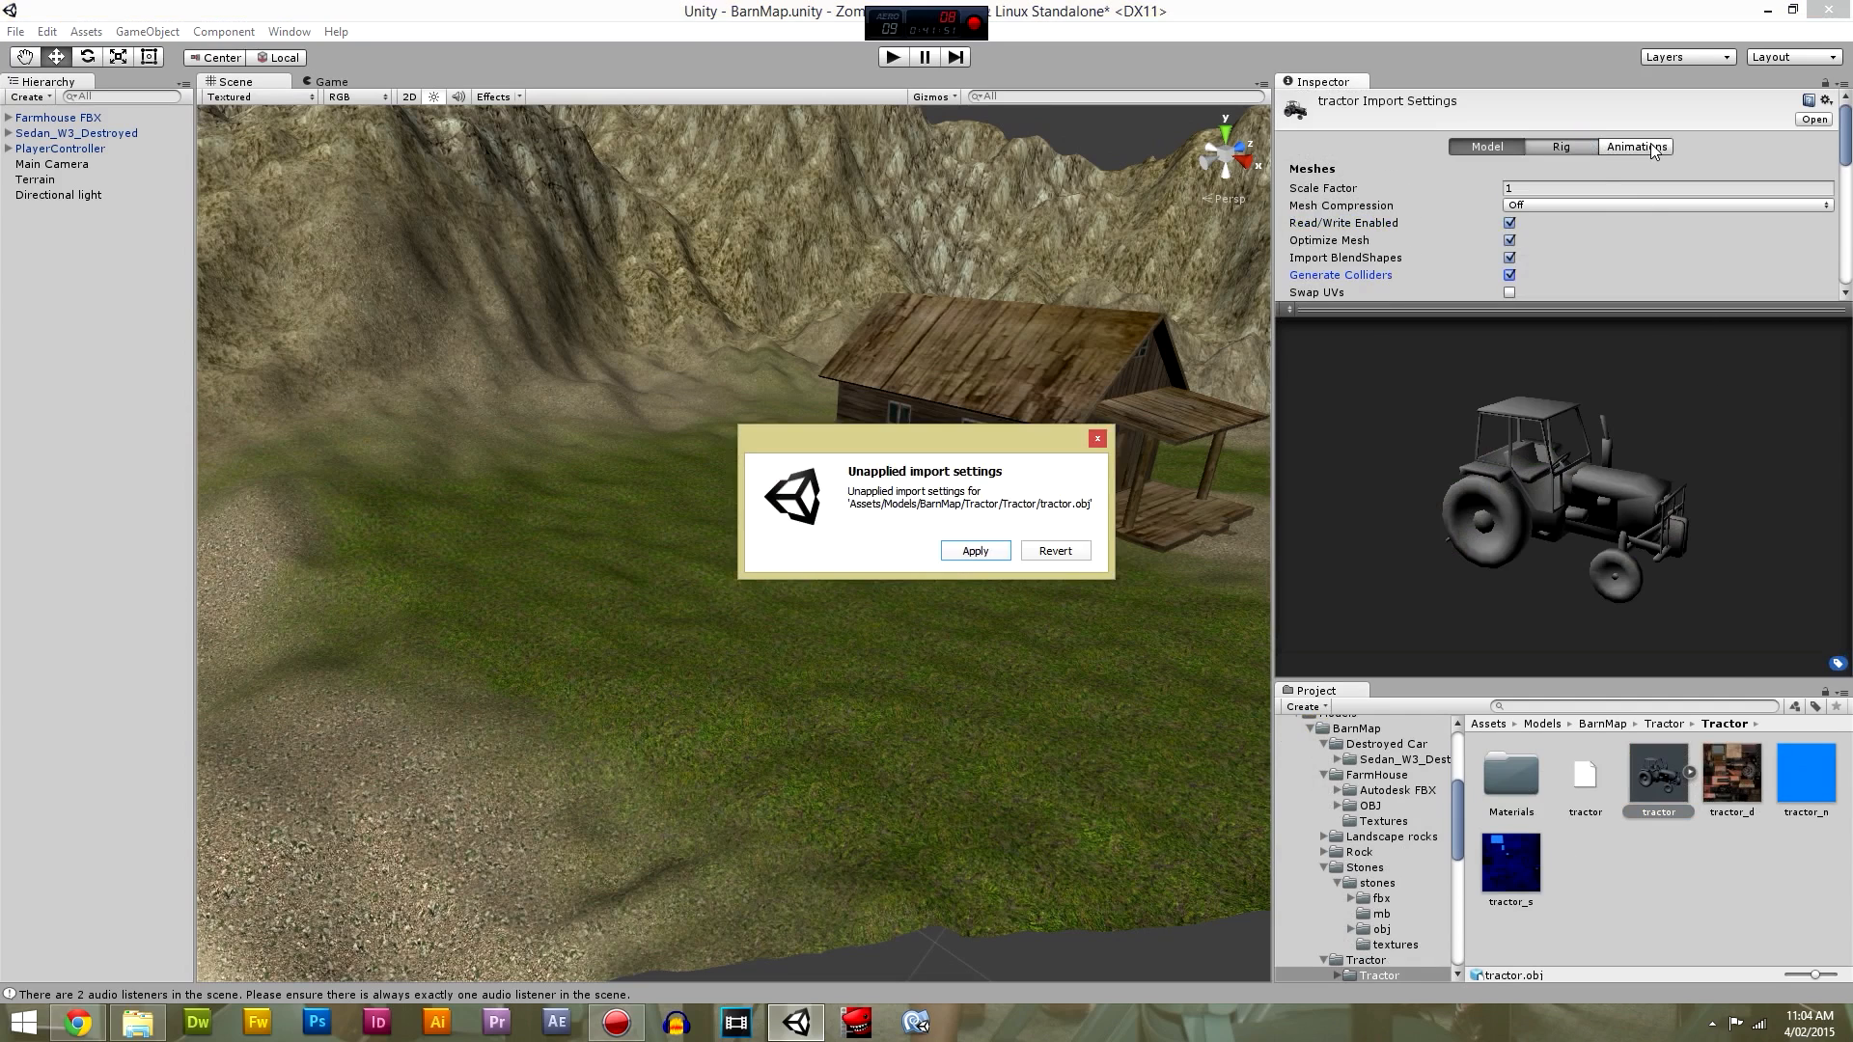
left_click(975, 550)
Place the tractor model on the grass beside the farmhouse at about X 90.65, Z 106.97.
left_click(1514, 154)
left_click_drag(1660, 782, 825, 600)
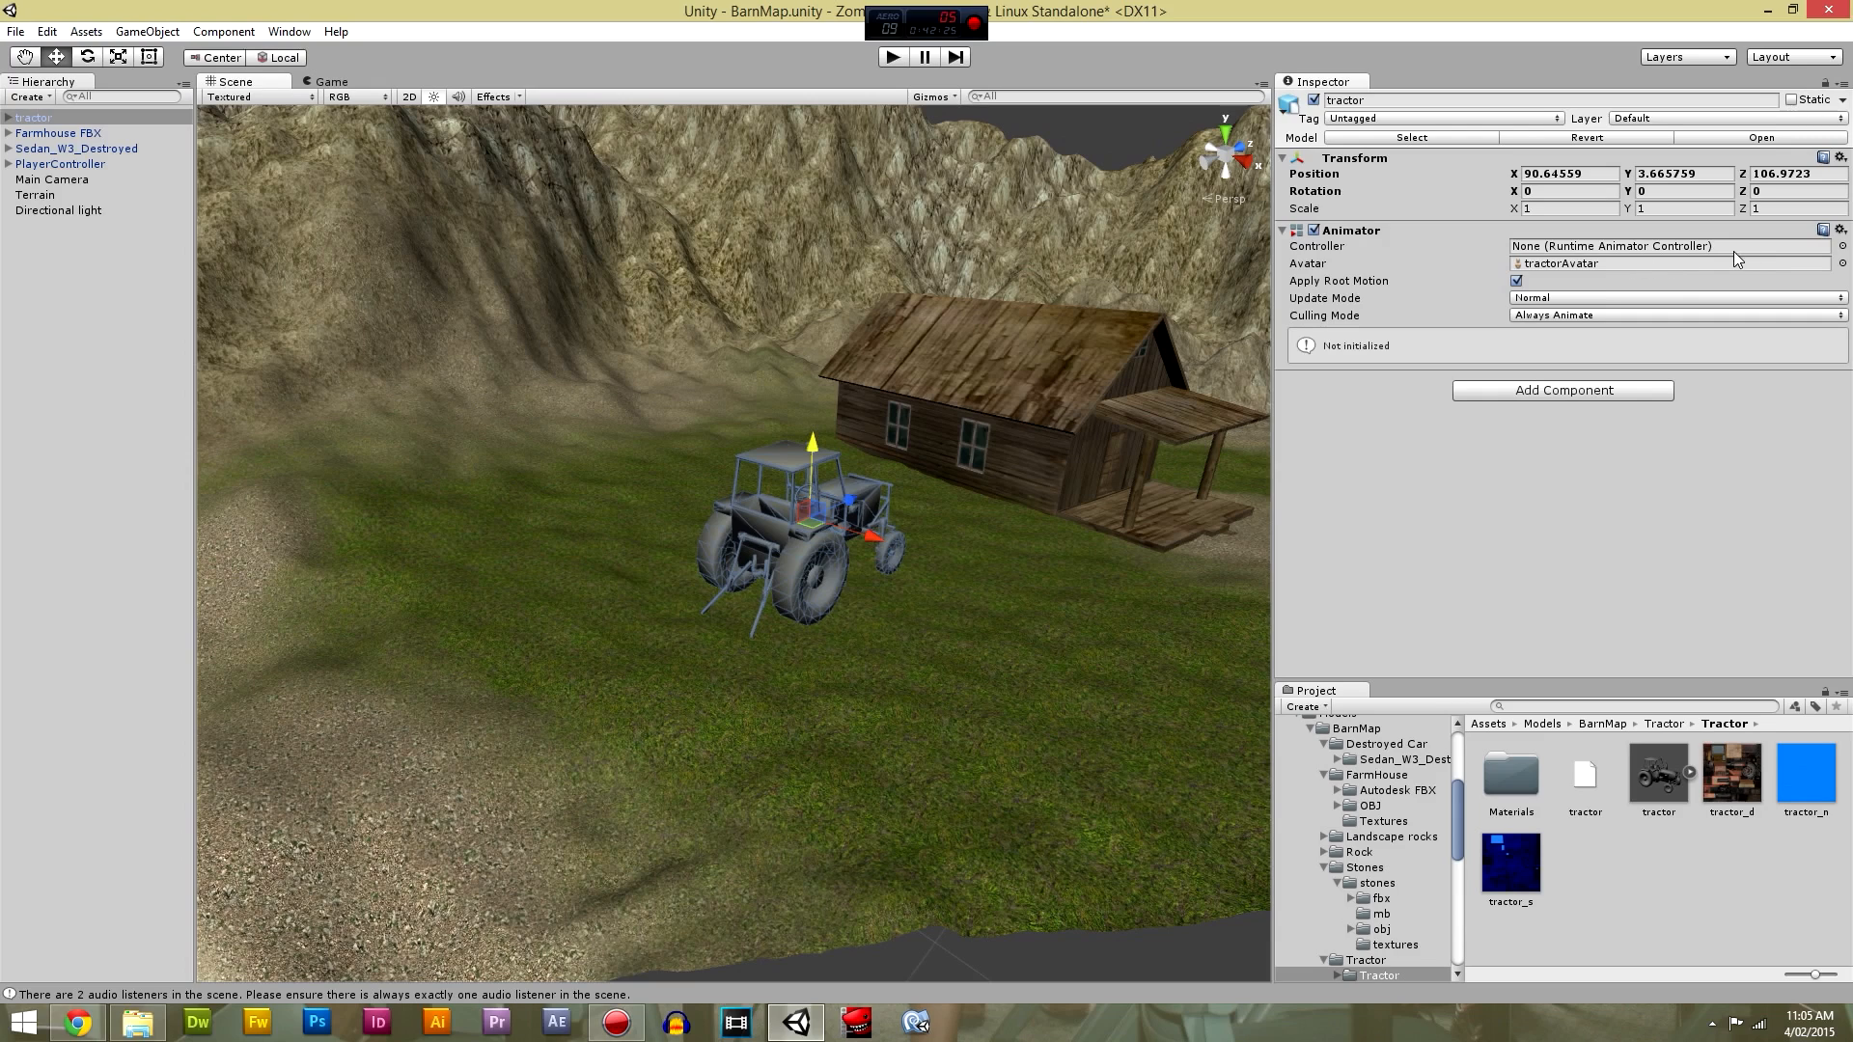
Add a Mesh Collider component to the tractor's parent object.
left_click(1606, 392)
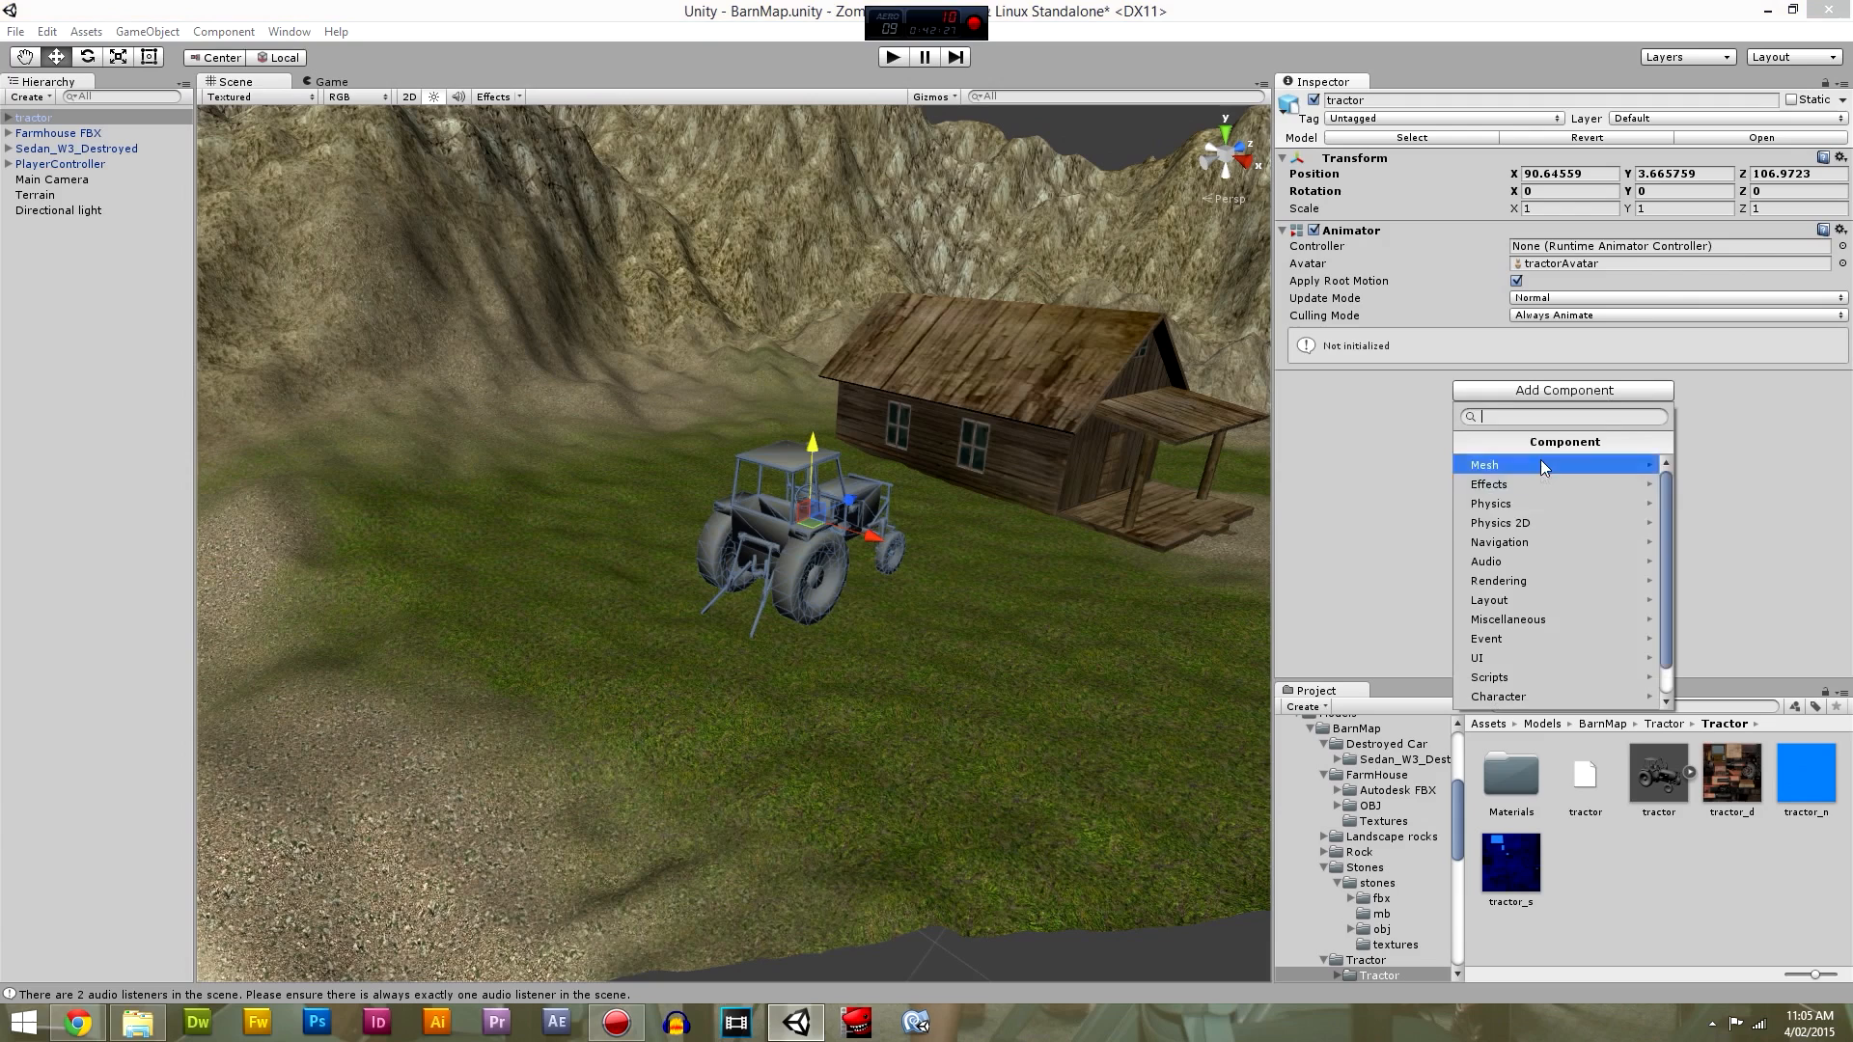
left_click(1539, 505)
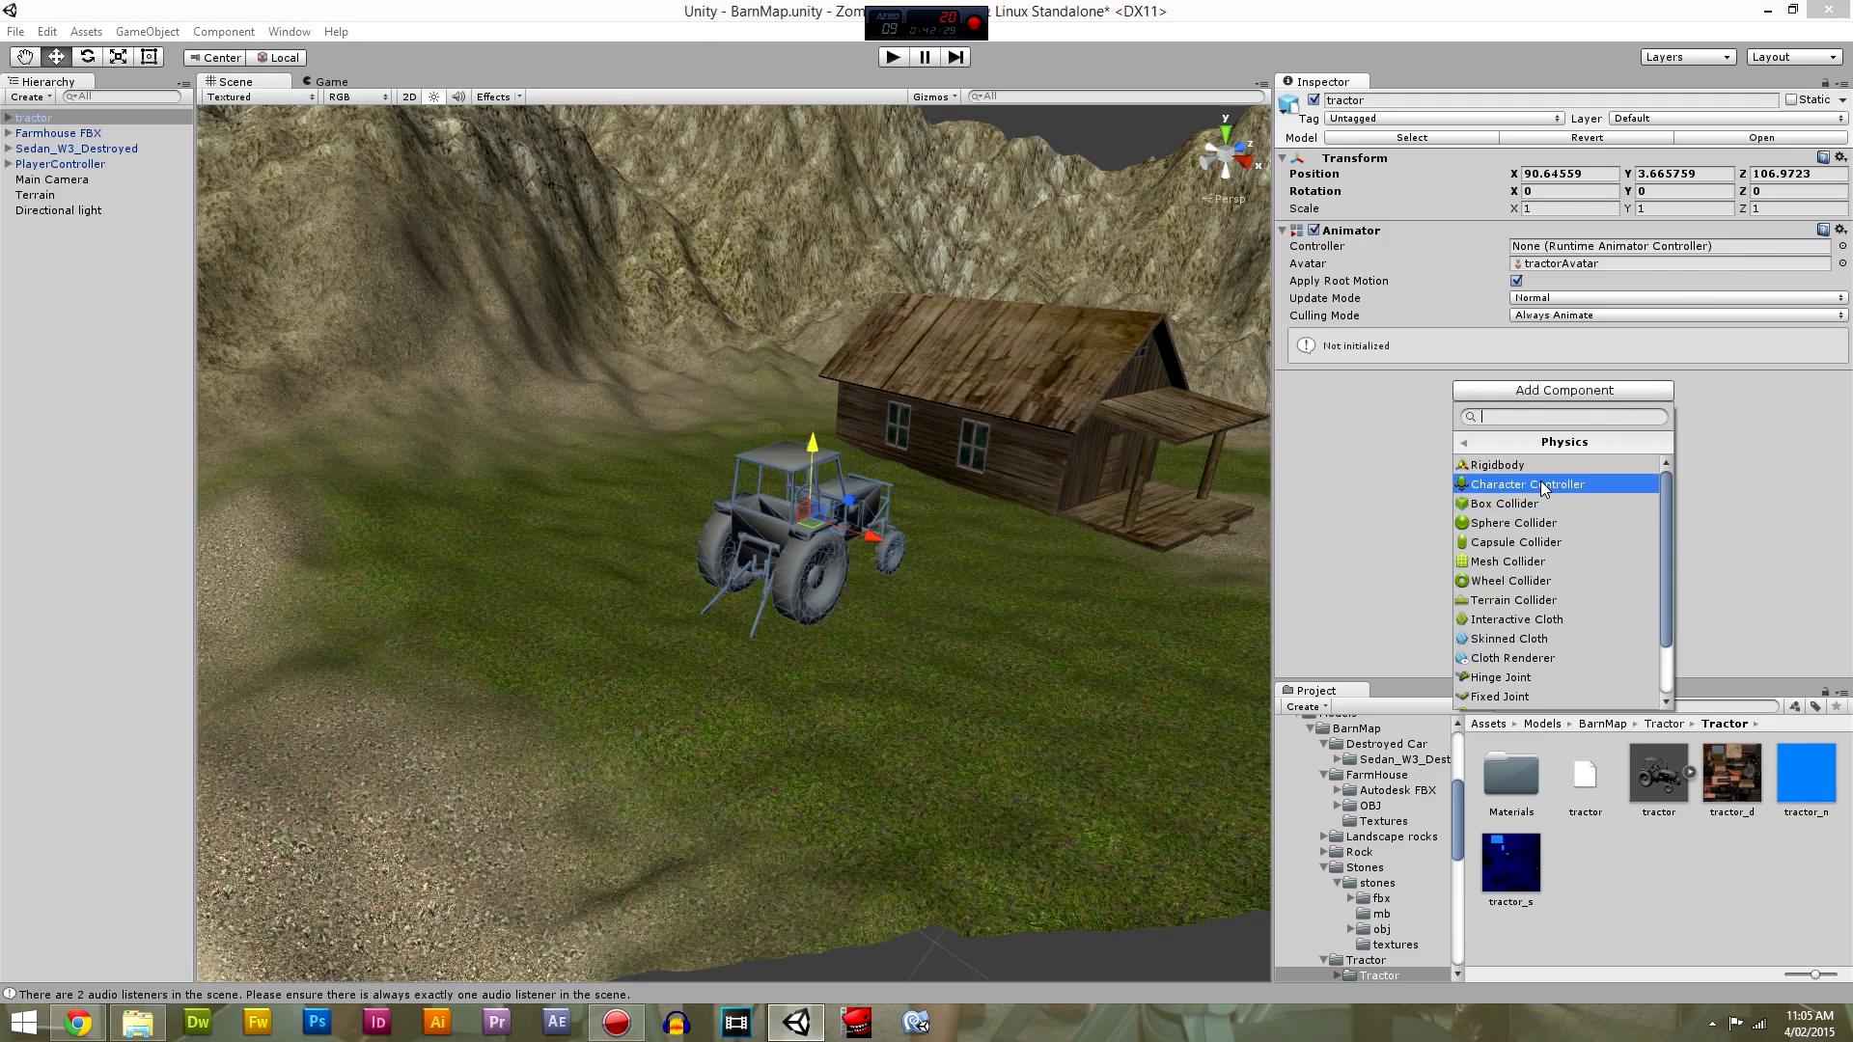
left_click(1552, 561)
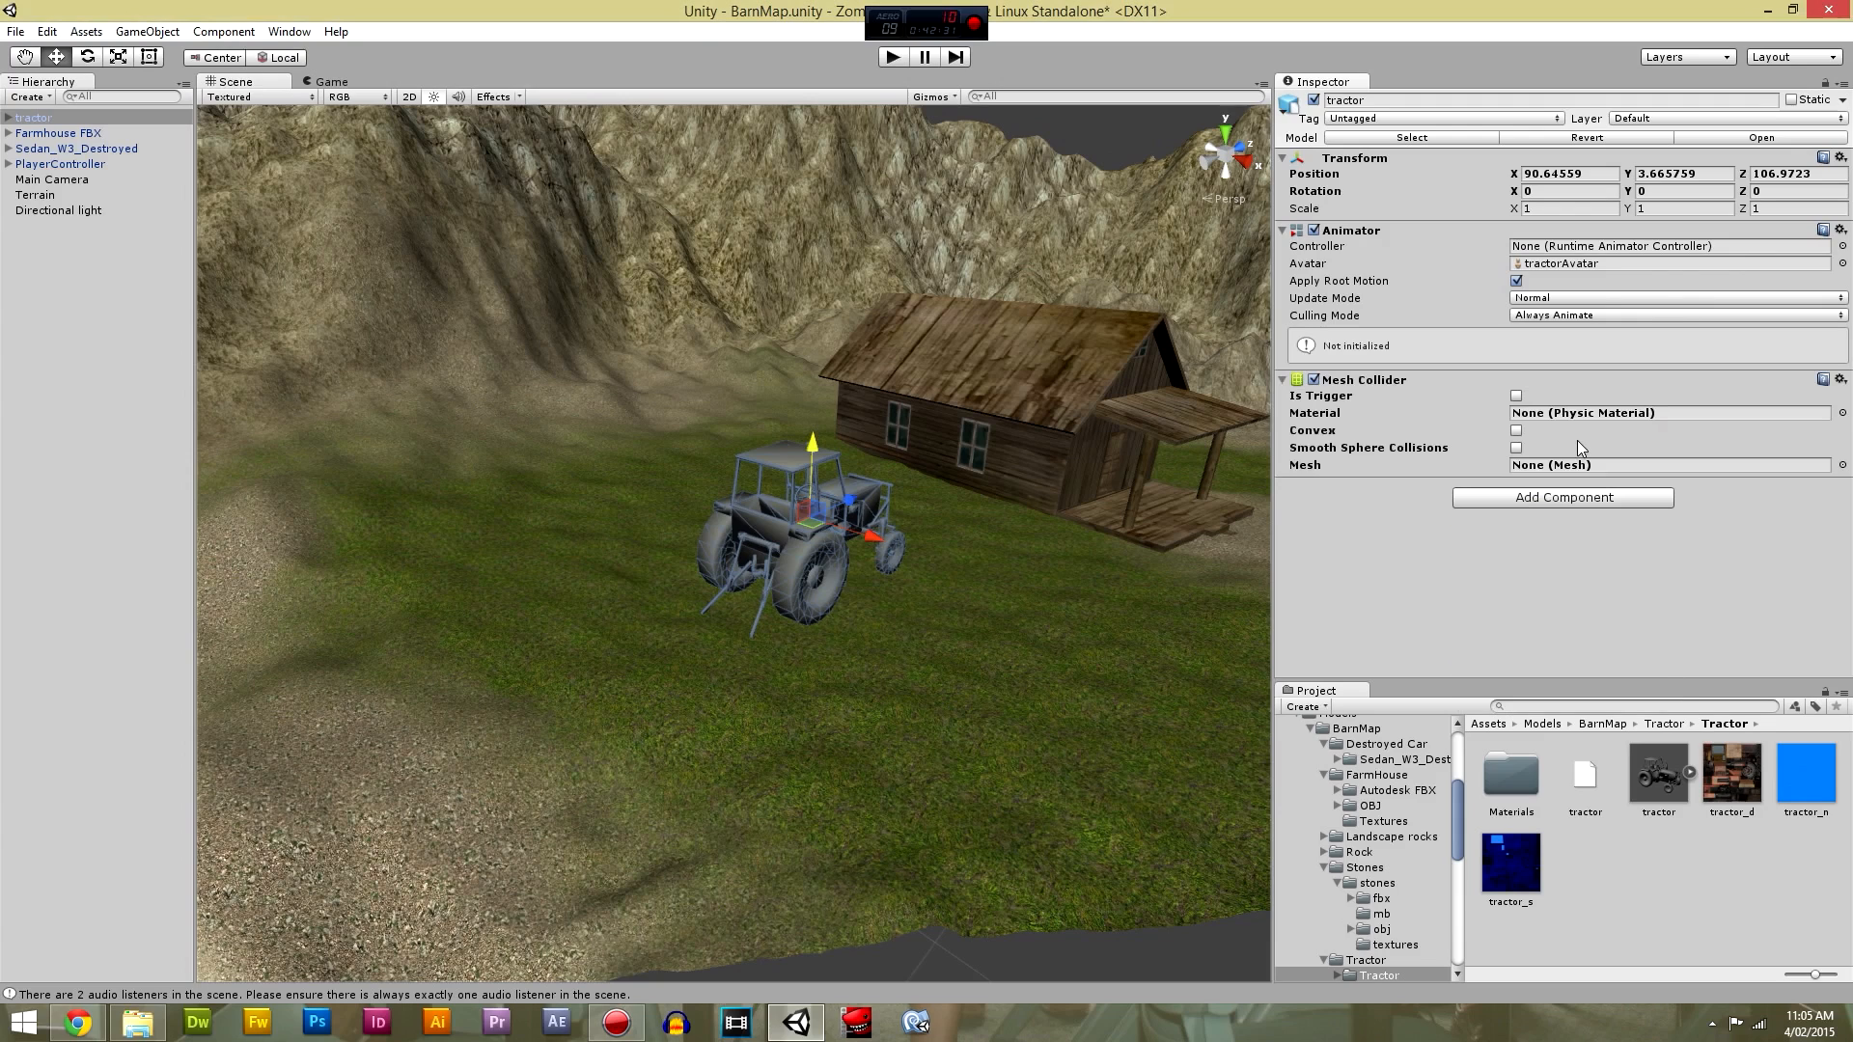
Select the tractor's default child mesh and locate its assigned material in the project.
left_click(8, 116)
left_click(46, 134)
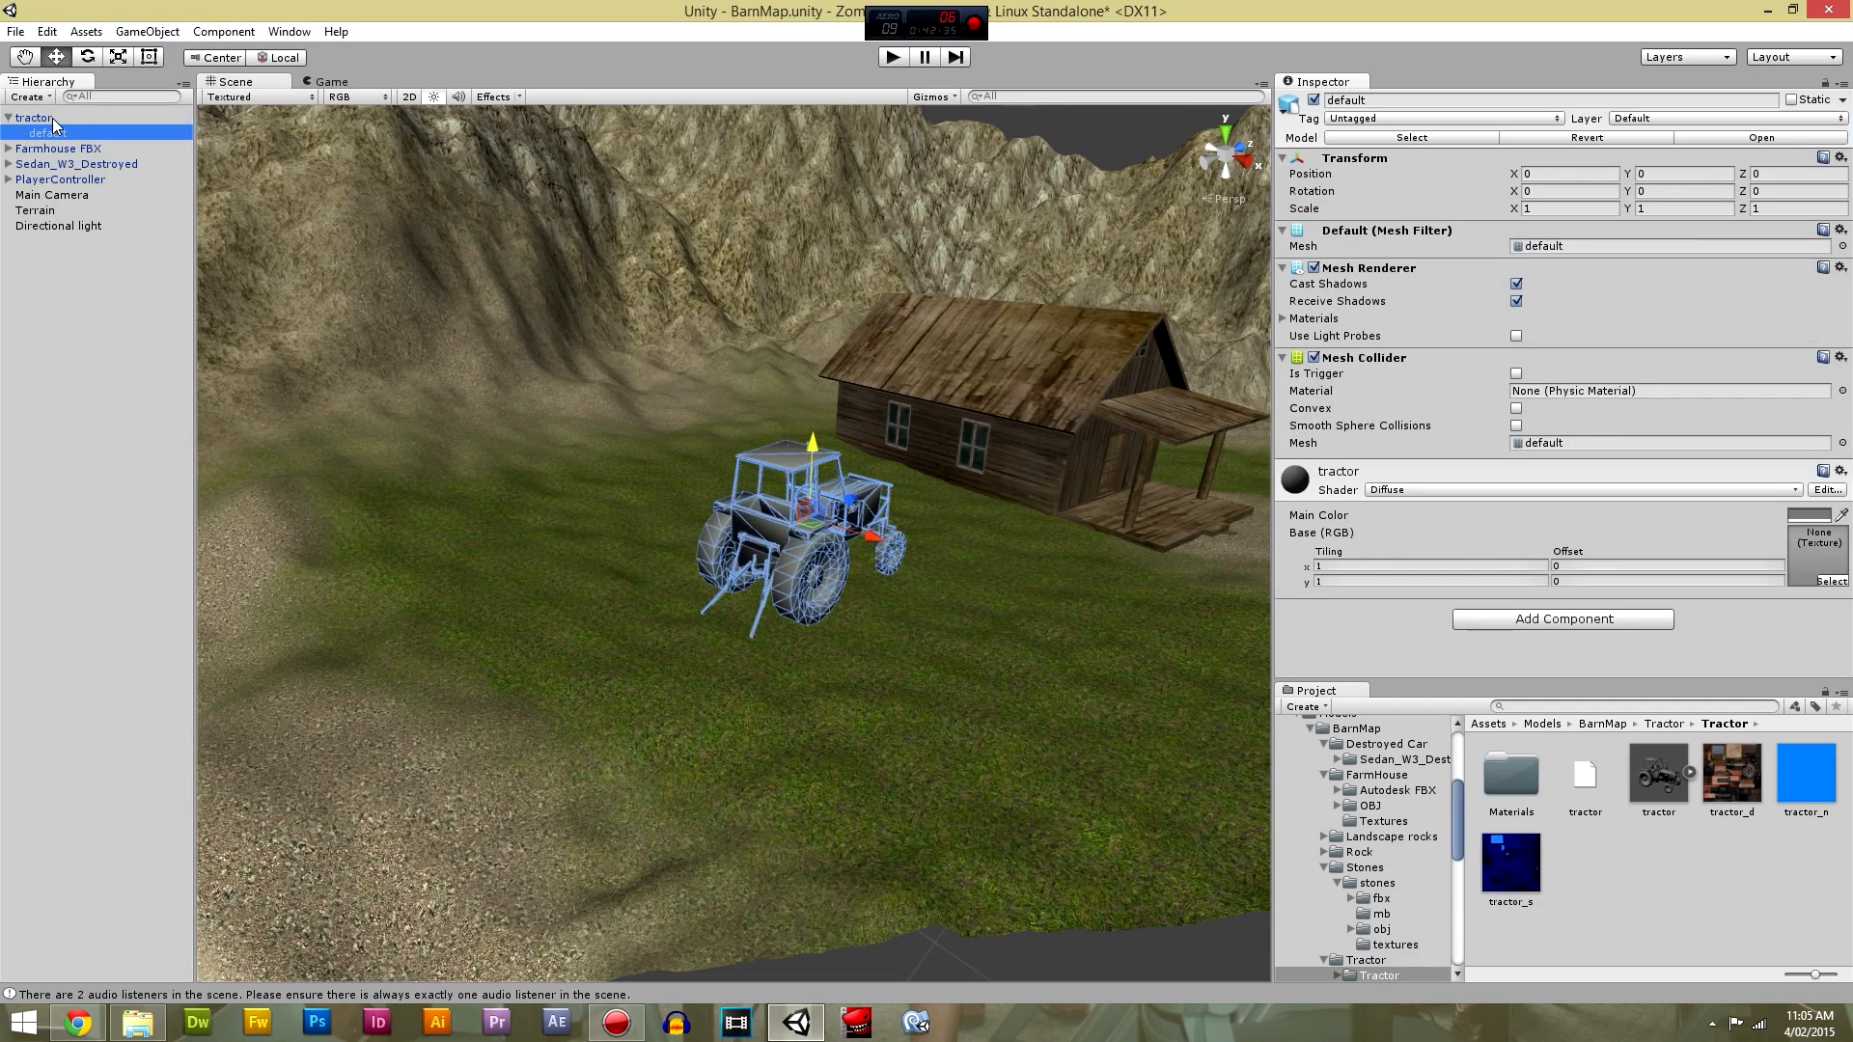
left_click(1287, 318)
left_click(1589, 351)
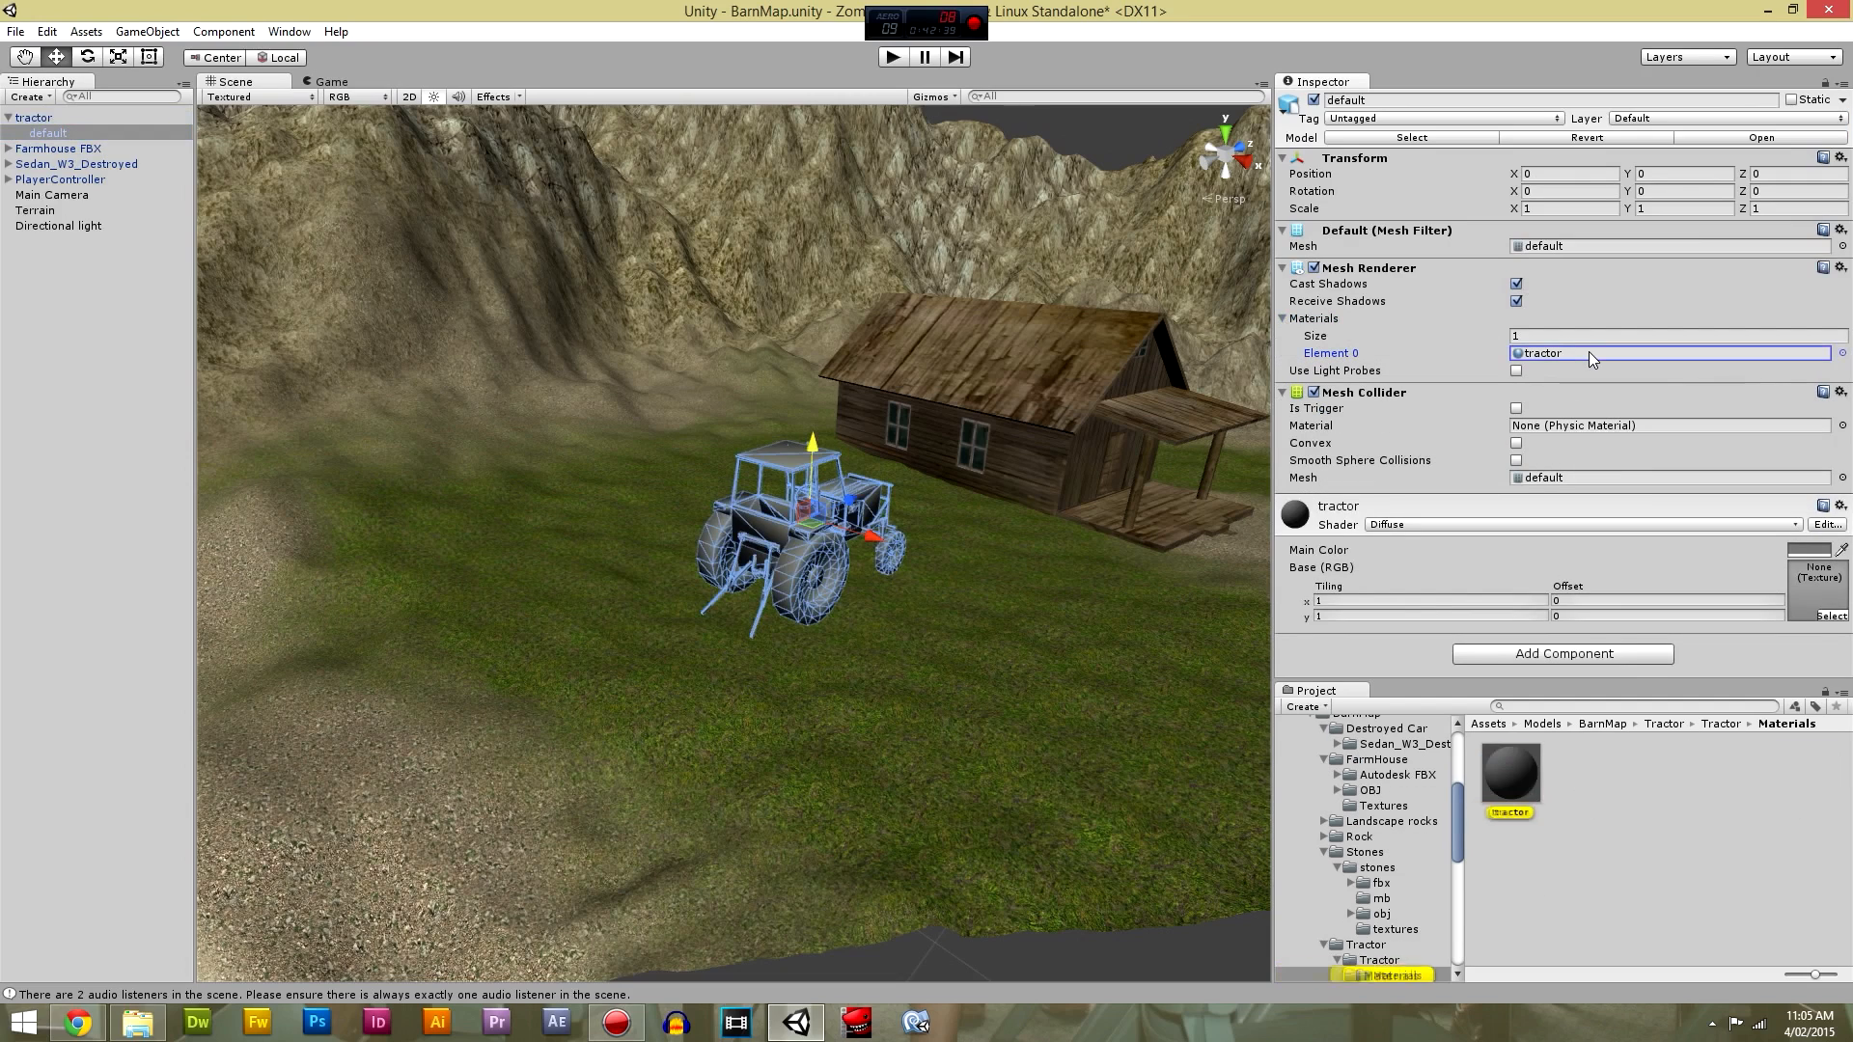
Apply the tractor_d texture from the inner Tractor folder to the tractor's default child mesh.
left_click(1684, 971)
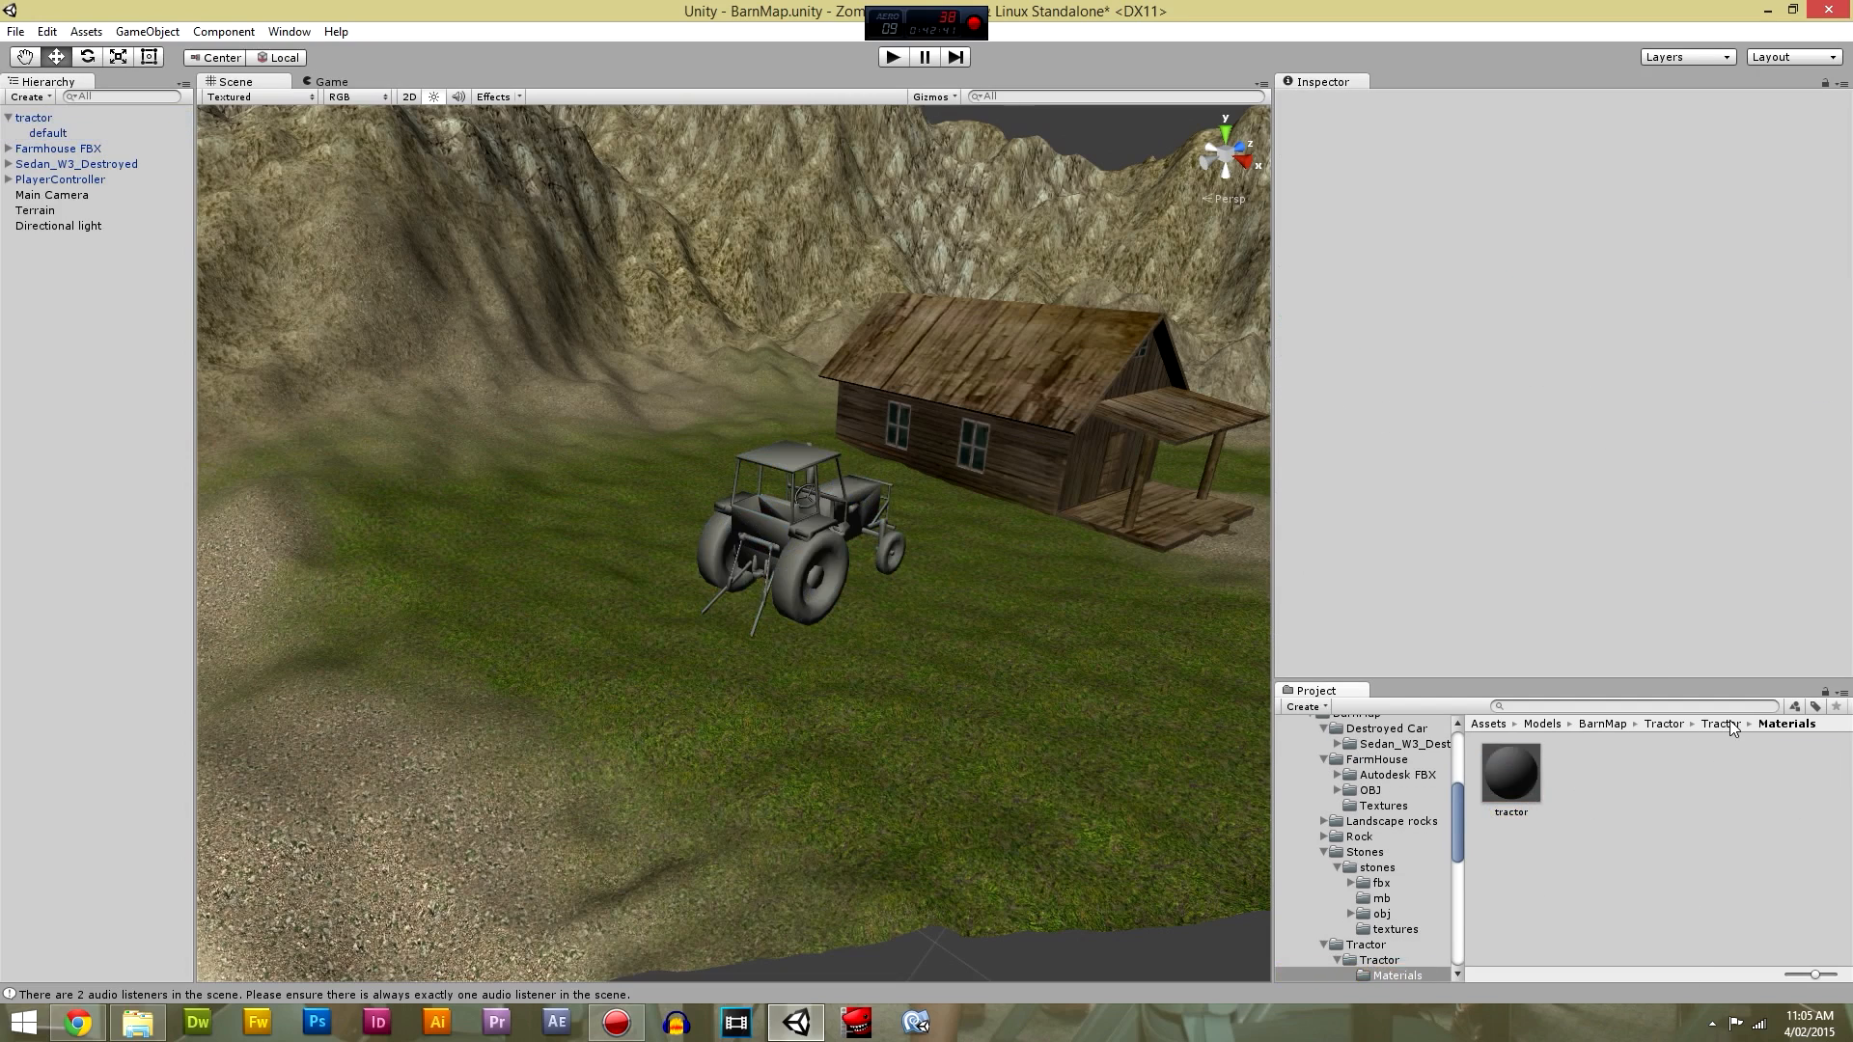
left_click(1724, 724)
left_click(1734, 776)
left_click_drag(1738, 775, 49, 139)
Remove the Mesh Collider component from the tractor's parent object.
left_click(46, 117)
left_click(969, 688)
left_click(830, 513)
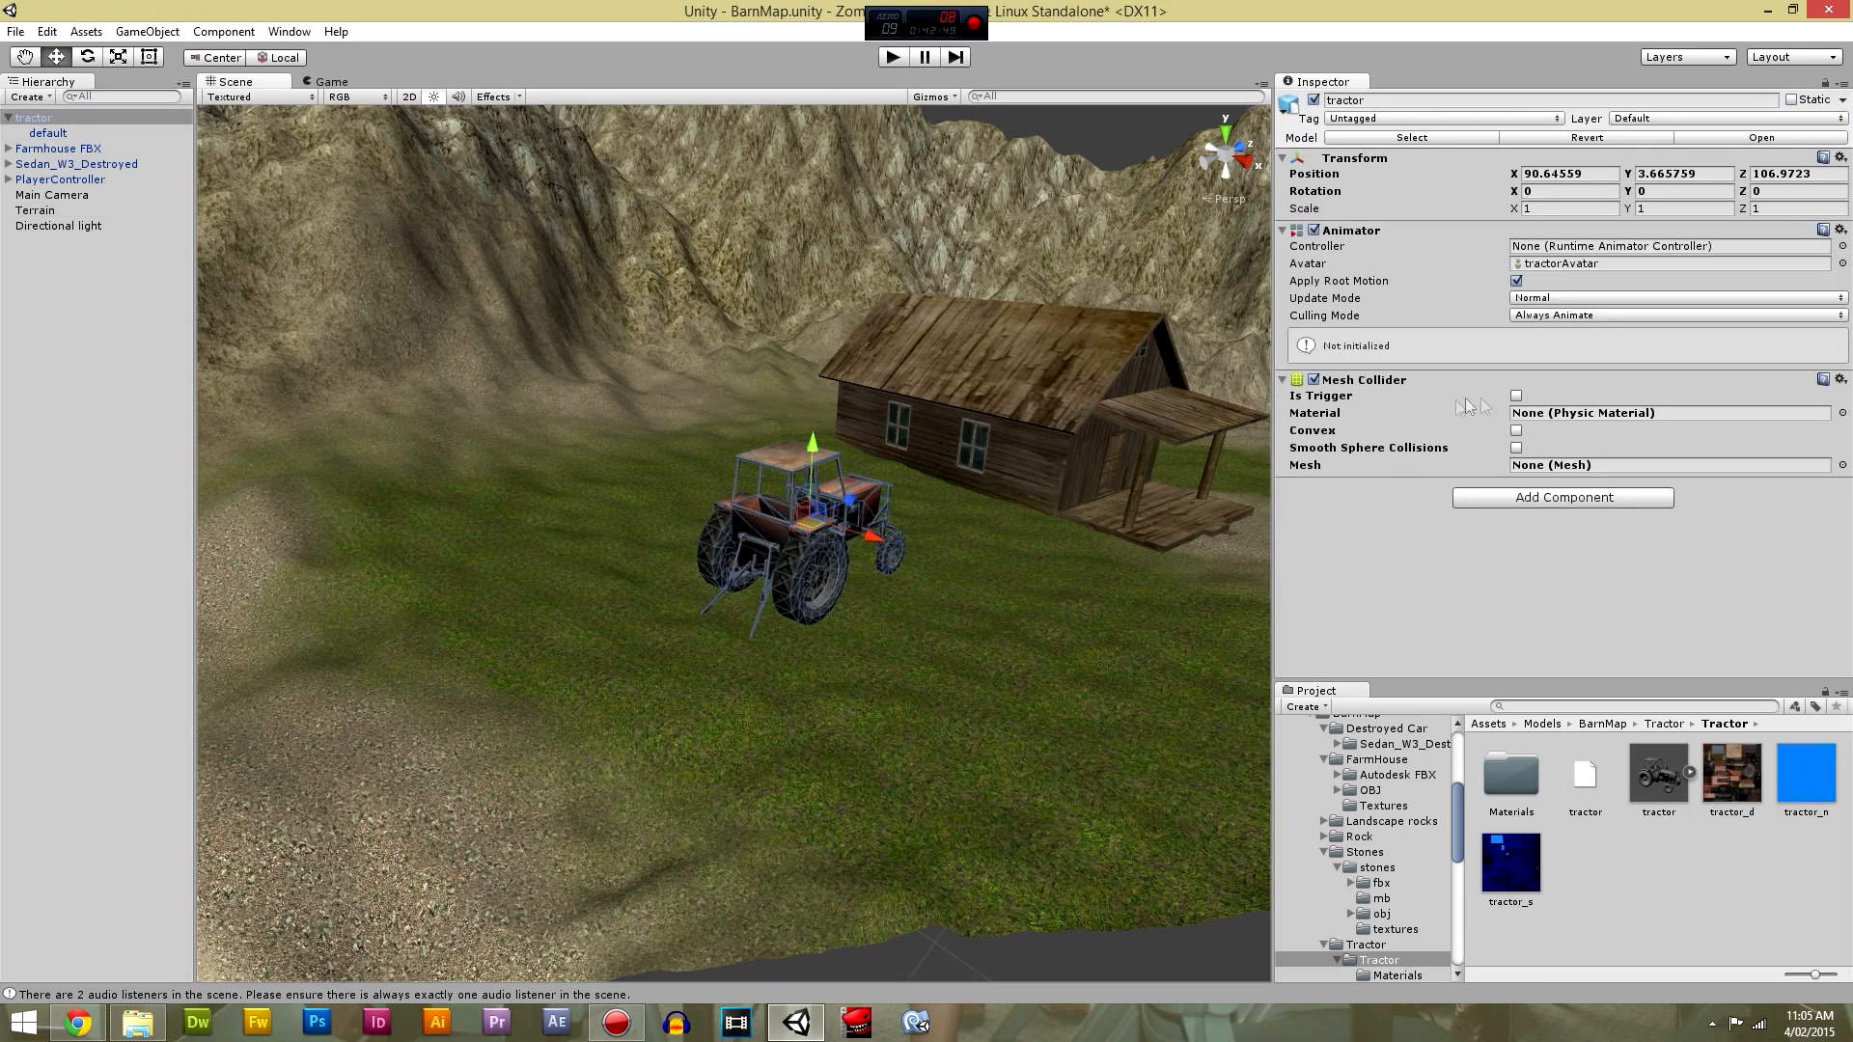
left_click(1841, 379)
left_click(1670, 429)
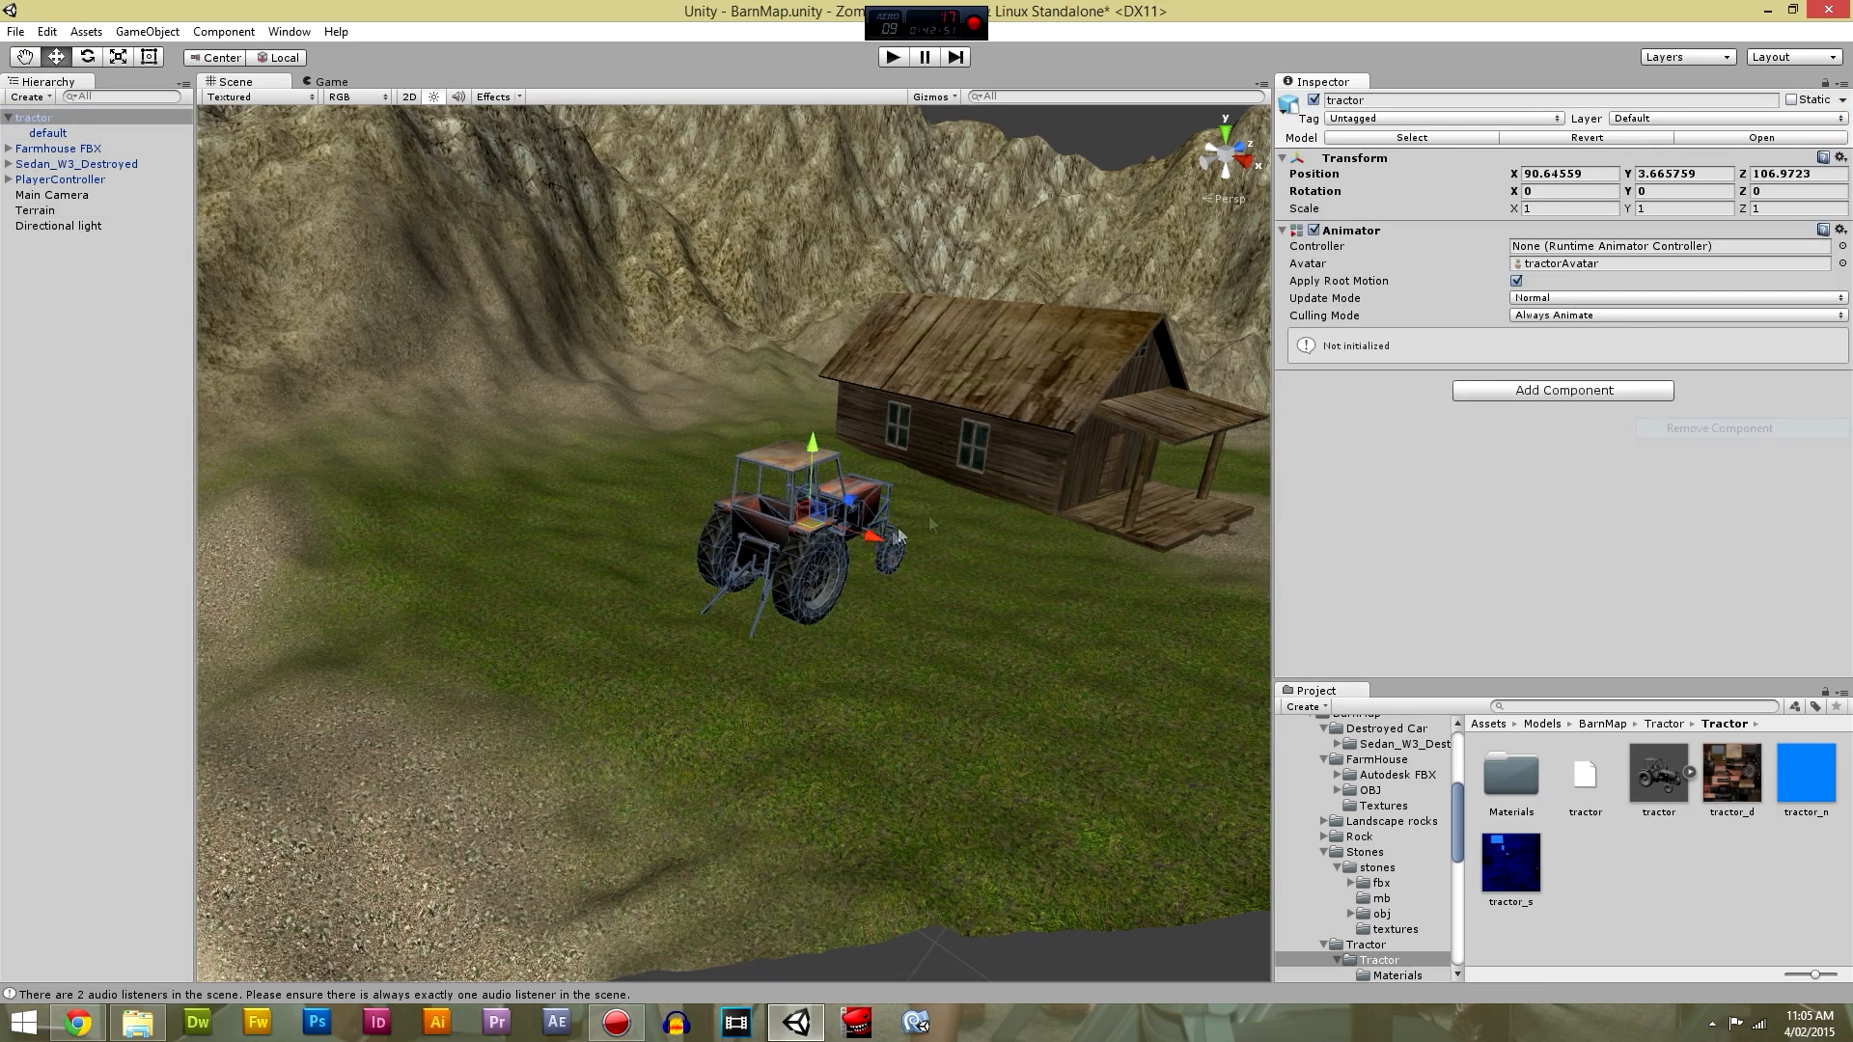
Lower the tractor to a Y position of about 2.73 and rotate it to about 49.5 degrees around Y.
left_click_drag(814, 451, 811, 473)
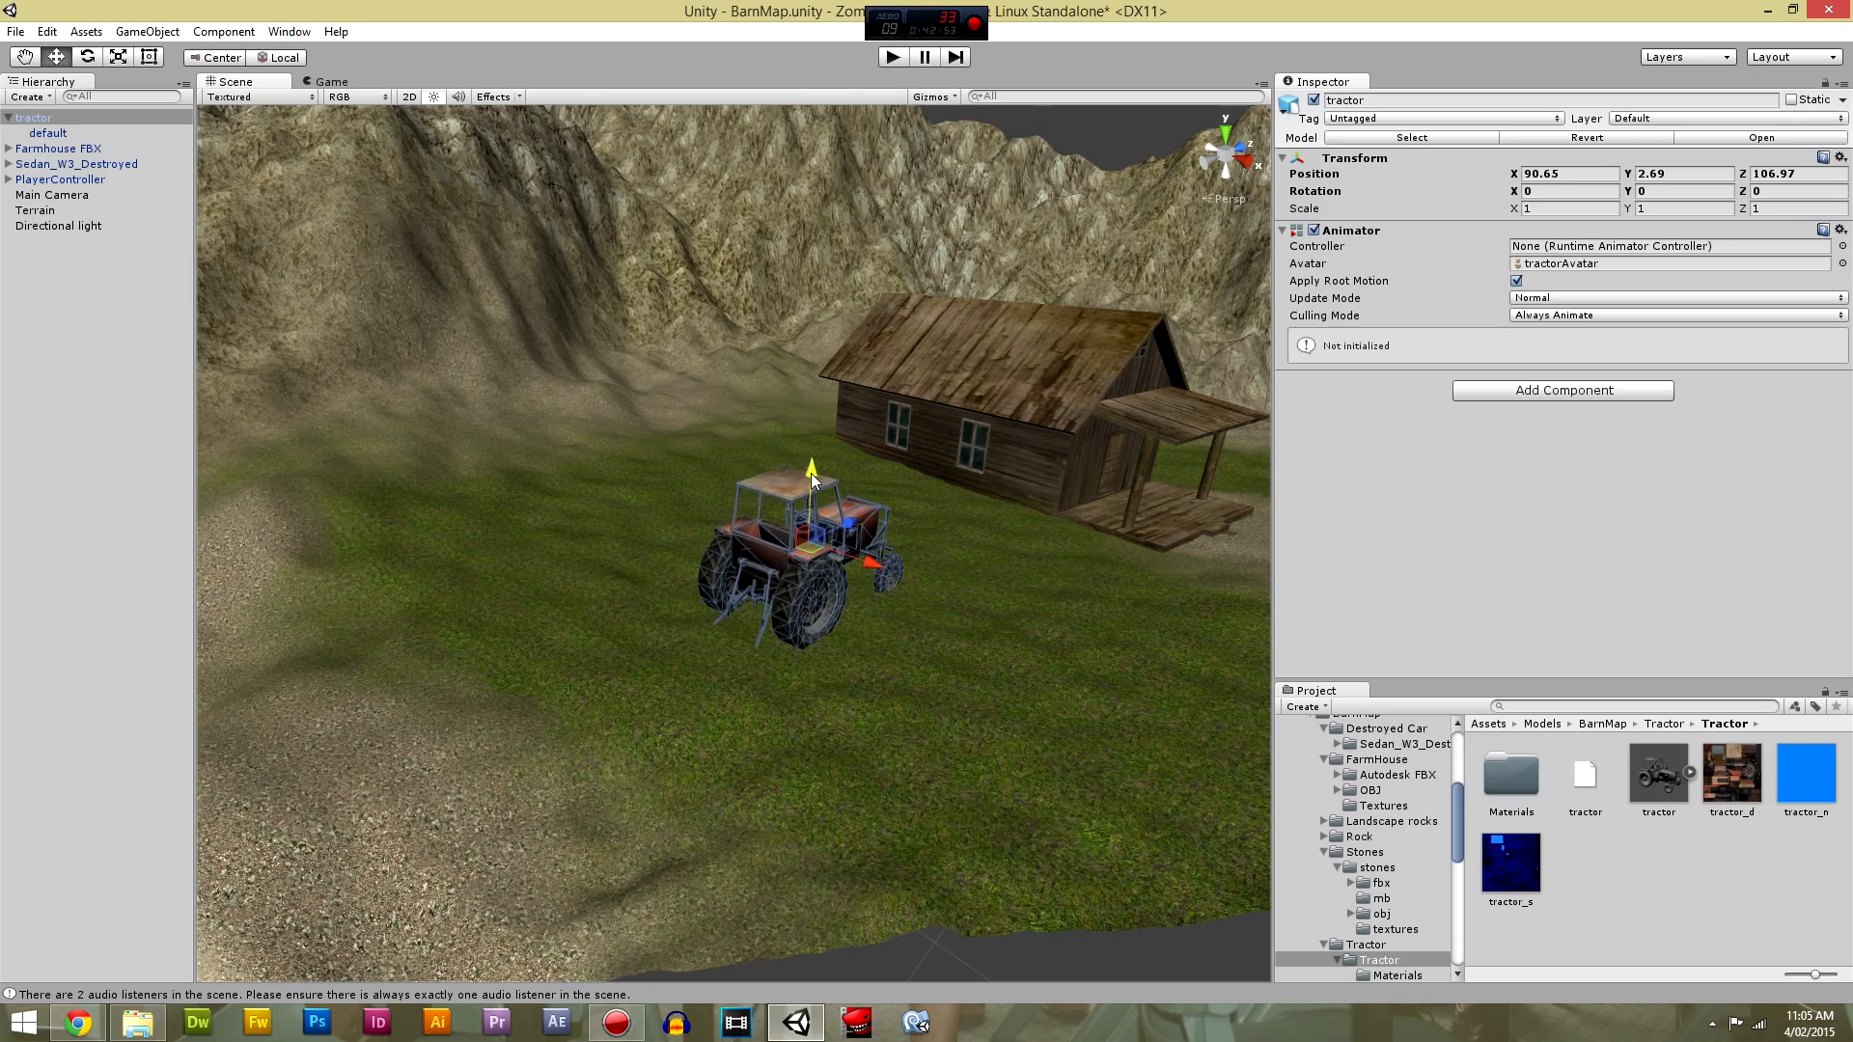
left_click(89, 57)
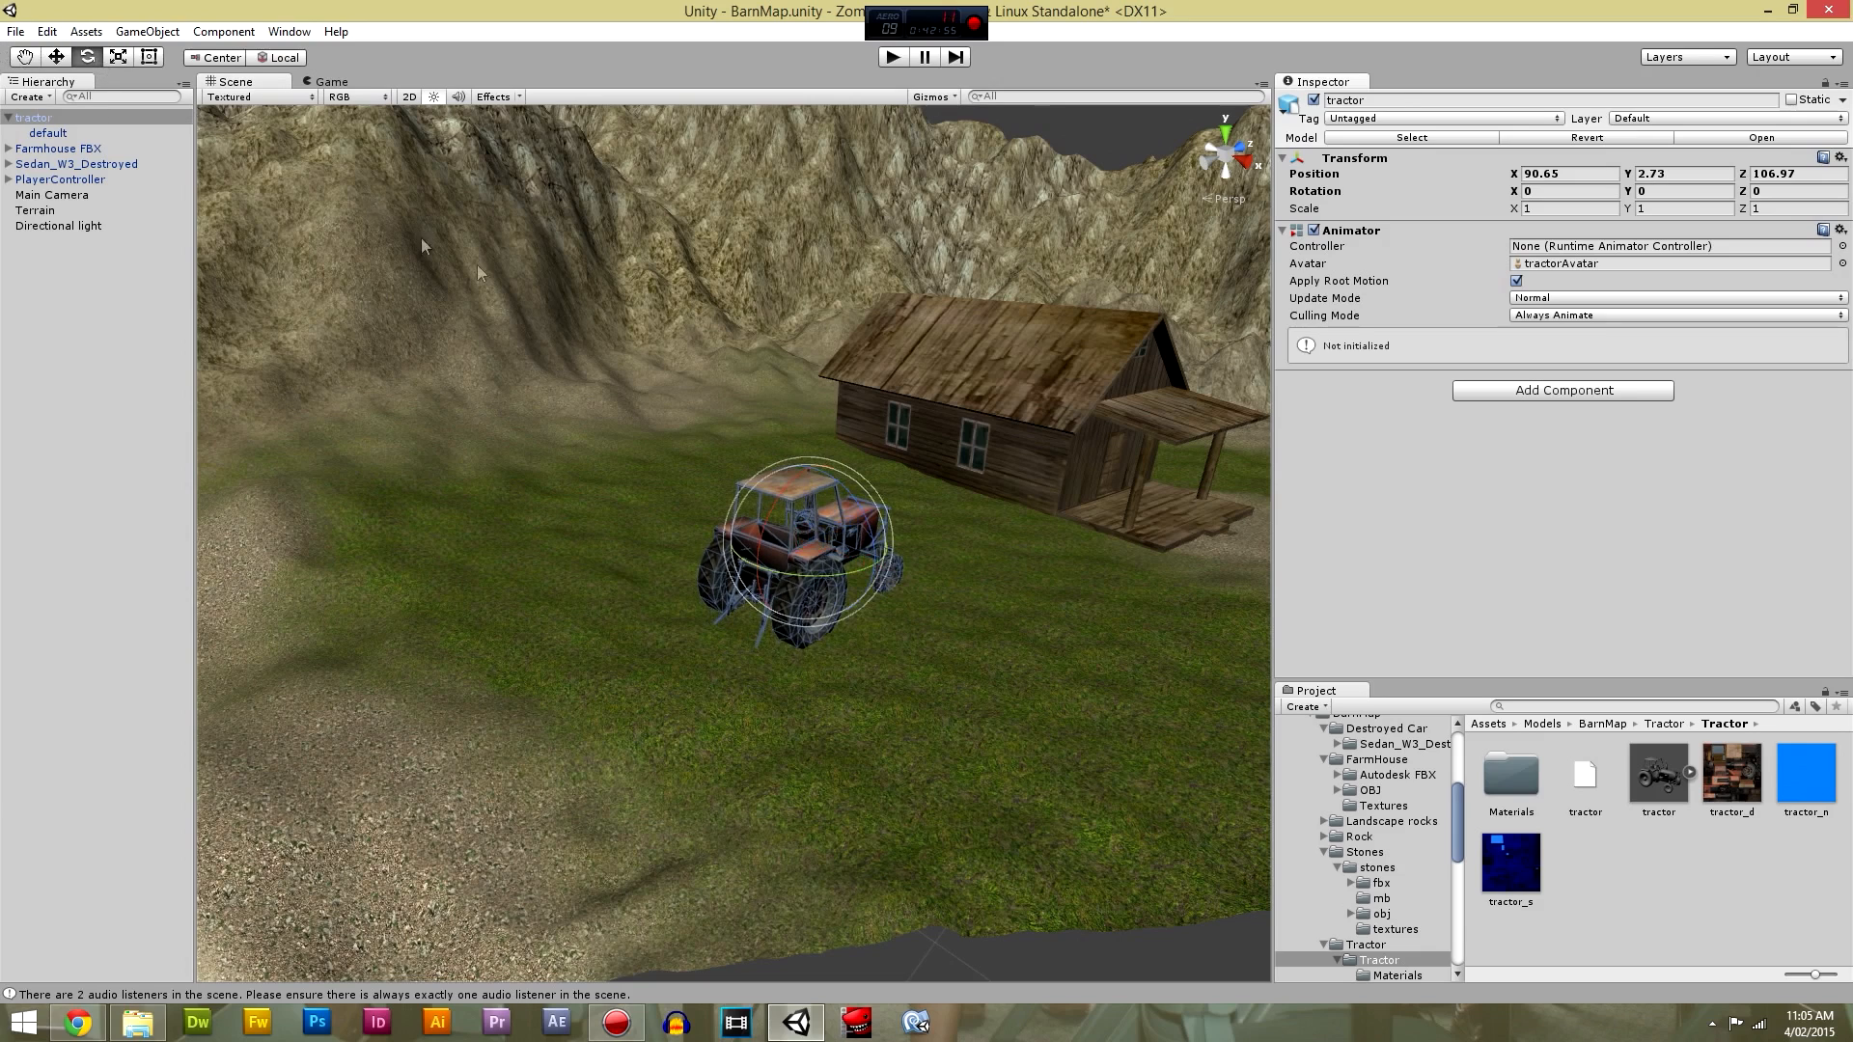
left_click_drag(836, 574, 794, 551)
Move the tractor across the grass to about X 88.55, Z 109.59.
left_click(56, 56)
right_click_drag(811, 573, 1105, 773)
middle_click_drag(1104, 773, 1058, 765)
scroll(1057, 764, "down", 6)
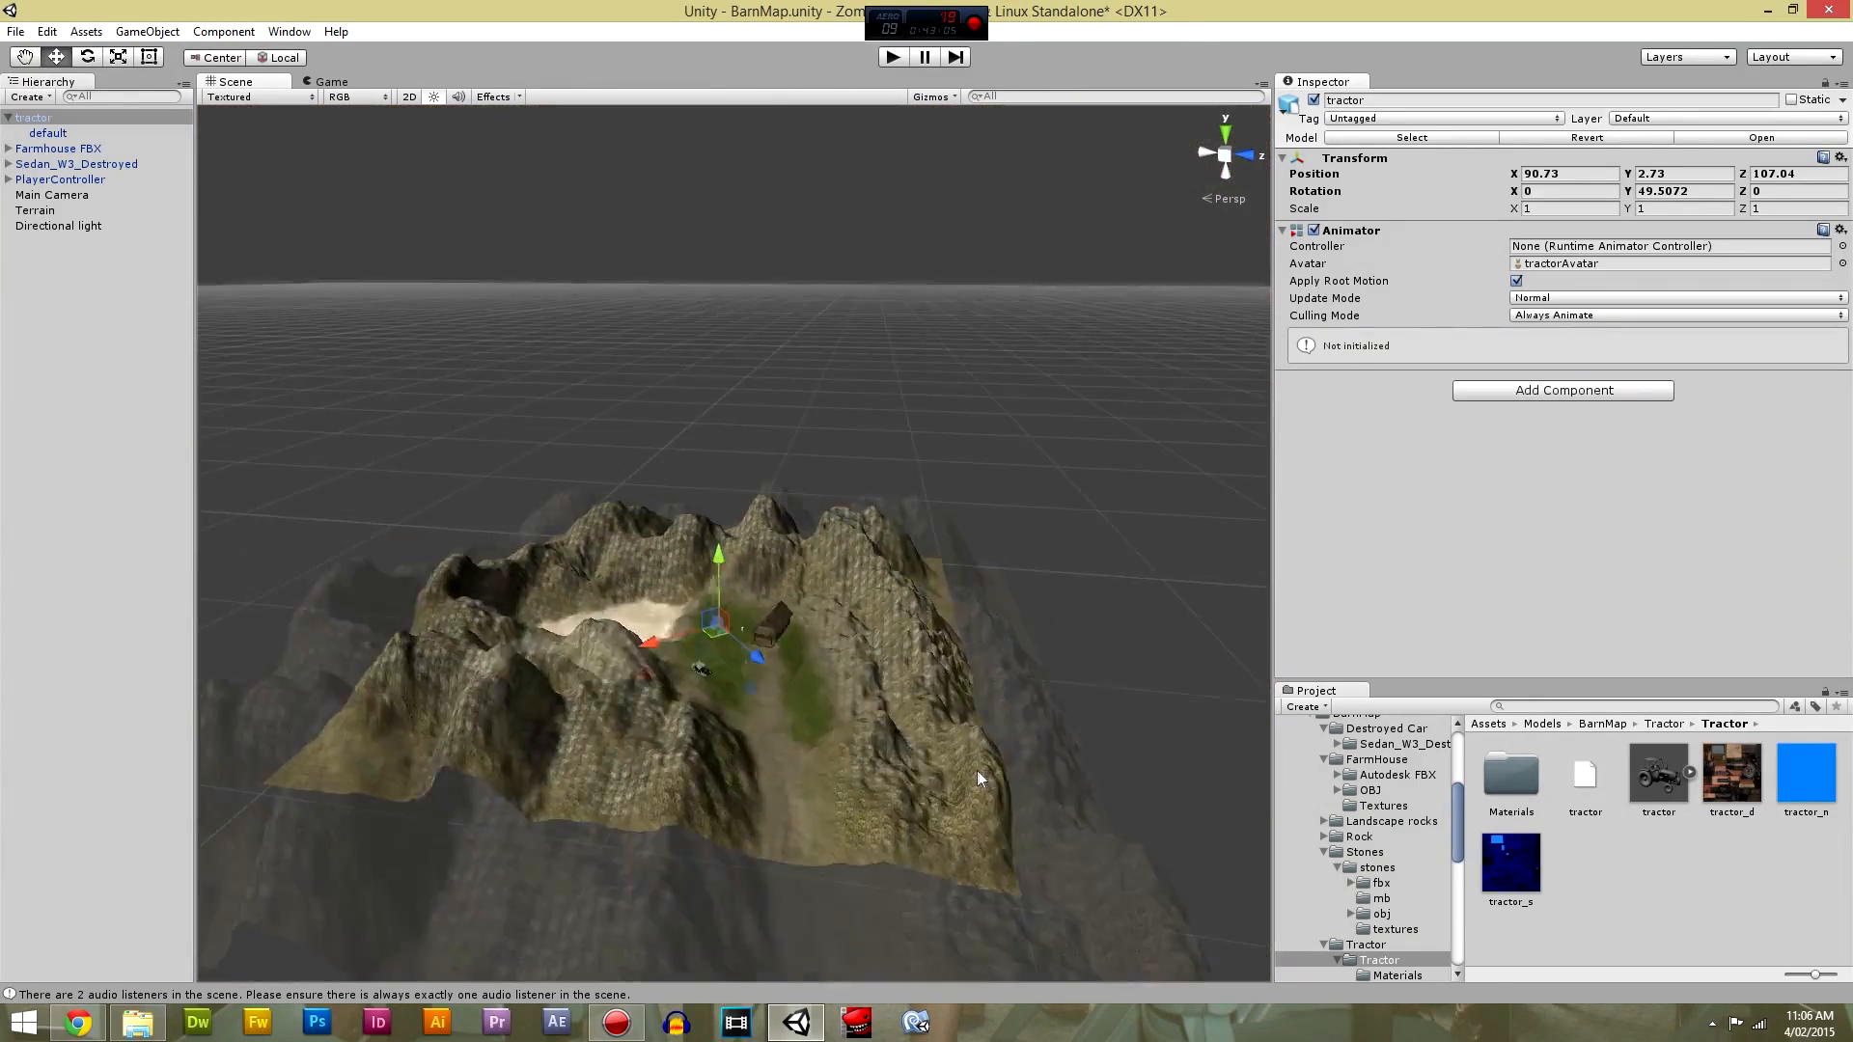
scroll(981, 769, "up", 4)
scroll(909, 839, "up", 3)
middle_click_drag(885, 840, 749, 614)
scroll(752, 614, "down", 5)
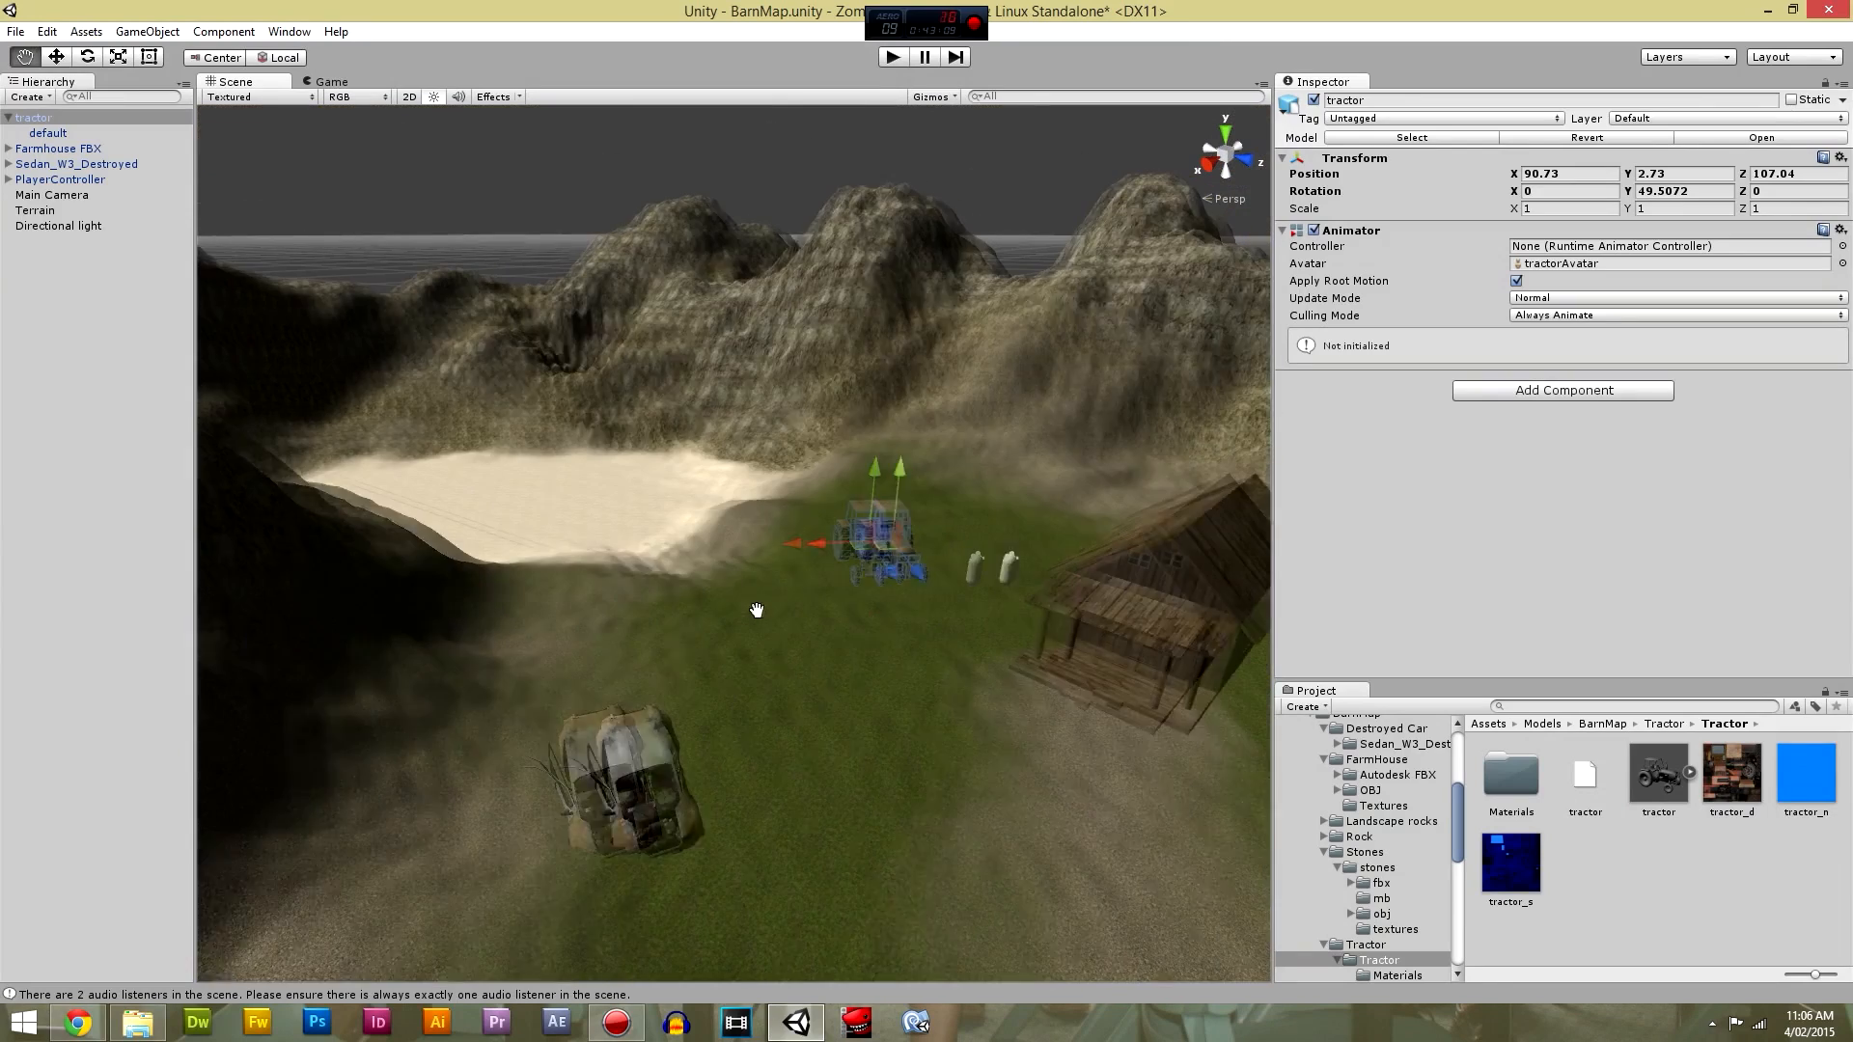
left_click_drag(859, 542, 842, 545)
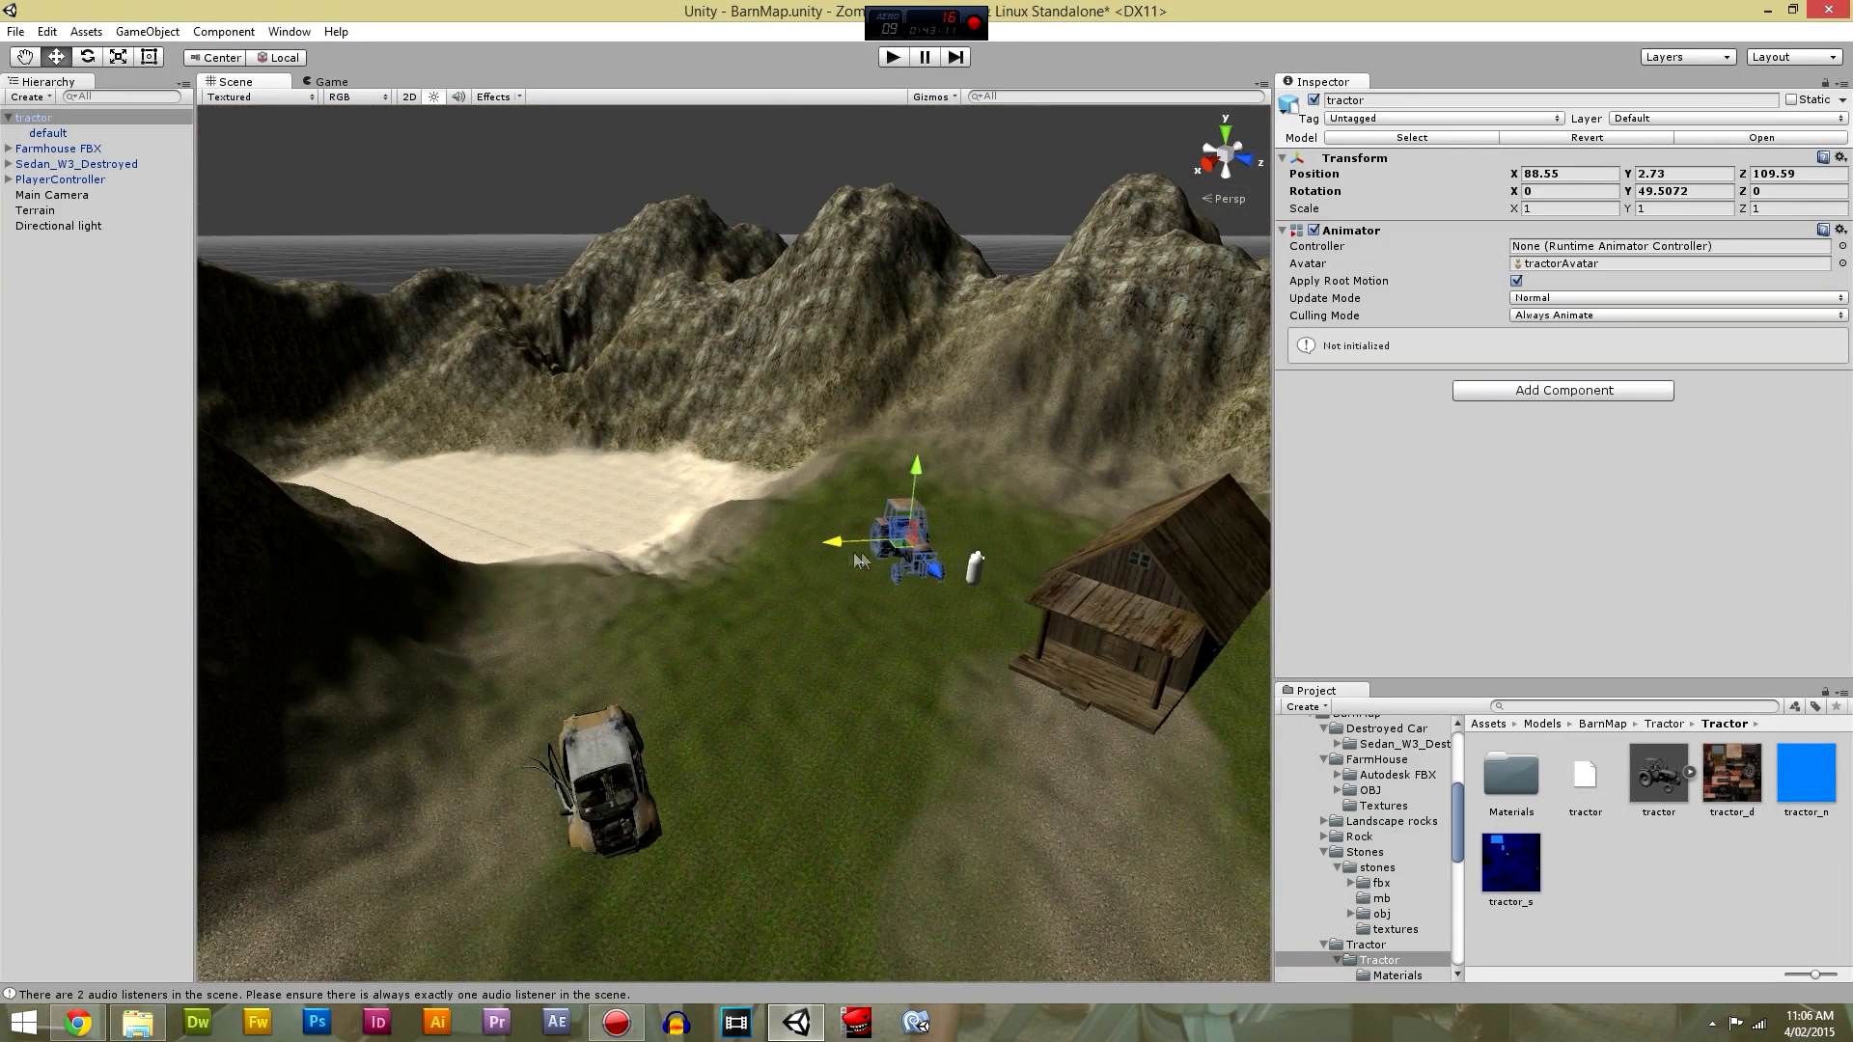
Move the Sedan_W3_Destroyed car nearer the farmhouse, to about X 108.9, Z 117.49.
left_click(7, 118)
left_click(60, 164)
left_click(39, 148)
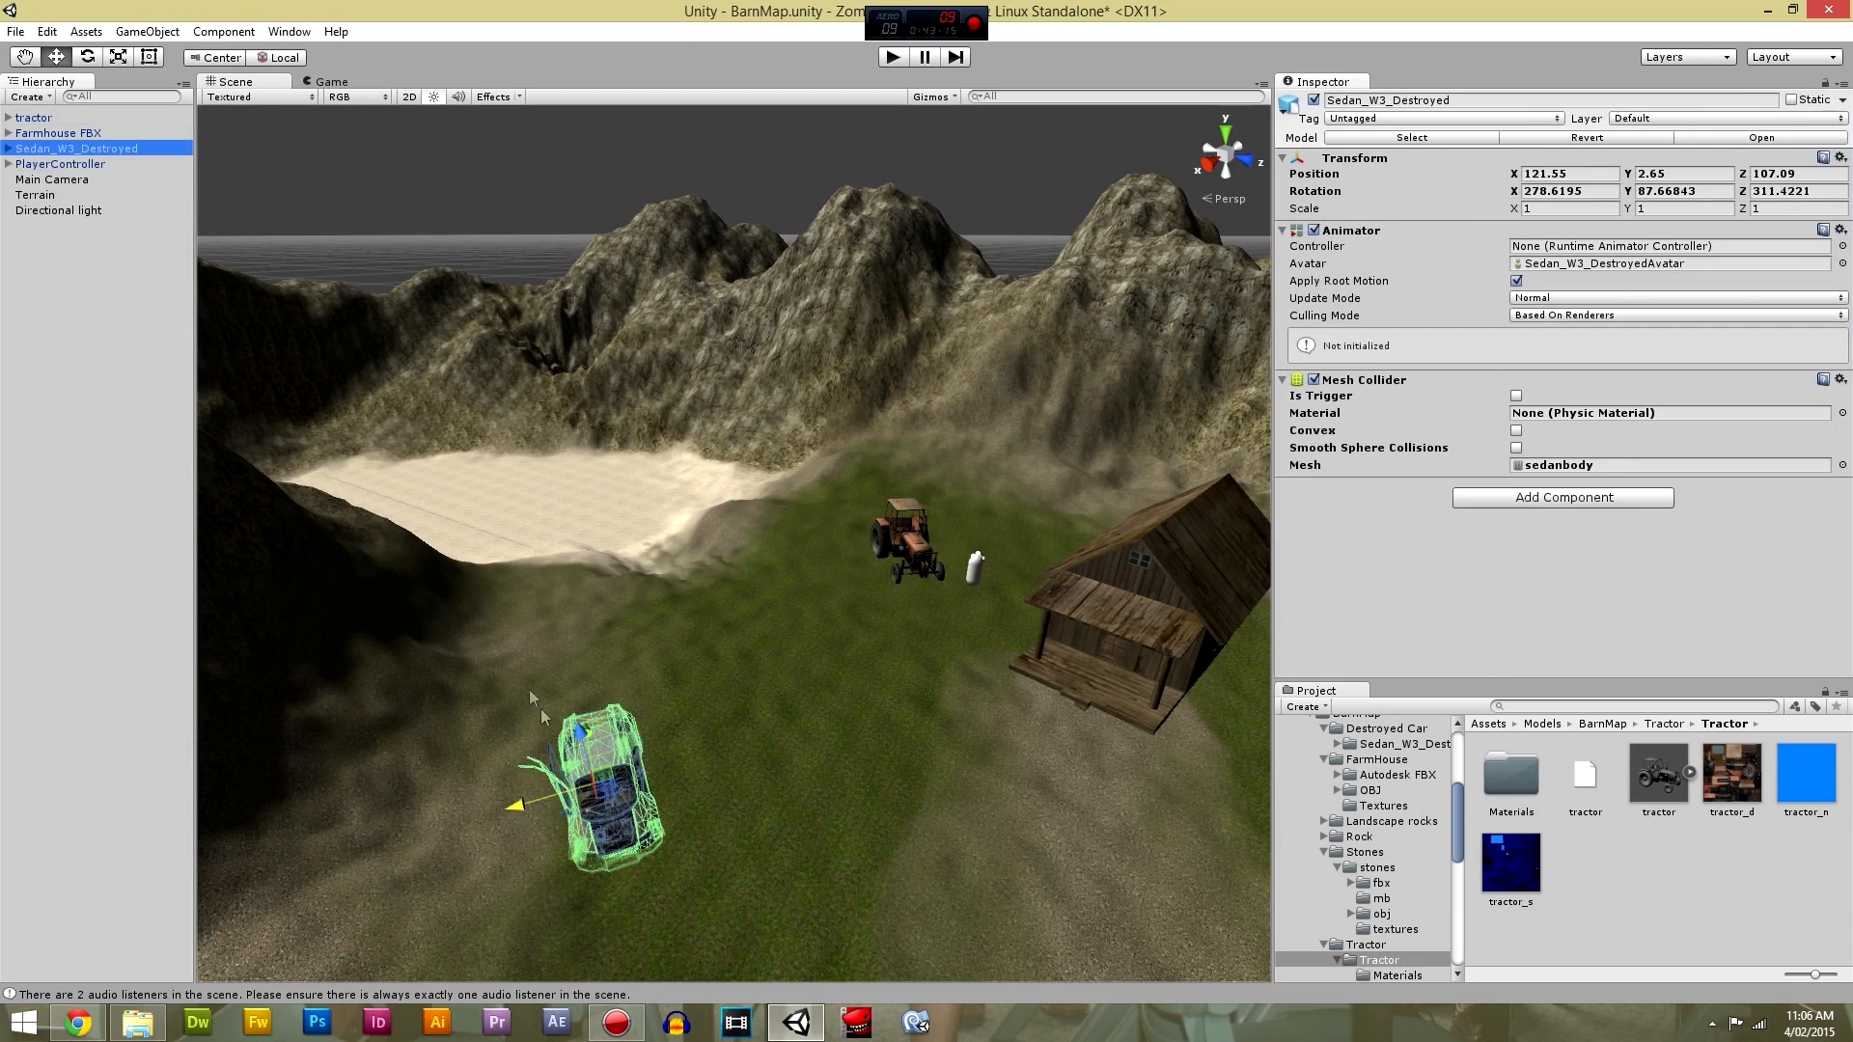
left_click_drag(506, 813, 878, 782)
left_click_drag(1159, 878, 1269, 850, "alt")
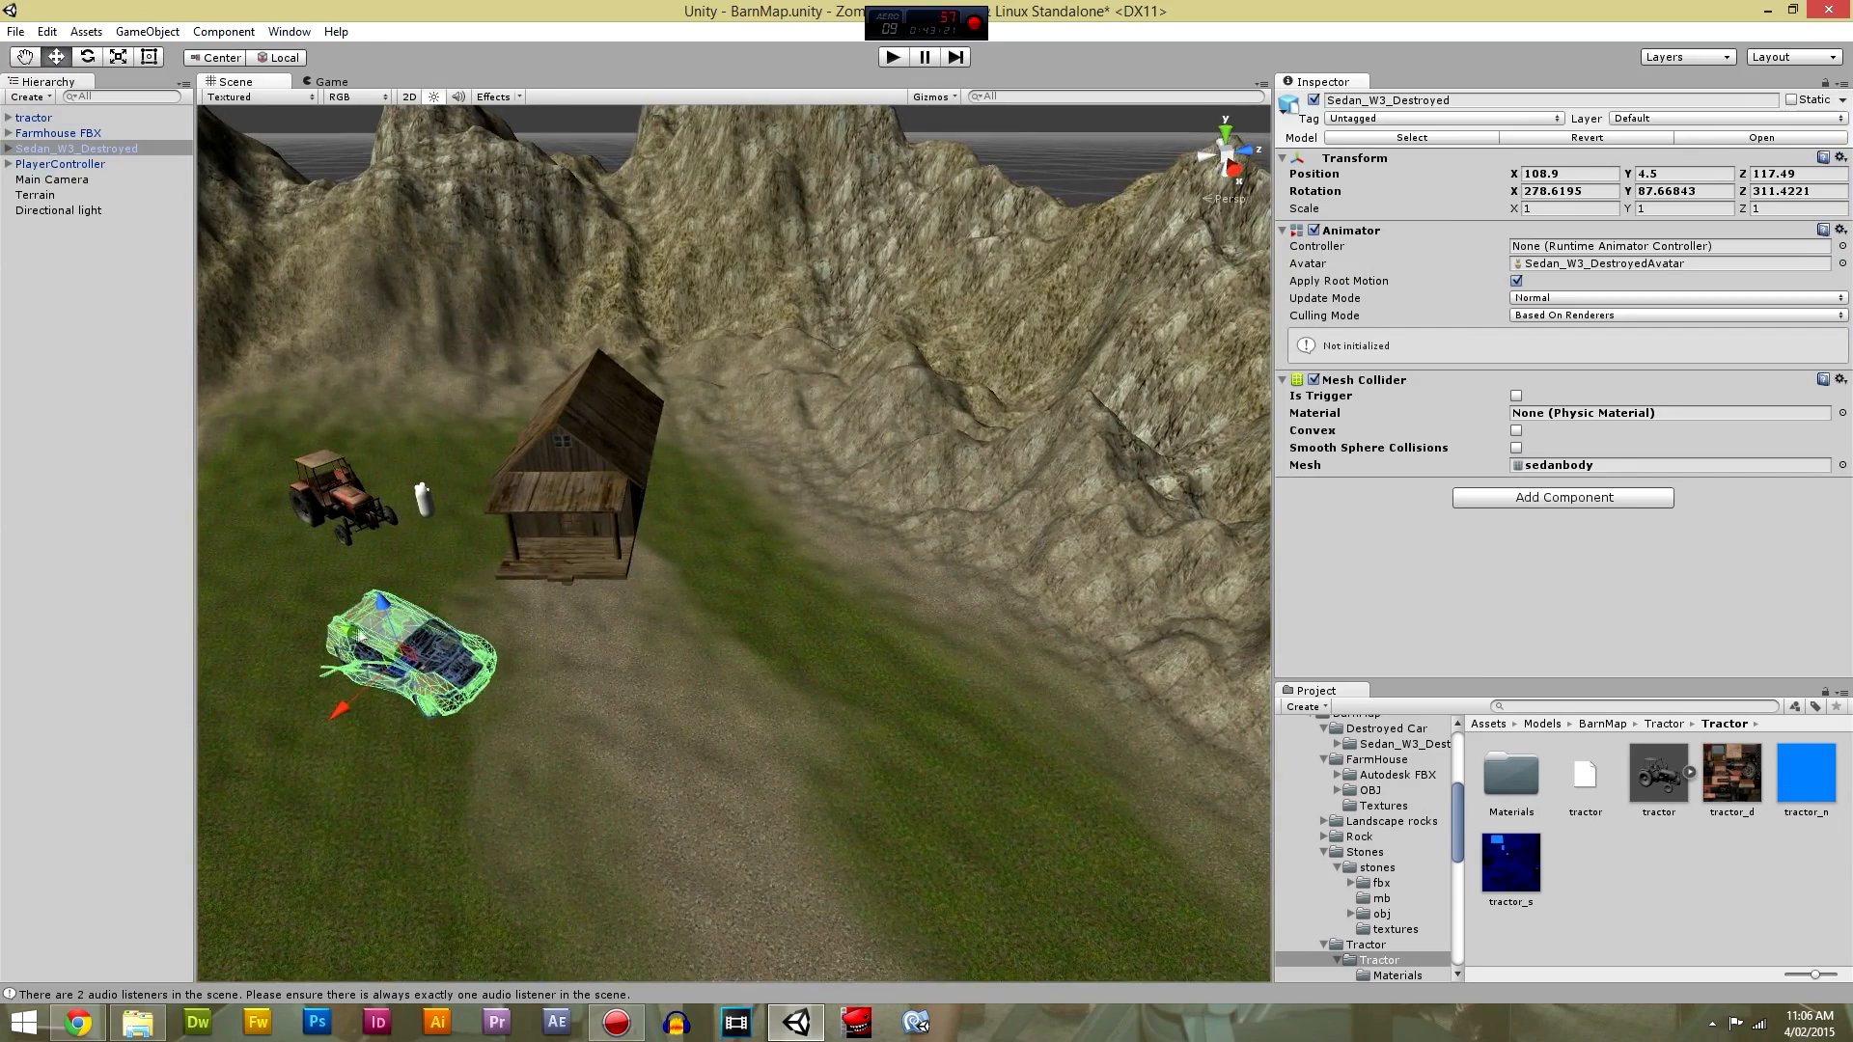
Rotate the destroyed sedan to a Z rotation of about 415.9 and move it across the gravel path to about X 107.39, Z 137.02.
left_click(86, 57)
left_click_drag(417, 712, 46, 642)
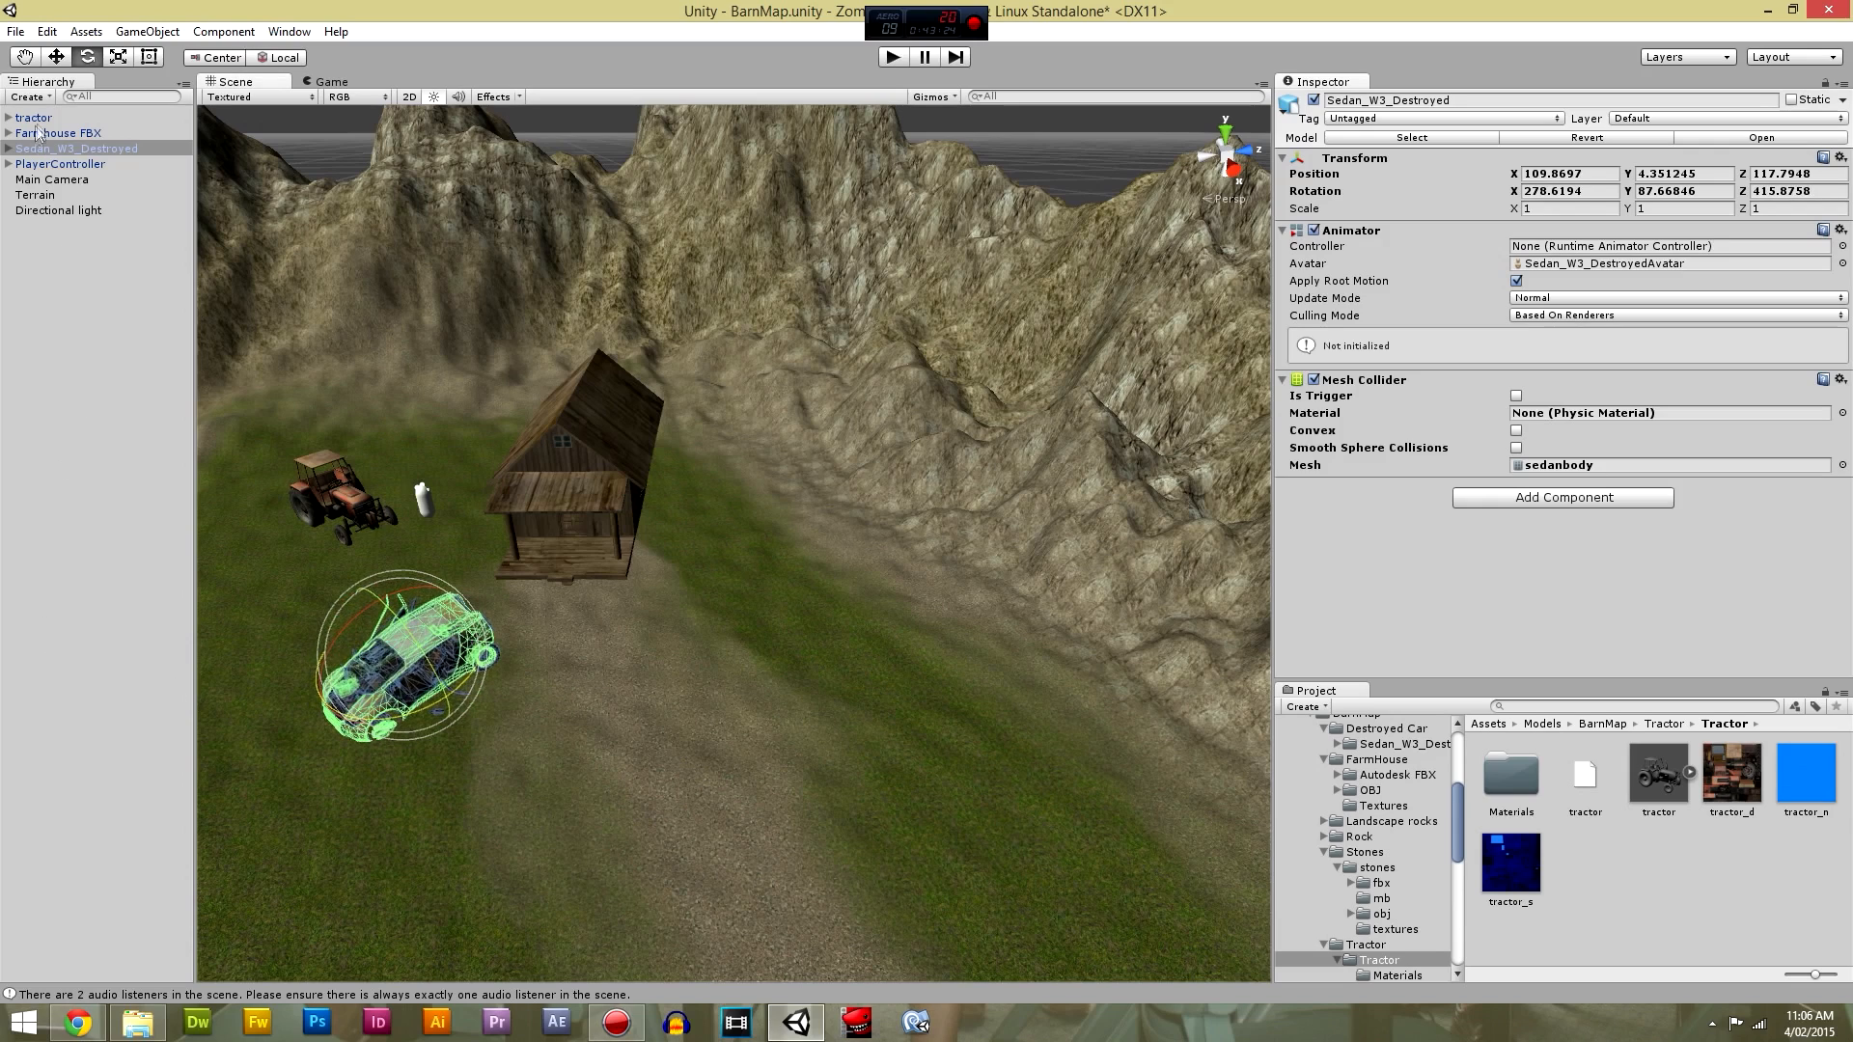
left_click(56, 57)
left_click_drag(403, 657, 809, 552)
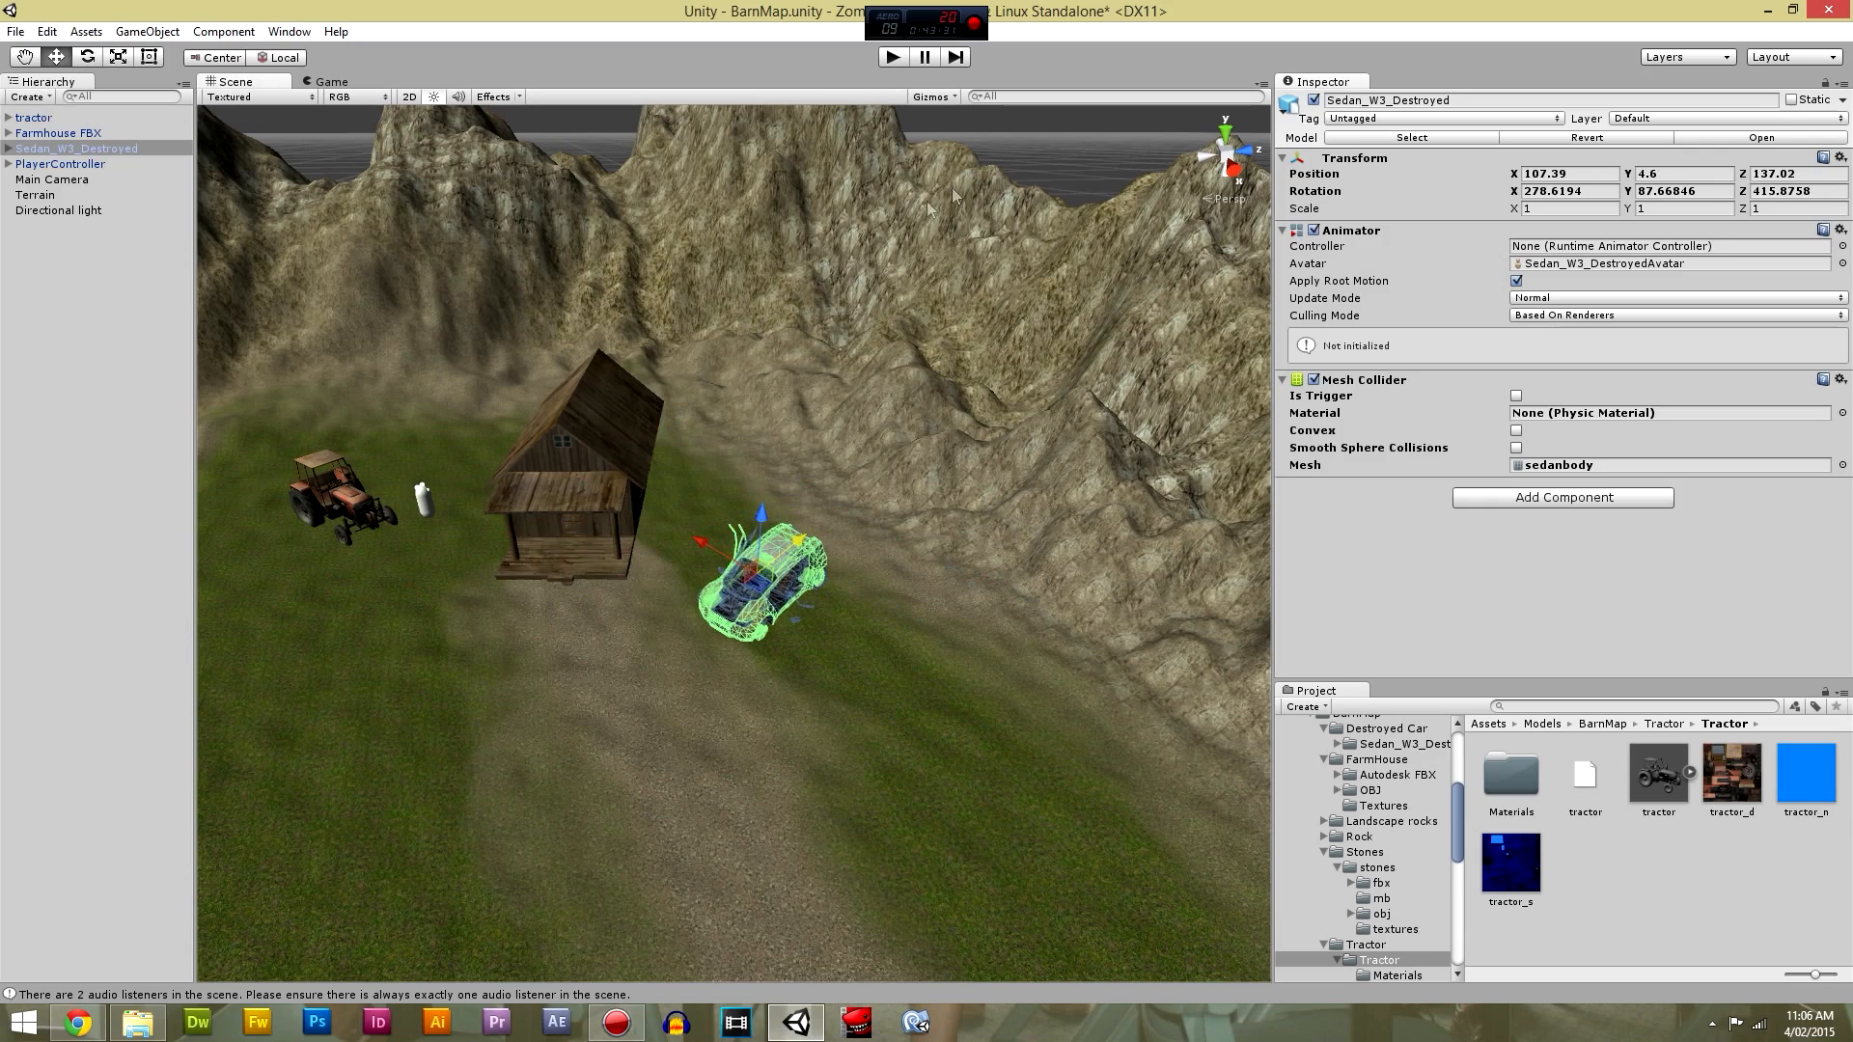
Lower the destroyed sedan to a Y position of about 2.92 and raise the tractor to about Y 3.05.
left_click_drag(811, 618, 827, 692, "alt")
right_click_drag(827, 690, 796, 716)
middle_click_drag(795, 716, 800, 706)
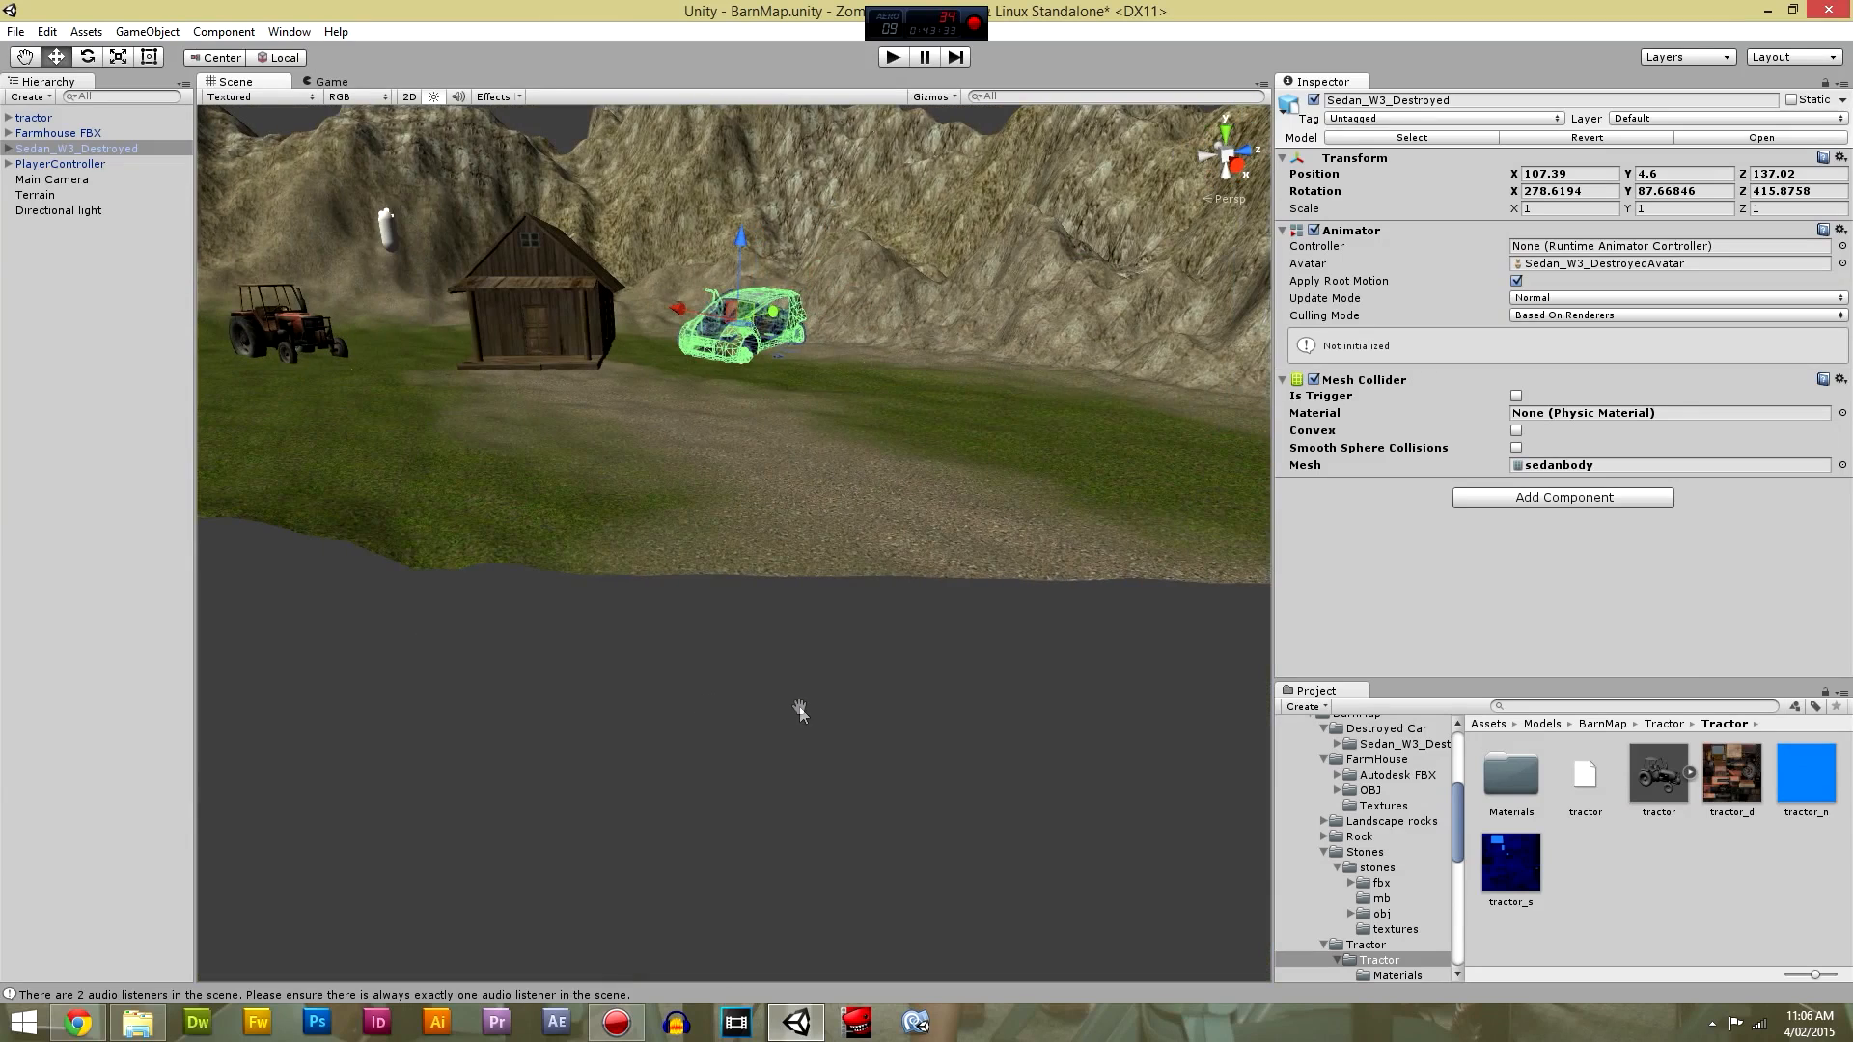
left_click_drag(748, 248, 734, 273)
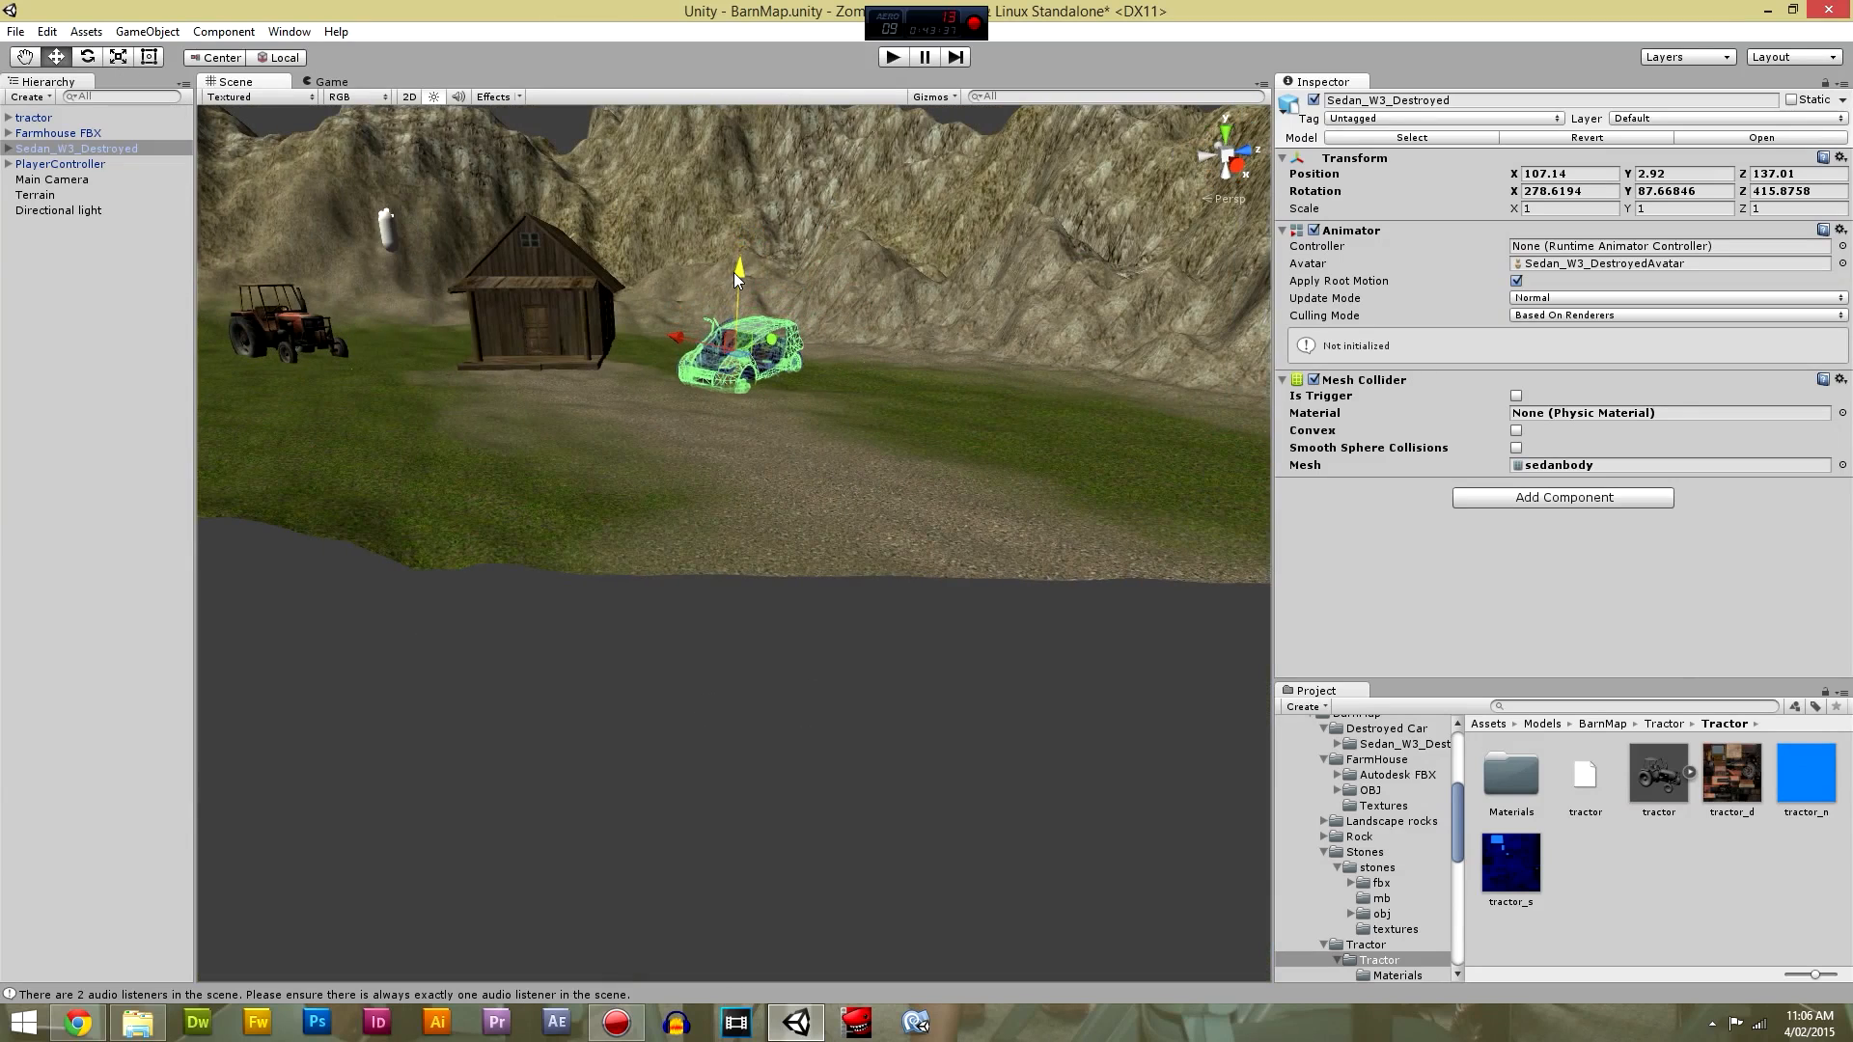
left_click(290, 330)
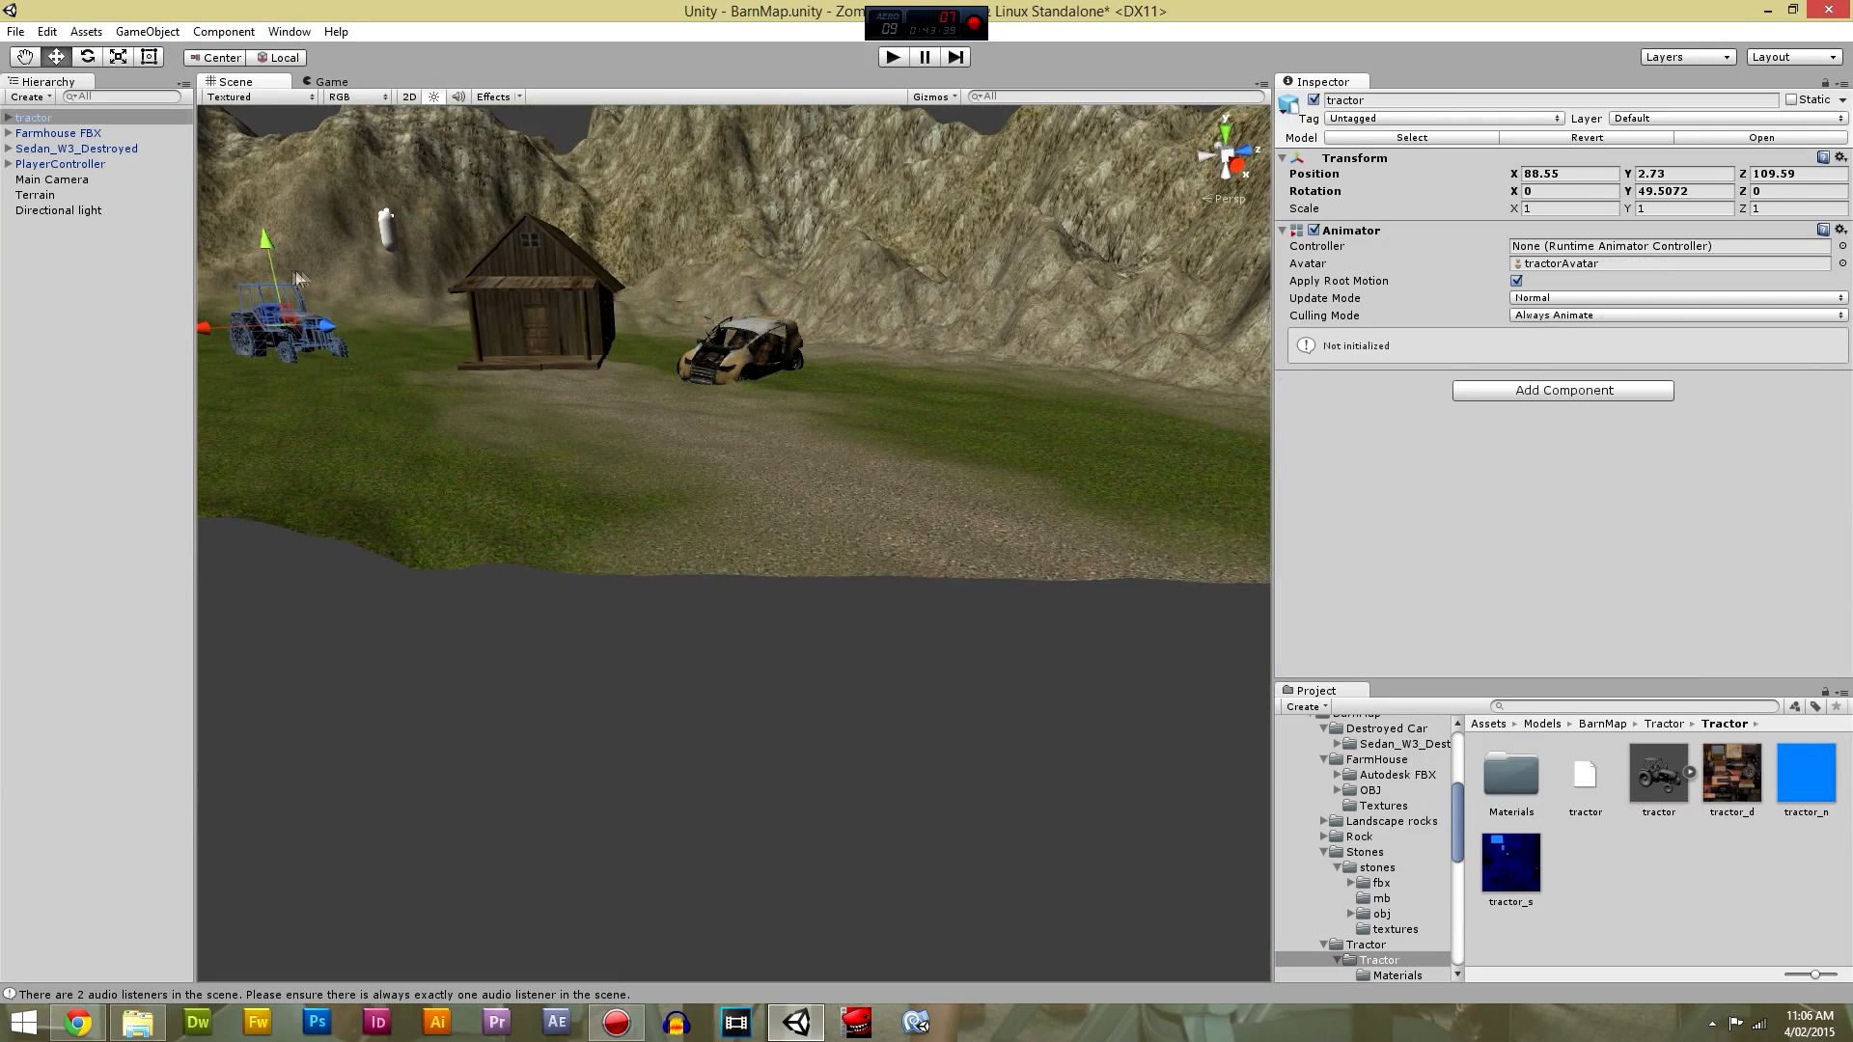
left_click_drag(263, 249, 262, 245)
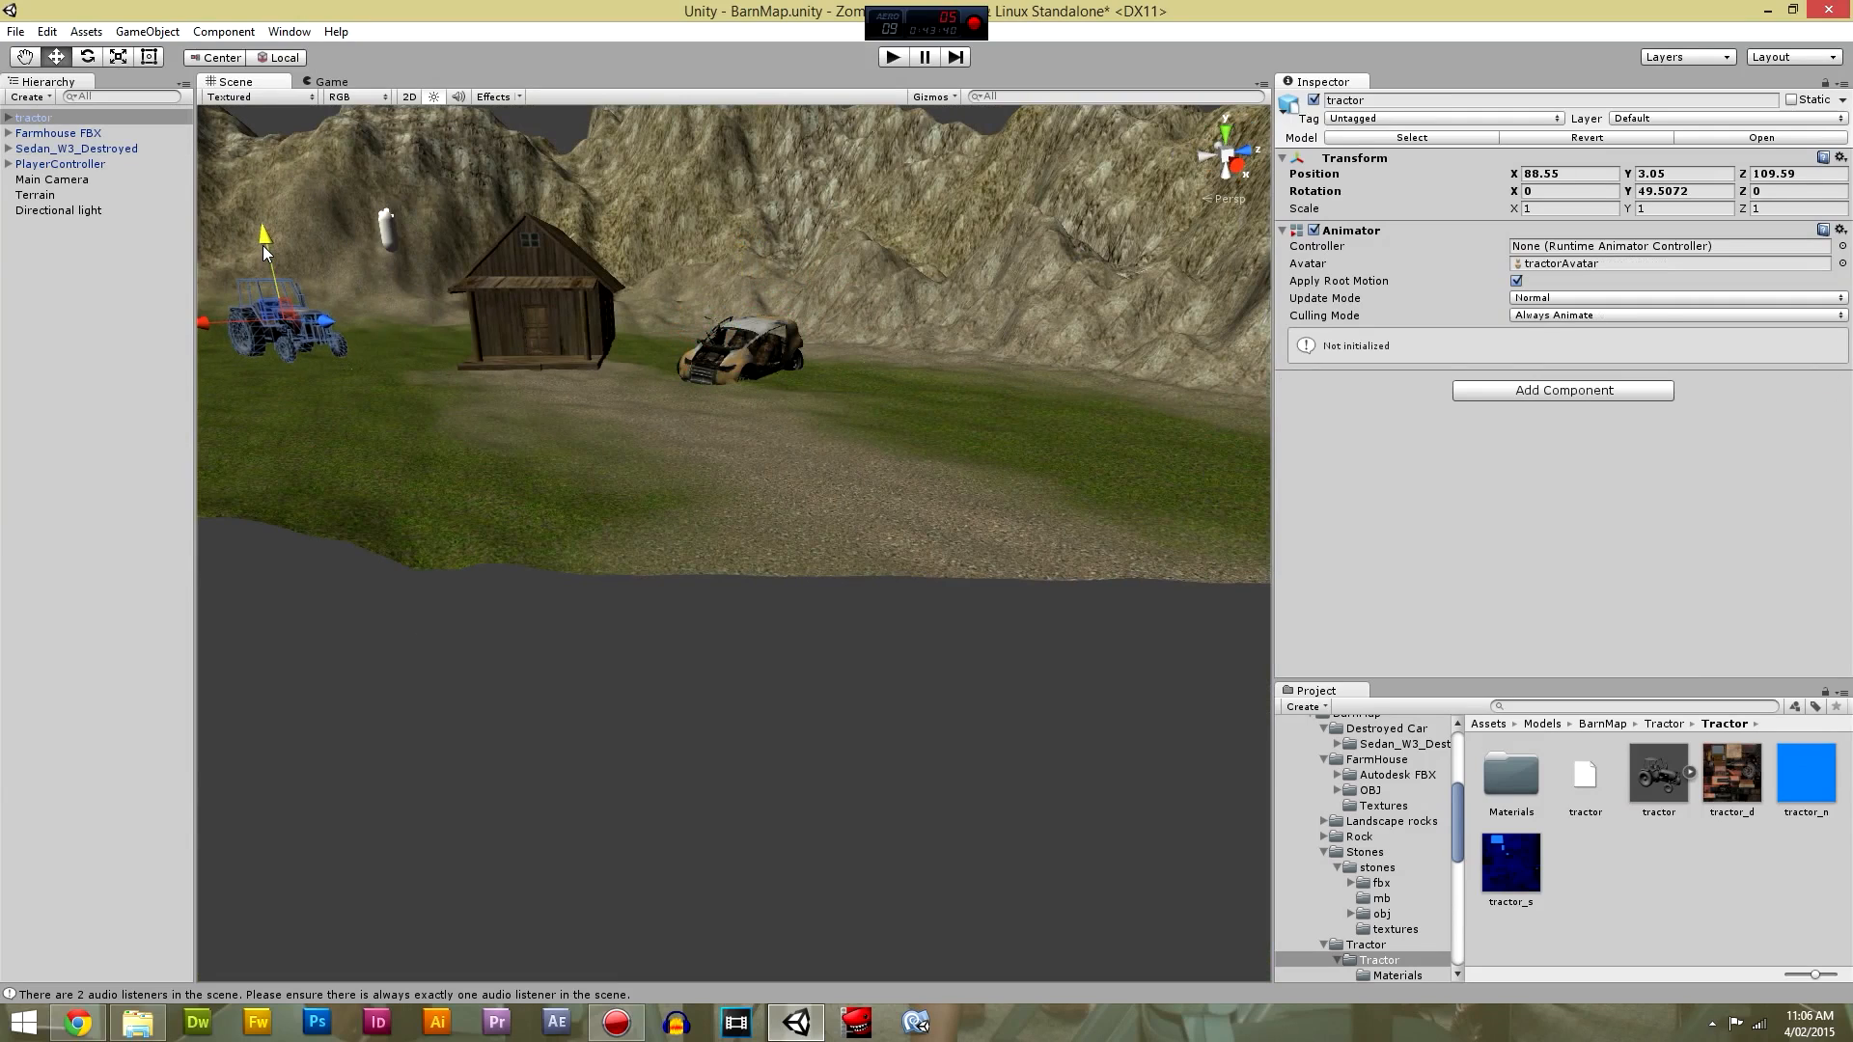
Playtest the scene, walking up to the destroyed sedan and around the tractor to check their placement and collisions.
left_click(893, 58)
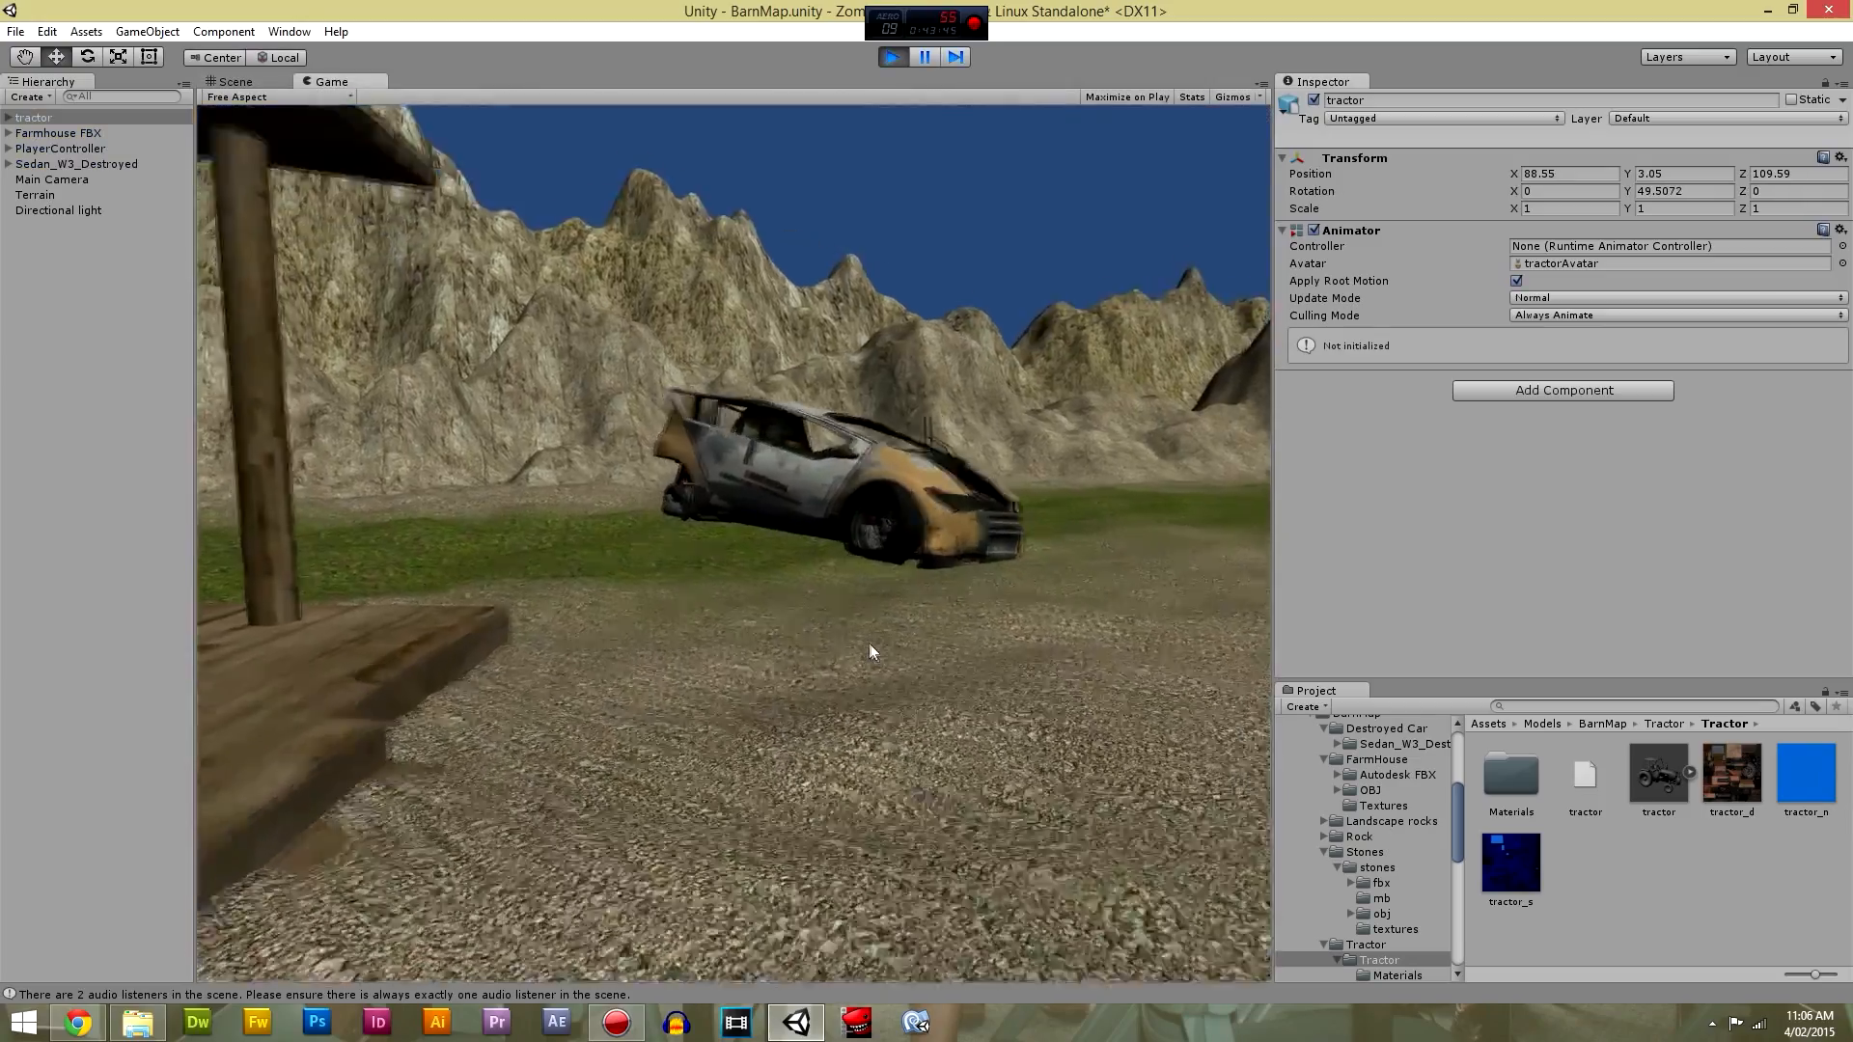
key("w")
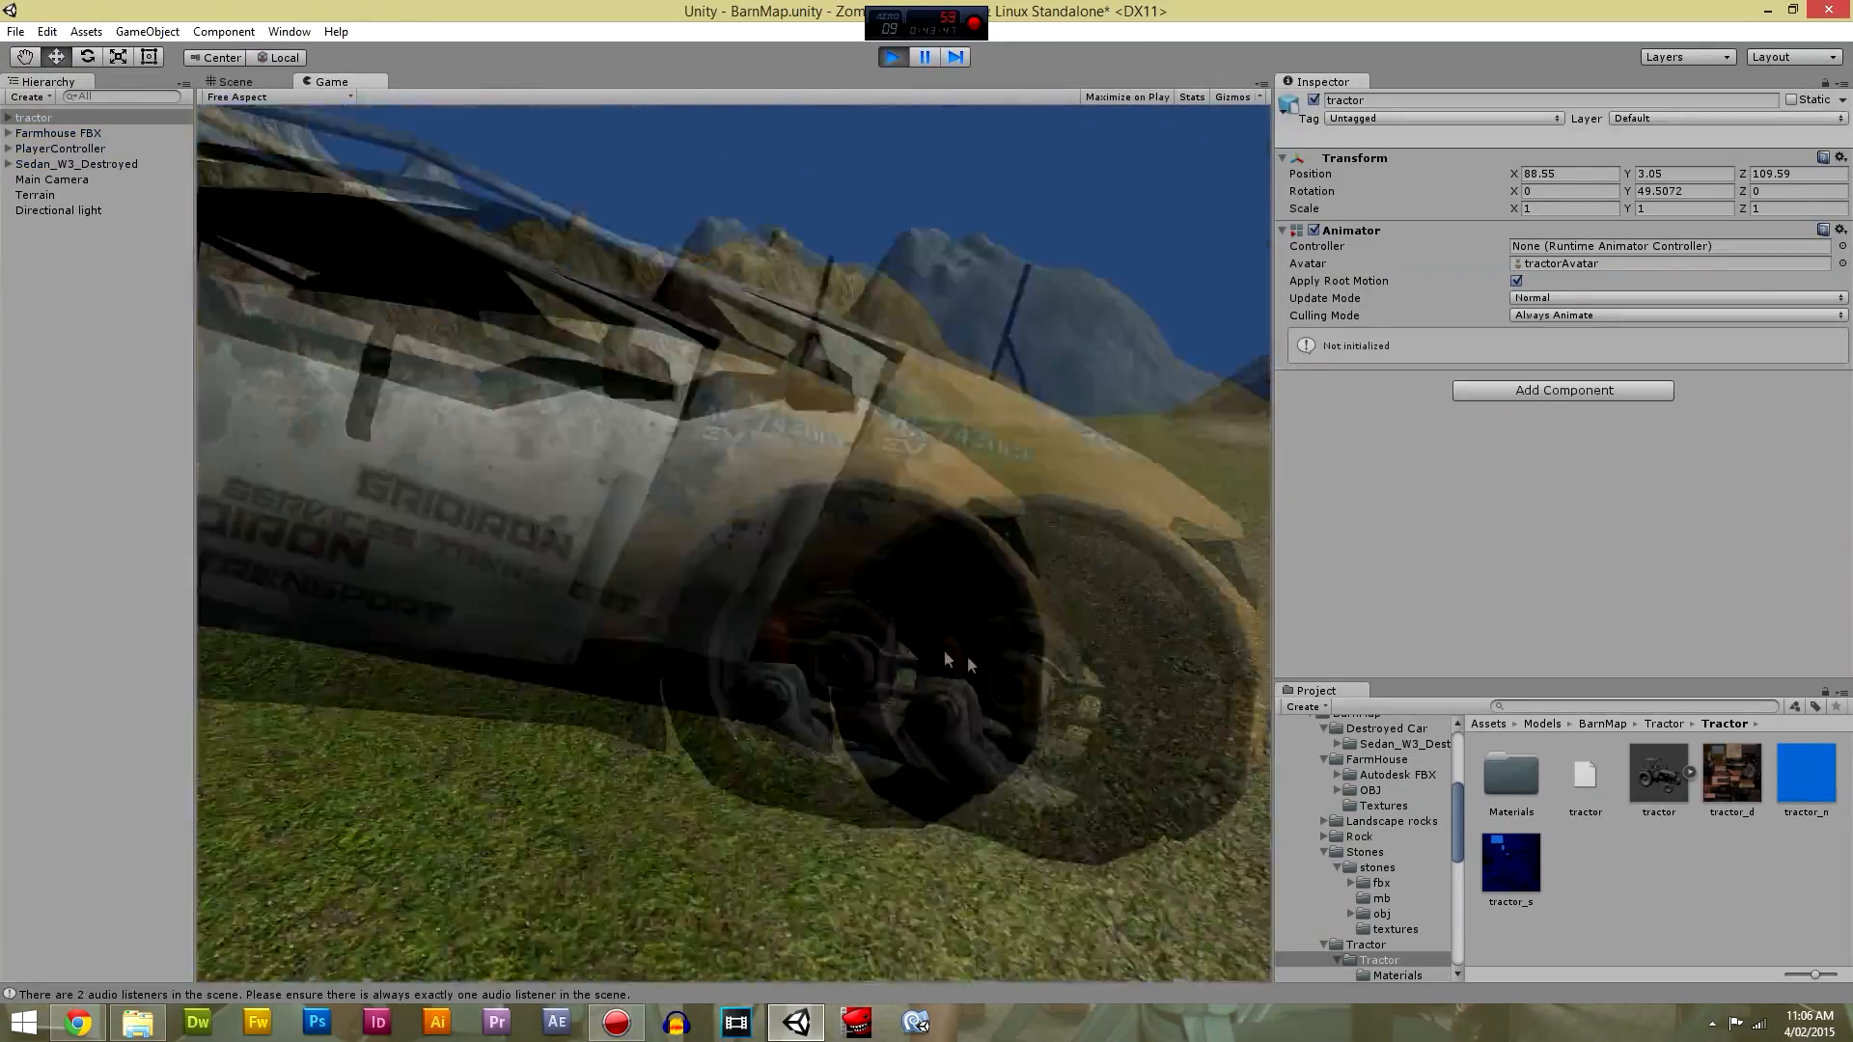
key("w")
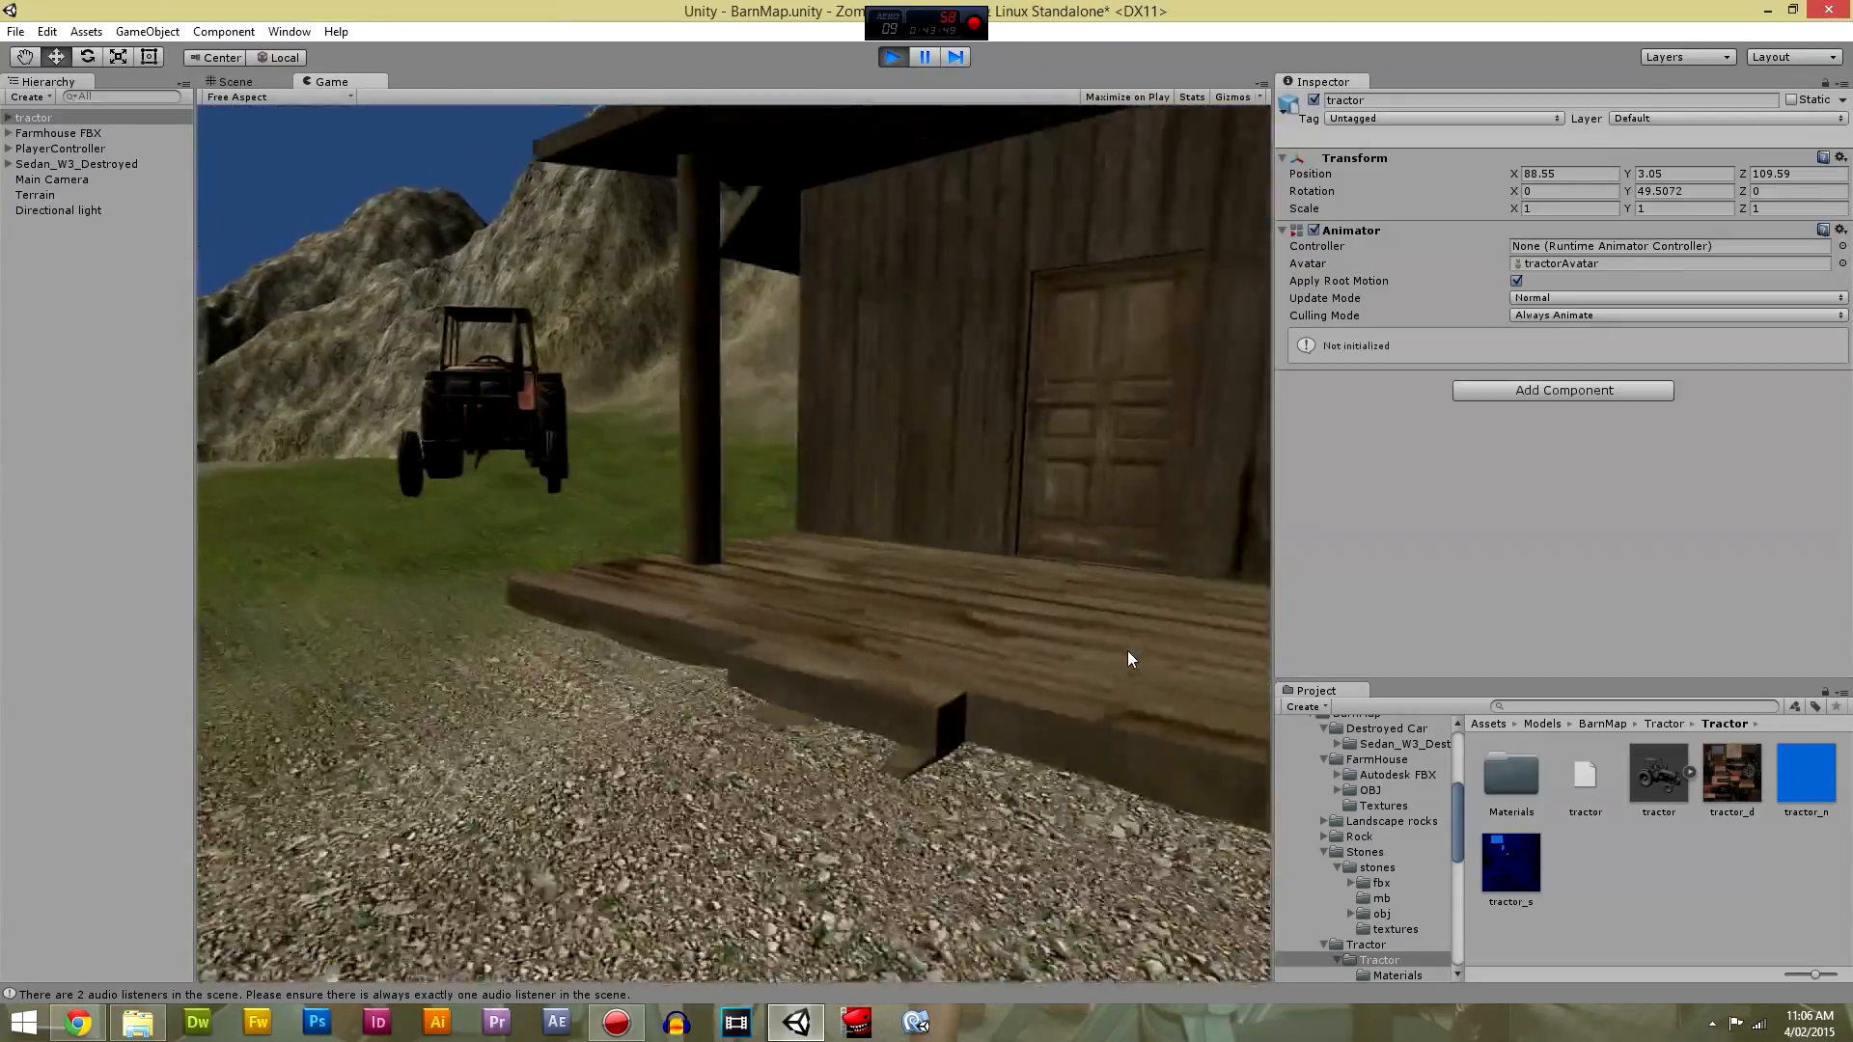
key("w")
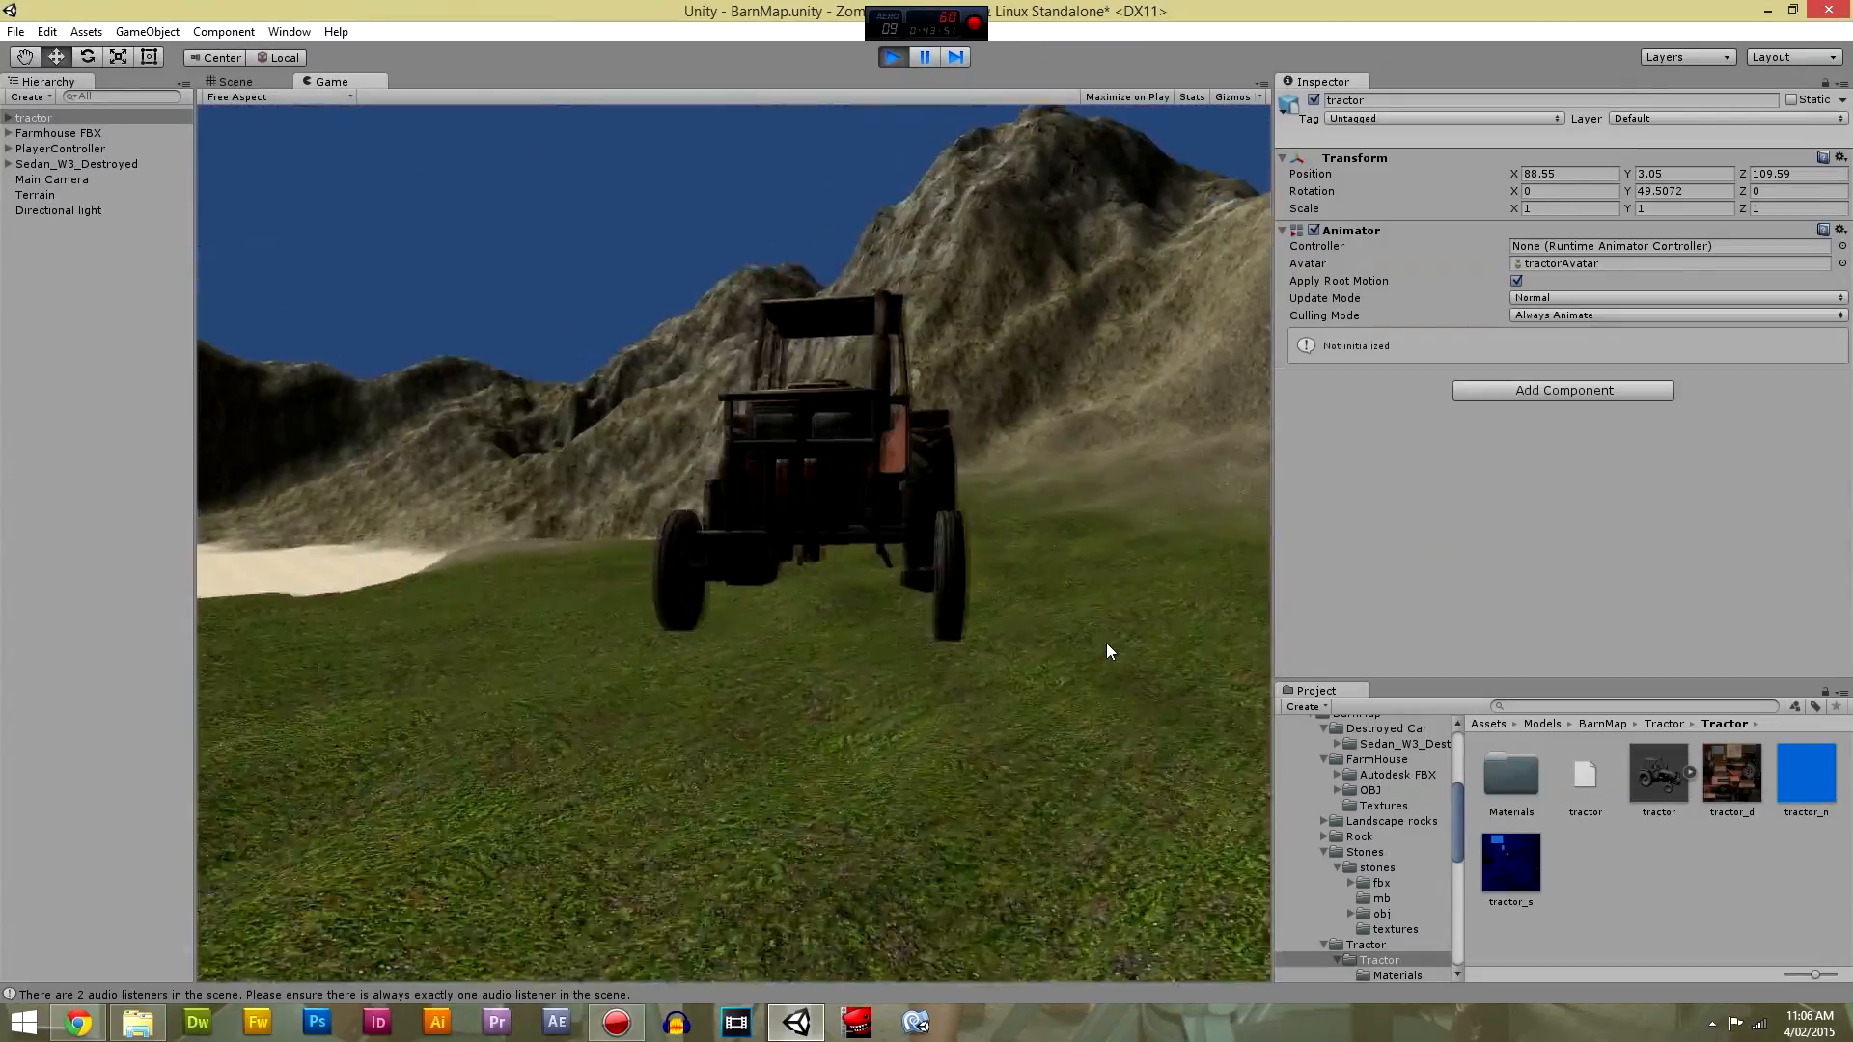
key("w")
key("d")
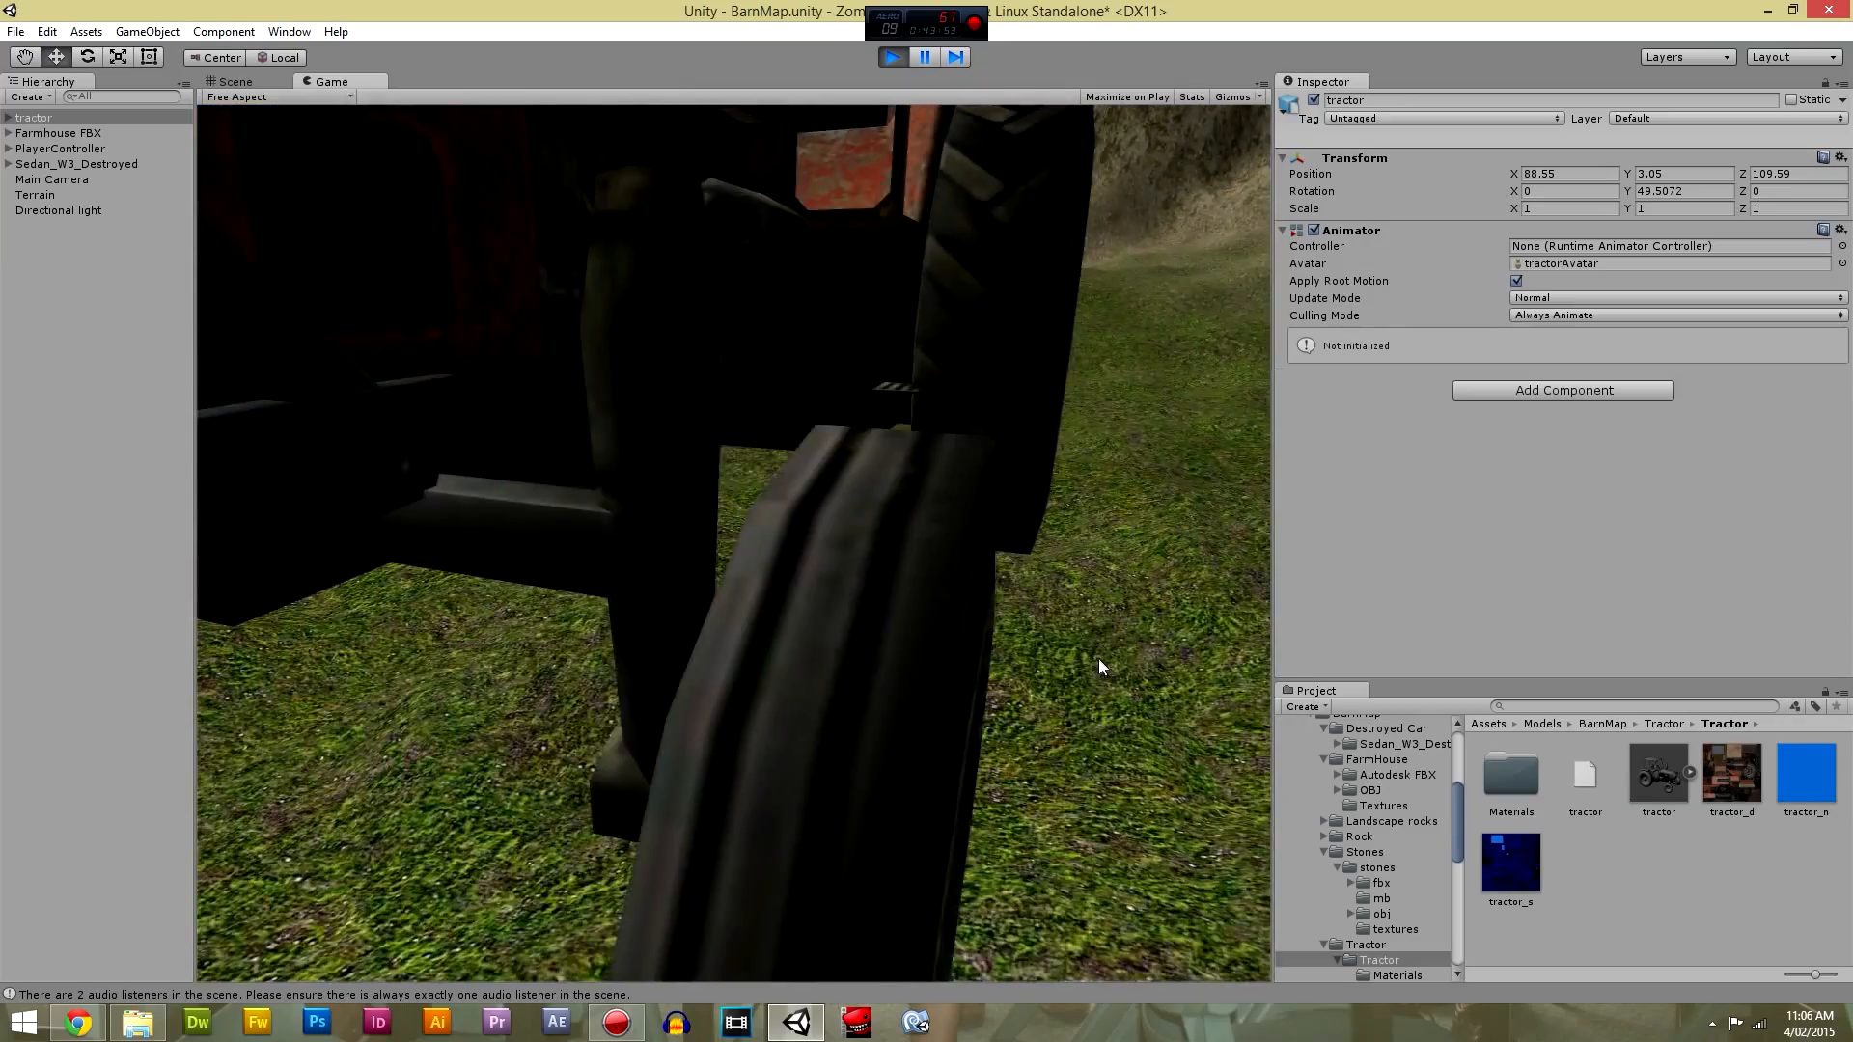
key("d")
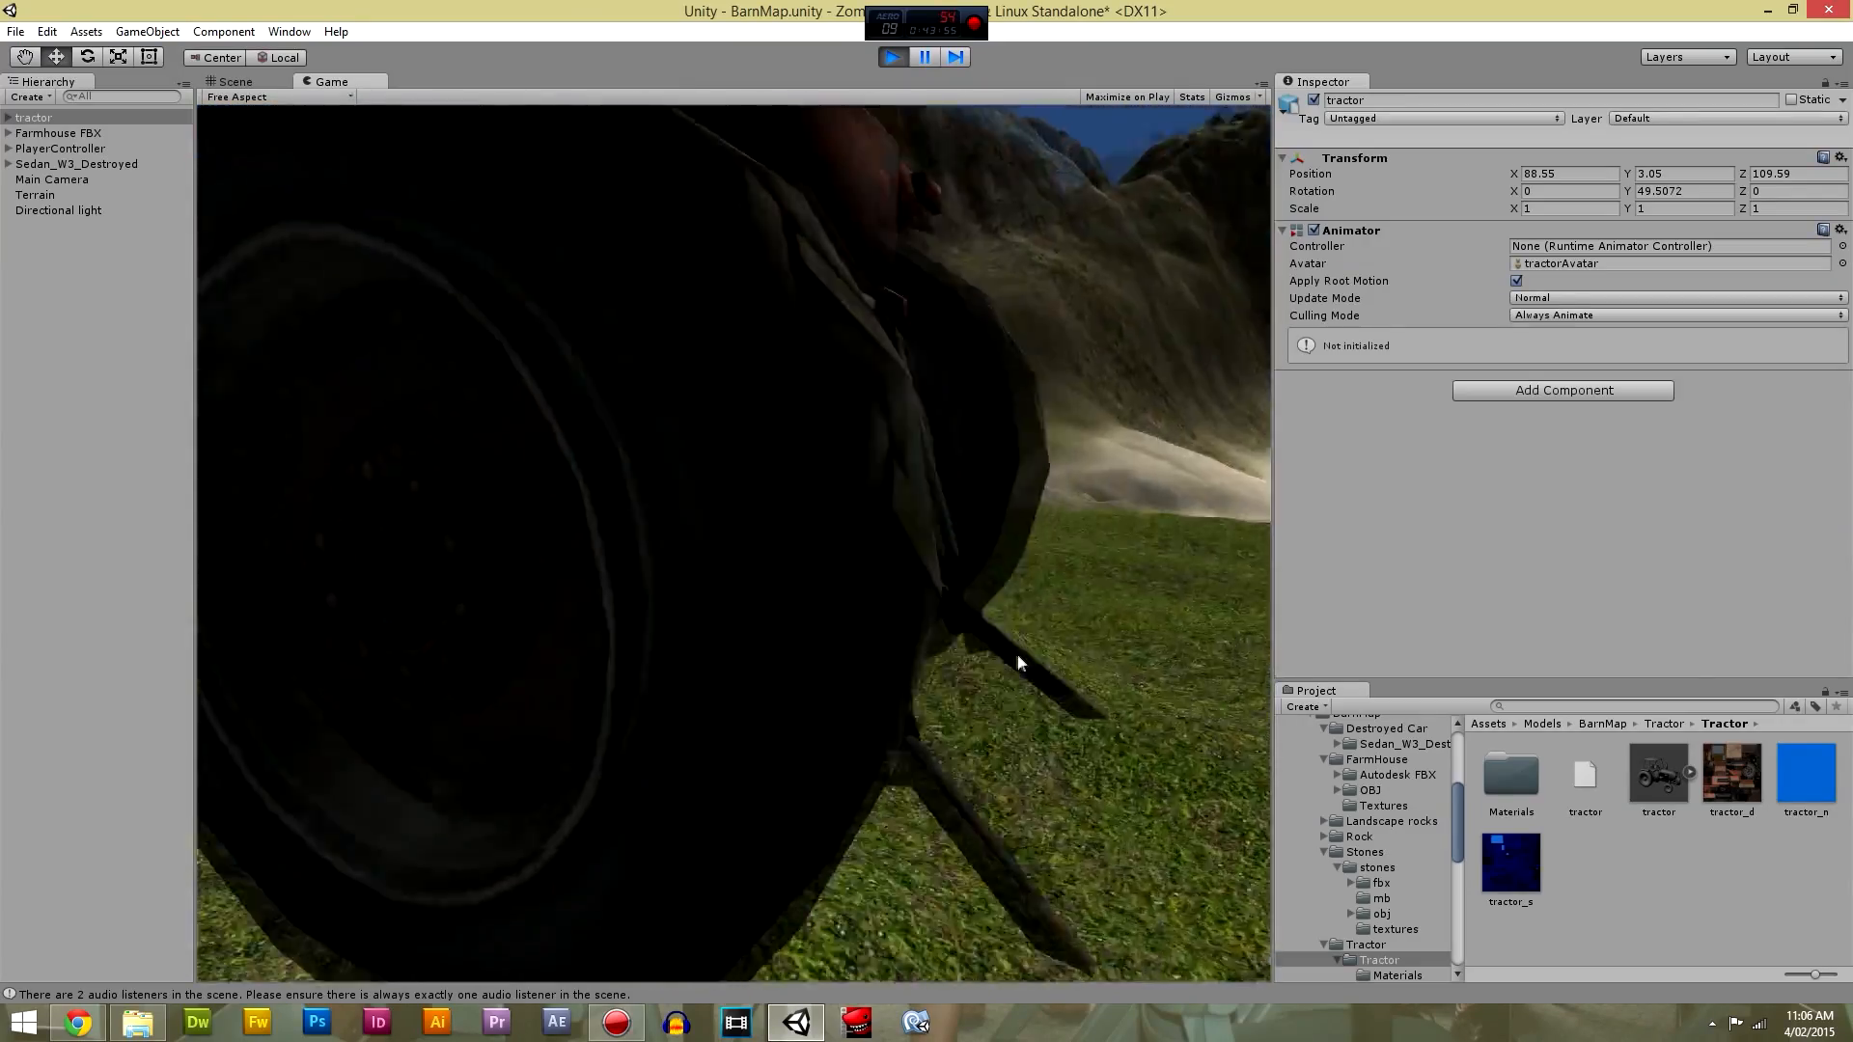
key("d")
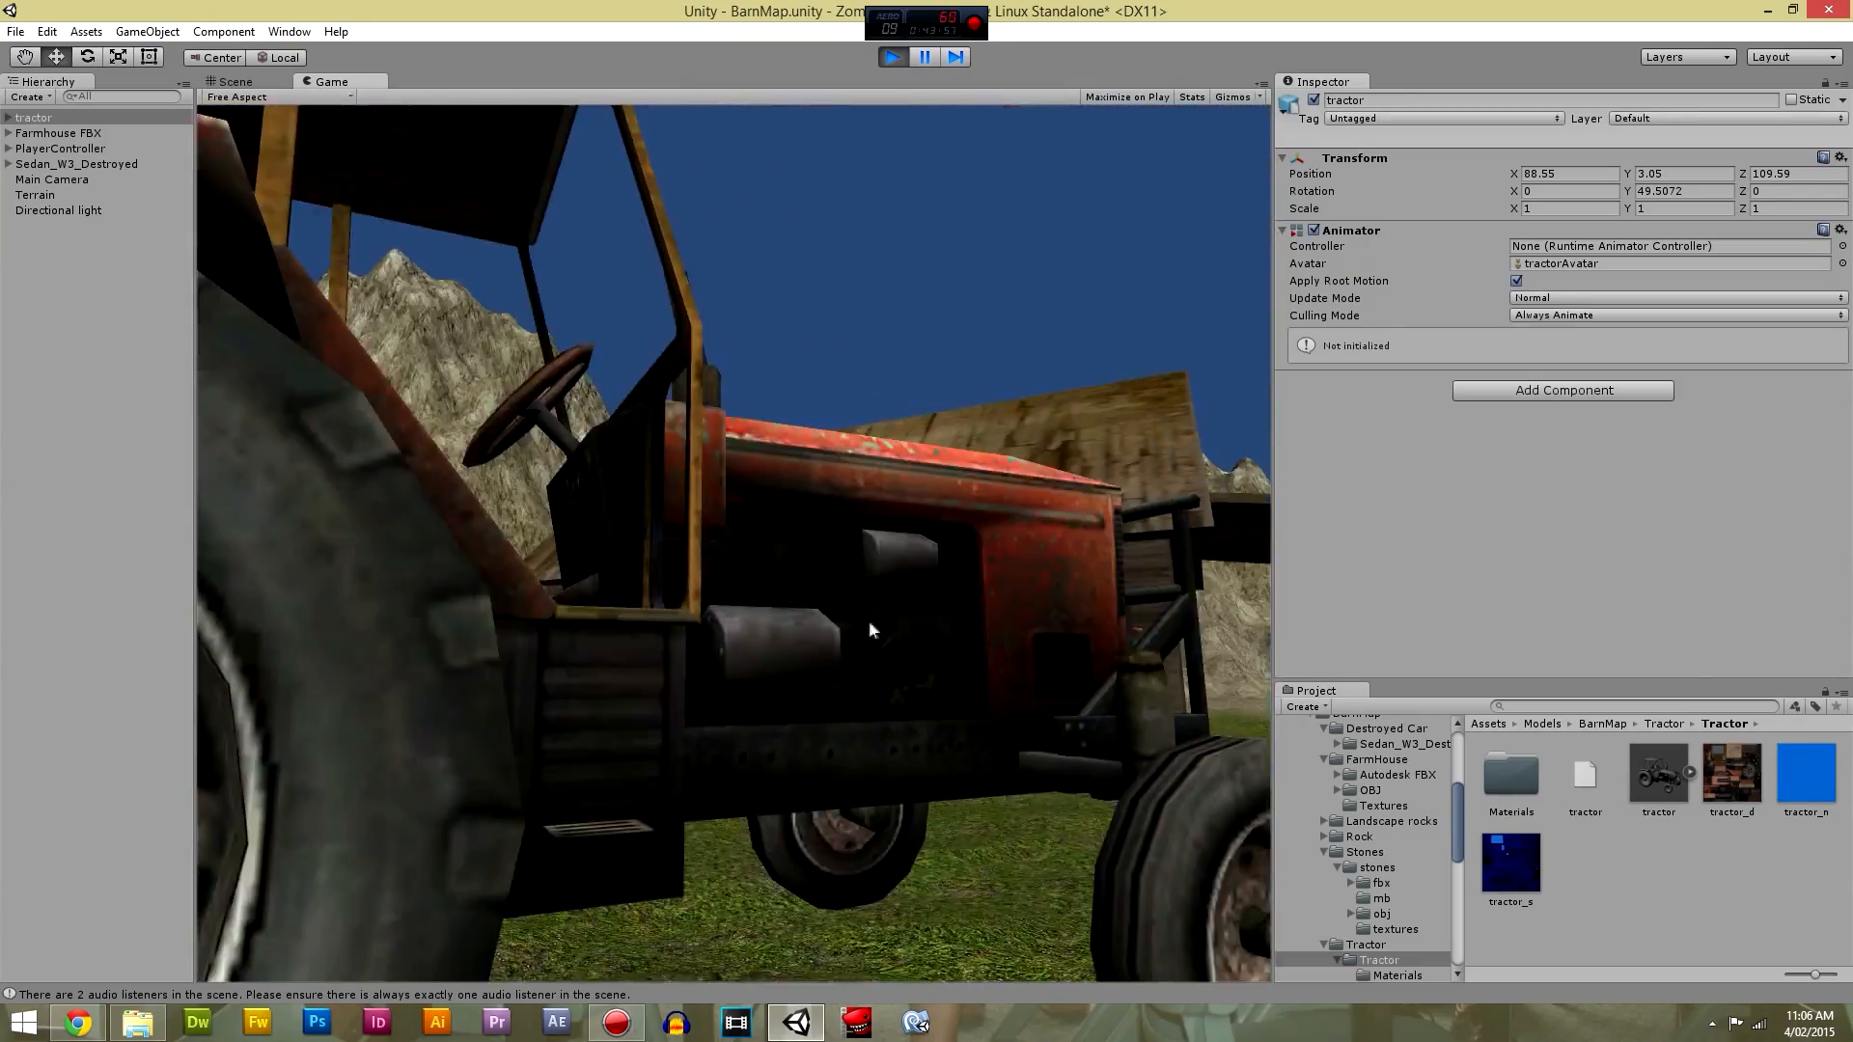
key("w")
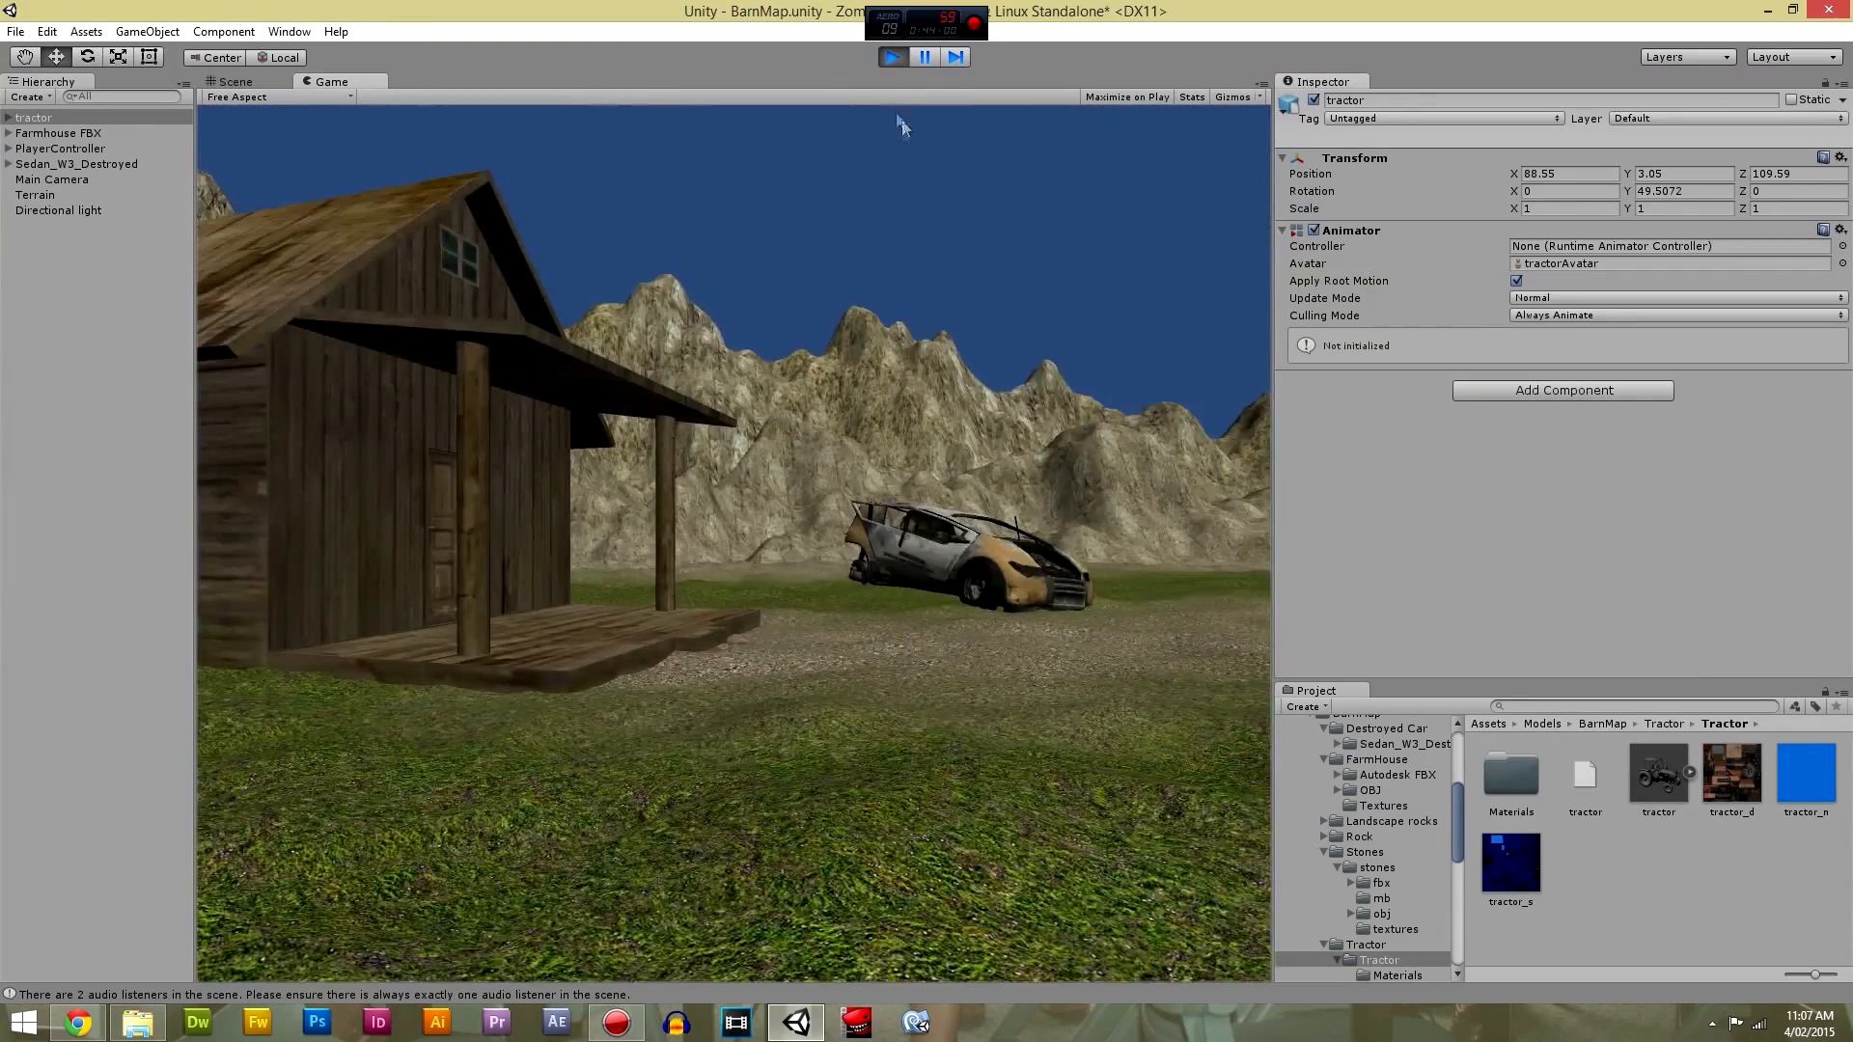
left_click(883, 57)
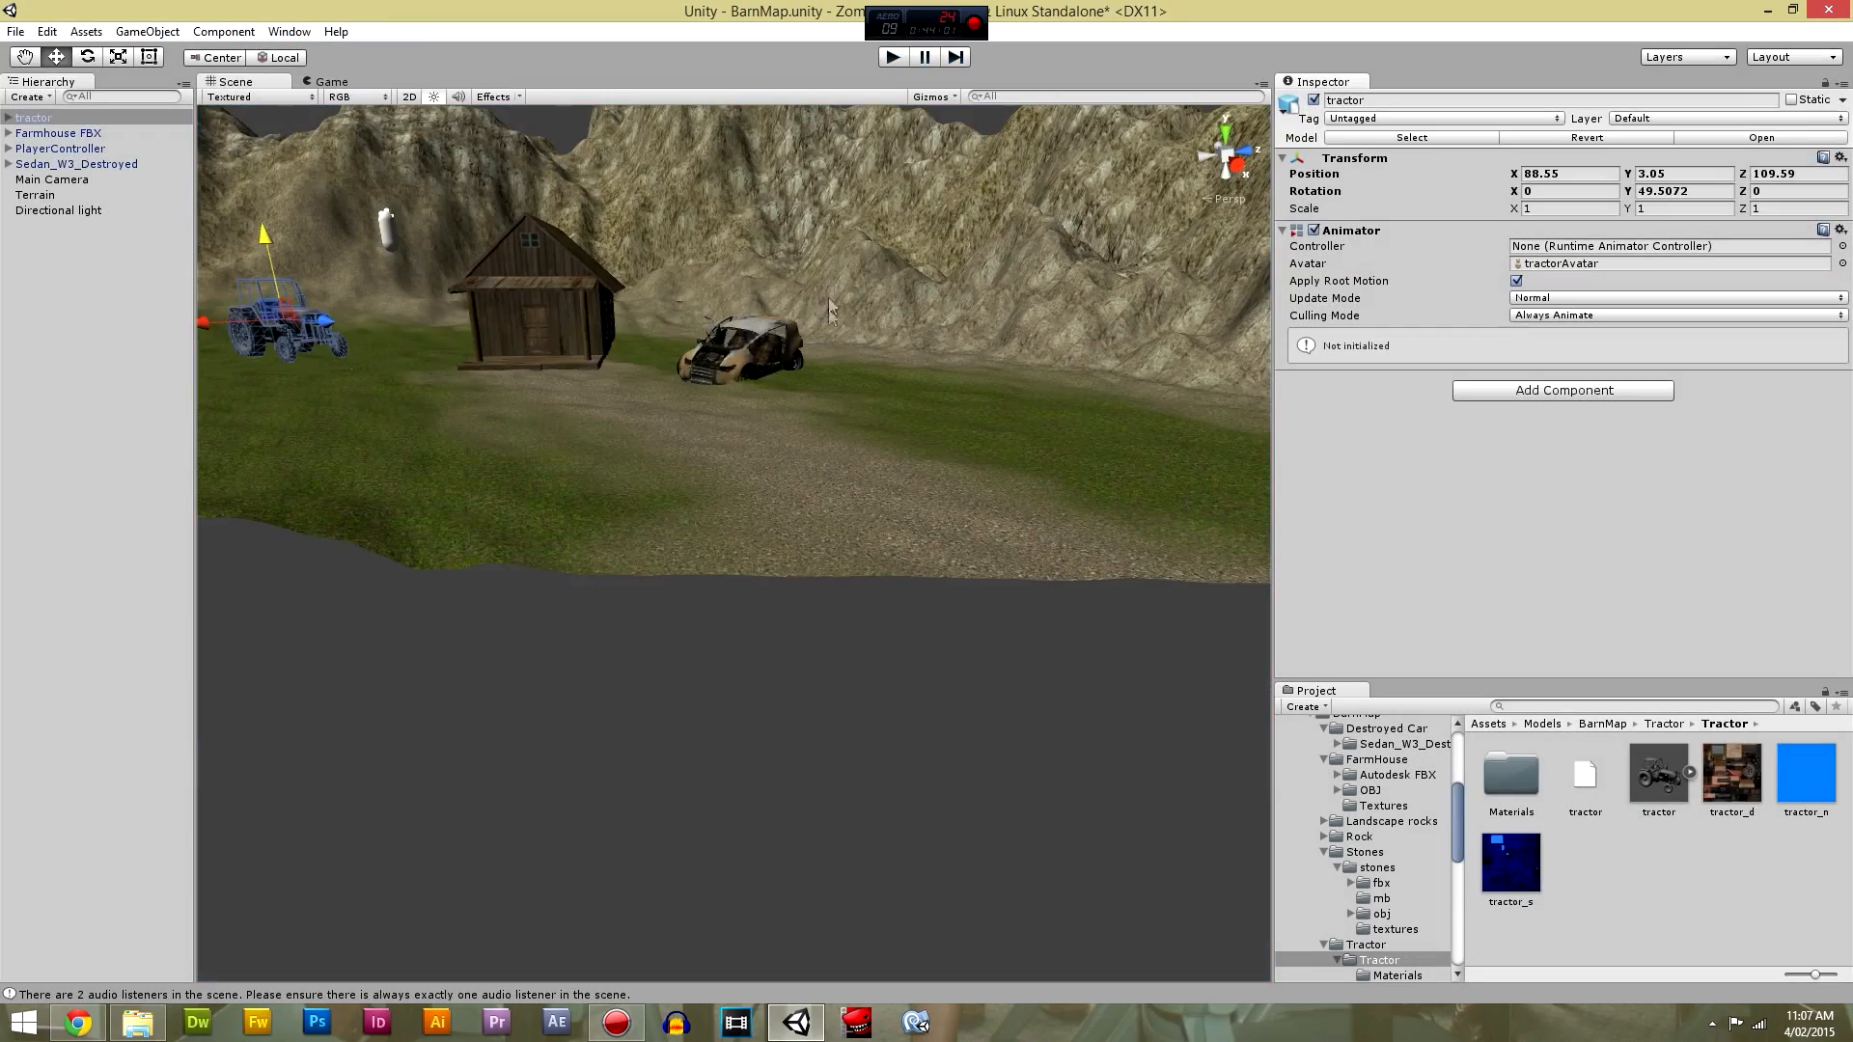
Tilt the destroyed sedan to a rotation of about X 278.5, Y 89.3, Z 55.8.
left_click(738, 343)
left_click(85, 56)
right_click_drag(778, 434, 975, 422)
left_click_drag(305, 325, 220, 280)
Level the destroyed sedan at a rotation of about X 275.4, Y 49.4, Z 94.3 and settle it at a Y position of 2.44.
right_click_drag(220, 280, 623, 581)
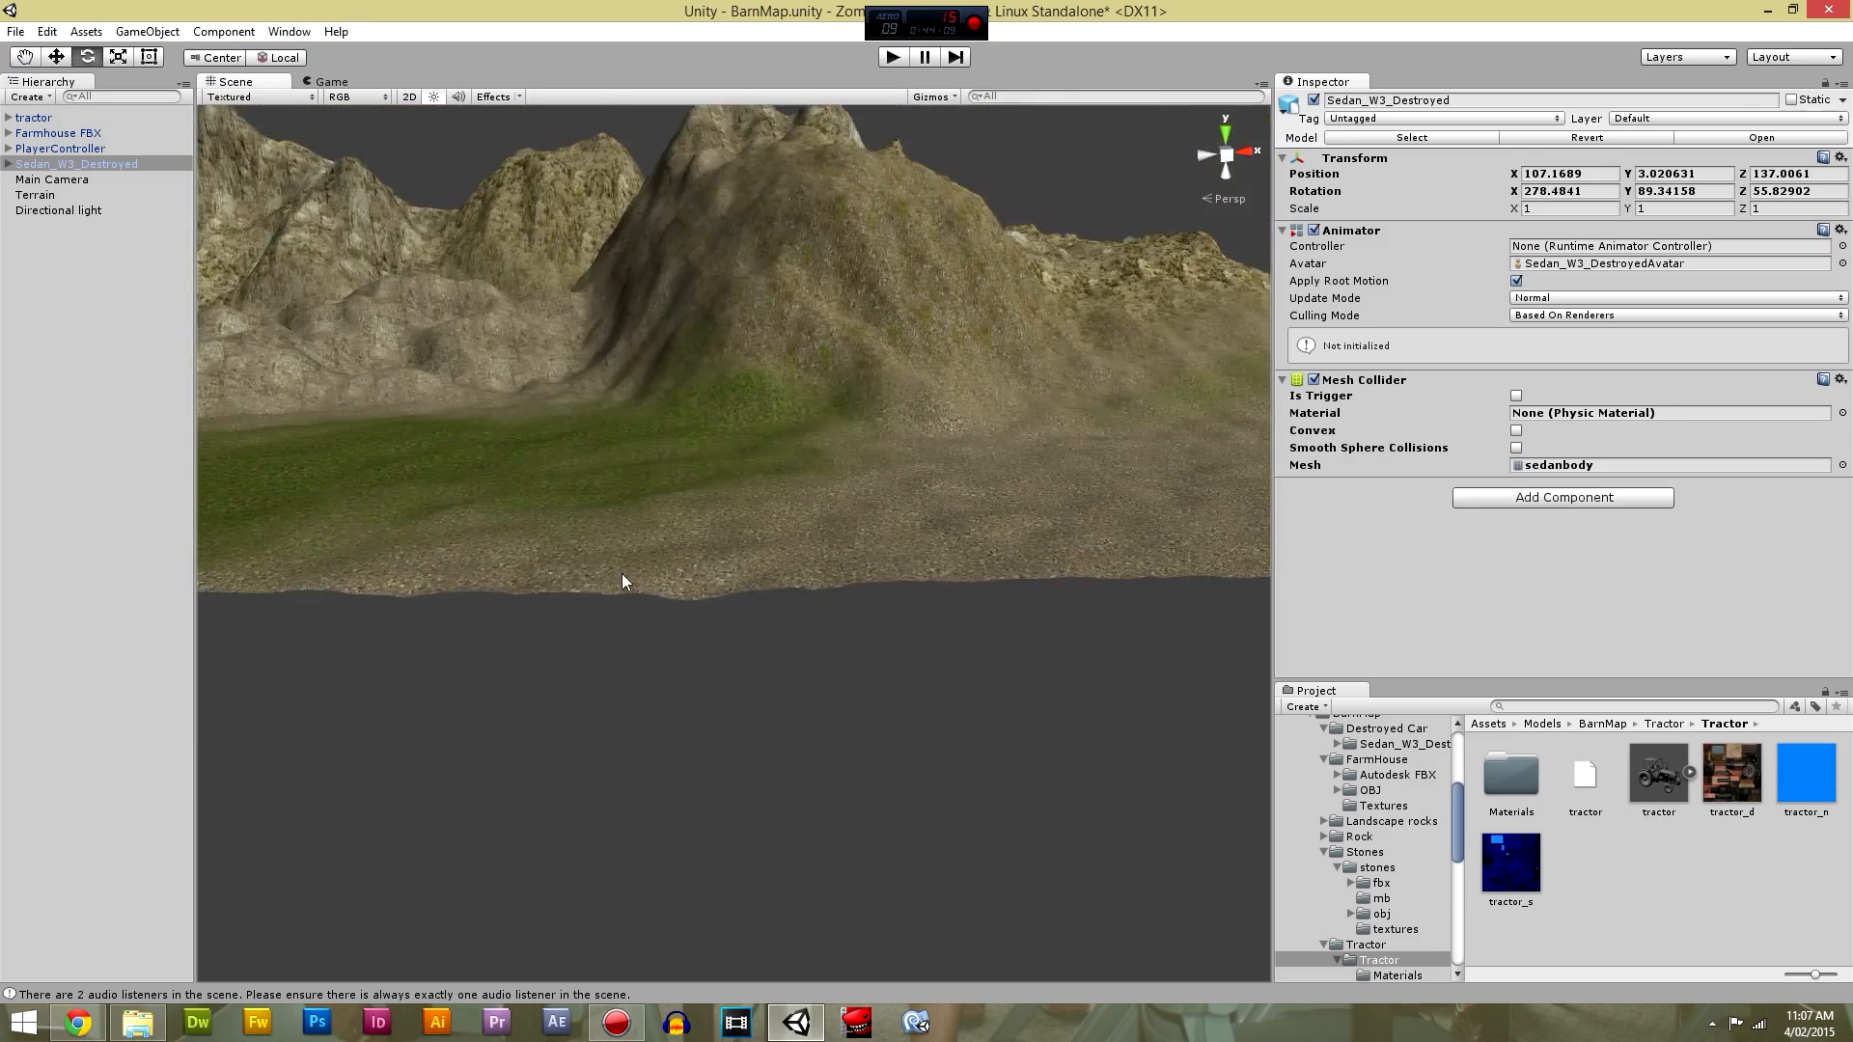
middle_click_drag(622, 581, 749, 579)
scroll(720, 591, "down", 10)
double_click(77, 164)
right_click_drag(921, 704, 869, 704)
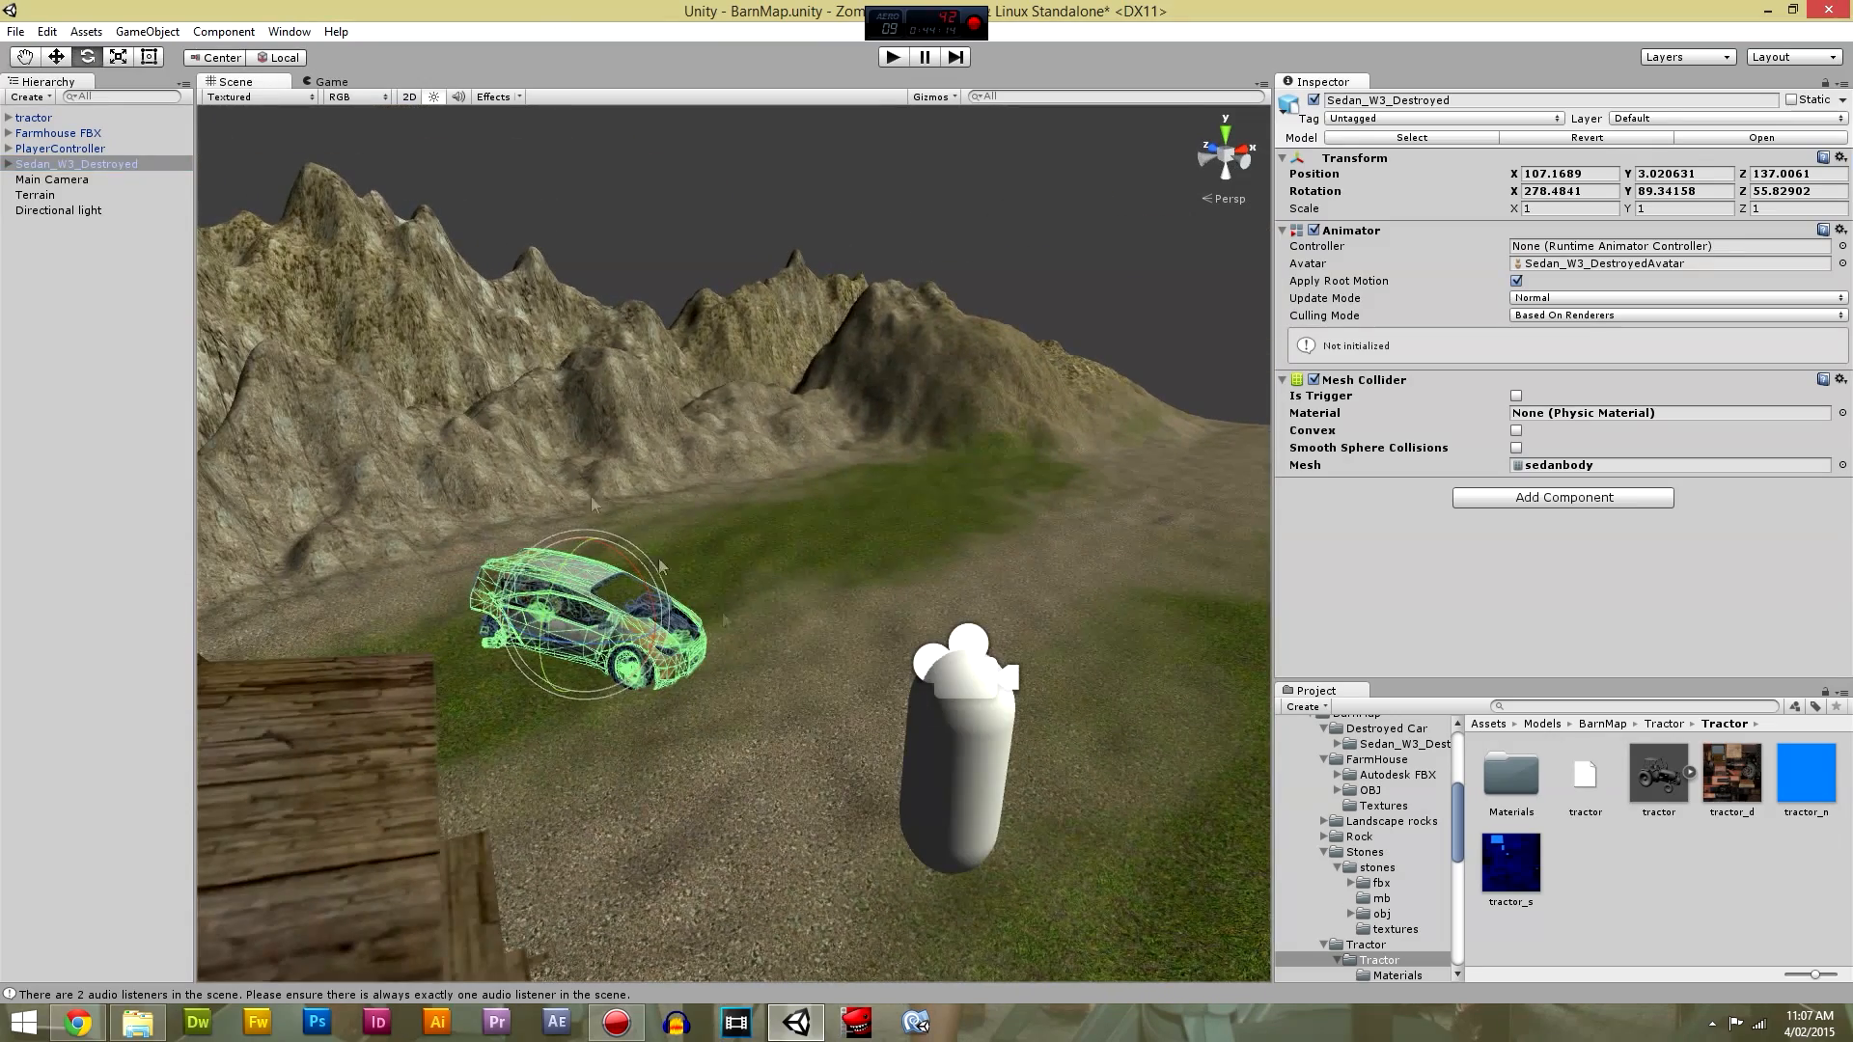
key("w")
left_click_drag(594, 539, 523, 593)
left_click(86, 64)
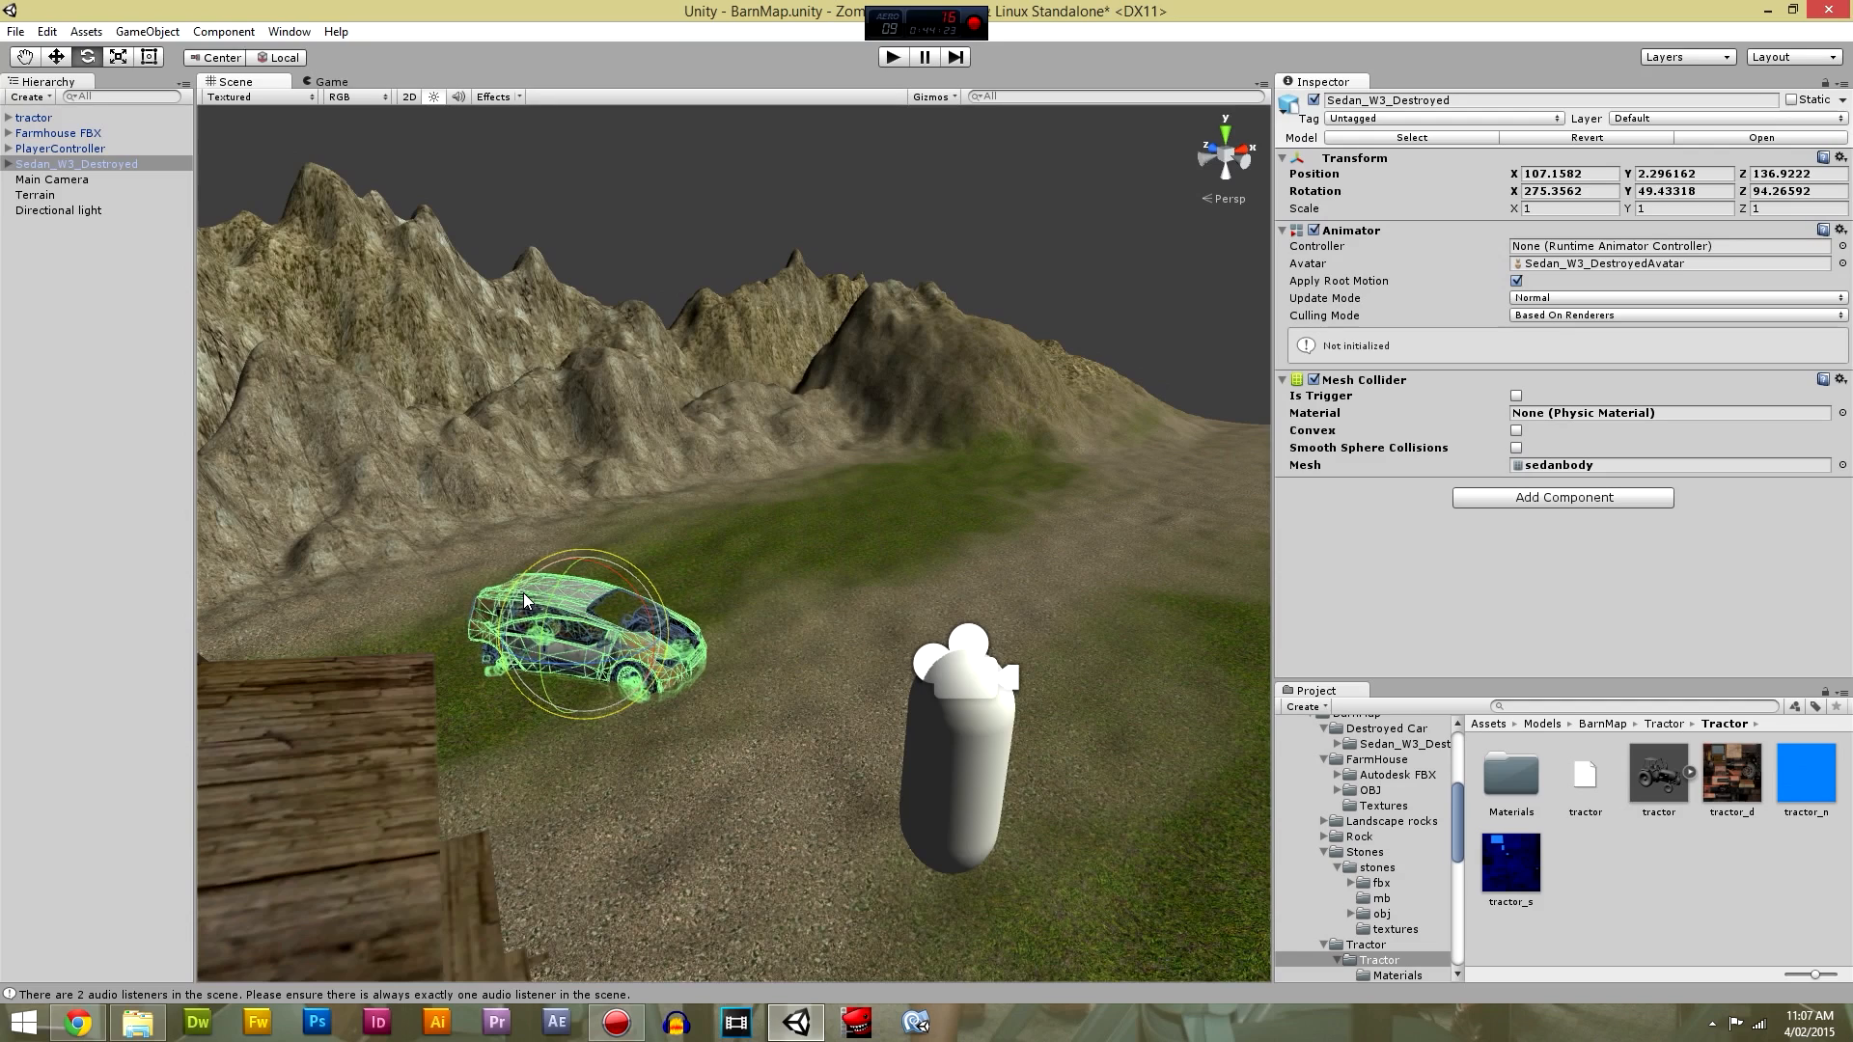
left_click(53, 60)
left_click_drag(577, 556, 575, 552)
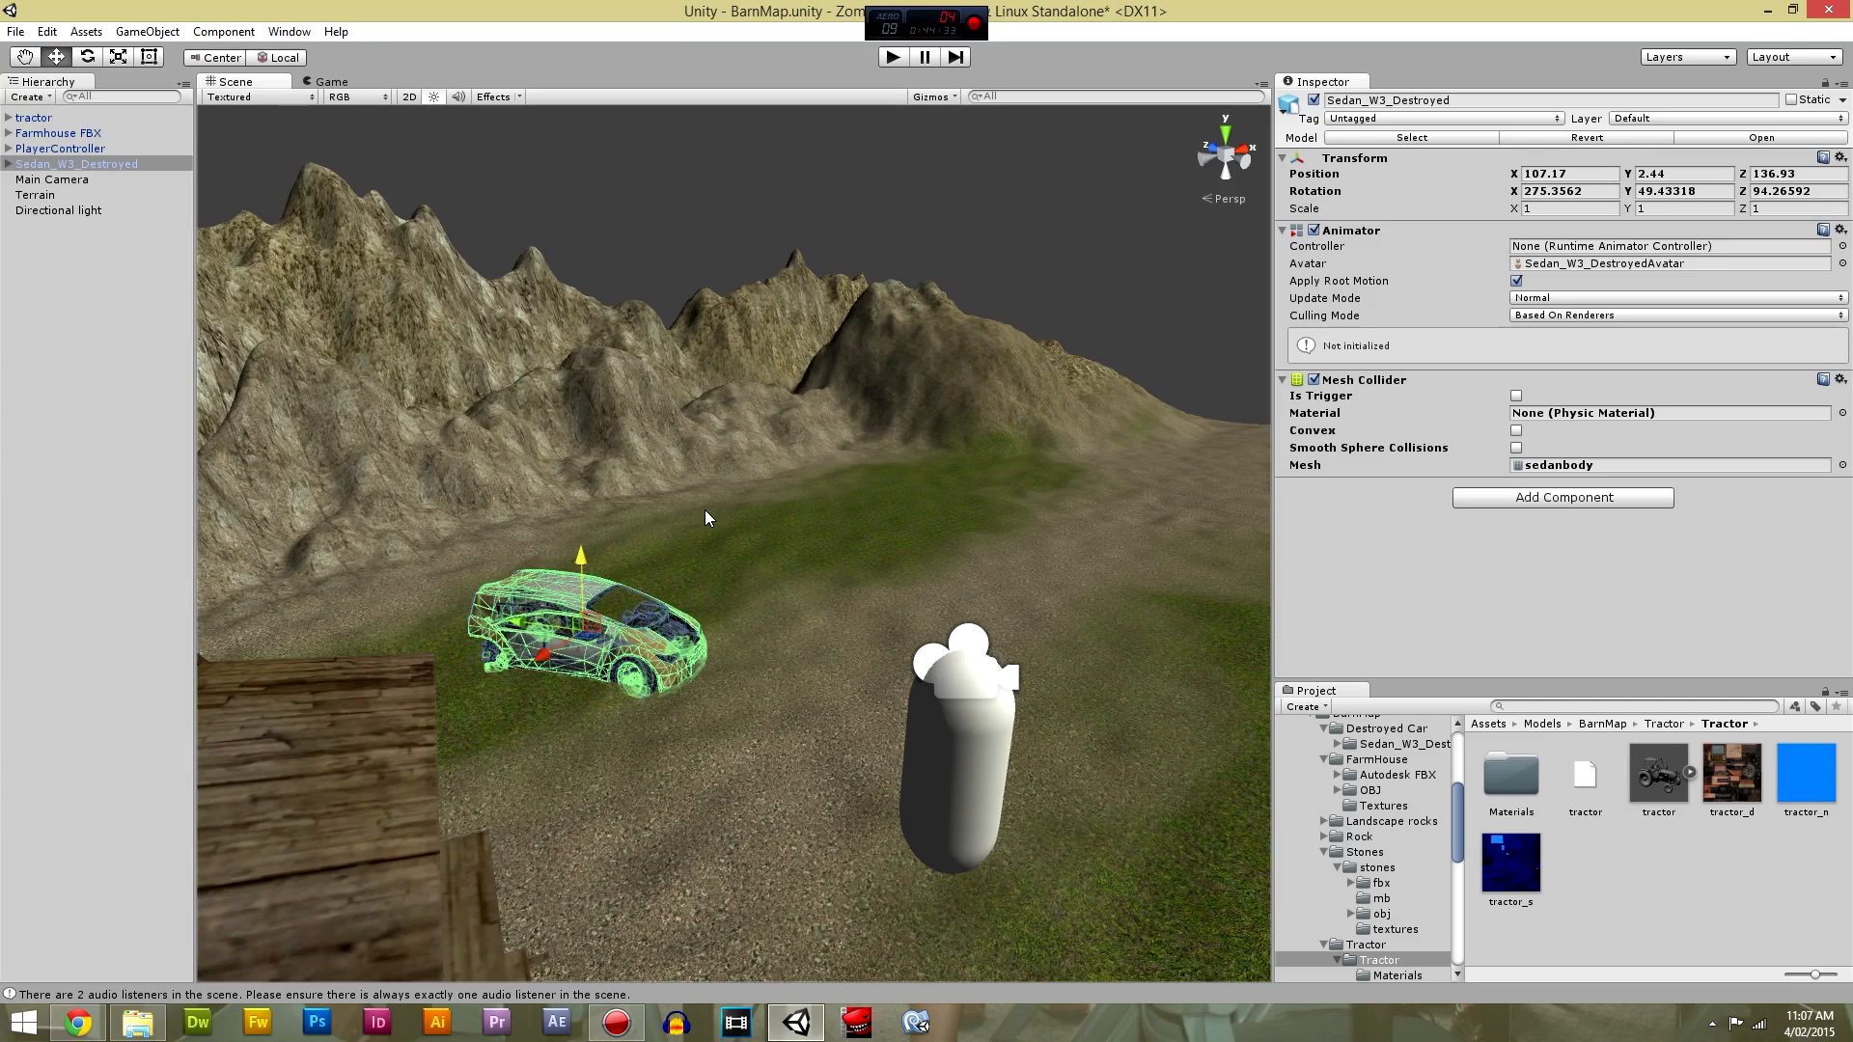
Save the scene and playtest it, walking up to the destroyed sedan and turning around toward the farmhouse.
key("ctrl+s")
left_click(893, 58)
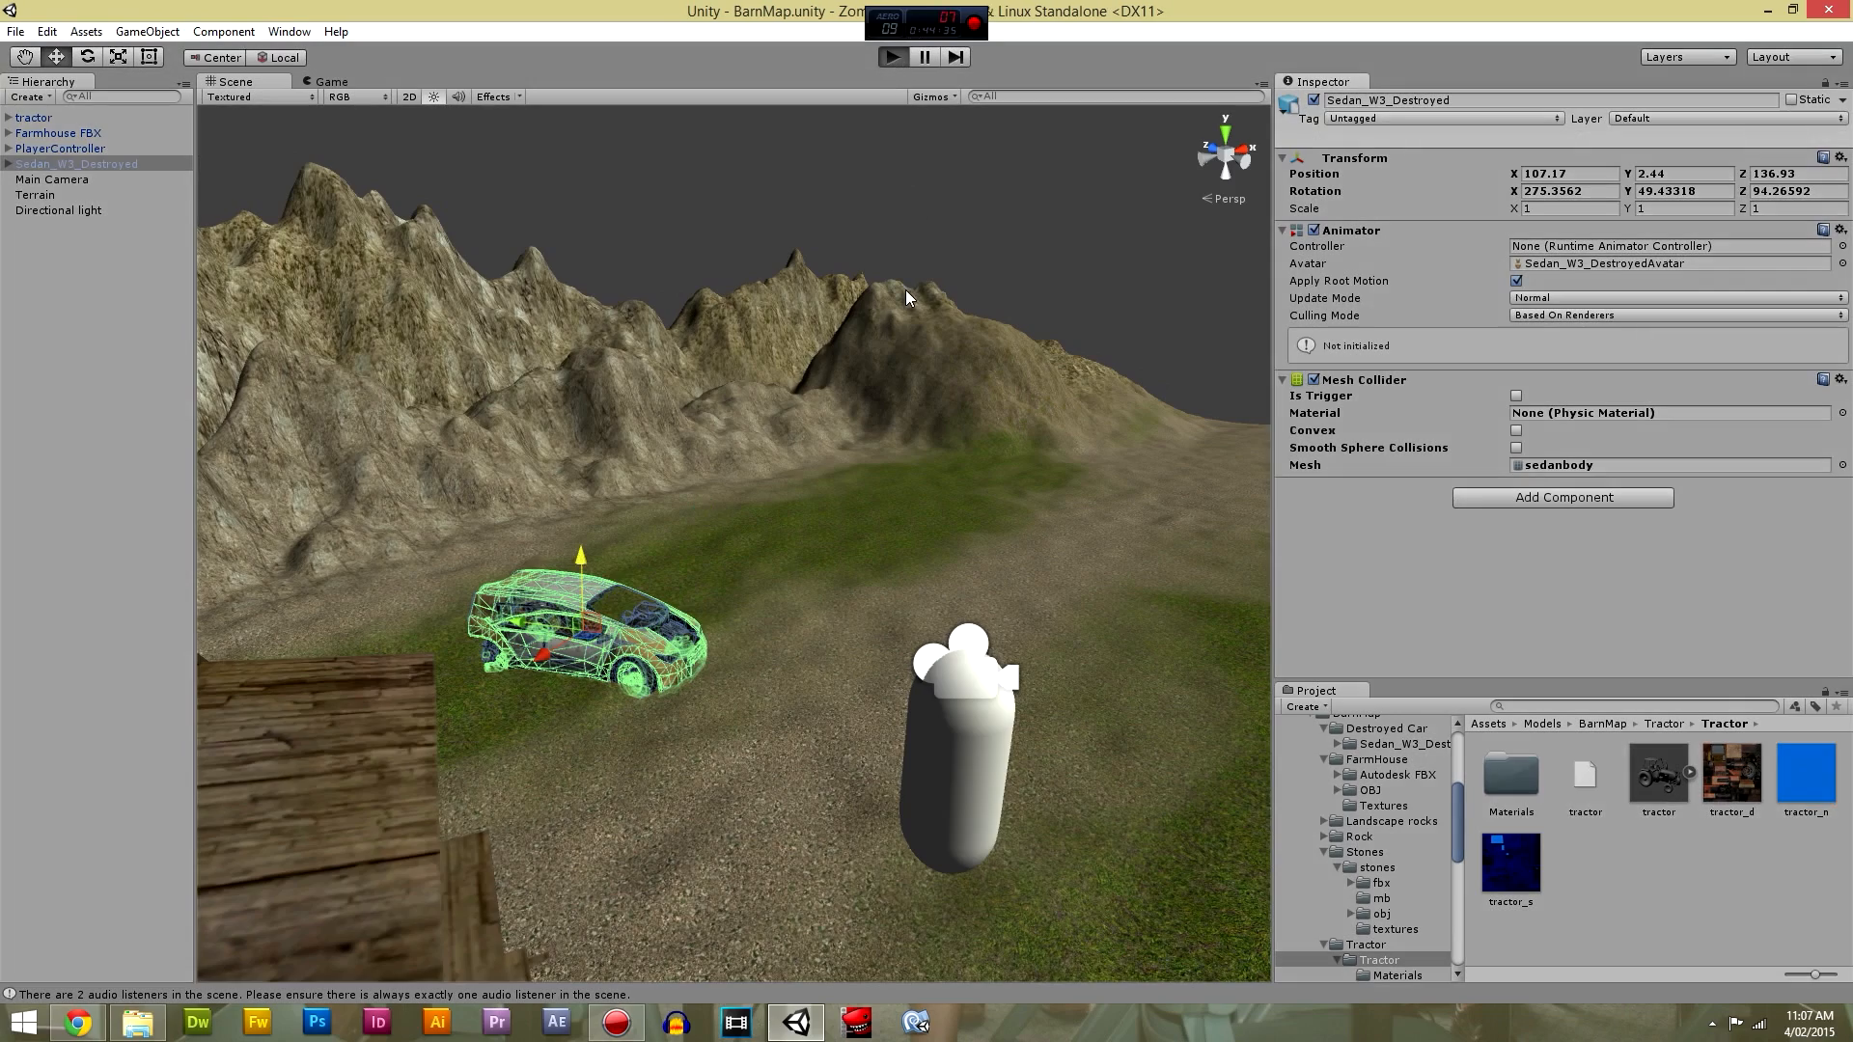
key("w")
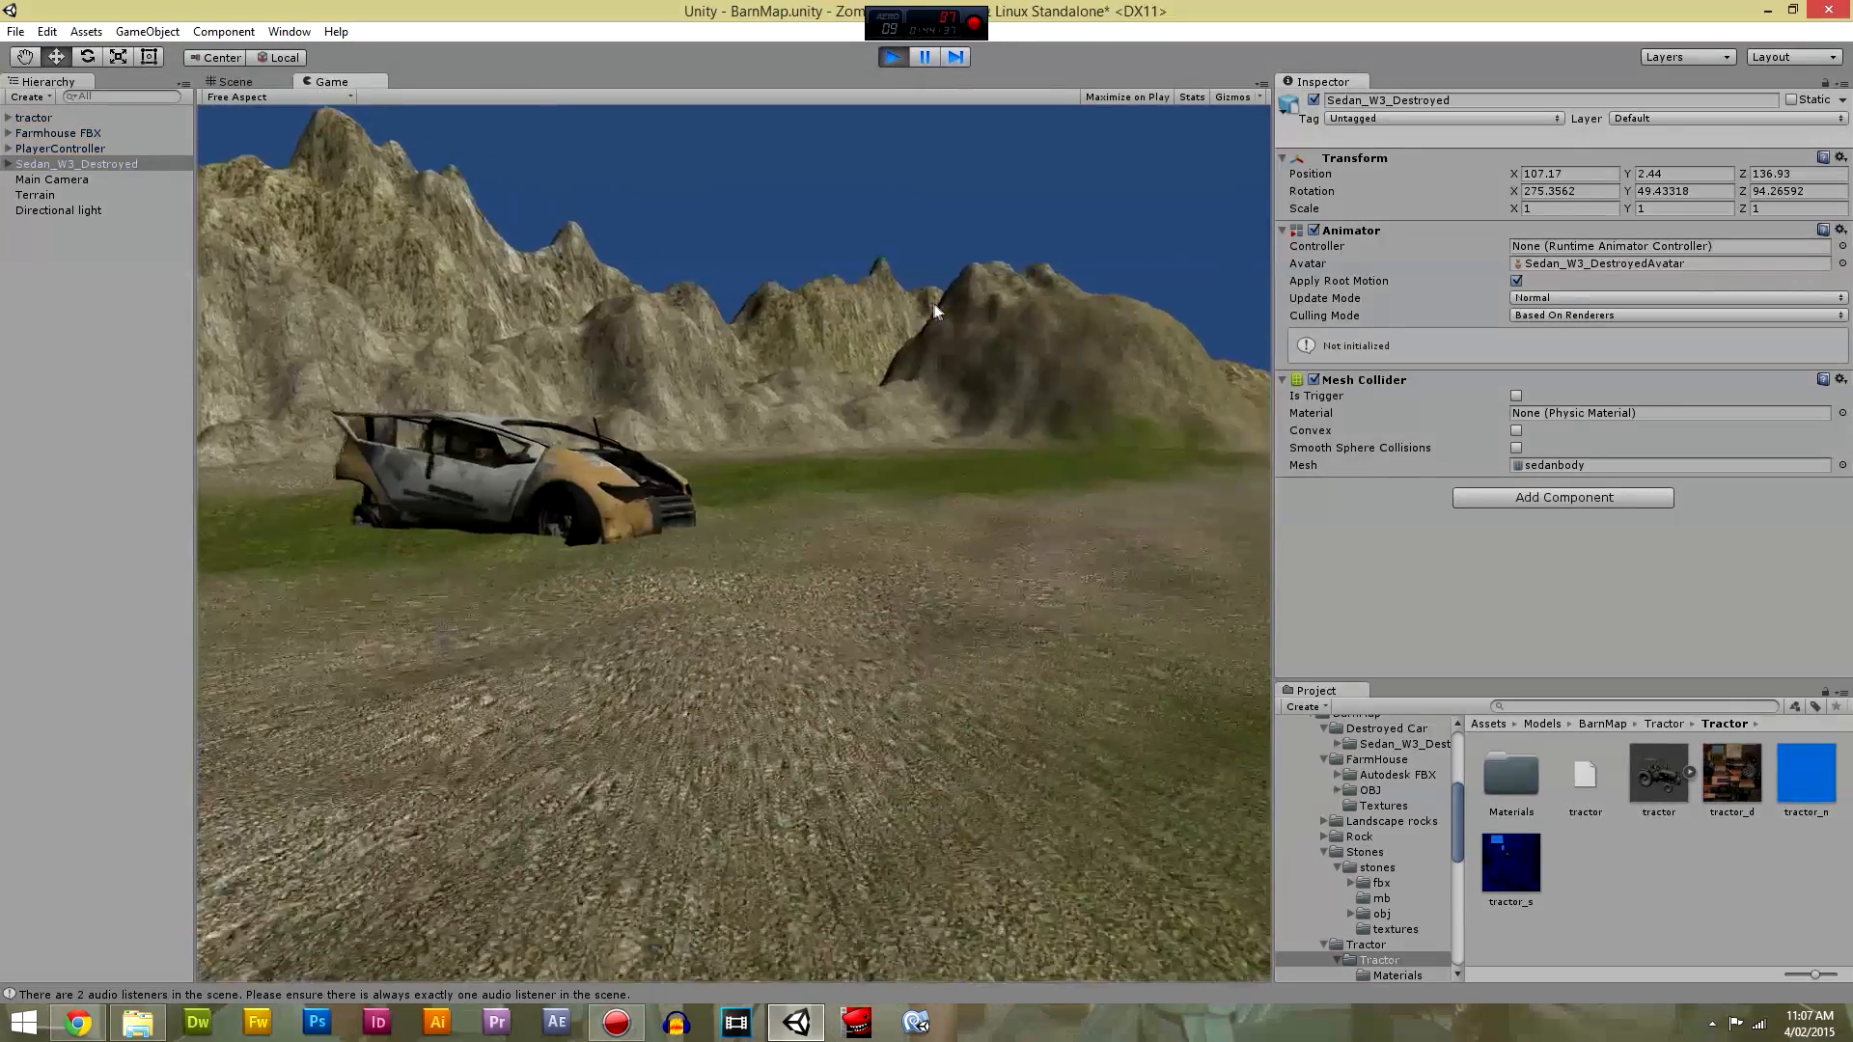
key("w")
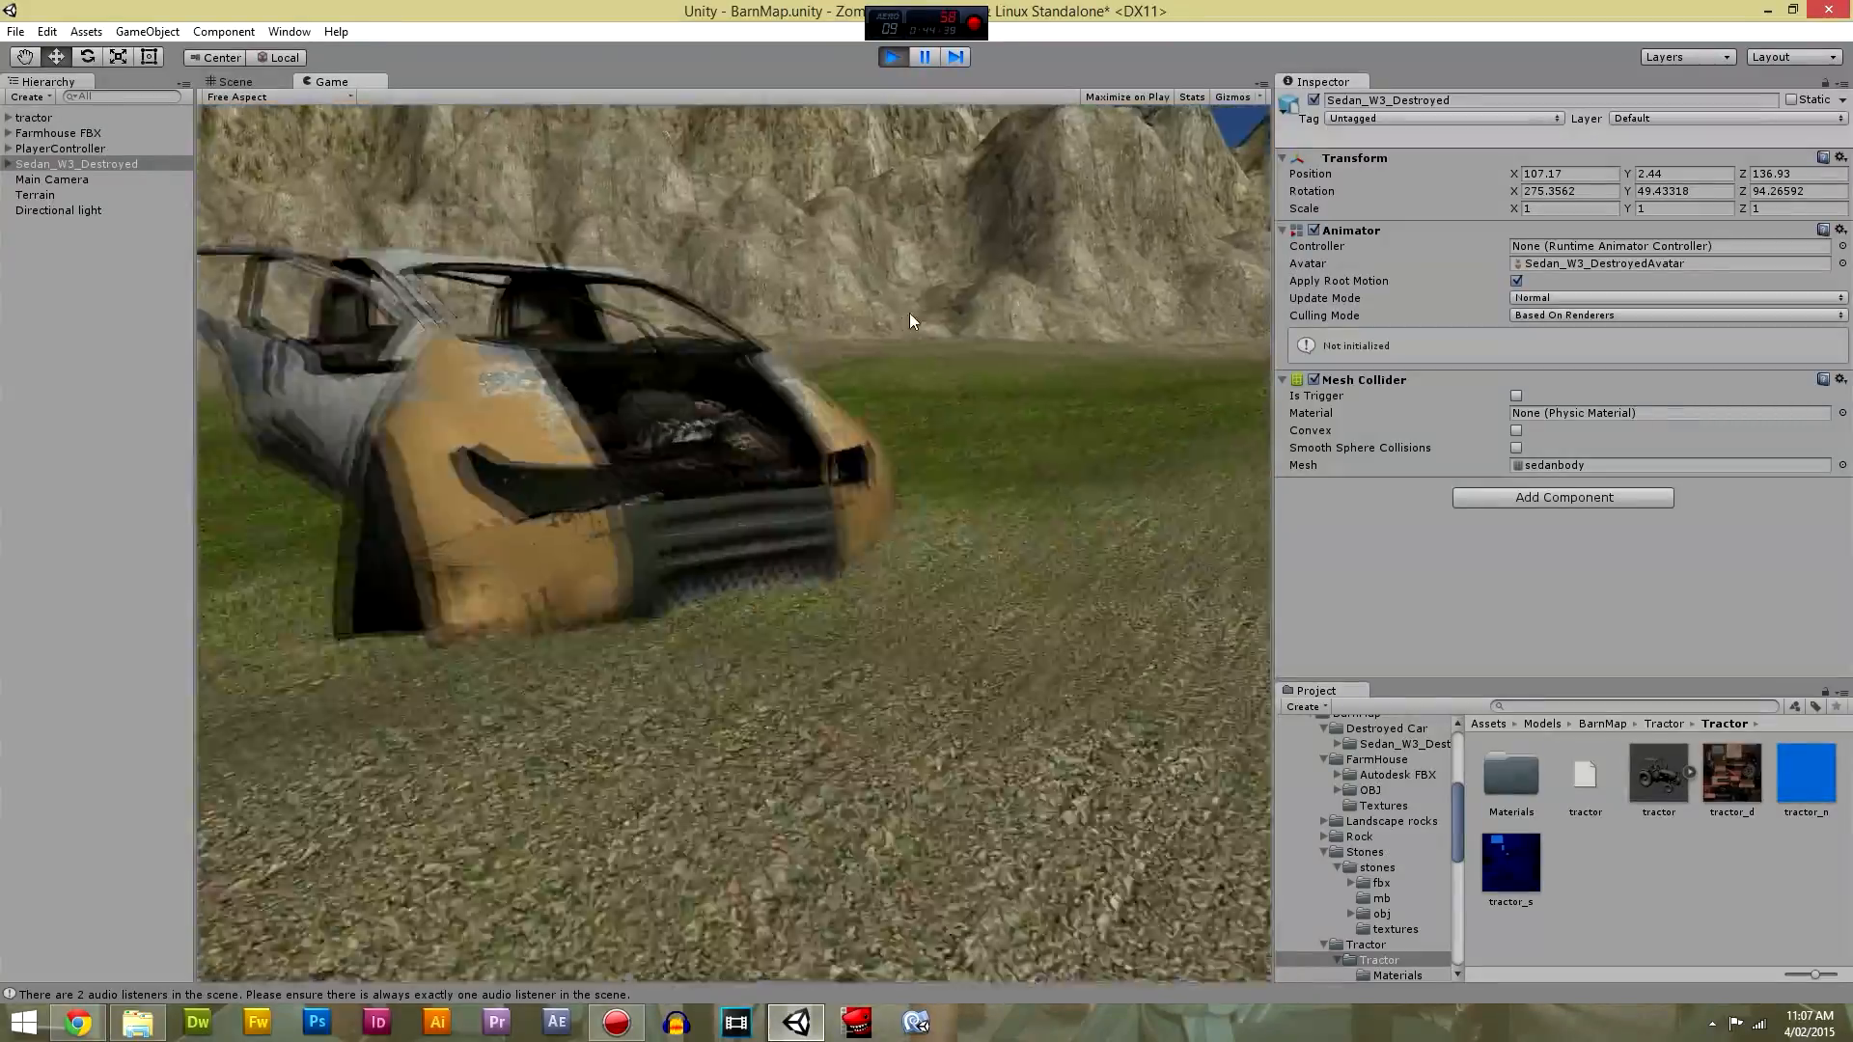
key("w")
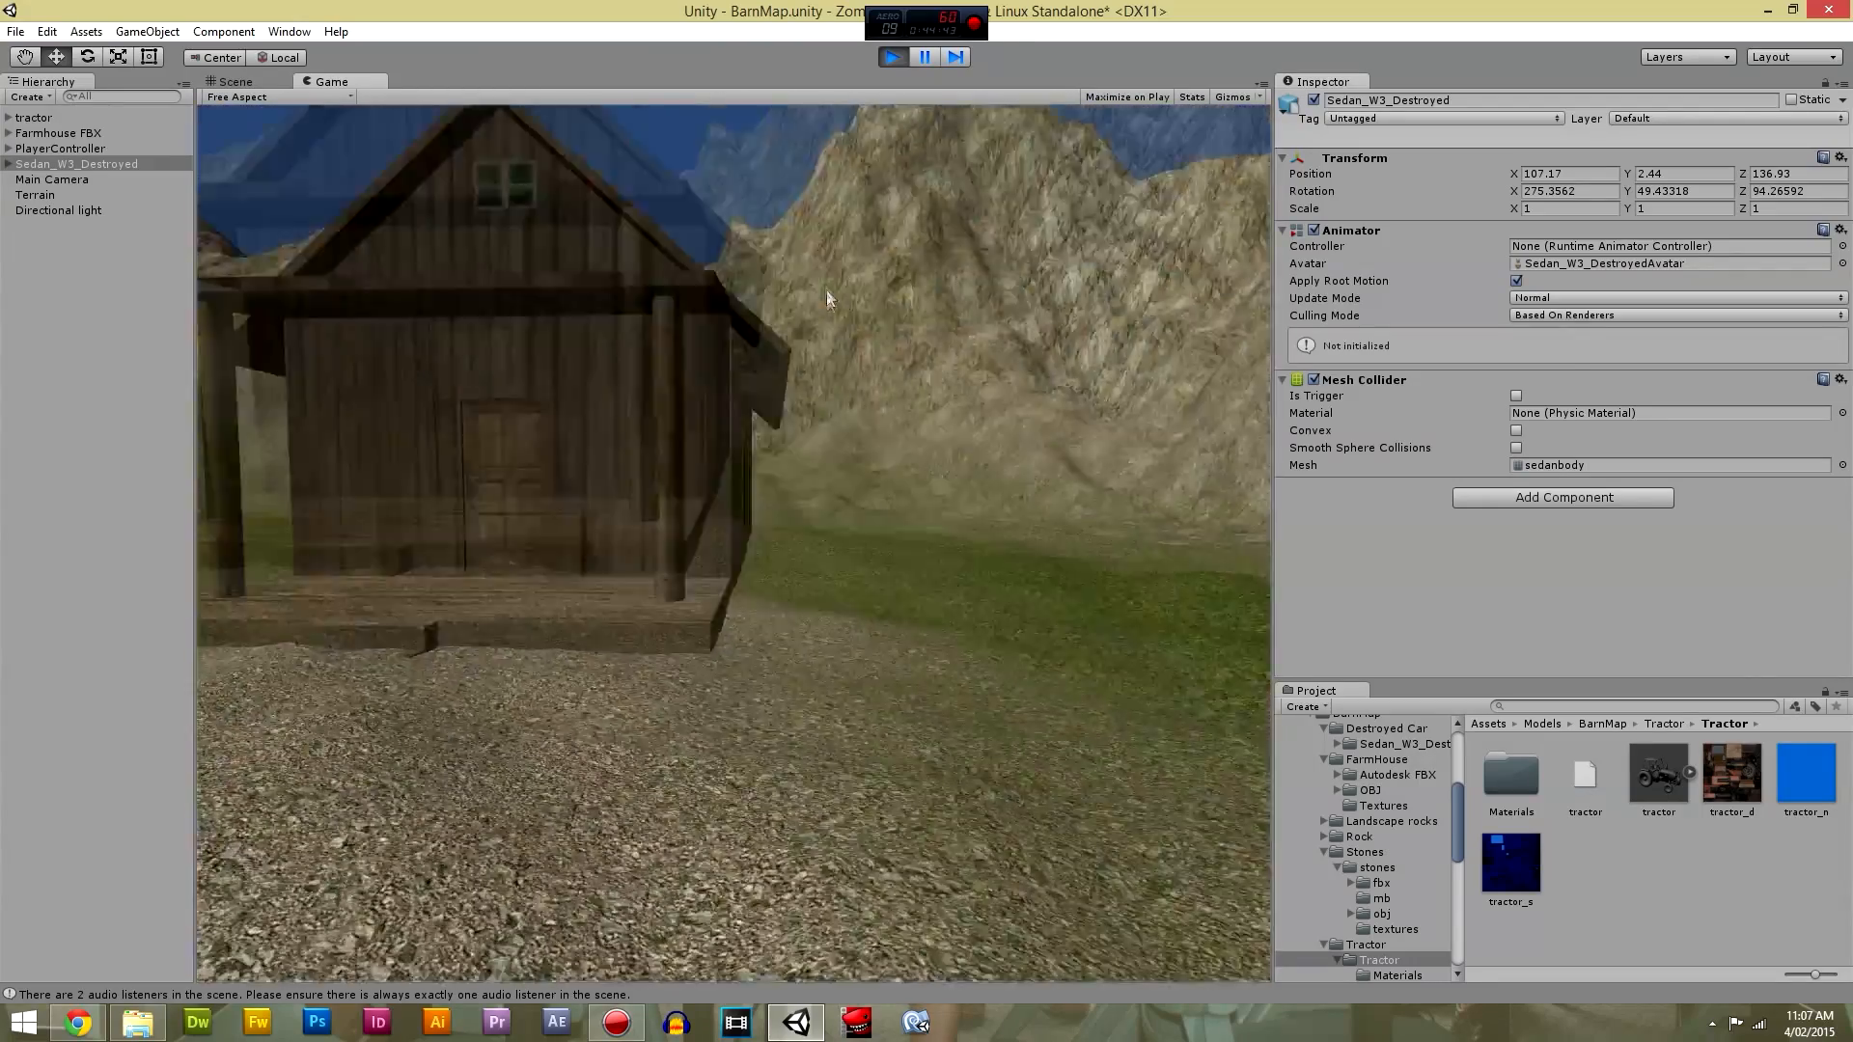
left_click(893, 58)
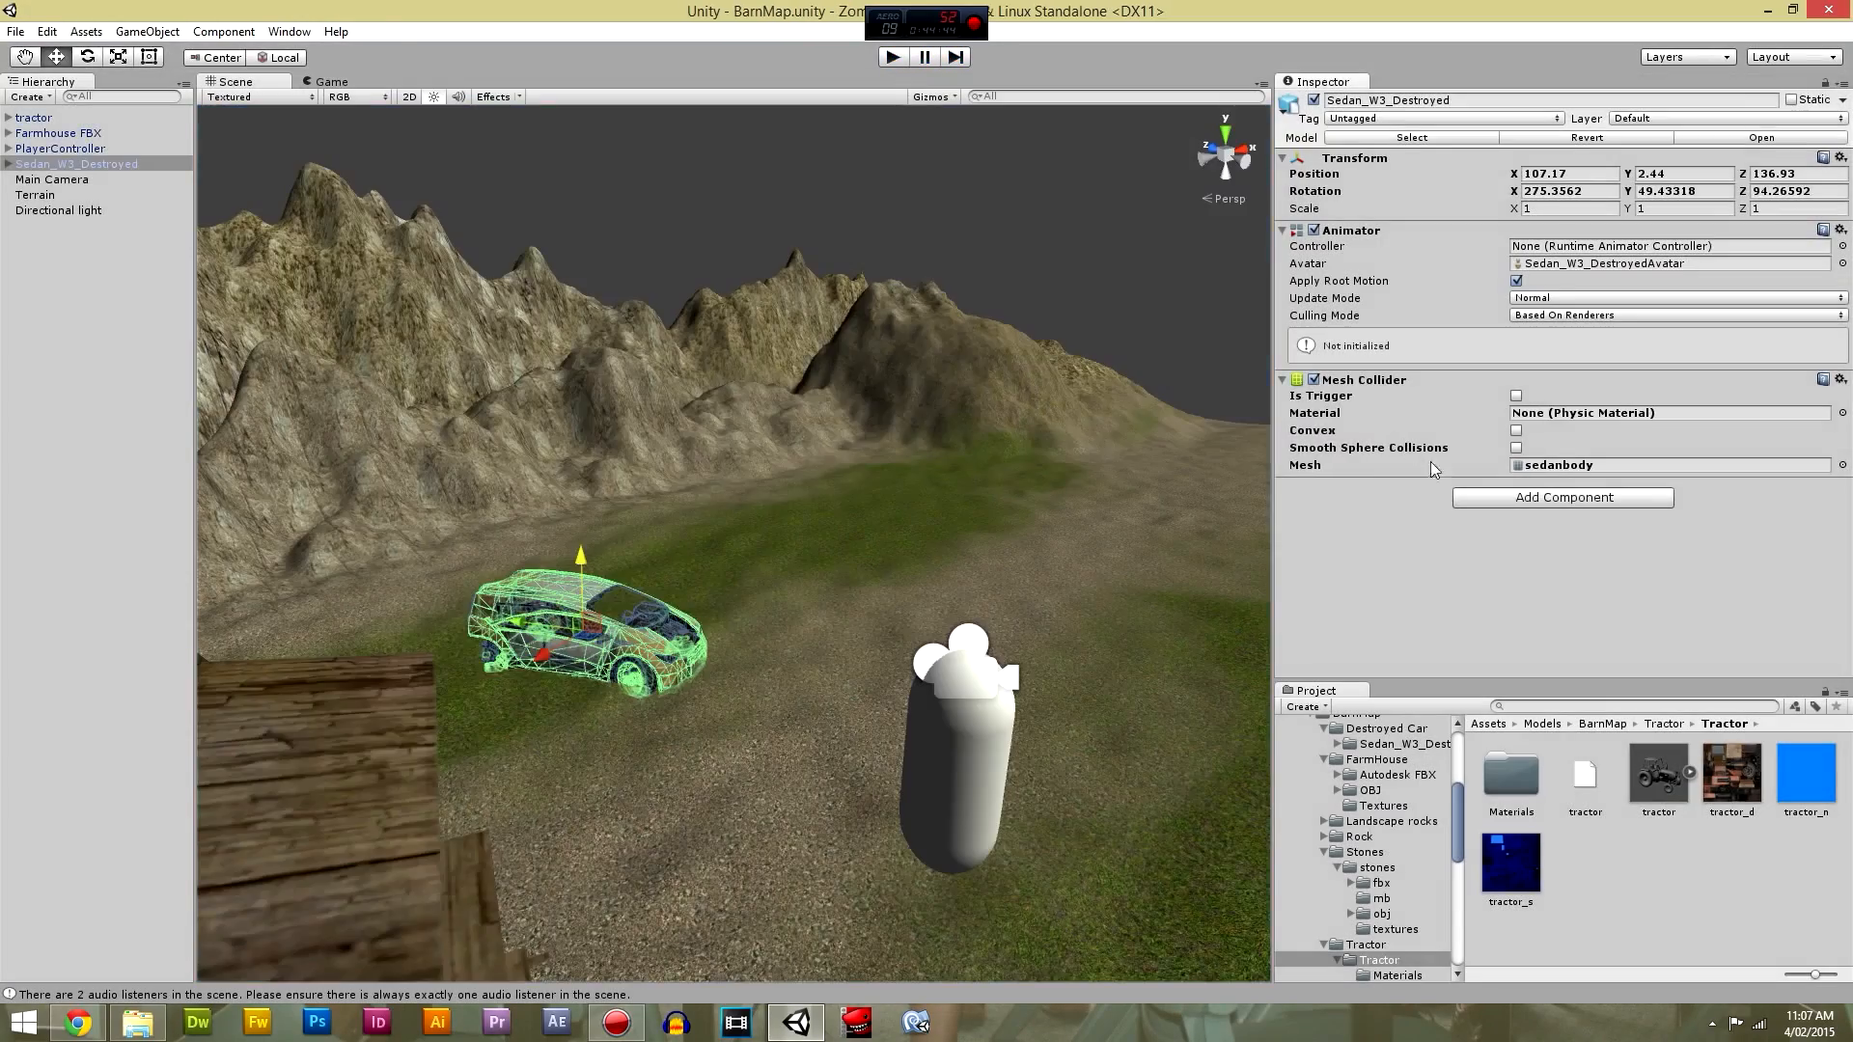
Place the landscape_rocks model from the Landscape rocks folder on the terrain beside the destroyed sedan, at about X 117.6, Z 133.4.
left_click(1751, 859)
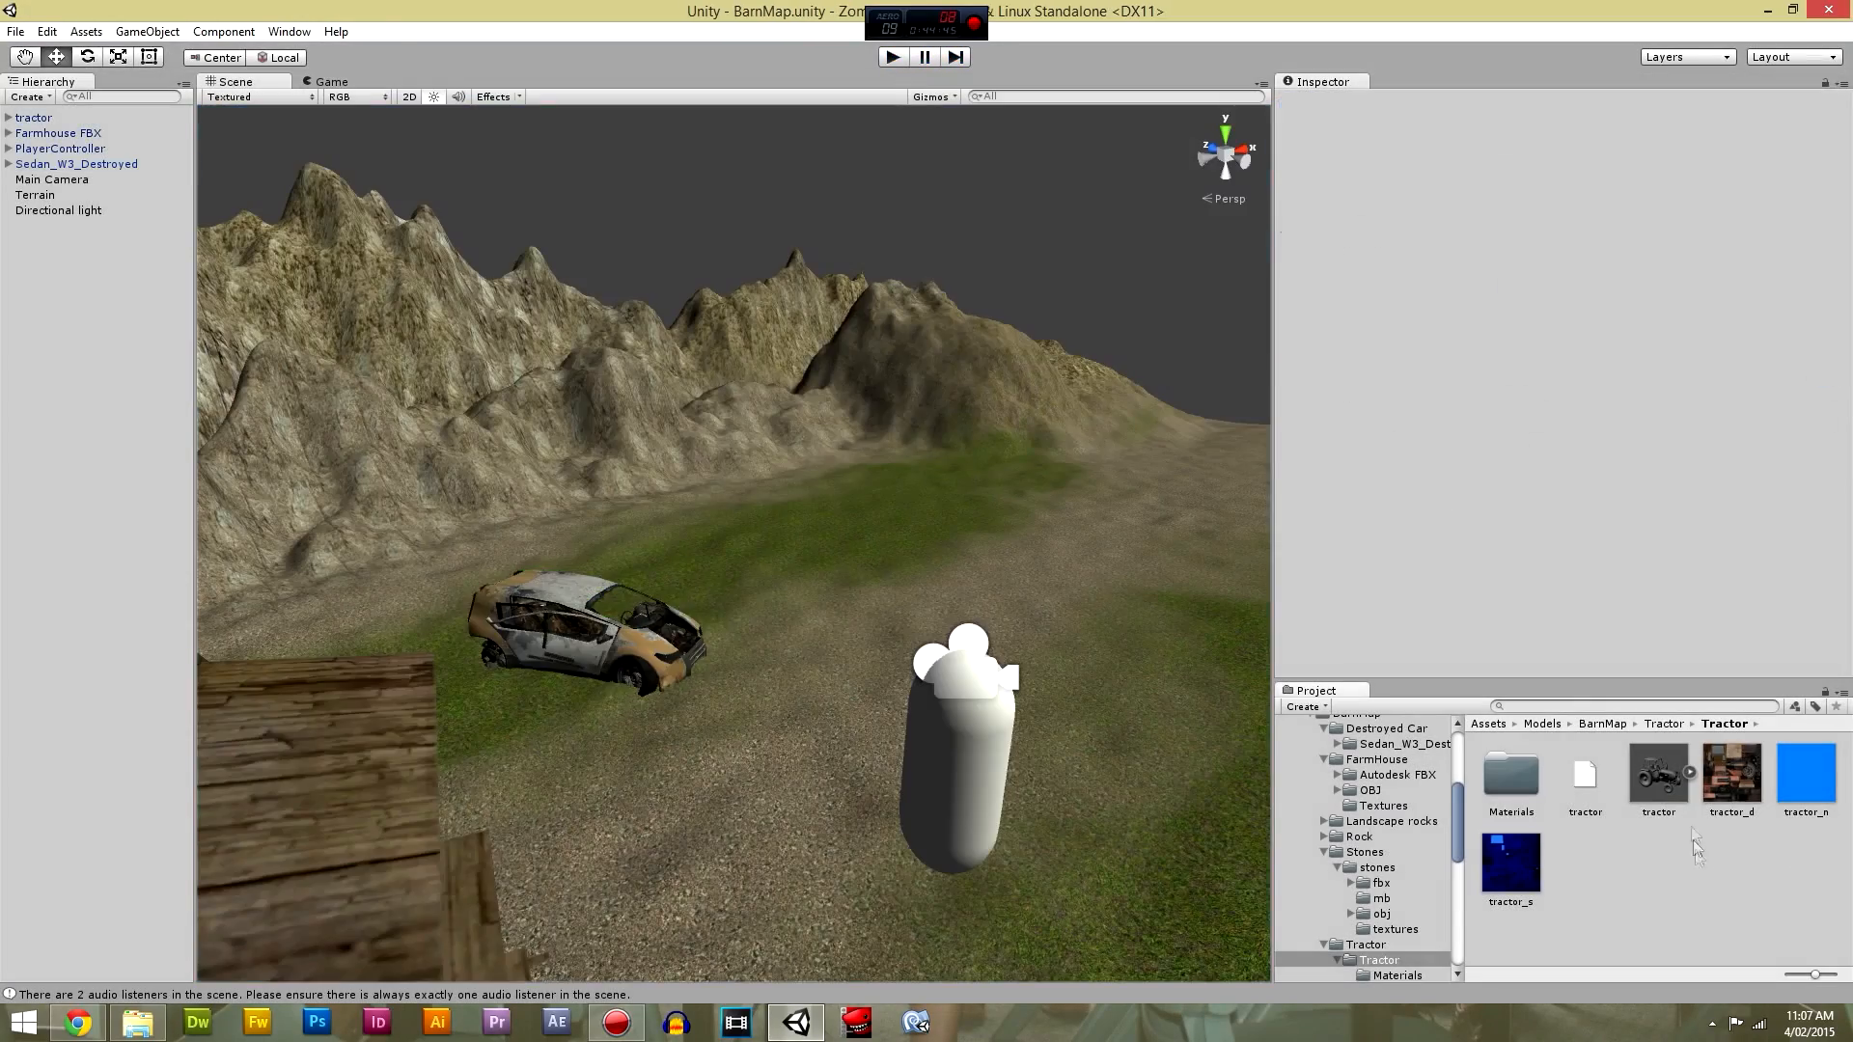
left_click(1664, 724)
left_click(1604, 724)
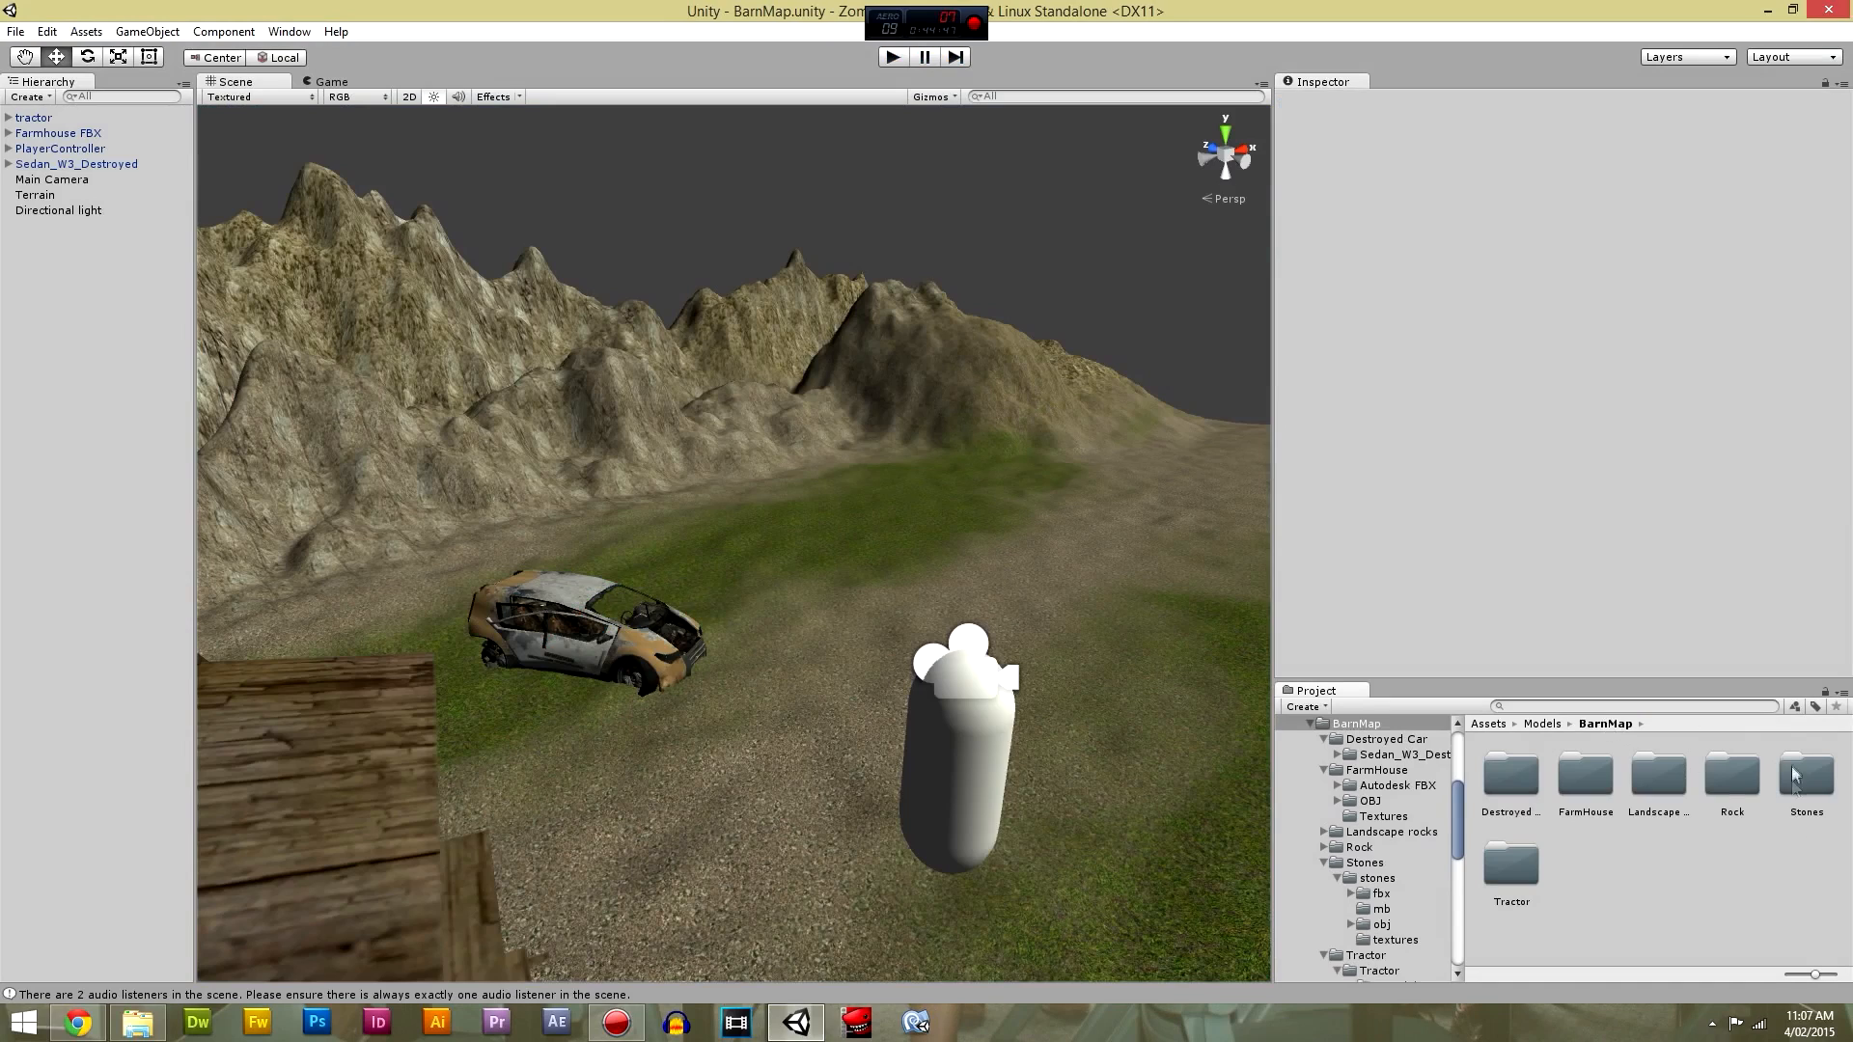
double_click(1677, 785)
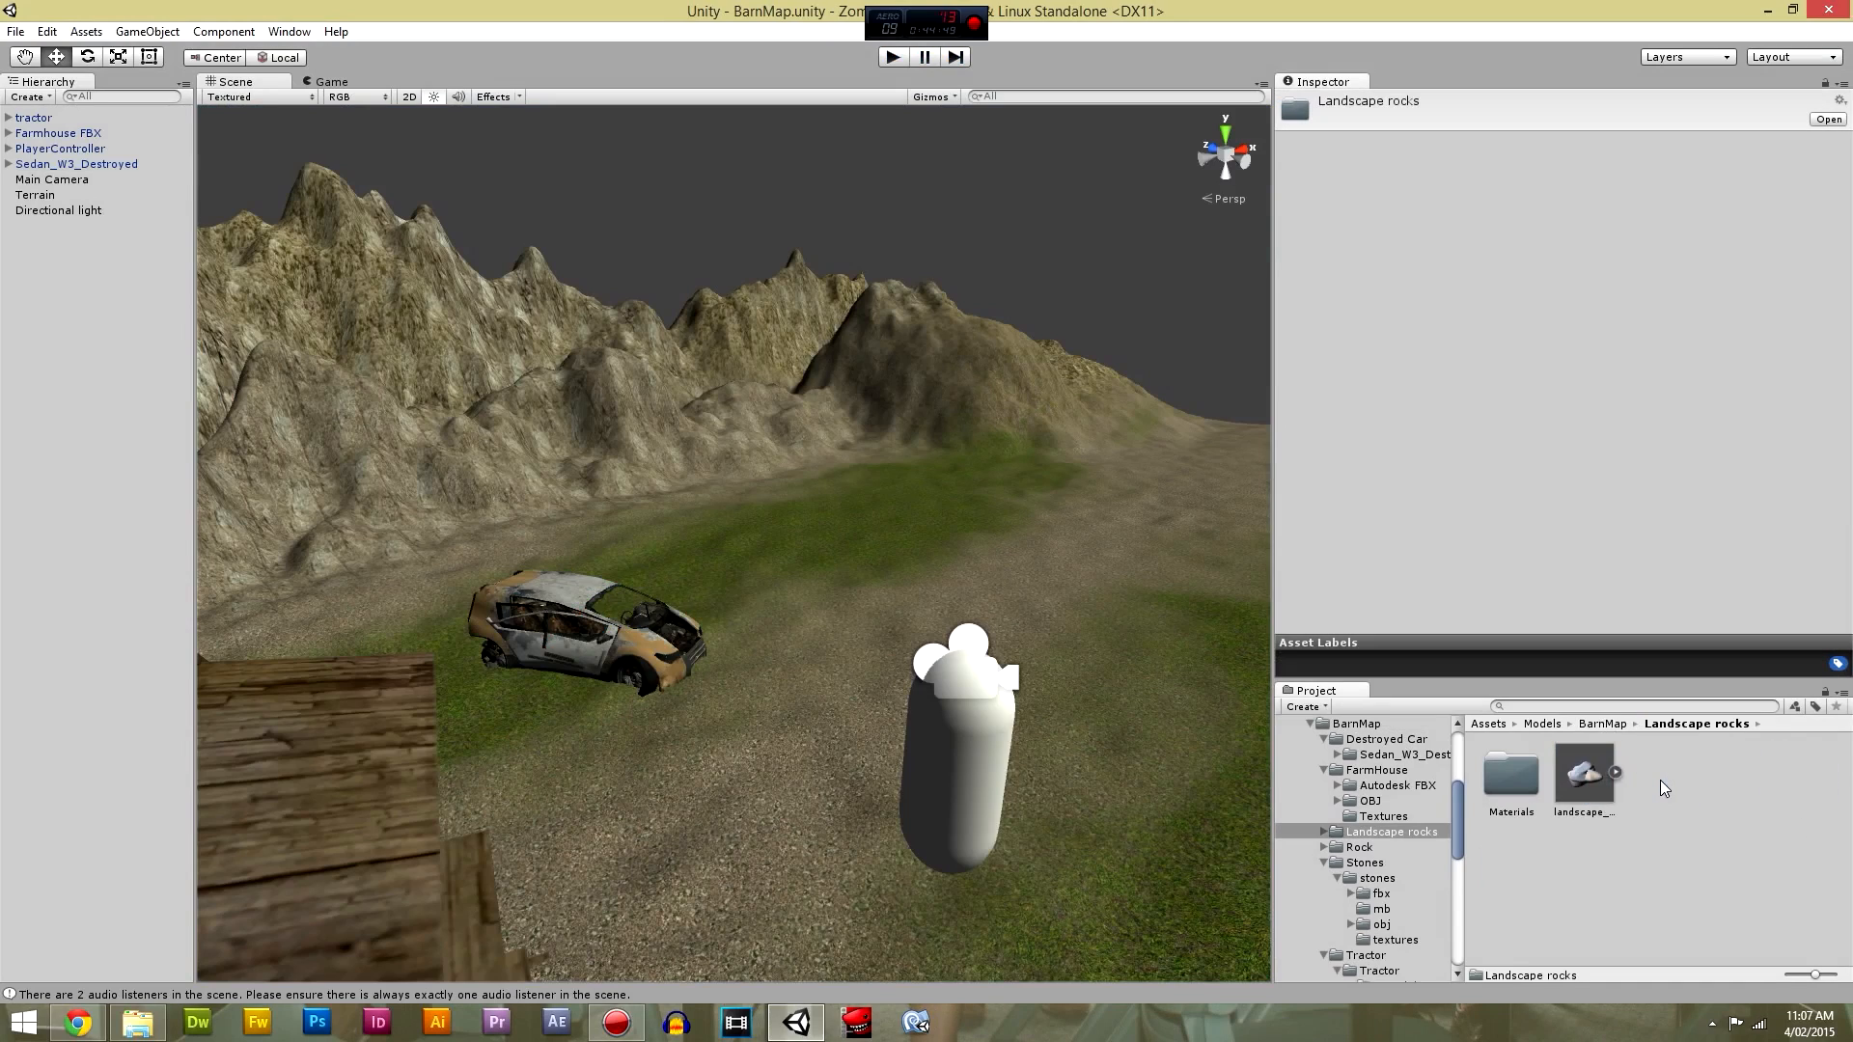
left_click(1585, 787)
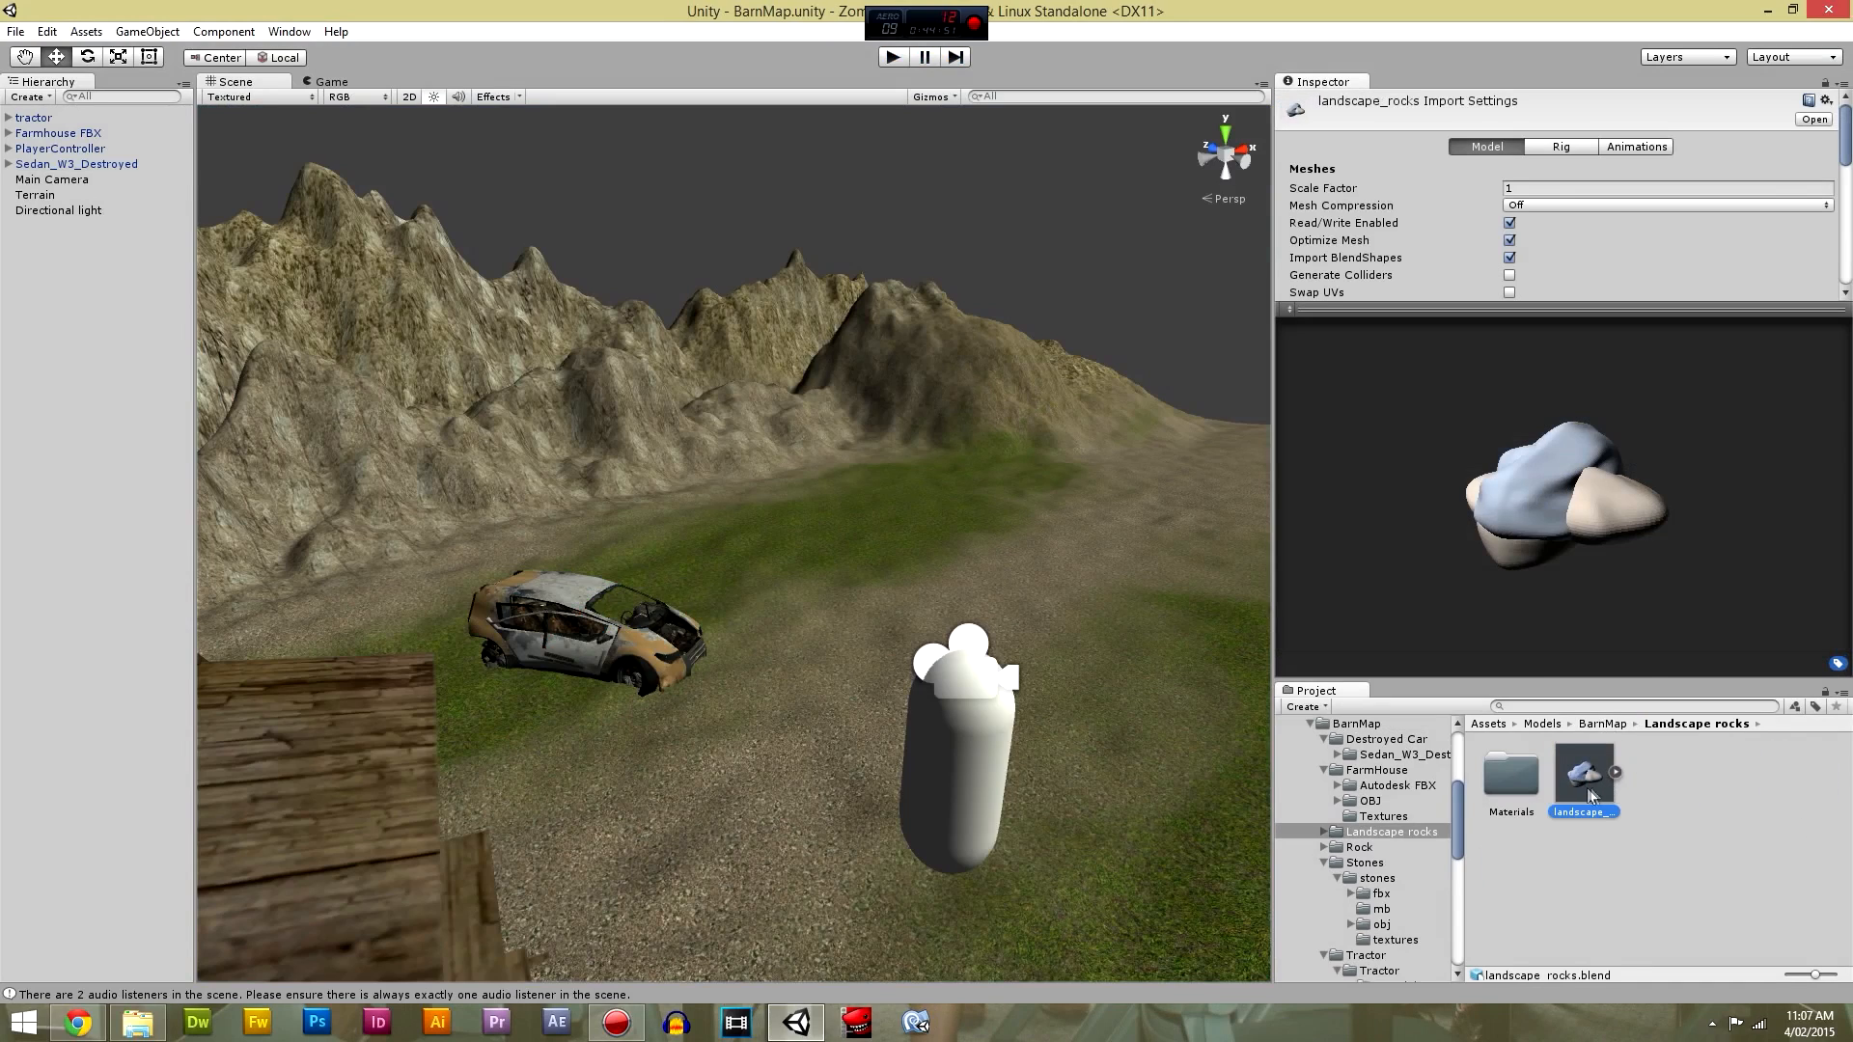
left_click(1614, 771)
scroll(1716, 803, "down", 1)
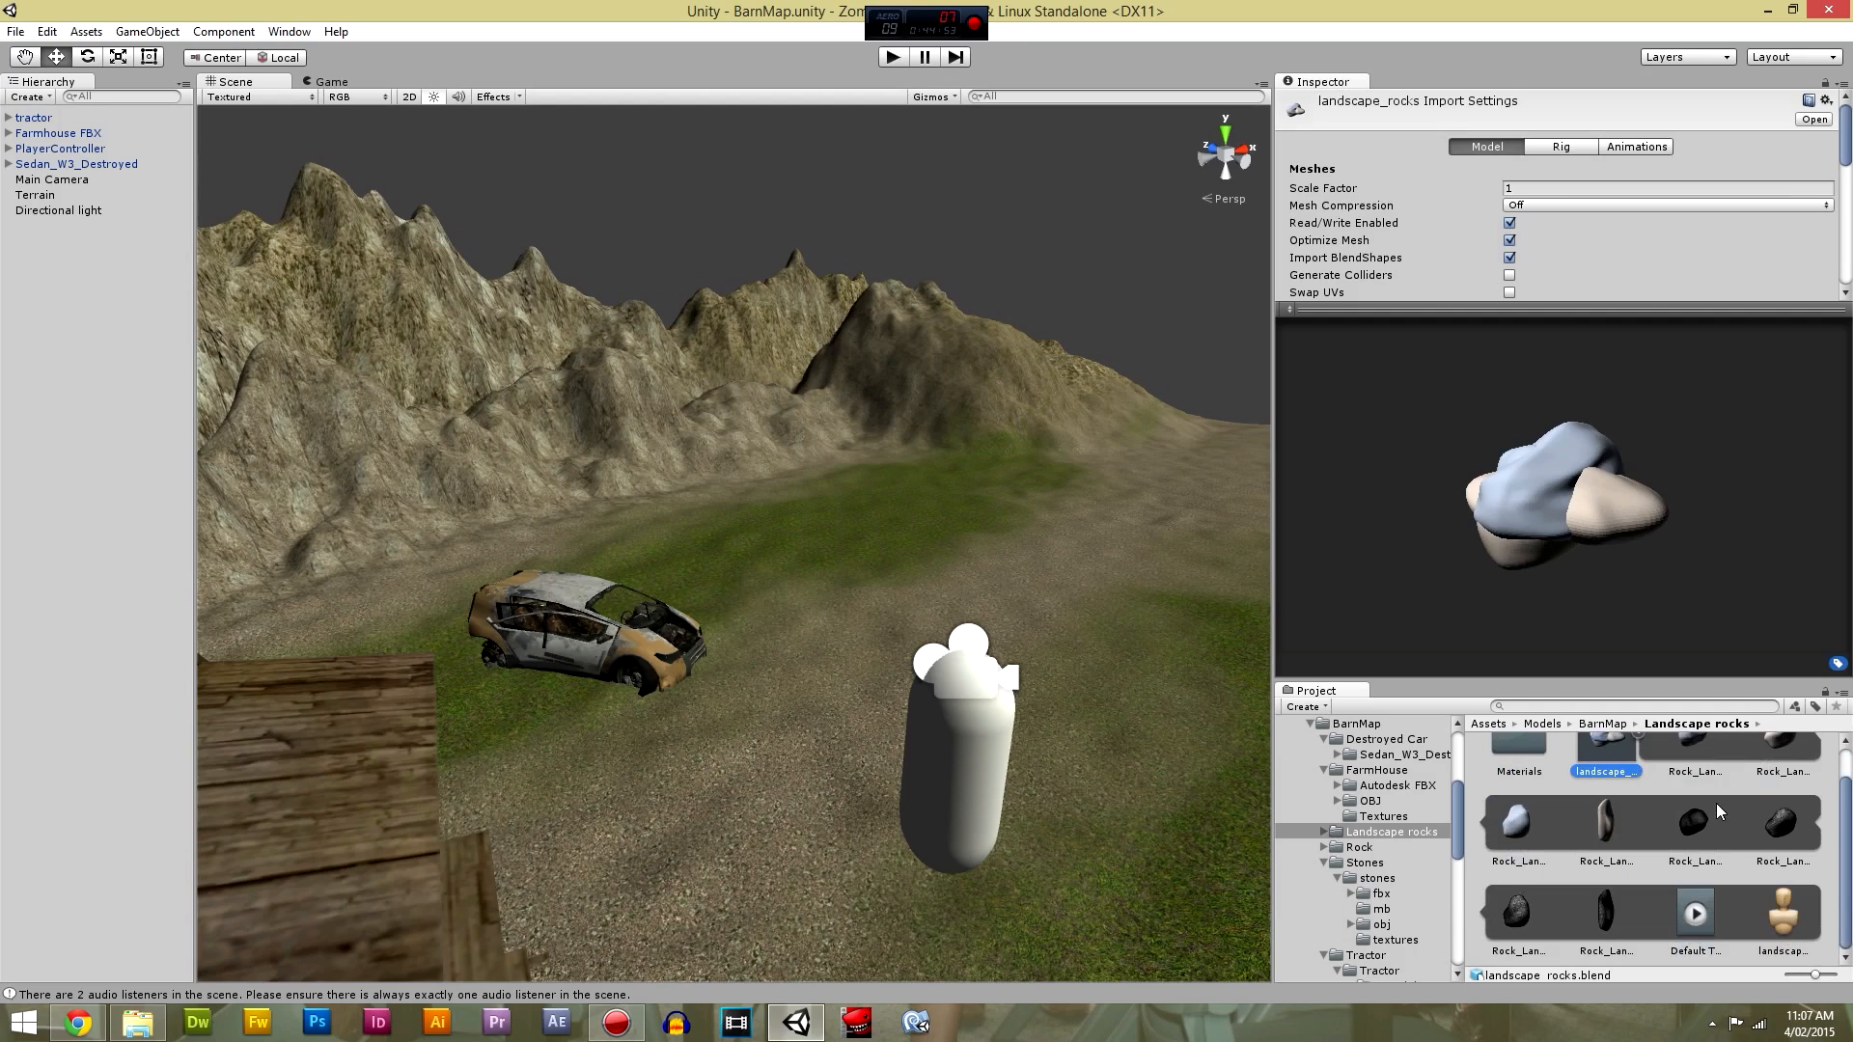
left_click(1689, 823)
scroll(1712, 782, "up", 1)
left_click_drag(1696, 780, 866, 589)
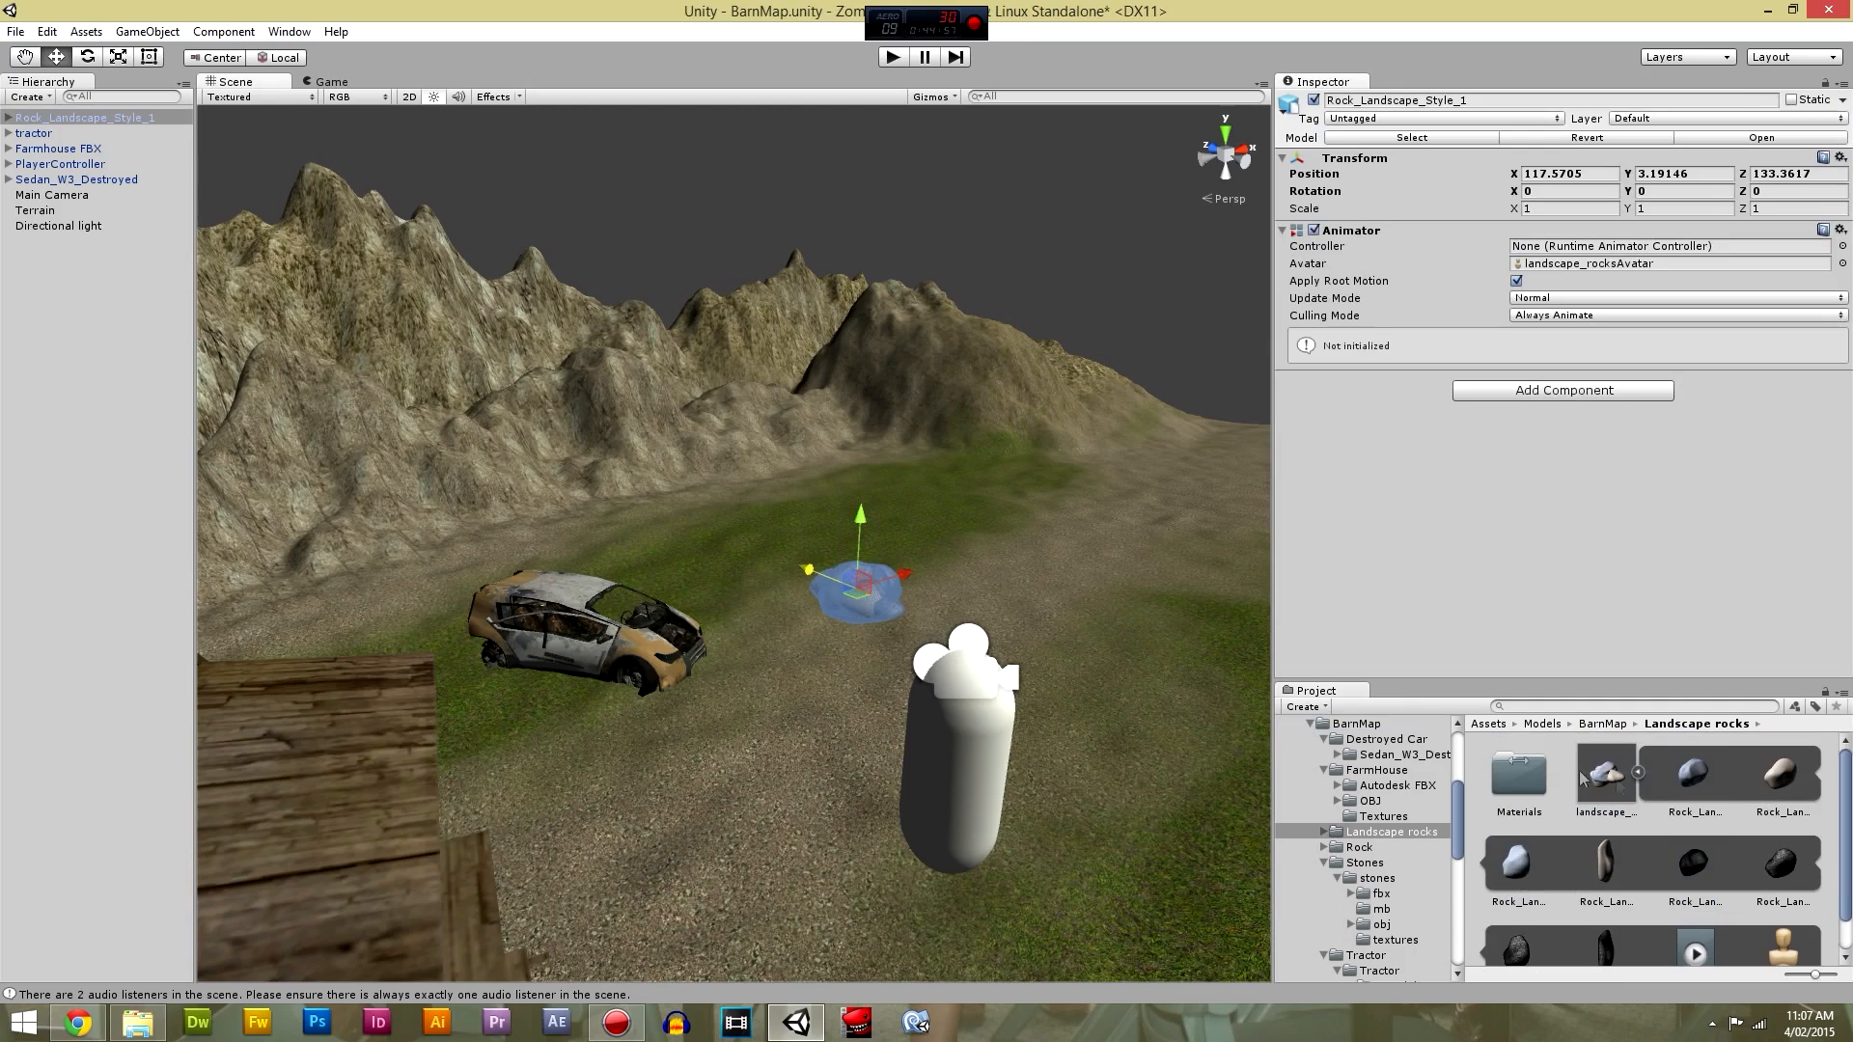
Delete the Rock_Landscape_Style_2, 3 and 4 meshes from the placed rock group, keeping only Rock_Landscape_Style_1.
left_click(1694, 775)
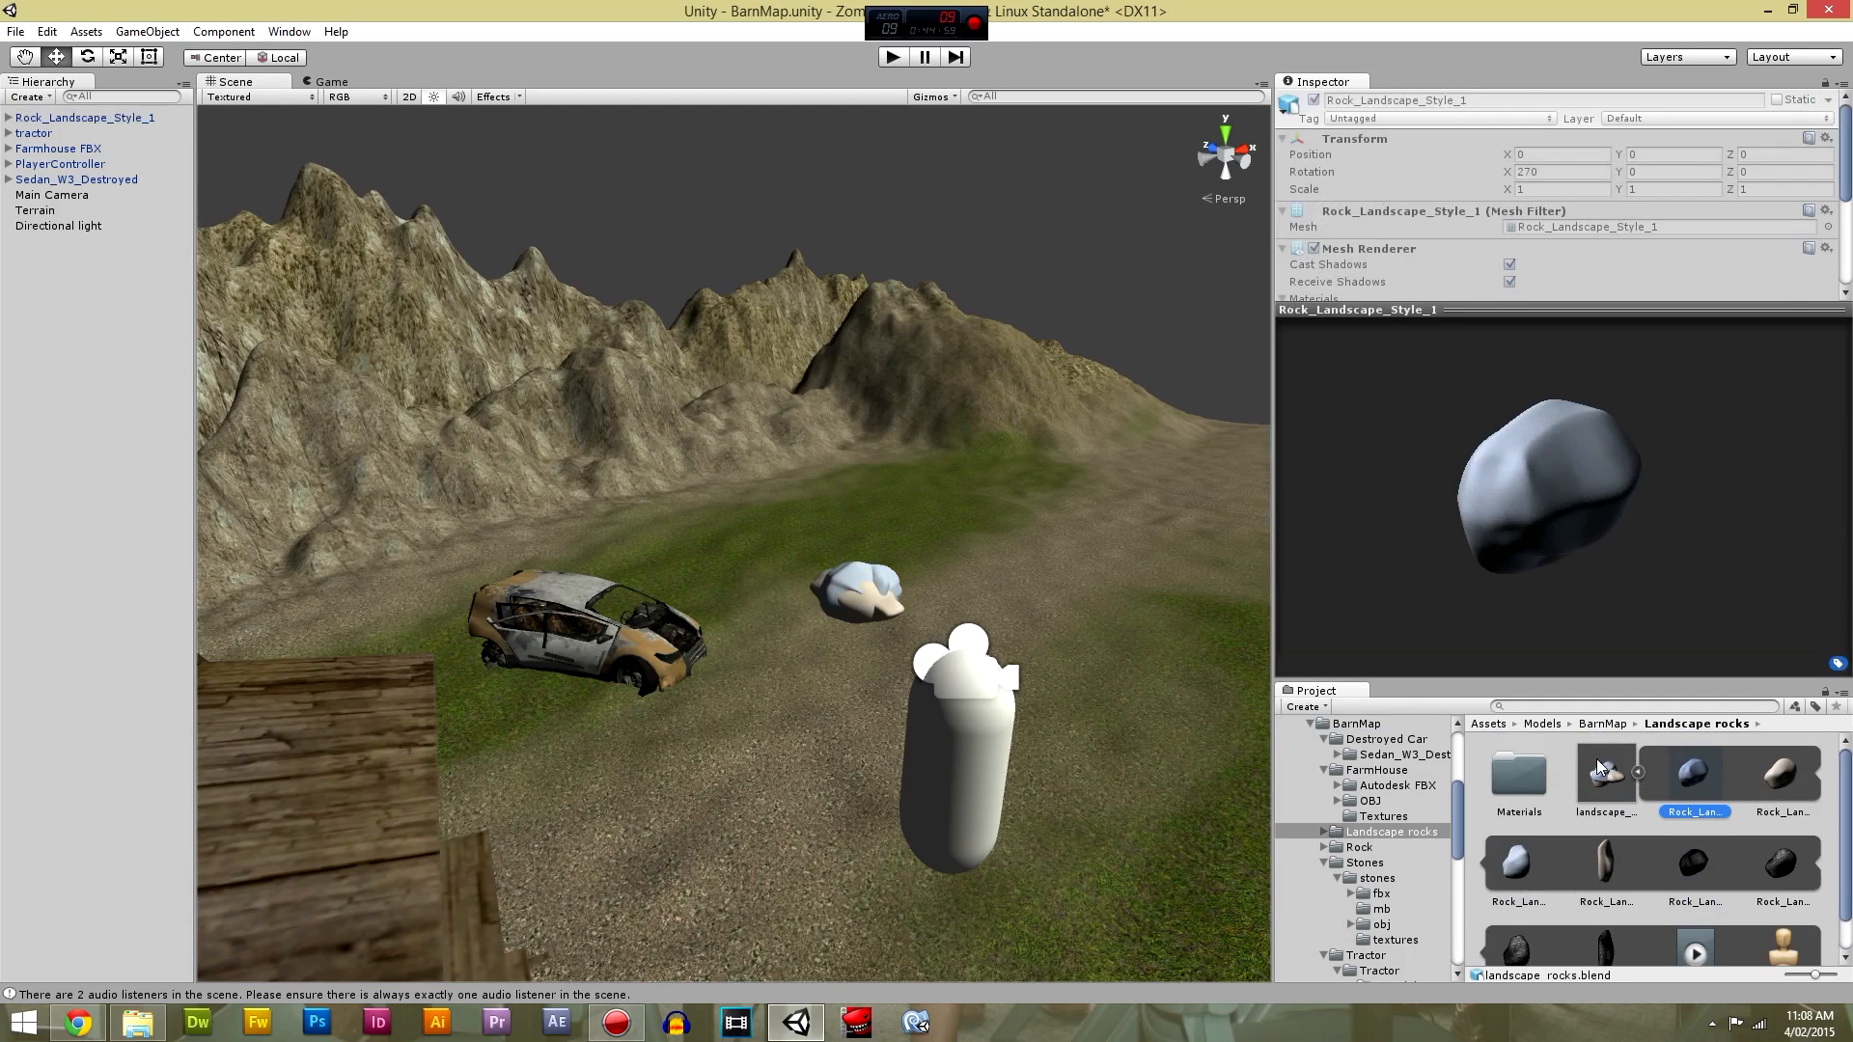
left_click(862, 593)
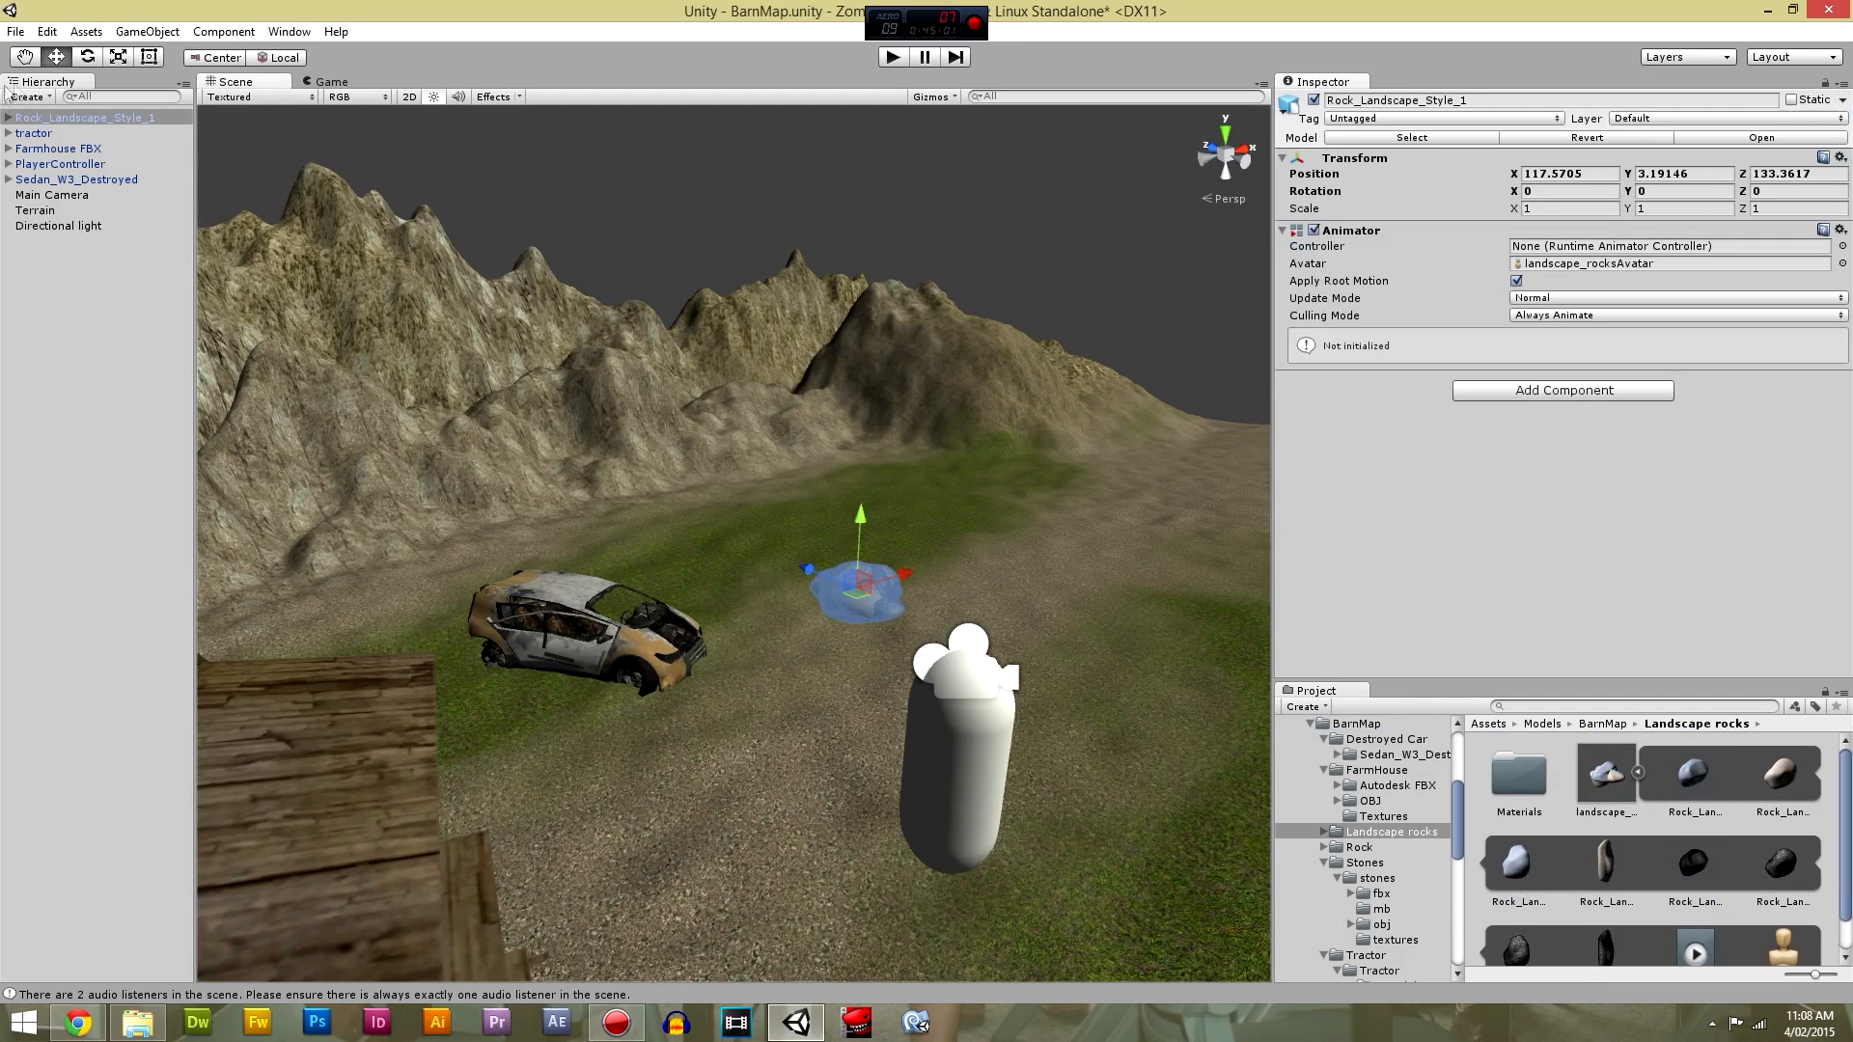
left_click(9, 117)
left_click_drag(87, 140, 36, 137)
left_click(104, 134)
left_click(127, 178)
left_click(132, 151)
left_click(133, 135)
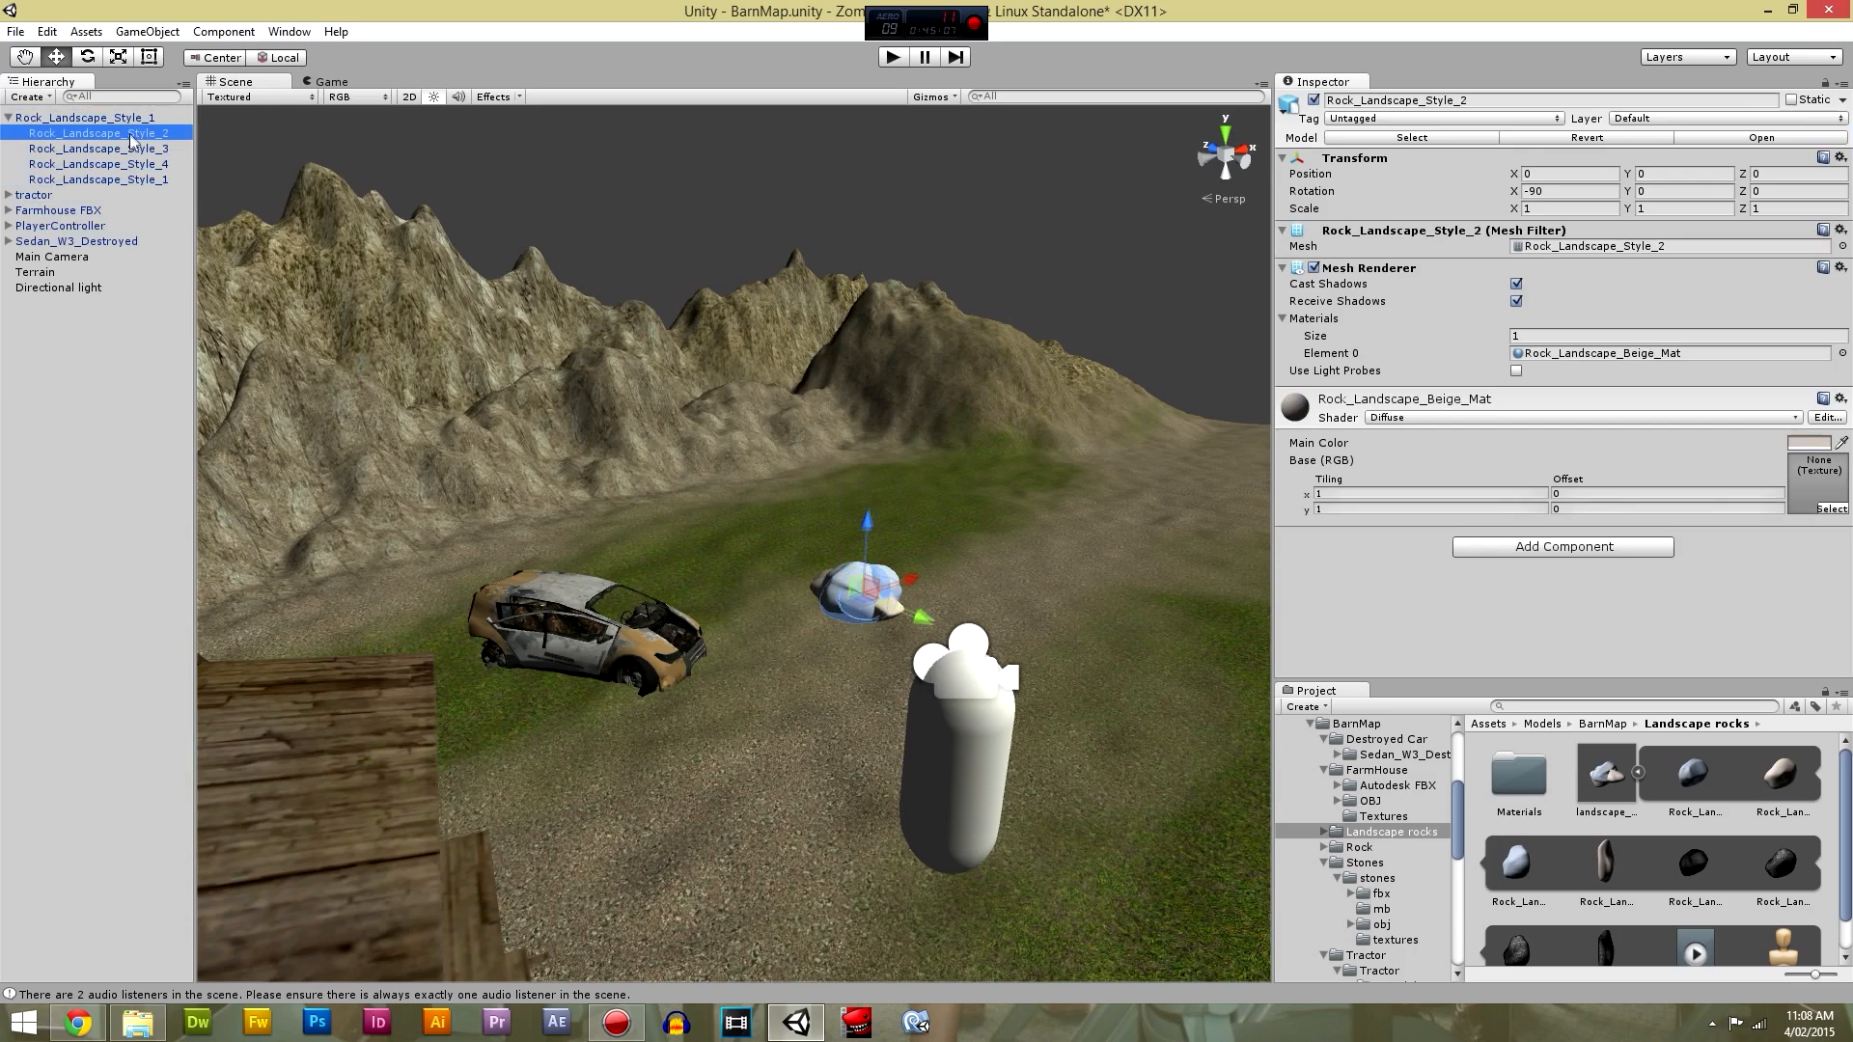
left_click(136, 165, "shift")
key("Delete")
key("Return")
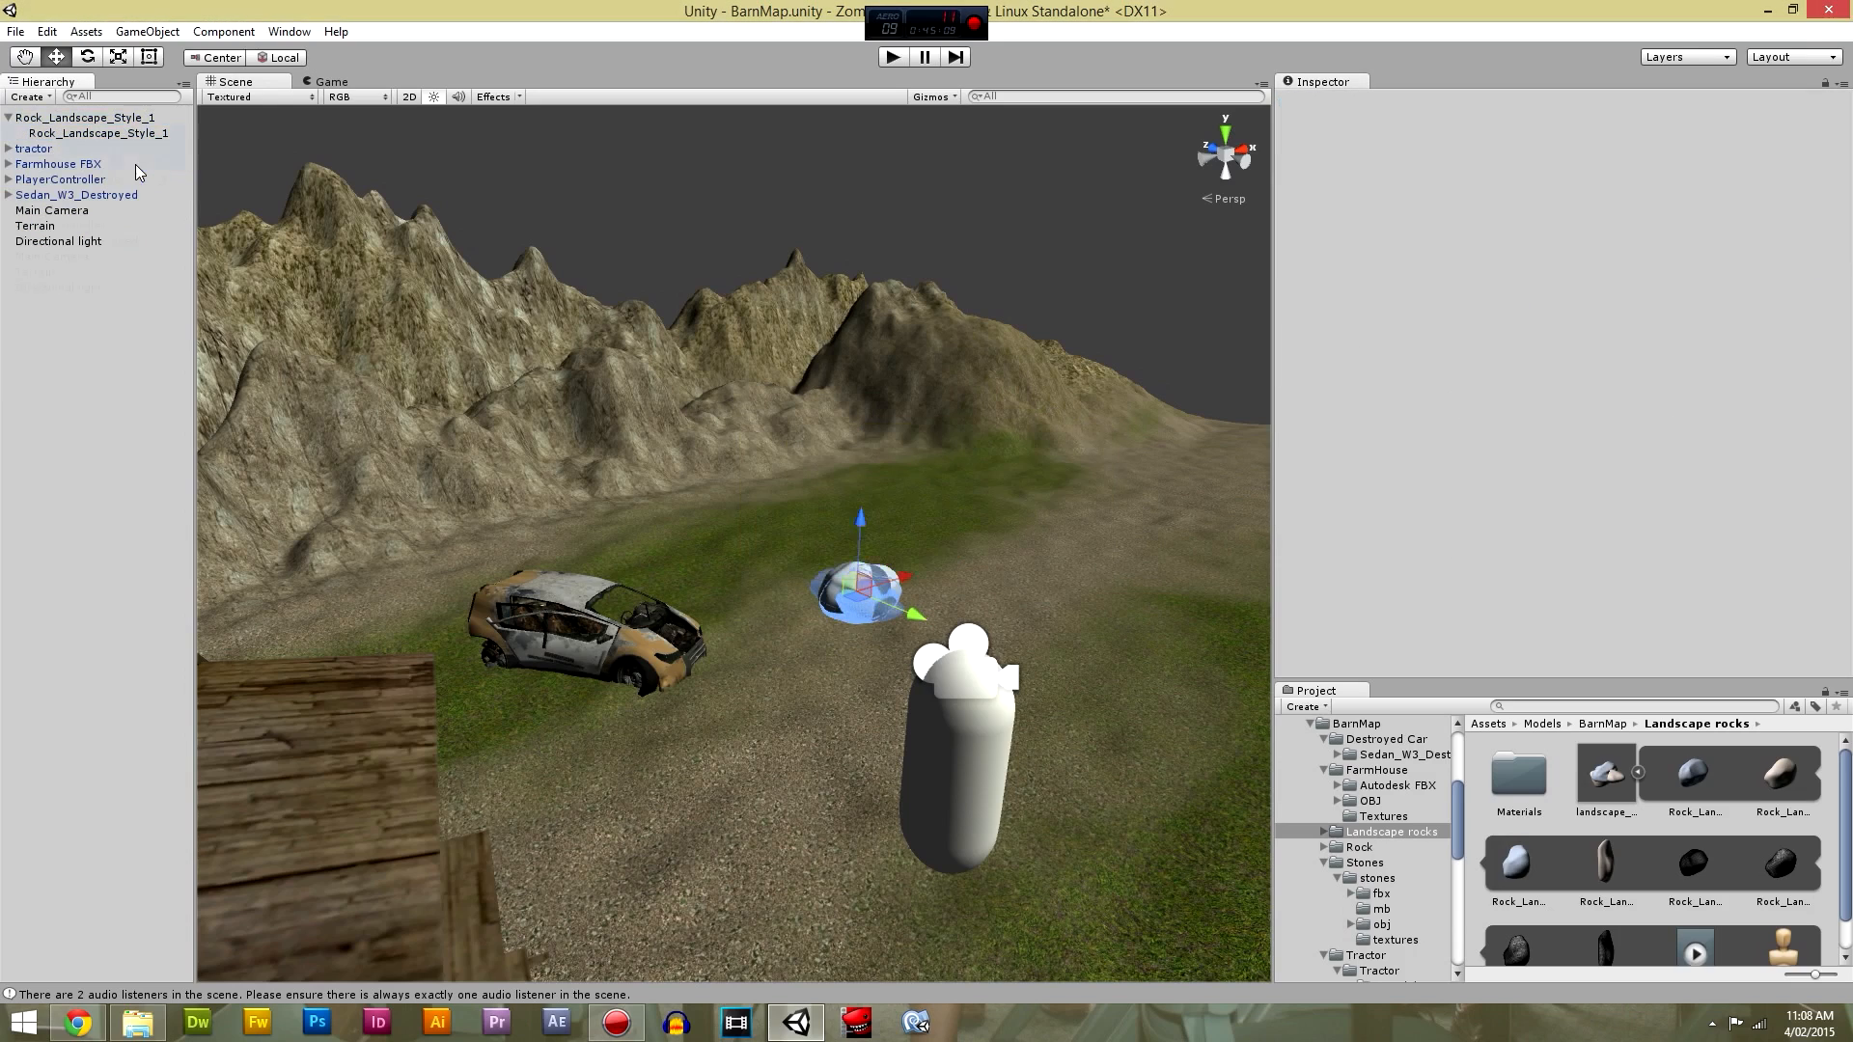
Move the whole Rock_Landscape_Style_1 group back toward the mountains to a Z position of about 139.78.
scroll(929, 608, "up", 5)
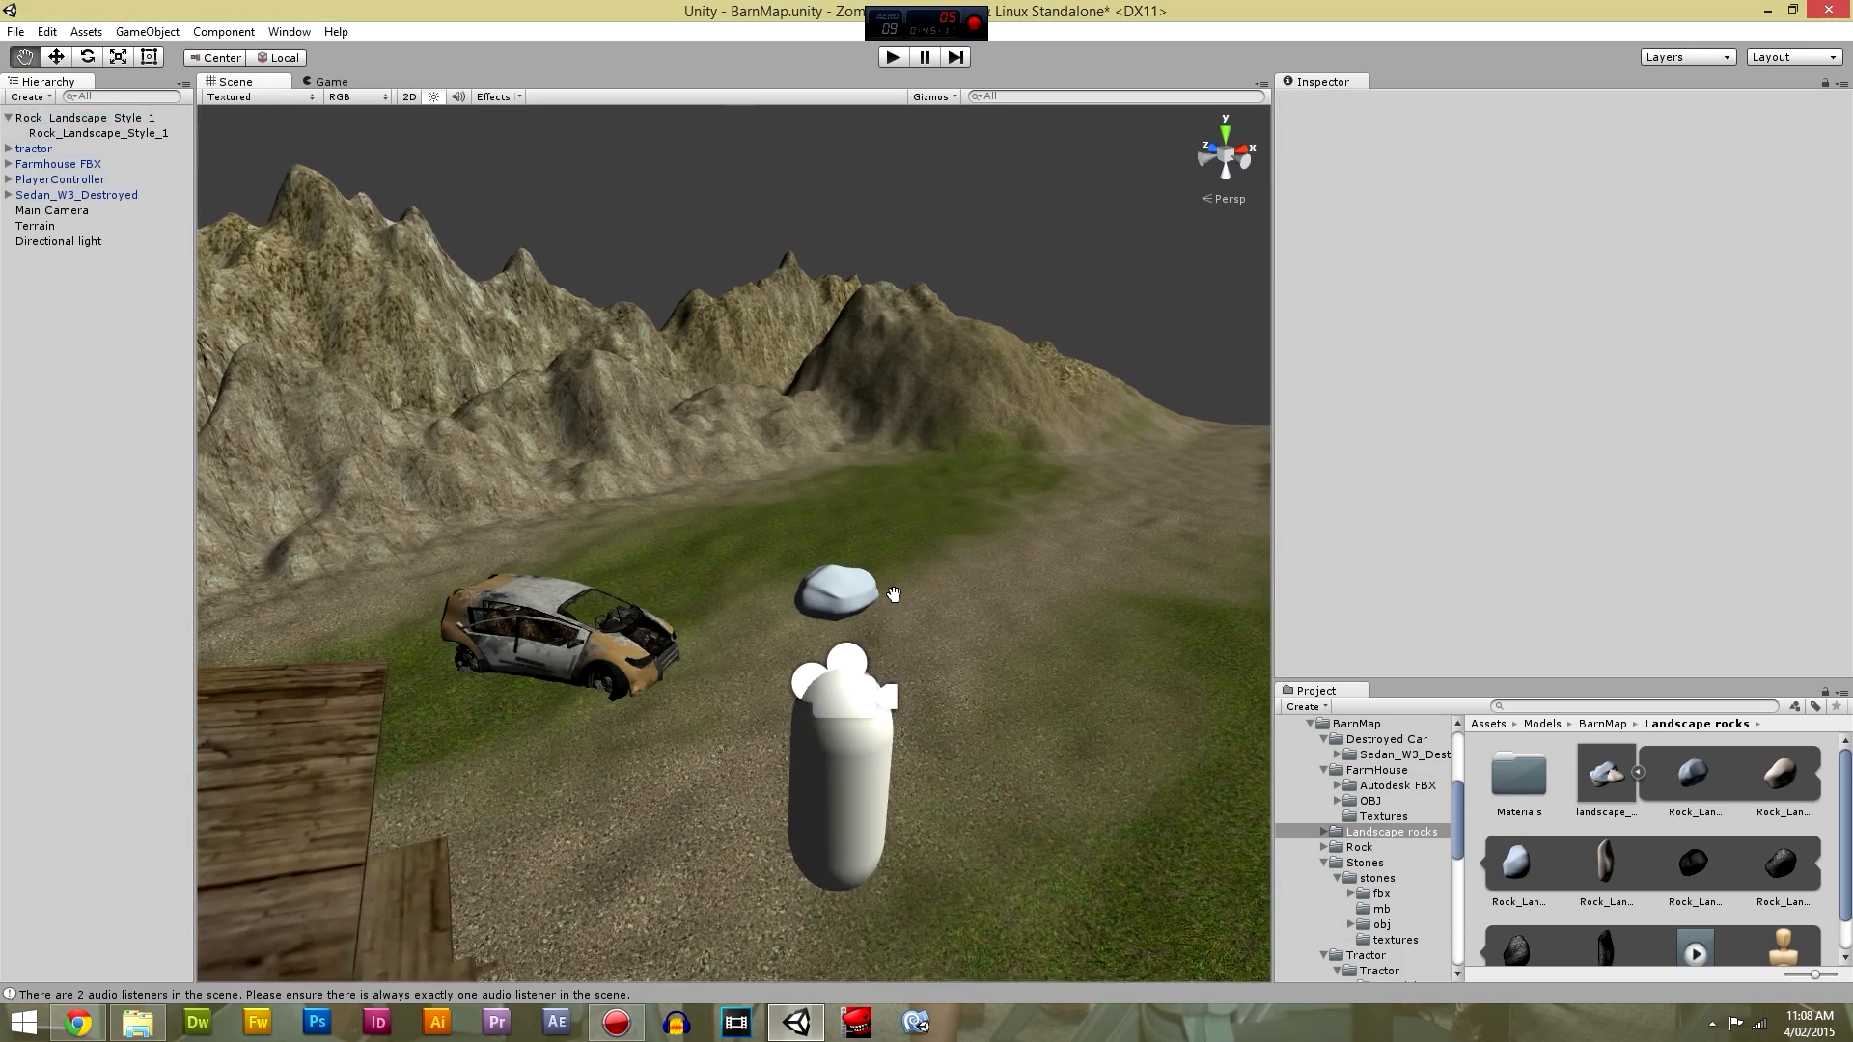
scroll(999, 561, "up", 1)
middle_click_drag(999, 562, 898, 554)
left_click(846, 591)
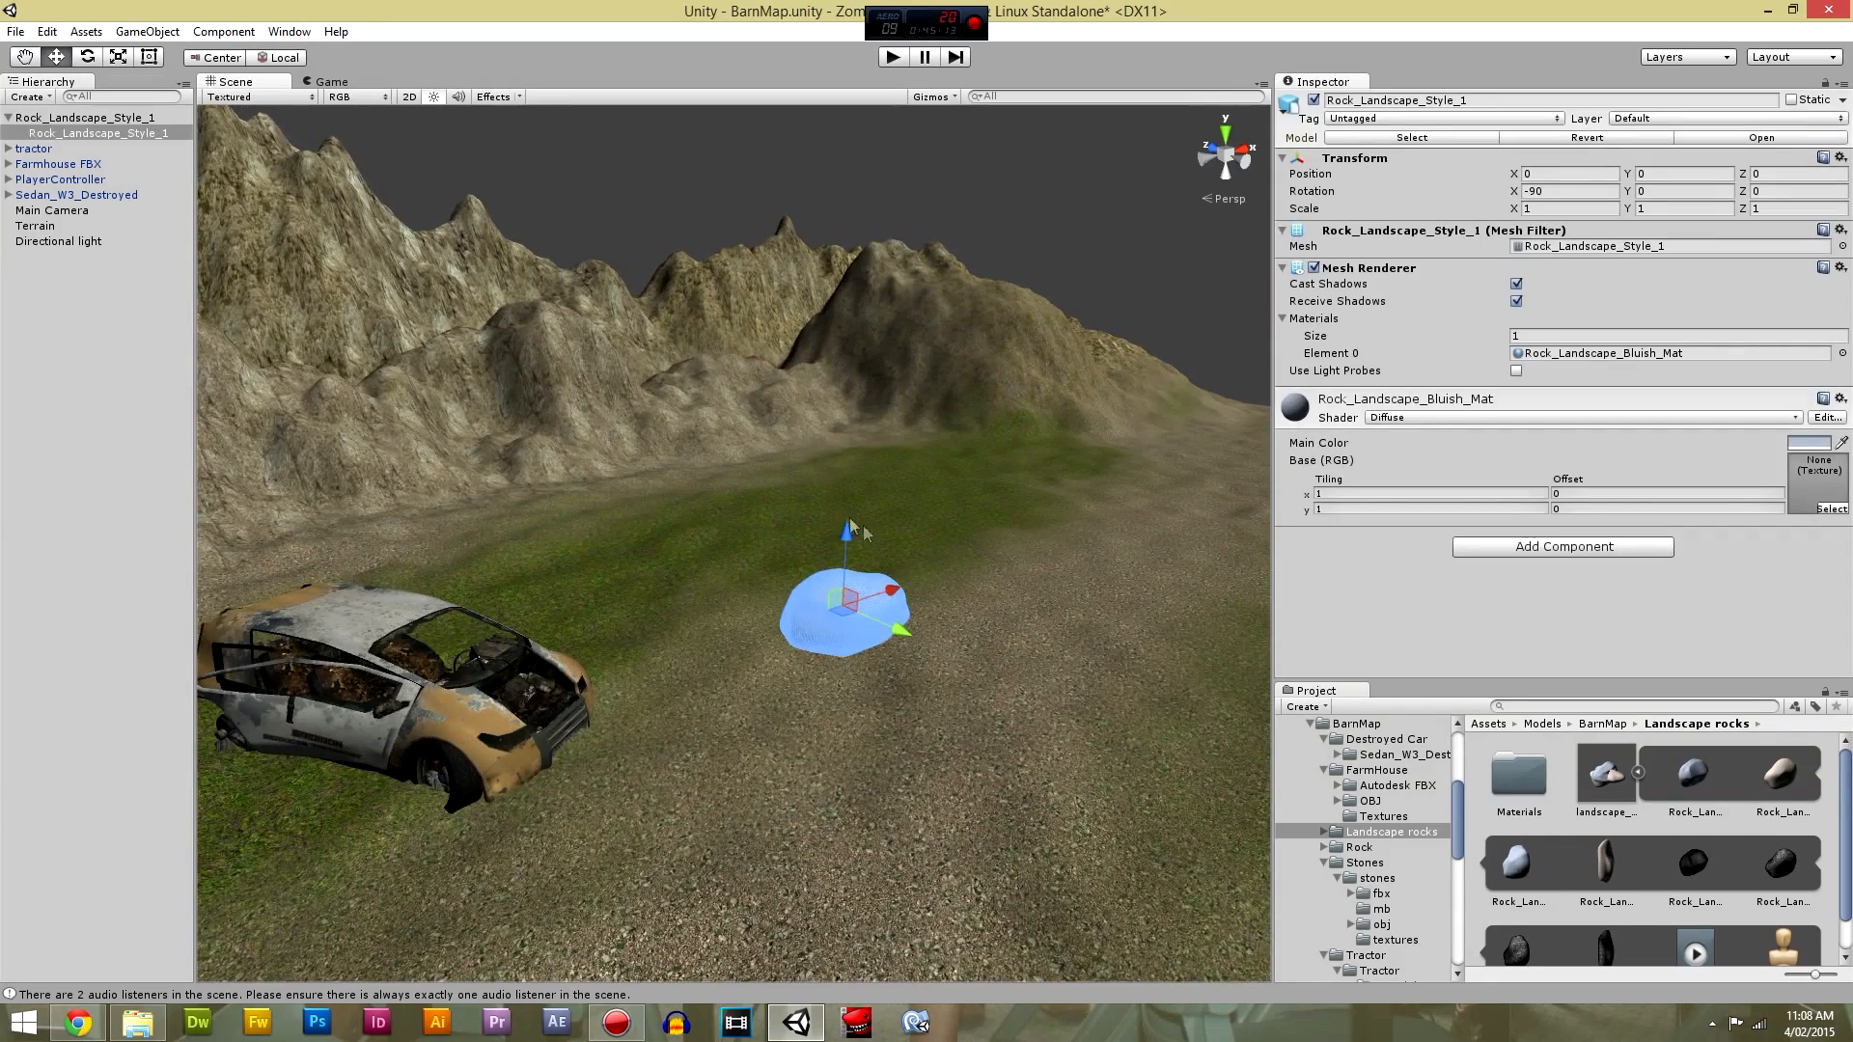
left_click(64, 118)
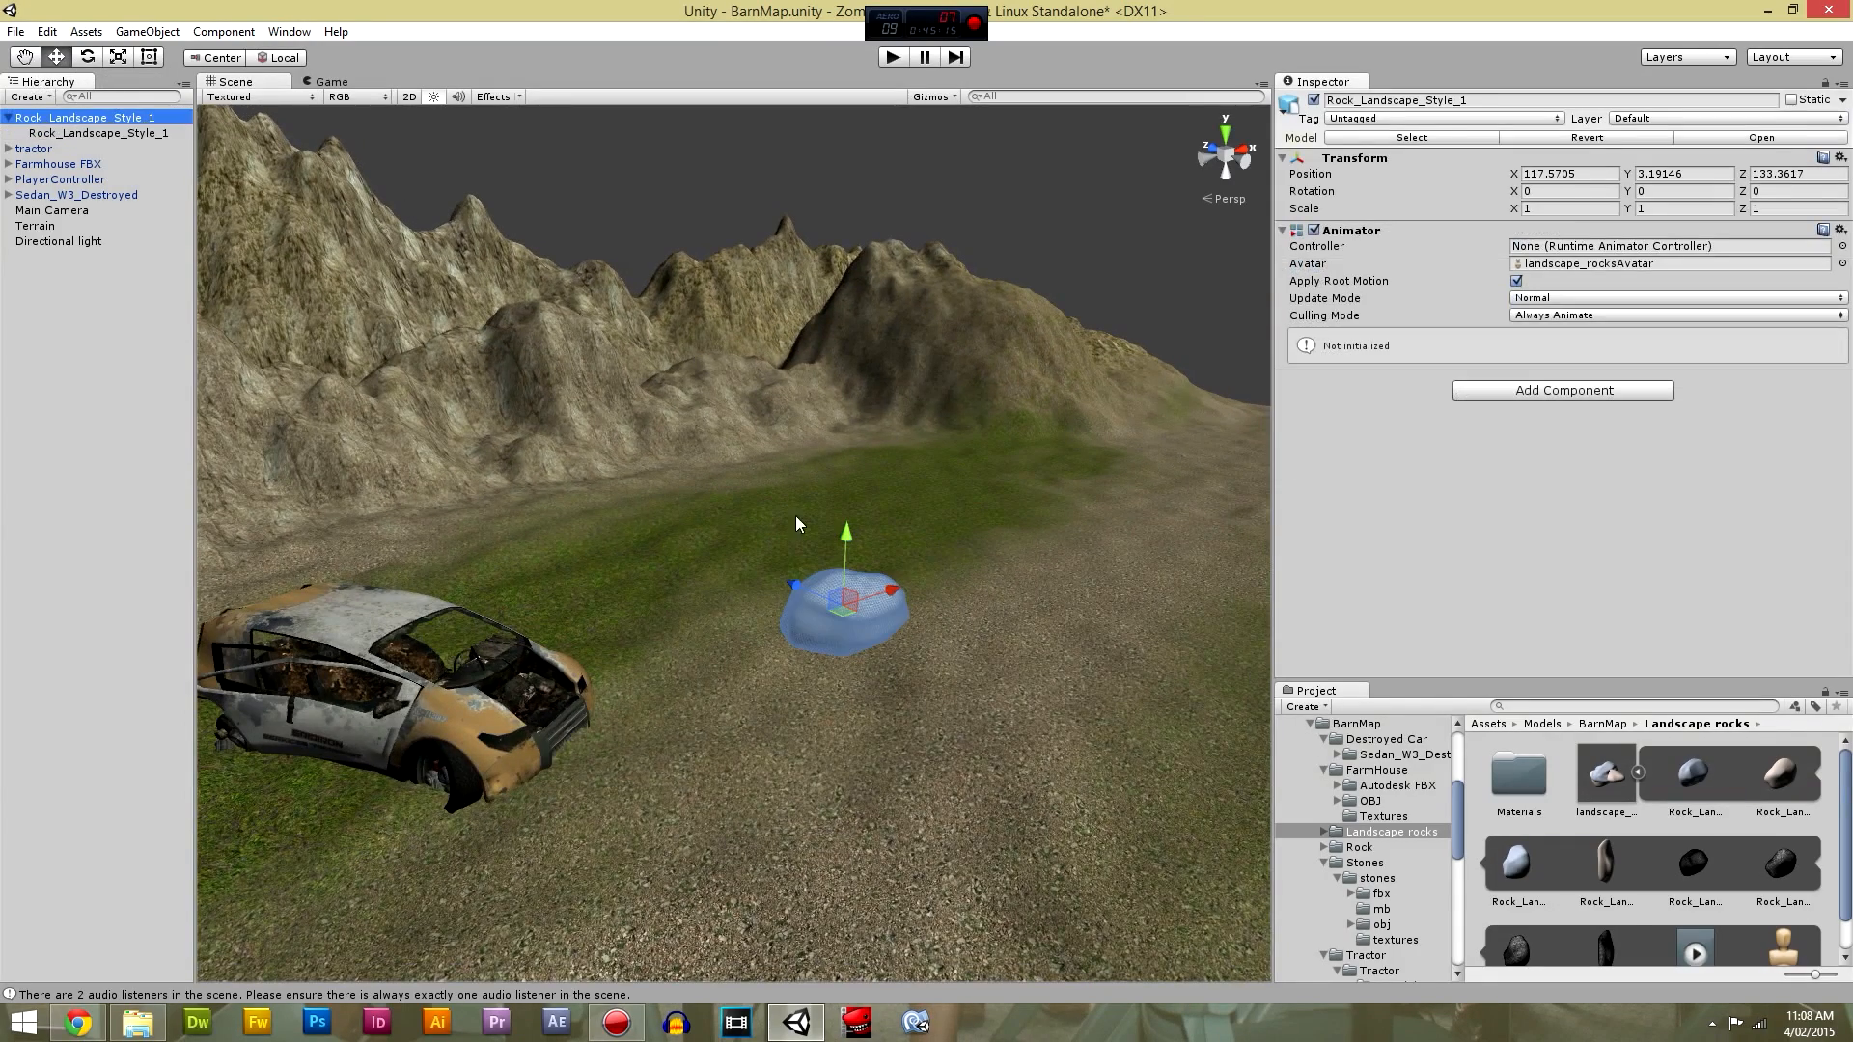
left_click_drag(797, 591, 668, 511)
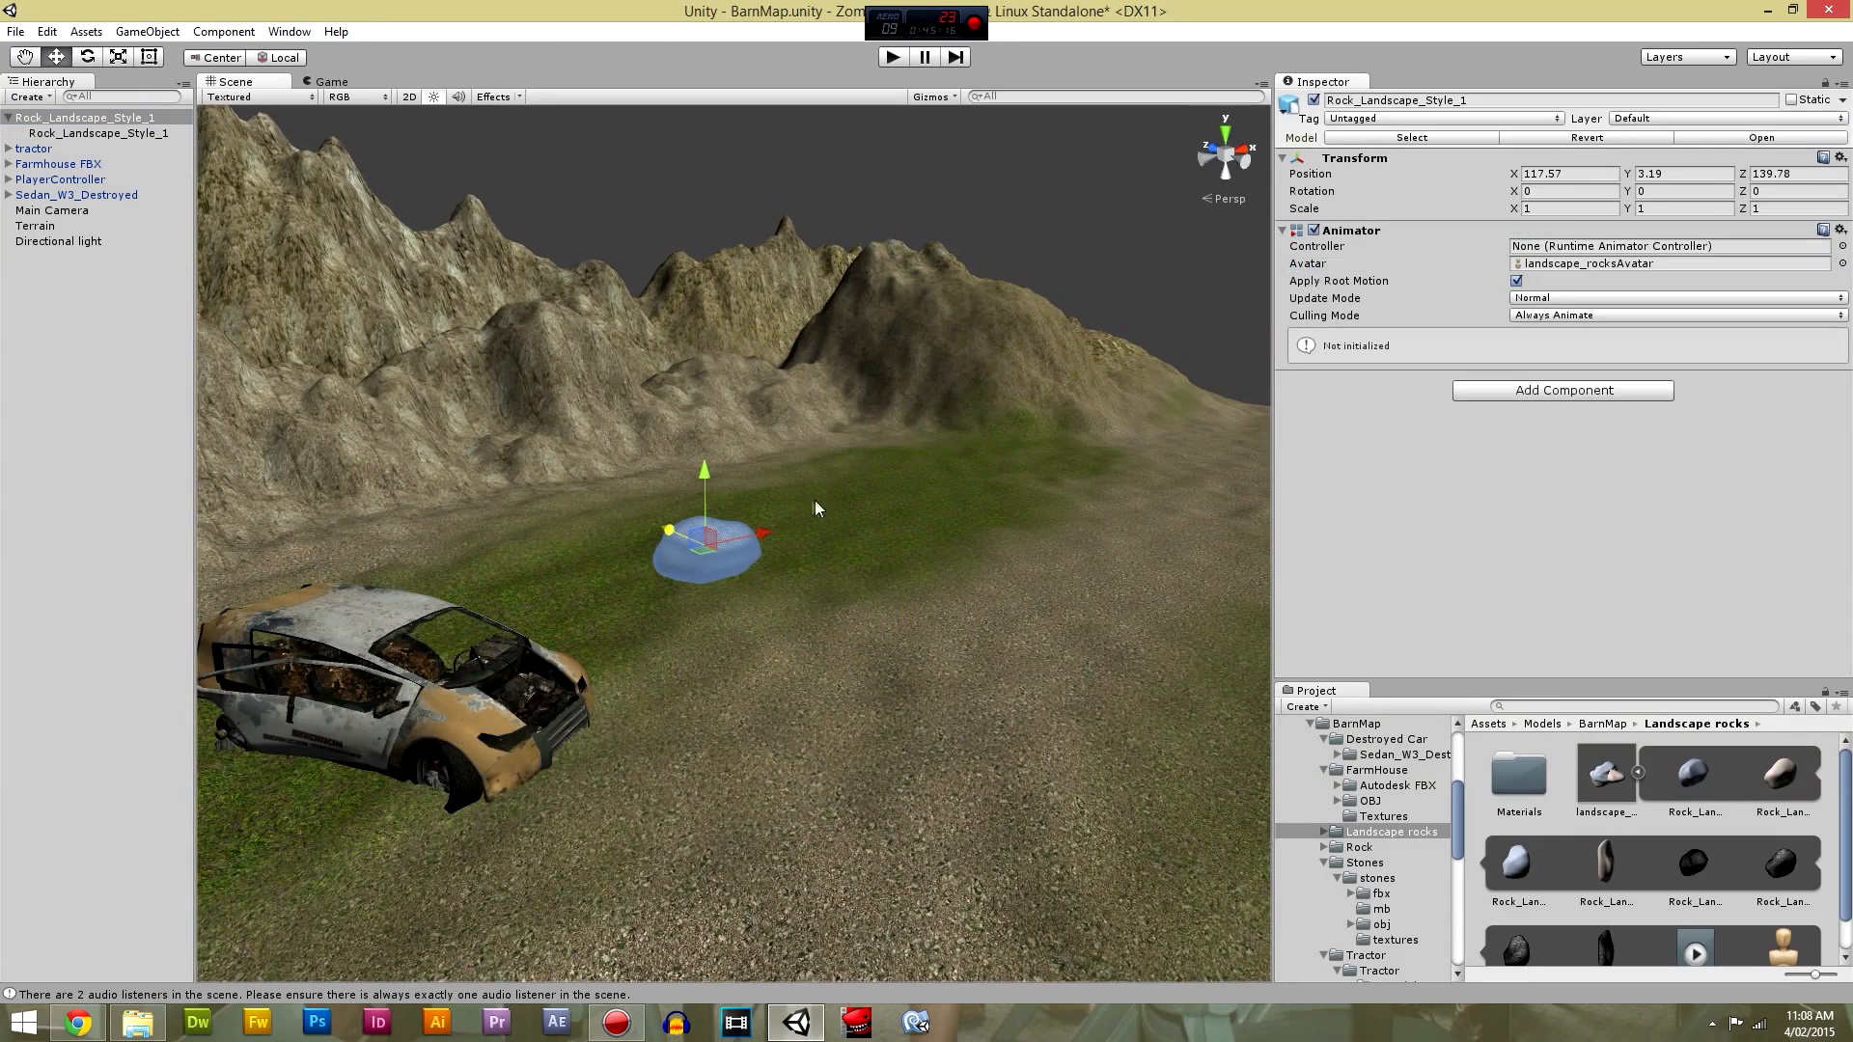
Scale the rock up uniformly to about 2.82 and rotate it to about X -7.4, Y -63.3, Z 47.0.
key("r")
left_click_drag(724, 562, 821, 409)
left_click(96, 58)
left_click_drag(654, 513, 616, 634)
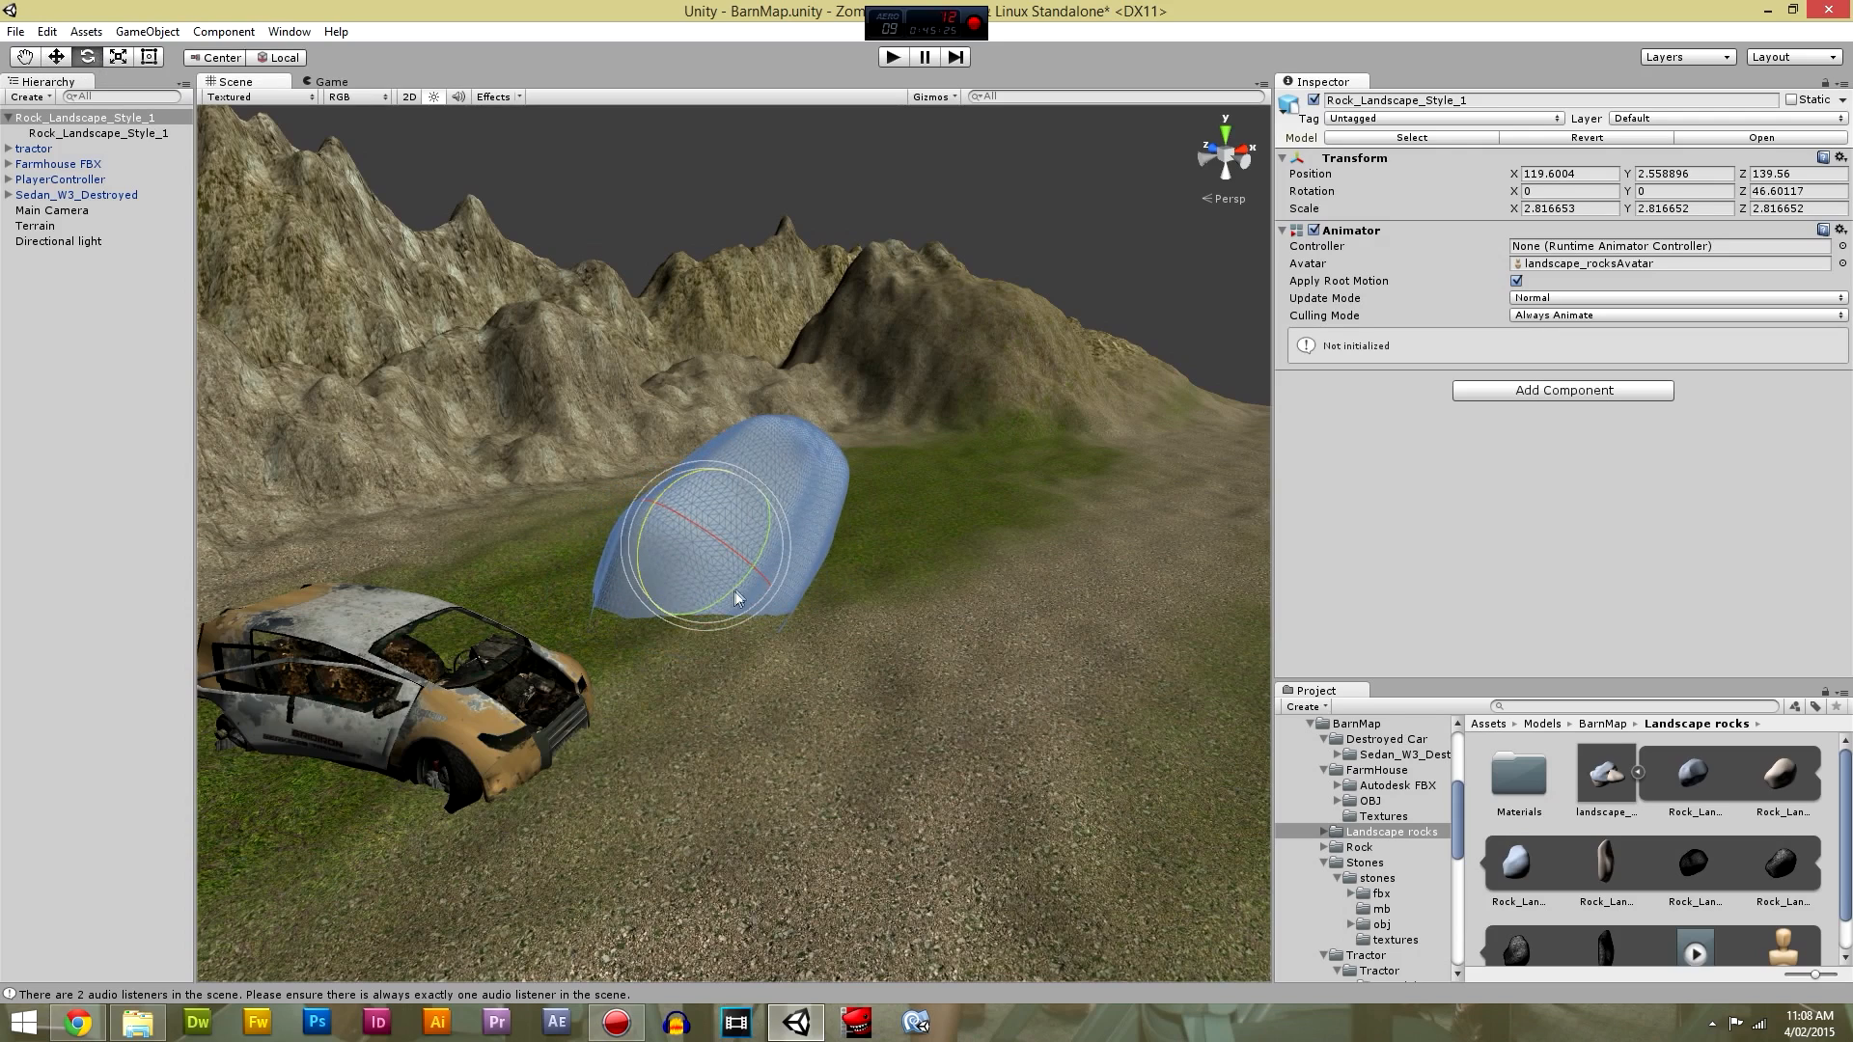
left_click_drag(737, 599, 813, 477)
left_click_drag(703, 499, 718, 552)
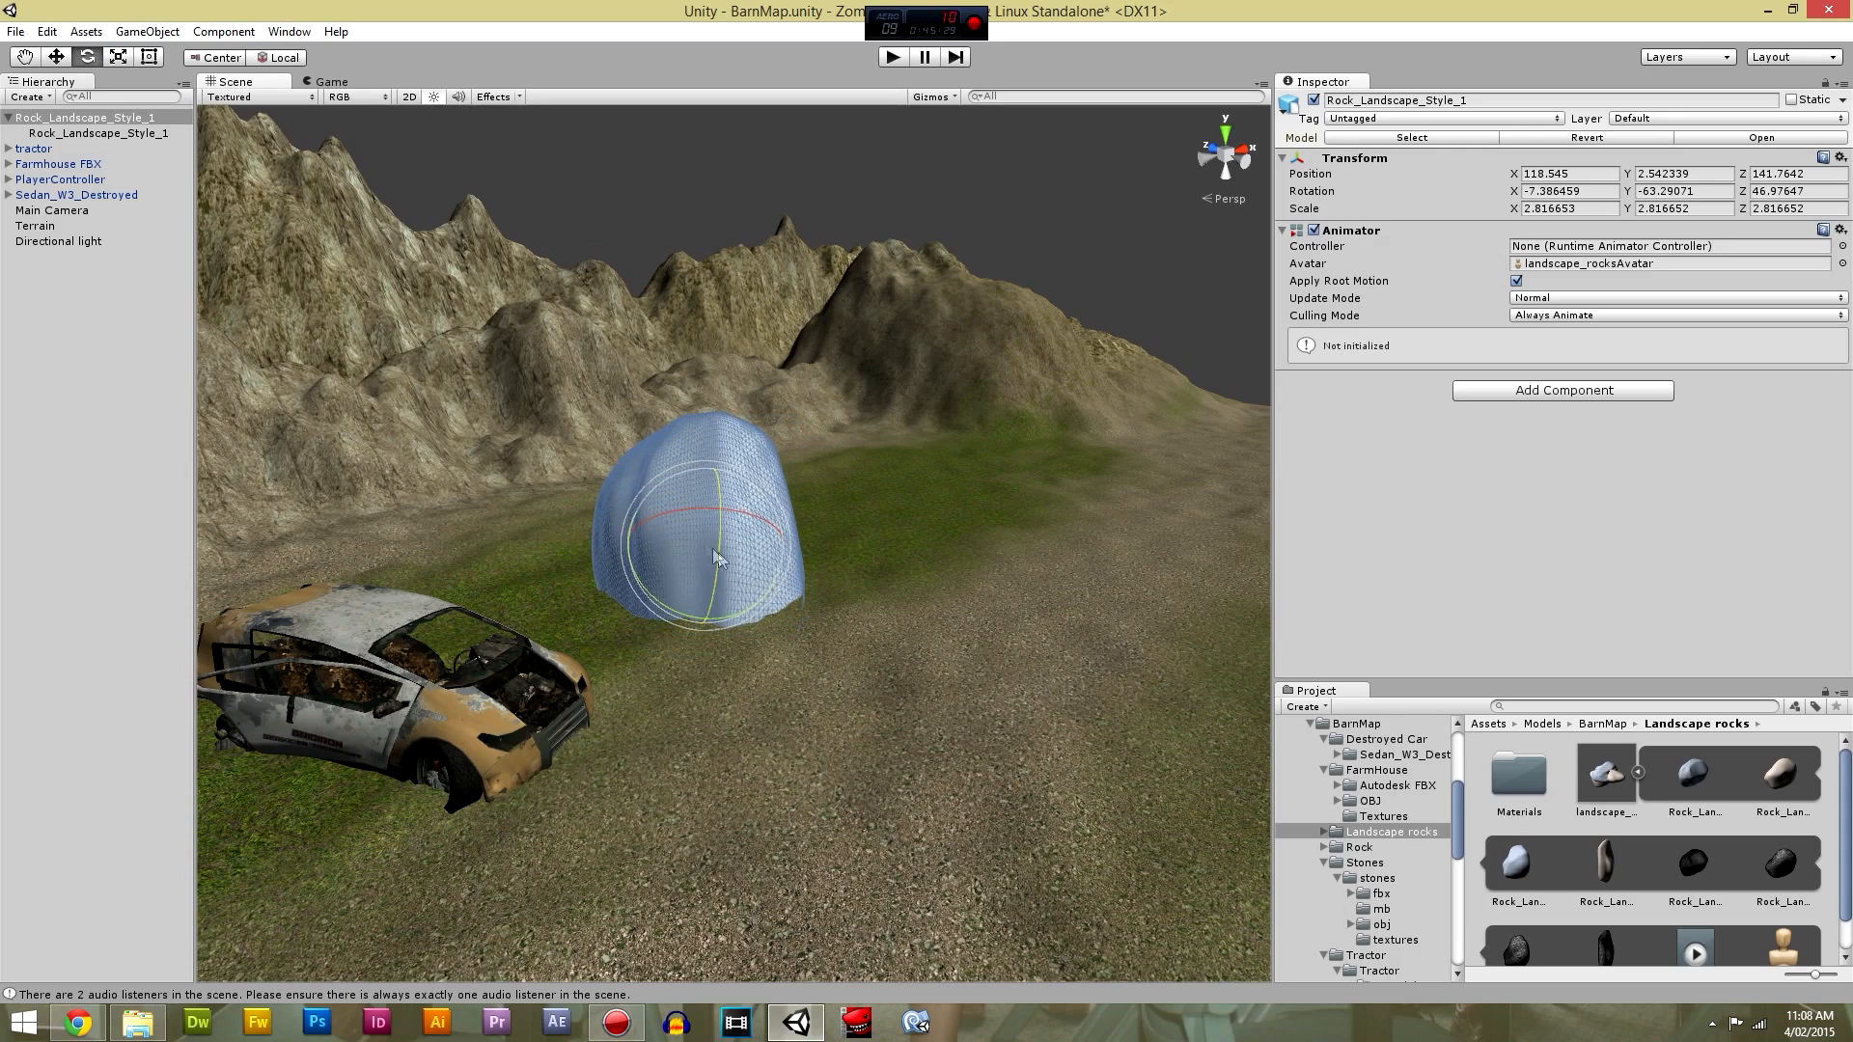
Move the enlarged rock against the mountainside and inspect it from the other side.
left_click(47, 31)
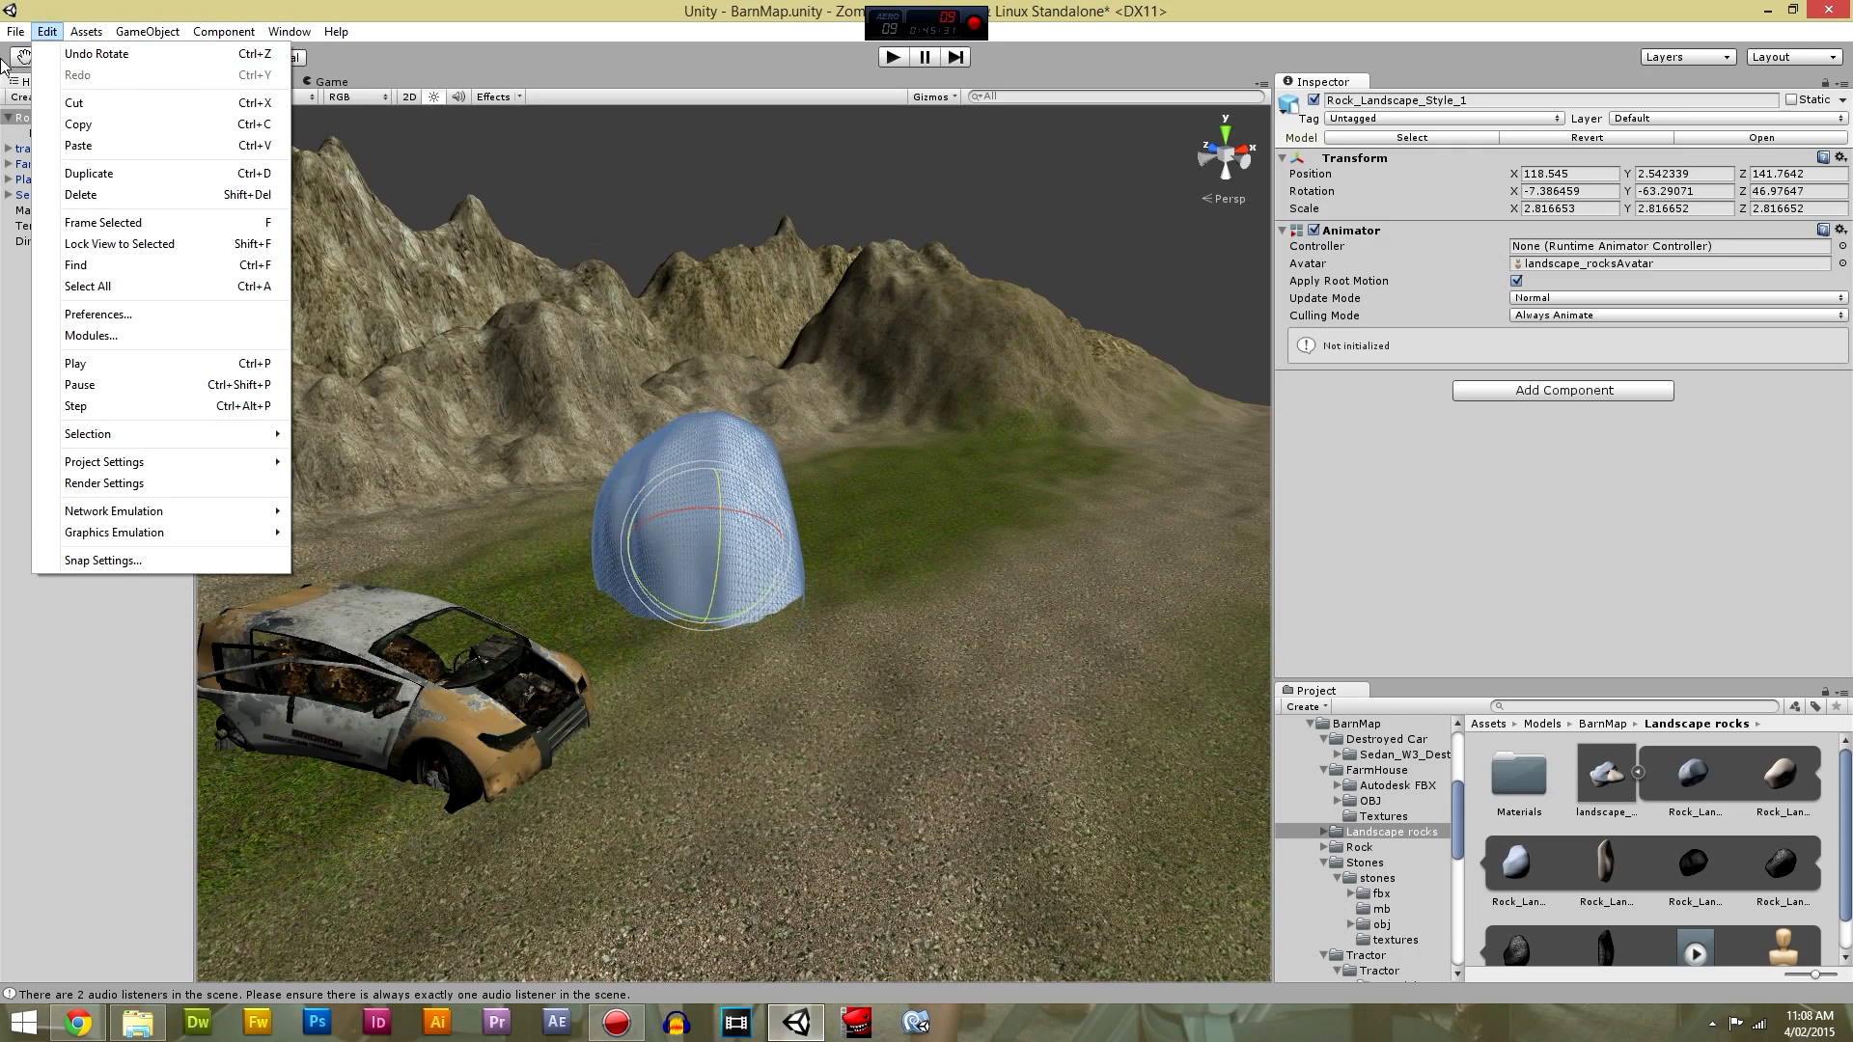
left_click(3, 63)
left_click(56, 56)
left_click_drag(646, 543, 597, 555)
right_click_drag(596, 556, 753, 559)
left_click(1097, 525)
right_click_drag(1096, 525, 1814, 445)
Delete the rock mesh from the scene and remove the Landscape rocks folder from the BarnMap models.
left_click(1077, 573)
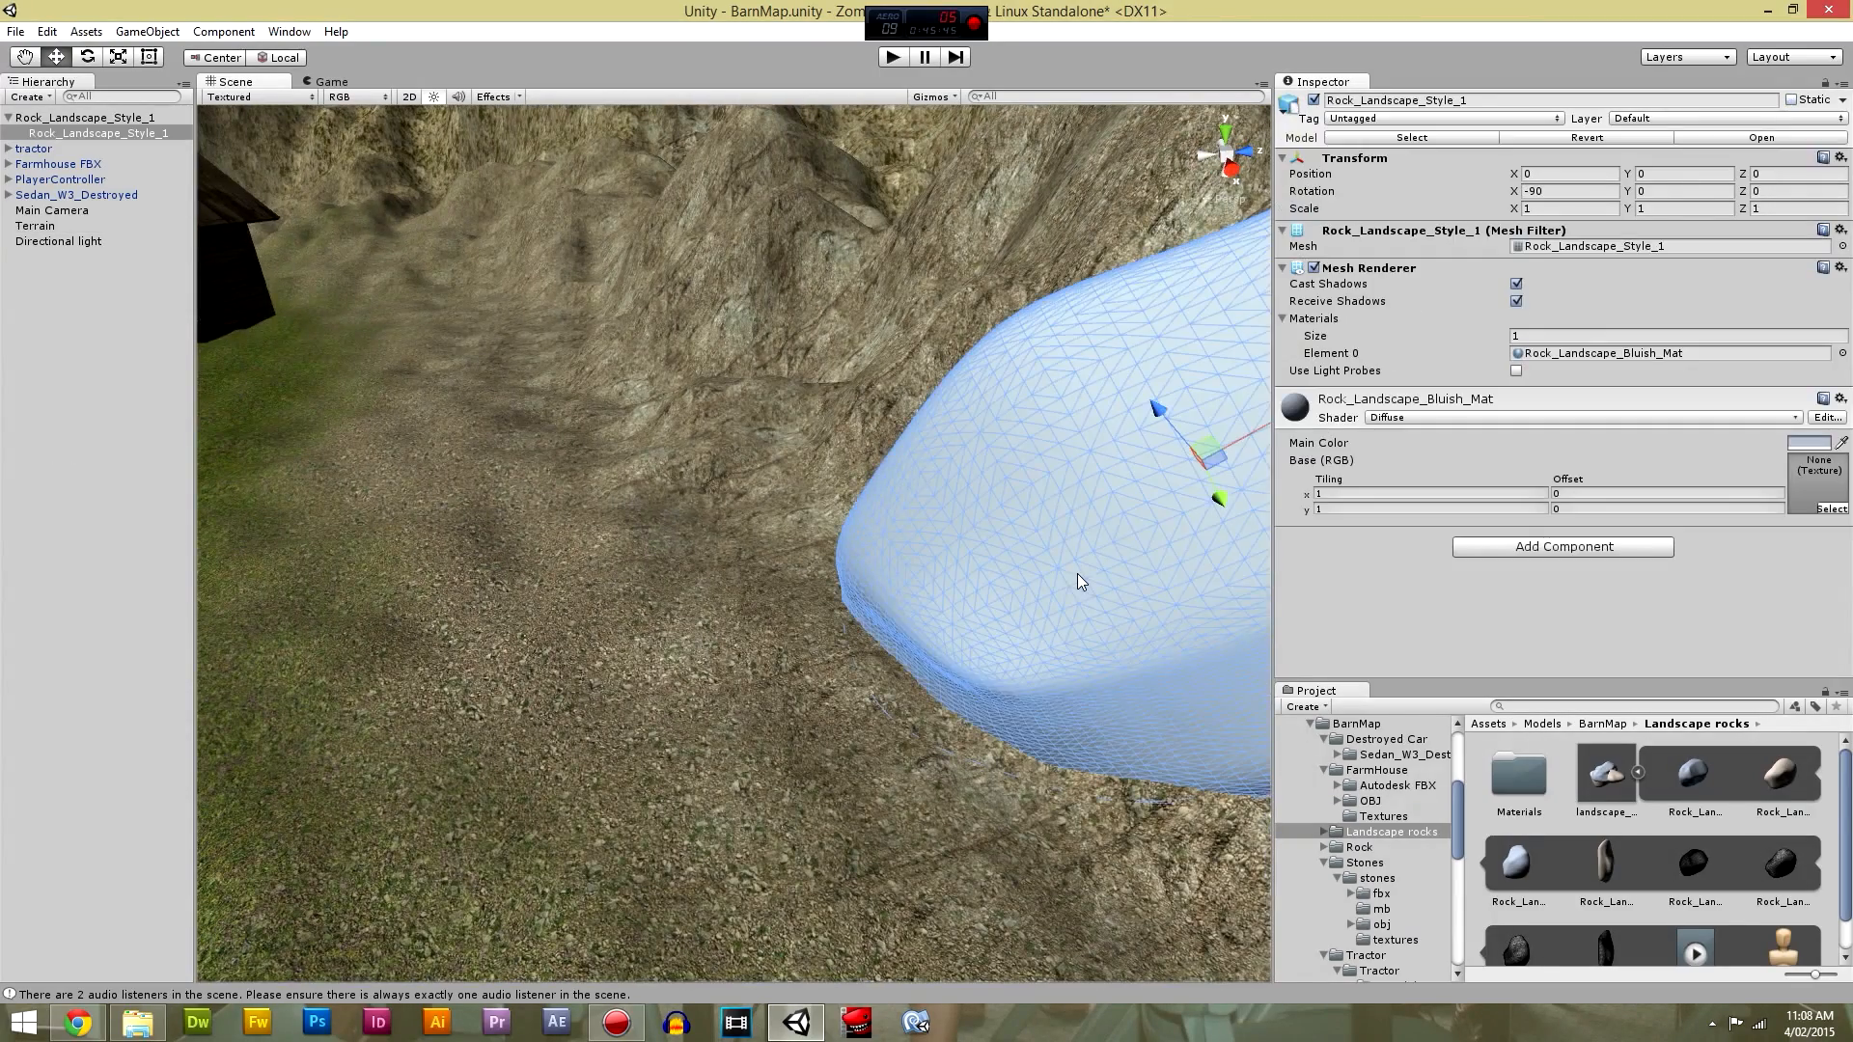
key("Delete")
left_click(1607, 724)
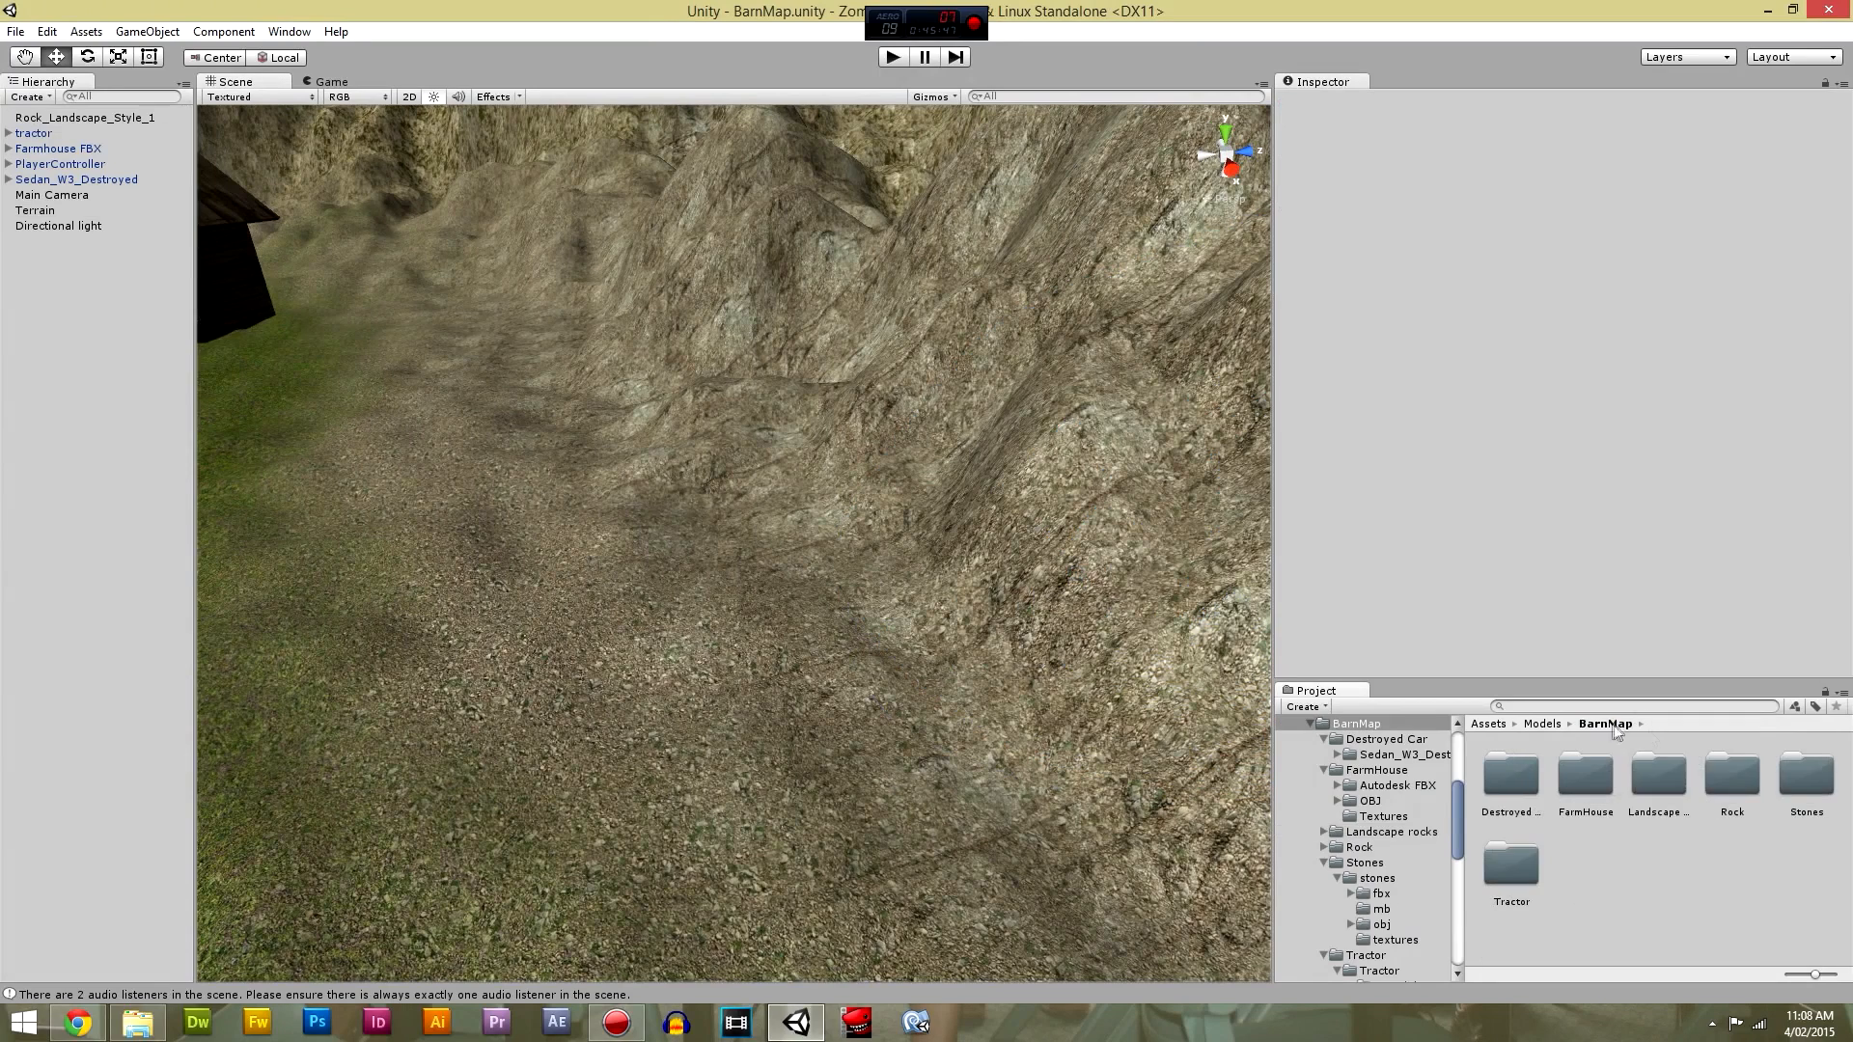
left_click(1644, 780)
key("Delete")
key("Return")
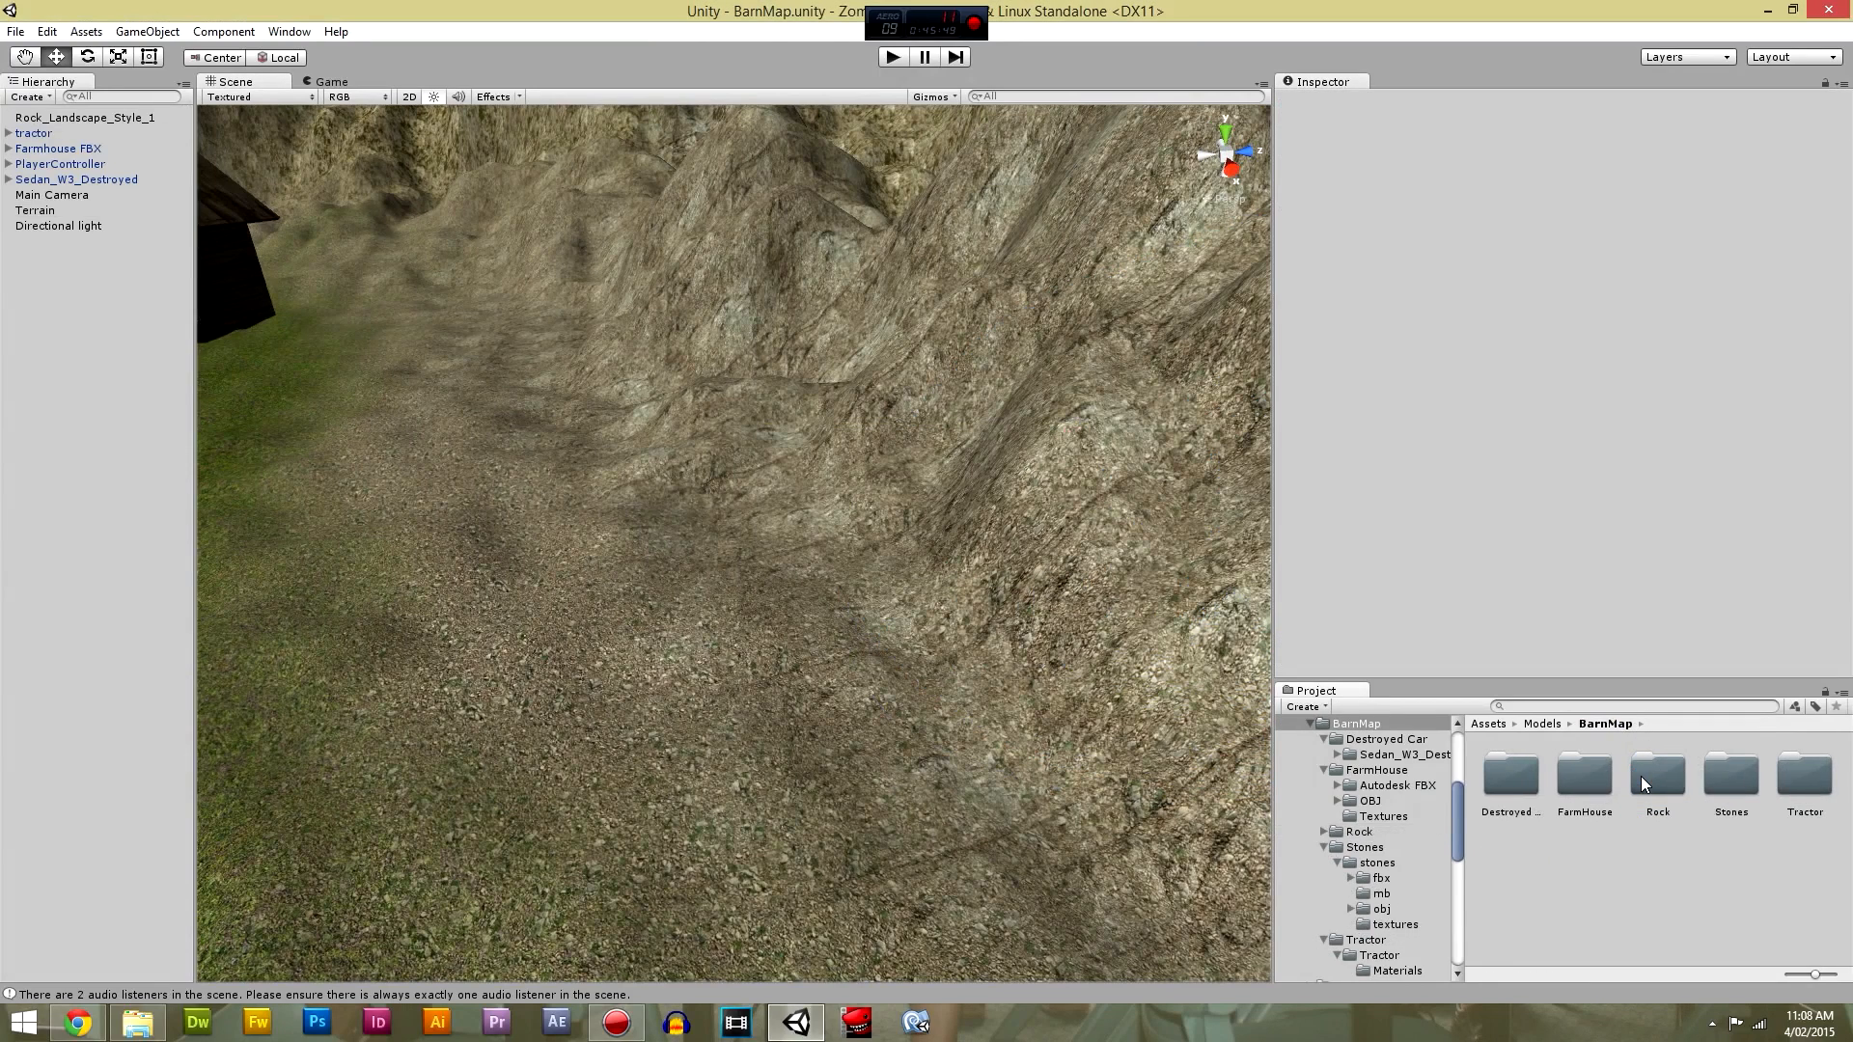
Examine the model formats, meshes and surface texture in the Rock1 folder to find a usable rock.
double_click(1658, 775)
double_click(1534, 776)
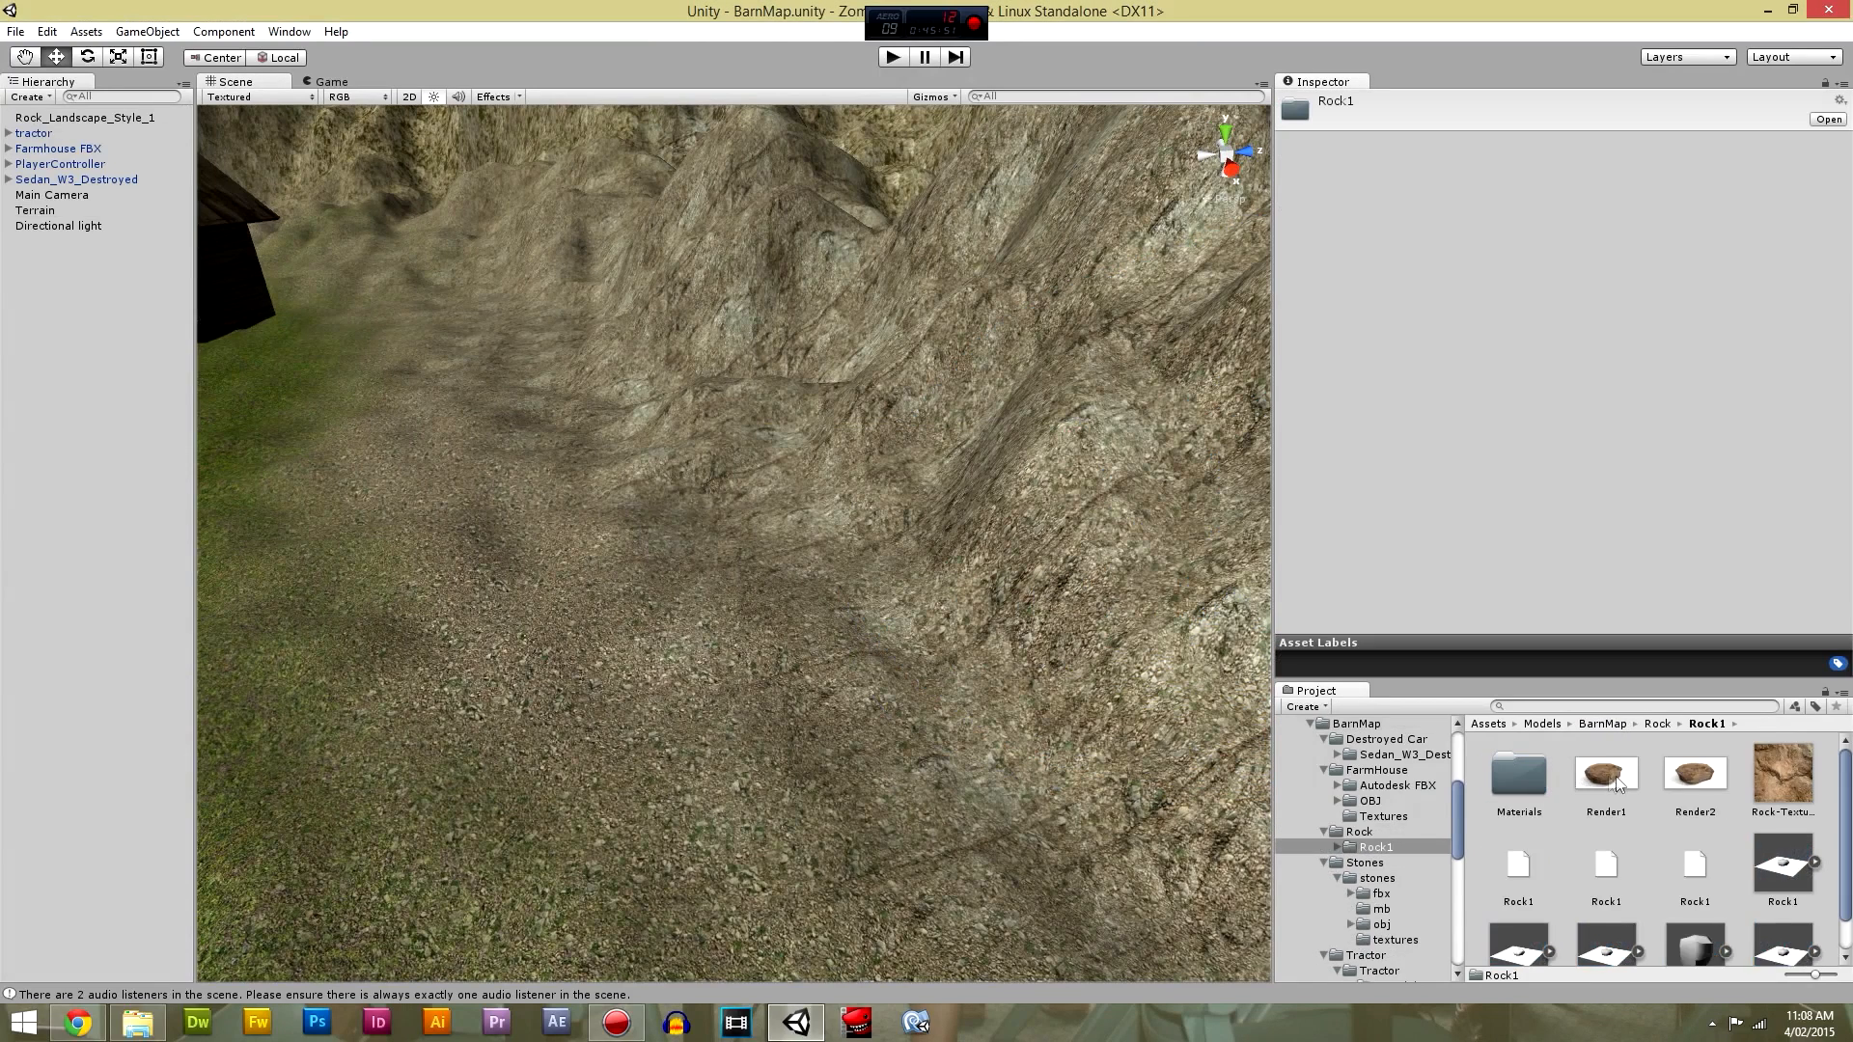
scroll(1712, 870, "down", 1)
left_click(1707, 926)
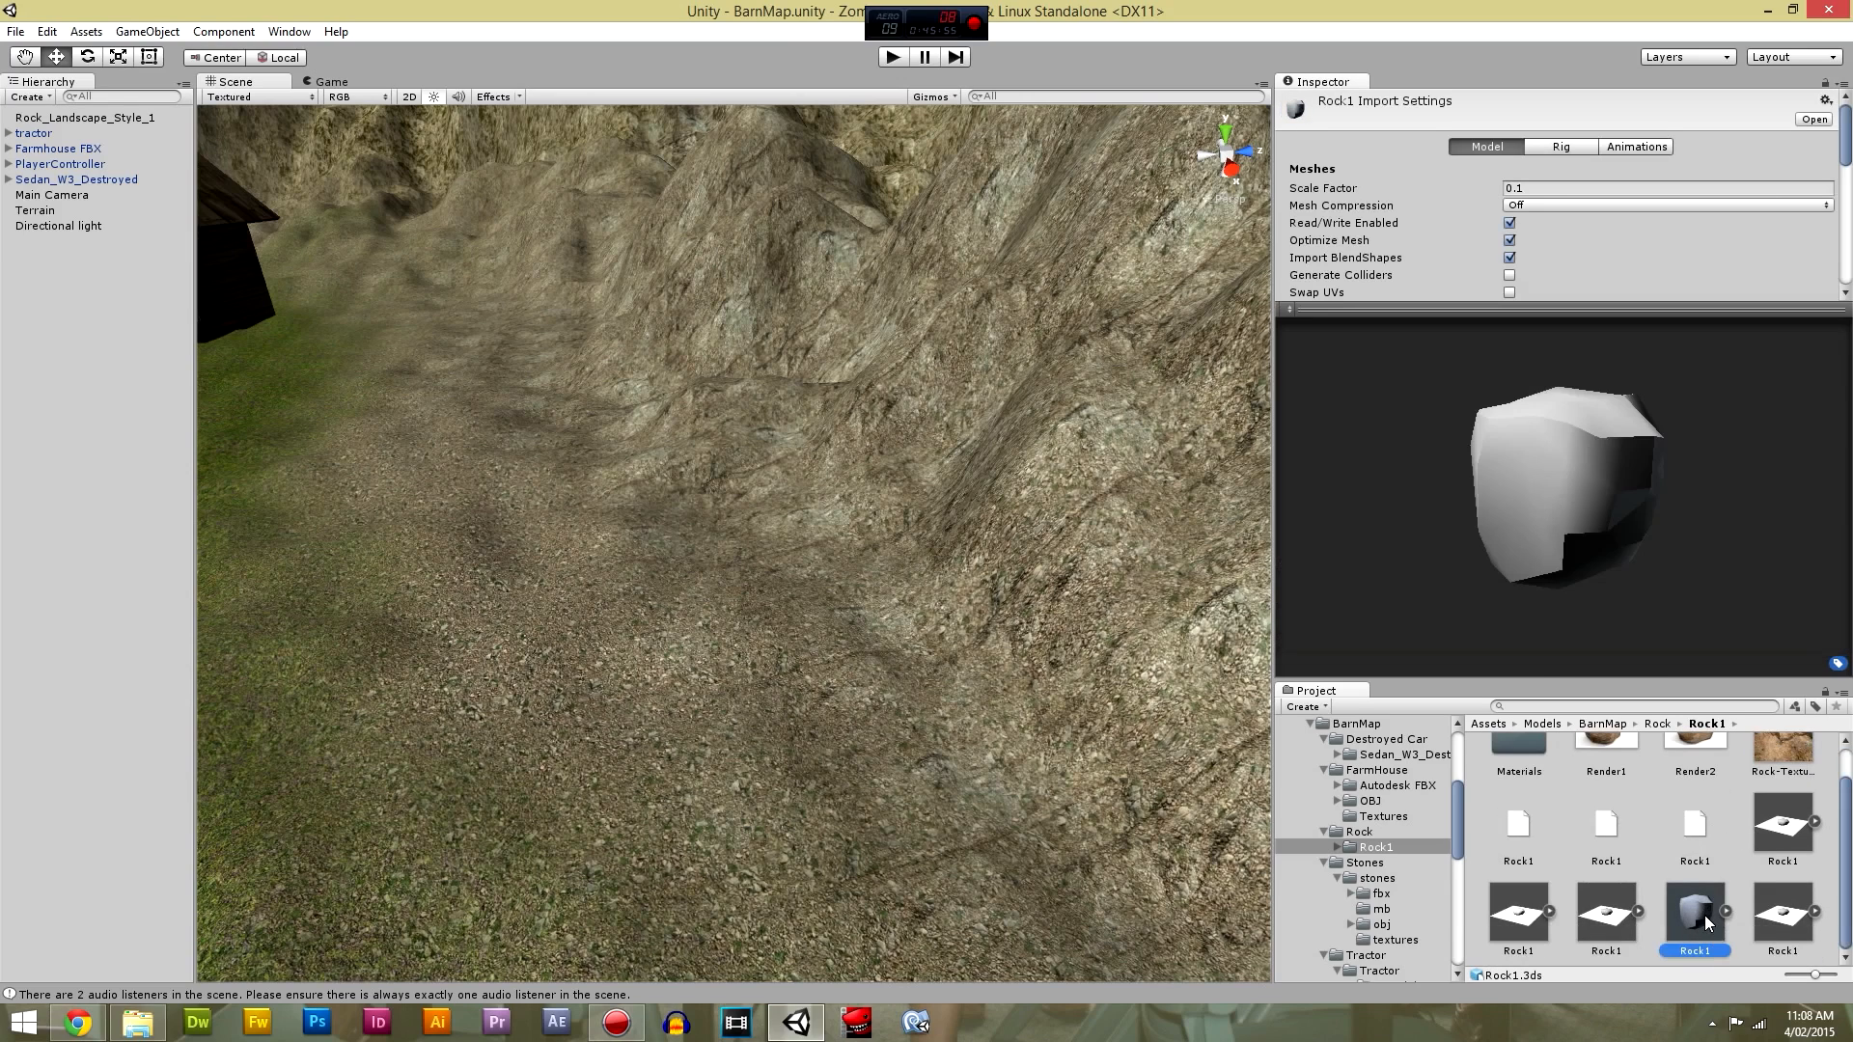
left_click(1784, 855)
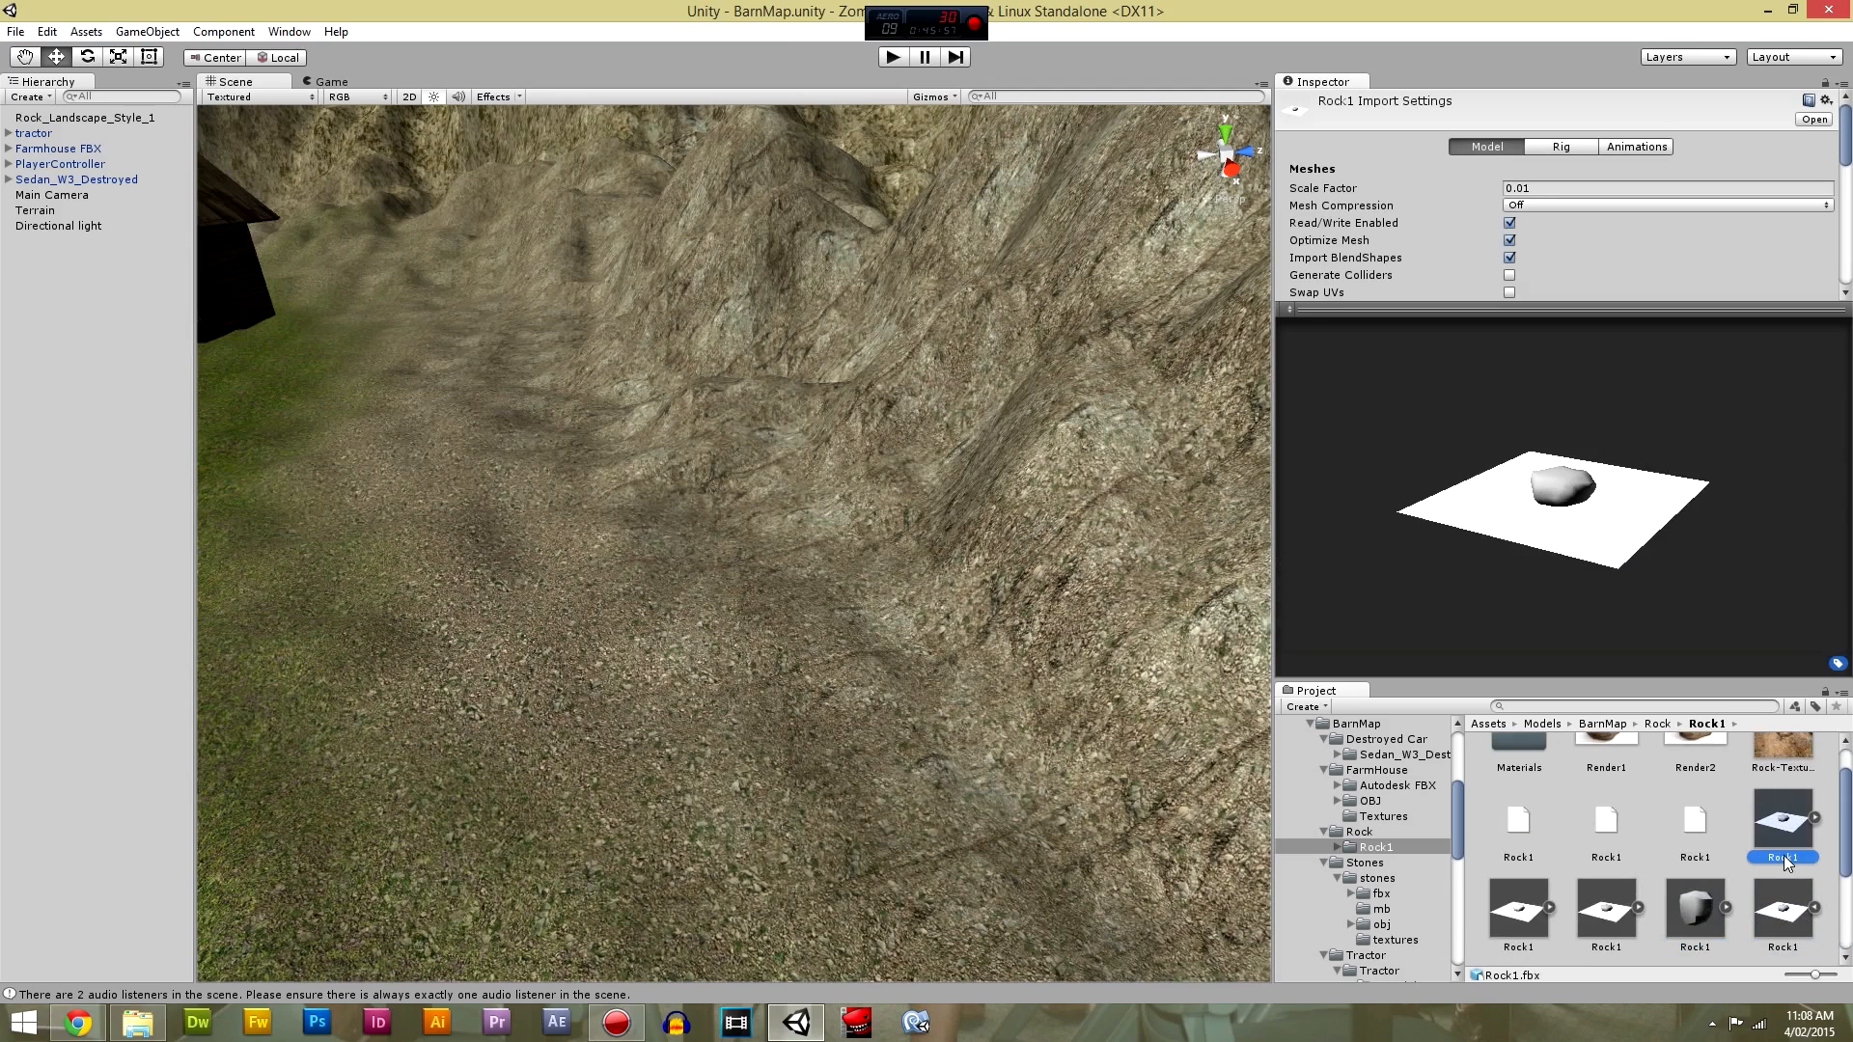
scroll(1782, 856, "up", 1)
left_click(1700, 778)
left_click(1782, 772)
scroll(1701, 851, "down", 4)
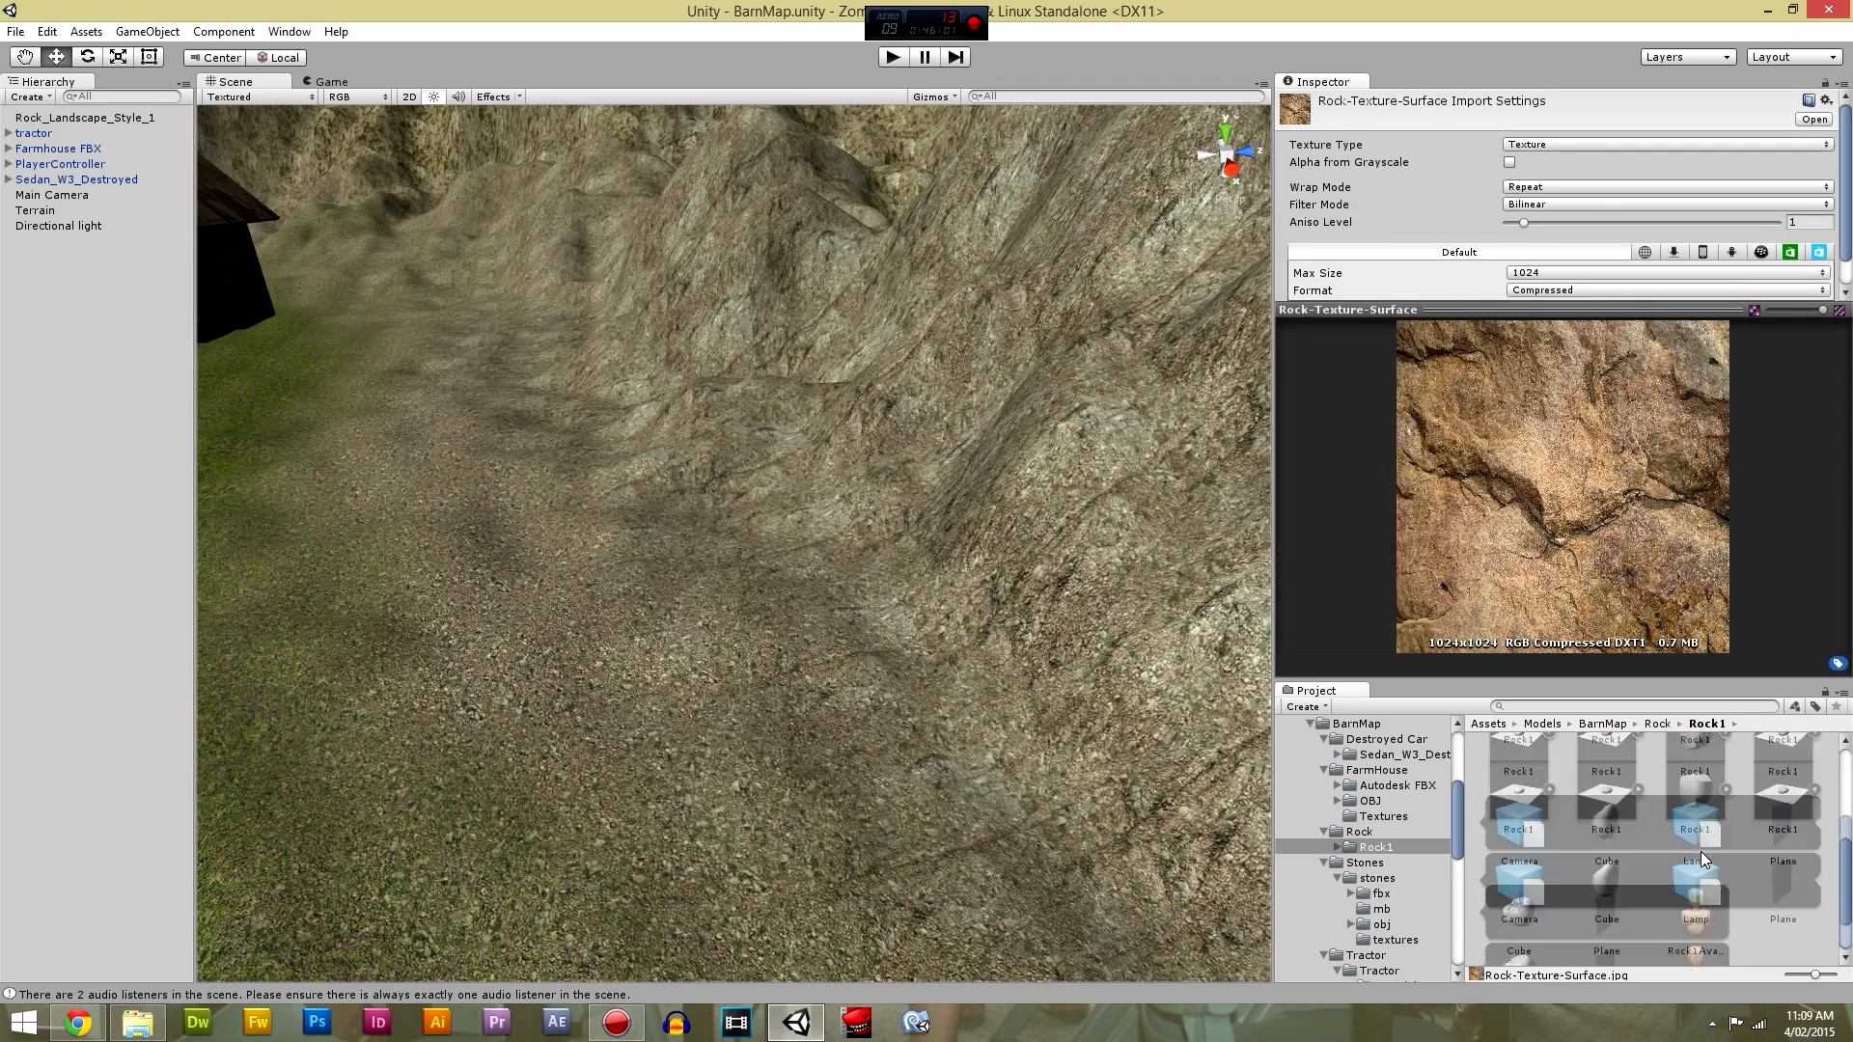
left_click(1521, 907)
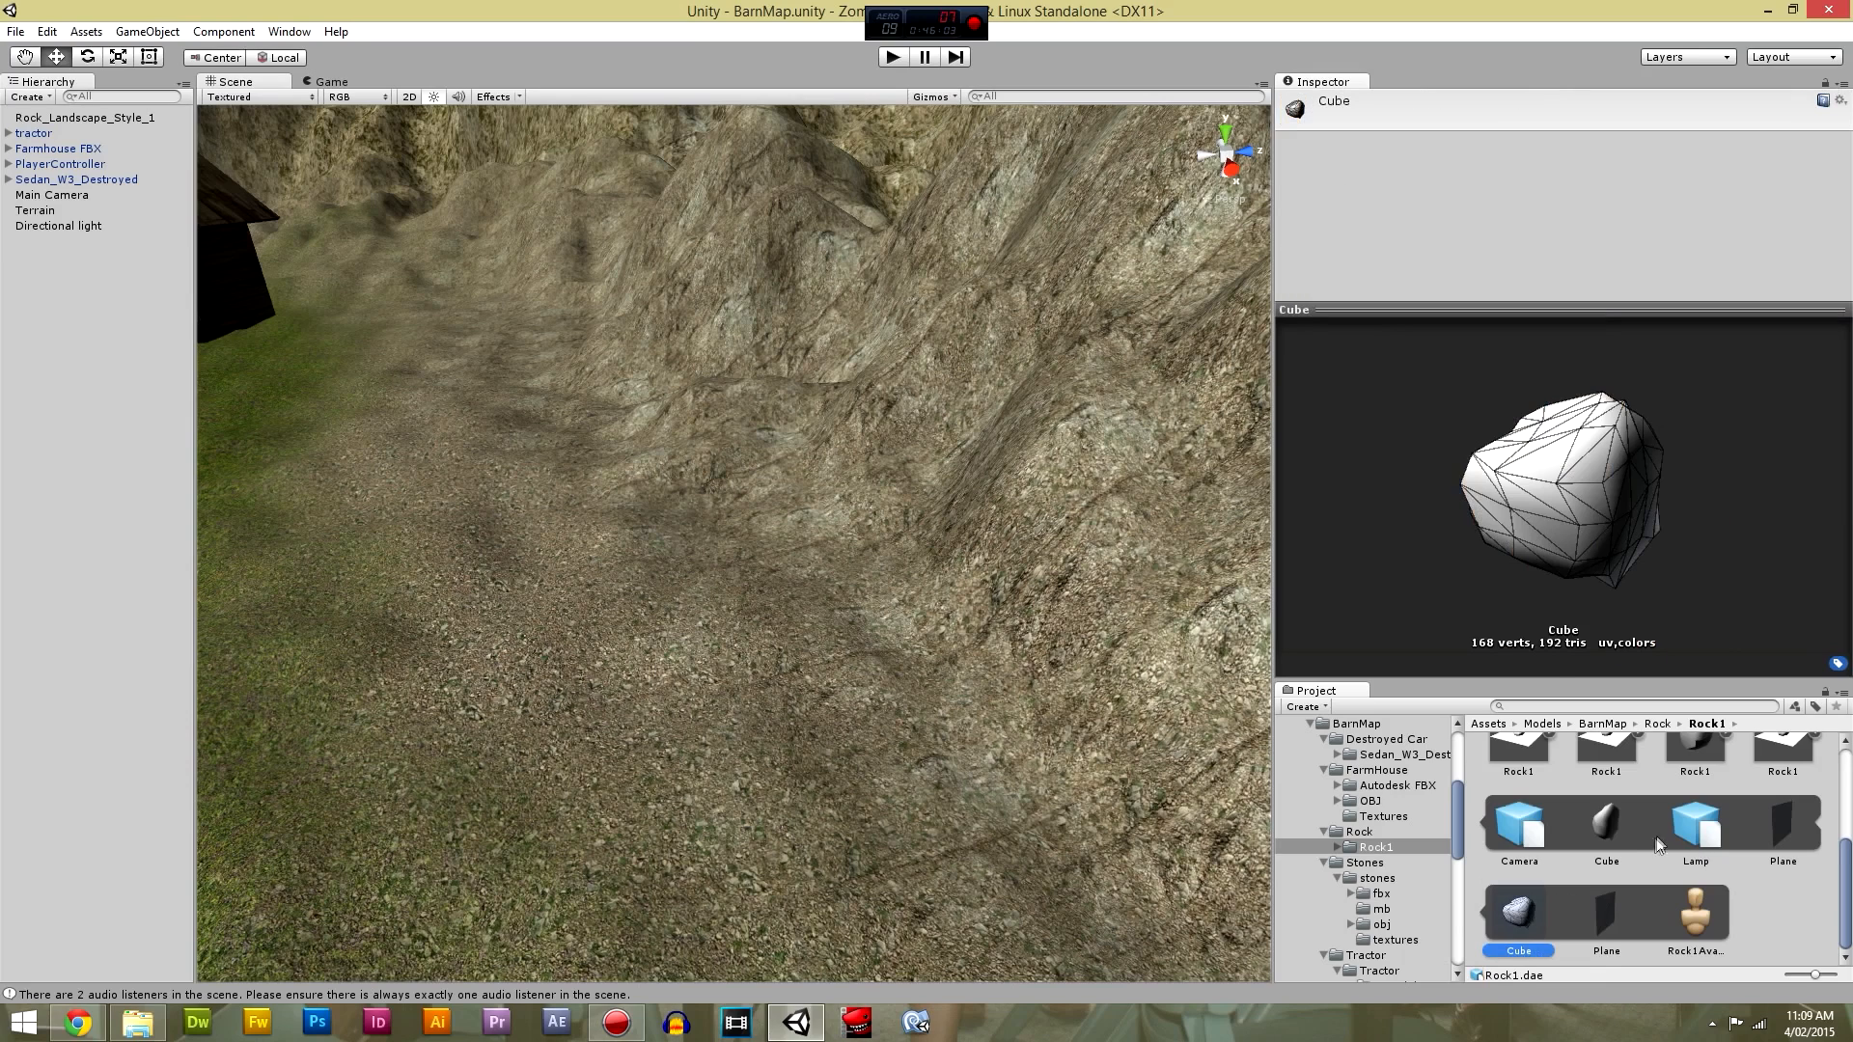
scroll(1658, 840, "up", 1)
left_click(1620, 855)
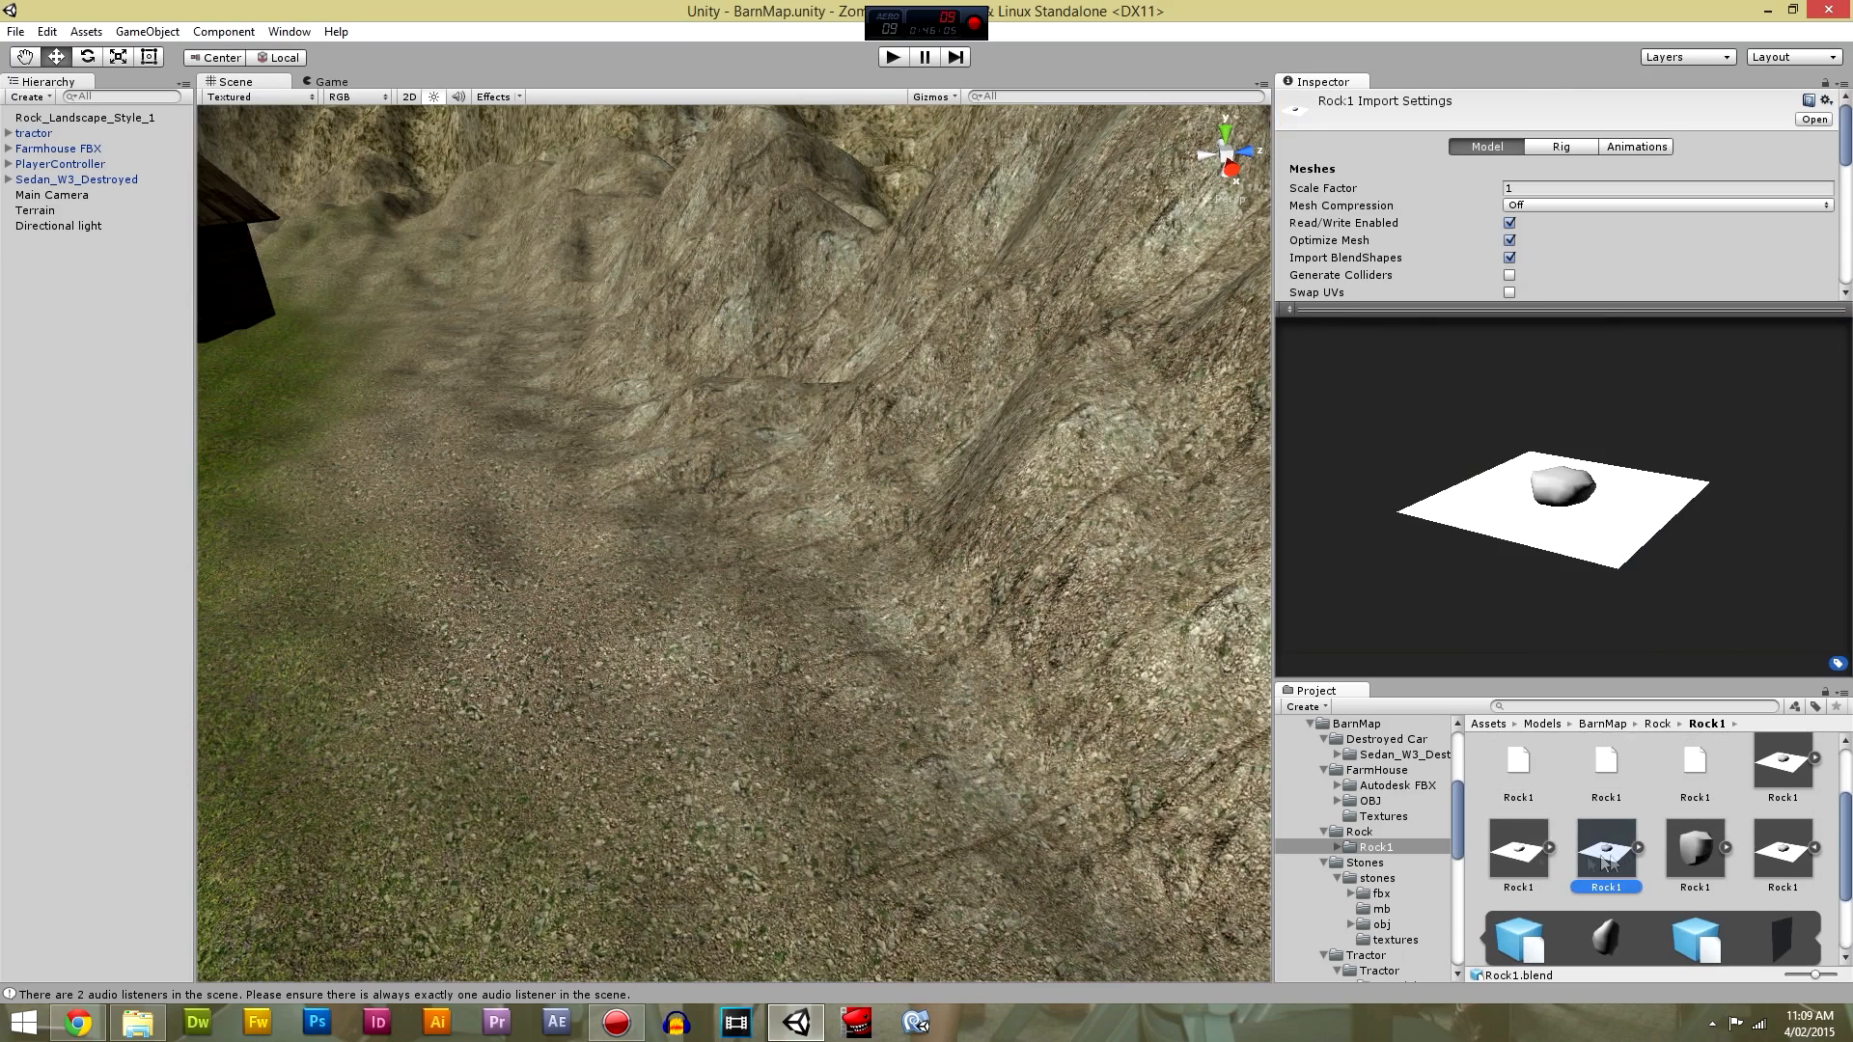
left_click(1520, 854)
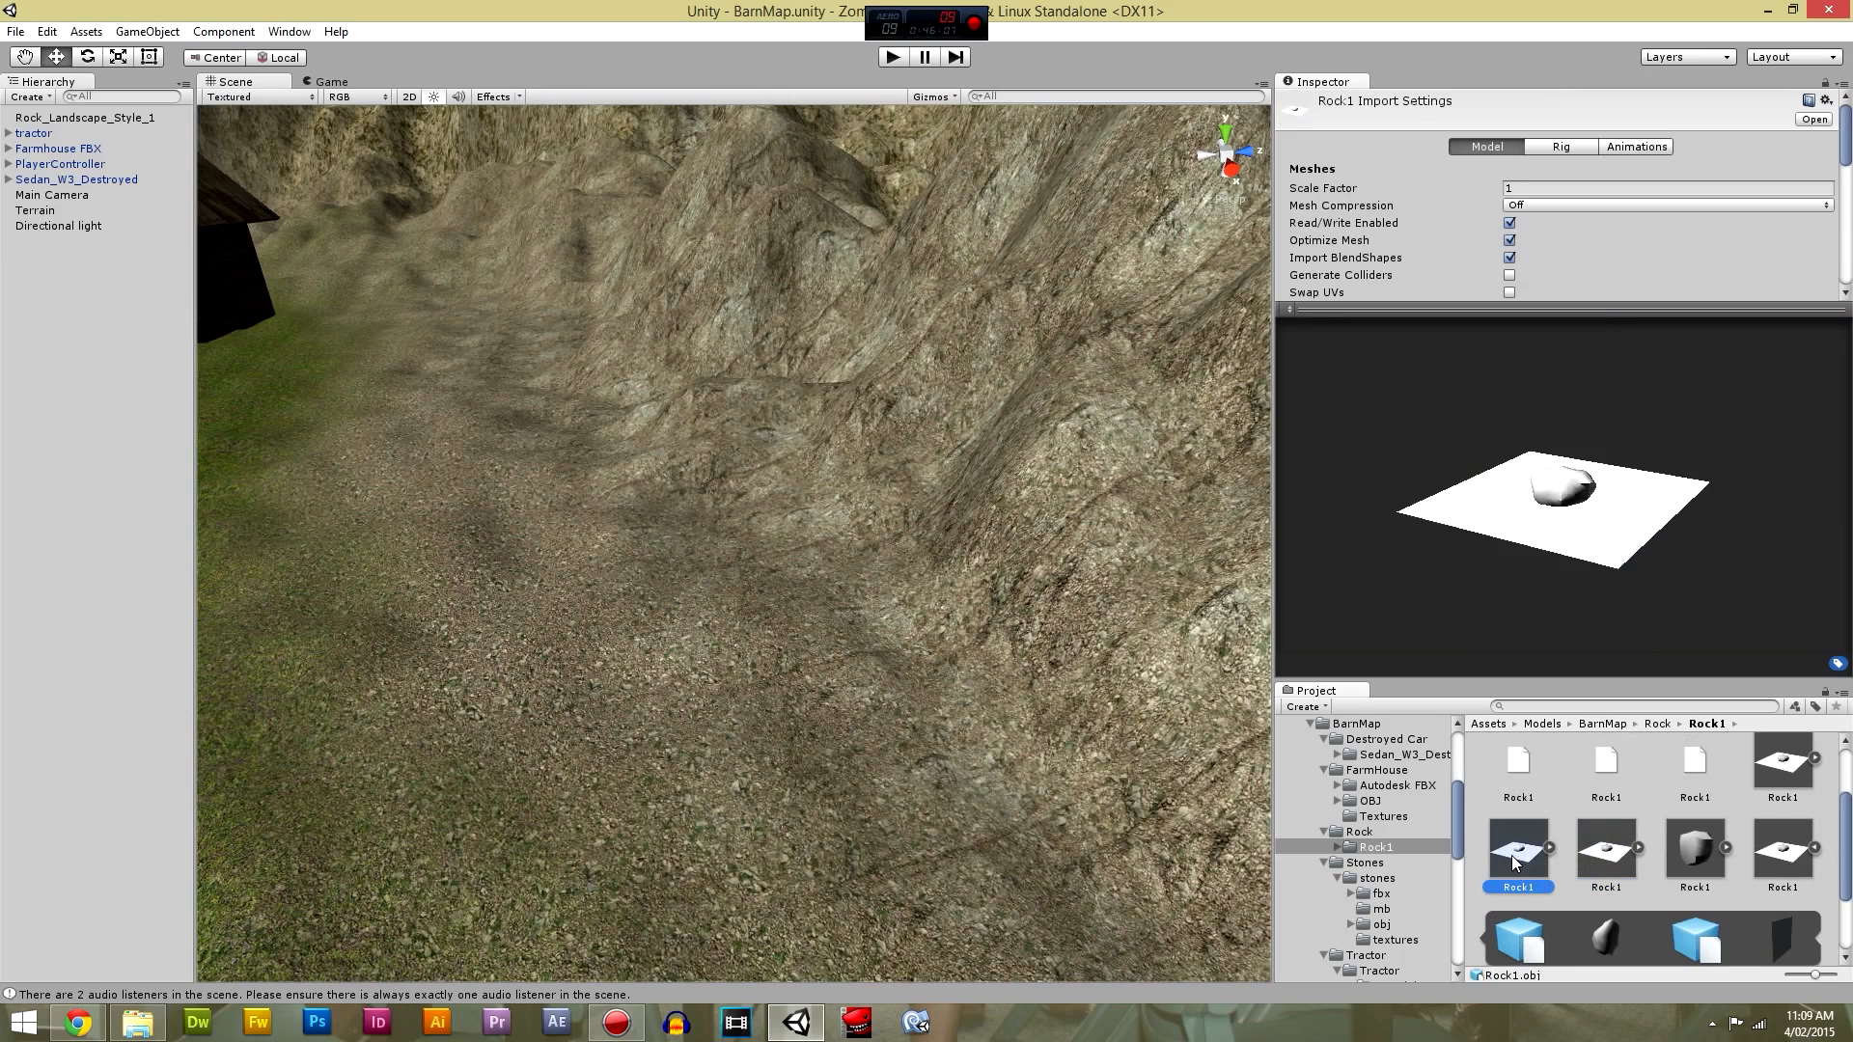
Place the Rock1 FBX model at the foot of the mountainside, at about X 108.7, Y 3.76, Z 152.5, and expand its child objects.
left_click(1771, 783)
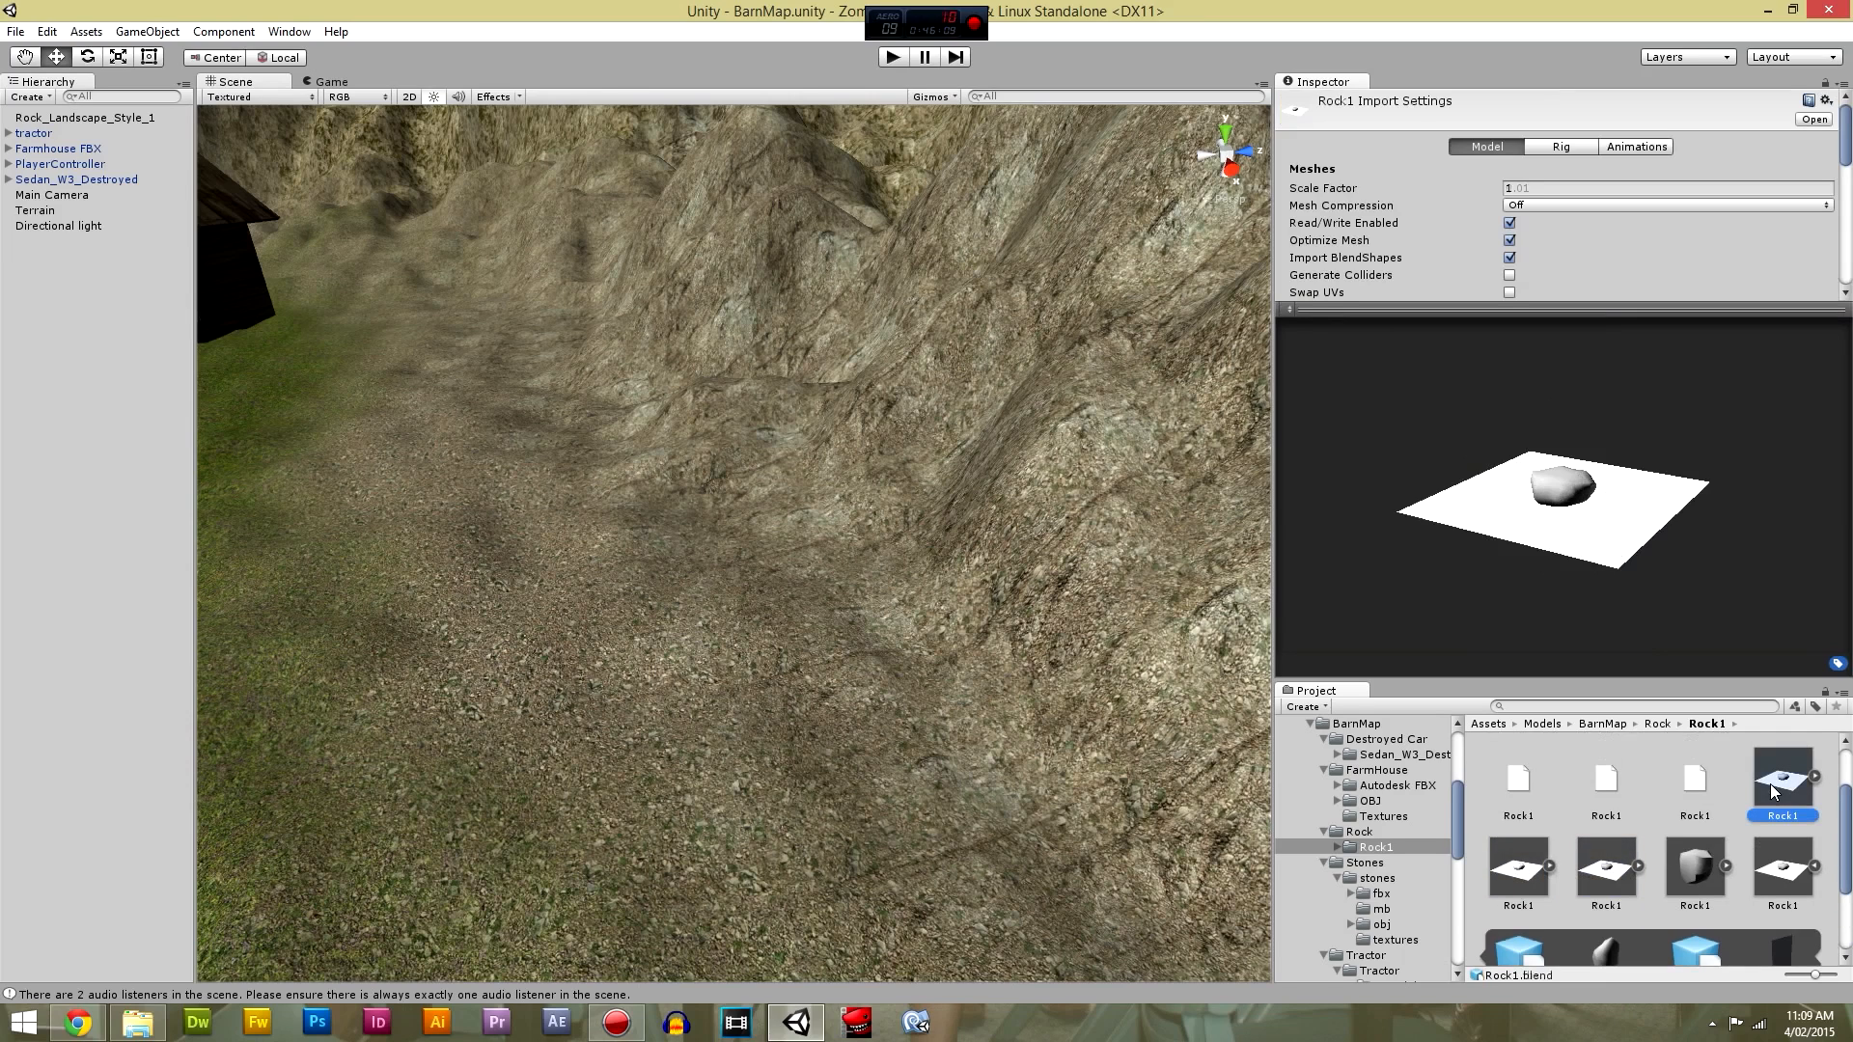
left_click_drag(1774, 777, 845, 608)
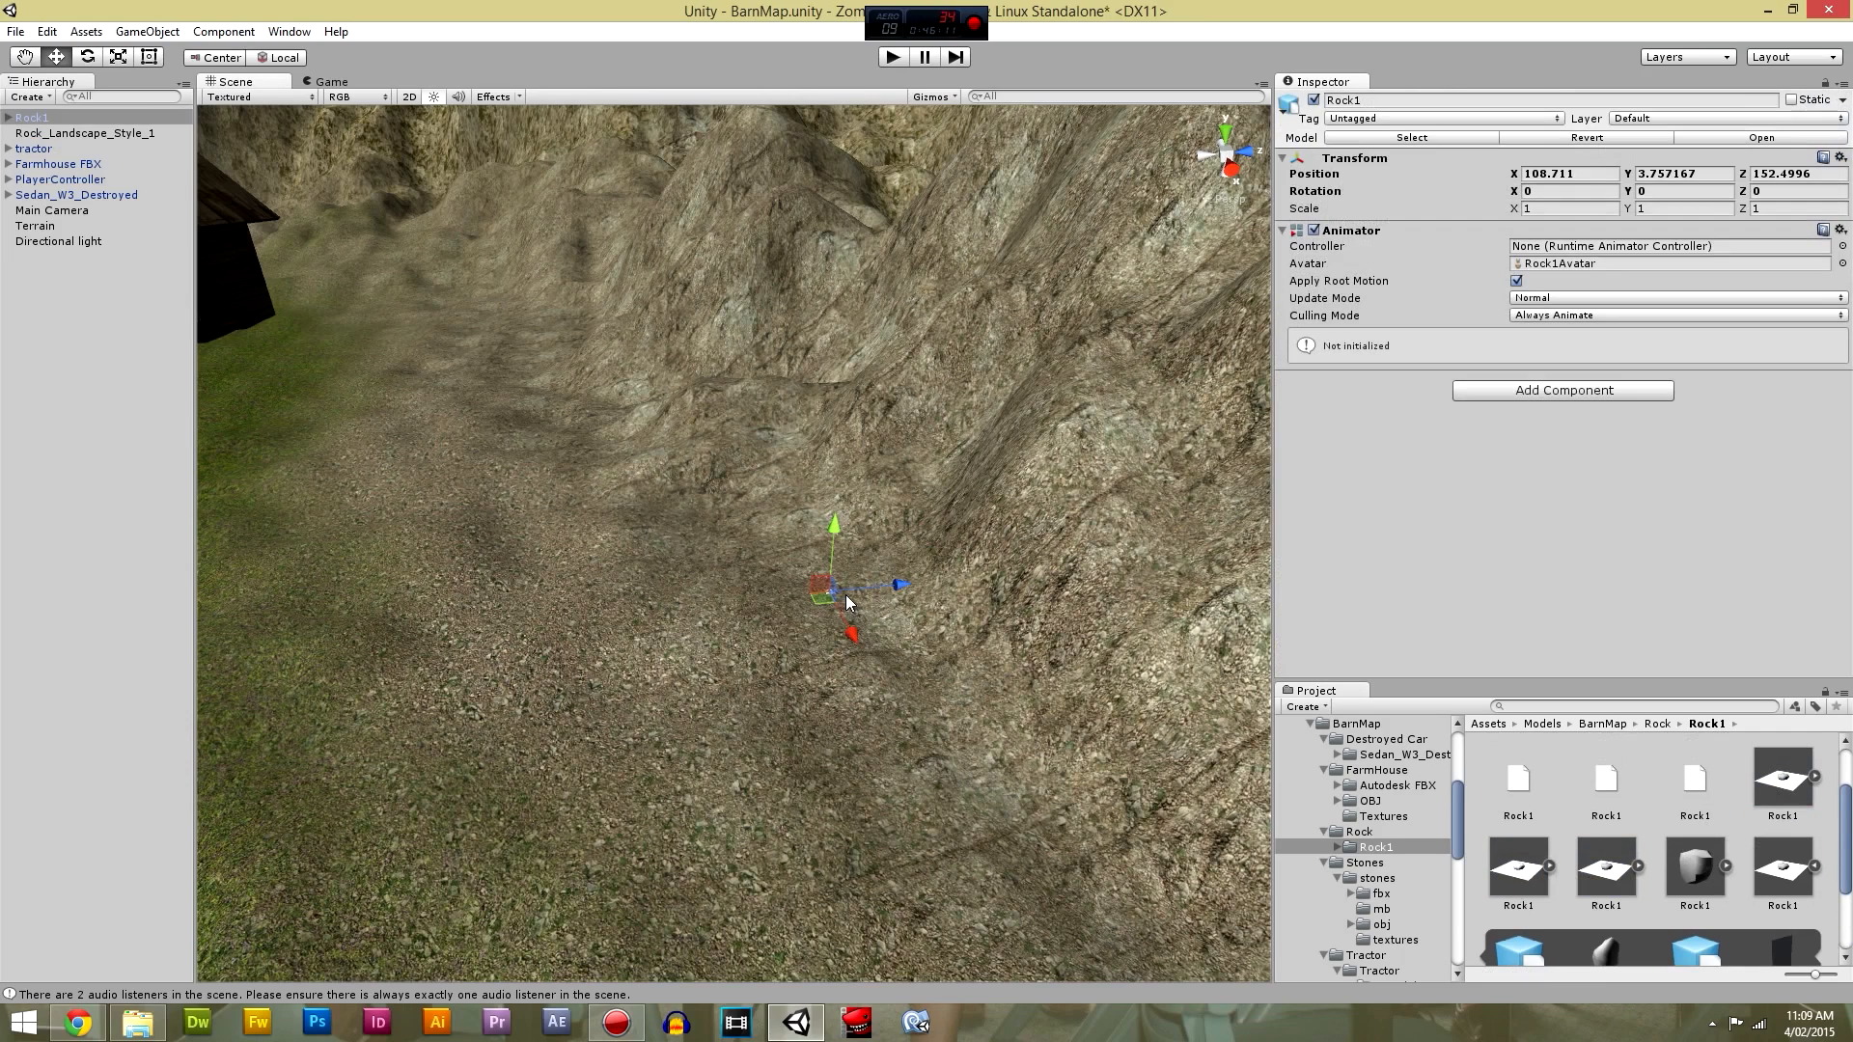
key("f")
left_click(8, 118)
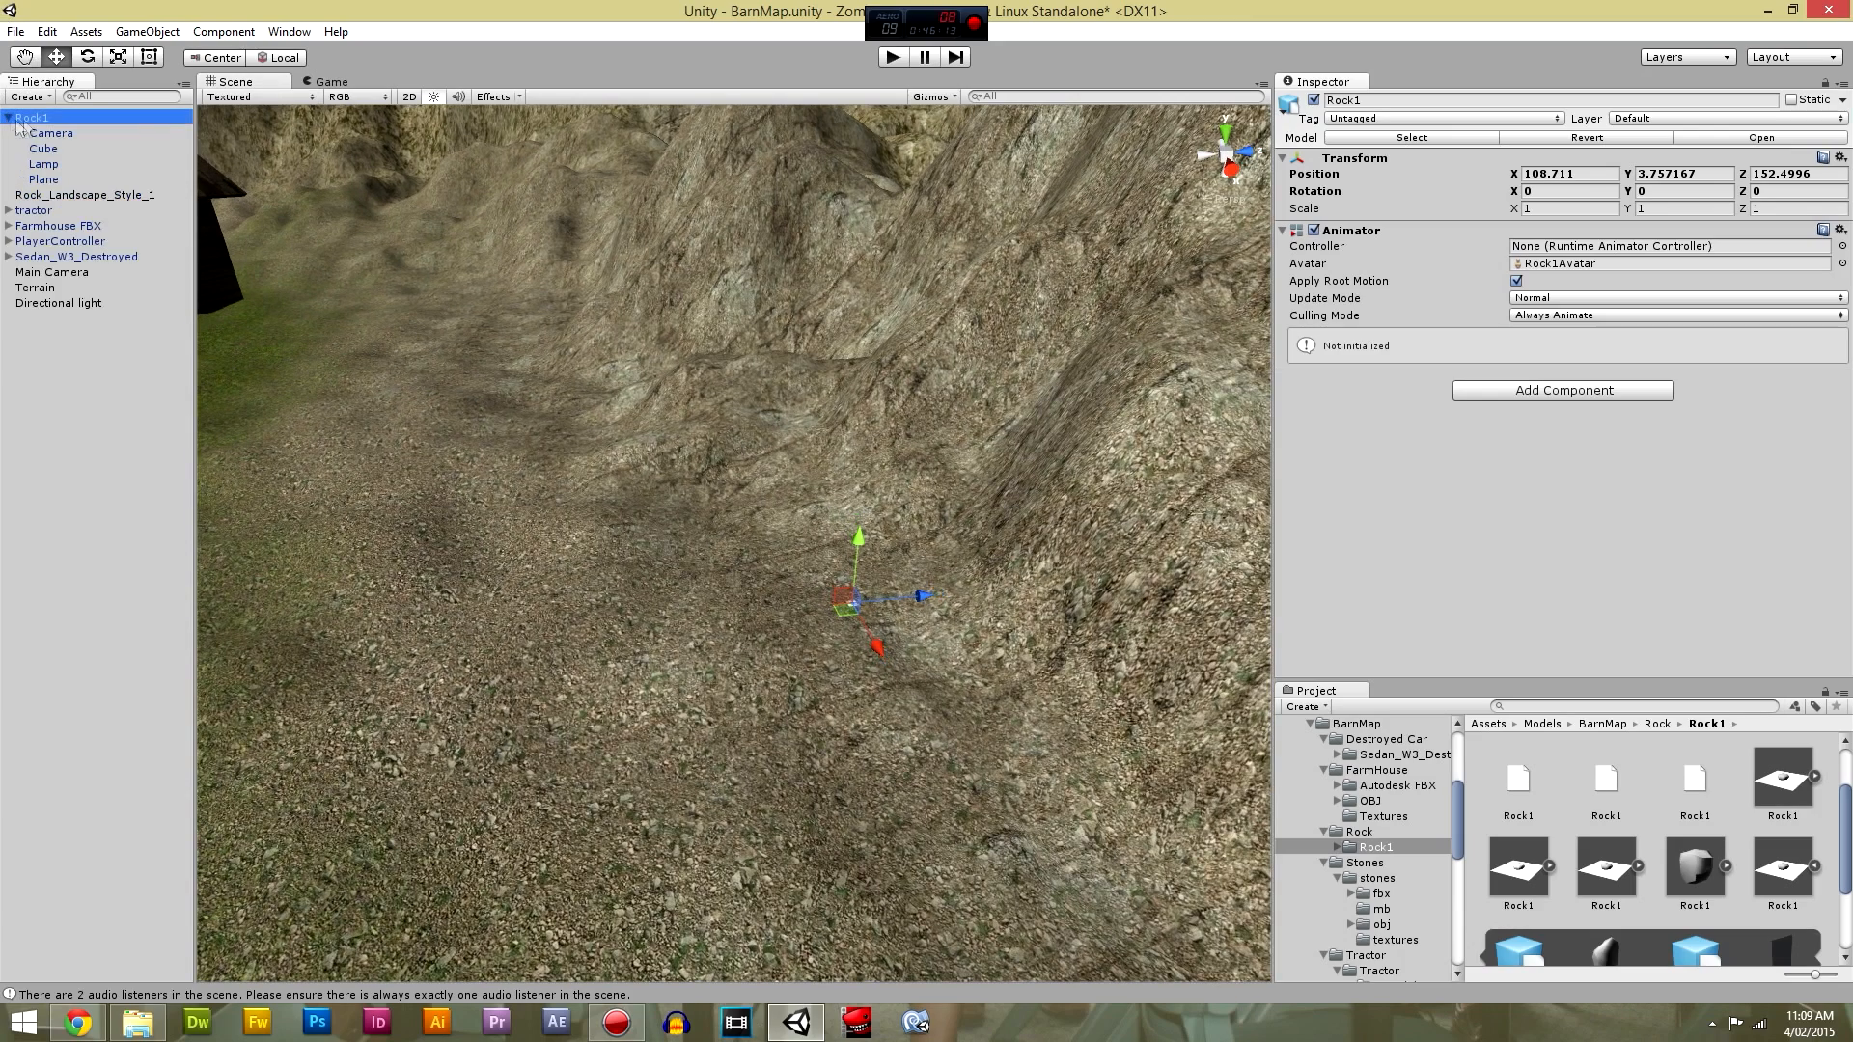
Delete the Camera, Lamp and Plane child objects from Rock1, keeping only its Cube mesh.
left_click(49, 148)
left_click(62, 164)
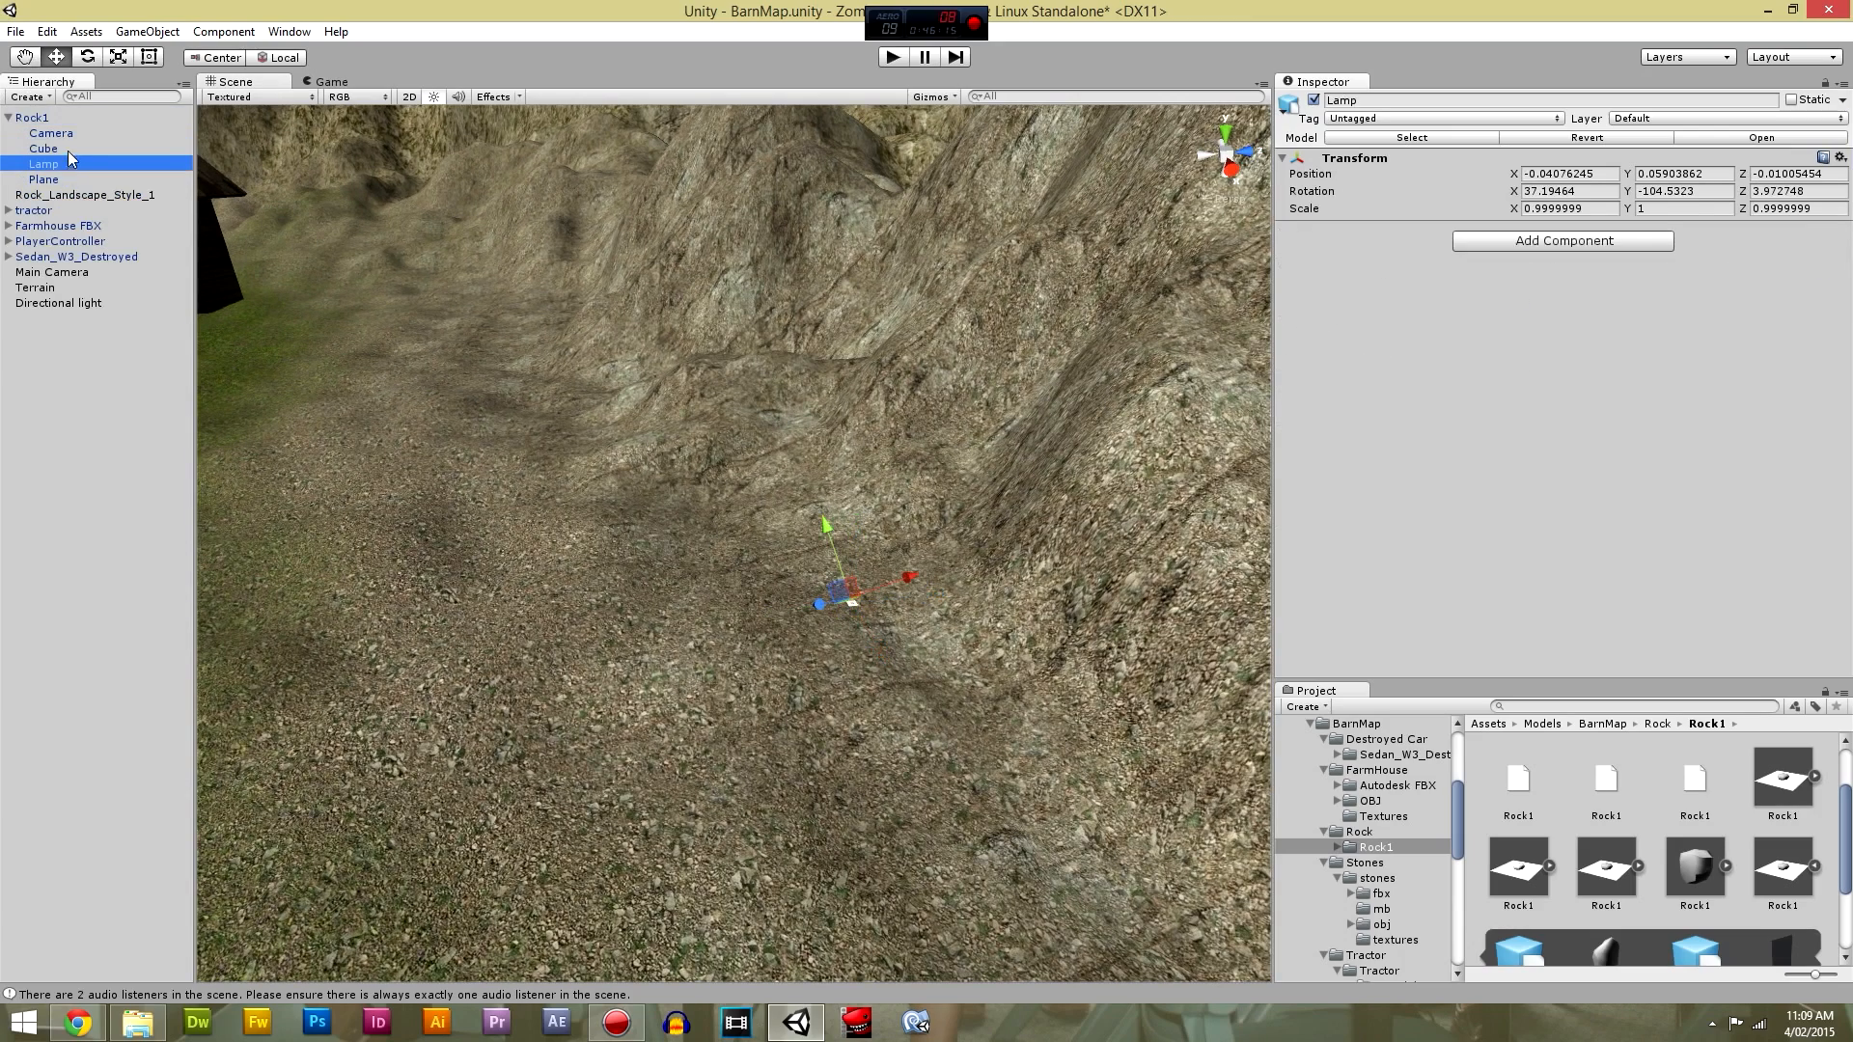
left_click(60, 179)
left_click(65, 157, "ctrl")
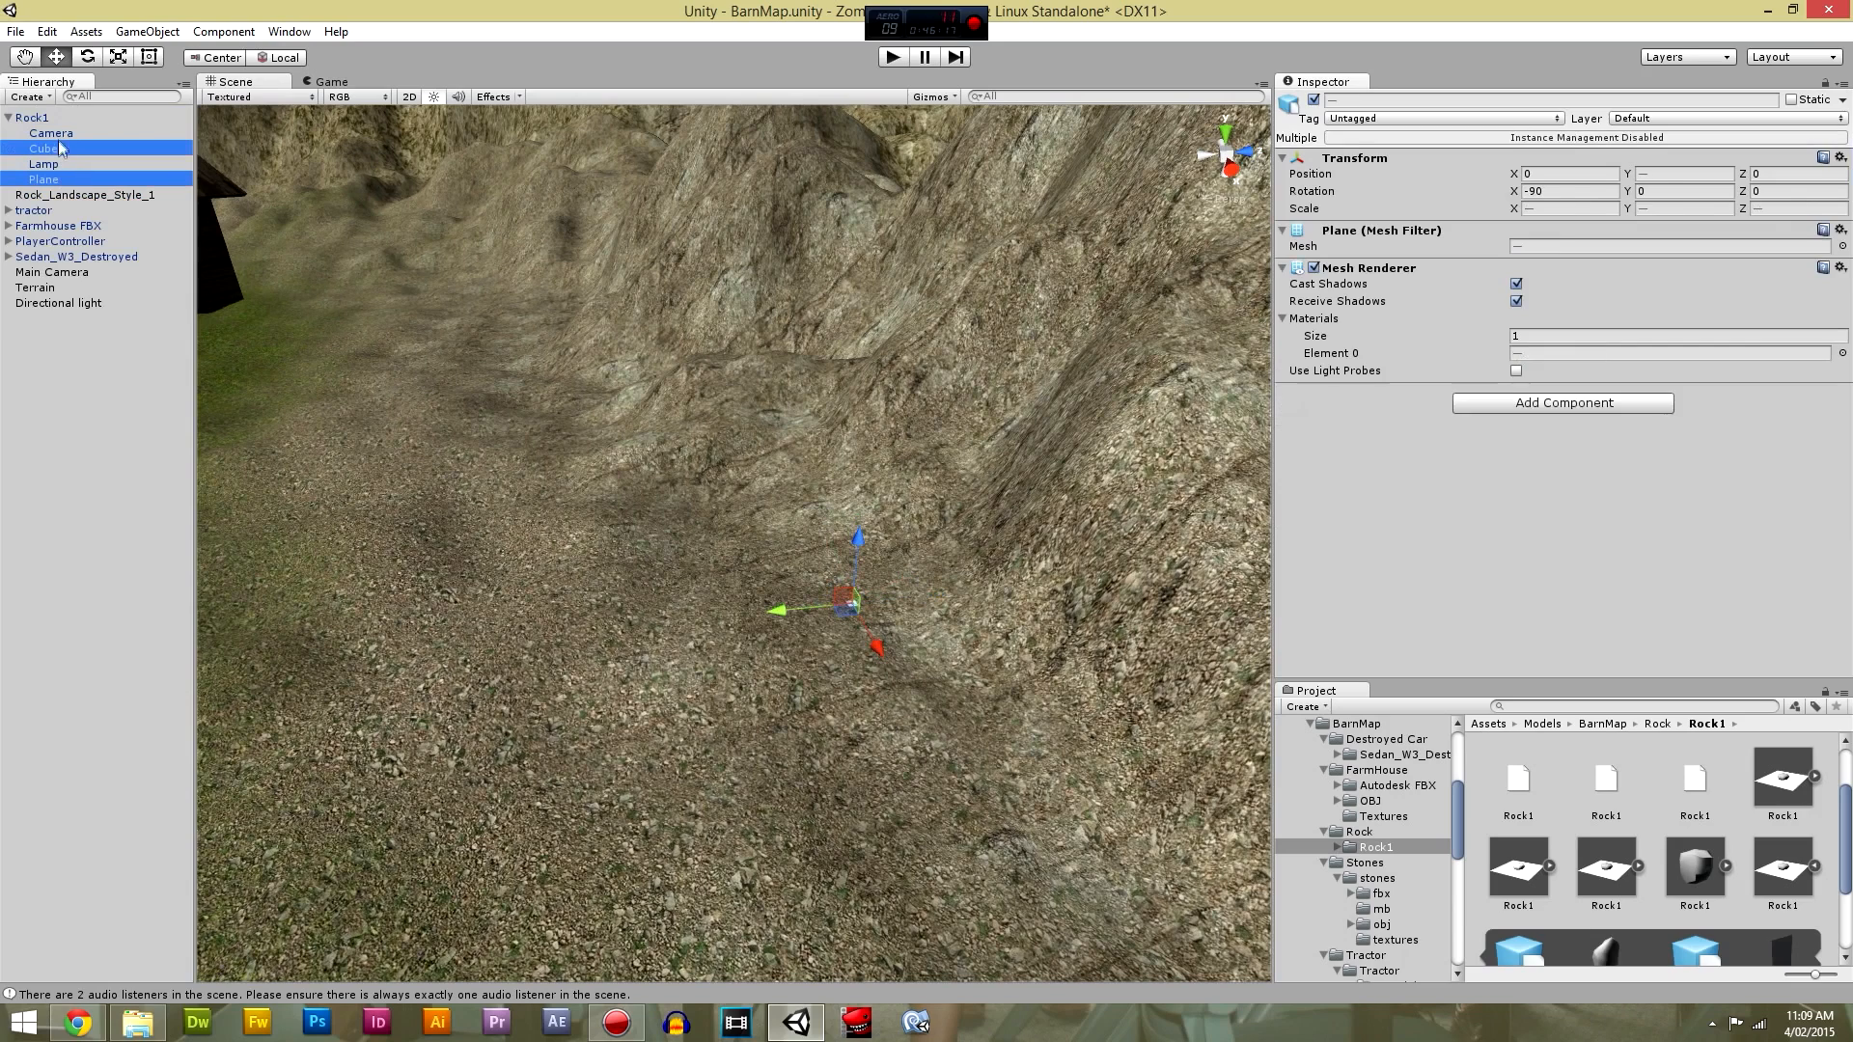
left_click(65, 127, "ctrl")
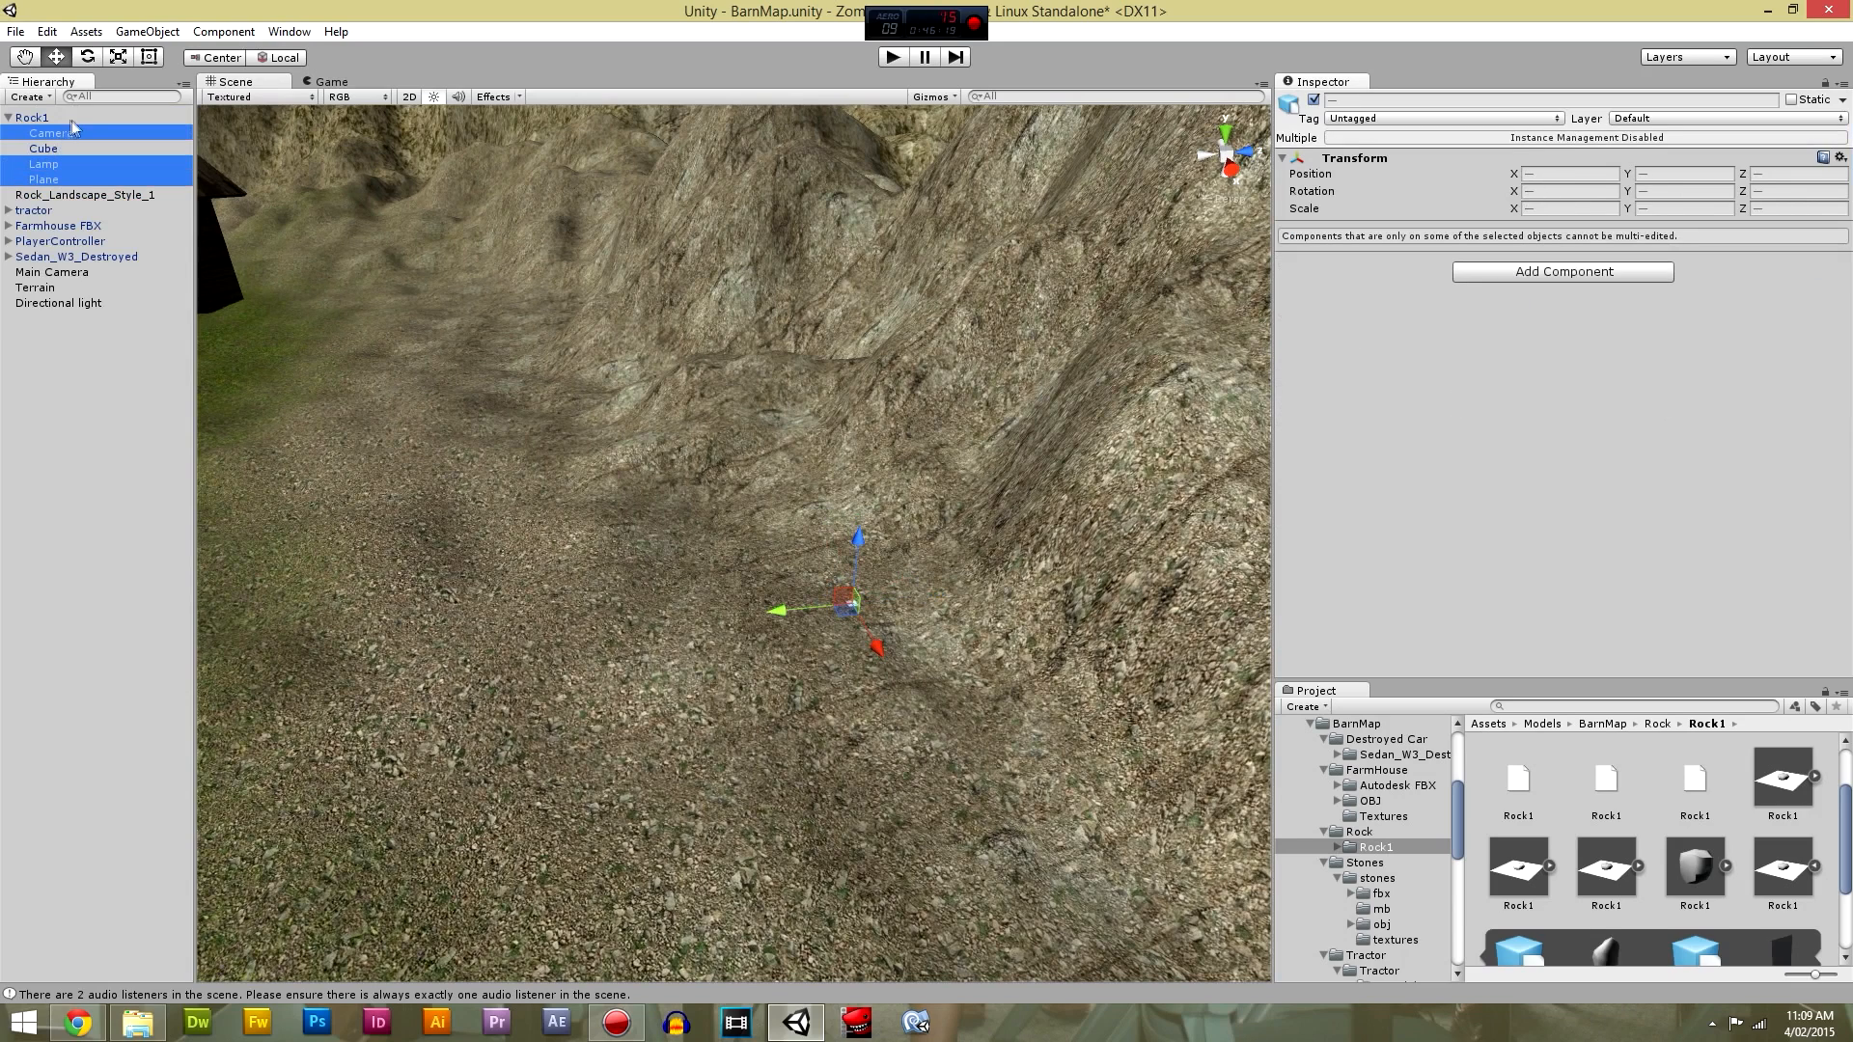
key("Delete")
key("Return")
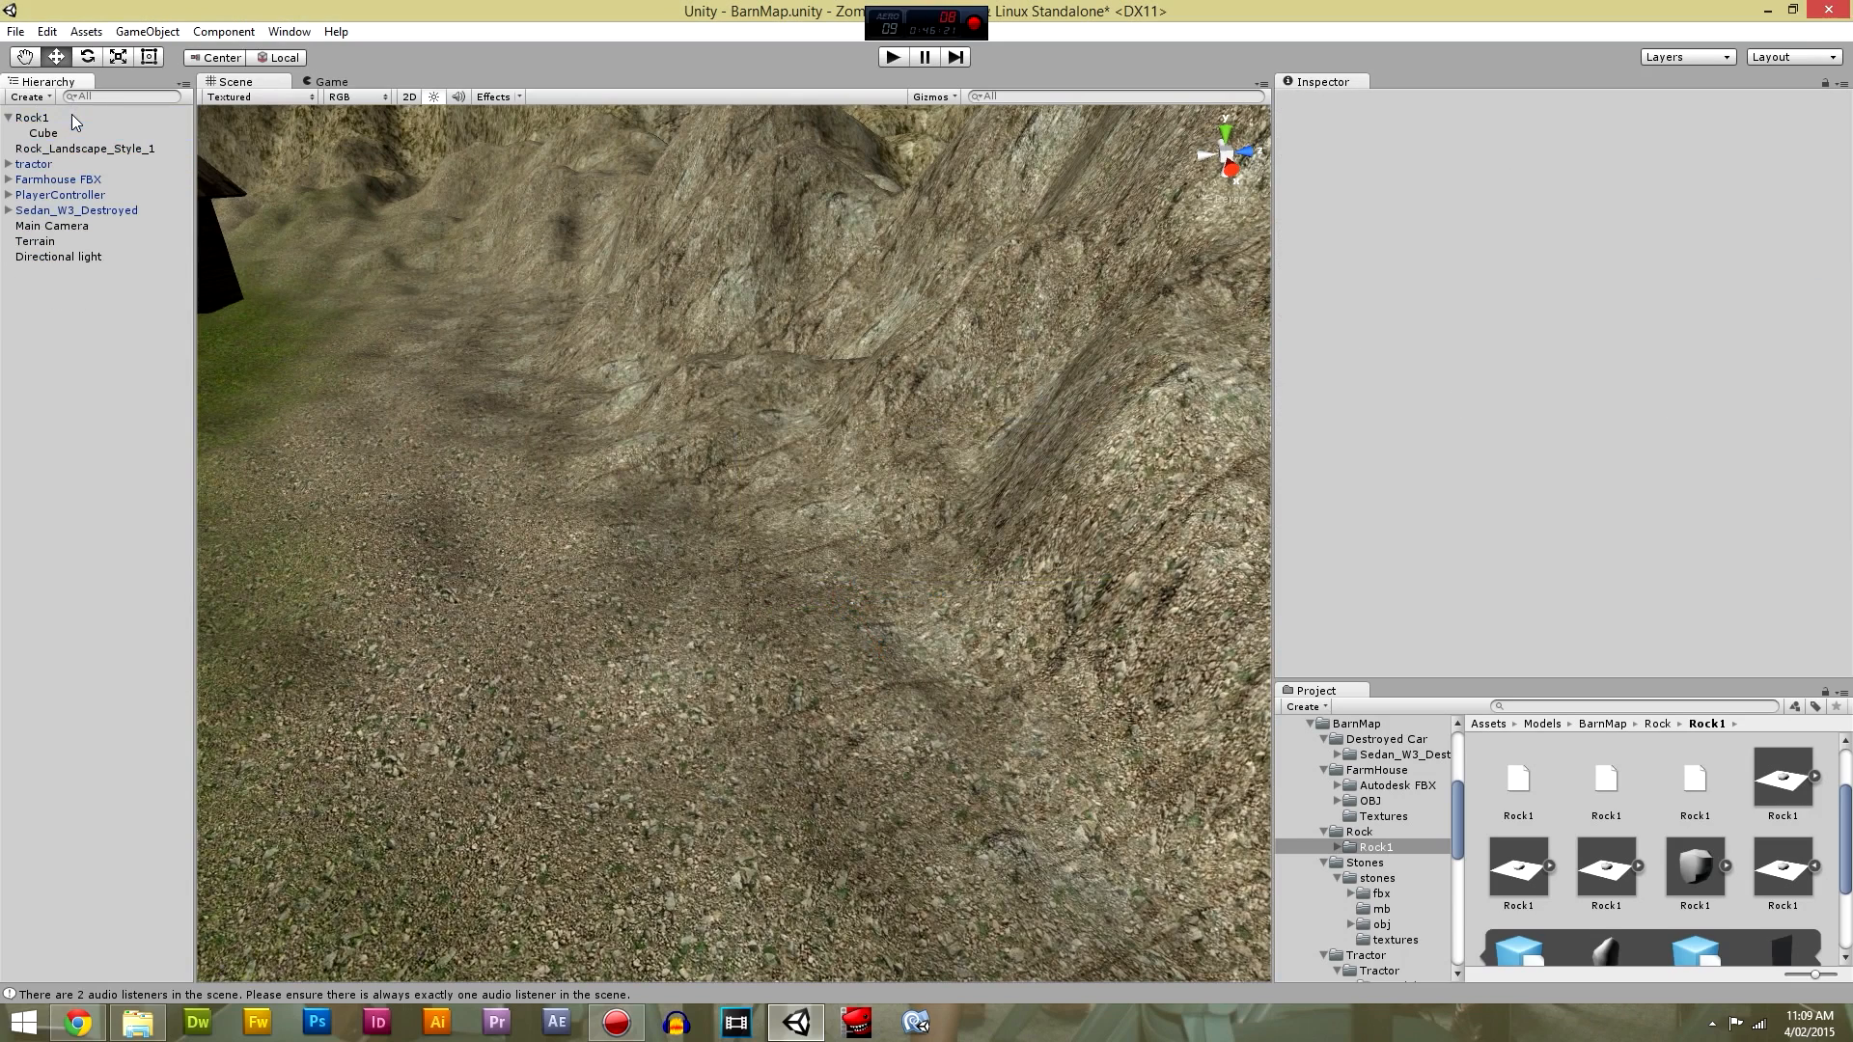
Raise Rock1's Cube mesh to about Y 2.41 and scale it up uniformly to about 55.6 × 55.6 × 28.4.
left_click(70, 133)
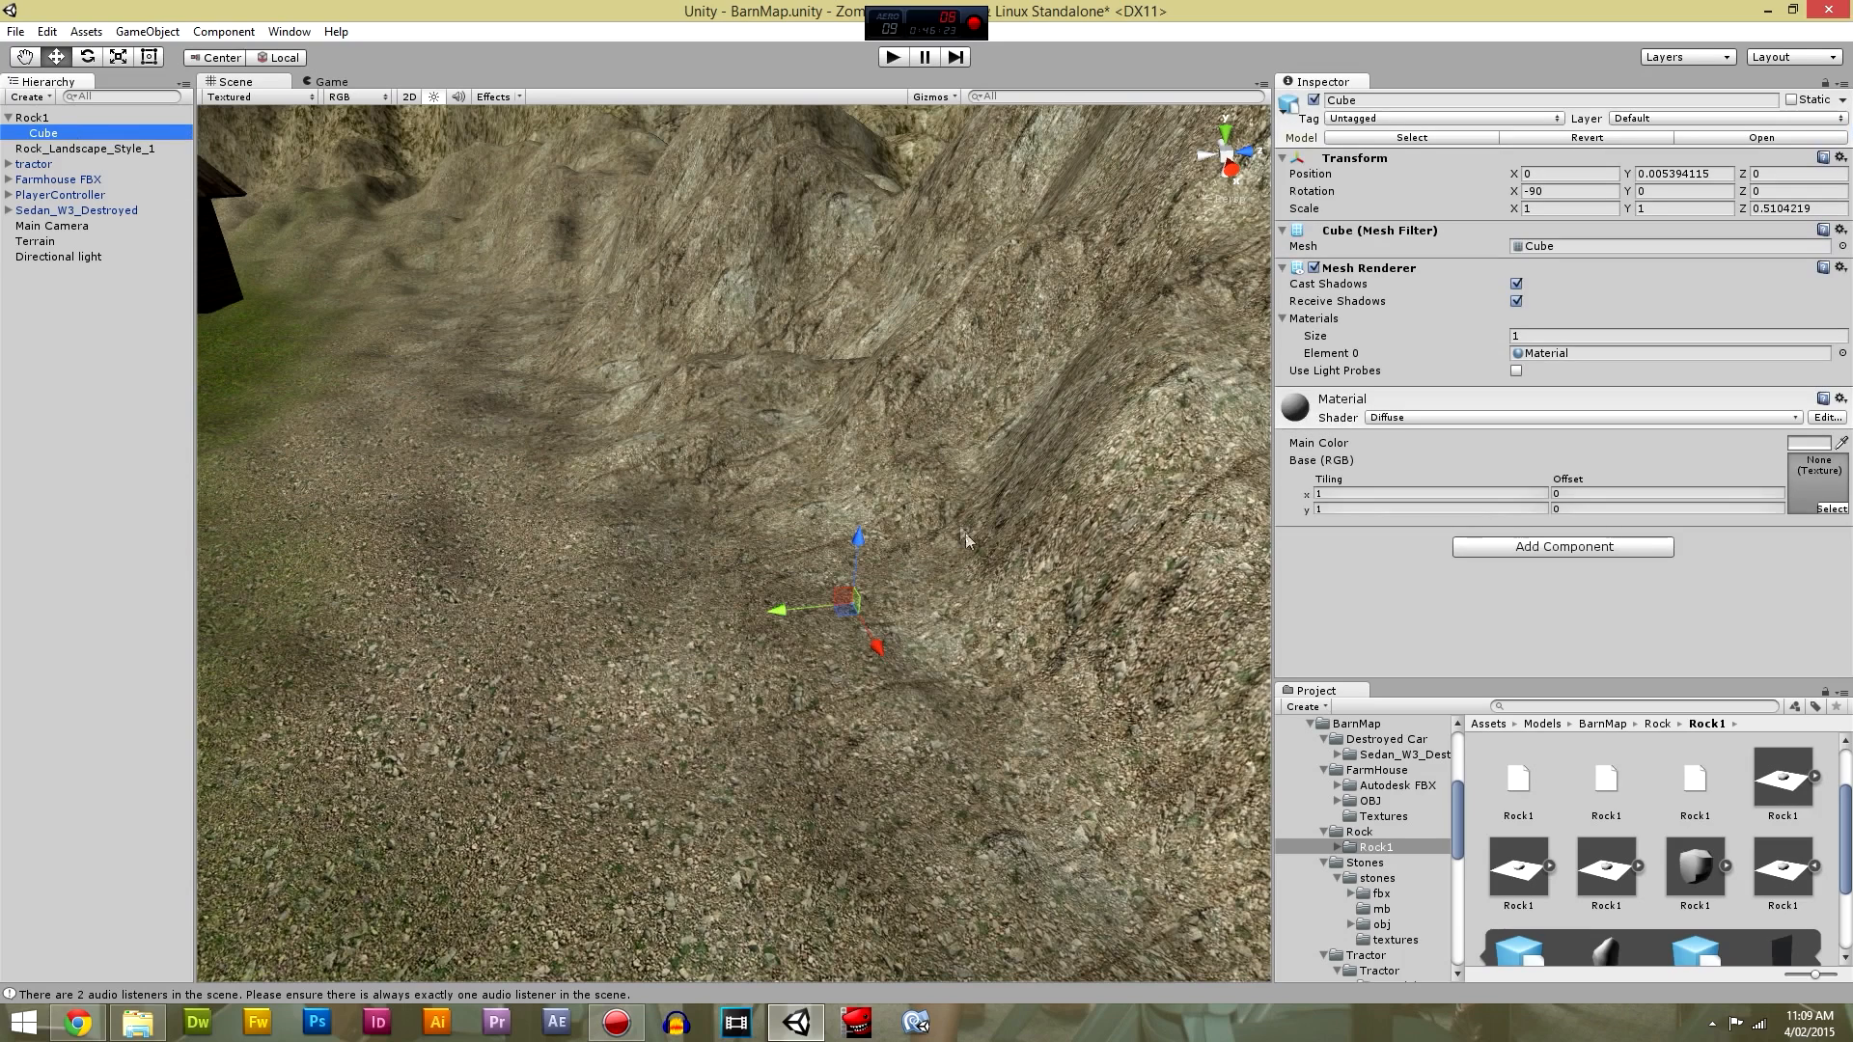
left_click_drag(866, 558, 883, 370)
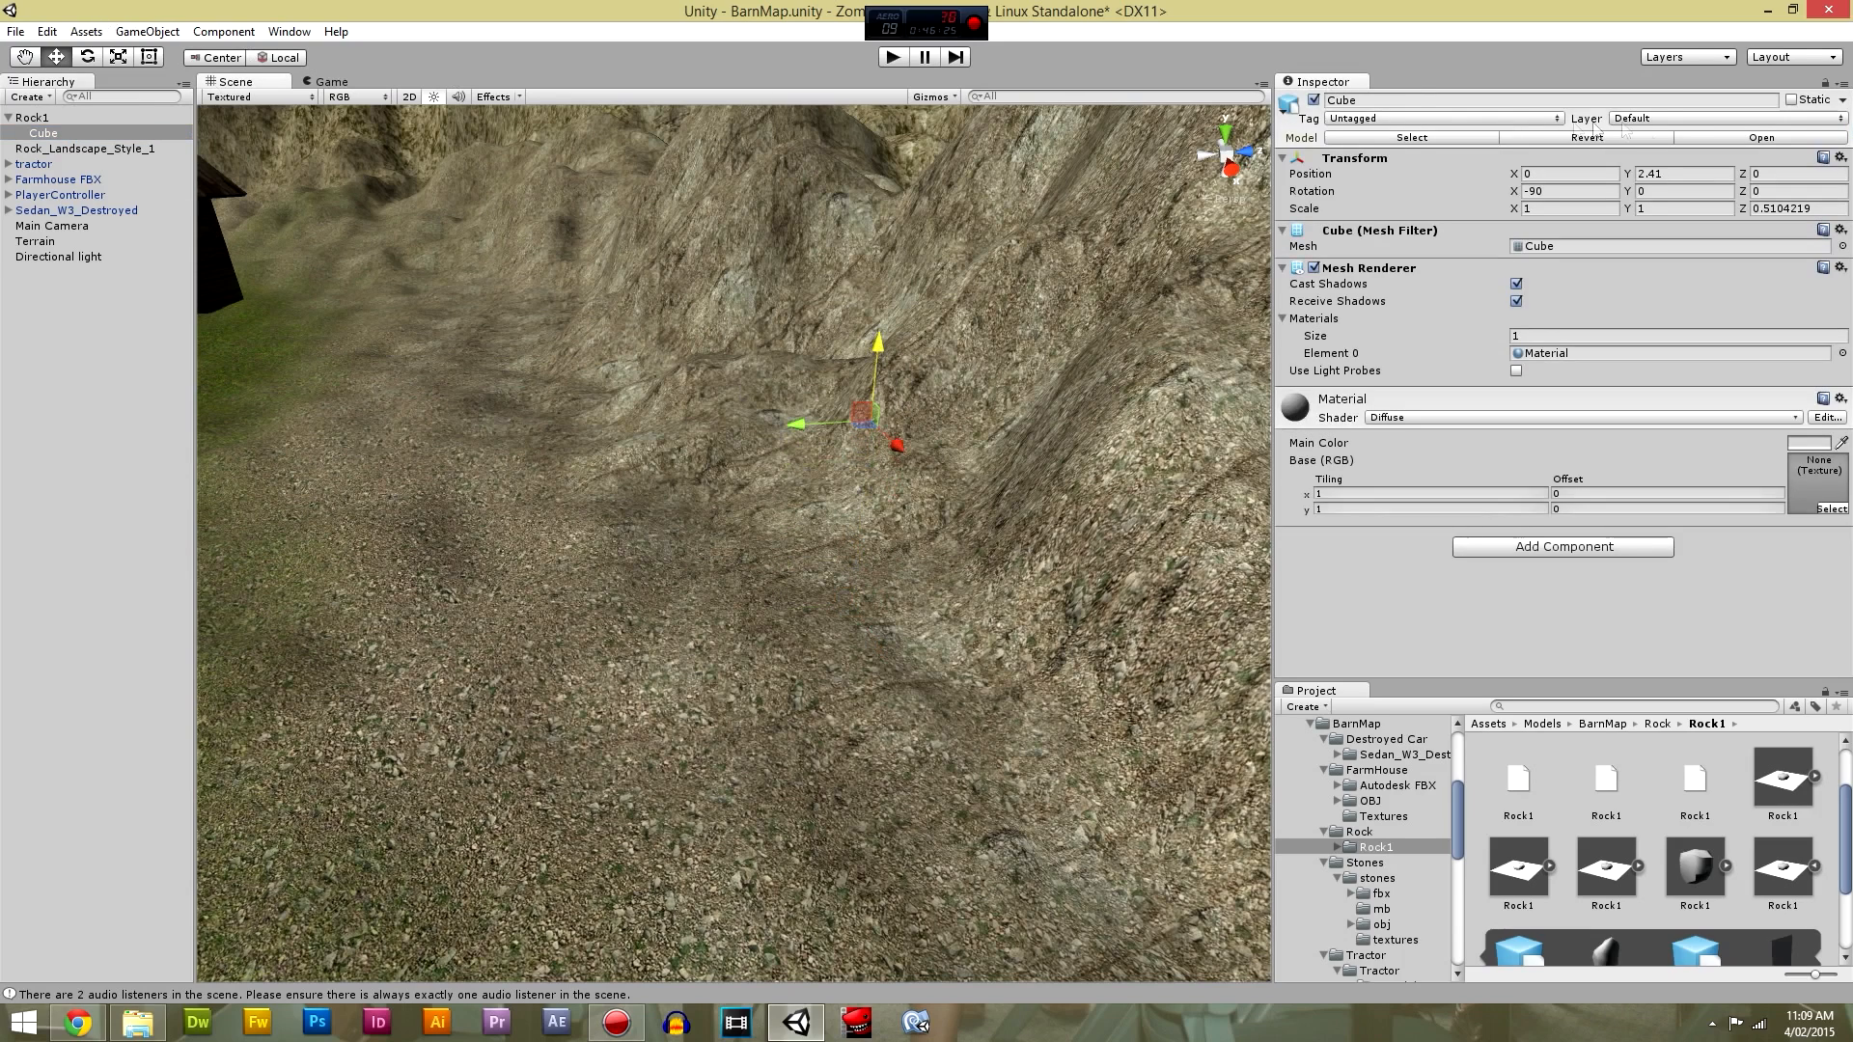
left_click(87, 56)
left_click(117, 56)
left_click_drag(876, 422, 1195, 224)
left_click_drag(872, 421, 1153, 533)
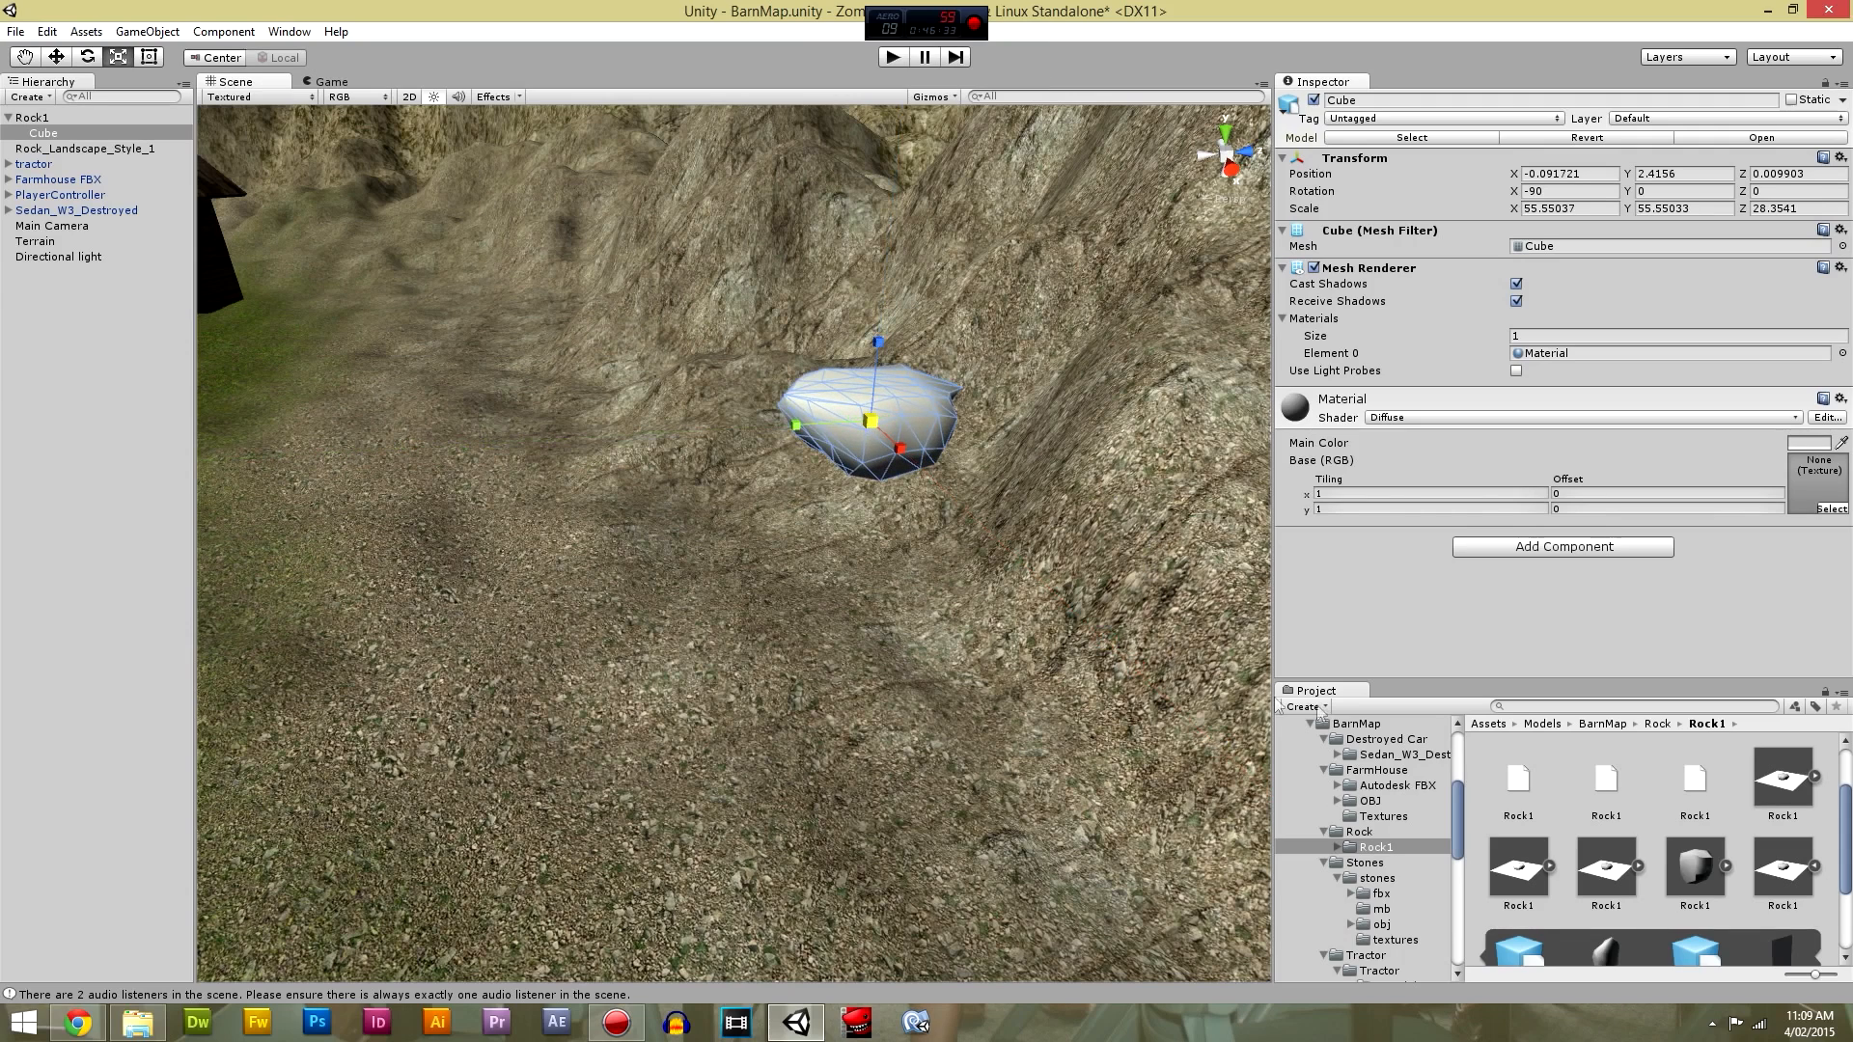
Apply the Rock-Texture-Surface texture to the rock's Cube mesh and collapse the Rock1 object.
scroll(1744, 861, "down", 1)
scroll(1747, 877, "up", 2)
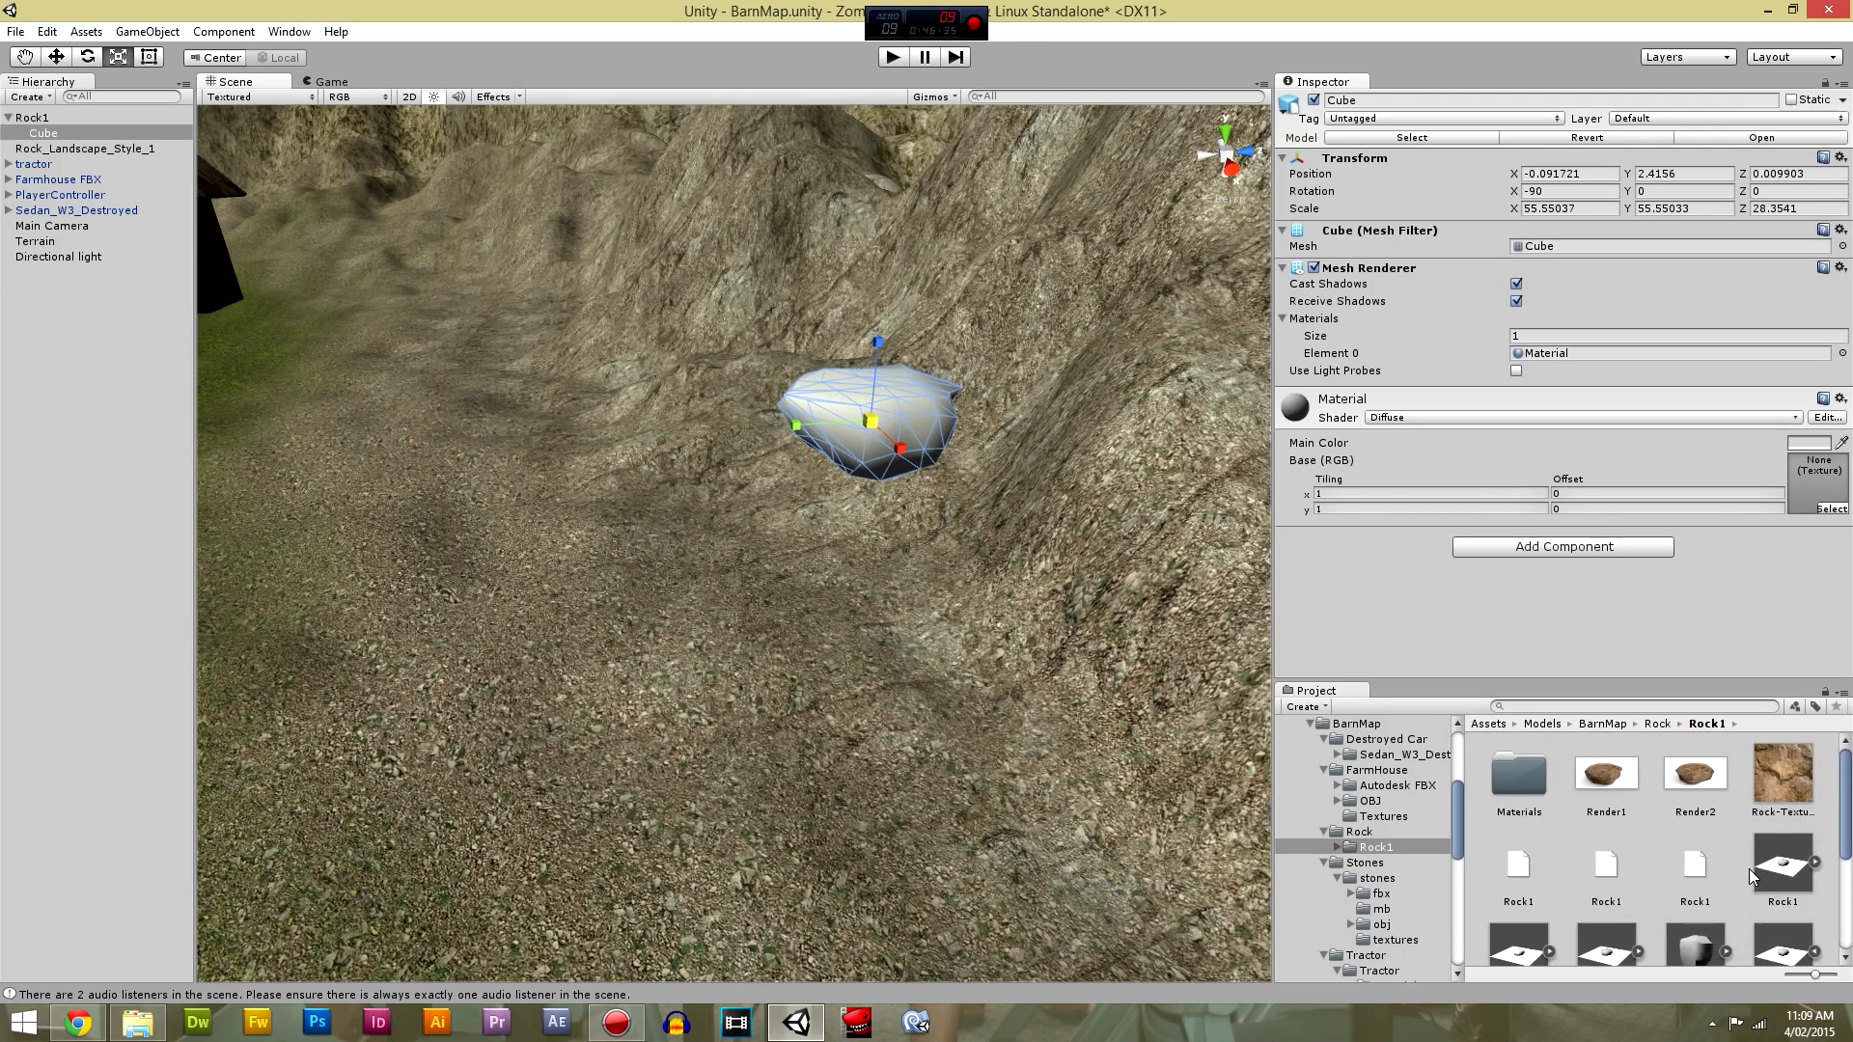
left_click_drag(1811, 778, 43, 140)
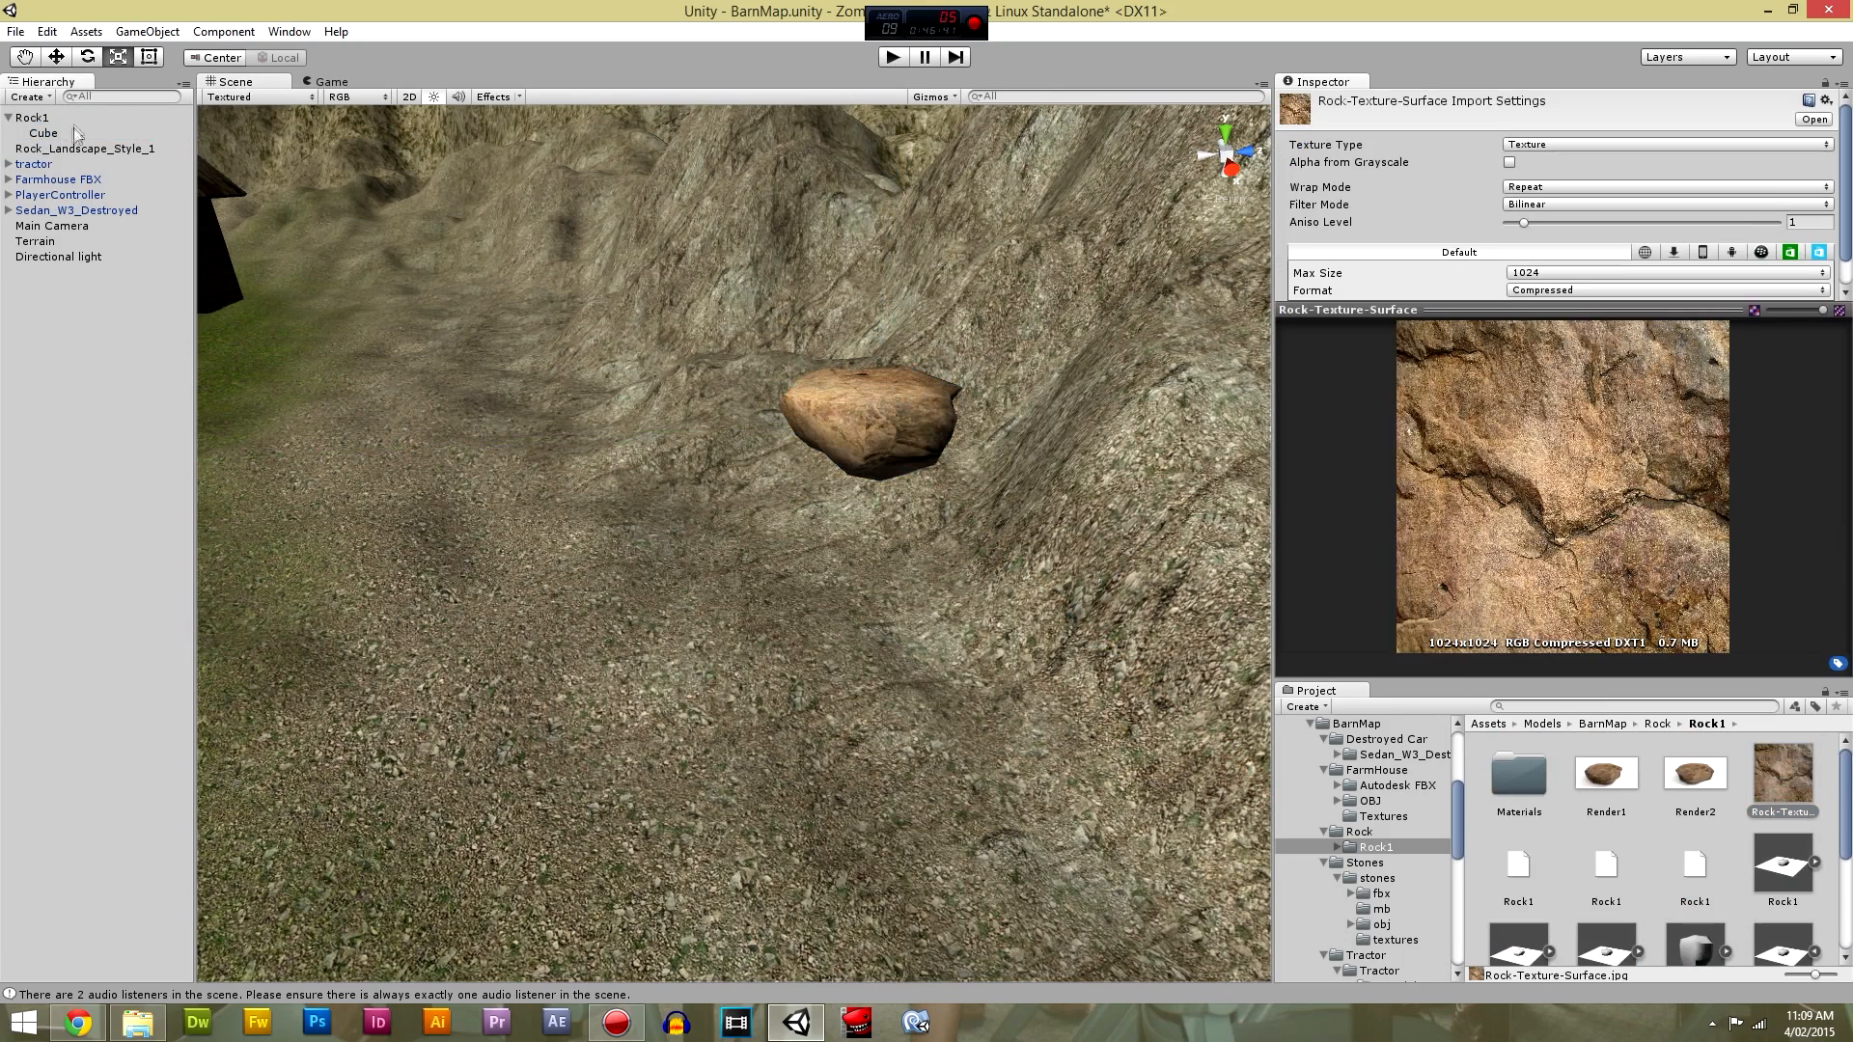
left_click(29, 118)
left_click(9, 117)
Survey the whole terrain from above, from the rock and farmhouse to the sandy basin.
scroll(747, 354, "down", 5)
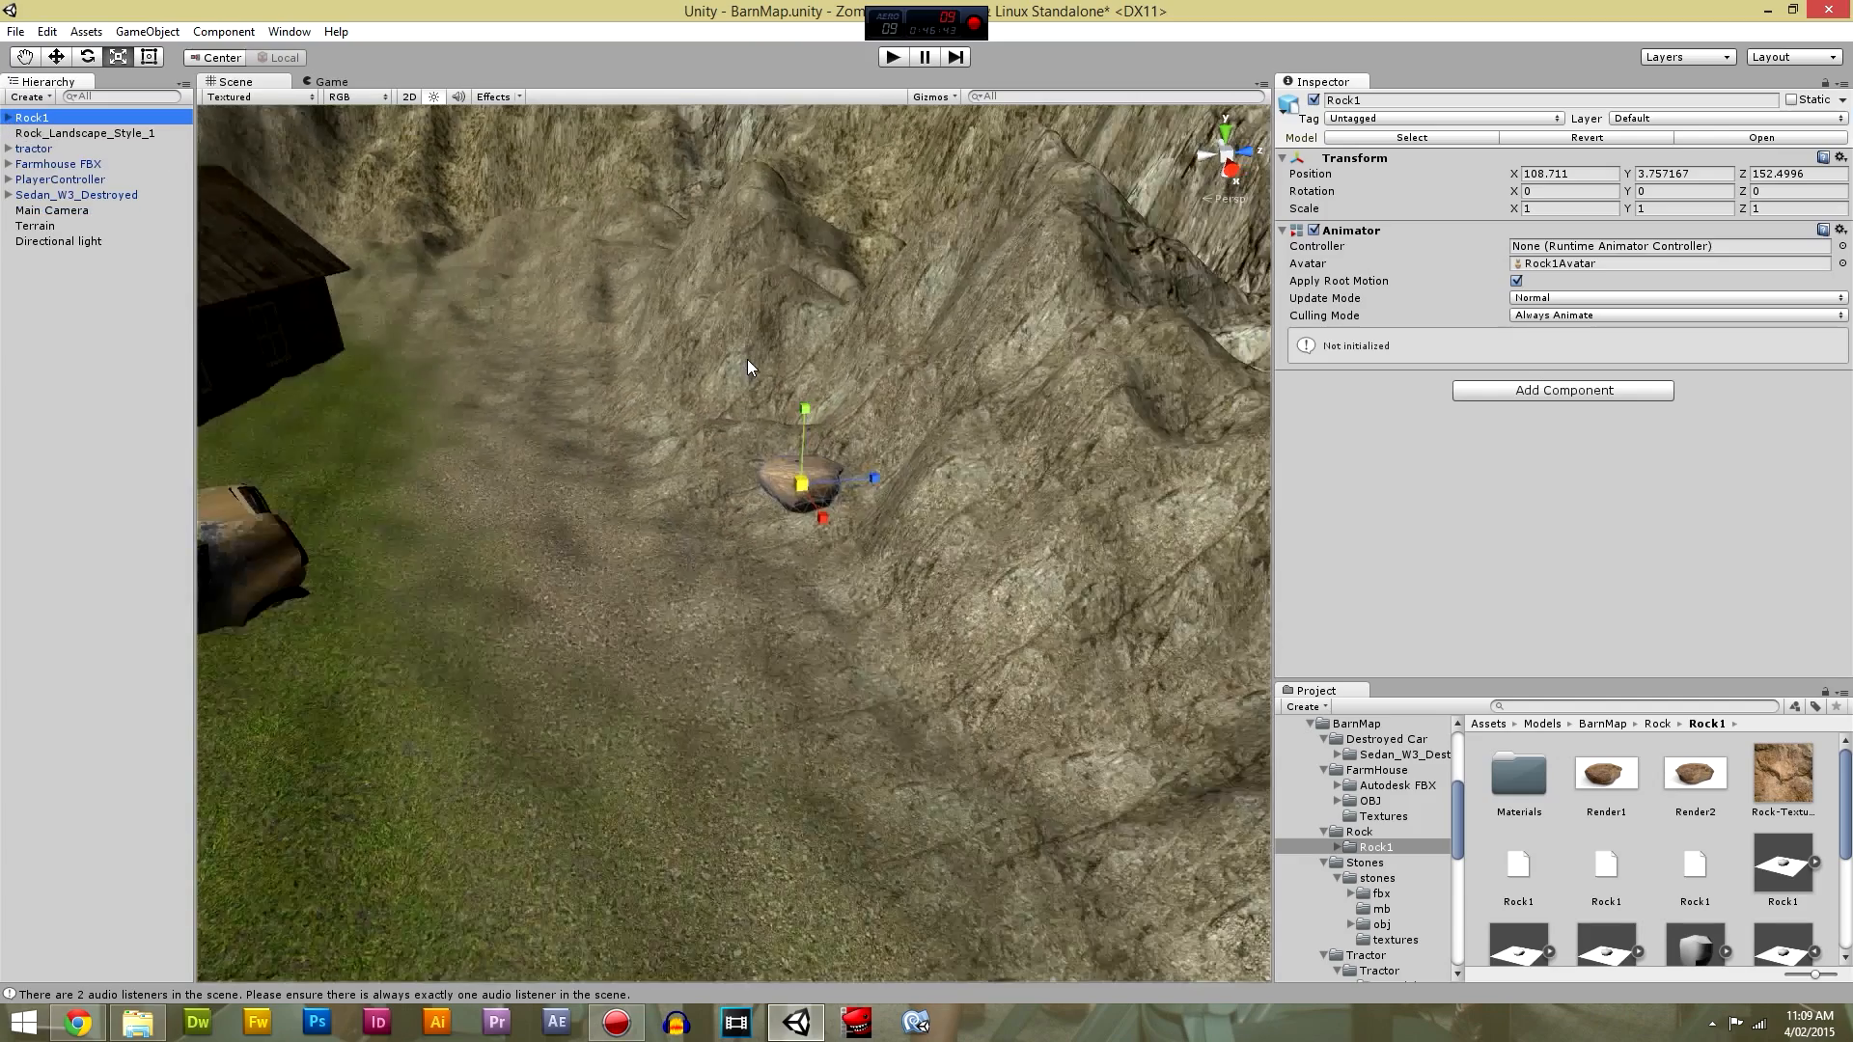
middle_click_drag(409, 459, 836, 461)
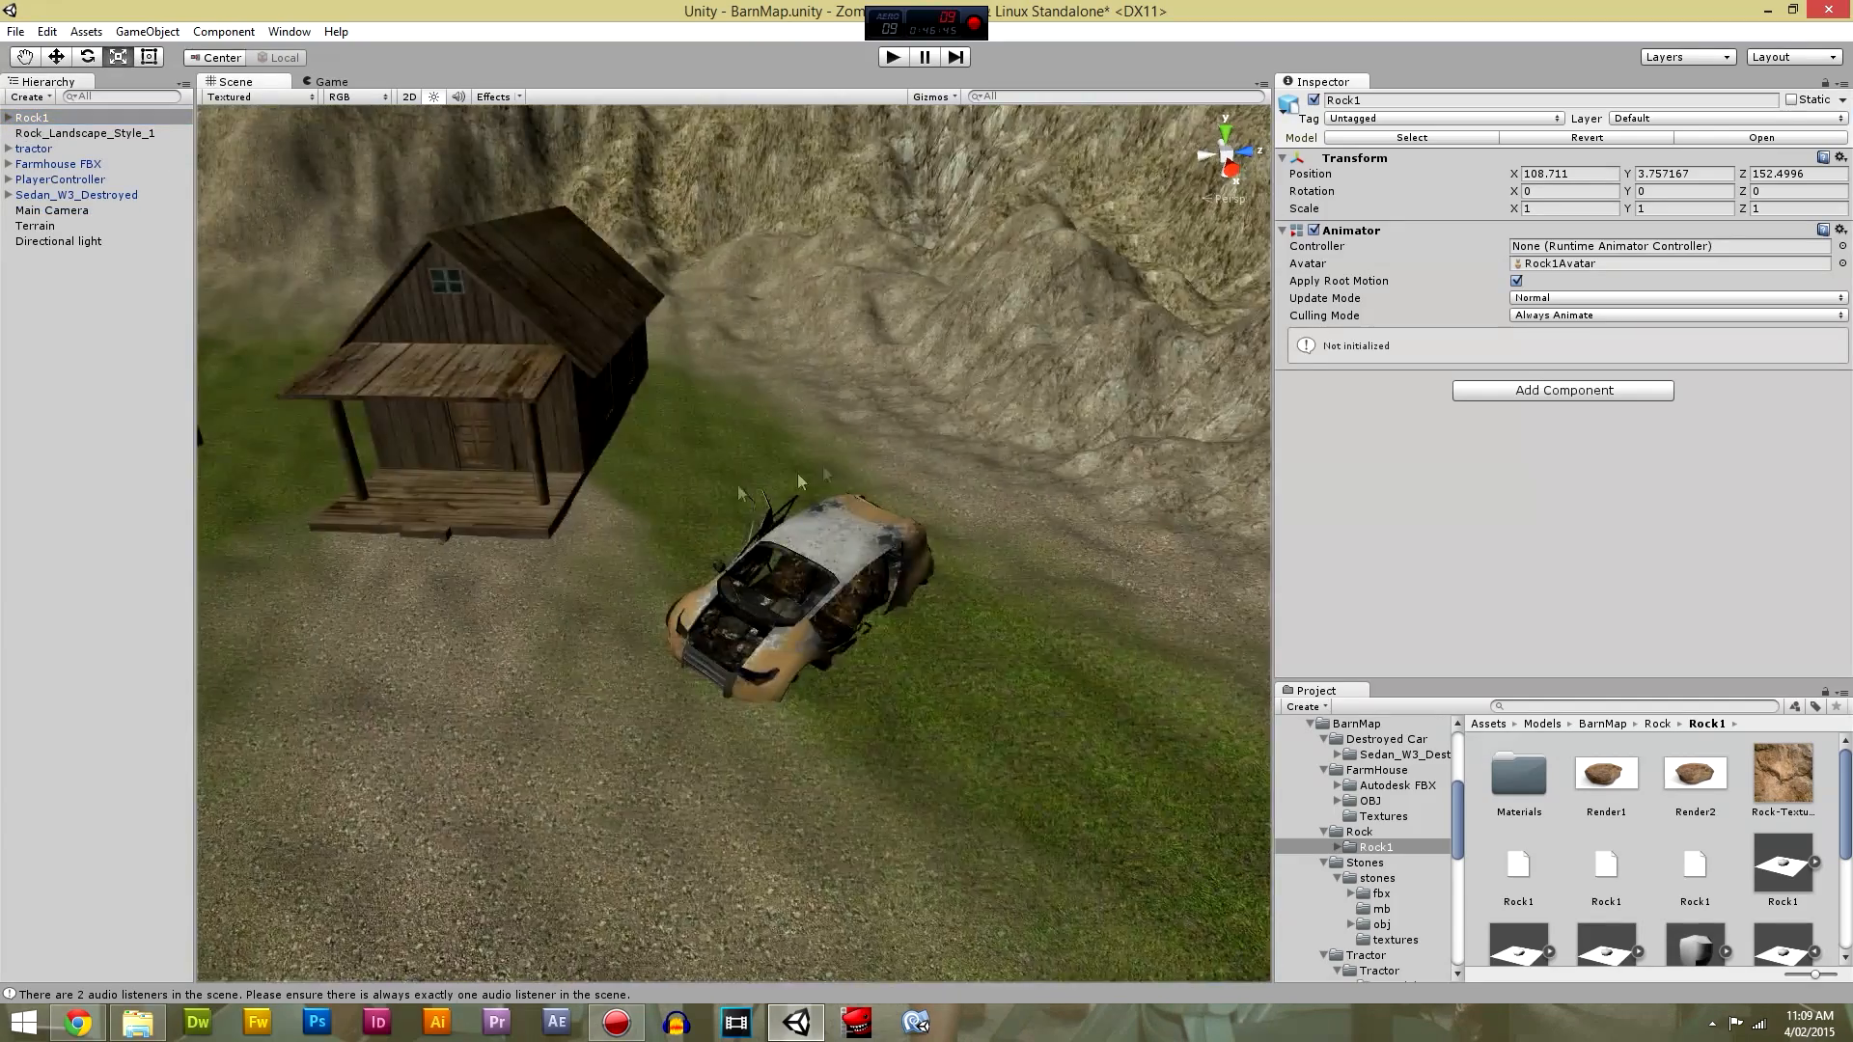
scroll(689, 488, "down", 8)
scroll(830, 517, "down", 6)
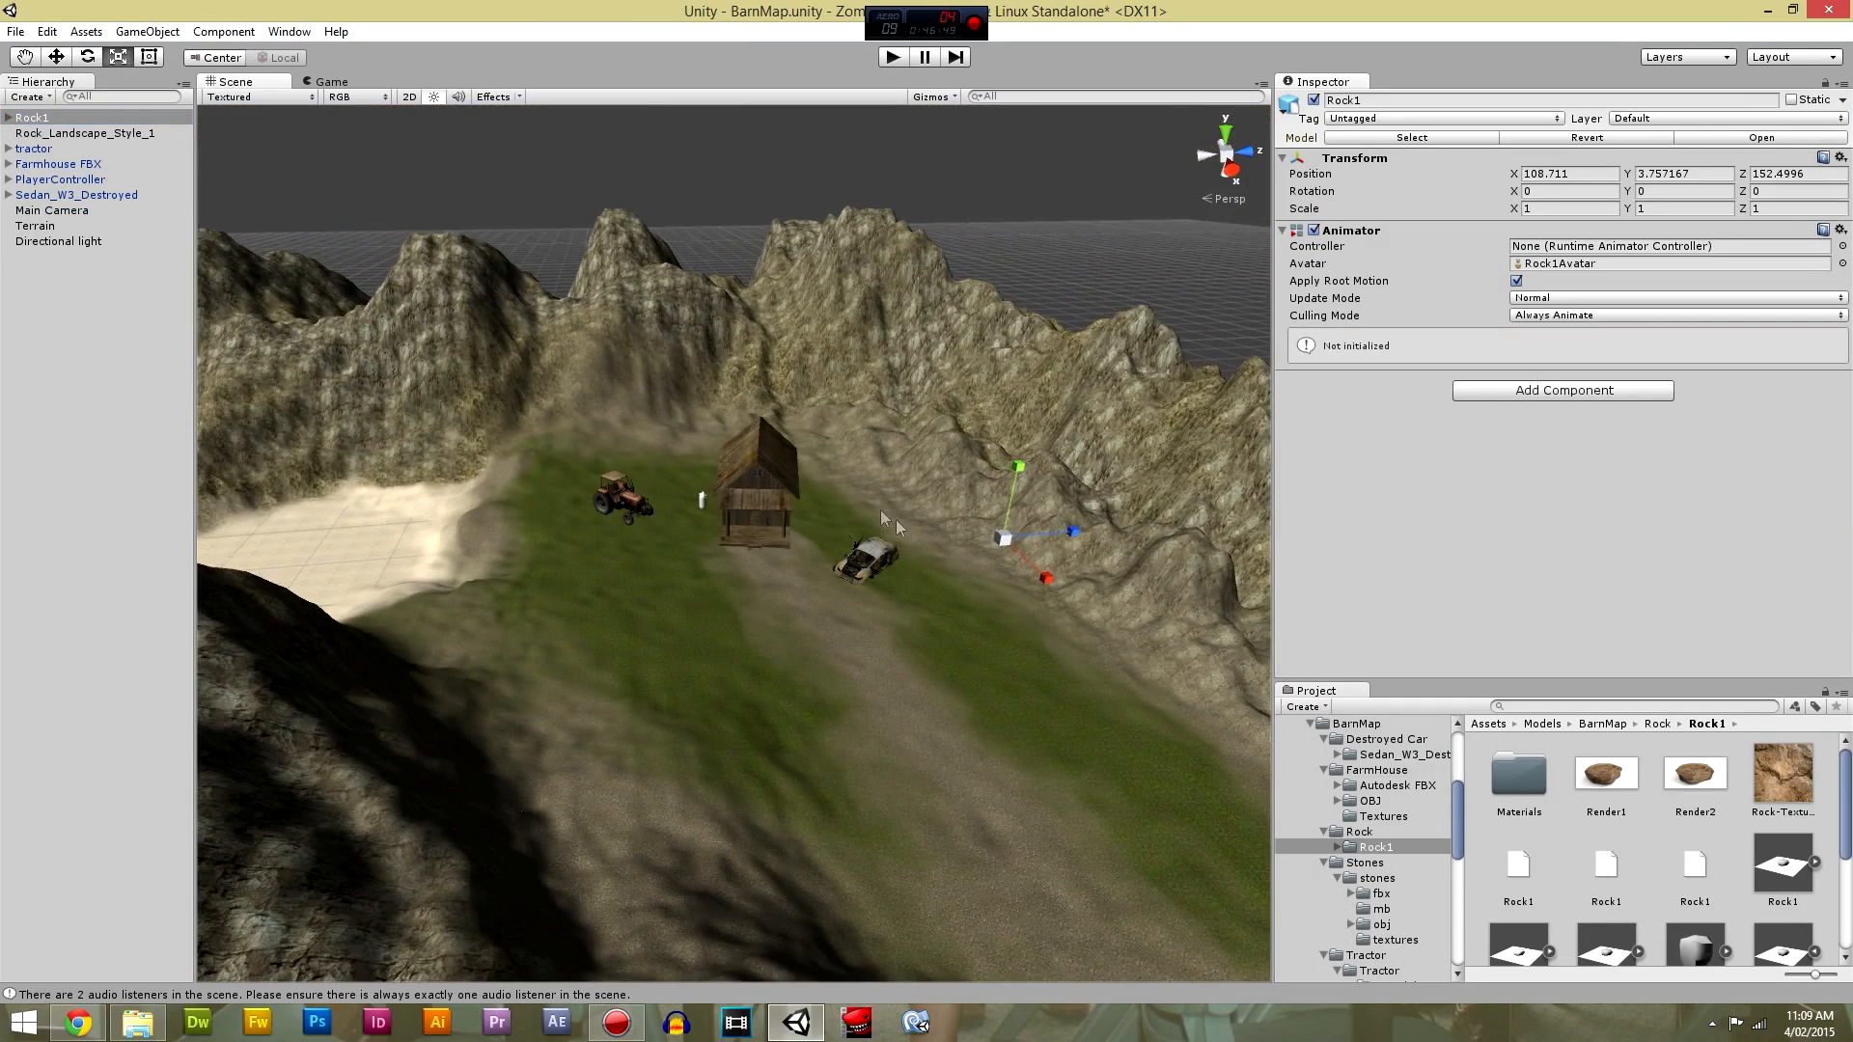
left_click_drag(348, 567, 554, 473, "alt")
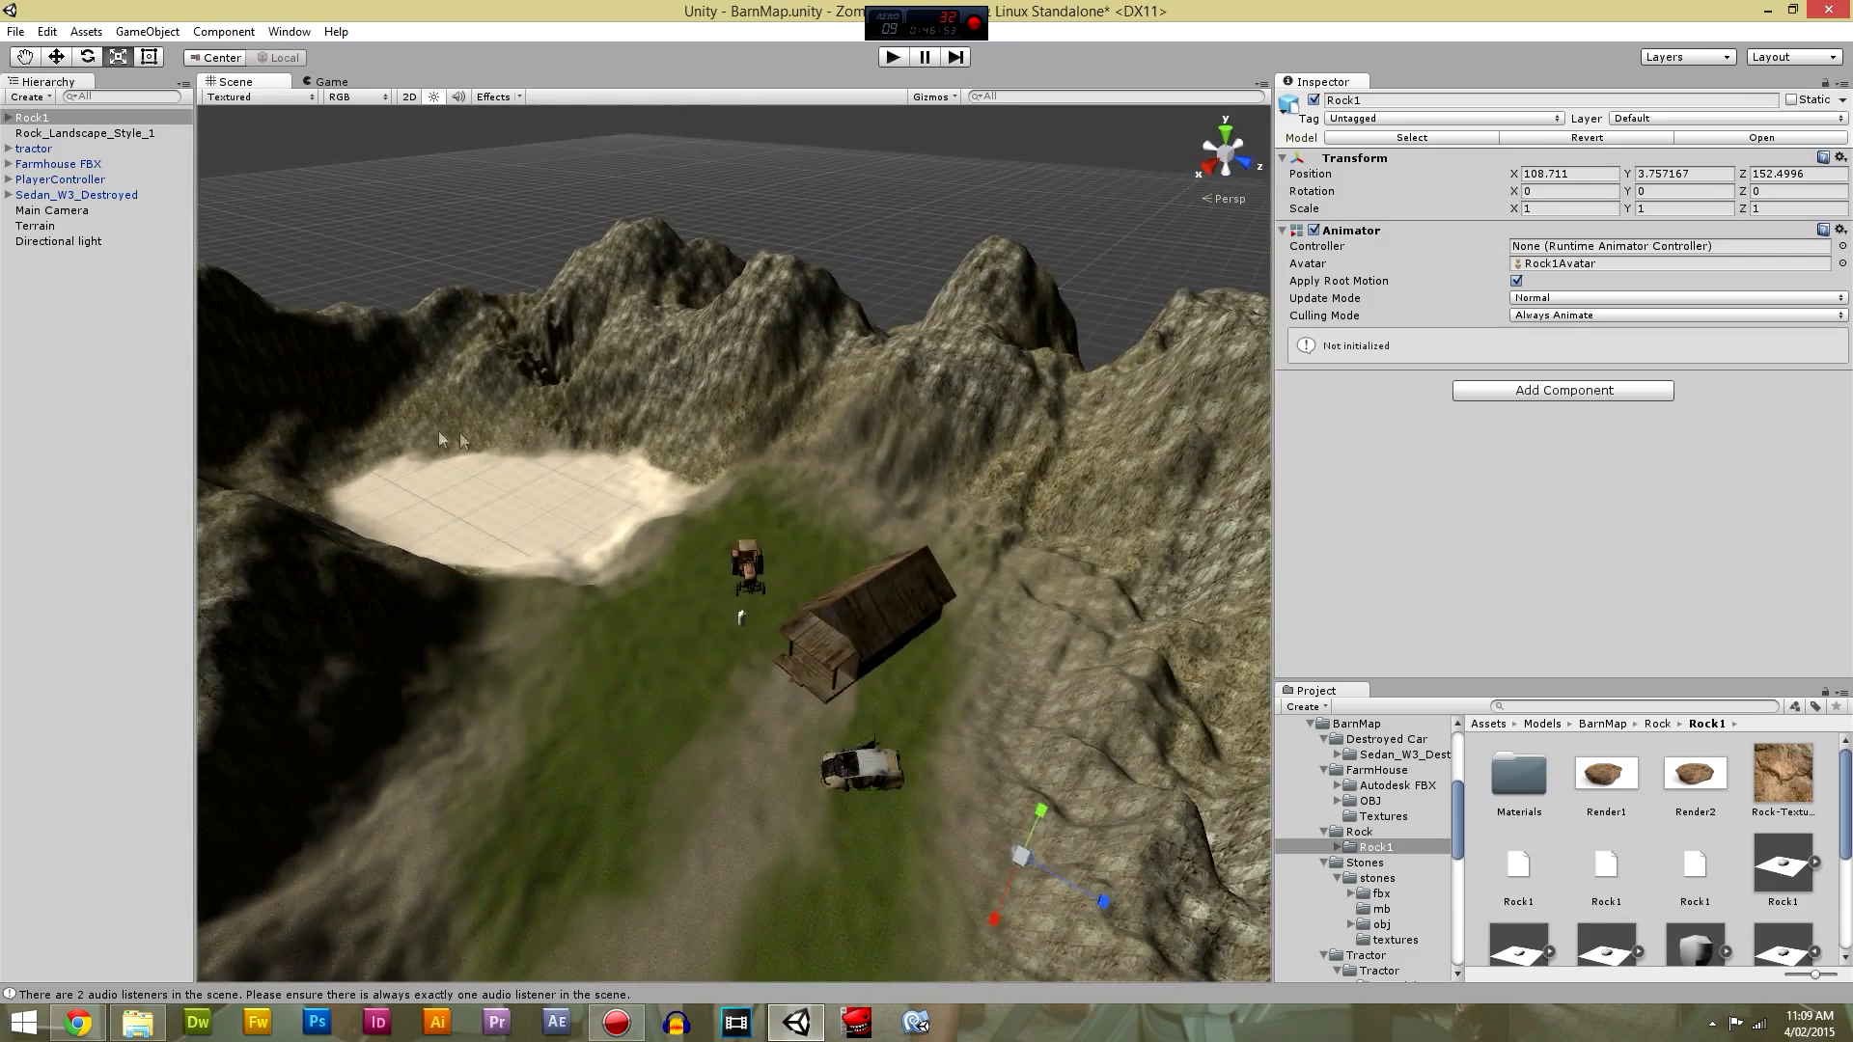
scroll(727, 624, "down", 5)
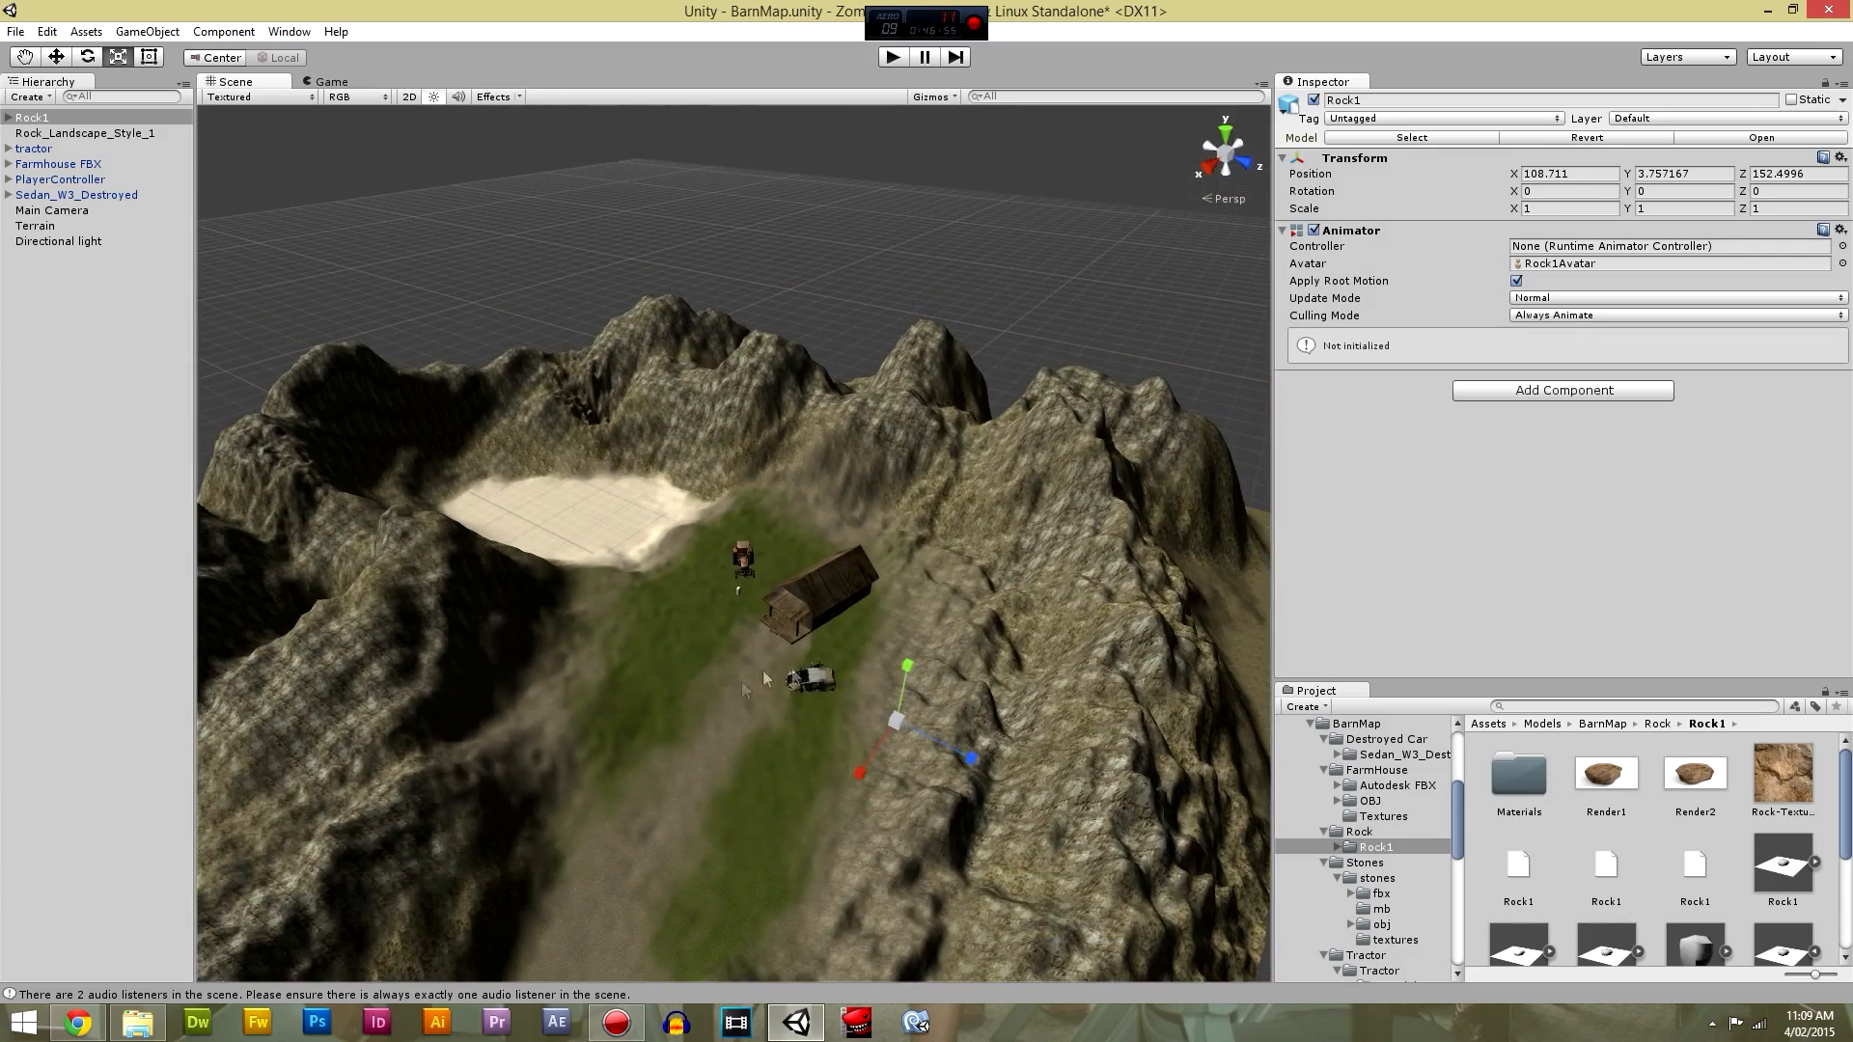
left_click_drag(622, 710, 832, 625, "alt")
scroll(818, 654, "up", 3)
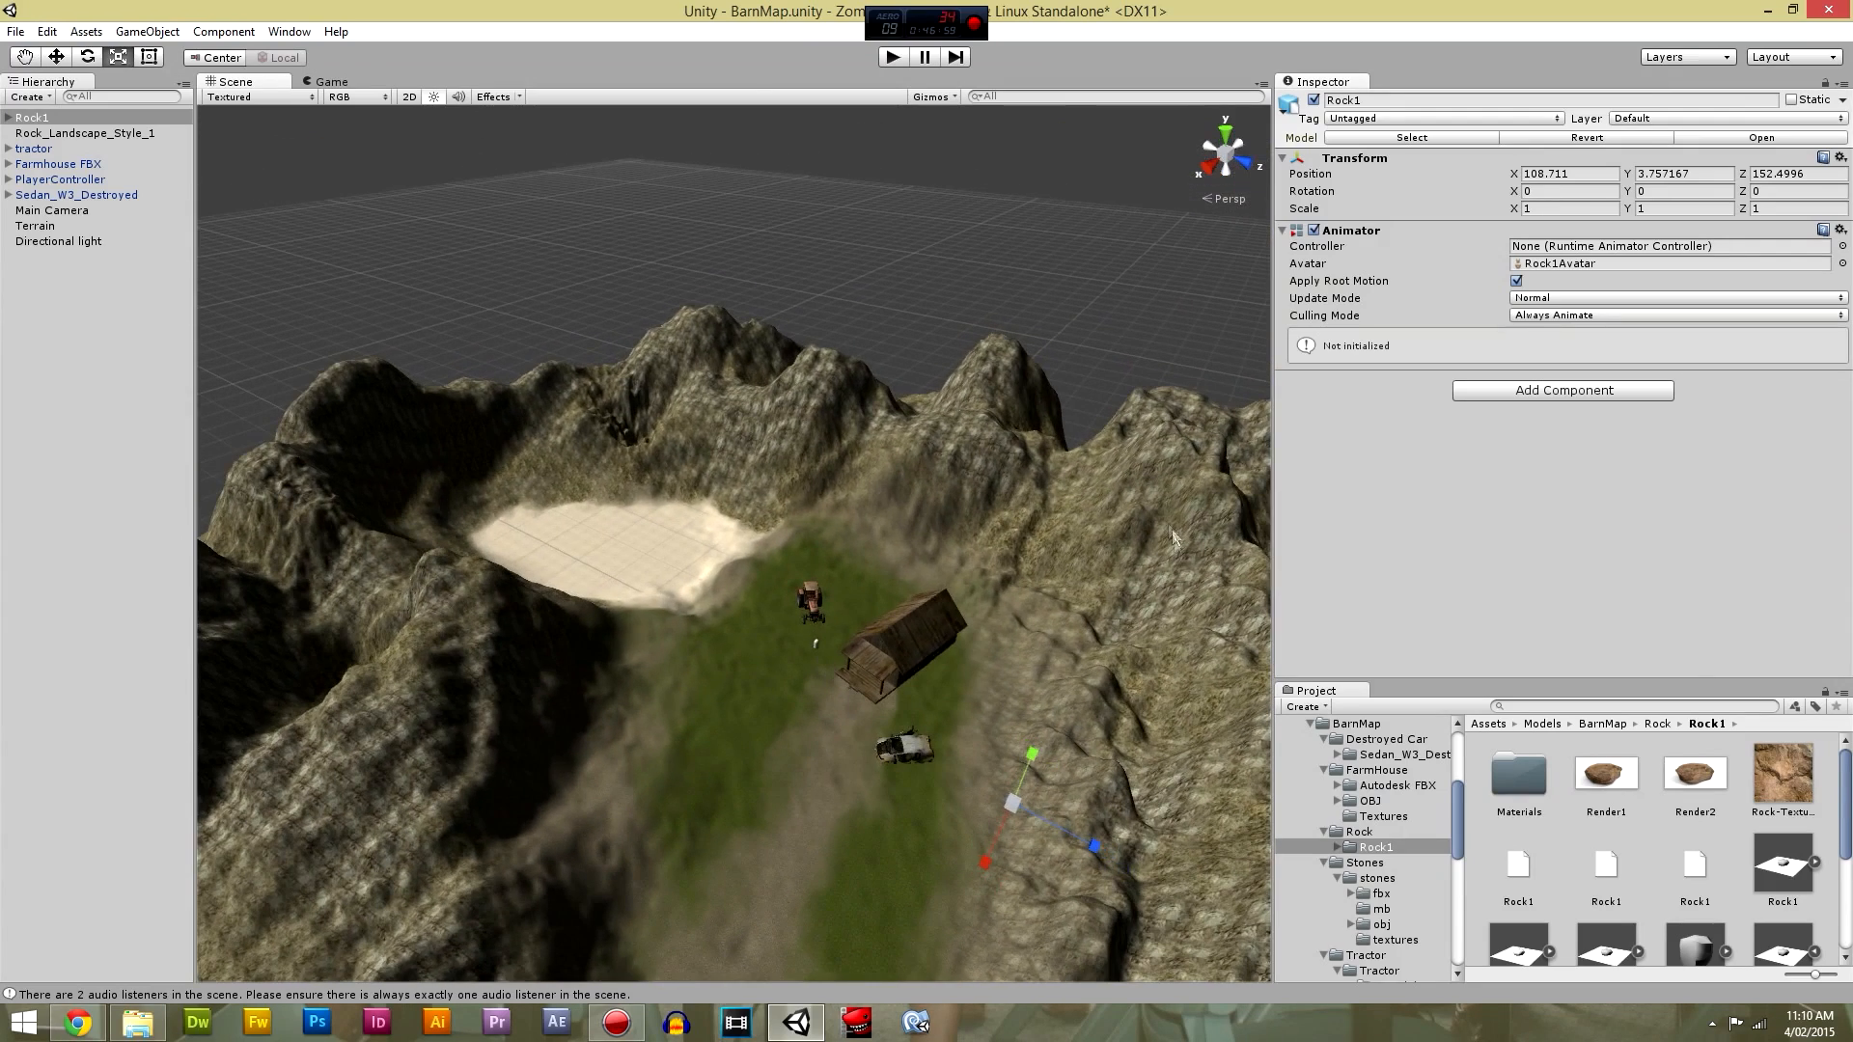
Search all project assets for "water".
left_click(1619, 730)
left_click(1606, 875)
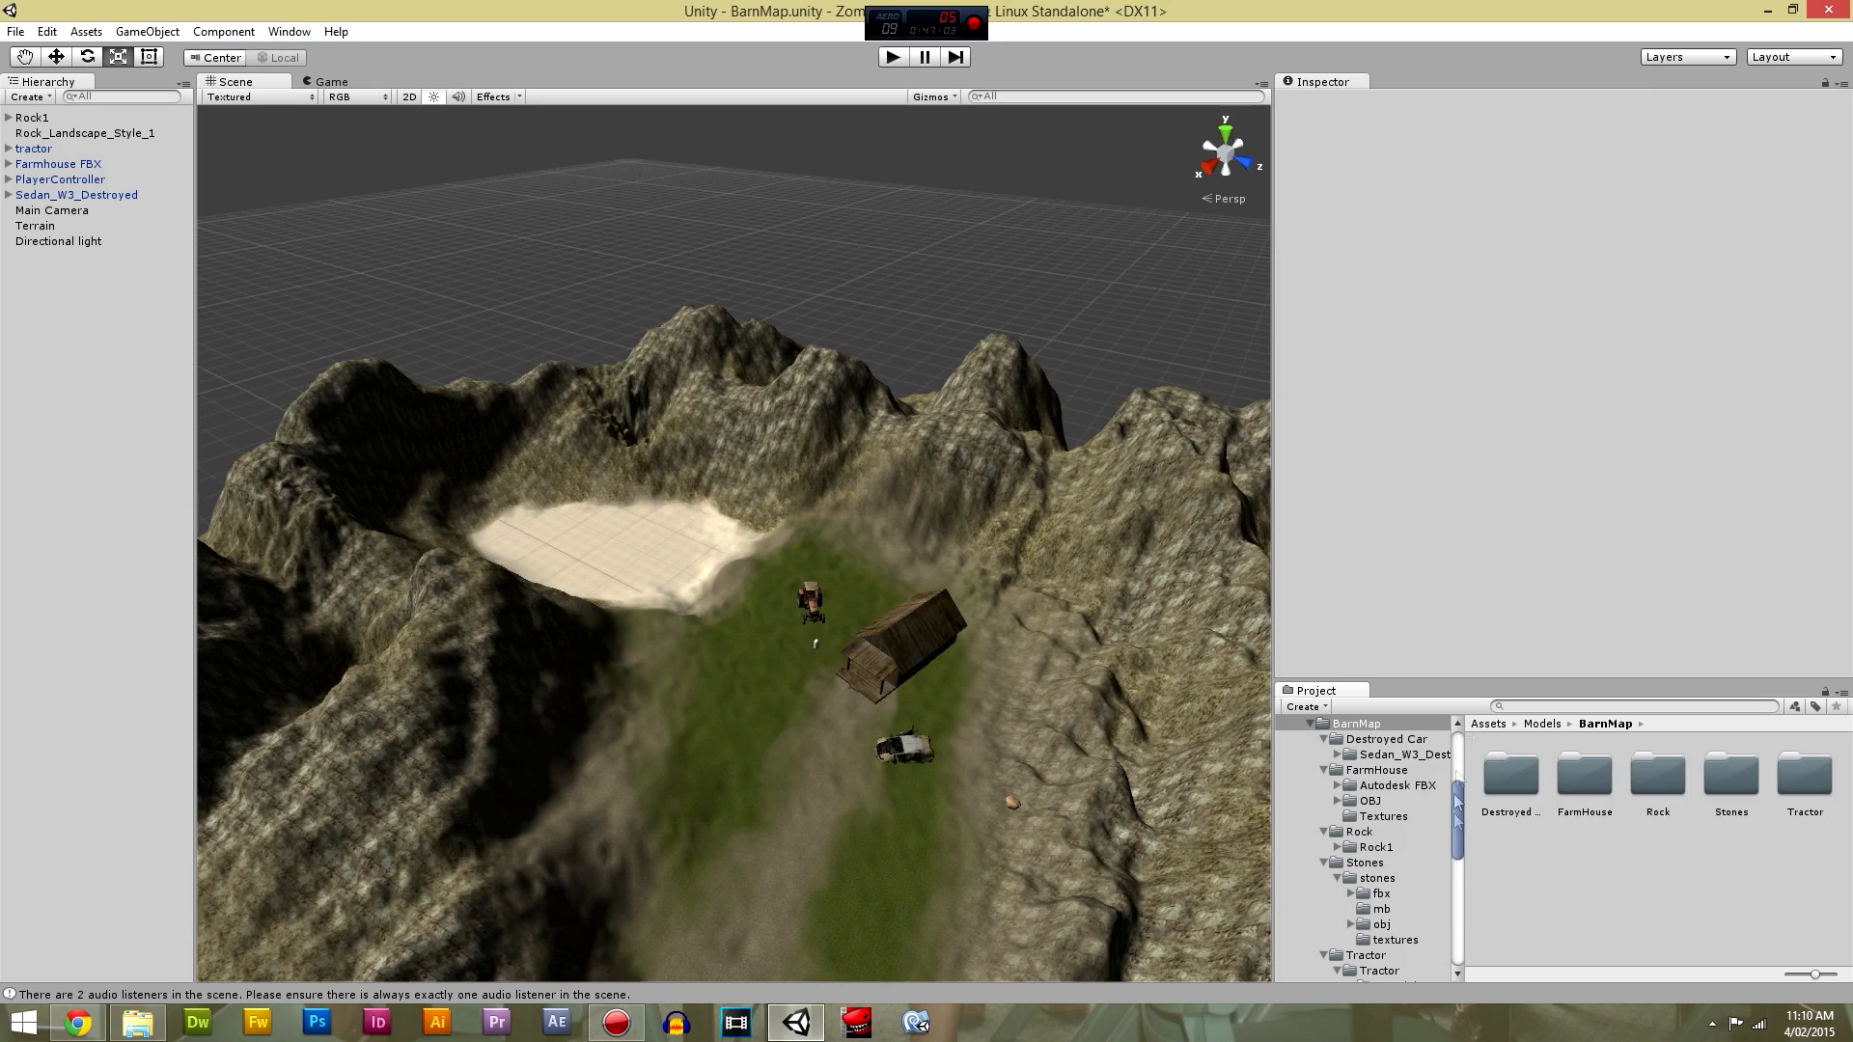
scroll(1371, 850, "up", 5)
left_click(1327, 816)
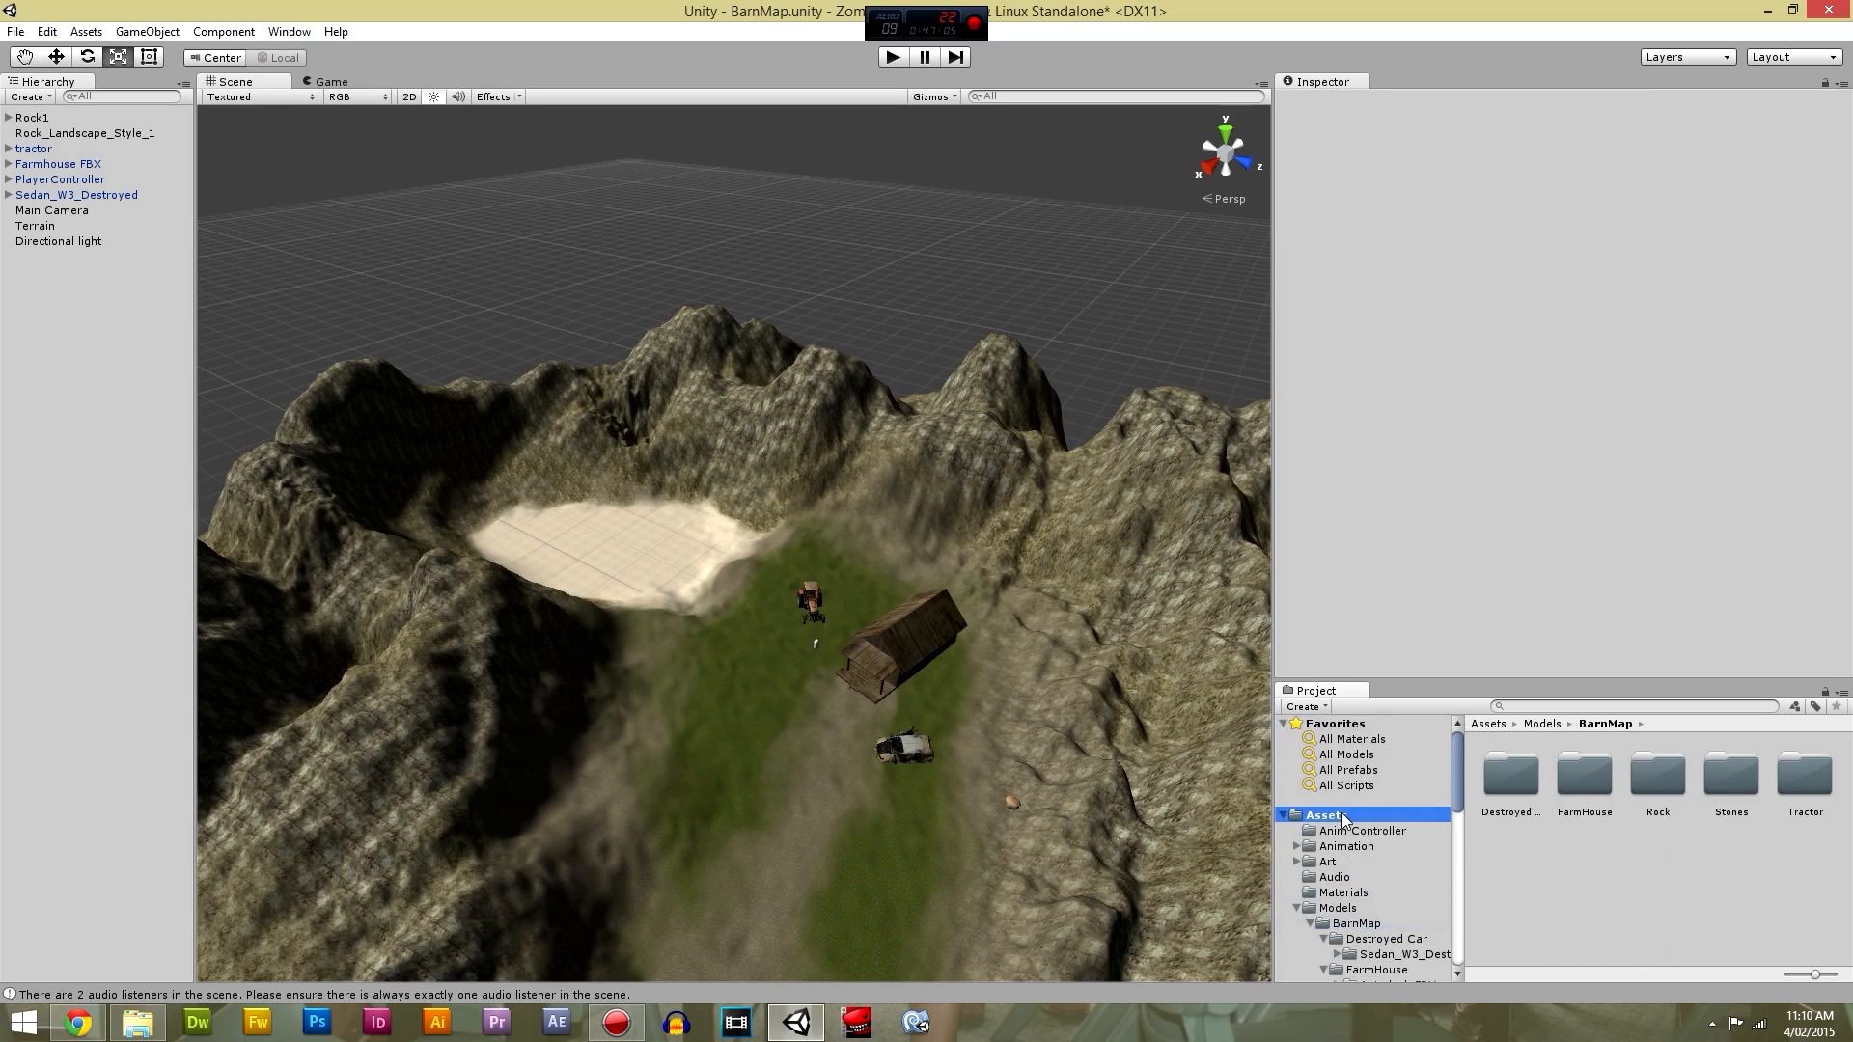
left_click(1588, 704)
type("water")
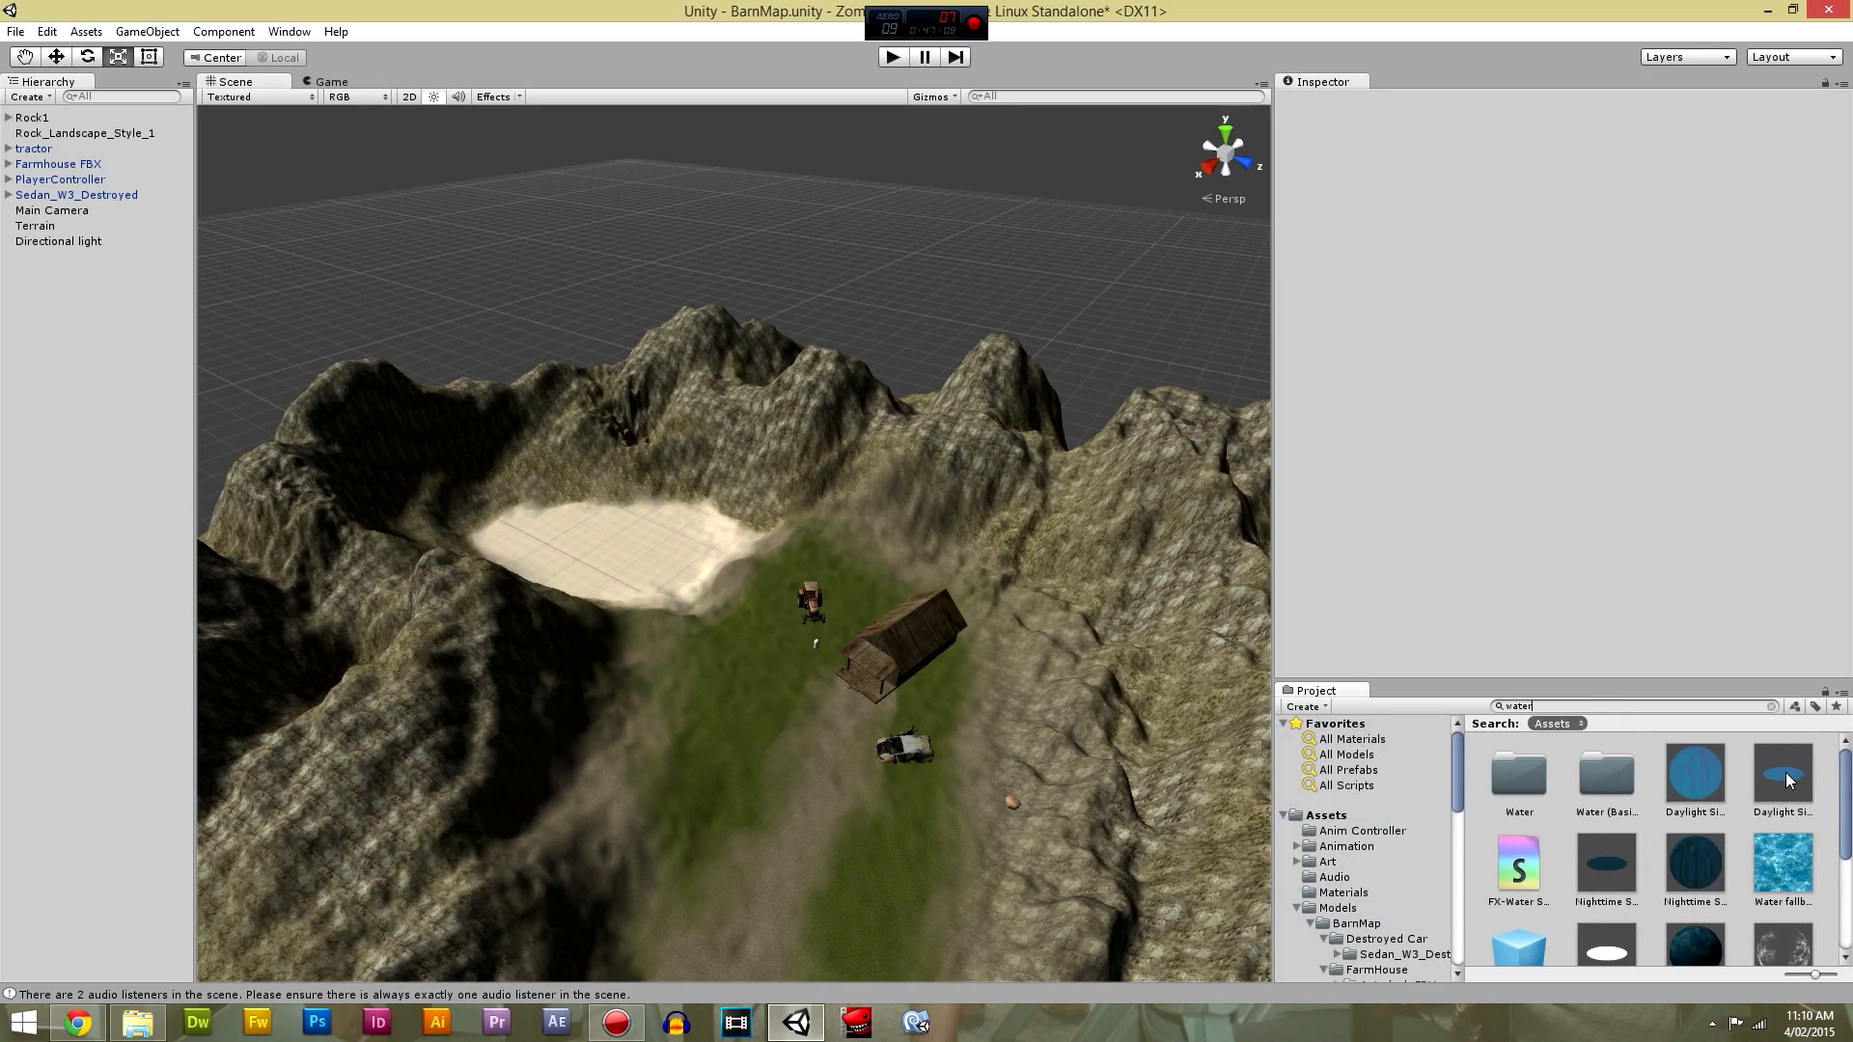
Place the Daylight Simple Water prefab in the scene, scaled to about 217 × 13.6 × 217, and position it at X 106.8, Y 1.2, Z 103.5.
scroll(1786, 786, "down", 3)
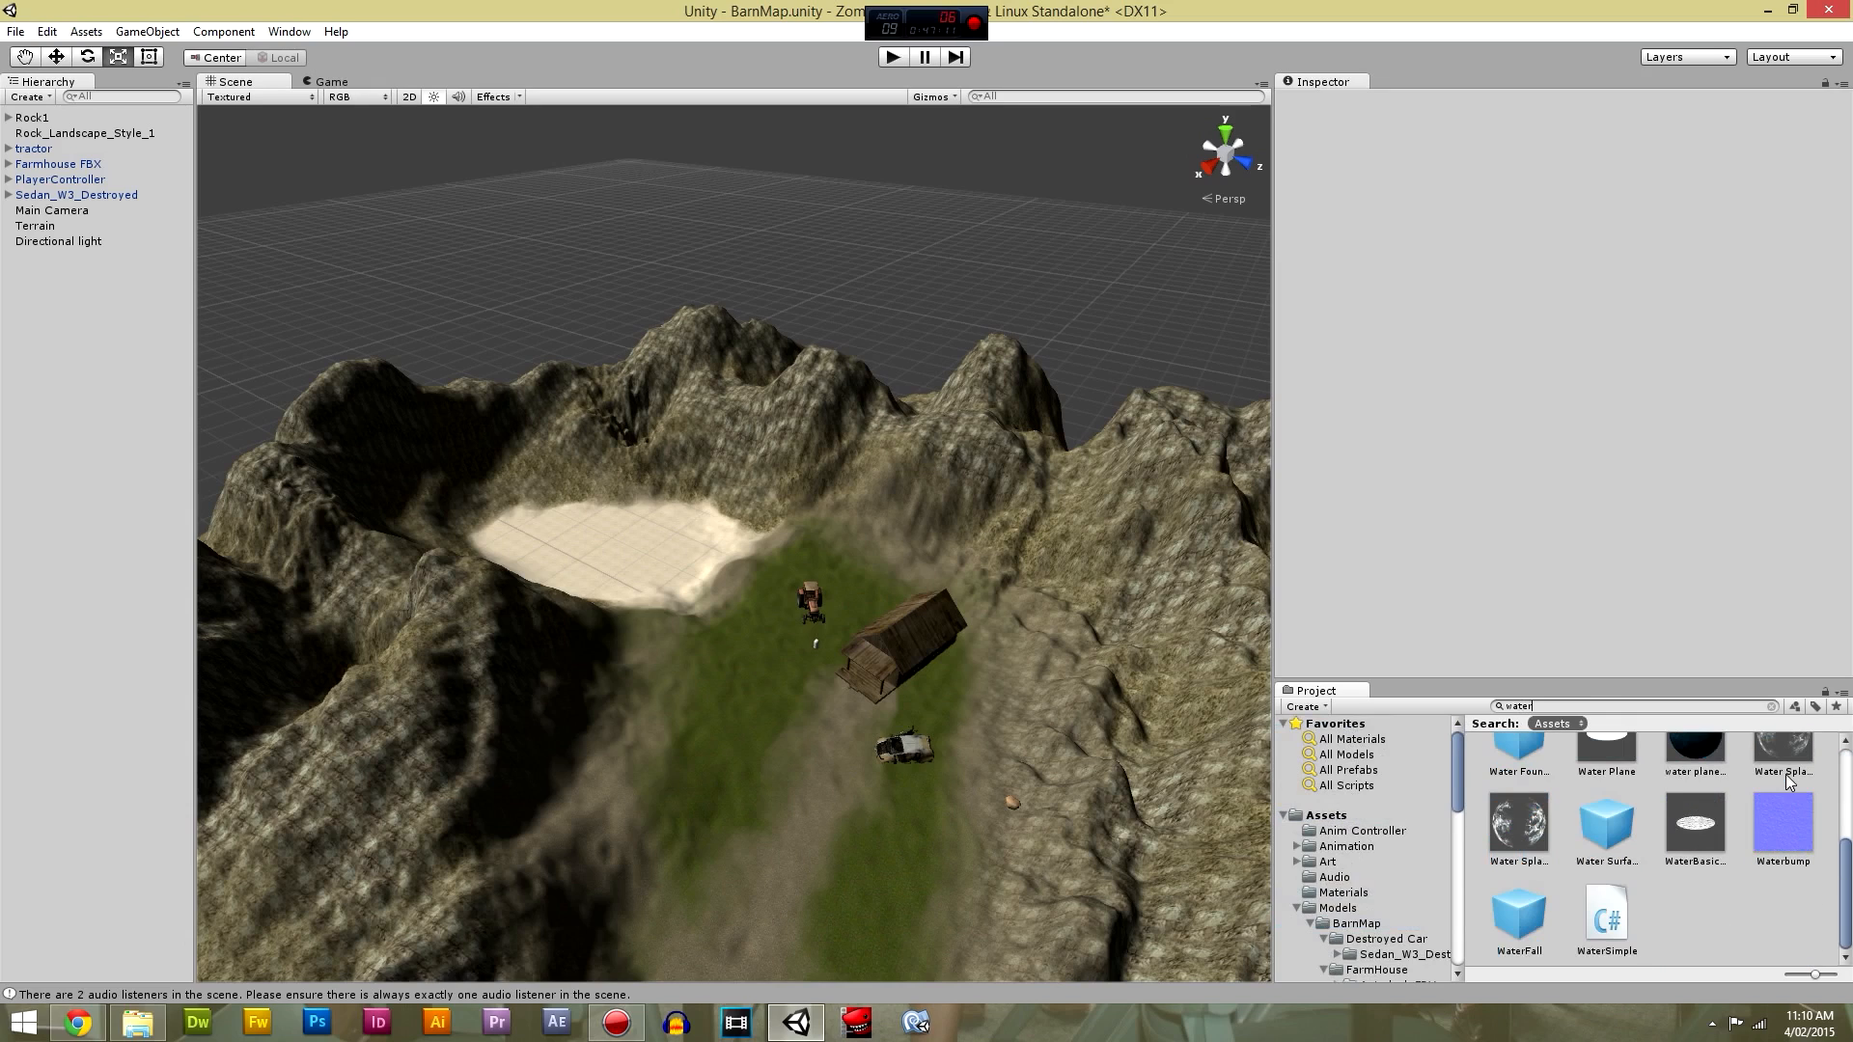
scroll(1789, 782, "up", 5)
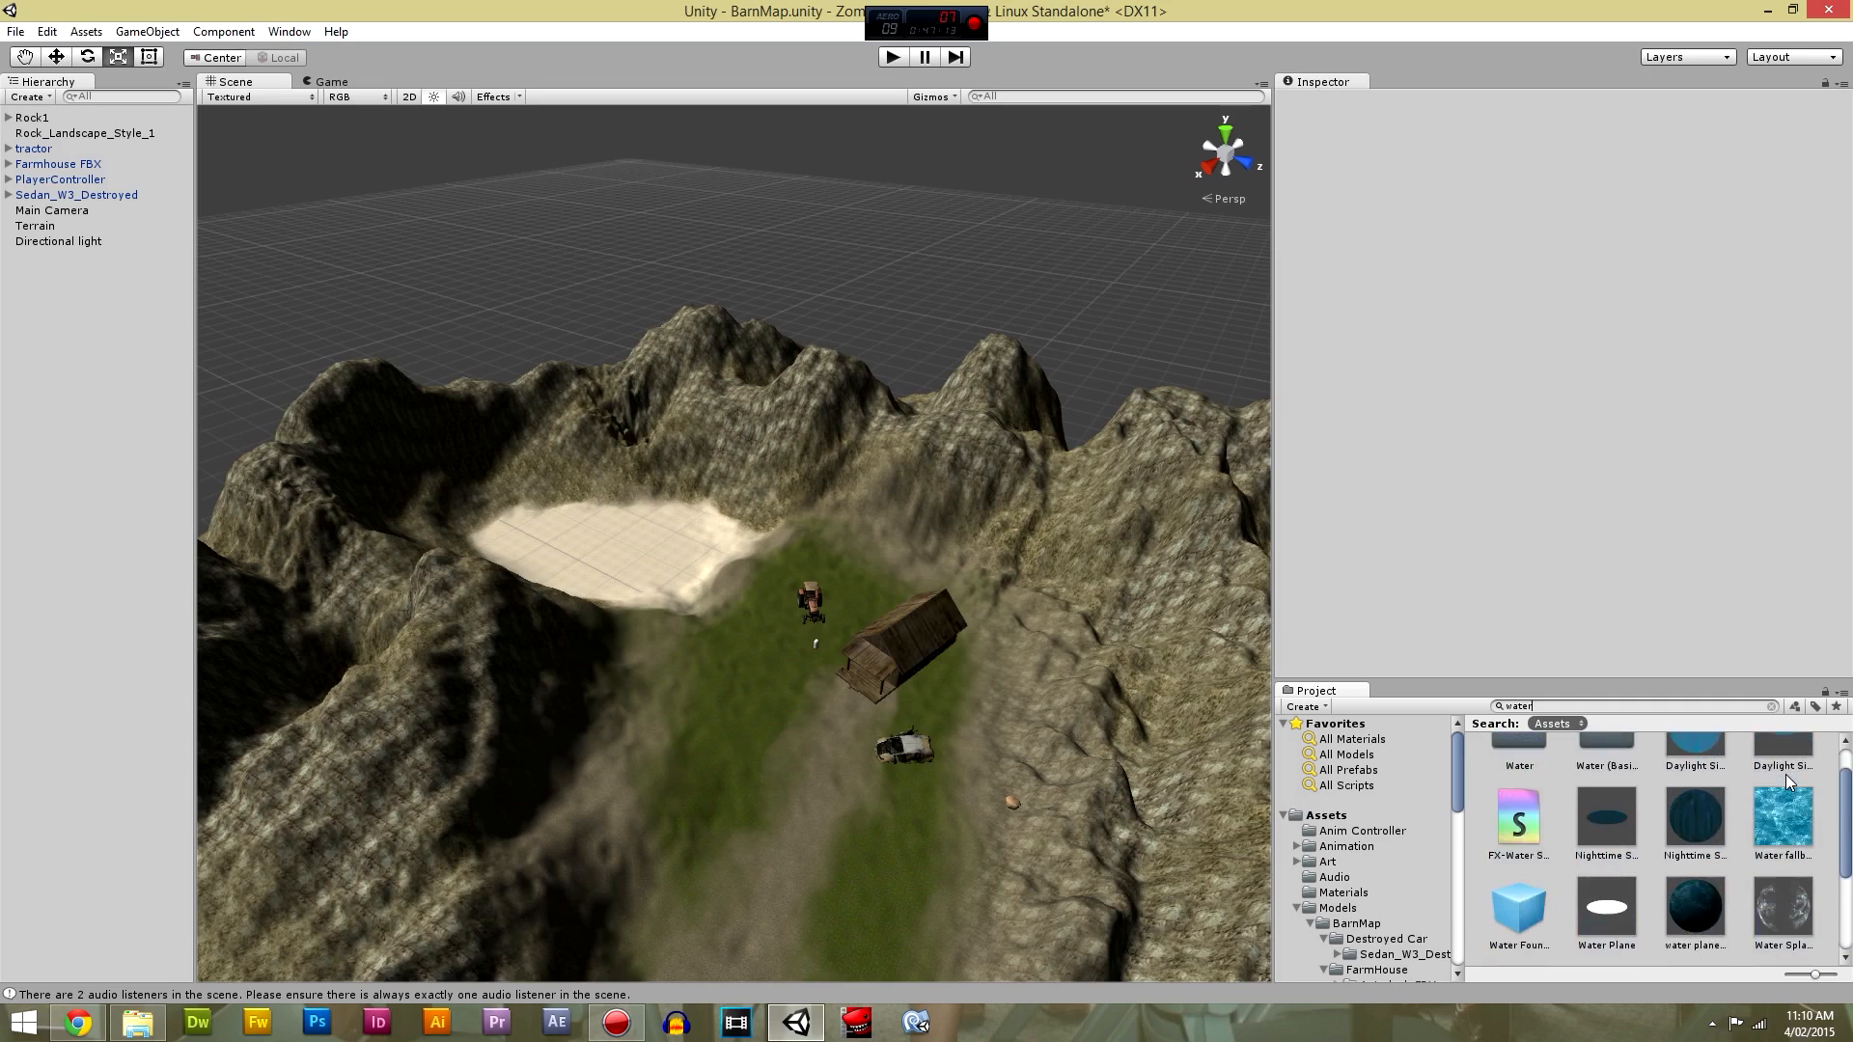
left_click_drag(1783, 782, 1738, 39)
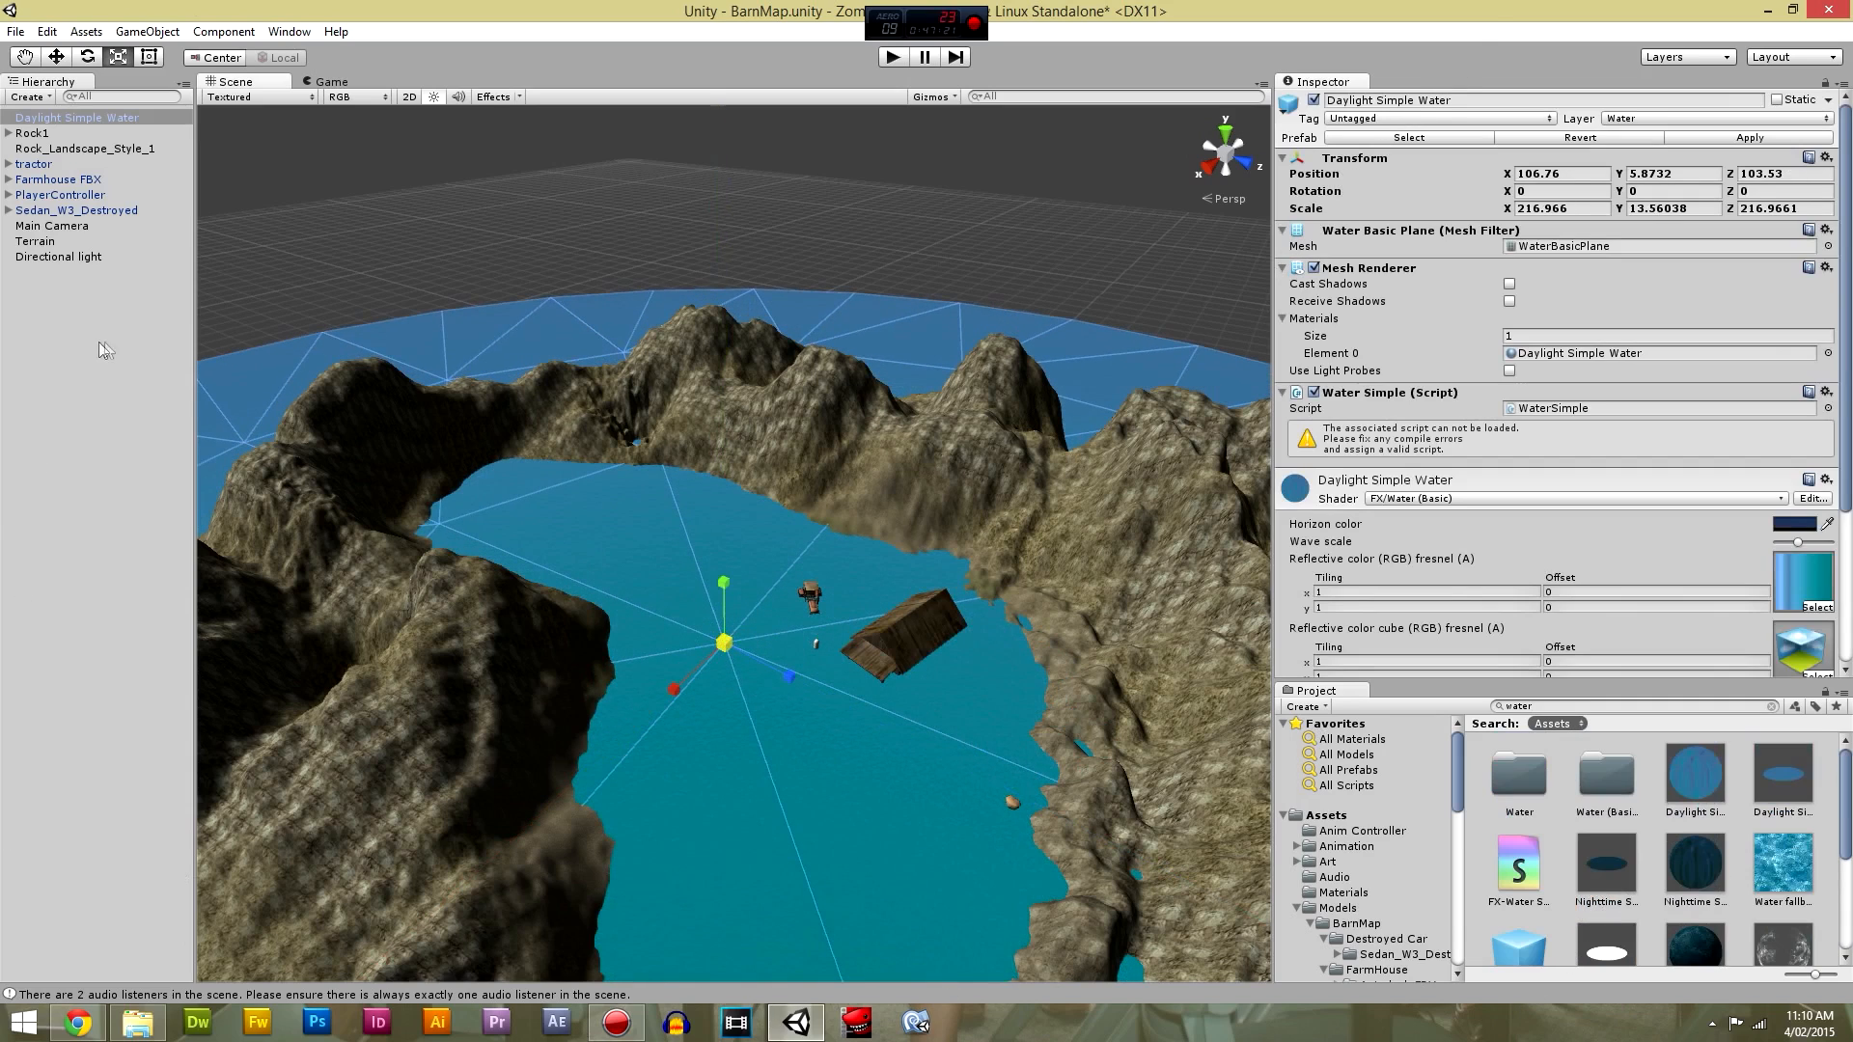
left_click(56, 56)
left_click_drag(722, 605, 1041, 533)
Inspect the water plane's coverage of the basin and the terrain's outer edges from several angles.
scroll(1042, 536, "down", 6)
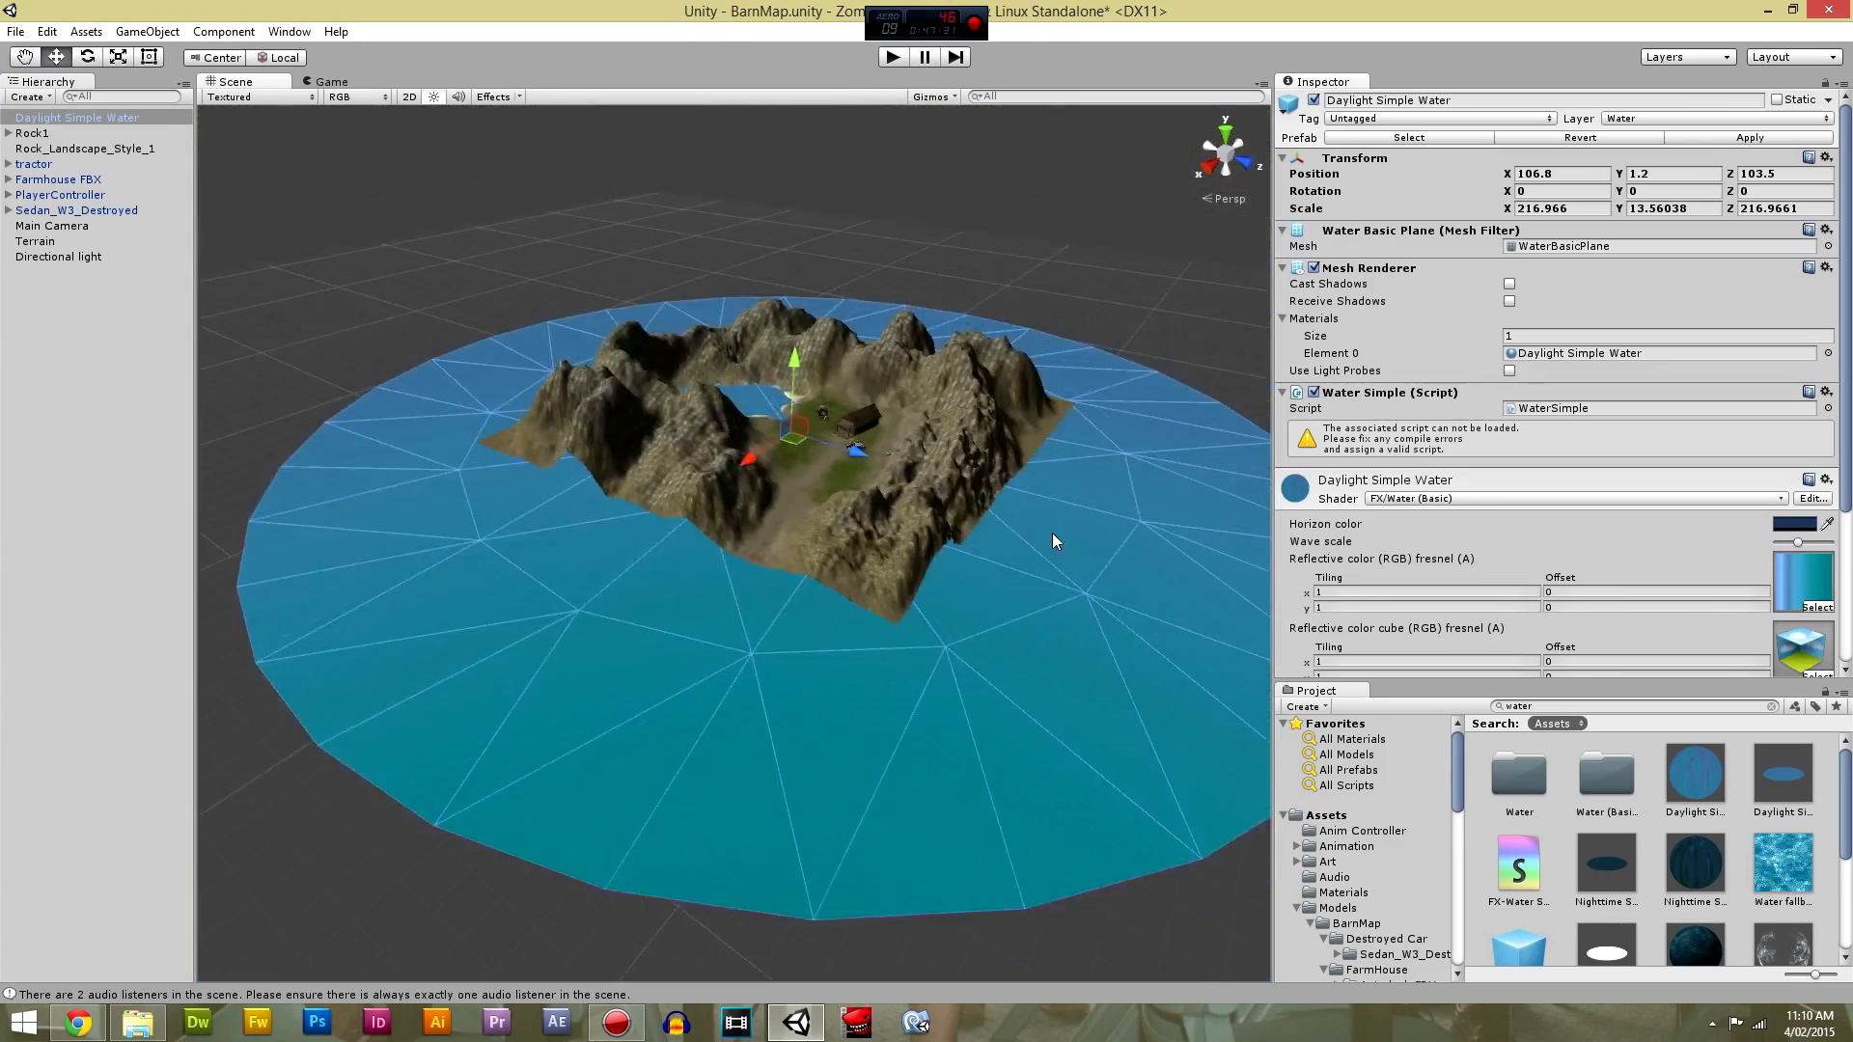
right_click_drag(1051, 537, 666, 599)
middle_click_drag(810, 596, 574, 307)
scroll(846, 465, "down", 6)
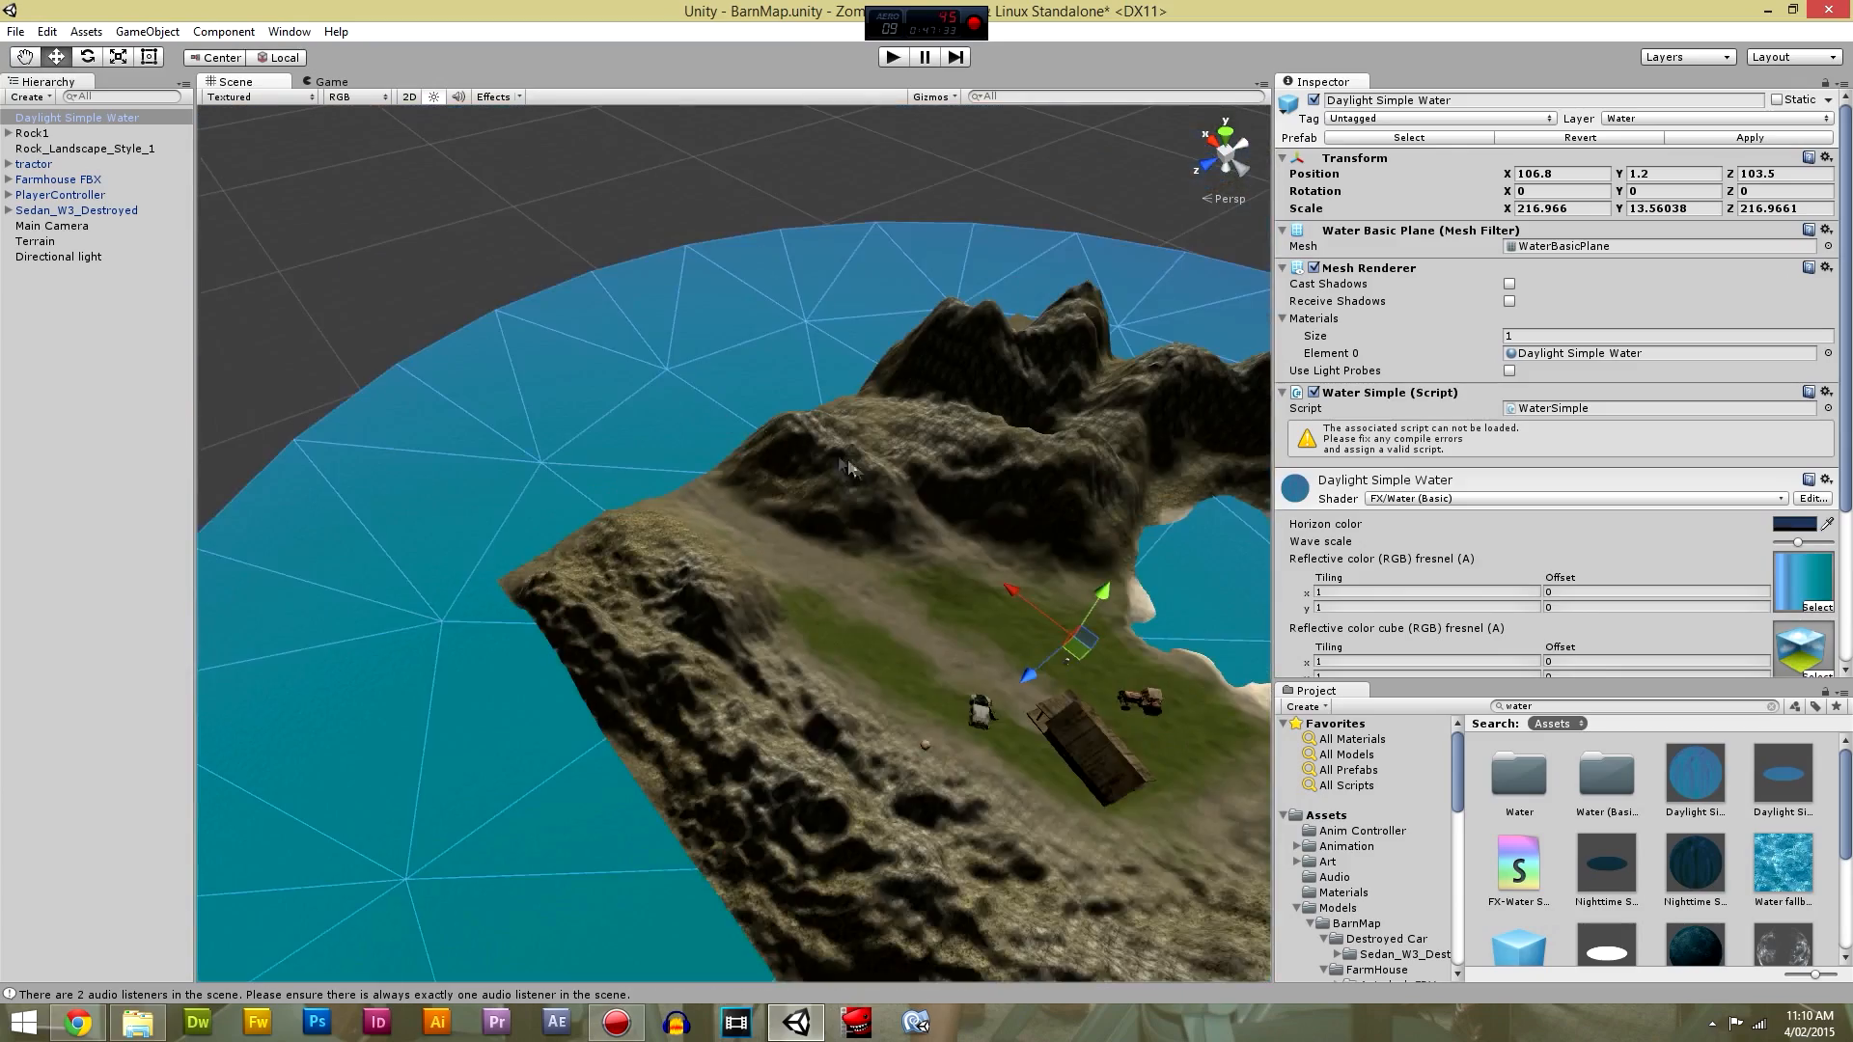
right_click_drag(847, 467, 588, 476)
middle_click_drag(849, 618, 783, 356)
key("f")
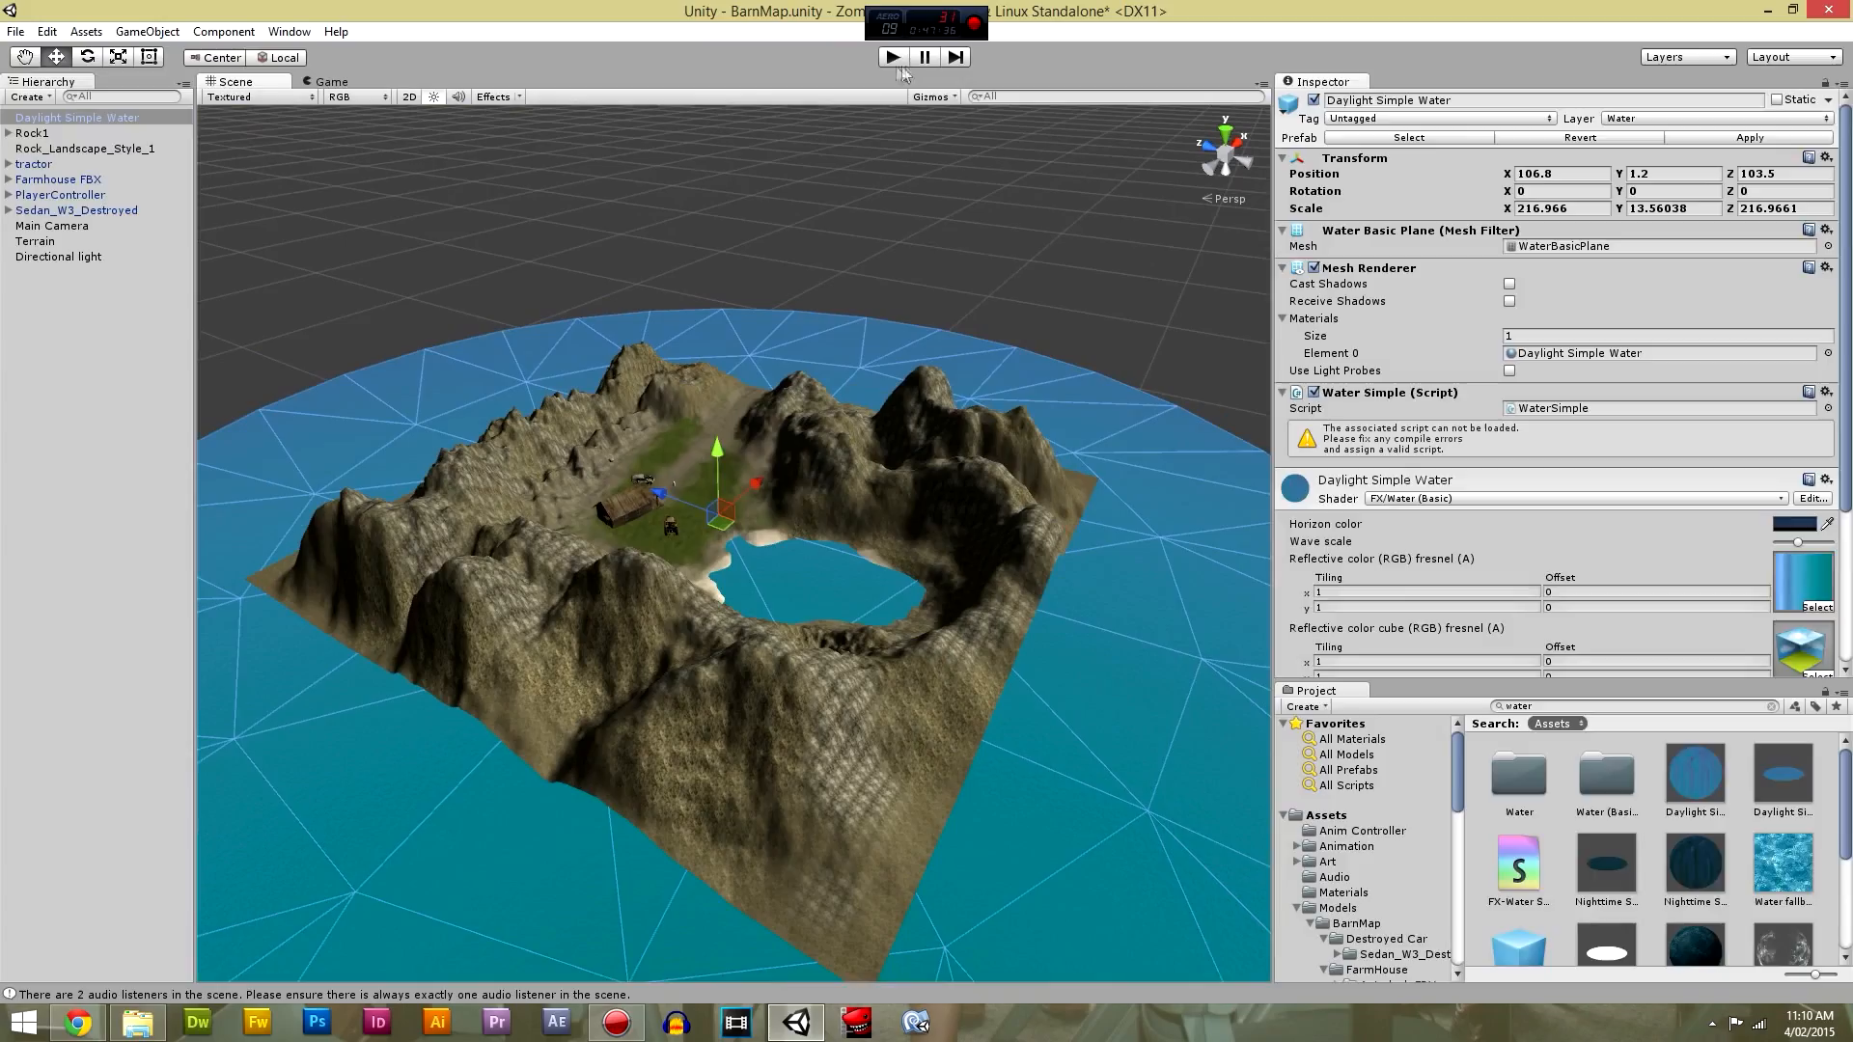
Play-test the map, walking the player from the farmhouse across the lake and back to the sandy shore to check the water.
left_click(895, 59)
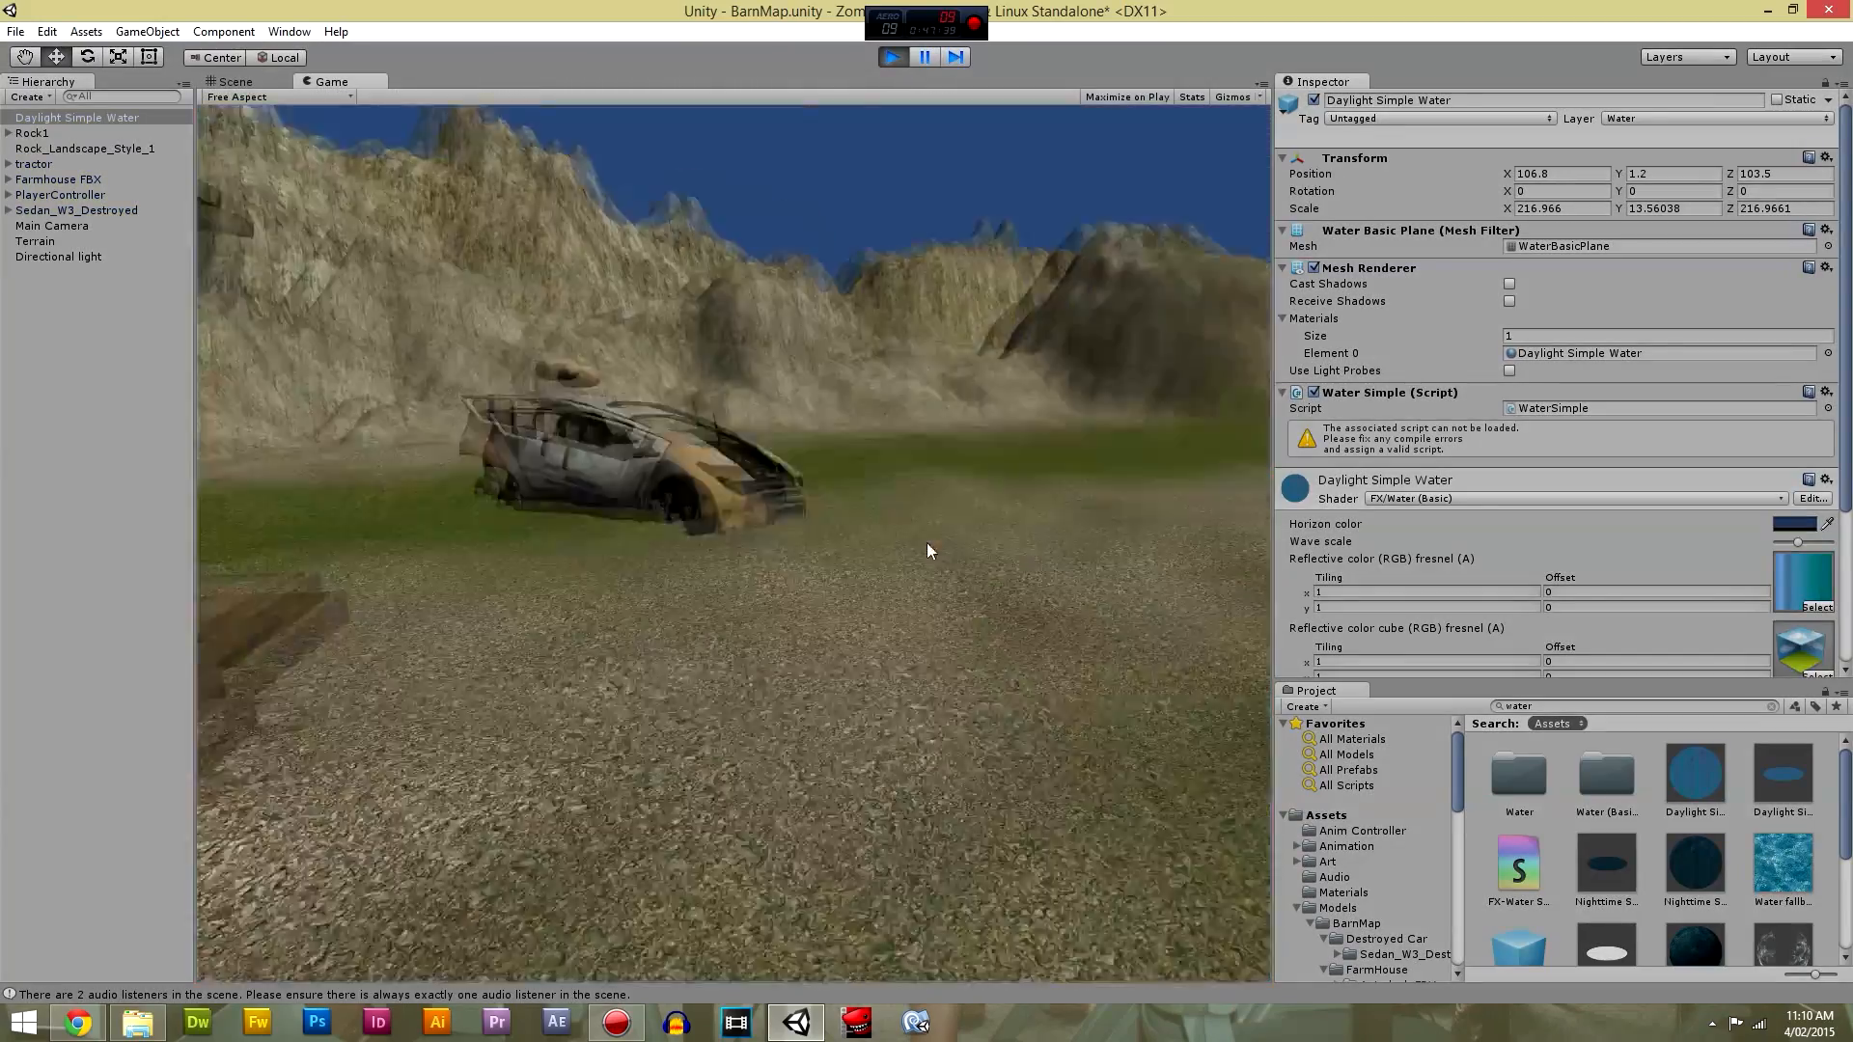
key("w")
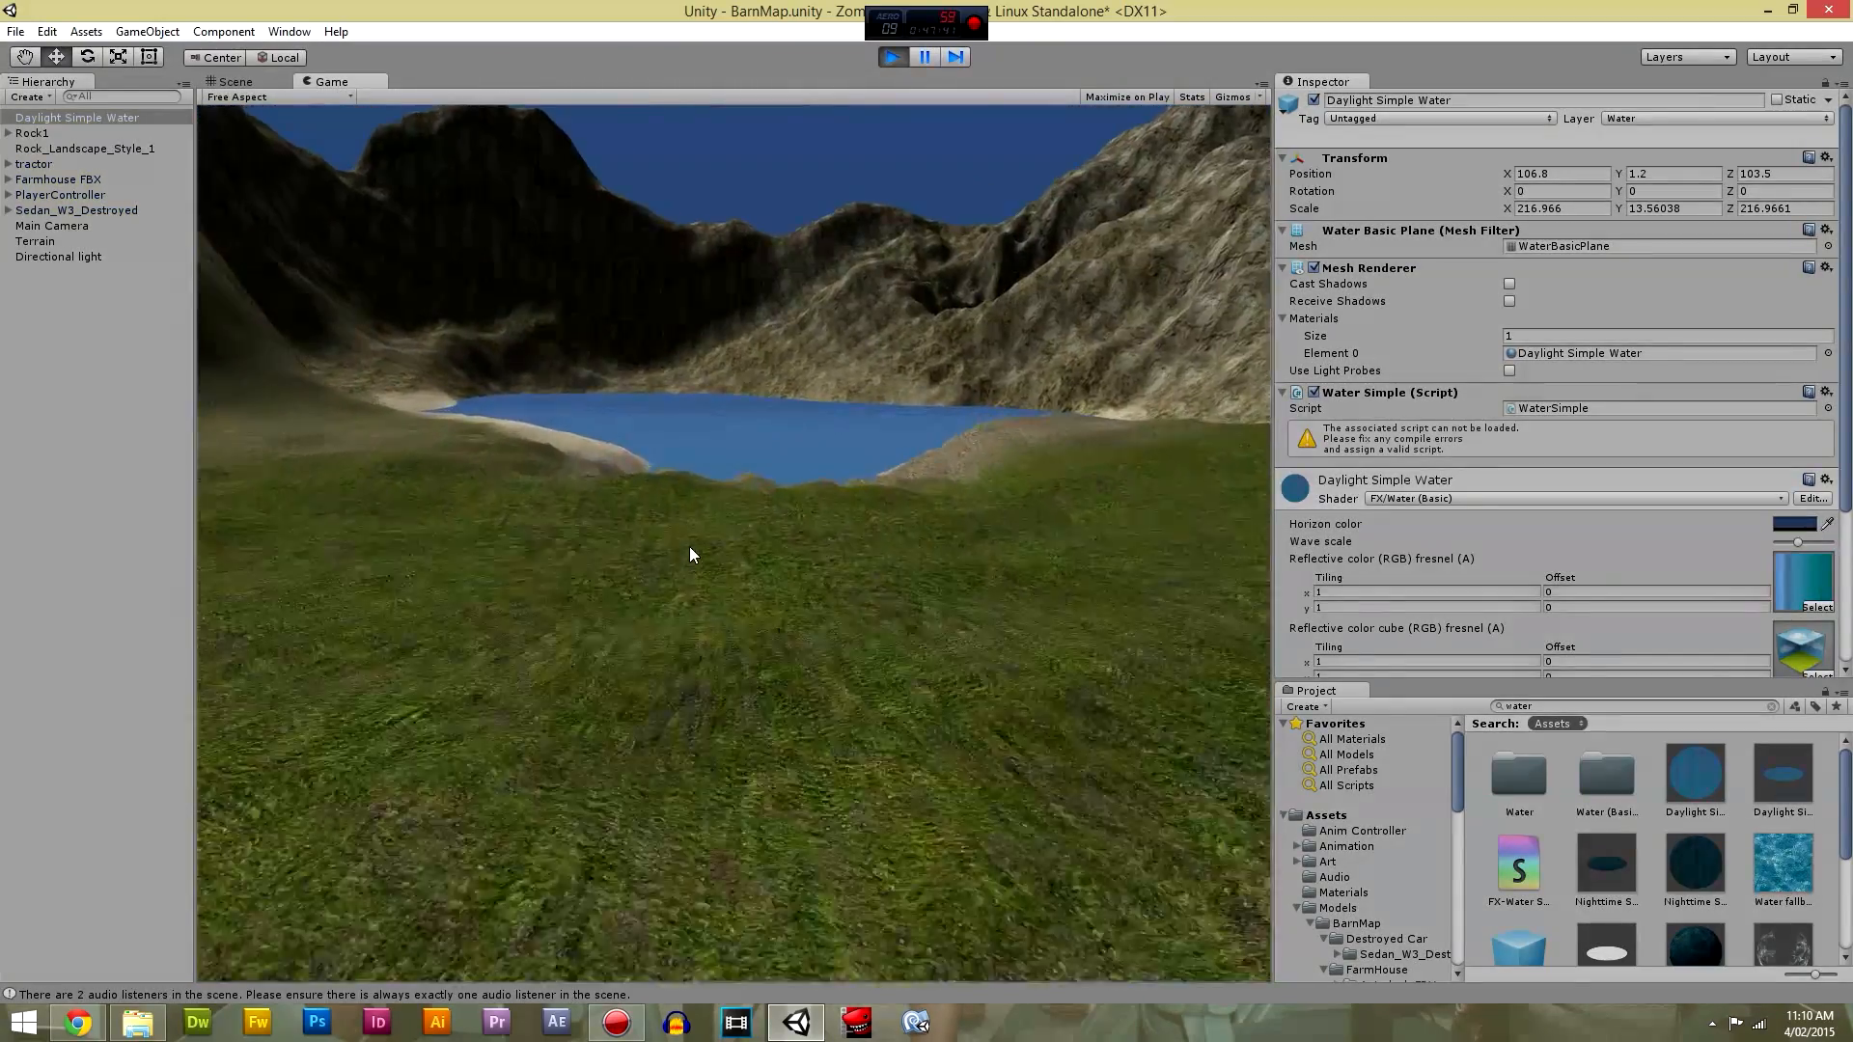
key("w")
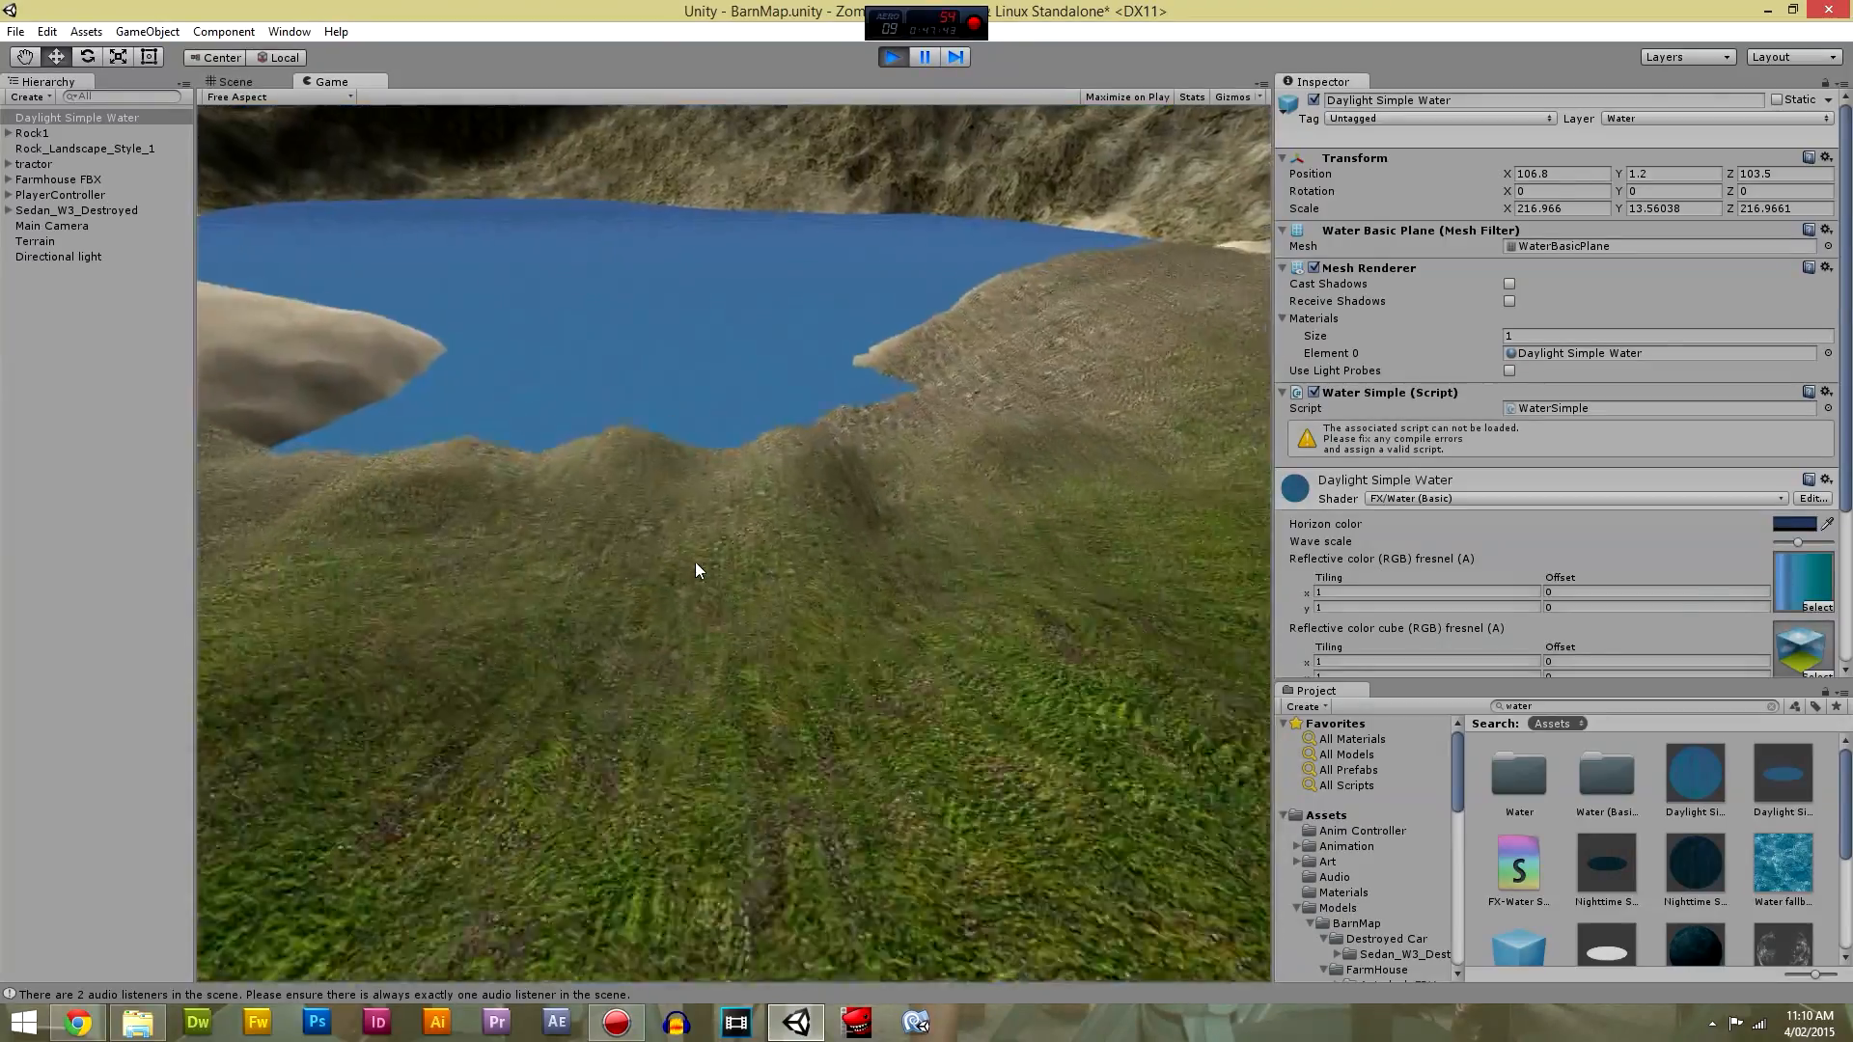
key("w")
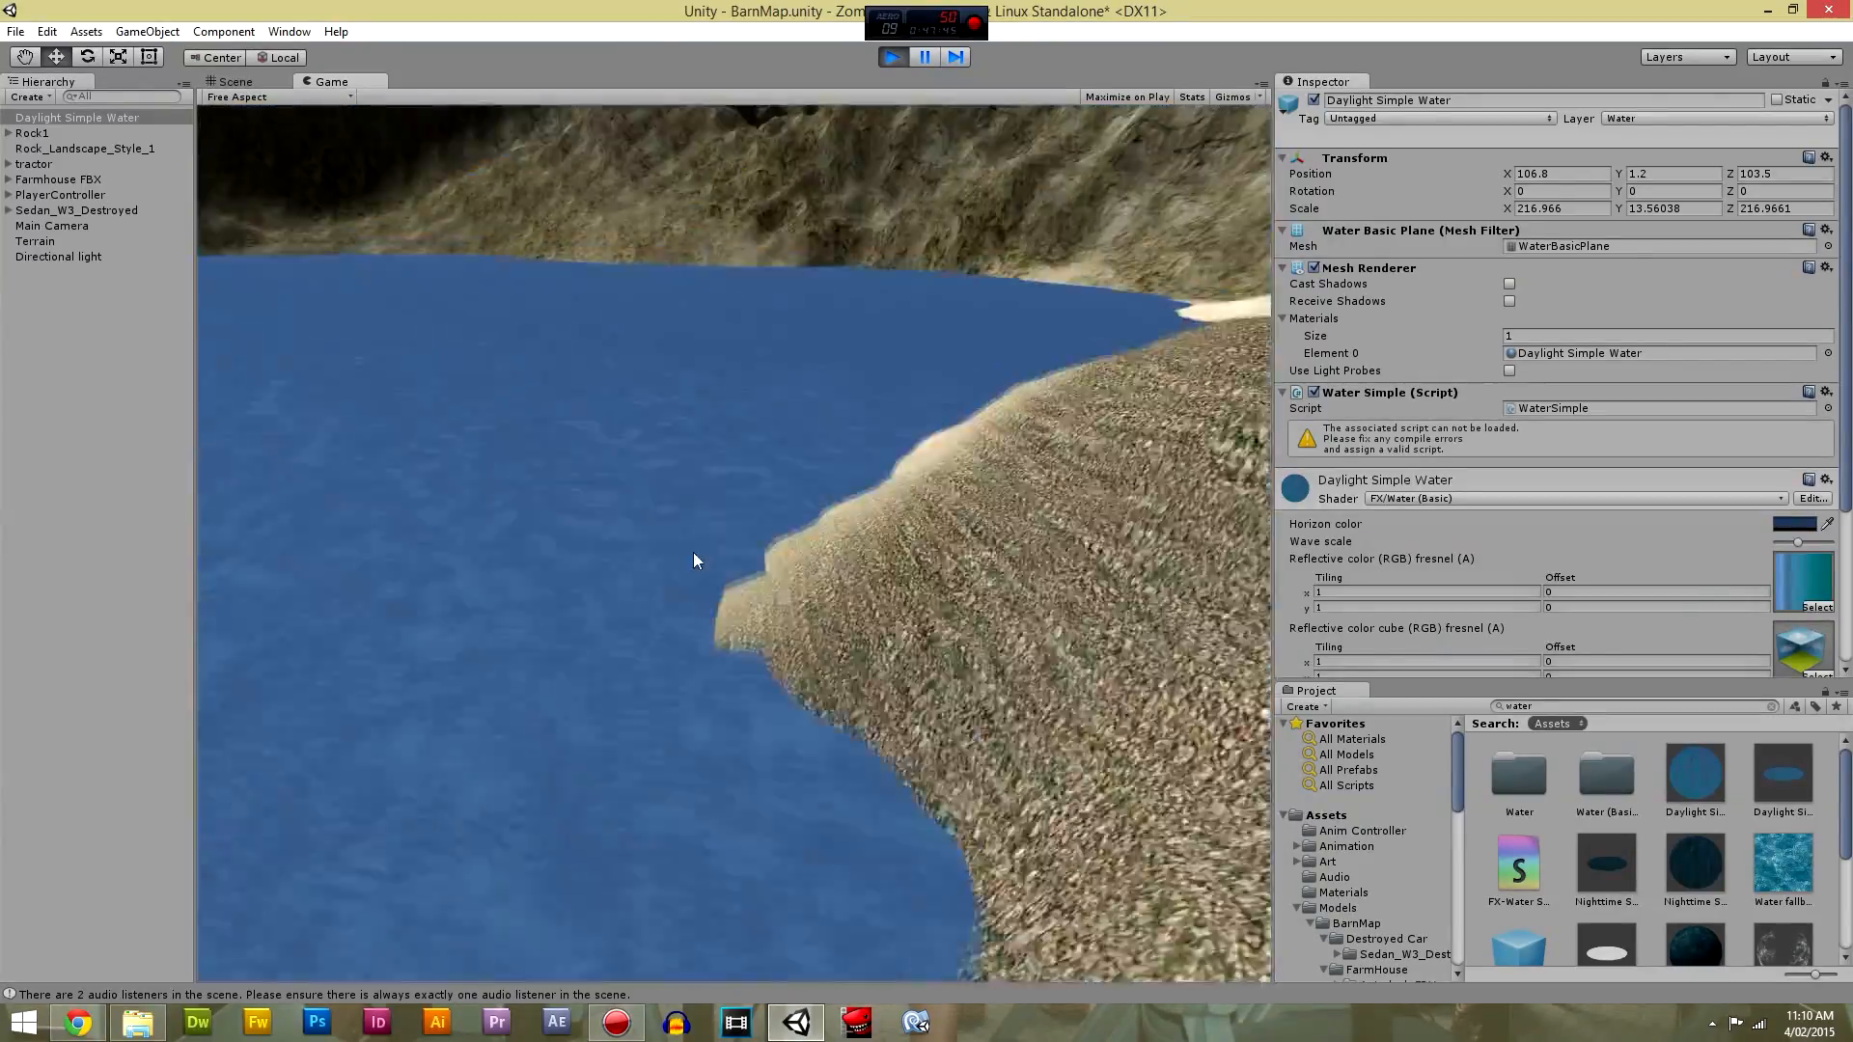
key("w")
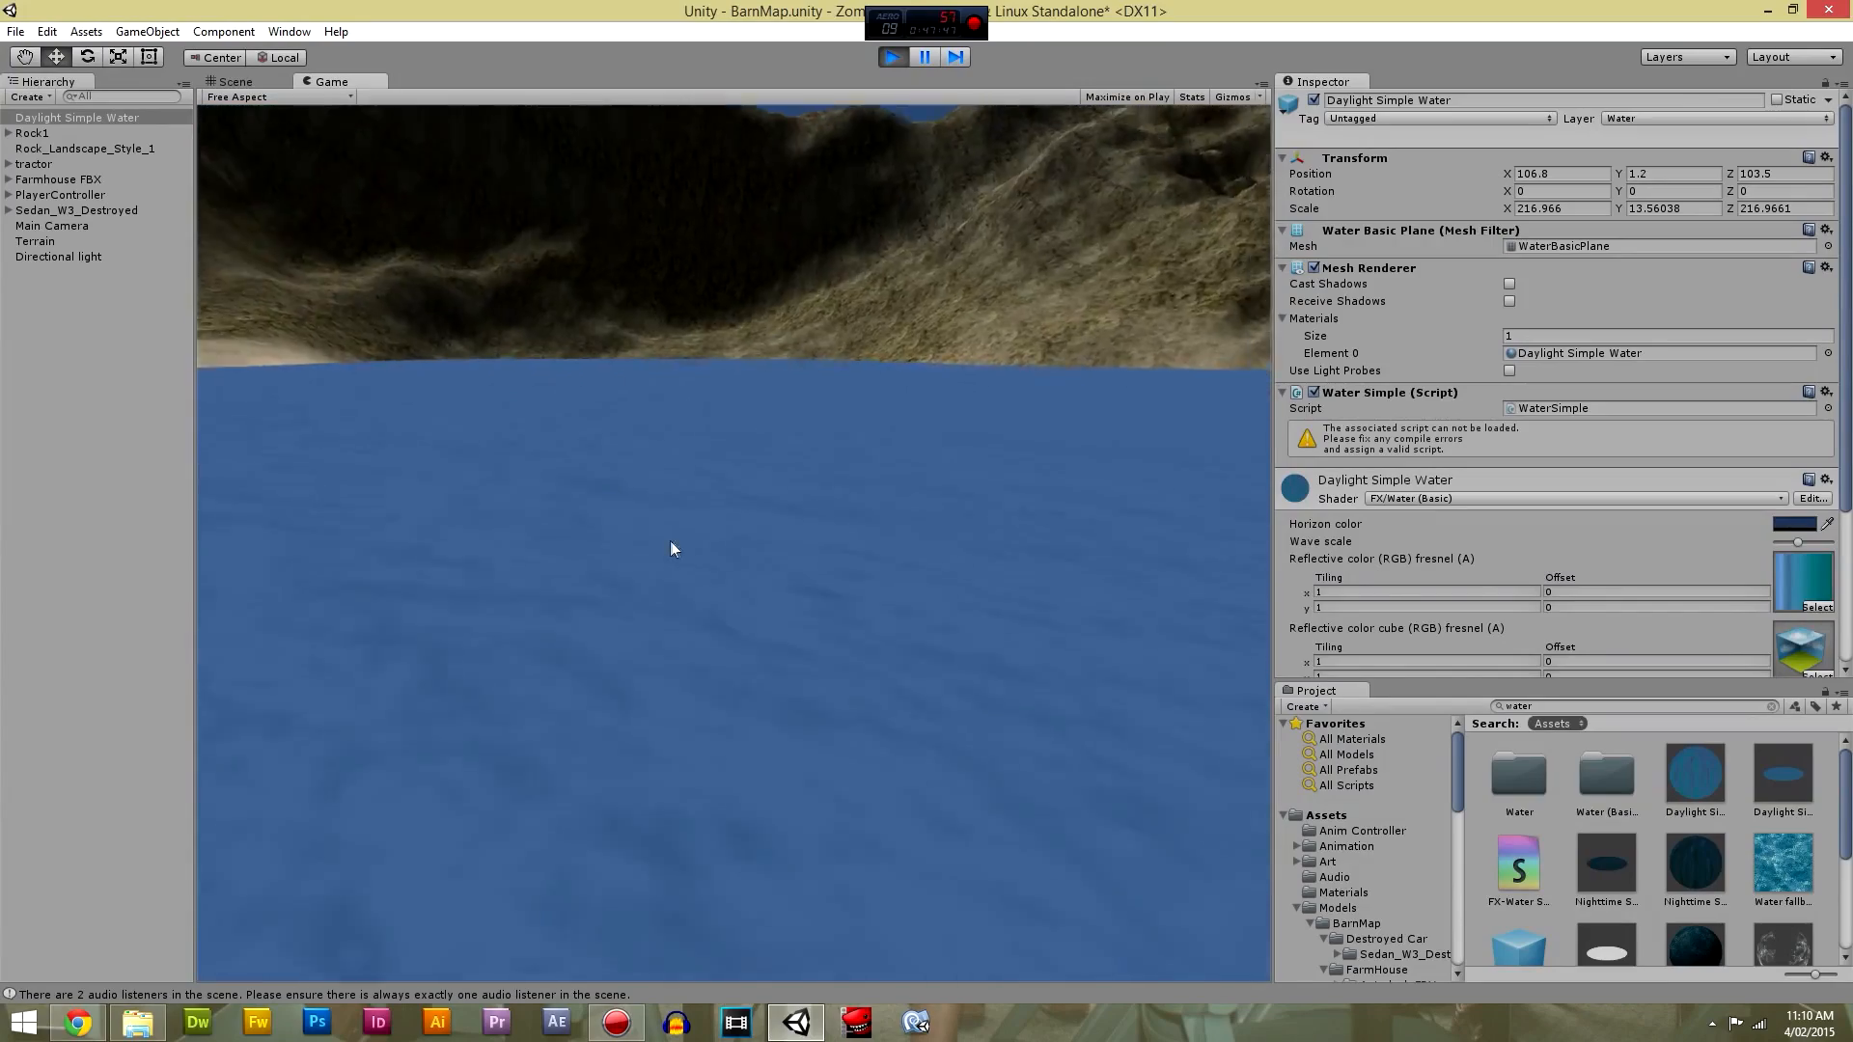
key("w")
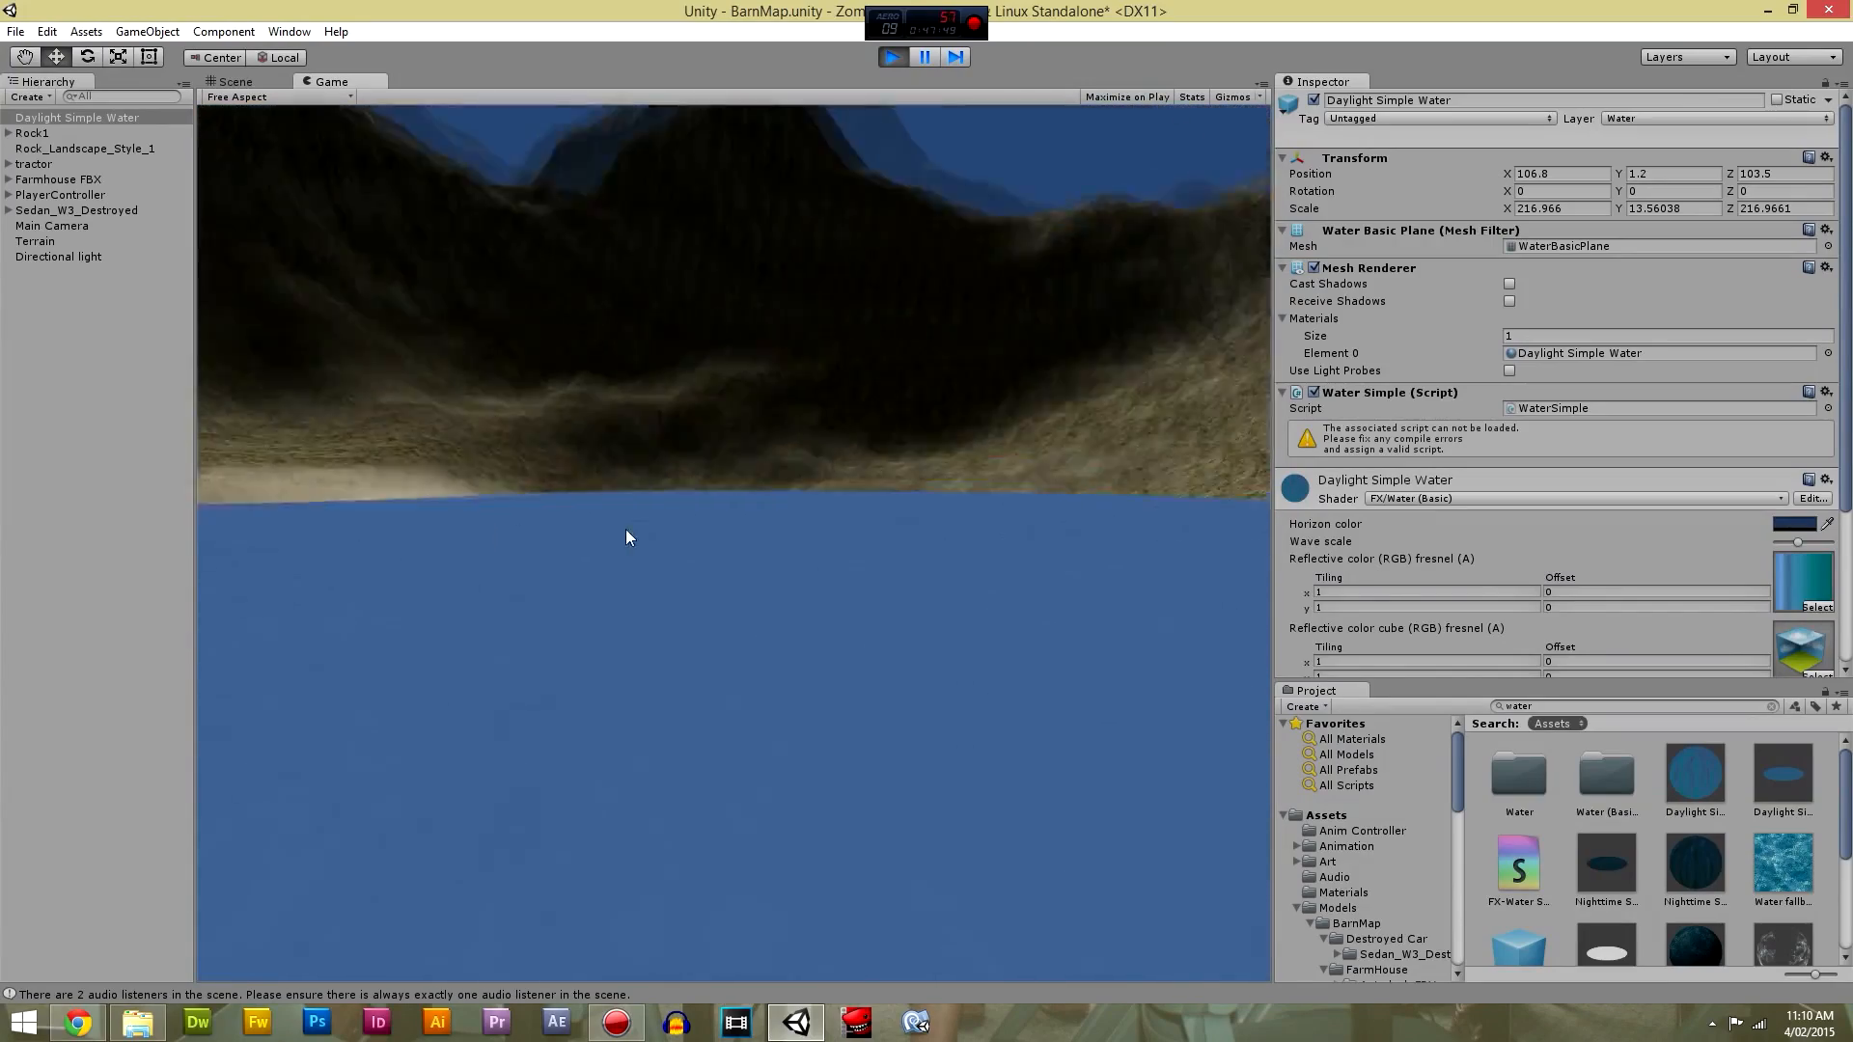
key("w")
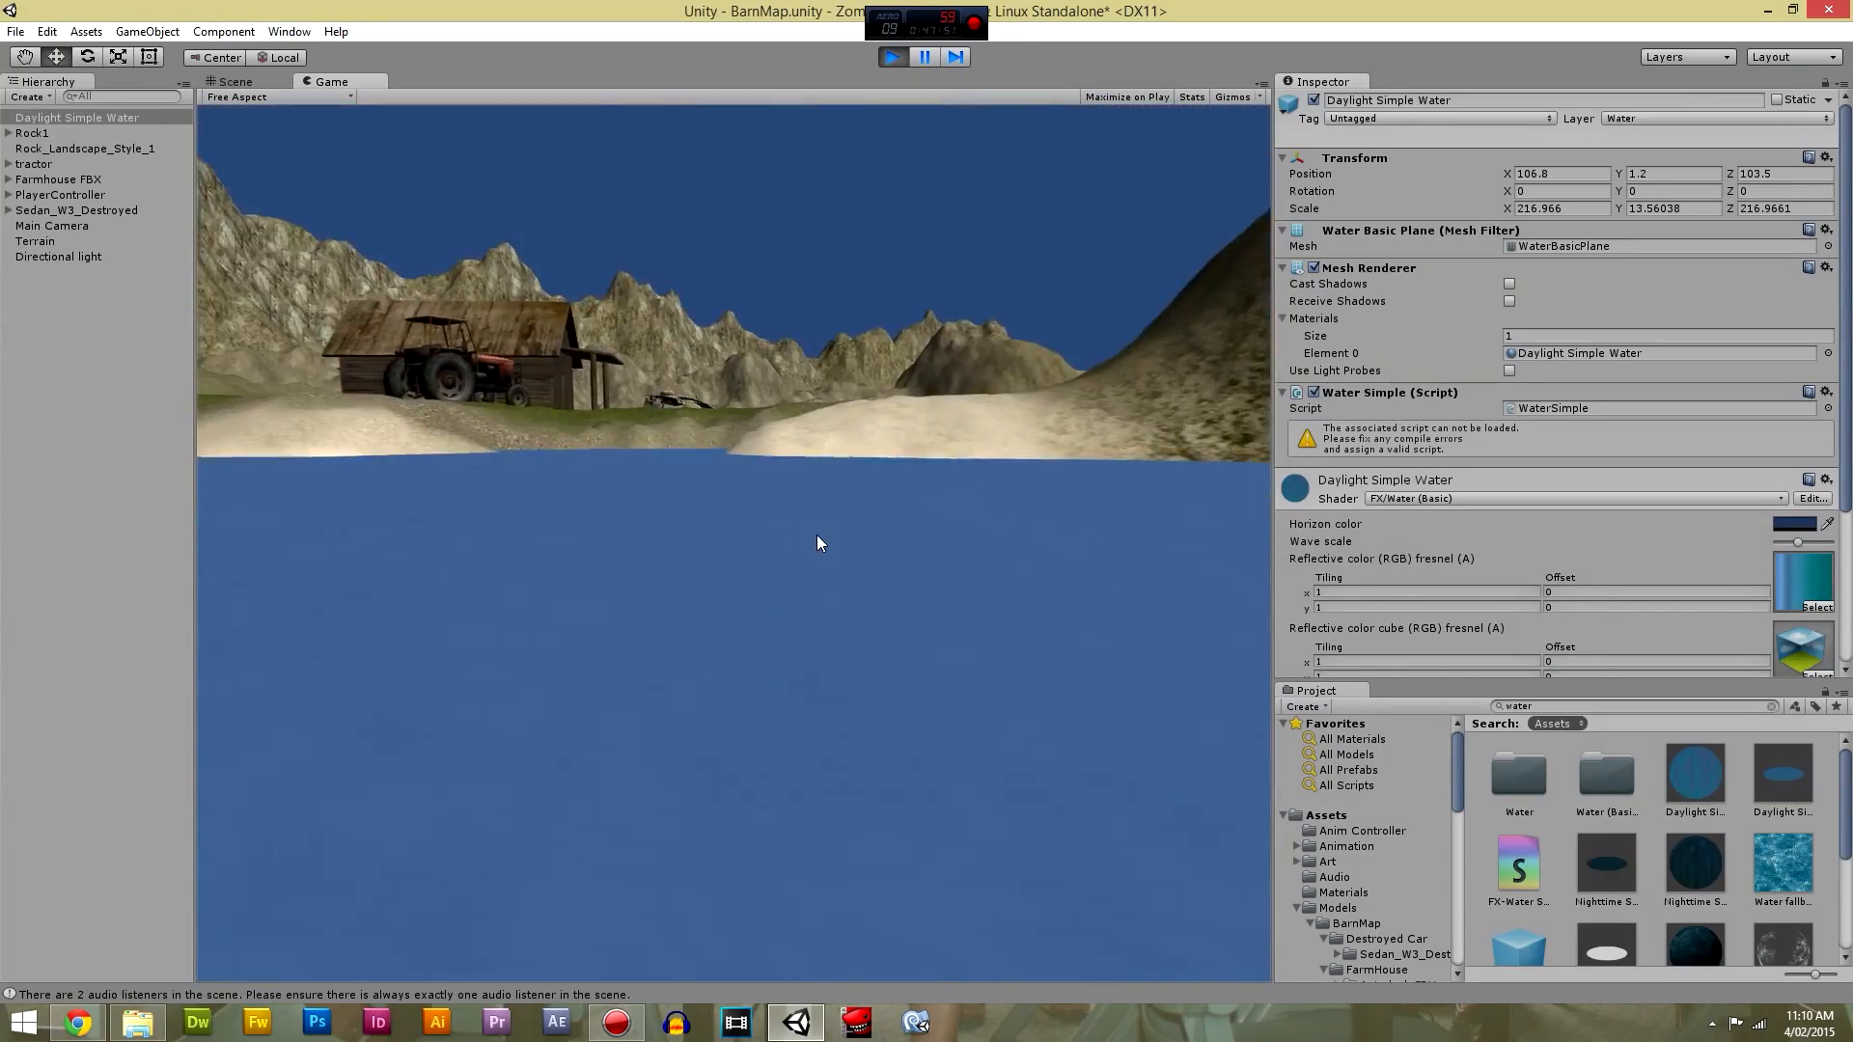
key("w")
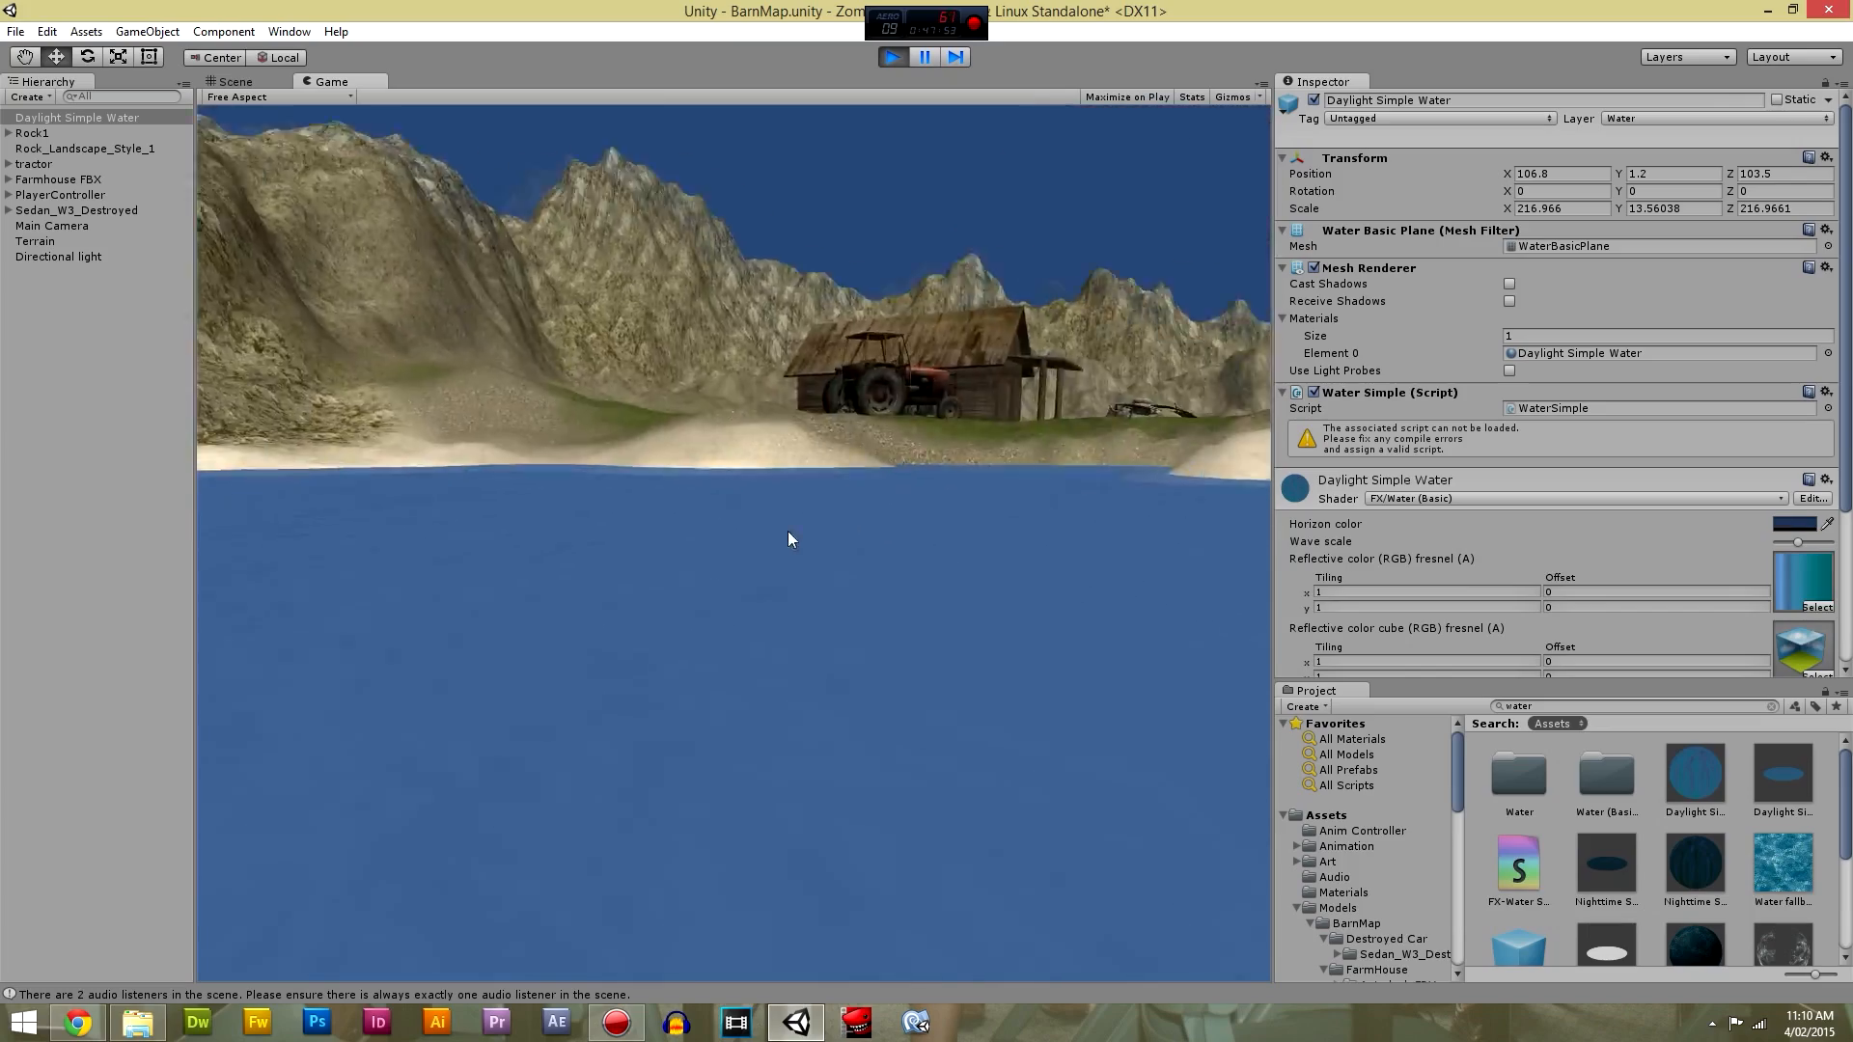
key("w")
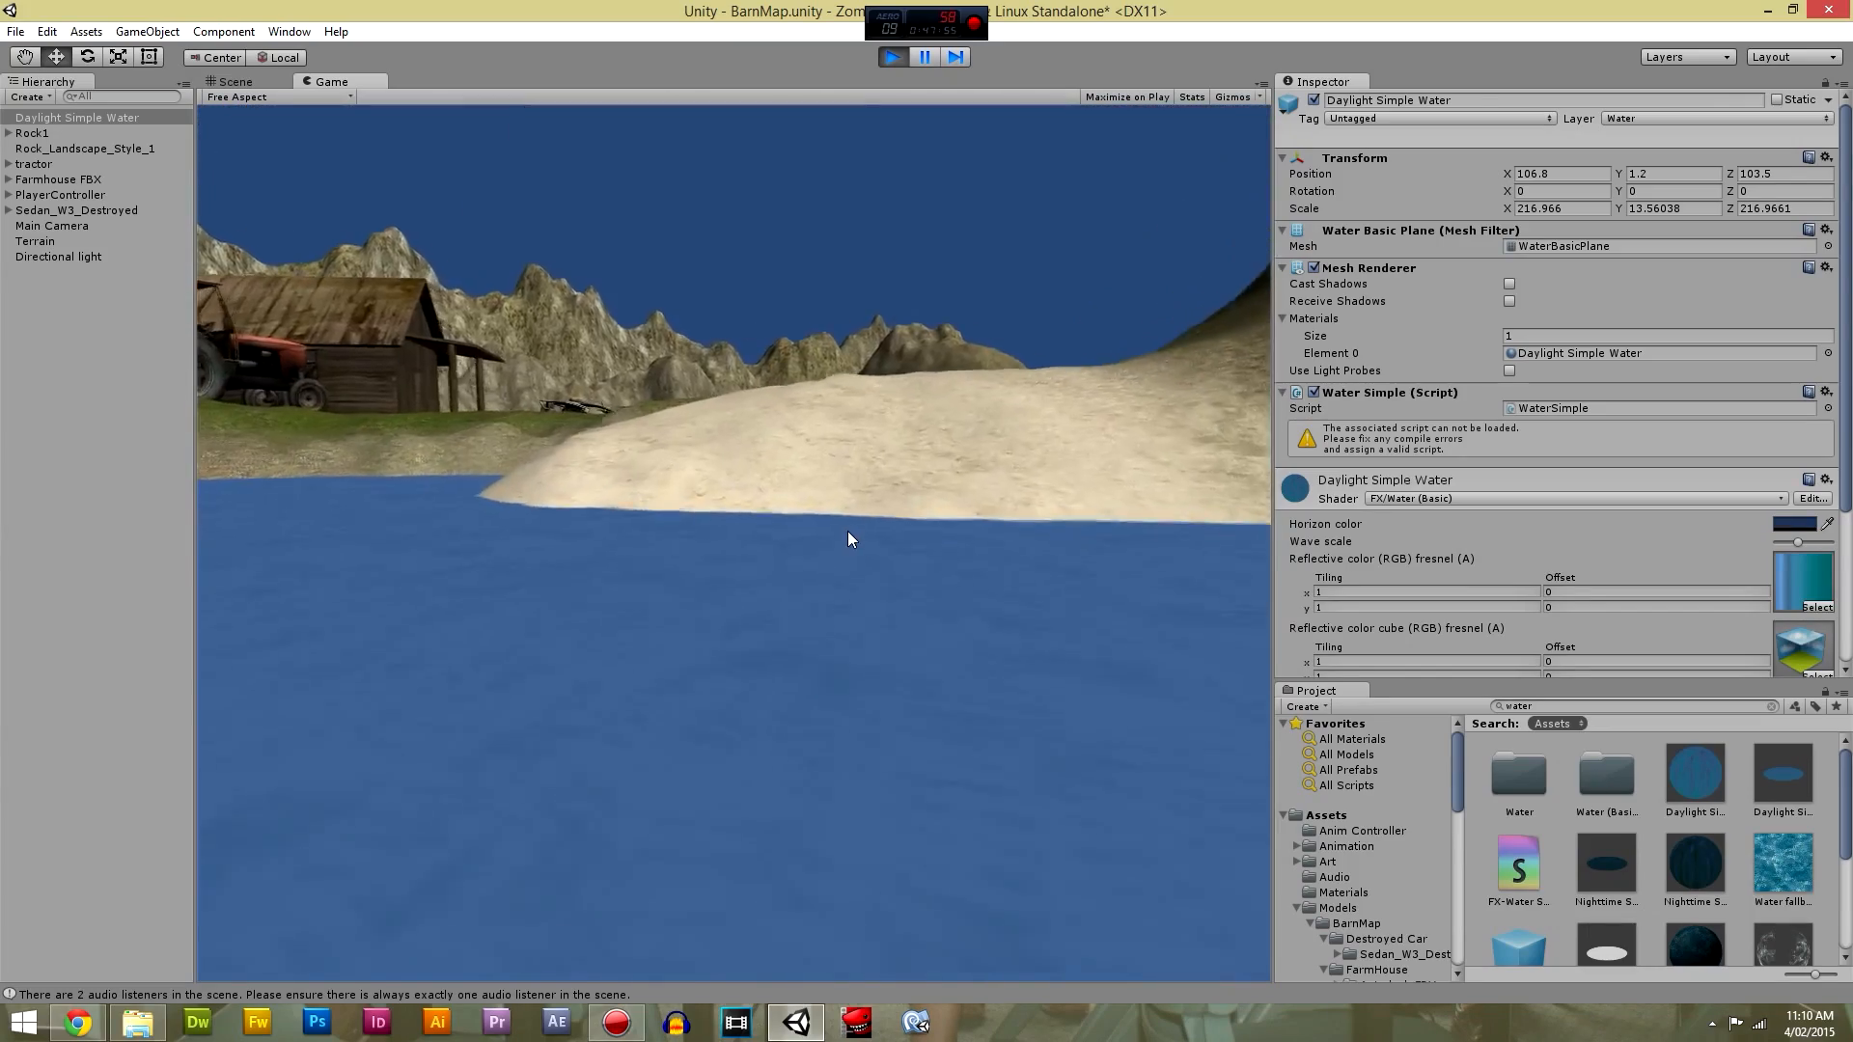
key("w")
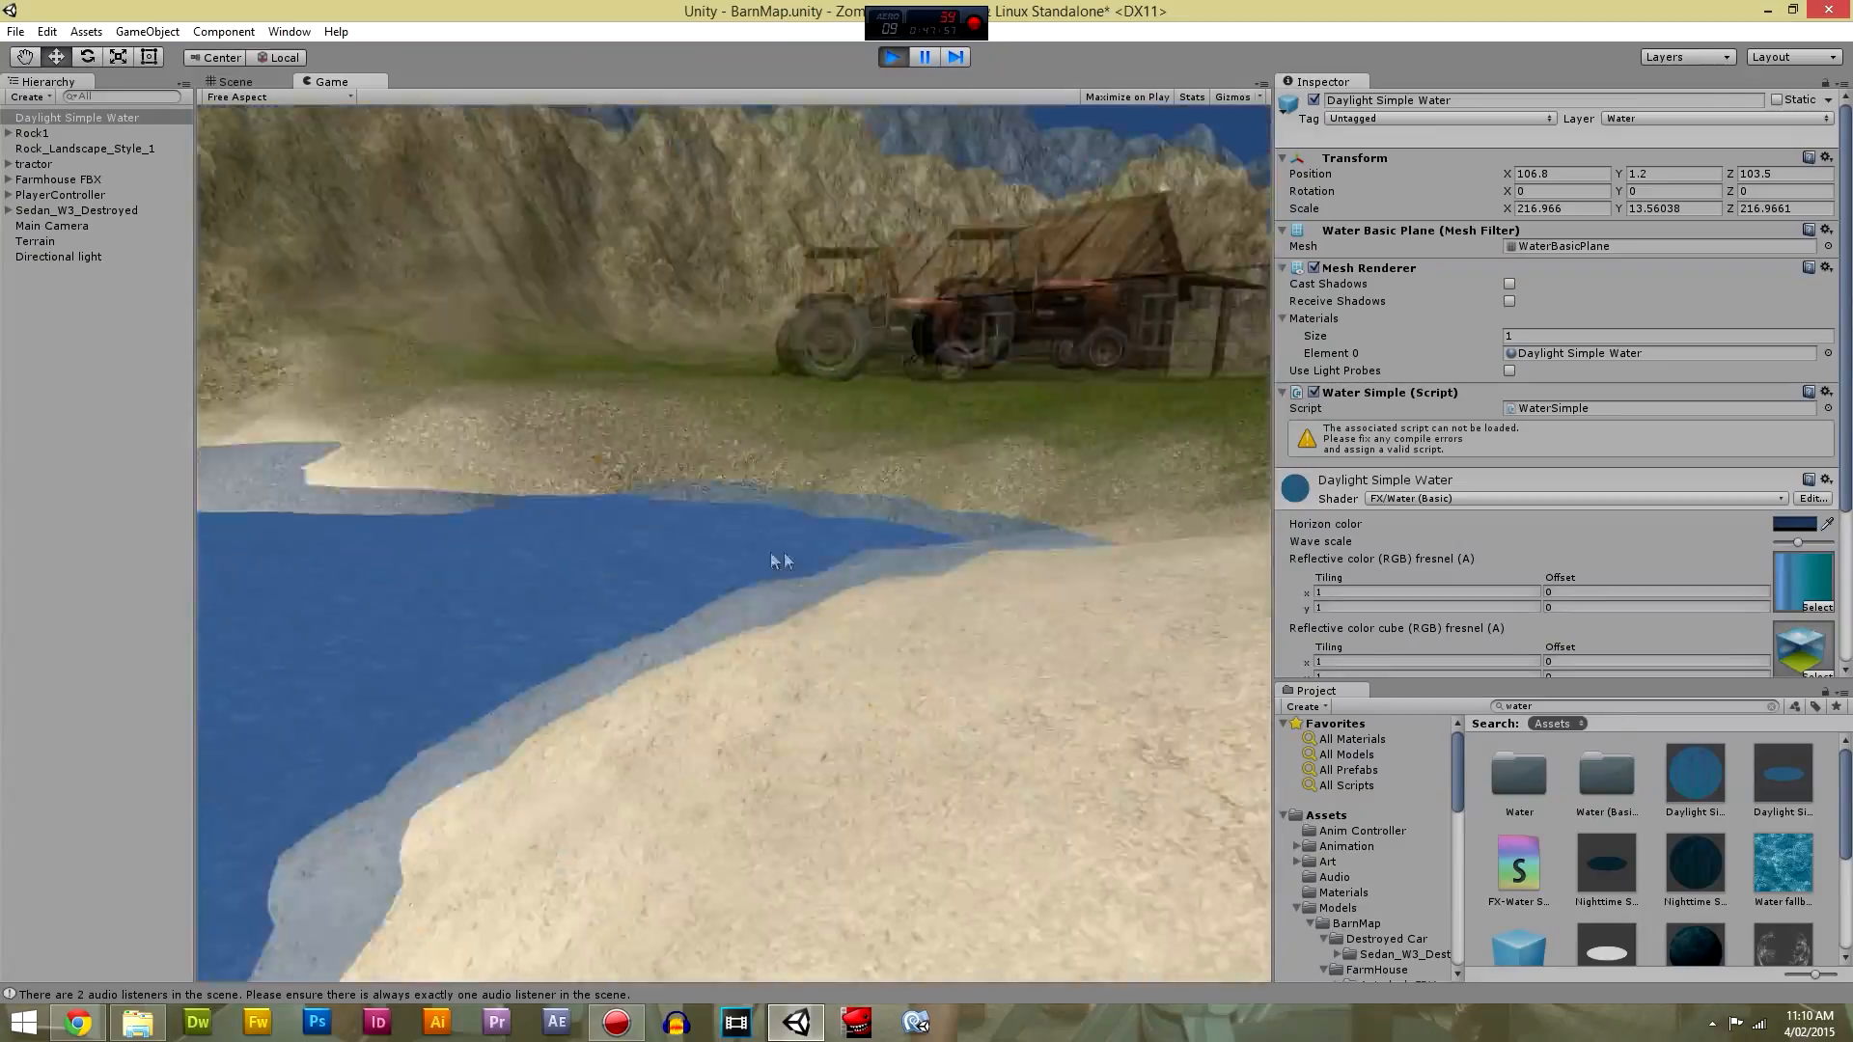
key("w")
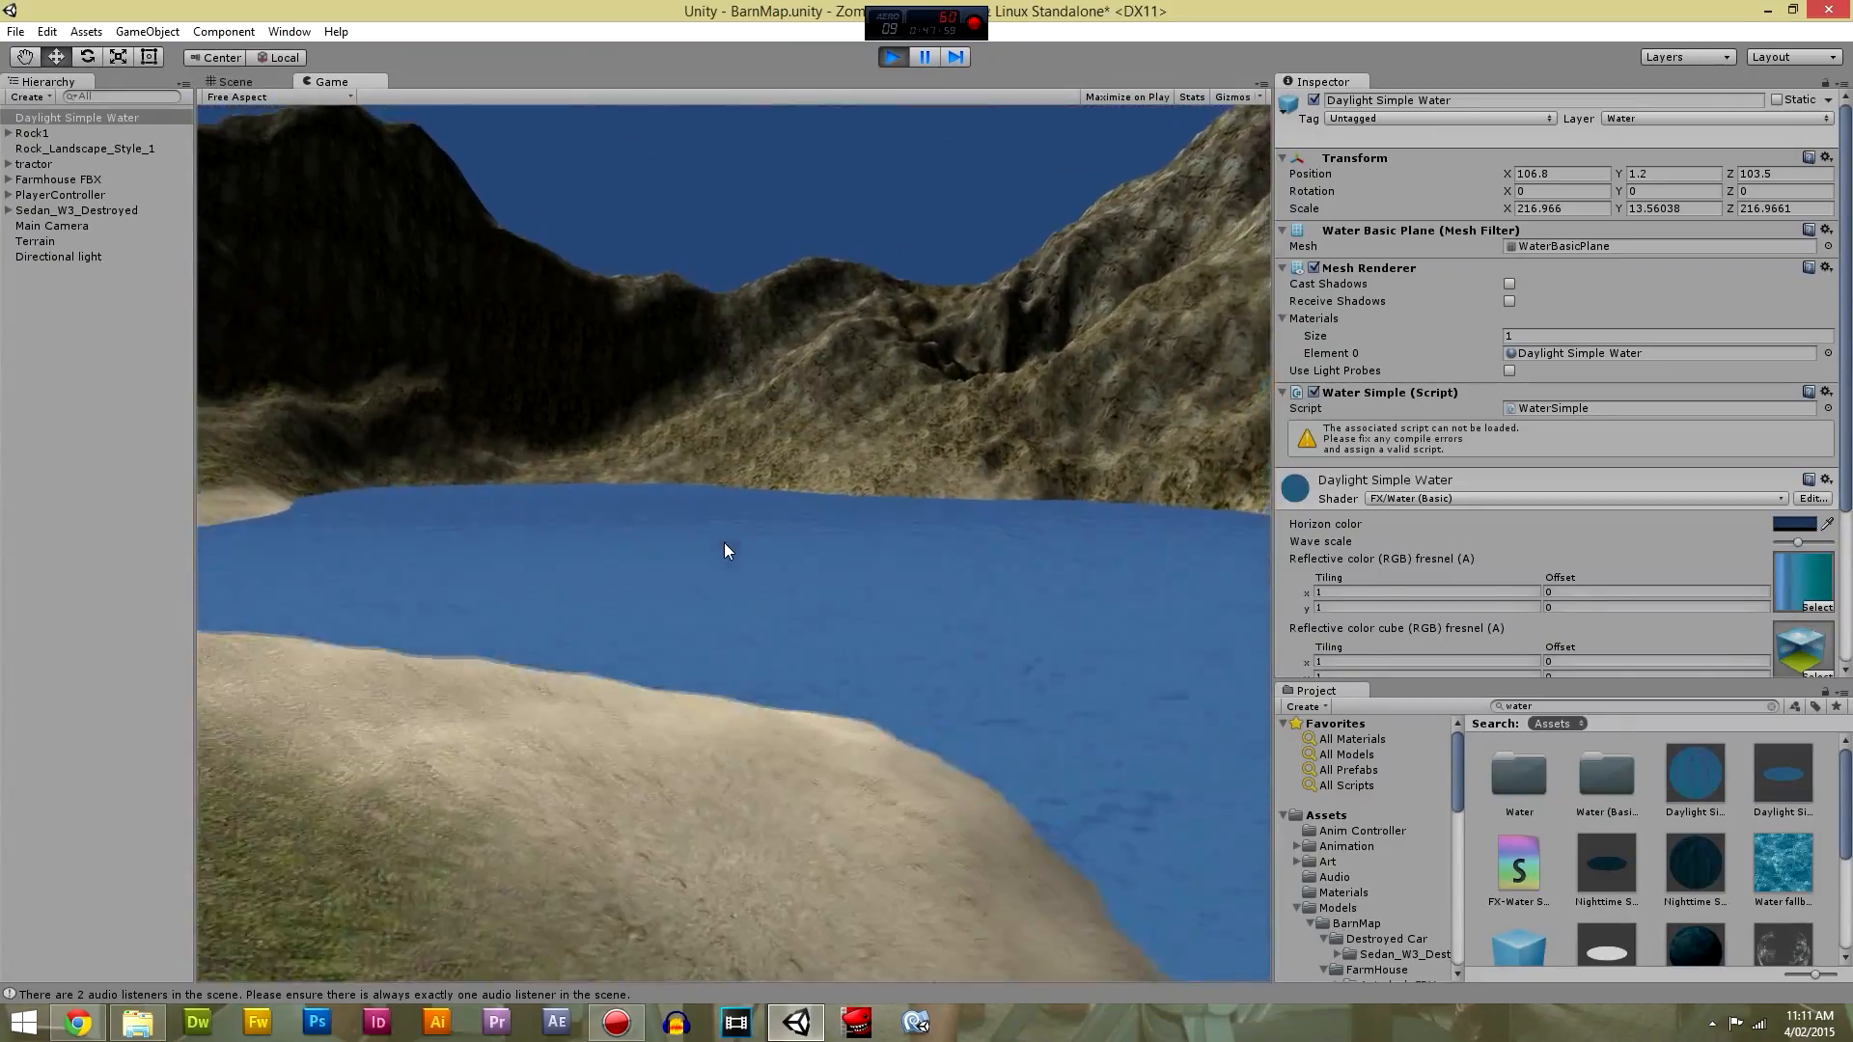
Continue the play-test, walking from the lakeshore past the tractor and along the gravel path to inspect the gap between the mountains.
key("w")
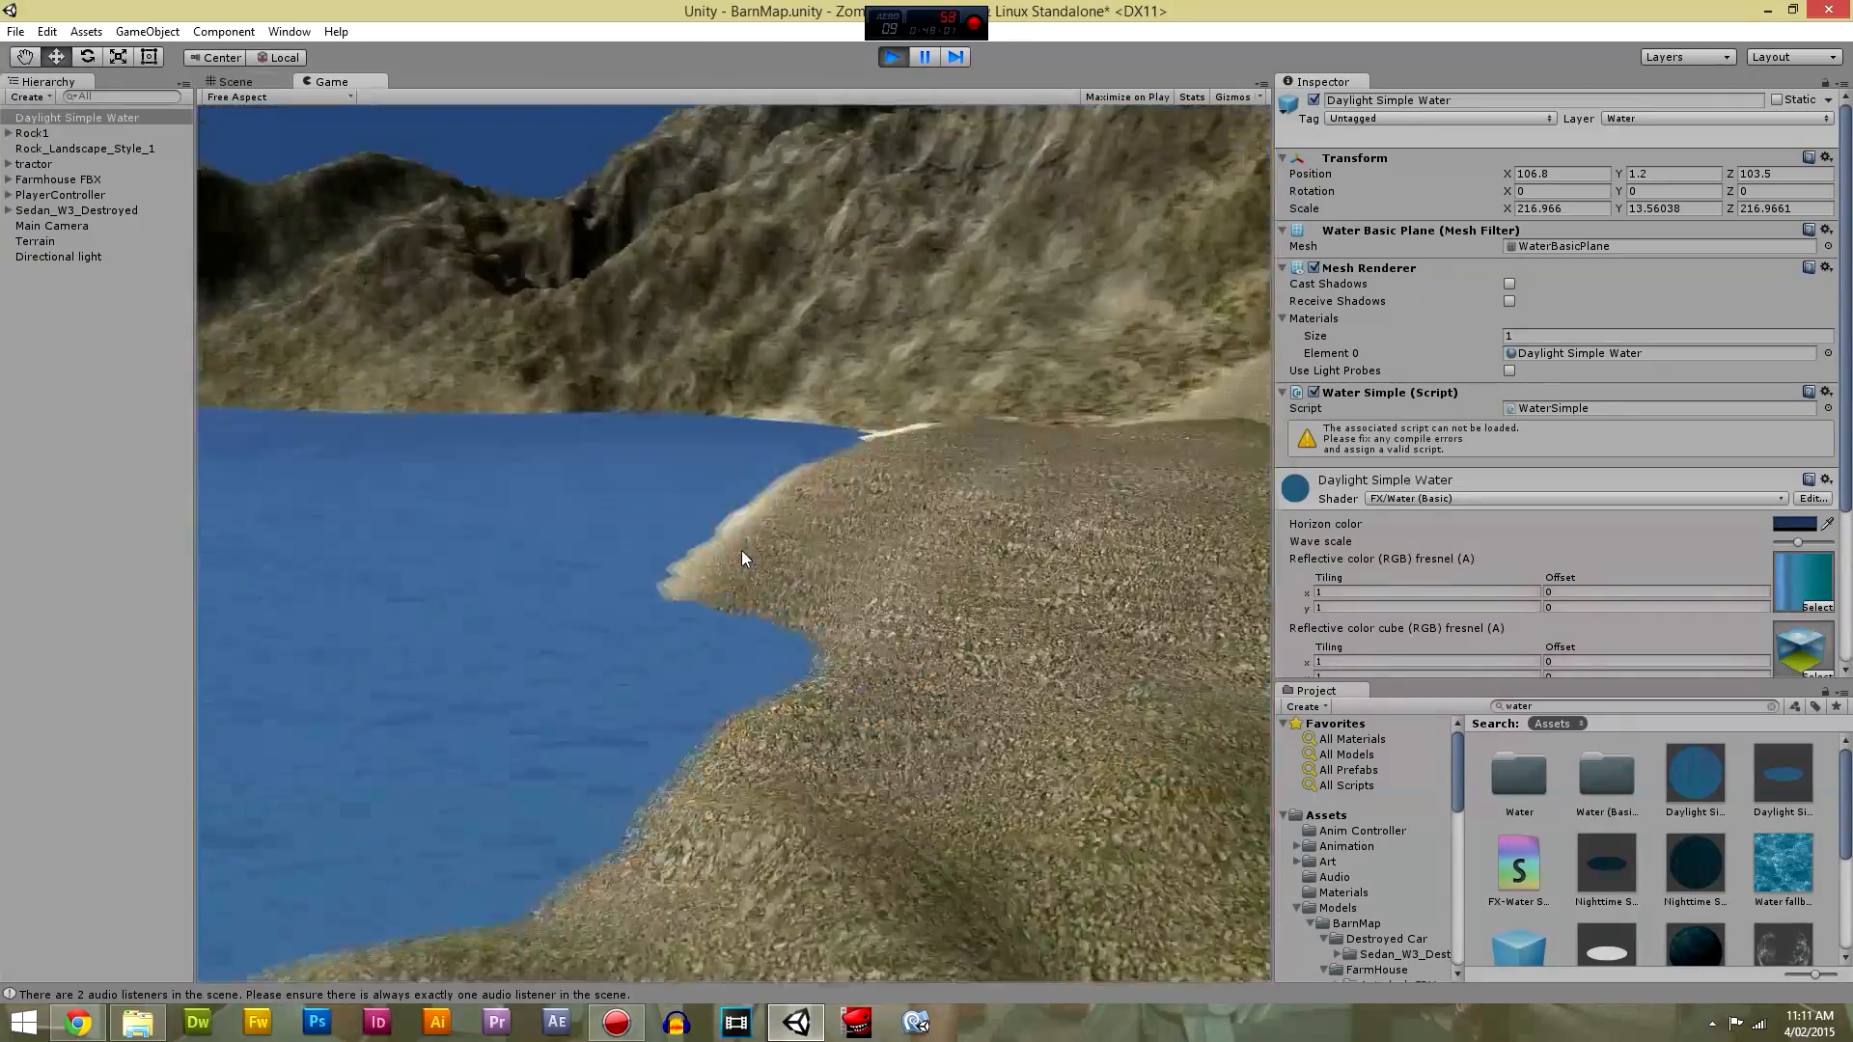
key("w")
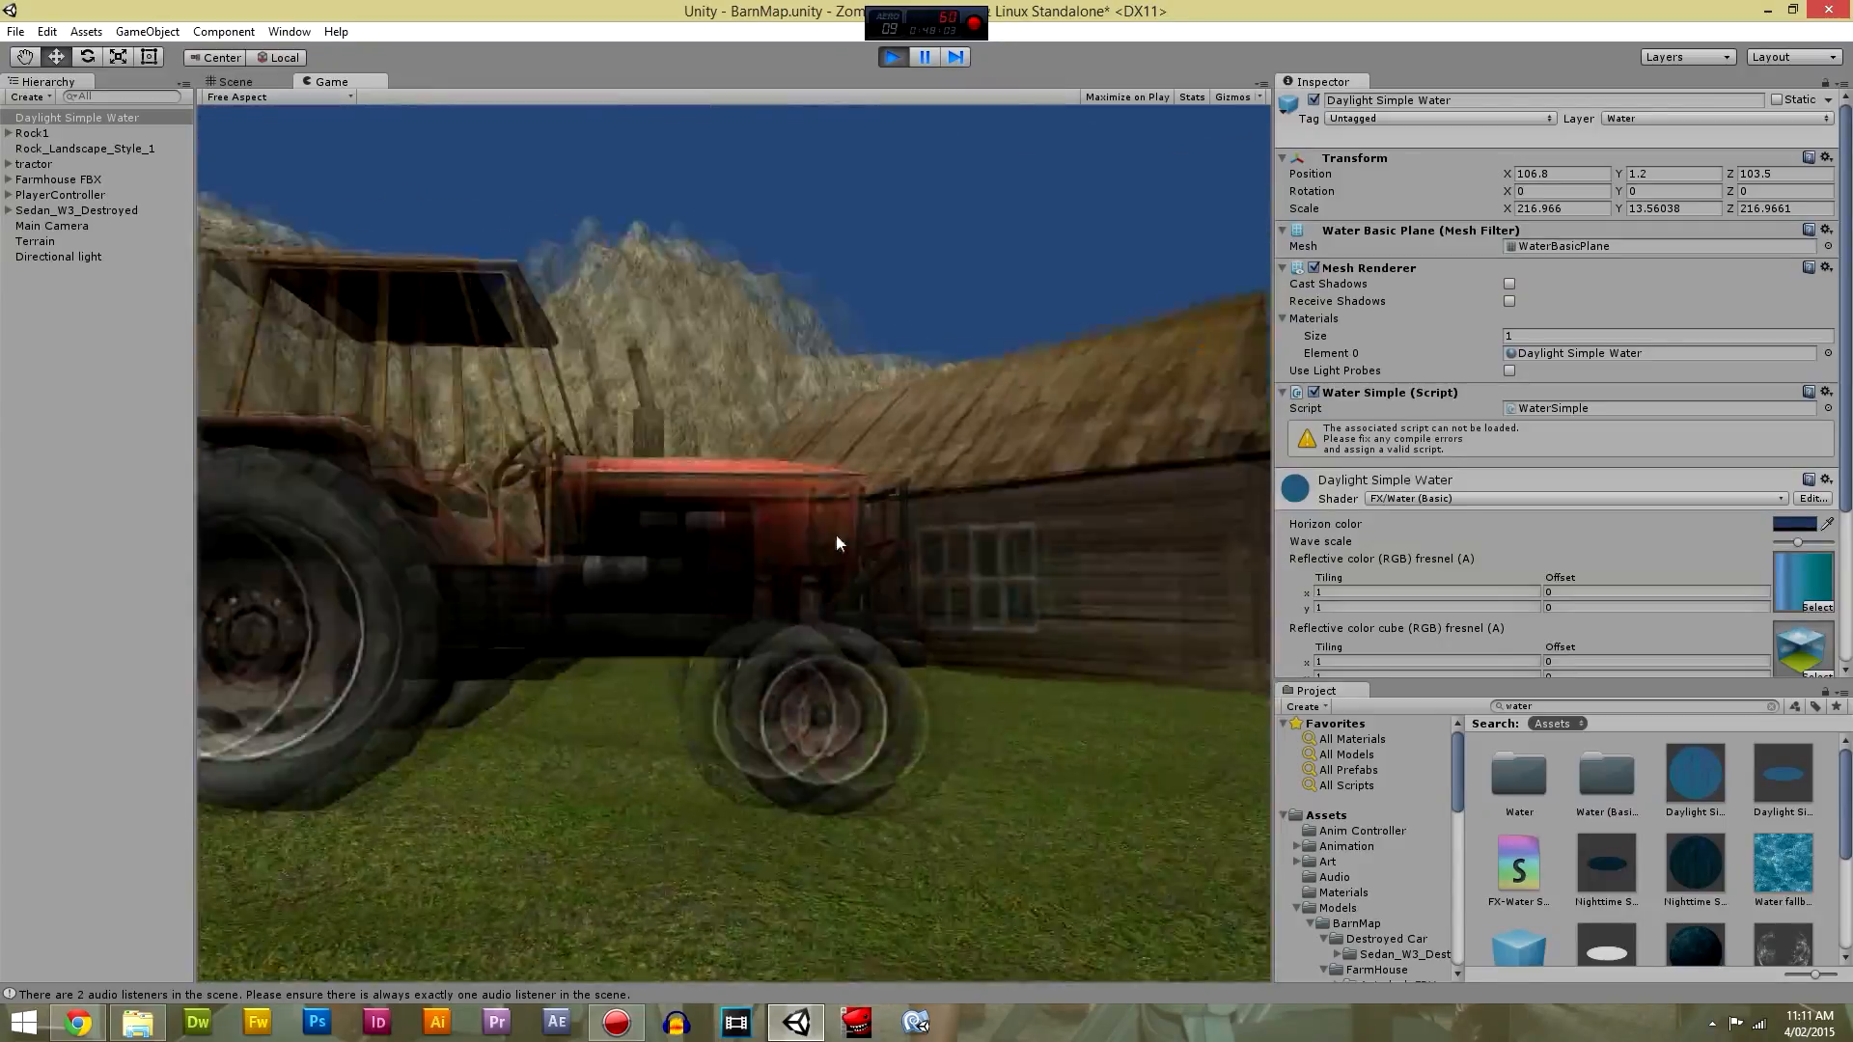
key("w")
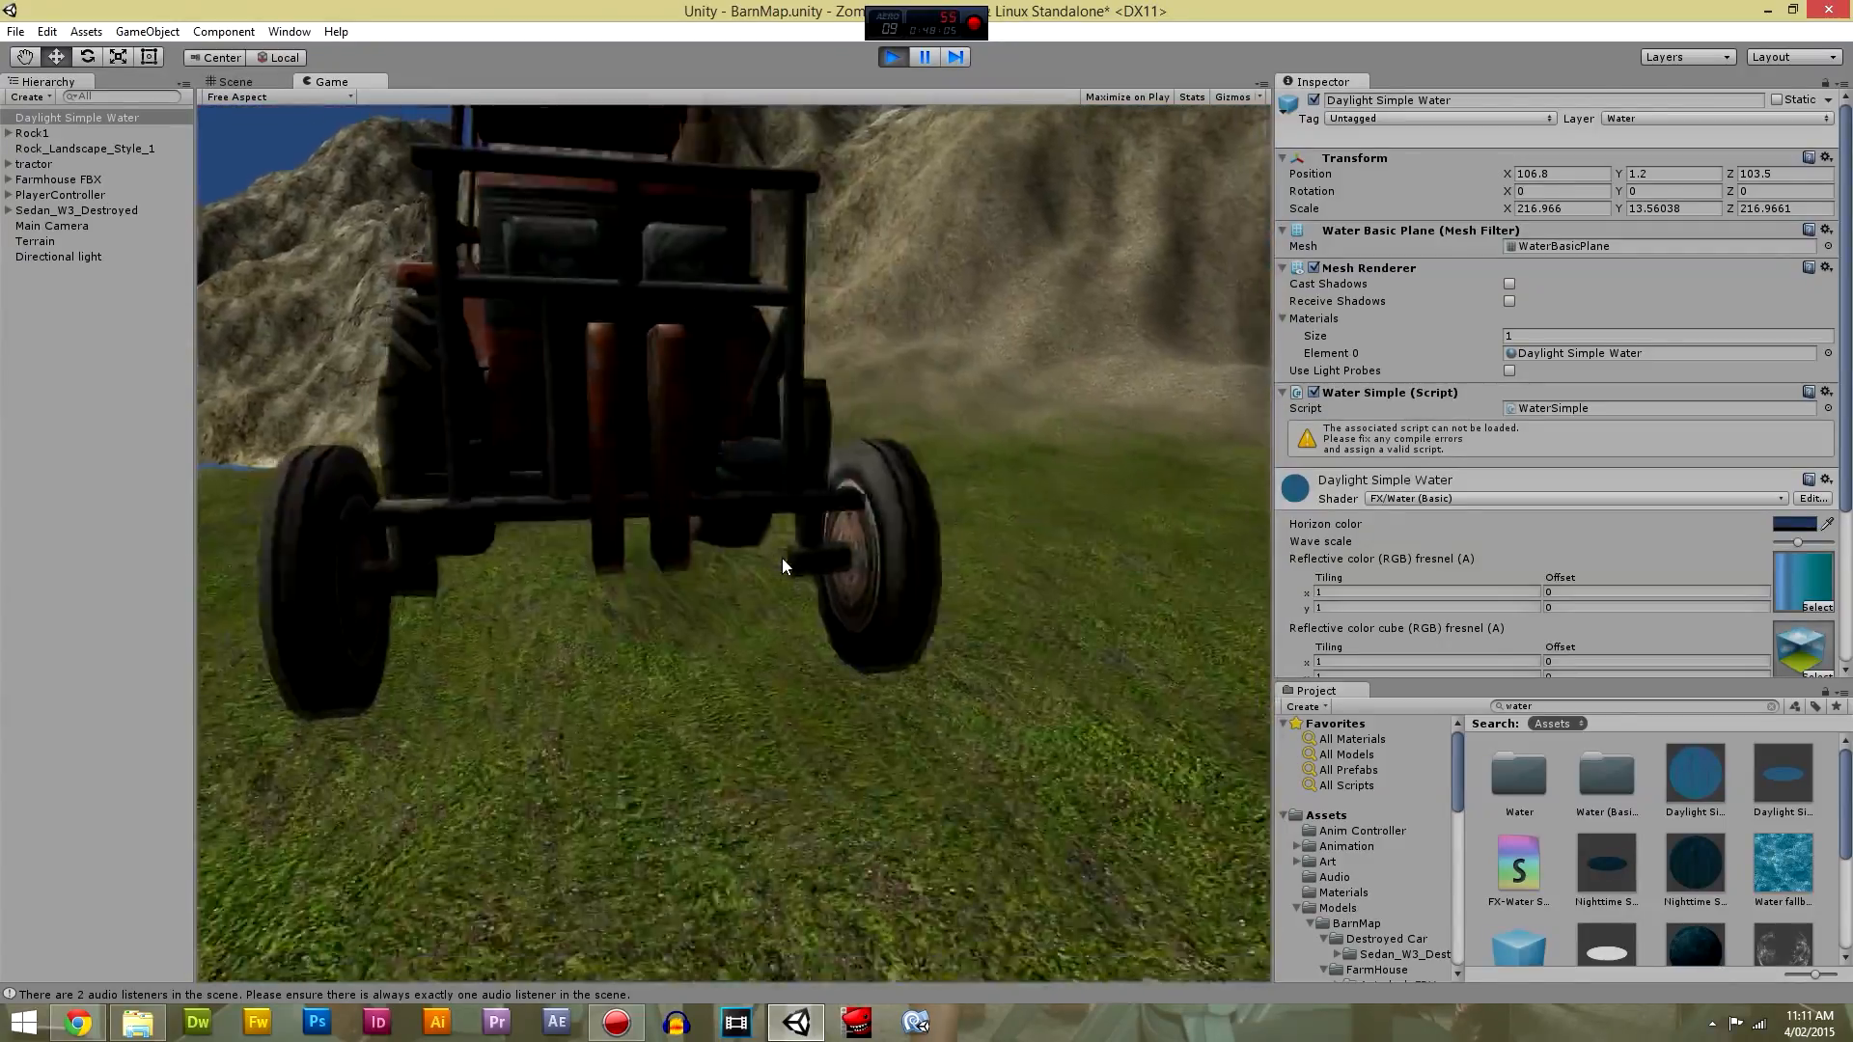
key("w")
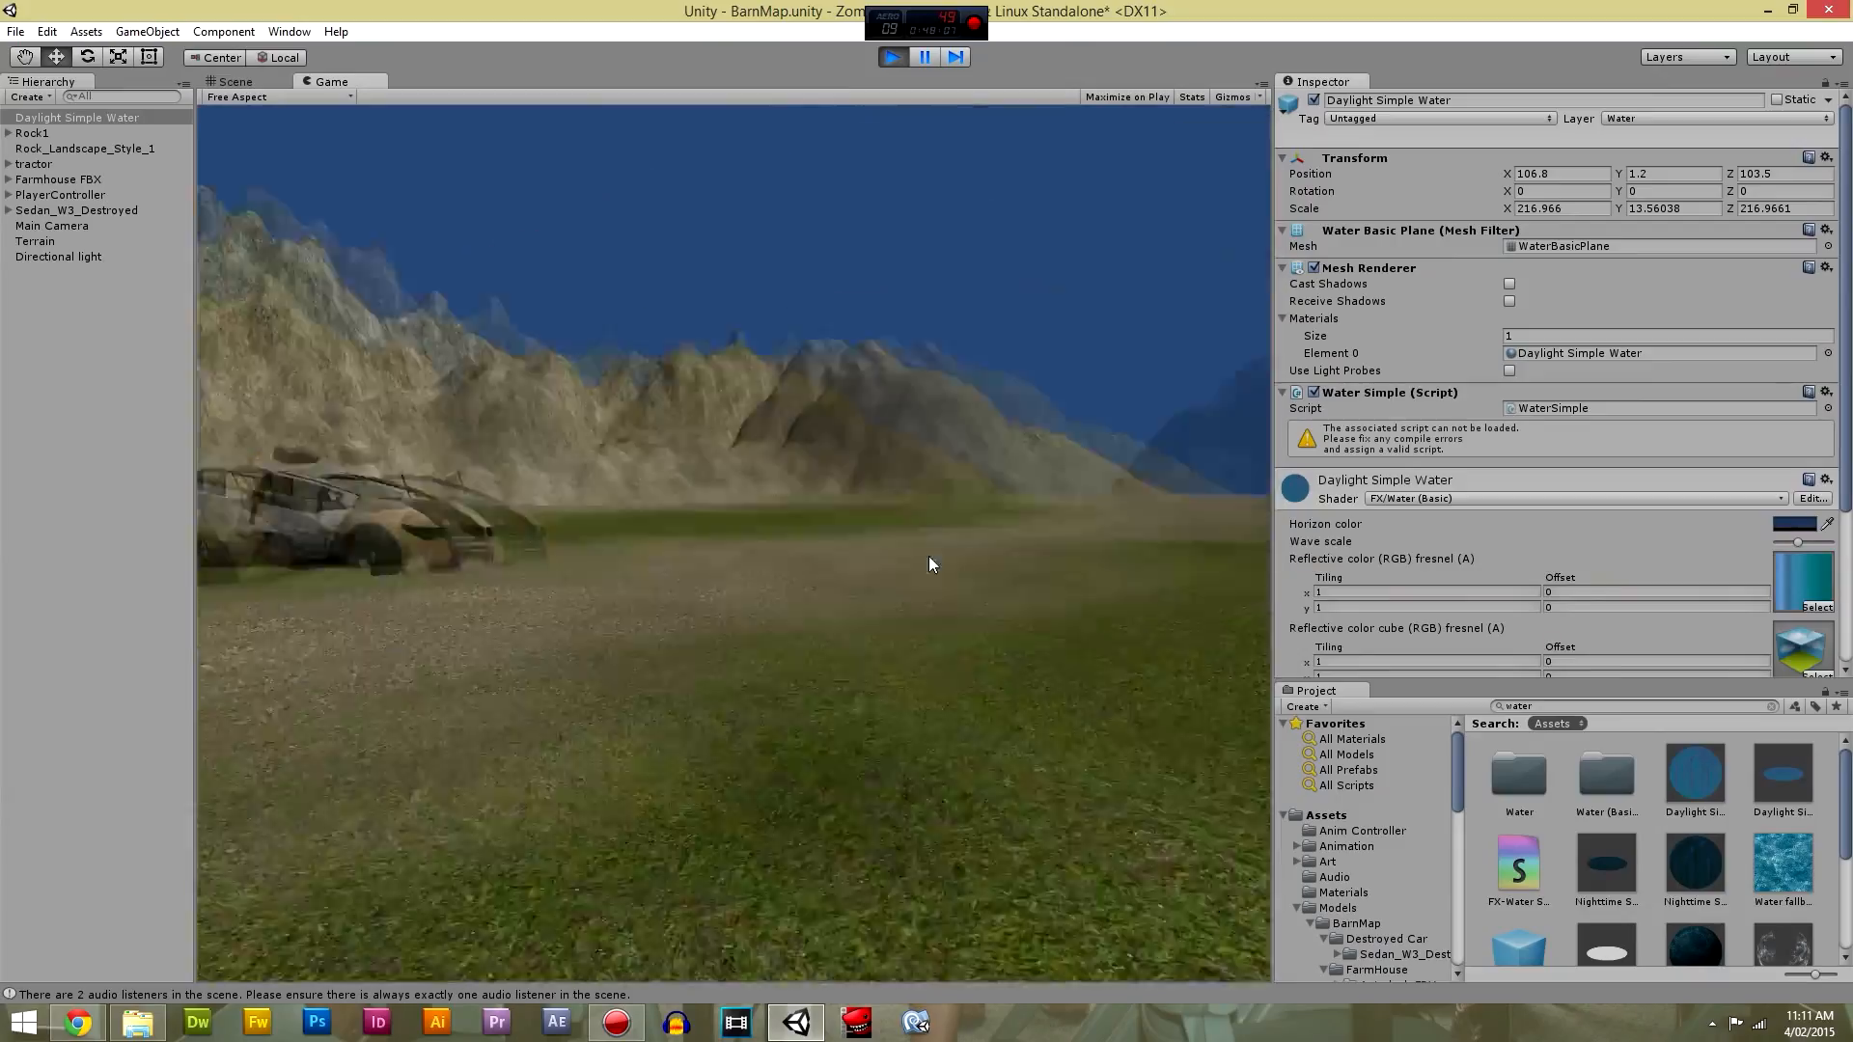
key("w")
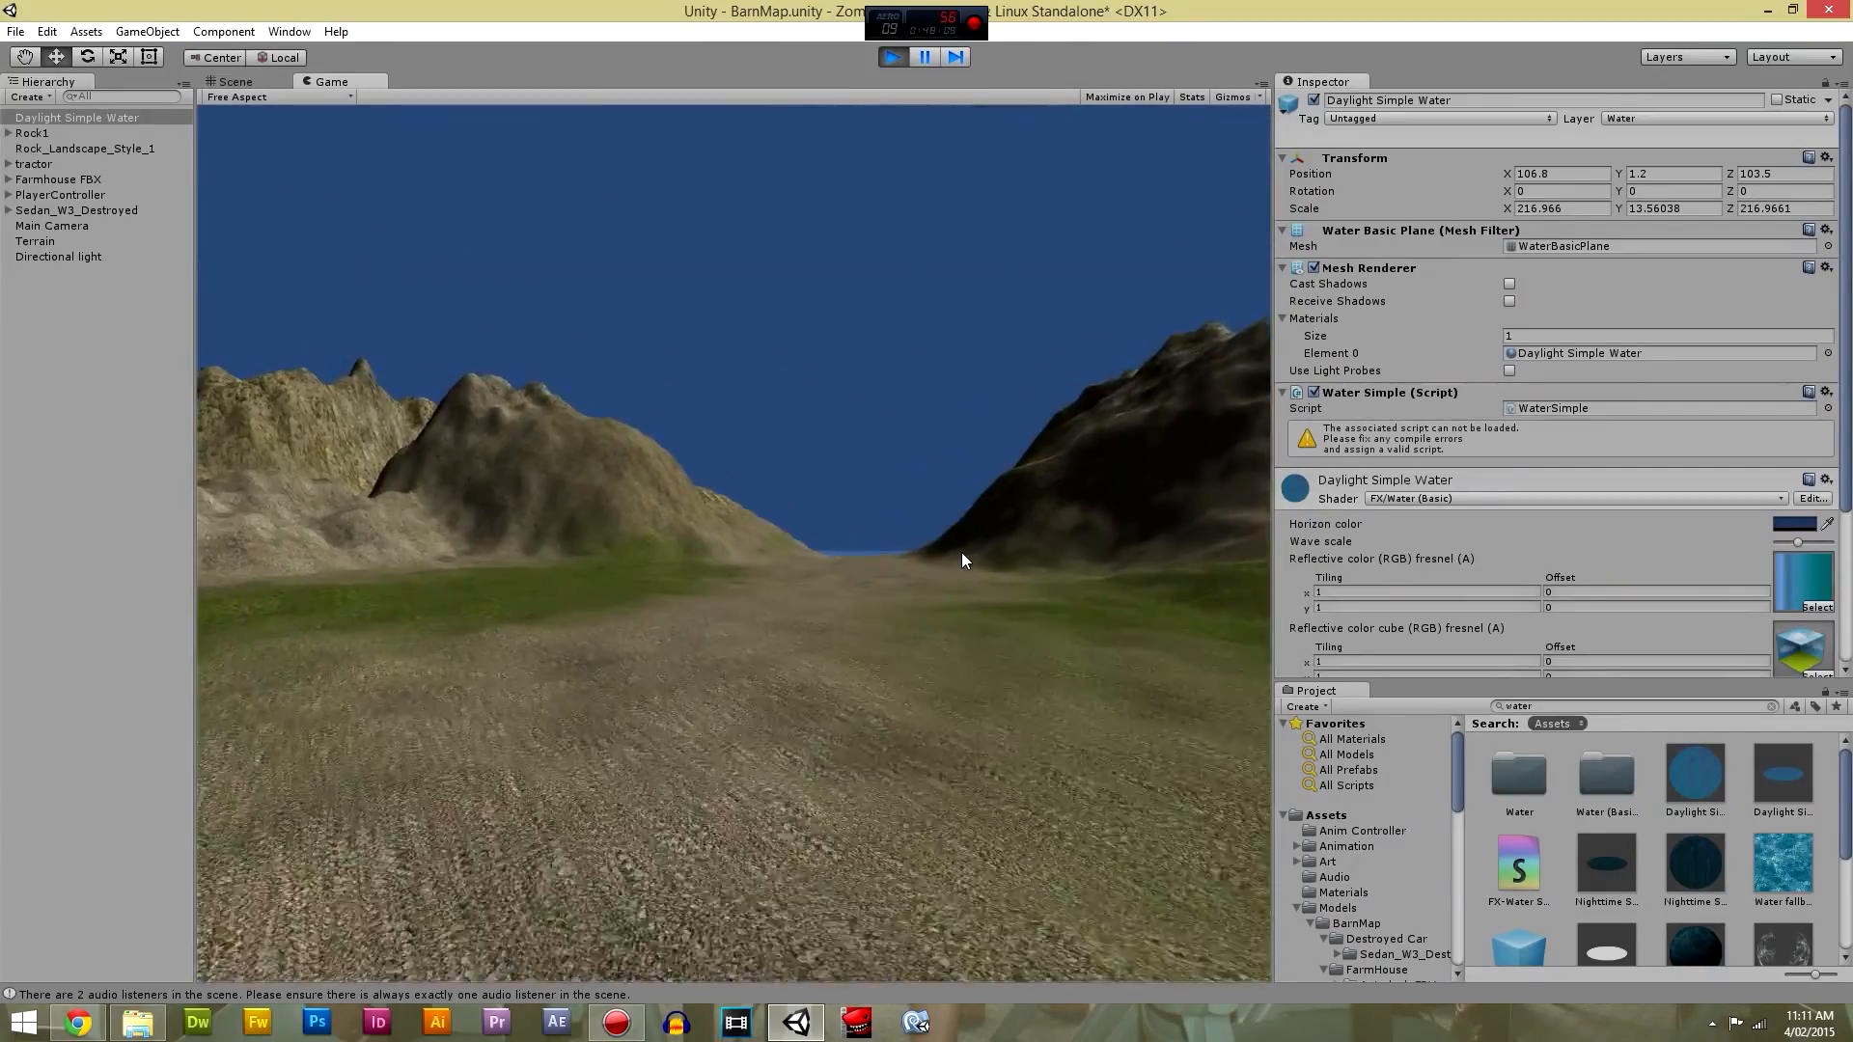
key("w")
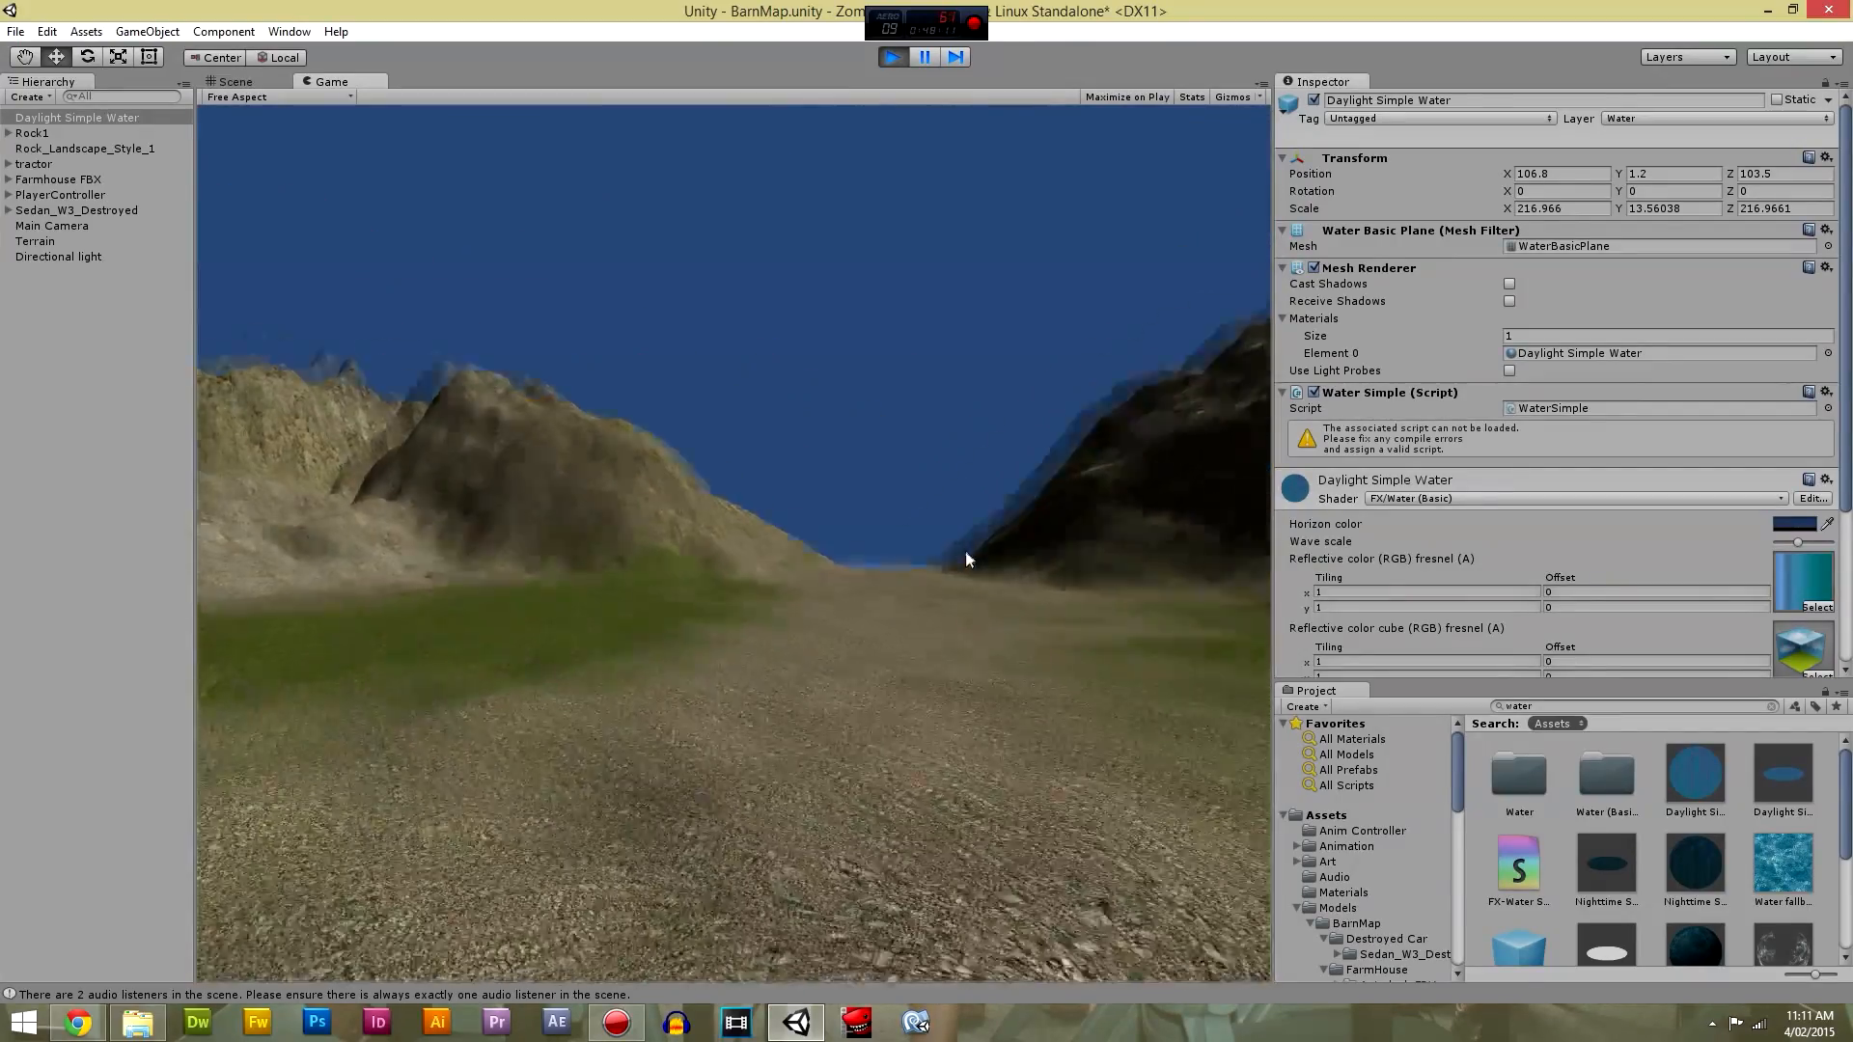
key("w")
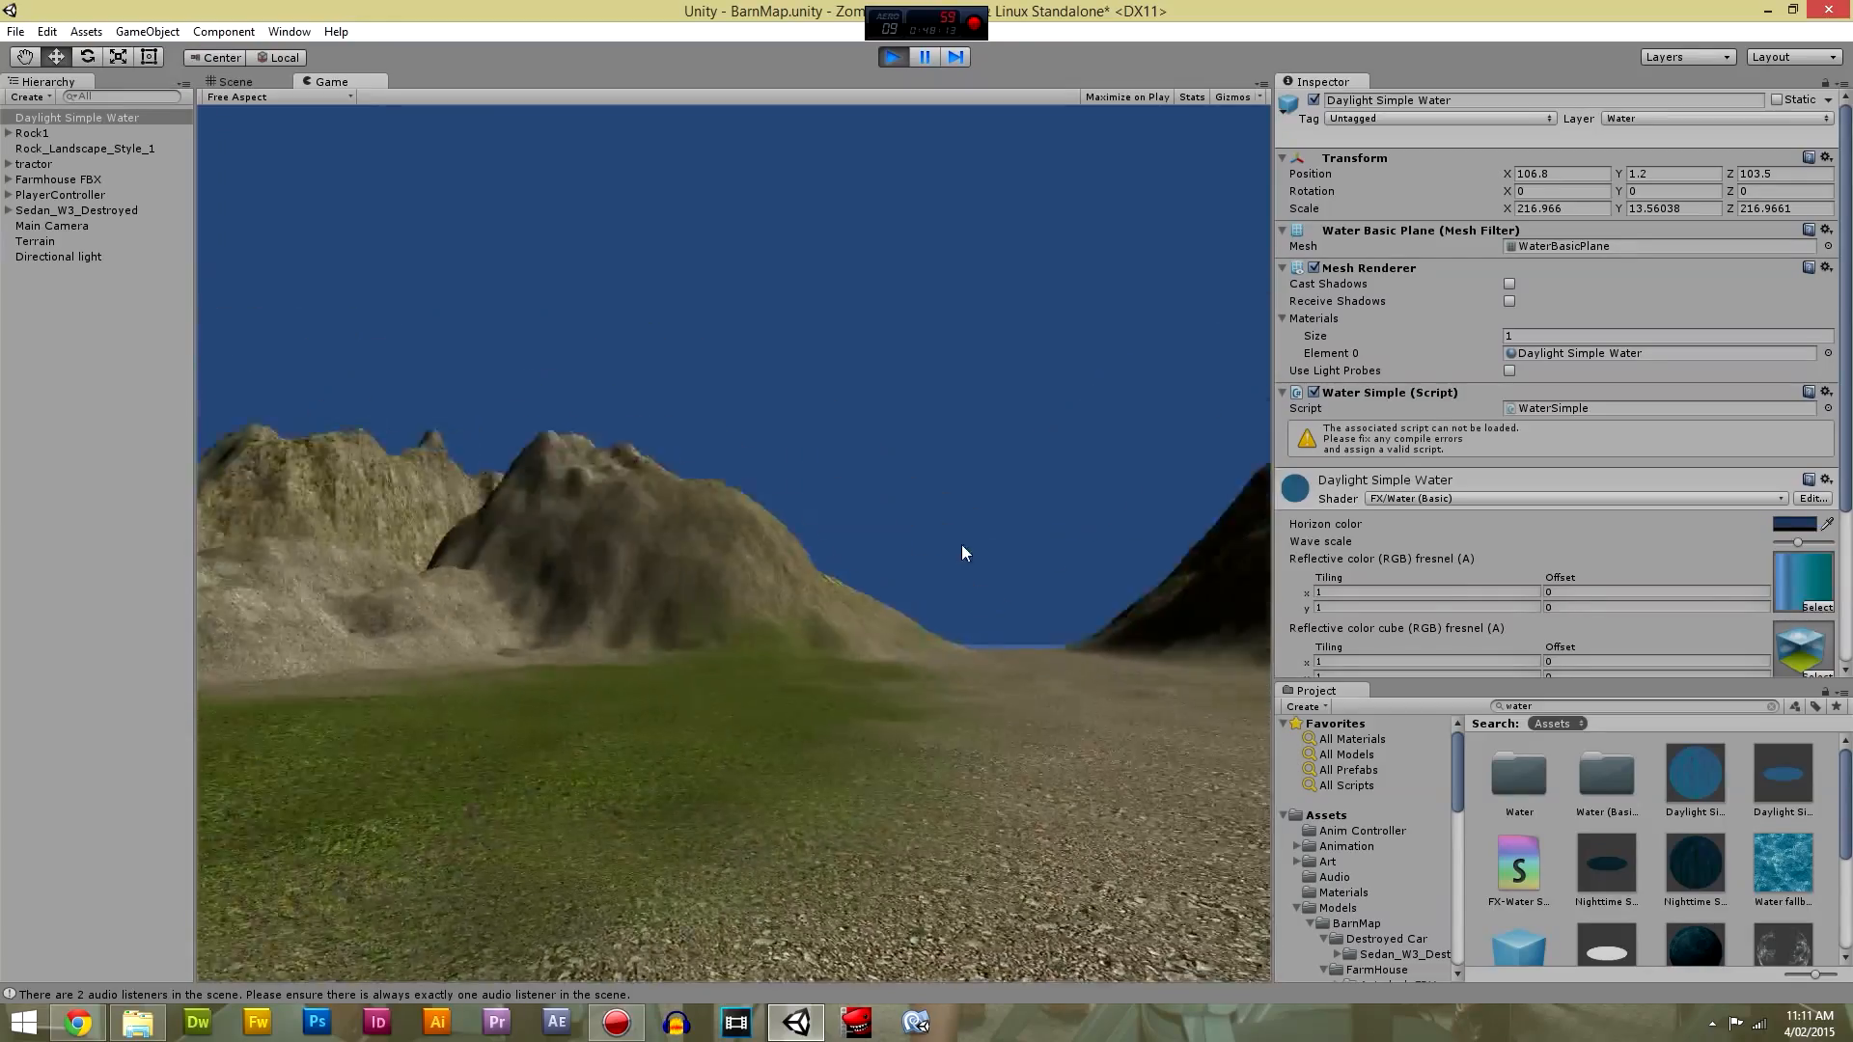
key("w")
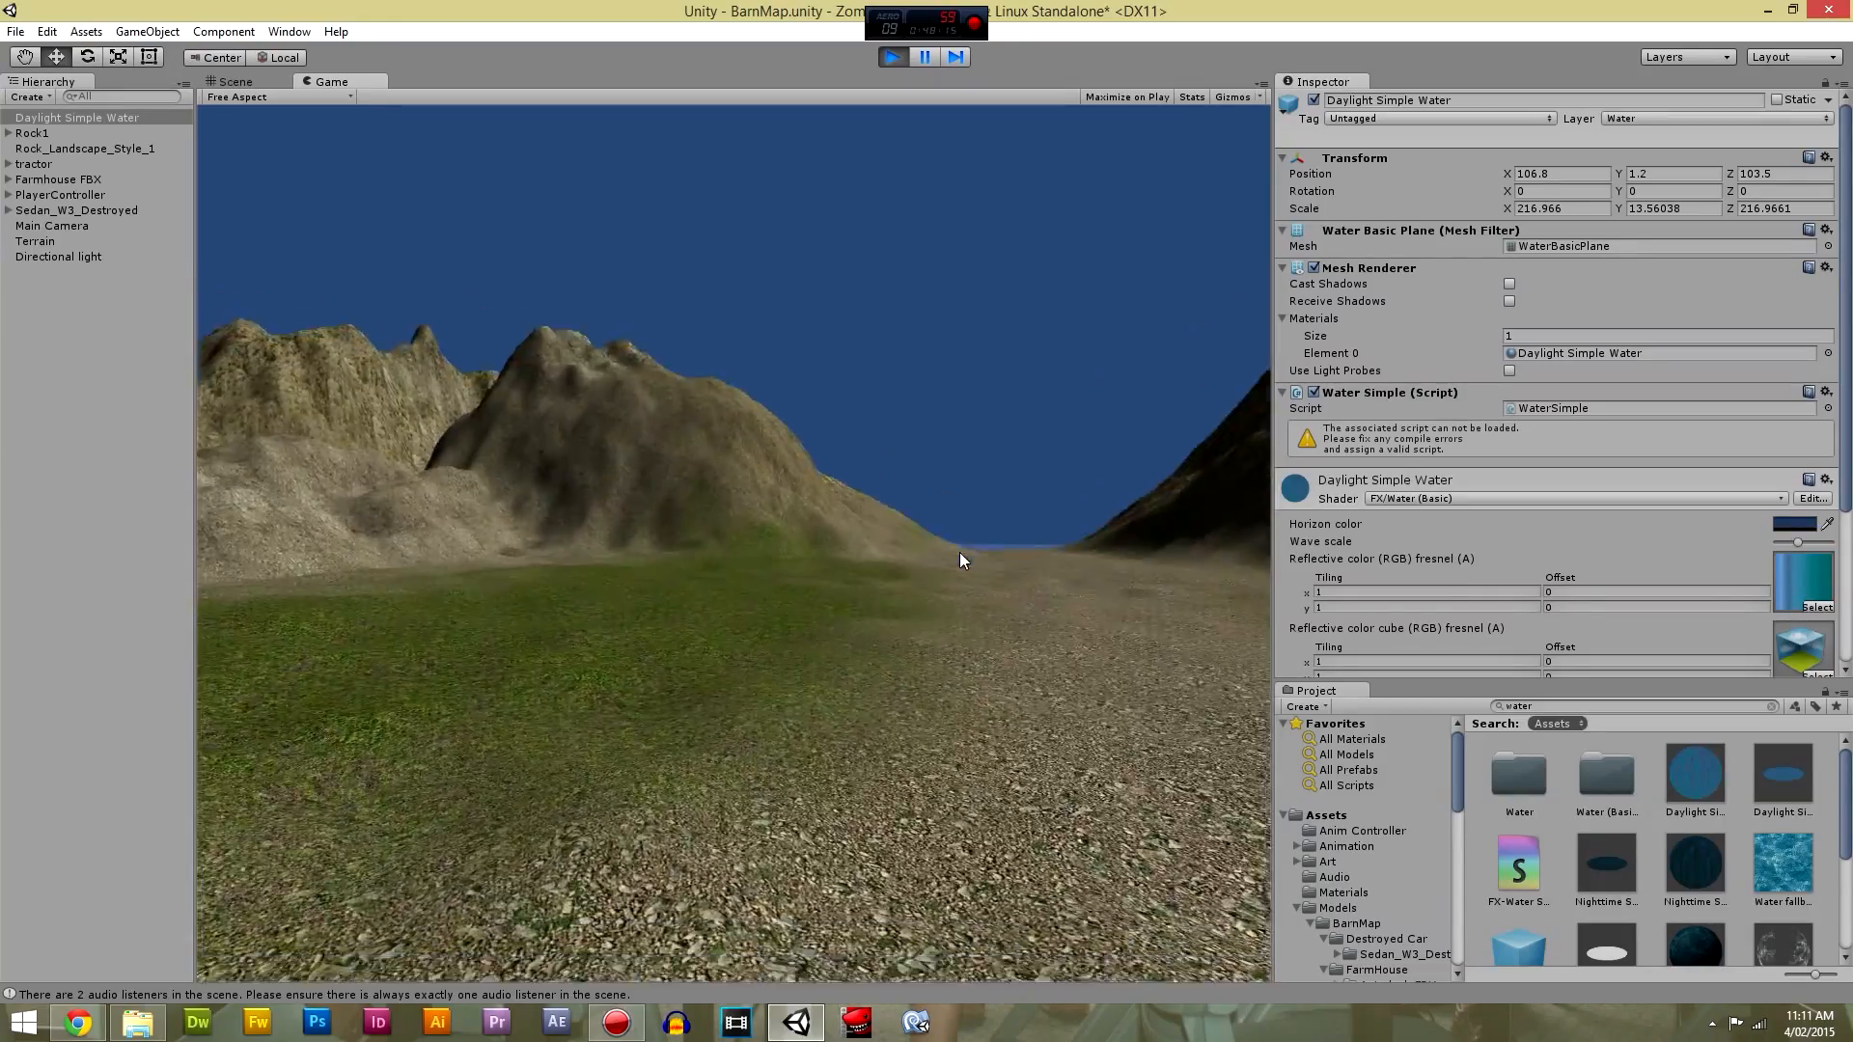
key("w")
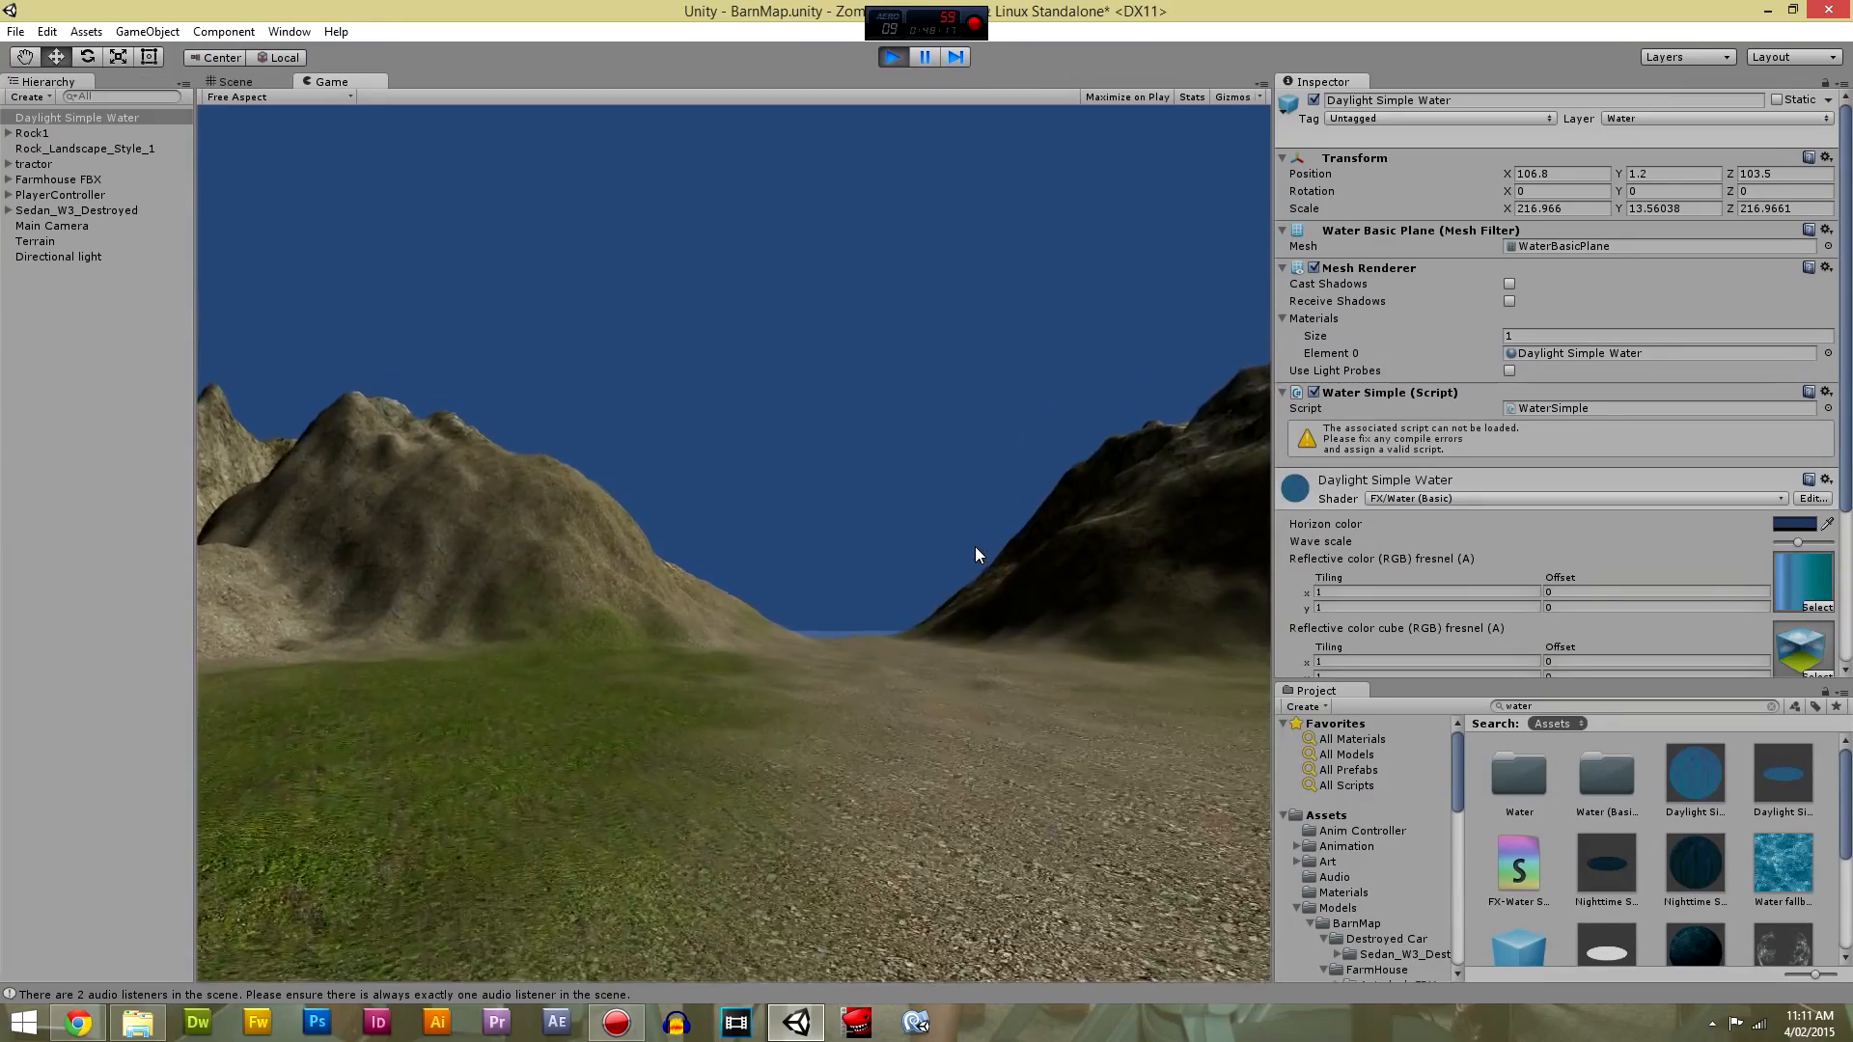
key("w")
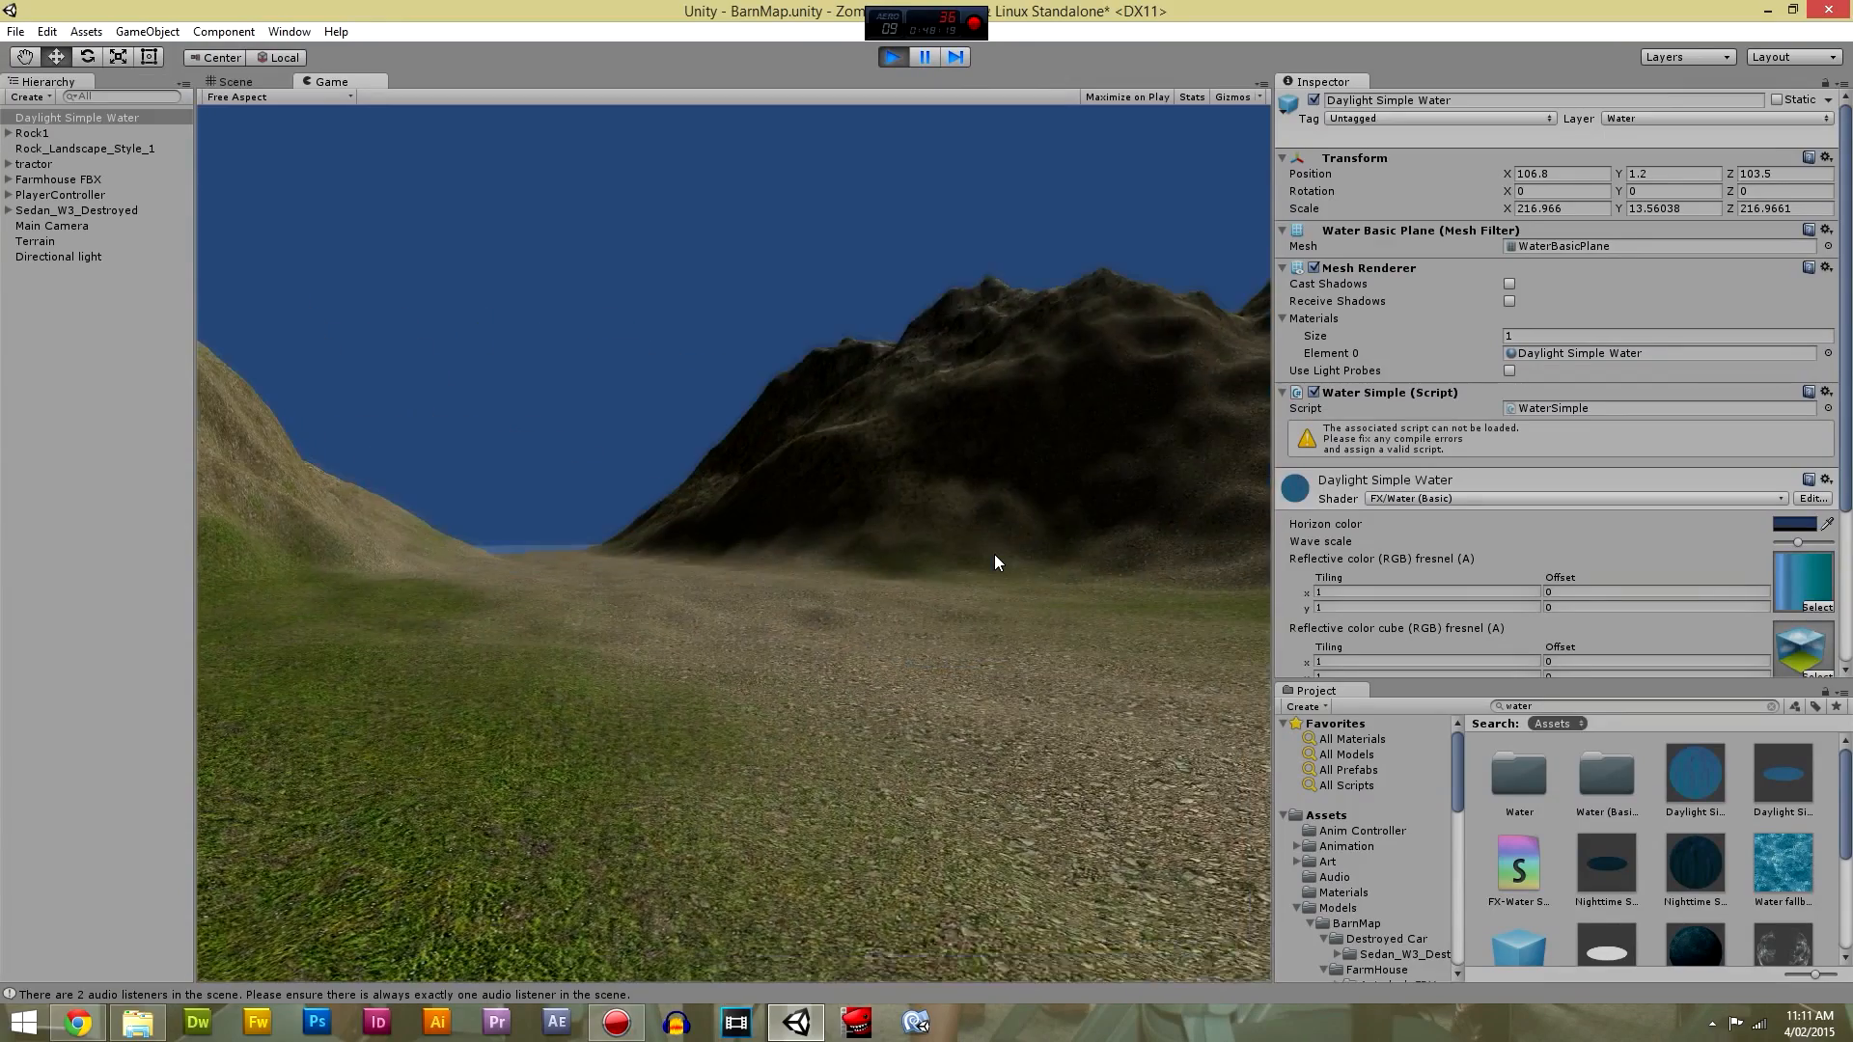
key("w")
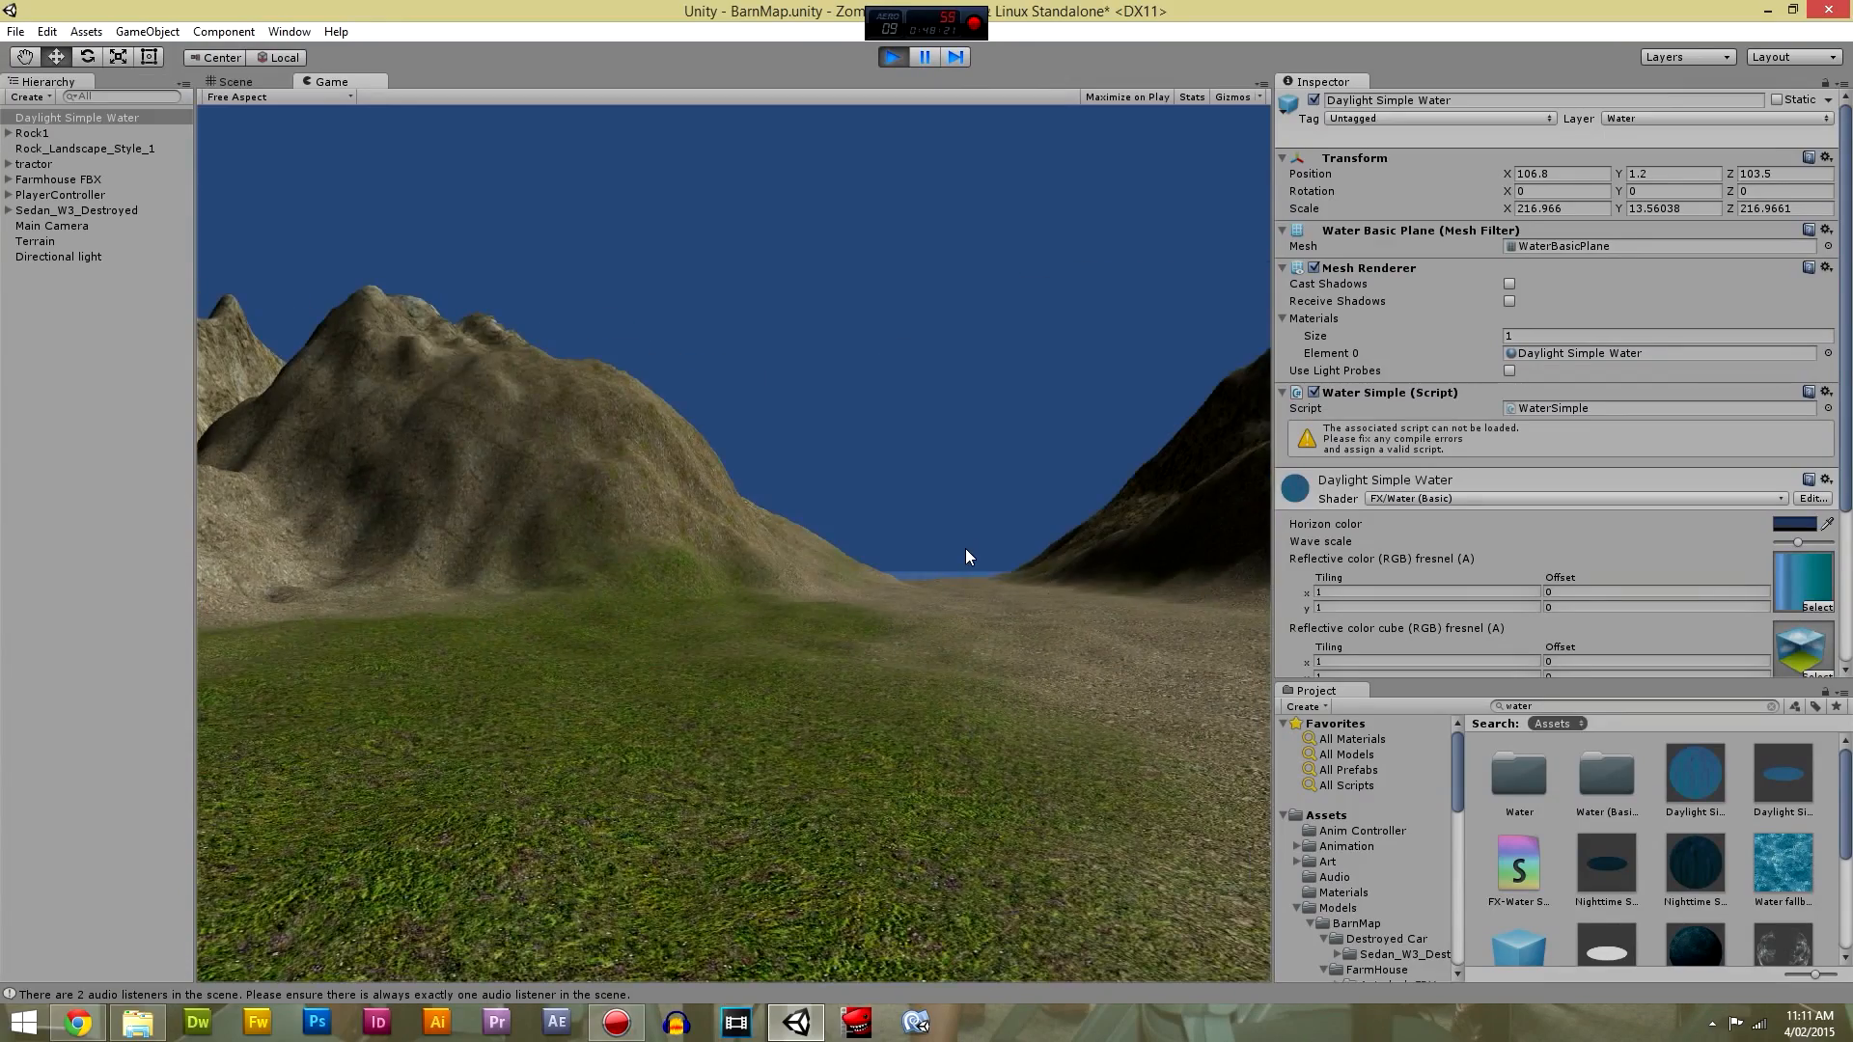
key("w")
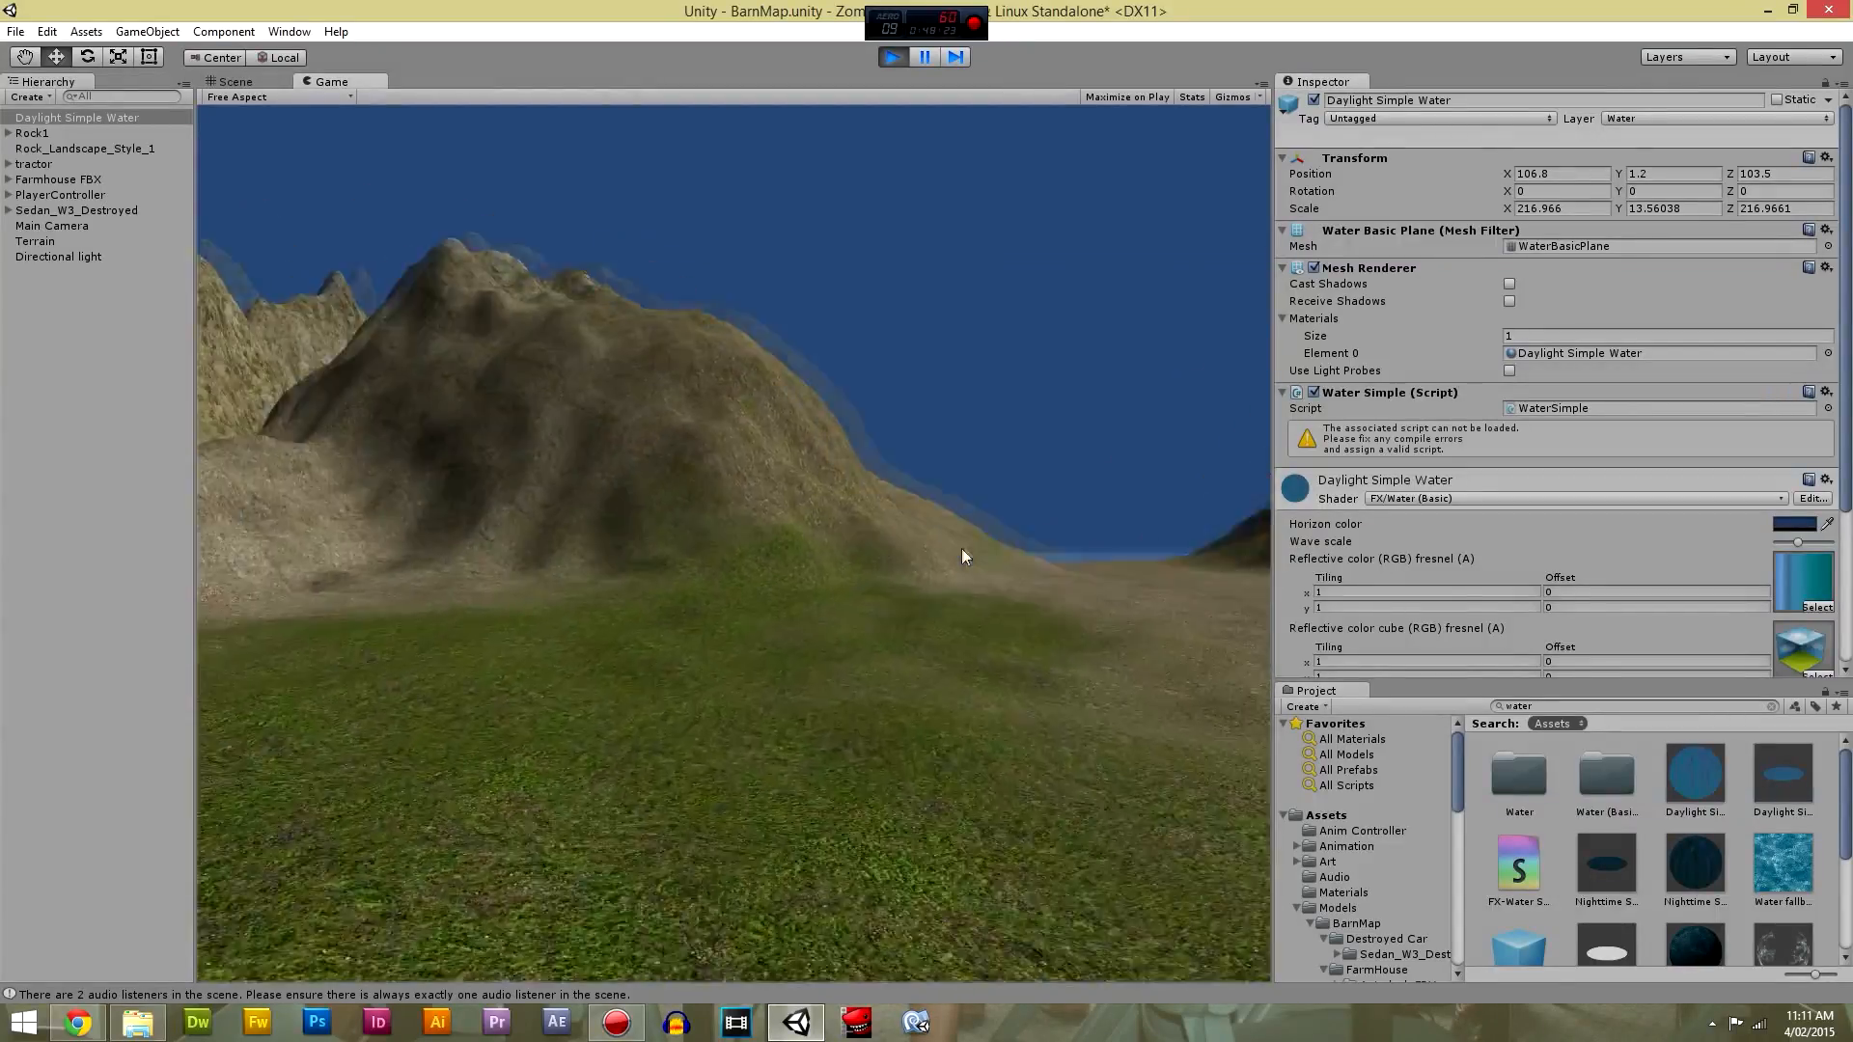
key("w")
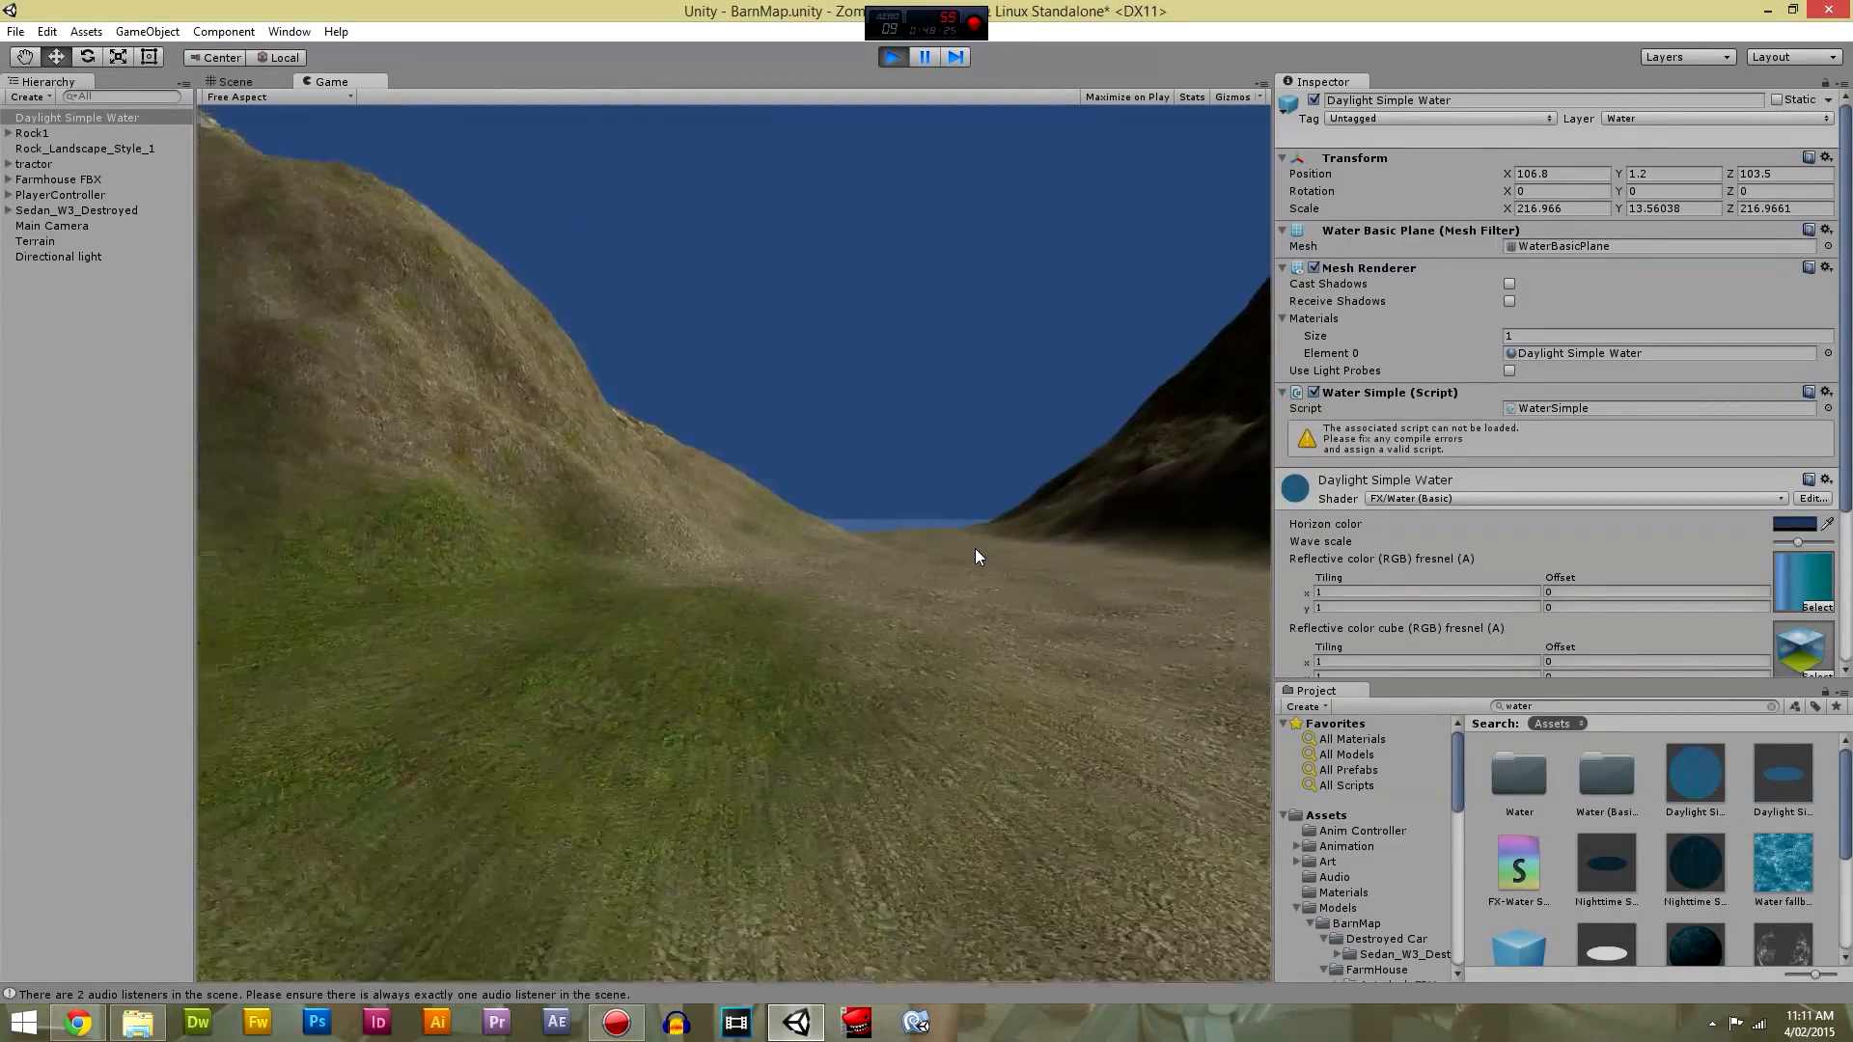
key("w")
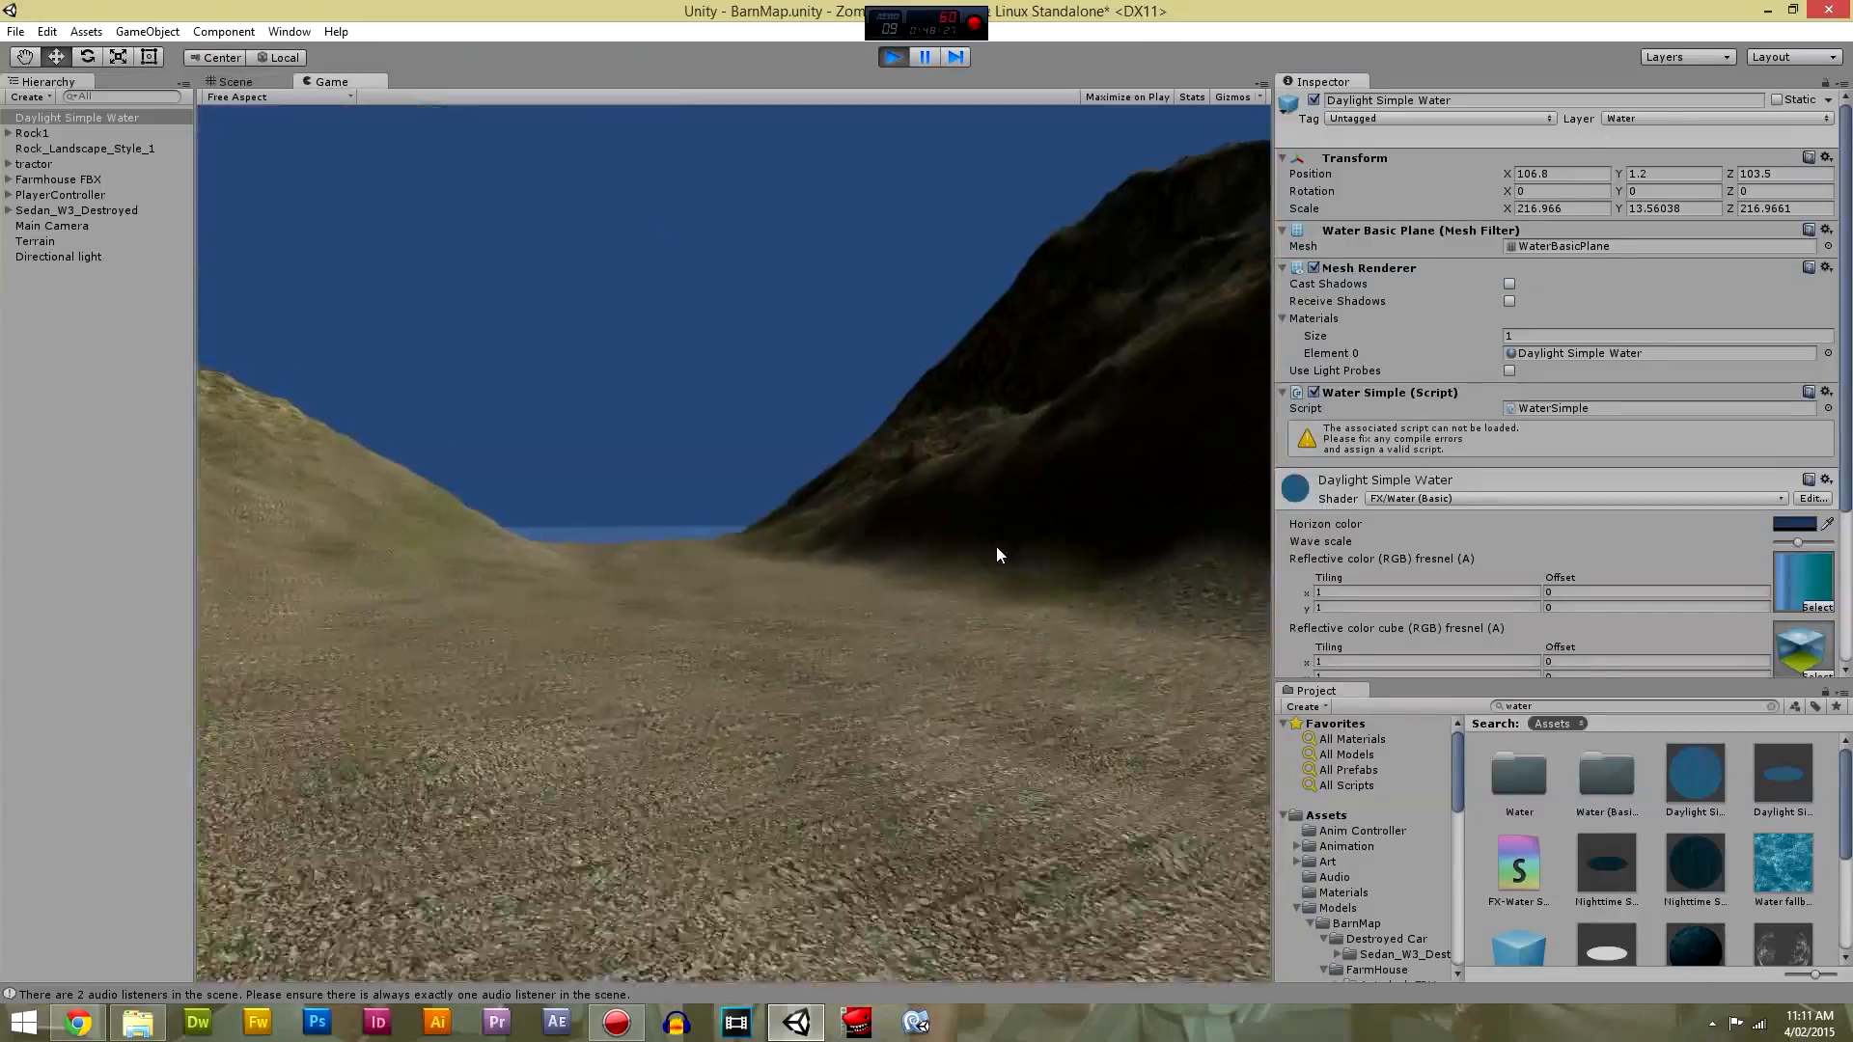
key("w")
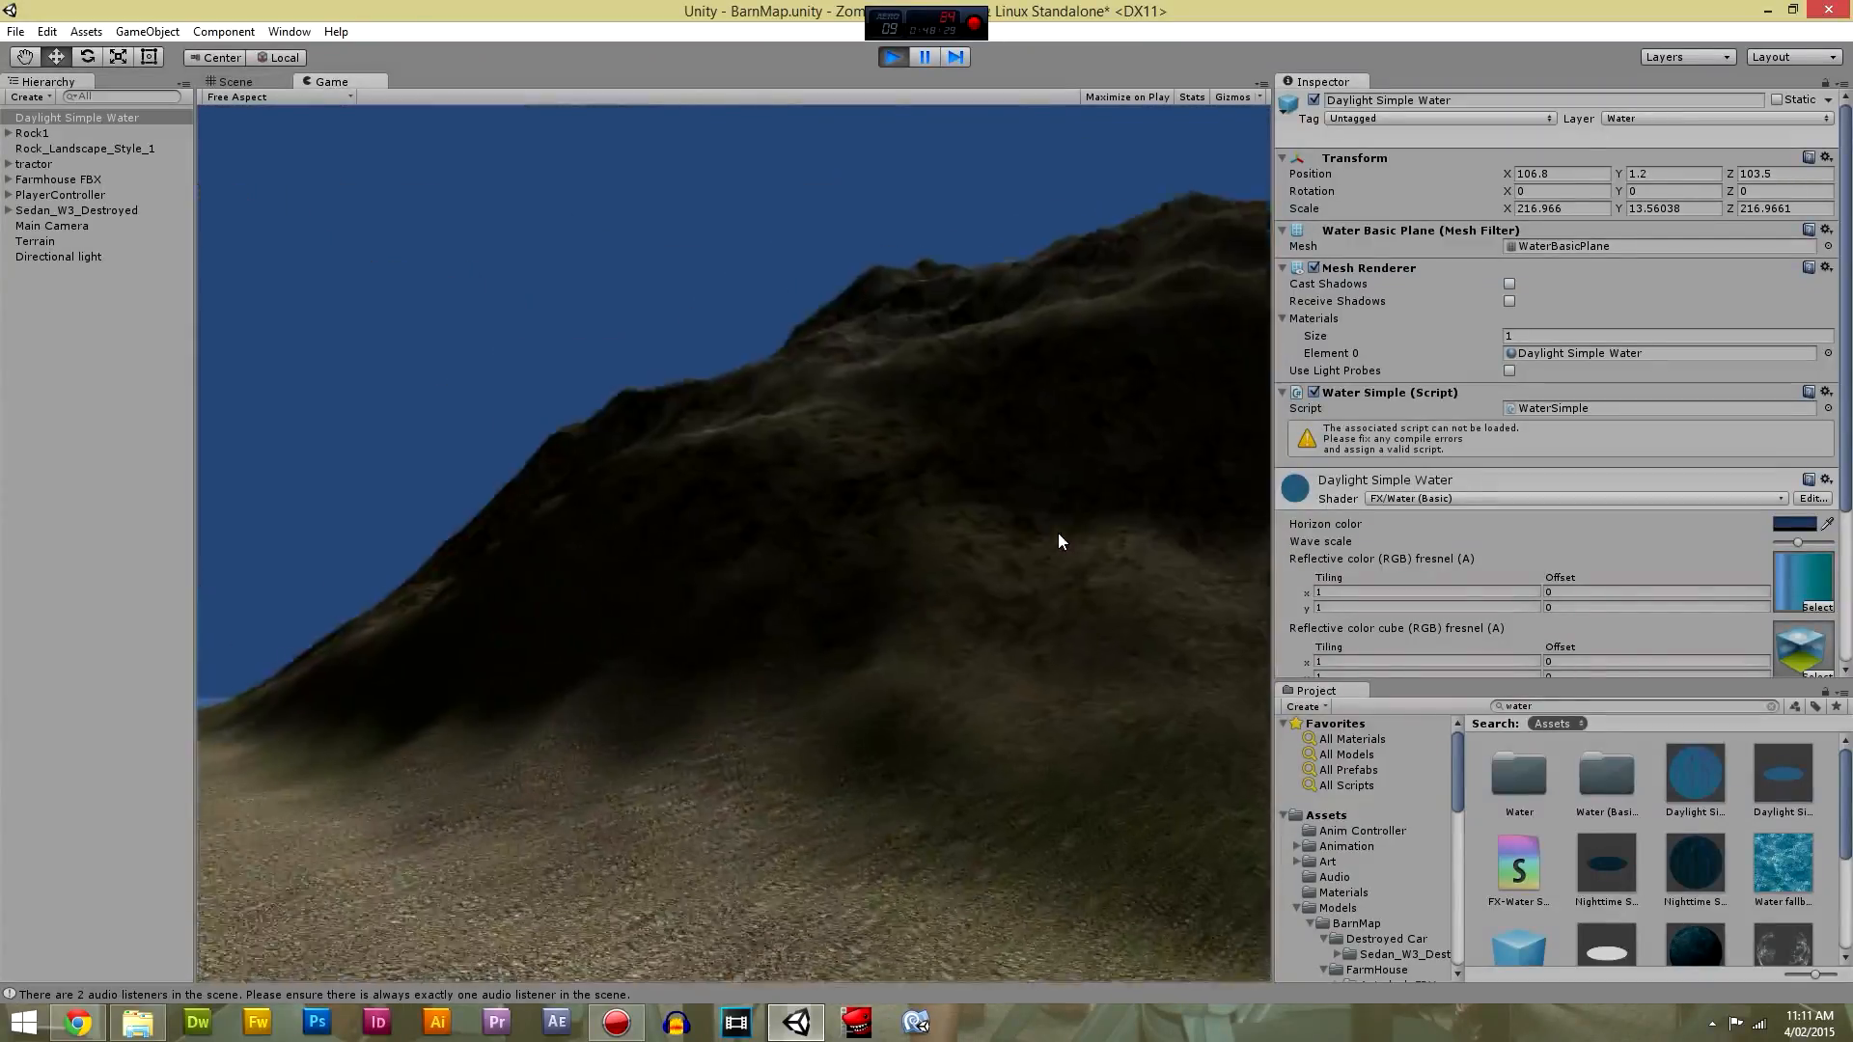
key("w")
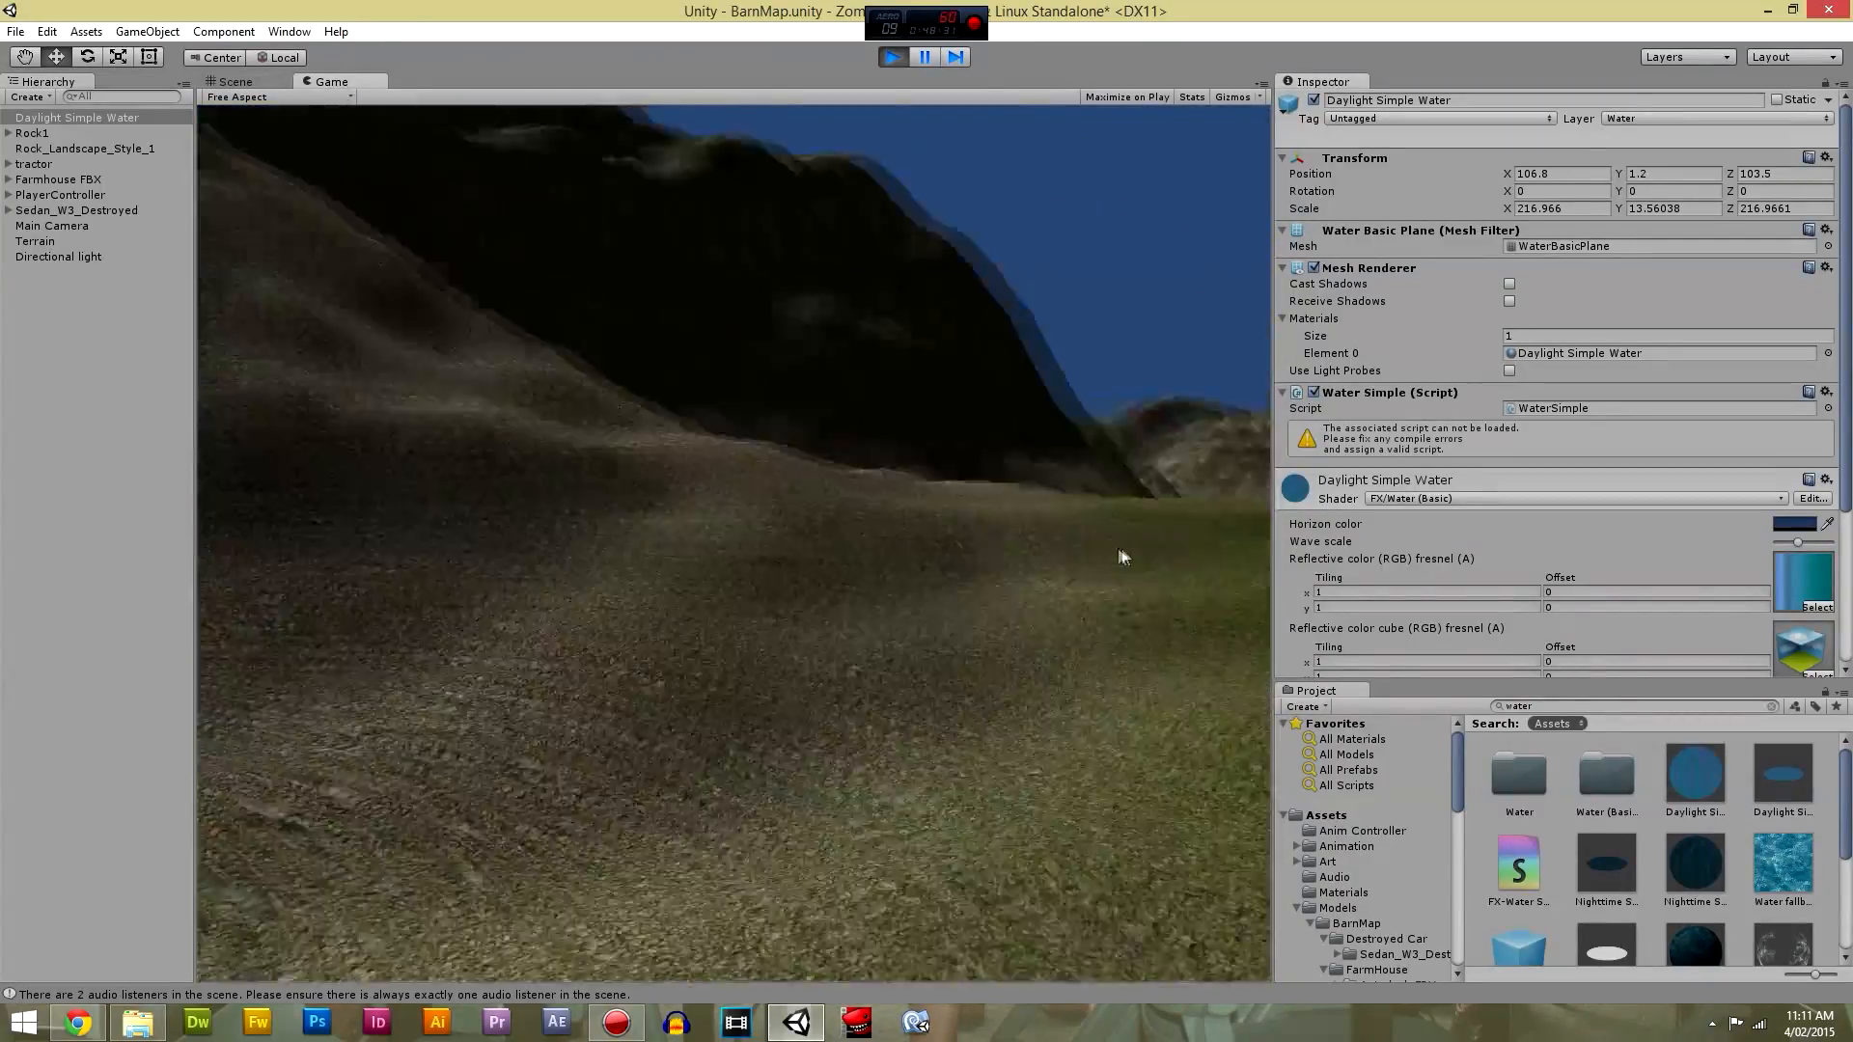
key("w")
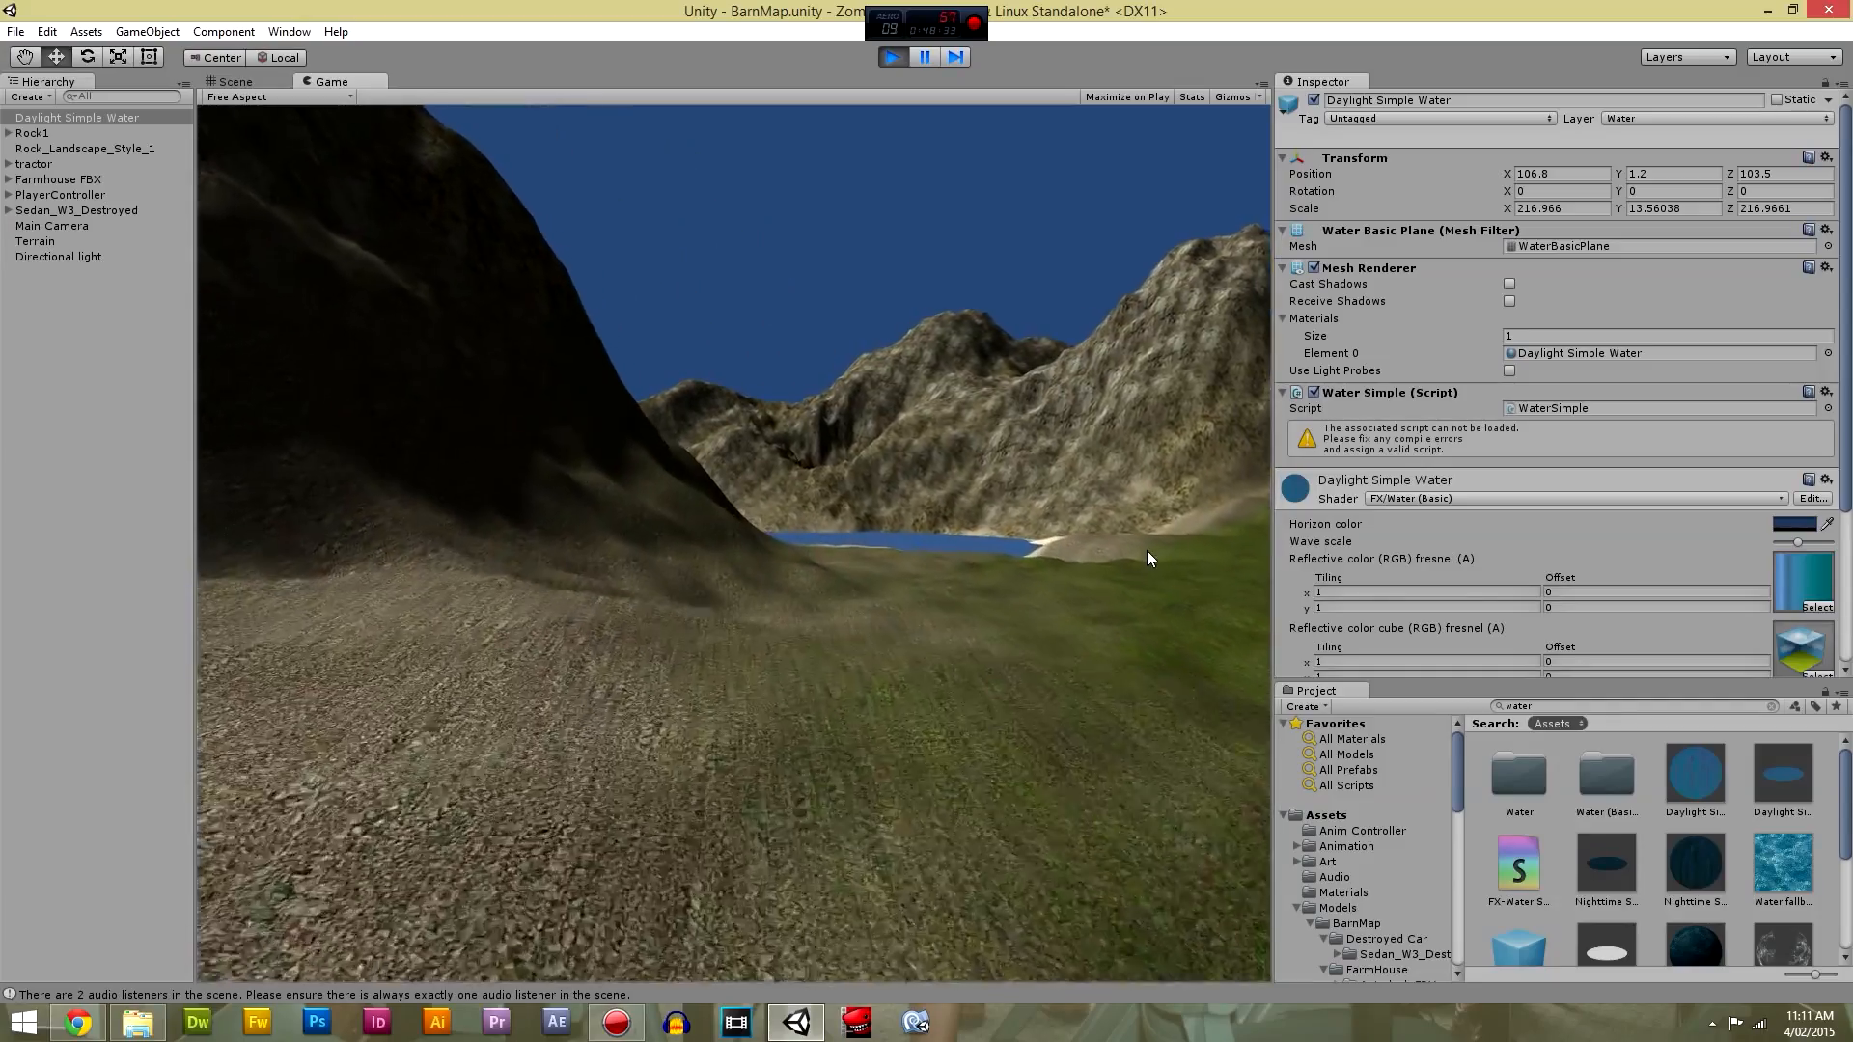
Walk the player across the grass and past the wrecked sedan to the farmhouse, then end the play-test.
key("w")
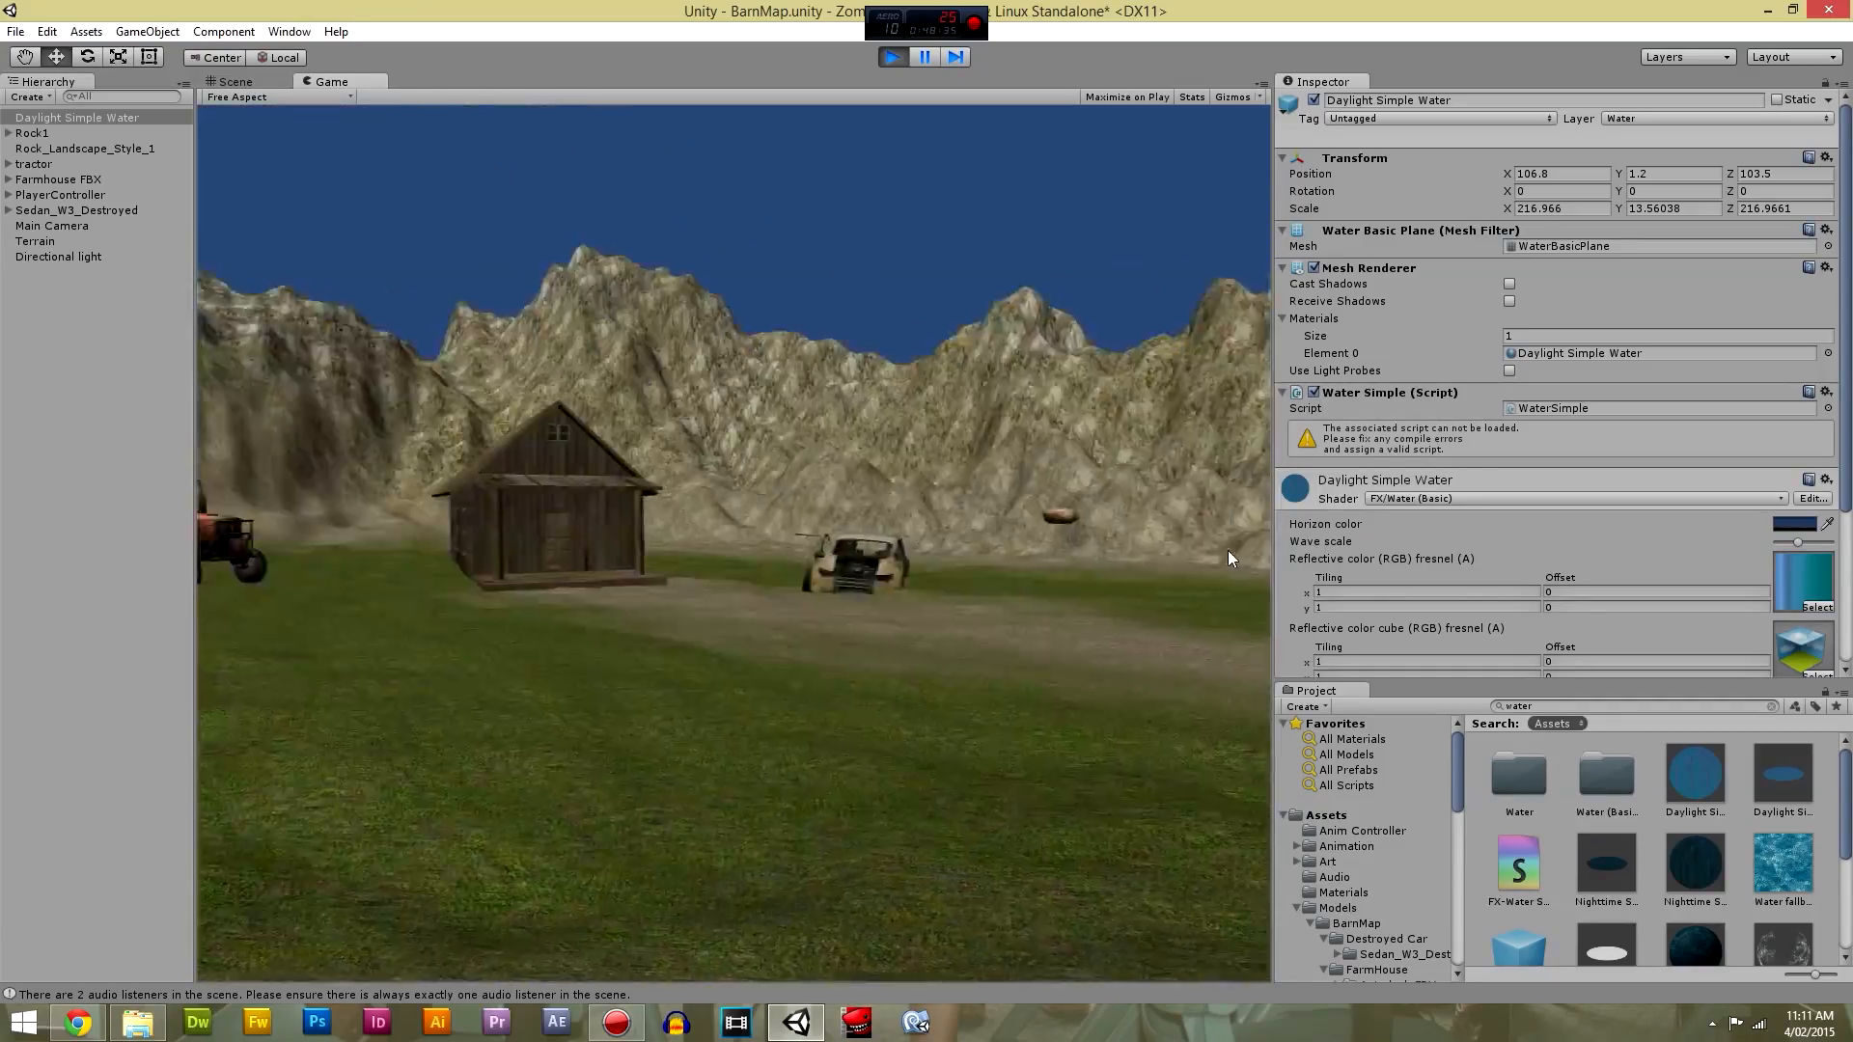
key("w")
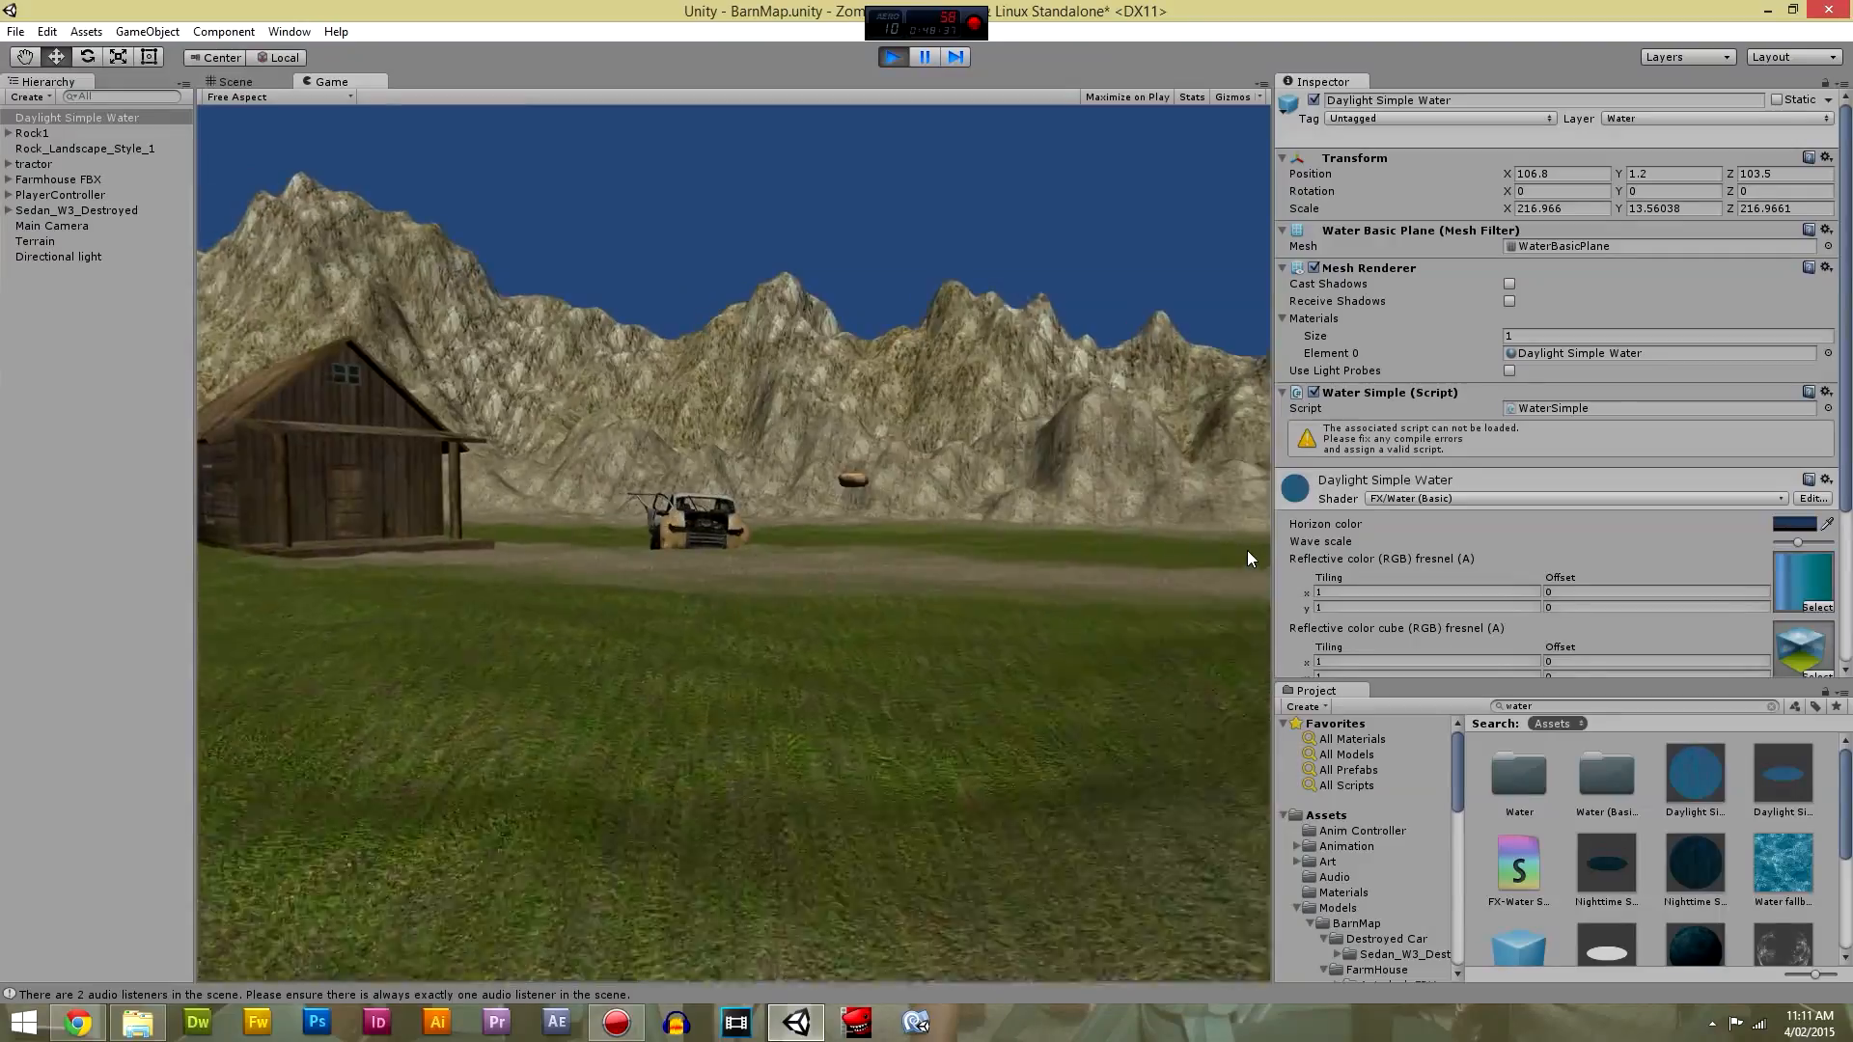
key("w")
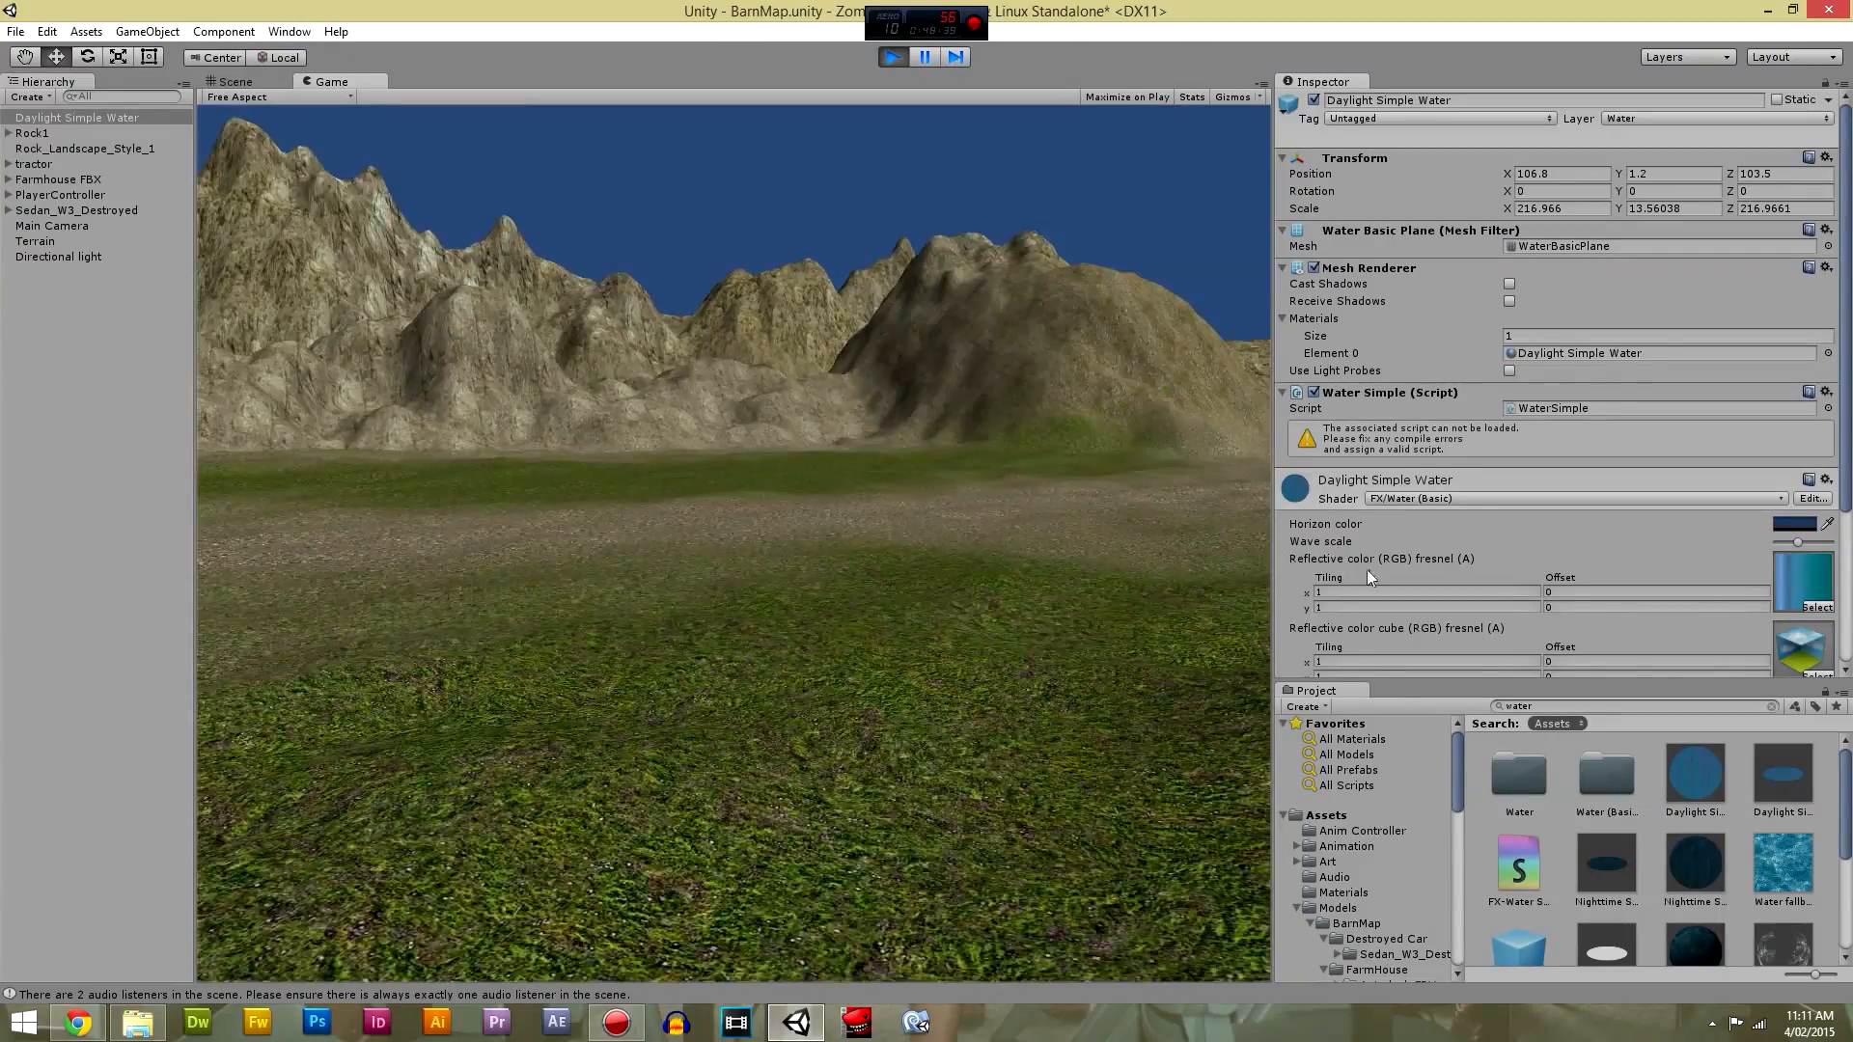
key("w")
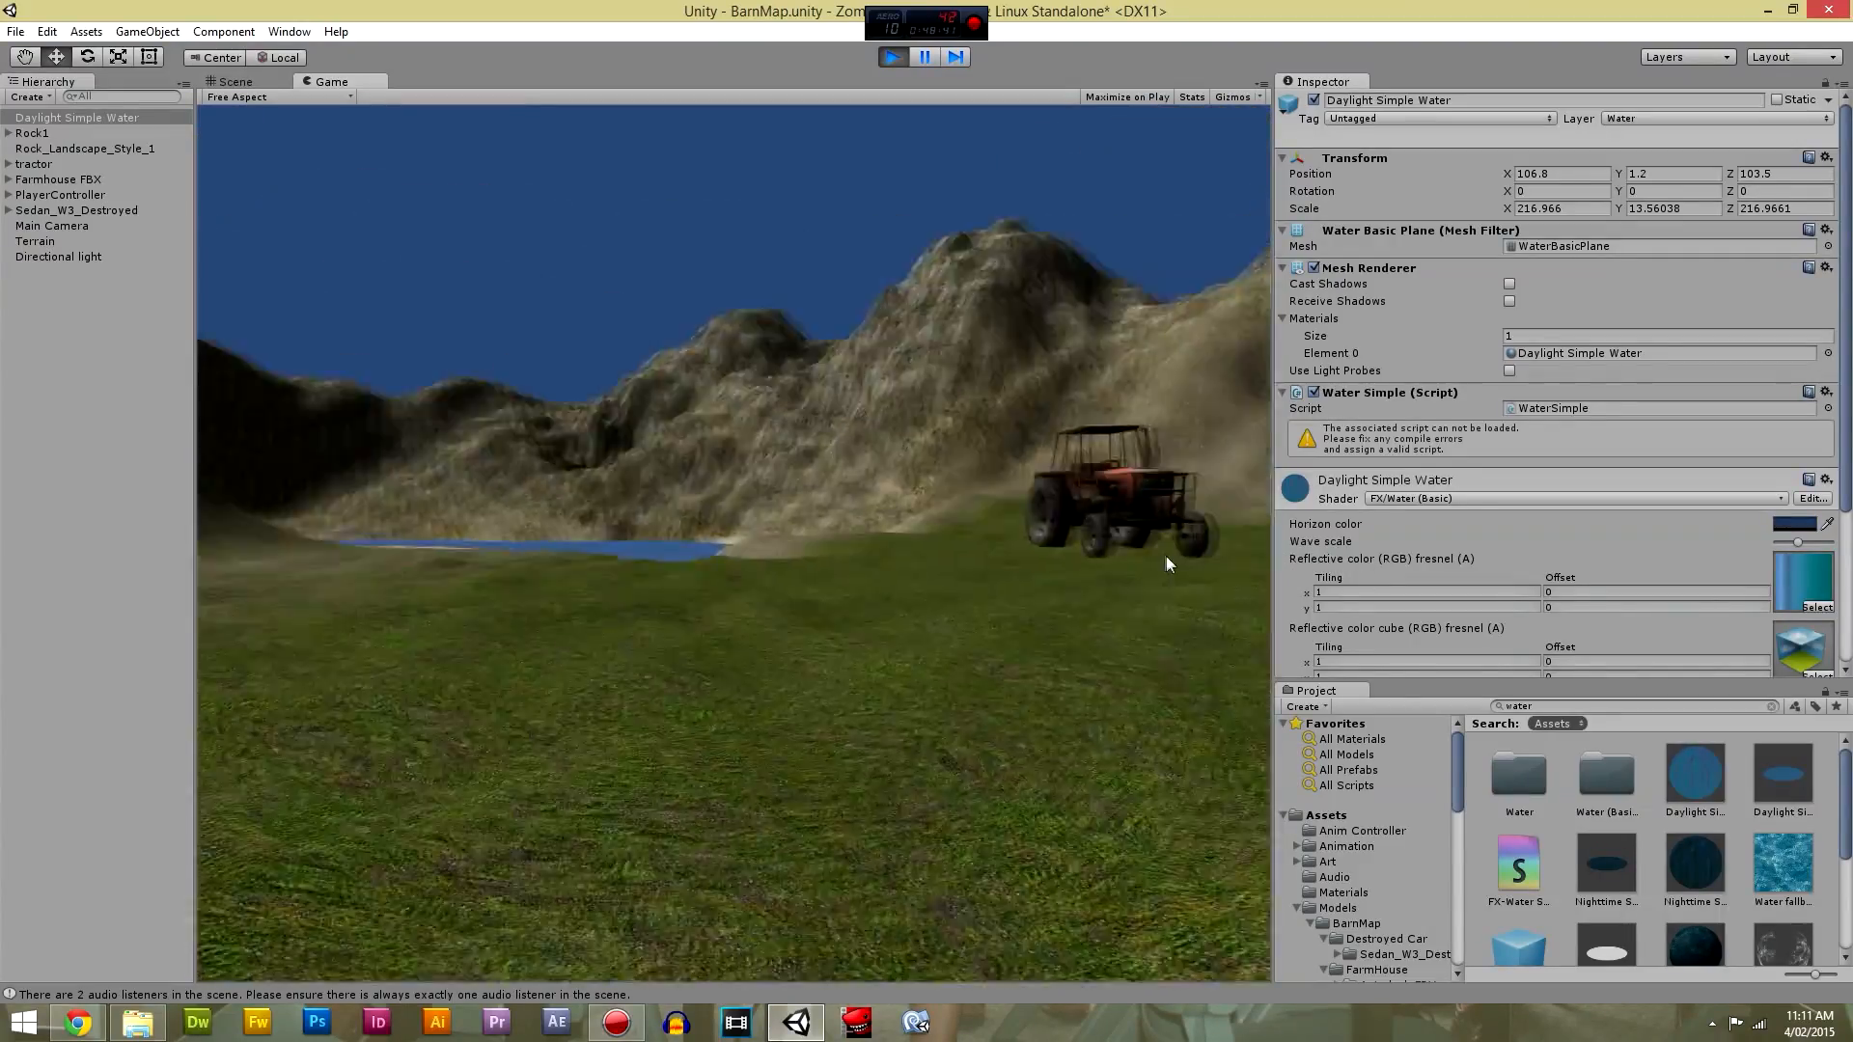
key("w")
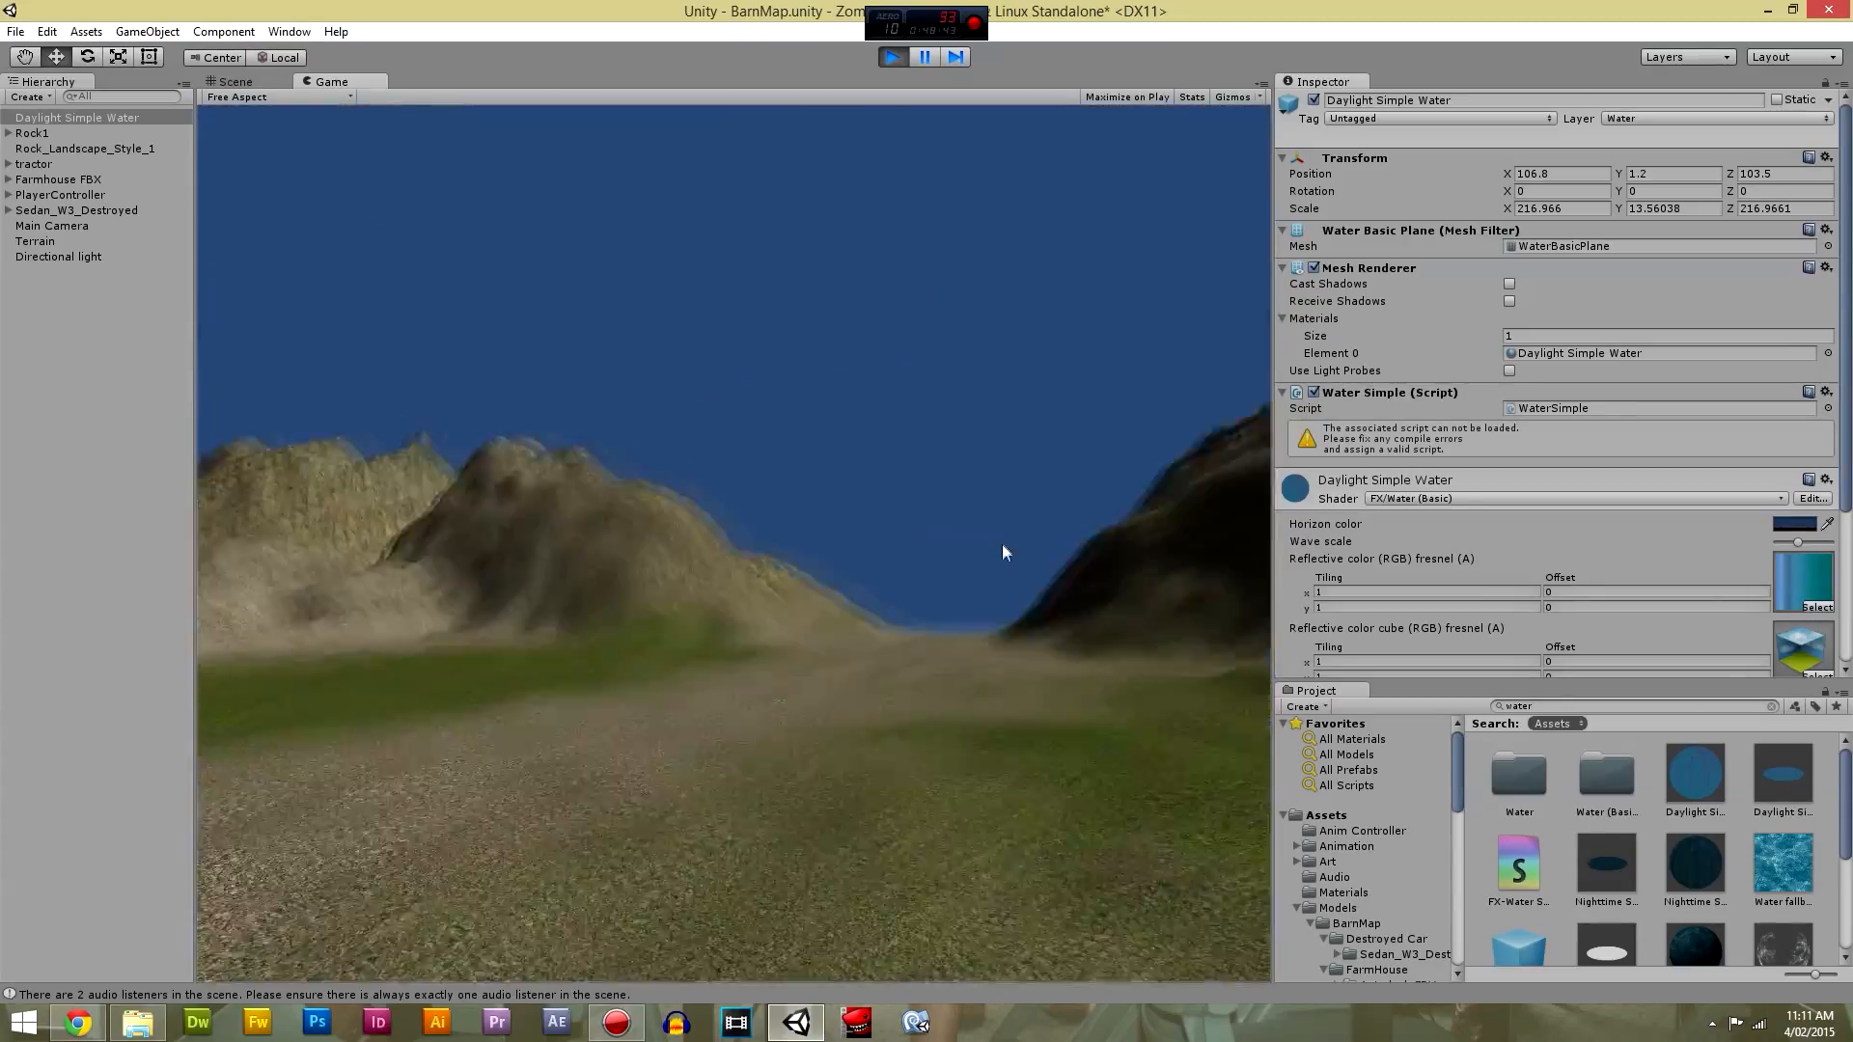
key("w")
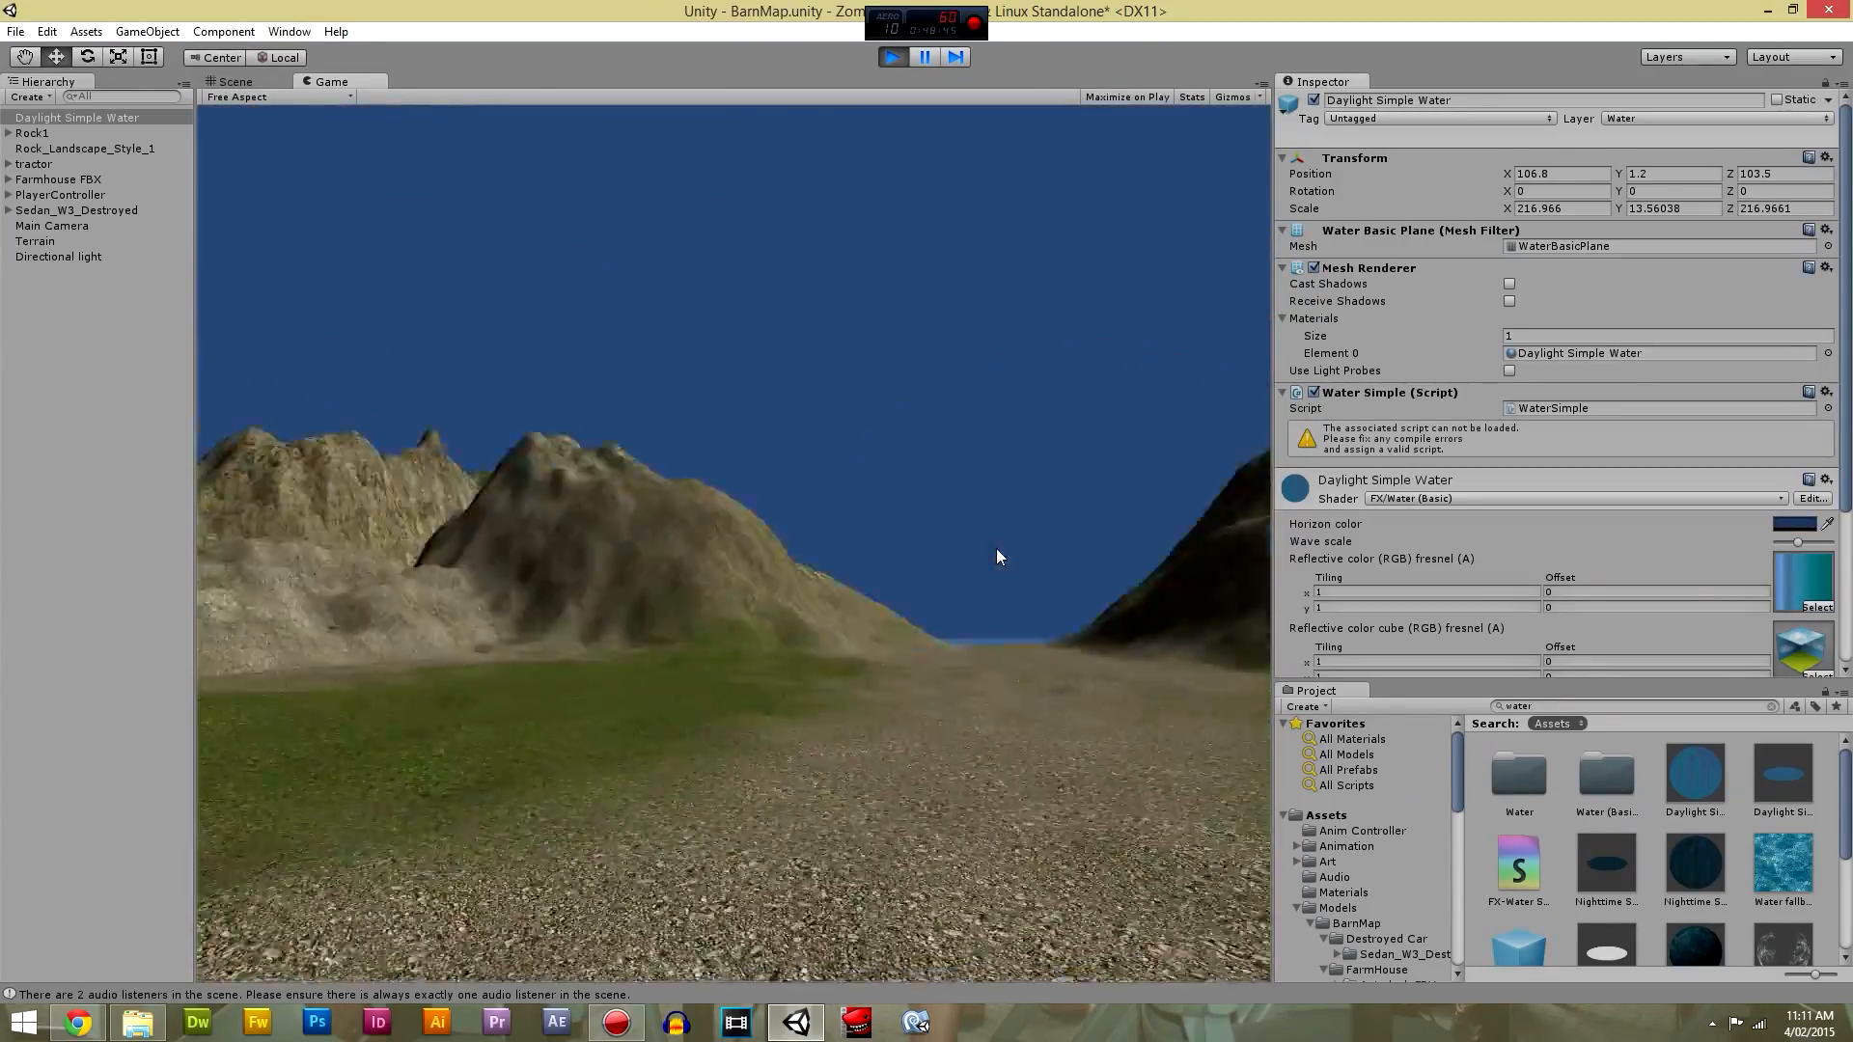
key("w")
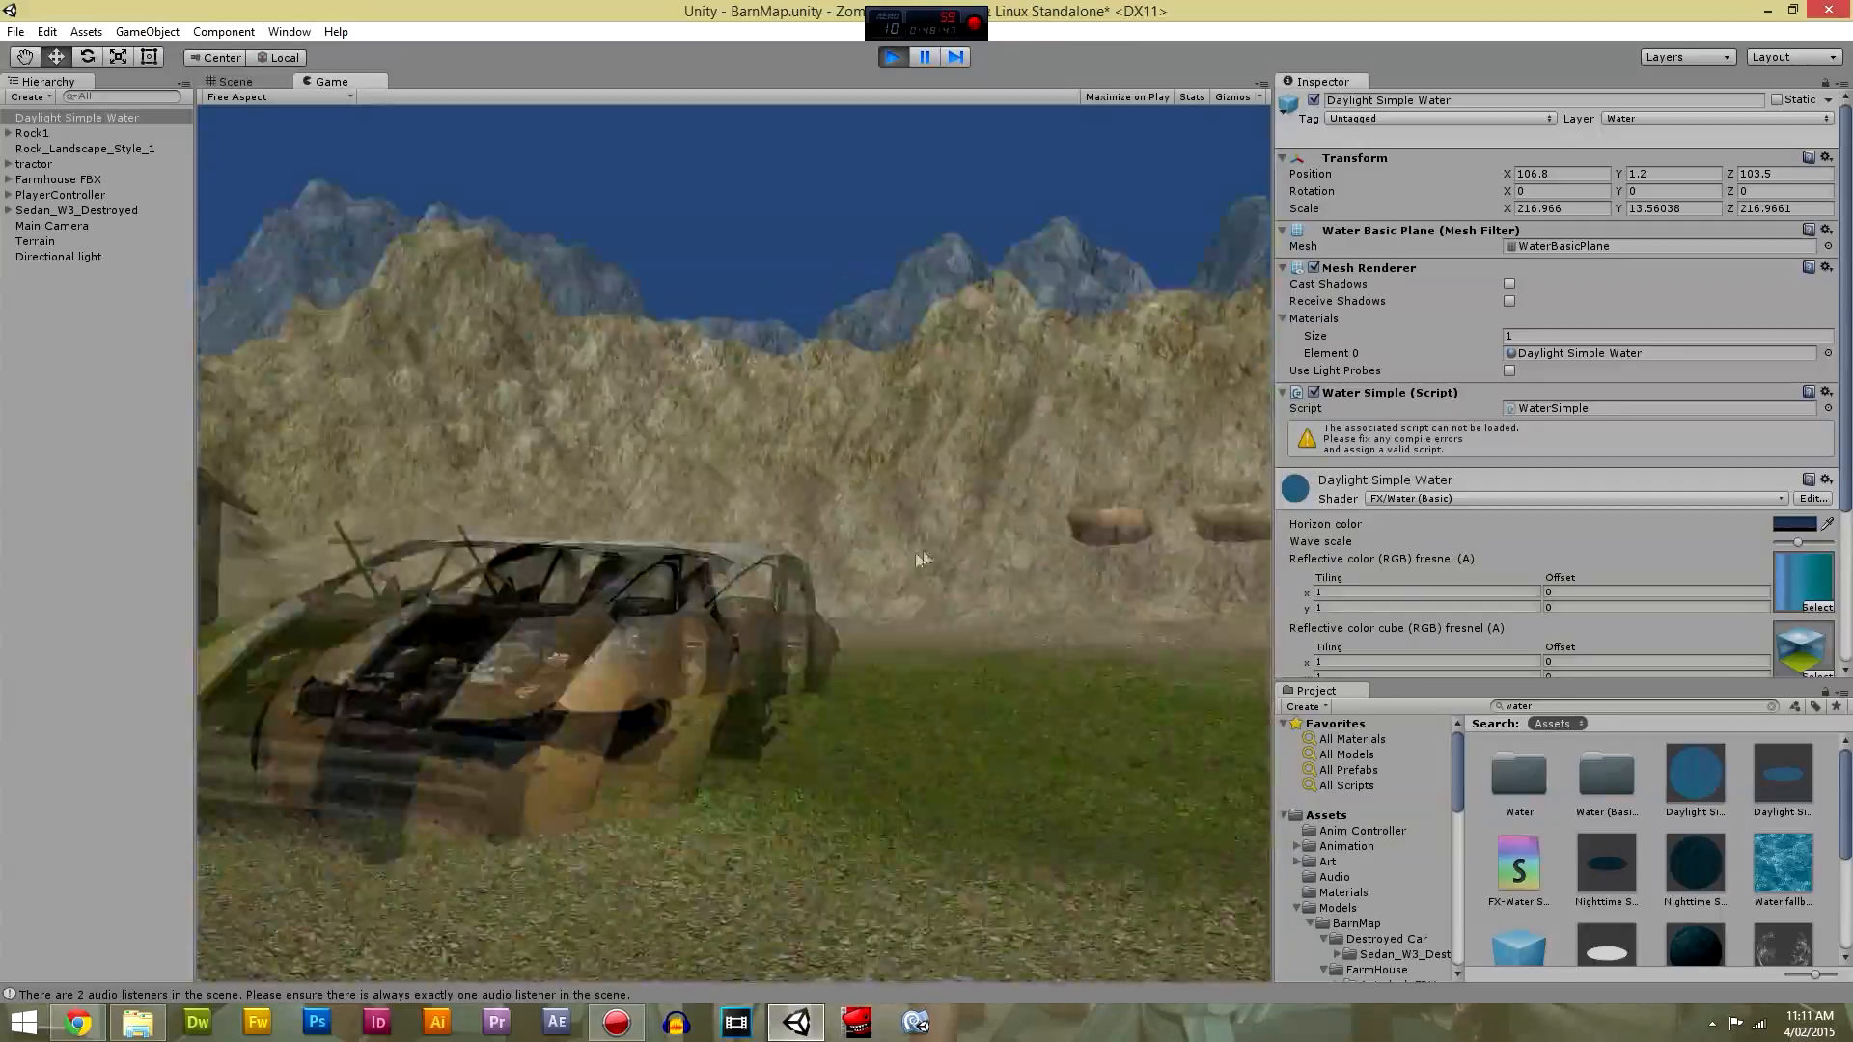
key("w")
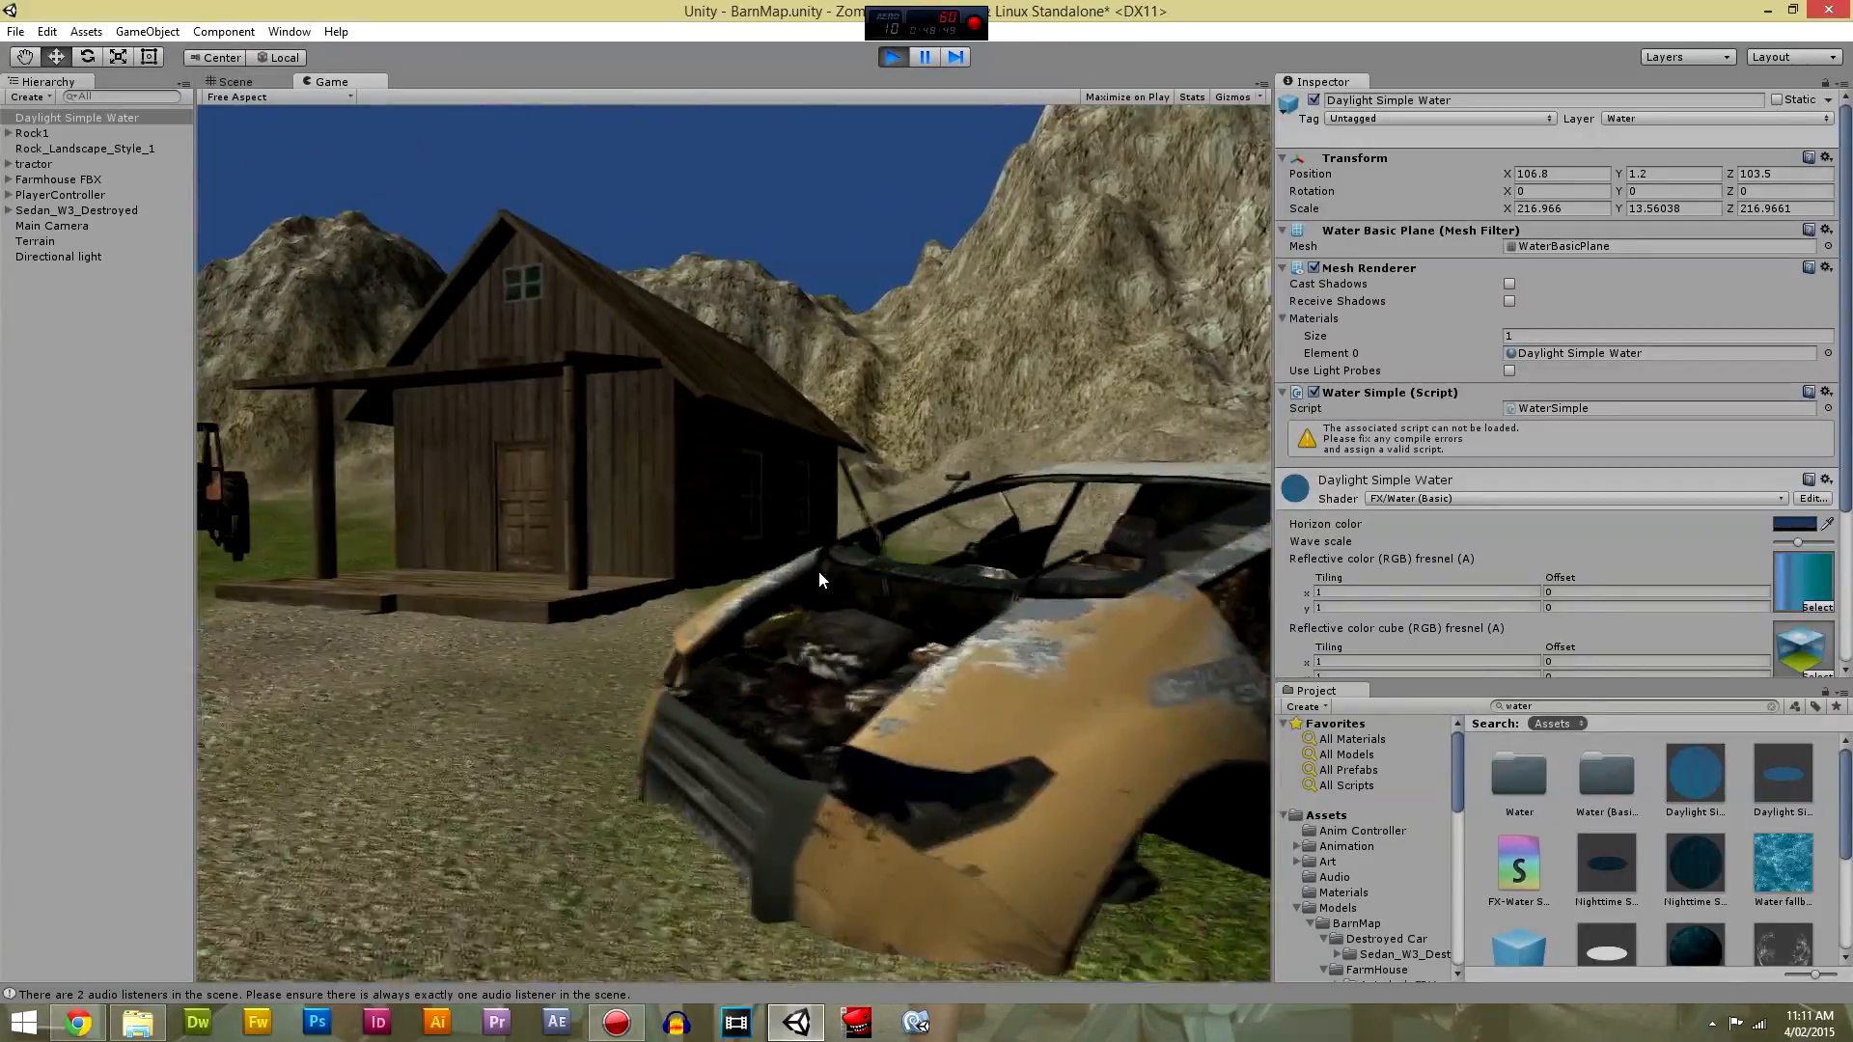
key("w")
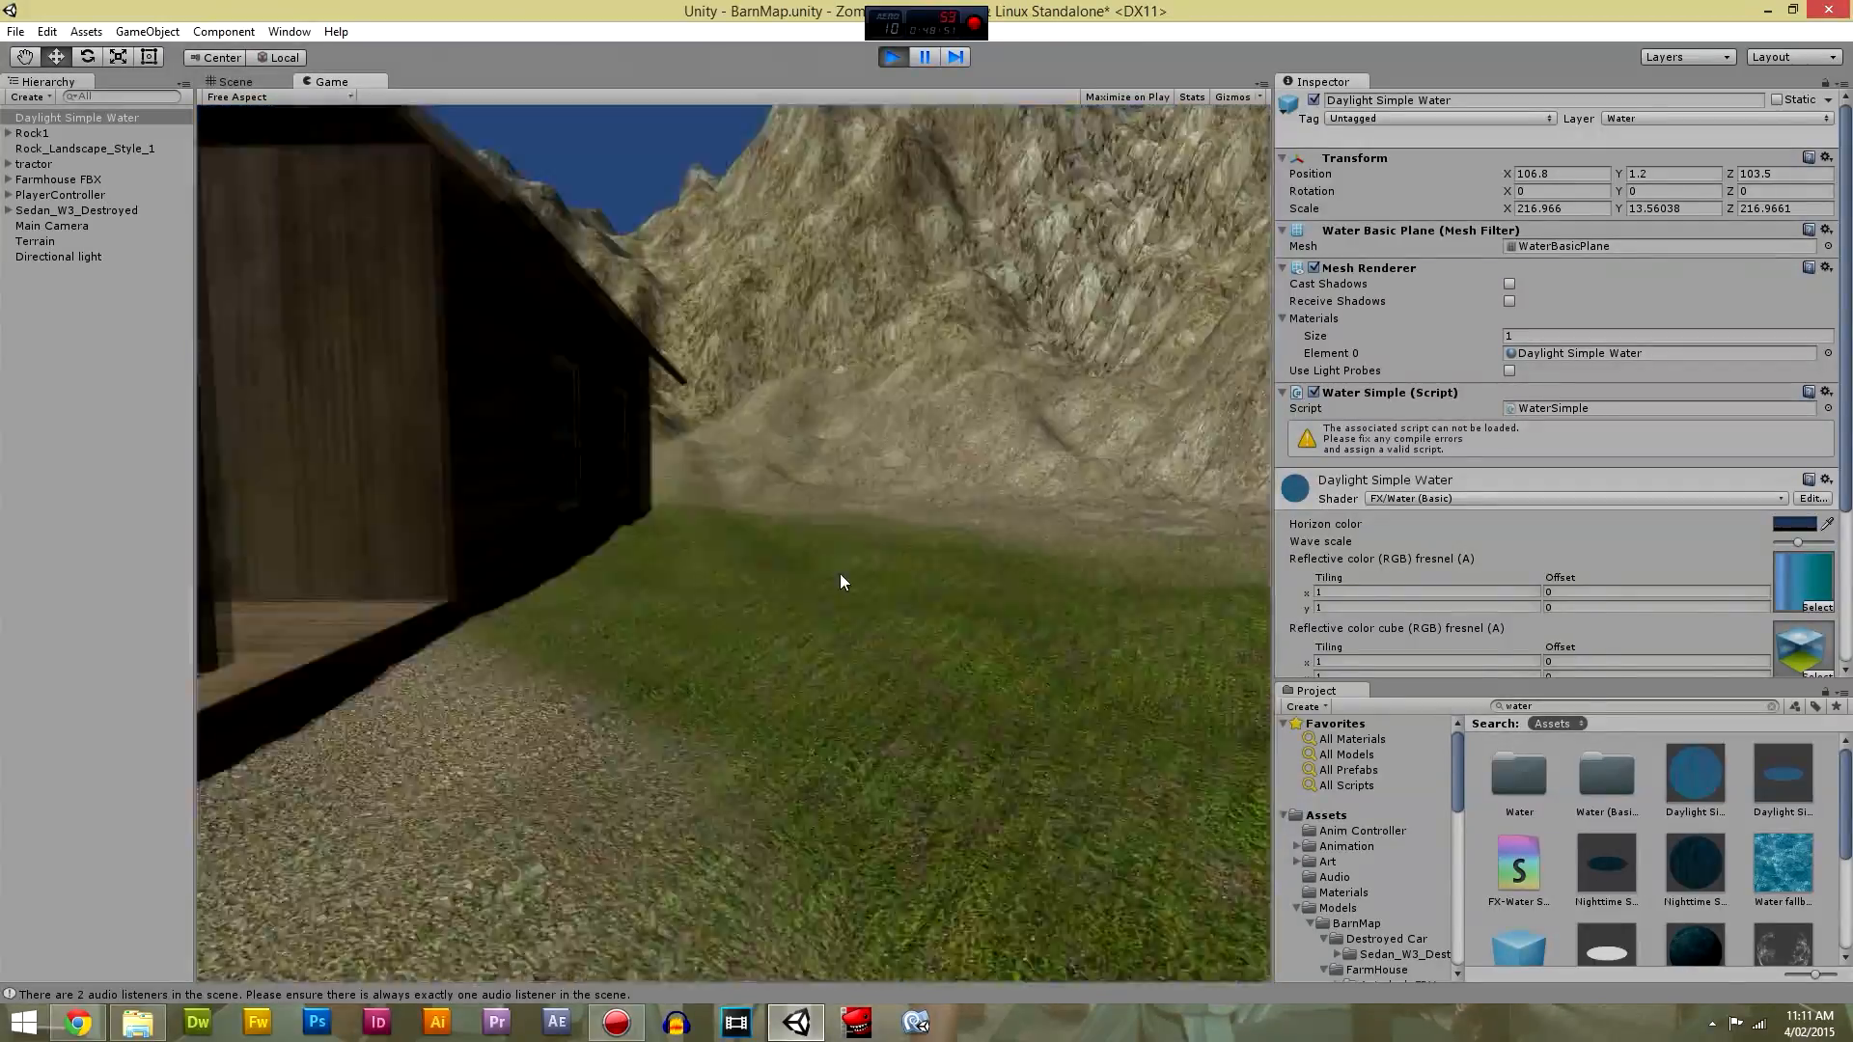
key("w")
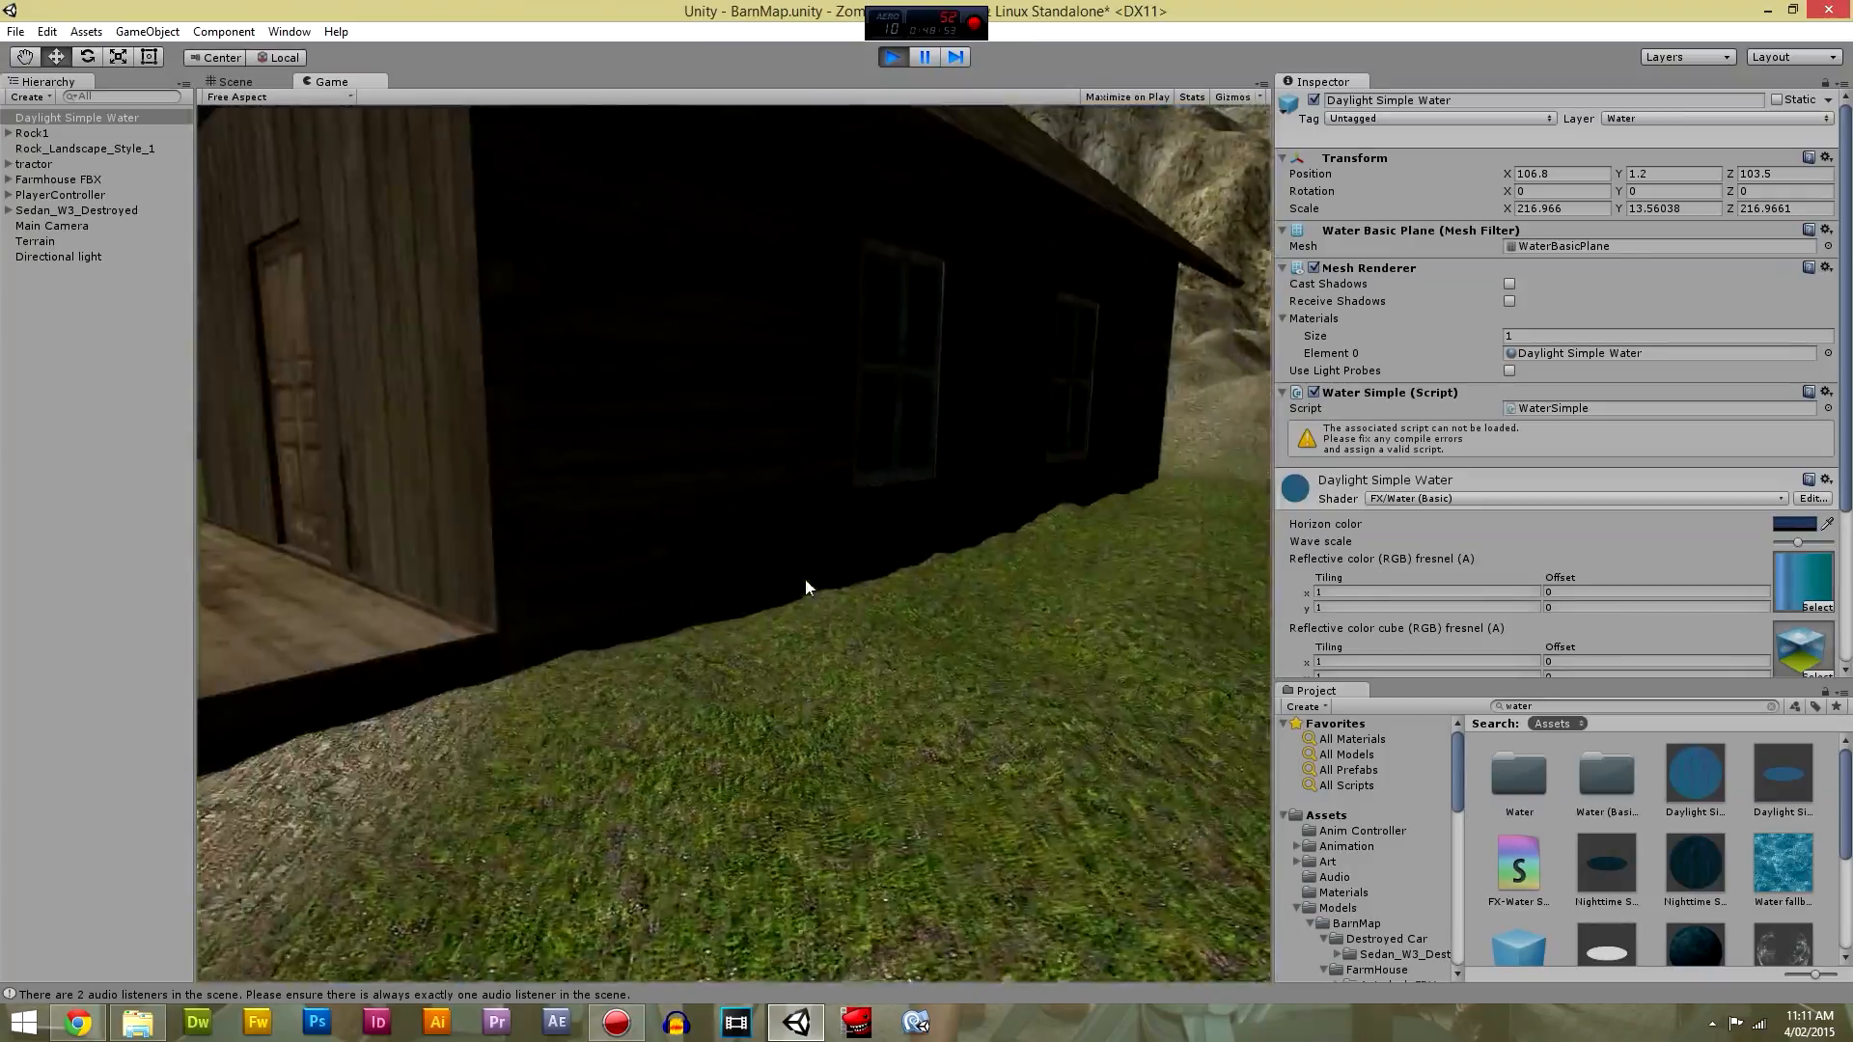
key("w")
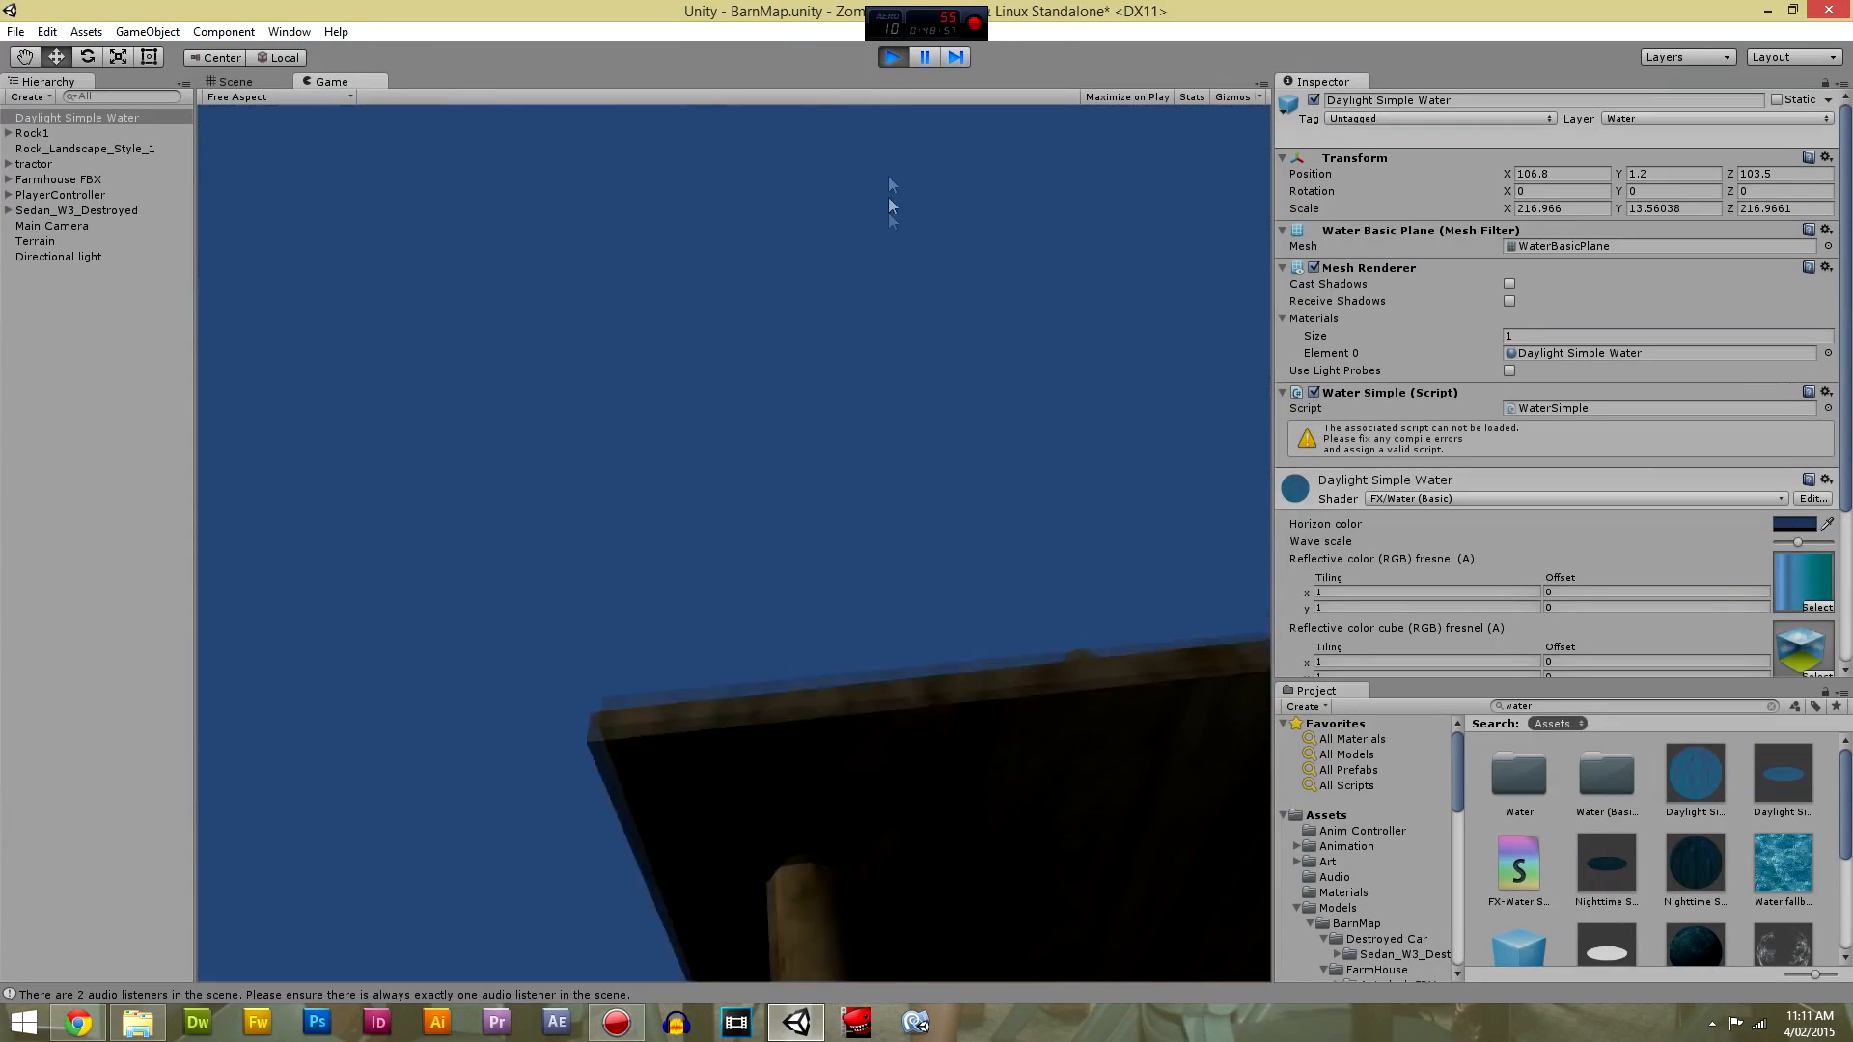
left_click(892, 57)
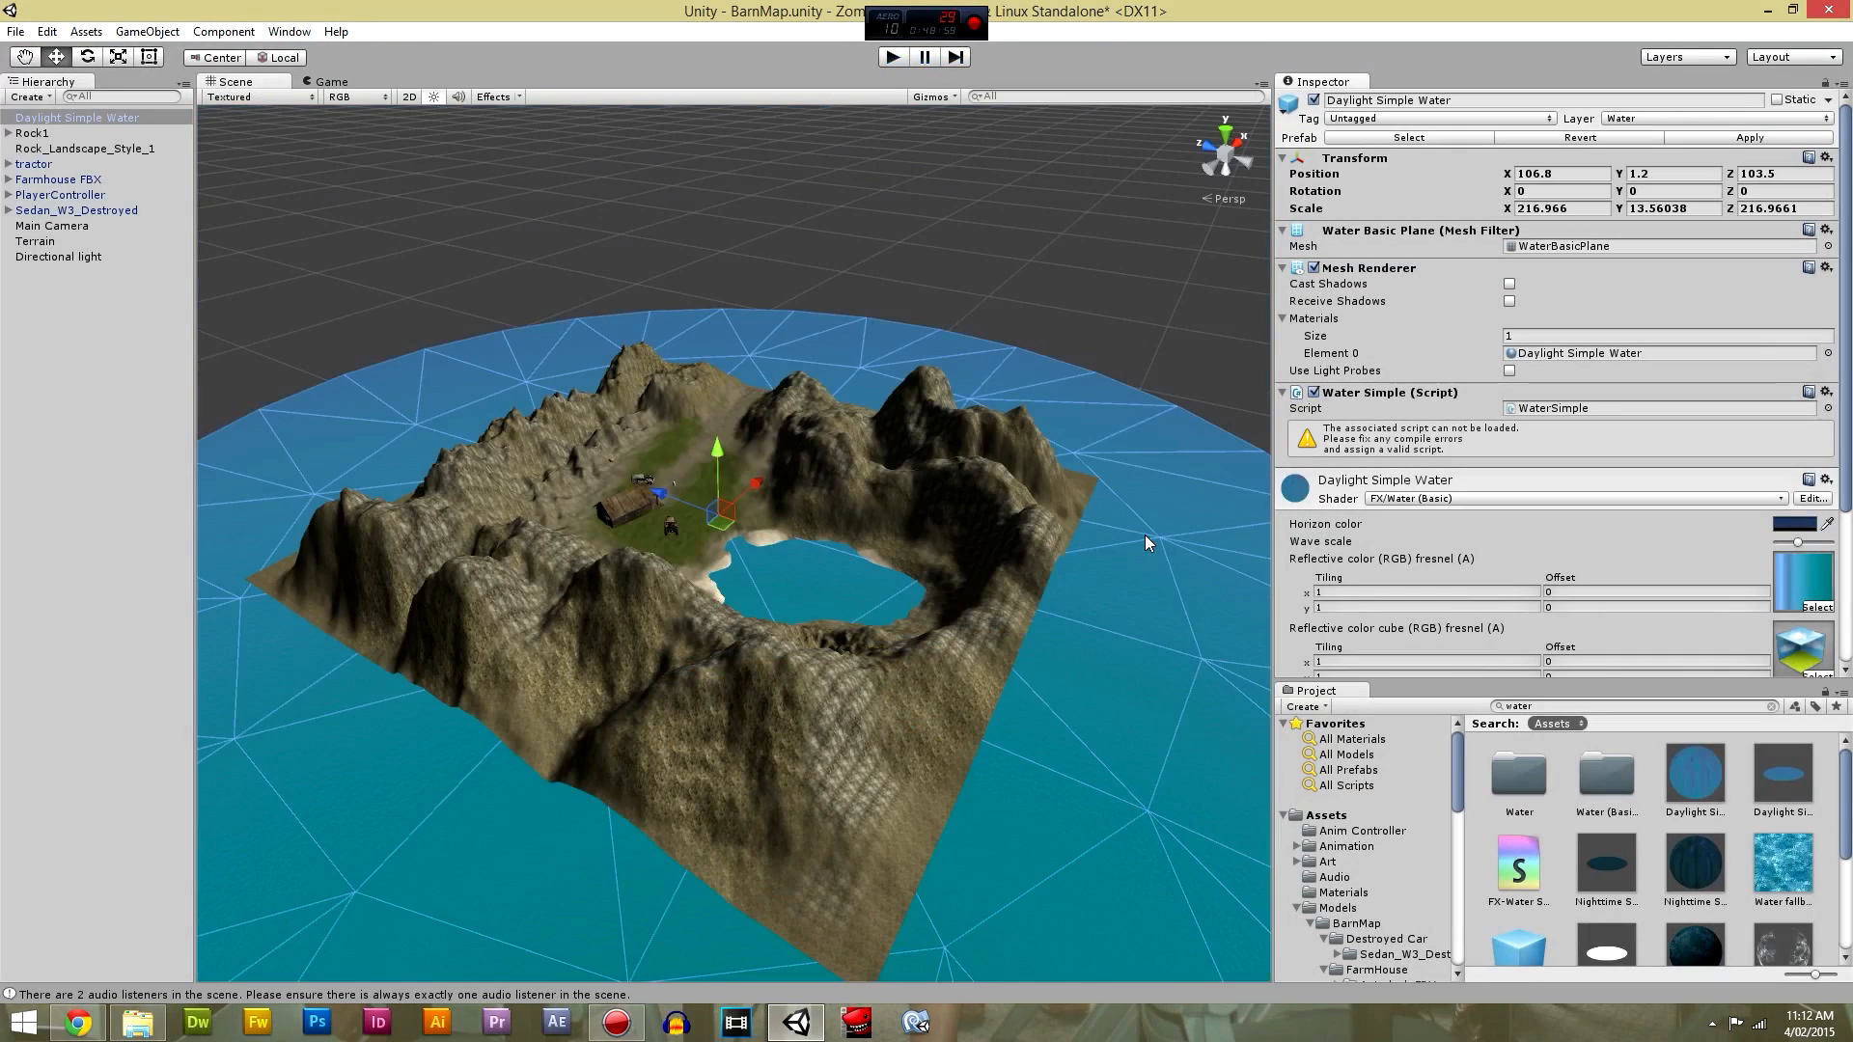
Scale the Daylight Simple Water plane down to about 83.2 × 5.2 × 83.2 so it fits inside the terrain, and save the scene.
left_click(117, 58)
left_click_drag(718, 520, 755, 568)
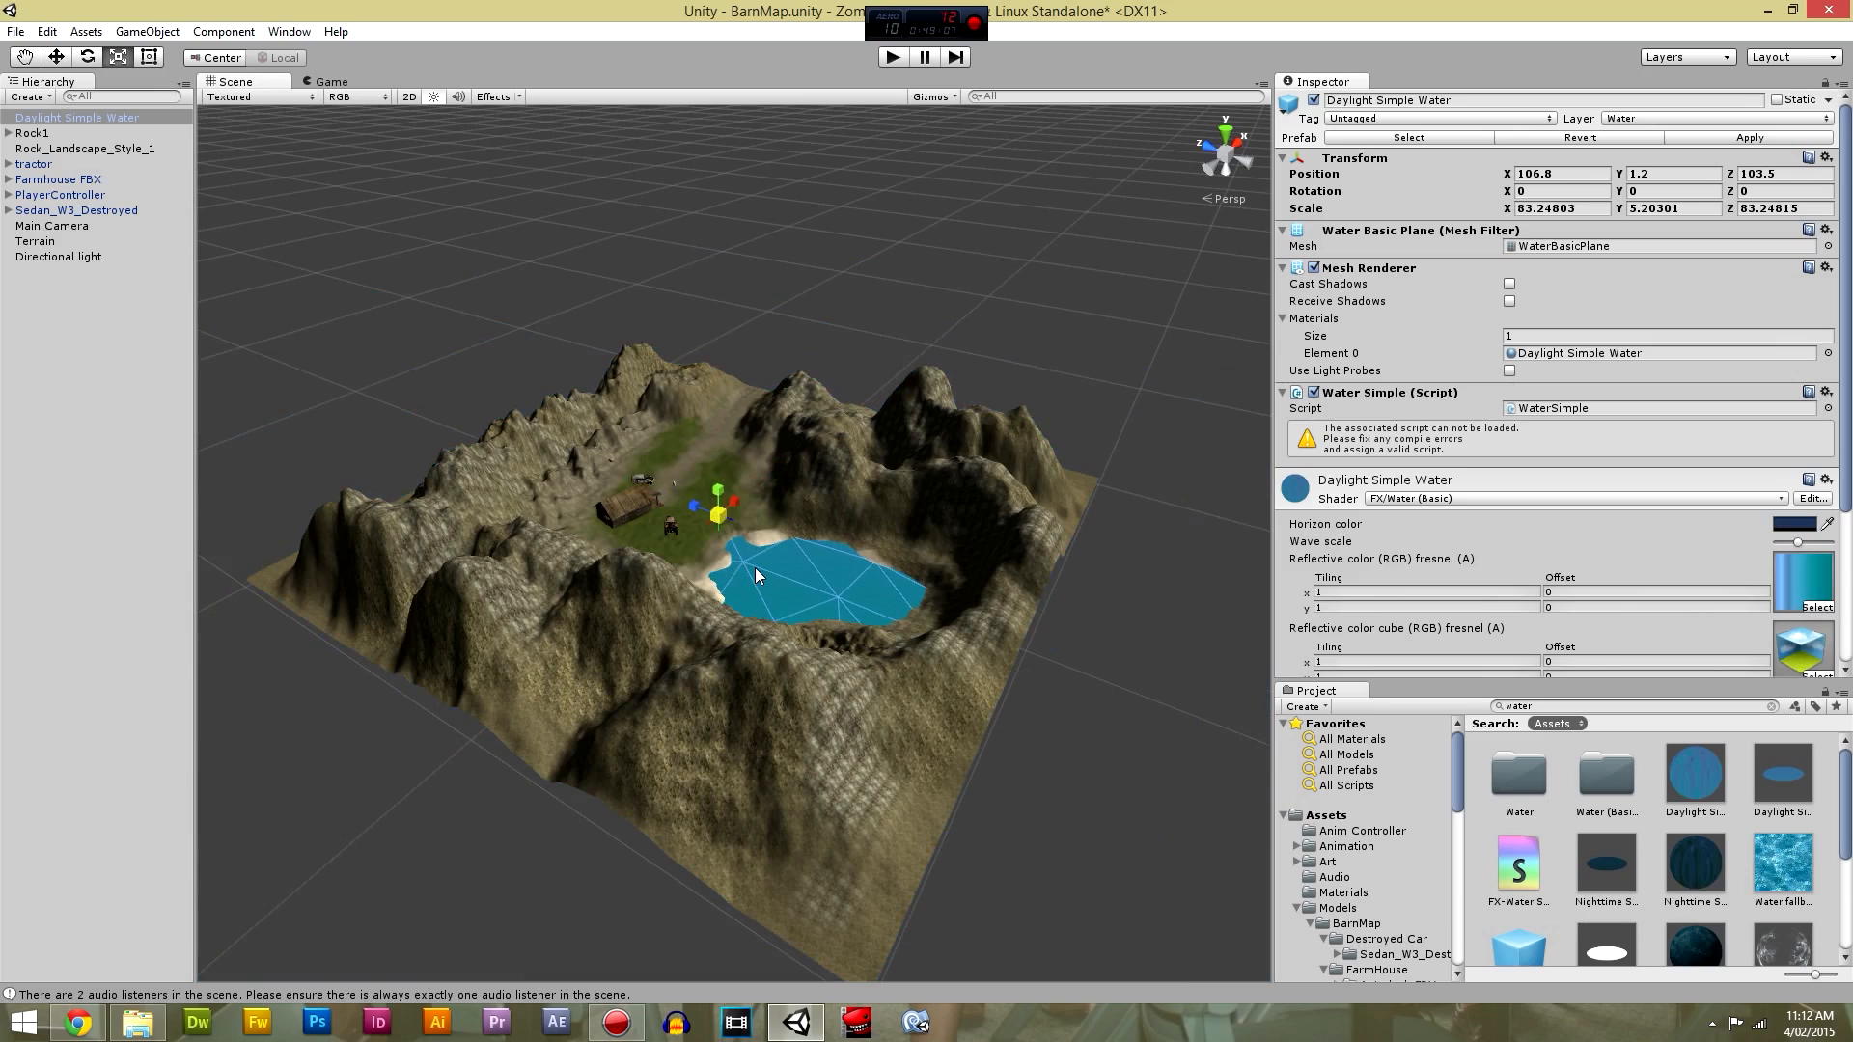
key("w")
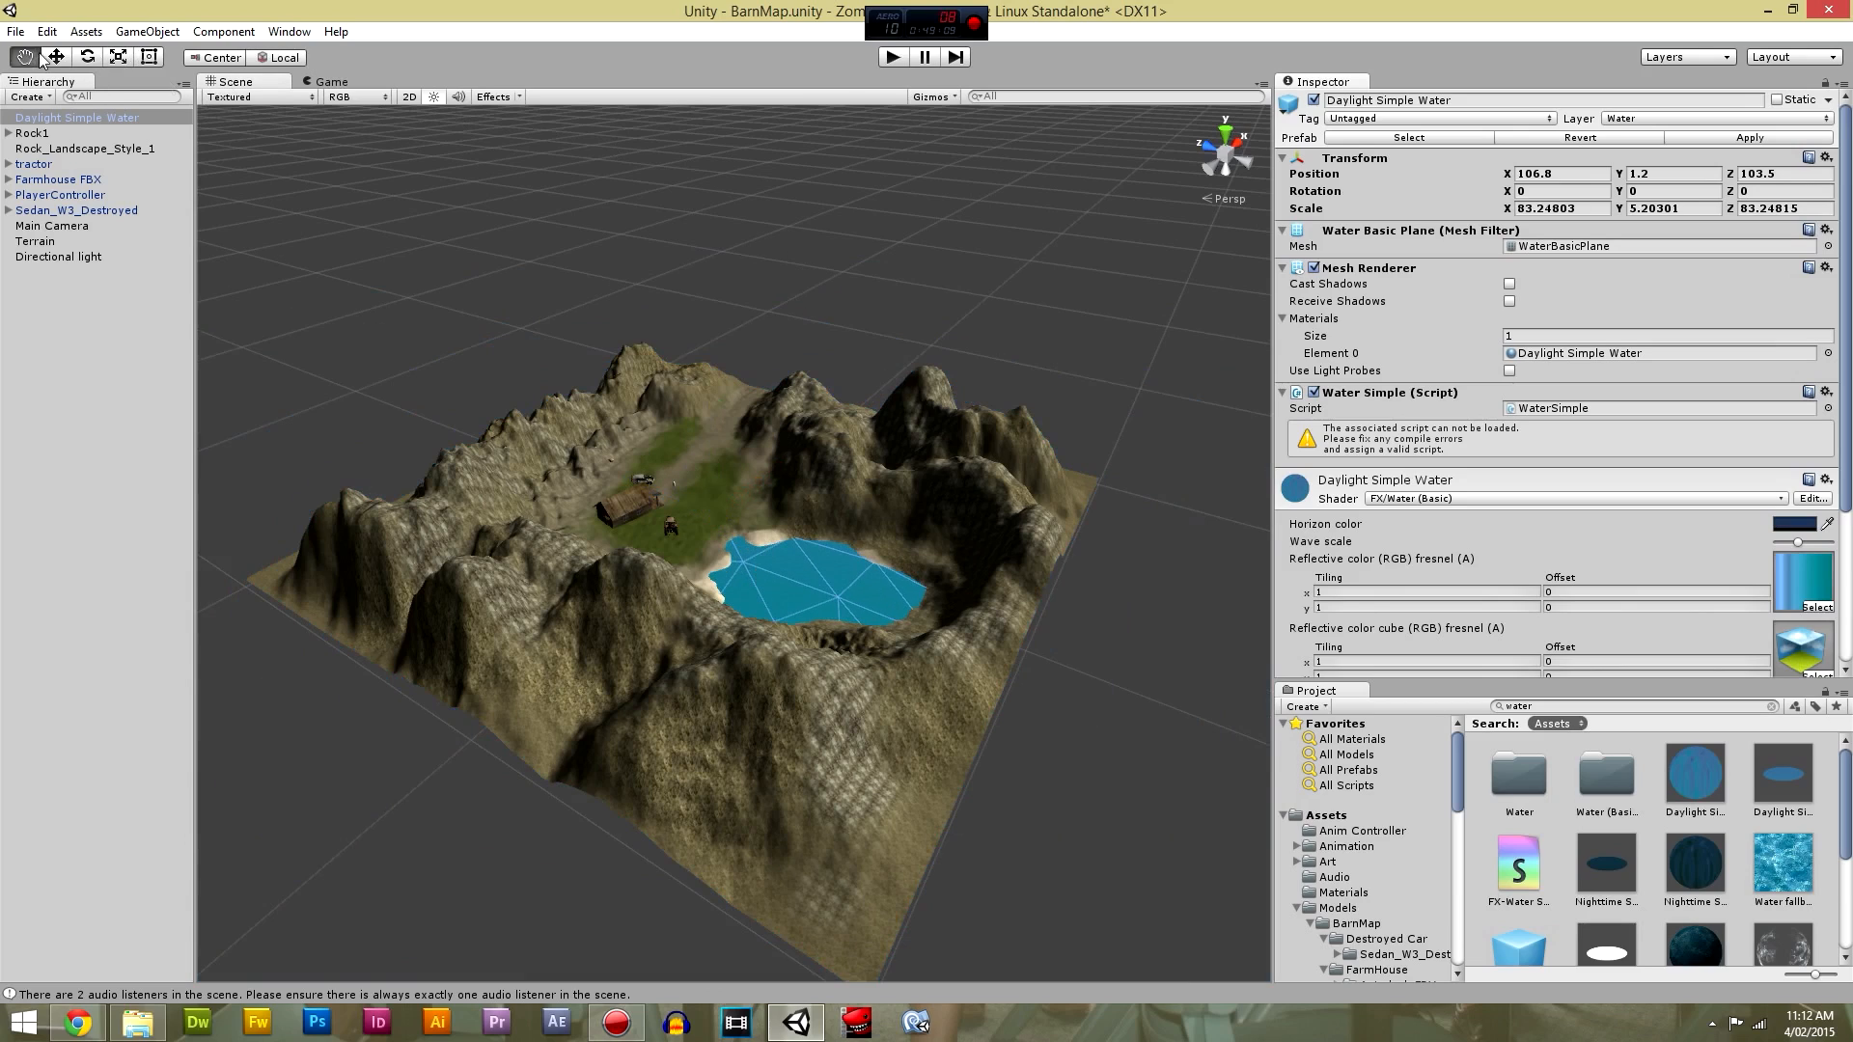
key("ctrl+s")
Deselect the water plane and return the project browser from the "water" search to the root Assets folder.
left_click(593, 318)
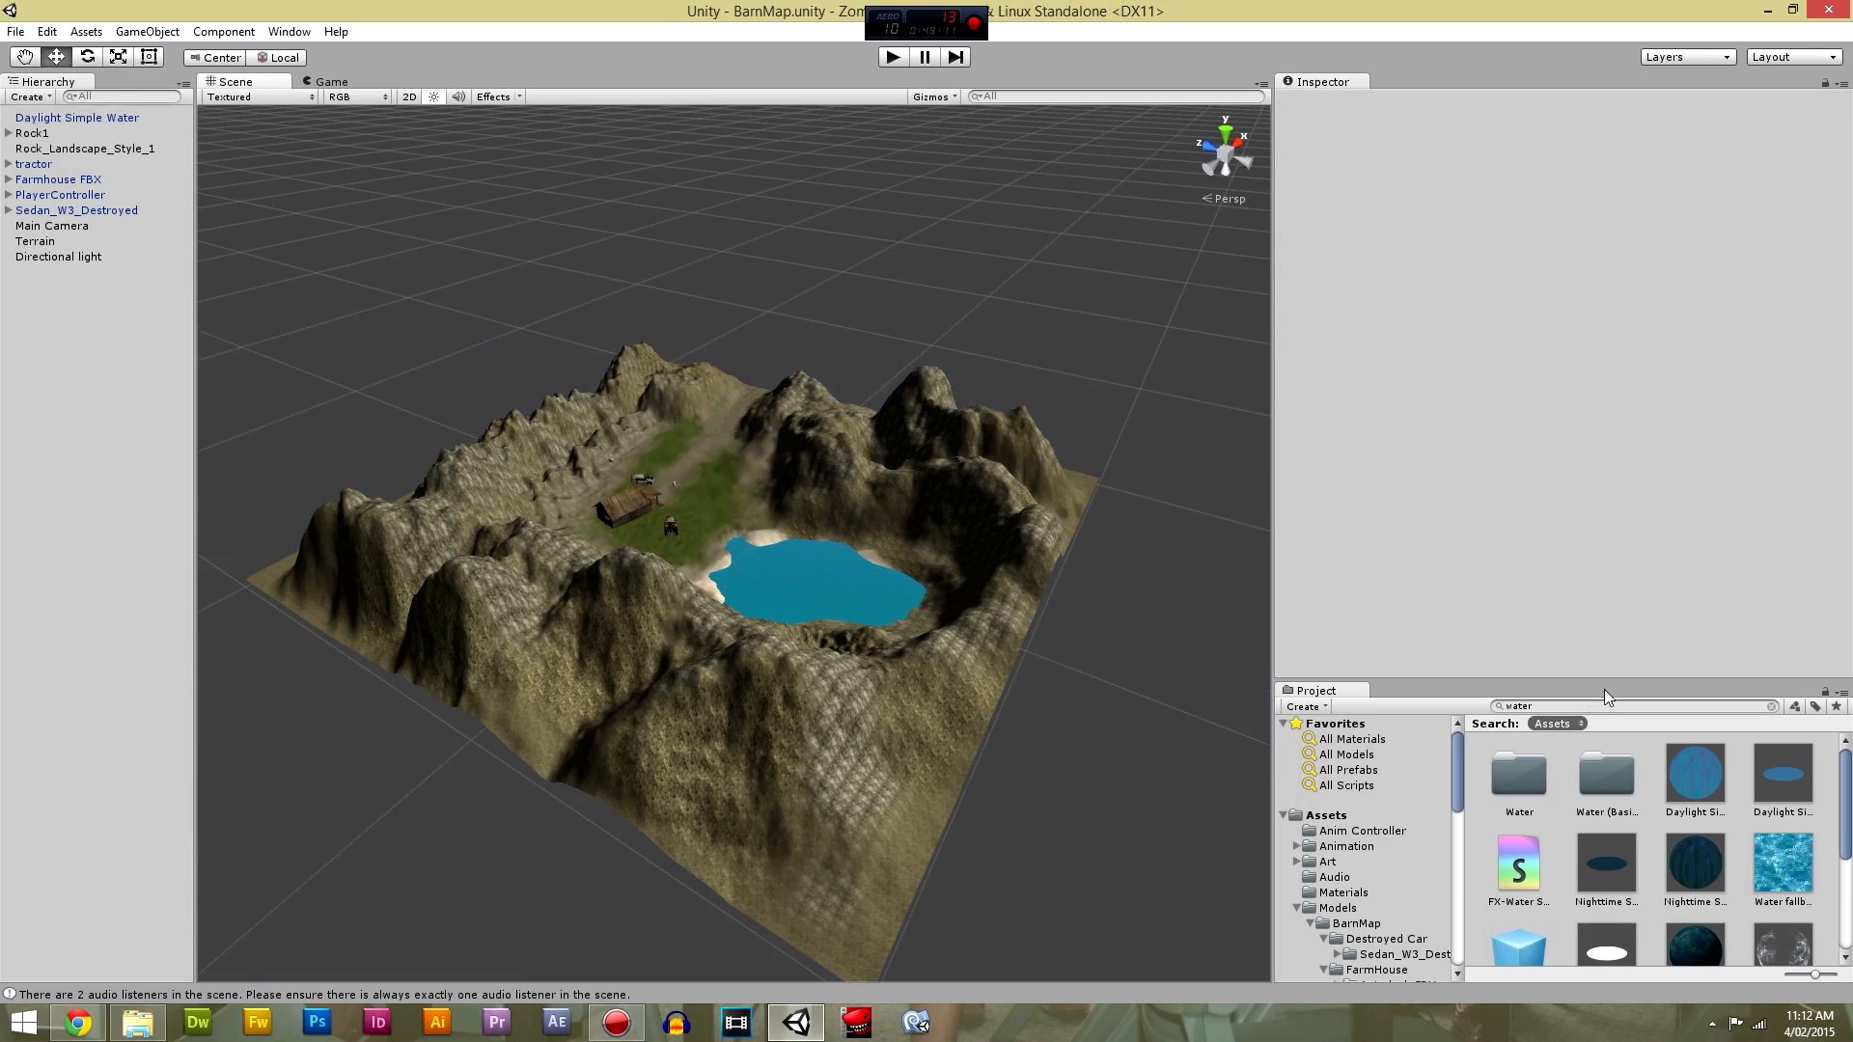
left_click(1349, 815)
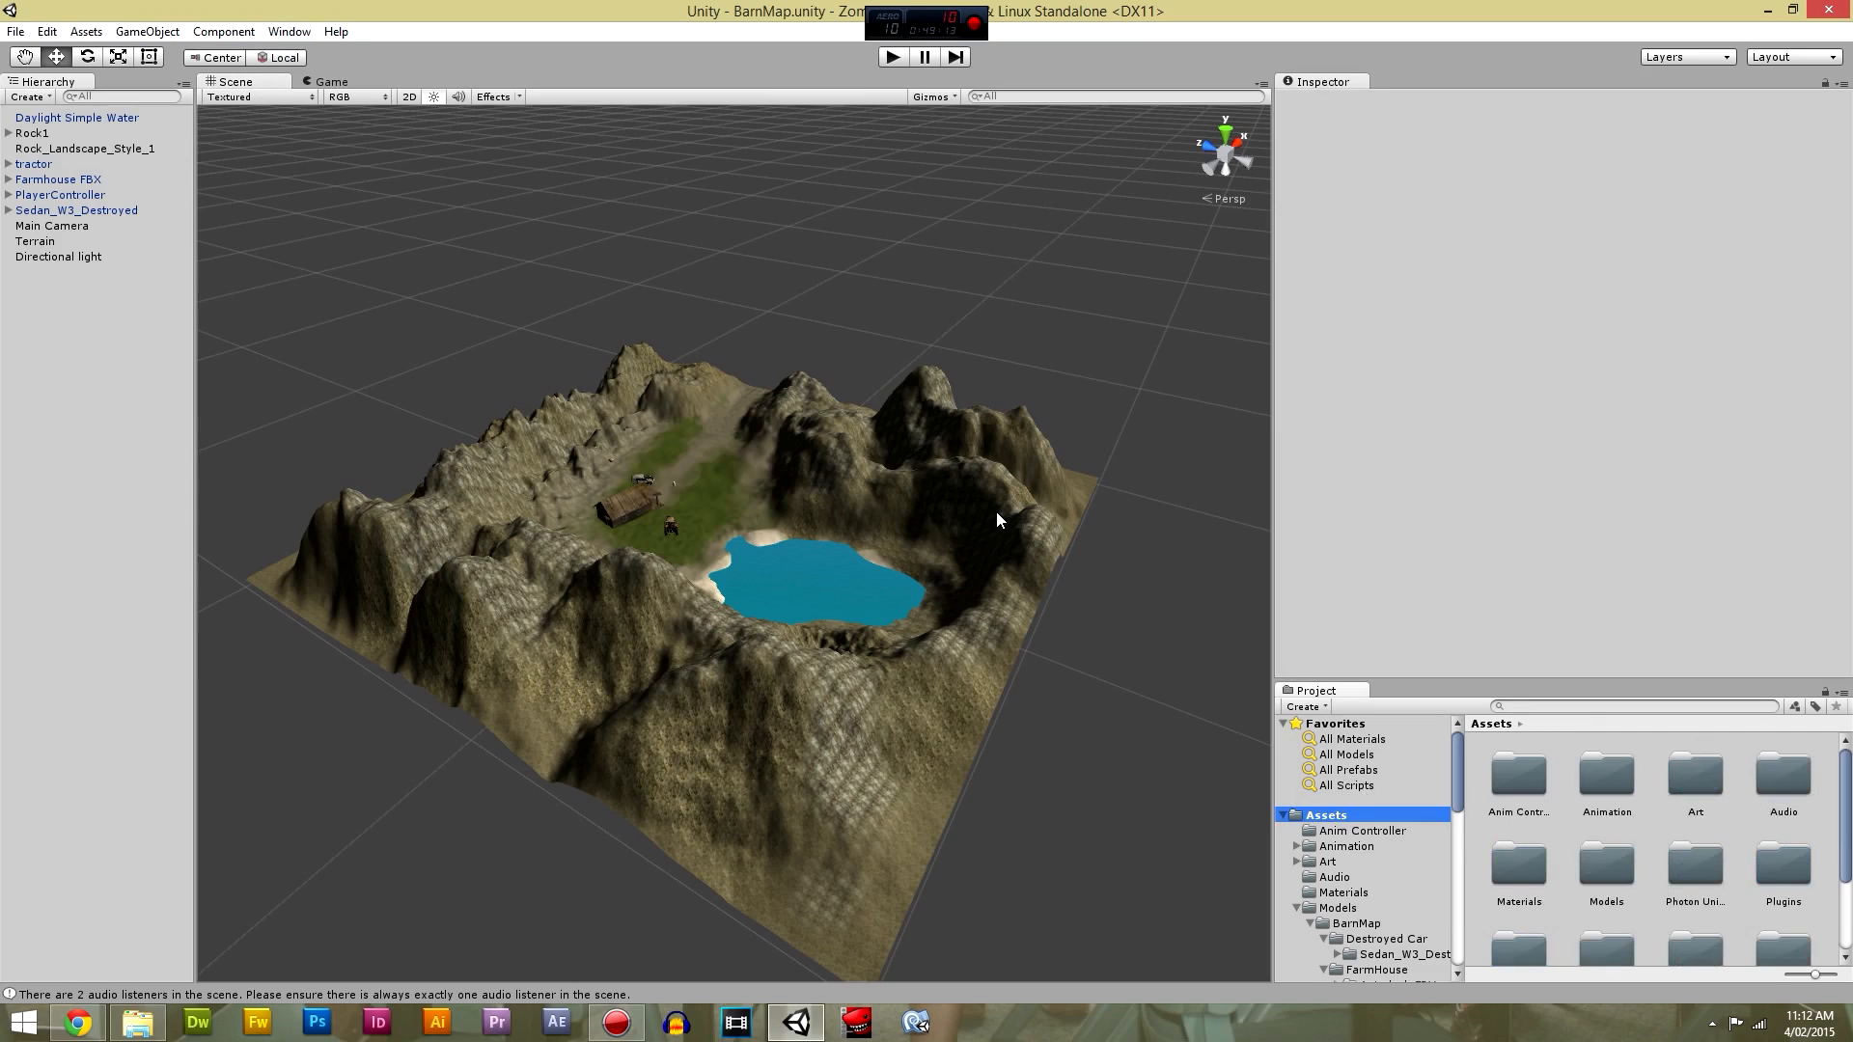